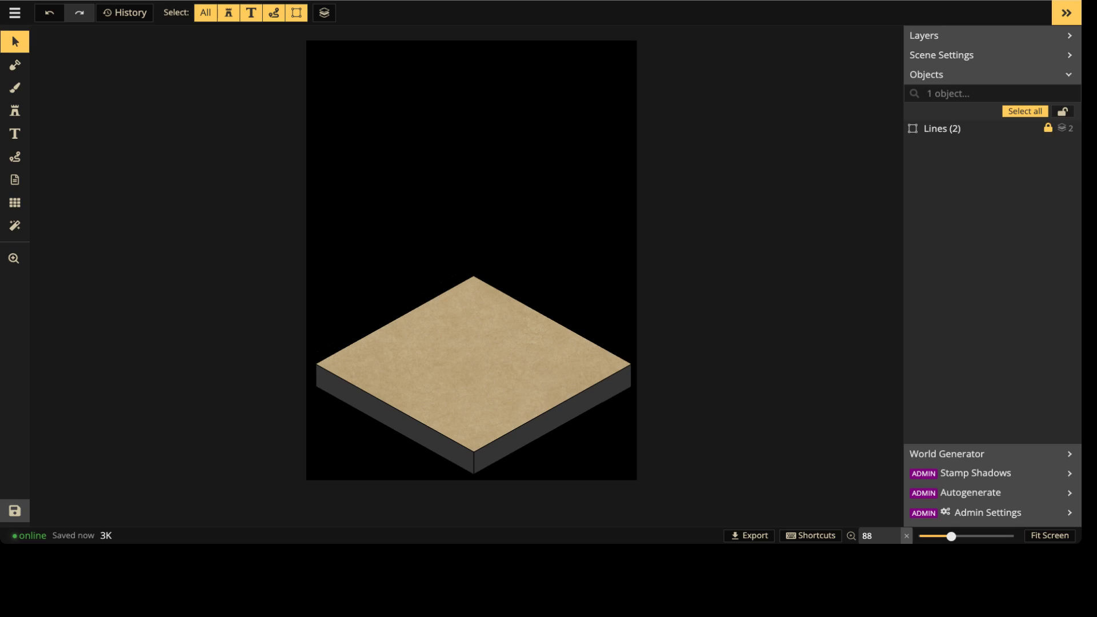
Step: Display the isometric grid over the platform to check how it lines up, and hide it again
scroll(471, 260, "up", 1)
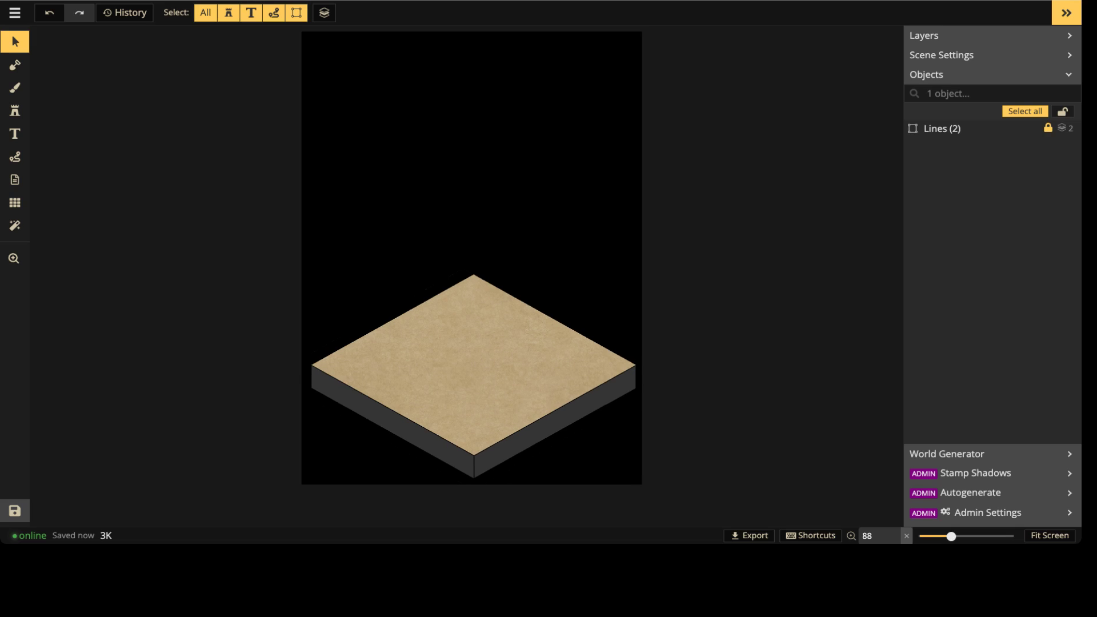
scroll(470, 261, "up", 1)
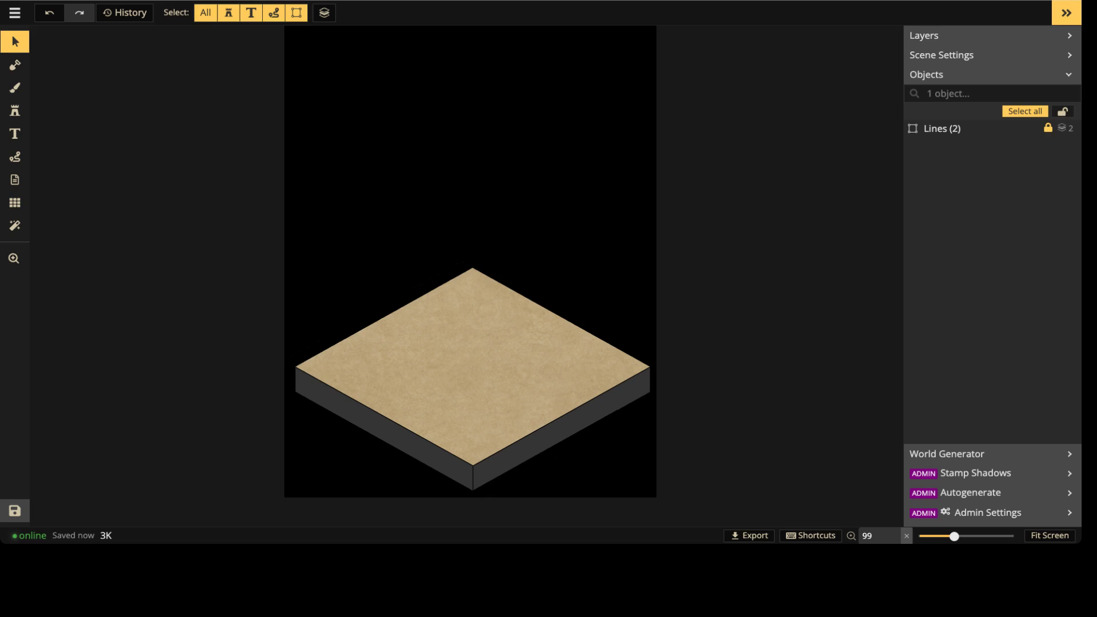
left_click(14, 202)
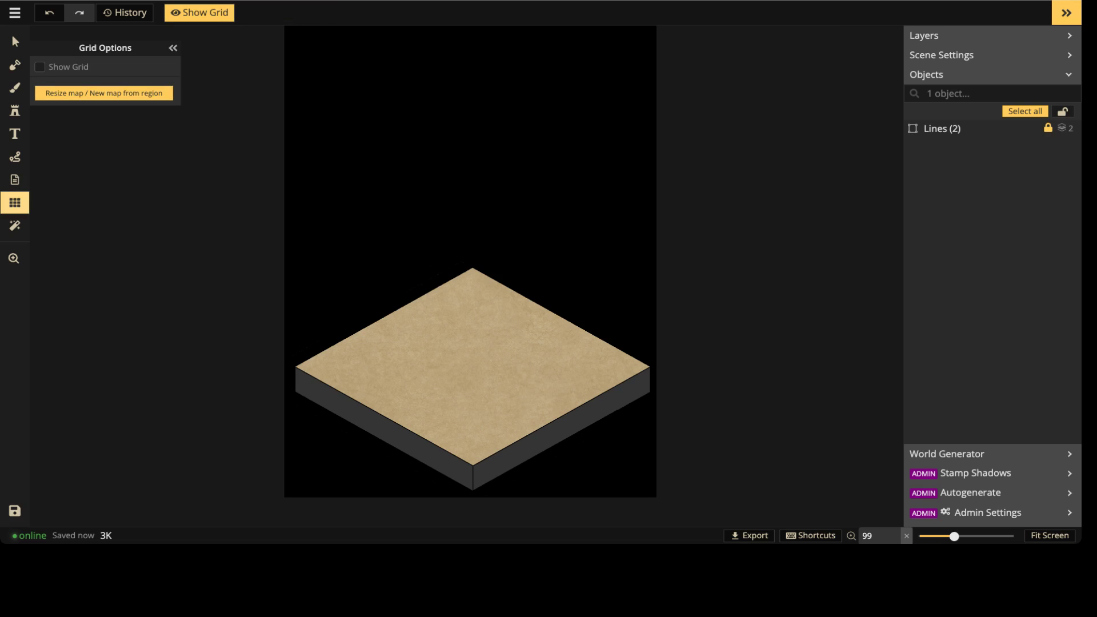
key("g")
scroll(485, 391, "up", 5)
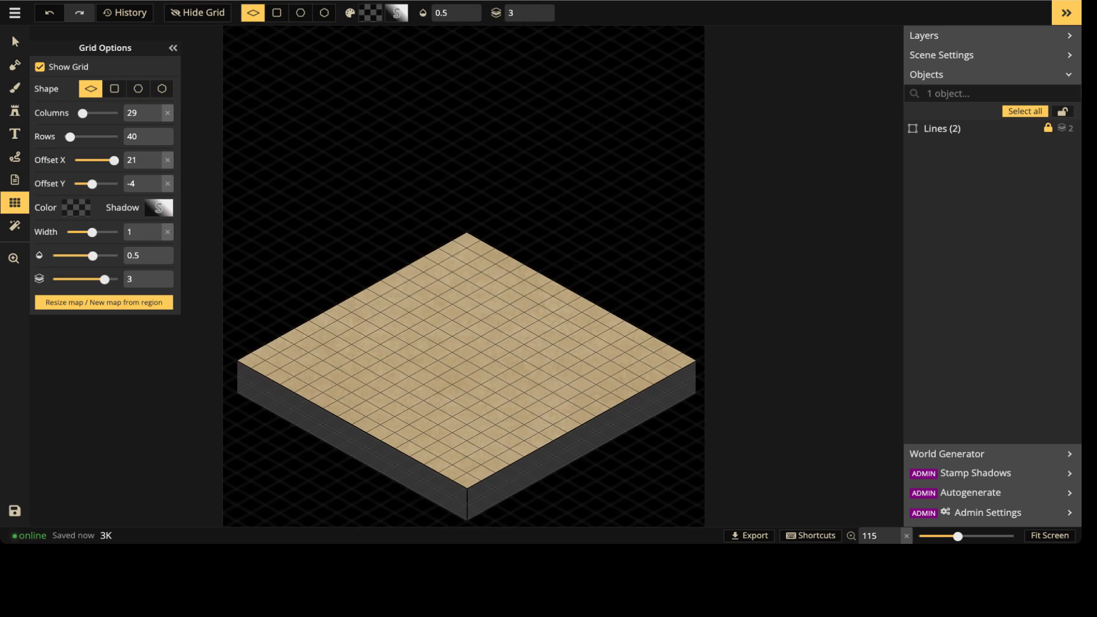
key("g")
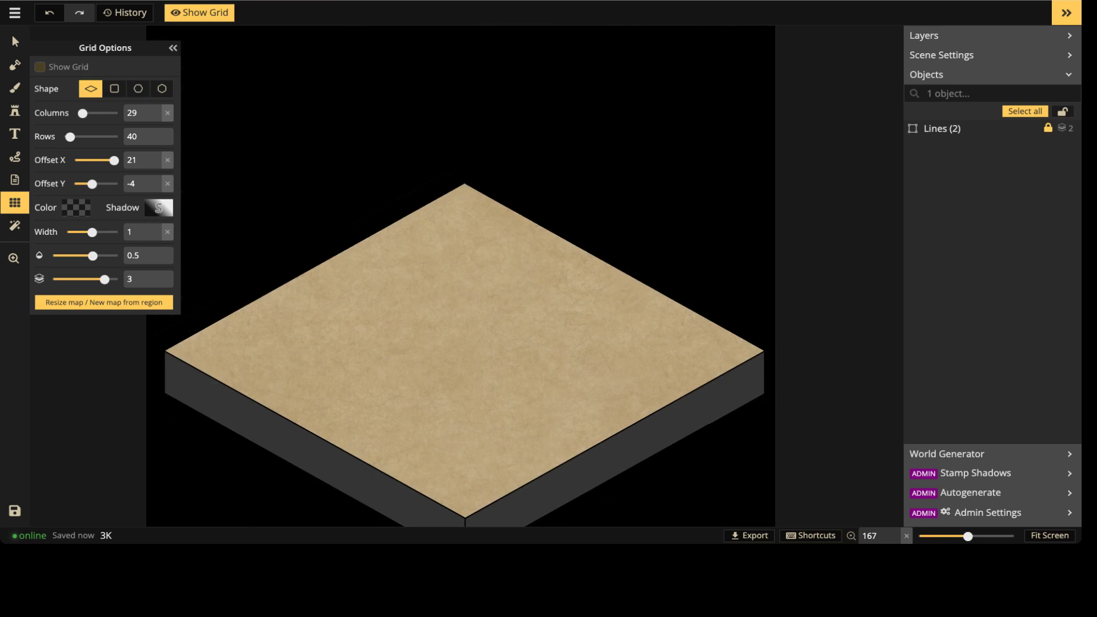
Step: Set up the round texture brush to paint on the background layer with a size of 200
scroll(481, 313, "down", 2)
middle_click_drag(481, 313, 490, 166)
key("b")
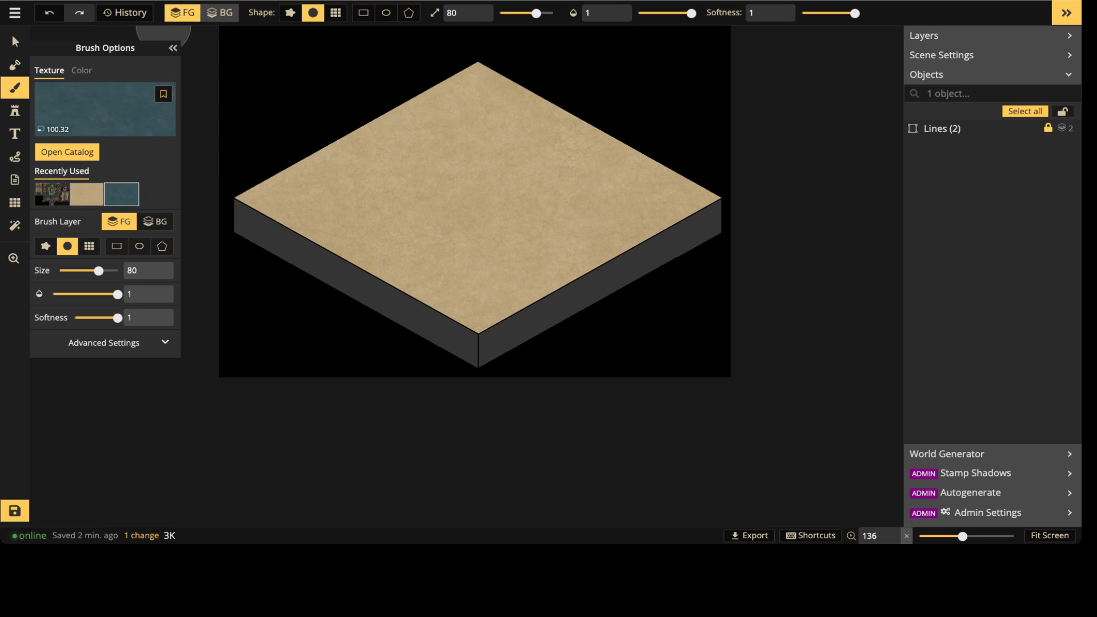
left_click(220, 12)
left_click_drag(536, 12, 553, 13)
scroll(371, 220, "down", 3)
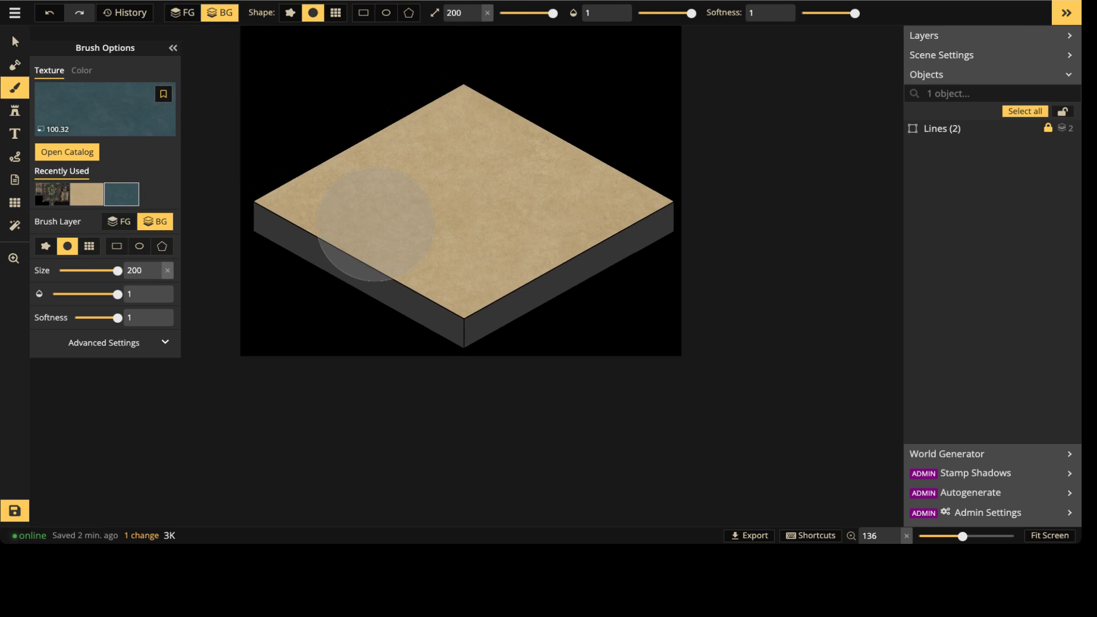
Step: Try a diagonal stroke of the blue-green texture across the background, and undo it
mouse_move(306, 98)
left_mouse_down()
mouse_move(490, 244)
mouse_move(637, 293)
mouse_move(617, 291)
mouse_move(608, 269)
left_mouse_up()
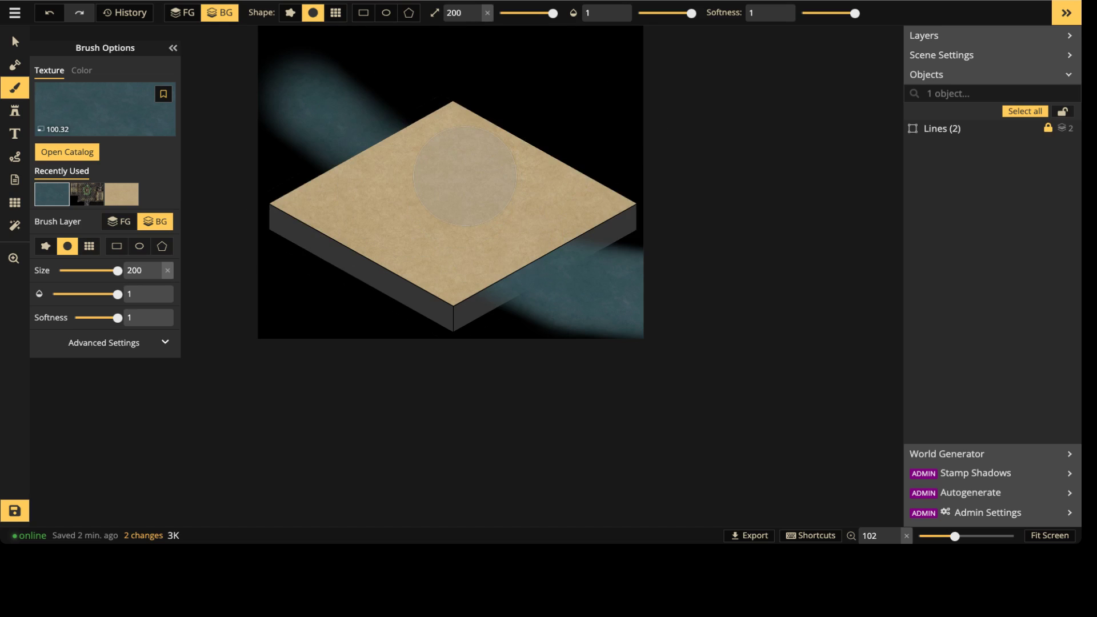
key("ctrl+z")
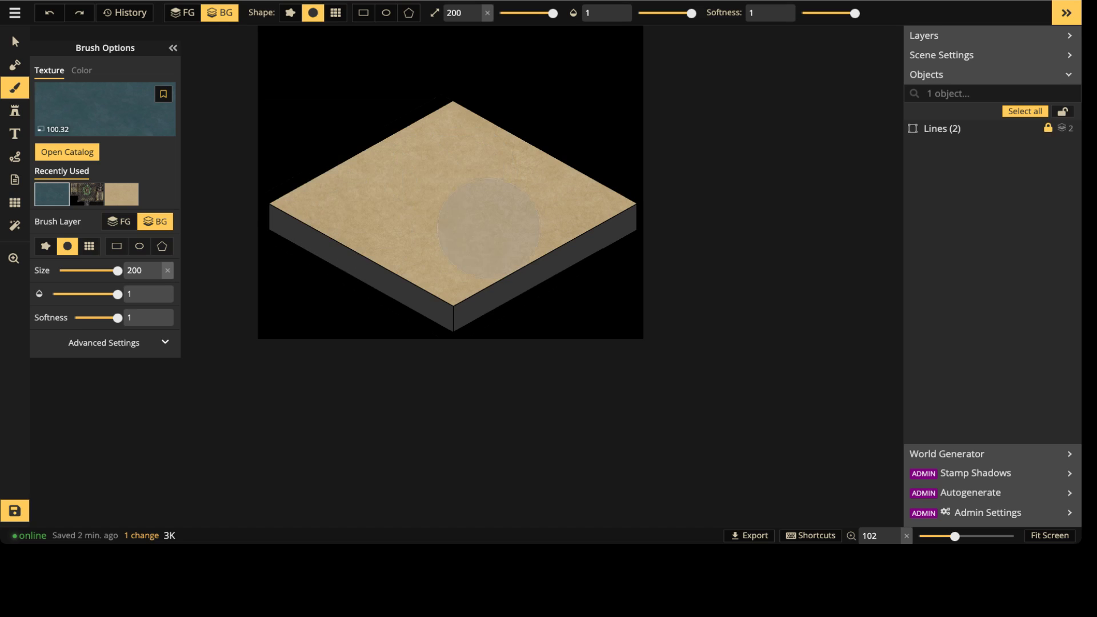
Step: Paint solid black (000000) over the background around the platform with the size 200 brush
left_click(81, 71)
left_click_drag(481, 113, 286, 142)
left_click_drag(286, 142, 543, 147)
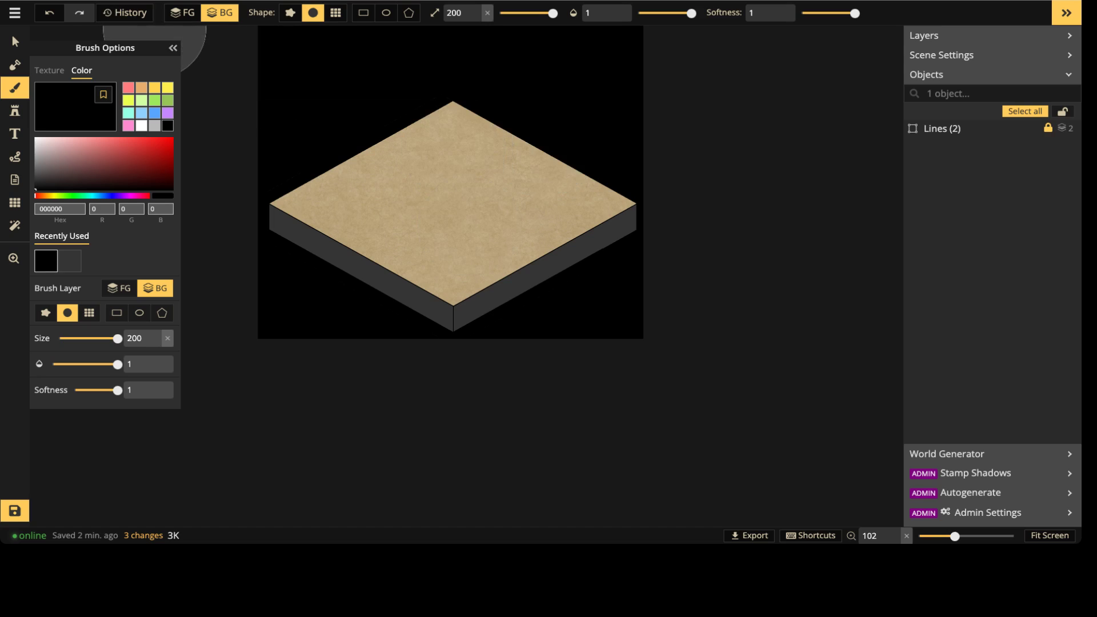
Step: Try painting the blue-green texture over the platform's surface on the foreground layer, and undo it
left_click(182, 12)
key("t")
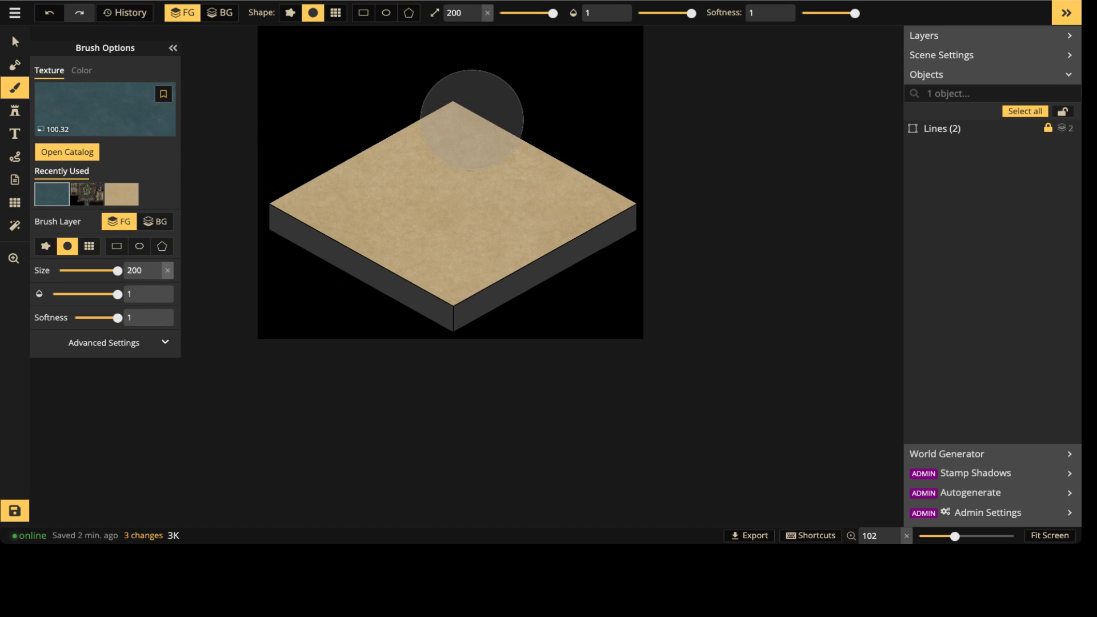
mouse_move(436, 120)
left_mouse_down()
mouse_move(519, 160)
mouse_move(266, 195)
mouse_move(399, 252)
mouse_move(505, 263)
mouse_move(642, 174)
mouse_move(479, 176)
left_mouse_up()
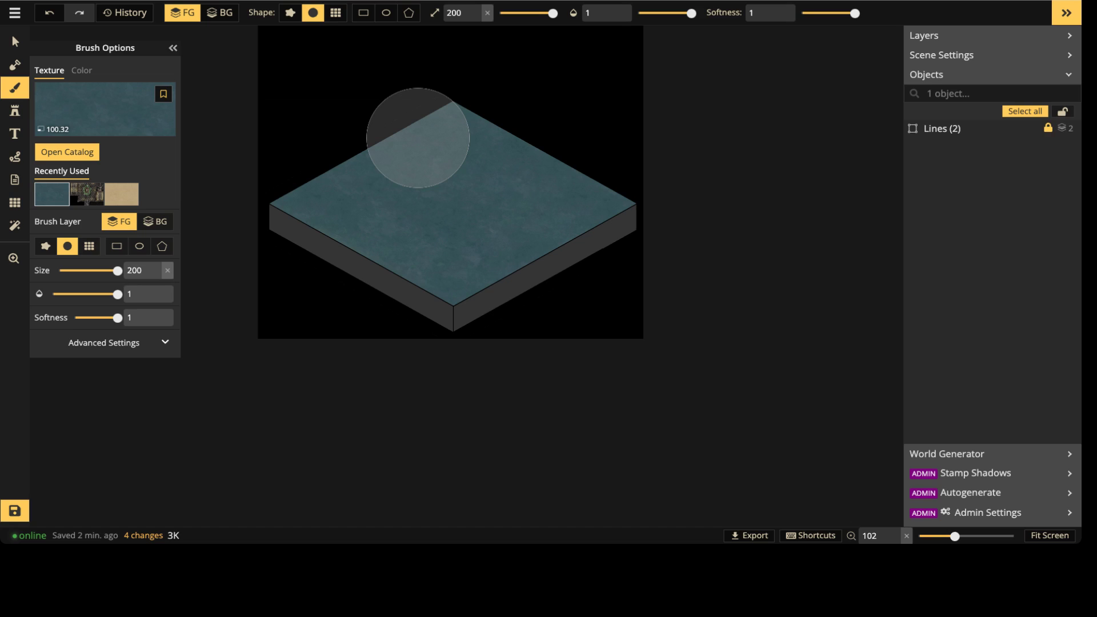
key("ctrl+z")
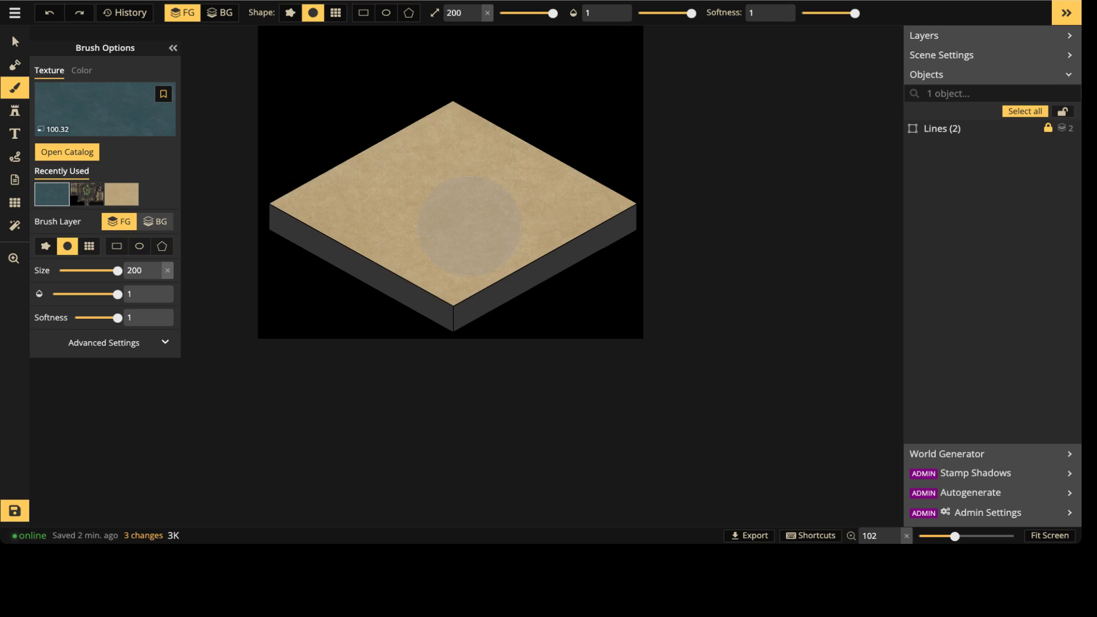
Step: Hide the custom assets in the stamp catalog and choose the Mountains (Large) stamp set
left_click(14, 40)
key("space")
left_click_drag(472, 161, 495, 341)
scroll(526, 304, "down", 1)
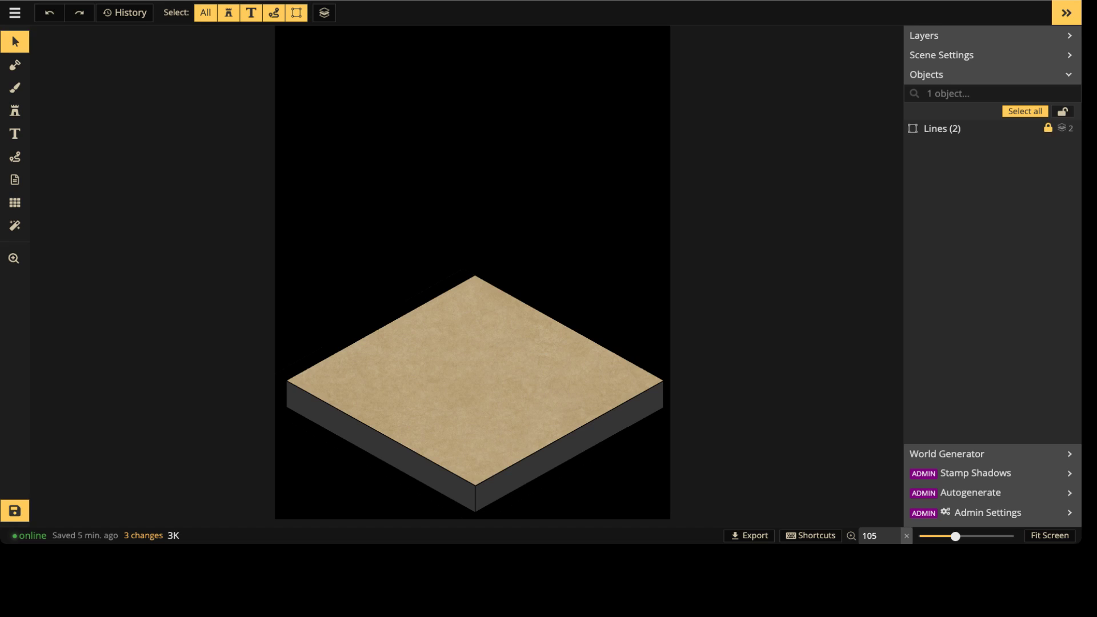
left_click(15, 111)
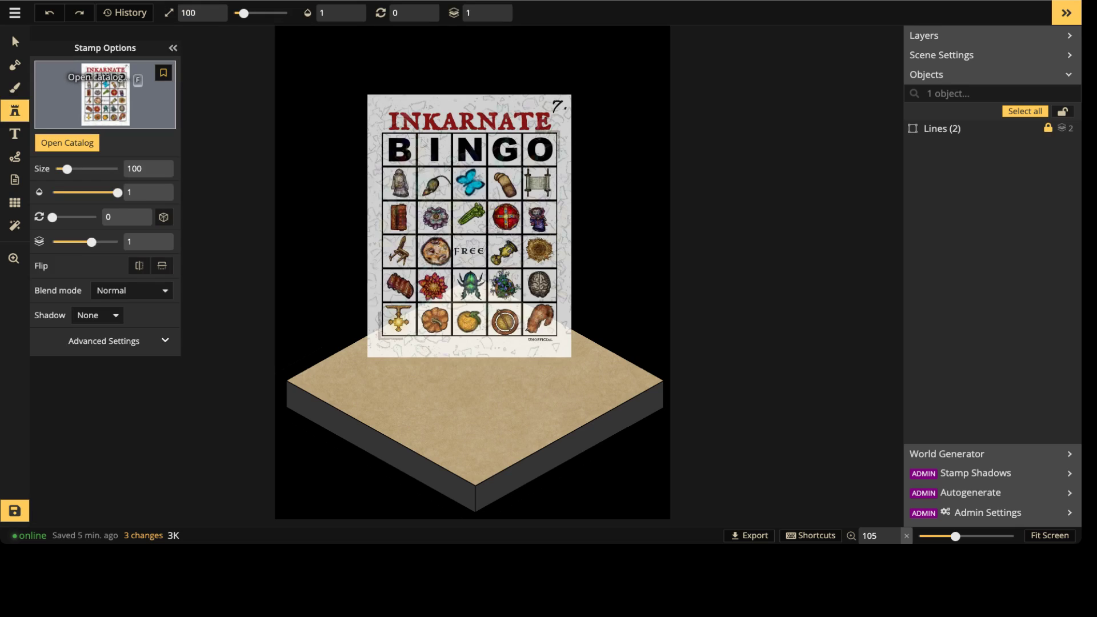
key("f")
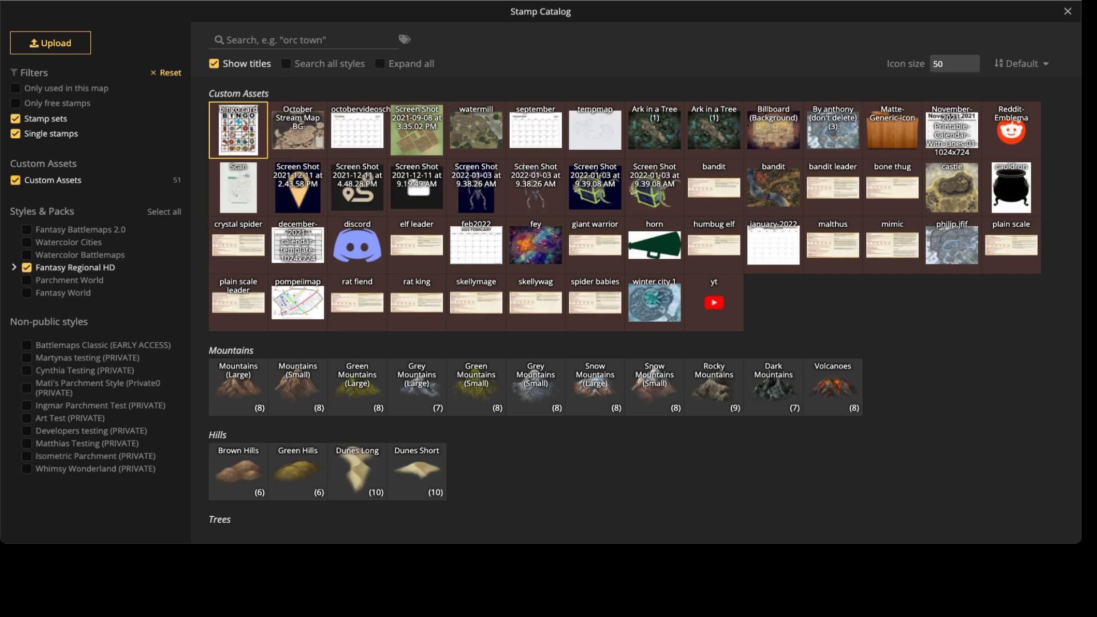
left_click(16, 180)
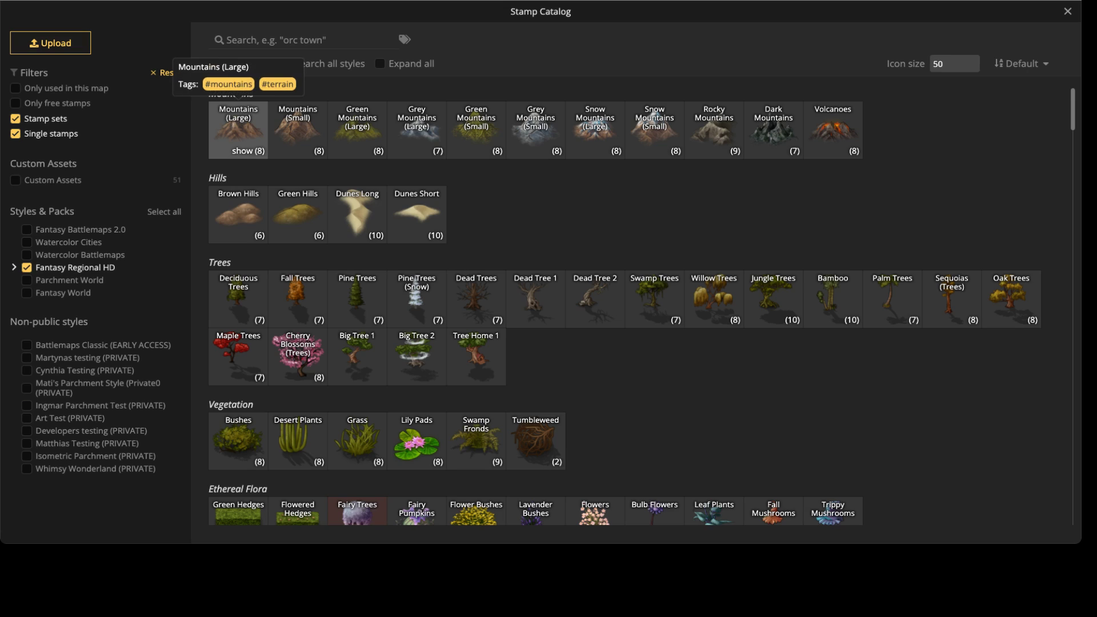
left_click(239, 131)
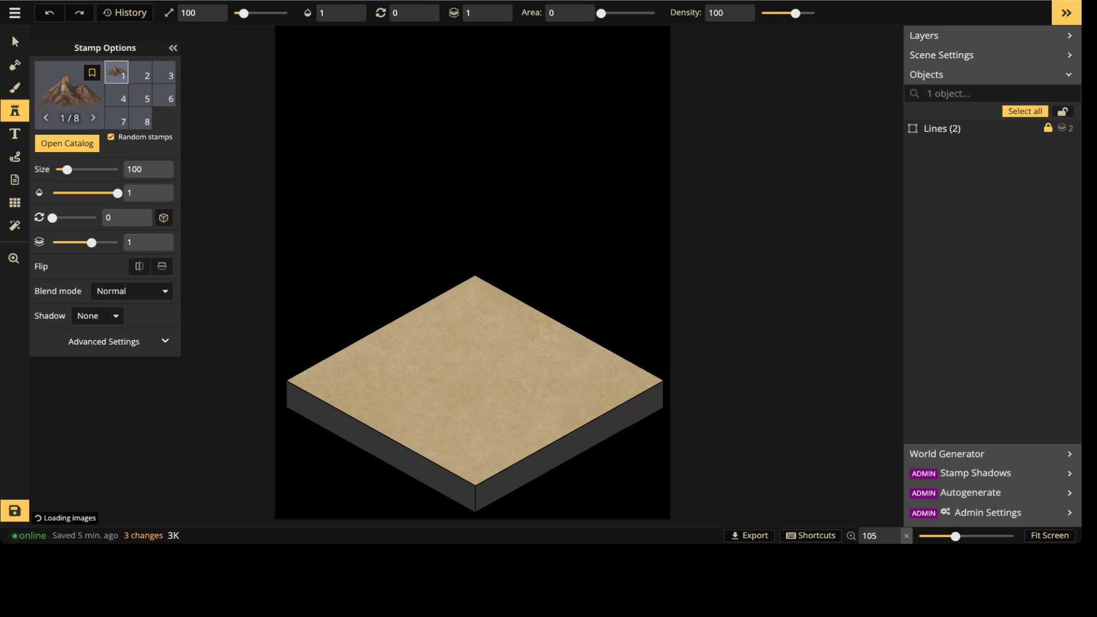
Step: Place a large mountain stamp at size 100 near the platform's back corner
scroll(481, 318, "up", 1)
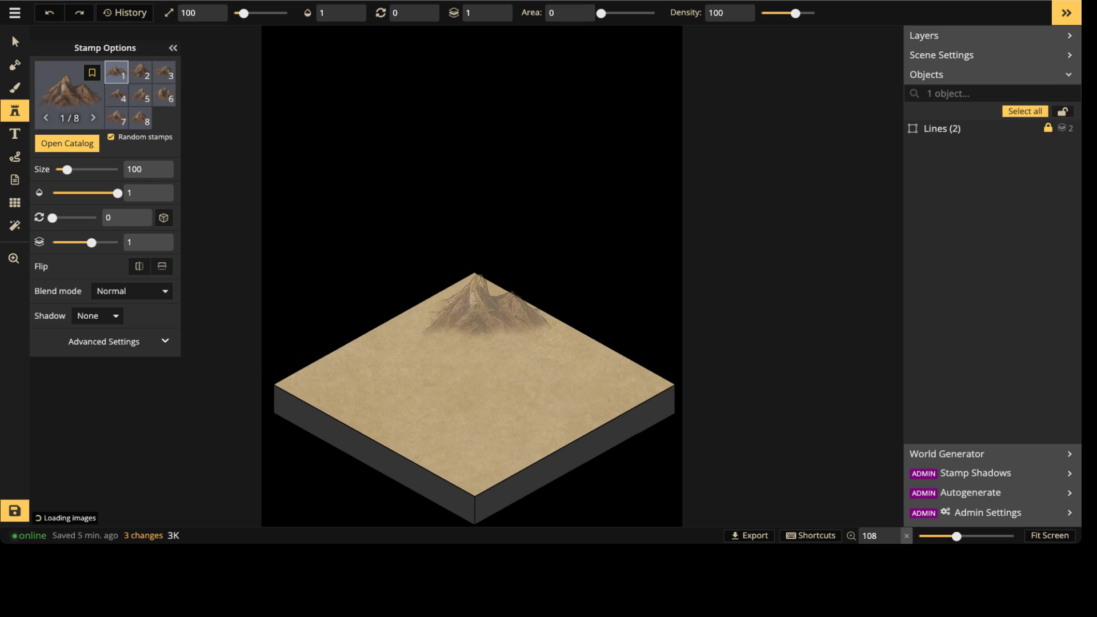
middle_click_drag(526, 265, 573, 227)
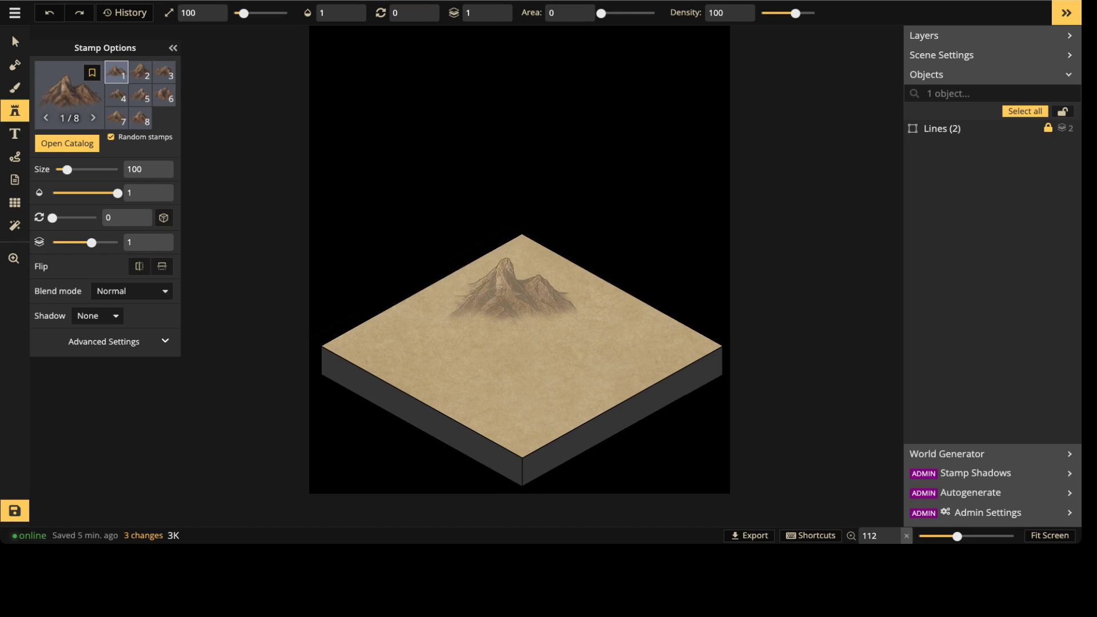
left_click(512, 278)
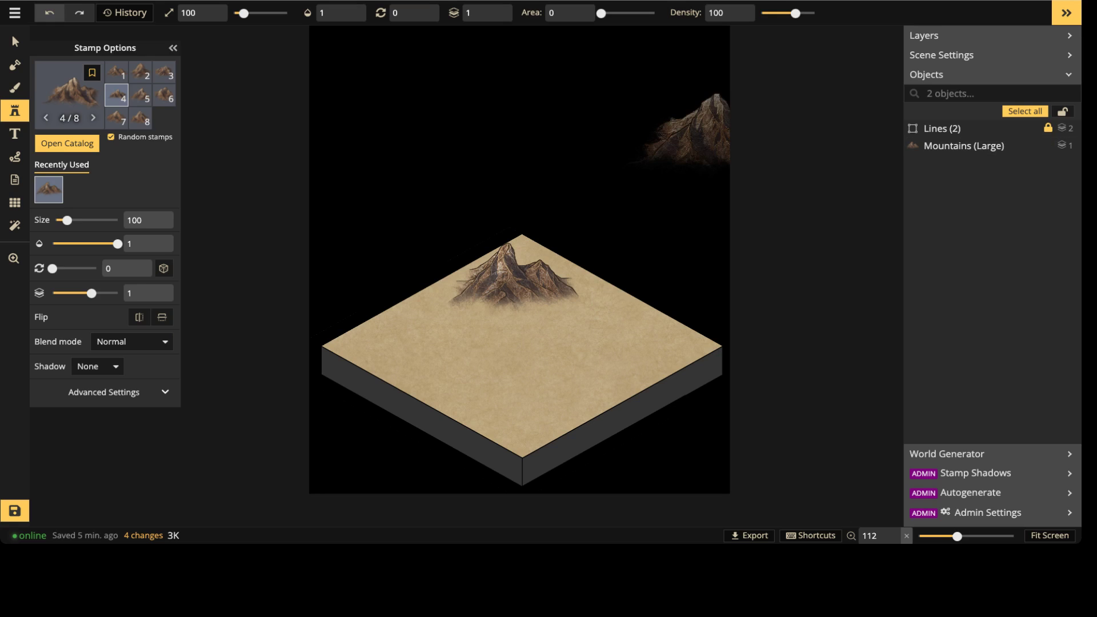
Step: Select the placed mountain and set its layer to -5
left_click(15, 41)
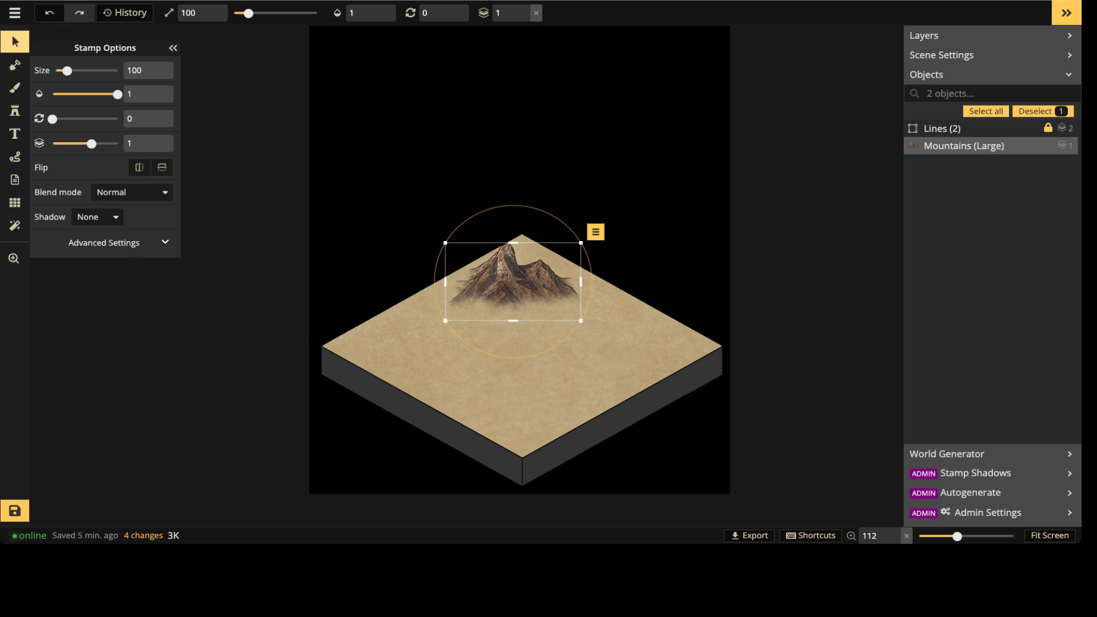
left_click(524, 9)
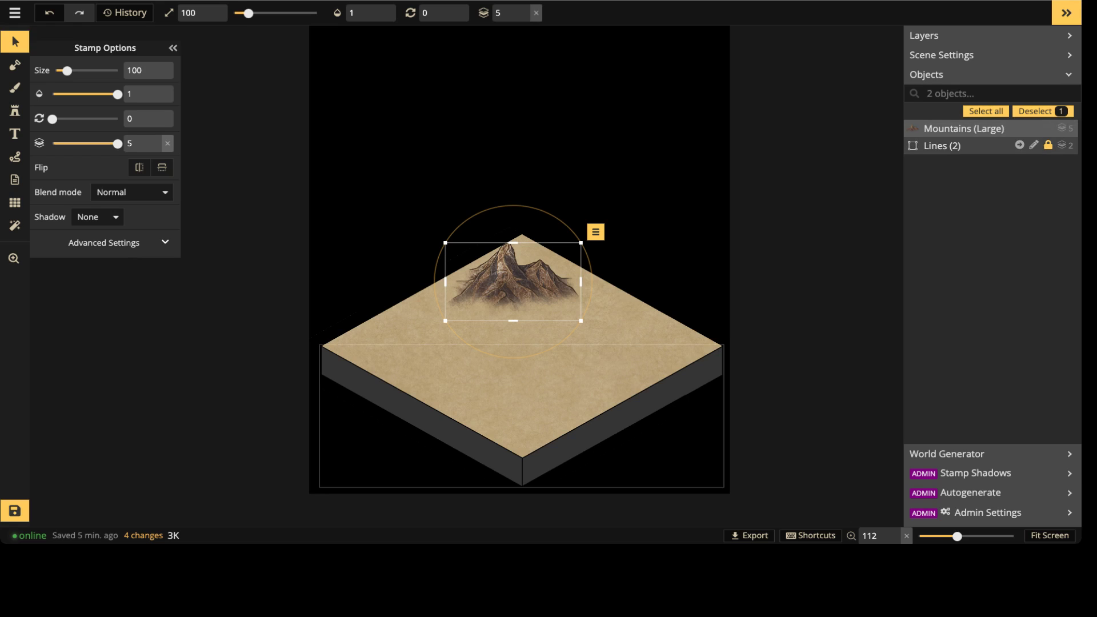
left_click(536, 13)
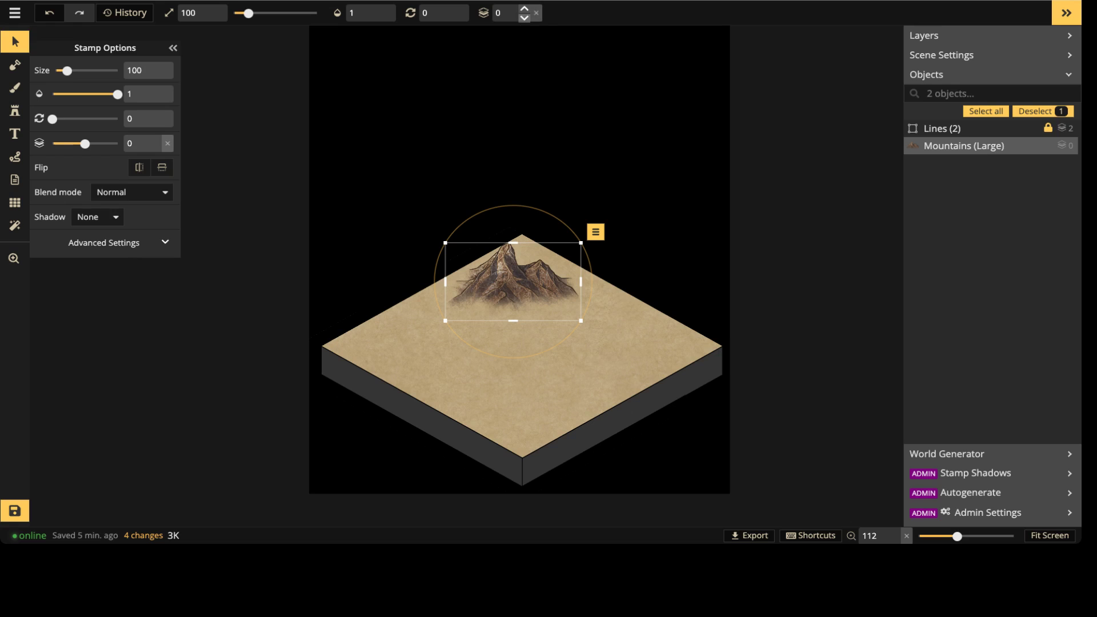
left_click(524, 17)
left_click(524, 18)
left_click(524, 18)
left_click(524, 17)
left_click(524, 17)
Step: Enlarge the mountain to size 110 and position it over the platform's back-left edge
left_click_drag(512, 281, 521, 277)
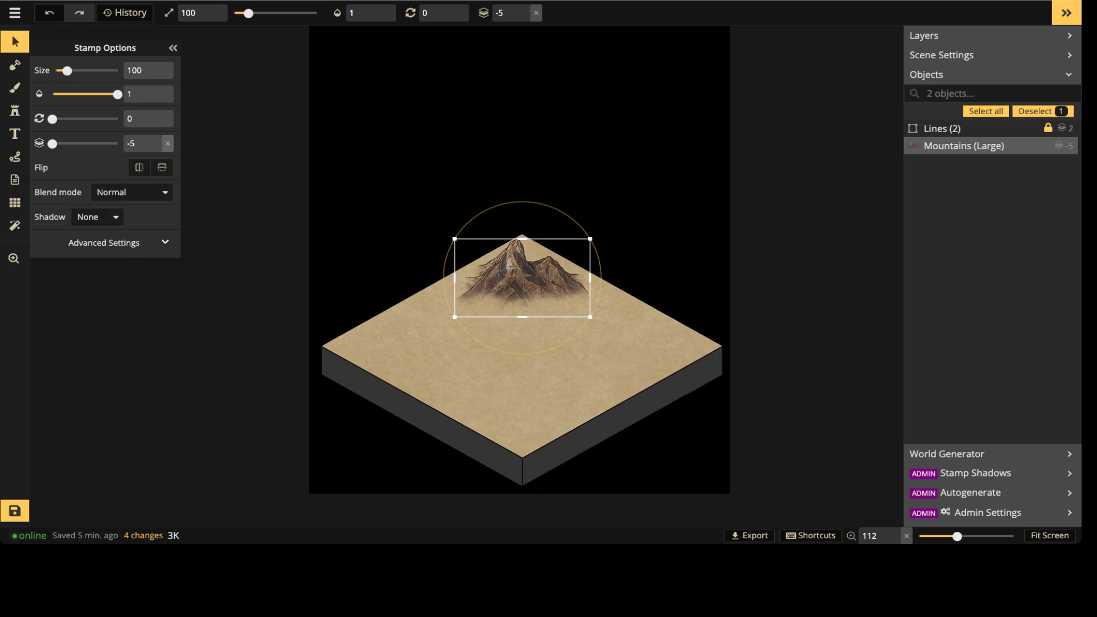
left_click_drag(590, 239, 597, 235)
left_click_drag(522, 278, 459, 177)
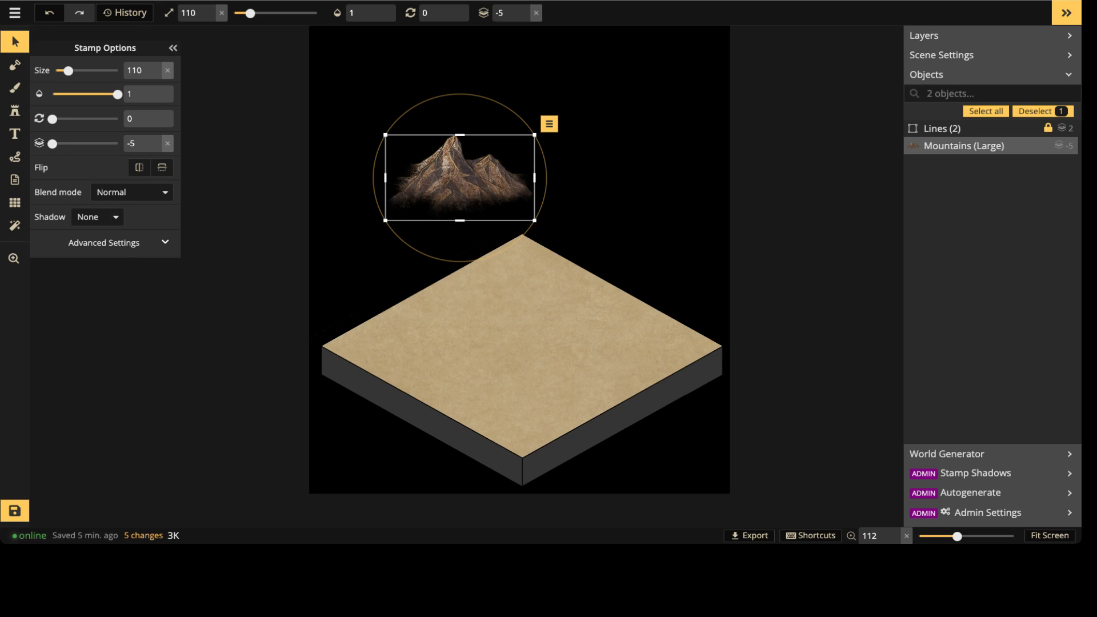
left_click_drag(460, 177, 512, 143)
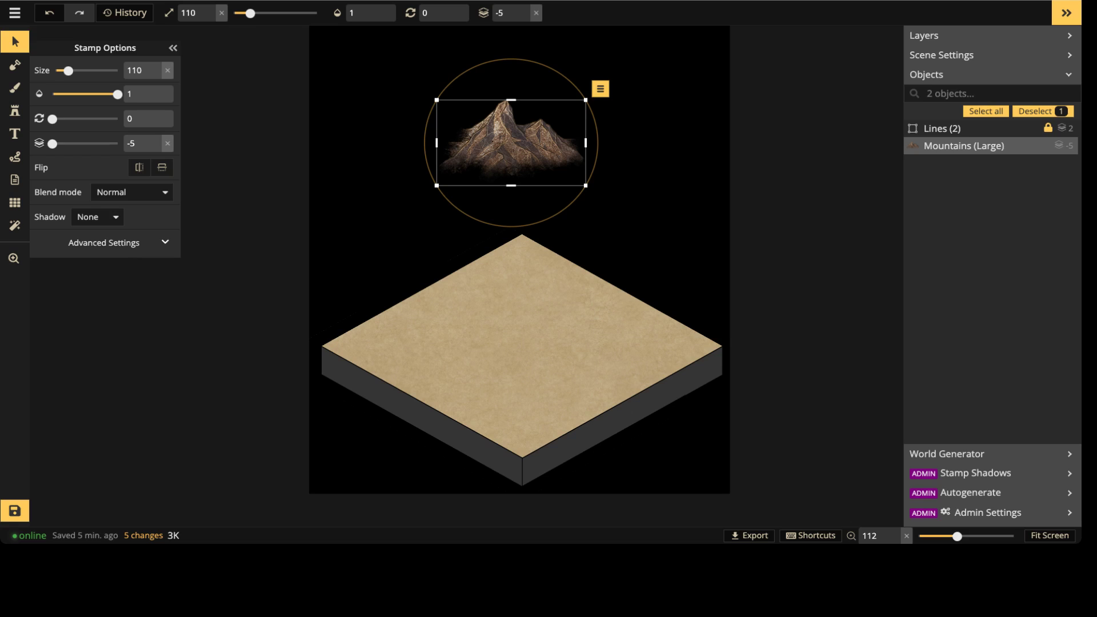
left_click_drag(510, 143, 487, 296)
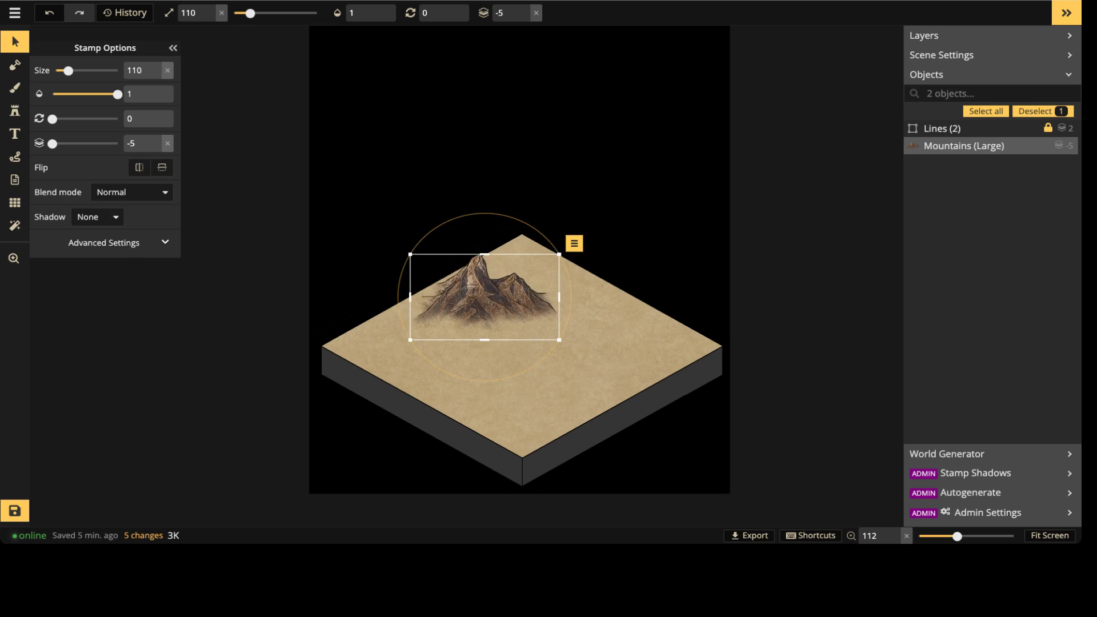
Step: Place mountain variant 6 at size 110 on layer -5, just in front of the first mountain
key("s")
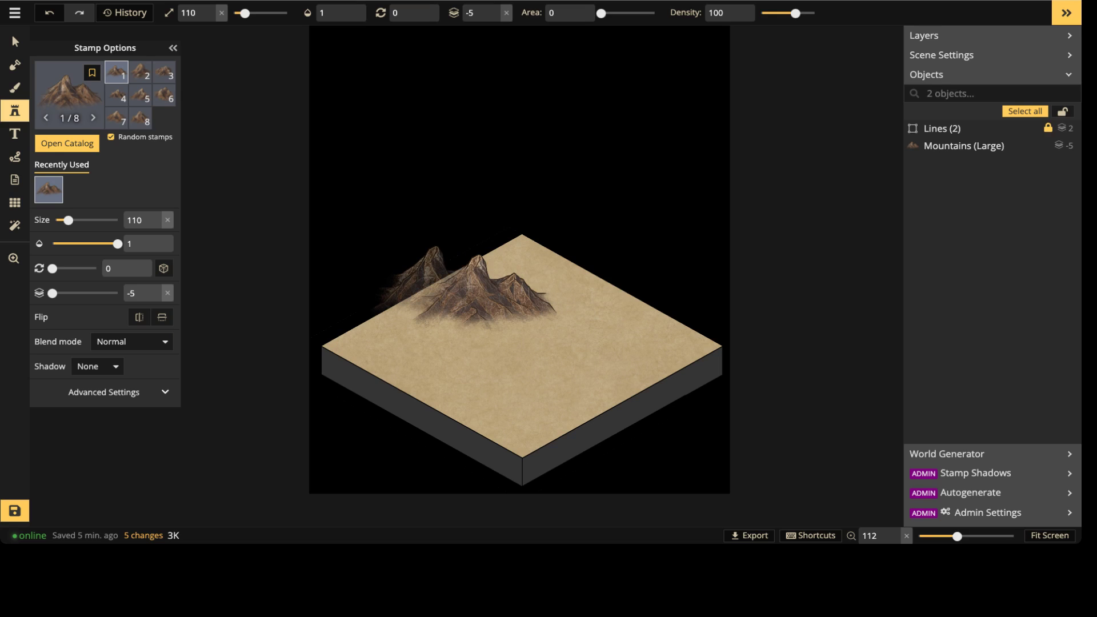
scroll(444, 320, "up", 5)
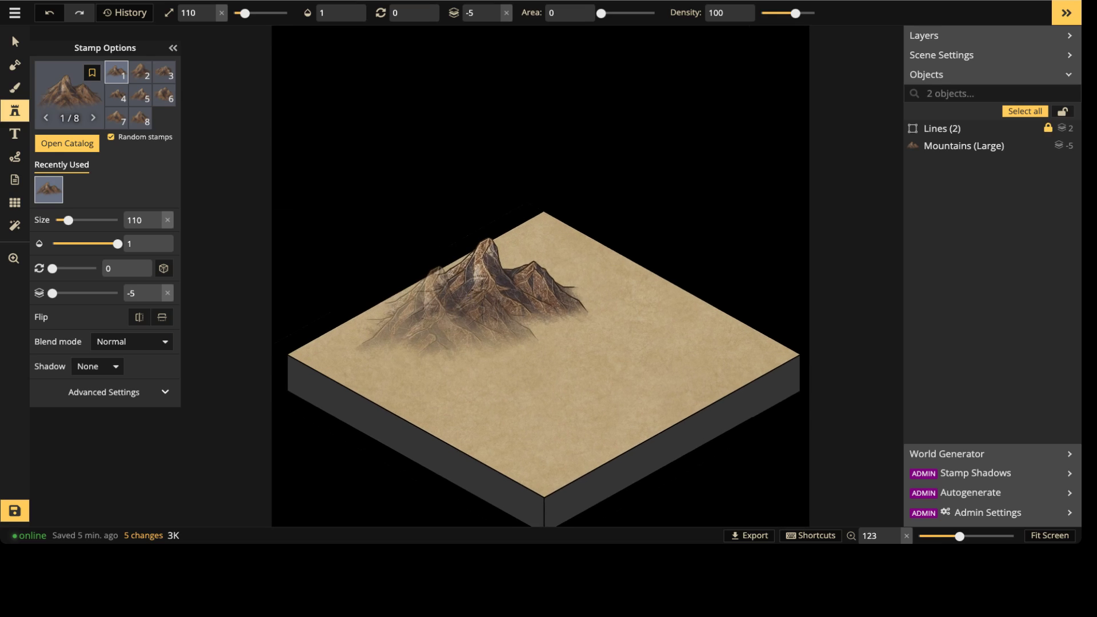
scroll(429, 331, "up", 5)
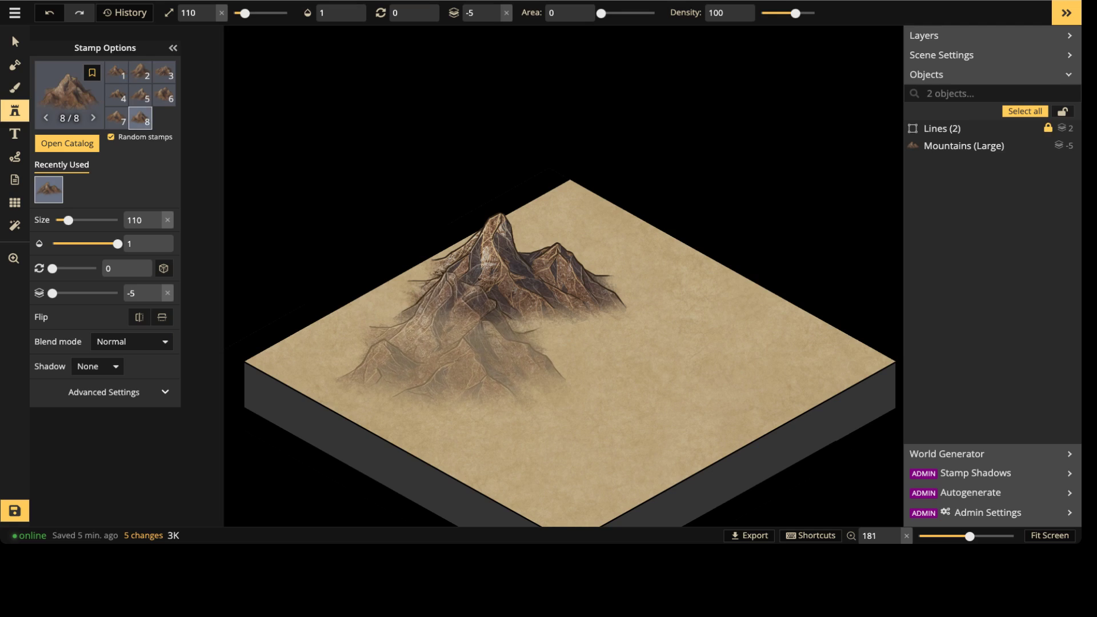
key("Left")
key("Left")
key("Left")
key("Left")
key("Left")
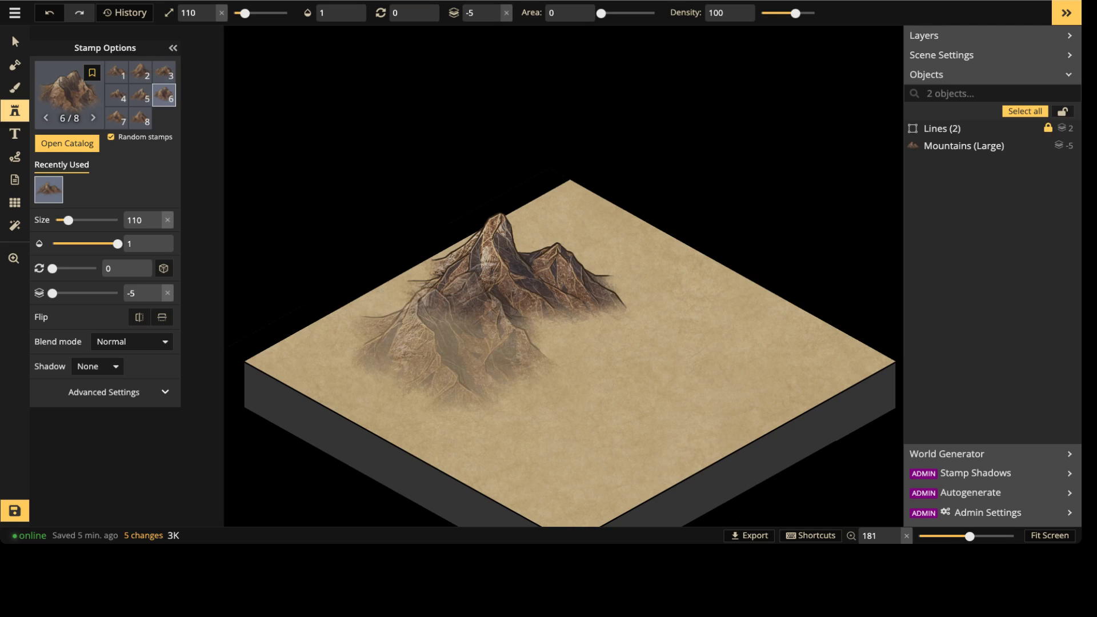
left_click(451, 338)
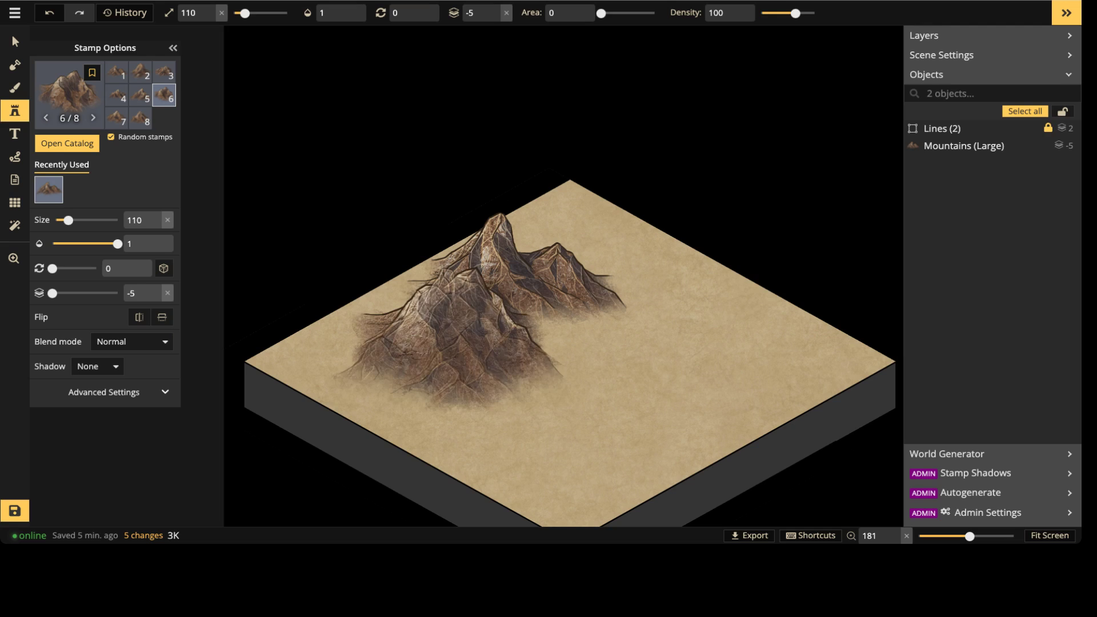
Step: Move the front mountain slightly back so it overlaps the first mountain more closely
left_click(457, 240)
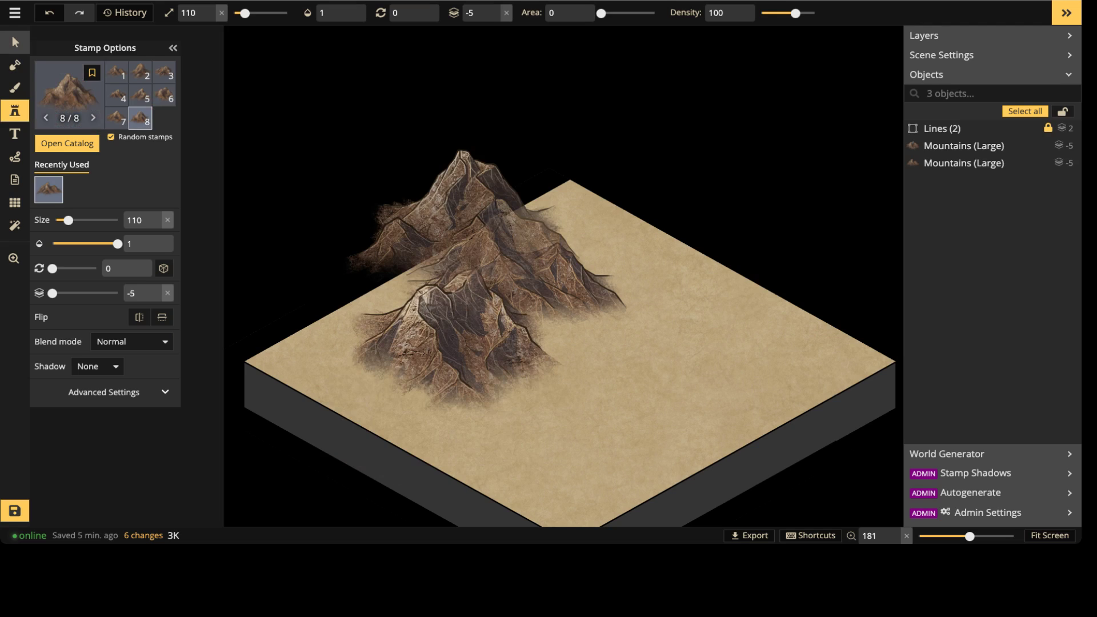
key("s")
left_click_drag(454, 344, 460, 326)
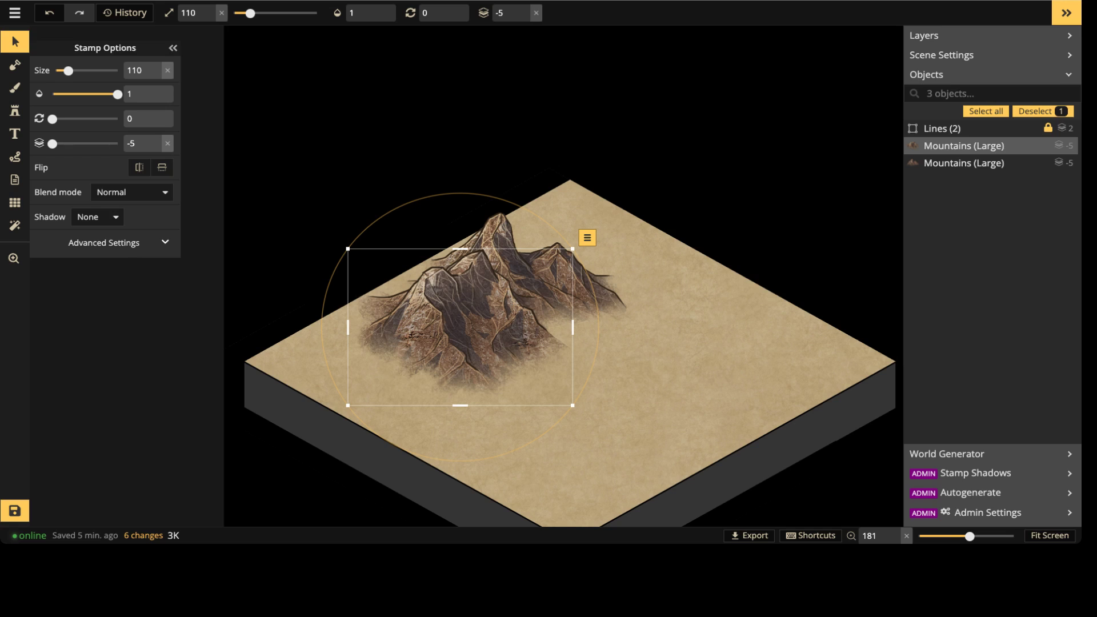
Step: Adjust the rear mountain's position so it tucks in just behind the front mountain
left_click_drag(531, 286, 539, 292)
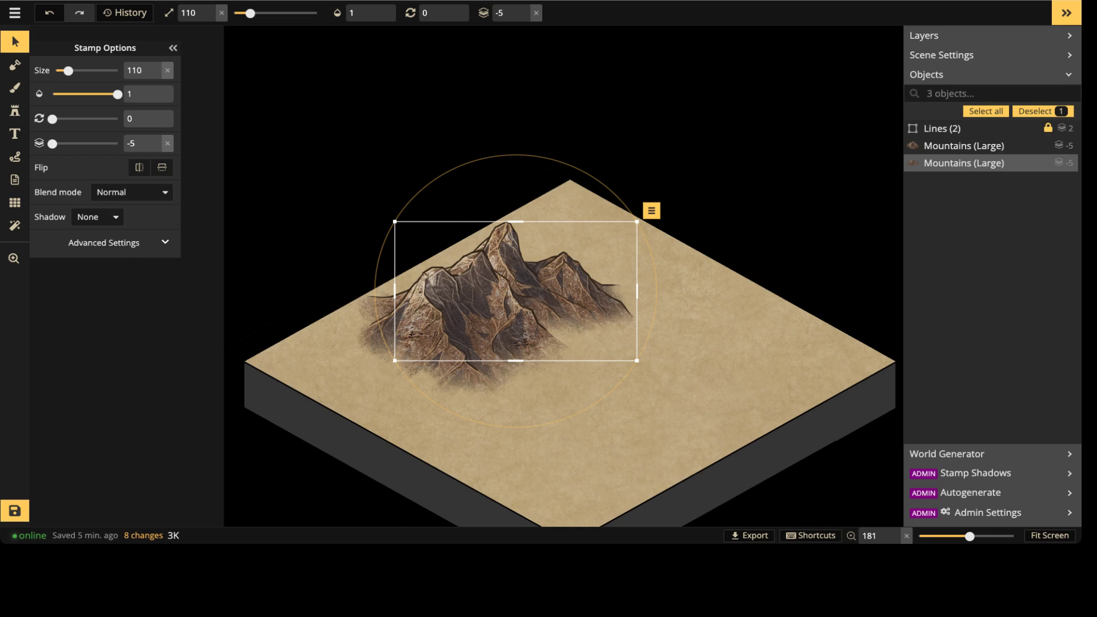
left_click_drag(539, 292, 534, 294)
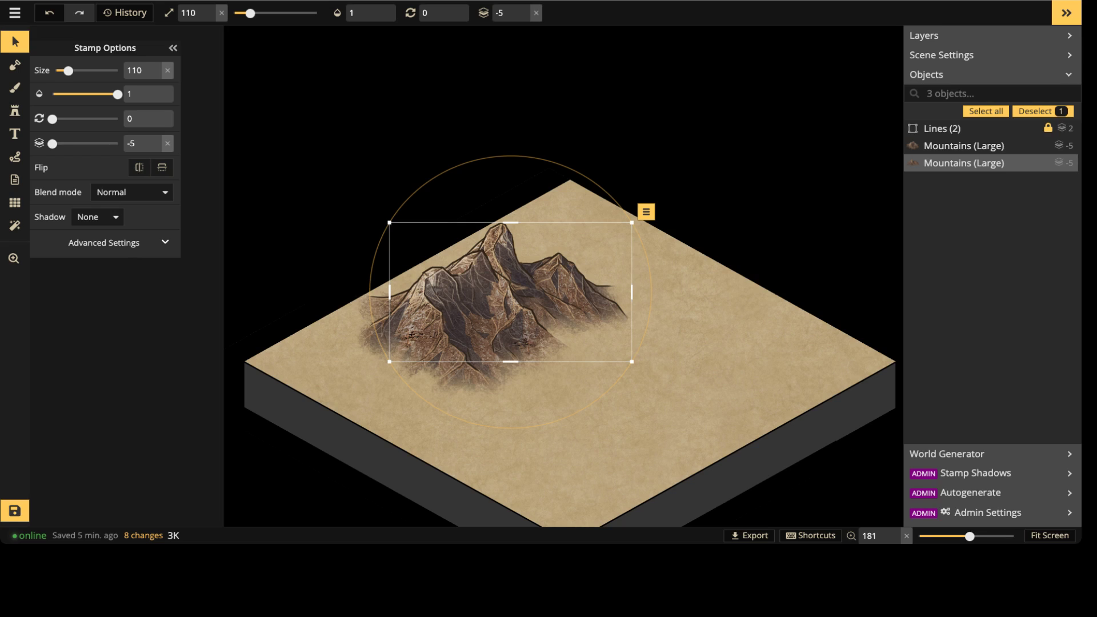
Step: Draw a solid white freehand path of width 1.5 curving around the two mountains and open toward the platform's front right
left_click(15, 157)
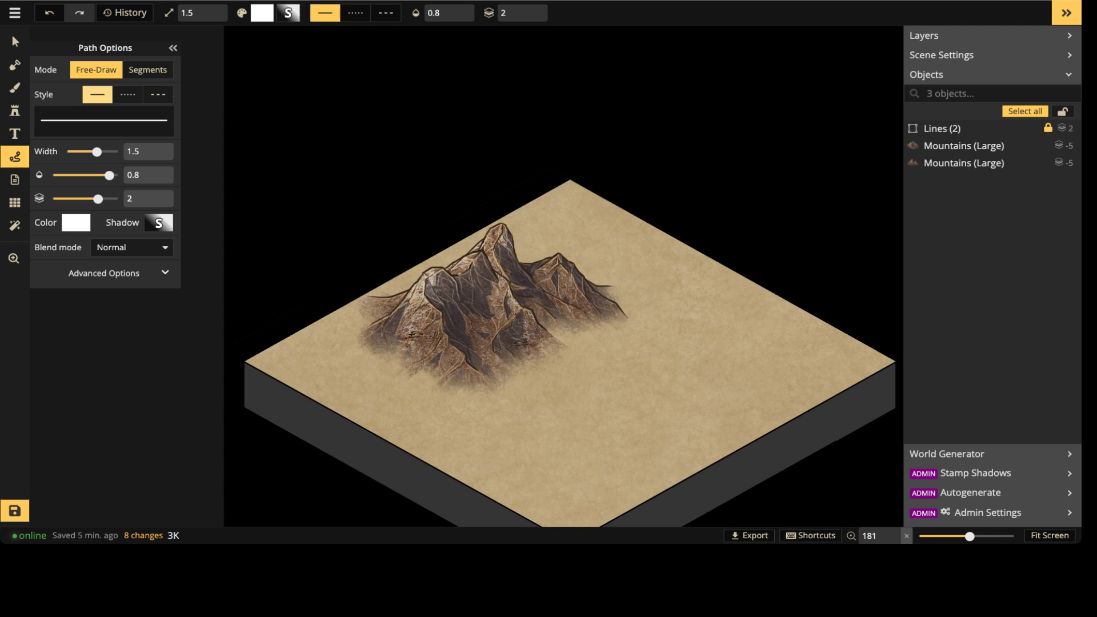
mouse_move(672, 275)
left_mouse_down()
mouse_move(593, 249)
mouse_move(441, 279)
mouse_move(434, 369)
mouse_move(530, 412)
left_mouse_up()
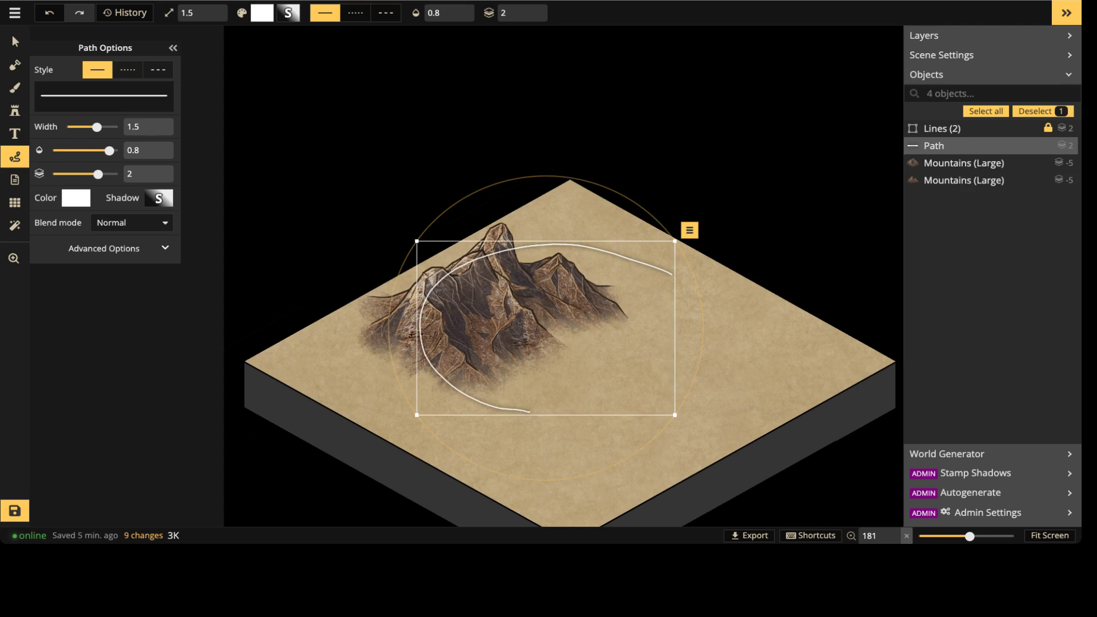
key("Escape")
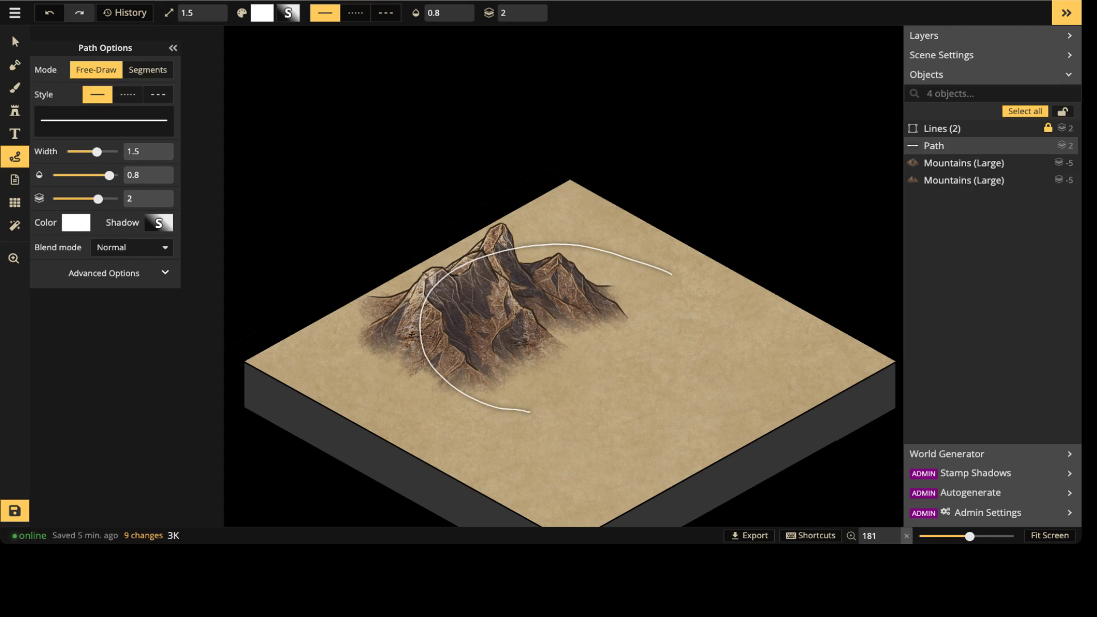
Step: Draw a dotted freehand ring over the platform's centre and a short dotted line down the mountain slope
left_click(127, 95)
mouse_move(589, 298)
left_mouse_down()
mouse_move(513, 304)
mouse_move(481, 356)
left_mouse_up()
left_click_drag(625, 318, 565, 301)
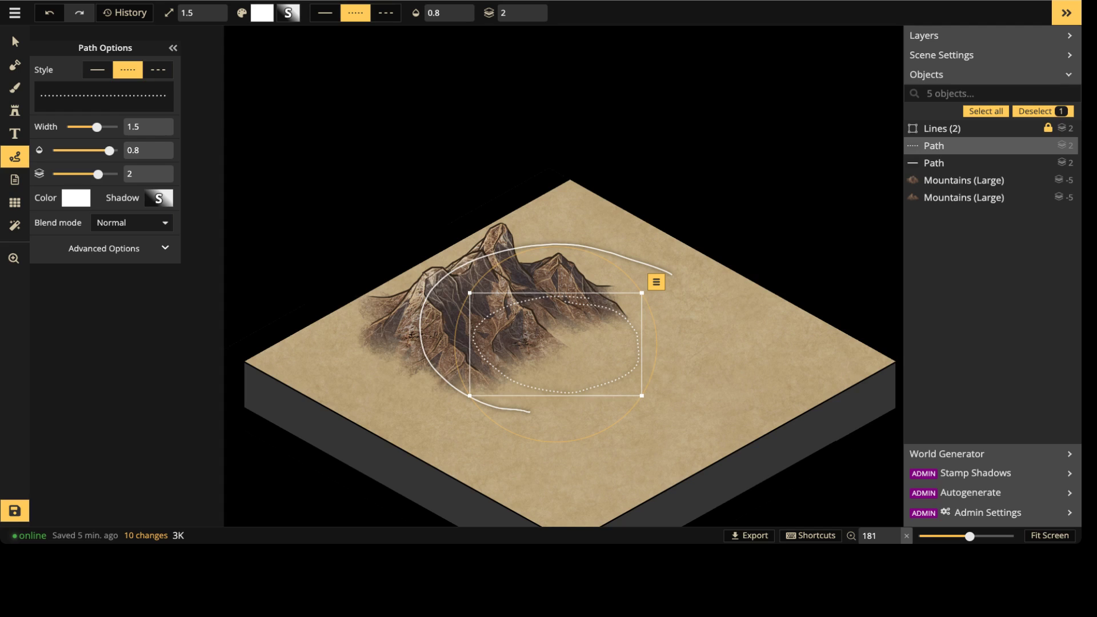
key("Escape")
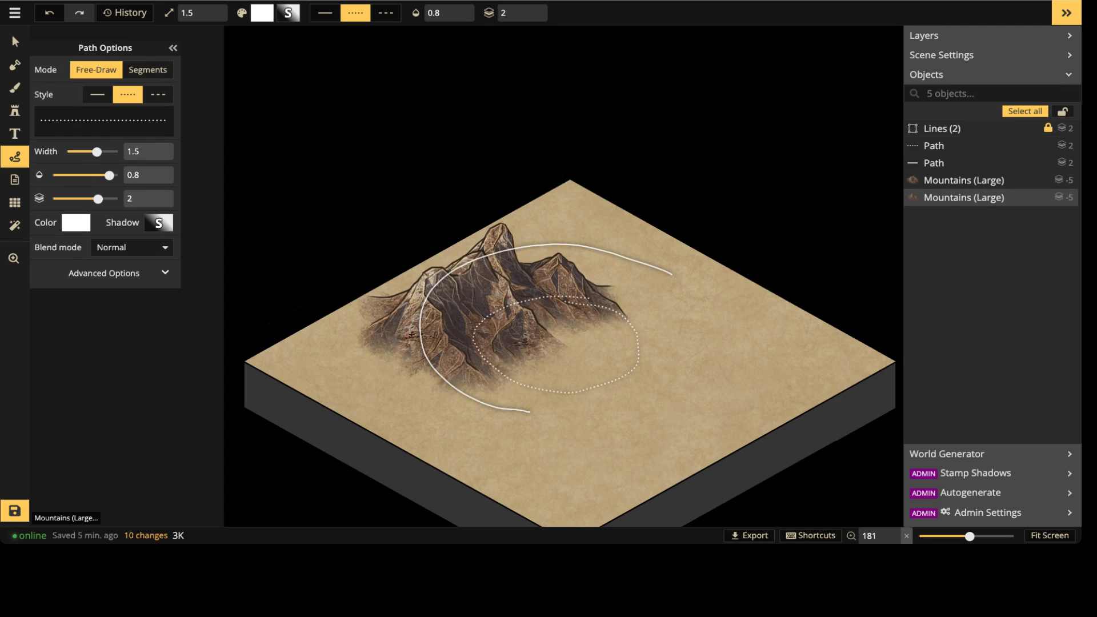
left_click_drag(519, 335, 537, 338)
key("Escape")
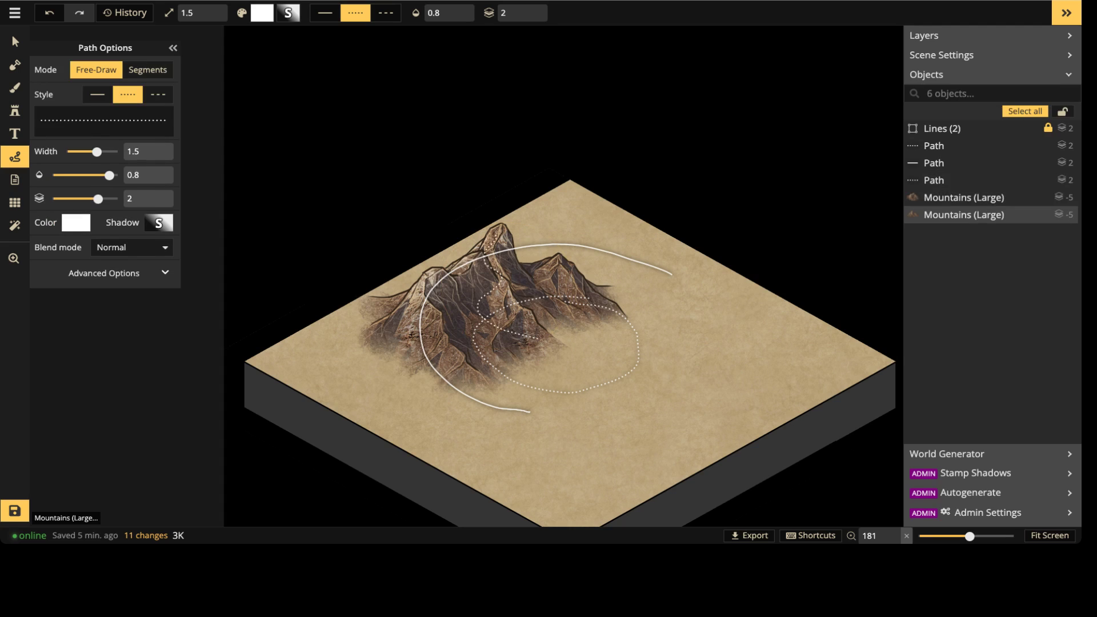
Step: Draw a horizontal dotted line across the black background above the platform
scroll(539, 228, "down", 3)
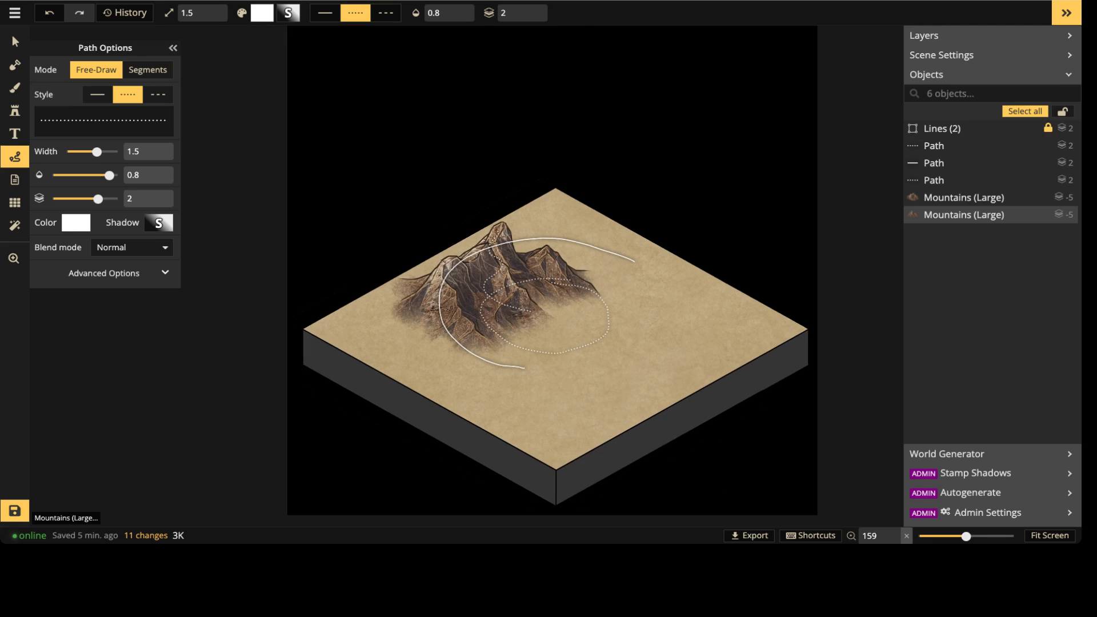
middle_click_drag(540, 229, 544, 335)
left_click_drag(505, 135, 504, 139)
middle_click_drag(504, 137, 509, 60)
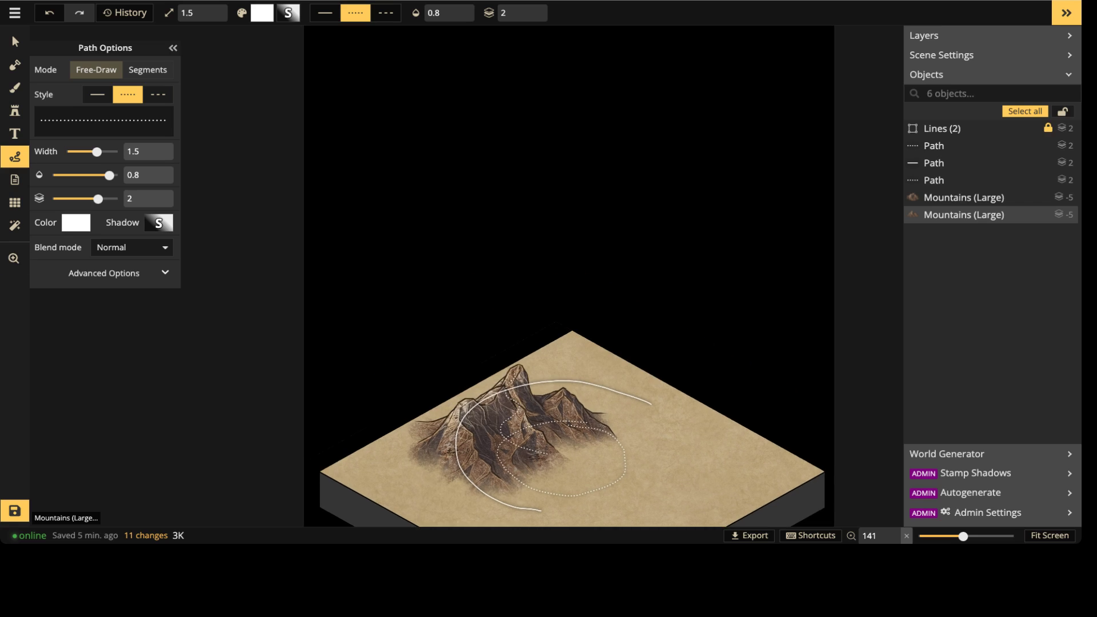
left_click_drag(417, 146, 674, 152)
scroll(448, 226, "down", 2)
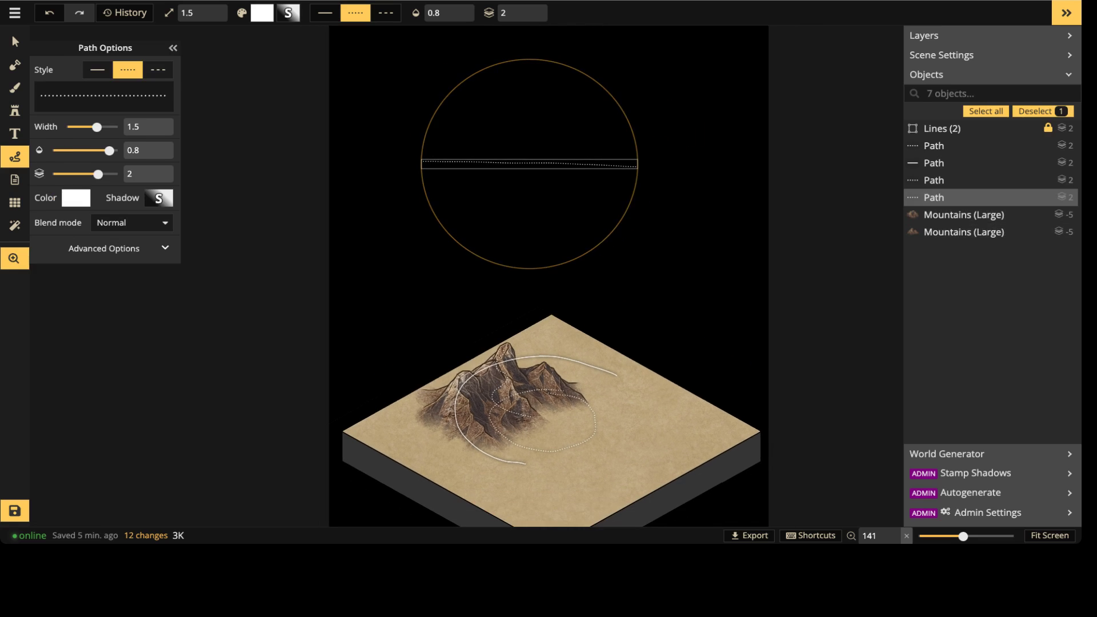
middle_click_drag(448, 226, 447, 190)
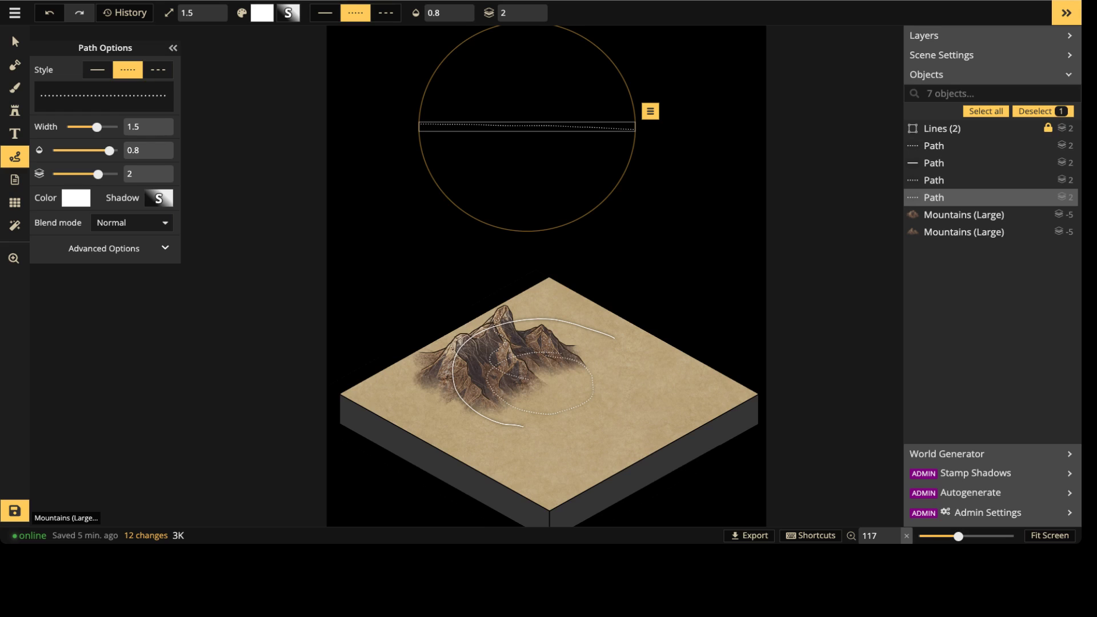
Step: Delete the four freehand guide paths: the horizontal dotted line, the solid curve, the dotted ring and the dotted slope line
left_click(15, 41)
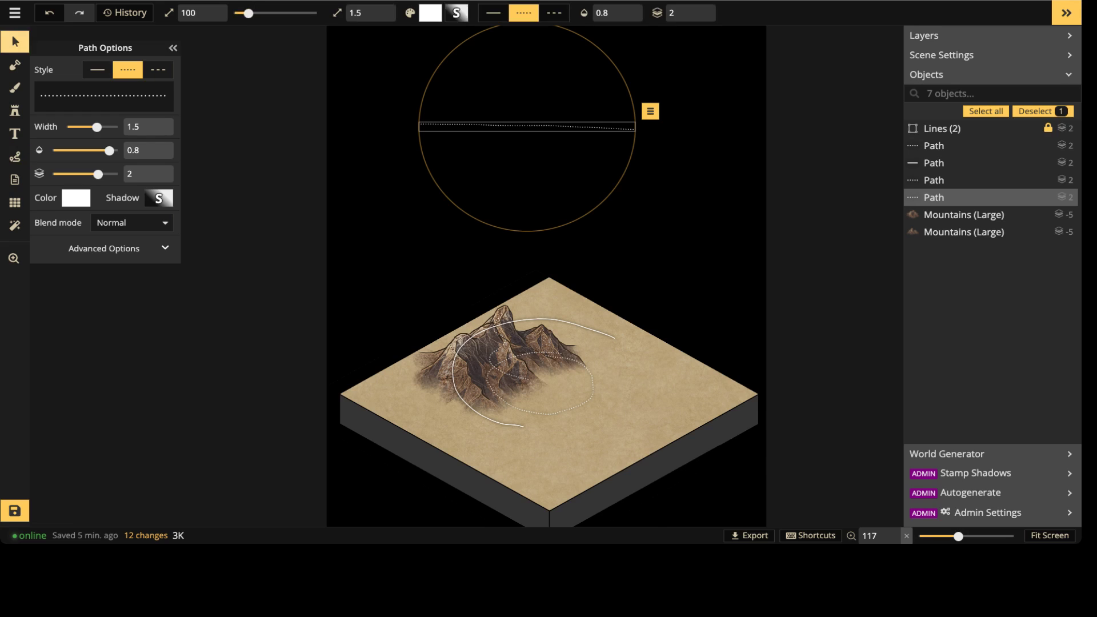
scroll(553, 139, "up", 2)
scroll(543, 275, "up", 3)
key("Delete")
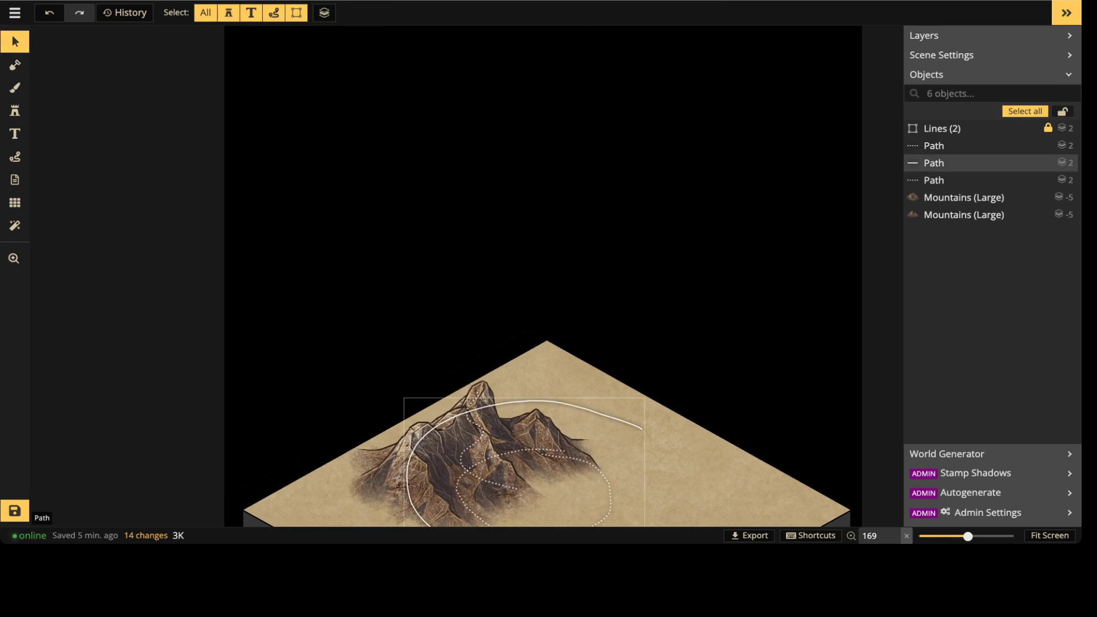
left_click(537, 401)
key("Delete")
middle_click_drag(537, 434, 537, 317)
left_click(537, 332)
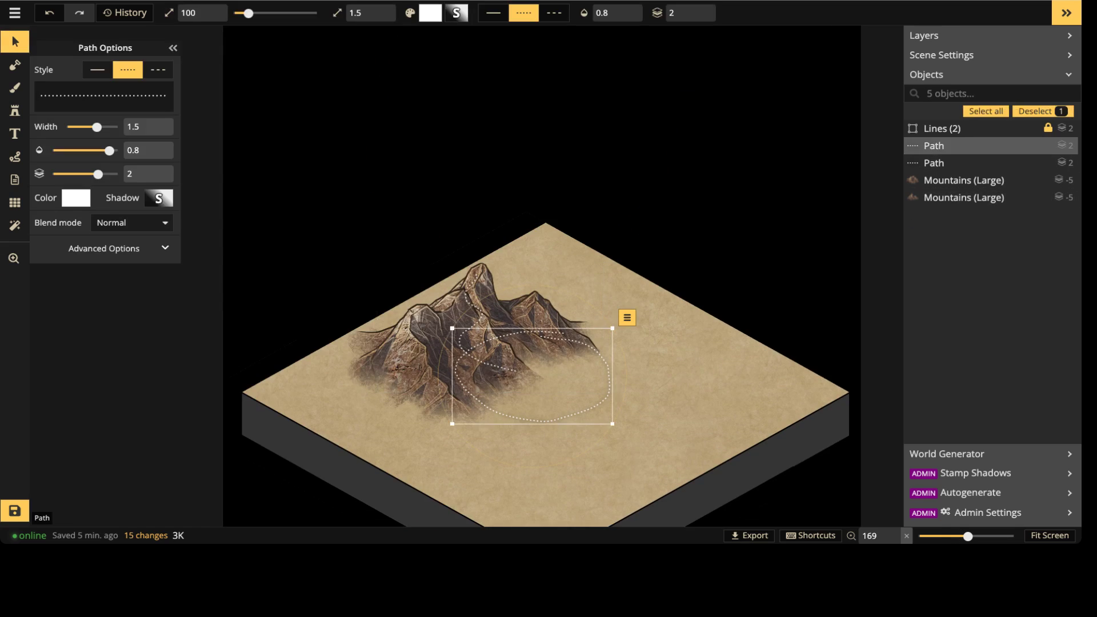
key("Delete")
left_click(503, 332)
left_click(480, 314)
key("Delete")
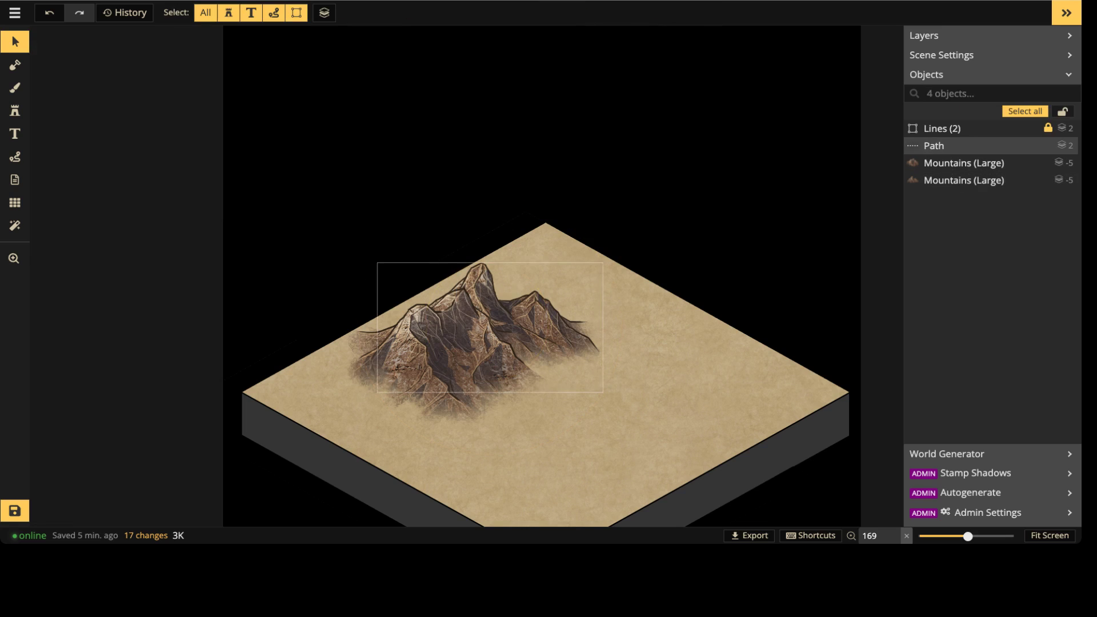
Step: Nudge the rear mountain slightly toward the platform's back corner, keeping it overlapped by the front mountain
scroll(407, 280, "down", 2)
scroll(394, 342, "down", 1)
left_click_drag(354, 240, 432, 353)
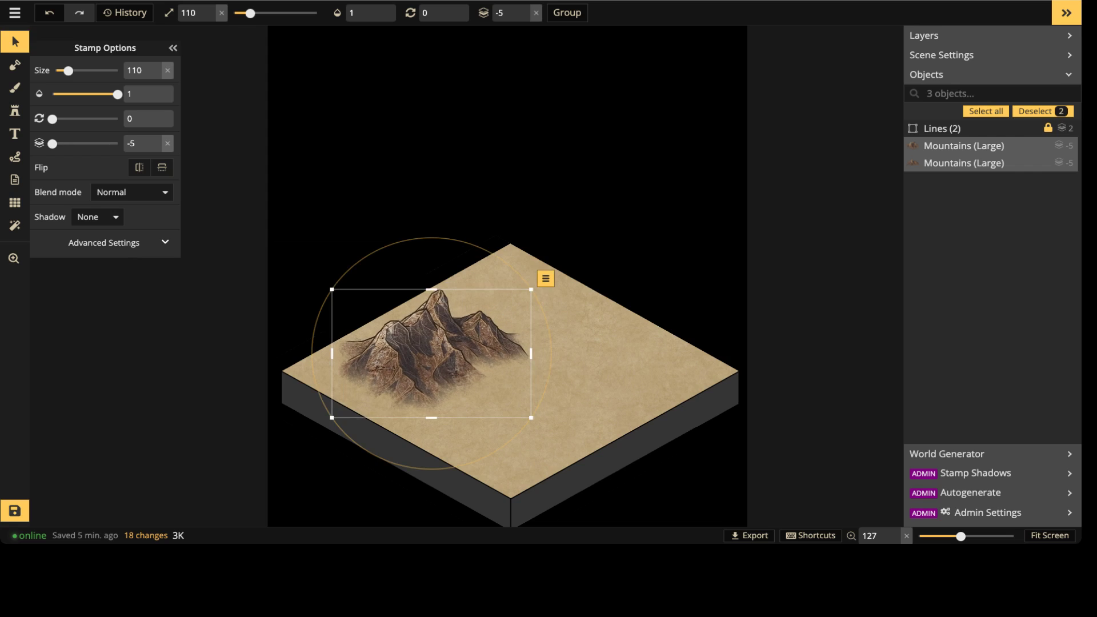
left_click_drag(480, 331, 484, 330)
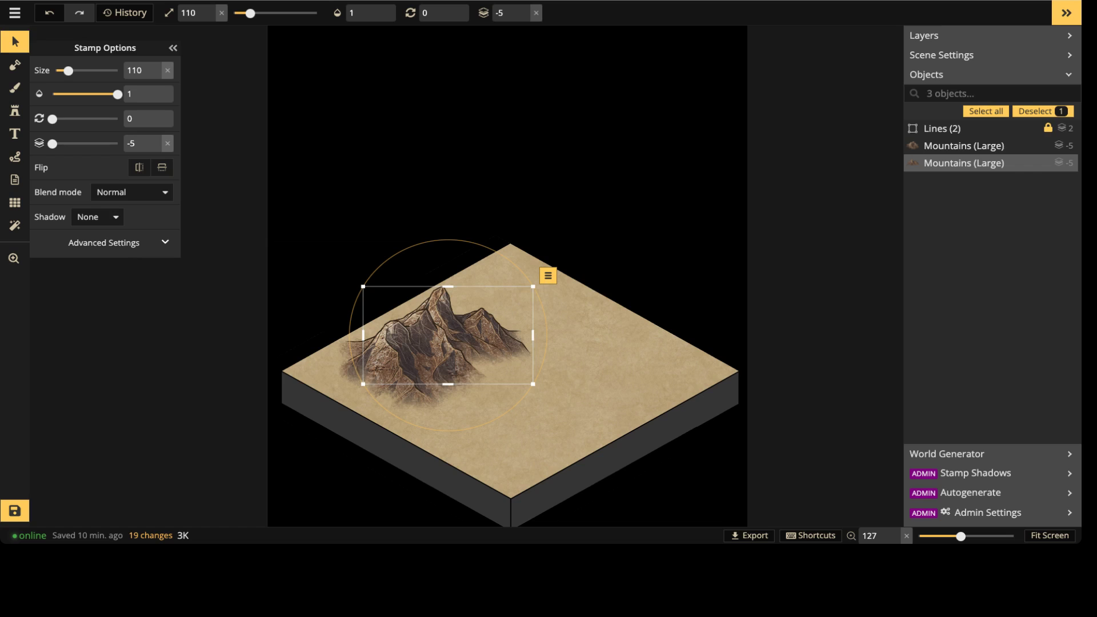
Step: Place large mountain variant 4 at size 110 on layer -5 beside the existing pair, near the platform's back corner
left_click(15, 110)
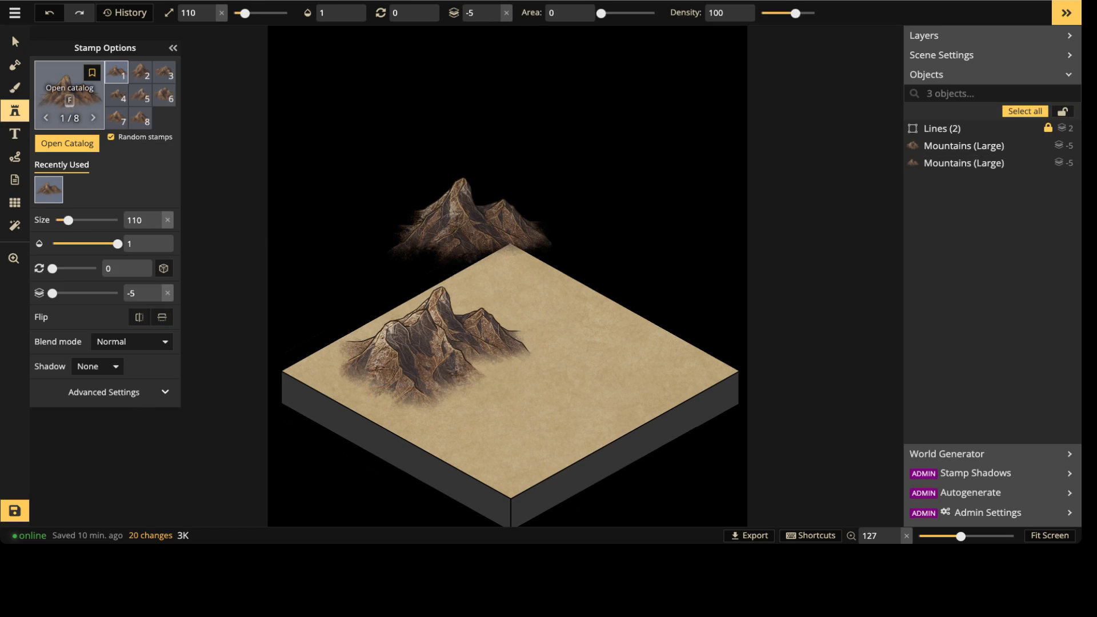
key("f")
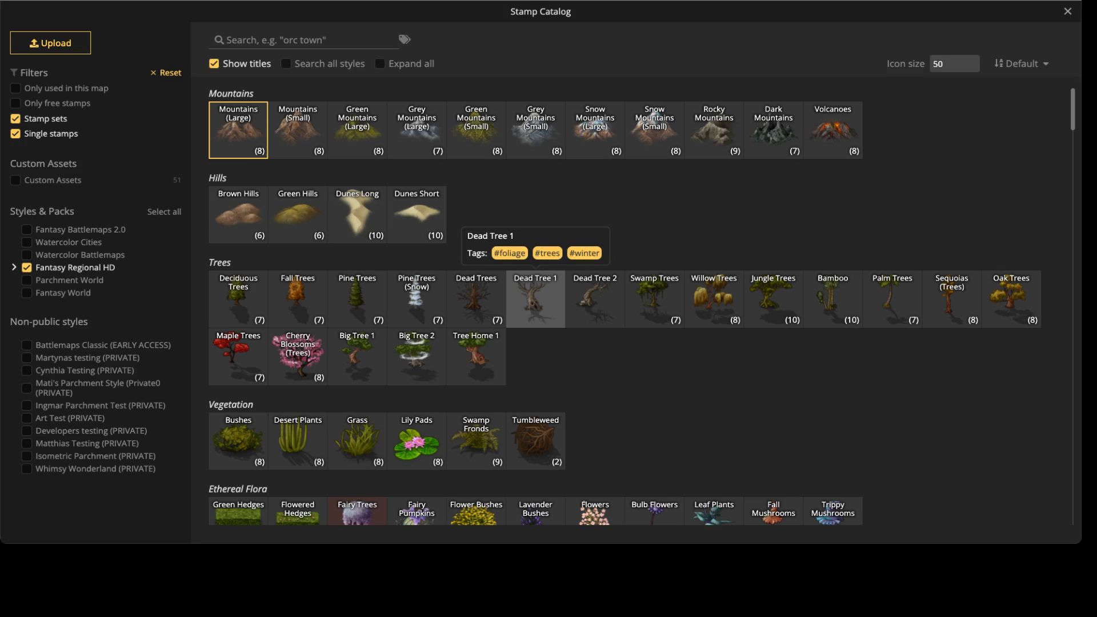
key("Escape")
key("7")
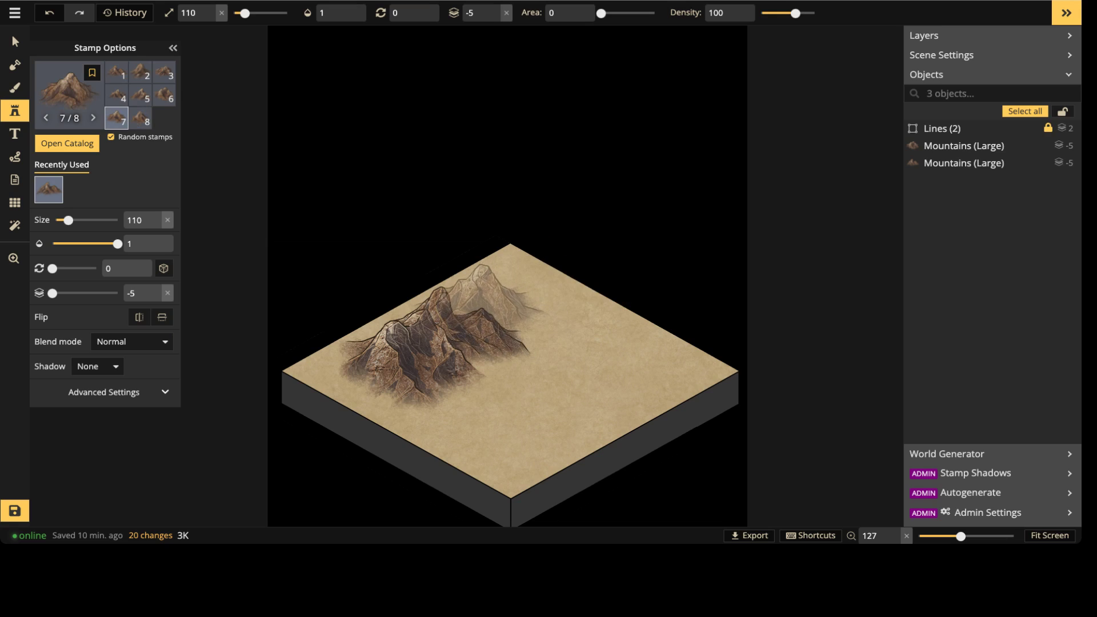
scroll(472, 341, "up", 3)
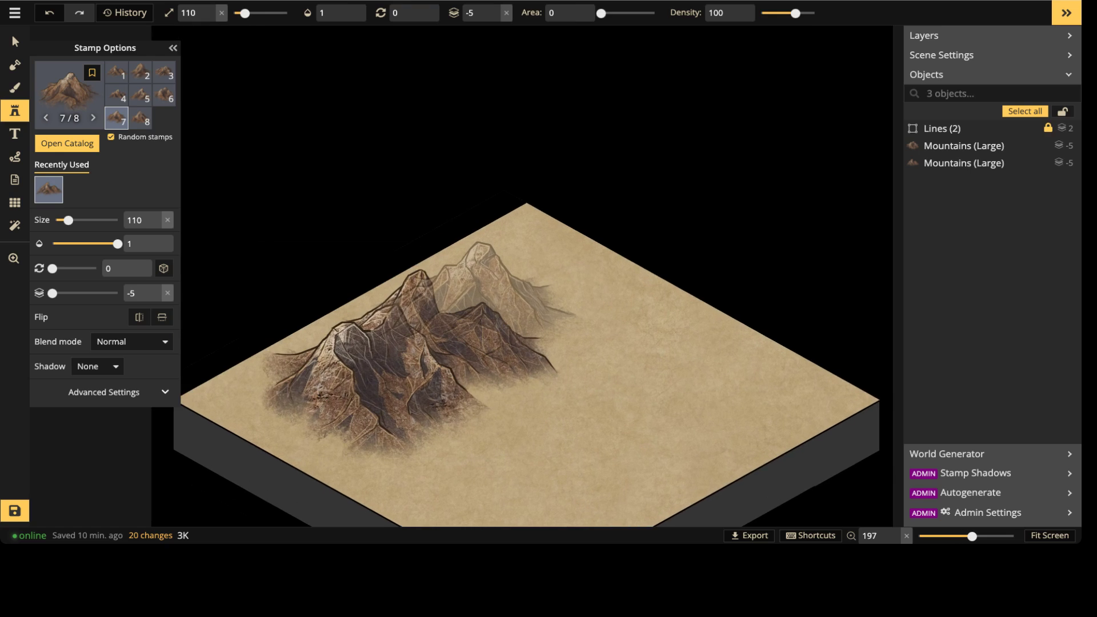
key("Left")
key("Left")
key("Left")
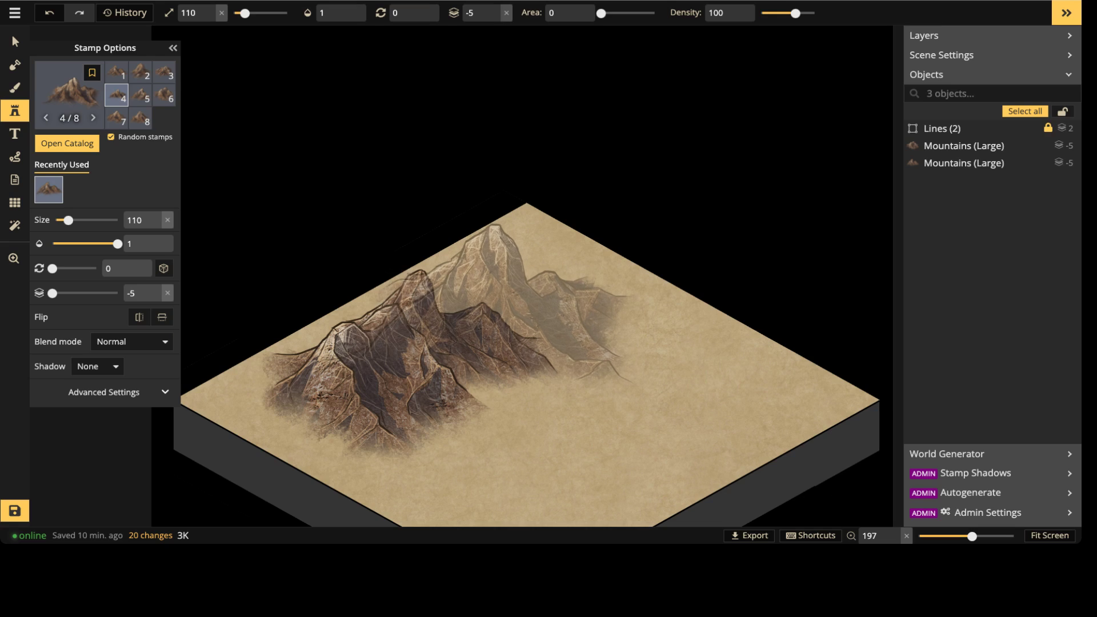
left_click(520, 306)
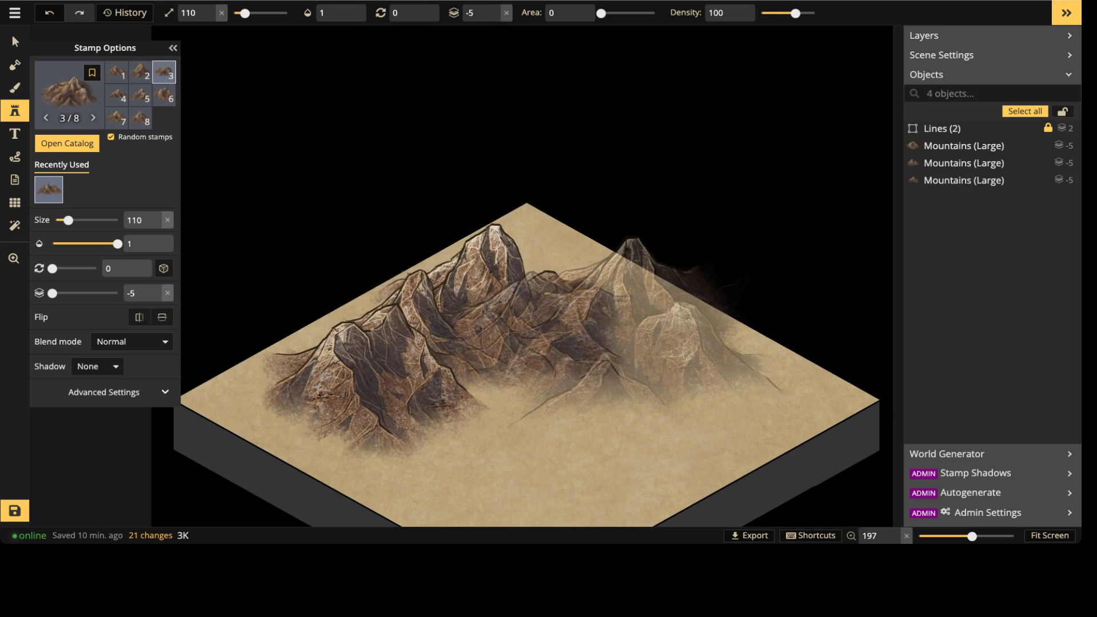
Step: Place mountain variant 2 at size 110 over the platform's back-right edge and shift it slightly inward onto the platform
key("Left")
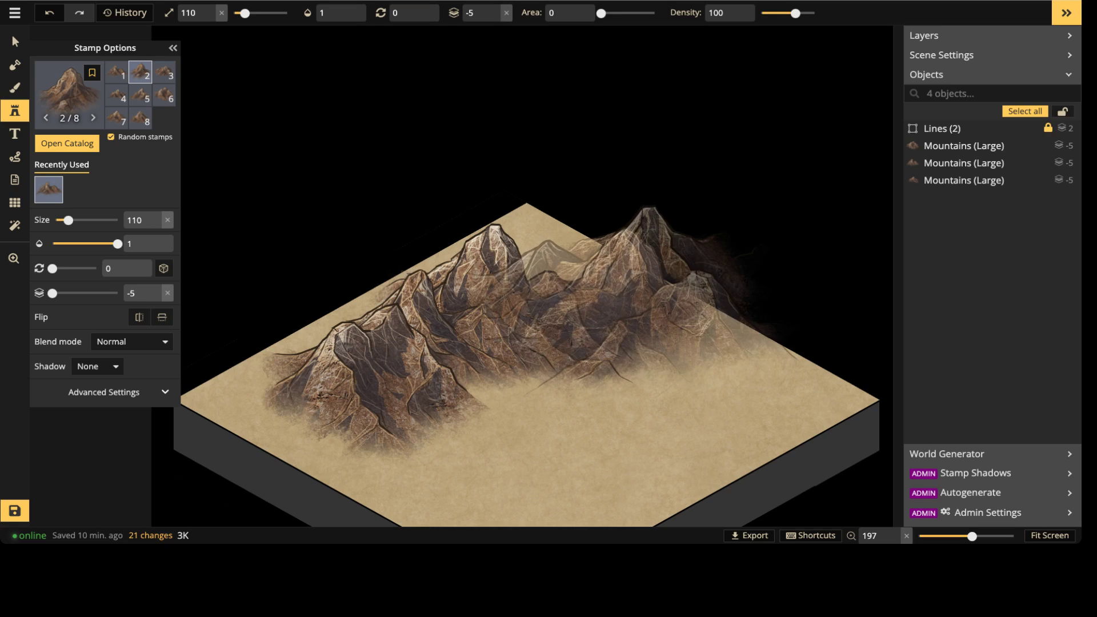
left_click(639, 274)
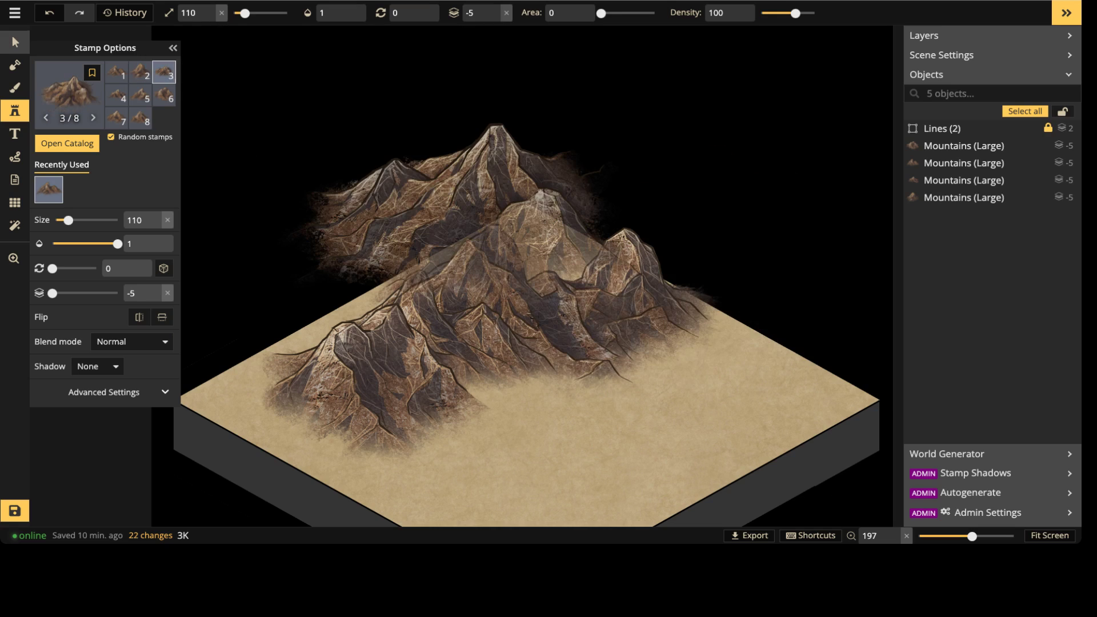
key("s")
left_click(629, 280)
left_click_drag(628, 280, 619, 287)
key("Escape")
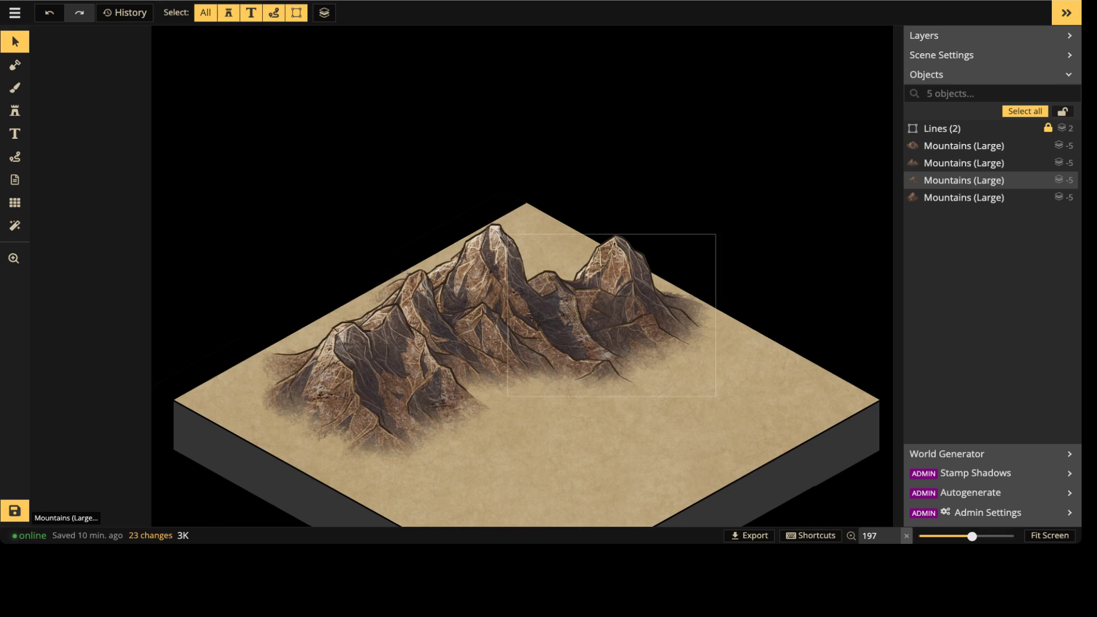
Step: Place mountain variant 8 at size 100 on layer -5 just in front of the mountain on the back-right edge
scroll(623, 344, "down", 1)
middle_click_drag(623, 345, 586, 295)
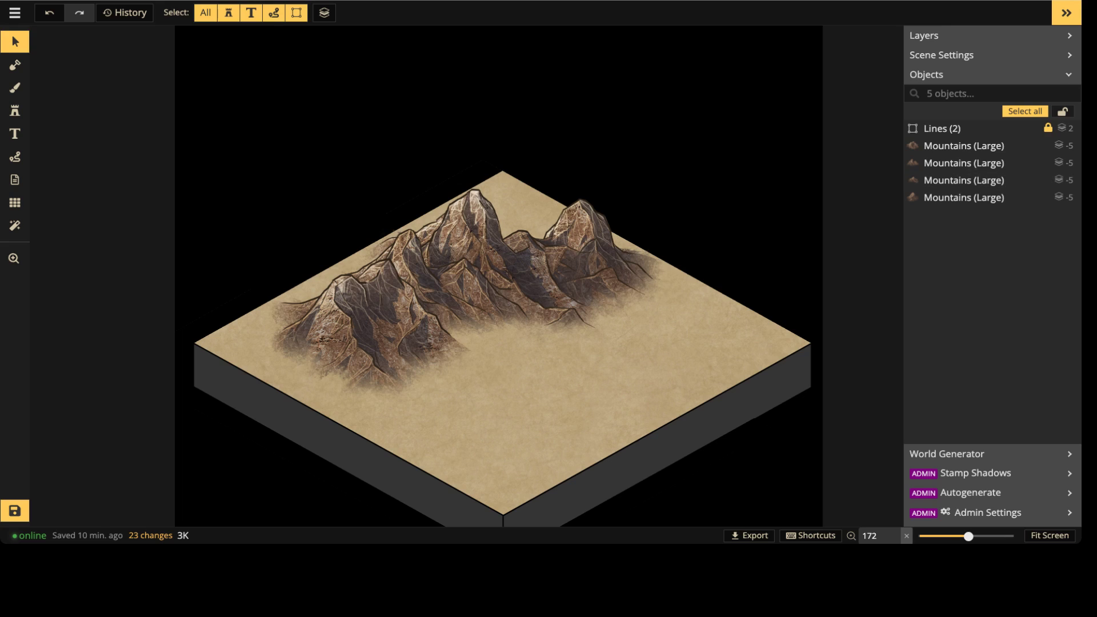
left_click(14, 111)
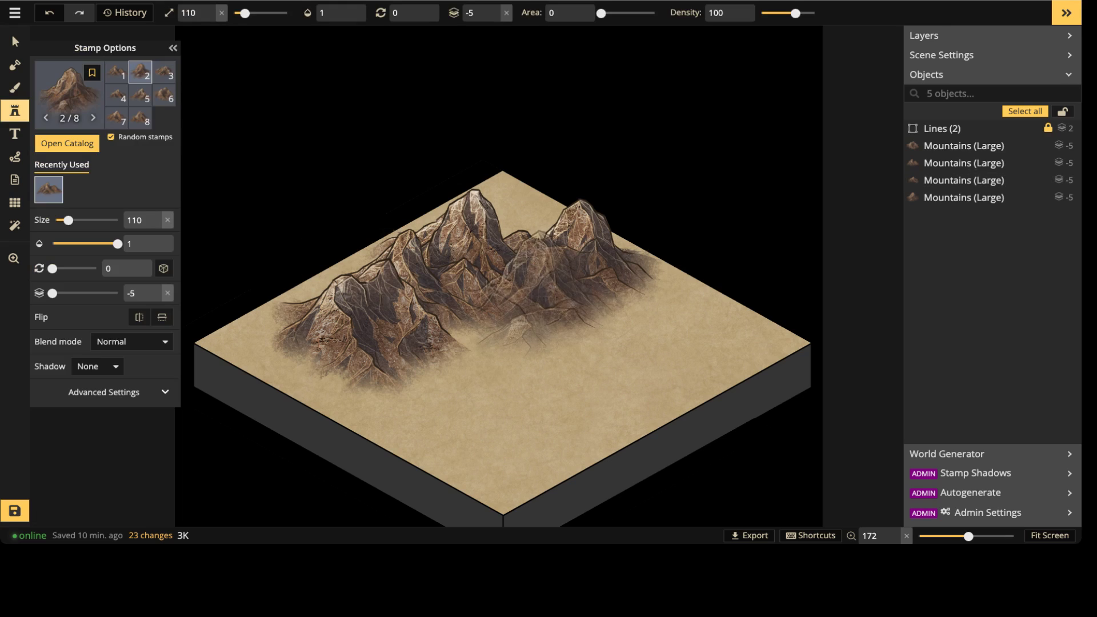
key("Left")
key("Left")
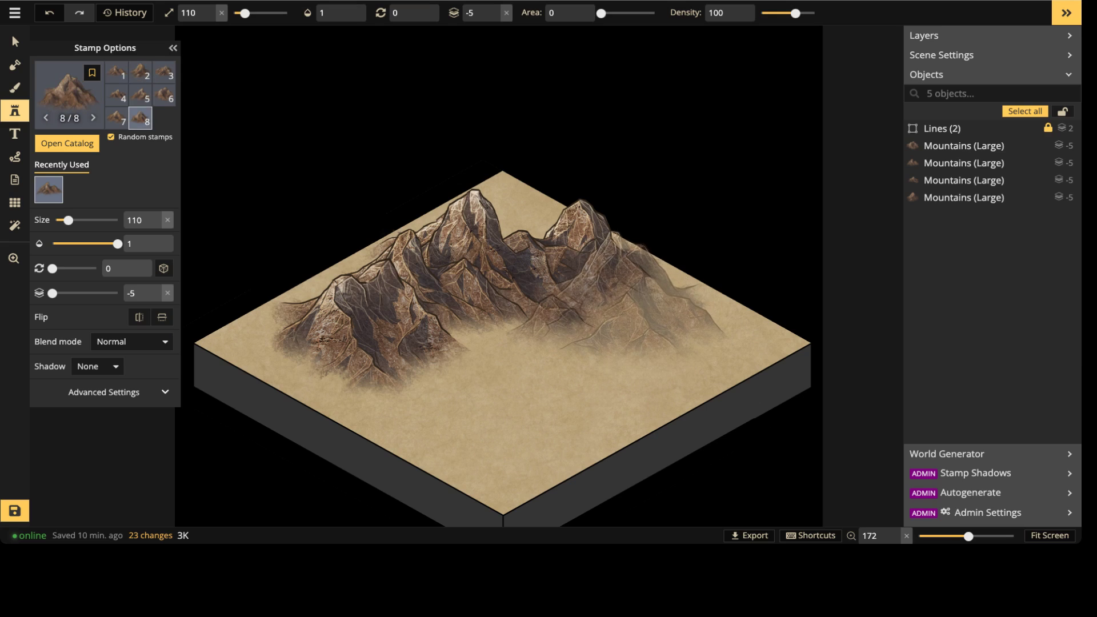
key("bracketleft")
left_click(603, 285)
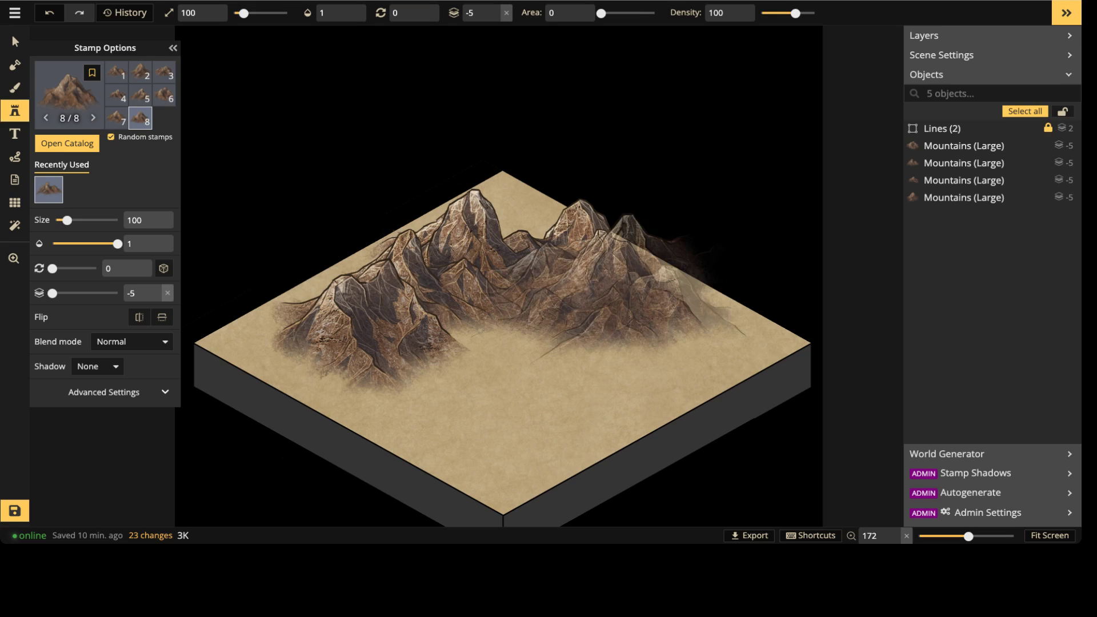
key("Left")
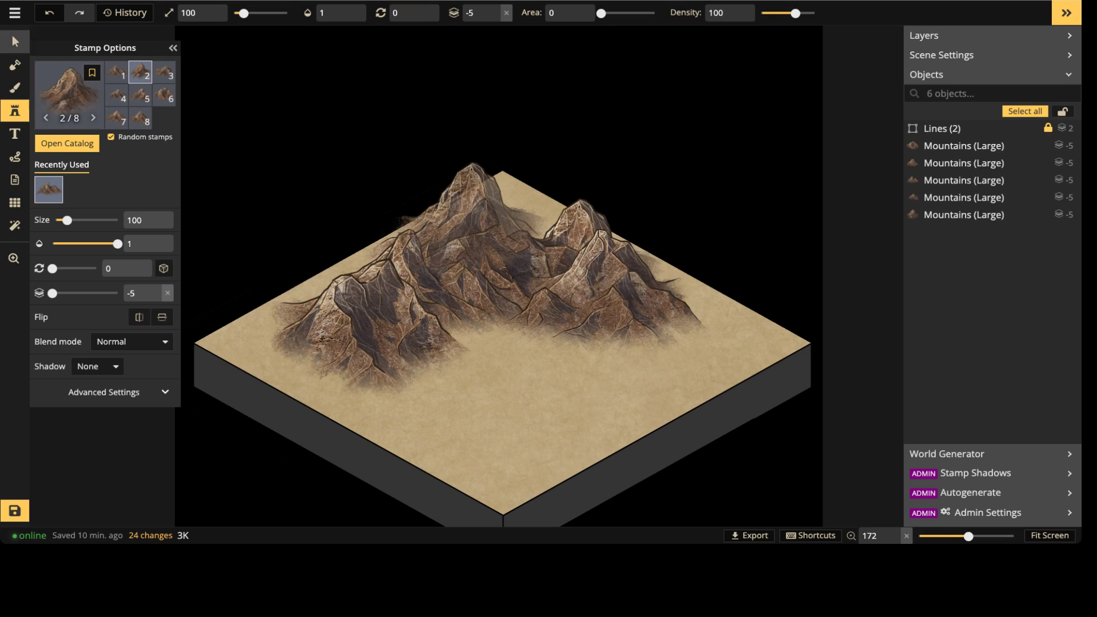
Step: Copy the front-left mountain onto the platform's right side and flip the copy horizontally
left_click(15, 42)
left_click(368, 332)
key("ctrl+c")
key("ctrl+v")
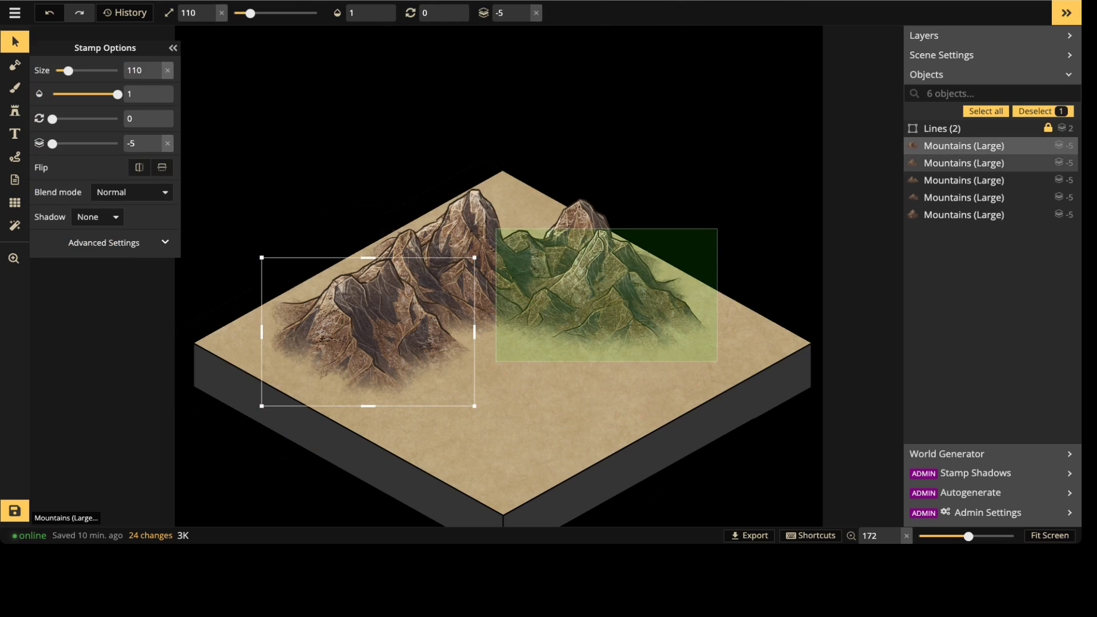
left_click(601, 352)
left_click(139, 167)
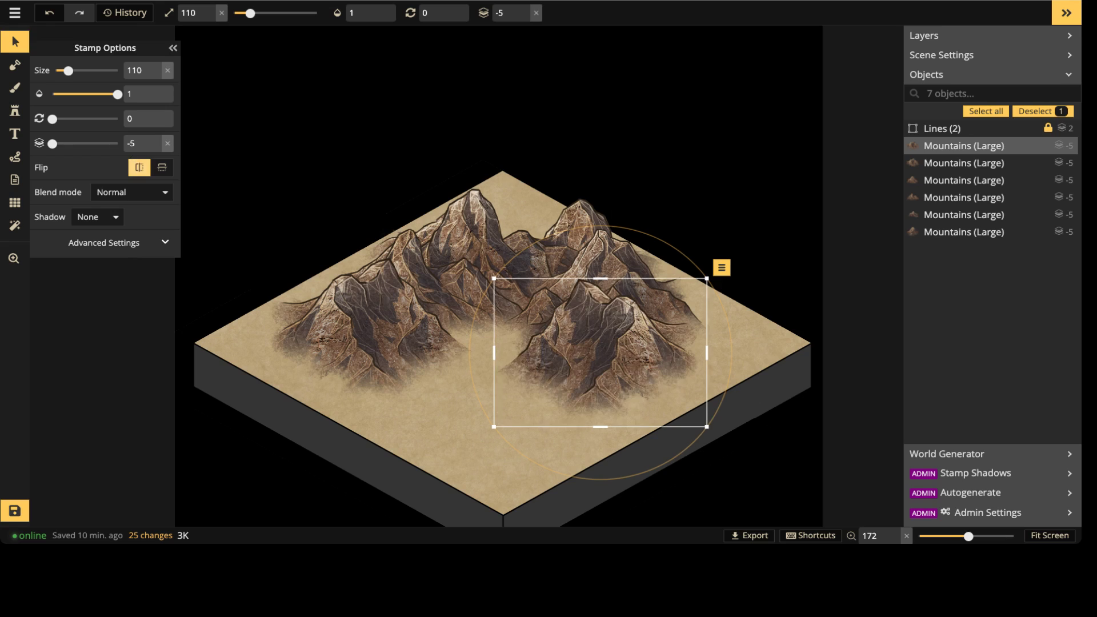
Step: Move the flipped mountain closer to the platform's right corner and reduce it to size 90
left_click_drag(600, 352, 647, 342)
key("bracketleft")
key("bracketleft")
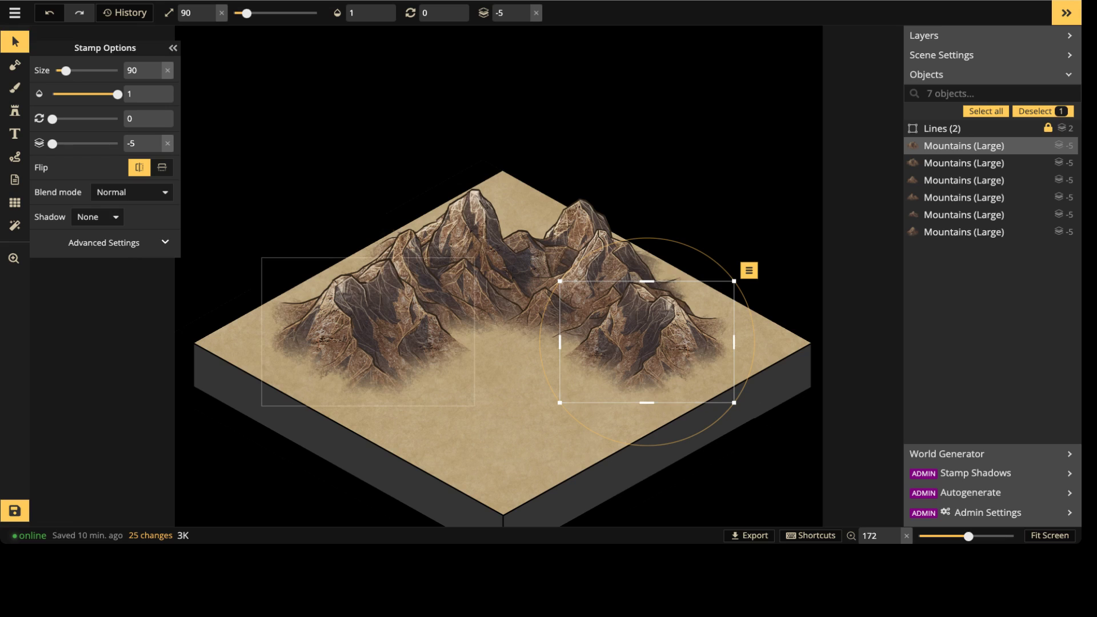
Step: Try sizes 110 and 80 on the flipped right-side mountain, return it to size 90, and nudge it slightly inward
scroll(648, 340, "up", 2)
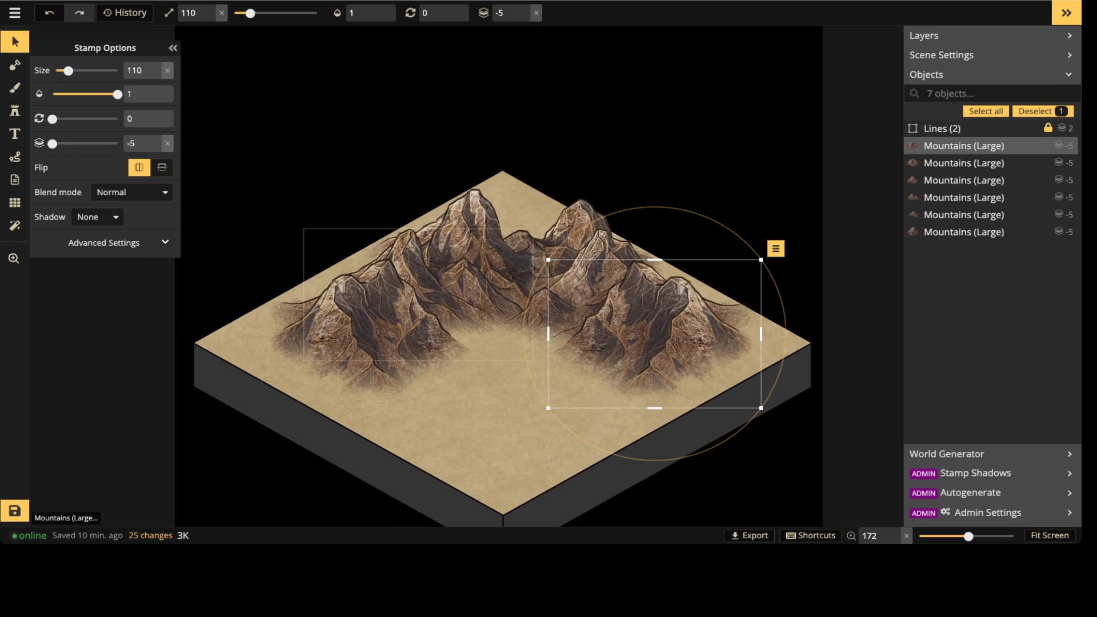
scroll(654, 334, "down", 2)
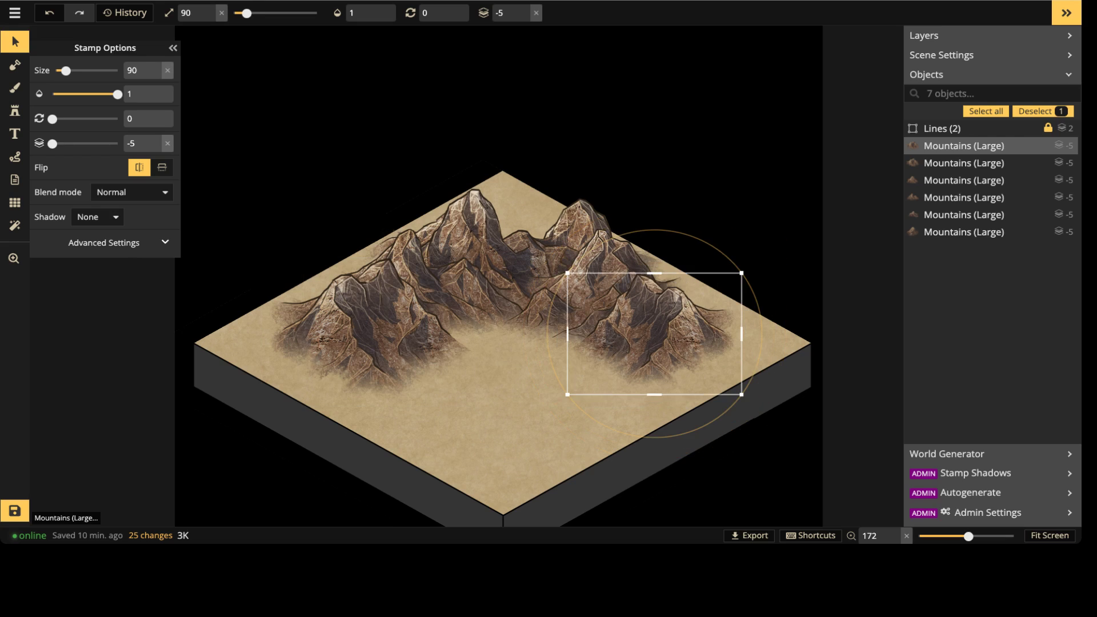
scroll(654, 334, "down", 1)
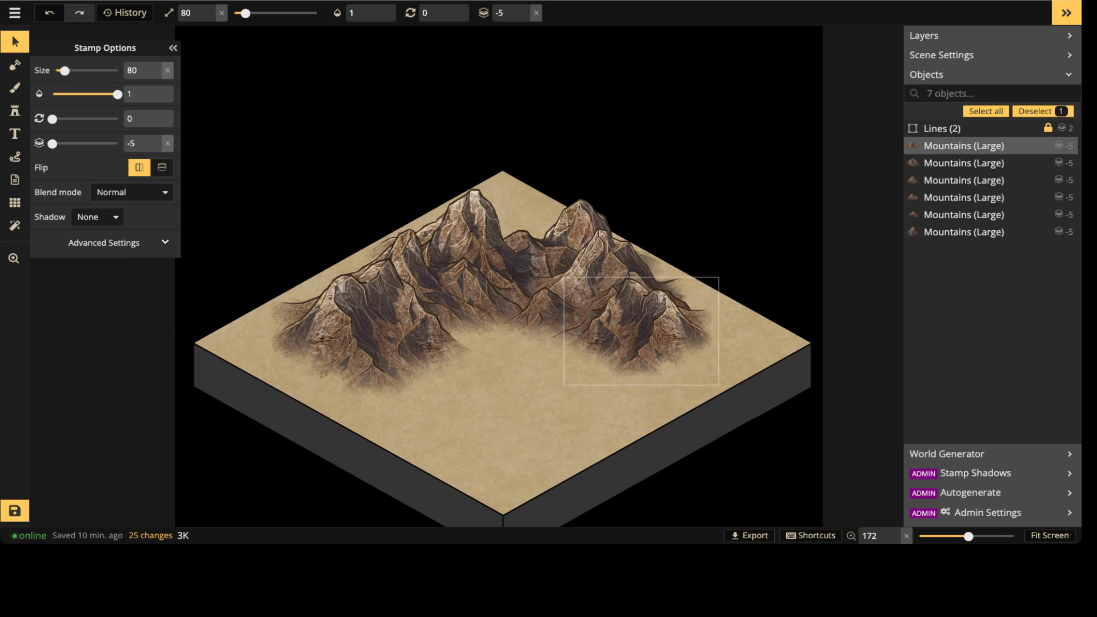
scroll(641, 334, "up", 1)
left_click_drag(640, 334, 644, 339)
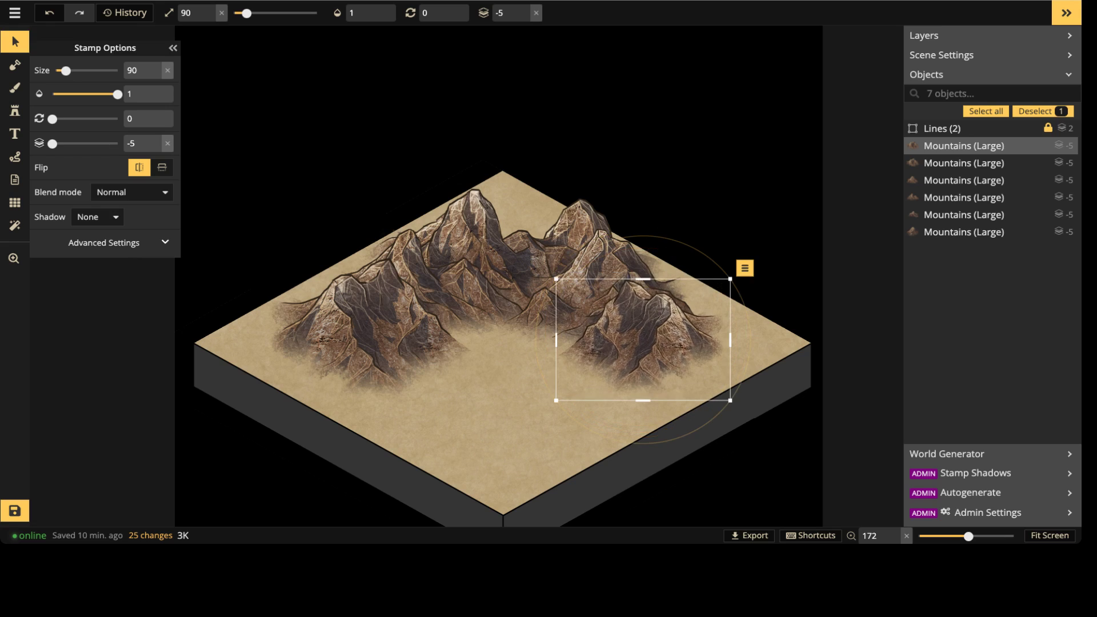
key("Escape")
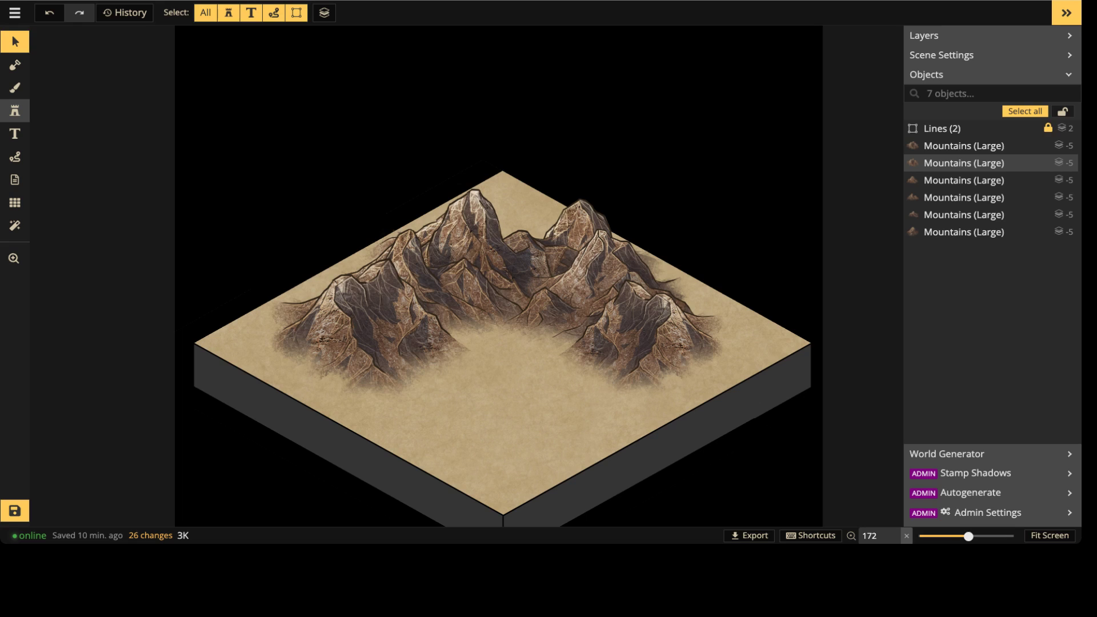
Step: Place a smaller size 60 large-mountain stamp on layer -5 at the foot of the front-left mountain
left_click(14, 111)
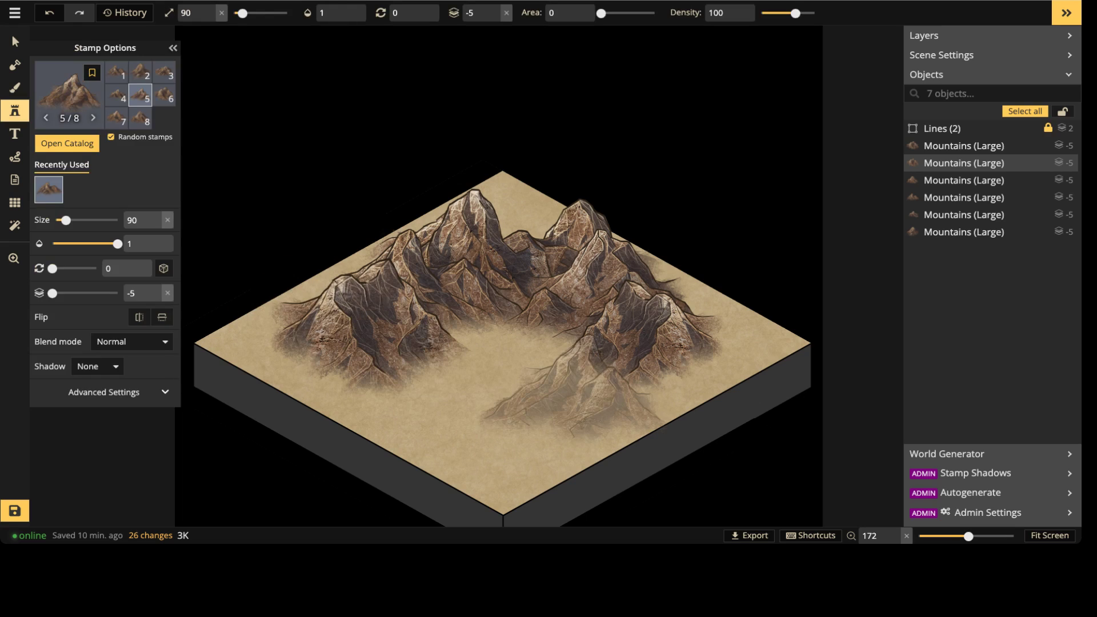
key("Left")
scroll(614, 383, "down", 2)
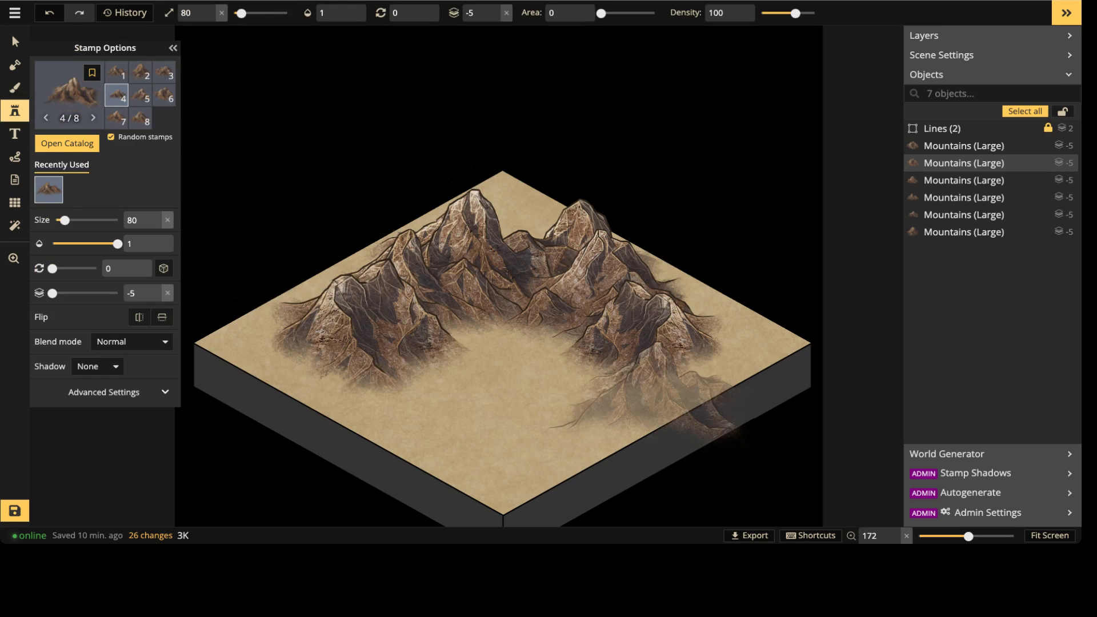
scroll(606, 383, "down", 1, "ctrl")
scroll(606, 383, "up", 1)
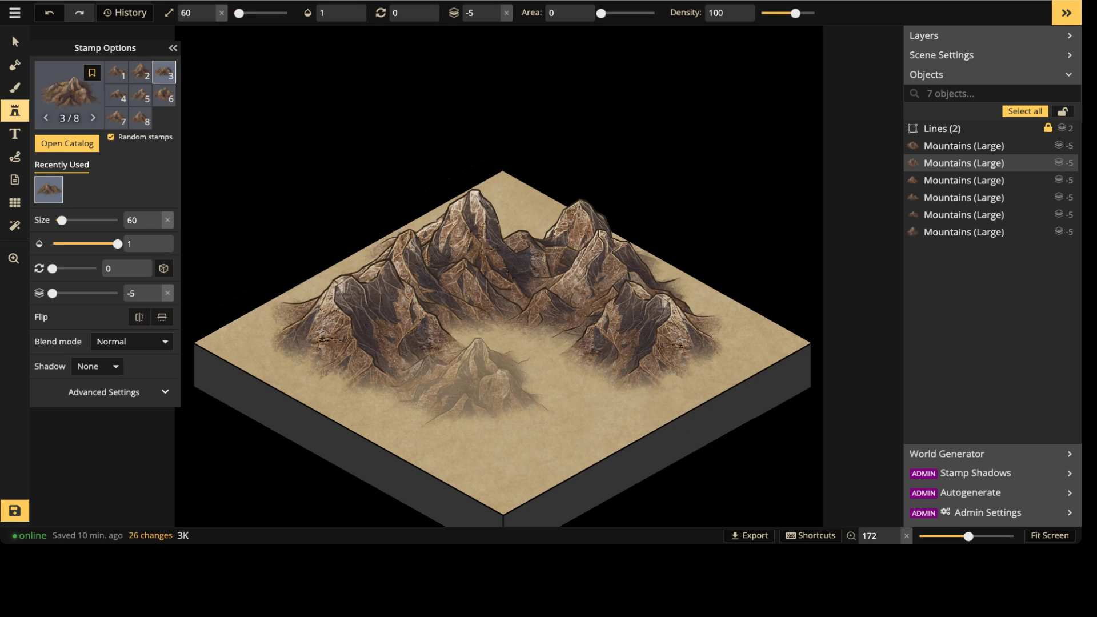
scroll(446, 382, "up", 1)
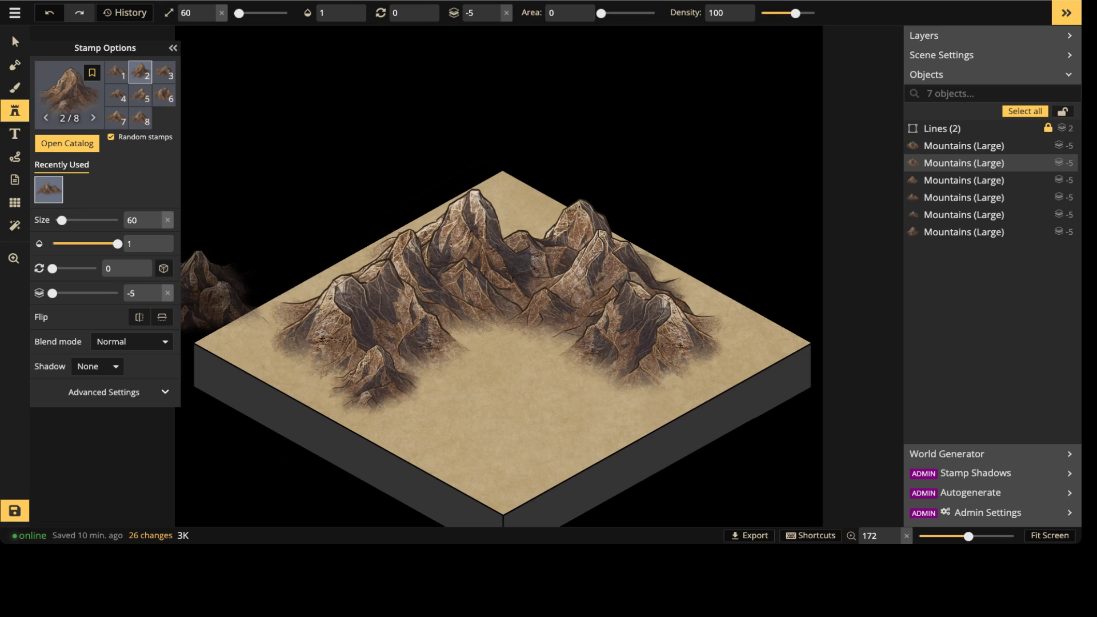
scroll(465, 217, "down", 1)
left_click(465, 217)
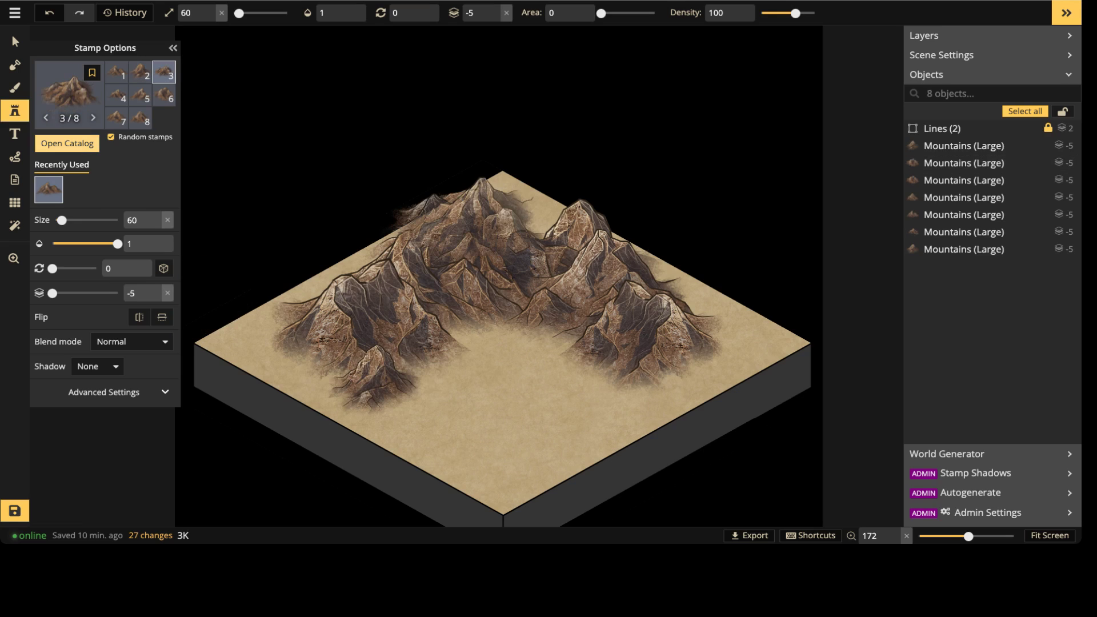
Step: Select all seven mountains together, reposition them on the platform, and enlarge the selection slightly
left_click(15, 41)
left_click_drag(252, 125, 675, 382)
left_click_drag(606, 295, 617, 279)
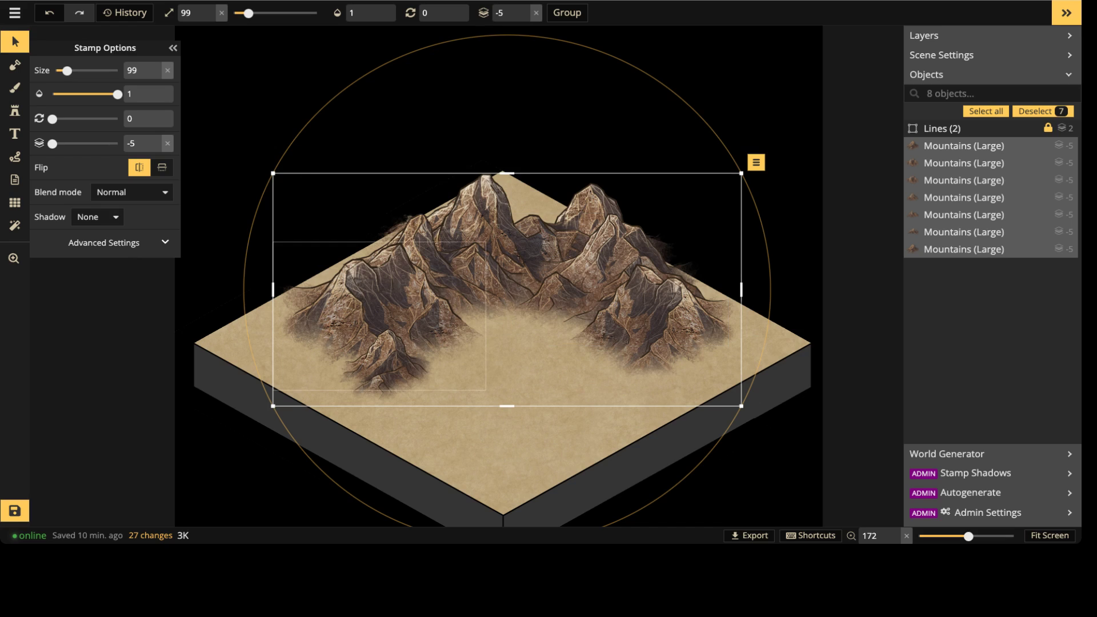
left_click_drag(429, 279, 412, 294)
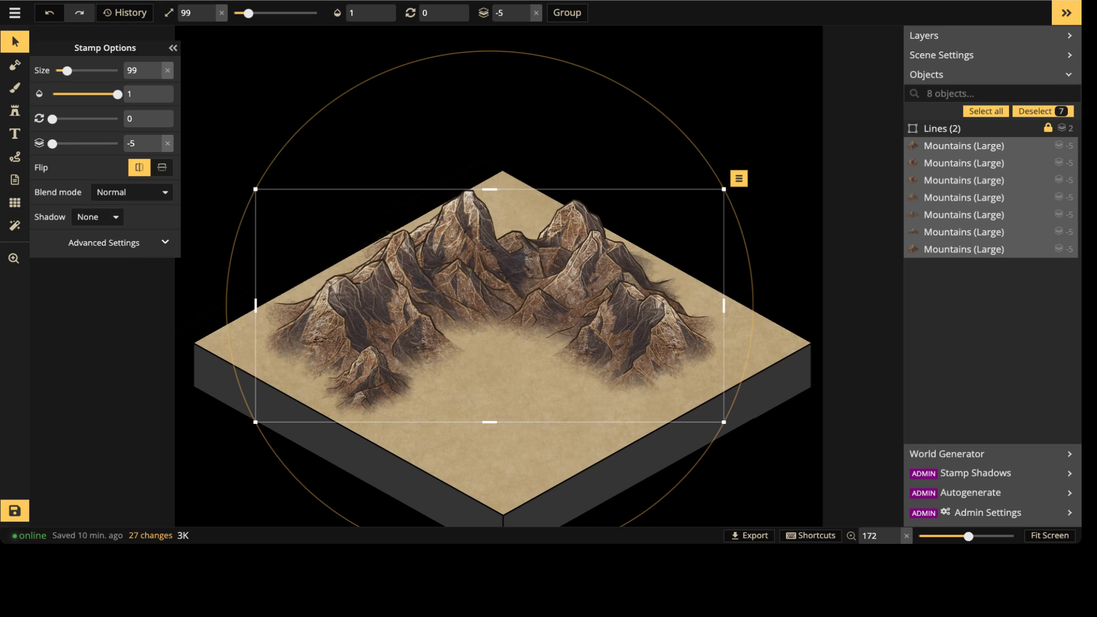
mouse_move(255, 305)
left_mouse_down()
mouse_move(396, 306)
mouse_move(189, 306)
mouse_move(384, 306)
mouse_move(247, 306)
left_mouse_up()
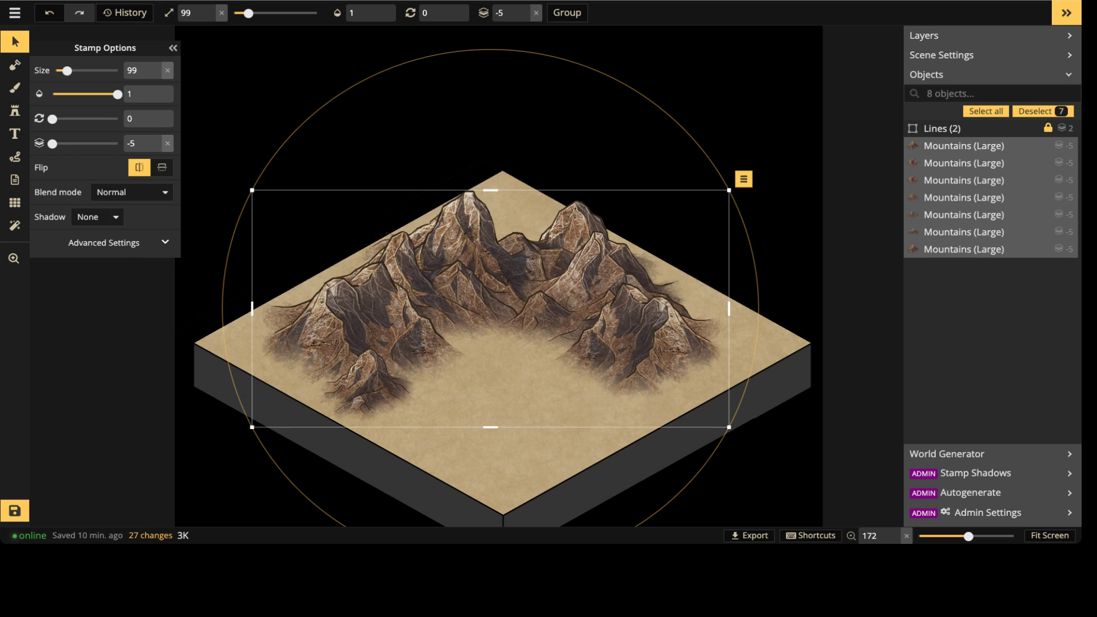
Step: Place a size 99 mountain beyond the platform's back-left edge, try stretching it vertically, and delete it
left_click(15, 110)
left_click(468, 224)
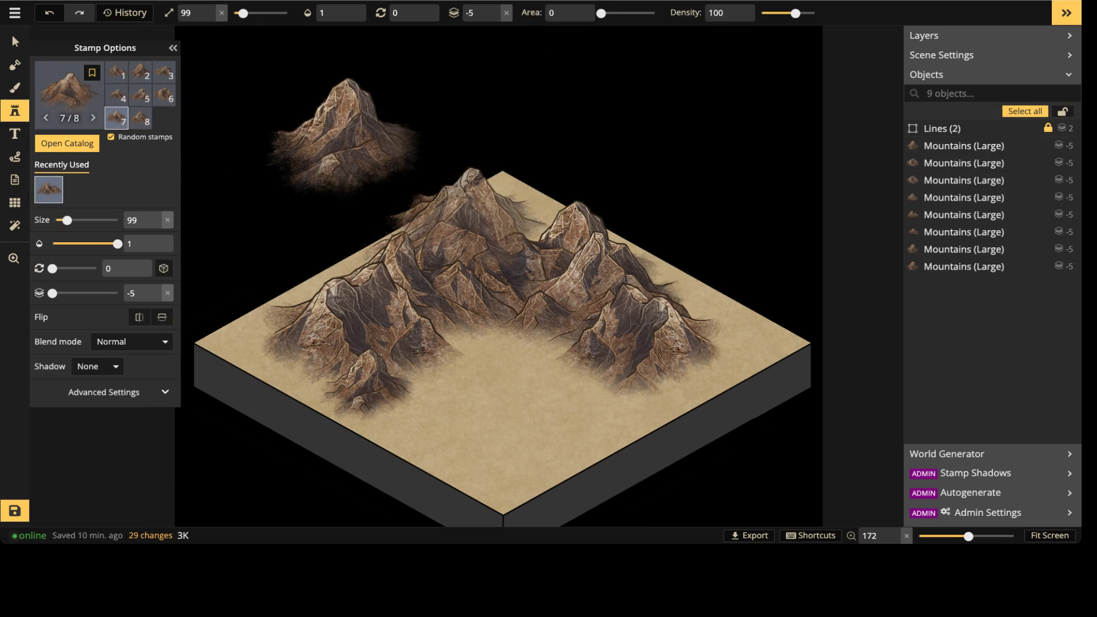
left_click(15, 41)
left_click_drag(344, 141, 337, 244)
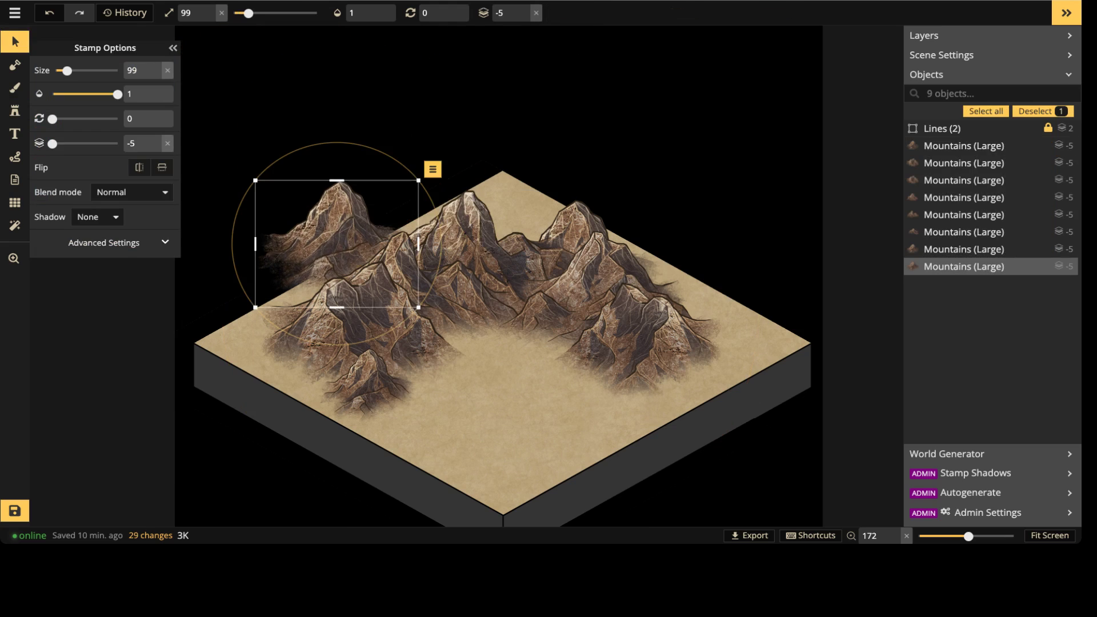
left_click_drag(337, 180, 322, 163)
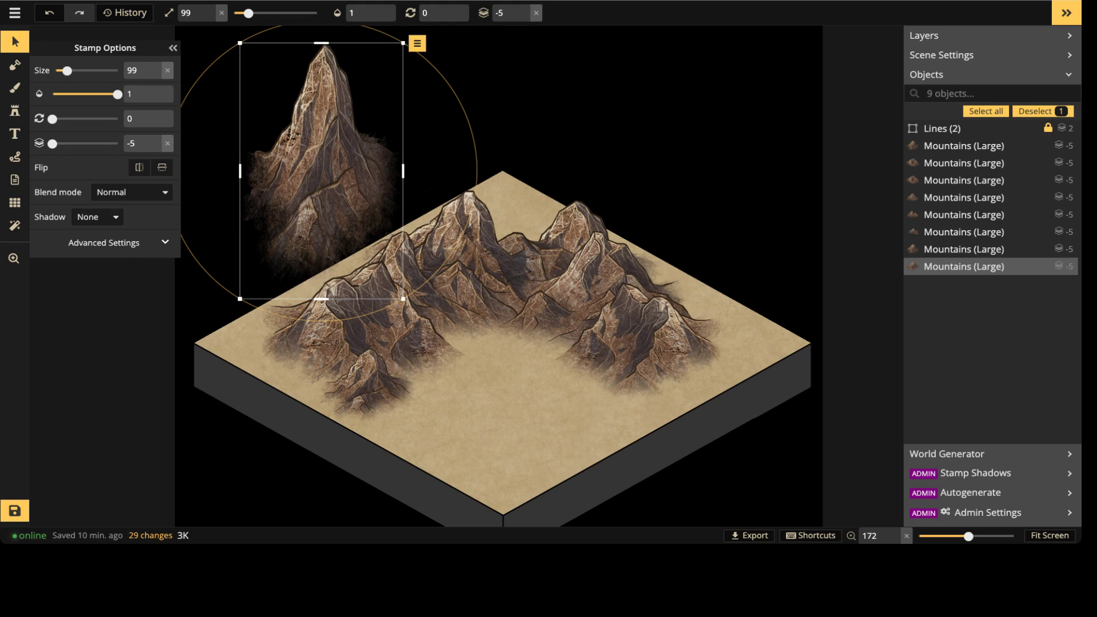
key("Delete")
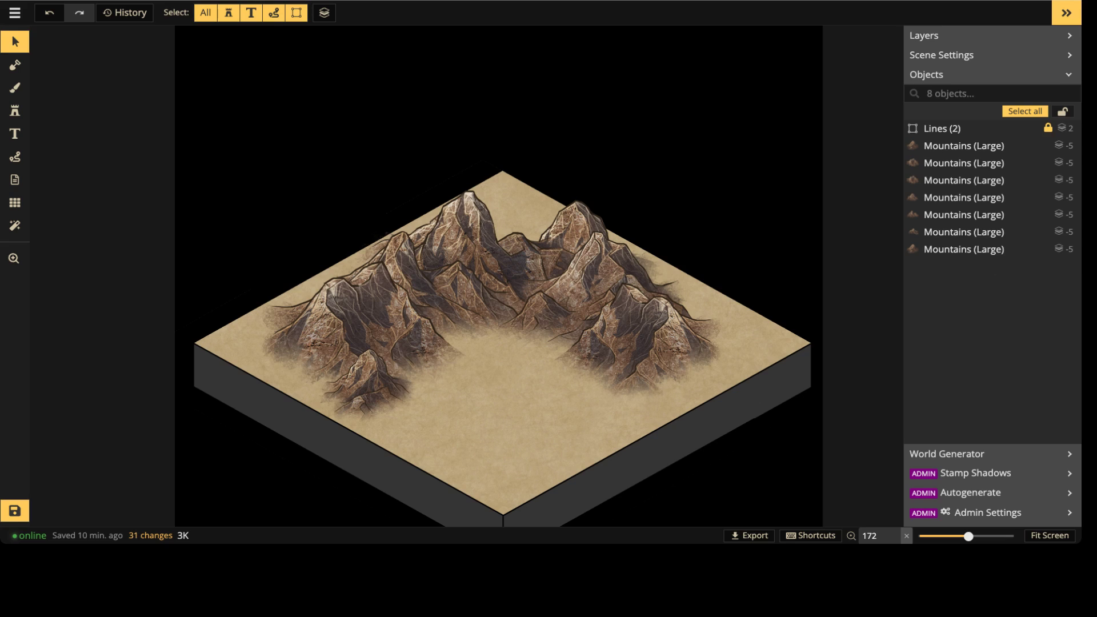
Step: Select all seven mountains again, nudge them slightly toward the back-left edge, and clear the selection
scroll(590, 257, "up", 3)
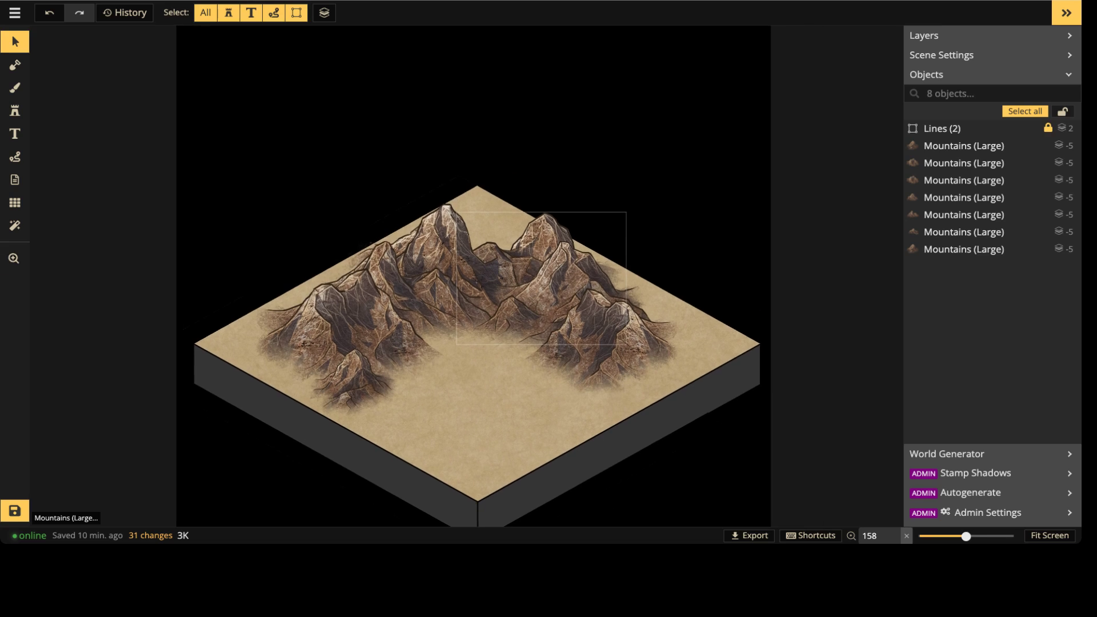
scroll(590, 257, "up", 3)
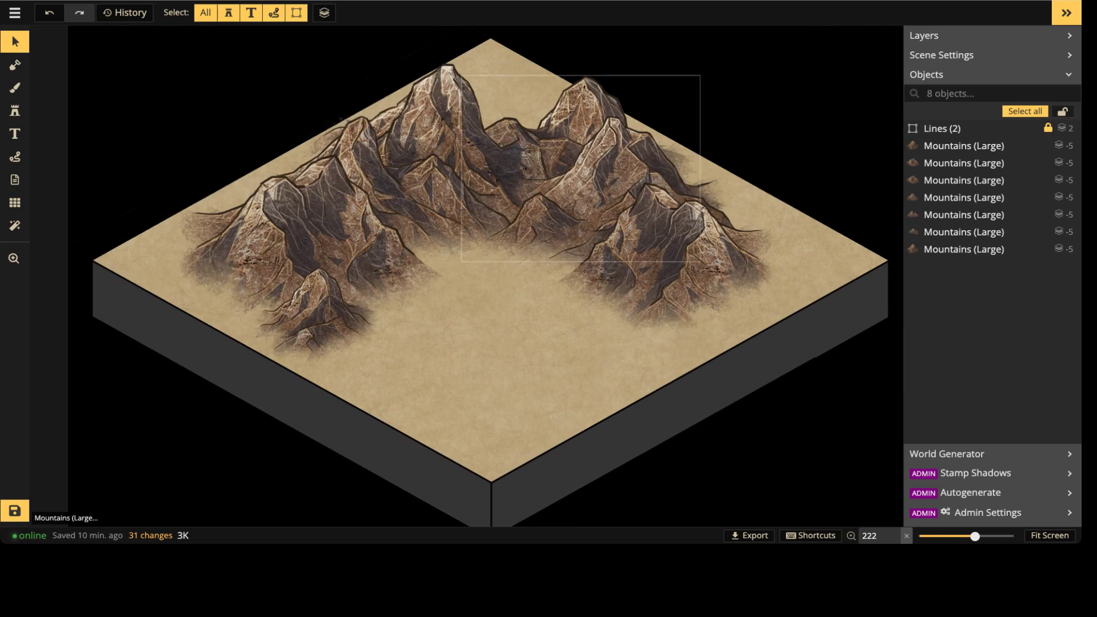
left_click_drag(377, 187, 735, 364)
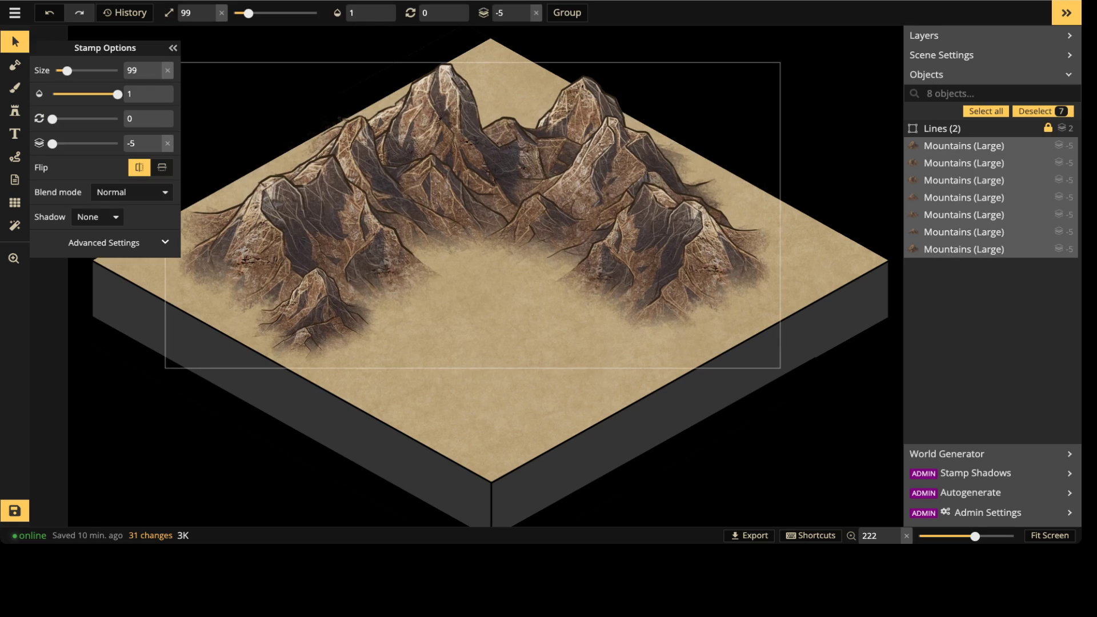
key("Escape")
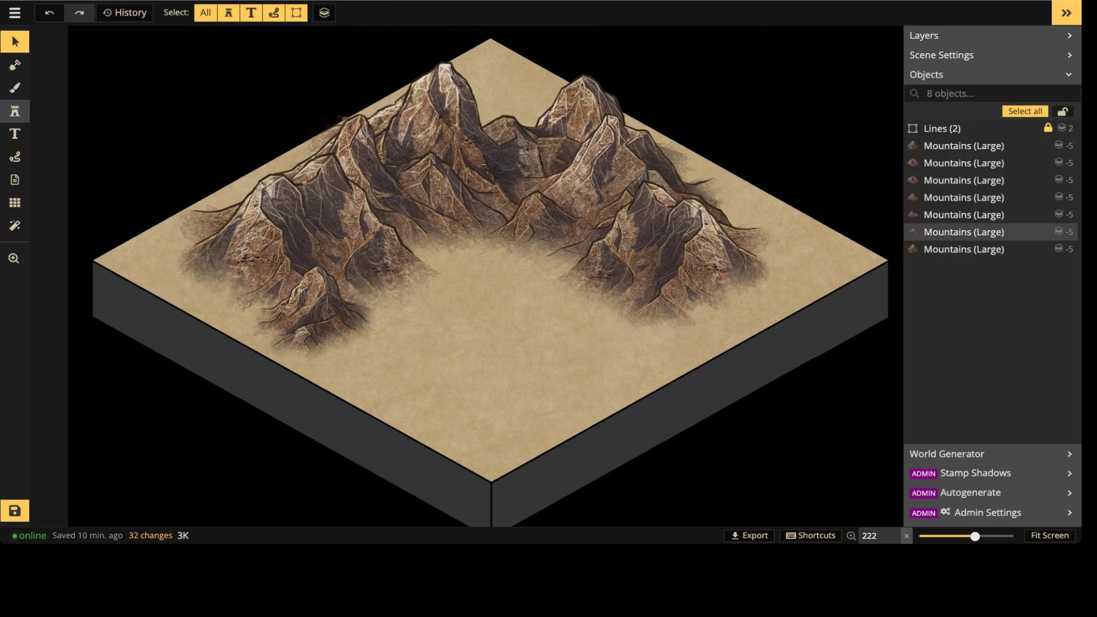
Step: Choose the Dunes Short stamp set from the Hills category of the stamp catalog
left_click(15, 111)
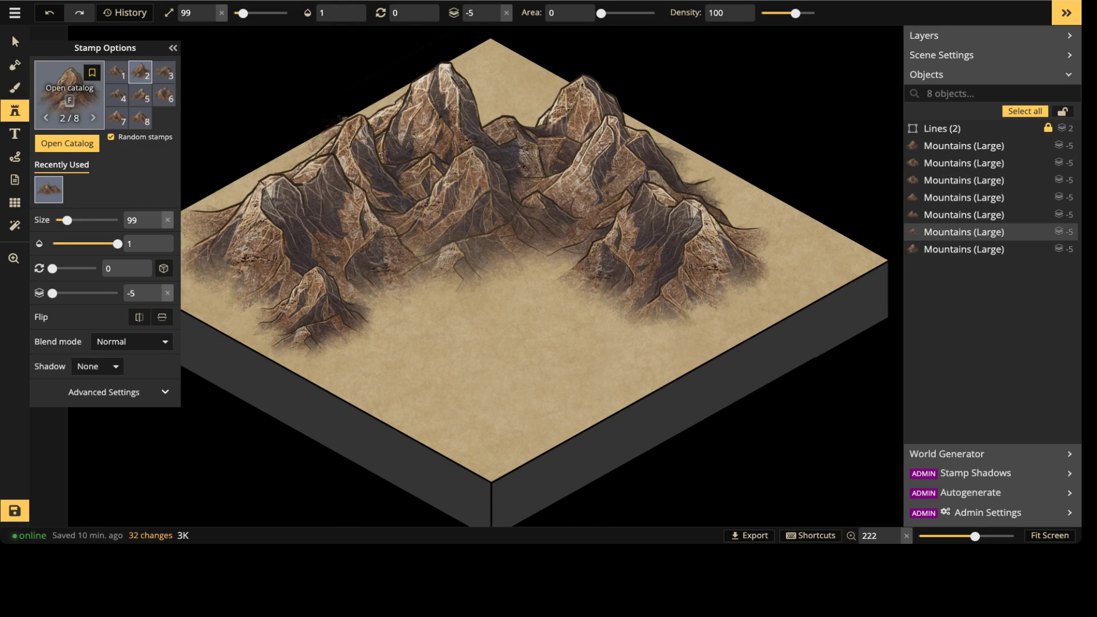
left_click(76, 90)
left_click(297, 129)
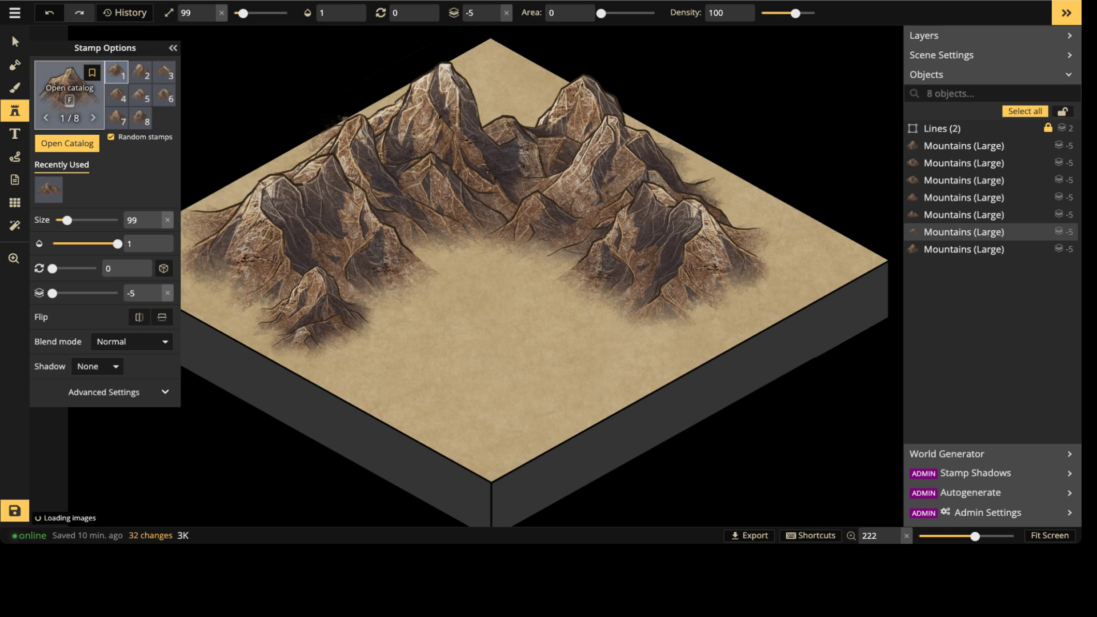
key("f")
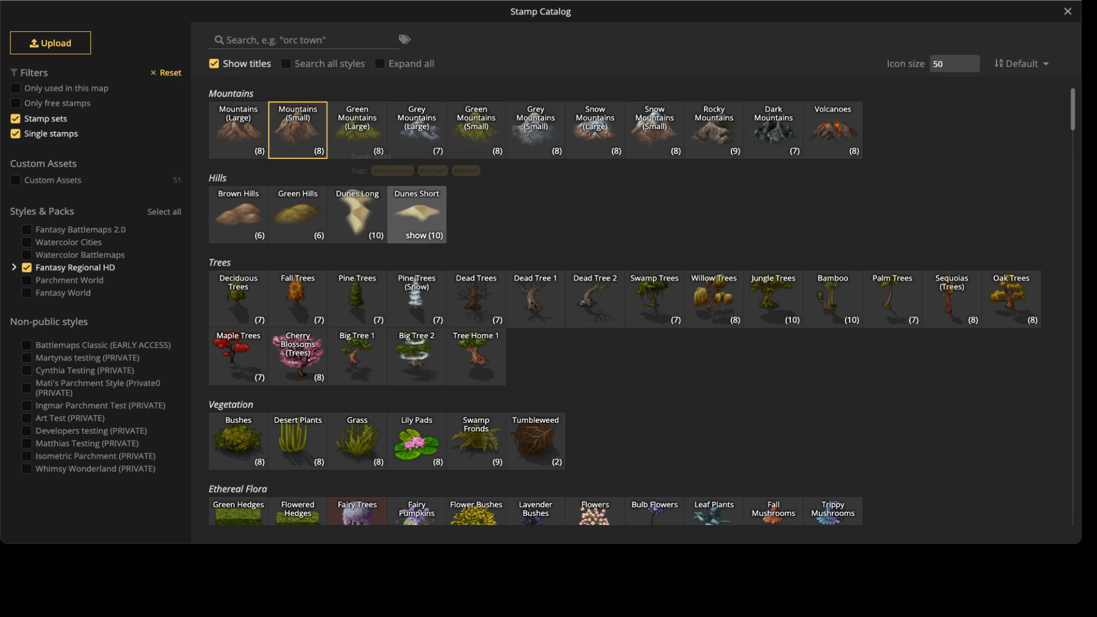
left_click(417, 214)
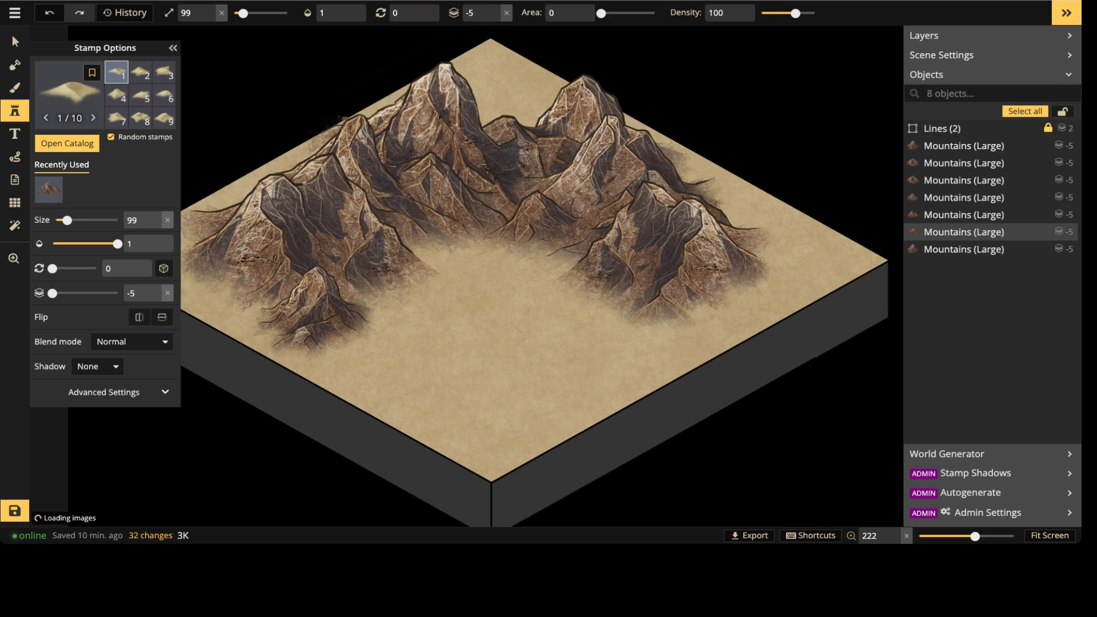
Step: Try a size 69 Dunes Short stamp in the open centre between the mountains, and delete it
scroll(460, 298, "up", 4)
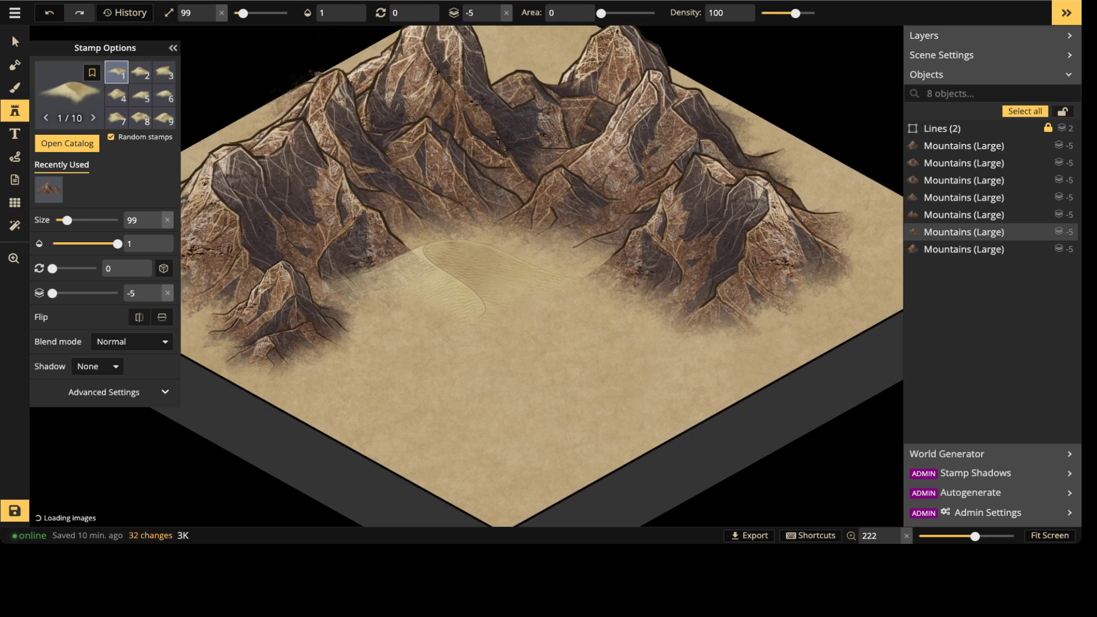
scroll(495, 302, "down", 3, "shift")
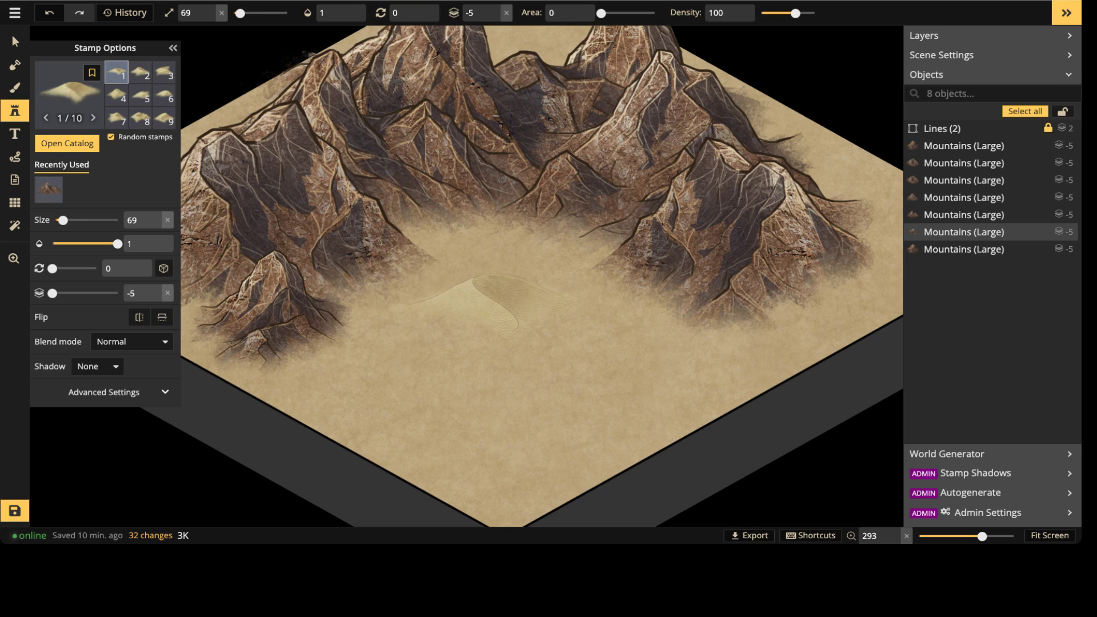
left_click(454, 296)
left_click(465, 220)
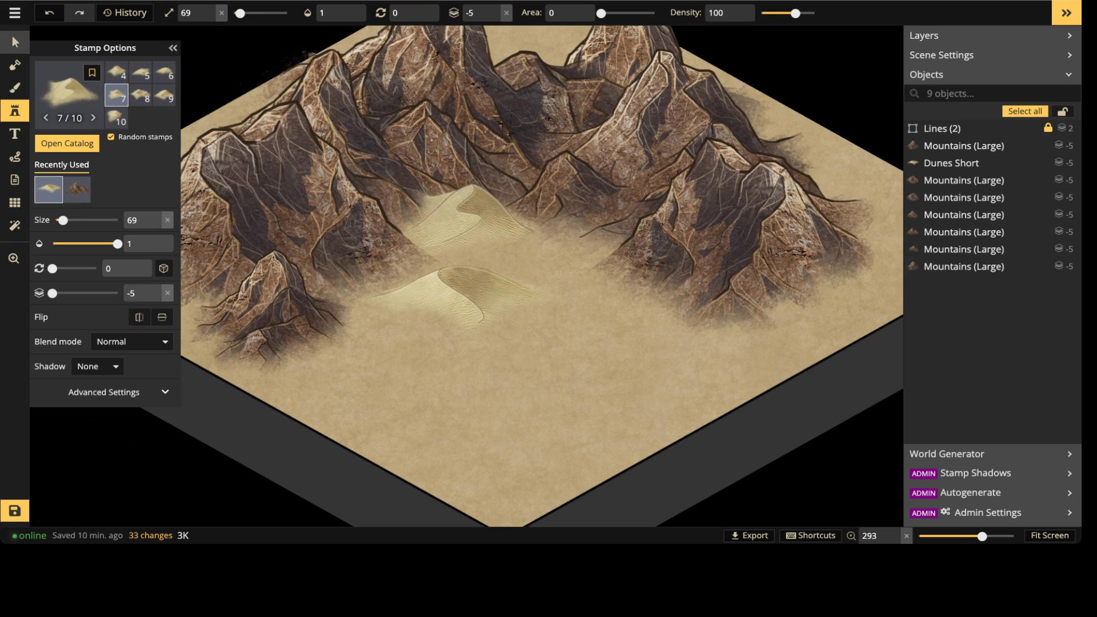
left_click(15, 41)
left_click_drag(450, 303, 450, 309)
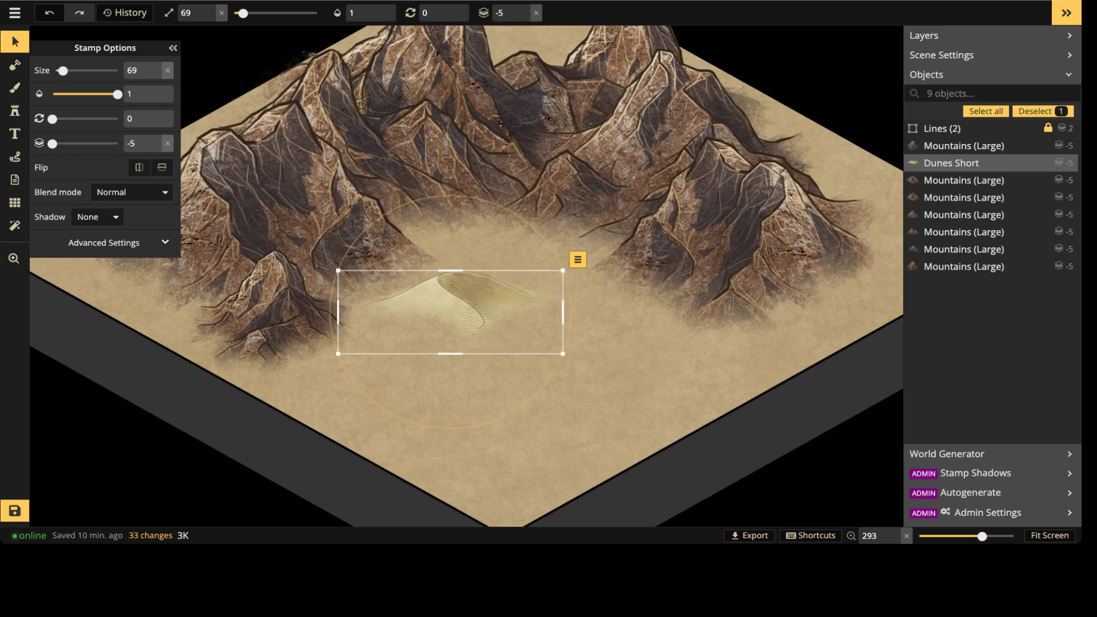
key("Delete")
Step: Tint the dune stamp with filters: hue -27, saturation 63, brightness 76 and contrast 124
left_click(15, 110)
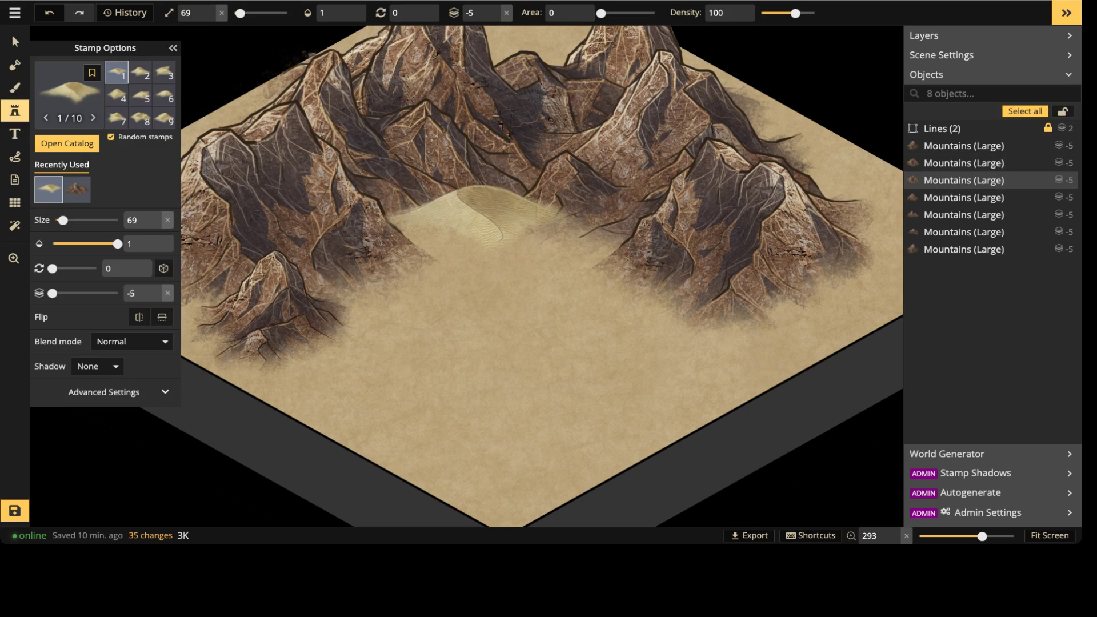
left_click(104, 392)
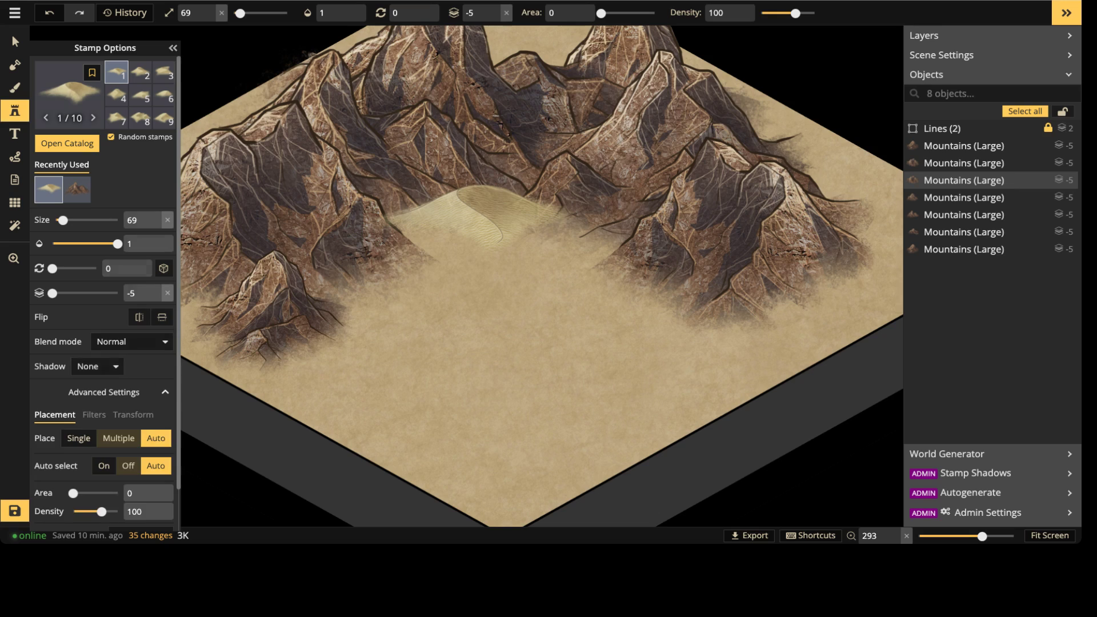
left_click(94, 414)
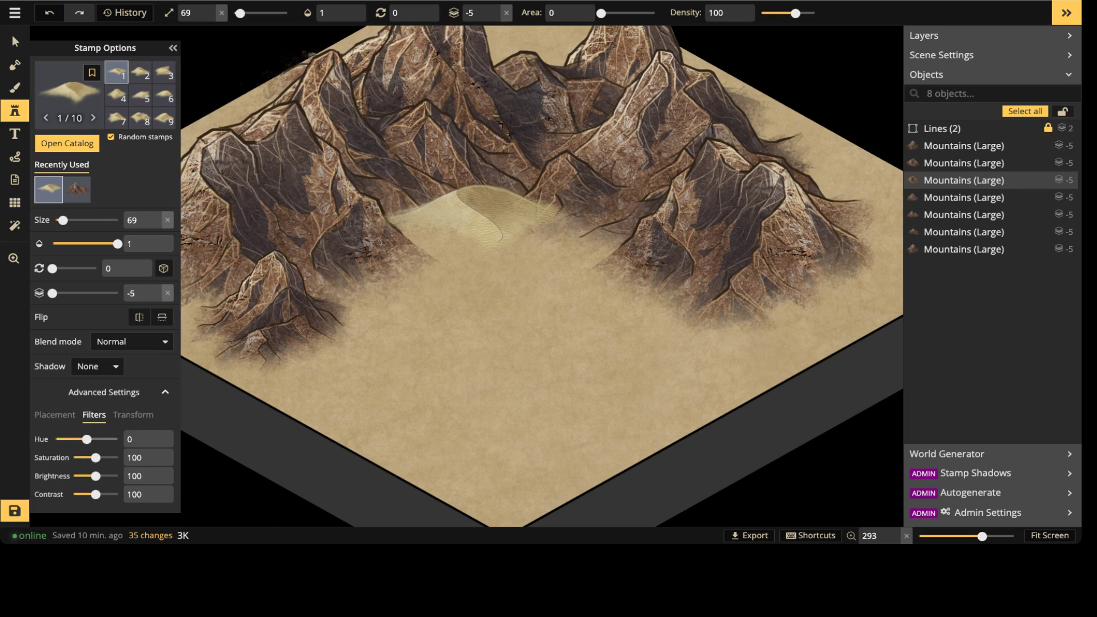
left_click_drag(87, 439, 91, 438)
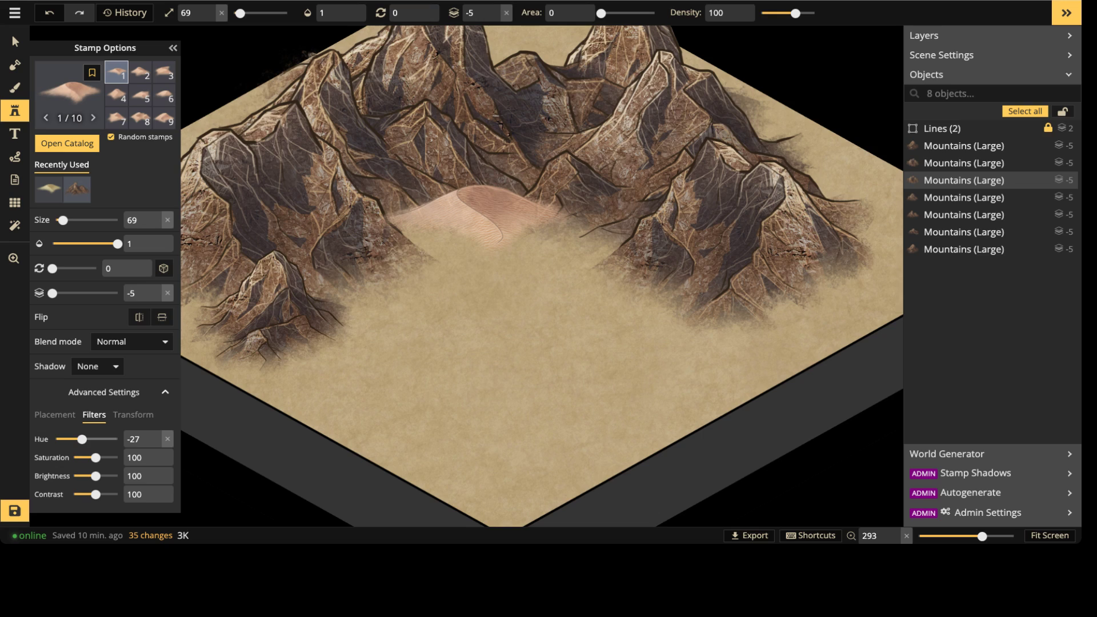
left_click_drag(95, 458, 94, 458)
left_click_drag(95, 476, 89, 475)
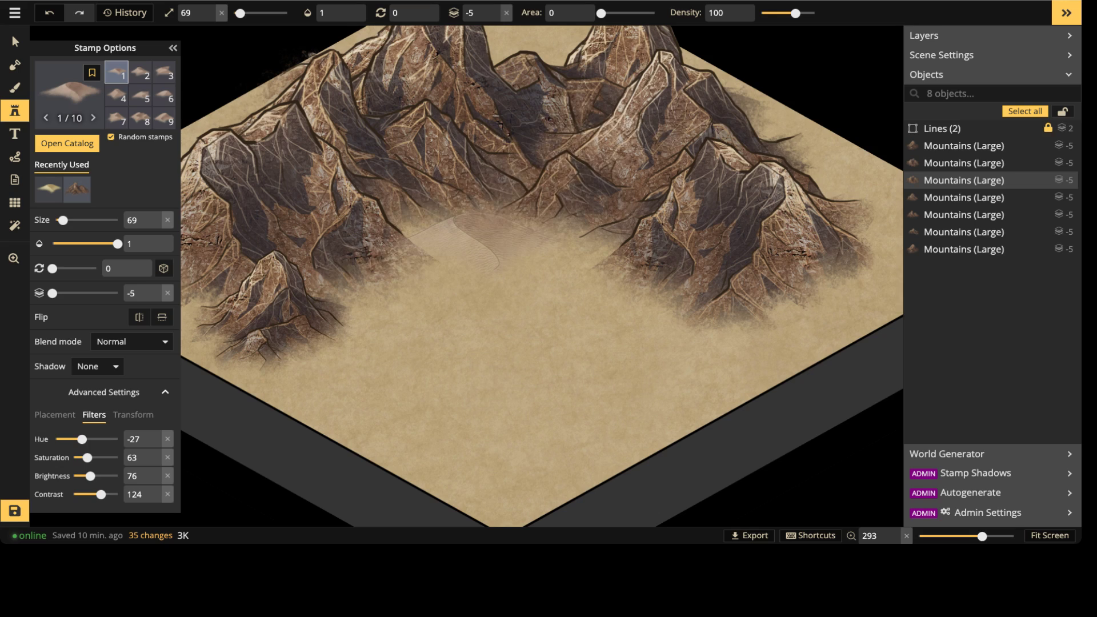
Step: Place the tinted dune stamp at size 49 at the back of the open centre, against the mountain bases
key("bracketleft")
key("bracketleft")
scroll(457, 240, "down", 2, "shift")
left_click(465, 237)
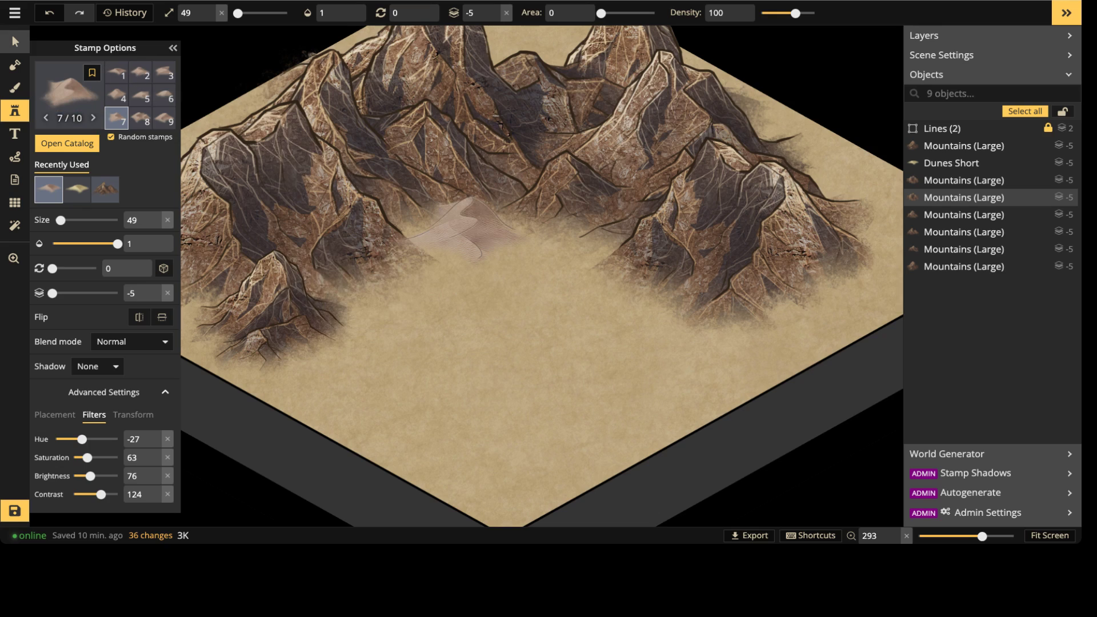
Step: Choose the Parchment Dark Brown 1 brush texture from the Parchment Textures of Fantasy Regional HD, with custom assets filtered out
left_click(15, 41)
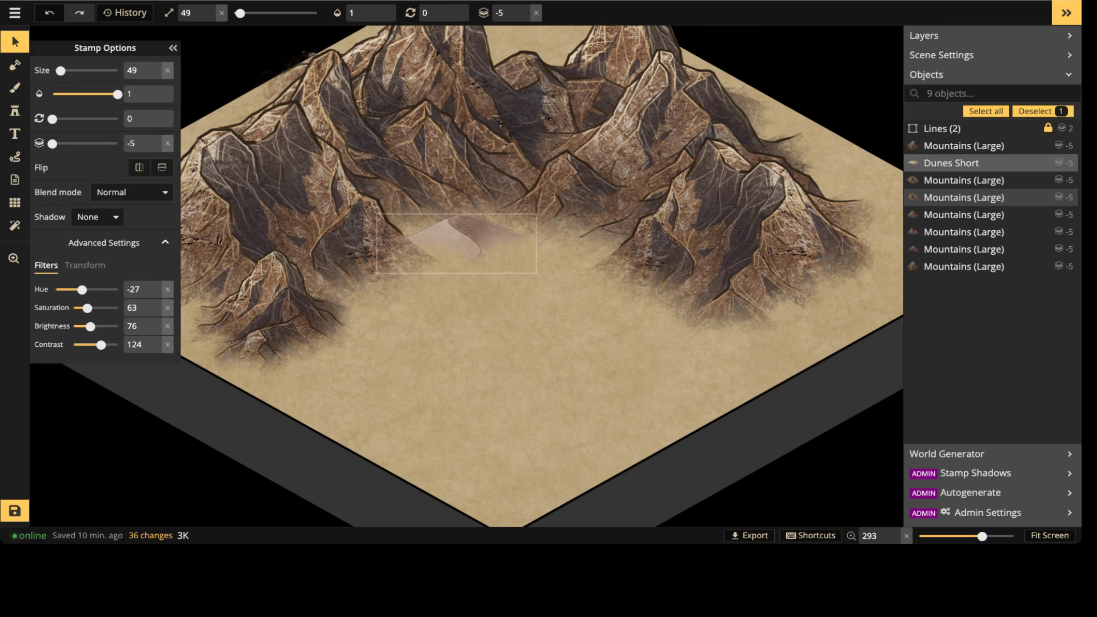
scroll(469, 233, "down", 6)
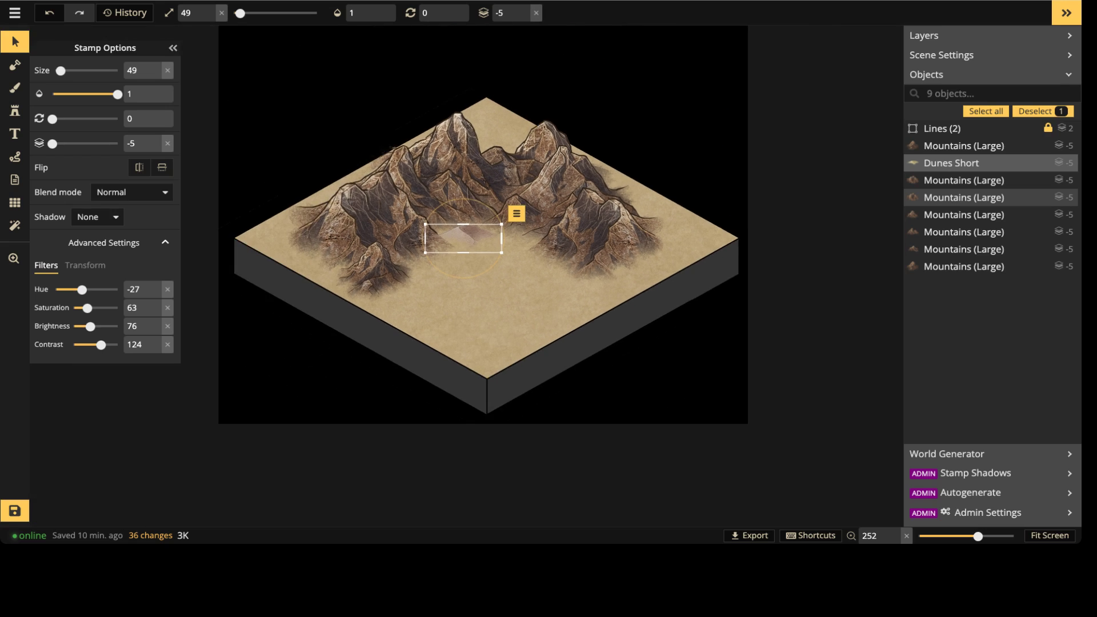
left_click(15, 87)
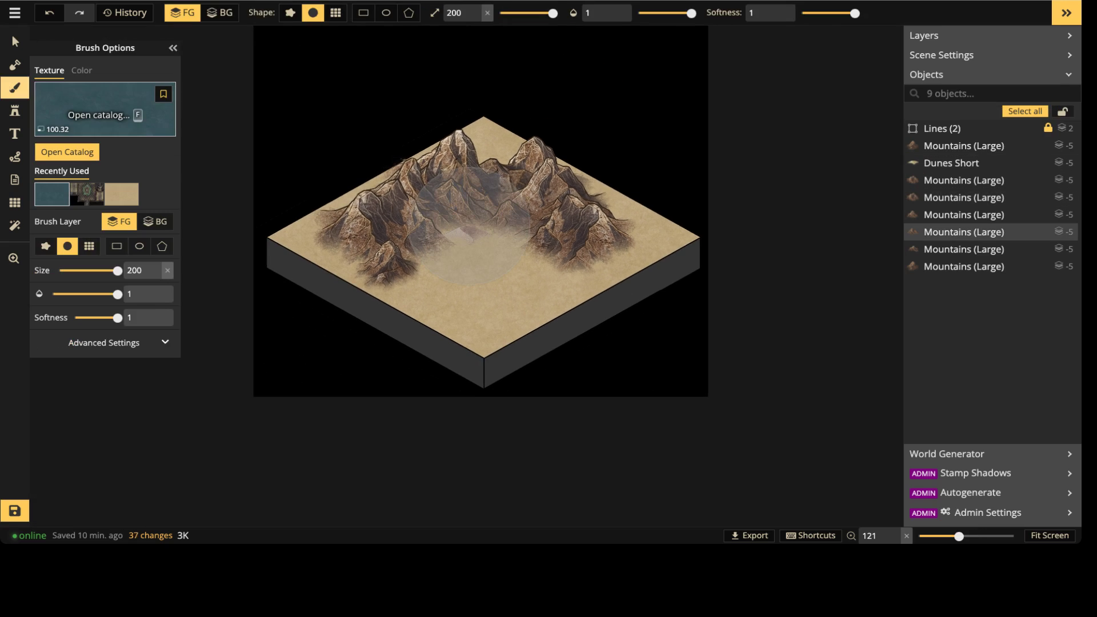
key("f")
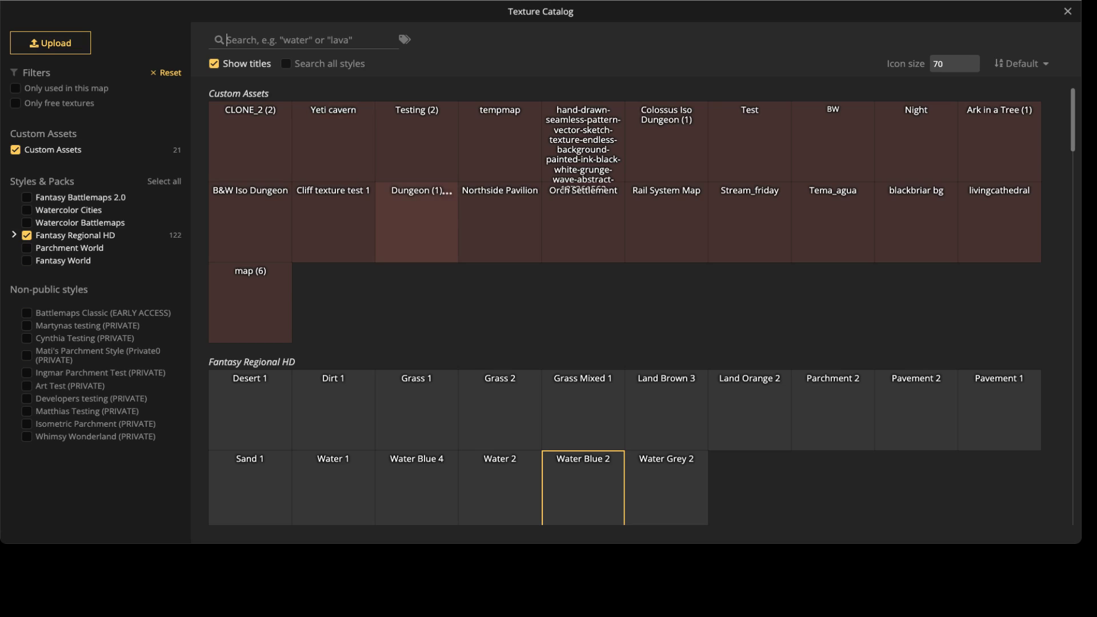
left_click(15, 150)
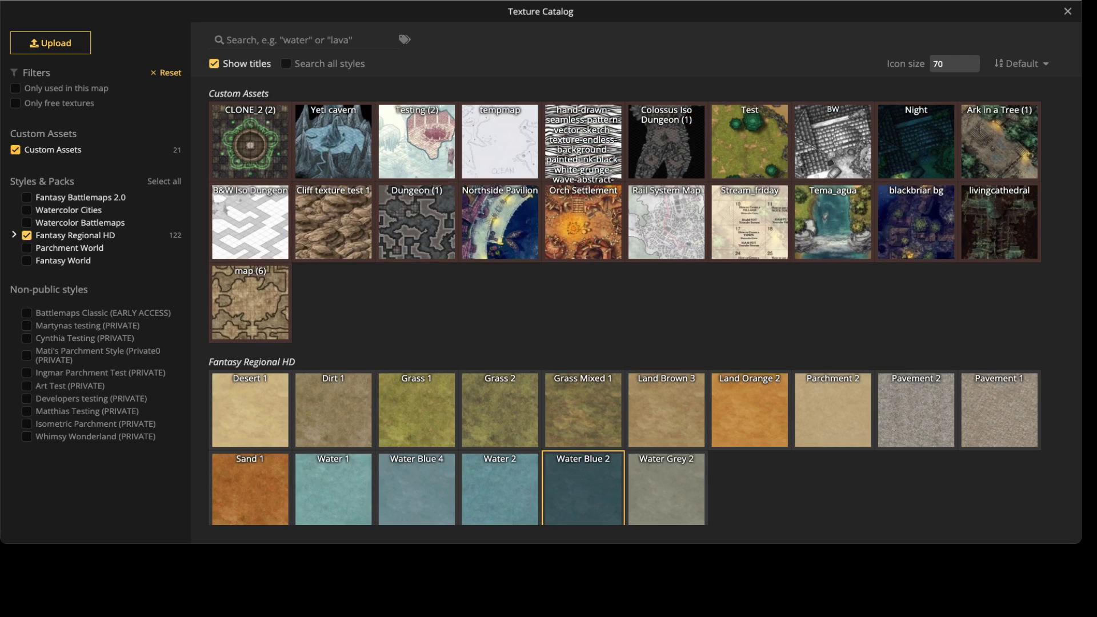
scroll(624, 306, "down", 1)
scroll(622, 306, "down", 7)
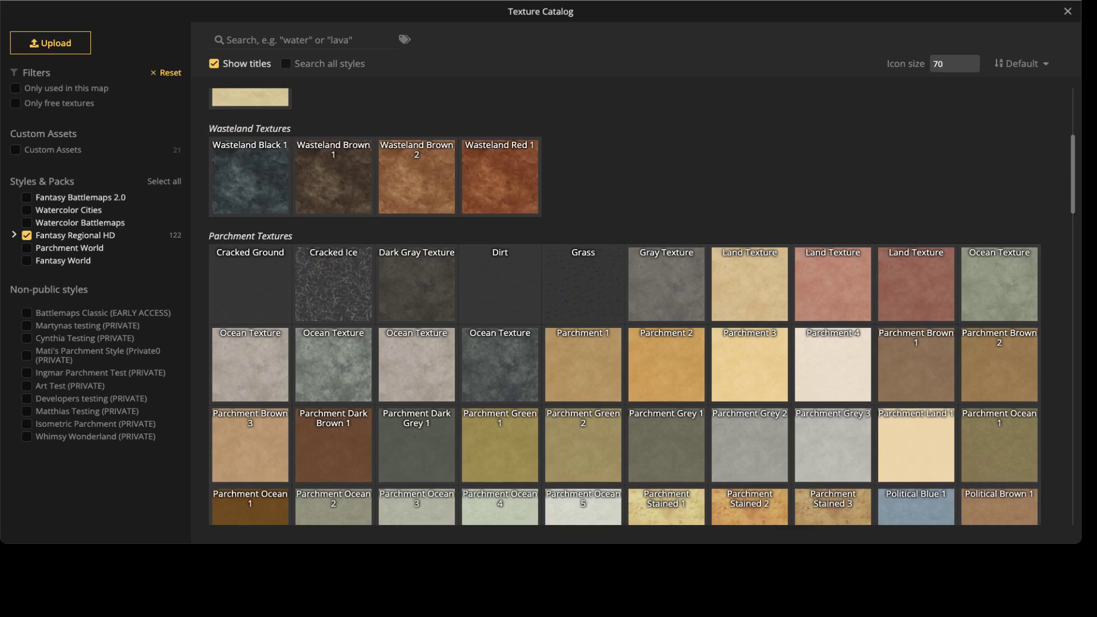
scroll(500, 269, "up", 1)
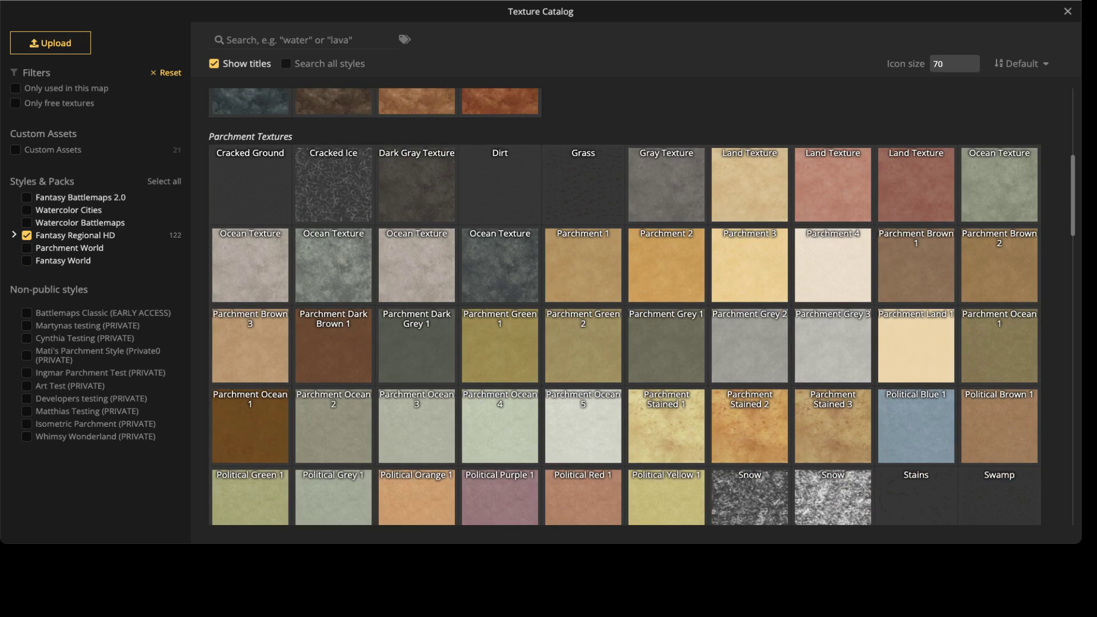
scroll(499, 268, "up", 2)
scroll(500, 269, "down", 2)
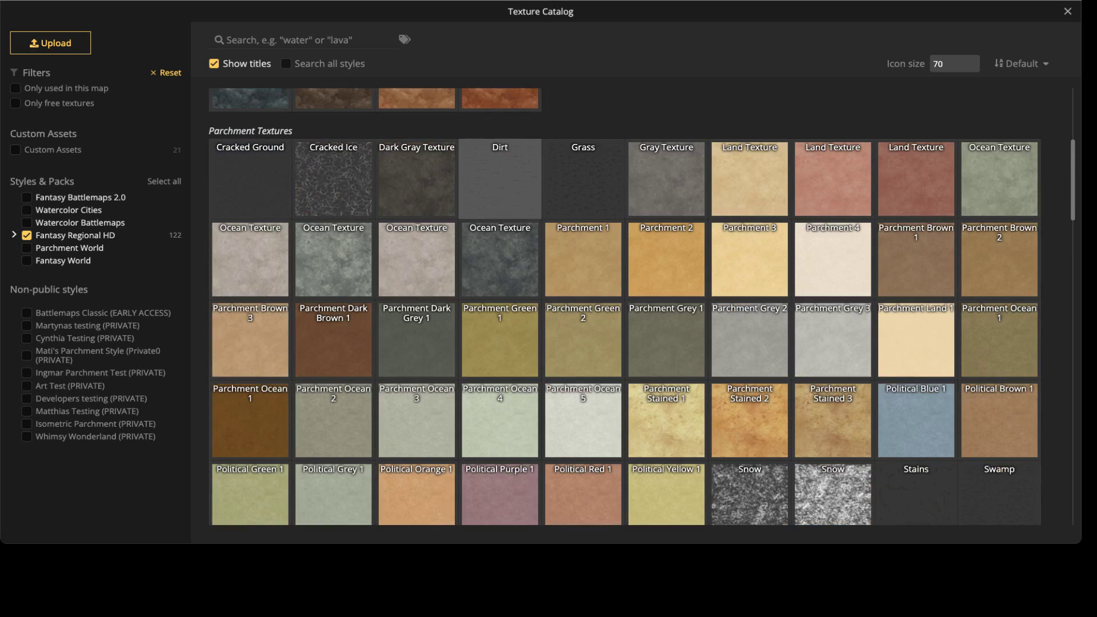
left_click(333, 254)
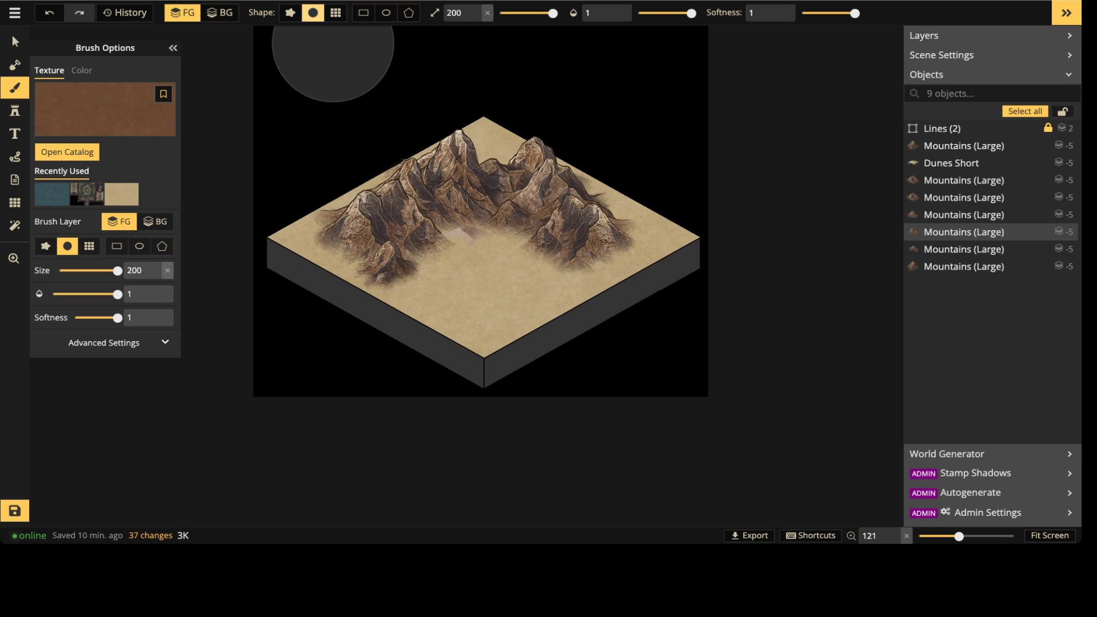
Step: Paint the platform's whole ground surface with the dark brown texture, using a size 200 round foreground brush at softness 0
left_click(802, 12)
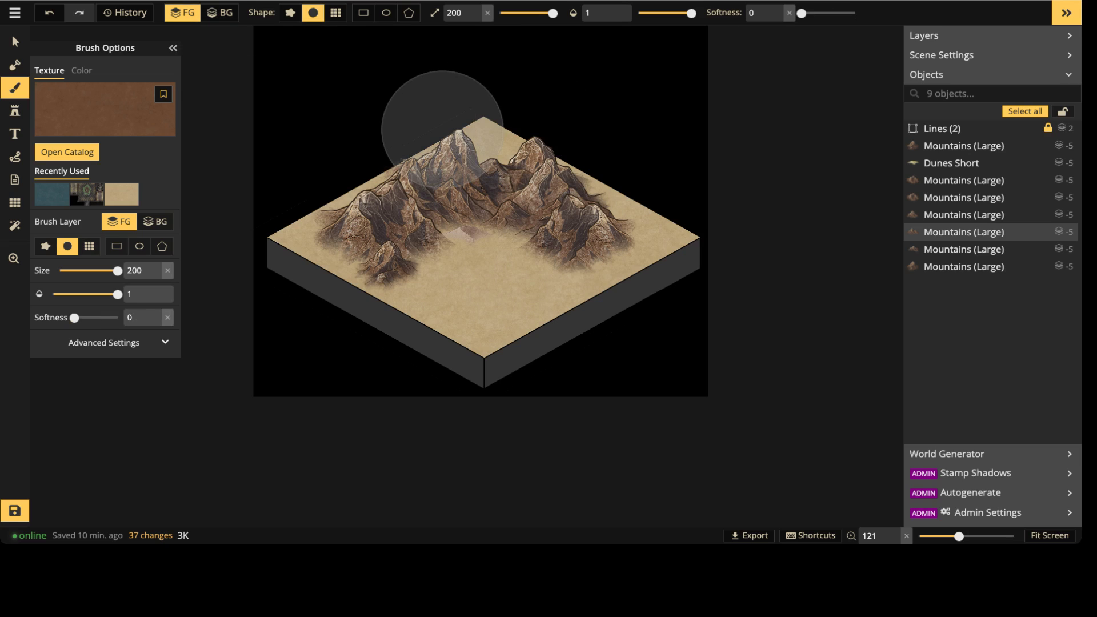
mouse_move(443, 131)
left_mouse_down()
mouse_move(596, 153)
mouse_move(281, 216)
mouse_move(521, 238)
mouse_move(537, 265)
mouse_move(348, 282)
mouse_move(600, 335)
mouse_move(573, 123)
left_mouse_up()
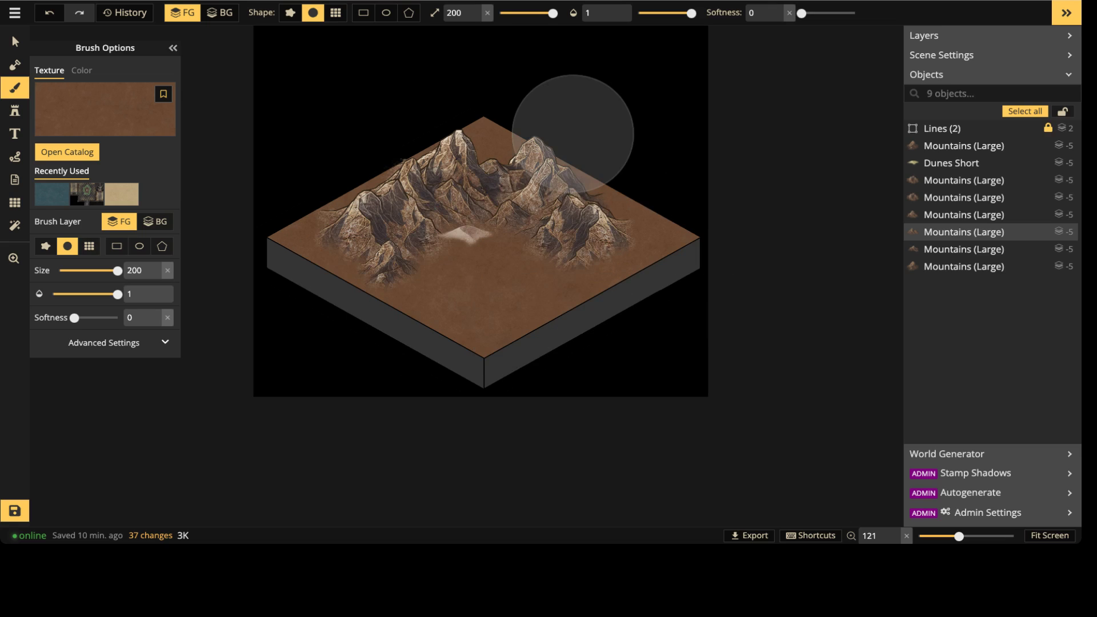
Step: Set the placed Dunes Short stamp's blend mode to Luminosity and its brightness to 57
left_click(15, 41)
scroll(493, 274, "up", 2)
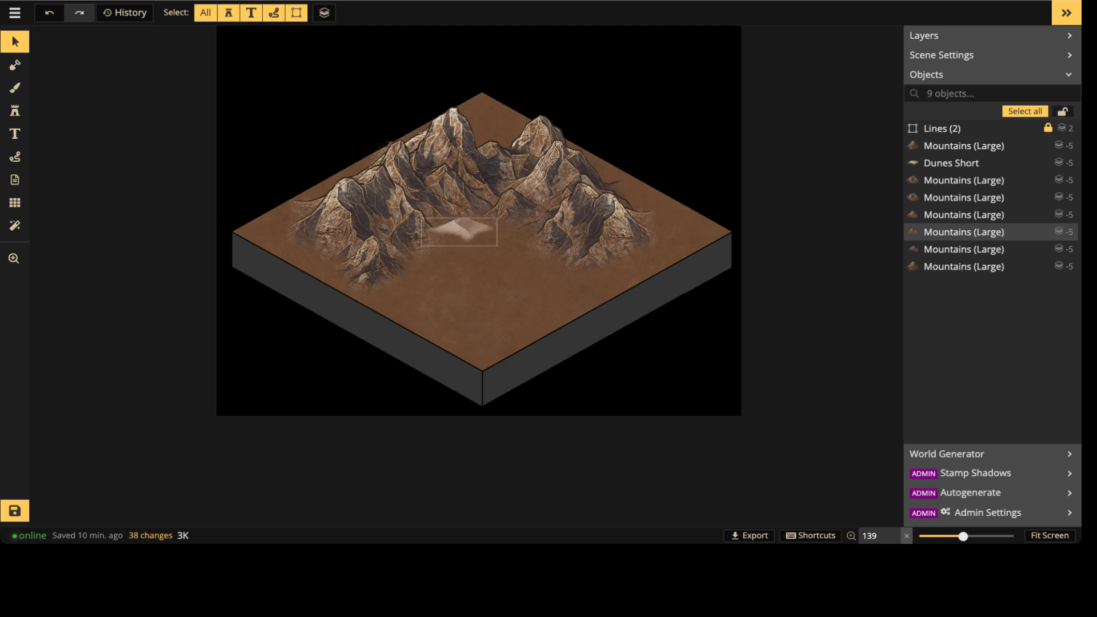
left_click(460, 232)
left_click(512, 207)
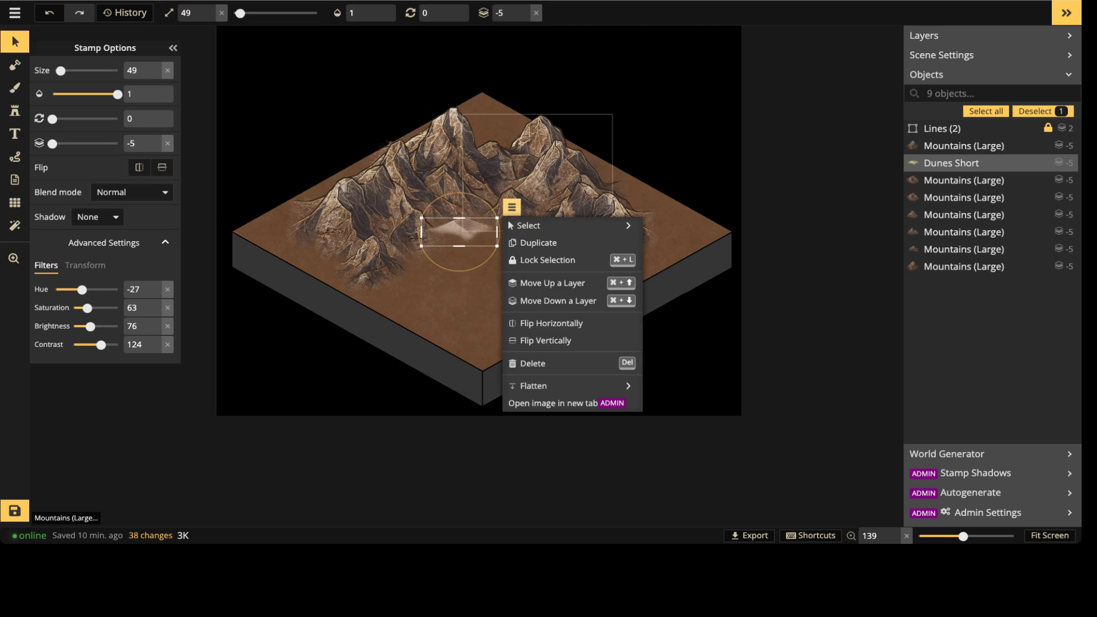
mouse_move(529, 225)
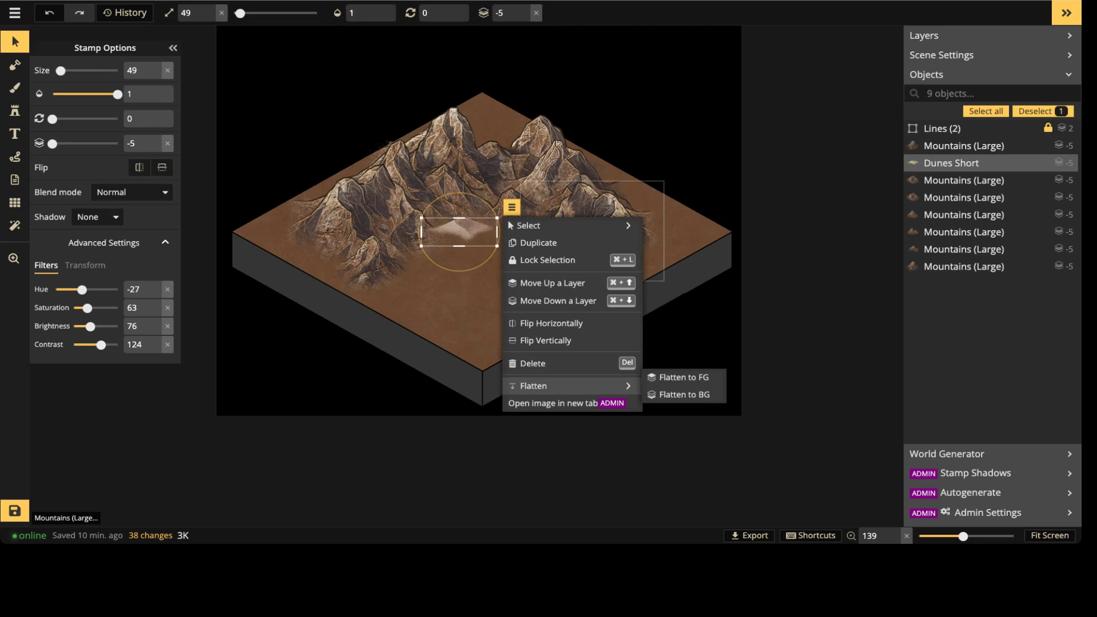
left_click(131, 192)
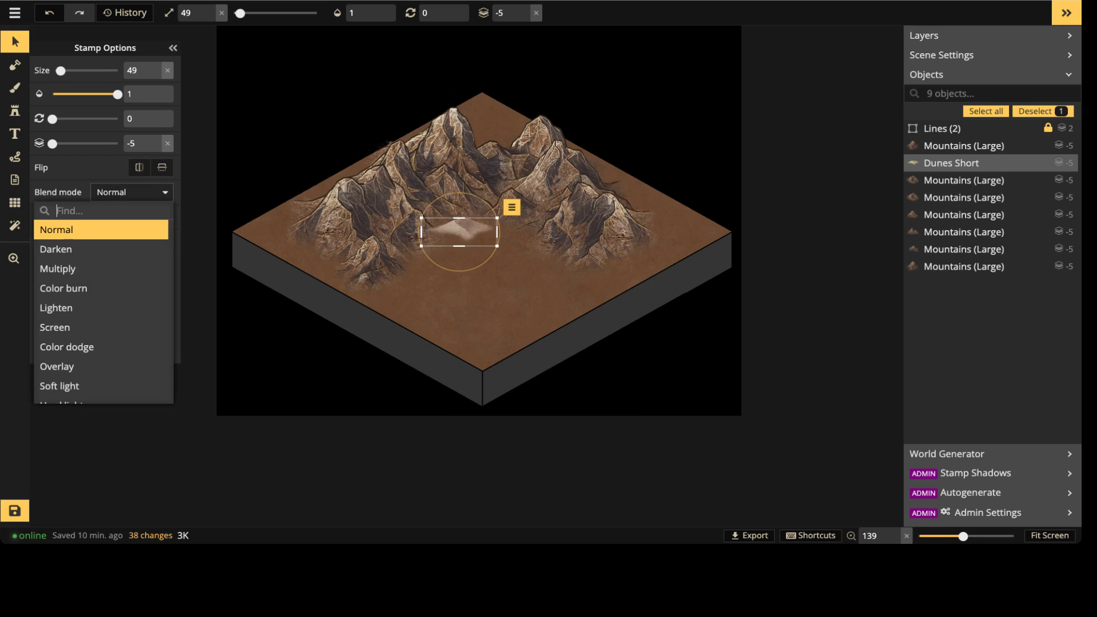
scroll(100, 311, "down", 3)
left_click(101, 394)
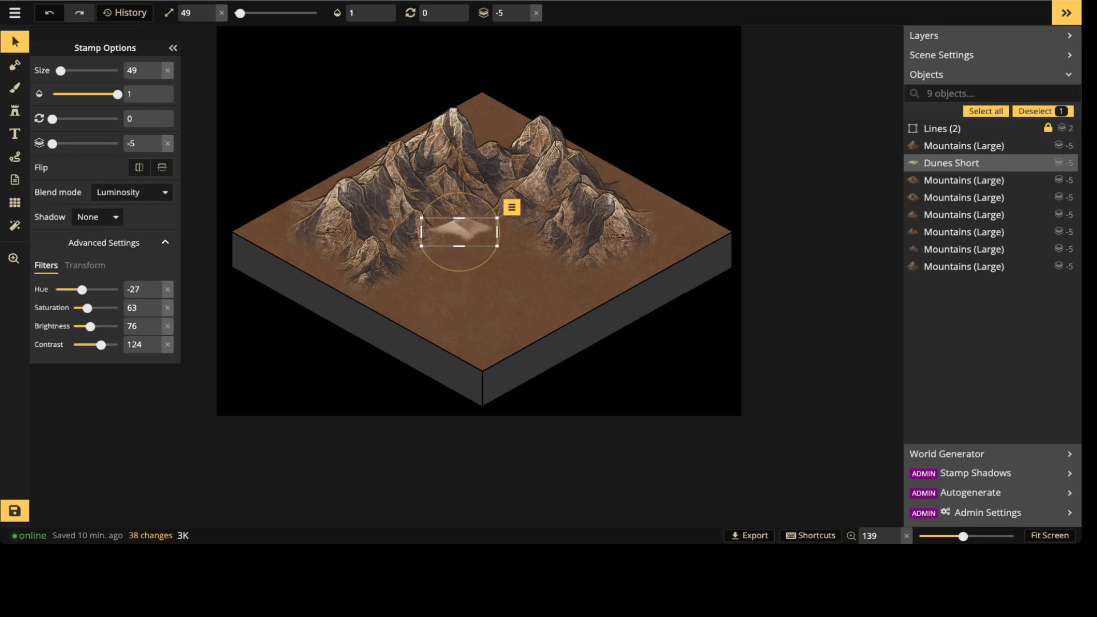
left_click_drag(89, 326, 85, 326)
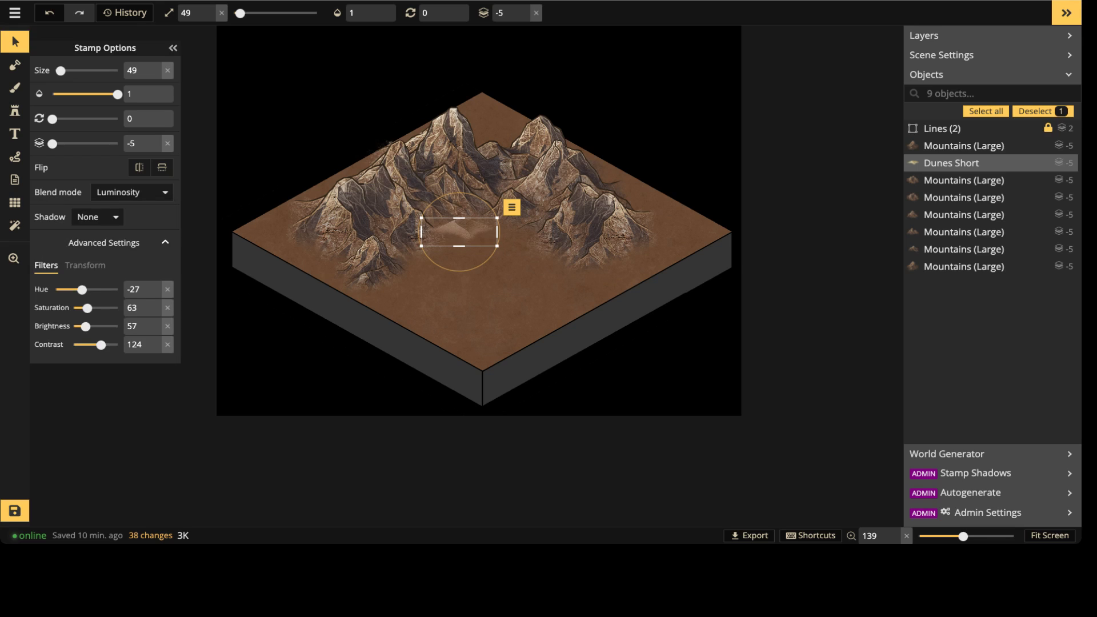
Step: Narrow the dune stamp slightly and reposition it against the mountain bases at the back of the open centre
scroll(429, 231, "up", 5)
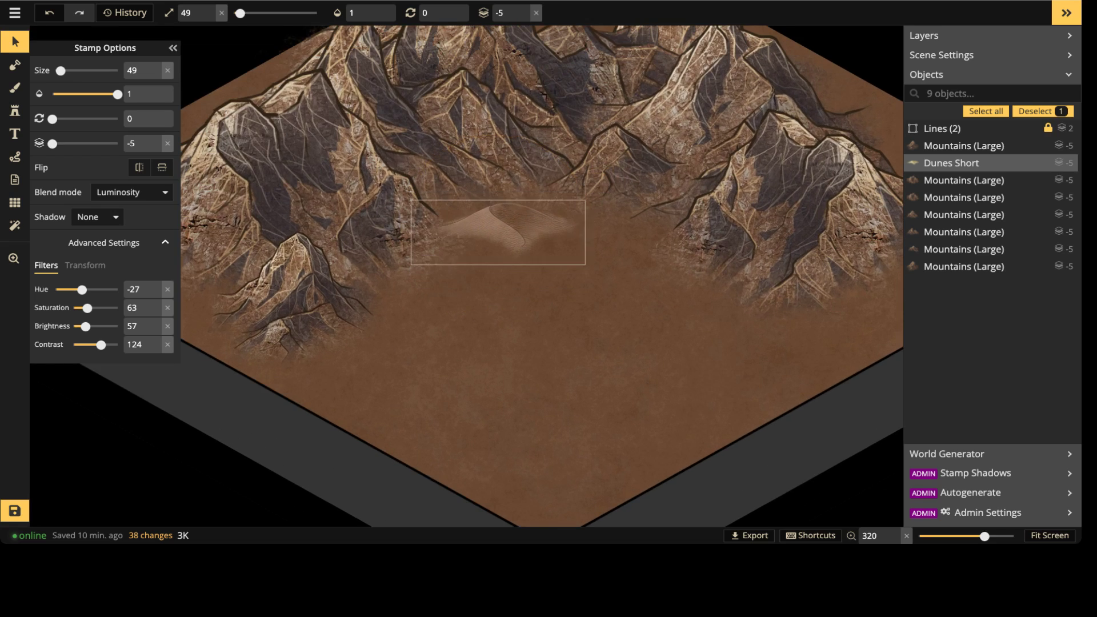
left_click_drag(498, 232, 583, 233)
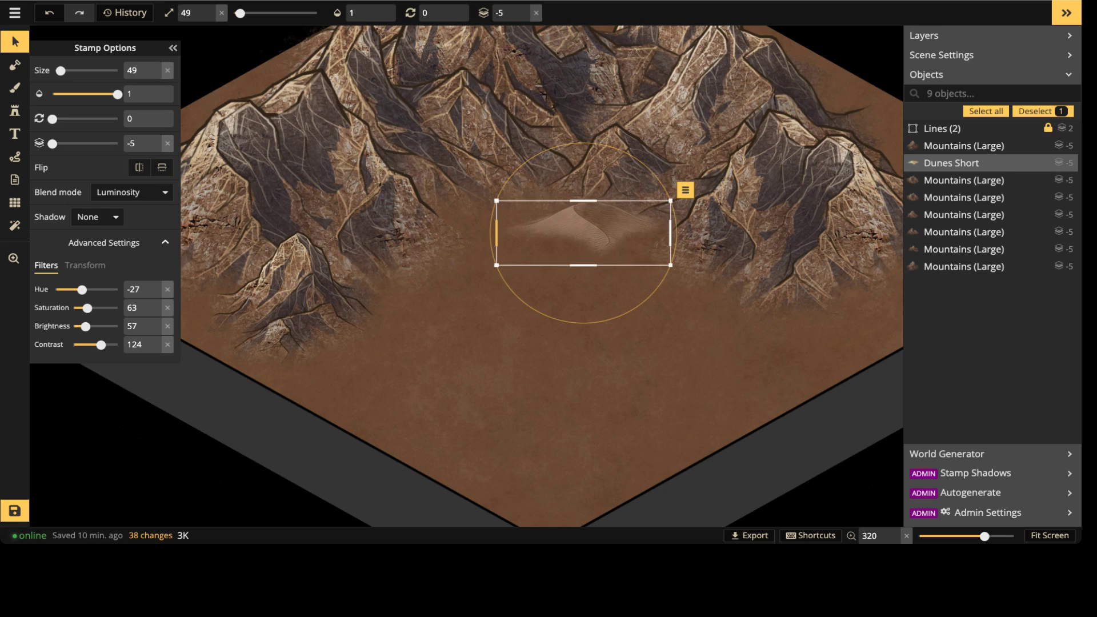
left_click_drag(497, 233, 514, 232)
left_click_drag(592, 232, 510, 221)
key("Escape")
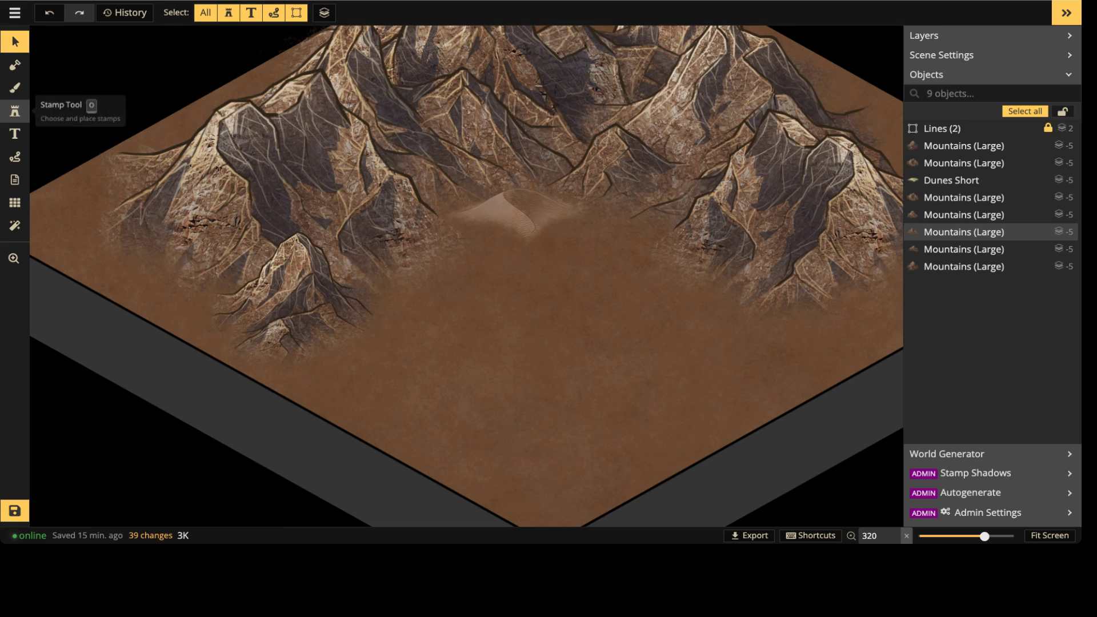
Step: Try a second Dunes Short stamp, variant 8, at size 39 in front of the small foreground mountain
left_click(15, 111)
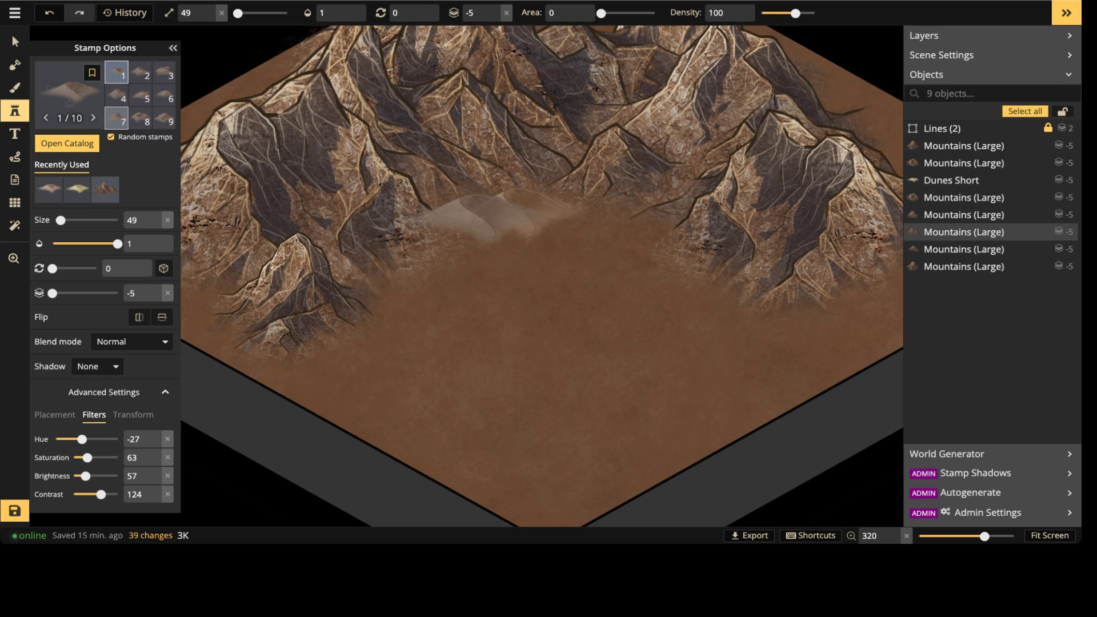
left_click(140, 118)
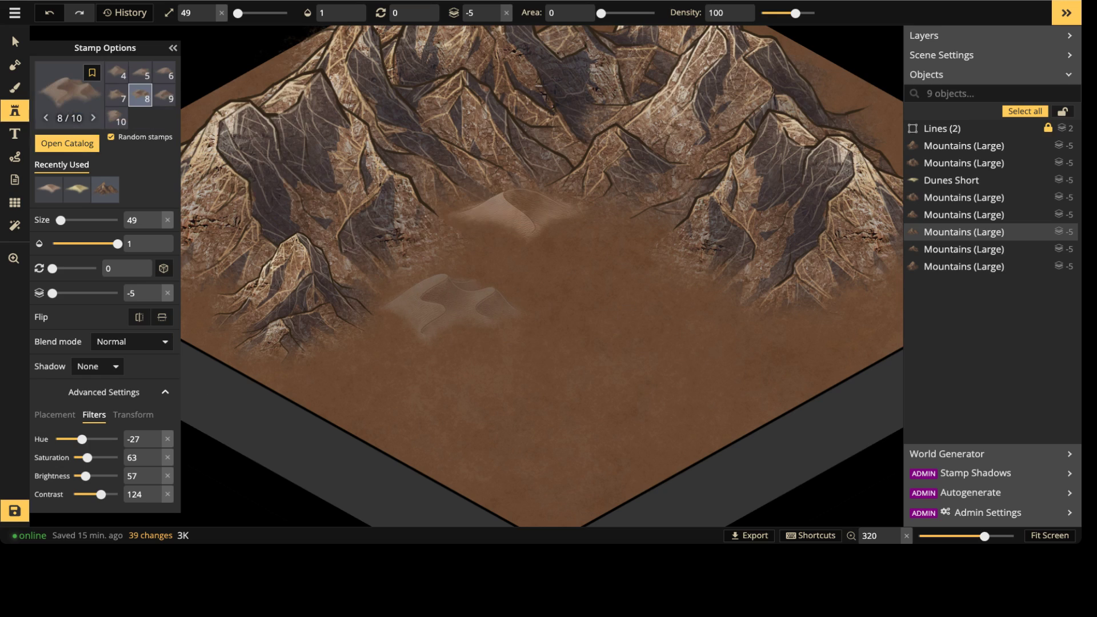
key("[")
left_click(440, 299)
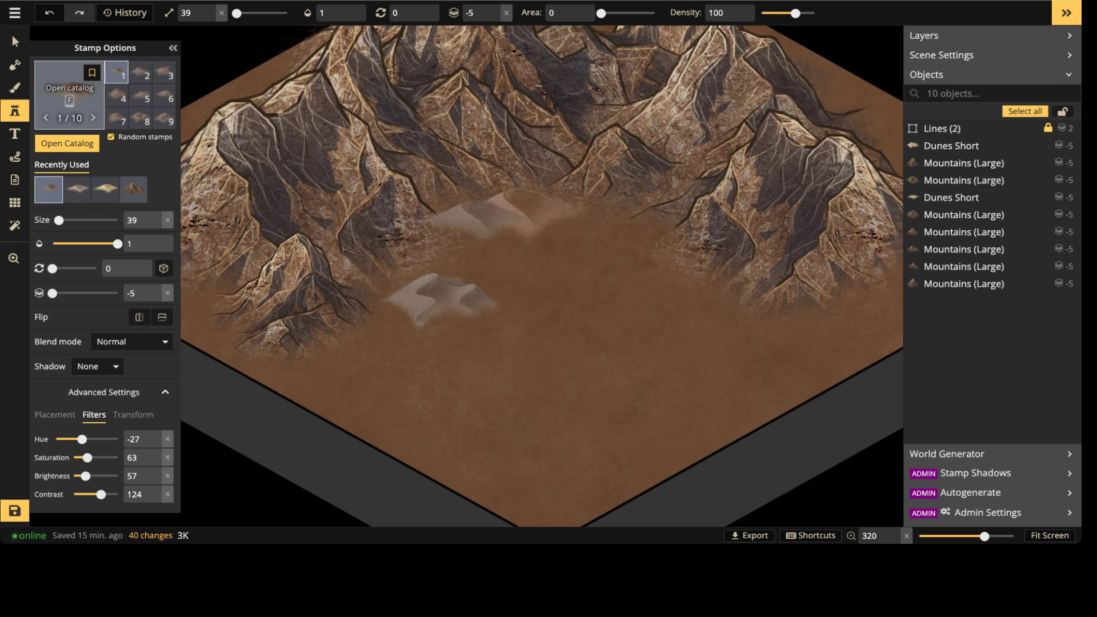
Step: Delete both Dunes Short stamps from the open centre between the mountains
left_click(15, 41)
key("Delete")
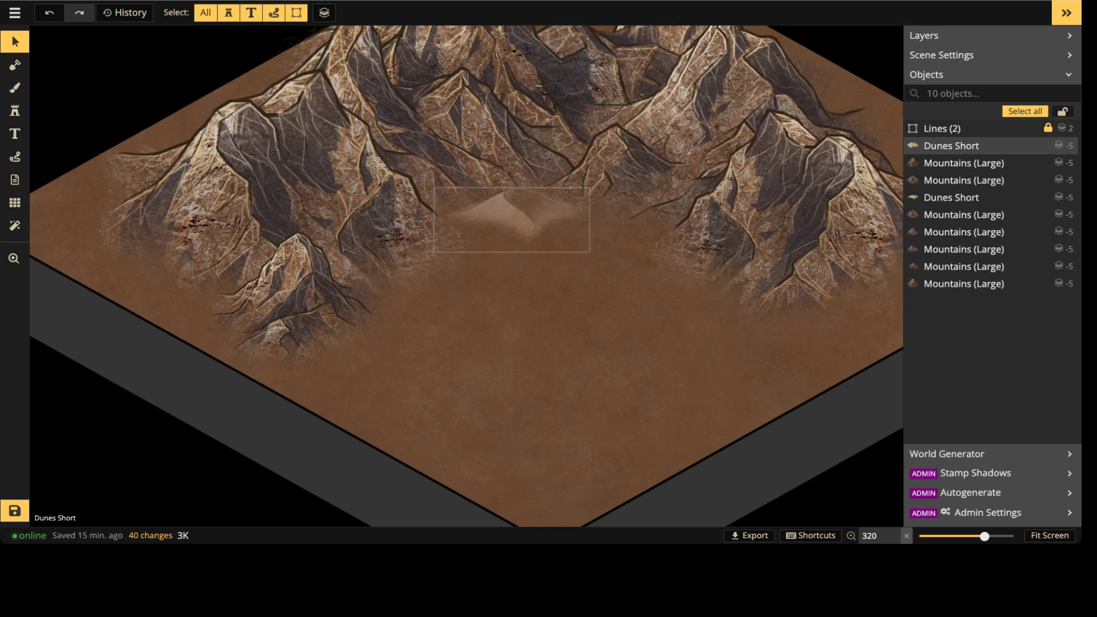
left_click(511, 219)
left_click(604, 177)
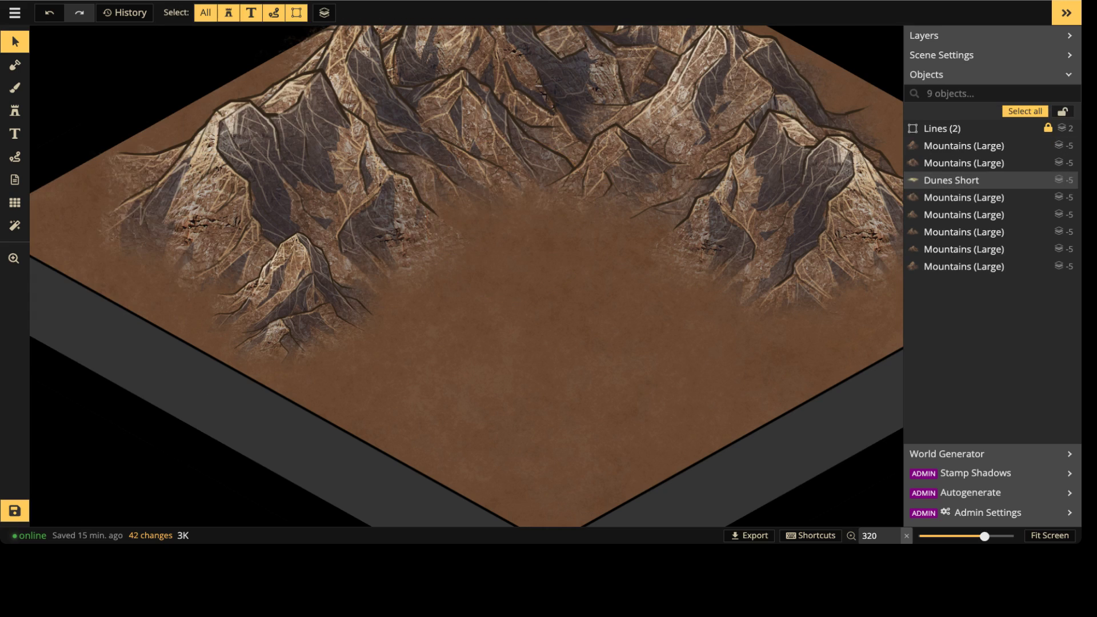
key("Delete")
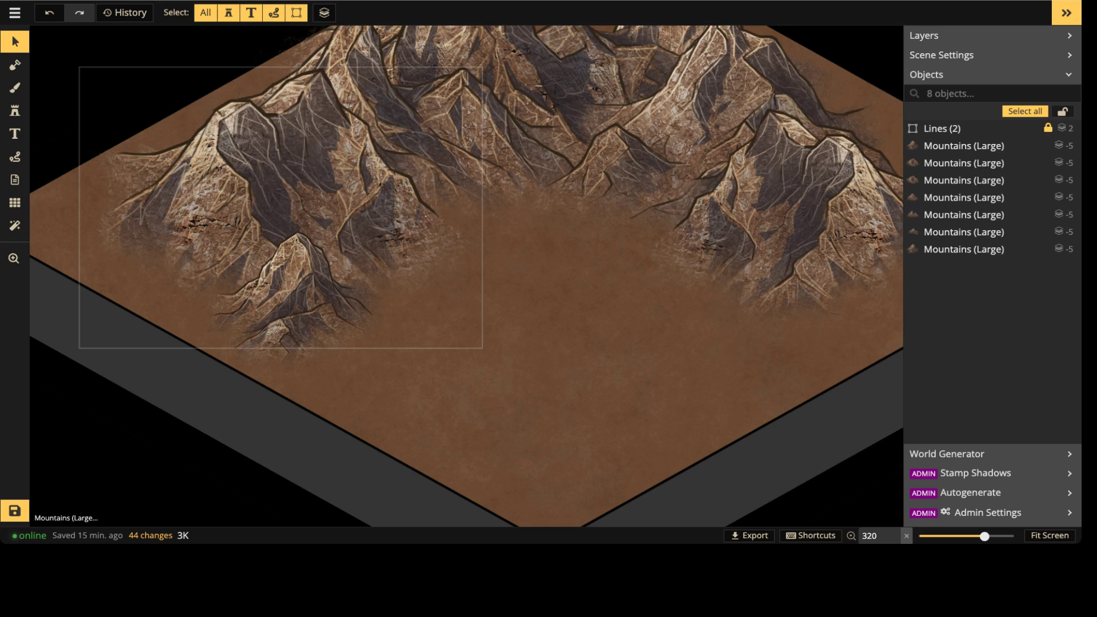
Step: Search the stamp catalog for "ruin" and preview the Desert Ruins 1 stamp at size 49 in the open centre
left_click(15, 111)
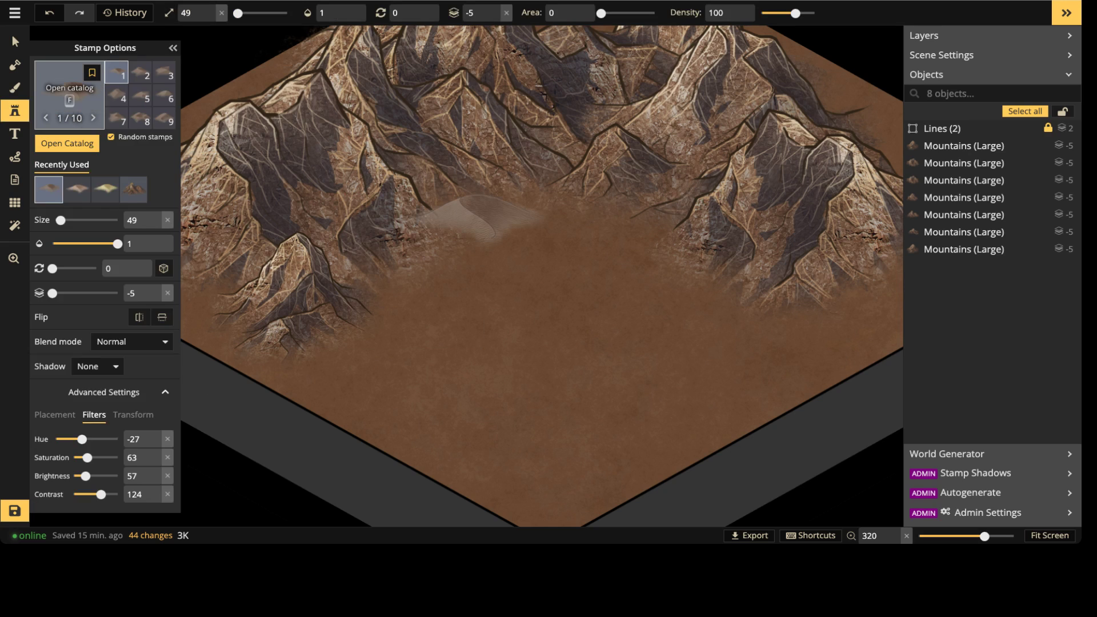
key("f")
left_click(297, 39)
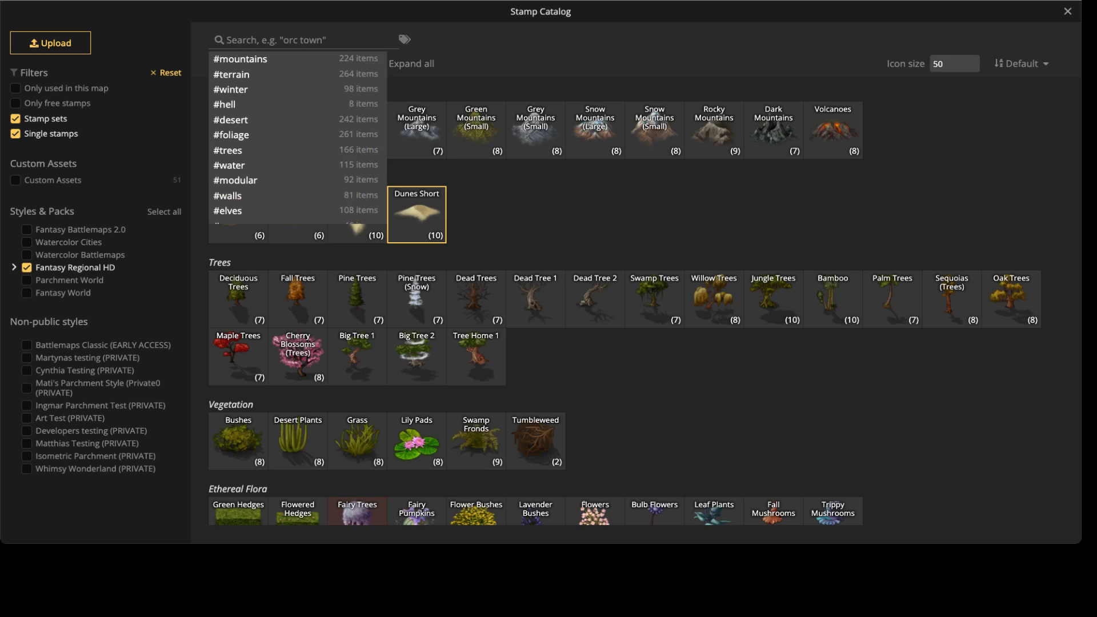
type("ruin")
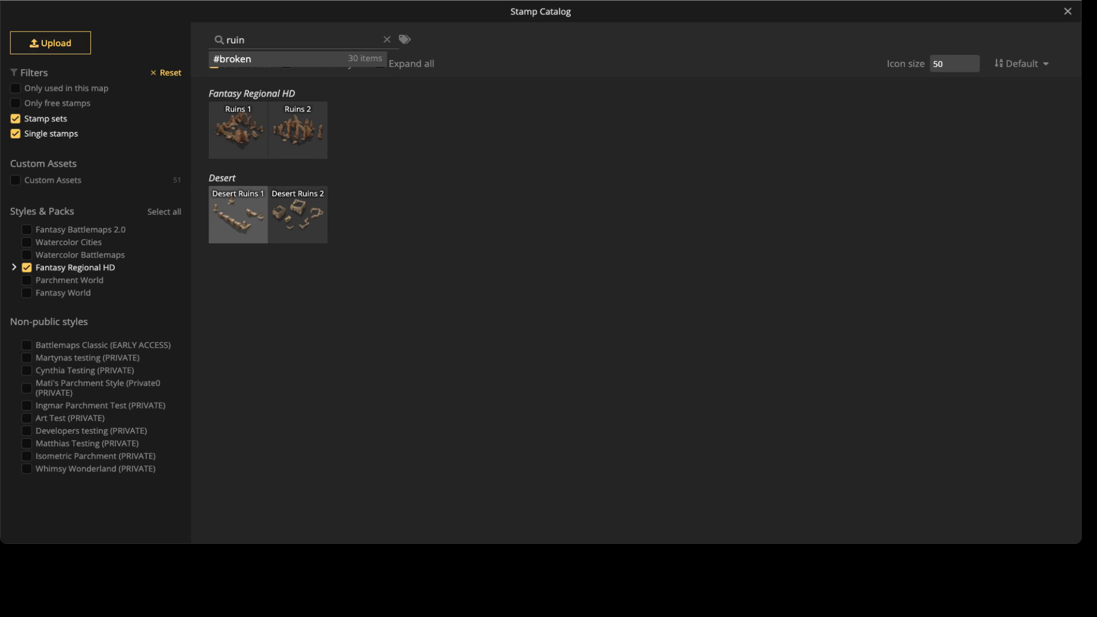
left_click(237, 214)
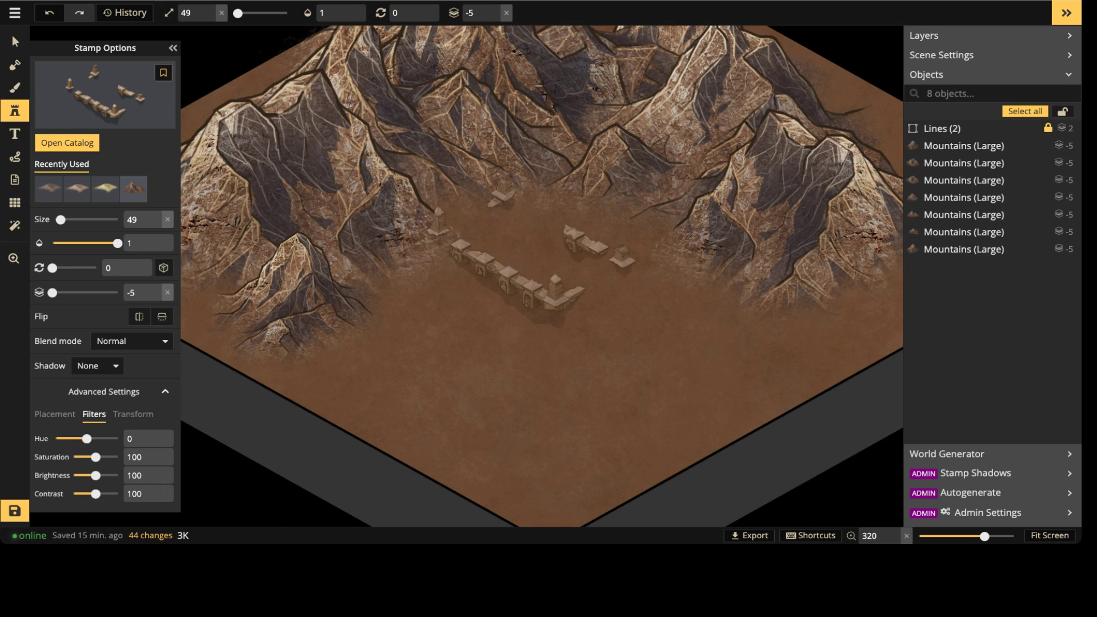
scroll(534, 246, "up", 4)
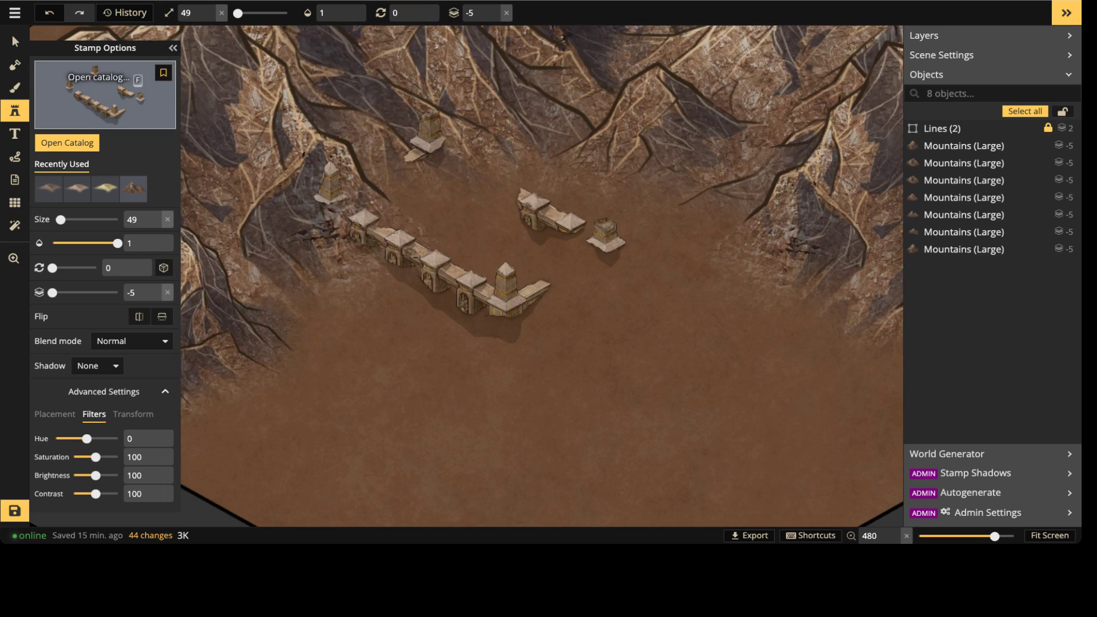
Step: Switch to the Ruins 2 stamp from the catalog and preview it at size 49 near the mountain bases
left_click(104, 94)
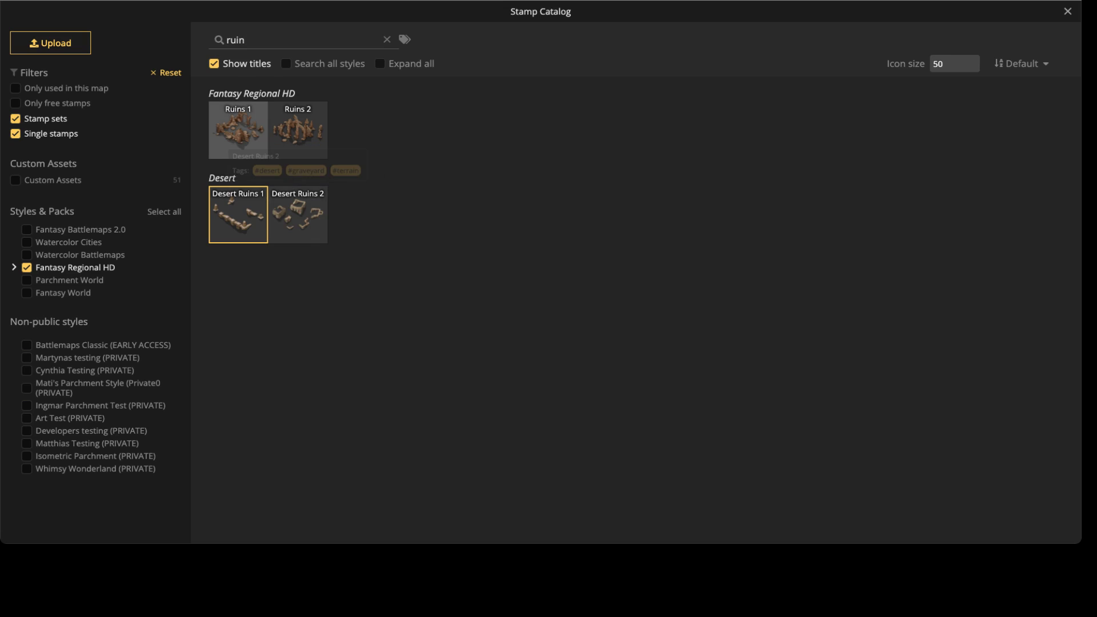
left_click(298, 128)
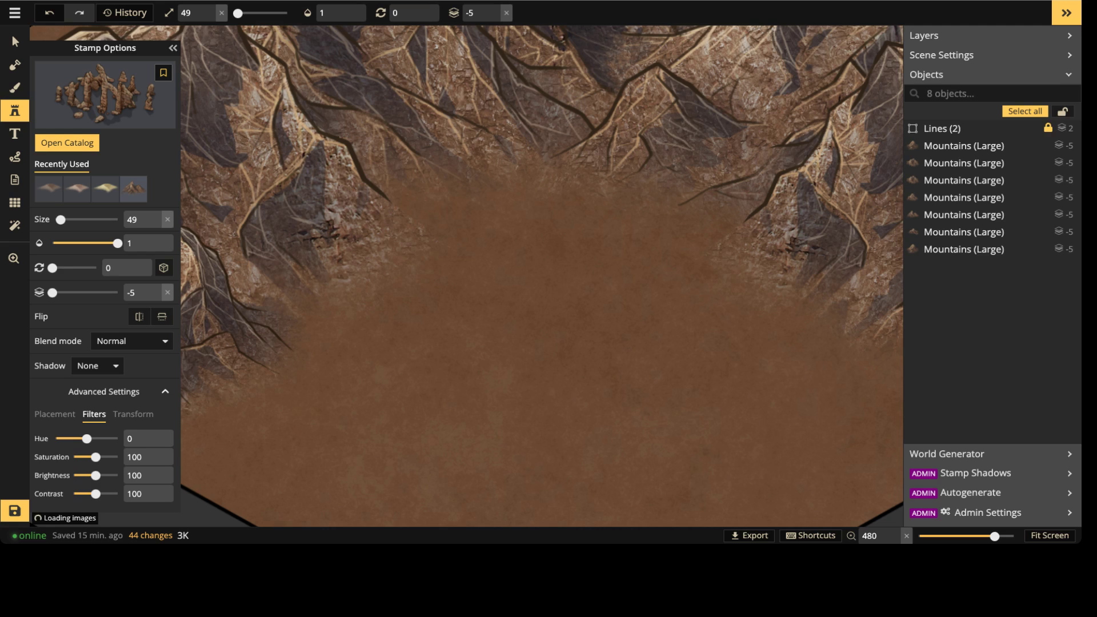
scroll(523, 214, "down", 4)
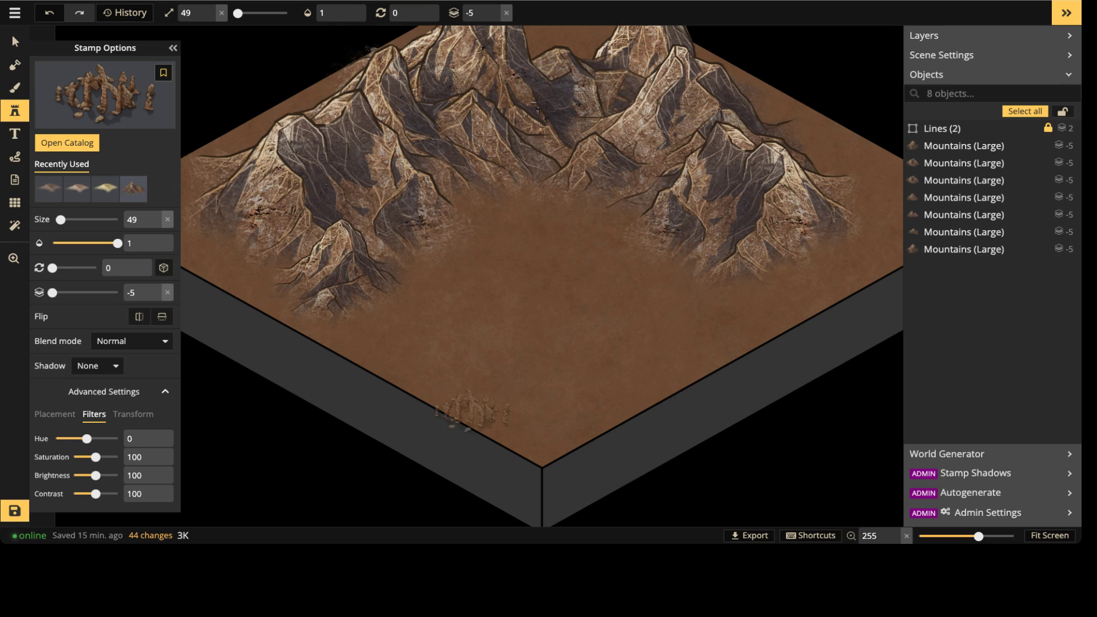
scroll(517, 271, "up", 2)
scroll(528, 254, "up", 3)
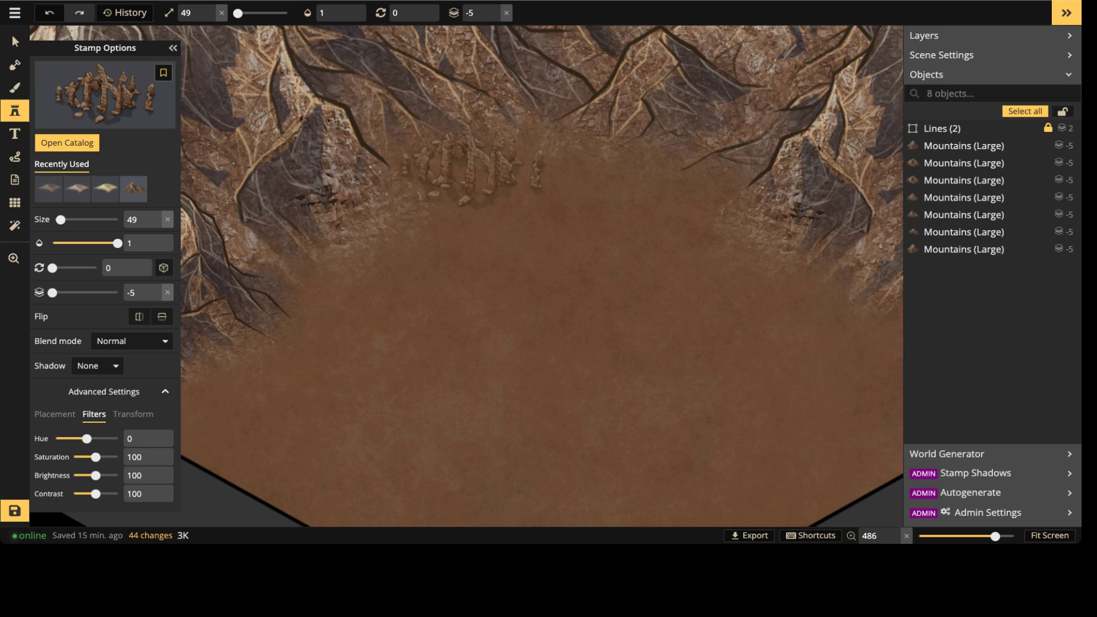
Step: Enlarge the Ruins 2 stamp to size 69 and place it at the mountain bases in the open centre
key("bracketright")
key("bracketright")
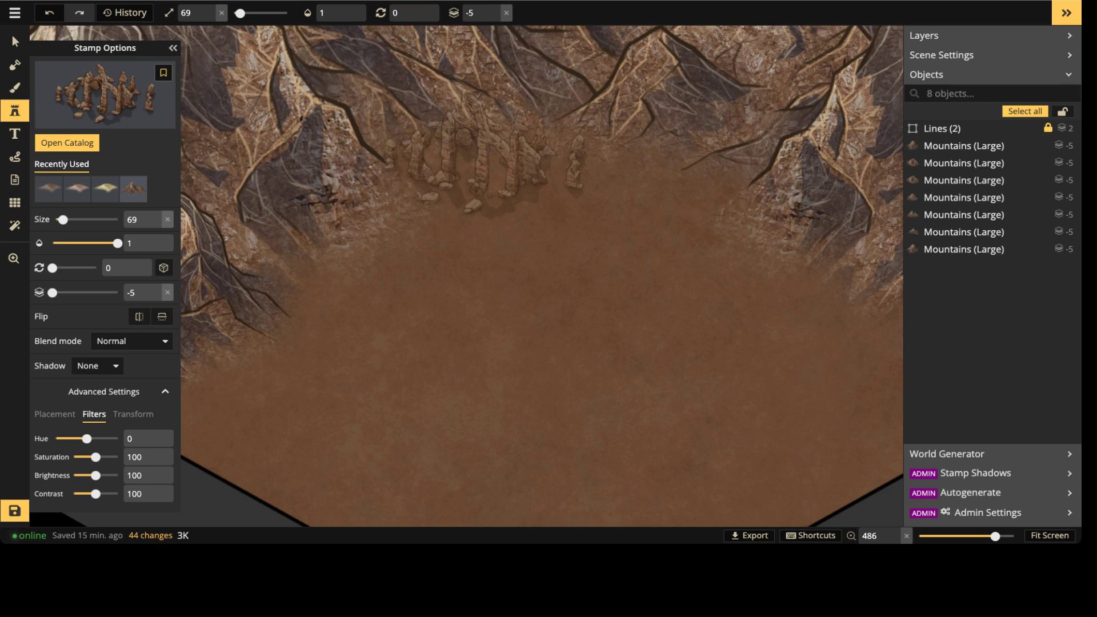
left_click(500, 154)
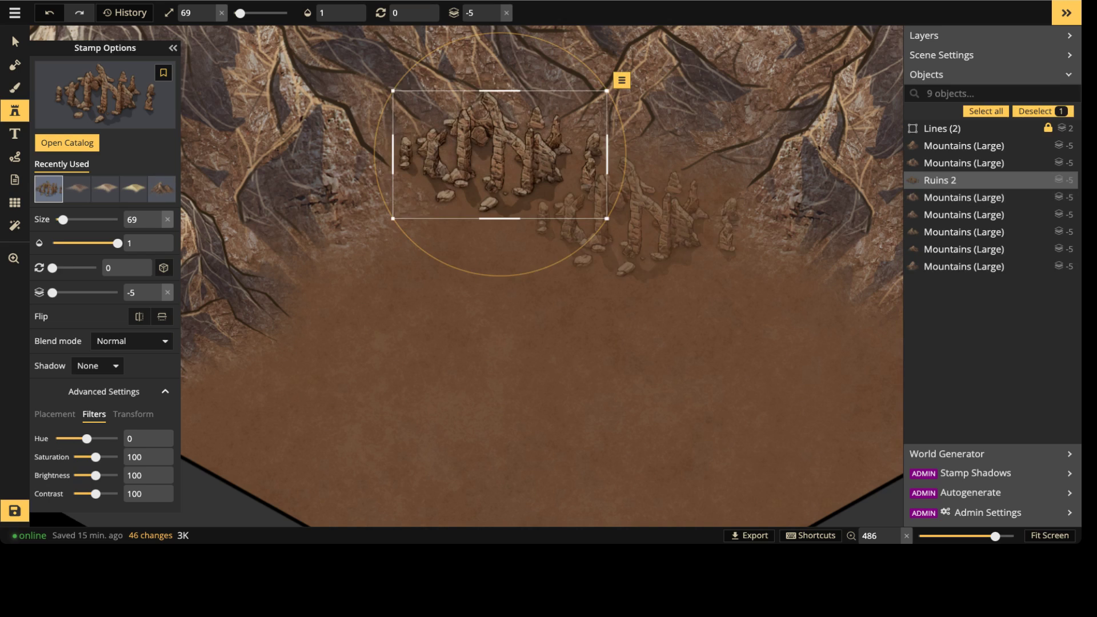
key("Escape")
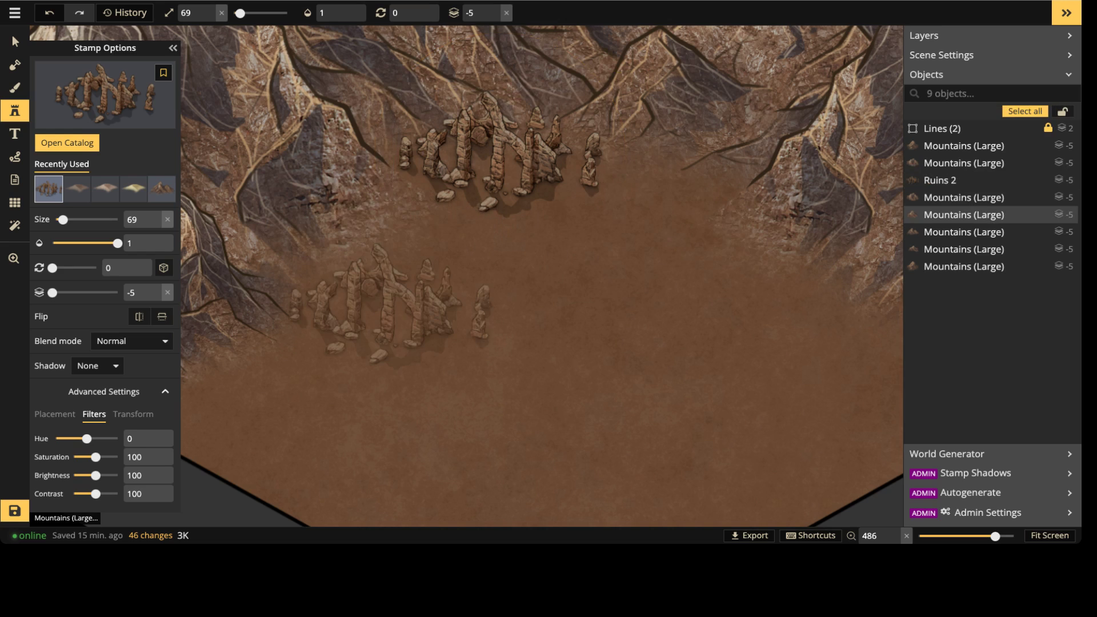
Step: Choose the Ruins 1 stamp from the catalog and place it at size 69 in front of Ruins 2, beside the mountain foot
left_click(105, 94)
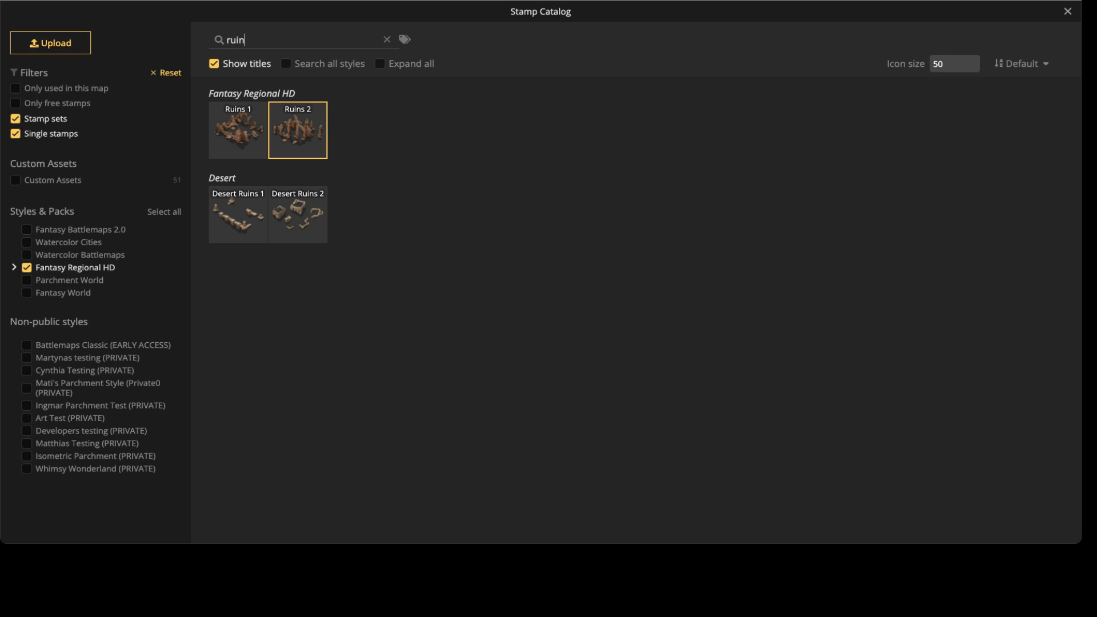
left_click(238, 130)
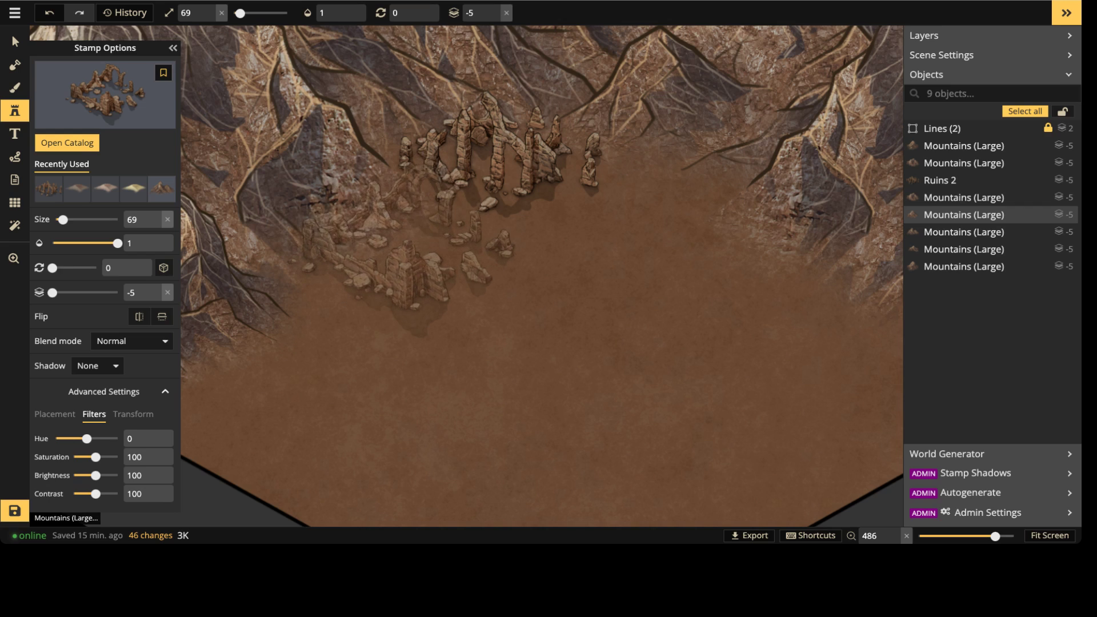
left_click(398, 251)
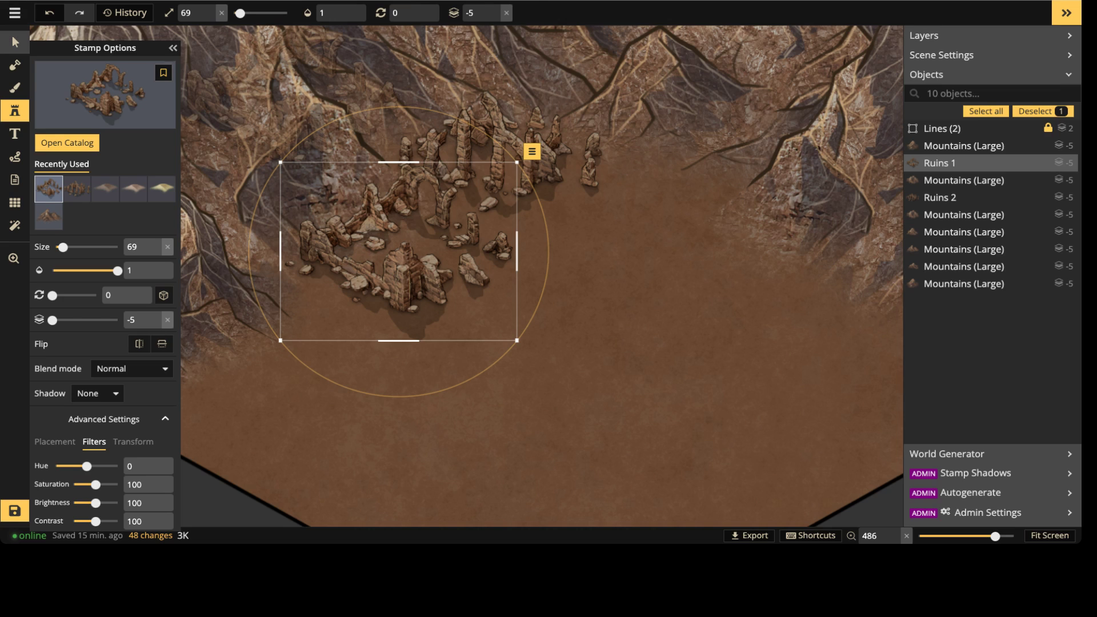
Step: Move Ruins 2 and Ruins 1 closer together so they form one overlapping ruin group
left_click(15, 42)
left_click_drag(502, 154, 529, 180)
left_click_drag(400, 268, 446, 250, "shift")
key("Escape")
scroll(447, 138, "down", 3)
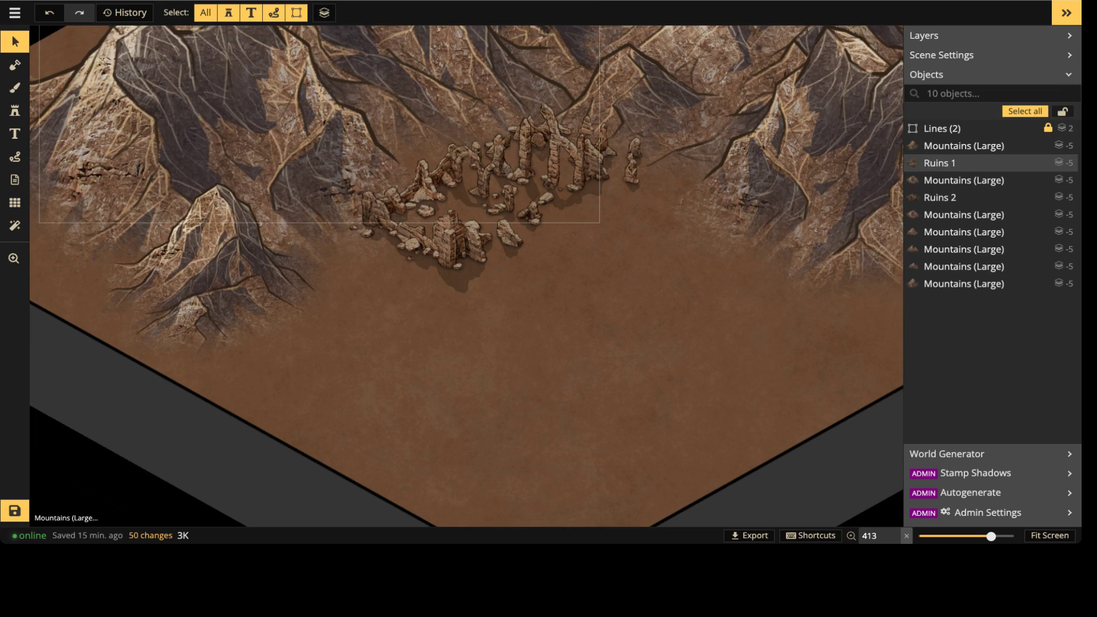
scroll(580, 240, "down", 2)
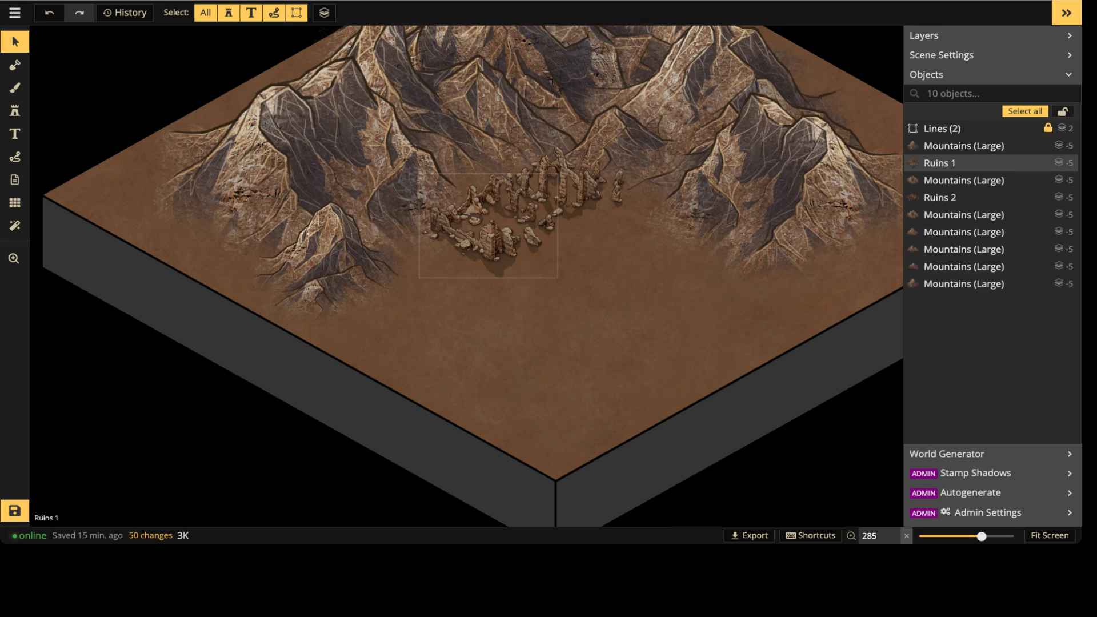
Step: Nudge Ruins 2 slightly and shift the large mountain behind it a little
left_click(940, 197)
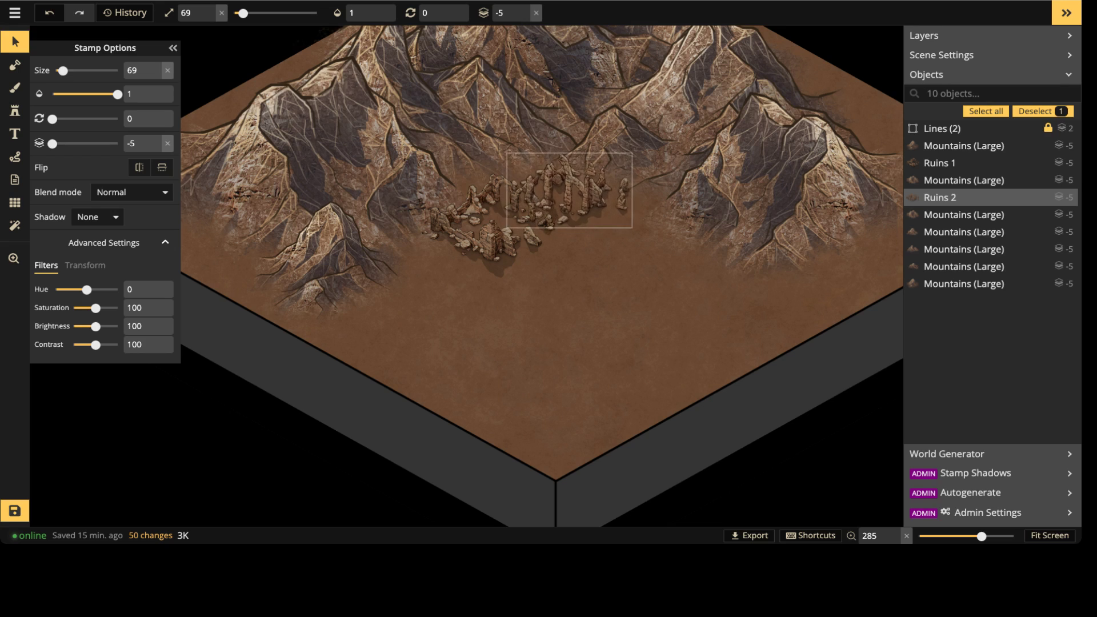
left_click_drag(569, 192, 566, 189)
left_click(491, 229)
left_click(565, 188, "shift")
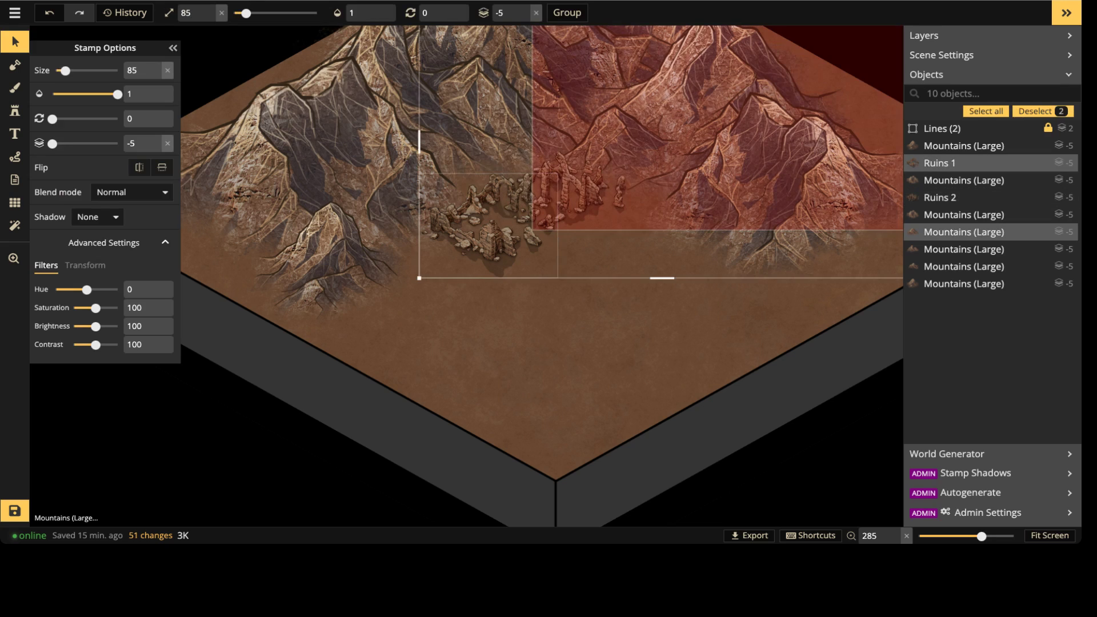
left_click(565, 188)
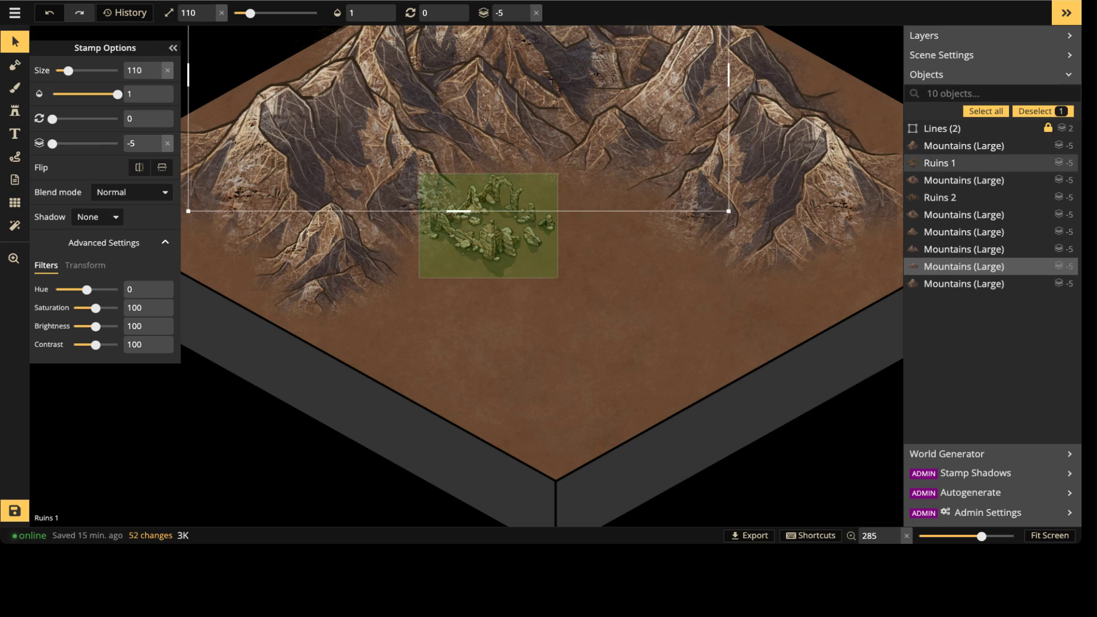
left_click(565, 188)
left_click_drag(657, 131, 665, 136)
Step: Shift Ruins 2 and Ruins 1 farther up against the mountain bases
left_click(566, 188)
left_click_drag(566, 189, 578, 175)
scroll(567, 189, "up", 1)
left_click_drag(484, 228, 480, 208)
left_click(490, 300)
Step: Search the stamp catalog for "cliff" and choose the Cliffs stamp set
scroll(491, 300, "up", 3)
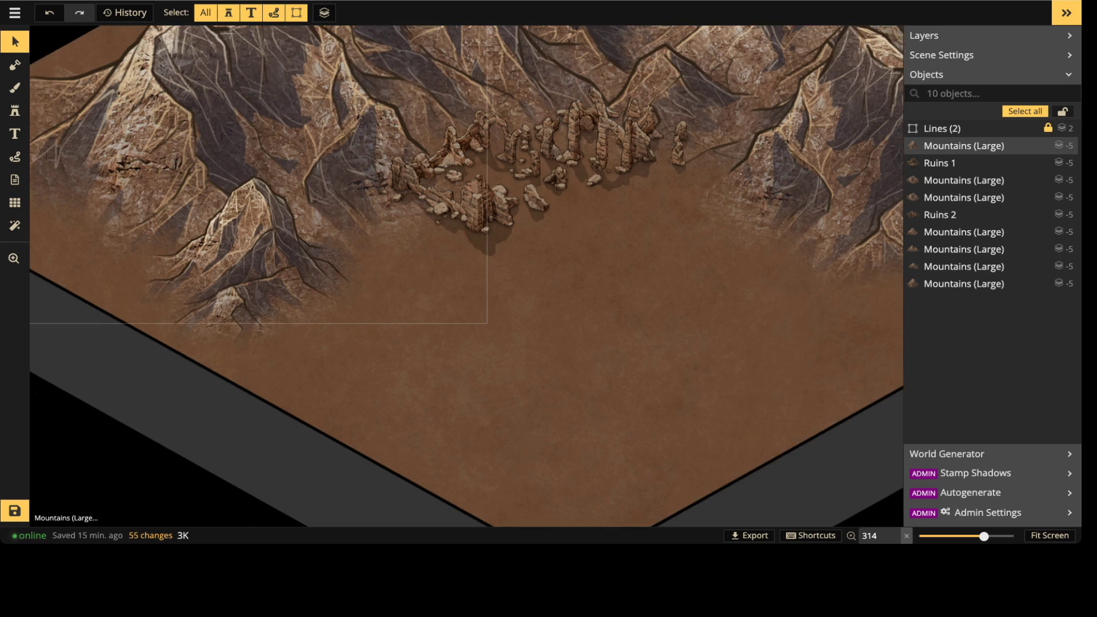
scroll(486, 212, "up", 3)
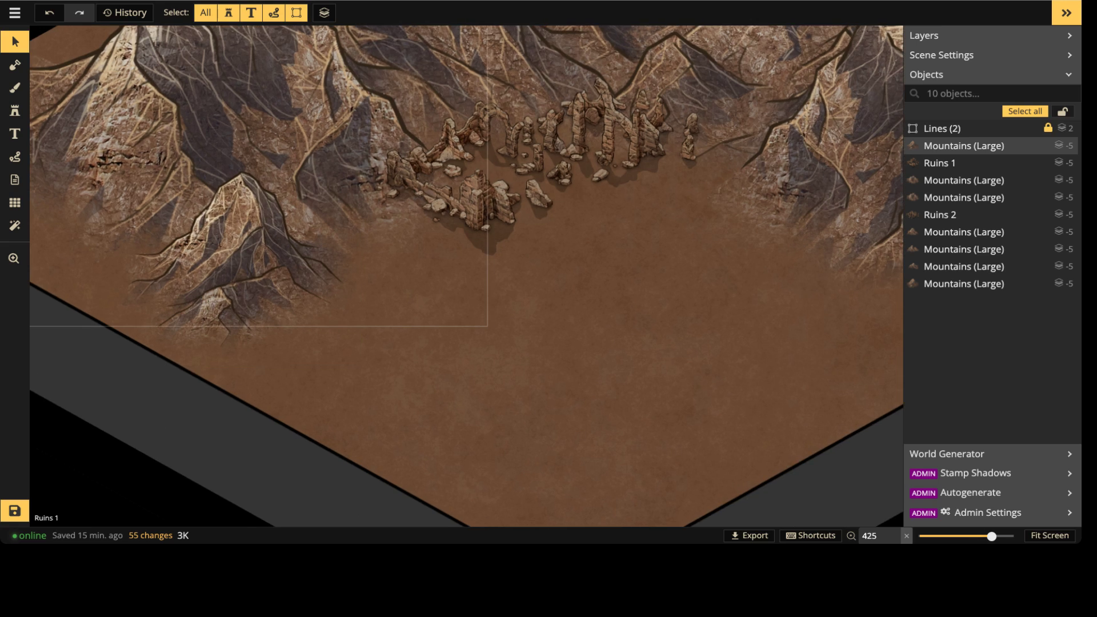
key("s")
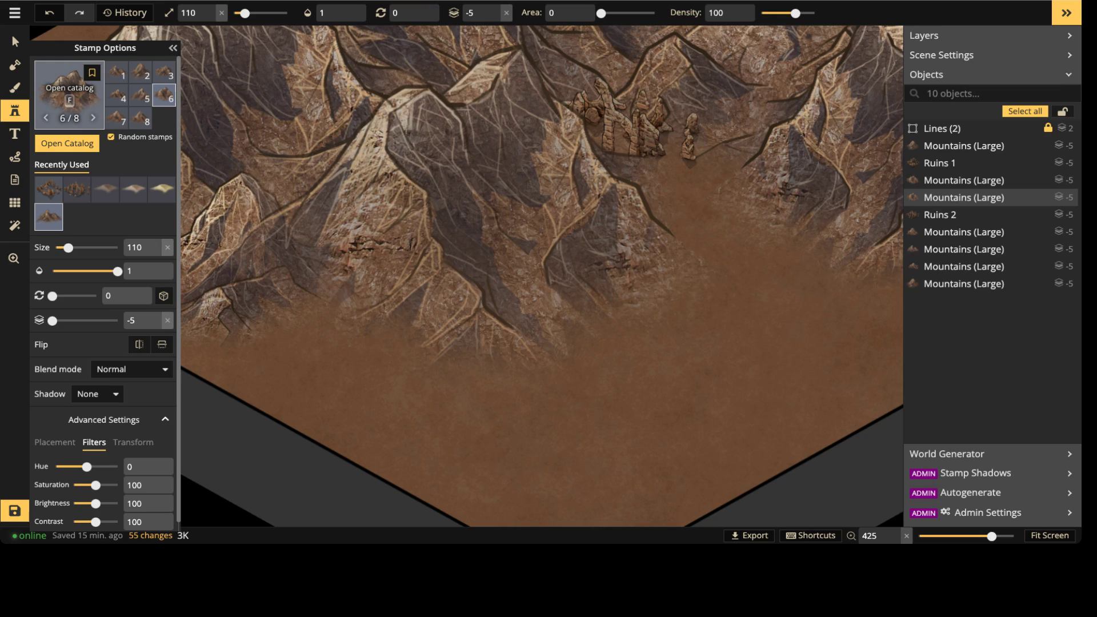
key("s")
key("ctrl+a")
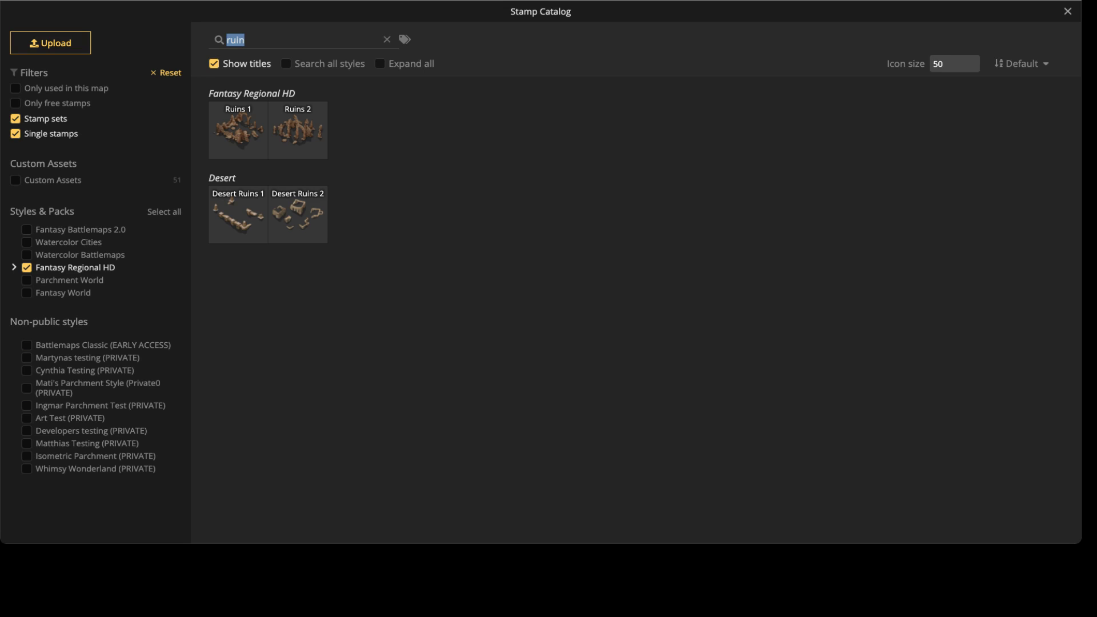
type("cliff")
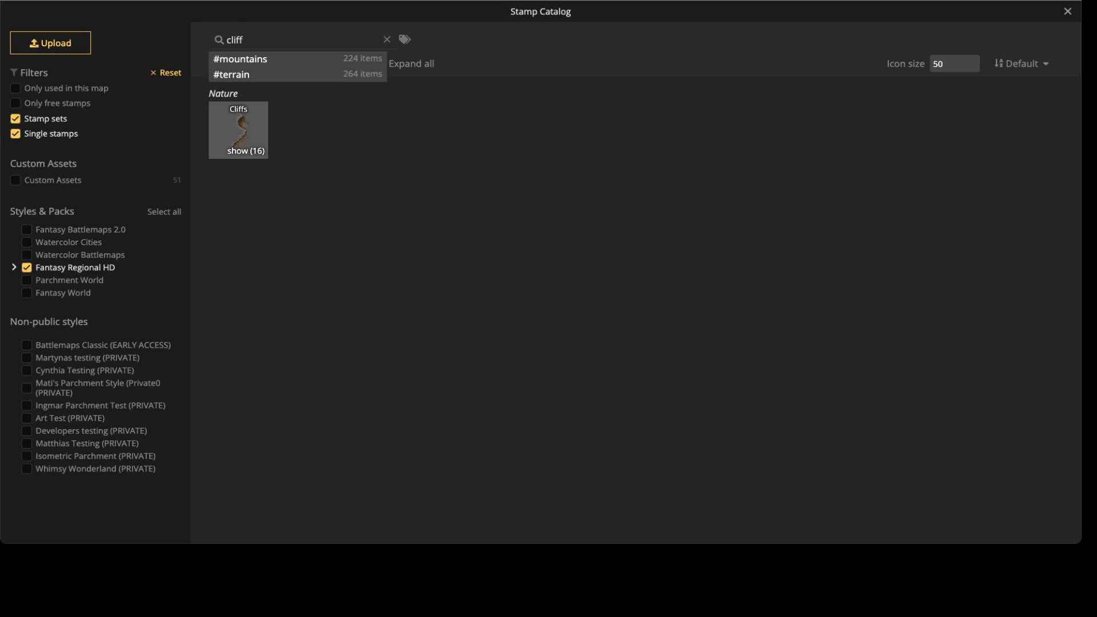
left_click(238, 130)
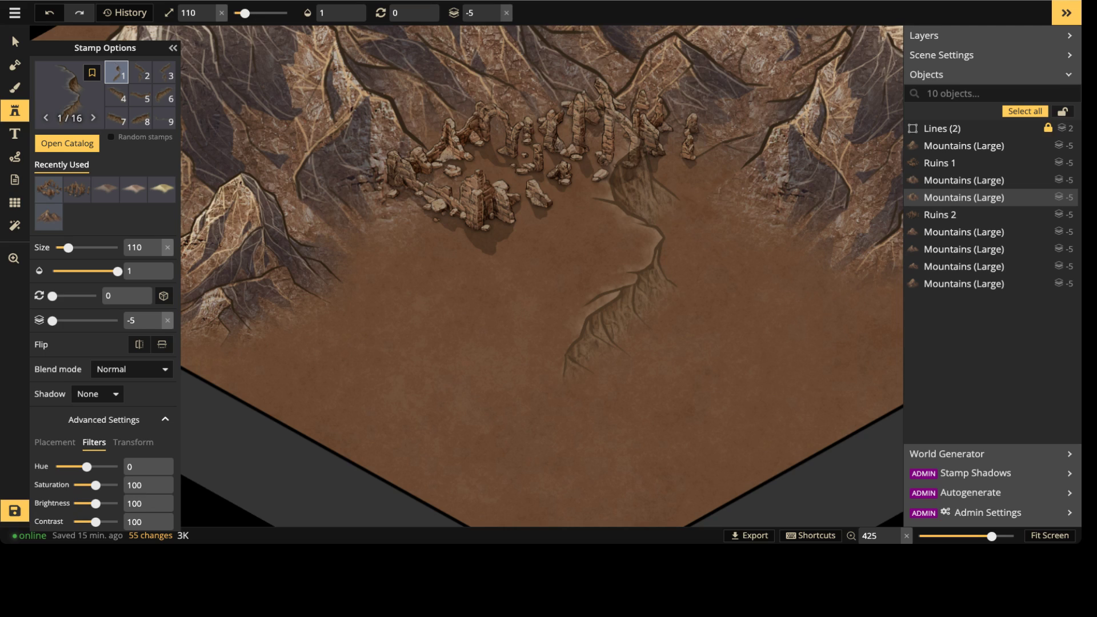
Step: Reduce the Cliffs variant 1 stamp to size 50 and preview it in front of the ruins
key("bracketleft")
key("bracketleft")
key("bracketleft")
key("bracketleft")
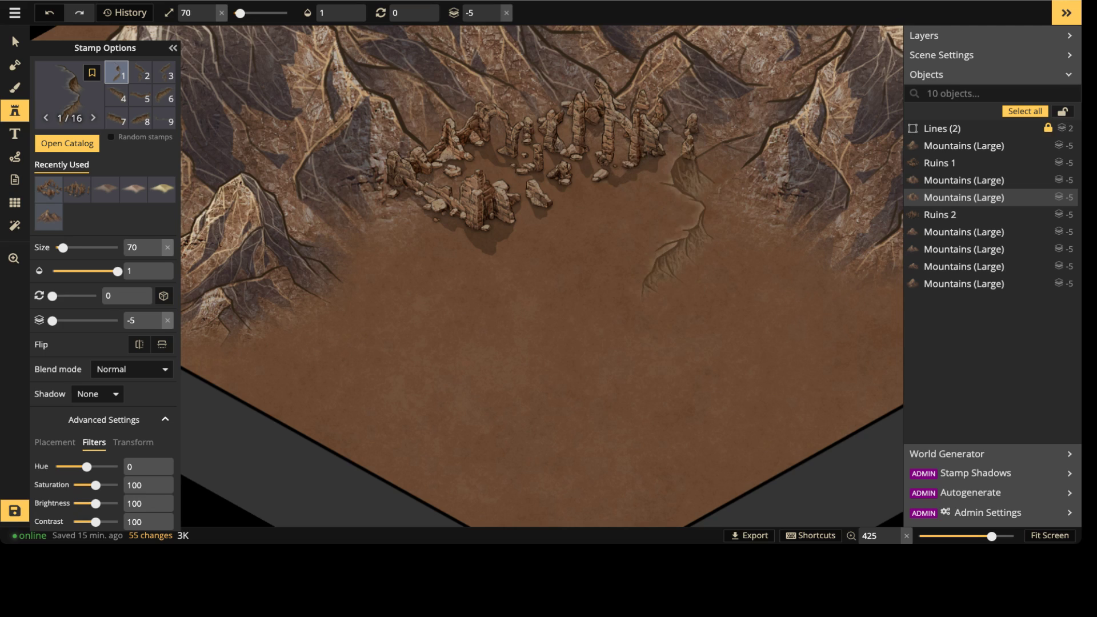
key("bracketleft")
key("bracketleft")
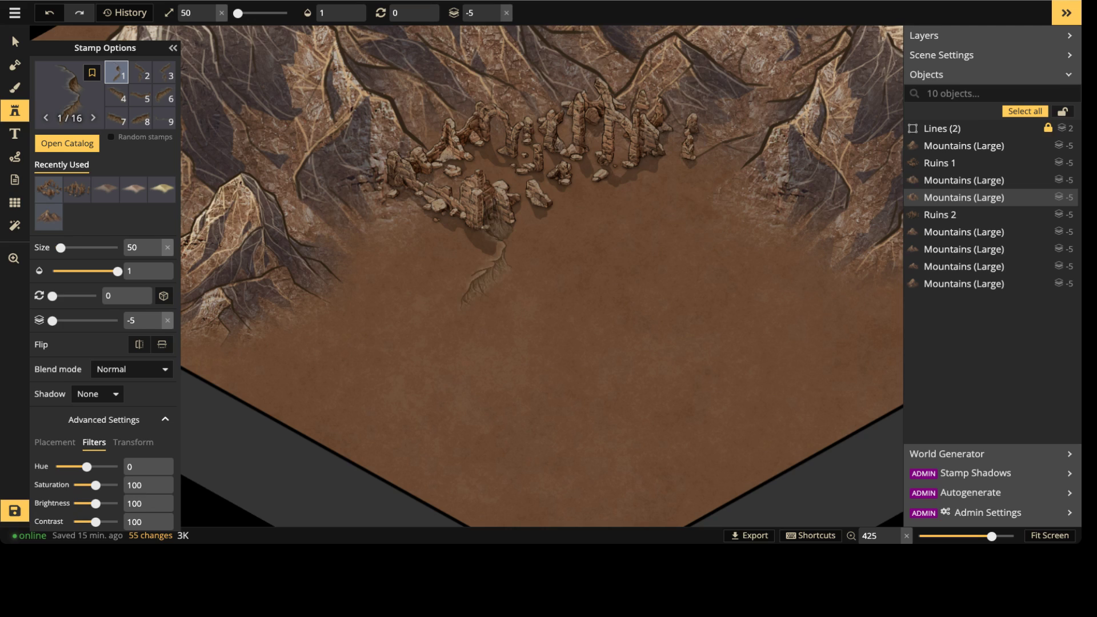
Step: Try the Cliffs stamp rotated to 45 degrees and switched to variant 7, then reset the rotation to 0
key("period")
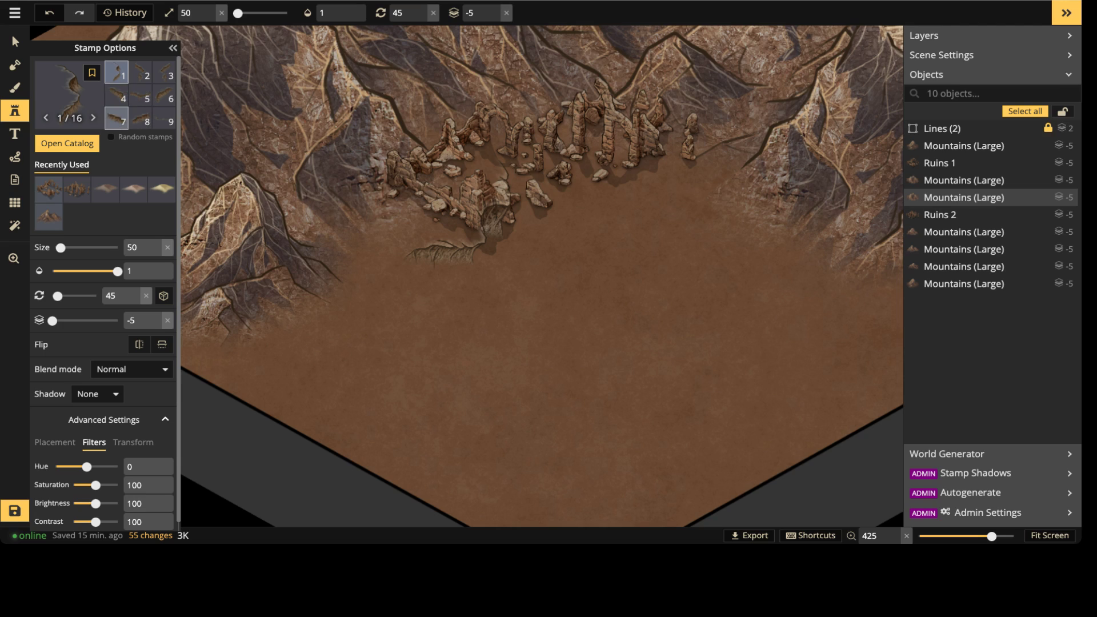
left_click(117, 118)
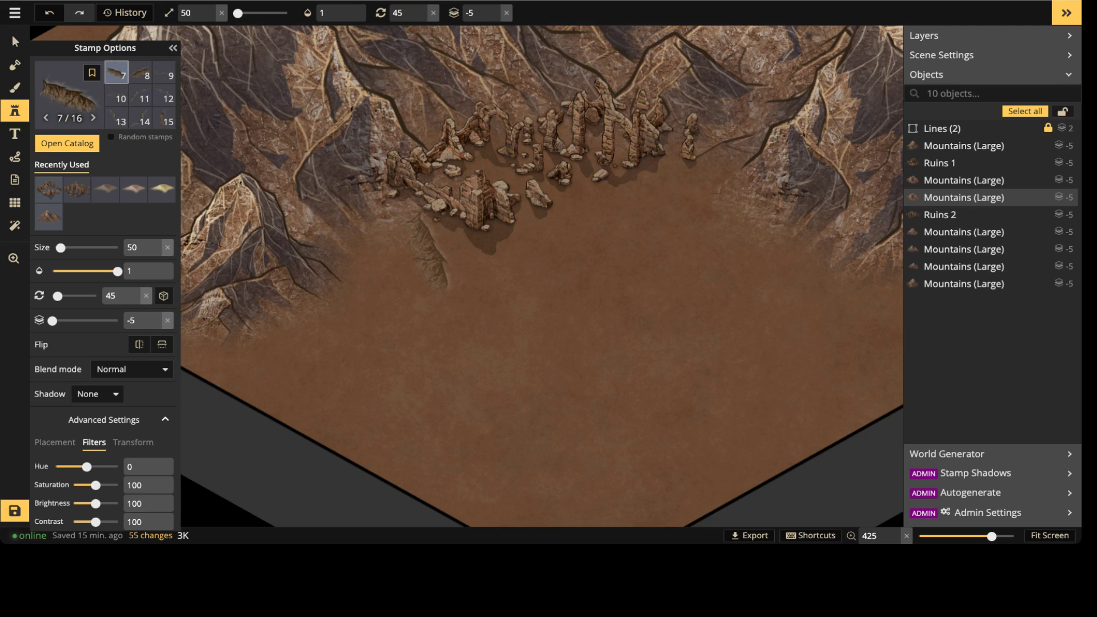
scroll(397, 237, "down", 3)
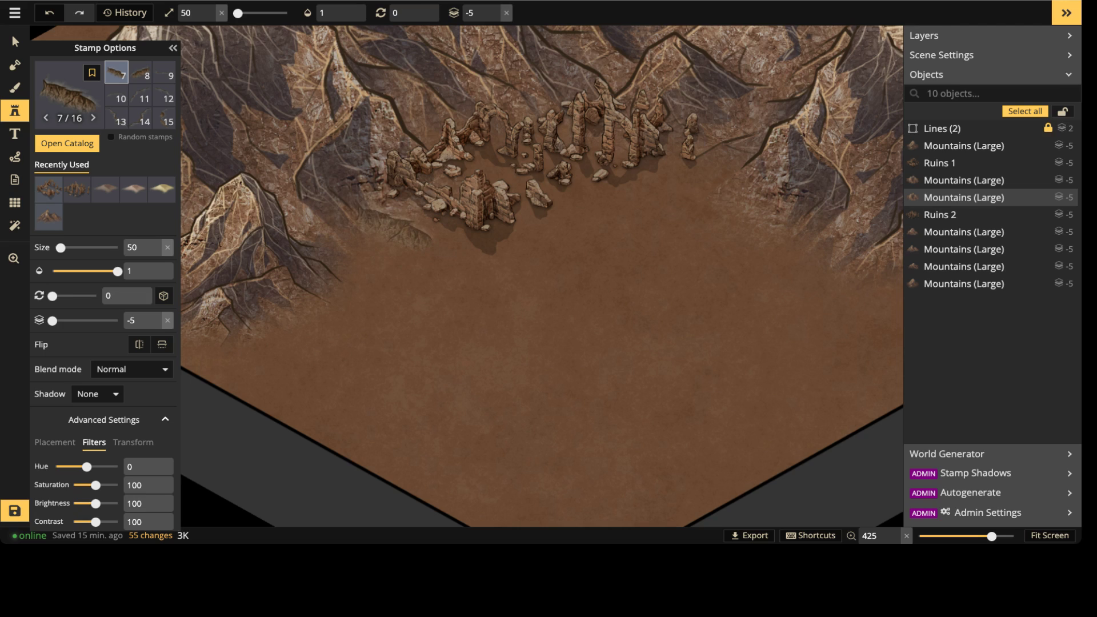
scroll(143, 101, "up", 2)
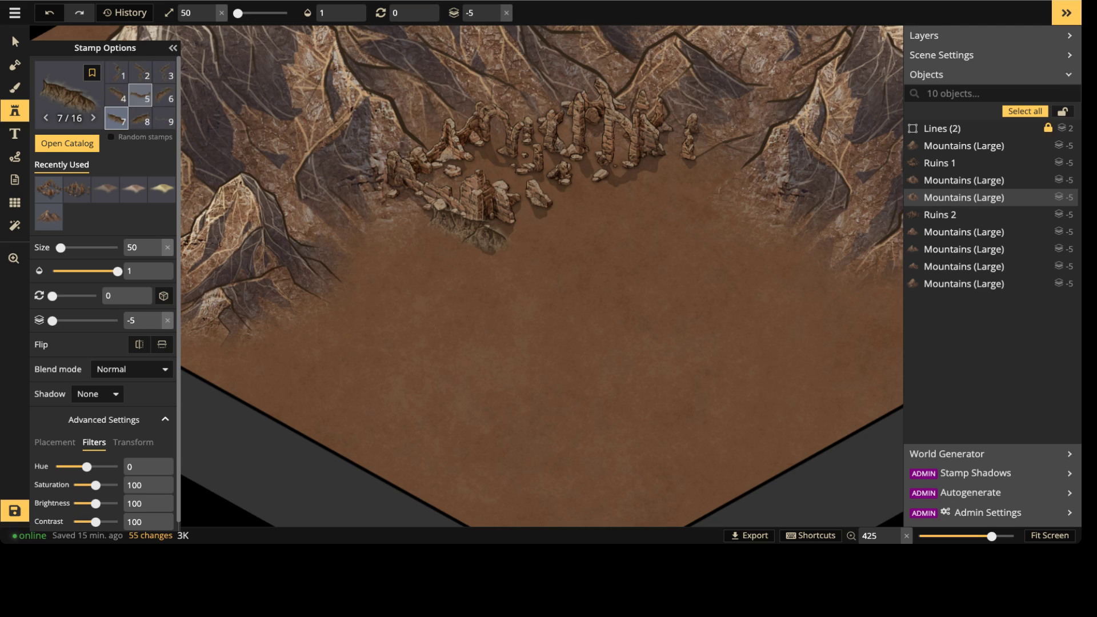
Step: Place Cliffs variant 3 at size 40 and rotation 15 on the open ground below Ruins 1
left_click(164, 73)
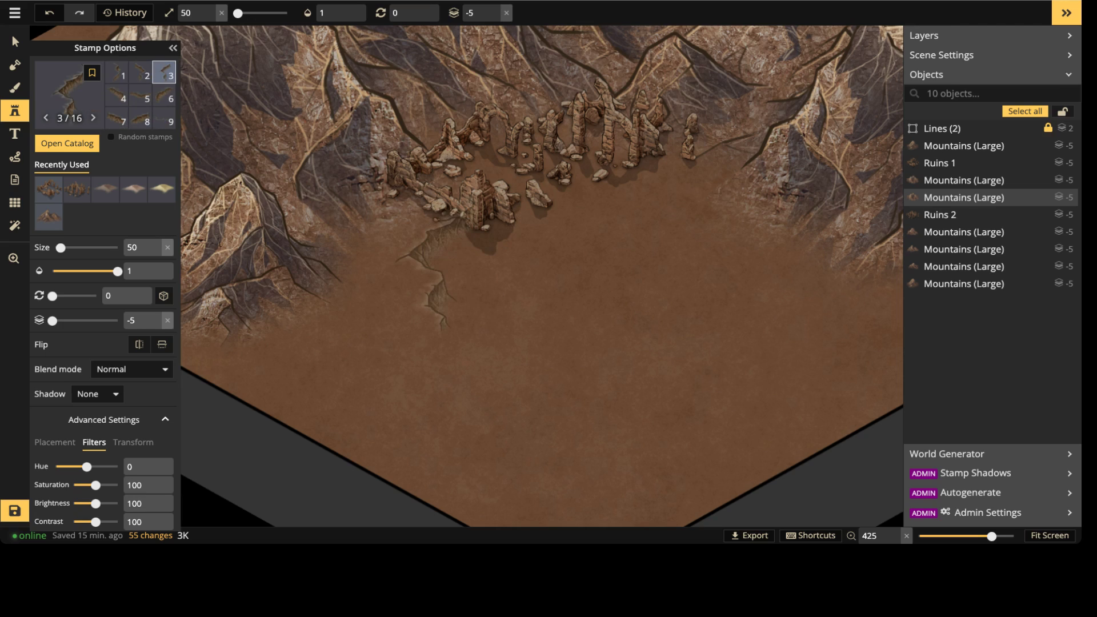
scroll(384, 288, "up", 2, "ctrl")
scroll(369, 284, "down", 2, "shift")
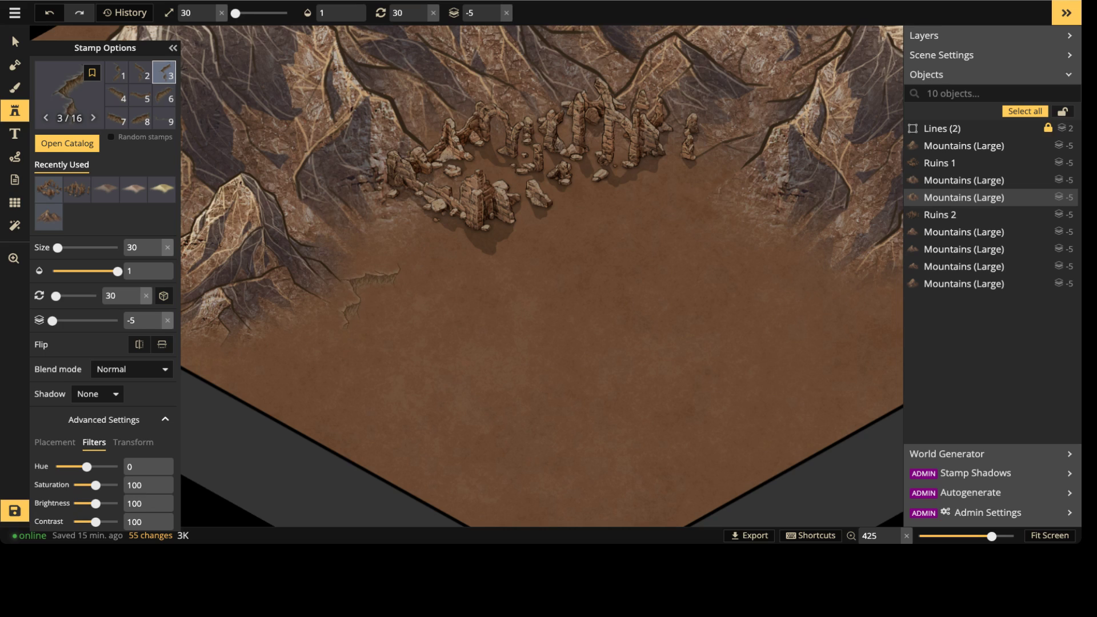
scroll(380, 285, "down", 1, "shift")
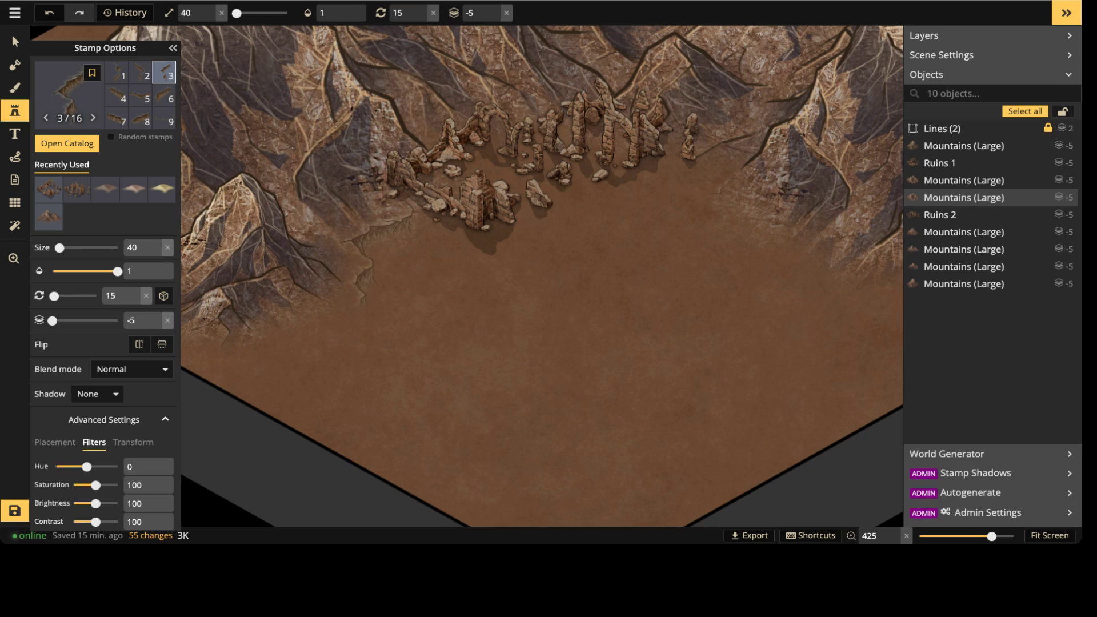
left_click(483, 320)
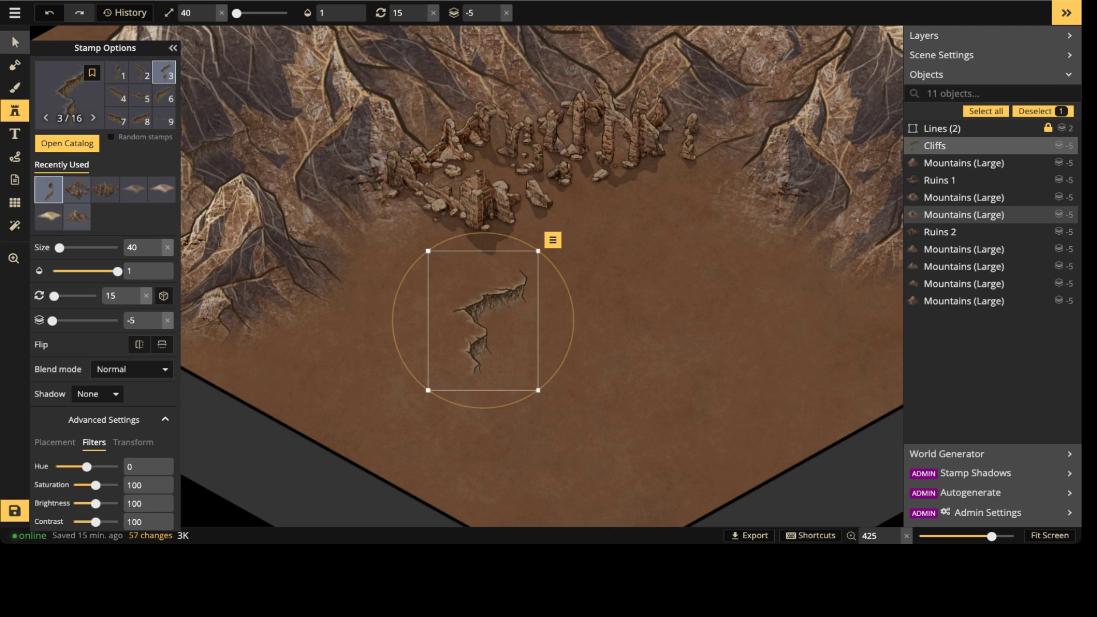
Step: Move Ruins 1 and Ruins 2 away from the mountains onto the open ground on the map's right-hand side
left_click(15, 41)
left_click_drag(472, 177, 702, 328)
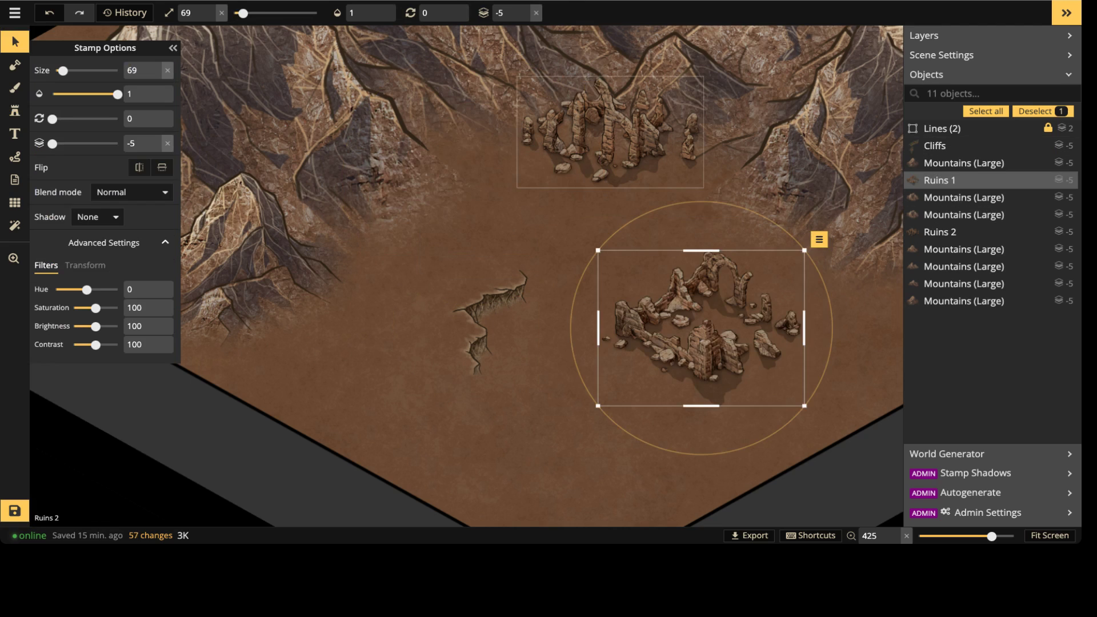
left_click_drag(611, 133, 707, 313)
Step: Move the placed cliff against the foot of the left-hand mountain and enlarge it to size 50
left_click_drag(485, 311, 381, 212)
key("]")
key("]")
key("[")
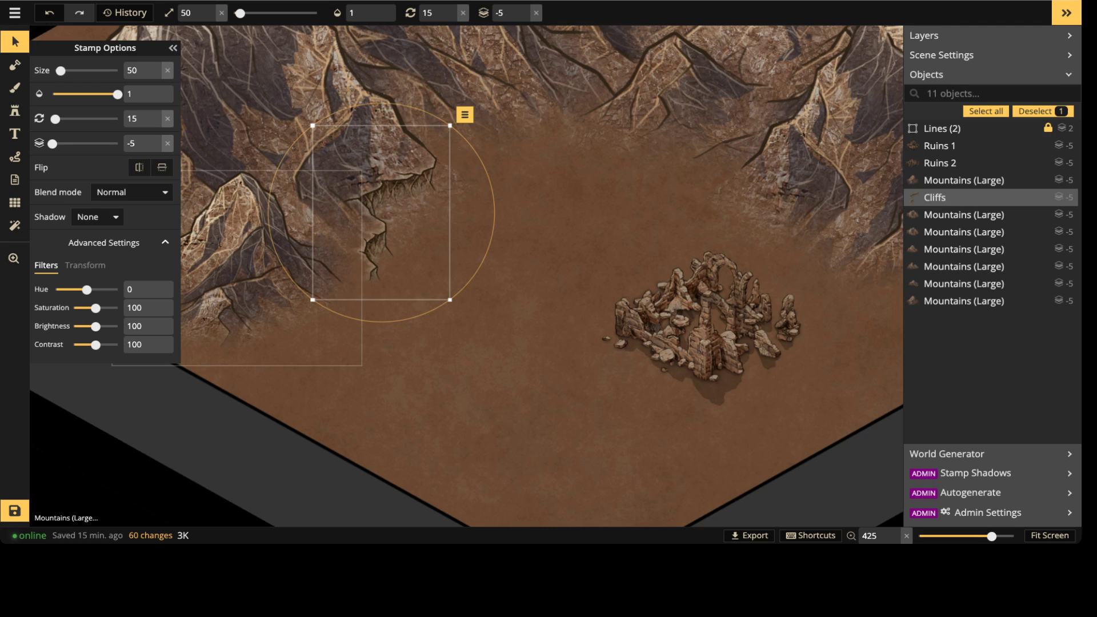
key("Escape")
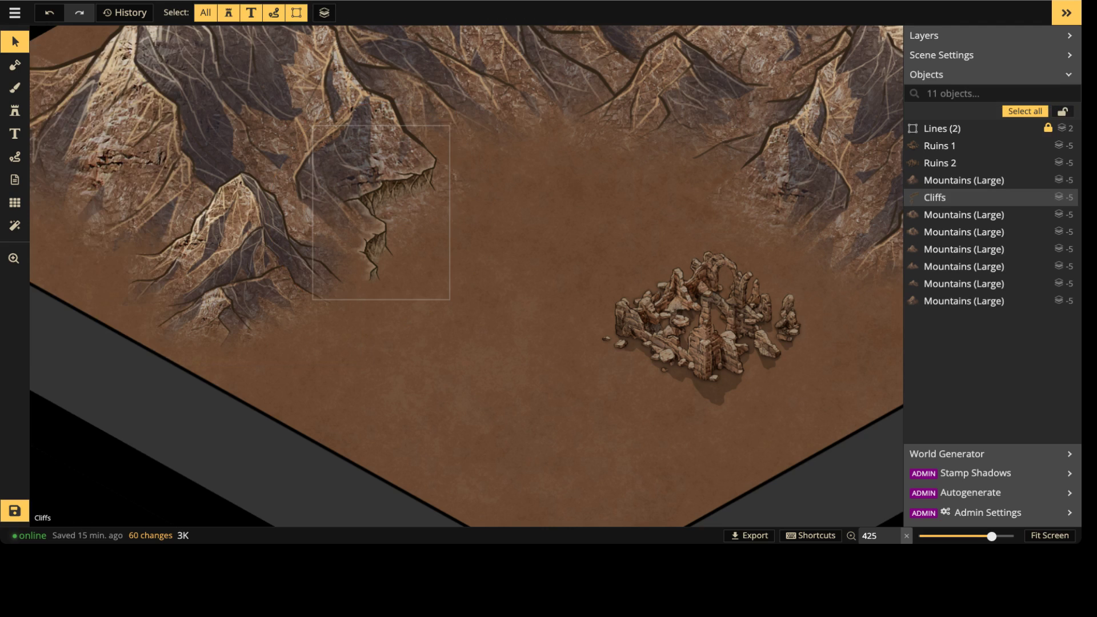
mouse_move(381, 212)
left_mouse_down()
mouse_move(399, 244)
mouse_move(381, 212)
left_mouse_up()
key("Escape")
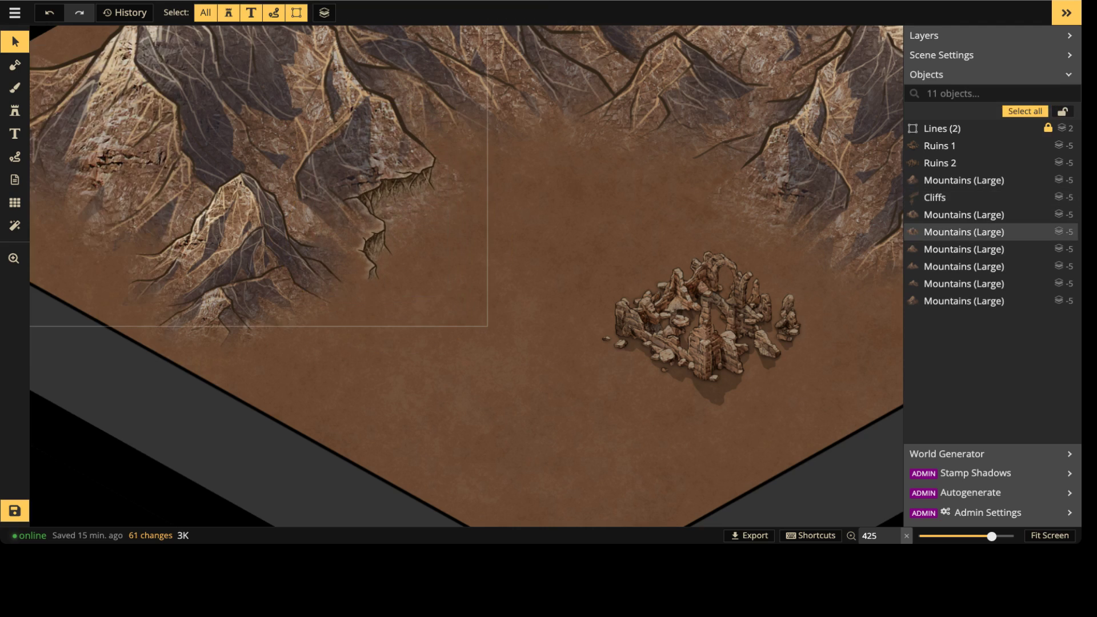
Step: Preview several Cliffs variants, then place variant 8 at size 50 and rotation 345 below the cliff at the left-hand mountain
left_click(15, 111)
key("Right")
key("Right")
key("Right")
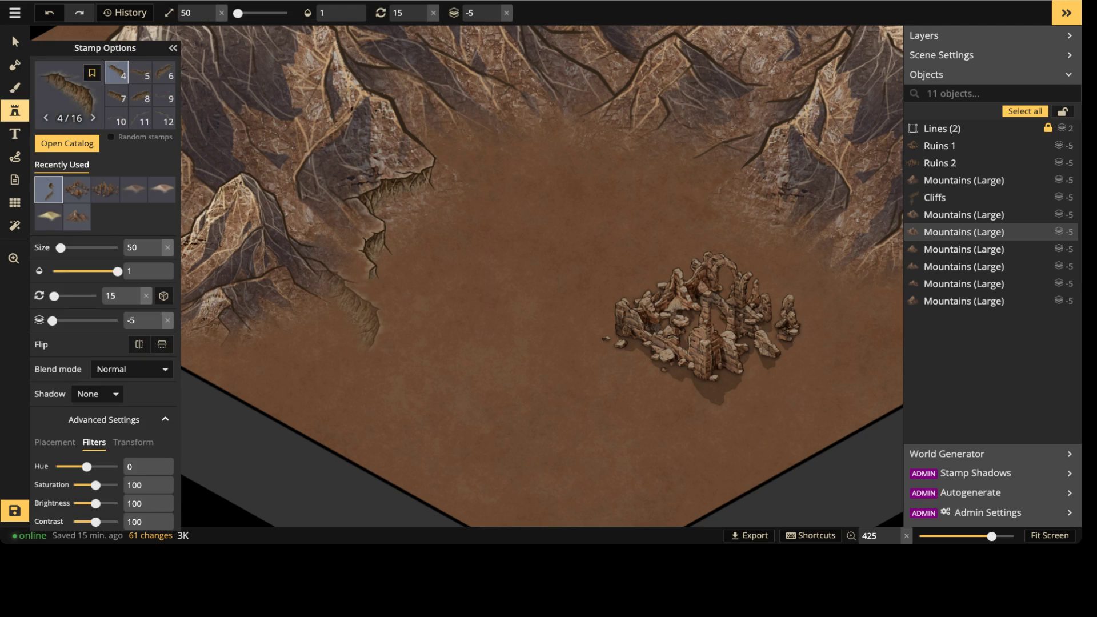
key("Left")
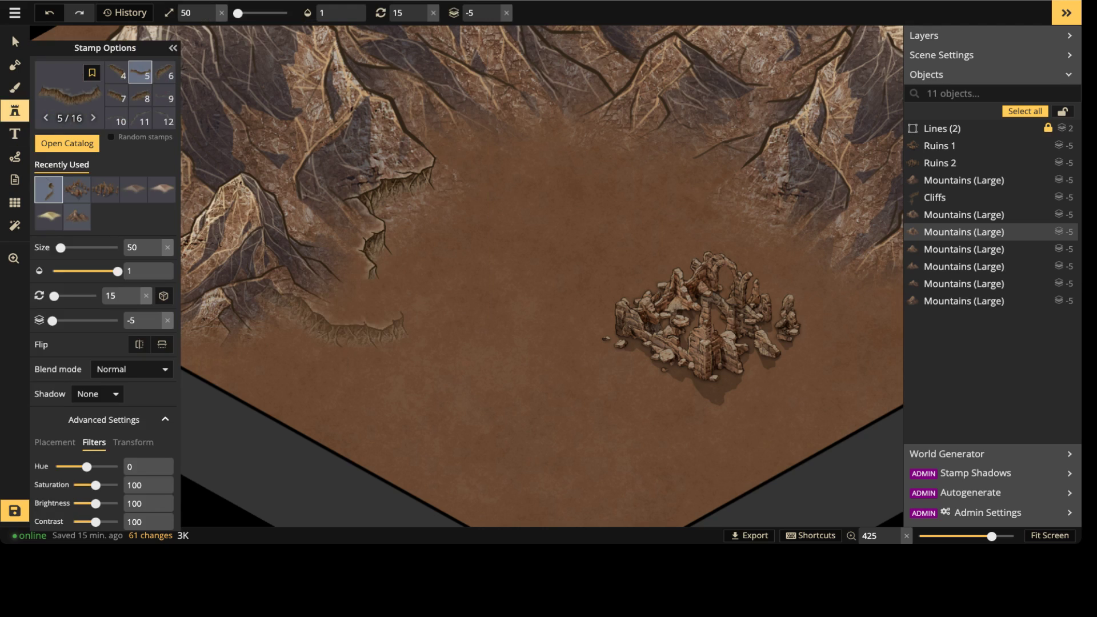
scroll(343, 311, "up", 4)
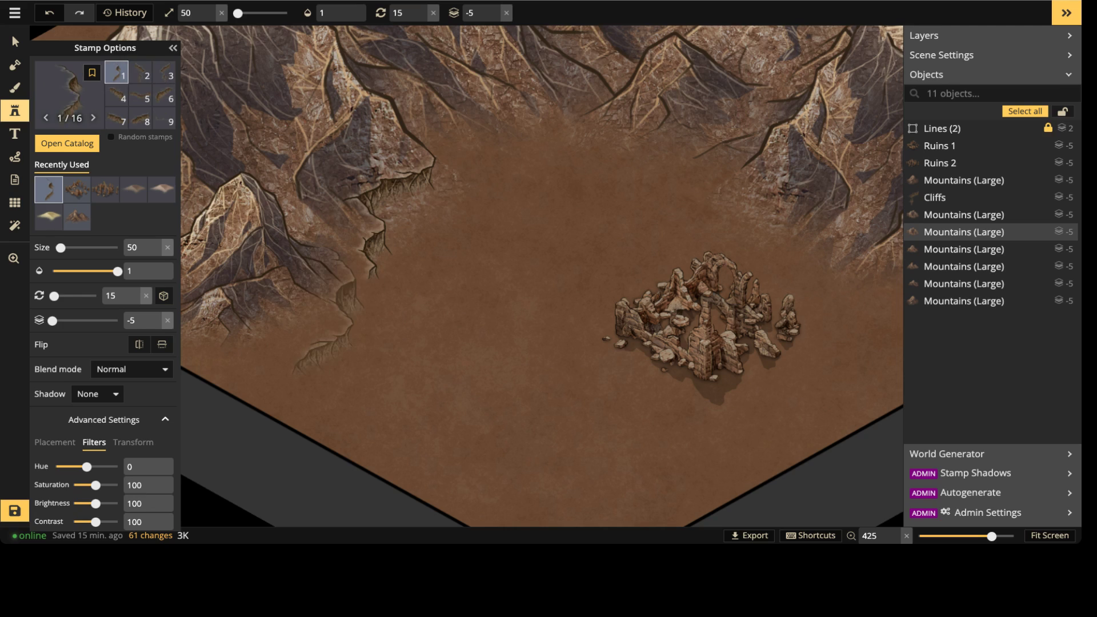
scroll(326, 315, "up", 2)
scroll(343, 320, "up", 4)
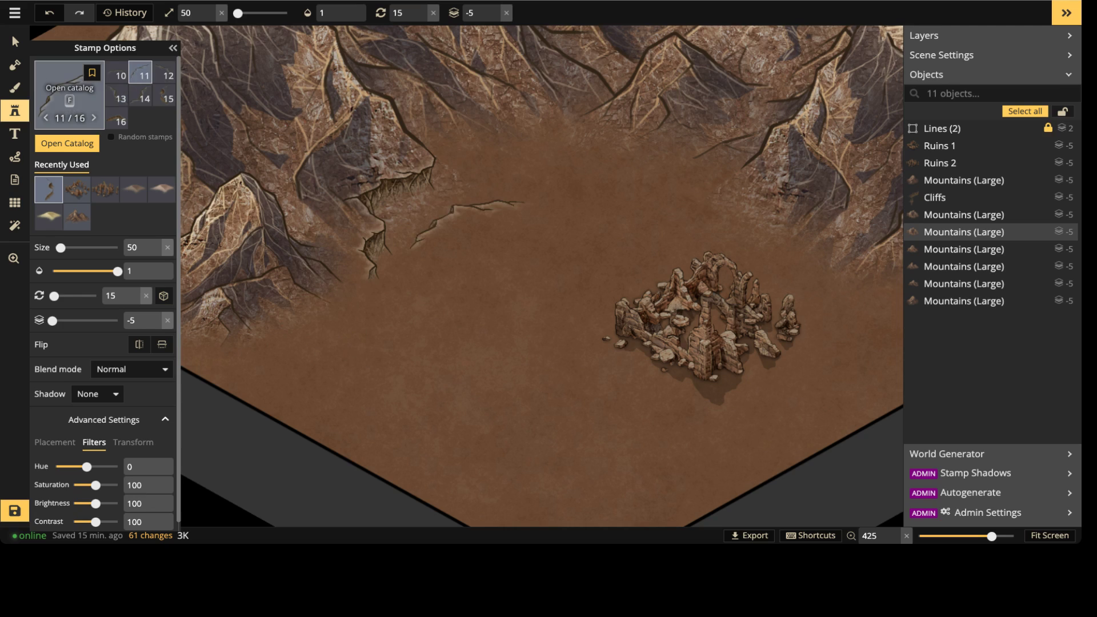
scroll(116, 95, "up", 1)
left_click(164, 97)
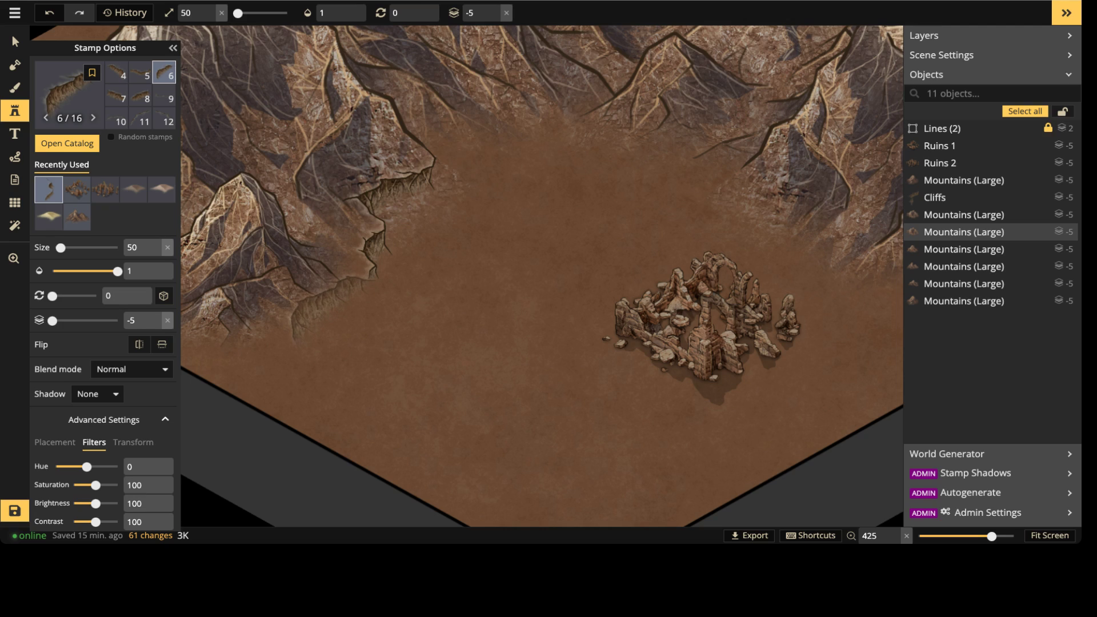
left_click(140, 96)
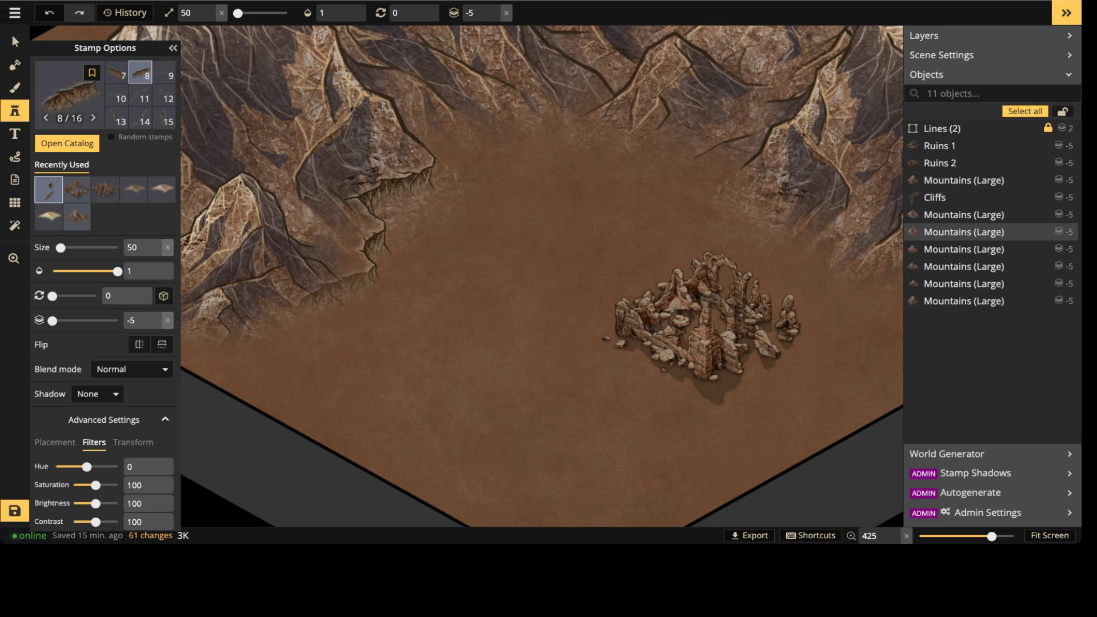
scroll(349, 295, "down", 1, "shift")
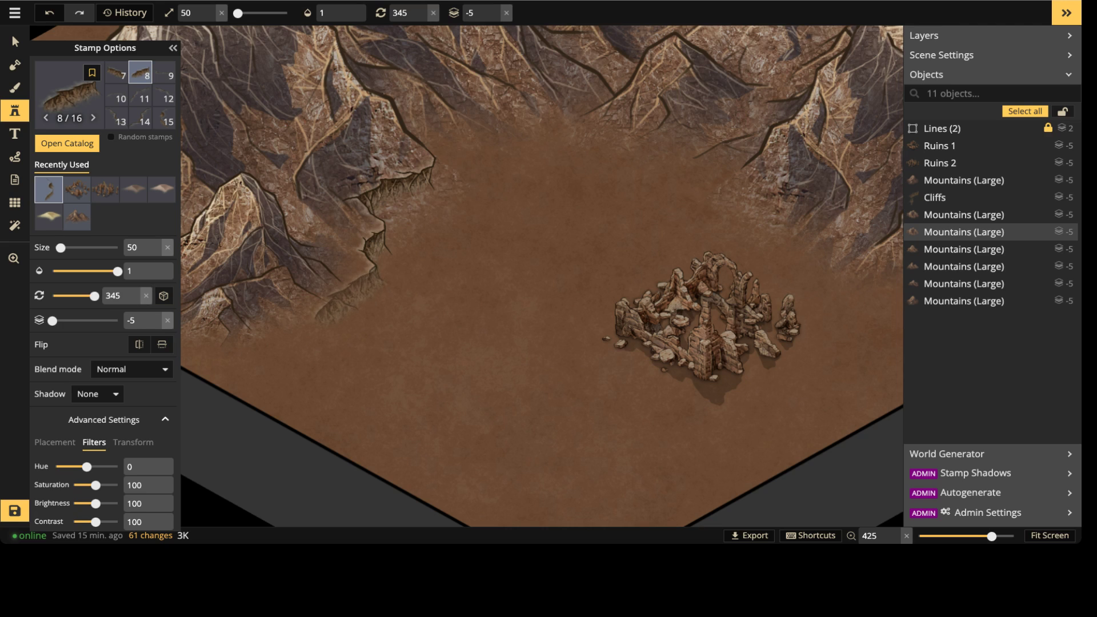
left_click(345, 295)
Step: Place Cliffs variant 7 at size 50 and rotation 0 along the foot of the small mountain at the back of the clearing
middle_click_drag(628, 176, 469, 226)
left_click(116, 72)
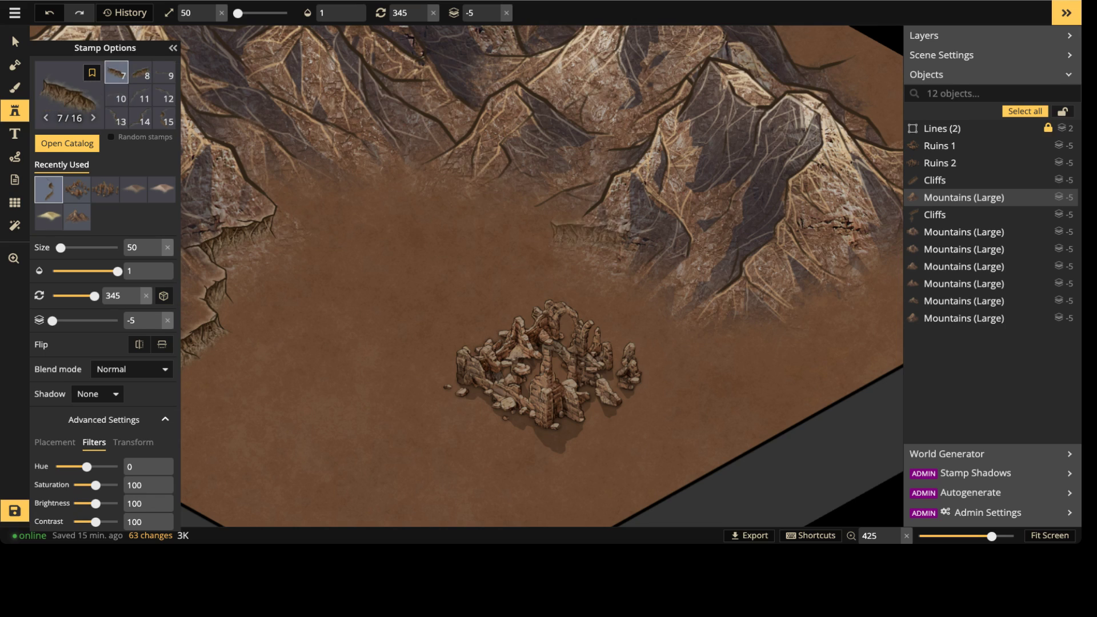
scroll(457, 184, "up", 1, "shift")
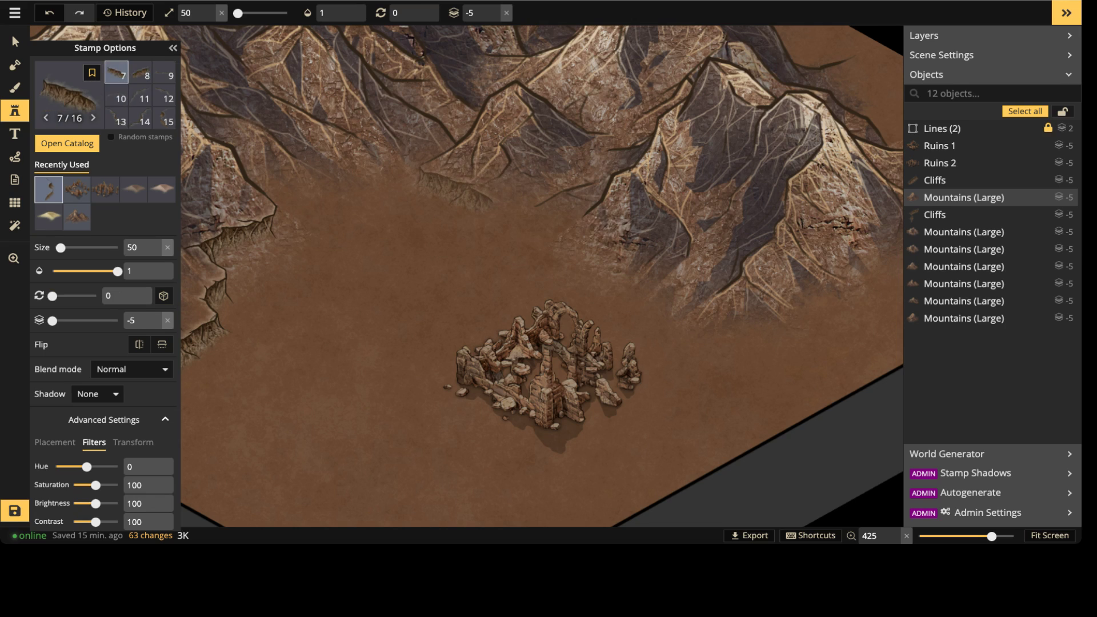
left_click(456, 188)
Step: Place Cliffs variant 2 at size 50 and rotation 330 so it continues the back cliff along the right-hand mountain
key("Right")
key("Right")
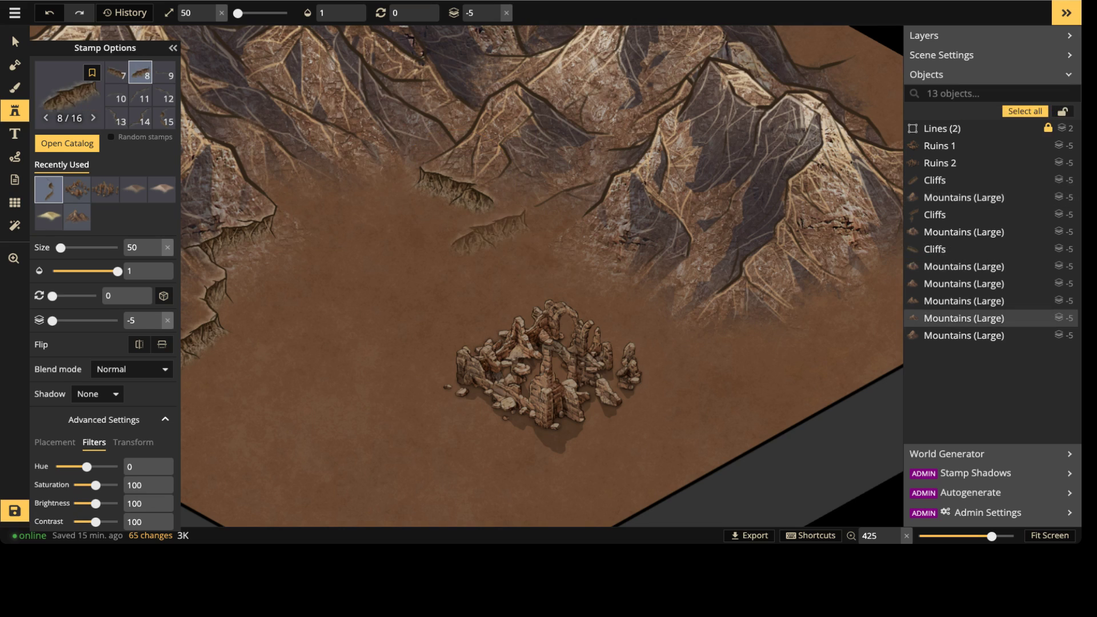
key("d")
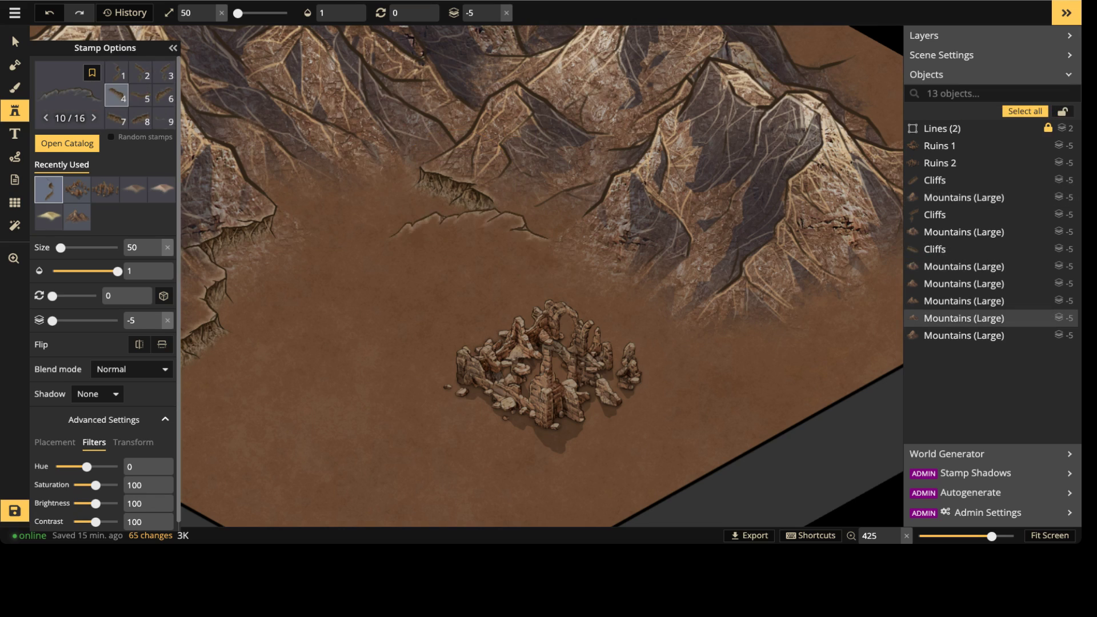
key("2")
scroll(528, 227, "down", 2, "alt")
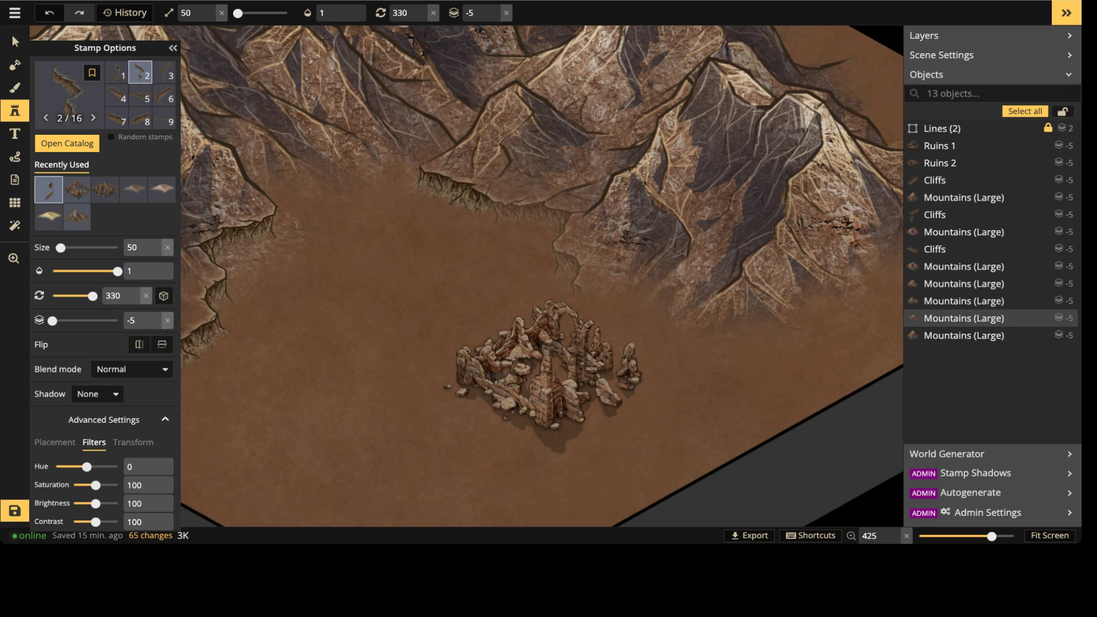
left_click(553, 228)
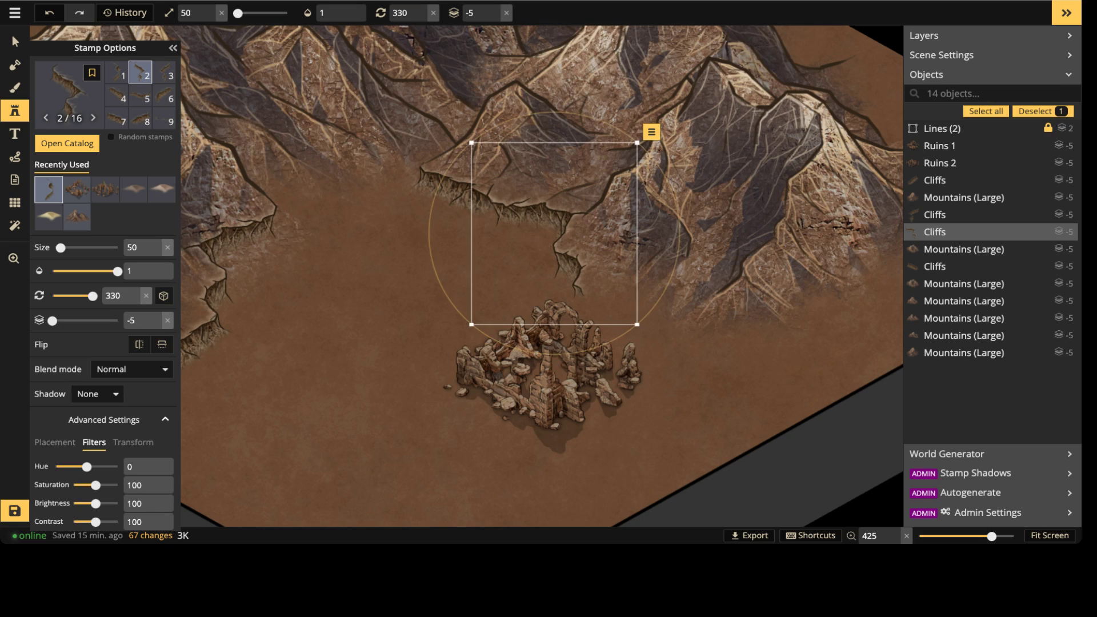
Step: Move the two ruins stamps separately onto the open ground nearer the platform's front-left edge, spreading them apart
scroll(366, 165, "down", 1)
scroll(380, 188, "down", 4)
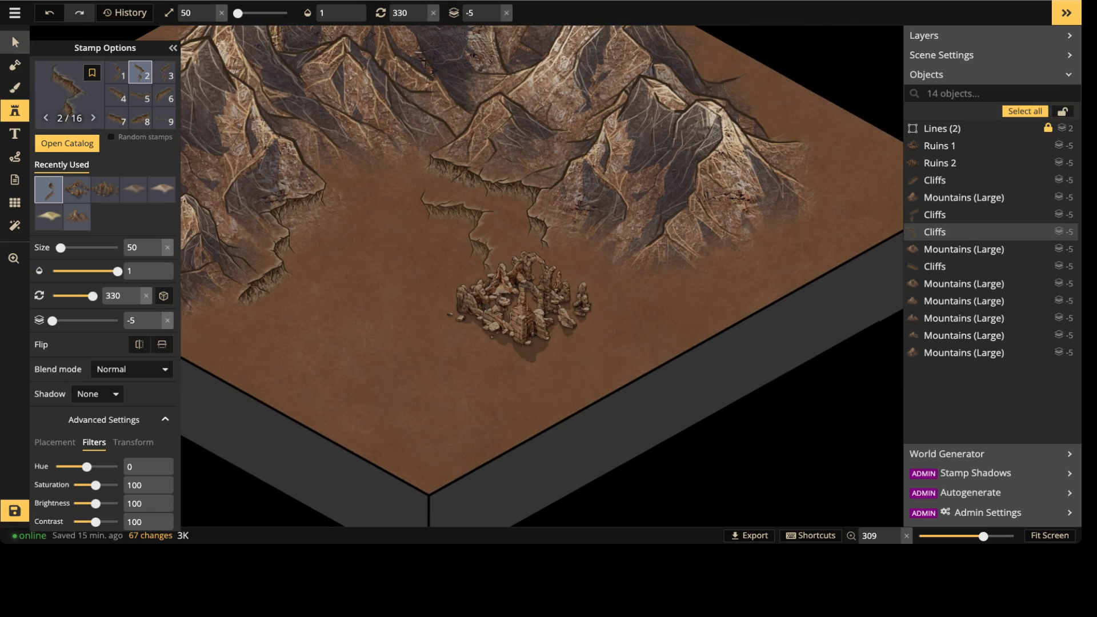
left_click(15, 42)
left_click(519, 308)
left_click_drag(519, 308, 358, 349)
left_click_drag(520, 300, 426, 305)
key("Escape")
Step: Choose the Cliffs stamp from the catalog and place variant 7 at size 69 and rotation 0 below the right-hand mountain's cliff
scroll(466, 276, "down", 2)
middle_click_drag(454, 174, 486, 249)
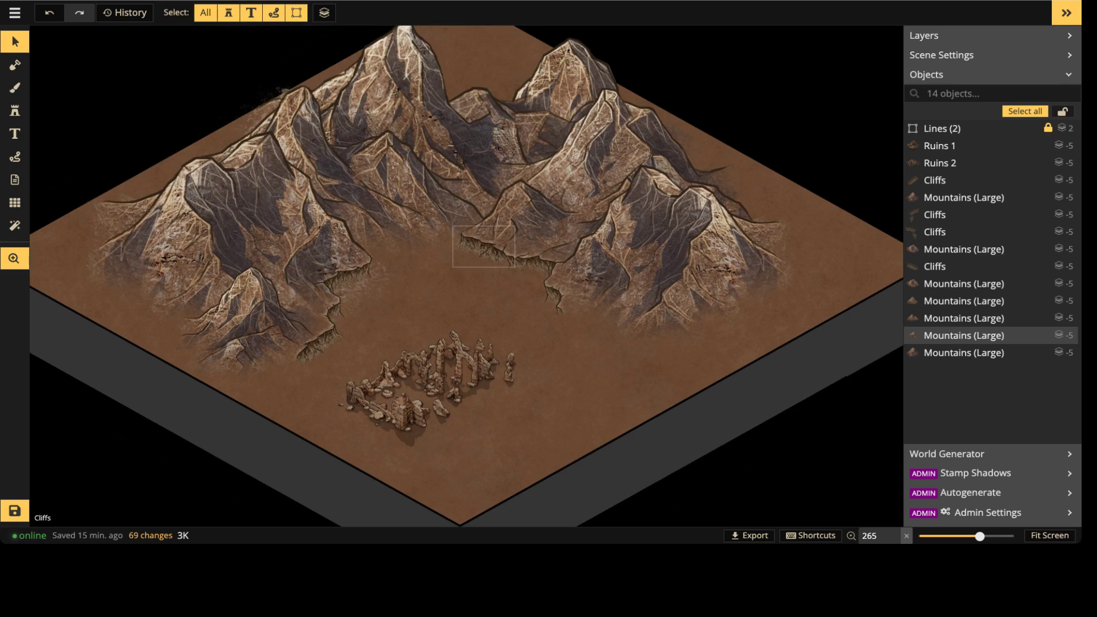
left_click(14, 111)
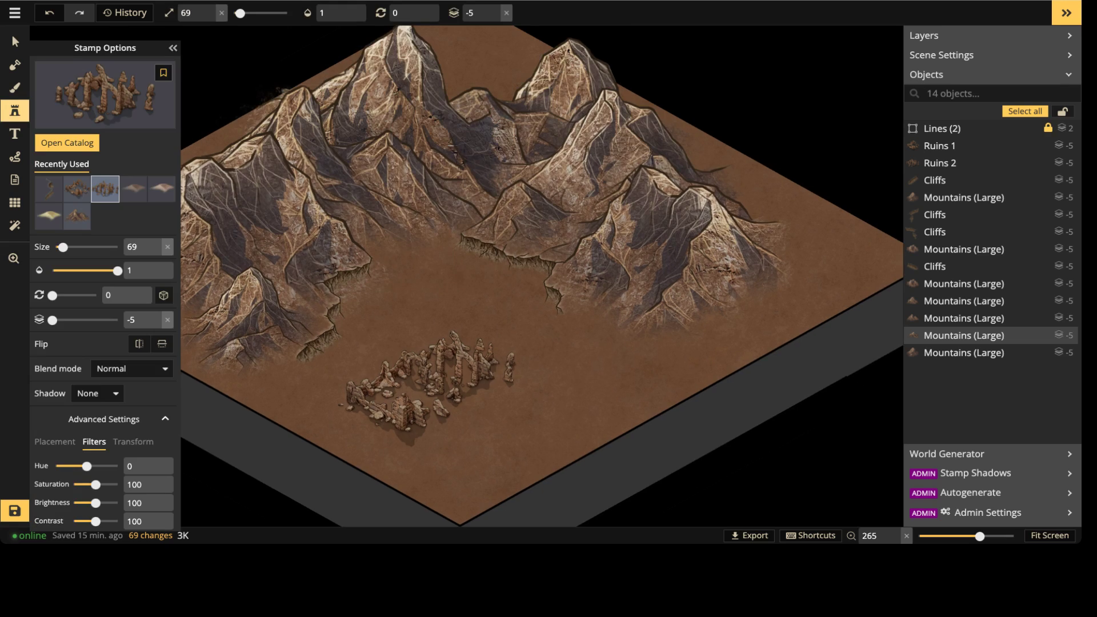
key("f")
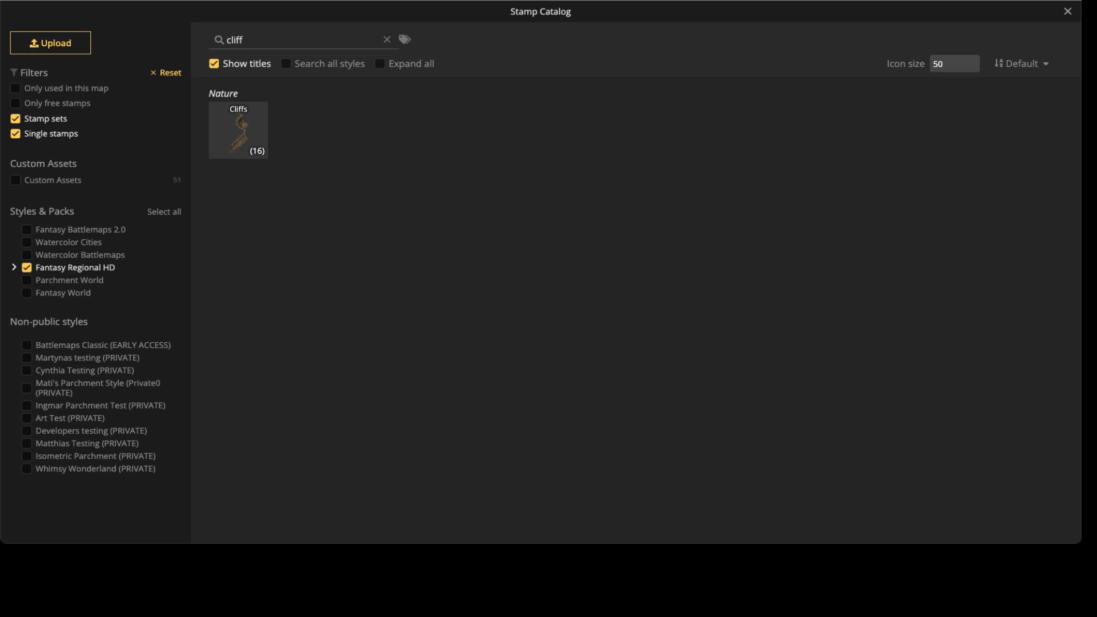
left_click(238, 130)
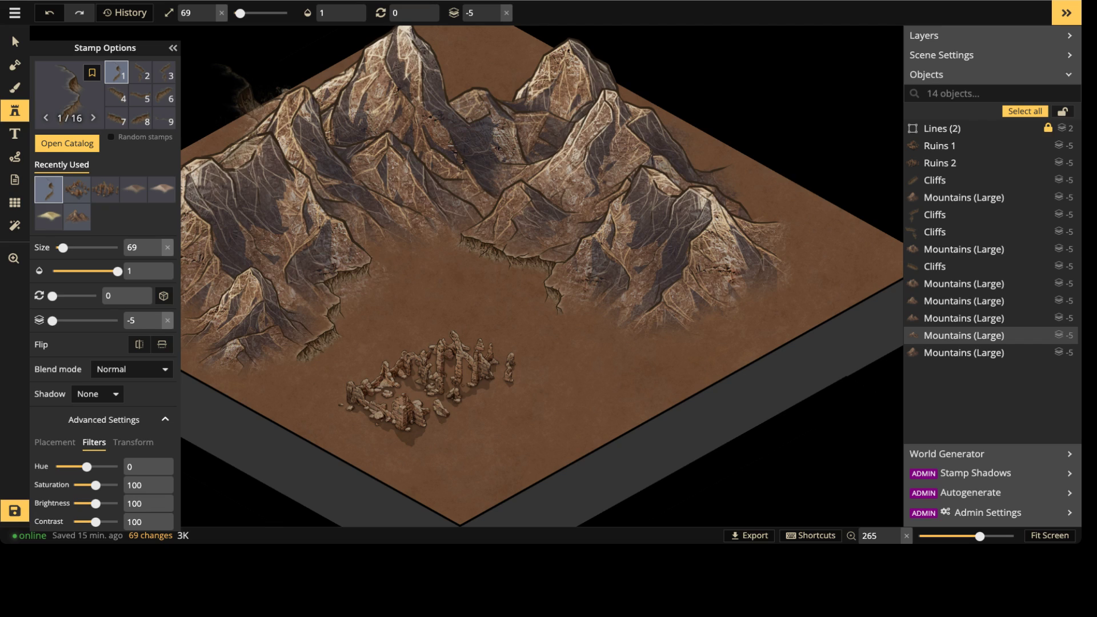
key("7")
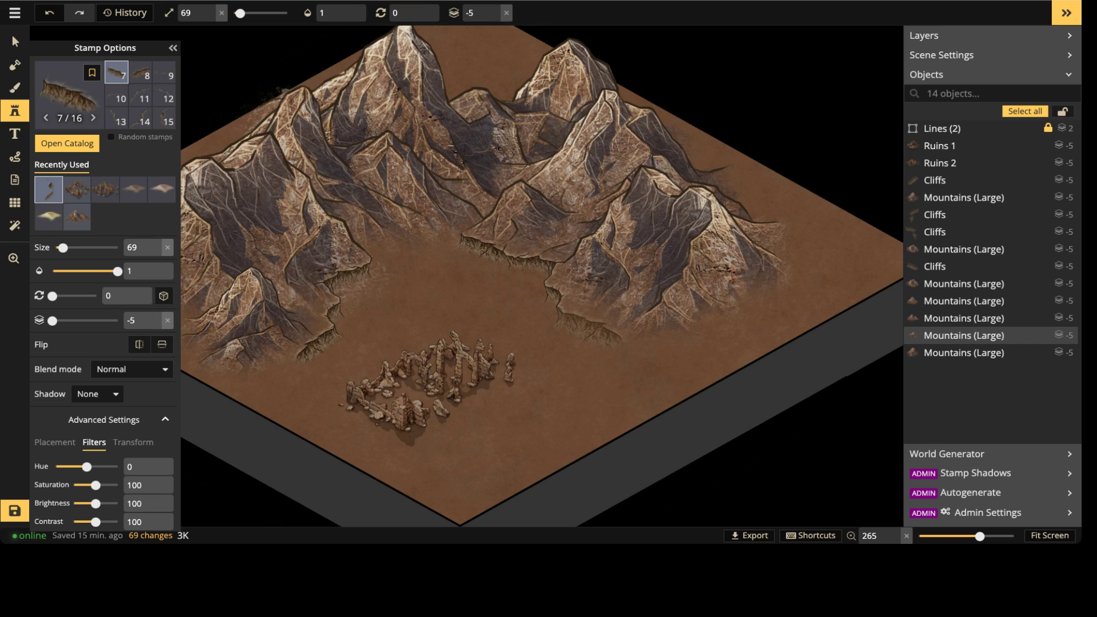
left_click(589, 326)
key("Escape")
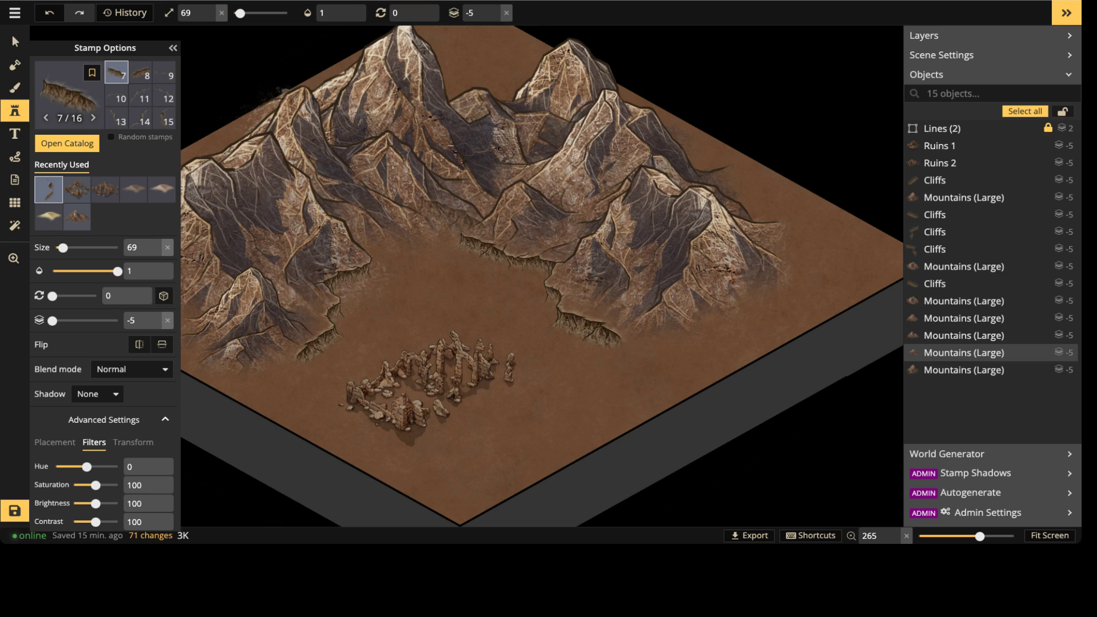
Step: Select all the mountains, cliffs and ruins together and shift them slightly towards the platform's front
left_click(15, 41)
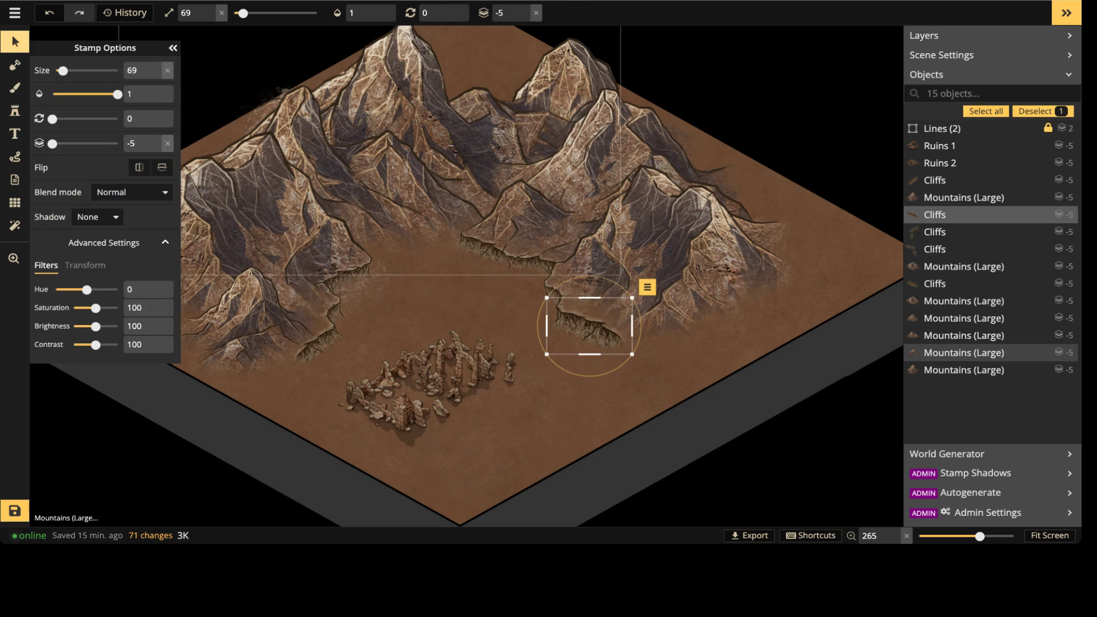
middle_click_drag(400, 229, 540, 272)
left_click_drag(215, 34, 853, 463)
scroll(641, 351, "down", 3)
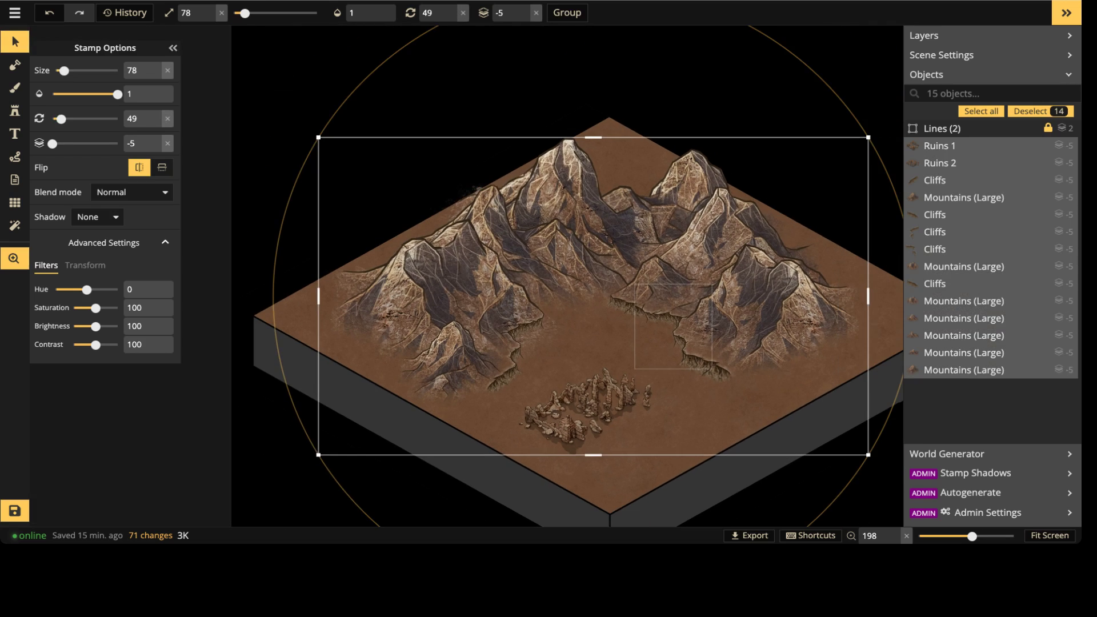
middle_click_drag(640, 351, 602, 350)
left_click_drag(601, 350, 605, 356)
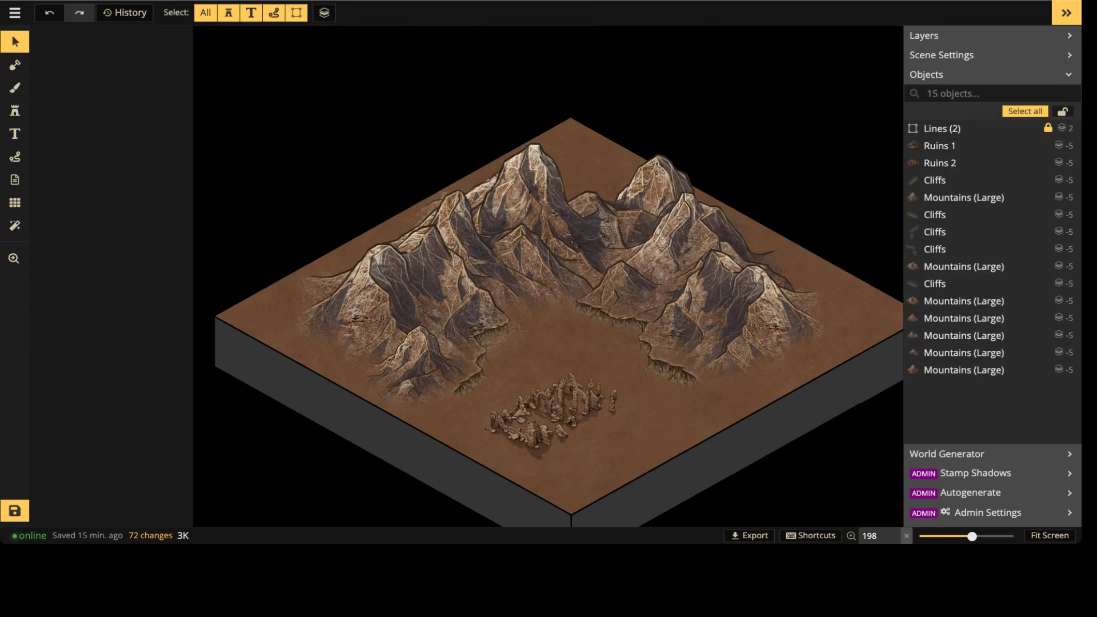
scroll(567, 389, "up", 5)
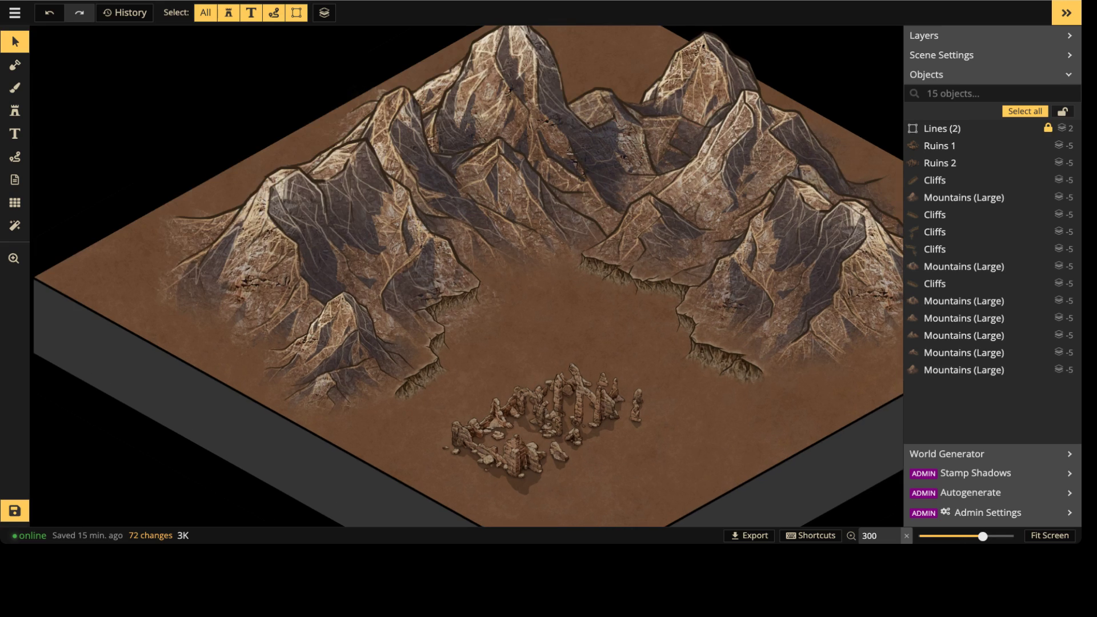
middle_click_drag(464, 379, 400, 216)
left_click_drag(401, 217, 527, 315)
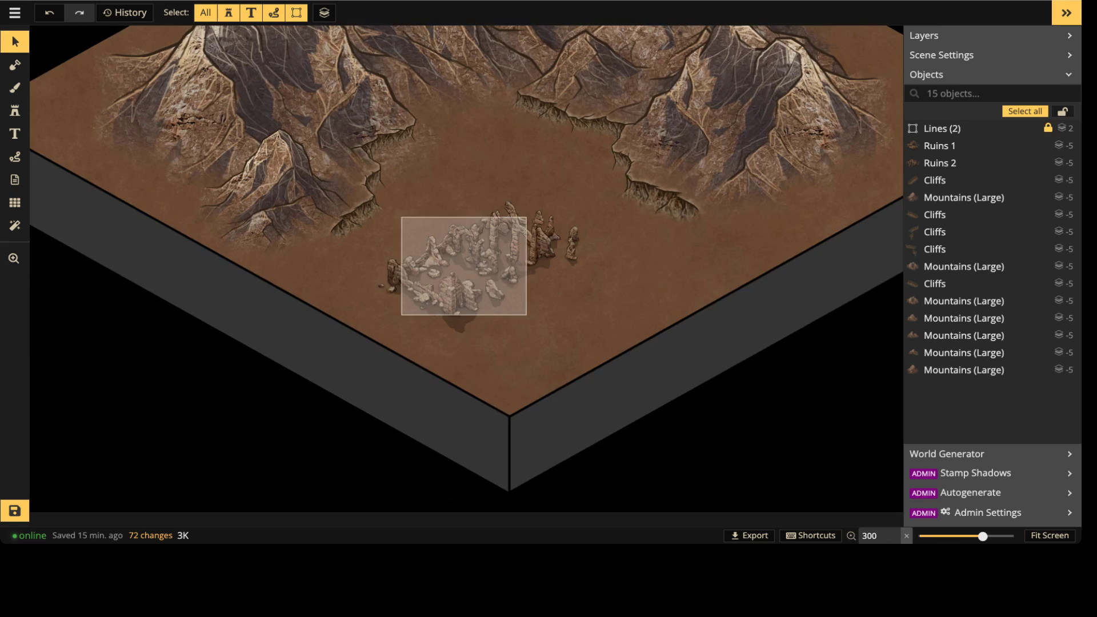
scroll(460, 268, "down", 3)
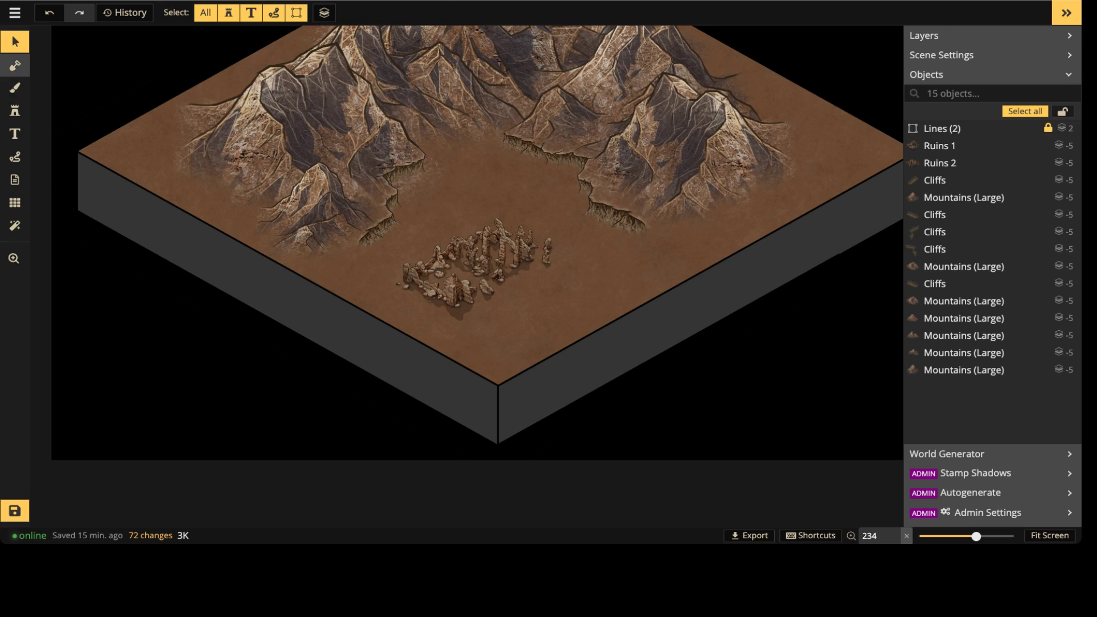
scroll(483, 206, "down", 2)
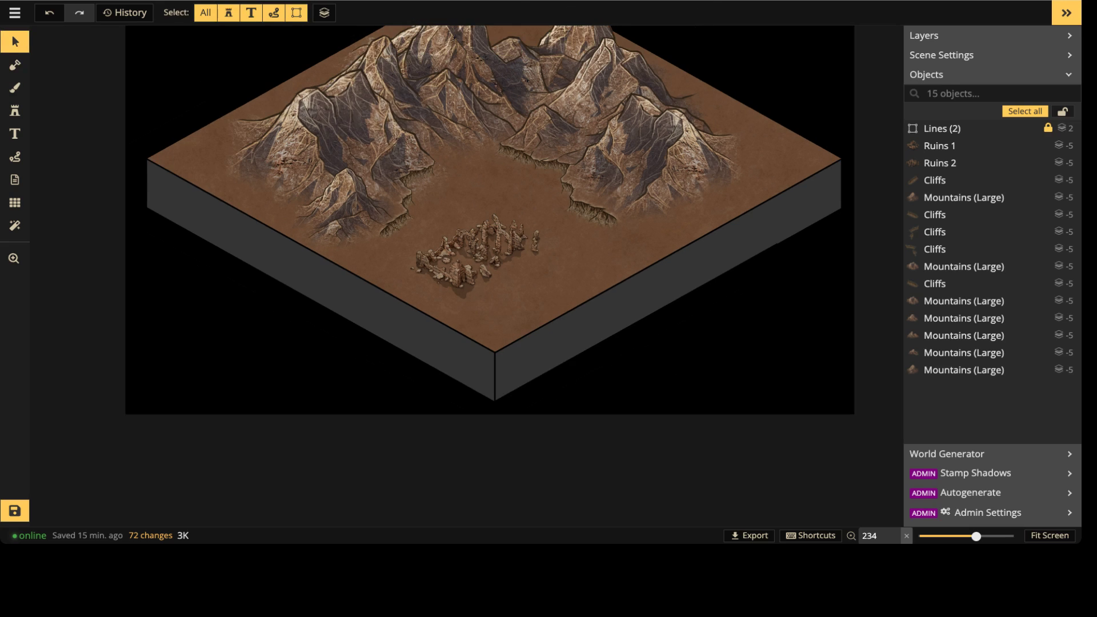
left_click(394, 224)
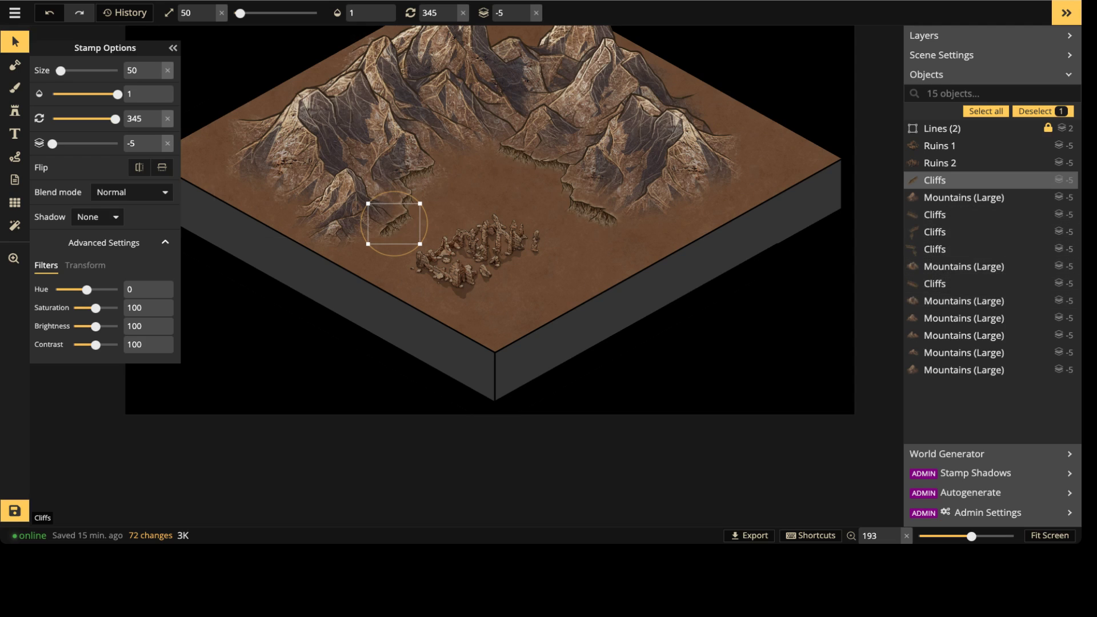
key("Escape")
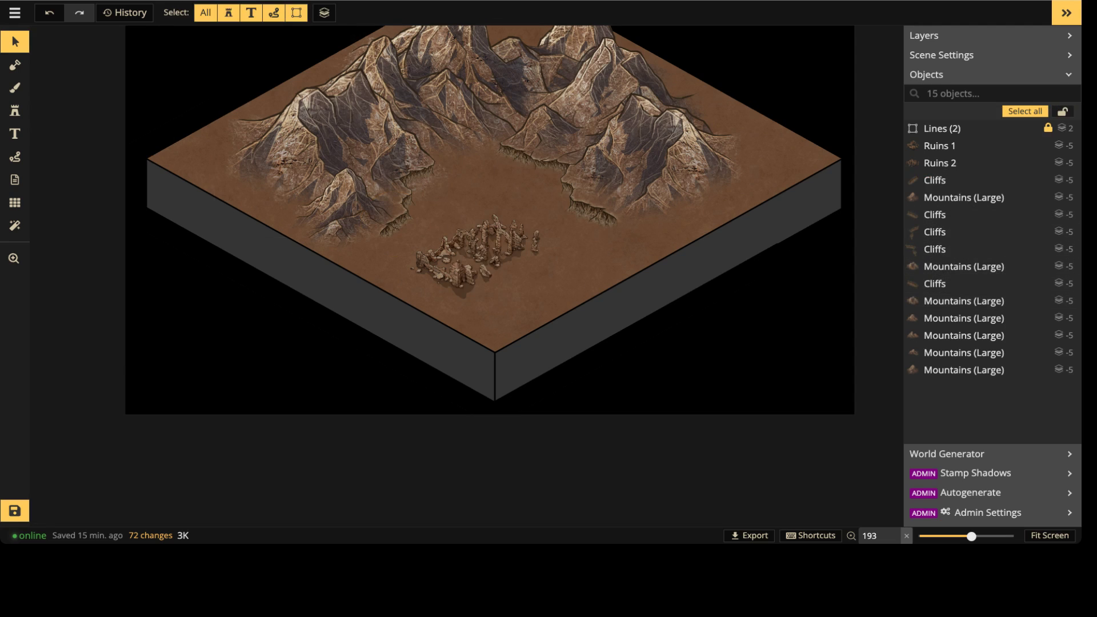
left_click(205, 13)
left_click(205, 12)
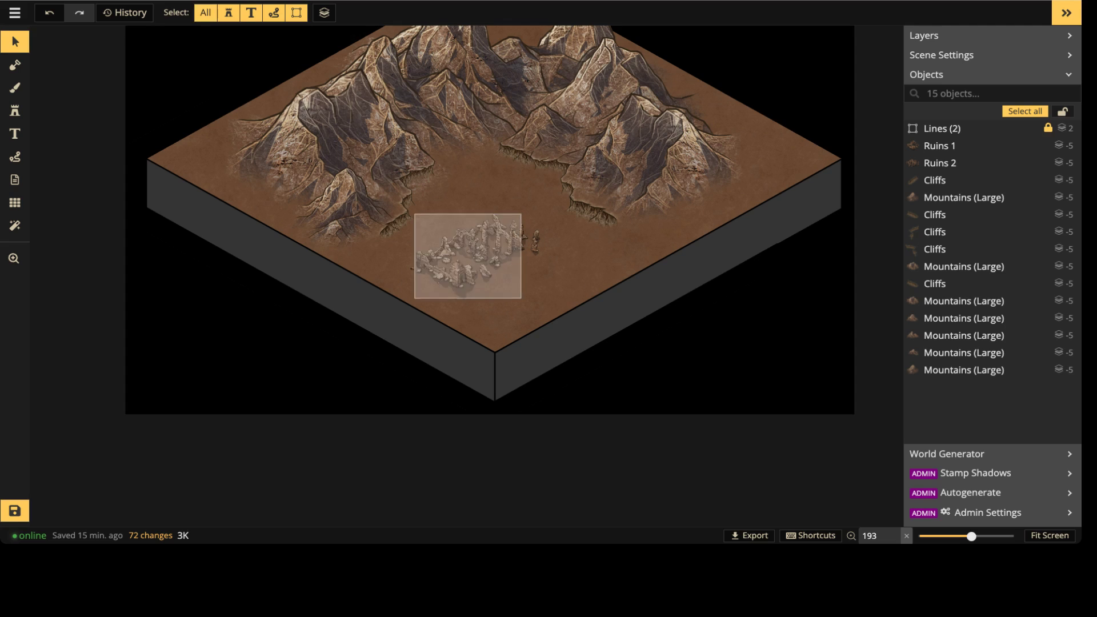
Step: Save the map and reopen Underwater Scene Template (copy) from Inkarnate's map list
left_click(15, 510)
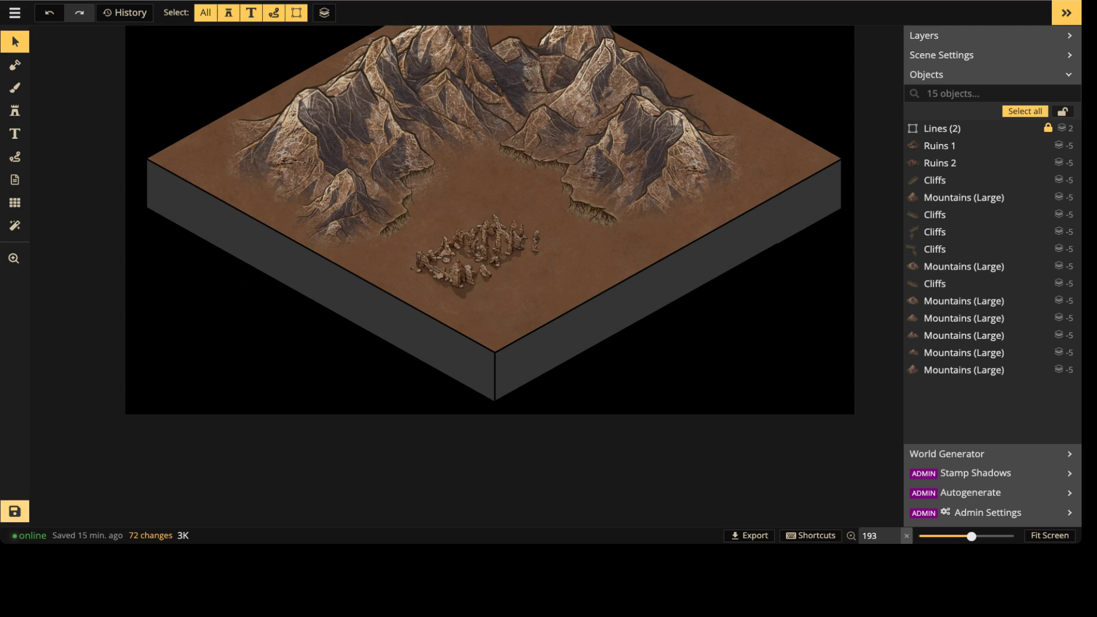
key("ctrl+s")
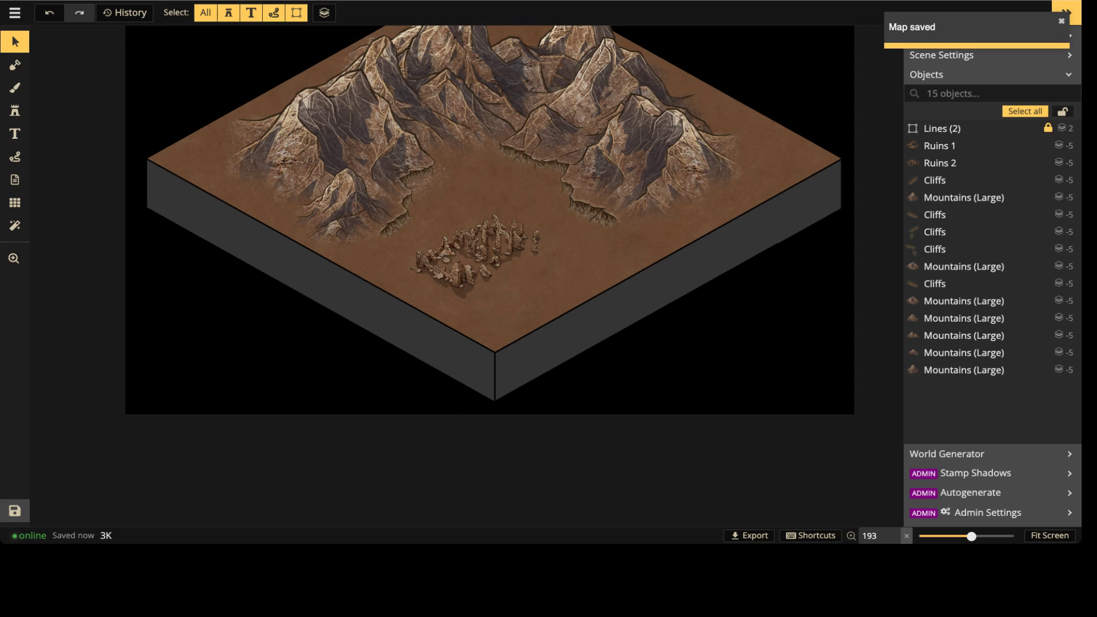
key("super+r")
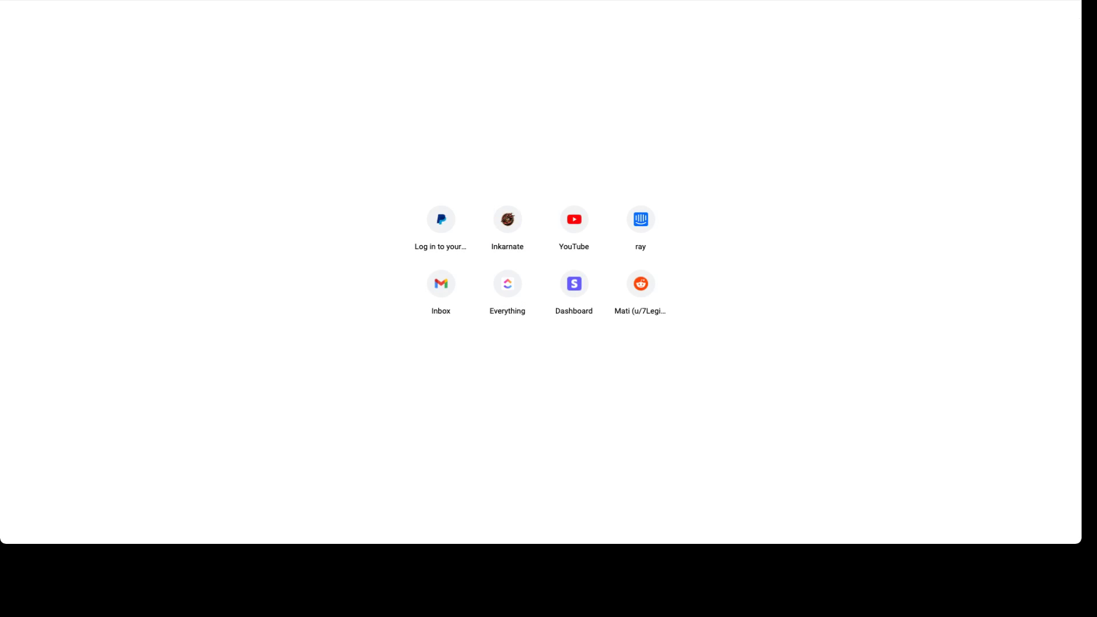
left_click(508, 220)
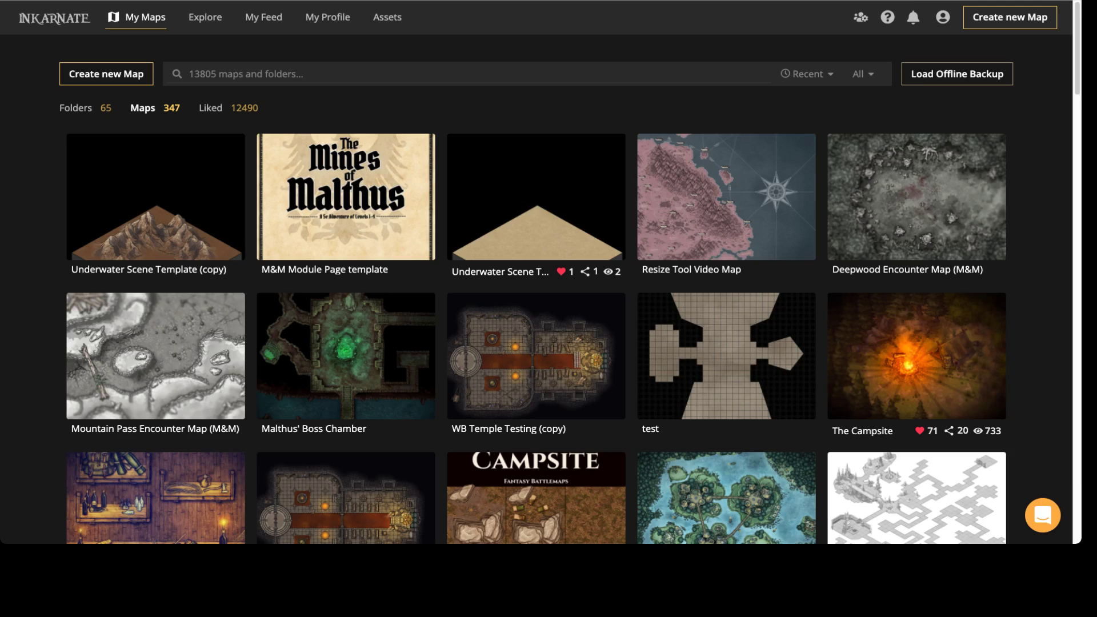
left_click(156, 195)
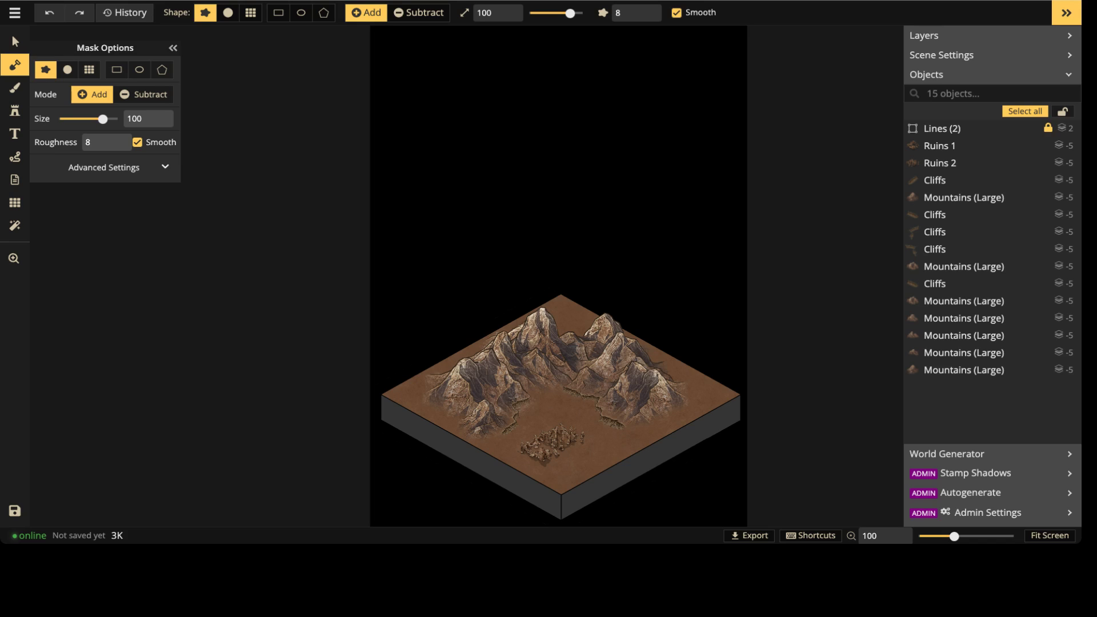
Step: Select both ruins stamps together and move them closer to the platform's front corner
scroll(601, 272, "up", 3)
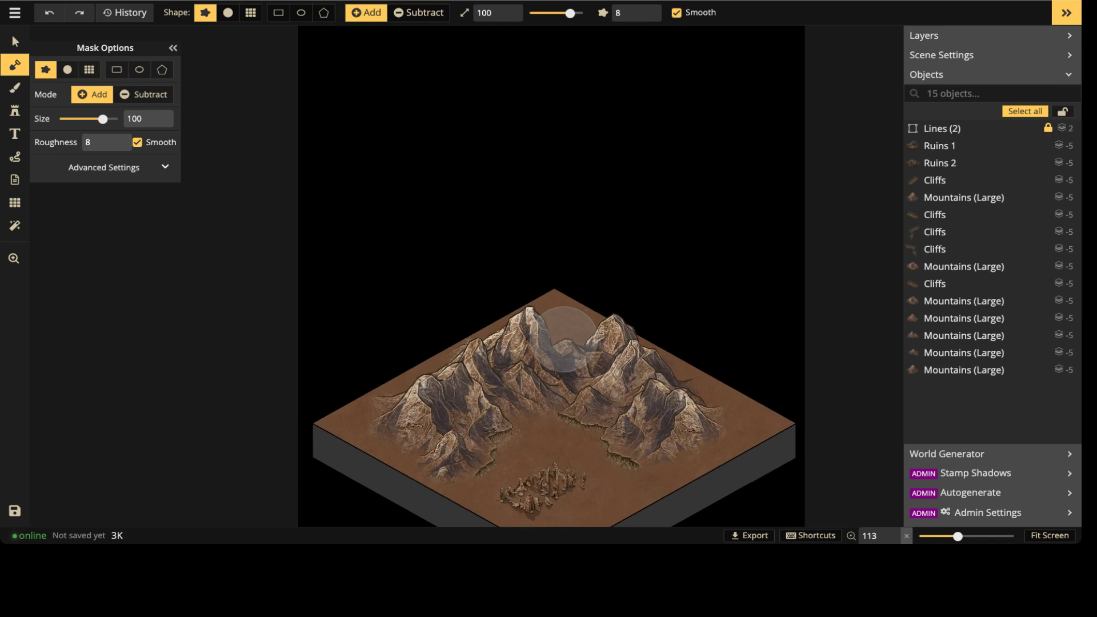
scroll(489, 208, "up", 5)
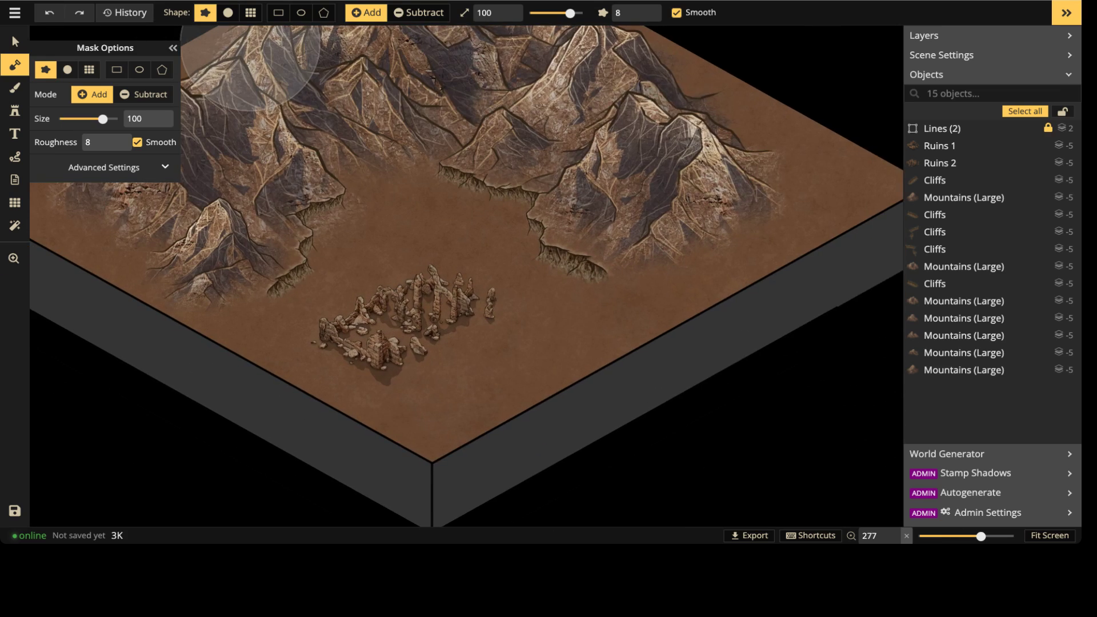
left_click(15, 41)
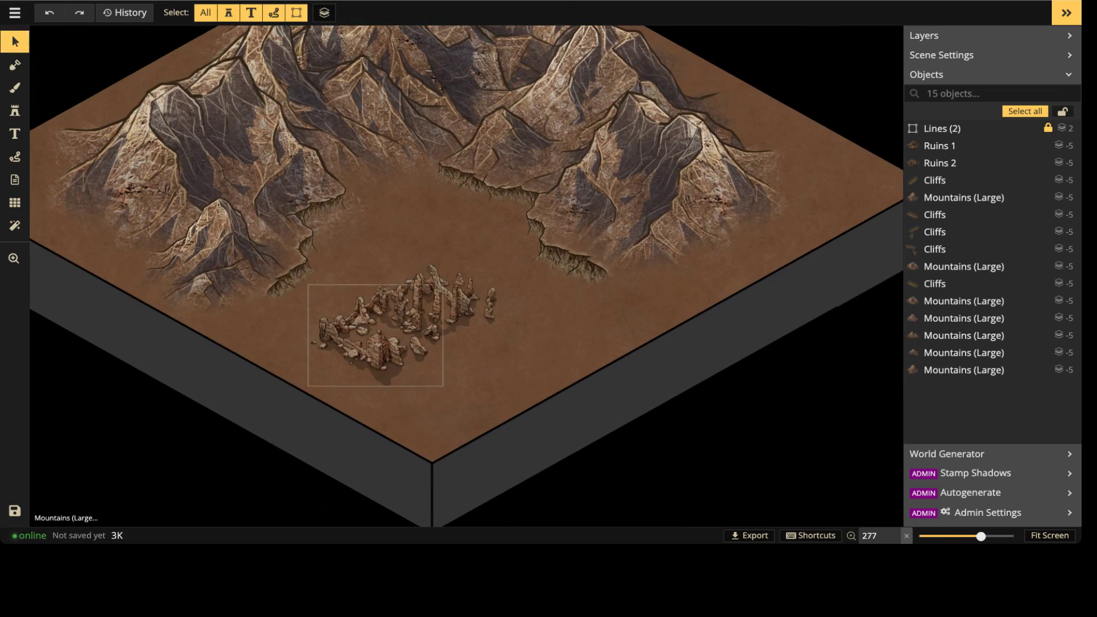
left_click(394, 325)
left_click(435, 302, "shift")
left_click_drag(435, 303, 484, 343)
scroll(354, 274, "up", 1)
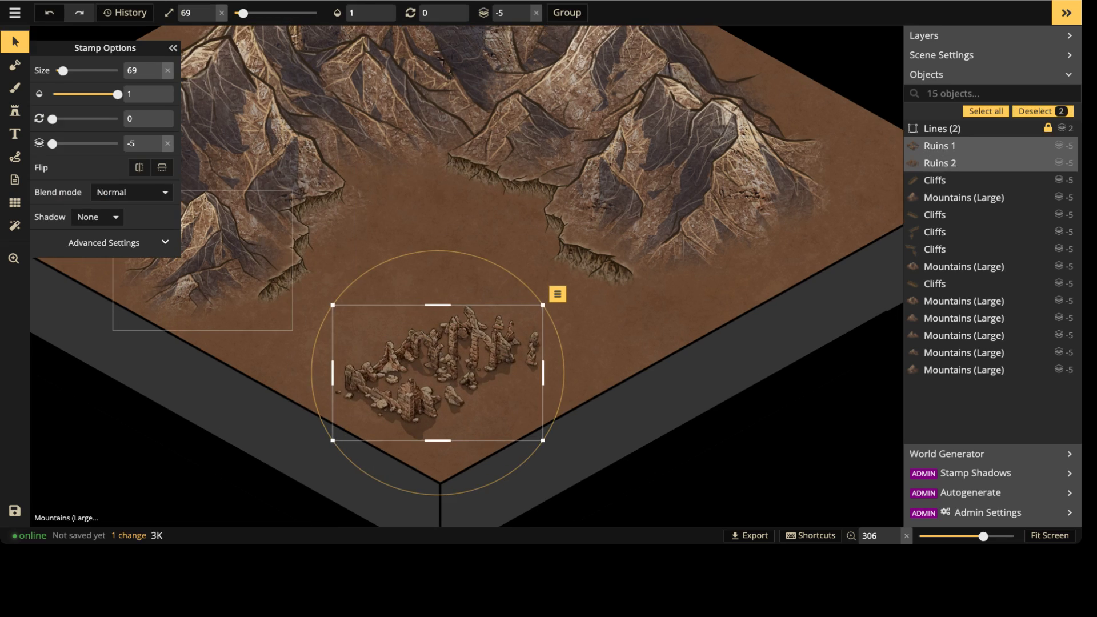
scroll(571, 267, "up", 2)
middle_click_drag(434, 194, 557, 236)
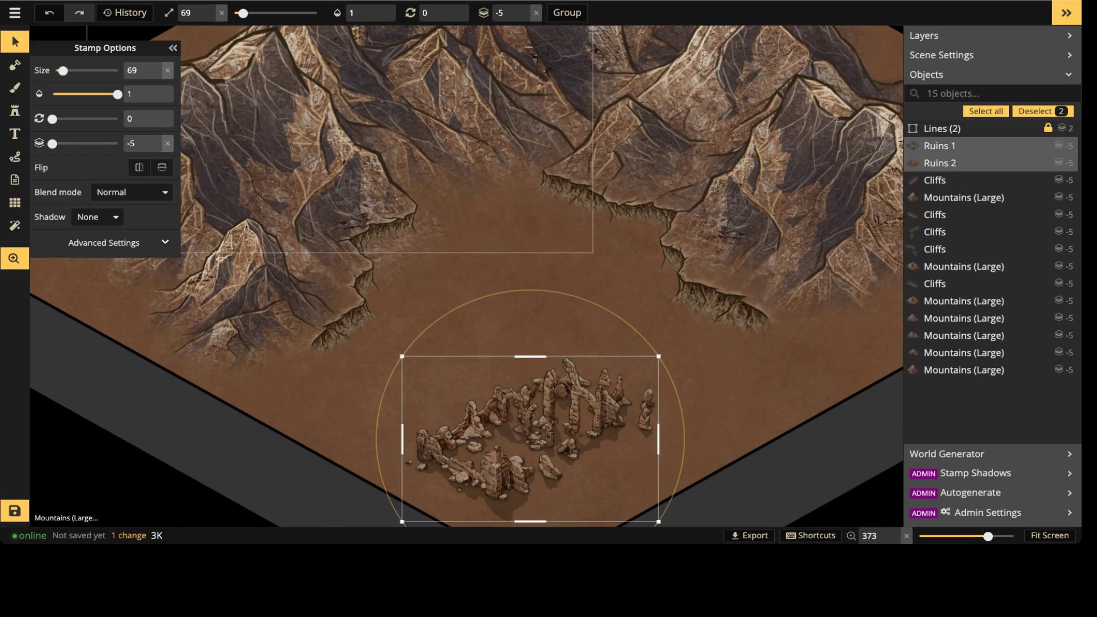
key("Escape")
Step: Place Cliffs variant 5 at size 49 in the middle of the clearing between the mountains
left_click(15, 110)
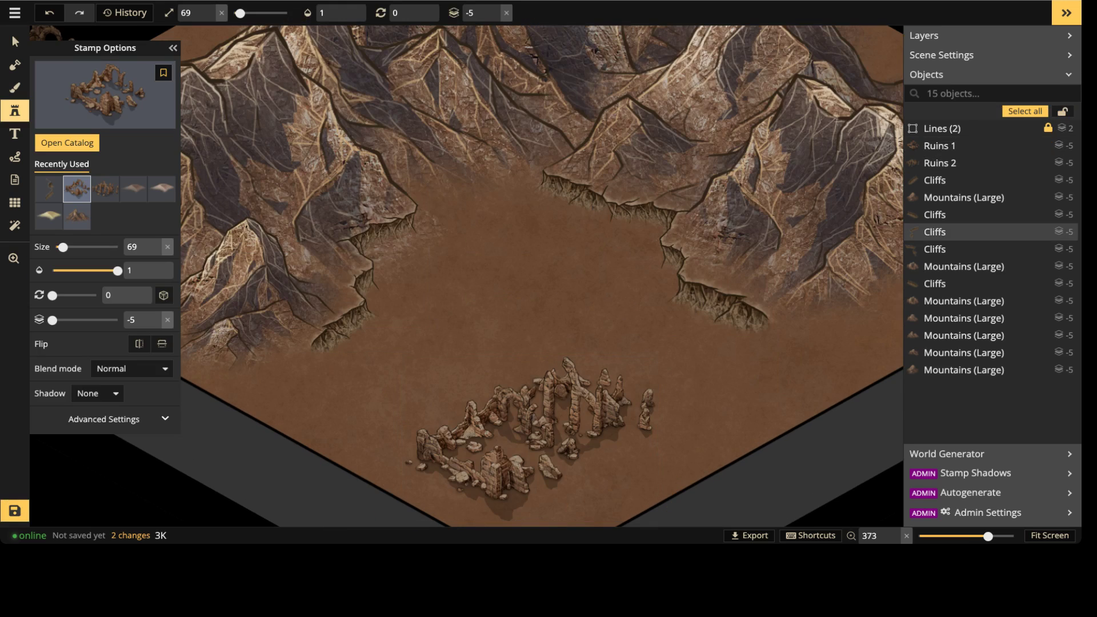
left_click(48, 189)
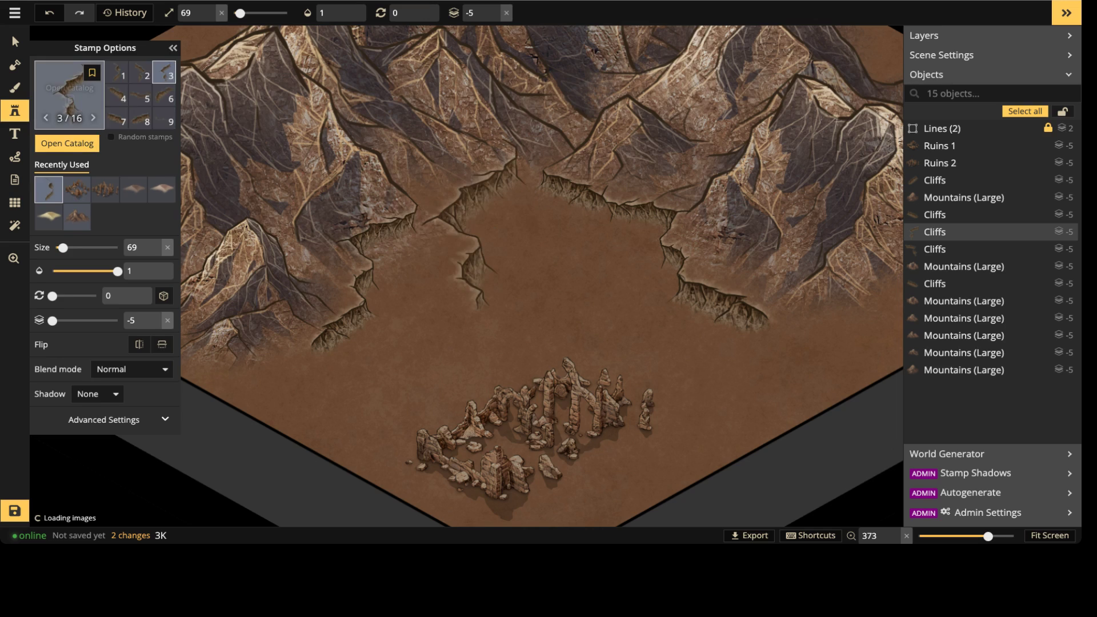
scroll(139, 95, "down", 3)
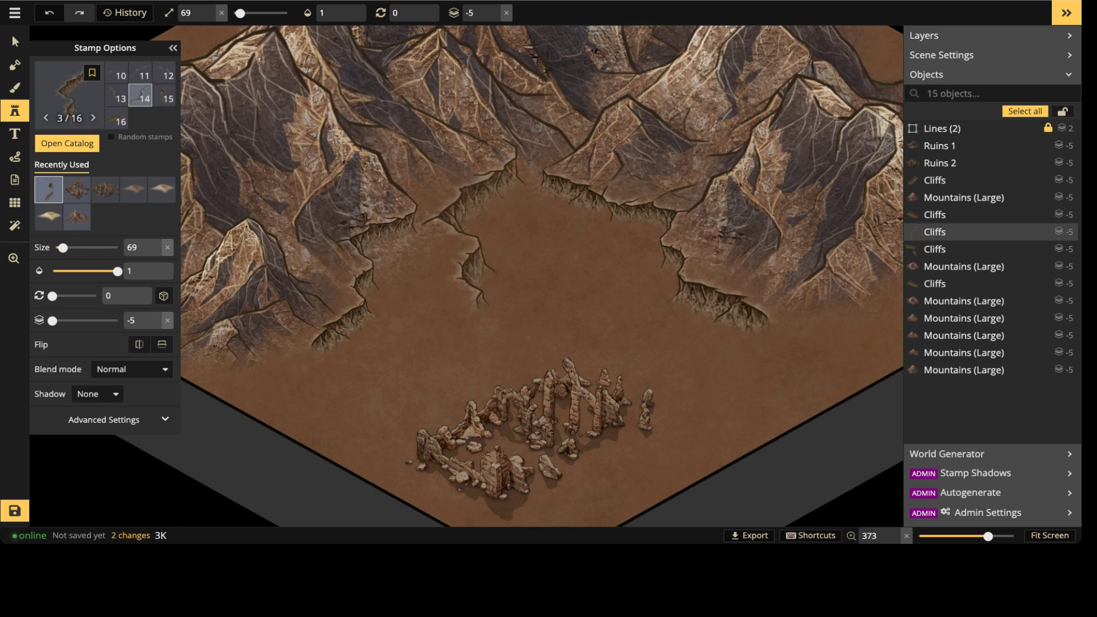
scroll(140, 95, "up", 3)
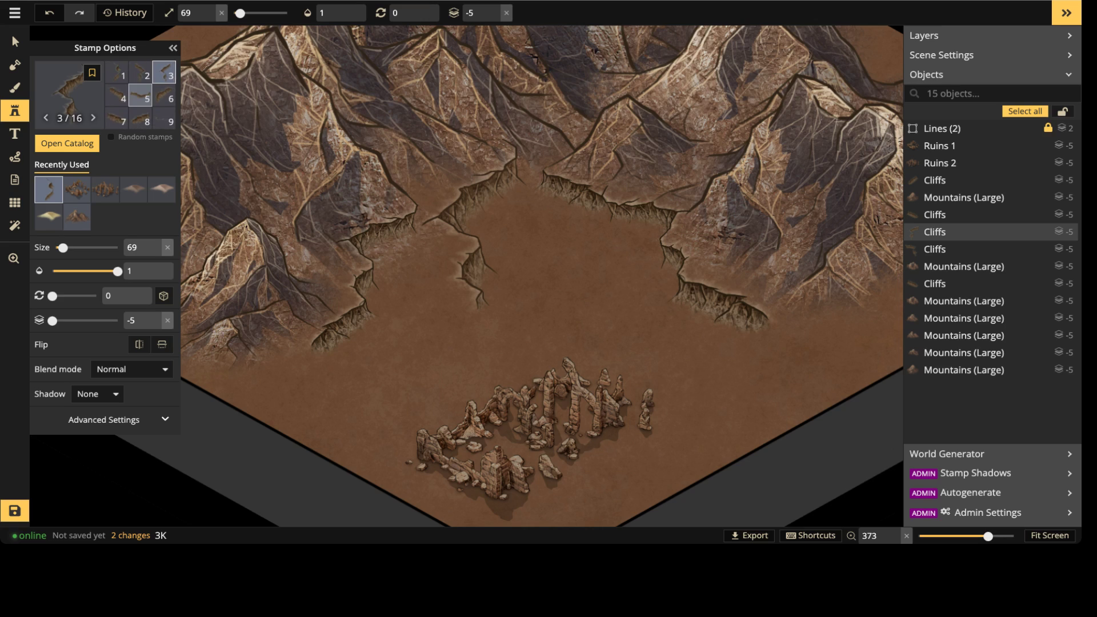
left_click(140, 96)
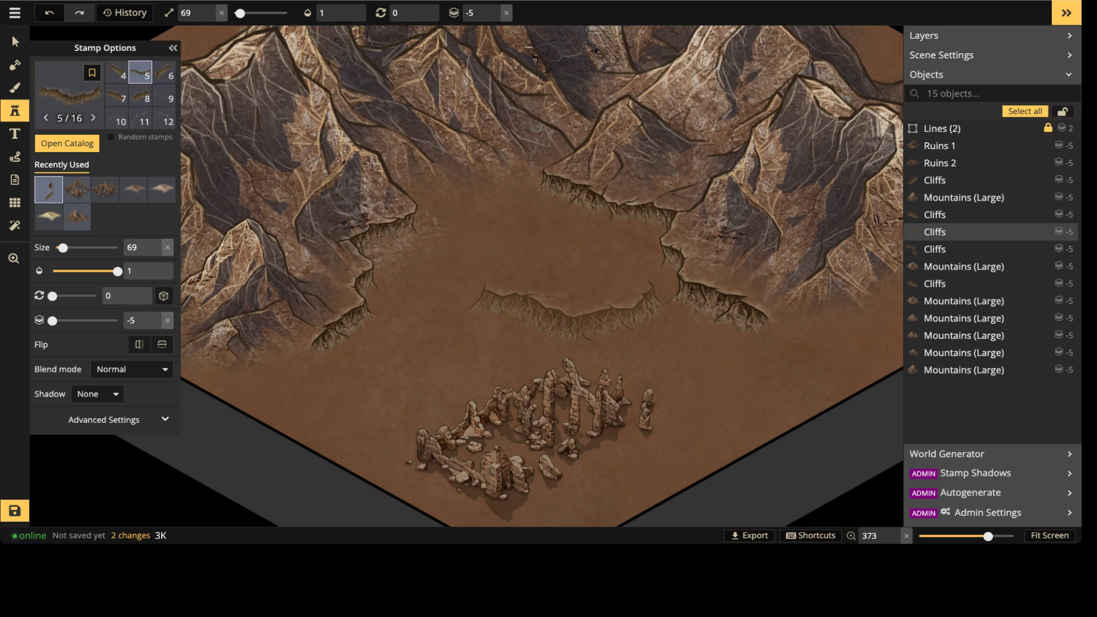
key("bracketleft")
key("bracketleft")
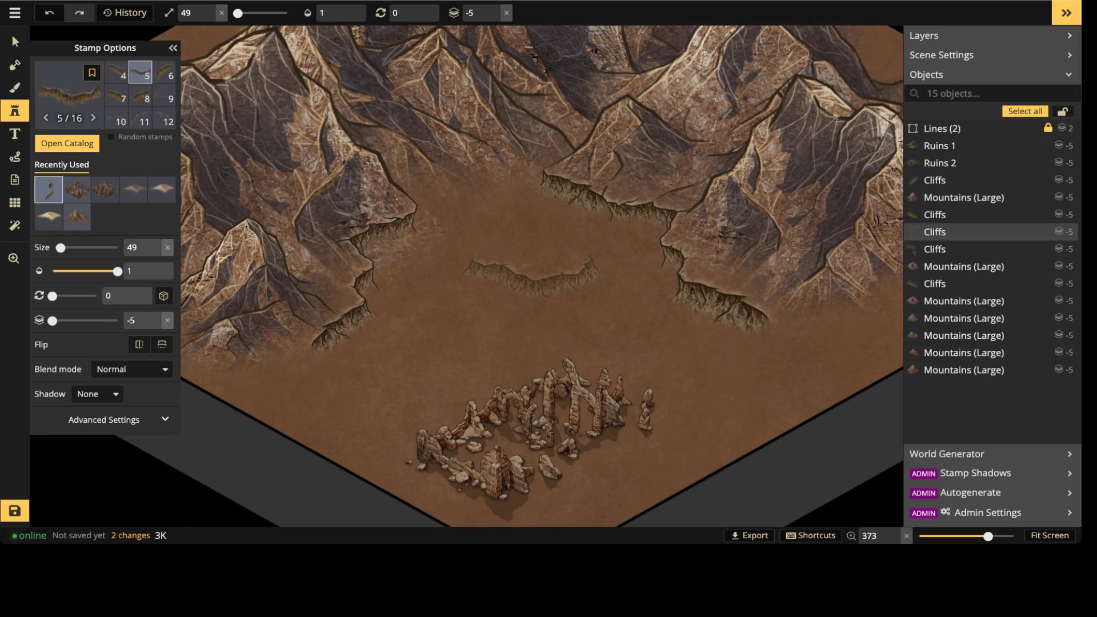
scroll(514, 280, "up", 4)
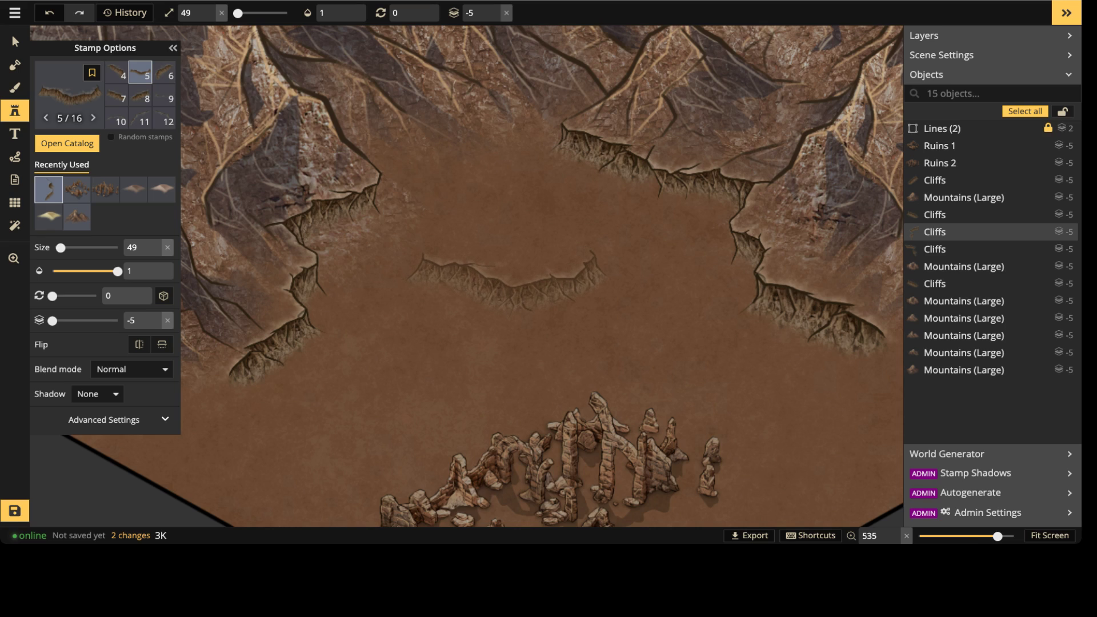
left_click(508, 280)
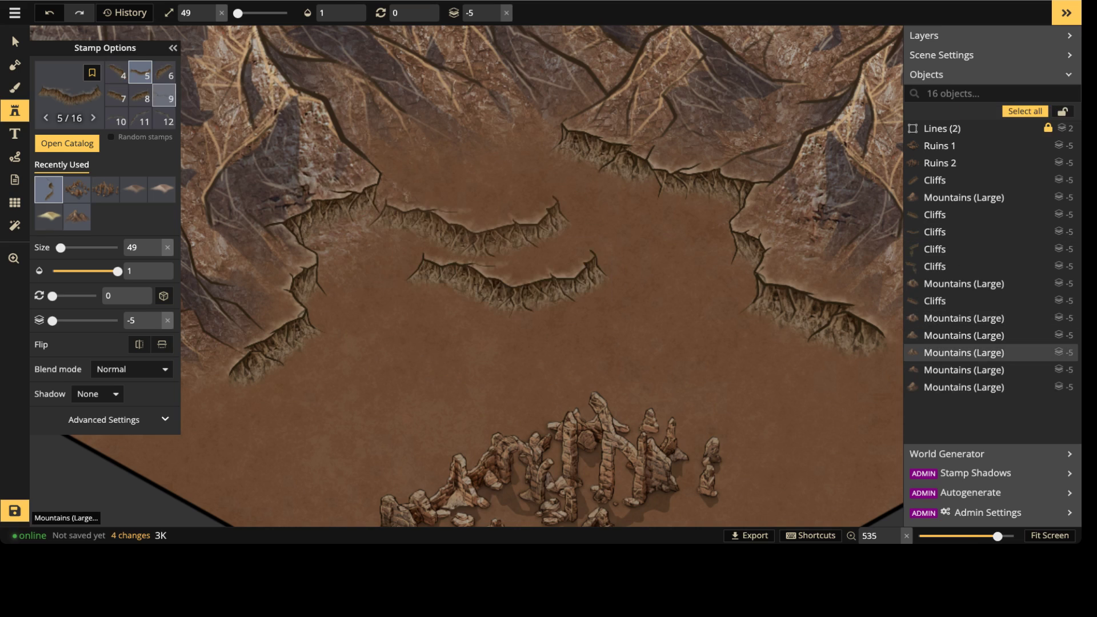
Step: Place Cliffs variant 10 as the back rim above the new cliff, adjusted to size 42 and rotation 359
left_click(116, 118)
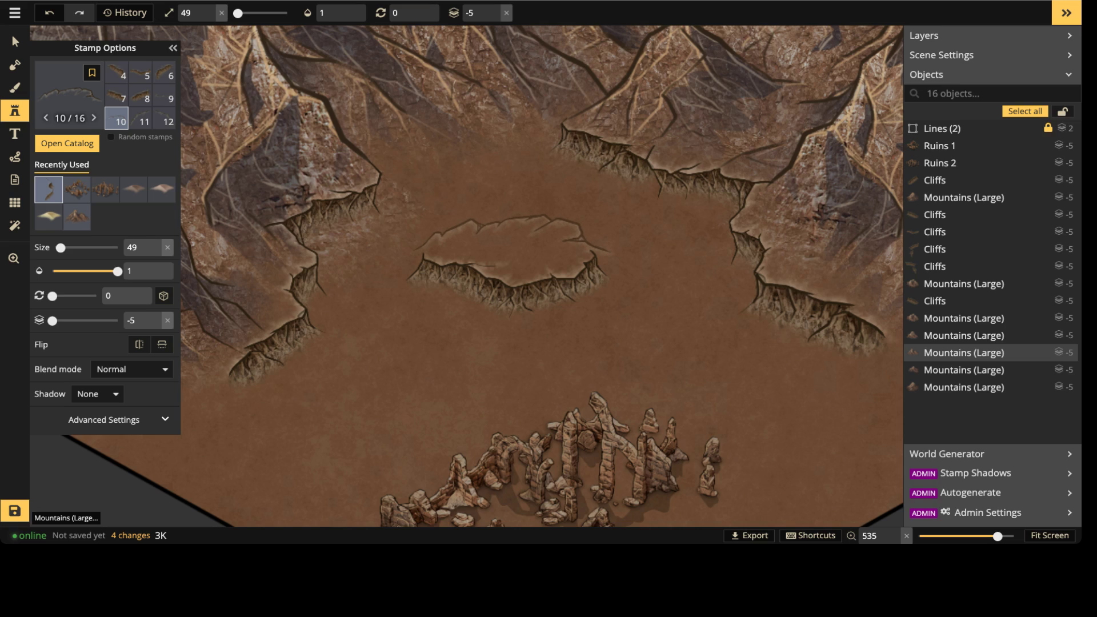
key("[")
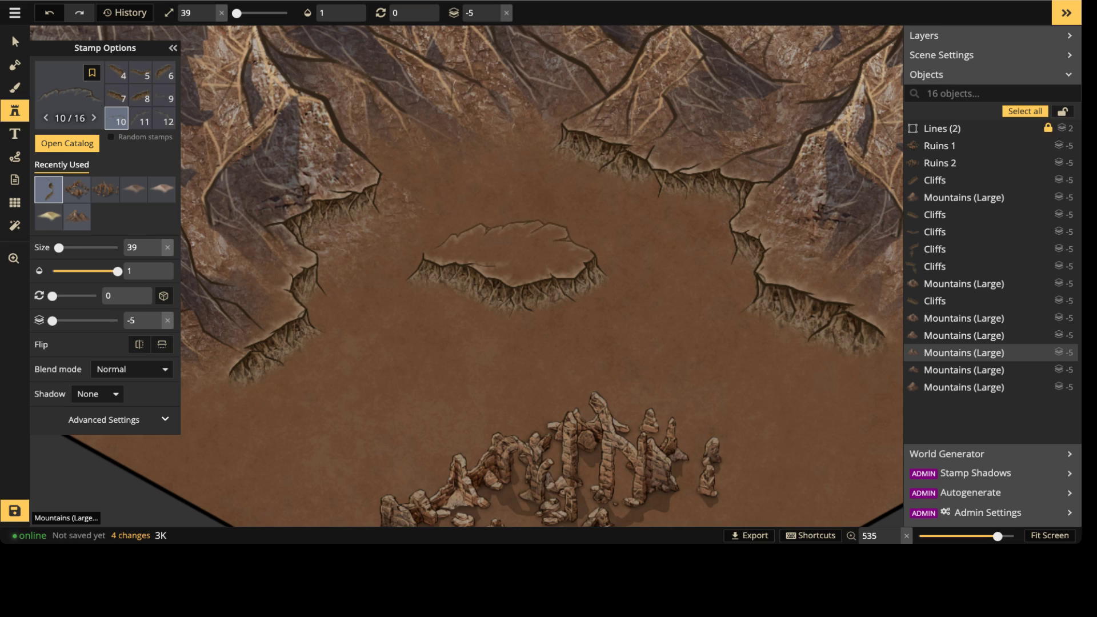
left_click(509, 260)
key("bracketright")
key("bracketright")
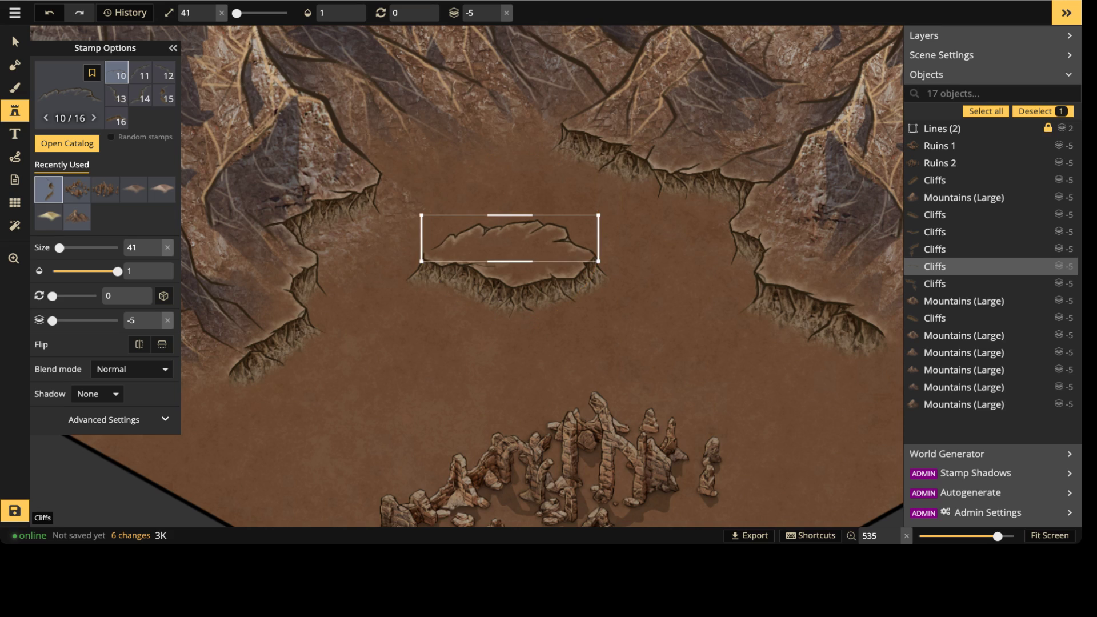
key("bracketright")
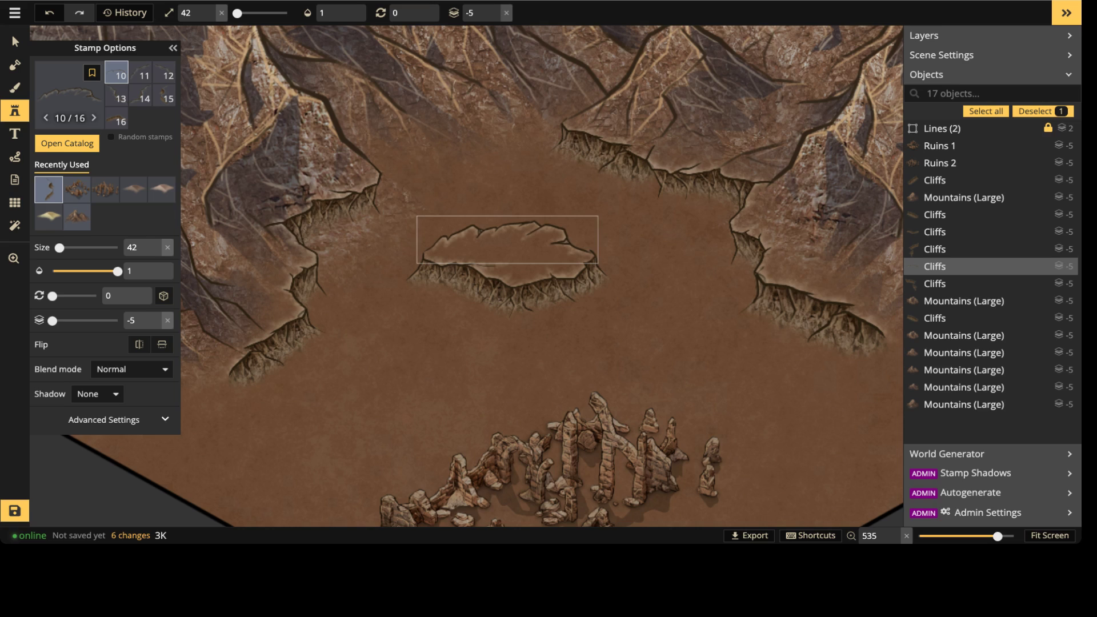
key("comma")
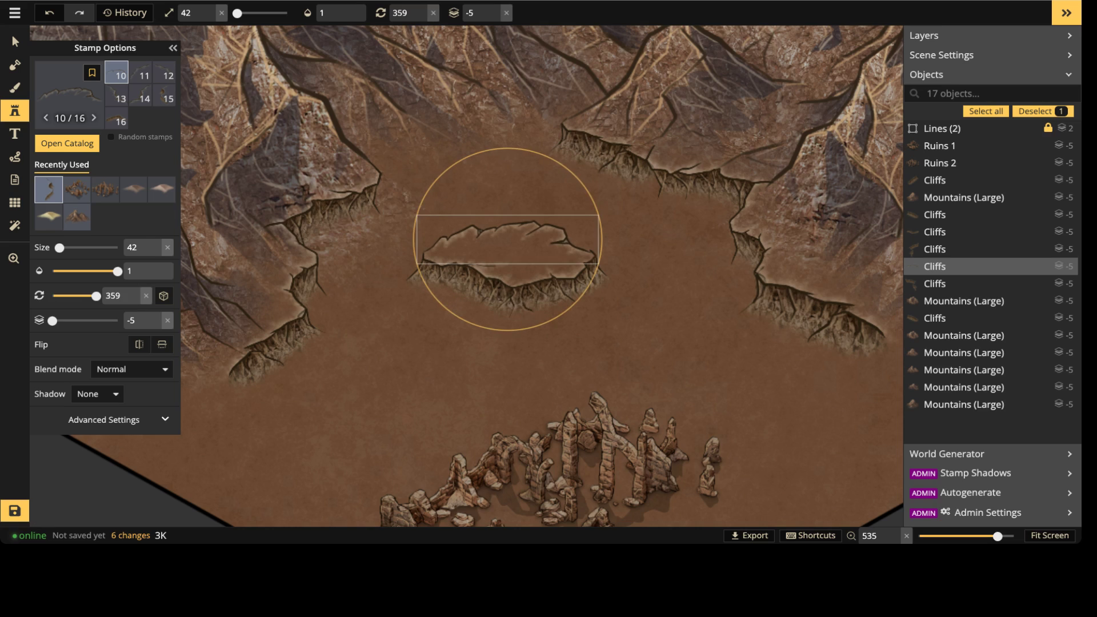
key("Escape")
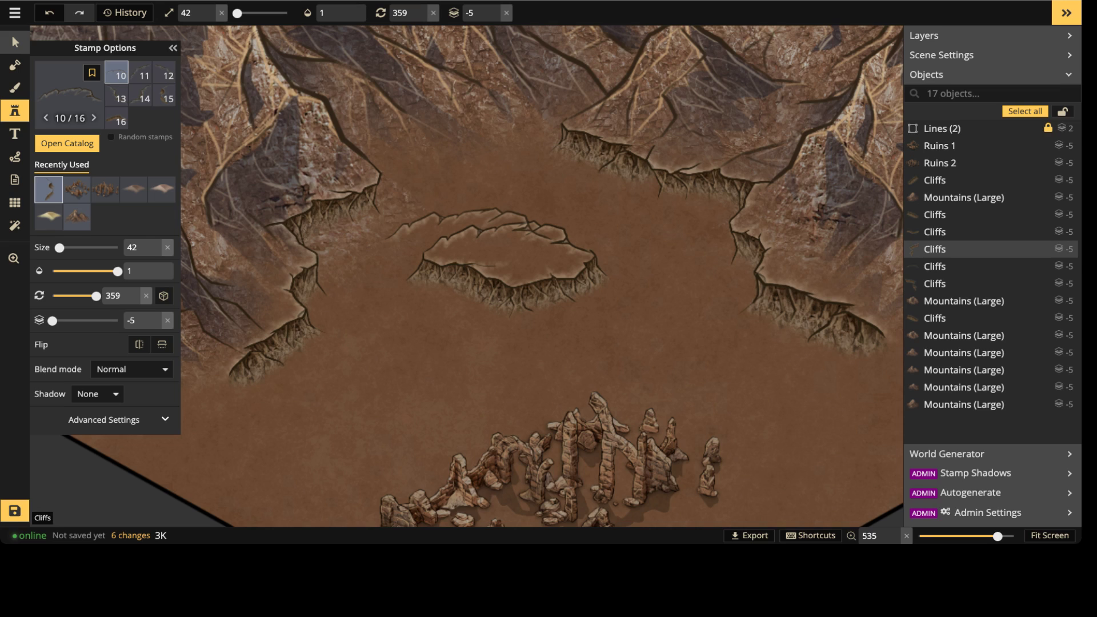
Step: Group the front cliff and its back rim into one plateau and shift it towards the right-hand mountains
key("s")
left_click(507, 234)
key("Escape")
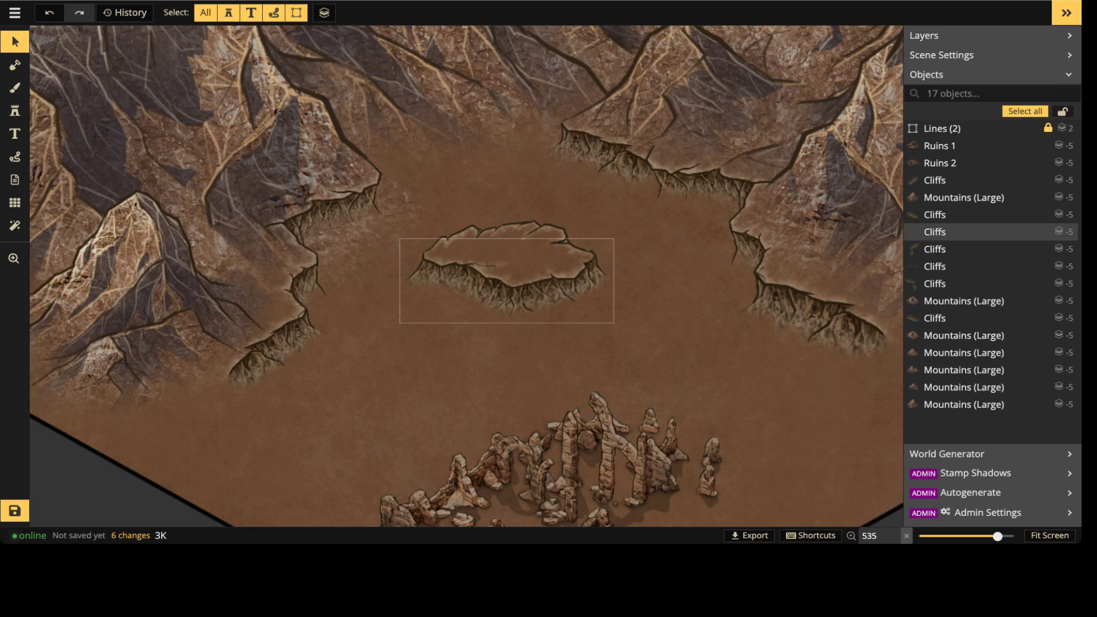
left_click(506, 254)
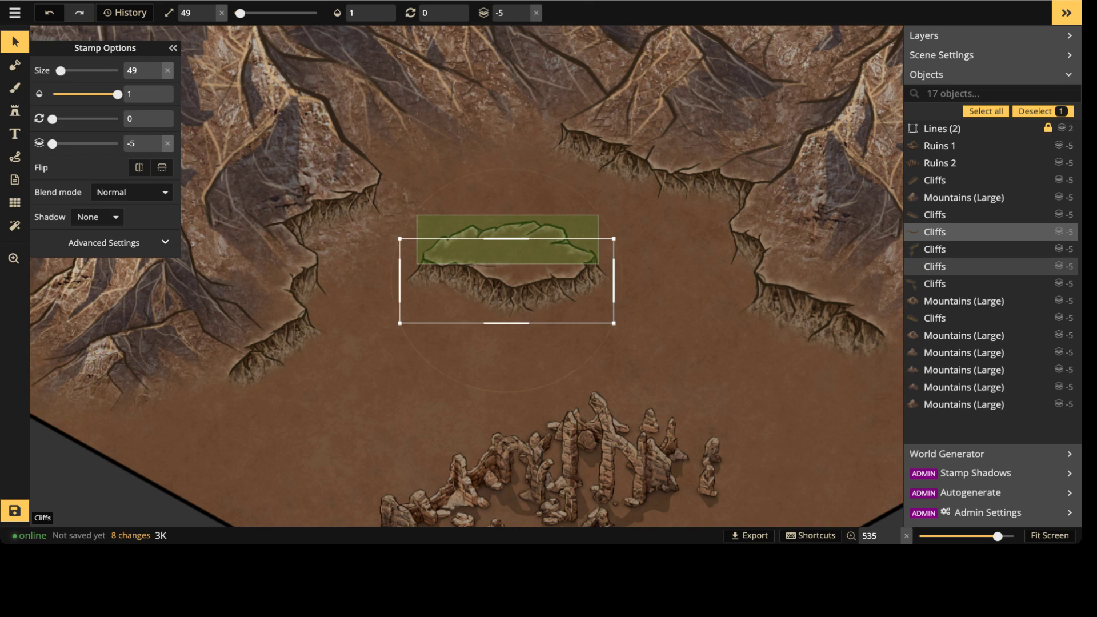
left_click(508, 240, "shift")
left_click(568, 12)
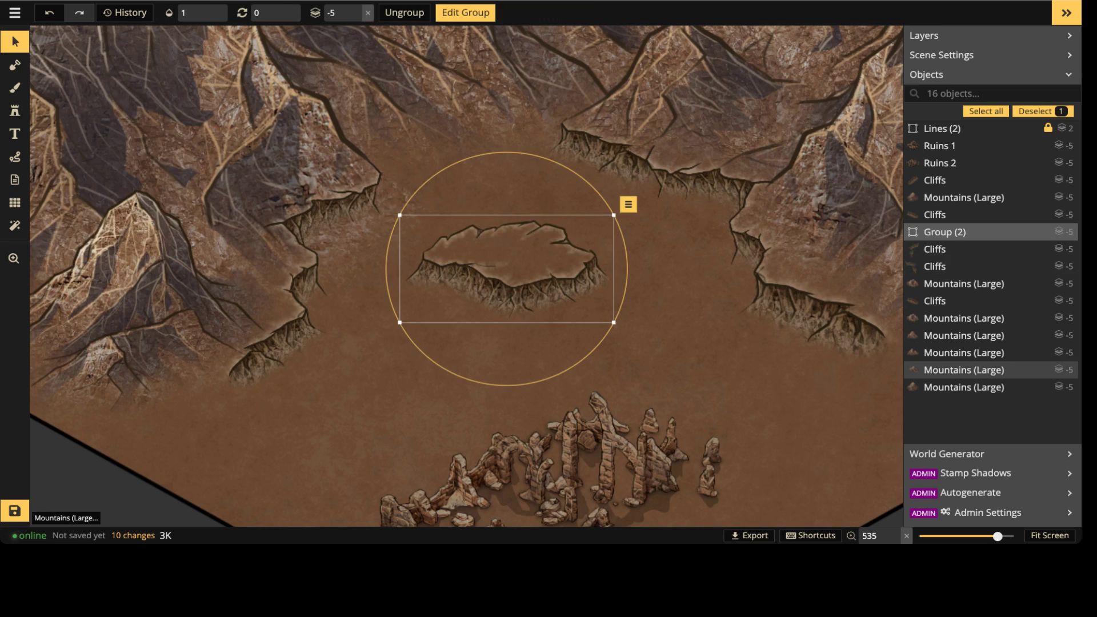
left_click_drag(506, 268, 617, 260)
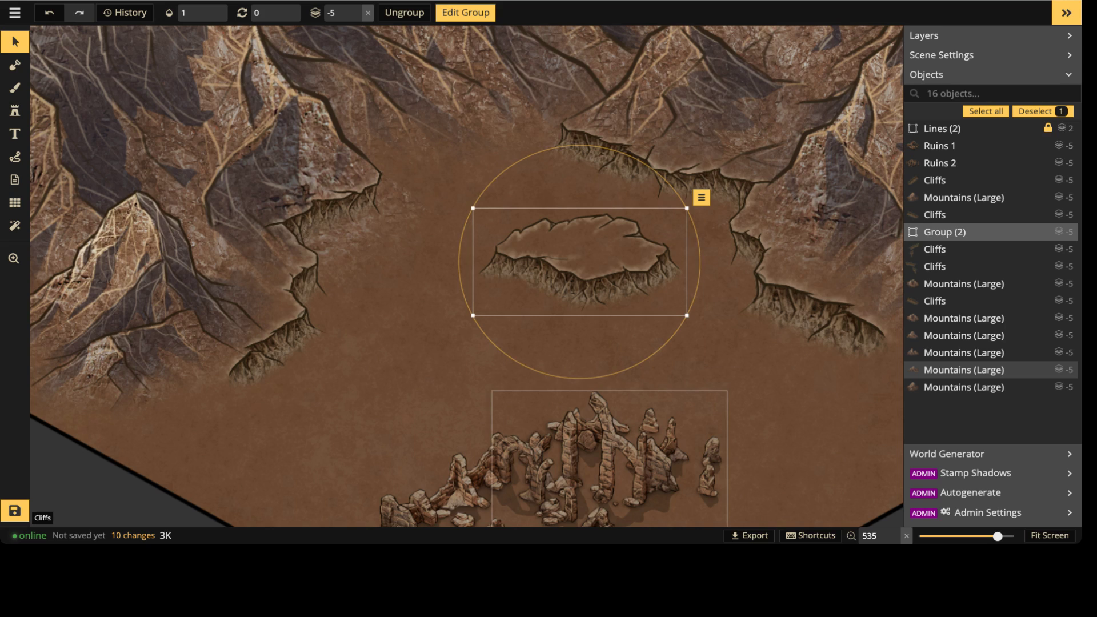
mouse_move(579, 262)
left_mouse_down()
mouse_move(548, 265)
mouse_move(597, 266)
mouse_move(623, 239)
mouse_move(623, 285)
mouse_move(635, 277)
mouse_move(629, 254)
mouse_move(631, 266)
mouse_move(570, 263)
left_mouse_up()
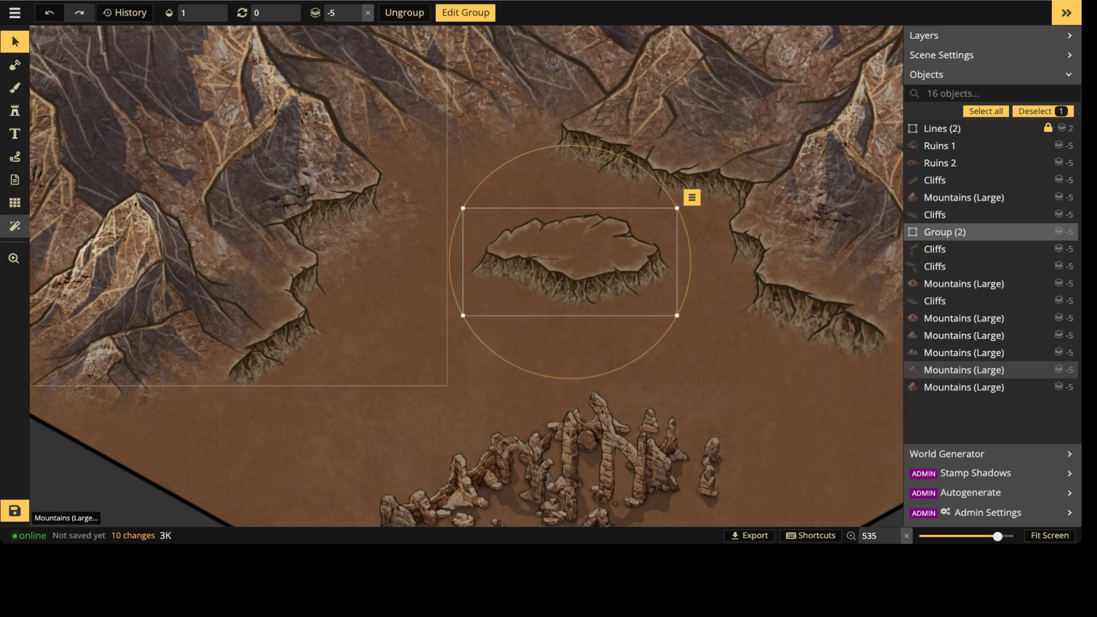
Step: Trace the right-hand mountain's cliff edge and the plateau's right rim with white dotted paths of width 1.5
left_click(14, 226)
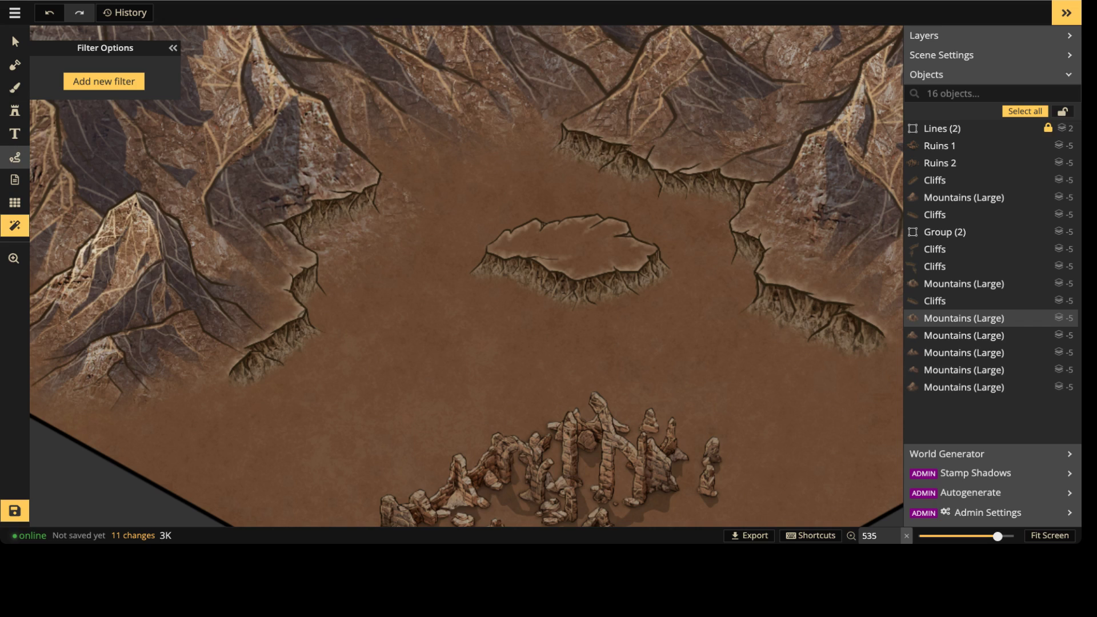
left_click(14, 157)
mouse_move(639, 154)
left_mouse_down()
mouse_move(691, 171)
mouse_move(735, 213)
left_mouse_up()
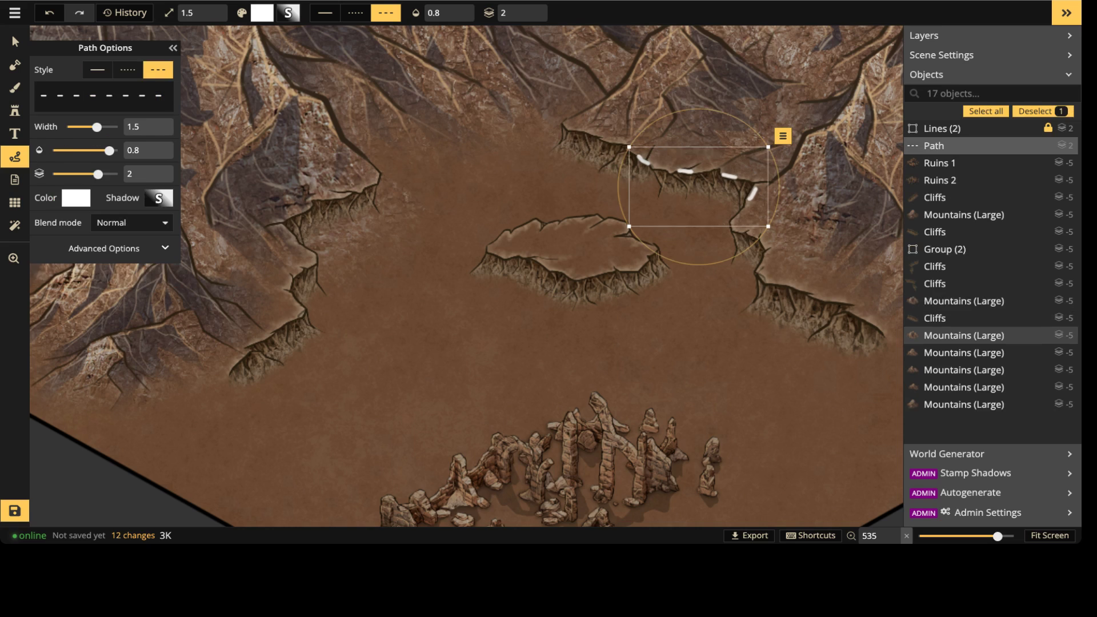
left_click(128, 70)
key("Escape")
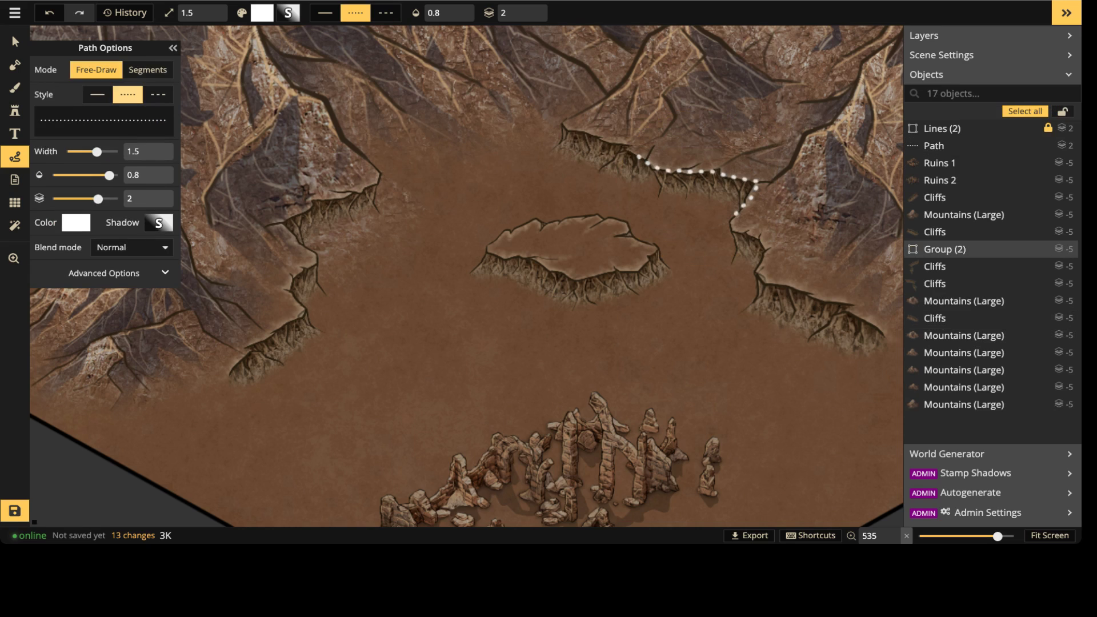
left_click_drag(573, 217, 618, 221)
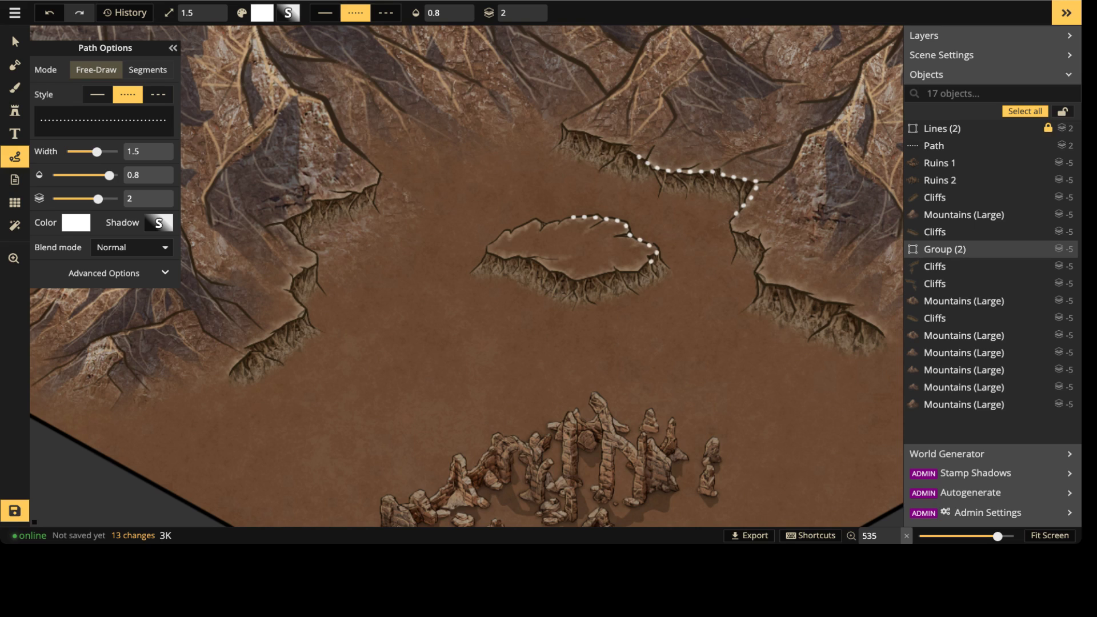
left_click_drag(650, 262, 650, 262)
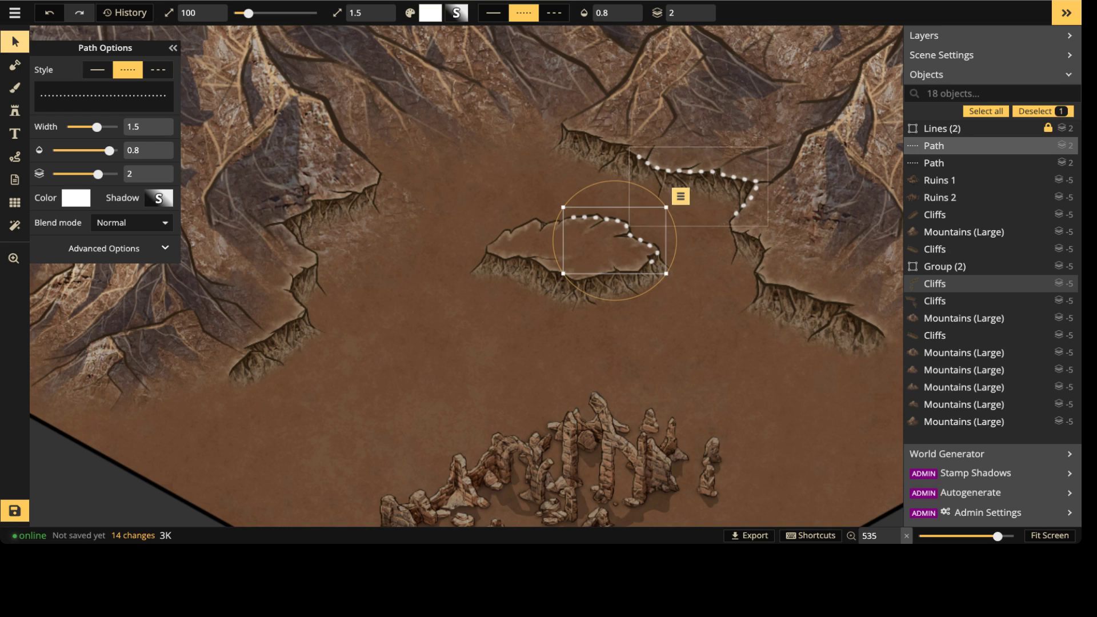
Step: Delete both dotted paths from the cliff edge and the plateau rim
left_click(14, 41)
key("Delete")
key("Delete")
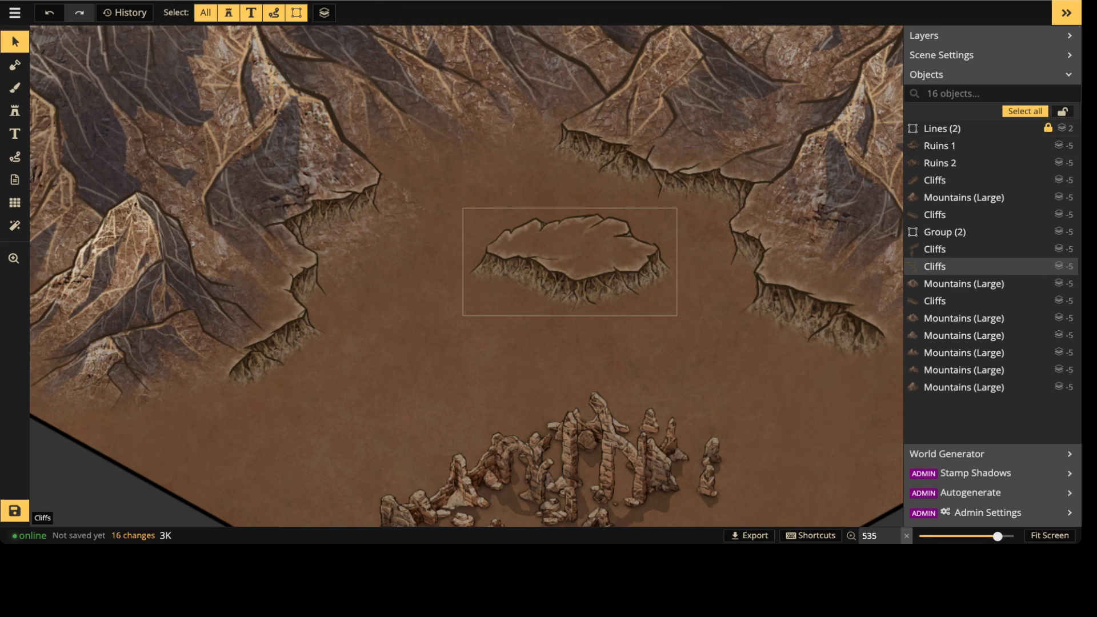
Step: Reposition the plateau group within the clearing, ending beside the left-hand mountains' cliffs
mouse_move(570, 261)
left_mouse_down()
mouse_move(632, 253)
mouse_move(585, 253)
left_mouse_up()
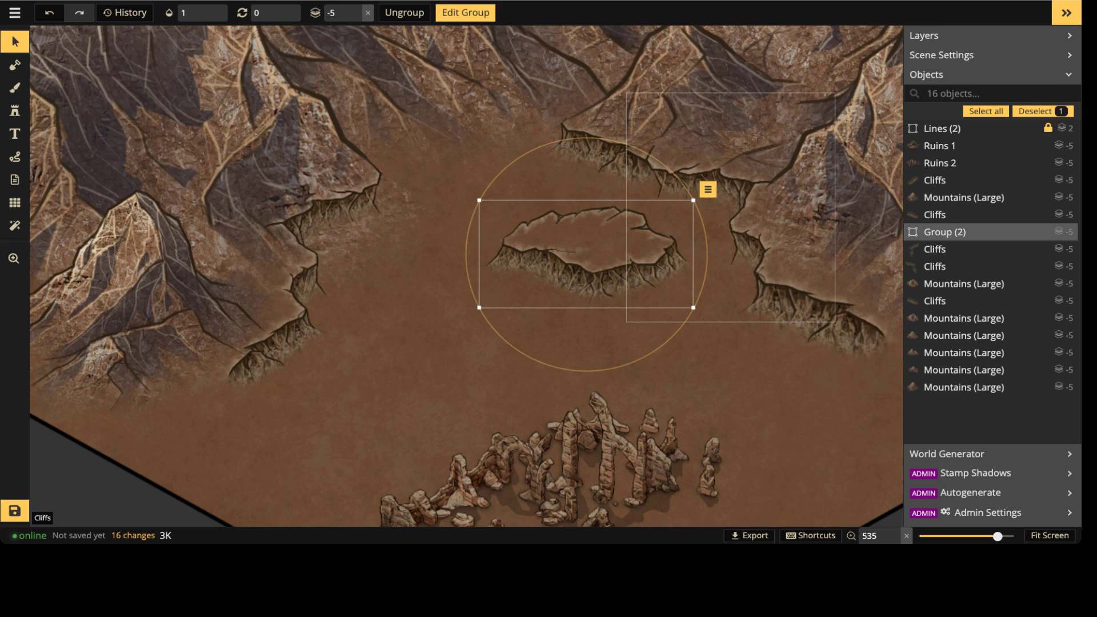
left_click_drag(585, 254, 612, 254)
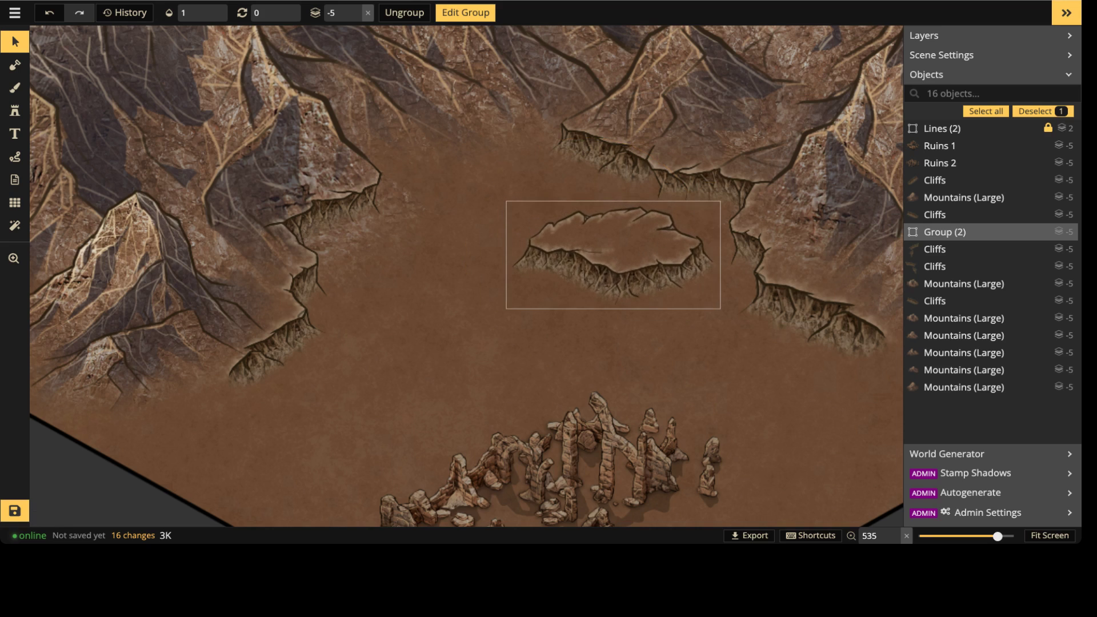
double_click(613, 255)
key("Escape")
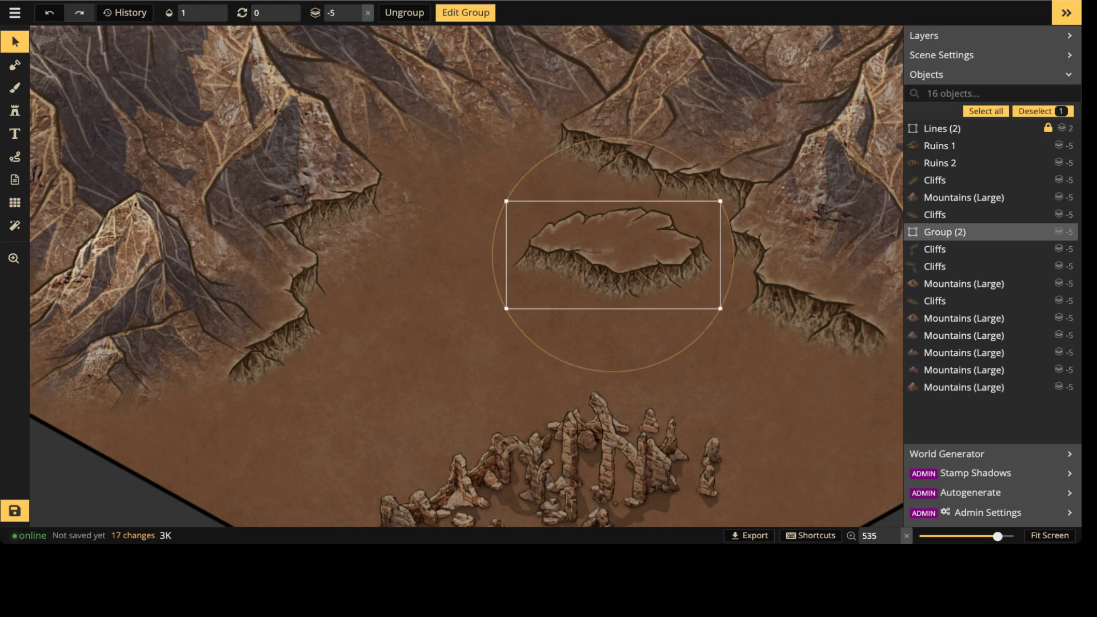
left_click_drag(613, 255, 442, 256)
Step: Open the plateau group for editing, leave it again, and set the group's layer to 0
left_click(465, 12)
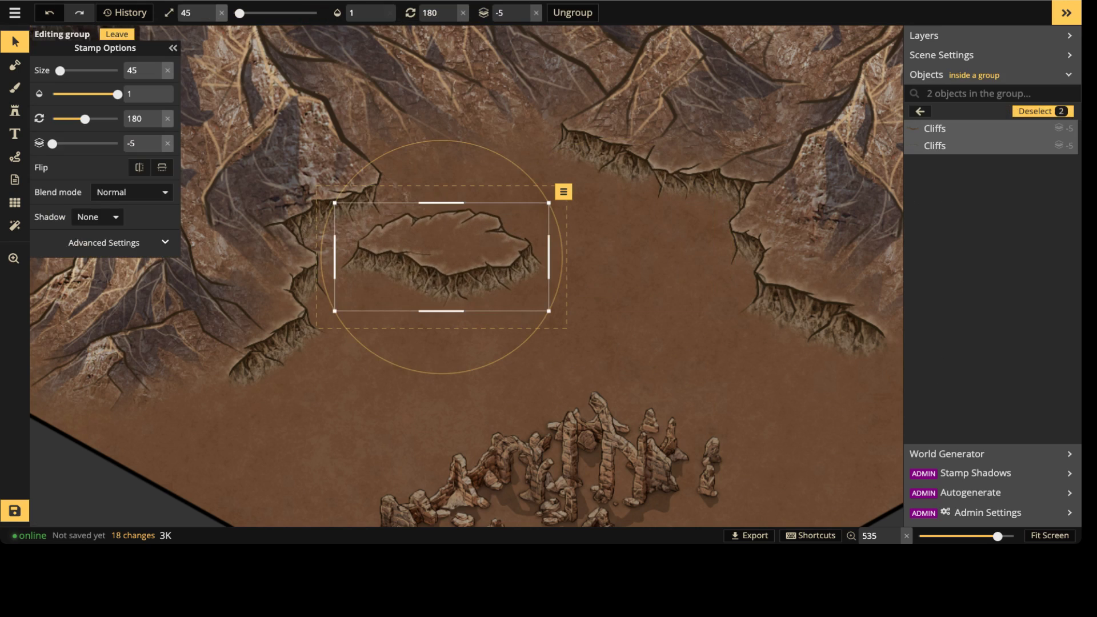
key("Escape")
key("Escape")
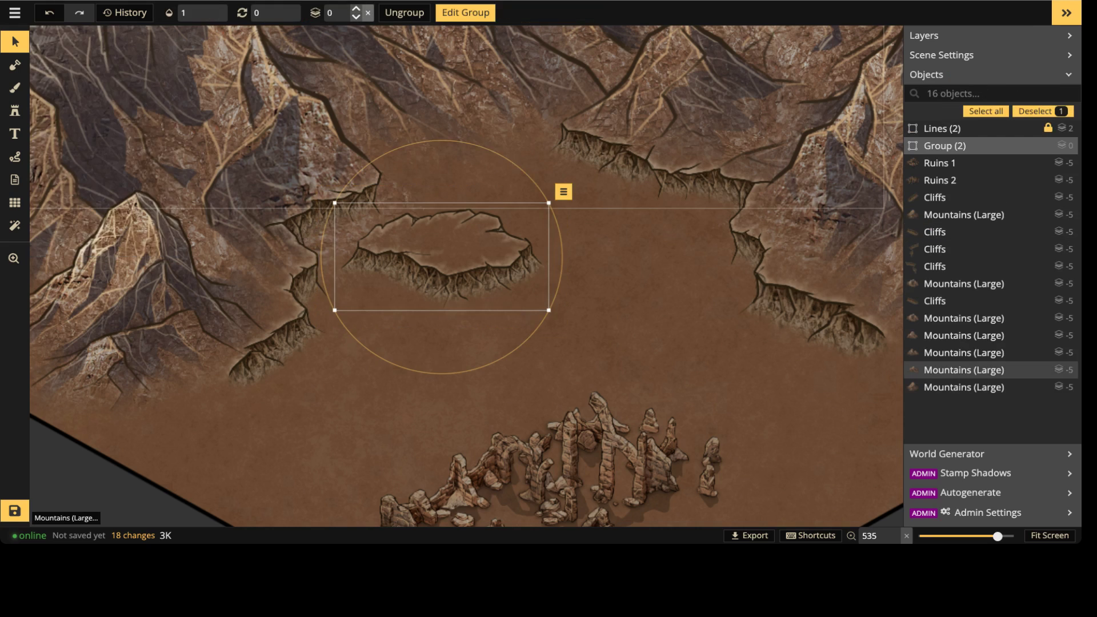
Step: Move the plateau group across the clearing to sit beside the right-hand mountain's cliffs
left_click_drag(442, 277, 609, 251)
left_click_drag(716, 304, 694, 293)
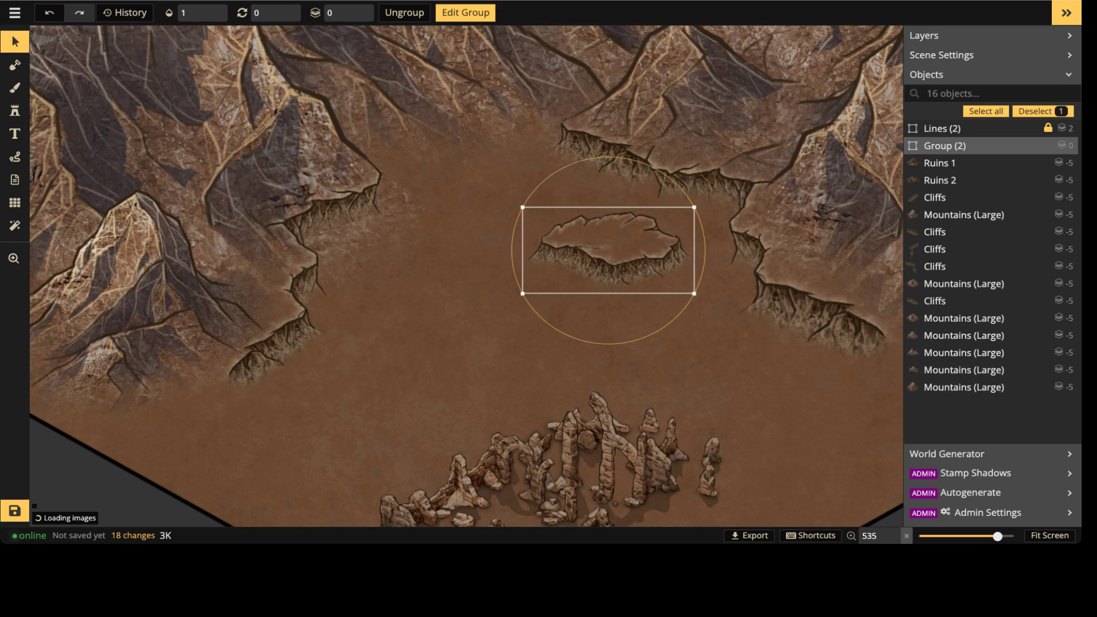
left_click_drag(609, 251, 630, 274)
key("bracketright")
key("bracketright")
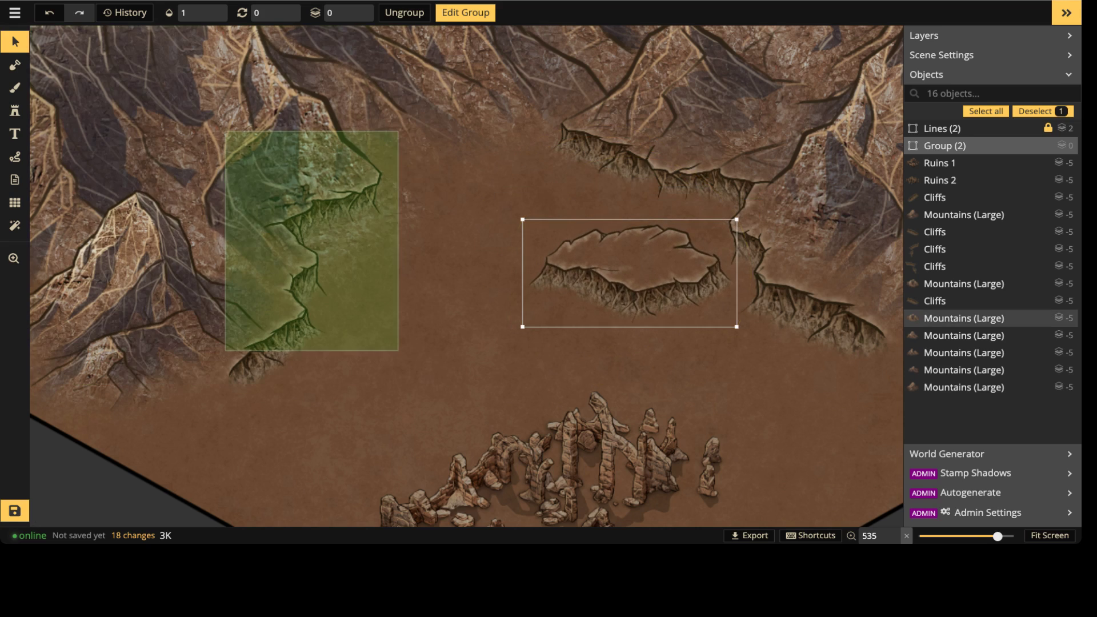
Step: Duplicate the plateau group and place the copy beside the left-hand mountains' cliffs
key("ctrl+c")
key("ctrl+v")
left_click_drag(329, 300, 410, 302)
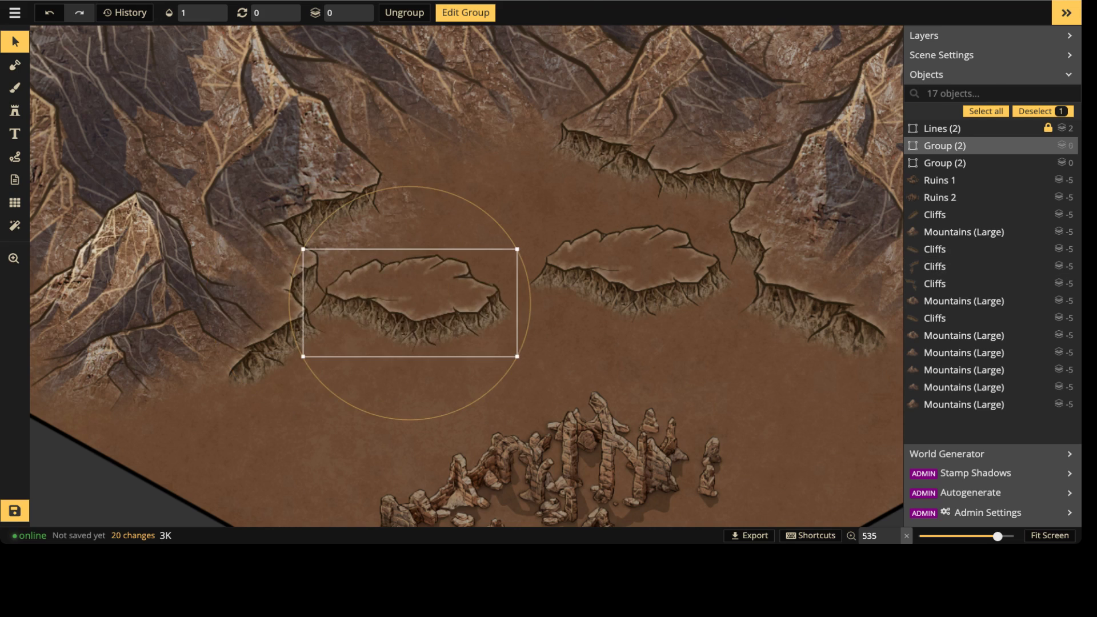
Step: Inside the copied plateau group, flip both cliffs horizontally and set the rear cliff's rotation to 1, then leave the group
double_click(410, 303)
left_click(139, 167)
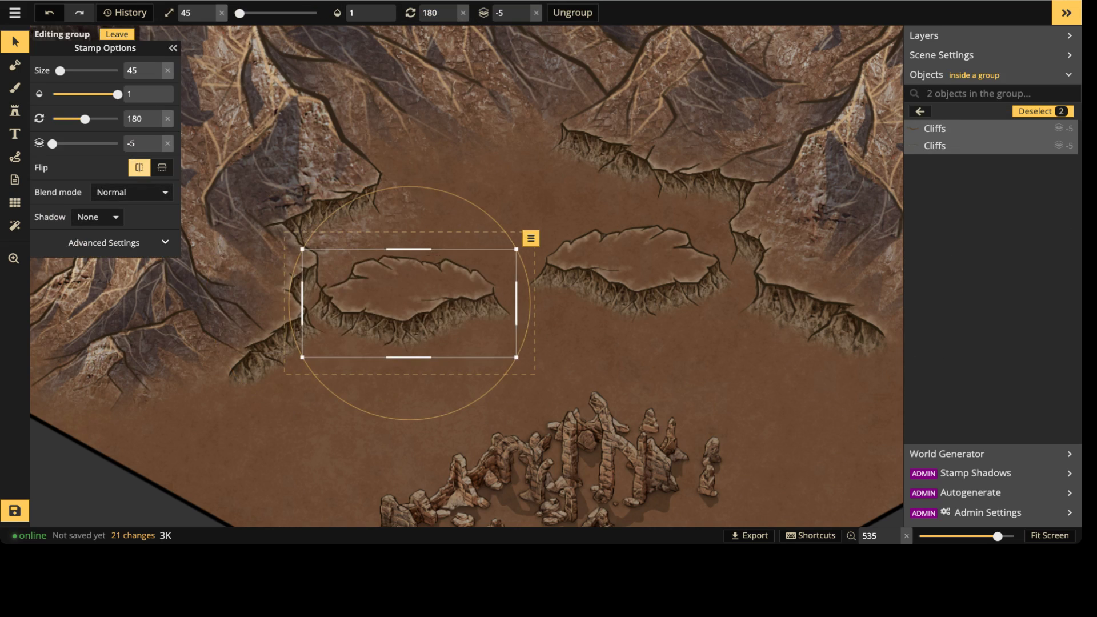
left_click(410, 274)
left_click_drag(410, 275, 409, 272)
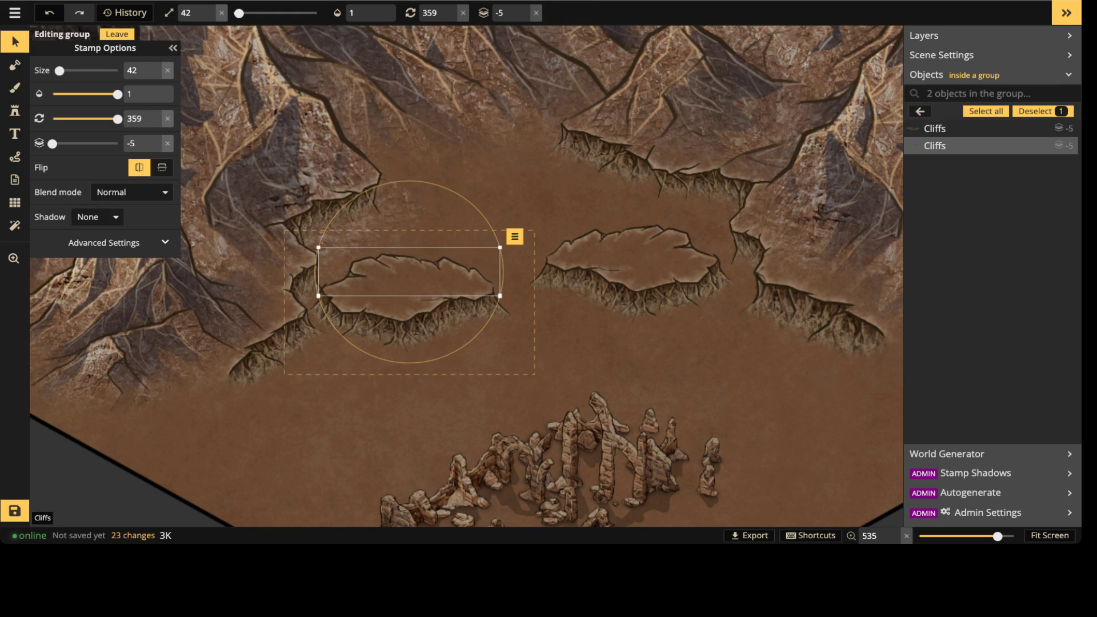
left_click_drag(479, 212, 481, 216)
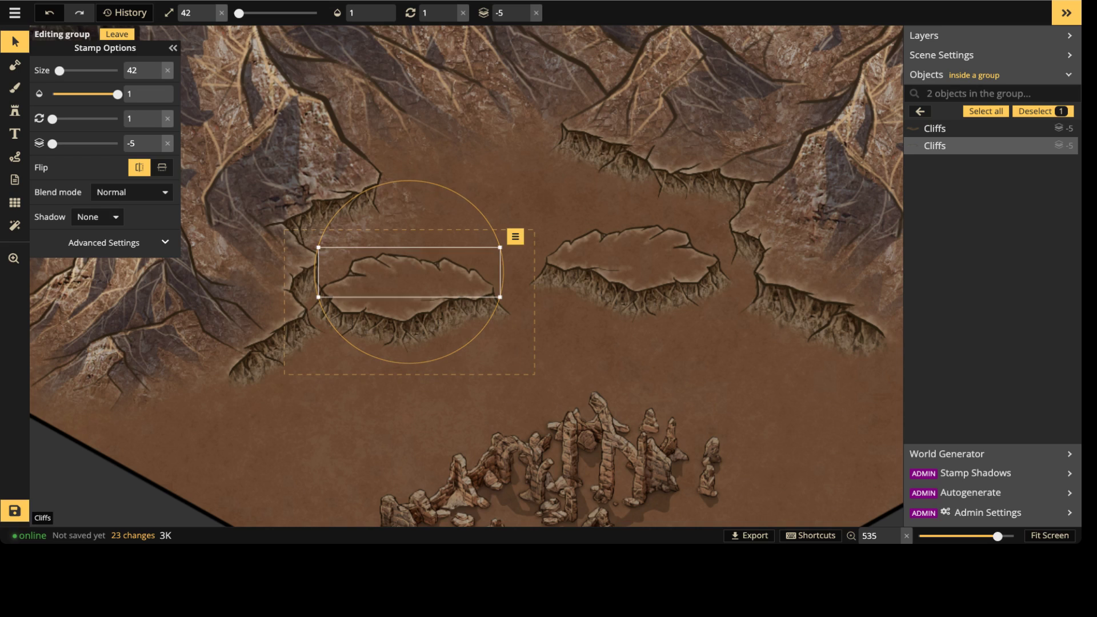
left_click_drag(409, 272, 409, 272)
key("Escape")
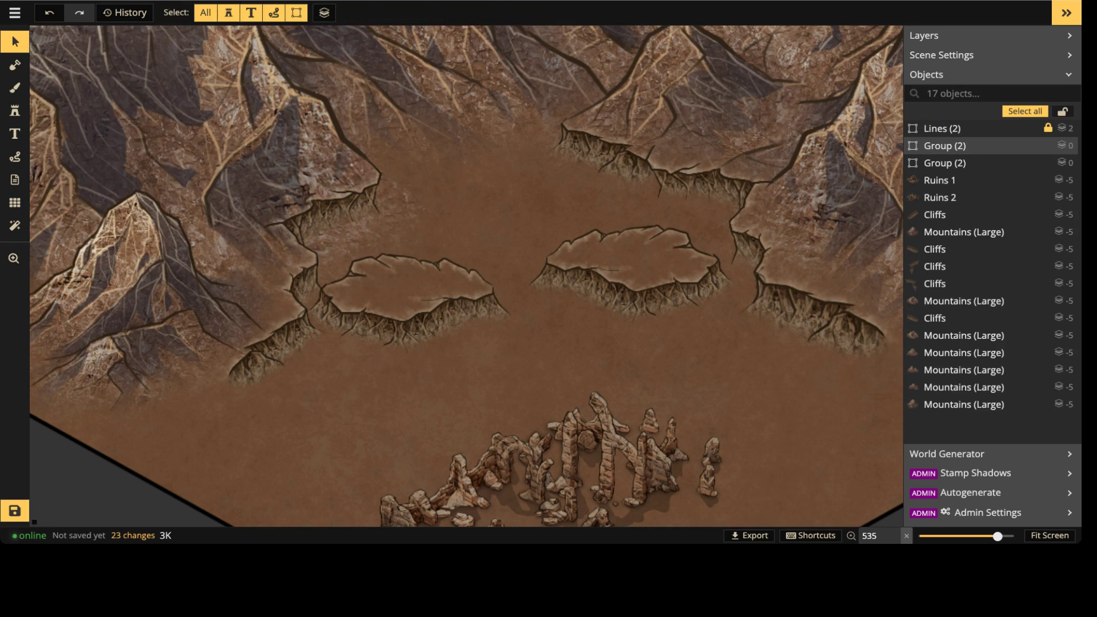
Step: Shrink the copied plateau to about 70% and place it behind the larger plateau, near the rear cliffs
left_click_drag(516, 357, 455, 325)
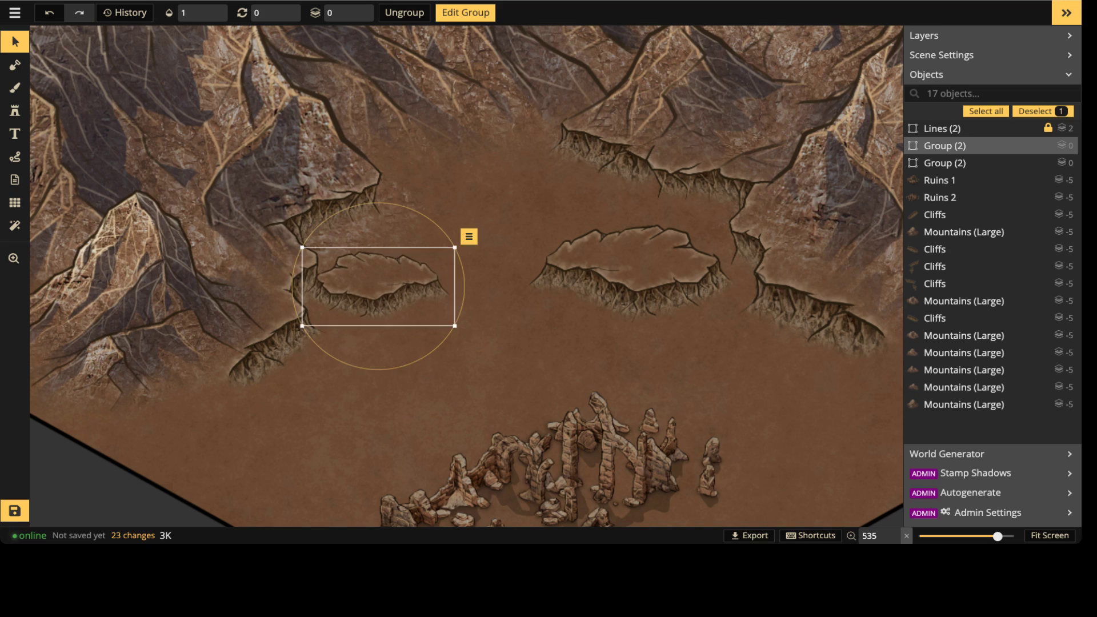
left_click_drag(378, 286, 565, 206)
left_click(586, 345)
scroll(586, 345, "down", 3)
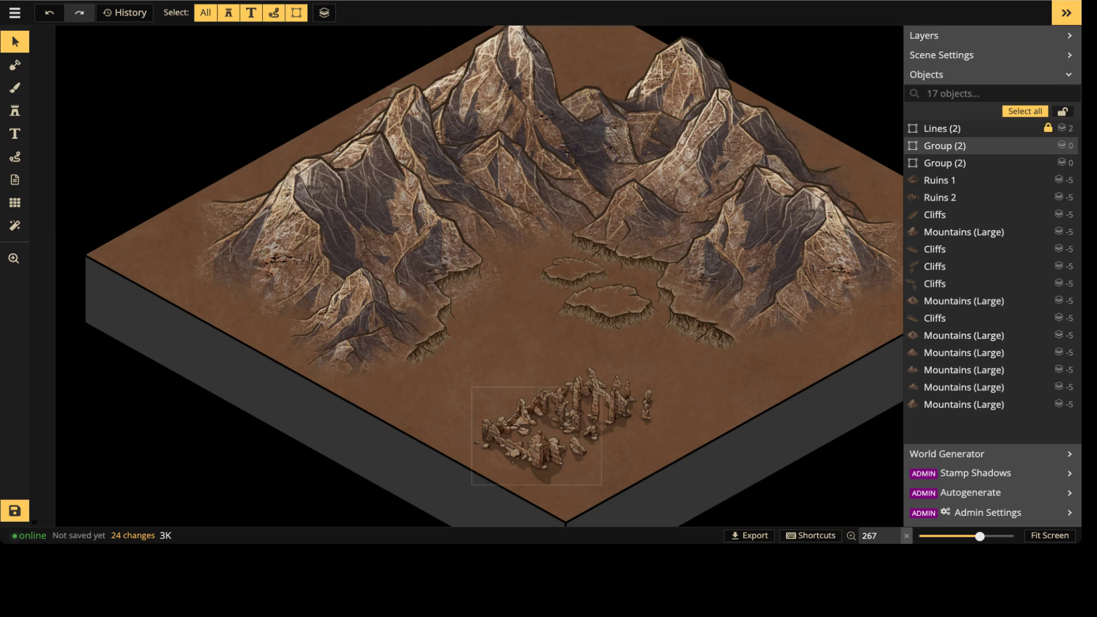
Step: Select both plateau groups, enlarge them slightly and move them together toward the middle of the clearing
left_click(574, 274)
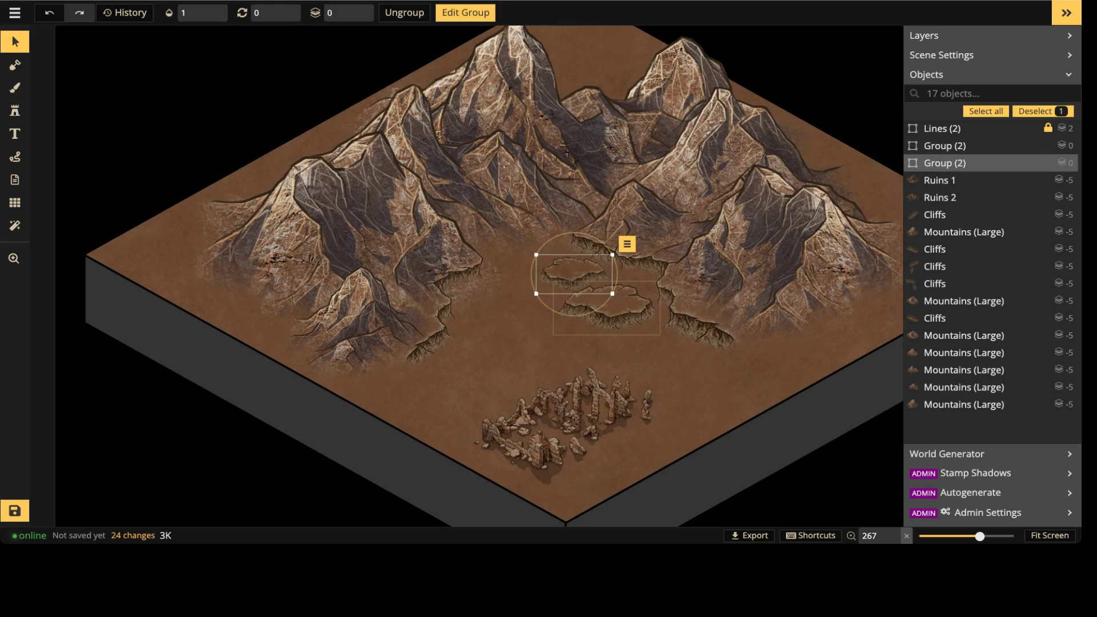
left_click(607, 306, "shift")
left_click_drag(536, 334, 521, 345)
left_click_drag(595, 306, 577, 294)
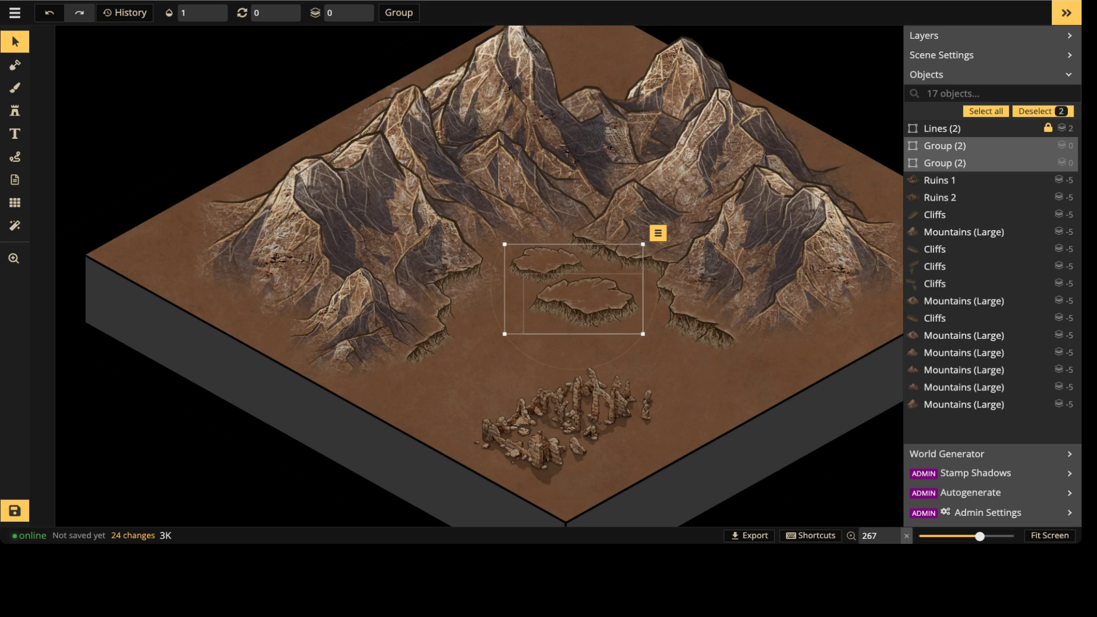
left_click(570, 359)
Step: Move Ruins 2 onto the larger plateau, set its layer to 1 and reduce its size to 49
scroll(570, 360, "up", 4)
scroll(590, 278, "down", 2)
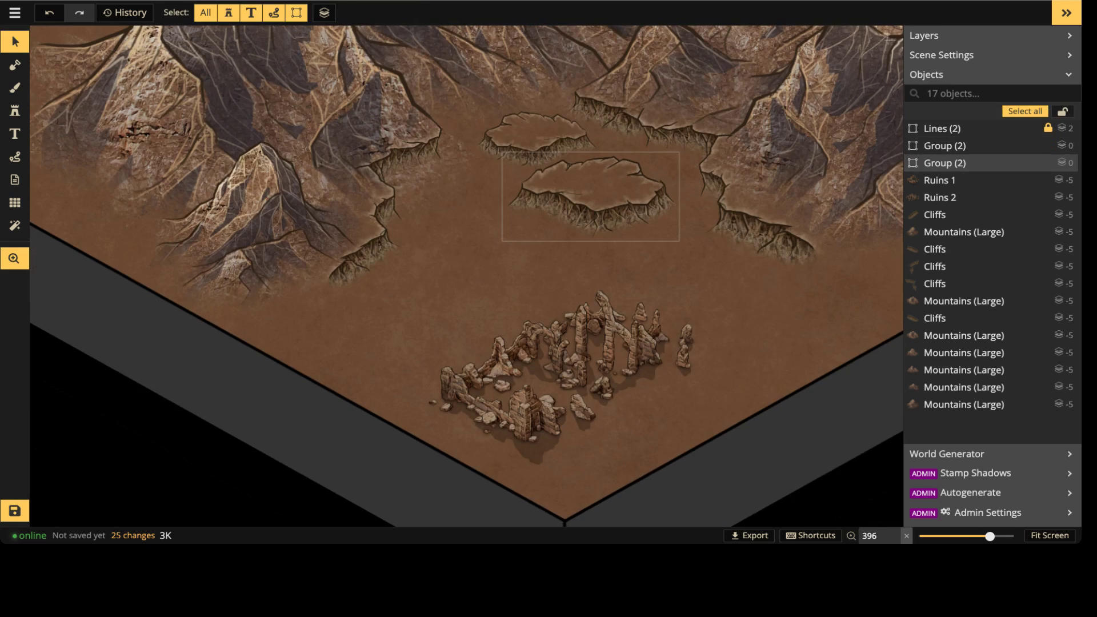
left_click_drag(611, 341, 599, 184)
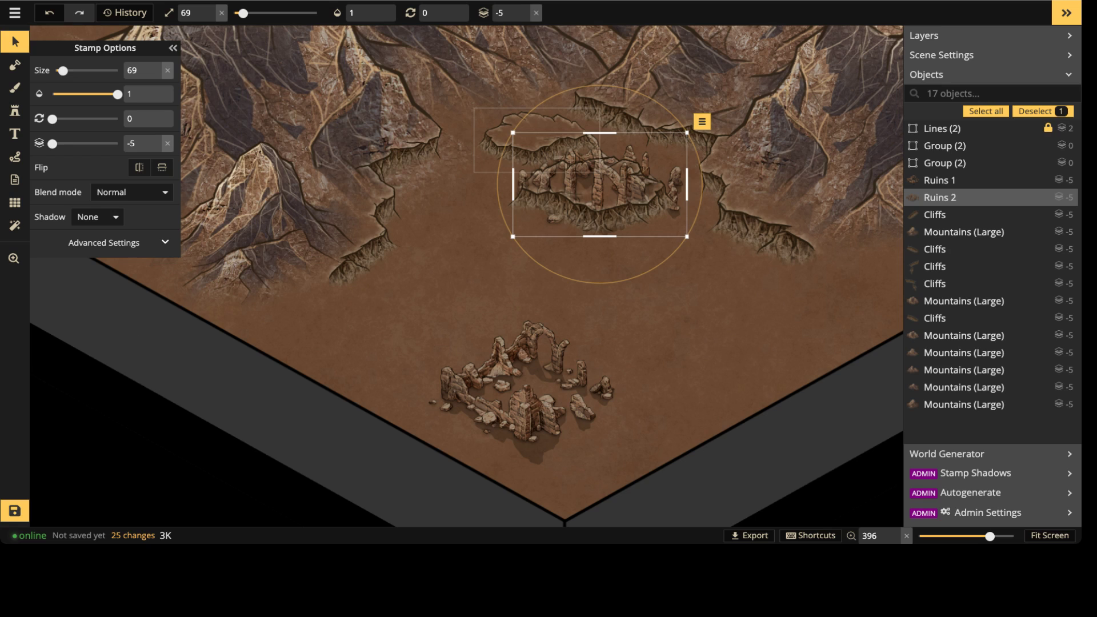
left_click(535, 12)
left_click(524, 8)
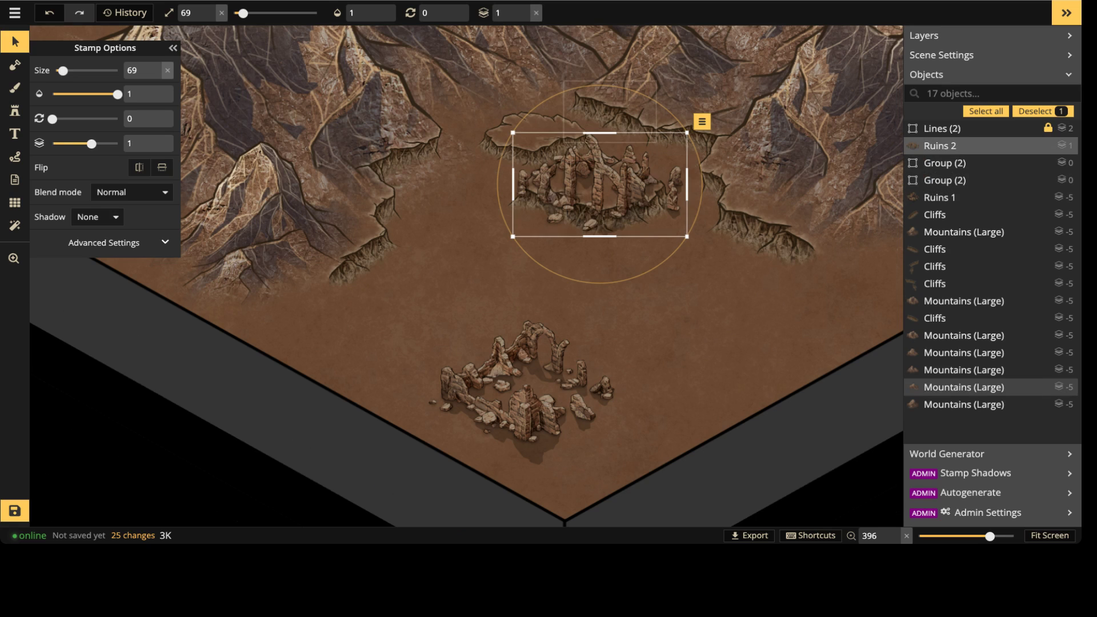
scroll(600, 184, "up", 6)
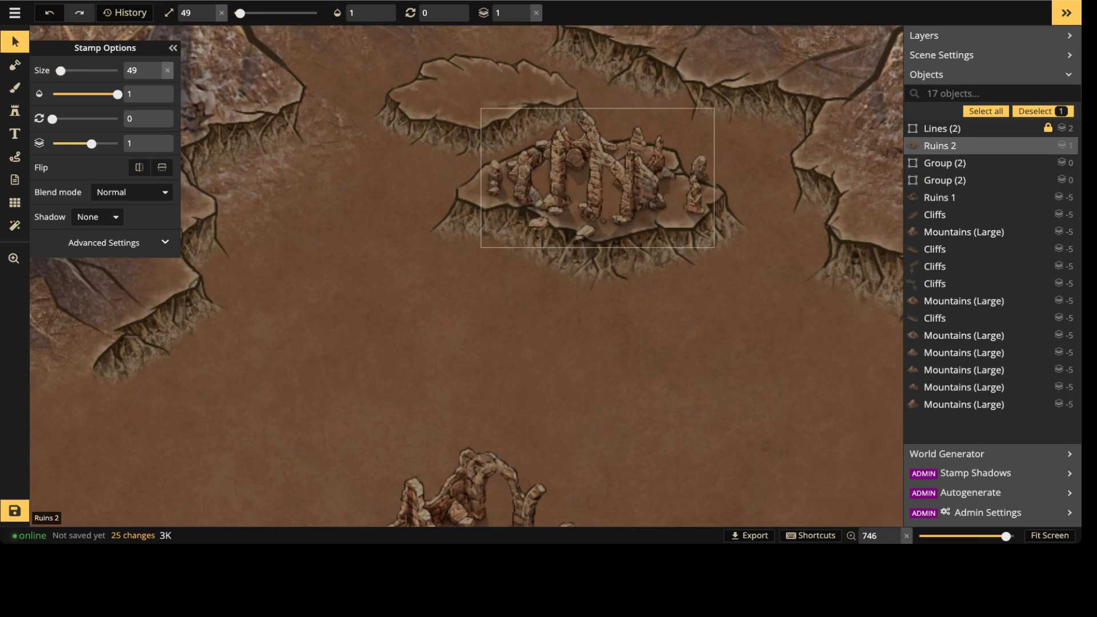
Step: Place Ruins 1 on the smaller rear plateau at size 29, with layer 2 and rotation 358
left_click(939, 197)
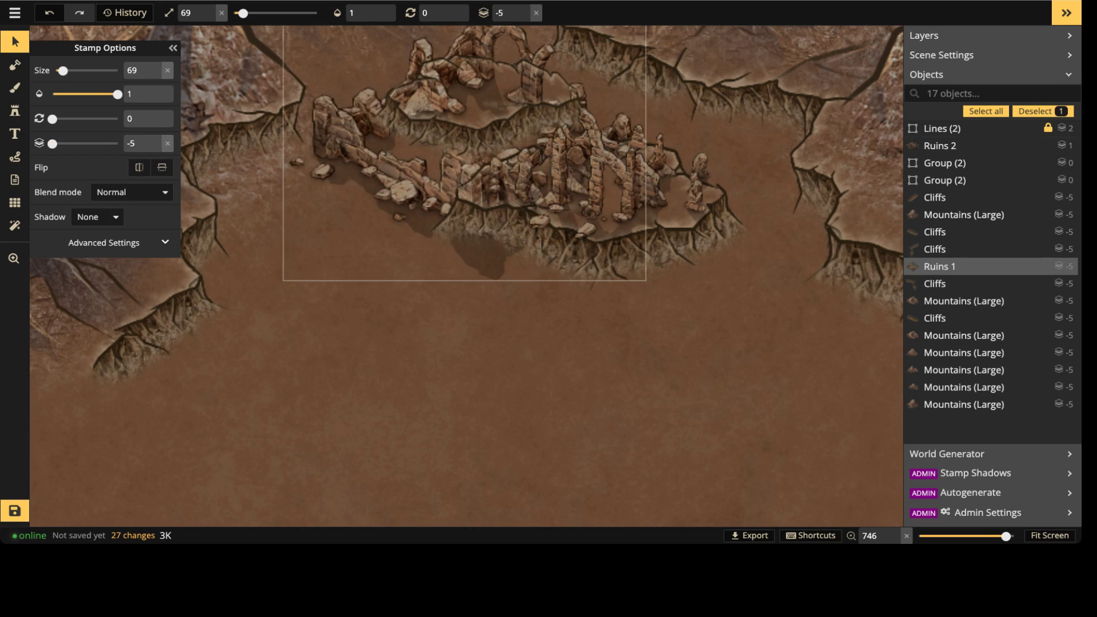
left_click(536, 13)
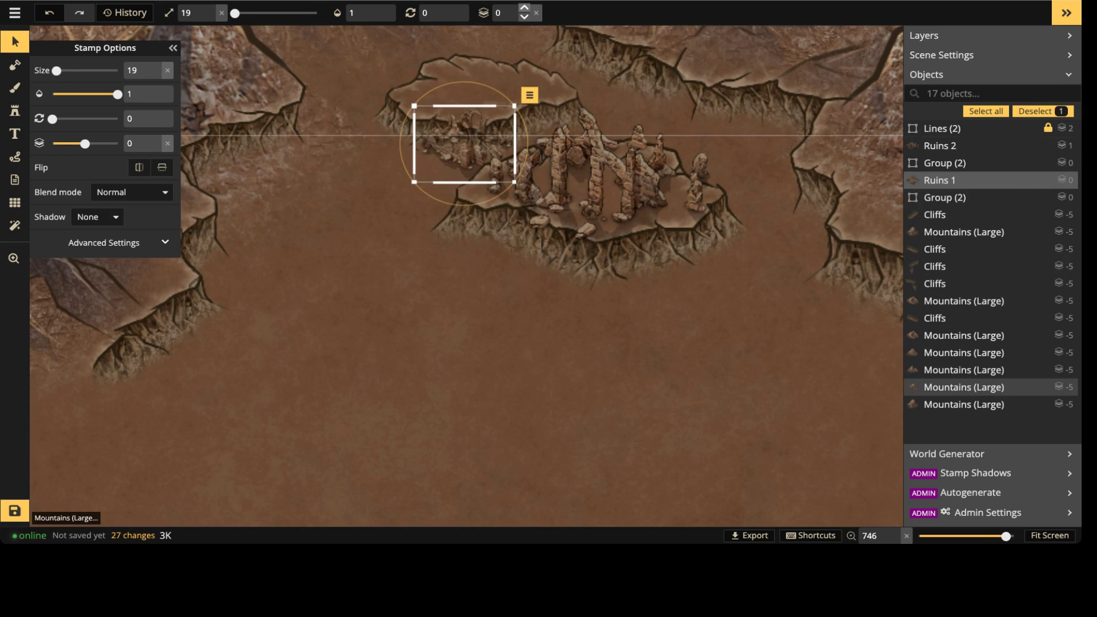
left_click(524, 8)
left_click(524, 8)
left_click_drag(464, 144, 465, 87)
scroll(471, 82, "up", 2, "ctrl")
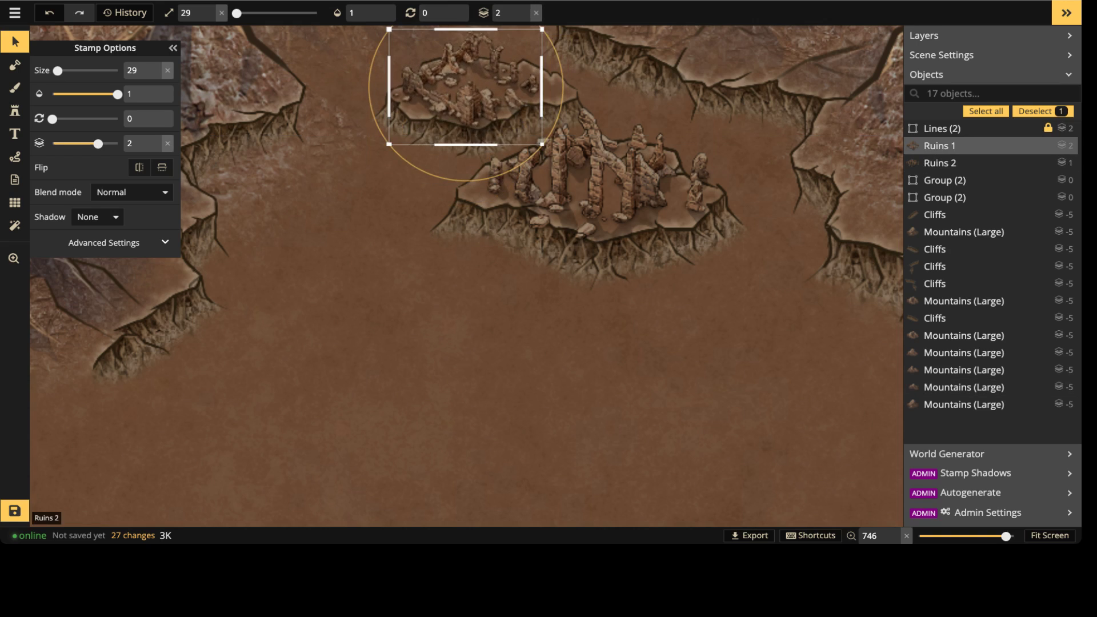
left_click_drag(534, 155, 537, 153)
key("Escape")
scroll(525, 140, "down", 2)
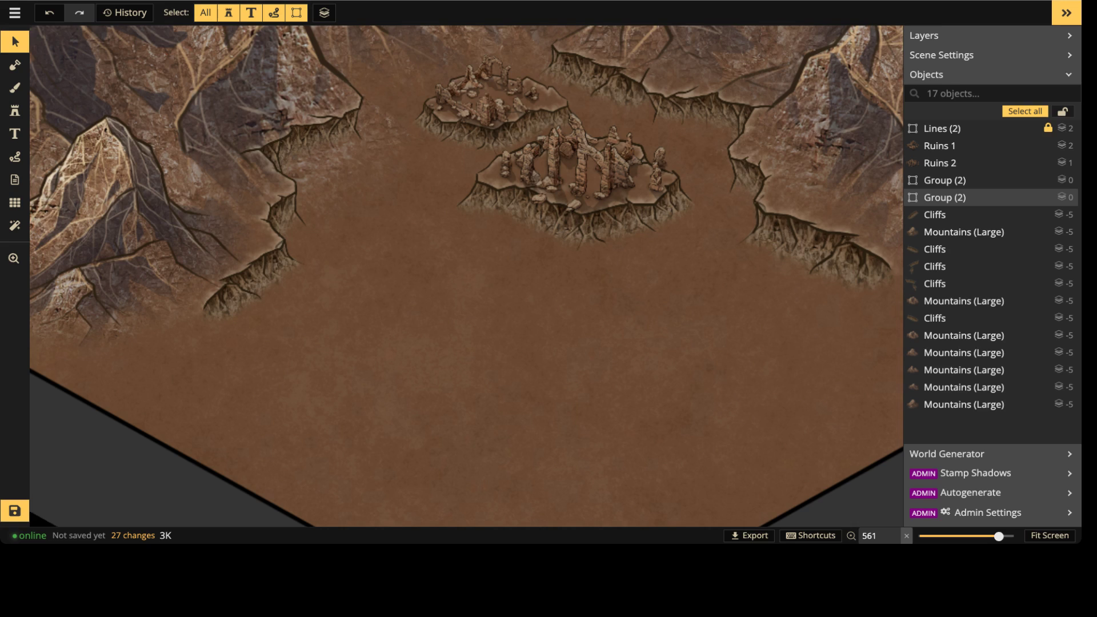
Step: Delete Ruins 1 and Ruins 2 from the two plateaus
scroll(457, 342, "down", 2)
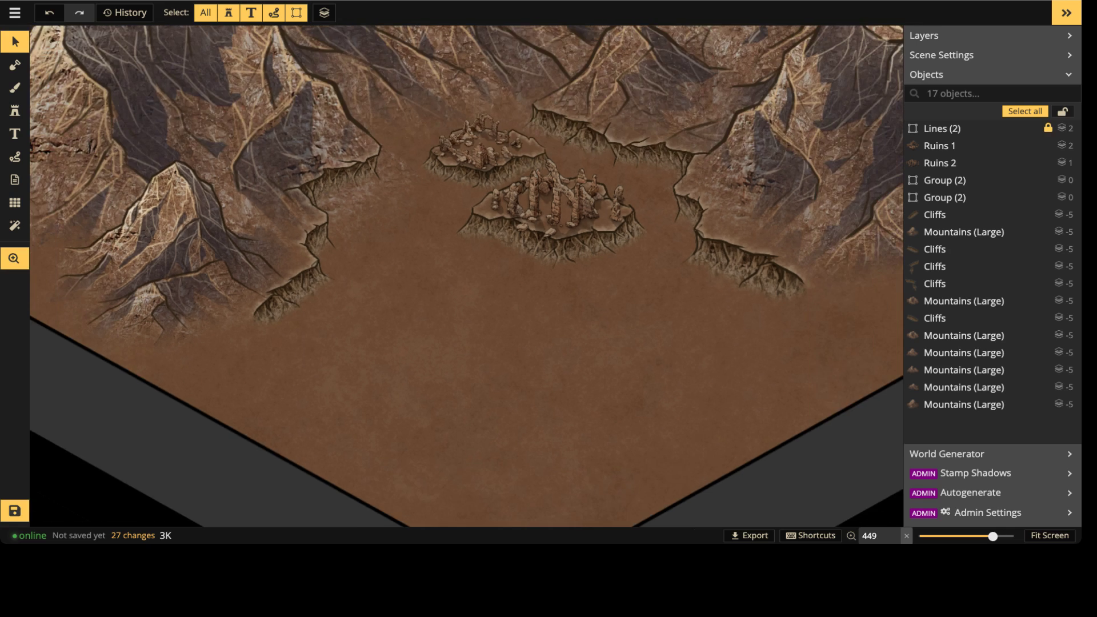
left_click_drag(485, 148, 474, 271)
left_click(469, 271)
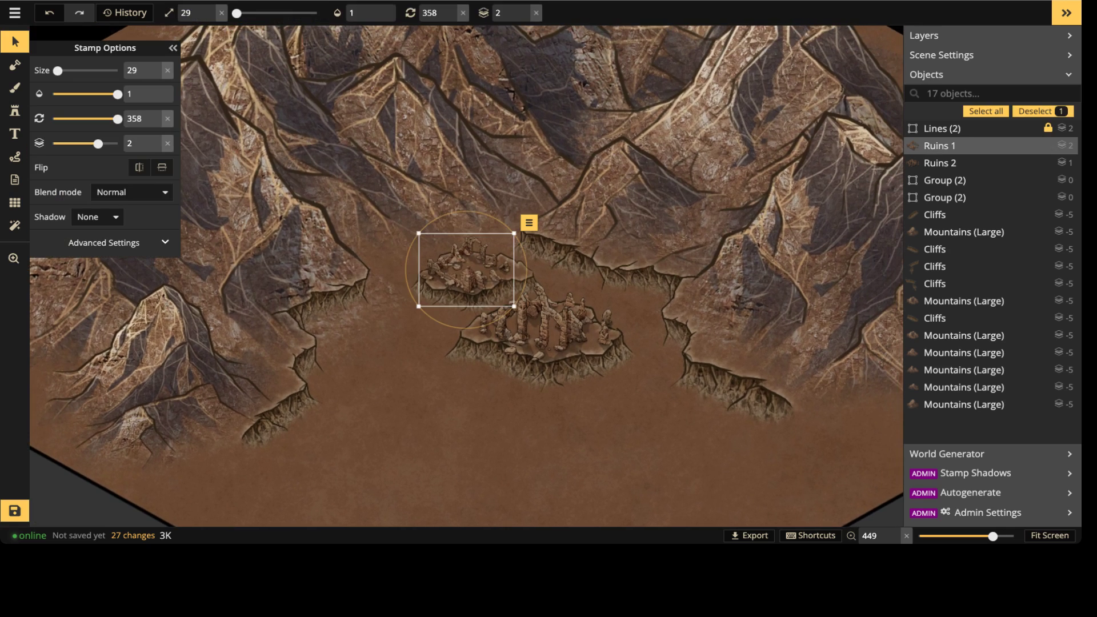
key("Delete")
key("Delete")
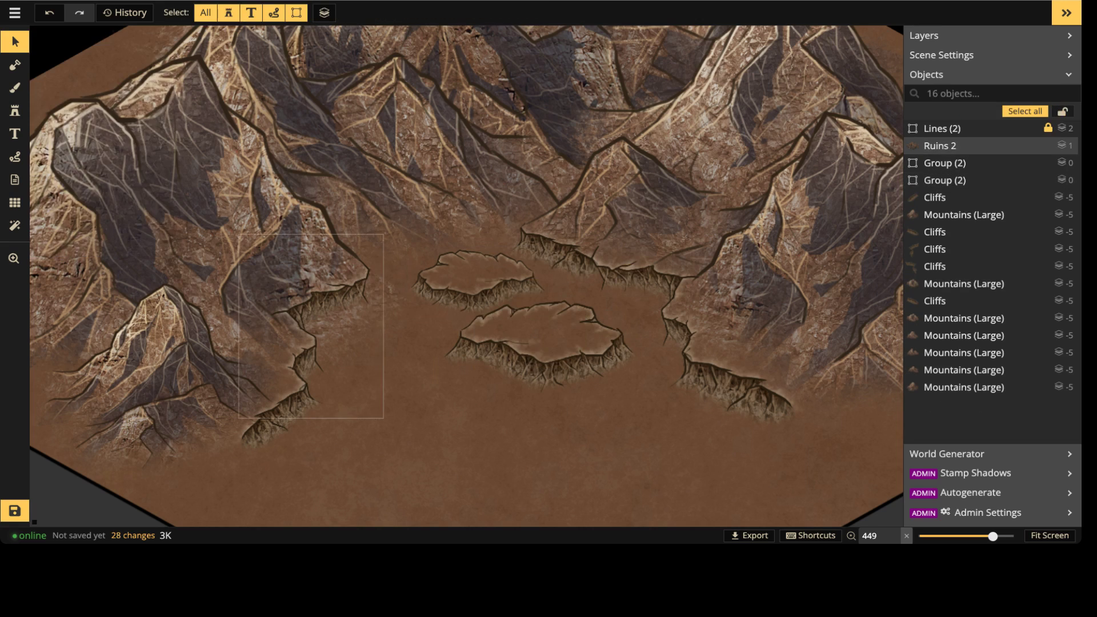
Step: Look over the mountains and both plateaus, and save the map
scroll(320, 337, "down", 3)
middle_click_drag(320, 337, 374, 397)
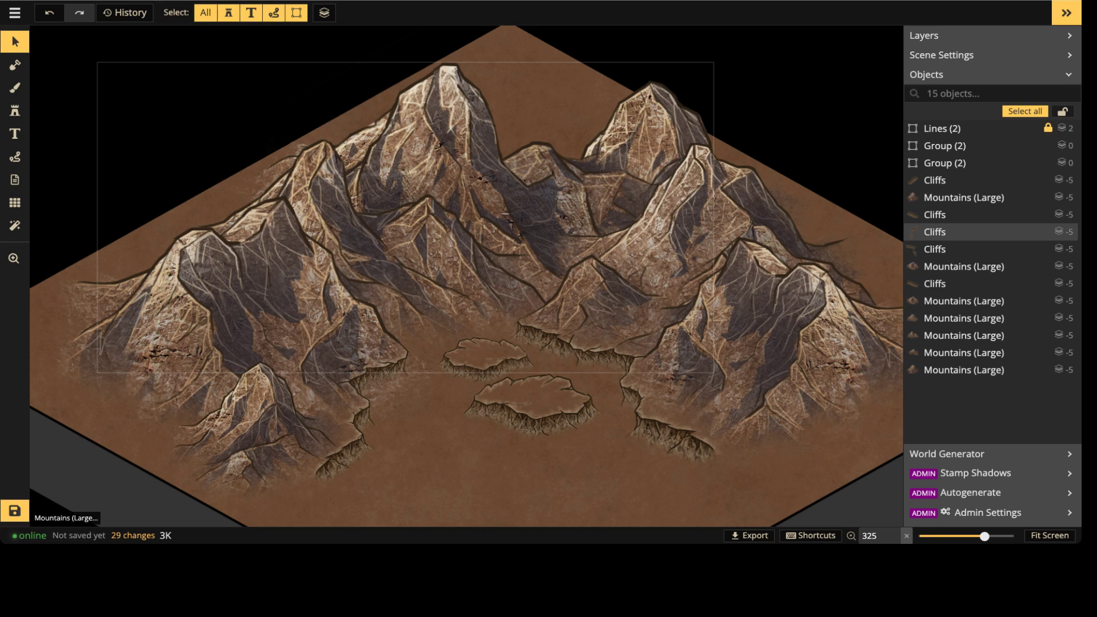
scroll(448, 297, "down", 1)
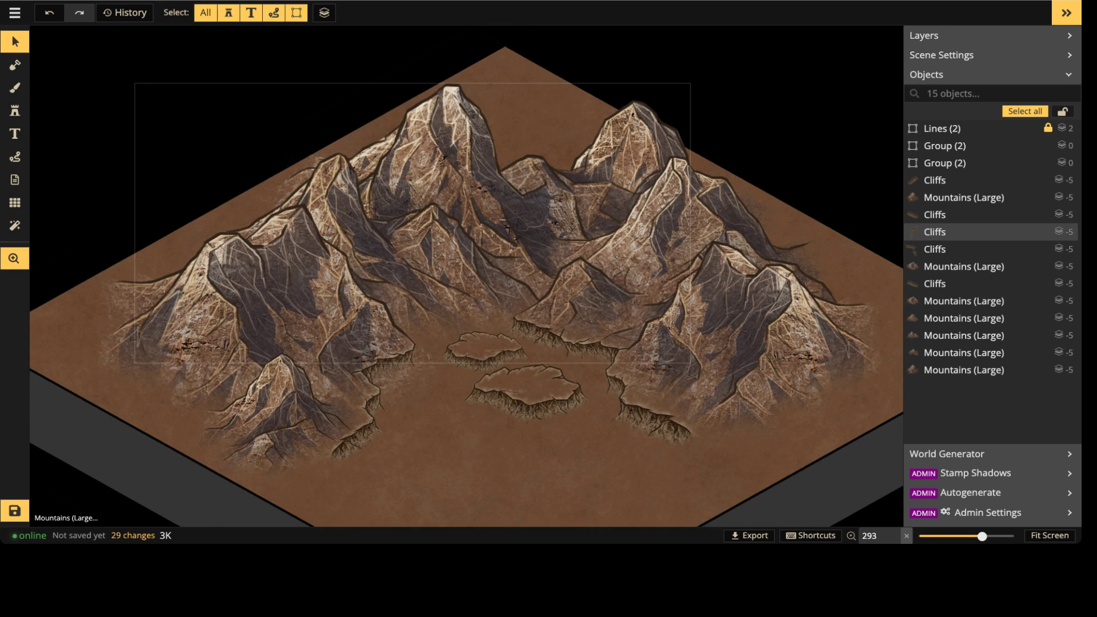
middle_click_drag(448, 297, 412, 261)
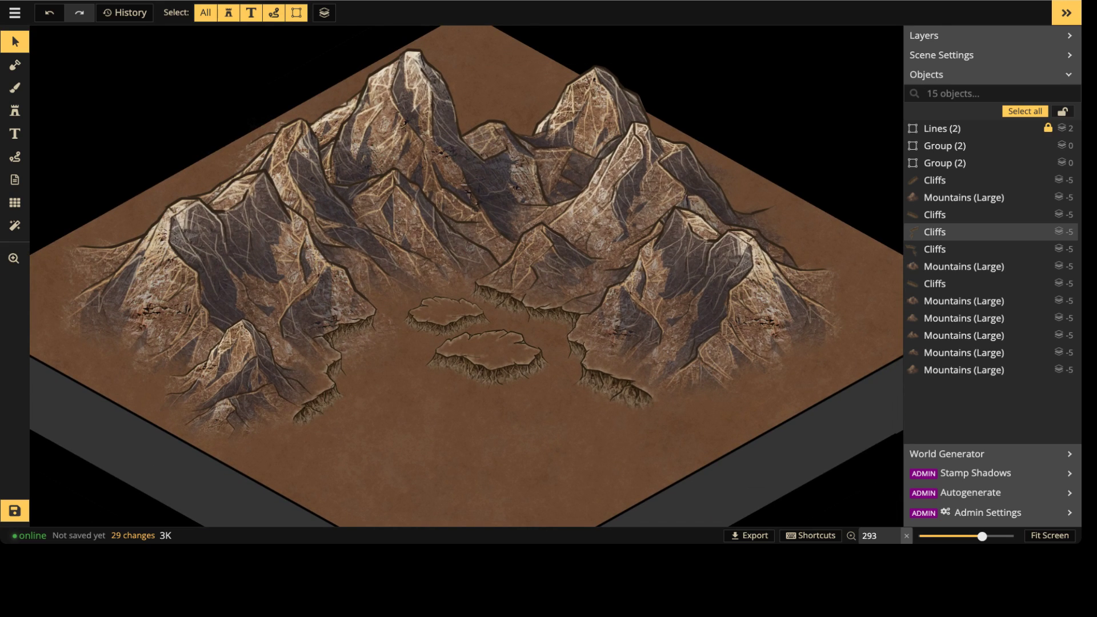
left_click(14, 511)
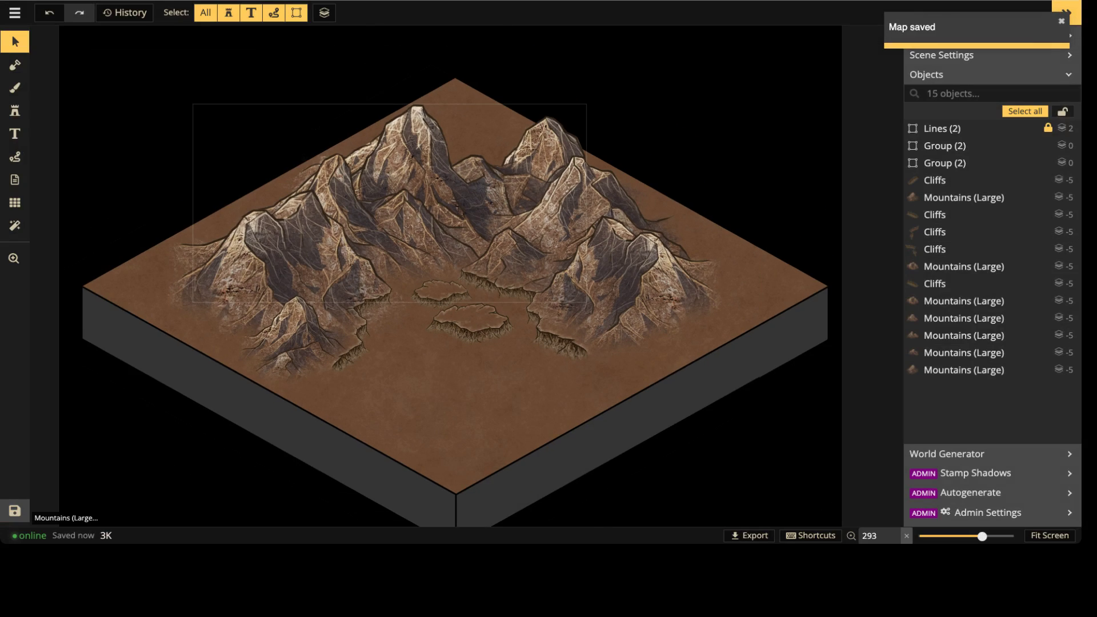
Step: Stamp Cliffs variation 7 at size 29 on layer 1 as a ledge running inward from the larger plateau's rear rim
middle_click_drag(388, 240, 308, 232)
middle_click_drag(229, 195, 347, 187)
scroll(494, 330, "up", 2)
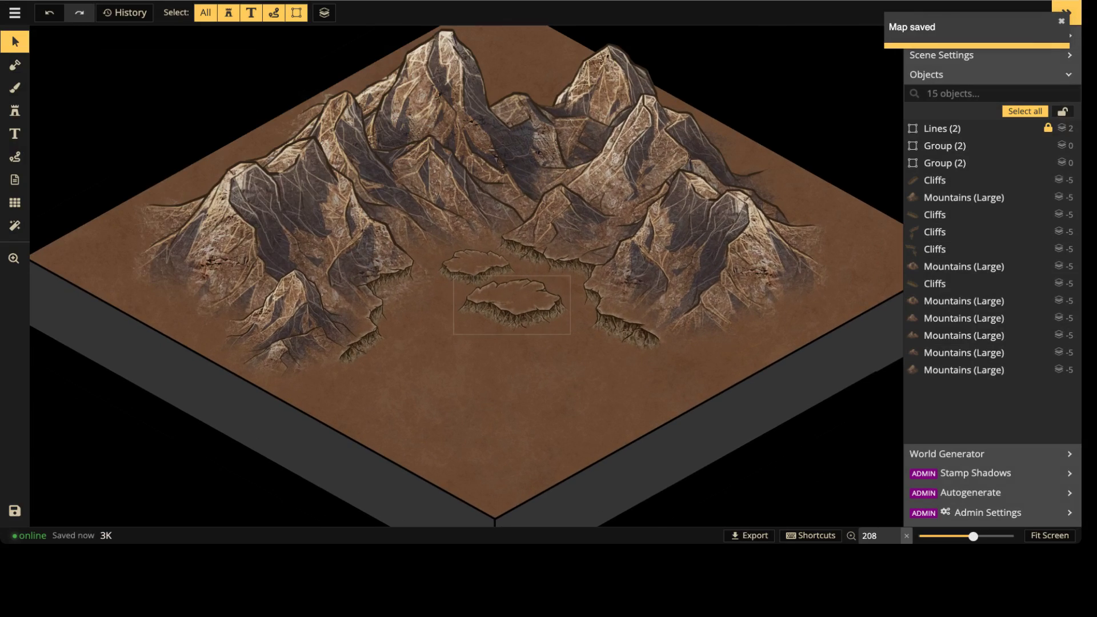
scroll(512, 302, "up", 5)
left_click(512, 303)
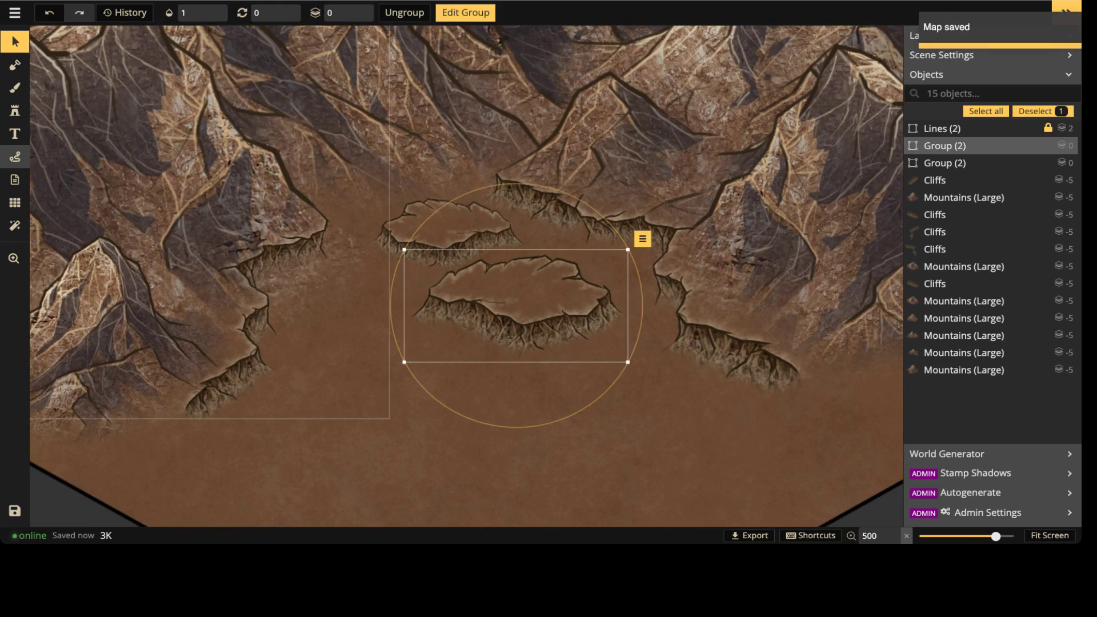
left_click(15, 110)
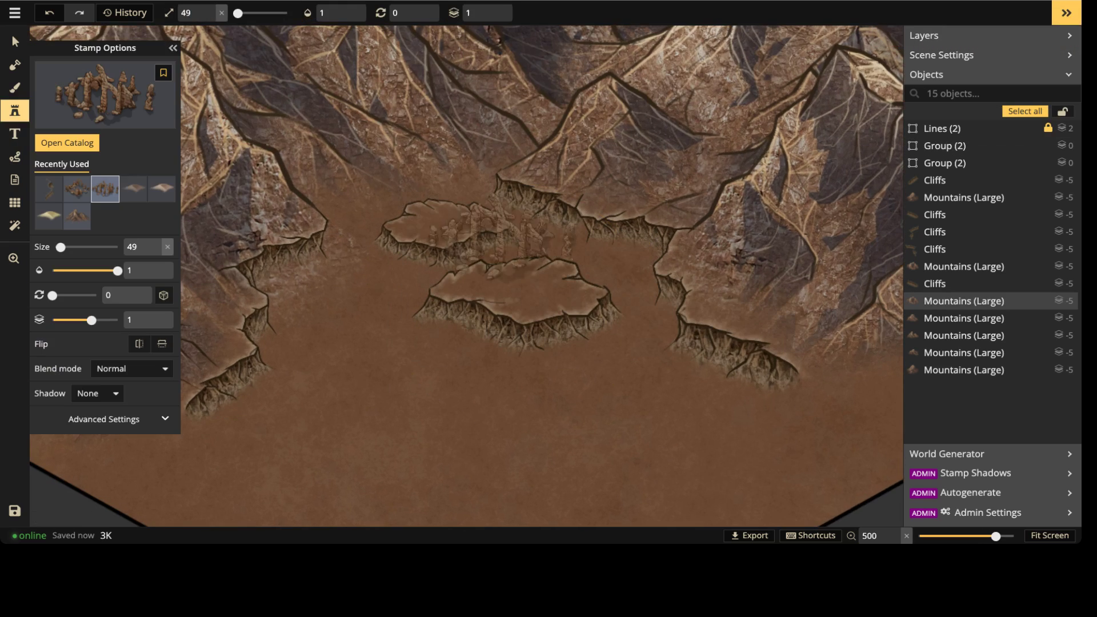
left_click(468, 223)
left_click(48, 188)
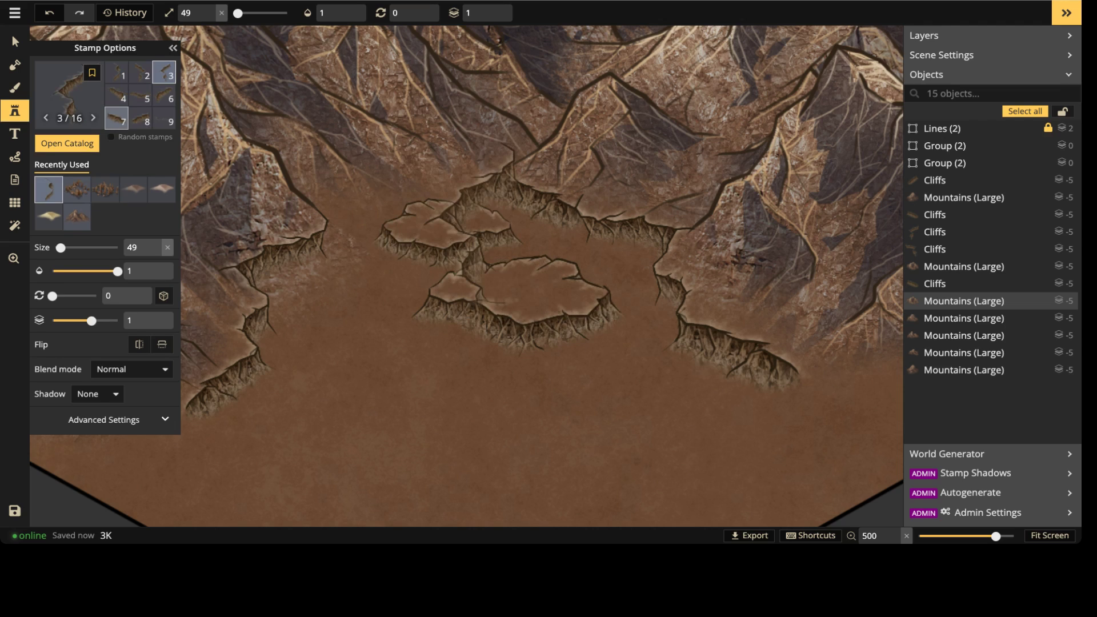
left_click(117, 118)
scroll(537, 286, "up", 5)
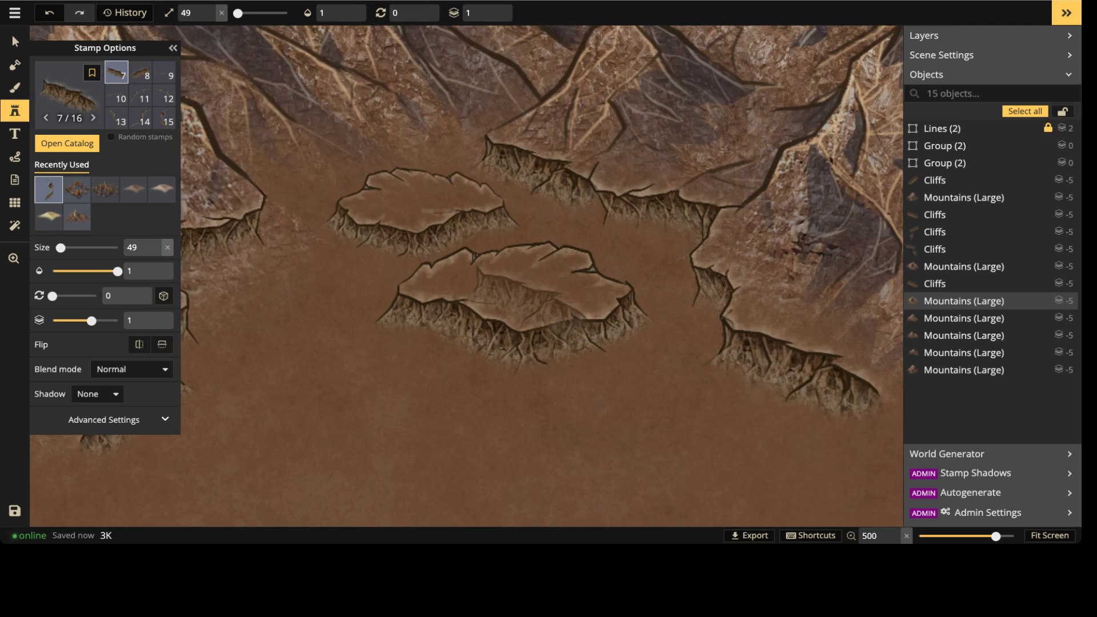
scroll(526, 291, "down", 4, "shift")
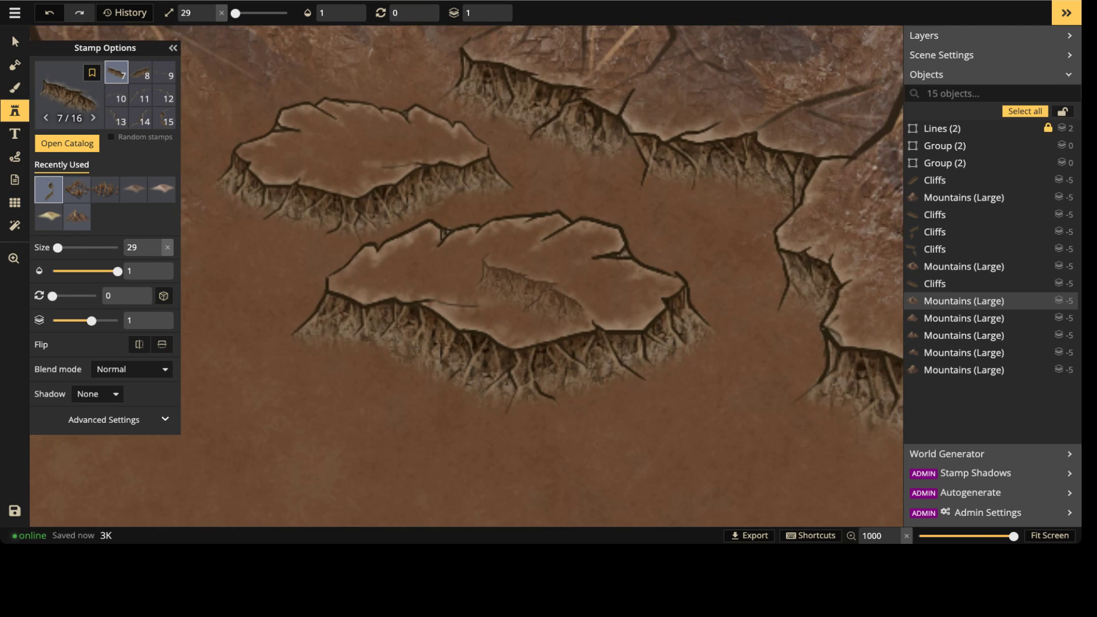
left_click(489, 274)
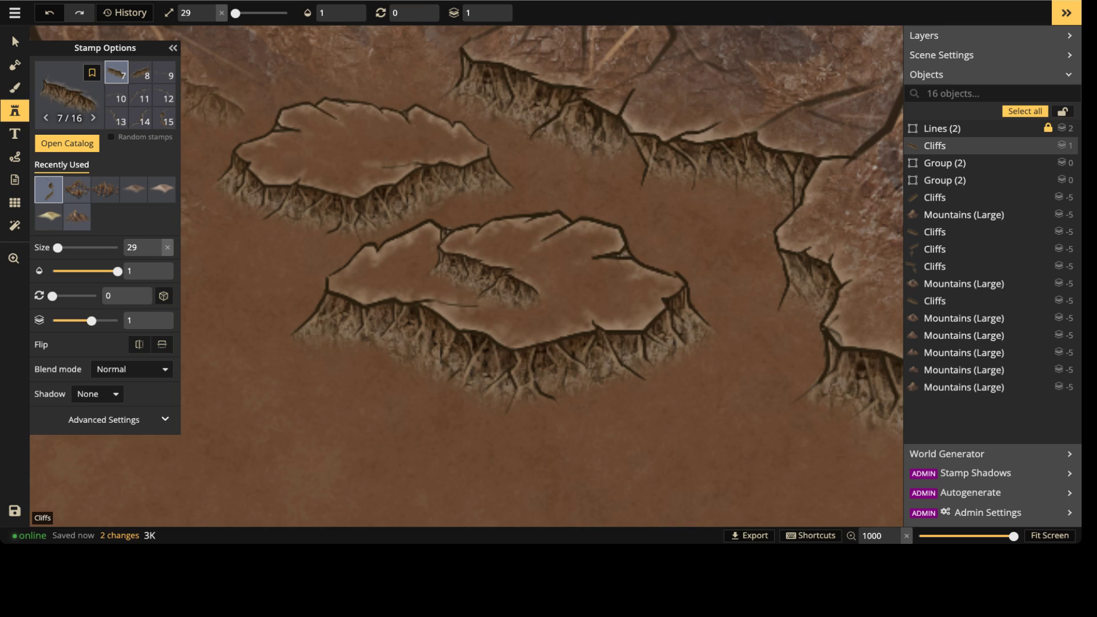
left_click(140, 72)
key("Left")
key("Left")
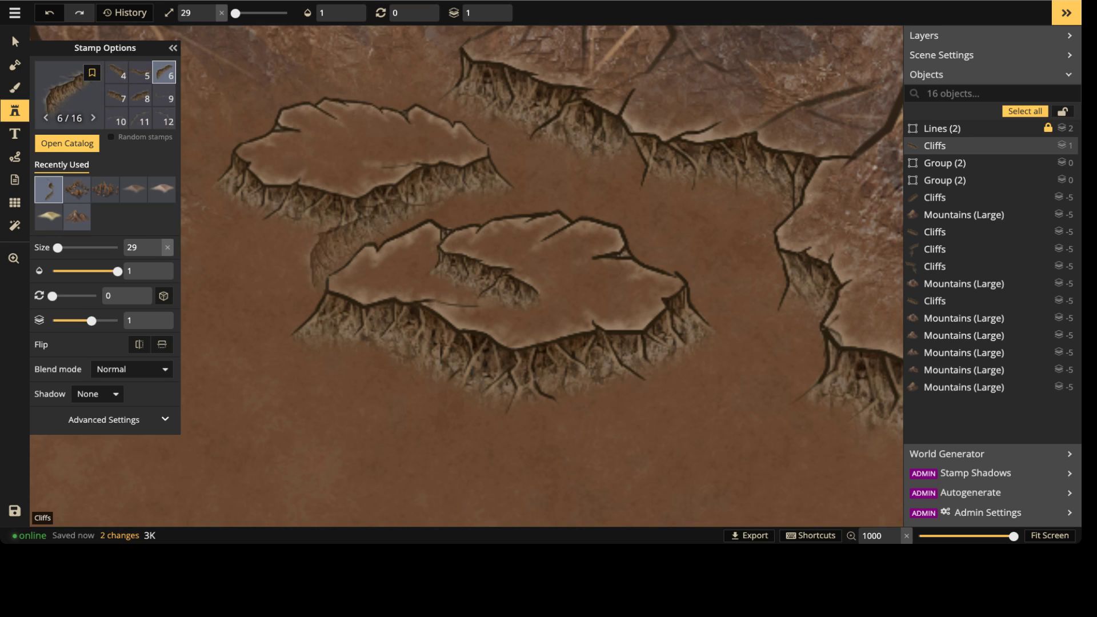
key("comma")
scroll(469, 274, "down", 2)
scroll(514, 263, "down", 2)
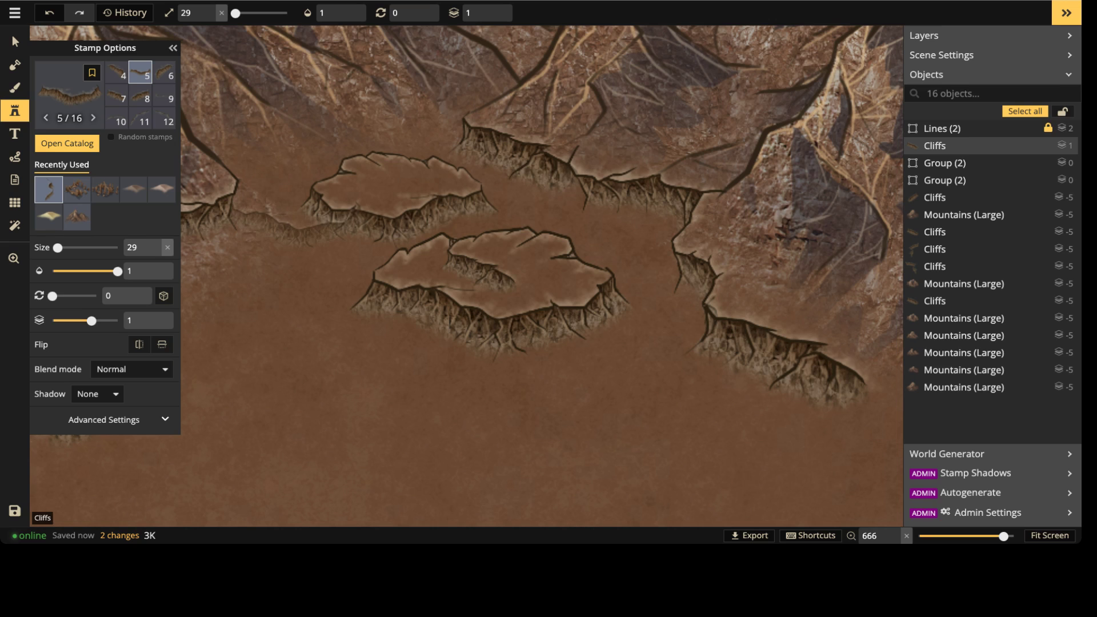
scroll(434, 275, "down", 1)
scroll(343, 268, "down", 1)
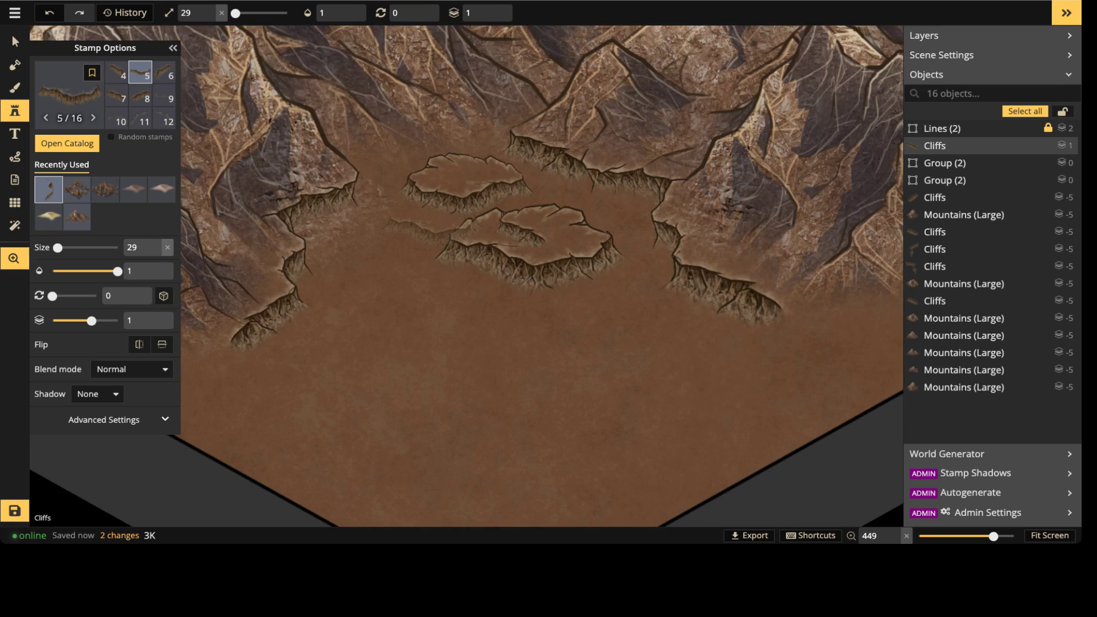
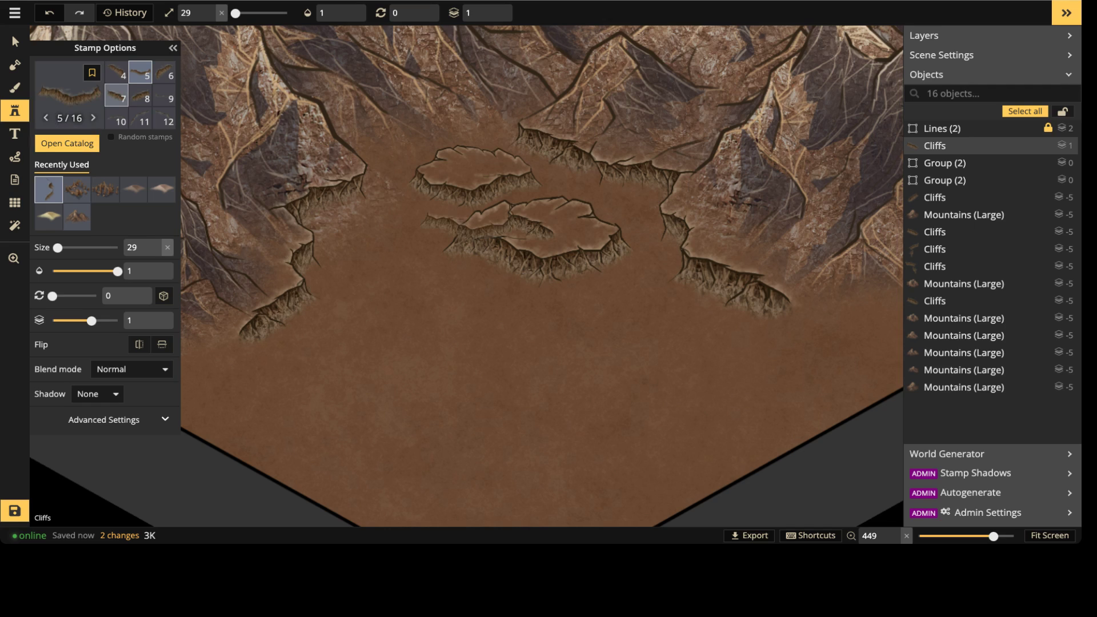
Step: Stamp Cliffs variation 16 at size 49 on layer 1 as an arched ridge in the open ground in front of the plateaus
scroll(140, 118, "up", 1)
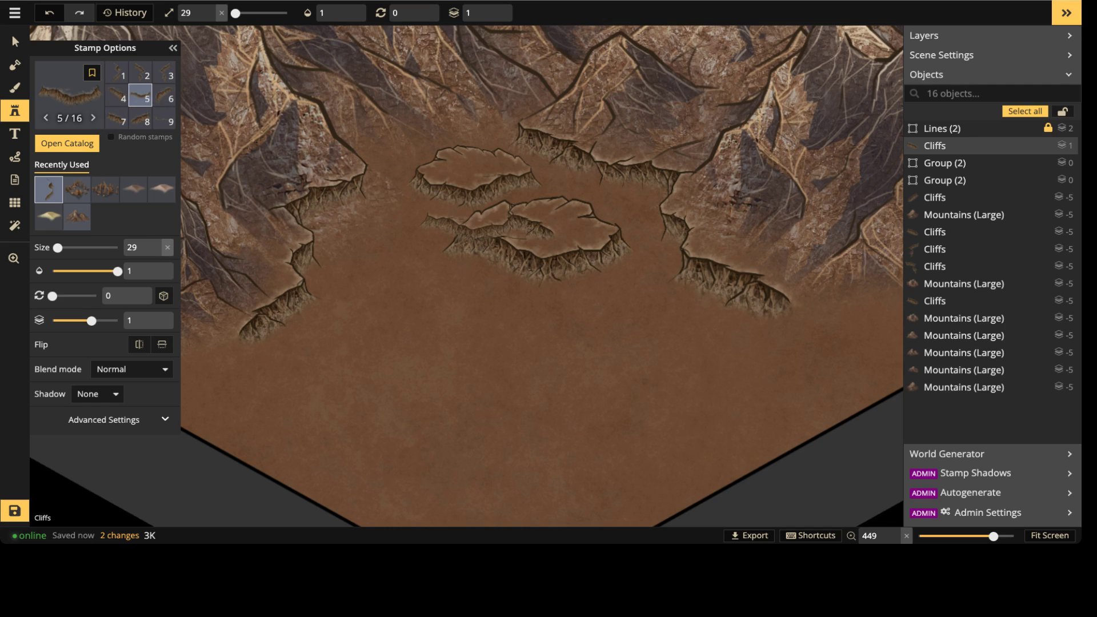
scroll(164, 118, "down", 3)
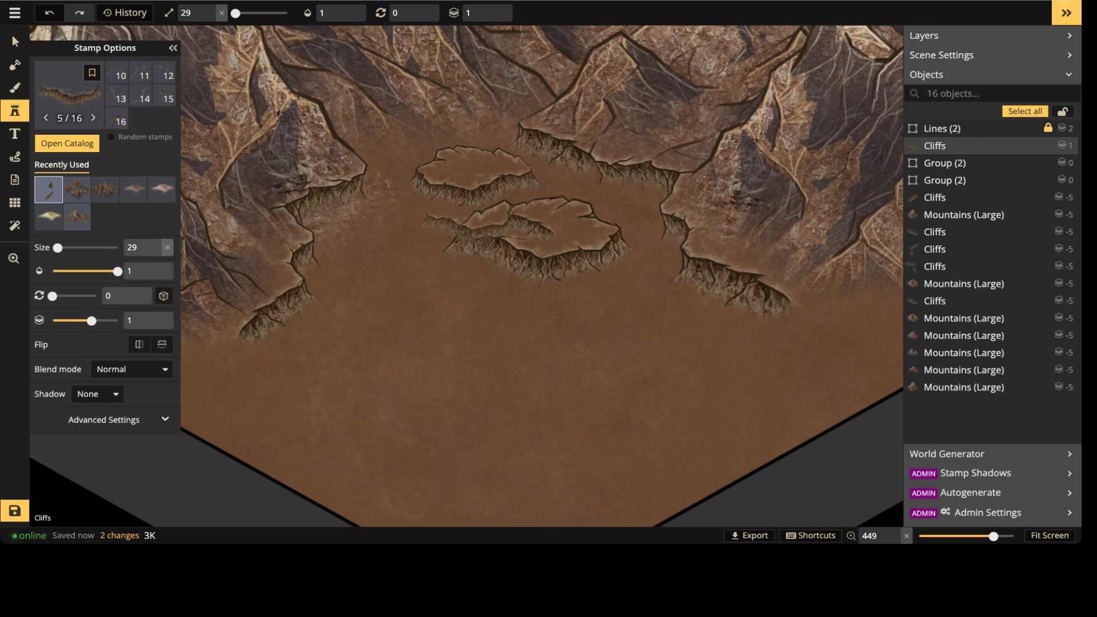
left_click(117, 118)
scroll(439, 318, "up", 2, "shift")
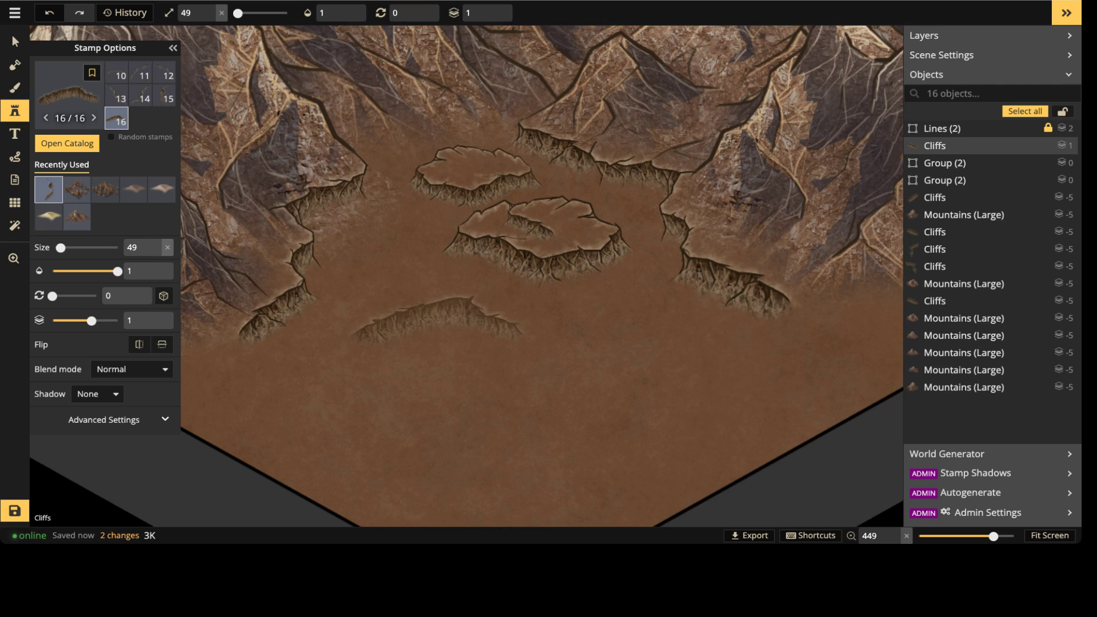
key("space")
left_click_drag(427, 336, 439, 261)
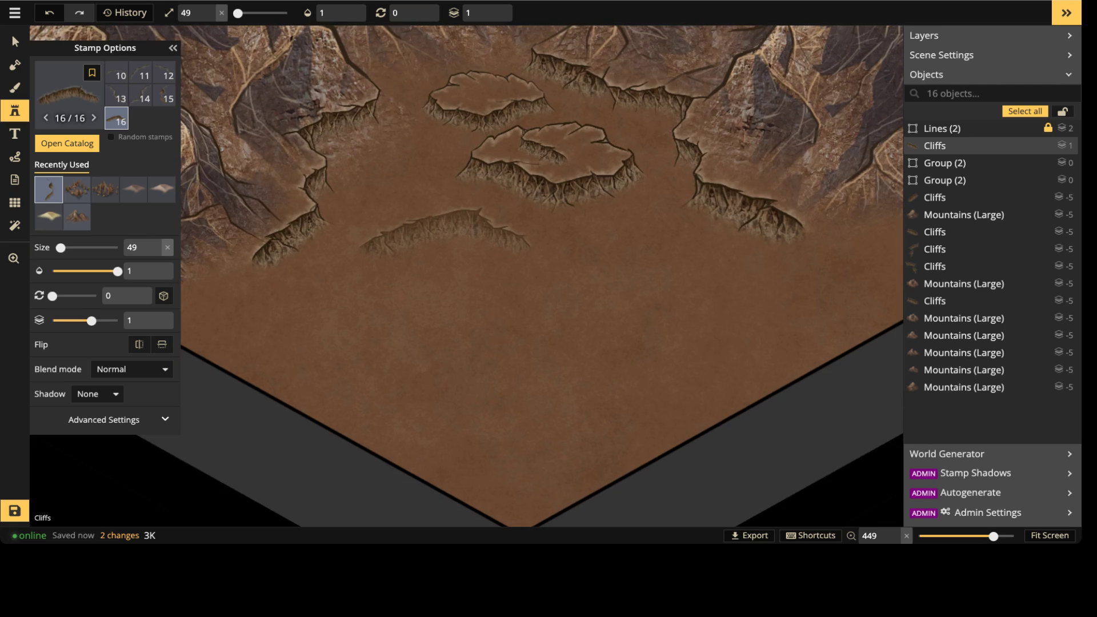
left_click(437, 239)
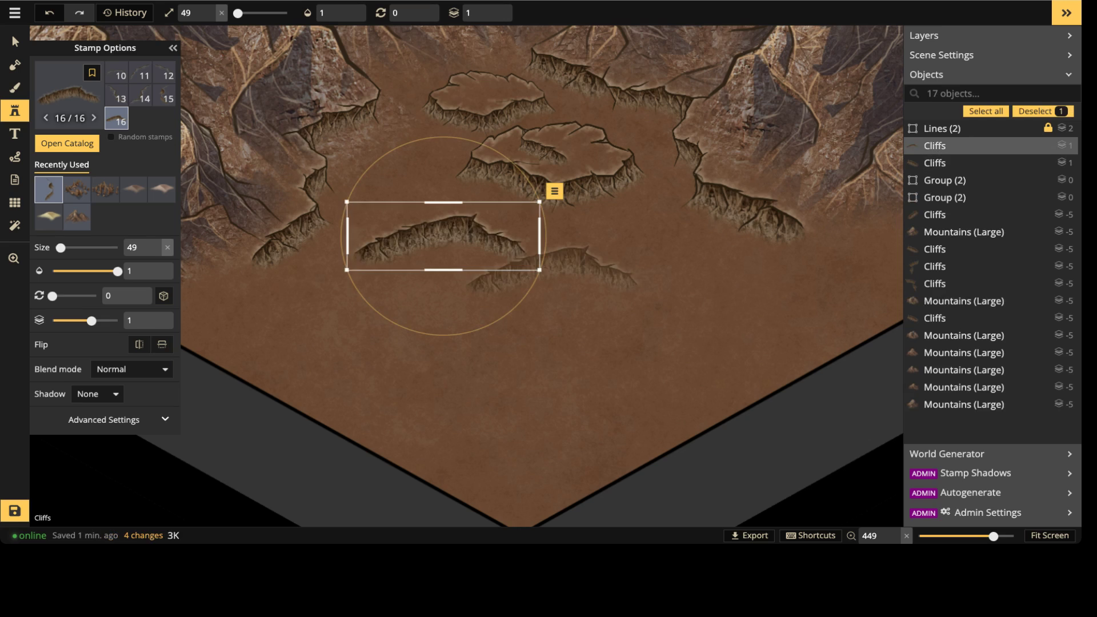
Step: Extend the ridge's right end with Cliffs variation 2 at size 49 and rotation 345
key("Right")
key("Right")
key("Right")
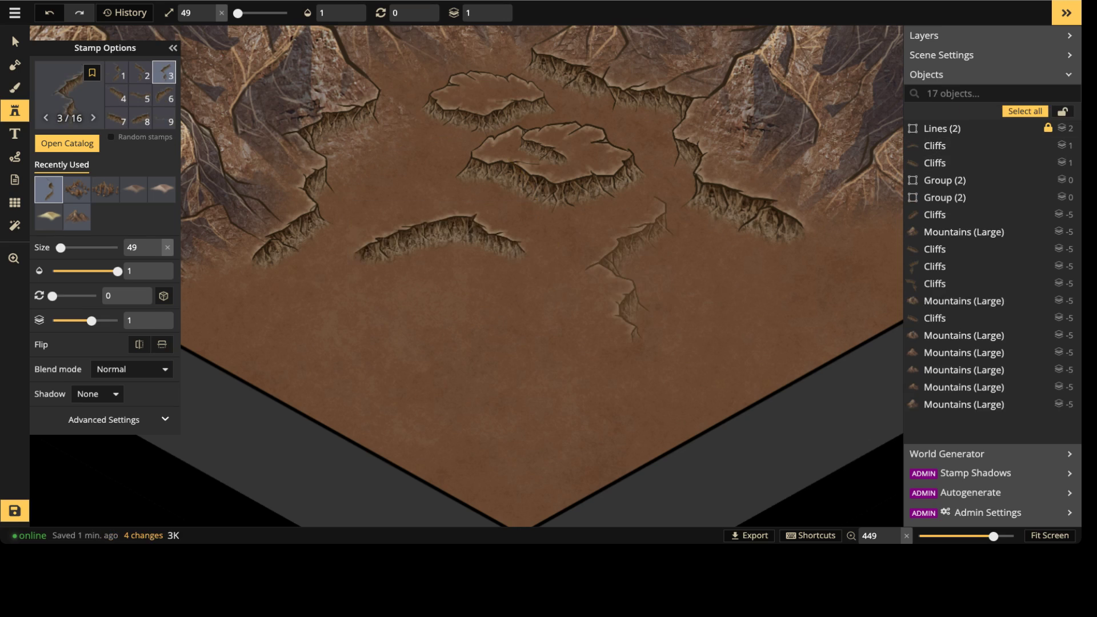
key("Left")
scroll(566, 280, "down", 1, "alt")
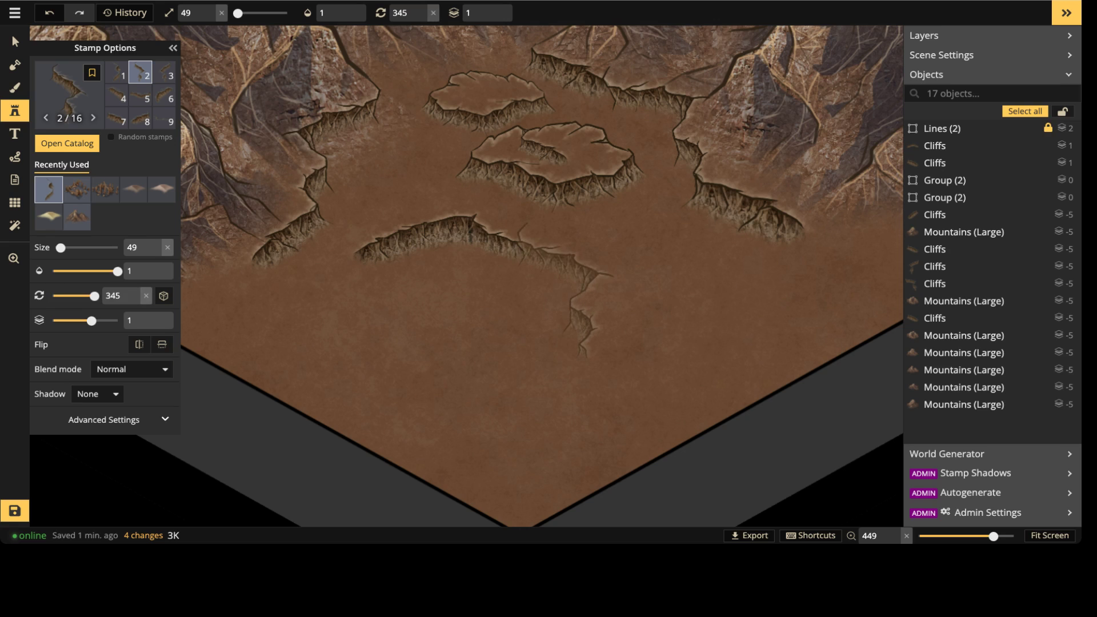
left_click(570, 289)
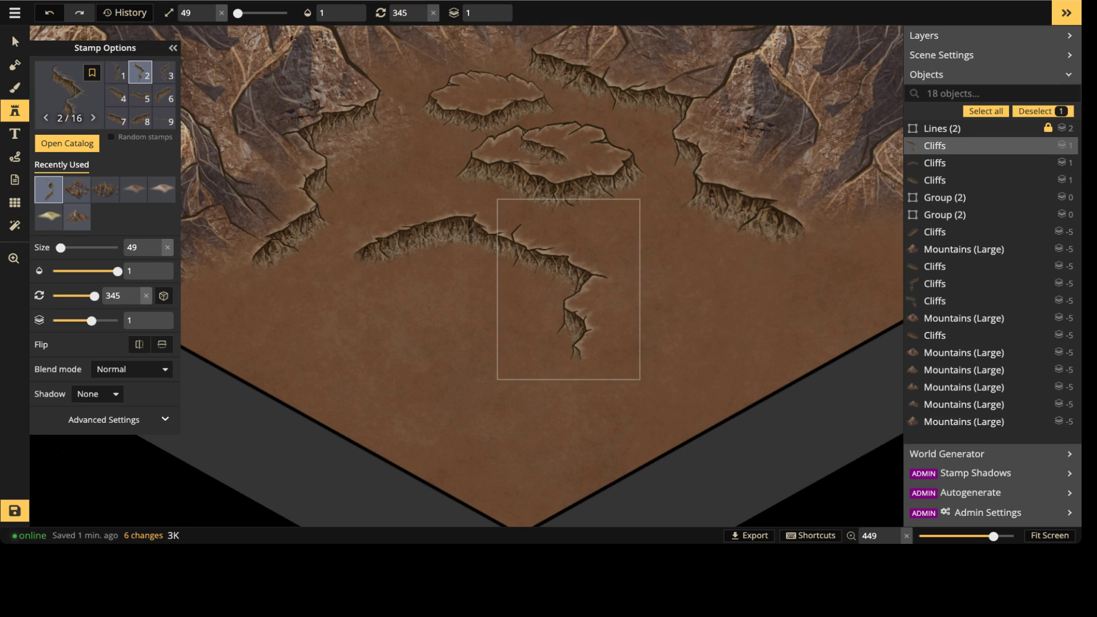
Step: Stamp Cliffs variation 5 at size 49 and rotation 345 against the left end of the front ridge
scroll(560, 395, "down", 3)
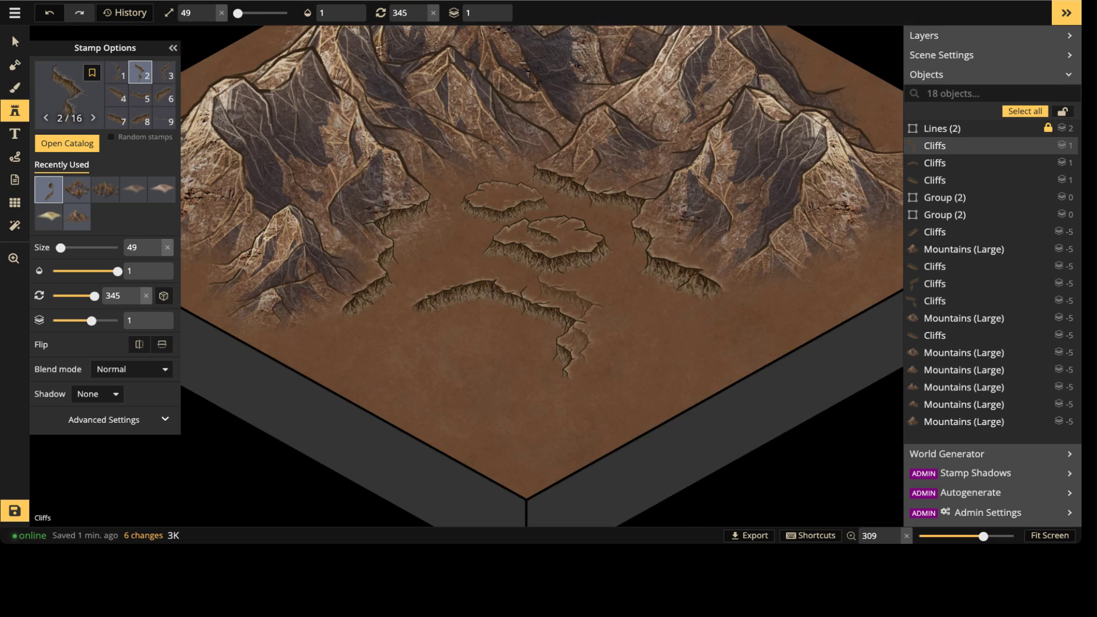
scroll(598, 368, "up", 3)
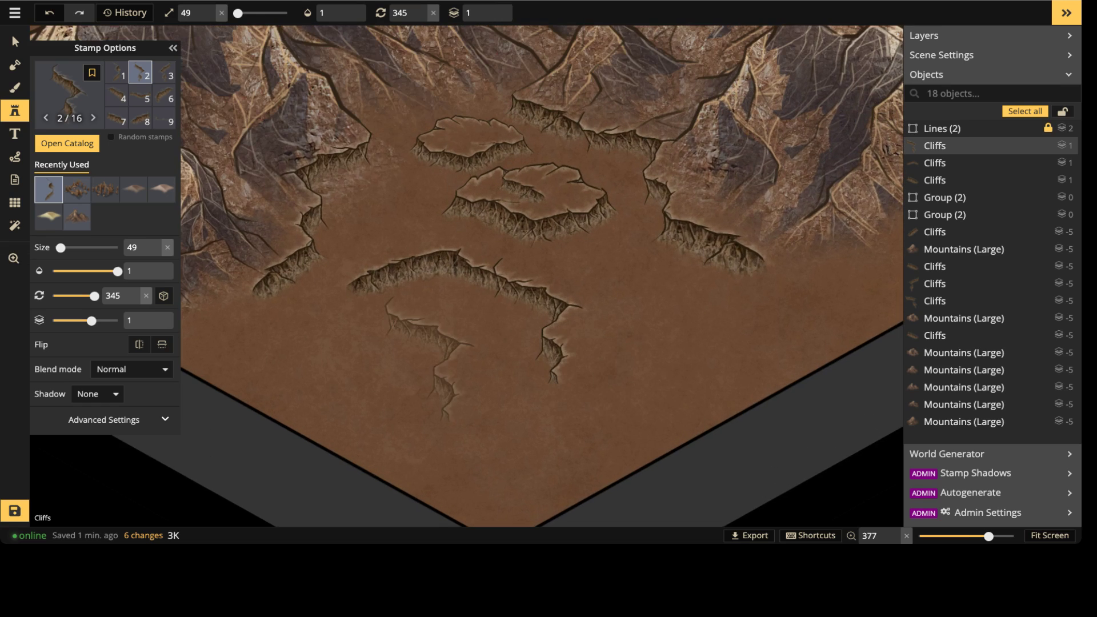
key("Right")
key("Right")
scroll(372, 338, "down", 1, "alt")
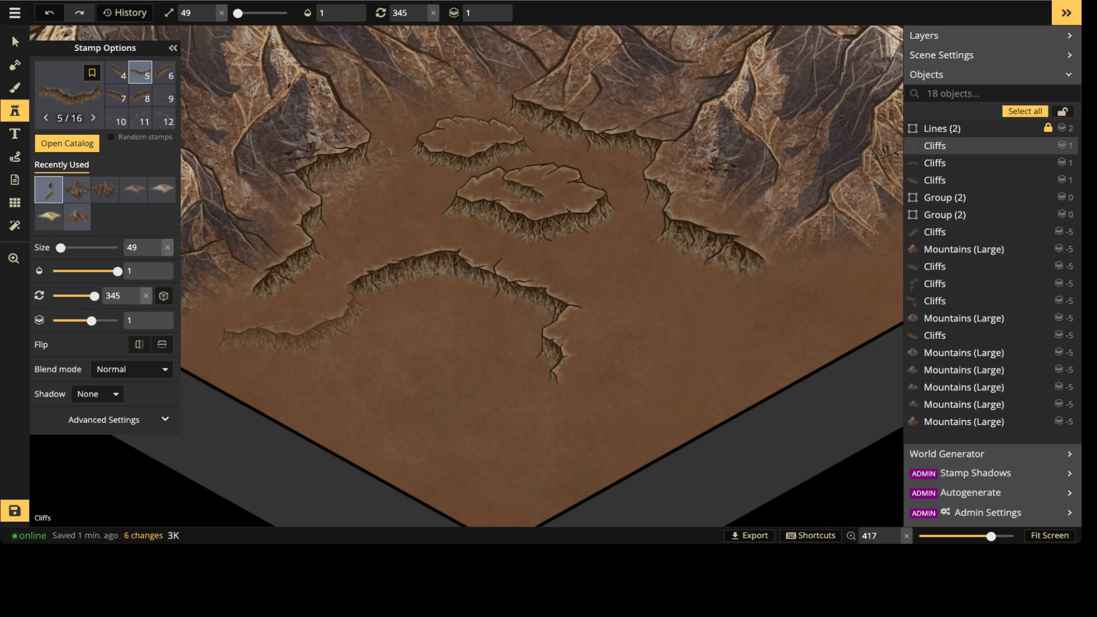
left_click(291, 318)
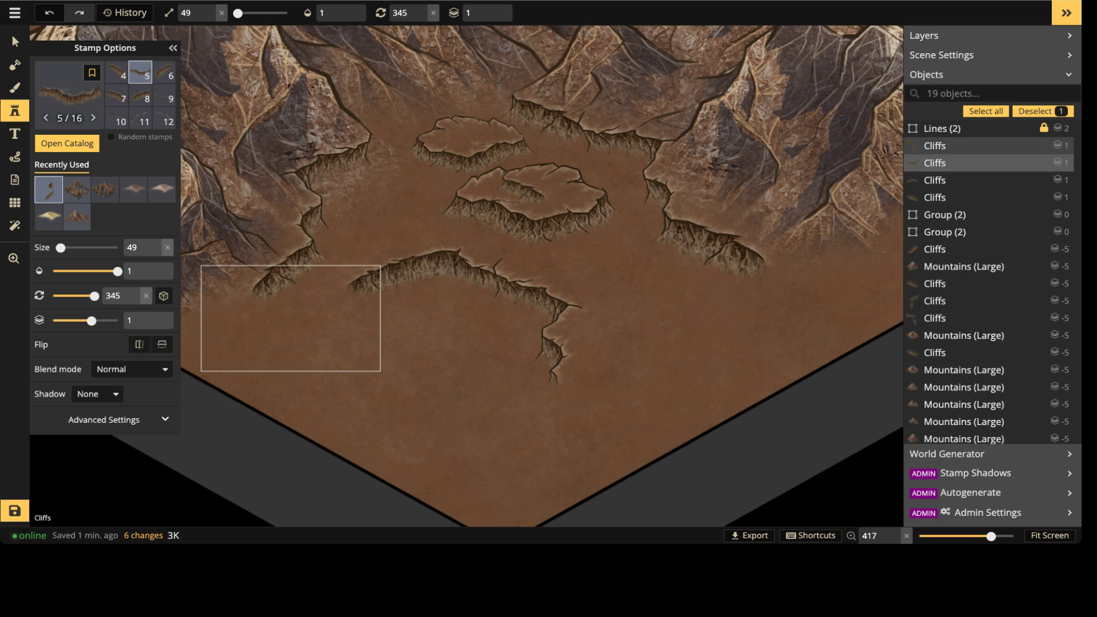
key("Escape")
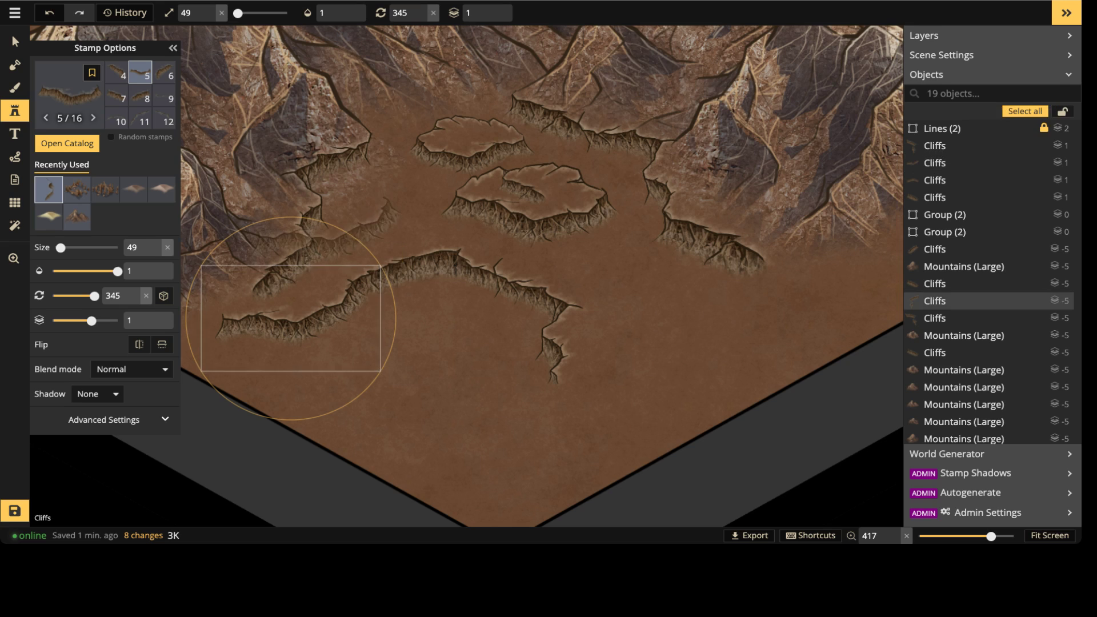
middle_click_drag(291, 318, 398, 300)
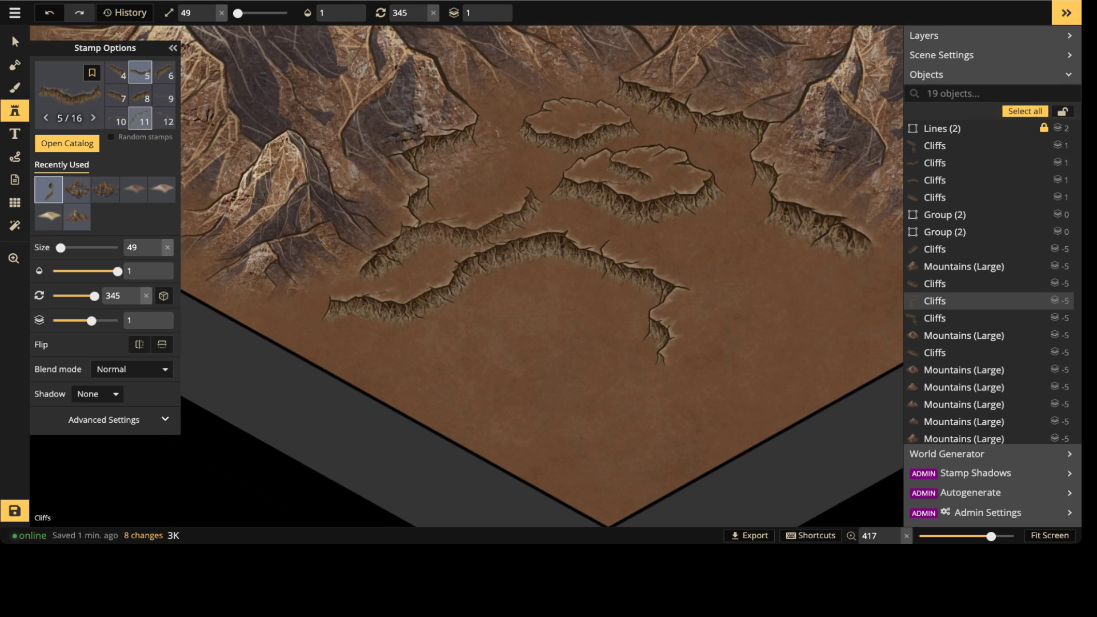
Step: Move the variation 5 cliff to the foot of the small front mountain, with size 39 and rotation 0
left_click(15, 42)
left_click_drag(399, 300, 258, 296)
scroll(308, 291, "up", 1, "shift")
key("bracketleft")
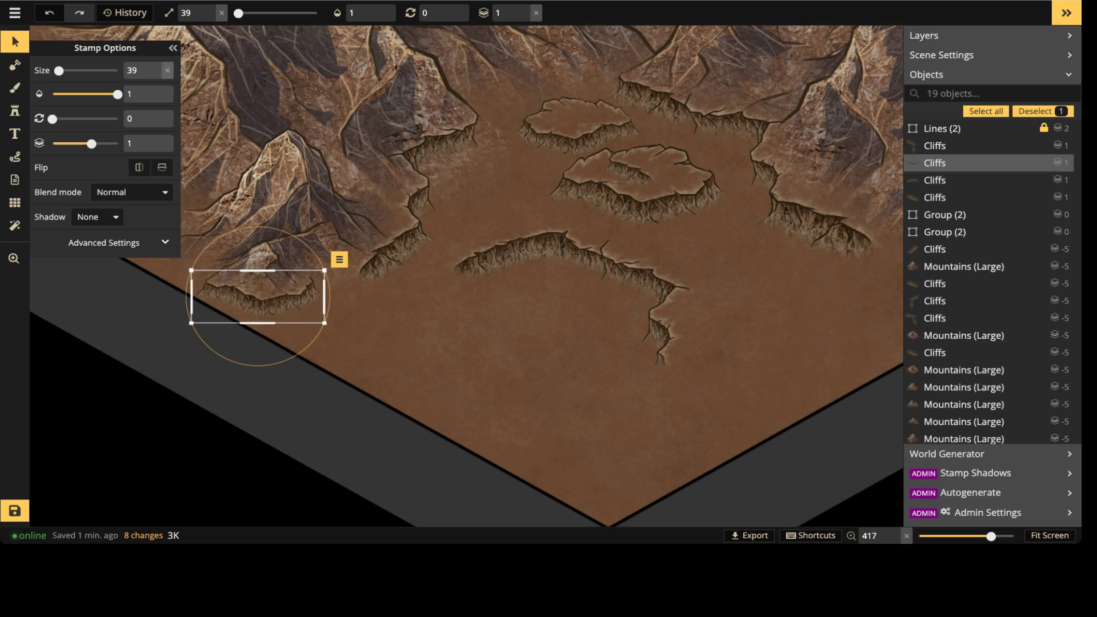
key("Escape")
Step: Stamp Cliffs variation 8 at size 59 on layer 1 at the mountain foot behind the smaller rear plateau
scroll(557, 260, "down", 2)
middle_click_drag(557, 260, 448, 367)
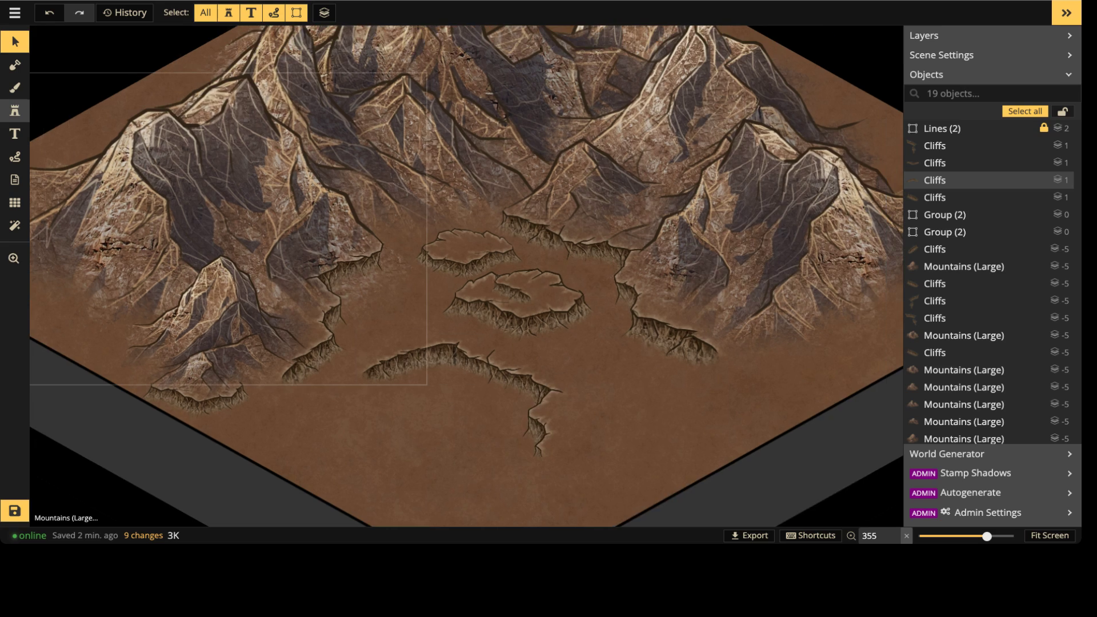
left_click(15, 110)
left_click(140, 95)
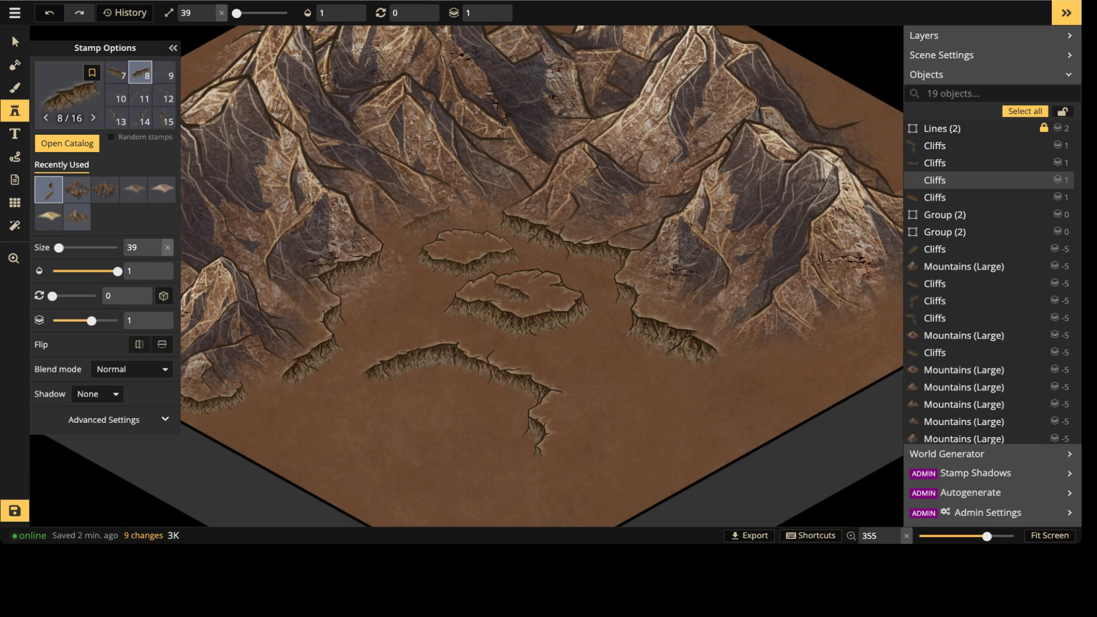
scroll(409, 226, "up", 5)
key("bracketright")
key("bracketright")
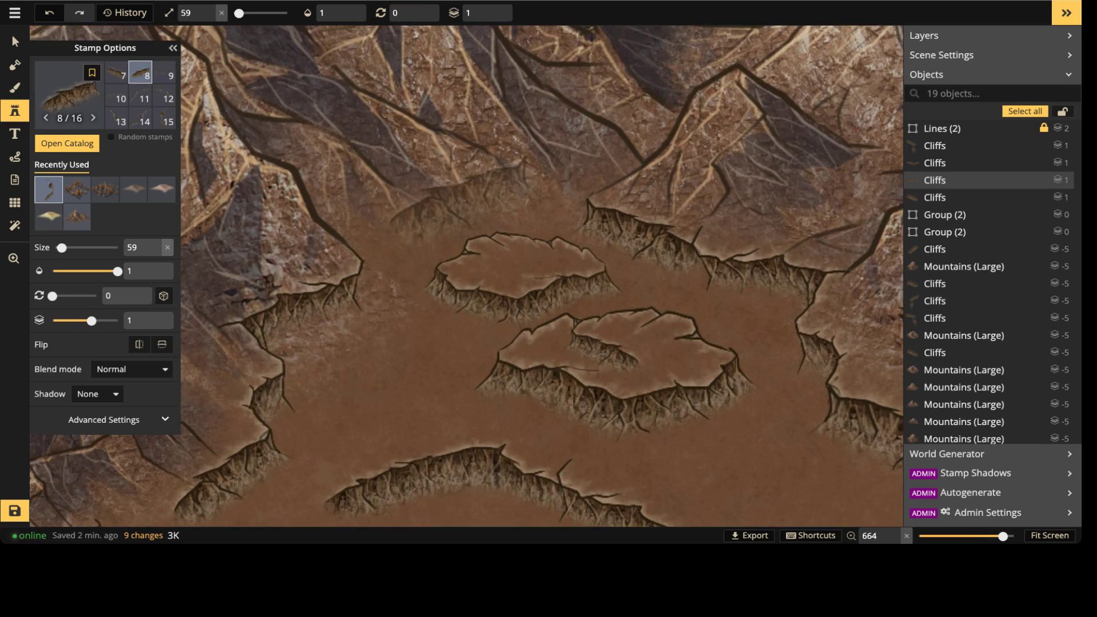
left_click(438, 201)
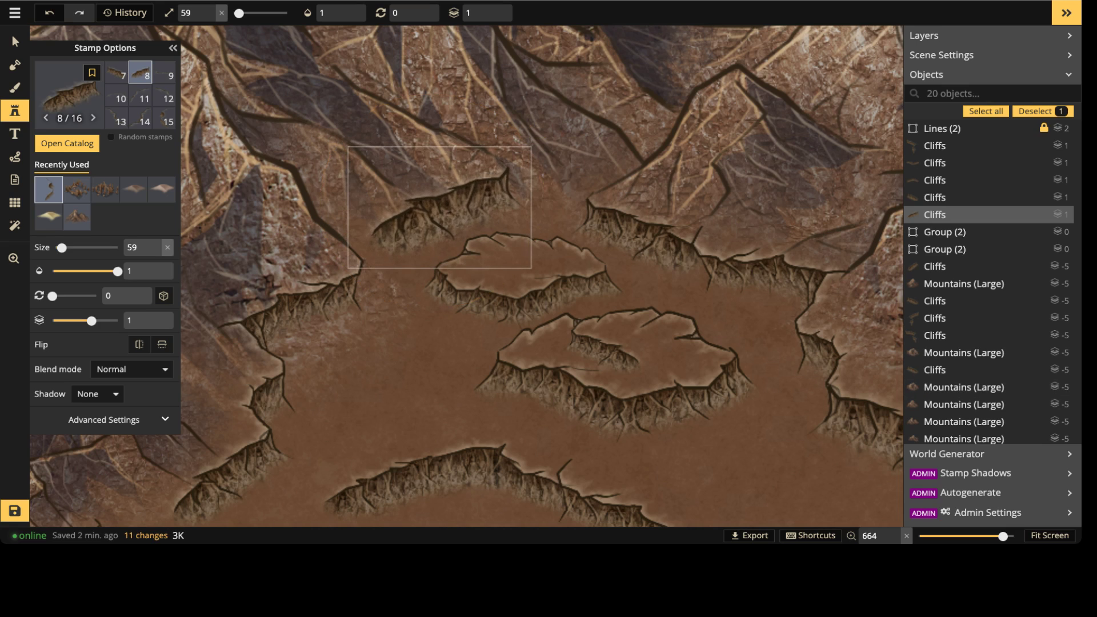
Step: Move the variation 8 cliff to the left end of the front ridge, with size 49 and layer -2
scroll(441, 207, "down", 3)
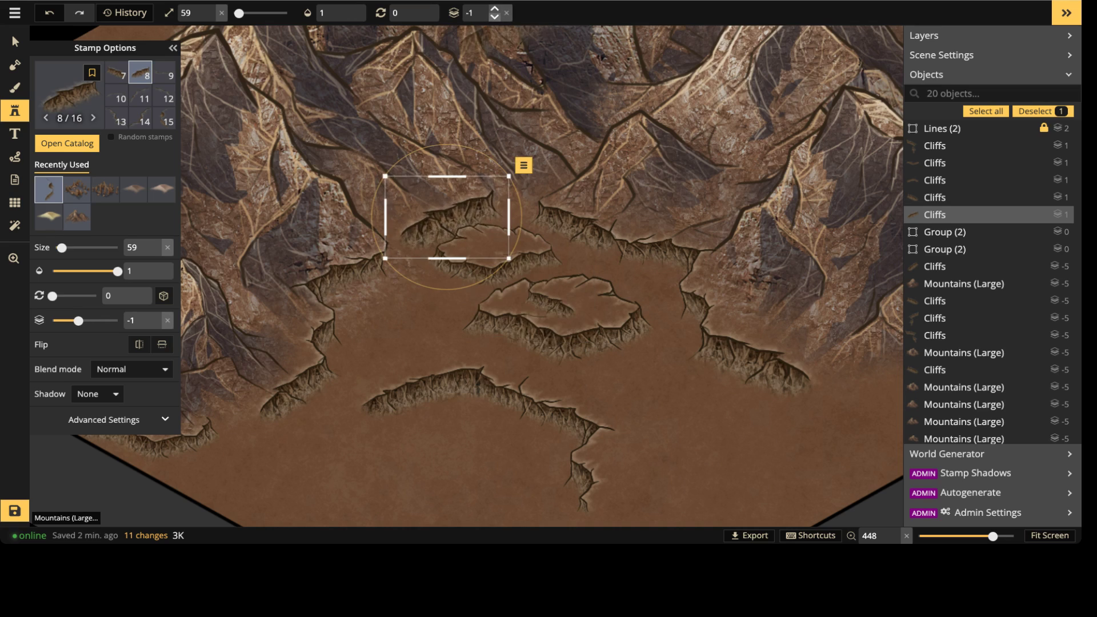
left_click(494, 16)
left_click_drag(448, 217, 453, 351)
mouse_move(362, 370)
left_mouse_down()
mouse_move(456, 389)
mouse_move(669, 364)
mouse_move(341, 364)
mouse_move(372, 366)
mouse_move(372, 355)
left_mouse_up()
scroll(342, 365, "down", 1)
scroll(343, 365, "down", 2)
scroll(375, 360, "up", 1)
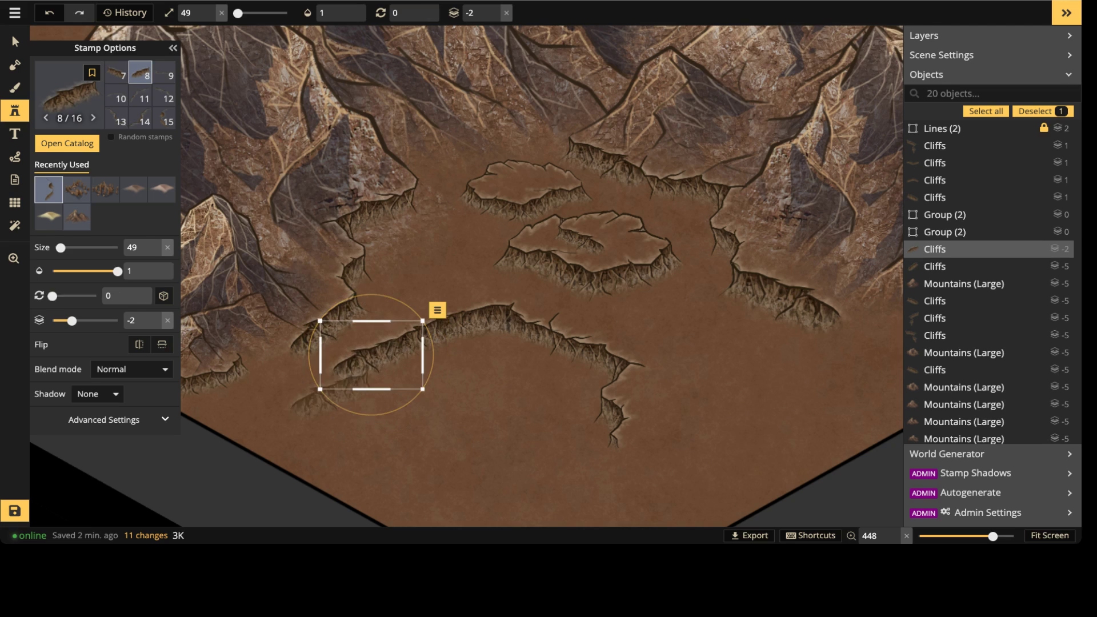
Step: Taper the ridge's left end with another Cliffs variation 8 at size 29 on layer -2
left_click(327, 386)
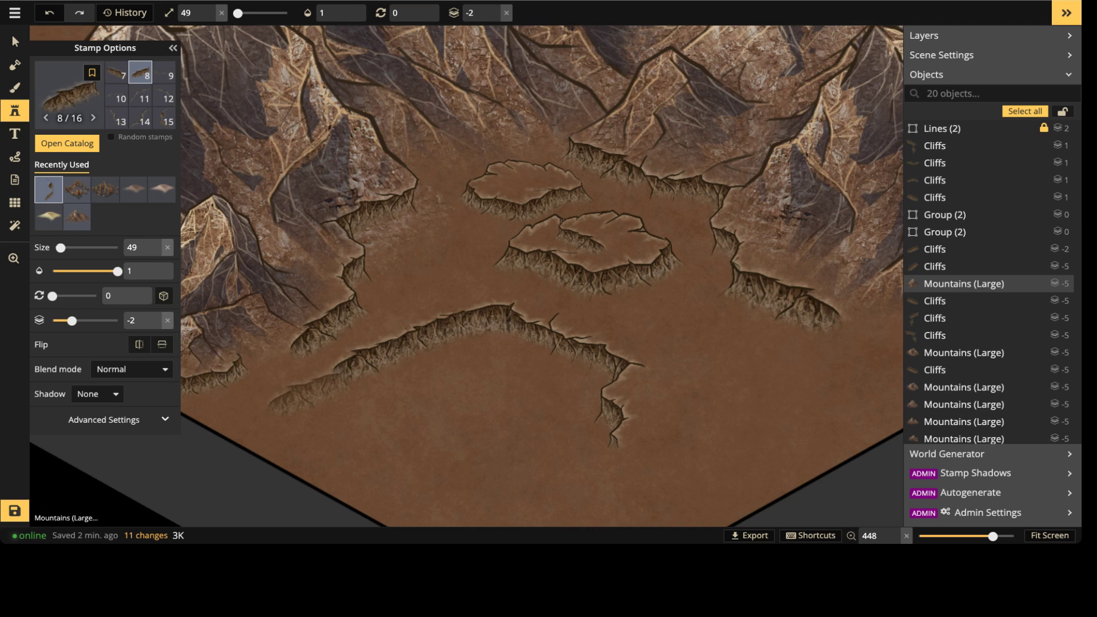
scroll(310, 382, "down", 2)
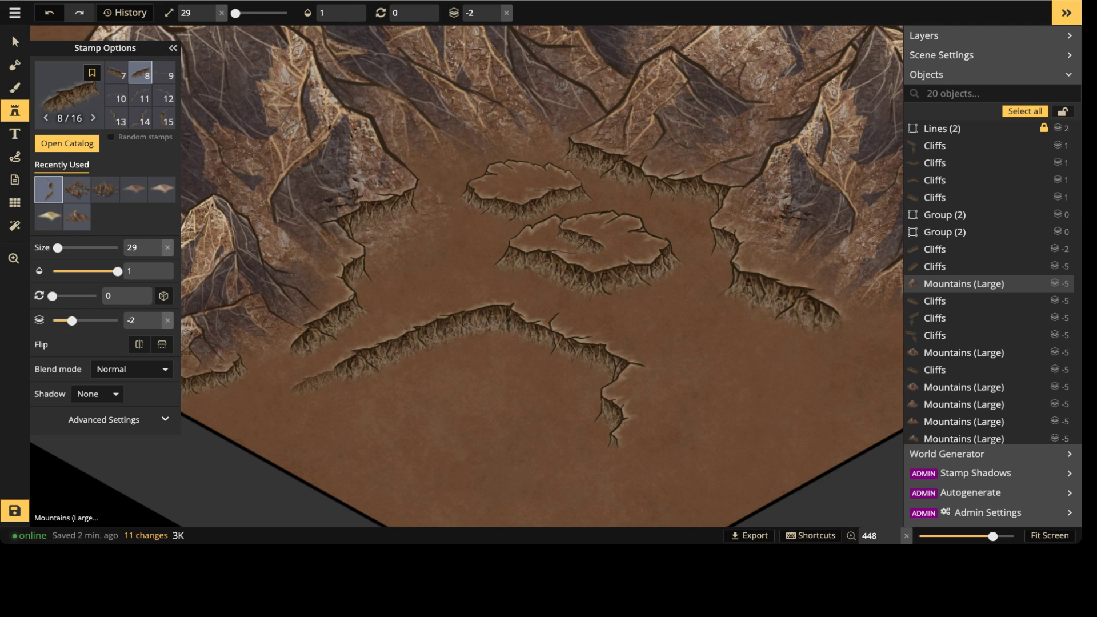
left_click(313, 377)
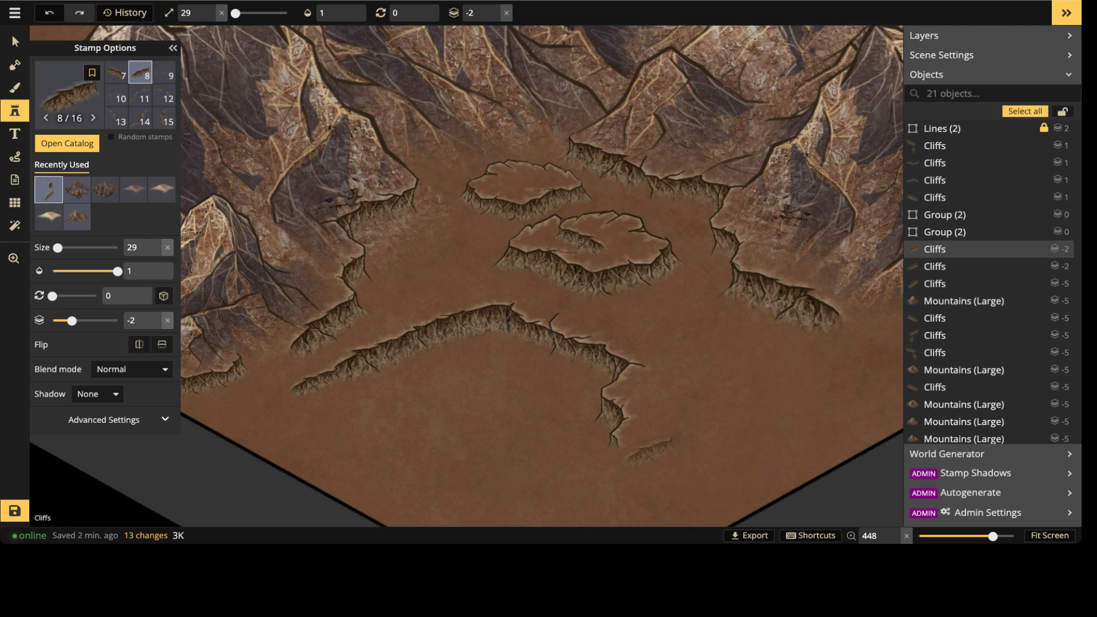
Step: Stamp Cliffs variation 7 at size 39, rotation 0 and layer -2 at the lower end of the ridge's right arm
scroll(650, 451, "up", 2, "shift")
left_click(116, 72)
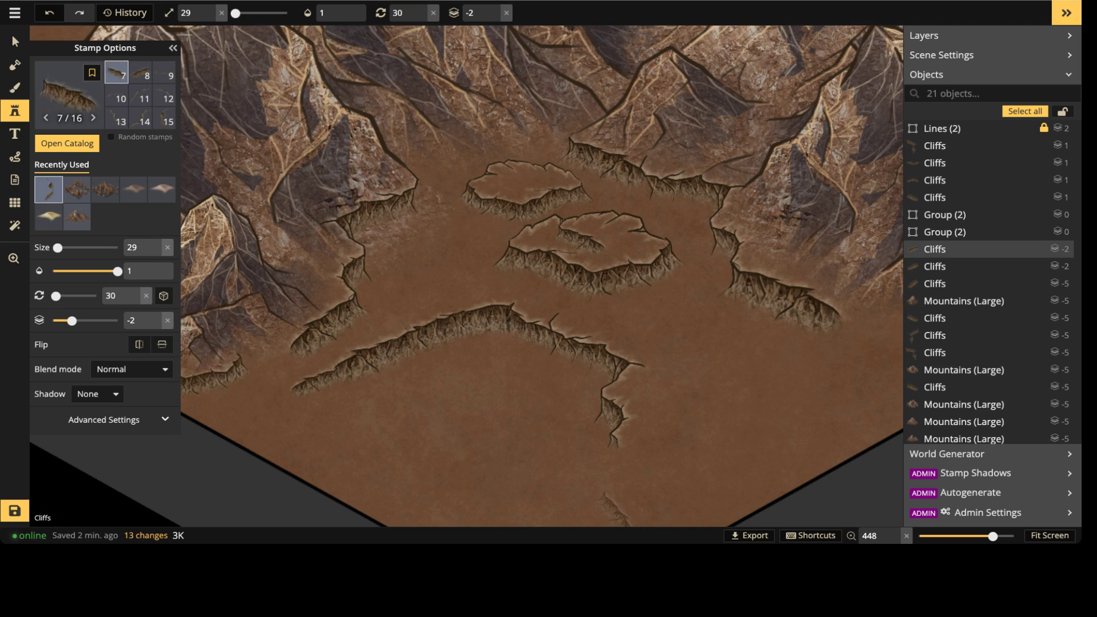
scroll(633, 468, "up", 1, "ctrl")
scroll(637, 459, "down", 2, "shift")
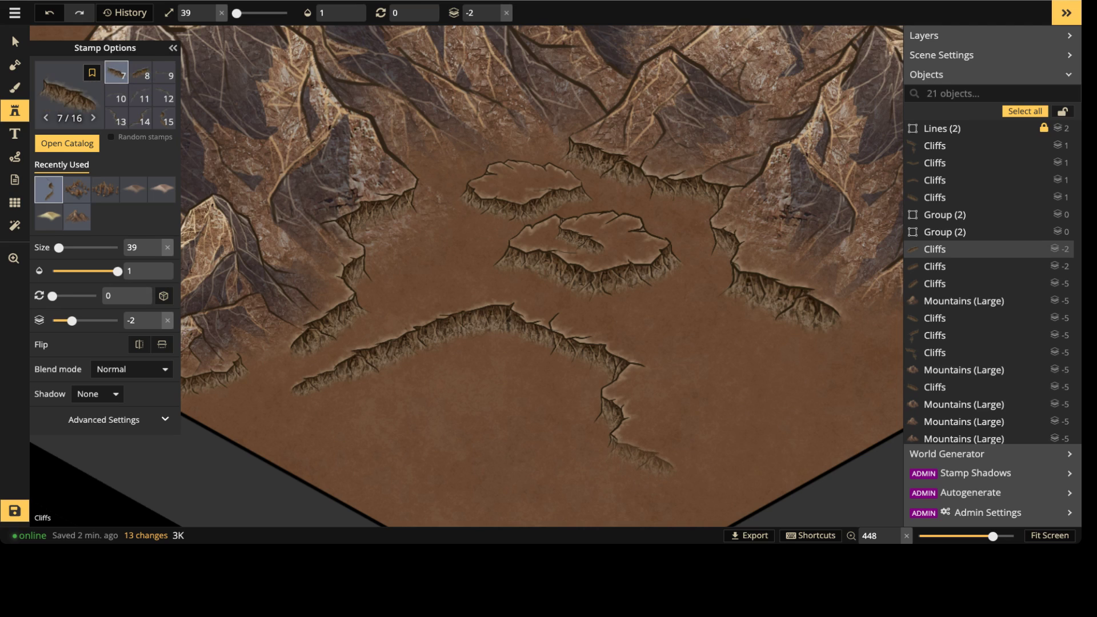
left_click(641, 454)
Step: Copy the smaller rear plateau group and paste it into the area enclosed by the front ridge
scroll(423, 304, "down", 3)
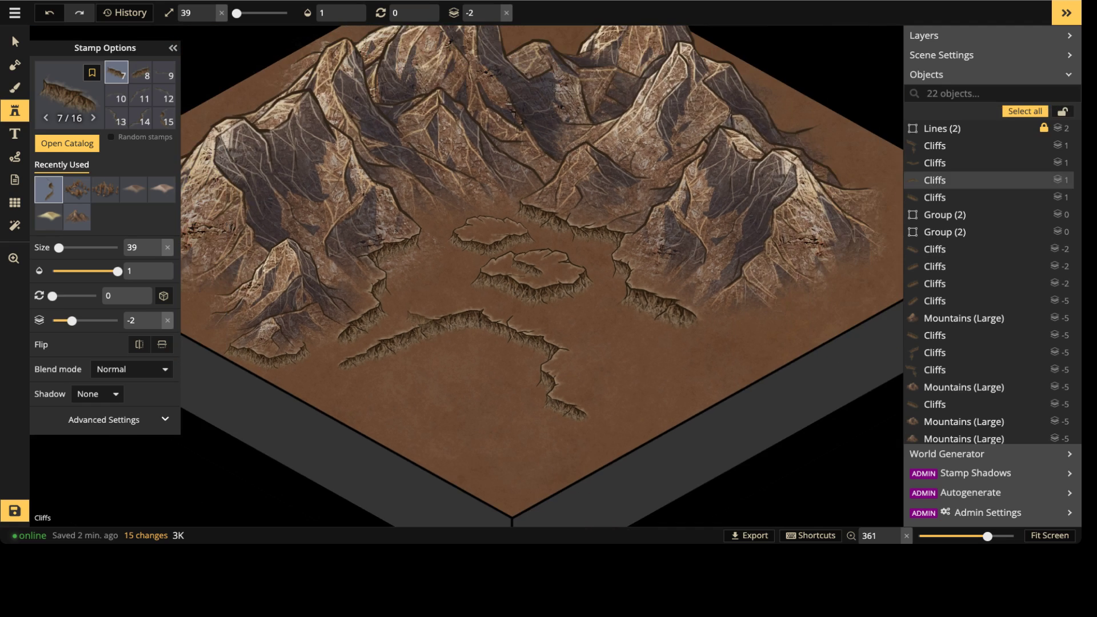
key("space")
left_click_drag(421, 317, 386, 335)
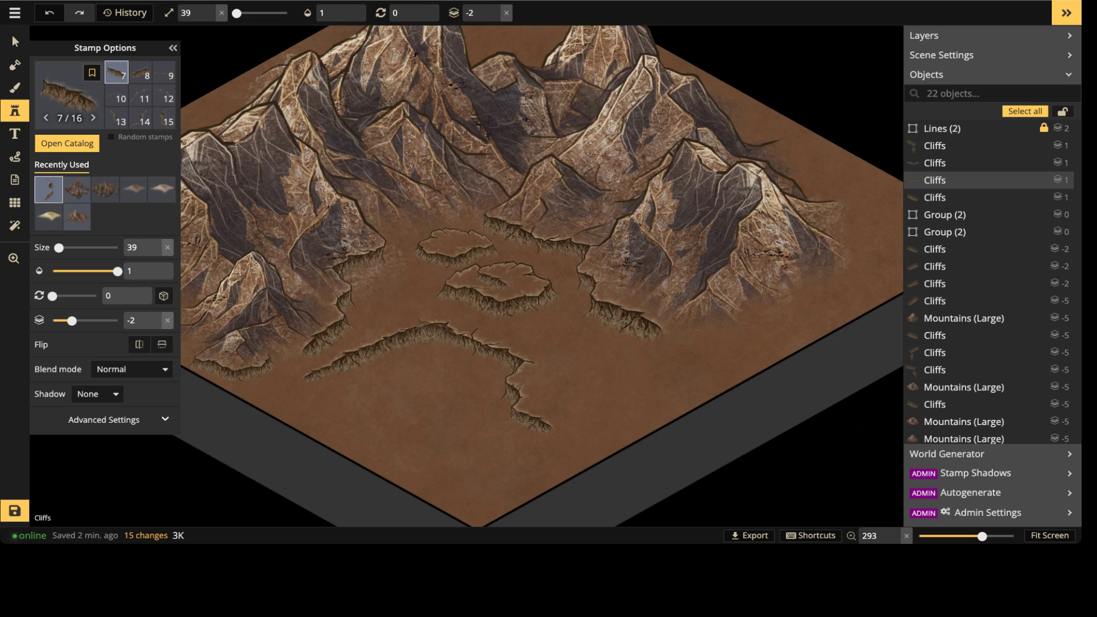
left_click(14, 41)
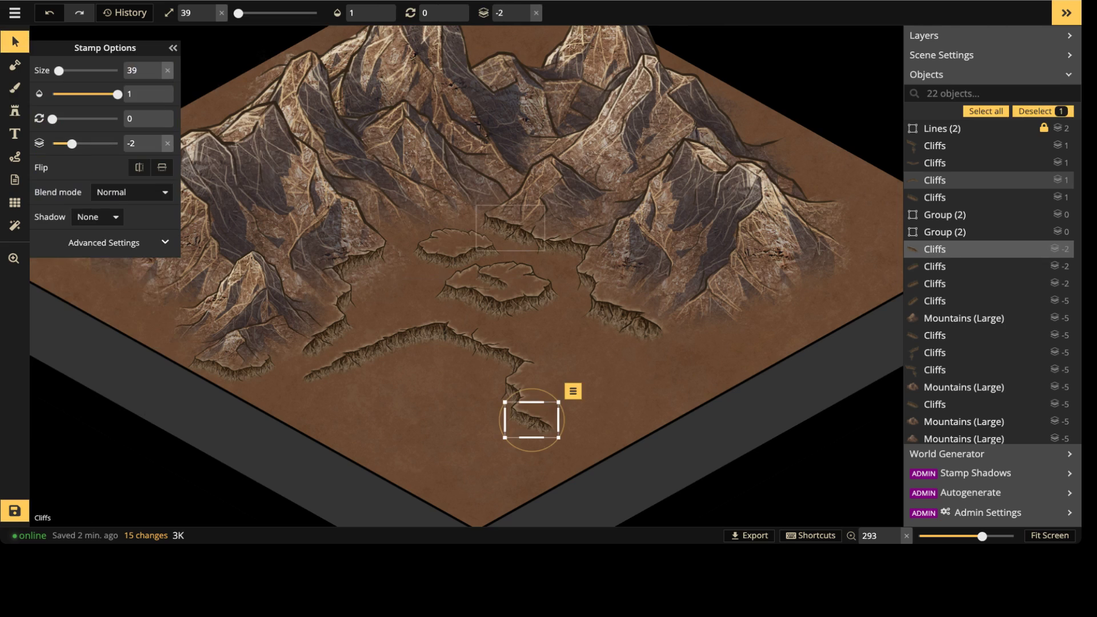
left_click(510, 227)
left_click(456, 248)
key("super+c")
key("super+v")
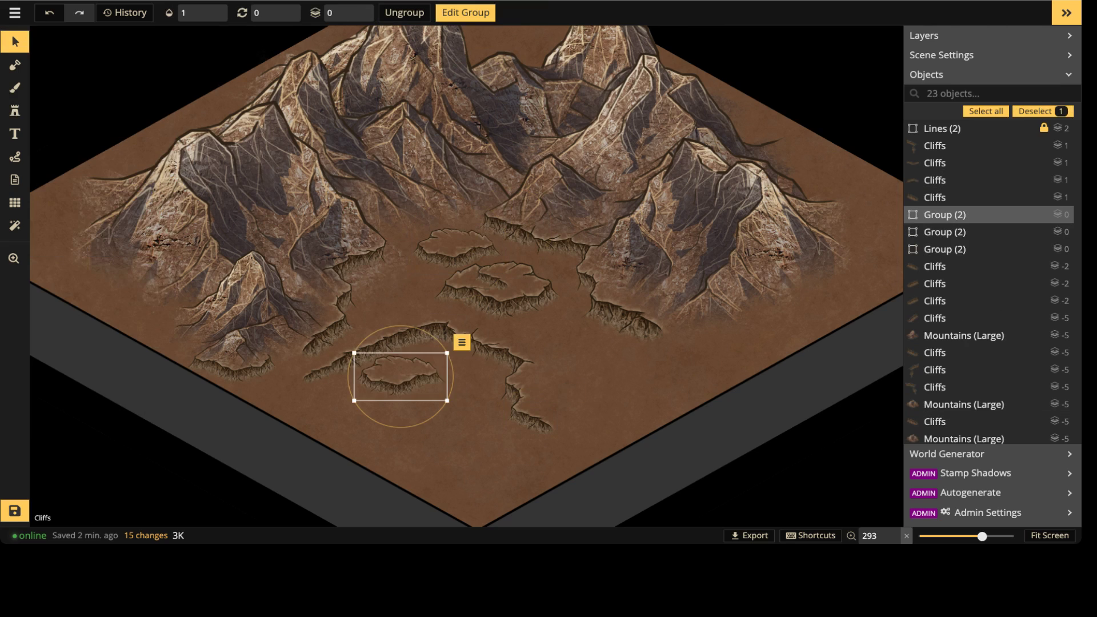
Step: Enlarge the pasted plateau group, center it beneath the ridge's arch, and set its layer to 2
left_click_drag(448, 400, 453, 403)
left_click_drag(399, 377, 429, 377)
left_click(355, 9)
left_click(356, 9)
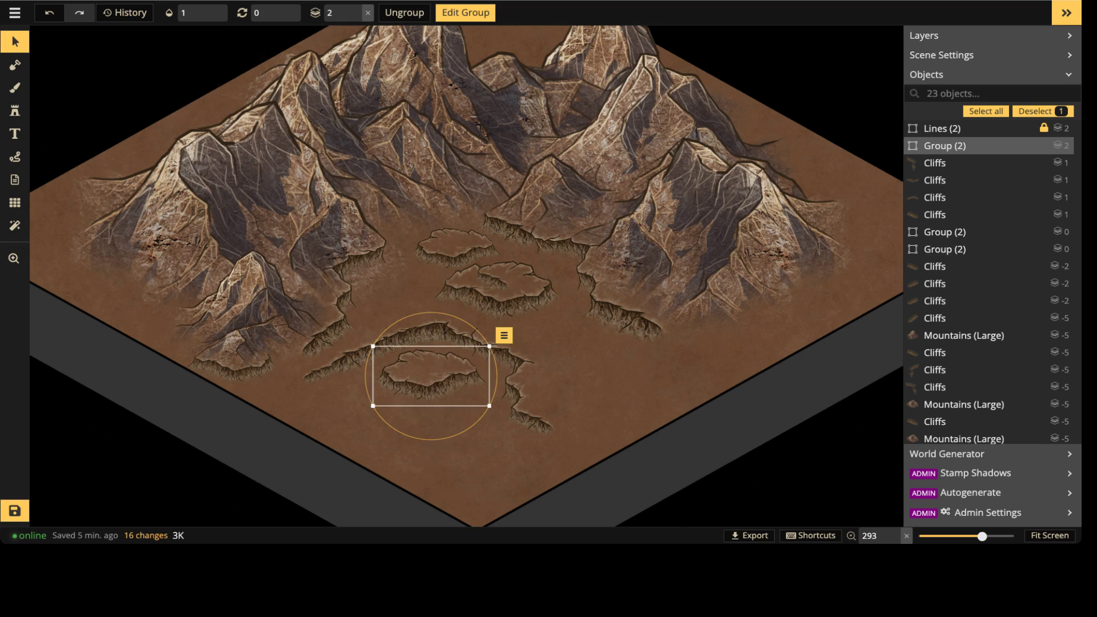
Step: Try the pasted plateau group below the lower end of the right-hand cliffs, and delete the group from the map
scroll(481, 345, "up", 4)
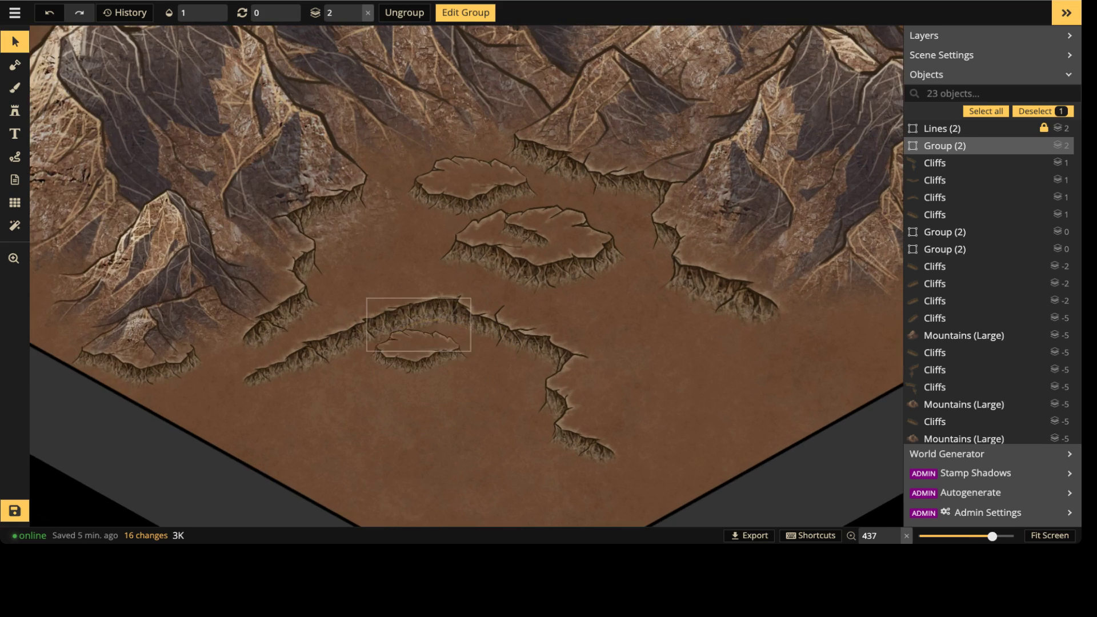
left_click_drag(402, 278, 763, 342)
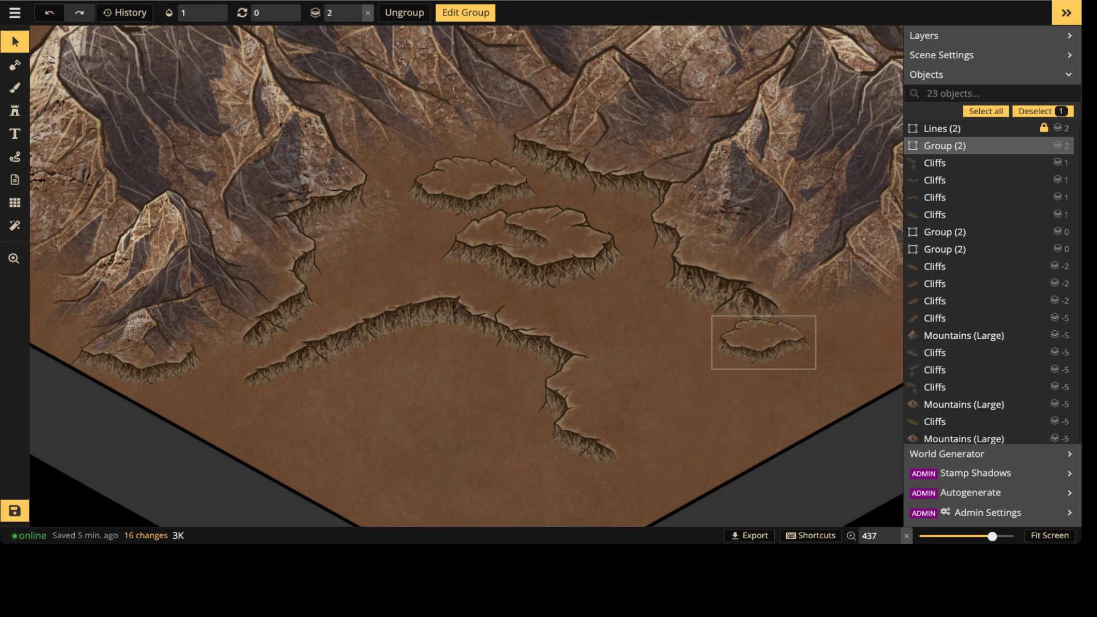
middle_click_drag(763, 342, 380, 359)
left_click_drag(380, 359, 306, 359)
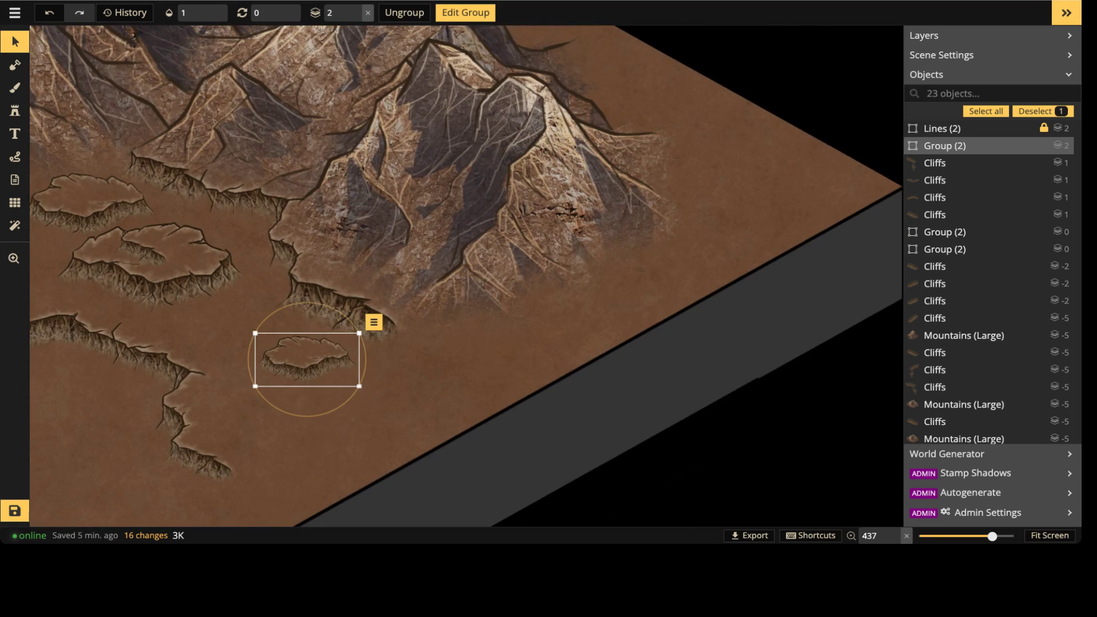
key("Delete")
scroll(209, 332, "down", 3)
middle_click_drag(209, 326, 439, 316)
scroll(416, 226, "down", 1)
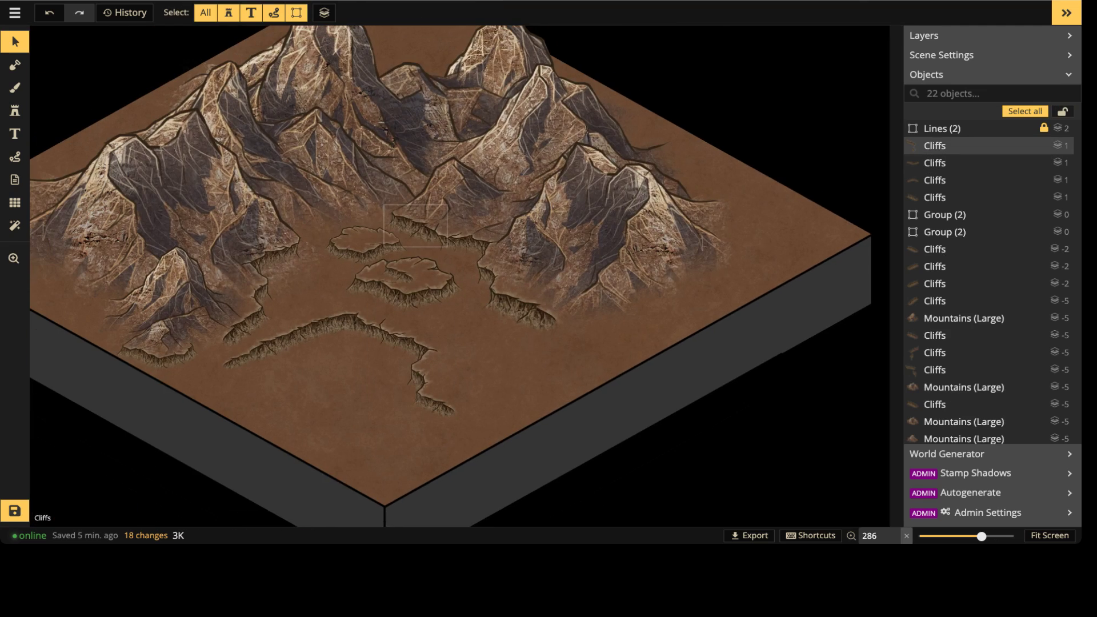
Step: Add a text label reading "ruin" beneath the front ridge's arch
scroll(583, 426, "up", 2)
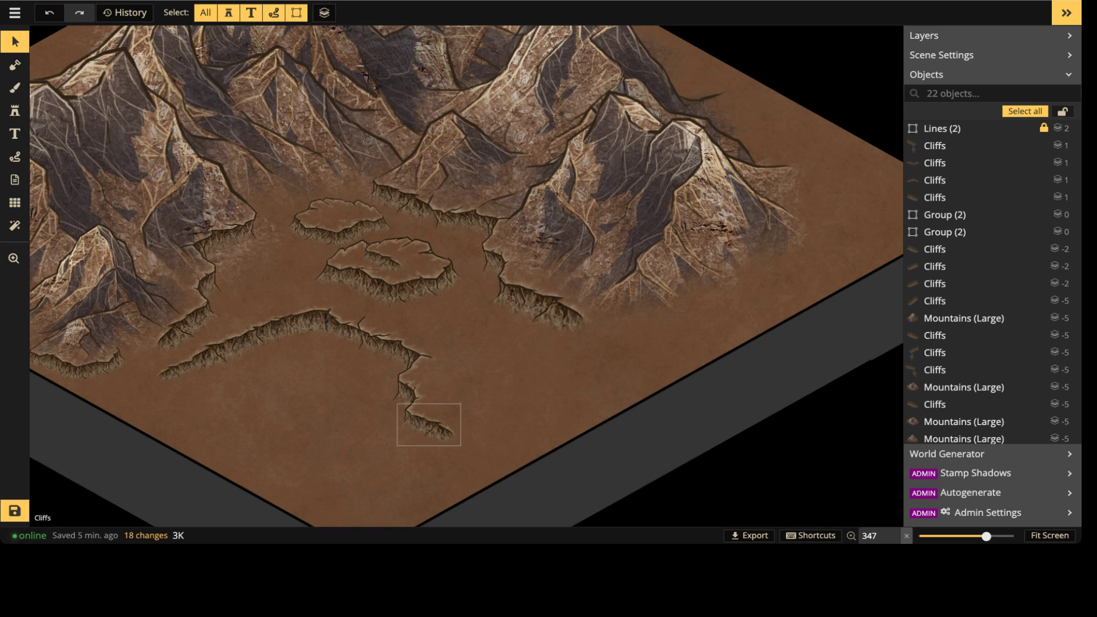
scroll(360, 309, "up", 3)
middle_click_drag(366, 315, 369, 200)
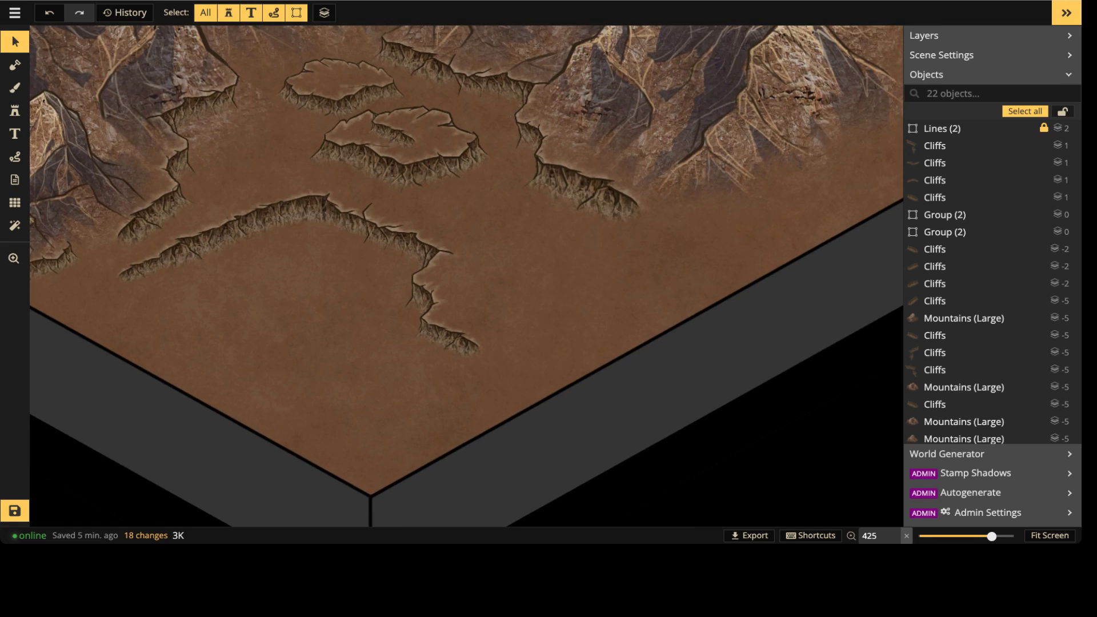
left_click(15, 133)
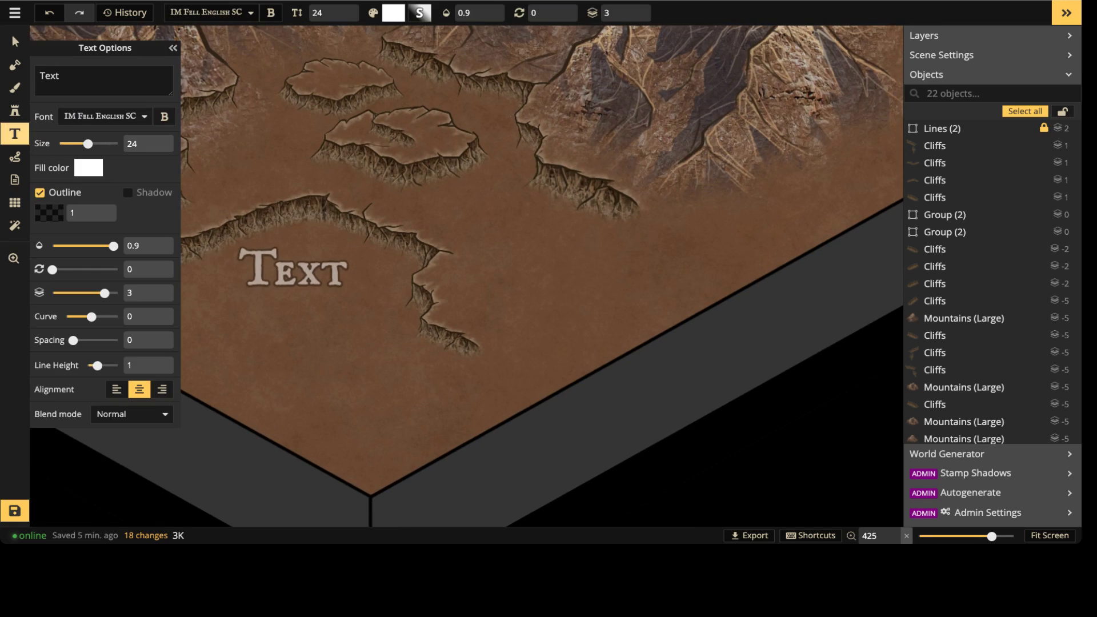
left_click(294, 272)
type("ruin")
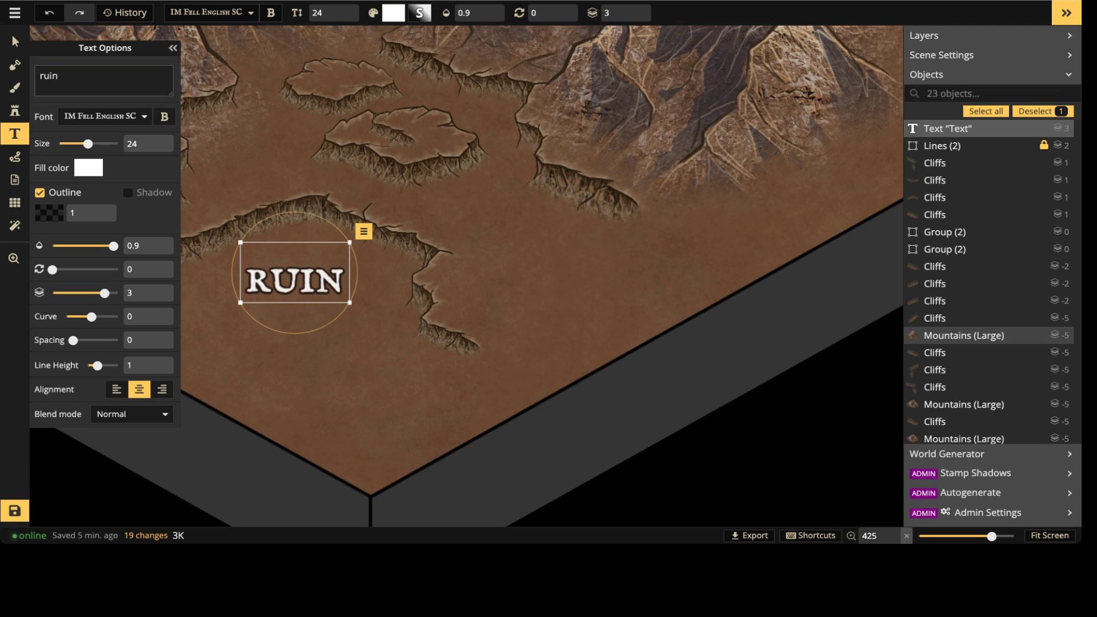
Step: Turn off the "ruin" label's outline, set its size to 12, and nudge it slightly into position
left_click(39, 193)
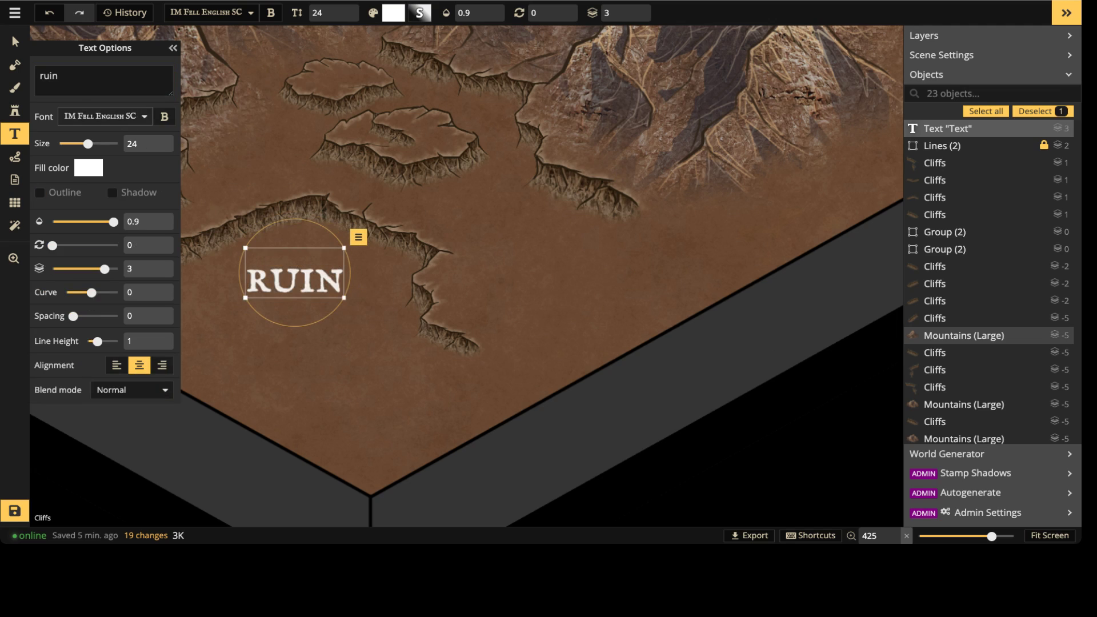
left_click_drag(88, 144, 76, 144)
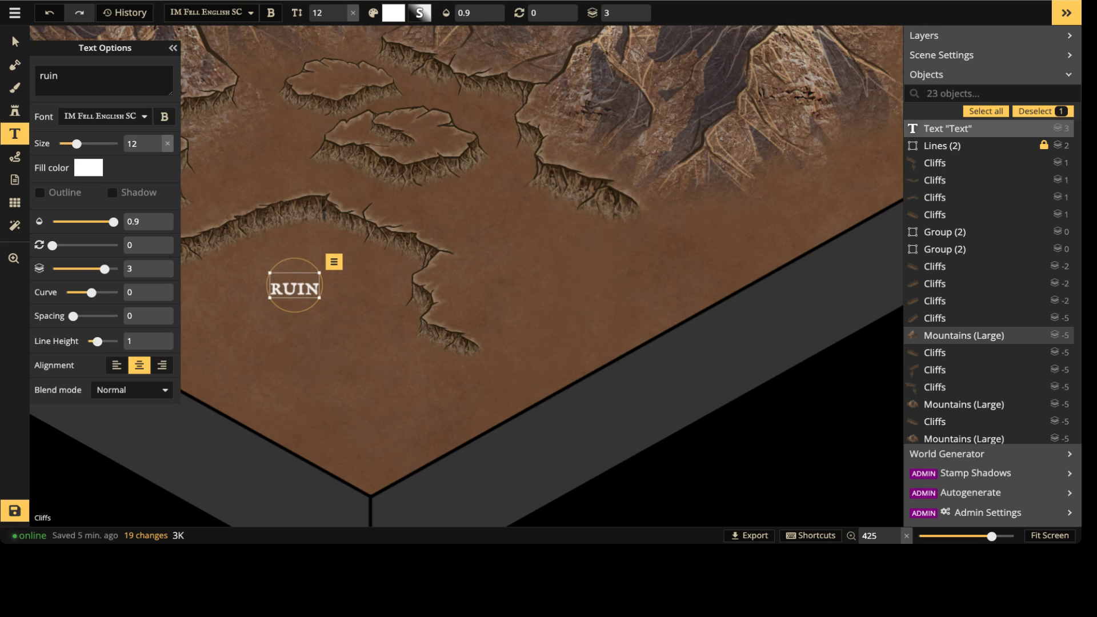
left_click_drag(294, 286, 302, 281)
left_click(276, 162)
Step: Add a second size 12 text label reading "ruin" near the summit of the tallest rear-left mountain
scroll(276, 161, "down", 2)
scroll(276, 160, "down", 3)
middle_click_drag(288, 113, 421, 311)
middle_click_drag(450, 171, 455, 309)
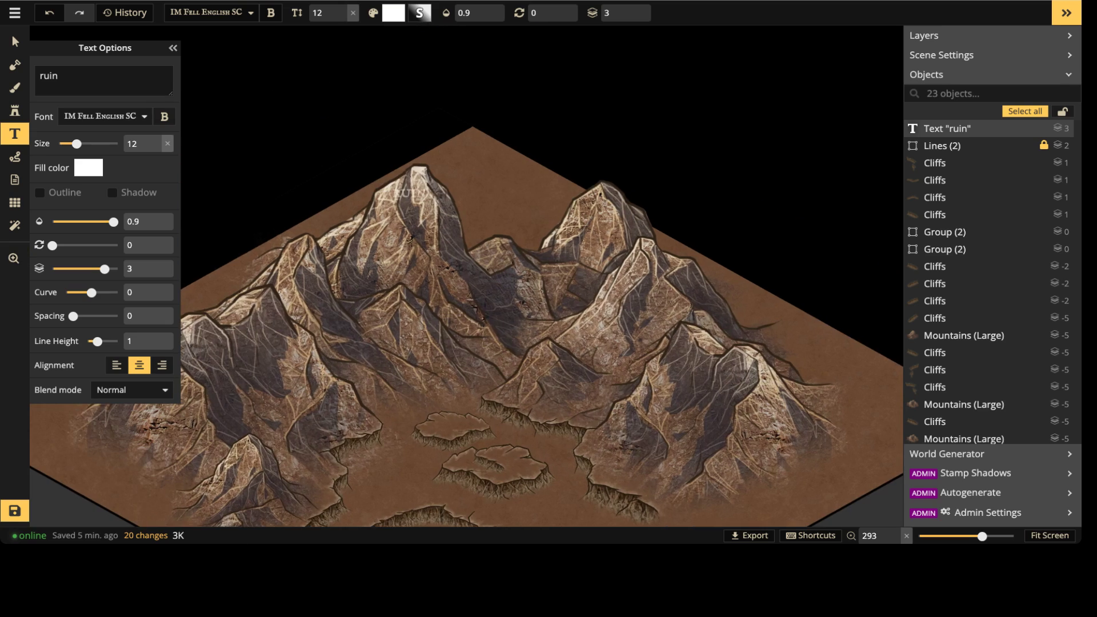
left_click(409, 181)
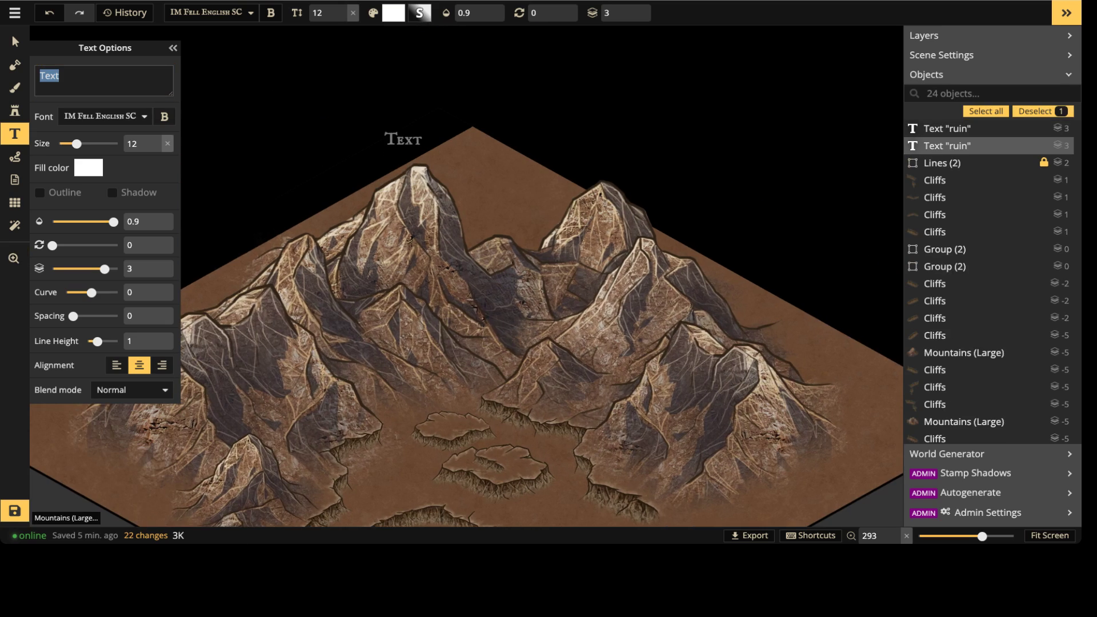
type("ruin")
key("Escape")
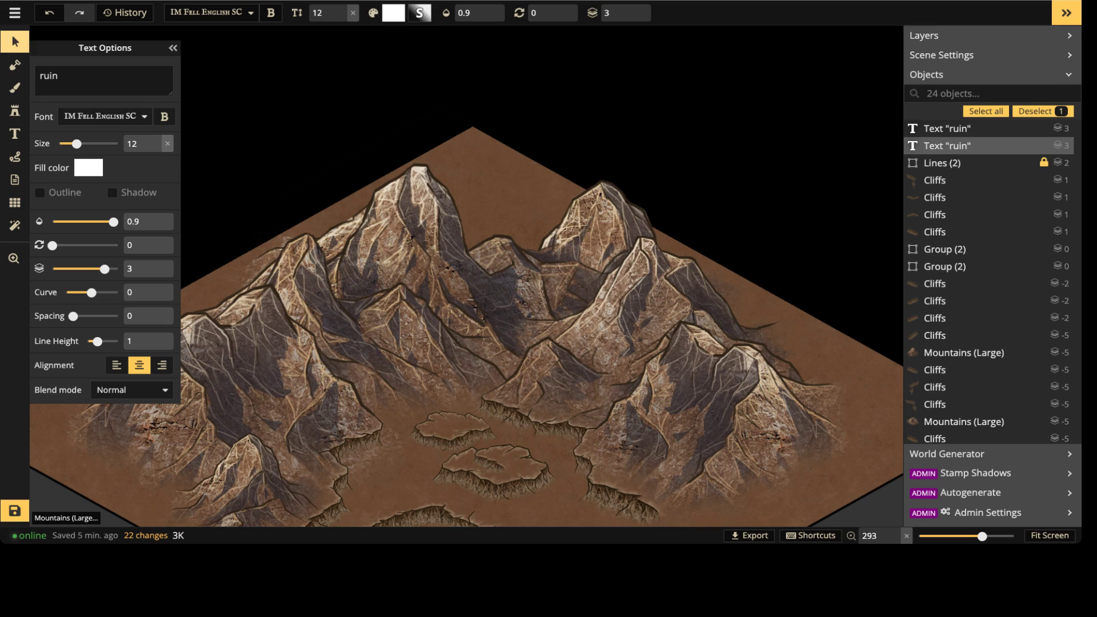
Step: Add a size 12 text label reading "tower" and move it onto the upper slope of the tallest rear-left mountain
left_click(15, 134)
left_click(264, 116)
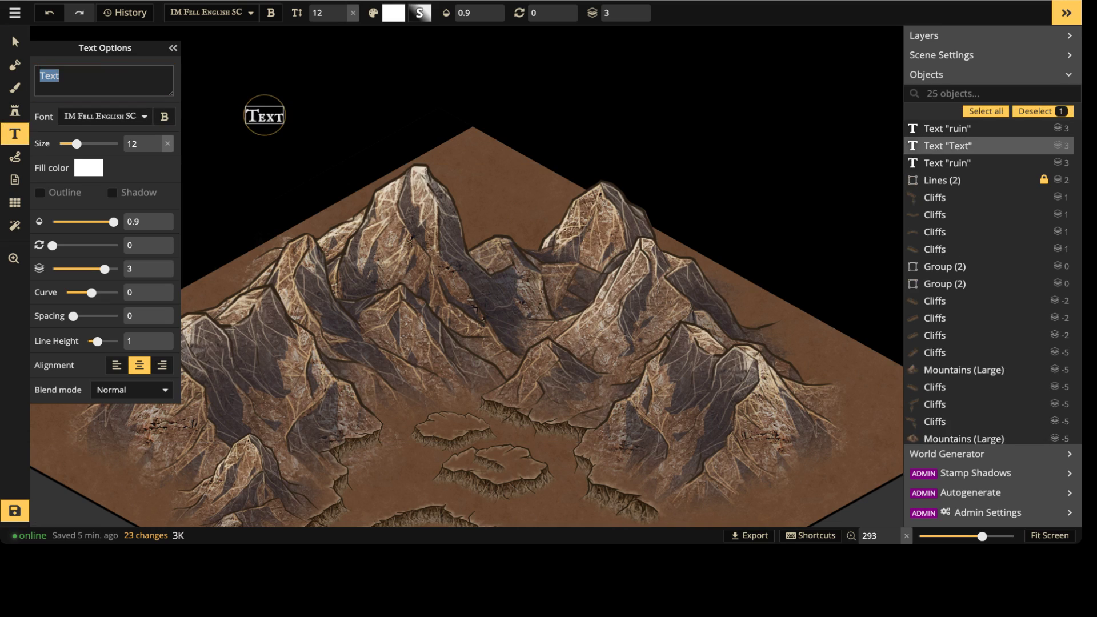
type("tower")
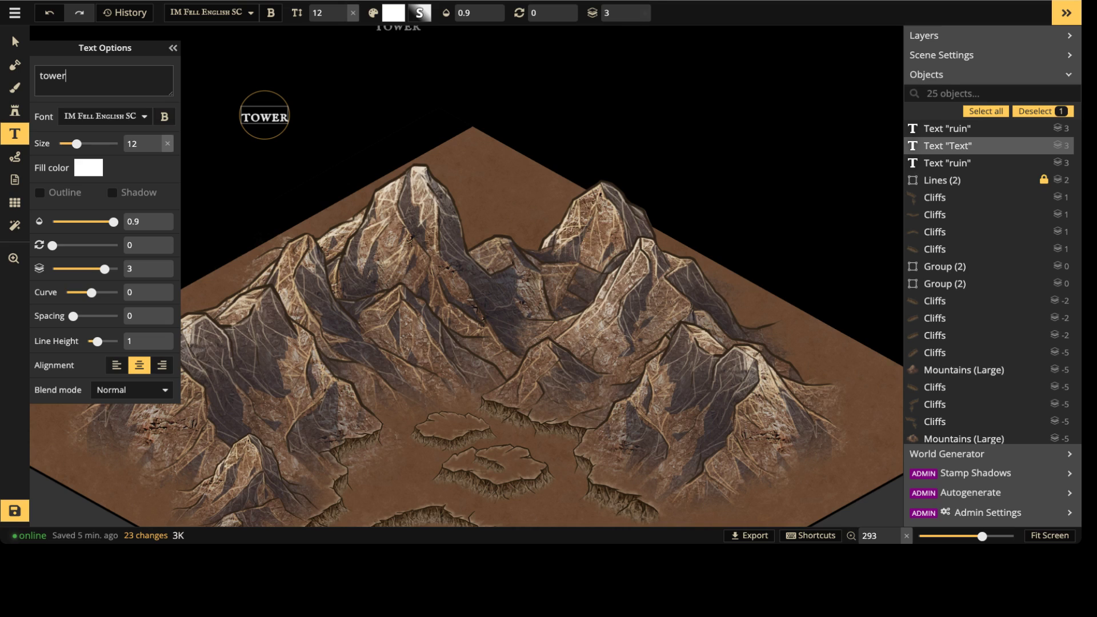
left_click_drag(264, 116, 426, 203)
middle_click_drag(434, 355, 421, 172)
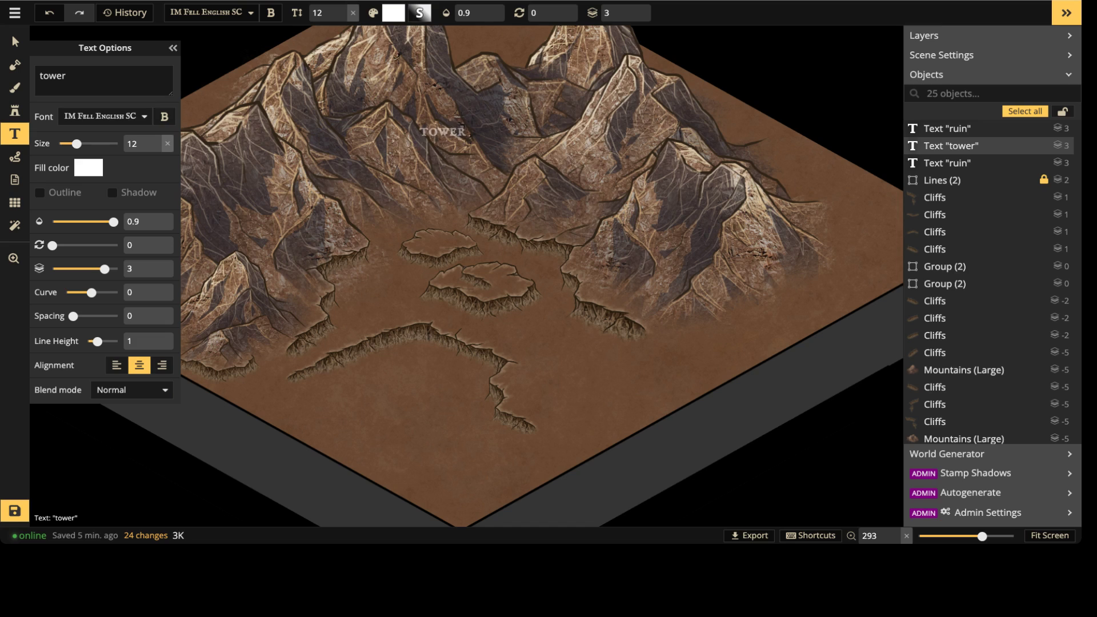
Step: Add a text label reading "bridge" in the gap between the two rear mountain peaks
middle_click_drag(481, 117, 470, 198)
scroll(470, 195, "up", 2)
left_click(487, 150)
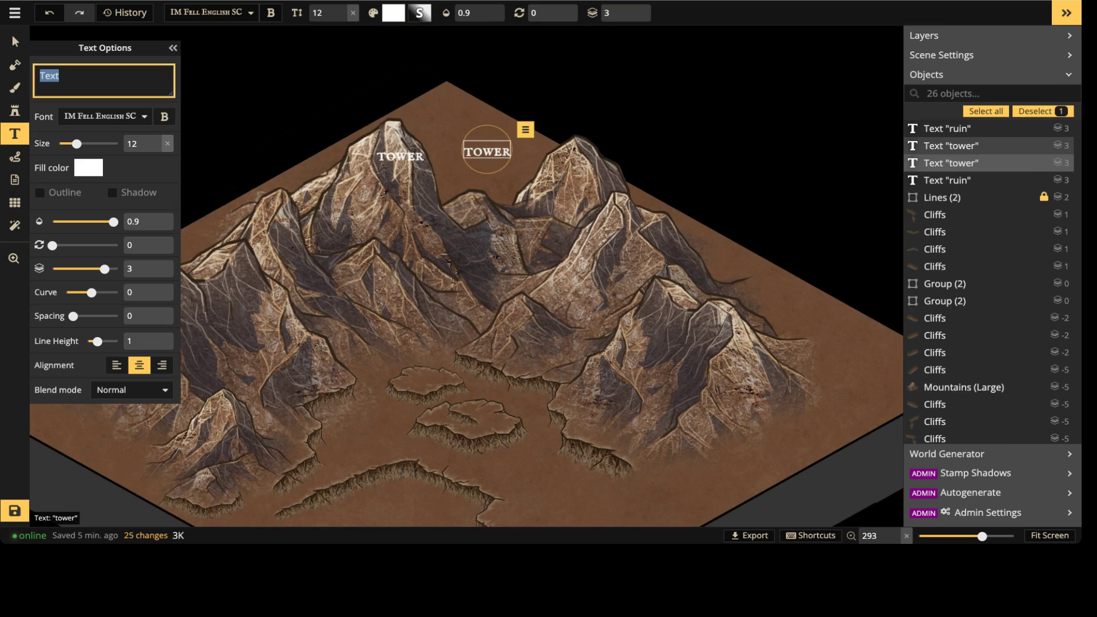
type("bridge")
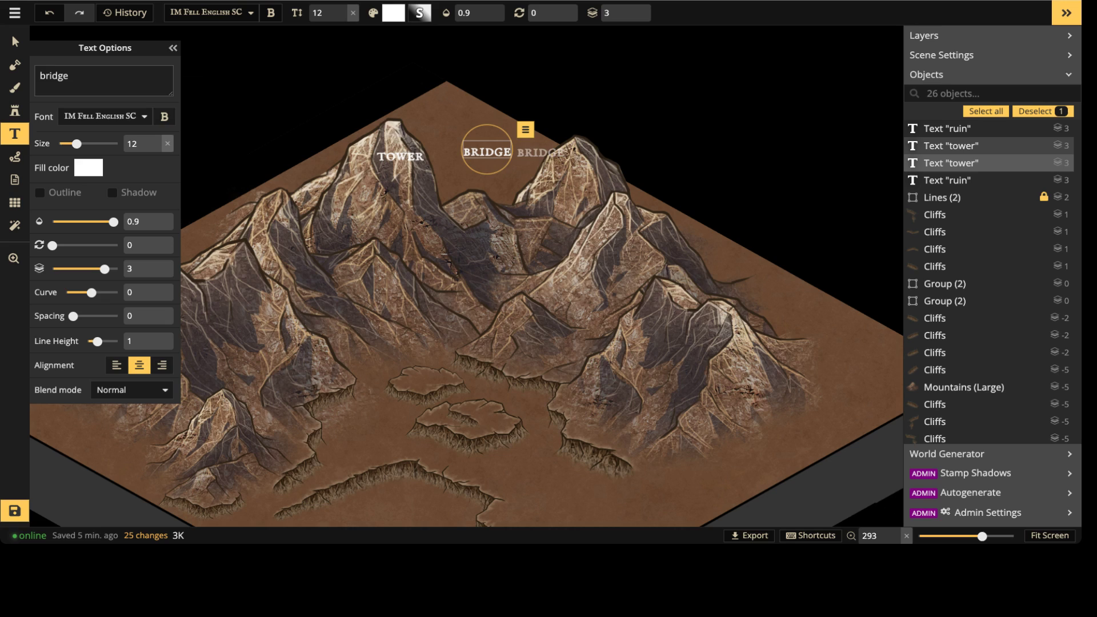
Step: Add another text label reading "tower" on the rear-right mountain peak
left_click(605, 152)
type("tower")
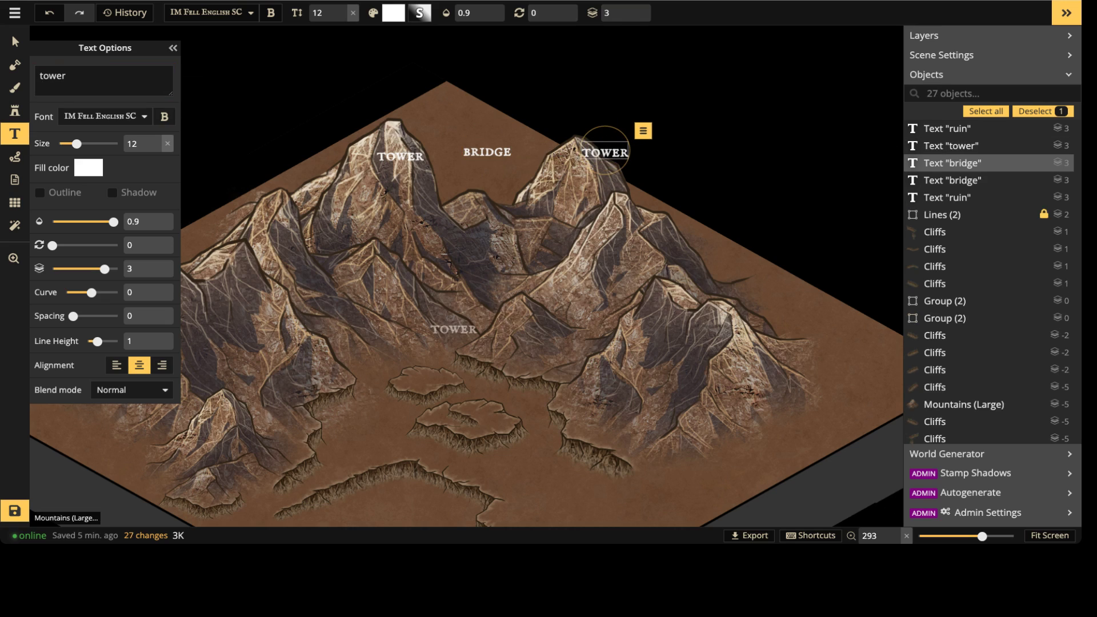
scroll(507, 222, "down", 4)
key("Escape")
scroll(515, 173, "down", 1)
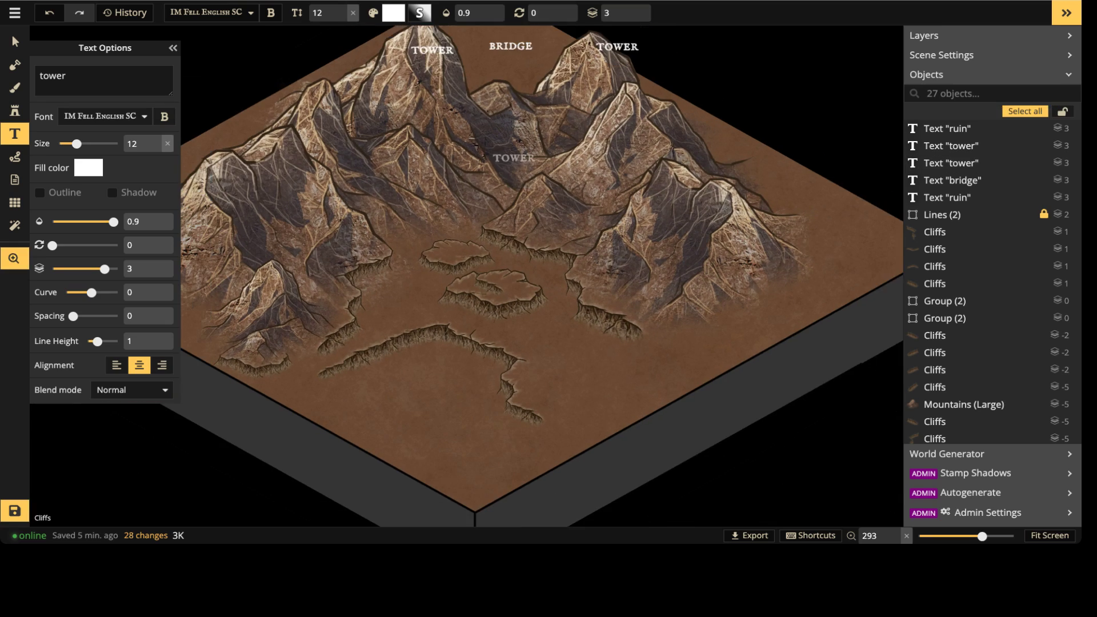
Step: Examine the positions of the tower and bridge labels on the rear peaks and the layout of the clearing and front ridge
middle_click_drag(513, 218, 516, 316)
scroll(435, 192, "up", 3)
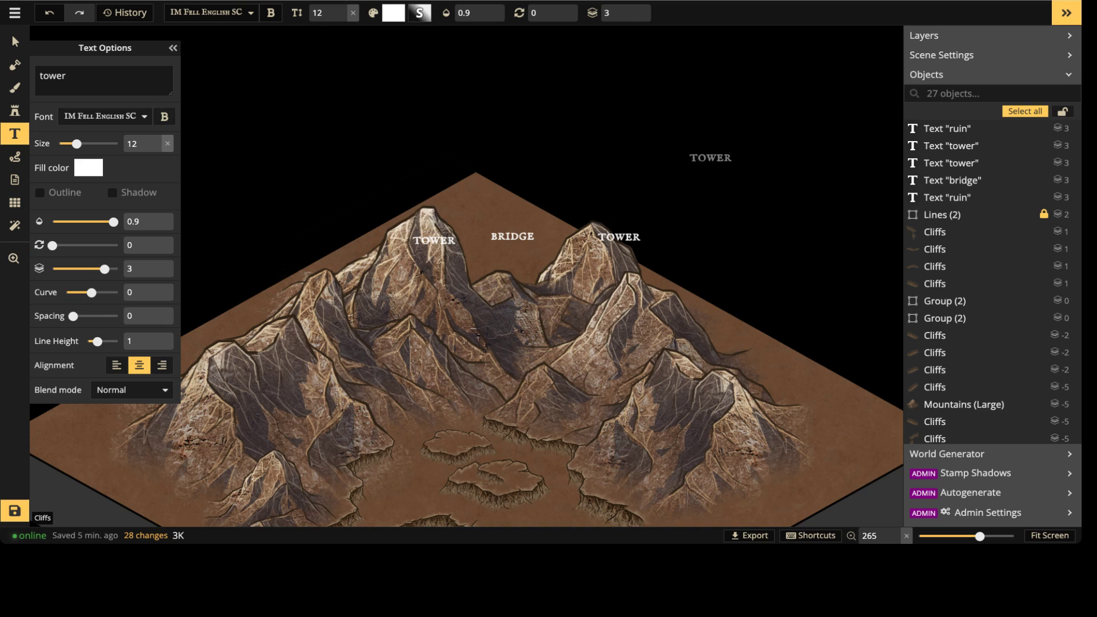
scroll(498, 258, "down", 2)
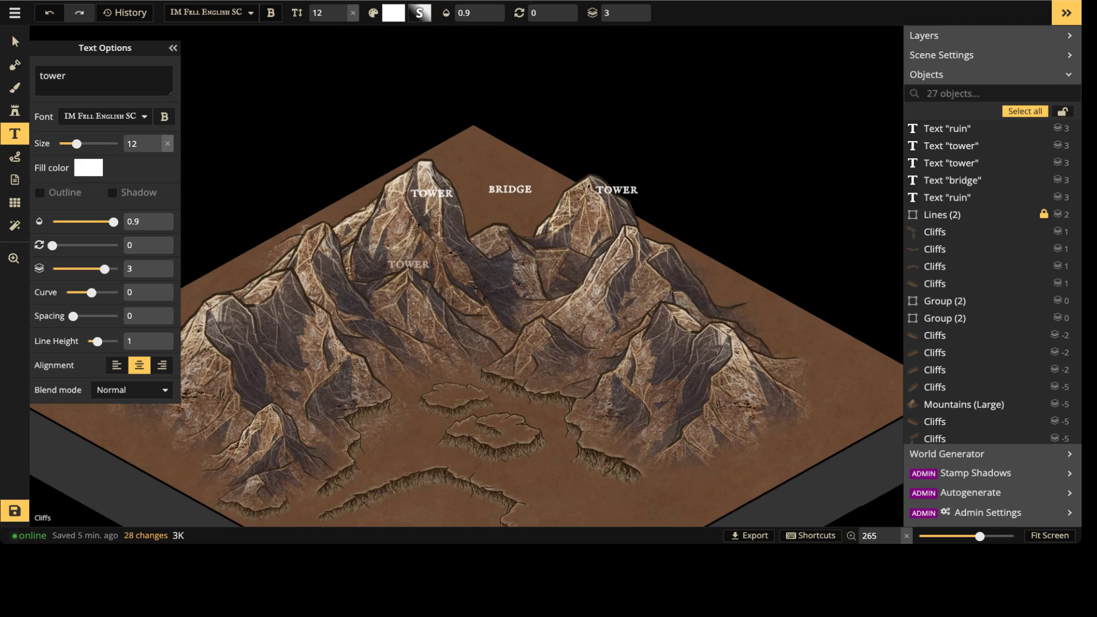
scroll(393, 292, "up", 1)
scroll(394, 291, "up", 3)
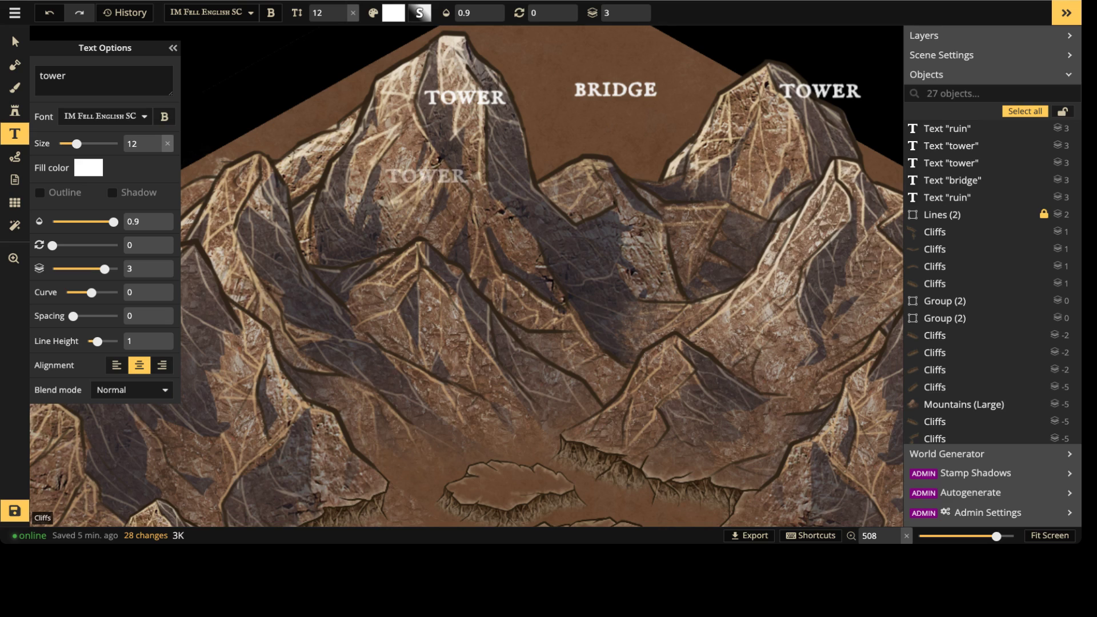
scroll(521, 134, "down", 1)
scroll(532, 143, "down", 2)
key("space")
left_click_drag(537, 143, 529, 220)
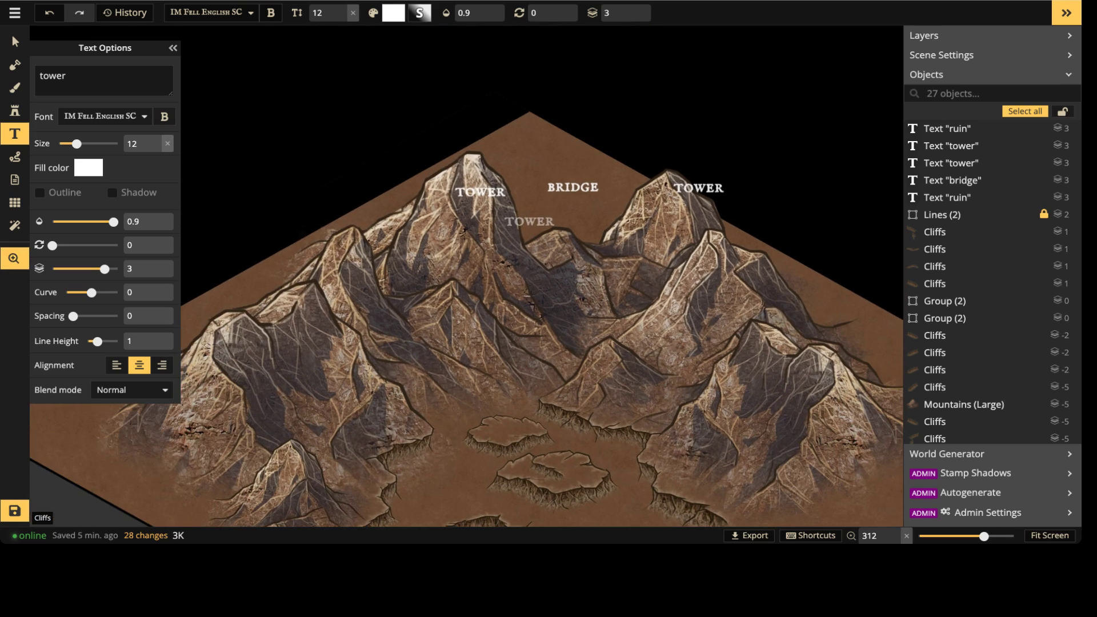
scroll(468, 216, "down", 1)
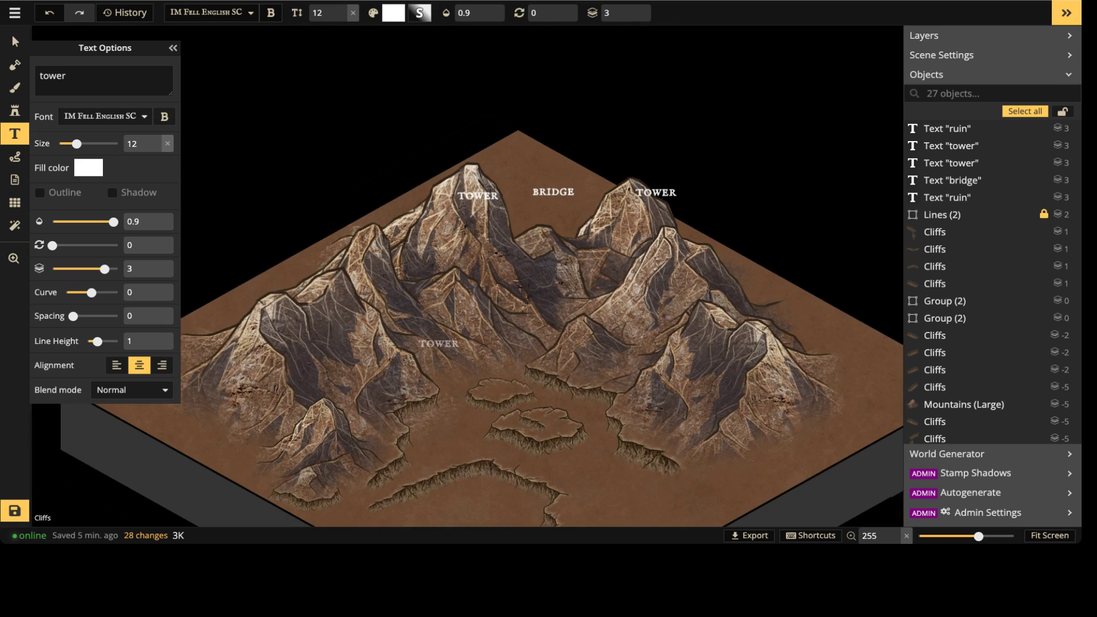
key("space")
left_click_drag(482, 340, 491, 538)
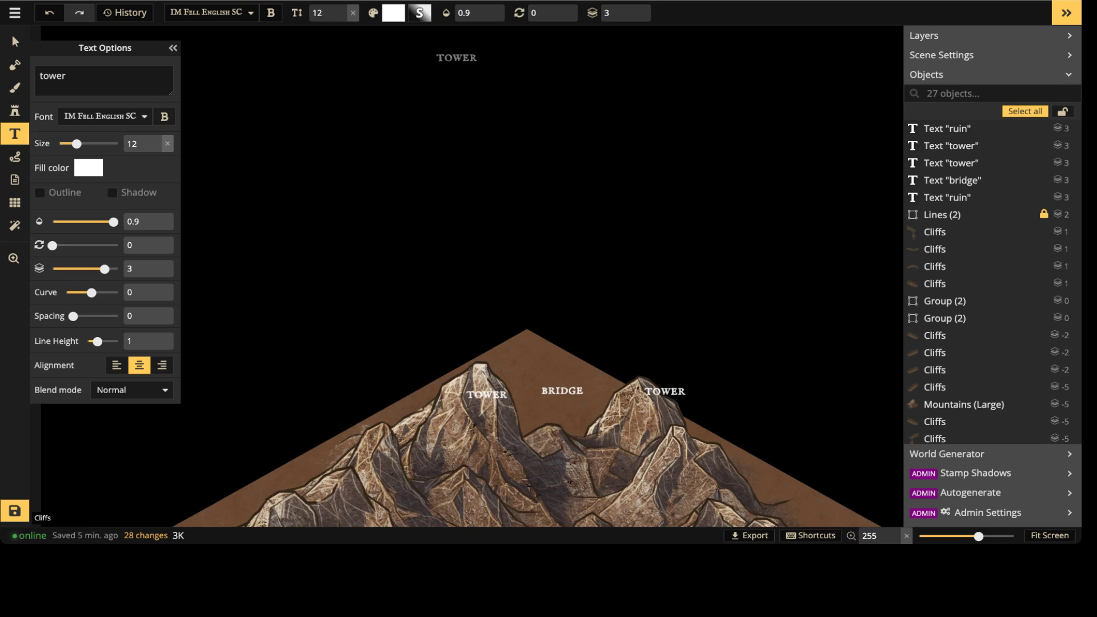
middle_click_drag(575, 223, 524, 69)
middle_click_drag(522, 230, 534, 35)
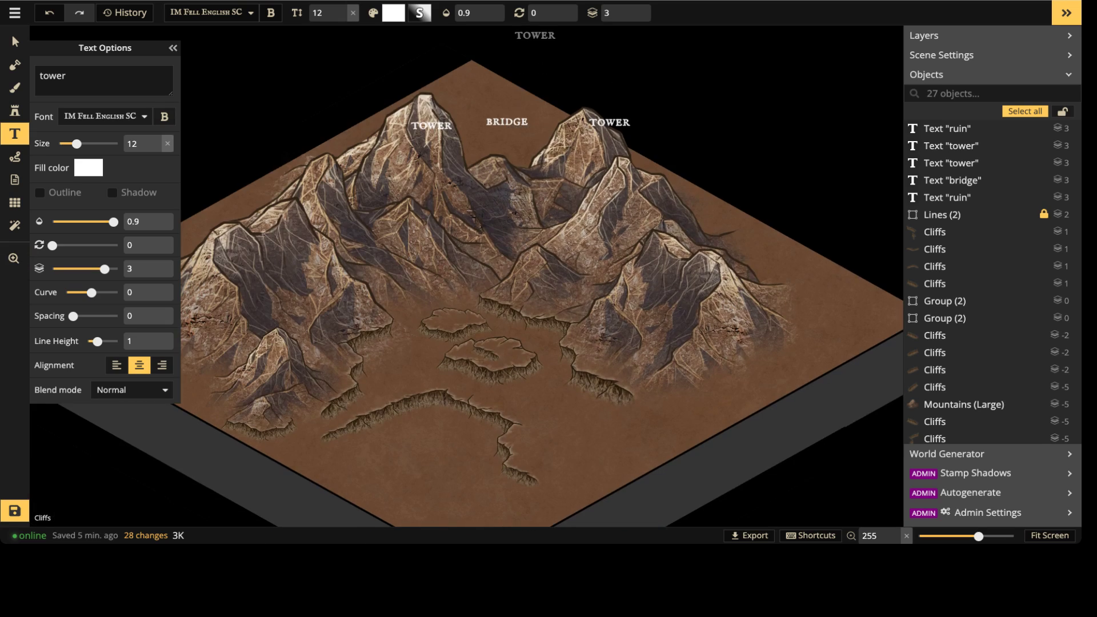
scroll(410, 413, "up", 3)
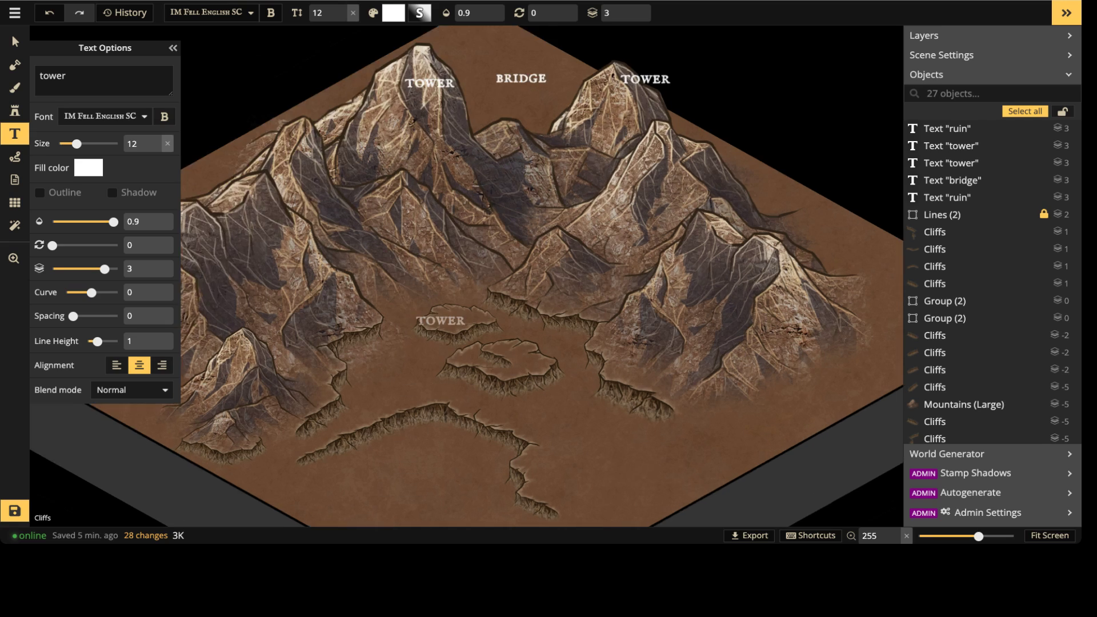
Step: Examine the mountain range, the cliffs and the tower and bridge labels behind the peaks
middle_click_drag(452, 265, 471, 241)
scroll(457, 292, "down", 1)
middle_click_drag(386, 241, 474, 245)
middle_click_drag(587, 248, 502, 255)
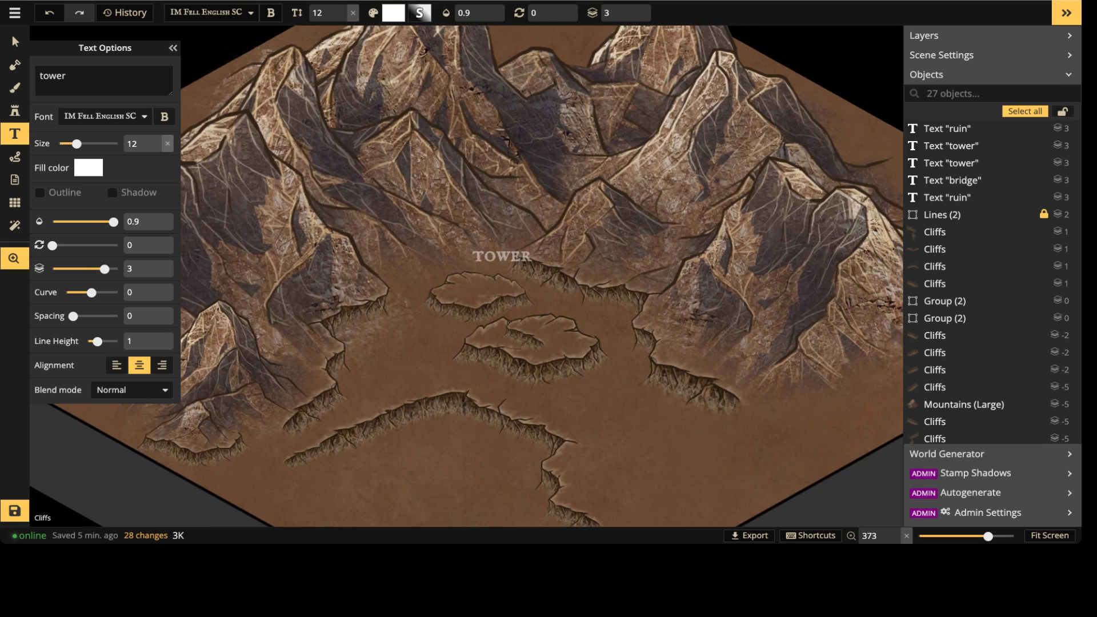
middle_click_drag(490, 186, 497, 247)
scroll(496, 246, "down", 5)
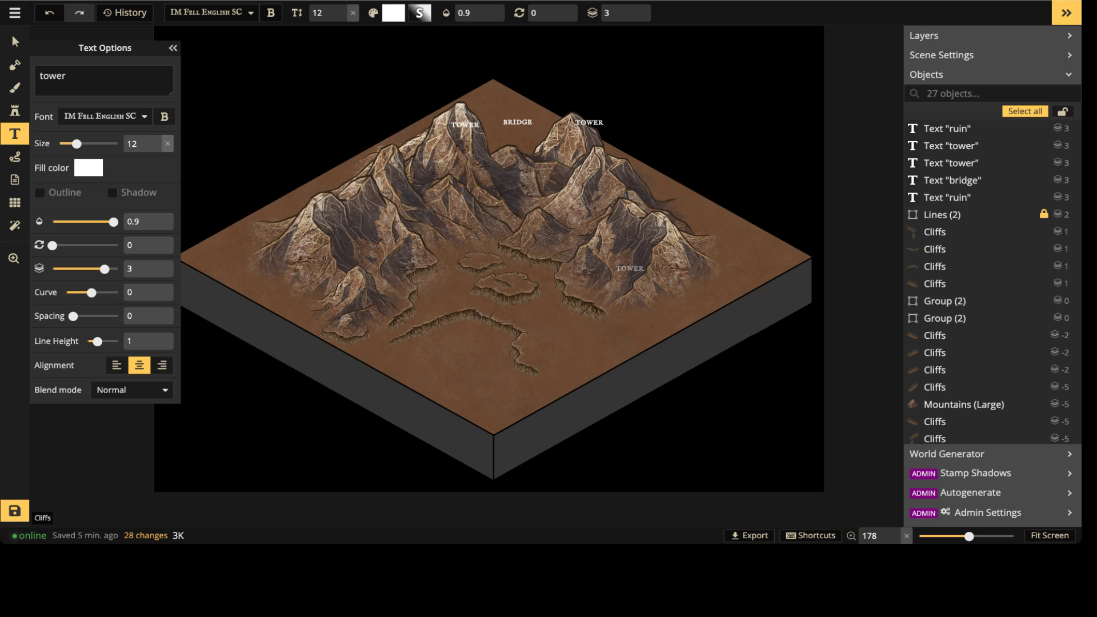
left_click_drag(629, 268, 465, 180)
scroll(482, 262, "up", 1)
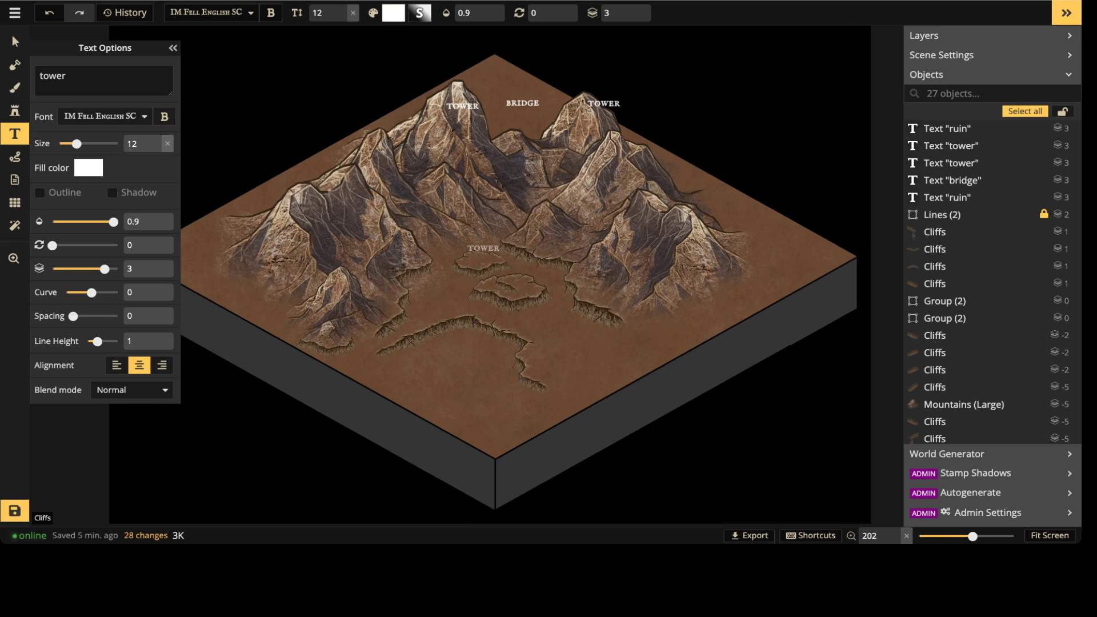
scroll(483, 251, "up", 1)
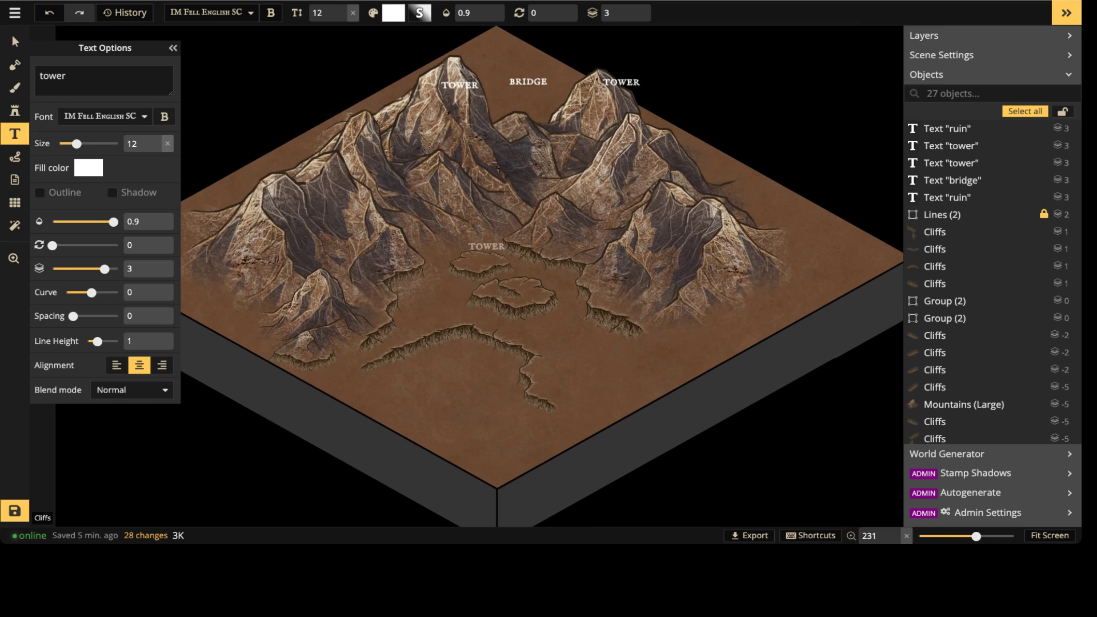
scroll(487, 247, "up", 1)
scroll(489, 247, "down", 2)
middle_click_drag(509, 158, 491, 275)
middle_click_drag(506, 231, 495, 281)
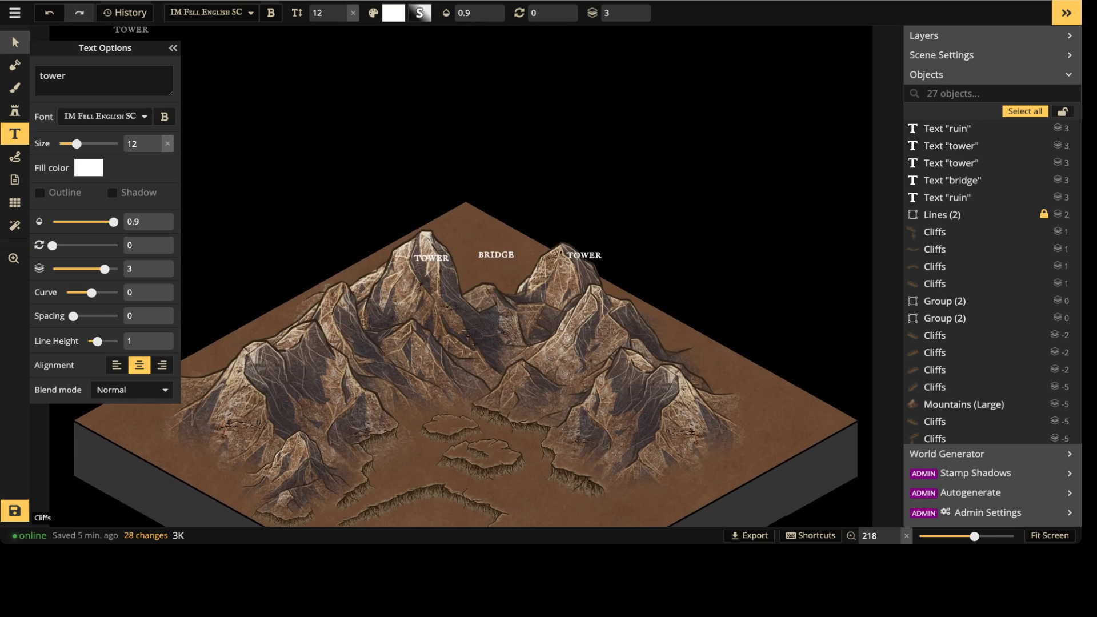
Step: Nudge the "bridge" label slightly up and to the right between the two peaks
left_click(16, 42)
scroll(378, 286, "up", 4)
left_click(567, 239)
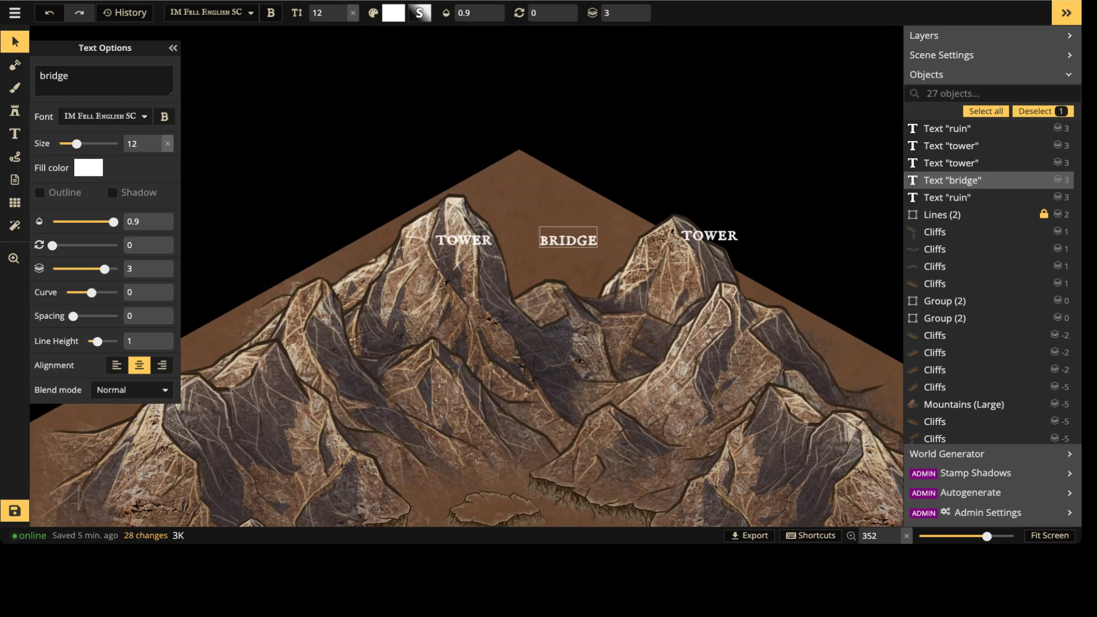
left_click_drag(568, 239, 570, 239)
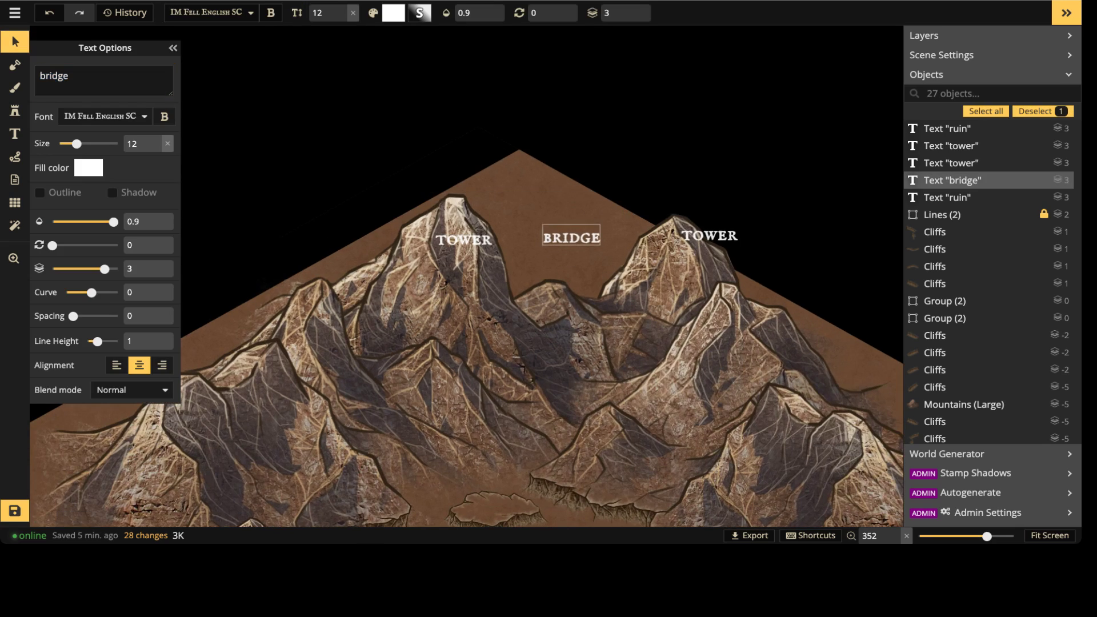
middle_click_drag(537, 366, 538, 245)
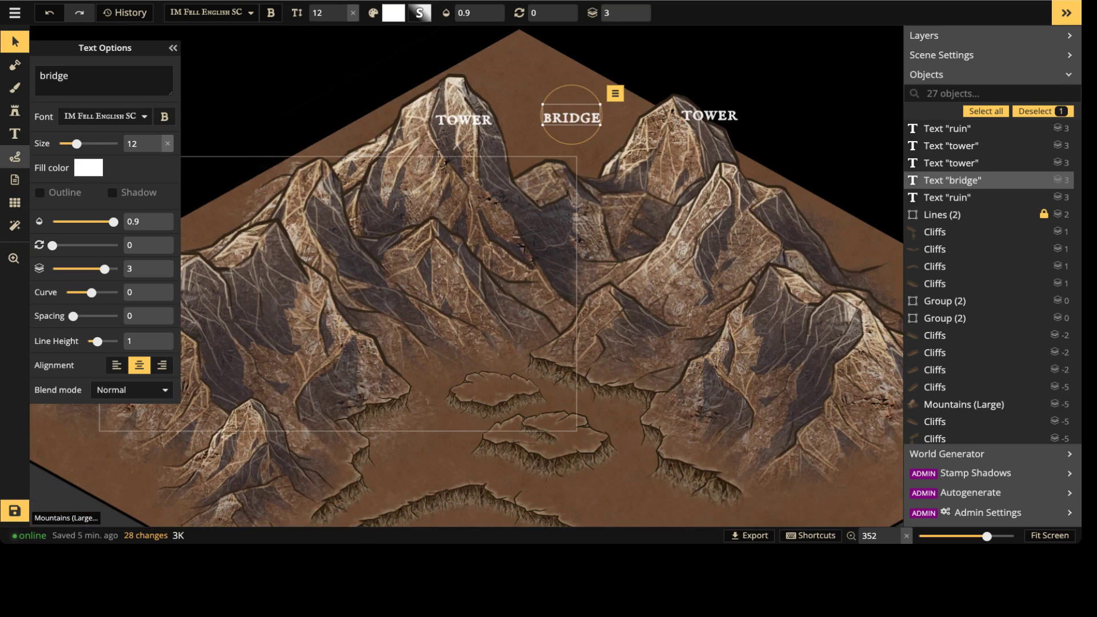
left_click(15, 156)
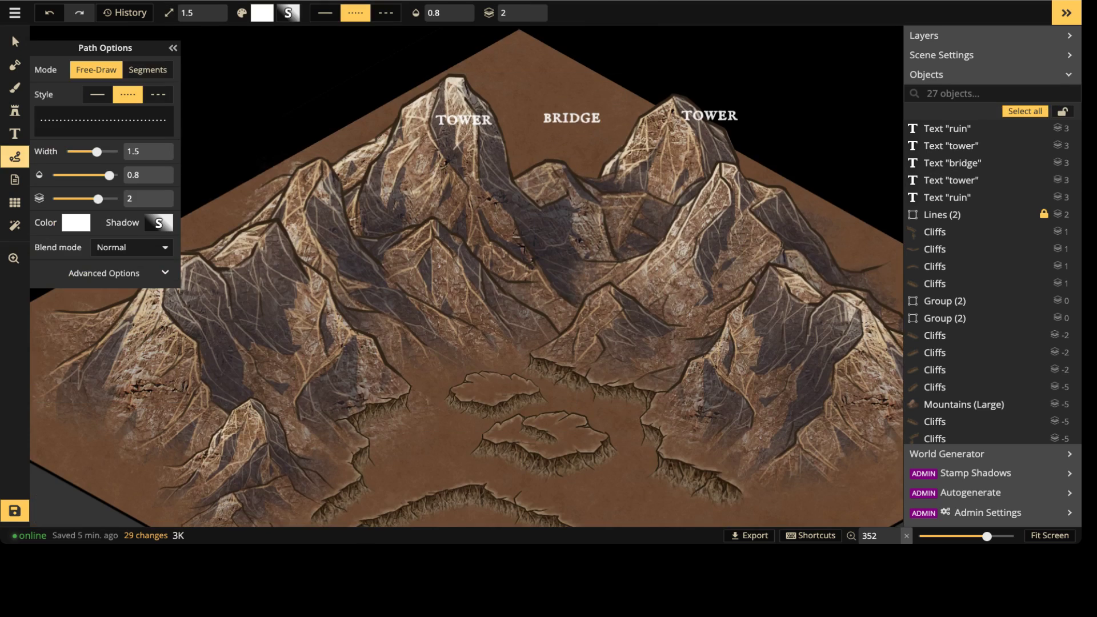
middle_click_drag(537, 320, 493, 474)
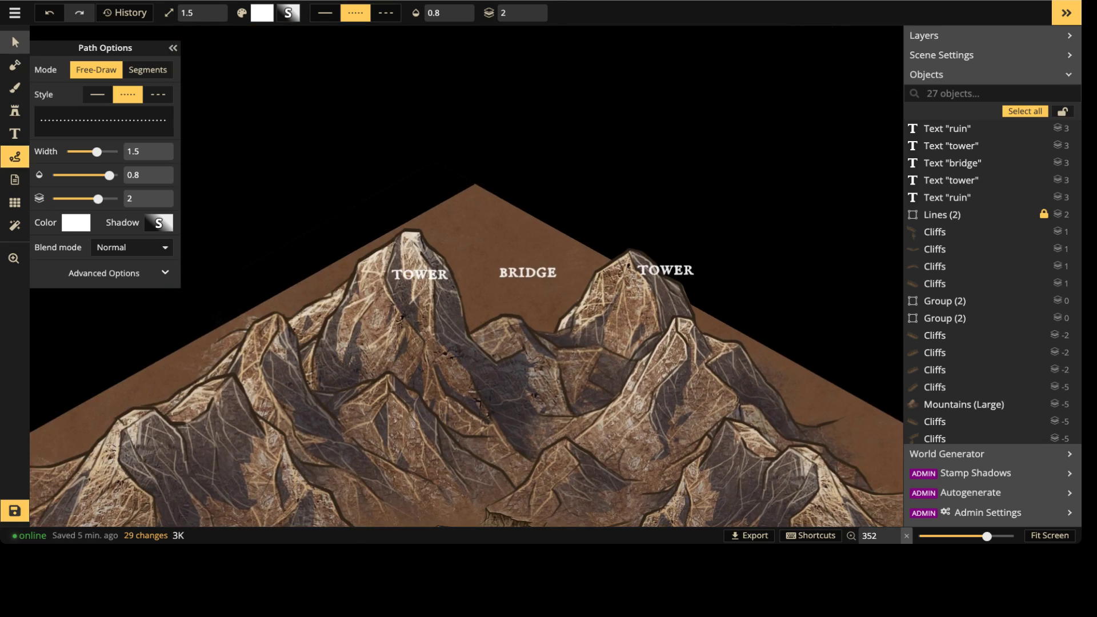
Step: Delete both "tower" labels and the "bridge" label above the rear peaks
left_click(15, 42)
left_click(419, 273)
key("Delete")
left_click(952, 146)
key("Delete")
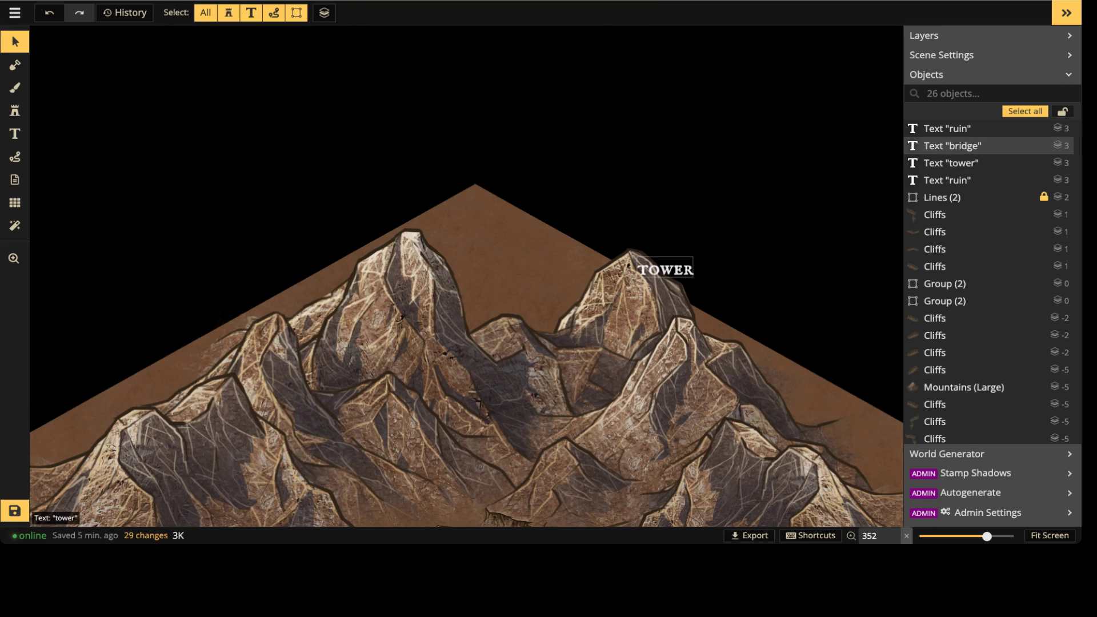
left_click(951, 145)
key("Delete")
Step: Search the stamp catalog for "tower" with custom assets excluded and load the Evil Tower stamp at size 60
left_click(15, 111)
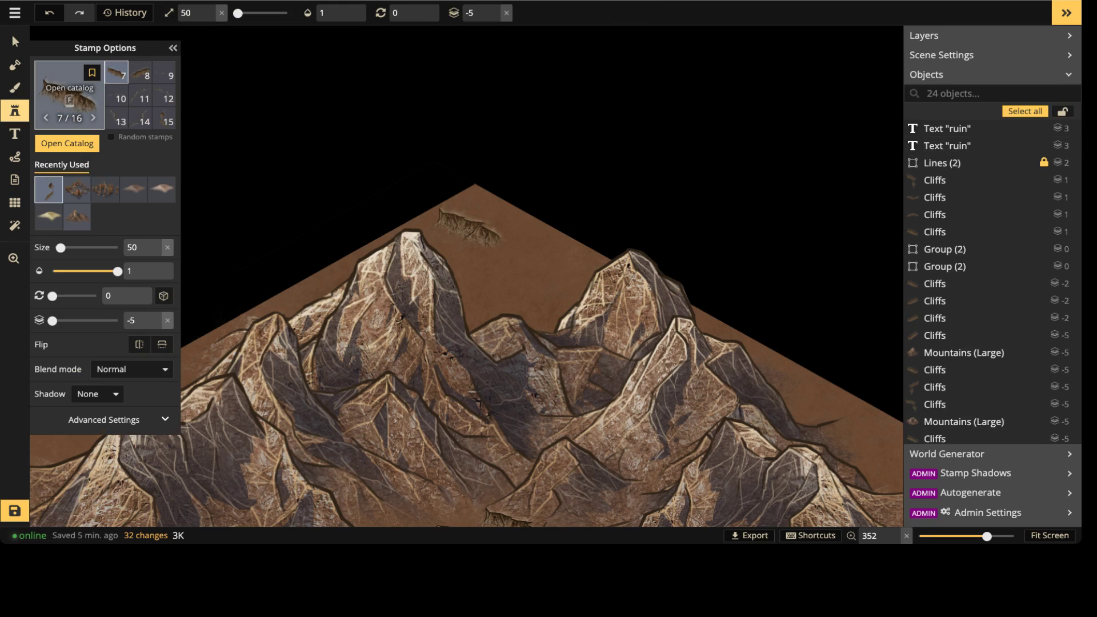
type("f")
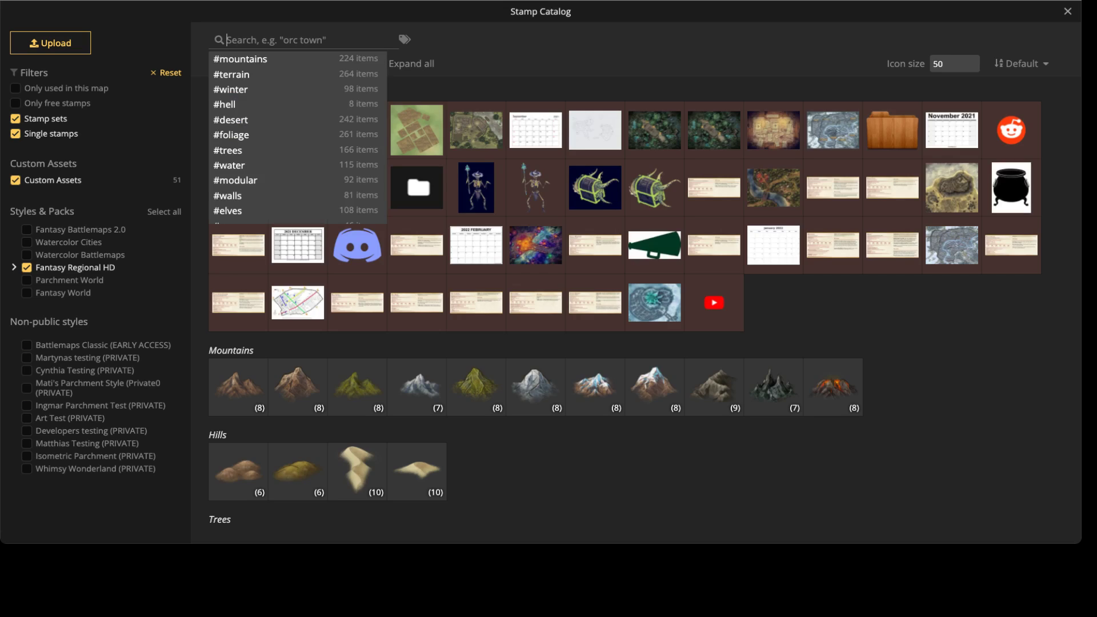
type("tower")
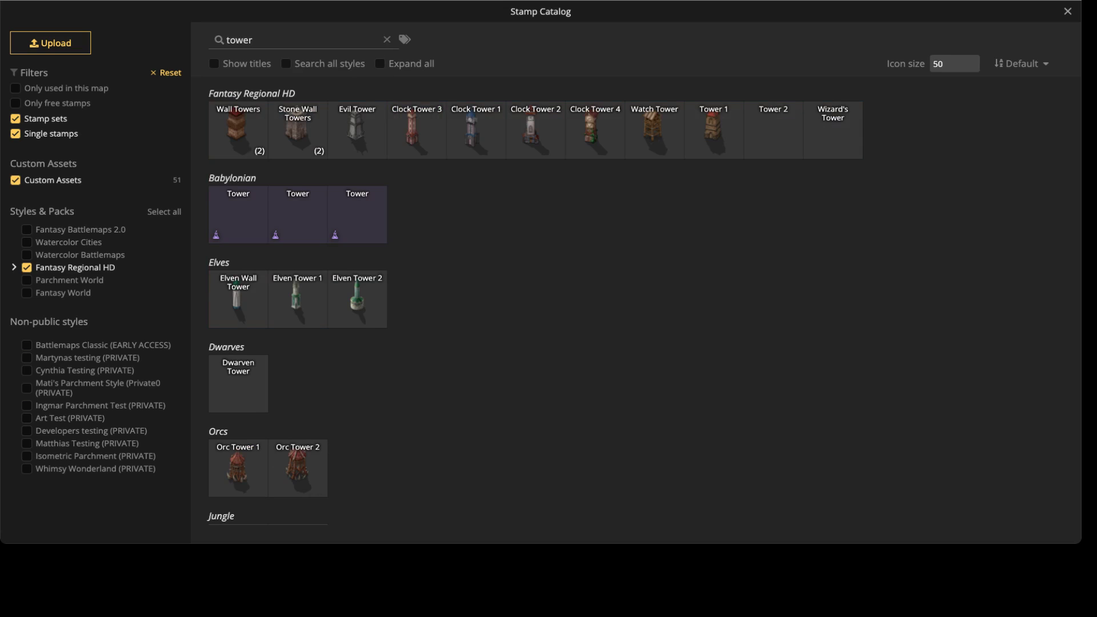
left_click(46, 180)
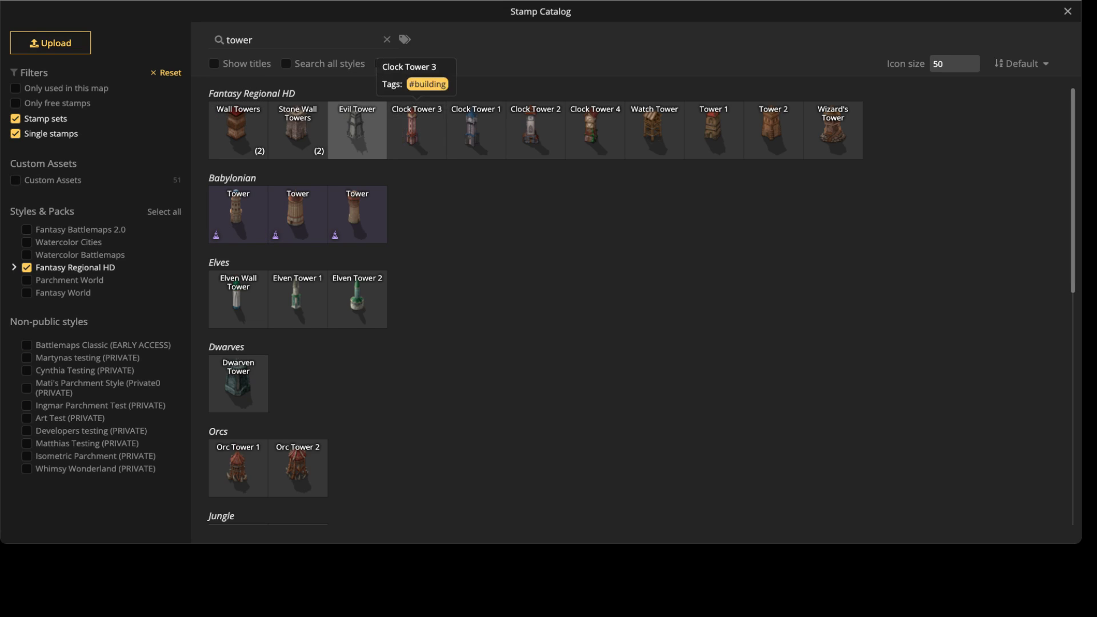
left_click(357, 130)
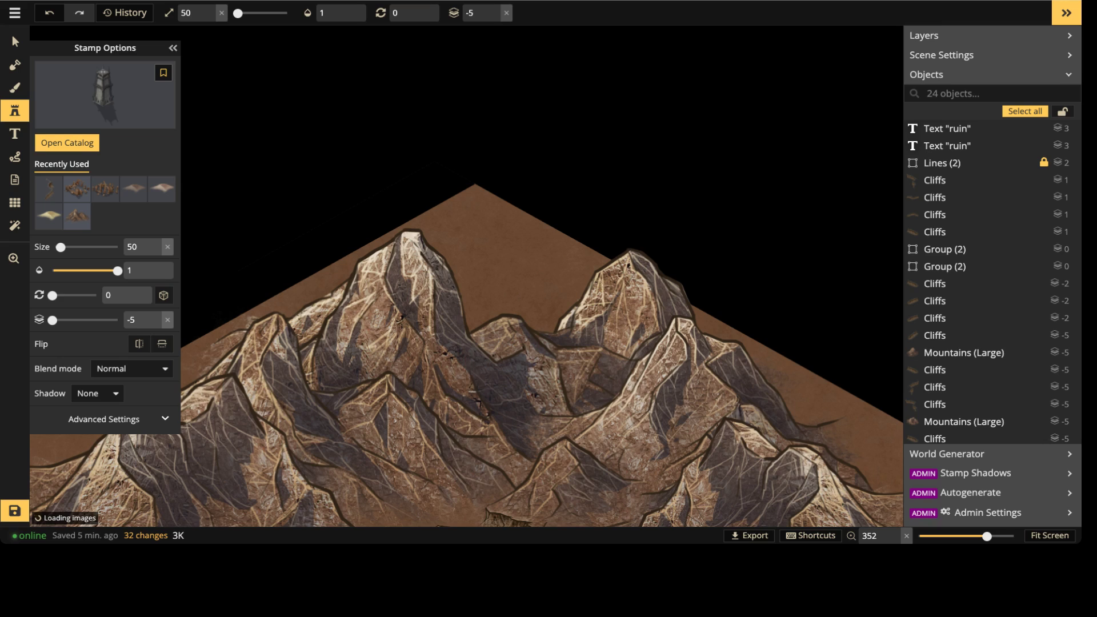
scroll(385, 160, "up", 1)
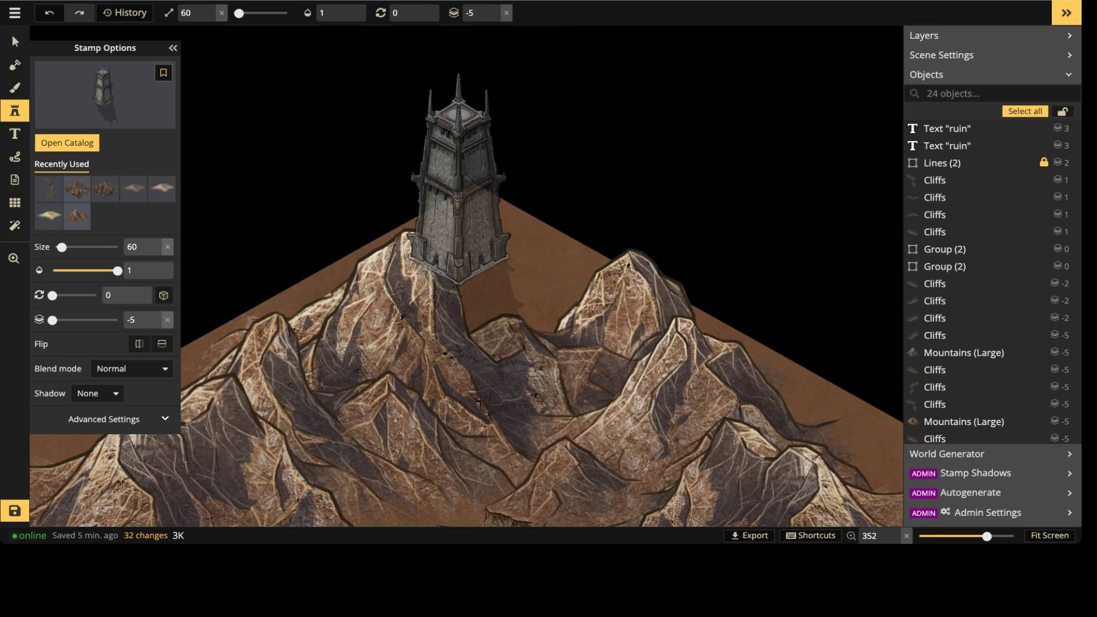
Step: Browse the tower stamps in the catalog and switch to the Stone Wall Towers set
left_click(103, 94)
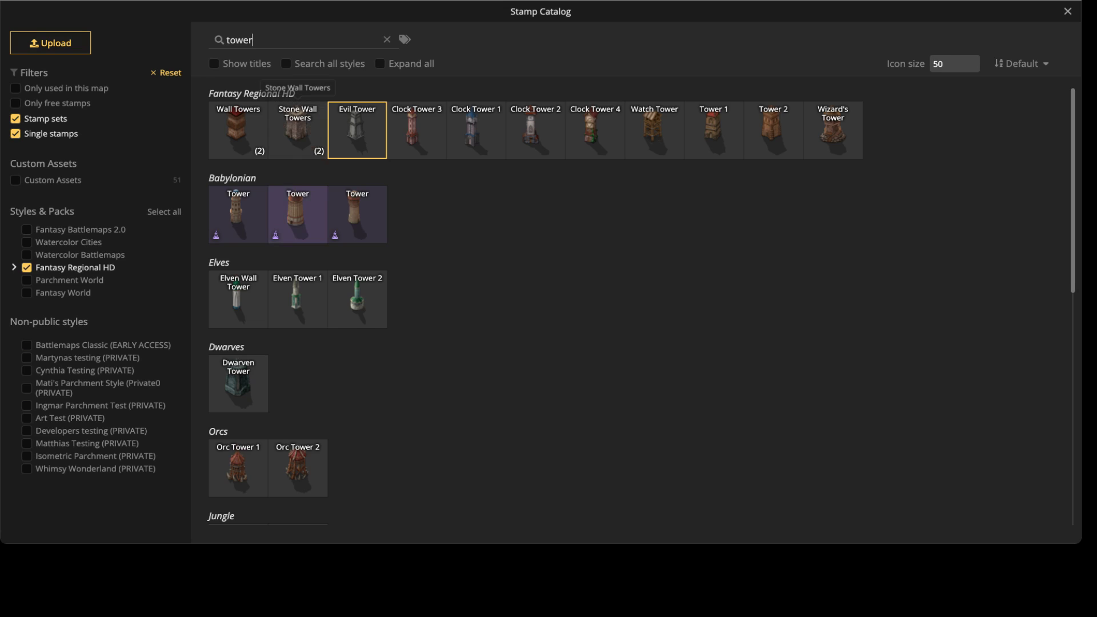
scroll(298, 300, "down", 3)
scroll(297, 320, "down", 3)
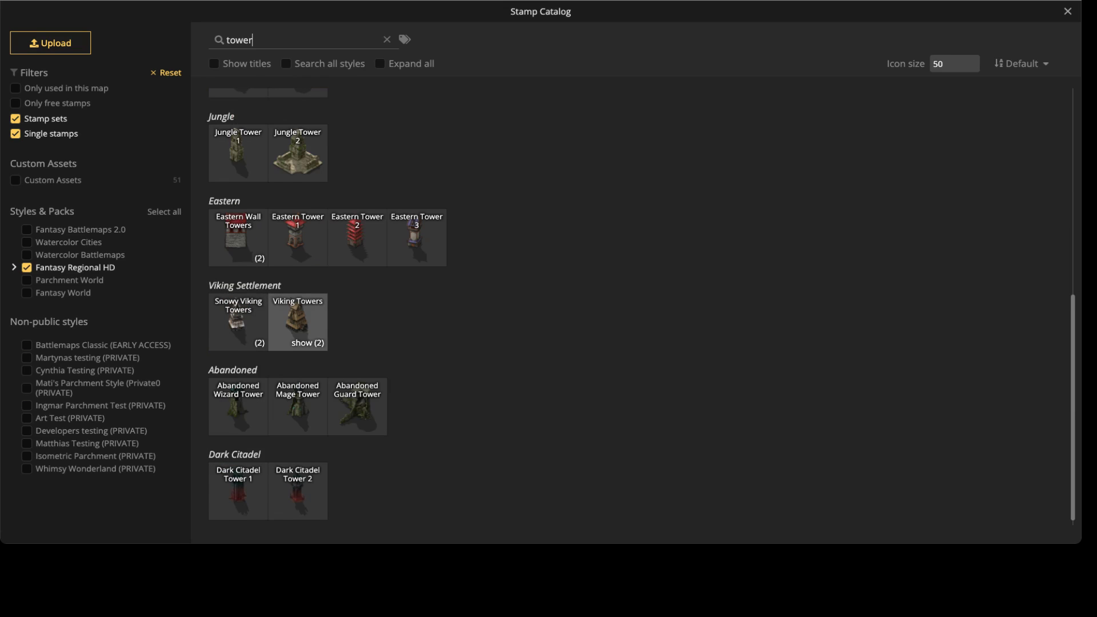
scroll(297, 320, "up", 3)
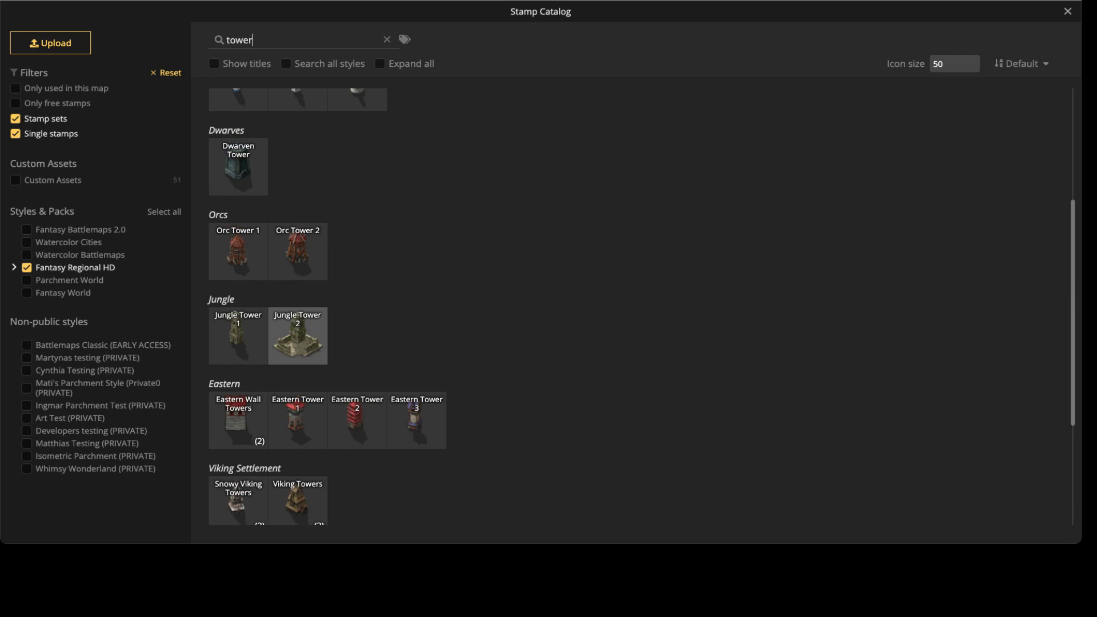
scroll(238, 420, "up", 1)
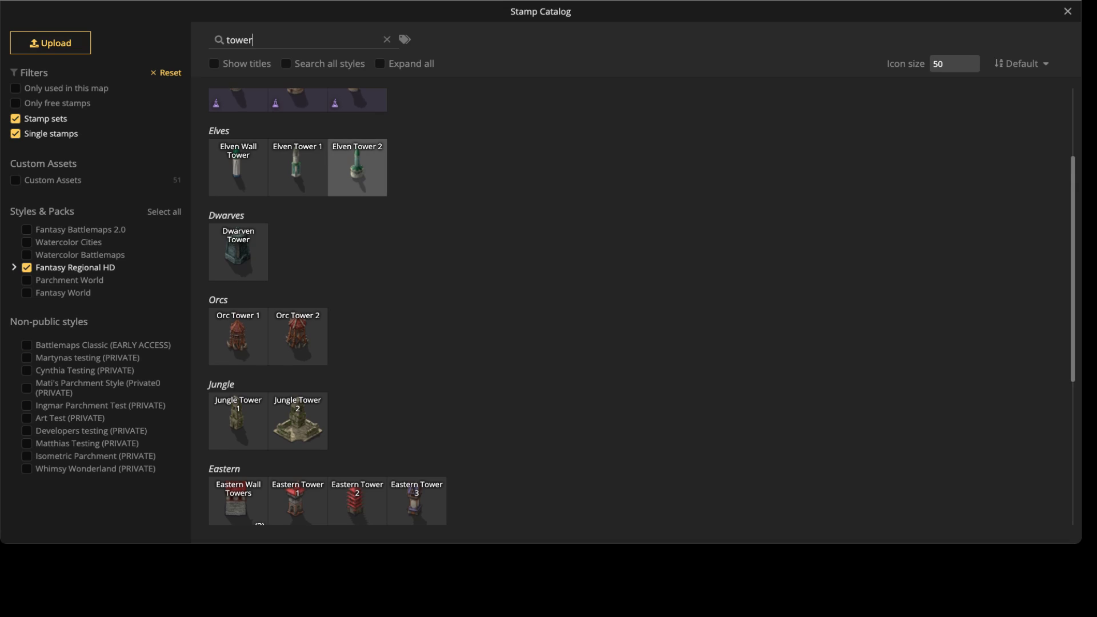
scroll(357, 148, "up", 2)
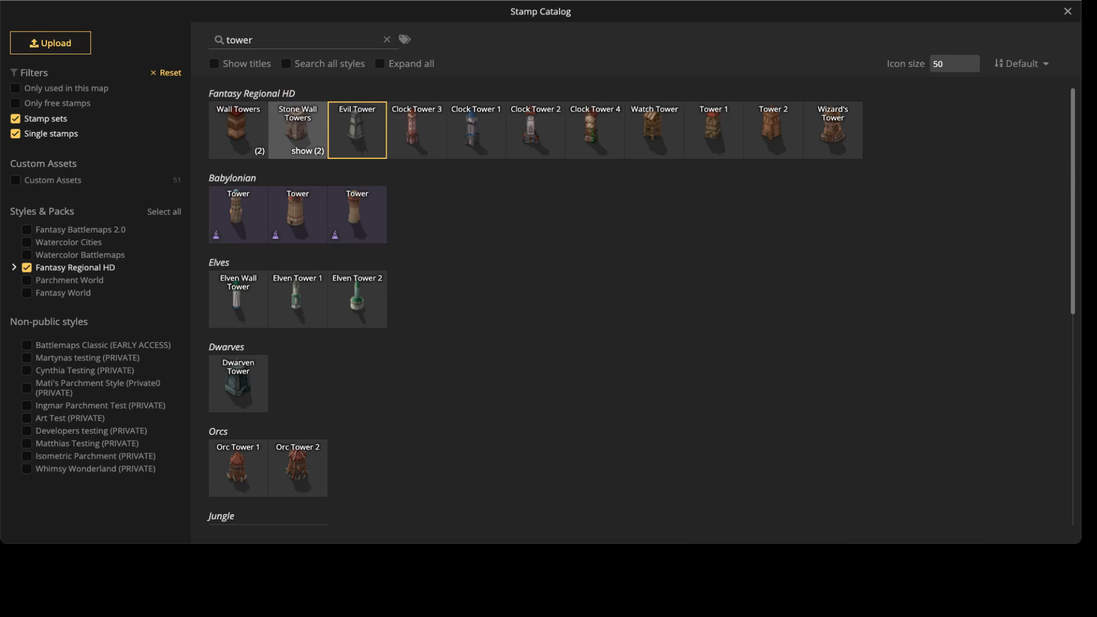
left_click(298, 130)
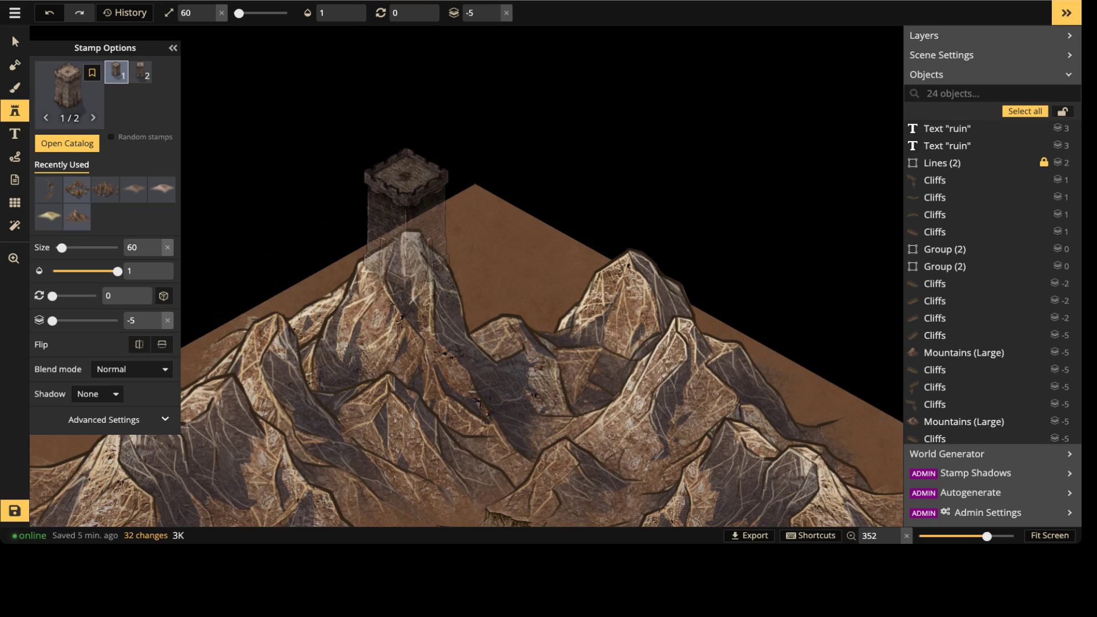
Step: Place a stone wall tower on the left rear peak, on layer 2 and at size 70
left_click(416, 256)
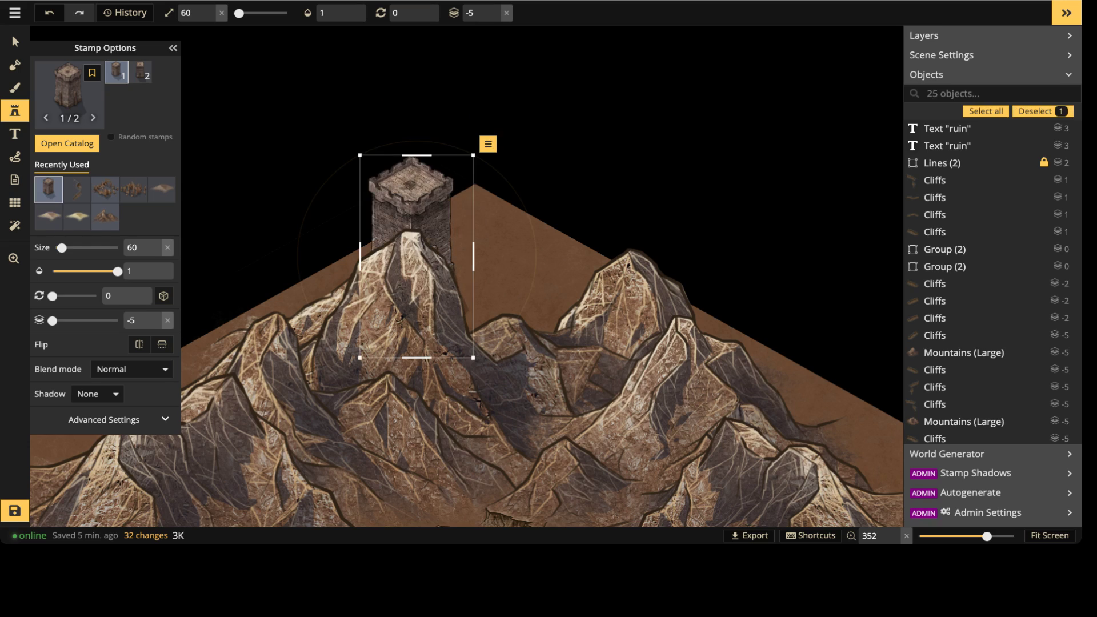
left_click(505, 13)
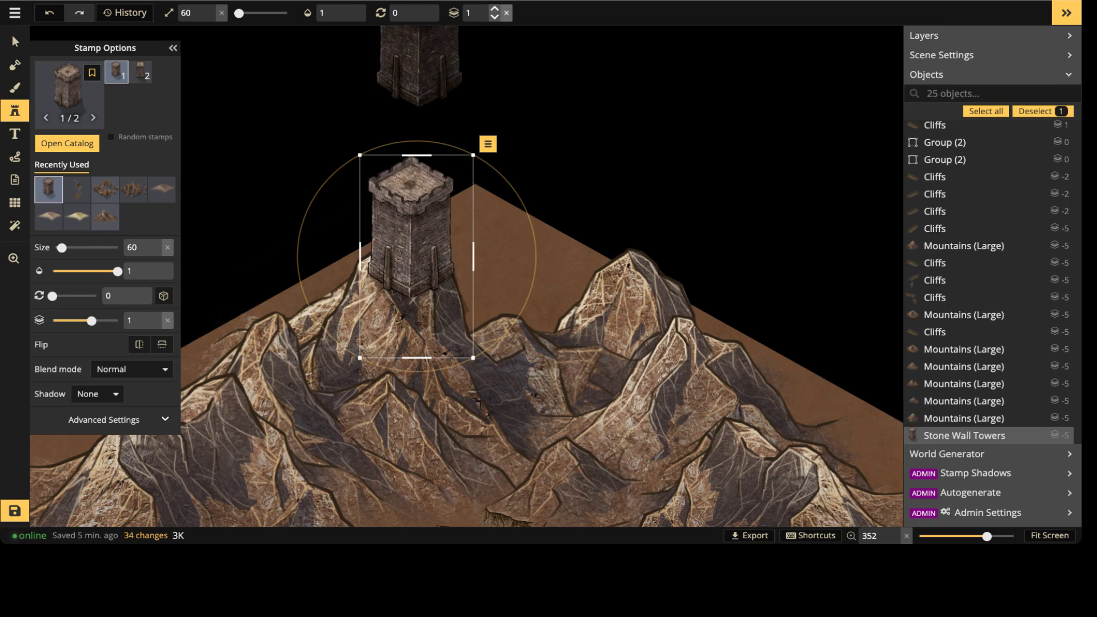
left_click(494, 9)
key("bracketright")
left_click_drag(417, 256, 408, 252)
key("Escape")
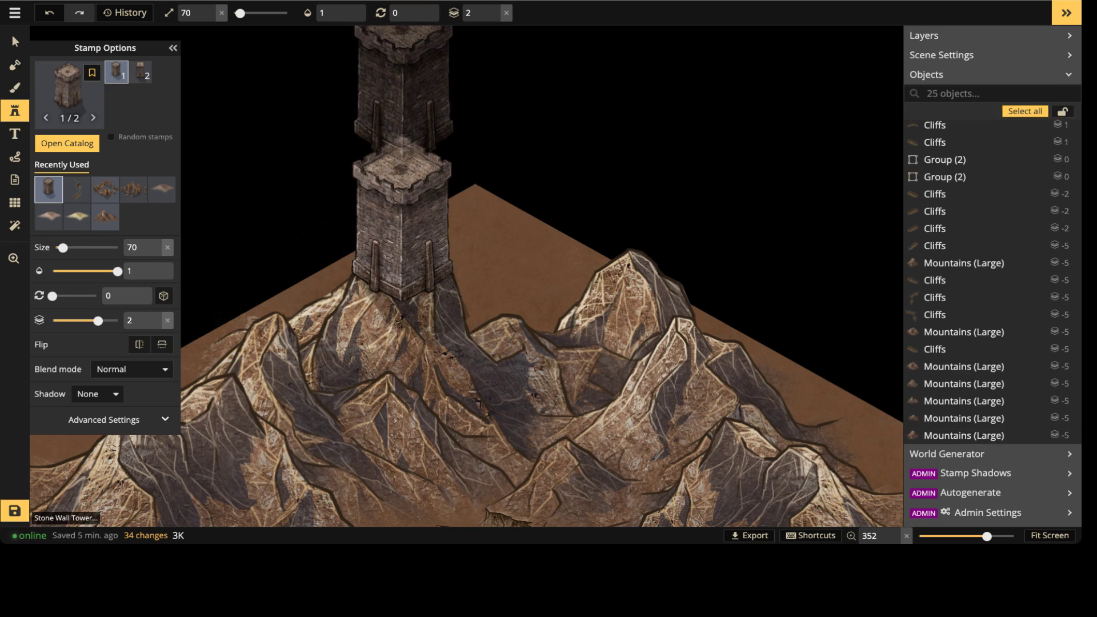
Step: Stack a second stone wall tower on top of the first, on layer 3 and at size 70
left_click(405, 149)
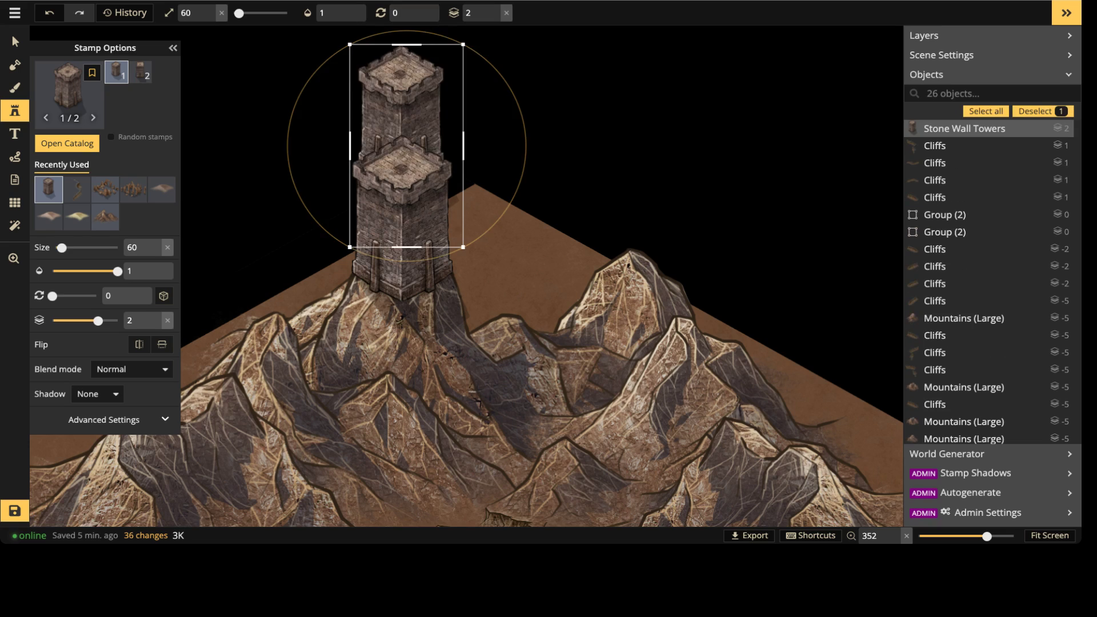
left_click(495, 8)
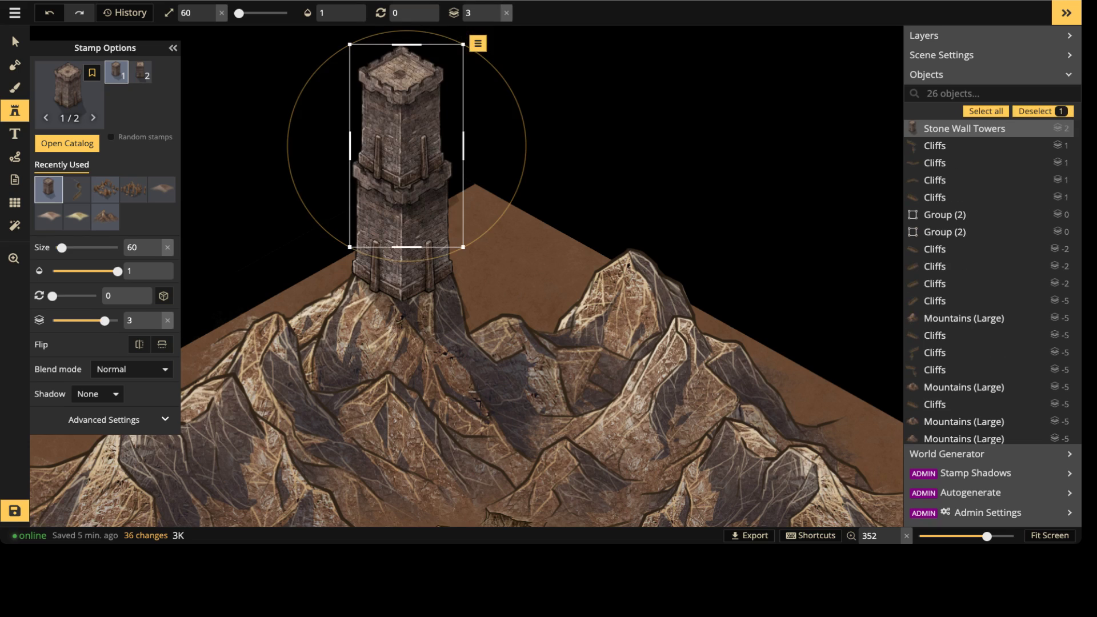
key("bracketright")
left_click_drag(437, 73, 452, 197)
key("Escape")
Step: Stack a third stone wall tower of size 70 on layer 4 at the top of the tower column
scroll(460, 80, "down", 1)
scroll(460, 80, "down", 2)
key("space")
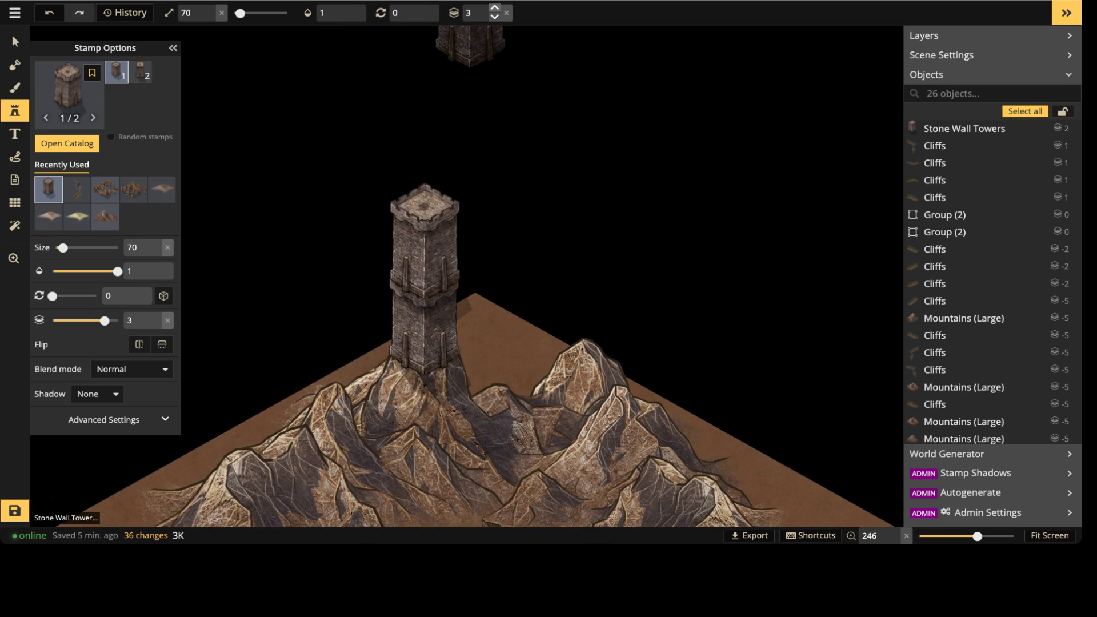
left_click(494, 8)
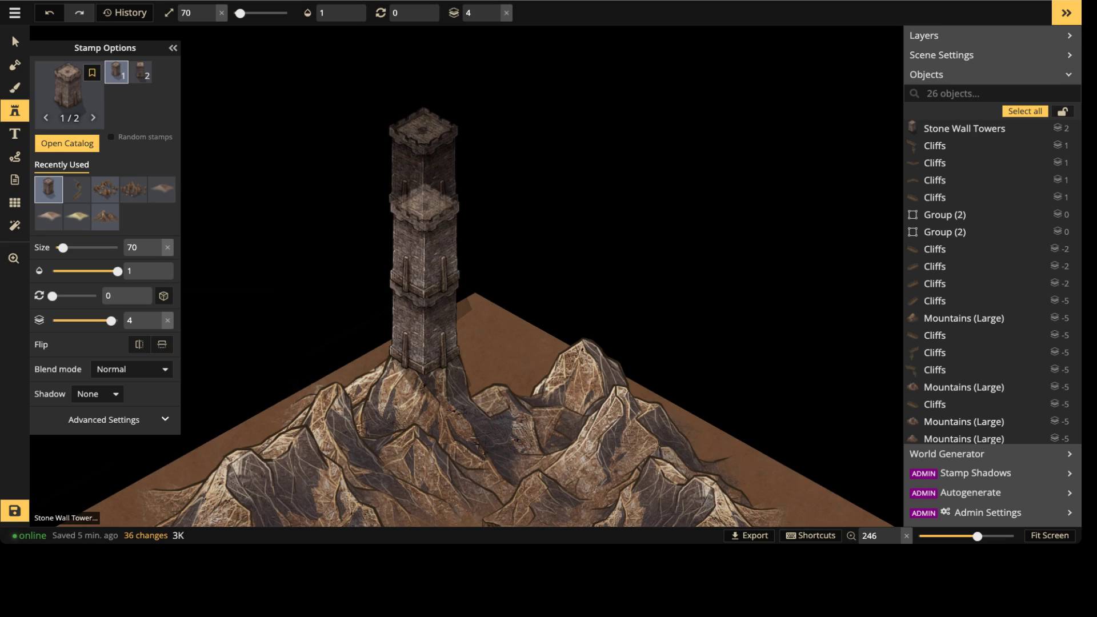
left_click(430, 189)
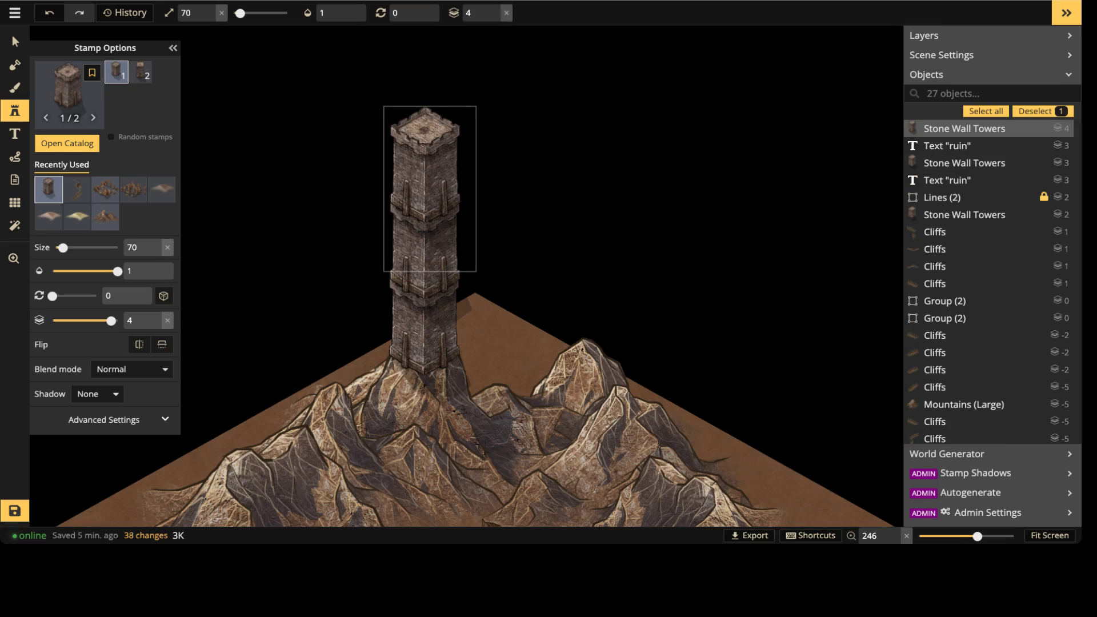
key("Escape")
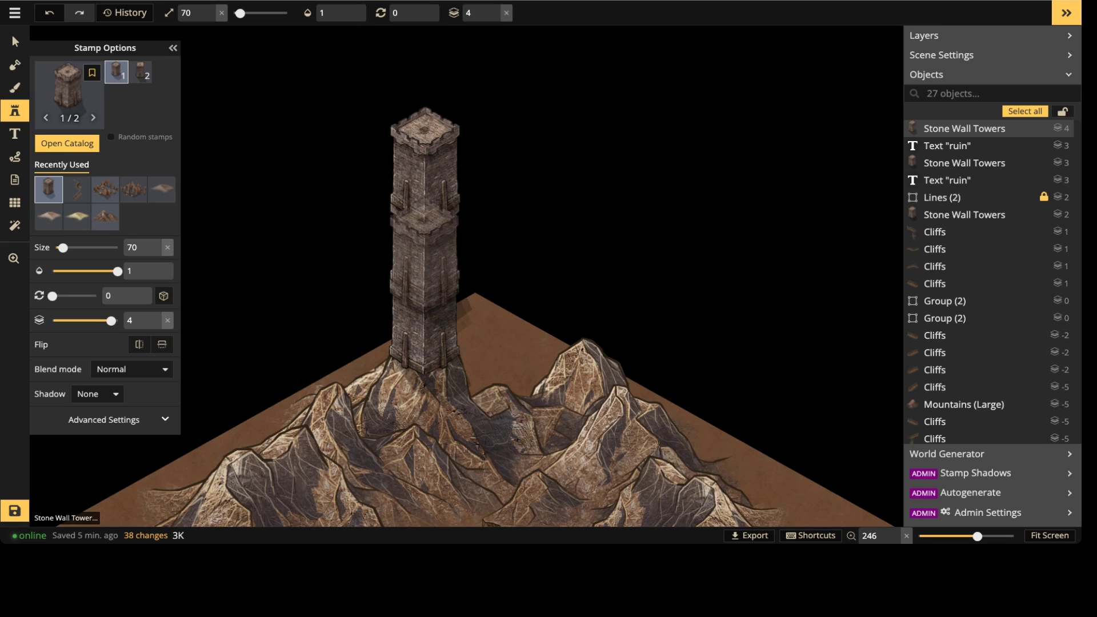
Step: Group the three stacked stone wall towers on the left rear peak
scroll(424, 254, "down", 1)
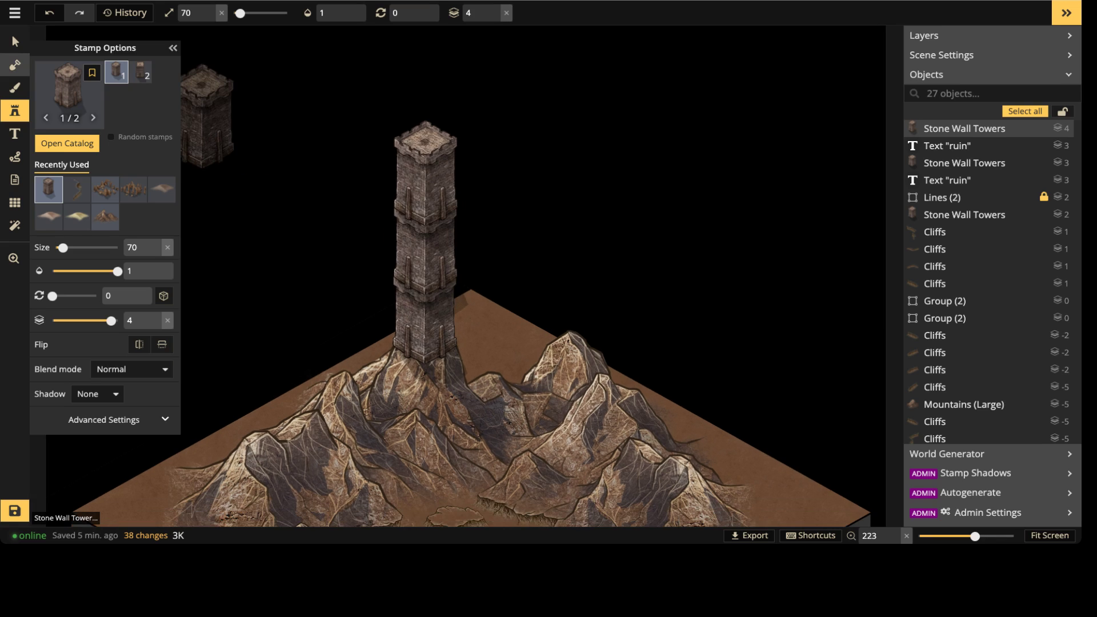
left_click(15, 41)
mouse_move(331, 68)
left_mouse_down()
mouse_move(473, 257)
mouse_move(460, 368)
left_mouse_up()
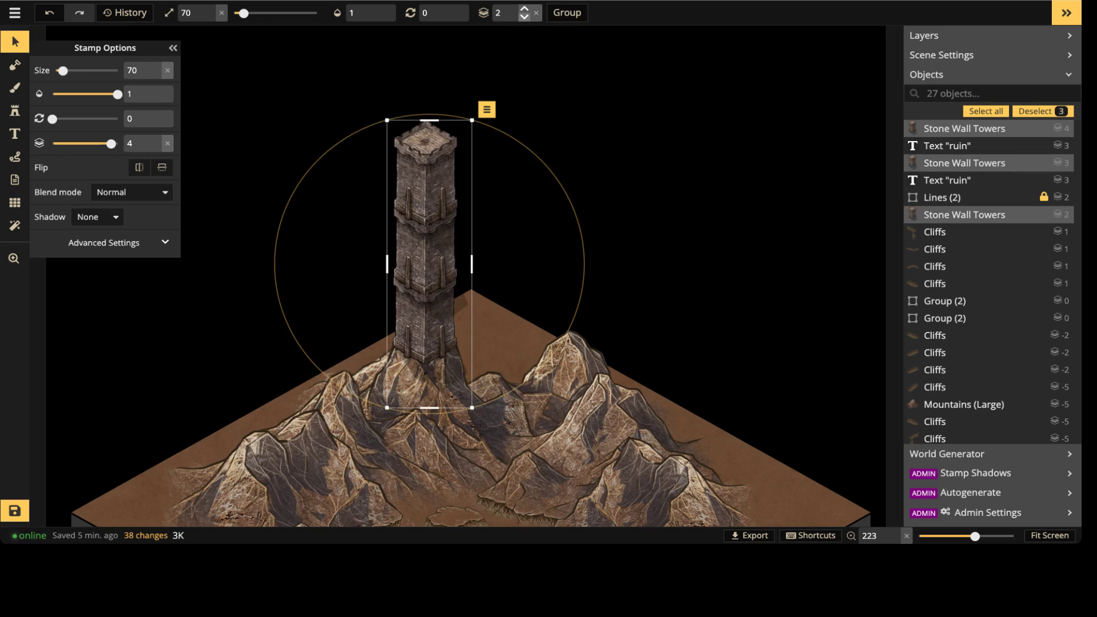
key("Escape")
left_click(426, 172)
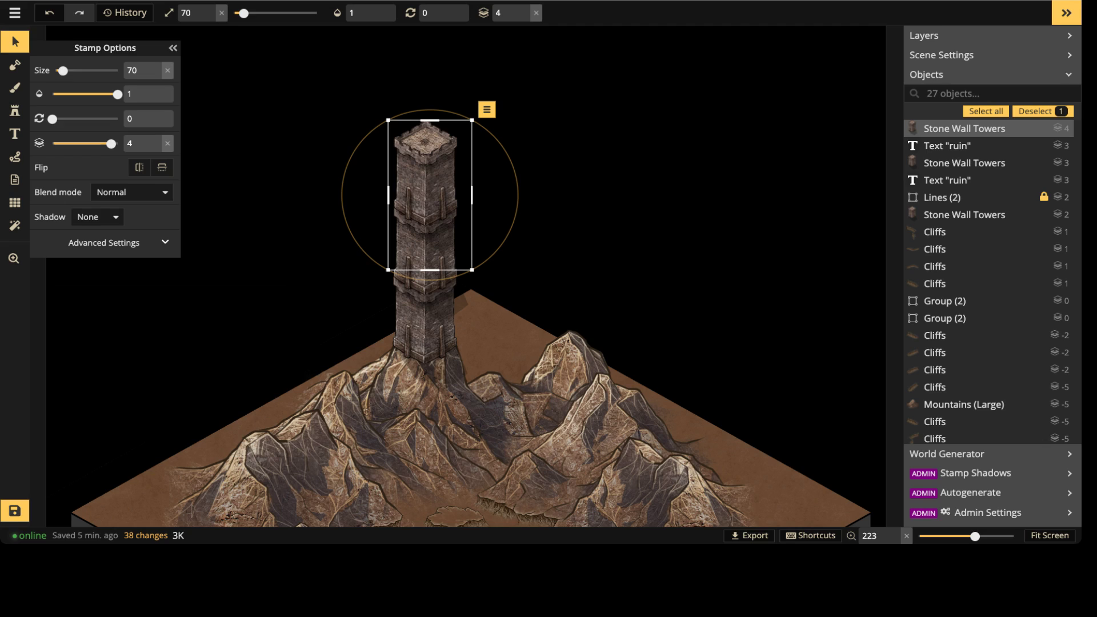
left_click_drag(354, 100, 503, 410)
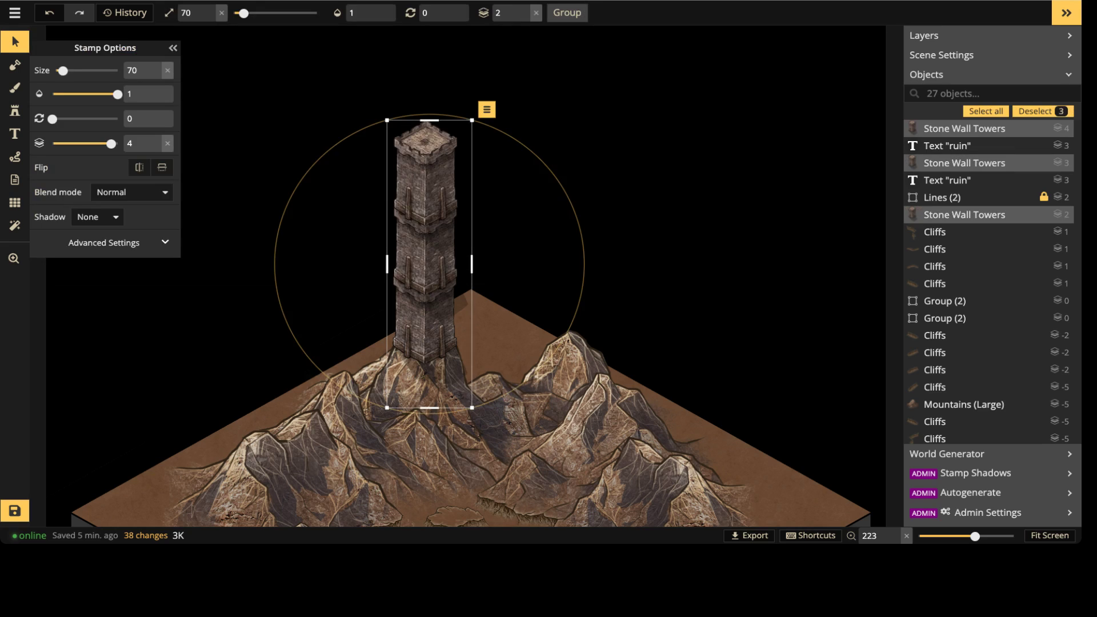
left_click(566, 13)
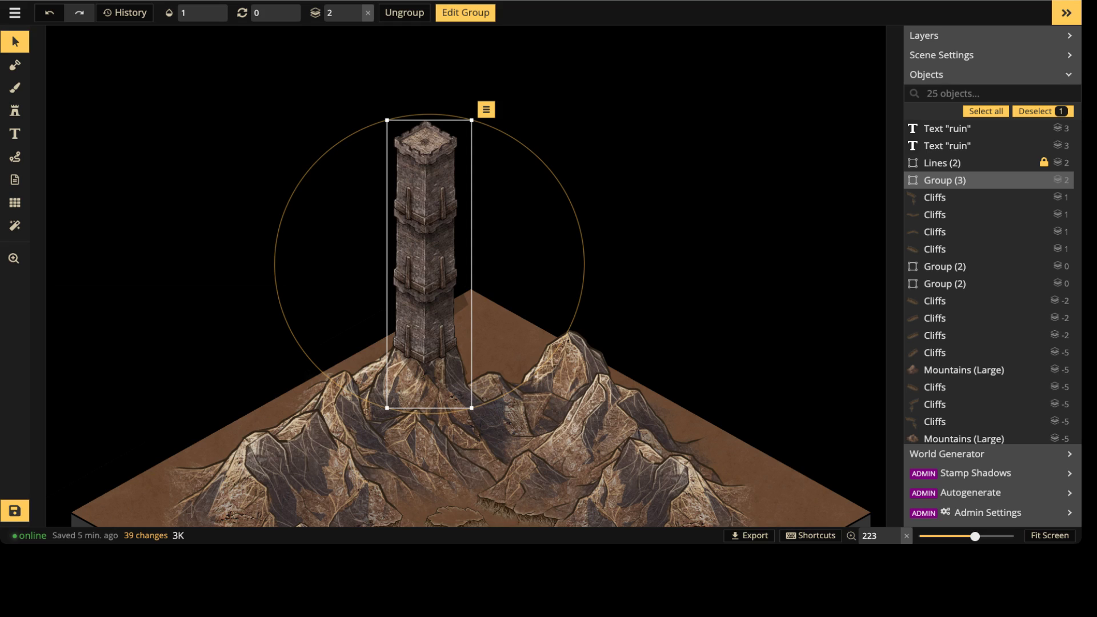
key("Escape")
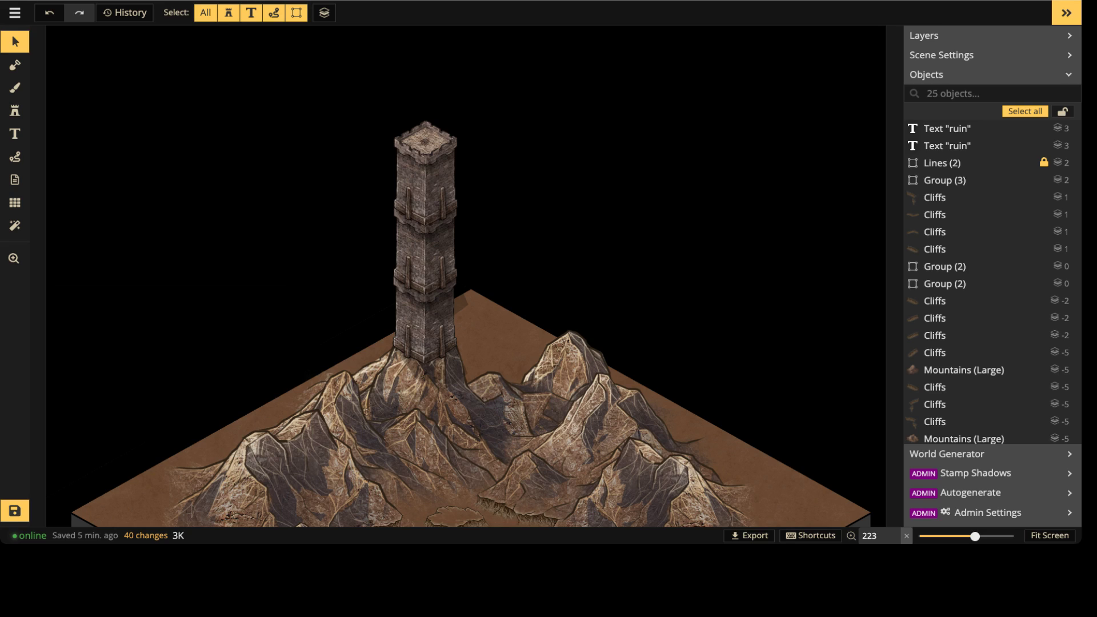
Step: Place another stone wall tower of size 70 on top of the grouped column, on layer 3
scroll(434, 274, "up", 2)
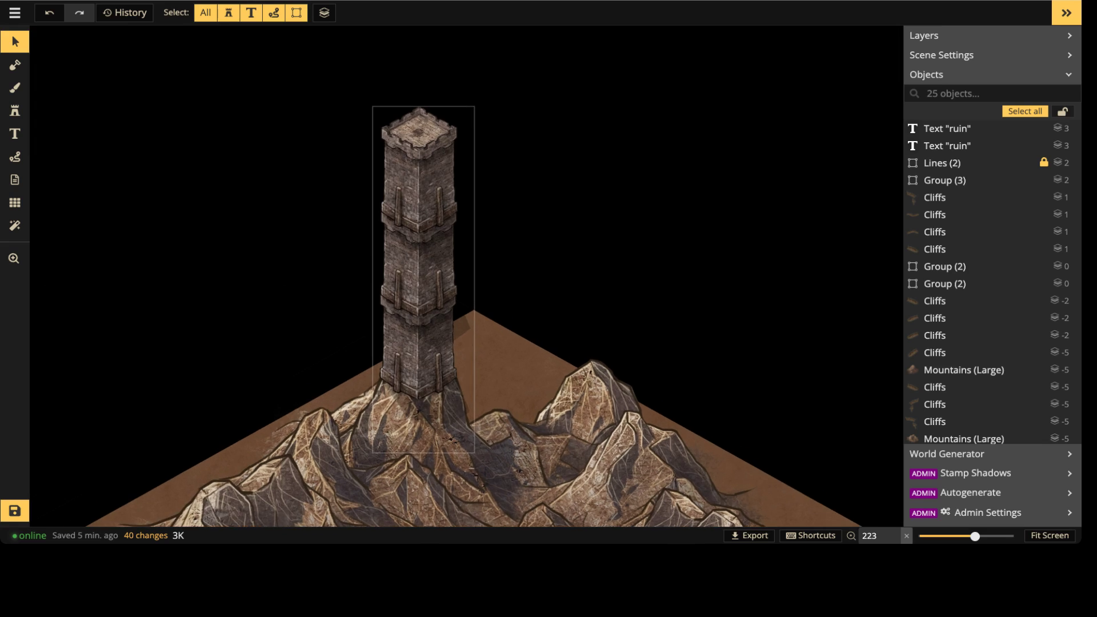
scroll(439, 342, "down", 2)
middle_click_drag(439, 347, 432, 375)
left_click(439, 272)
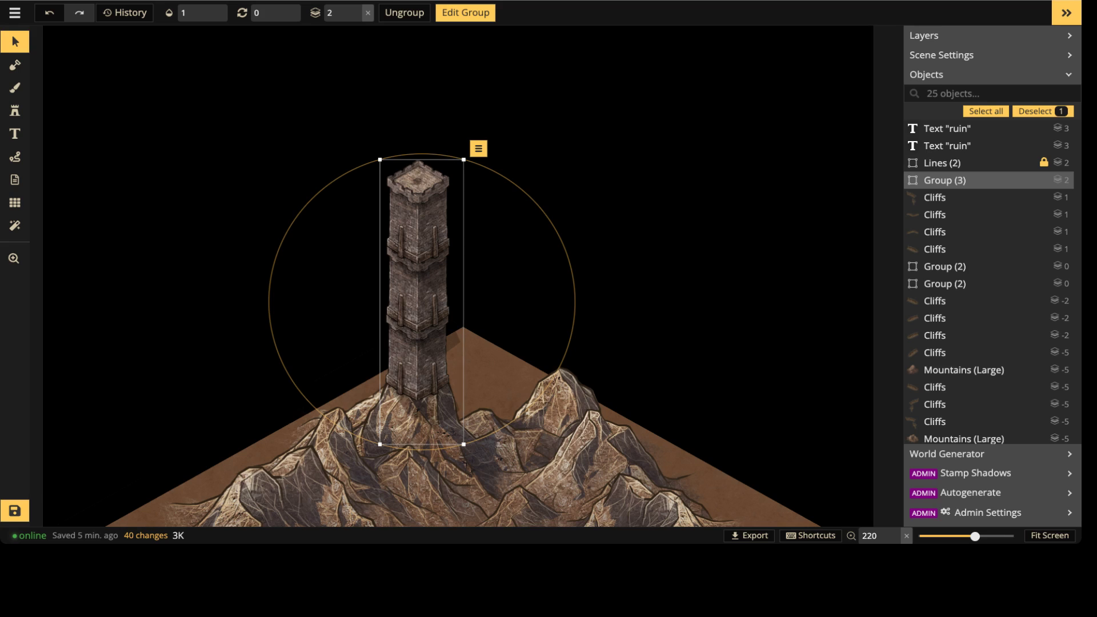
left_click(15, 110)
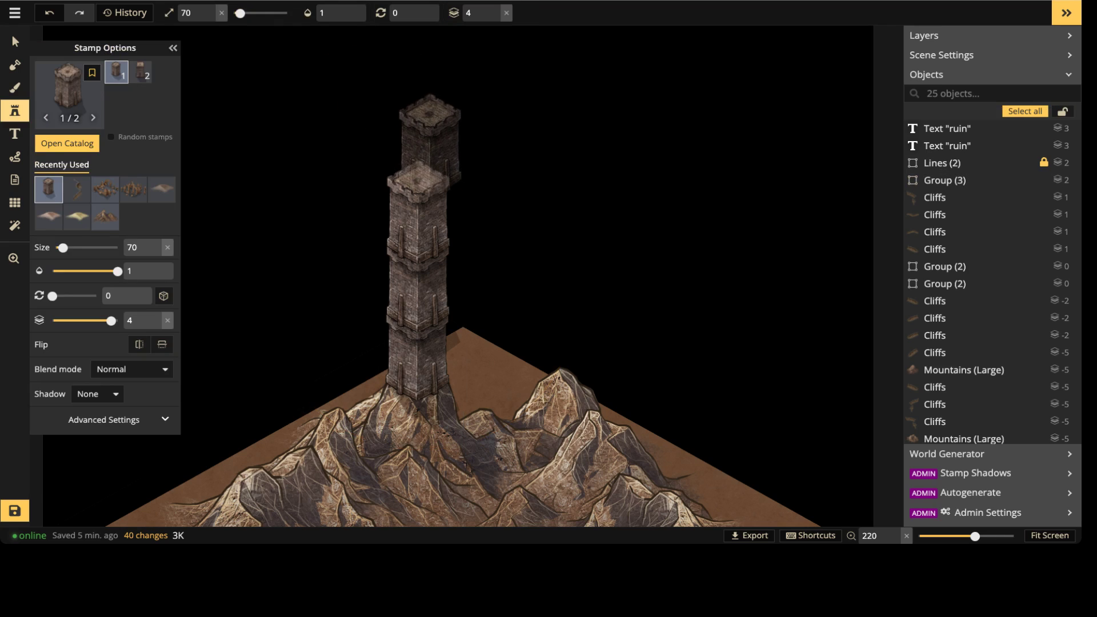
left_click(426, 166)
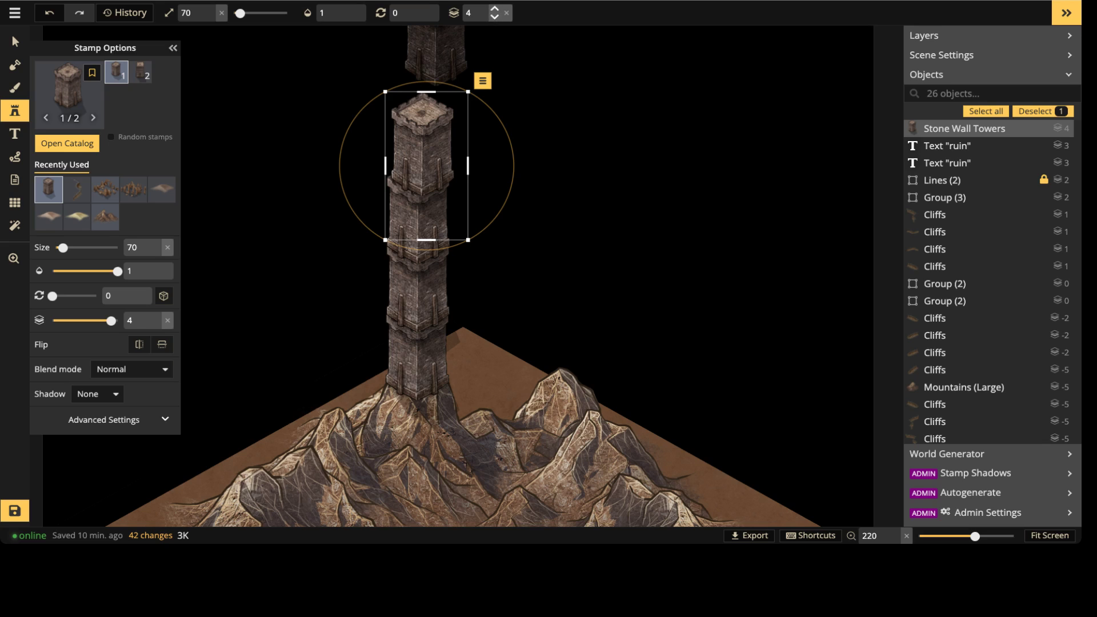
left_click(494, 17)
left_click(494, 17)
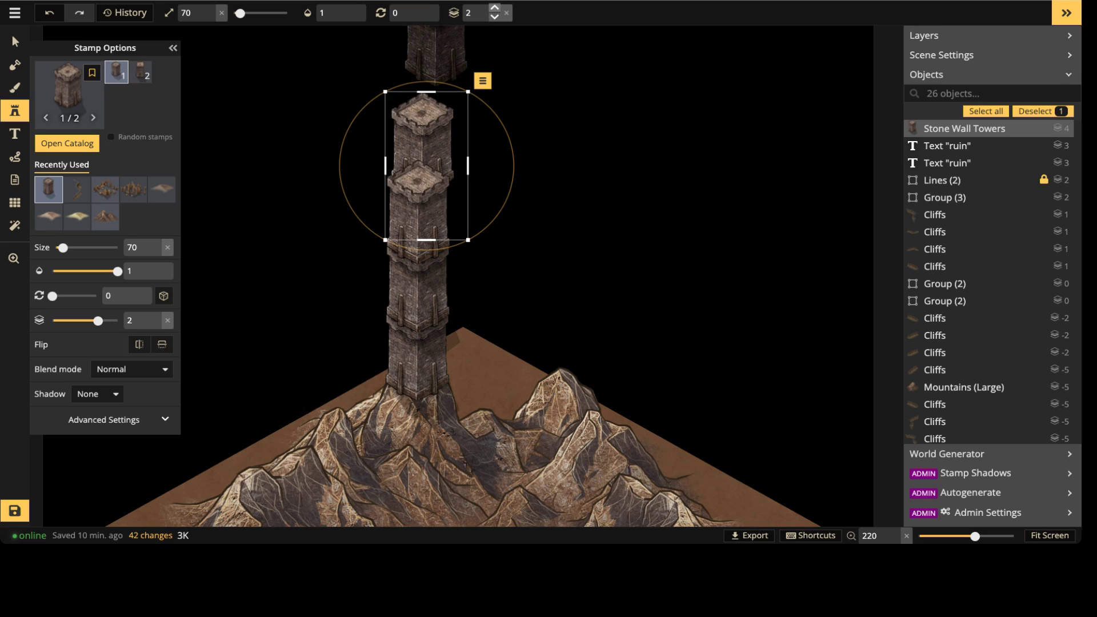
left_click(494, 8)
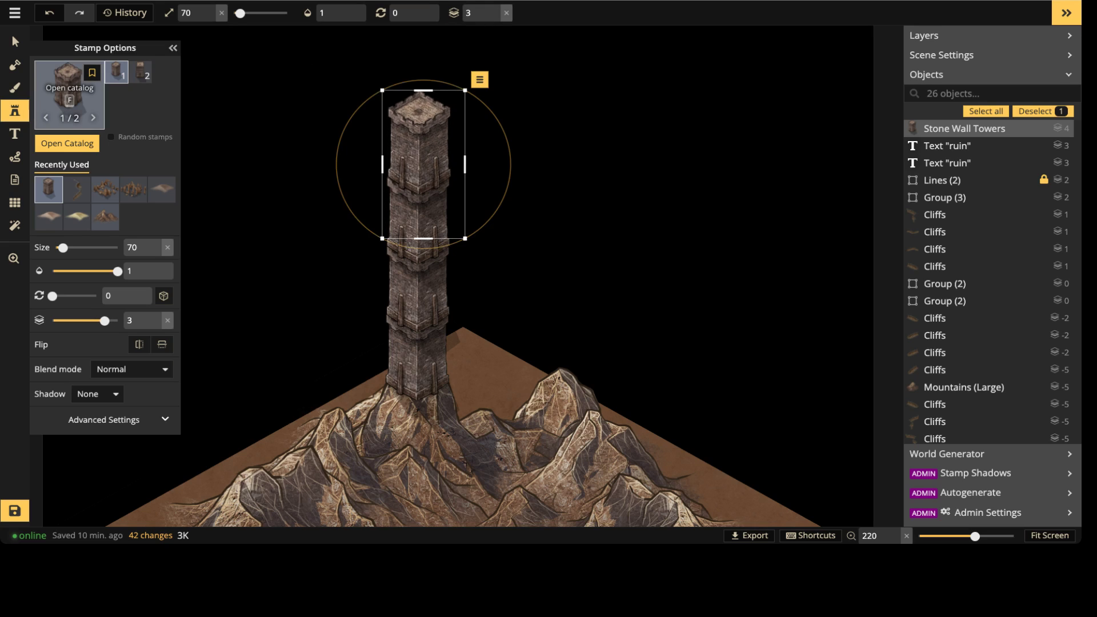
Step: Place the Elven Tower 1 stamp as a spire on top of the column, at size 70 and on layer 4
left_click(69, 93)
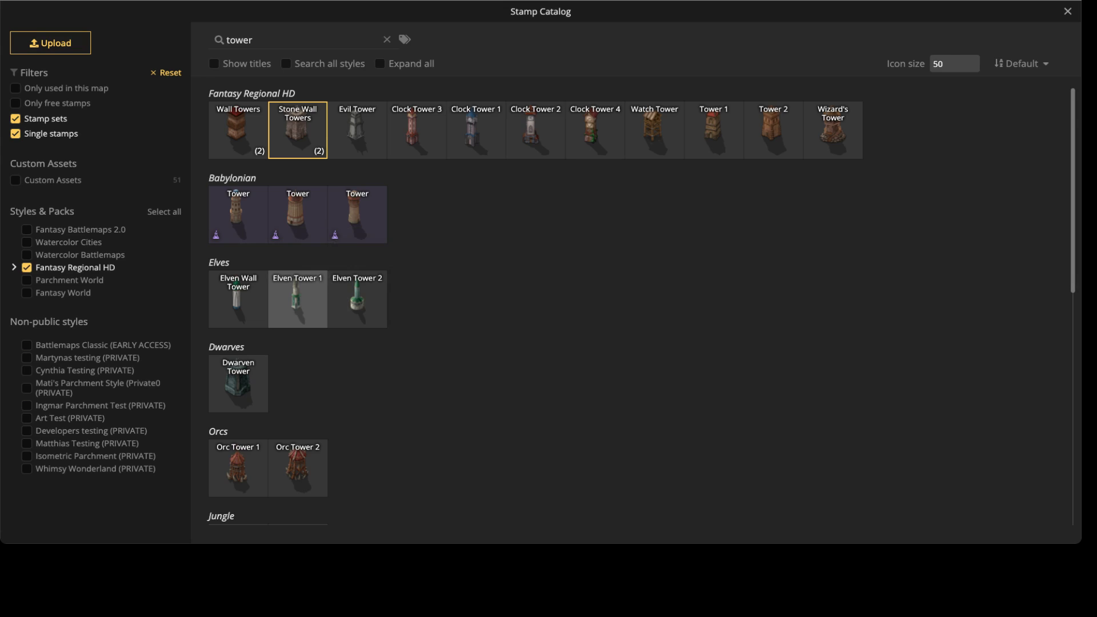
left_click(297, 299)
scroll(423, 91, "up", 2)
middle_click_drag(422, 77, 424, 215)
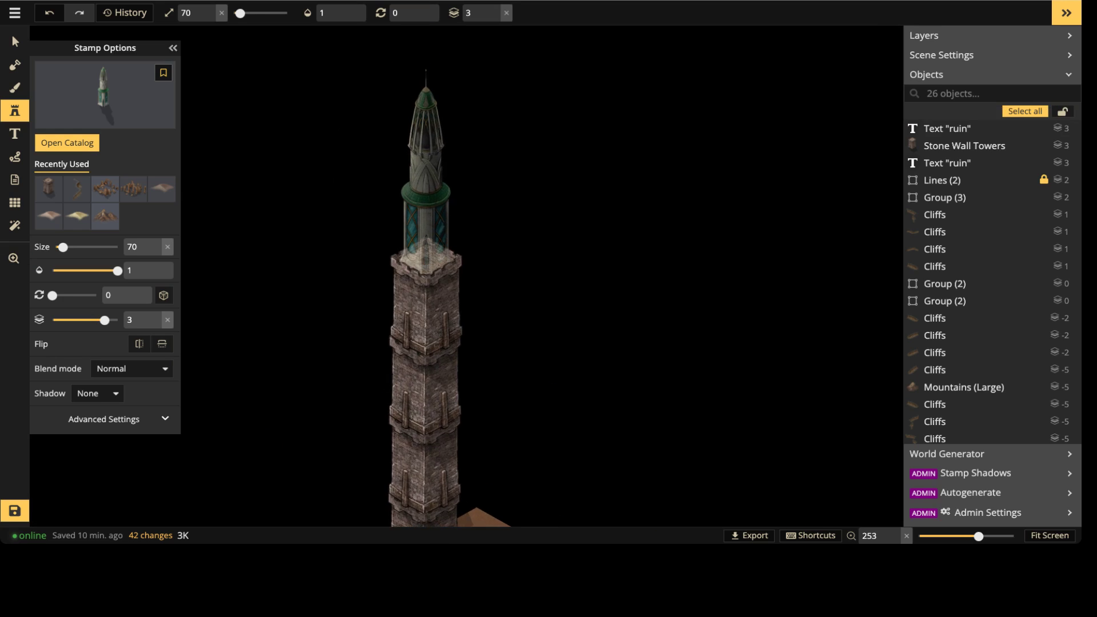
left_click(436, 216)
left_click(495, 9)
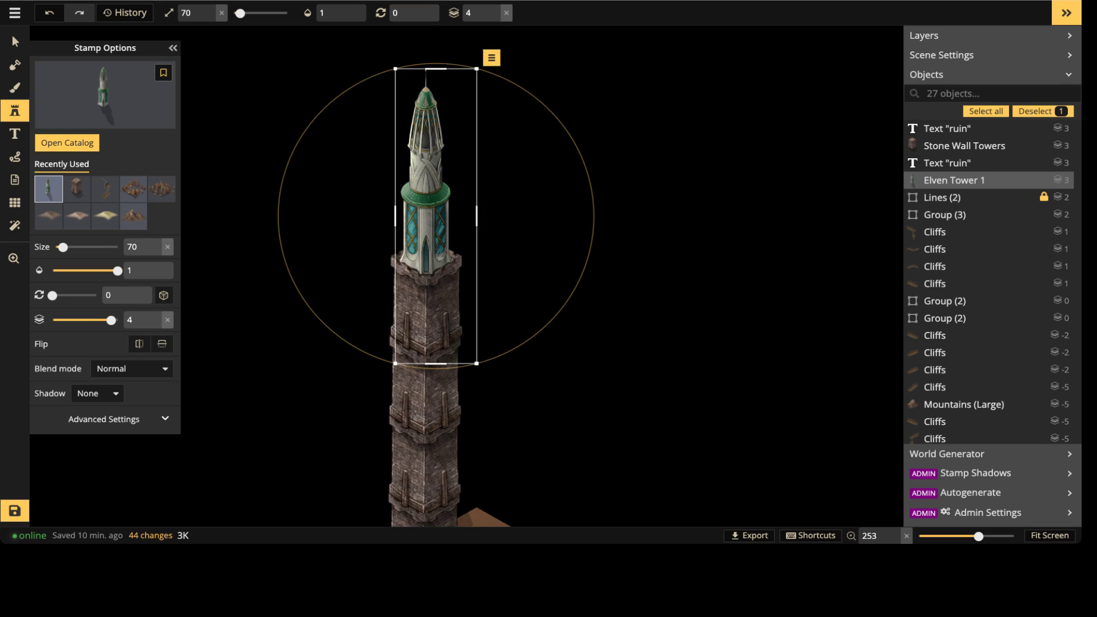
left_click_drag(426, 217, 425, 216)
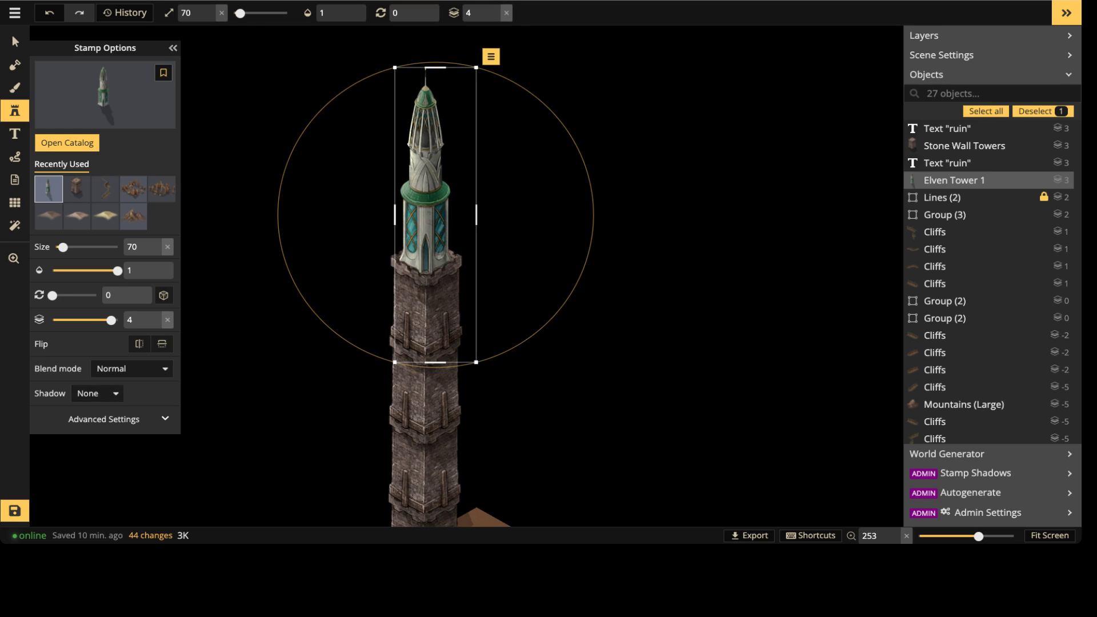
Step: Set the elven tower's saturation to 0 and its brightness to 73
left_click(114, 419)
scroll(106, 293, "down", 1)
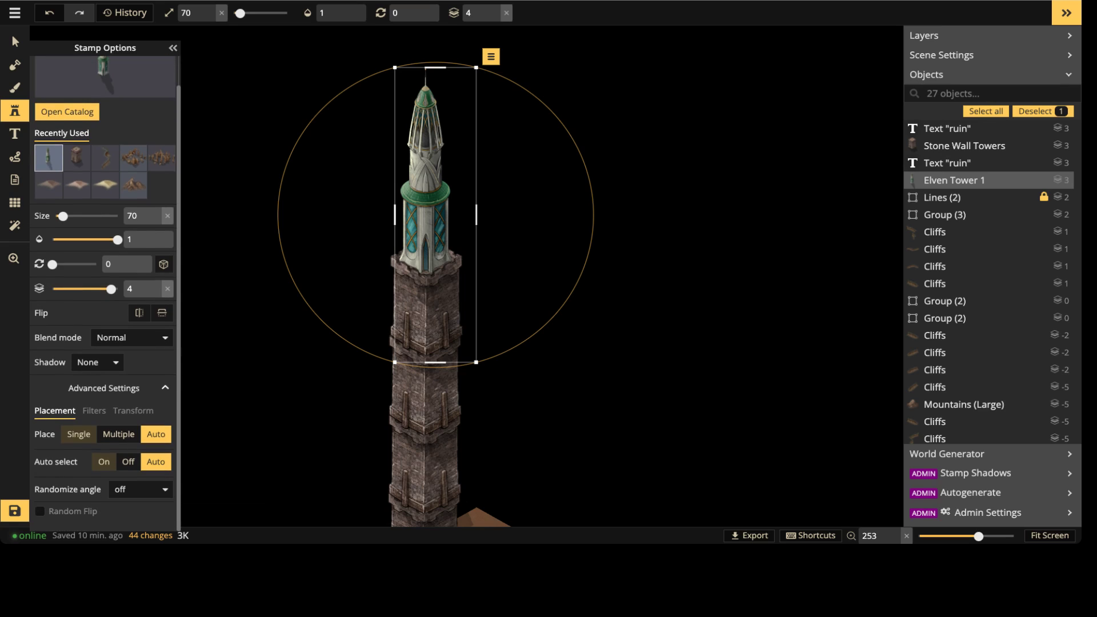
left_click(93, 410)
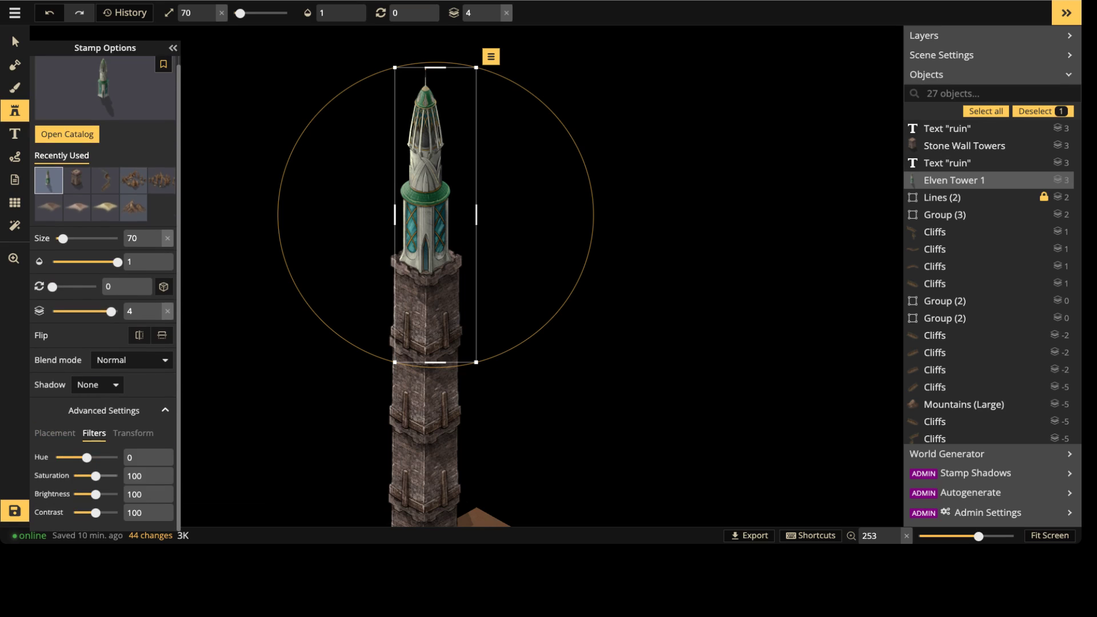
mouse_move(95, 476)
left_mouse_down()
mouse_move(73, 476)
mouse_move(89, 494)
left_mouse_up()
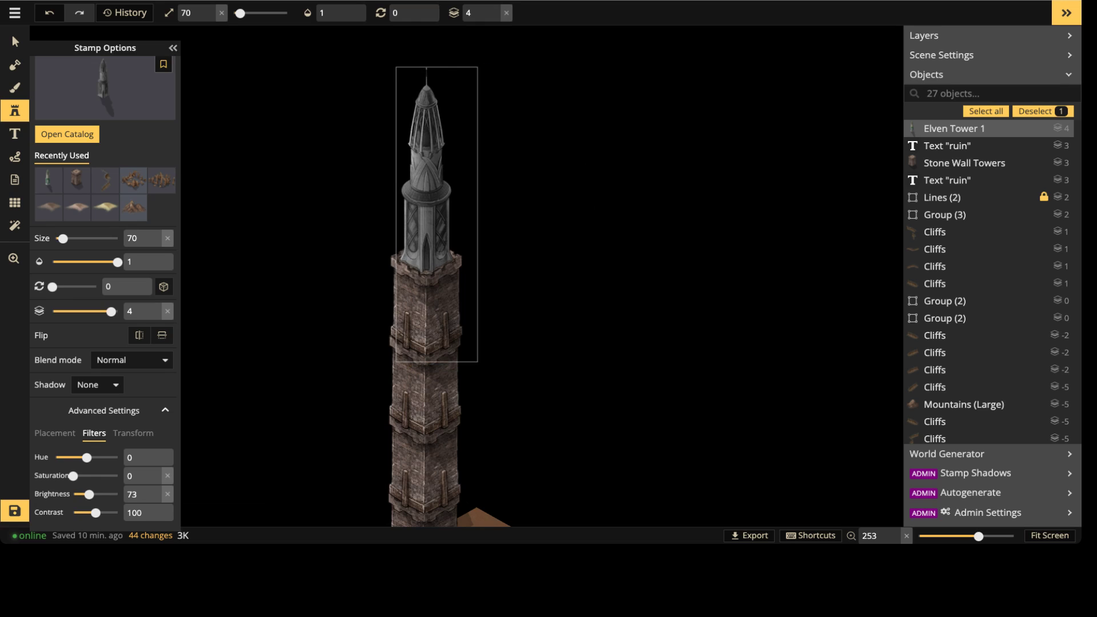
Step: Set the saturation to 0 for the three grouped stone wall towers and the single one above them
left_click(15, 42)
double_click(425, 400)
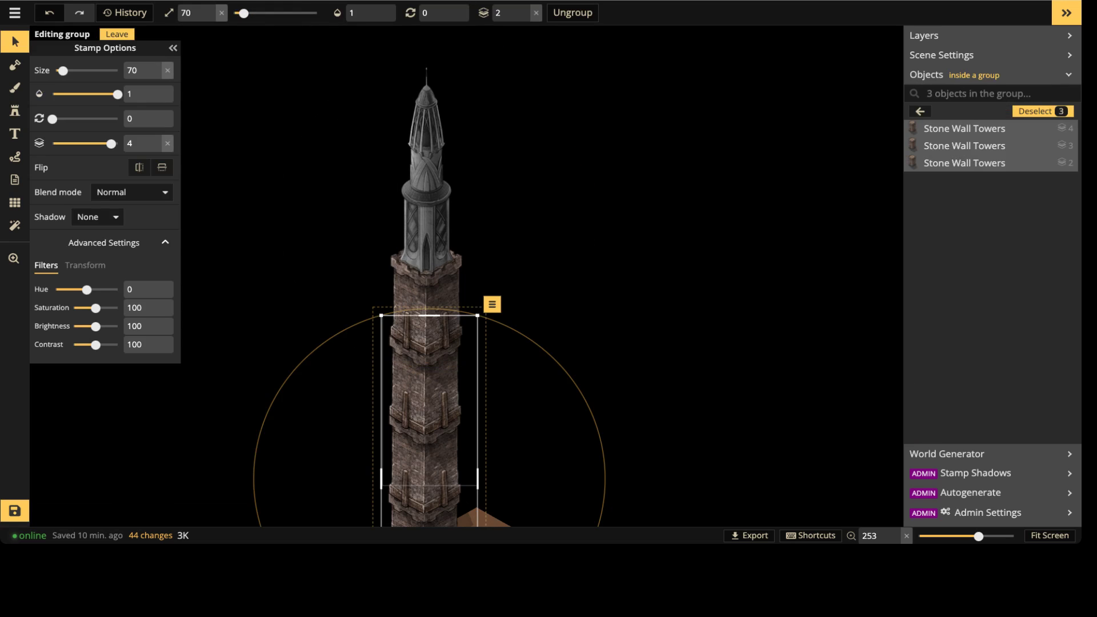
left_click_drag(95, 308, 73, 308)
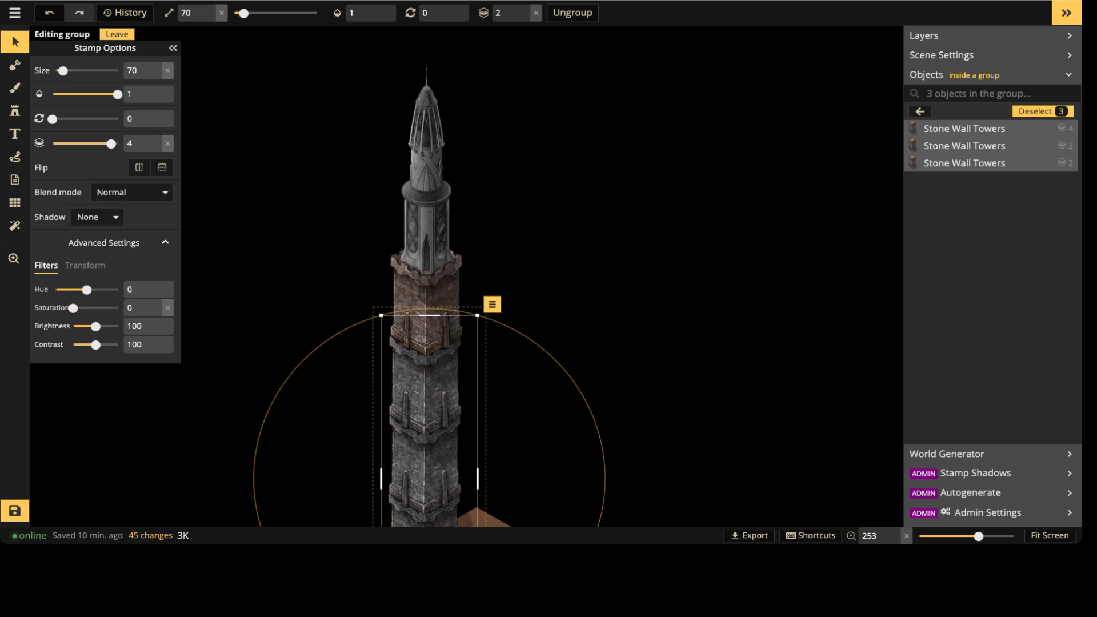
key("Escape")
key("Escape")
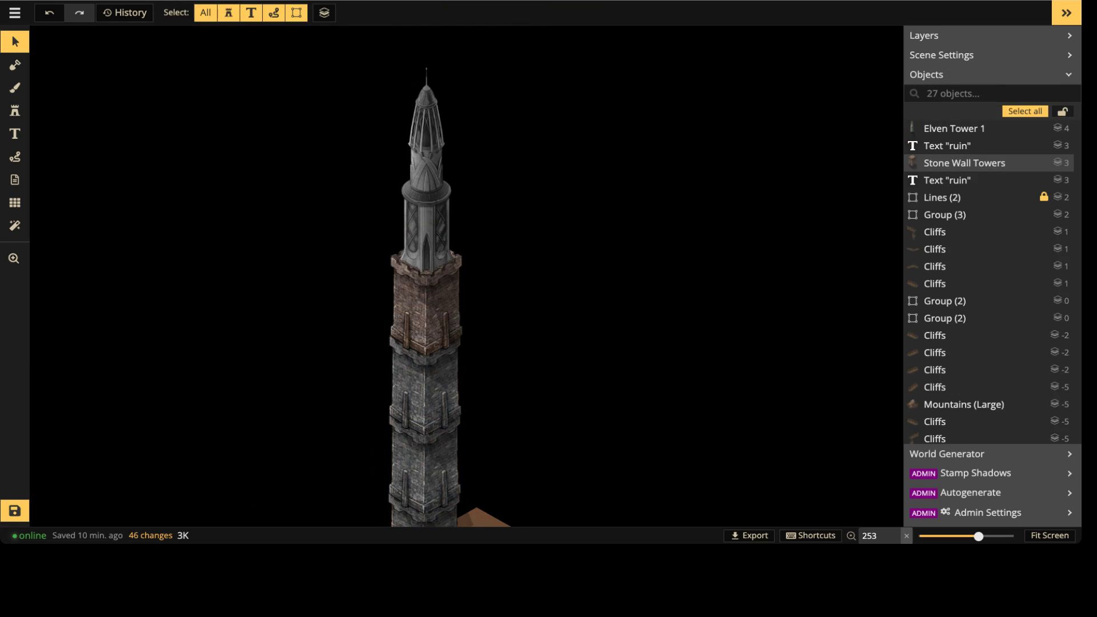
left_click(426, 303)
left_click_drag(95, 308, 73, 308)
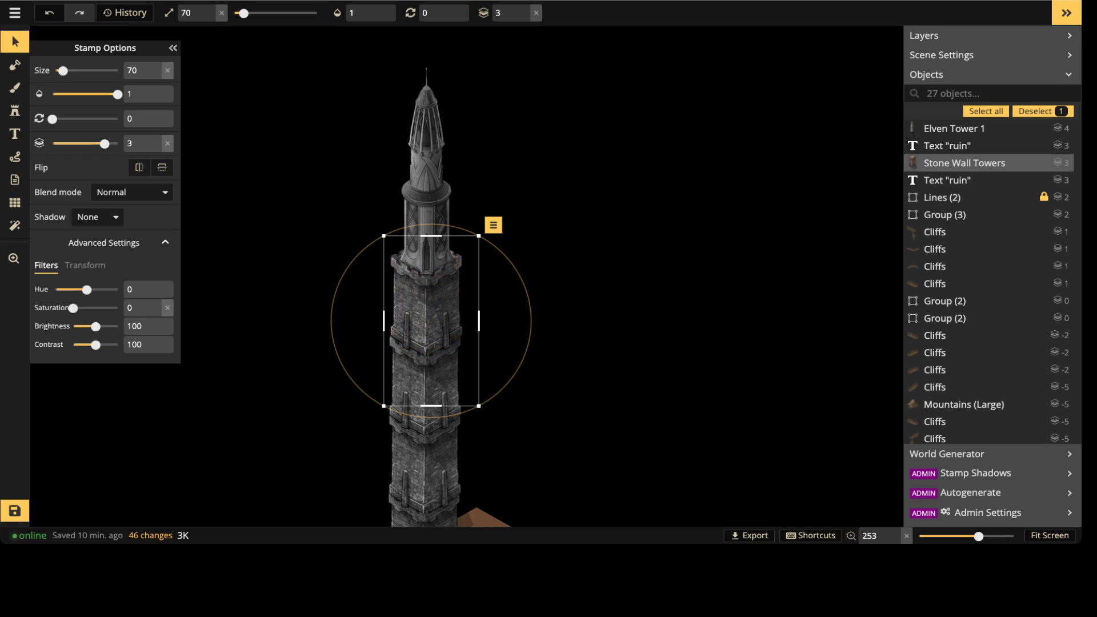
key("Escape")
Step: Set the elven tower's brightness to 70
left_click(427, 189)
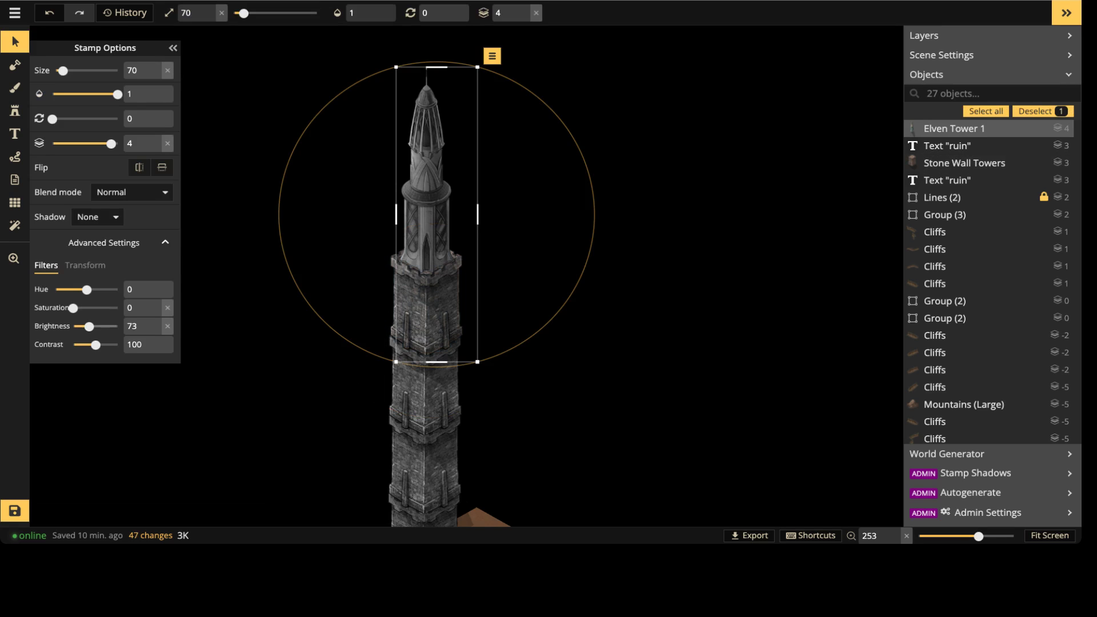
left_click_drag(89, 326, 87, 326)
key("Escape")
Step: Move the elven tower off the column into the empty area up and to its right
scroll(325, 314, "down", 5)
scroll(327, 312, "down", 3)
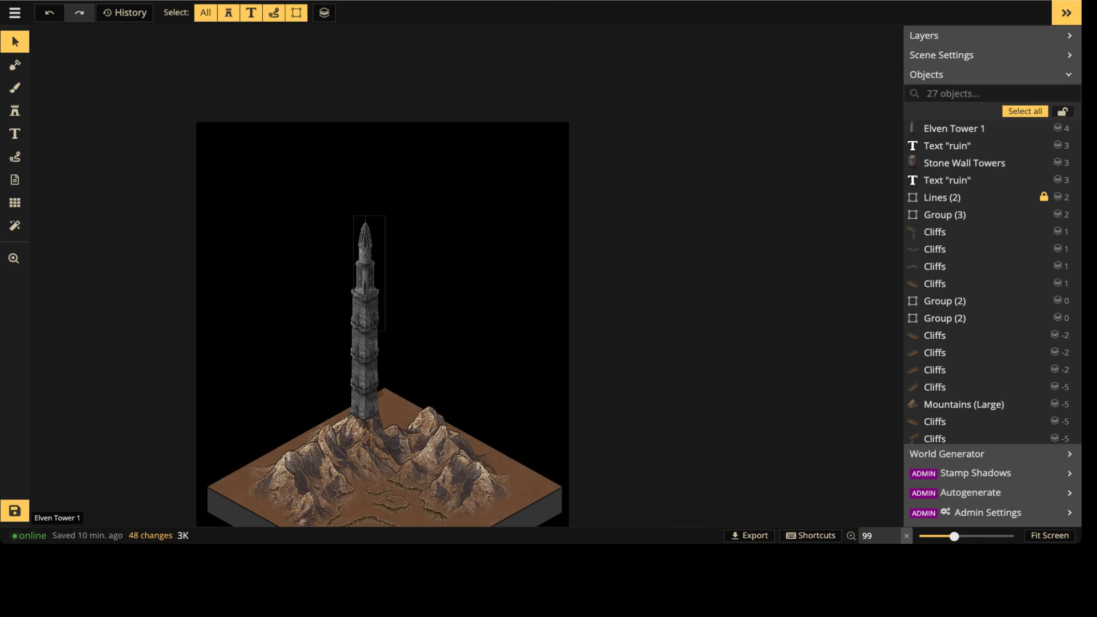
left_click(367, 259)
left_click_drag(367, 259, 451, 203)
Step: Duplicate the top stone wall tower and stack the copy on the column, on layer 4
left_click(365, 314)
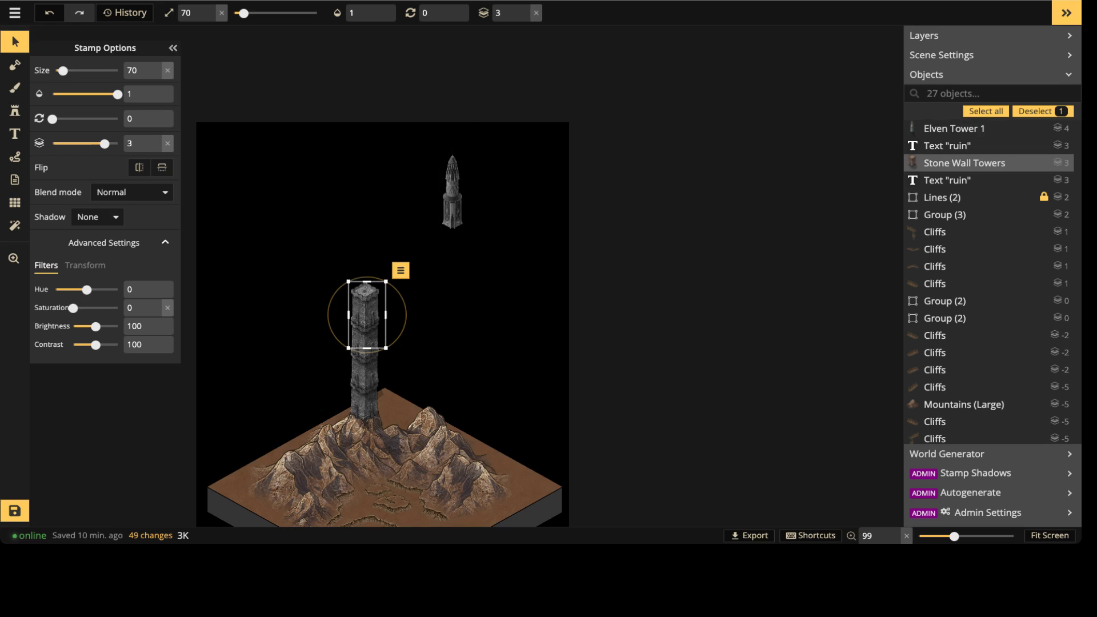
scroll(366, 315, "up", 2)
key("ctrl+c")
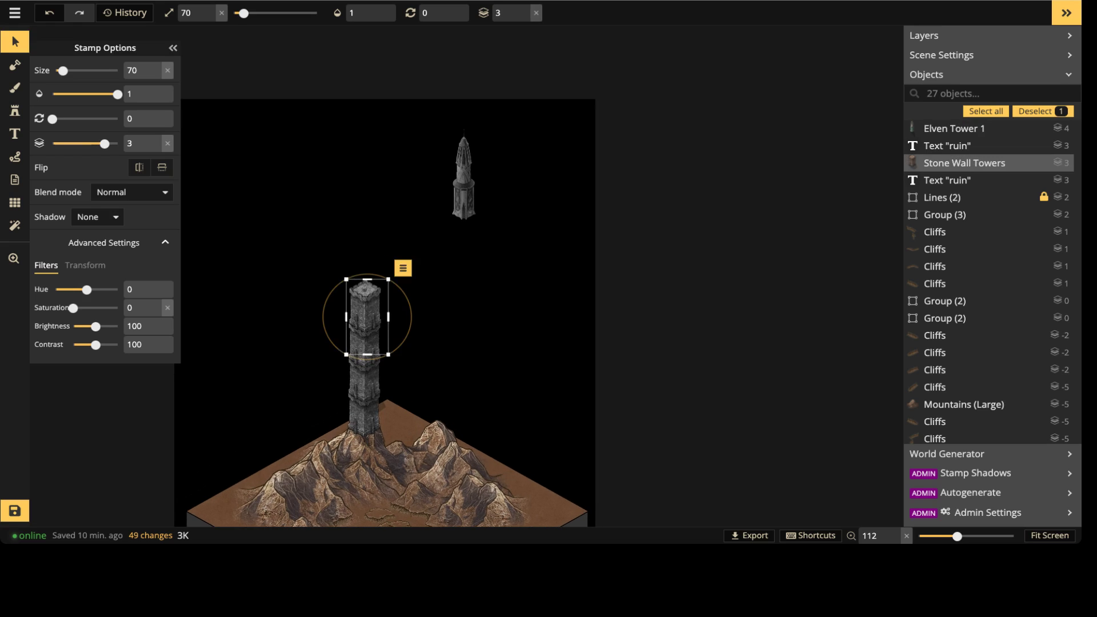
key("ctrl+v")
left_click_drag(373, 214, 368, 273)
left_click(524, 7)
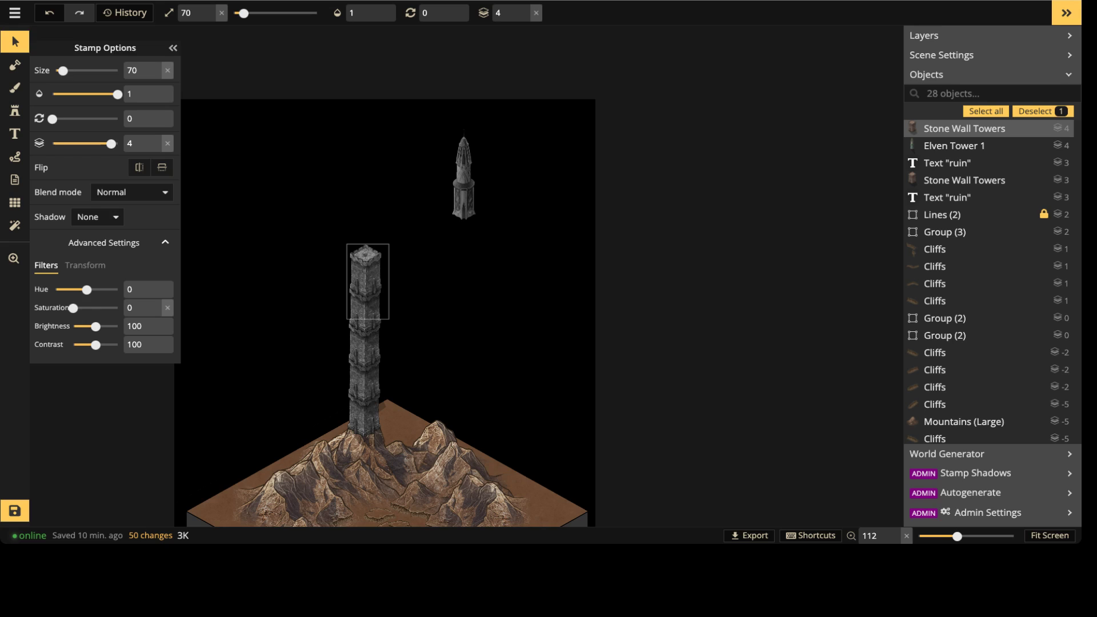
key("Left")
key("Escape")
Step: Move the elven tower back onto the top of the extended column and raise it to layer 5
left_click(464, 193)
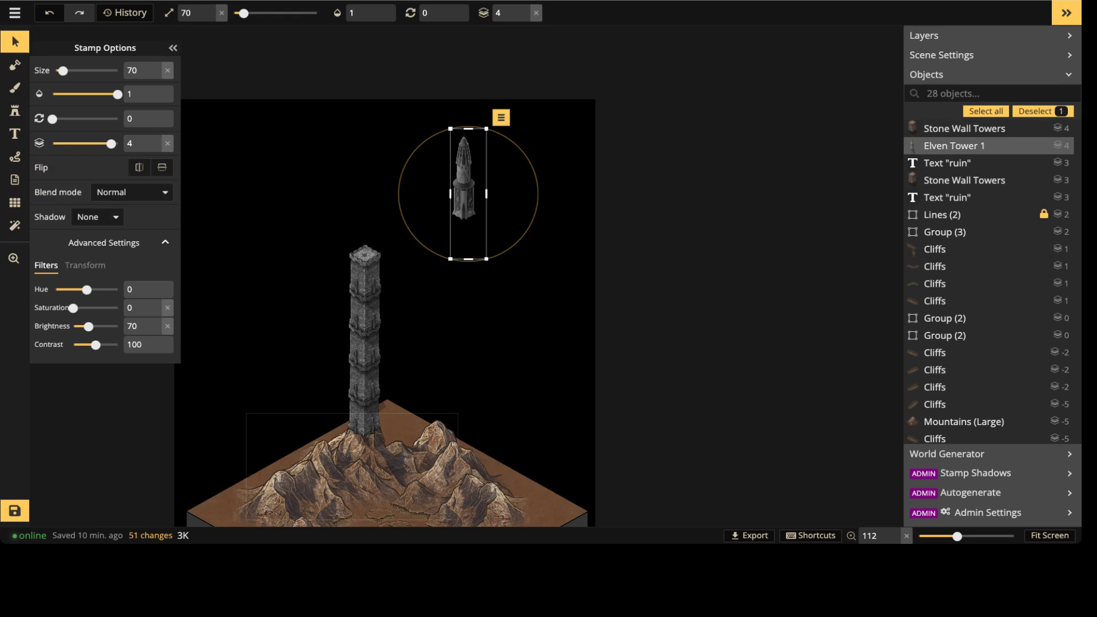
left_click_drag(465, 189, 371, 236)
left_click(524, 8)
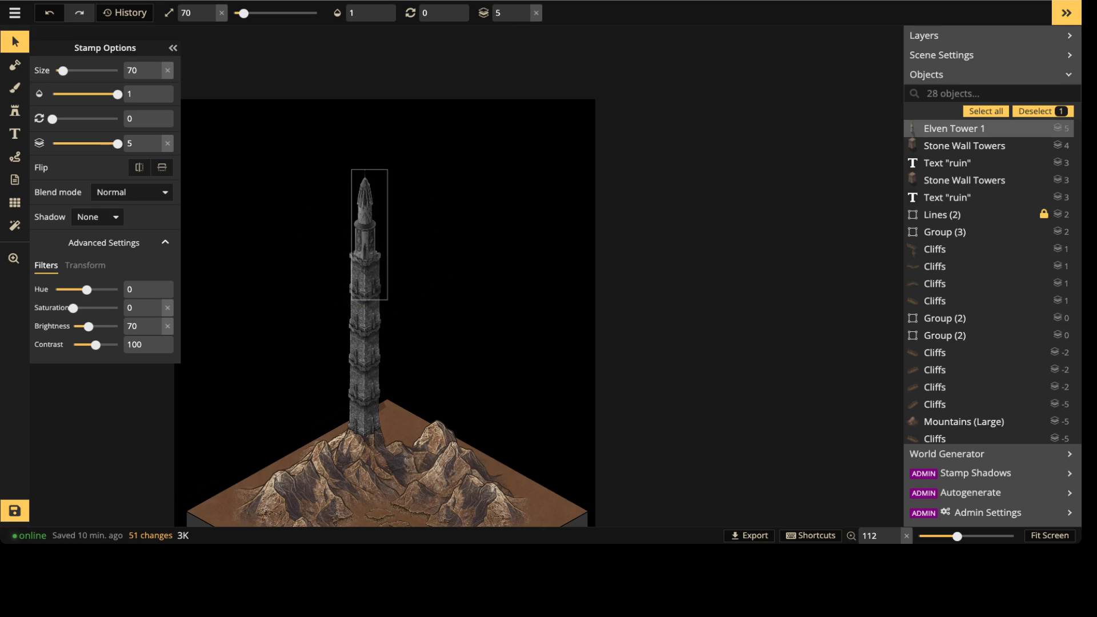
key("Escape")
Step: Group the elven spire, the two upper stone wall towers and the three-tower group into one tower
left_click_drag(307, 185, 414, 400)
left_click(567, 13)
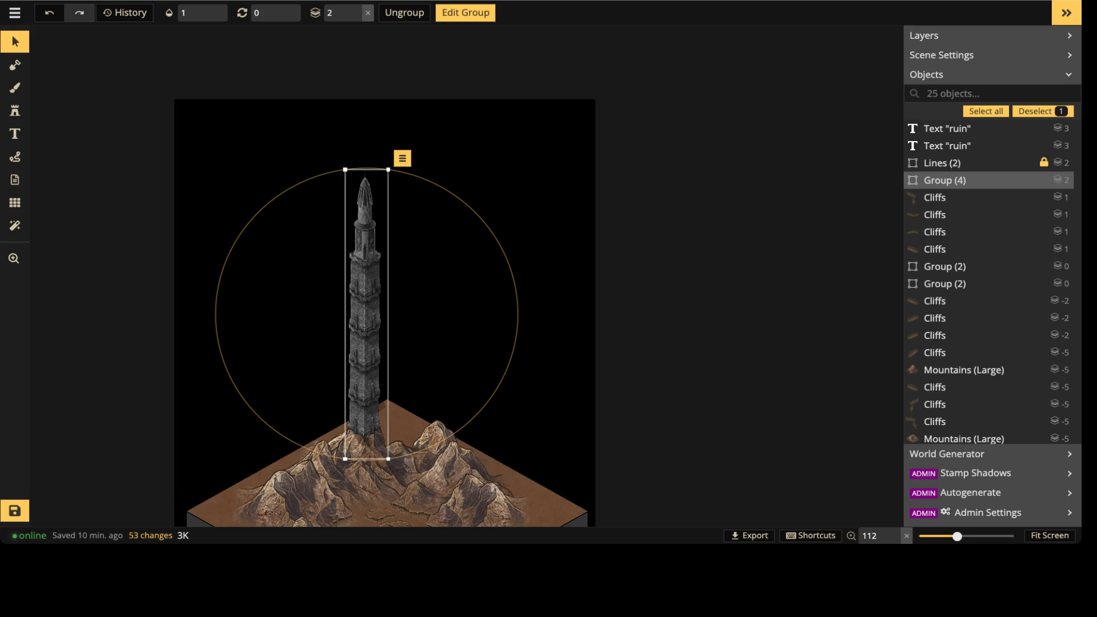
key("Escape")
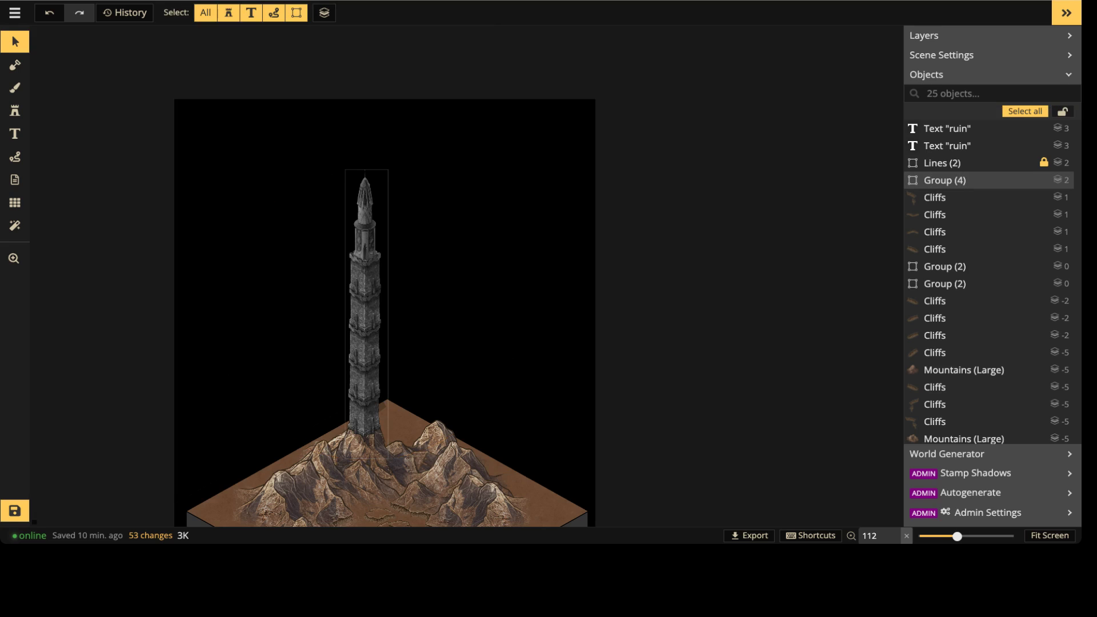
left_click(365, 314)
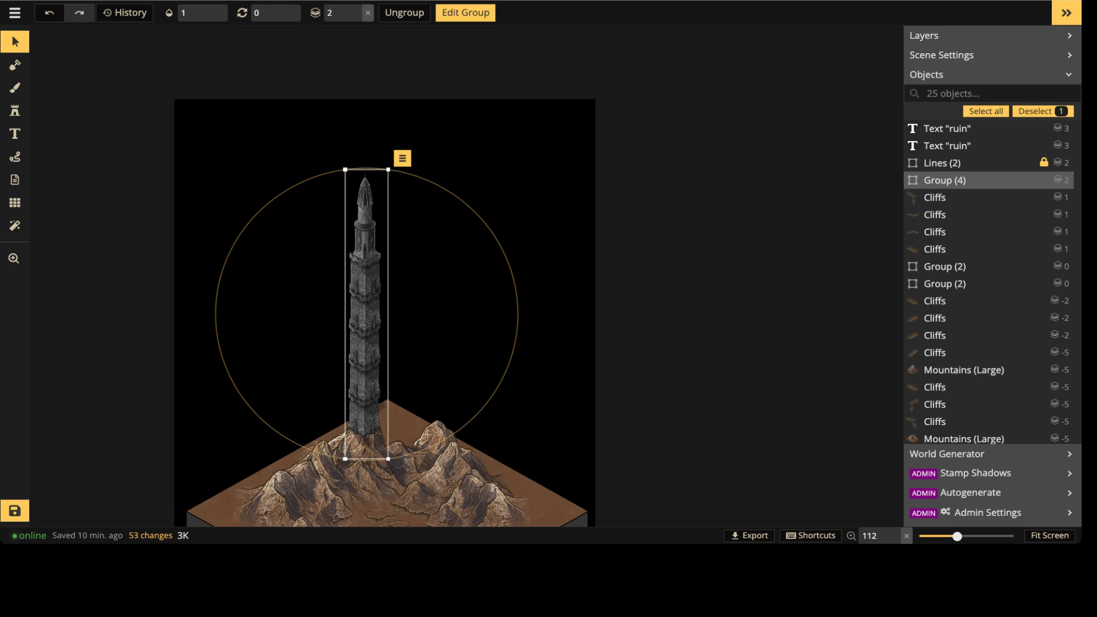
key("Escape")
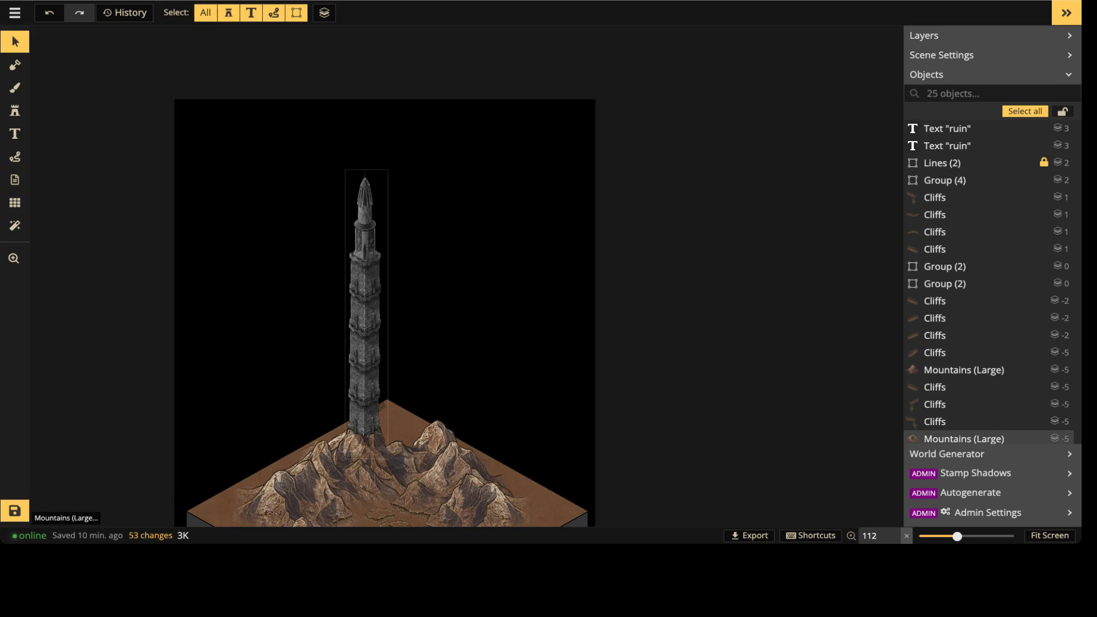
key("space")
left_click_drag(435, 314, 377, 204)
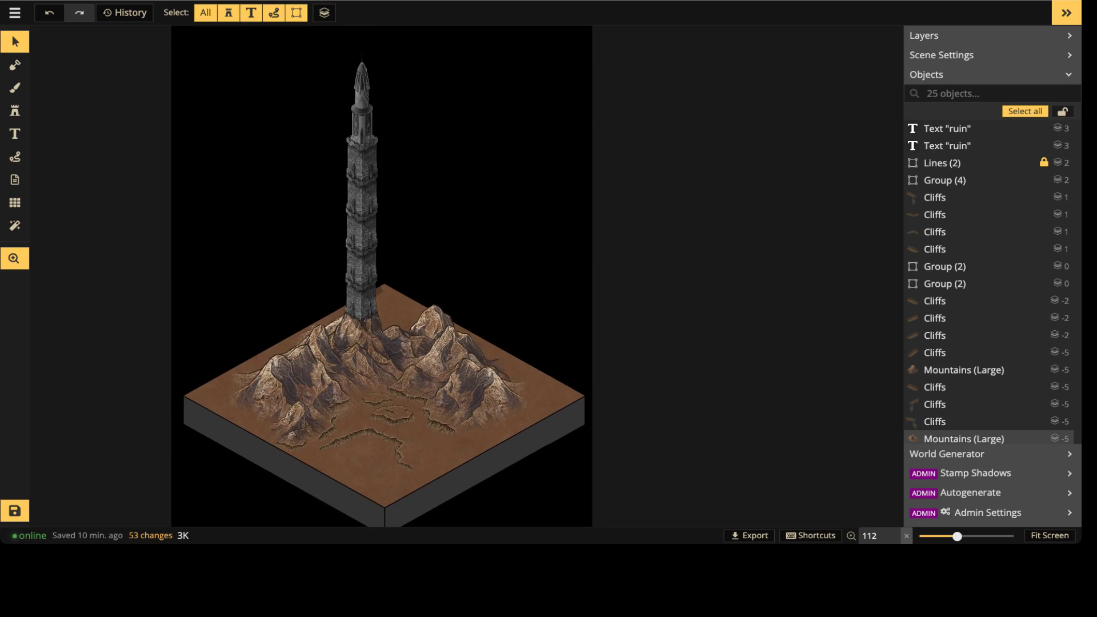
Step: Examine the grouped tall tower on the rear peak over its full height, from base to spire
scroll(377, 204, "up", 1)
scroll(383, 251, "up", 2)
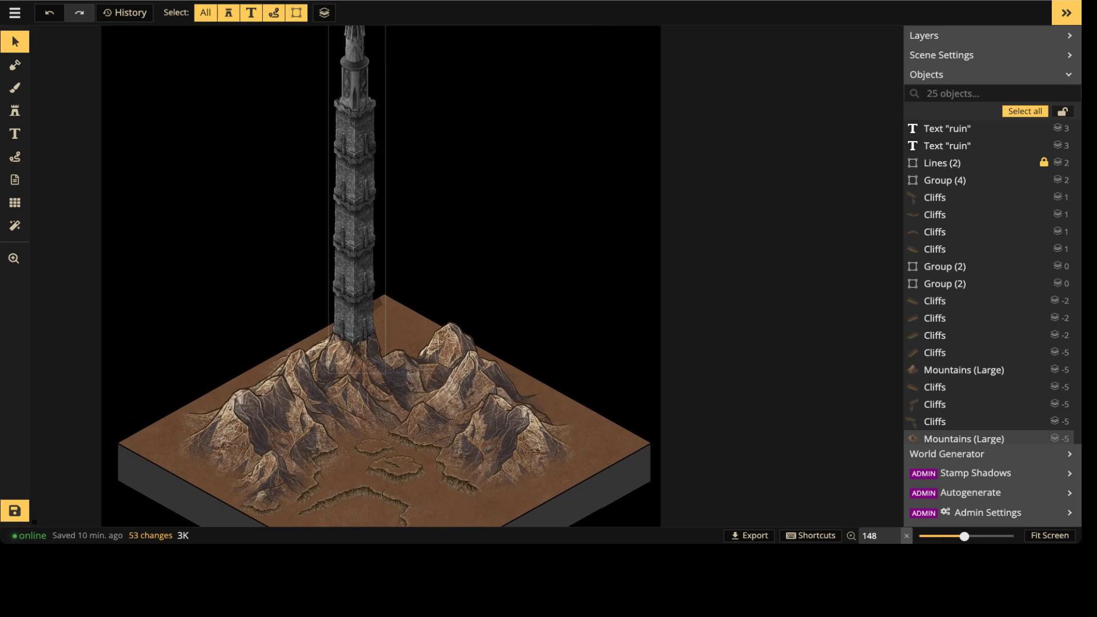
left_click(354, 229)
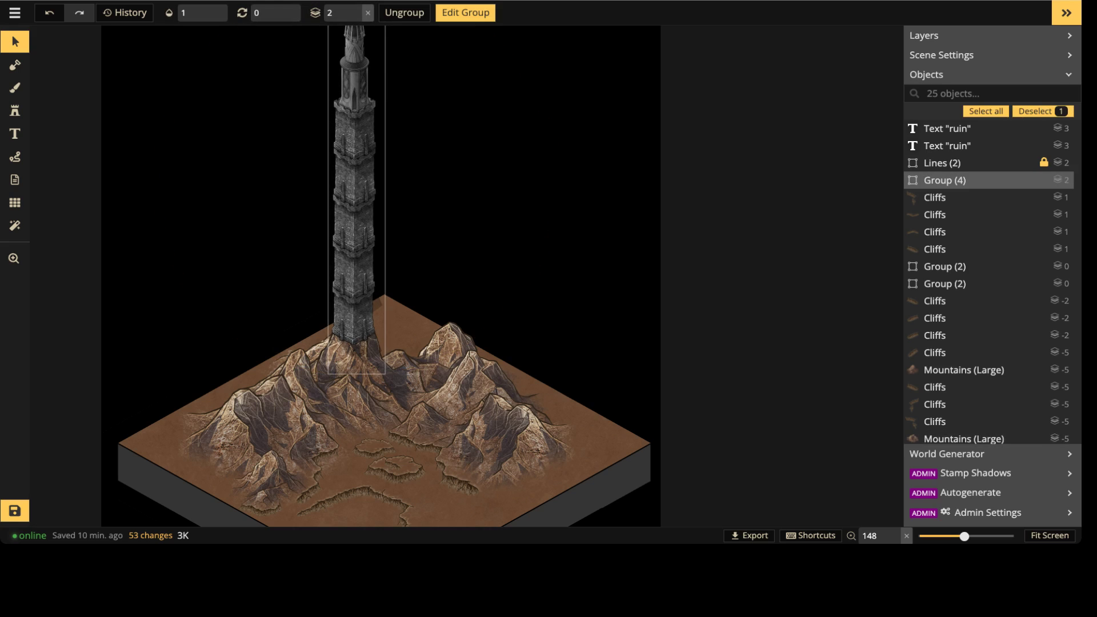
key("Escape")
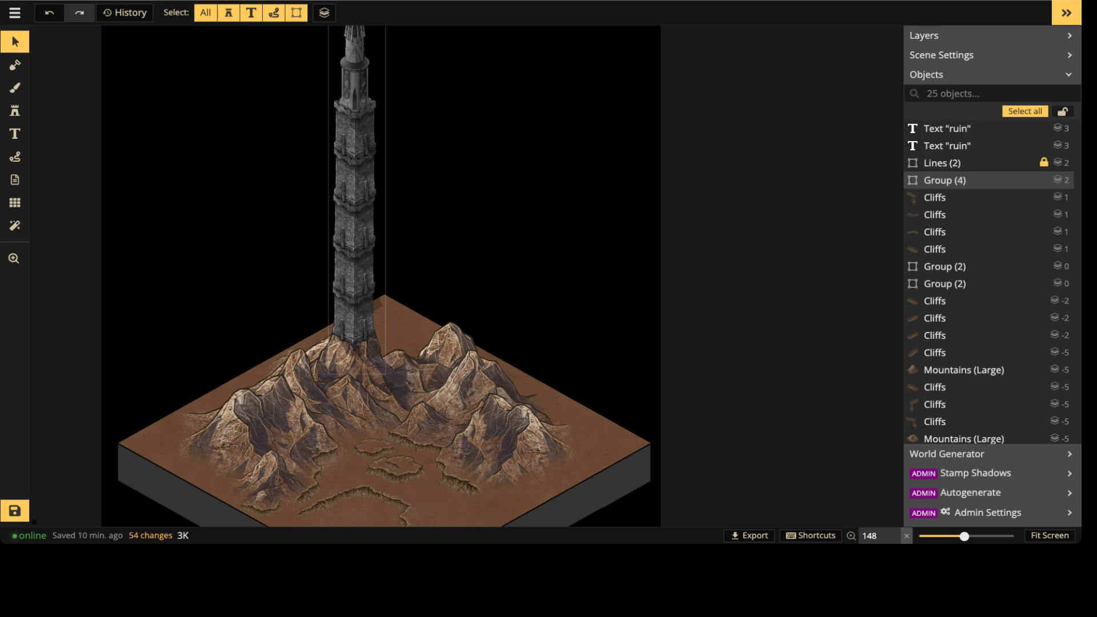
left_click(944, 180)
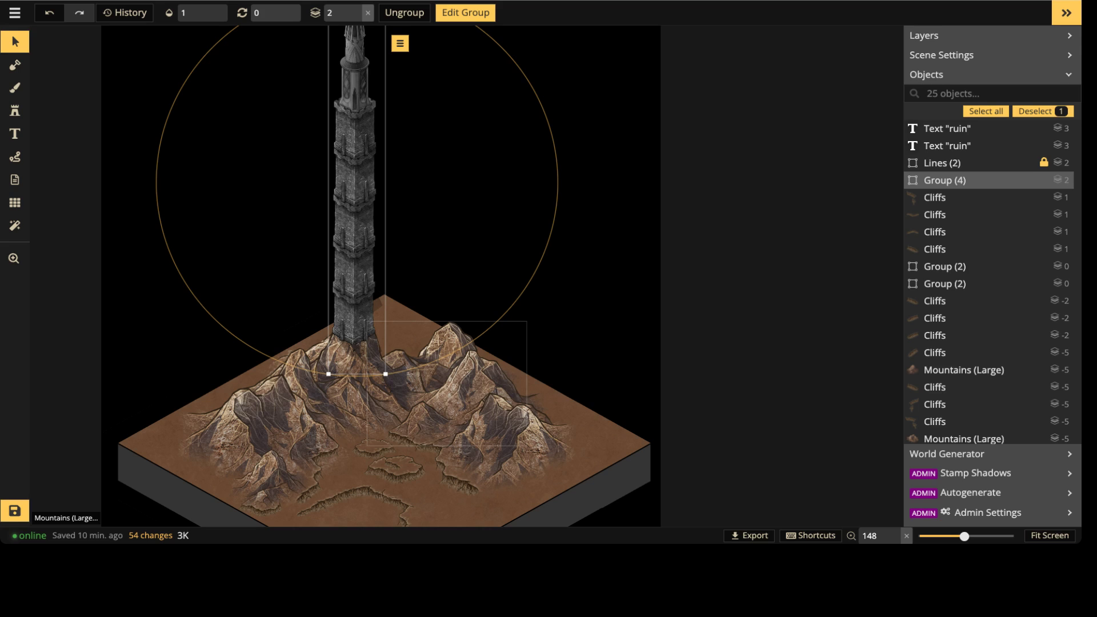
scroll(429, 225, "down", 2)
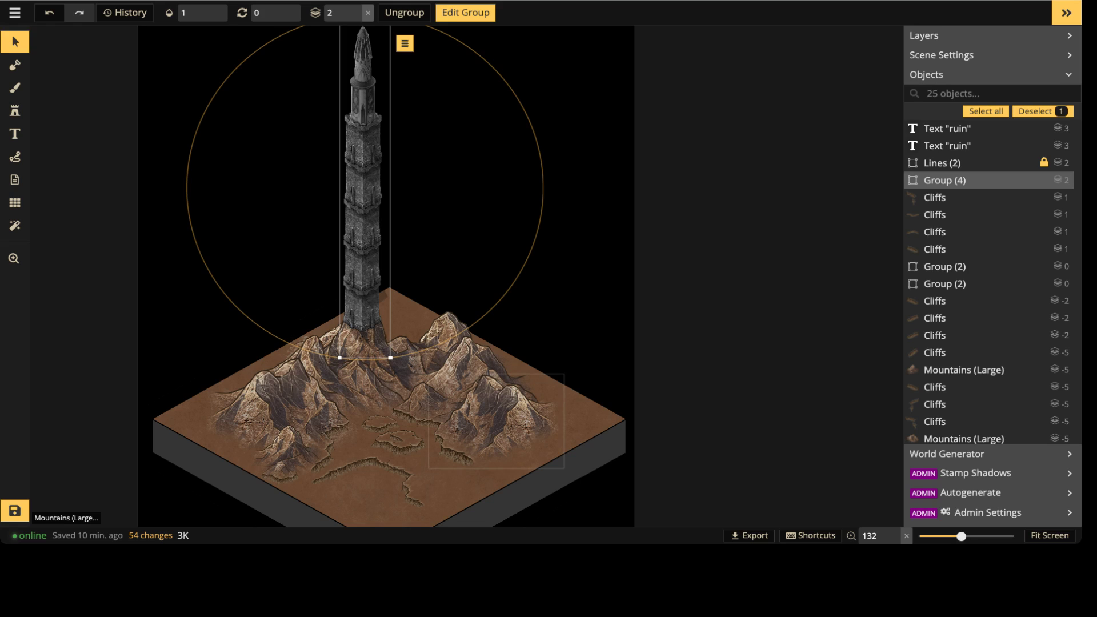
scroll(349, 257, "up", 5)
middle_click_drag(349, 257, 286, 343)
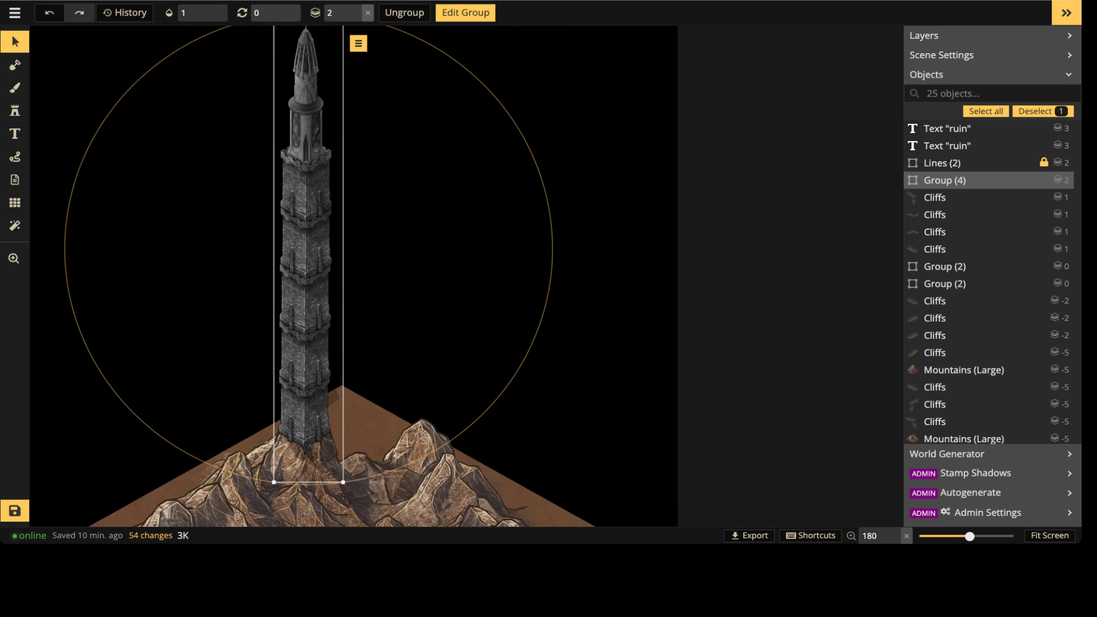
key("Escape")
scroll(295, 283, "down", 5)
Step: Rename the grouped tower on the rear peak to "Tall Tower"
left_click(294, 283)
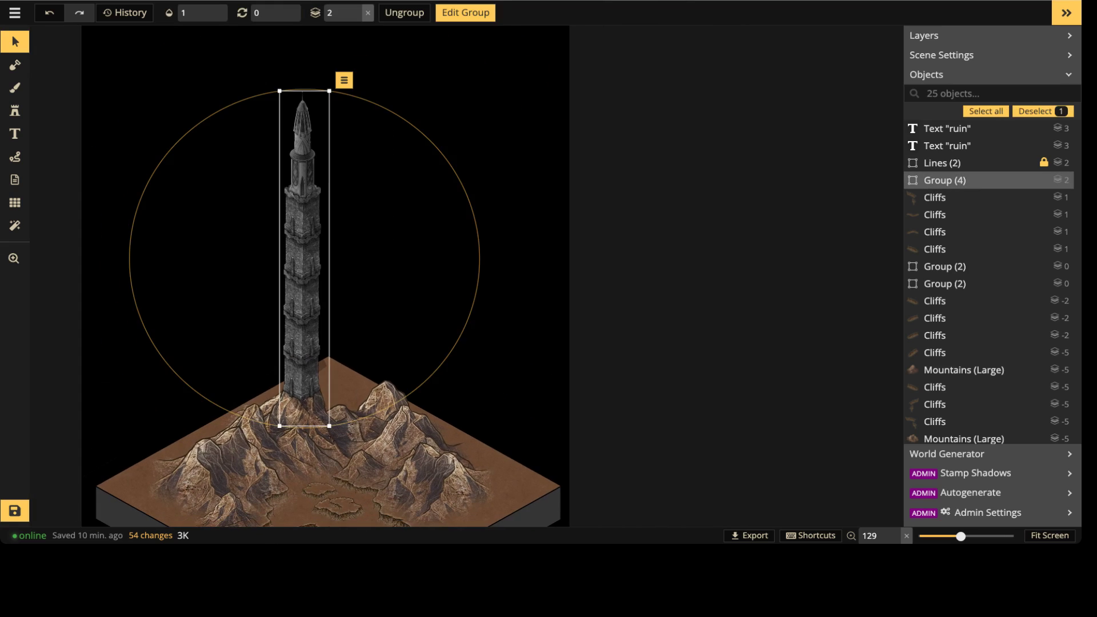
left_click(1029, 179)
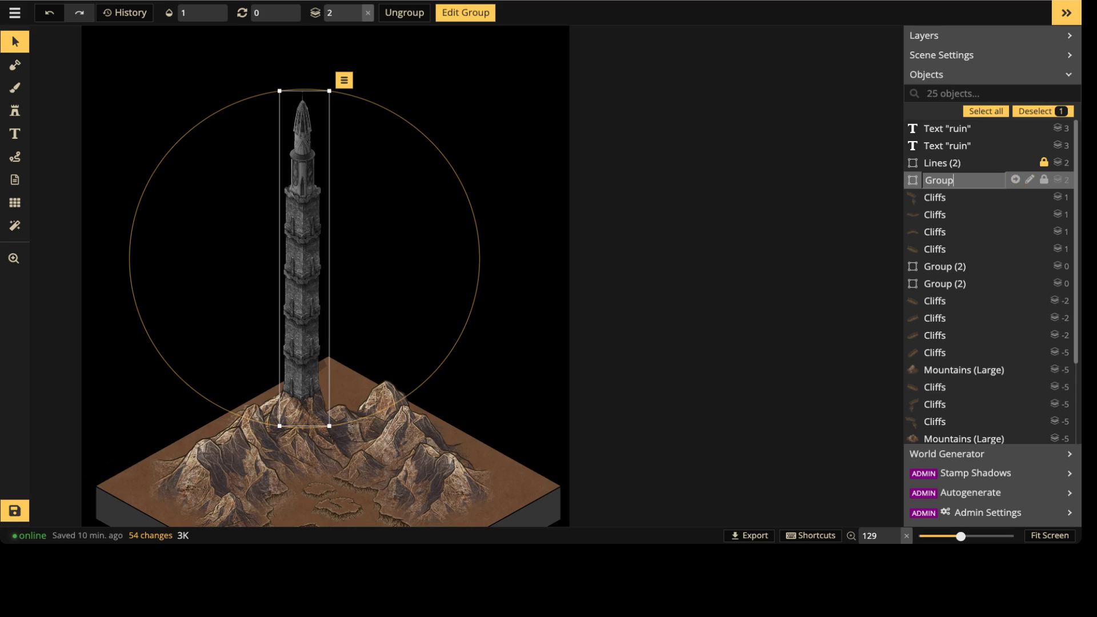
key("ctrl+a")
type("Tower")
key("BackSpace")
key("BackSpace")
key("BackSpace")
key("BackSpace")
key("BackSpace")
type("Tall Tower")
key("Return")
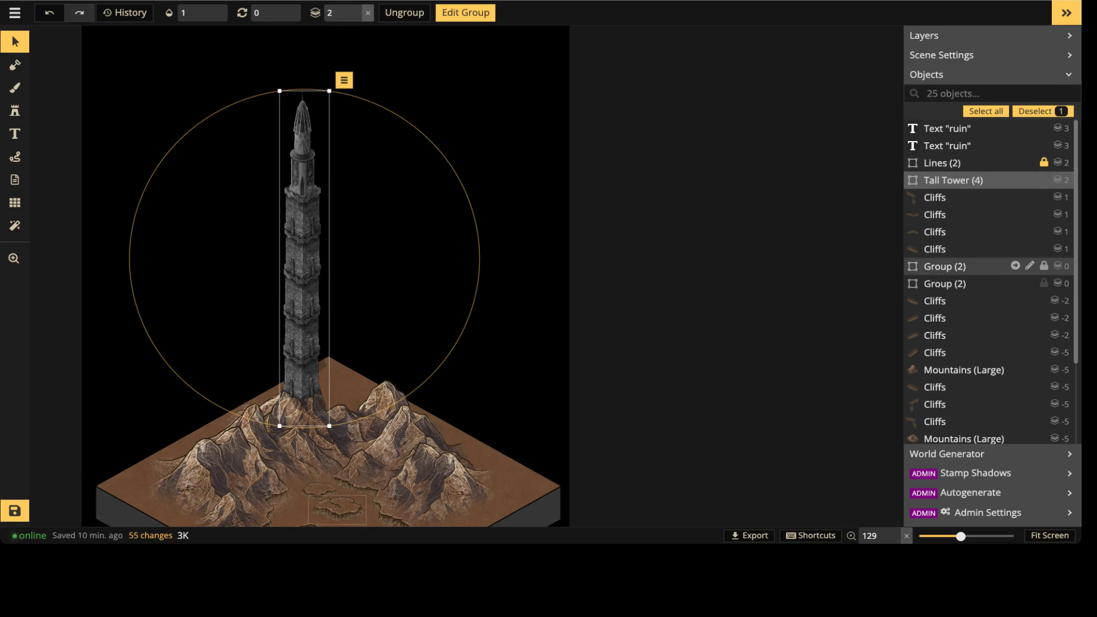
Step: Rename the upper of the two listed two-object rock groups to "p-rocks"
left_click(944, 266)
left_click(944, 283, "shift")
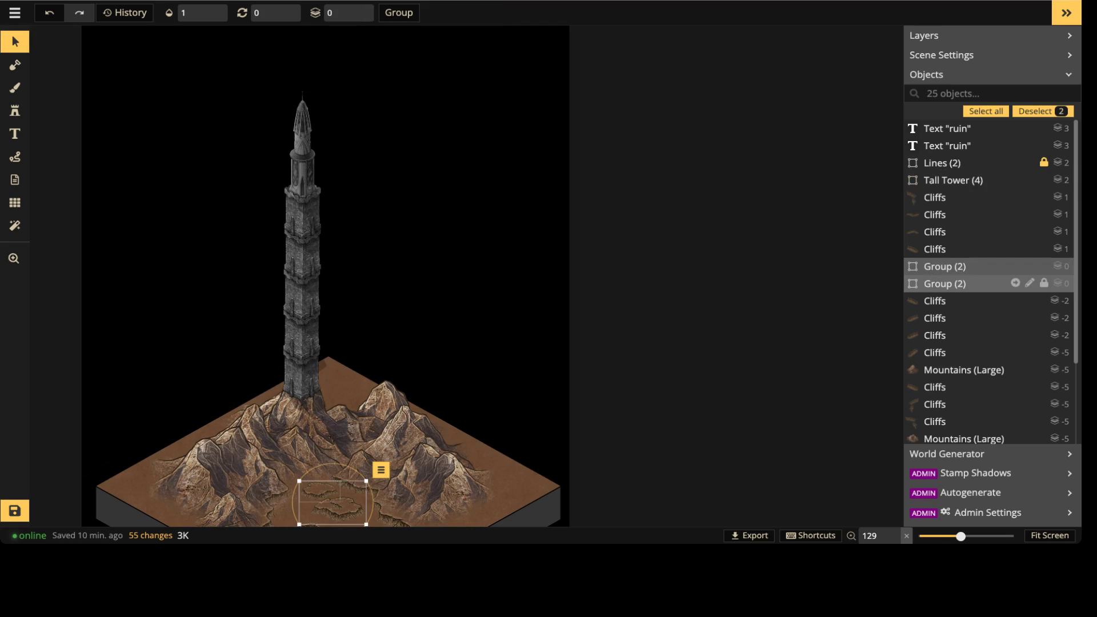
left_click(945, 266)
left_click(1029, 266)
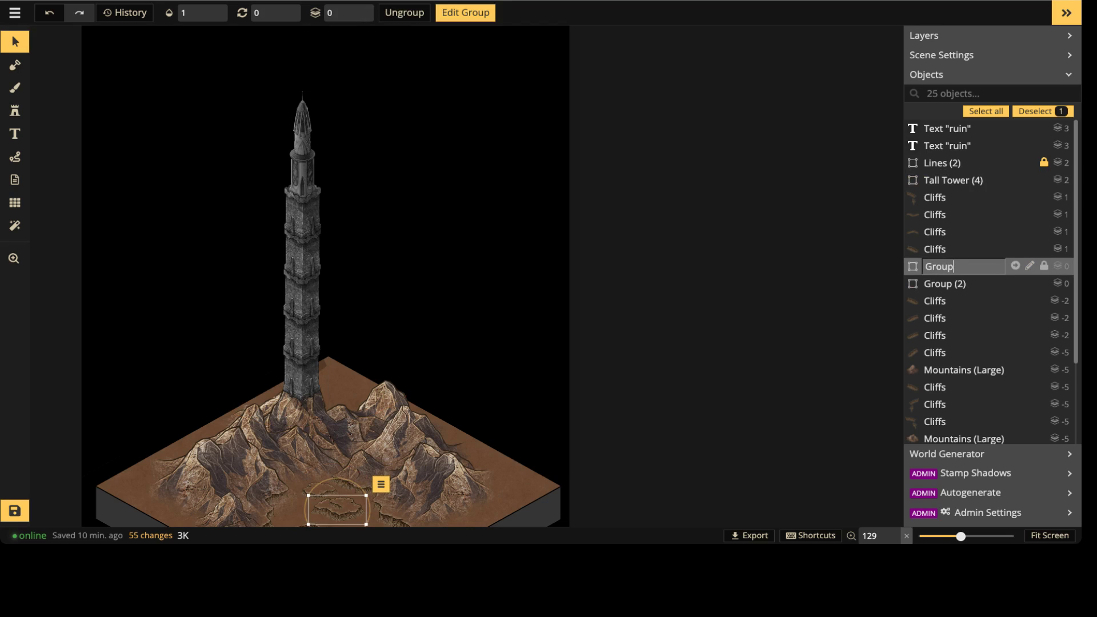
double_click(938, 266)
type("p-rocks")
key("Return")
Step: Rename the remaining two-object rock group to "p-rocks" as well, clearing its old name completely
left_click(944, 283)
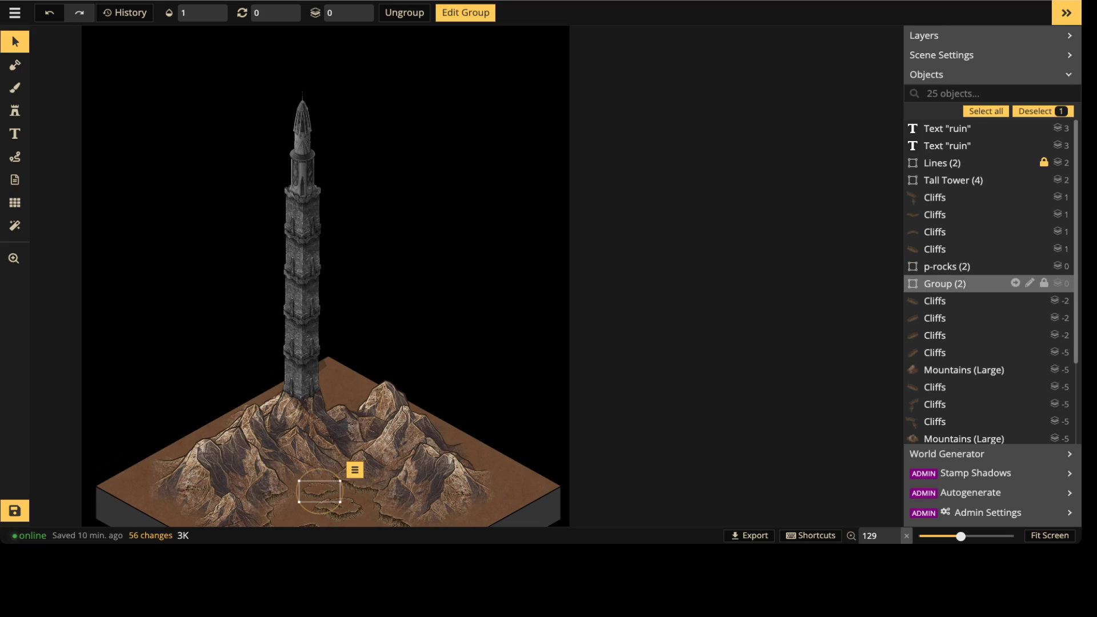
left_click(1030, 283)
key("BackSpace")
type("p-rocks")
key("Return")
left_click(1030, 283)
left_click_drag(948, 283, 924, 283)
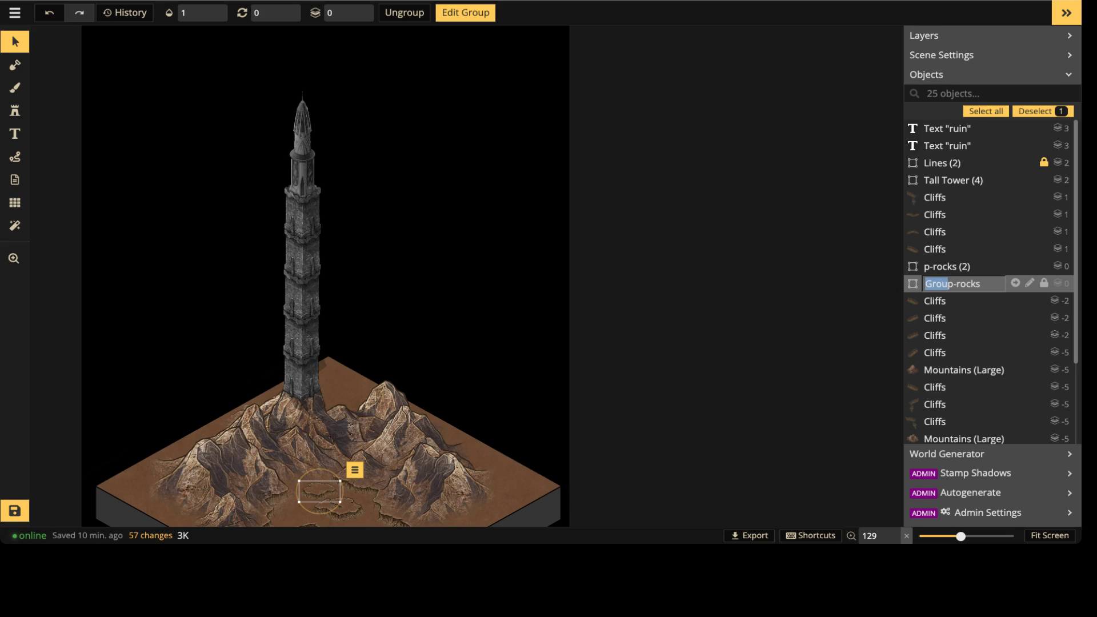
key("BackSpace")
key("Return")
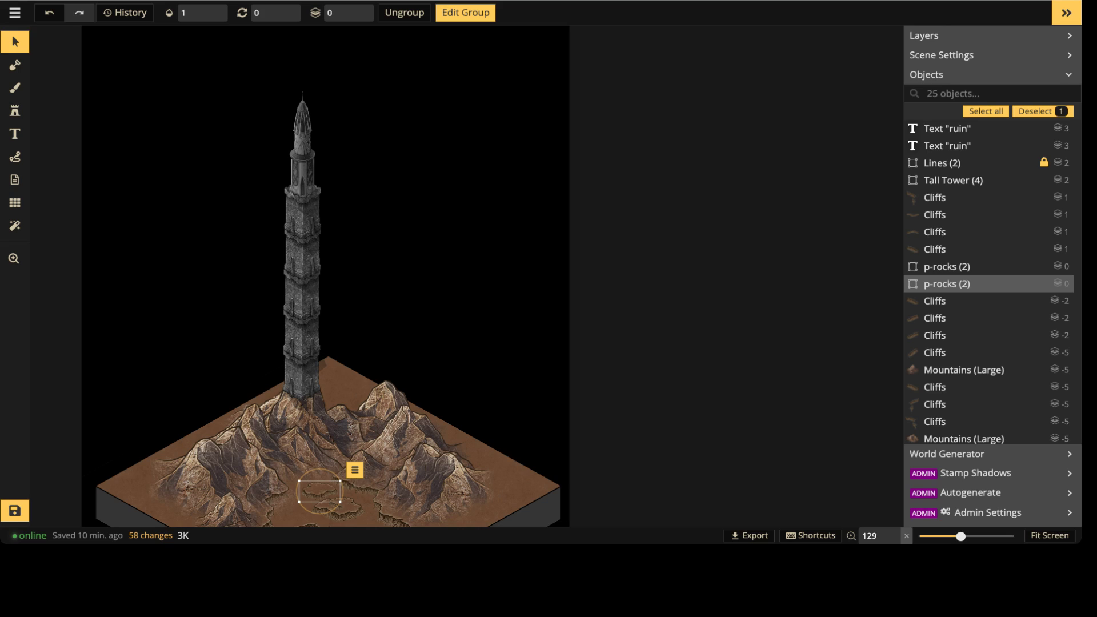
Step: Choose the recently used Stone Wall Towers stamp for placing on the right rear peak
key("Escape")
scroll(284, 285, "up", 1)
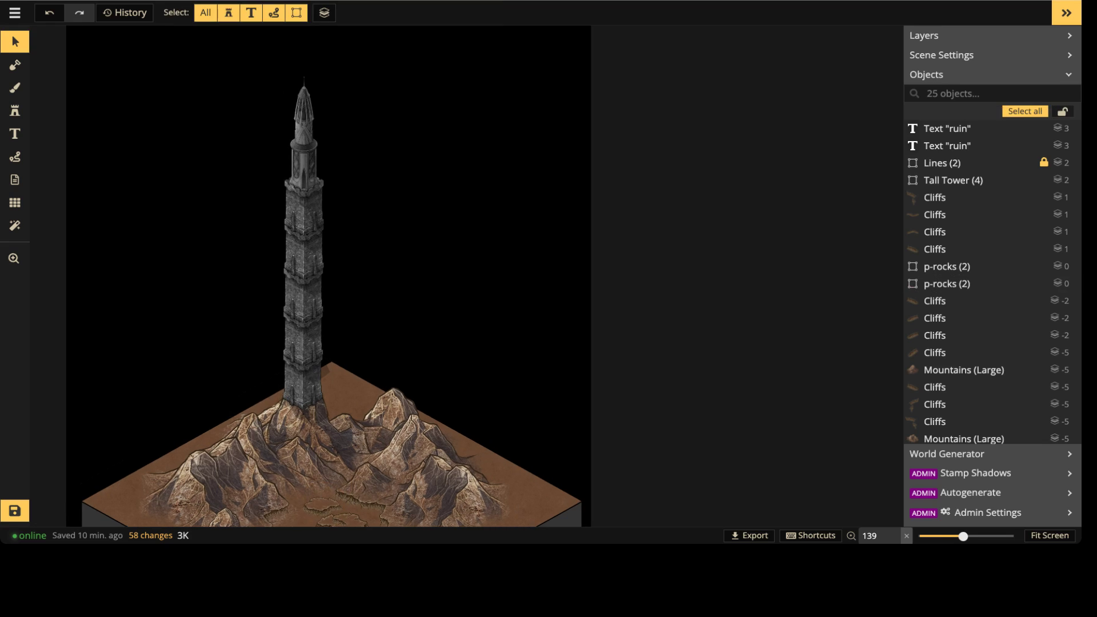
scroll(989, 334, "down", 2)
scroll(989, 264, "up", 2)
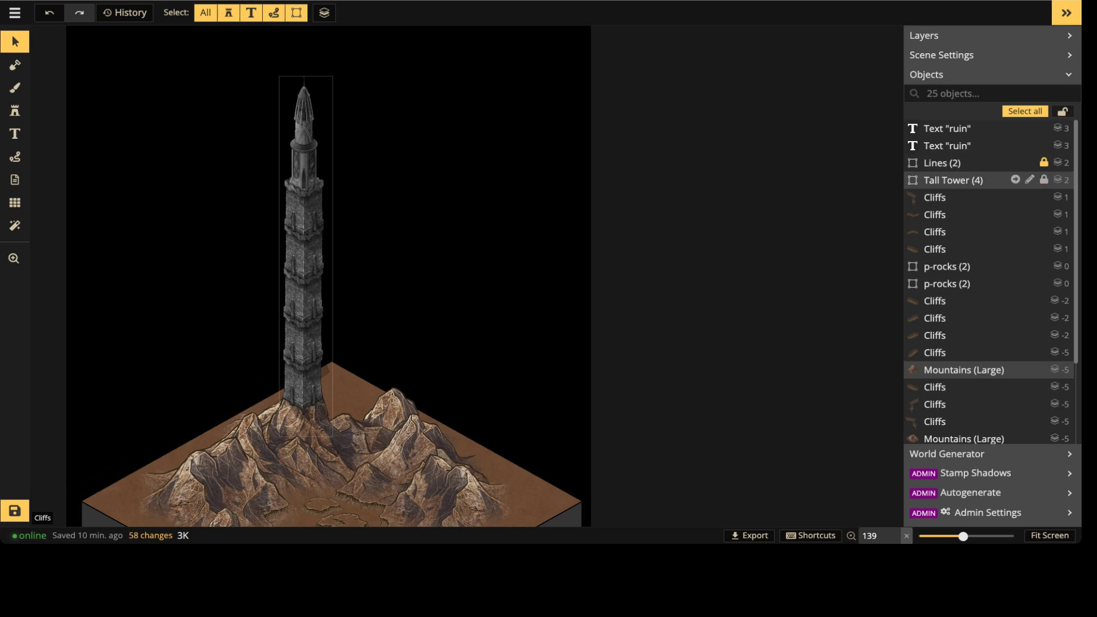
middle_click_drag(343, 450, 394, 404)
scroll(455, 291, "up", 5)
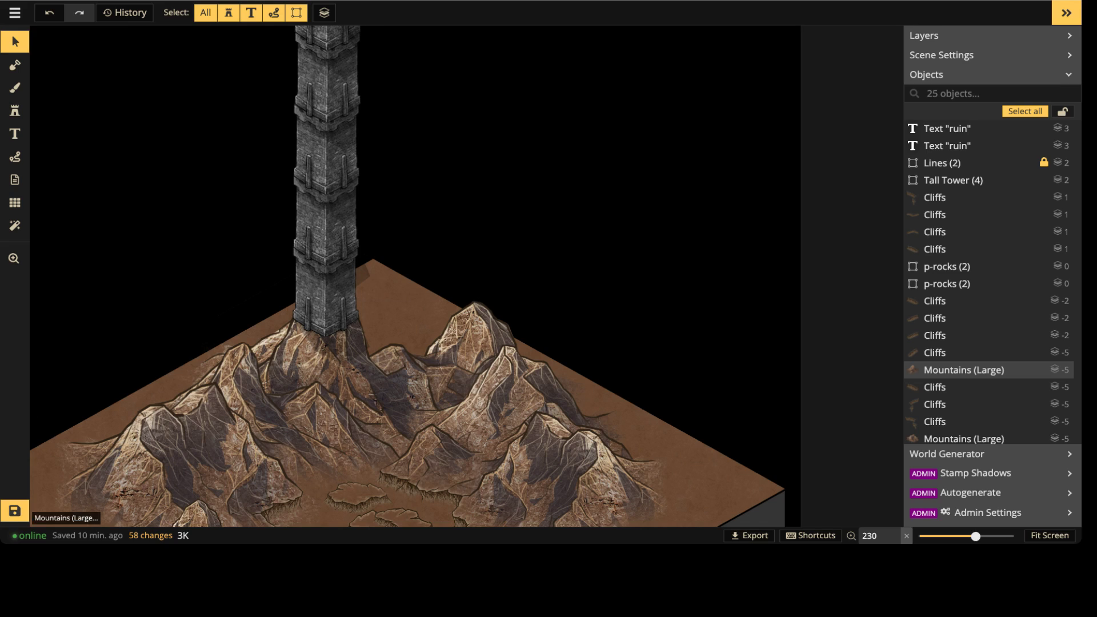
key("s")
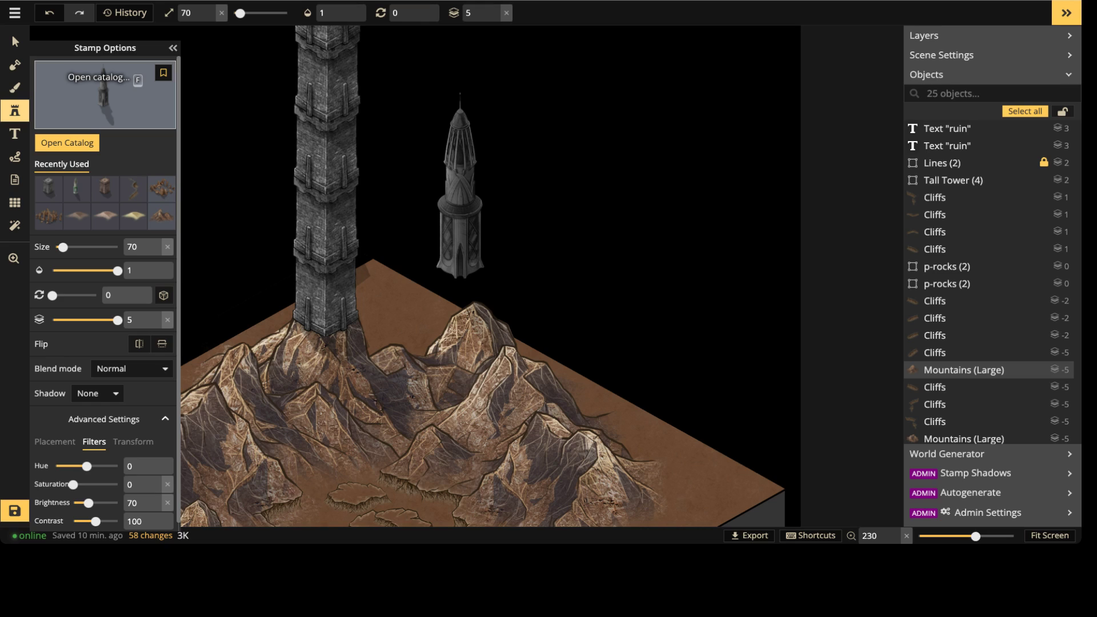
left_click(48, 188)
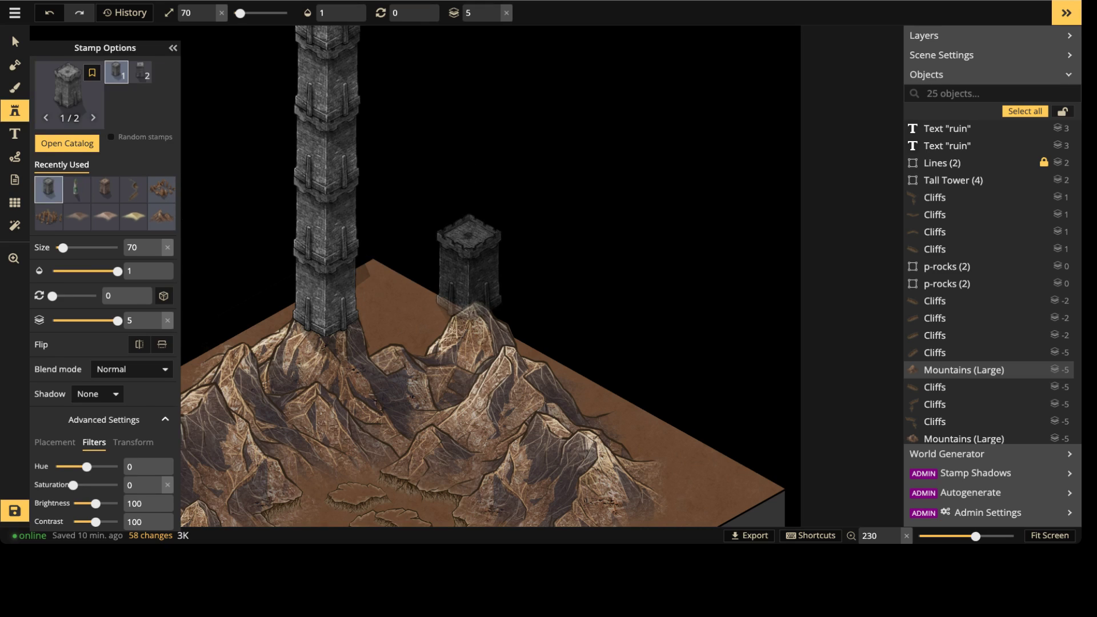
Step: Try the first Stone Wall Towers variant on the right rear peak, nudged slightly to the left
left_click(482, 317)
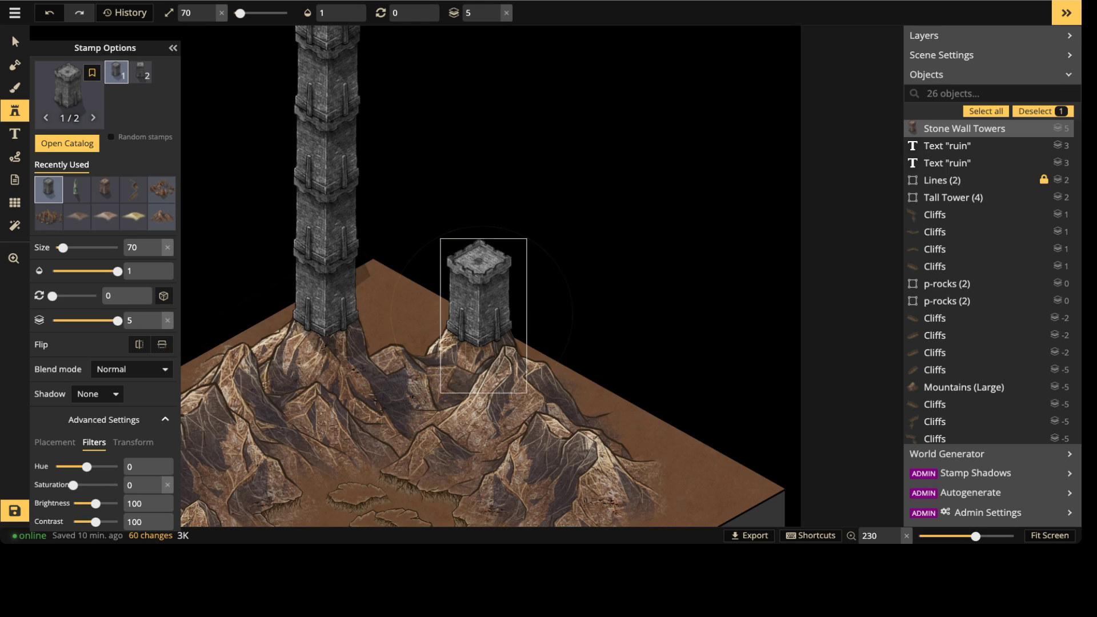
key("Left")
key("Left")
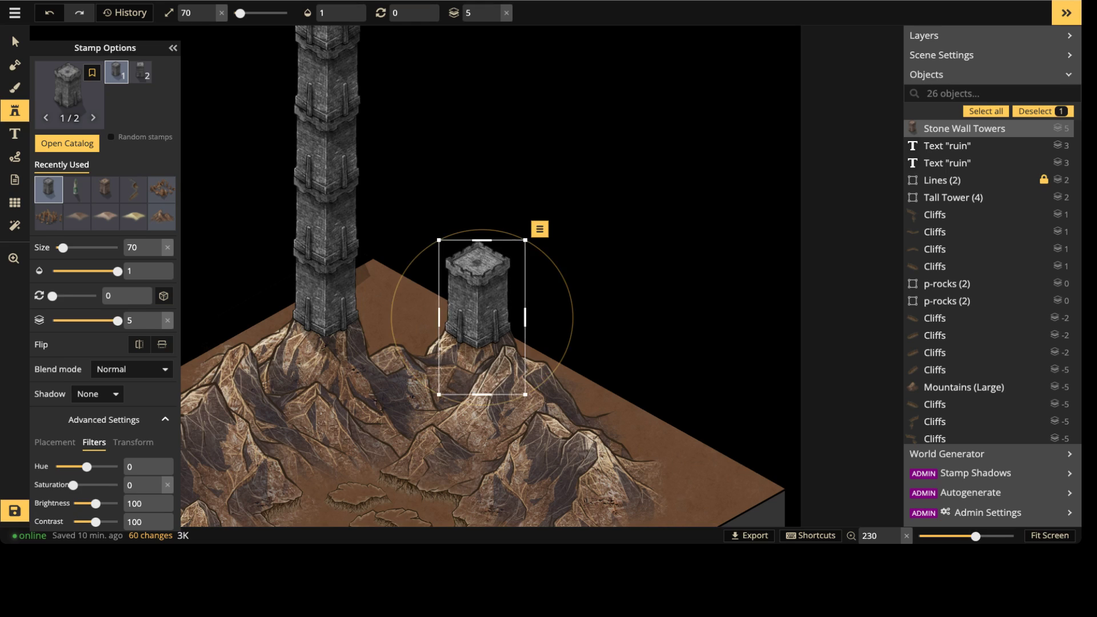
key("Escape")
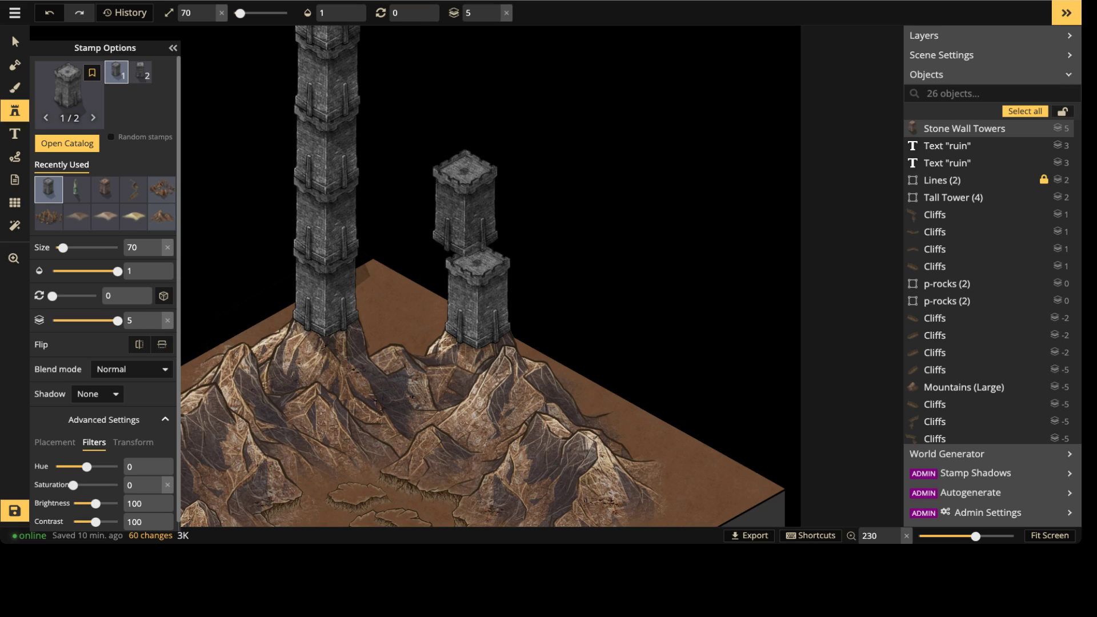
Step: Place the second Stone Wall Towers variant in the empty area beside the first tower, and delete the first tower
left_click(140, 72)
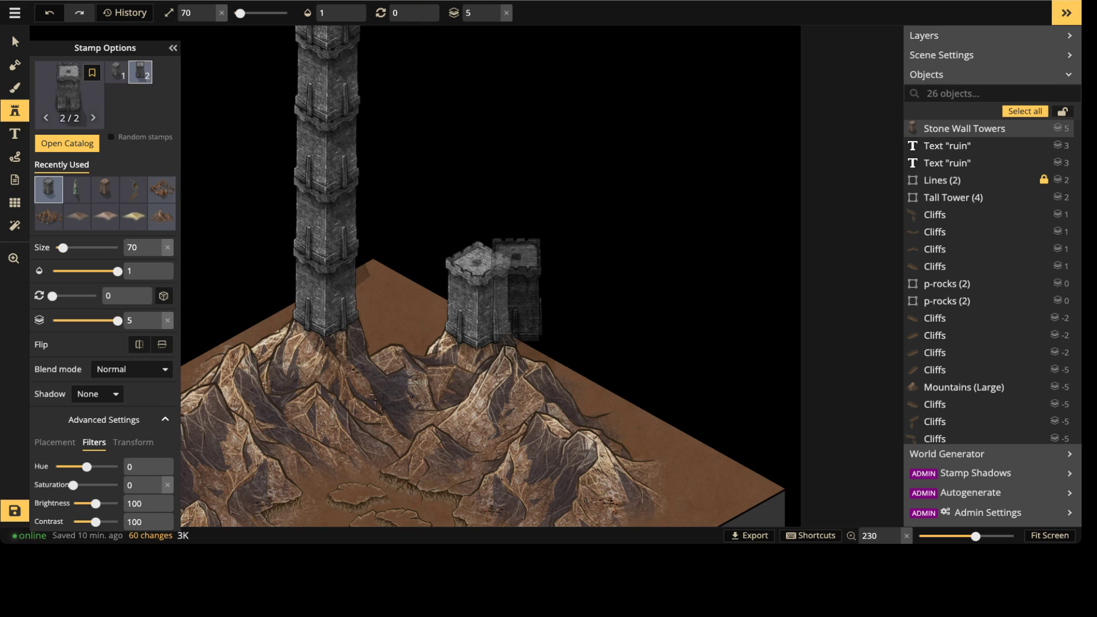
left_click(552, 259)
left_click(15, 41)
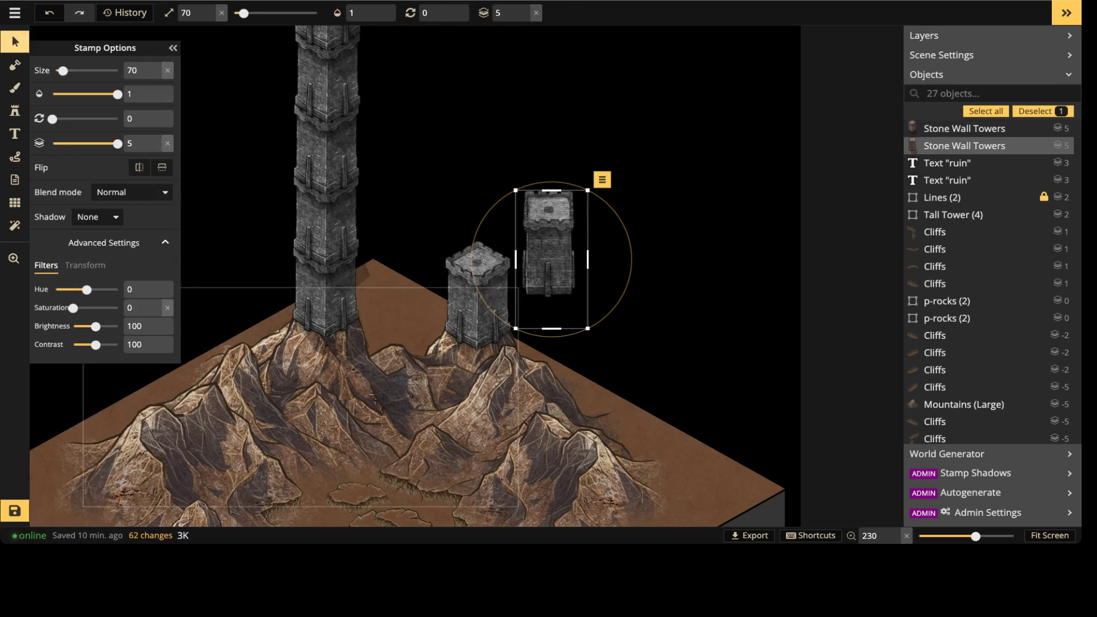
left_click(478, 294)
key("Delete")
Step: Move the new stone wall tower onto the right rear peak and set its layer to -2
left_click(549, 246)
left_click_drag(549, 245, 476, 295)
left_click(535, 13)
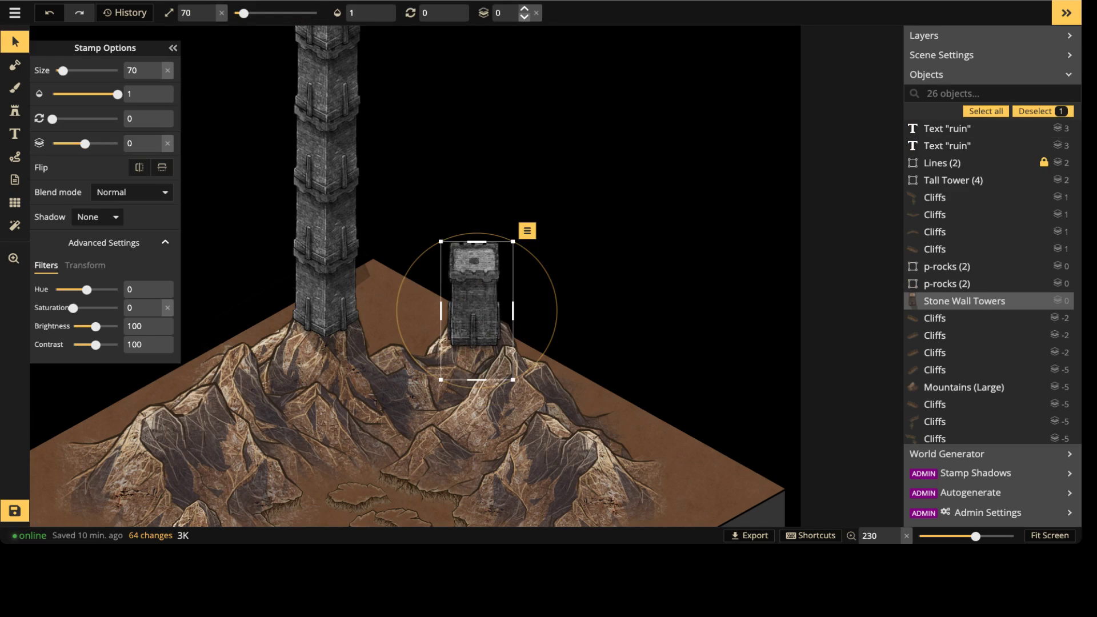
left_click(524, 17)
left_click(524, 17)
left_click_drag(476, 295, 478, 293)
Step: Duplicate the stone wall tower and stack the copy on top of the original, on layer -1
key("ctrl+c")
key("ctrl+v")
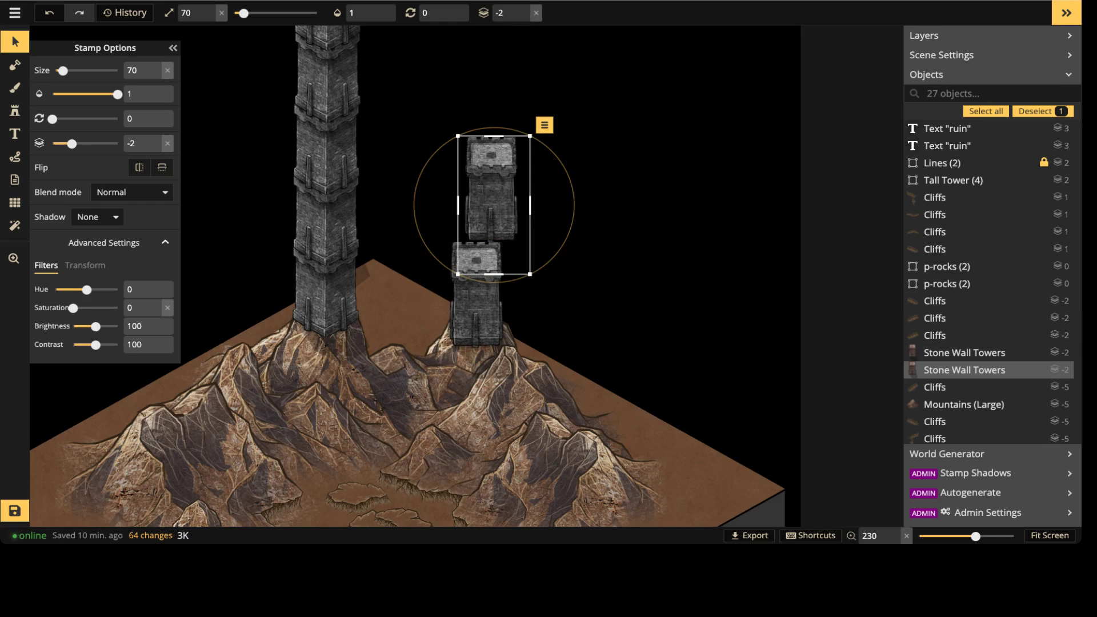
key("Up")
left_click_drag(493, 190, 478, 224)
key("Escape")
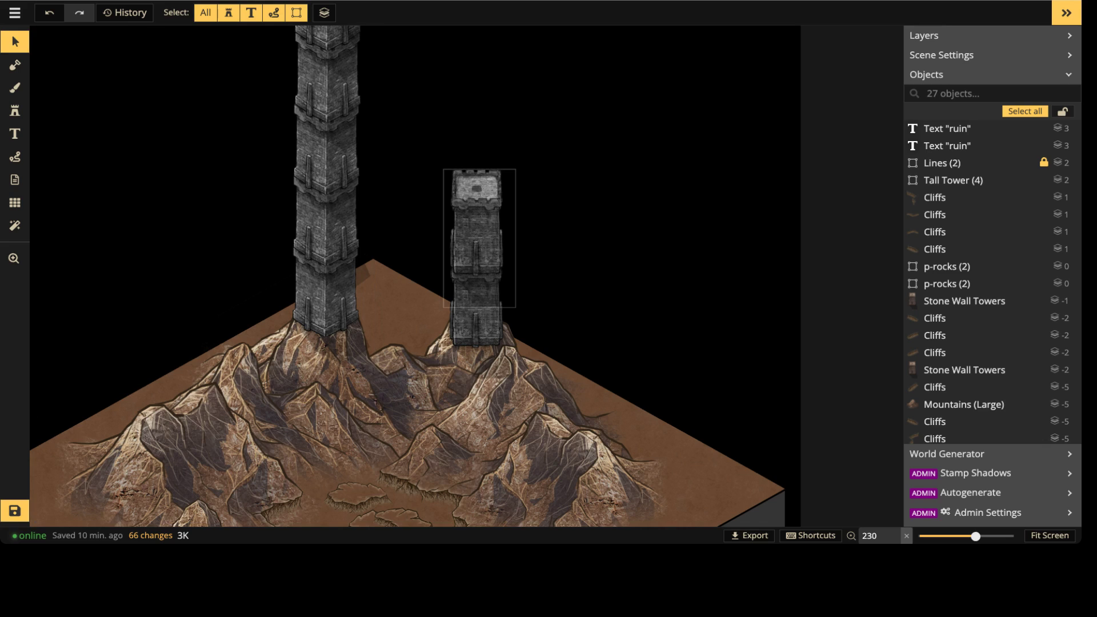
Step: Nudge the upper stone wall tower into alignment with the lower one on the right rear peak
left_click(478, 238)
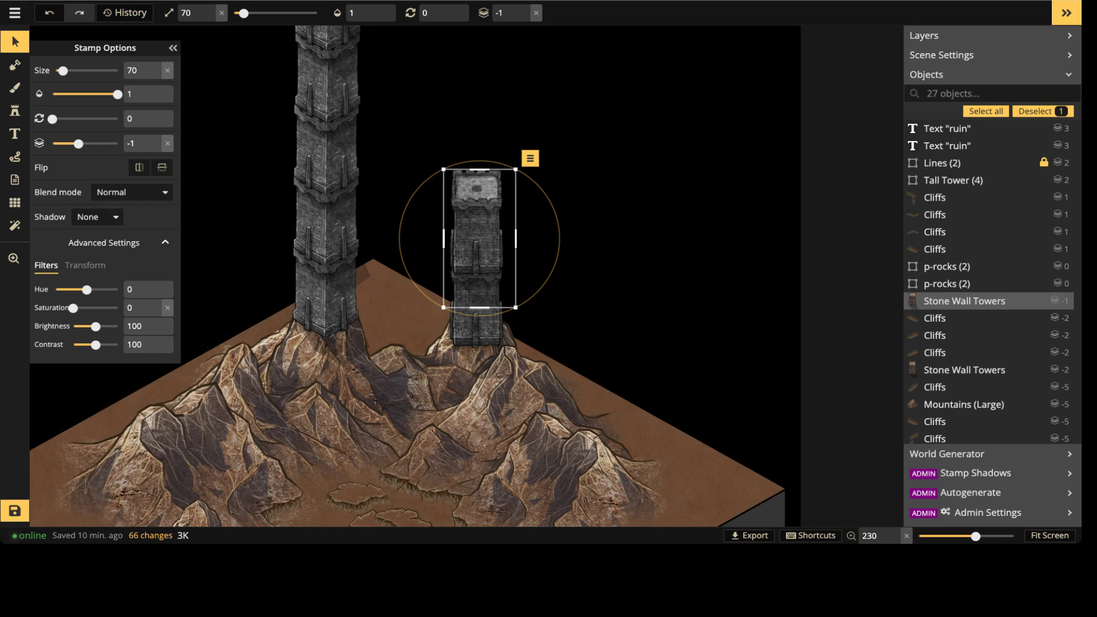
key("Up")
key("Right")
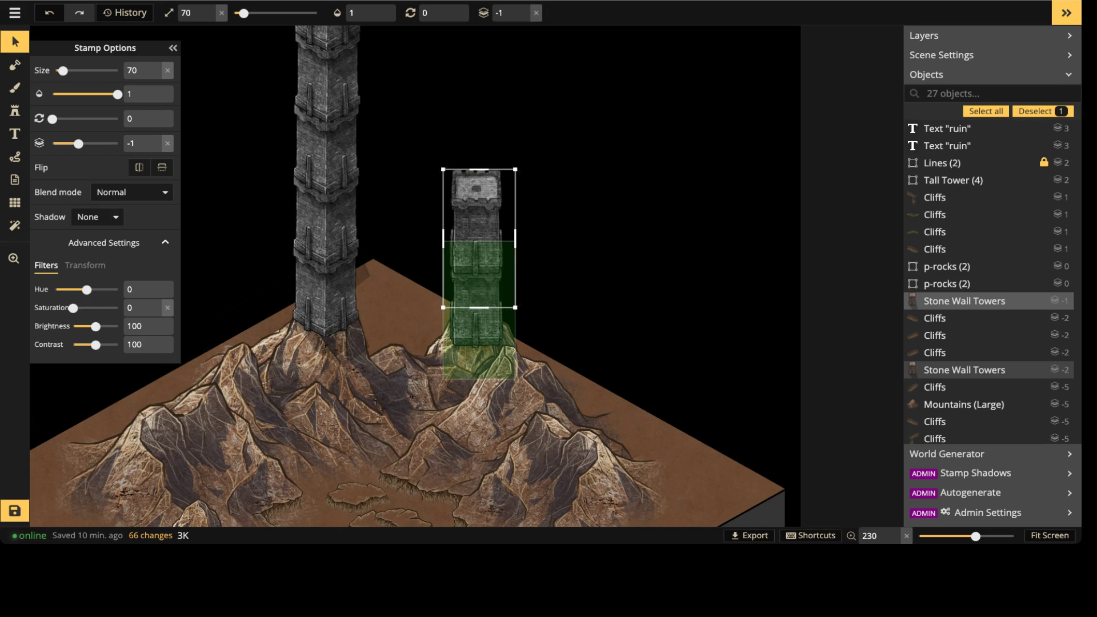
left_click(479, 342, "shift")
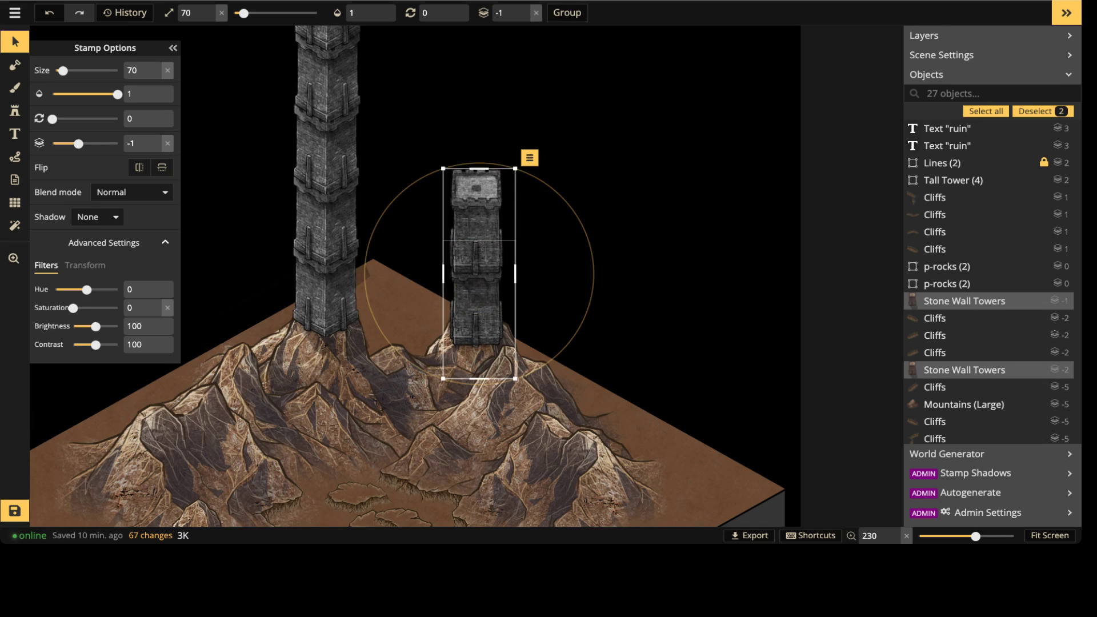
key("Escape")
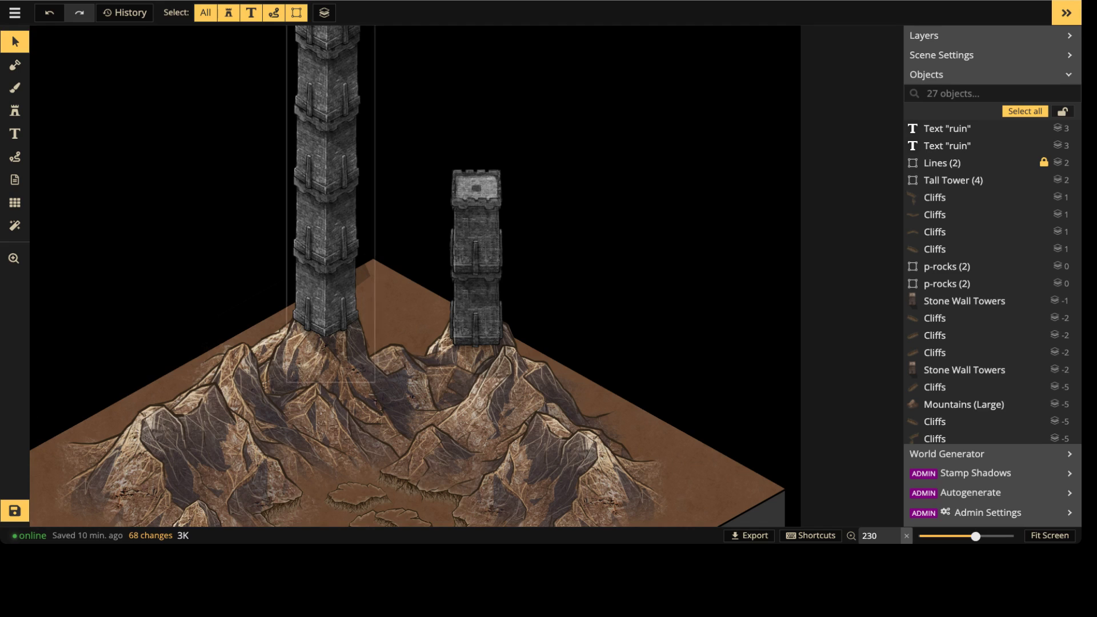
Step: Search the stamp catalog for "bridge" and pick the Stone Bridges 4 set
scroll(451, 247, "up", 2)
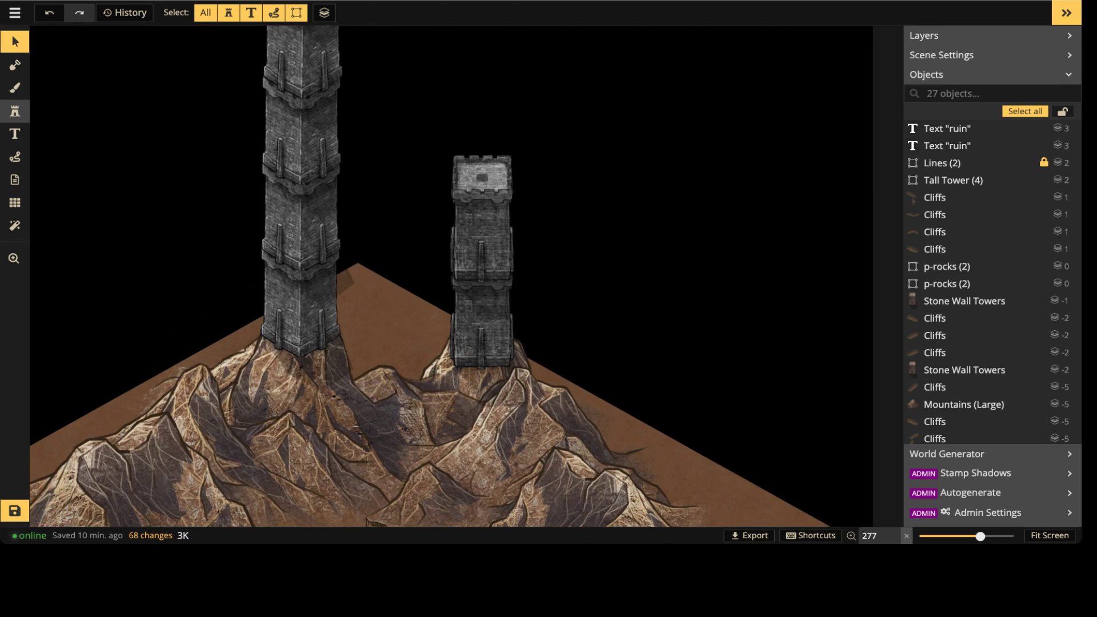
left_click(15, 111)
left_click(63, 144)
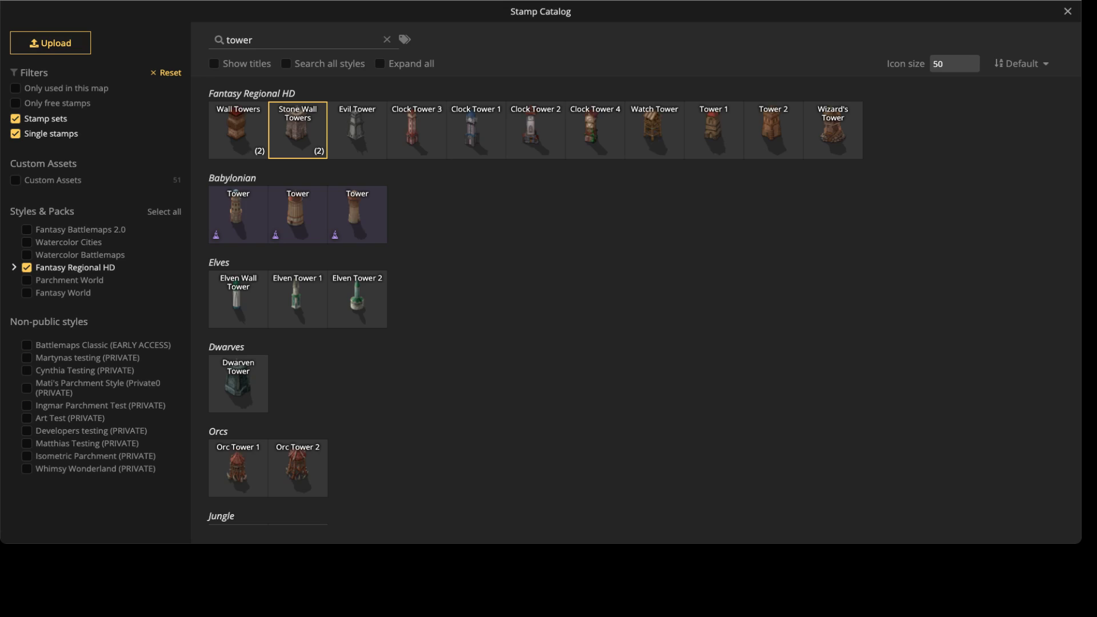
key("ctrl+a")
type("brifg")
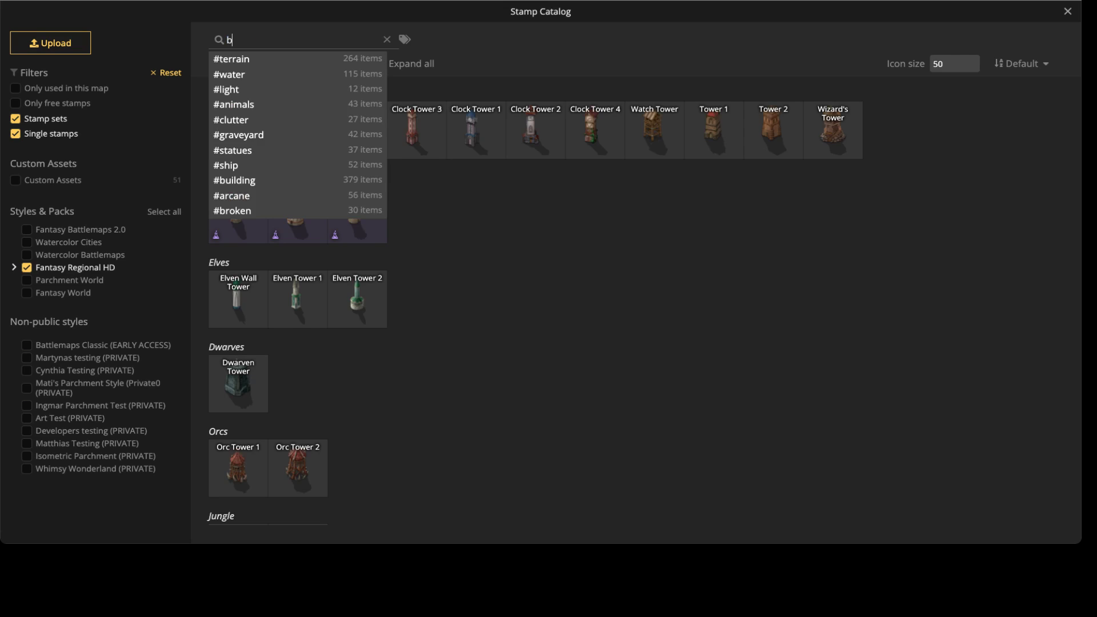
key("BackSpace")
type("dge")
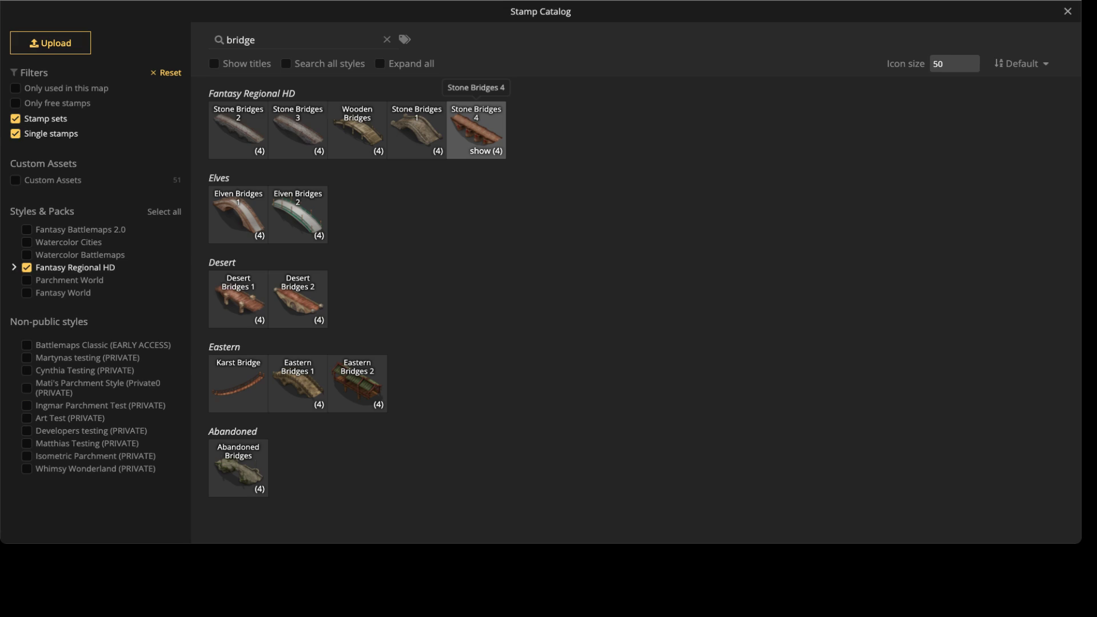
left_click(476, 129)
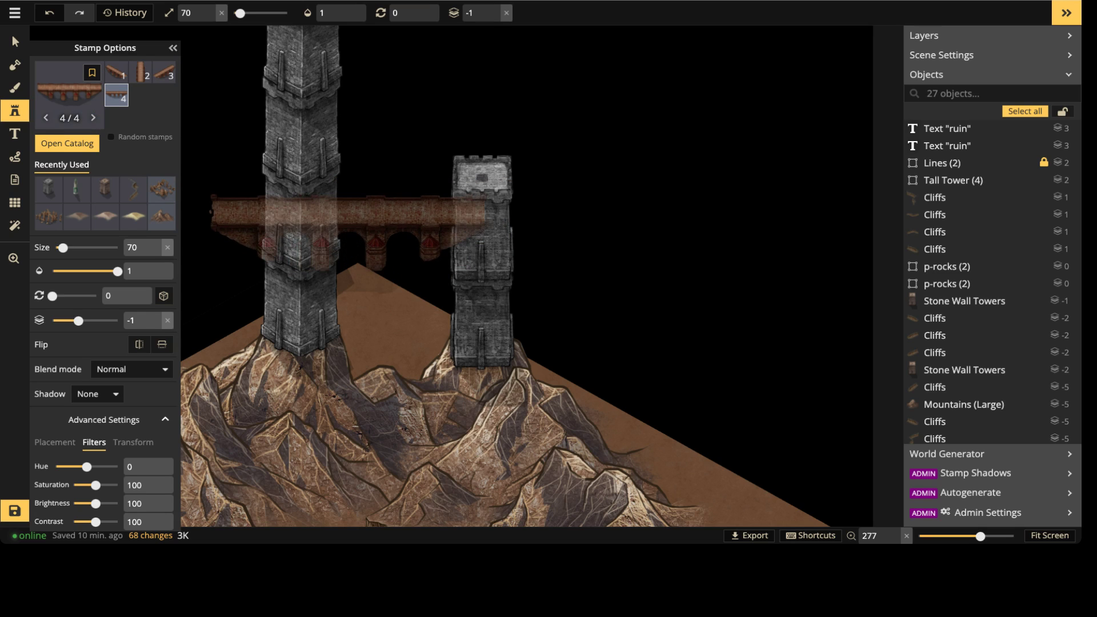
Step: Expand all sets in the stamp catalog and pick the horizontal green-roofed Eastern Bridge instead
left_click(69, 91)
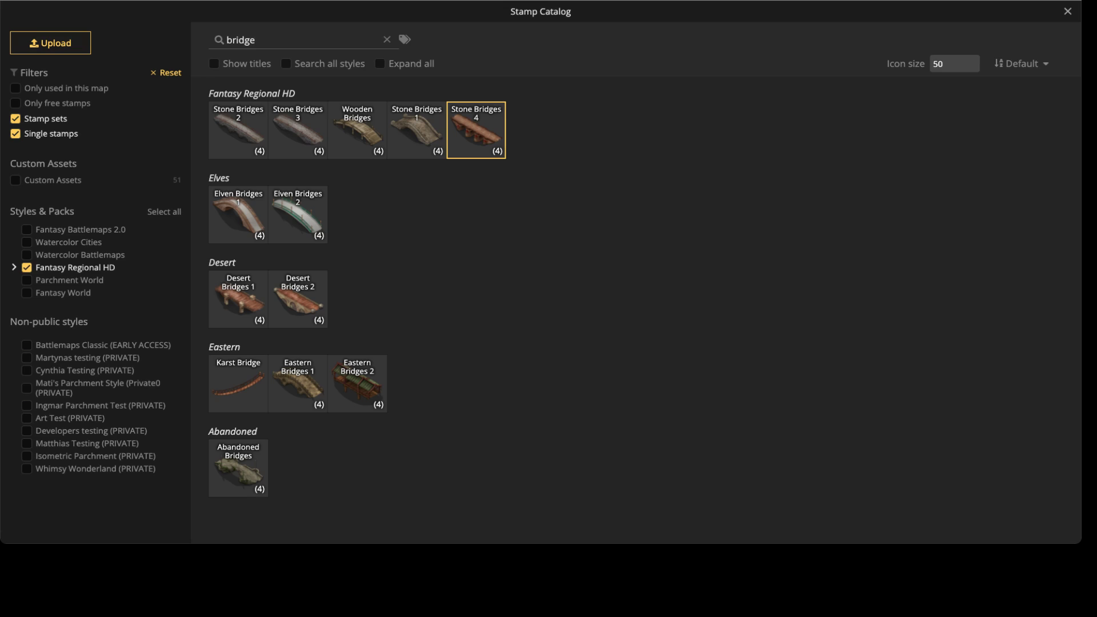
left_click(379, 63)
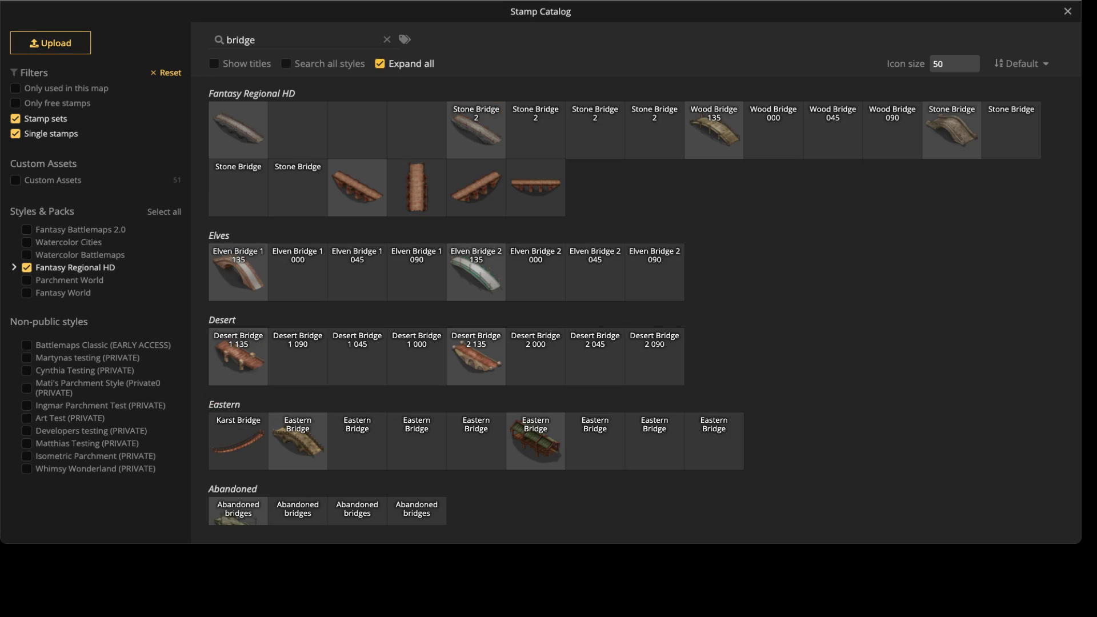
scroll(624, 307, "down", 1)
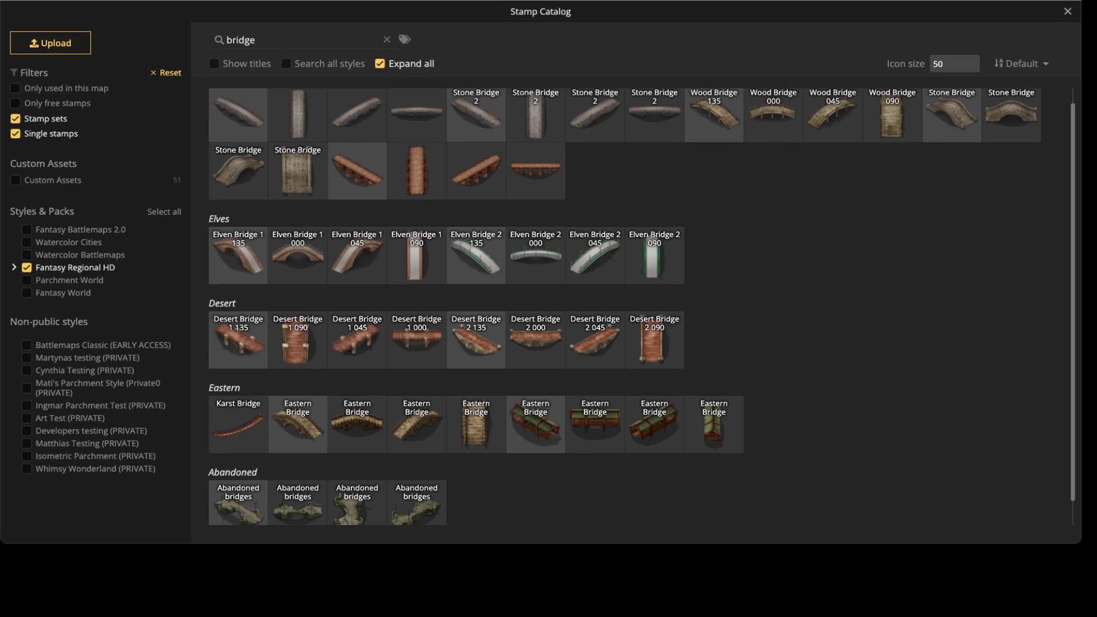
scroll(624, 307, "down", 2)
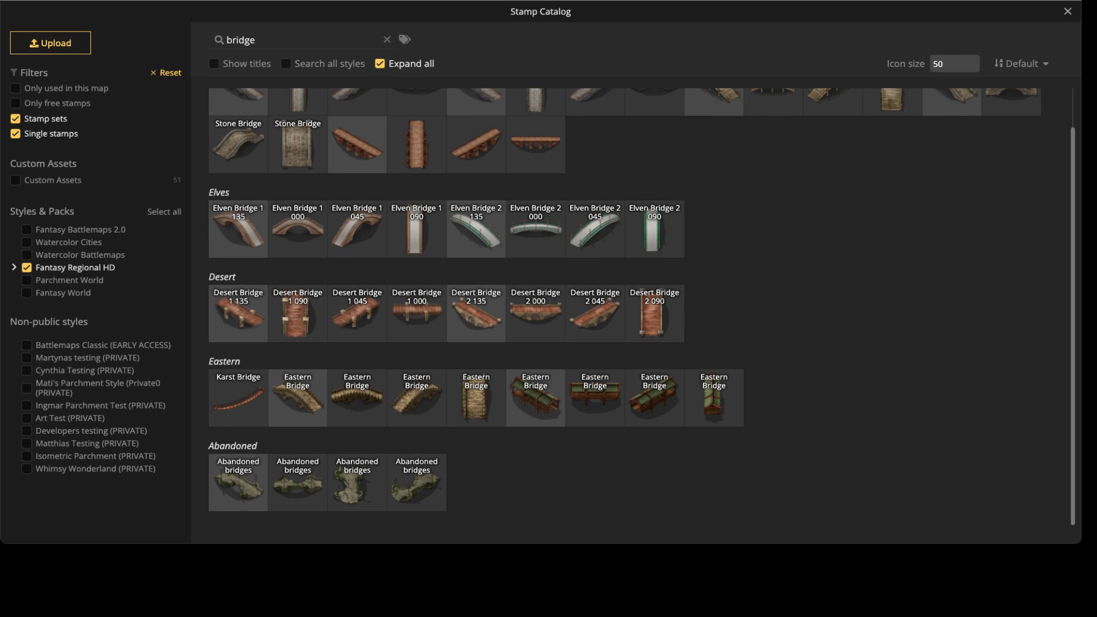
left_click(595, 400)
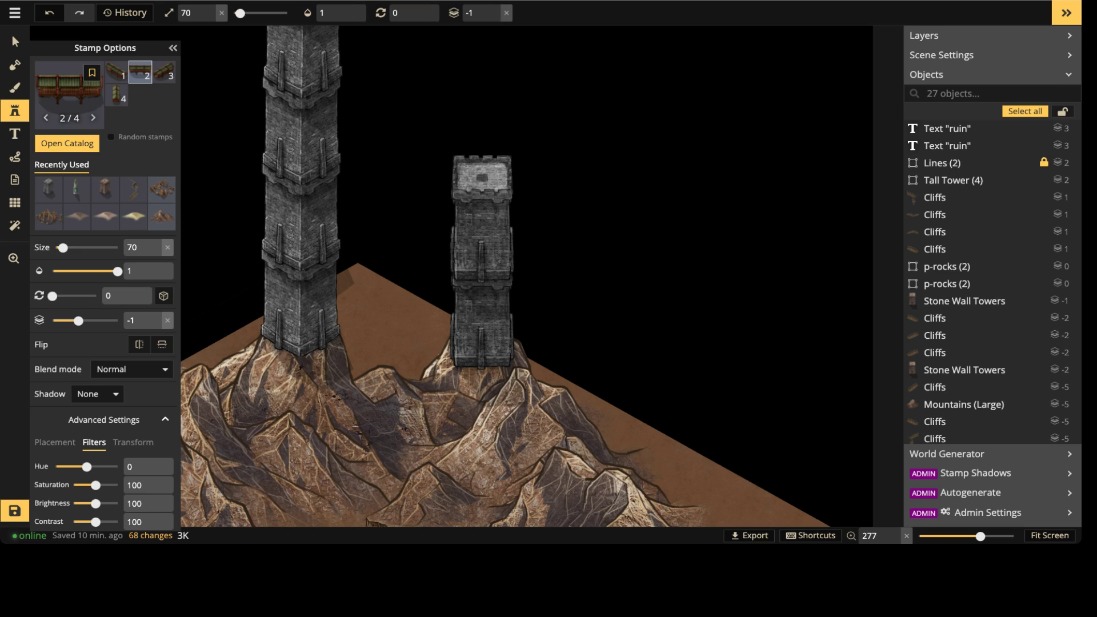
Step: Place the green-roofed bridge at size 80 between the two rear towers and set its layer to 2
scroll(396, 232, "up", 5)
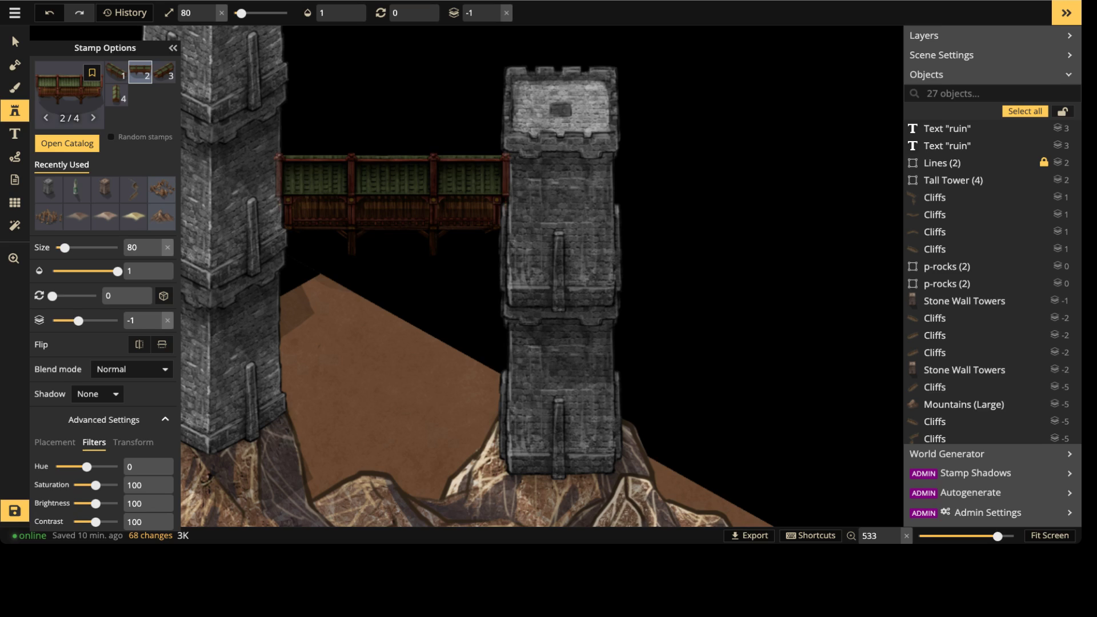
left_click(395, 215)
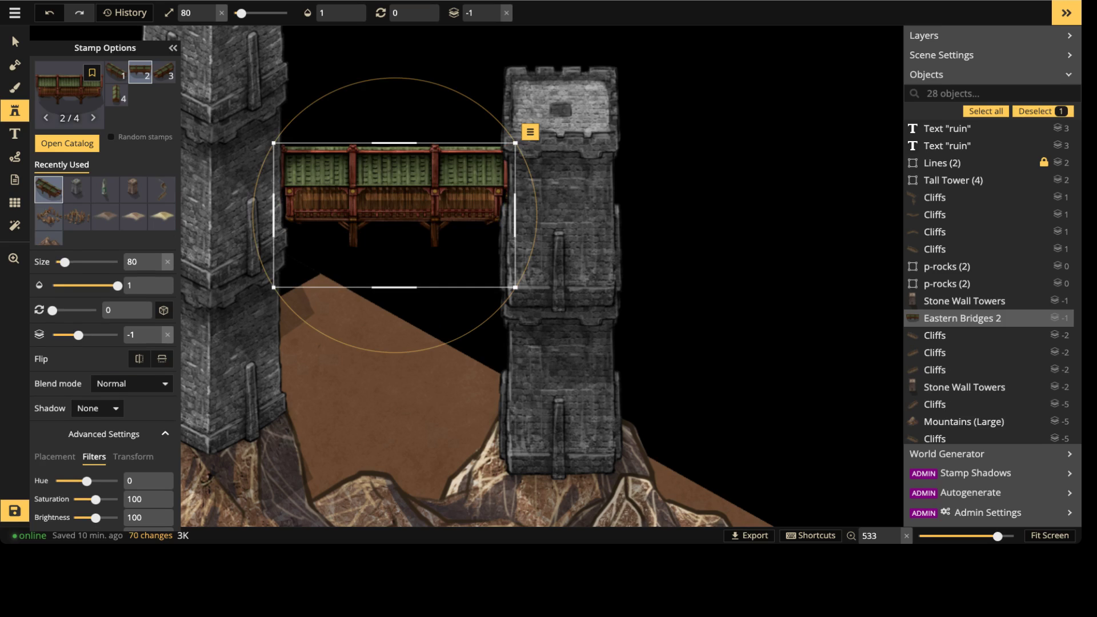
left_click(15, 41)
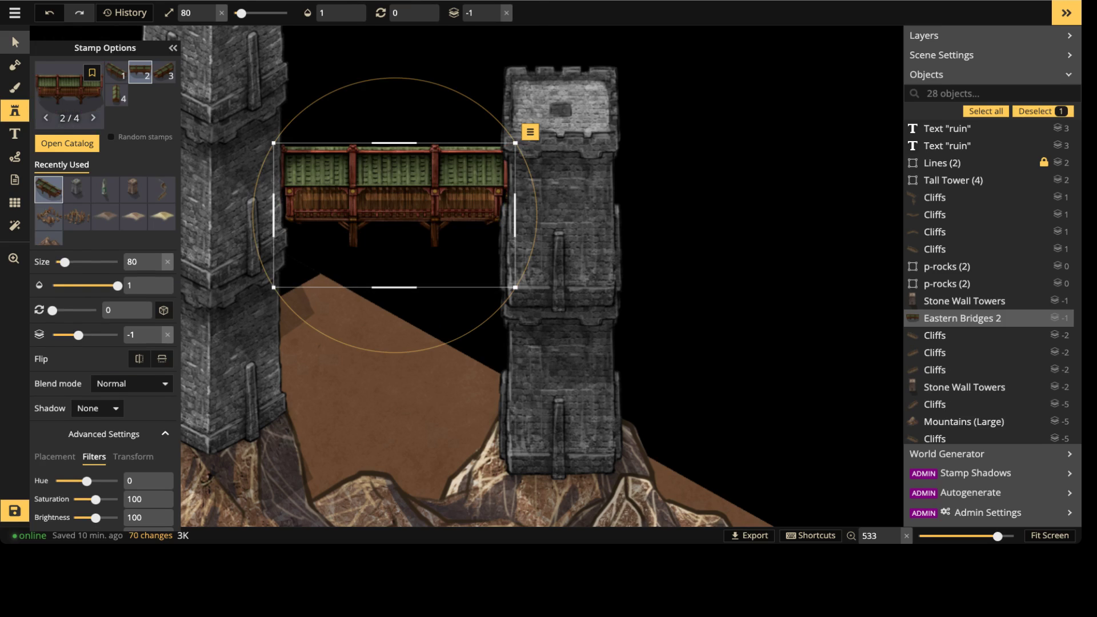
left_click(524, 7)
left_click(524, 8)
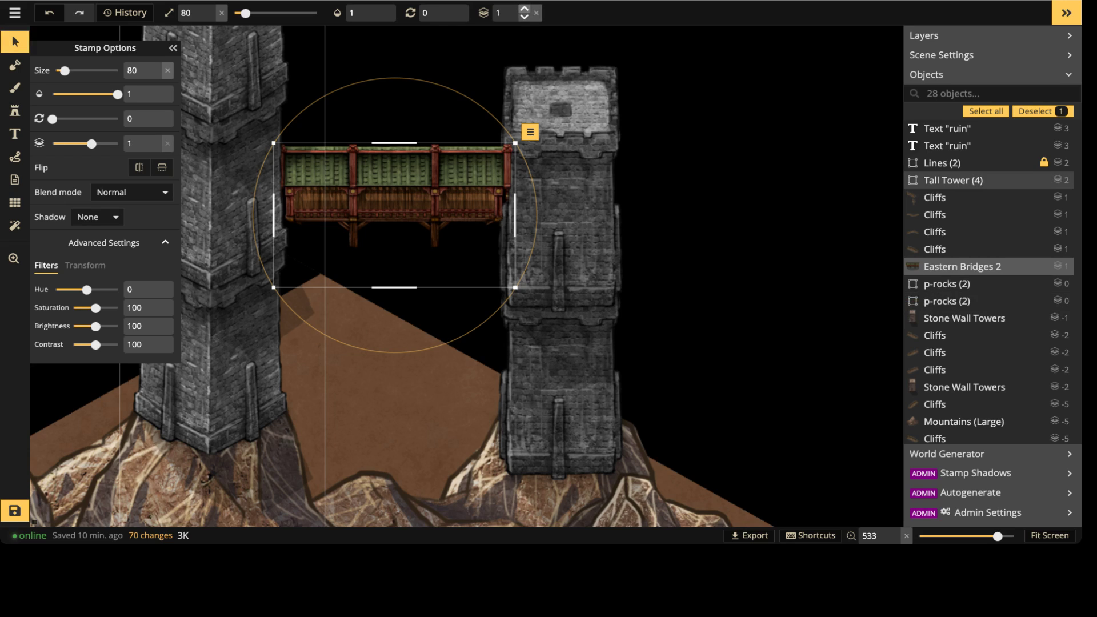
left_click(524, 7)
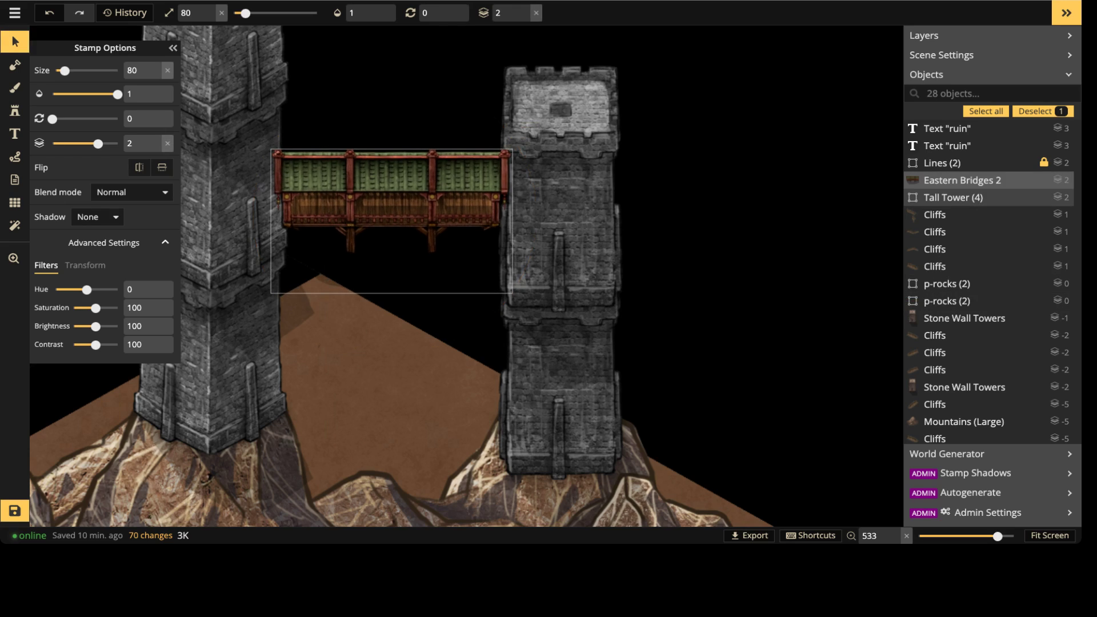
Step: Raise the upper stone wall tower to layer 5, keeping the bridge on layer 2
left_click(560, 189)
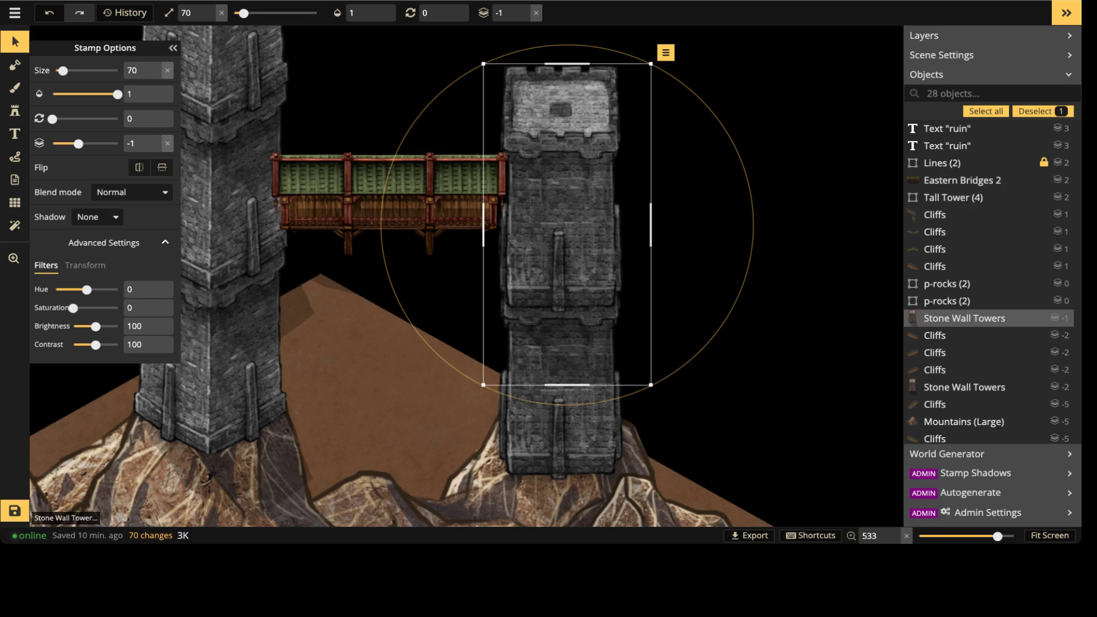
left_click(524, 8)
left_click(524, 8)
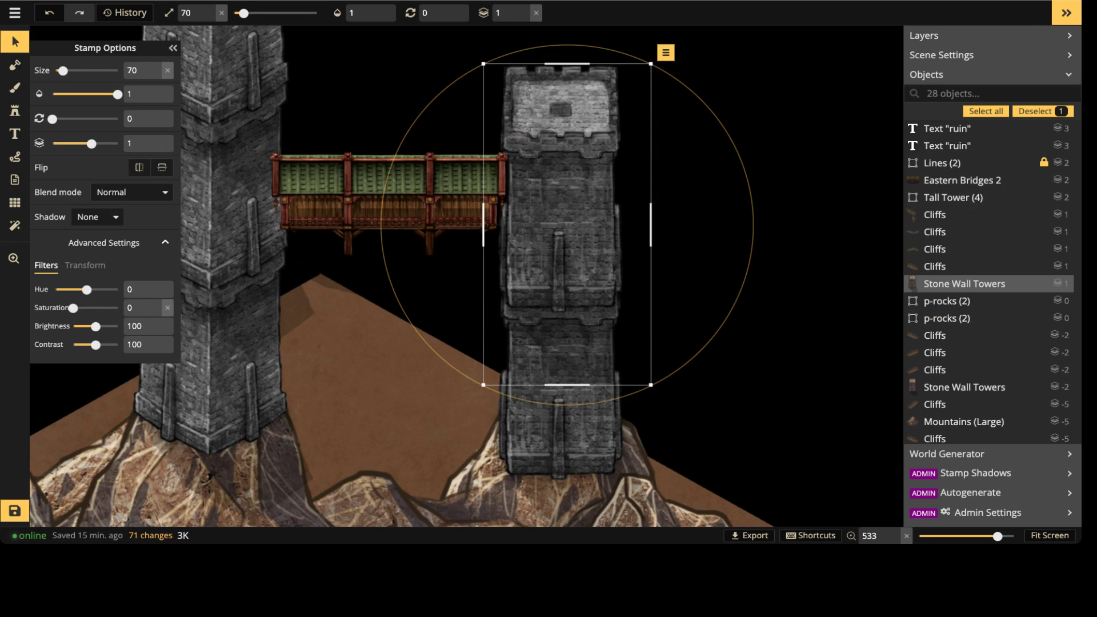
left_click(390, 204)
left_click(524, 18)
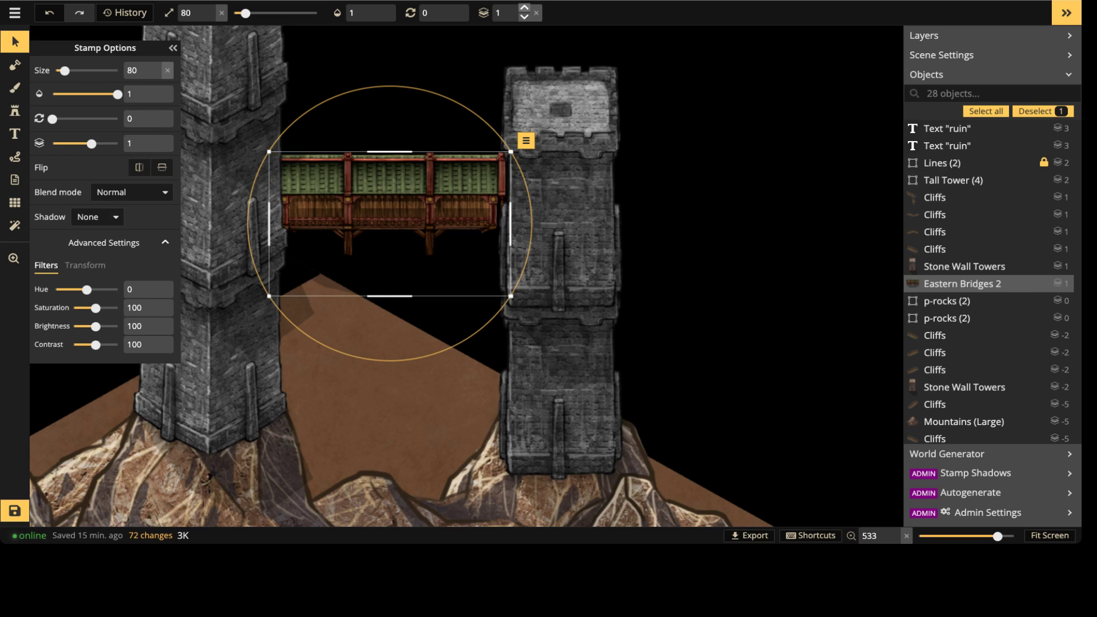
left_click(524, 8)
left_click(560, 189)
left_click(523, 8)
left_click(524, 8)
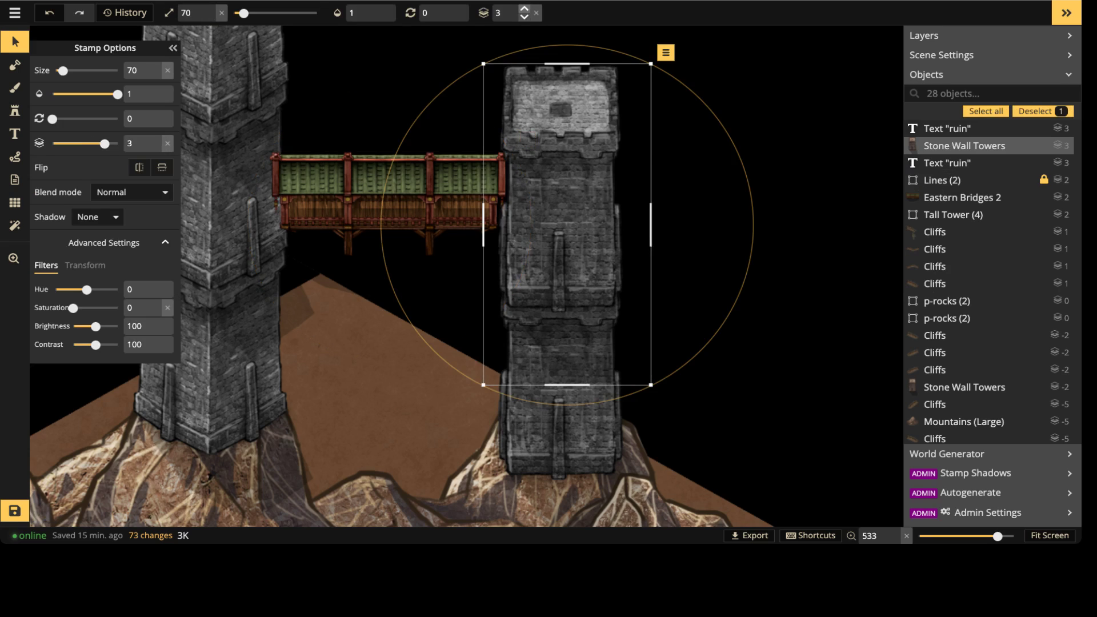
left_click(524, 8)
left_click(524, 8)
Step: Turn the bridge between the towers grey by setting its saturation to 0, and deselect it
left_click(324, 195)
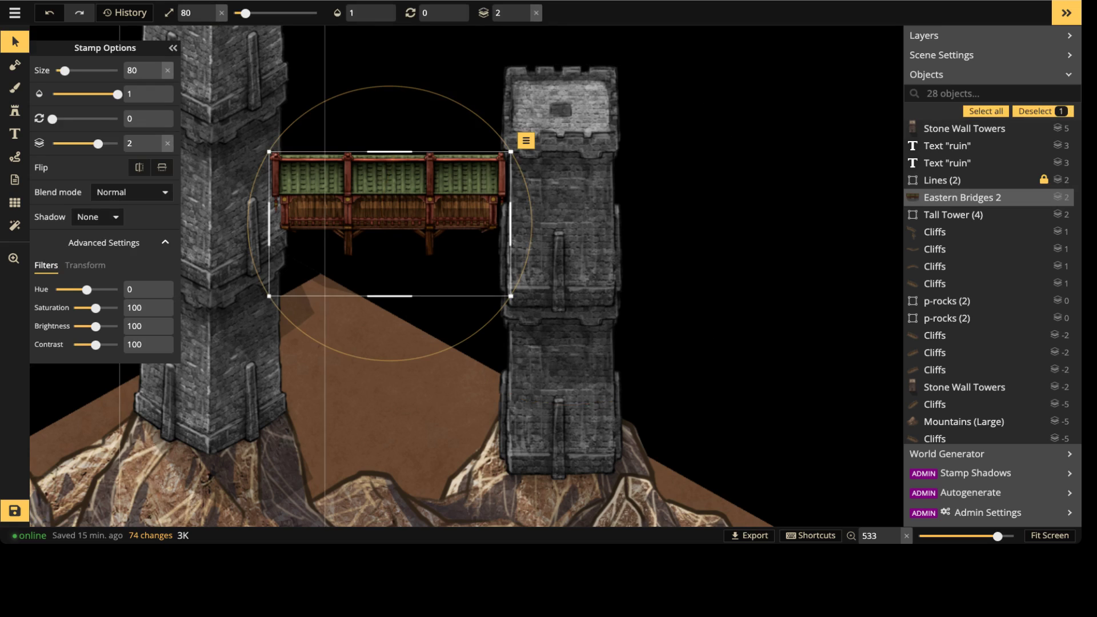
left_click_drag(95, 308, 73, 307)
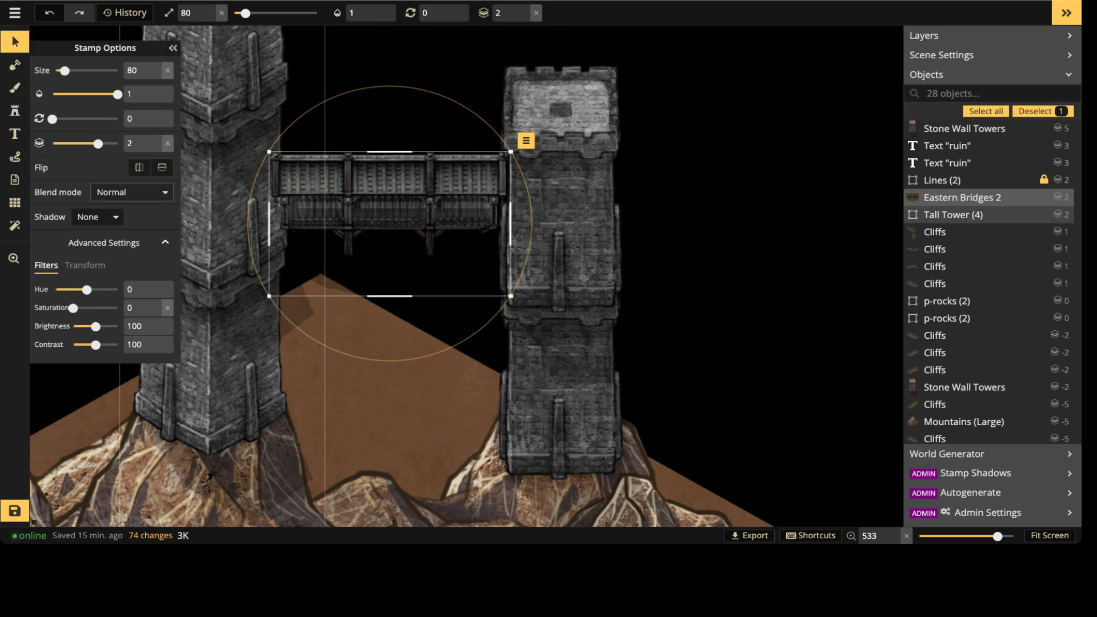
scroll(267, 176, "down", 5)
key("Escape")
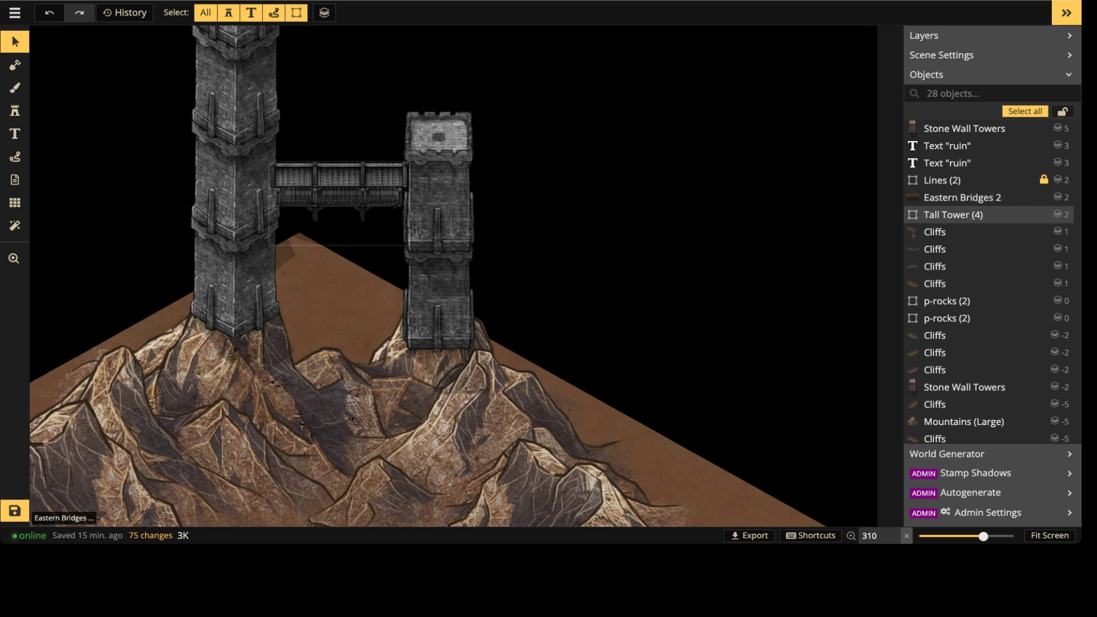
left_click(339, 188)
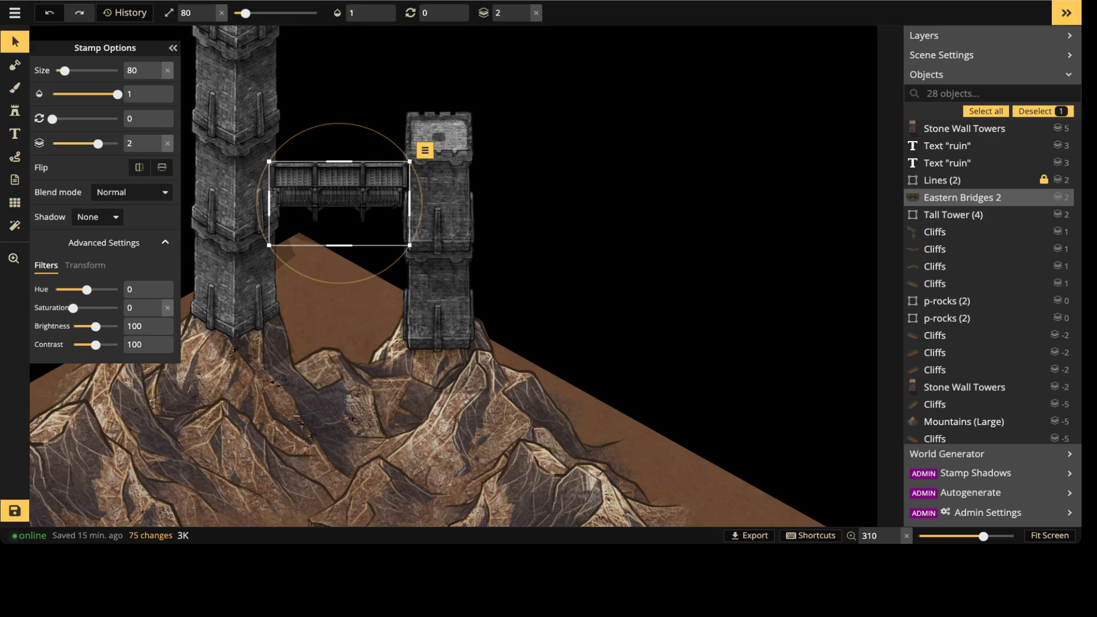
key("Escape")
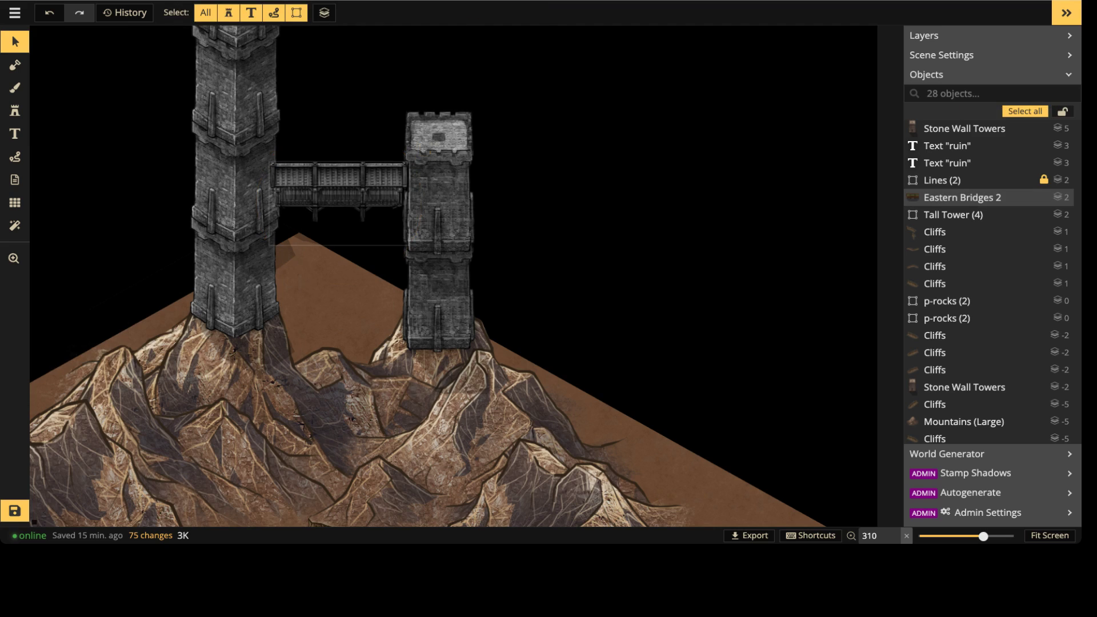
left_click(338, 188)
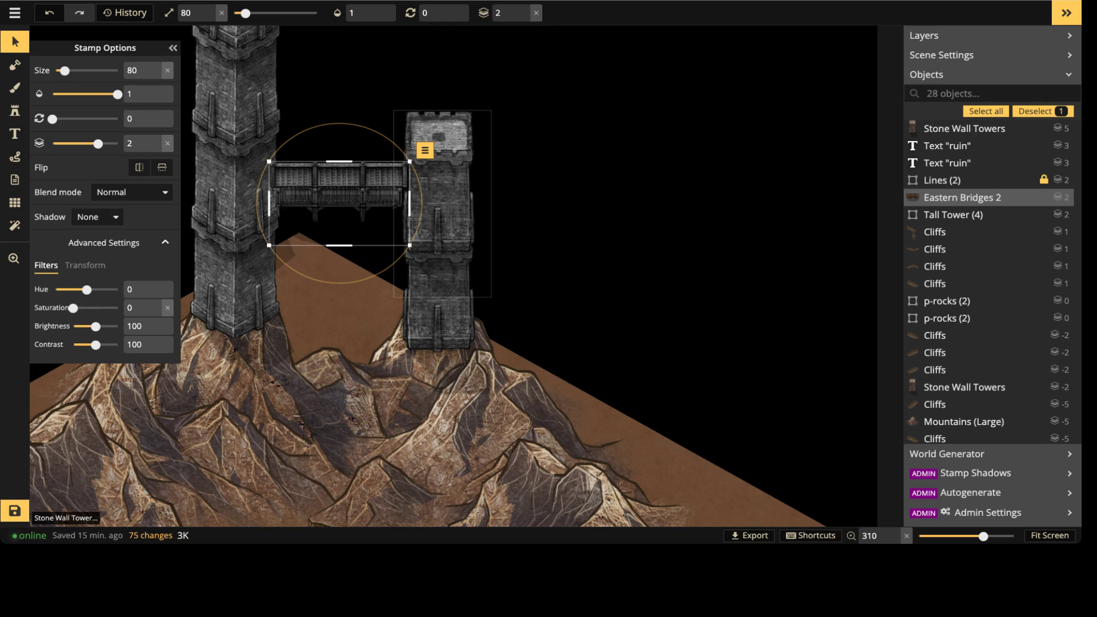
key("Escape")
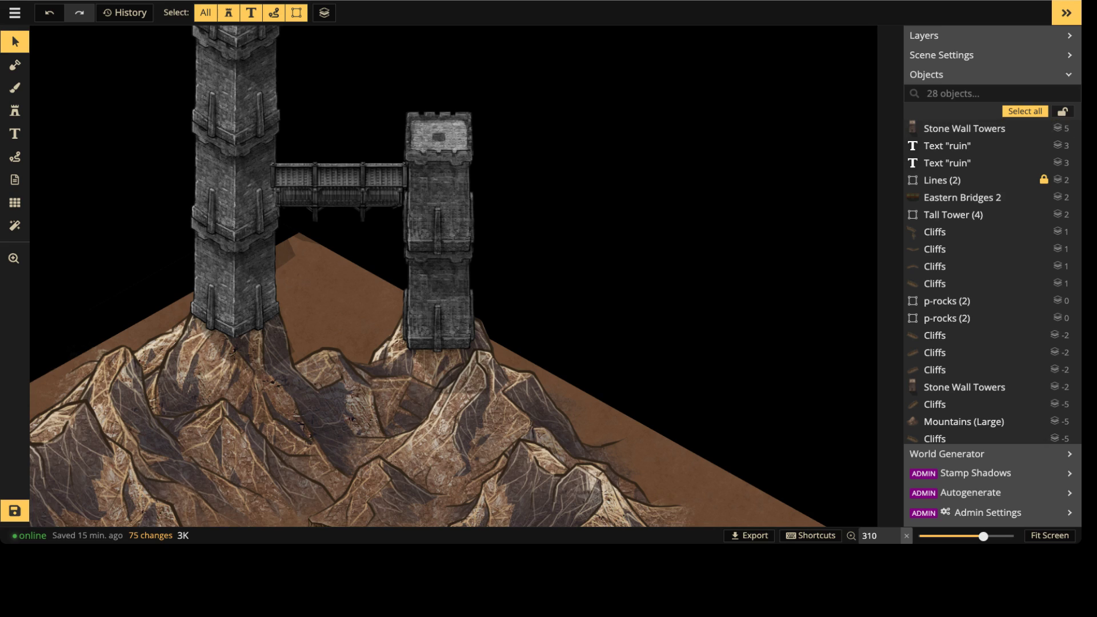
left_click(314, 195)
scroll(314, 196, "down", 2)
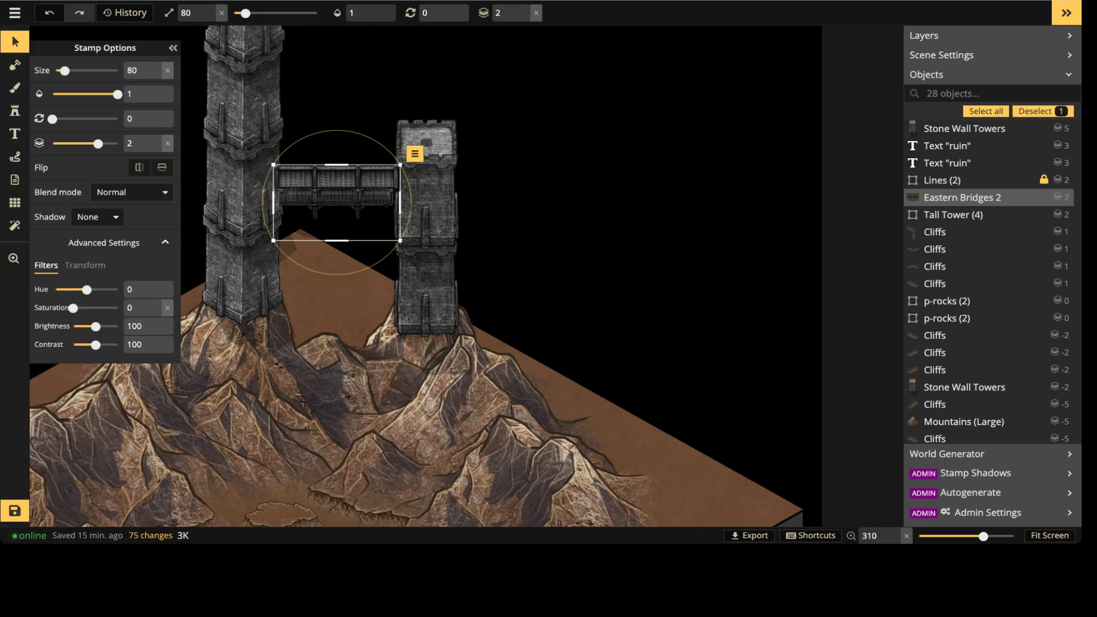
key("Escape")
middle_click_drag(400, 217, 347, 301)
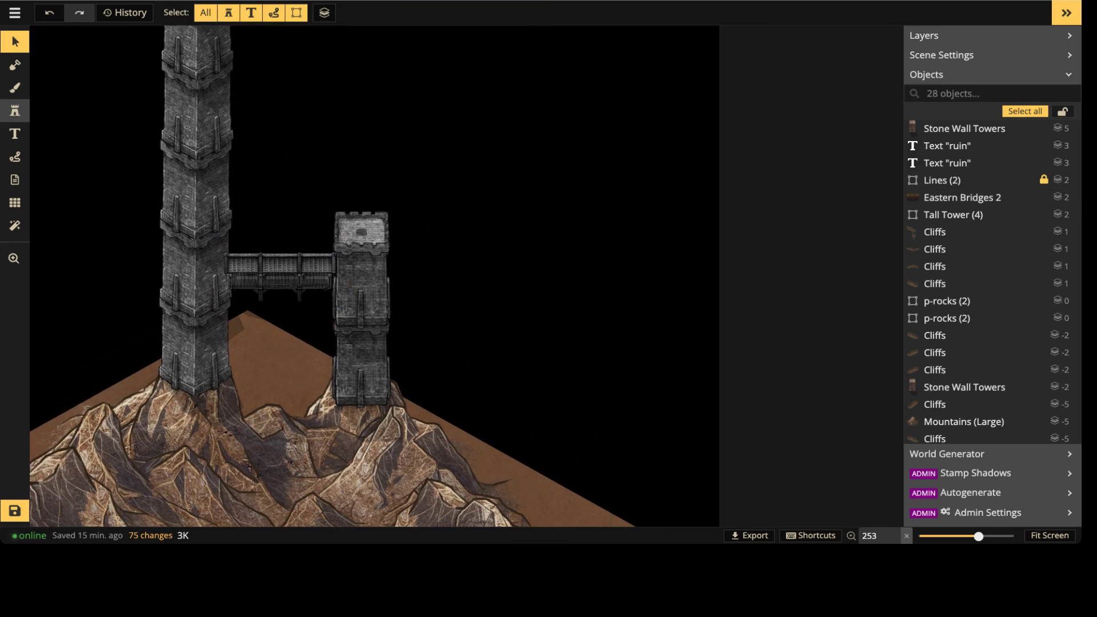
Step: Search the stamp catalog for "tower" and pick the red-roofed Wall Tower variant
left_click(15, 110)
left_click(68, 145)
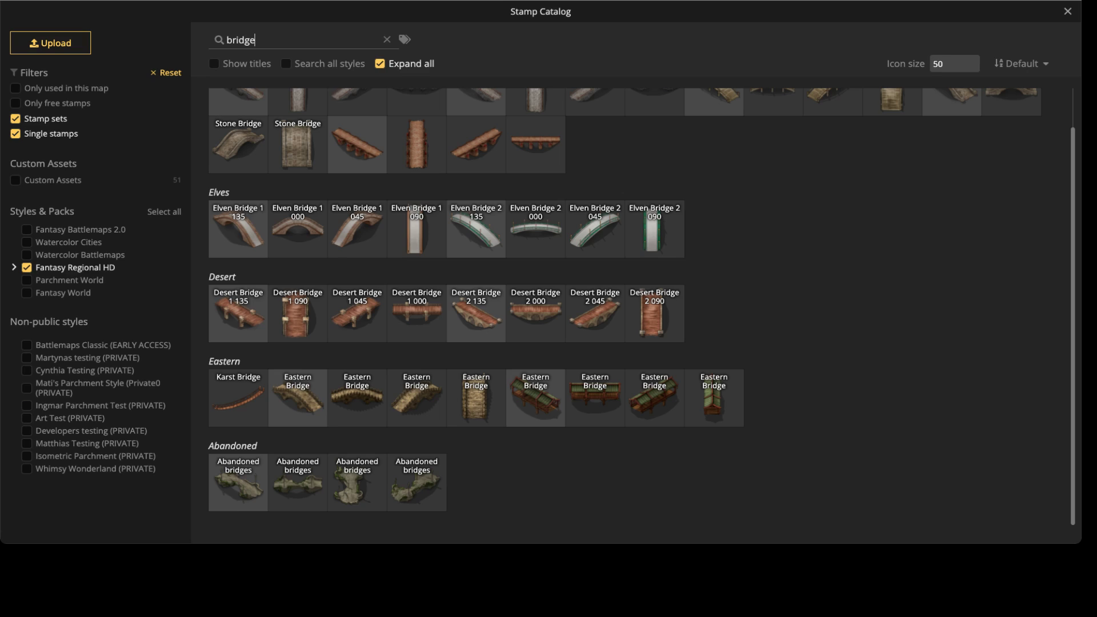
key("ctrl+a")
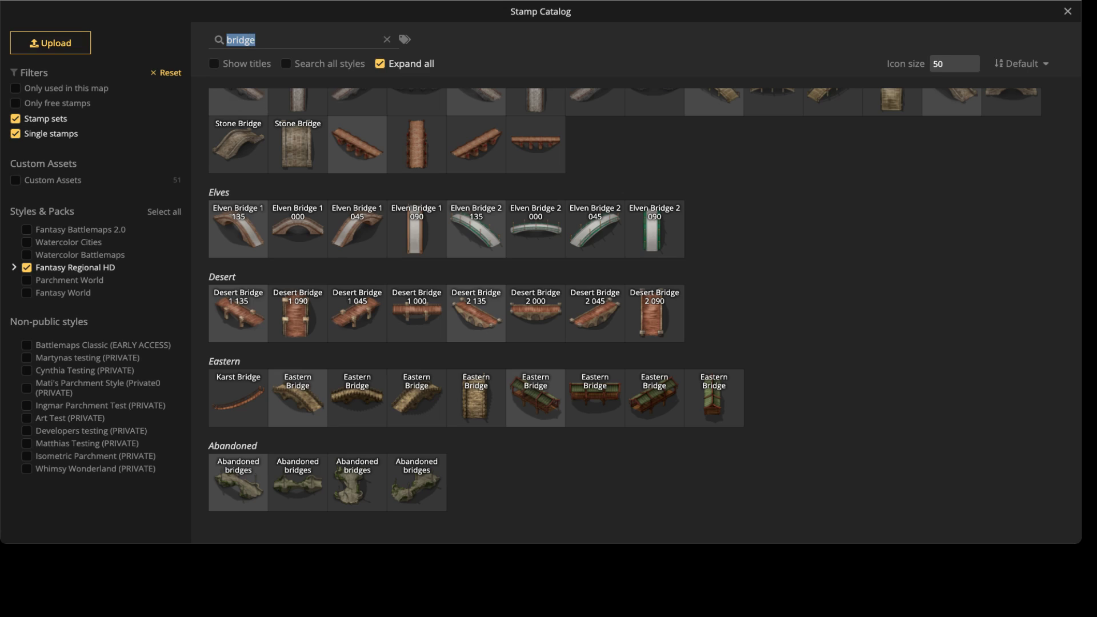
type("tower")
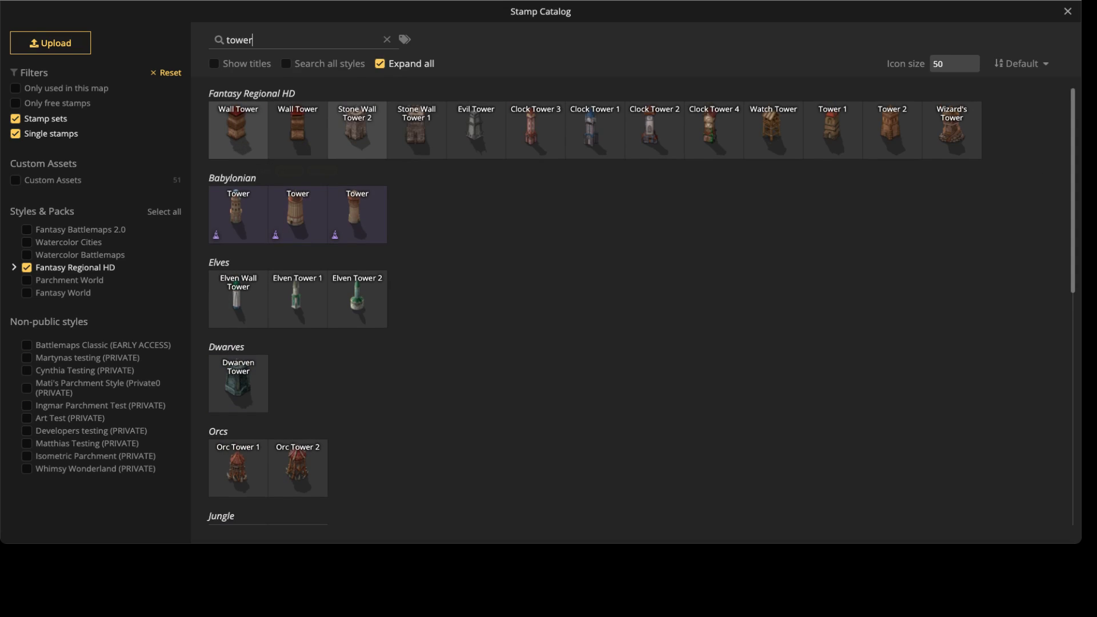
left_click(297, 129)
Step: Place the red-roofed wall tower at size 140 atop the shorter grey tower, and set the layer to 5
scroll(375, 160, "up", 3)
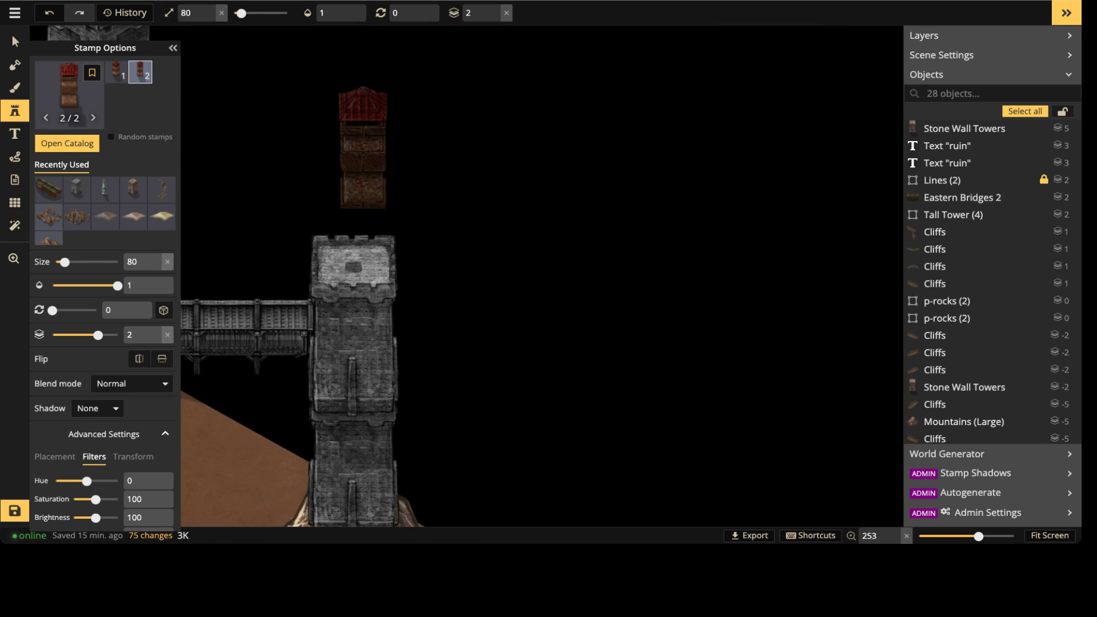
scroll(349, 149, "up", 2, "shift")
scroll(348, 151, "up", 3, "shift")
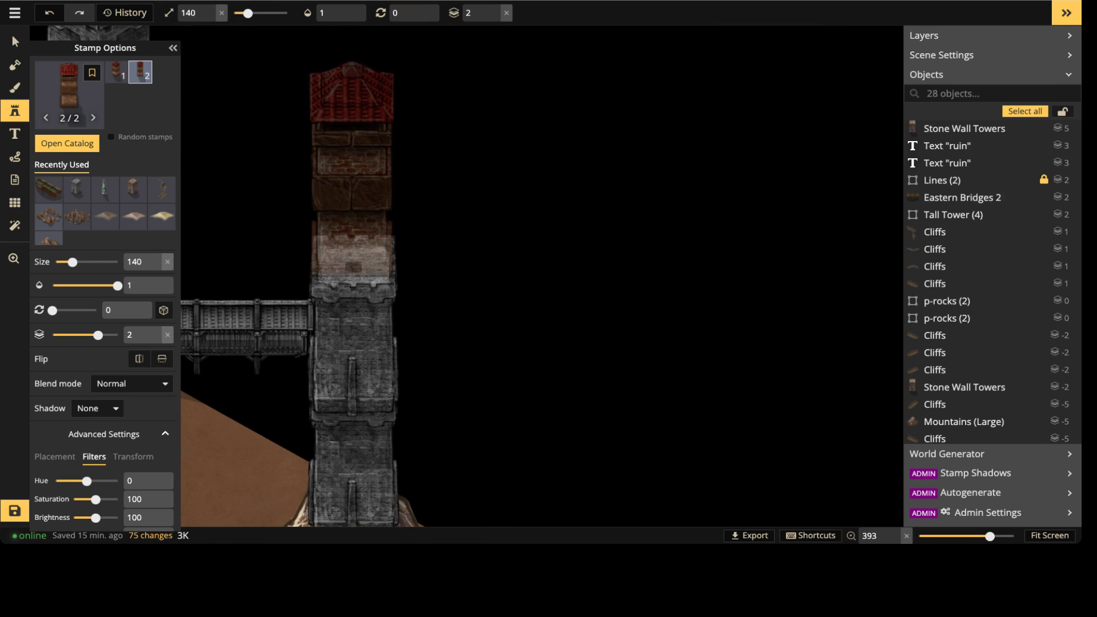
left_click(355, 222)
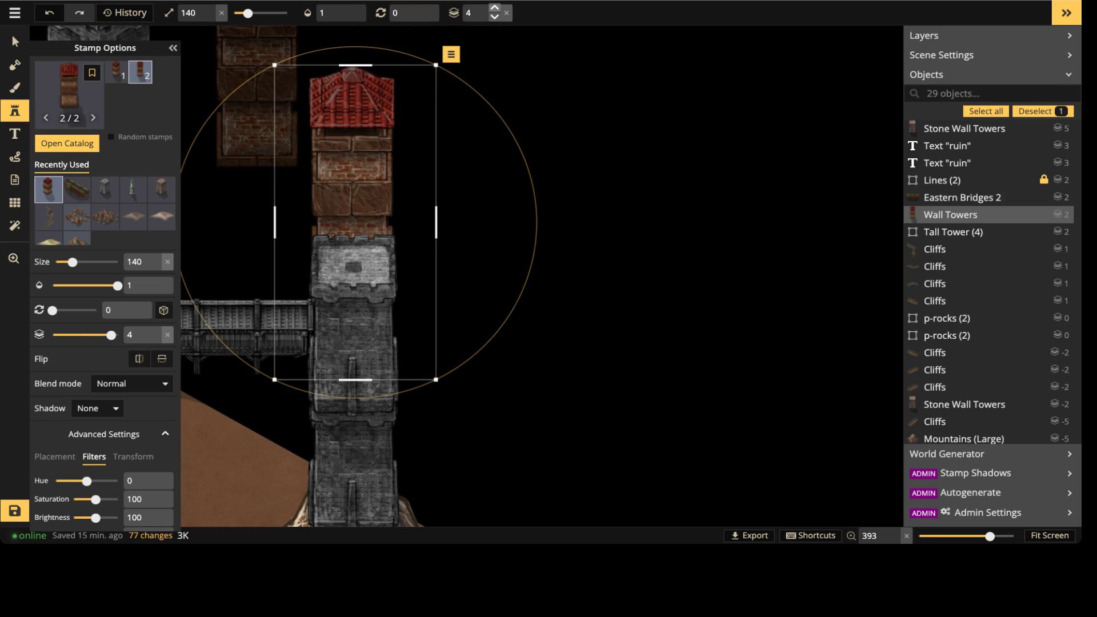
left_click(494, 8)
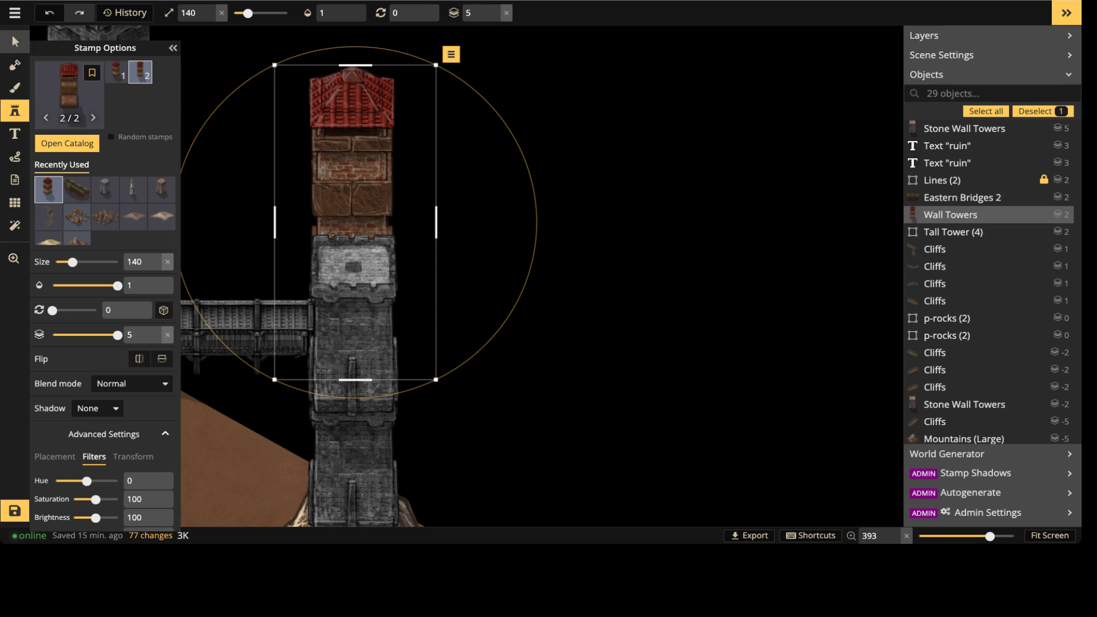
Step: Lower the upper stone wall tower of the short stack to layer 4, beneath the red-roofed tower
left_click(15, 41)
left_click(353, 269)
left_click(524, 17)
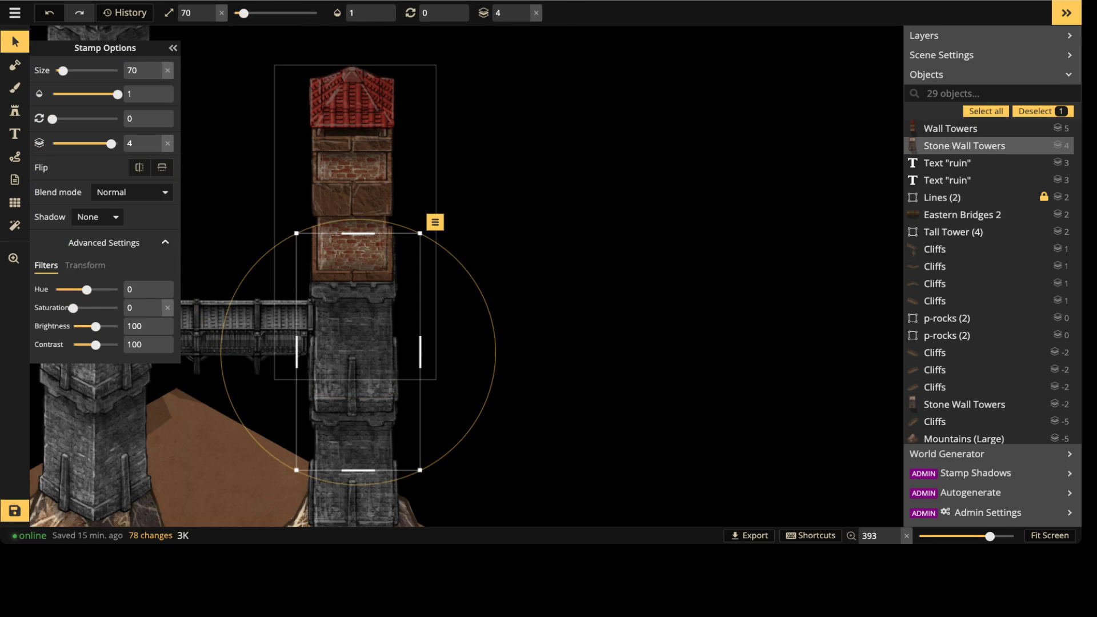
Step: Nudge the red-roofed wall tower slightly down on its stack and turn it grey with saturation 0
left_click(352, 171)
key("Down")
key("Down")
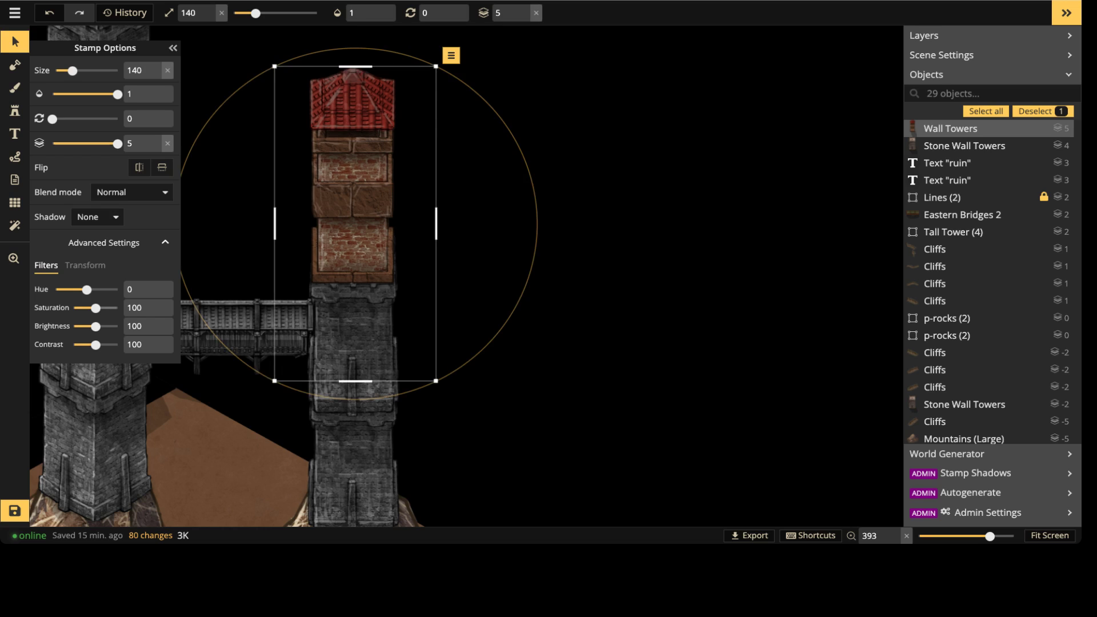
left_click_drag(94, 308, 74, 308)
key("Escape")
Step: Adjust the position of the grey roofed tower so it lines up with the short stack, and deselect it
scroll(183, 241, "down", 5)
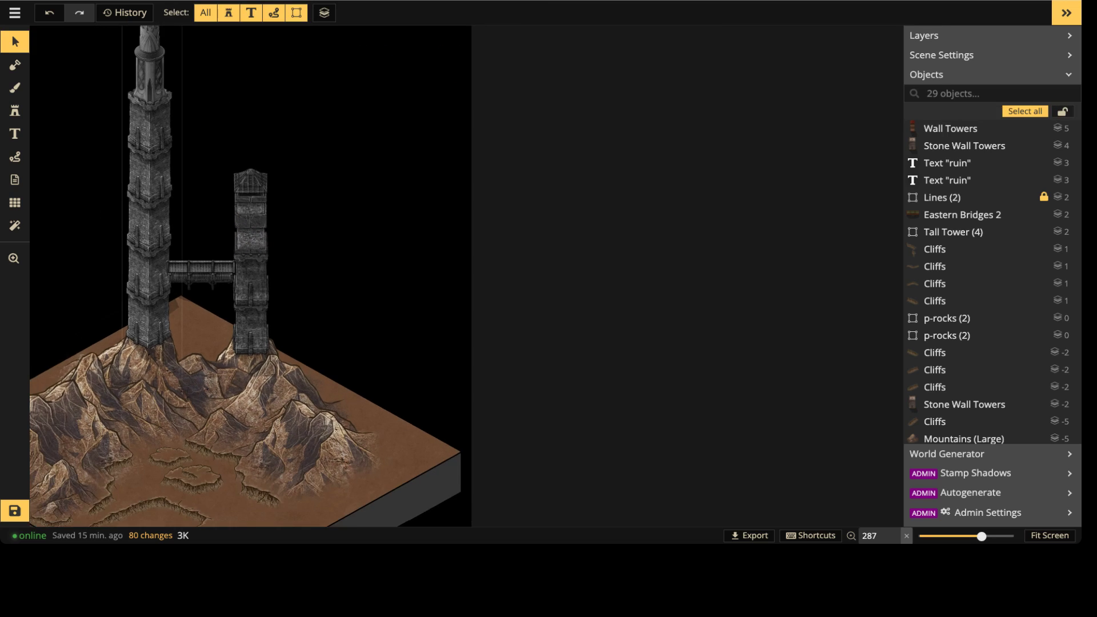
middle_click_drag(182, 242, 300, 233)
scroll(261, 447, "down", 2)
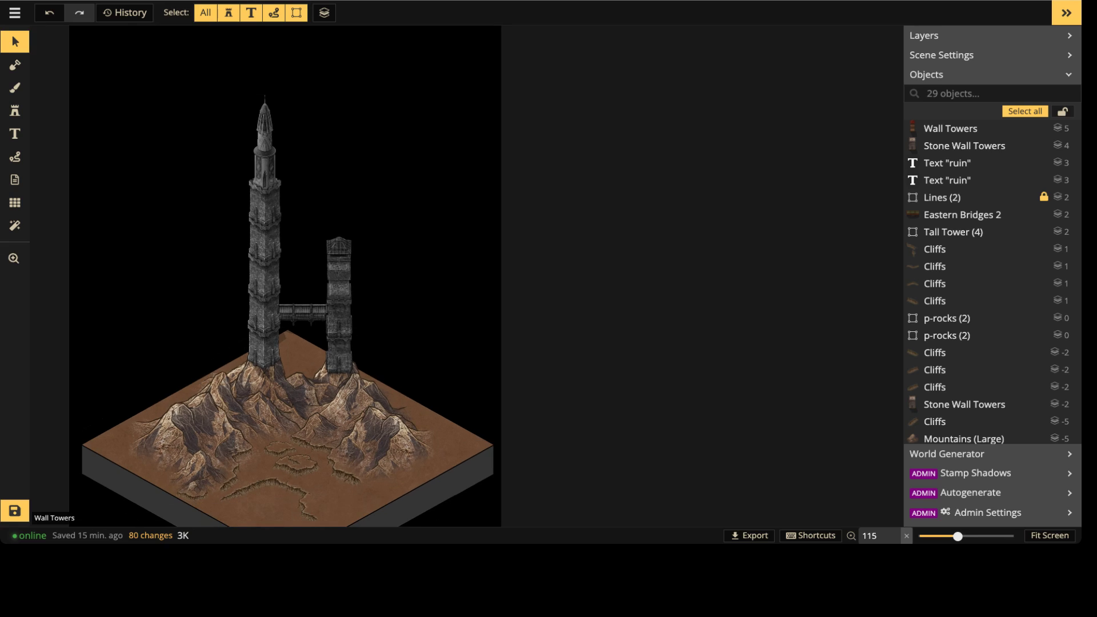
left_click(348, 262)
scroll(348, 262, "up", 2)
mouse_move(348, 262)
left_mouse_down()
mouse_move(408, 270)
mouse_move(336, 253)
mouse_move(469, 300)
mouse_move(334, 287)
mouse_move(337, 272)
left_mouse_up()
key("Escape")
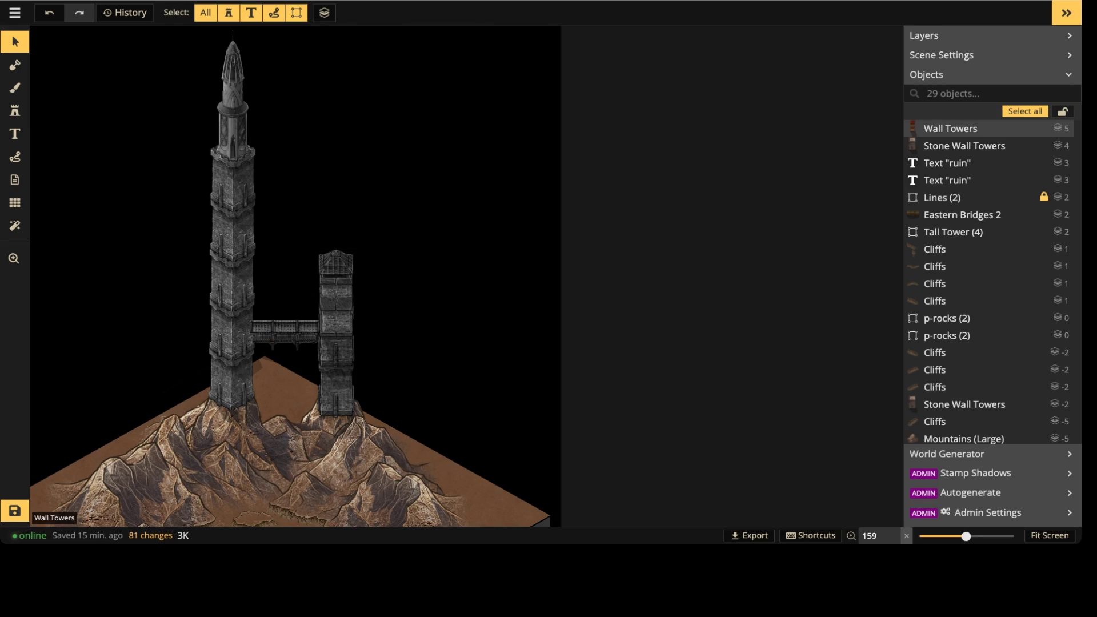
Step: Draw a free-hand dotted white path, width 1.5 and opacity 0.8, sloping away on both sides of the tall tower
scroll(313, 269, "down", 3)
middle_click_drag(313, 269, 313, 357)
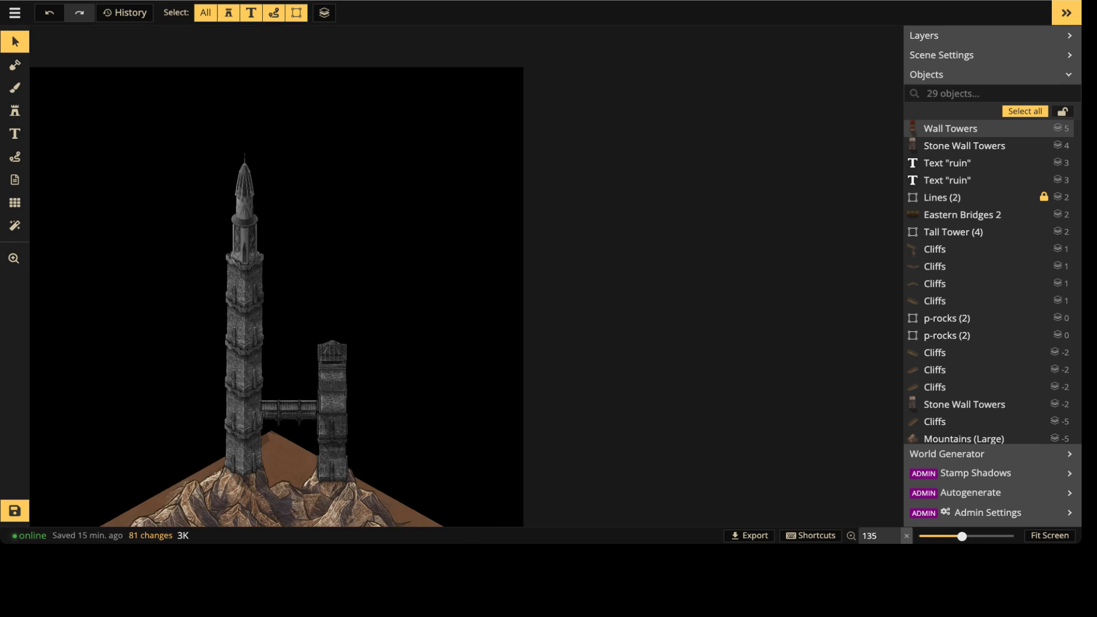
left_click(244, 328)
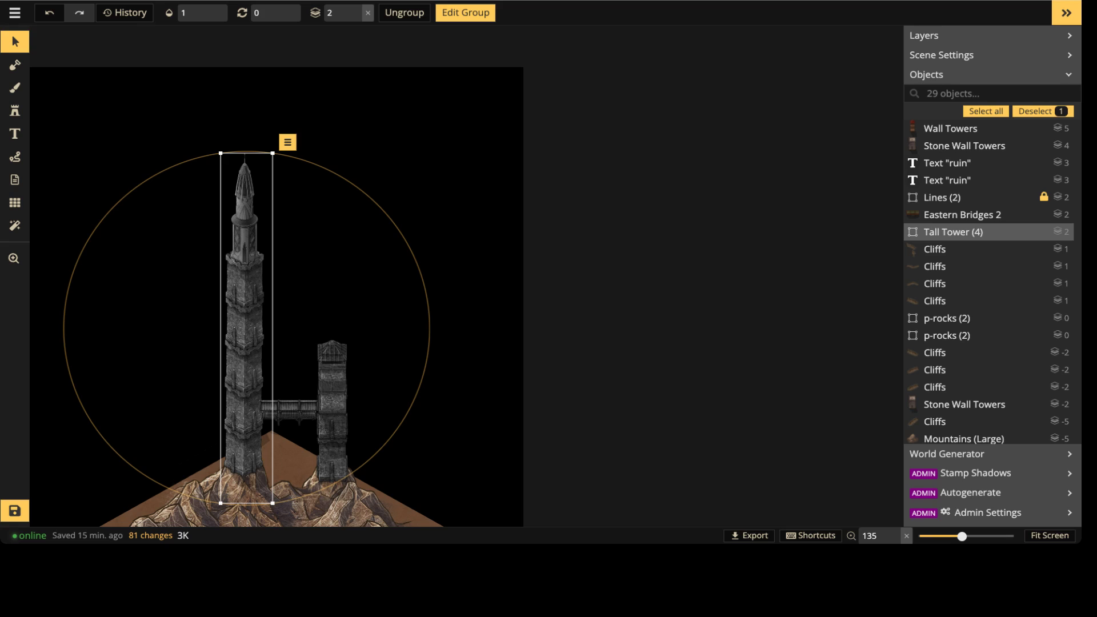
key("Escape")
left_click(15, 157)
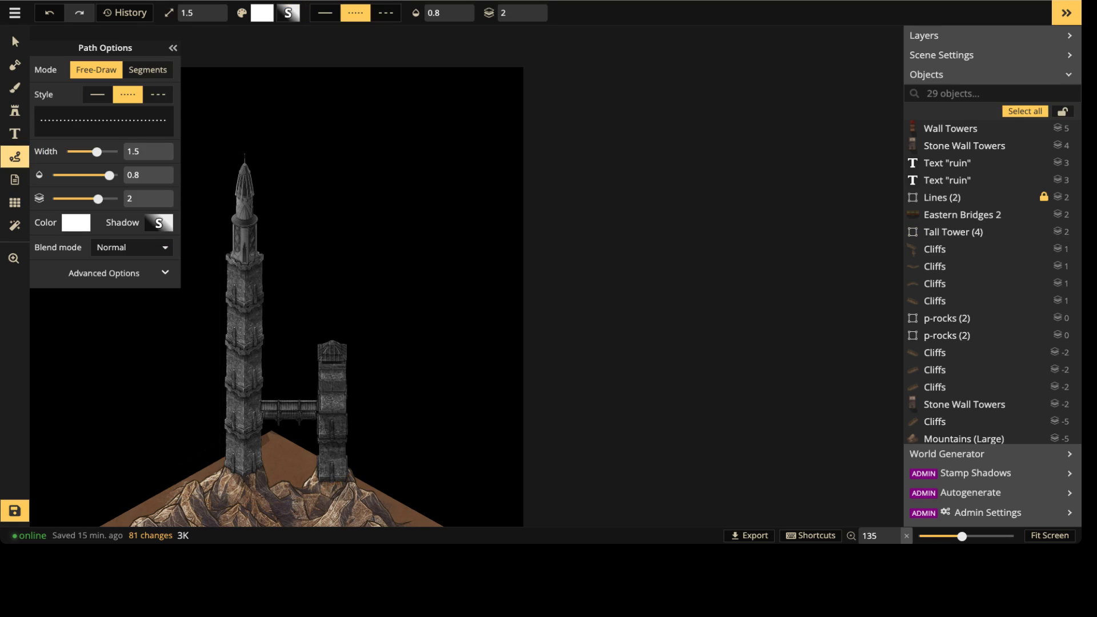
left_click_drag(160, 313, 231, 280)
left_click_drag(322, 303, 460, 368)
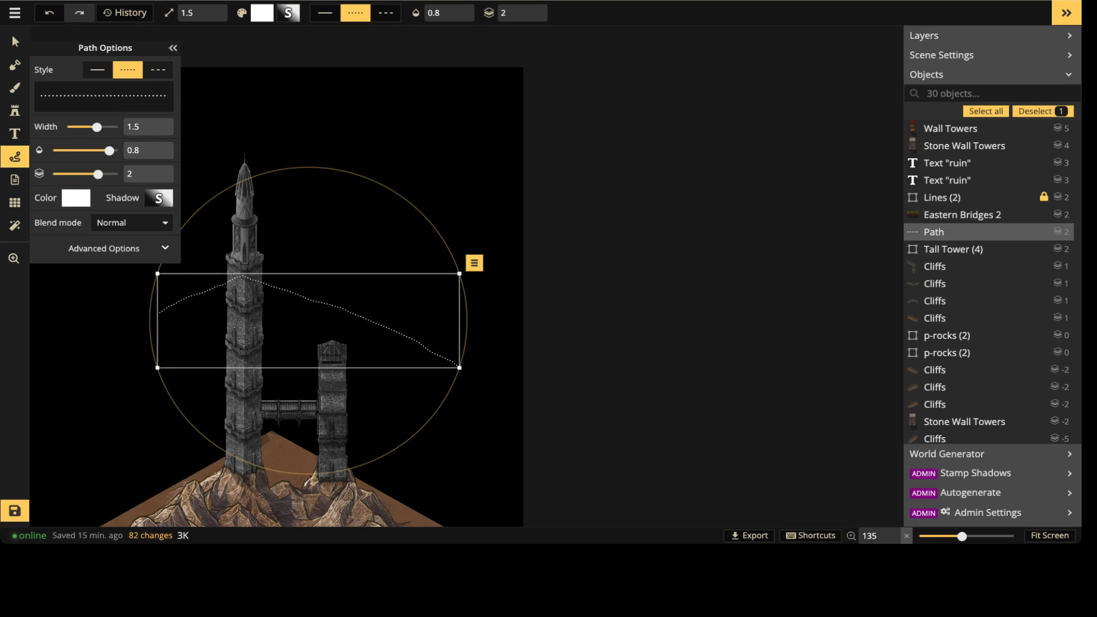
middle_click_drag(459, 367, 504, 267)
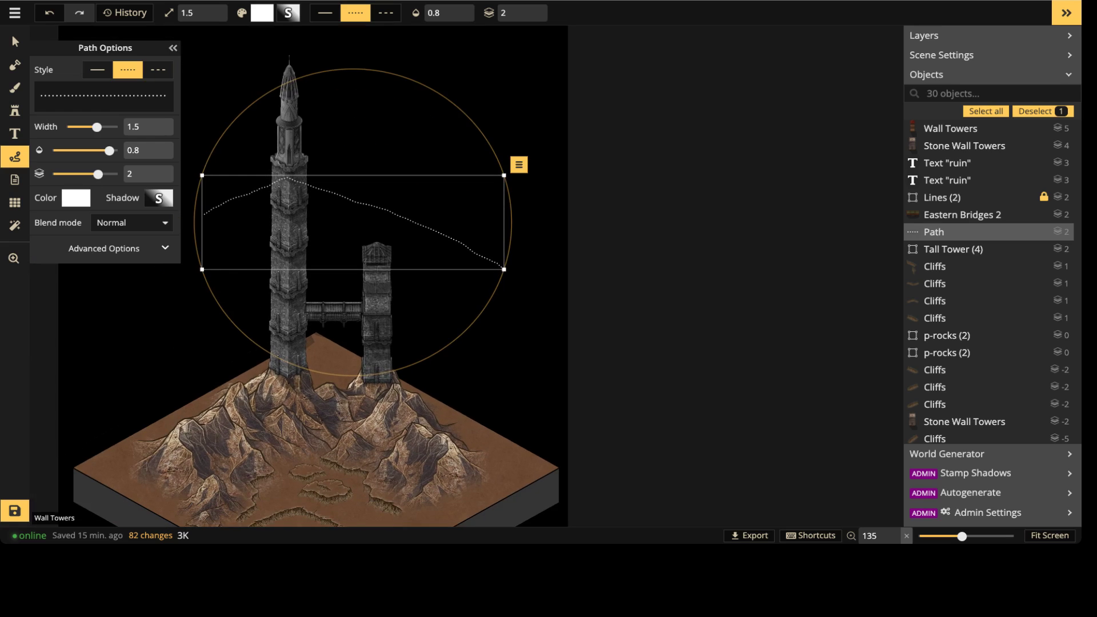
left_click(15, 43)
scroll(326, 247, "up", 1)
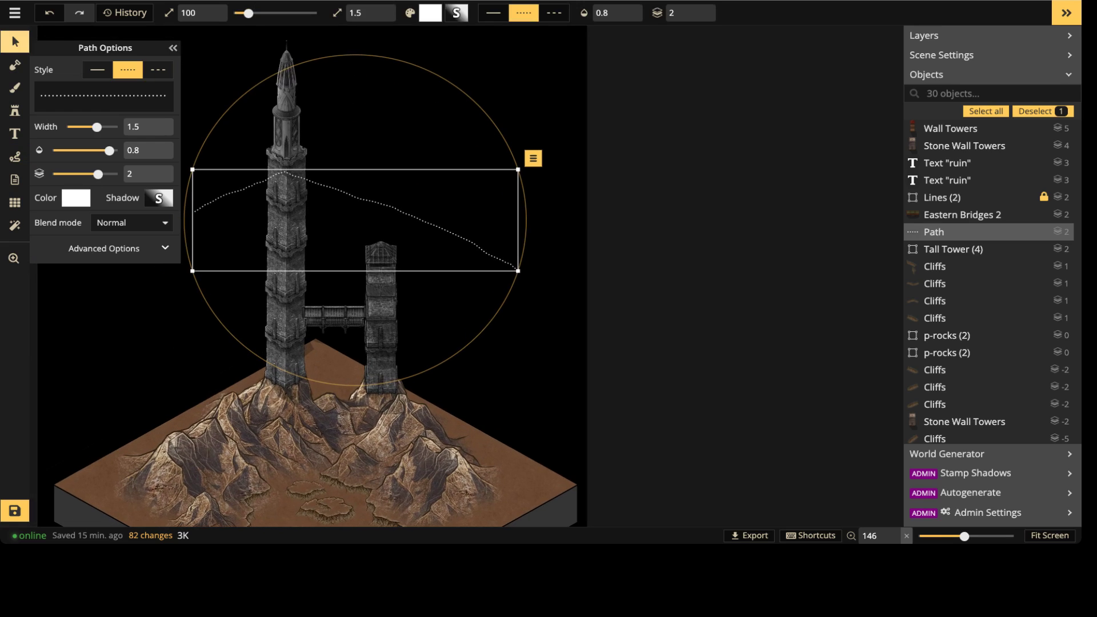
key("Escape")
Step: Delete the layer 4 stone wall tower beneath the roofed tower and set the roofed tower lower in its place
scroll(407, 318, "up", 3)
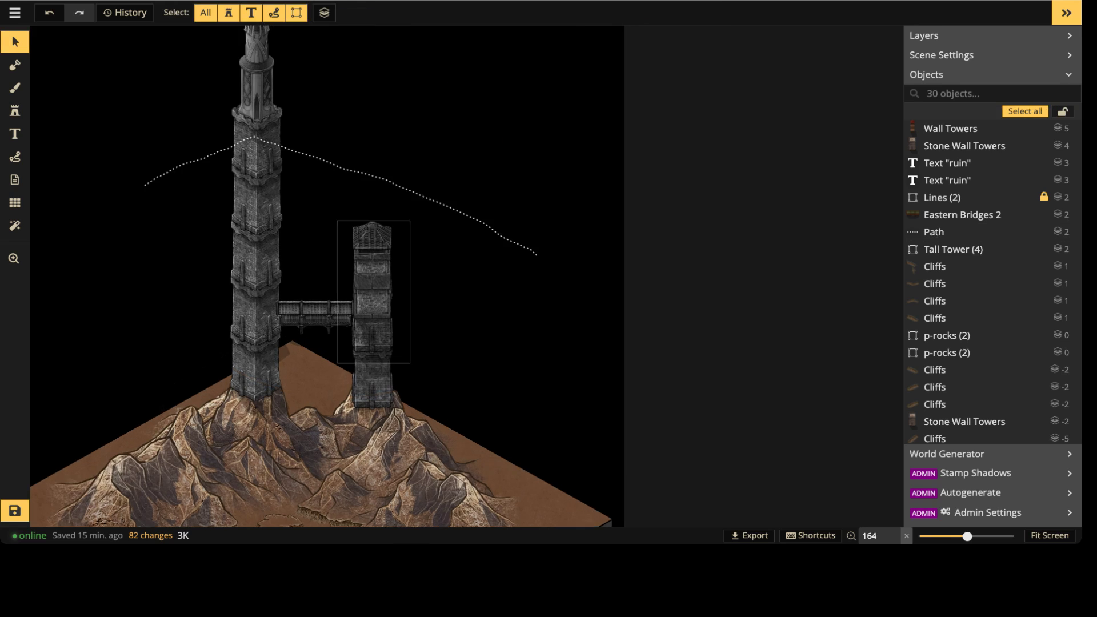
left_click(389, 312)
left_click_drag(388, 312, 595, 412)
left_click(371, 329)
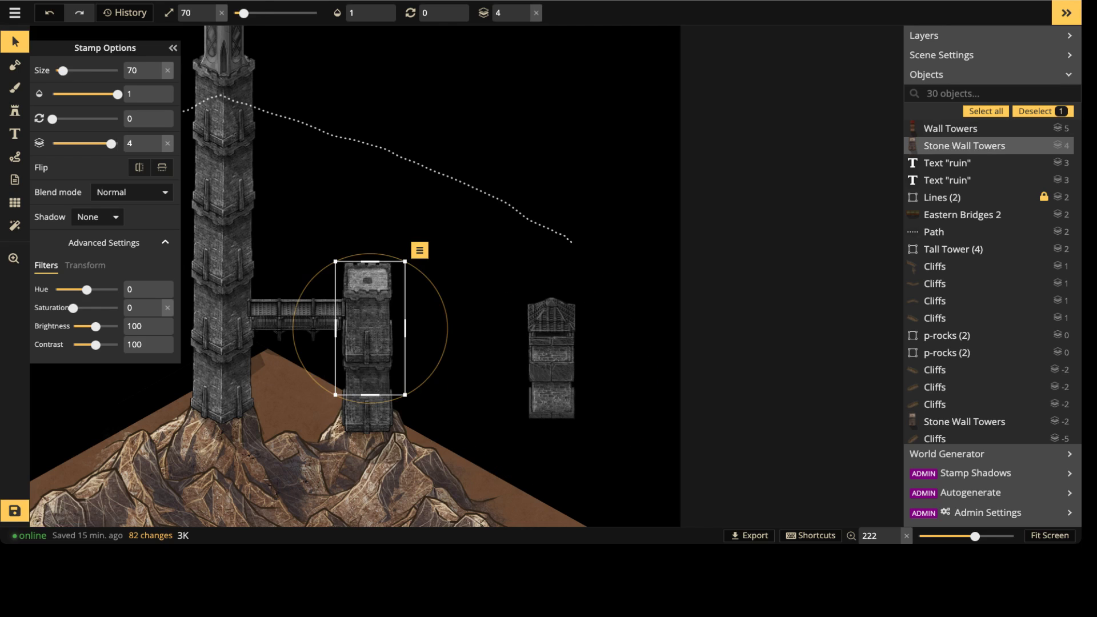
key("Delete")
left_click_drag(551, 357, 368, 301)
Step: Nudge the grey bridge so it fits between the two towers, and deselect it
left_click(297, 315)
left_click_drag(296, 315, 297, 314)
scroll(277, 314, "up", 3)
left_click(315, 281)
scroll(315, 281, "down", 5)
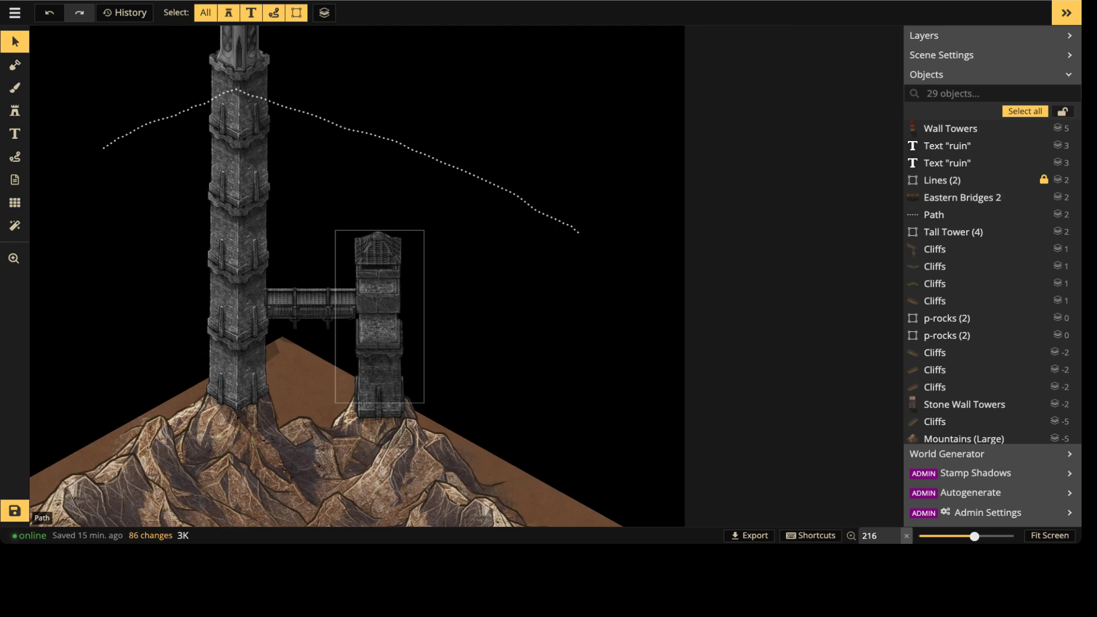
Step: Open the Tall Tower group for editing and lift the Elven Tower spire clear of the stone wall sections
scroll(402, 288, "down", 5)
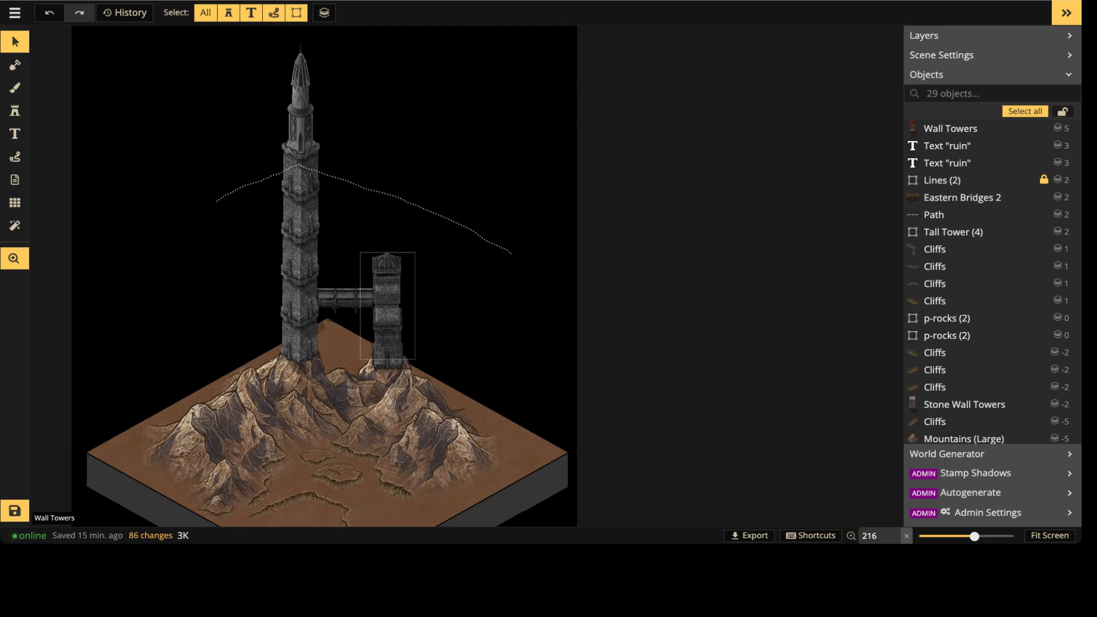
scroll(402, 287, "down", 1)
left_click_drag(402, 288, 447, 368)
mouse_move(480, 326)
left_mouse_down()
mouse_move(515, 189)
mouse_move(466, 330)
left_mouse_up()
double_click(343, 240)
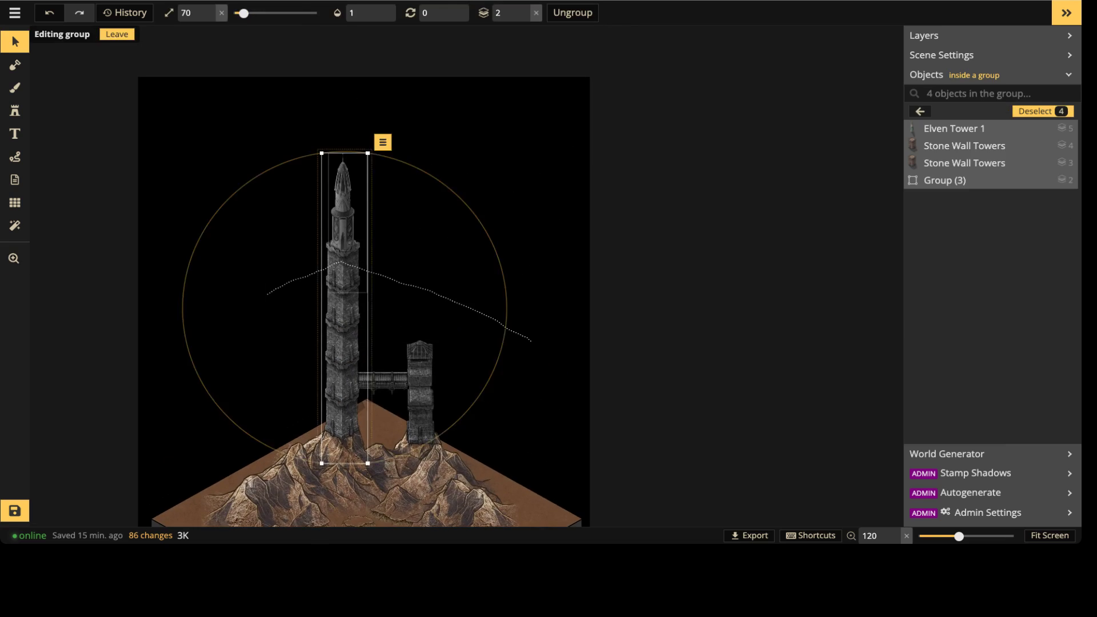
scroll(332, 220, "up", 3)
left_click(344, 217)
left_click_drag(344, 217, 343, 136)
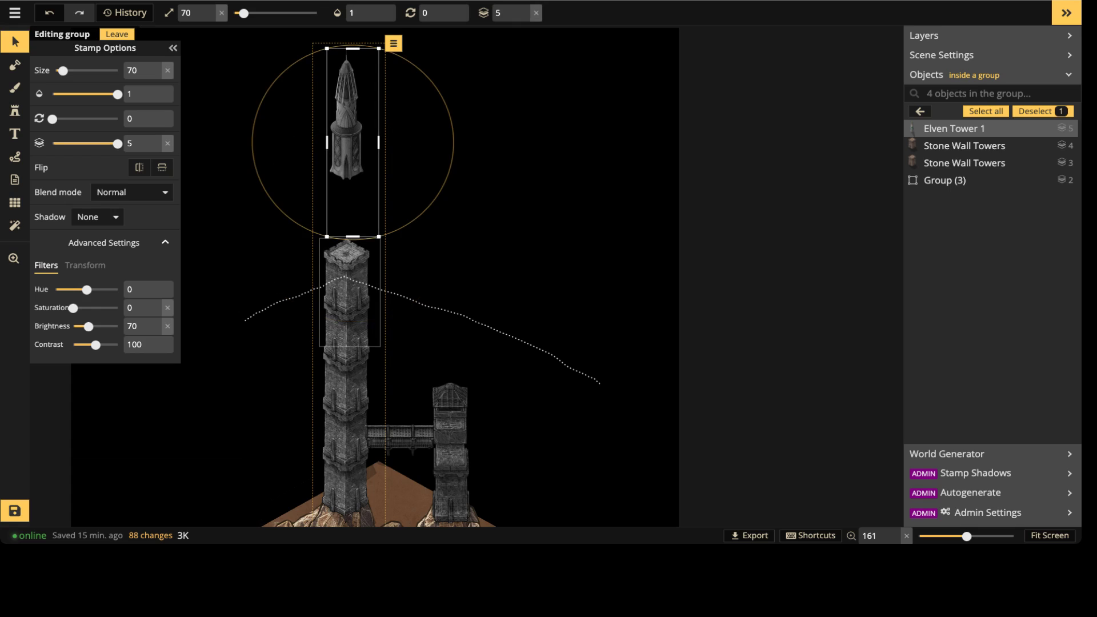
Step: Duplicate the top stone wall section inside the group, fit the copy on top of the tall stack, and raise it to layer 5
left_click(346, 291)
key("ctrl+c")
key("ctrl+v")
left_click_drag(339, 182, 345, 241)
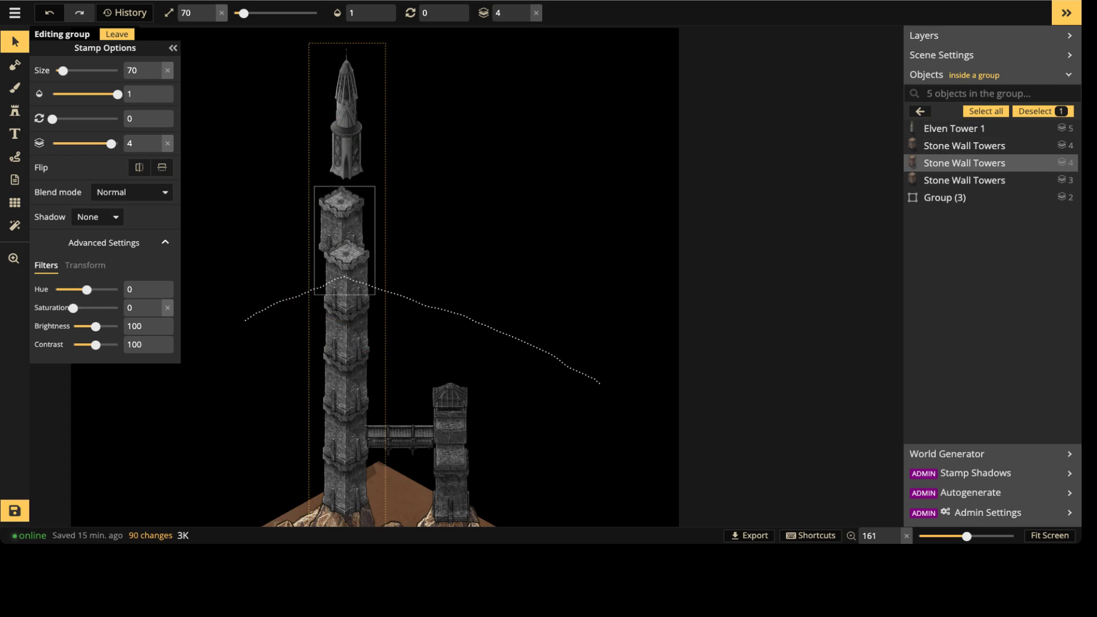
left_click_drag(345, 222, 348, 221)
Step: Try the Elven Tower spire on the added section, delete it from the group, and leave group editing
left_click_drag(346, 150, 346, 169)
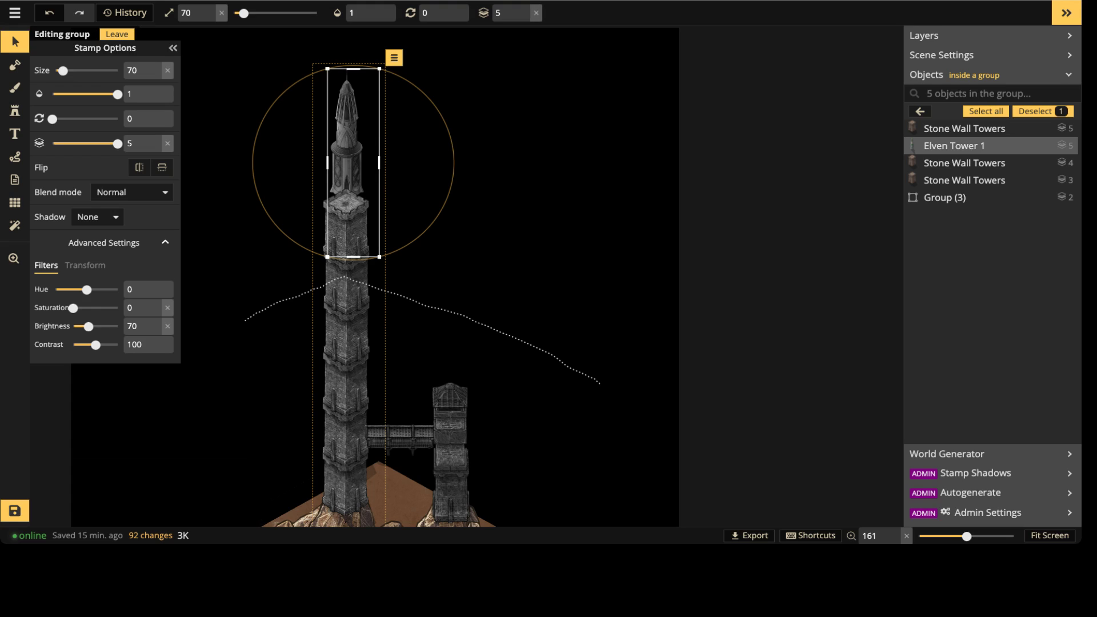
key("Delete")
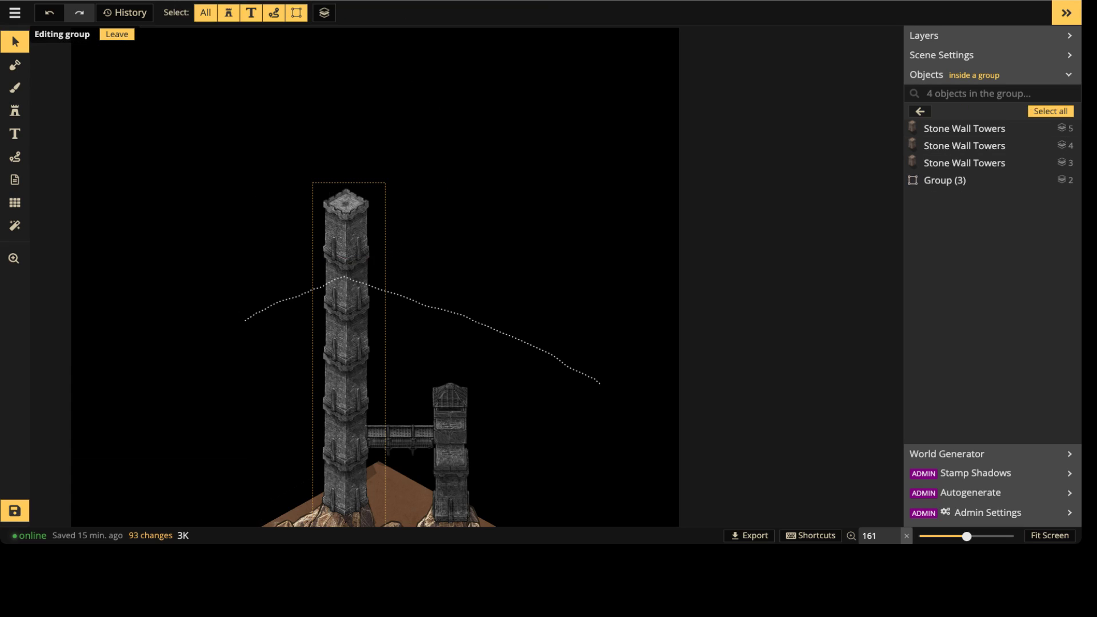
key("Escape")
key("ctrl+v")
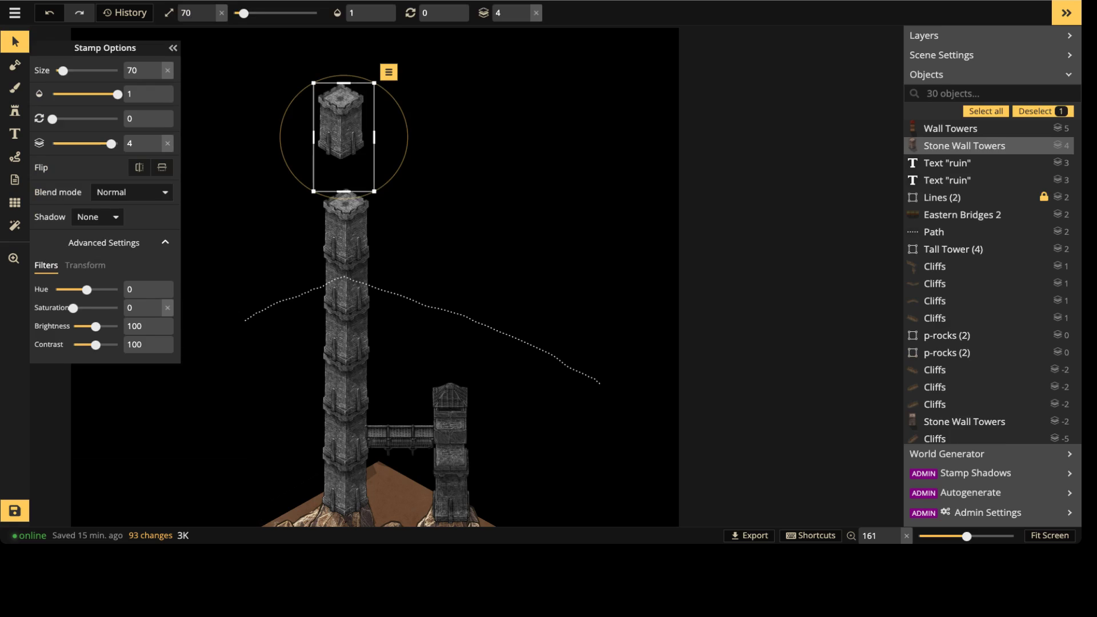
left_click_drag(345, 137, 344, 149)
left_click(15, 111)
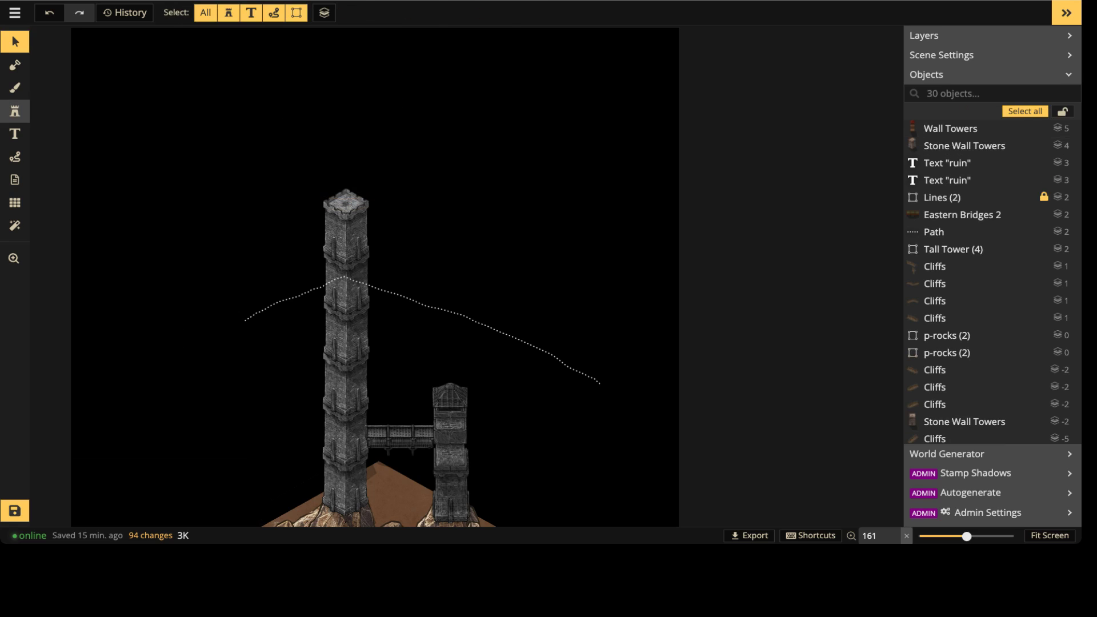
Step: Place a grey Elven Tower stamp with size 70, saturation 0 and layer 4 on top of the tall tower
key("s")
left_click(133, 189)
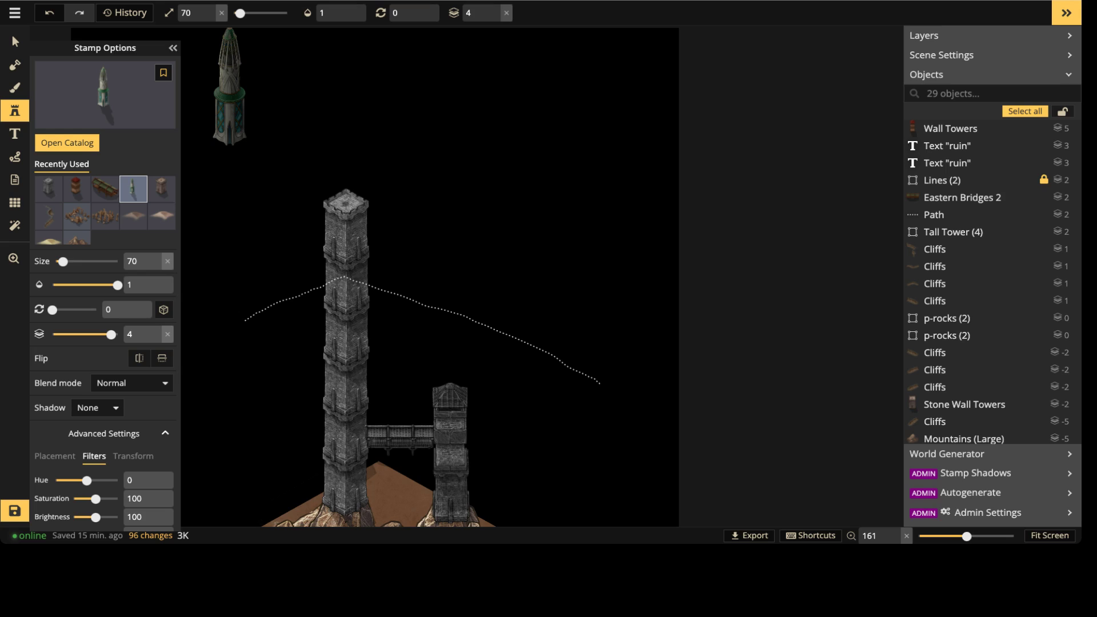
left_click_drag(95, 499, 73, 498)
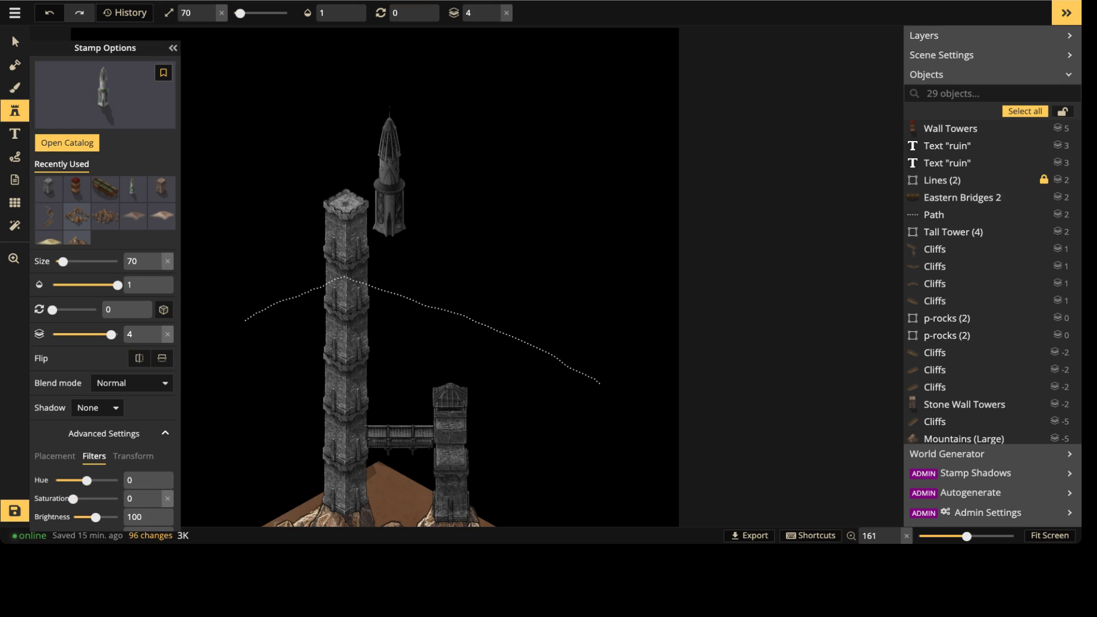
left_click(349, 166)
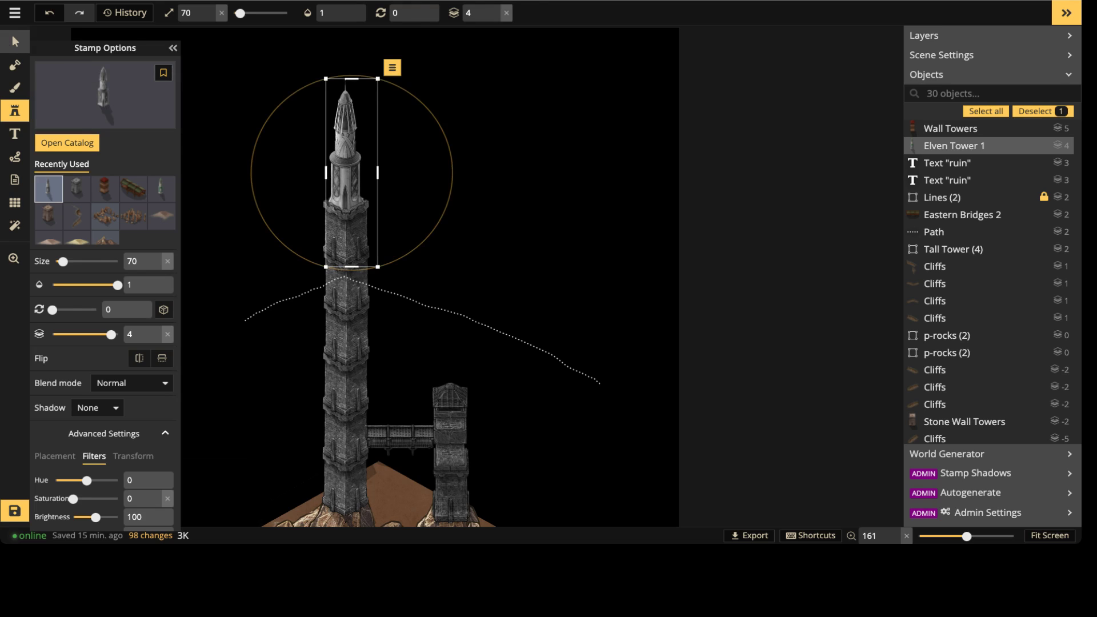
Step: Move the dotted path up to near the top of the tall tower's stonework and raise it to layer 5
left_click(15, 42)
left_click(423, 305)
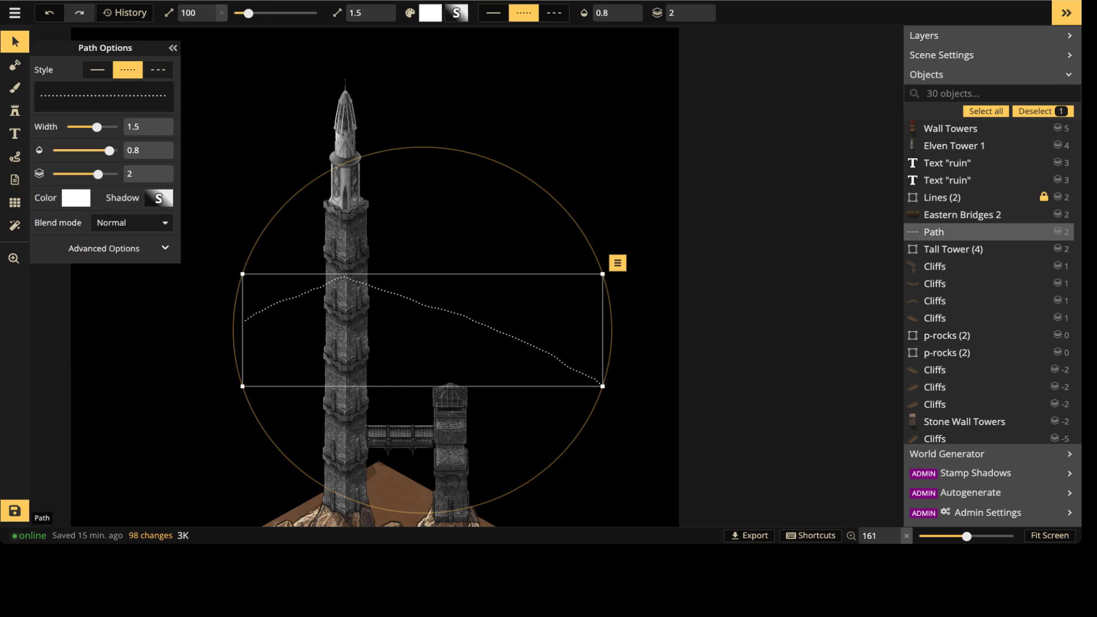
left_click_drag(422, 306, 423, 262)
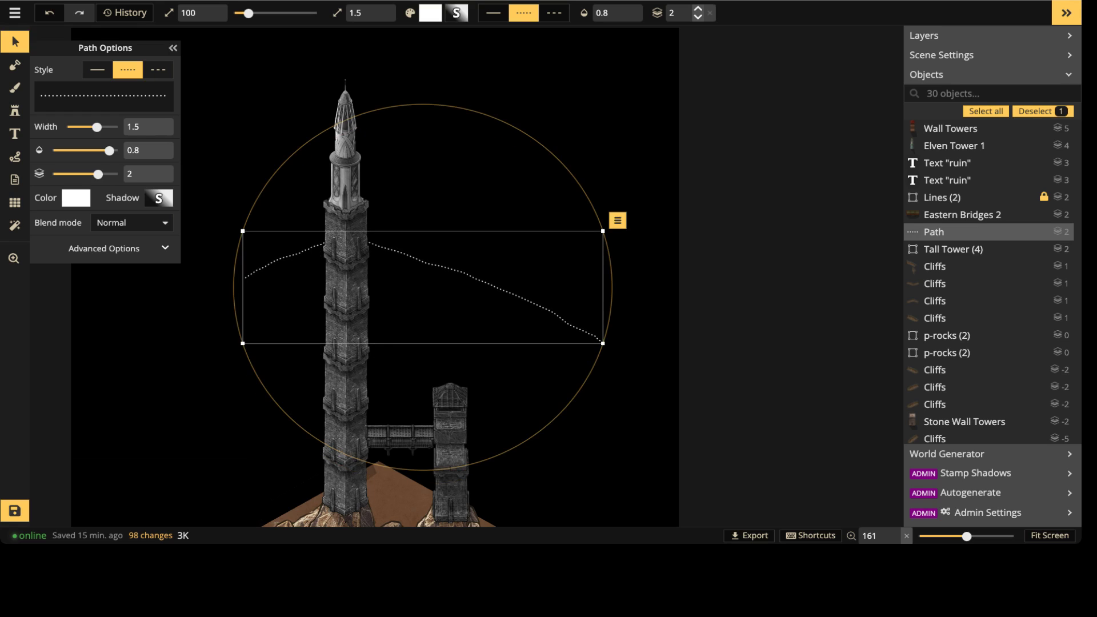
left_click(698, 8)
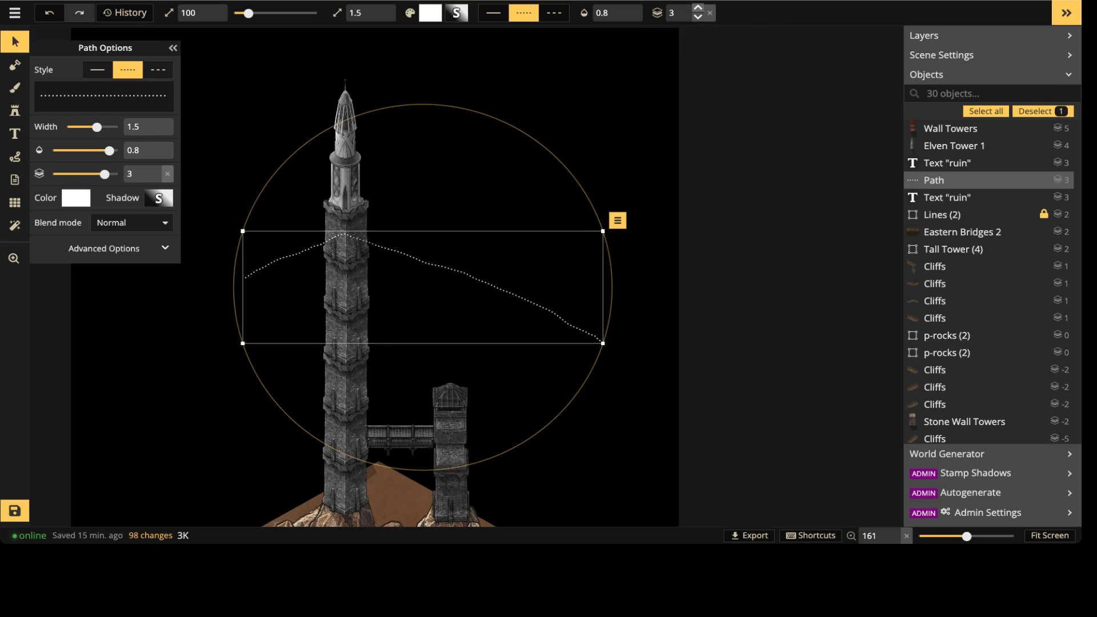
left_click(697, 8)
left_click(697, 8)
left_click_drag(423, 262, 425, 248)
scroll(269, 218, "down", 3)
scroll(268, 224, "down", 3)
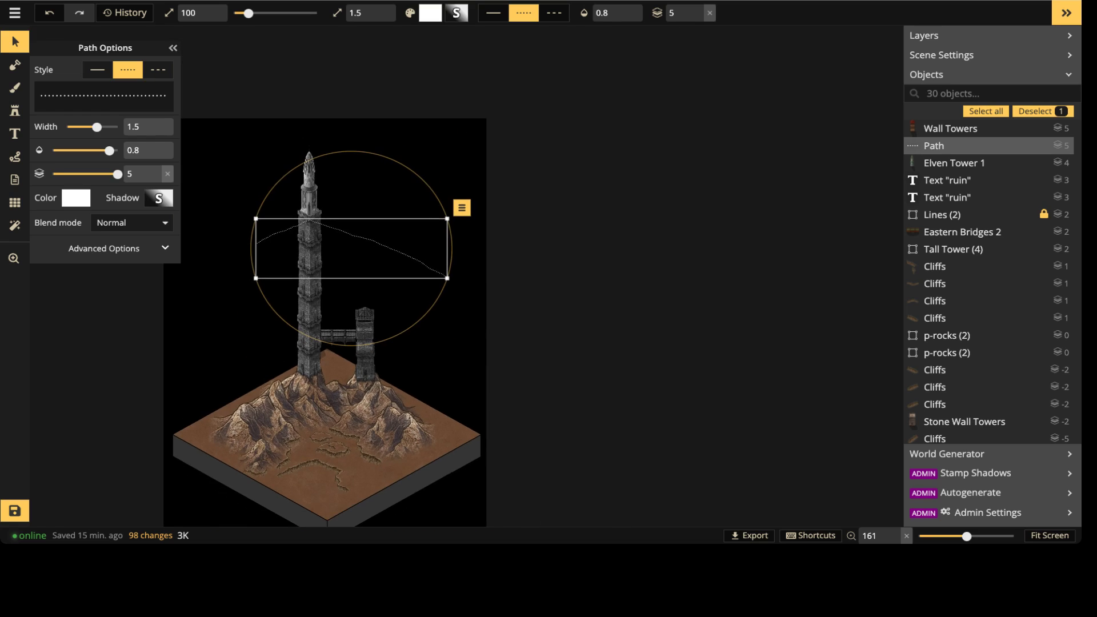
key("Escape")
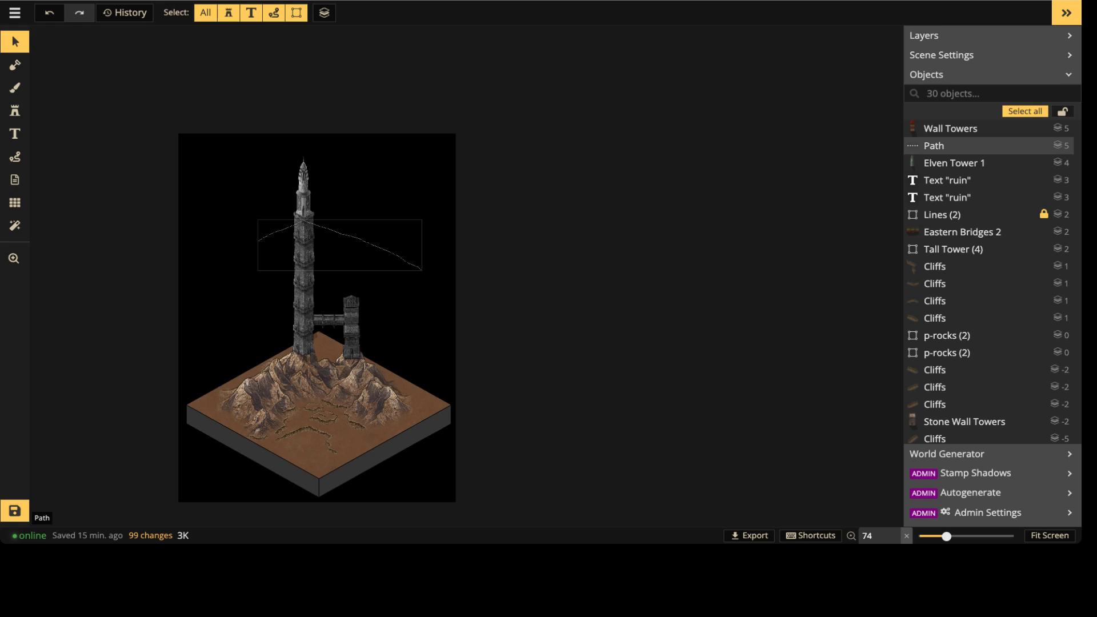
Step: Shift the dotted path down across the bridge and raise it up to the spire's tip
left_click_drag(349, 236, 353, 309)
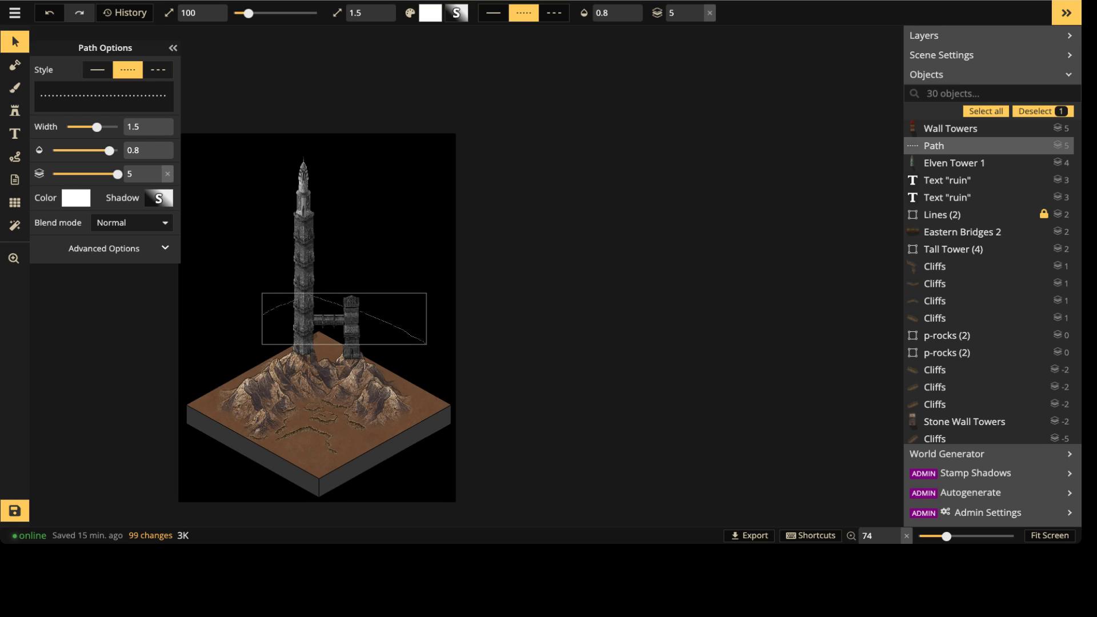
key("Up")
key("Up")
key("Up")
key("Up")
key("Up")
key("Up")
scroll(357, 255, "up", 4)
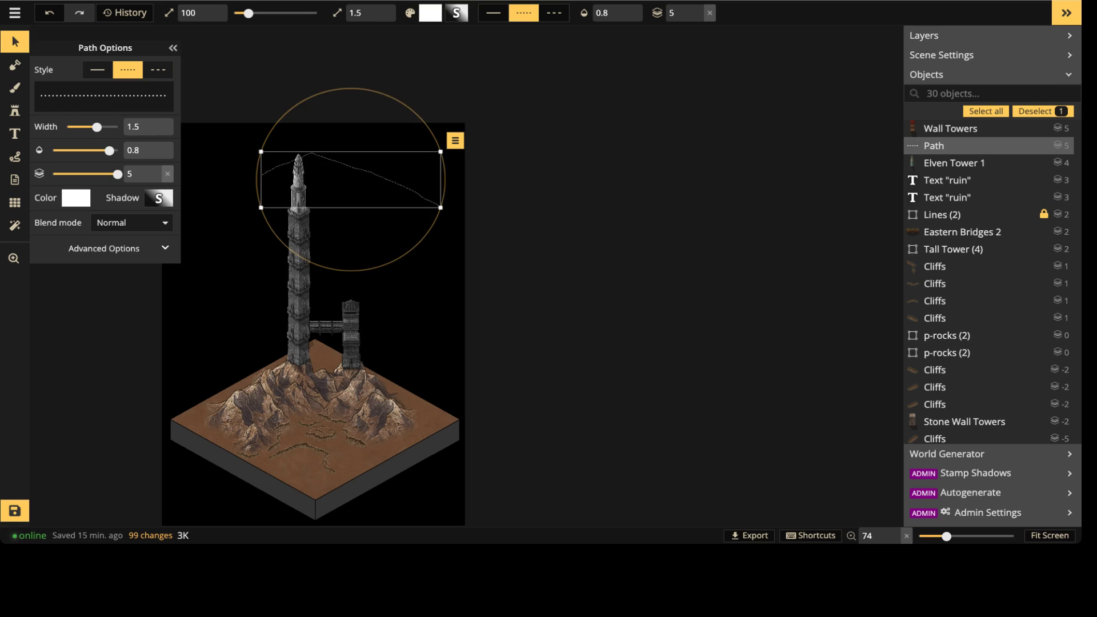
Step: Bring the dotted path down to bridge height and raise it along the tall tower to just below the spire's base
left_click_drag(348, 150, 334, 348)
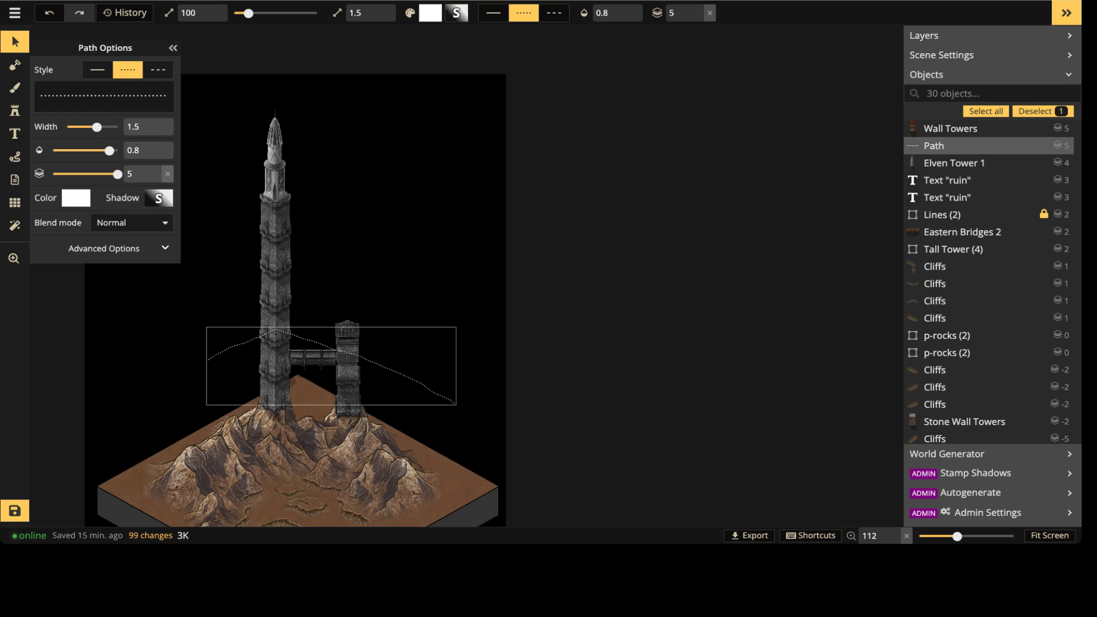
key("Up")
key("Up")
key("Up")
key("Up")
key("Up")
key("Up")
key("Up")
key("Up")
key("Up")
key("Up")
key("Up")
key("Down")
key("Down")
key("Down")
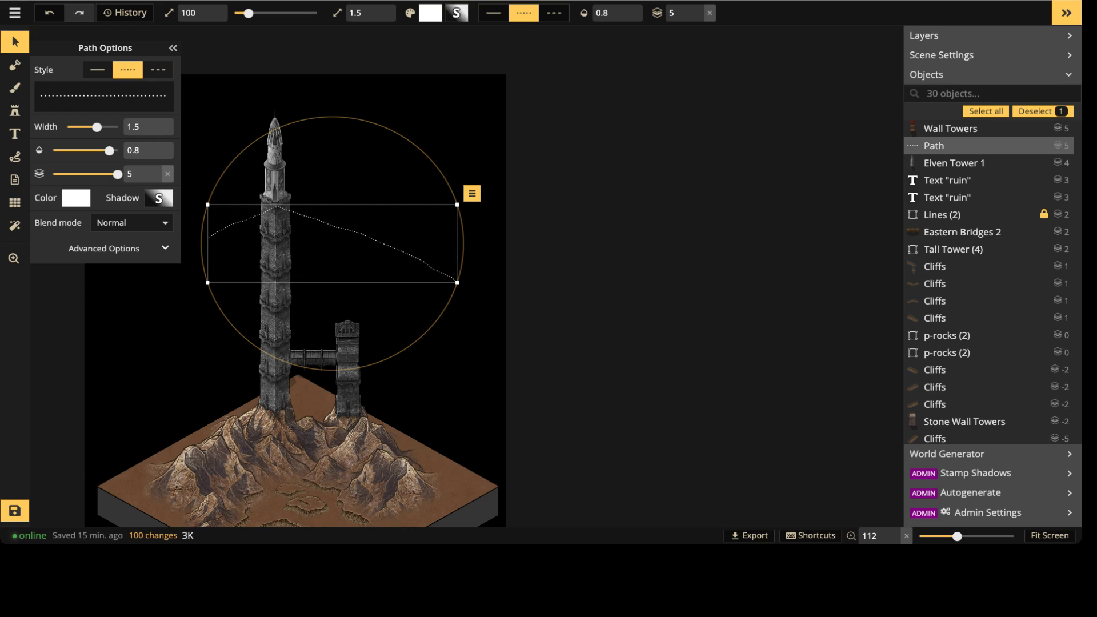
scroll(280, 304, "up", 3)
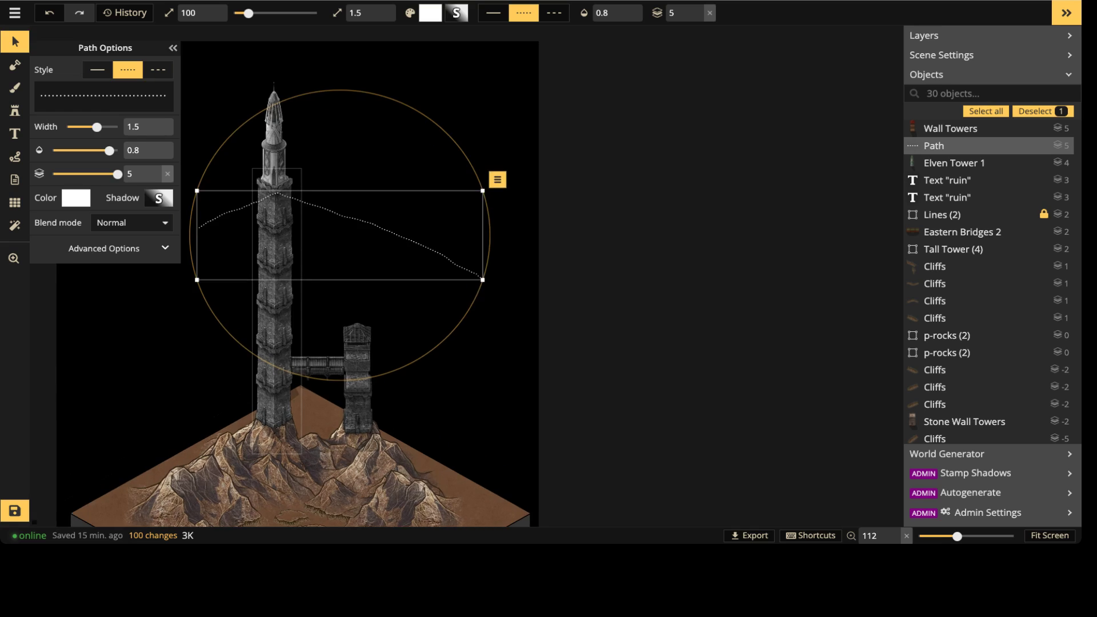
Step: Put the dotted path on layer 2 so it runs behind the tall tower and nudge it up to the spire's base
middle_click_drag(280, 305, 356, 249)
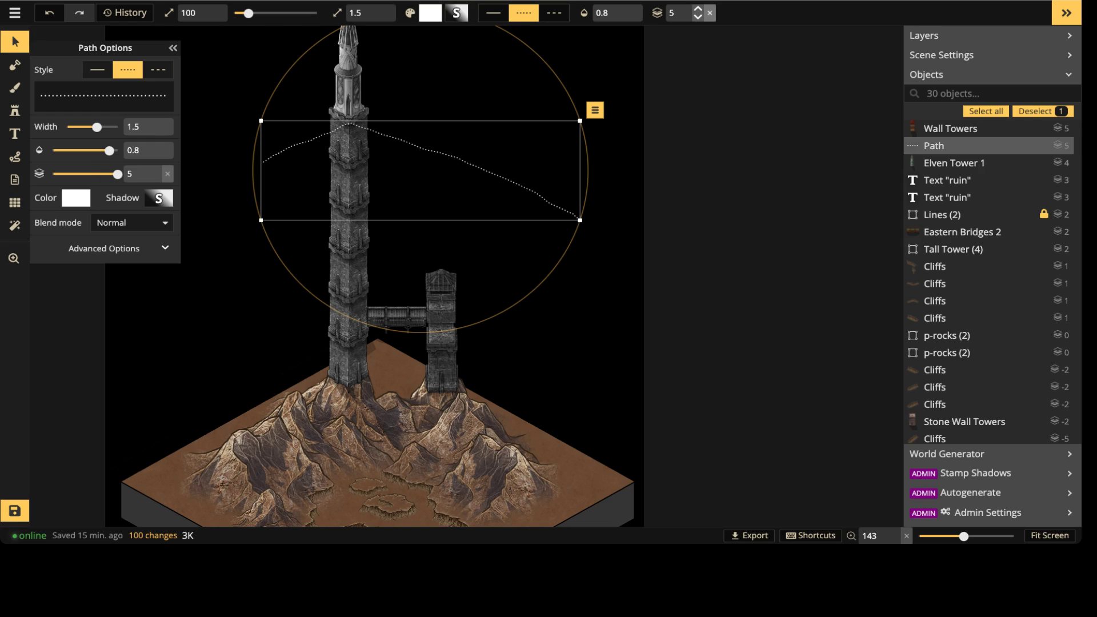
key("2")
key("Up")
key("Up")
key("Up")
key("Up")
key("Up")
key("Up")
key("Up")
key("Up")
key("Up")
key("Up")
key("Up")
key("Up")
key("Up")
key("Up")
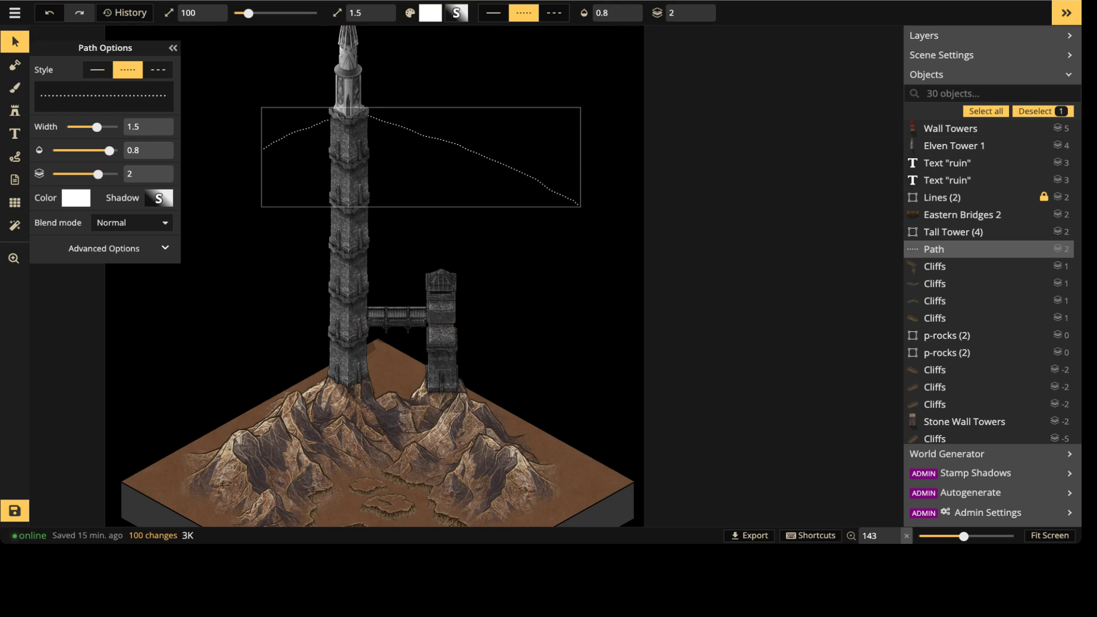
key("Escape")
scroll(440, 136, "down", 3)
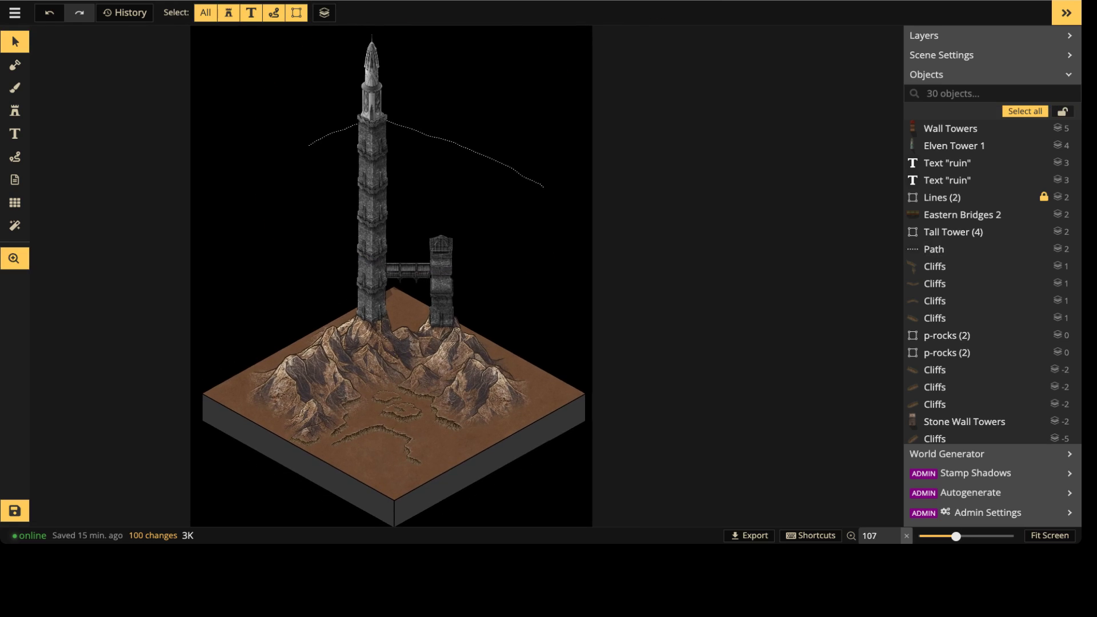
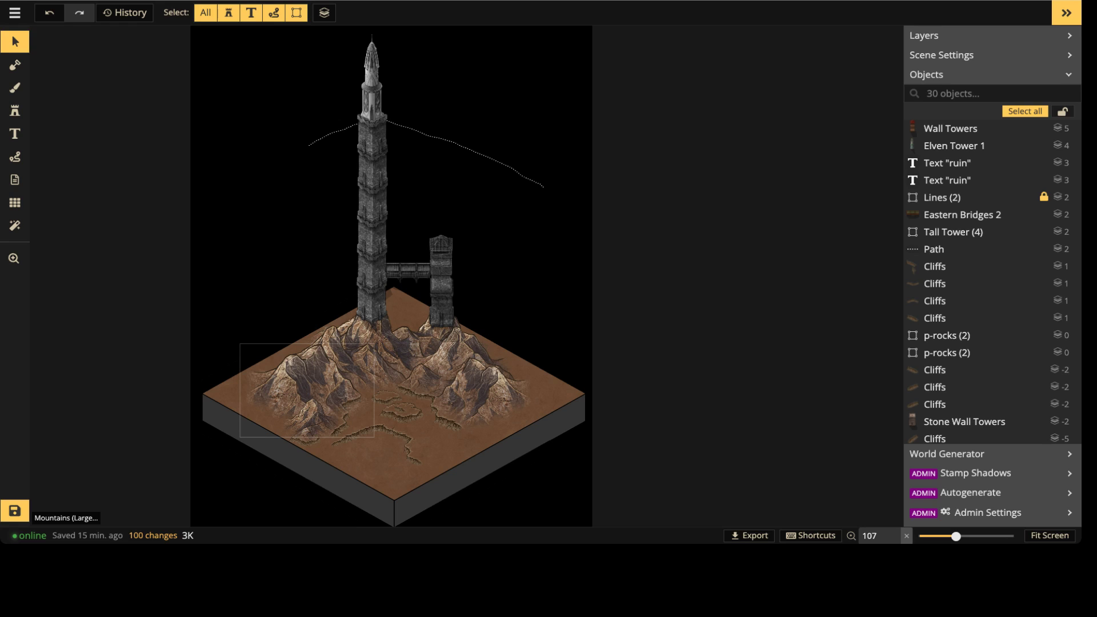
Step: Place the third Eastern Bridges 2 stamp in grey, size 80 on layer 2, sloping down from the left side of the tall tower's base section
scroll(408, 268, "up", 1)
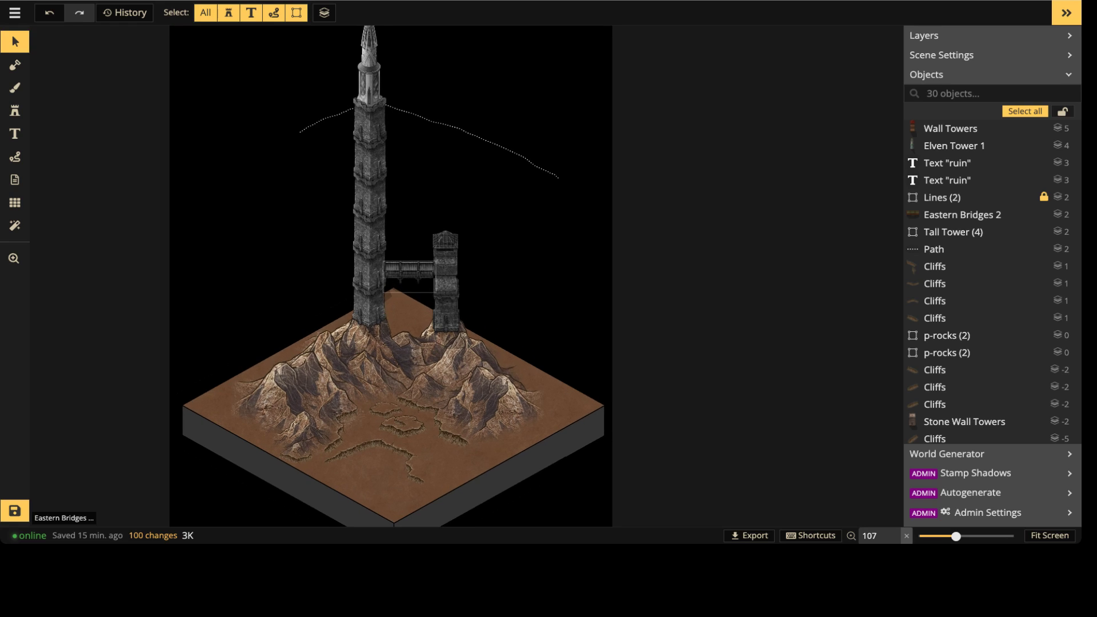
left_click(406, 253)
scroll(435, 280, "up", 1)
key("s")
scroll(372, 321, "up", 4)
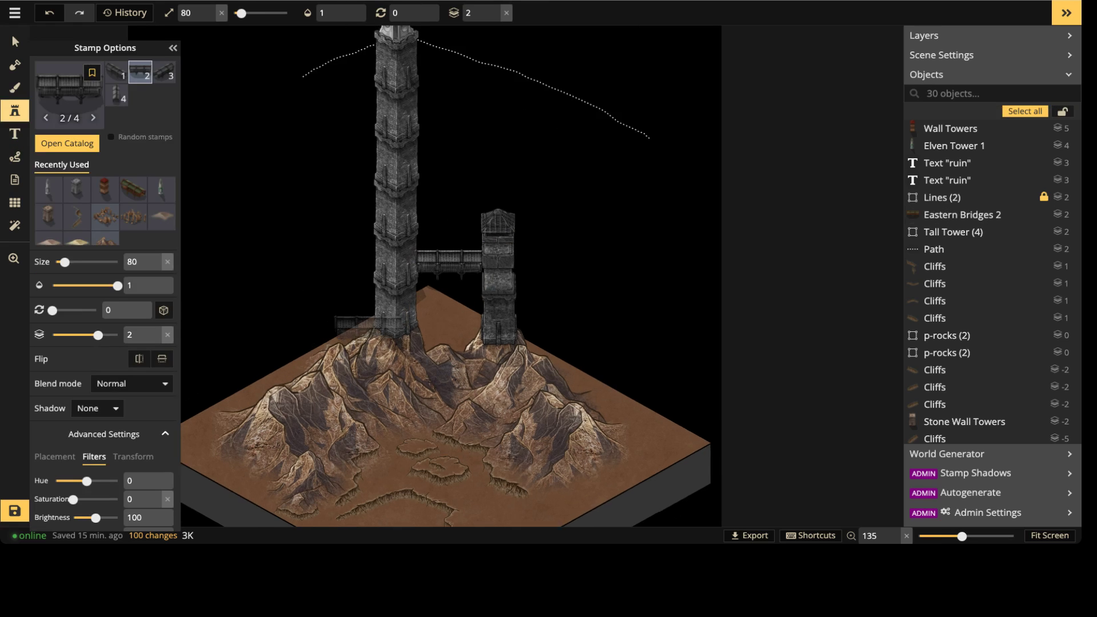
key("3")
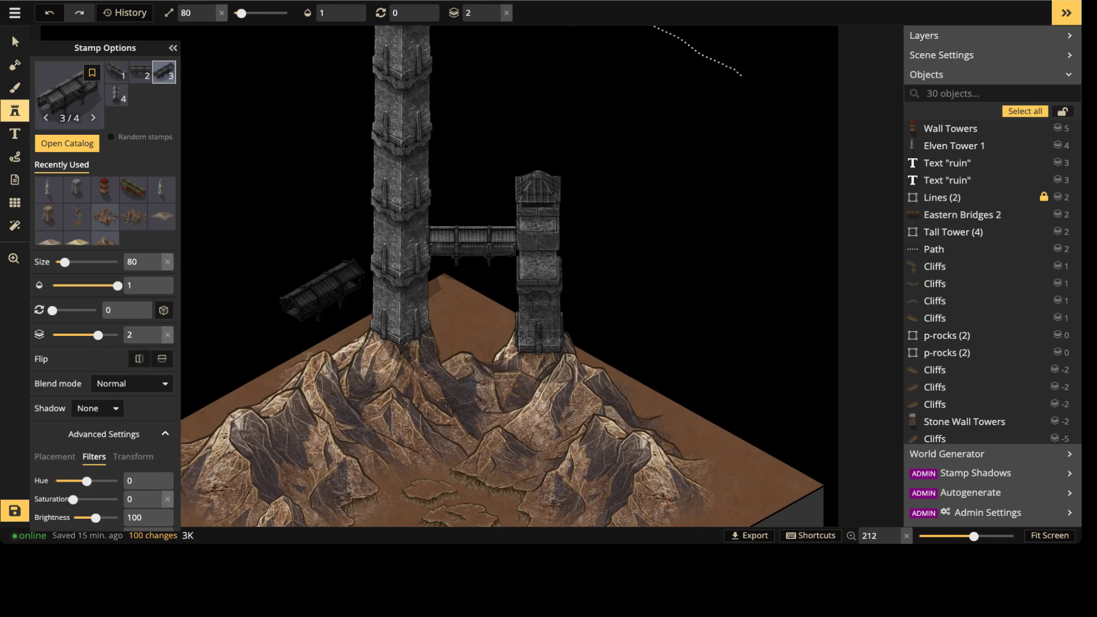
left_click(359, 279)
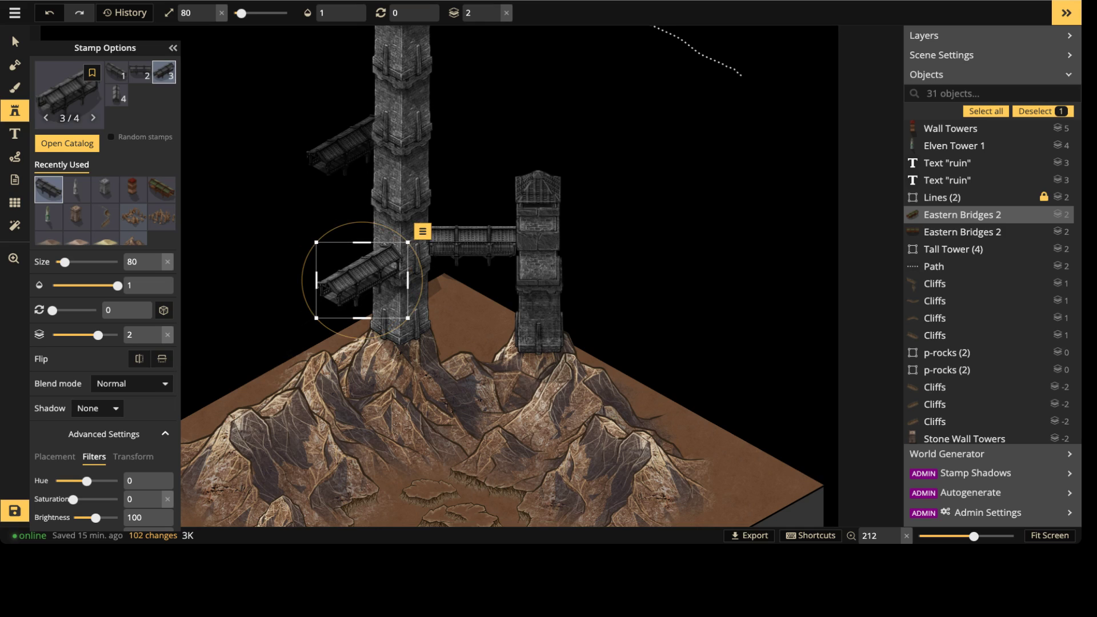
left_click_drag(362, 280, 359, 292)
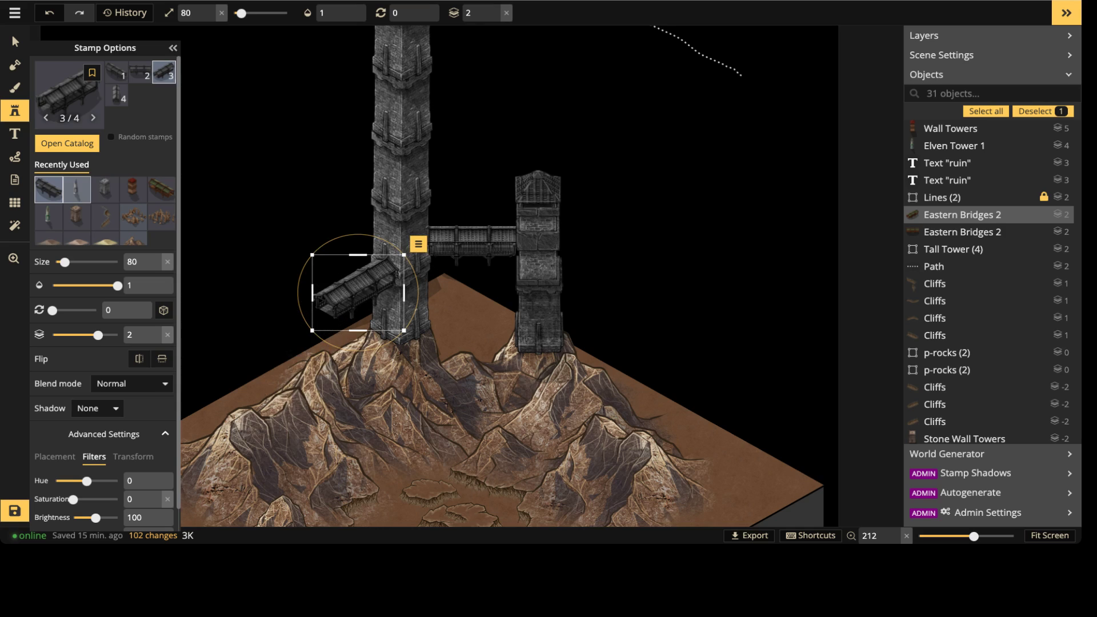
Step: Place a grey Stone Wall Towers stamp on the mountain below the angled bridge's lower end, size 60 on layer 2
left_click(104, 189)
scroll(309, 326, "up", 2)
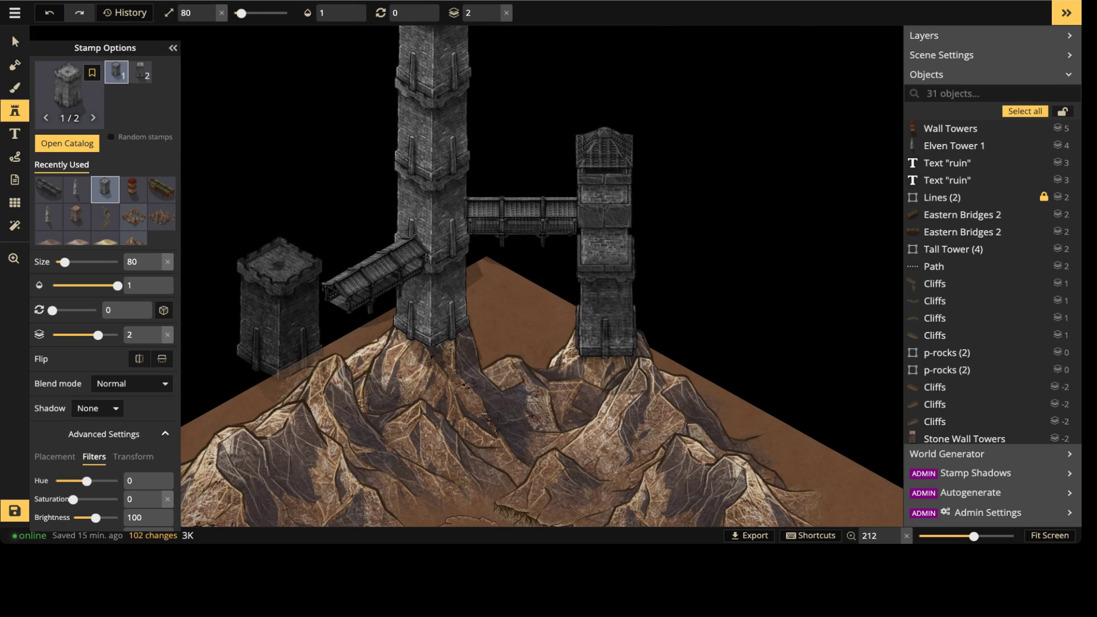
left_click(330, 378)
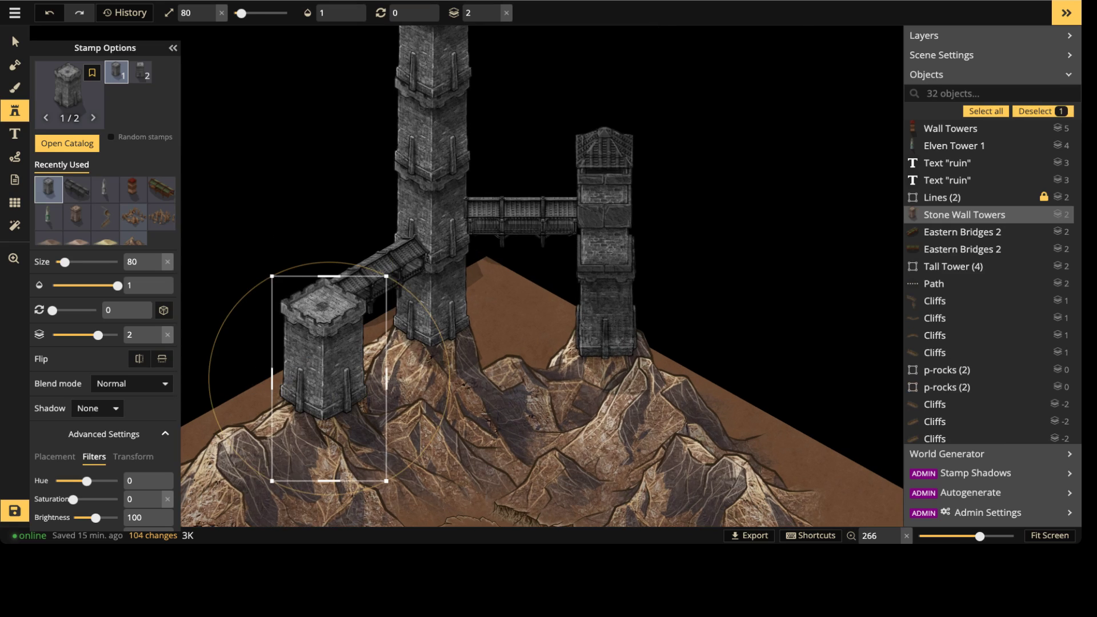
key("[")
scroll(328, 374, "down", 1, "shift")
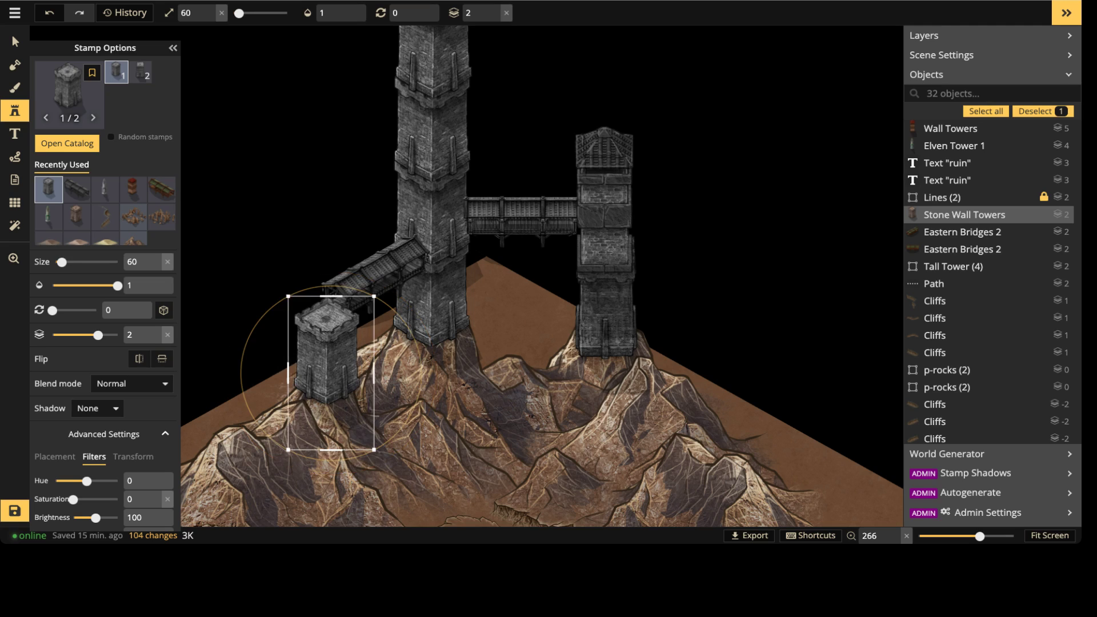
key("Down")
key("Down")
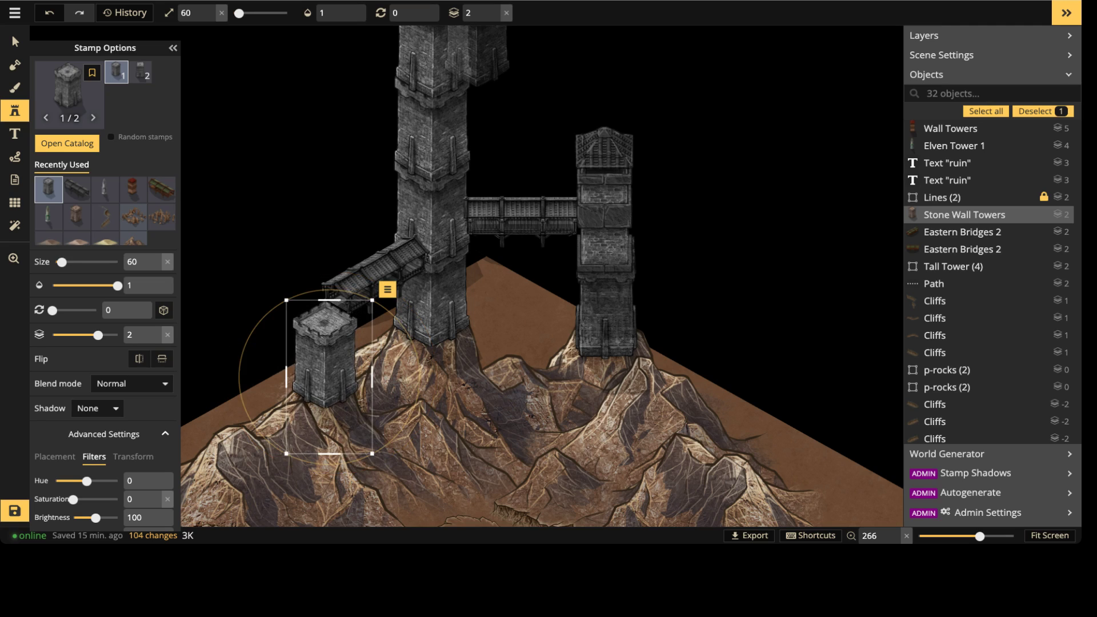
key("Escape")
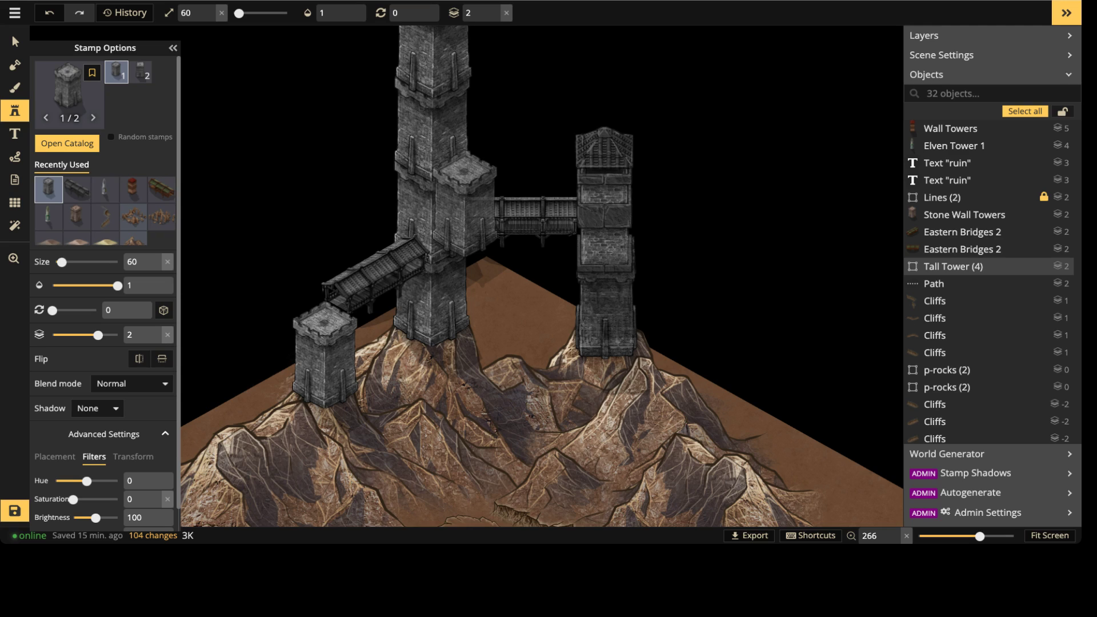
Step: Stack the first Wall Towers stamp on the small stone tower with saturation 0, size 100 and layer 3
left_click(134, 189)
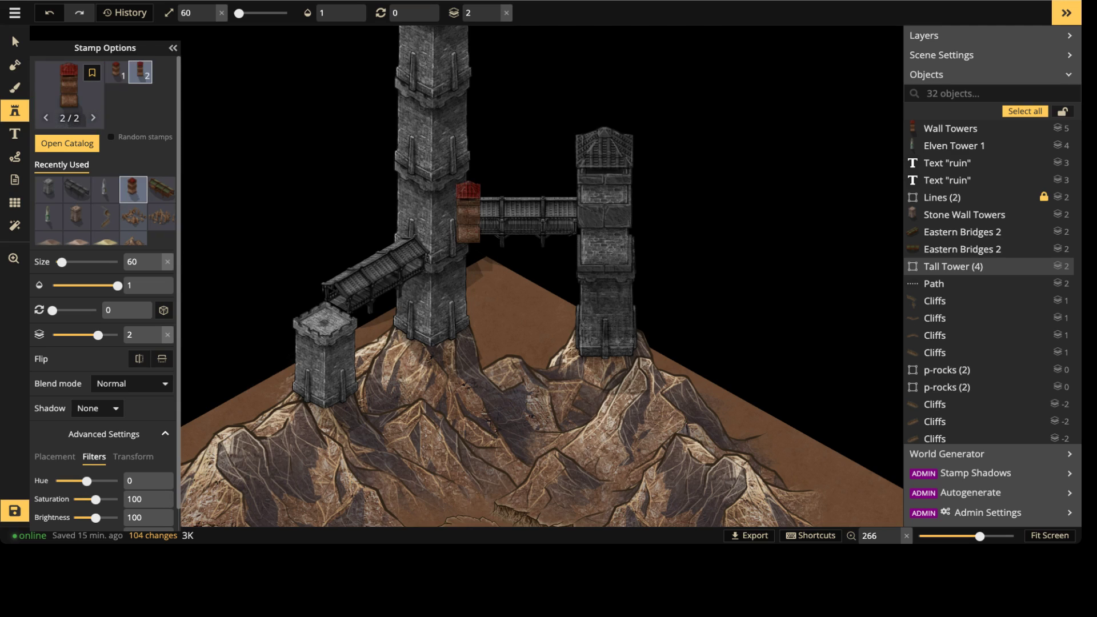
left_click_drag(95, 499, 73, 498)
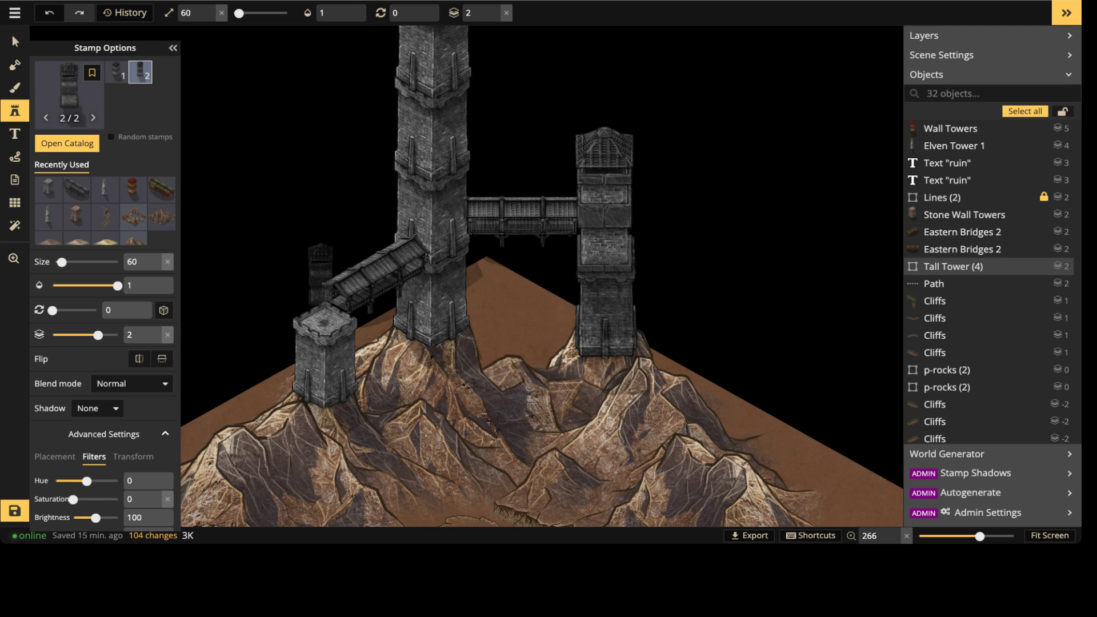
key("1")
key("bracketright")
key("bracketright")
key("bracketright")
key("bracketright")
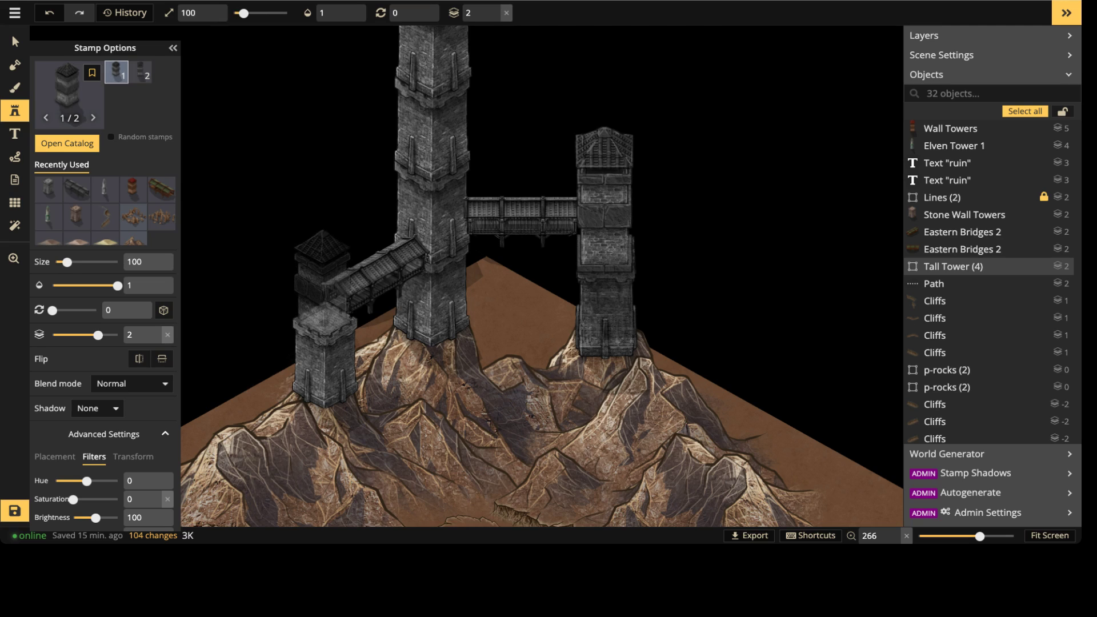
left_click(326, 317)
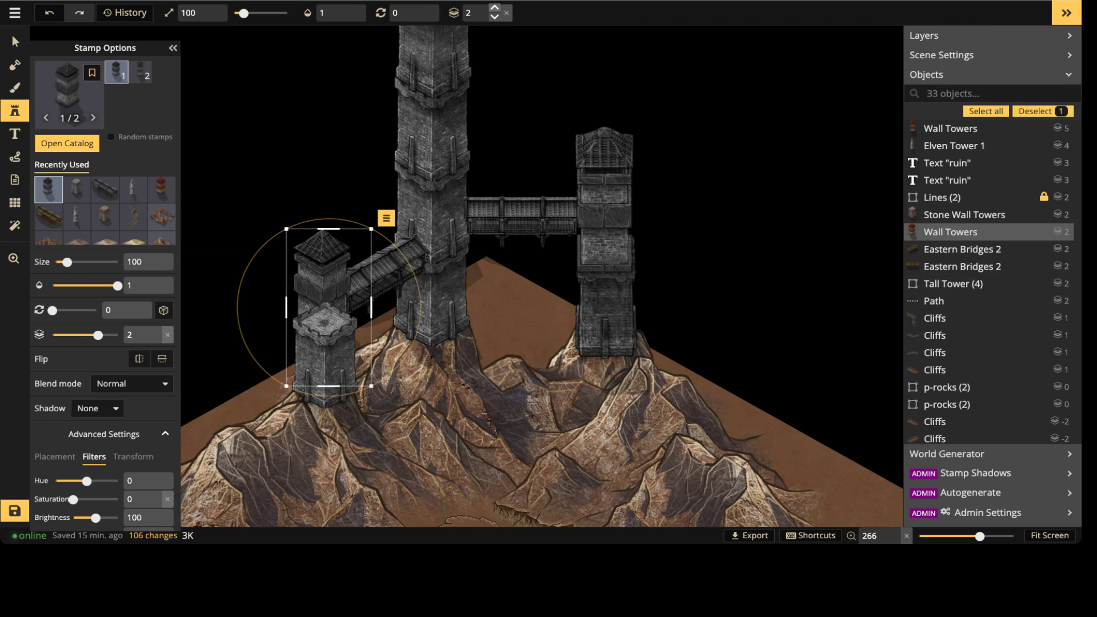
left_click(494, 8)
left_click_drag(323, 274, 326, 272)
key("Escape")
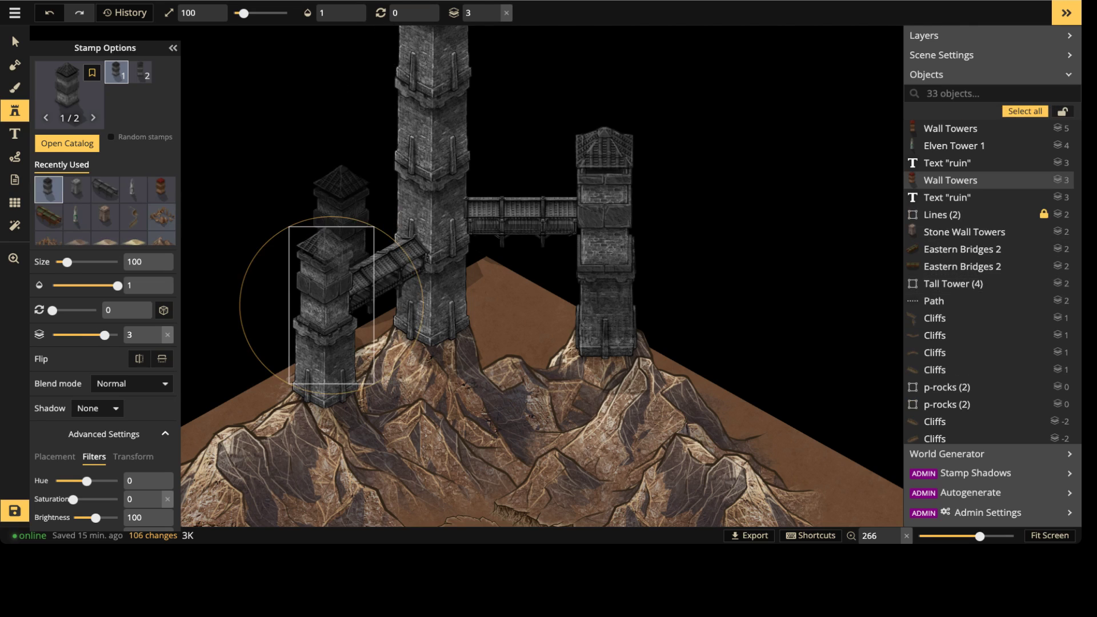
Step: Place another angled grey Eastern Bridges 2 stamp, size 70 on layer 2, descending from the small tower's left side
scroll(344, 246, "down", 2)
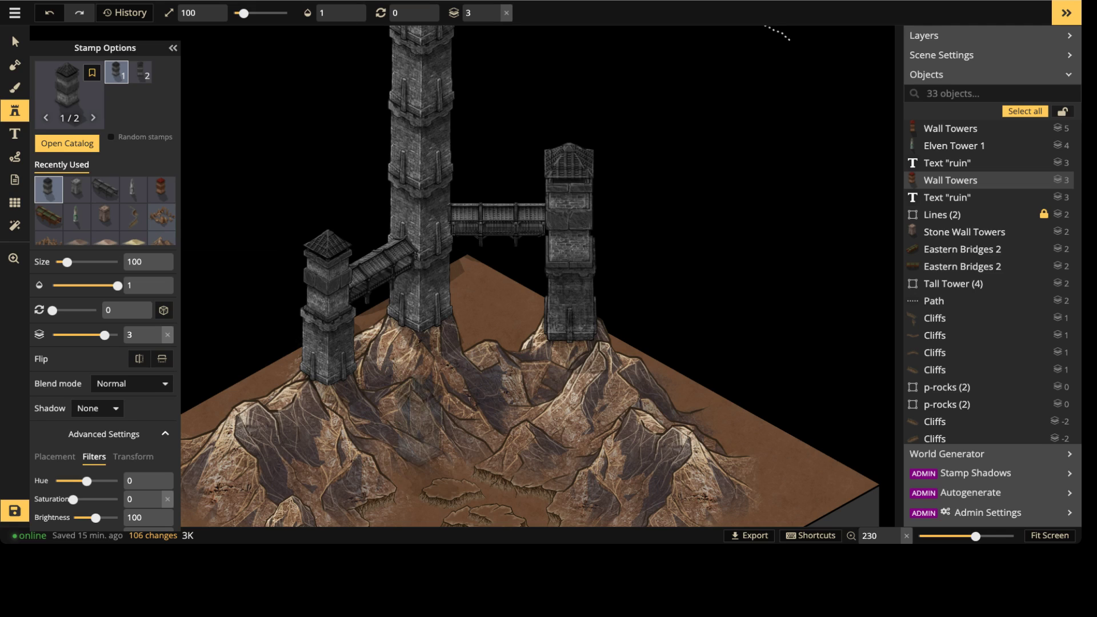
scroll(541, 111, "down", 4)
scroll(328, 331, "up", 5)
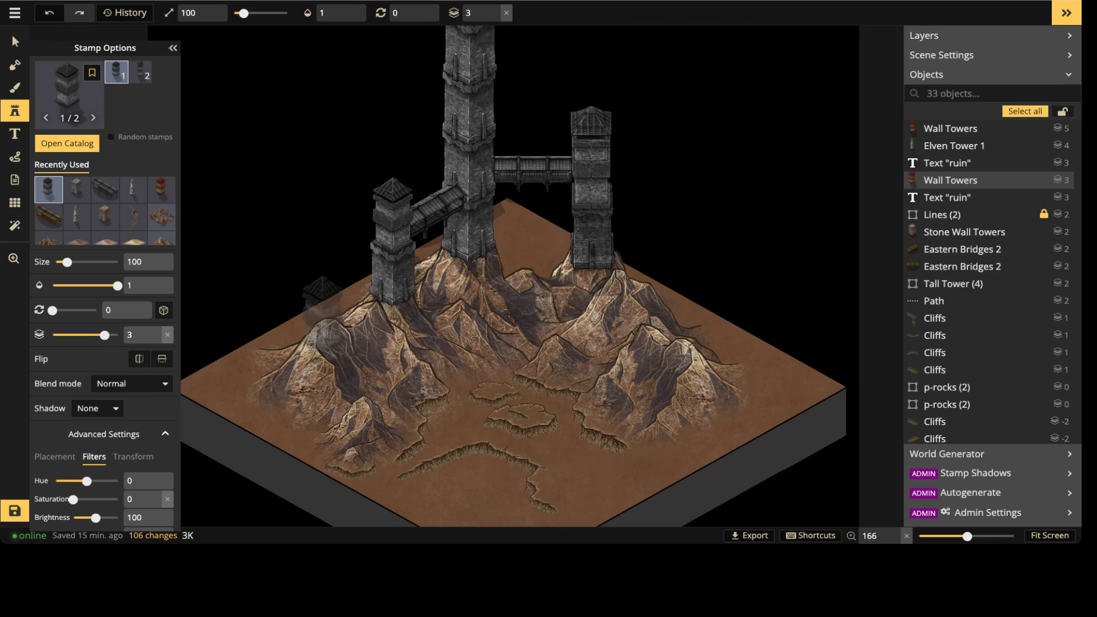
left_click(105, 190)
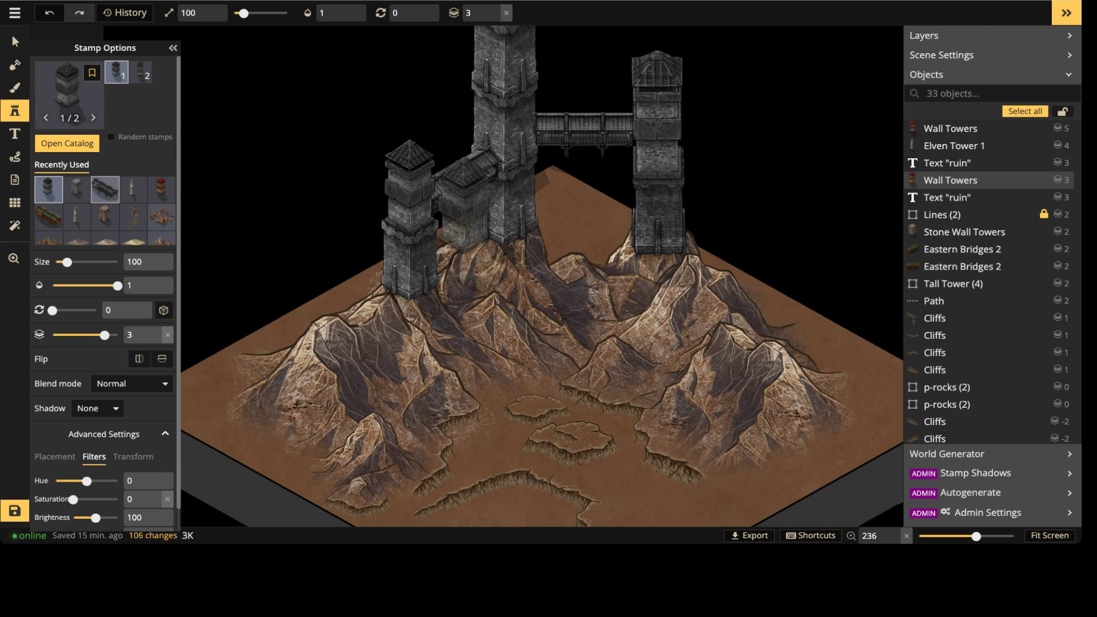
scroll(351, 283, "up", 1)
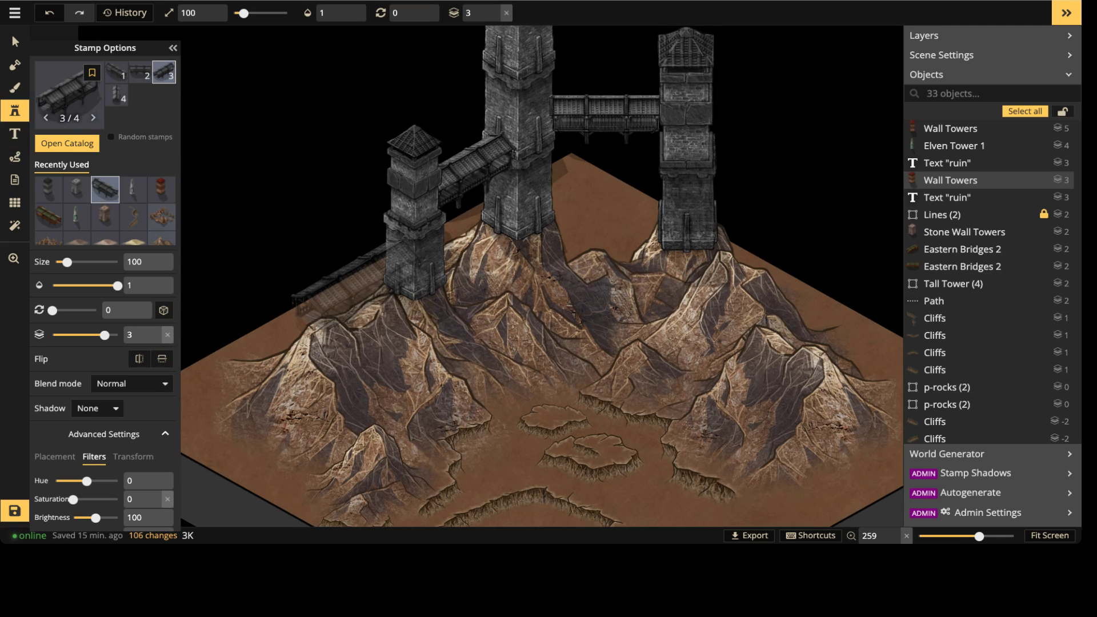
key("bracketleft")
key("bracketleft")
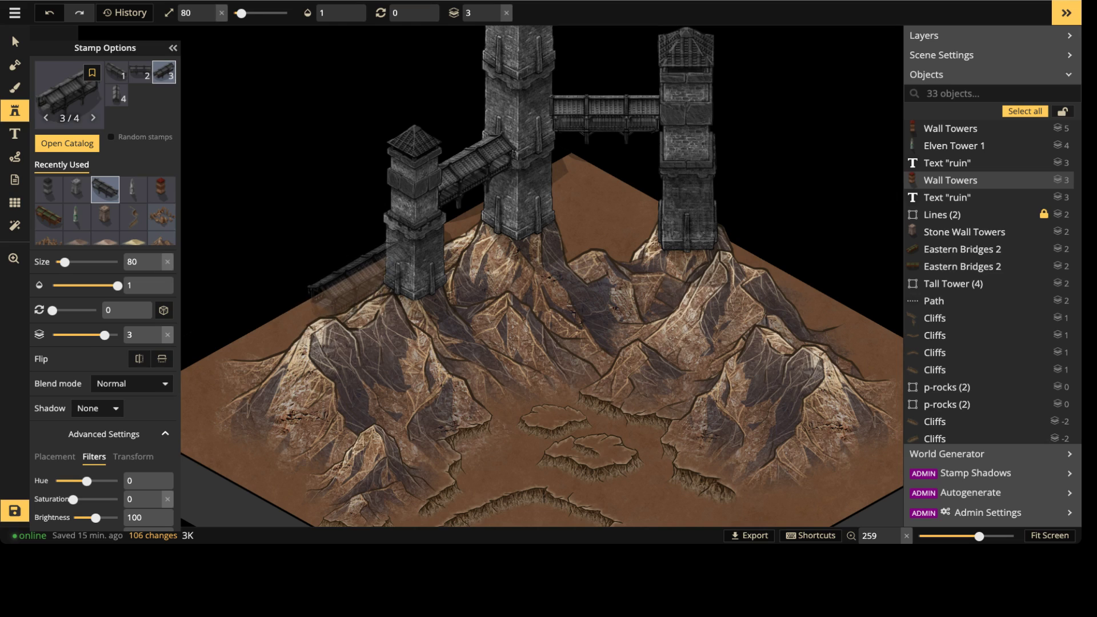
scroll(351, 274, "down", 1, "shift")
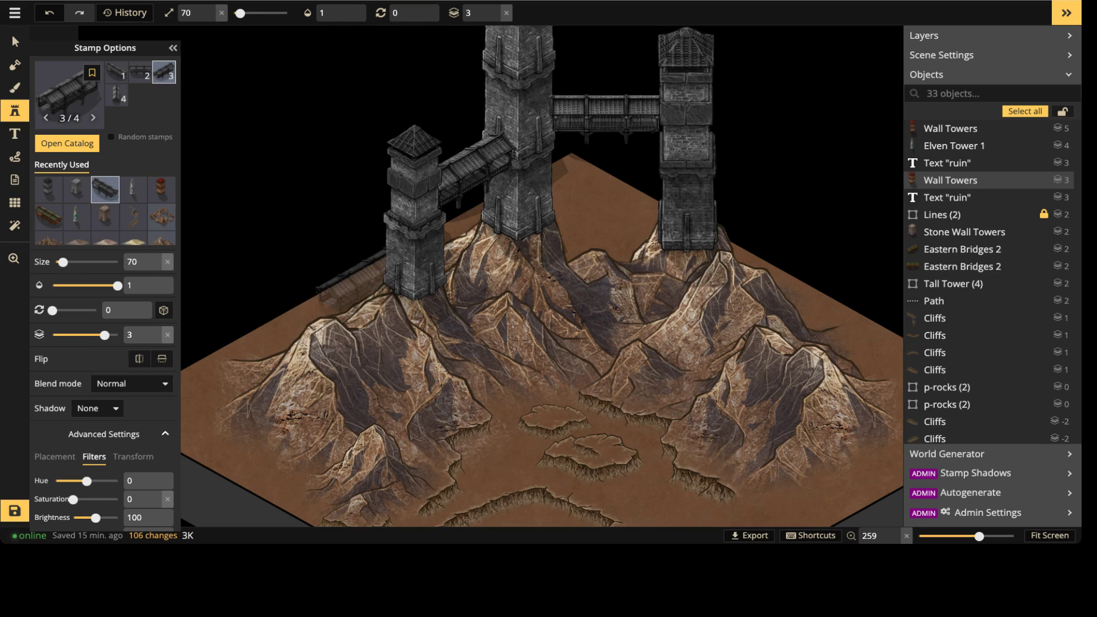
left_click(506, 12)
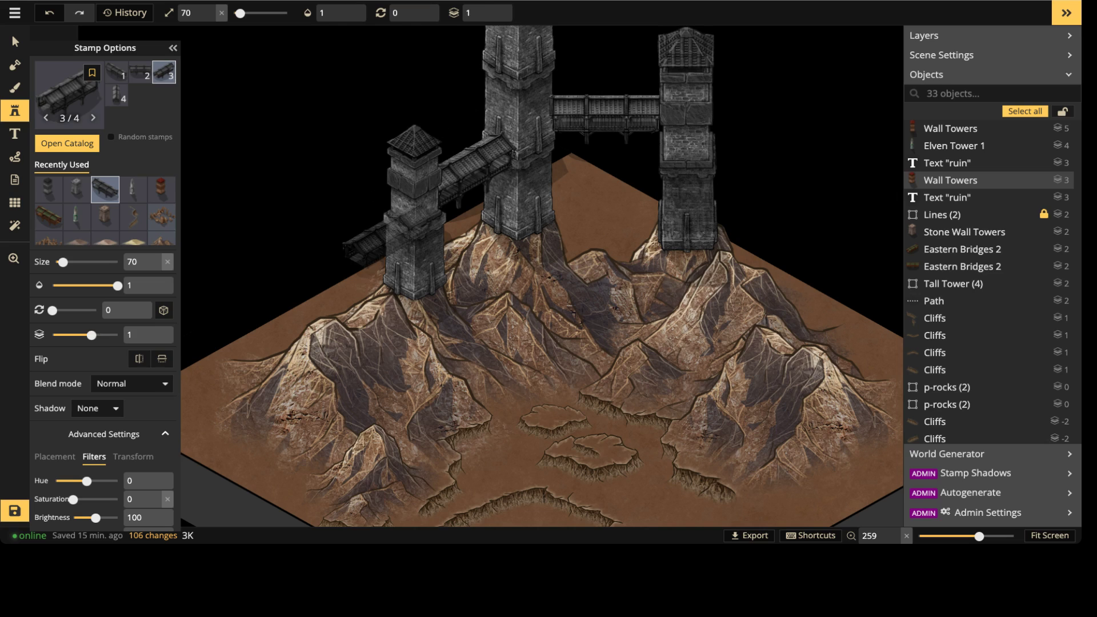
left_click(369, 280)
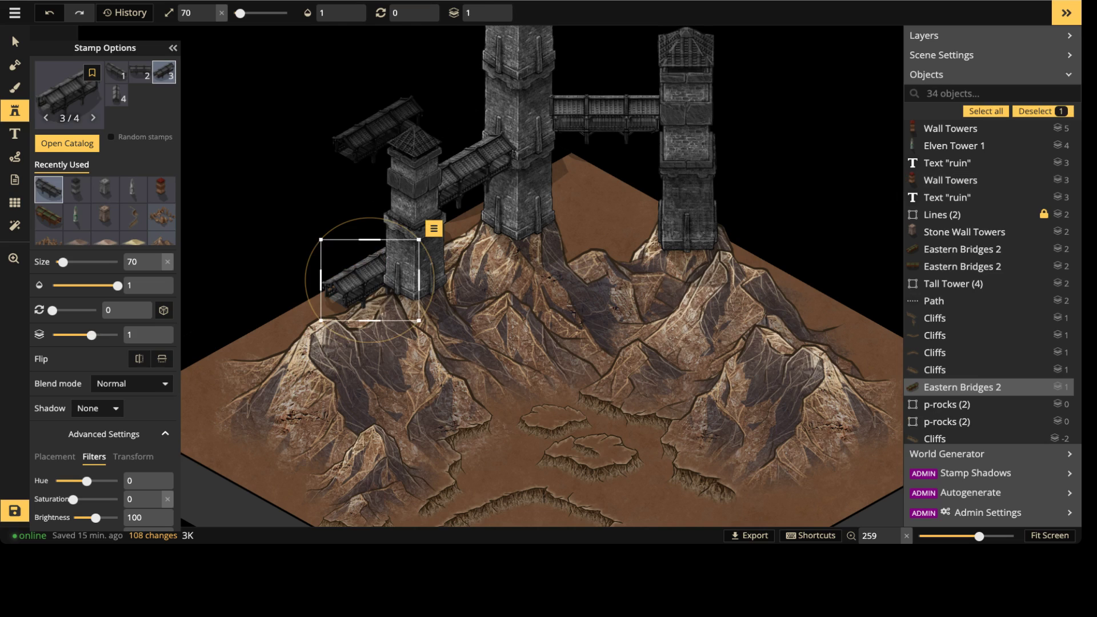
left_click(494, 8)
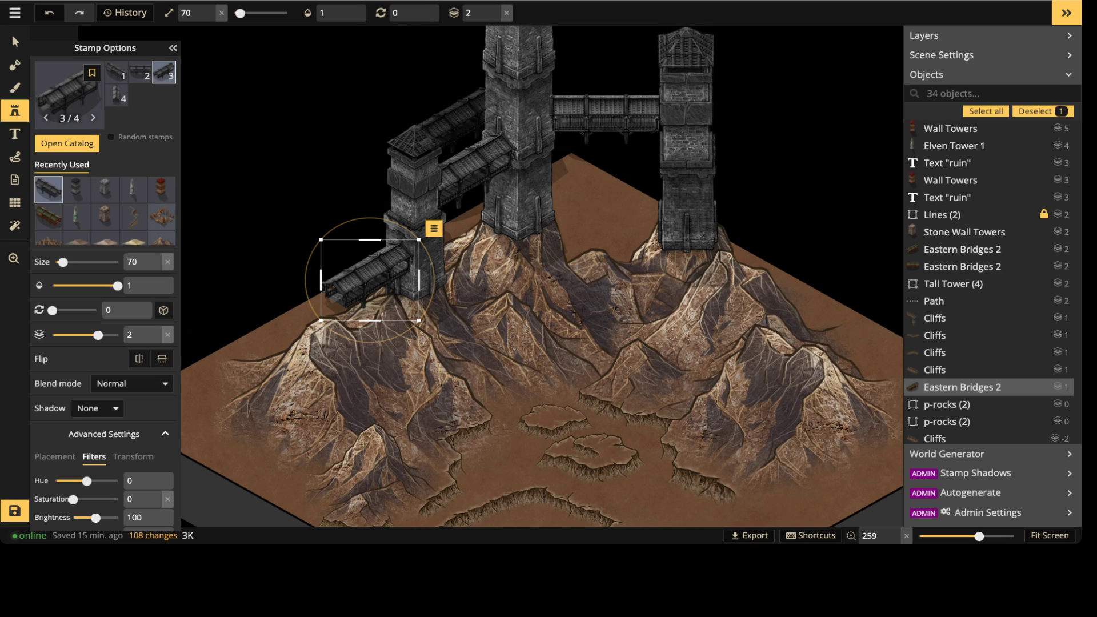
left_click_drag(370, 280, 371, 283)
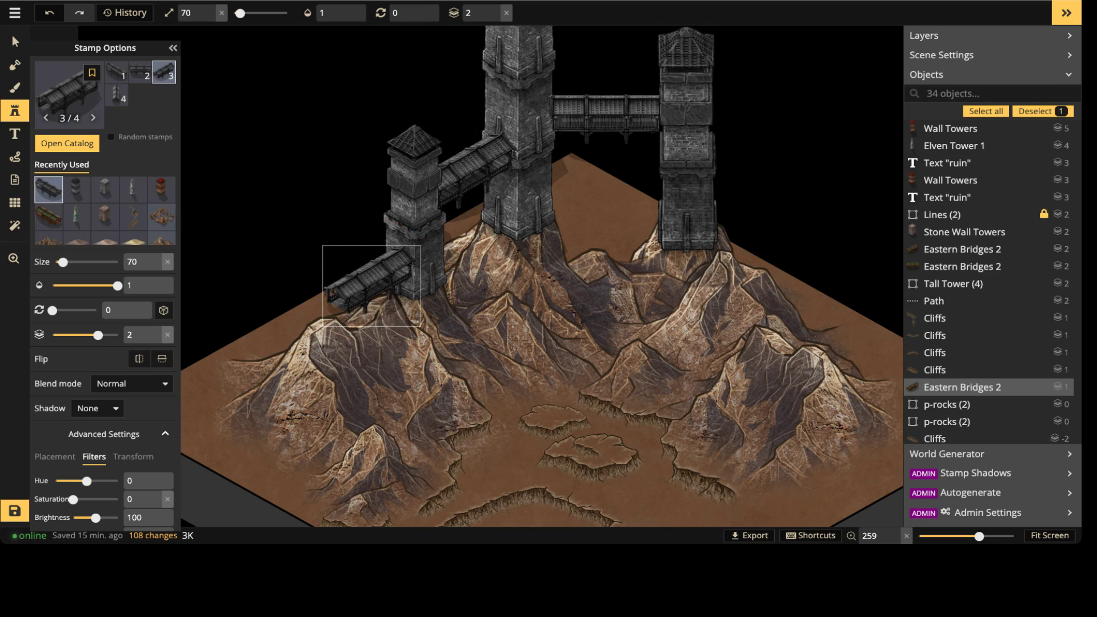
left_click(372, 287)
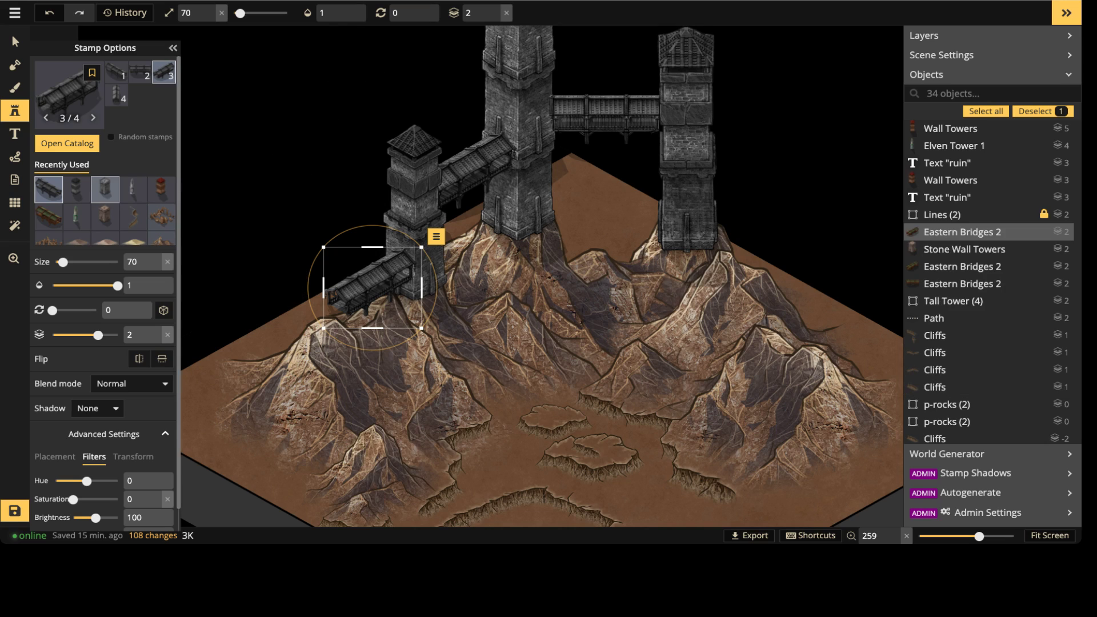
Step: Place a grey Wall Towers stamp, size 100 on layer 2, on the mountain at the second angled bridge's lower end
left_click(77, 189)
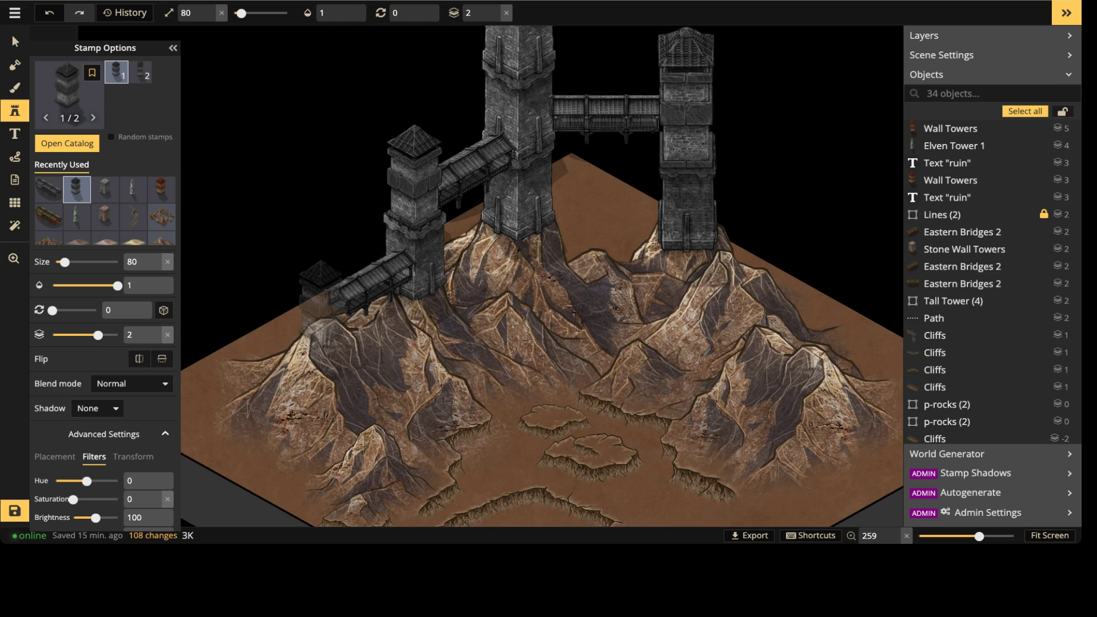
key("bracketright")
key("bracketright")
left_click(331, 325)
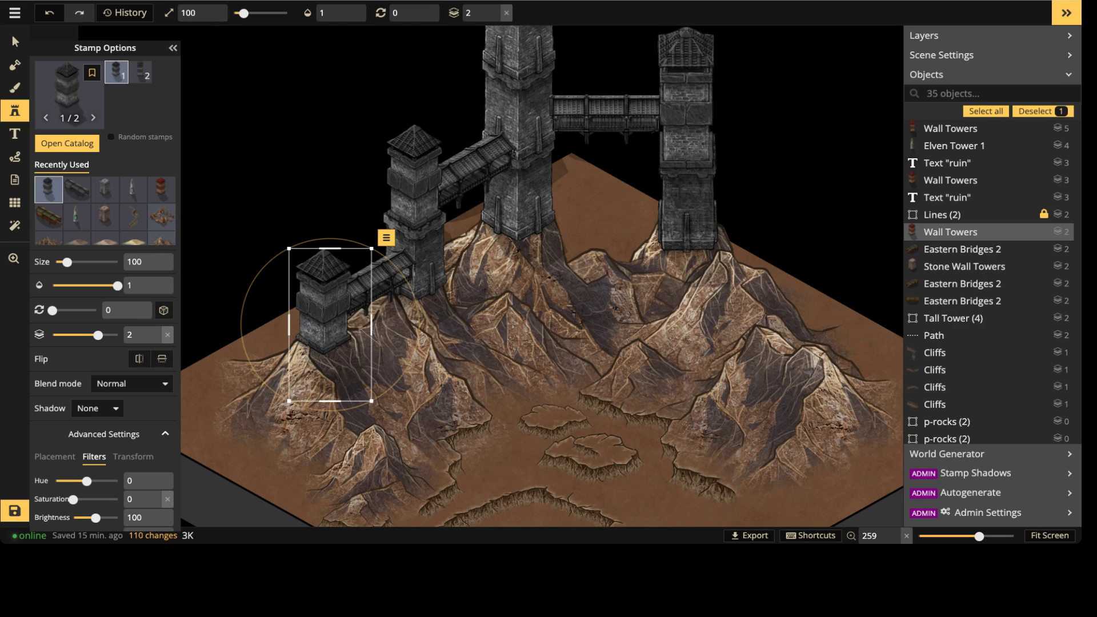
left_click_drag(330, 324, 332, 324)
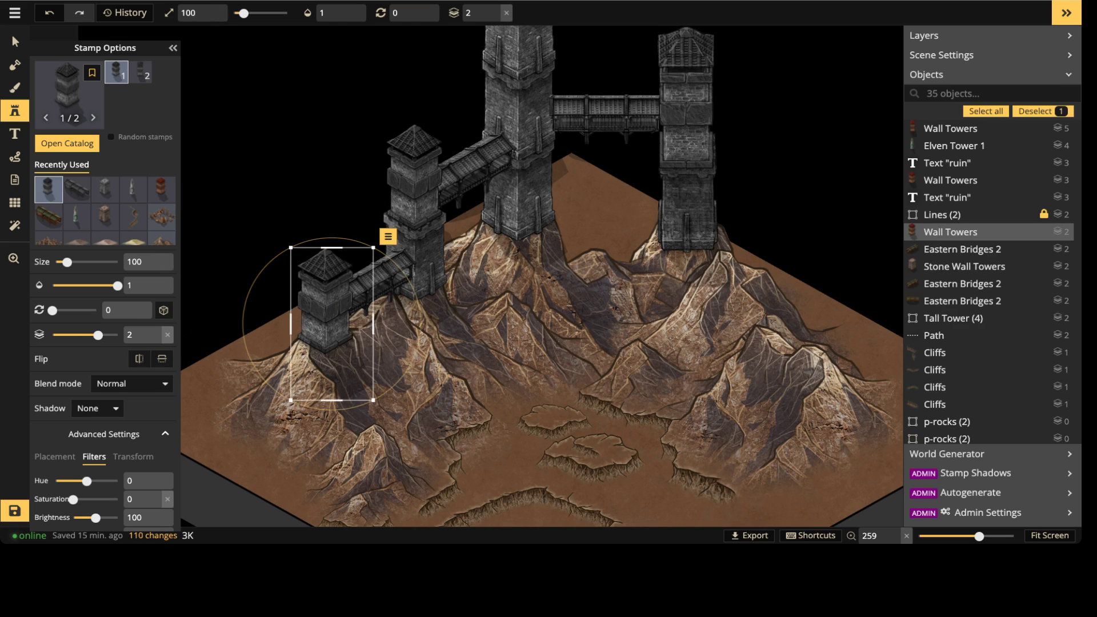
key("Escape")
scroll(542, 274, "down", 3)
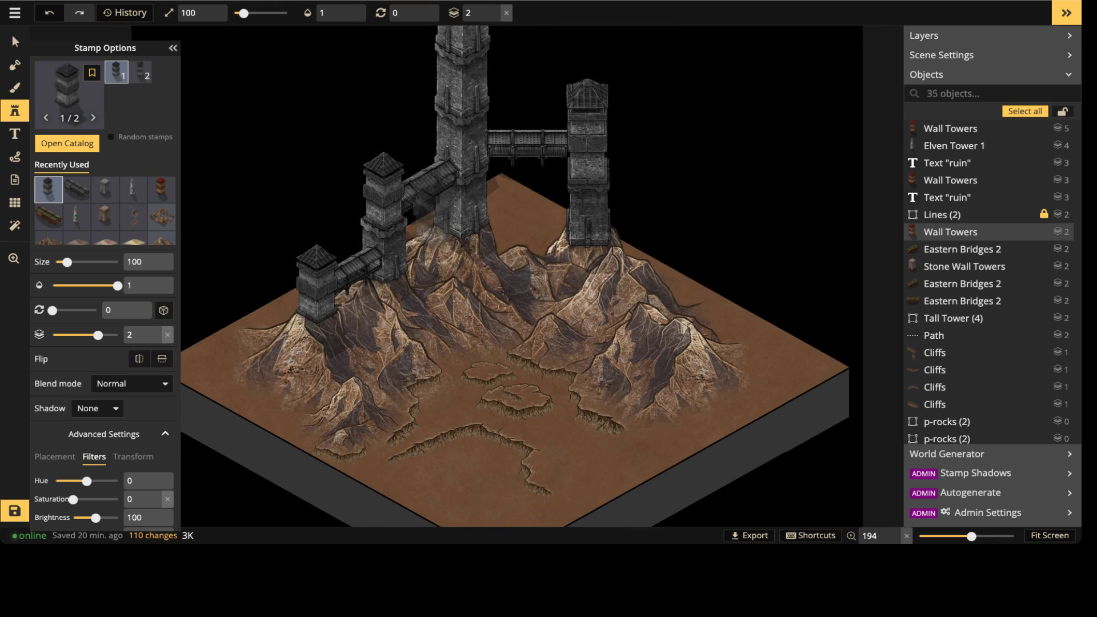
scroll(425, 204, "down", 3)
middle_click_drag(390, 80, 402, 275)
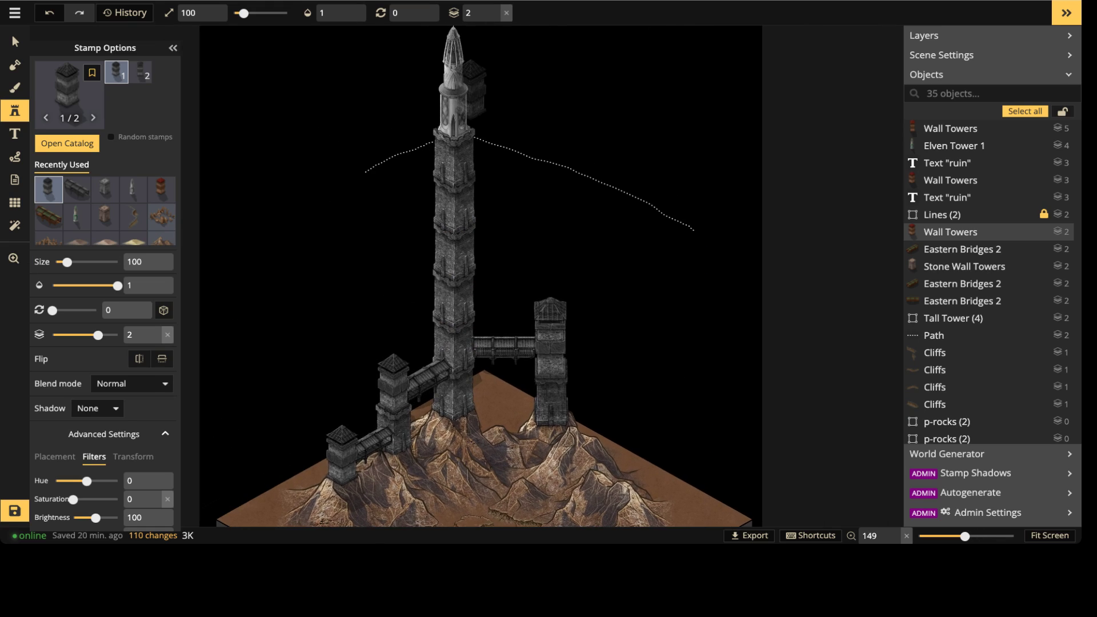
Step: Find the red-roofed Karst Dwelling tower stamp by searching "karst" and place it at the tall tower's base, size 90 on layer 2
middle_click_drag(537, 316, 504, 97)
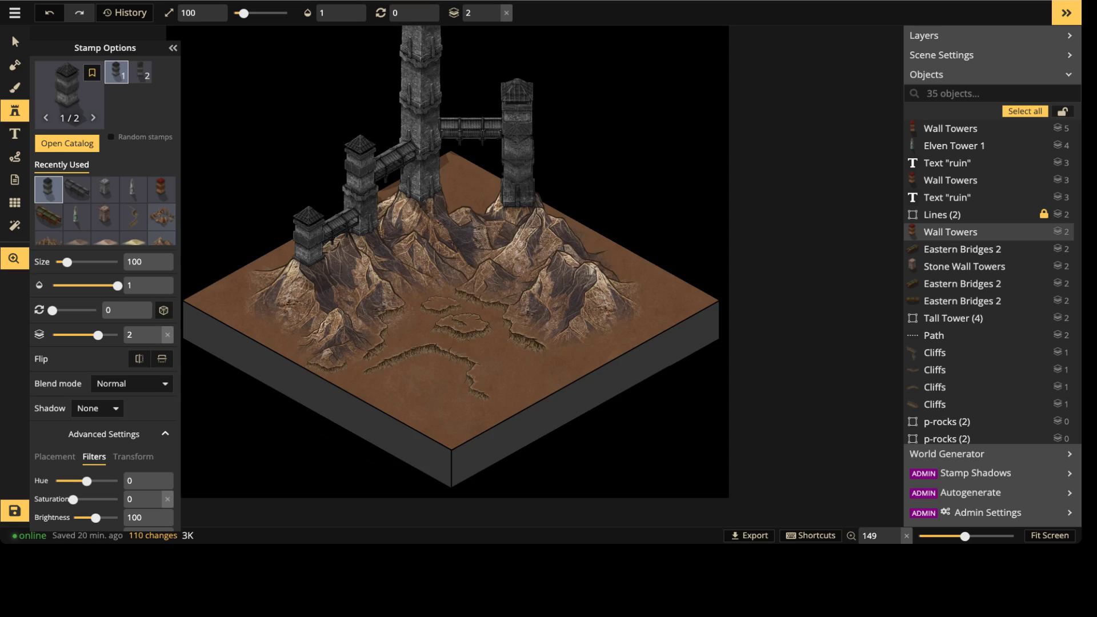
scroll(397, 324, "up", 4)
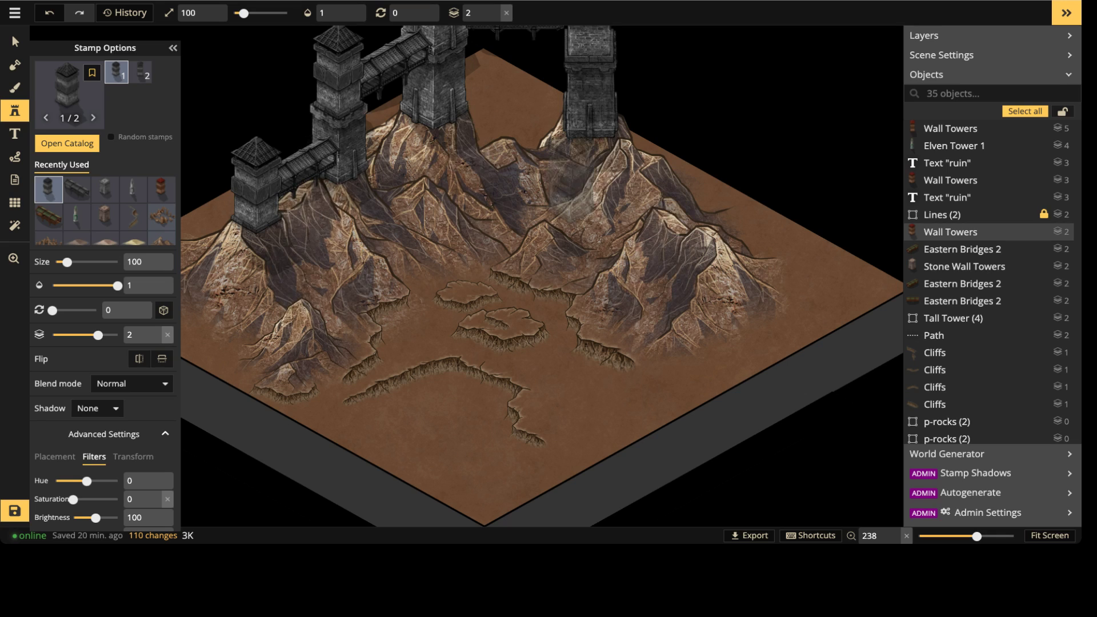
left_click(68, 96)
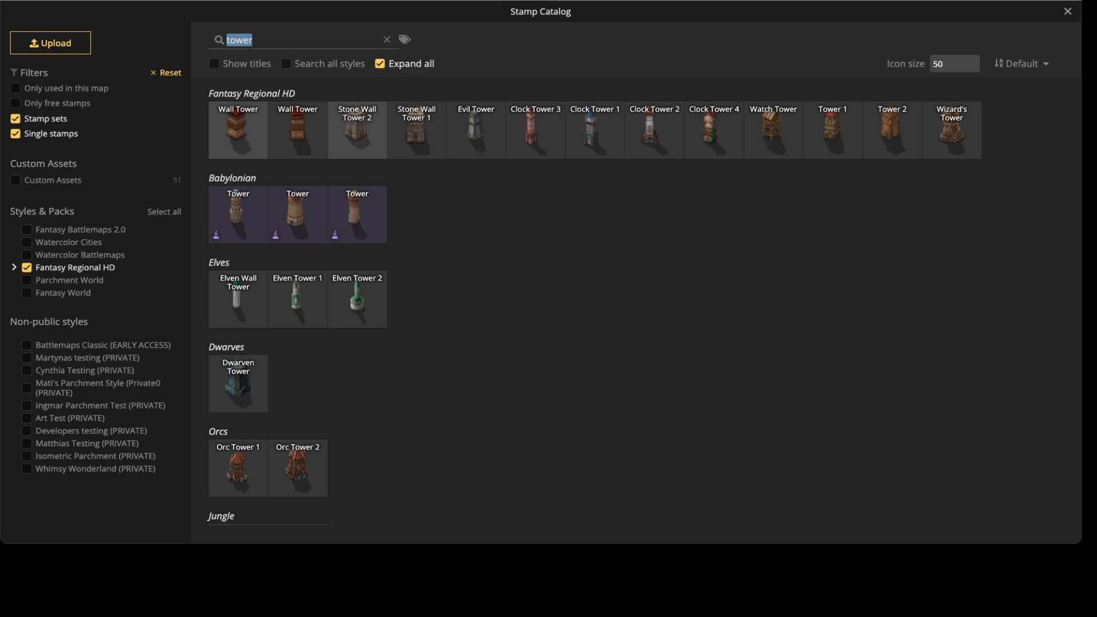
type("karst")
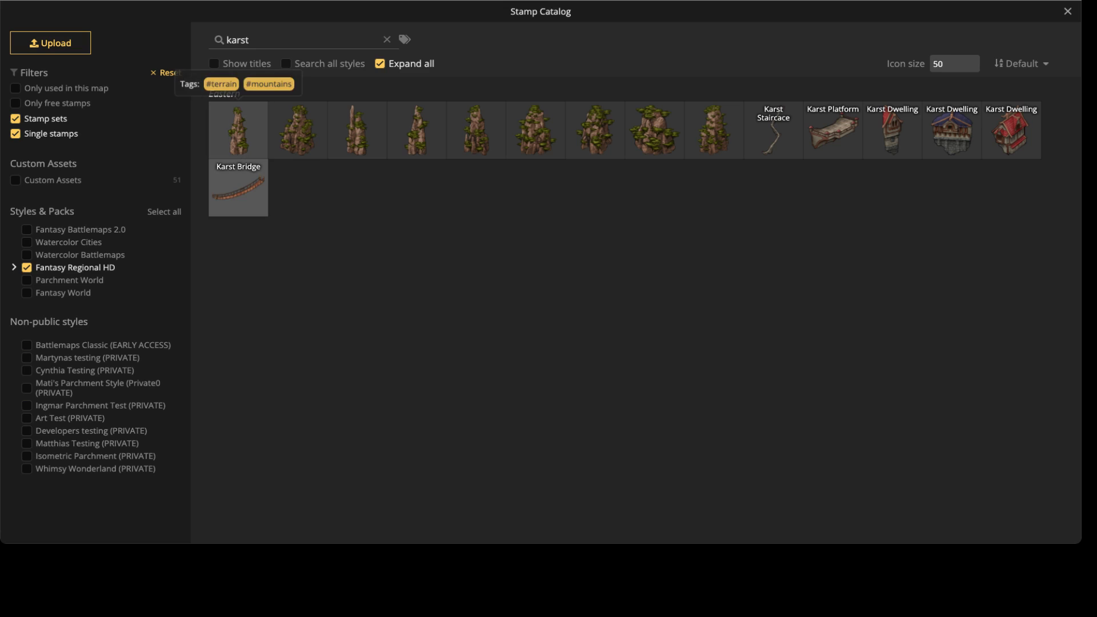
left_click(892, 130)
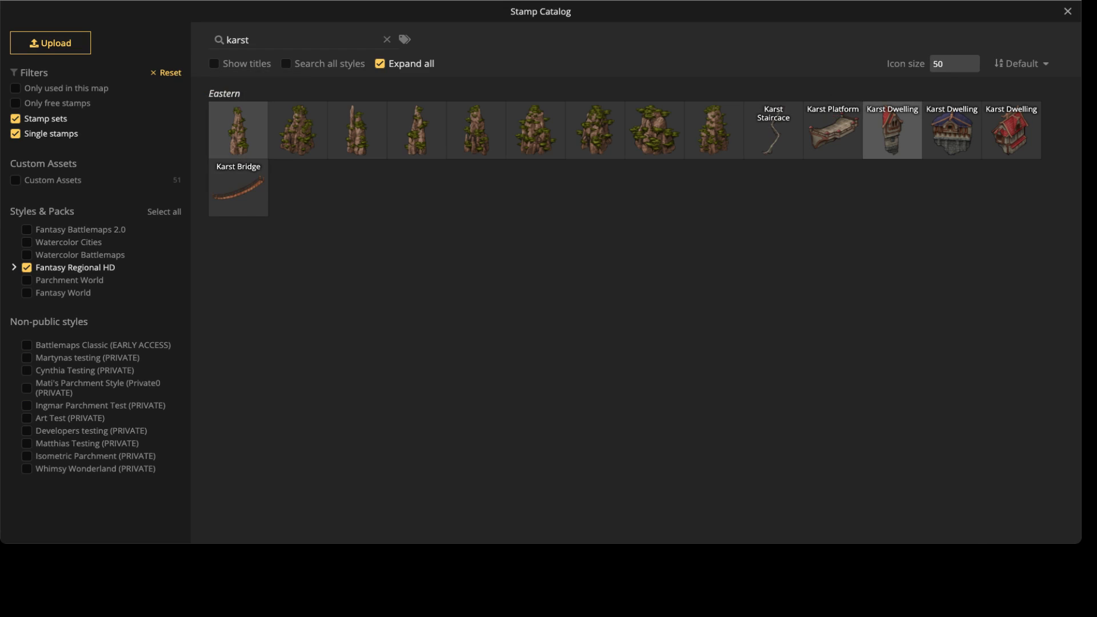
scroll(444, 166, "up", 5)
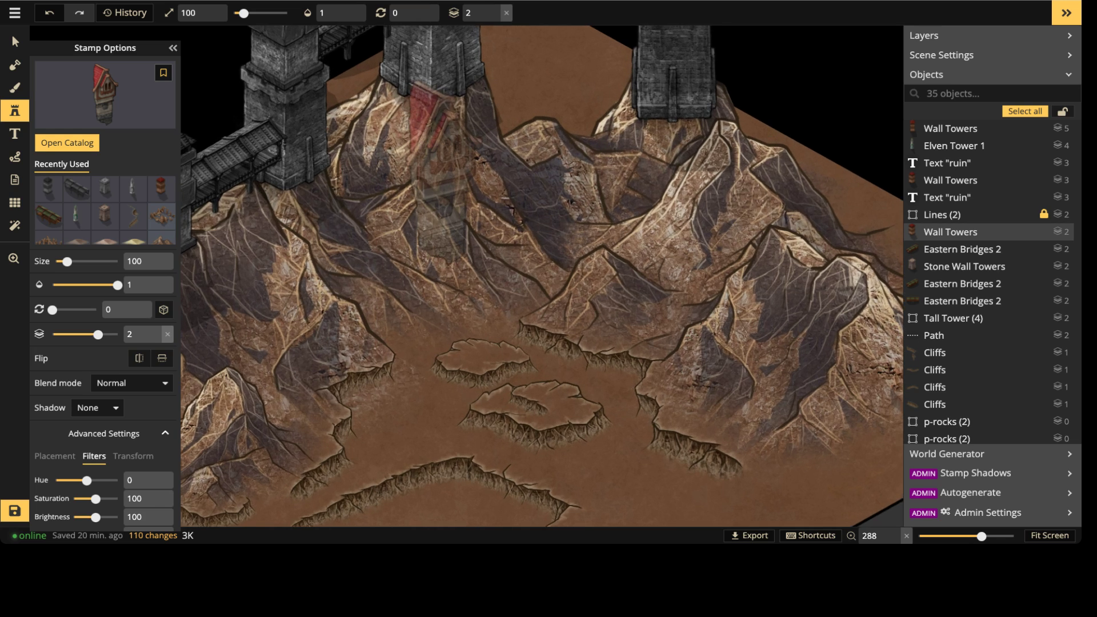
key("bracketleft")
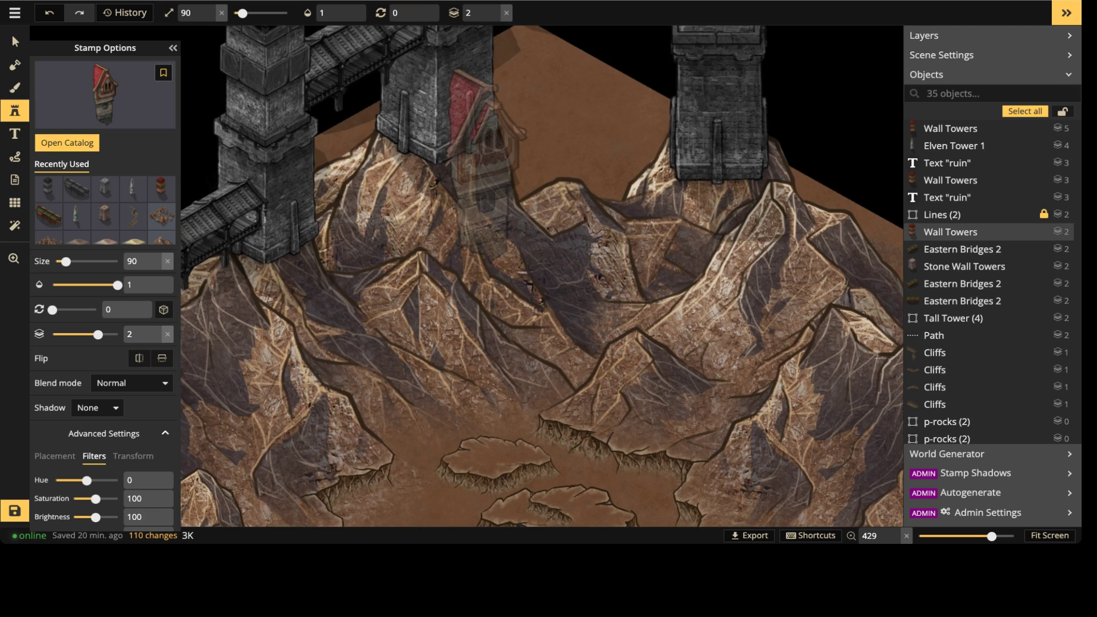
left_click(486, 166)
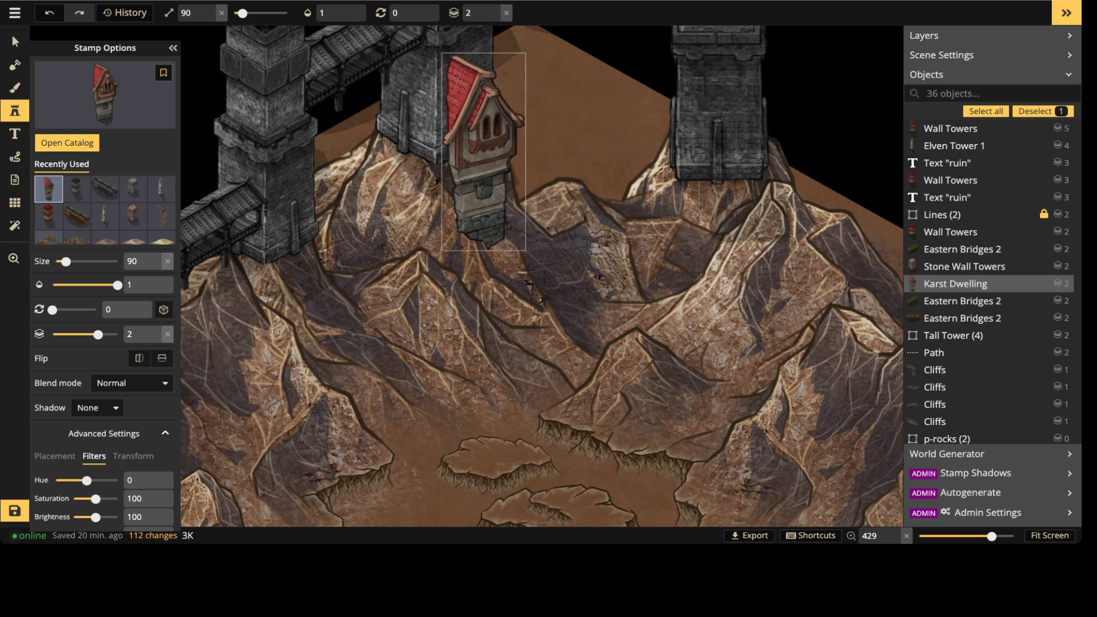
Step: Nudge the Karst Dwelling slightly up and left so it sits flush against the side of the tall tower
key("Up")
key("Left")
key("Left")
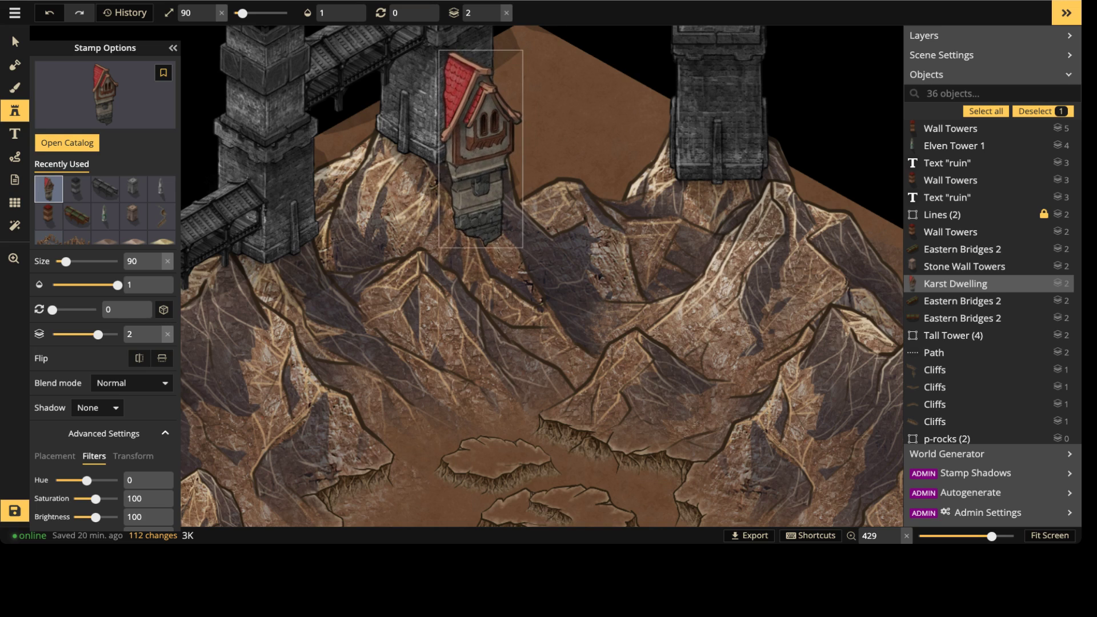
key("Up")
key("Up")
key("Up")
key("Up")
key("Up")
key("Up")
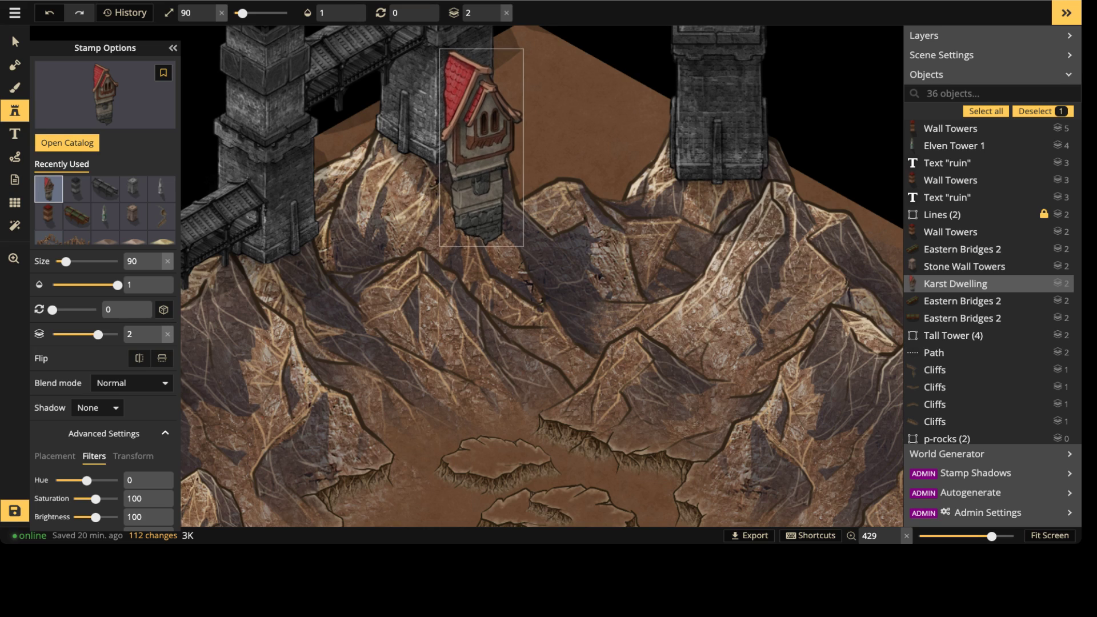
key("Right")
key("Escape")
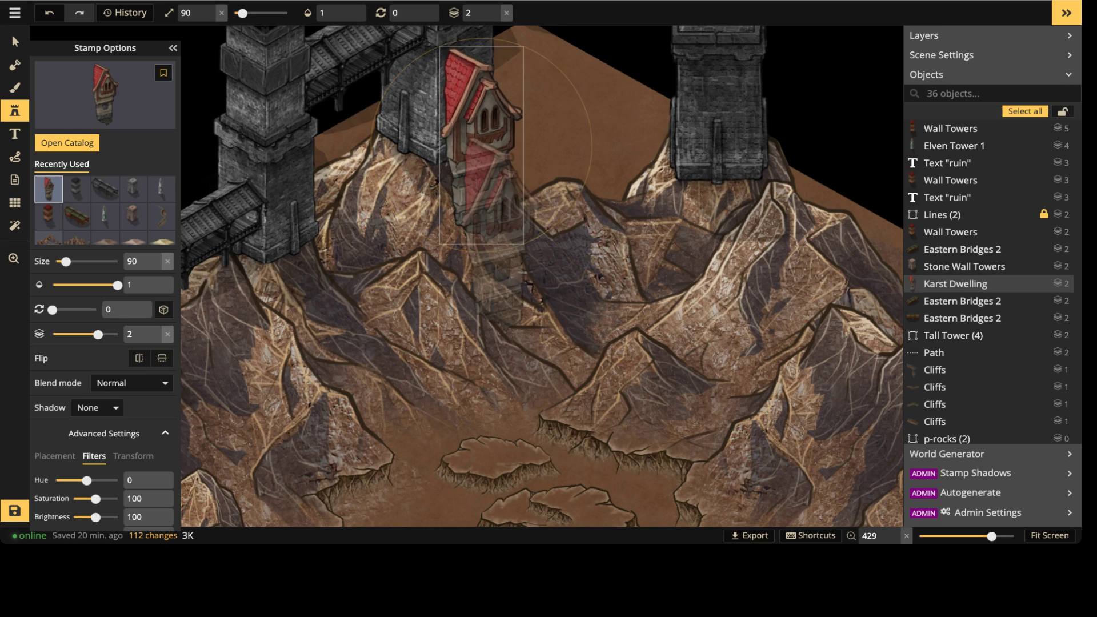
left_click(469, 225)
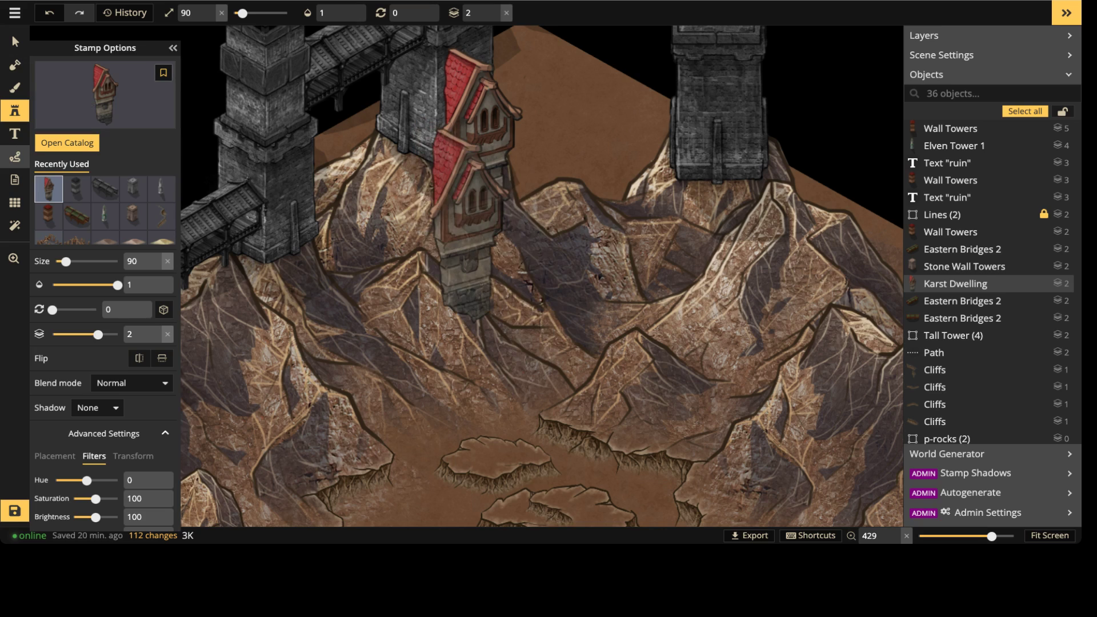
Step: Draw short white dotted free-draw paths, width 1.5 on layer 2, running down the mountain from the Karst Dwelling's base
left_click(14, 180)
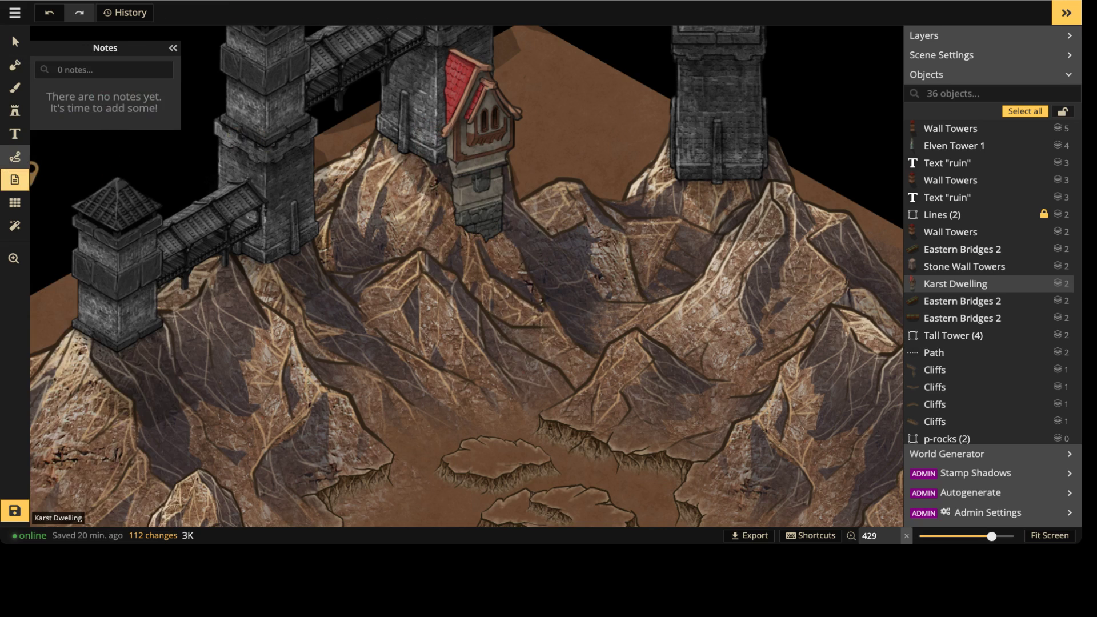
left_click(15, 156)
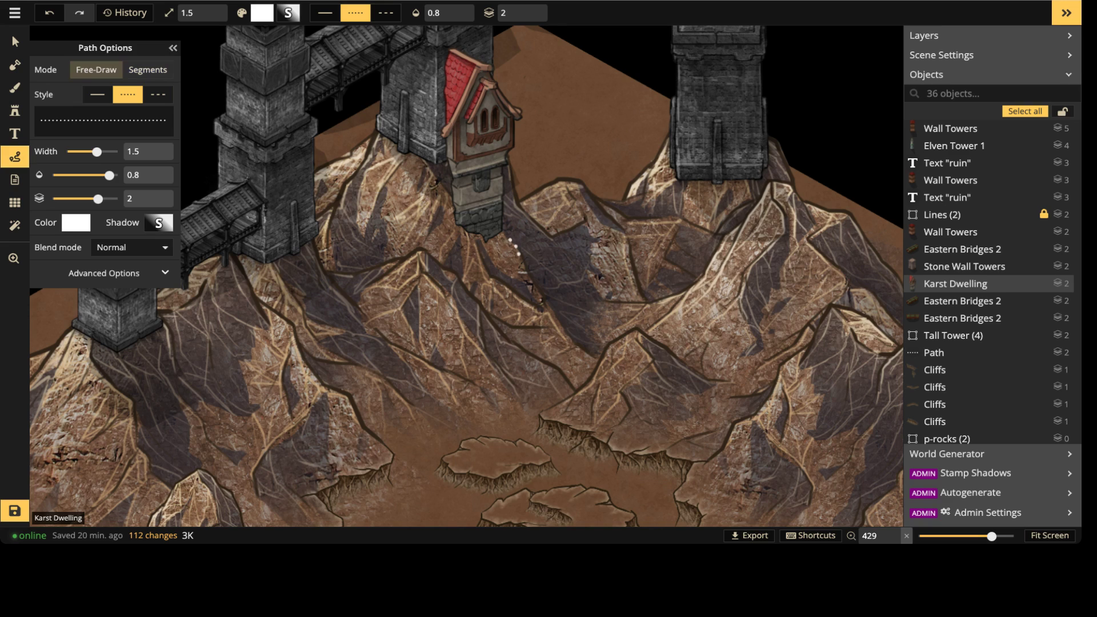
mouse_move(519, 255)
left_mouse_down()
mouse_move(468, 265)
mouse_move(446, 243)
left_mouse_up()
key("Escape")
key("Escape")
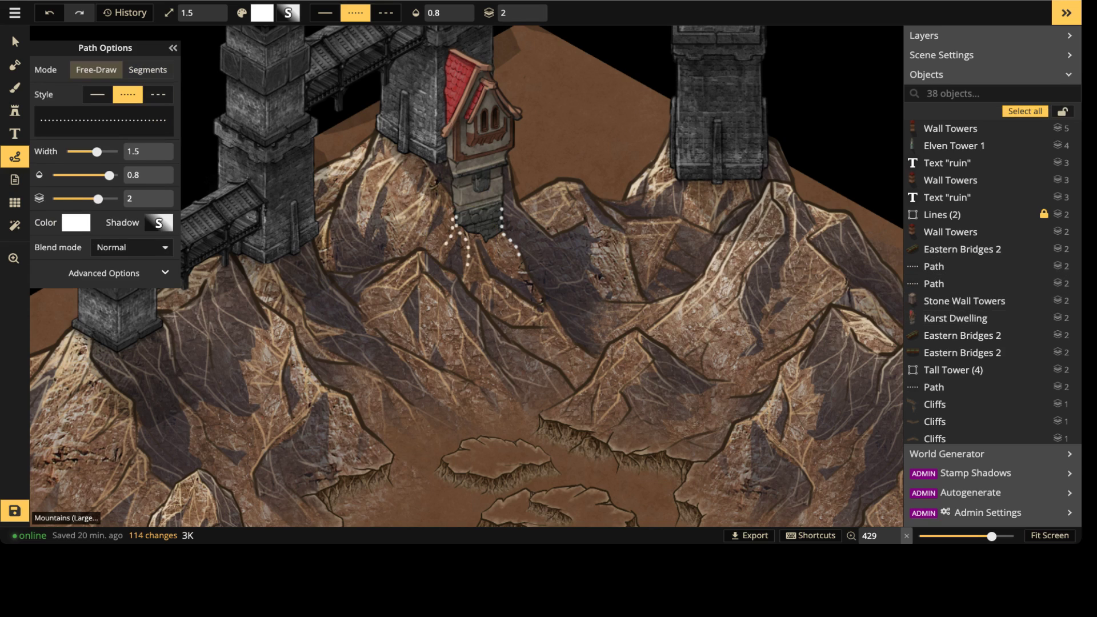
left_click(483, 242)
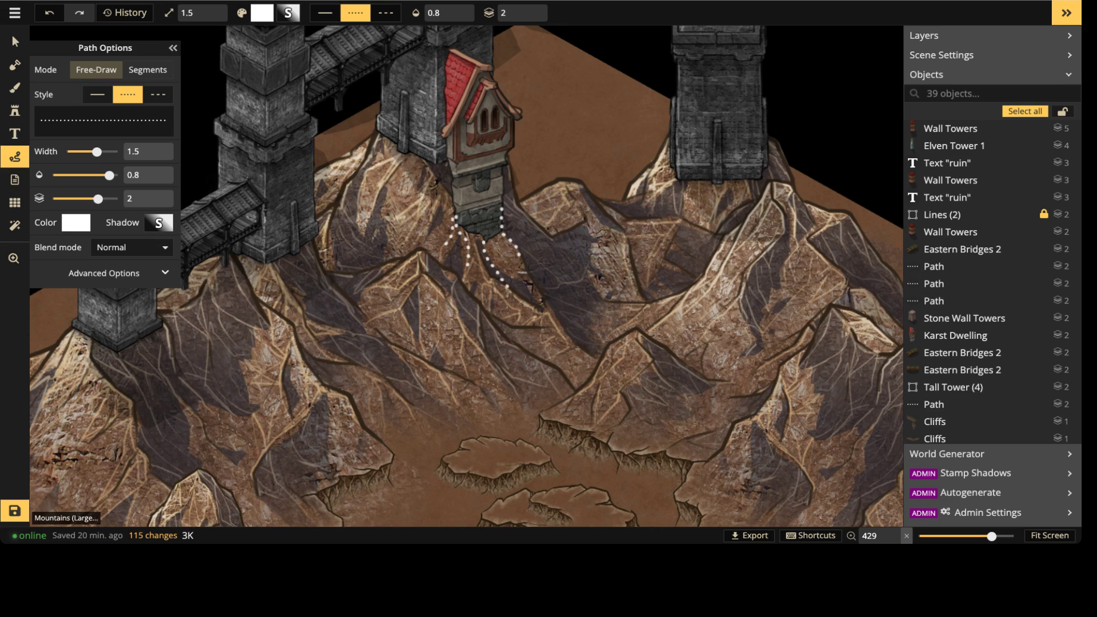
left_click_drag(507, 286, 511, 290)
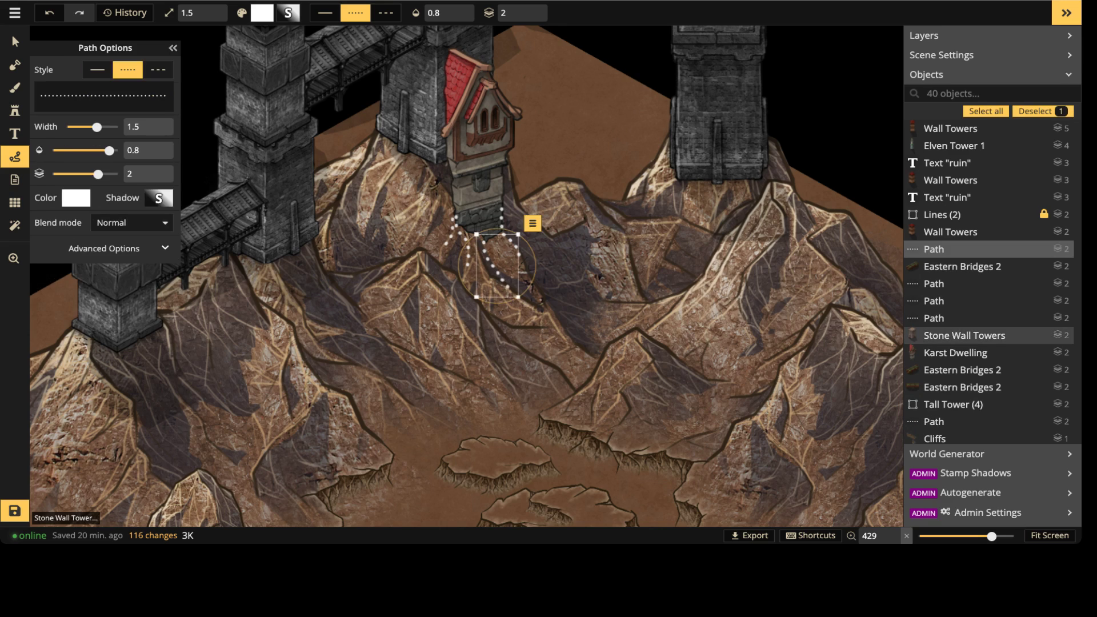
Step: Delete the short dotted paths beneath the Karst Dwelling
left_click(14, 41)
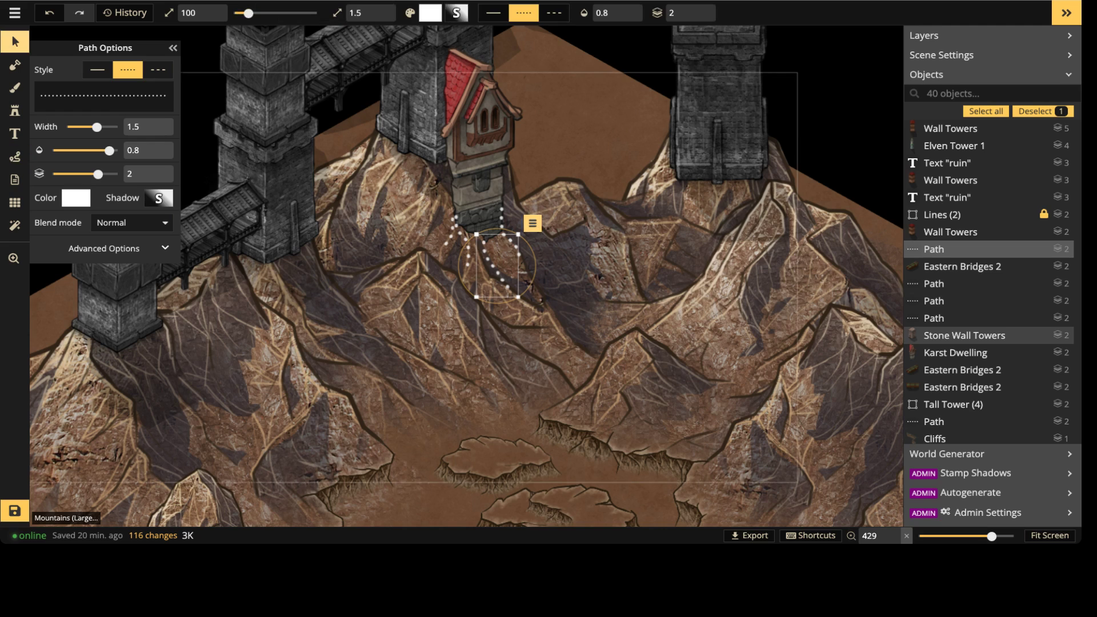
key("Delete")
key("Delete")
key("Delete")
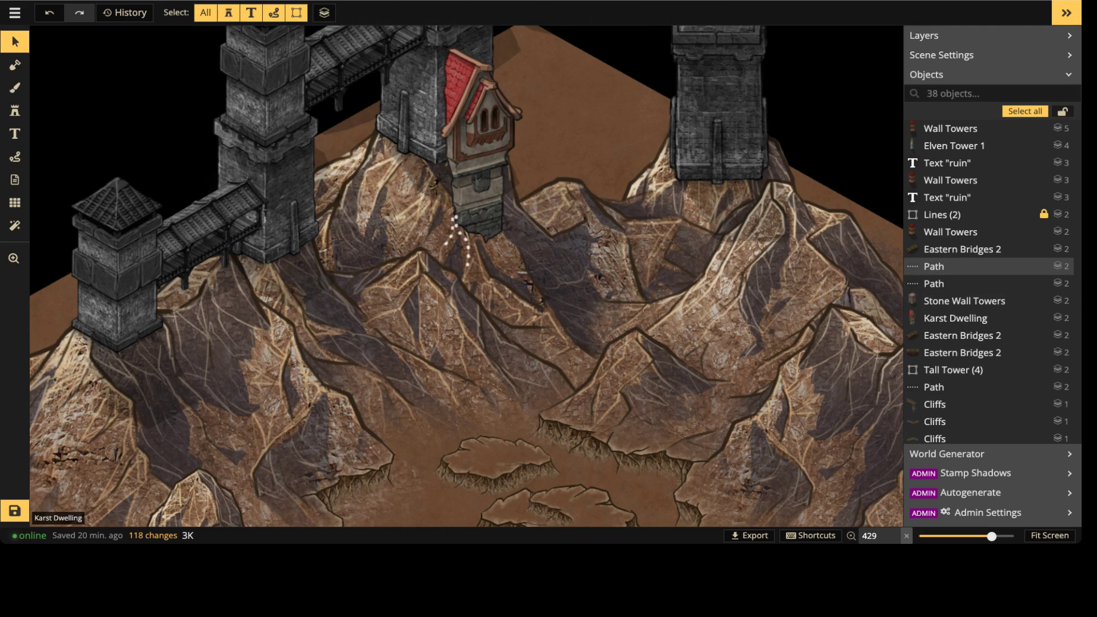
left_click(451, 228)
key("Delete")
left_click(451, 228)
key("Delete")
Step: Set the Karst Dwelling's saturation to 0
left_click(457, 226)
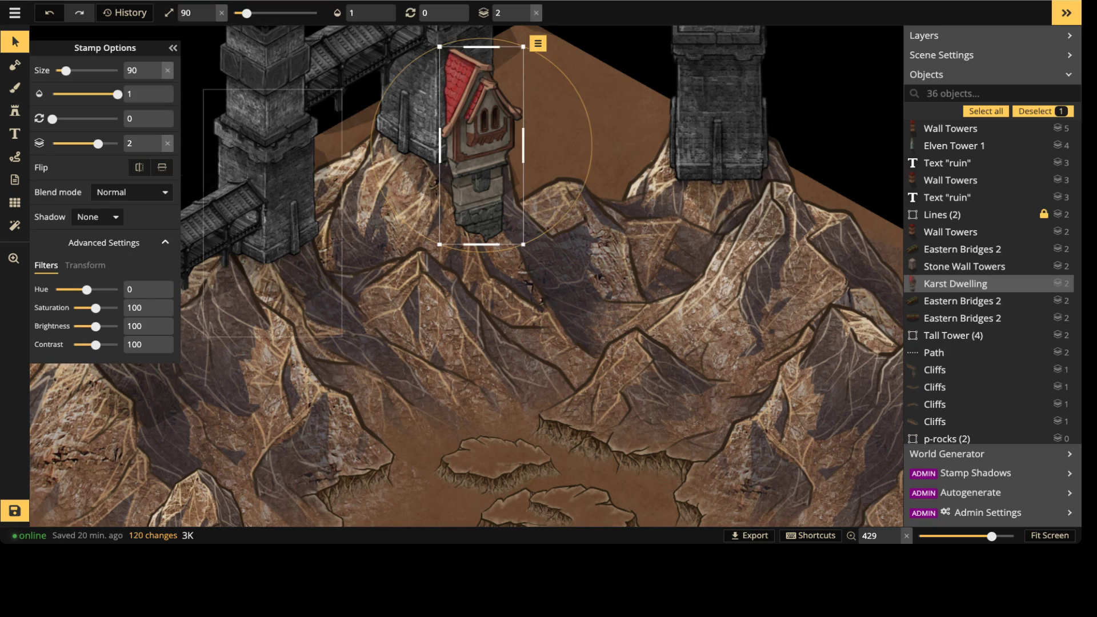
left_click_drag(95, 308, 73, 308)
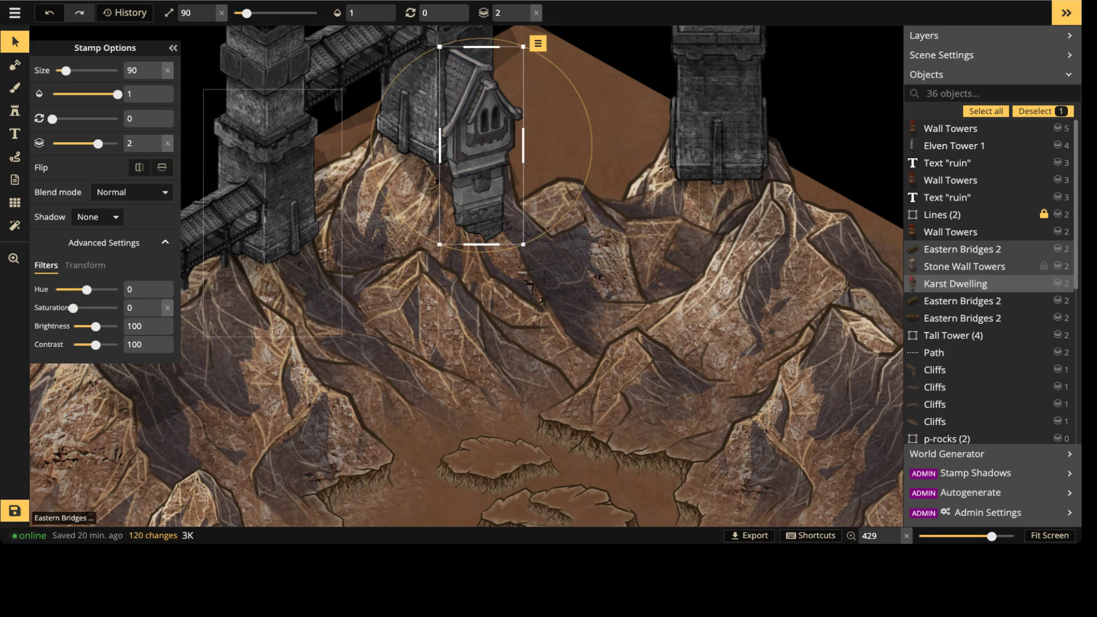
Step: Select every Mountains (Large) stamp and fully desaturate them to match the grey towers
scroll(972, 283, "down", 4)
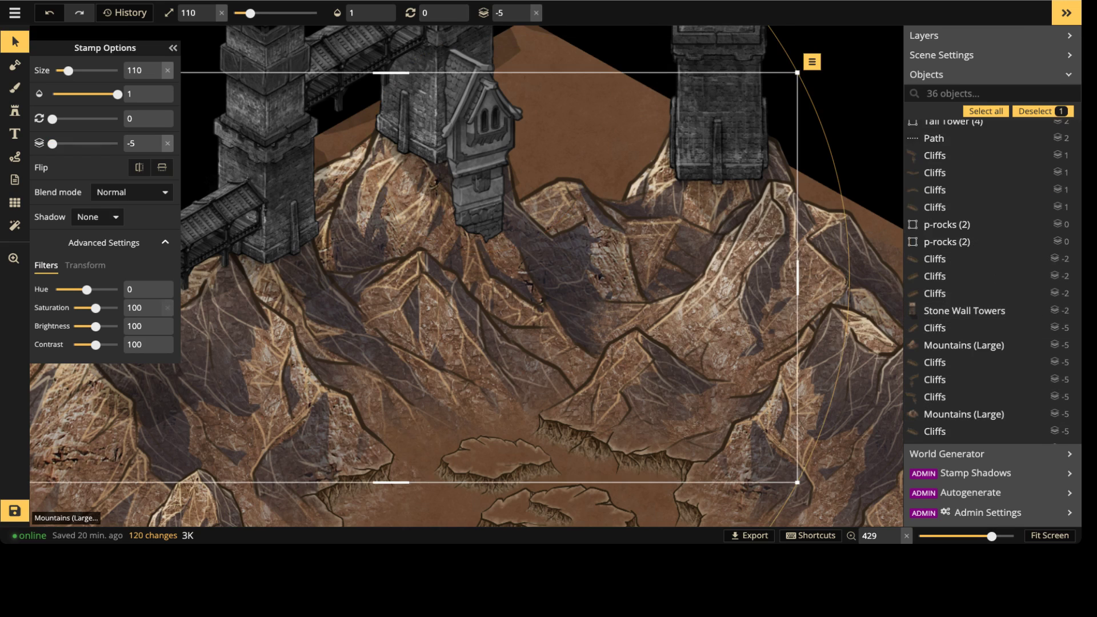
scroll(971, 285, "down", 2)
left_click(971, 435)
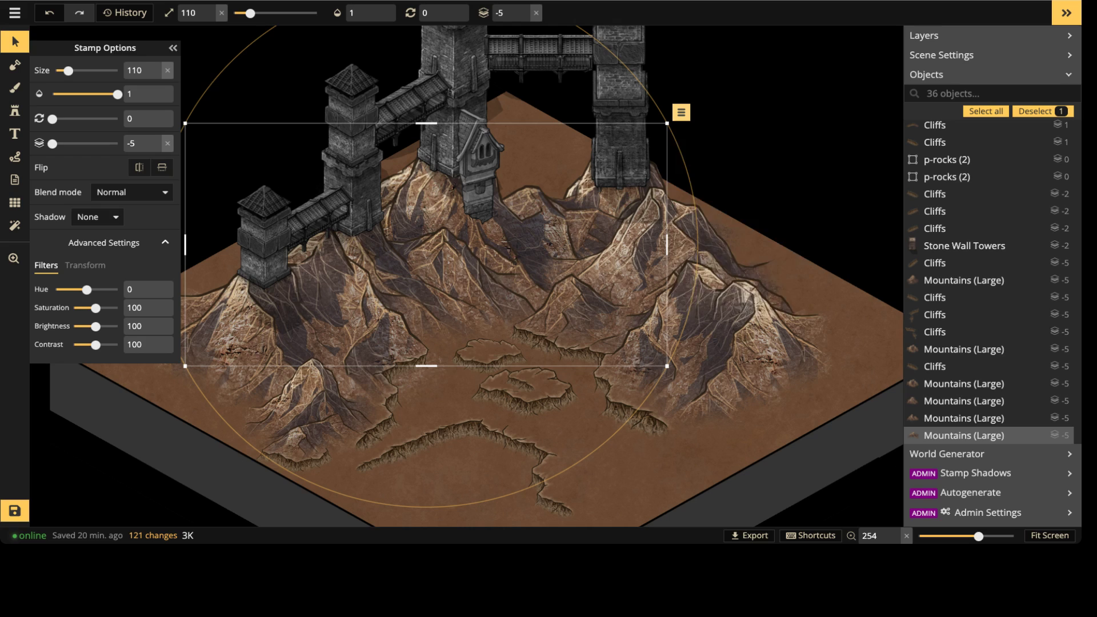
left_click(681, 112)
mouse_move(693, 128)
left_click(857, 130)
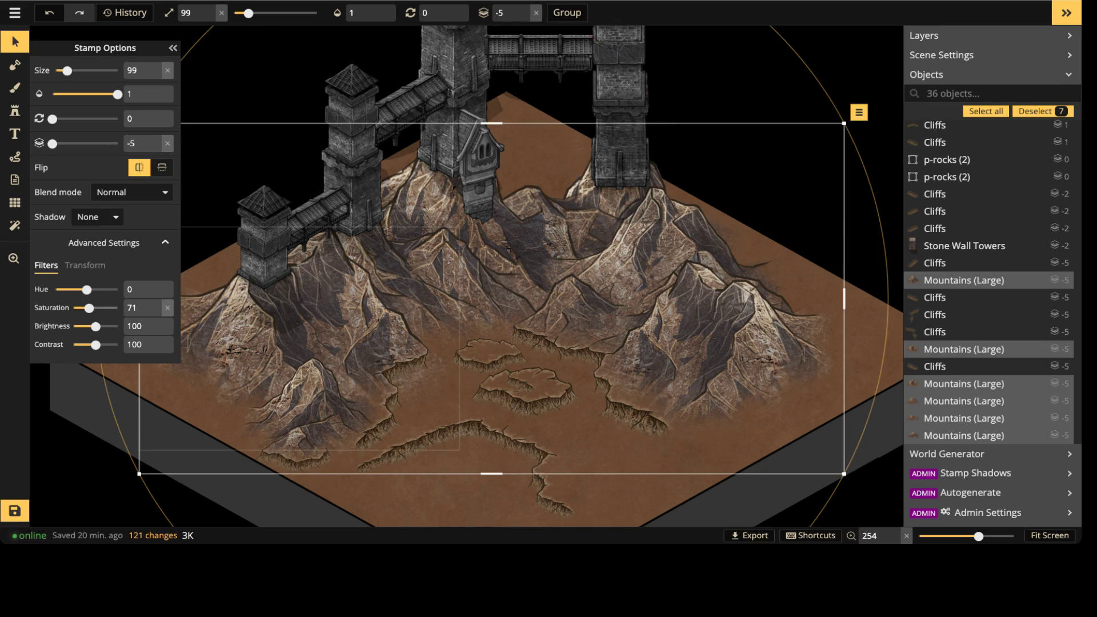
left_click_drag(89, 308, 74, 308)
scroll(477, 306, "down", 2)
key("Escape")
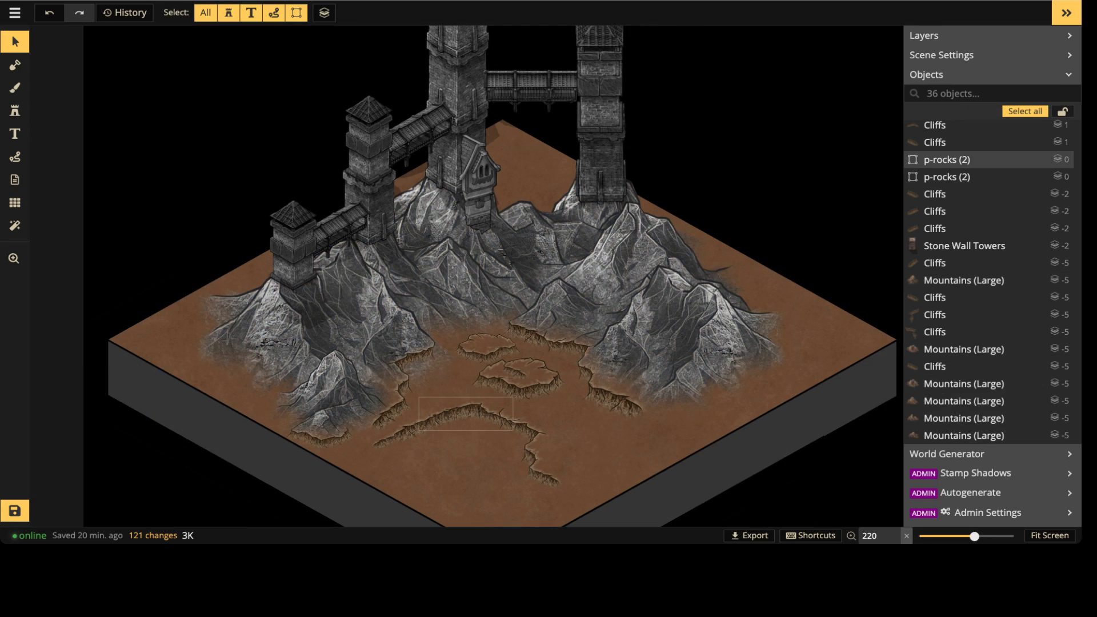
Step: Select all stamps from the ungrouped Cliffs stamps' set and desaturate them to grey
left_click(466, 414)
left_click(528, 386)
mouse_move(583, 190)
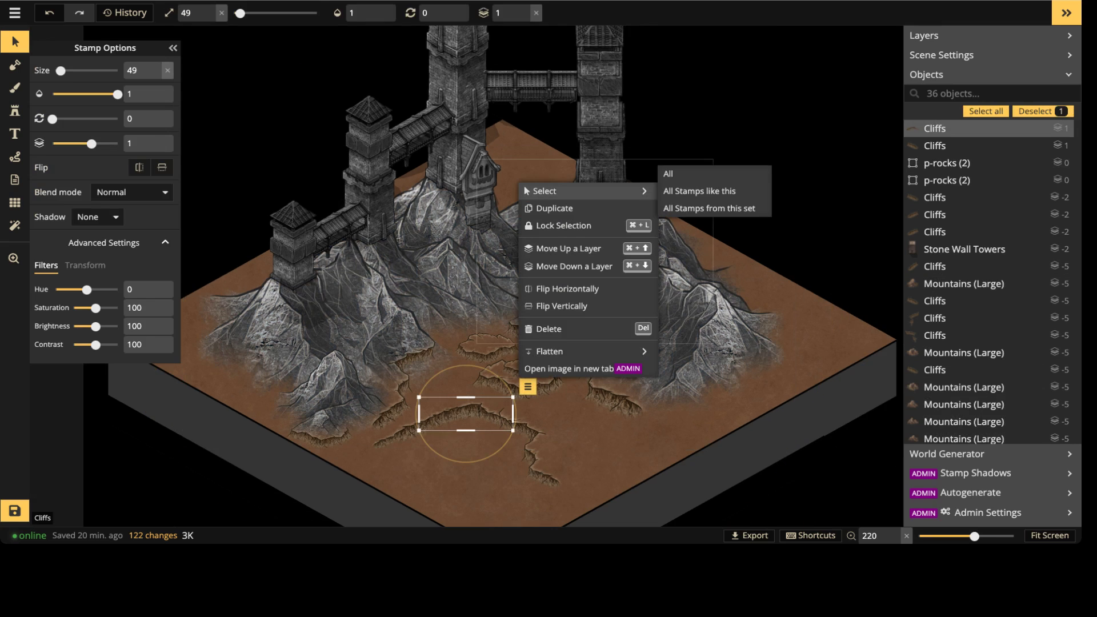
left_click(709, 208)
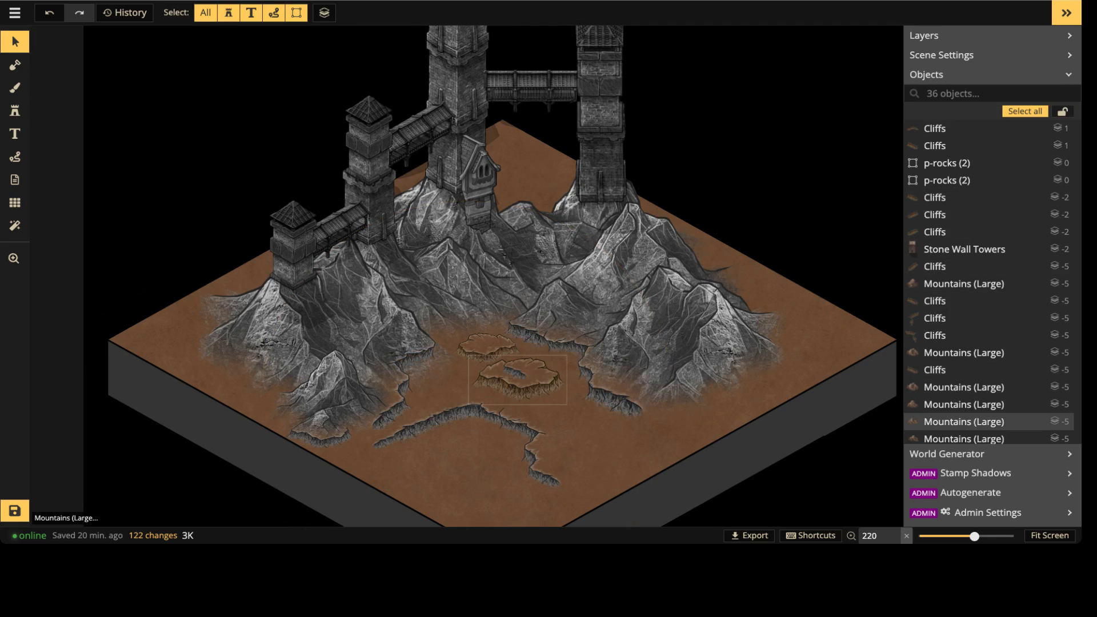
key("Escape")
Step: Edit both p-rocks groups and fully desaturate the Cliffs stamps inside each one
left_click(946, 163)
double_click(946, 162)
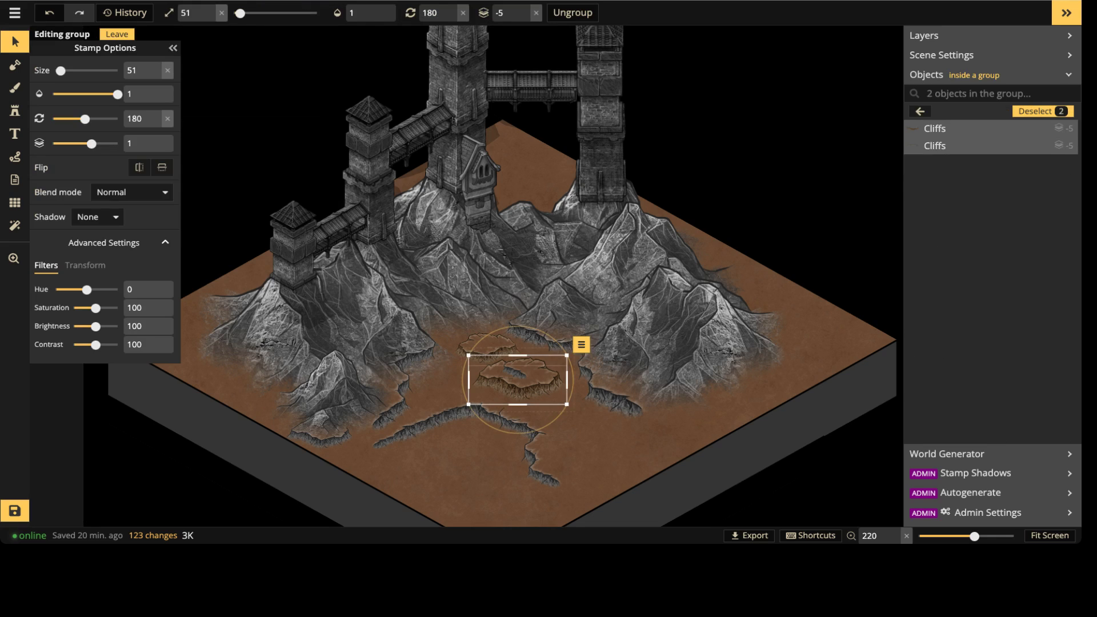
key("Escape")
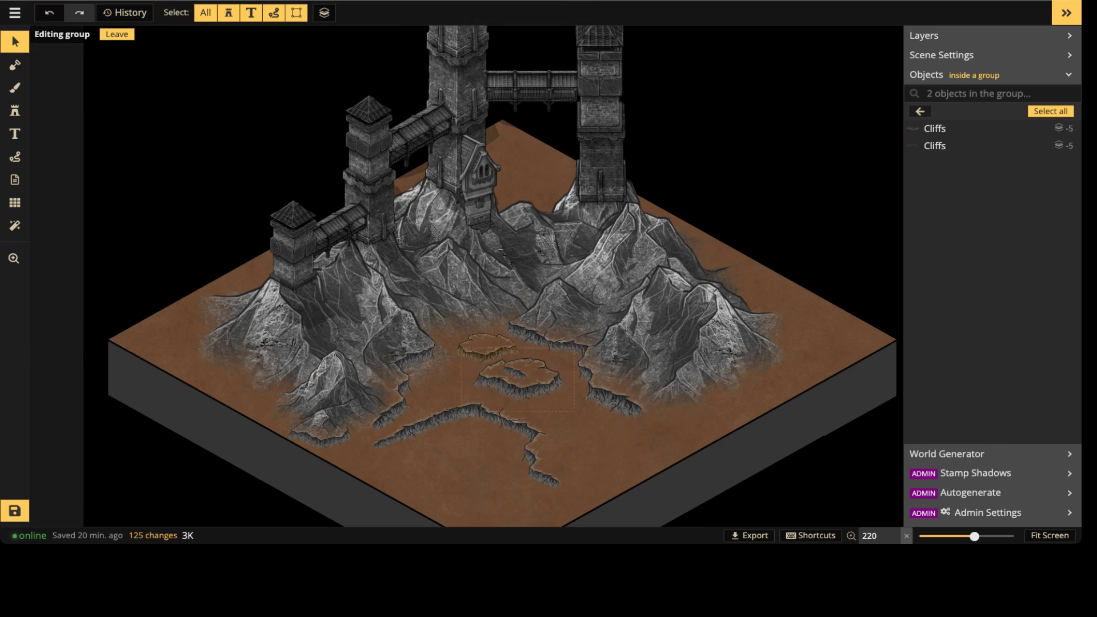
key("Escape")
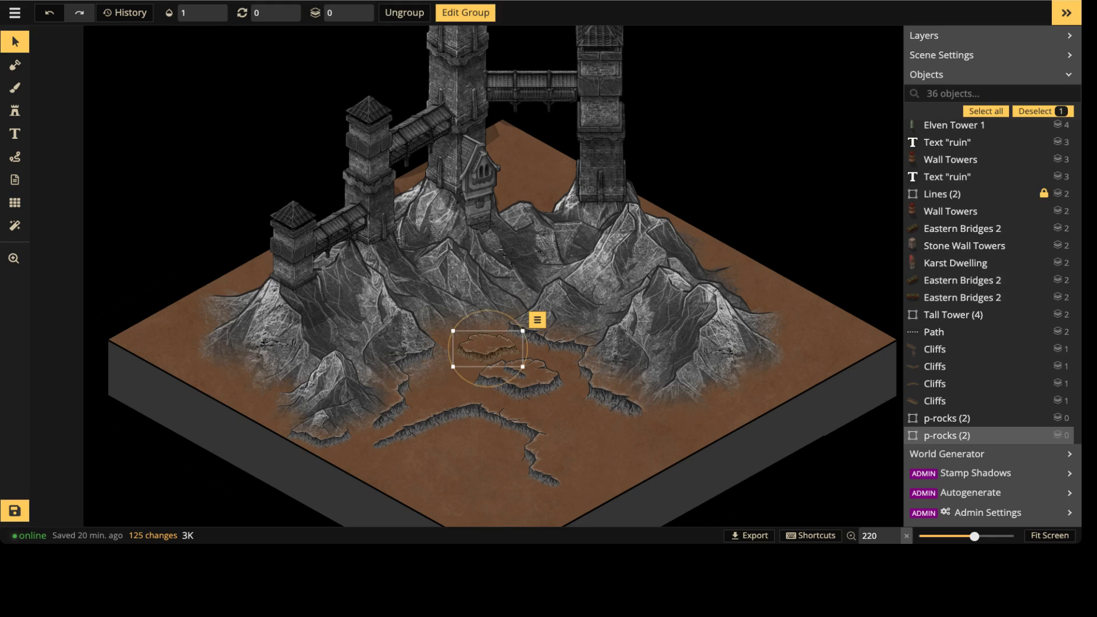
double_click(487, 348)
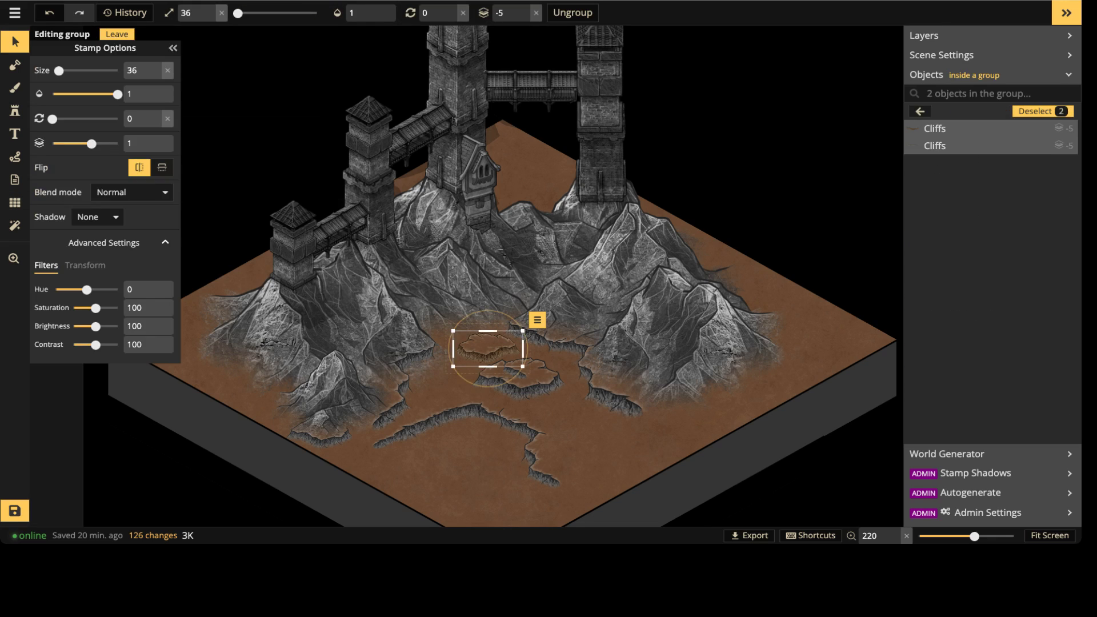
left_click_drag(96, 308, 71, 308)
key("Escape")
key("Escape")
scroll(389, 280, "down", 3)
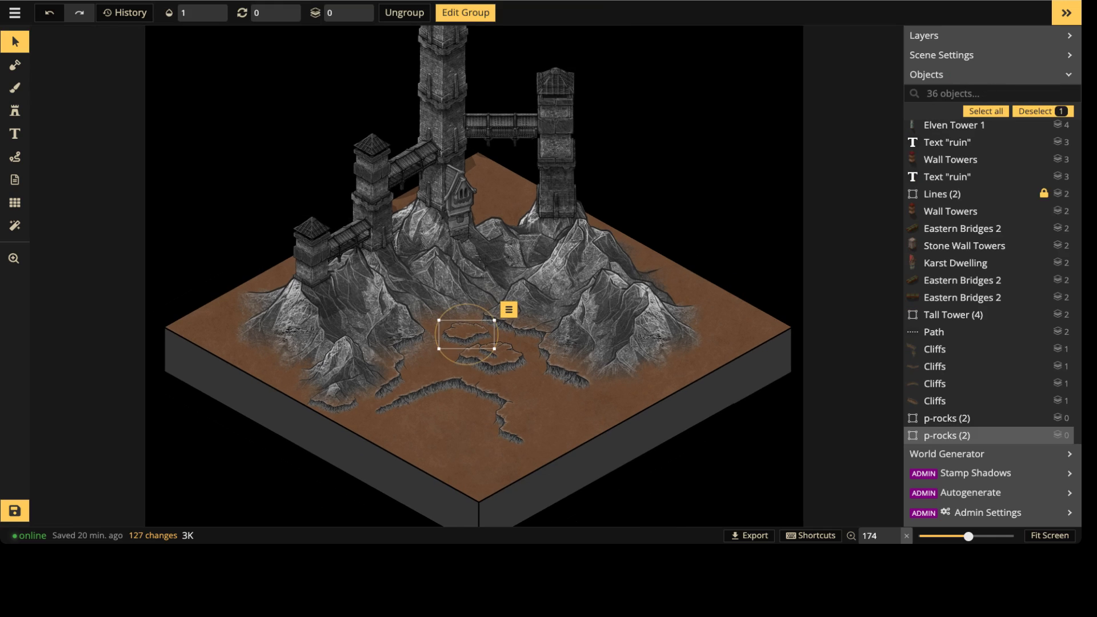
Step: Fill the whole ground with the dark grey-brown Parchment texture, using a rectangular brush area on the foreground layer at opacity 1
left_click(15, 110)
left_click(15, 87)
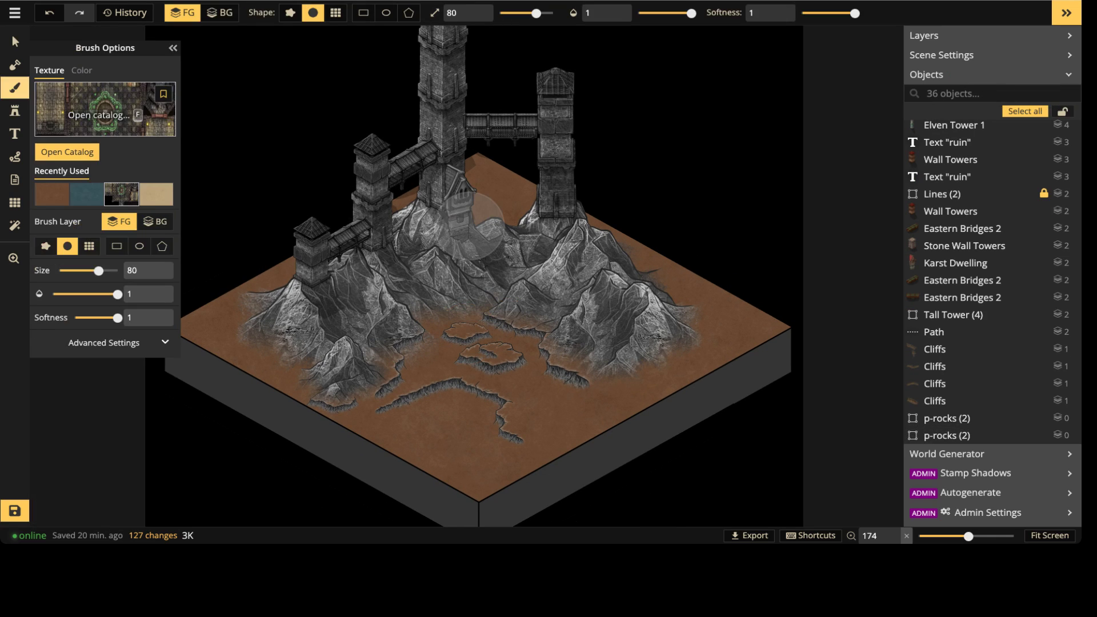
key("f")
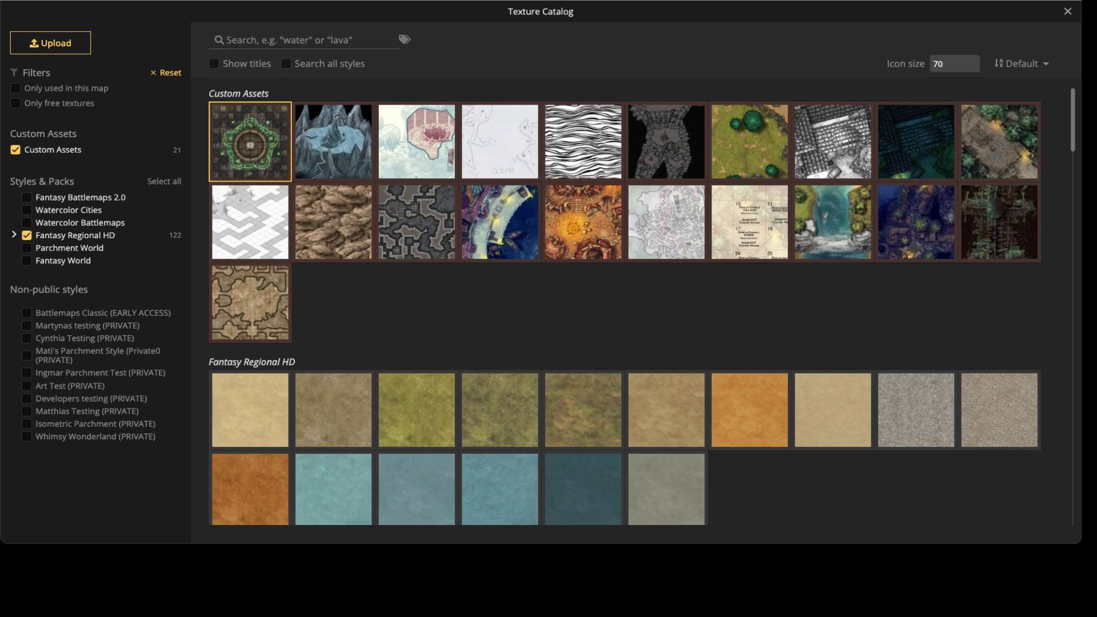
scroll(476, 220, "down", 4)
scroll(333, 268, "down", 2)
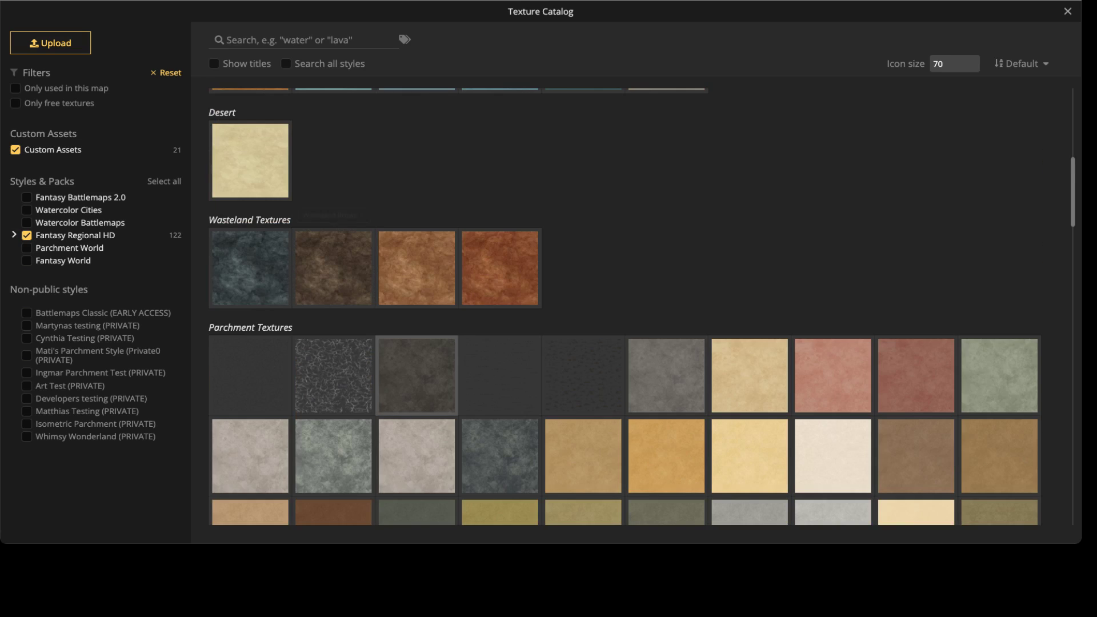
left_click(417, 375)
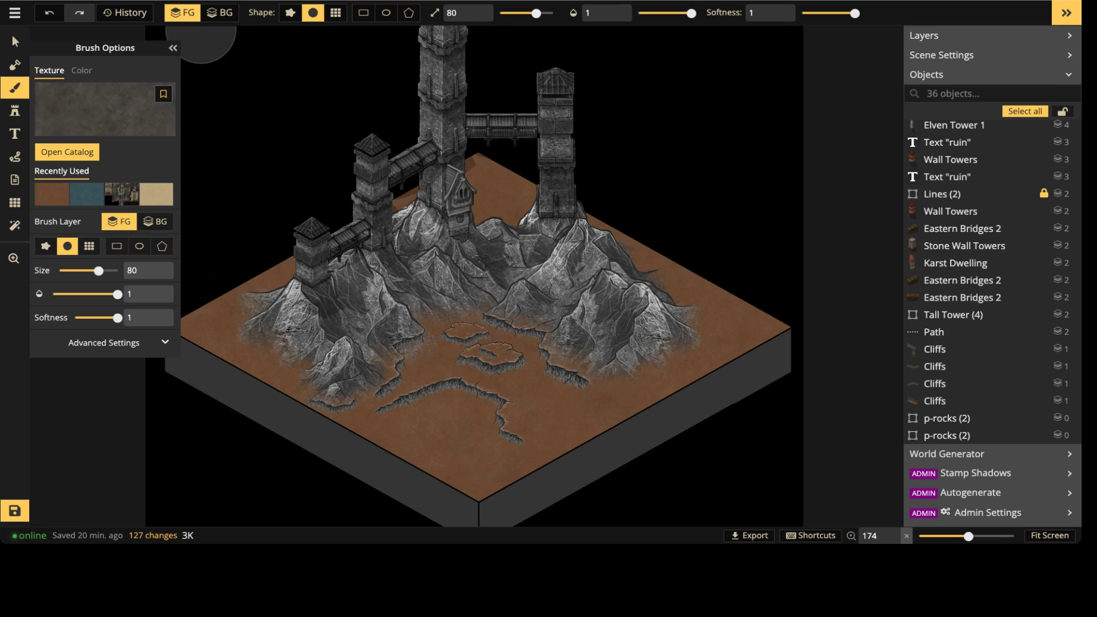
scroll(593, 45, "down", 2)
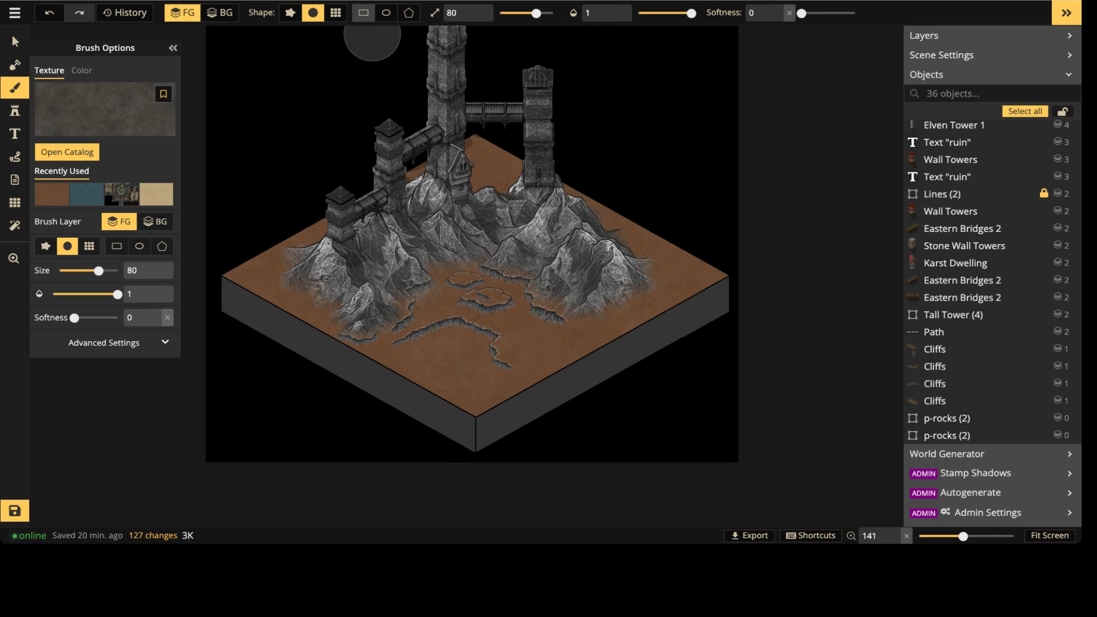
left_click(364, 12)
left_click_drag(202, 52, 760, 440)
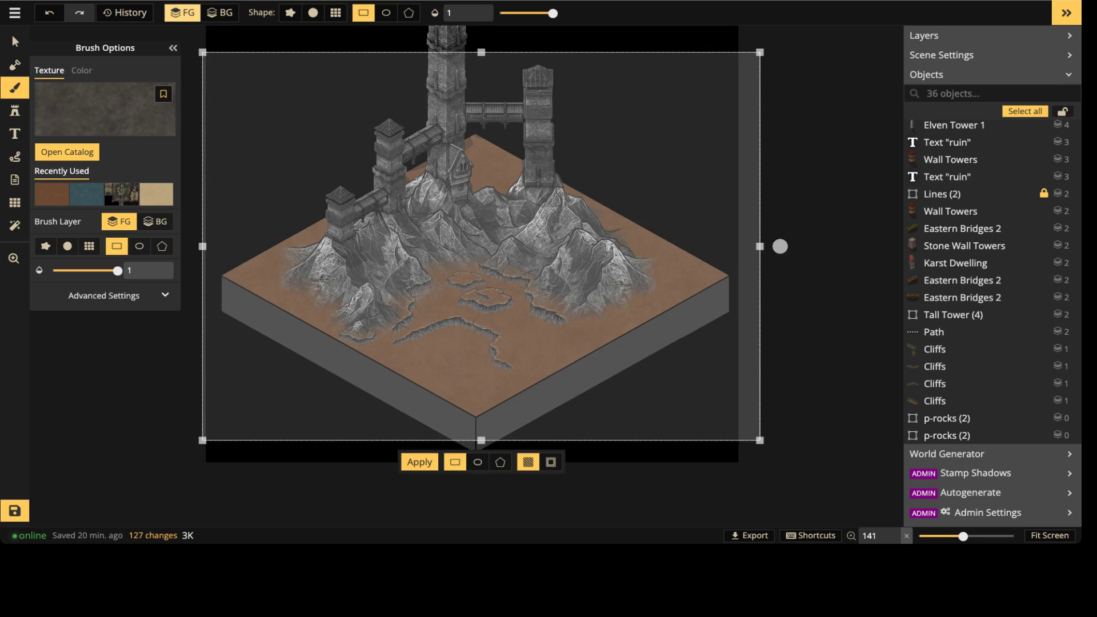
left_click(419, 462)
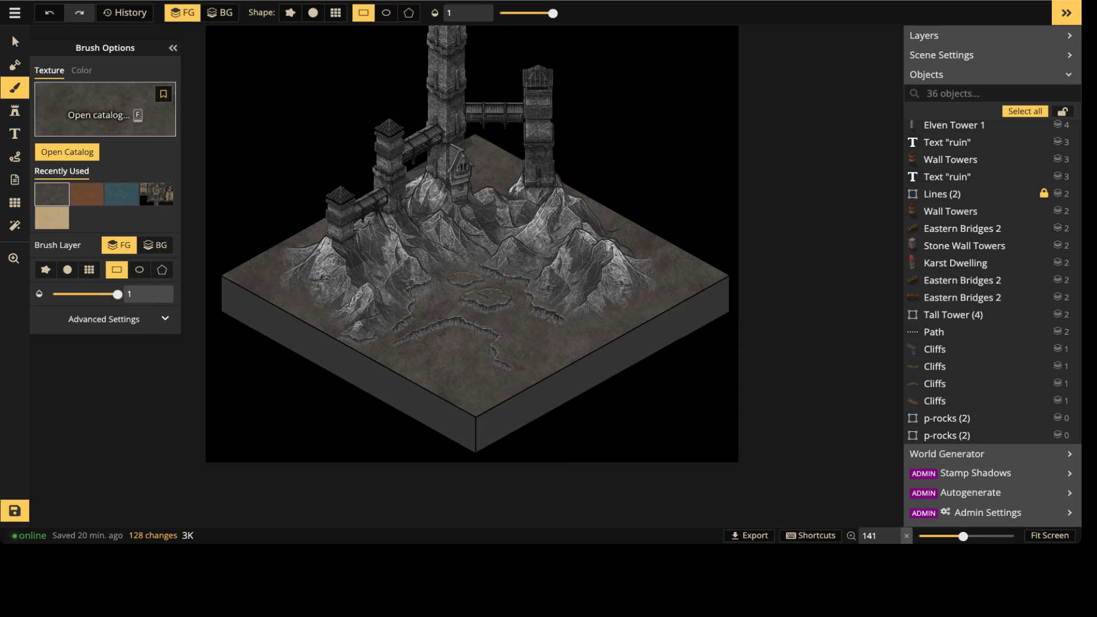
Step: Leave the brush and save the map
left_click(15, 41)
middle_click_drag(395, 239, 372, 350)
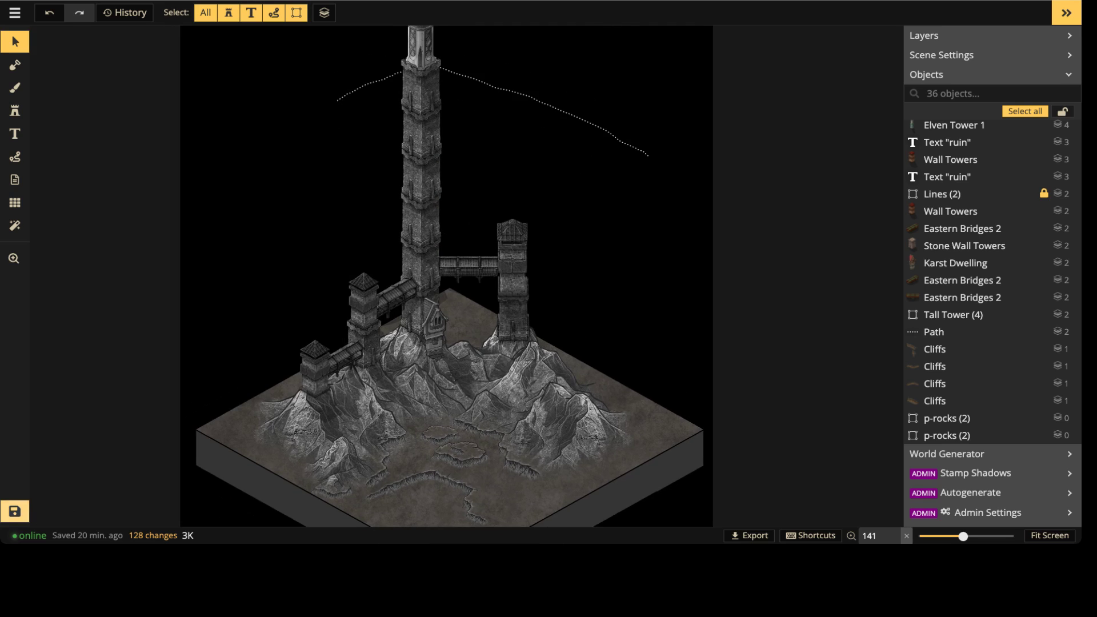
key("ctrl+s")
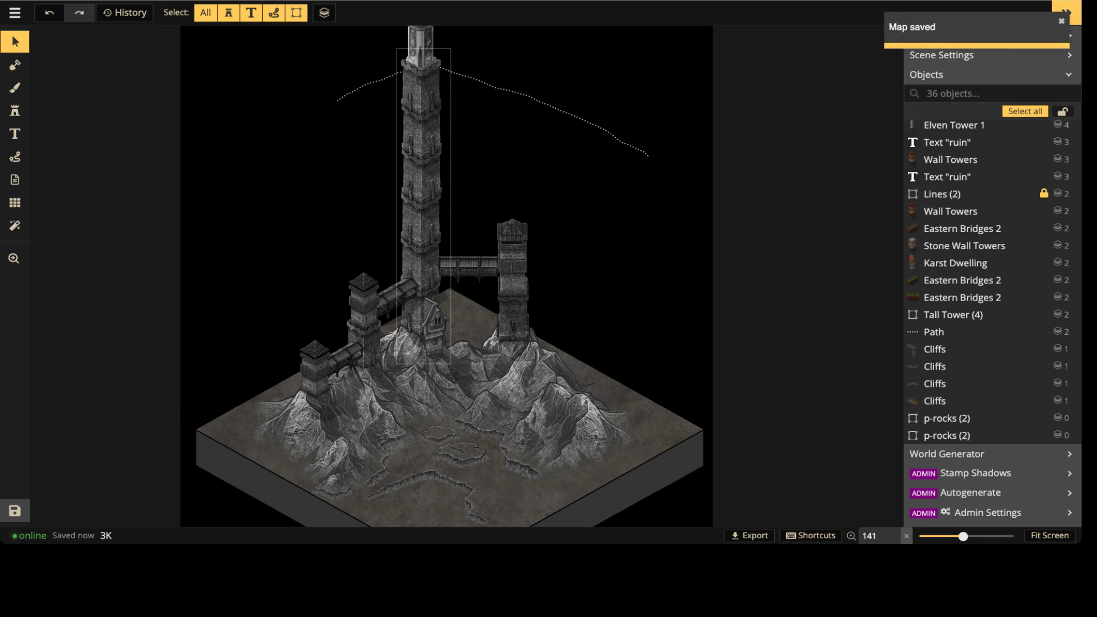
Step: Try placing a copy of the grey Karst Dwelling higher up on the tall central tower
scroll(433, 336, "up", 2)
scroll(431, 342, "up", 3)
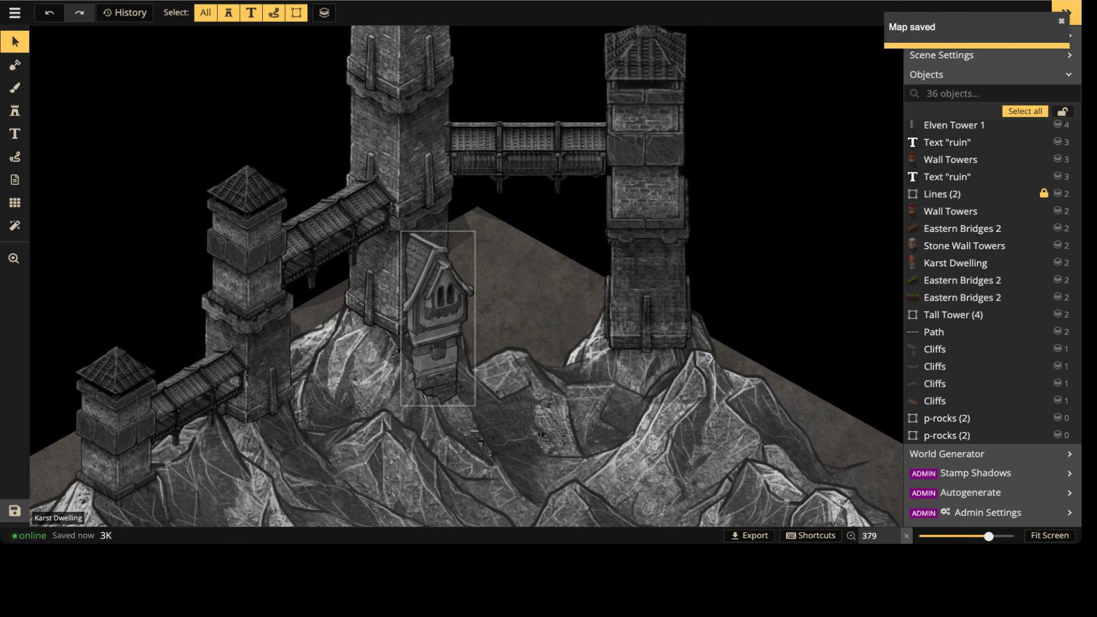
middle_click_drag(432, 269, 434, 477)
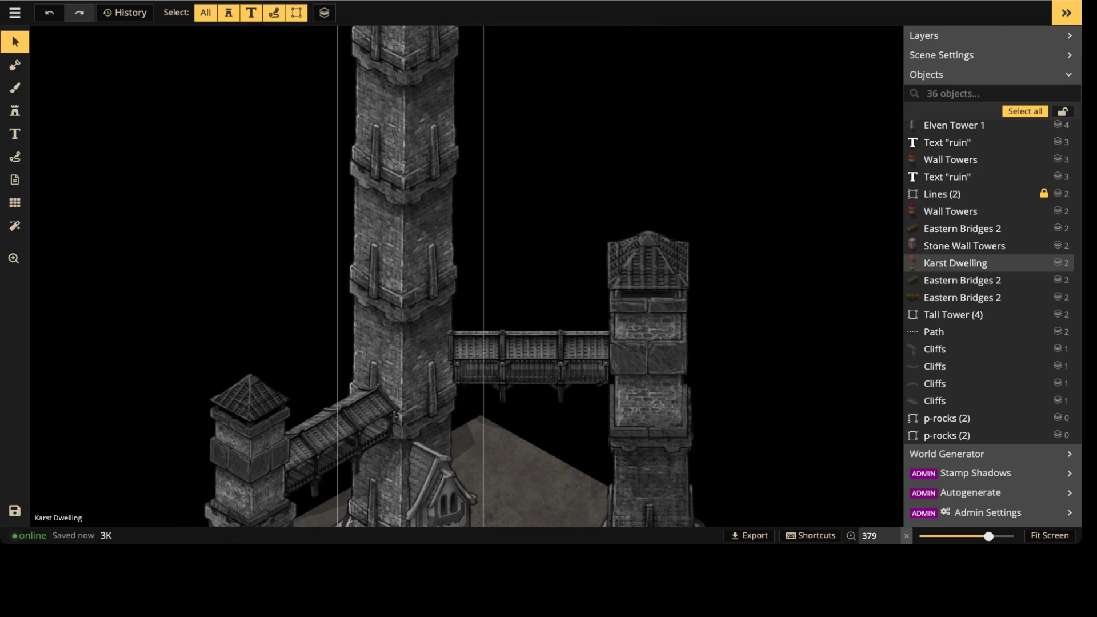
key("super+v")
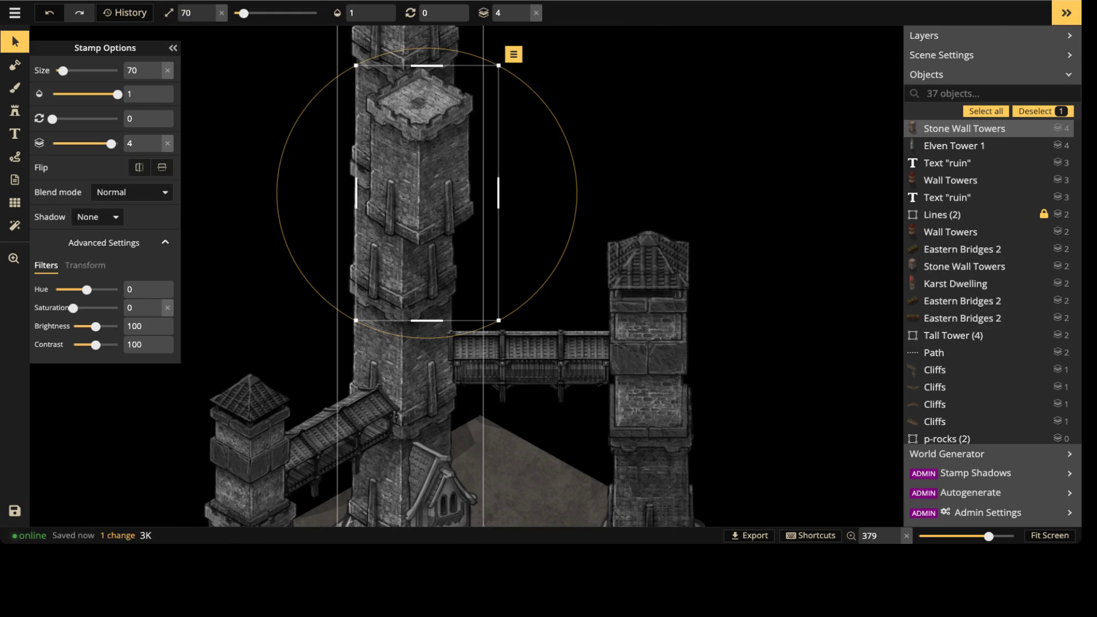
key("Delete")
middle_click_drag(440, 497, 442, 349)
left_click(443, 349)
key("super+c")
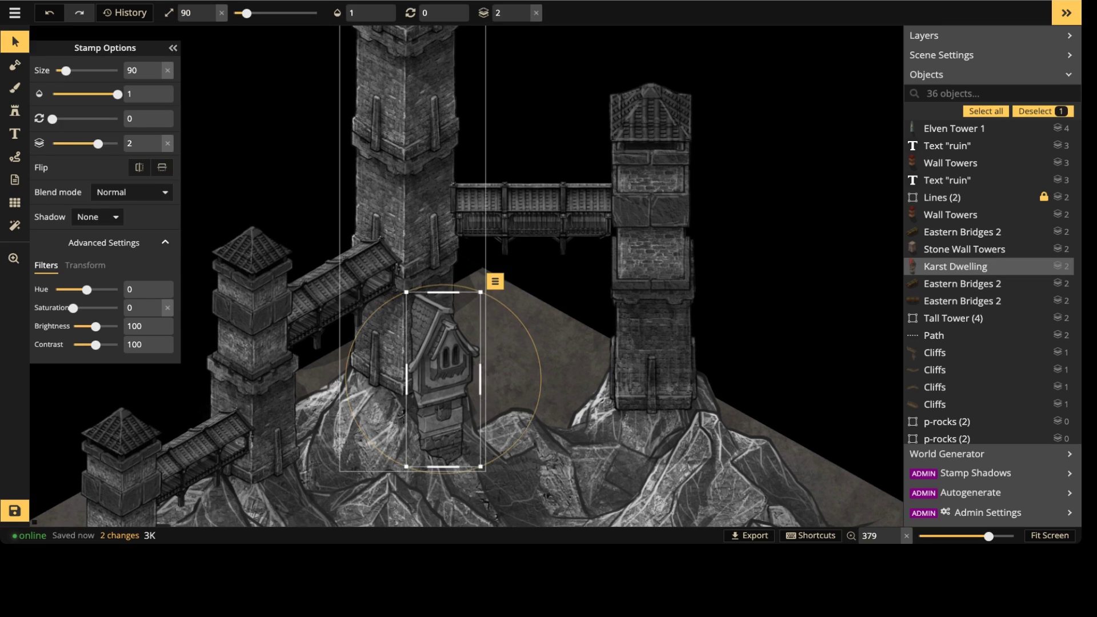
middle_click_drag(432, 65, 433, 231)
key("super+v")
left_click_drag(433, 232, 442, 182)
scroll(442, 182, "down", 3)
scroll(435, 170, "down", 1)
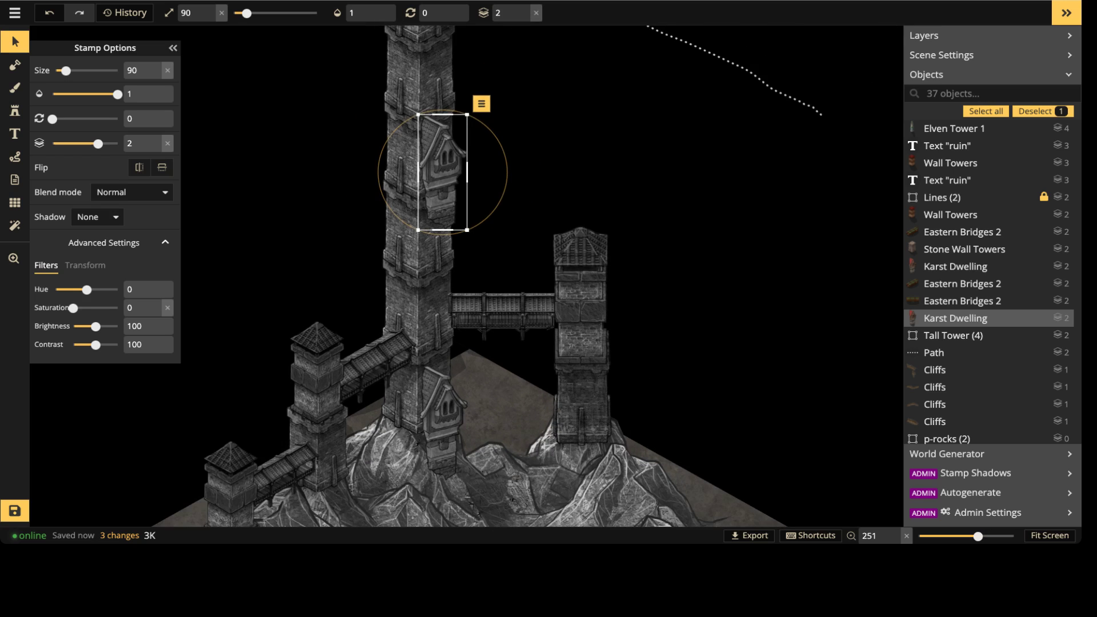
key("Delete")
Step: Place the blue-roofed Karst Dwelling at size 90 and move it into the valley below the grey Karst Dwelling
scroll(484, 281, "up", 2)
middle_click_drag(471, 337, 471, 145)
scroll(470, 145, "up", 1)
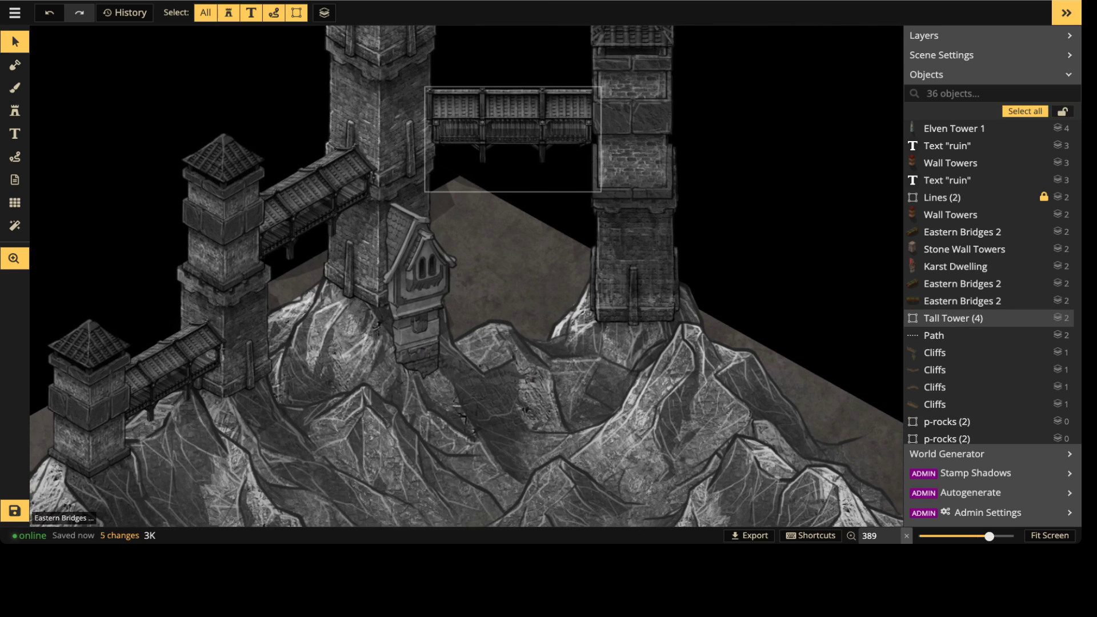
left_click(419, 274)
key("s")
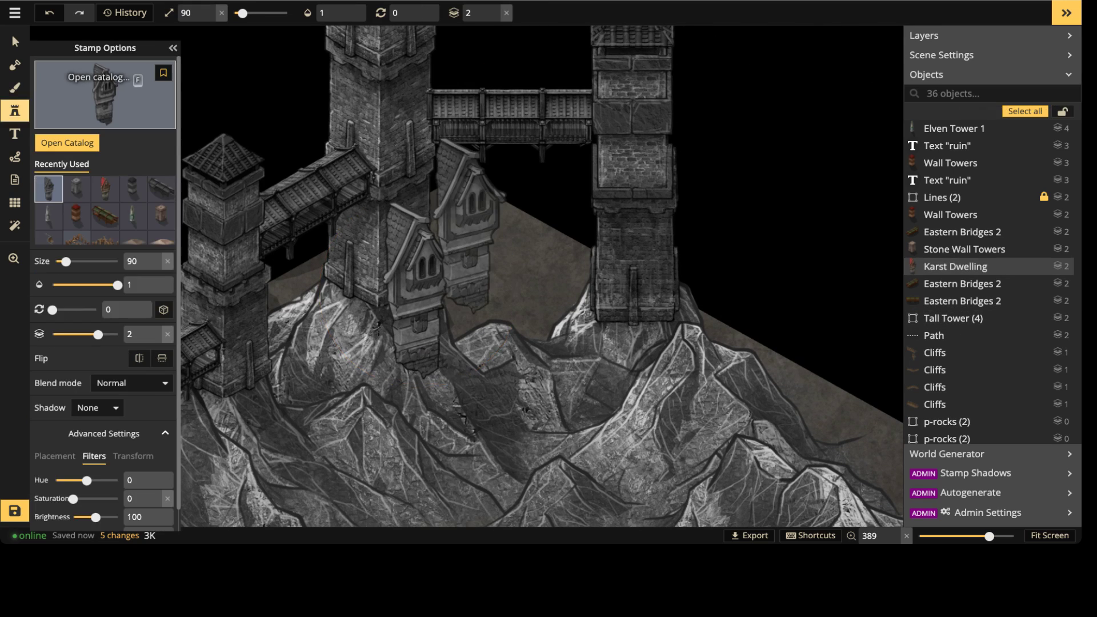
left_click(105, 94)
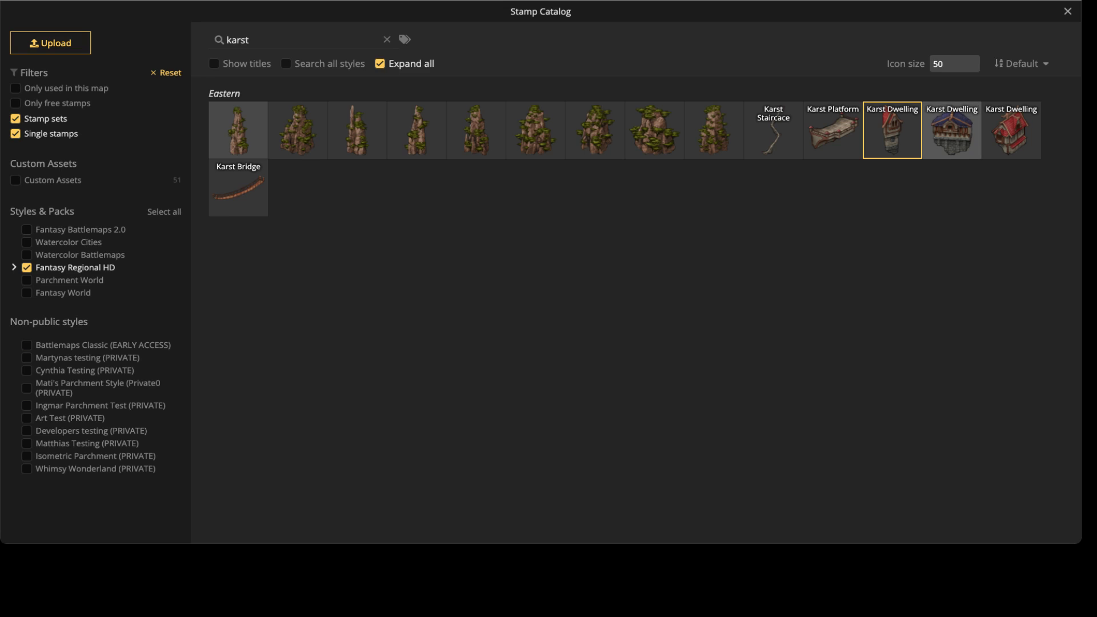
left_click(952, 130)
middle_click_drag(655, 420, 651, 264)
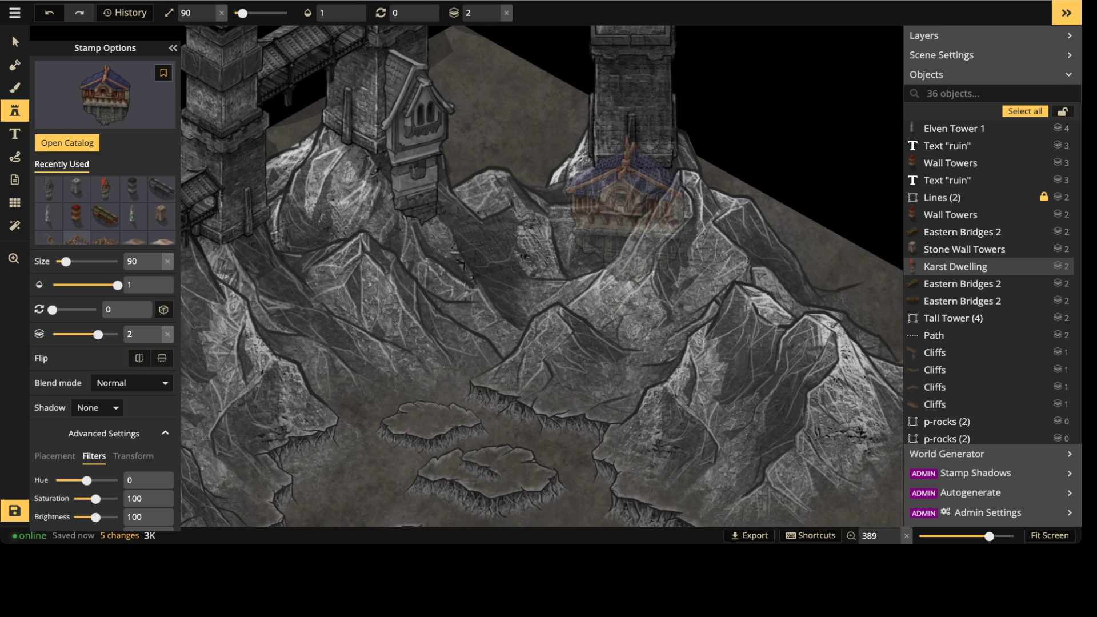
left_click(625, 199)
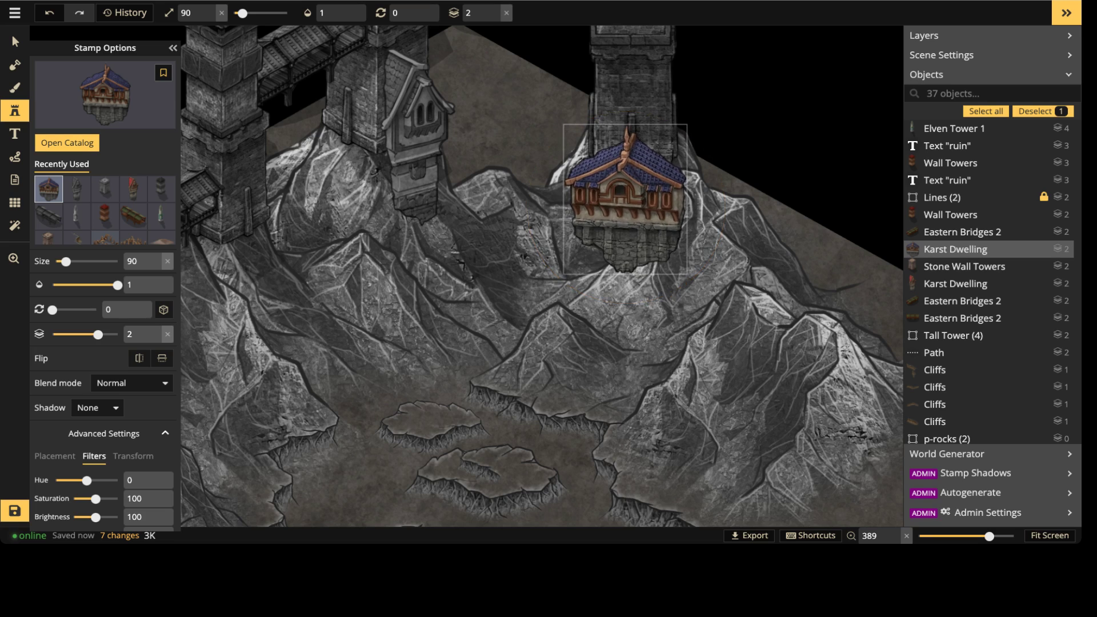
left_click_drag(625, 200, 431, 277)
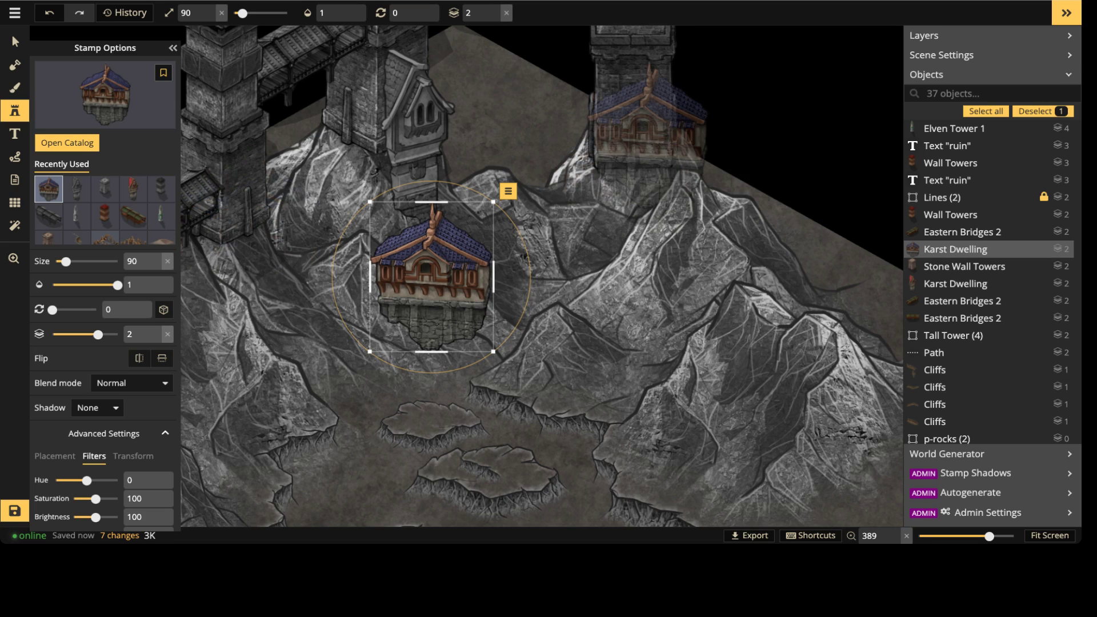
left_click(14, 41)
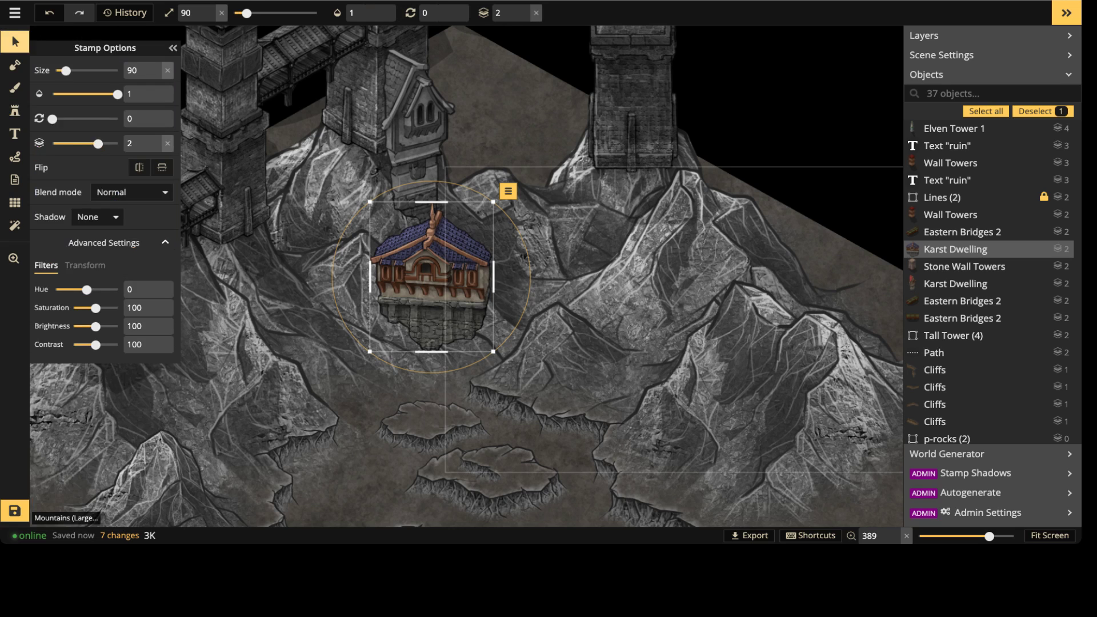
Step: Choose the brown Mountains (Small) set in the stamp catalog and set its saturation to 0
left_click(622, 255)
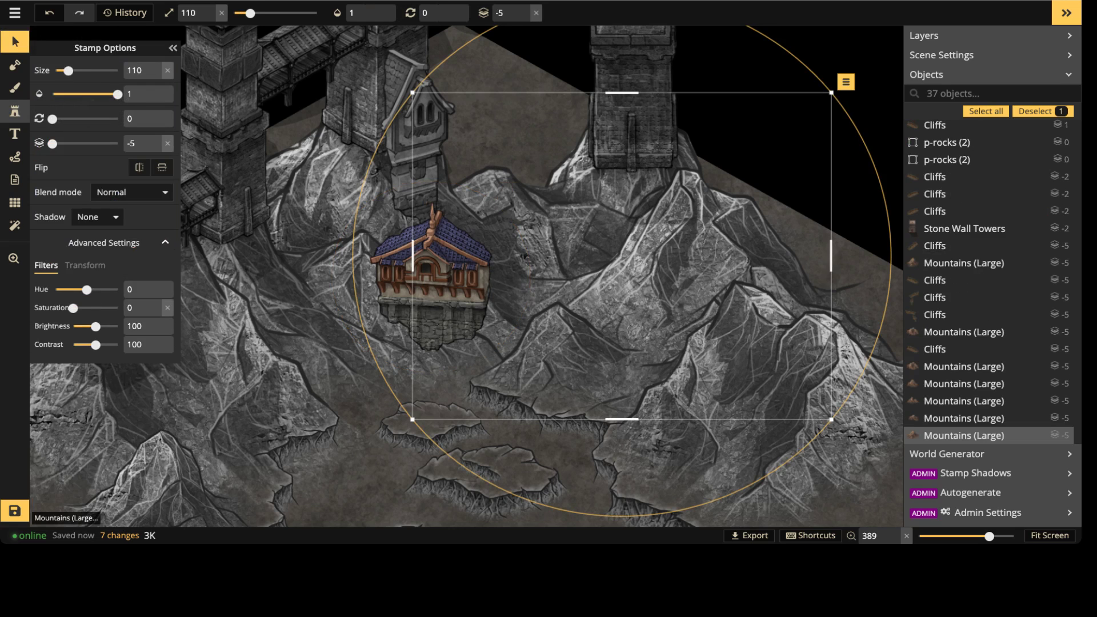
left_click(15, 111)
scroll(600, 171, "up", 4)
middle_click_drag(599, 171, 538, 236)
left_click(69, 88)
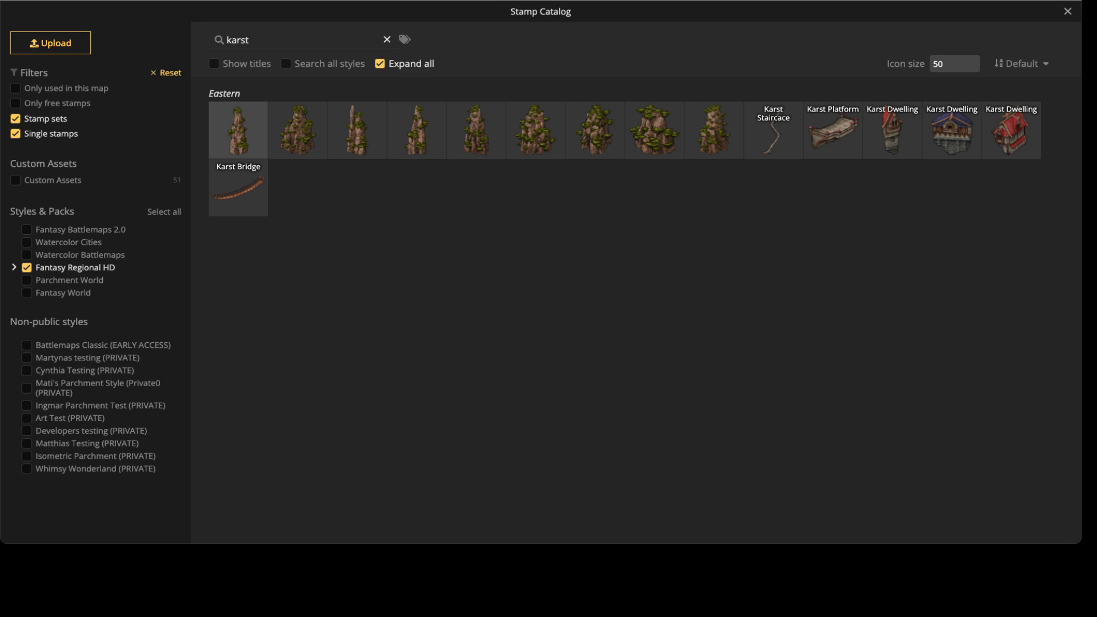
key("BackSpace")
key("BackSpace")
key("BackSpace")
key("BackSpace")
key("BackSpace")
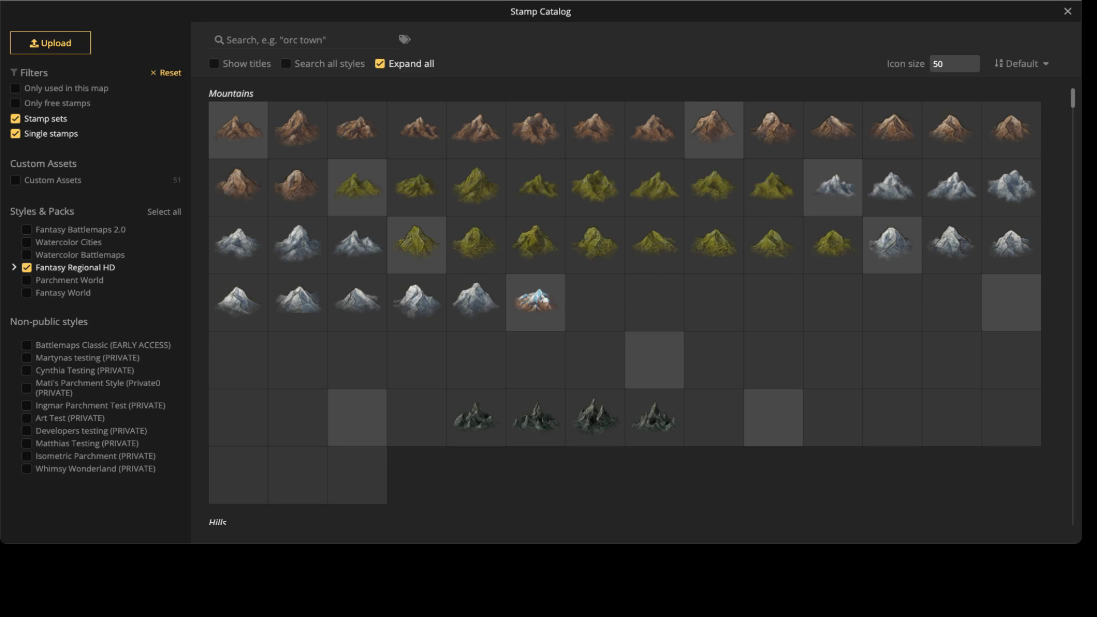
left_click(297, 186)
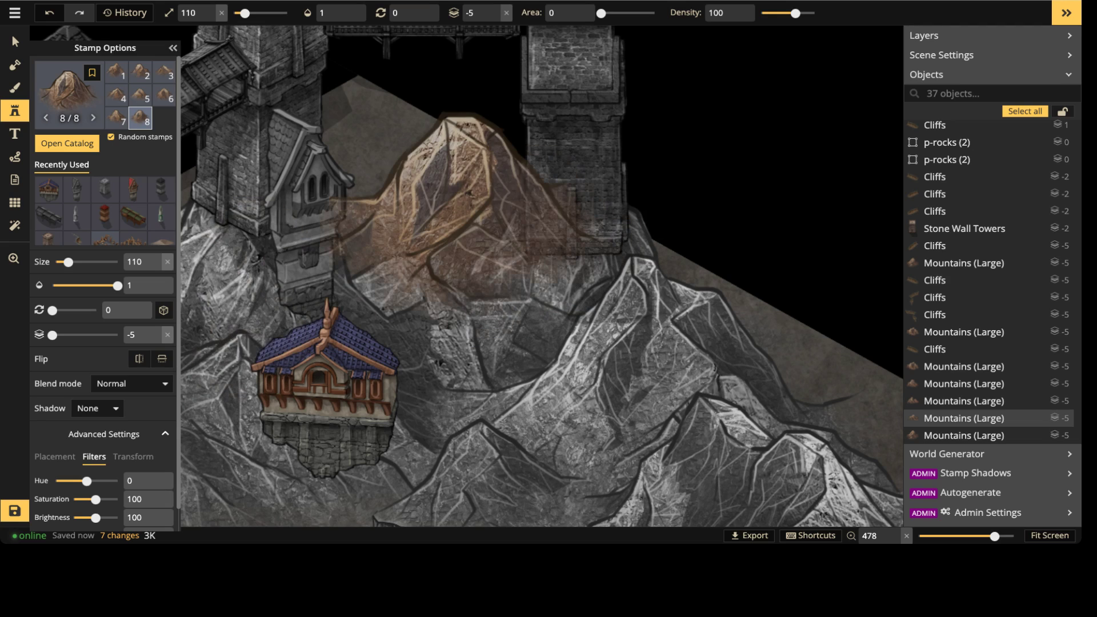
left_click_drag(96, 499, 73, 499)
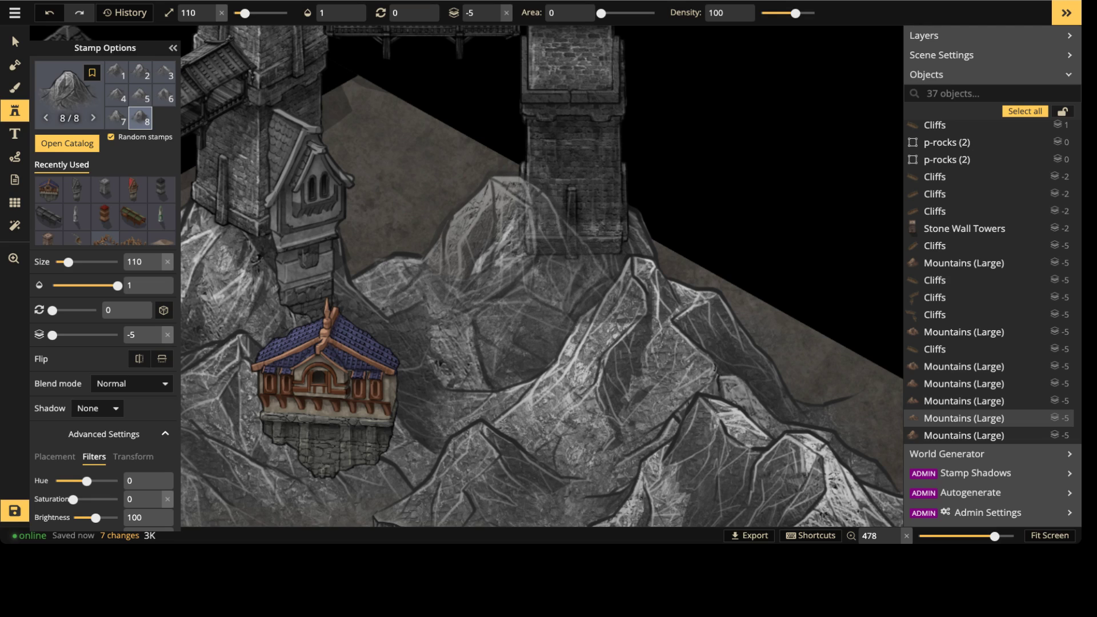
Step: Reduce the mountain stamp's size to 50 and place one against the foot of the tower at the far end of the straight bridge
key("bracketleft")
key("bracketleft")
key("bracketleft")
key("bracketleft")
key("bracketleft")
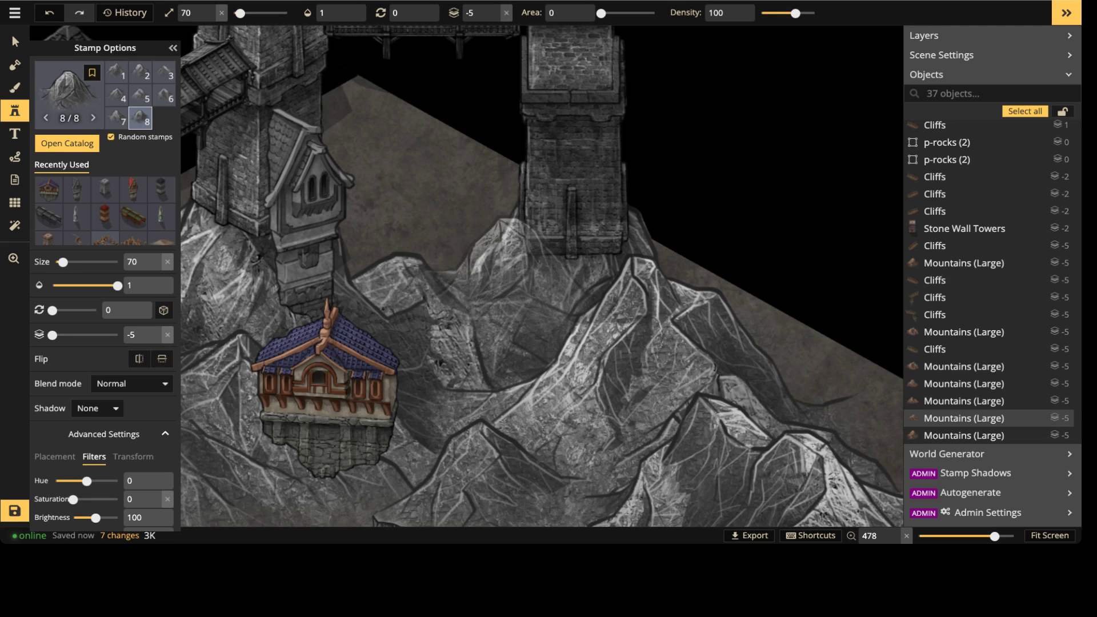
scroll(503, 252, "down", 1)
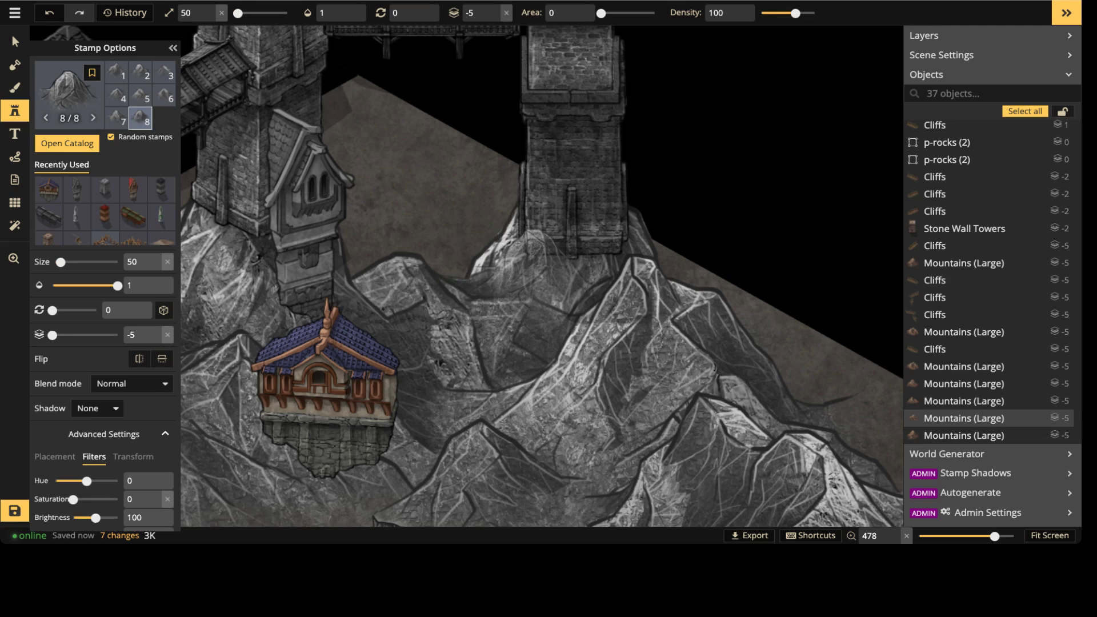
left_click(537, 246)
left_click(466, 214)
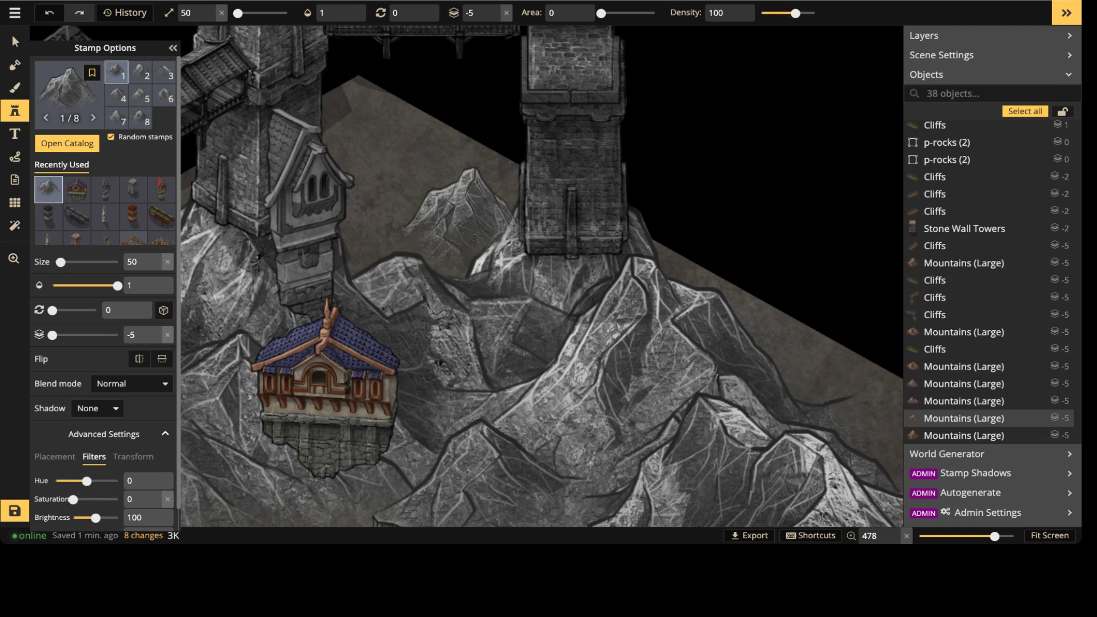
Step: Set the new small mountain to layer 0 and shift it slightly to cover the tower's base
left_click(15, 42)
left_click(535, 12)
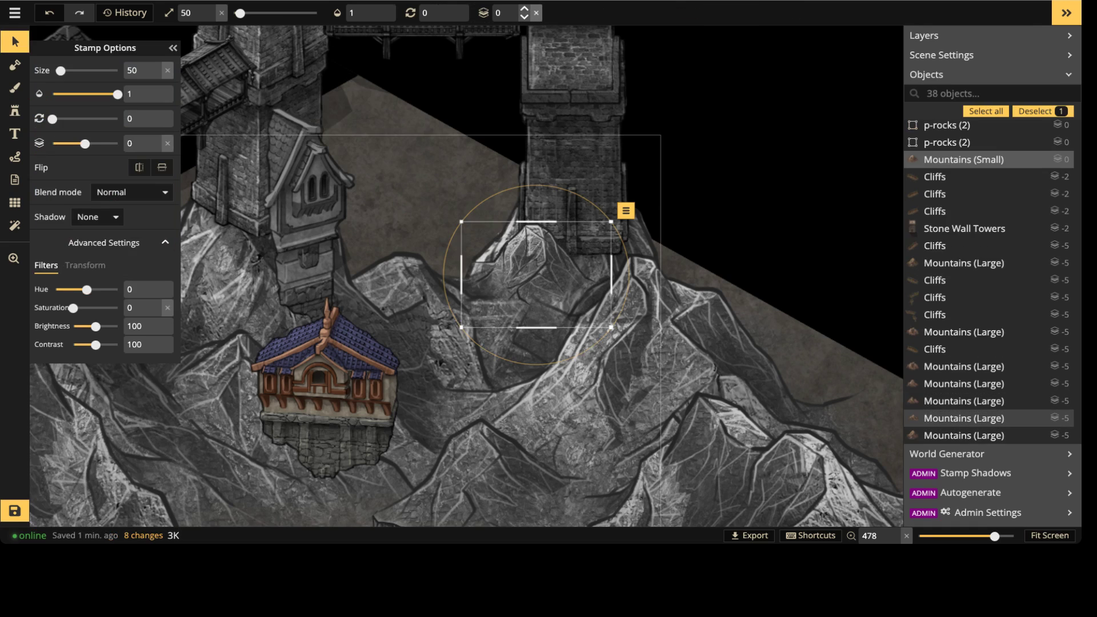
mouse_move(536, 275)
left_mouse_down()
mouse_move(560, 273)
mouse_move(547, 270)
left_mouse_up()
key("Escape")
scroll(503, 233, "down", 2)
scroll(512, 229, "down", 2)
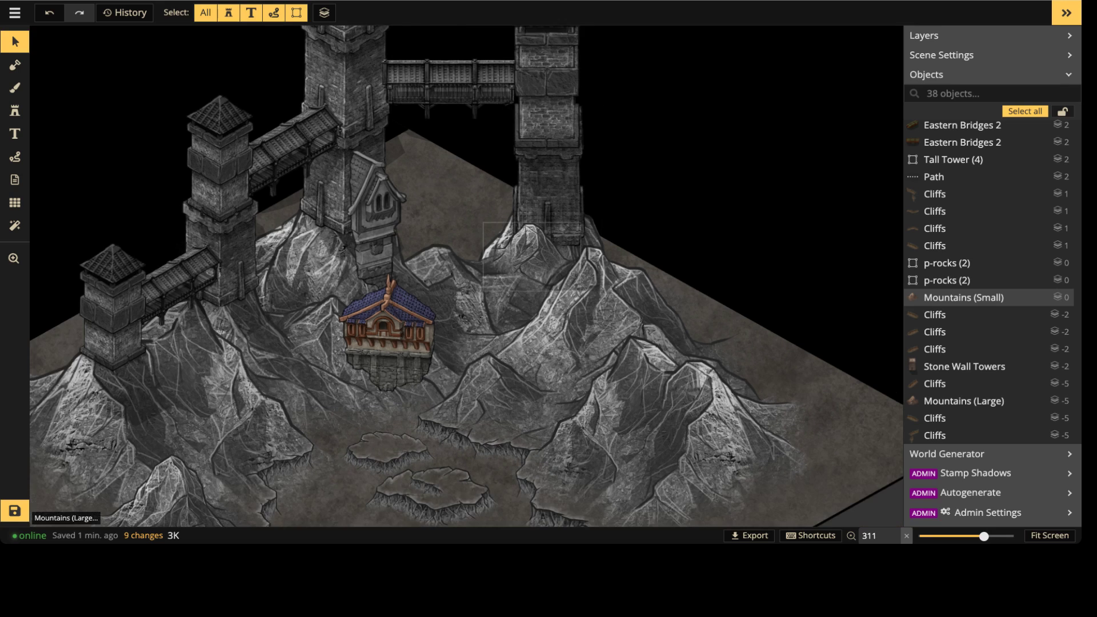
Step: Place another grey Mountains (Small) stamp, size 50 on layer 0, at the foot of the middle roofed tower between the two sloping bridges
left_click(527, 257)
left_click(15, 111)
scroll(271, 340, "up", 2)
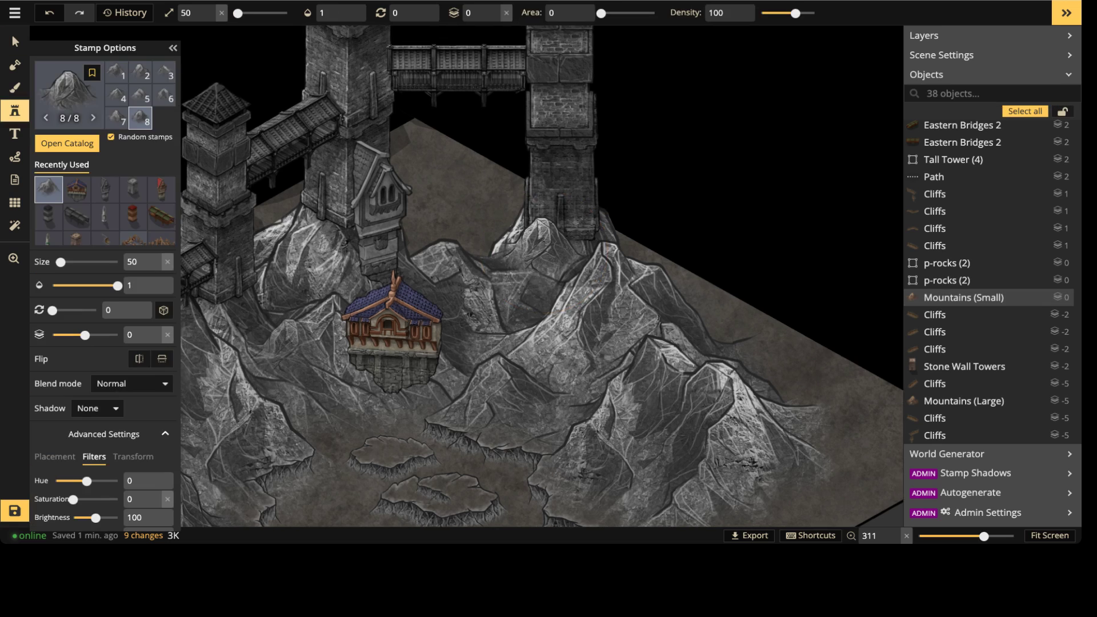
middle_click_drag(205, 316, 361, 317)
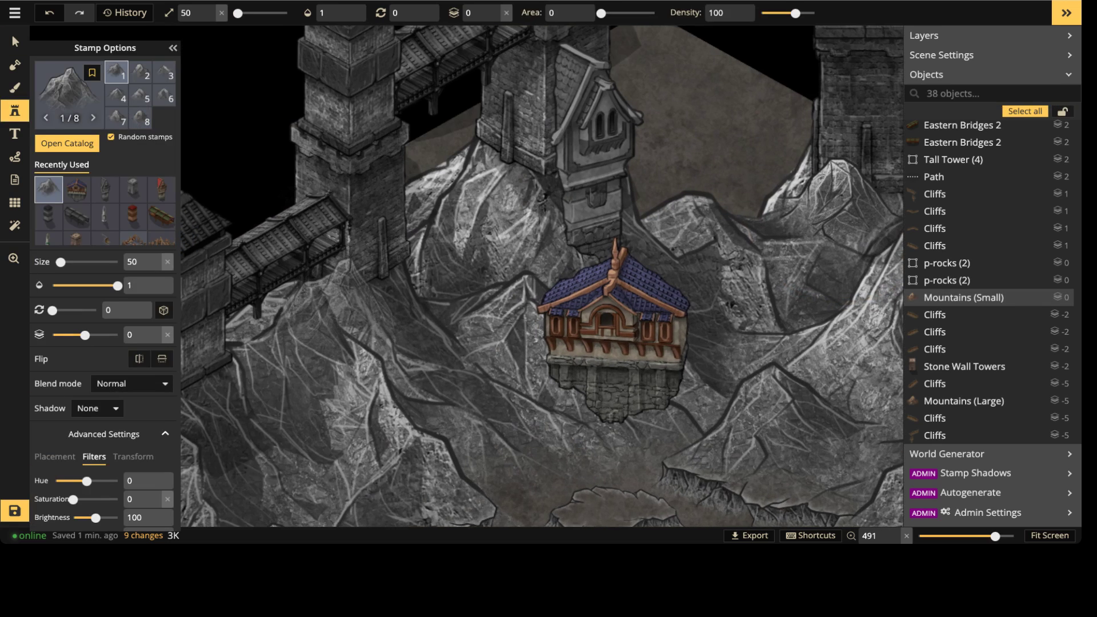
left_click(340, 297)
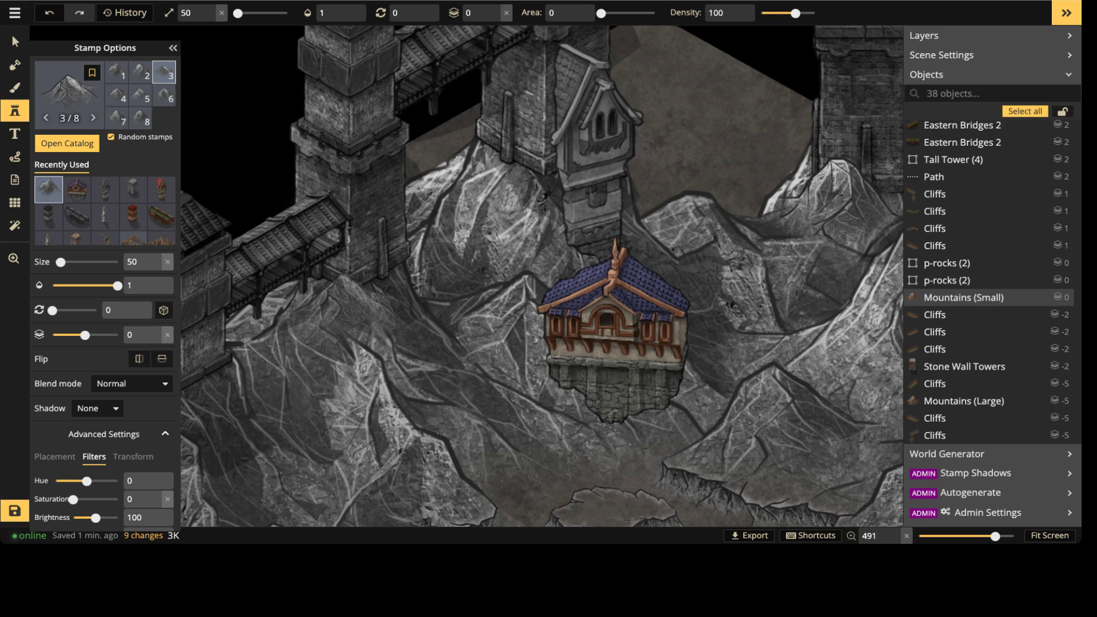
left_click(15, 42)
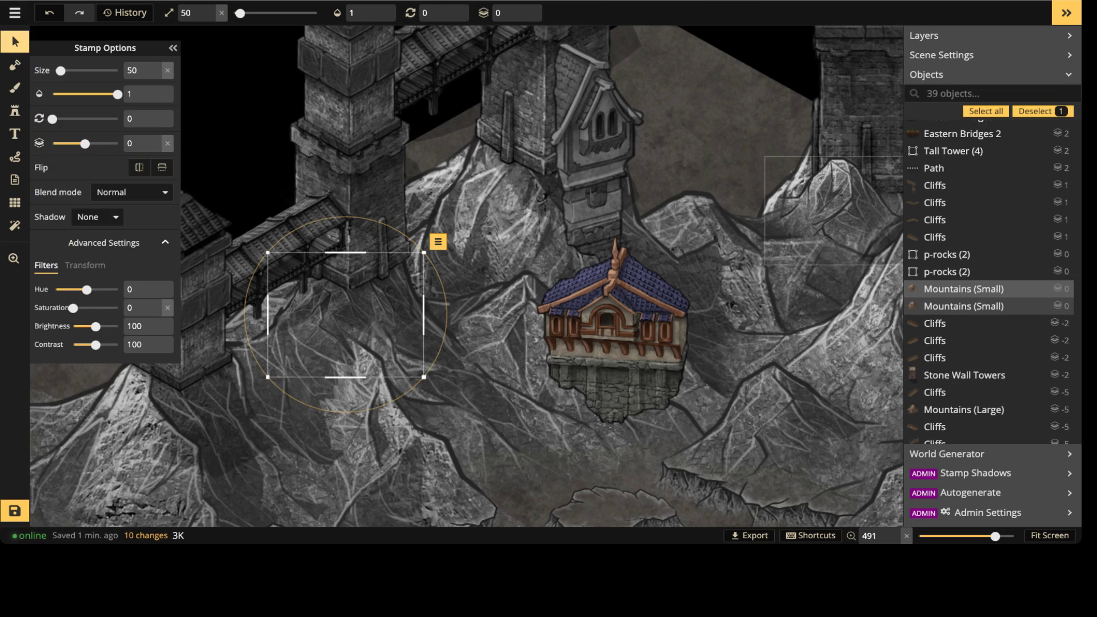
Step: Raise the small mountain at the foot of the middle roofed tower to layer 3
left_click(524, 9)
left_click(524, 8)
left_click(523, 9)
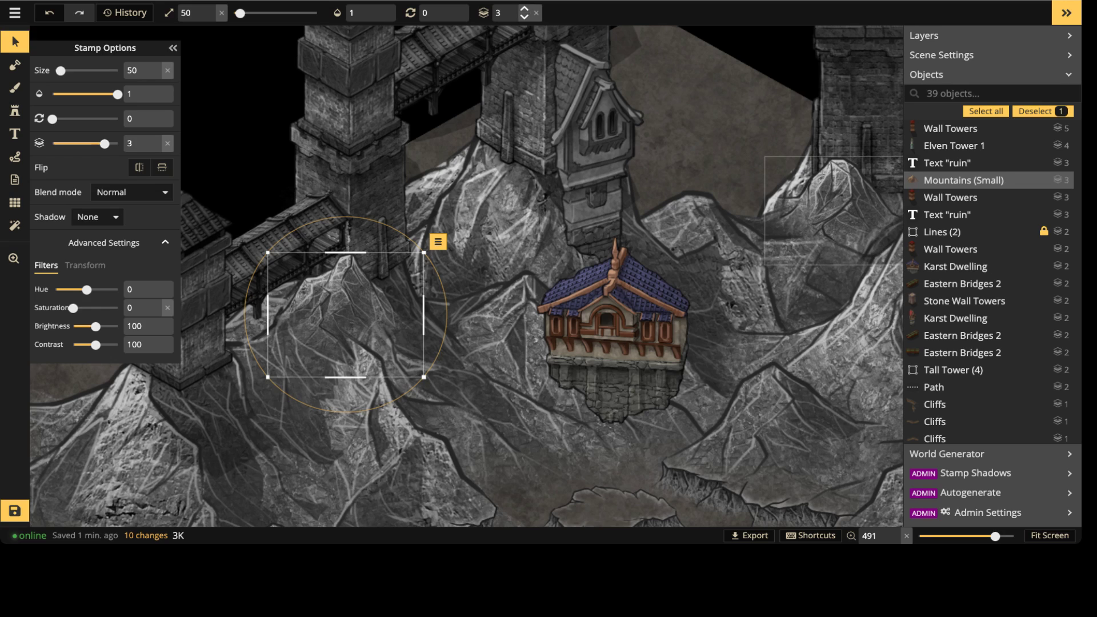
key("Escape")
scroll(367, 325, "down", 1)
scroll(363, 301, "down", 3)
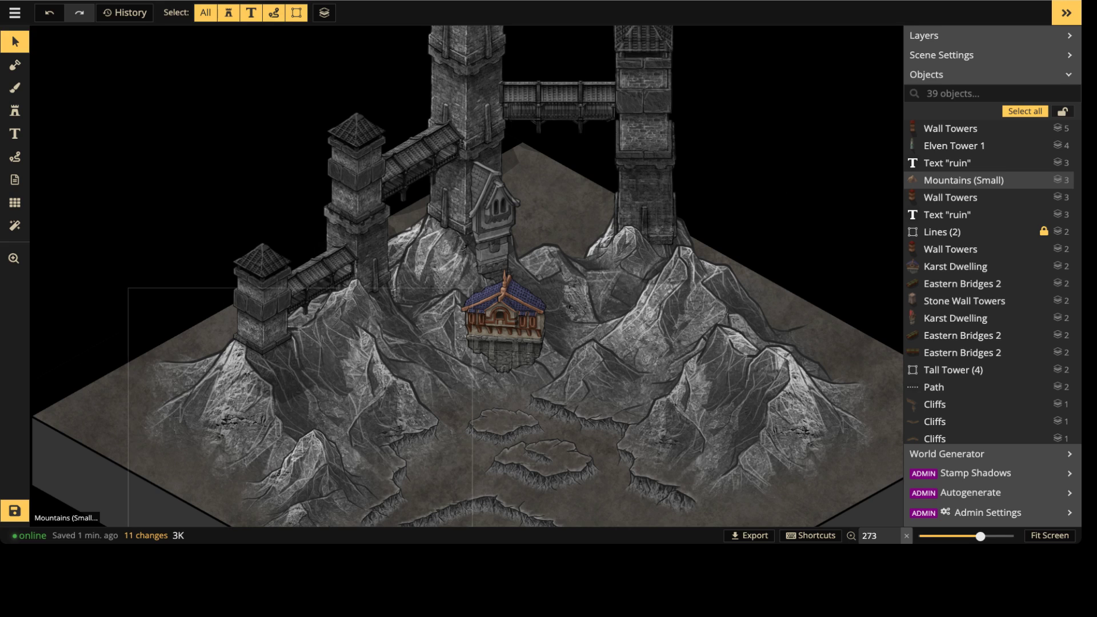
scroll(374, 301, "up", 10)
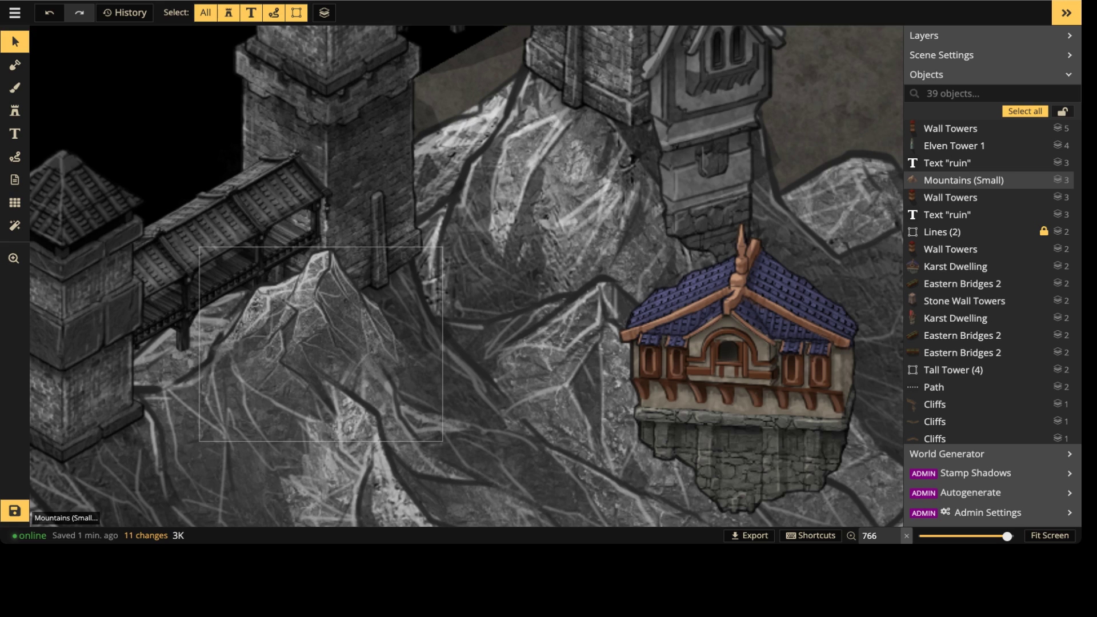
scroll(473, 195, "down", 3)
middle_click_drag(323, 352, 311, 359)
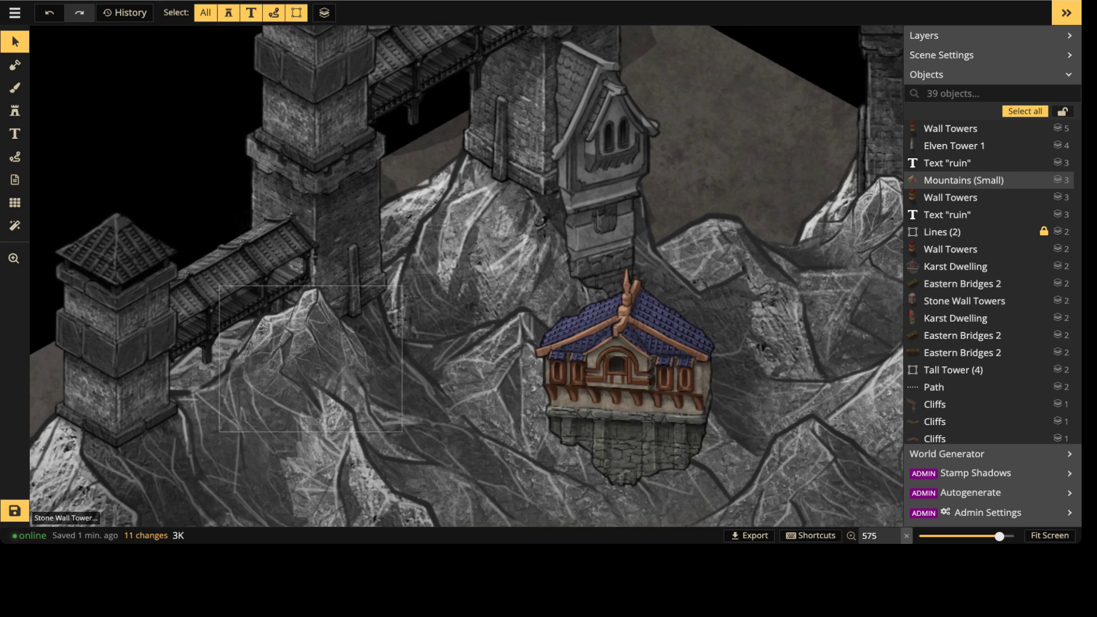
Step: Place variant 1 of the grey Mountains (Small) stamp, size 50 on layer 3, at the foot of the tower behind the upper sloping bridge
left_click(311, 359)
key("s")
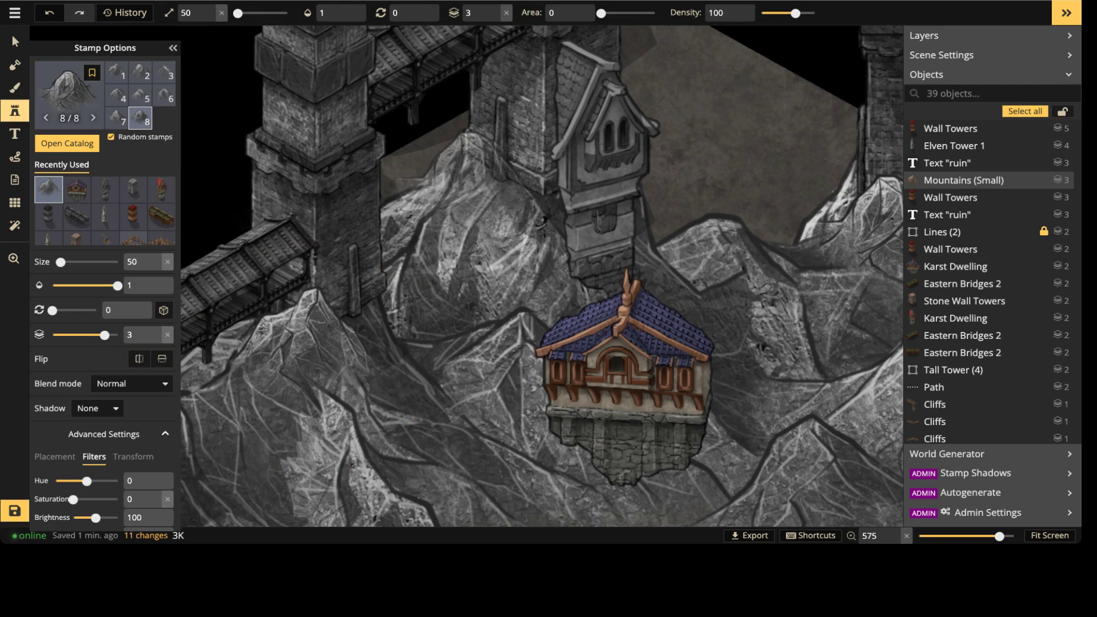
key("Left")
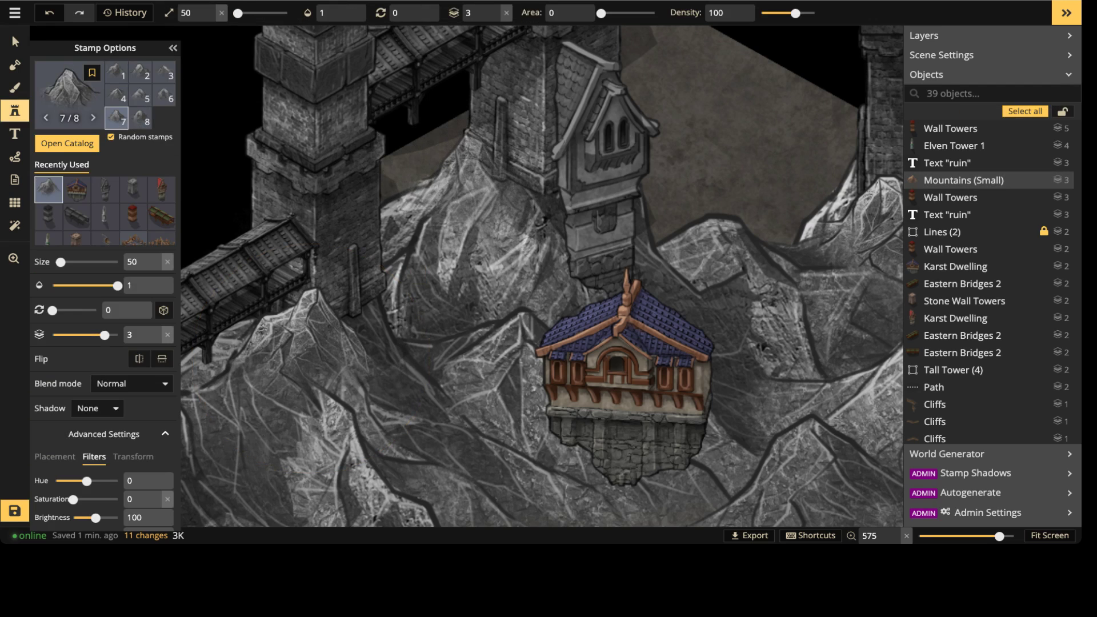
key("Right")
key("Right")
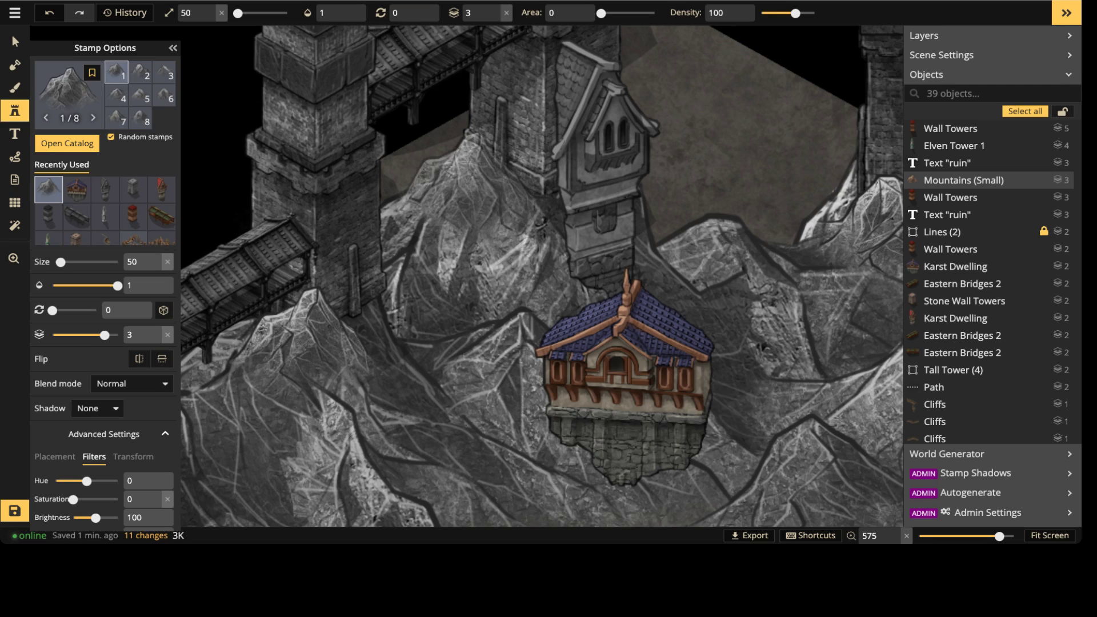
left_click(471, 214)
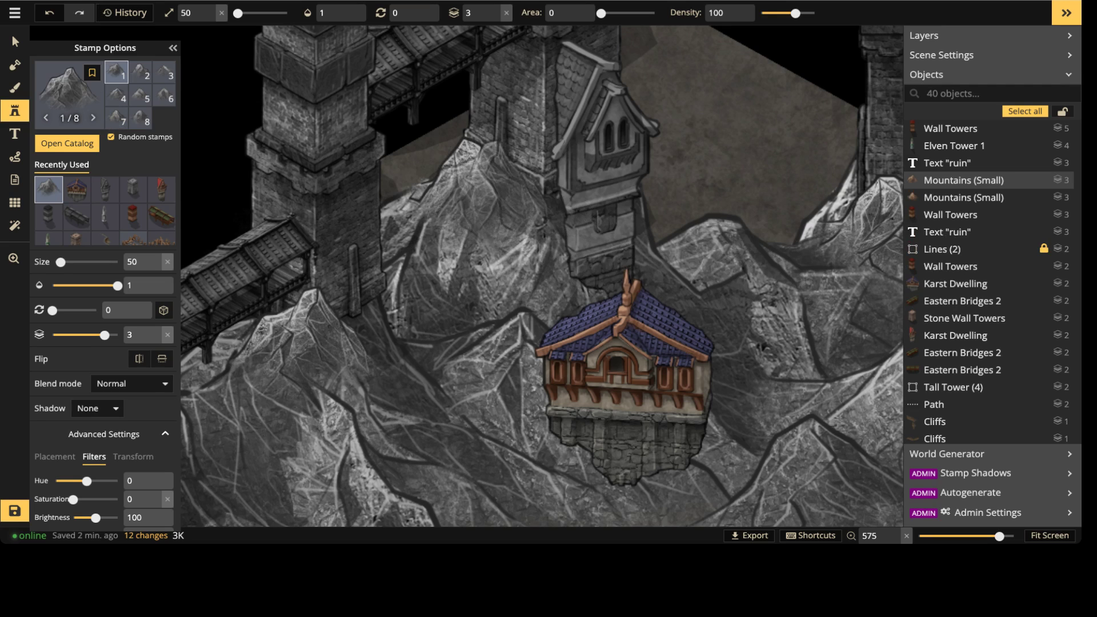
Step: Shift the new small mountain slightly toward the middle roofed tower so it covers the taller tower's base
left_click(14, 42)
scroll(403, 213, "down", 4)
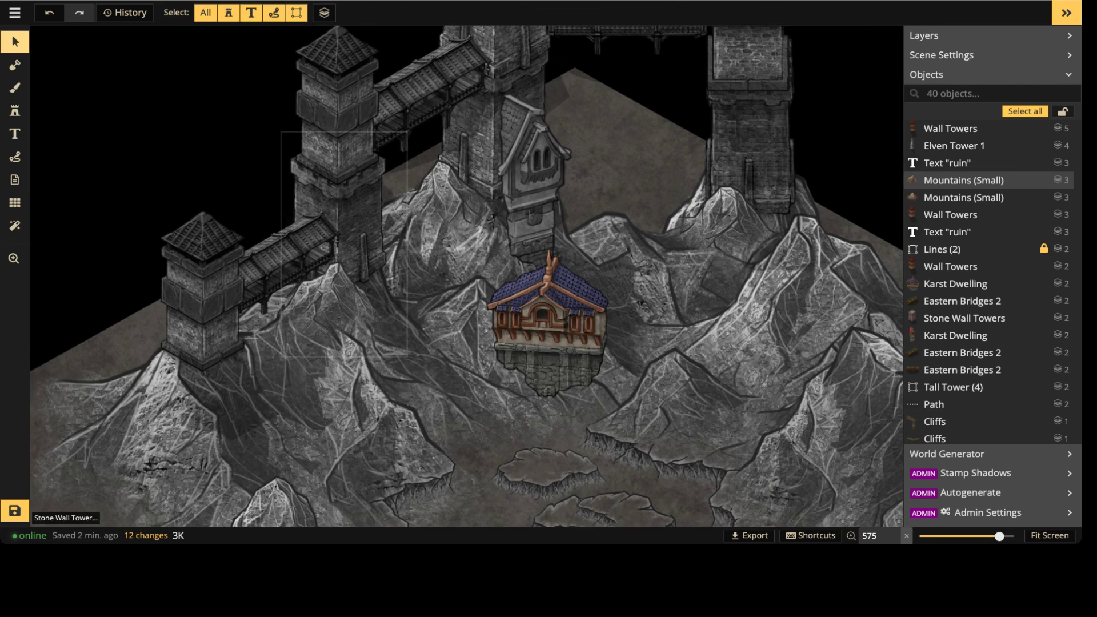
key("space")
left_click_drag(514, 213, 383, 213)
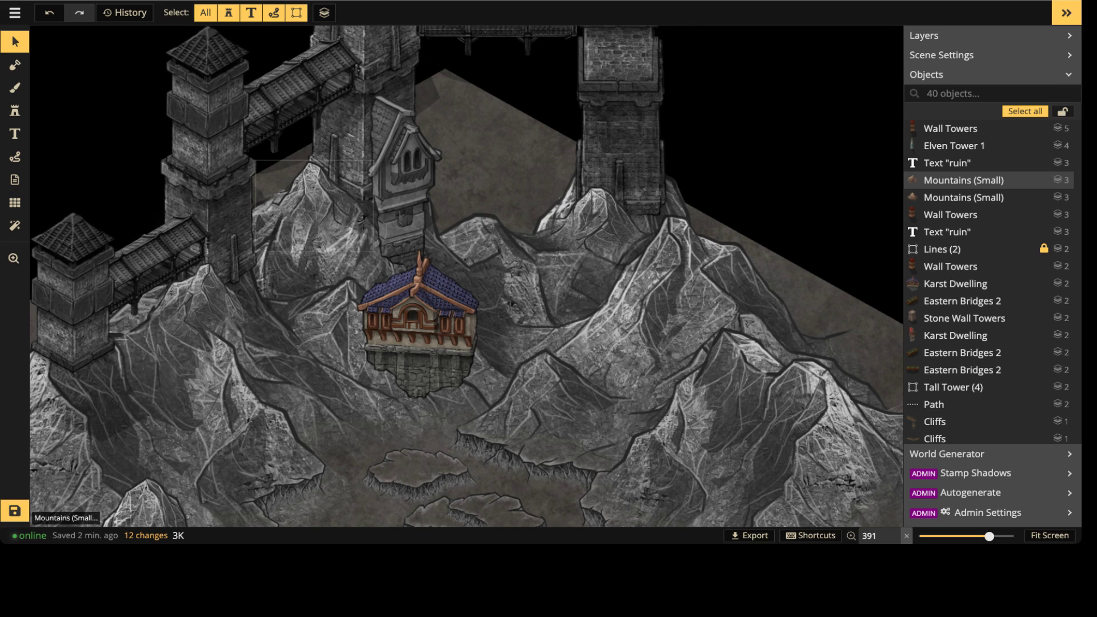
left_click_drag(317, 206, 310, 207)
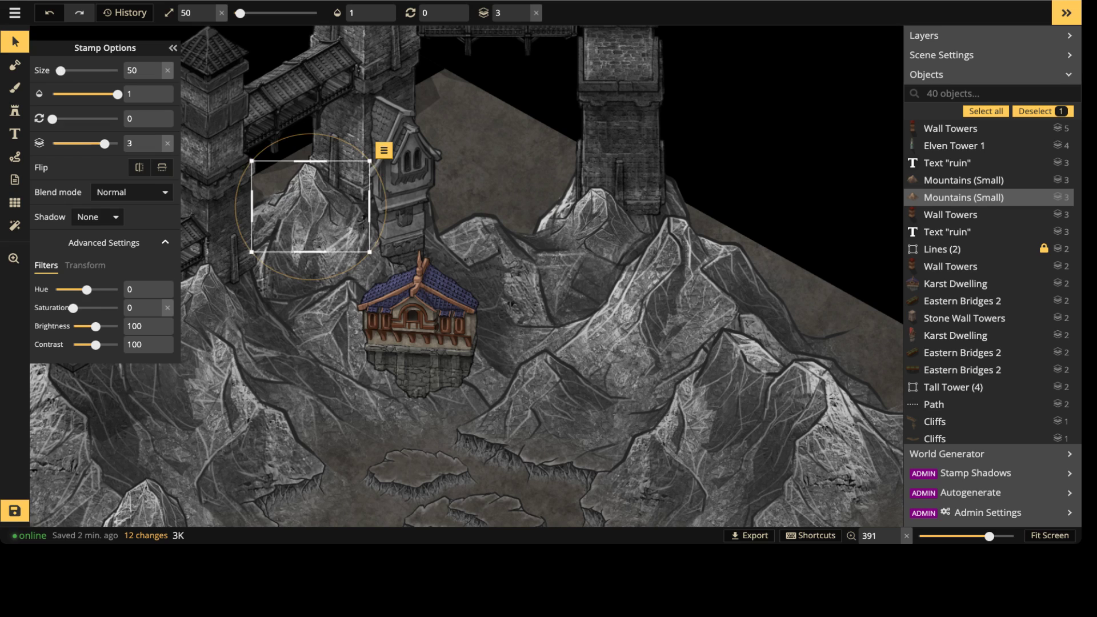
key("Escape")
scroll(295, 220, "up", 7)
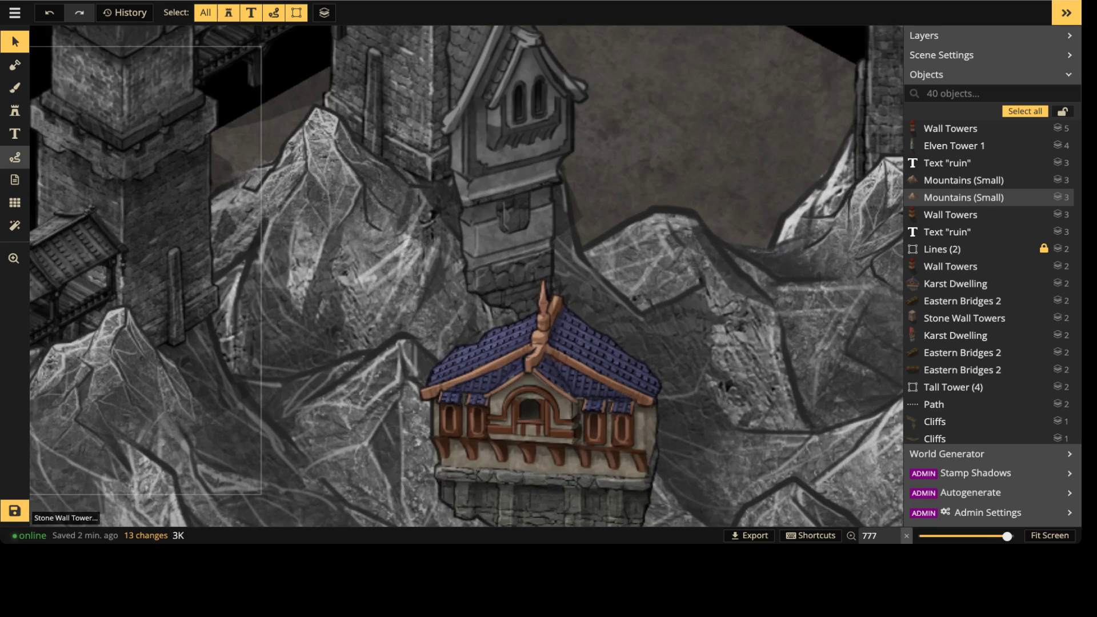
left_click(15, 156)
left_click_drag(269, 217, 261, 238)
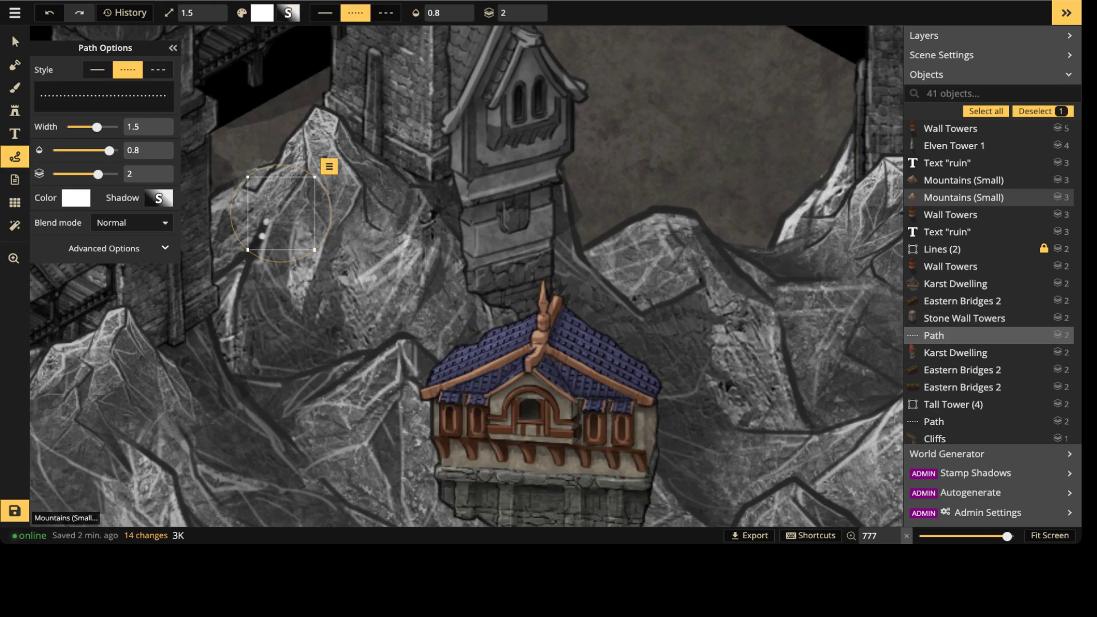
left_click_drag(350, 207, 320, 260)
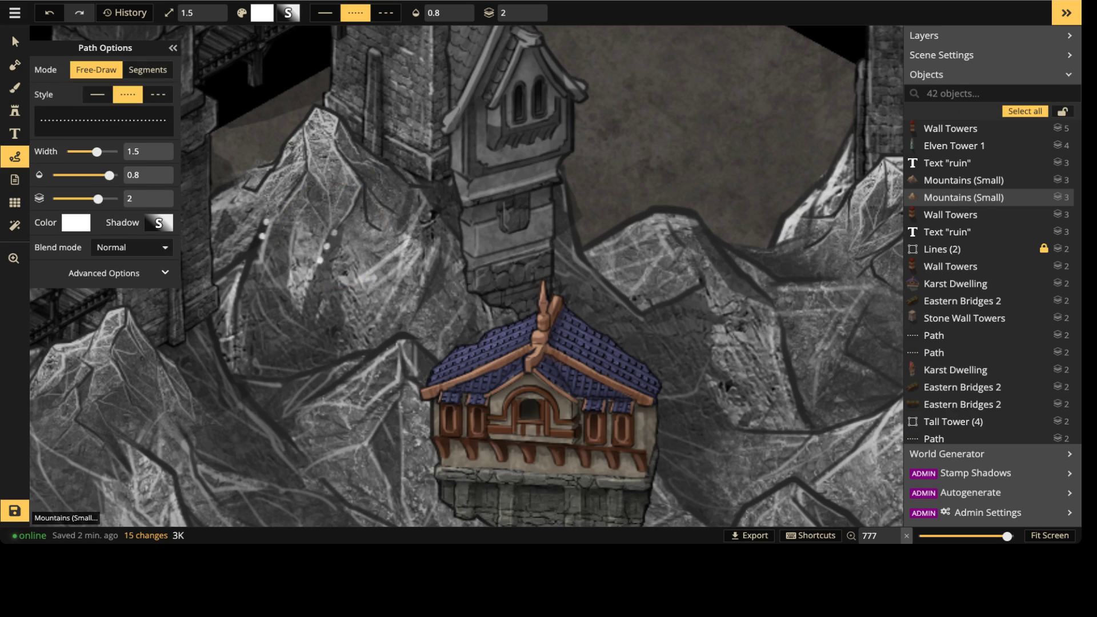
left_click_drag(426, 198, 451, 246)
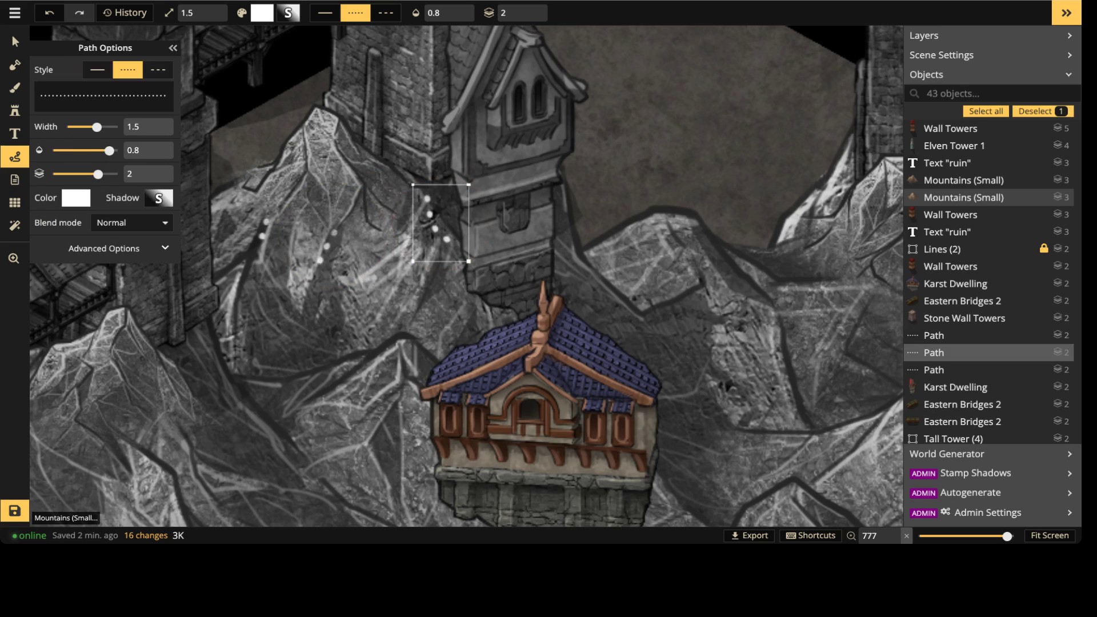
key("ctrl+z")
key("ctrl+z")
key("ctrl+z")
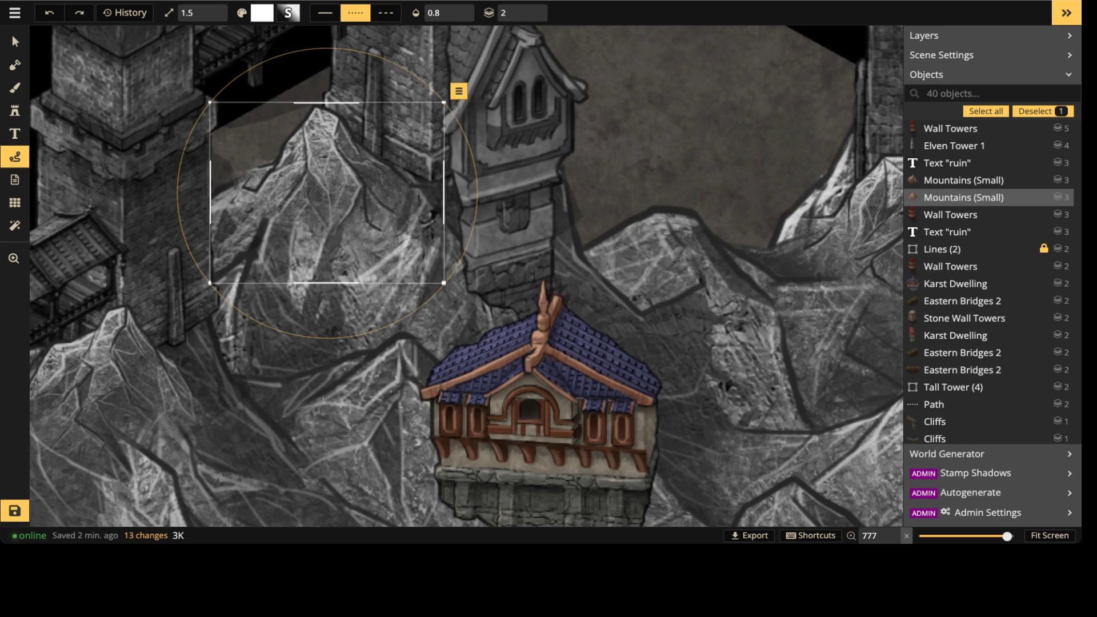
Step: Set the saturation of the blue-roofed Karst Dwelling to 0 so it matches the grey scene
left_click(15, 42)
scroll(267, 326, "down", 4)
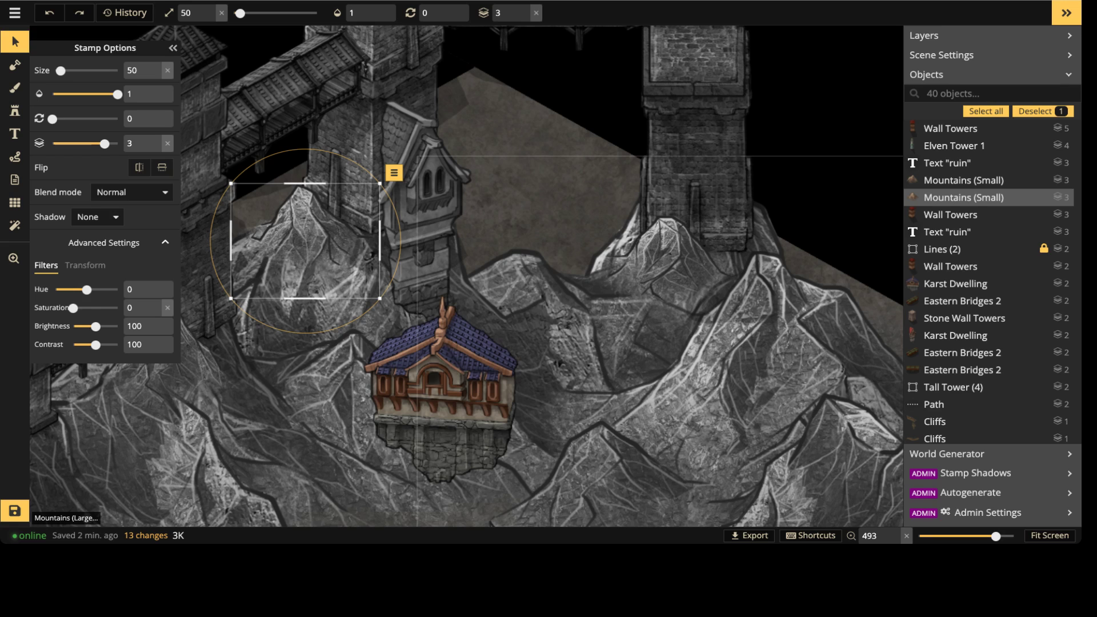
scroll(361, 223, "down", 3)
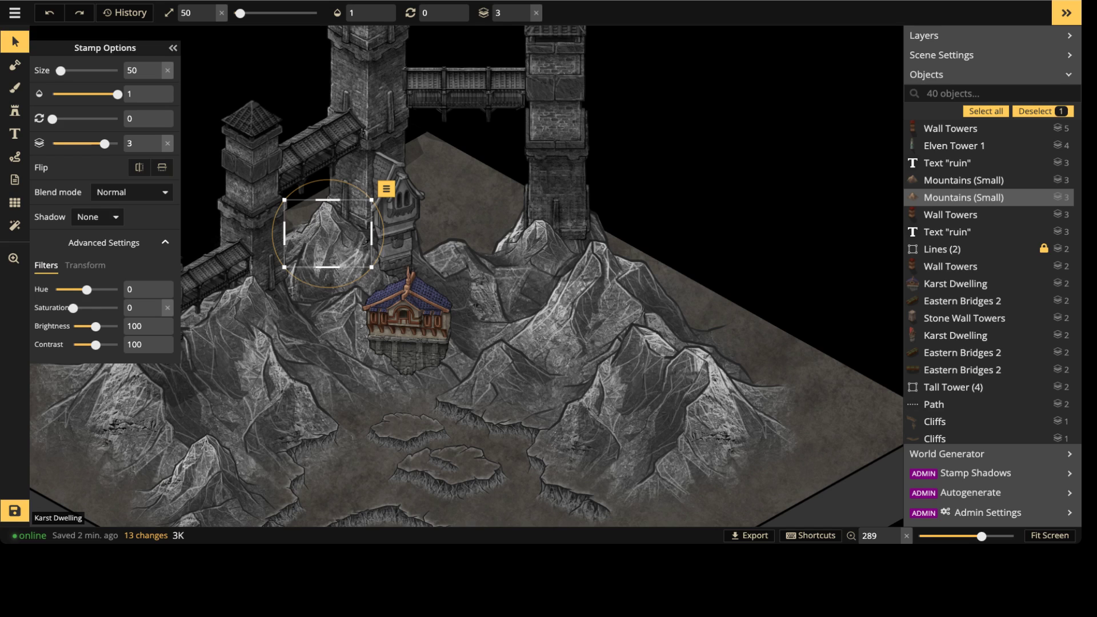
left_click(407, 320)
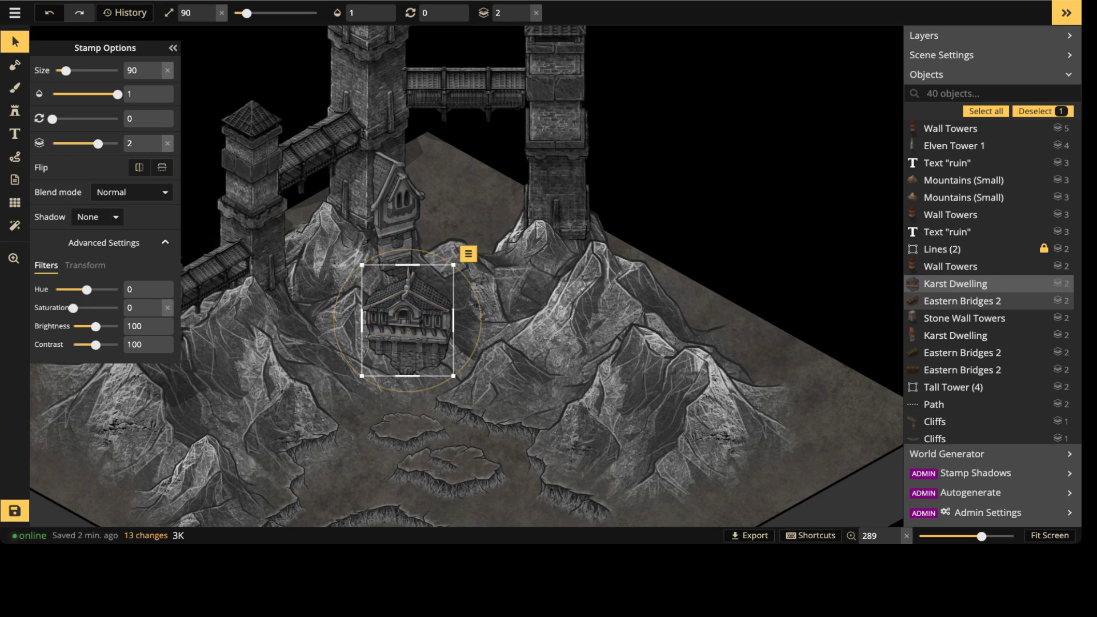
scroll(371, 286, "down", 1)
left_click_drag(95, 308, 73, 307)
scroll(400, 311, "up", 3)
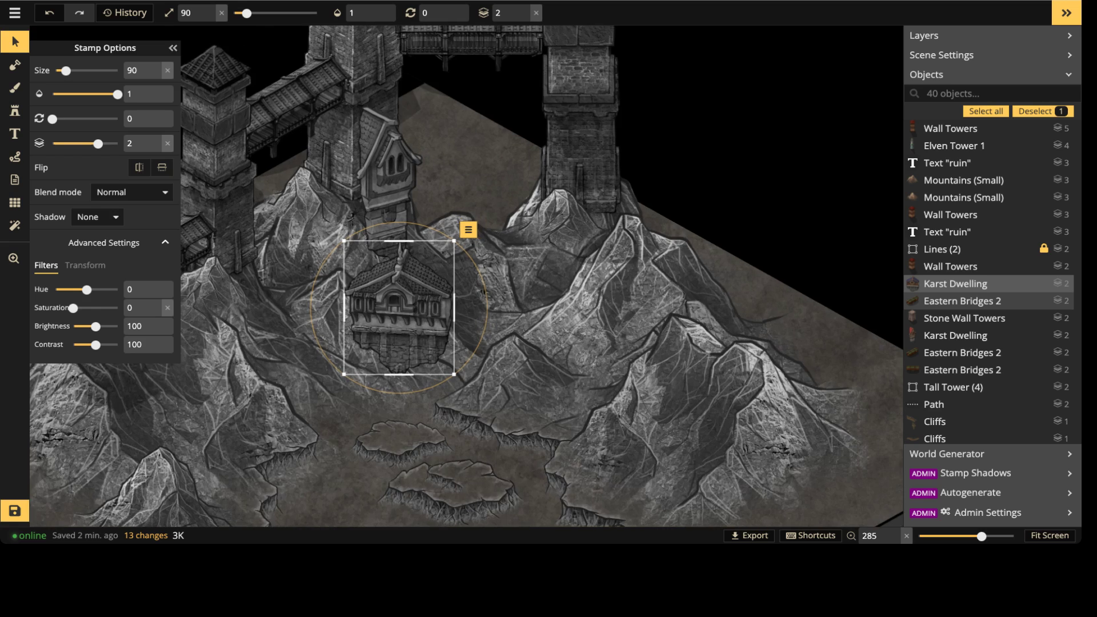
Step: Move the grey dwelling toward the far tower and shift that tower's small mountain away from its base
left_click_drag(400, 297, 513, 253)
left_click_drag(607, 195, 789, 180)
left_click(384, 143)
Step: Reposition the dwelling in front of the small mountain between the middle roofed tower and the narrow tower house, and flip it horizontally
left_click(505, 250)
left_click_drag(505, 257, 491, 226)
key("f")
key("space")
Step: Delete the small mountain at the middle roofed tower's foot and raise the flipped dwelling to layer 3
left_click(366, 240)
key("Delete")
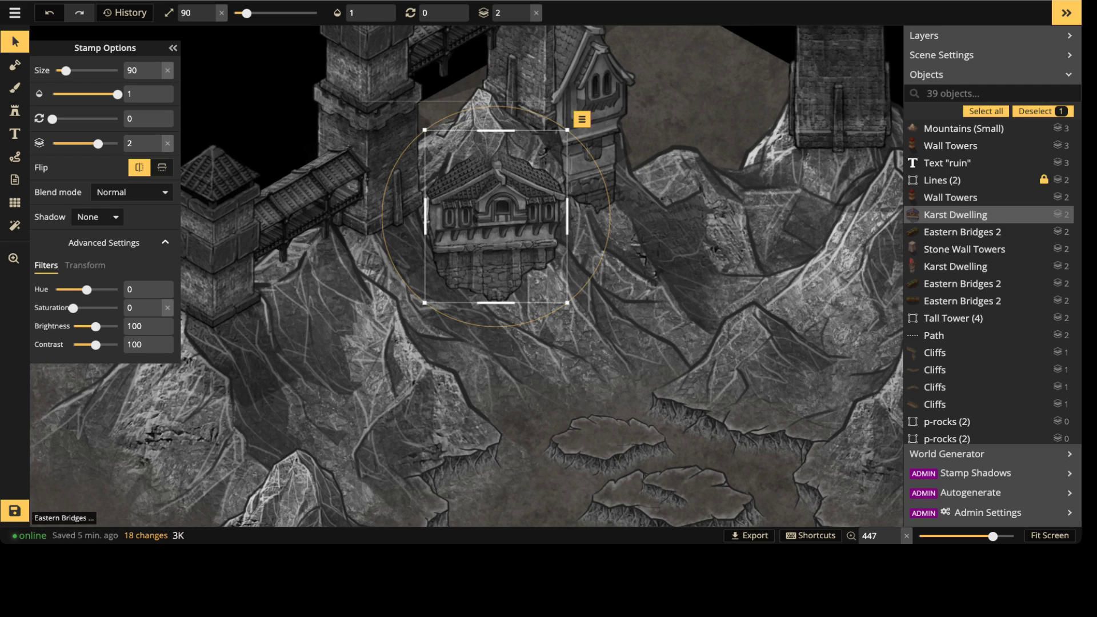
left_click(524, 9)
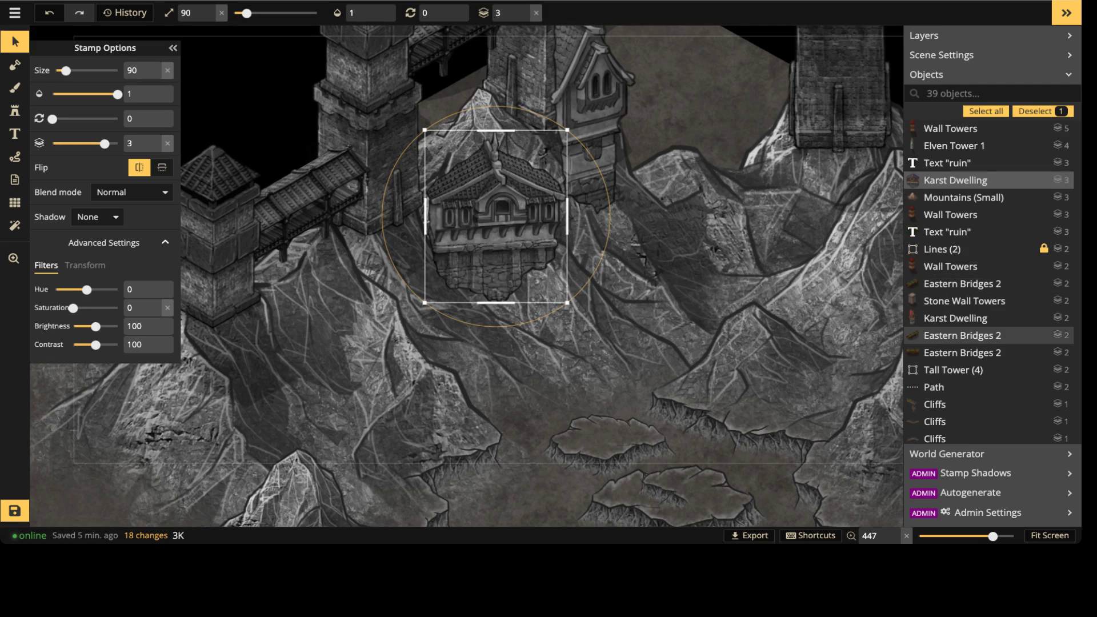
left_click_drag(494, 217, 333, 250)
key("Escape")
Step: Move the stray small mountain beyond the map edge back to the foot of the far tower
scroll(507, 243, "down", 4)
key("space")
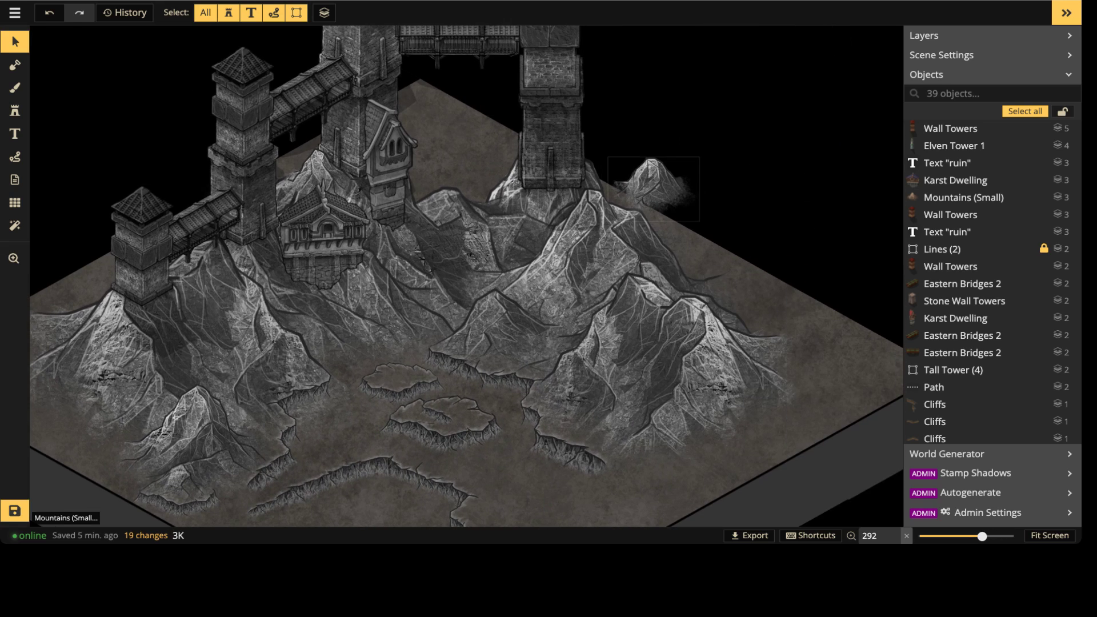
left_click_drag(652, 186, 536, 195)
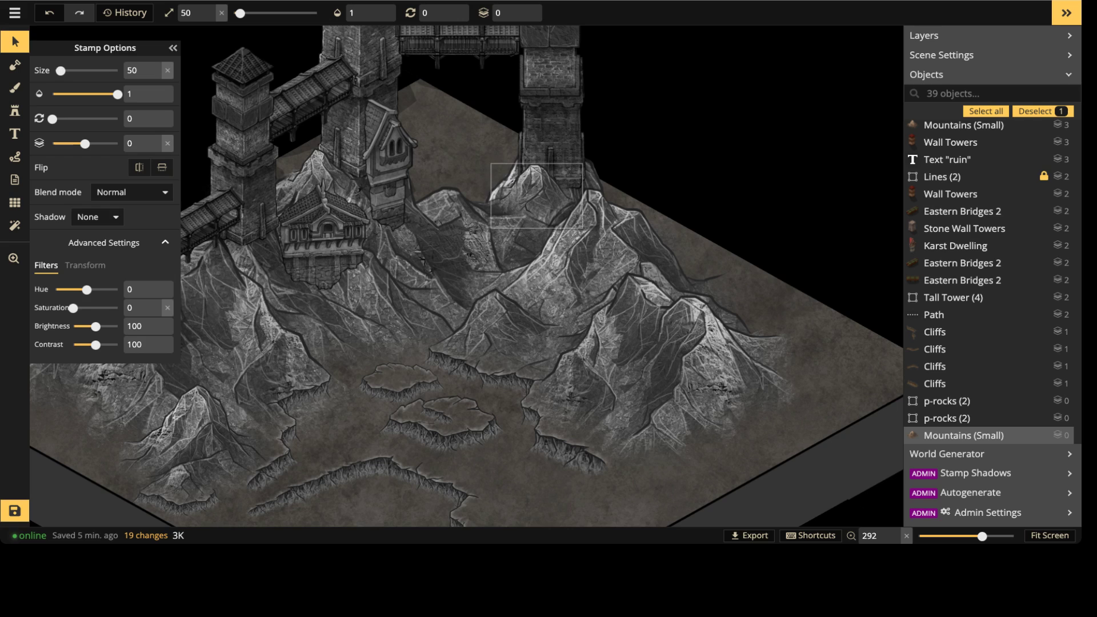
Step: Search the stamp catalog for KARST, choose the red-roofed Karst Dwelling and set its saturation to 0
key("s")
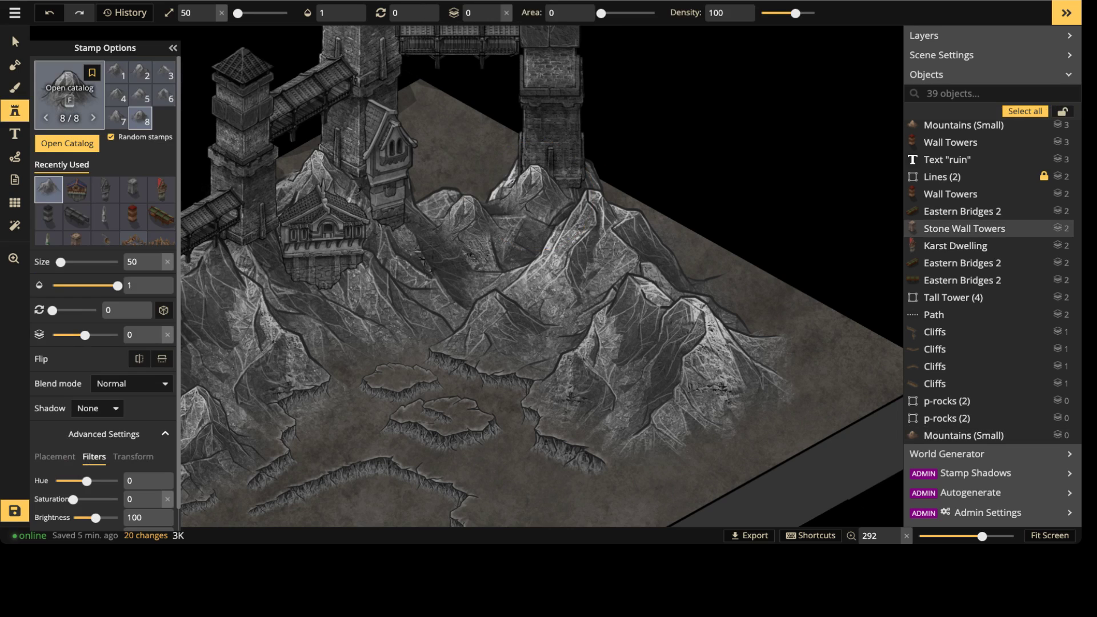
key("f")
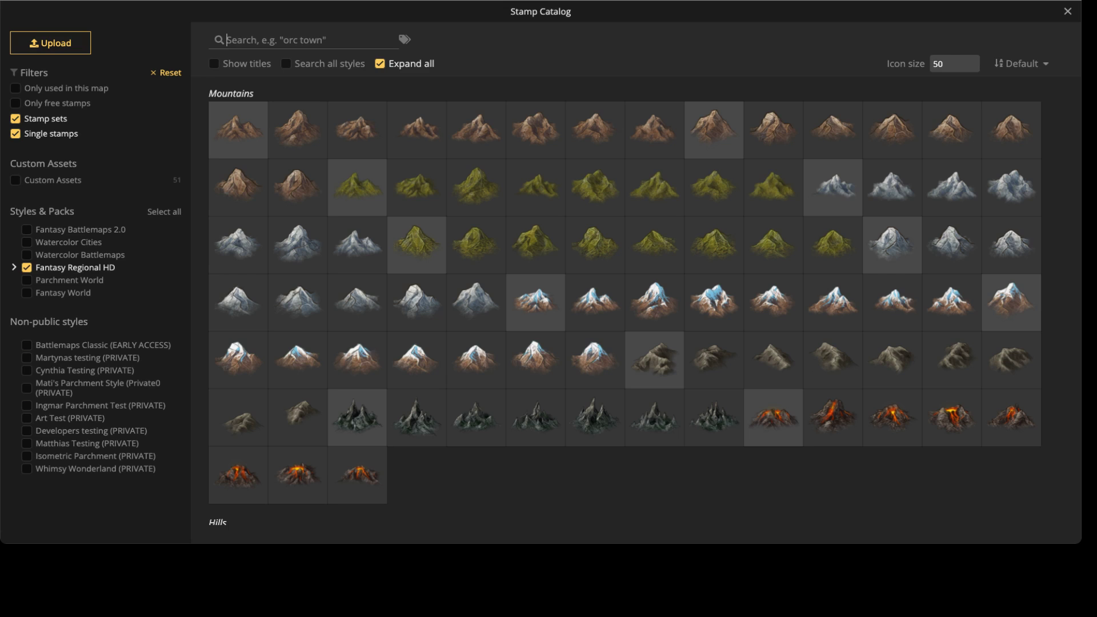
type("KARST")
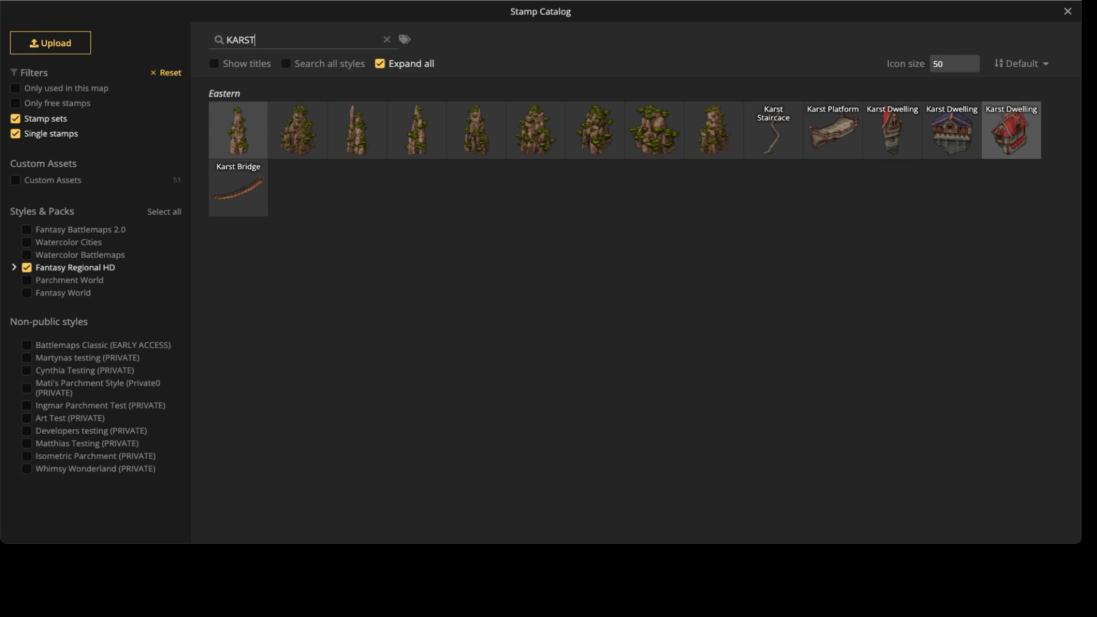
left_click(1010, 130)
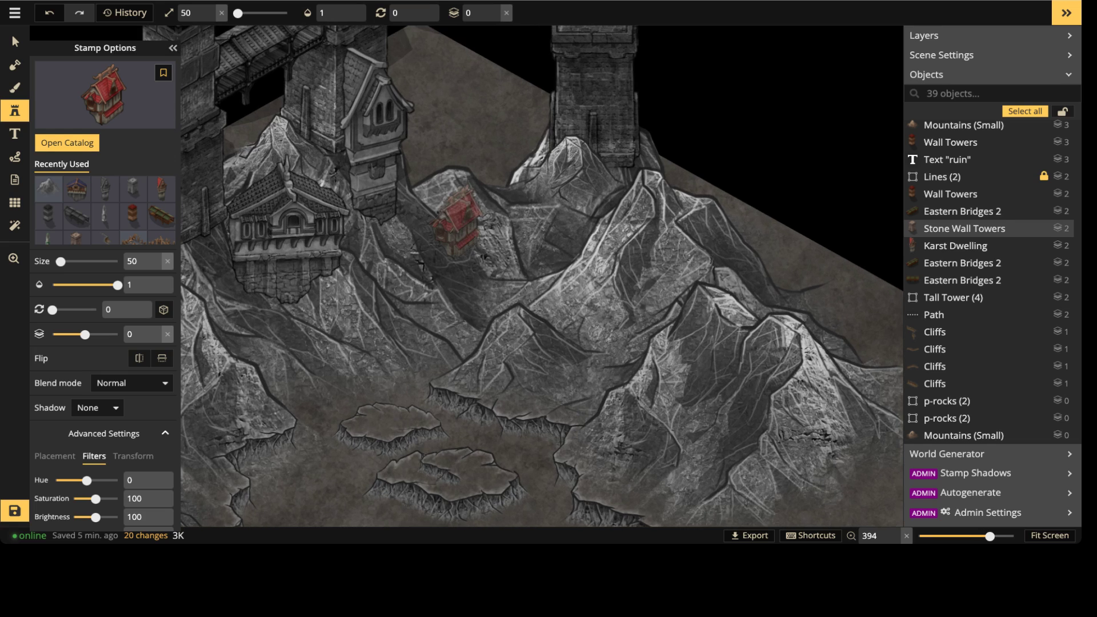
left_click_drag(95, 499, 72, 499)
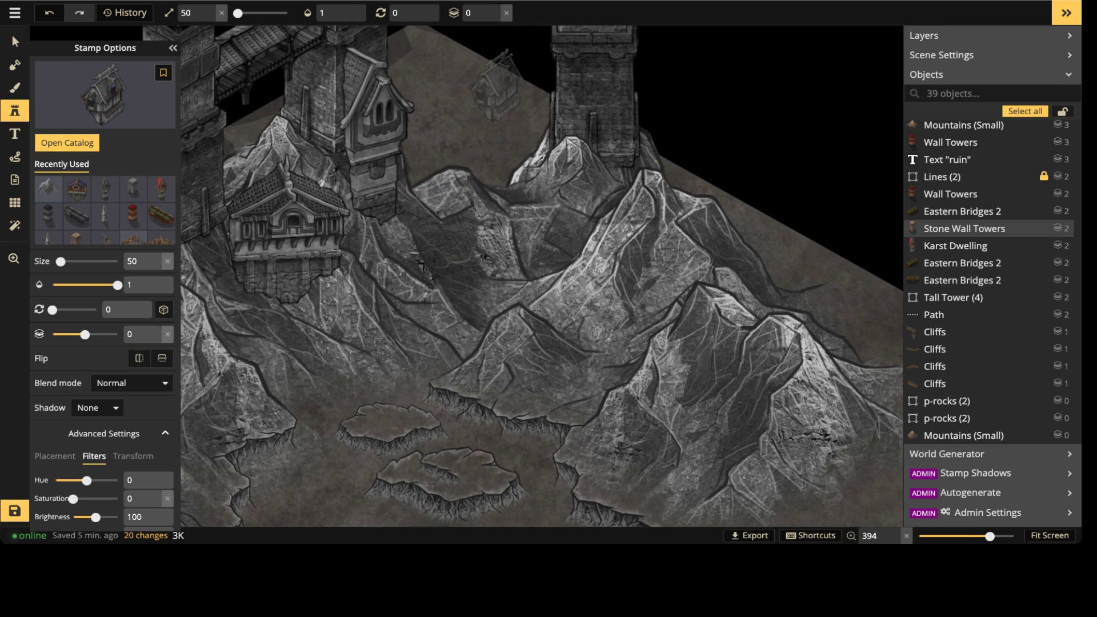
Step: Enlarge the dwelling stamp to size 110 and place one on layer 0 on the mountain peak in front of the far tower
key("bracketright")
key("bracketright")
key("bracketright")
key("bracketright")
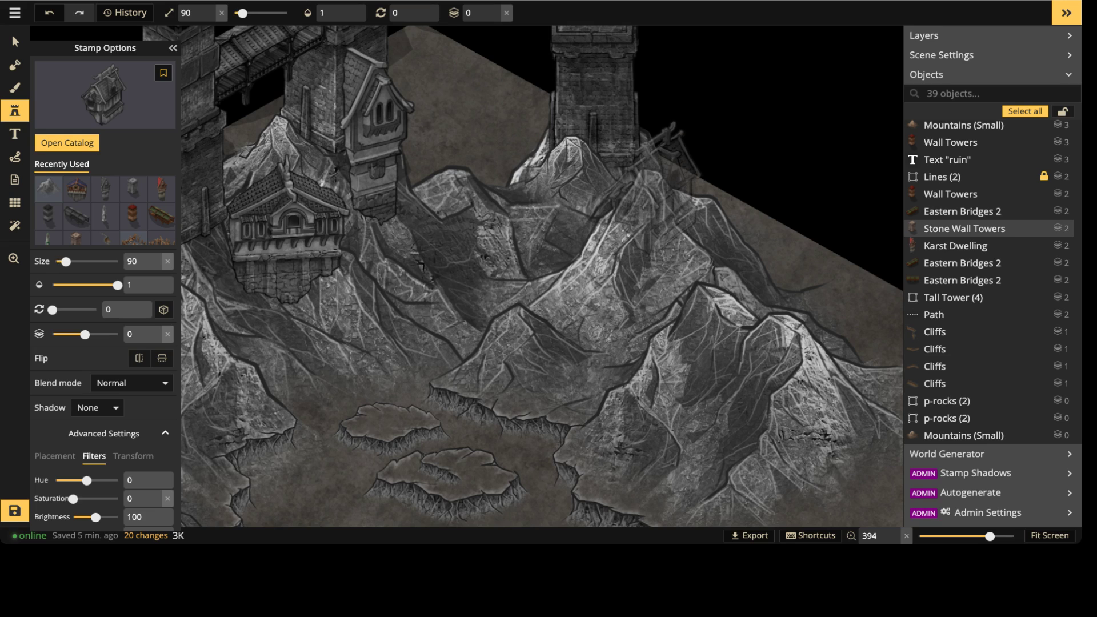
scroll(686, 148, "up", 1, "shift")
scroll(694, 155, "up", 1, "shift")
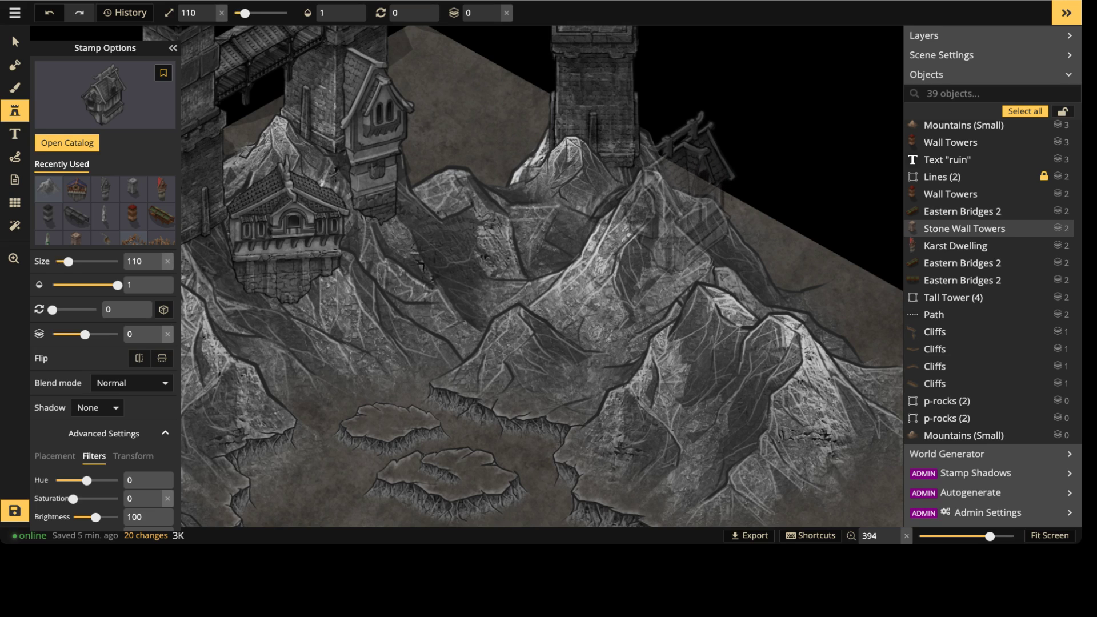
left_click(673, 194)
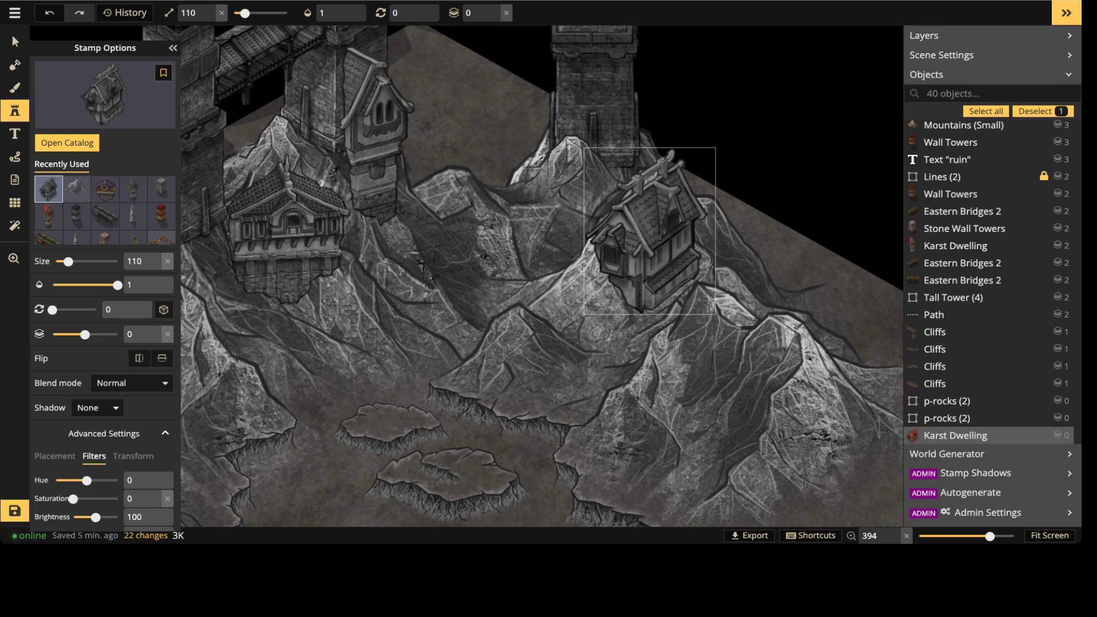
left_click_drag(645, 209, 642, 214)
scroll(643, 214, "down", 1)
scroll(636, 197, "down", 3)
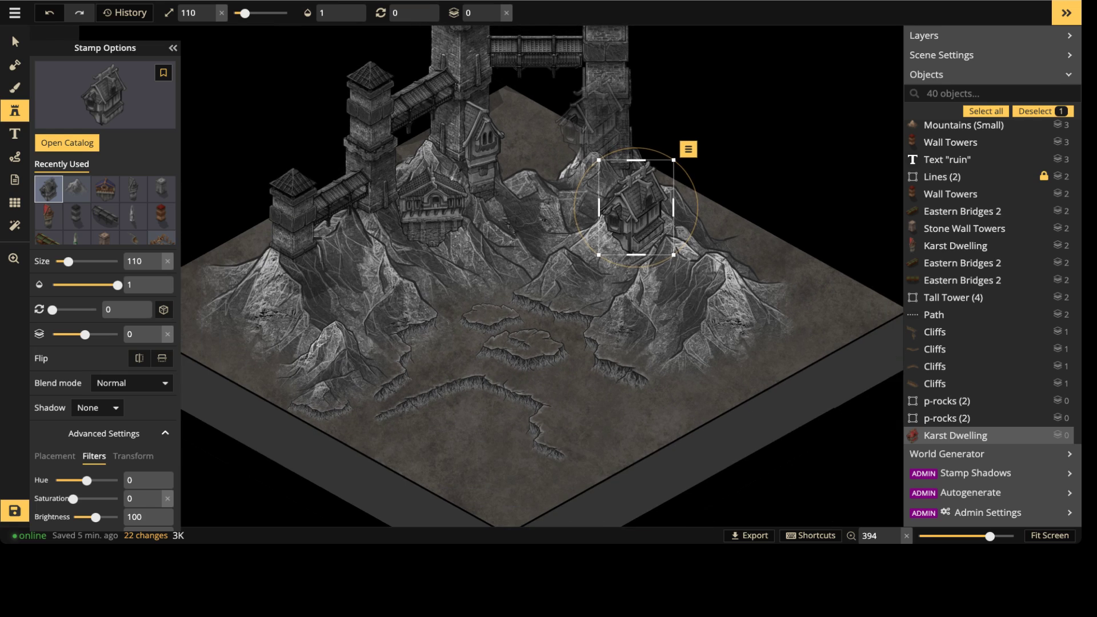
key("Escape")
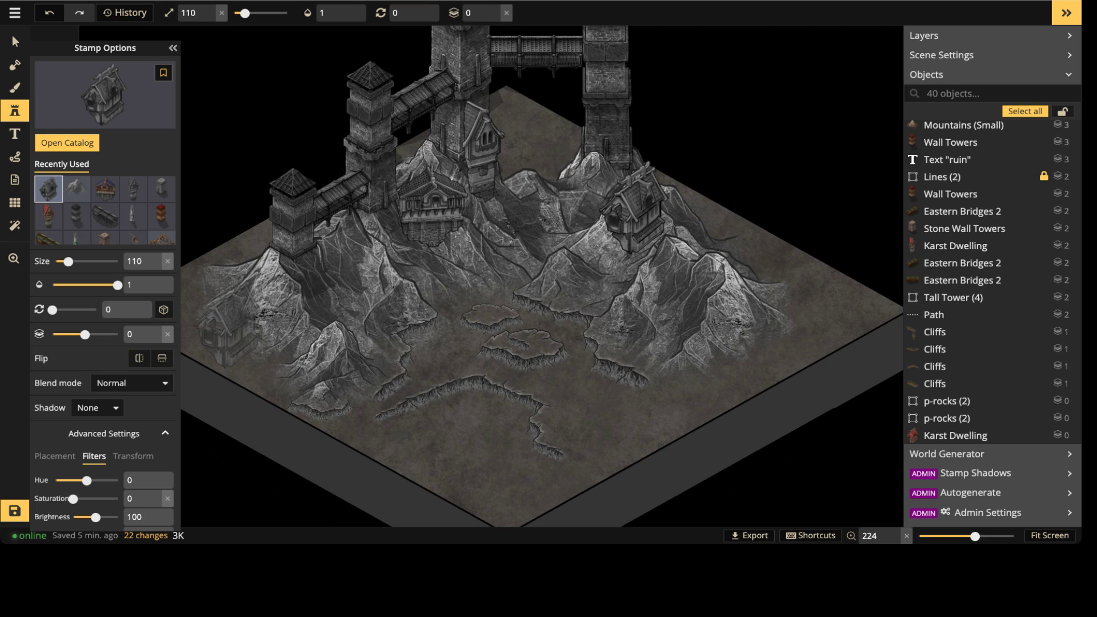
Step: Flip the grey dwelling stamp horizontally, place one at size 110 on layer 0, and move it onto the slope below the nearest roofed tower
left_click(139, 358)
scroll(350, 313, "up", 3)
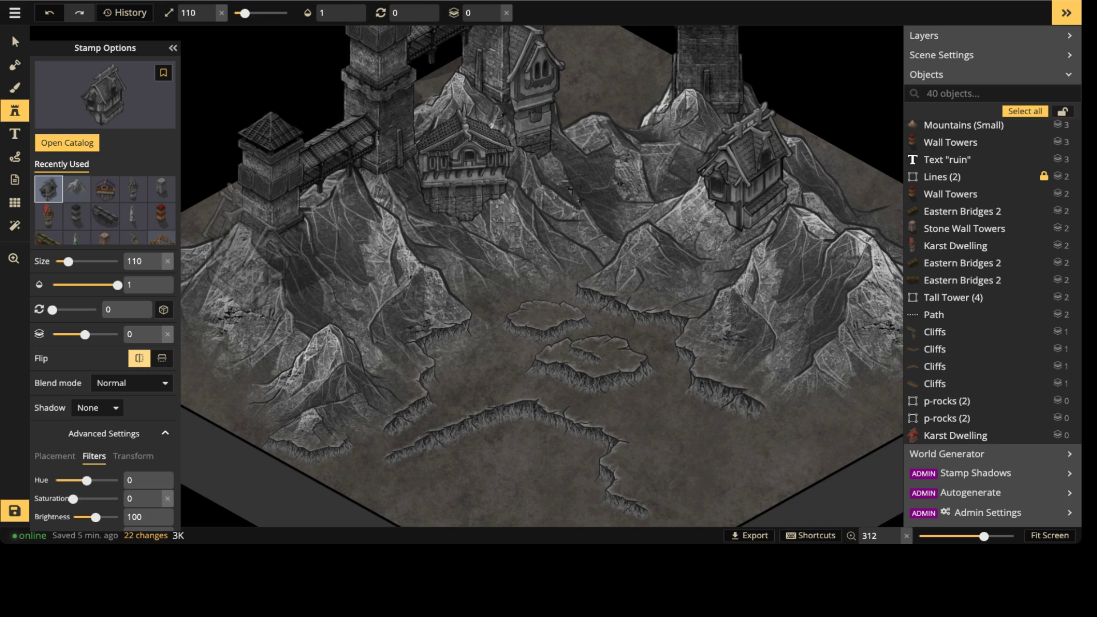
left_click(246, 247)
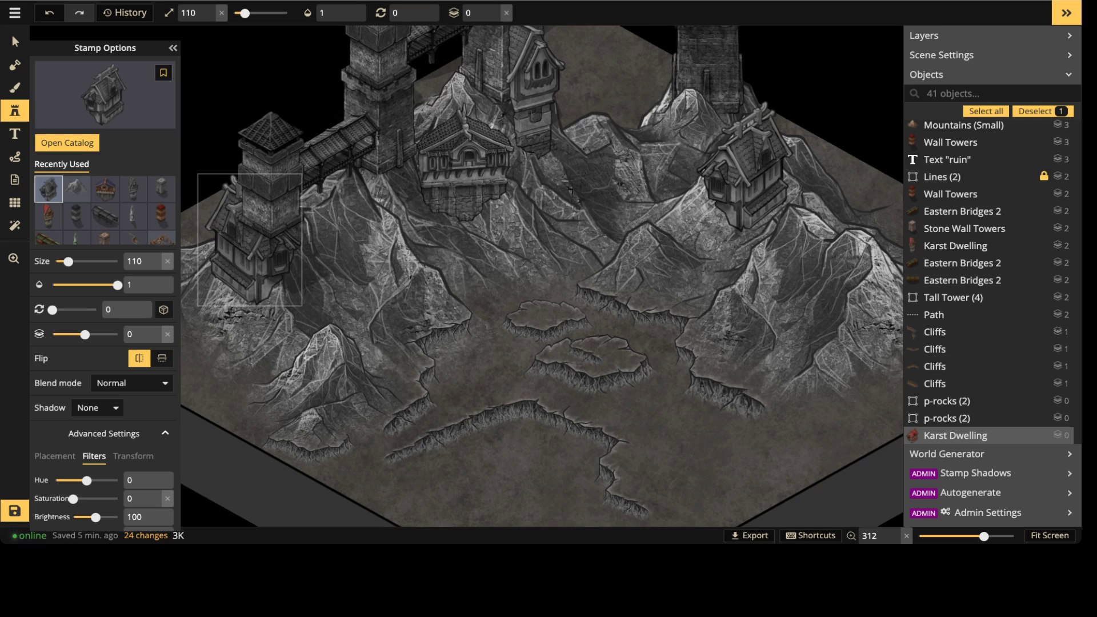
left_click_drag(250, 240, 265, 288)
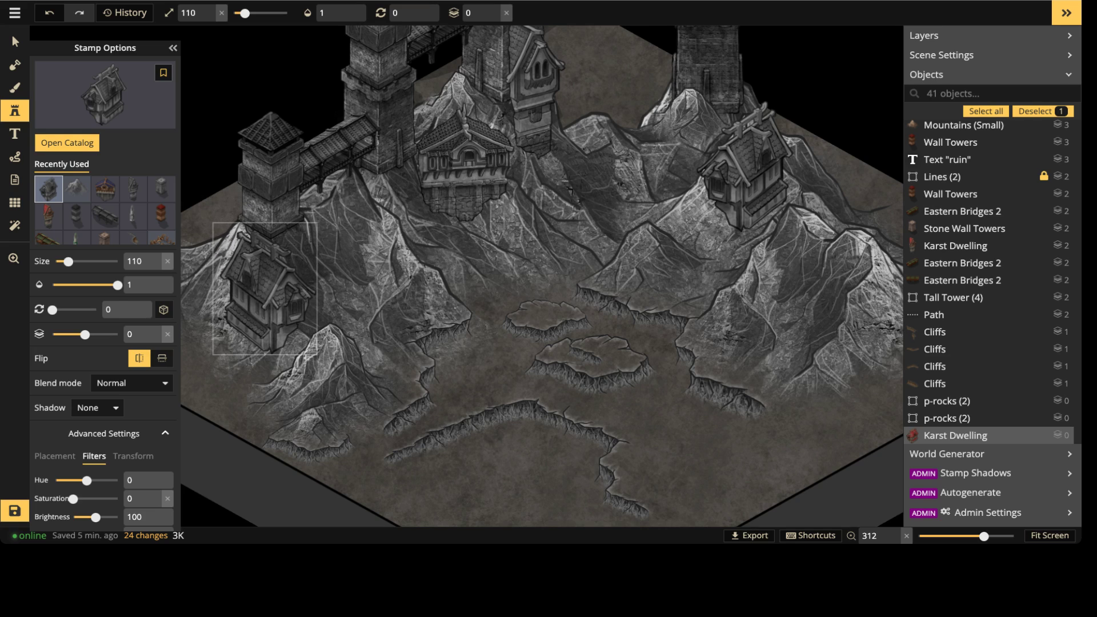
key("Escape")
scroll(254, 273, "down", 2)
middle_click_drag(444, 237, 440, 189)
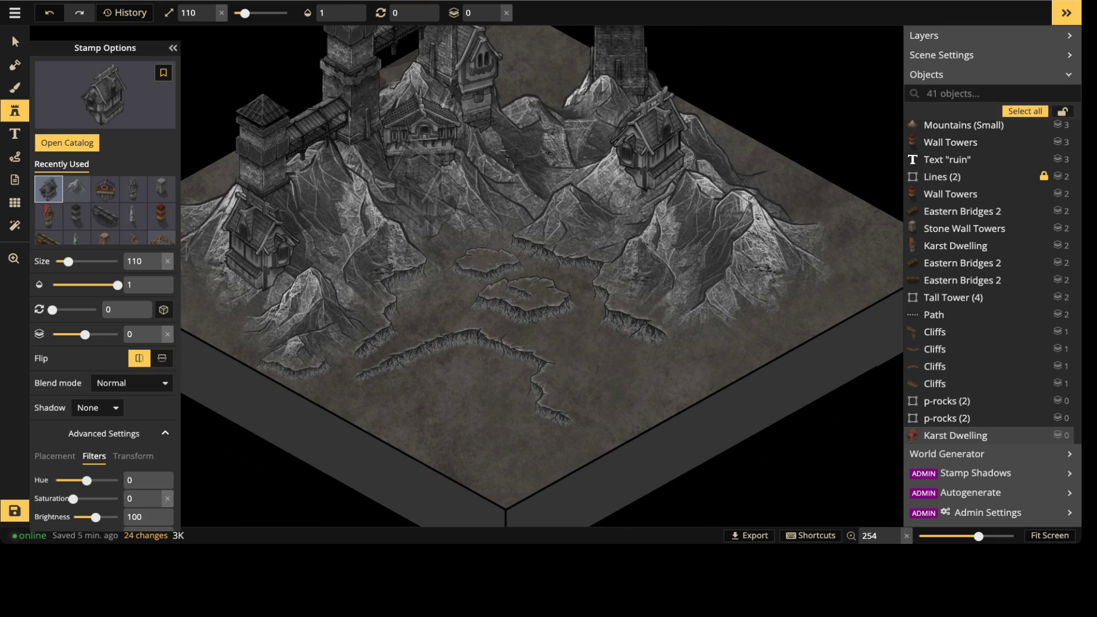
Step: Clear the selection and examine the whole map, checking how the dwellings, towers and bridges sit on the mountains
left_click(473, 226)
key("Escape")
scroll(369, 165, "down", 2)
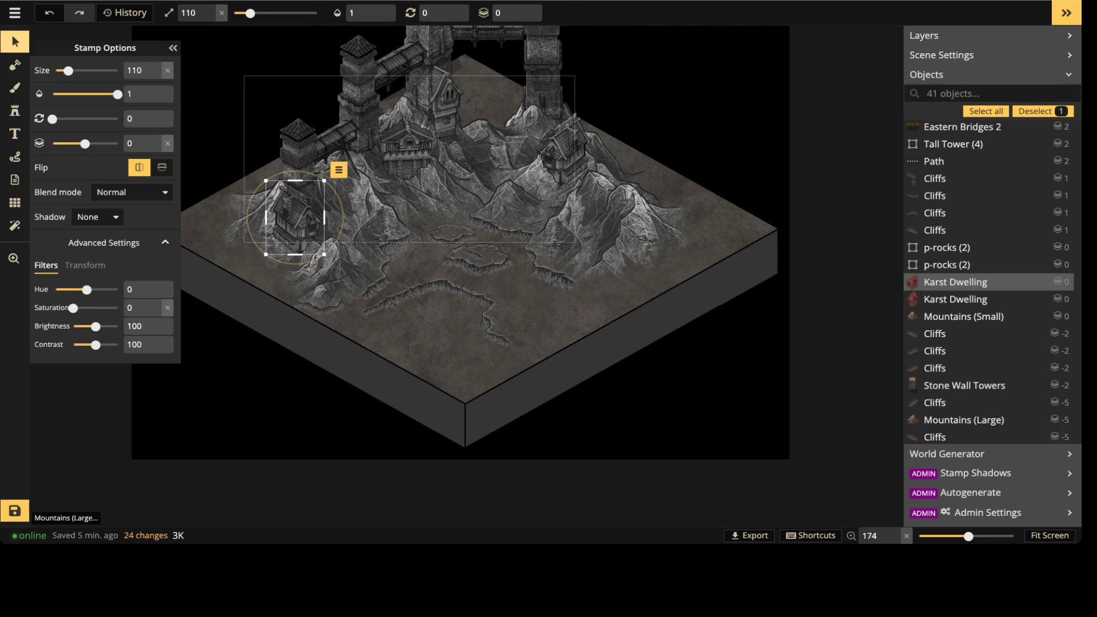
key("Escape")
scroll(355, 147, "down", 2)
key("space")
scroll(400, 245, "up", 3)
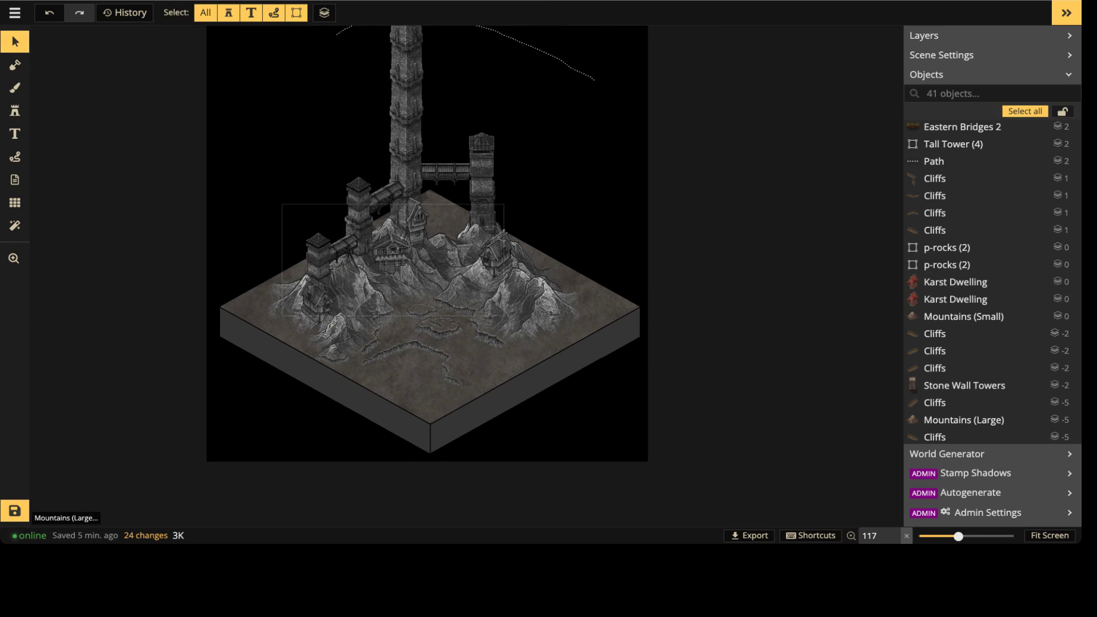
scroll(404, 286, "up", 1)
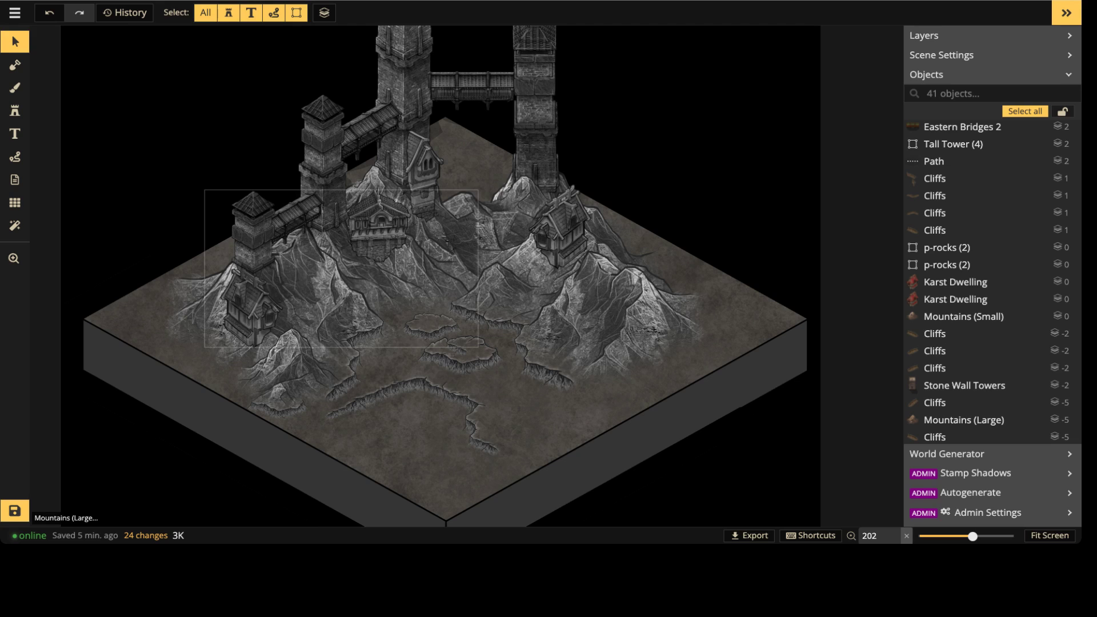
scroll(354, 275, "down", 2)
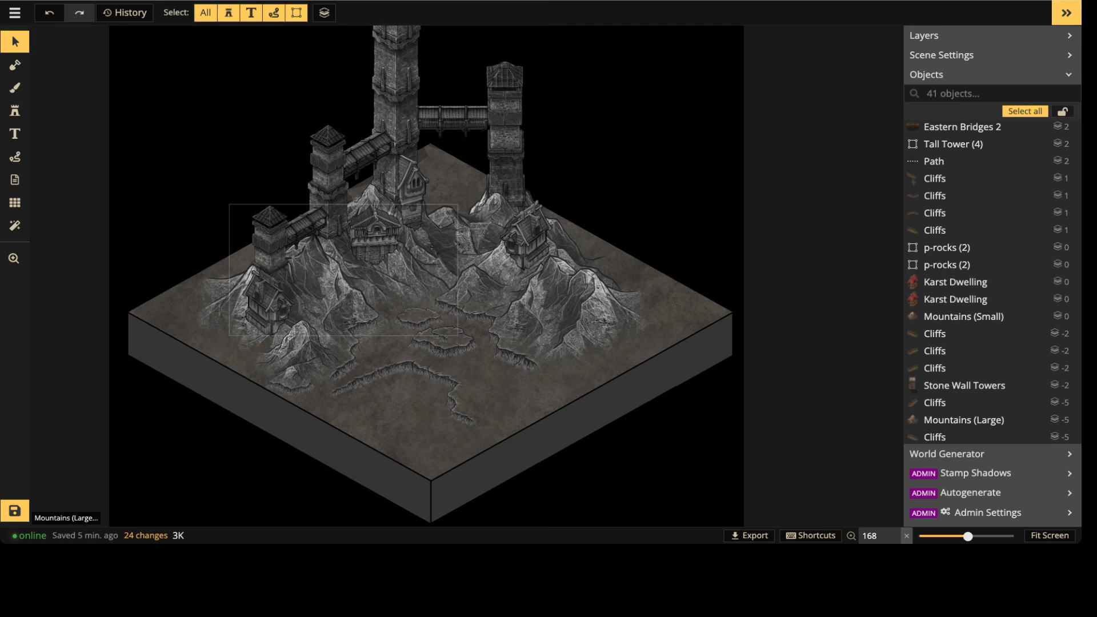
scroll(510, 252, "up", 3)
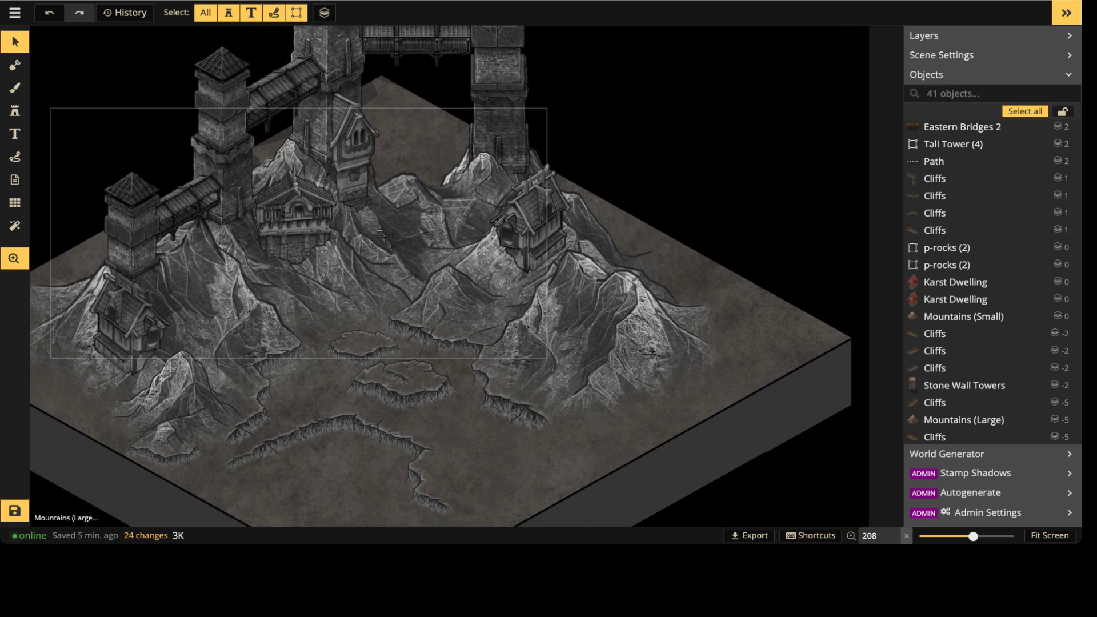
scroll(466, 276, "left", 1)
scroll(467, 276, "down", 1, "ctrl")
scroll(466, 276, "up", 3)
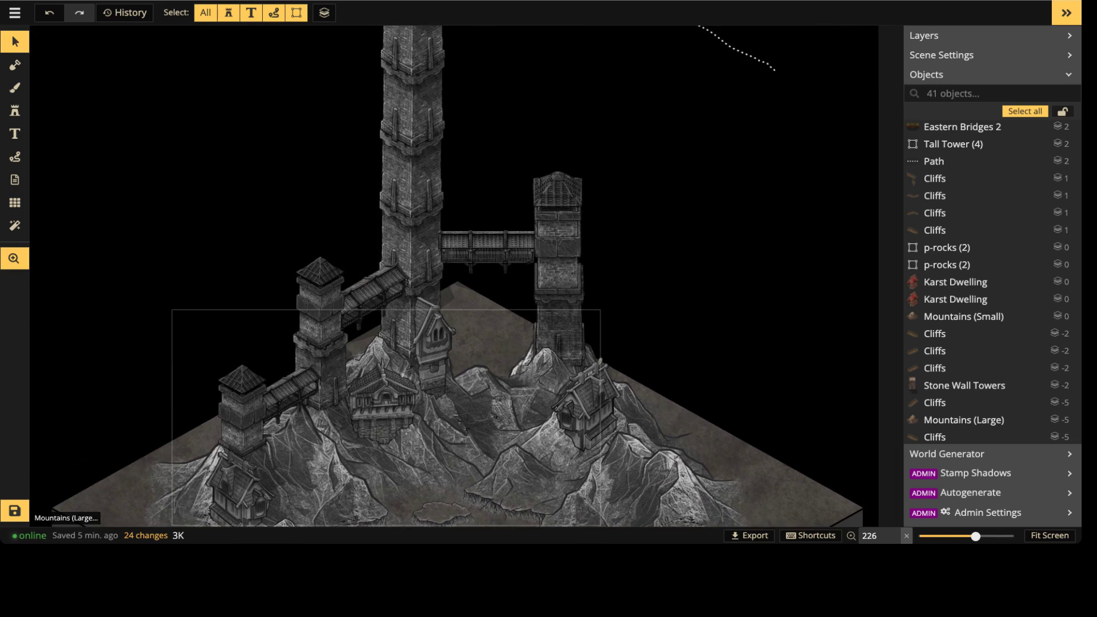
scroll(411, 154, "down", 5)
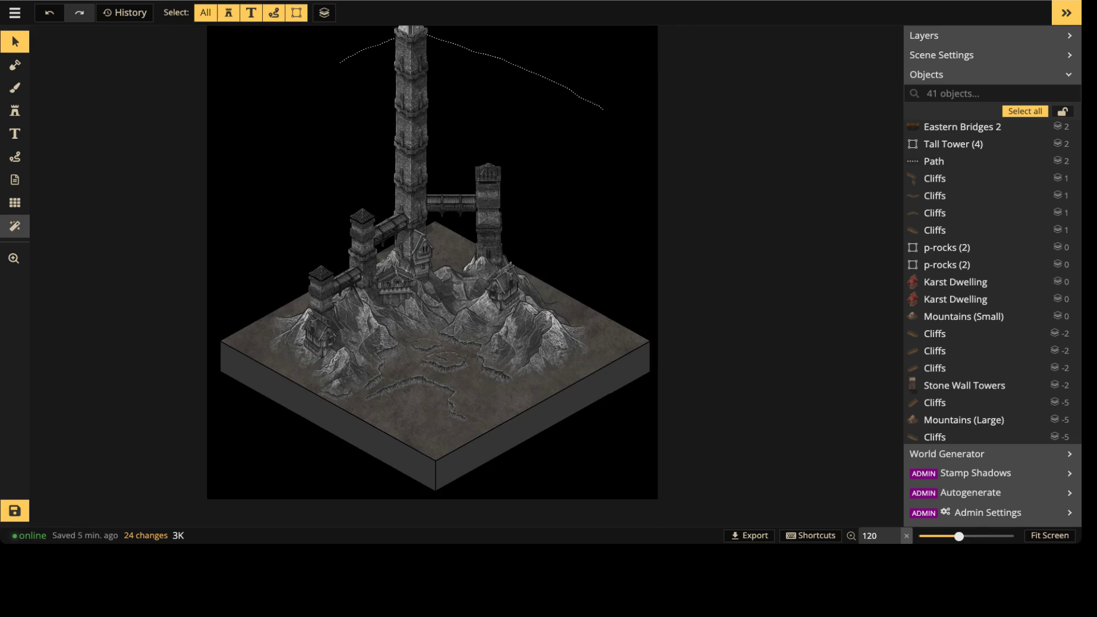
Step: Add a custom color filter to the map and set it to Winter
left_click(15, 225)
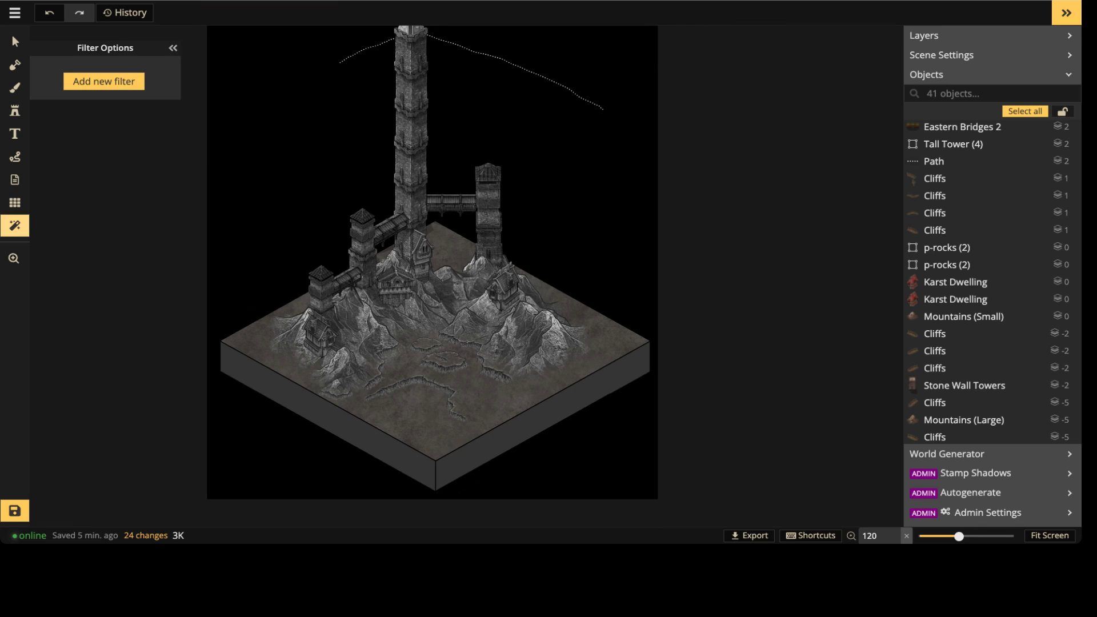
left_click(103, 81)
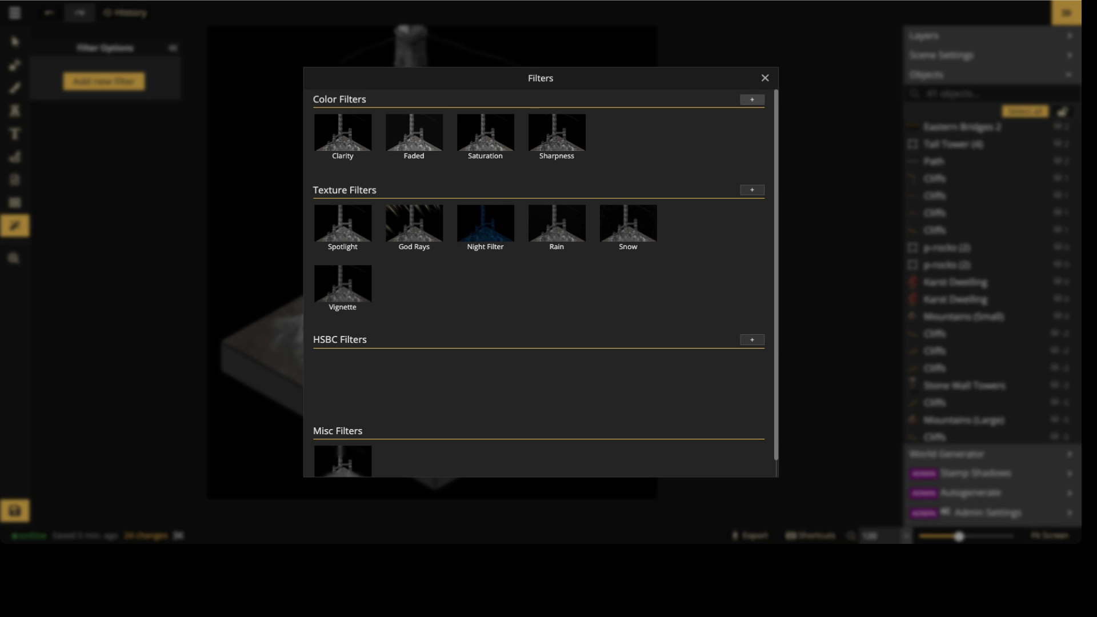
left_click(751, 99)
left_click(120, 113)
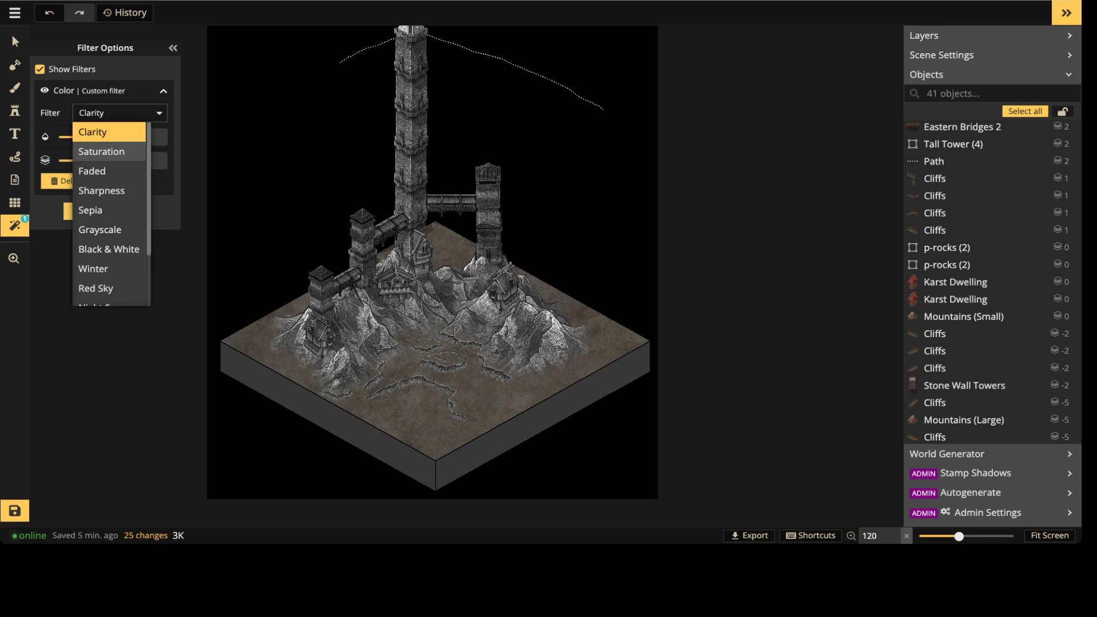
scroll(104, 268, "down", 1)
scroll(109, 229, "down", 1)
left_click(109, 198)
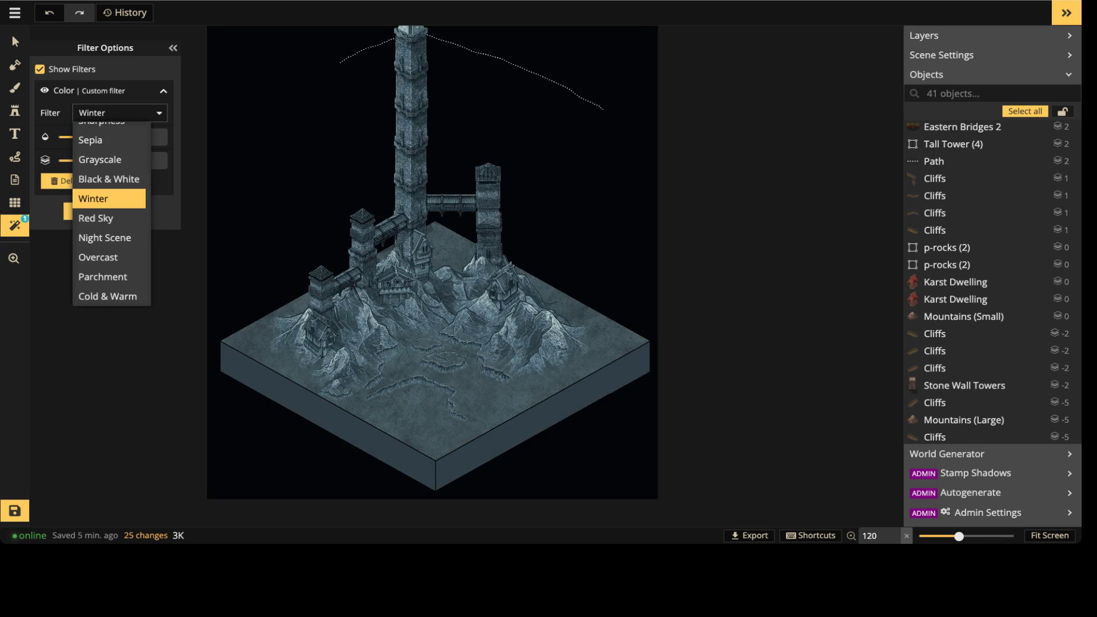
left_click(120, 112)
left_click(120, 113)
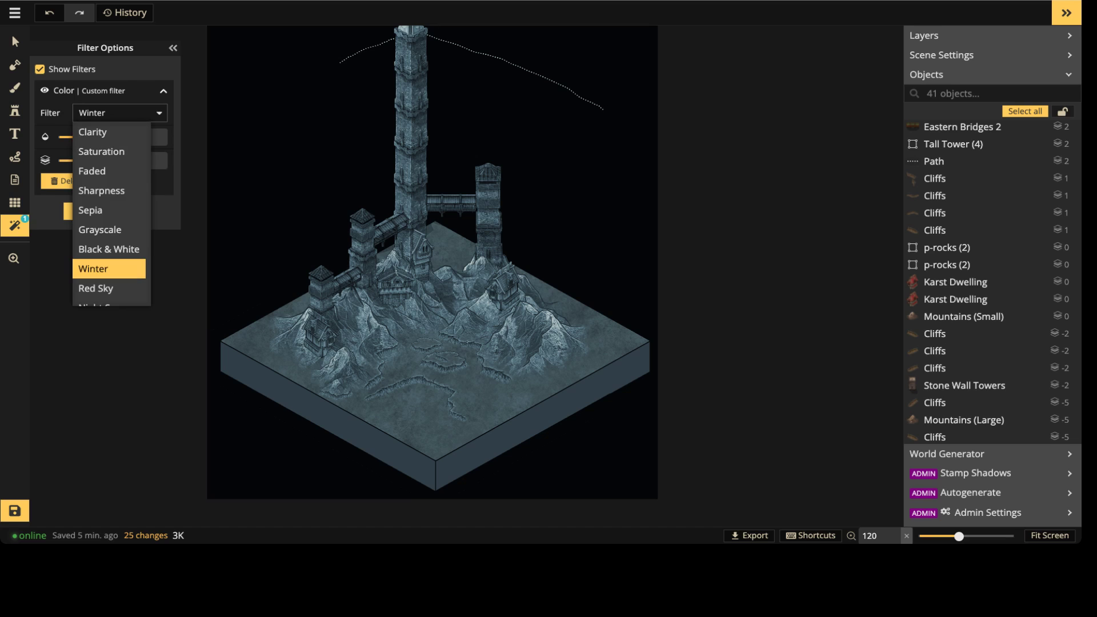
left_click(109, 265)
scroll(381, 177, "up", 5)
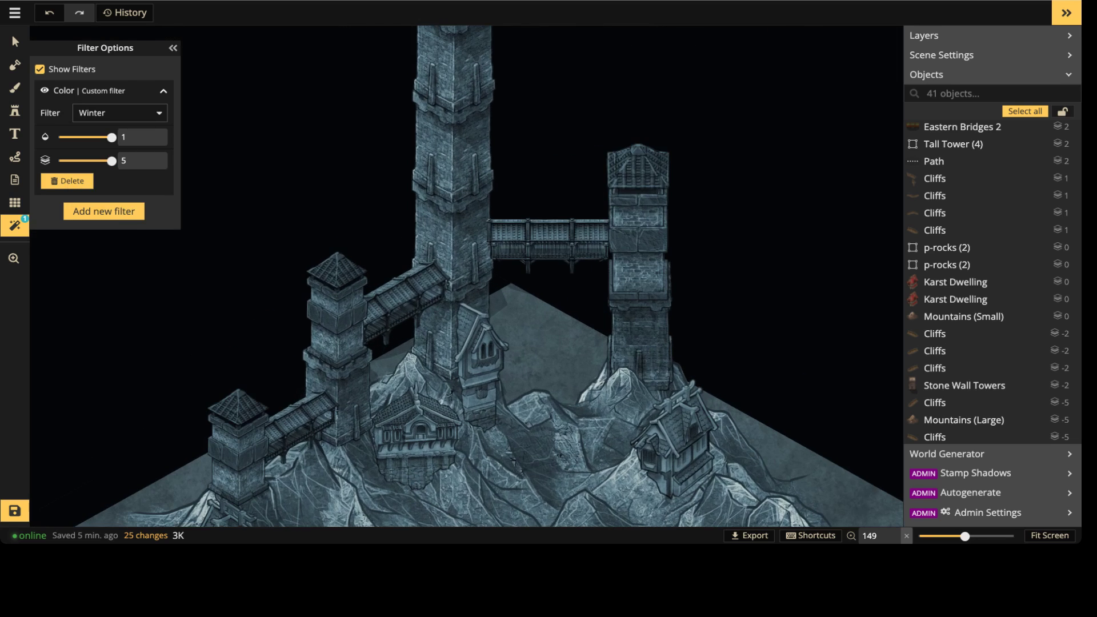
left_click(120, 112)
left_click(119, 112)
Step: Select the Elven Tower spire and examine the tinted map from the spire down to the mountains and foreground cliffs
scroll(400, 174, "down", 3)
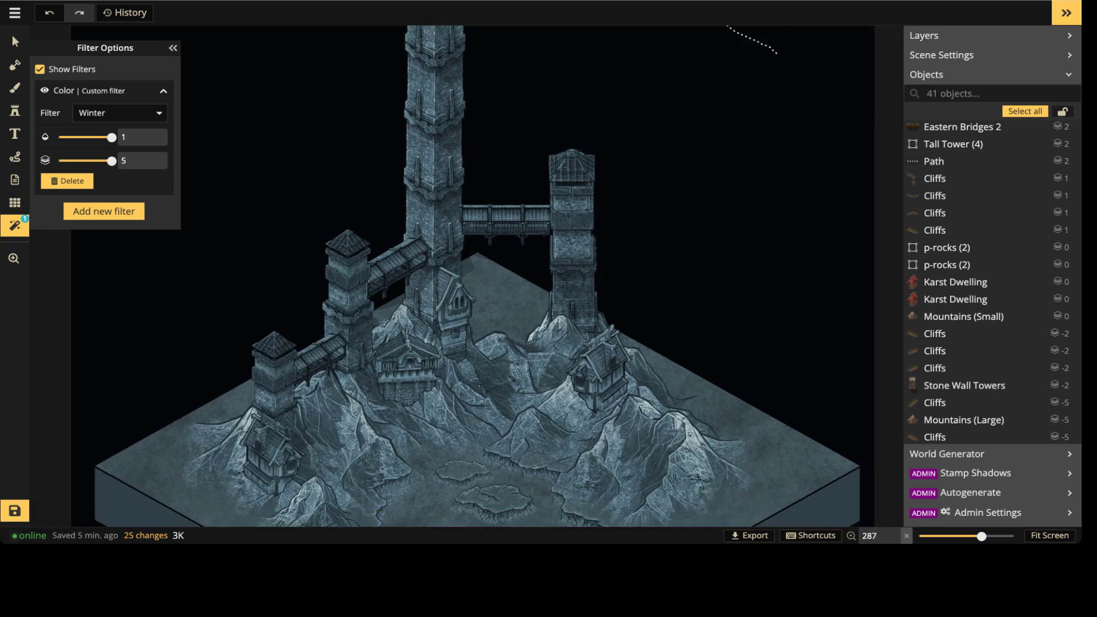
middle_click_drag(399, 174, 373, 417)
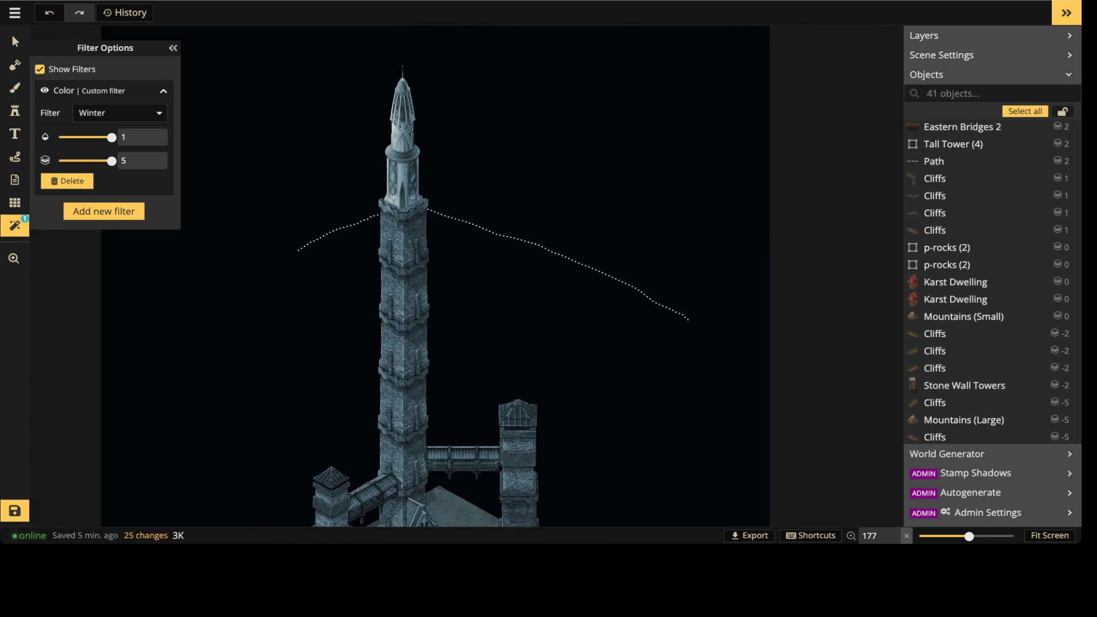
left_click(14, 39)
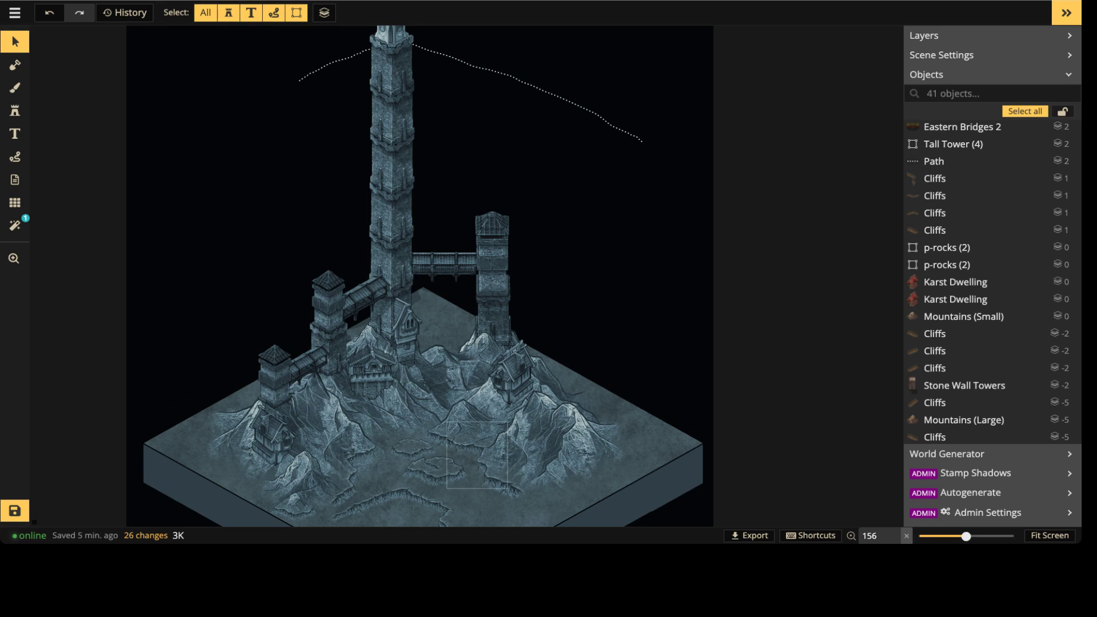
left_click(14, 258)
left_click_drag(392, 298, 406, 398)
scroll(374, 240, "up", 1)
scroll(374, 239, "down", 2)
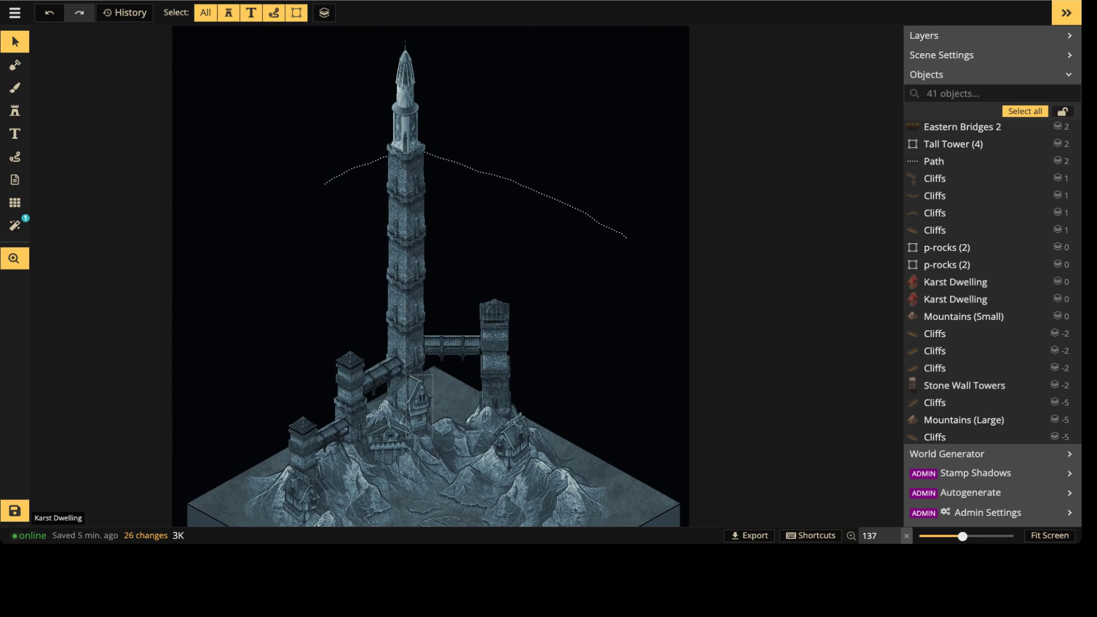
left_click(410, 120)
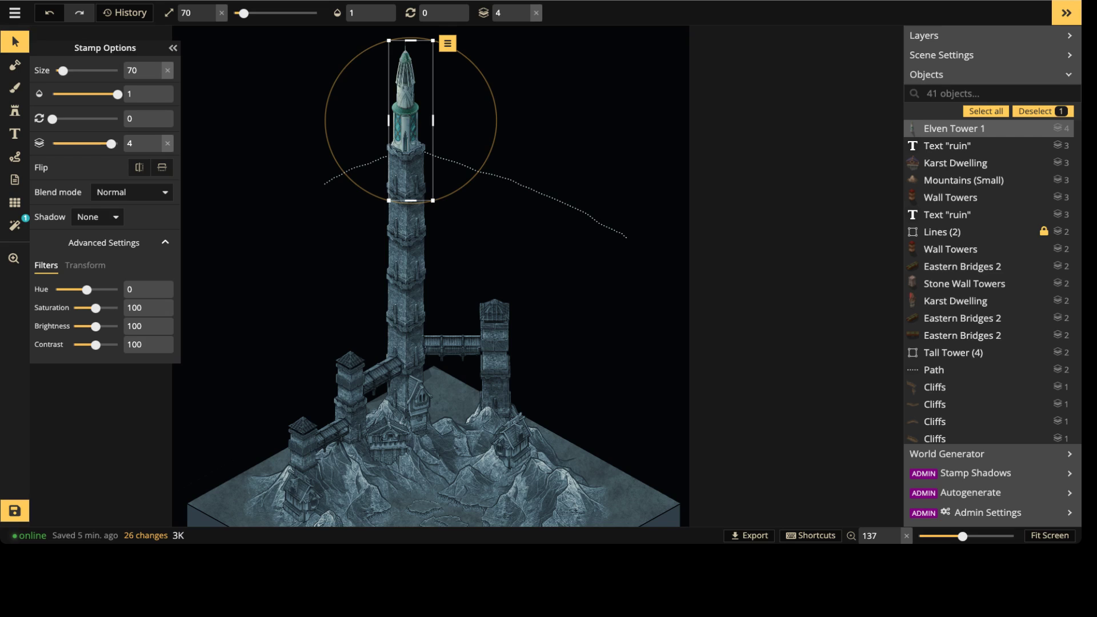
left_click_drag(430, 240, 414, 313)
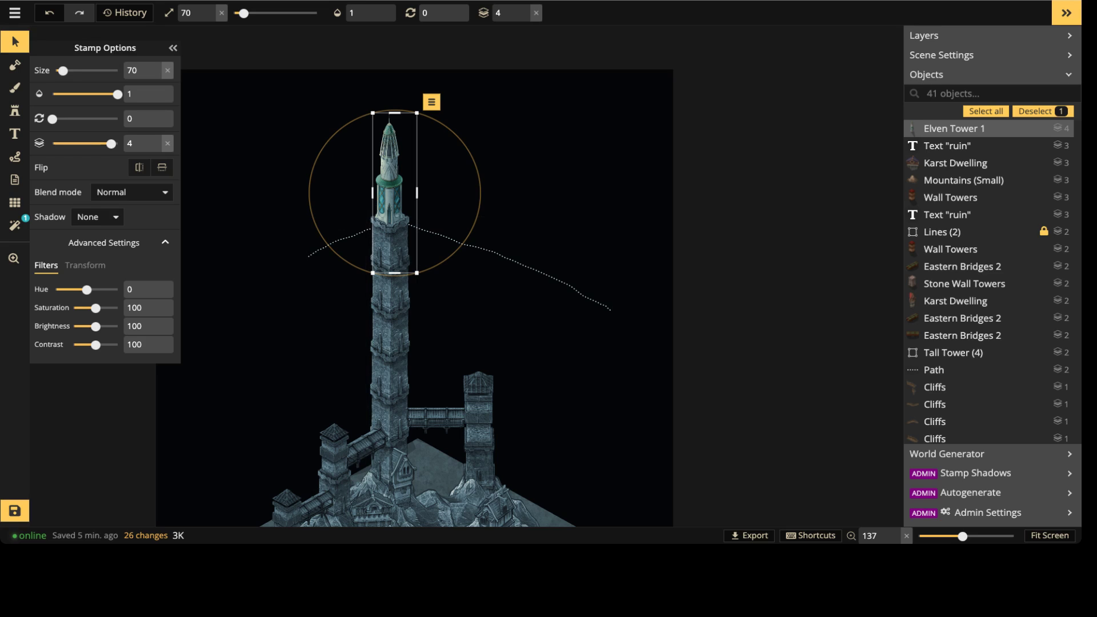
middle_click_drag(457, 428, 475, 267)
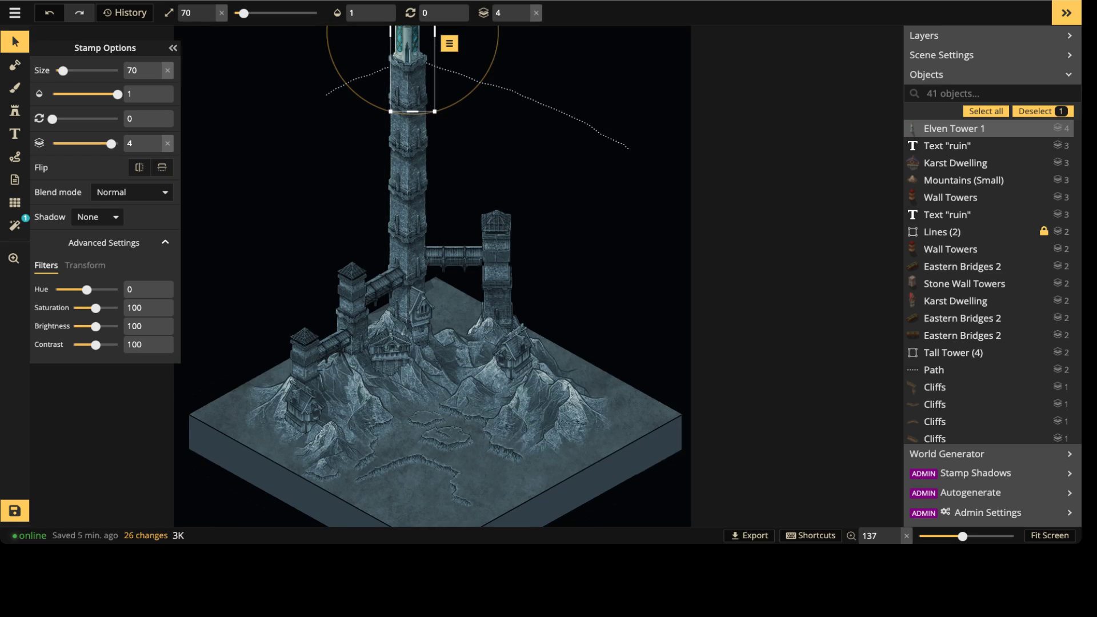
middle_click_drag(418, 451, 417, 316)
scroll(417, 316, "up", 3)
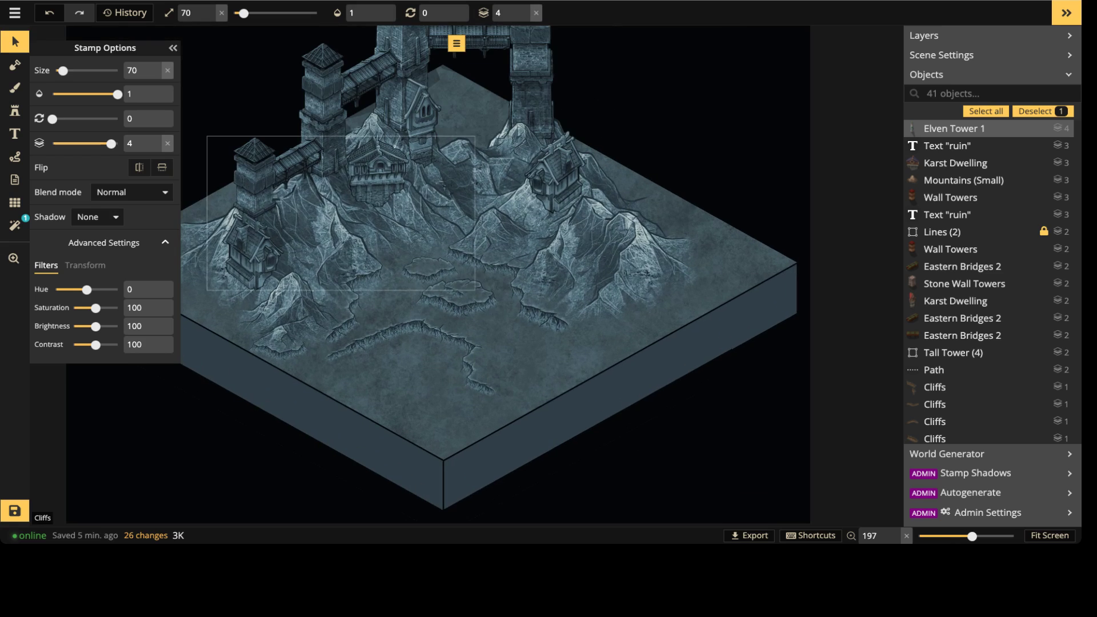
scroll(435, 241, "up", 3, "ctrl")
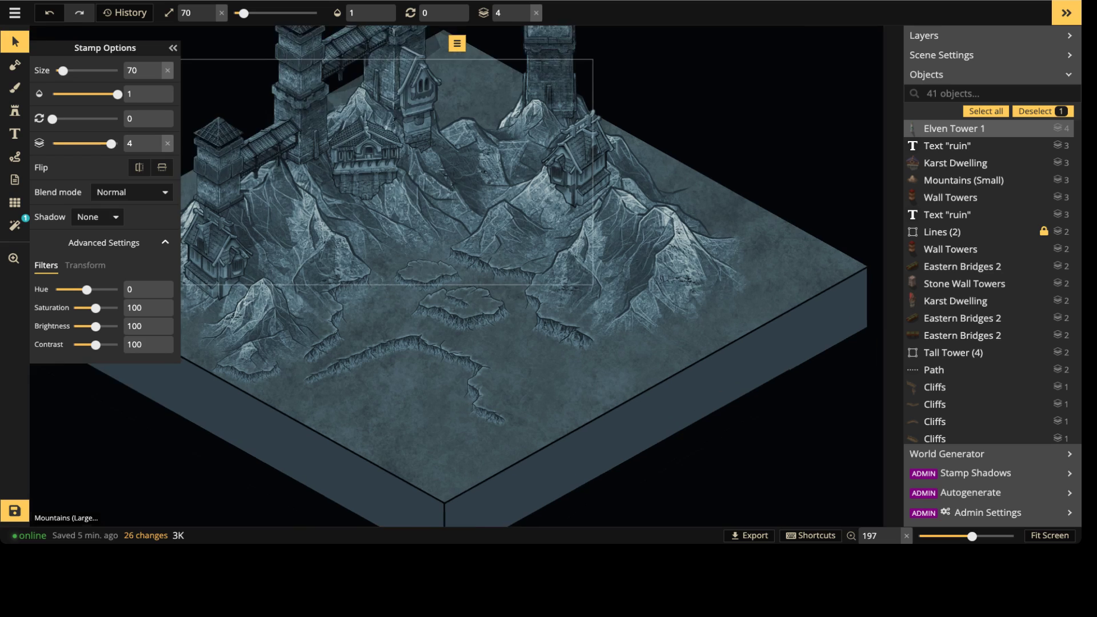
Step: Search the stamp catalog for ELF in place of KARST
left_click(14, 110)
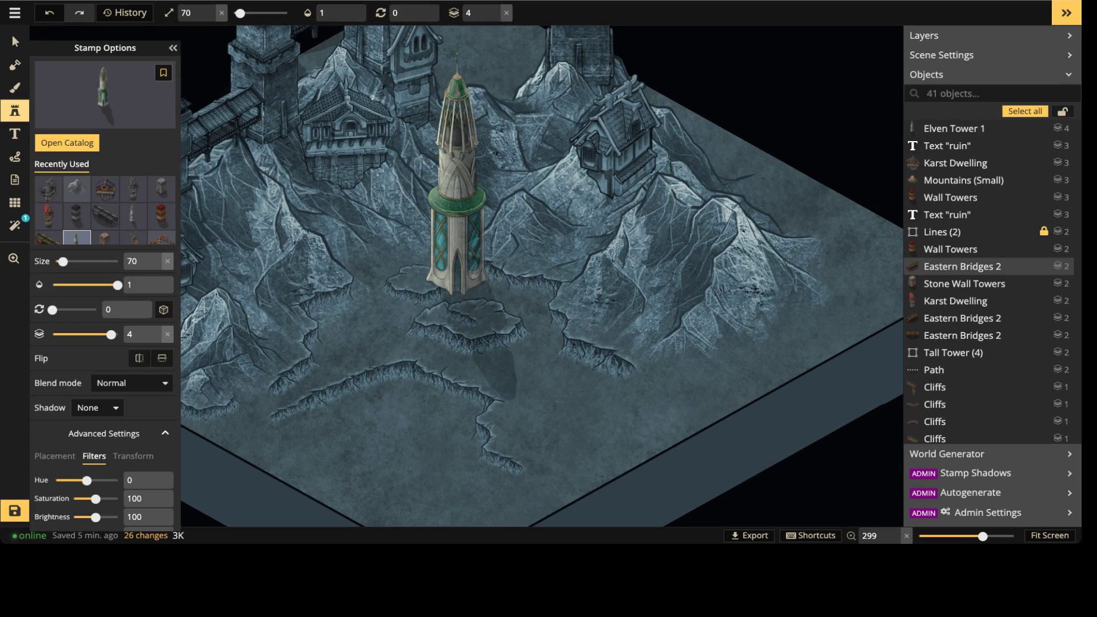
scroll(162, 232, "down", 1)
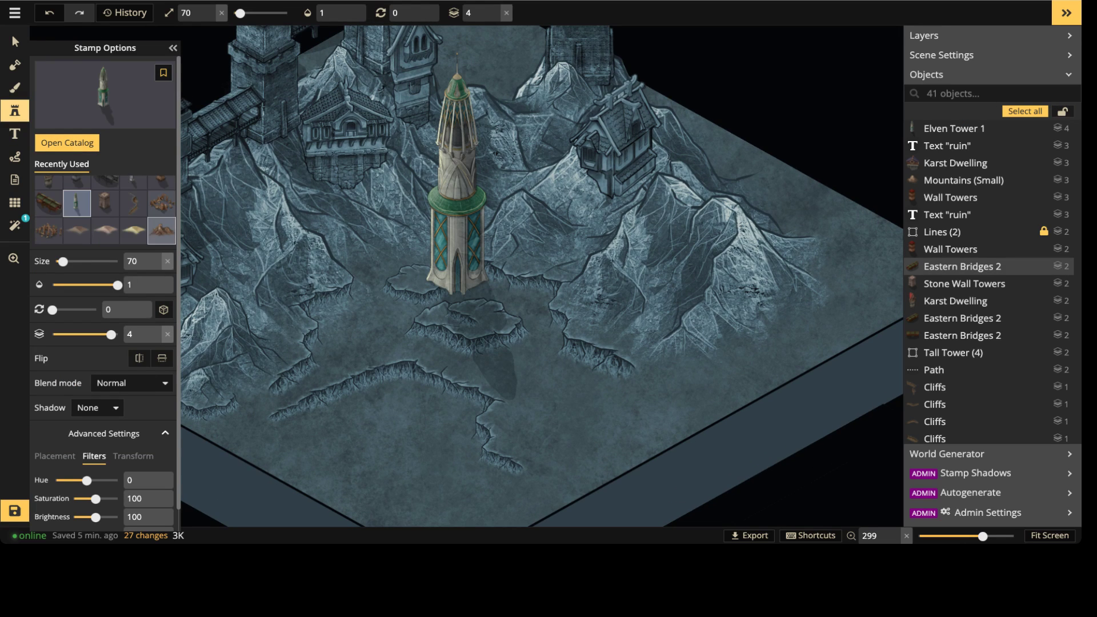
key("f")
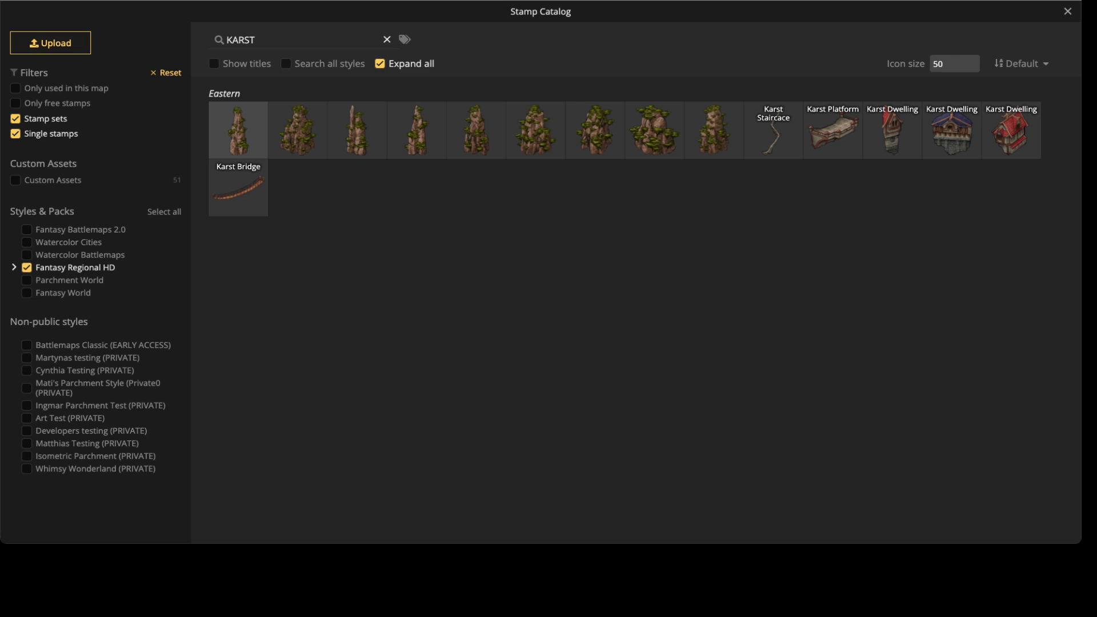
left_click(386, 40)
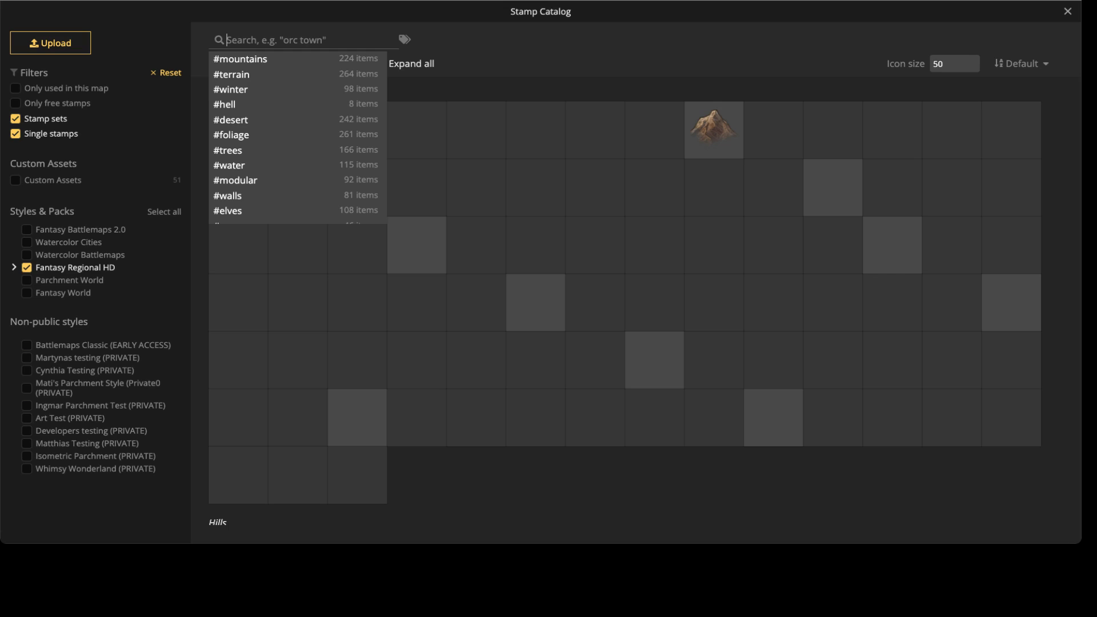
type("ELF")
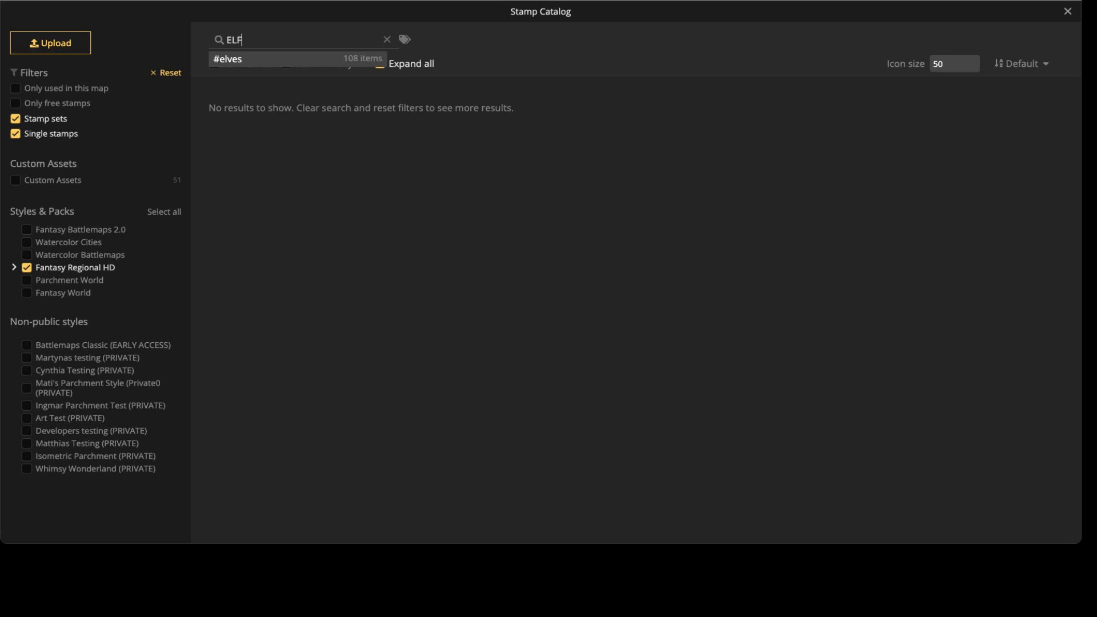
key("Return")
Step: Clear the catalog search and browse the full stamp list past the mountains and hills to the trees
key("BackSpace")
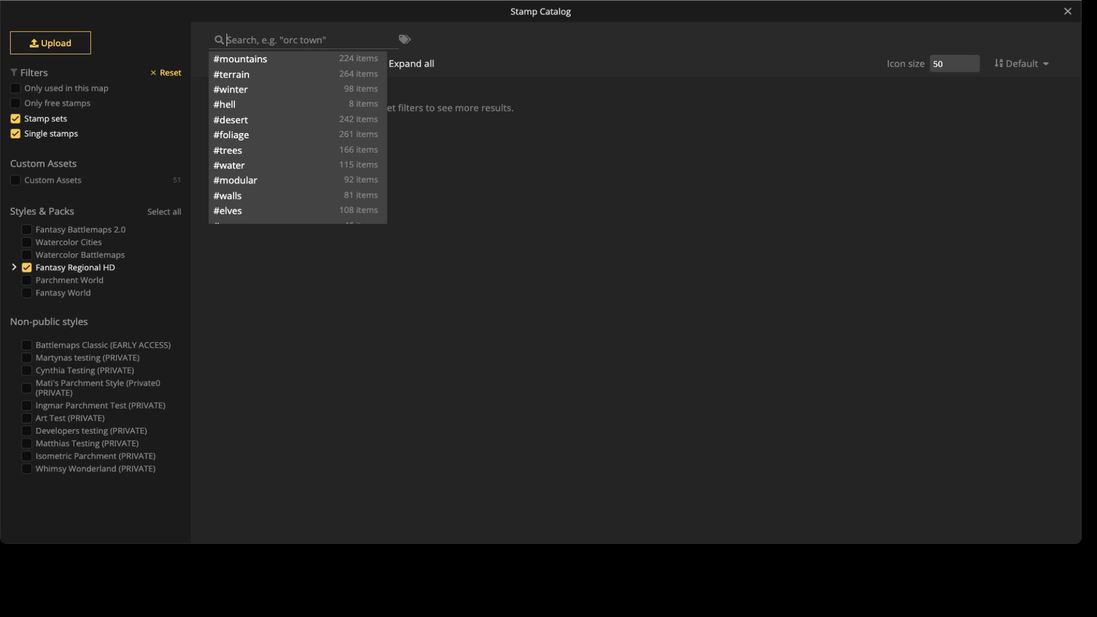
key("Return")
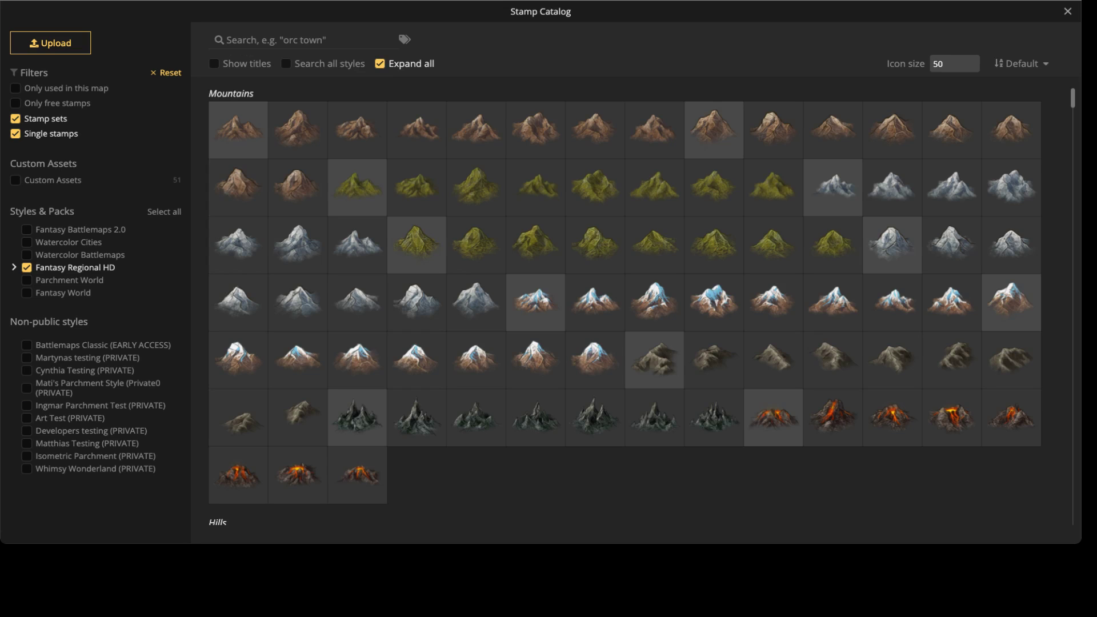
scroll(624, 309, "down", 5)
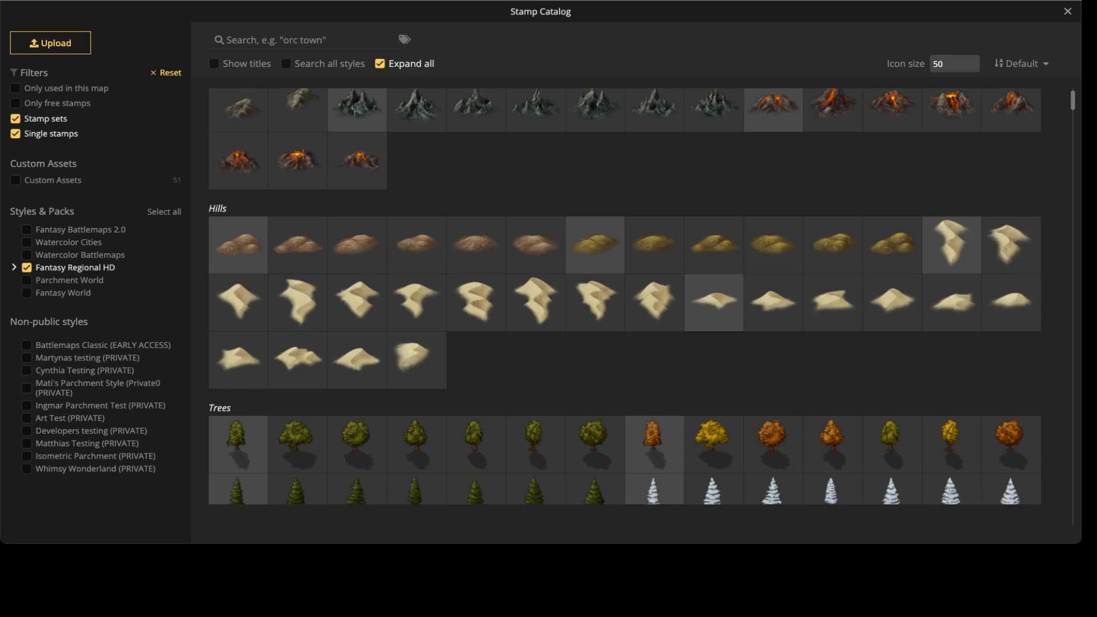
Step: Delete the Winter color filter from the map
scroll(625, 308, "down", 5)
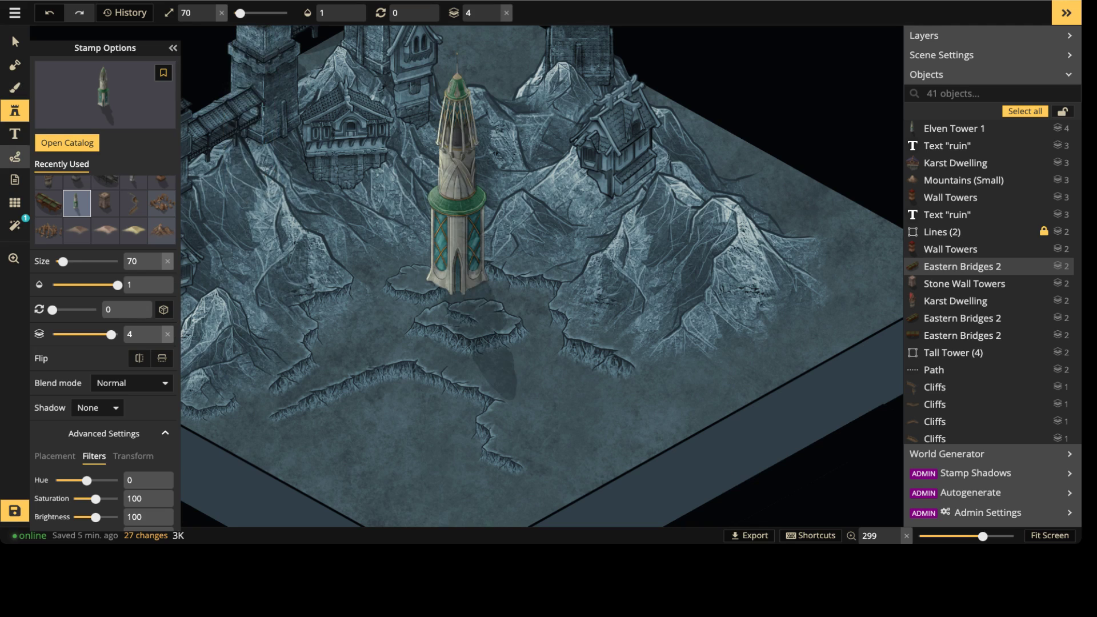
left_click(15, 226)
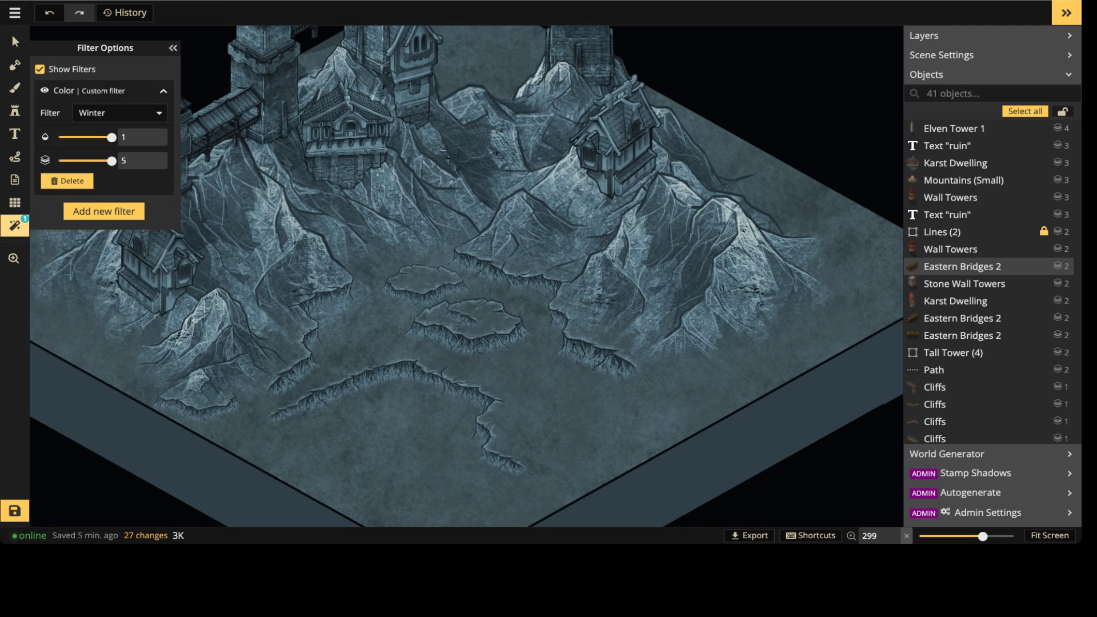
left_click(66, 181)
left_click(15, 41)
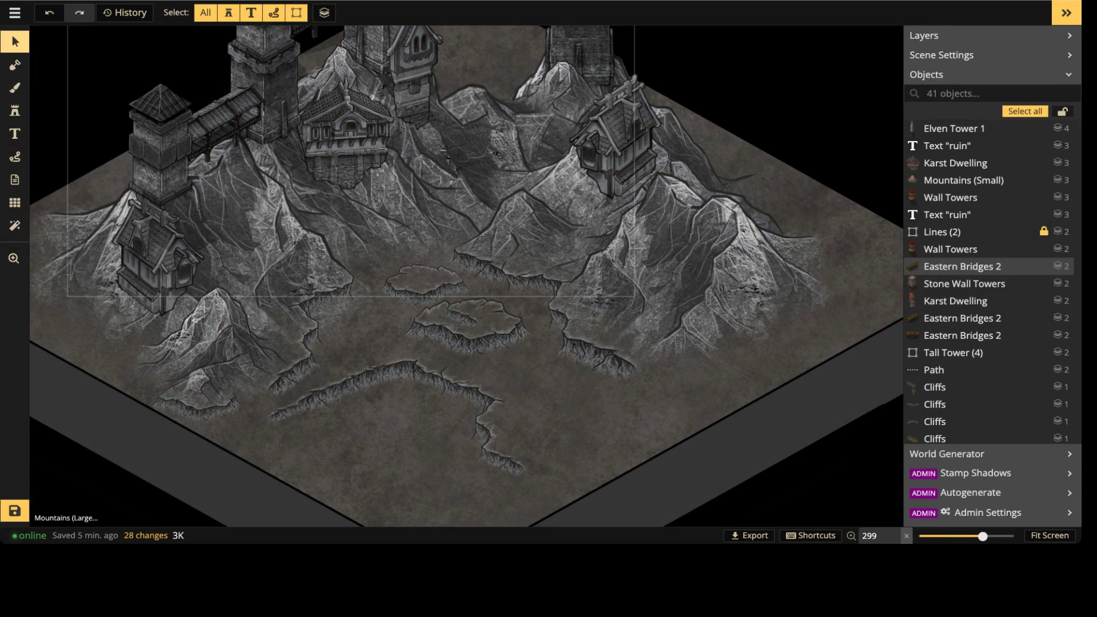
Step: Browse the Fantasy Regional HD stamps in the catalog for buildings that suit the map
left_click(14, 111)
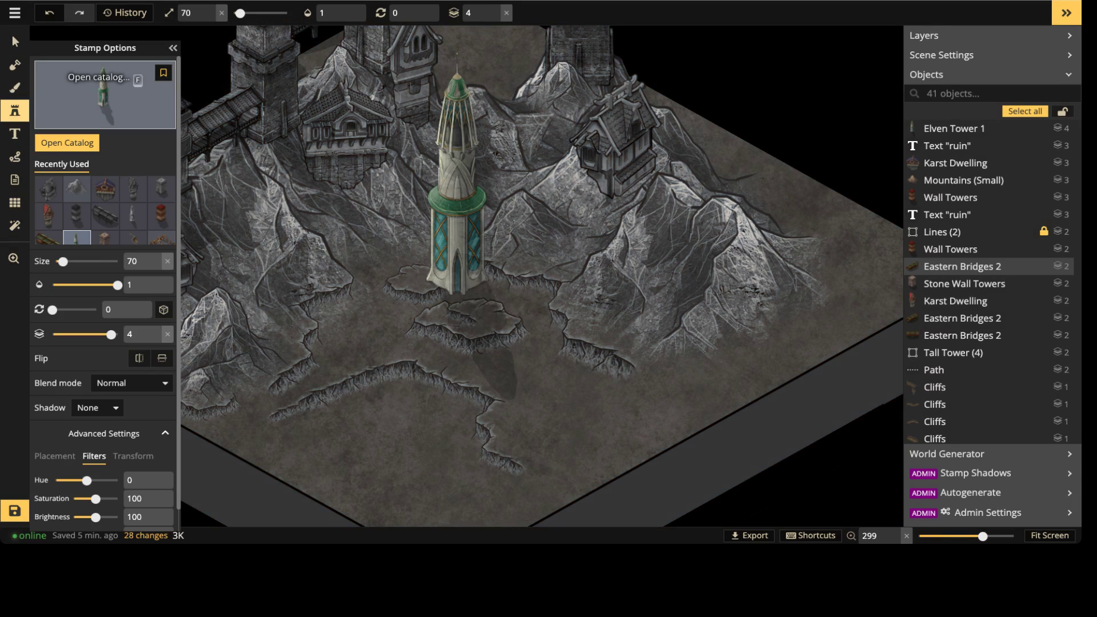
left_click(105, 97)
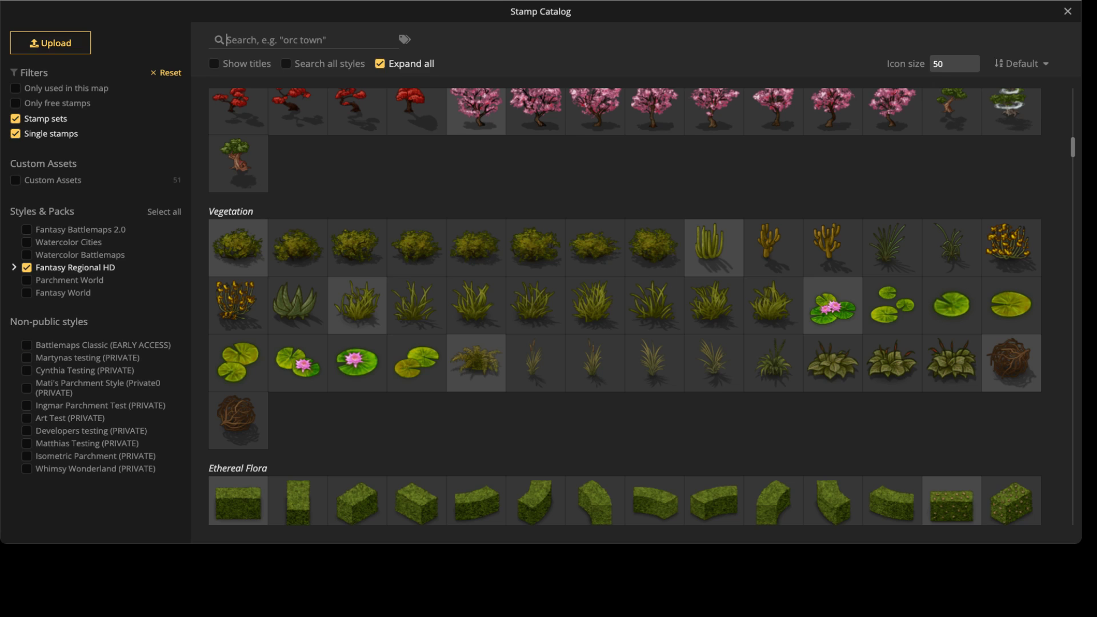
scroll(628, 303, "down", 10)
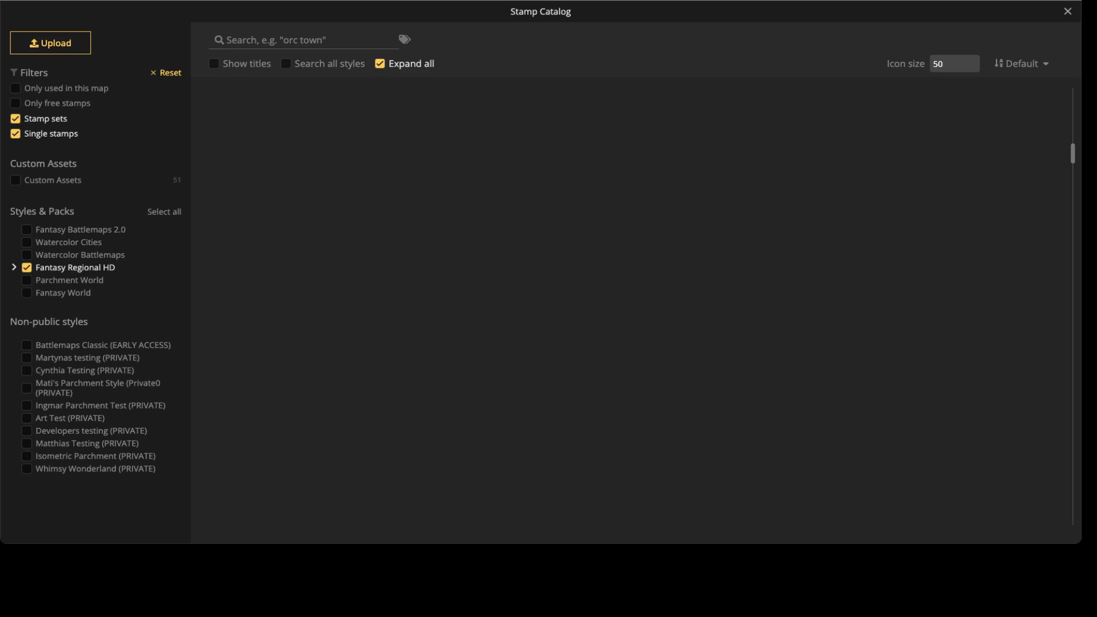
scroll(629, 303, "down", 5)
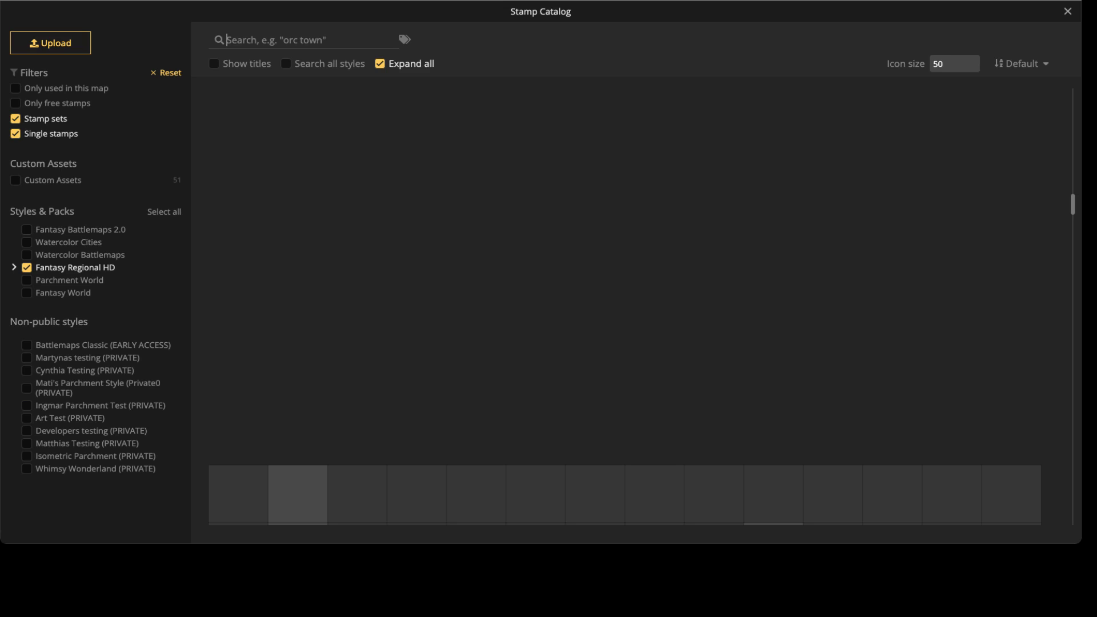
scroll(629, 303, "up", 5)
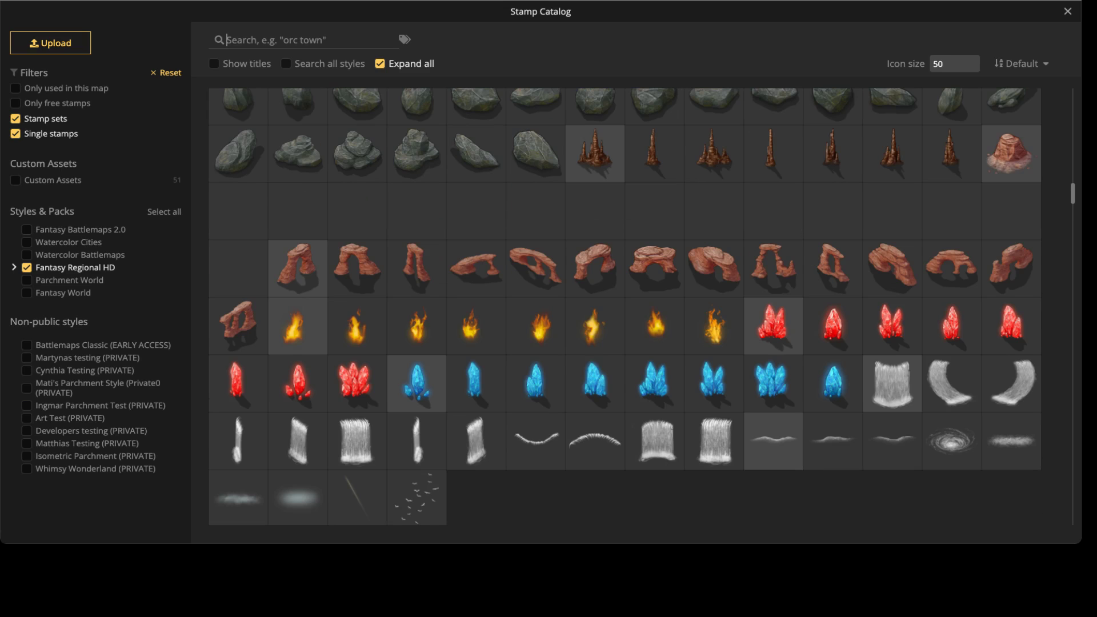
scroll(625, 307, "down", 6)
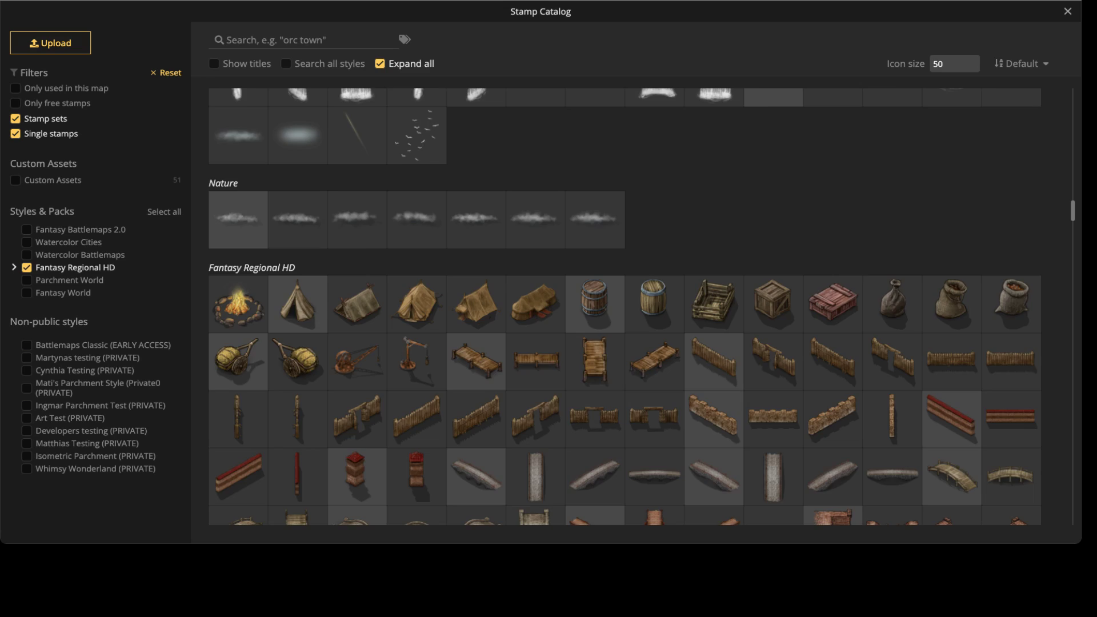
scroll(624, 307, "down", 6)
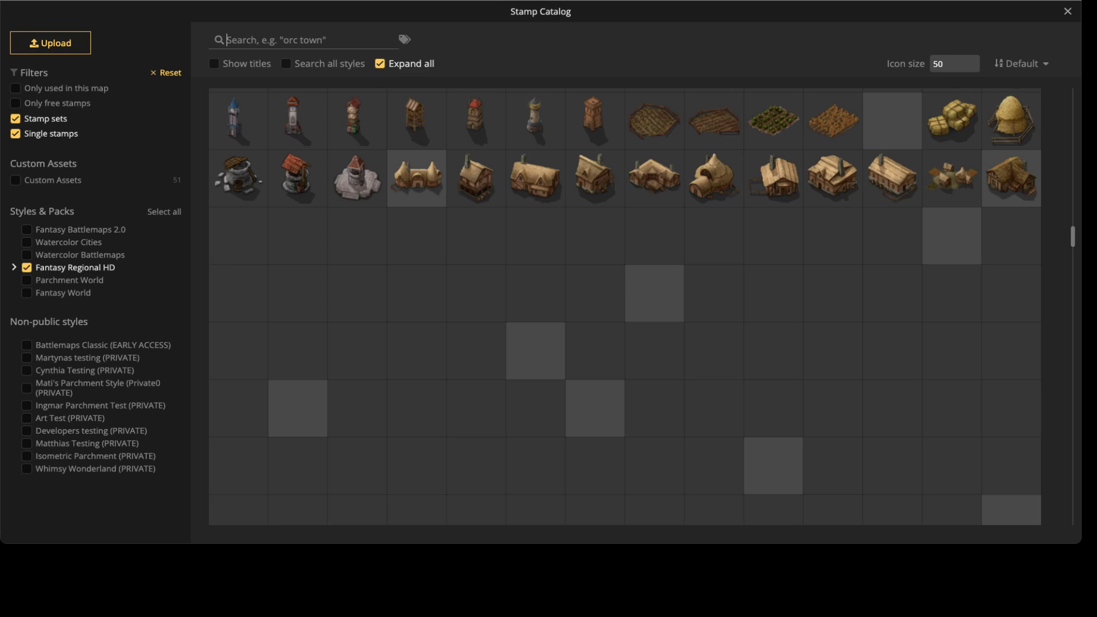
scroll(625, 307, "down", 5)
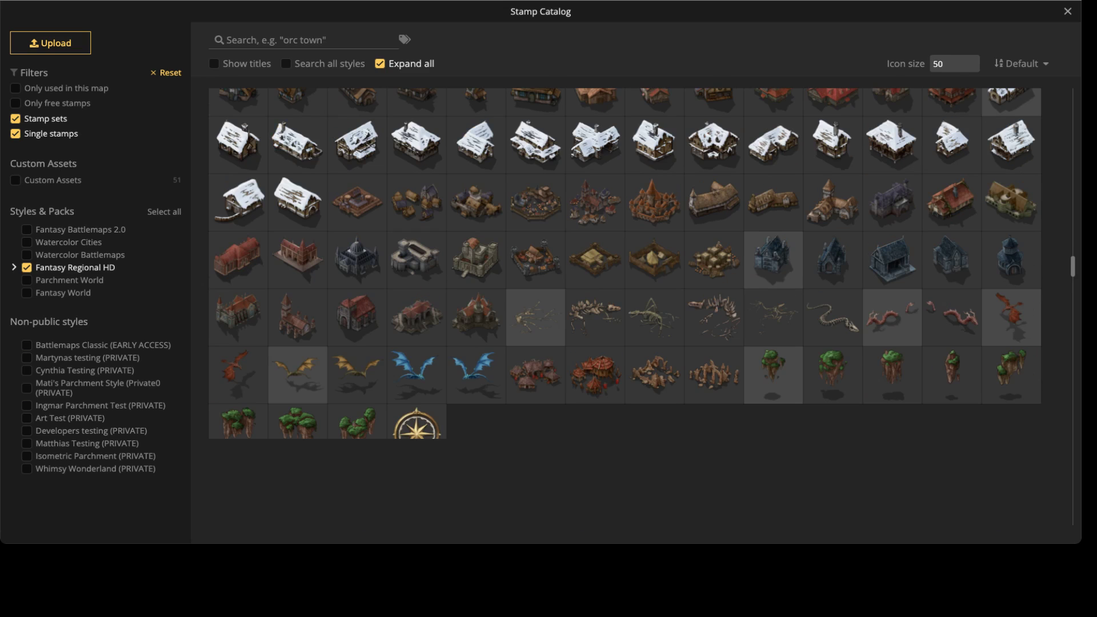
scroll(624, 307, "down", 4)
scroll(624, 307, "down", 4)
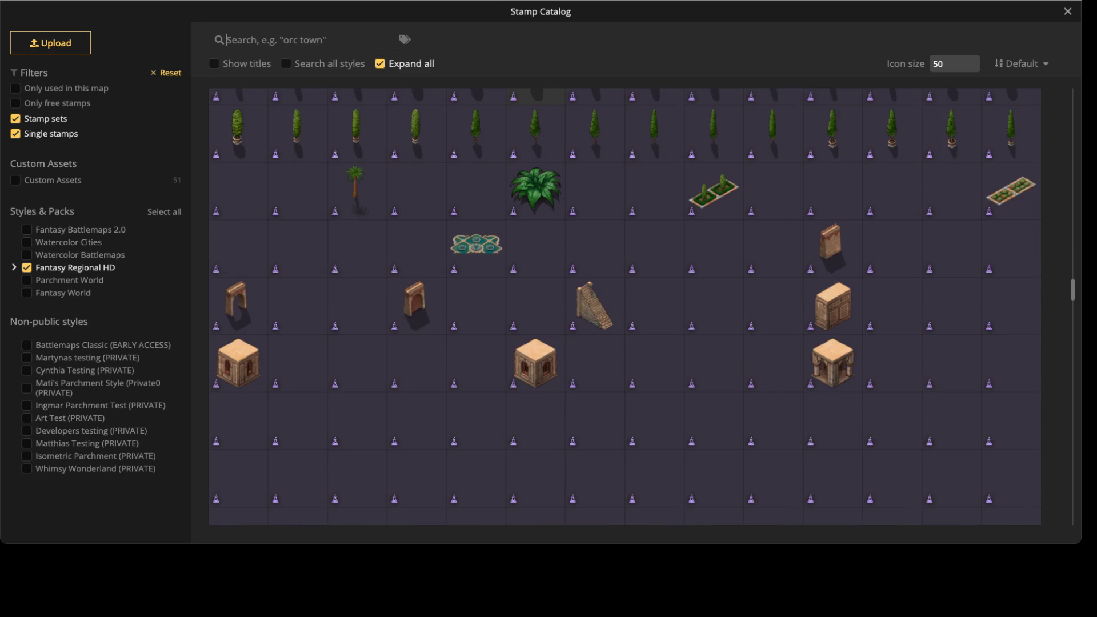
scroll(625, 307, "down", 4)
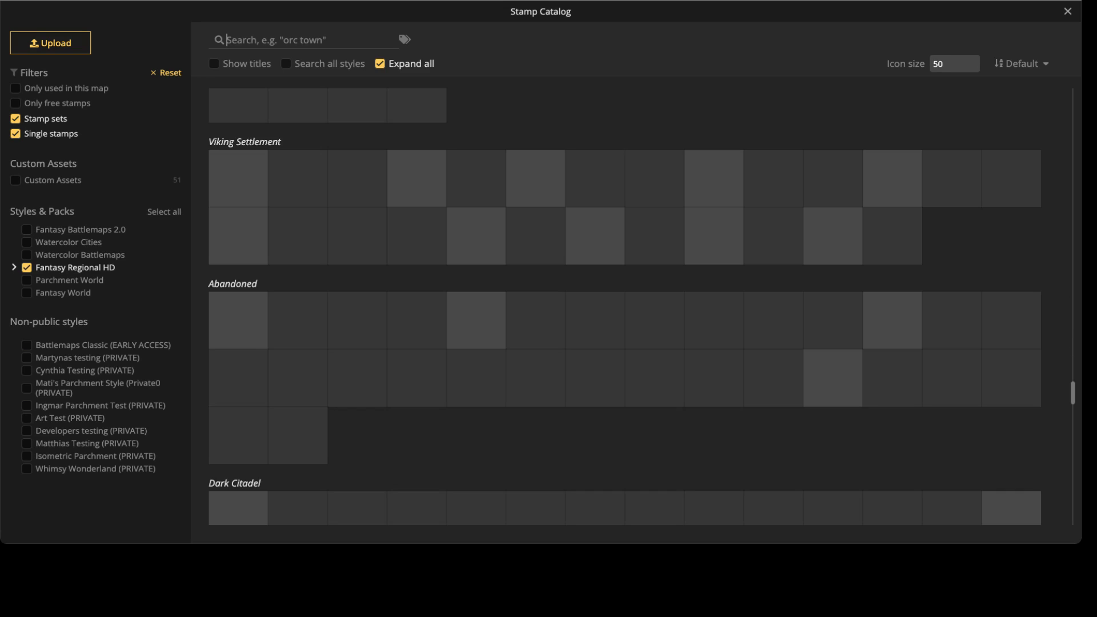
Step: Search the stamp catalog for "EL" and place an Elven Building 8 at size 70 beside the elven tower's spire
left_click(276, 40)
type("EL")
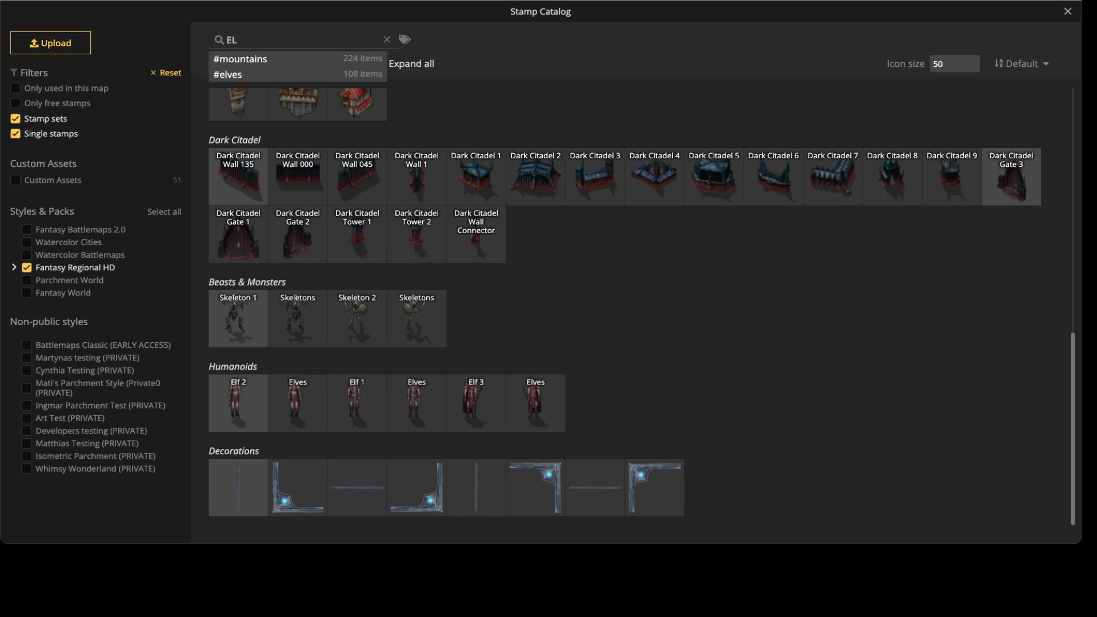
scroll(773, 330, "up", 10)
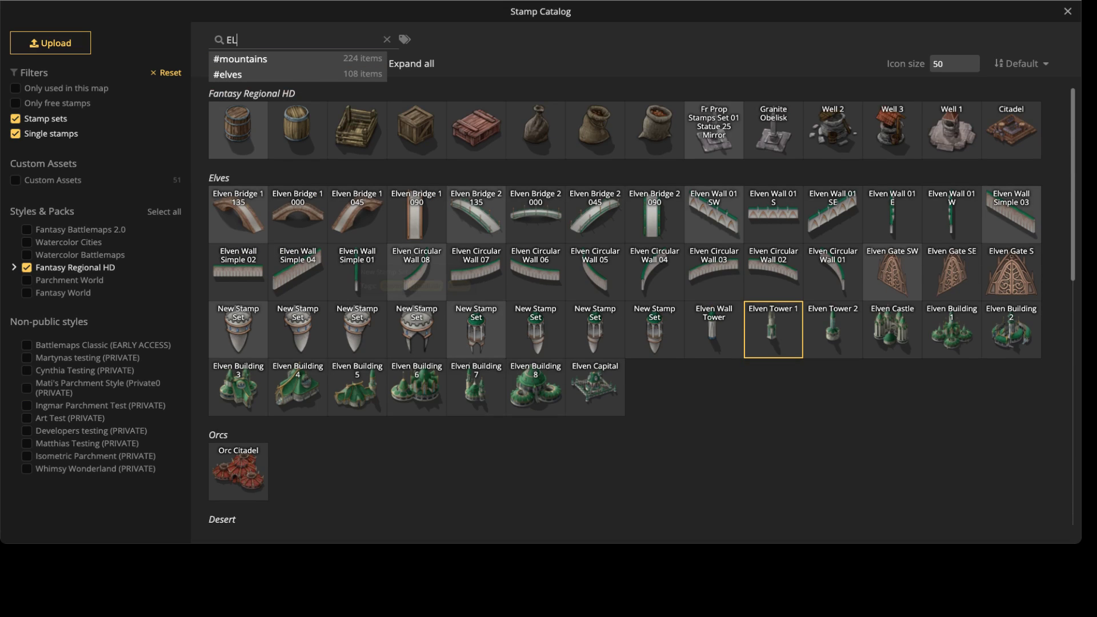
left_click(536, 387)
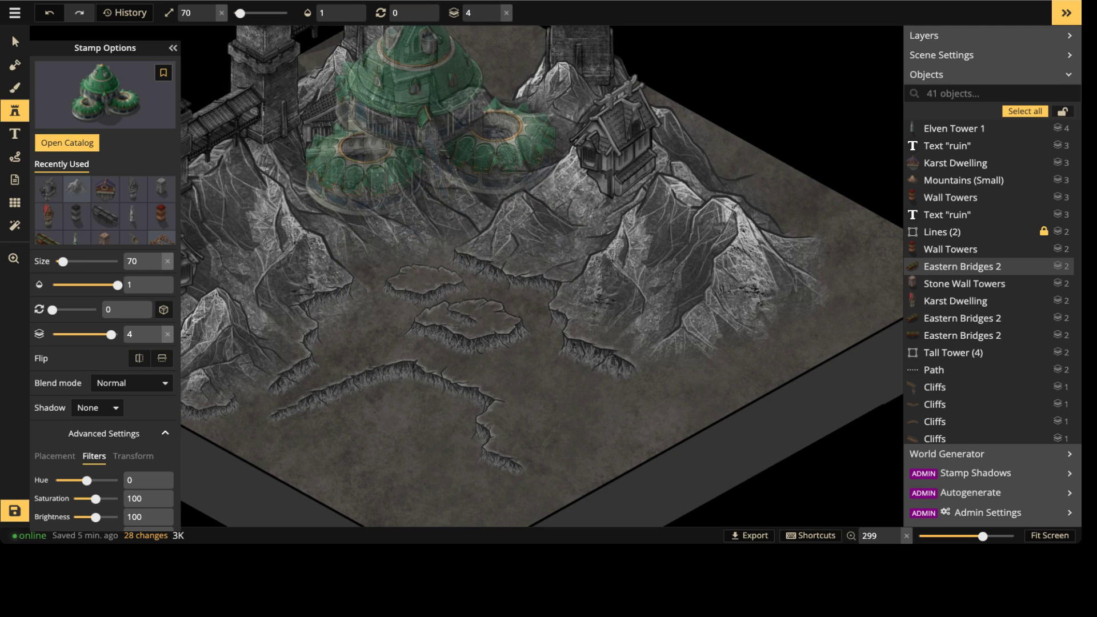
scroll(451, 194, "up", 6)
scroll(420, 144, "up", 5)
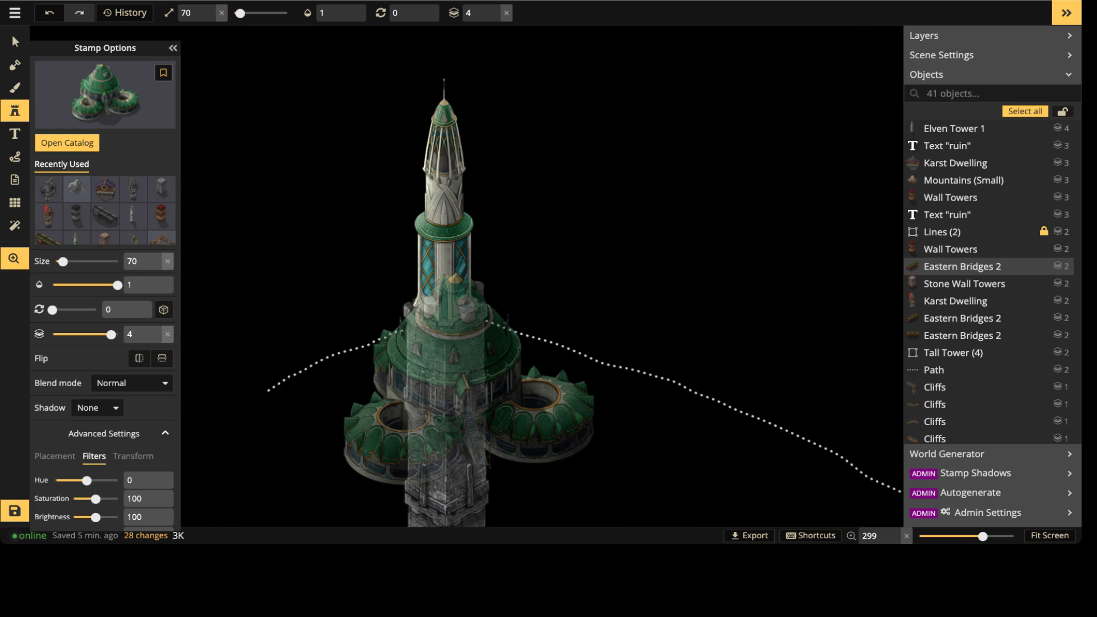
left_click(620, 197)
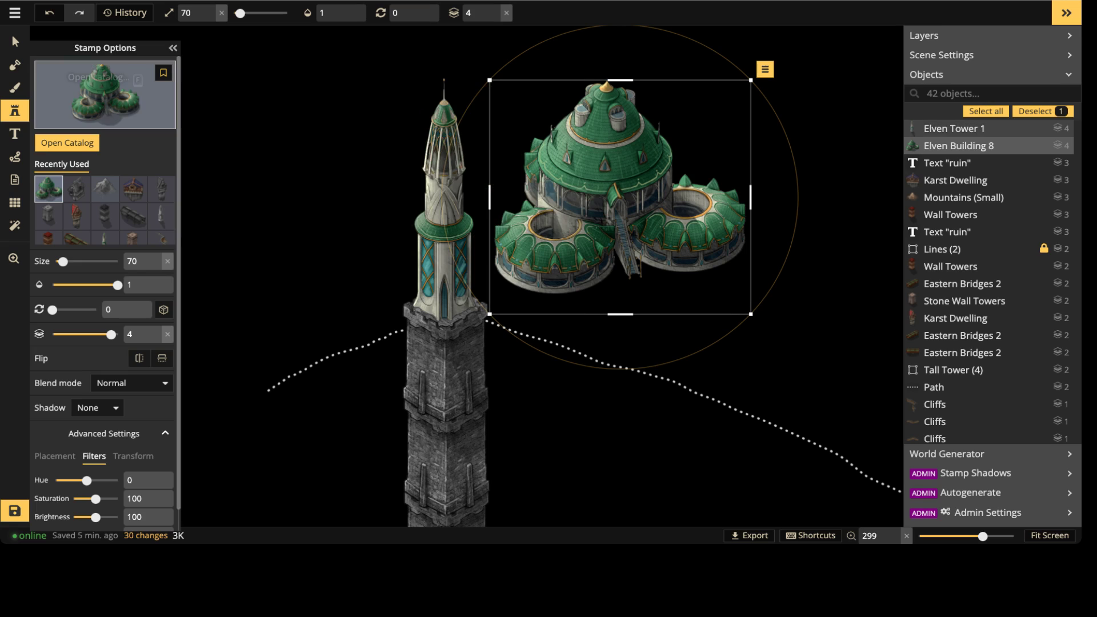
key("v")
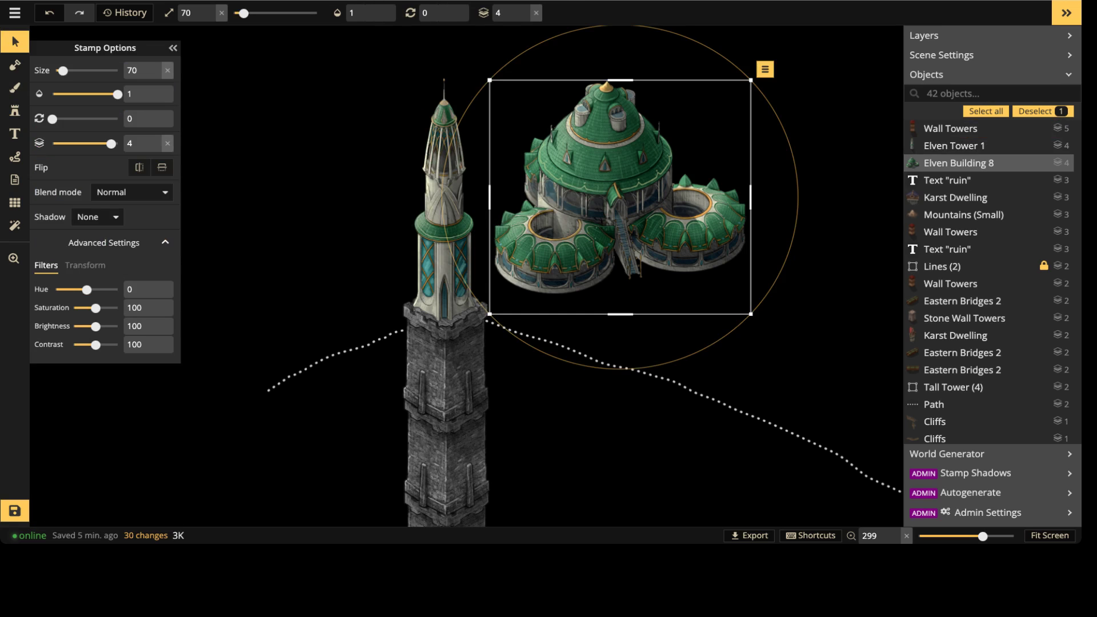
Step: Move the Elven Building 8 down onto the valley floor between the mountains and order it above Elven Tower 1
scroll(597, 225, "down", 5)
middle_click_drag(597, 226, 502, 57)
left_click_drag(522, 91, 513, 517)
middle_click_drag(512, 517, 522, 253)
scroll(522, 253, "up", 2)
scroll(599, 114, "up", 4)
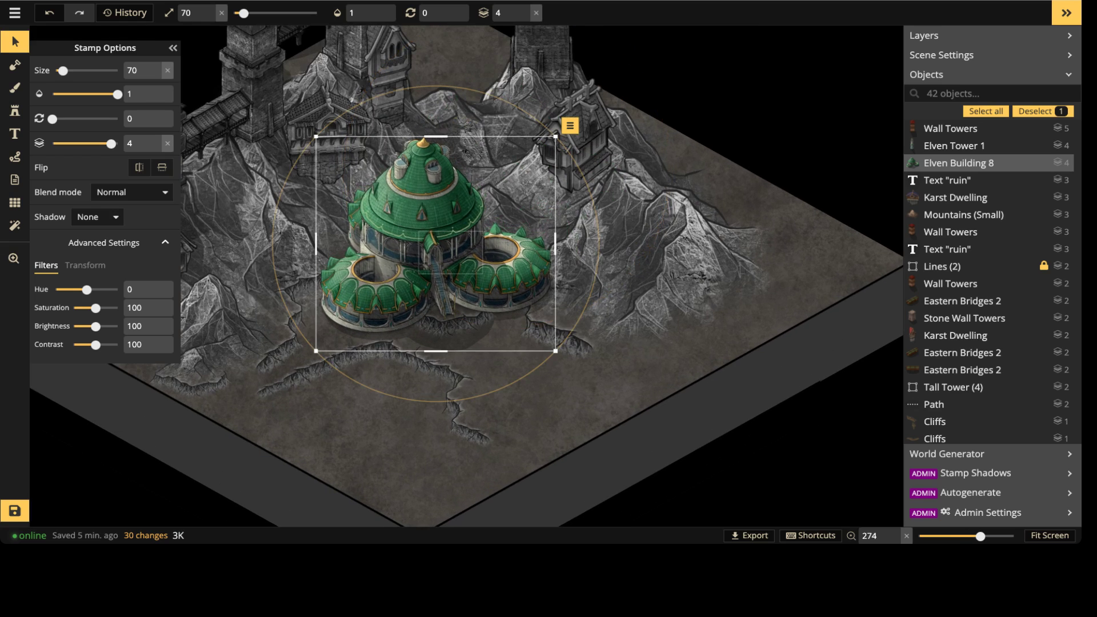
left_click_drag(959, 163, 958, 137)
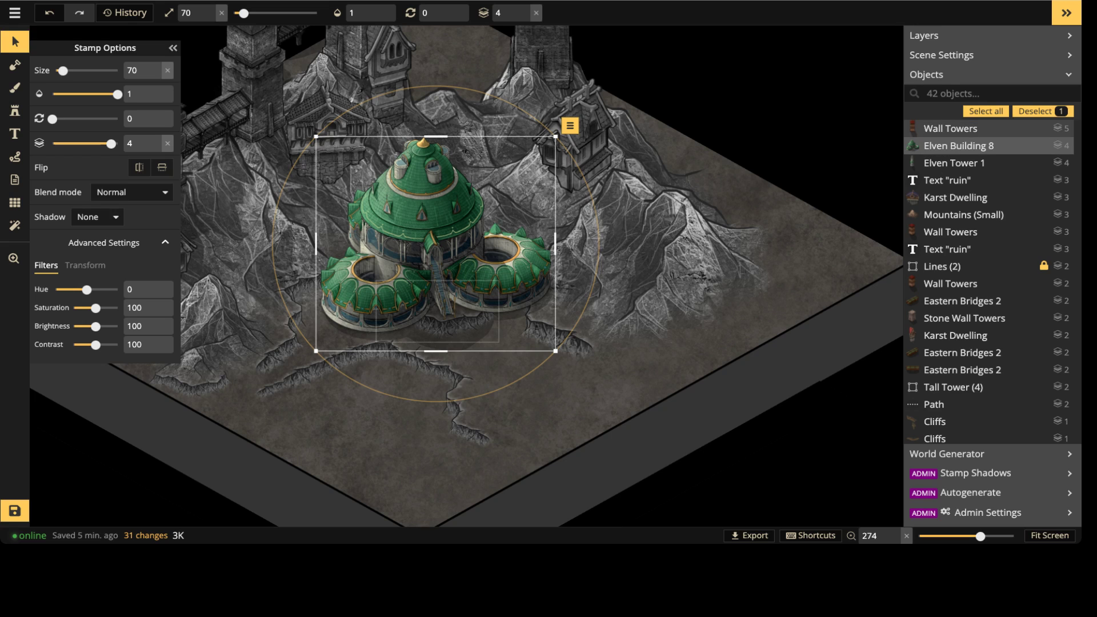
Step: Reduce the Elven Building 8 to size 30 and move it just above the cliff ridge in the foreground
scroll(449, 230, "up", 4)
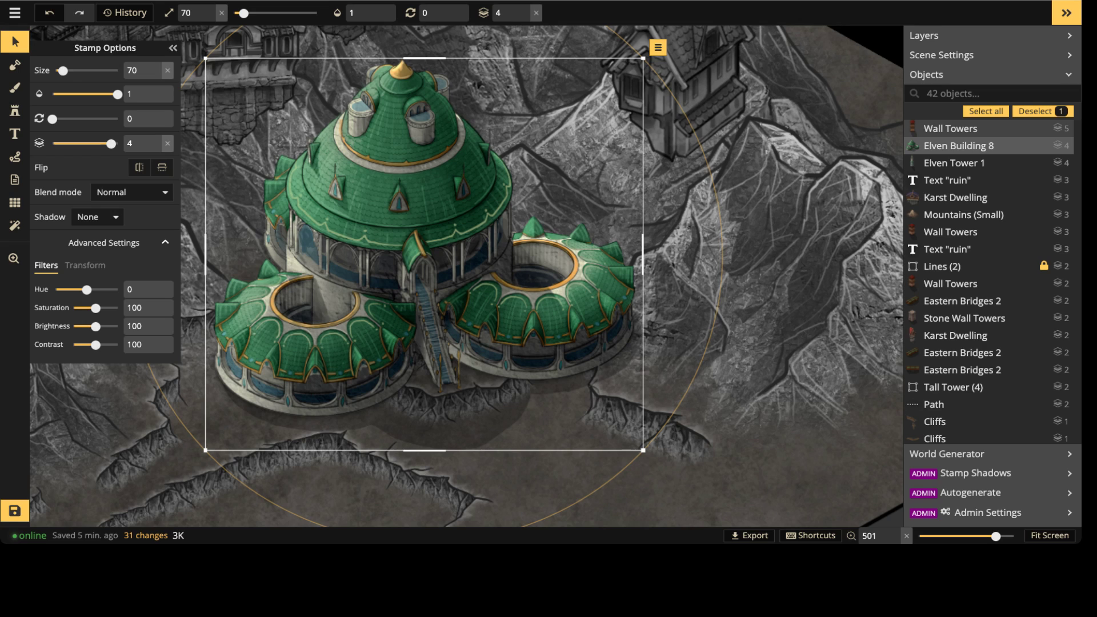
key("bracketleft")
key("bracketleft")
key("bracketleft")
key("bracketleft")
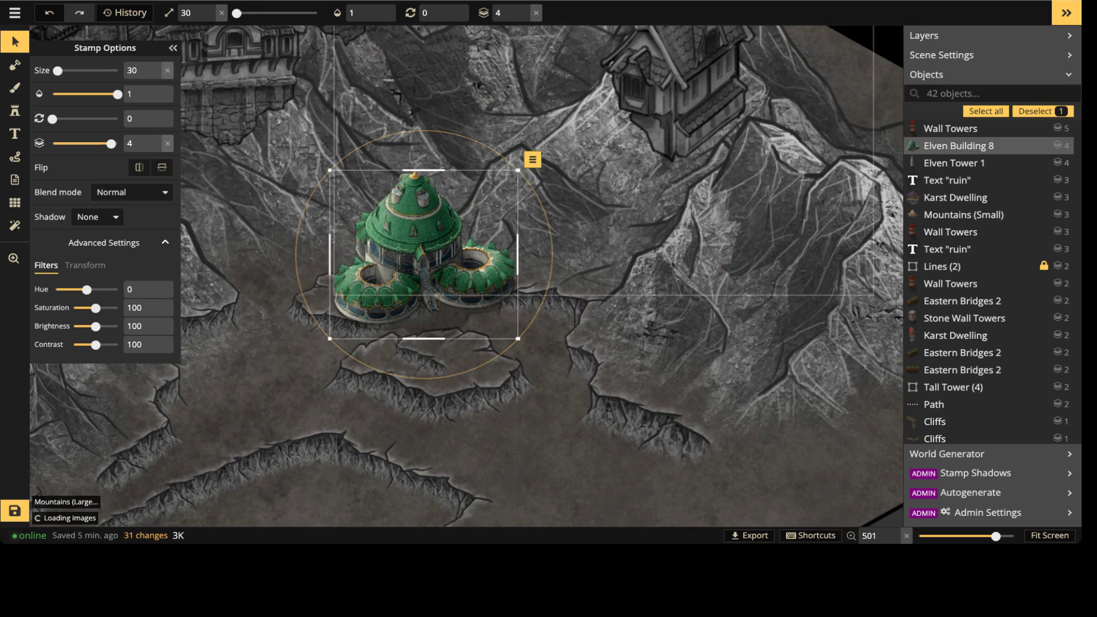
left_click_drag(424, 254, 442, 235)
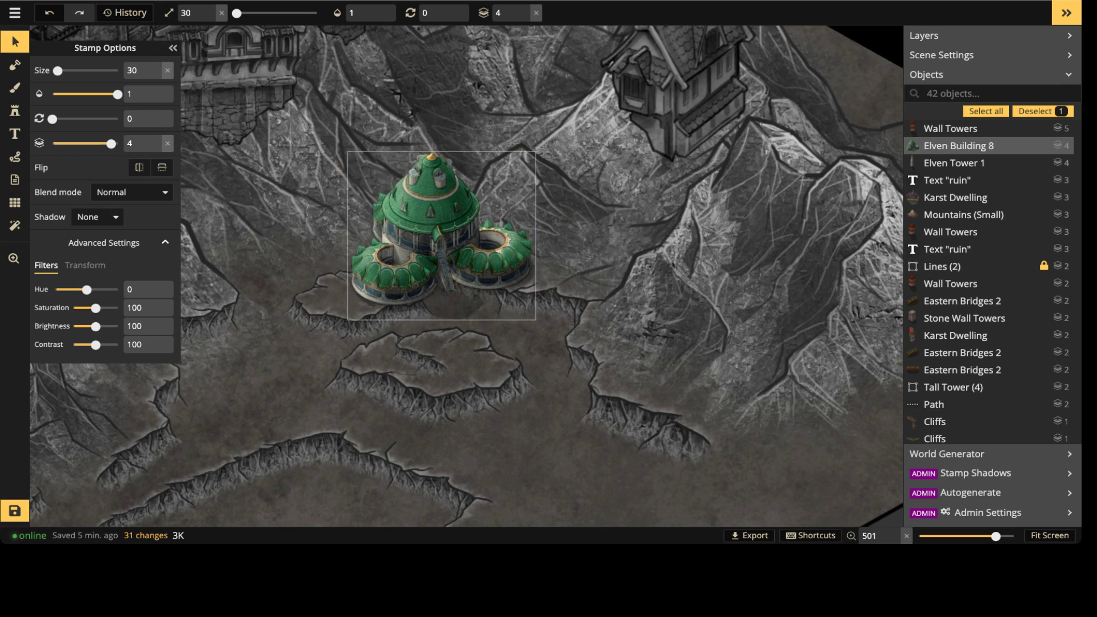
middle_click_drag(442, 236, 613, 123)
left_click_drag(614, 124, 515, 321)
middle_click_drag(515, 321, 424, 309)
scroll(494, 327, "down", 4)
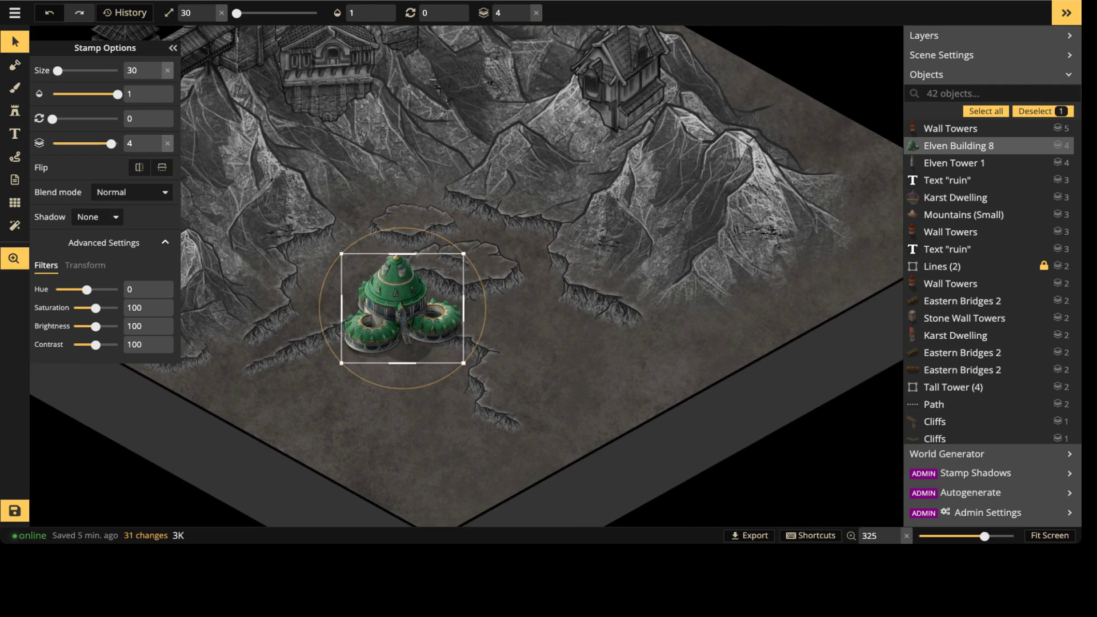
Step: Move the small rock plateau out of the valley centre to the open ground on the right
left_click(518, 299)
left_click_drag(518, 299, 572, 353)
double_click(572, 354)
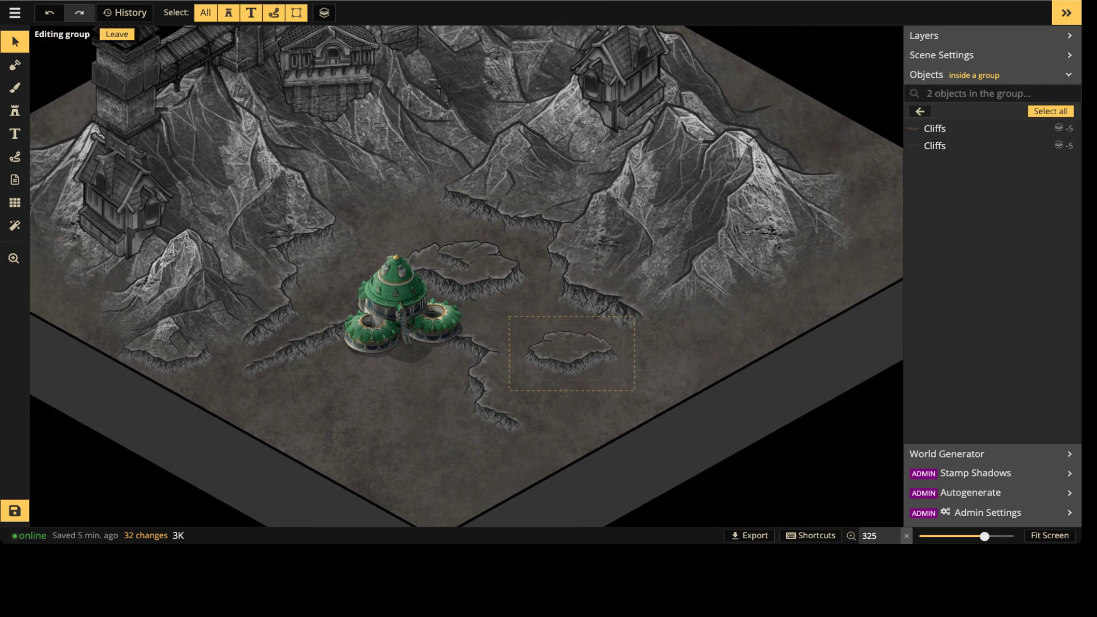
Step: Move the larger rock plateau with its cliff piece to the foreground, and put the Elven Building 8 at size 40 in the cleared valley
left_click(459, 263)
left_click(459, 263)
left_click(455, 260, "shift")
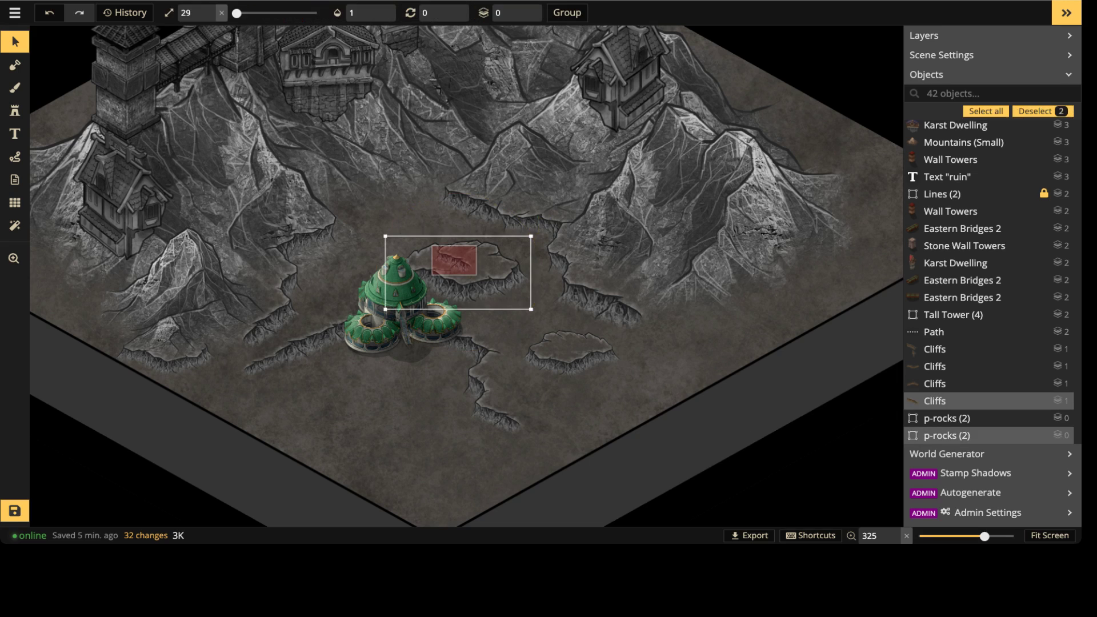
left_click_drag(454, 261, 391, 396)
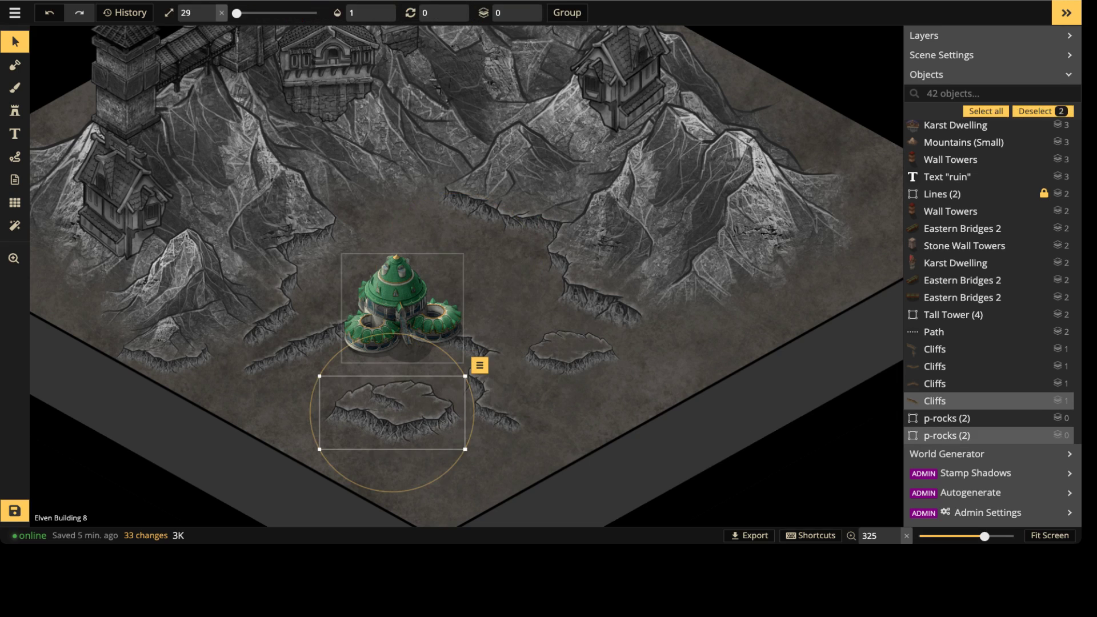
left_click_drag(400, 308, 412, 205)
key("bracketright")
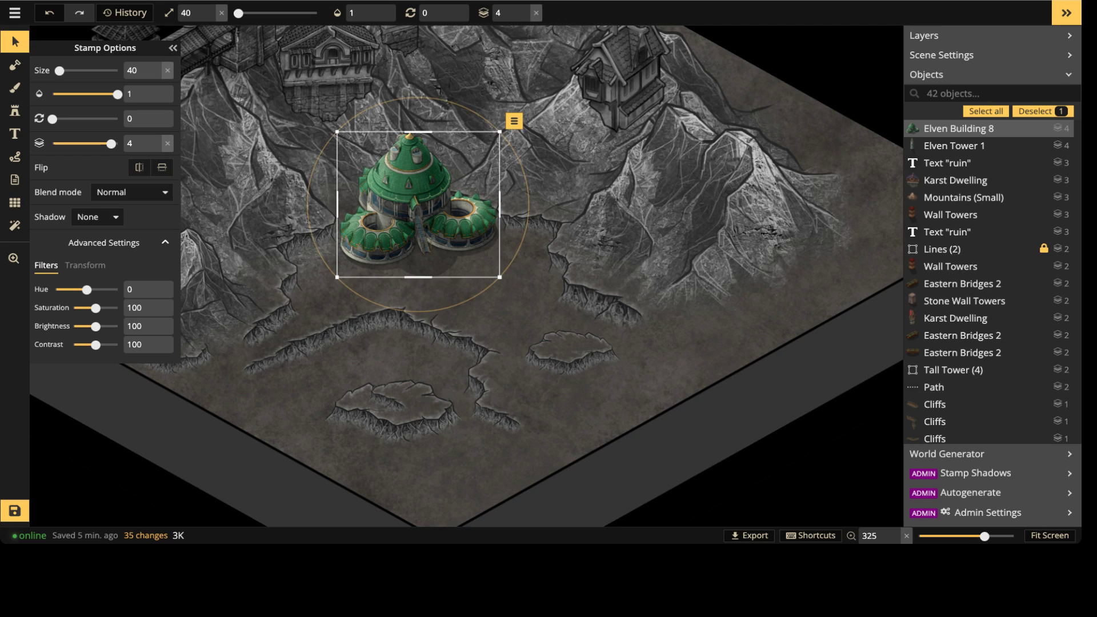
Step: Place an Elven Building 7 stamp at size 40 among the mountains behind the Elven Building 8
left_click(15, 111)
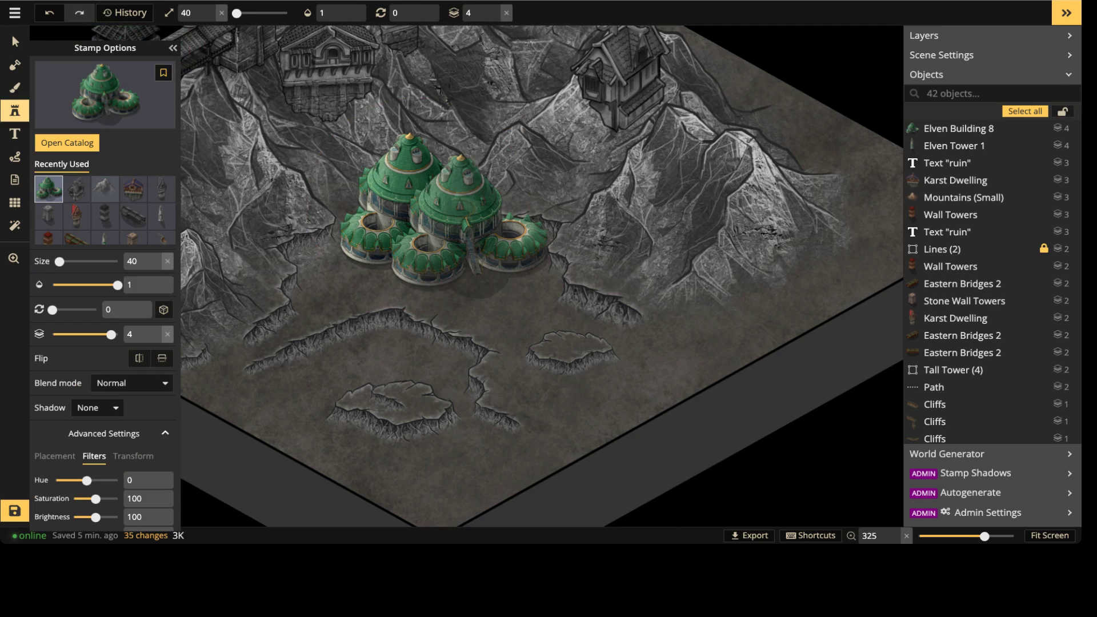
left_click(69, 142)
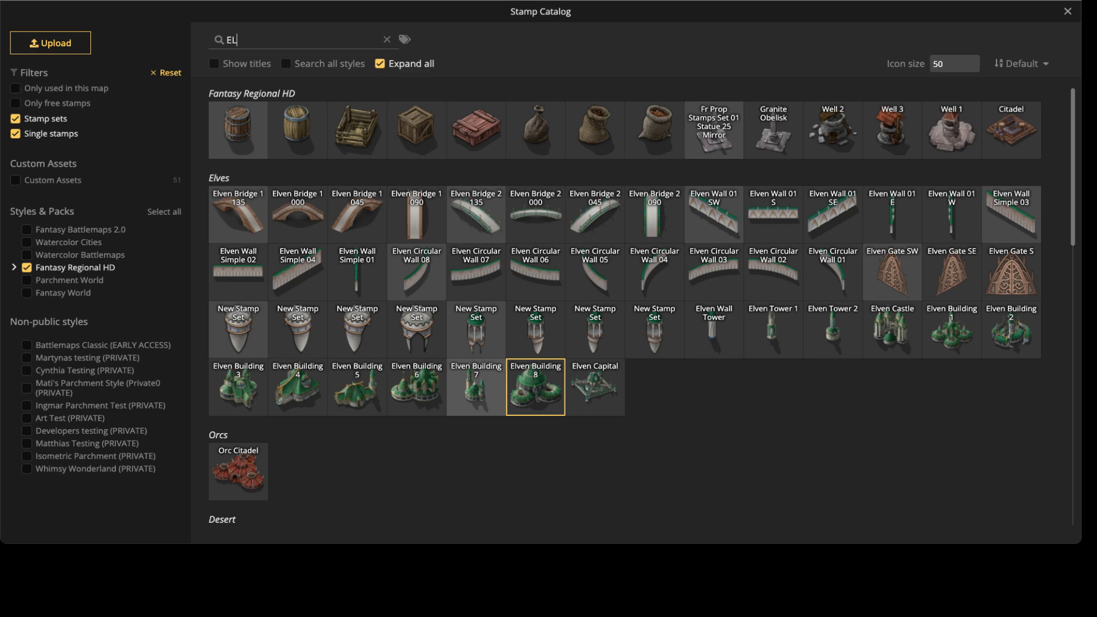
left_click(535, 388)
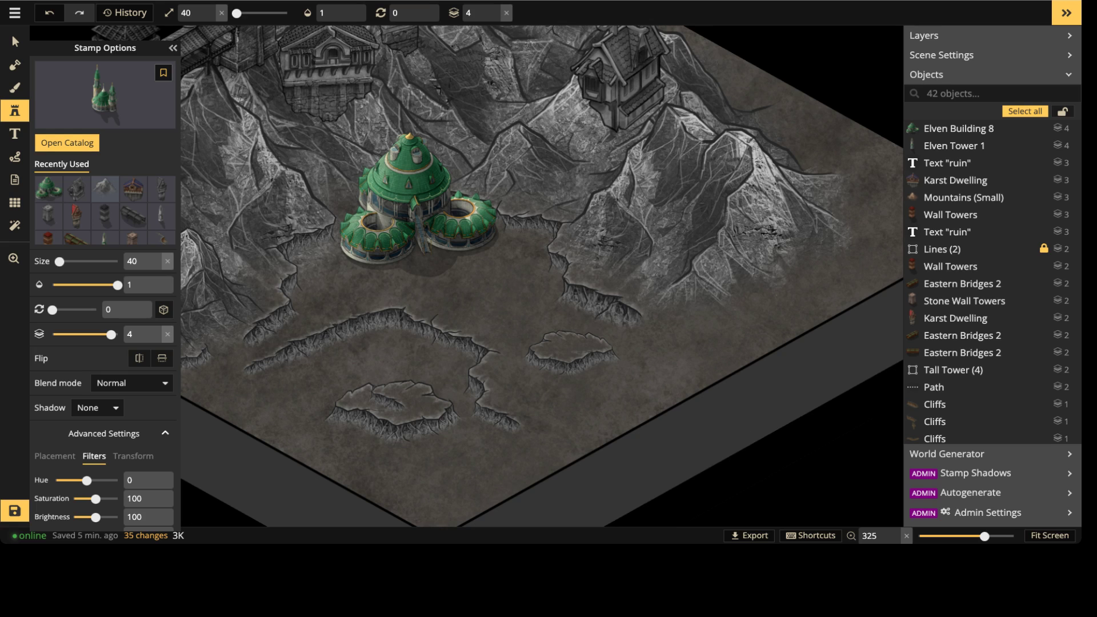
middle_click_drag(503, 283, 566, 284)
middle_click_drag(803, 159, 637, 272)
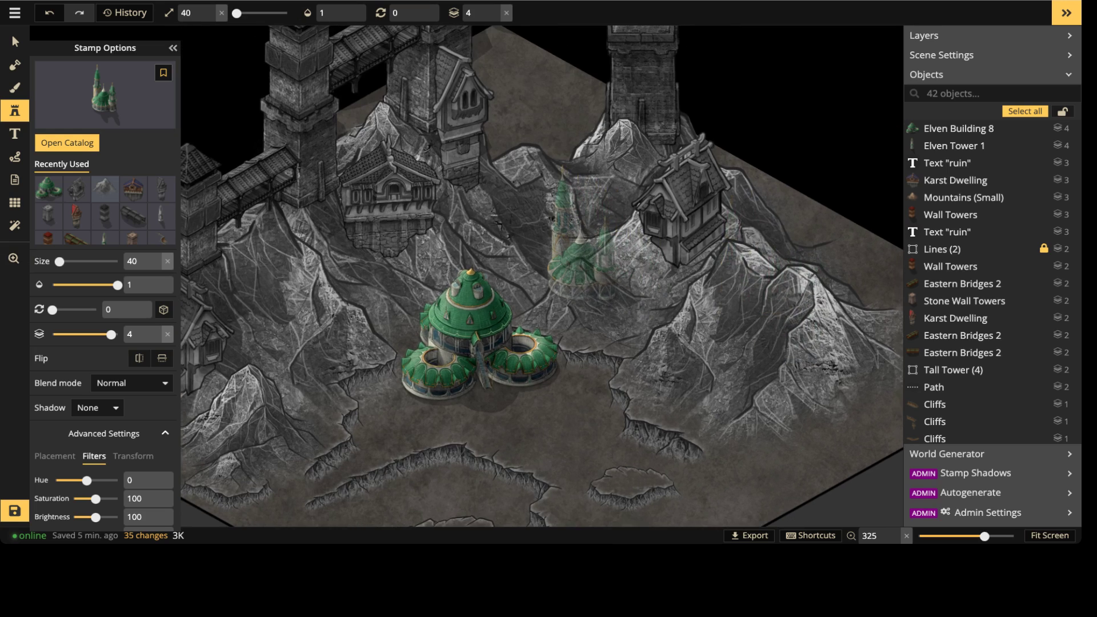
left_click(588, 251)
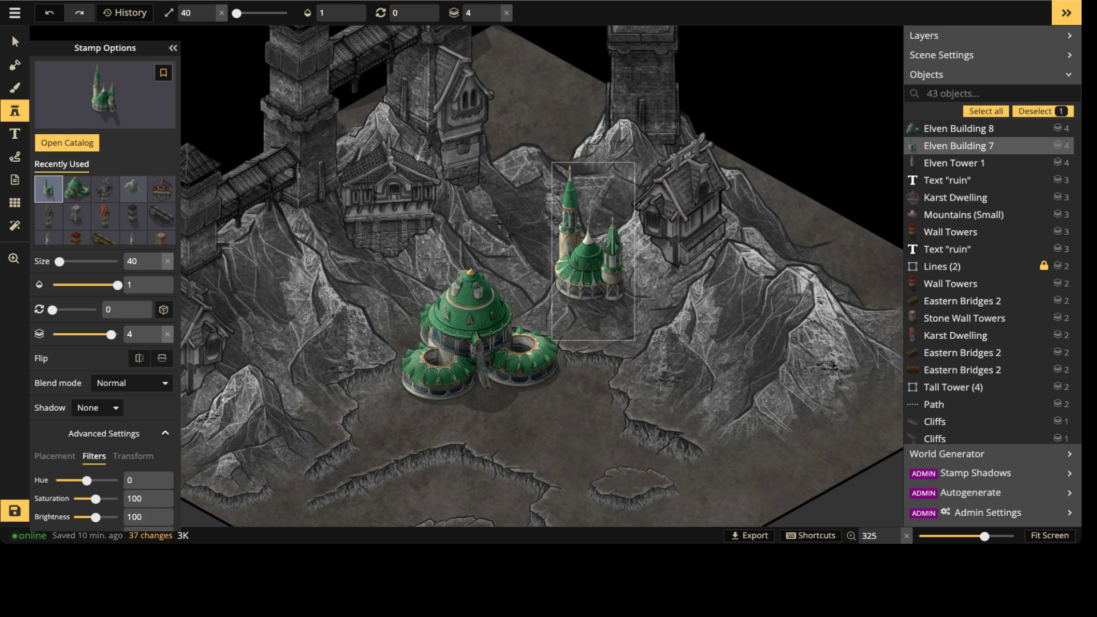
key("Escape")
middle_click_drag(511, 401, 530, 194)
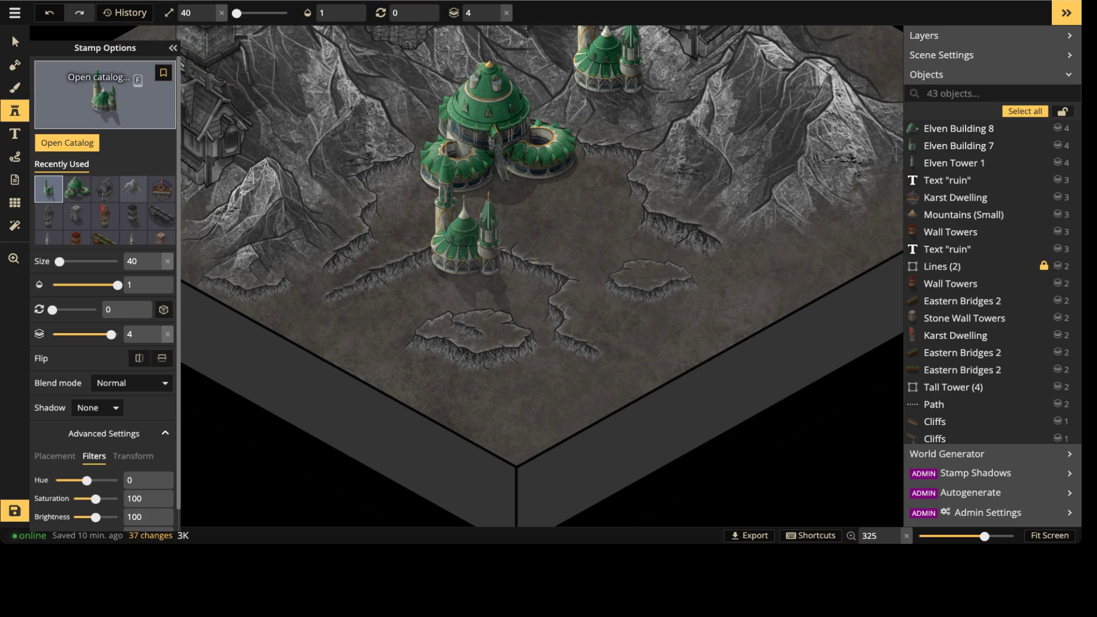
Step: Place an Elven Building 6 stamp at size 40 to the right in front of the Elven Building 8
left_click(106, 100)
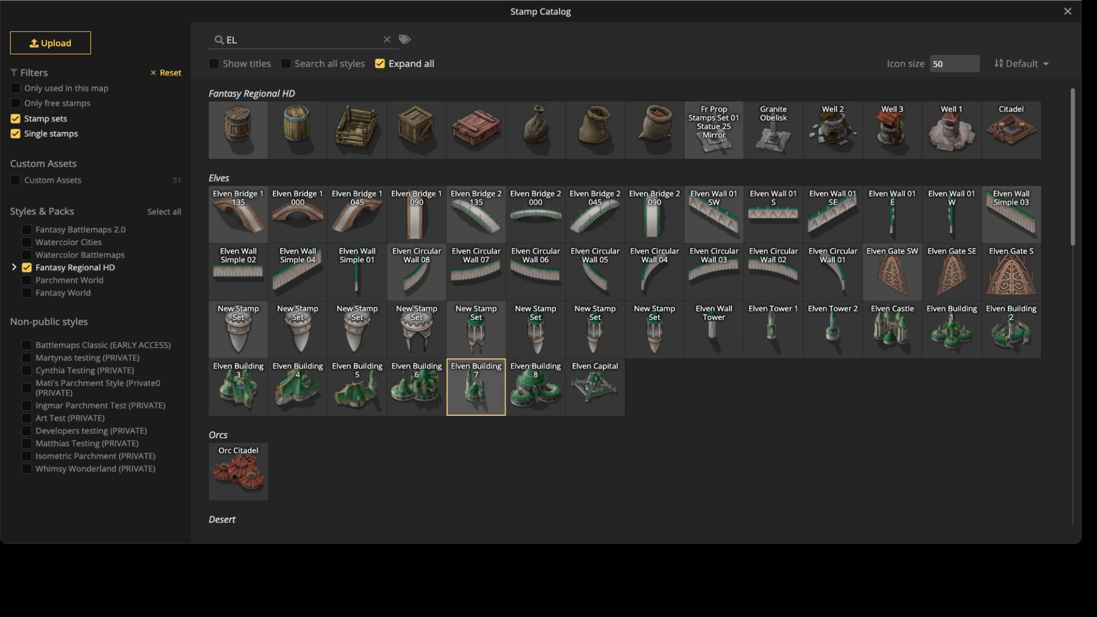
left_click(416, 387)
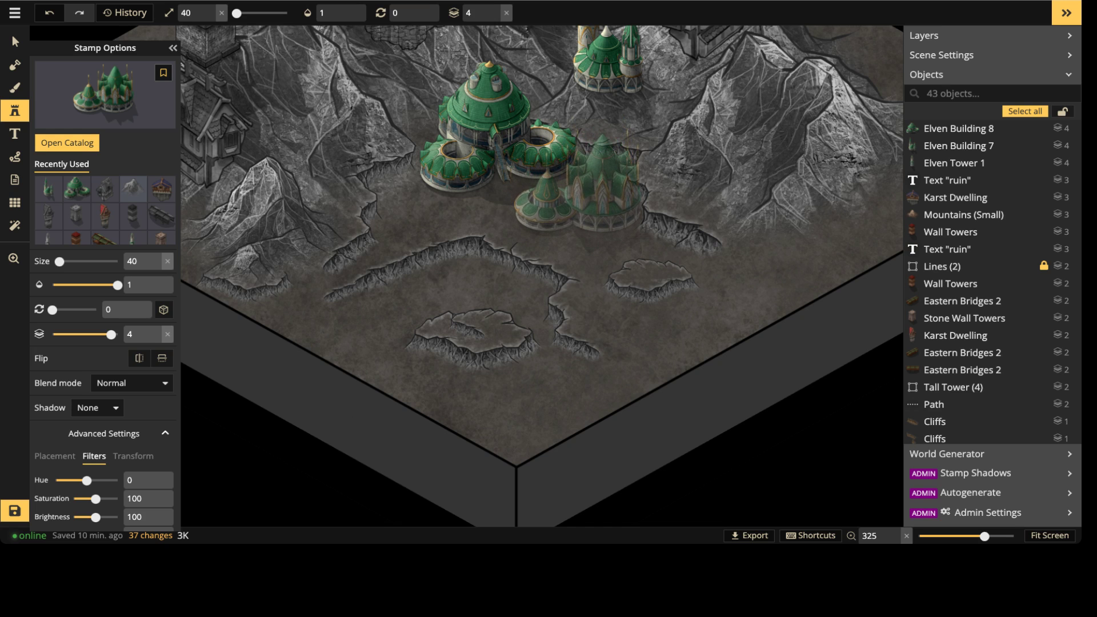
left_click(588, 199)
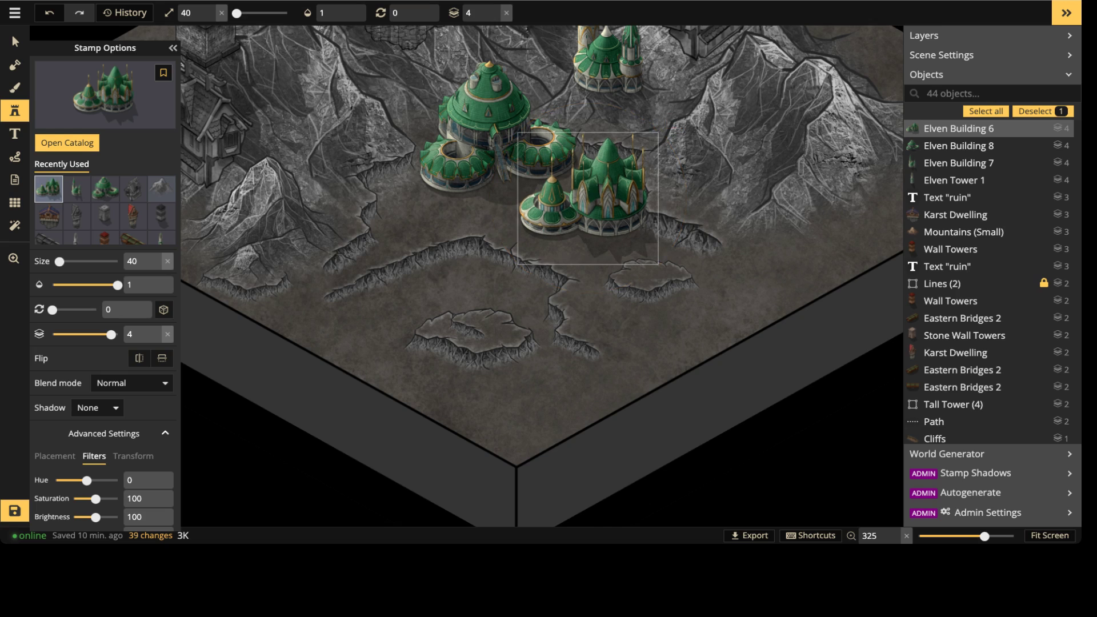
key("Escape")
Step: Place an Elven Building 5 stamp at size 40 to the left in front of the Elven Building 8
key("f")
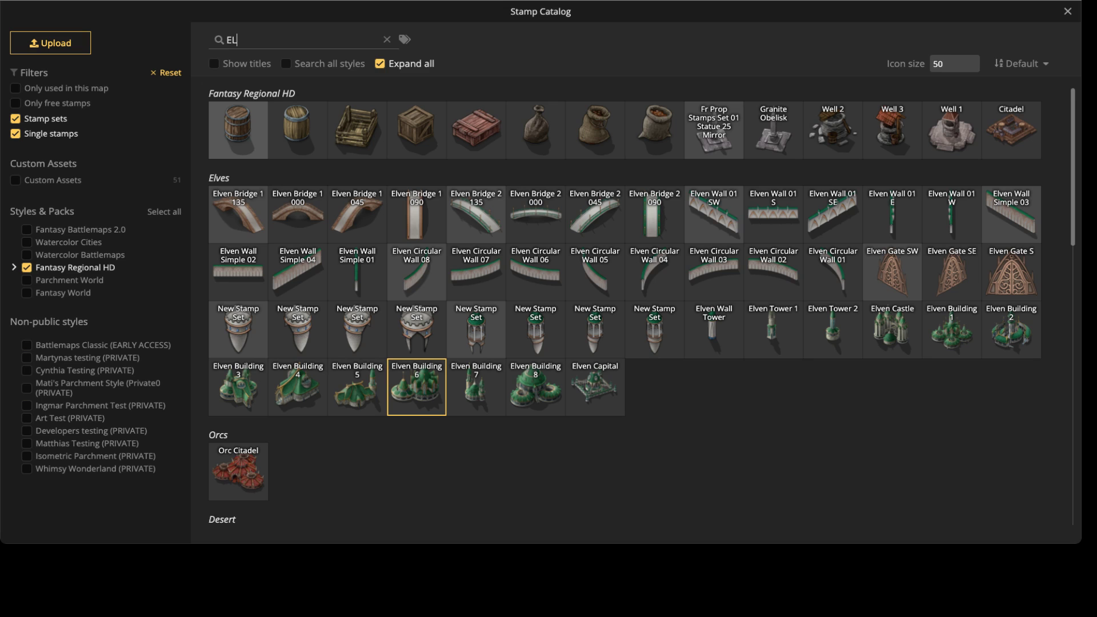
left_click(355, 391)
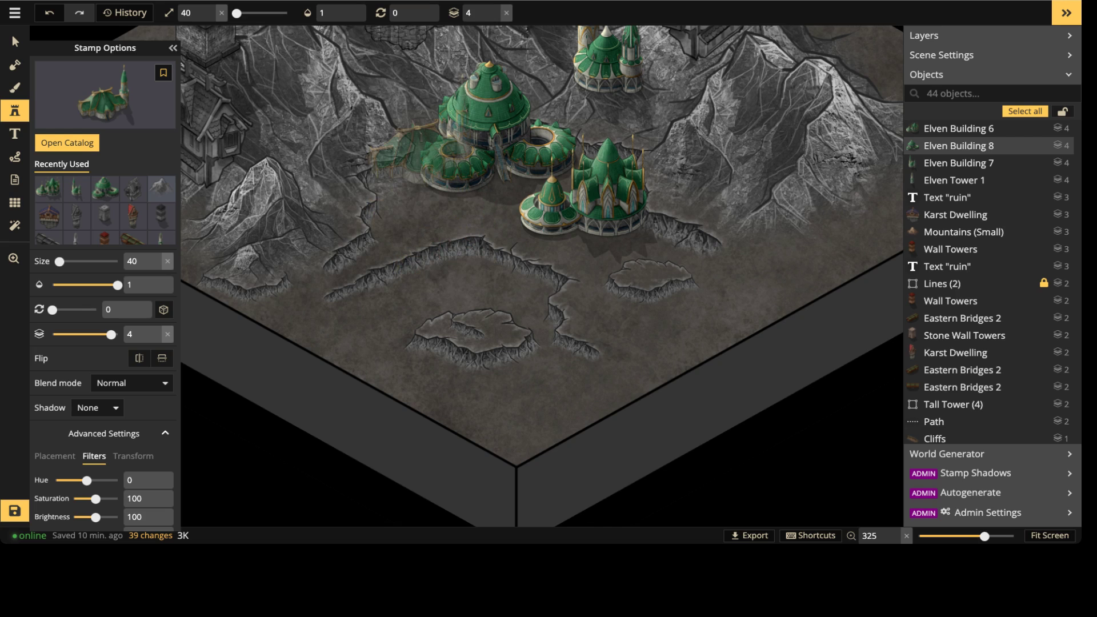
middle_click_drag(417, 96, 414, 254)
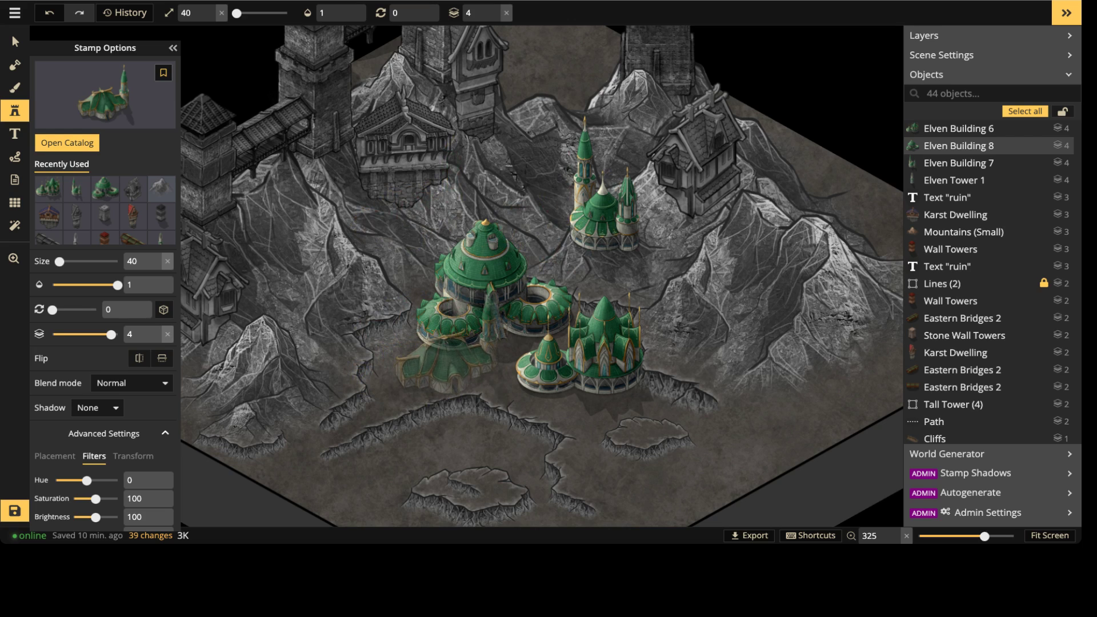
left_click(424, 347)
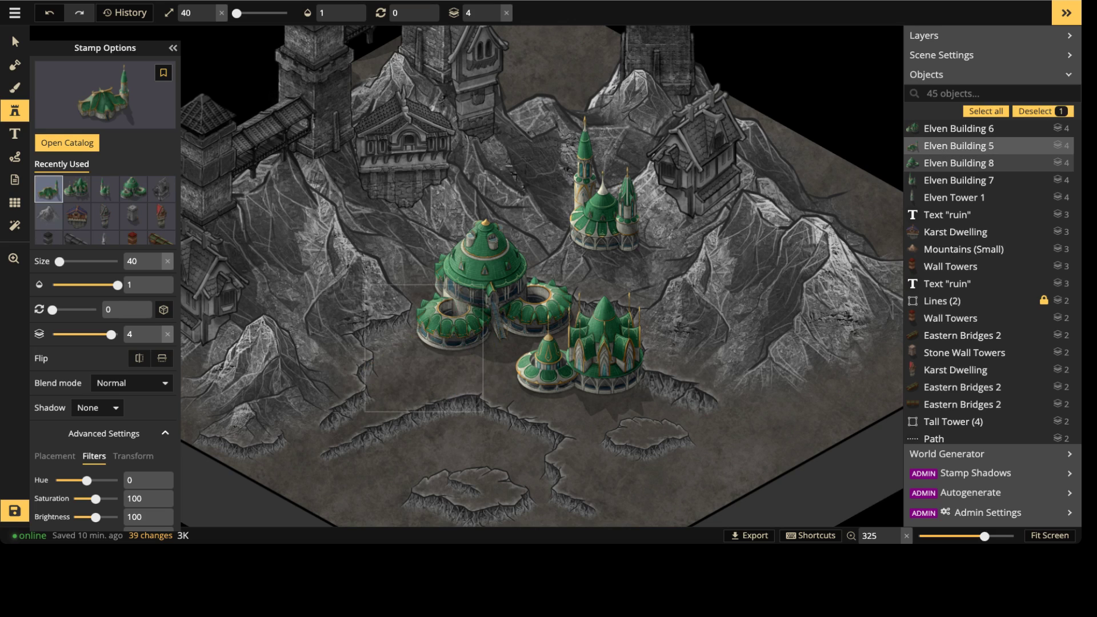
key("Escape")
Step: Place an Elven Building 3 stamp at size 40 on the mountain slope just behind the Elven Building 8's dome
scroll(436, 433, "up", 1)
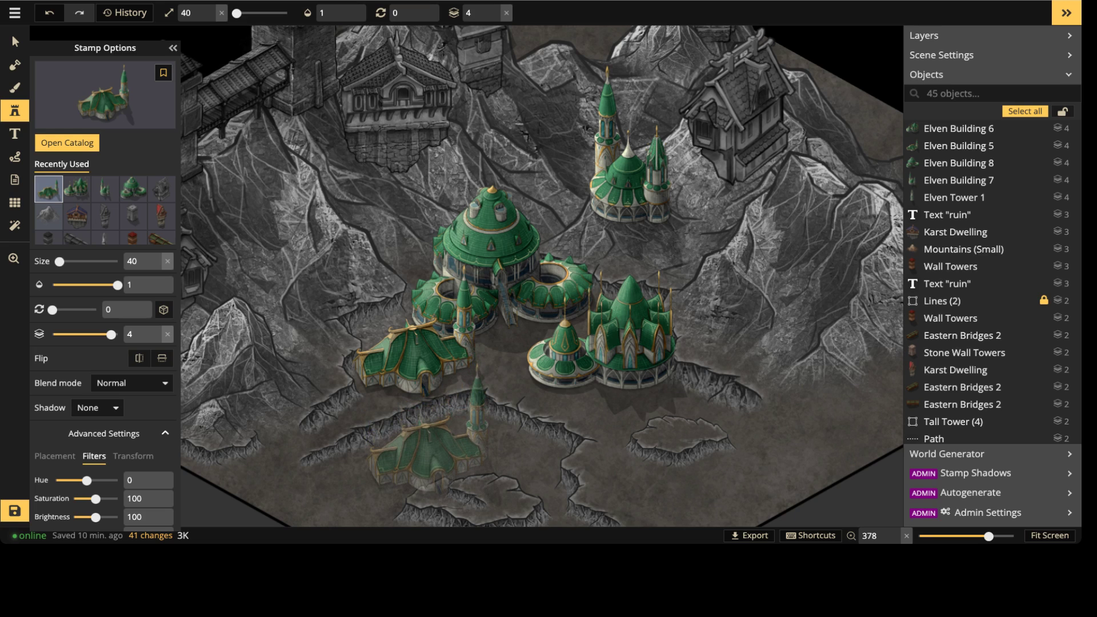
key("space")
left_click_drag(442, 303, 433, 179)
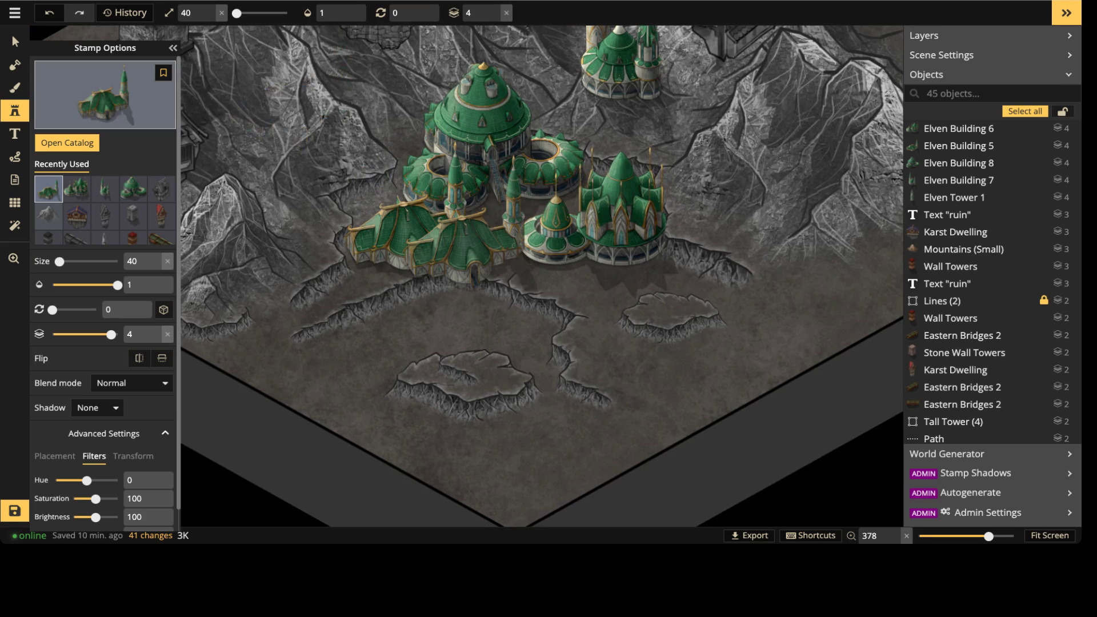
key("f")
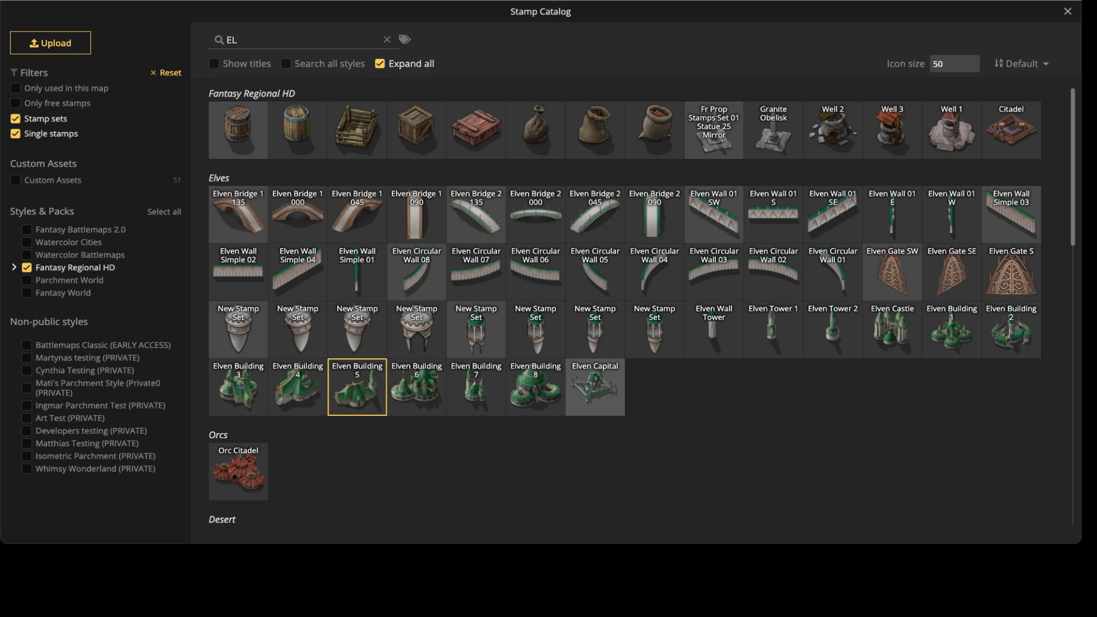
left_click(238, 389)
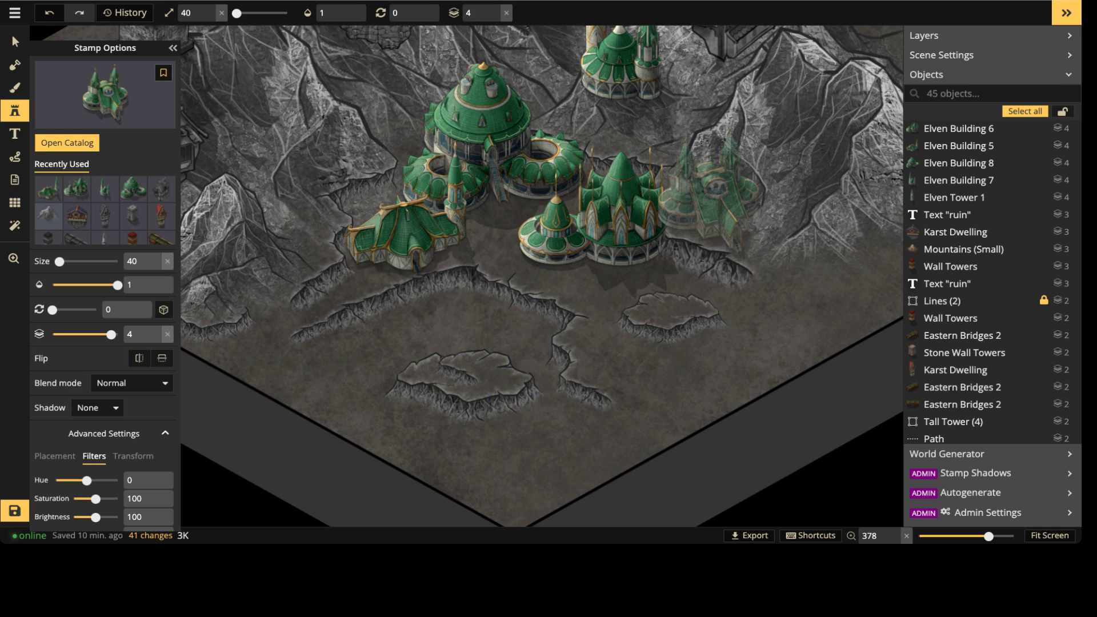
middle_click_drag(548, 171, 662, 311)
left_click(569, 188)
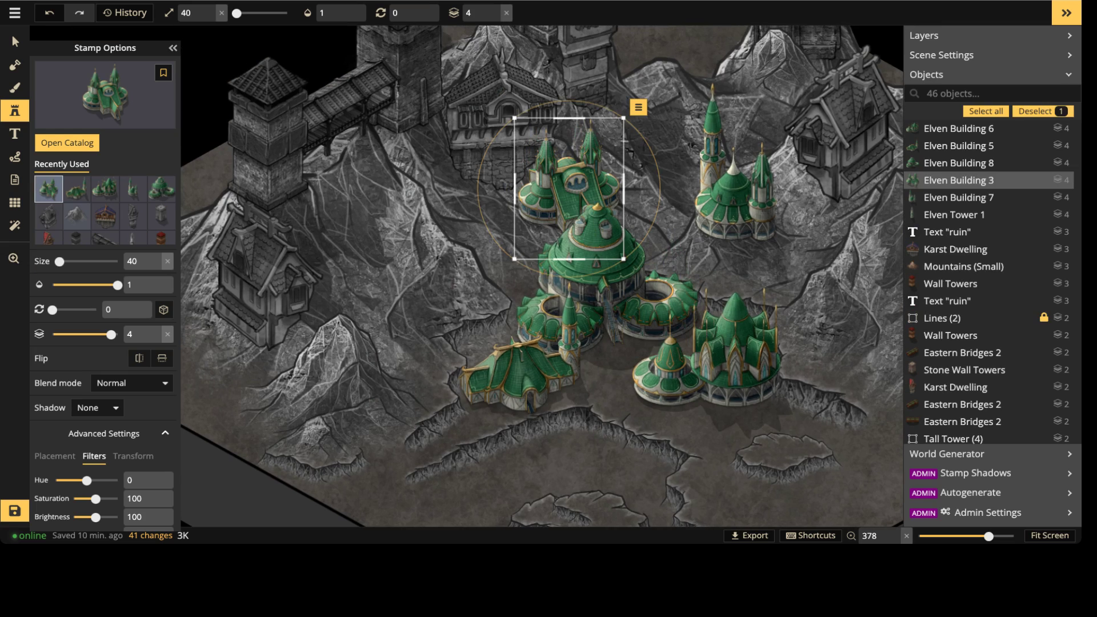
left_click_drag(568, 188, 552, 204)
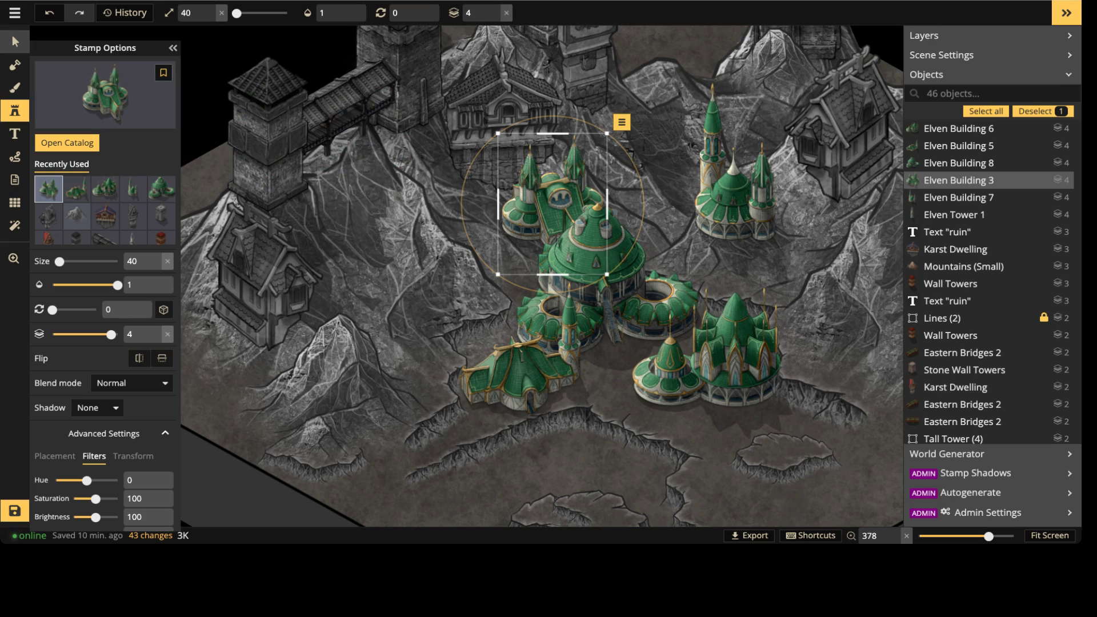
Step: Try the Elven Building 5 in other spots around the Elven Building 8, and delete it
left_click(16, 41)
left_click_drag(520, 352, 667, 235)
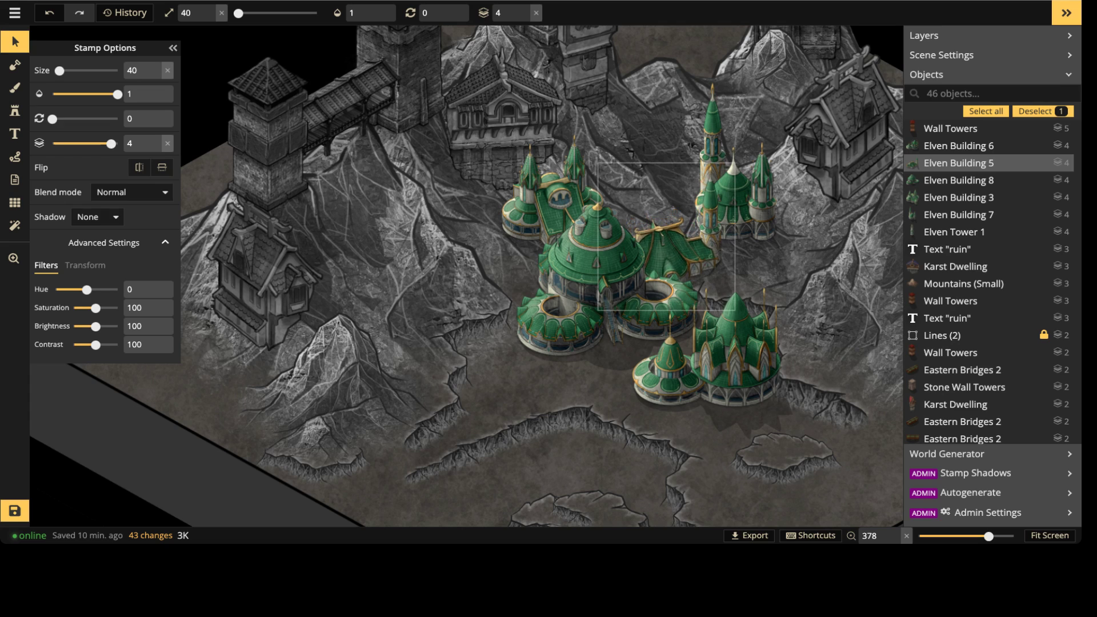
left_click_drag(667, 235, 399, 267)
key("Delete")
Step: Select Elven Buildings 3, 6, 7 and 8 together and set their saturation to 0
scroll(366, 388, "down", 2)
middle_click_drag(403, 437, 378, 275)
middle_click_drag(607, 148, 589, 223)
left_click(611, 133)
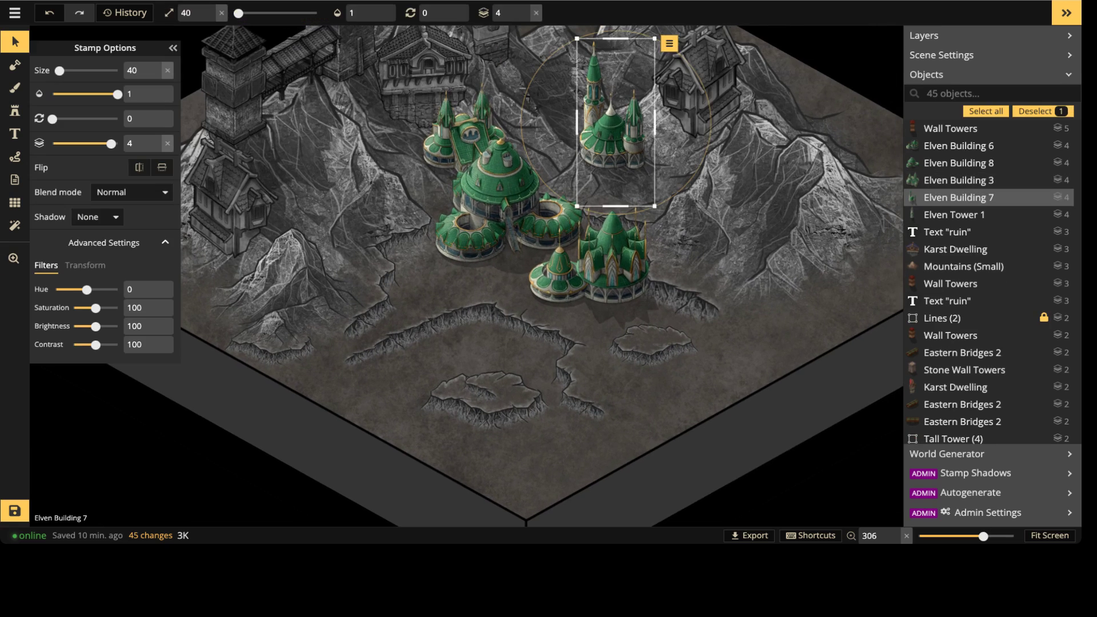
left_click(466, 133)
left_click(500, 177, "shift")
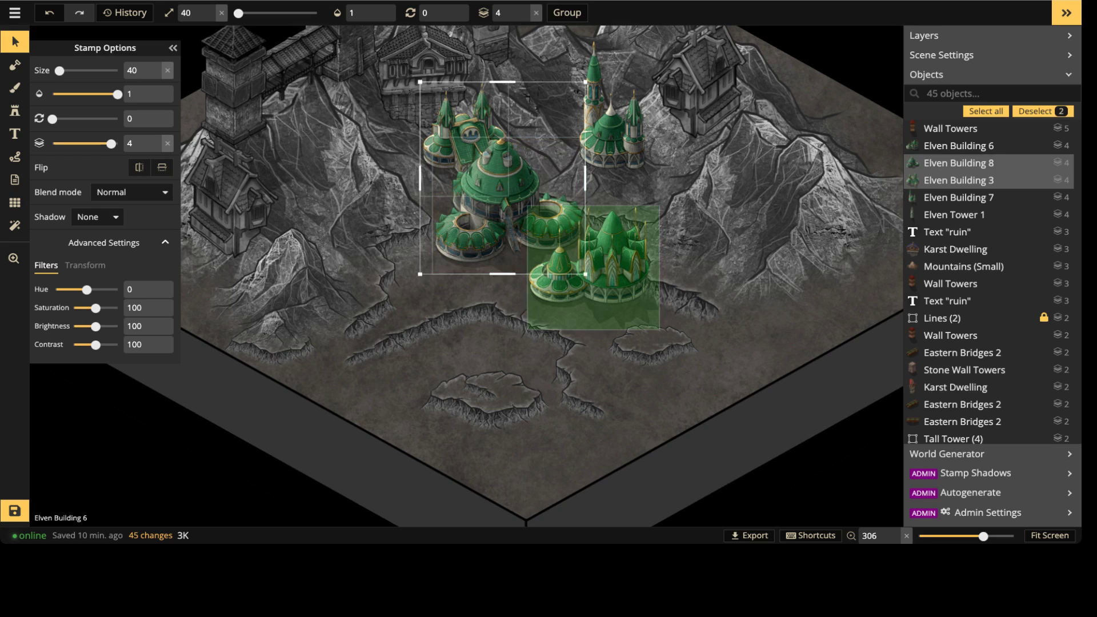
left_click(607, 257, "shift")
left_click(614, 131, "shift")
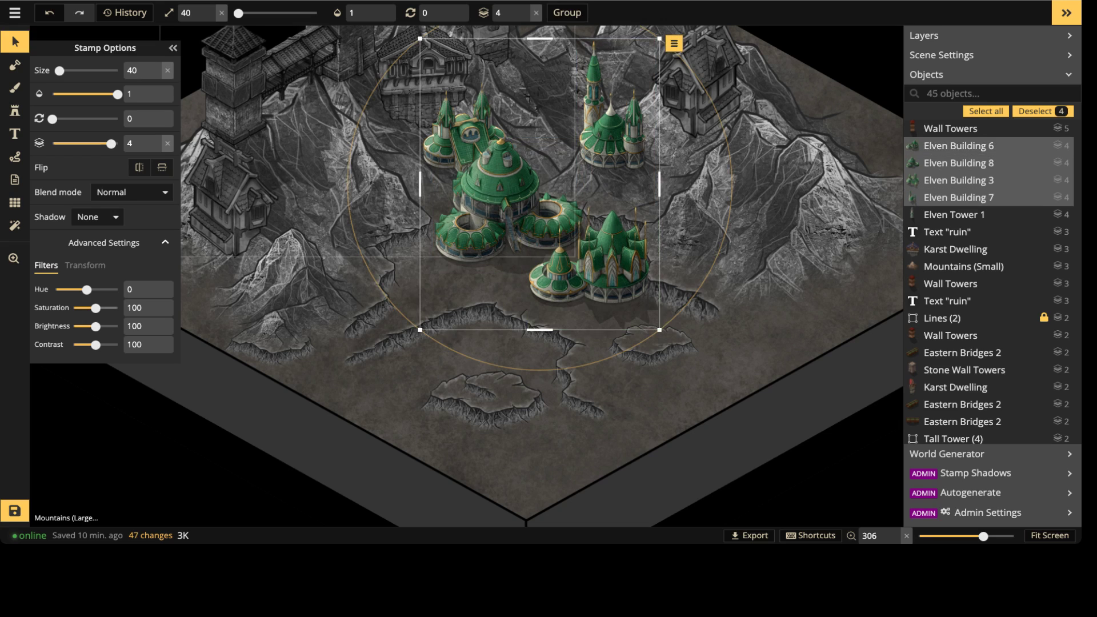
key("Escape")
Step: Place the fourth variant of the Elven Battlement 2 stamp at size 50 on the left corner of the tall roofed tower's top
scroll(589, 251, "down", 3)
middle_click_drag(588, 251, 539, 194)
scroll(581, 387, "up", 4)
scroll(582, 388, "up", 4)
scroll(542, 134, "down", 3)
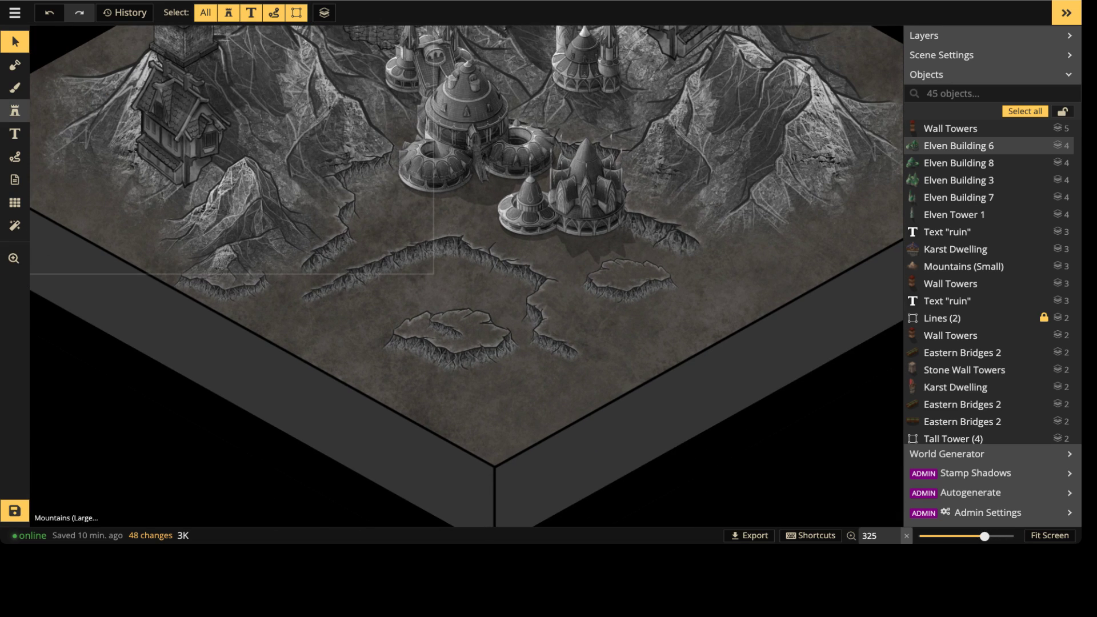
left_click(14, 111)
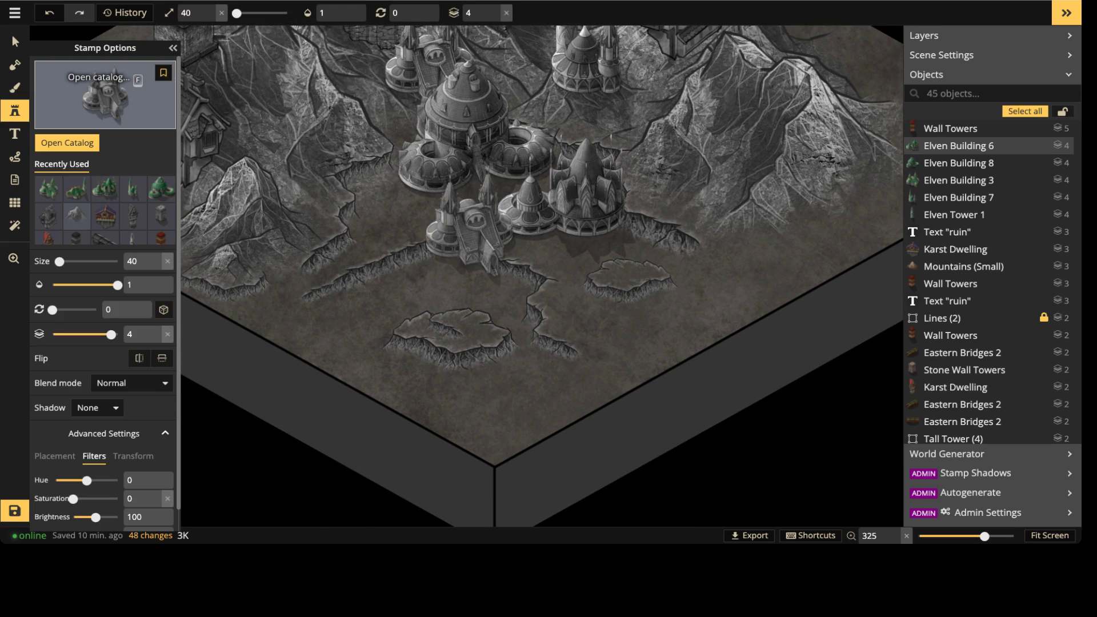
key("f")
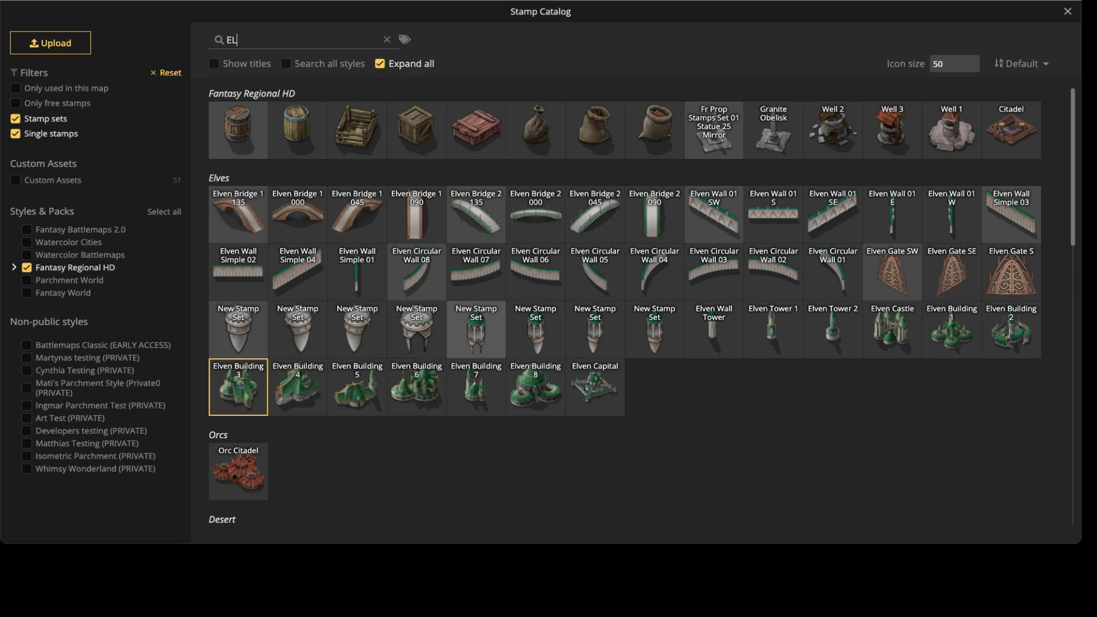
scroll(476, 329, "down", 2)
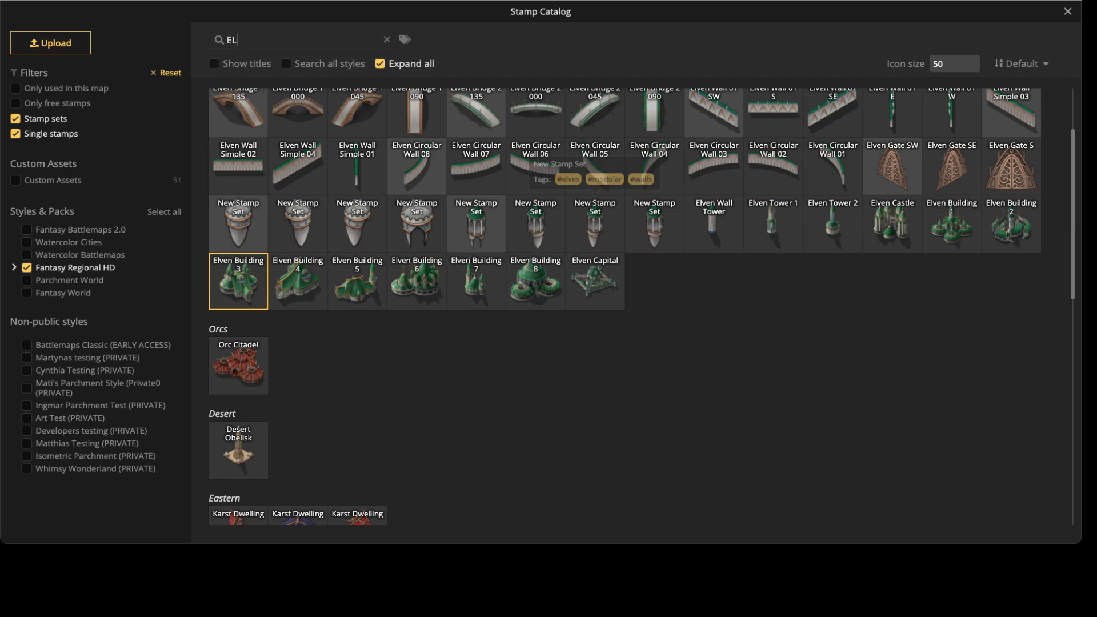
left_click(653, 223)
scroll(383, 119, "up", 4)
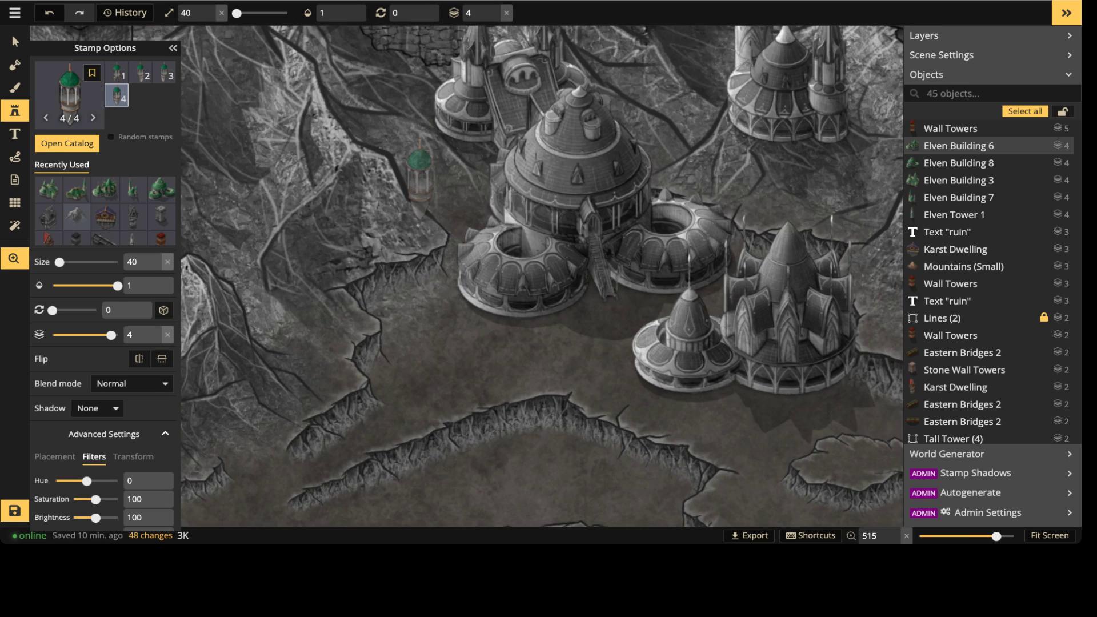
mouse_move(419, 175)
middle_mouse_down()
mouse_move(442, 328)
mouse_move(427, 260)
middle_mouse_up()
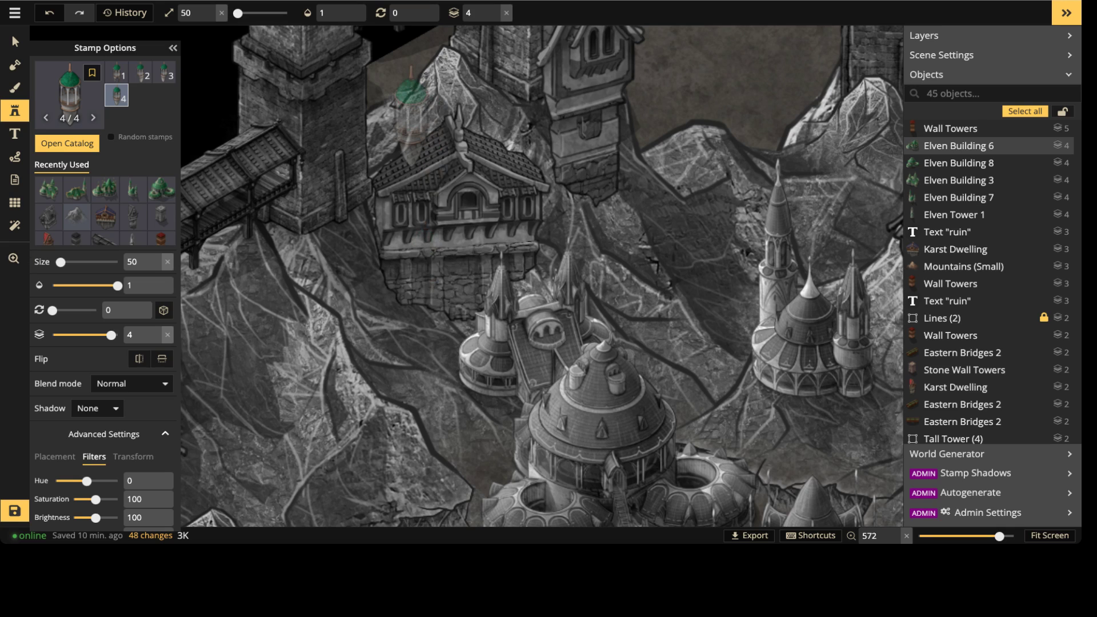
middle_click_drag(412, 117, 512, 266)
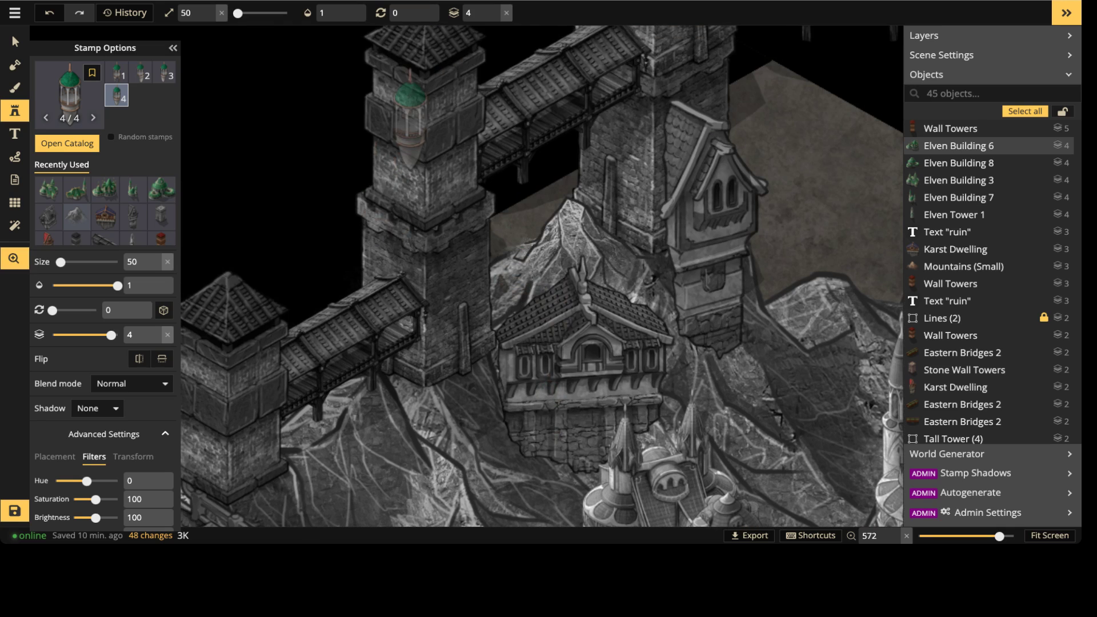
middle_click_drag(411, 126, 411, 233)
left_click(373, 150)
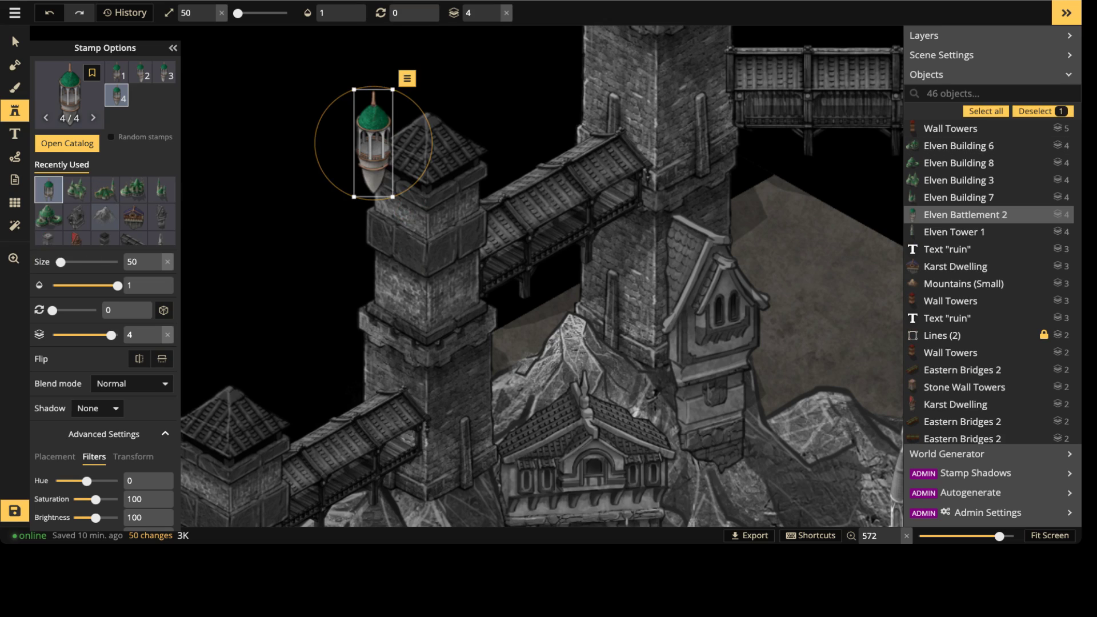
left_click_drag(373, 148, 376, 151)
Step: Add Elven Battlement 2 stamps at size 50 to the tower top, variant 2 on the right corner and variant 4 on the front corner
left_click(140, 72)
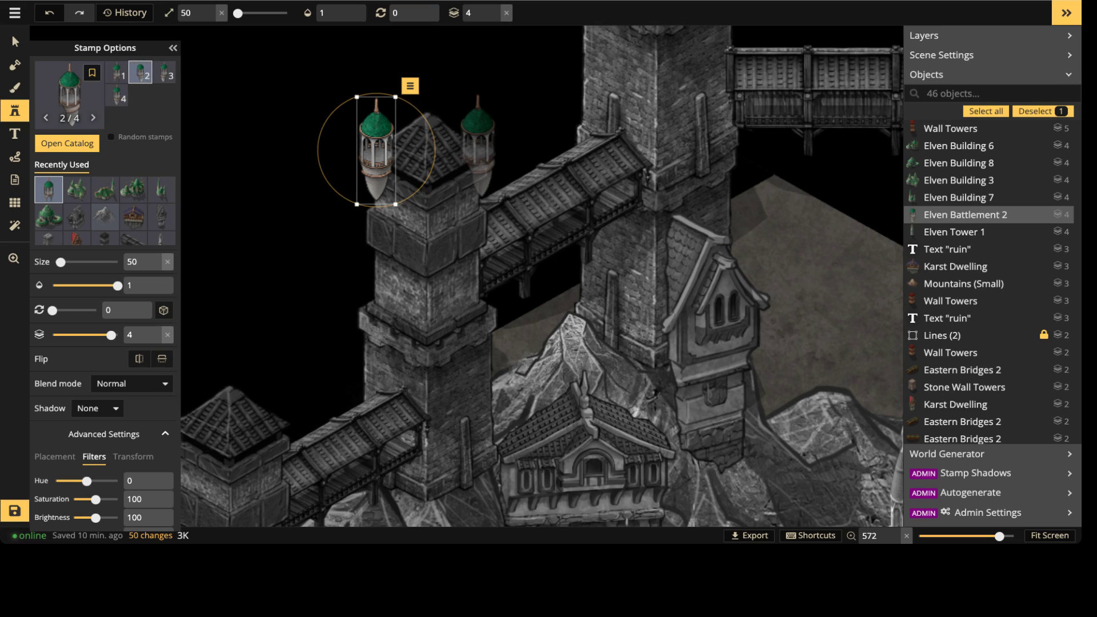
left_click(477, 144)
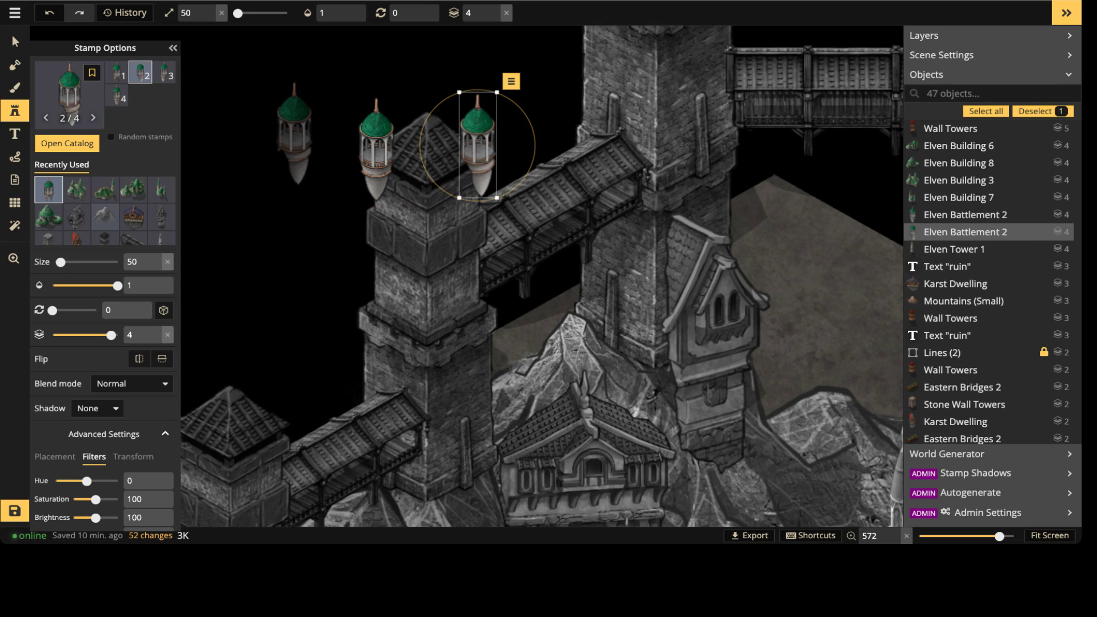
left_click(470, 226)
left_click(116, 95)
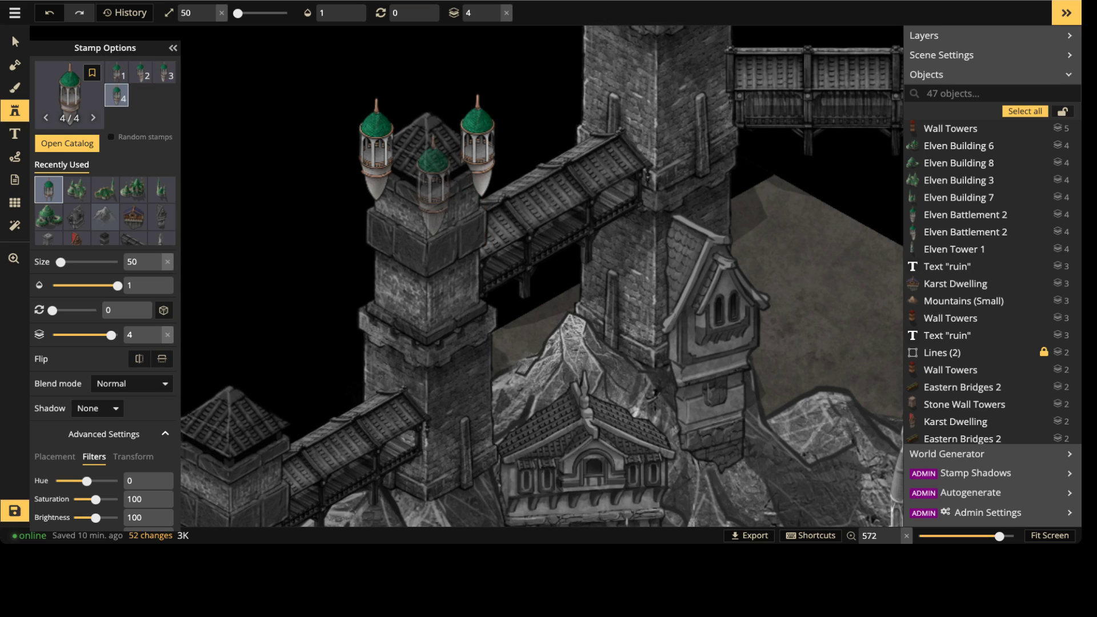
left_click(427, 183)
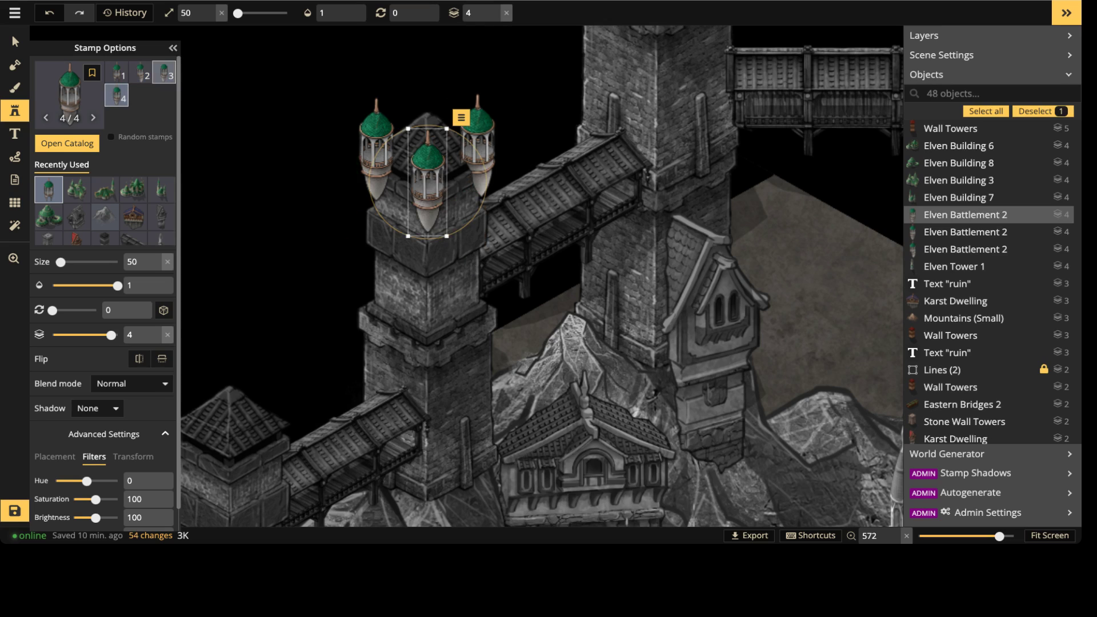
Step: Add a fourth Elven Battlement 2 at size 50 on layer 1, behind the peak of the tower roof
left_click(426, 99)
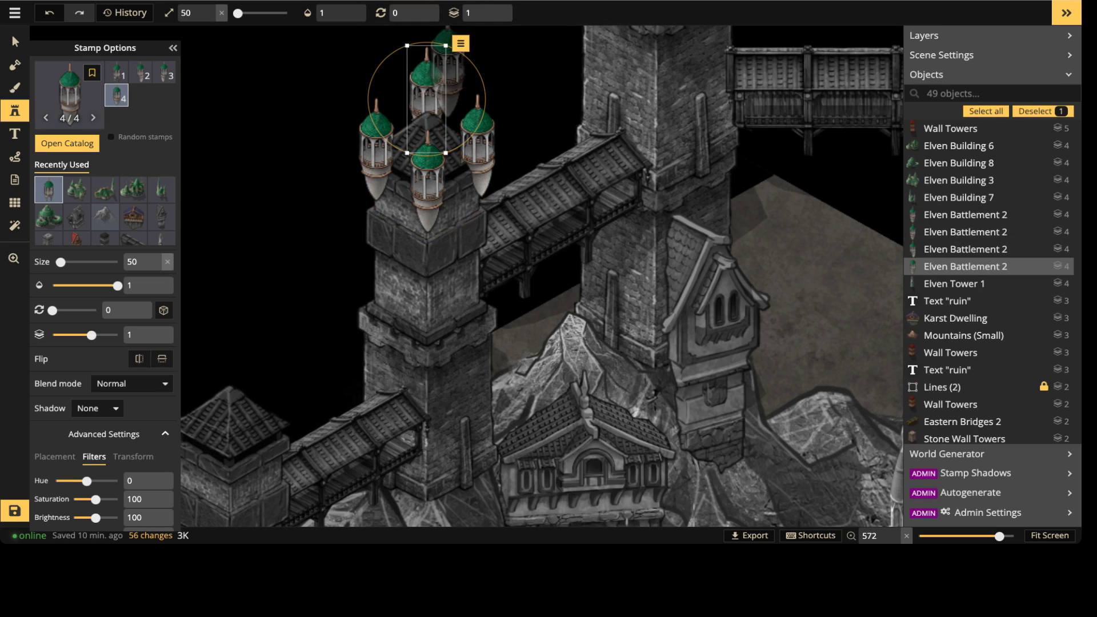
left_click(446, 69)
key("ctrl+z")
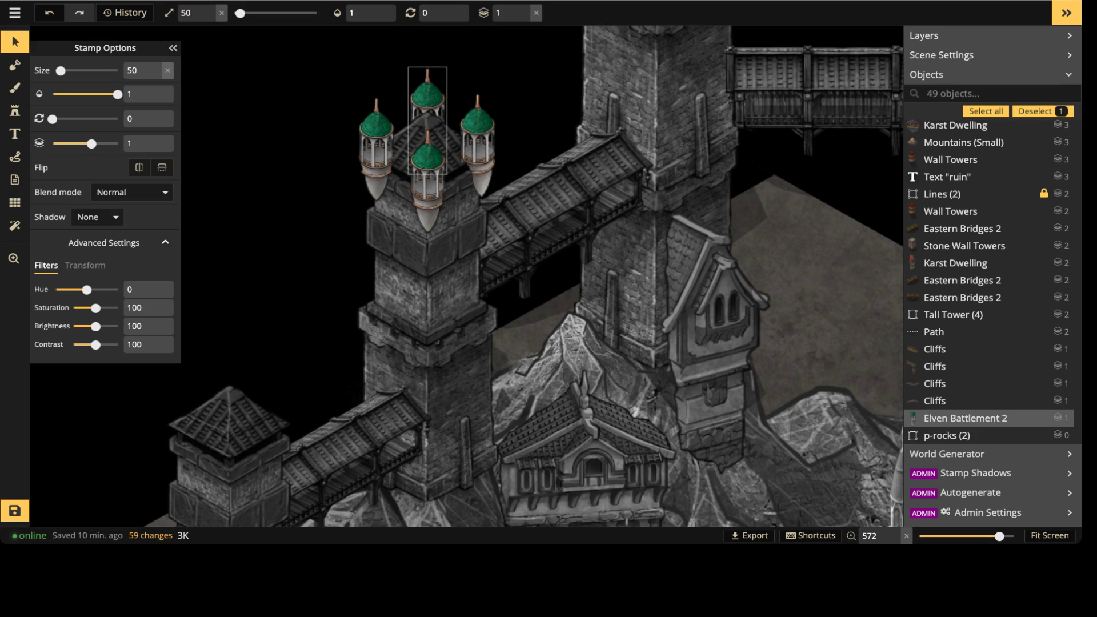
Step: Select all four Elven Battlement 2 stamps around the tower top and set their saturation to 0
left_click(376, 148)
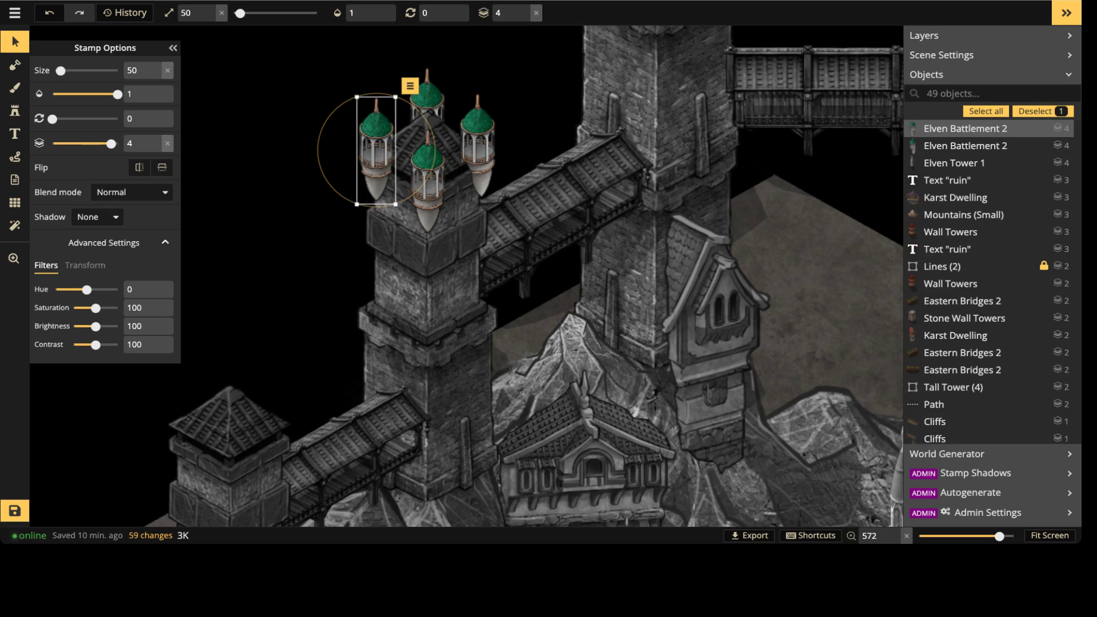
left_click(427, 182)
key("4")
key("Escape")
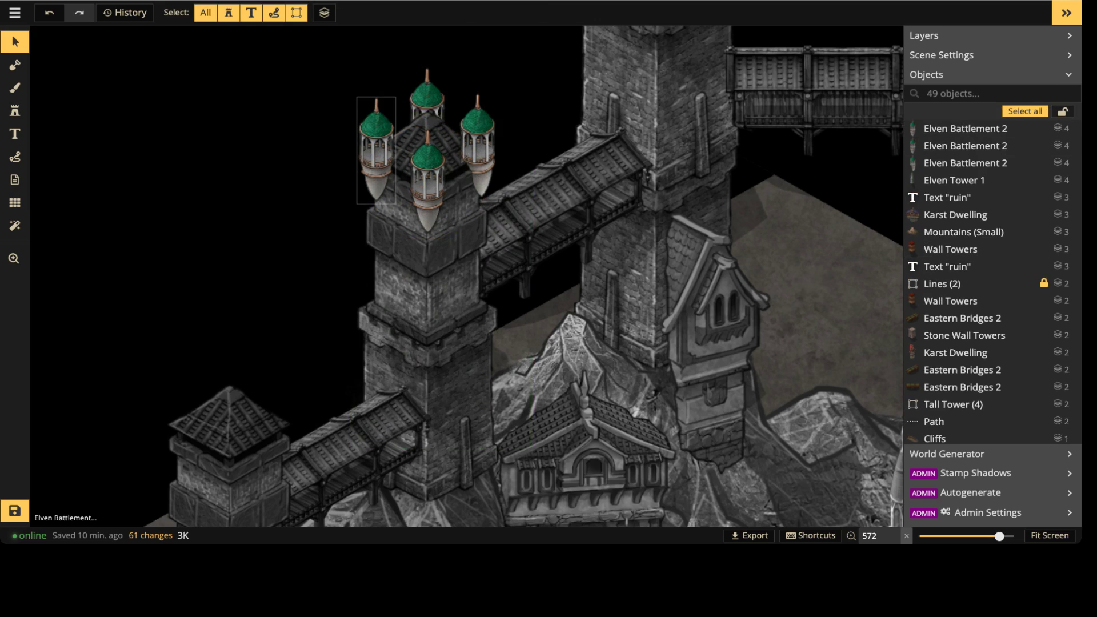
left_click(376, 148)
left_click(426, 98, "shift")
left_click(477, 143, "shift")
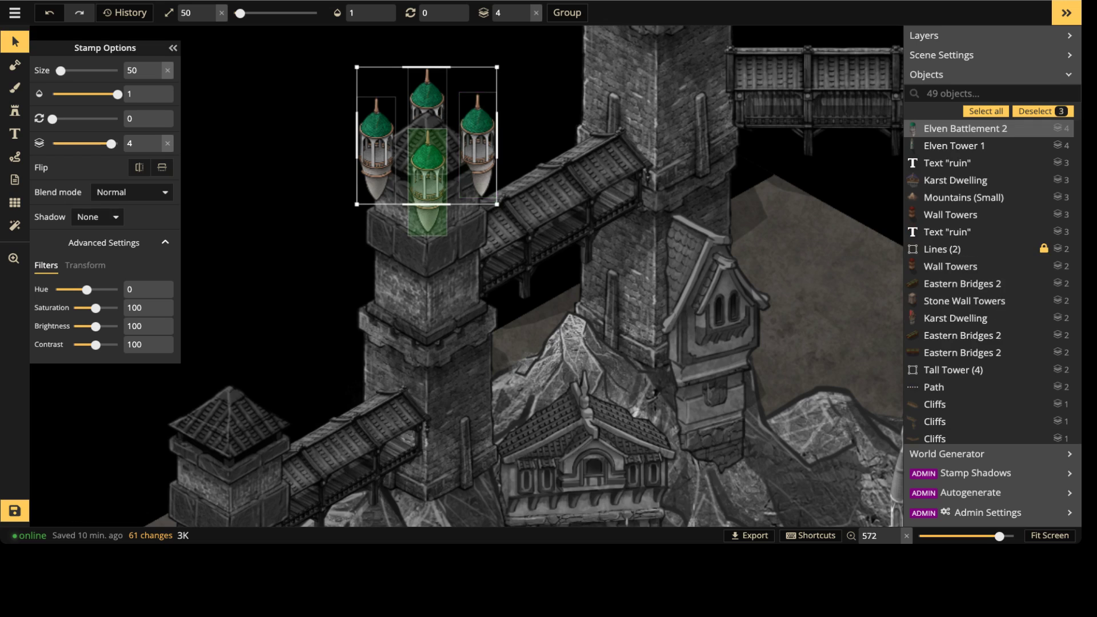
left_click(428, 171, "shift")
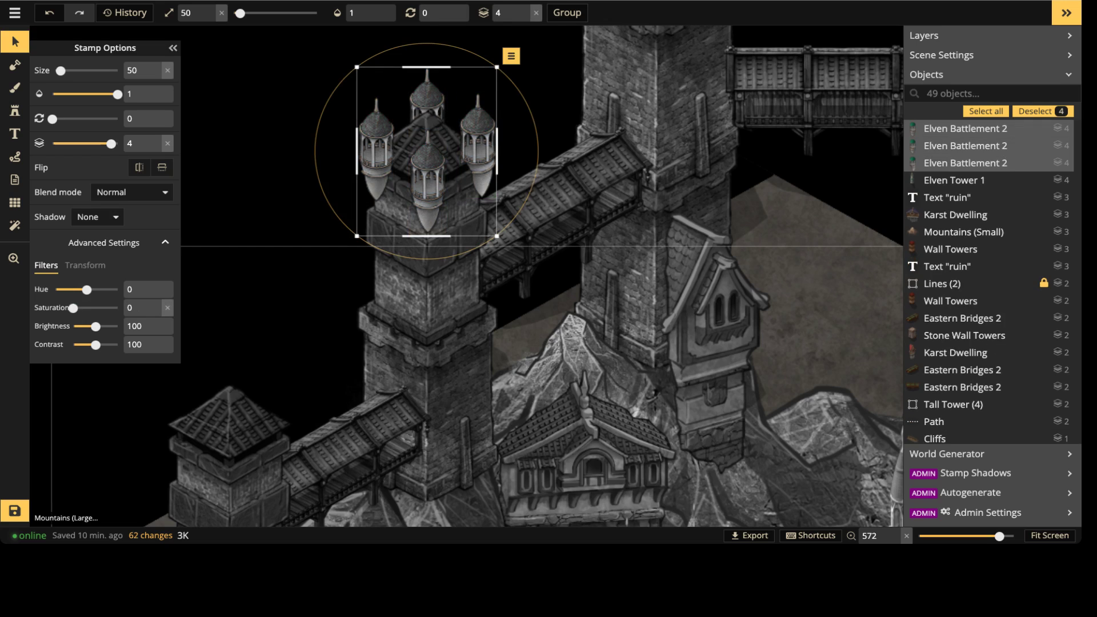
Step: Place two variant 4 Elven Battlement 2 stamps at size 50 on layer 5, one on the bridge-end tower's left roof corner and one beside it
scroll(248, 248, "down", 4)
key("Escape")
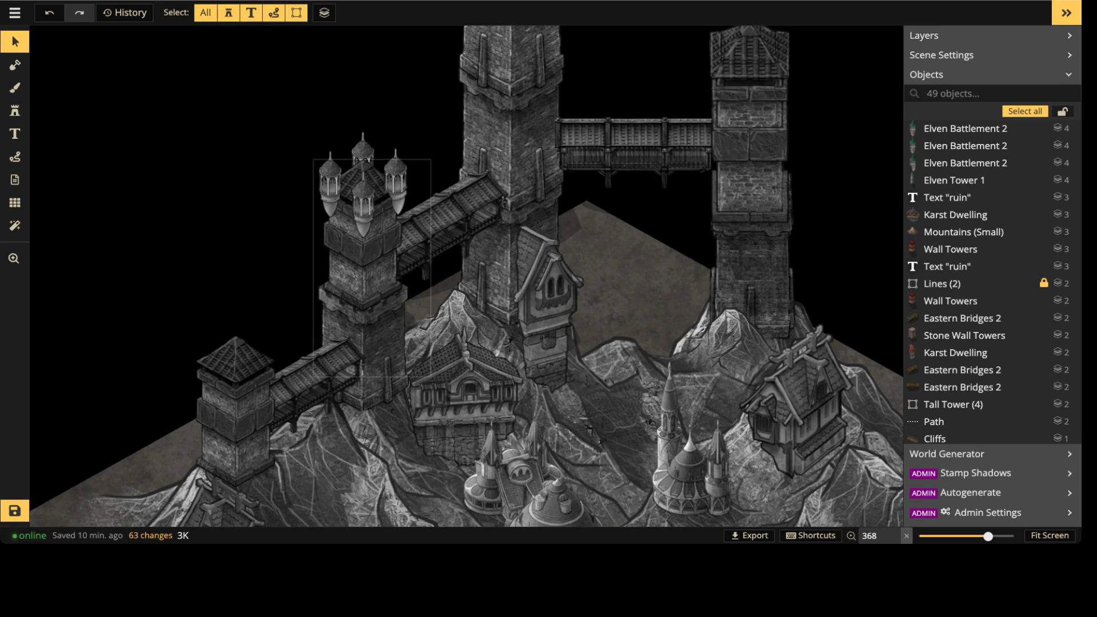
middle_click_drag(364, 204, 268, 146)
left_click(235, 127)
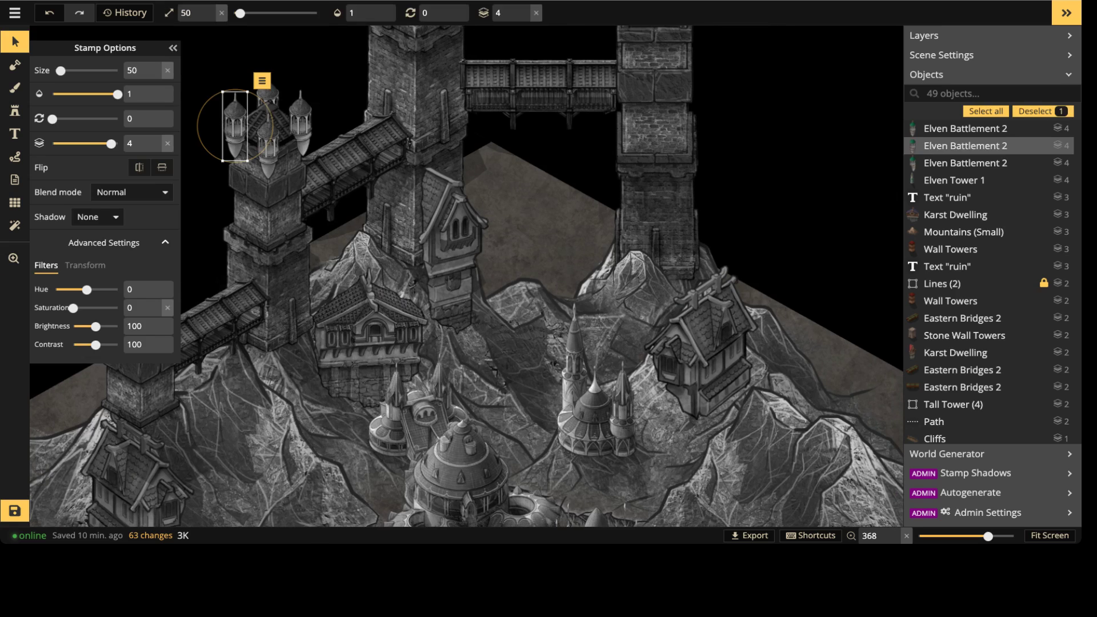
scroll(228, 180, "down", 2)
middle_click_drag(227, 179, 222, 290)
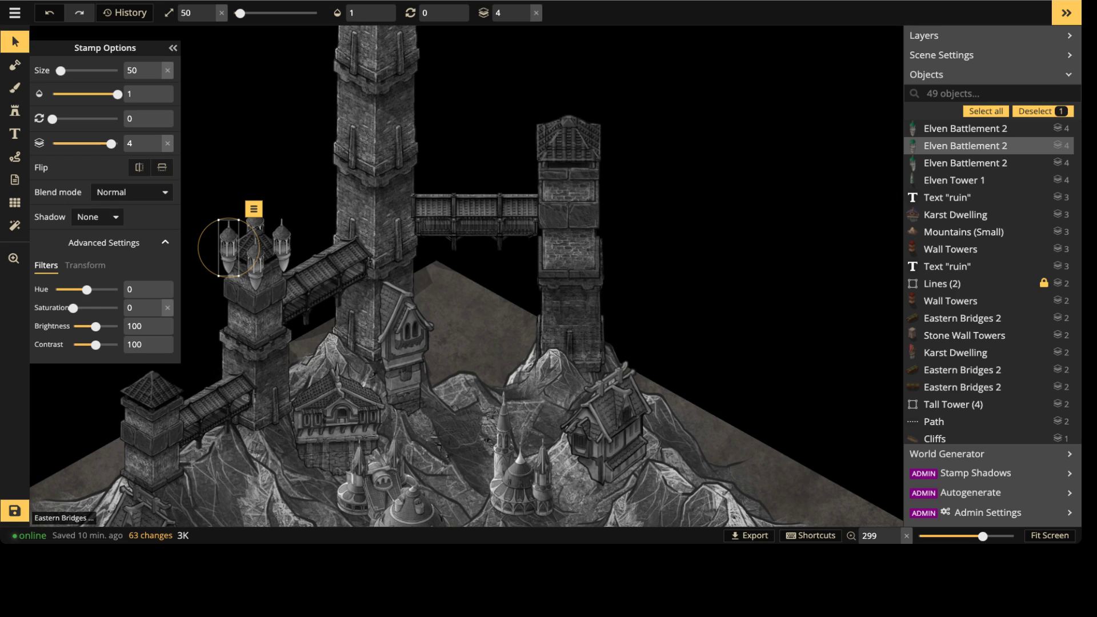
key("s")
scroll(540, 156, "up", 8)
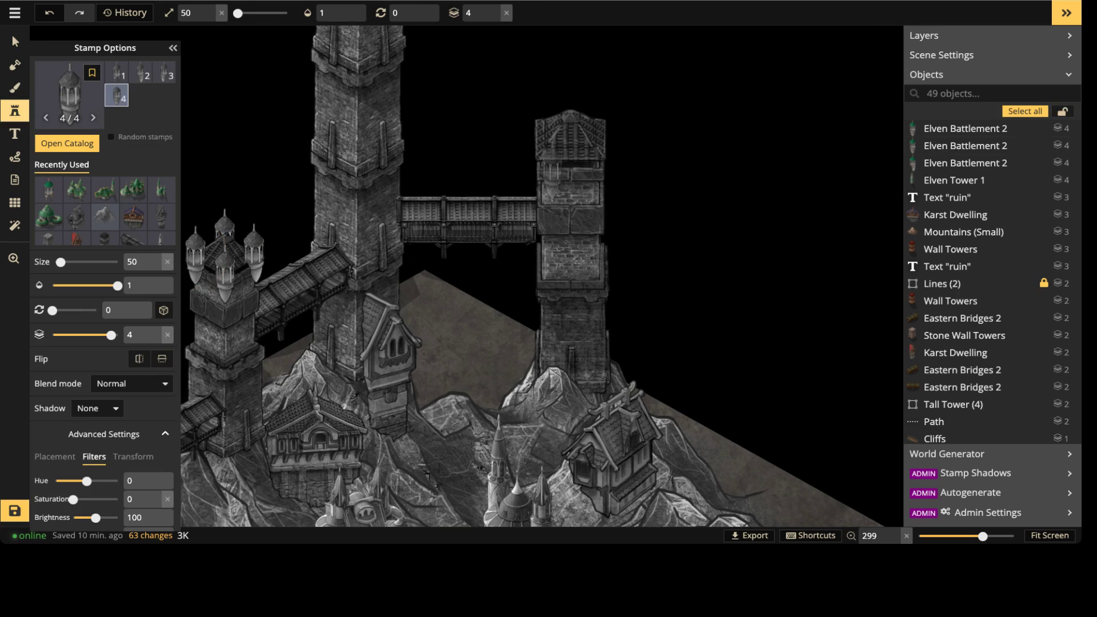
left_click(533, 148)
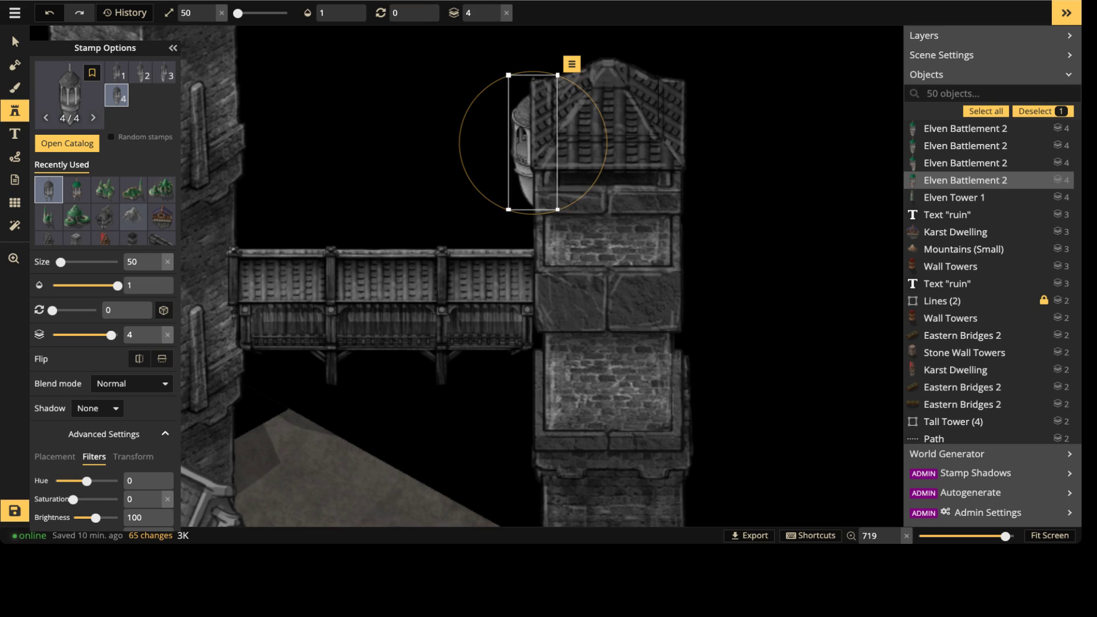
left_click(507, 13)
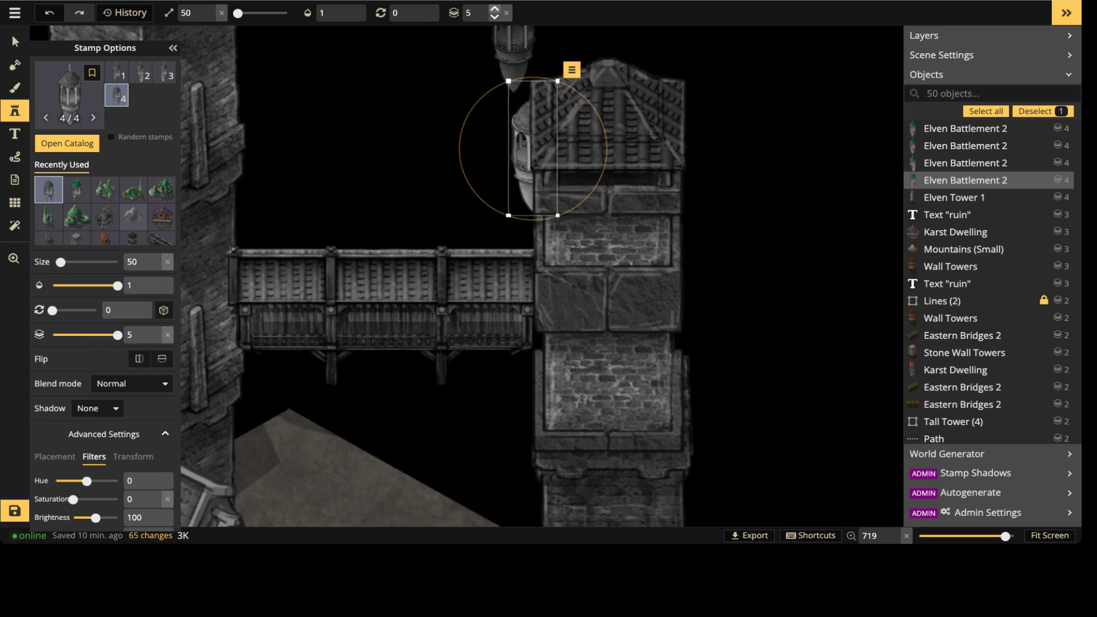
left_click_drag(509, 130, 436, 130)
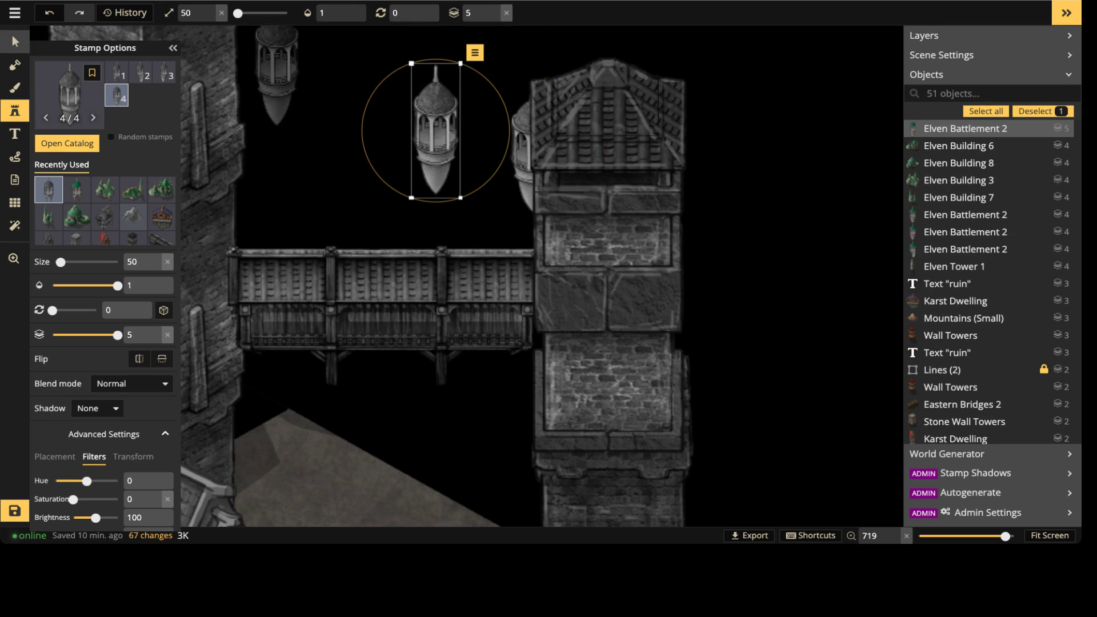
Step: Lower the bridge-end Wall Towers stamp to layer 4 and move the two battlements onto the left and right front corners of its roof
key("s")
left_click(607, 246)
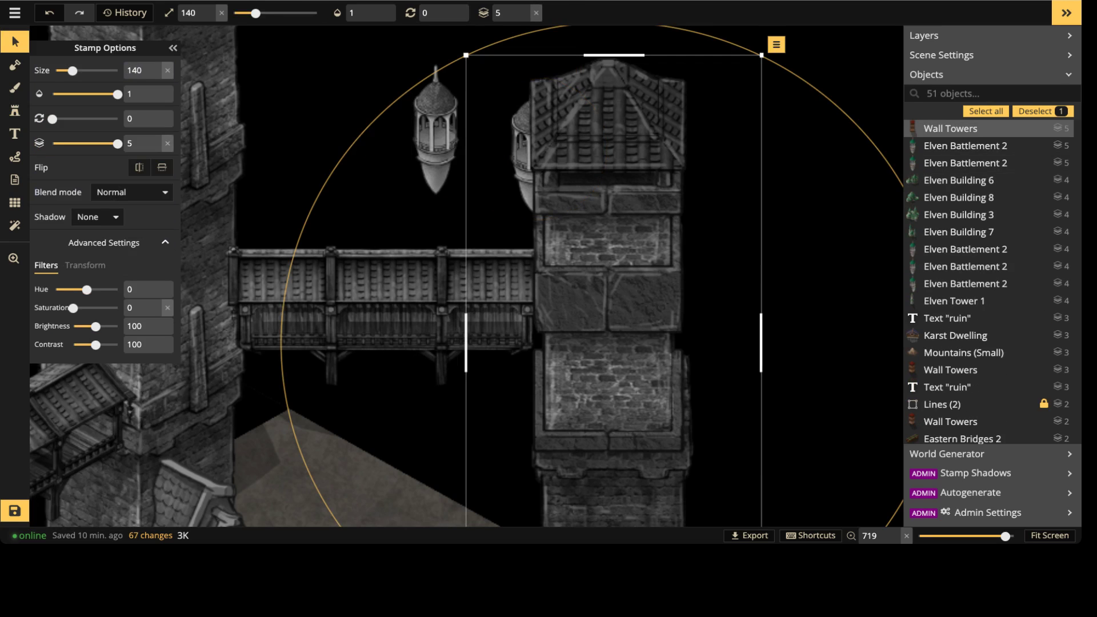
left_click(524, 17)
key("Escape")
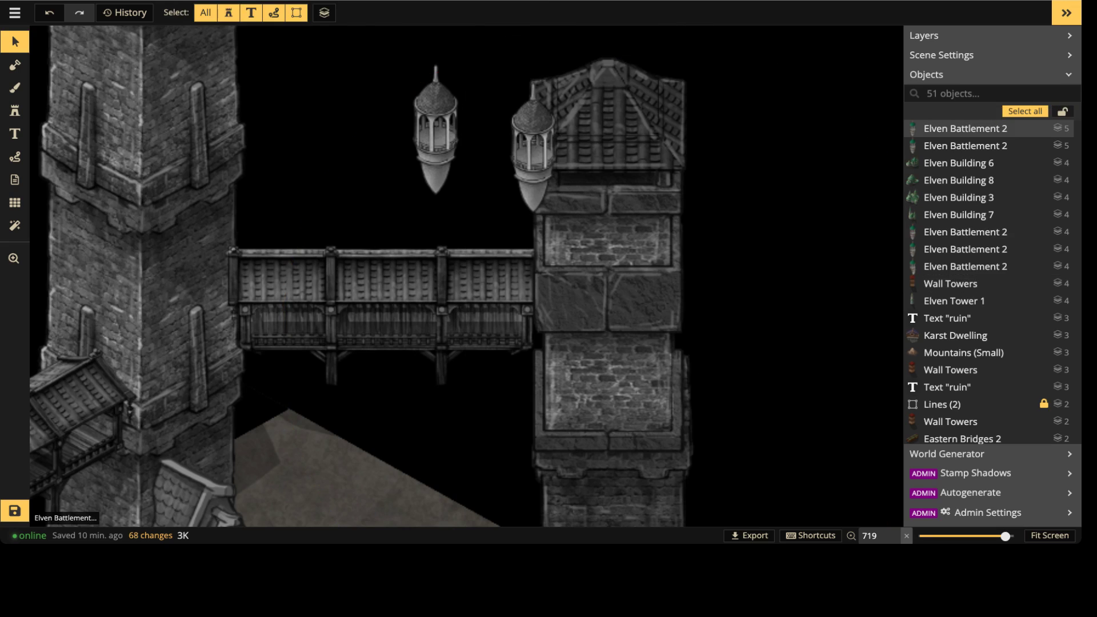
left_click_drag(533, 149, 537, 142)
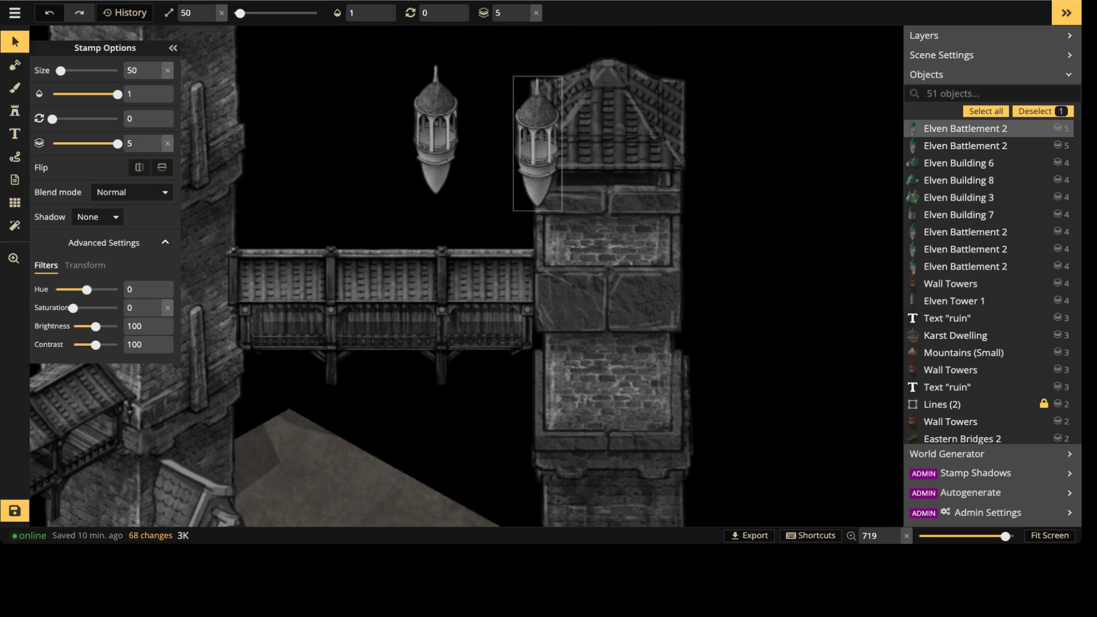
left_click_drag(435, 131, 678, 143)
Step: Duplicate both front battlements onto layer 0 and position the copies behind them at the rear corners of the tower roof
left_click(537, 143, "shift")
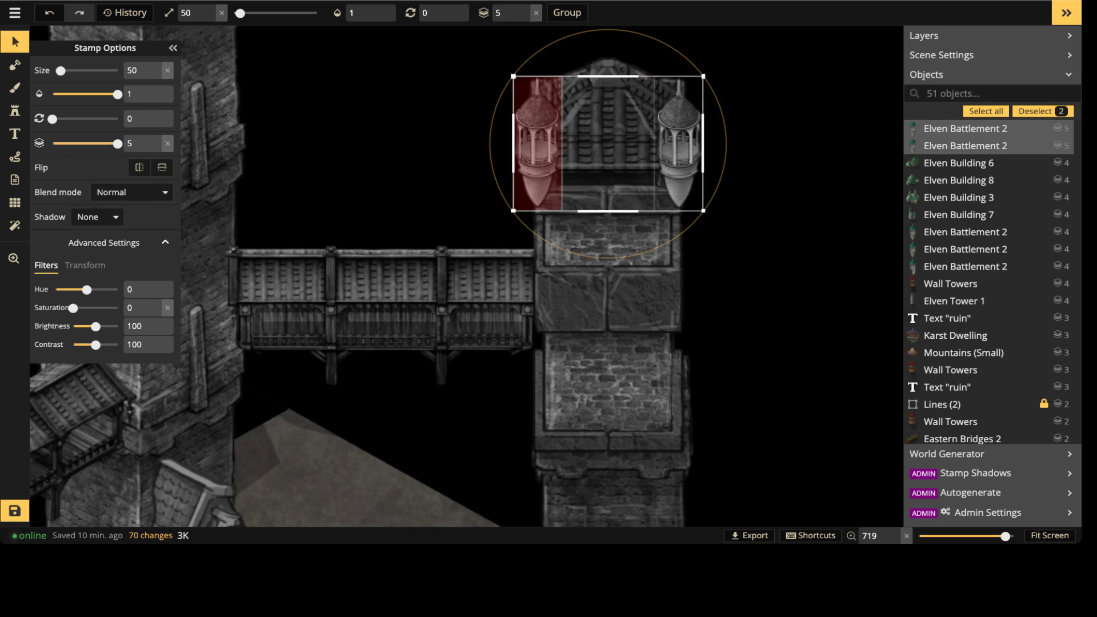
left_click_drag(538, 143, 535, 32, "alt")
left_click(535, 12)
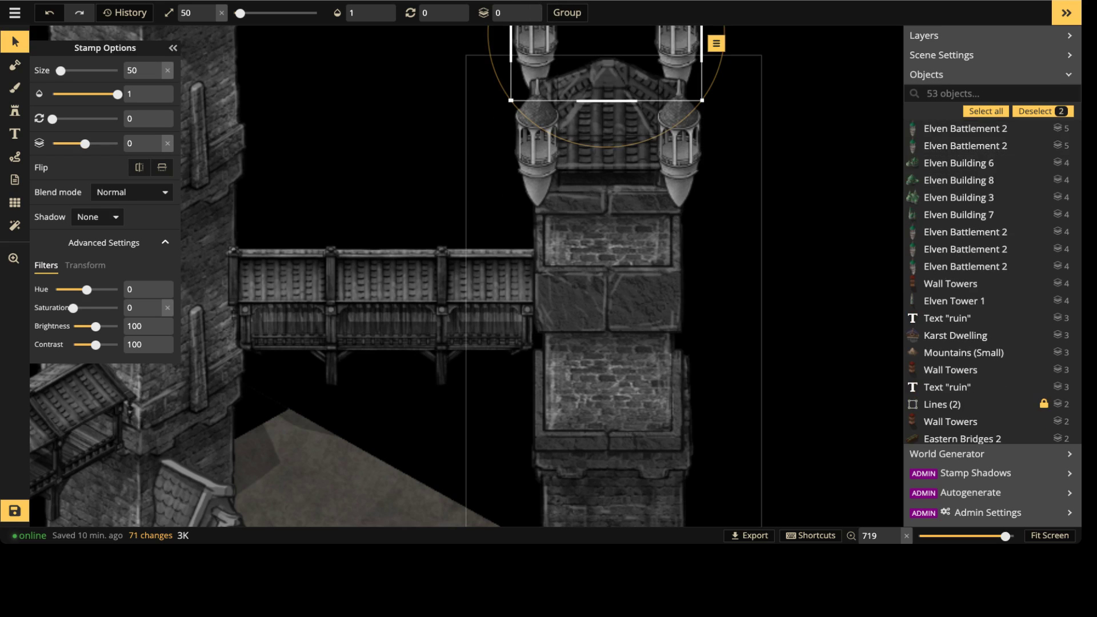
left_click_drag(550, 91, 552, 138)
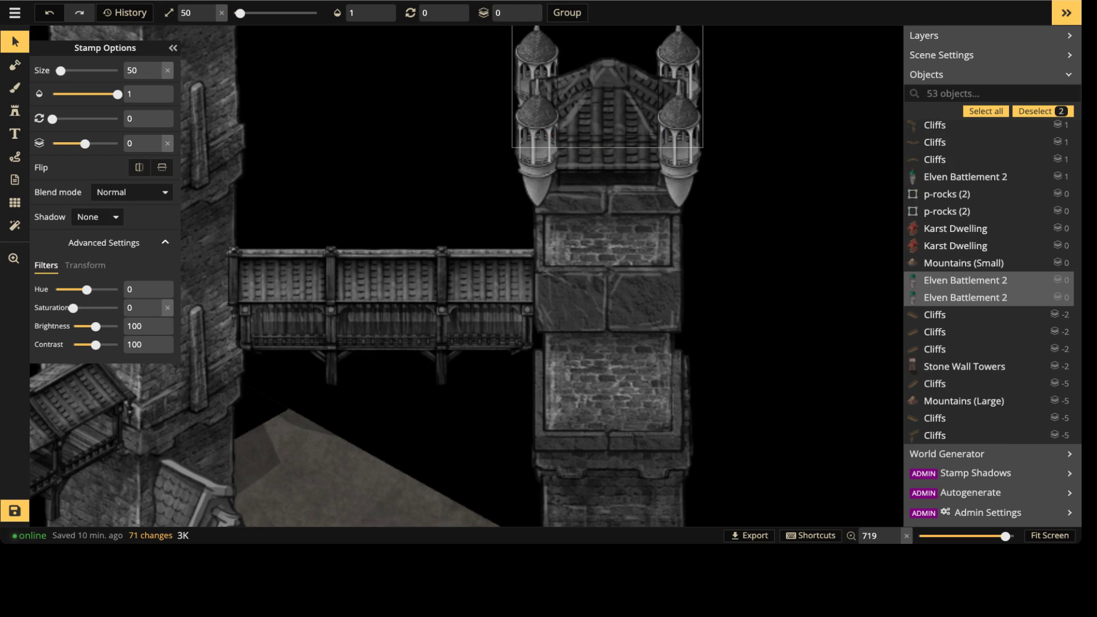
key("Escape")
middle_click_drag(353, 130, 479, 123)
scroll(311, 267, "down", 5)
scroll(320, 268, "down", 2)
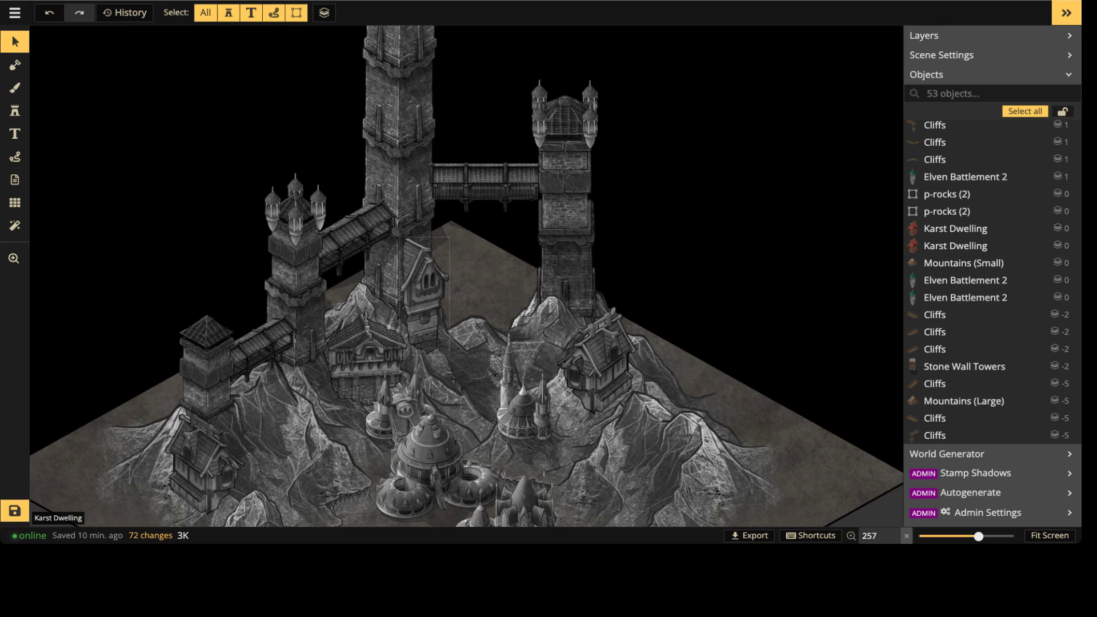
scroll(453, 220, "down", 2)
scroll(442, 219, "up", 5)
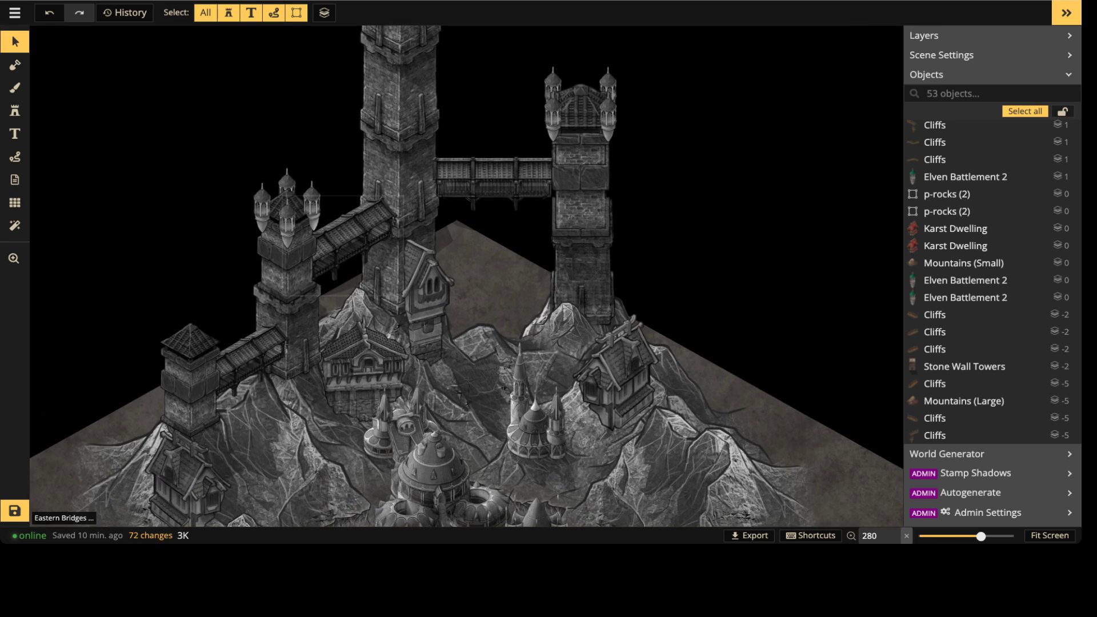
middle_click_drag(442, 219, 431, 490)
left_click(15, 110)
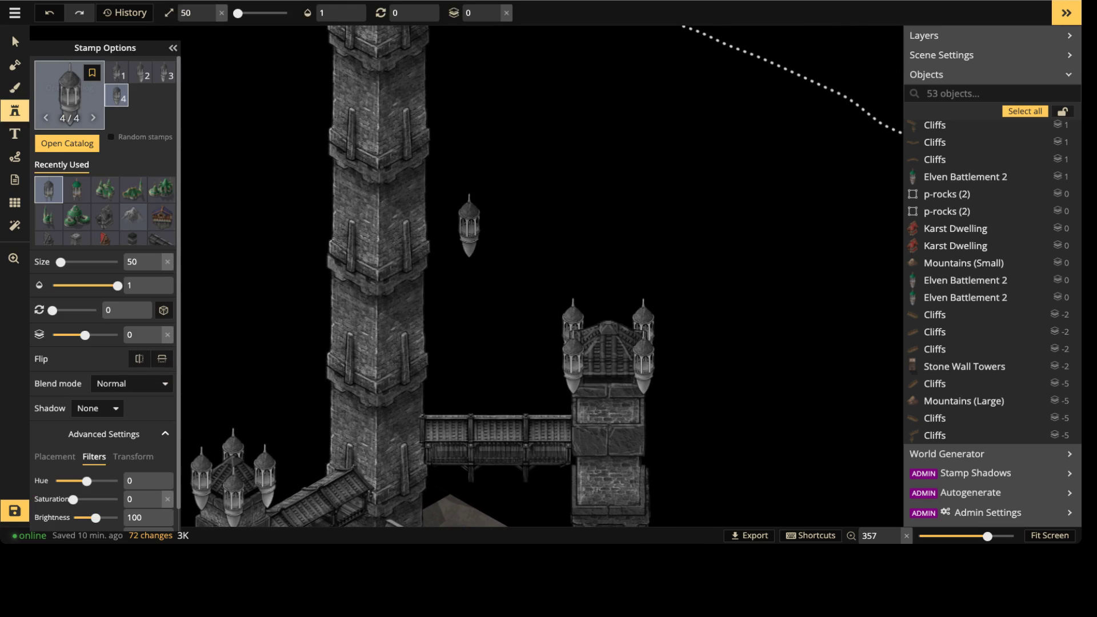
type("fEL")
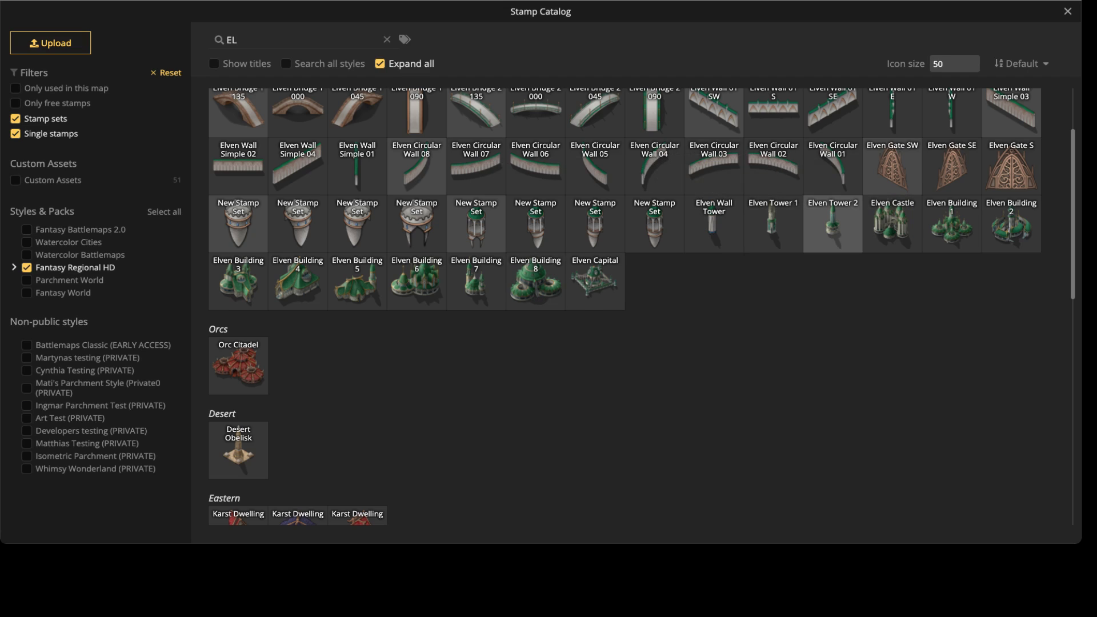
left_click(832, 226)
middle_click_drag(542, 172, 459, 32)
scroll(465, 32, "down", 1)
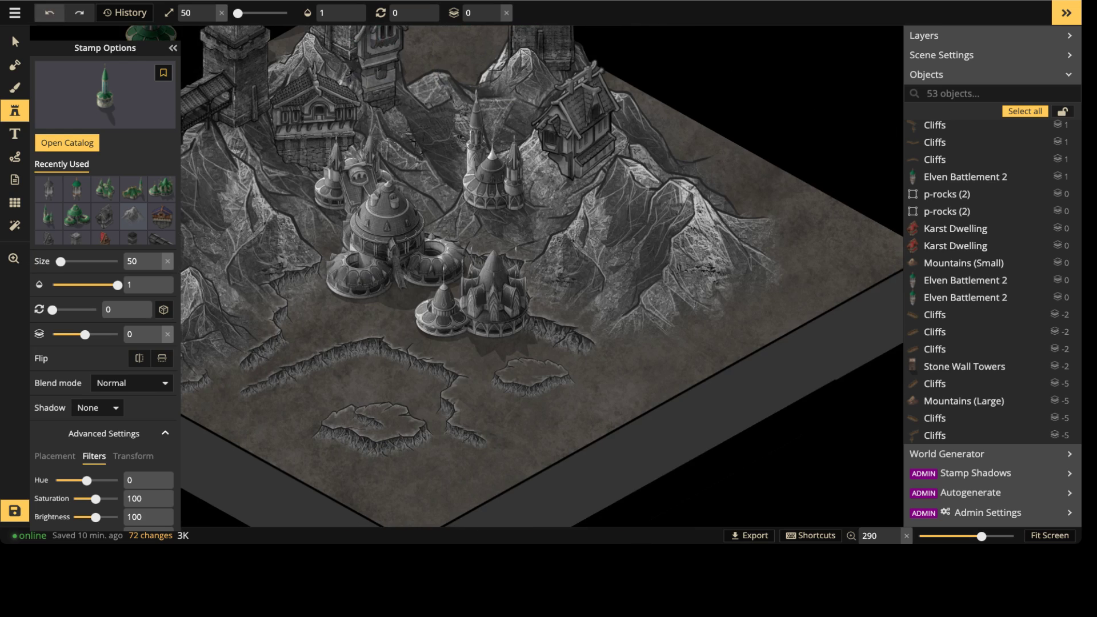
Step: Move Elven Buildings 3, 6, 7 and 8 out of the valley to the map's right-hand edge
left_click(15, 41)
left_click_drag(358, 181, 621, 377)
left_click_drag(388, 246, 846, 265)
left_click_drag(491, 172, 817, 163)
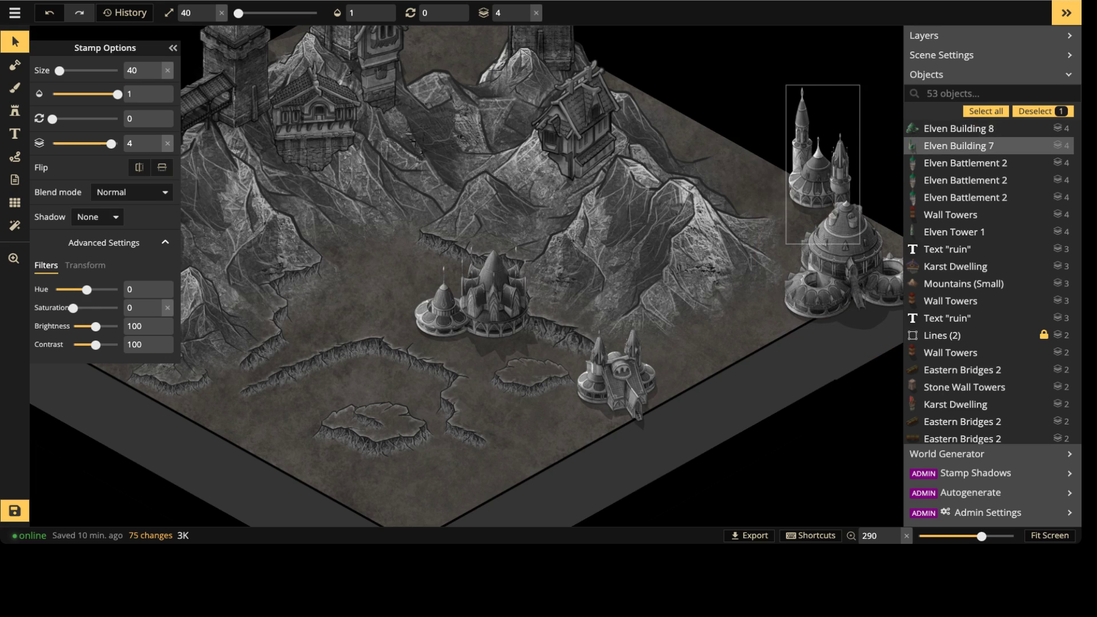
left_click_drag(475, 288, 761, 310)
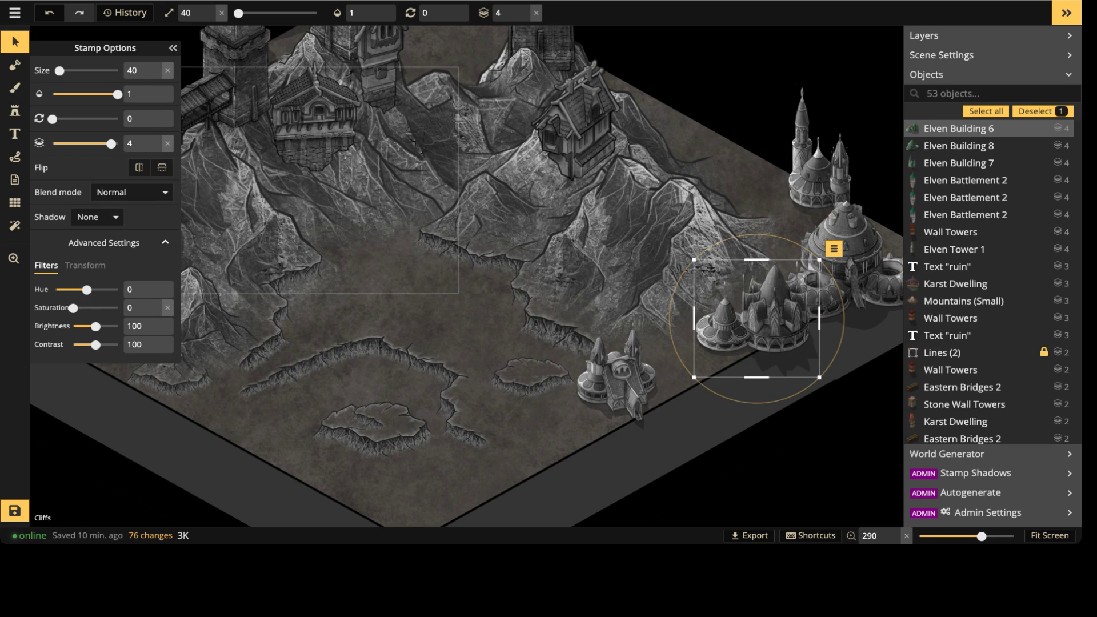
Step: Find the Elven Castle stamp in the catalog and place it at size 40 on layer 4 in the cleared valley
left_click(14, 111)
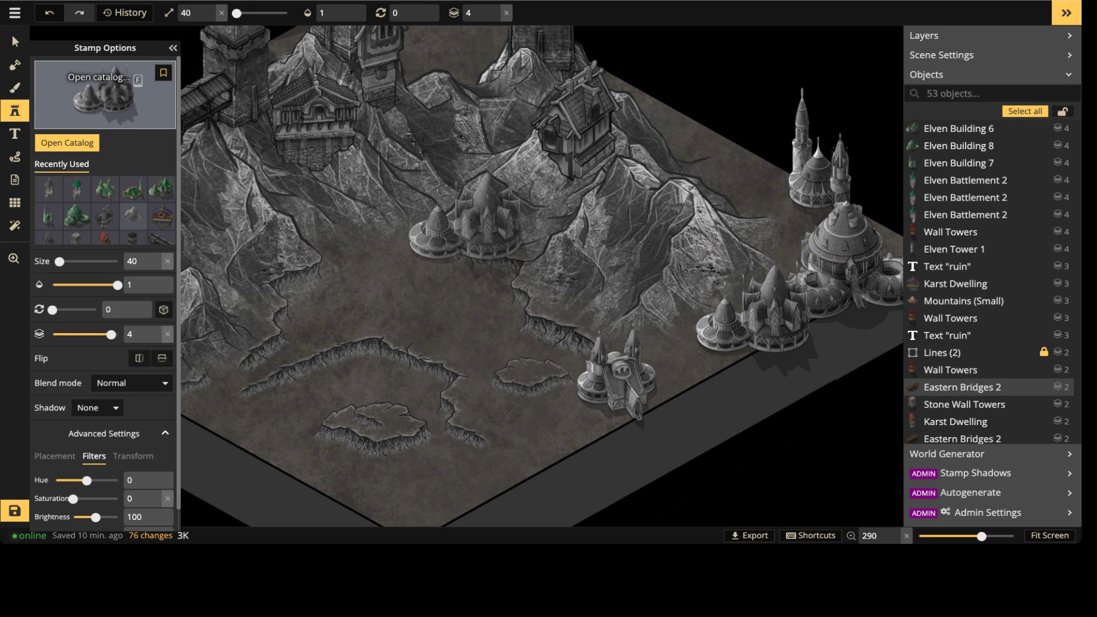
type("fEL")
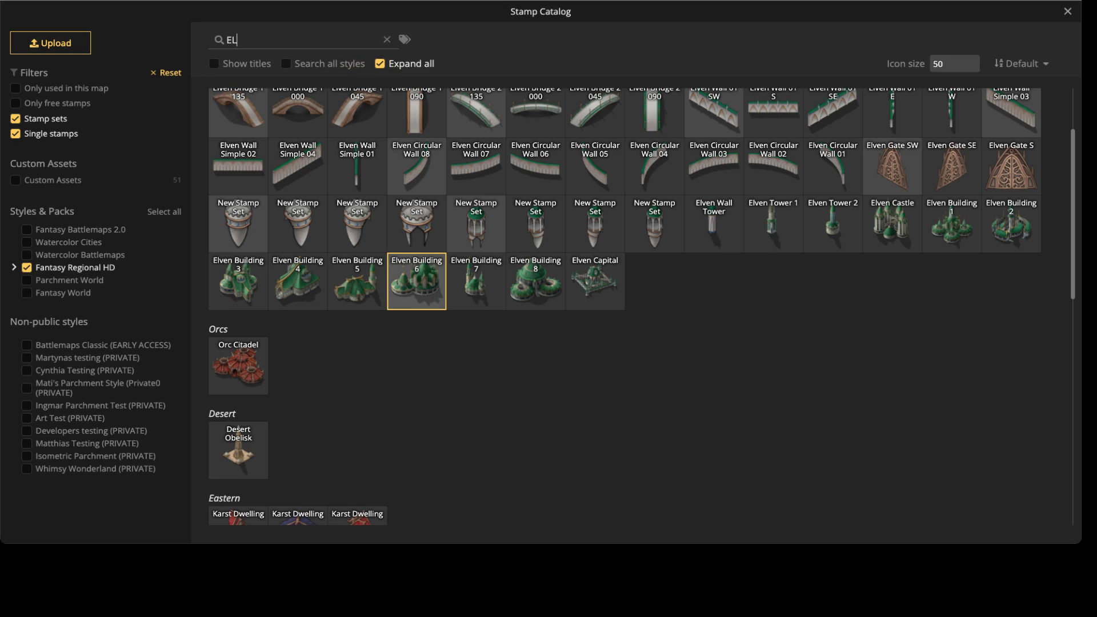
left_click(892, 224)
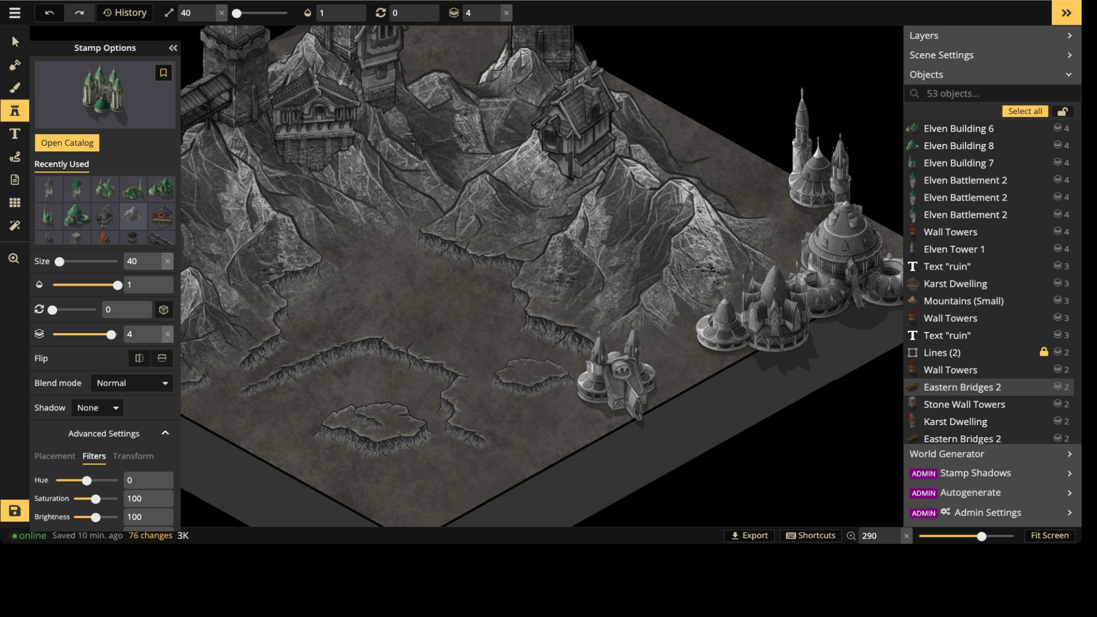
left_click(409, 240)
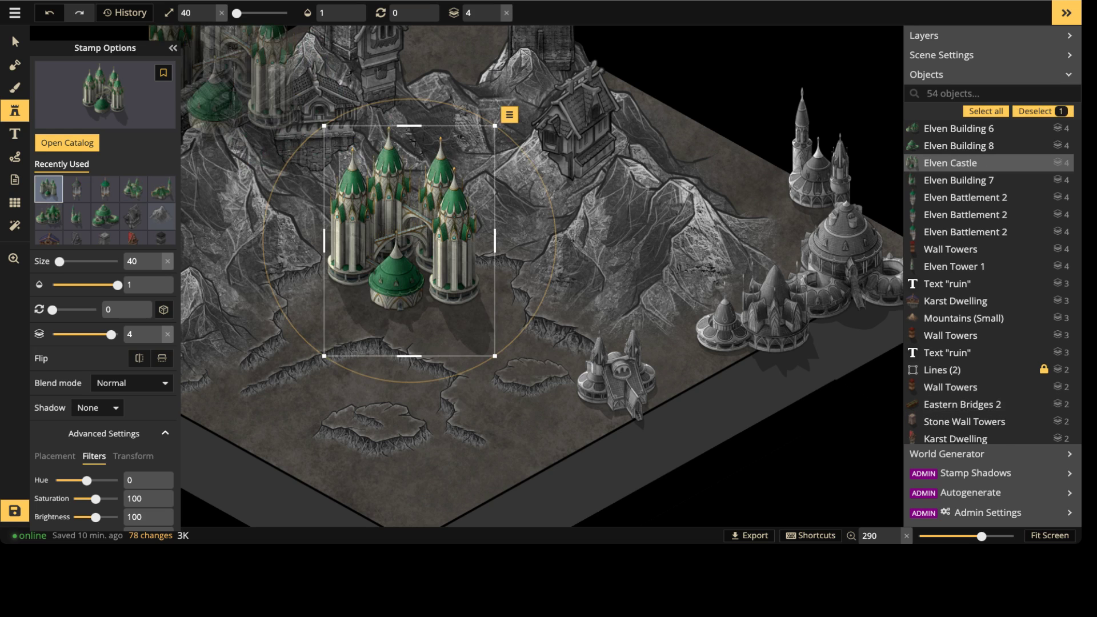
Step: Set the Elven Castle's saturation to 0 and enlarge it to size 60
left_click(15, 41)
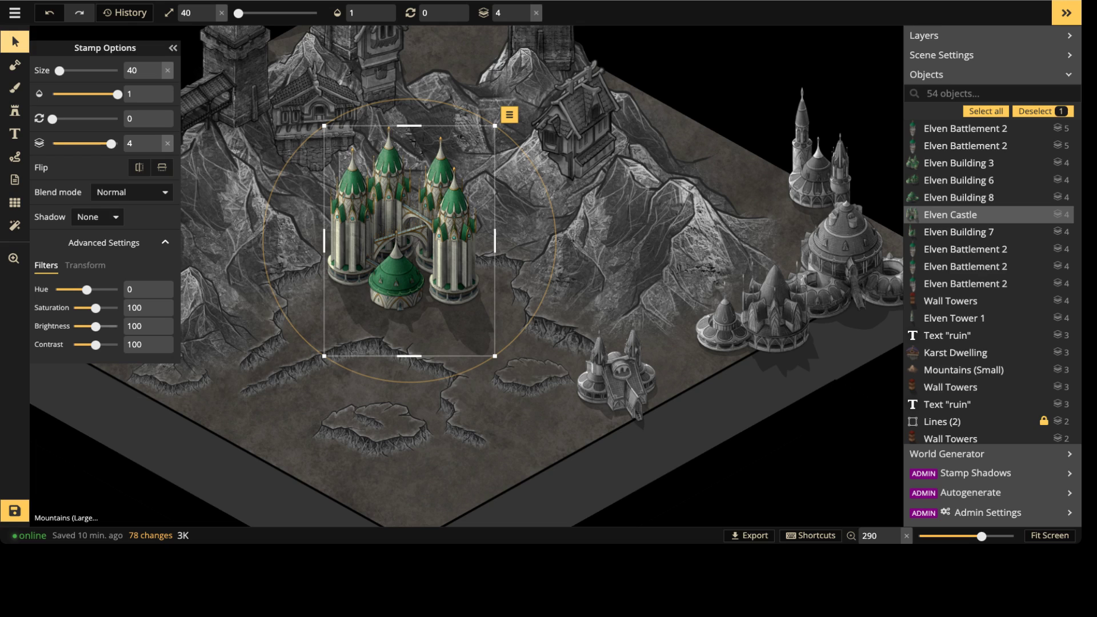
left_click_drag(96, 307, 73, 308)
scroll(492, 264, "up", 4)
left_click_drag(429, 262, 443, 176)
key("]")
key("]")
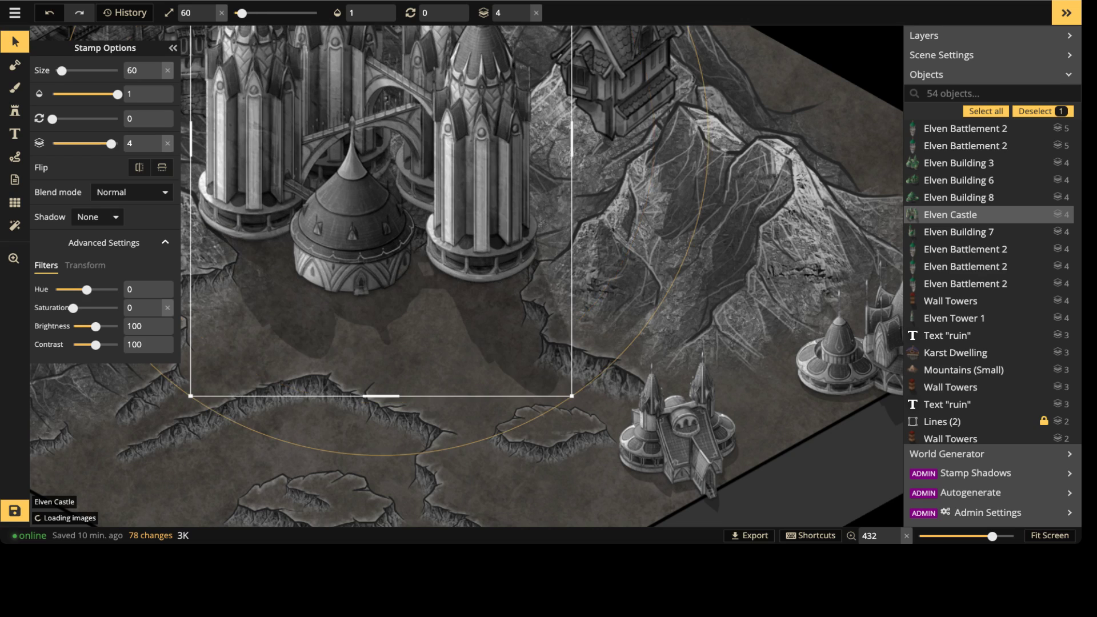
scroll(407, 163, "down", 4)
scroll(389, 323, "down", 3)
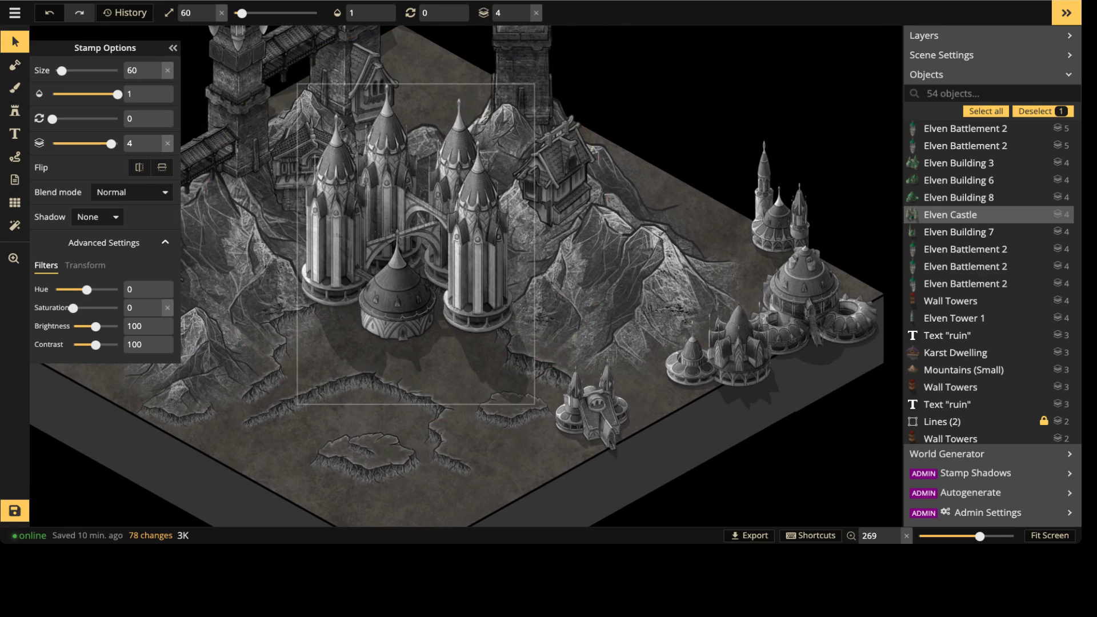
Step: Reduce the Elven Castle to size 50 and delete the cliff stamps around its base
left_click_drag(418, 241, 440, 252)
key("[")
left_click(433, 285)
key("Escape")
left_click(494, 314)
key("Delete")
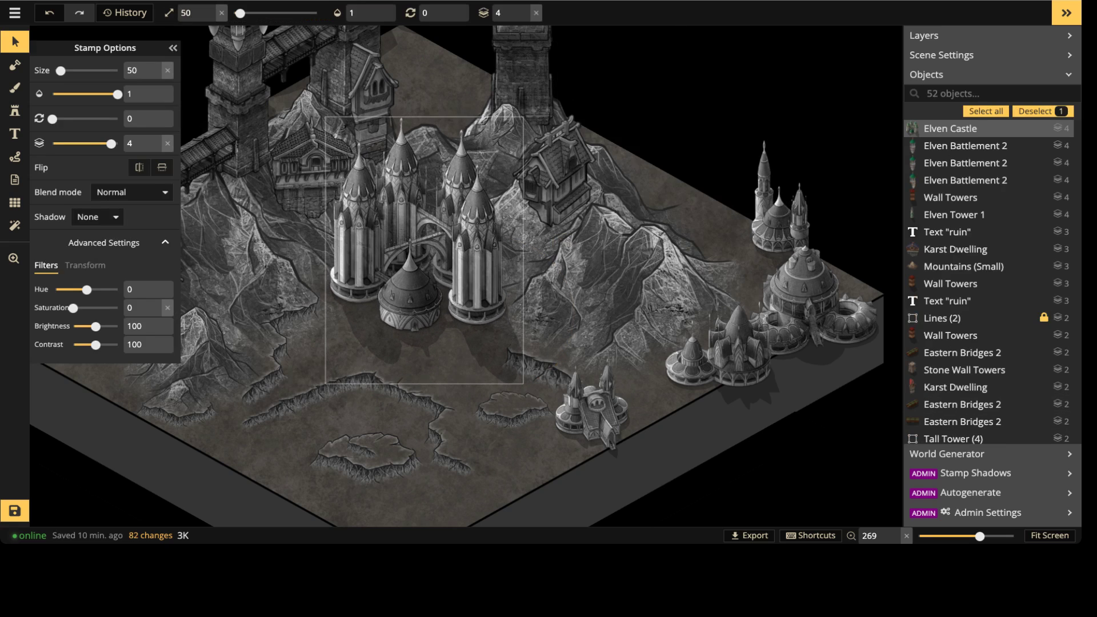
Step: Move the Elven Castle farther back against the mountains at size 50
key("bracketright")
left_click_drag(424, 250, 436, 248)
key("bracketleft")
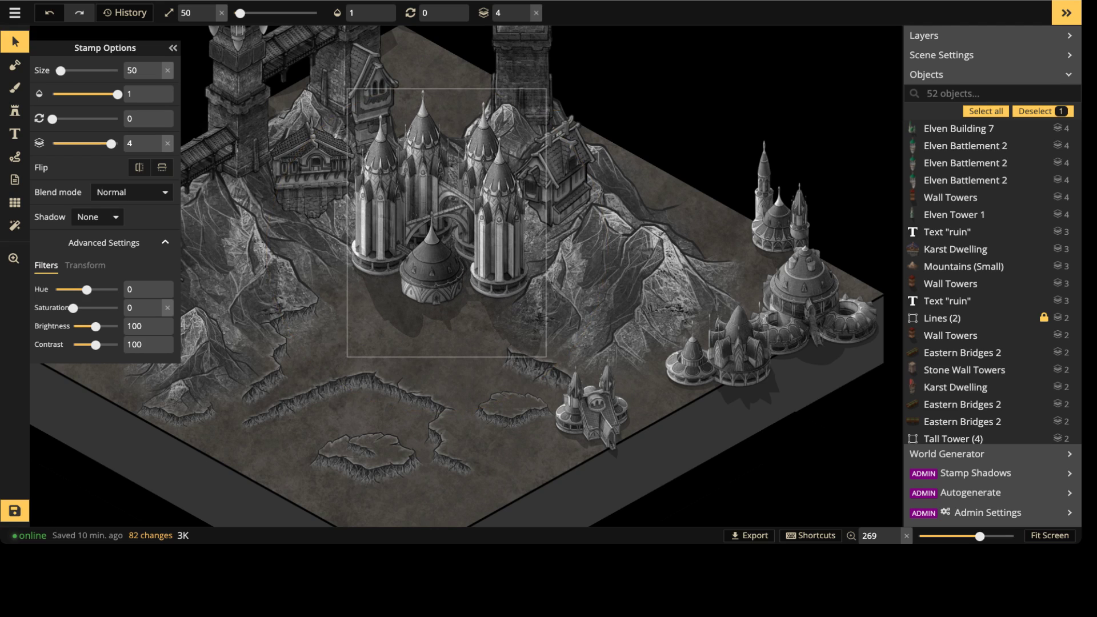
scroll(457, 240, "down", 3)
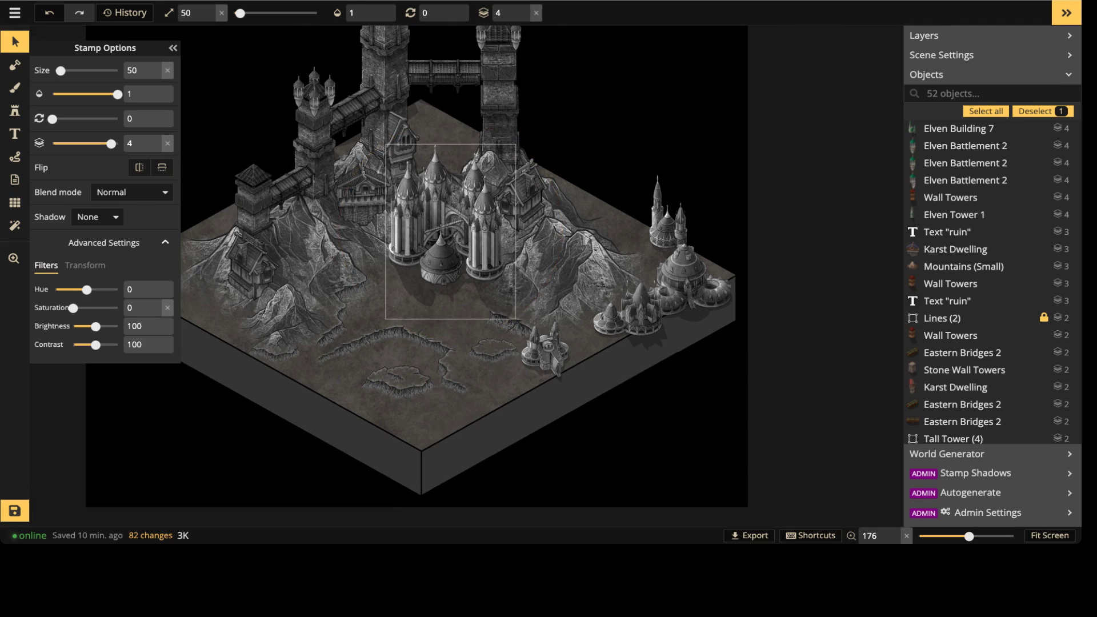
Step: Move Elven Building 8 in front of the castle's left side and Elven Building 6 in front of its right tower
key("Escape")
scroll(579, 319, "up", 2)
left_click_drag(708, 274, 410, 283)
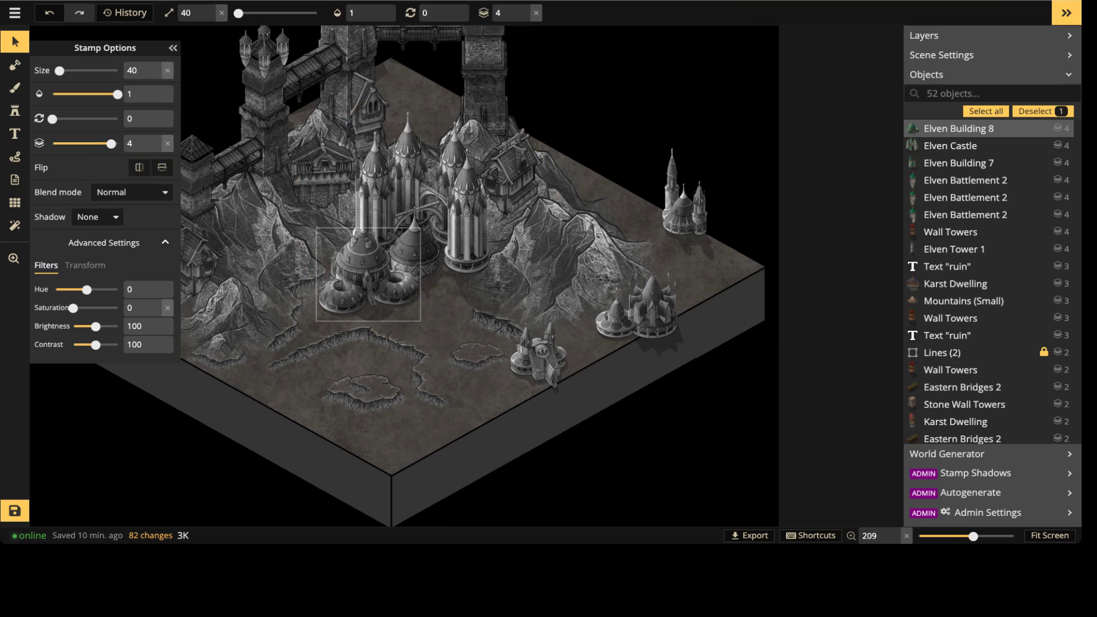
key("Escape")
left_click_drag(684, 209, 464, 273)
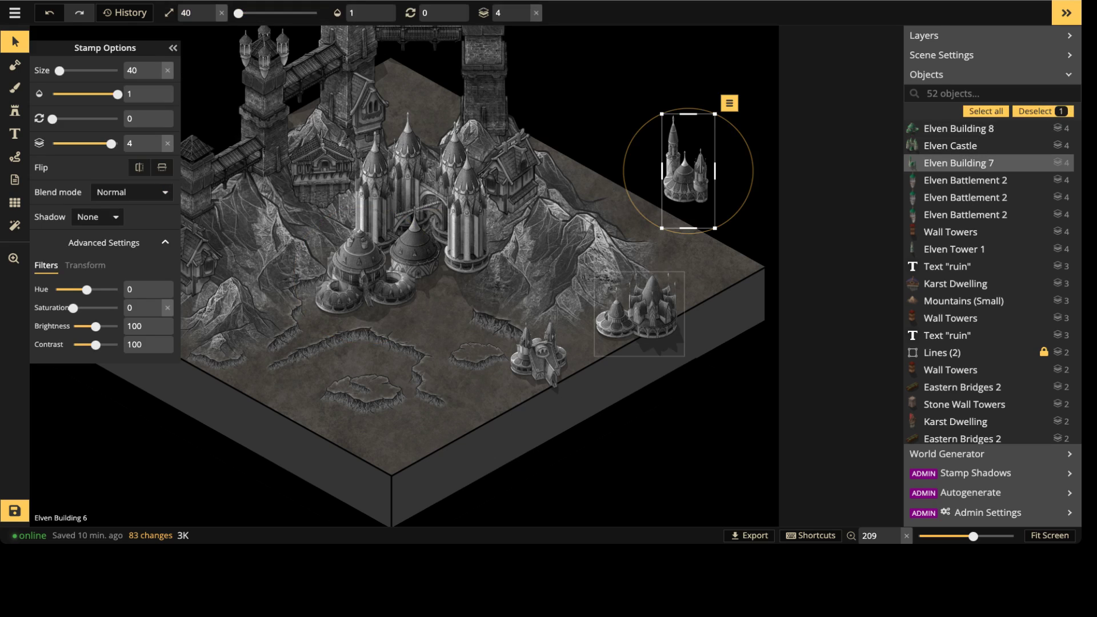
left_click_drag(640, 313, 482, 289)
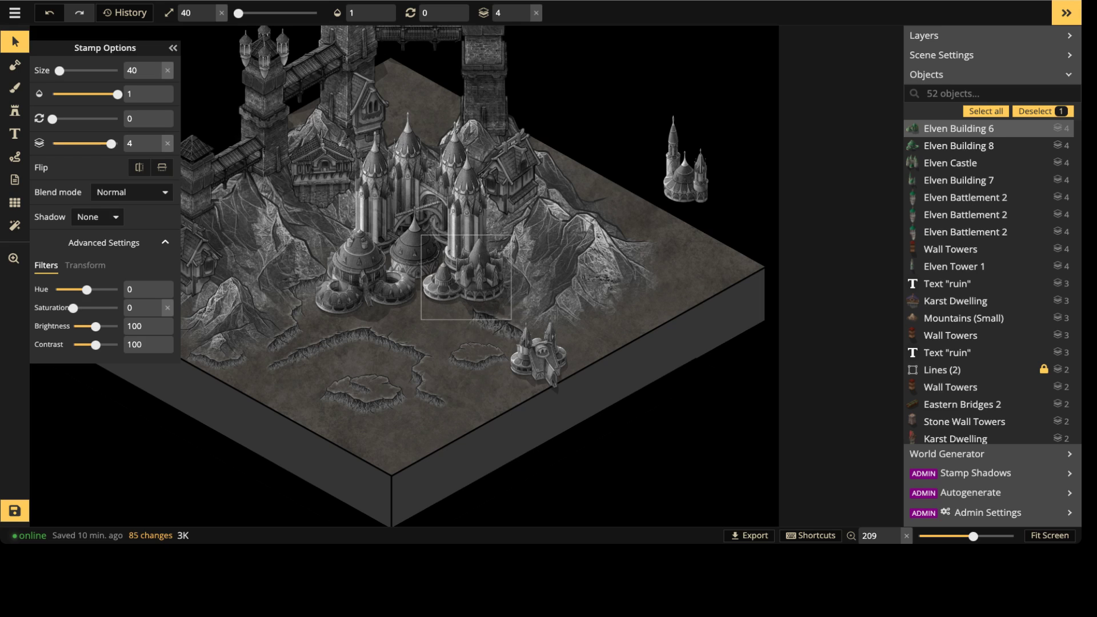
Step: Move Elven Building 7 onto the ground in front of Elven Building 6 and reduce it to size 30
key("Escape")
left_click_drag(685, 173, 479, 314)
scroll(471, 307, "up", 5)
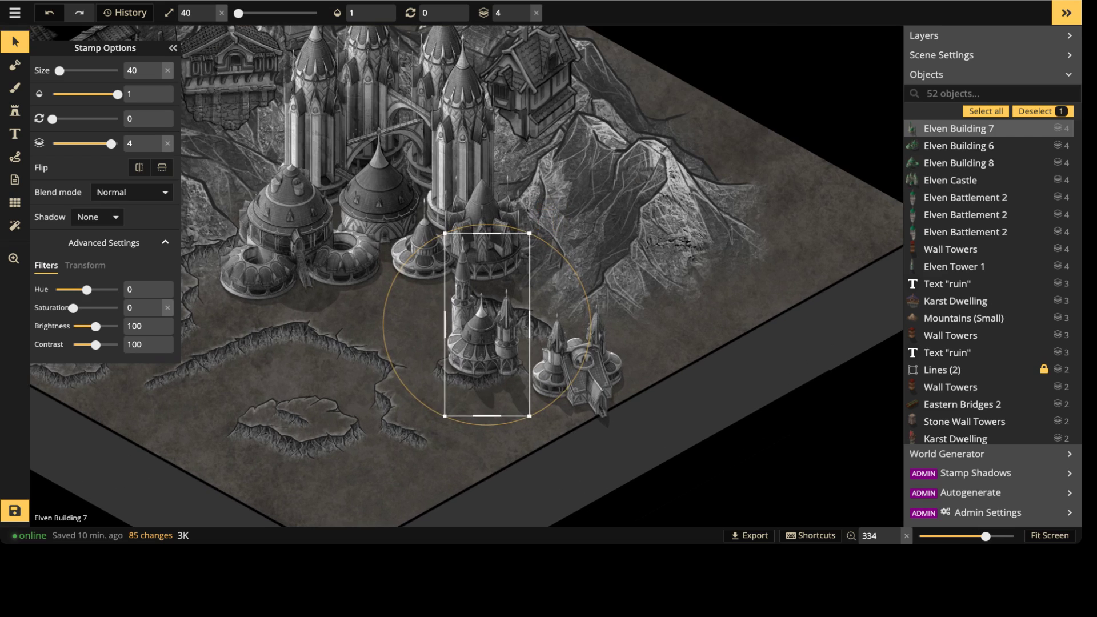
key("bracketleft")
key("bracketleft")
key("bracketright")
left_click_drag(487, 324, 493, 329)
scroll(481, 357, "up", 3)
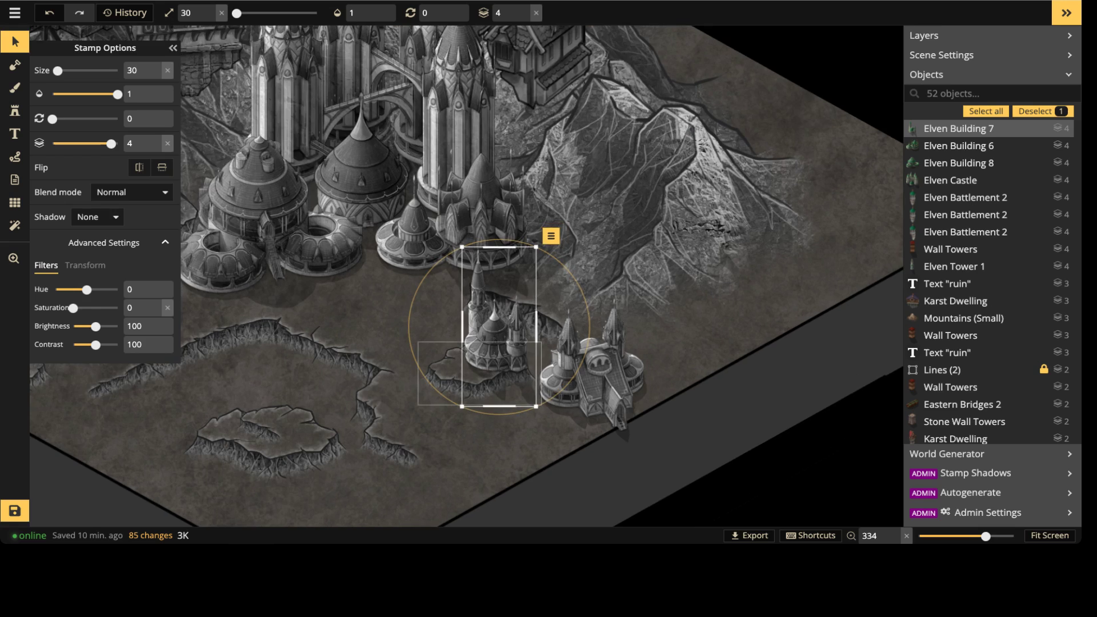
Step: Move Elven Building 3 in front of the Elven Castle, between Elven Building 8 and Elven Building 6
key("Escape")
left_click_drag(619, 371, 363, 229)
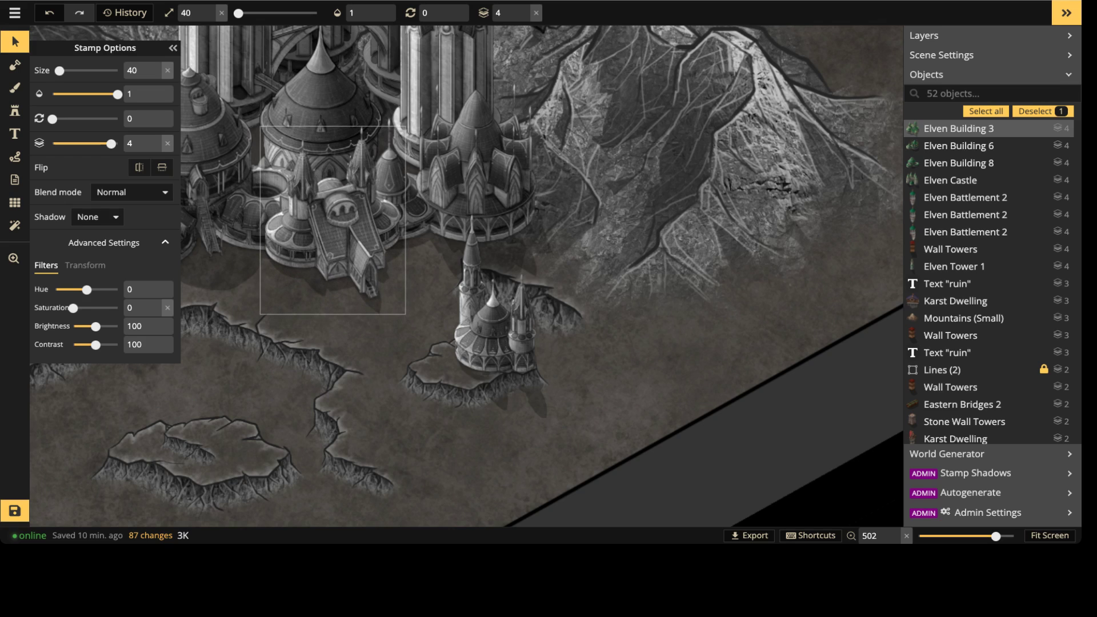
key("Escape")
Step: Examine the whole map, from the elven buildings on the ground up to the tall tower and its green-topped spire
scroll(349, 209, "down", 3)
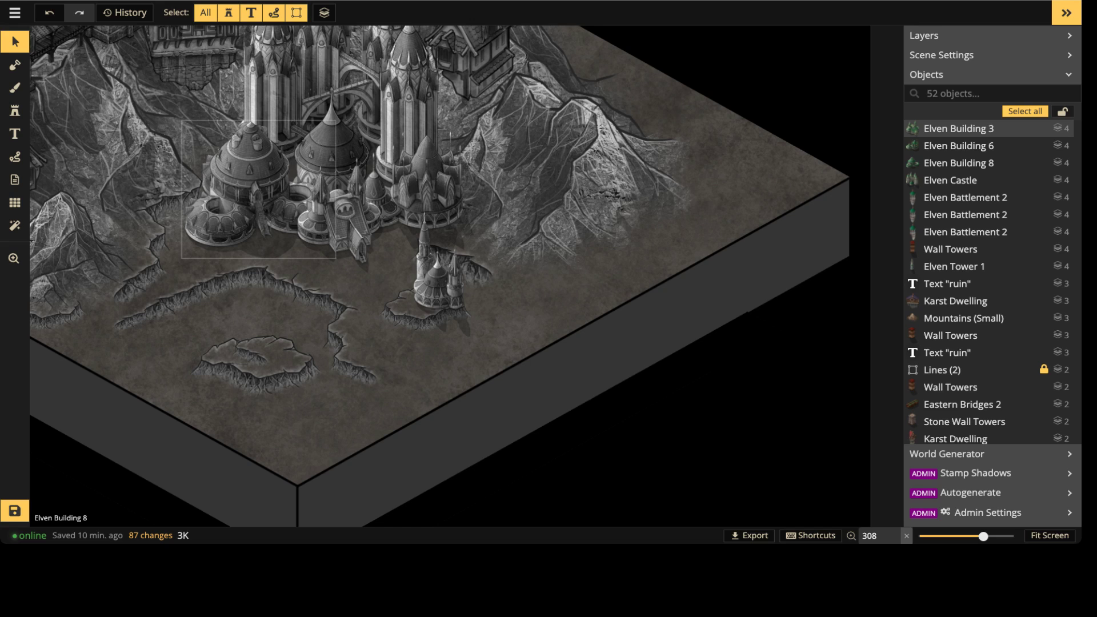
scroll(452, 274, "down", 4)
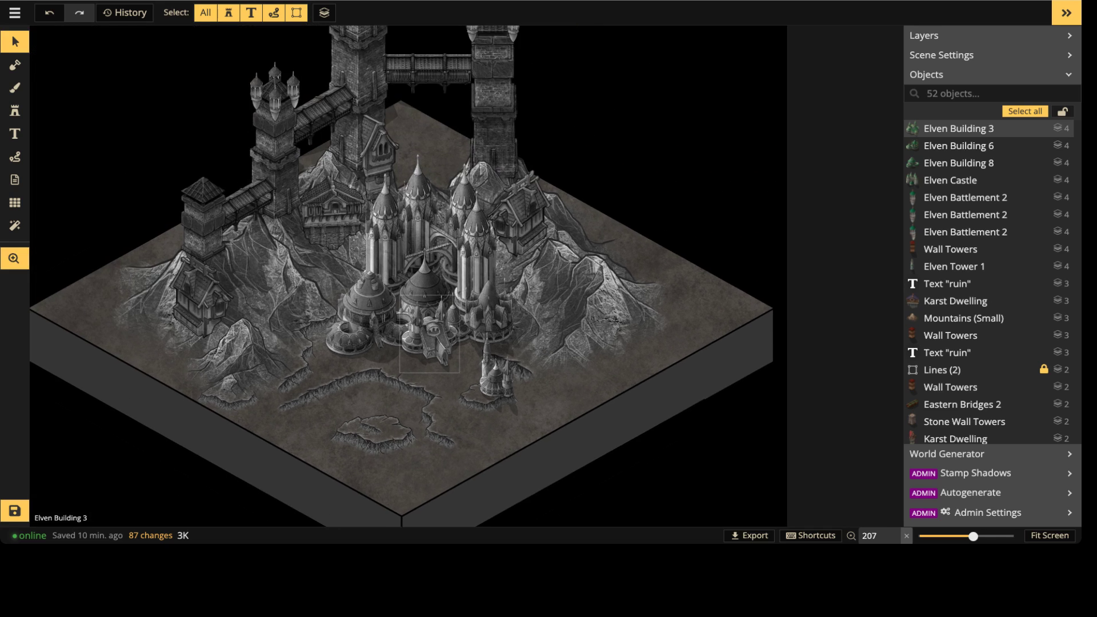
scroll(378, 283, "down", 3)
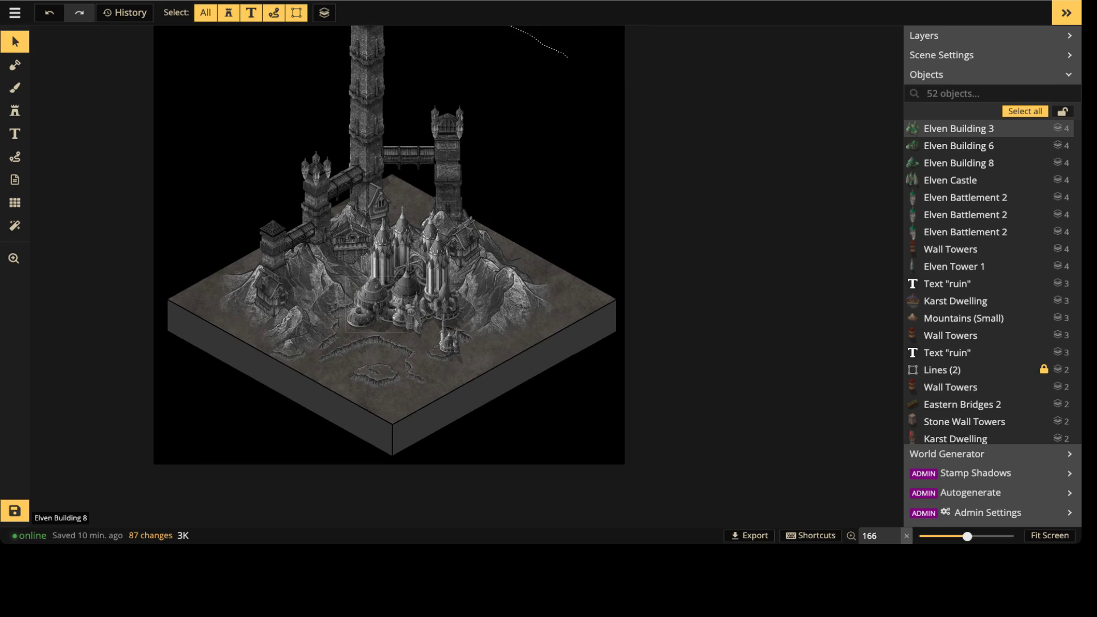
scroll(379, 283, "down", 3)
middle_click_drag(383, 334, 457, 348)
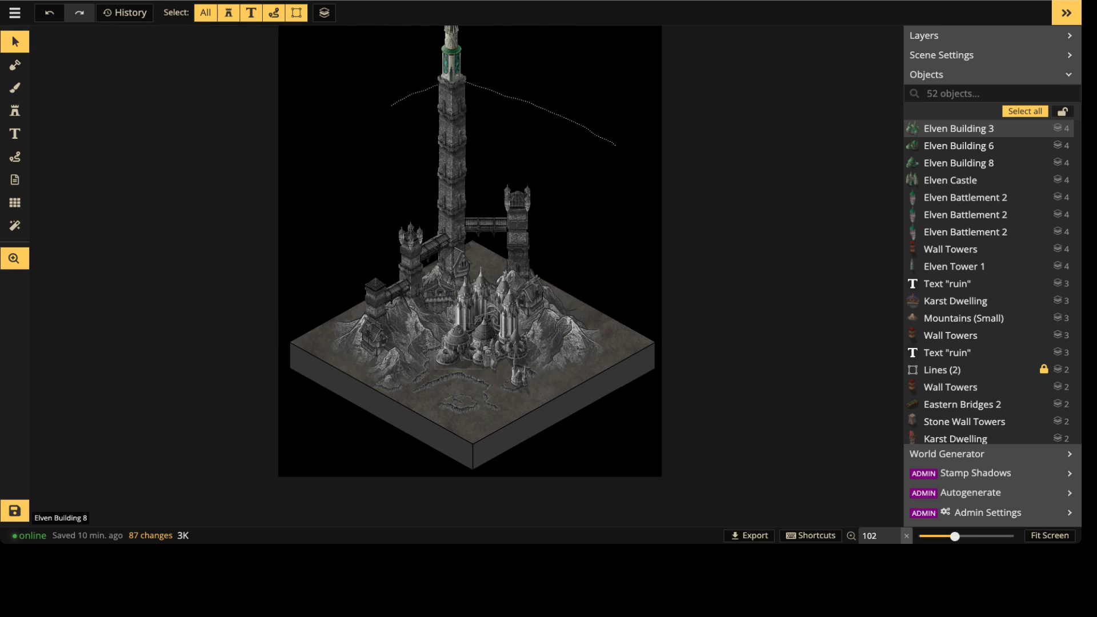
middle_click_drag(450, 63, 450, 150)
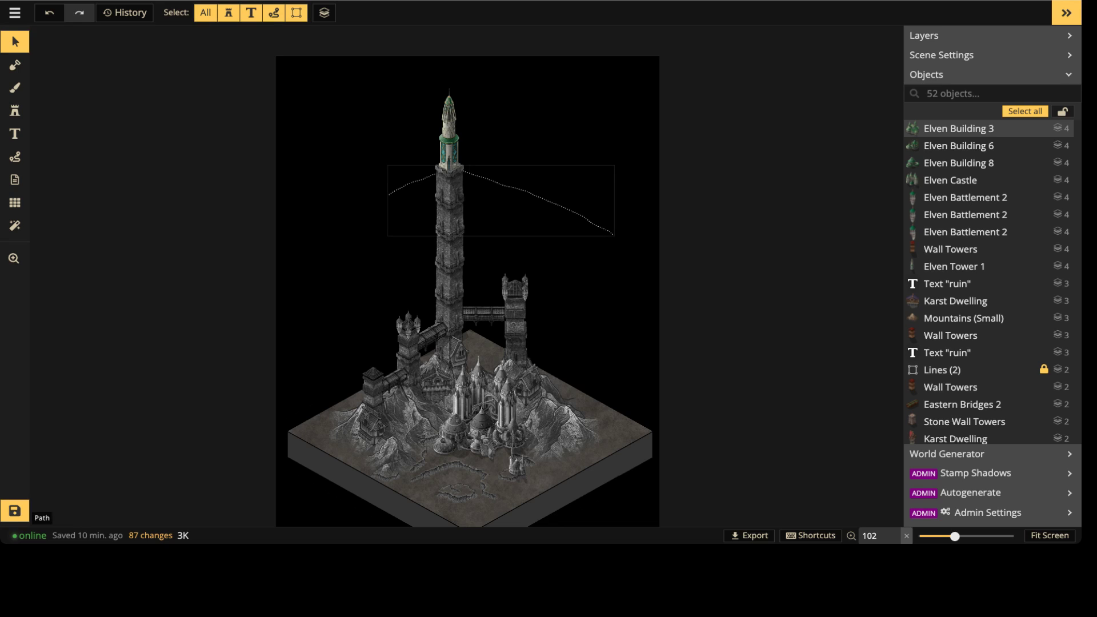
scroll(457, 176, "up", 1)
scroll(455, 178, "up", 5)
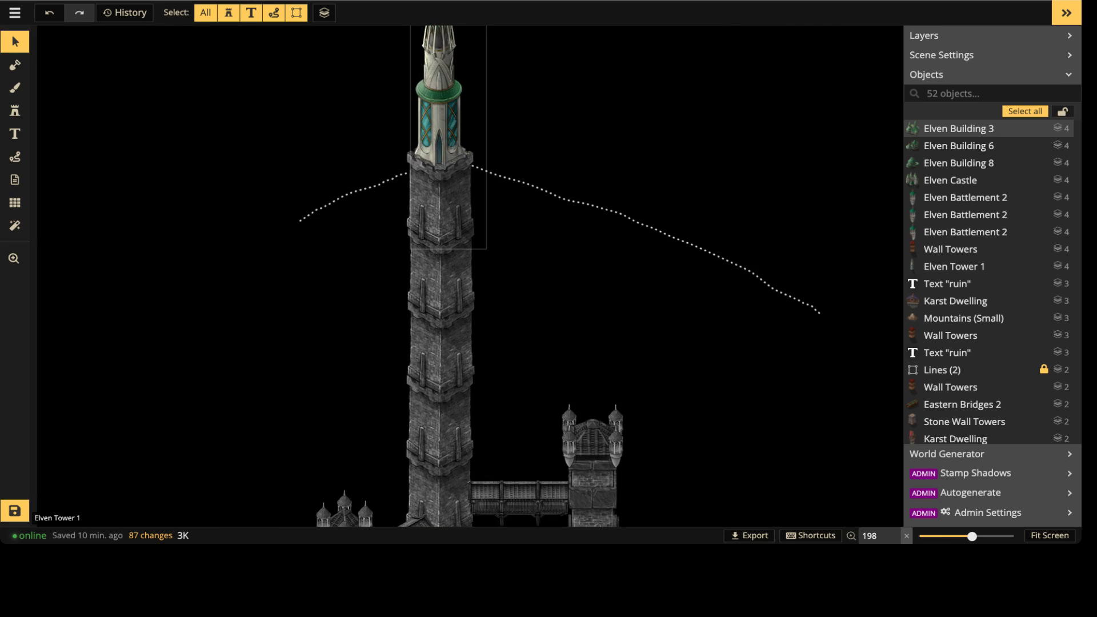
scroll(456, 178, "down", 2)
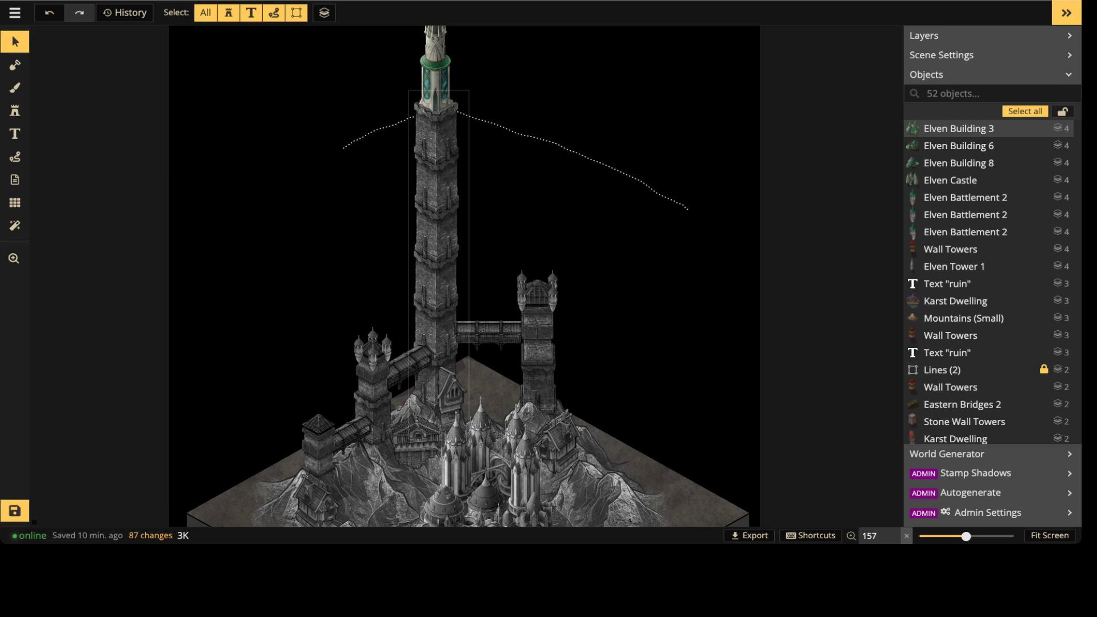
scroll(569, 212, "down", 2)
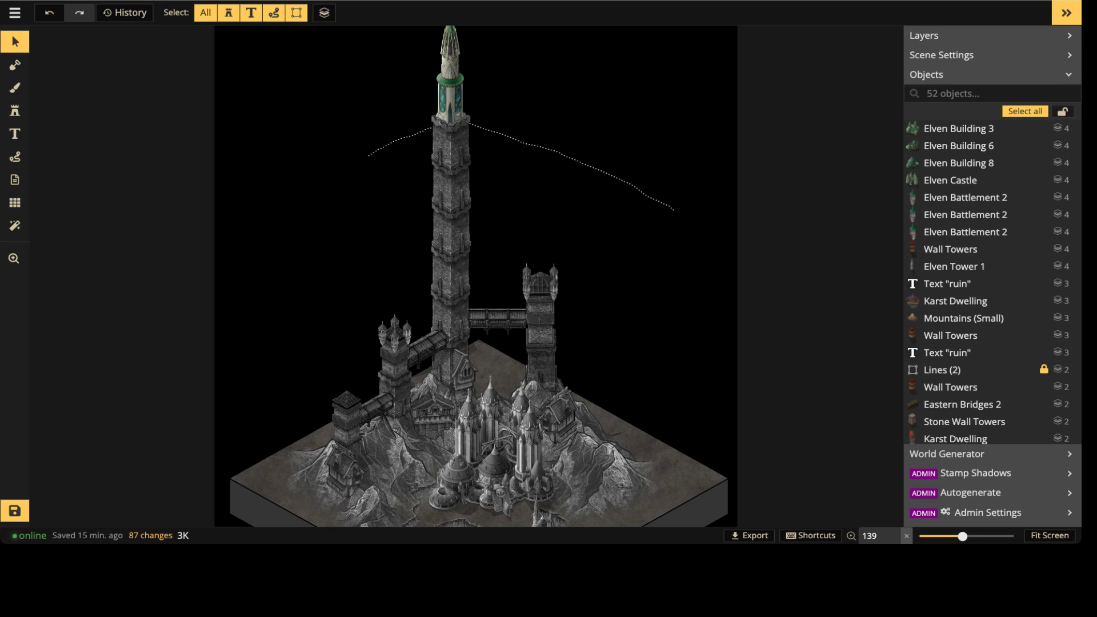
Step: Save the map
scroll(440, 283, "up", 5)
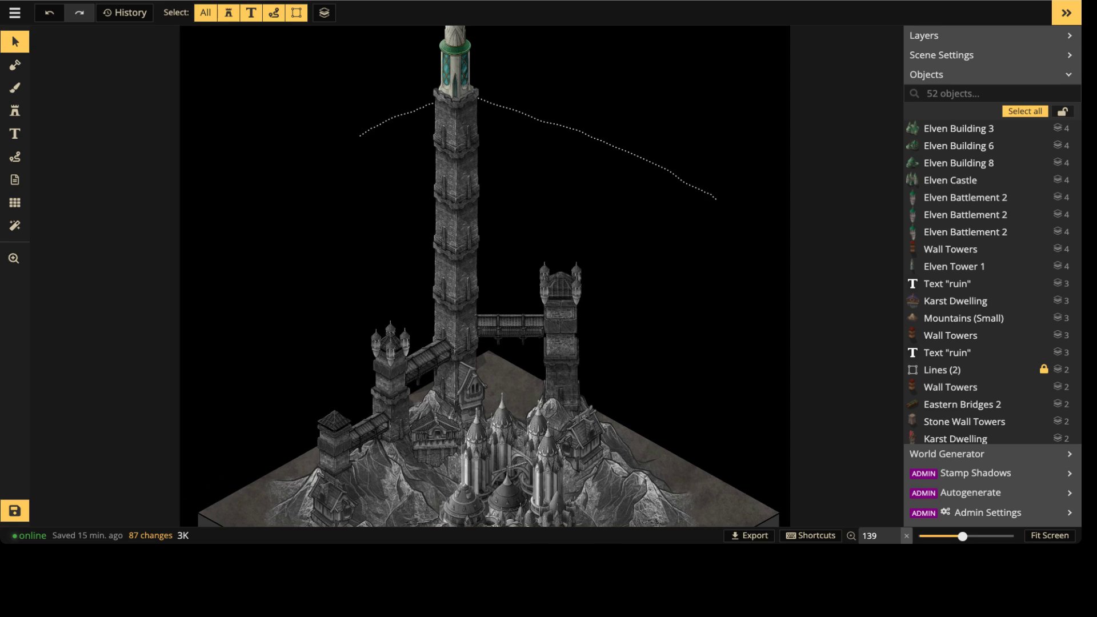
key("space")
left_click_drag(508, 394, 443, 332)
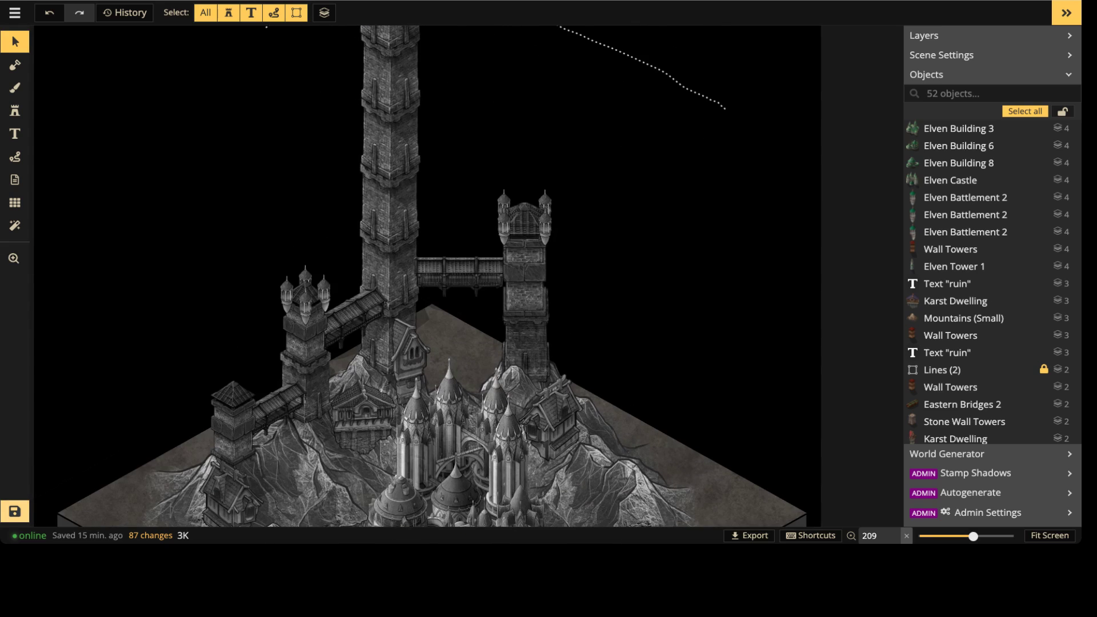
key("ctrl+s")
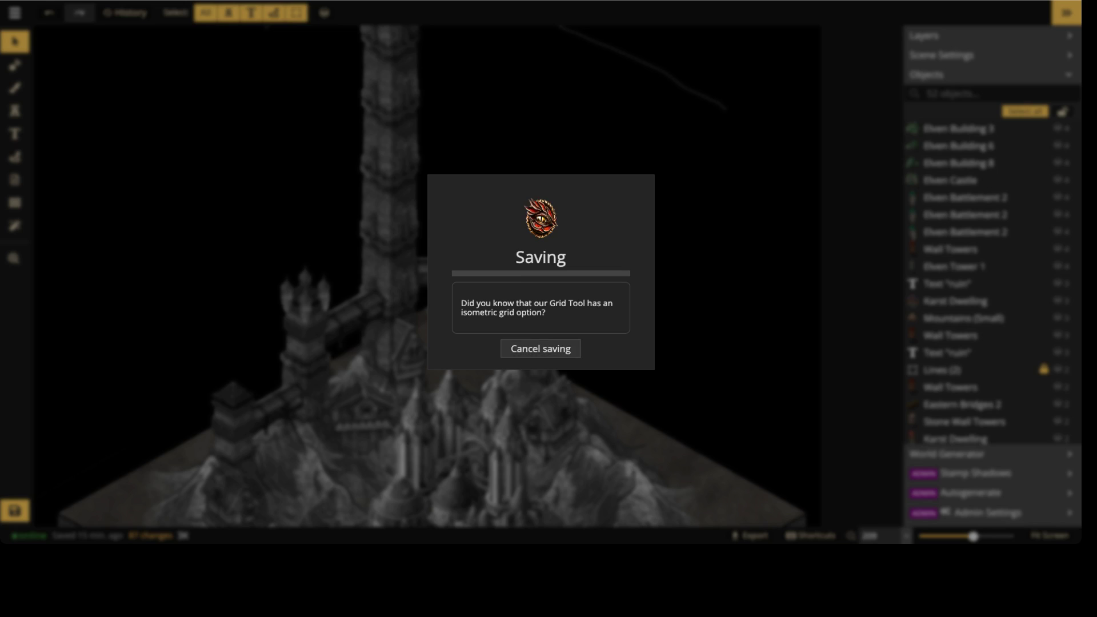
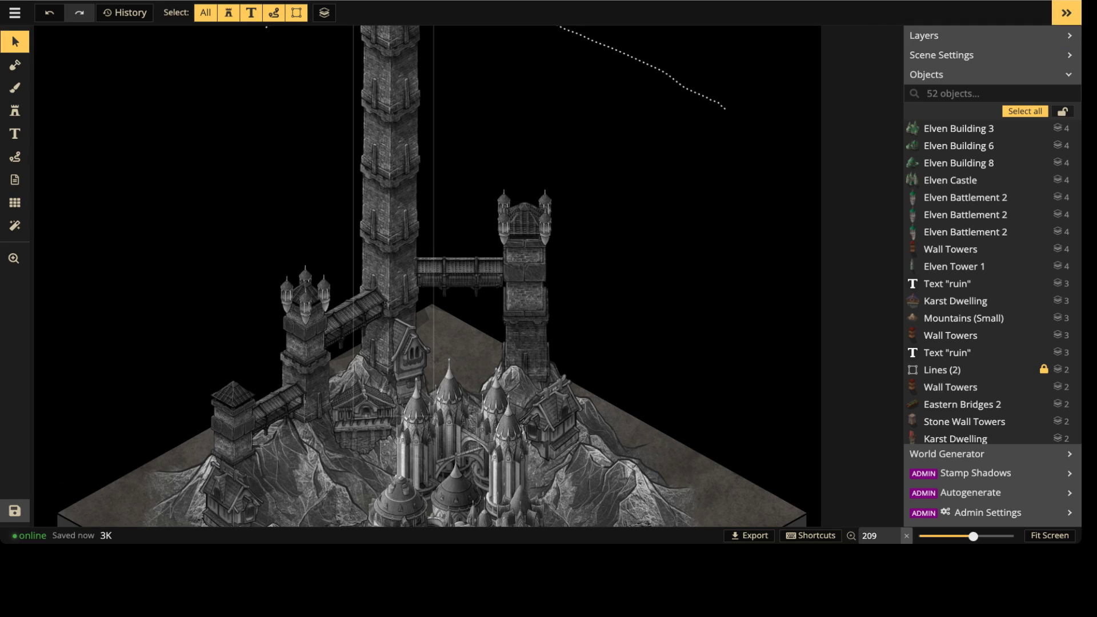
Step: Search the stamp catalog's Fantasy World style for CRATER and choose the Crater 1 entry as the stamp
scroll(419, 209, "up", 3)
middle_click_drag(403, 143, 412, 508)
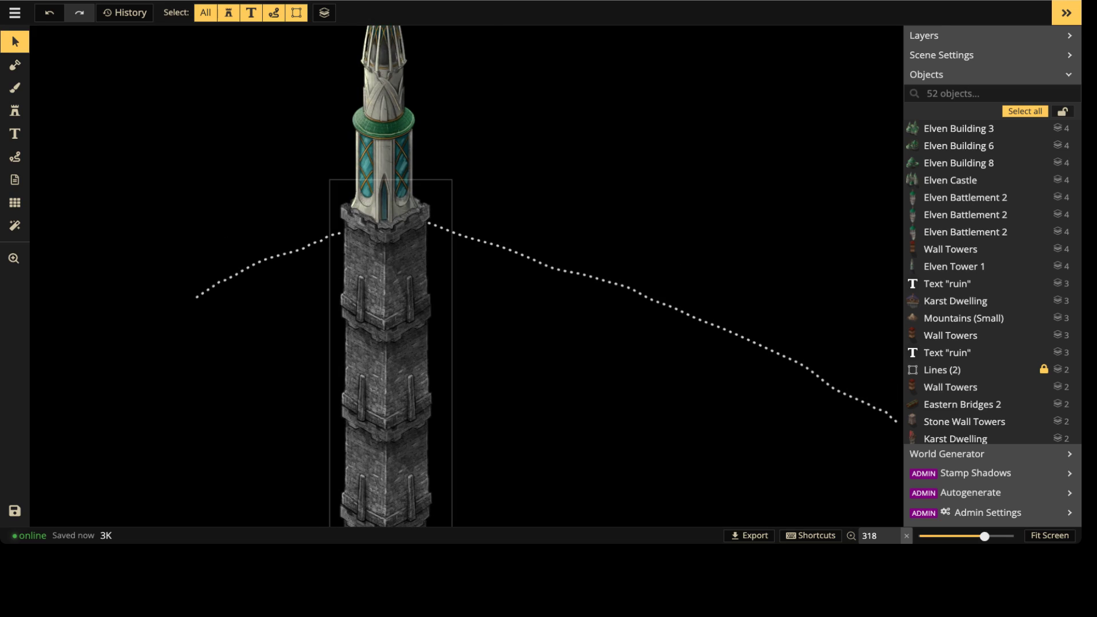
left_click(410, 350)
scroll(410, 349, "up", 2)
middle_click_drag(410, 350, 370, 132)
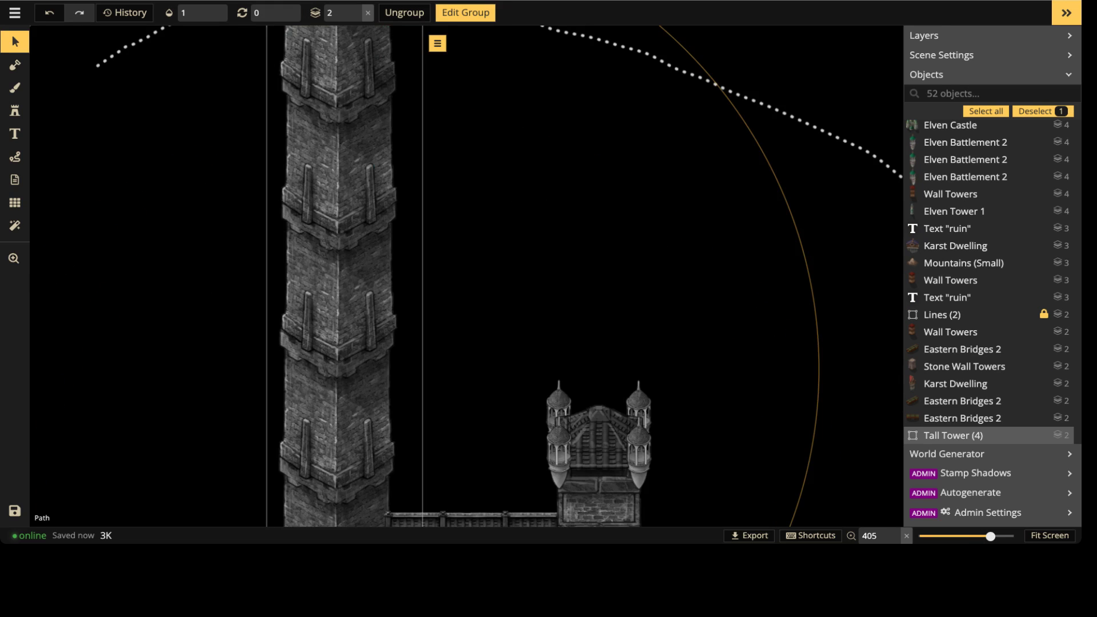
left_click(14, 111)
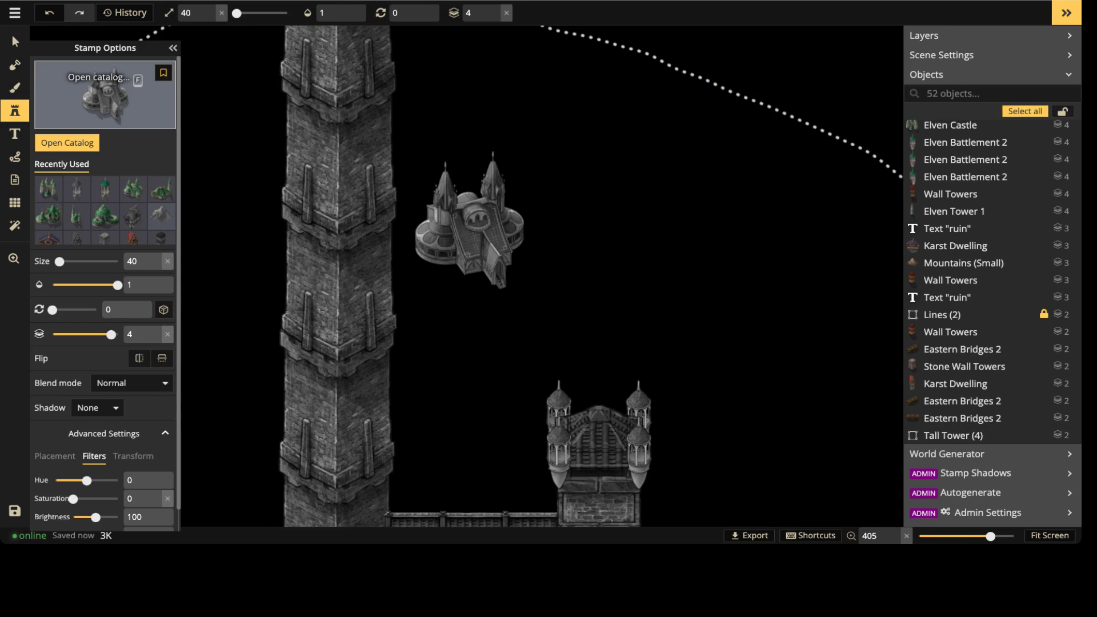
key("f")
left_click(26, 267)
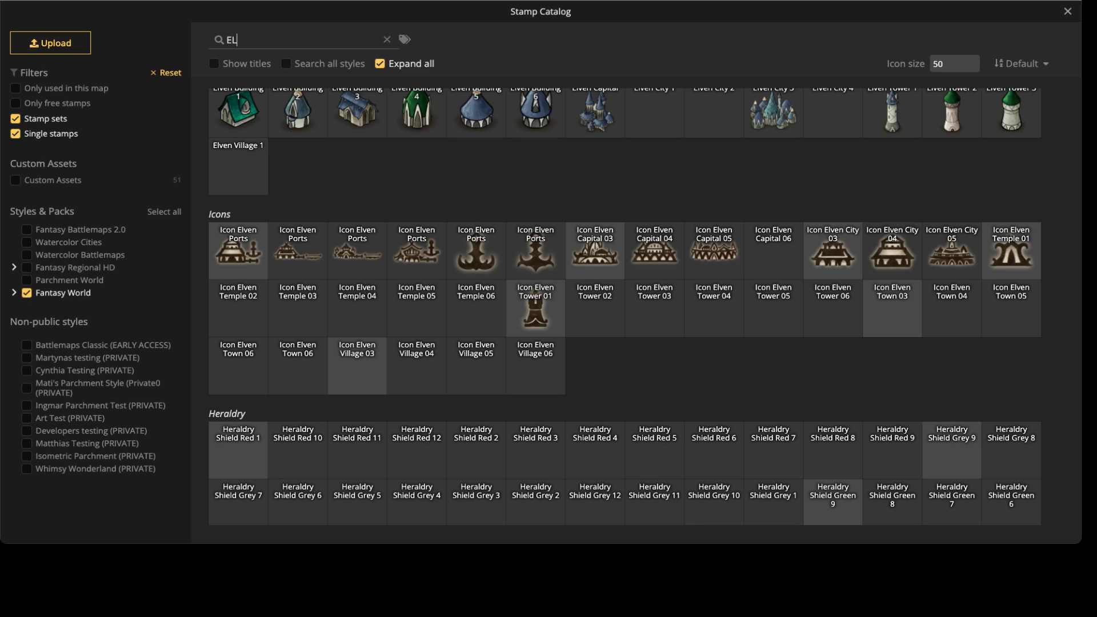
double_click(232, 39)
type("CRATER")
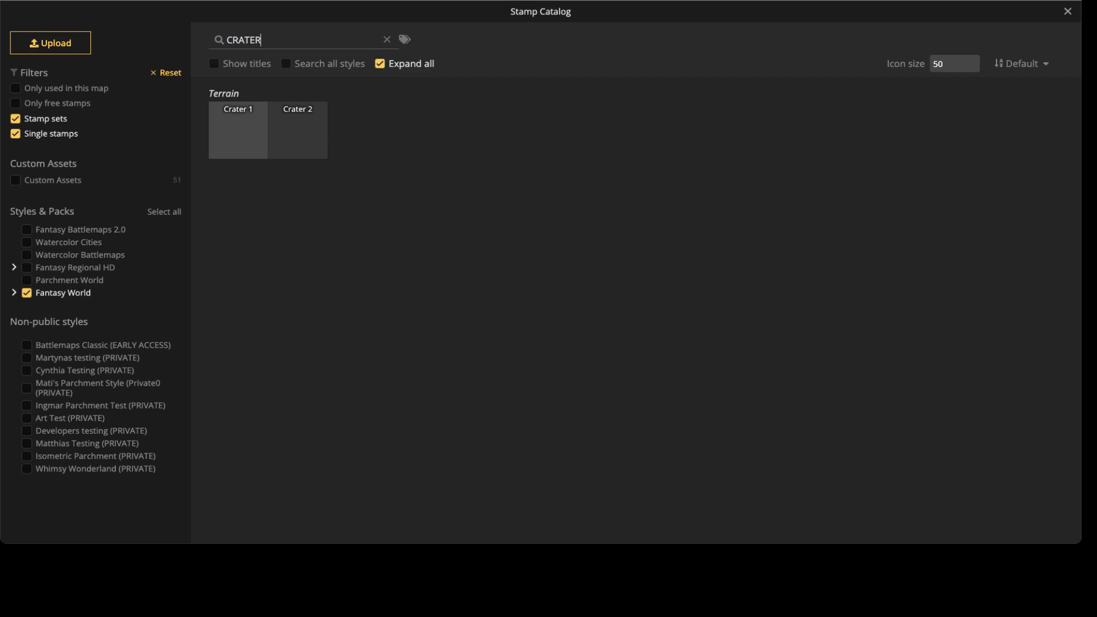
left_click(238, 130)
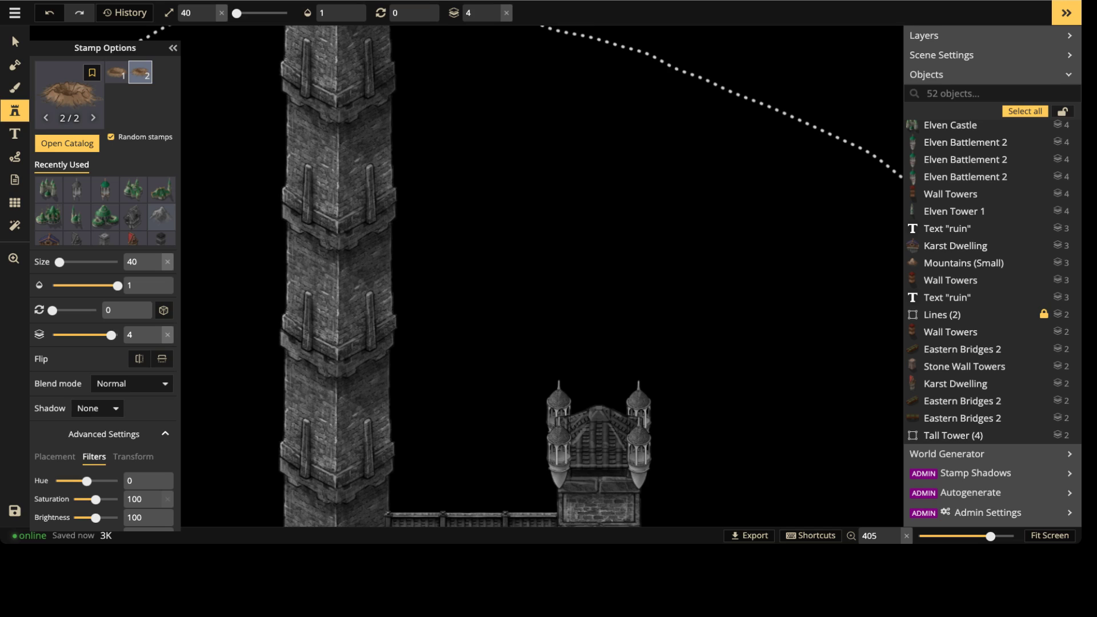
Step: Place a crater stamp at size 90 and rotation 105 on the right face of the tall tower
scroll(425, 184, "up", 3)
scroll(403, 166, "up", 5, "ctrl")
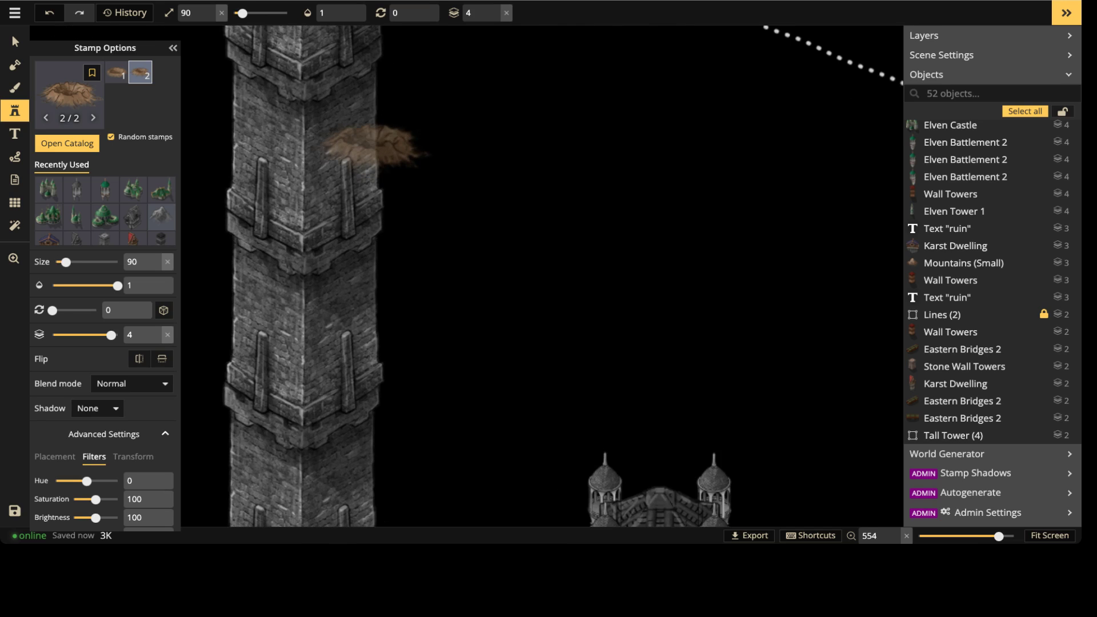
scroll(375, 145, "up", 6, "alt")
scroll(345, 143, "up", 1, "alt")
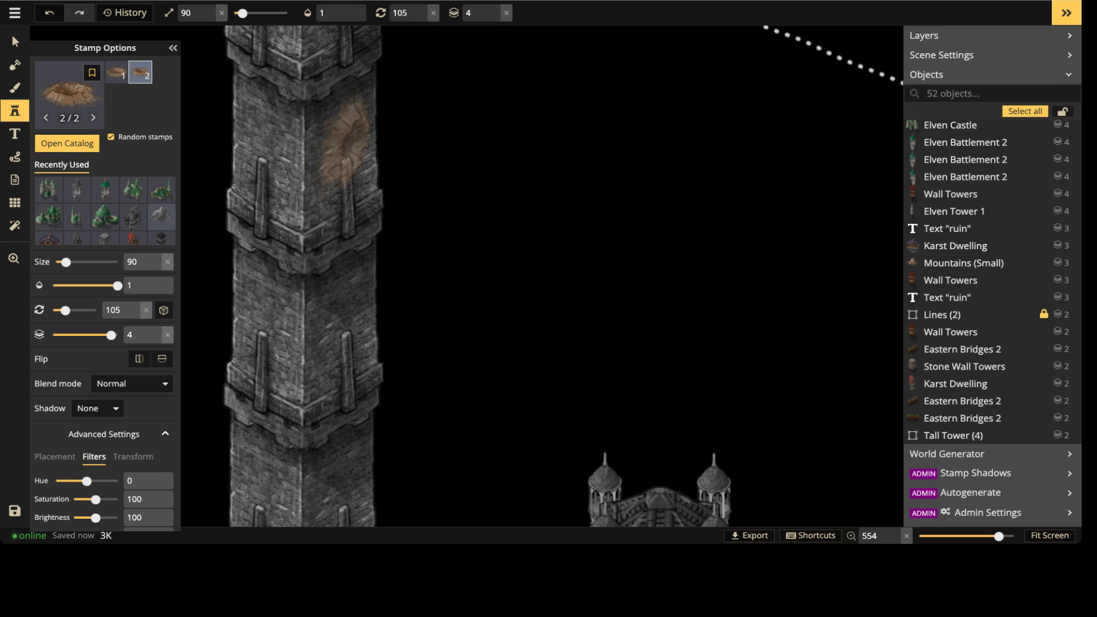
left_click(345, 143)
left_click(15, 42)
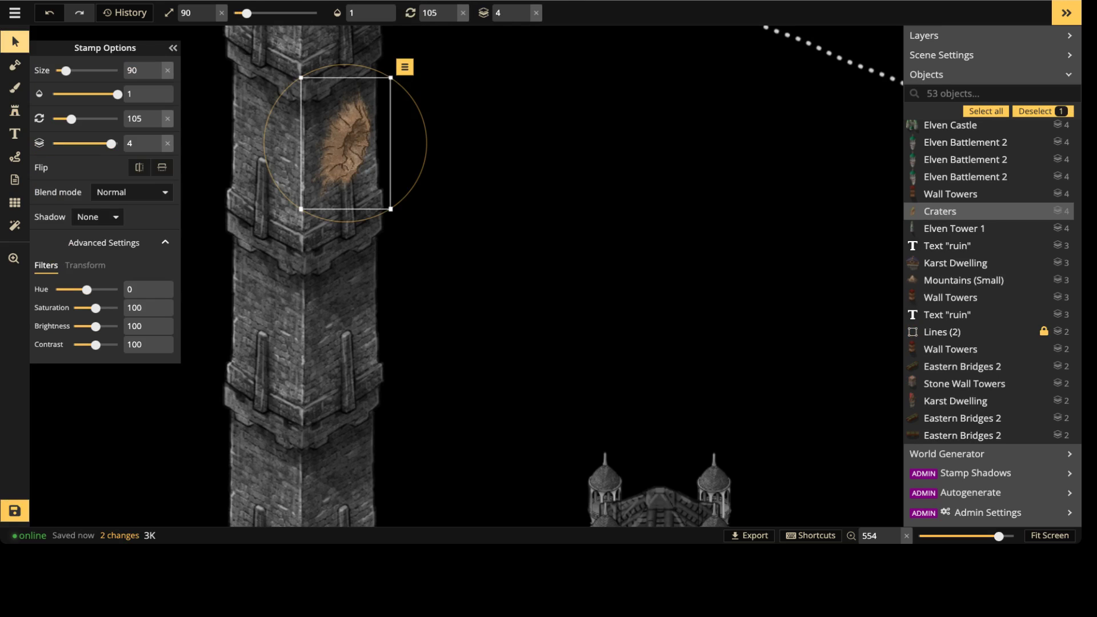
Step: Set the crater's saturation to 0, brightness to 76, contrast to 169 and size to 60, and position it high on the tower section's right face
left_click_drag(95, 308, 72, 308)
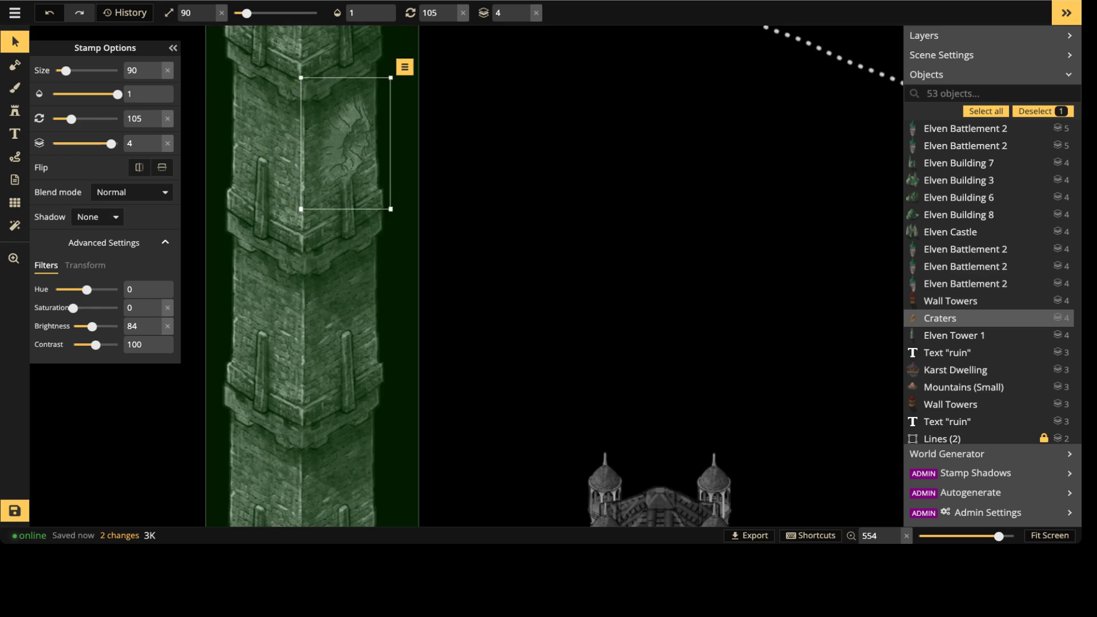
scroll(346, 143, "down", 1, "alt")
scroll(346, 143, "up", 1, "alt")
scroll(346, 143, "down", 1, "shift")
scroll(380, 70, "down", 4)
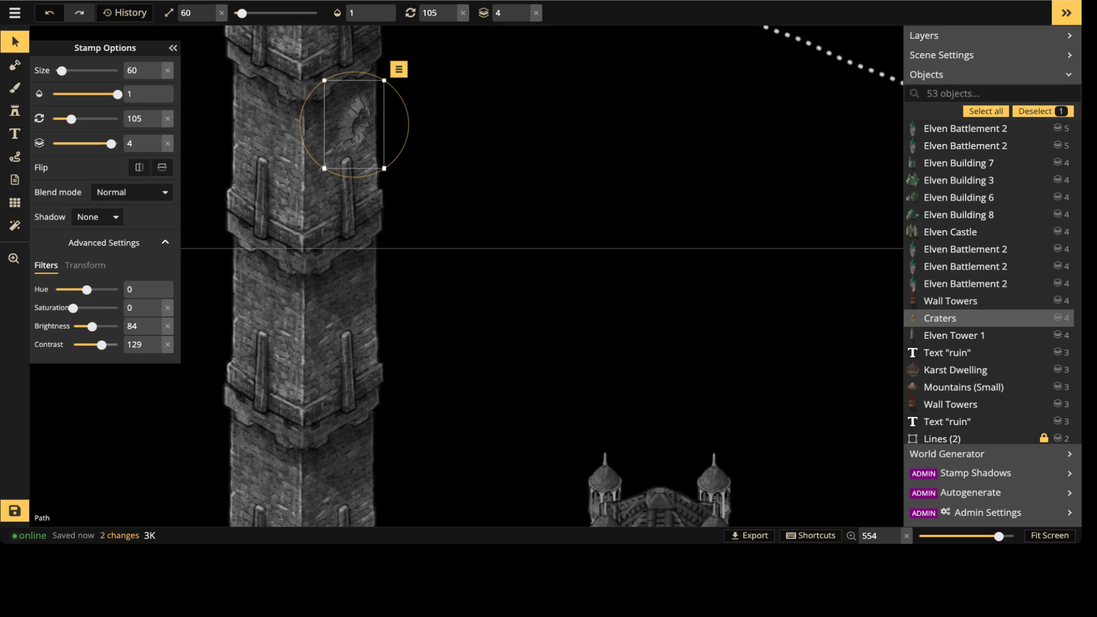
scroll(350, 132, "up", 4)
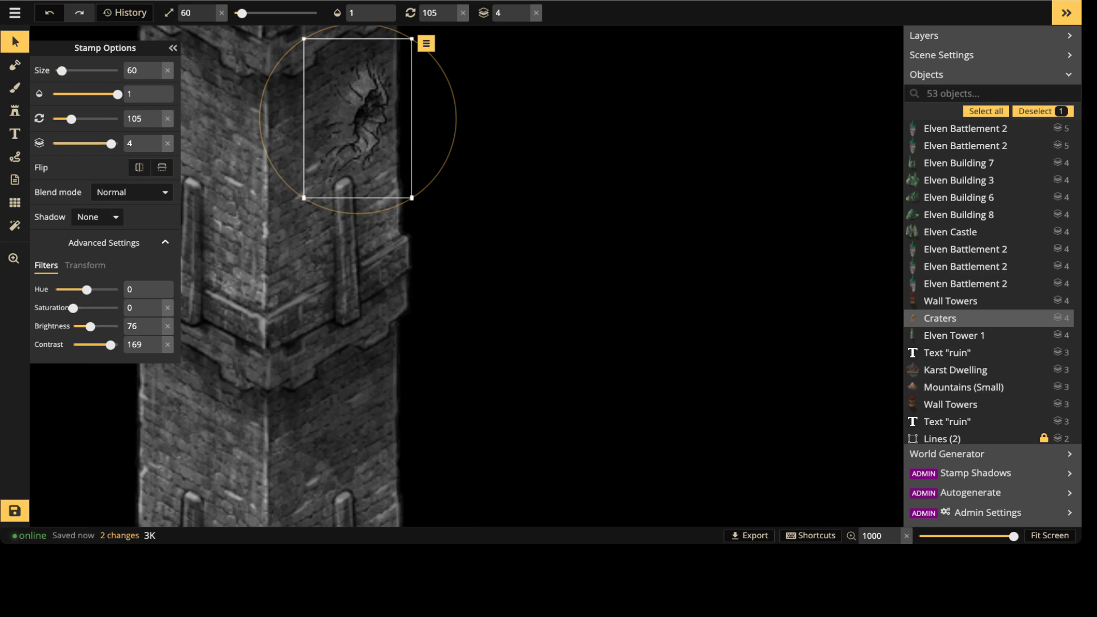
left_click_drag(350, 124, 351, 117)
Step: Duplicate the crater at size 40 and rotation 90, placing the copy below the first, between the tower's corner and the right buttress
scroll(351, 117, "down", 4)
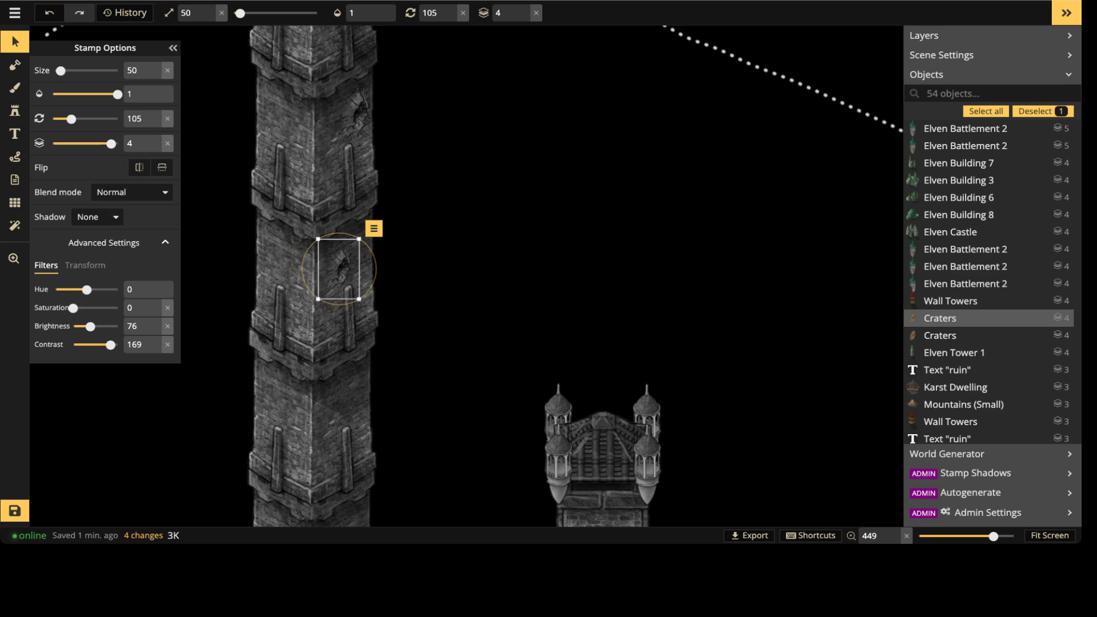
scroll(339, 269, "up", 4)
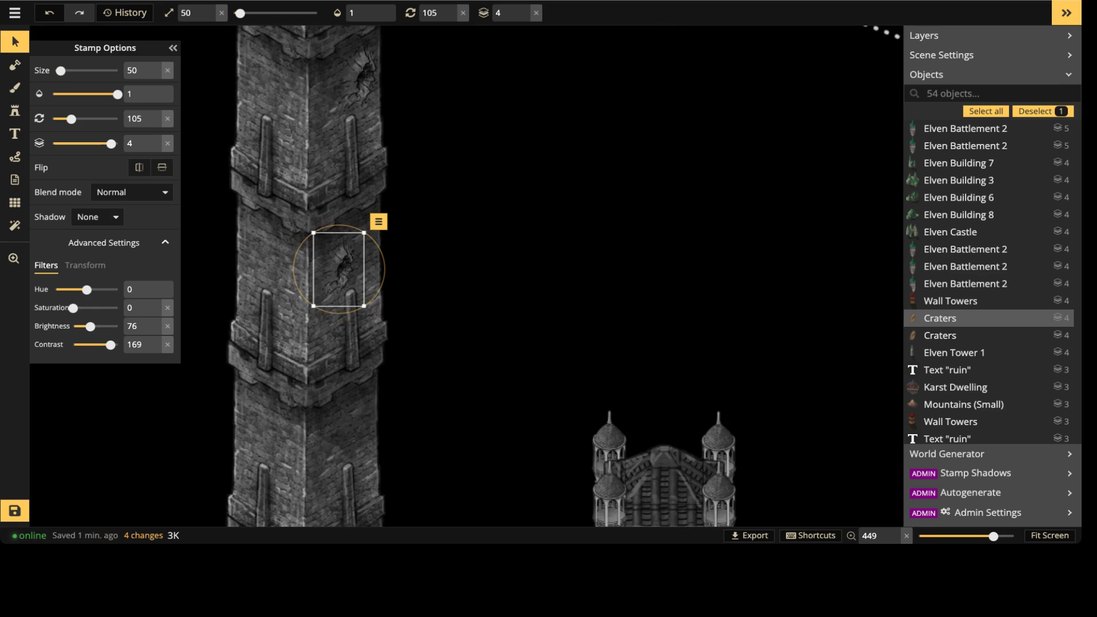
key("comma")
key("bracketleft")
key("bracketleft")
left_click_drag(338, 269, 326, 229)
key("space")
scroll(326, 229, "down", 1)
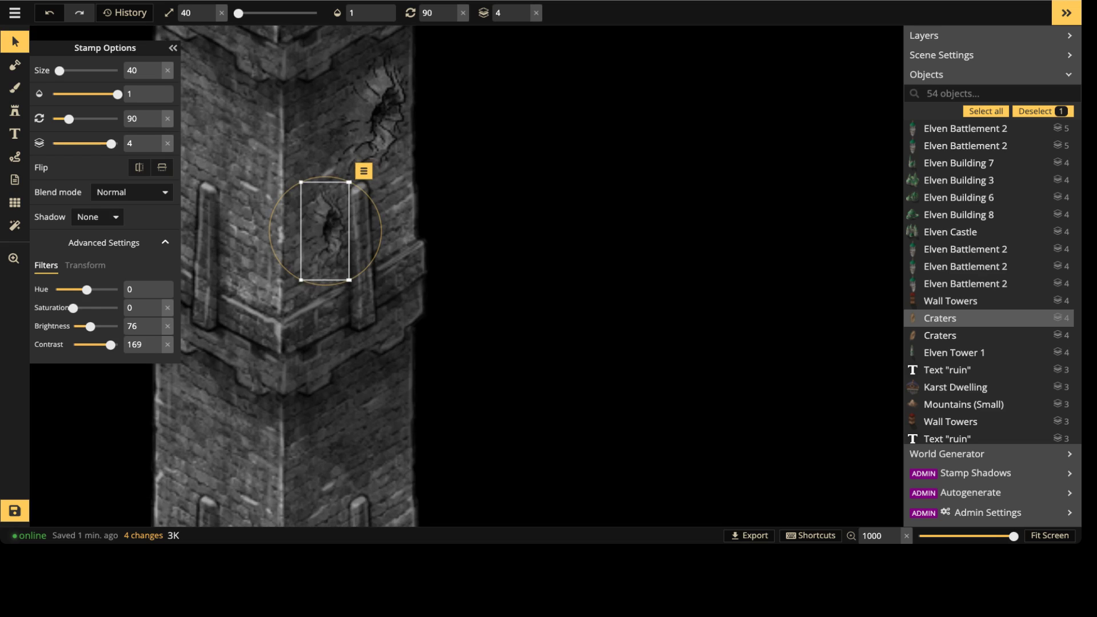
key("Escape")
left_click(326, 229)
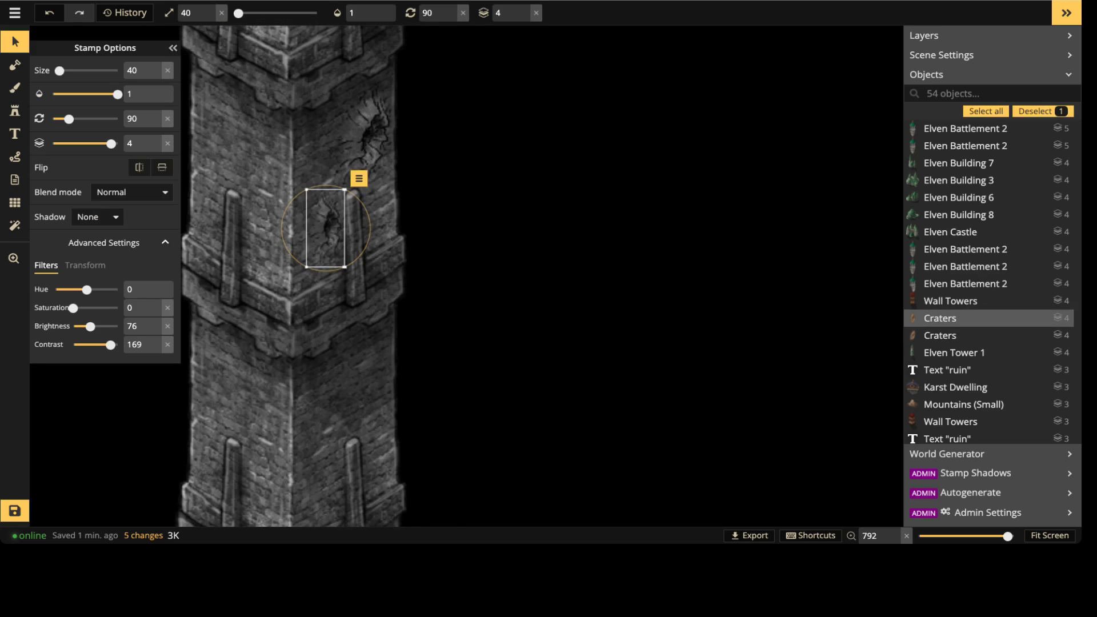
Step: Duplicate the smaller crater onto the upper left face of the same tower section at size 30 and rotation 270
key("ctrl+c")
key("ctrl+v")
key("period")
key("period")
key("period")
key("period")
key("period")
key("period")
key("period")
left_click_drag(235, 230, 248, 168)
scroll(212, 146, "up", 5, "alt")
key("bracketleft")
Step: Duplicate the left-face crater, set the copy's height to 186 and rotation to 240, and move it higher beside the original
key("ctrl+c")
key("ctrl+v")
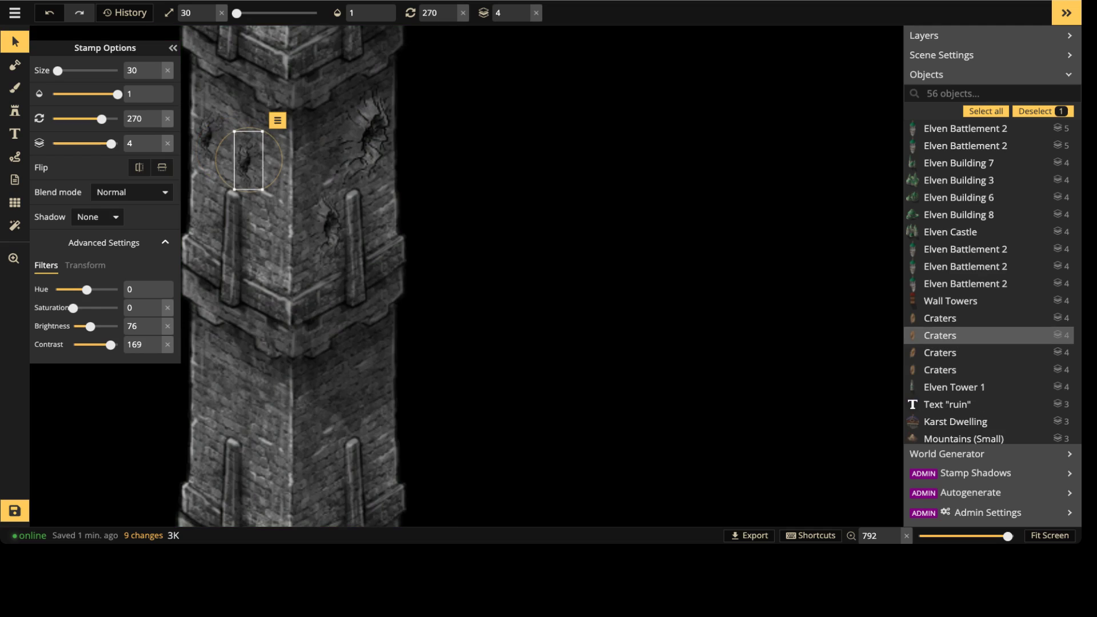
scroll(248, 168, "up", 3)
left_click(85, 265)
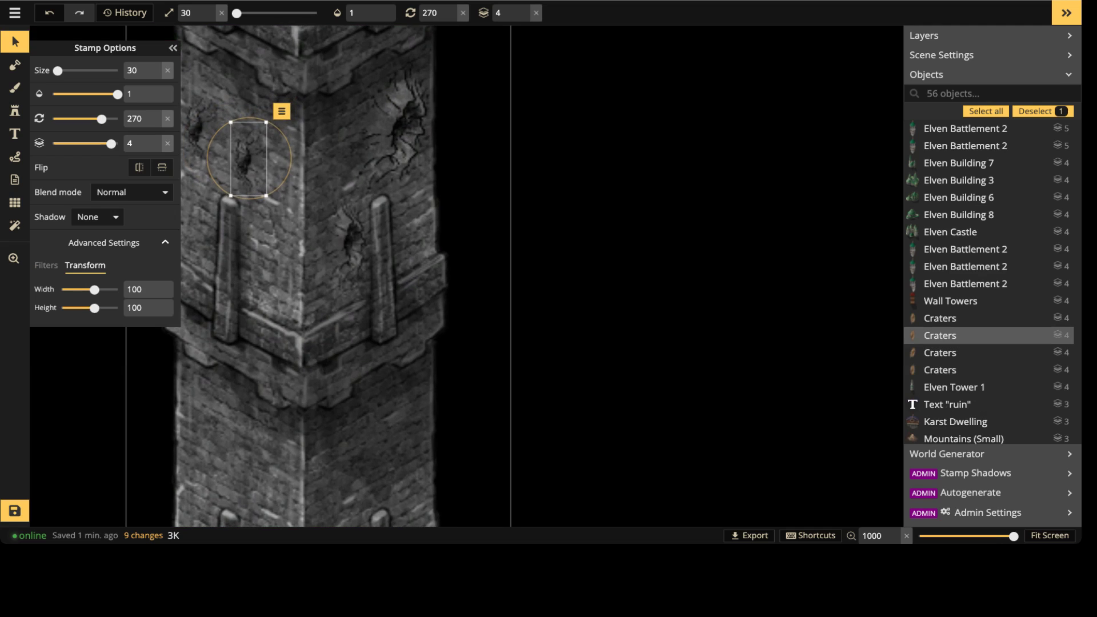
left_click_drag(94, 308, 103, 308)
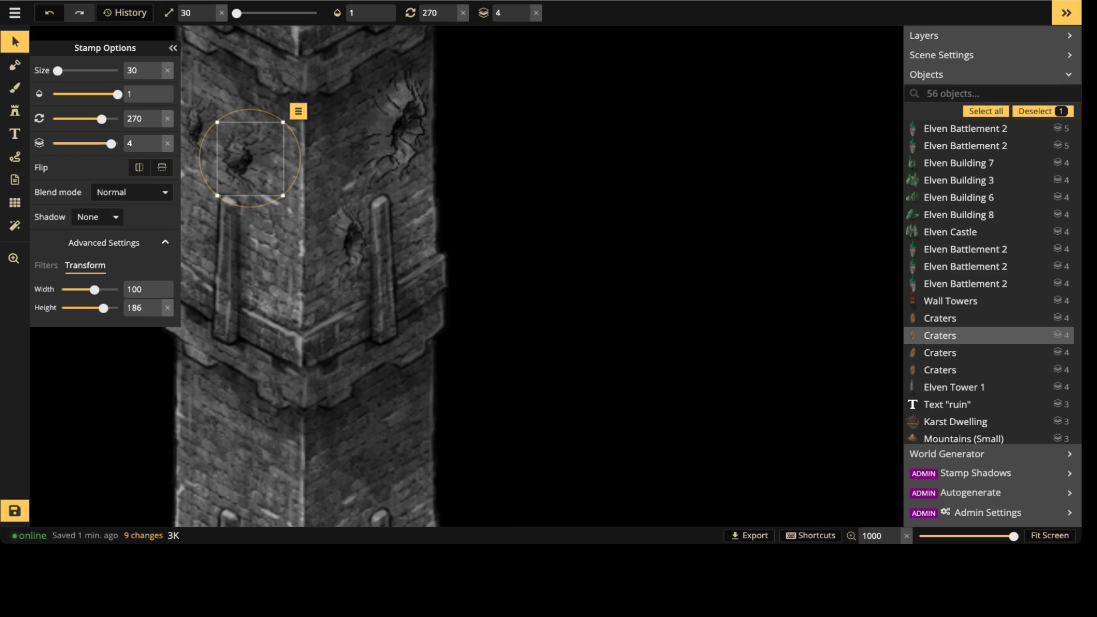
left_click_drag(102, 119, 96, 119)
left_click_drag(249, 158, 229, 97)
Step: Duplicate the stretched crater at size 20 and rotation 255, placing the copy low on the left face between buttress and corner
key("ctrl+c")
key("ctrl+v")
key("[")
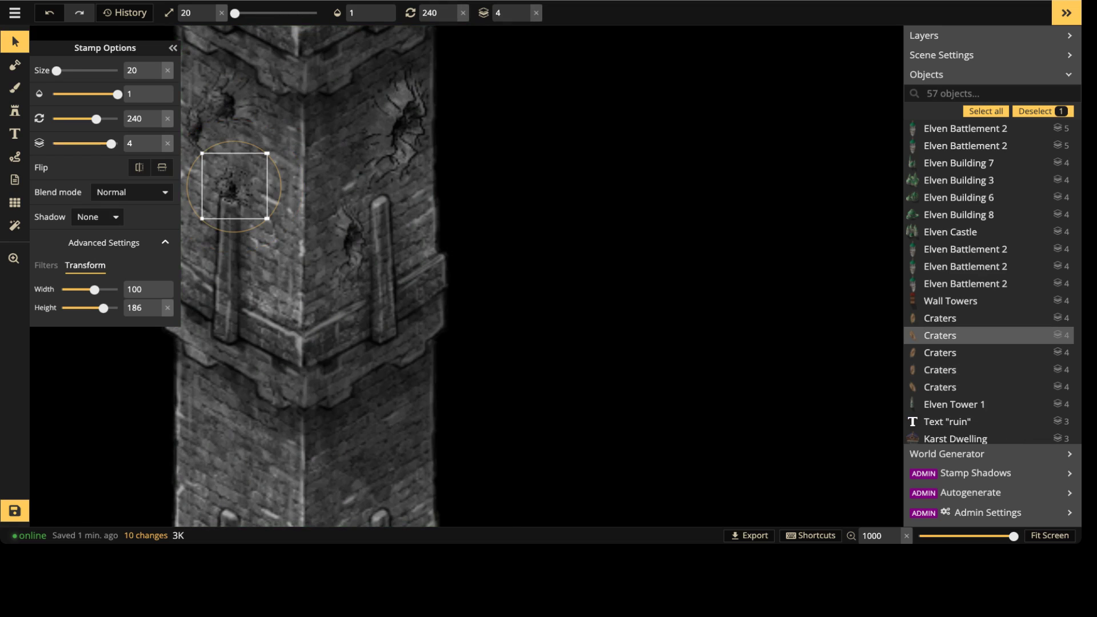
left_click_drag(237, 176, 268, 264)
key(".")
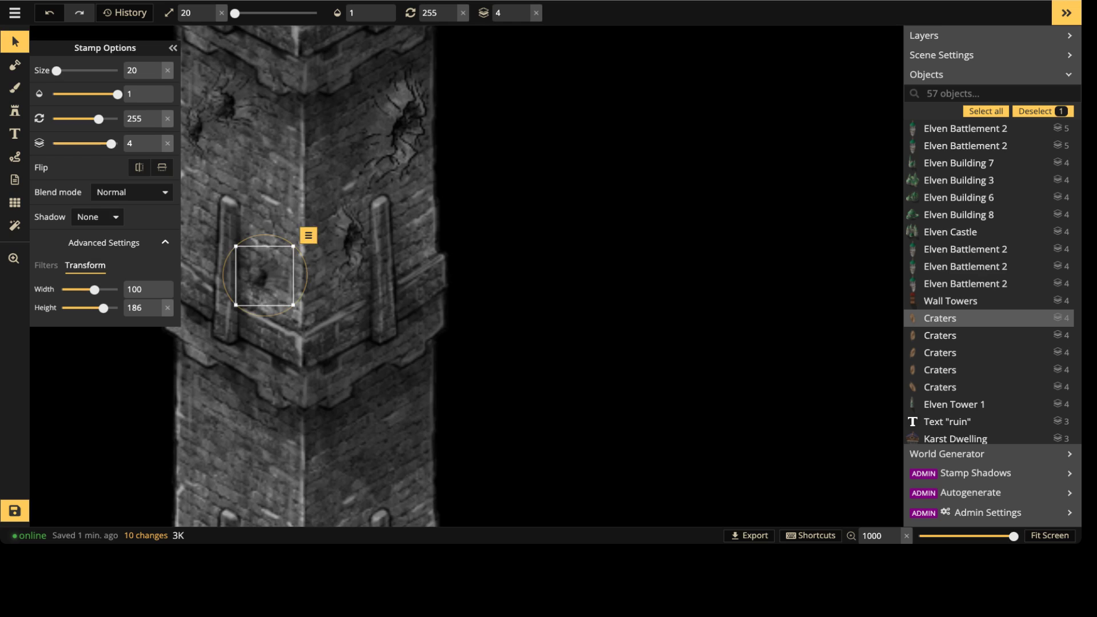
key("Escape")
scroll(259, 191, "down", 5)
middle_click_drag(309, 189, 347, 246)
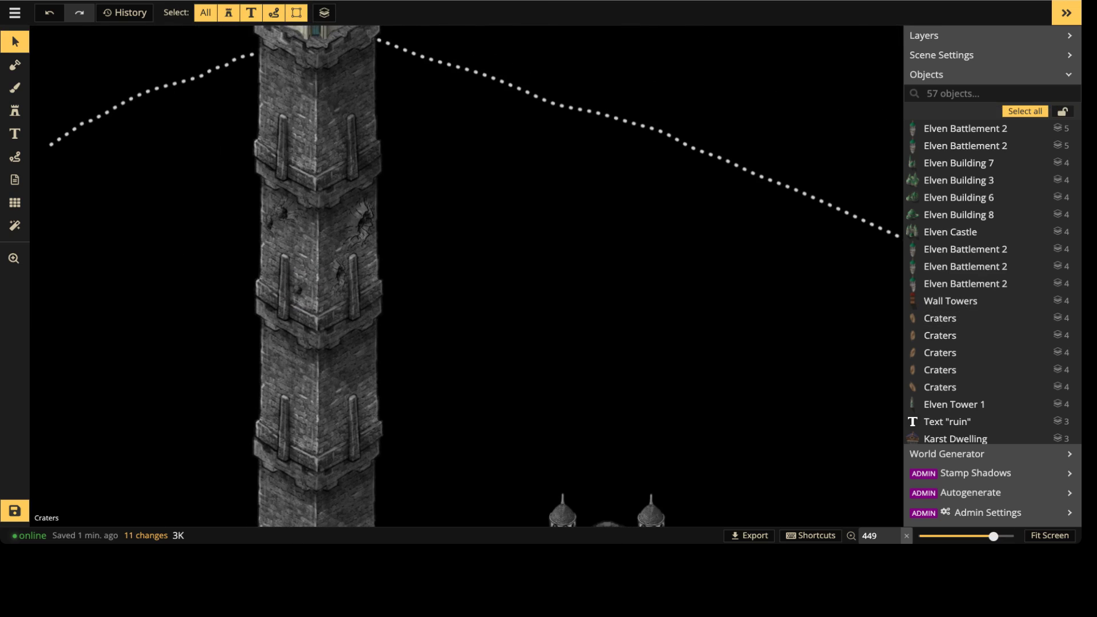
Step: Copy all five craters of the weathered tower section and paste the set onto the section directly above
left_click(359, 223)
left_click(286, 210)
left_click(272, 223, "shift")
left_click(300, 290, "shift")
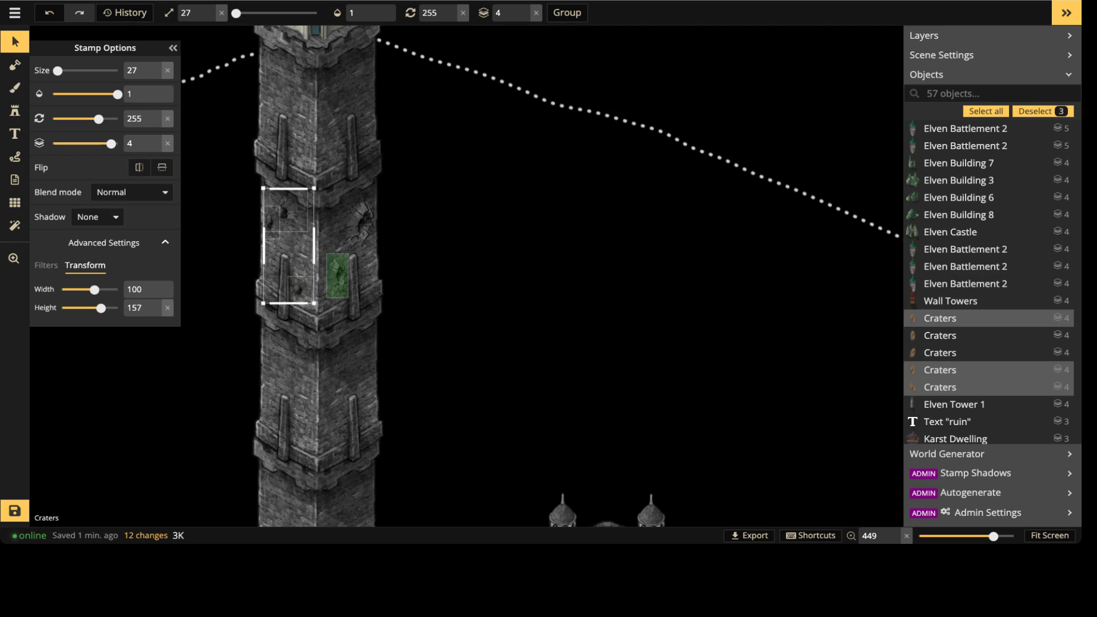
left_click(337, 276, "shift")
left_click(362, 223, "shift")
key("ctrl+c")
key("ctrl+v")
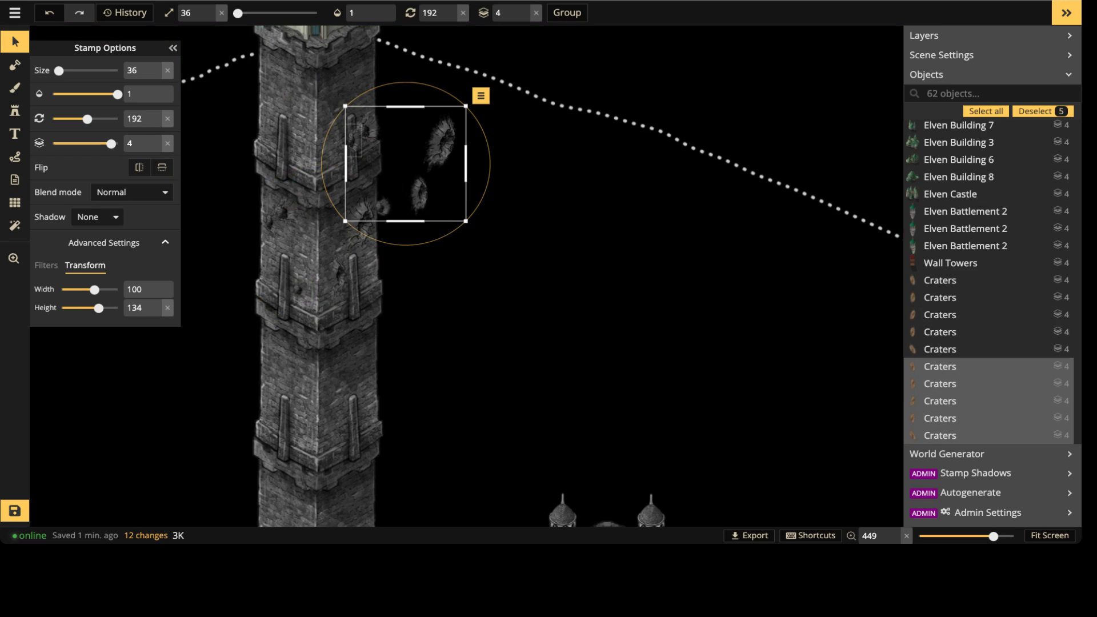
left_click_drag(405, 163, 329, 110)
scroll(322, 109, "down", 2)
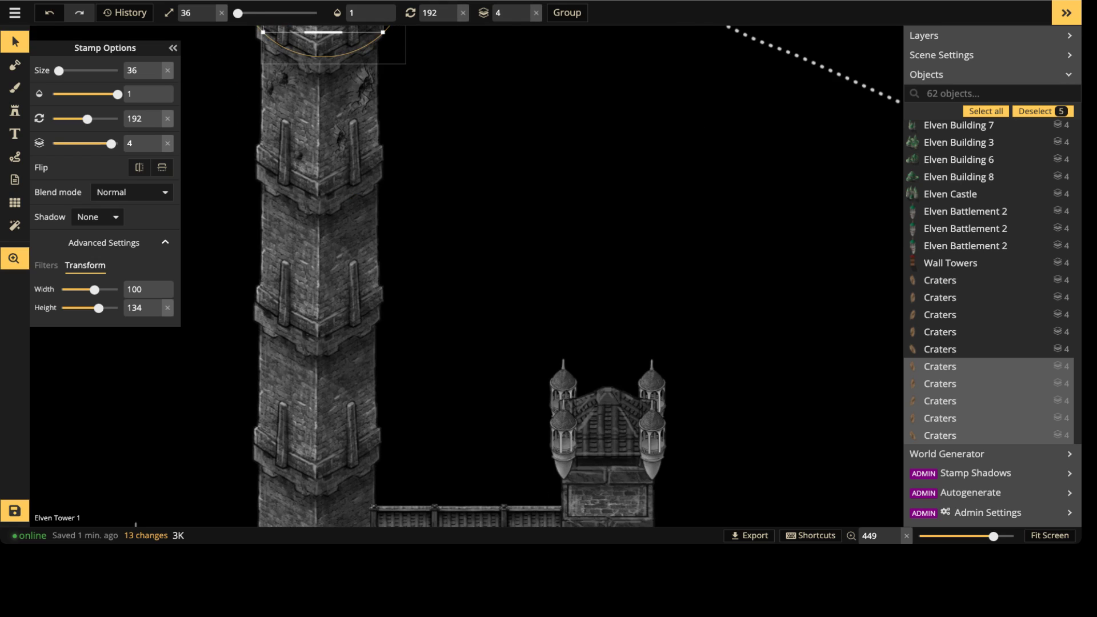
Step: Paste the five-crater set onto each of the three tower sections below, down to the one beside the covered walkways
left_click(351, 265)
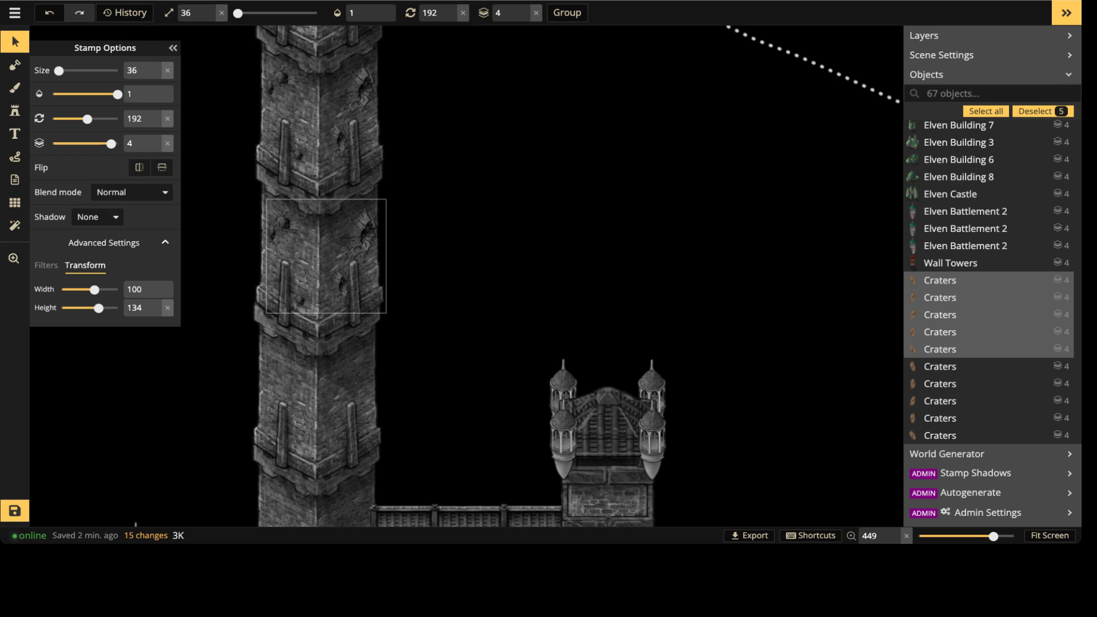
left_click(327, 256)
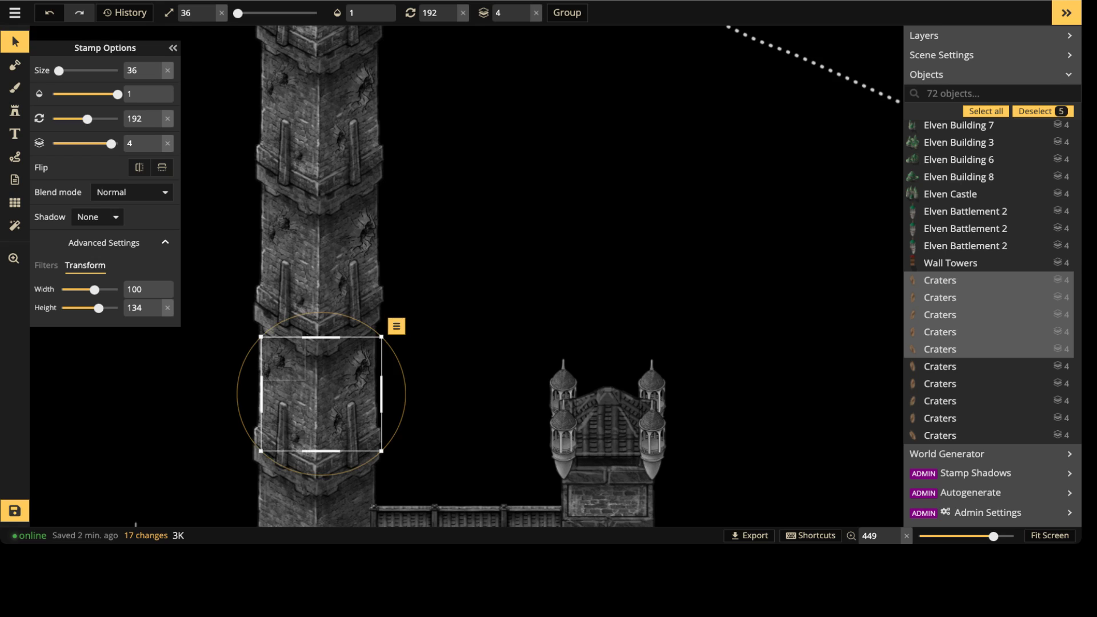
key("Escape")
middle_click_drag(337, 421, 343, 209)
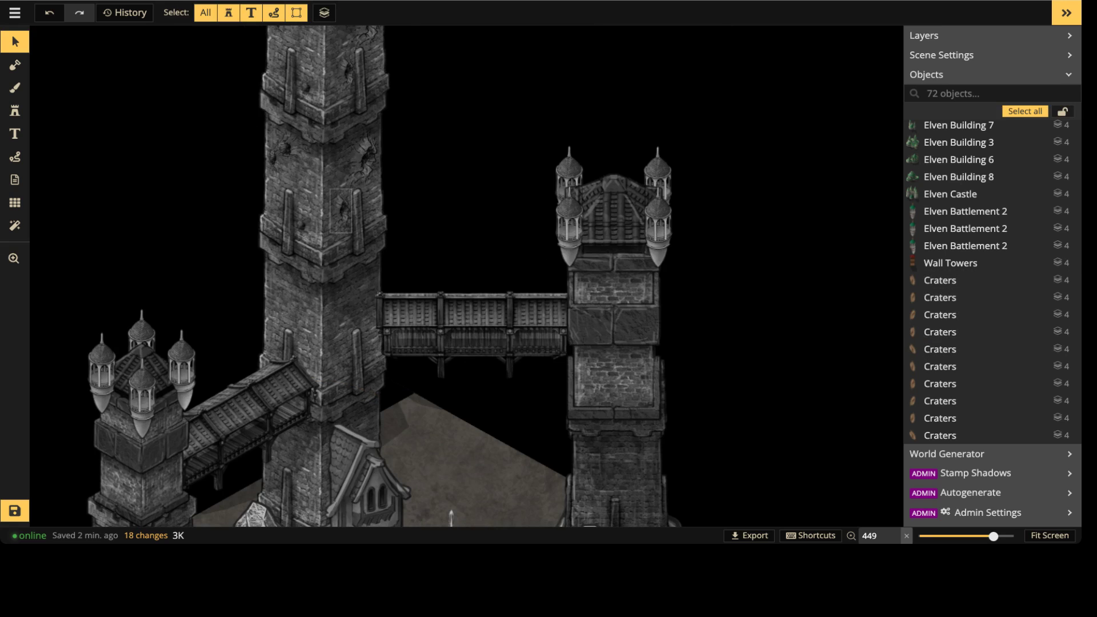
key("ctrl+v")
left_click_drag(371, 337, 342, 319)
key("Escape")
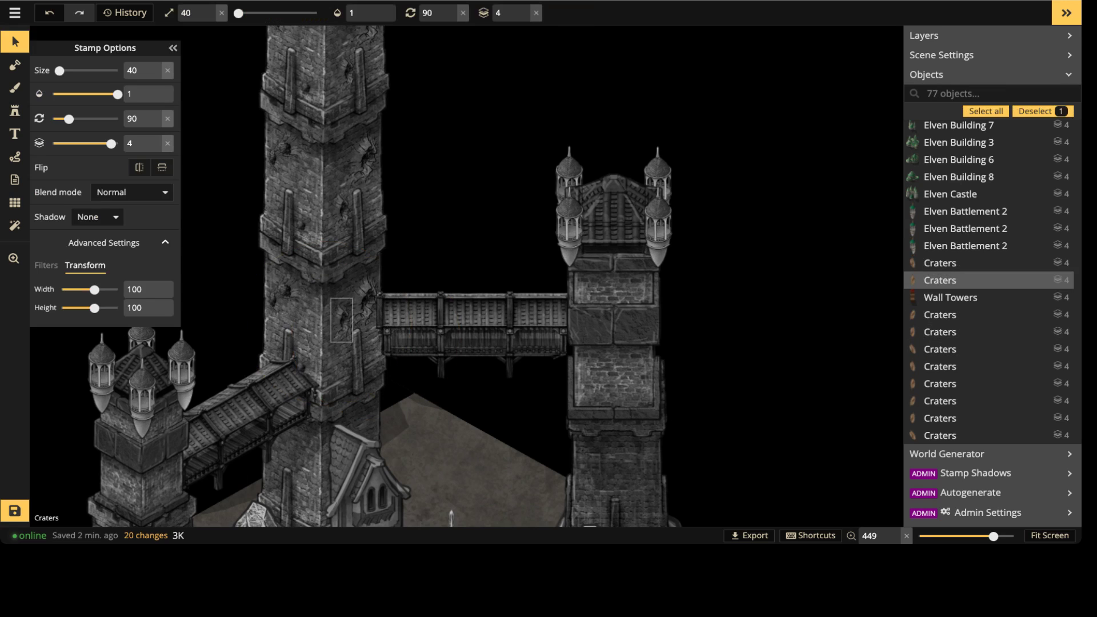
Step: Rearrange the third section's craters: left-face ones lower, the large right-face one toward the corner, the smaller one toward the outer edge
scroll(333, 336, "up", 3)
left_click_drag(284, 382, 284, 311)
key("Escape")
key("space")
left_click_drag(295, 166, 300, 365)
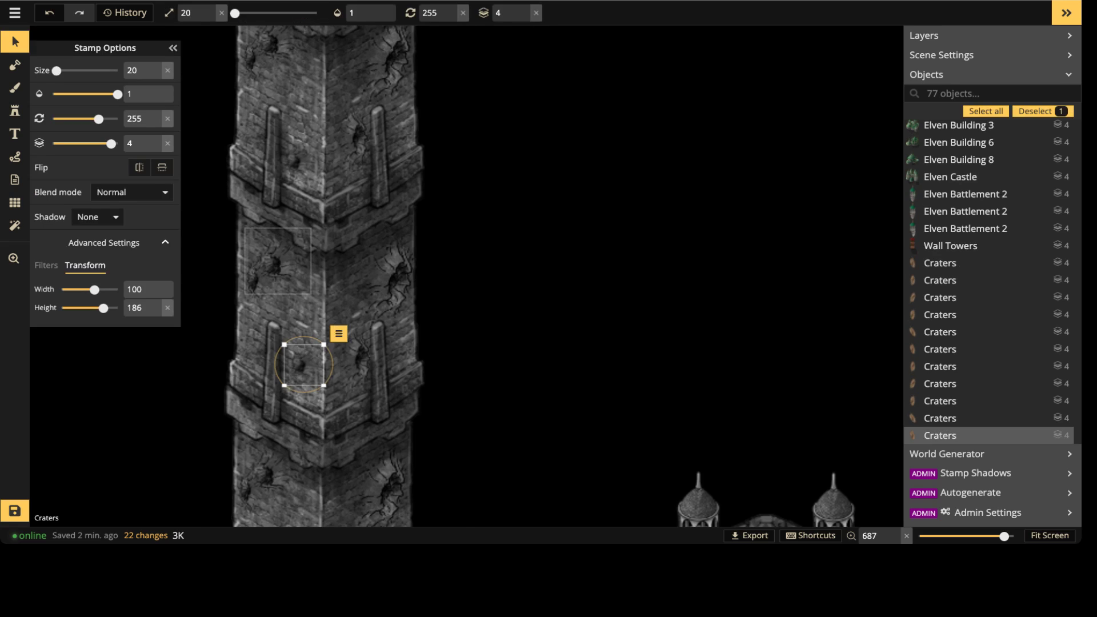
left_click_drag(274, 266, 296, 321)
left_click_drag(252, 280, 250, 333)
left_click_drag(391, 283, 357, 285)
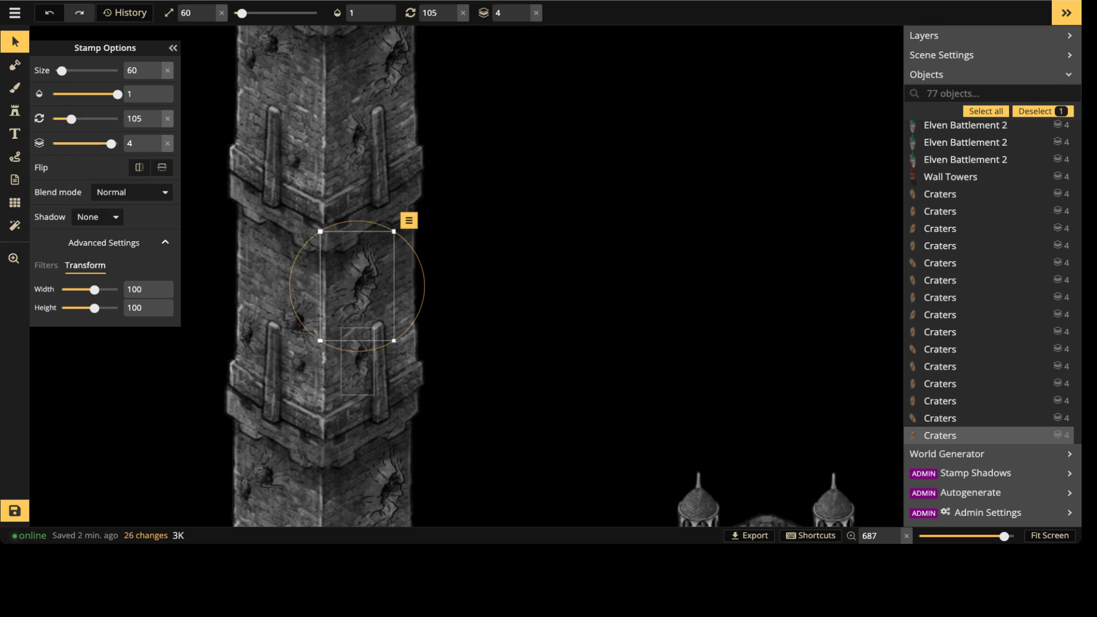
left_click_drag(357, 351, 399, 299)
scroll(375, 189, "down", 2)
scroll(296, 223, "down", 2)
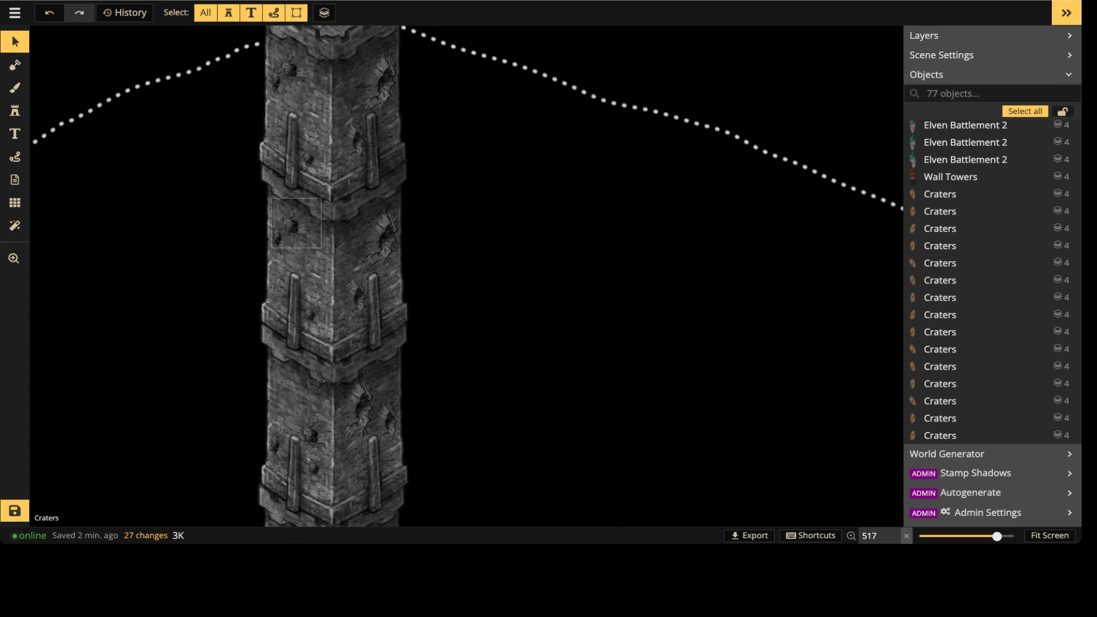
Step: Shift the second section's upper left crater toward the corner and reposition its two right-face craters closer to the corner
mouse_move(296, 223)
left_mouse_down()
mouse_move(312, 256)
mouse_move(291, 232)
left_mouse_up()
left_click(382, 237)
left_click_drag(381, 236, 365, 241)
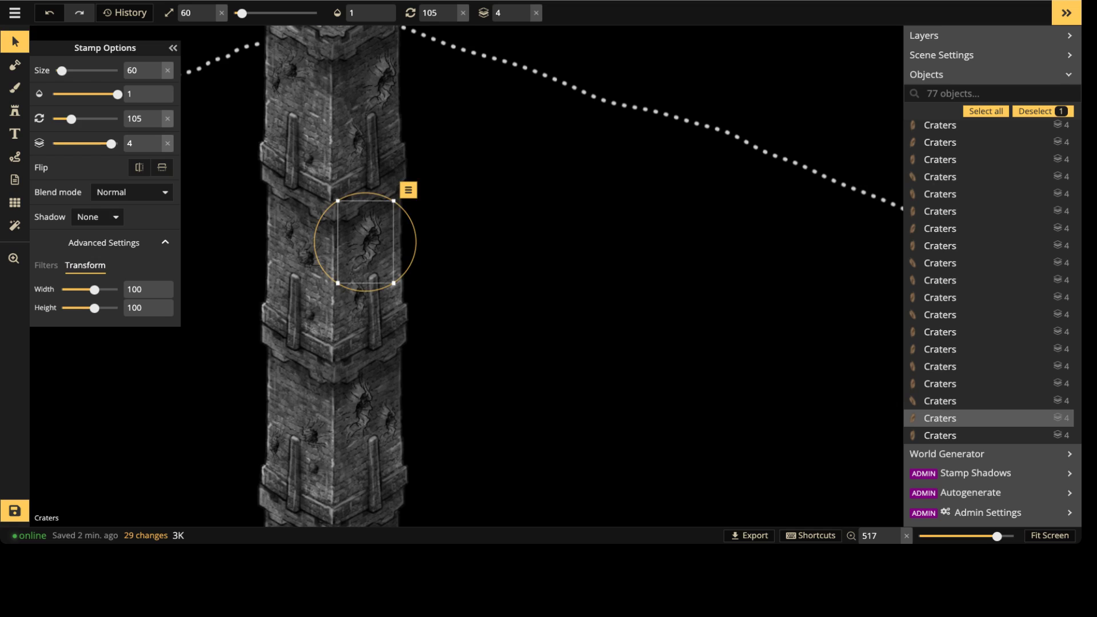
left_click_drag(359, 297, 353, 304)
key("Escape")
Step: Nudge the third section's large right-face crater slightly lower and check the spread of damage along the tower
scroll(348, 200, "down", 5)
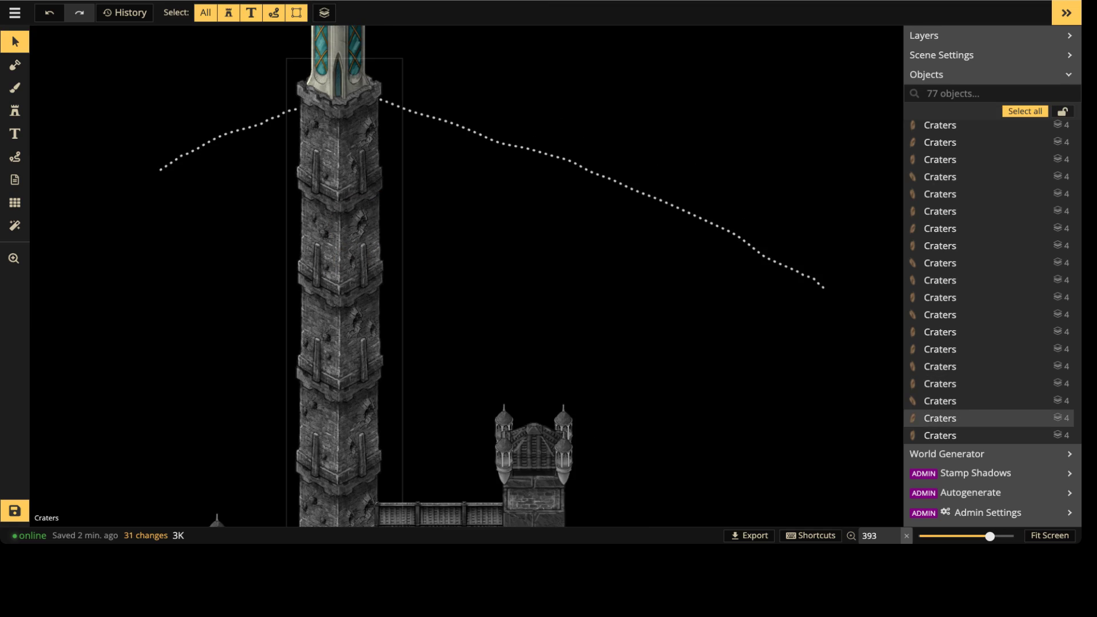
scroll(346, 274, "down", 5)
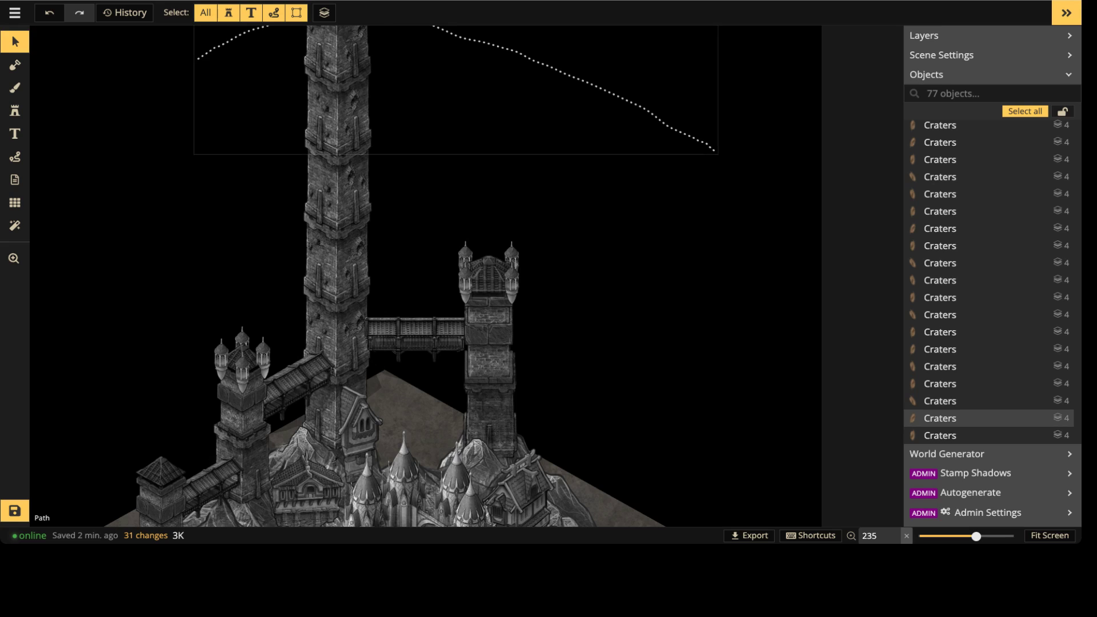
scroll(348, 175, "up", 5)
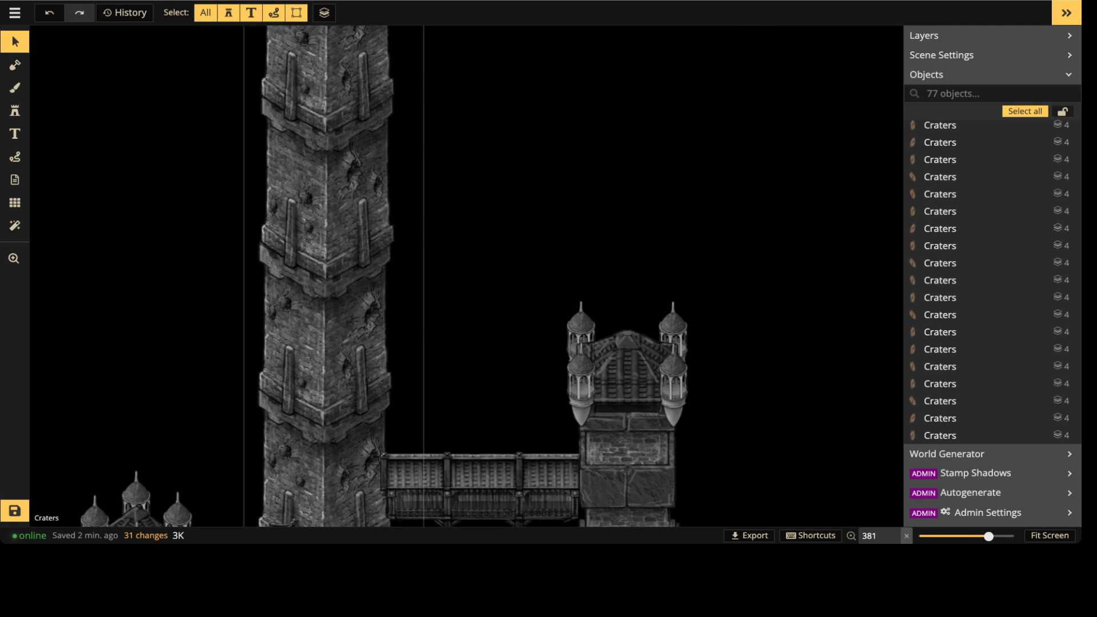
left_click(349, 175)
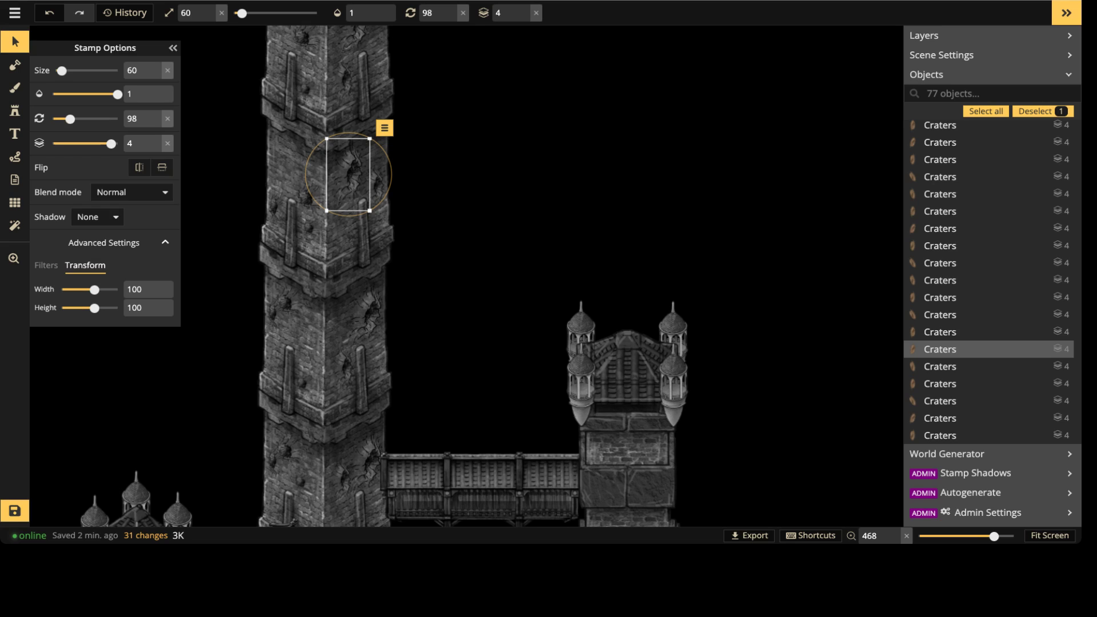
left_click_drag(348, 174, 350, 178)
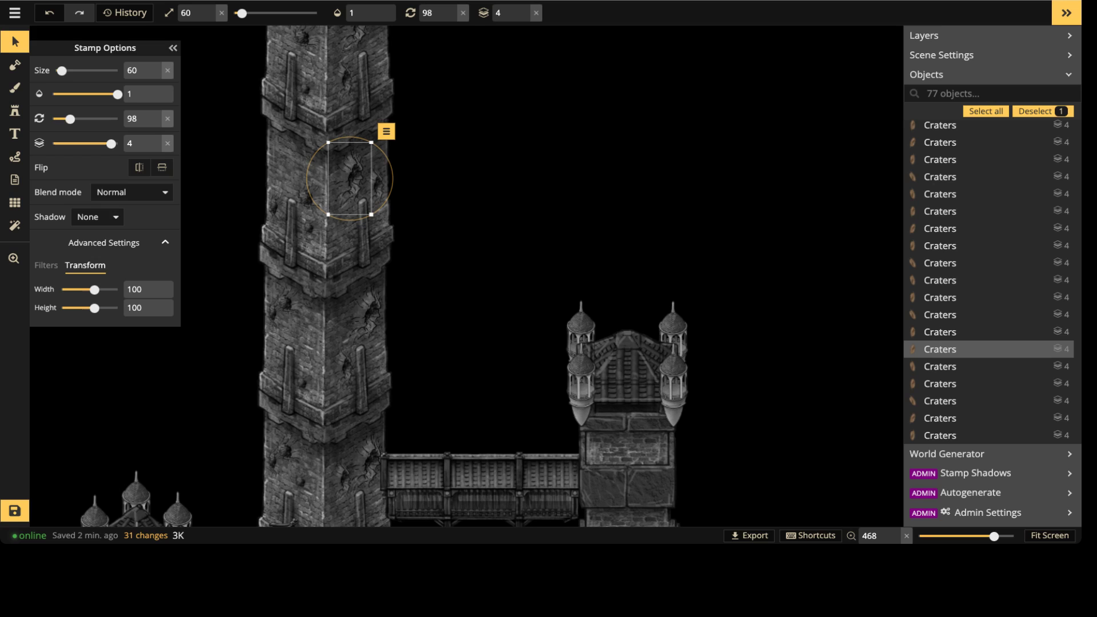
key("Escape")
scroll(292, 212, "up", 4)
middle_click_drag(293, 212, 234, 149)
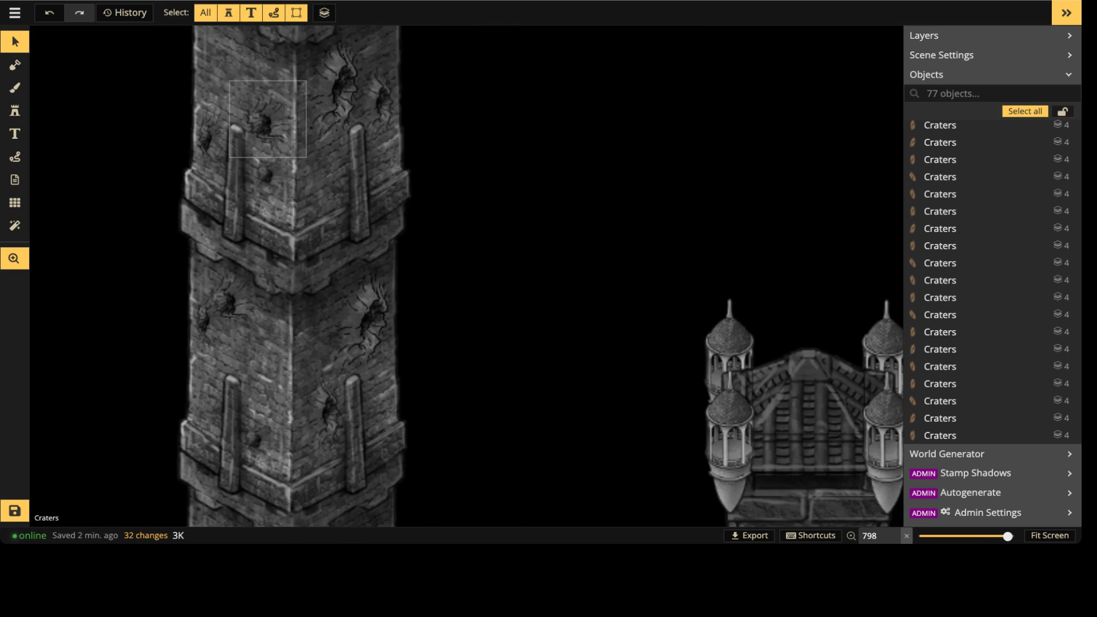
Step: Search the Fantasy Battlemaps 2.0 stamps for CORAL and pick the pink Sea Flower Coral set
scroll(328, 305, "down", 4)
scroll(291, 200, "down", 8)
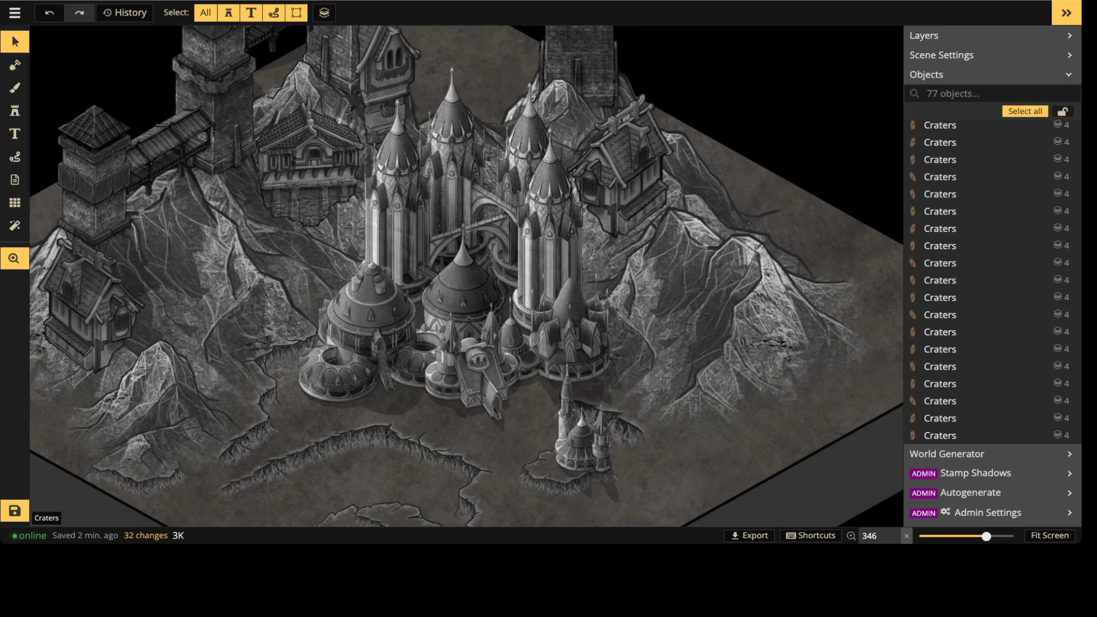
left_click(15, 110)
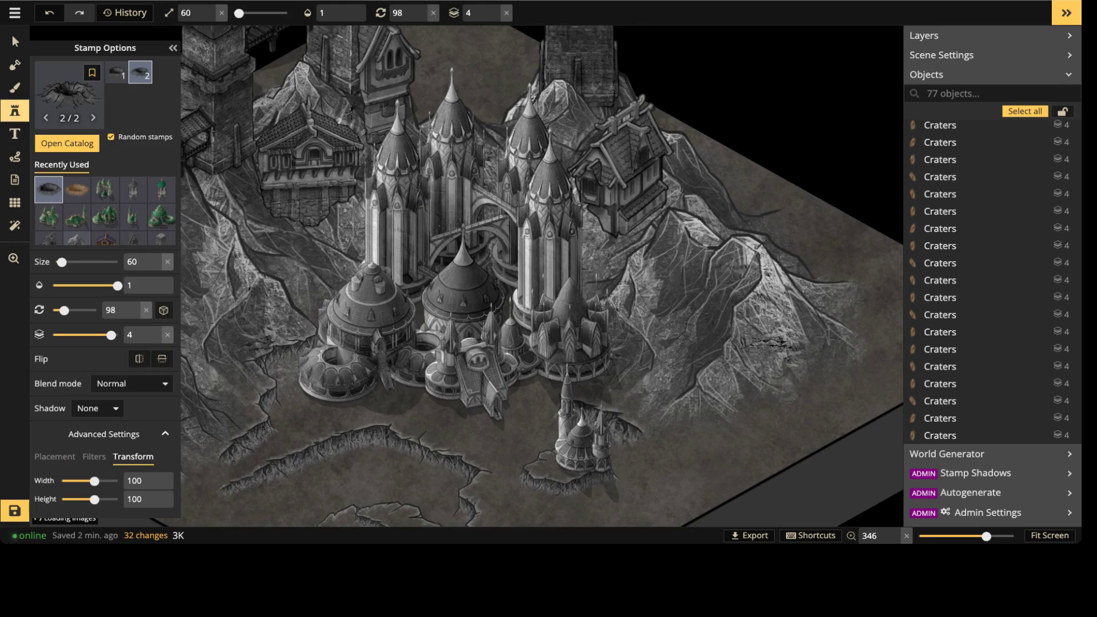
key("f")
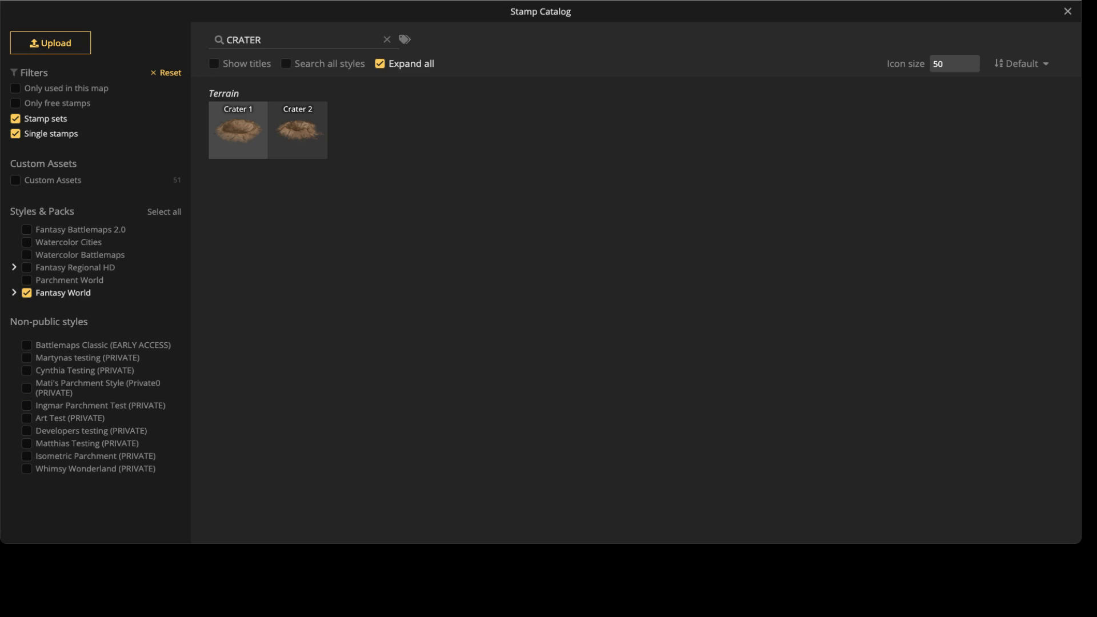
left_click(26, 293)
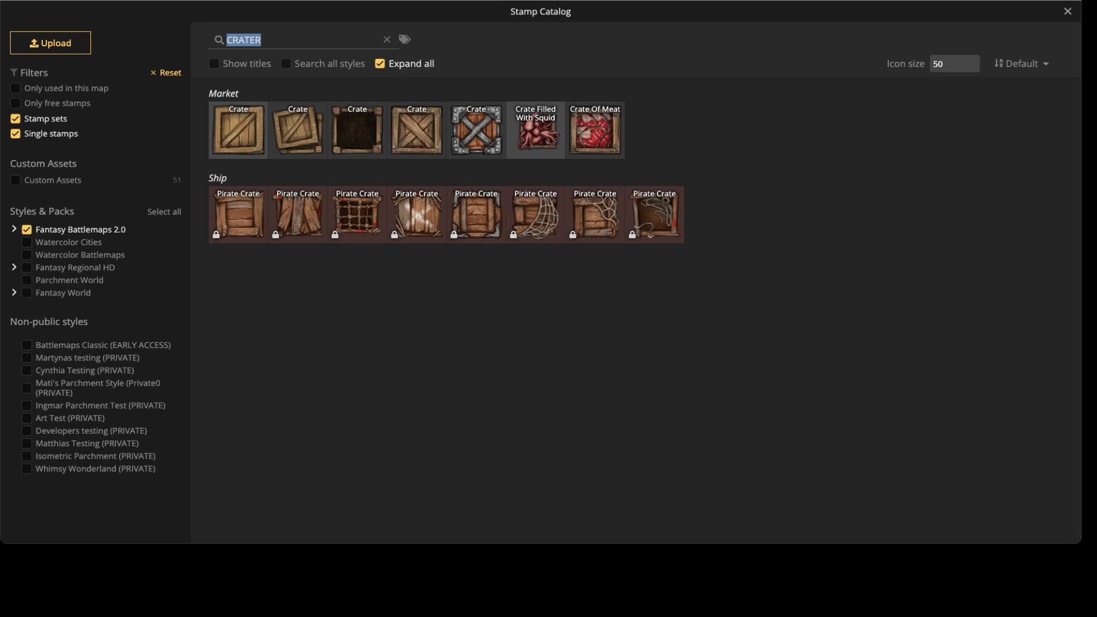
key("Return")
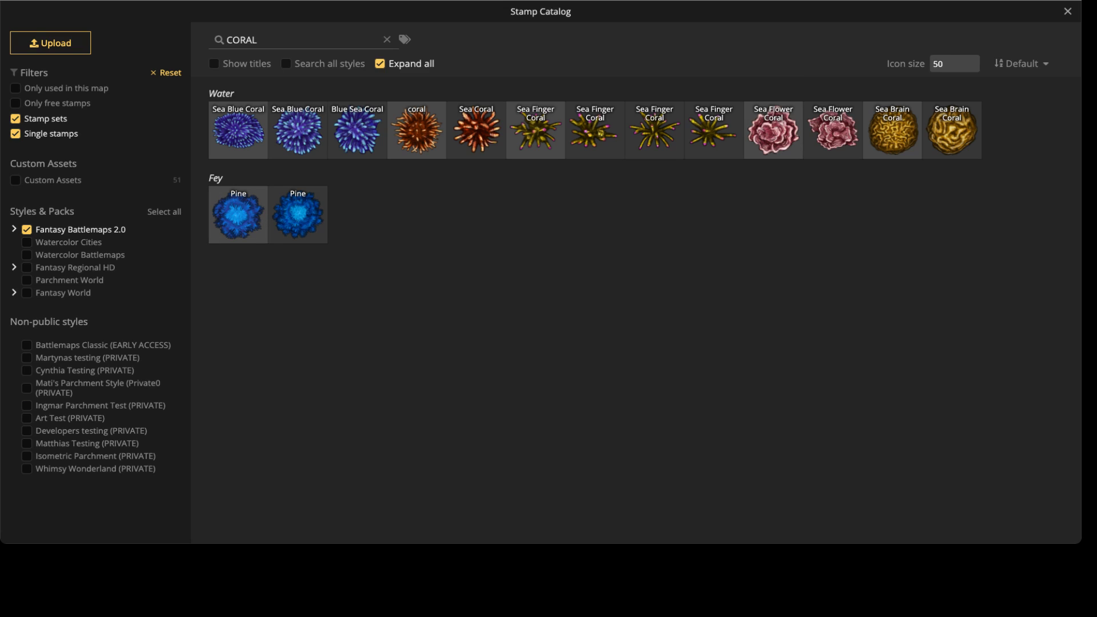
left_click(773, 130)
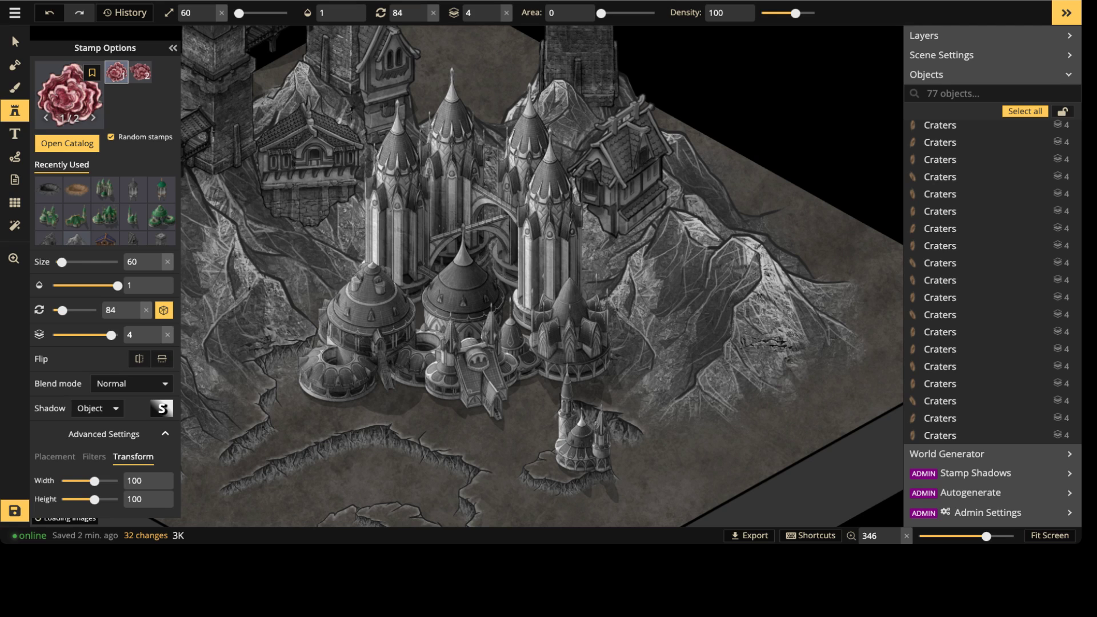
Step: Try a pink Sea Flower Coral at size 60 on the mountain slope beside the domed buildings, and remove it
scroll(364, 274, "up", 3)
middle_click_drag(229, 245, 364, 196)
scroll(355, 215, "up", 1)
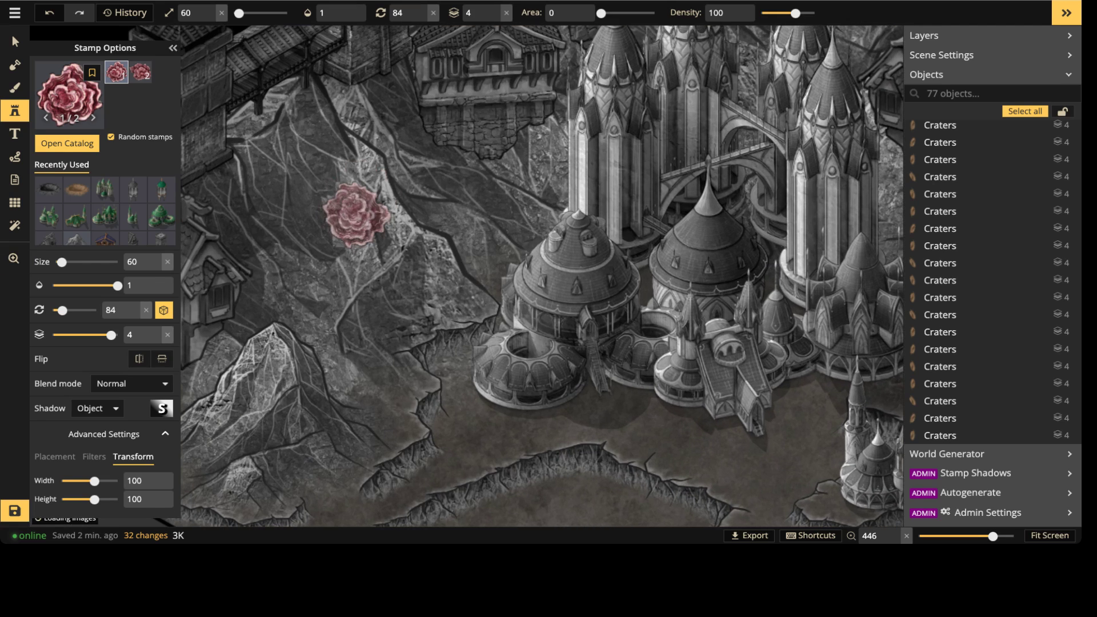
left_click(374, 191)
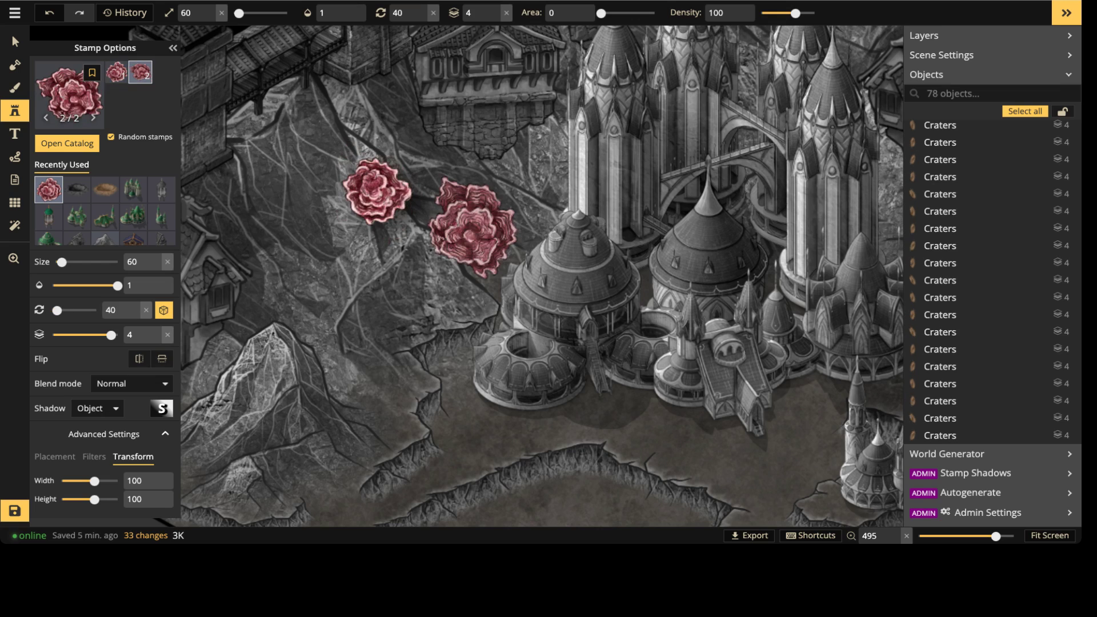
key("v")
left_click(376, 193)
key("Delete")
key("Delete")
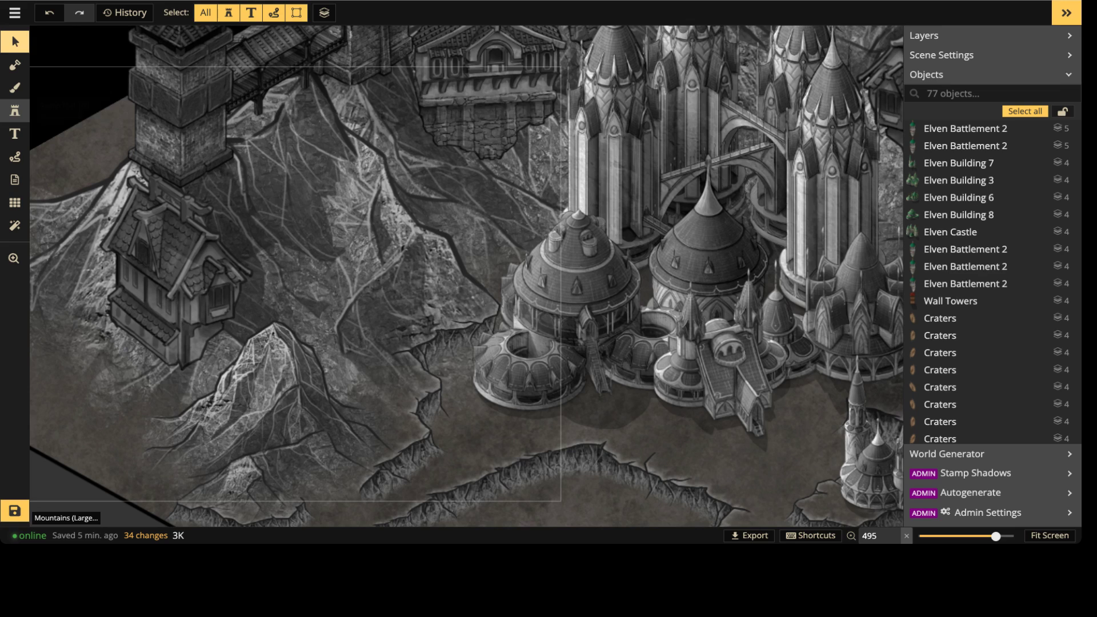
Step: Set the coral stamp's saturation to 0 and size to 50, and place two corals one below the other on the mountain slope
left_click(15, 110)
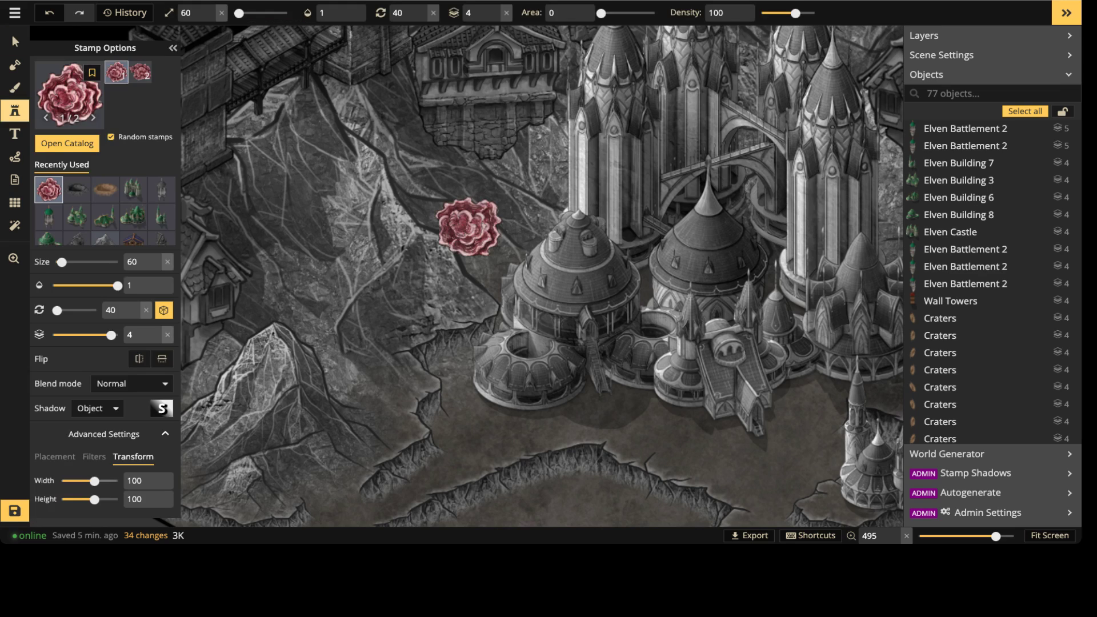
left_click(94, 456)
left_click_drag(95, 499, 73, 499)
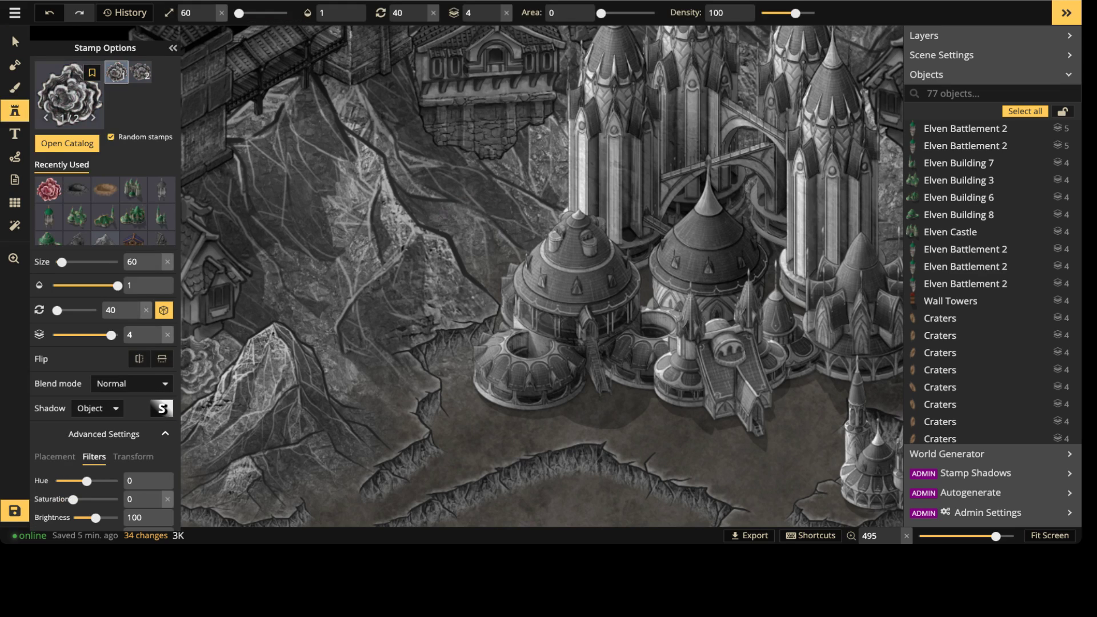
key("bracketleft")
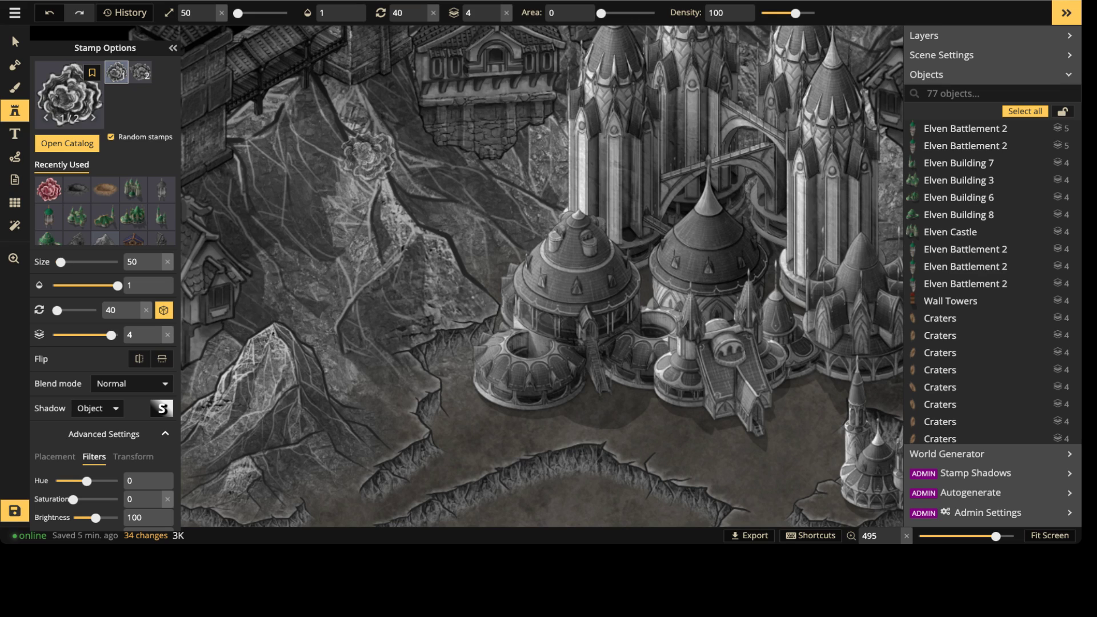
left_click(367, 151)
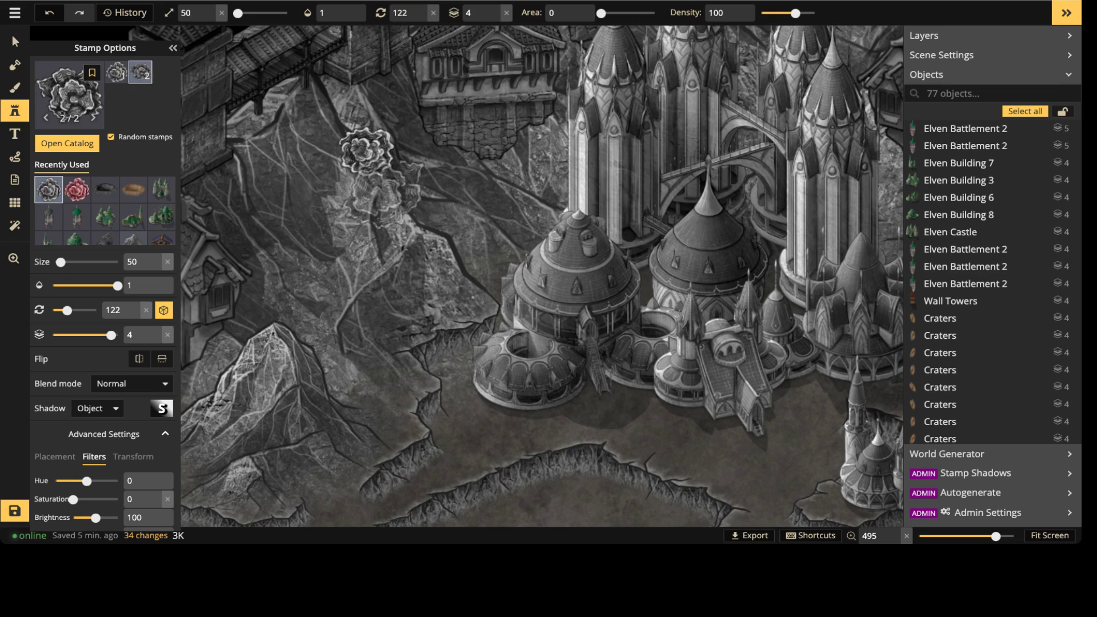
key("comma")
key("comma")
left_click(383, 217)
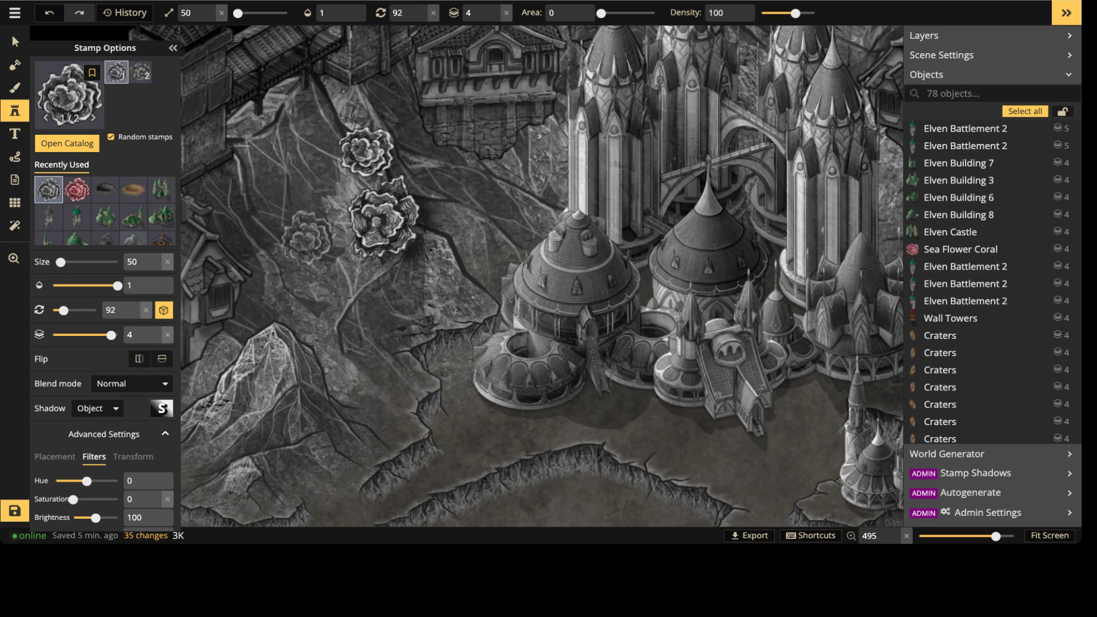
Step: Place two more grey corals at size 40, one near the top of the slope and one below the hanging building
key("period")
key("period")
key("period")
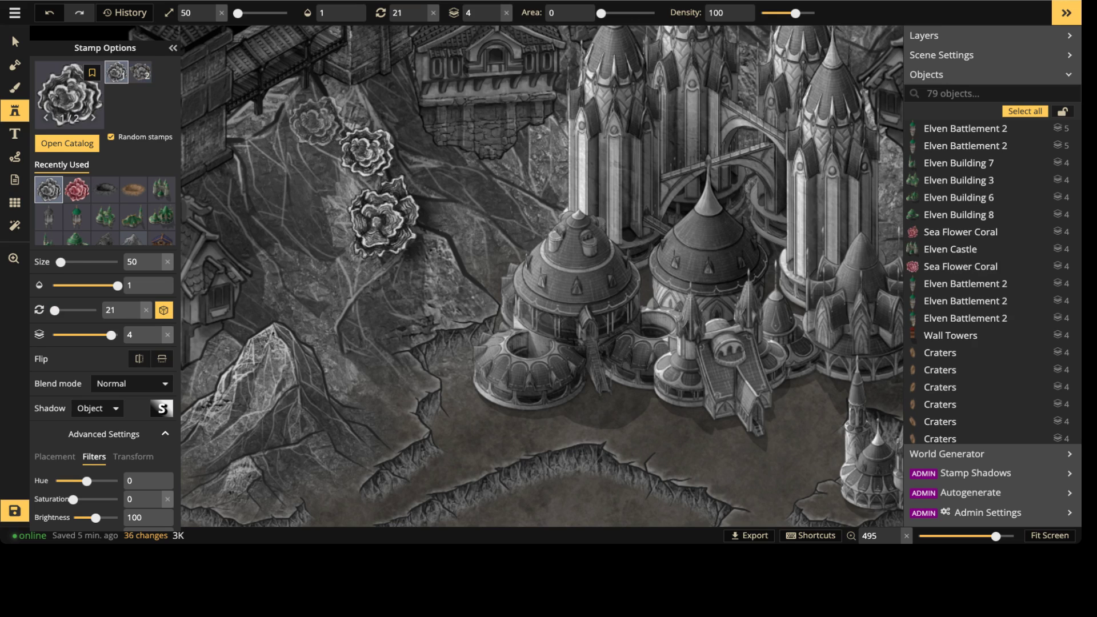
left_click(329, 107)
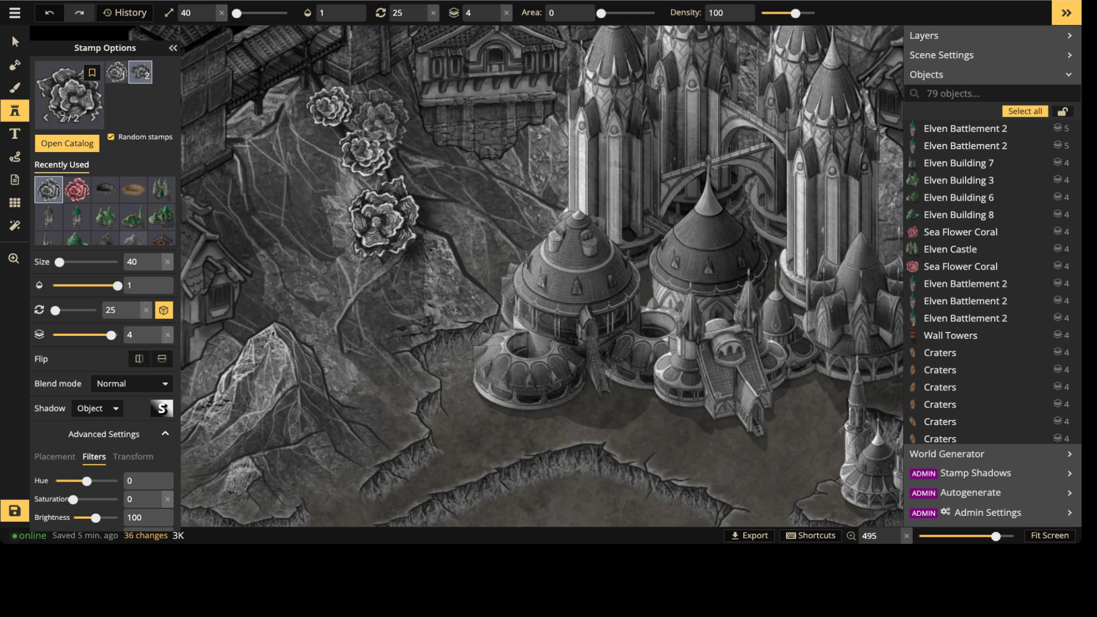
left_click(440, 157)
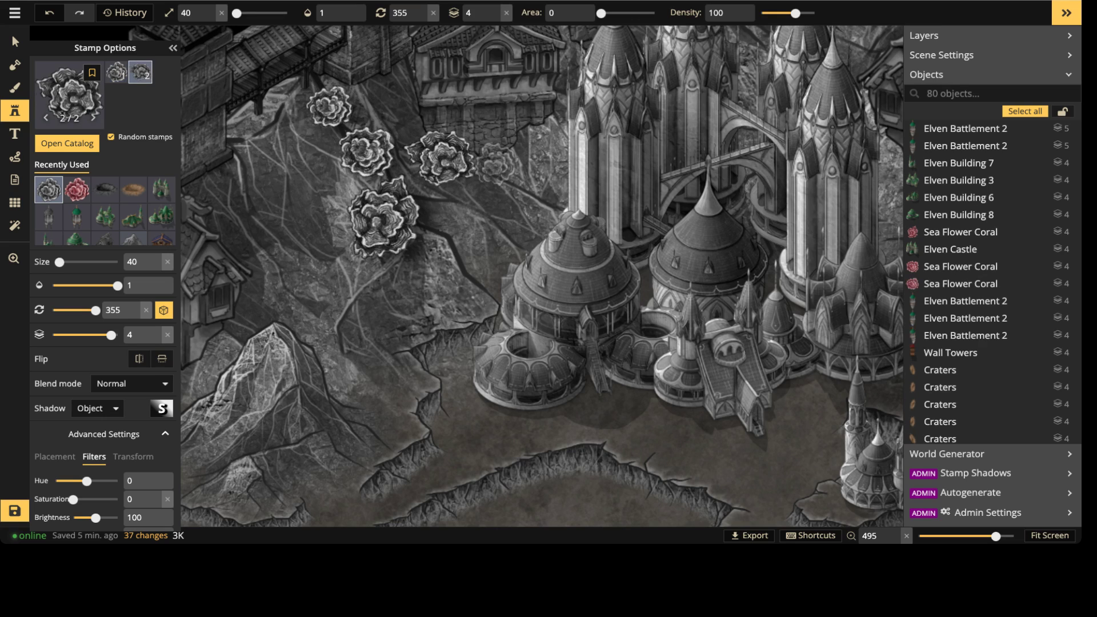
left_click(494, 165)
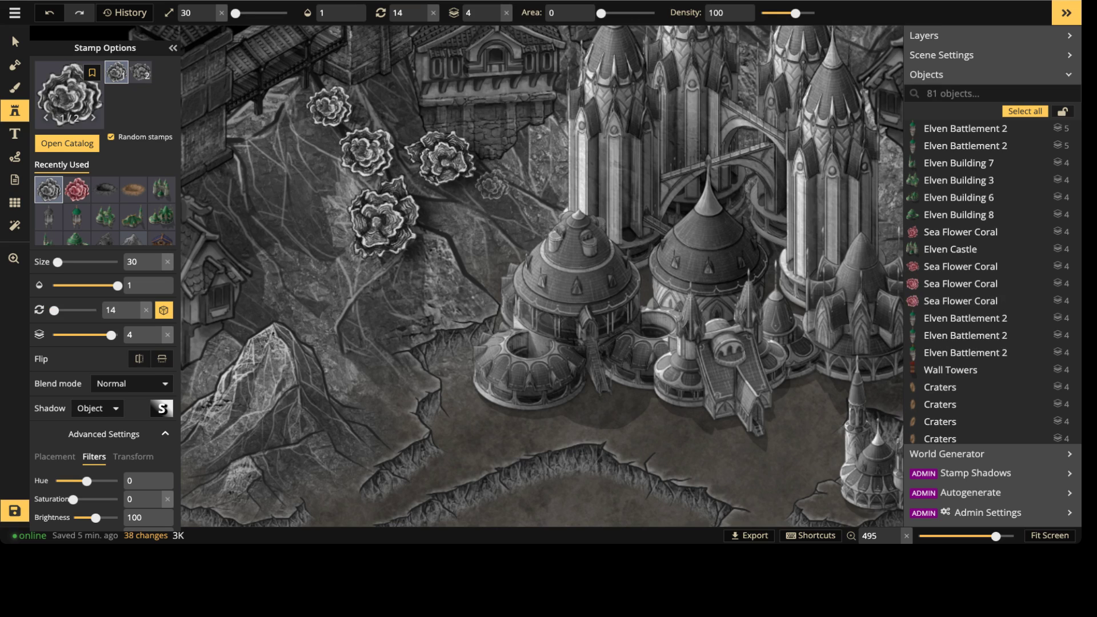
Step: Place three grey corals at size 30: next to the hanging building, below the coral cluster, and beside the largest coral
left_click(495, 179)
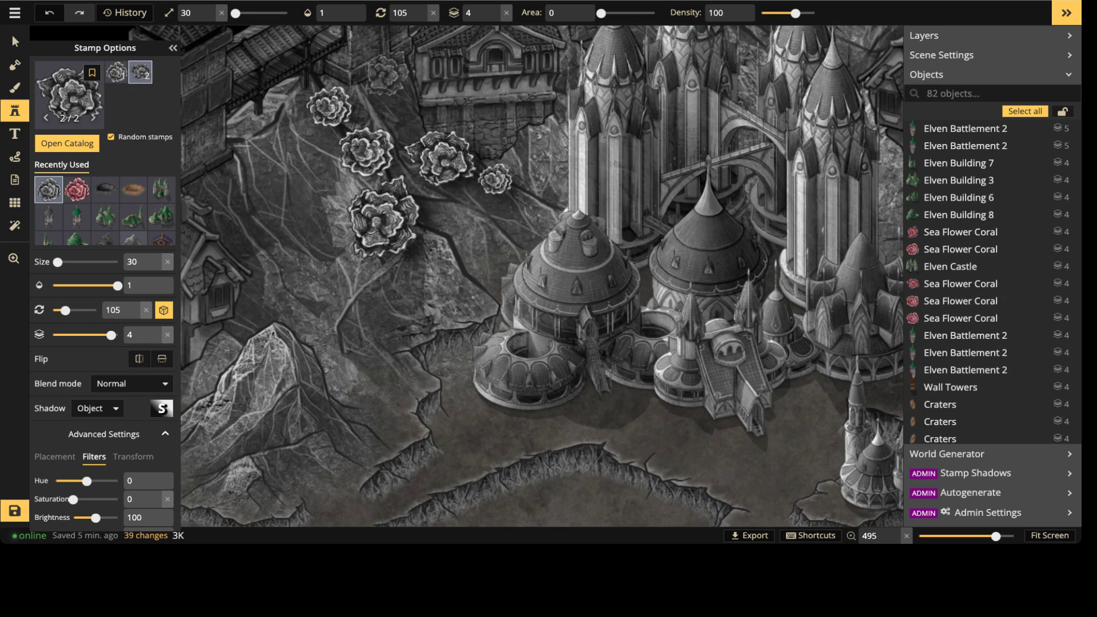
left_click(381, 76)
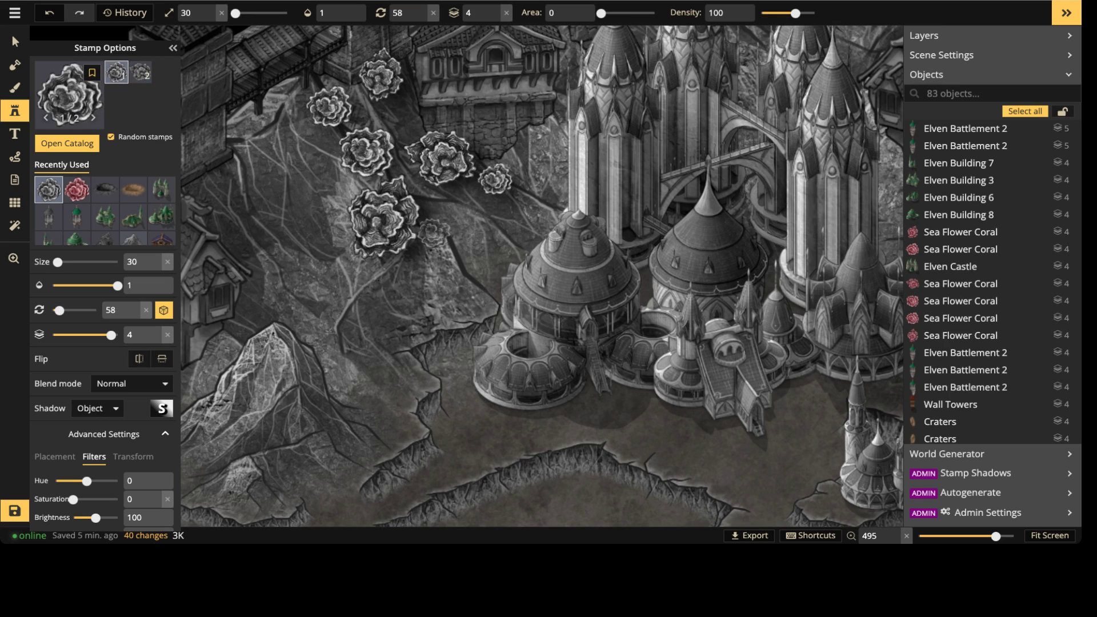
left_click(434, 231)
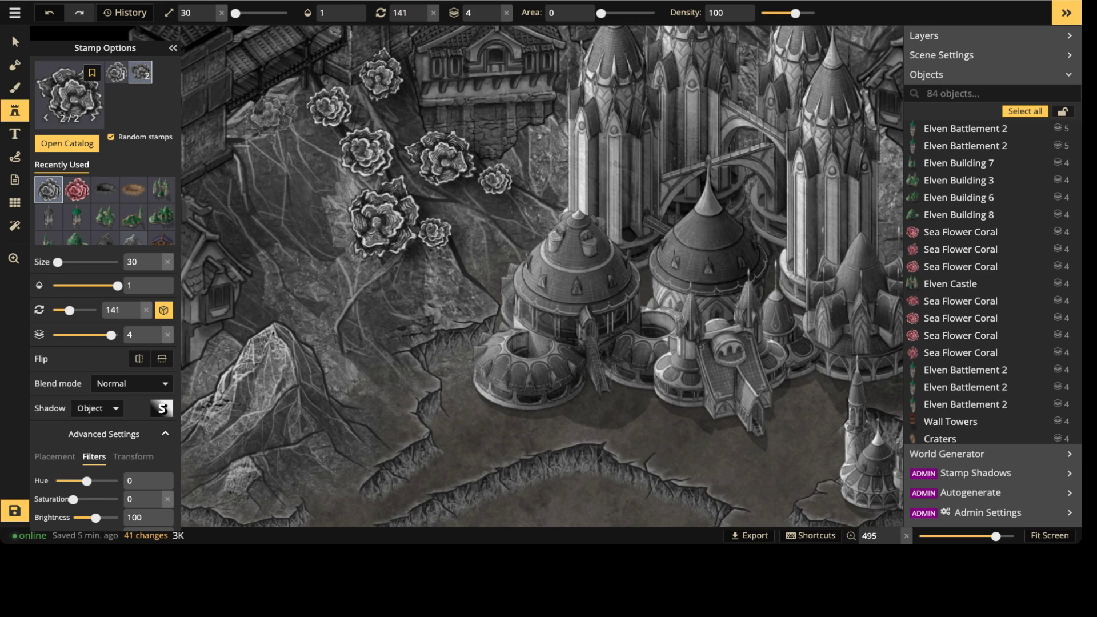
Step: Set the coral stamp's size to 50 and place one coral on the outer slope below the covered bridge
scroll(271, 116, "down", 2, "shift")
scroll(270, 121, "up", 2, "ctrl")
scroll(268, 129, "down", 1, "shift")
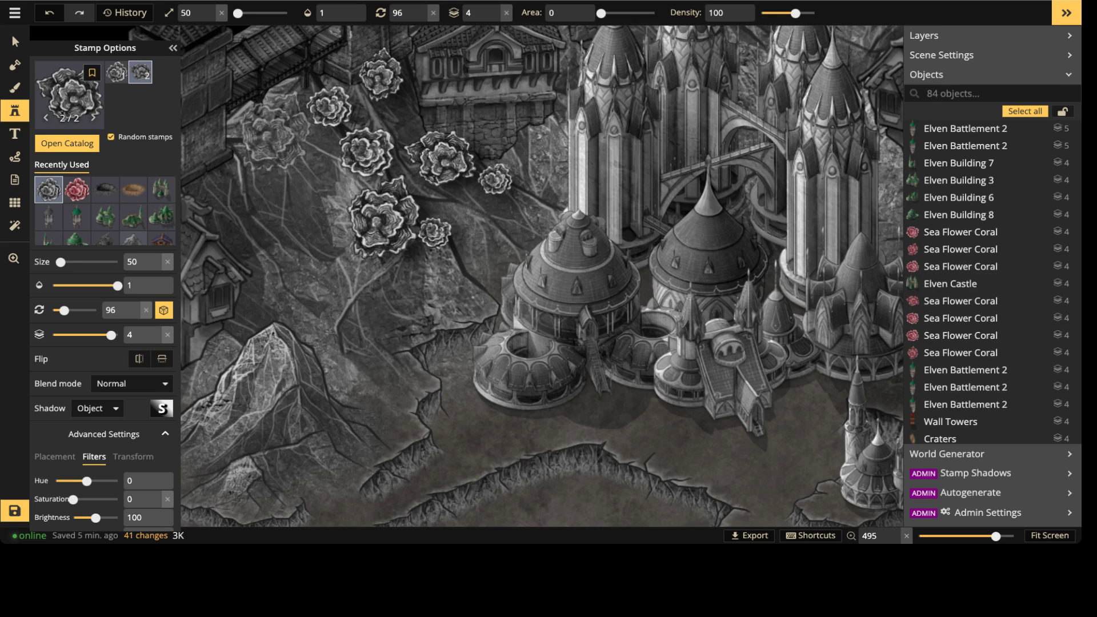
left_click(272, 131)
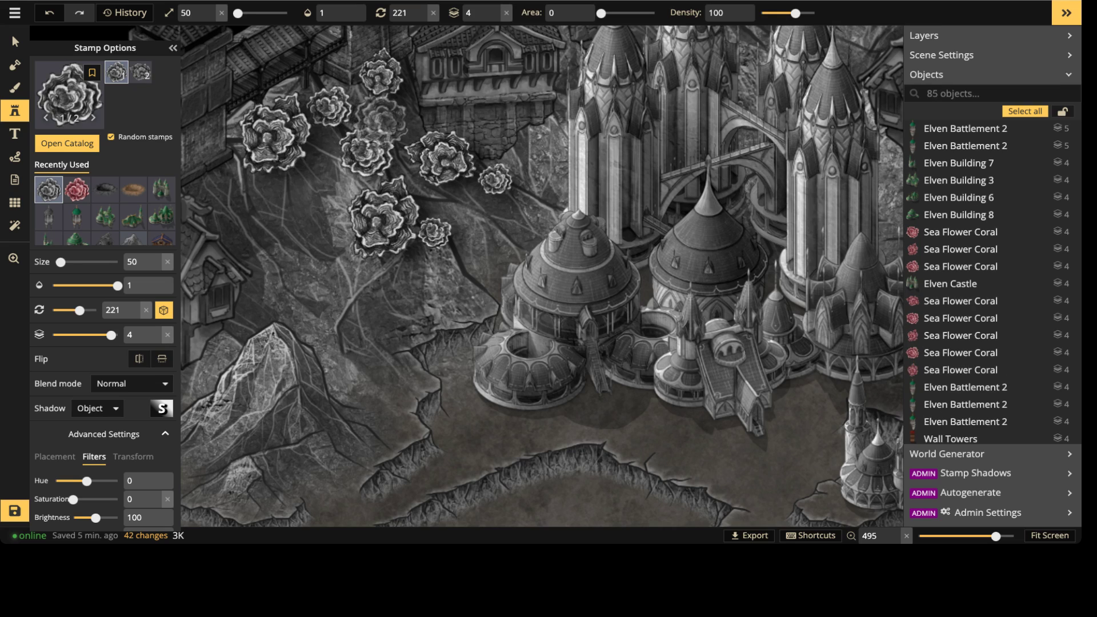
Step: Fill in the coral clusters with size 30 corals, extending them across the slope towards the domed building and the tall elven towers
scroll(380, 120, "down", 2, "ctrl")
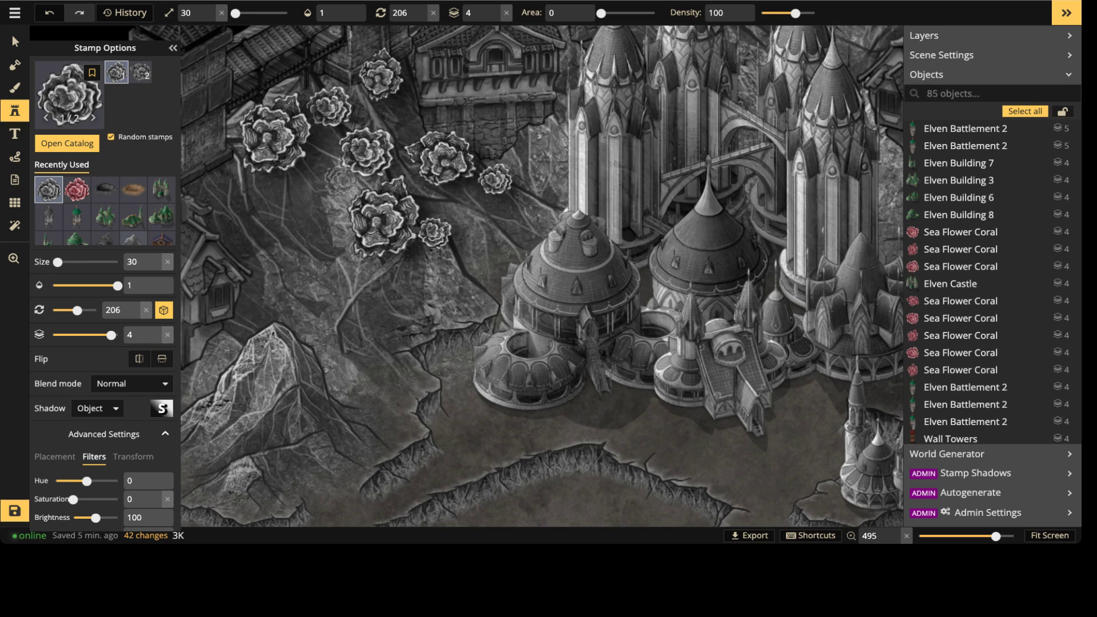
left_click(330, 166)
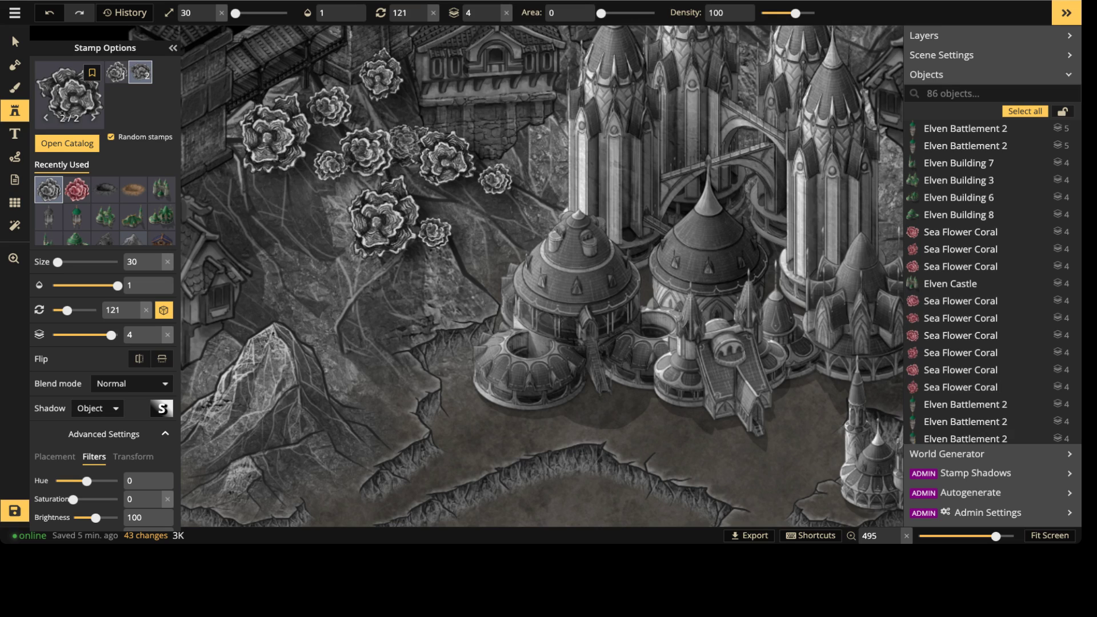
left_click(378, 264)
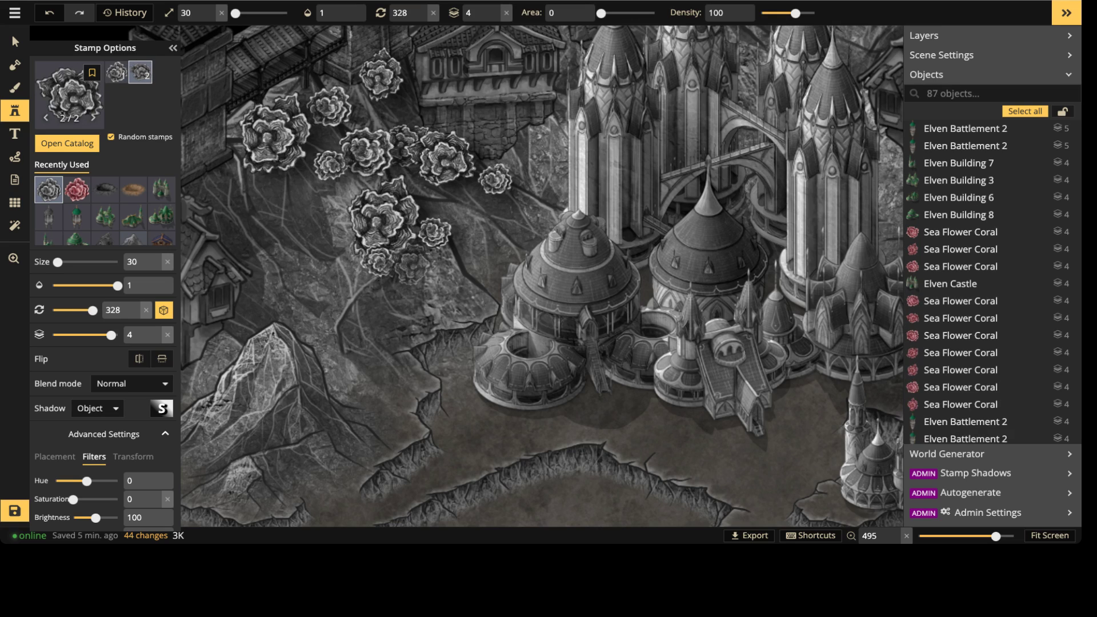
left_click(416, 262)
left_click(534, 202)
left_click(467, 277)
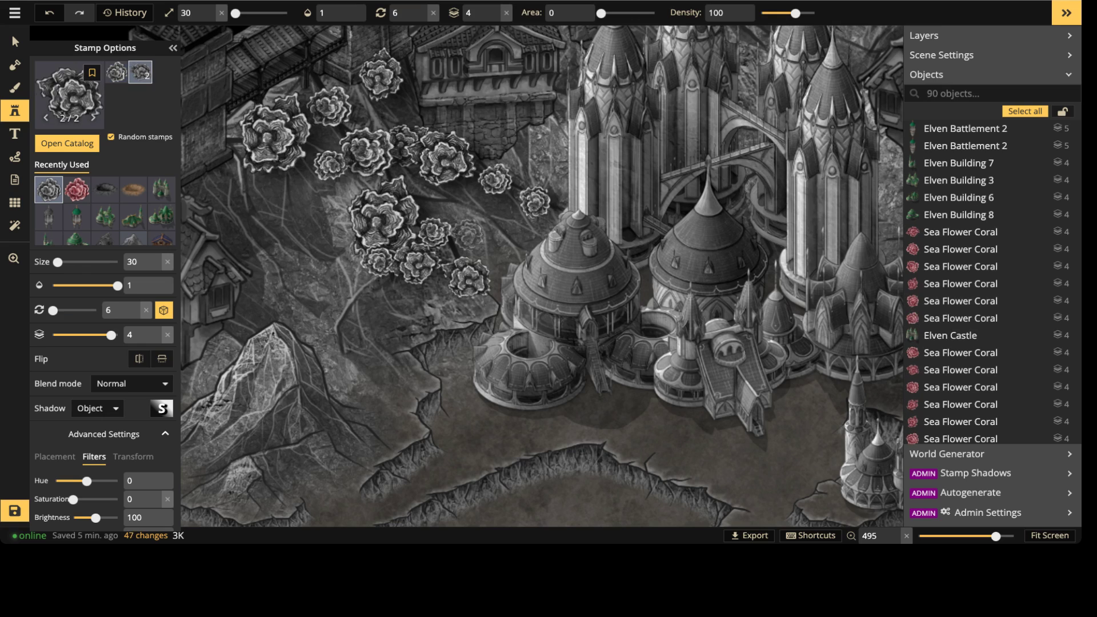
left_click(522, 138)
Step: Place more size 30 corals on the lower slope above the small mountain and at the foot of the cottage
left_click(336, 330)
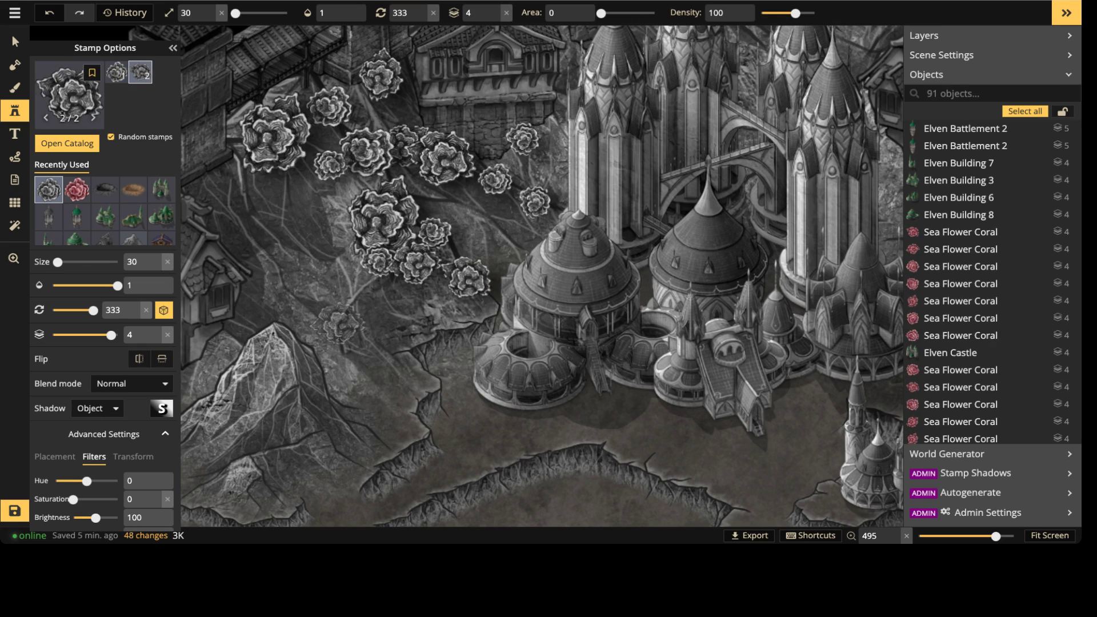
scroll(337, 331, "down", 3, "shift")
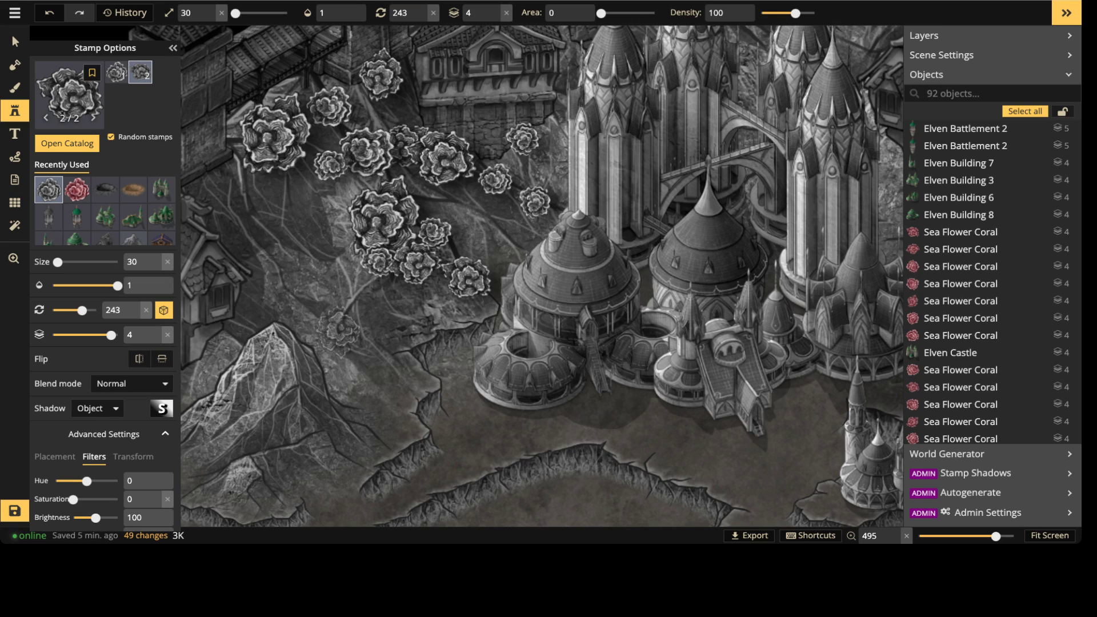
left_click(402, 327)
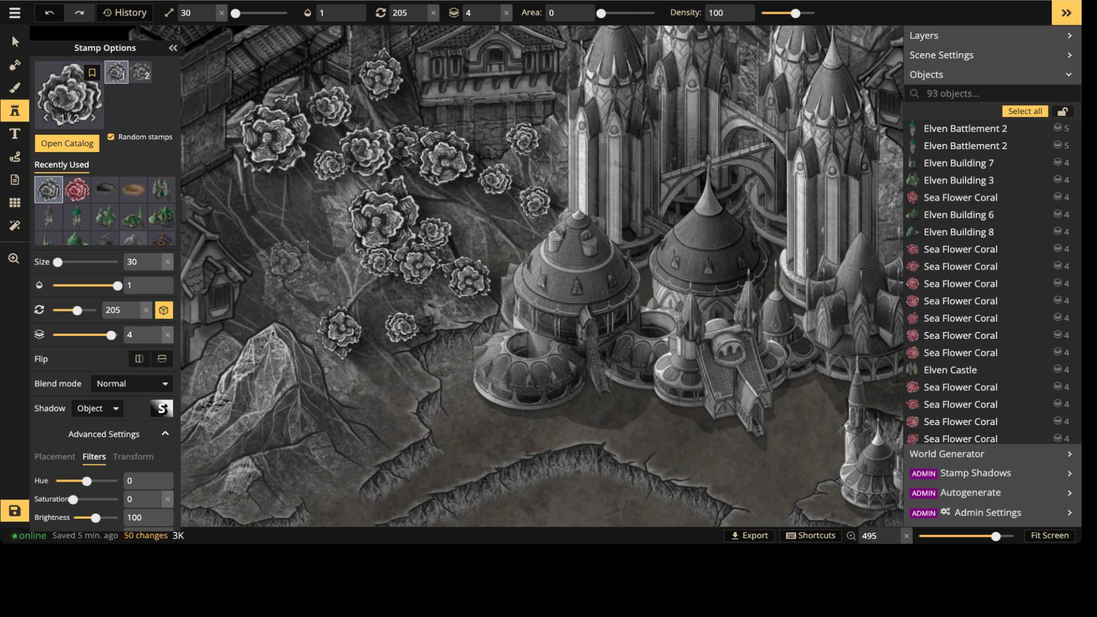
left_click(250, 256)
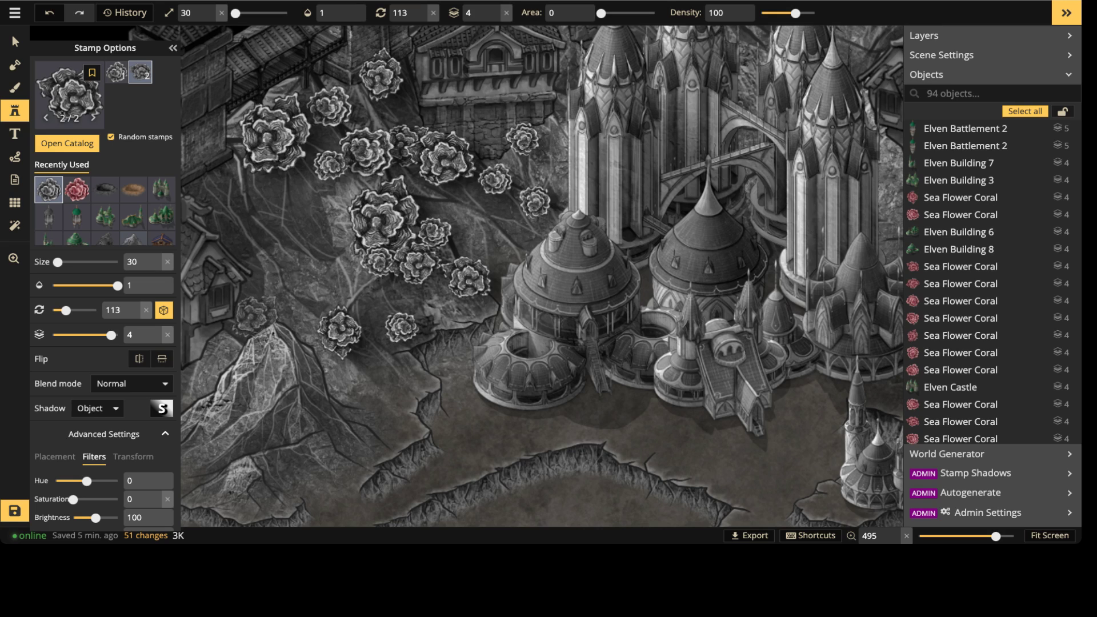
scroll(254, 314, "up", 2)
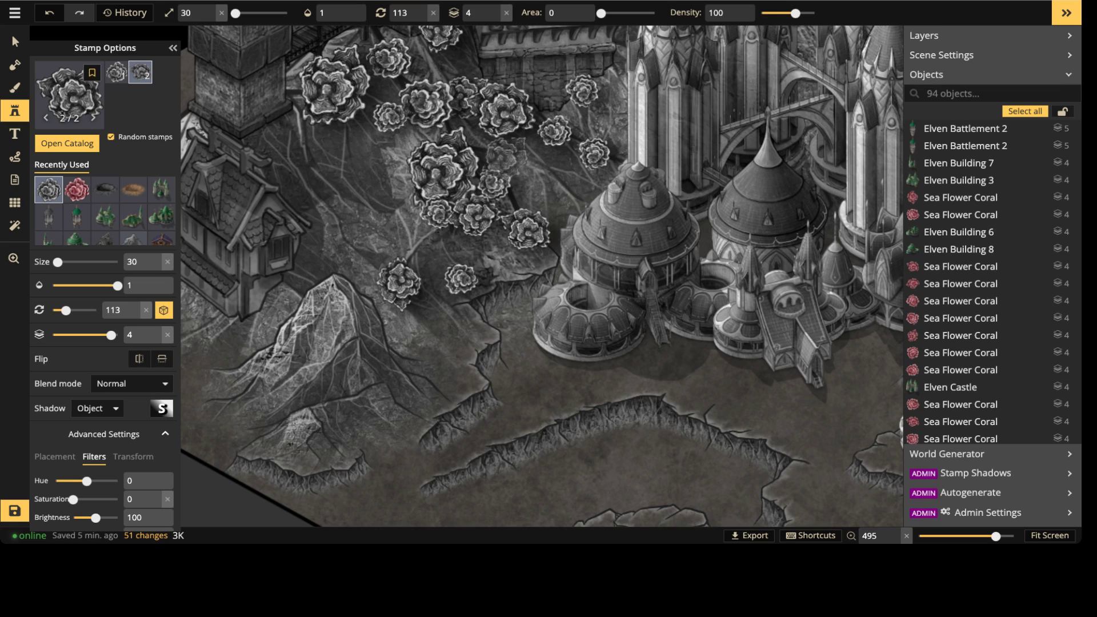
key("space")
left_click_drag(466, 216, 480, 184)
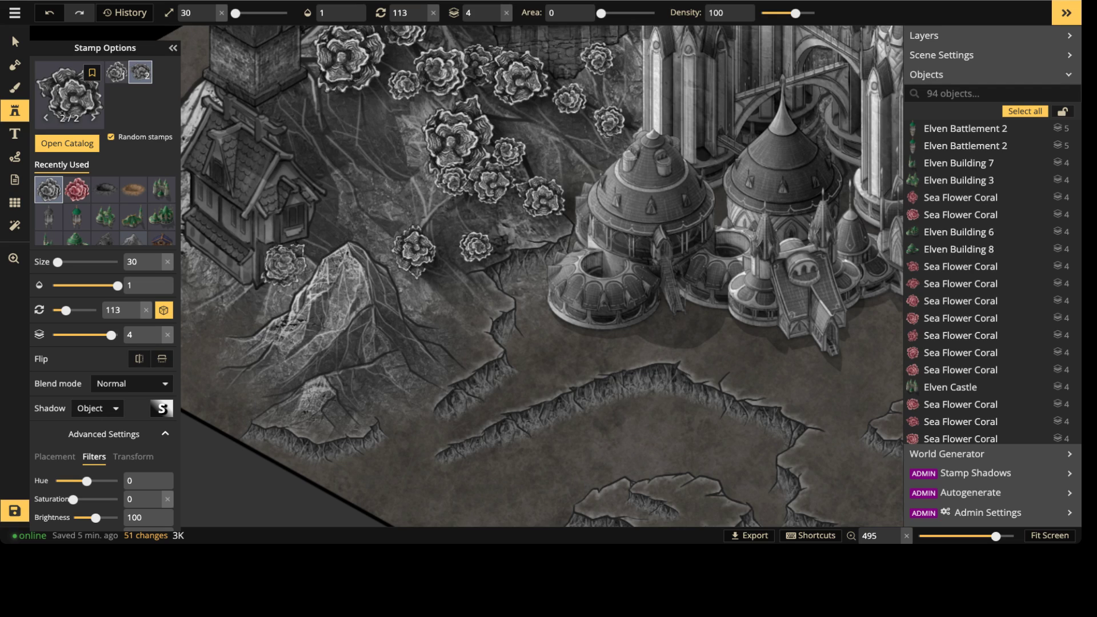
left_click(284, 264)
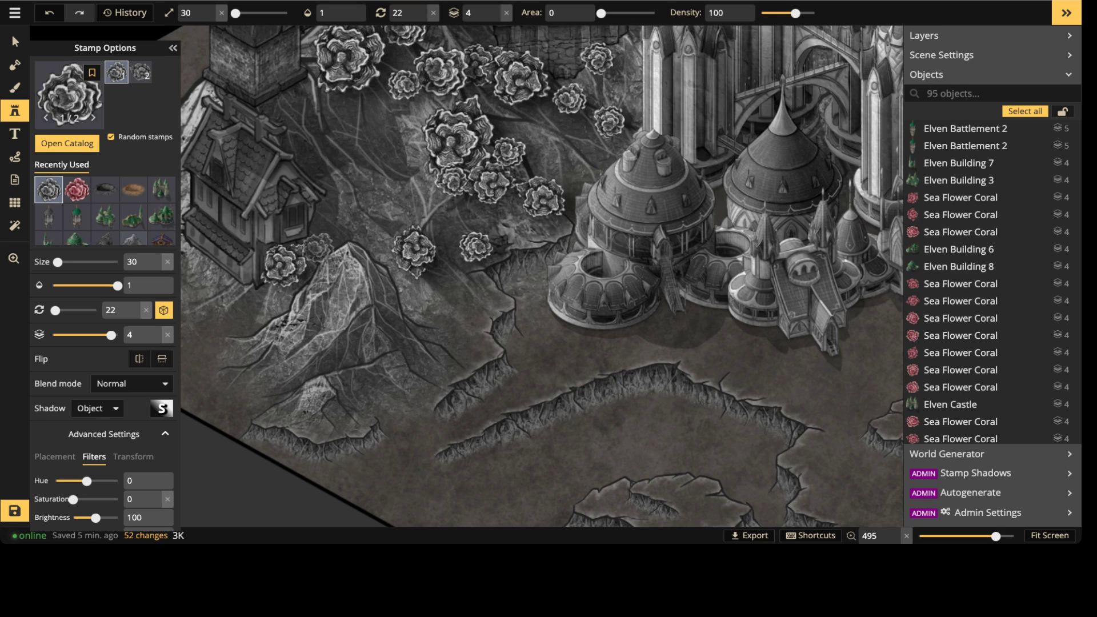
Step: Set the coral stamp's size to 40 and place a coral between the hanging building and the stone tower
key("space")
left_click_drag(515, 73, 403, 214)
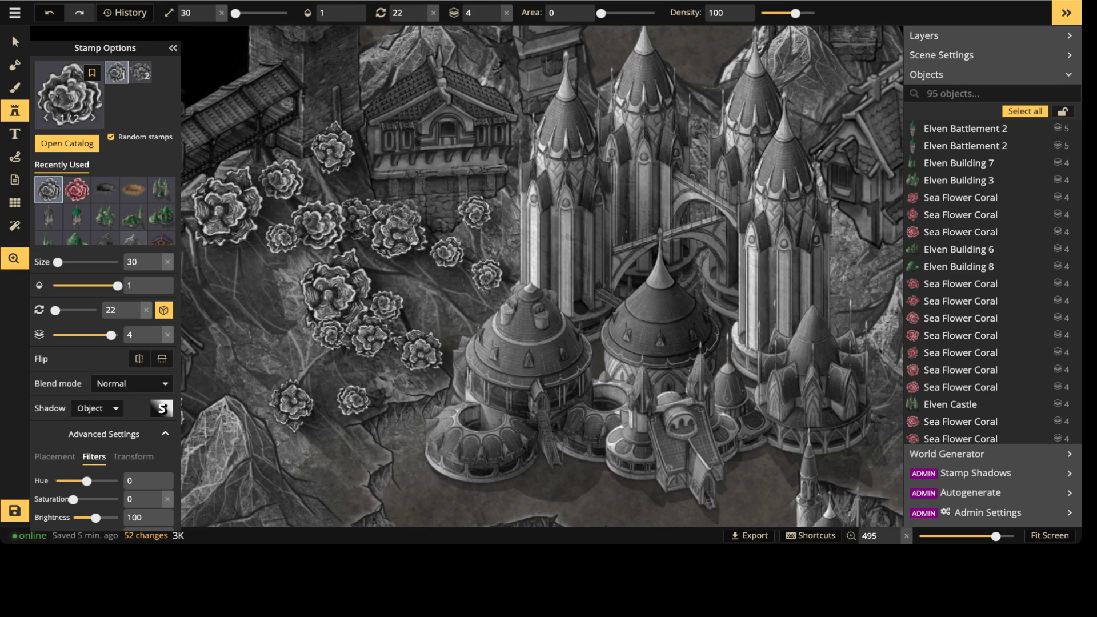
left_click_drag(408, 177, 462, 331)
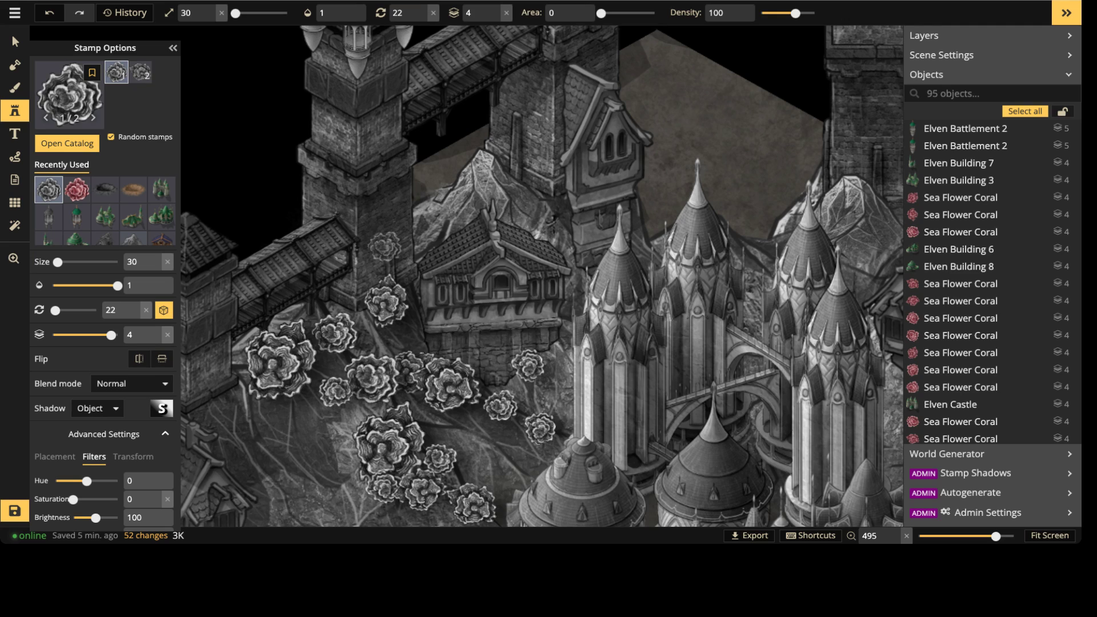
scroll(384, 250, "up", 1, "ctrl")
scroll(384, 247, "down", 2, "alt")
scroll(386, 247, "up", 1, "alt")
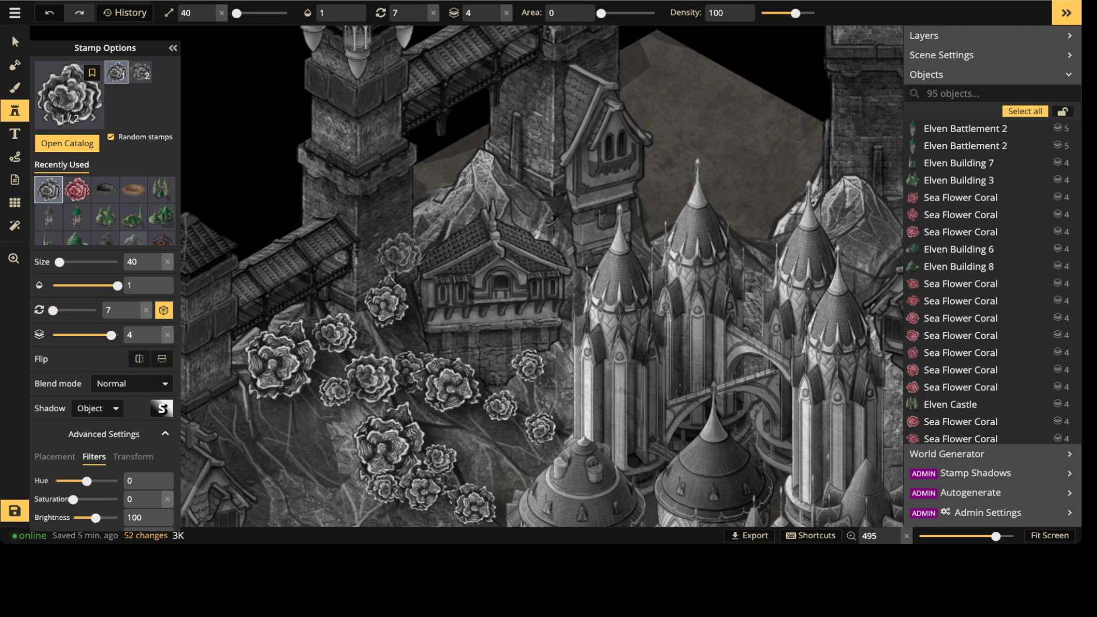
scroll(397, 255, "down", 18, "ctrl")
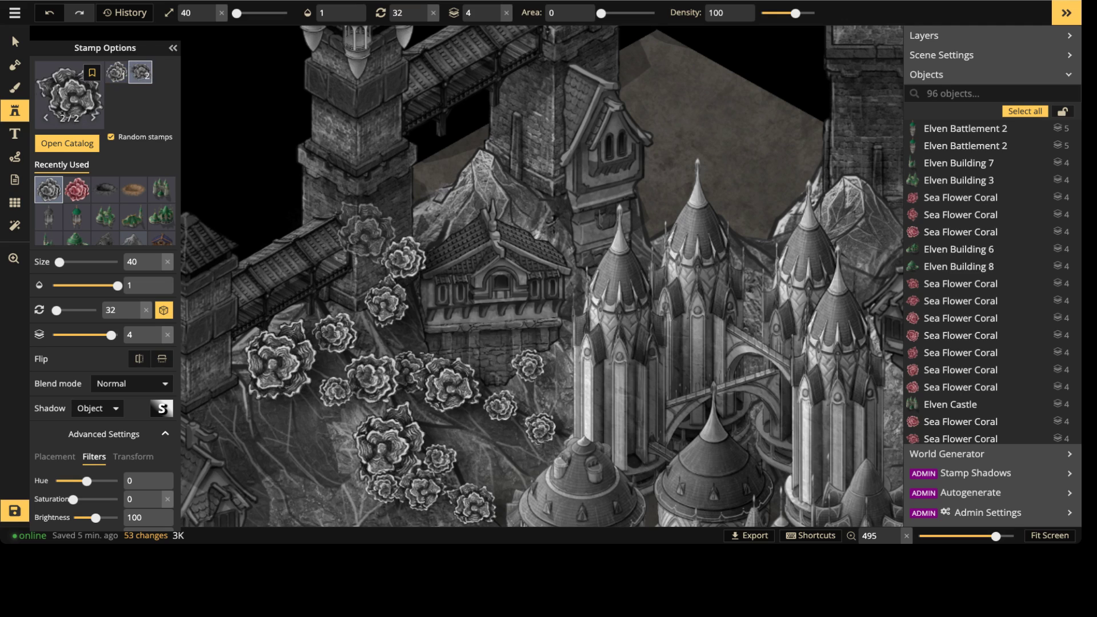
Step: Continue the trail of size 40 grey corals upward along the base and wall of the stone tower
left_click(366, 233)
left_click(394, 183)
scroll(434, 177, "down", 20, "ctrl")
left_click(483, 179)
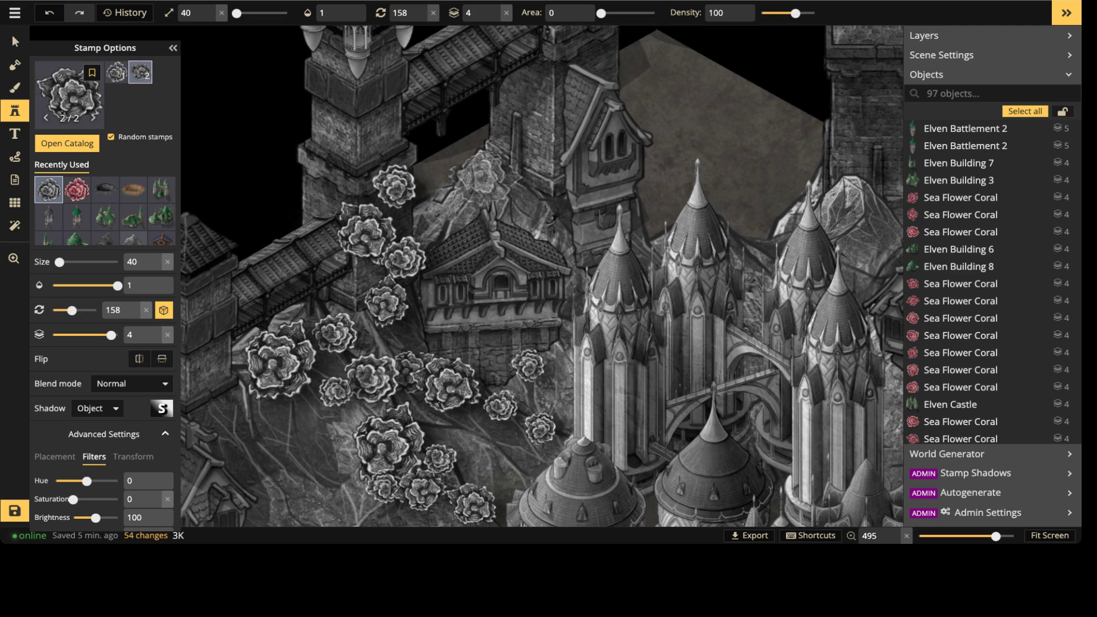
scroll(352, 146, "up", 6, "ctrl")
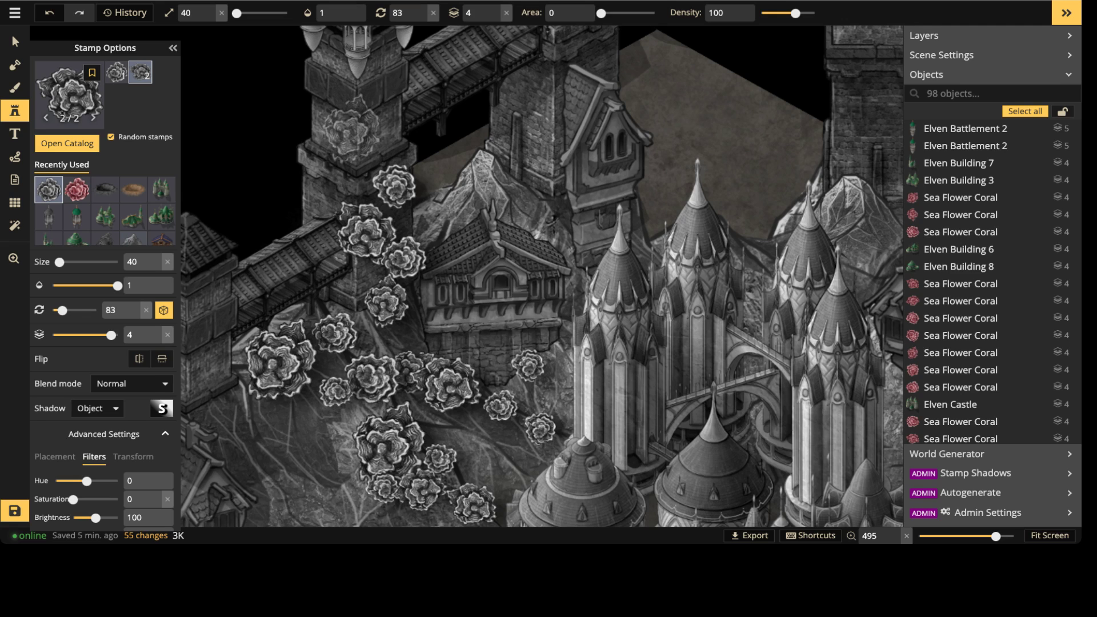
left_click(353, 153)
Step: Surround the cottage with grey corals, using size 40 at its foot and behind its roof and size 30 on the slope around it
scroll(439, 268, "down", 5)
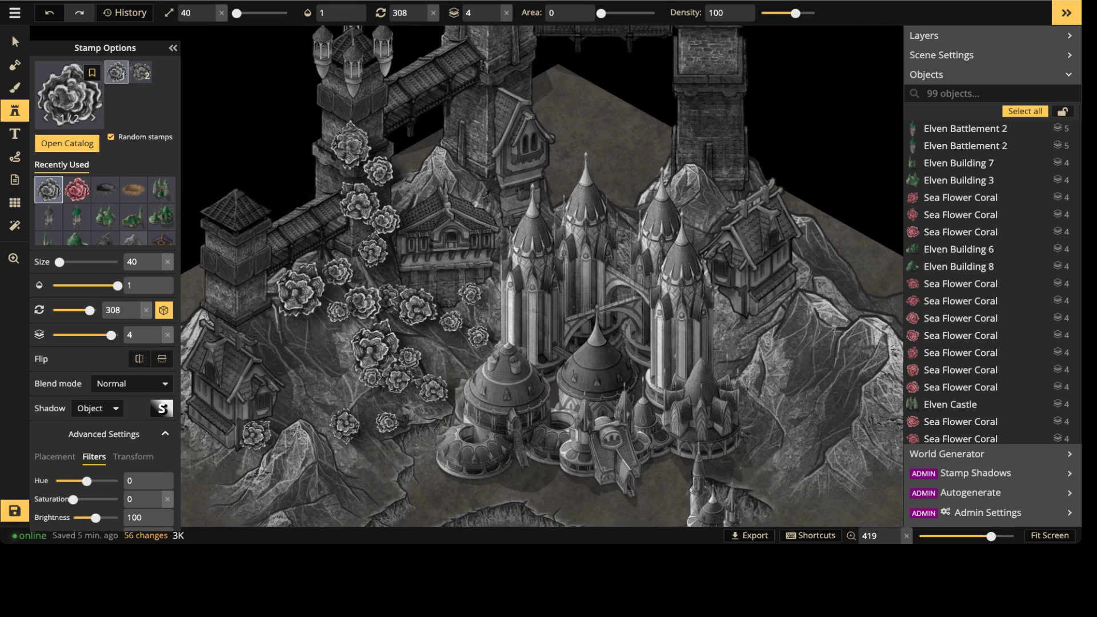
middle_click_drag(439, 268, 417, 109)
scroll(343, 267, "up", 4)
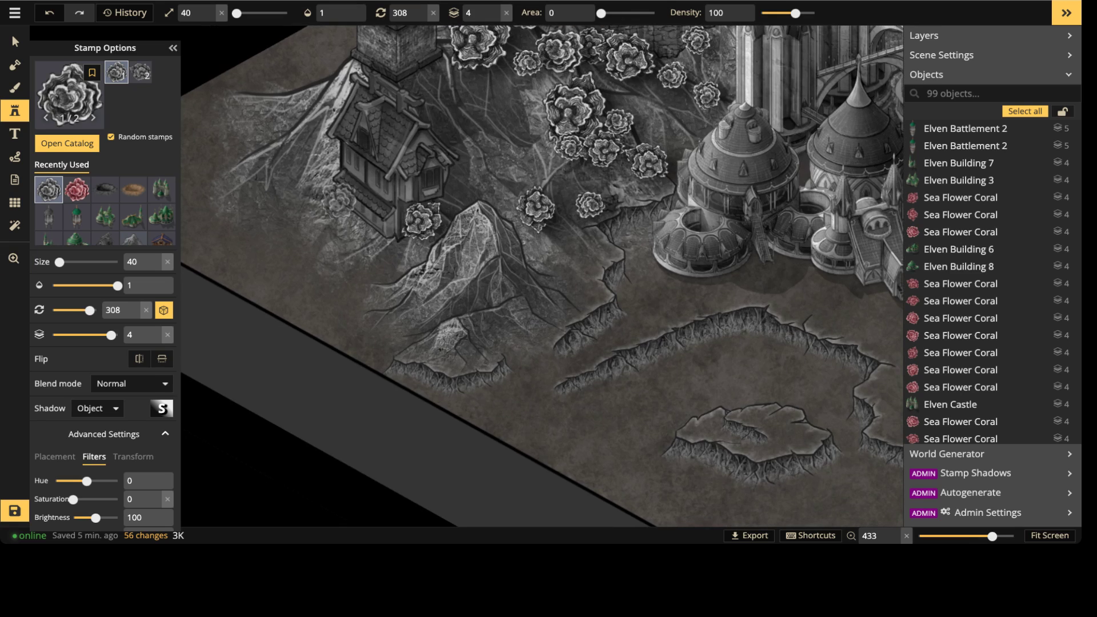
left_click(356, 226)
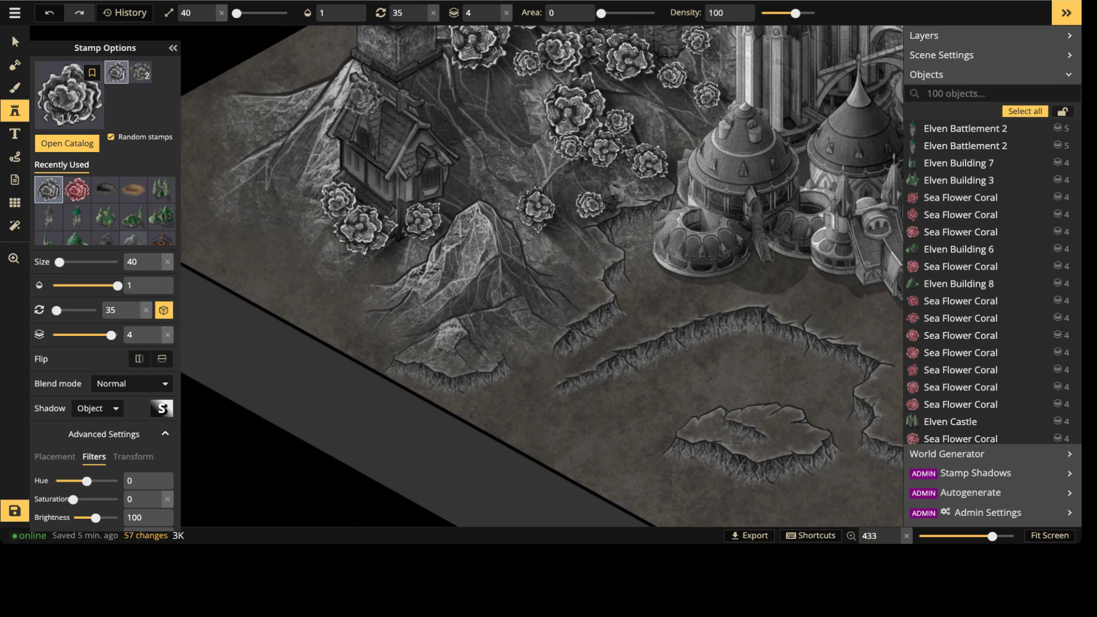
left_click(359, 94)
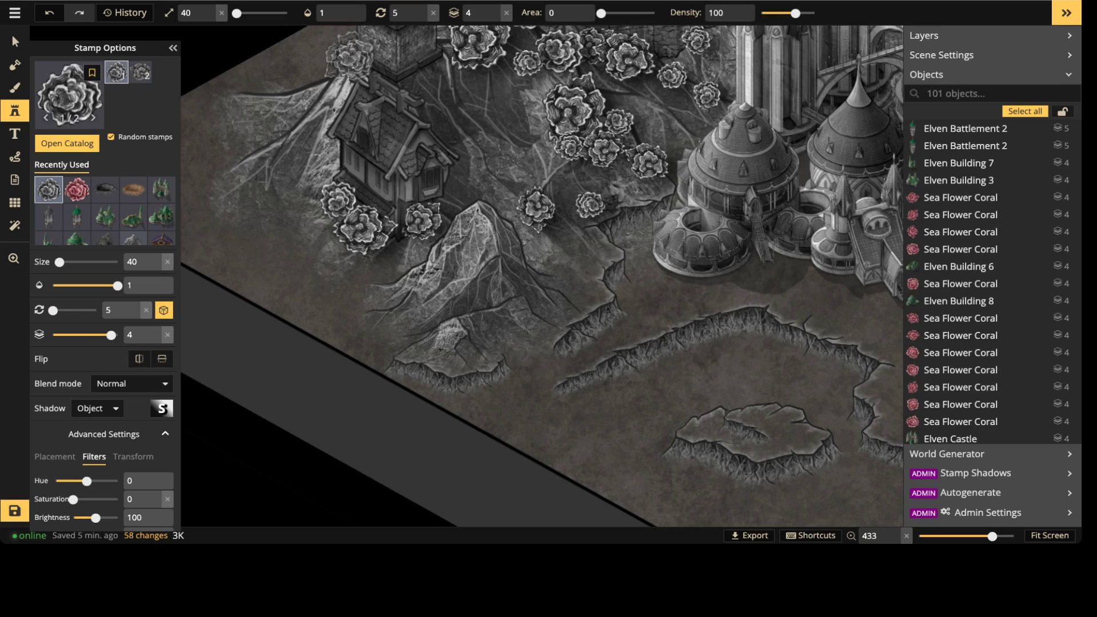
left_click(351, 56)
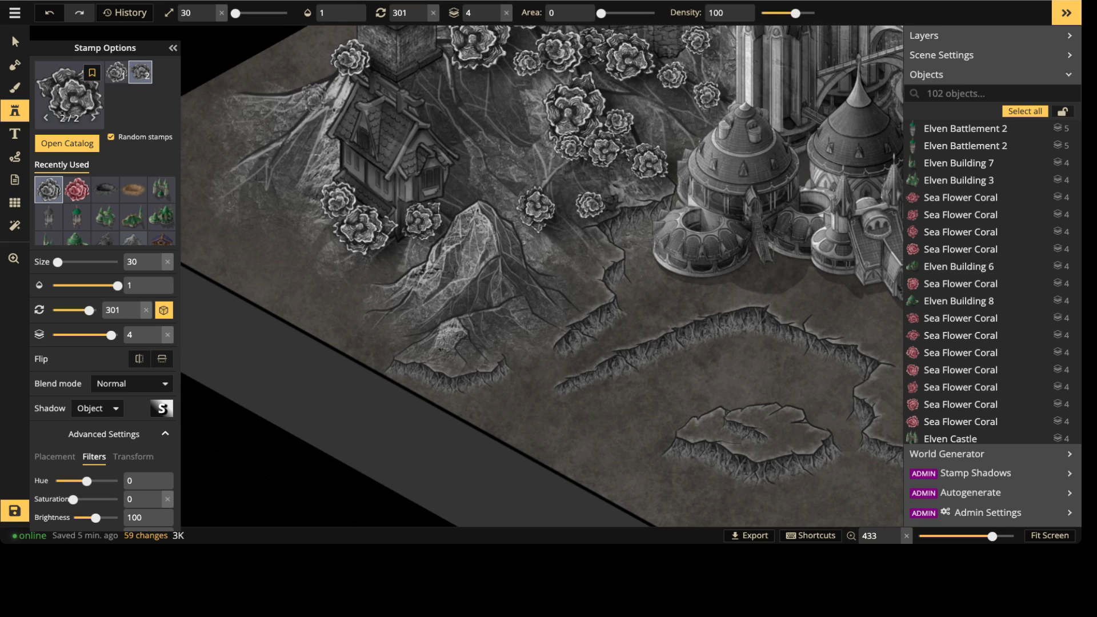
left_click(313, 96)
left_click(426, 69)
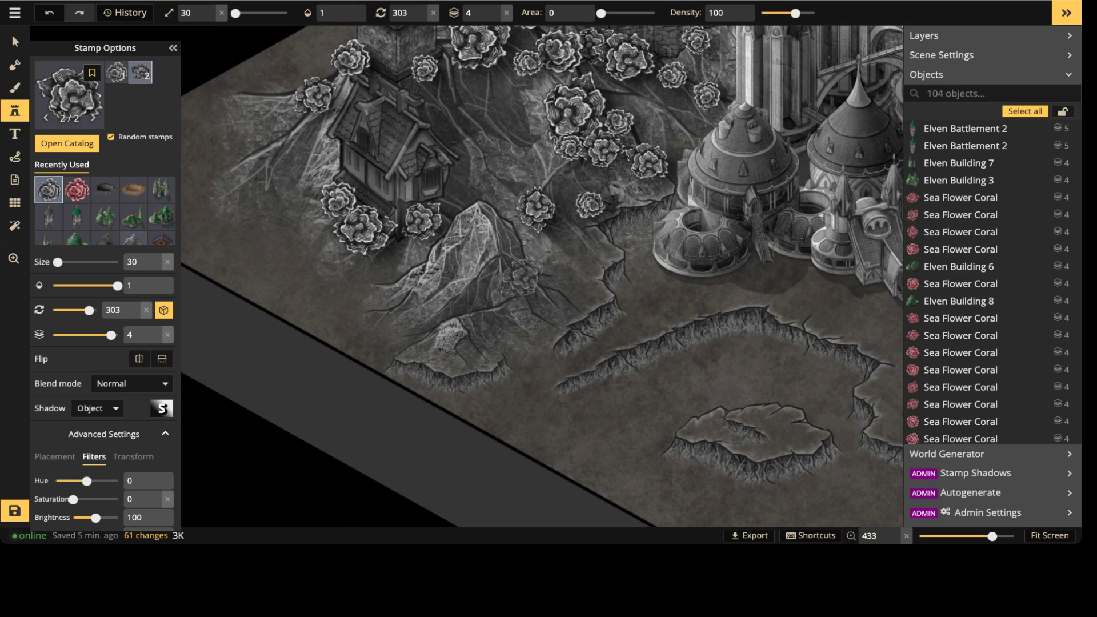
Step: Place a size 30 coral on the bare slope beside the cottage and a smaller size 20 coral just below it
middle_click_drag(519, 205, 431, 303)
middle_click_drag(578, 171, 501, 177)
scroll(459, 195, "down", 3)
scroll(331, 228, "up", 3)
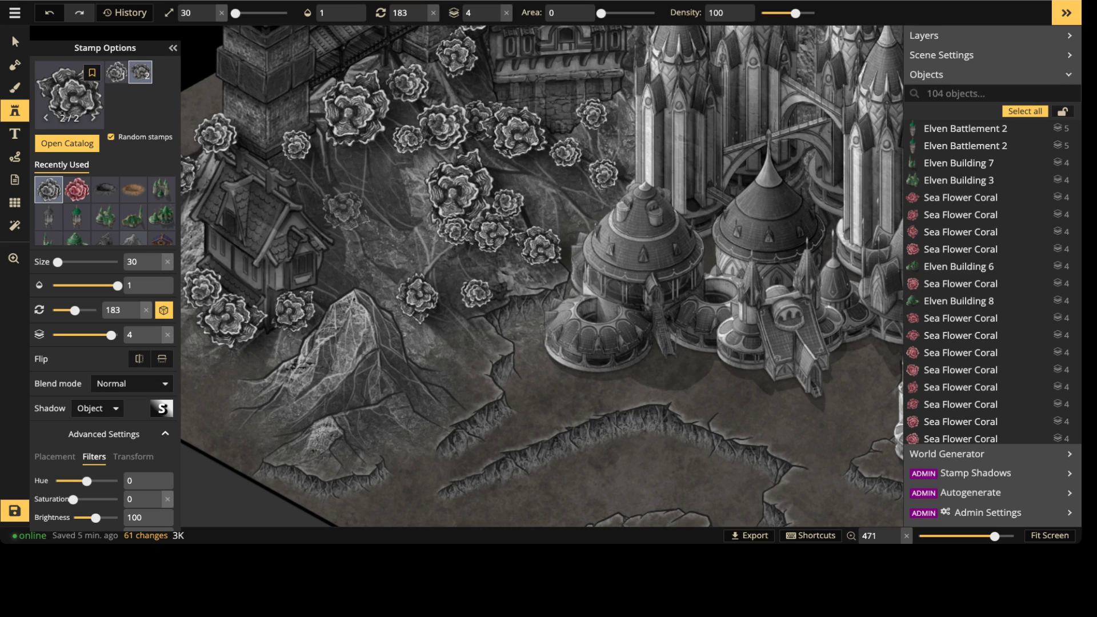
left_click(344, 209)
left_click(354, 242)
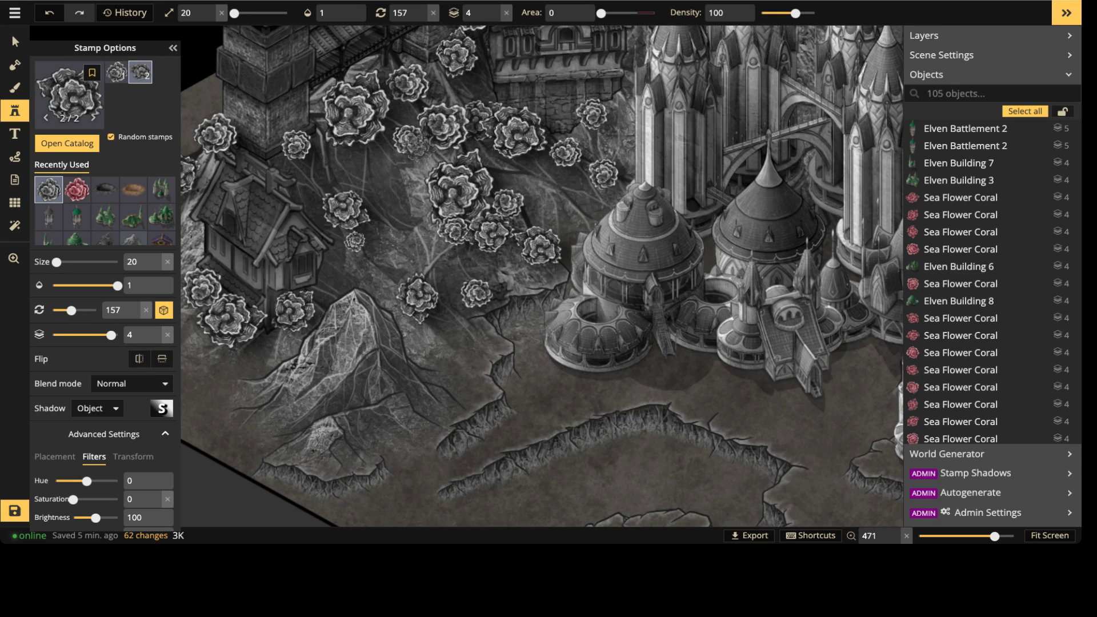
Step: Set the coral stamp's size to 10 and scatter tiny corals in the gap between the upper and middle coral clusters
left_click_drag(412, 164, 392, 160)
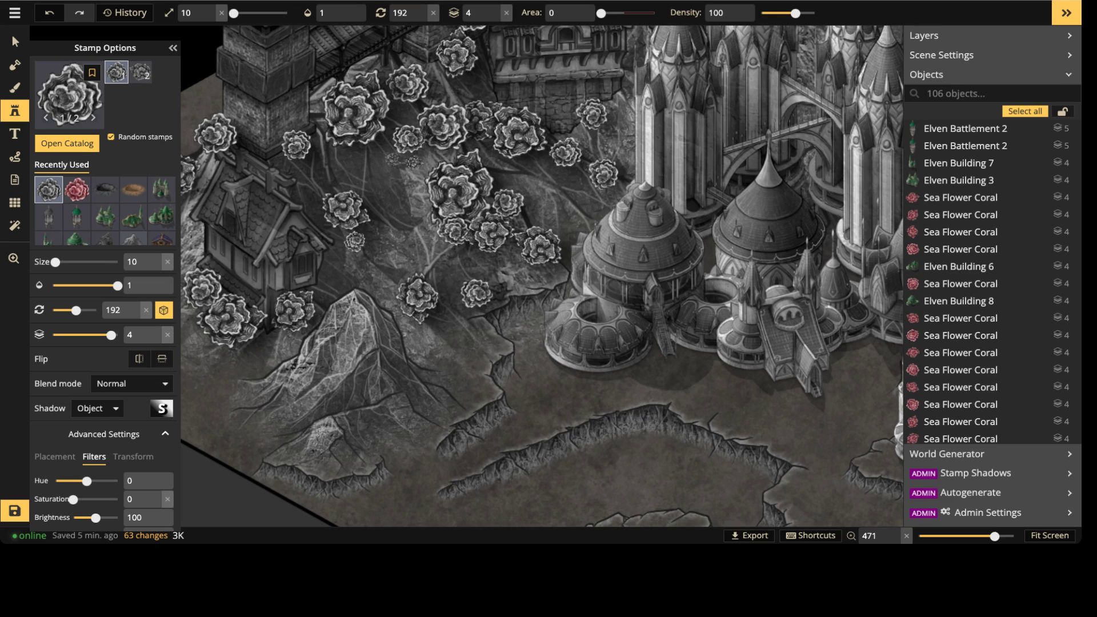
left_click(393, 160)
left_click(407, 183)
left_click(429, 157)
left_click(491, 153)
left_click(512, 168)
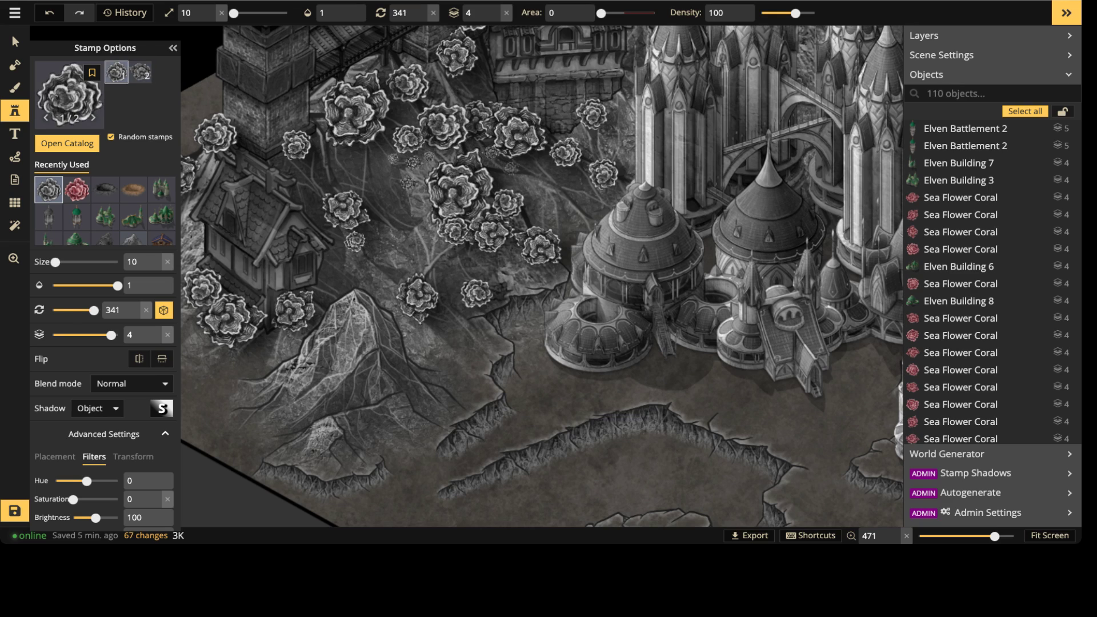
left_click(533, 164)
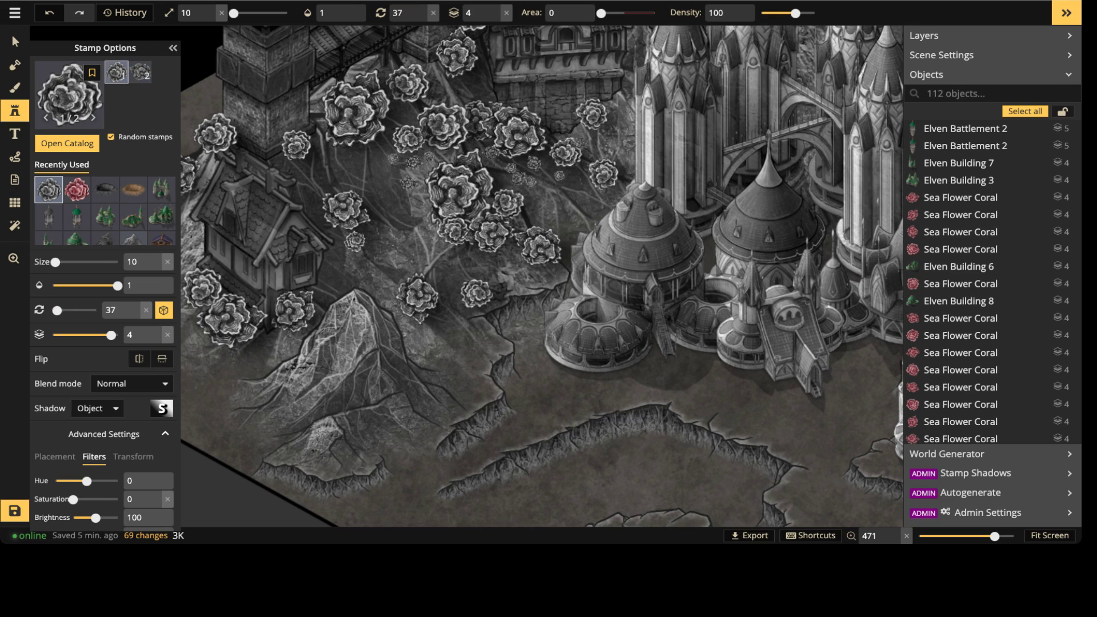
Step: Scatter size 10 corals around the small corals on the slope beside the tall elven towers
left_click(601, 148)
left_click(586, 138)
left_click(580, 129)
left_click(609, 113)
left_click(612, 107)
left_click(627, 115)
left_click(608, 131)
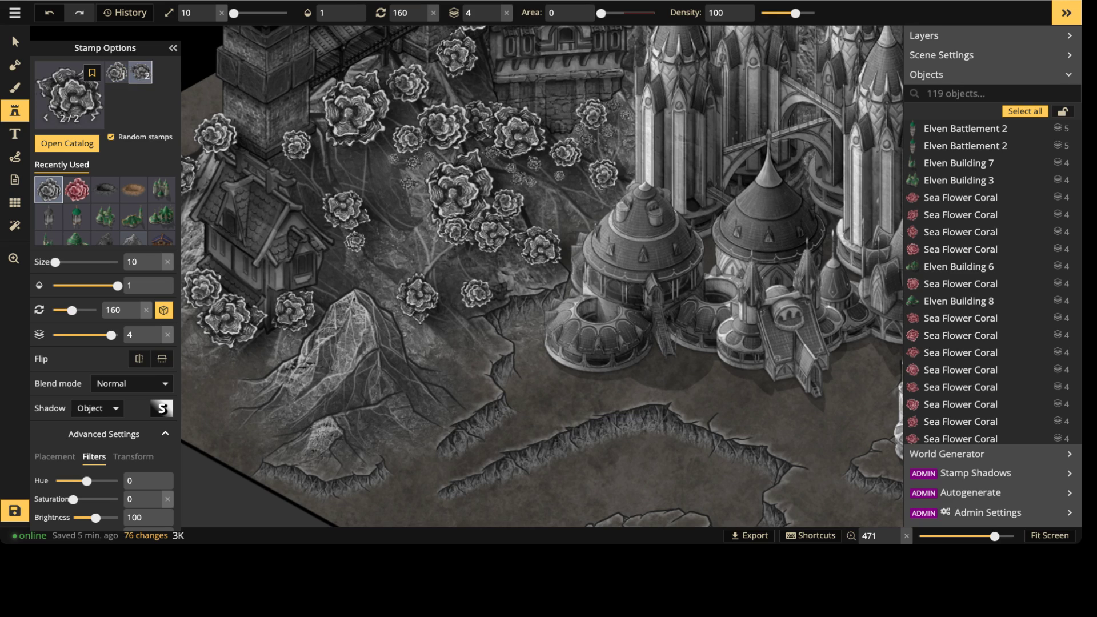
Step: Add size 10 corals around the large coral on the upper slope beside the stone tower
left_click(398, 114)
left_click(376, 147)
left_click(336, 154)
left_click(352, 170)
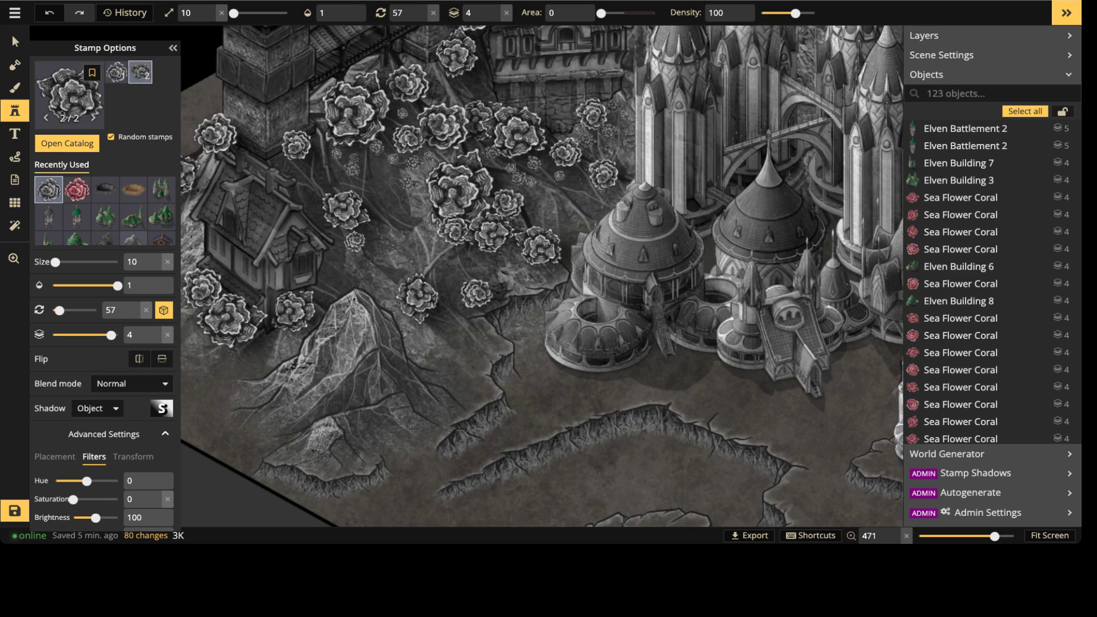
Step: Scatter size 10 corals between the uppermost corals on the slope and around the coral cluster below the cottage
left_click(449, 89)
left_click(437, 62)
left_click(440, 66)
left_click(429, 59)
left_click(421, 56)
left_click(415, 53)
left_click(409, 48)
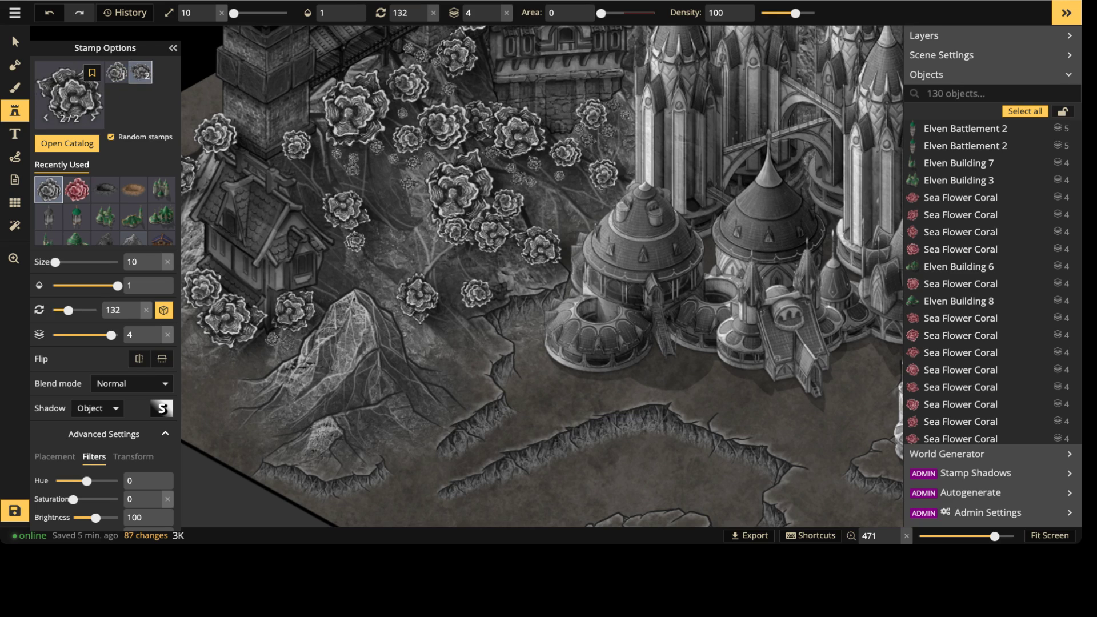
left_click(189, 323)
left_click(191, 357)
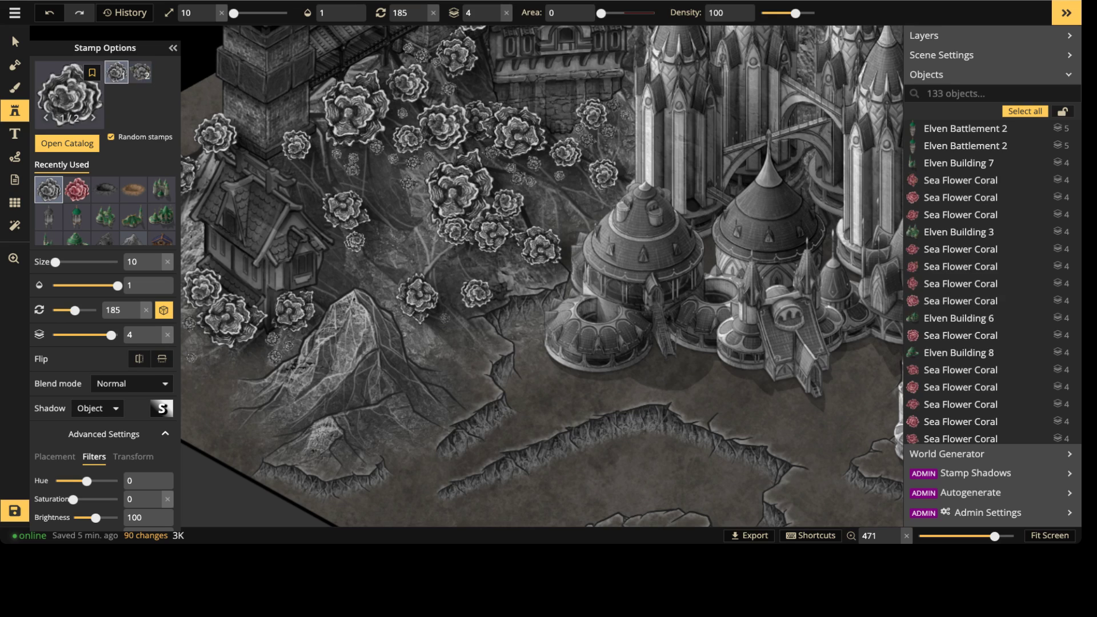
Step: Set the coral stamp's size to 20 and scatter corals across the lower slope, near the domed building and against the dwelling's stone wall
key("bracketright")
left_click(442, 321)
left_click(427, 341)
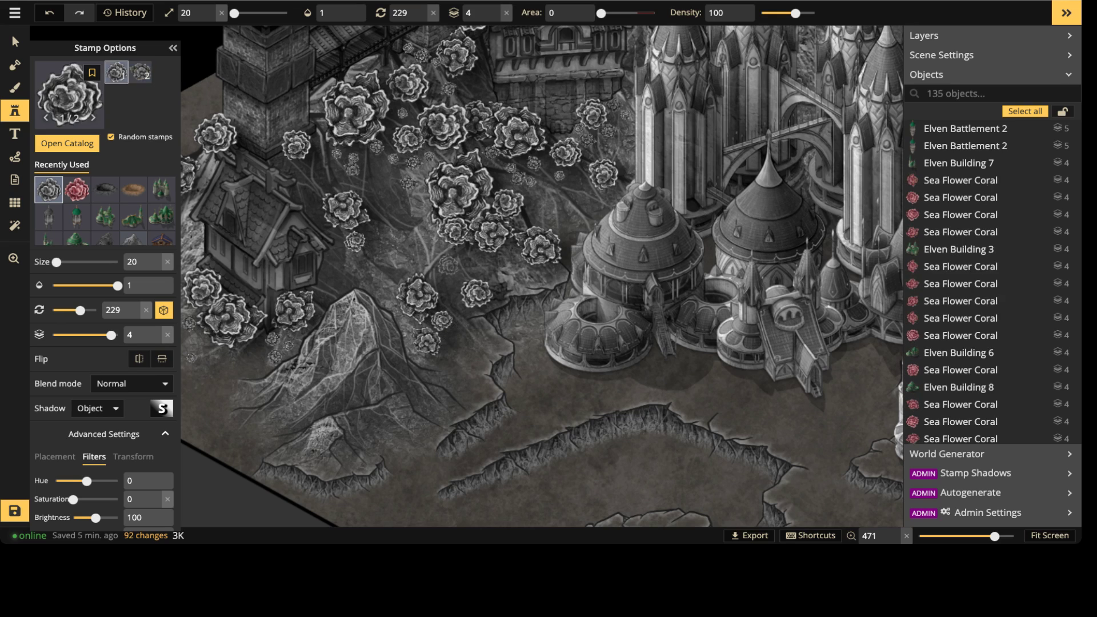
left_click(460, 259)
left_click(412, 222)
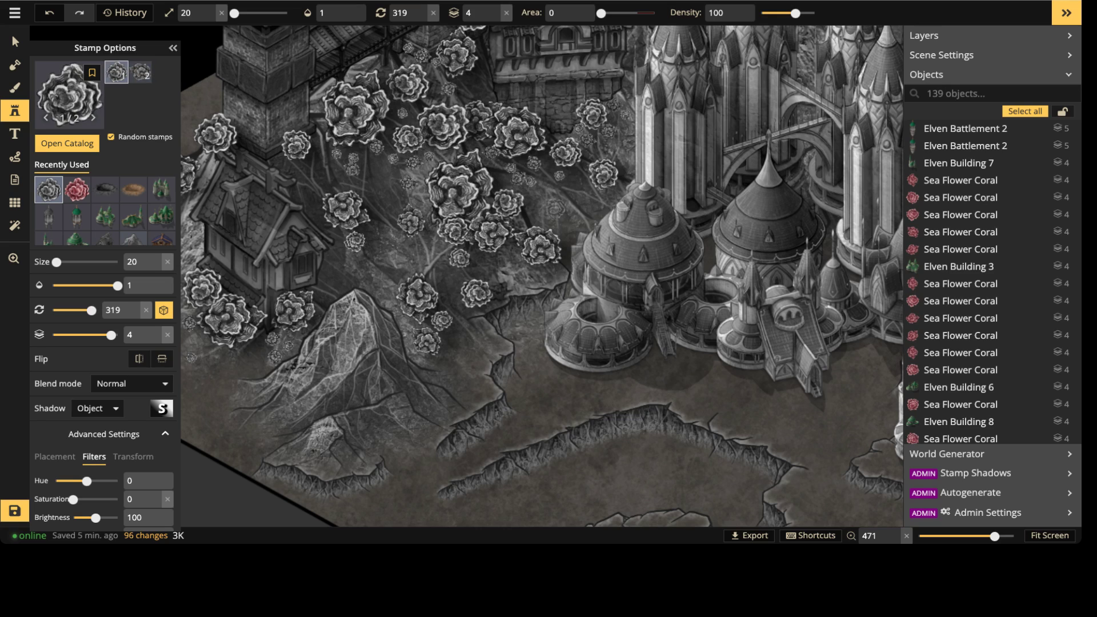
left_click(555, 209)
left_click(557, 95)
left_click(537, 80)
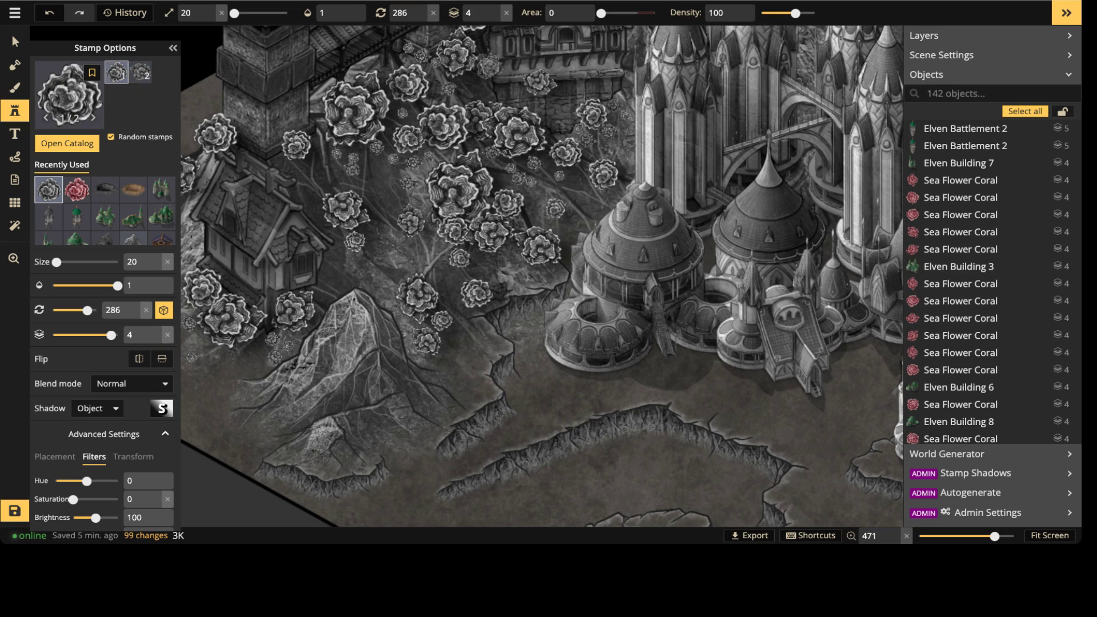
left_click(489, 65)
Step: Select all stamps on the map that belong to the Sea Flower Coral set
scroll(482, 274, "down", 5)
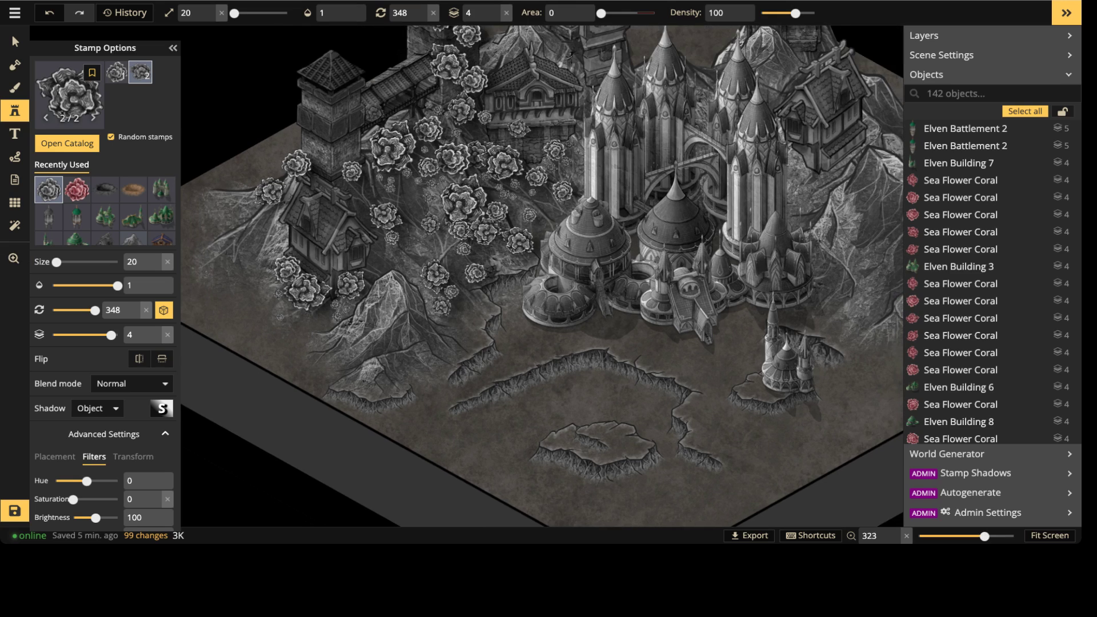
left_click(15, 42)
left_click(296, 164)
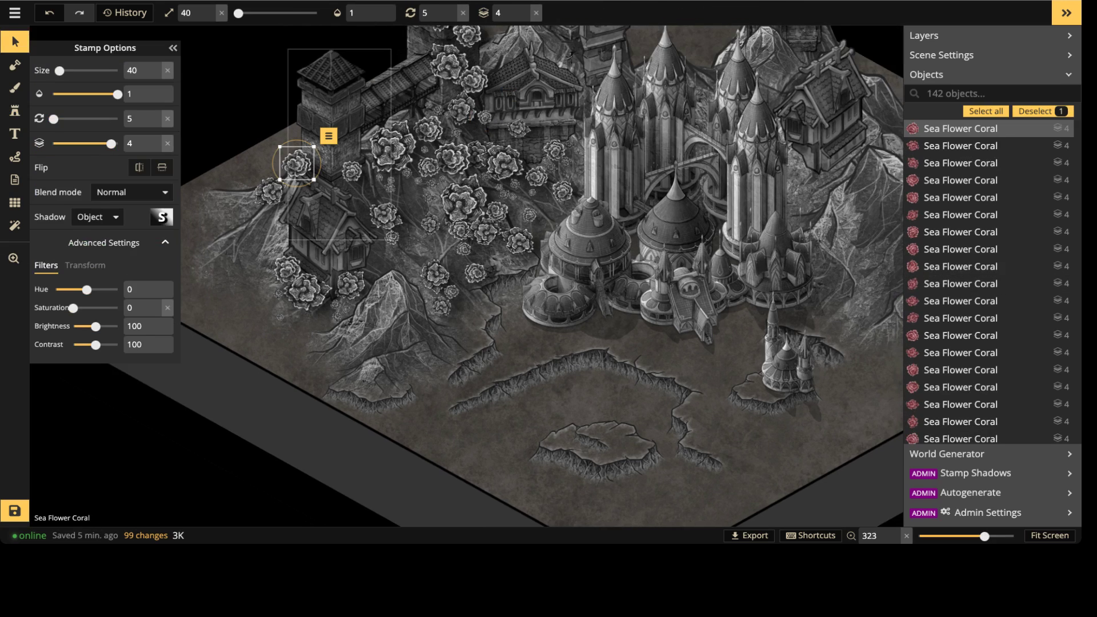
left_click(329, 136)
mouse_move(343, 154)
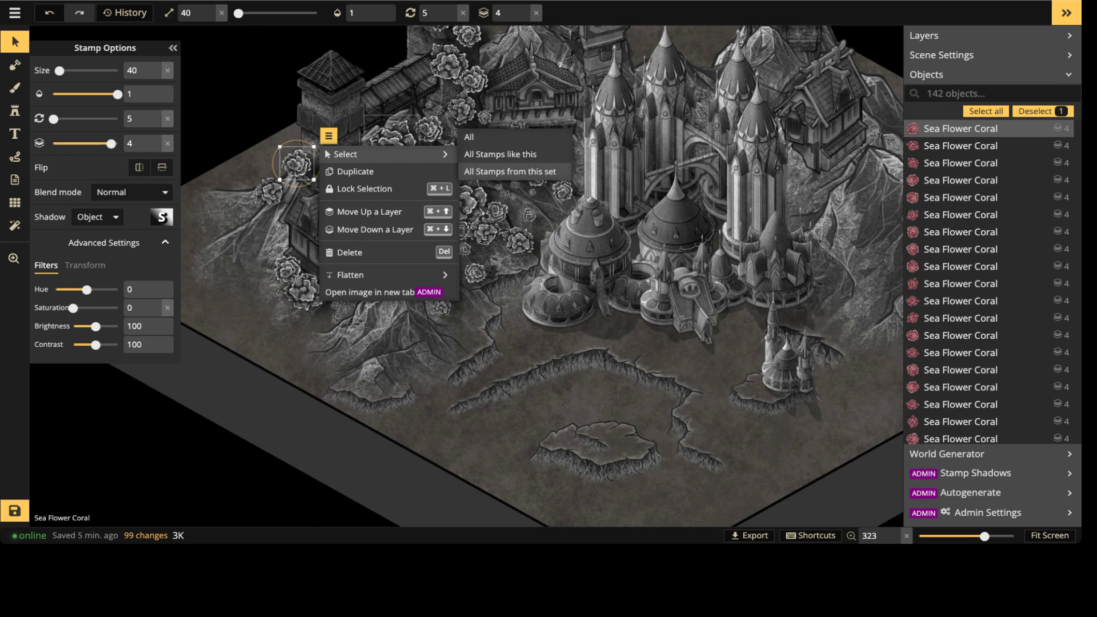
left_click(435, 171)
Step: Set the selected corals' object shadow to horizontal and vertical offsets of 0 and an alpha of 100
left_click(162, 217)
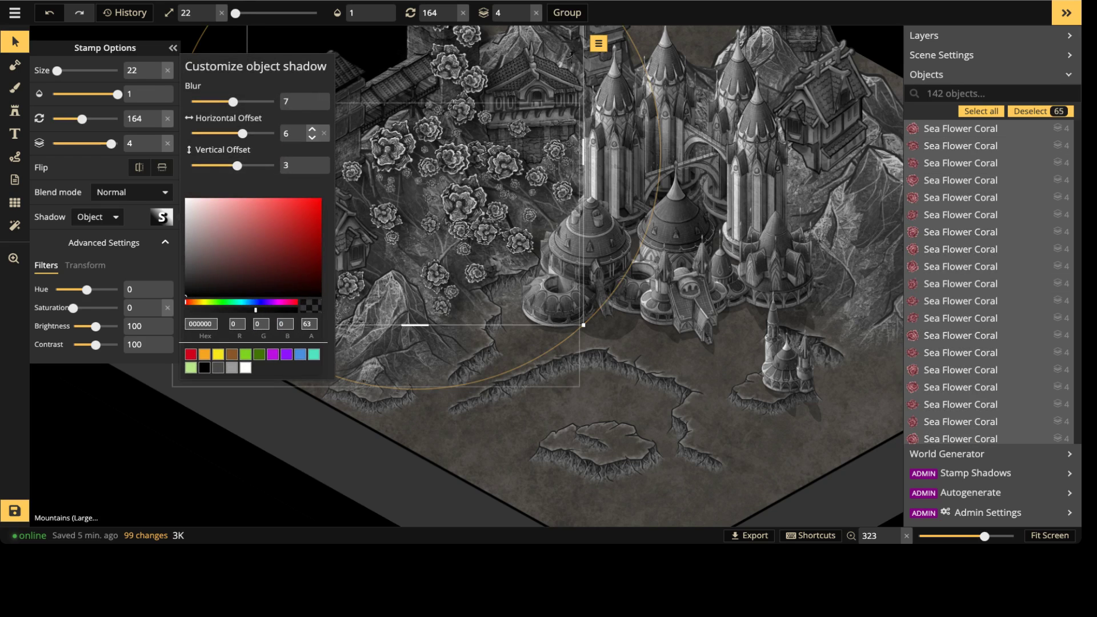
left_click_drag(298, 133, 276, 134)
type("0")
key("Tab")
type("0")
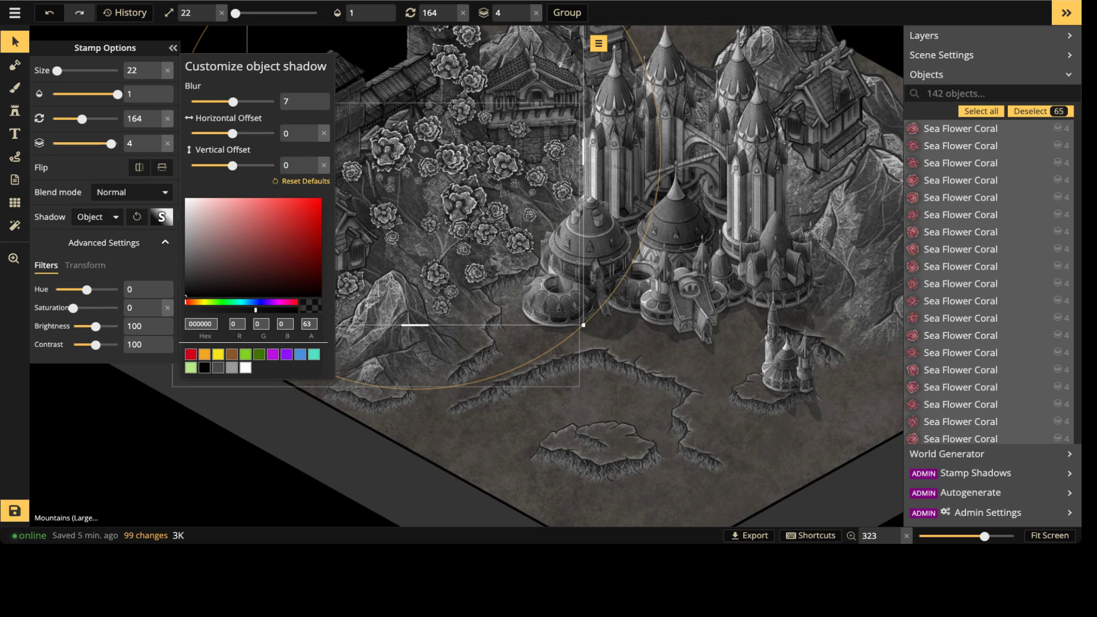
left_click_drag(255, 310, 297, 309)
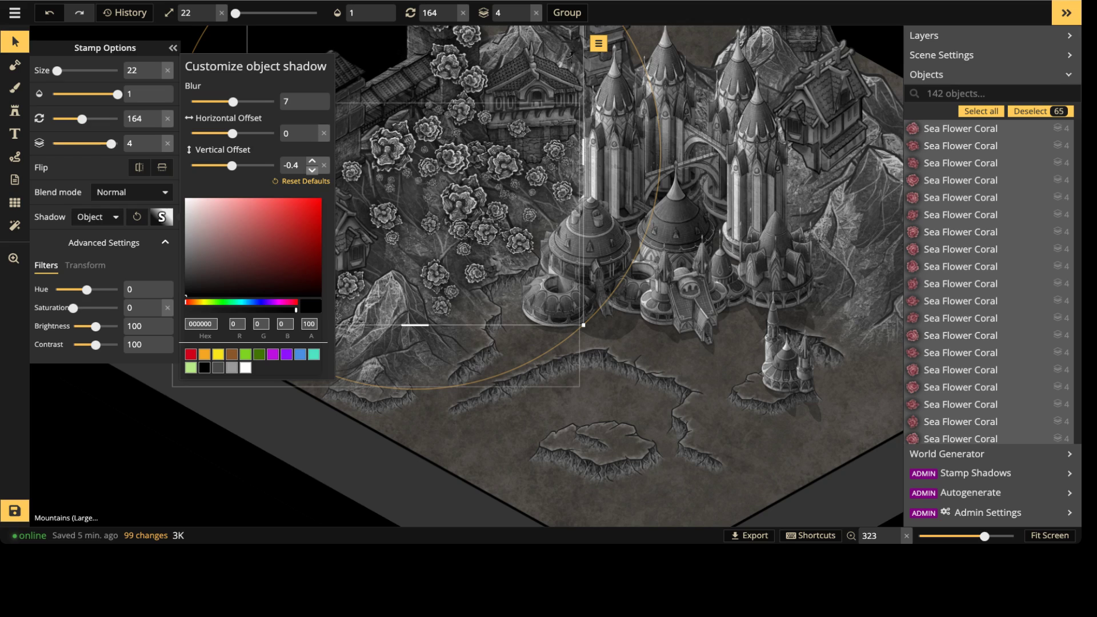
Step: Set the coral shadow's vertical offset to -2.1 and its blur to 3.4
key("Down")
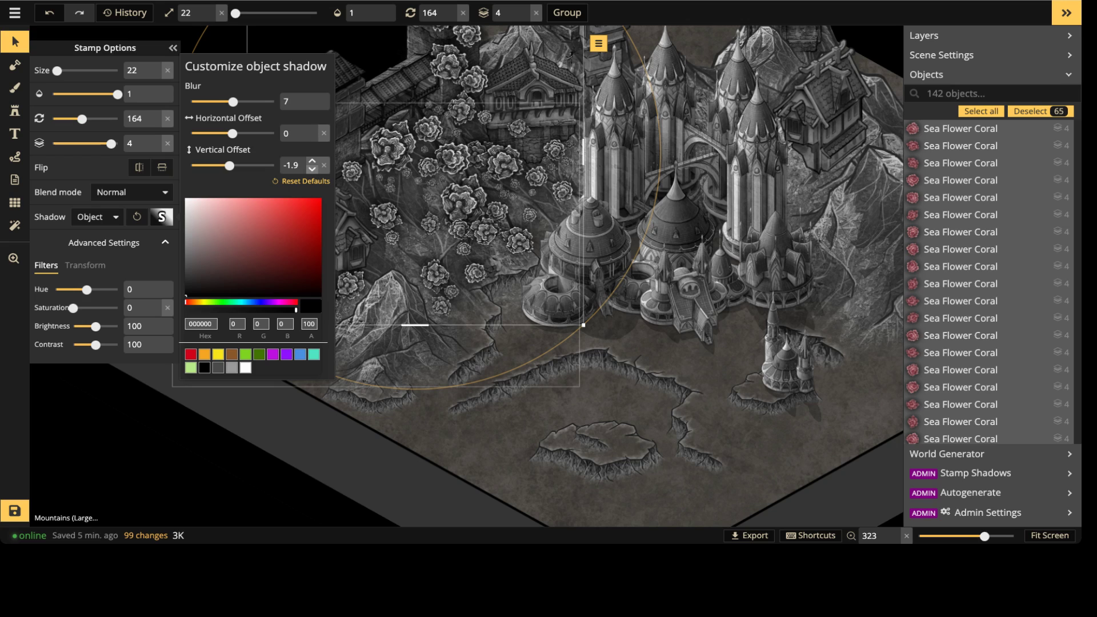
left_click(312, 169)
left_click(311, 170)
left_click_drag(233, 102, 219, 102)
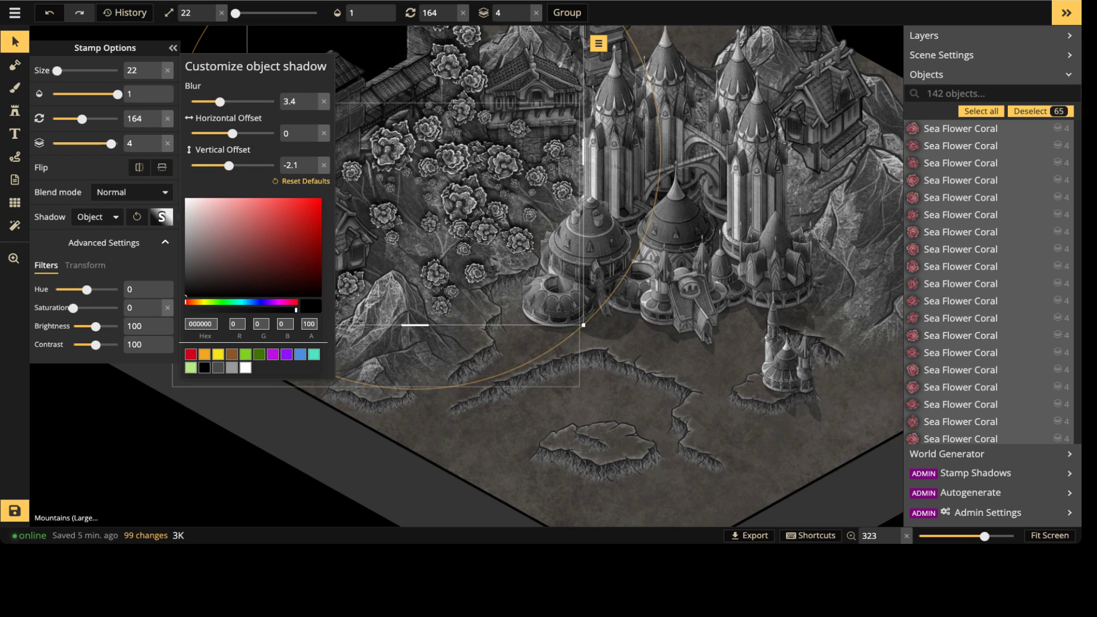
Step: Set the coral shadow's vertical offset to 1.8 and deselect the corals
scroll(394, 213, "up", 5)
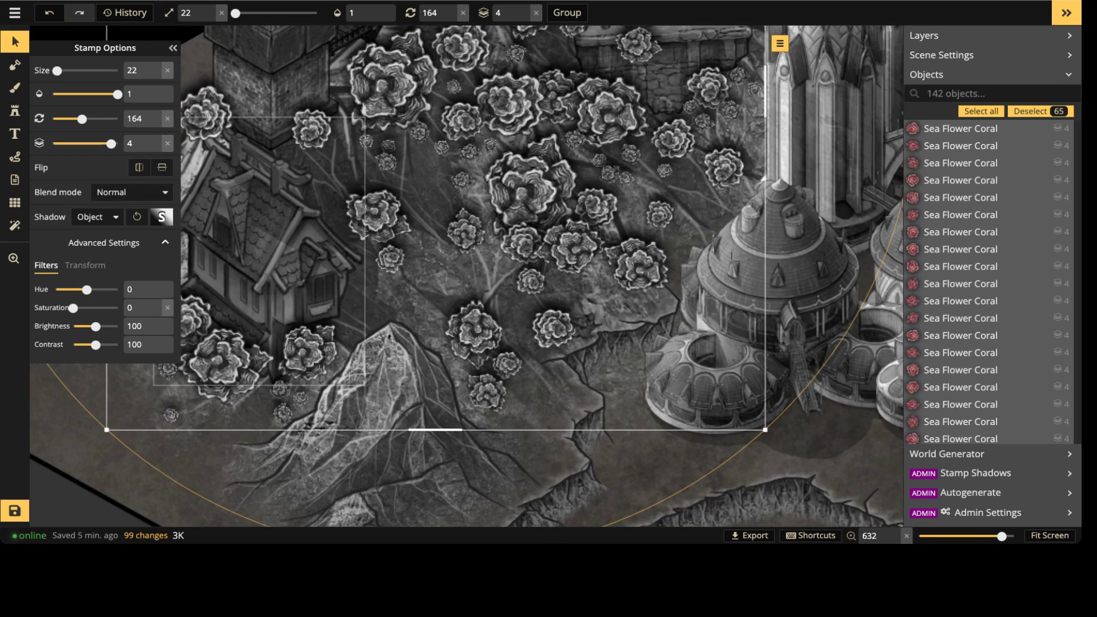
left_click(161, 217)
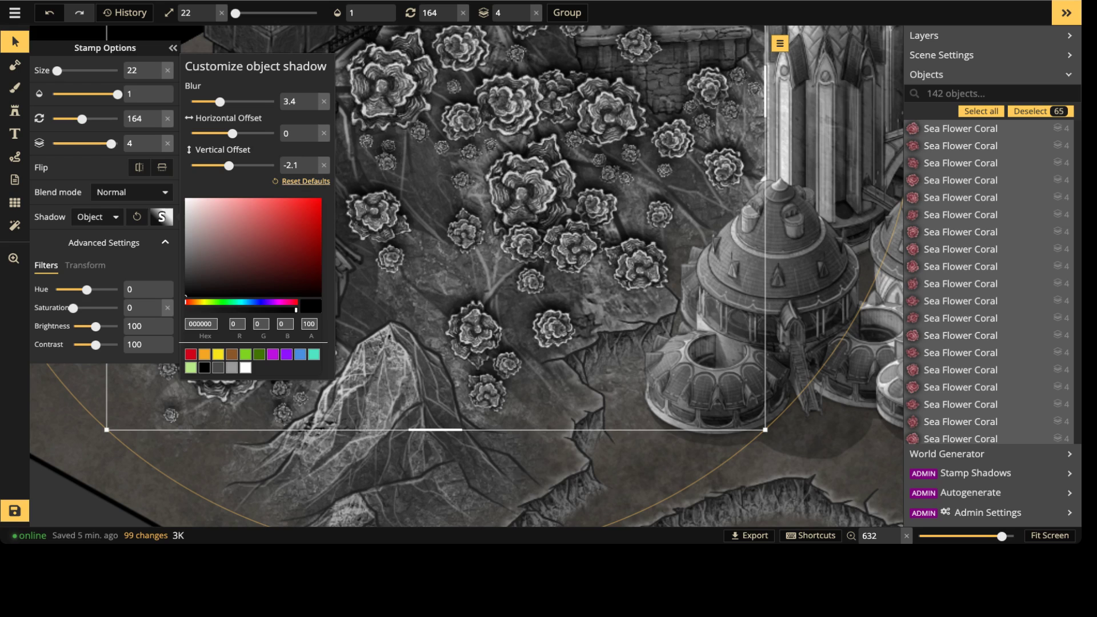
left_click_drag(229, 165, 235, 166)
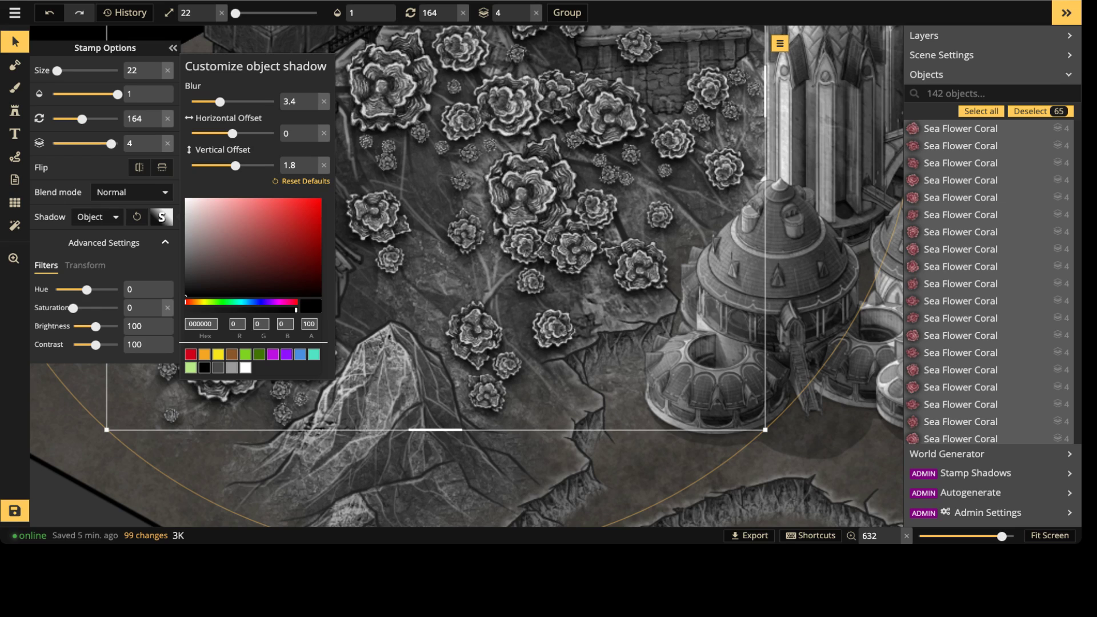
key("Escape")
Step: Reposition the size 20 coral on the front stone wall of the dwelling behind the elven towers
scroll(412, 172, "down", 8)
key("space")
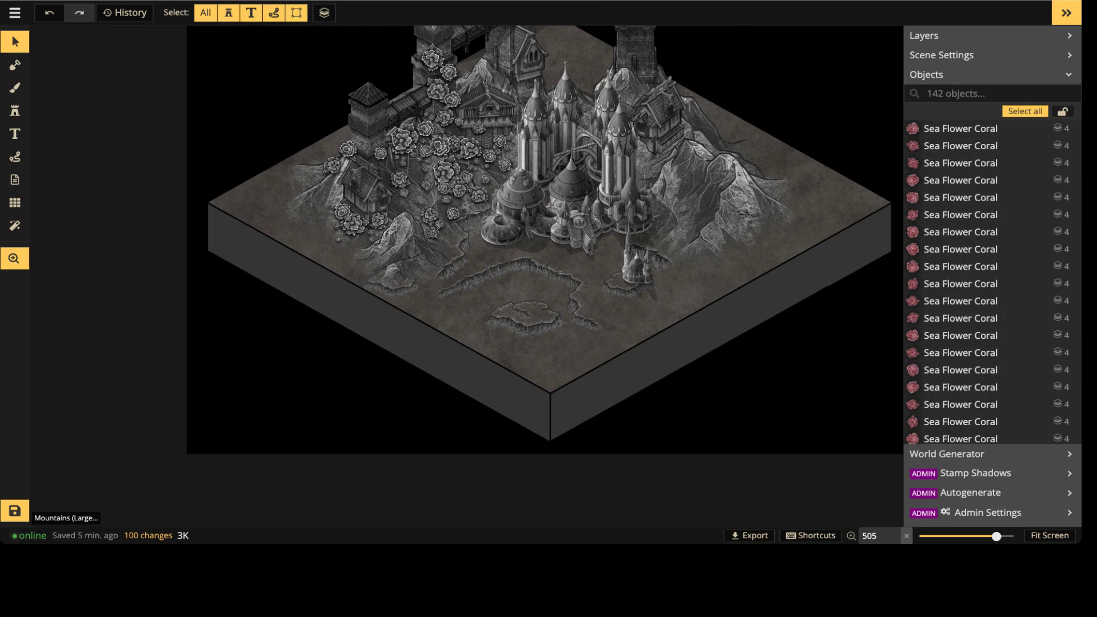
left_click_drag(411, 172, 330, 283)
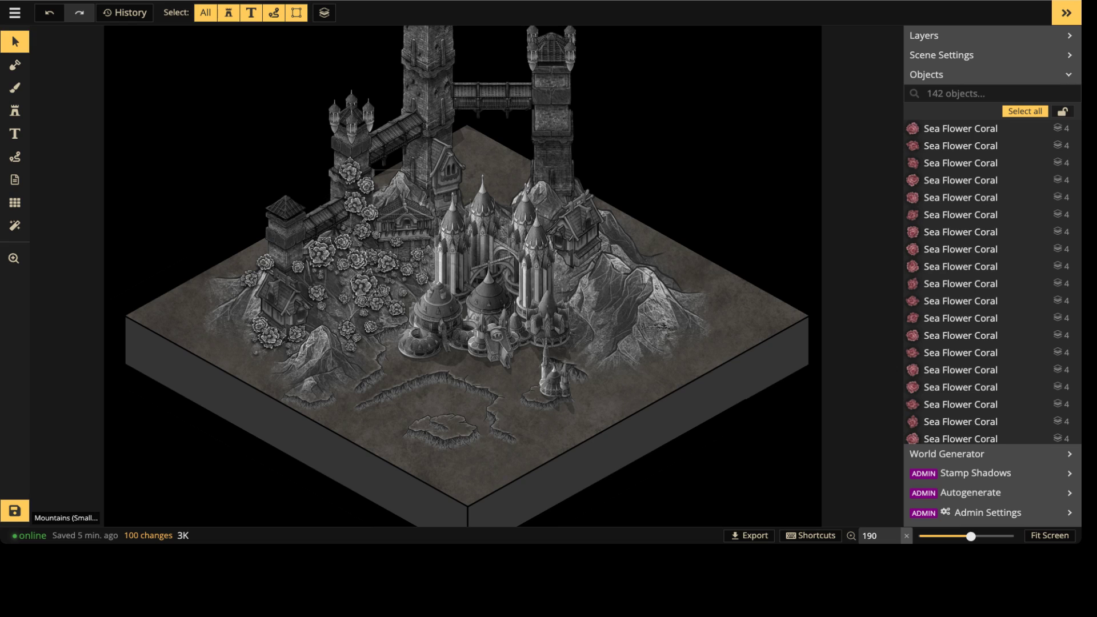
left_click(366, 184)
scroll(377, 229, "up", 3)
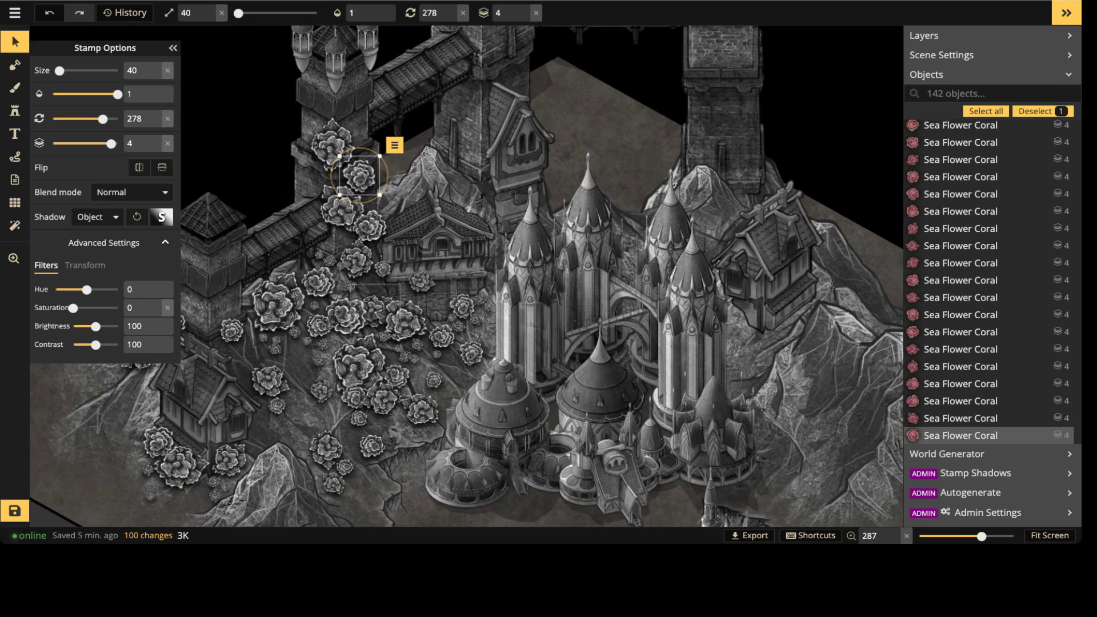
left_click(431, 275)
scroll(432, 274, "up", 1)
scroll(429, 275, "up", 2)
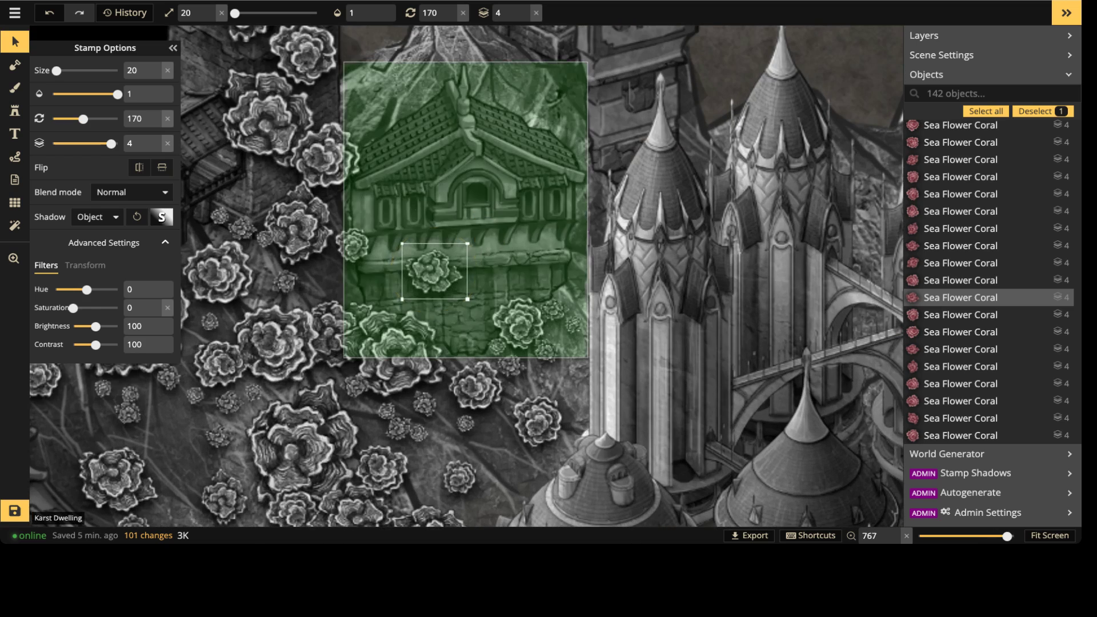
Step: Paste a coral beside the large coral on the stone tower at size 10 and rotation 215
key("space")
left_click_drag(305, 88, 344, 196)
key("ctrl+v")
scroll(351, 166, "down", 1, "shift")
scroll(351, 166, "up", 3, "alt")
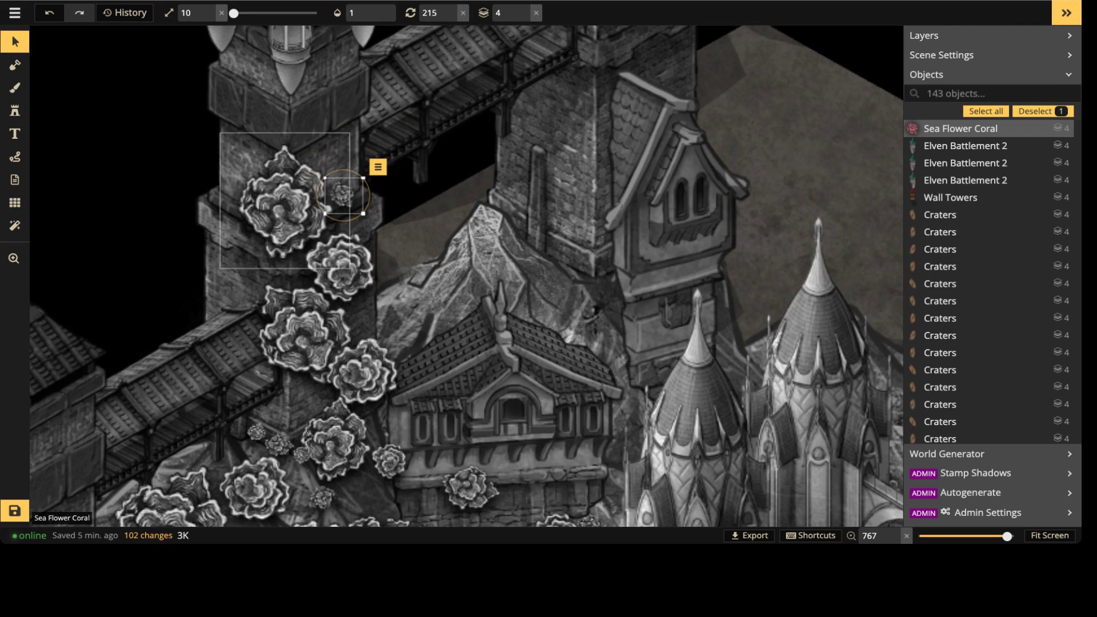
Step: Duplicate the size 40 coral on the stone tower, reduce the copy to size 30 and place it just below the tower's battlements
left_click(297, 331)
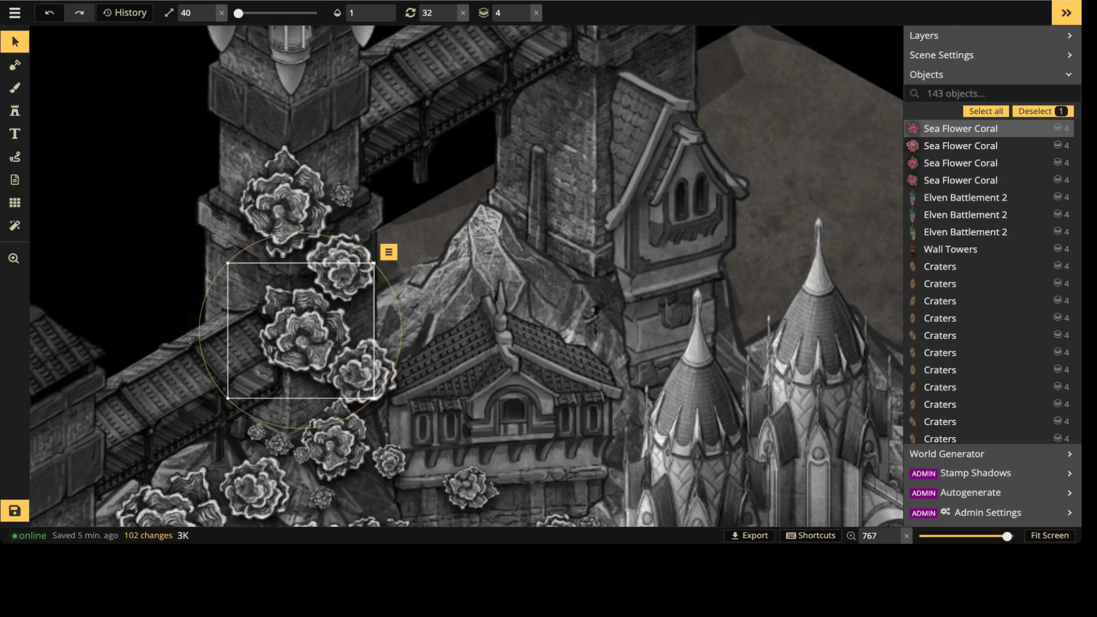
left_click(362, 372)
key("ctrl+c")
key("ctrl+v")
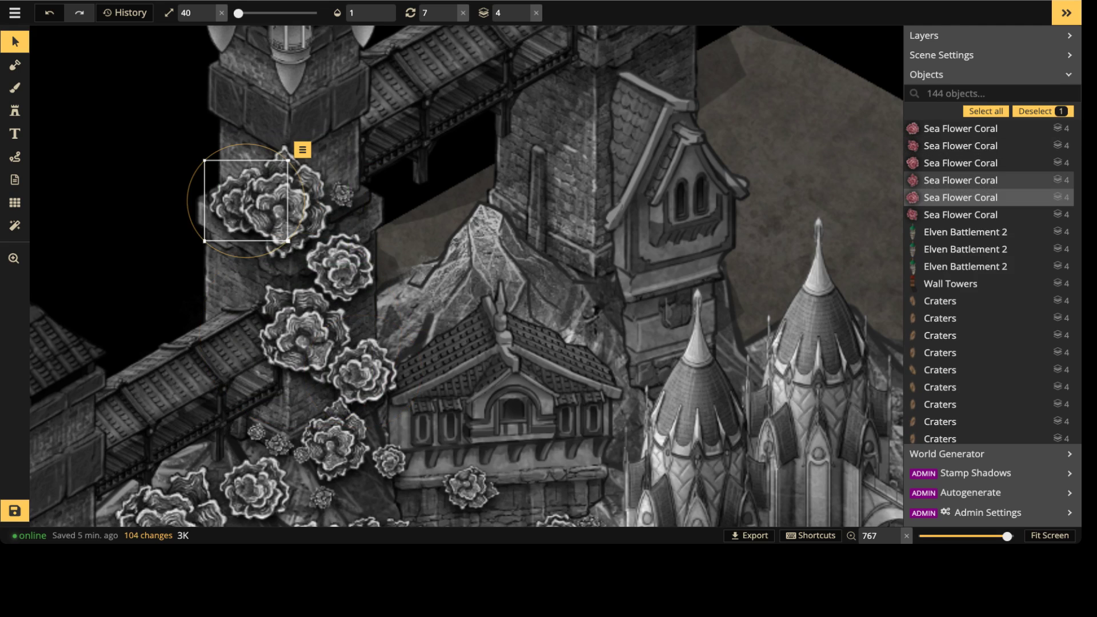
scroll(245, 200, "down", 1, "shift")
left_click_drag(245, 200, 238, 81)
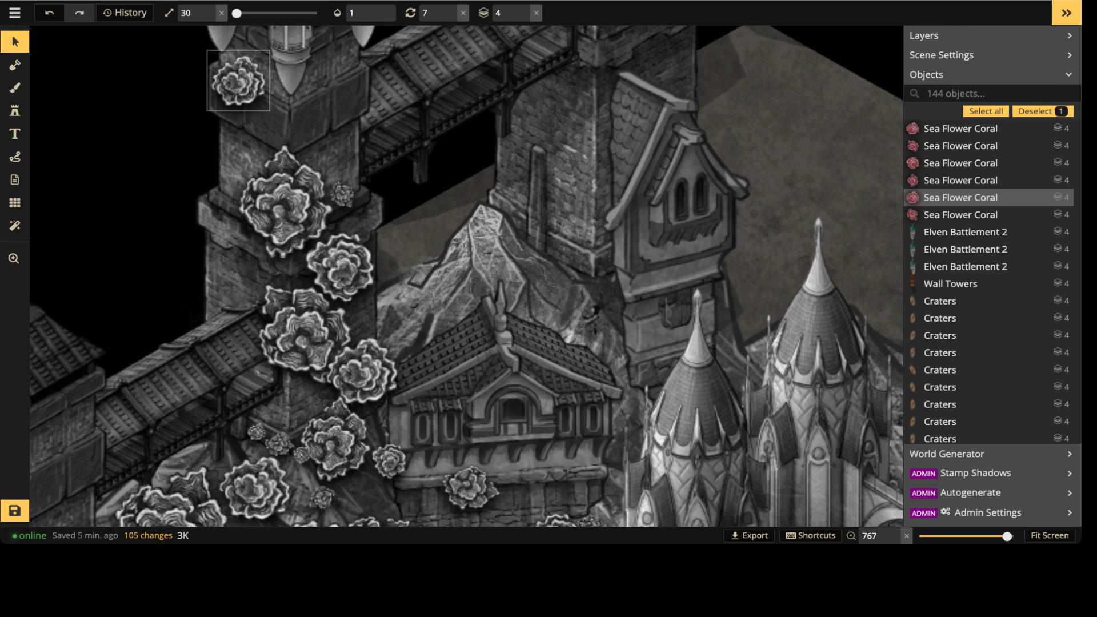
Step: Duplicate the size 10 coral on the stone tower and place the copy just below the uppermost coral
left_click(343, 195)
key("ctrl+c")
key("ctrl+v")
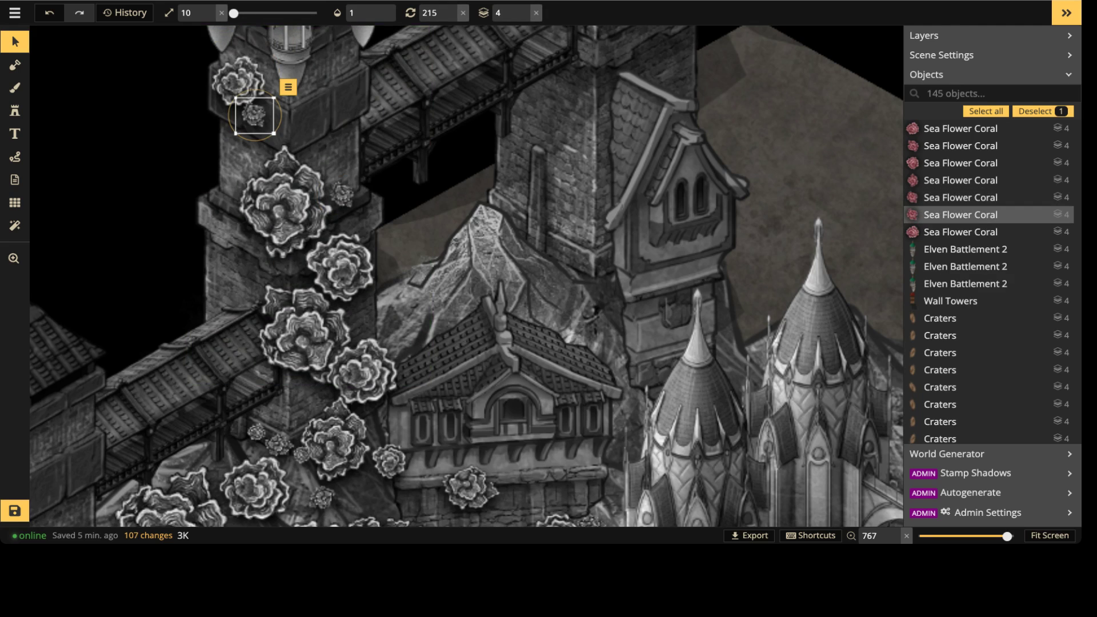
left_click_drag(256, 116, 283, 111)
scroll(281, 108, "up", 3, "alt")
scroll(283, 110, "down", 3, "alt")
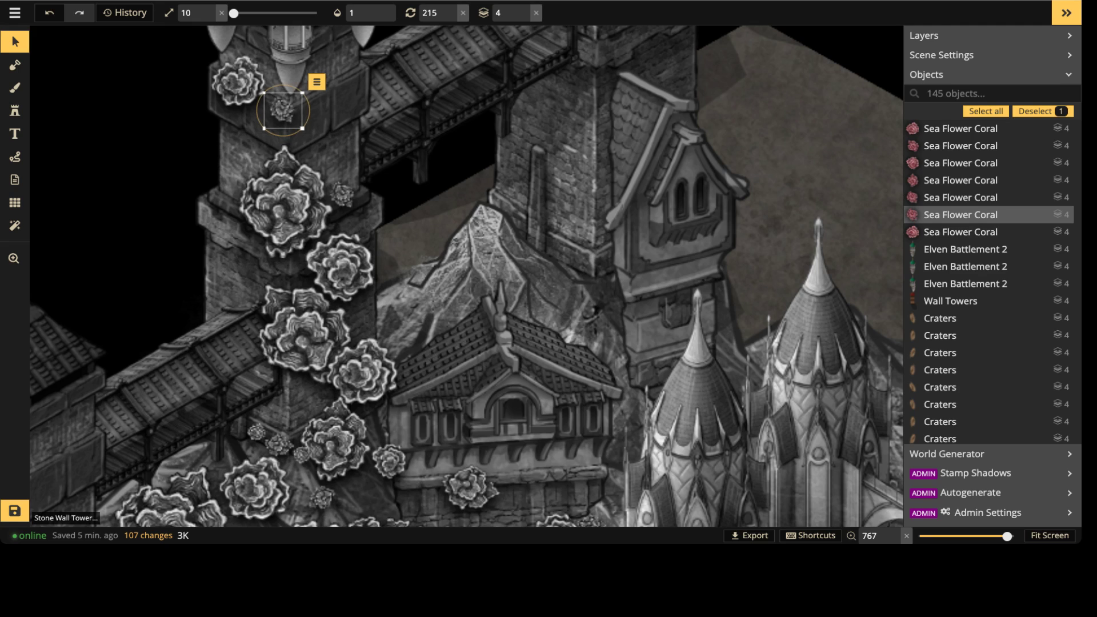
Step: Duplicate a size 10 coral from the tower's base onto the tower's outer edge below its ledge, then clear the selection
left_click(280, 444)
key("ctrl+v")
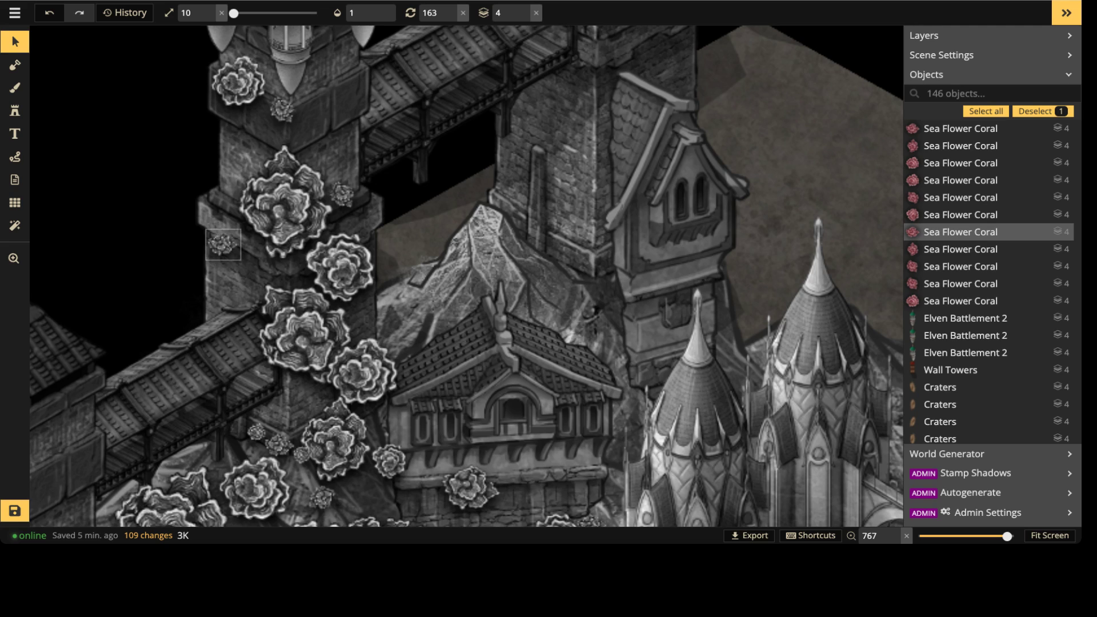
key("Escape")
Step: Save the map
scroll(187, 95, "down", 6)
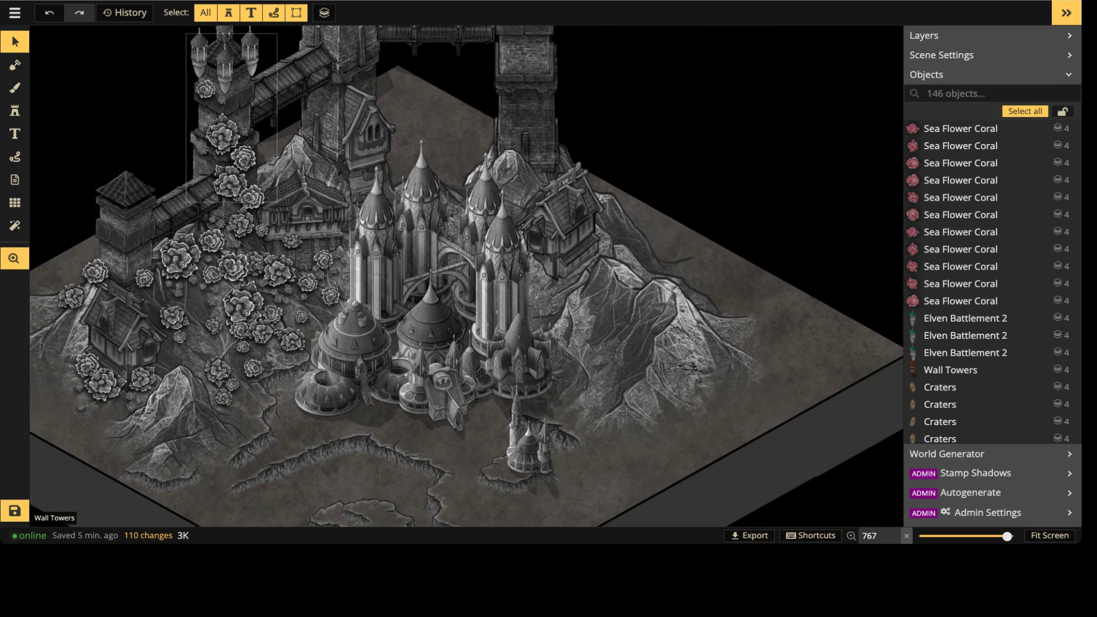
middle_click_drag(223, 77, 304, 153)
scroll(316, 279, "down", 4)
scroll(396, 269, "down", 4)
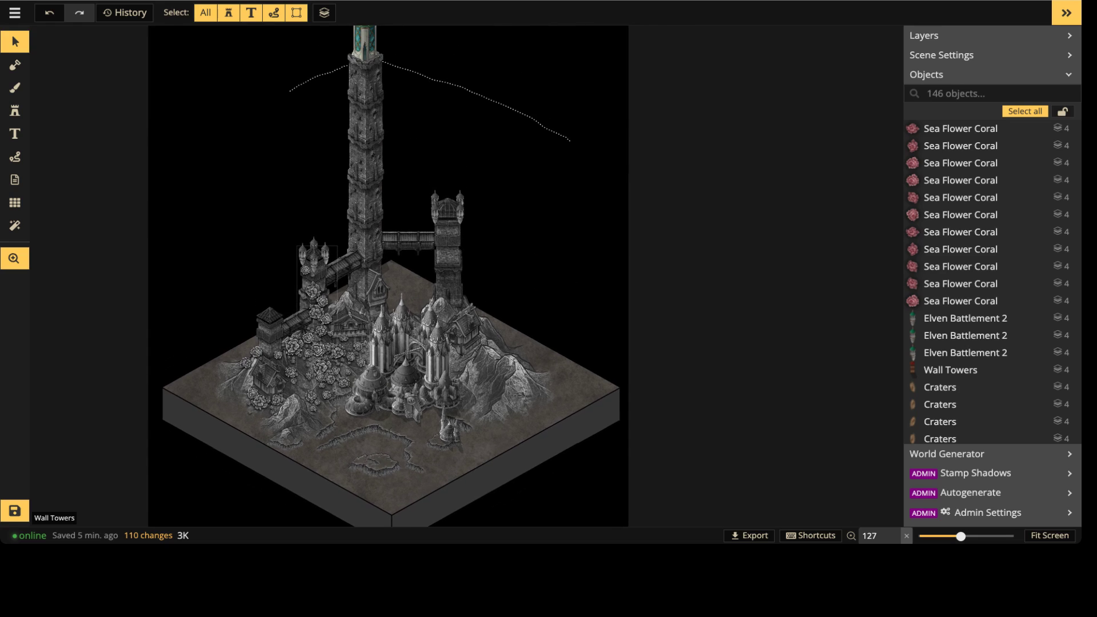
scroll(397, 268, "down", 2)
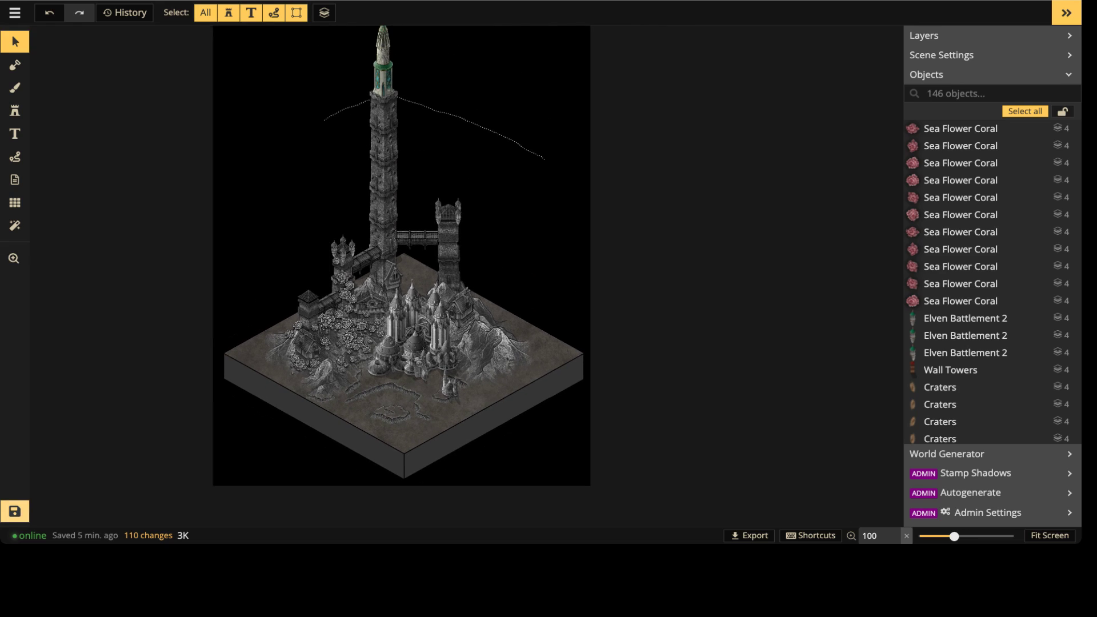
key("ctrl+s")
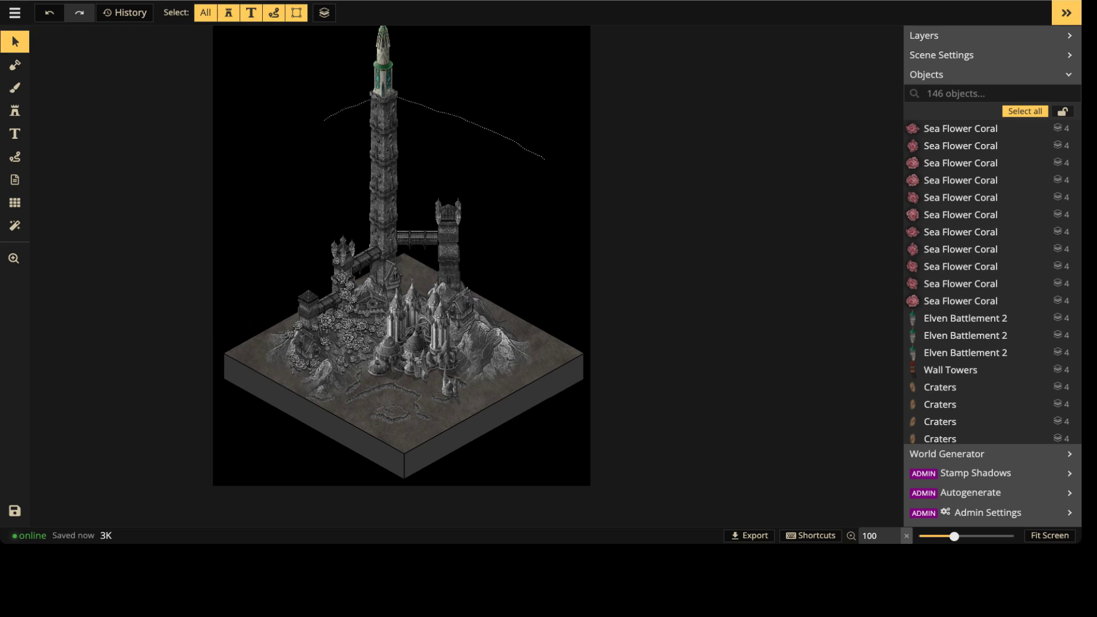
Step: Select the tall tower's green and white top for the Stamp tool, and search the stamp catalog for ELV
scroll(359, 222, "up", 5)
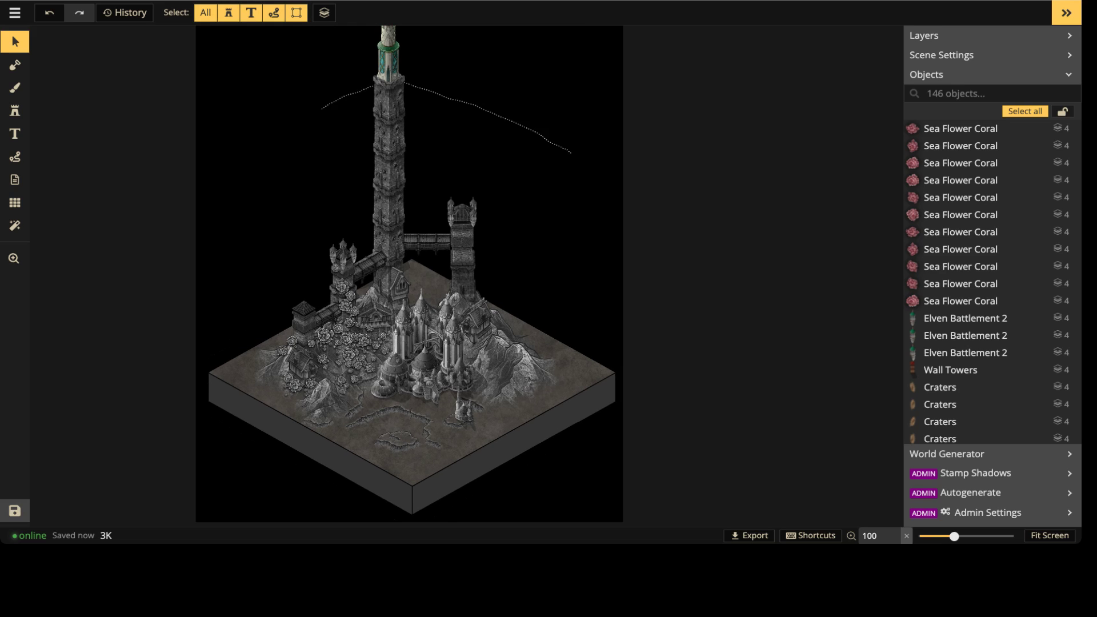
middle_click_drag(361, 284, 341, 321)
scroll(349, 160, "up", 6)
middle_click_drag(343, 189, 329, 554)
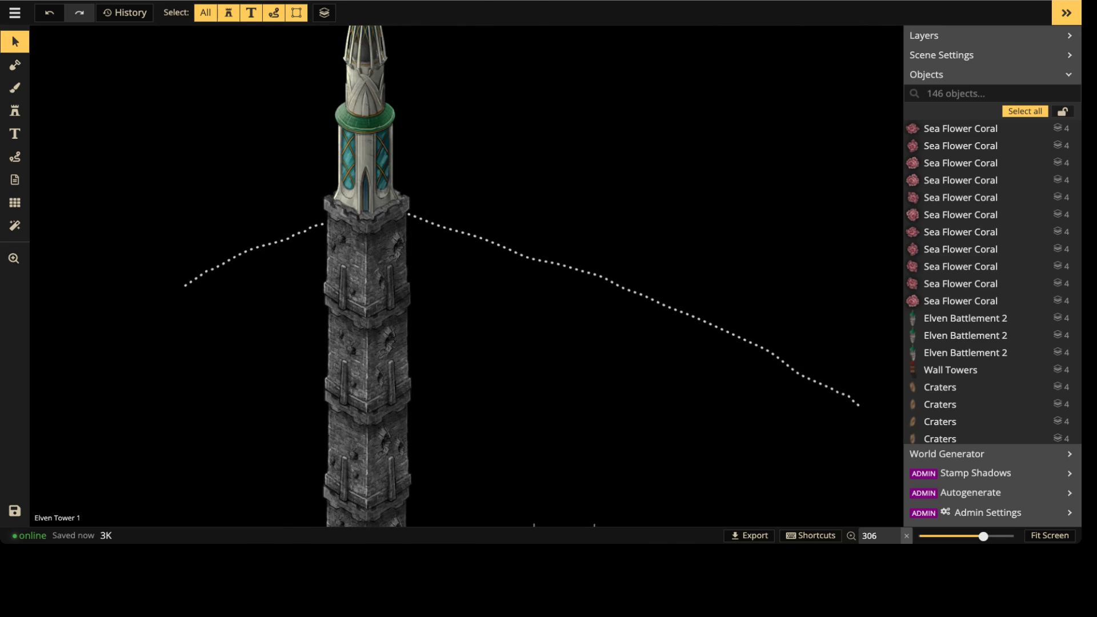
left_click(365, 172)
left_click(15, 111)
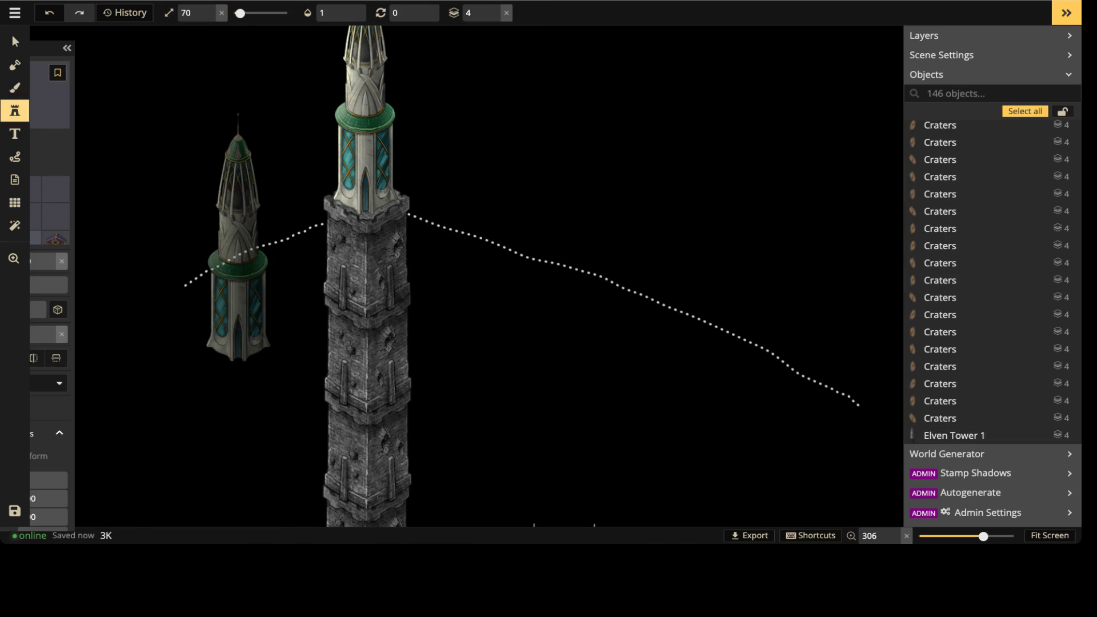
key("f")
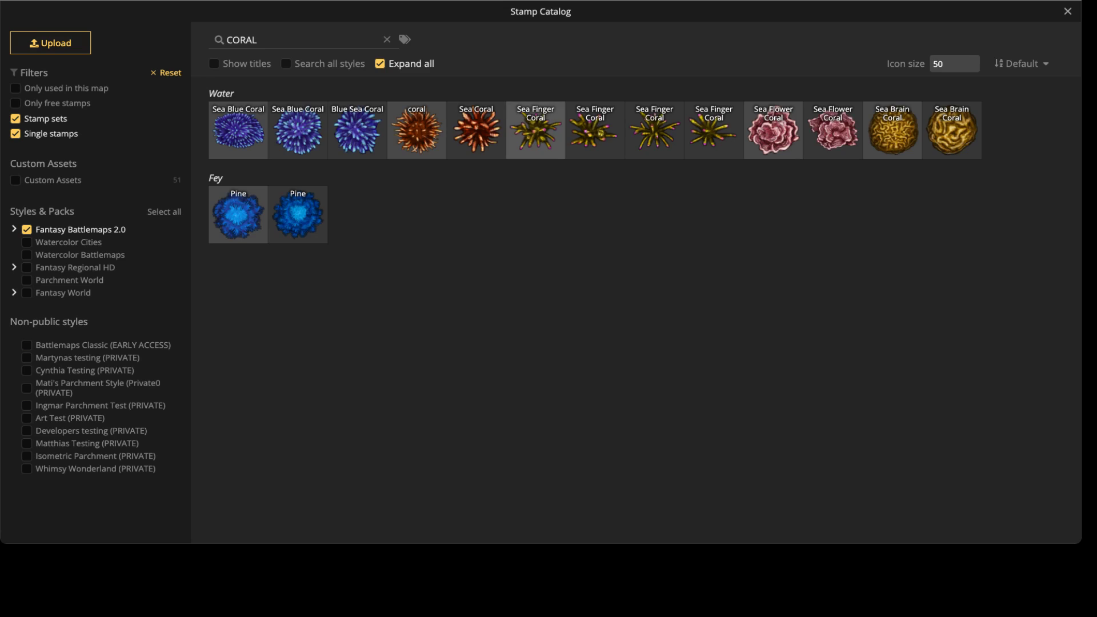
key("ctrl+a")
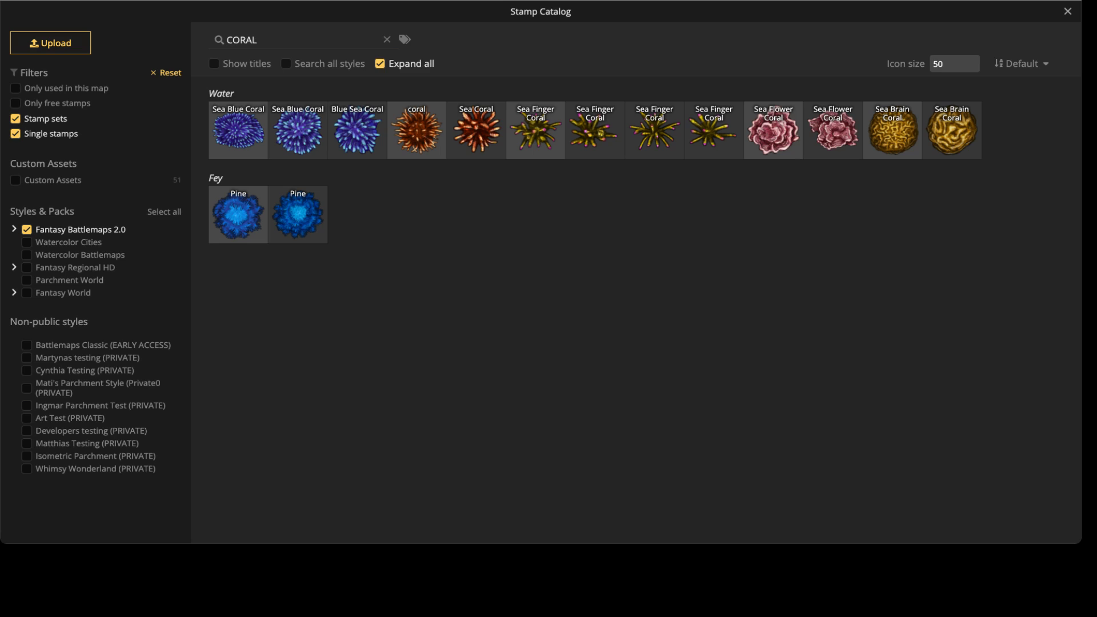
left_click_drag(259, 39, 225, 39)
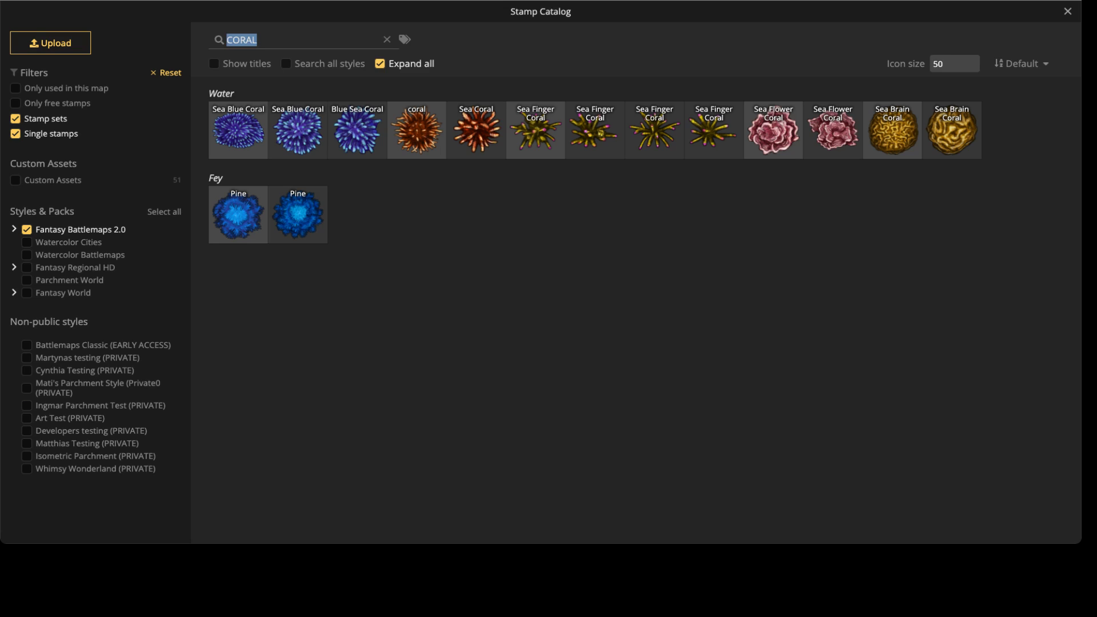
type("ELV")
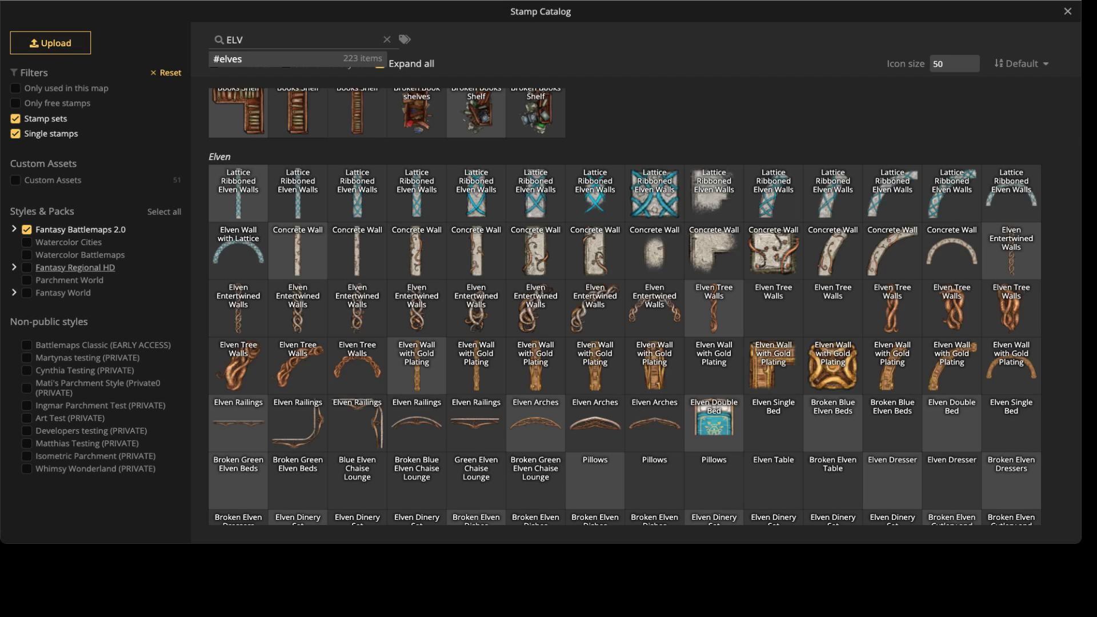
Step: Switch the catalog's style filter from Fantasy Battlemaps 2.0 to Fantasy Regional HD and choose the Elven Tower 2 stamp
left_click(26, 229)
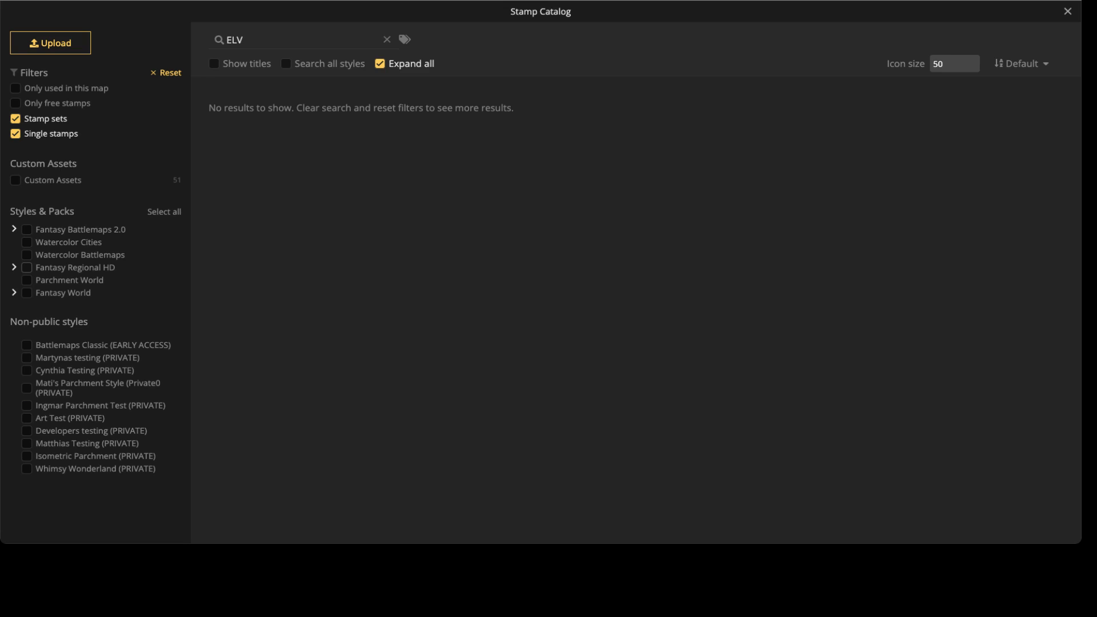
left_click(26, 267)
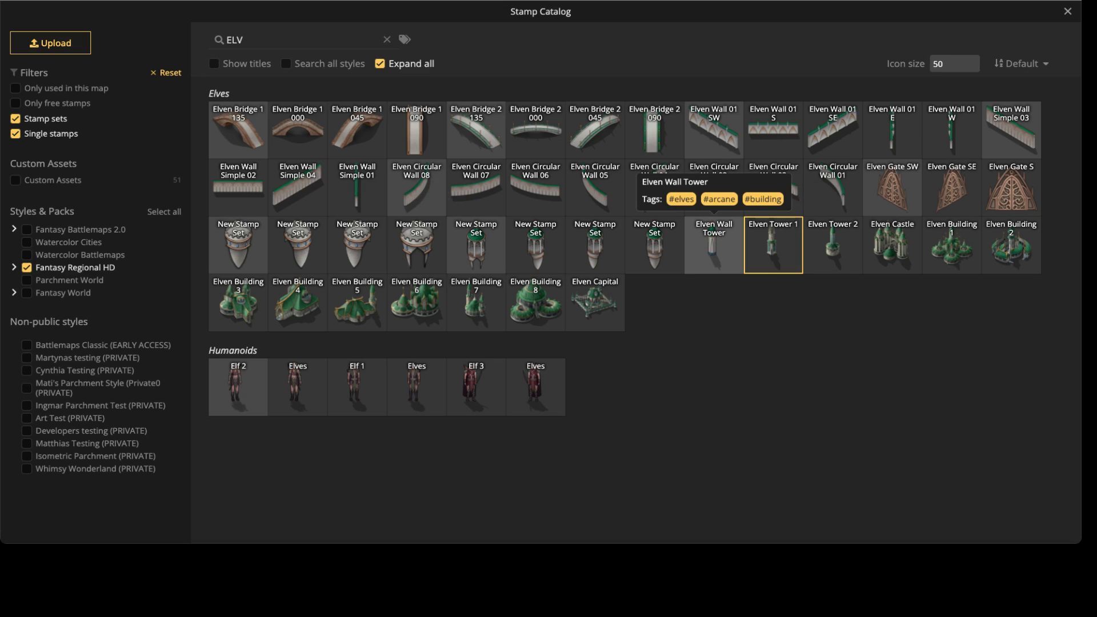
left_click(832, 245)
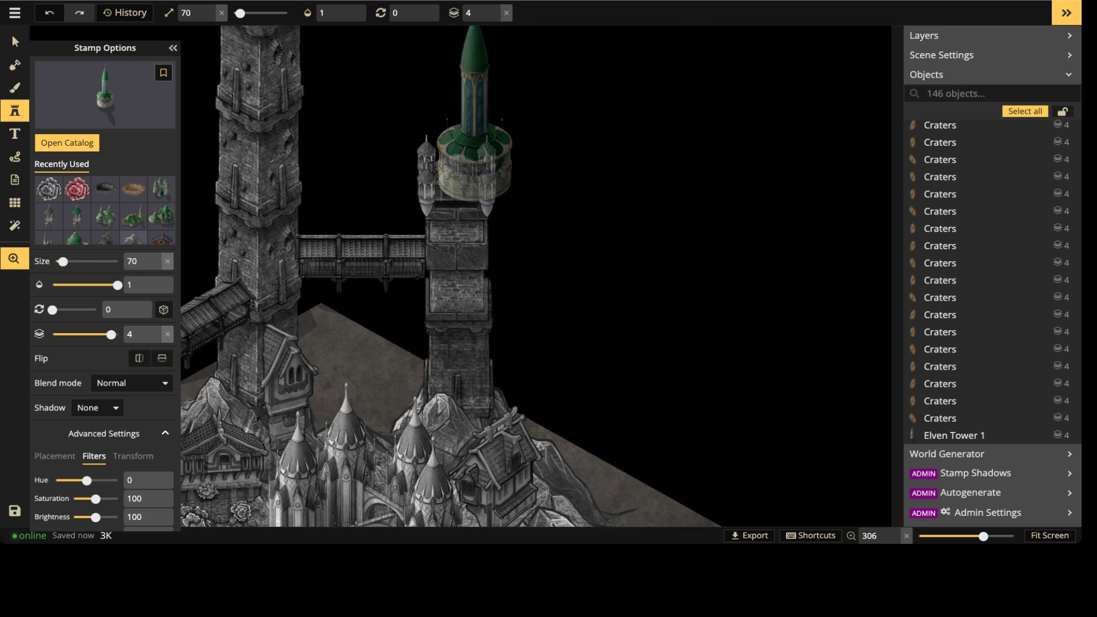
Step: Place the Elven Tower 2 spire at size 20 on the roof of the bridge-linked tower behind the castle, and set its layer to 5
scroll(457, 101, "up", 2)
scroll(454, 114, "down", 6, "ctrl")
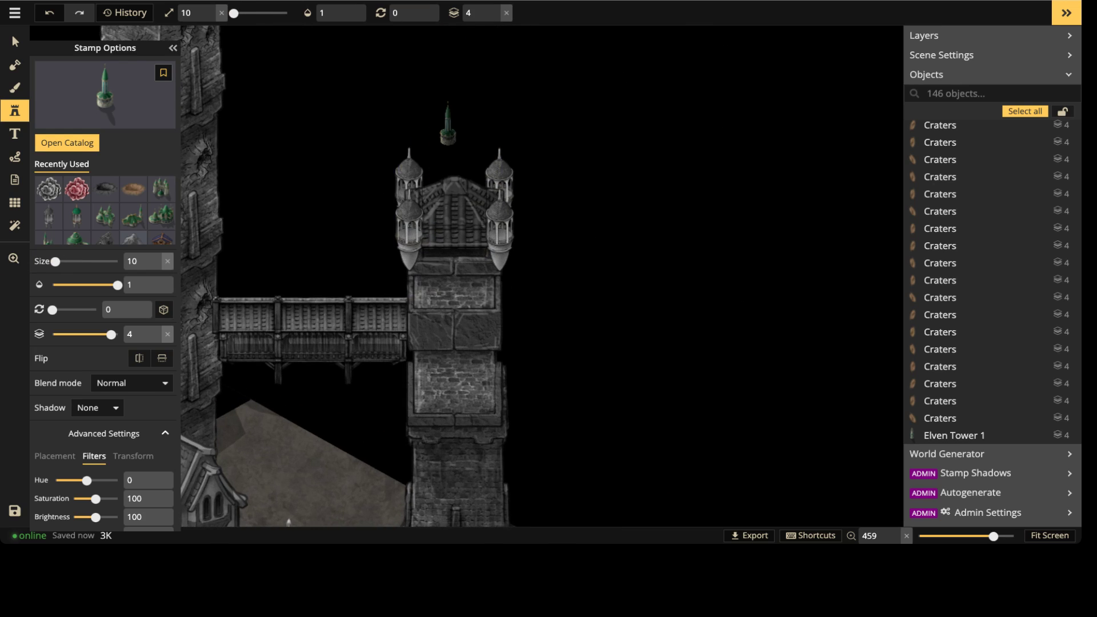
scroll(448, 132, "up", 1, "shift")
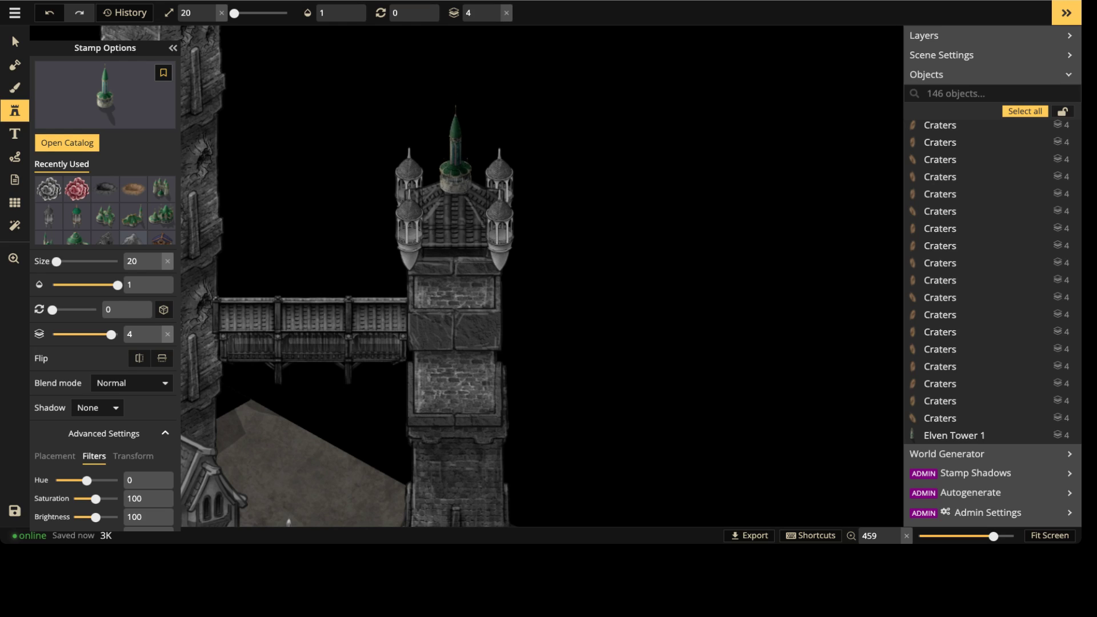
left_click(452, 150)
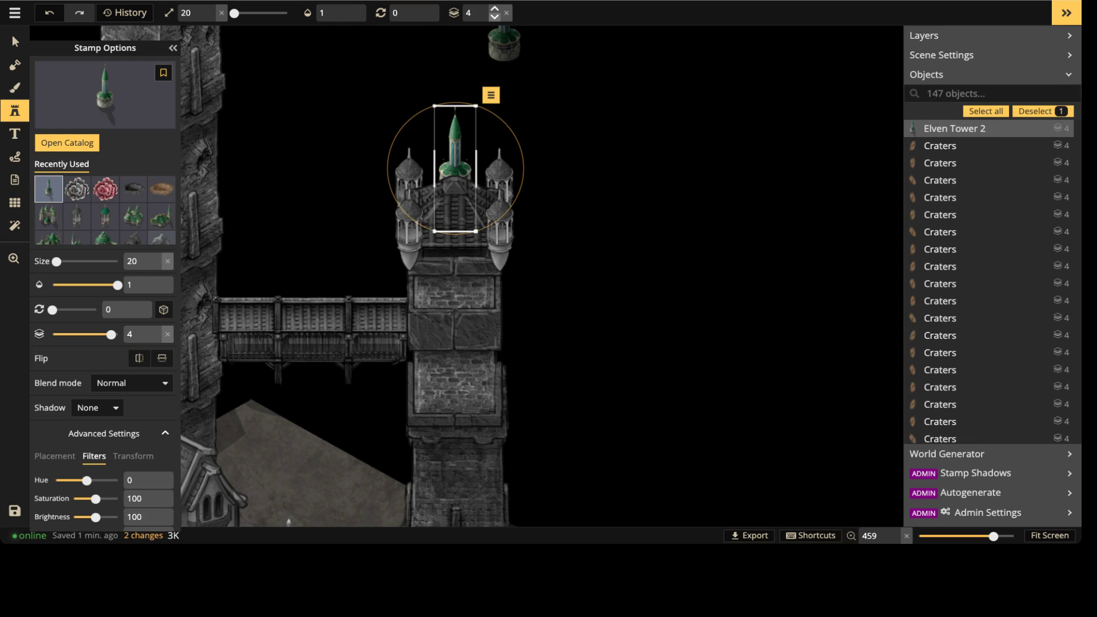
left_click(495, 8)
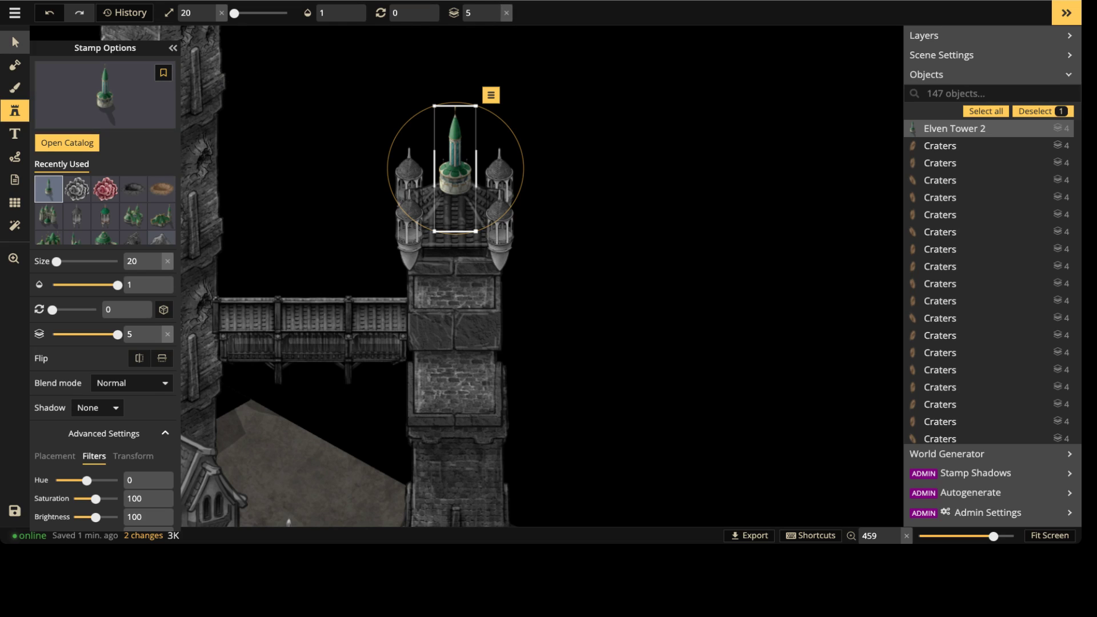
Step: Grey out the newly placed spire by setting its saturation to 0 and its brightness to 81
left_click(15, 41)
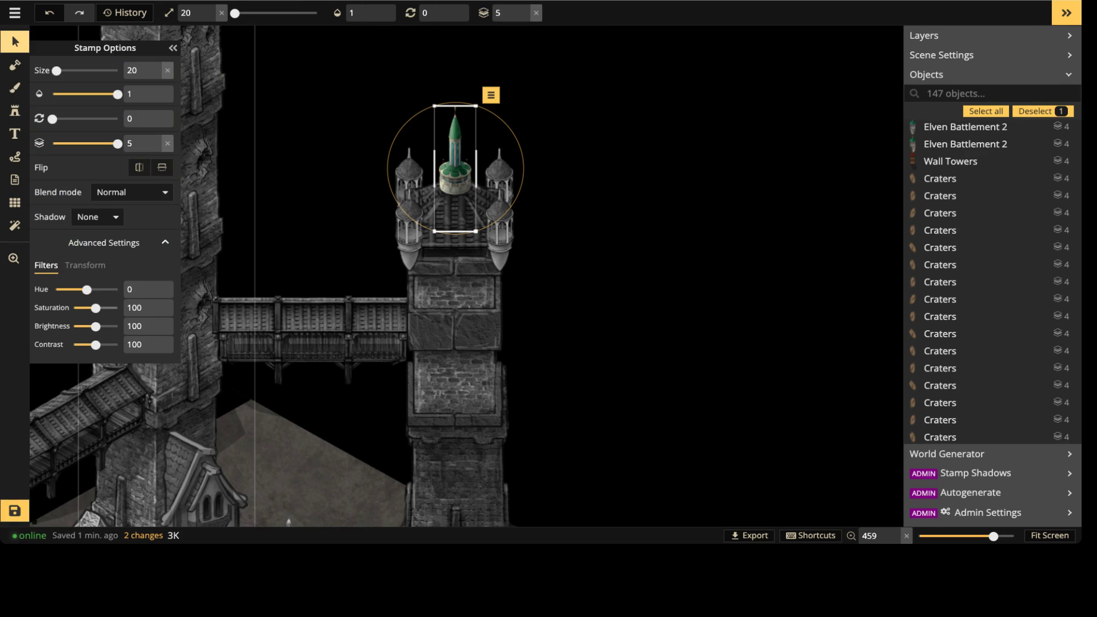
left_click_drag(95, 308, 72, 308)
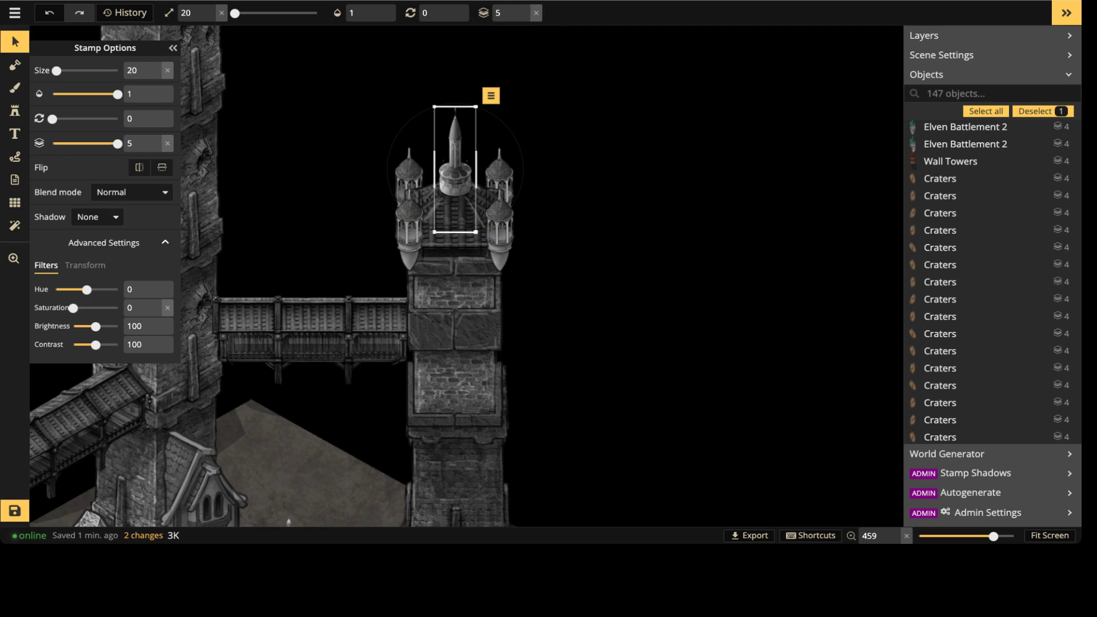
left_click_drag(95, 326, 94, 326)
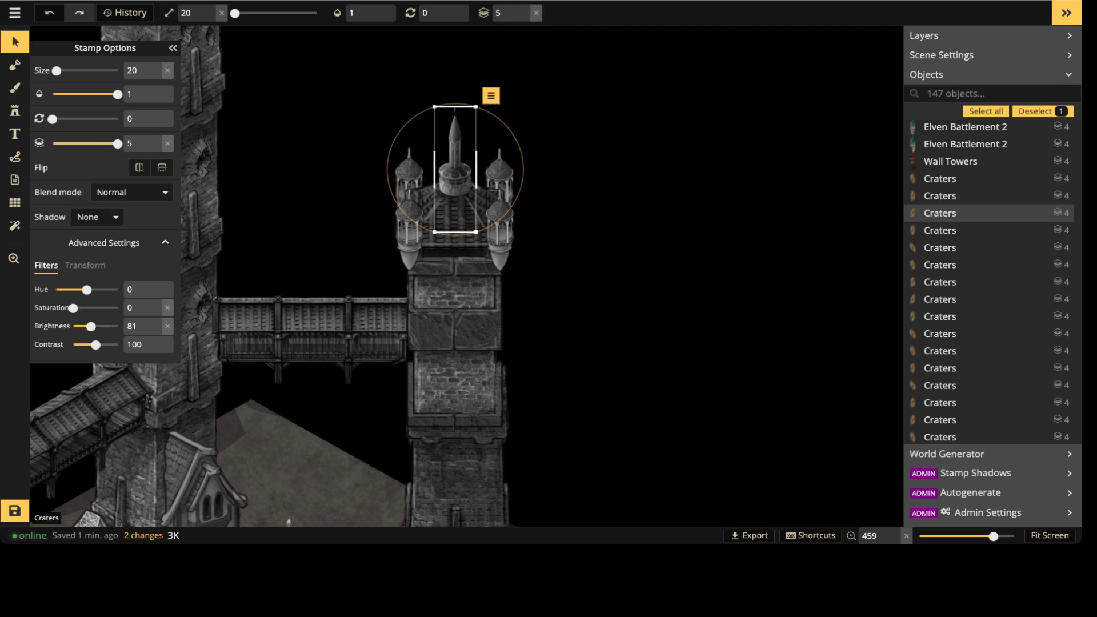
Step: Duplicate the grey spire and center the copy on the roof of the coral-covered stone tower
middle_click_drag(275, 343, 750, 240)
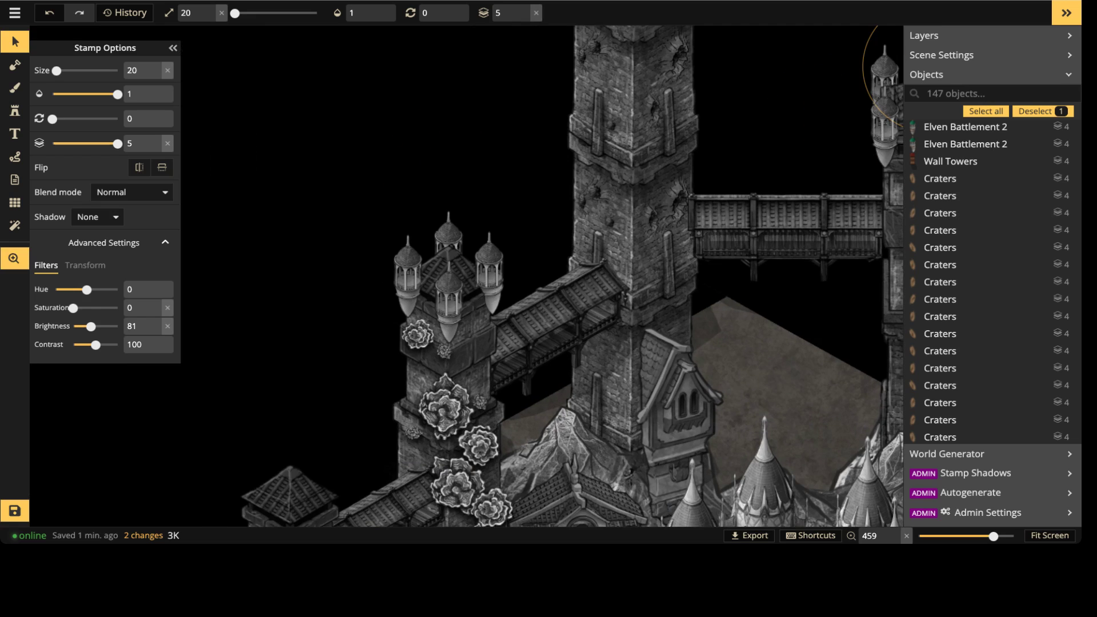
left_click(448, 229)
key("ctrl+v")
left_click_drag(448, 230, 449, 237)
scroll(451, 241, "up", 5)
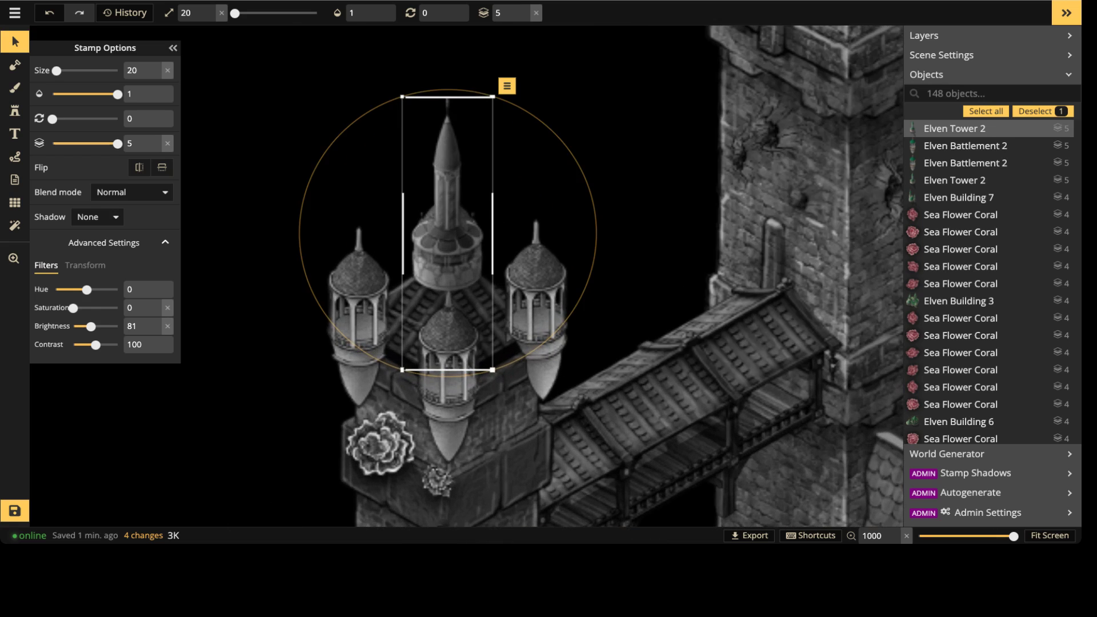
Step: Set the copied spire's layer to 4 and clear the selection
left_click(536, 13)
key("Up")
key("Up")
key("Up")
key("Up")
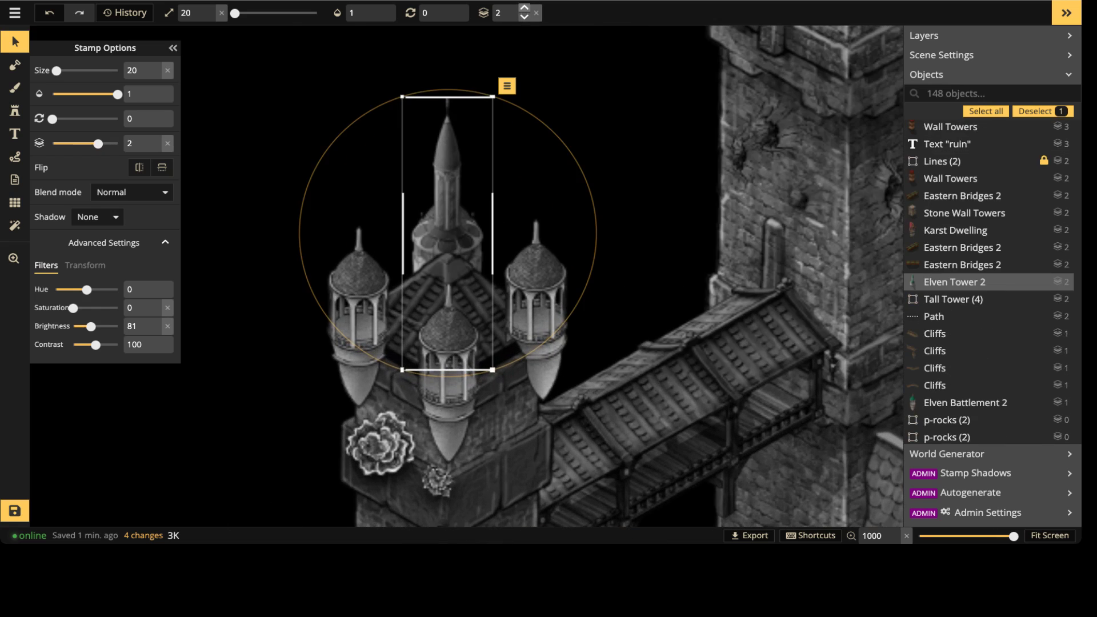
key("Escape")
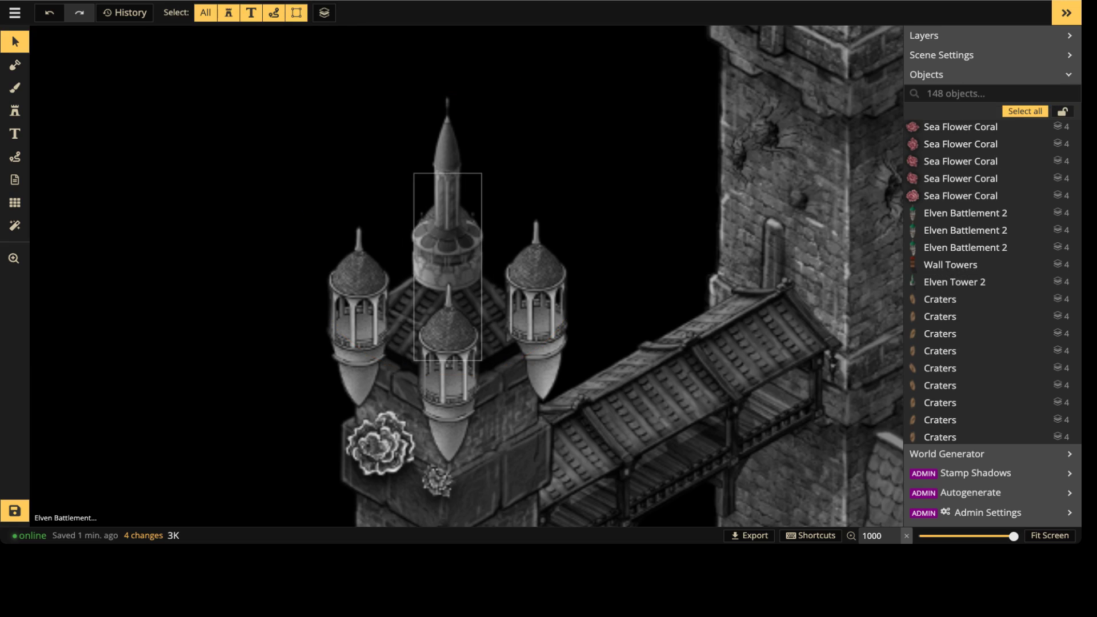
Step: Duplicate the coral-covered tower's three corner turrets and central spire onto the lowest tower's roof, then clear the selection
left_click(448, 371)
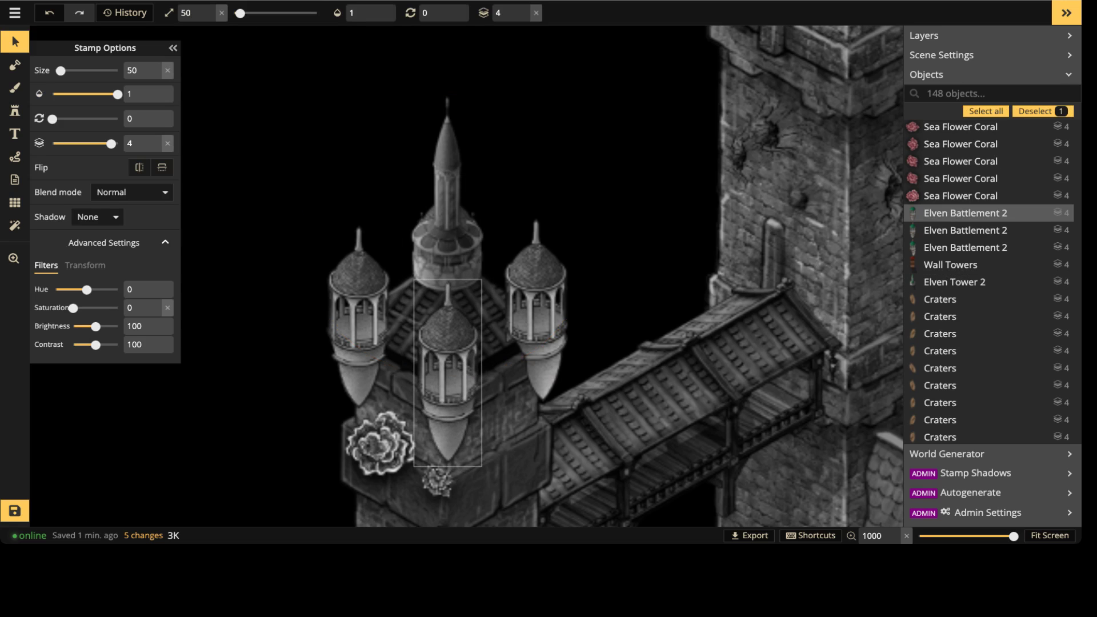
scroll(446, 232, "down", 2)
scroll(417, 240, "down", 5)
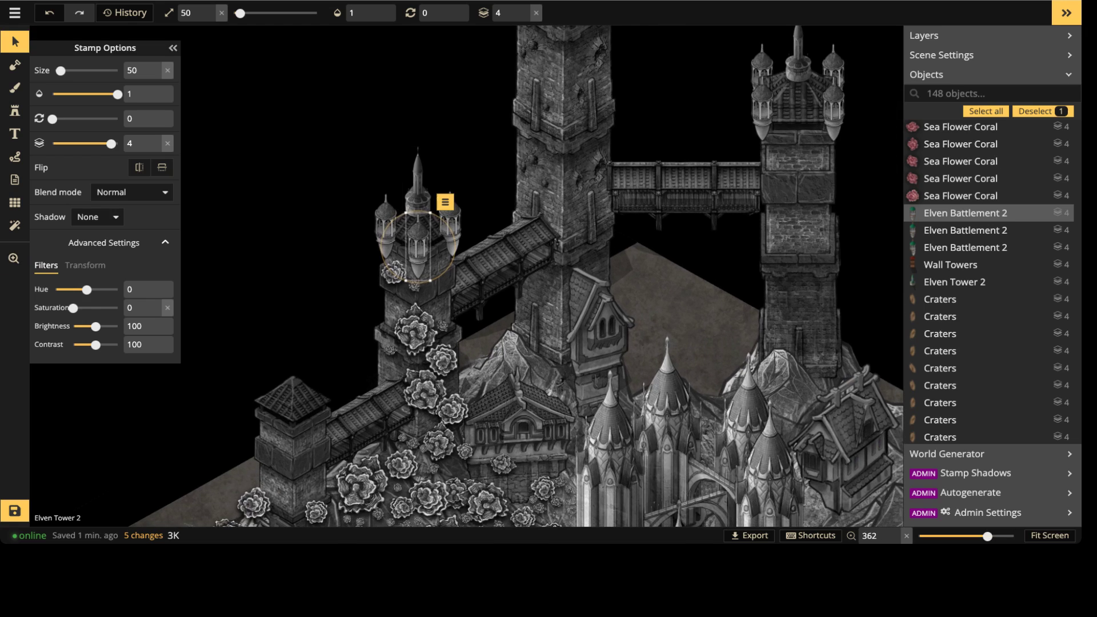
left_click(386, 228)
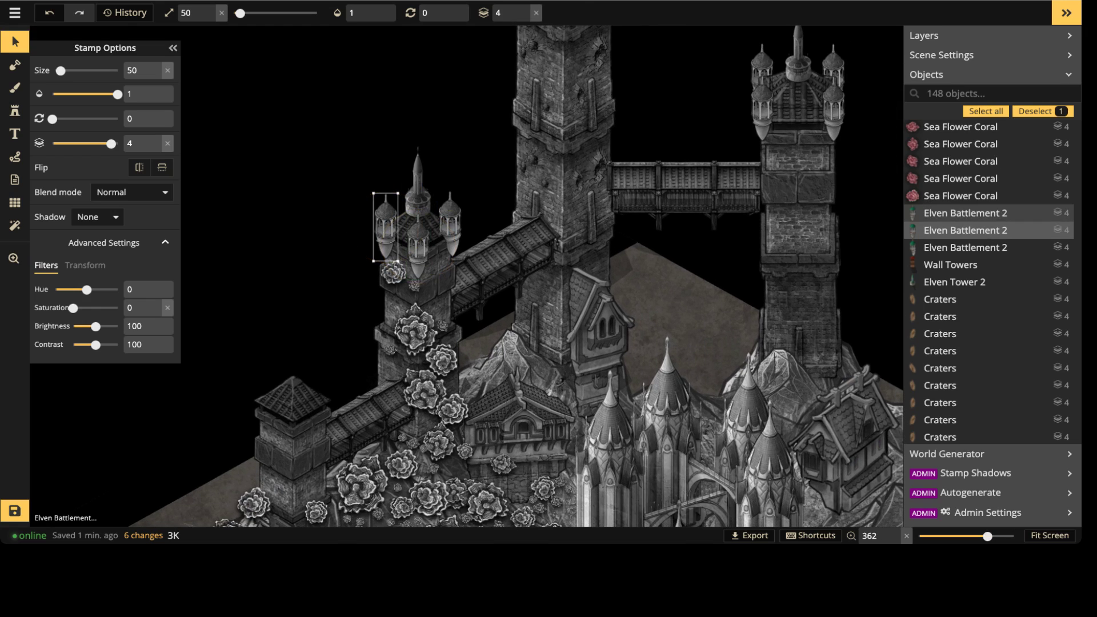
left_click(418, 243, "shift")
left_click(450, 226, "shift")
left_click(417, 171, "shift")
key("ctrl+c")
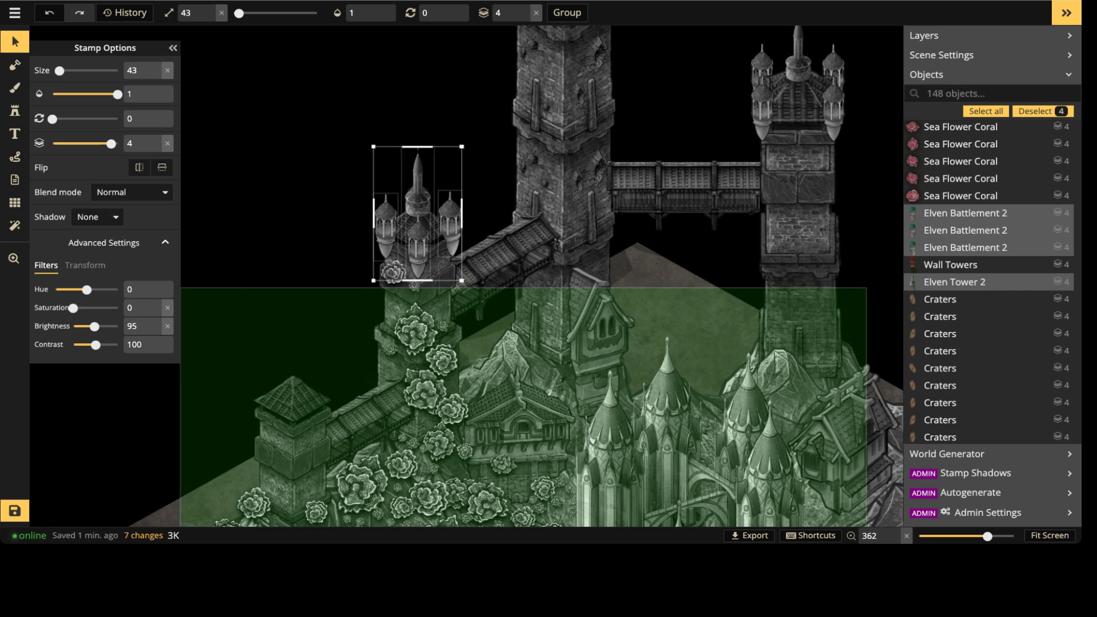
key("ctrl+v")
left_click_drag(316, 314, 292, 388)
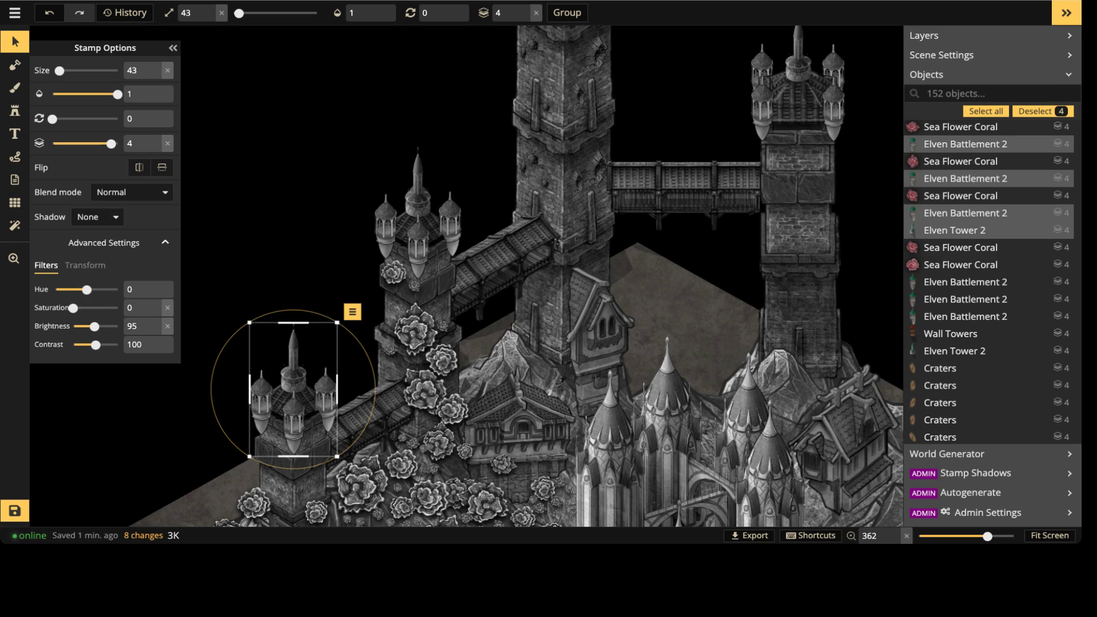
left_click(293, 260)
Step: Copy the three Elven Battlement 2 turrets from the lowest tower and paste them beside the tall tower's top
scroll(294, 260, "down", 5)
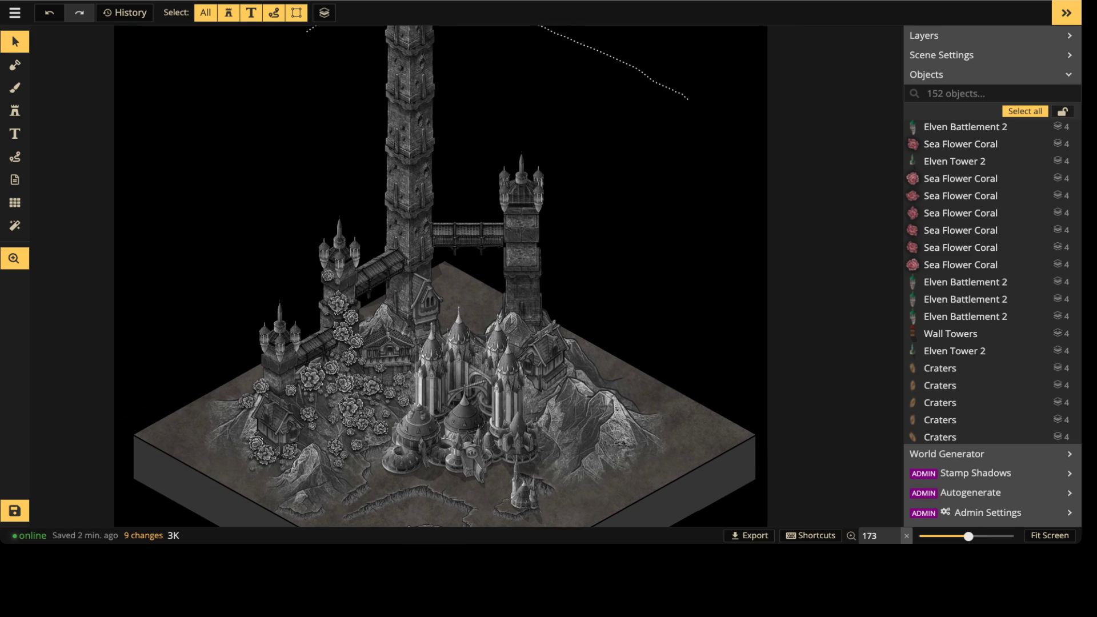
scroll(360, 261, "down", 1)
key("space")
left_click_drag(439, 191, 602, 196)
scroll(460, 331, "up", 3)
key("space")
scroll(320, 476, "up", 4)
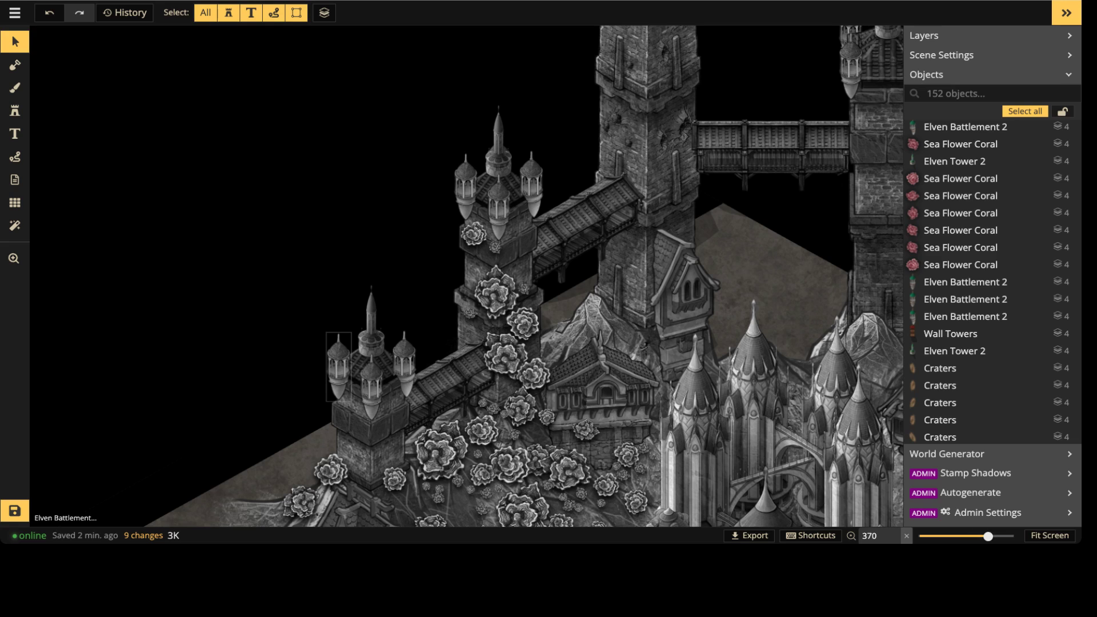
left_click(339, 367)
left_click(371, 387, "shift")
left_click(404, 364, "shift")
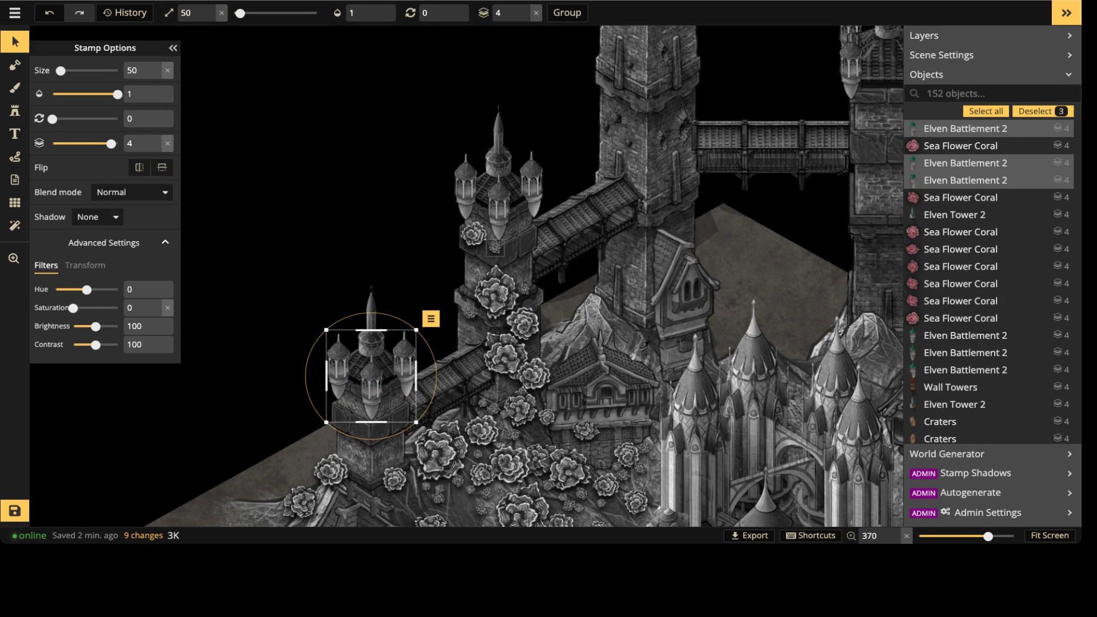
key("space")
left_click_drag(631, 150, 395, 503)
left_click_drag(415, 143, 367, 486)
key("ctrl+v")
Step: Separate the three pasted turrets beside the tall tower, set their size to 65 and clear the selection
left_click_drag(420, 304, 426, 219)
left_click(459, 217)
key("Delete")
left_click_drag(438, 154, 492, 281)
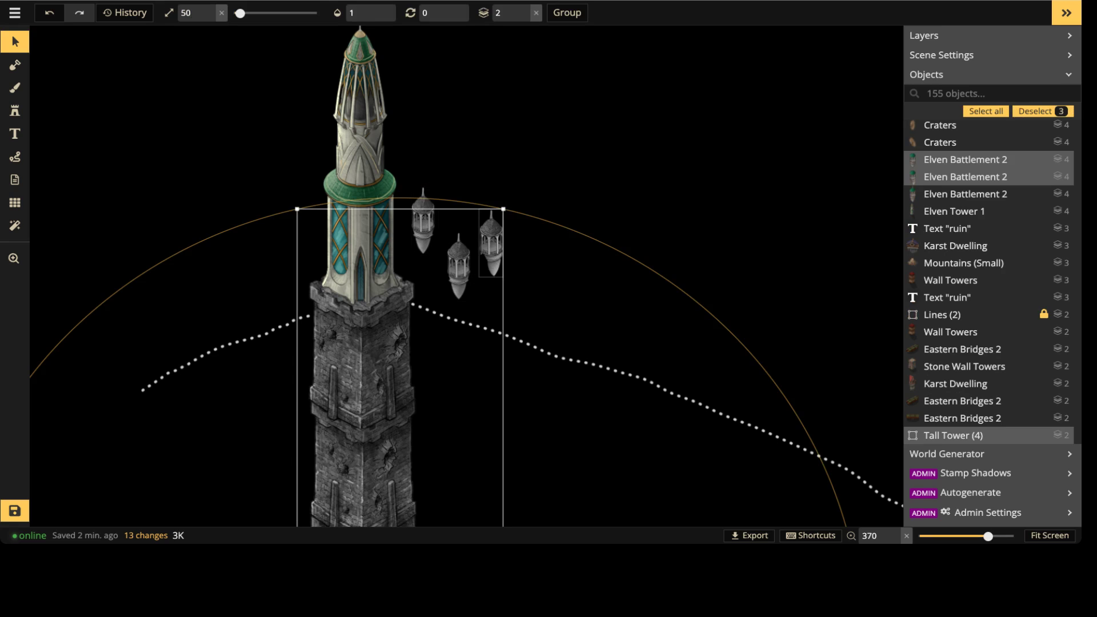
left_click(491, 246)
left_click(458, 265, "shift")
left_click(422, 223, "shift")
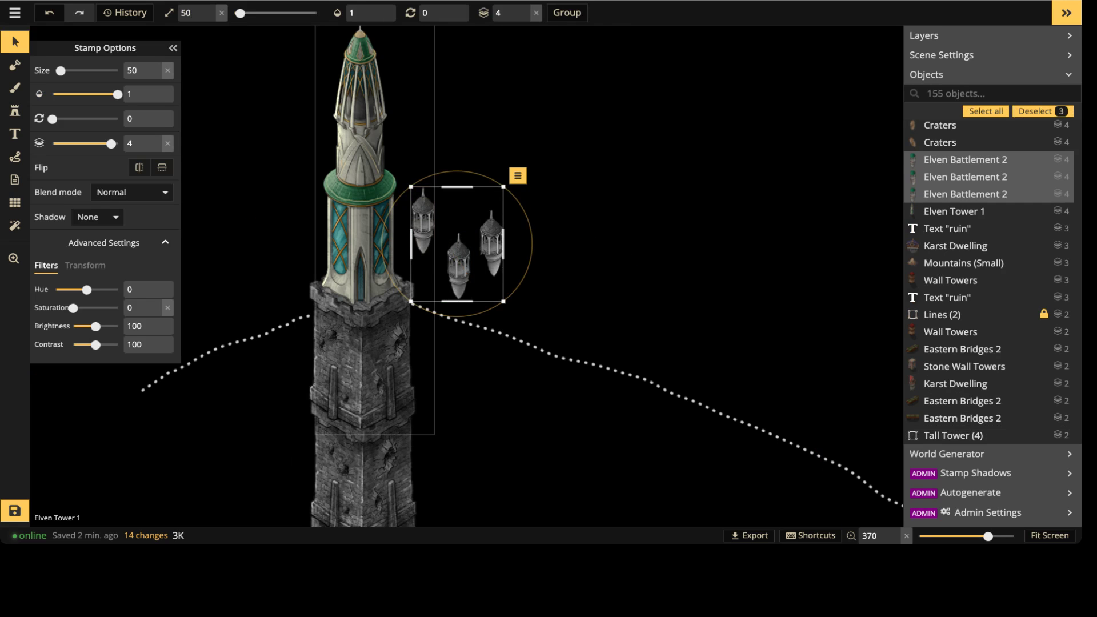
scroll(192, 12, "up", 17)
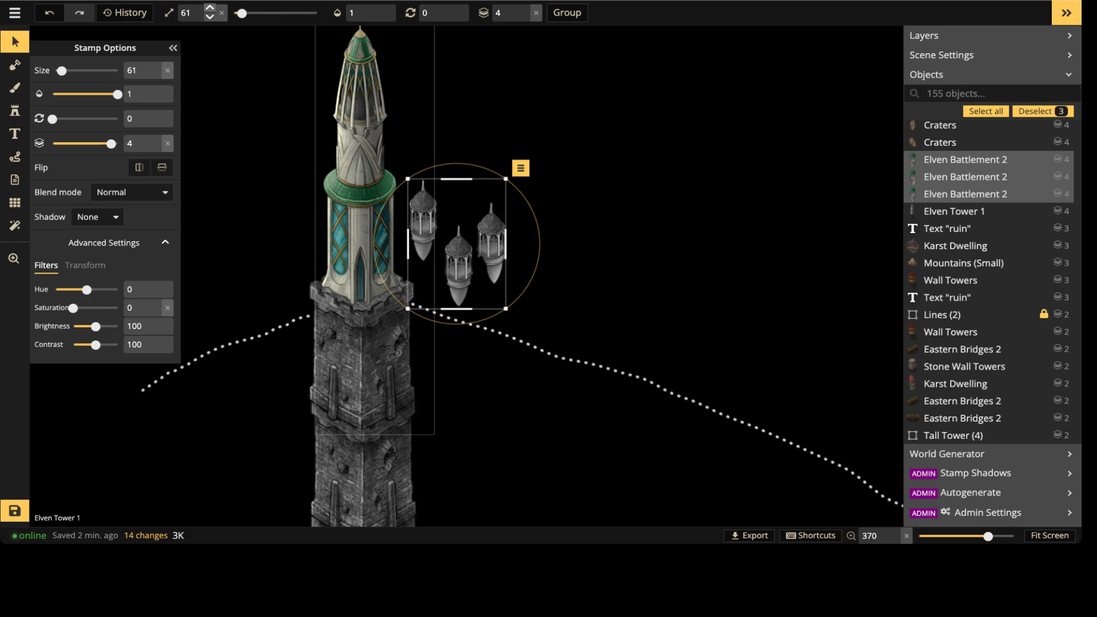
scroll(192, 12, "down", 4)
scroll(192, 12, "up", 2)
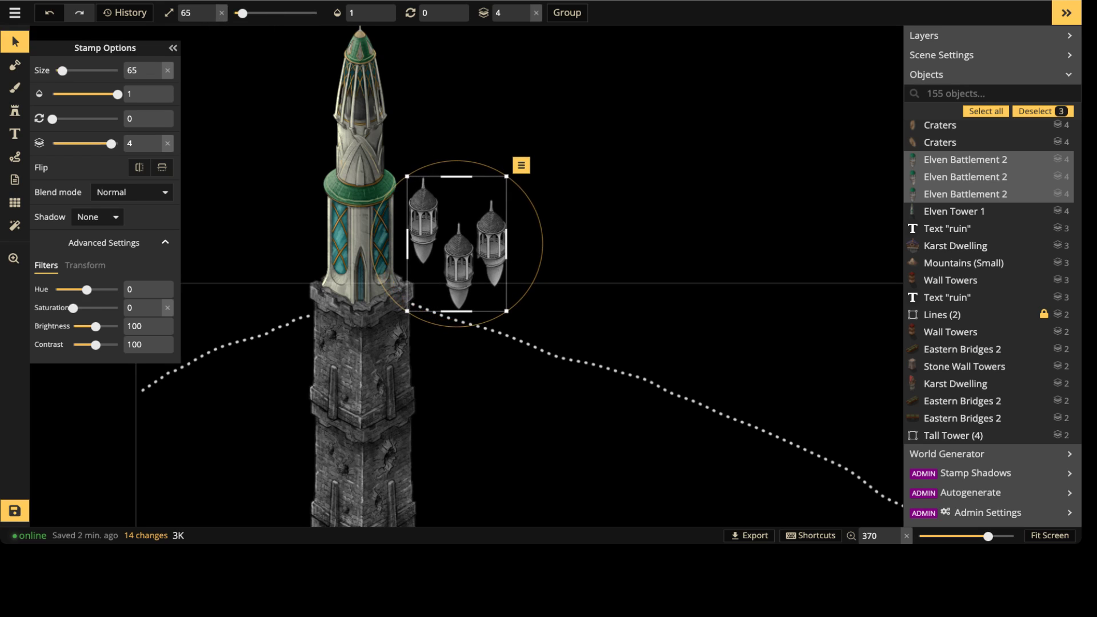
left_click(457, 337)
Step: Delete one of the three enlarged turrets and move the other two onto the front and side corners of the tall tower's battlements
left_click(423, 223)
left_click_drag(423, 223, 298, 244)
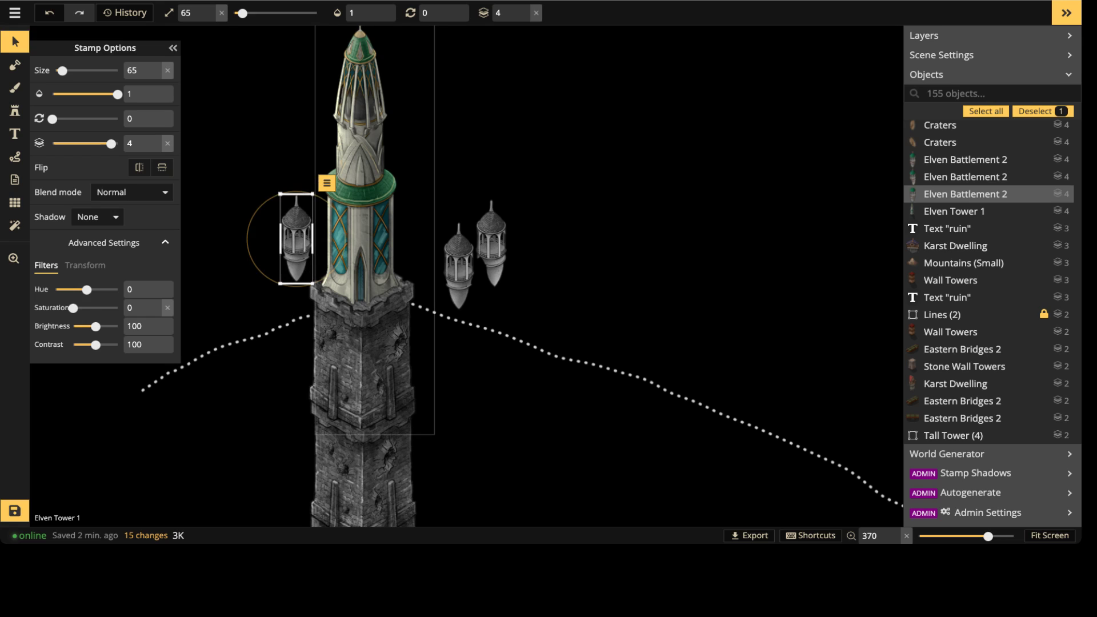
key("Delete")
left_click_drag(459, 267, 362, 303)
left_click_drag(490, 251, 406, 284)
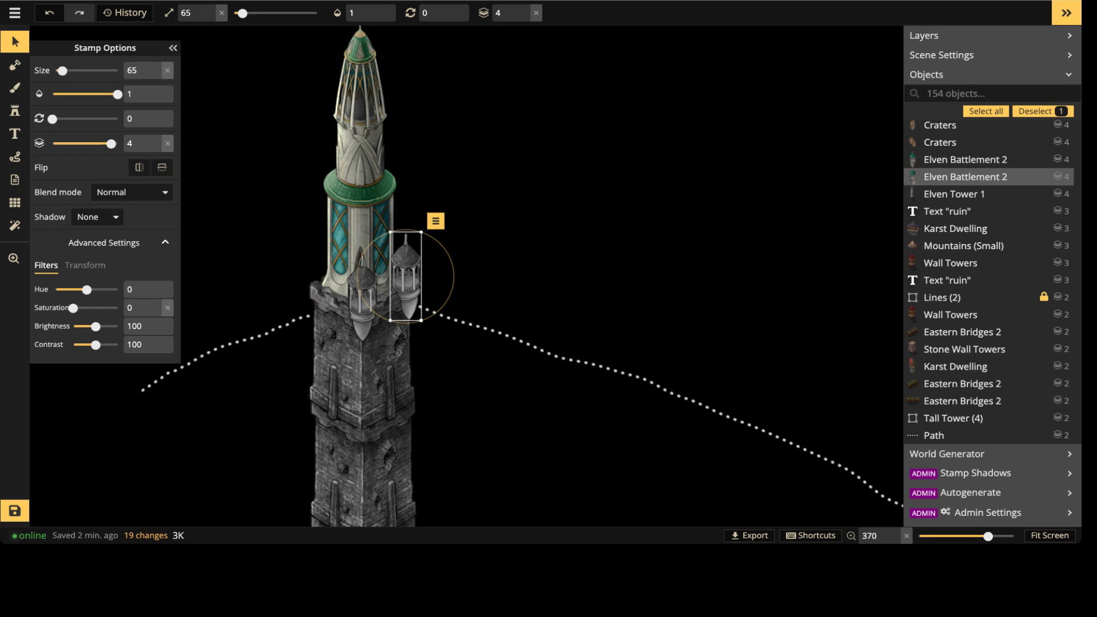
Step: Paste another Elven Battlement 2 turret, flip it horizontally, place it on the tall tower's unoccupied side corner and clear the selection
key("ctrl+v")
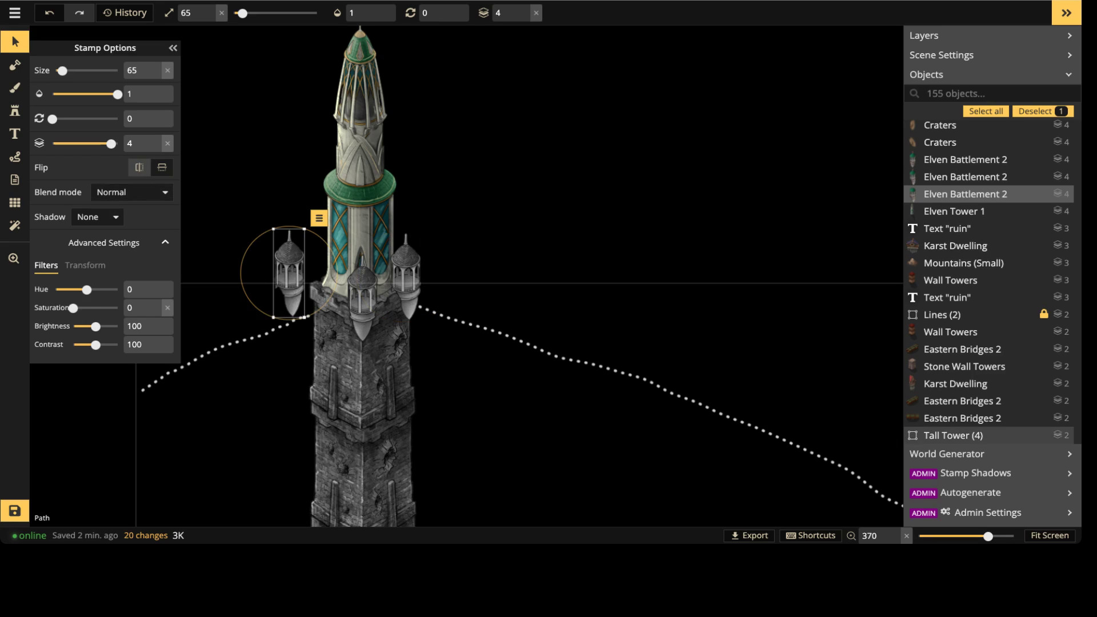
left_click(139, 168)
left_click_drag(289, 273, 319, 276)
key("Escape")
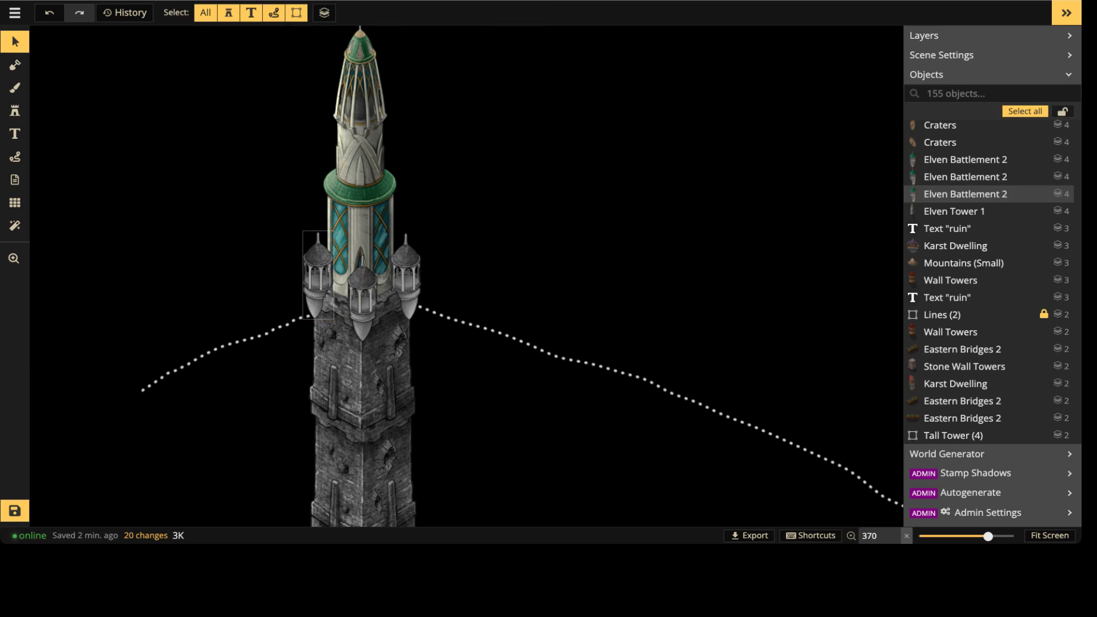
scroll(313, 243, "down", 5)
middle_click_drag(313, 243, 325, 89)
left_click(435, 138)
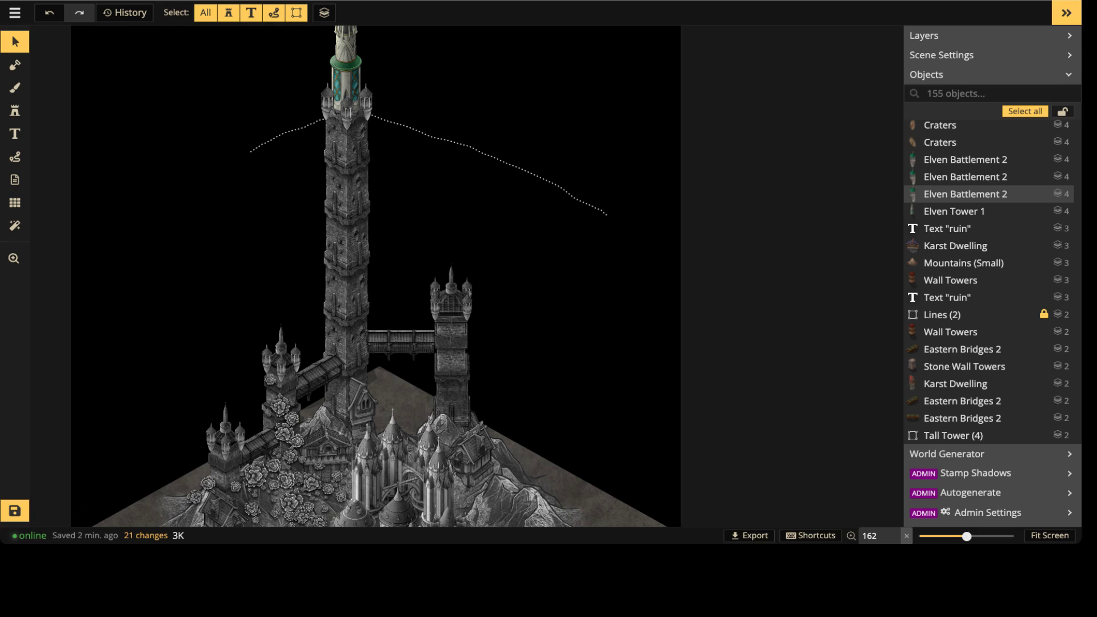
Step: Select the tall tower's three corner turrets together, reset their saturation to restore full color, and clear the selection
scroll(336, 219, "down", 3)
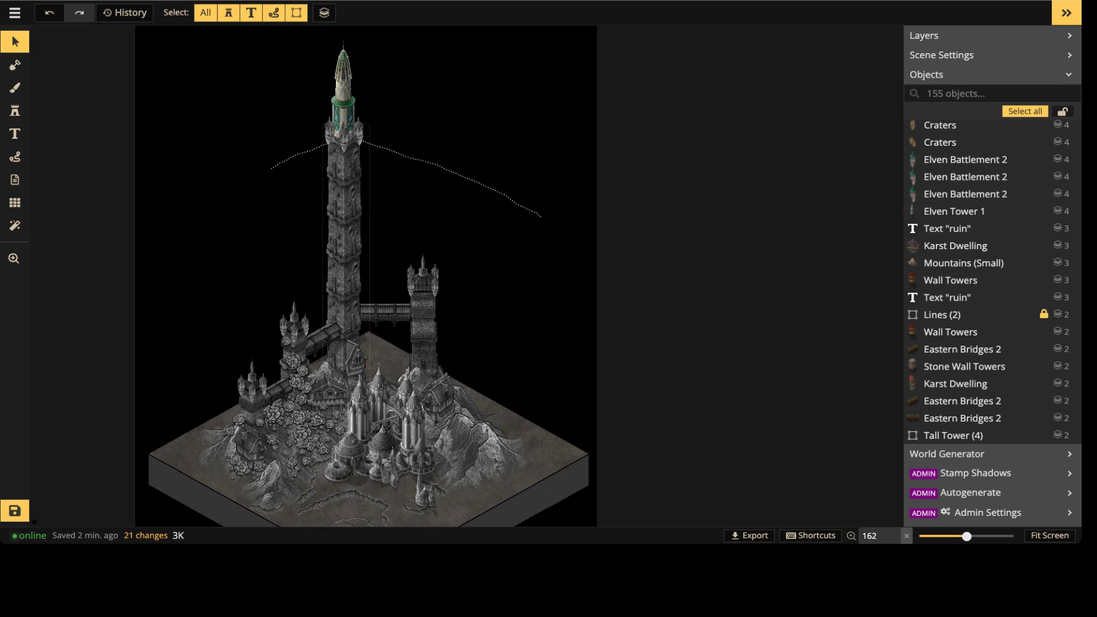
scroll(317, 166, "up", 3)
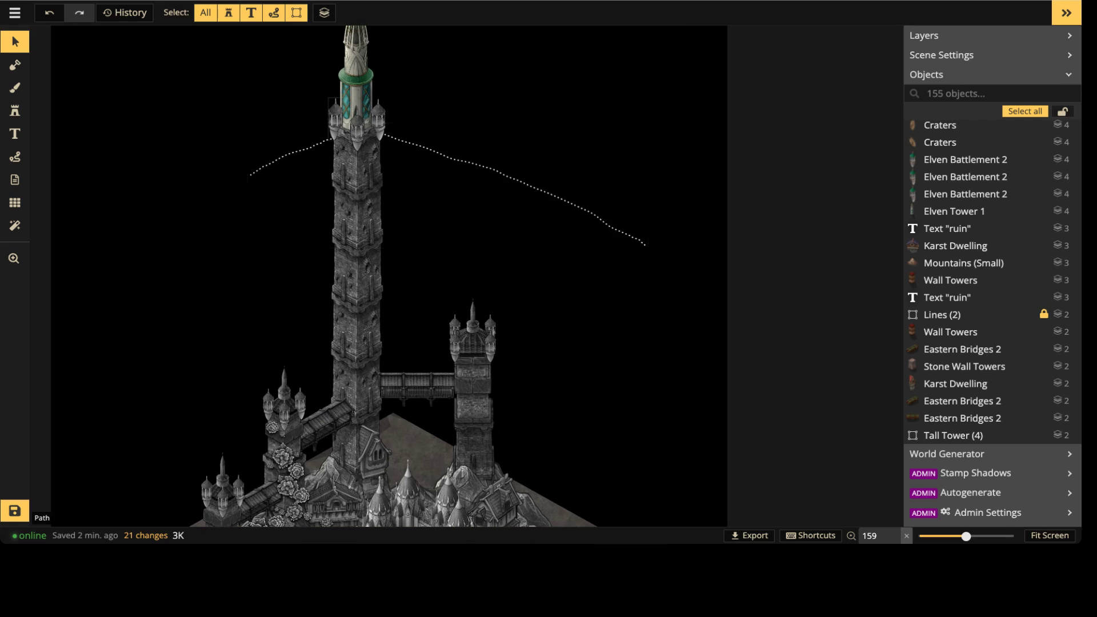
left_click(336, 120)
left_click(357, 131, "shift")
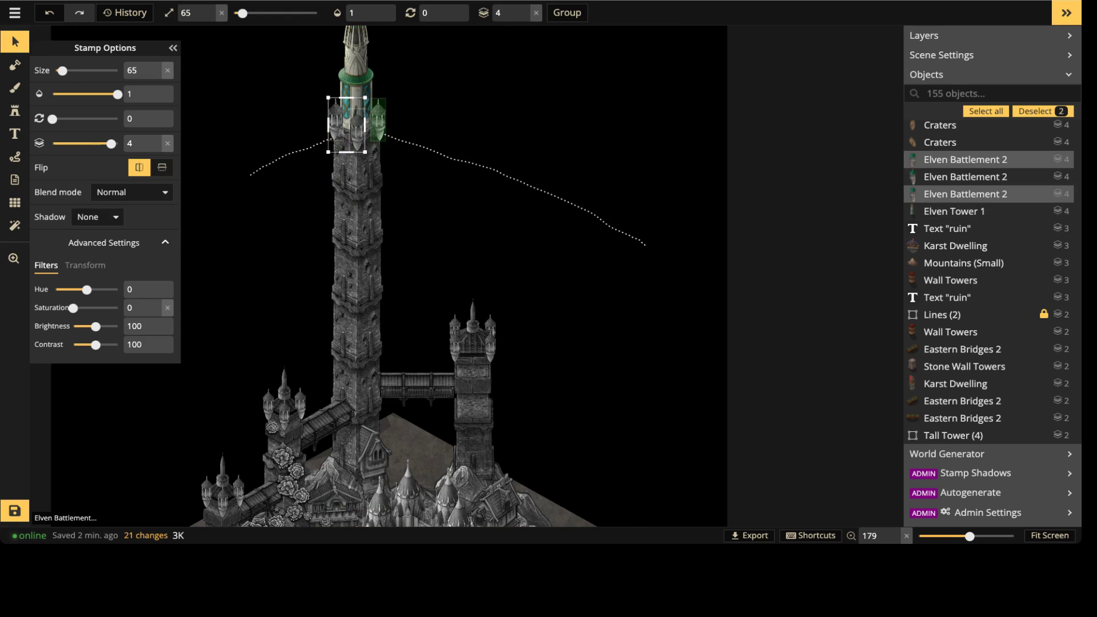
left_click(378, 120, "shift")
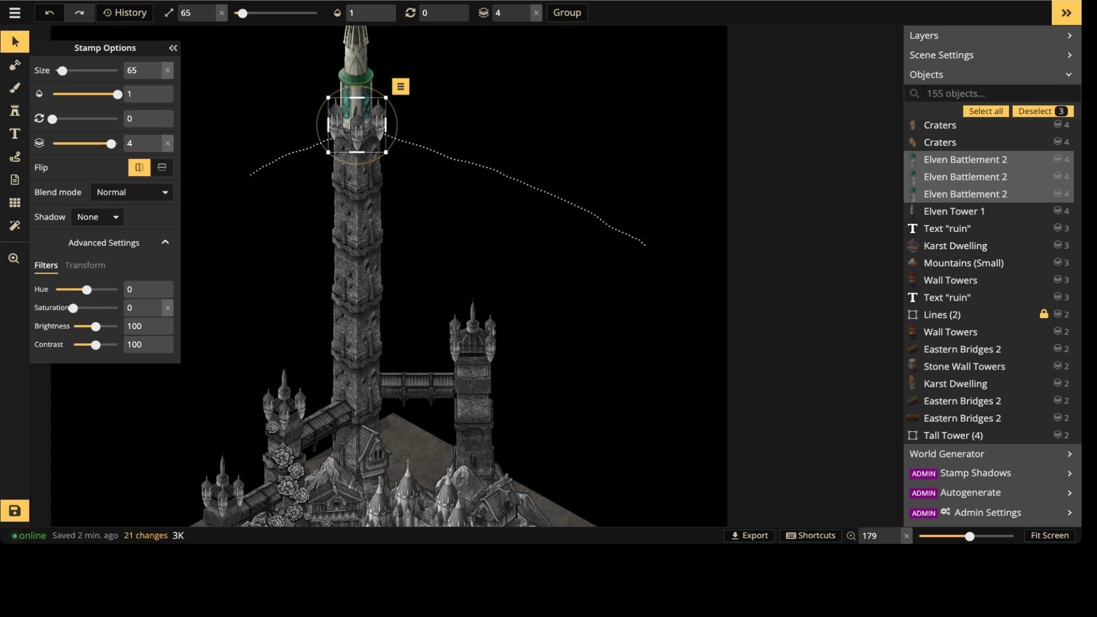
left_click(167, 308)
scroll(279, 212, "up", 2)
key("Escape")
scroll(416, 120, "down", 2)
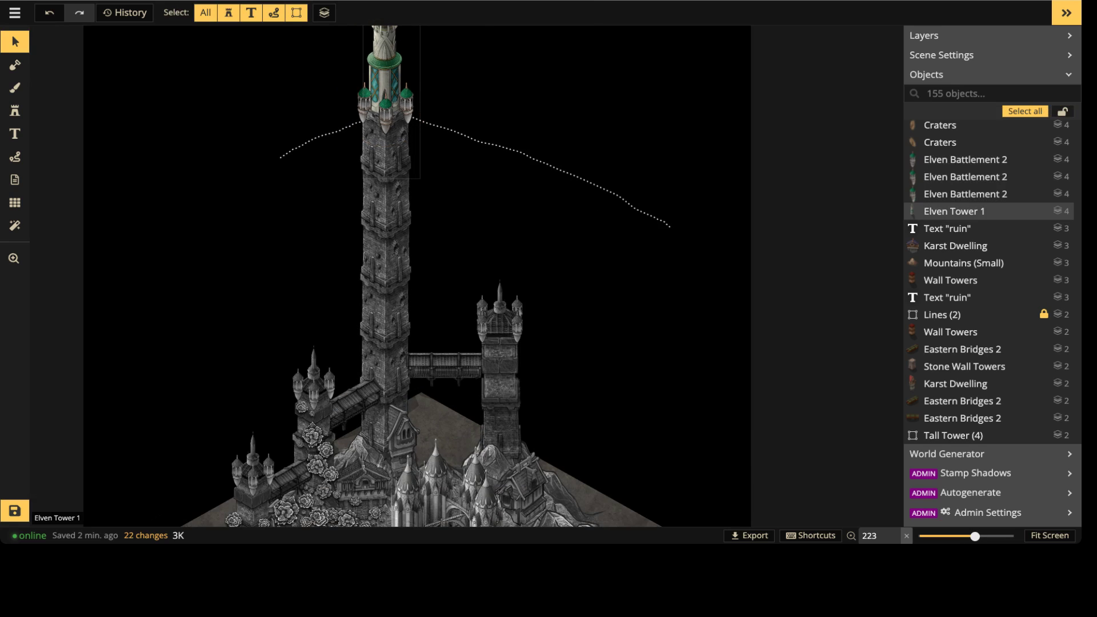
Step: Move the dotted path behind the tall tower slightly lower and clear the selection
middle_click_drag(415, 46, 415, 266)
scroll(415, 262, "up", 2)
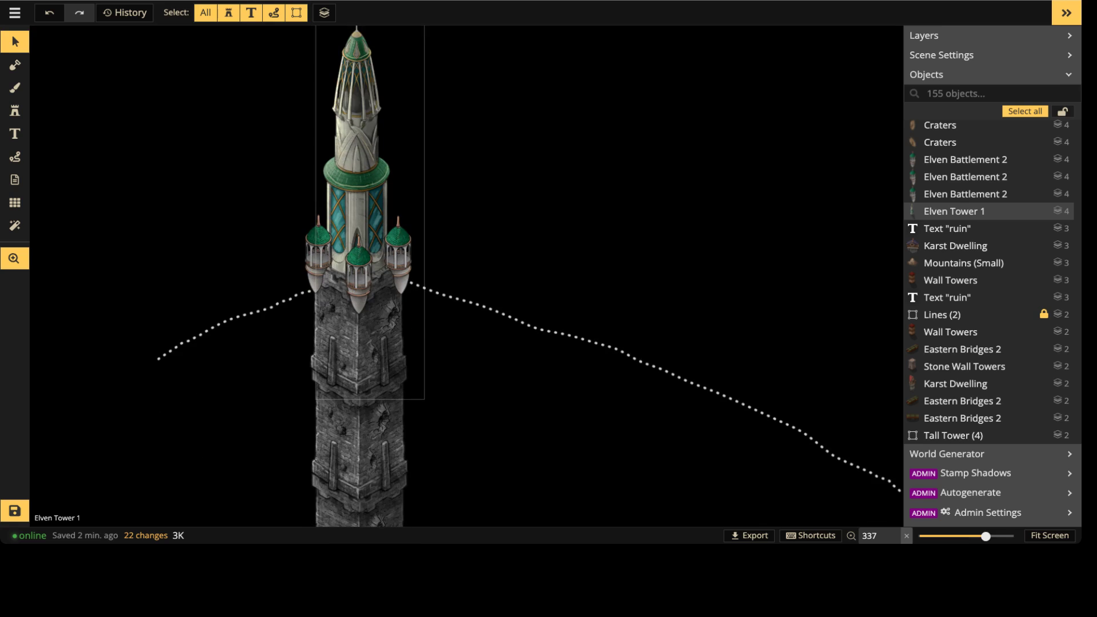
left_click(631, 356)
left_click_drag(632, 356, 632, 383)
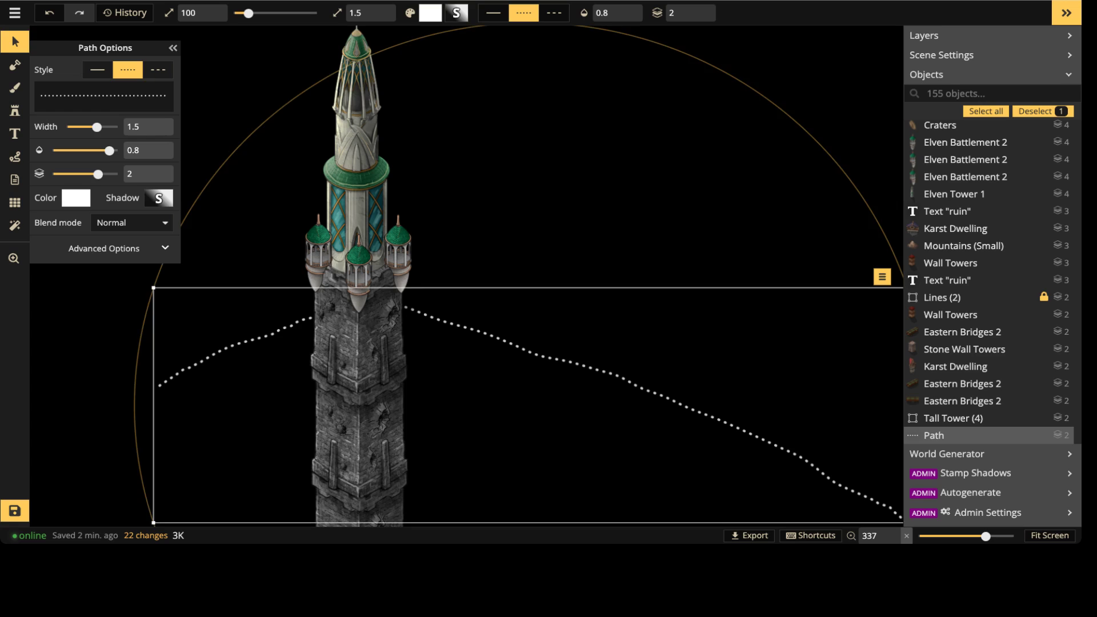
key("Escape")
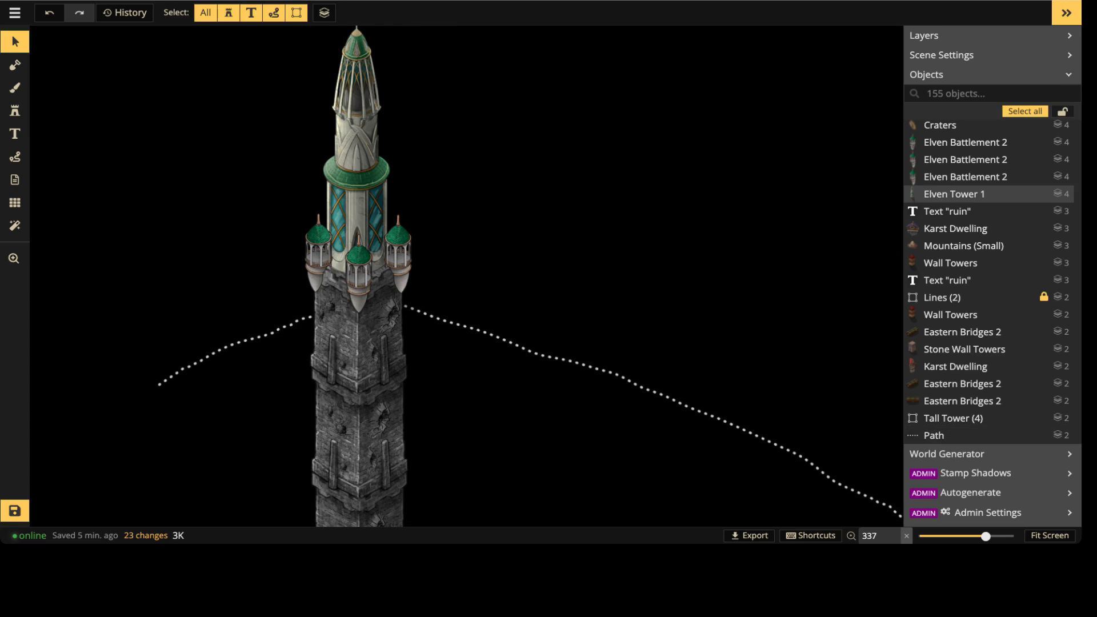
scroll(362, 213, "down", 4)
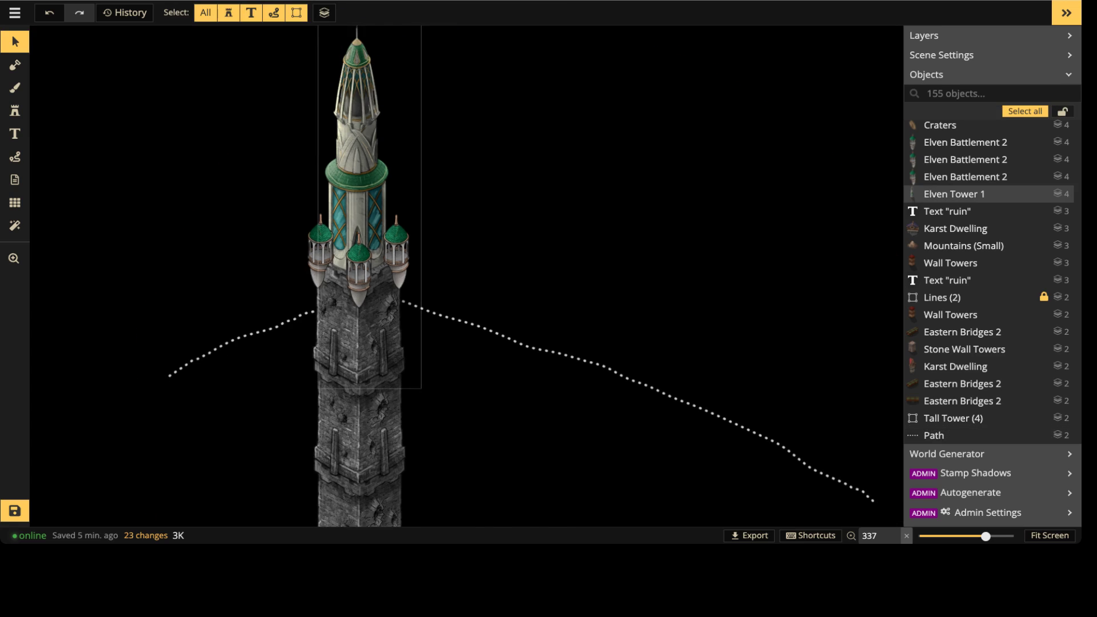
Step: Limit the stamp catalog to Fantasy Battlemaps 2.0, search for CORAL and choose the orange-red coral stamp
middle_click_drag(362, 214, 365, 64)
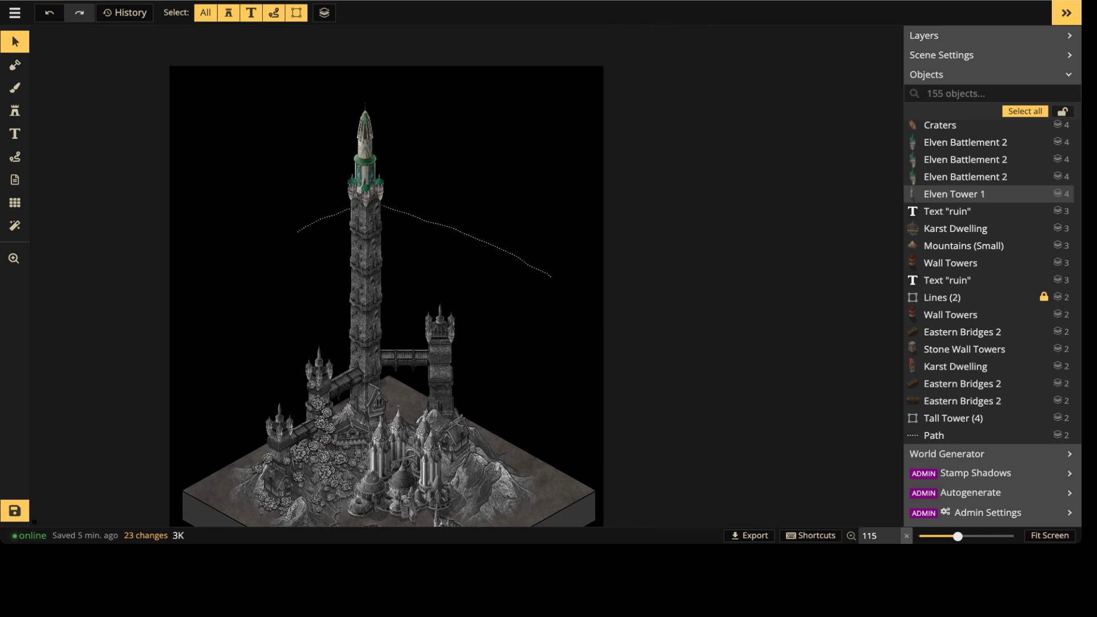
scroll(403, 304, "up", 3)
middle_click_drag(348, 505, 317, 209)
scroll(317, 210, "up", 2)
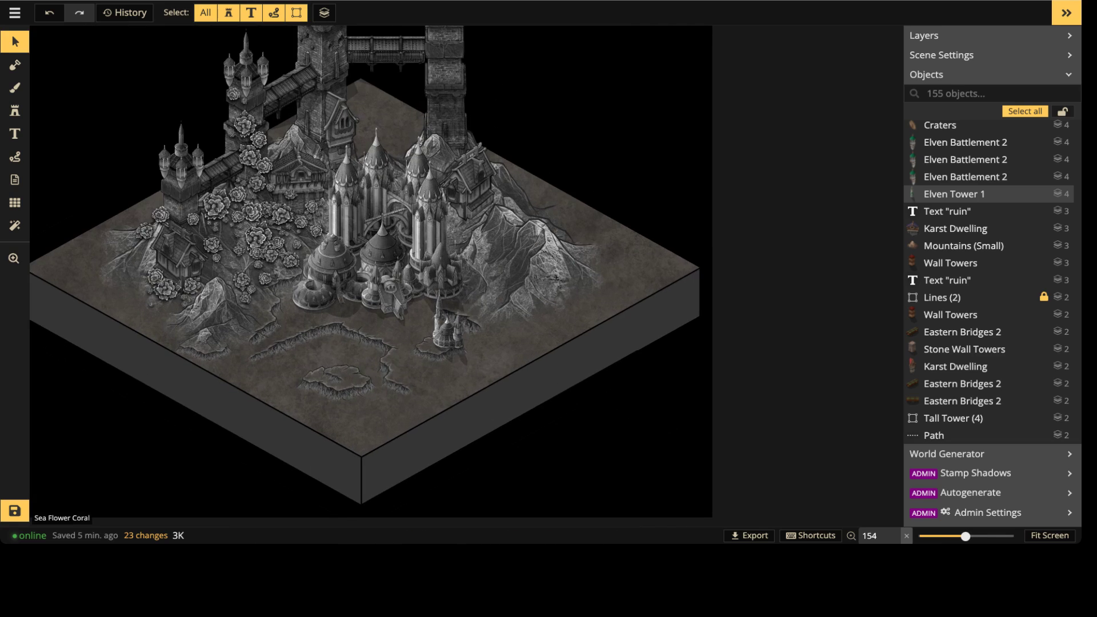
scroll(268, 212, "up", 5)
left_click(271, 212)
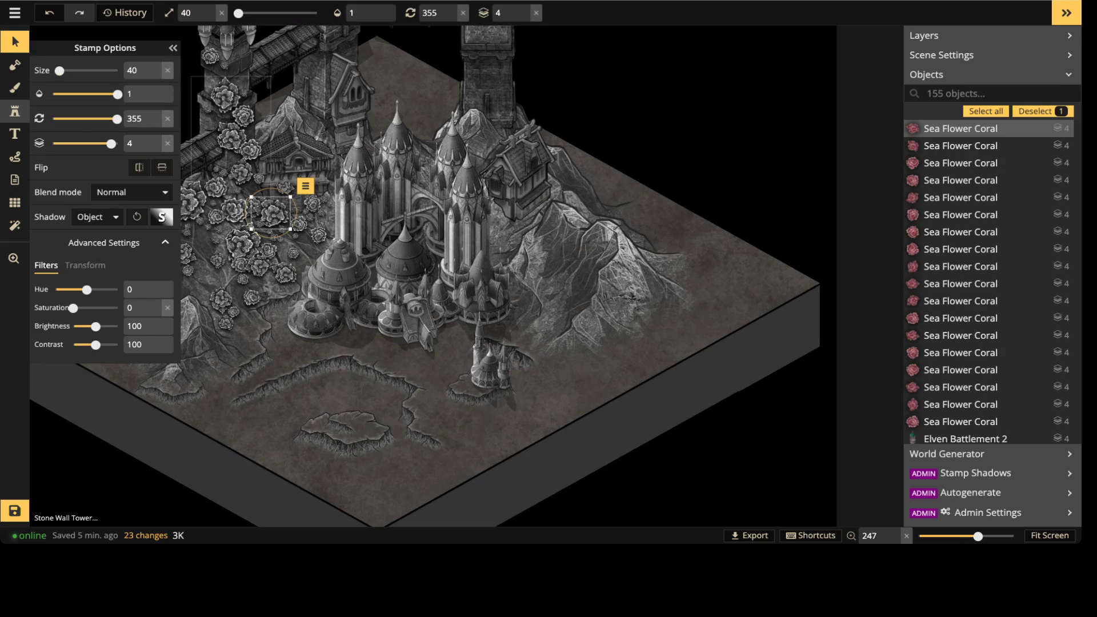
left_click(14, 111)
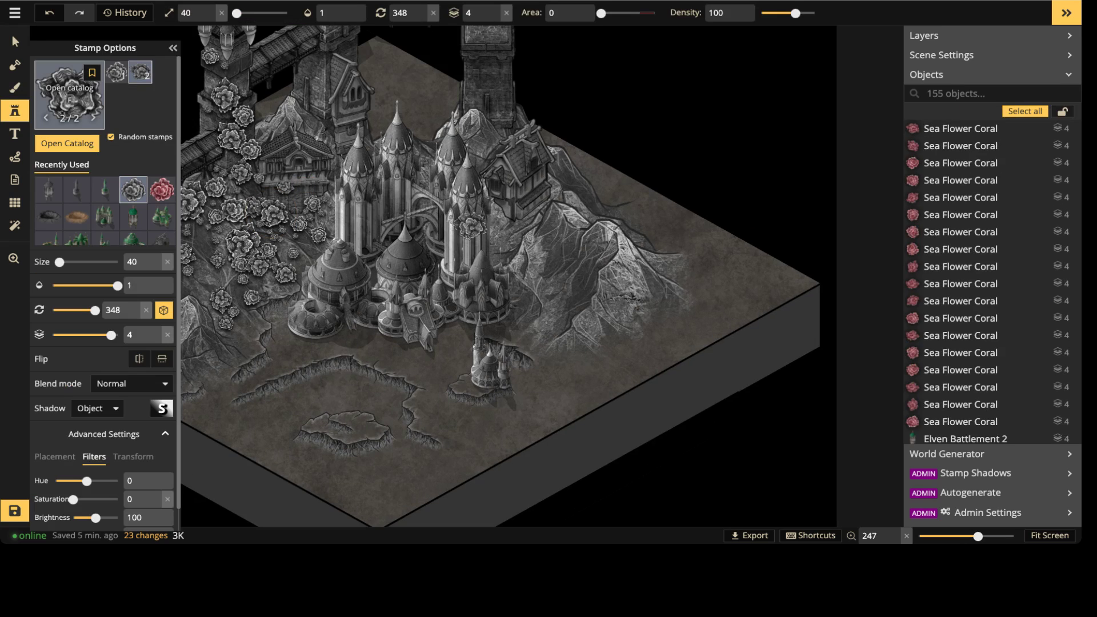
key("f")
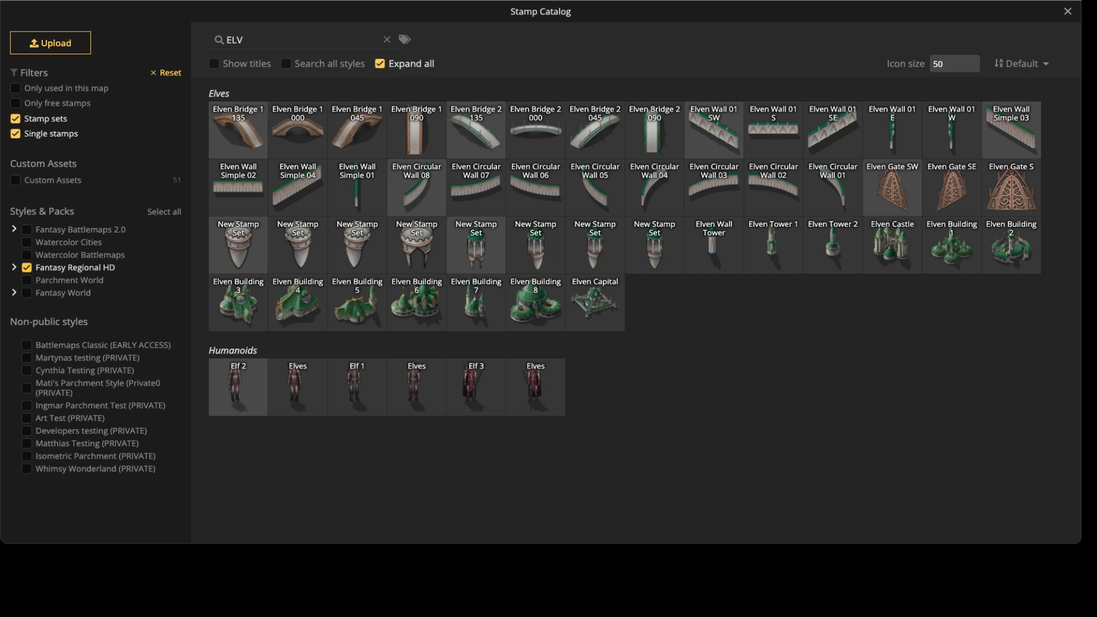
left_click(26, 268)
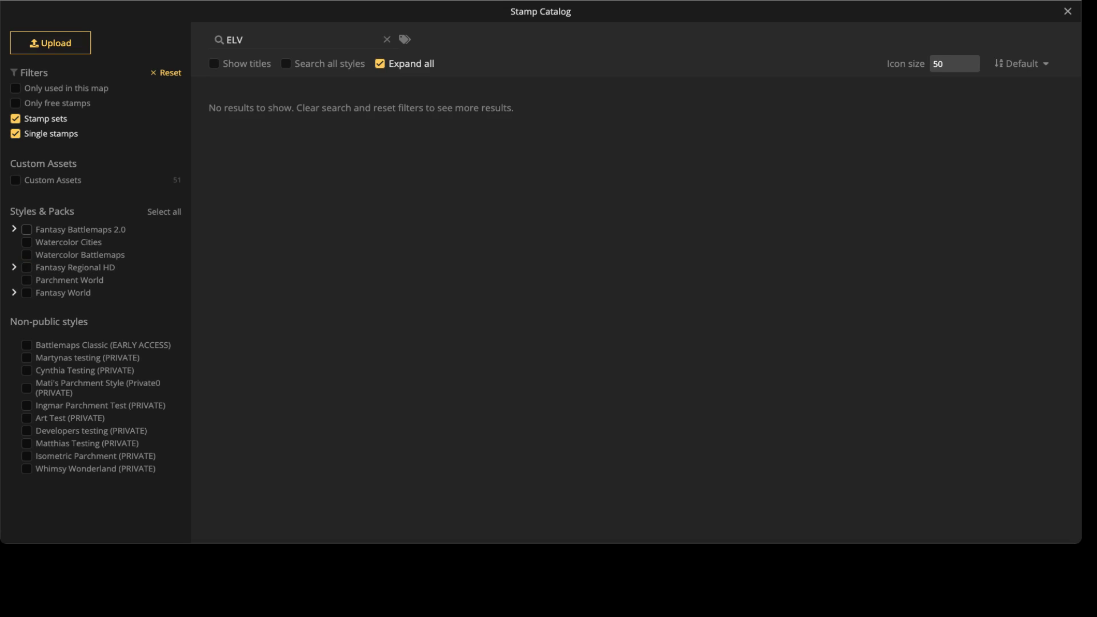
left_click(27, 229)
type("c")
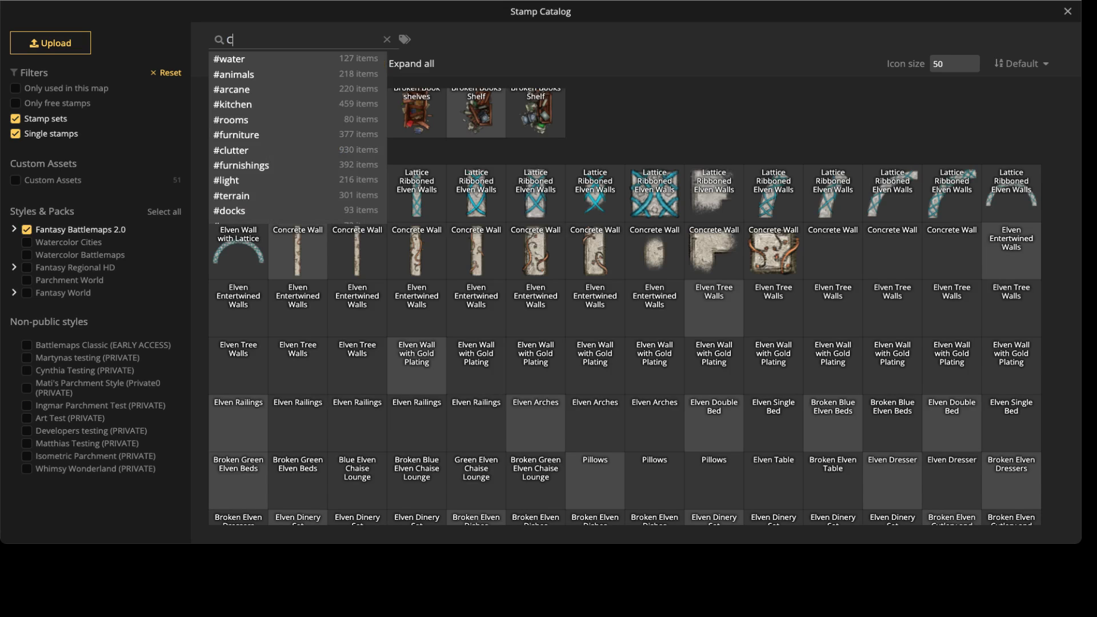
type("ORAL")
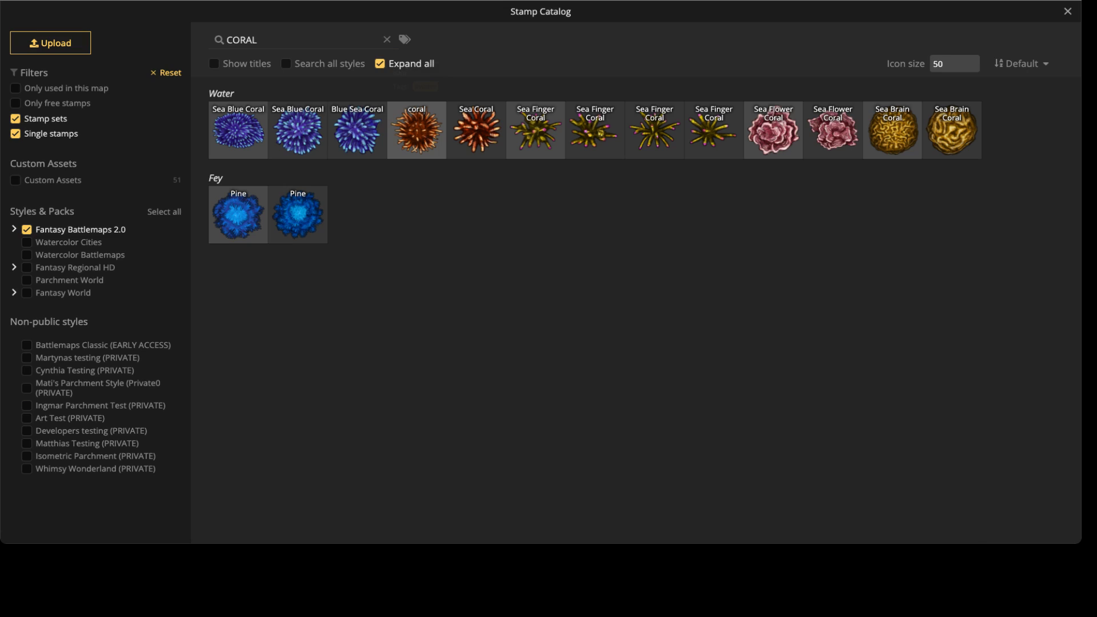
left_click(416, 130)
Step: Set the coral stamp size to 50 and scatter corals over the upper mountain slope below the house beside the castle
scroll(551, 196, "up", 5)
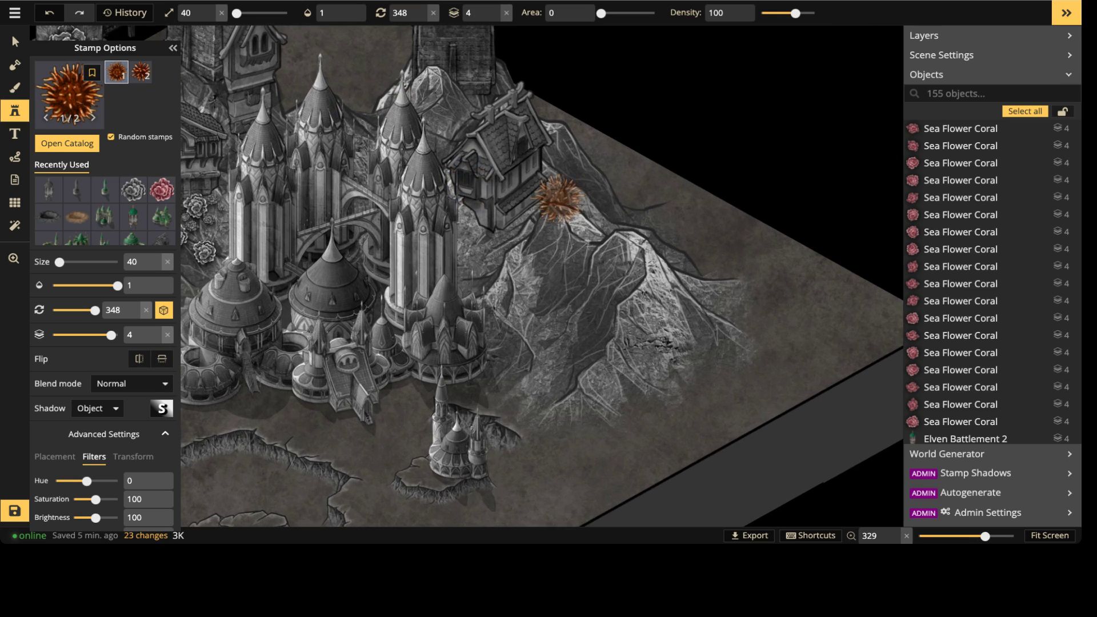
scroll(302, 211, "down", 2)
key("space")
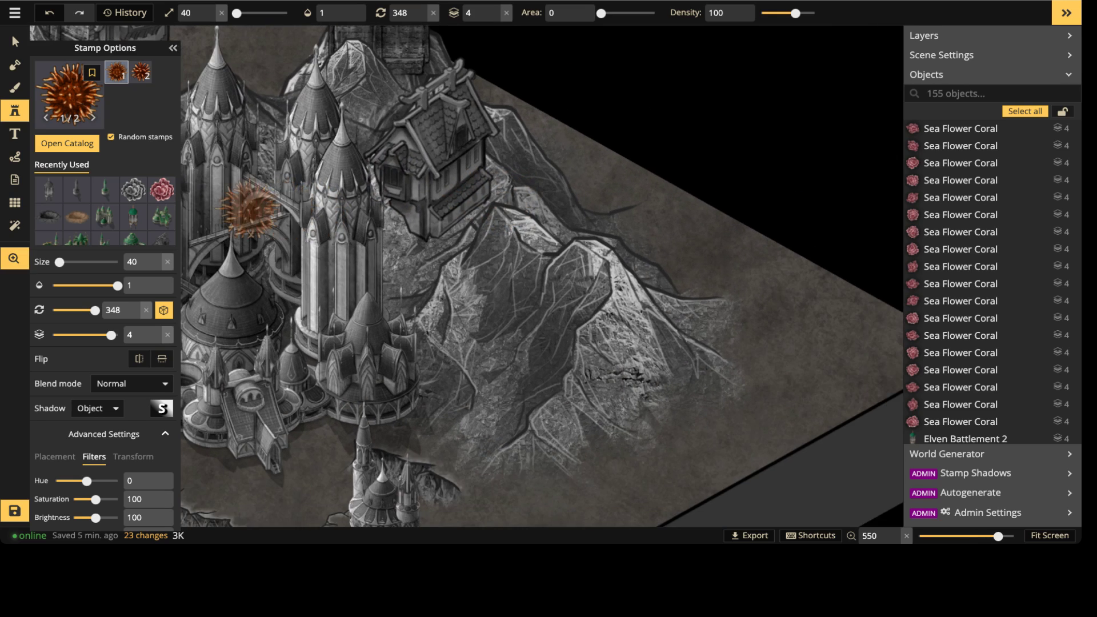
left_click_drag(250, 208, 657, 212)
left_click_drag(818, 225, 380, 120)
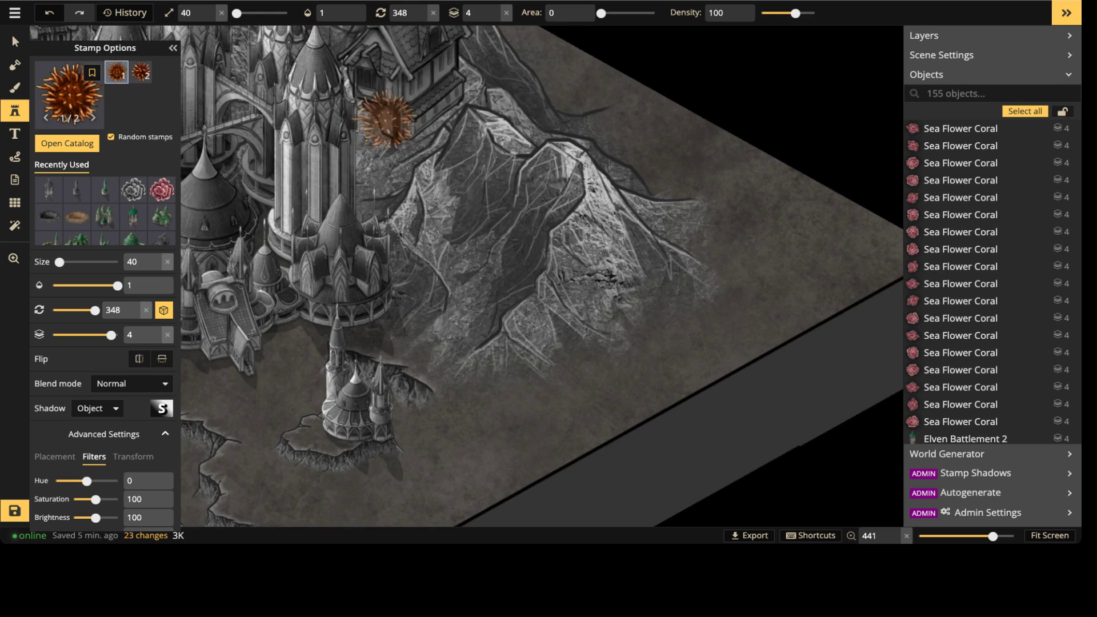
key("bracketright")
left_click(475, 116)
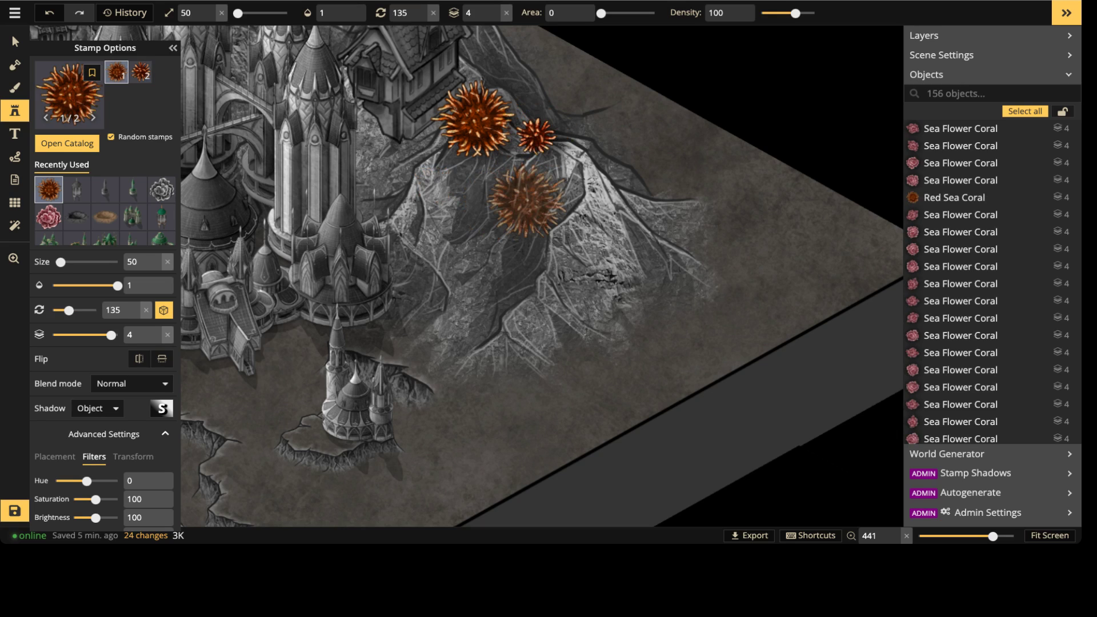
left_click(572, 220)
left_click(415, 161)
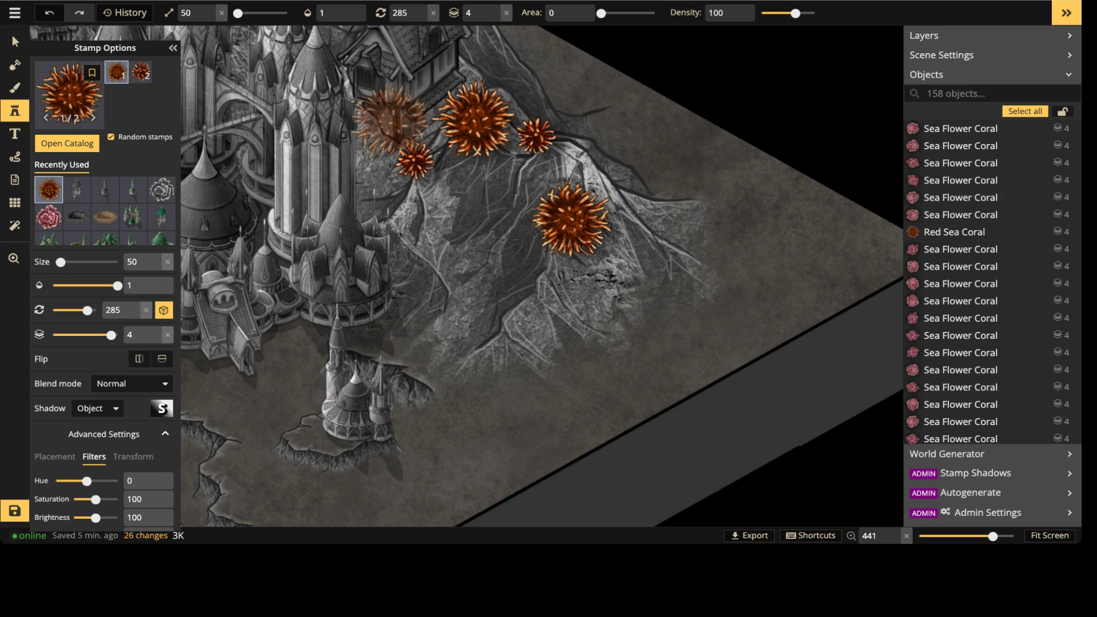
left_click(402, 125)
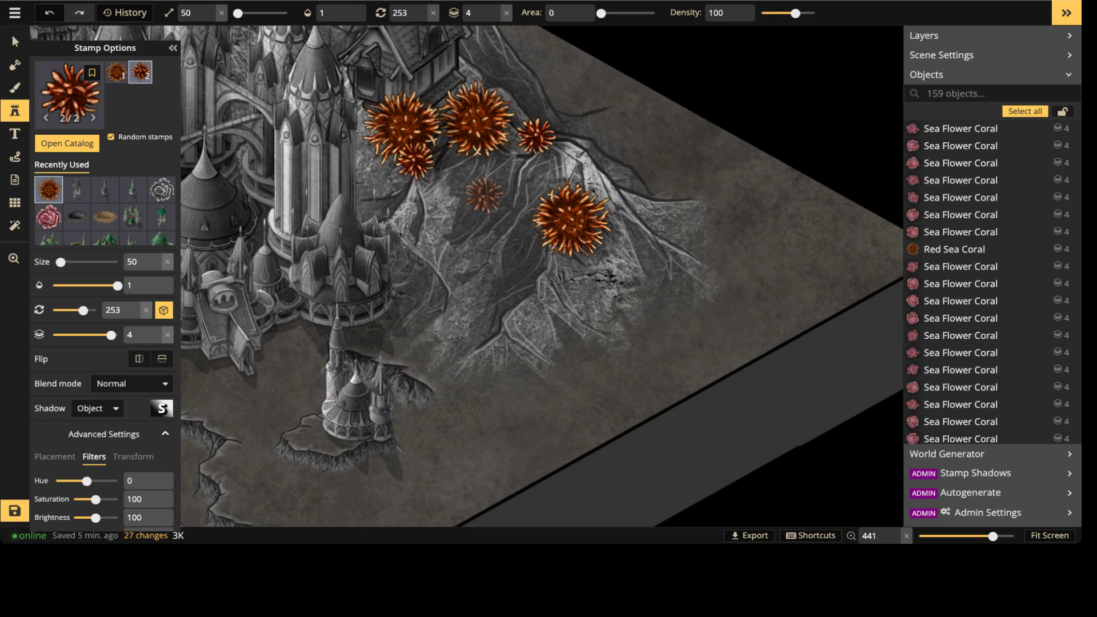
left_click(470, 69)
left_click(470, 70)
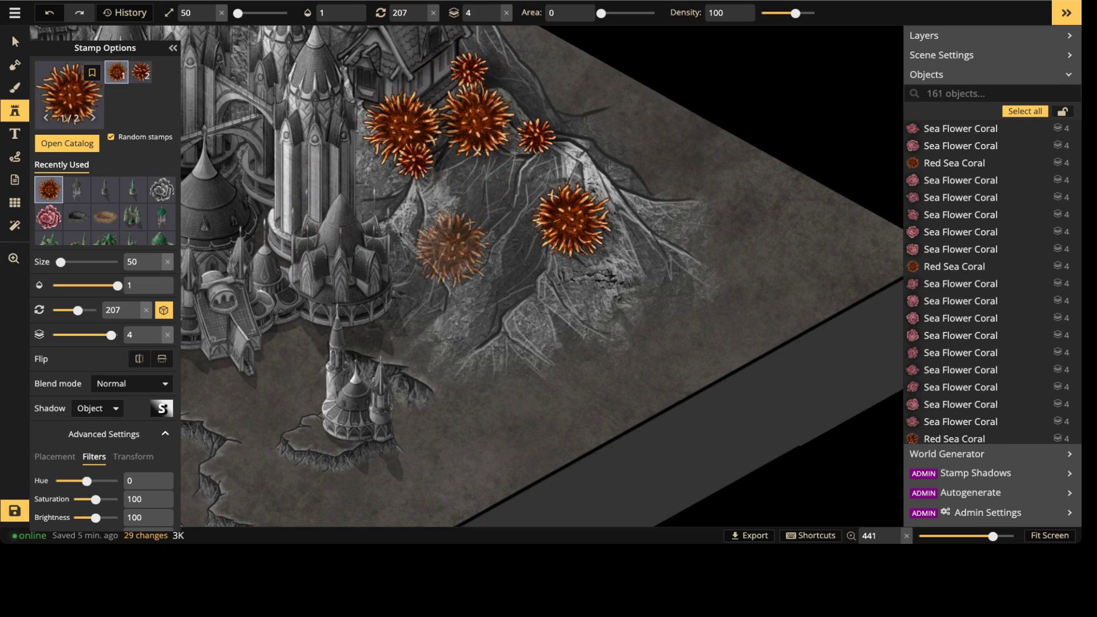
Step: Place four more size 50 corals across the lower face and ridge of the same mountain
left_click(463, 272)
left_click(513, 215)
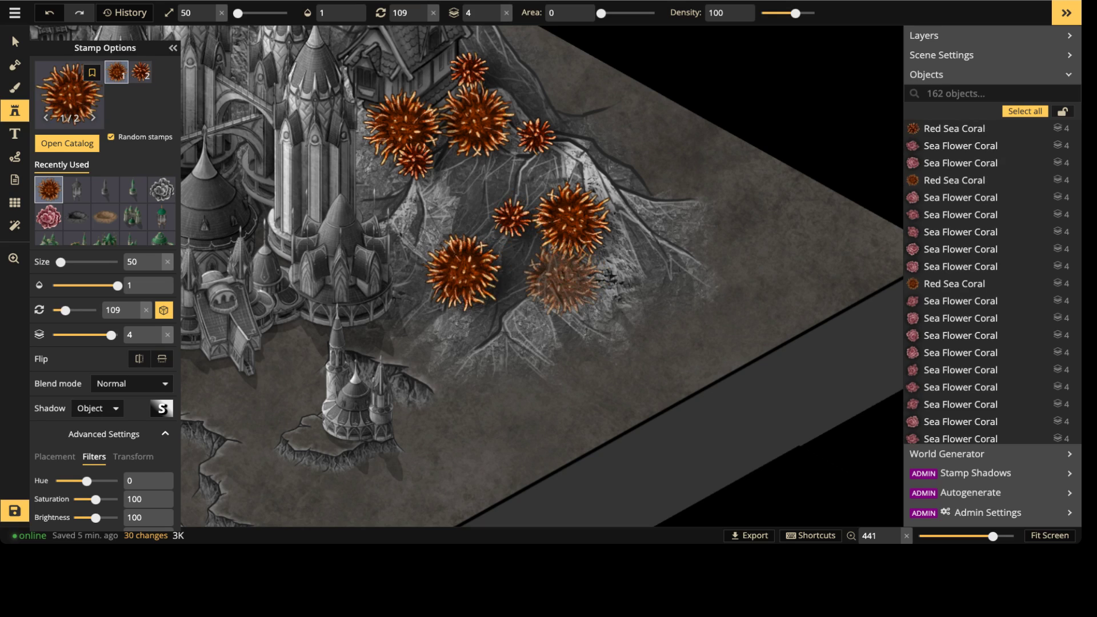
left_click(560, 280)
left_click(577, 163)
Step: Set the coral size to 40 and fill the gaps between the large corals in the middle of the mountain
key("bracketleft")
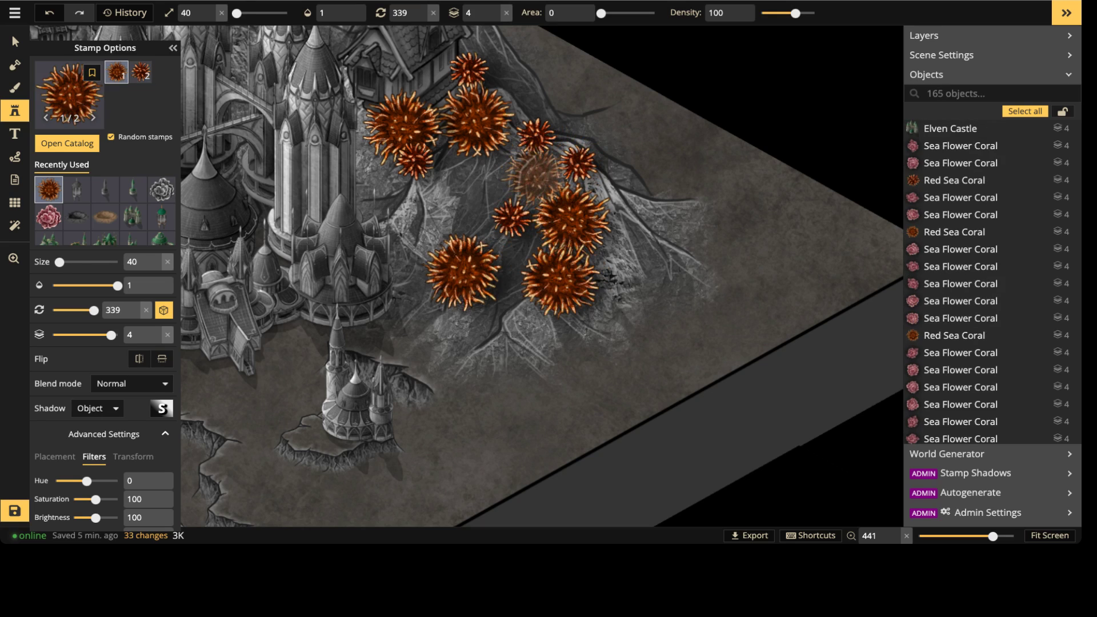
left_click(513, 169)
left_click(470, 171)
left_click(431, 175)
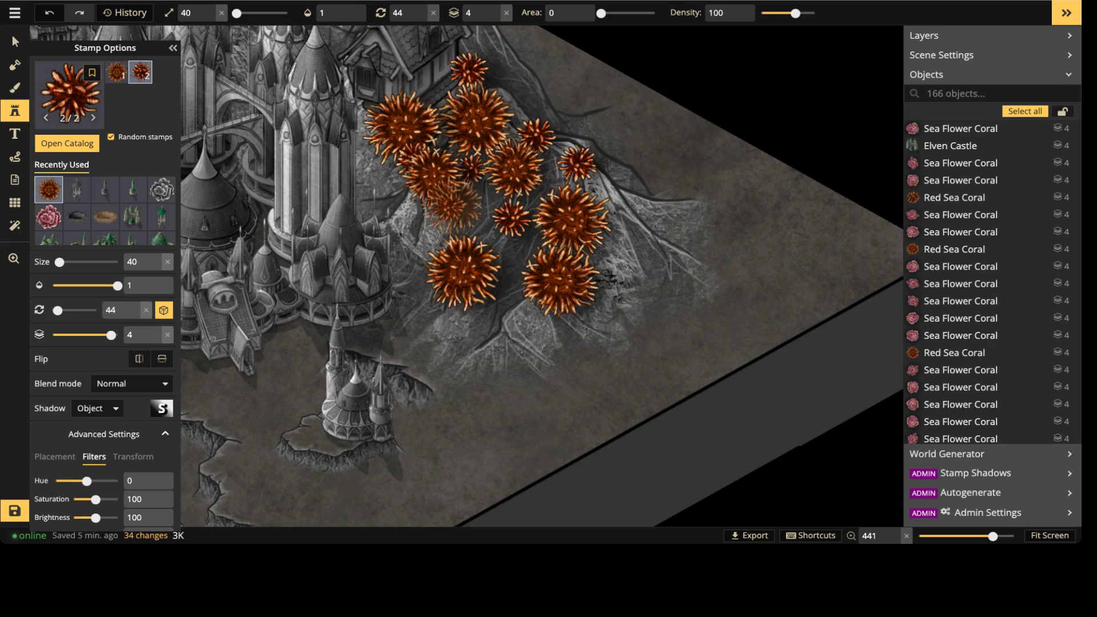
left_click(450, 207)
left_click(508, 252)
Step: Set the coral size to 30 and add corals mainly along the mountain's foot below the large ones
key("bracketleft")
left_click(470, 172)
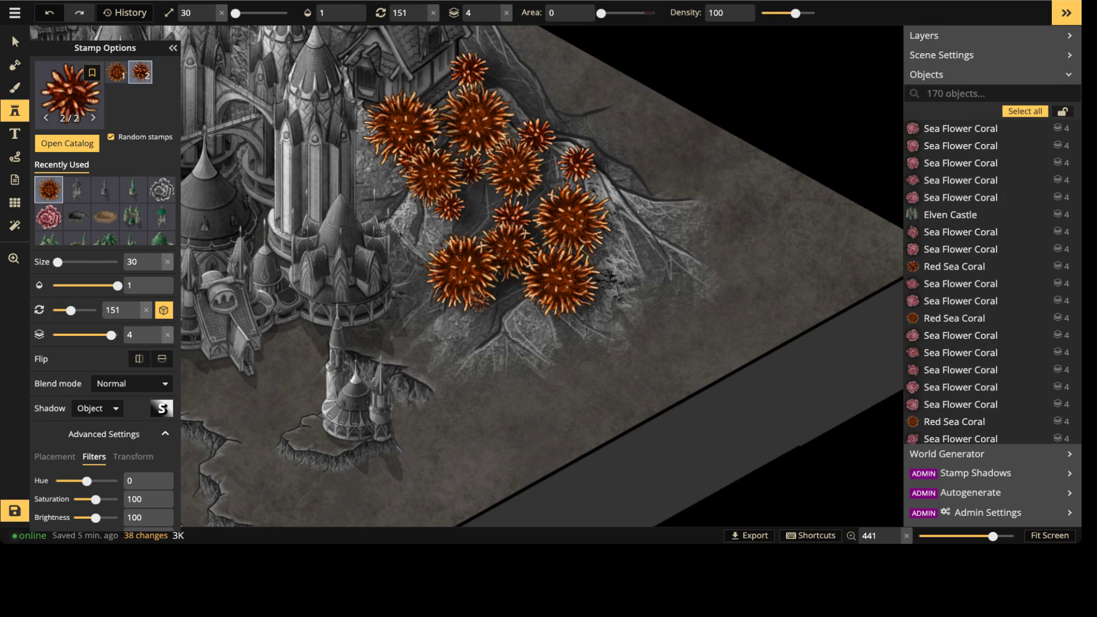
left_click(501, 313)
left_click(477, 314)
left_click(435, 323)
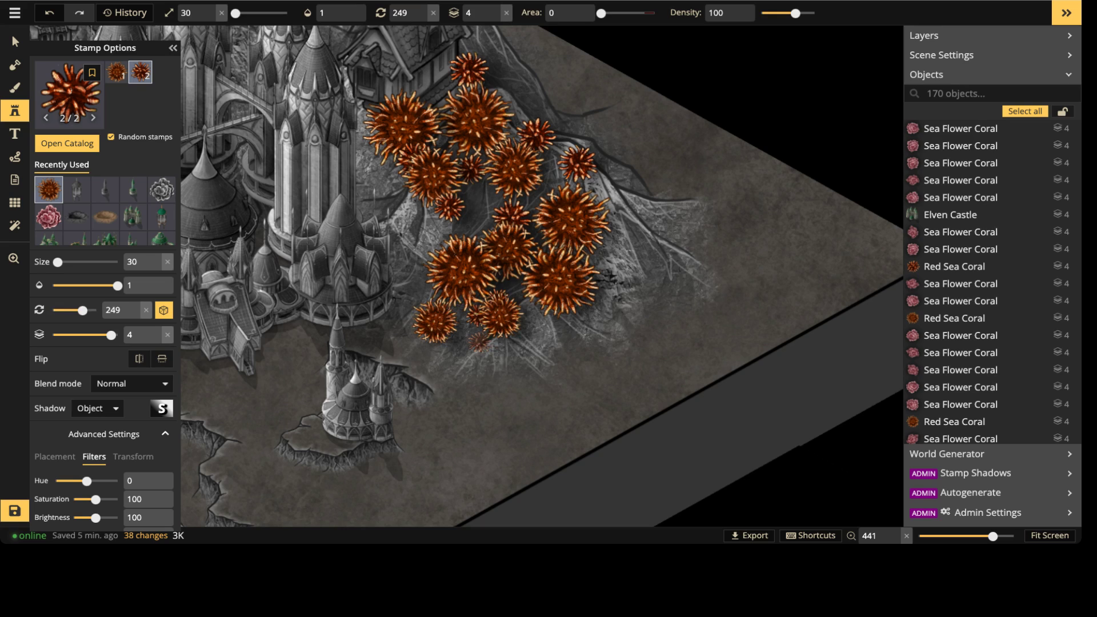
left_click(477, 344)
left_click(535, 325)
left_click(537, 343)
Step: Set the coral size to 20 and scatter small corals at the mountain's foot and along its outer ridge
key("bracketleft")
left_click(569, 328)
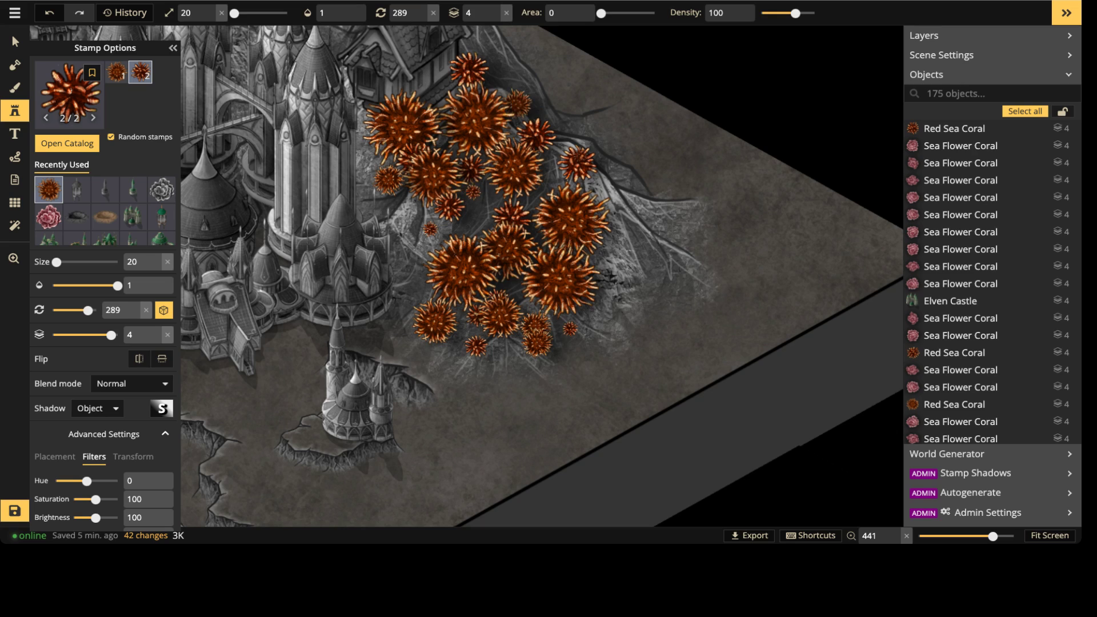
left_click(600, 180)
left_click(619, 185)
left_click(633, 205)
left_click(609, 205)
left_click(667, 206)
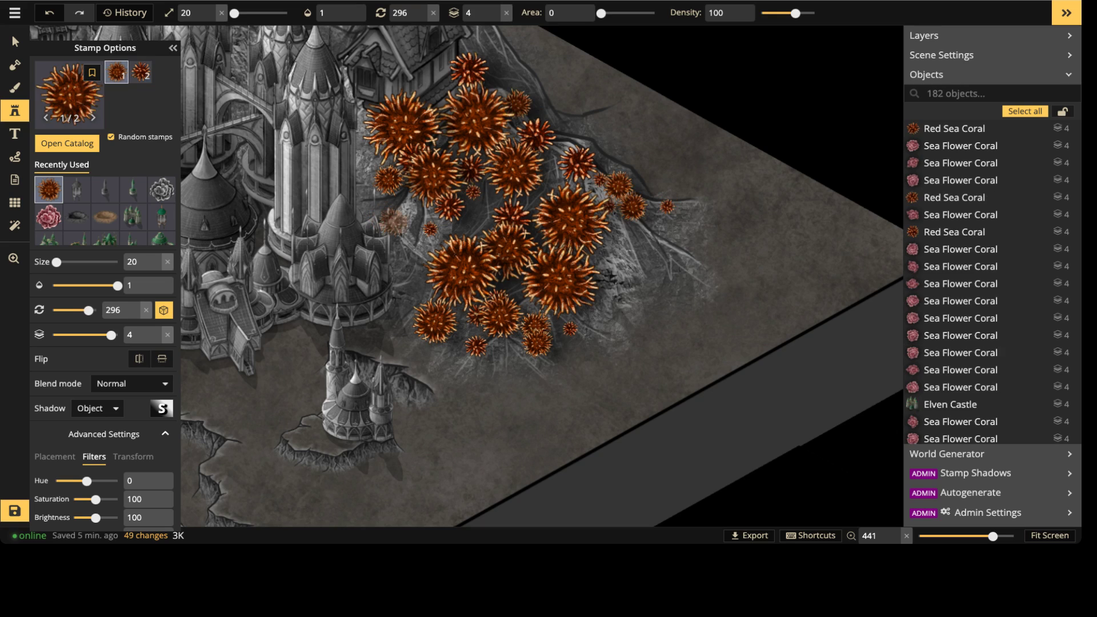
Step: Add small size 20 corals on the castle-facing slope and just below the house on the mountain
left_click(416, 230)
key("space")
left_click_drag(424, 81, 430, 145)
left_click(438, 151)
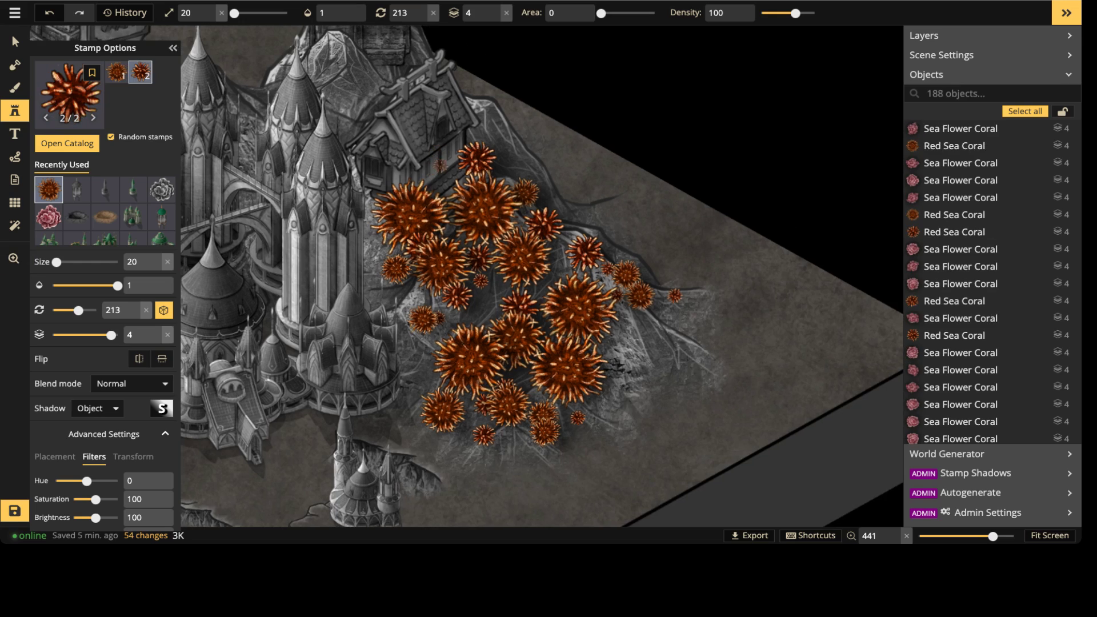
Step: Place more size 20 Red Sea Corals on and around the mountain house, plus others on the outer and castle-facing slopes
left_click(455, 130)
left_click(434, 163)
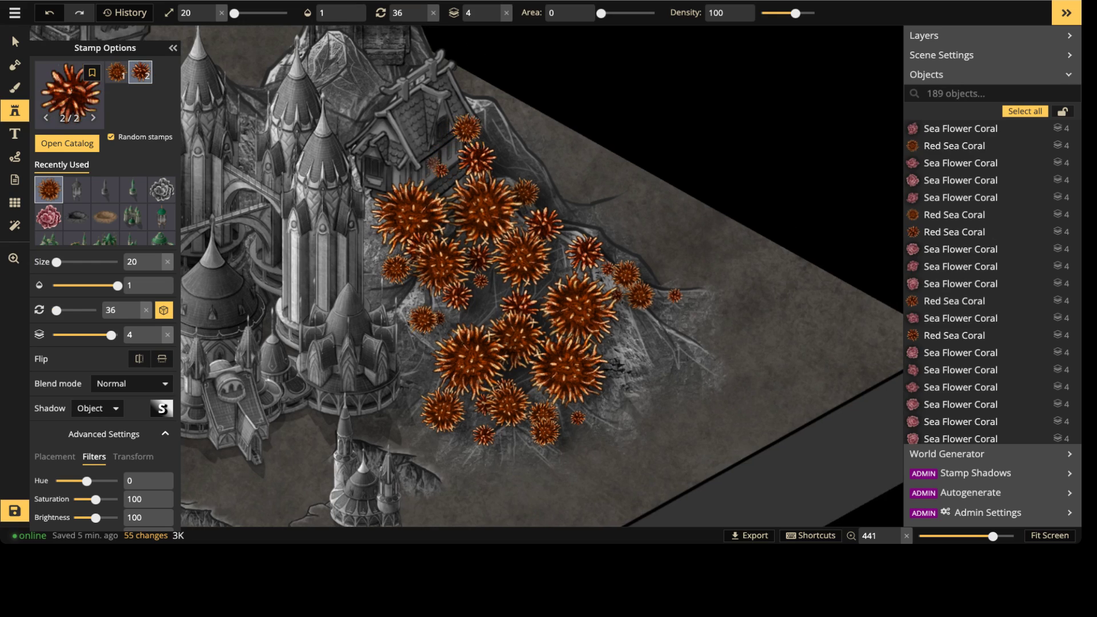
left_click(427, 138)
left_click(428, 86)
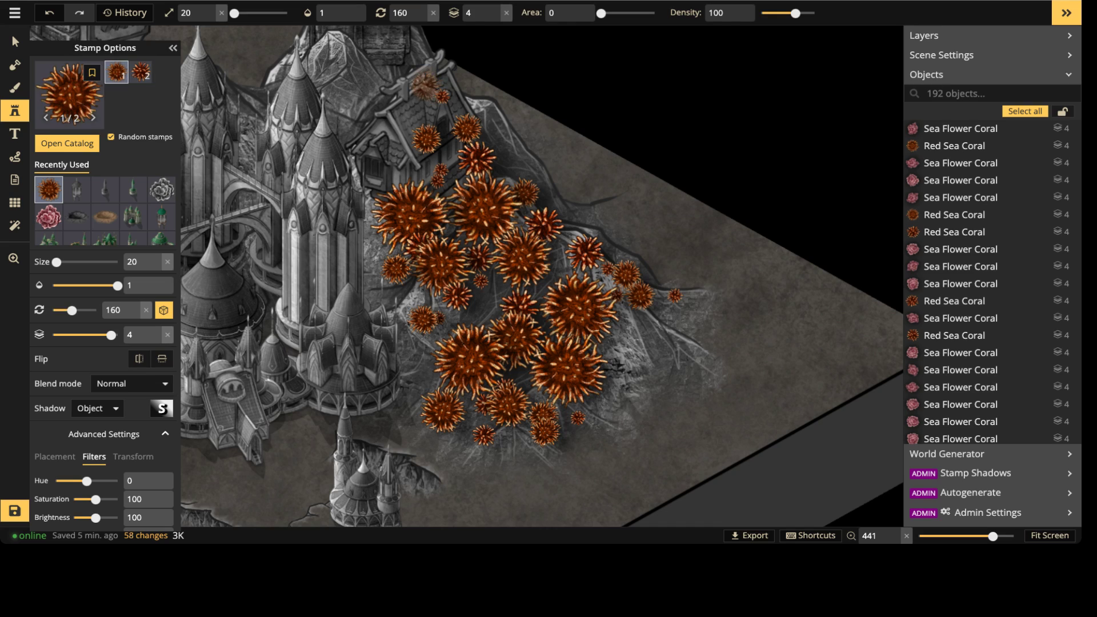
left_click(400, 110)
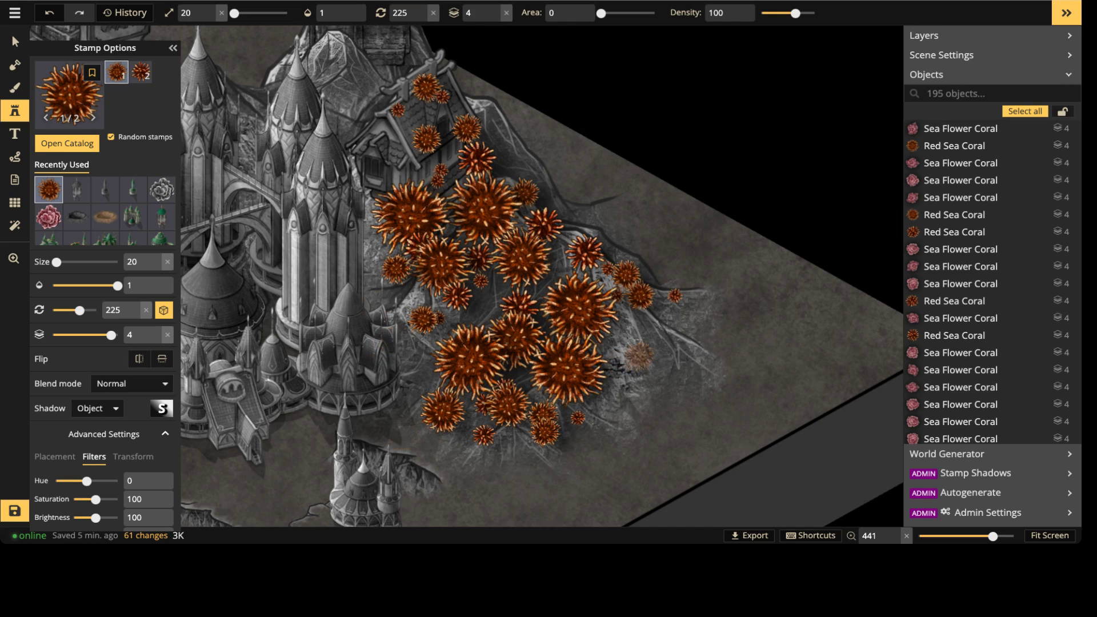
left_click(639, 354)
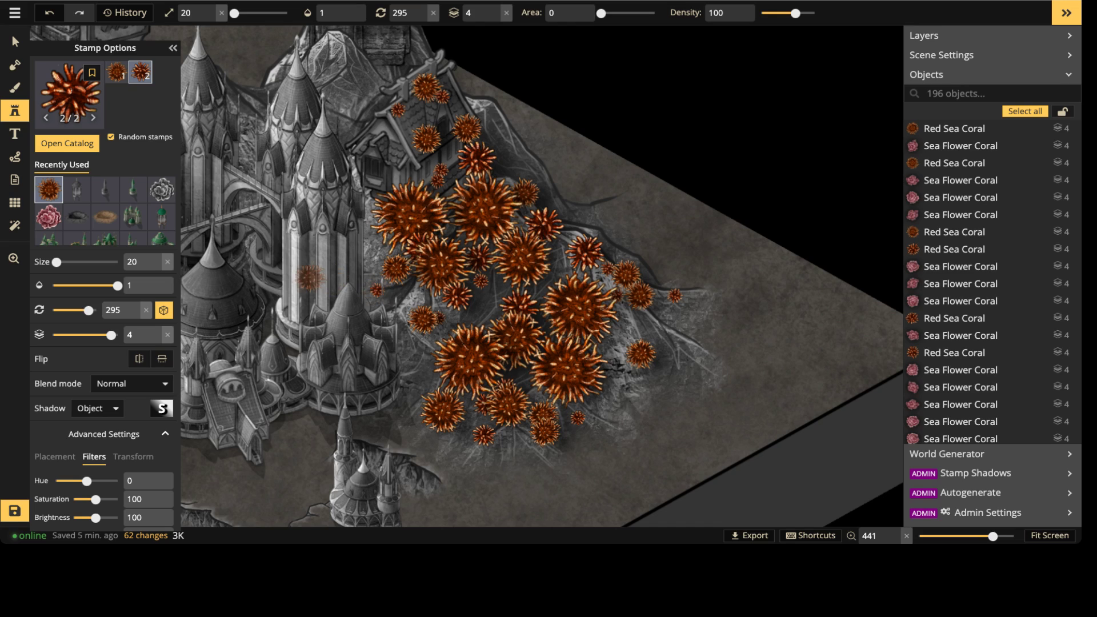
Step: Select all Red Sea Coral stamps from the same set and reduce their saturation to 0
left_click(15, 41)
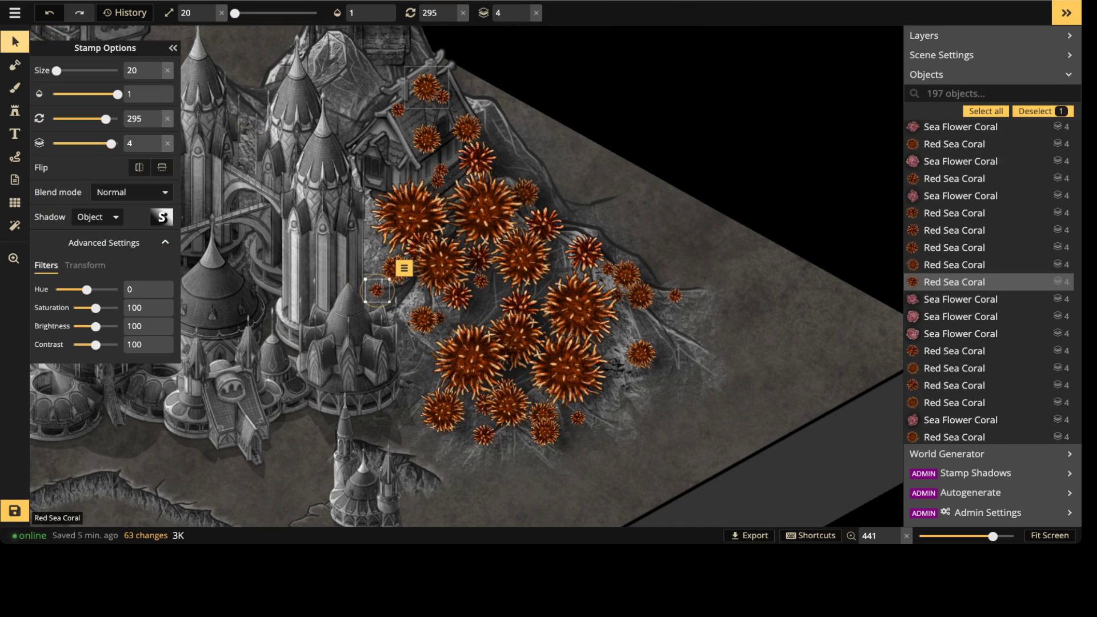
left_click(427, 87)
left_click(463, 55)
mouse_move(460, 71)
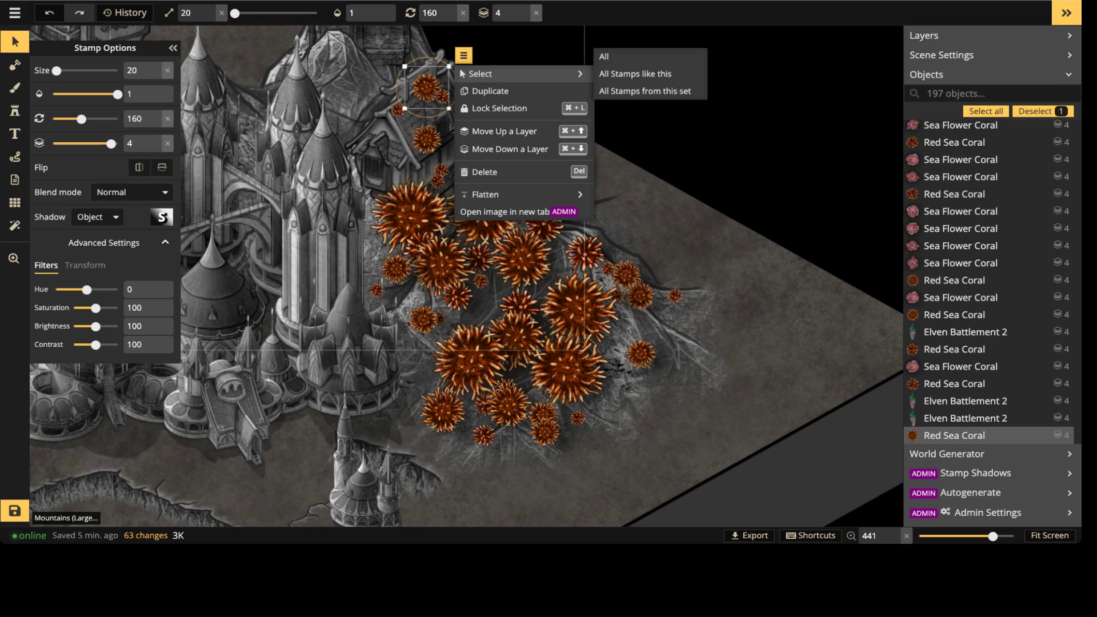
left_click(646, 91)
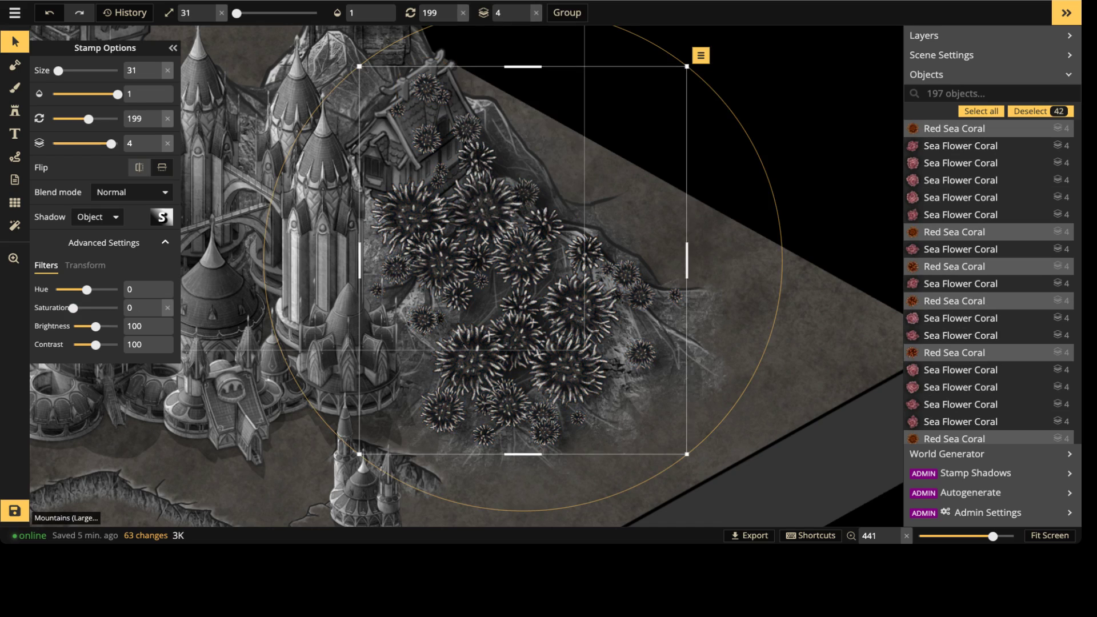
Step: Customize the selected corals' object shadow with blur 2.9, horizontal offset 0 and vertical offset 4.3
left_click(161, 217)
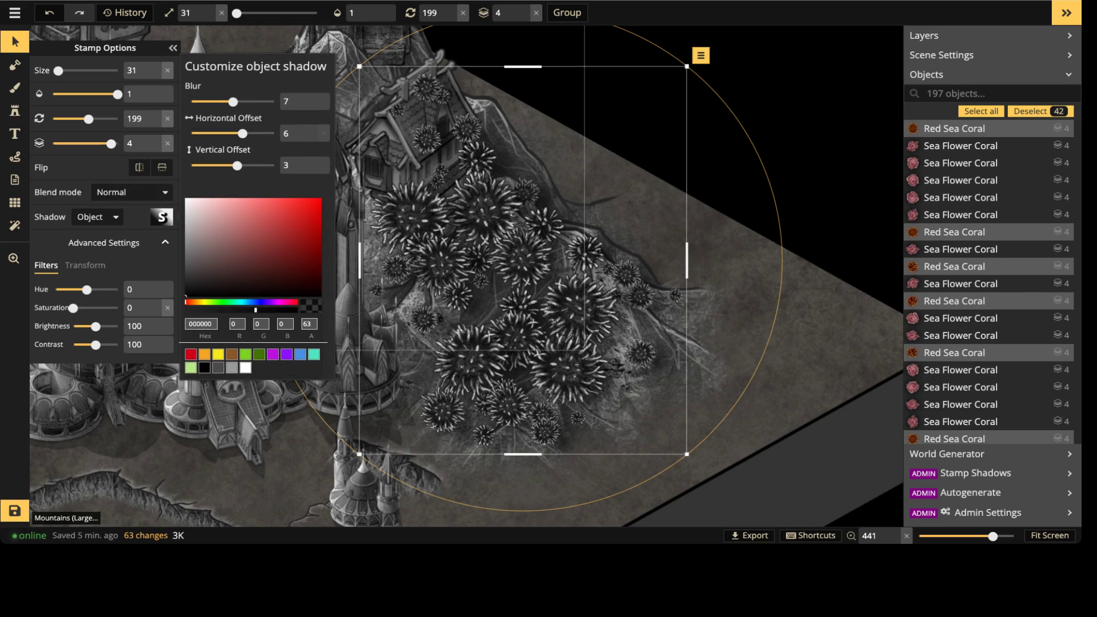
left_click_drag(233, 101, 217, 102)
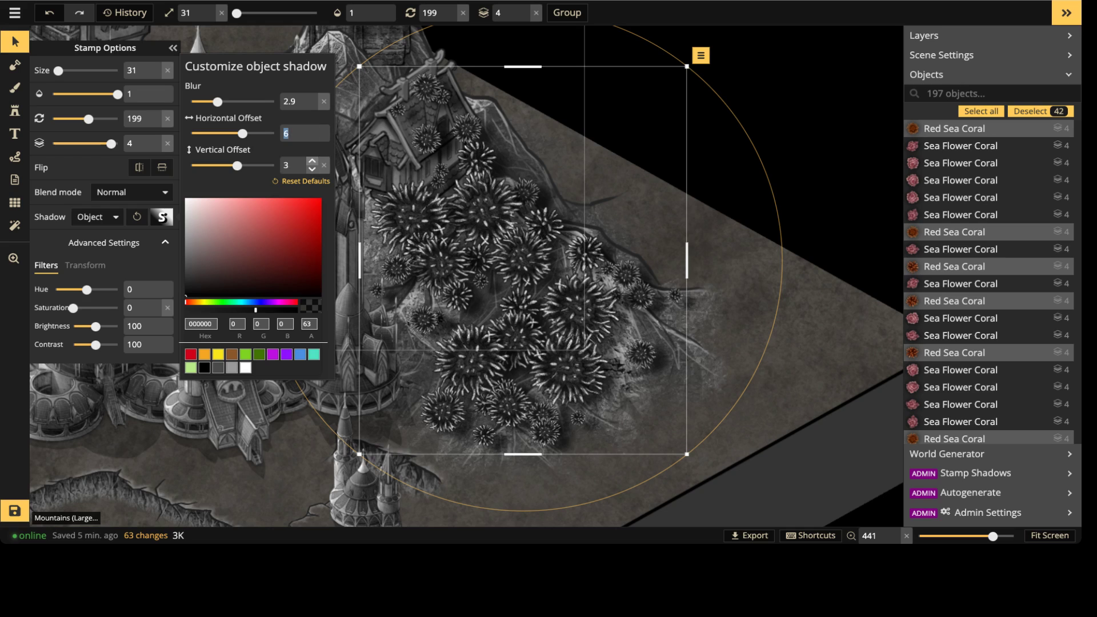
type("0")
key("Tab")
type("0")
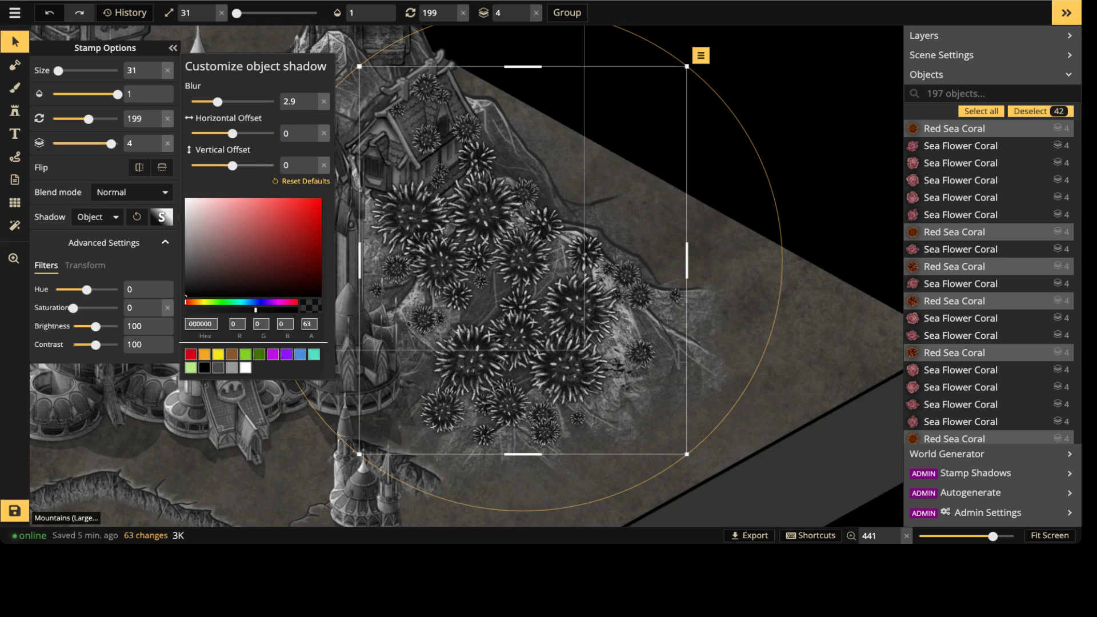
left_click_drag(233, 166, 240, 166)
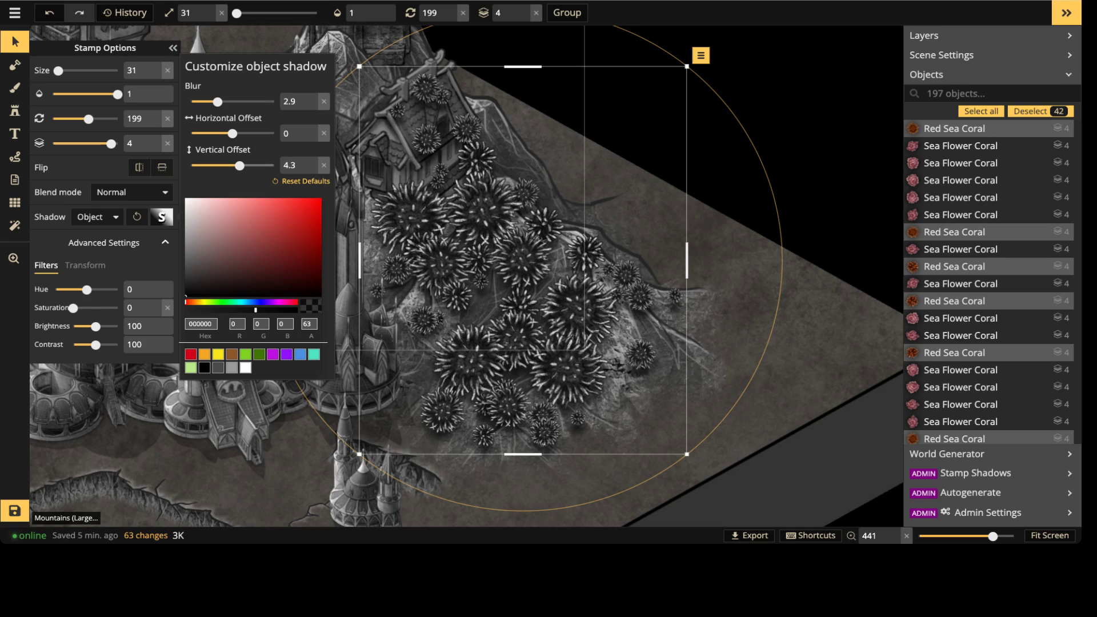
Step: Set the selected corals' brightness to 108 and contrast to 84, and deselect them
left_click(87, 289)
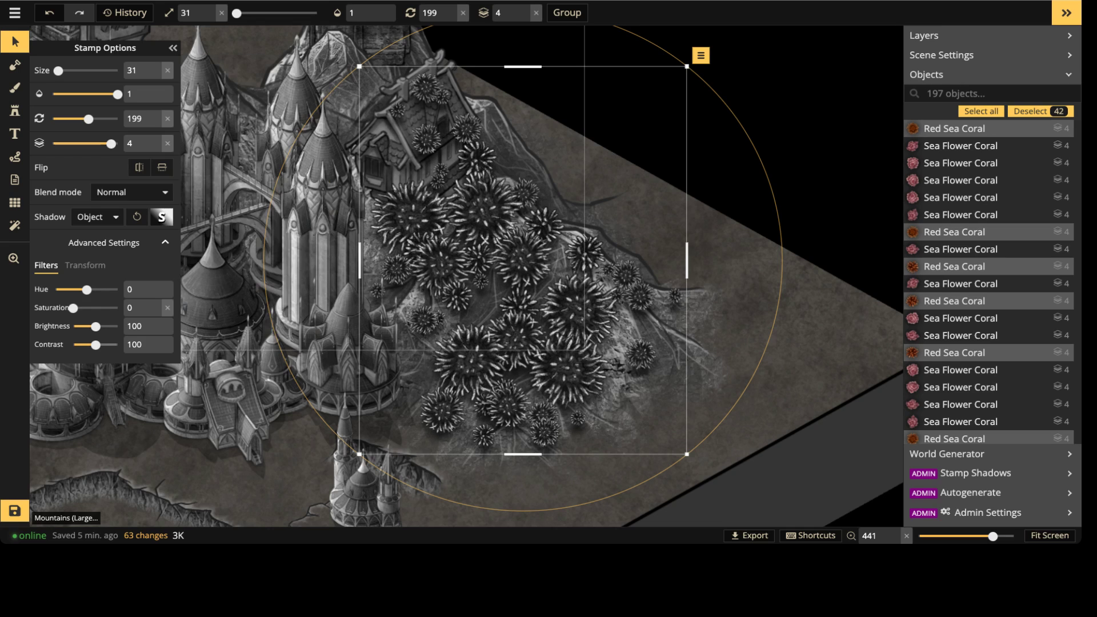
left_click_drag(92, 345, 91, 344)
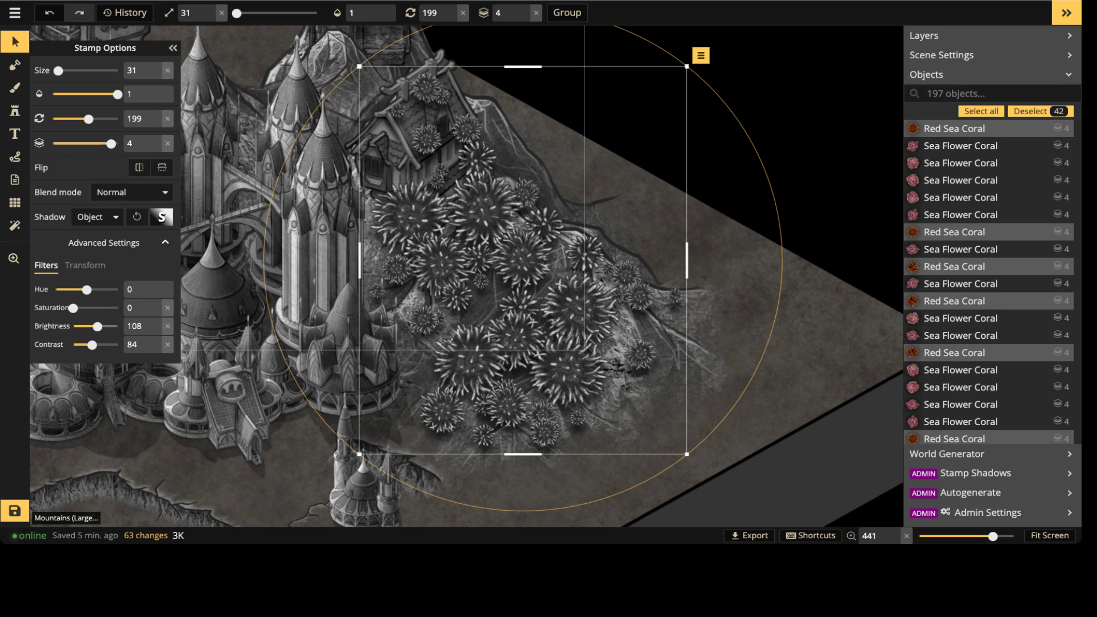
key("Escape")
scroll(268, 257, "down", 5)
middle_click_drag(268, 257, 359, 241)
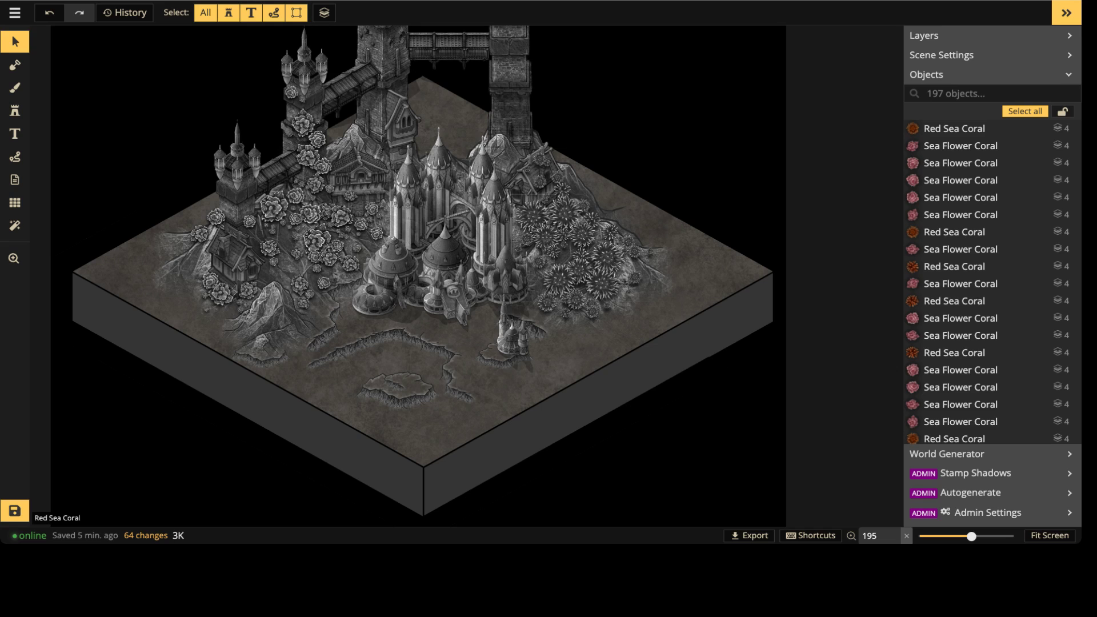
Step: Reuse a grey Red Sea Coral from the mountain as the stamp and place one at size 40 at the stone tower's foot
scroll(660, 86, "up", 5)
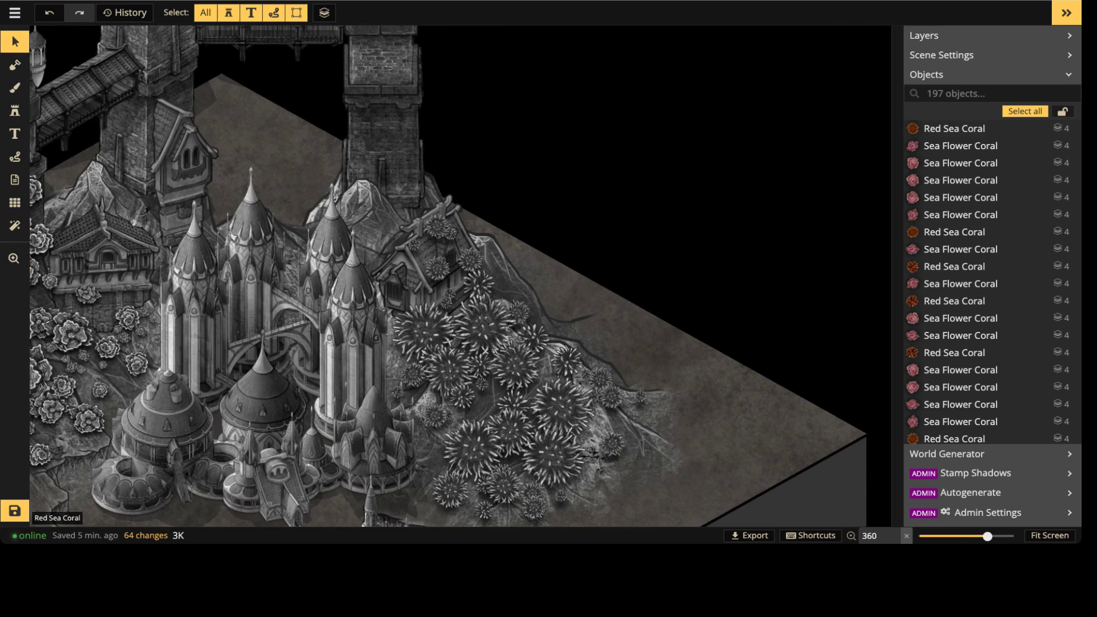
left_click(484, 323)
key("s")
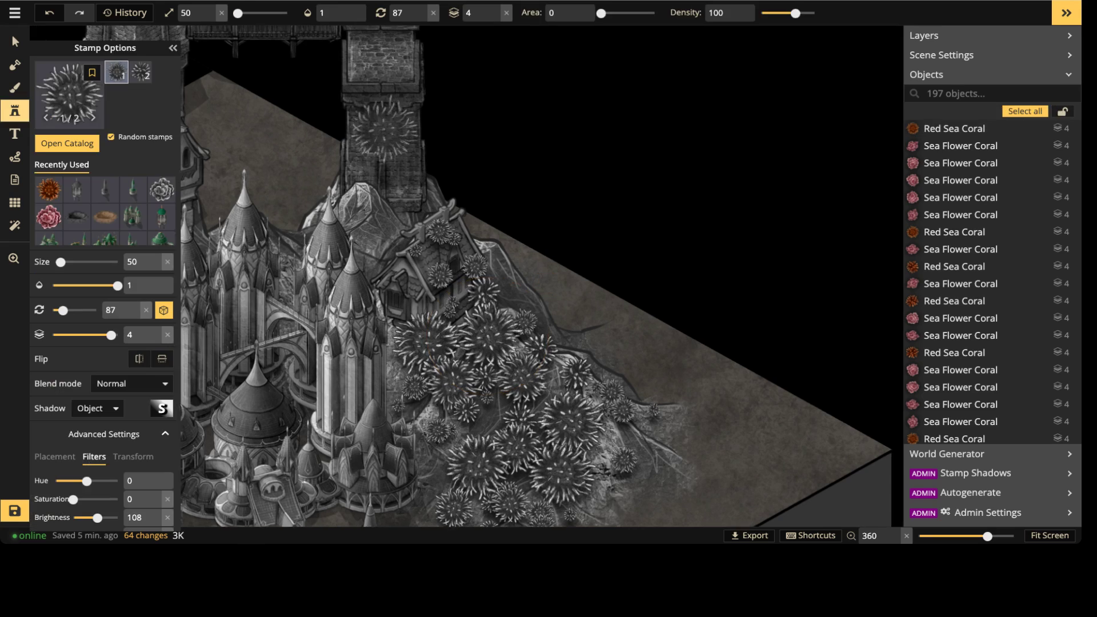
scroll(374, 136, "up", 2)
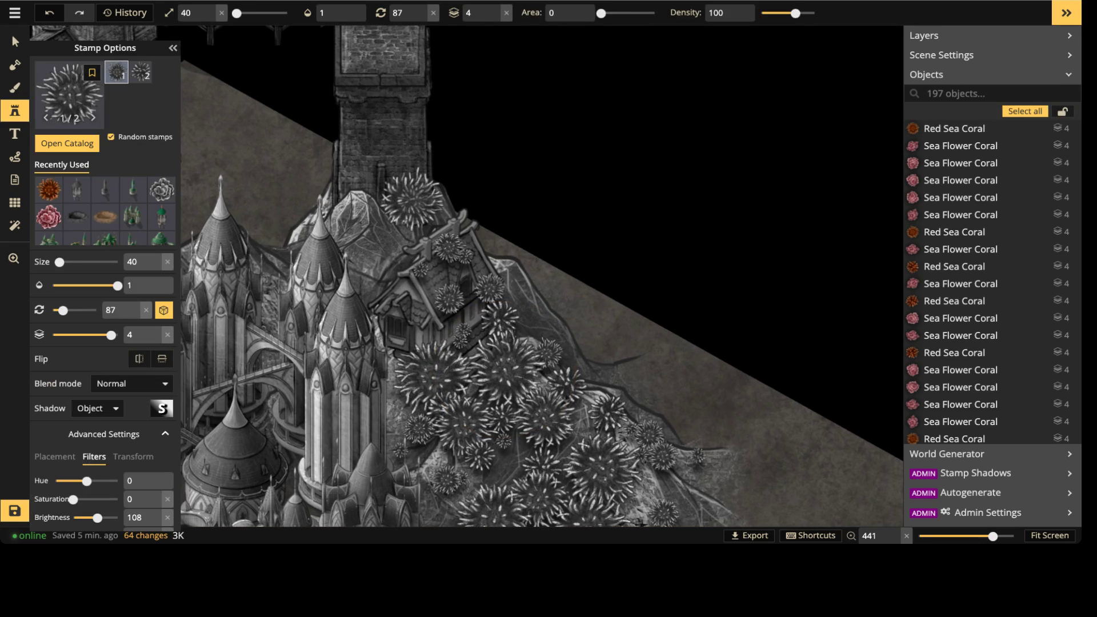
left_click(411, 198)
Step: Set the coral size to 20 and place corals up the outer side of the stone tower's lower wall
left_click(416, 83)
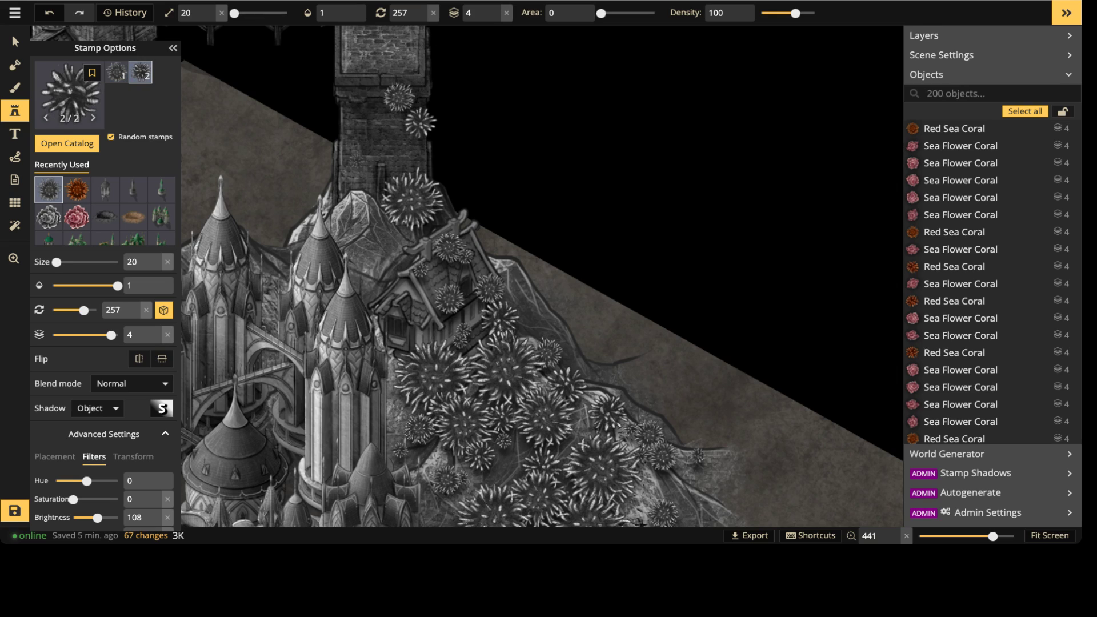
left_click(422, 153)
left_click(421, 84)
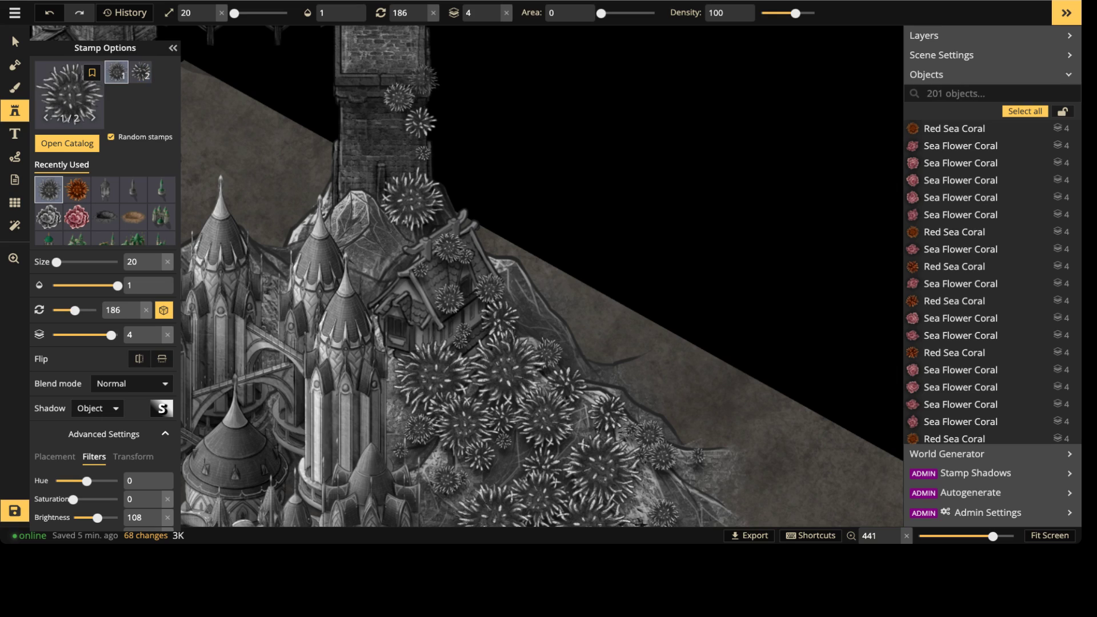
left_click(421, 60)
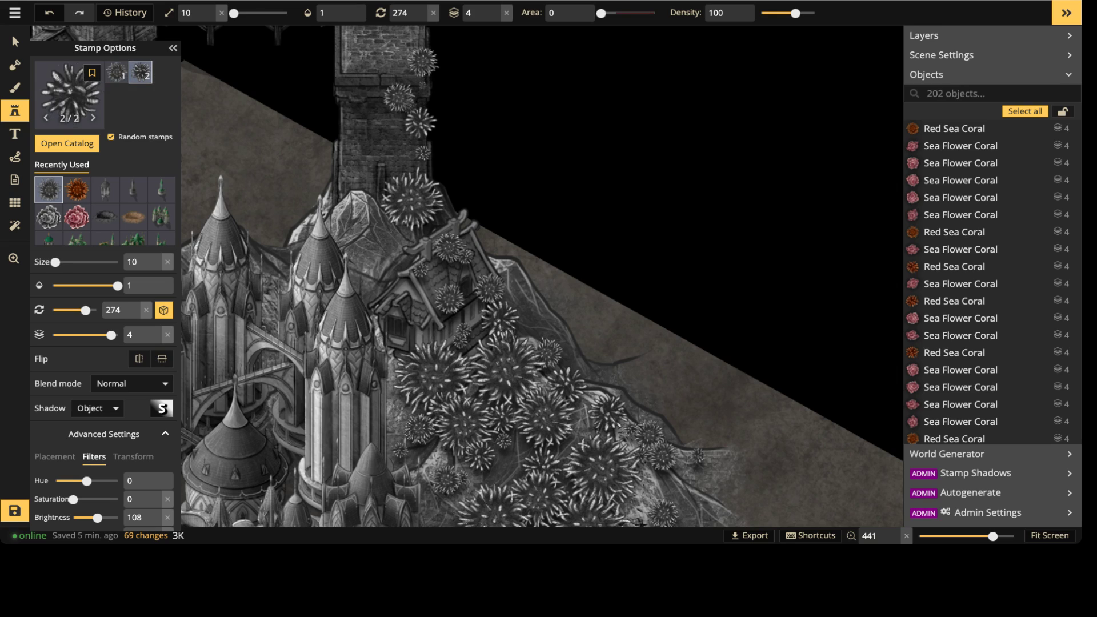
Step: Set the coral size to 10 and scatter tiny corals between the larger ones and higher up the stone tower's wall
left_click(394, 121)
left_click(390, 139)
left_click(393, 143)
left_click(396, 151)
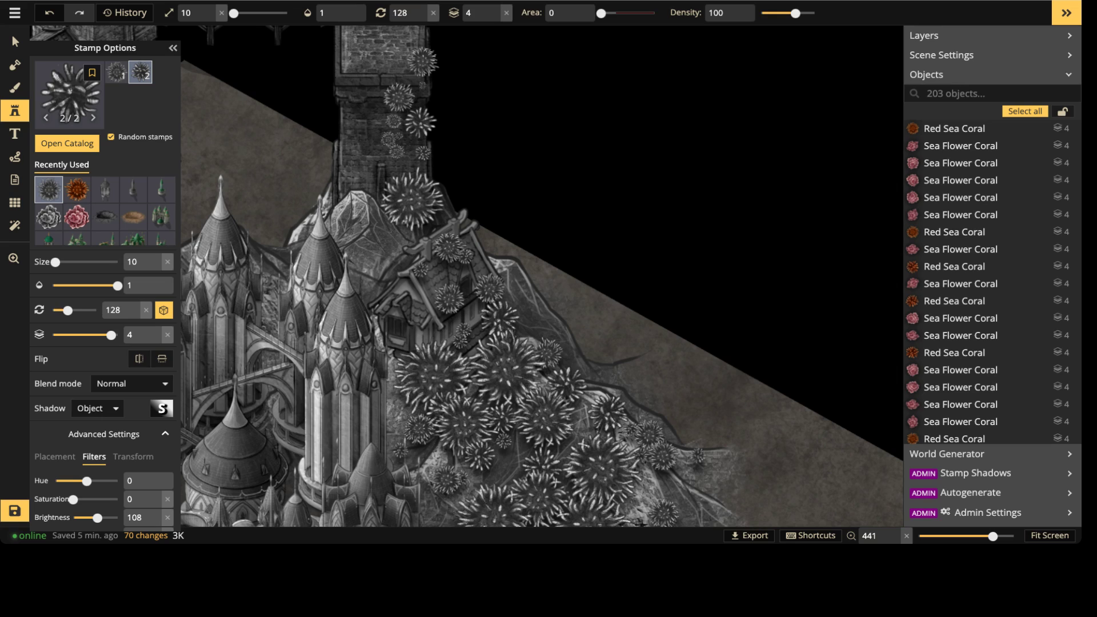
left_click(408, 157)
left_click(396, 151)
left_click(376, 166)
scroll(403, 54, "up", 3)
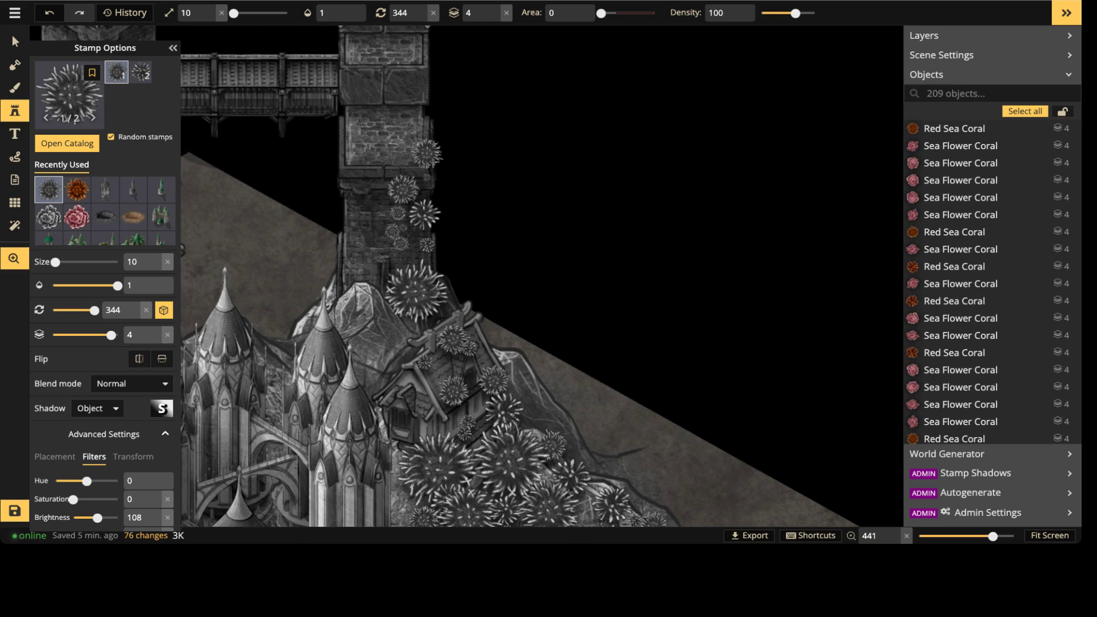
left_click(426, 60)
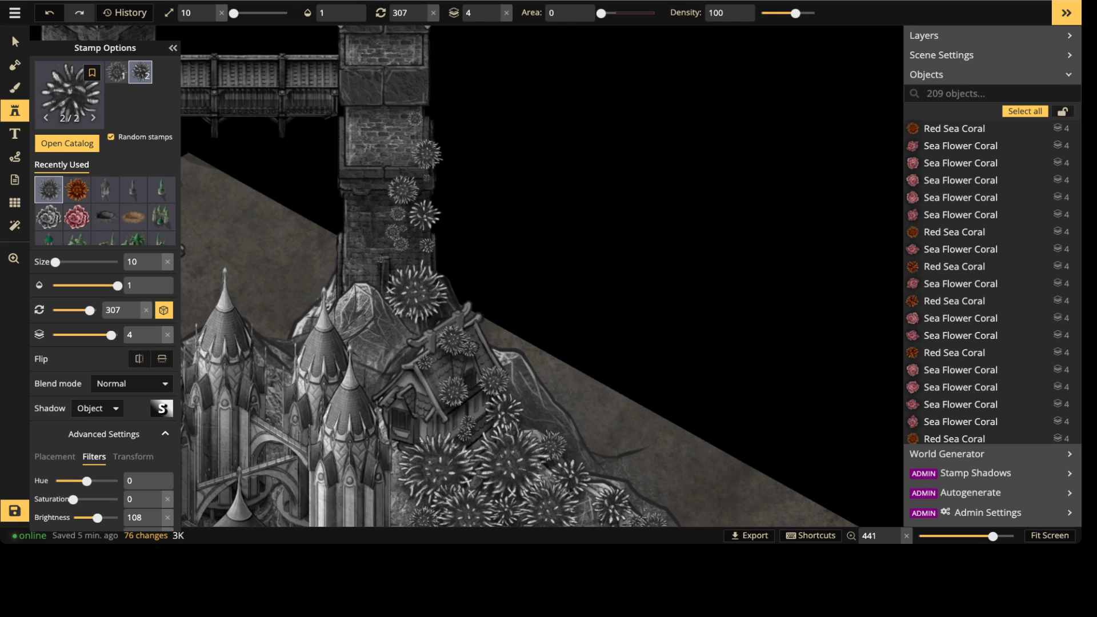
left_click_drag(426, 59, 426, 142)
Step: Add a size 20 coral on the stone tower's outer edge beside the bridge, and set the stamp to size 30 on layer 5
key("bracketright")
key("bracketright")
key("bracketright")
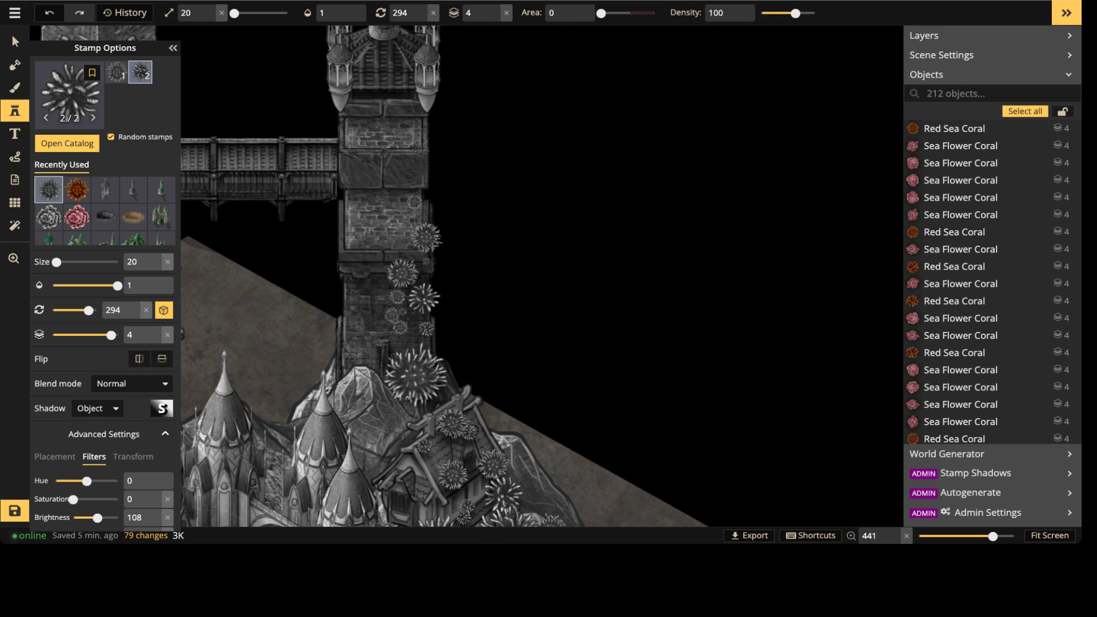
left_click(422, 149)
key("bracketleft")
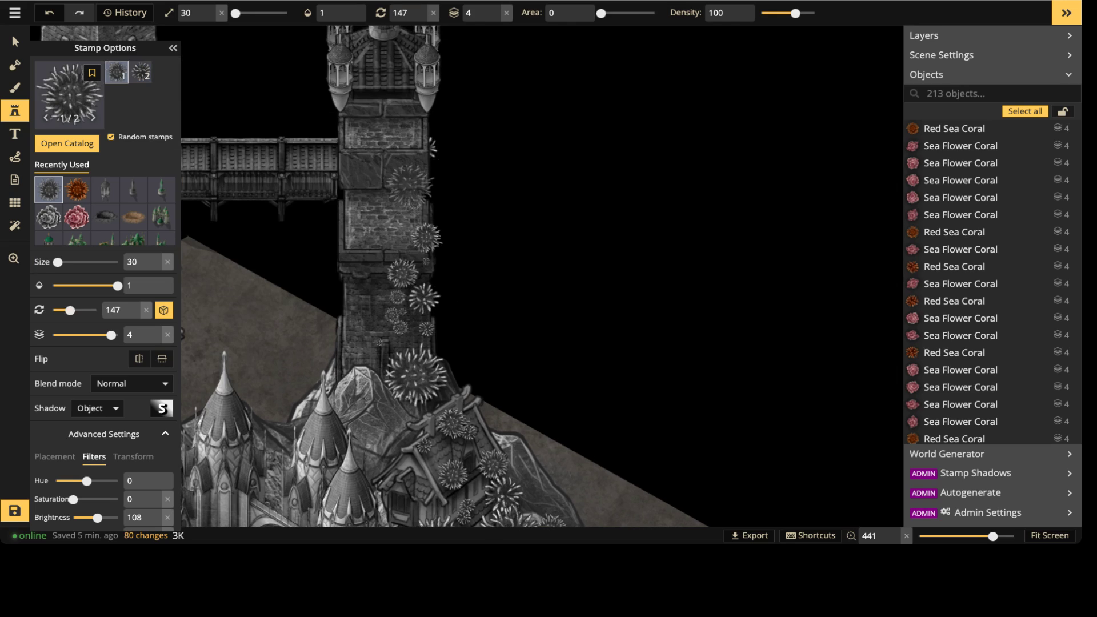
left_click(494, 8)
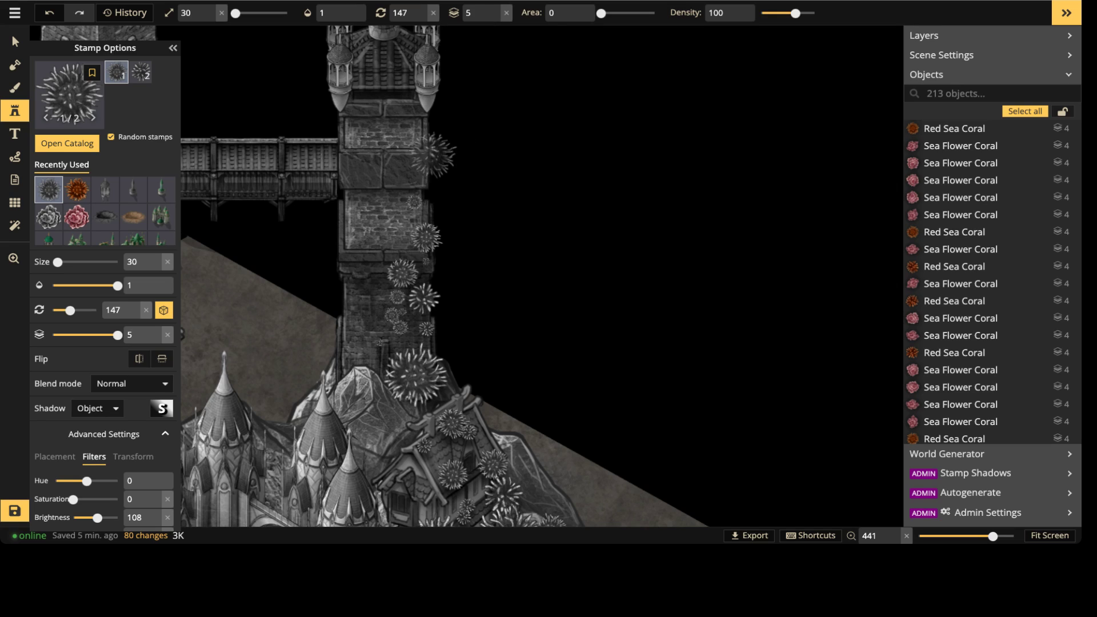
Step: Stamp spiky corals at sizes 30 and 20 on the upper brickwork of the right-hand bridge tower
left_click(415, 153)
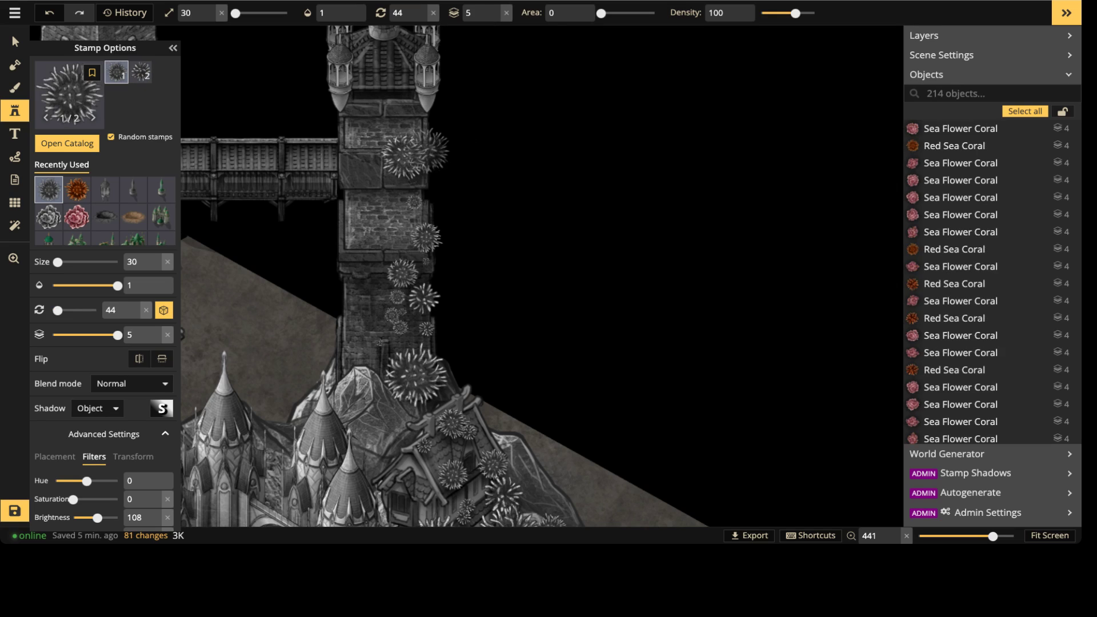
left_click(404, 155)
scroll(415, 133, "down", 2, "shift")
left_click(415, 131)
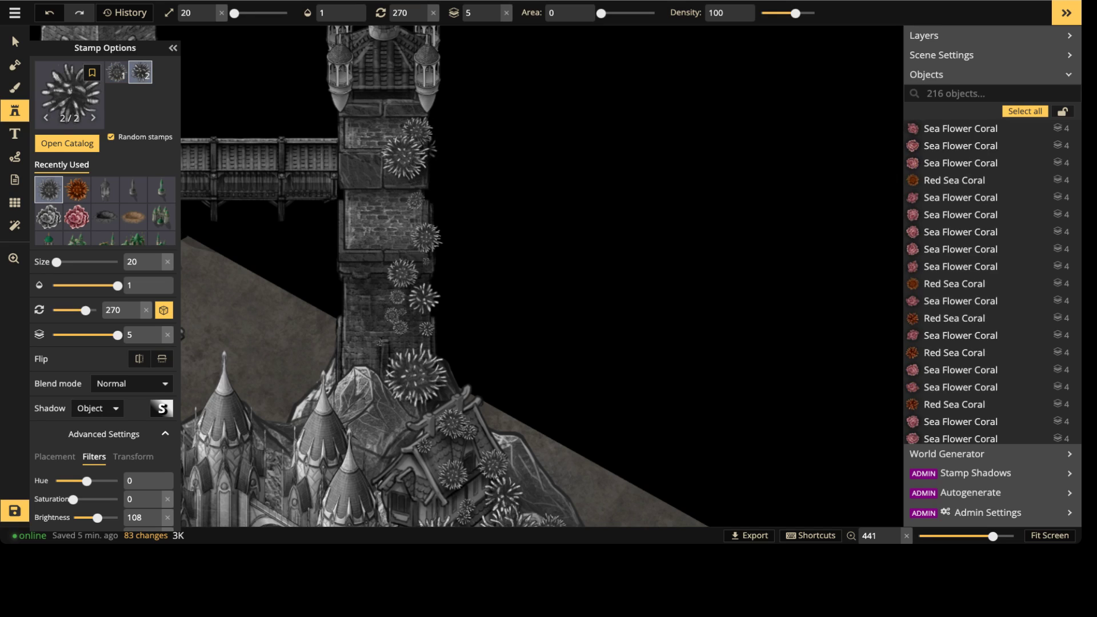
Step: Scatter small size 10 spiky corals over the stone and brick sections of the right-hand bridge tower
left_click(389, 202)
key("bracketleft")
left_click(380, 178)
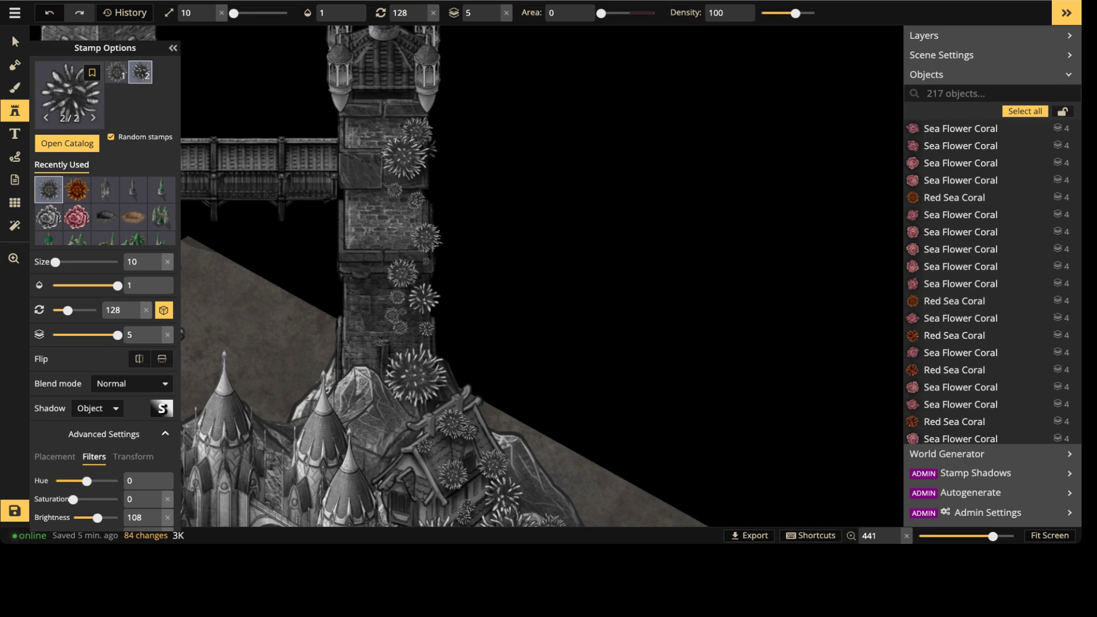
left_click(381, 202)
left_click(362, 218)
left_click(360, 240)
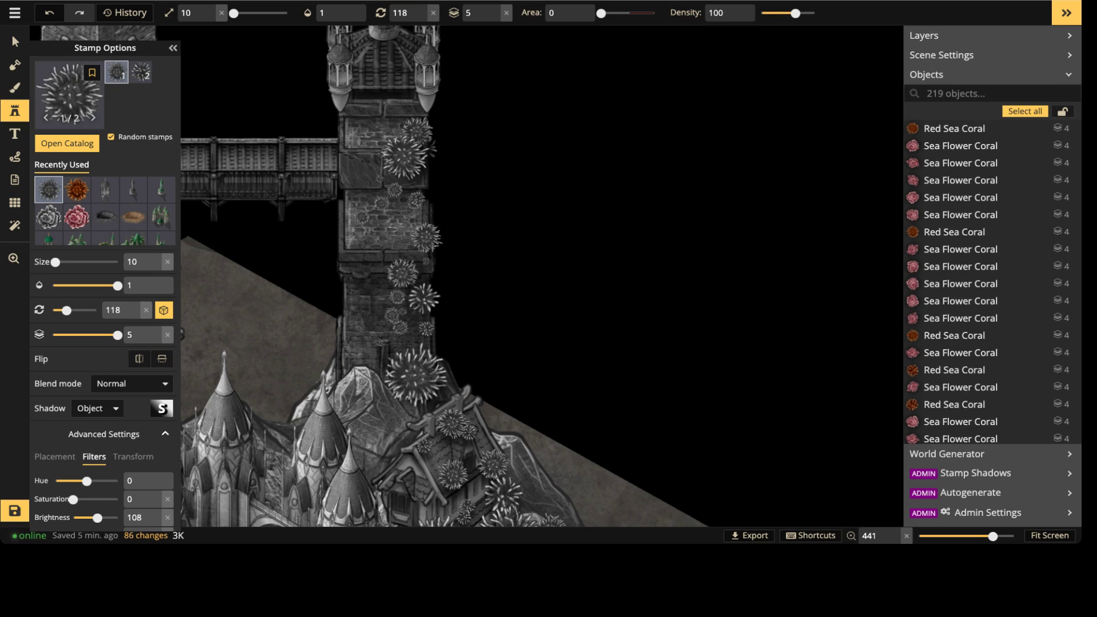
left_click(371, 133)
left_click(375, 119)
left_click(392, 116)
left_click(392, 227)
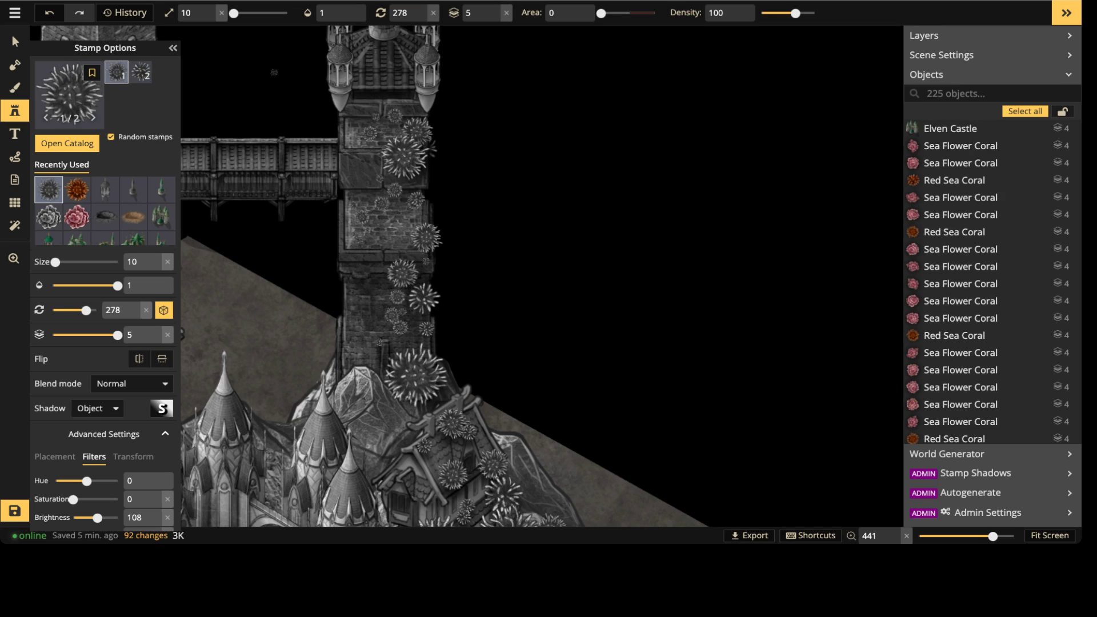
left_click(380, 225)
Step: Save the map with the newly added corals
scroll(348, 197, "down", 5)
scroll(399, 228, "down", 2)
middle_click_drag(400, 228, 539, 257)
scroll(491, 274, "down", 3)
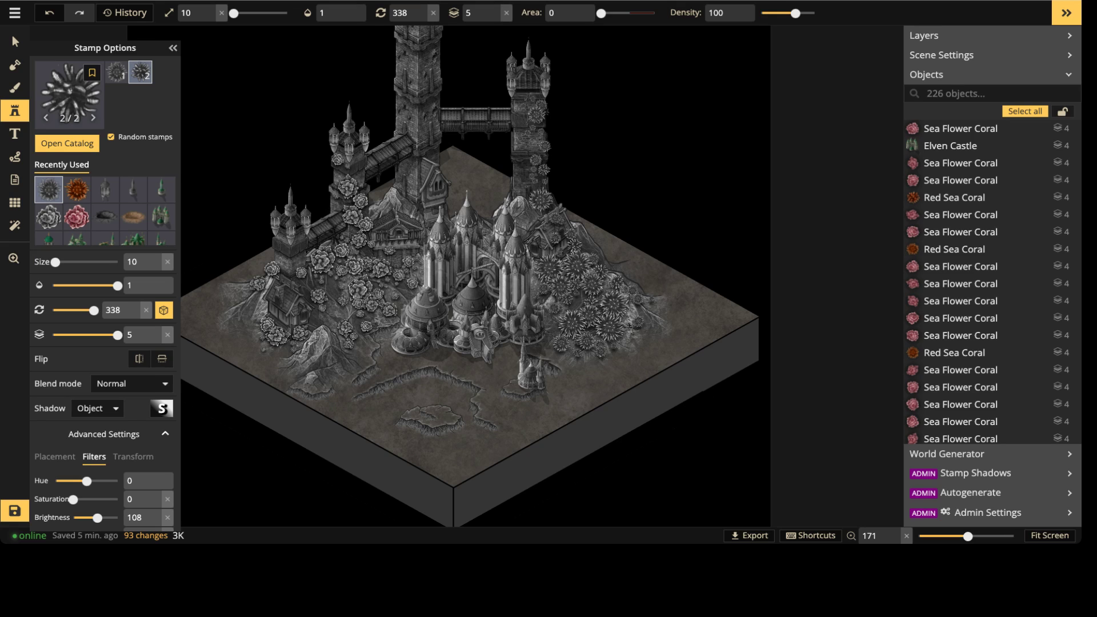
scroll(475, 274, "down", 3)
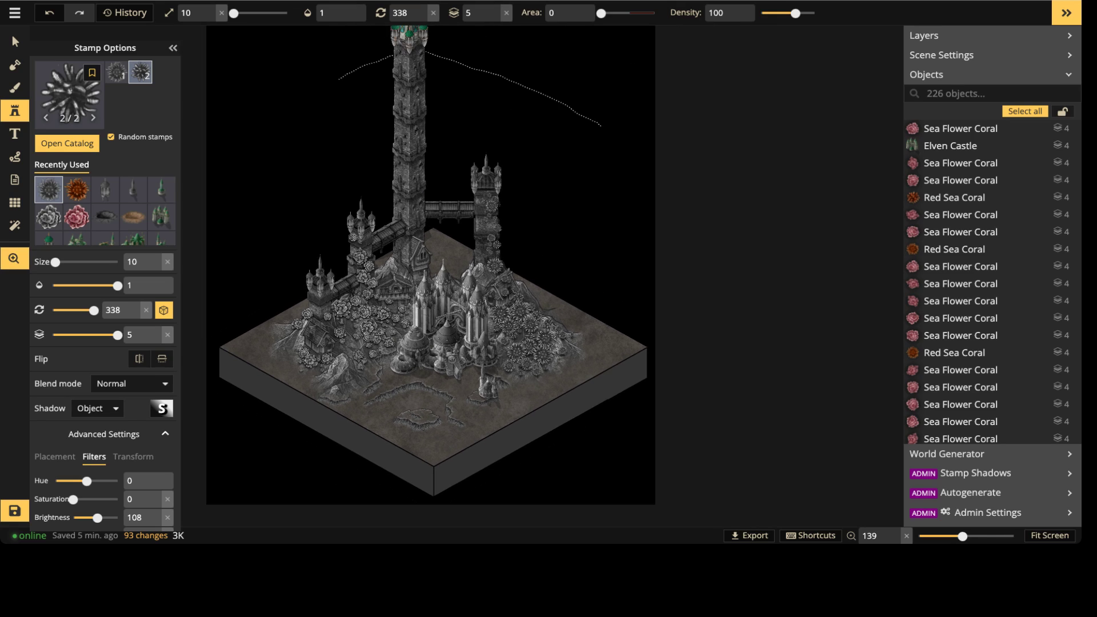
scroll(428, 263, "down", 2)
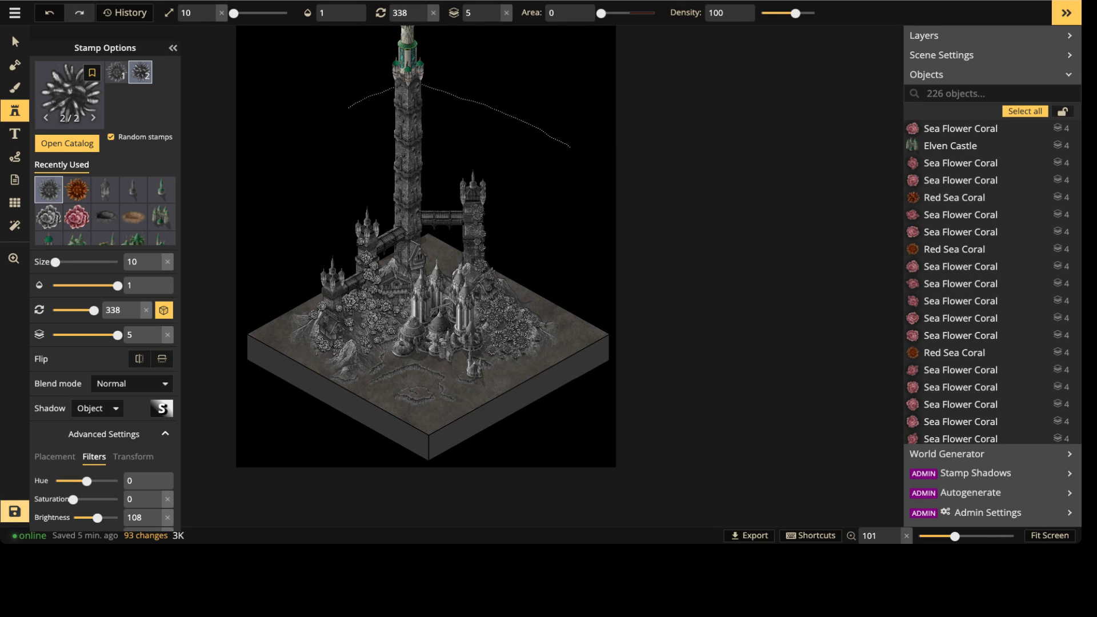
key("ctrl+s")
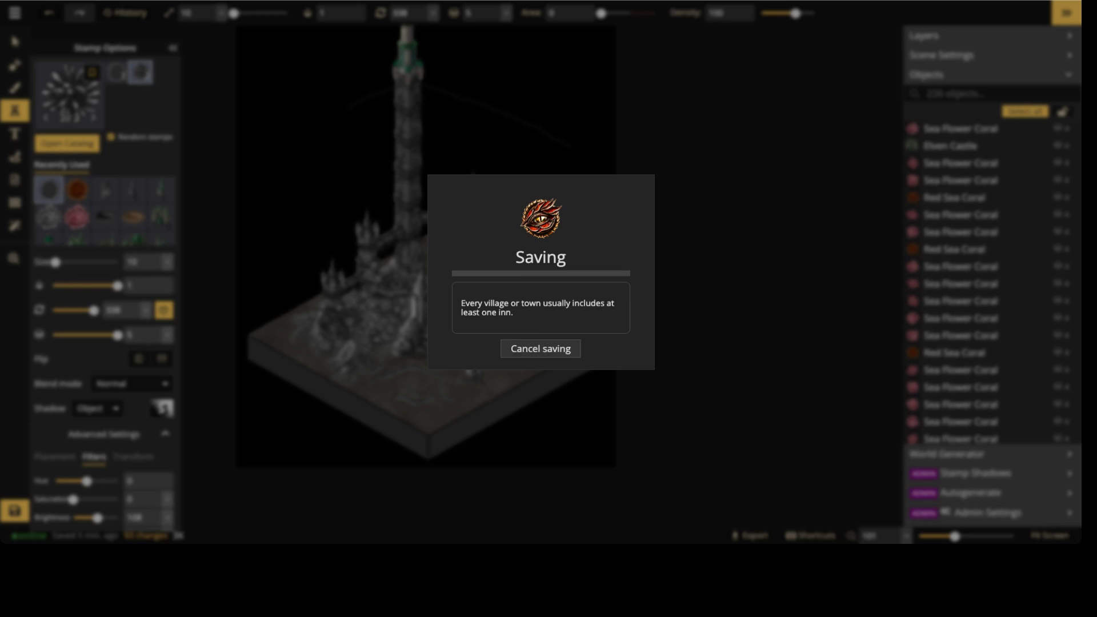
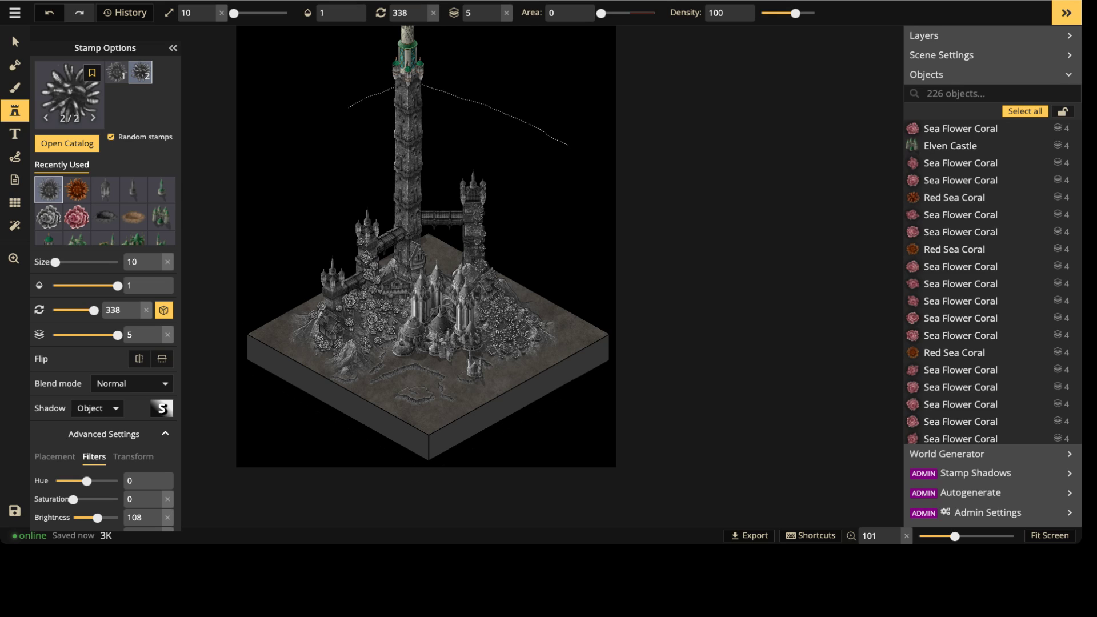
Step: Examine the whole map, from the front of the platform up to the spire of the tall tower
scroll(382, 222, "up", 1)
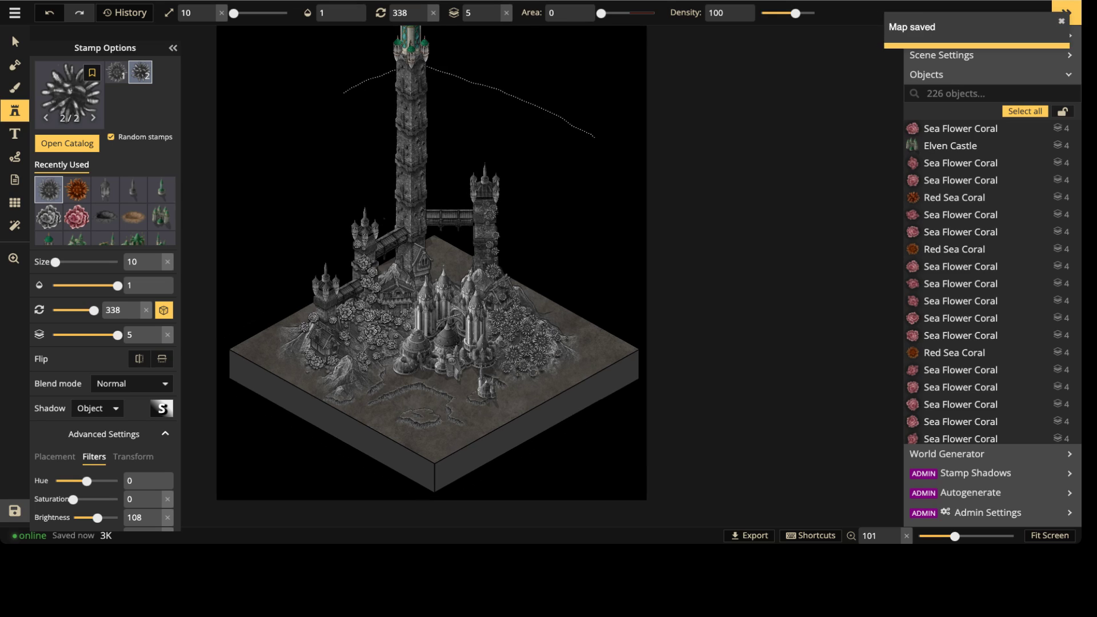
left_click(15, 41)
scroll(384, 228, "up", 7)
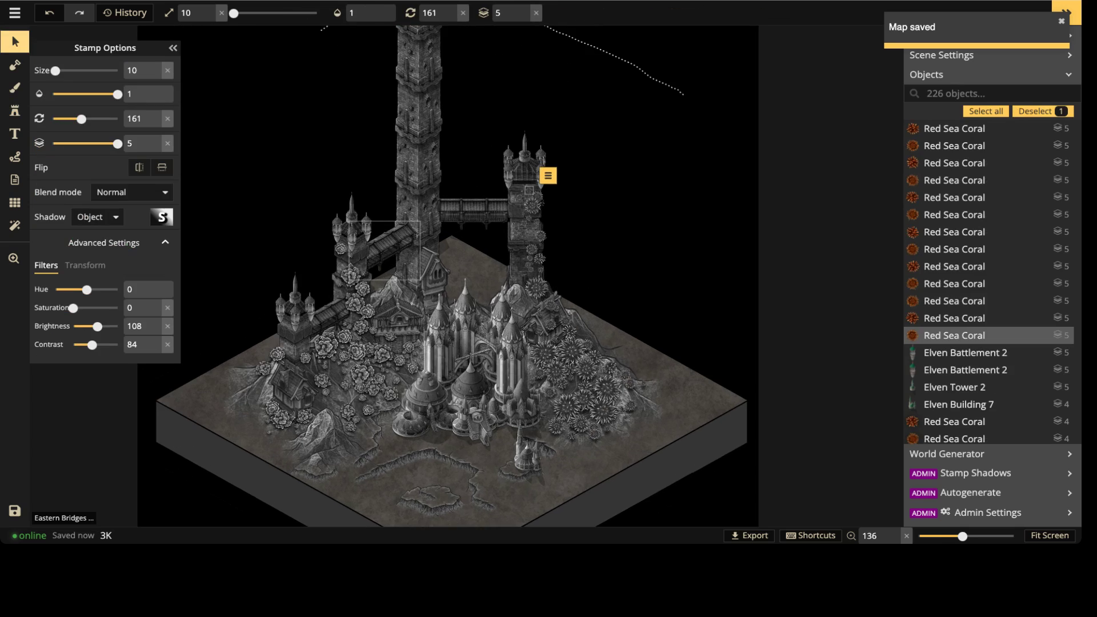
key("space")
left_click_drag(434, 457, 419, 86)
scroll(431, 161, "down", 4)
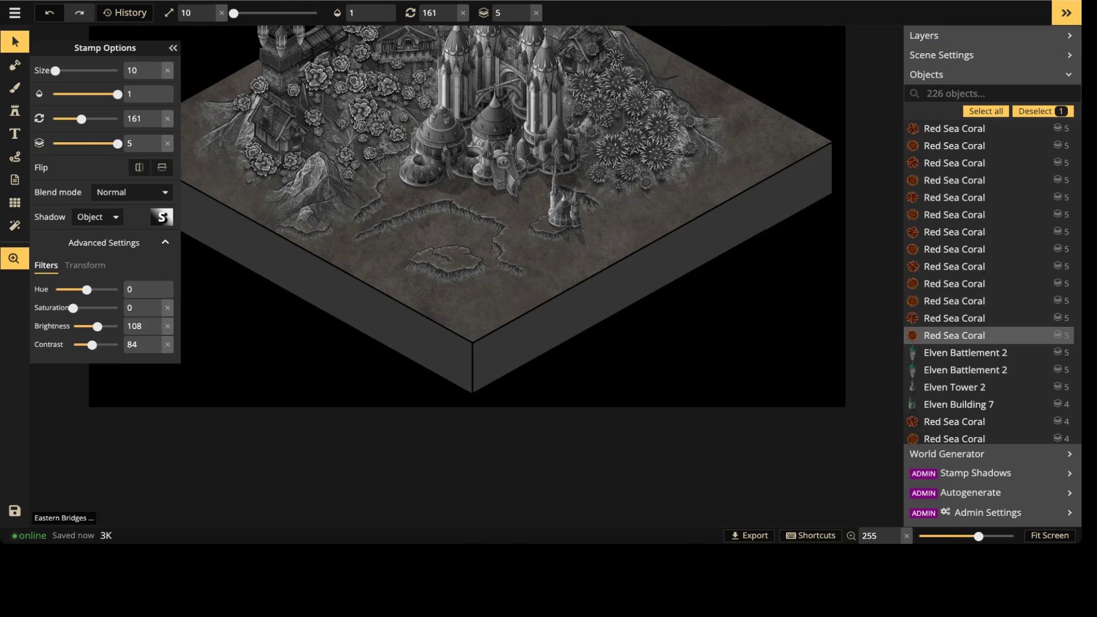
left_click_drag(431, 161, 431, 305)
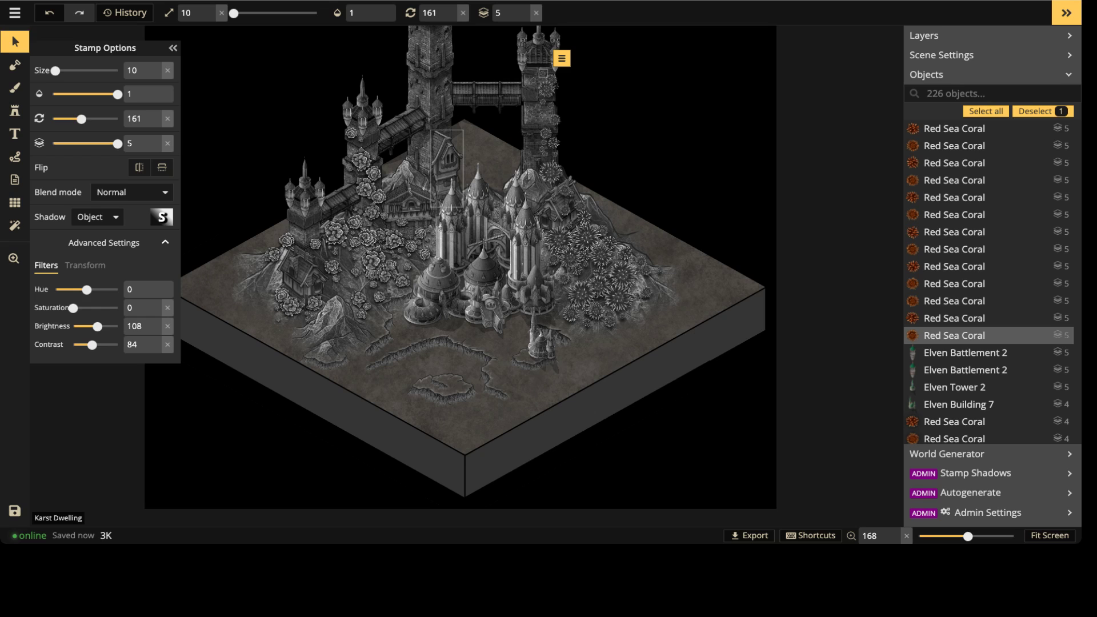
scroll(477, 171, "up", 3)
scroll(478, 182, "down", 4)
key("space")
left_click_drag(477, 189, 473, 373)
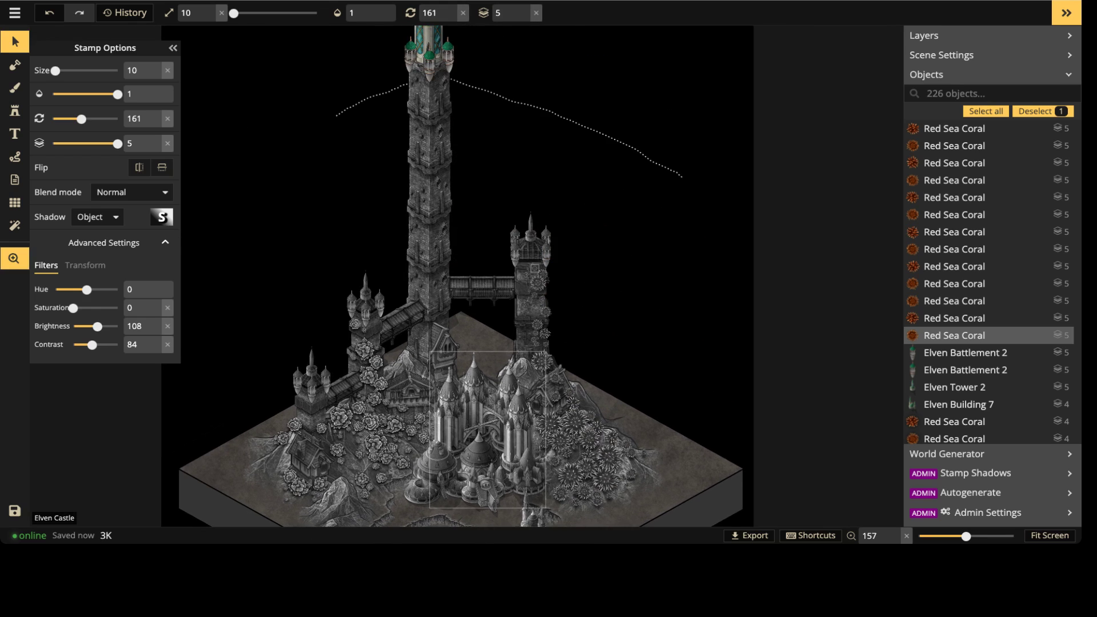
key("space")
left_click_drag(436, 71, 427, 197)
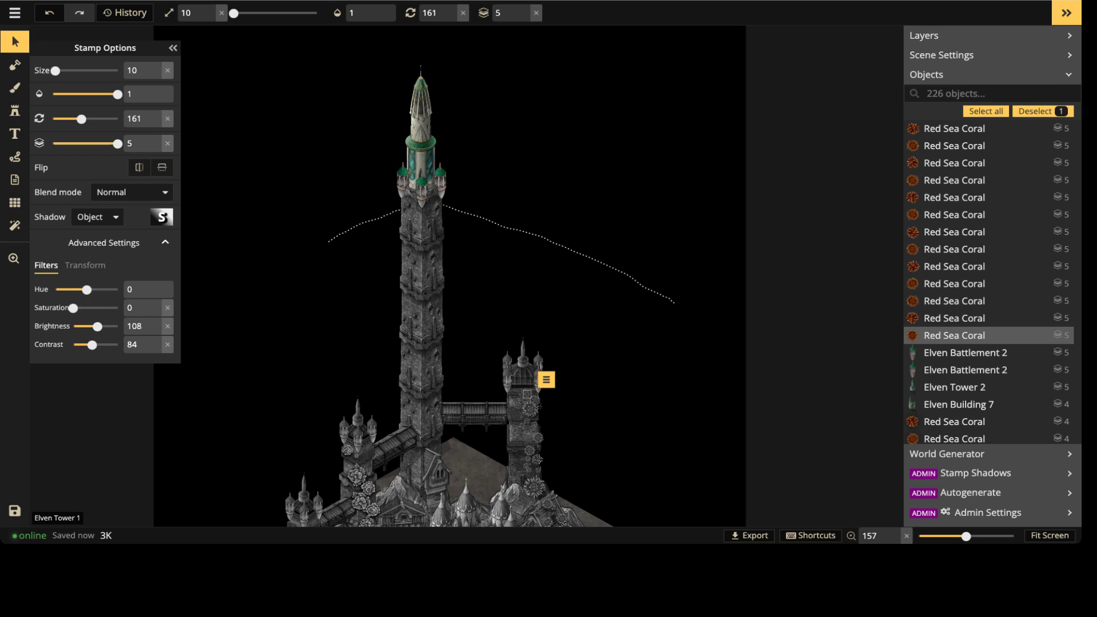
scroll(457, 274, "down", 4)
key("z")
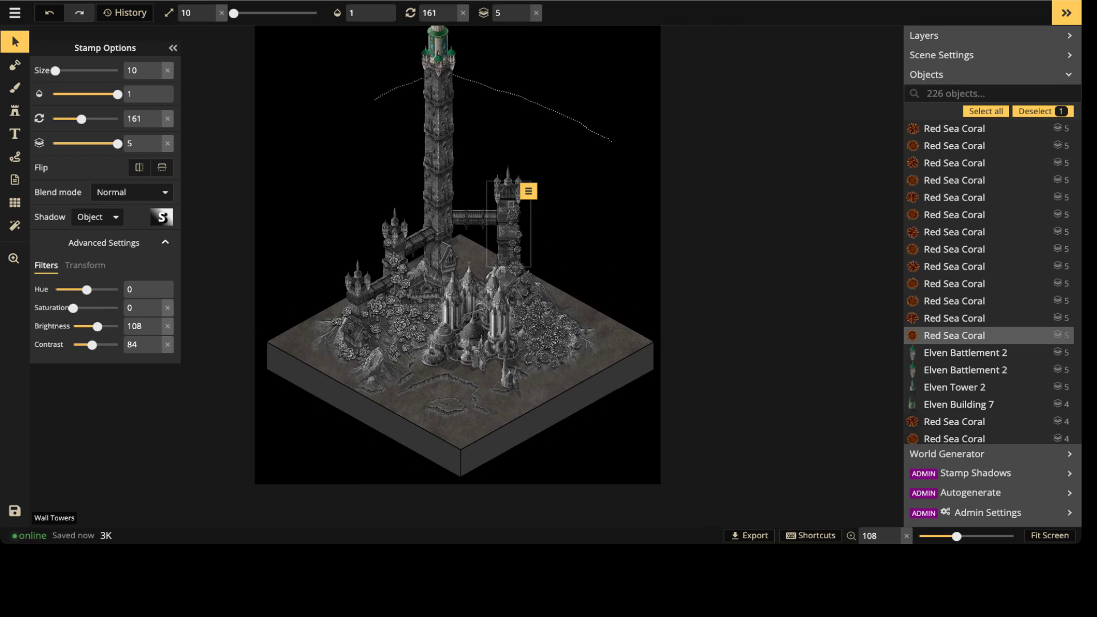
scroll(528, 183, "up", 4)
left_click_drag(446, 171, 457, 248)
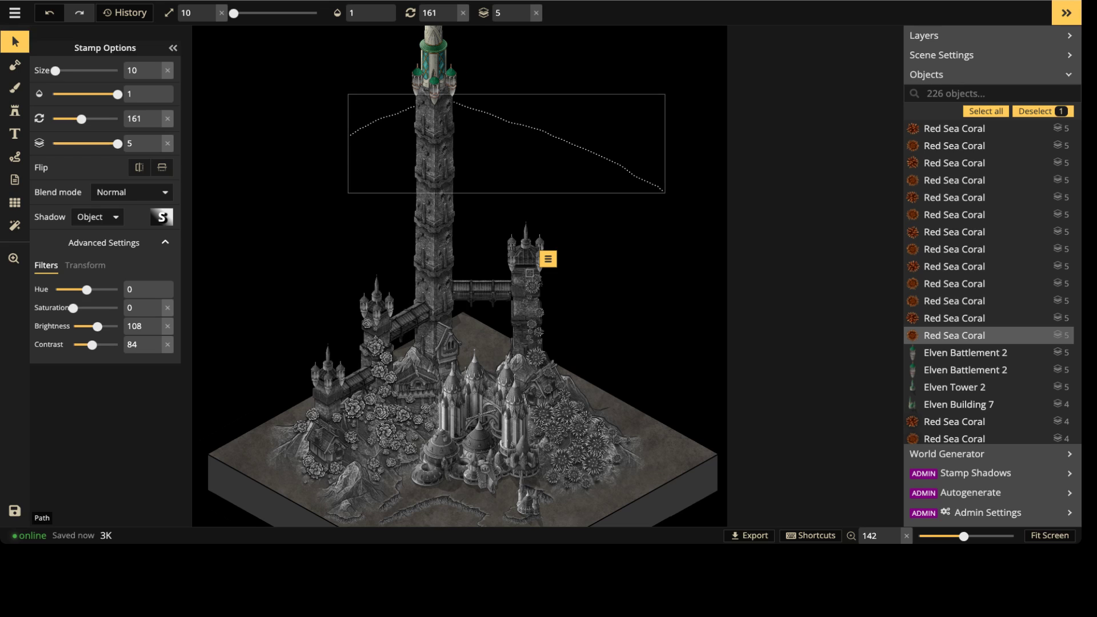
Step: Delete the dotted path running across the tall tower
scroll(543, 167, "down", 2)
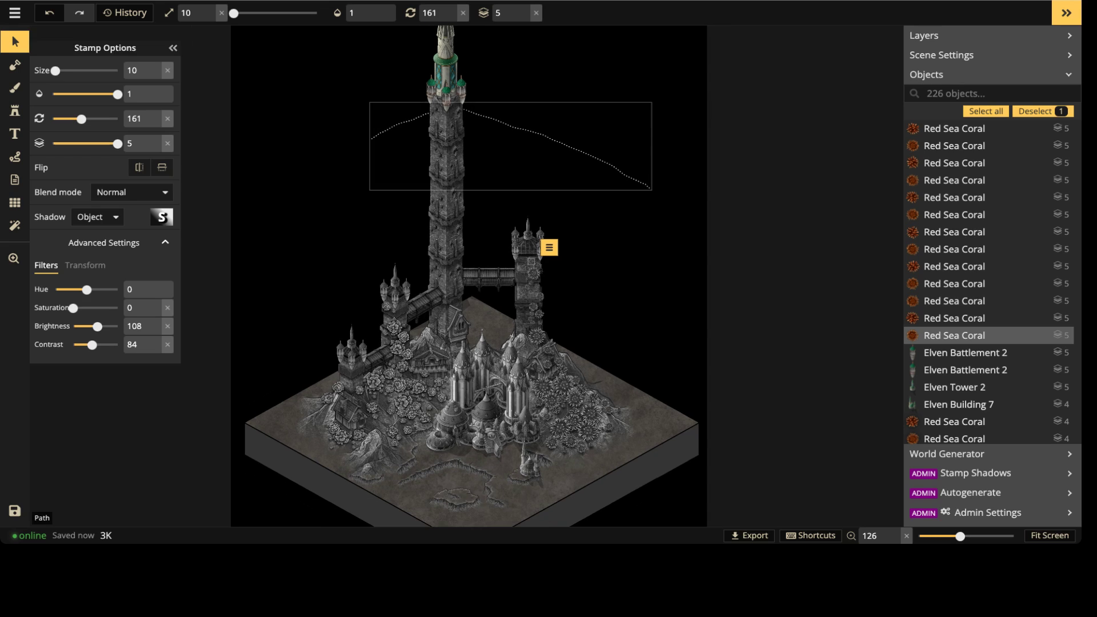
left_click(543, 167)
key("Delete")
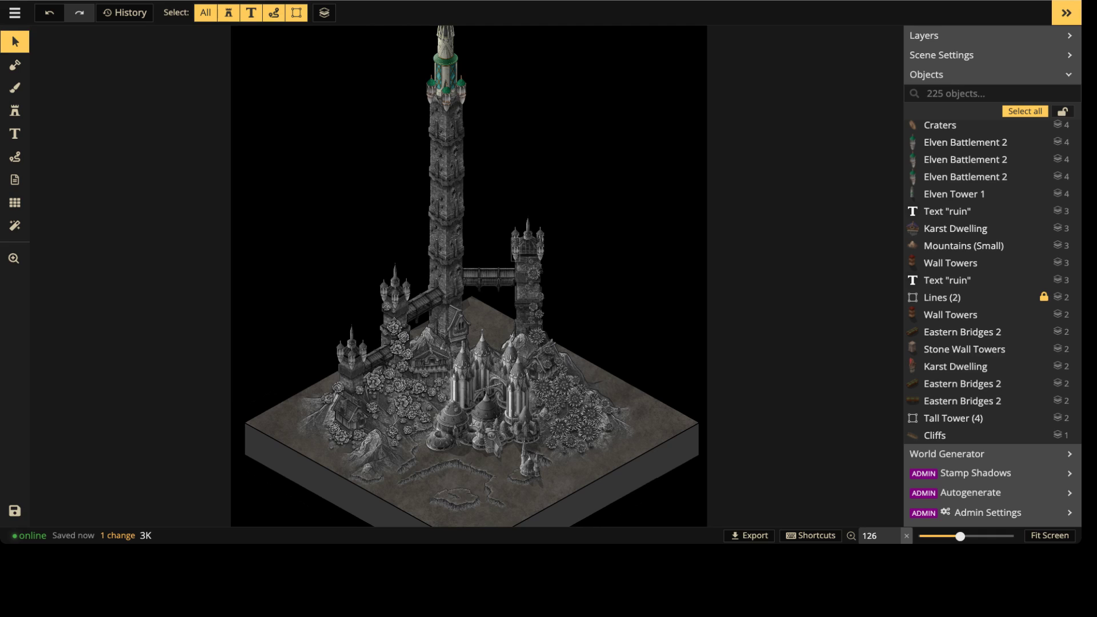
Step: Show the isometric grid over the map
left_click(15, 203)
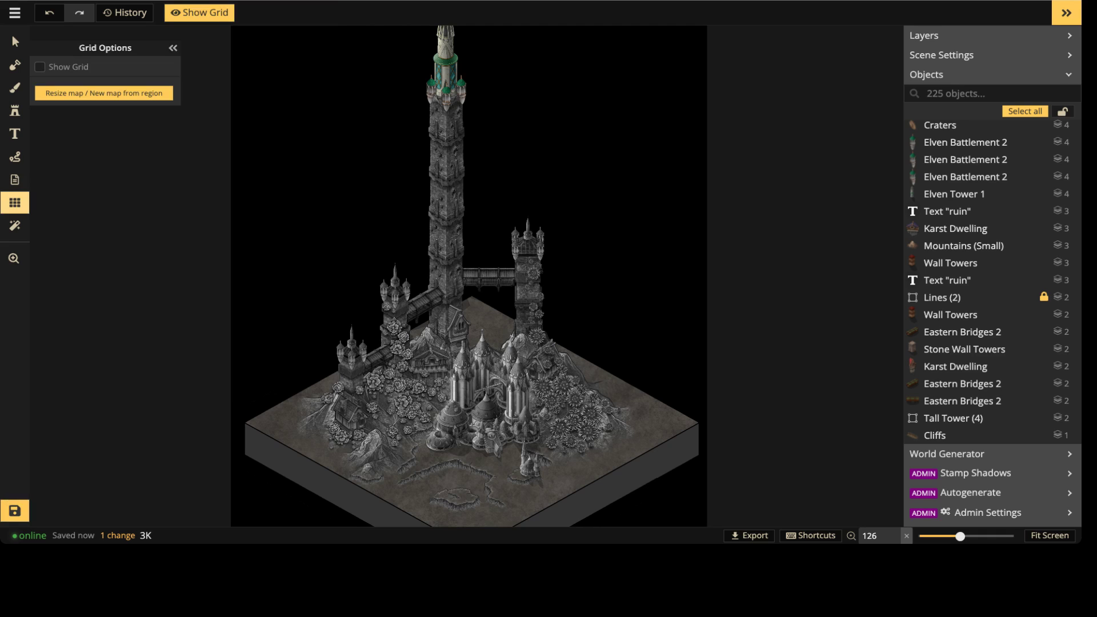
left_click(40, 67)
scroll(422, 210, "up", 2)
scroll(422, 211, "down", 3)
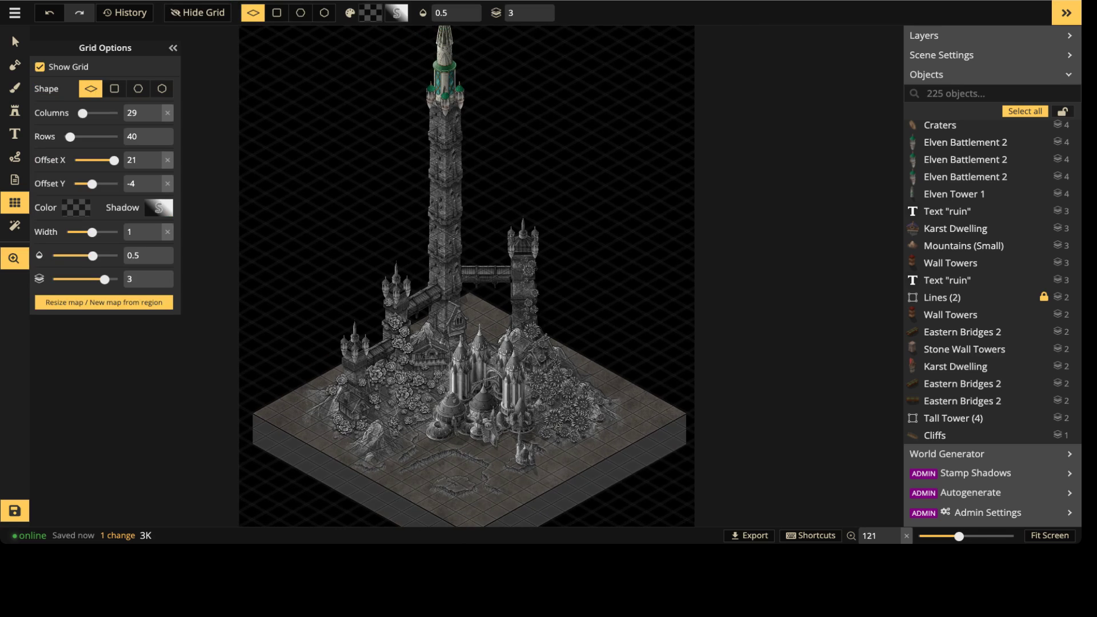
scroll(467, 275, "down", 3)
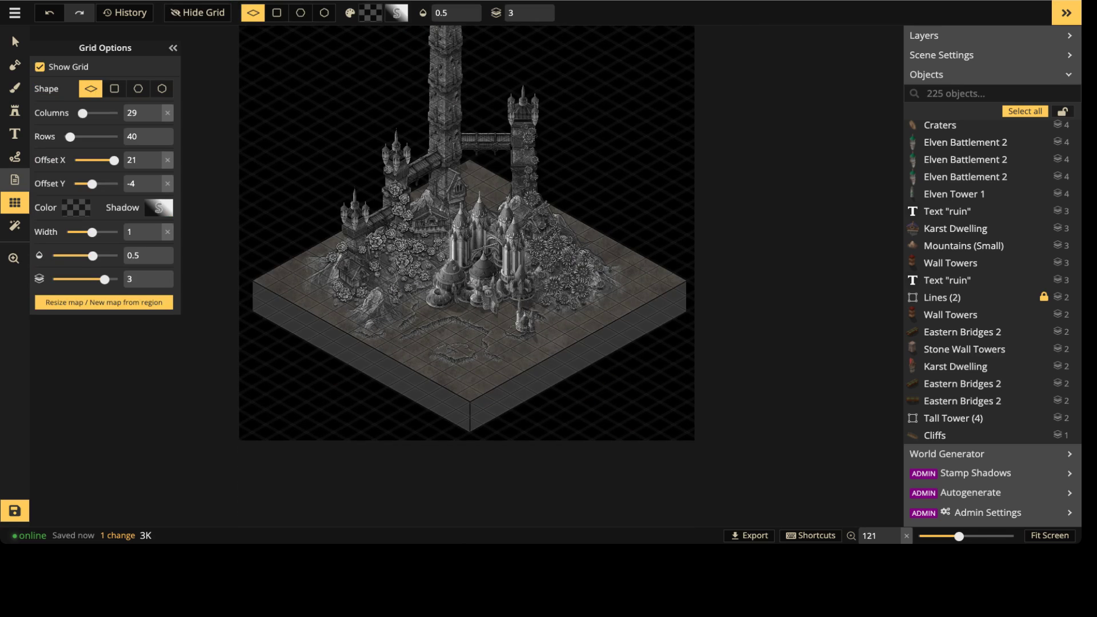
Step: Set the Path tool to Segments mode with the Solid line style
left_click(15, 156)
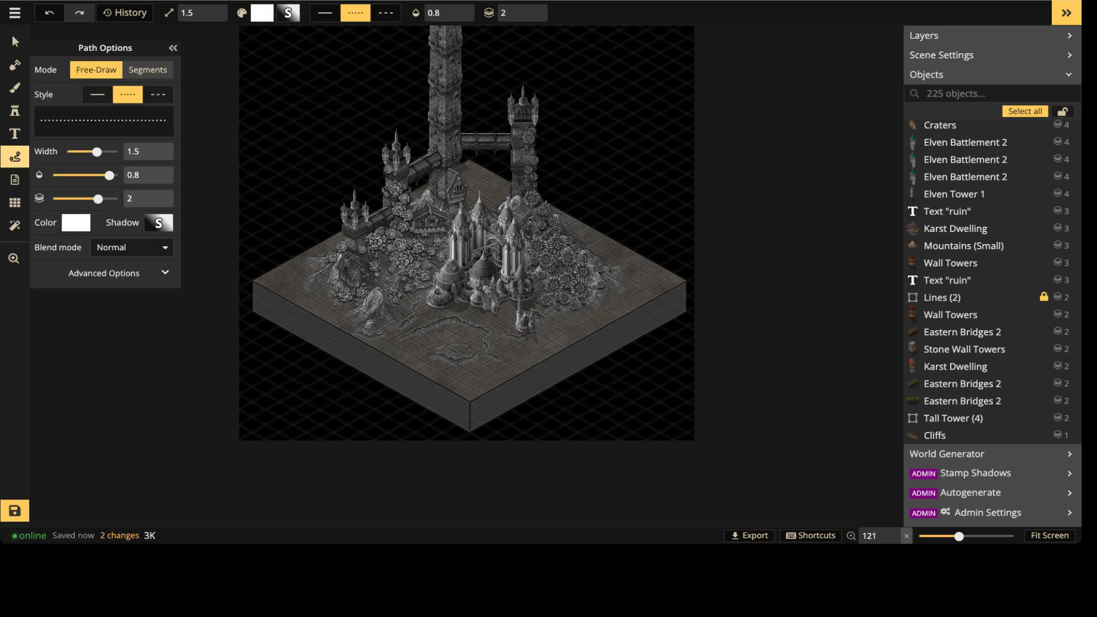
left_click(147, 69)
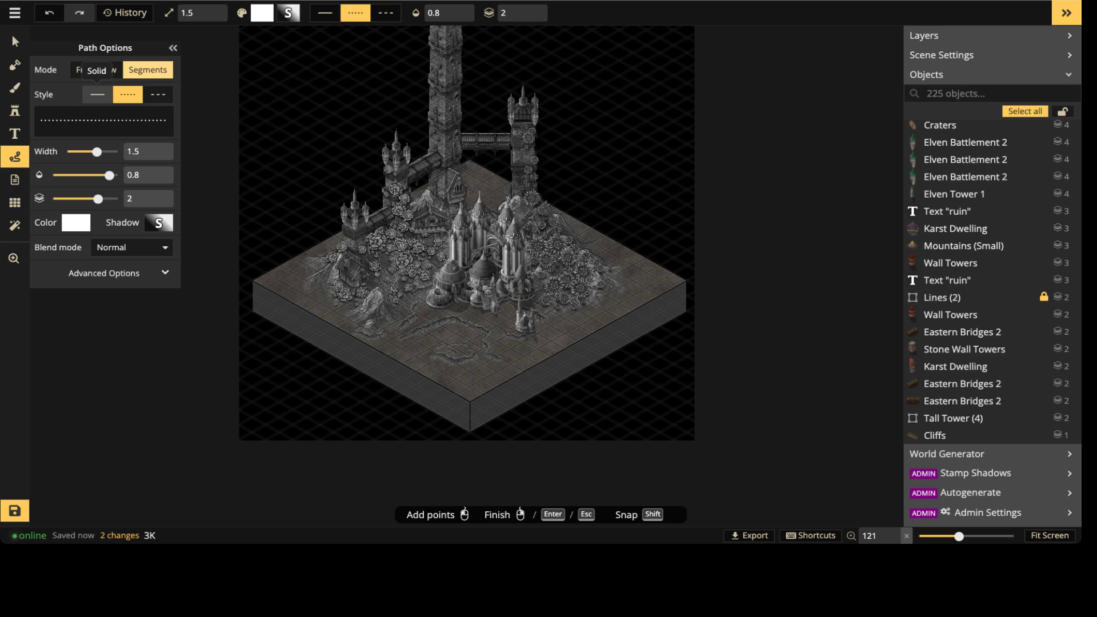
left_click(97, 94)
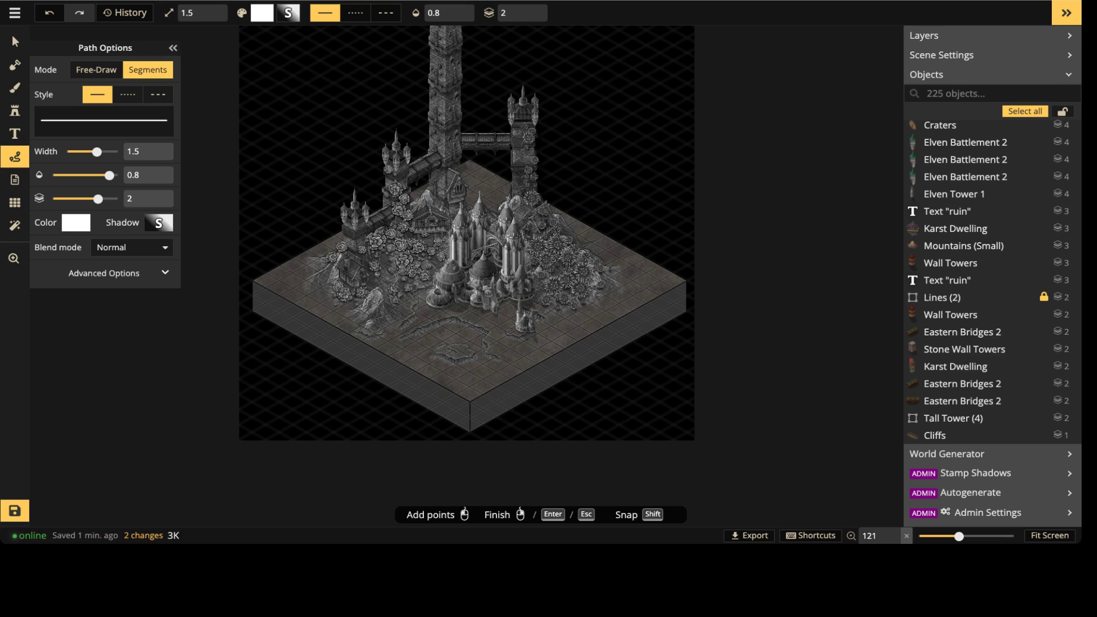
scroll(272, 257, "up", 3)
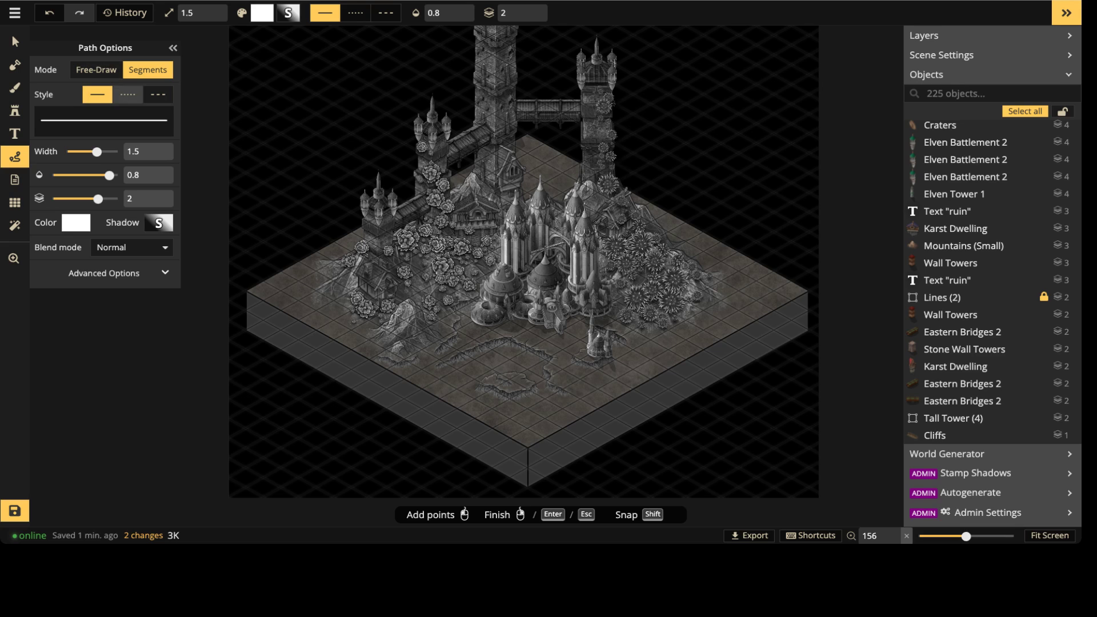
left_click(128, 94)
key("space")
left_click_drag(272, 257, 373, 326)
left_click(97, 95)
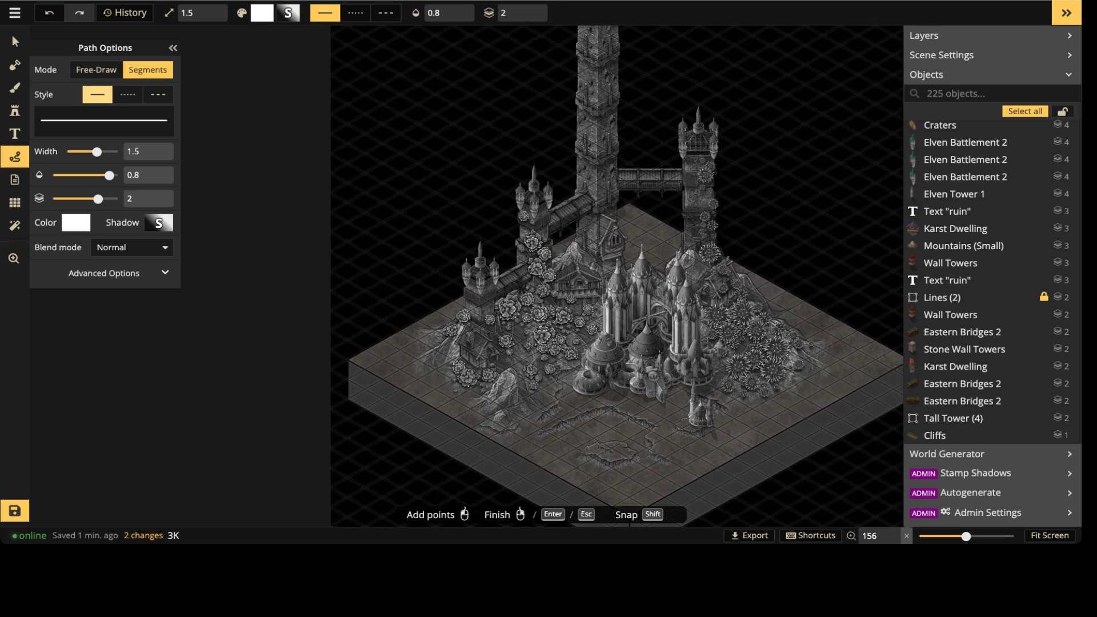
Step: Draw a solid white vertical path from the platform's left corner up to about mid-height of the tall tower
left_click(348, 360)
key("space")
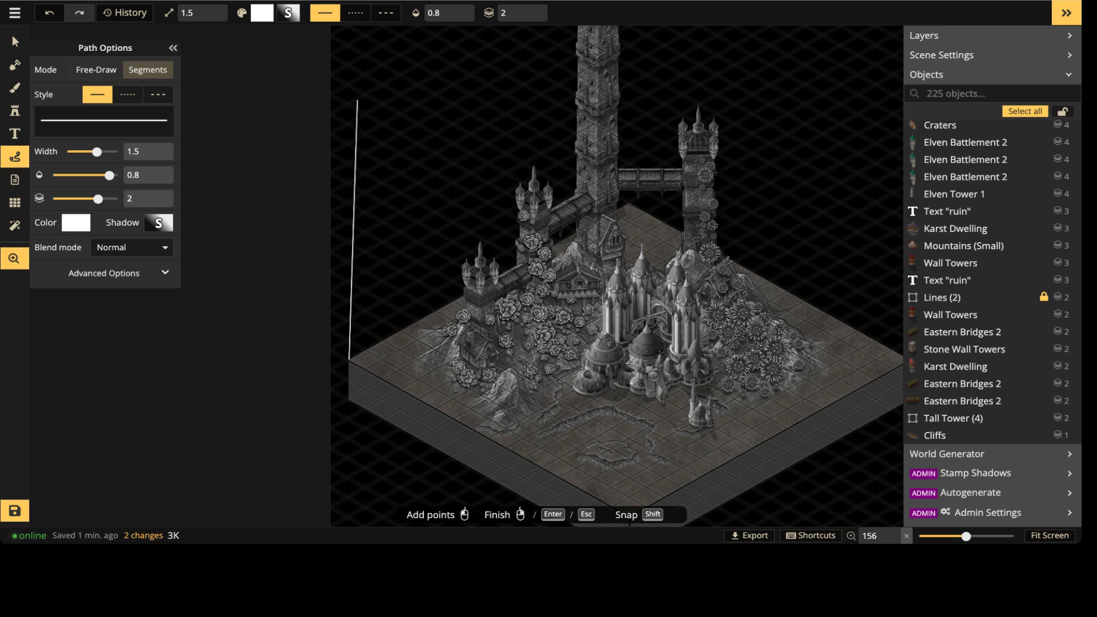
left_click_drag(358, 101, 338, 374)
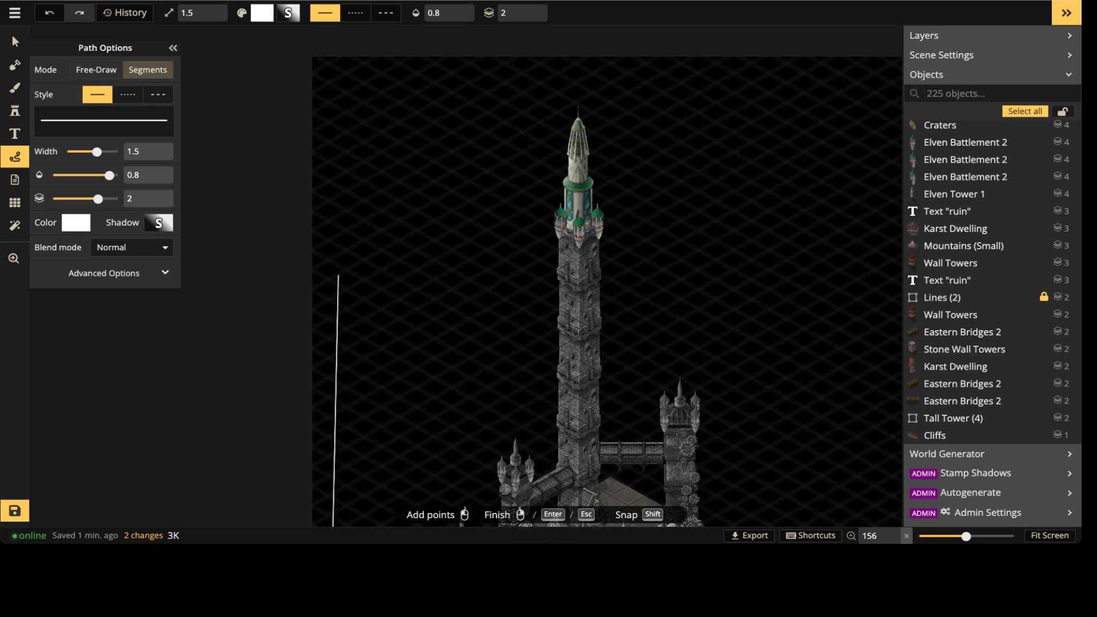
scroll(337, 274, "down", 3)
middle_click_drag(367, 298, 345, 145)
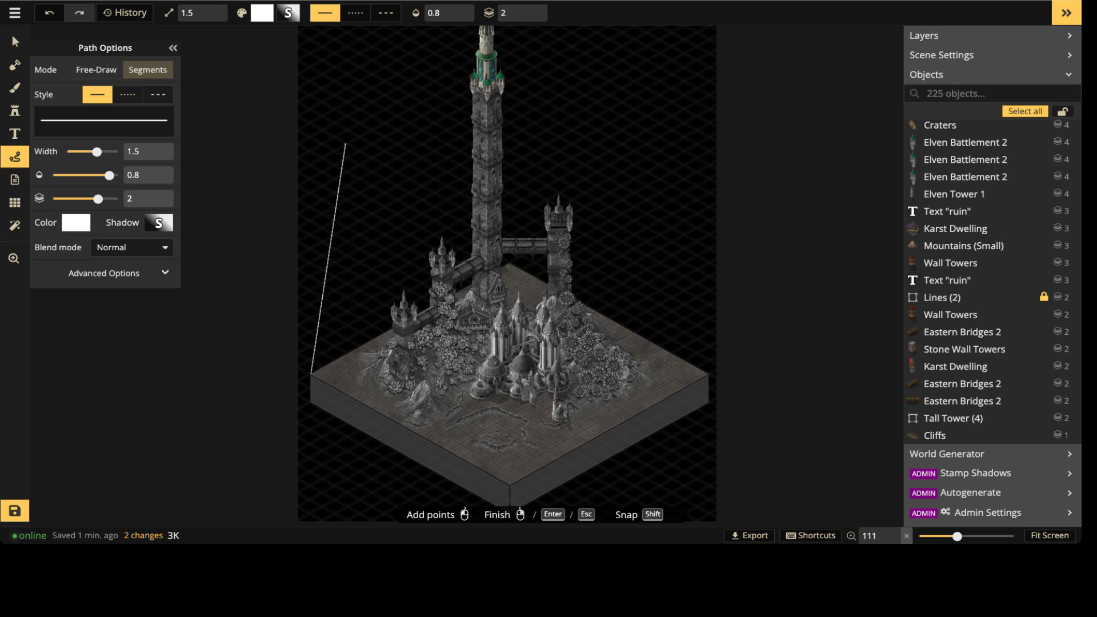
scroll(313, 151, "up", 3)
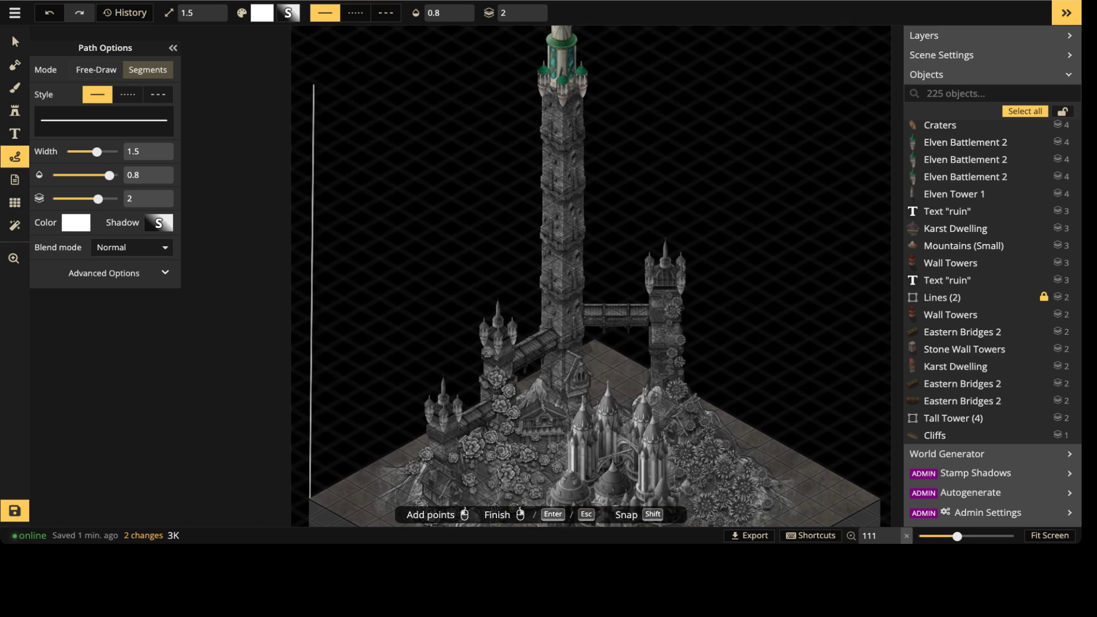
middle_click_drag(313, 57, 314, 189)
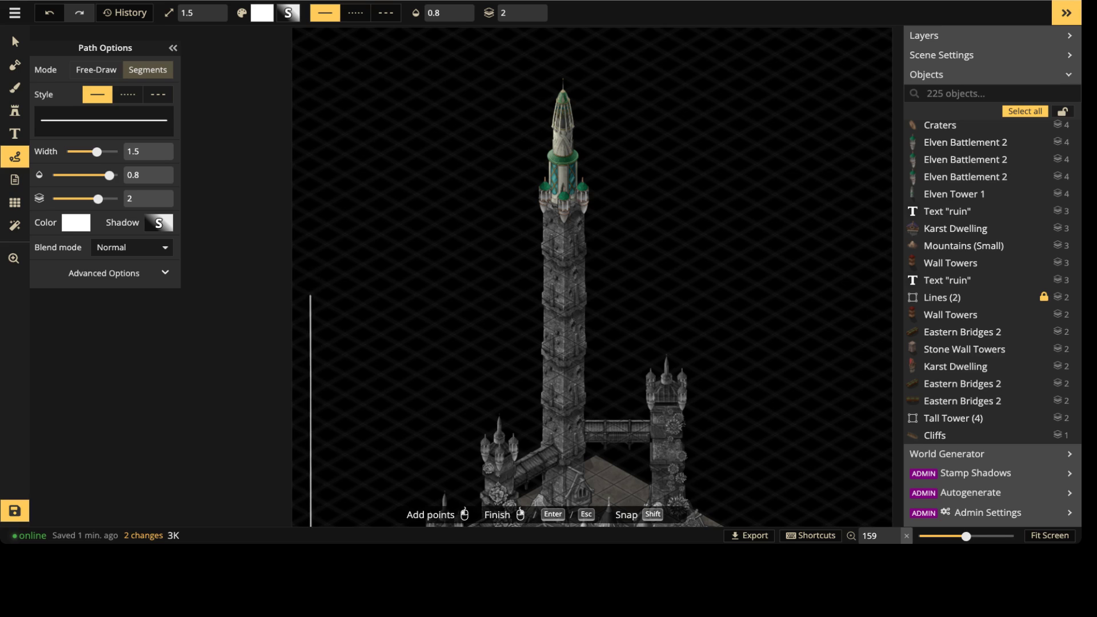
left_click(311, 296)
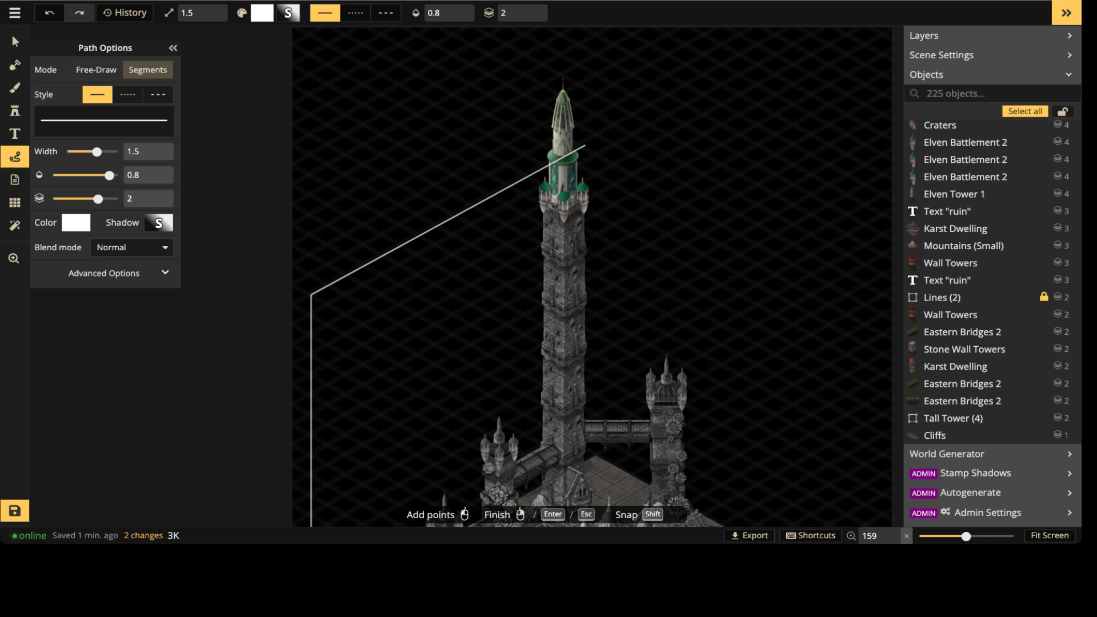
key("Return")
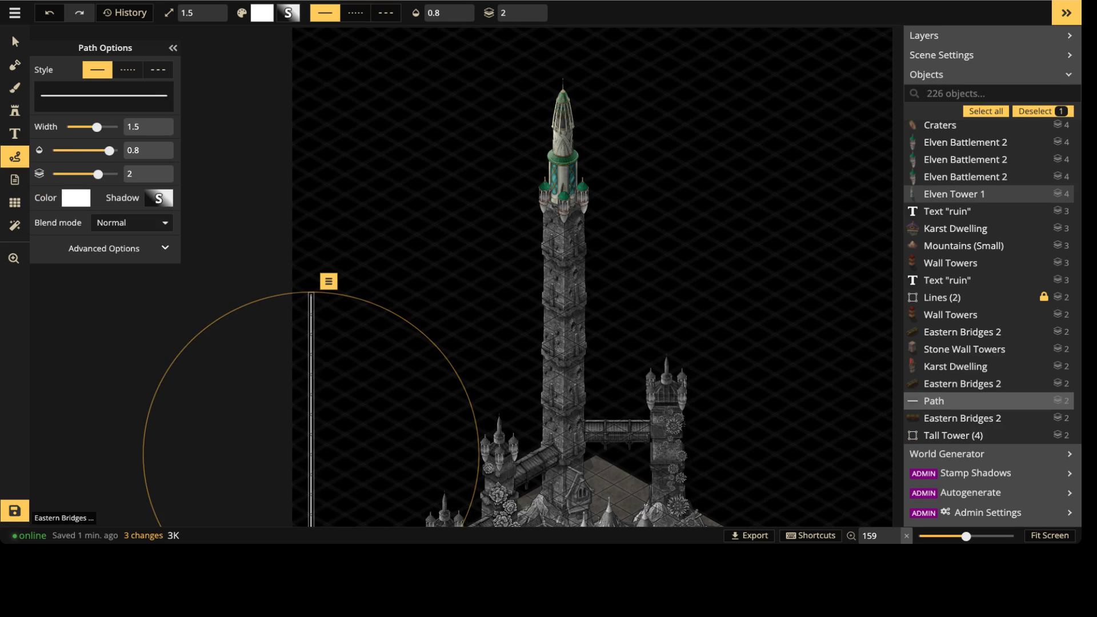
Step: Draw a solid white vertical path rising from the platform's rear corner to near the tall tower's top
key("Escape")
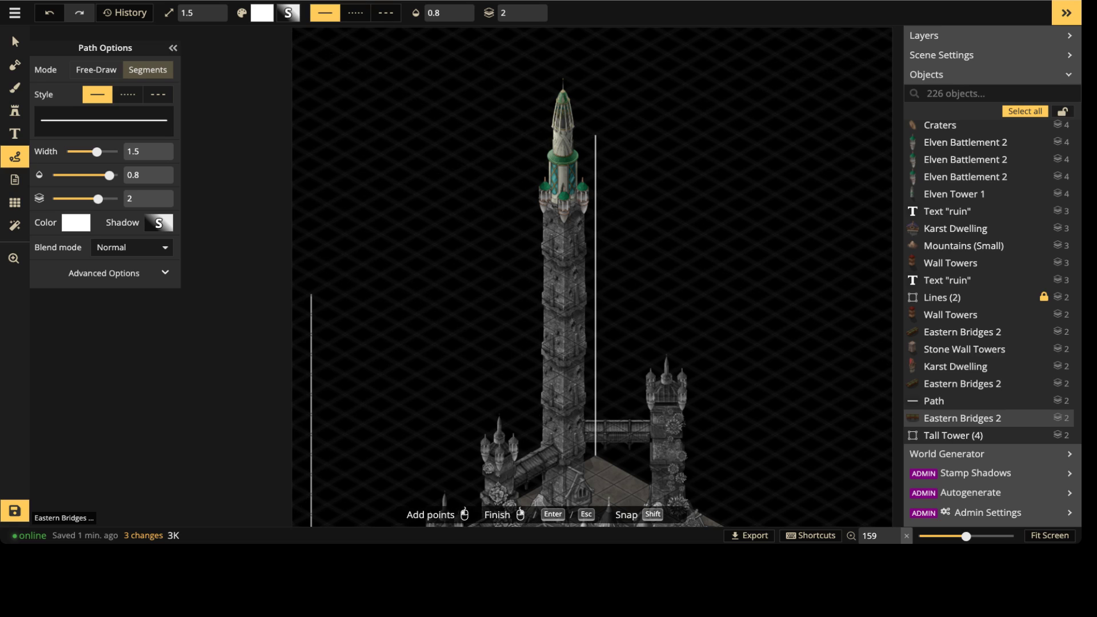
key("Return")
Step: Copy the vertical path and place the duplicate so it rises from the platform's right corner
middle_click_drag(514, 297, 232, 153)
key("ctrl+c")
key("ctrl+v")
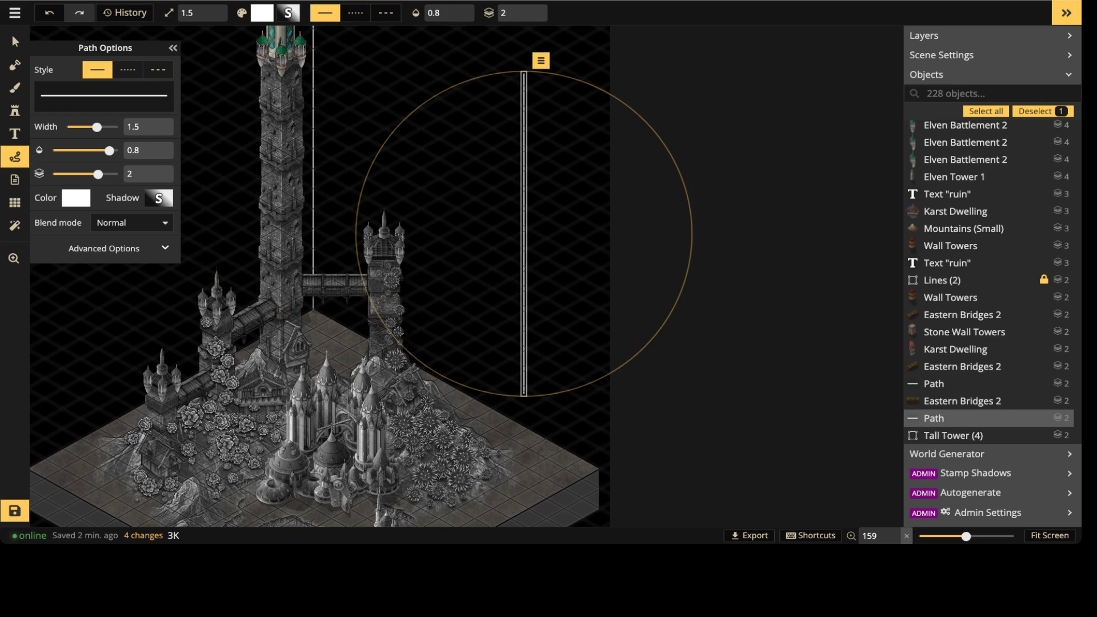
left_click_drag(523, 234, 599, 302)
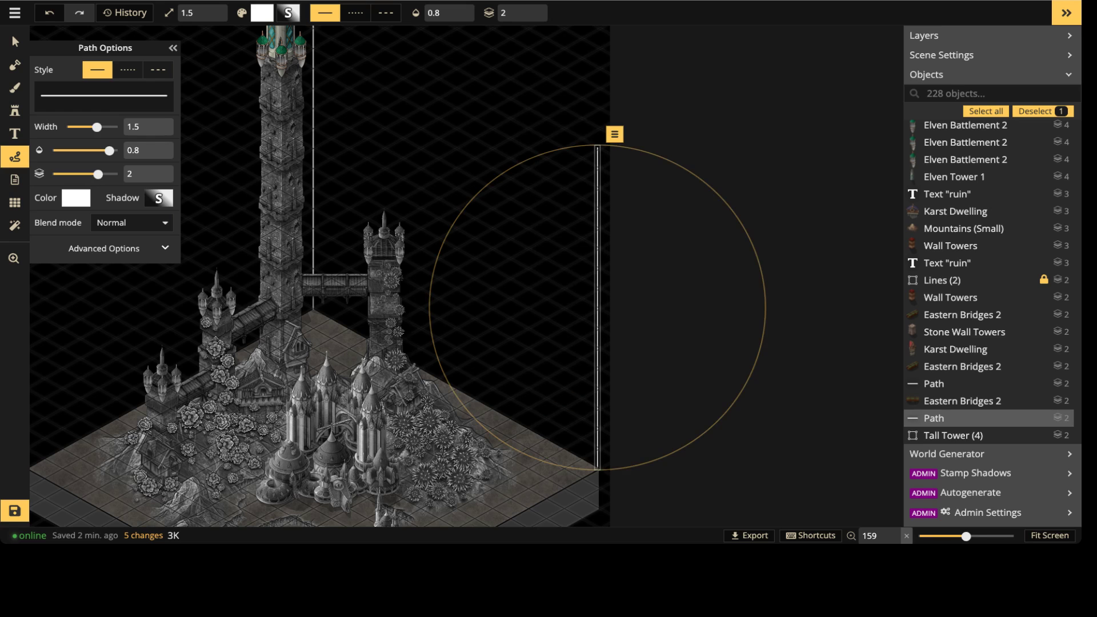
key("Escape")
Step: Set the isometric grid's layer to -5
scroll(341, 60, "down", 3)
key("space")
left_click_drag(322, 247, 459, 313)
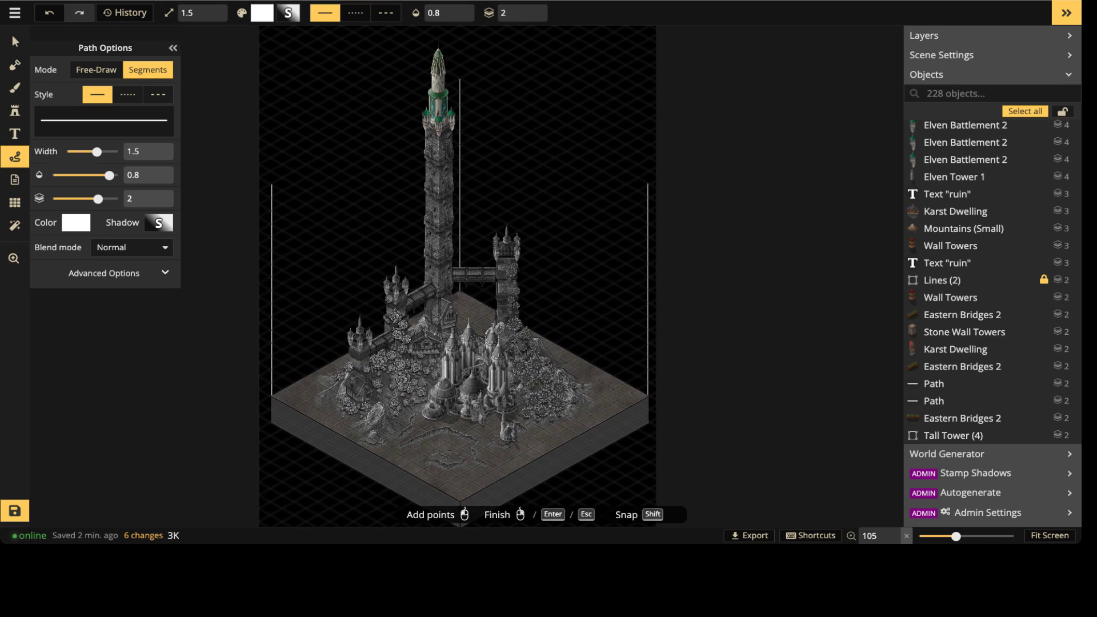
left_click(14, 203)
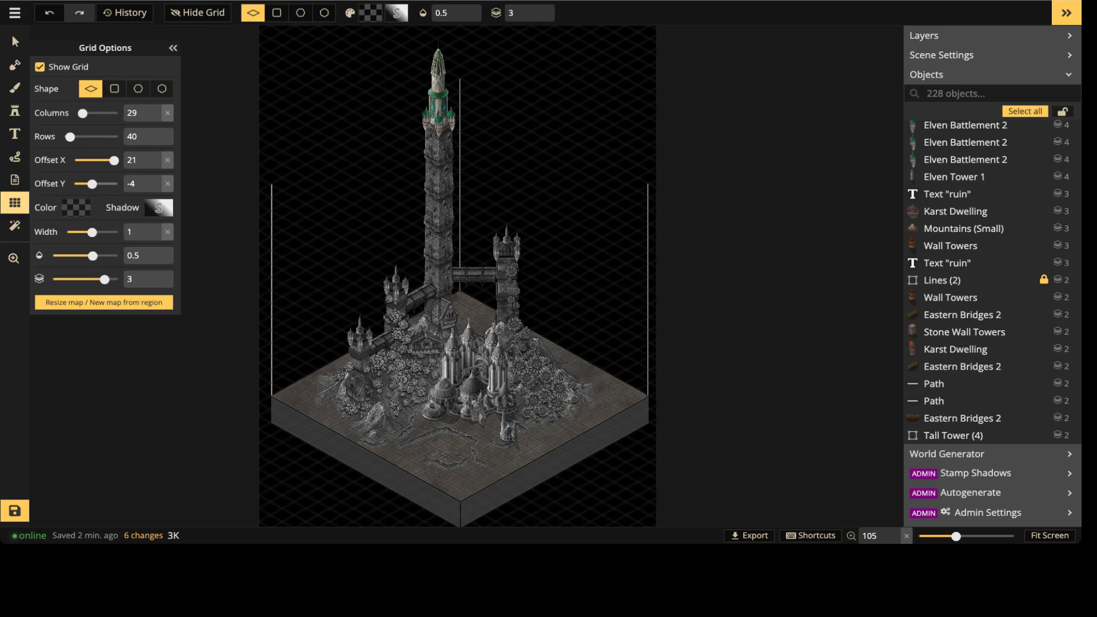
left_click_drag(104, 278, 53, 279)
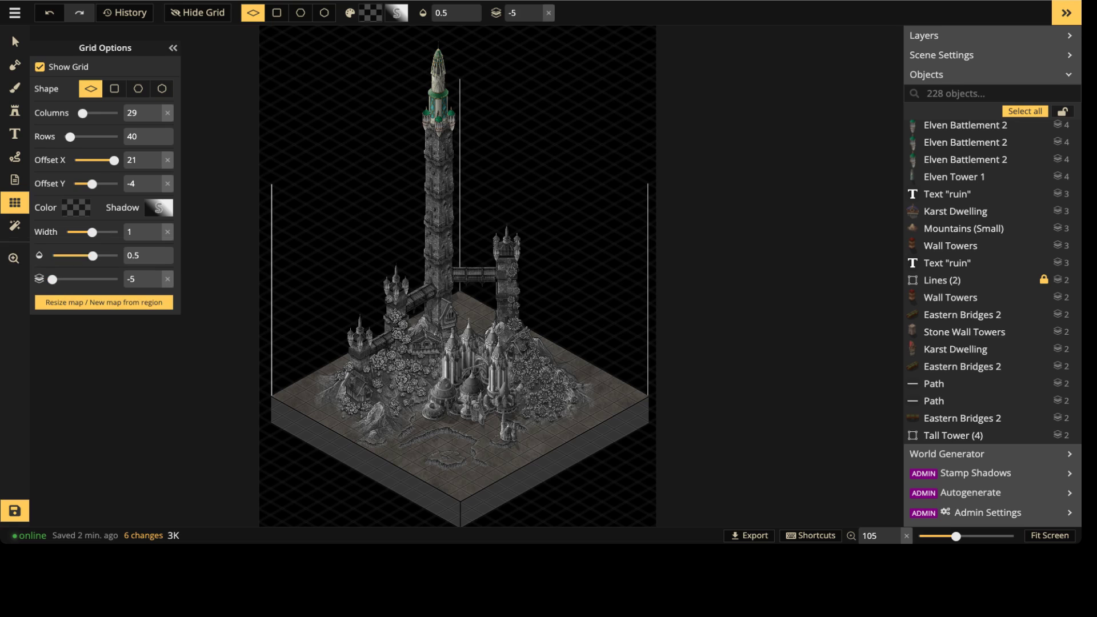
Step: Draw a straight path joining the top of the rear vertical line to the top of the left vertical line
scroll(315, 268, "up", 3)
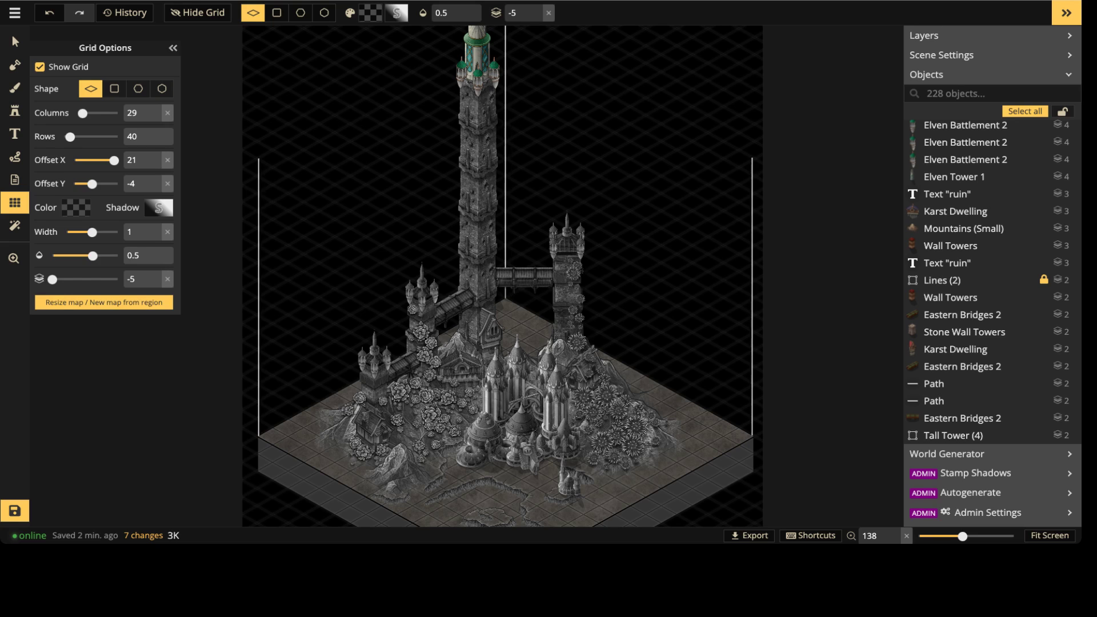
scroll(502, 276, "down", 1)
middle_click_drag(503, 276, 484, 364)
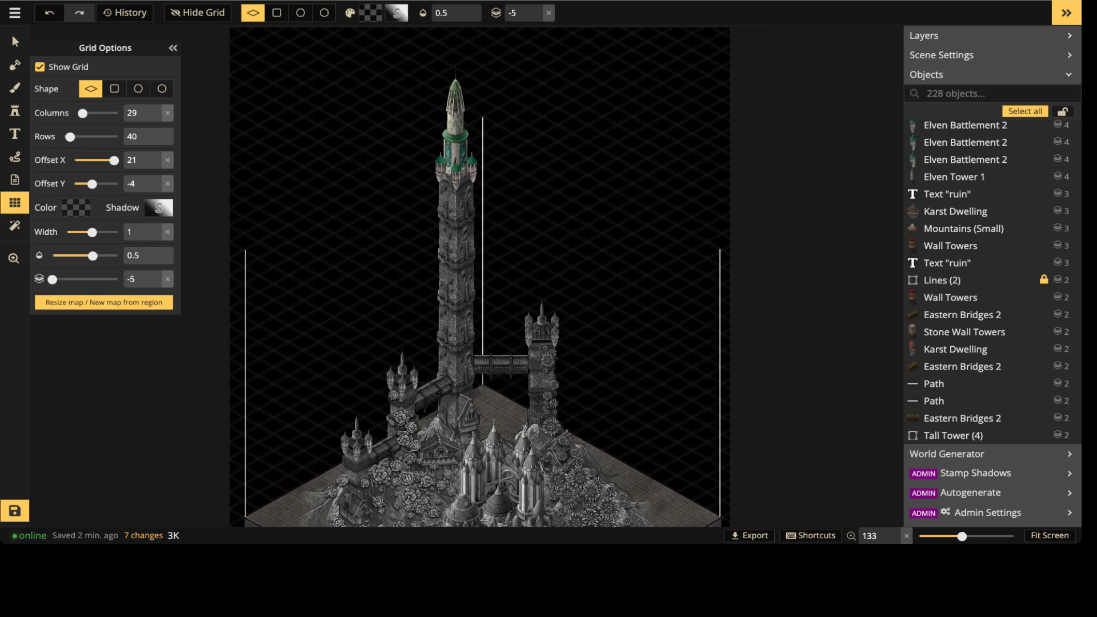
left_click(15, 202)
left_click(14, 157)
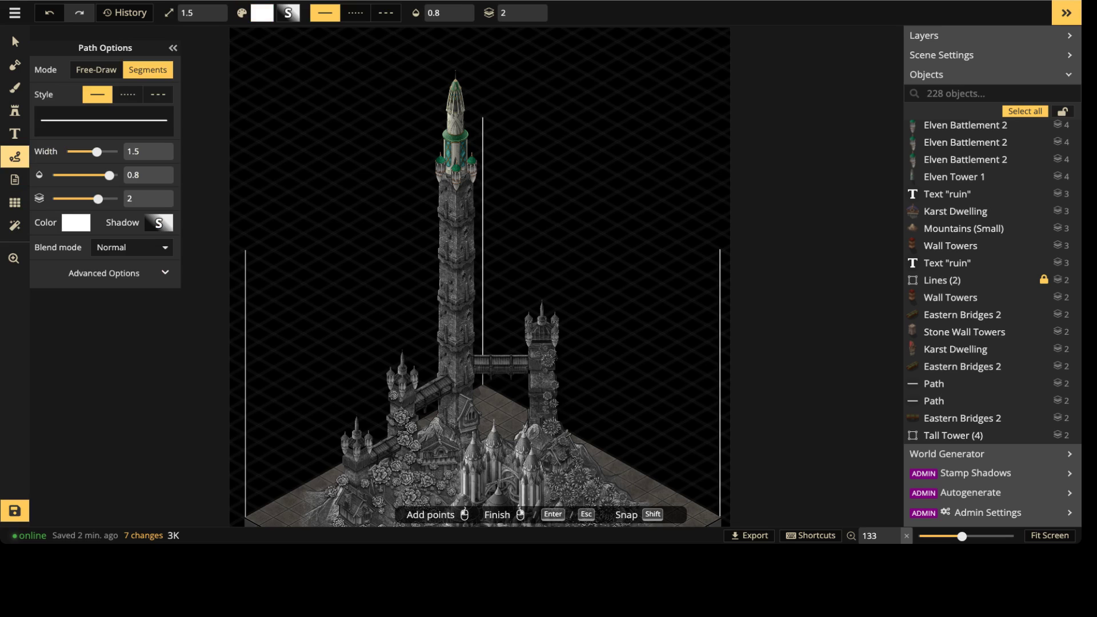
left_click(483, 119)
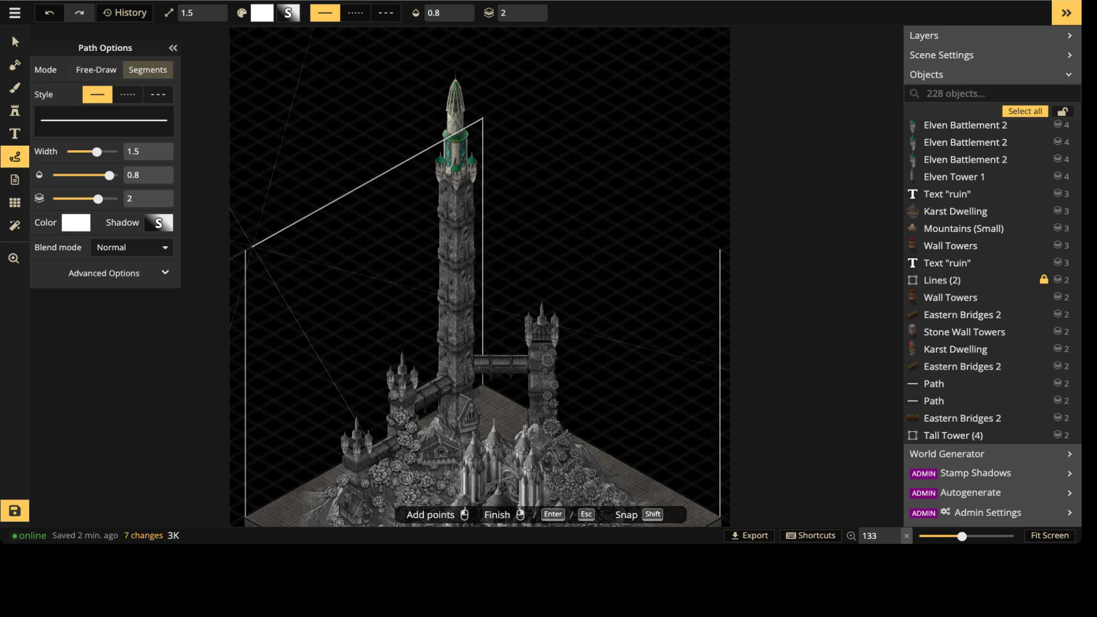
left_click(245, 250)
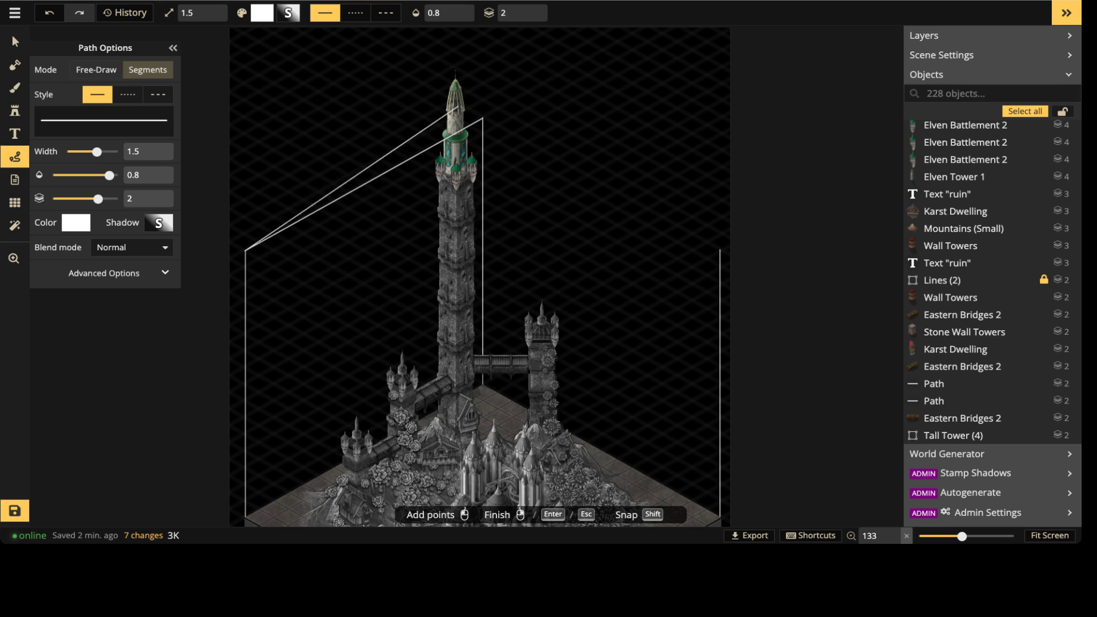
key("Return")
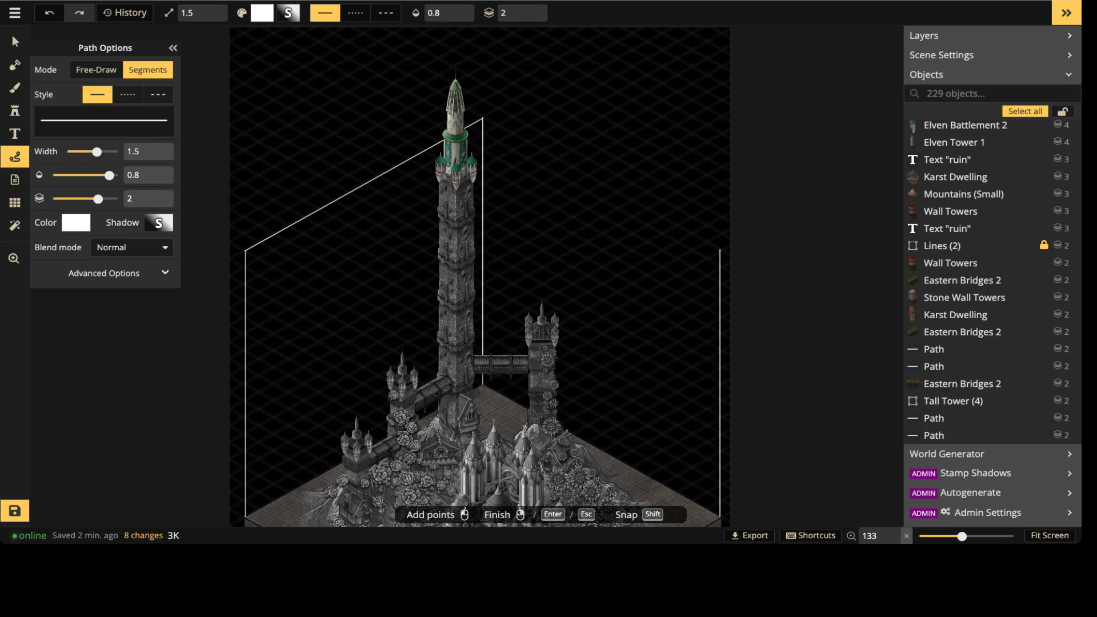
Step: Draw a straight path joining the top of the rear vertical line to the top of the right vertical line
left_click(483, 118)
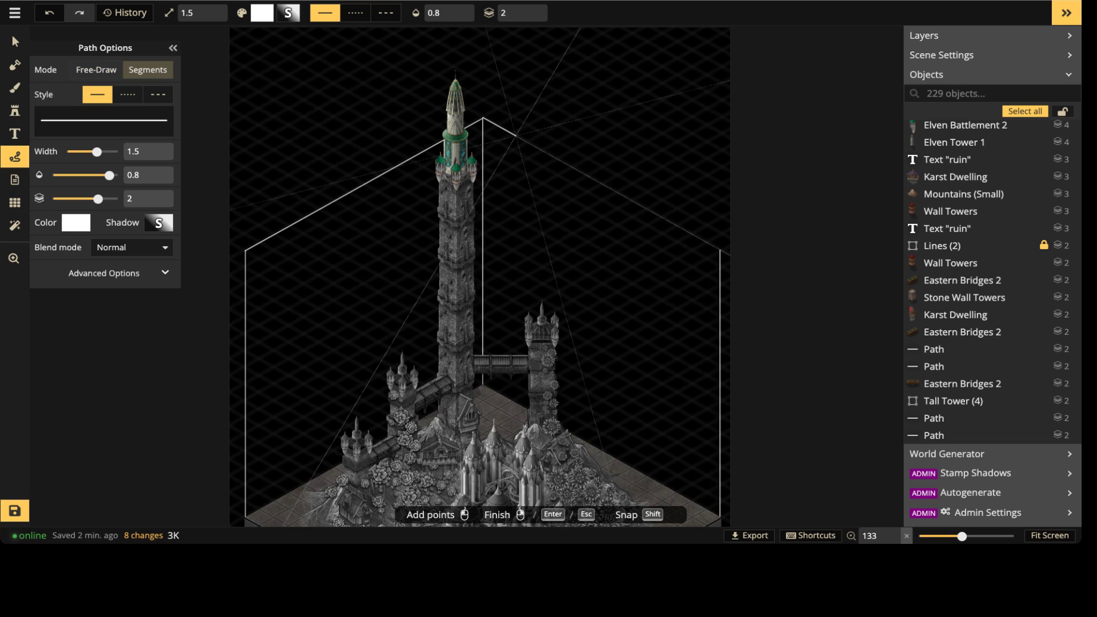
left_click(719, 250)
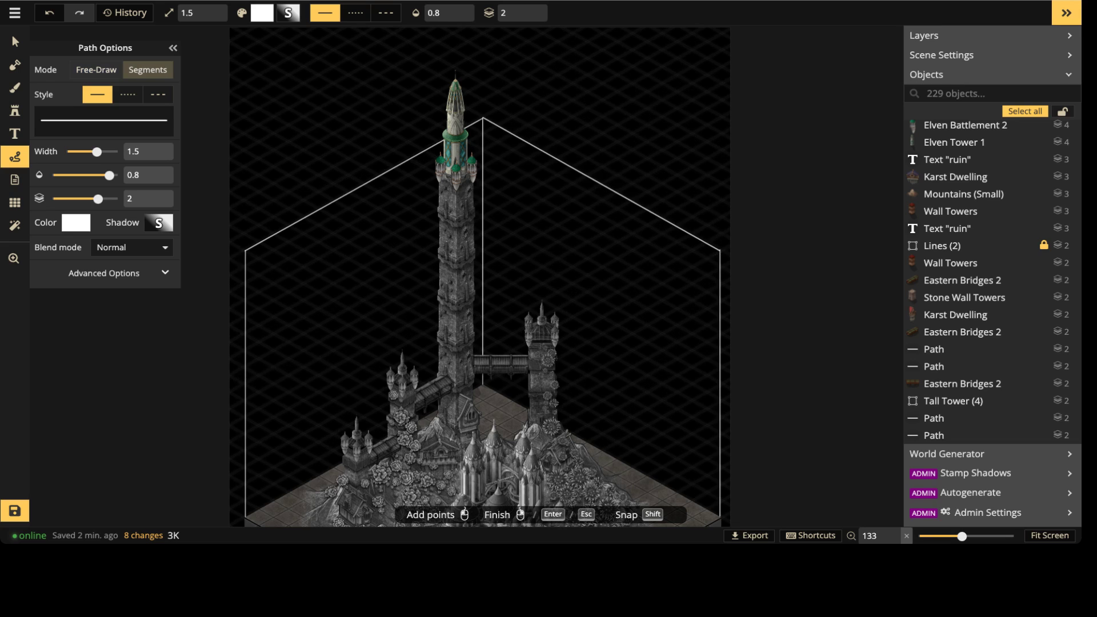
left_click(720, 249)
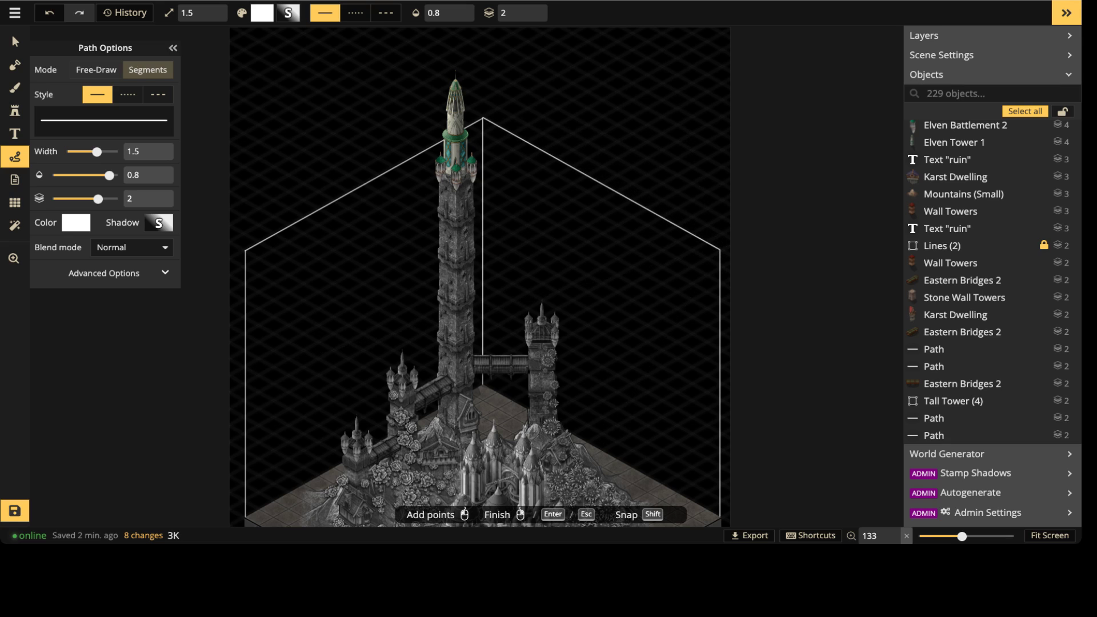
key("Return")
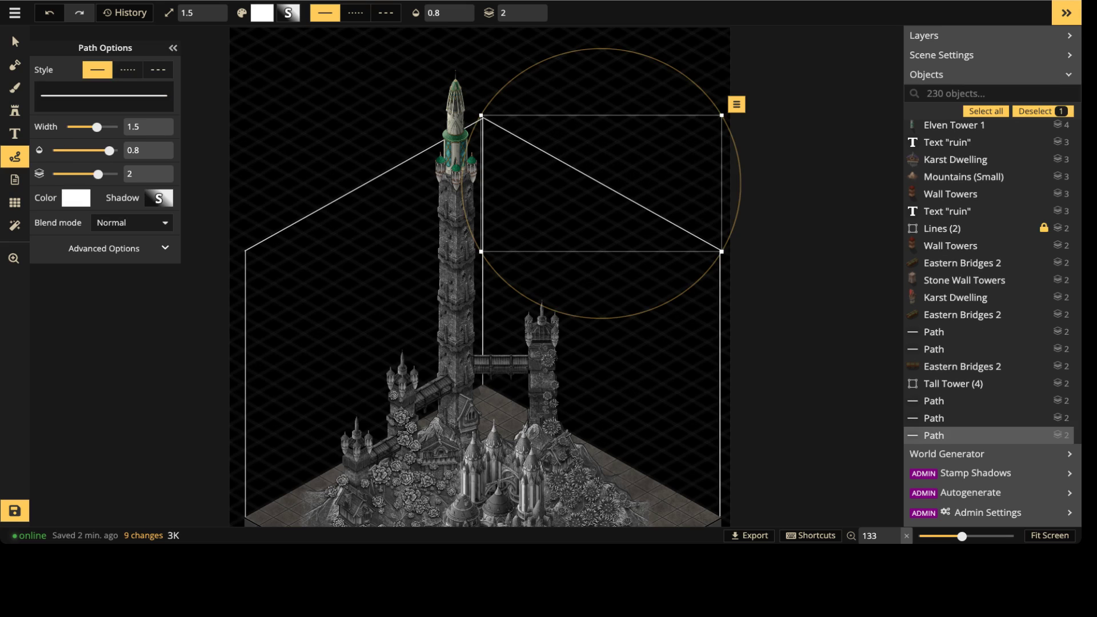
key("Delete")
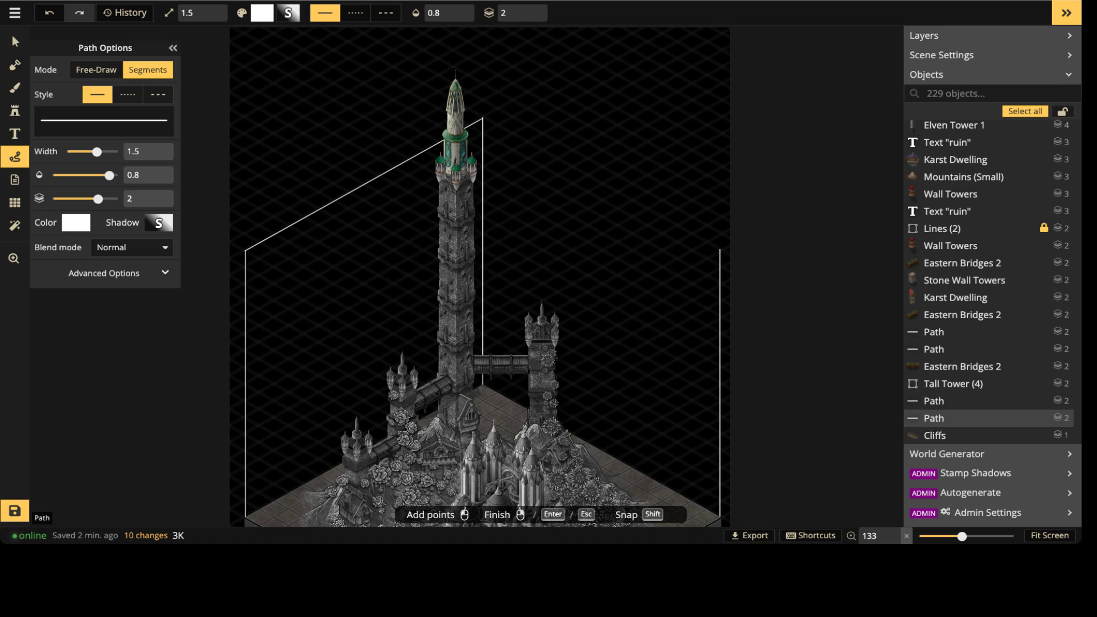
key("ctrl+z")
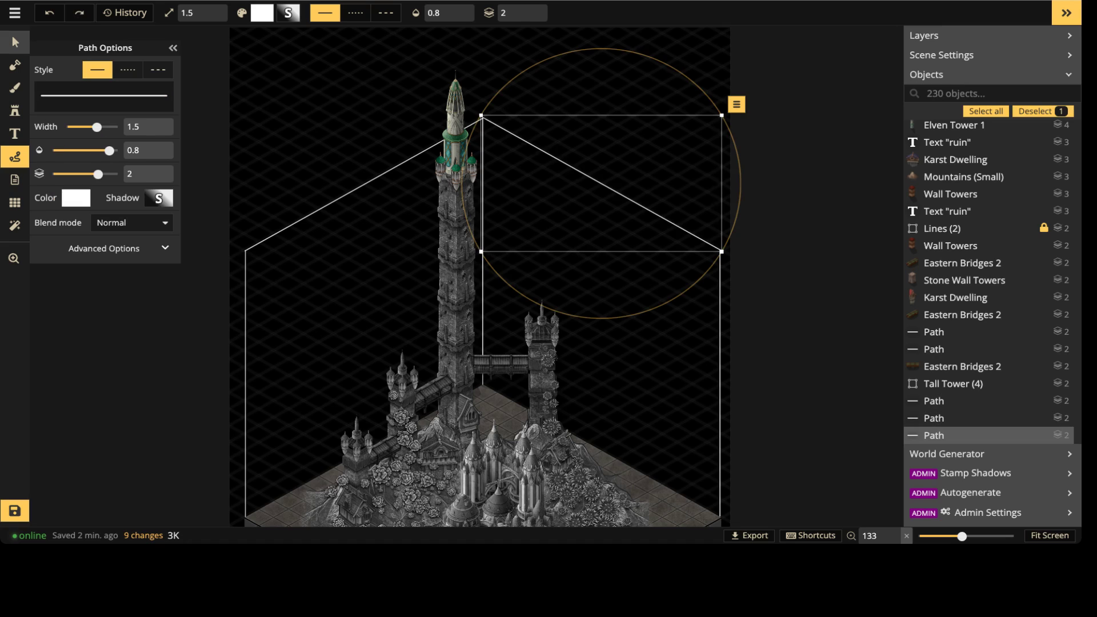
Step: Duplicate the two slanted top paths, flip the copies vertically and place them as the front edges of the box's top
left_click(15, 41)
left_click(364, 184)
left_click(602, 184, "shift")
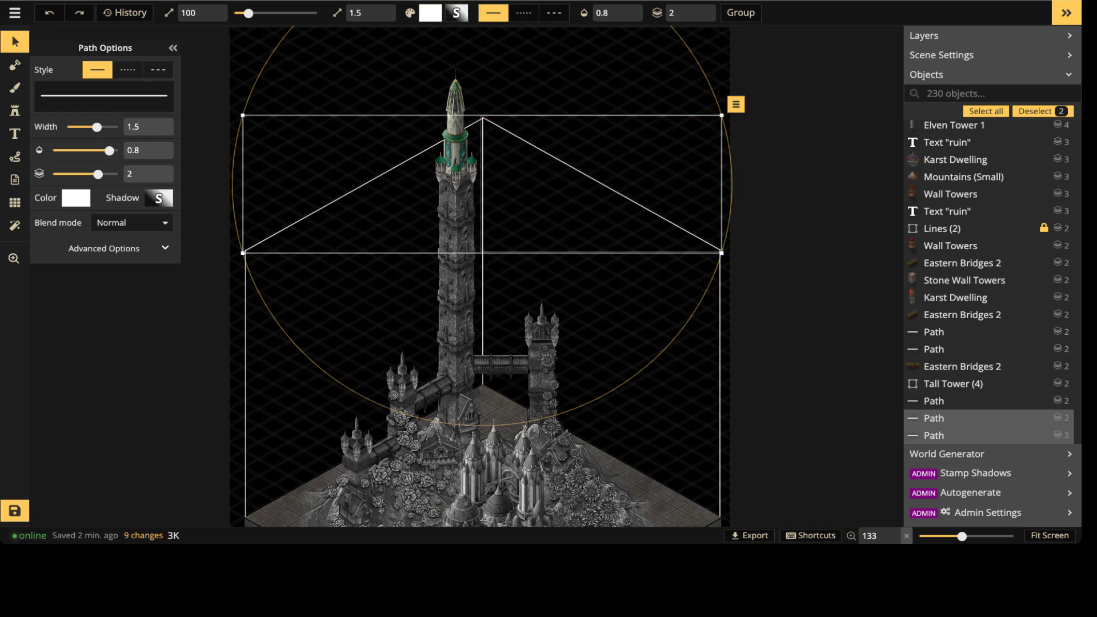
key("ctrl+d")
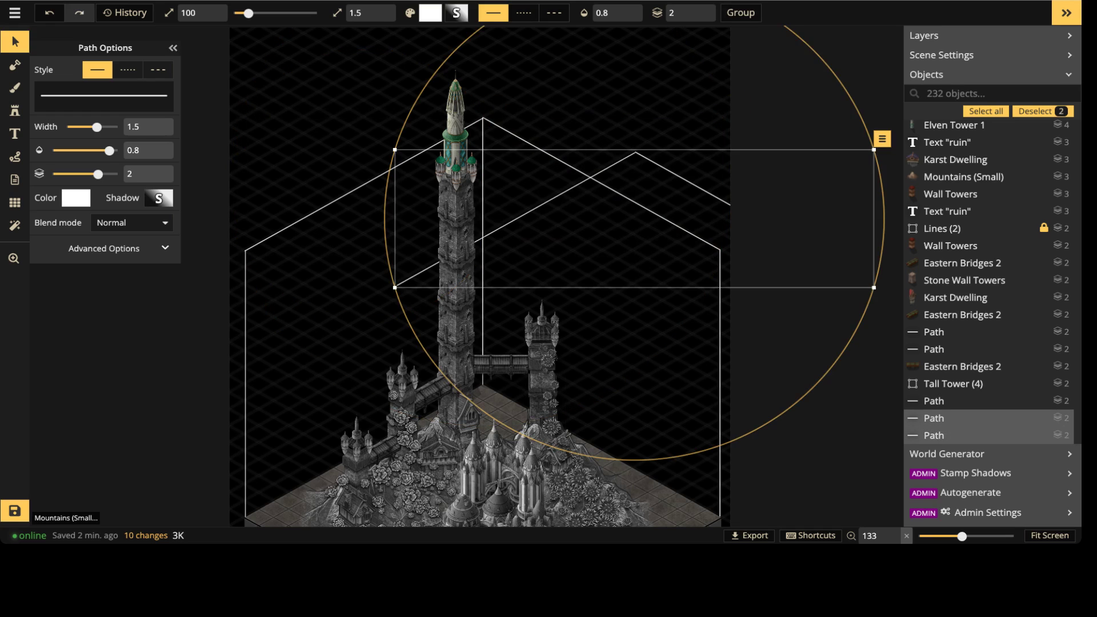
left_click_drag(475, 410, 795, 31)
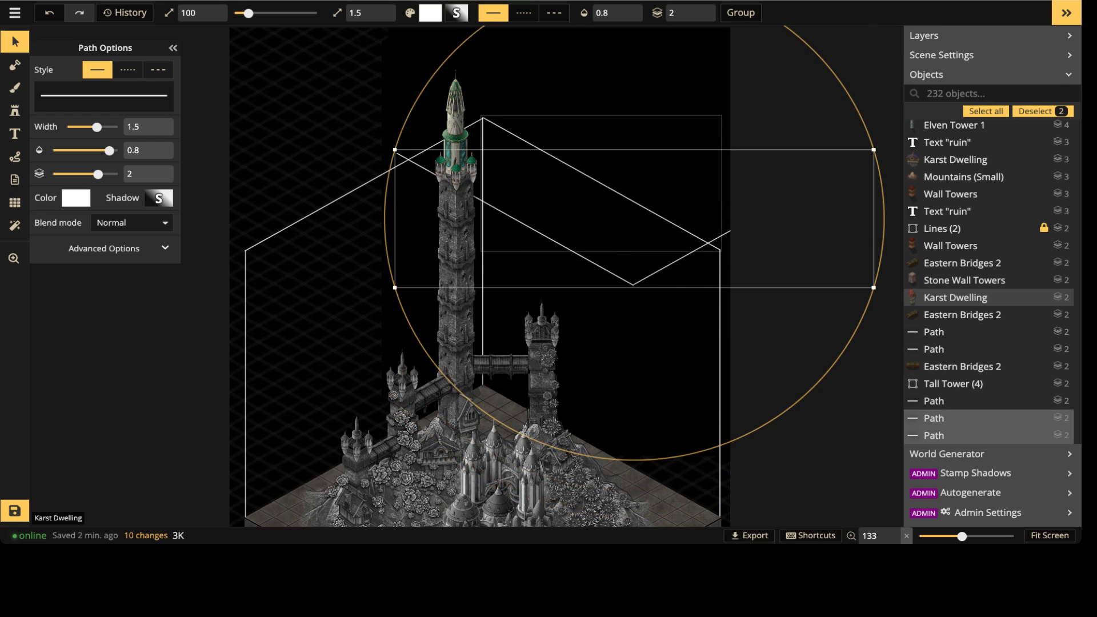
left_click_drag(600, 182, 449, 281)
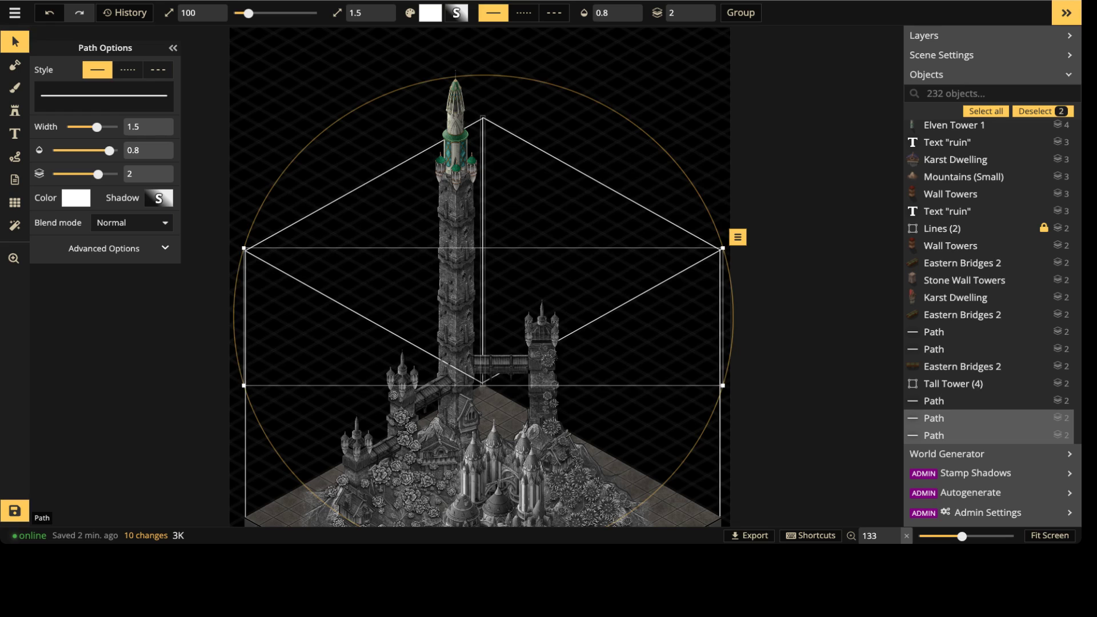
Step: Set the layer of the two front top paths to 5
key("Up")
key("Up")
key("Up")
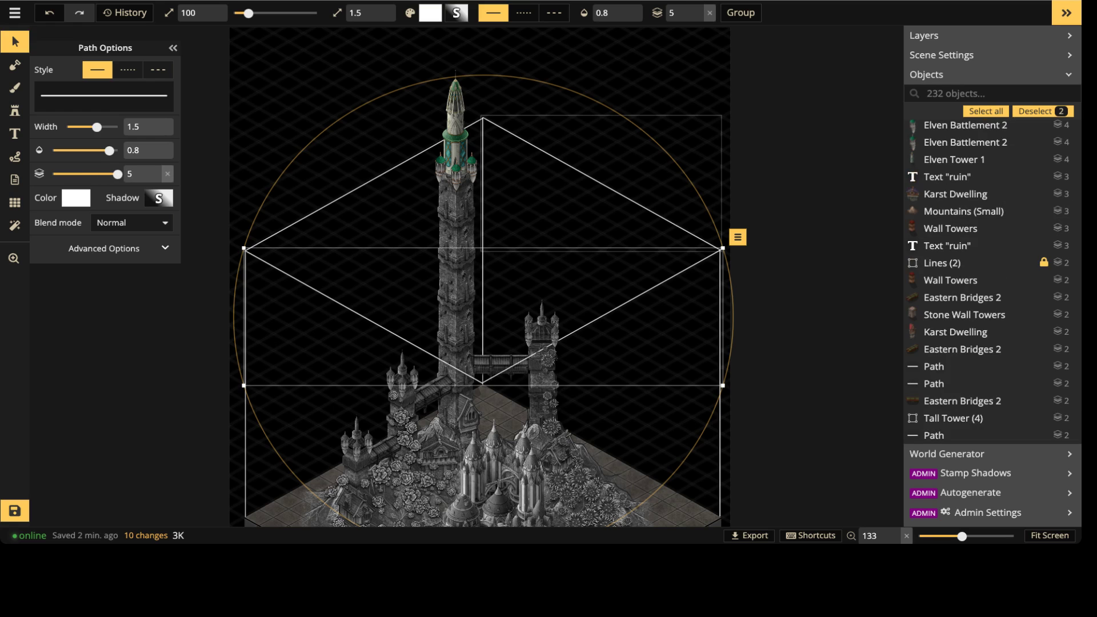
Step: Examine the wireframe box around the ruin from top to base at several magnifications
scroll(586, 231, "down", 3)
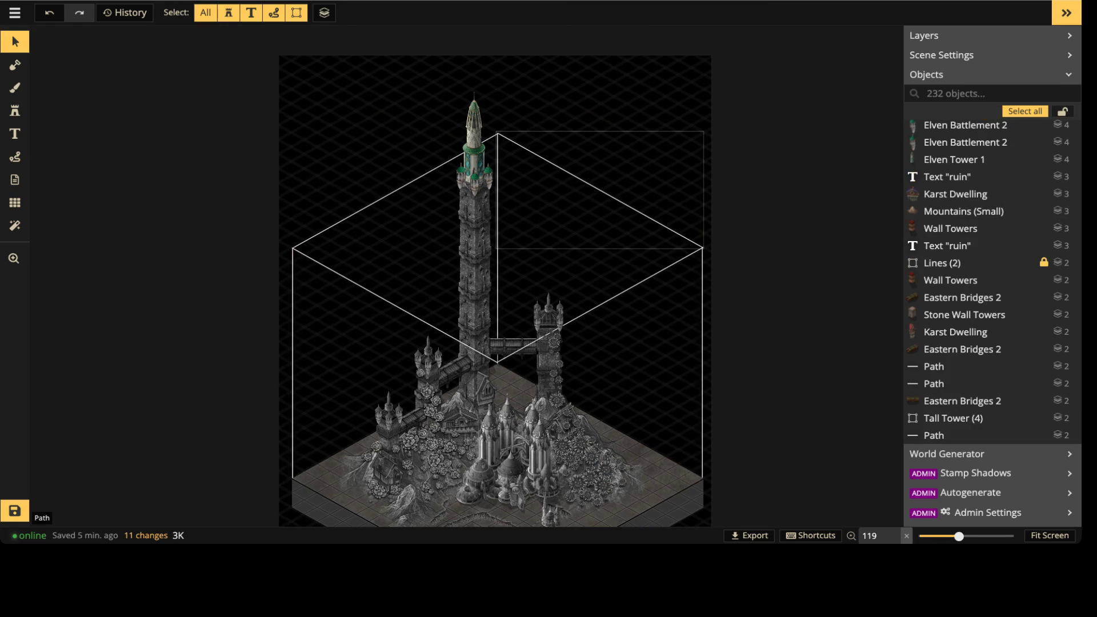
key("space")
left_click_drag(557, 290, 552, 143)
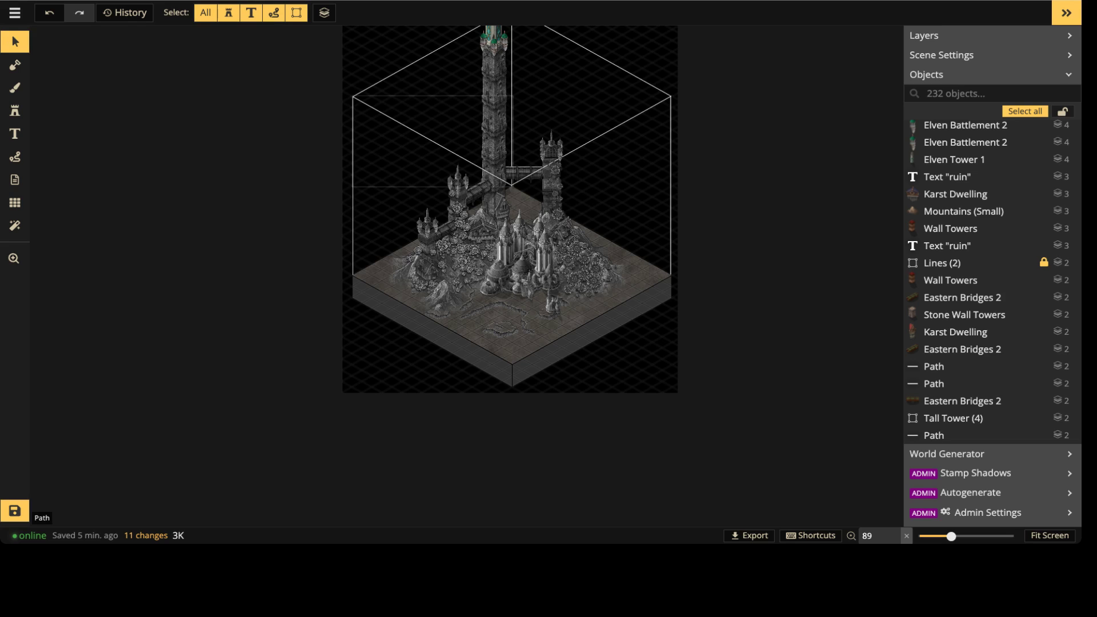
middle_click_drag(495, 117, 454, 236)
scroll(454, 236, "up", 1)
scroll(468, 235, "up", 1)
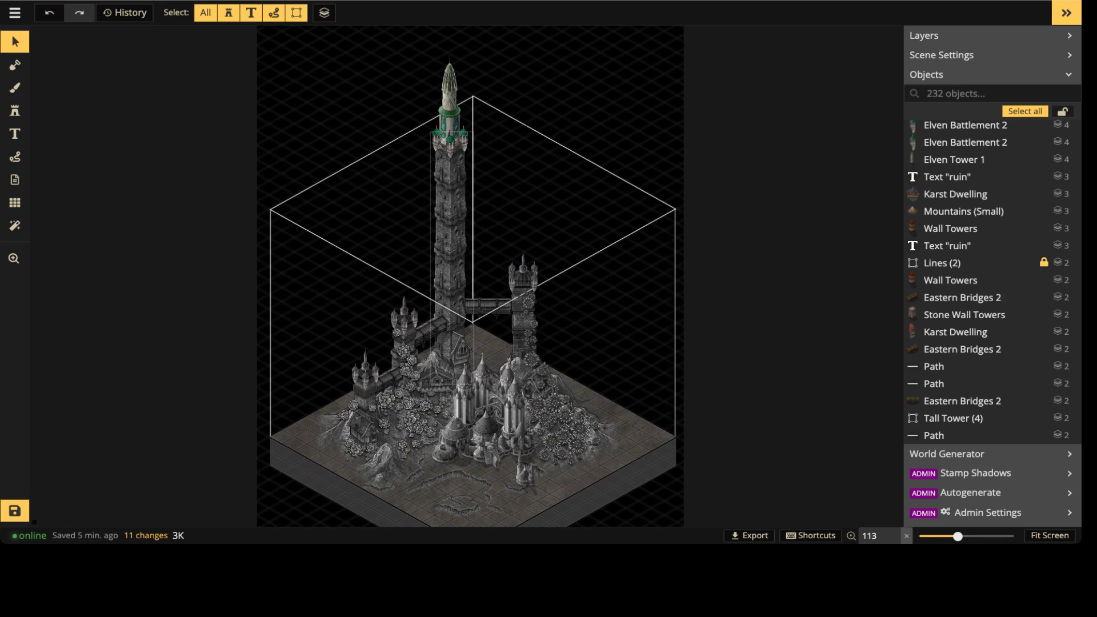
scroll(535, 517, "up", 3)
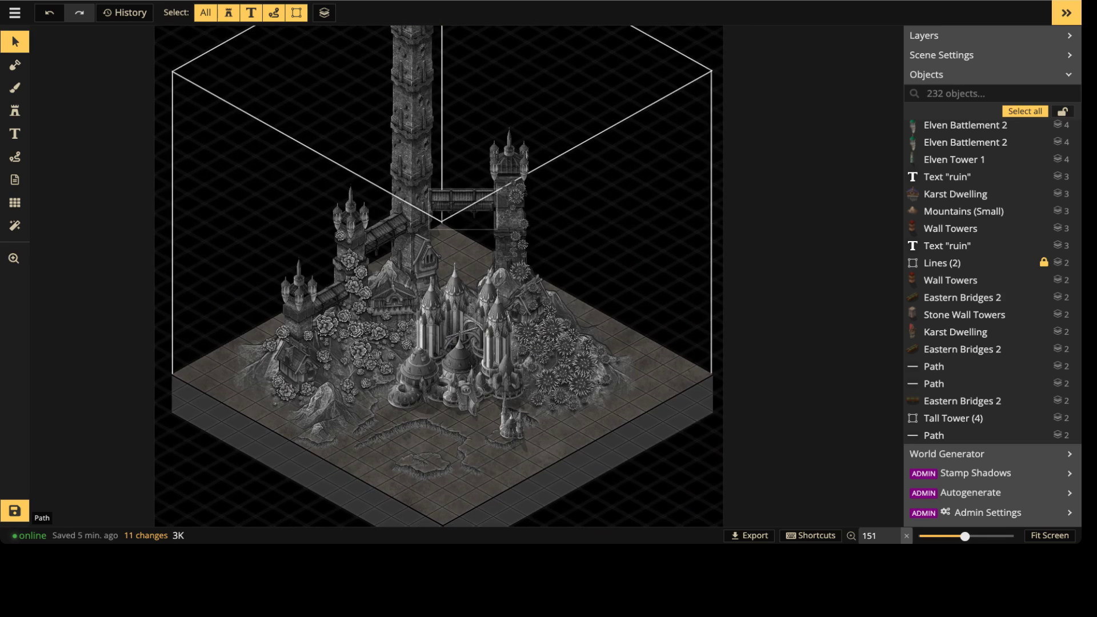
scroll(434, 286, "down", 2)
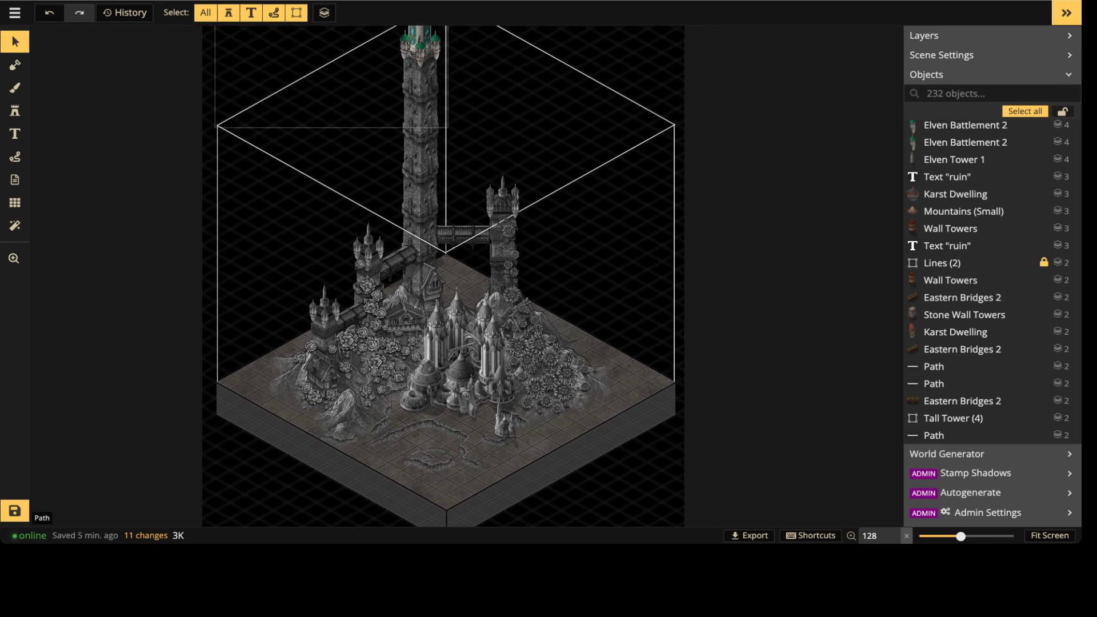
scroll(426, 257, "down", 1)
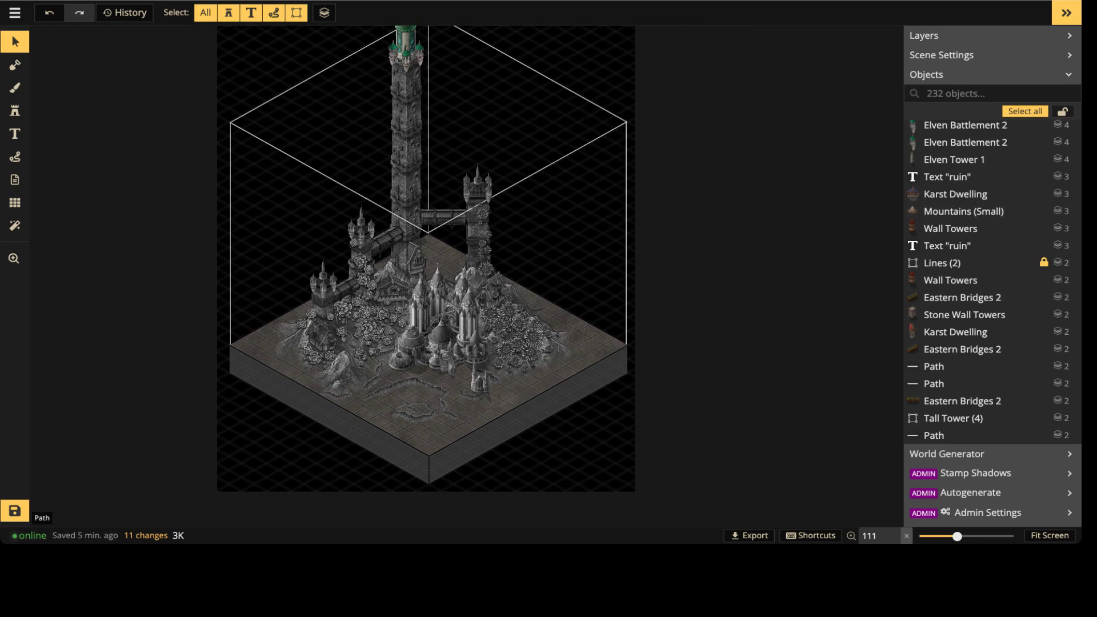
Step: Limit the selection filter to stamps, text and groups, leaving out paths
left_click(205, 13)
scroll(247, 48, "down", 2)
middle_click_drag(246, 48, 294, 135)
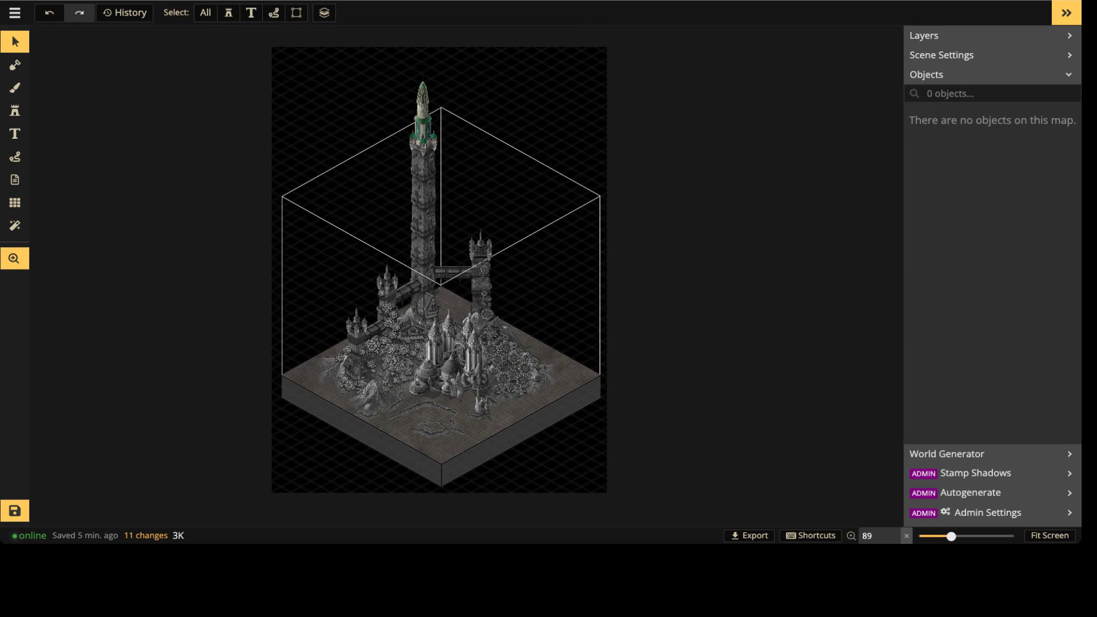
left_click_drag(325, 253, 567, 423)
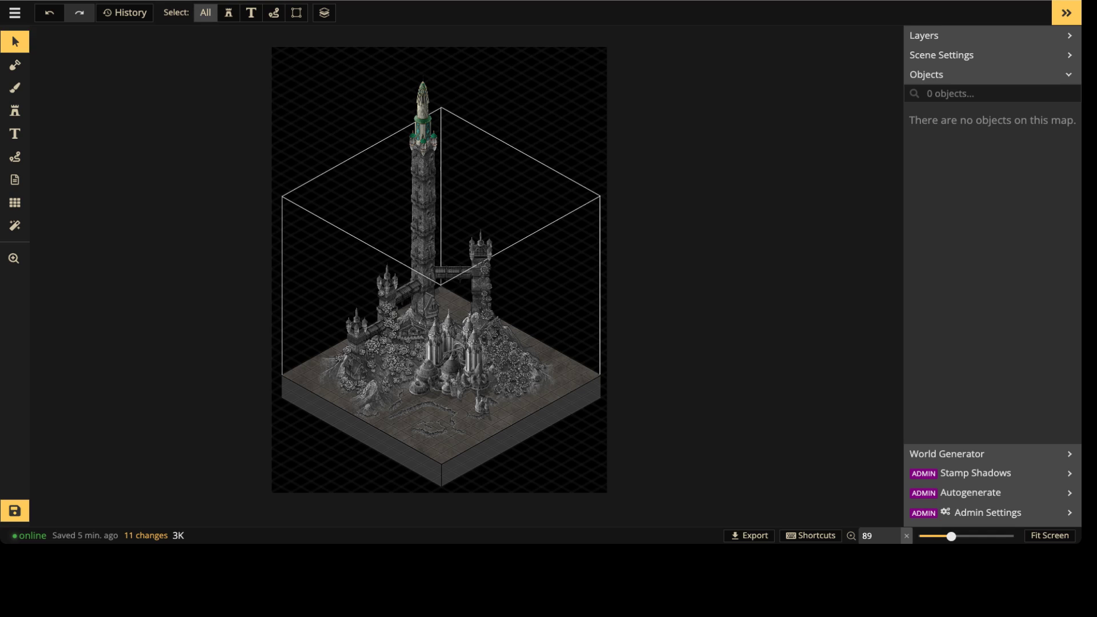
left_click(205, 12)
left_click_drag(503, 318, 615, 429)
left_click(274, 13)
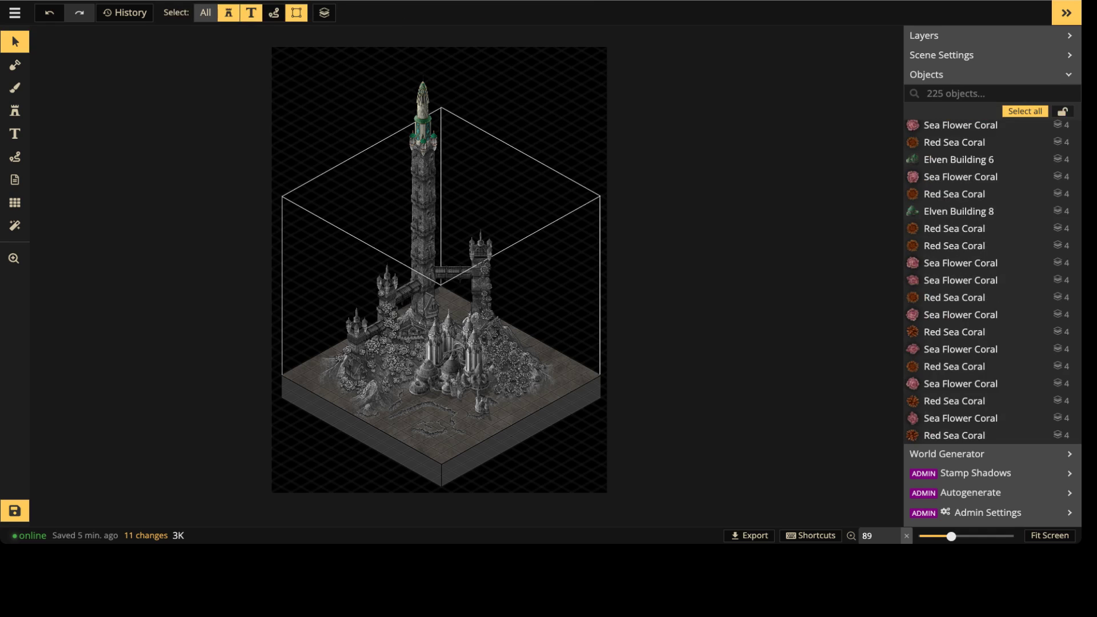
Step: Try to group all the ruin's stamps without the box's guide paths
left_click_drag(266, 56, 621, 435)
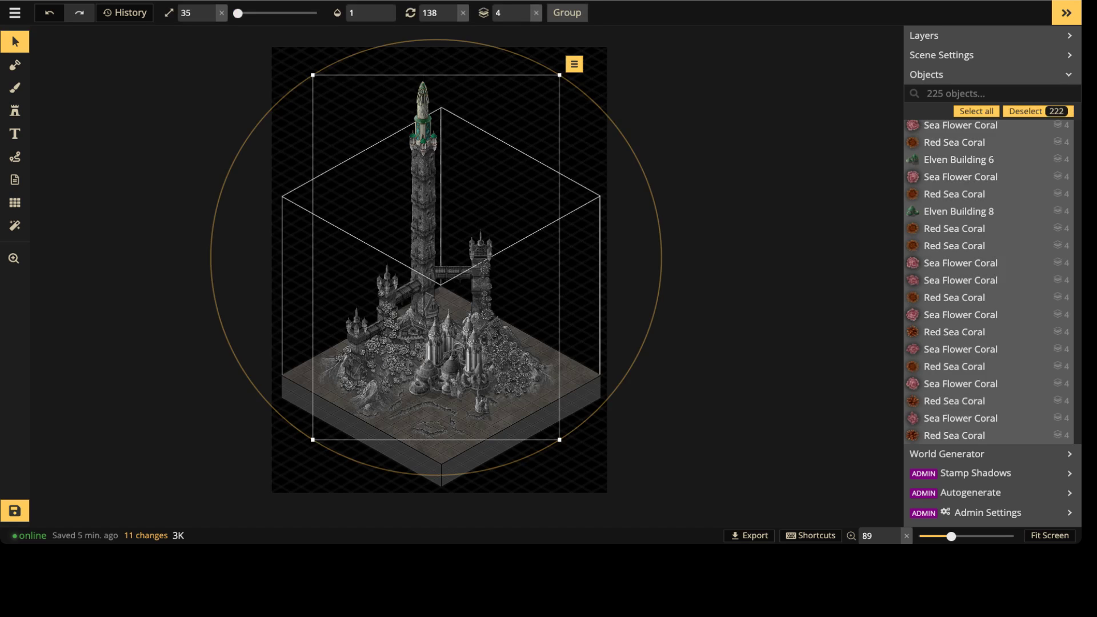
left_click(567, 13)
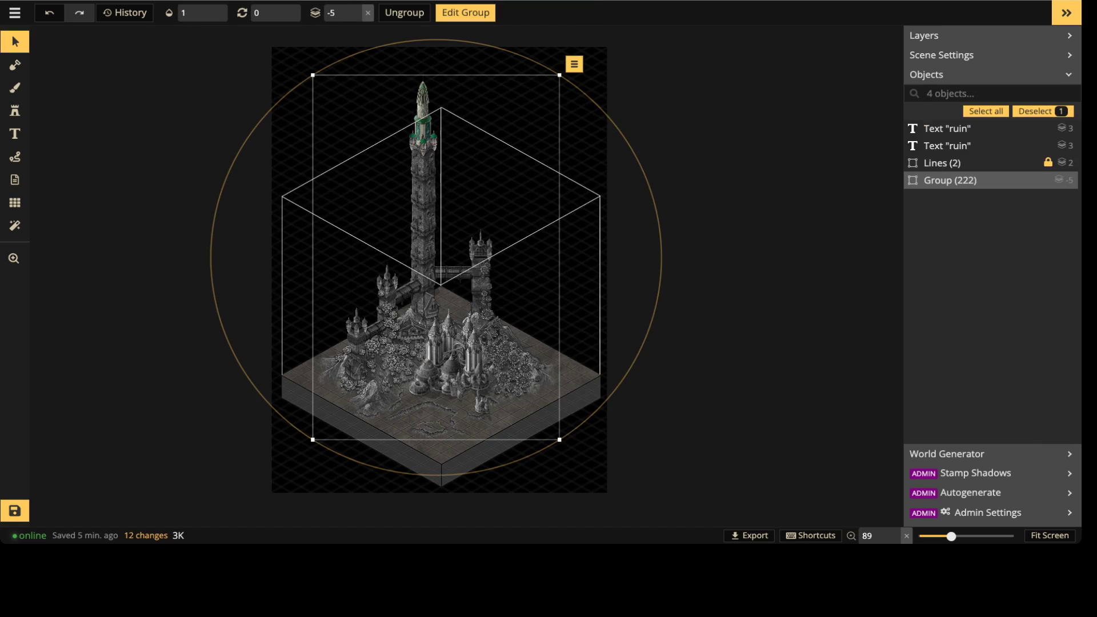
key("ctrl+z")
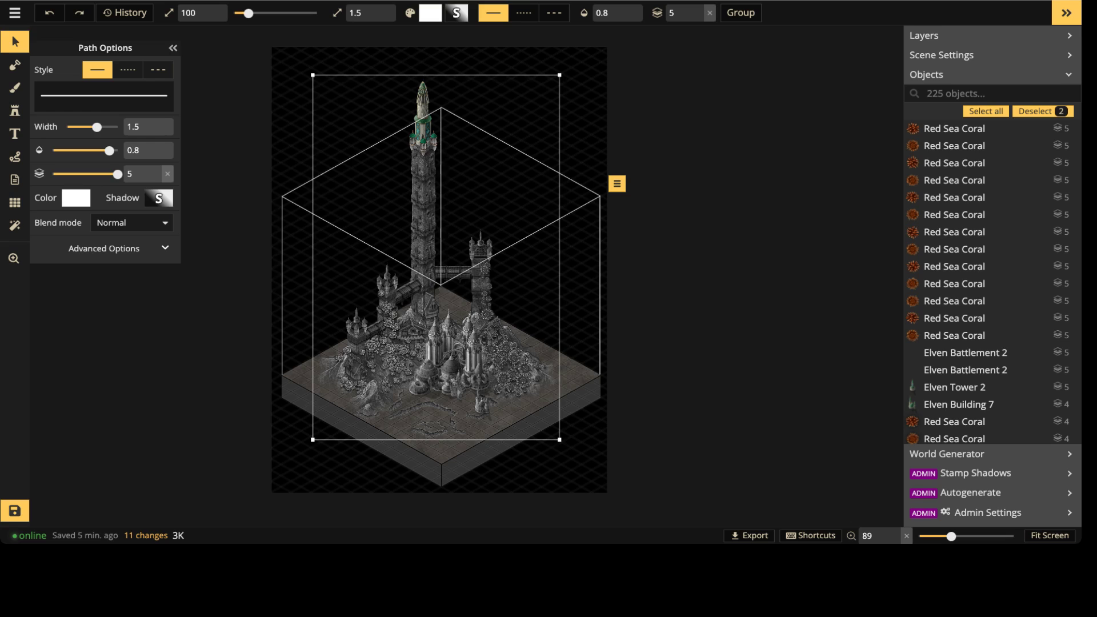
Step: Delete the two "ruin" text labels, one on the tall tower and one on the front of the platform
key("Escape")
scroll(445, 199, "up", 5)
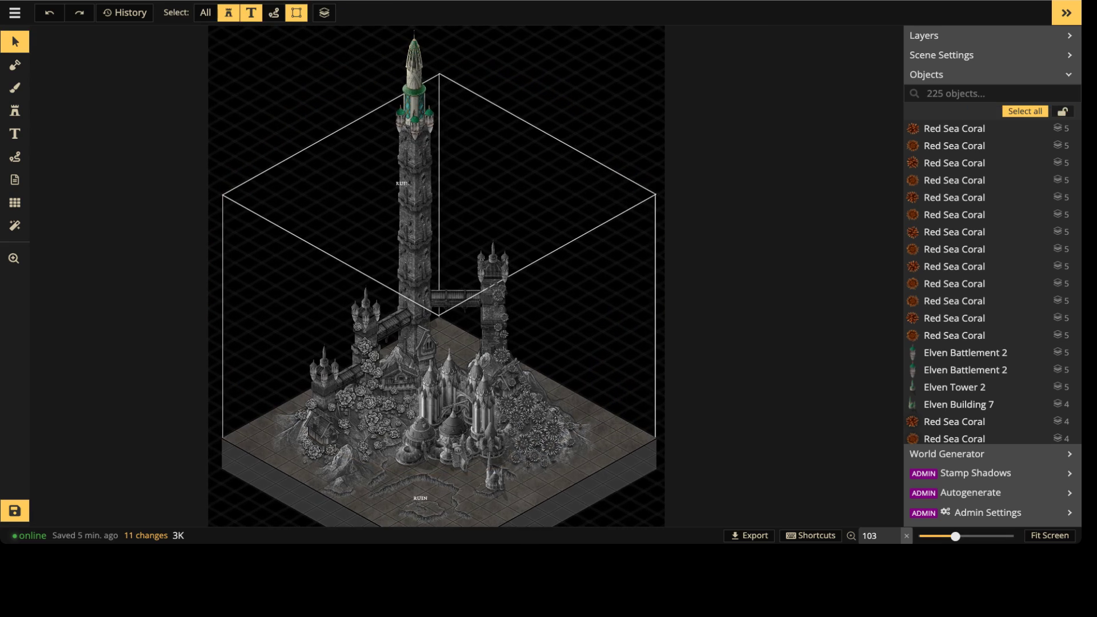
middle_click_drag(445, 199, 462, 84)
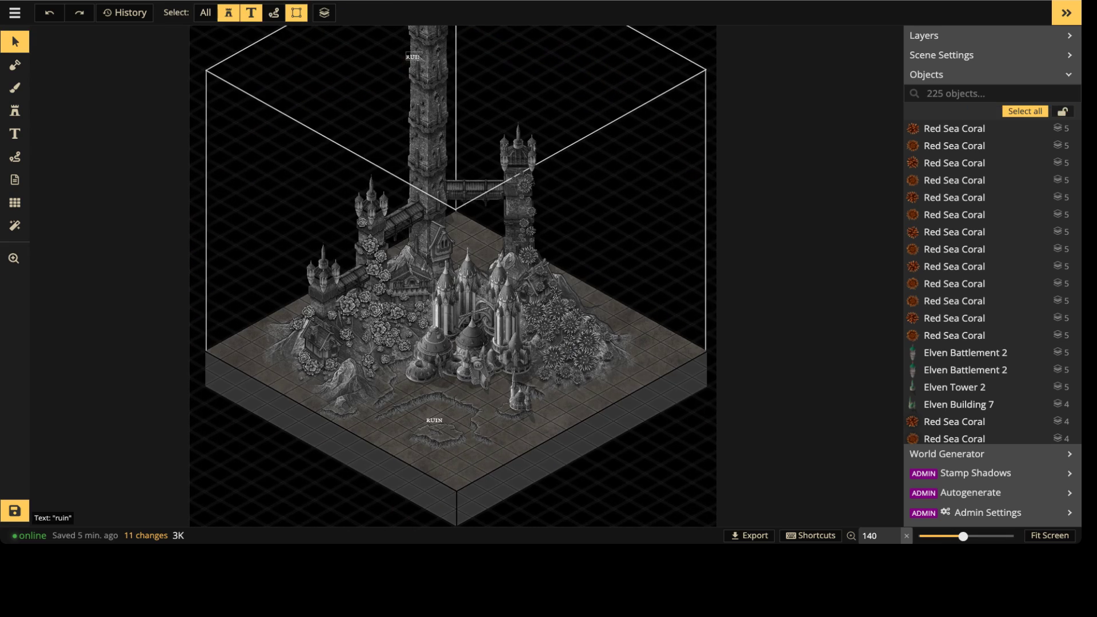
left_click(413, 56)
key("Delete")
scroll(463, 313, "up", 2)
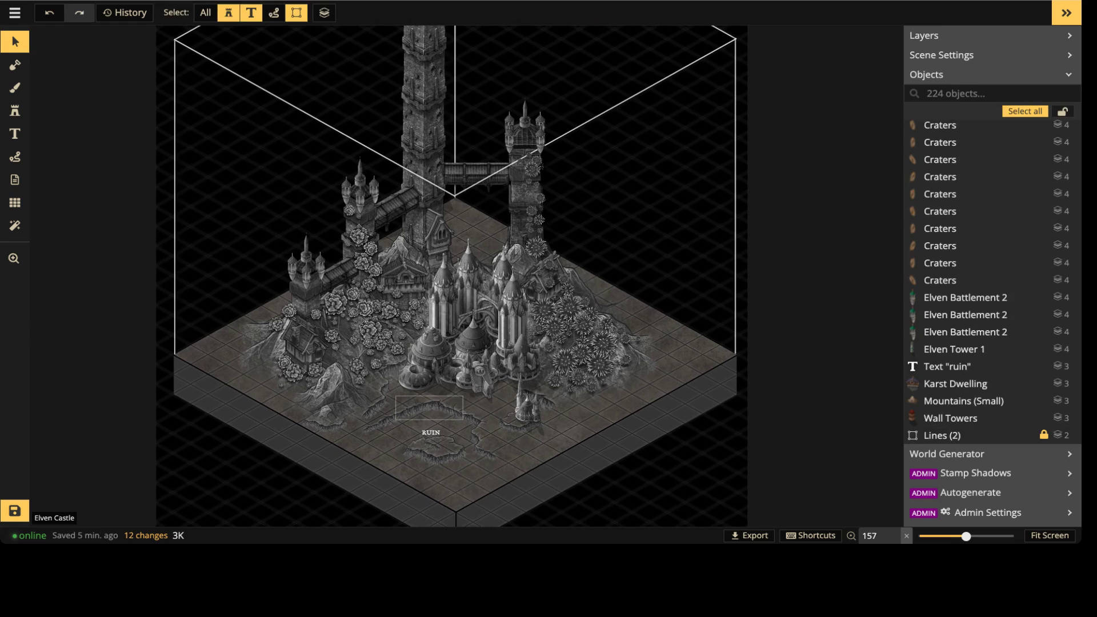
left_click(431, 433)
key("Delete")
Step: Examine the ruin and its wireframe box from the tower's spire down to the platform at several magnifications
scroll(457, 222, "down", 2)
middle_click_drag(473, 188, 499, 303)
middle_click_drag(460, 262, 463, 155)
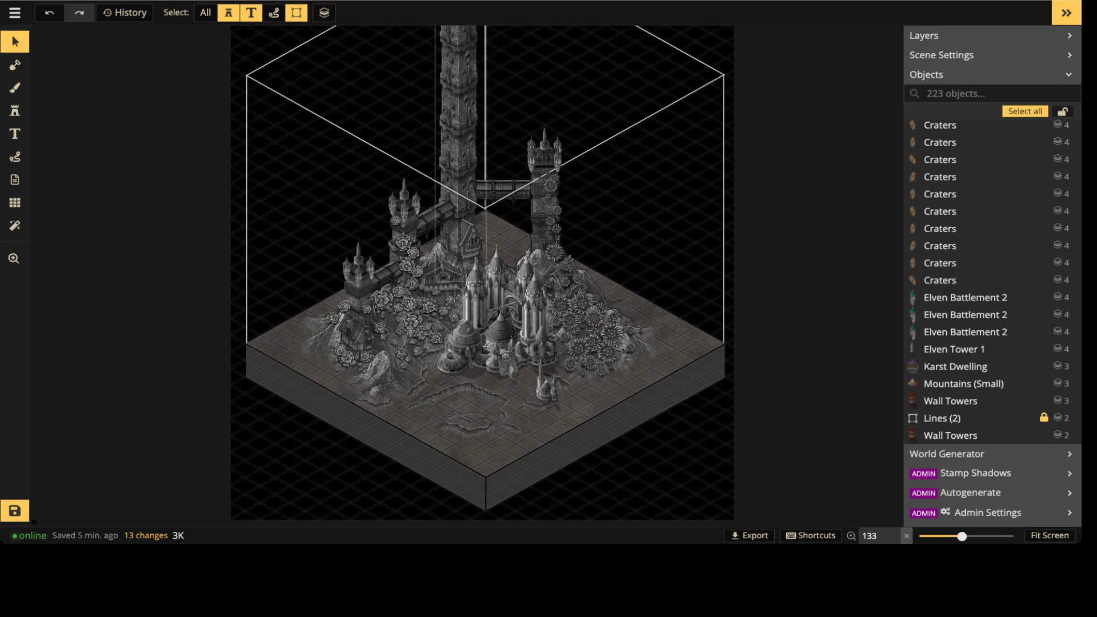
middle_click_drag(472, 177, 475, 244)
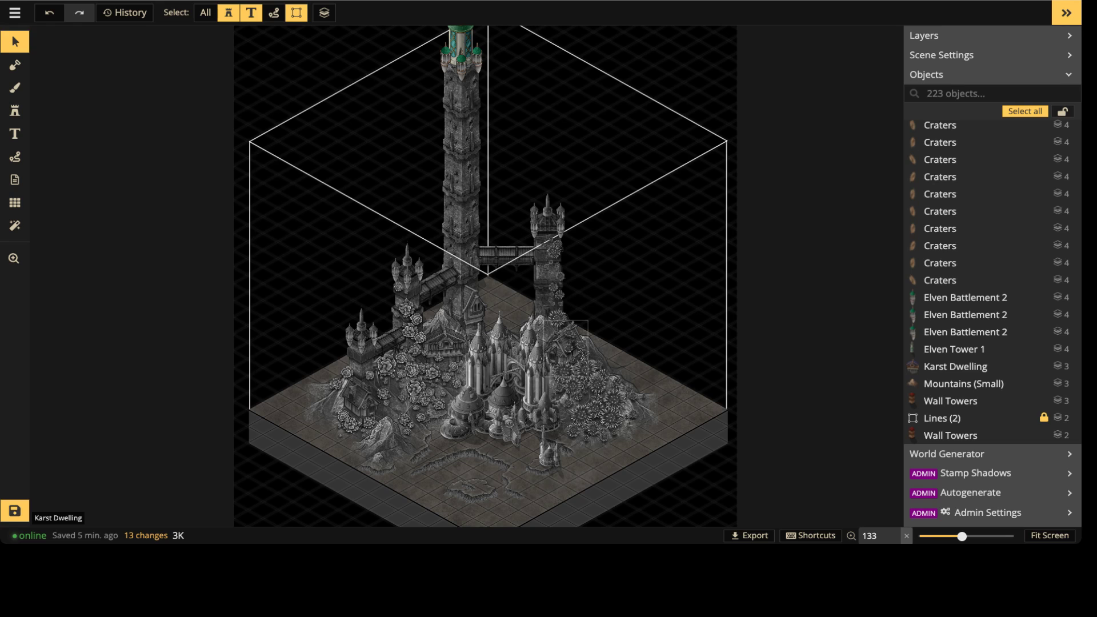
scroll(566, 349, "up", 5)
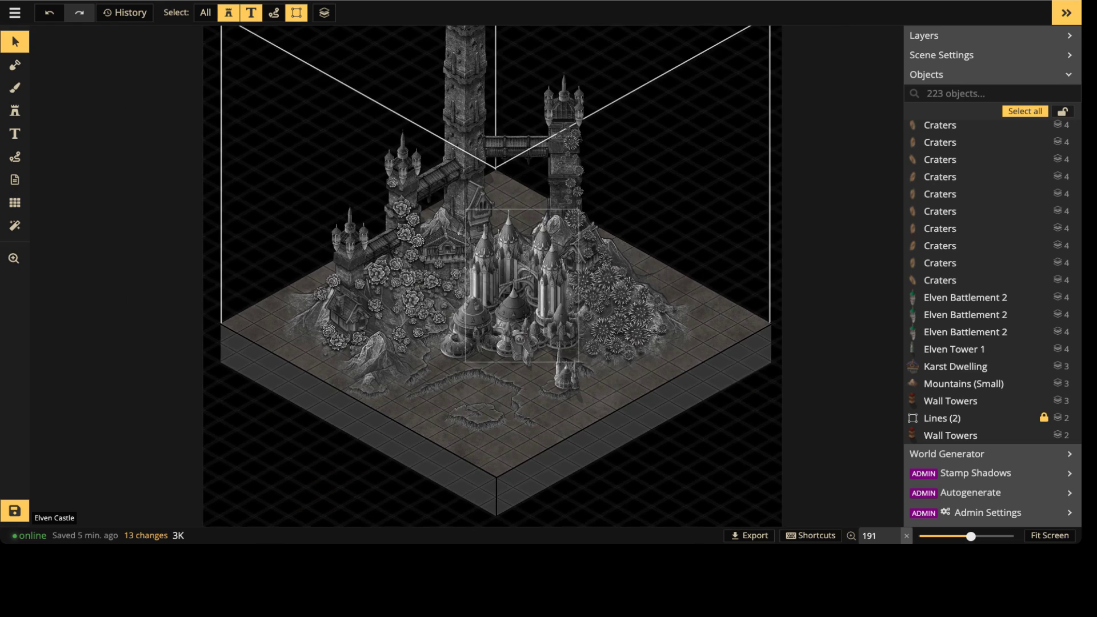
scroll(496, 276, "down", 5)
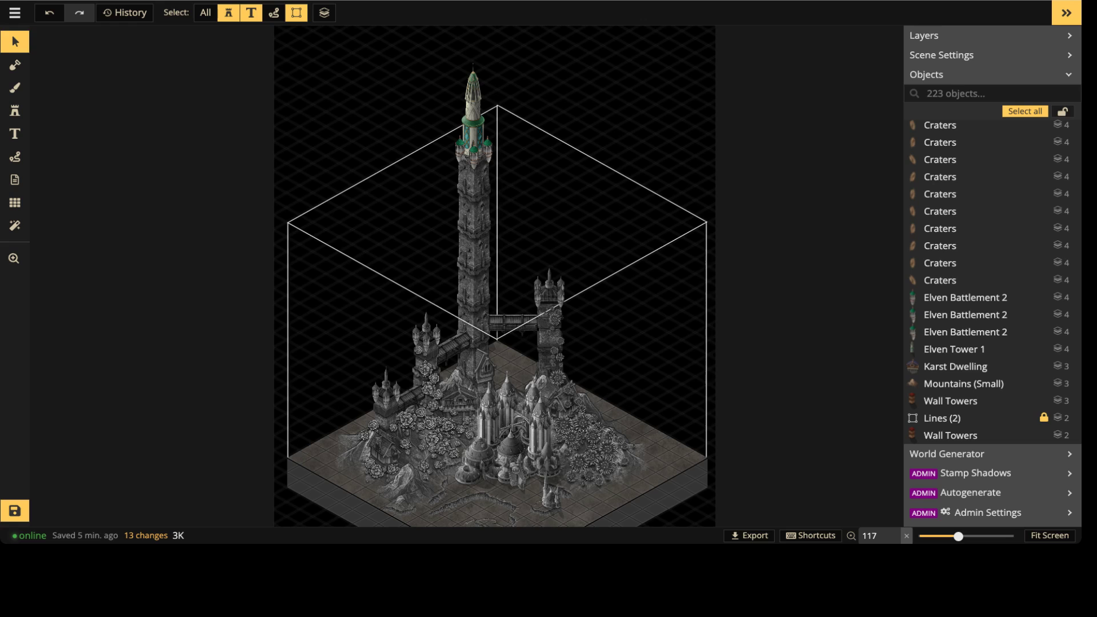
scroll(528, 357, "down", 2)
scroll(529, 357, "up", 2)
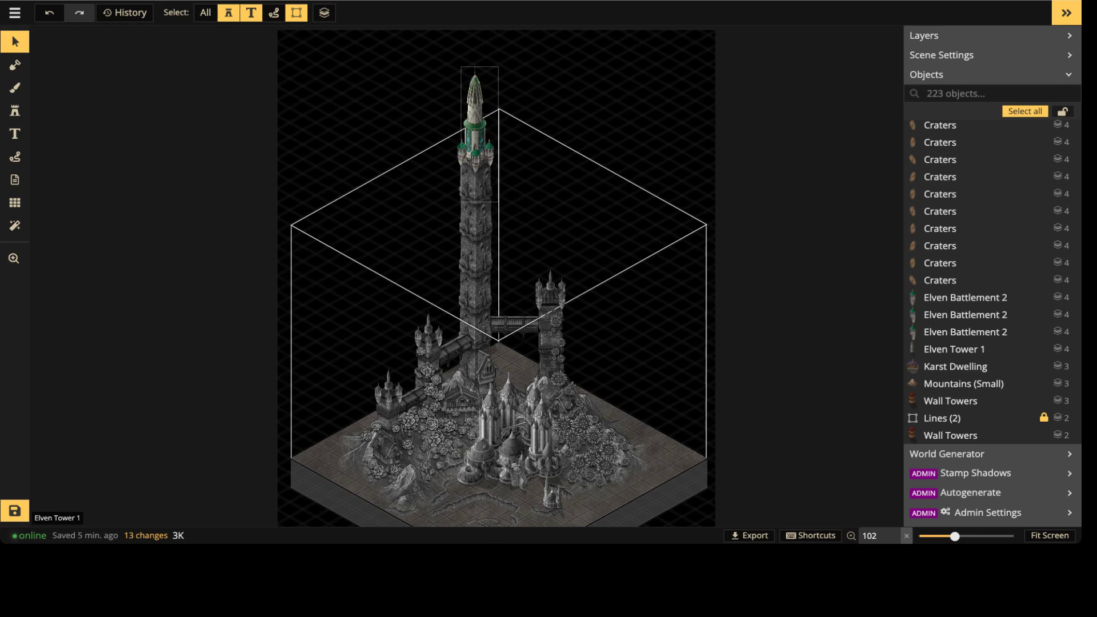
scroll(526, 354, "up", 3)
middle_click_drag(526, 354, 522, 251)
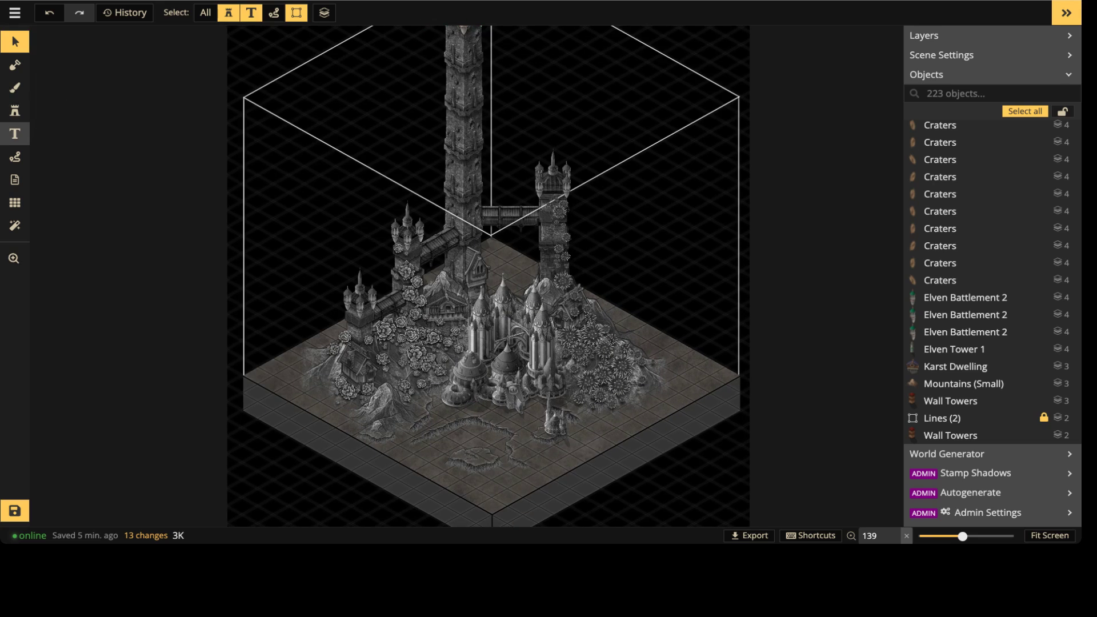
Step: Search the brush texture catalog across all styles for "WATER"
left_click(15, 87)
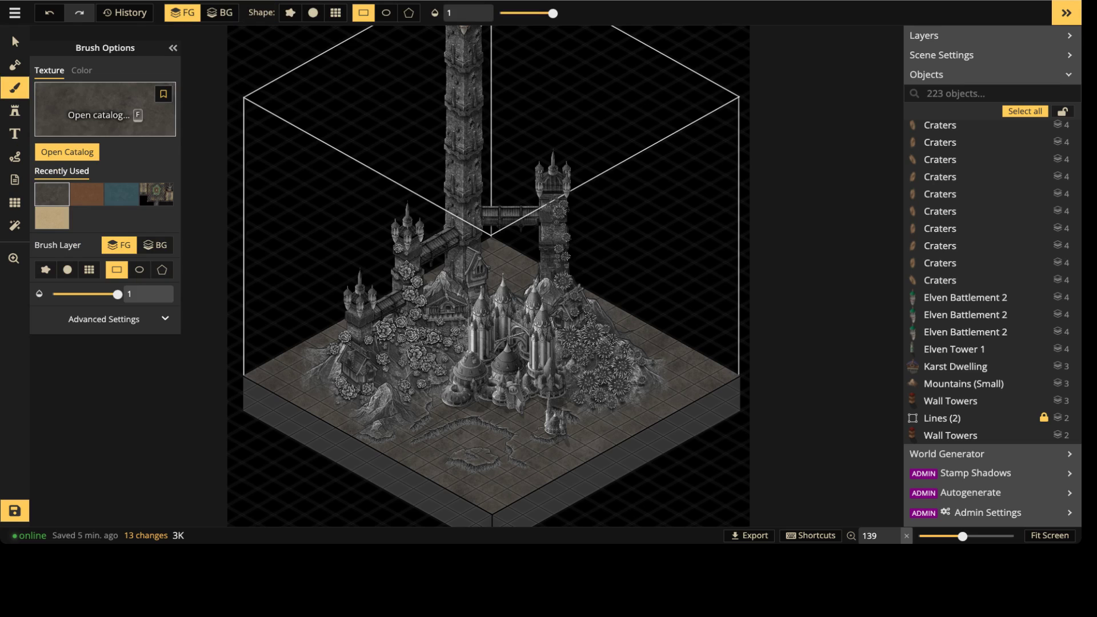
key("f")
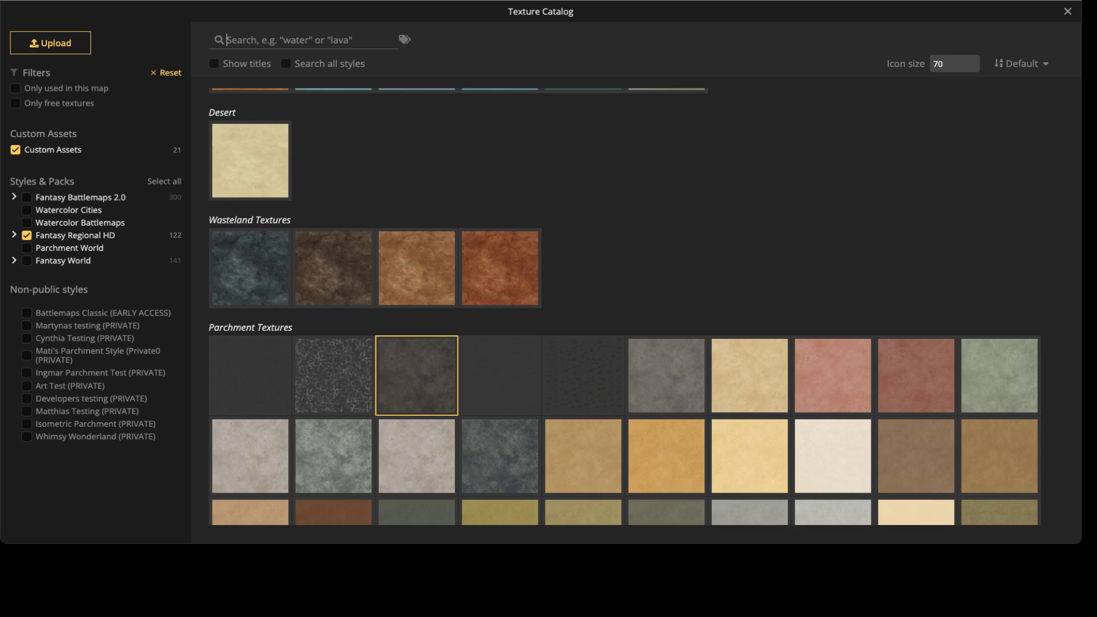
left_click(285, 64)
left_click(227, 39)
type("WATER")
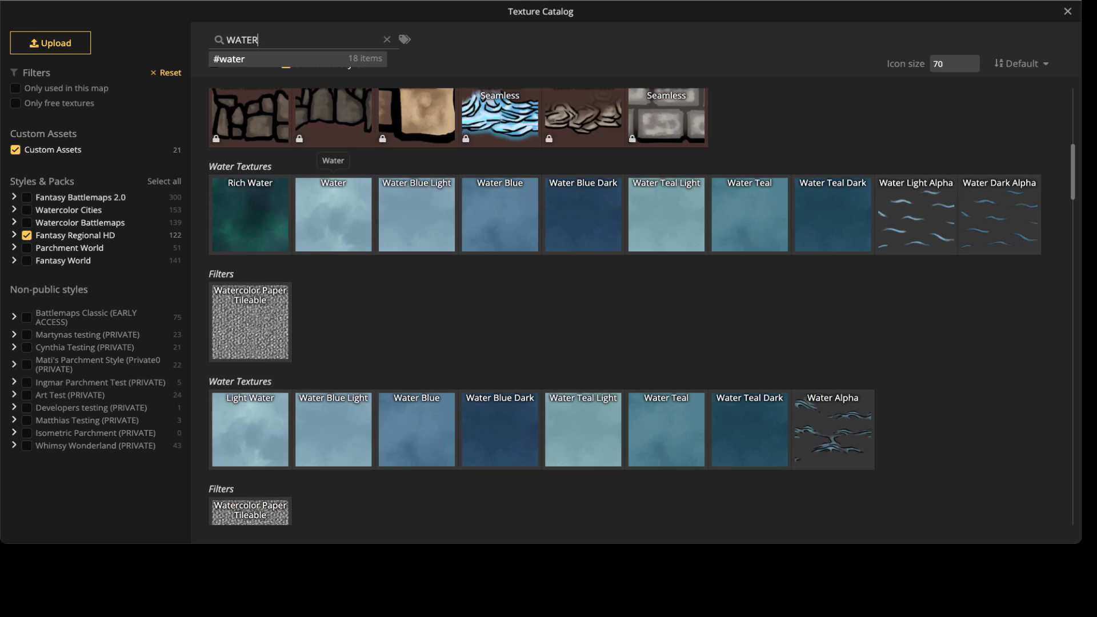
Step: Choose the dark teal Water texture from the first Water Textures group for the brush
scroll(250, 214, "up", 1)
scroll(624, 307, "down", 3)
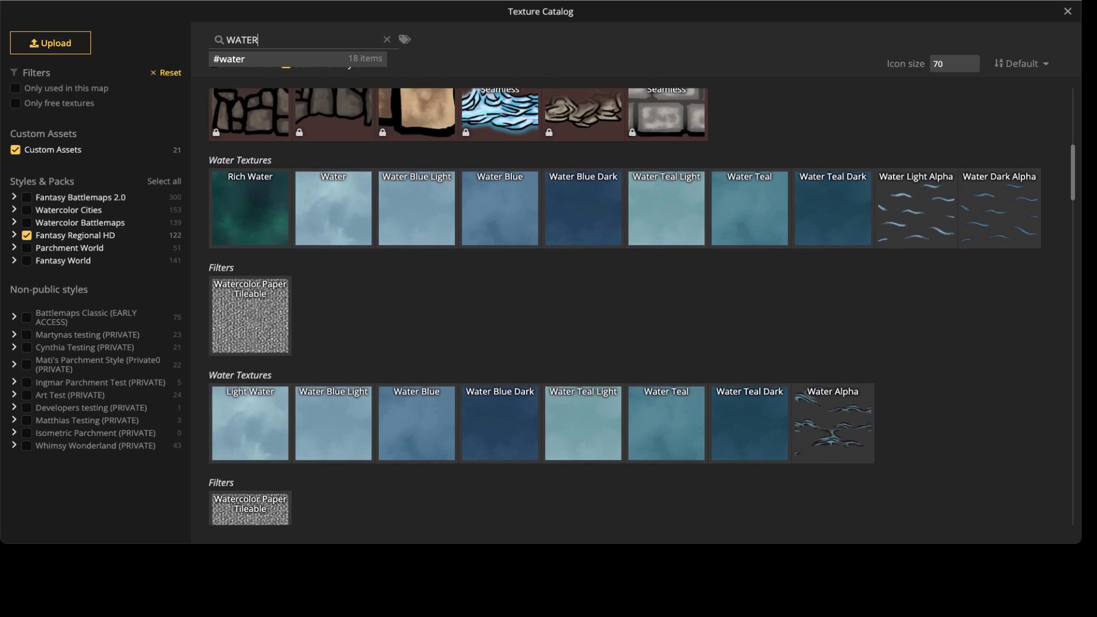
scroll(624, 307, "up", 6)
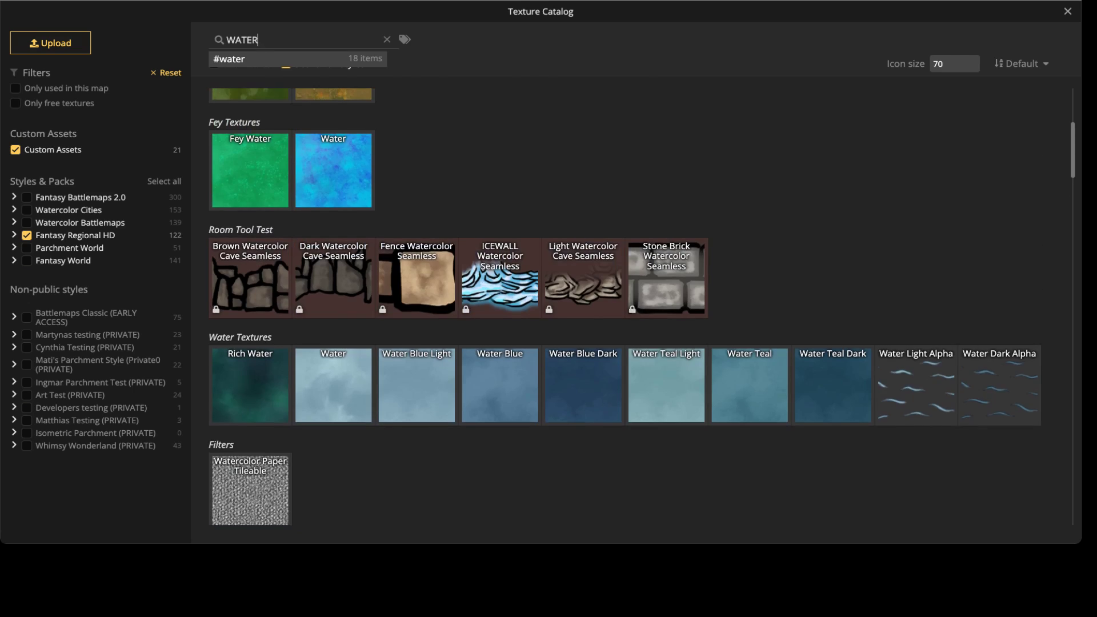
scroll(417, 143, "up", 3)
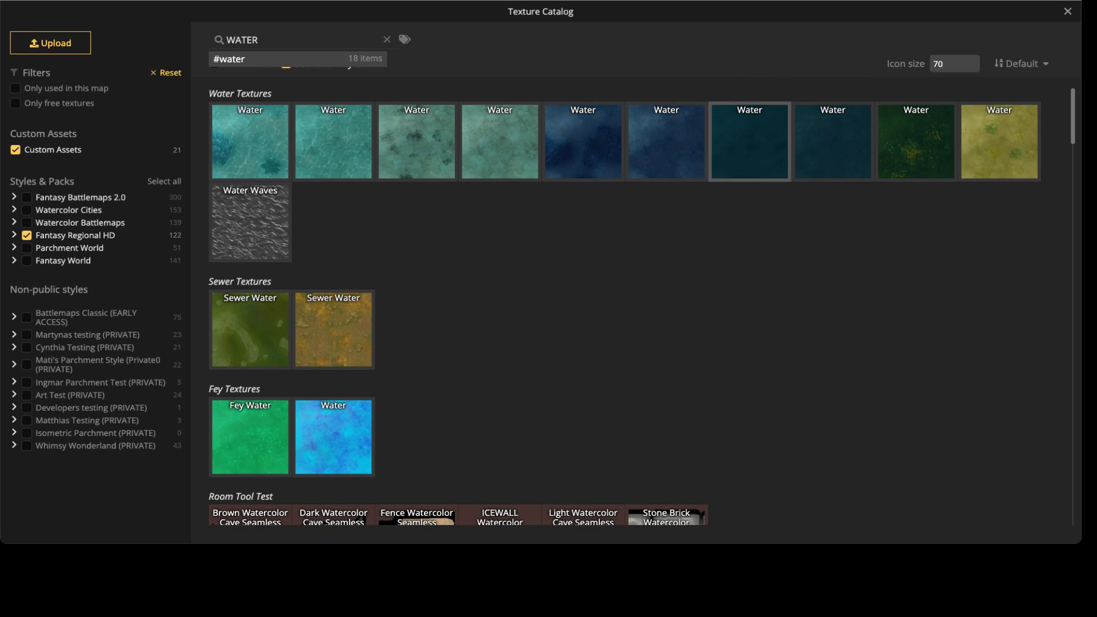
left_click(749, 141)
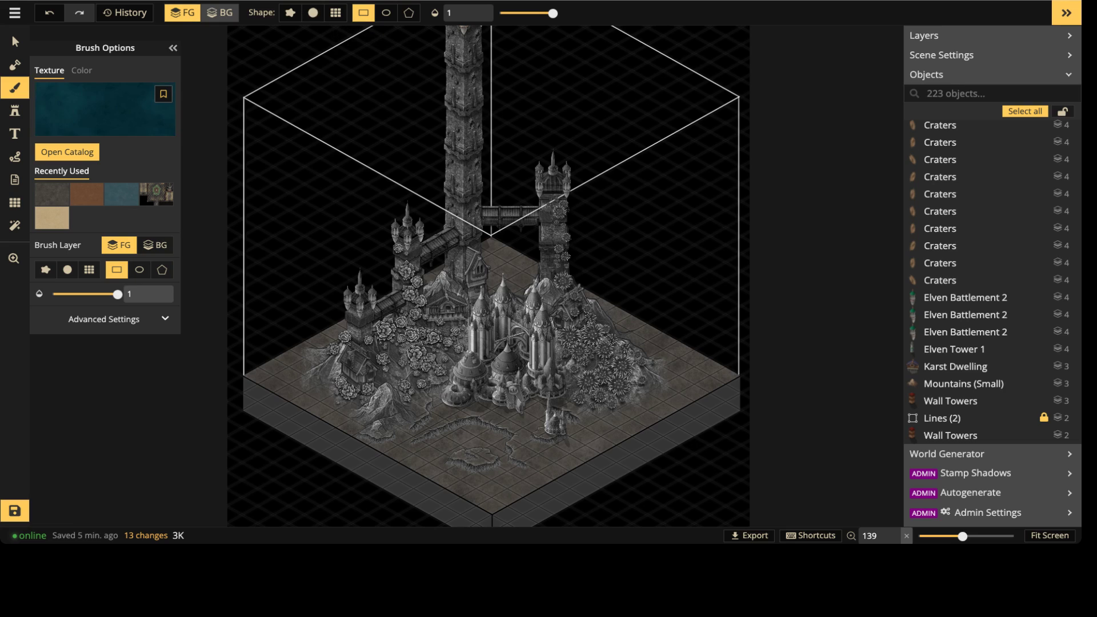
Step: Fill a rectangle on the background layer with the water texture, spanning the wireframe box's width from its upper side corners down to the platform's side corners
left_click(219, 13)
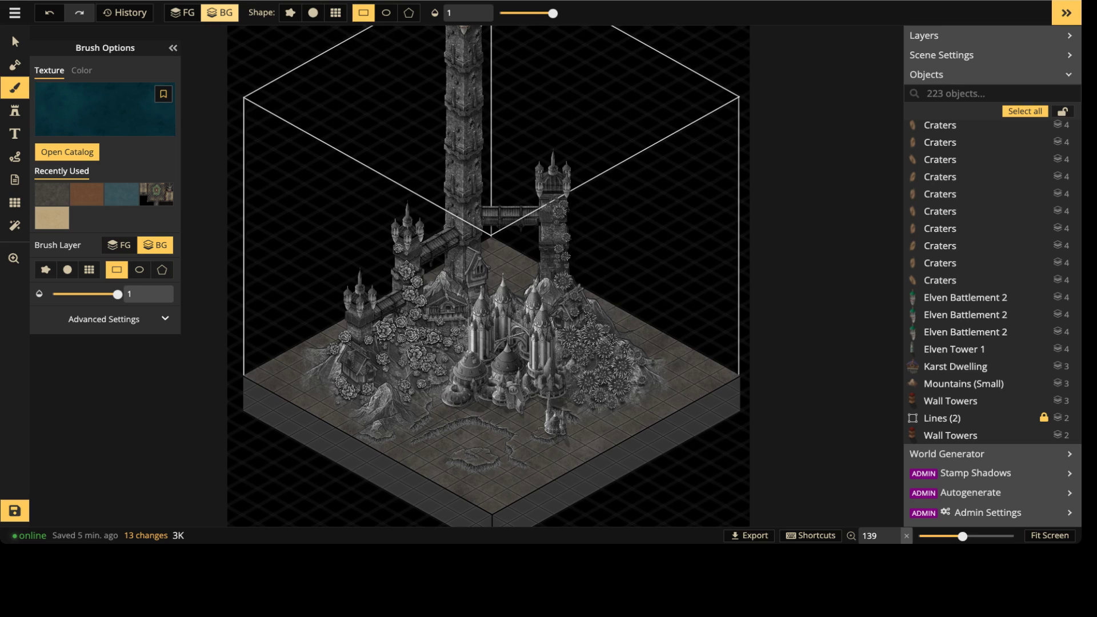
mouse_move(244, 97)
left_mouse_down()
mouse_move(381, 237)
mouse_move(578, 372)
mouse_move(710, 405)
mouse_move(741, 380)
left_mouse_up()
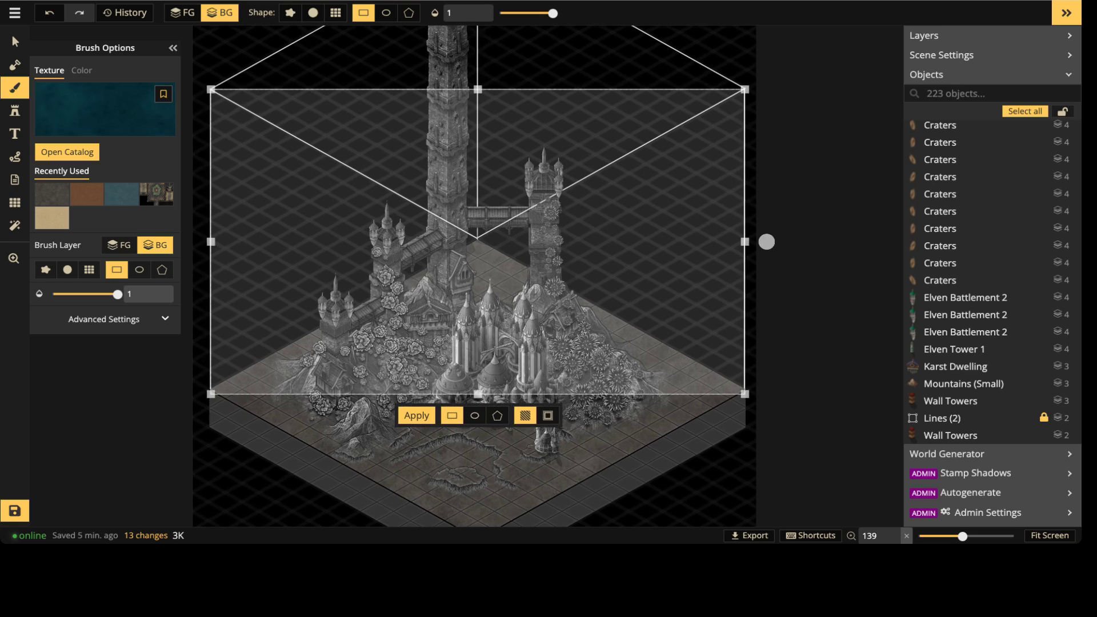
scroll(589, 137, "up", 3)
scroll(482, 169, "down", 3)
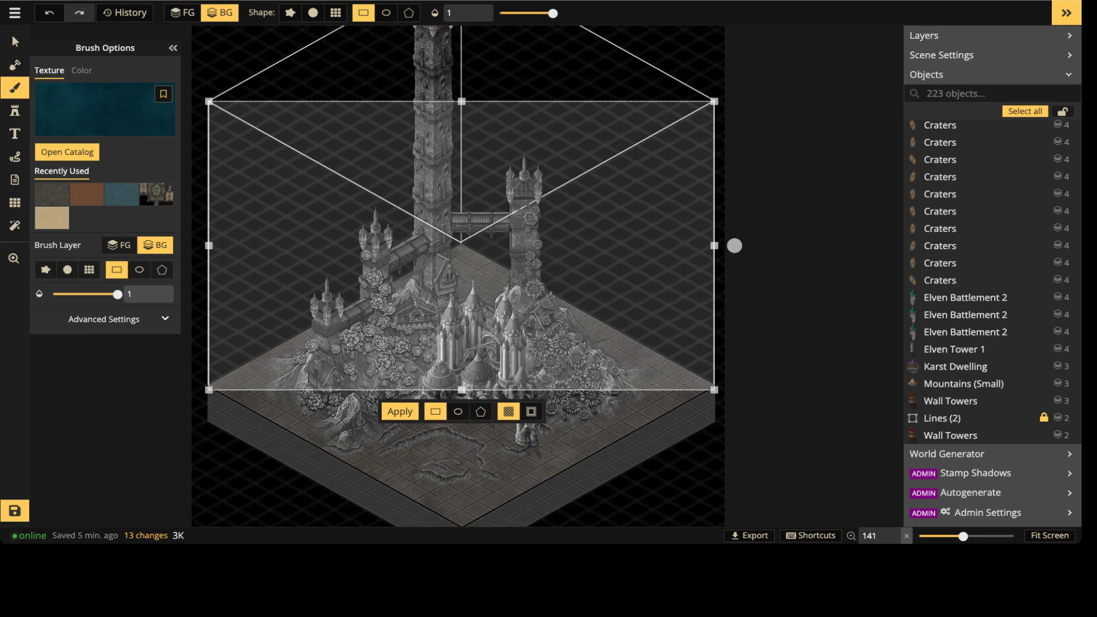
key("Return")
key("Escape")
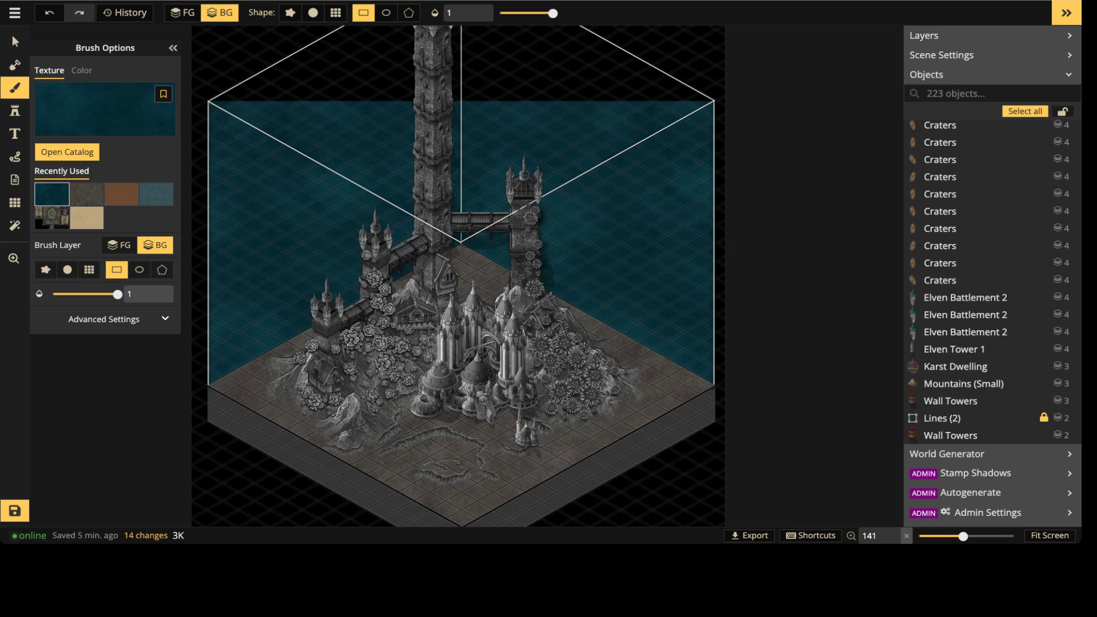
scroll(506, 143, "down", 1)
middle_click_drag(506, 140, 521, 200)
scroll(457, 172, "up", 1)
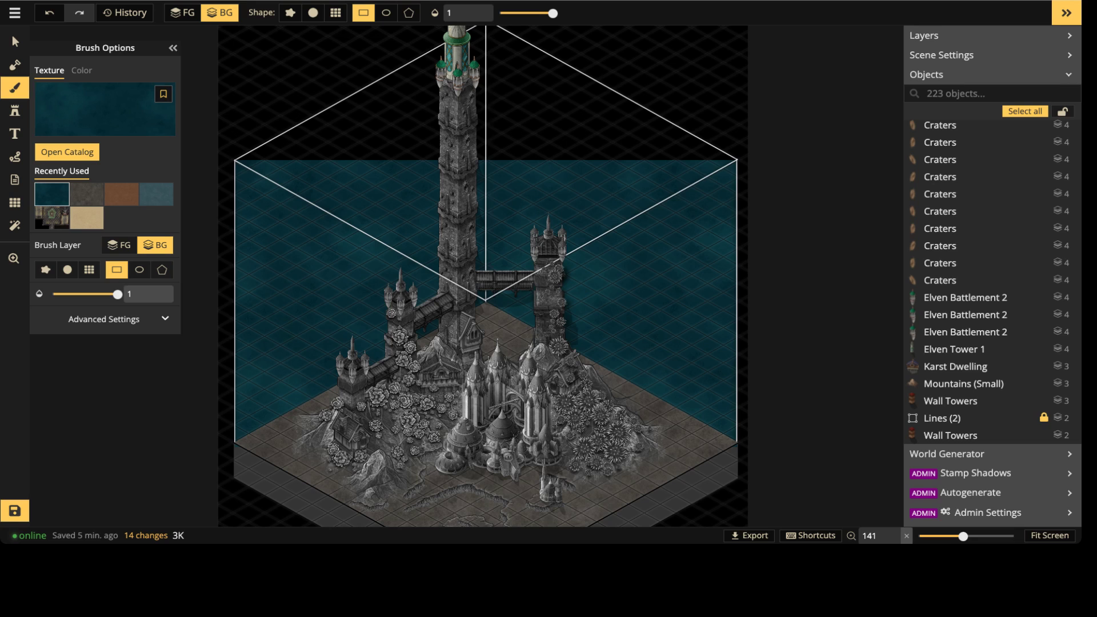
left_click(15, 65)
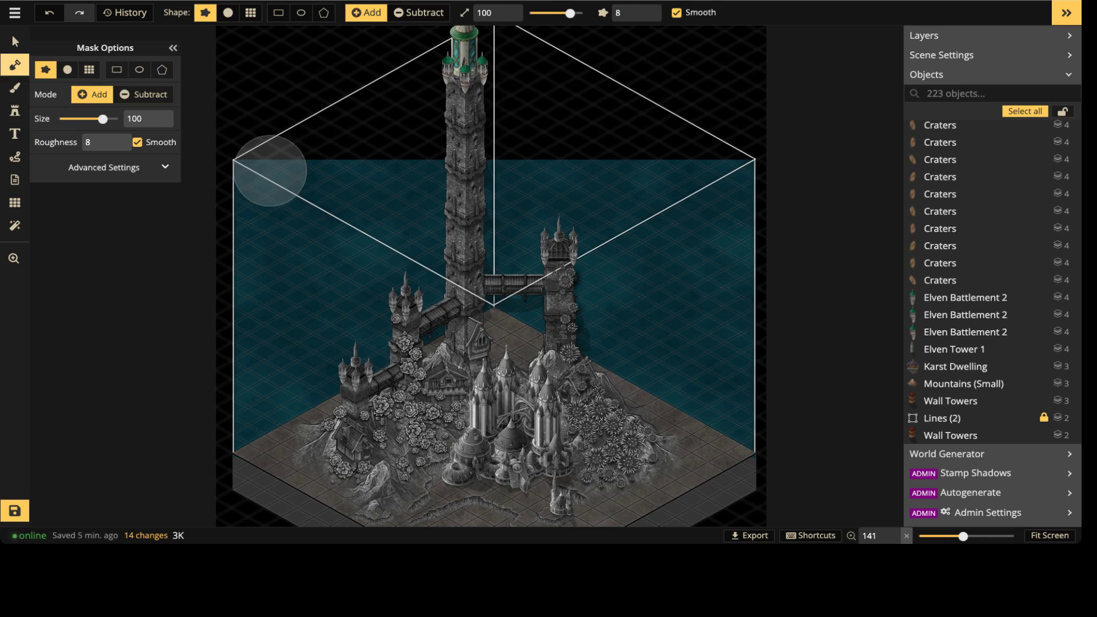
left_click(89, 69)
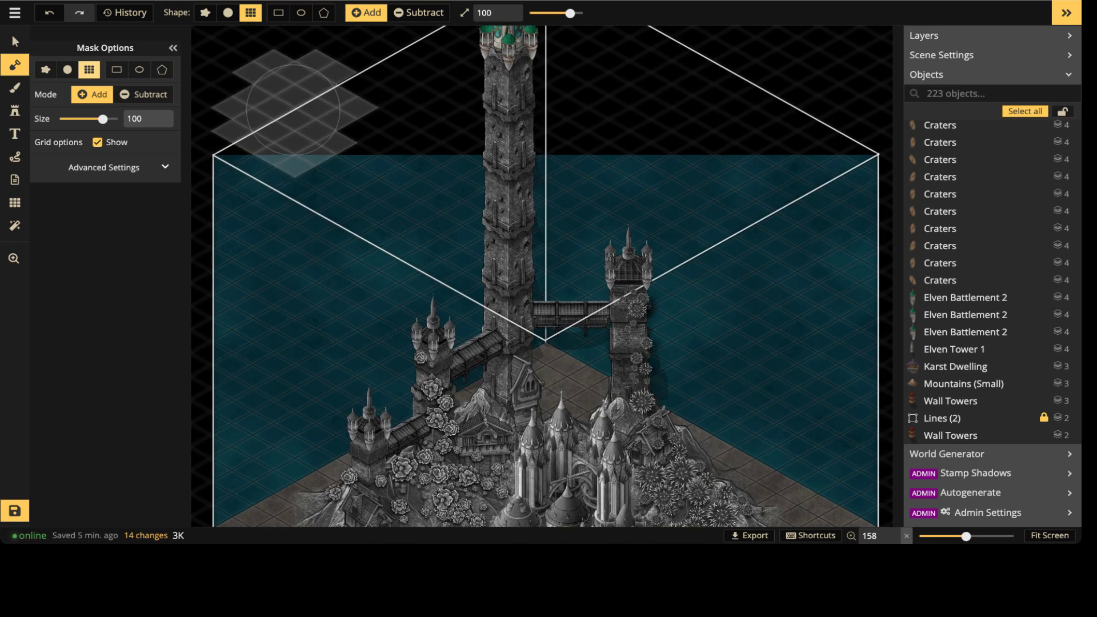
left_click_drag(570, 12, 529, 12)
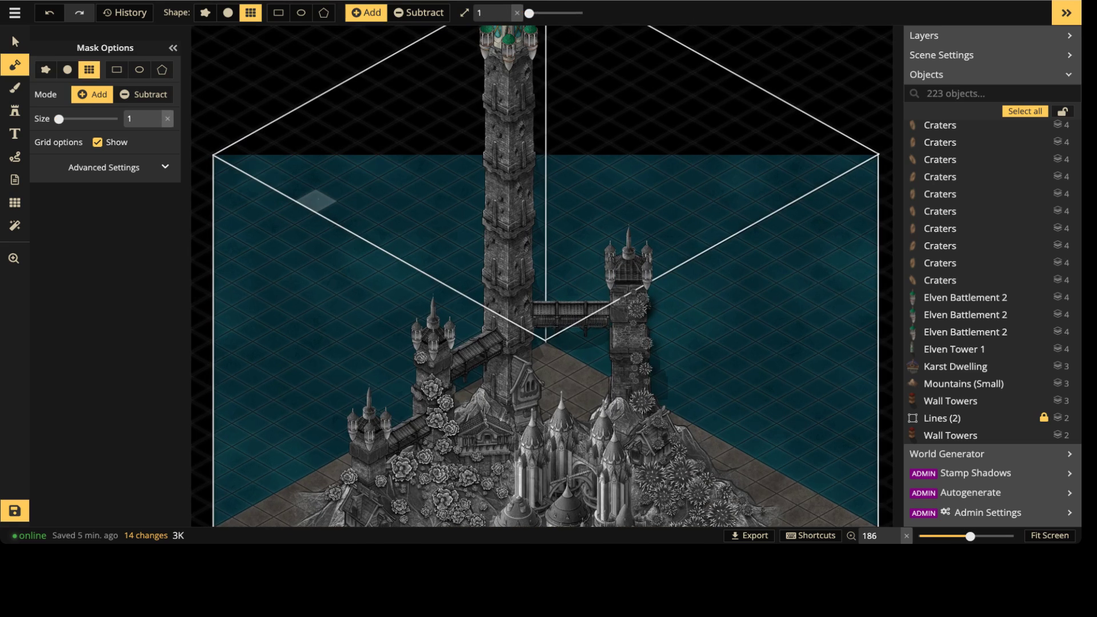
mouse_move(231, 153)
left_mouse_down()
mouse_move(334, 117)
mouse_move(294, 140)
left_mouse_up()
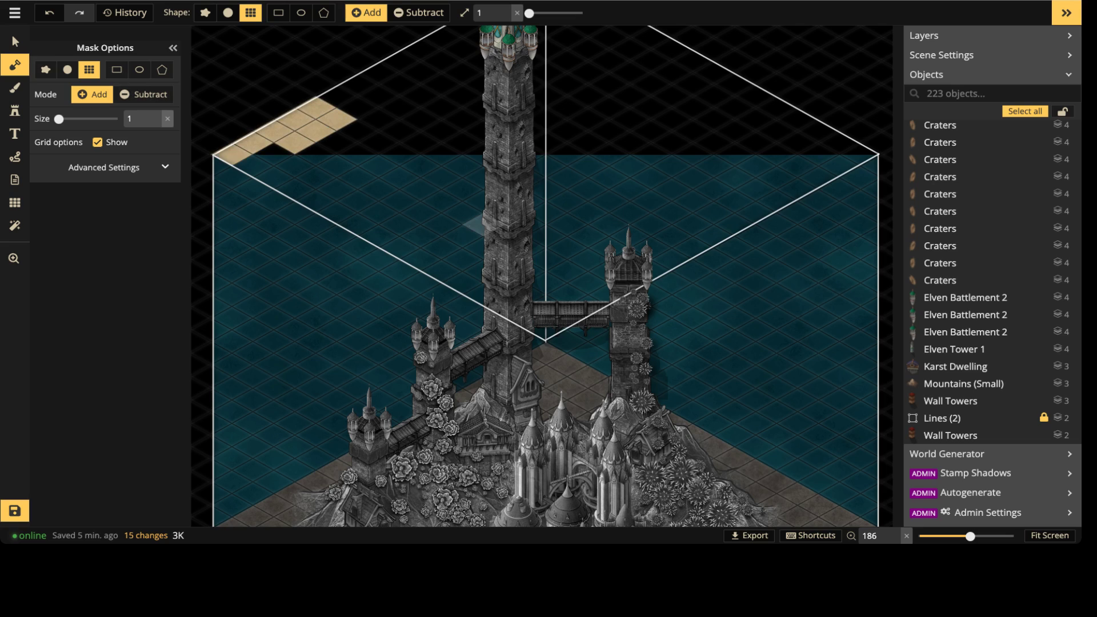
key("ctrl+z")
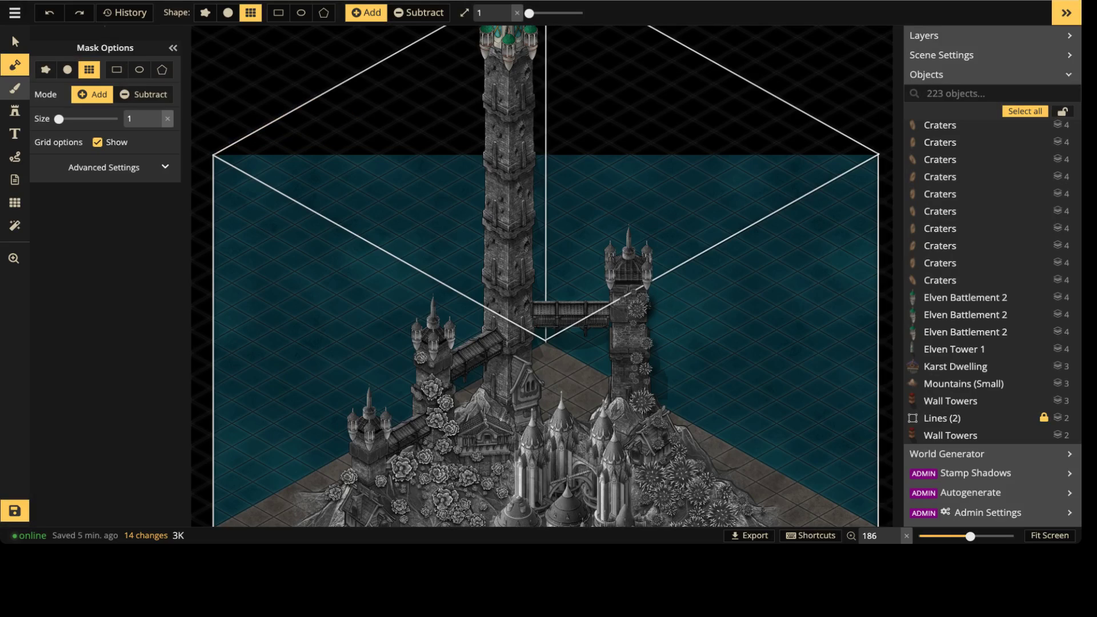
Step: Paint the water texture on the background layer with a size 1 grid brush, filling the left half of the box's top
left_click(15, 87)
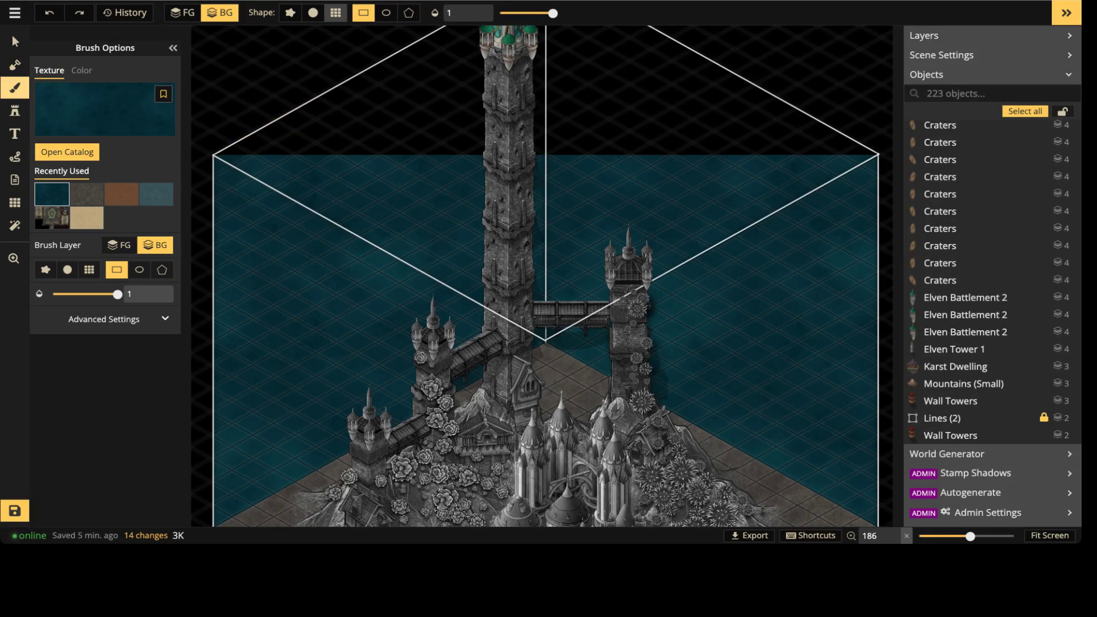
left_click(335, 13)
left_click_drag(508, 12, 499, 12)
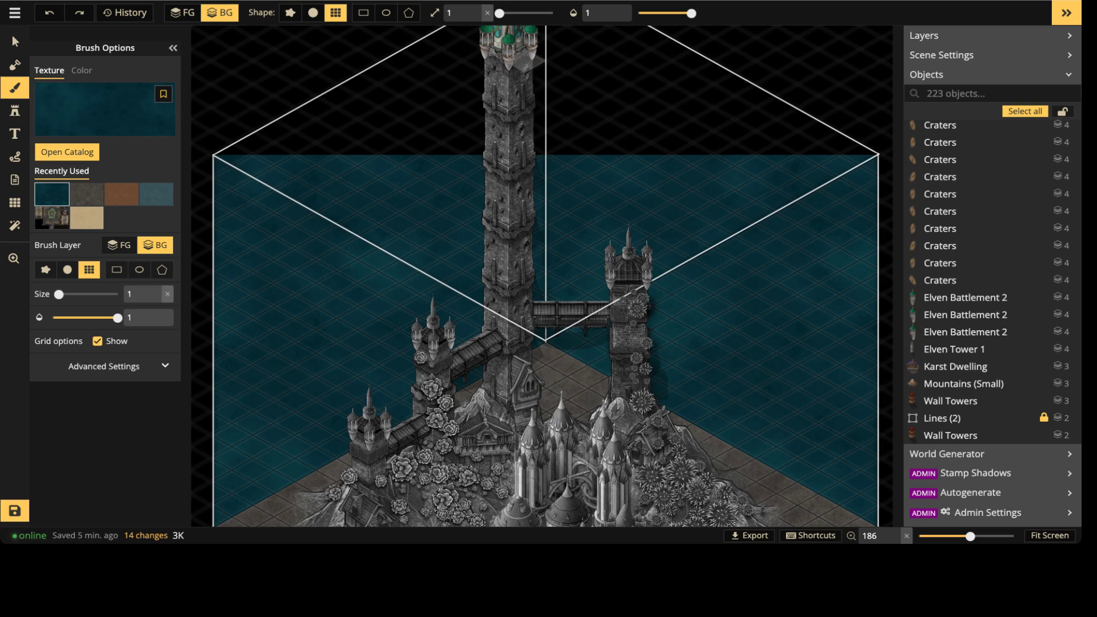
mouse_move(253, 143)
left_mouse_down()
mouse_move(242, 148)
mouse_move(433, 41)
mouse_move(464, 45)
left_mouse_up()
mouse_move(421, 72)
left_mouse_down()
mouse_move(273, 154)
mouse_move(400, 130)
mouse_move(464, 143)
mouse_move(295, 166)
mouse_move(337, 142)
mouse_move(357, 154)
mouse_move(399, 131)
mouse_move(399, 108)
mouse_move(469, 69)
mouse_move(441, 84)
mouse_move(441, 108)
mouse_move(483, 96)
mouse_move(461, 49)
mouse_move(504, 25)
left_mouse_up()
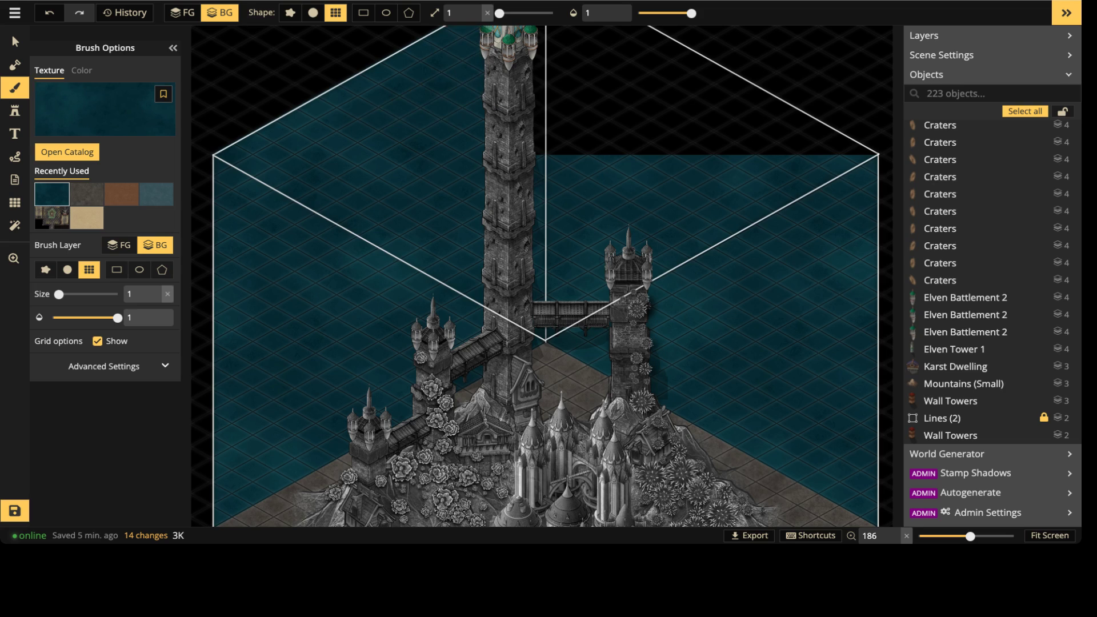
Step: Paint water grid cells from the box's back top corner along its right rear edge and down beside the tall tower
key("space")
left_click_drag(588, 166, 571, 179)
middle_click_drag(571, 179, 442, 266)
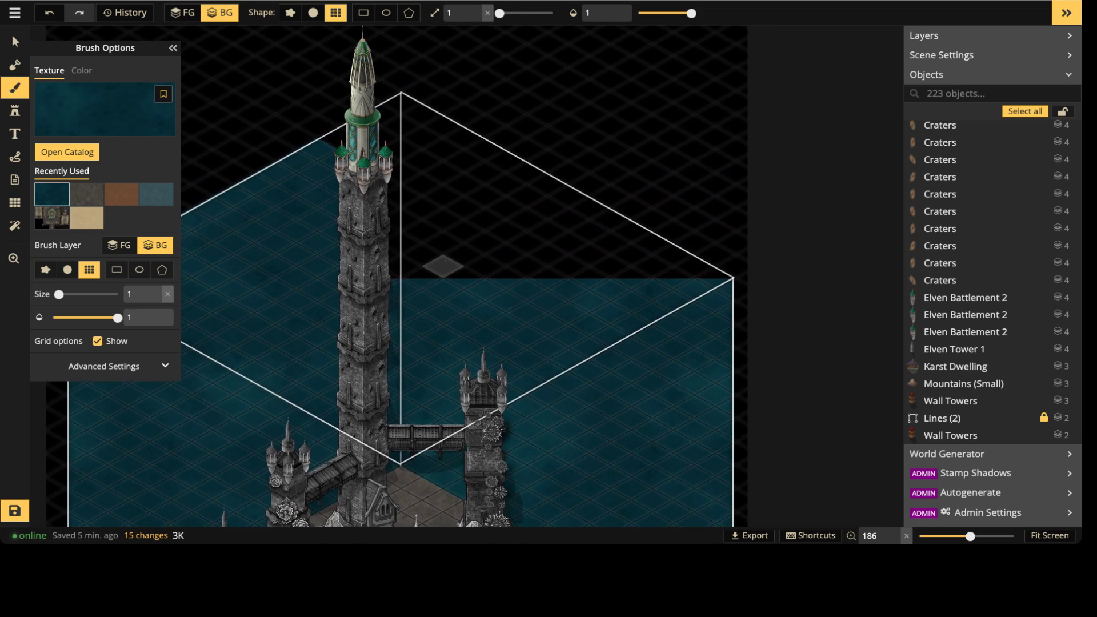
mouse_move(337, 137)
left_mouse_down()
mouse_move(401, 103)
mouse_move(464, 137)
left_mouse_up()
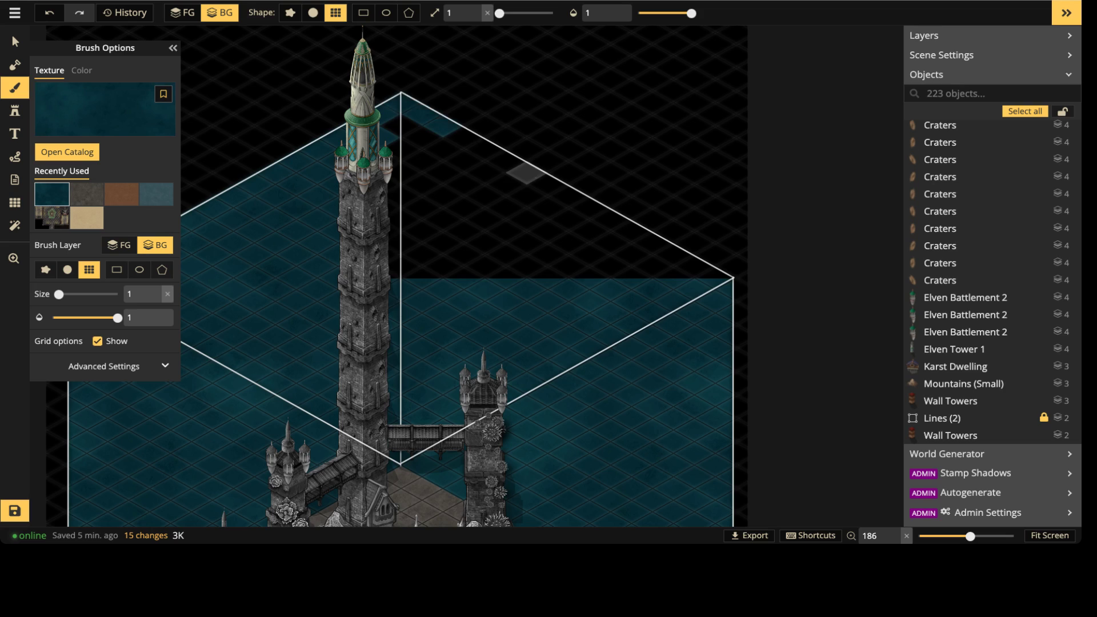
left_click_drag(524, 173, 551, 186)
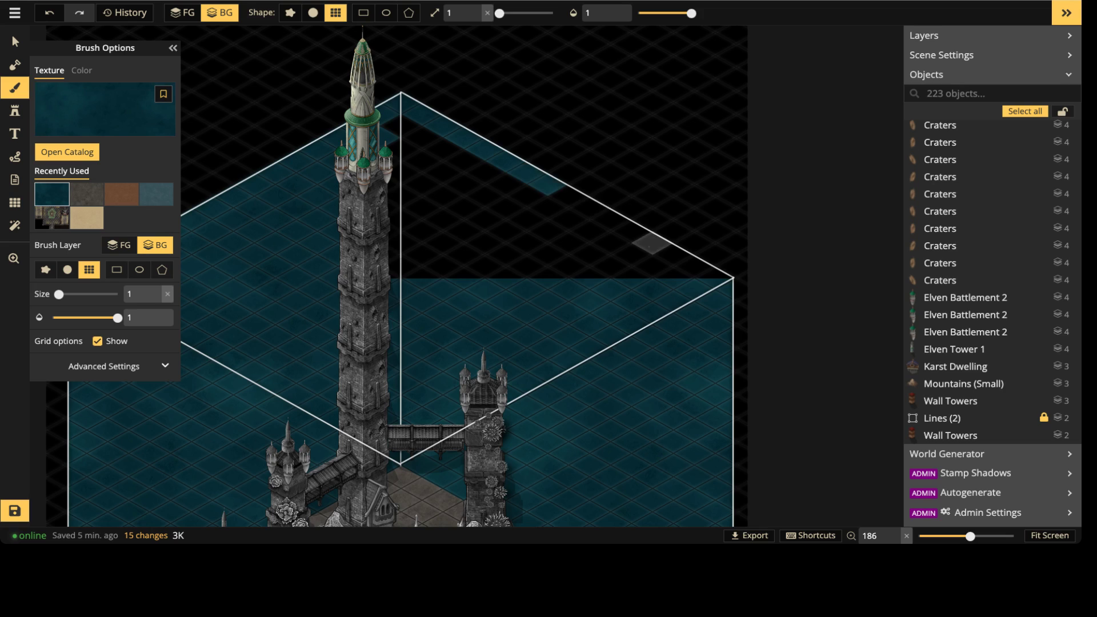
mouse_move(651, 244)
left_mouse_down()
mouse_move(737, 276)
mouse_move(610, 243)
mouse_move(423, 140)
mouse_move(381, 231)
mouse_move(380, 278)
left_mouse_up()
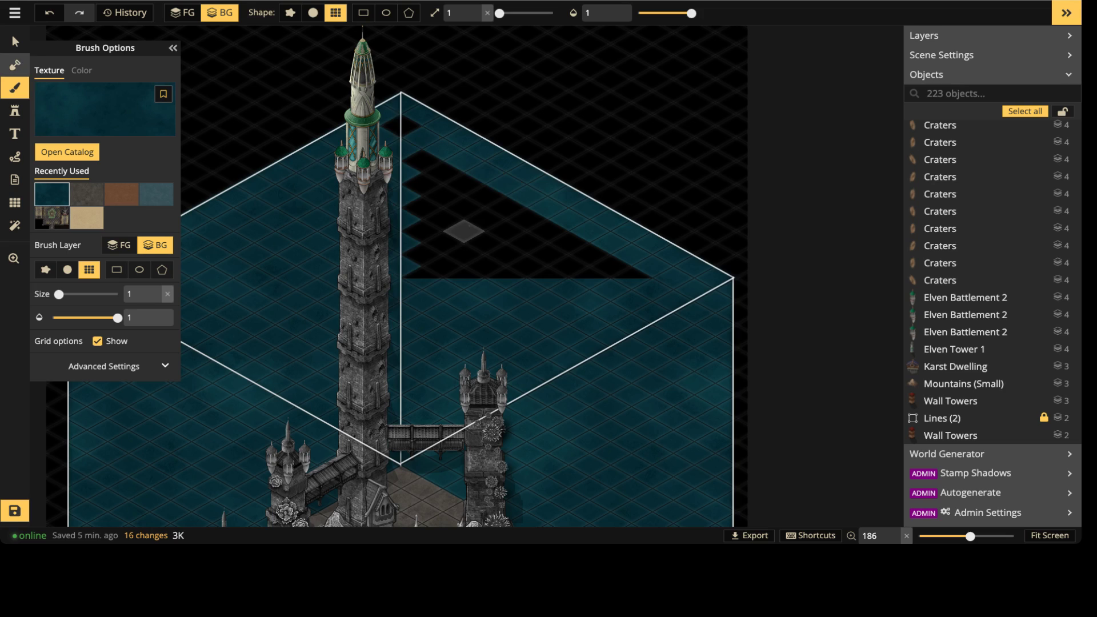
Step: Fill the remaining gaps in the right half of the box's top with water, using a round brush of size 82
left_click(312, 12)
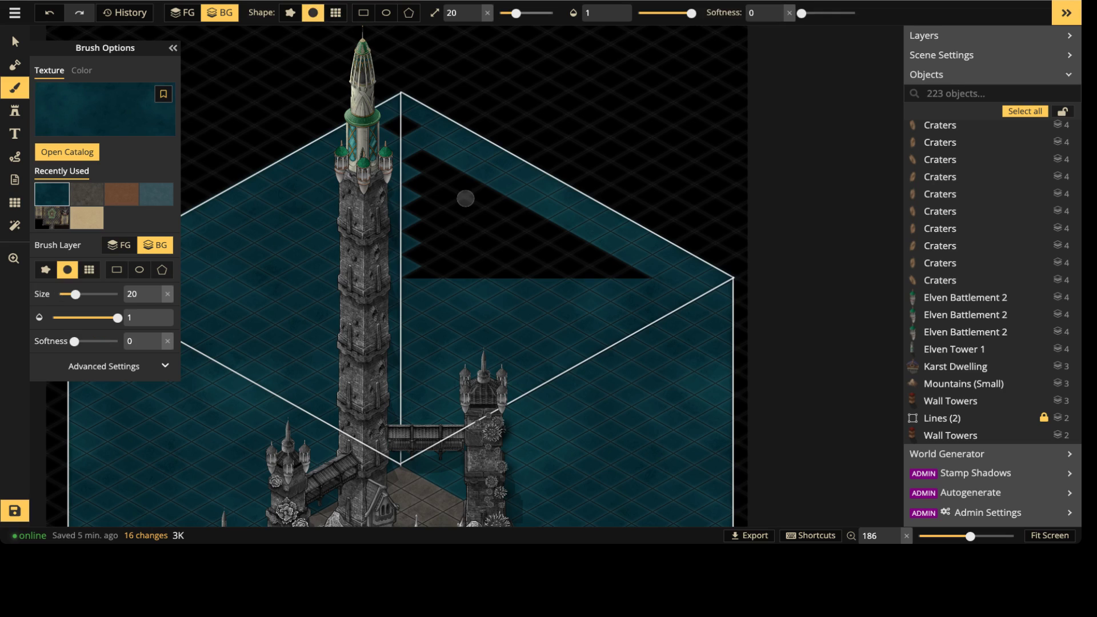
left_click_drag(499, 13, 537, 12)
mouse_move(413, 131)
left_mouse_down()
mouse_move(393, 140)
mouse_move(436, 194)
mouse_move(612, 269)
mouse_move(424, 262)
mouse_move(440, 215)
mouse_move(362, 299)
mouse_move(353, 264)
left_mouse_up()
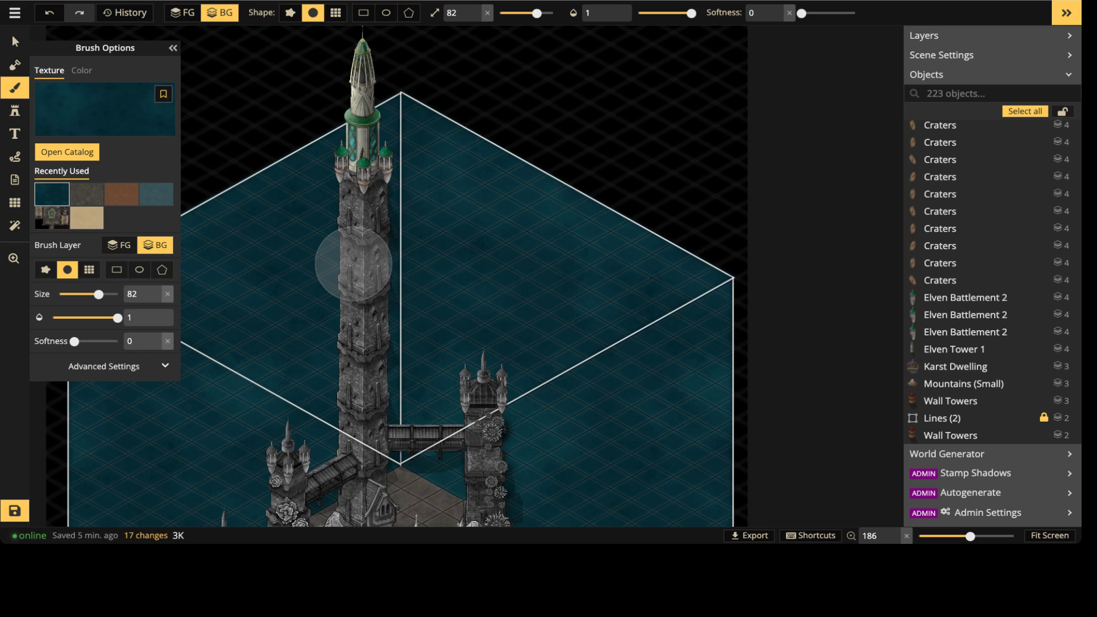
Step: Delete the wireframe box's two rear top edges and its right front top edge
left_click(15, 42)
scroll(299, 199, "down", 2)
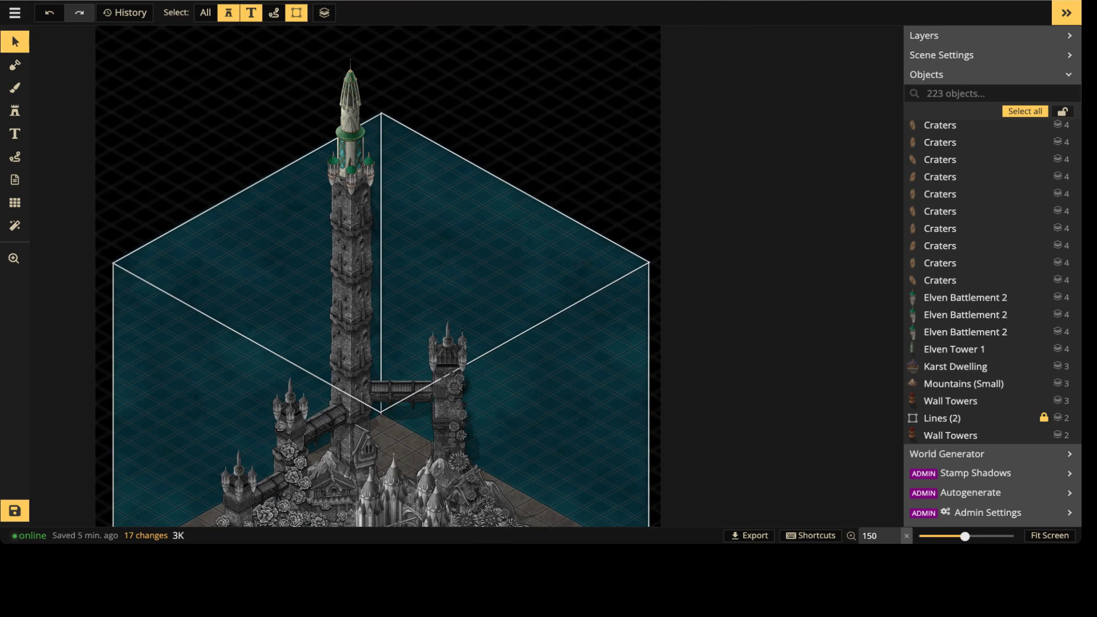
scroll(971, 366, "up", 10)
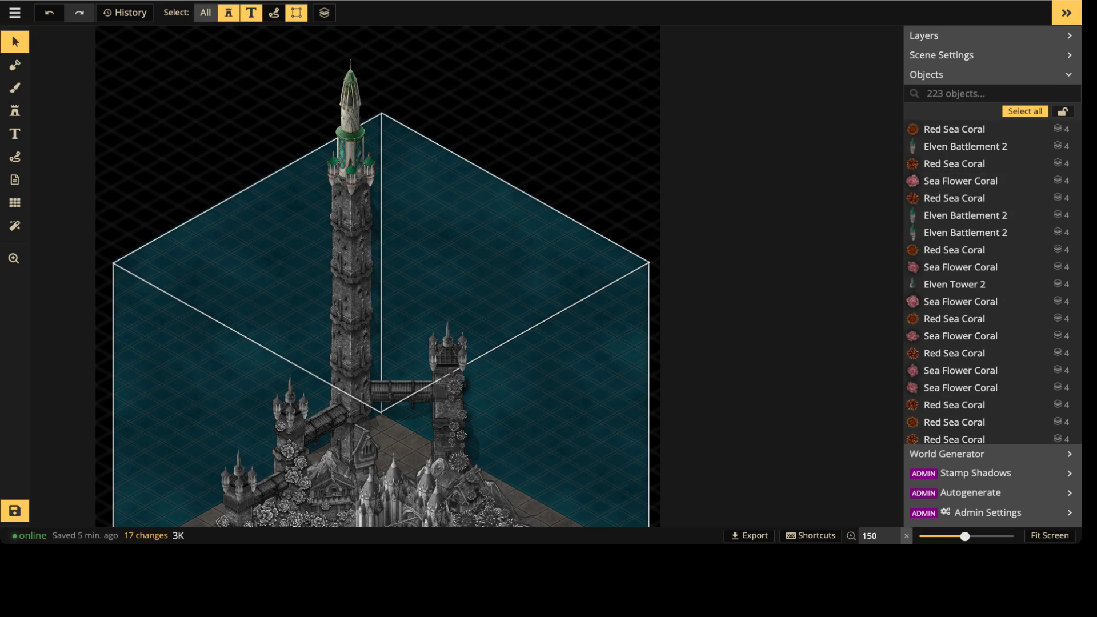
left_click(205, 13)
left_click(247, 188)
key("Delete")
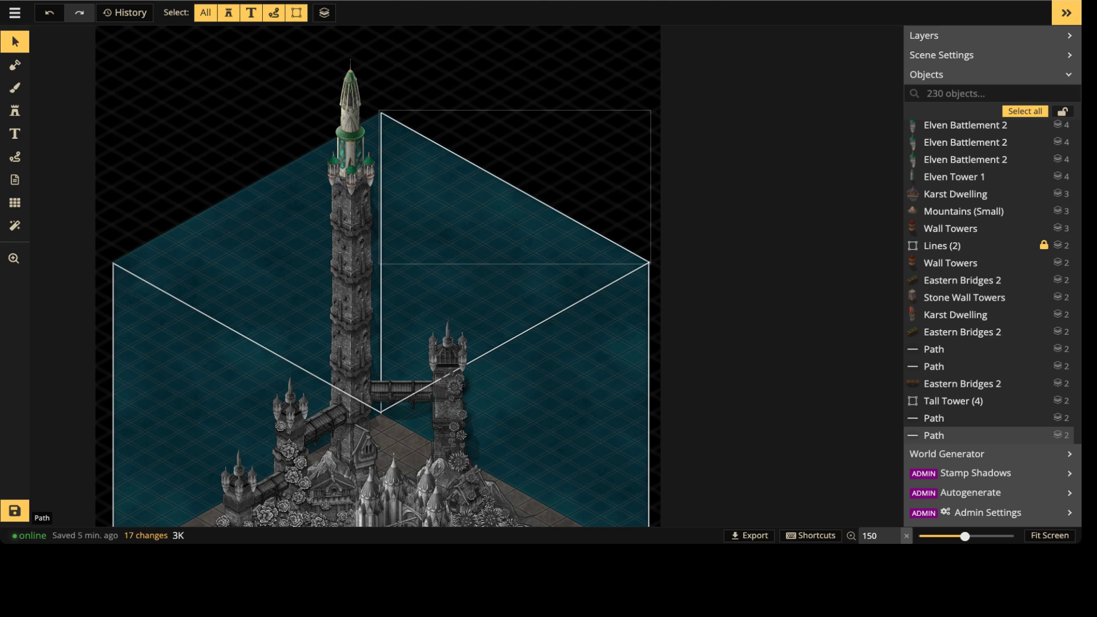
left_click(514, 187)
key("Delete")
left_click(515, 337)
key("Delete")
Step: Delete the box's right and back vertical edges and its left front top edge, keeping the left vertical edge
left_click(648, 365)
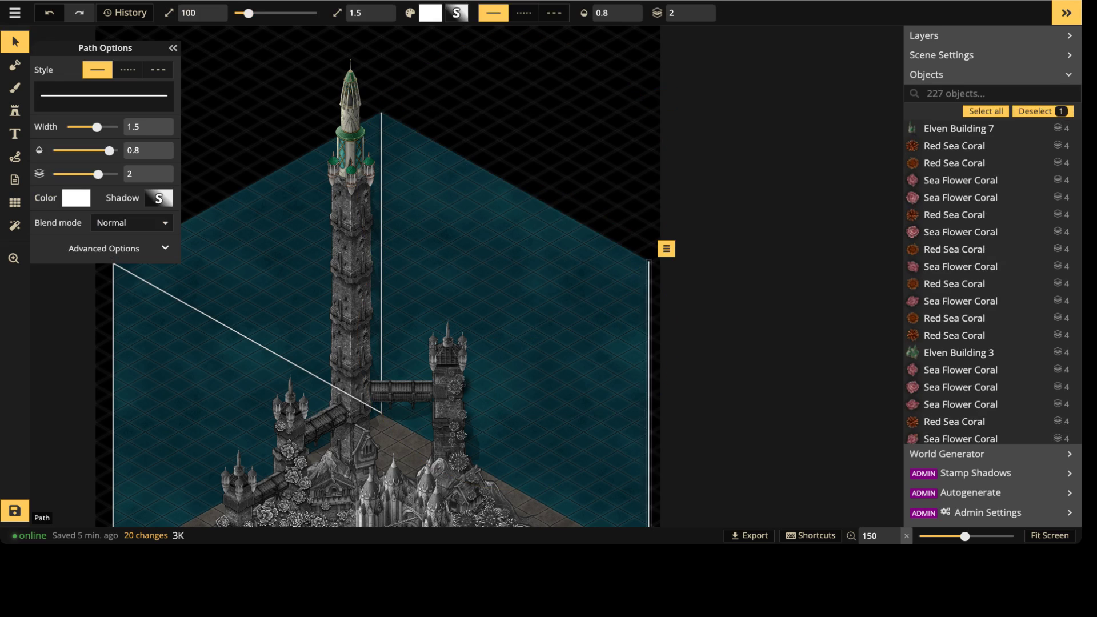
key("Delete")
left_click(382, 263)
key("Delete")
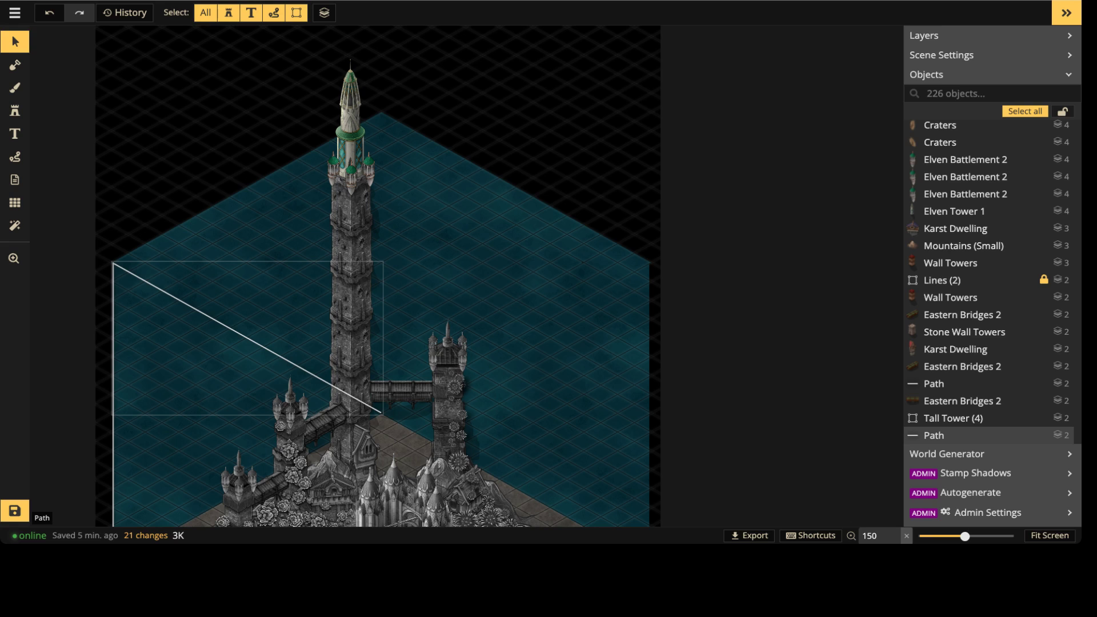
key("Delete")
key("Delete")
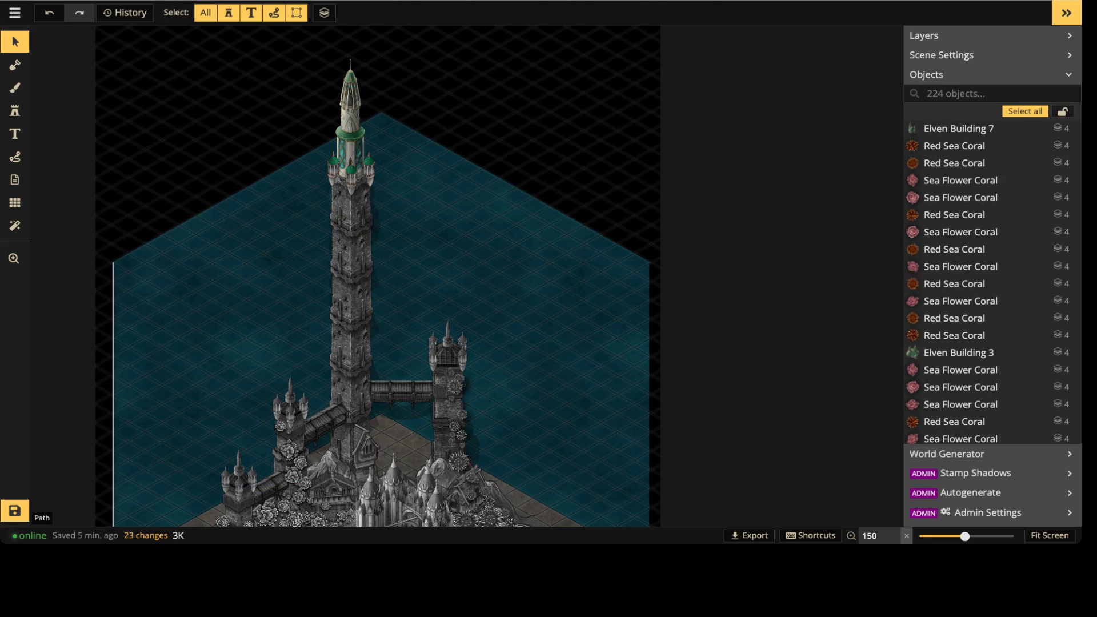
Step: Copy the left vertical edge line and position the copy as the box's right vertical edge, ending at the platform's corner
left_click(113, 412)
middle_click_drag(113, 412, 159, 208)
key("ctrl+c")
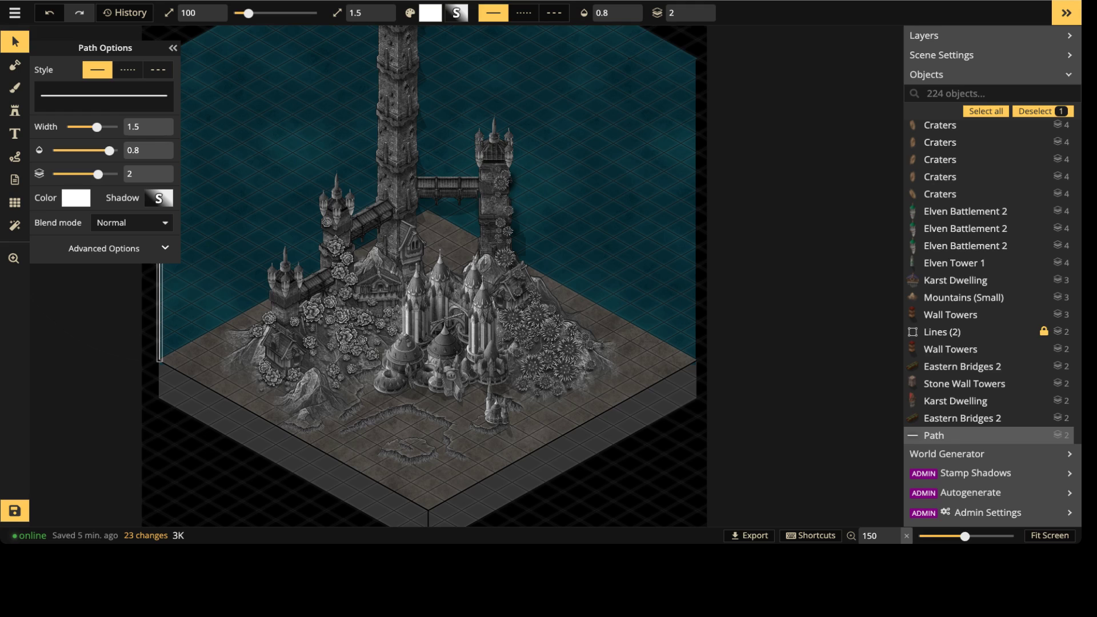
key("ctrl+v")
middle_click_drag(637, 192, 576, 224)
left_click_drag(576, 224, 640, 234)
key("Escape")
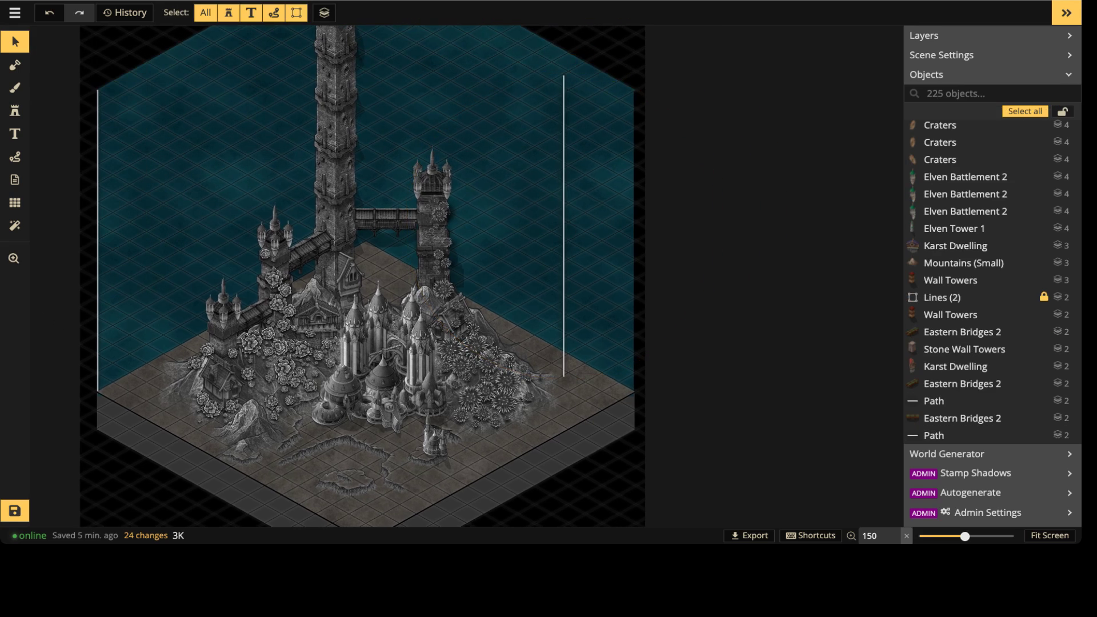
left_click_drag(564, 227, 659, 344)
key("space")
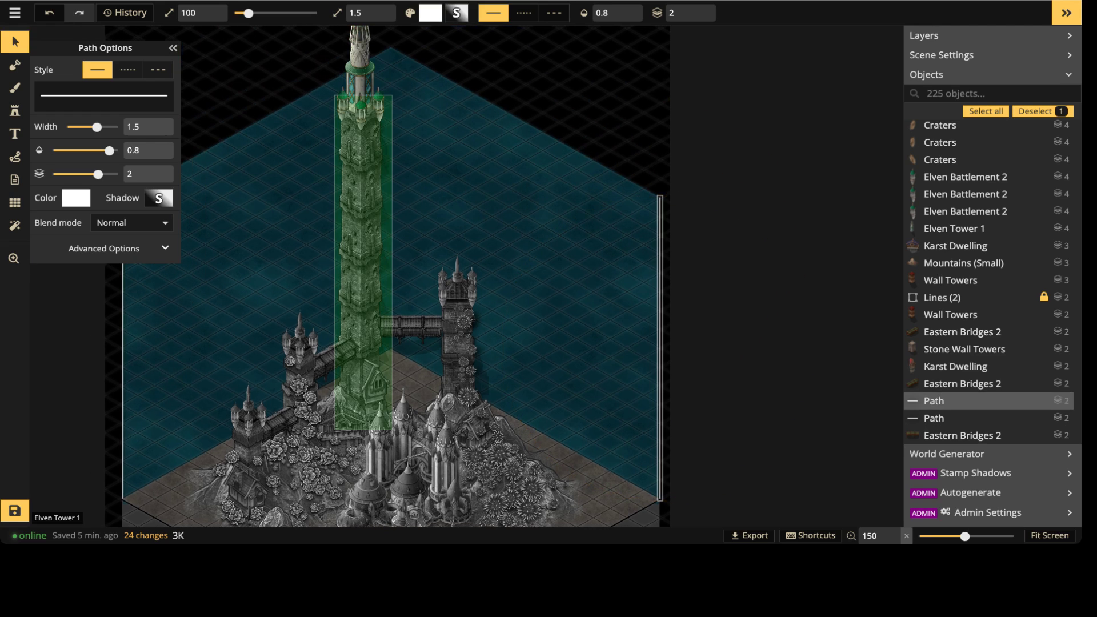
Step: Paste another copy of the vertical line and place it at the box's back corner beside the tall tower
key("ctrl+v")
left_click_drag(404, 150, 390, 198)
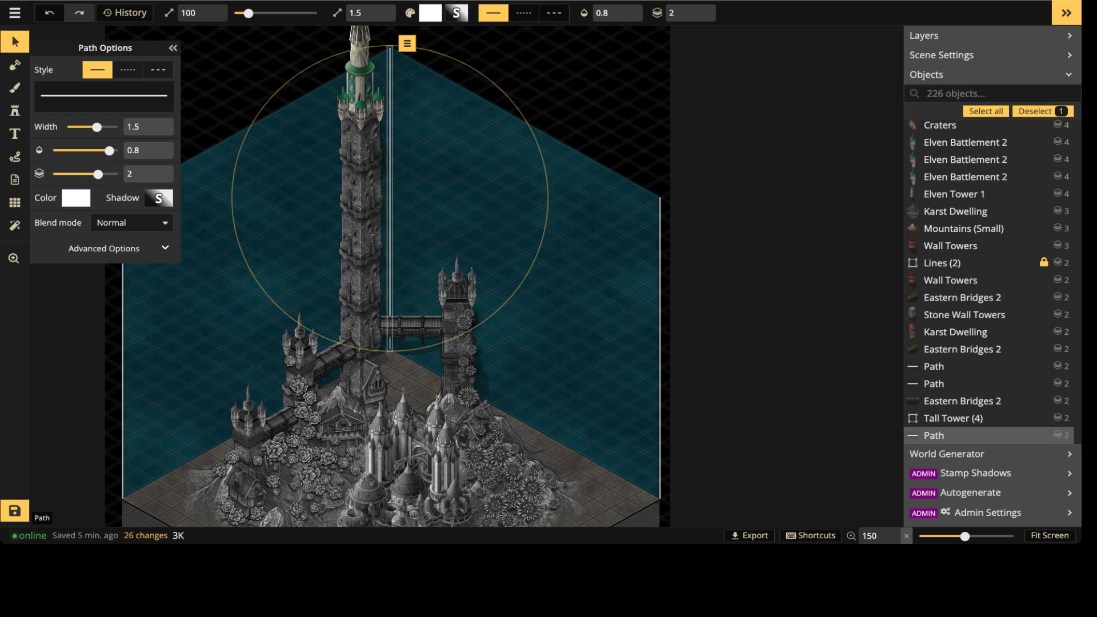
left_click(123, 297)
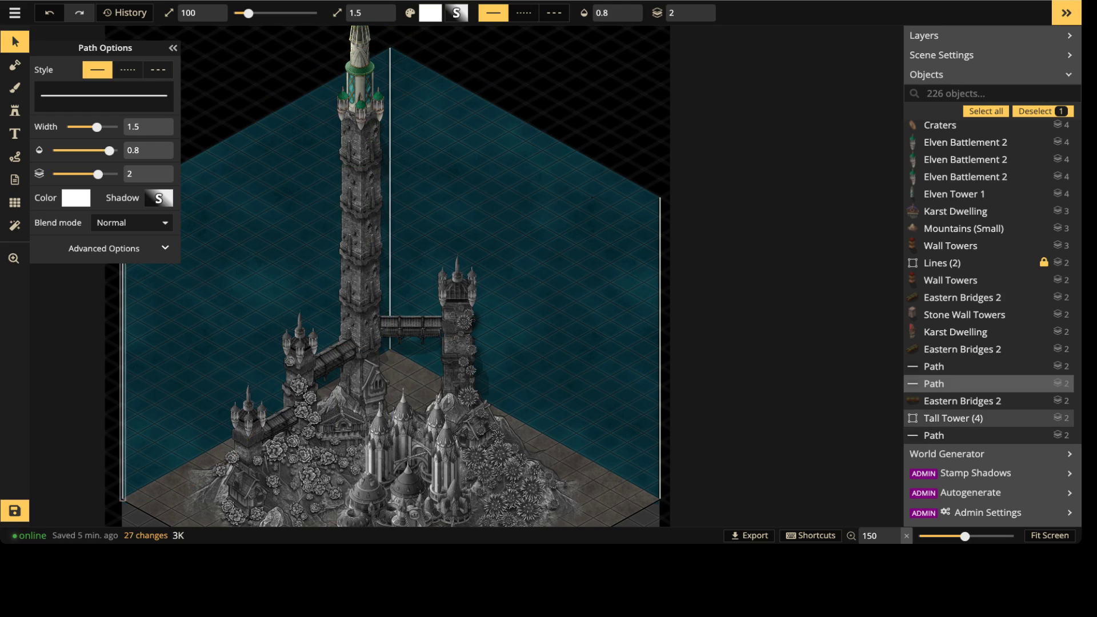
key("Escape")
Step: Lower the opacity of the back, right and left vertical lines together to 0.2
left_click(389, 194)
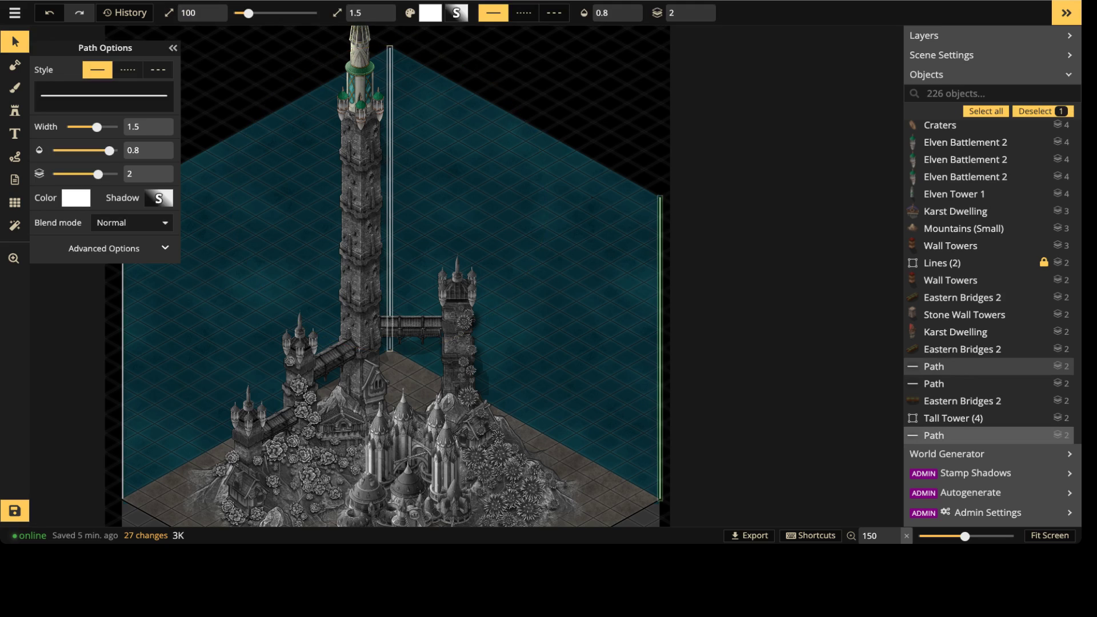
left_click(660, 349, "shift")
left_click(123, 380, "shift")
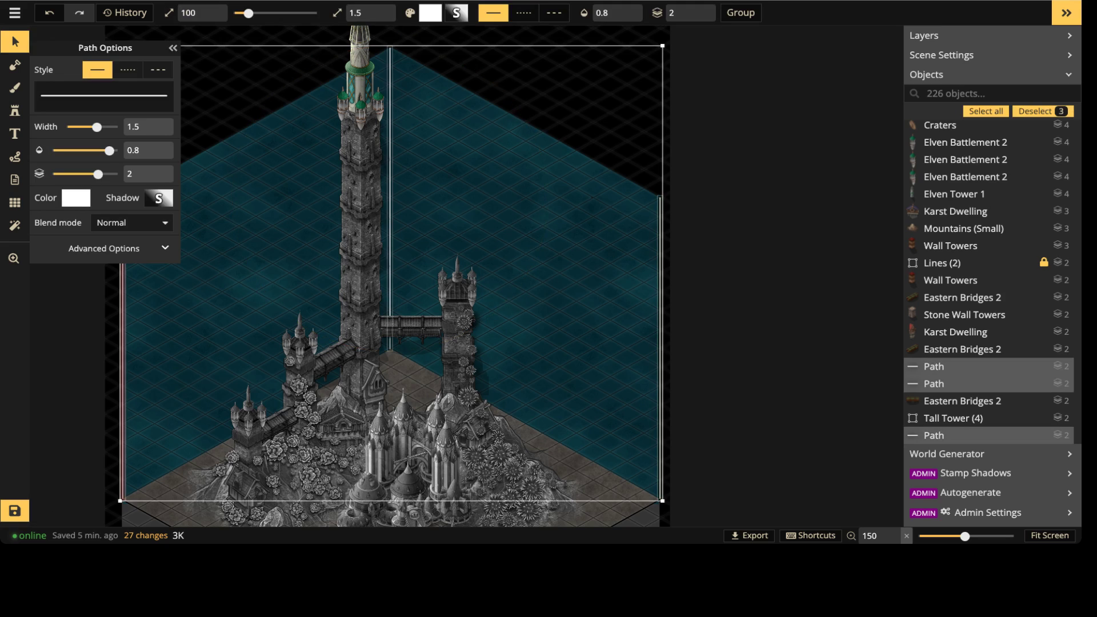
left_click_drag(109, 150, 71, 150)
key("Escape")
scroll(364, 147, "down", 3)
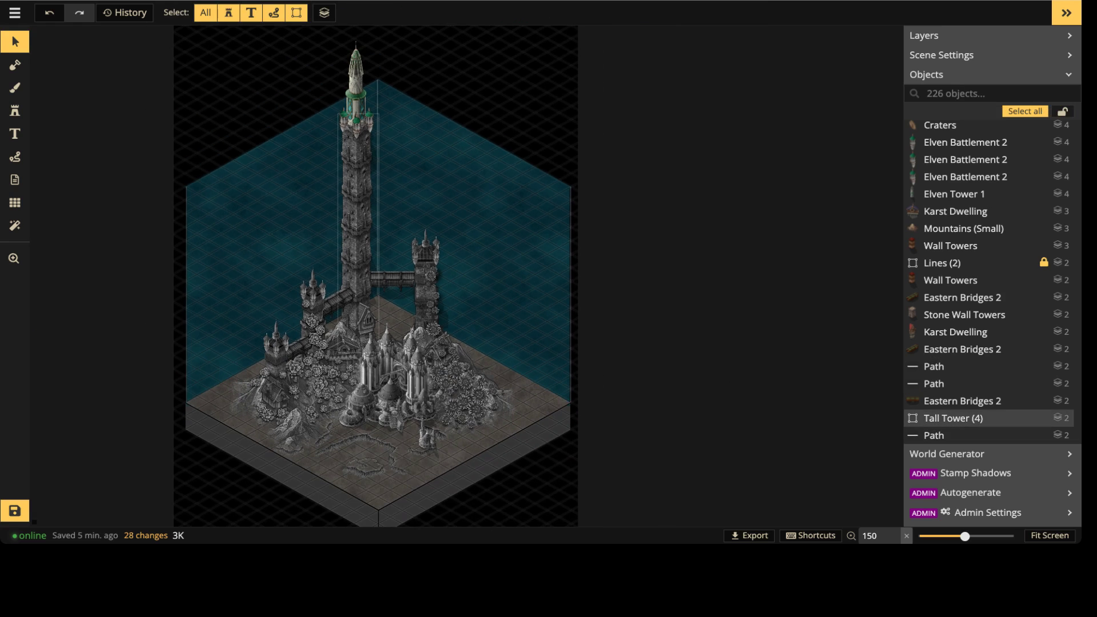
Step: Hide the isometric grid over the map
scroll(189, 246, "up", 3)
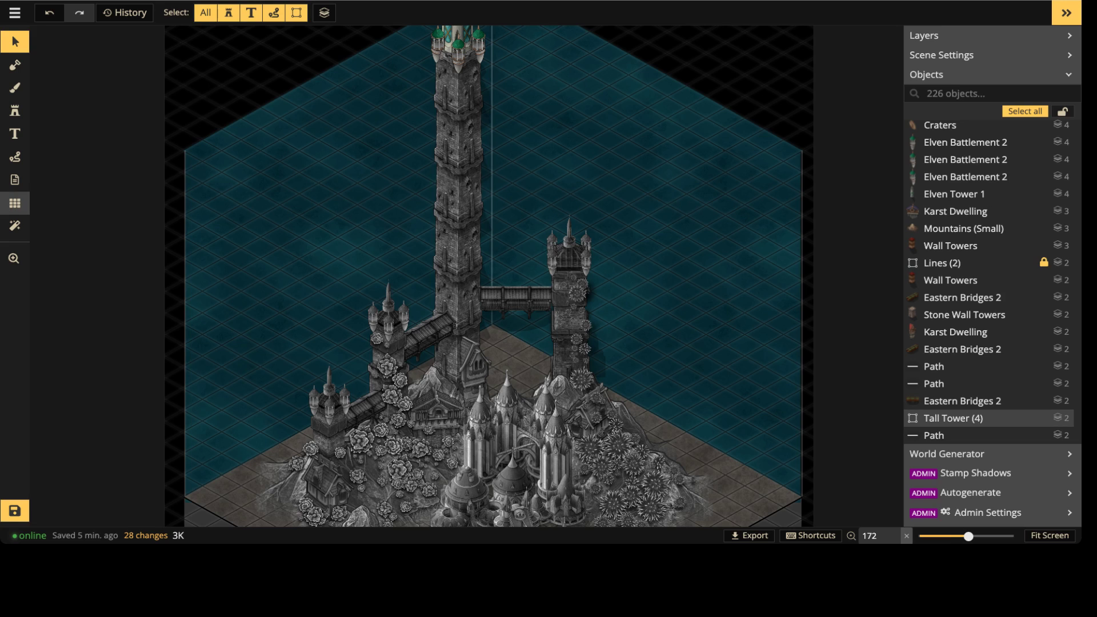
left_click(15, 203)
key("g")
scroll(345, 222, "down", 3)
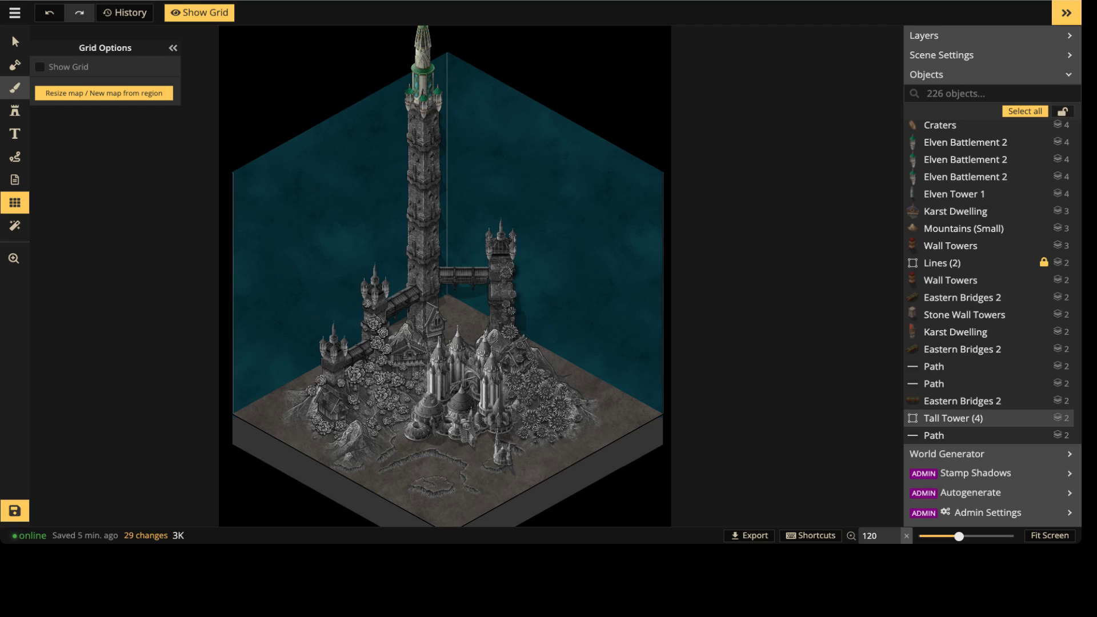
Step: Paint a wavy water surface along both rear top edges of the box with a round brush of size 15
left_click(15, 88)
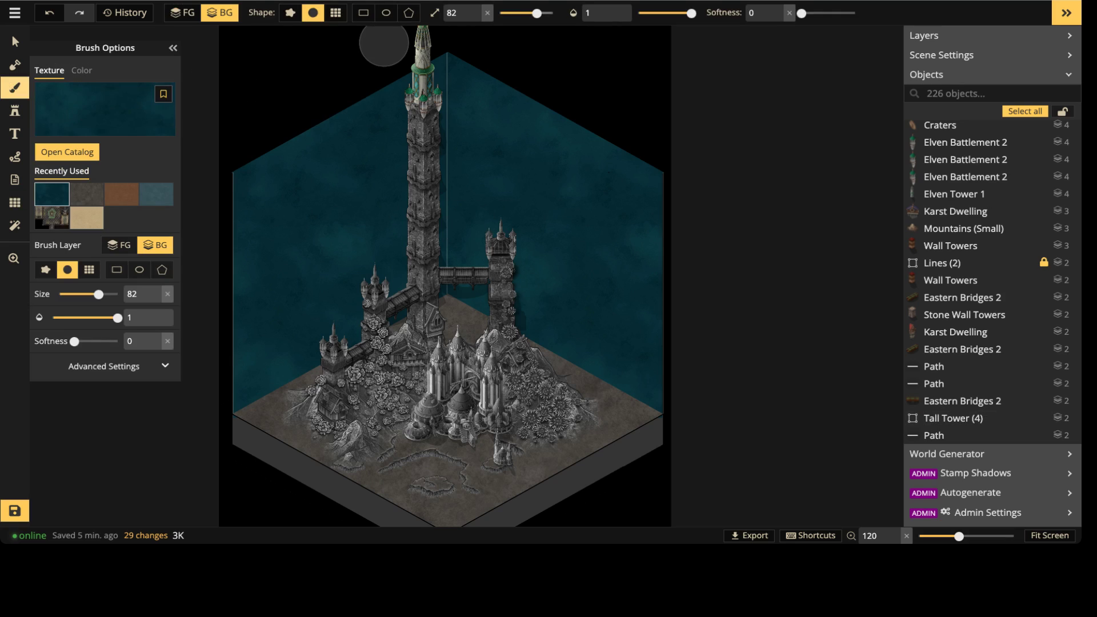
left_click(511, 12)
left_click_drag(511, 12, 513, 13)
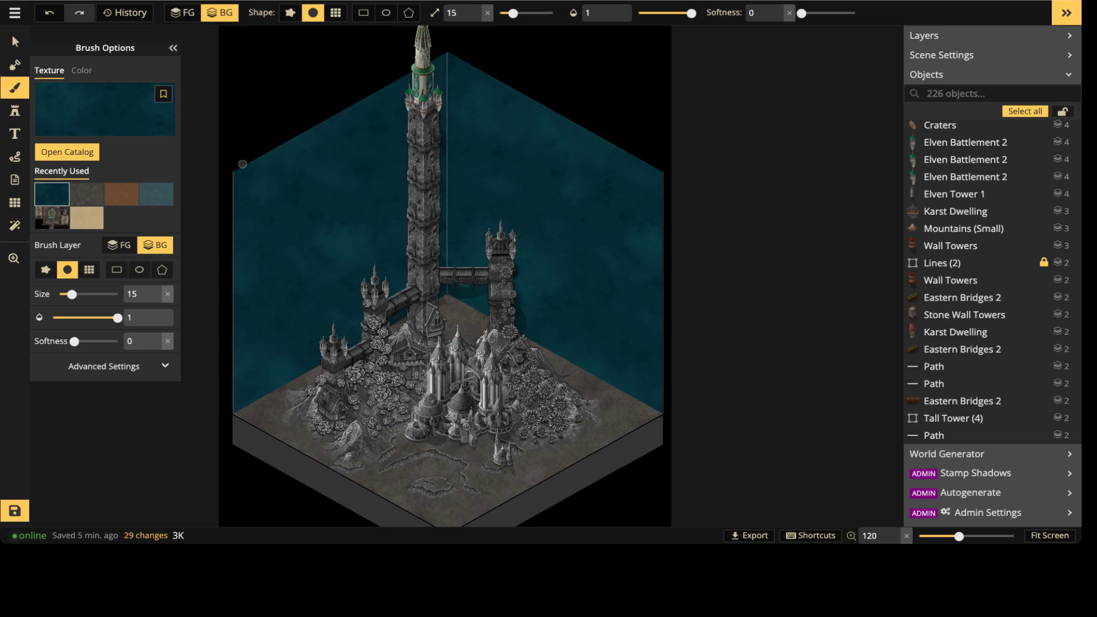
mouse_move(265, 149)
left_mouse_down()
mouse_move(413, 69)
mouse_move(468, 64)
mouse_move(618, 143)
mouse_move(646, 171)
left_mouse_up()
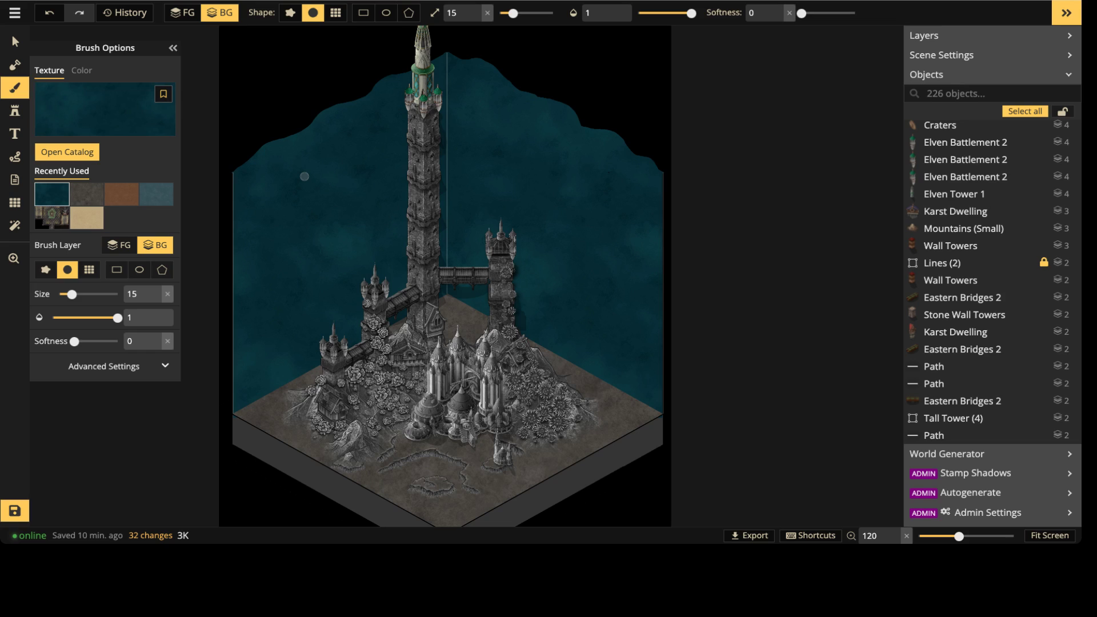
Step: Trace the left and right halves of the wavy water surface with free-drawn white paths of width 1.5 and opacity 0.2
left_click(15, 157)
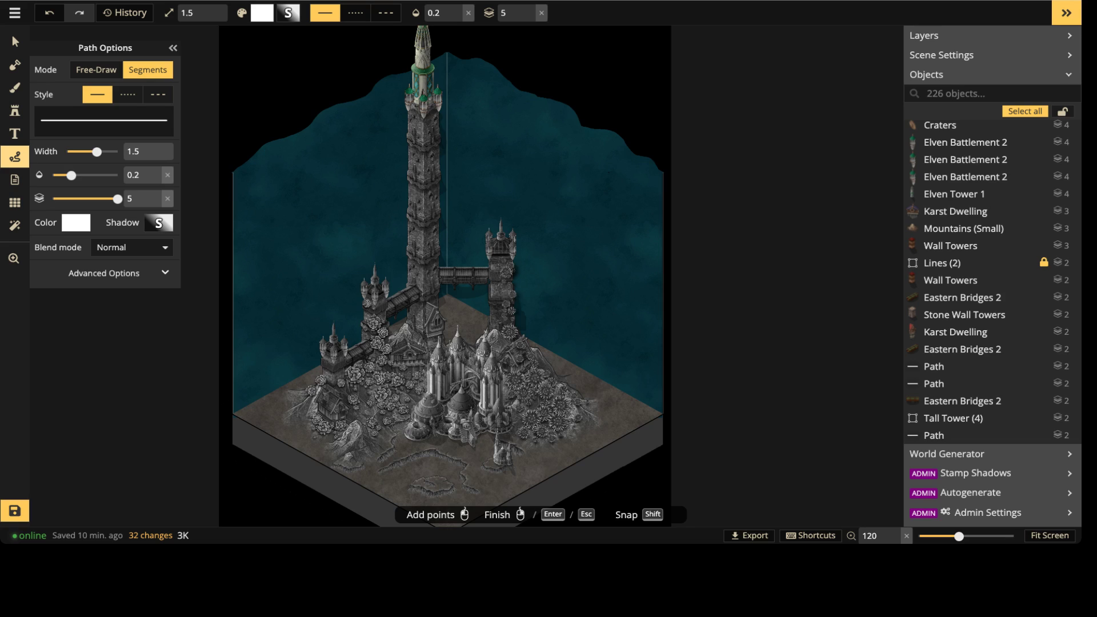
left_click(96, 69)
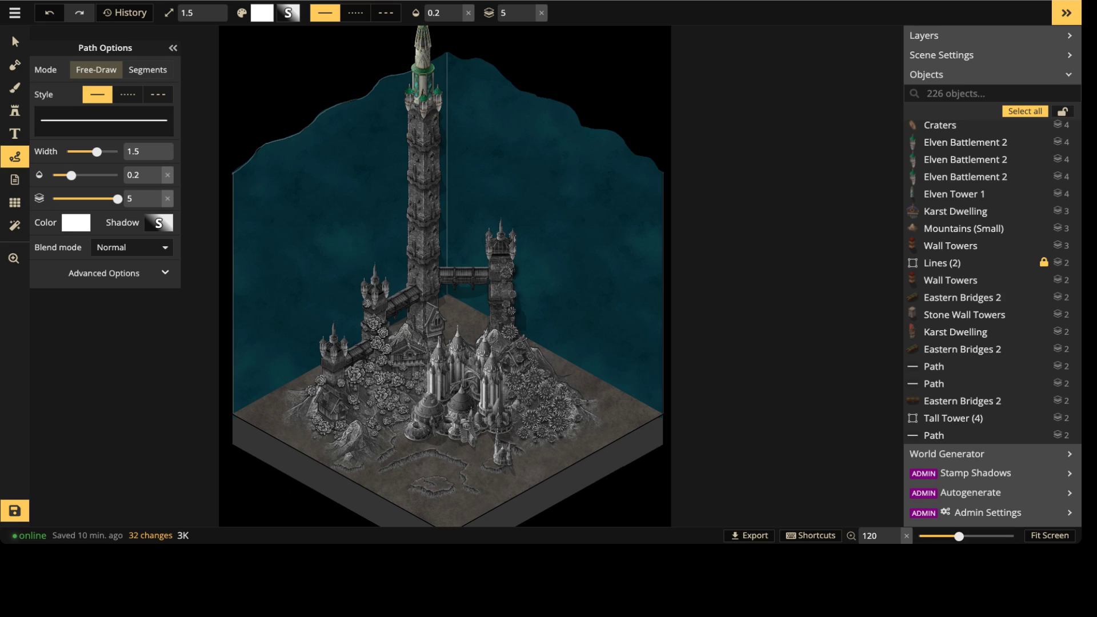
left_click_drag(448, 54, 450, 53)
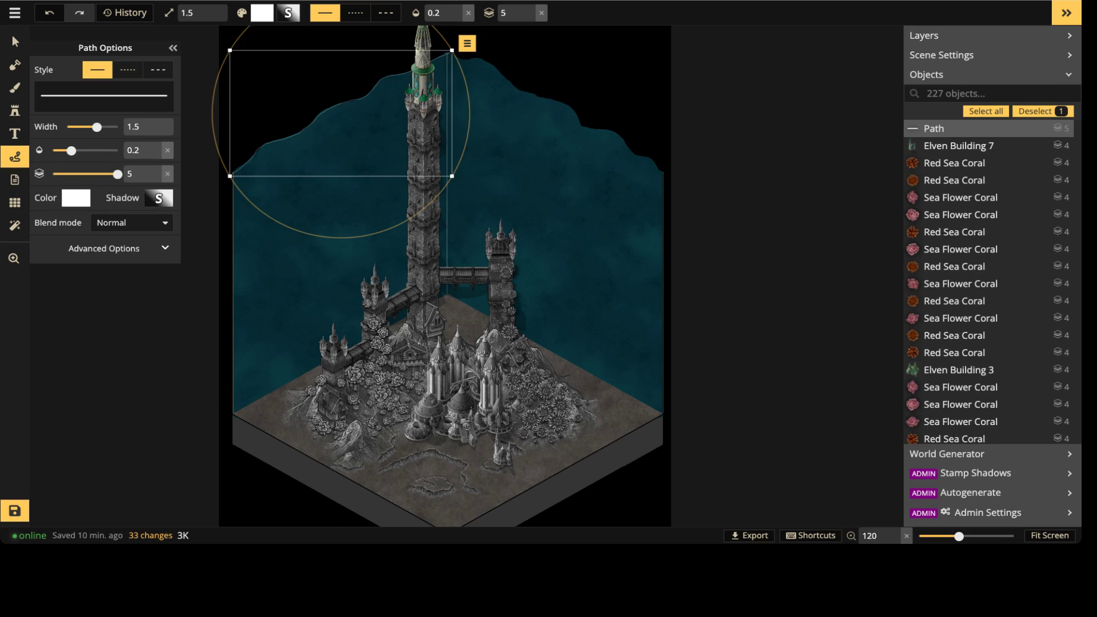
key("Escape")
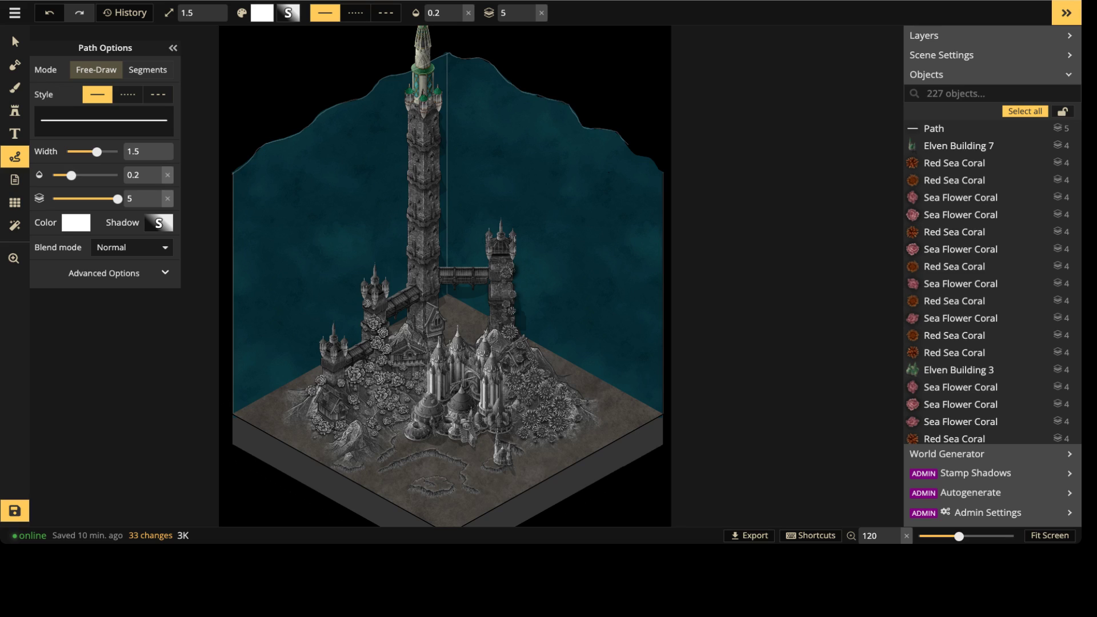
left_click_drag(662, 173, 663, 175)
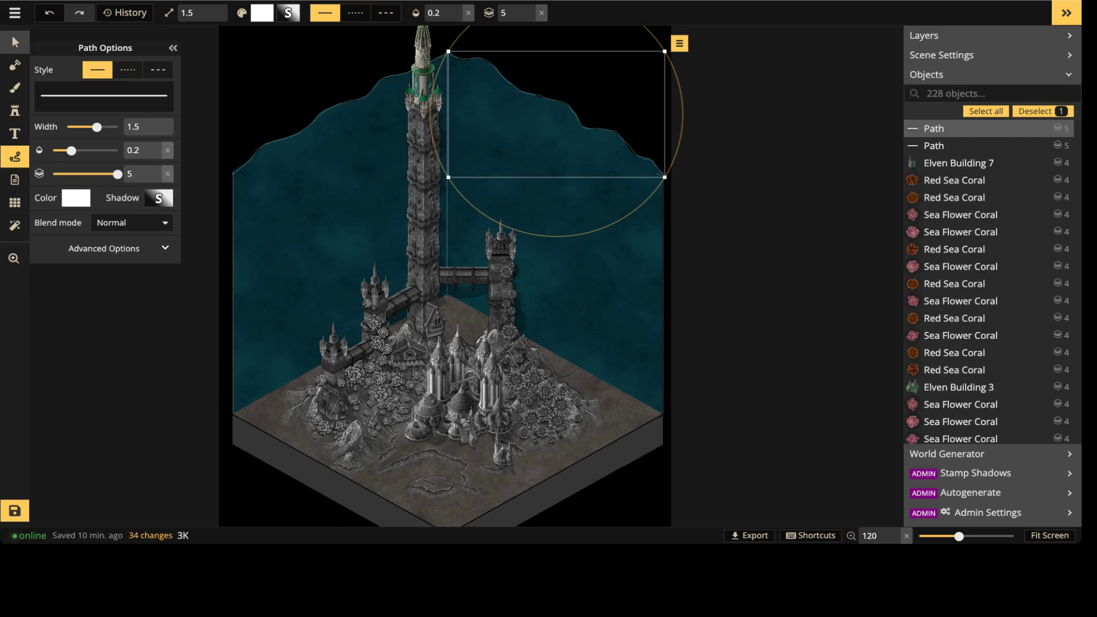
Step: Move the path tracing the left half of the water surface to layer 2
left_click(15, 41)
left_click(933, 145)
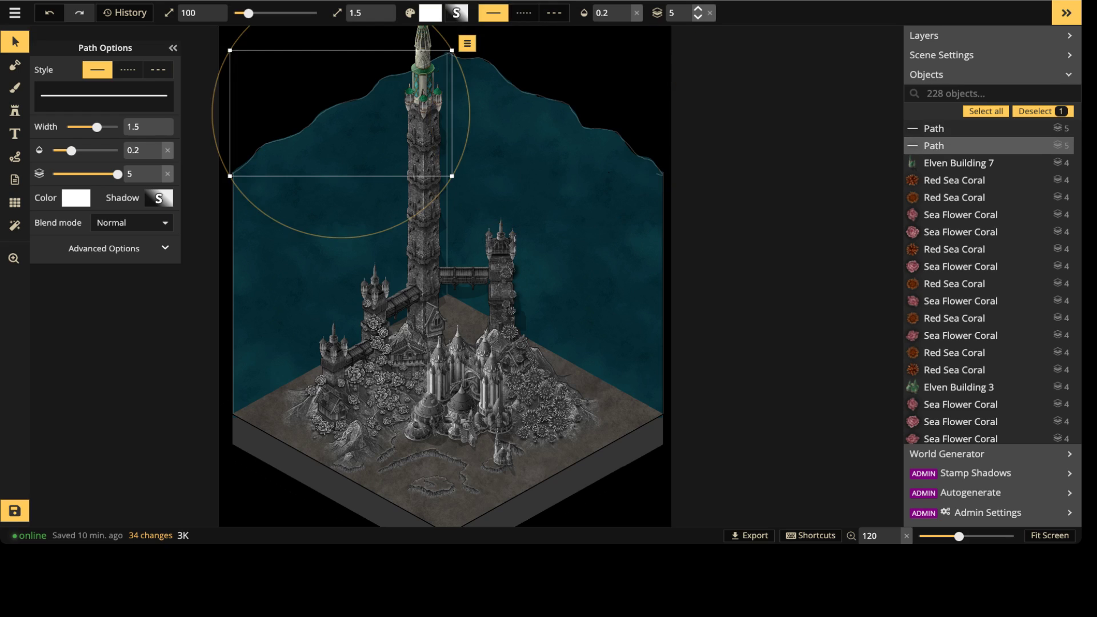
left_click(709, 12)
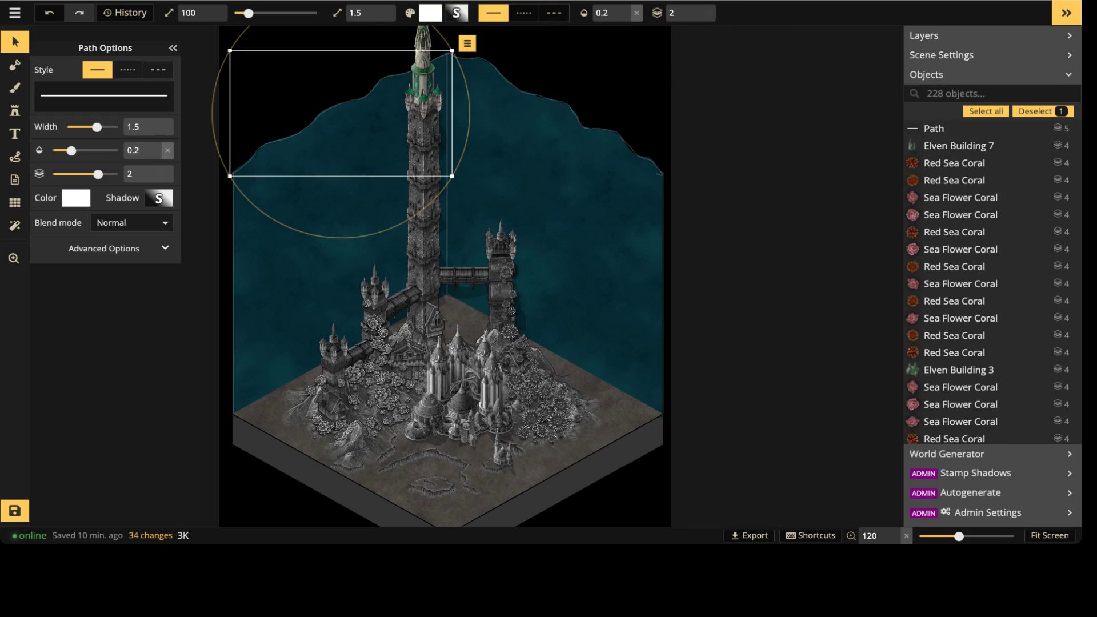
key("Escape")
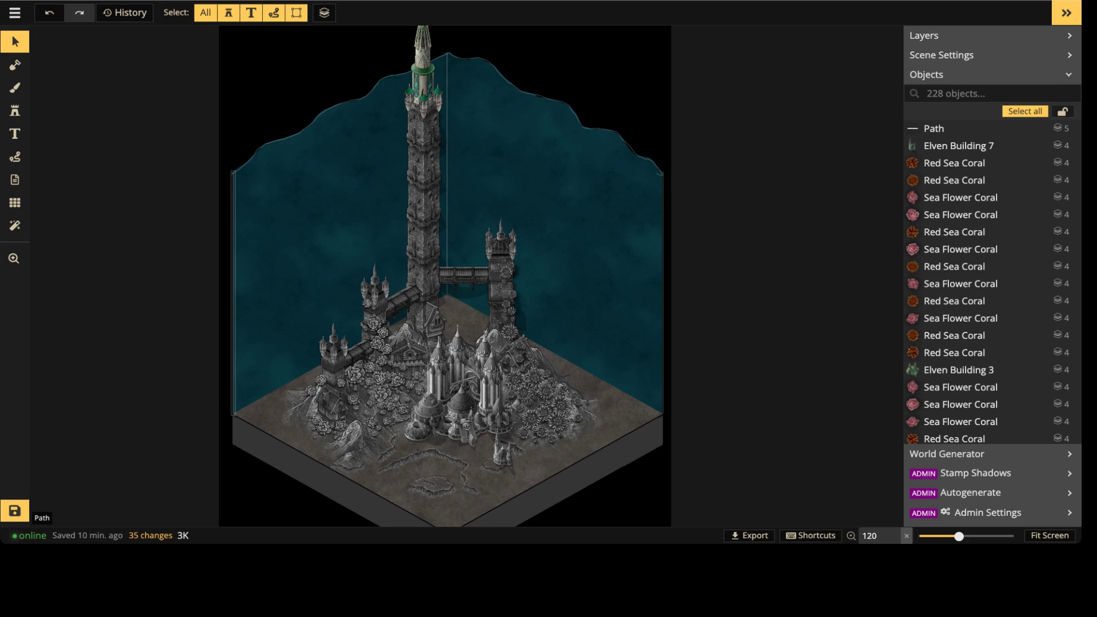
Step: Duplicate the left vertical edge line and place the copy as the box's front vertical edge
left_click(233, 293)
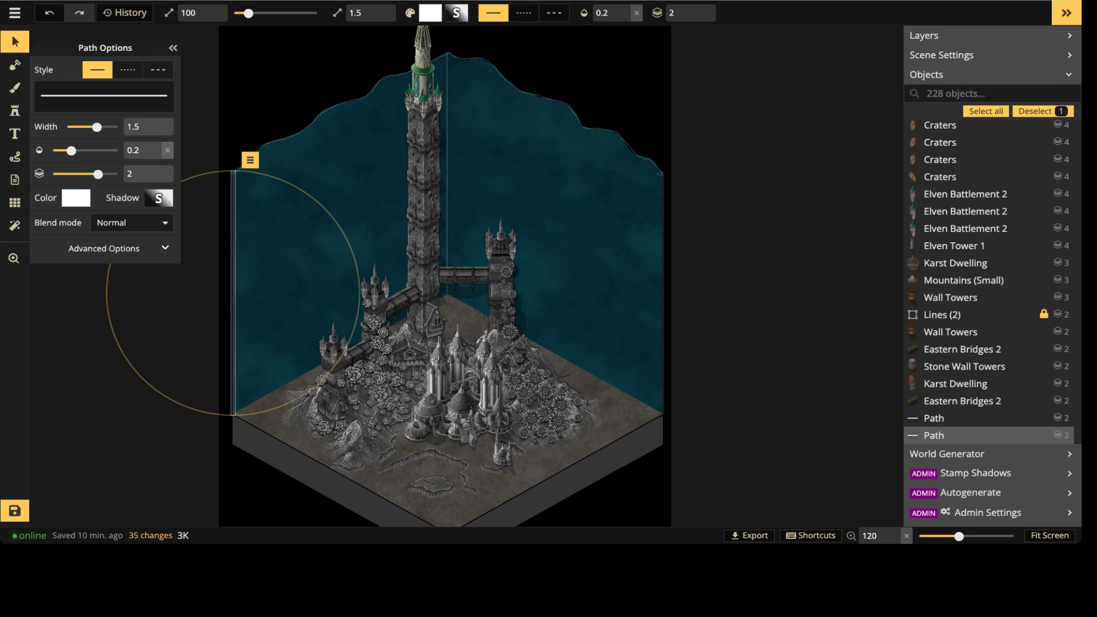
left_click_drag(233, 293, 446, 343, "alt")
key("space")
key("space")
Step: Duplicate the vertical line, rotate the copy diagonally and fit it as the box's left front top edge
left_click_drag(445, 268, 311, 104, "alt")
left_click_drag(312, 53, 203, 114)
left_click_drag(312, 177, 337, 165)
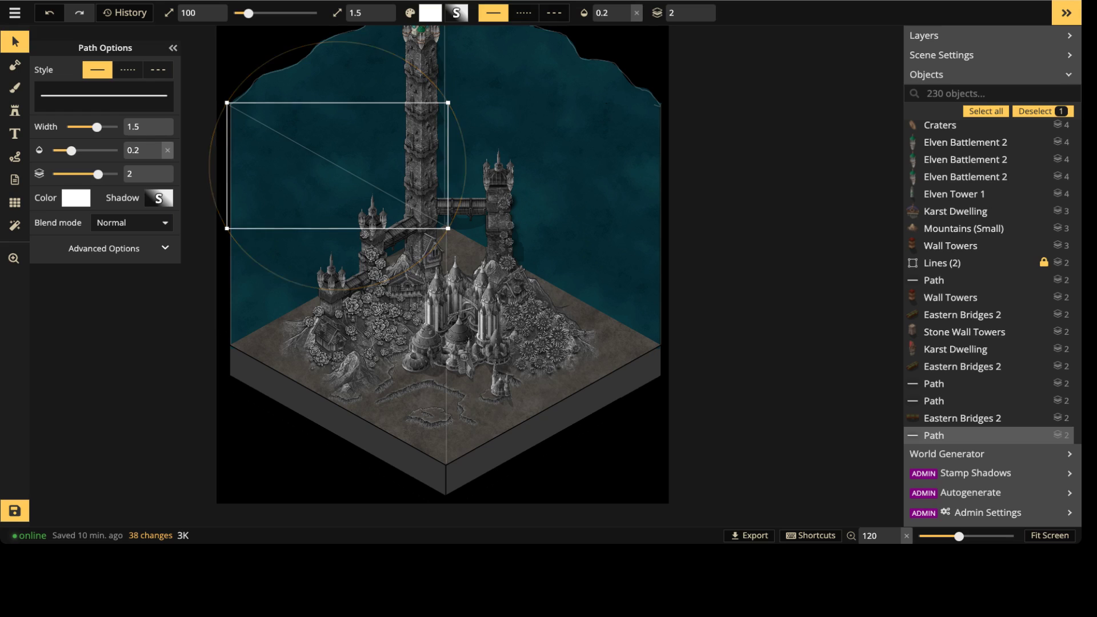
Step: Copy the left front top edge and align a mirrored copy as the box's right front top edge
key("ctrl+c")
key("ctrl+v")
left_click_drag(427, 93, 661, 94)
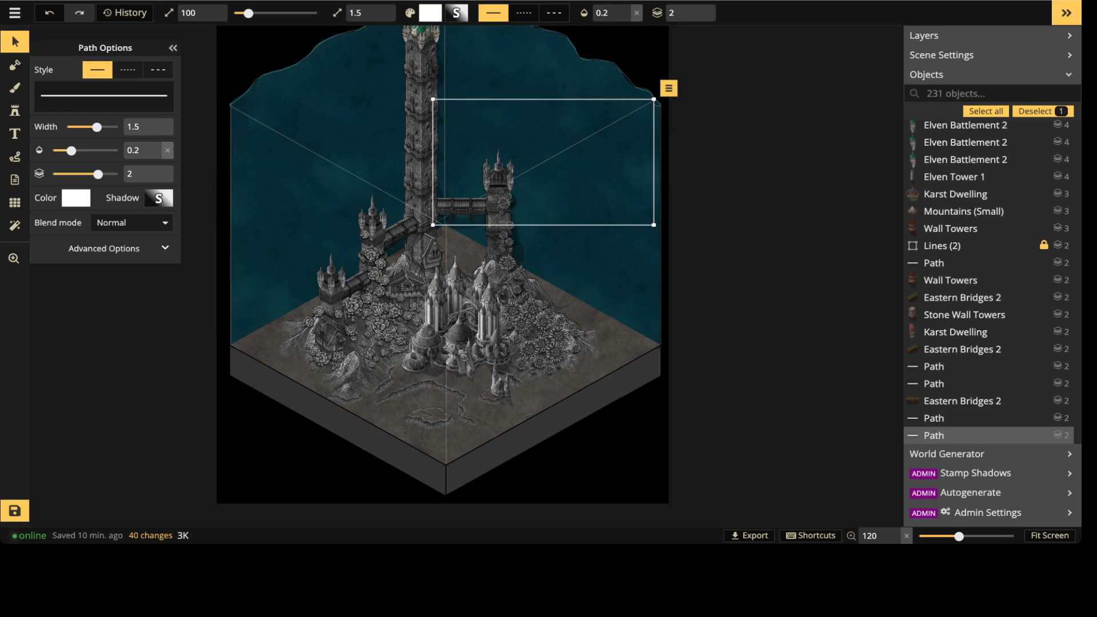
key("Down")
key("Down")
key("Right")
key("Right")
key("Right")
key("Right")
key("Right")
key("Right")
key("Right")
key("Right")
key("Right")
key("Right")
key("Right")
key("Right")
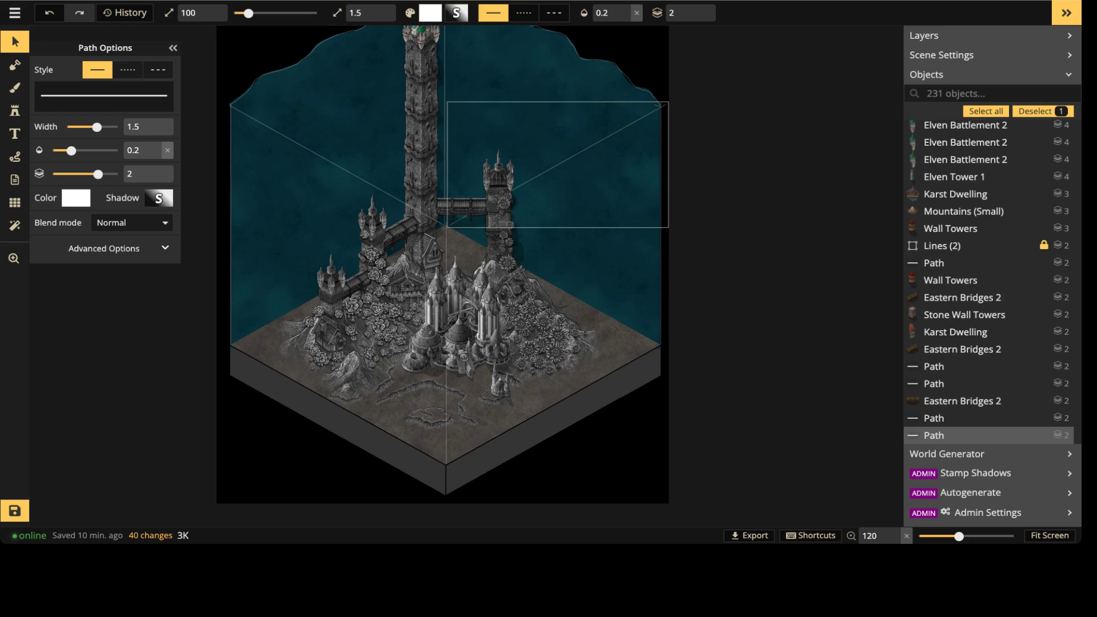
key("Left")
key("Left")
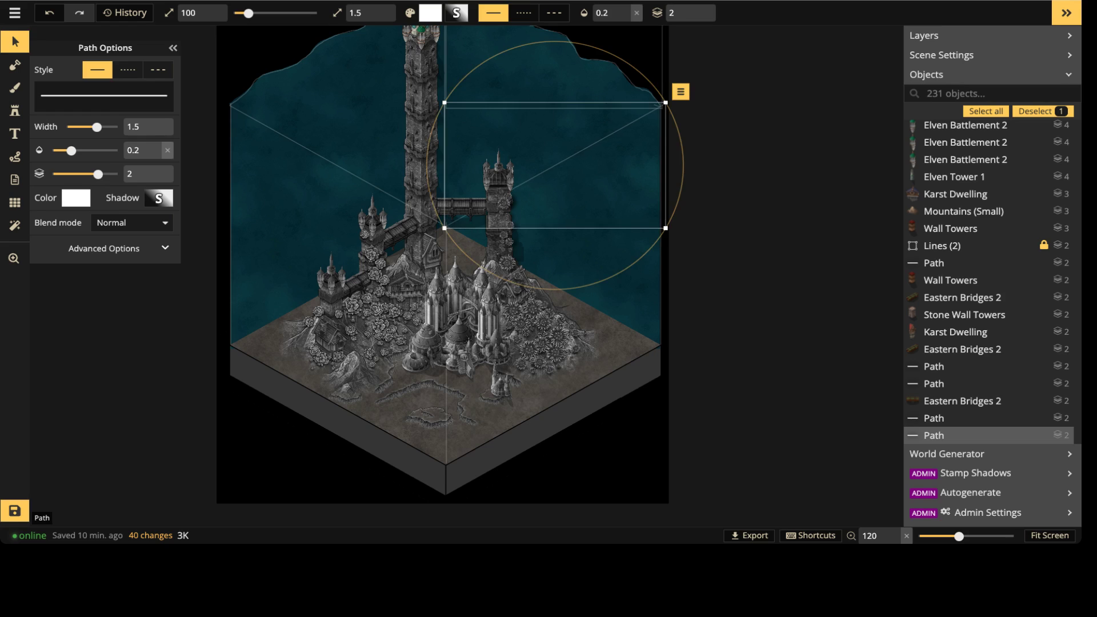
Step: Try to make a straight edge line from a text object of underscores in the Metamorphous font over the left water wall
left_click(15, 134)
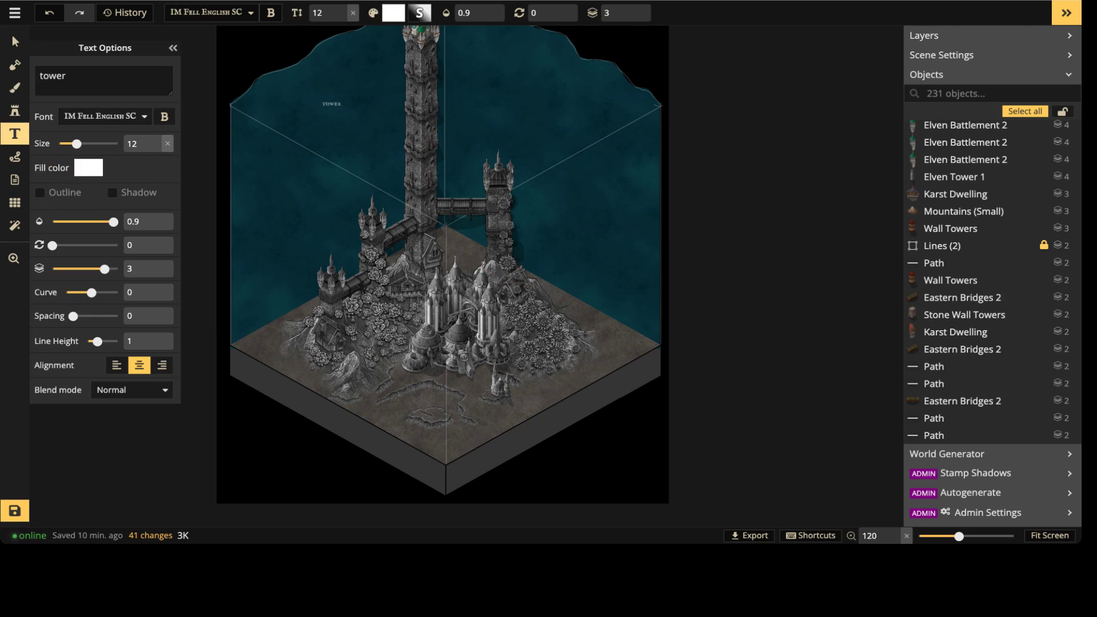
left_click(324, 102)
left_click(105, 116)
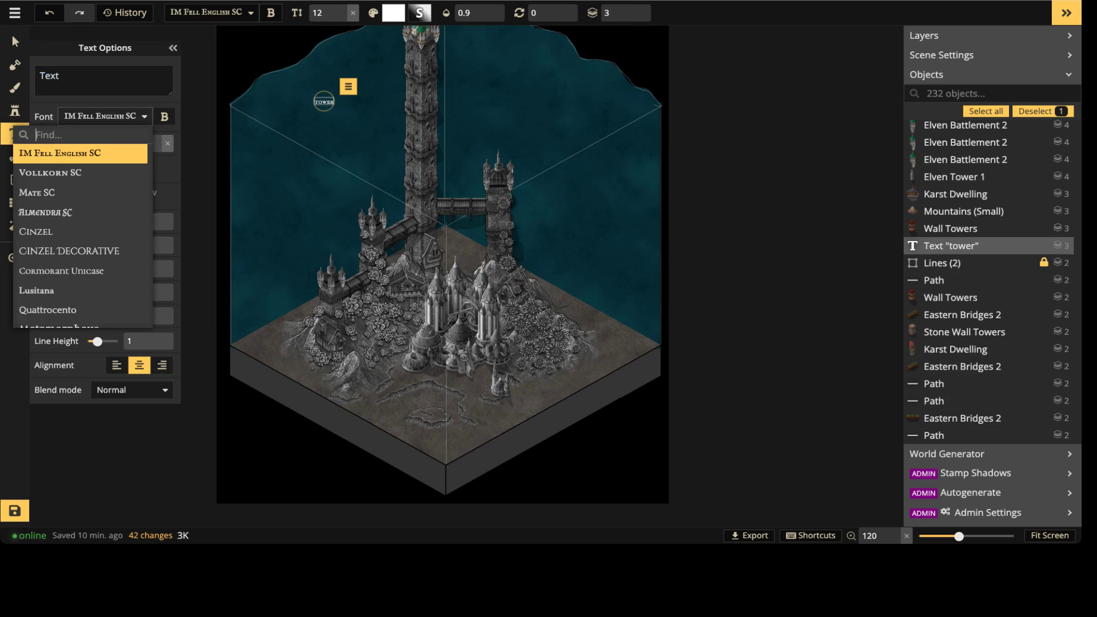
scroll(80, 268, "down", 1)
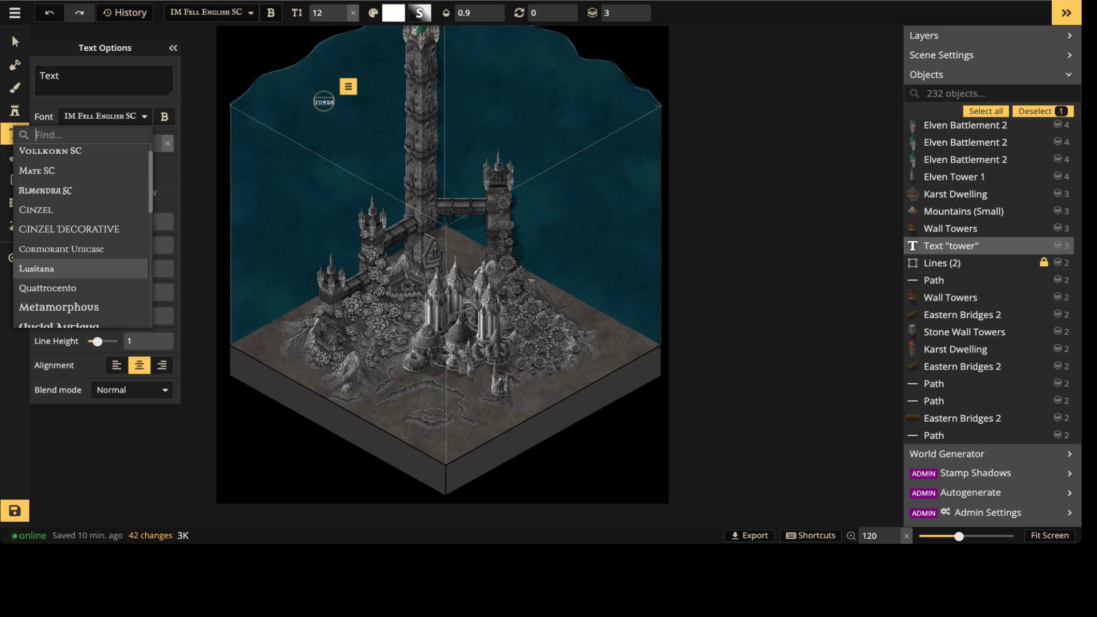
left_click(80, 307)
left_click_drag(60, 76, 37, 76)
type("____")
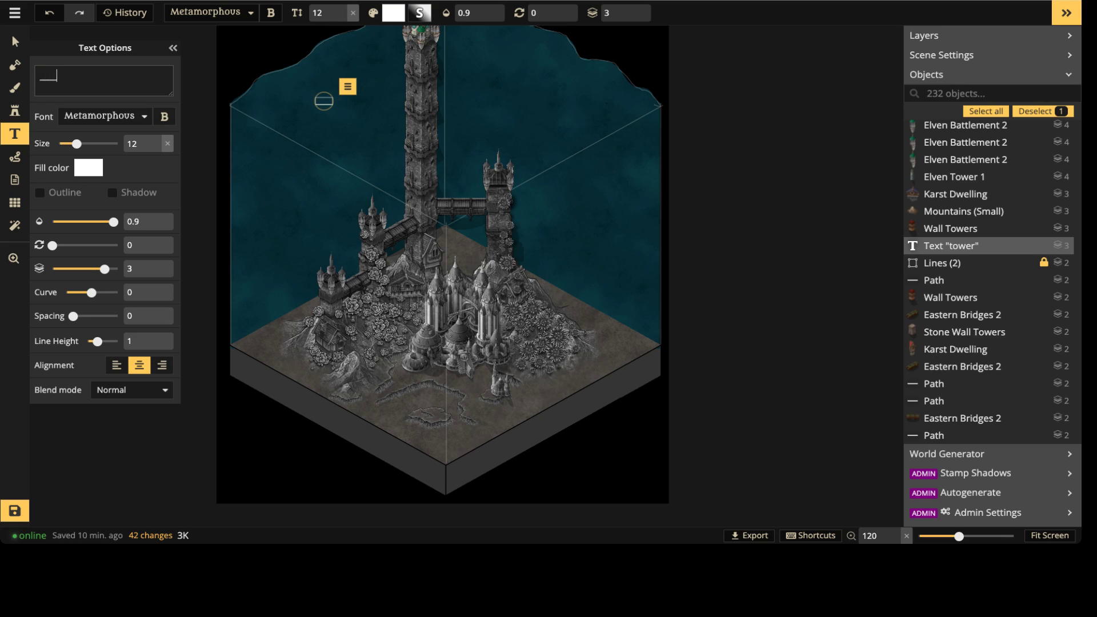
type("____________________ ___")
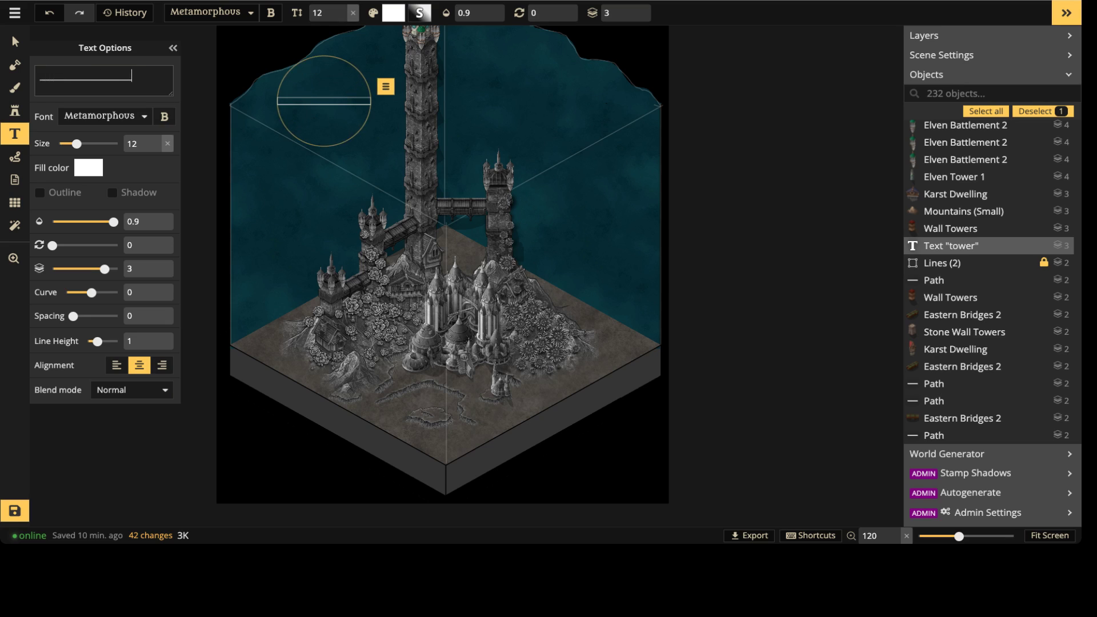
type("__________")
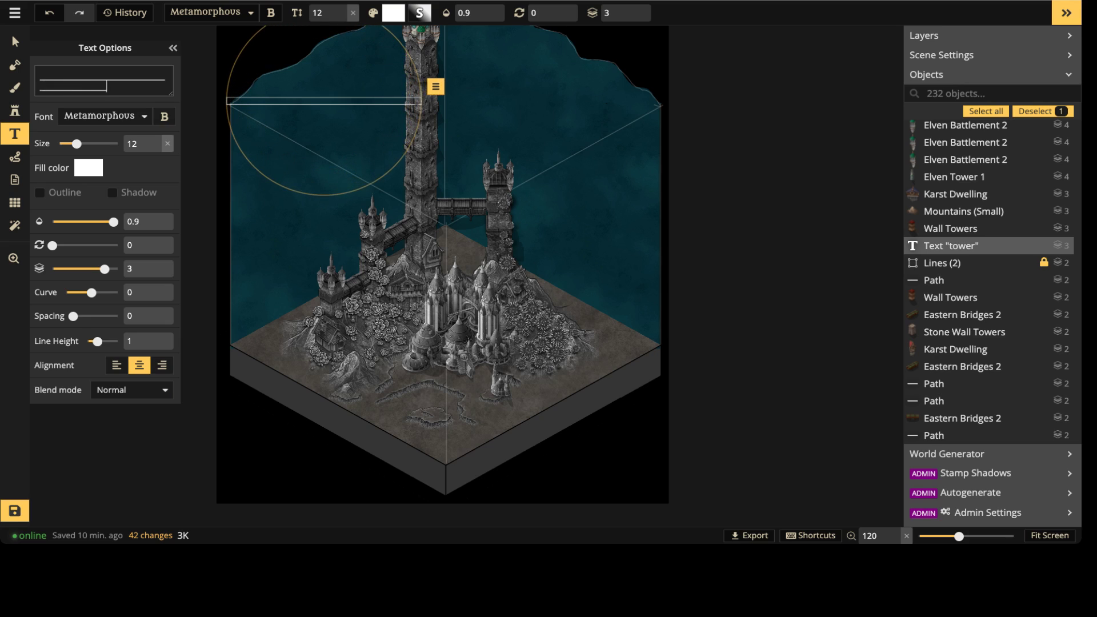
type("_")
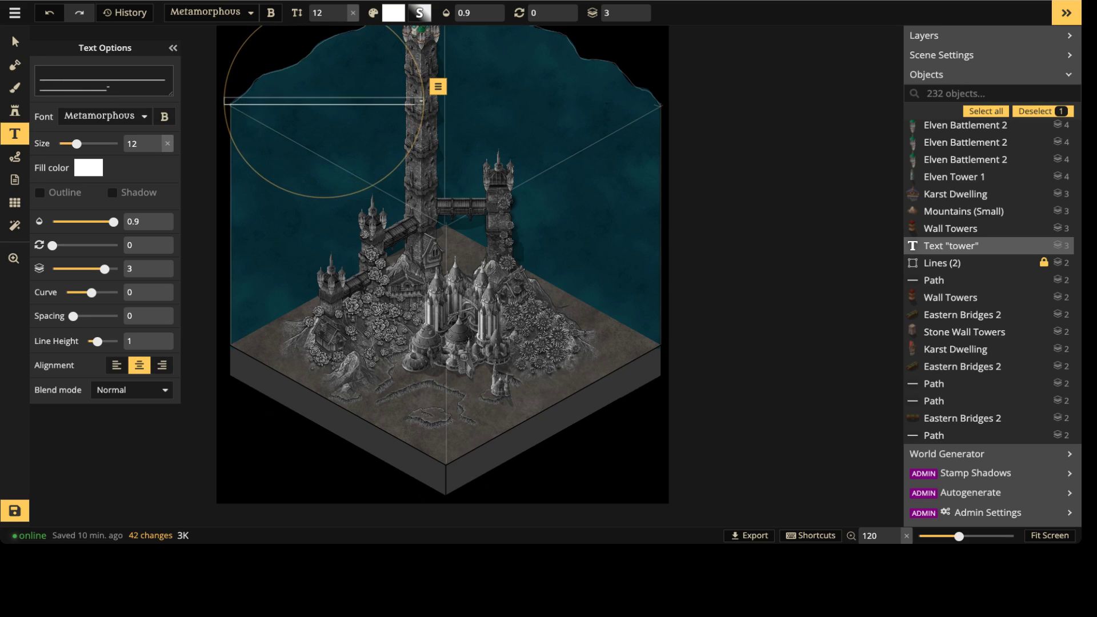
Step: Set the underscore line's opacity to 0.39 and rotation to 210, try it along the left diagonal edge, and delete it
left_click_drag(113, 222, 90, 245)
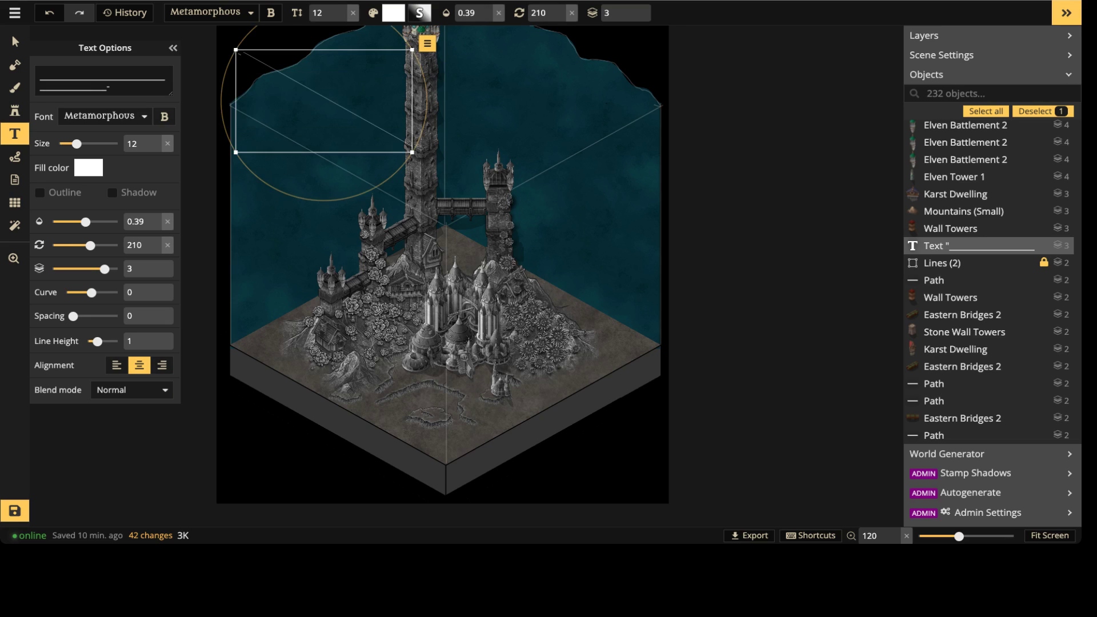
left_click(110, 87)
key("BackSpace")
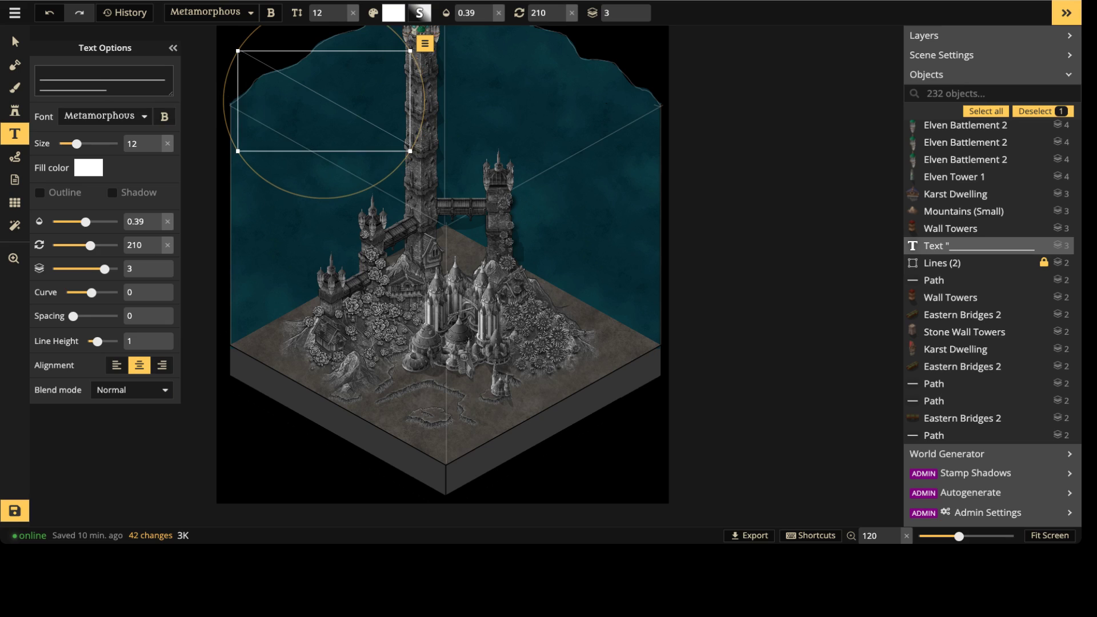
left_click_drag(324, 101, 329, 140)
key("Delete")
Step: Free-draw two wavy white paths along the diagonal lines, from the water box's left and right corners to its front top corner
scroll(330, 162, "up", 5)
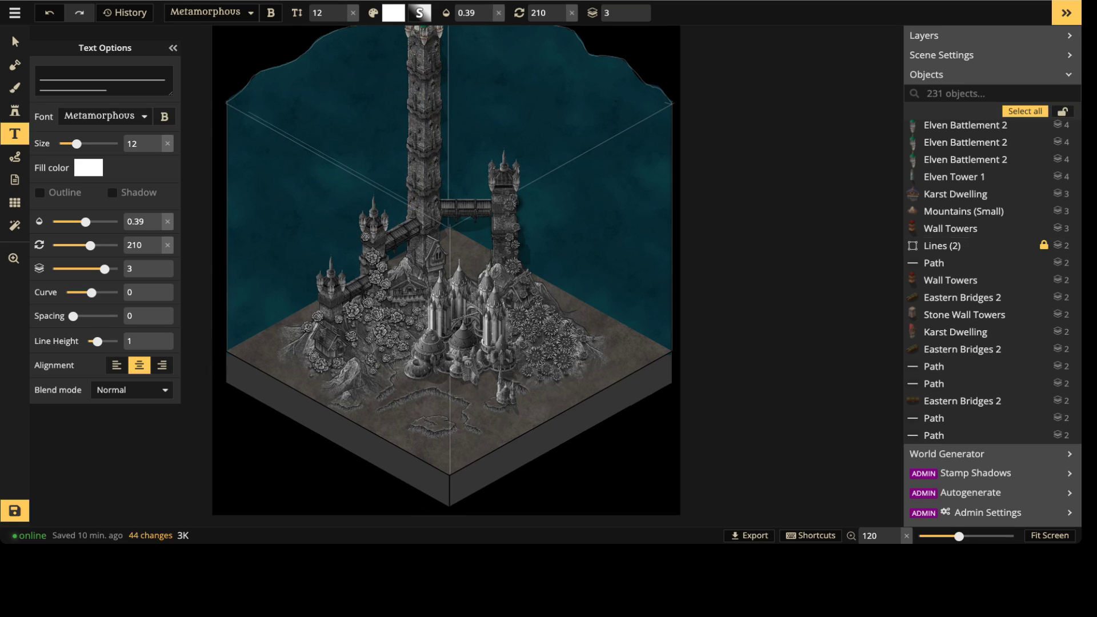
left_click(15, 42)
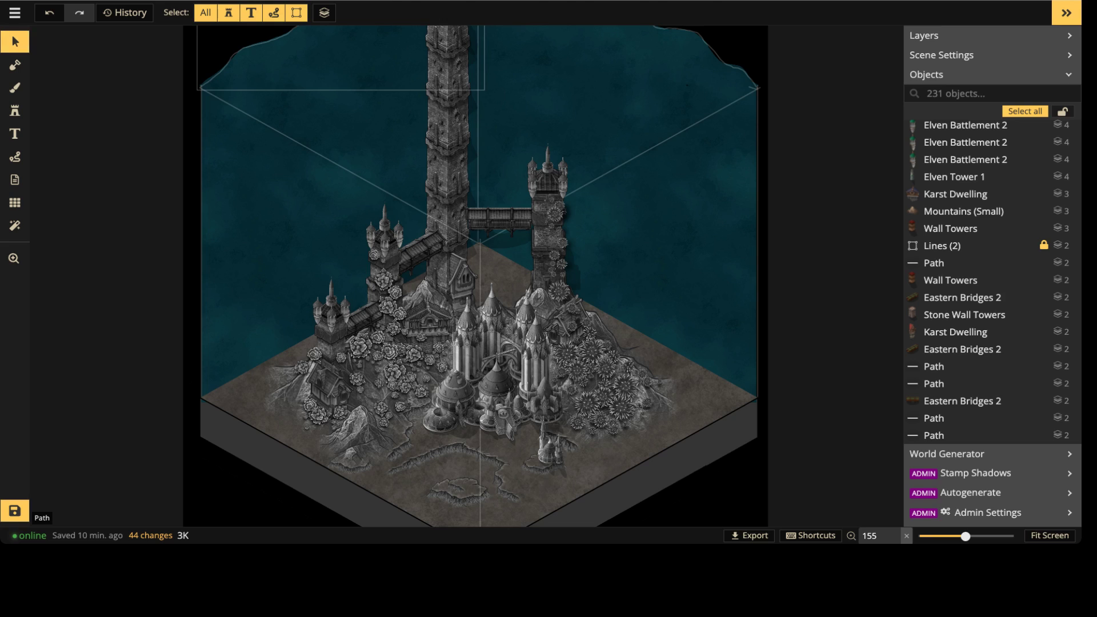
left_click(233, 53)
left_click(15, 156)
key("space")
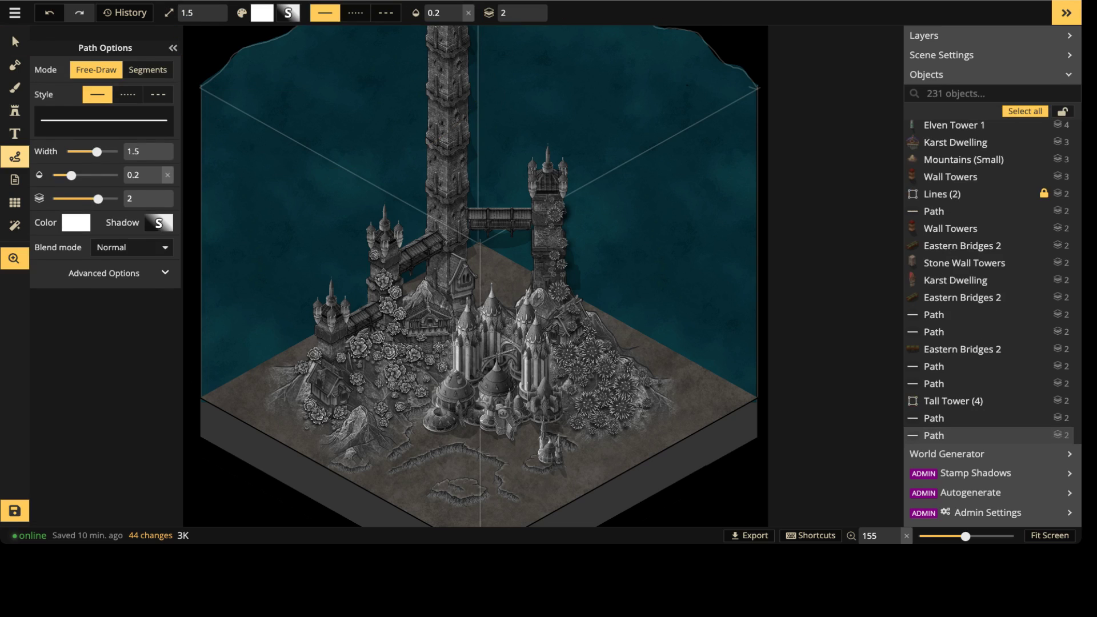
left_click_drag(478, 274, 480, 301)
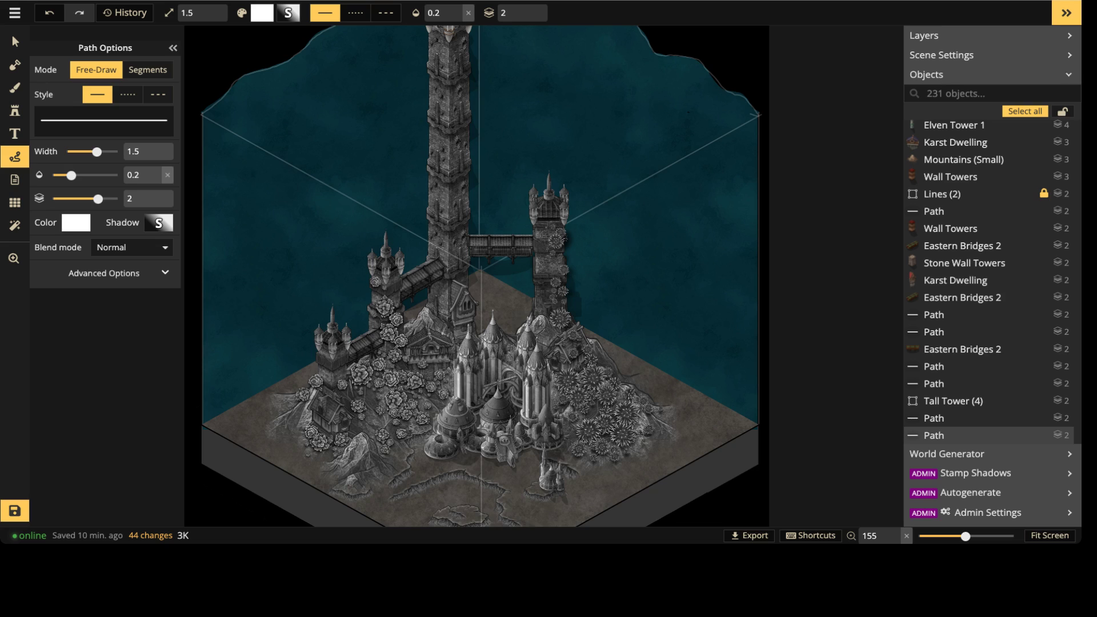
left_click_drag(202, 114, 206, 118)
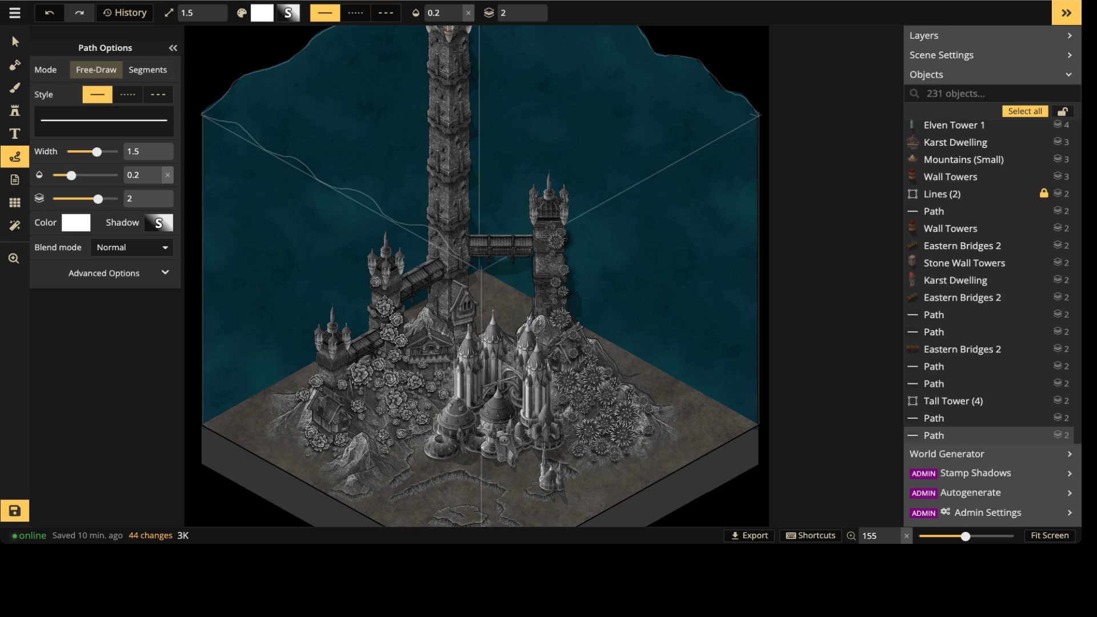
left_click_drag(479, 267, 482, 268)
key("Escape")
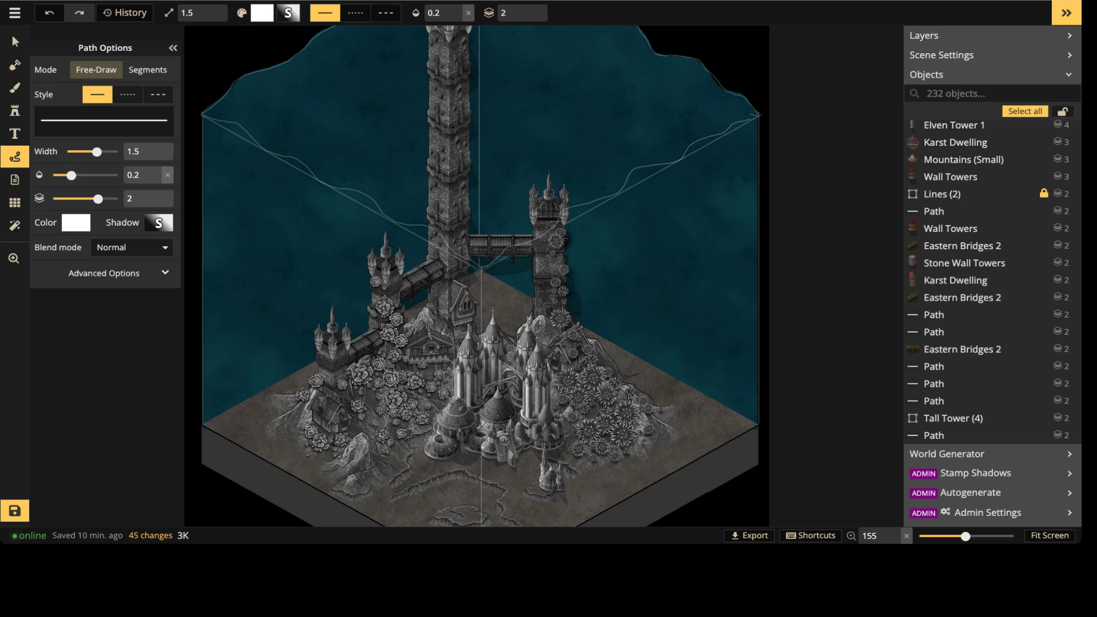
key("Return")
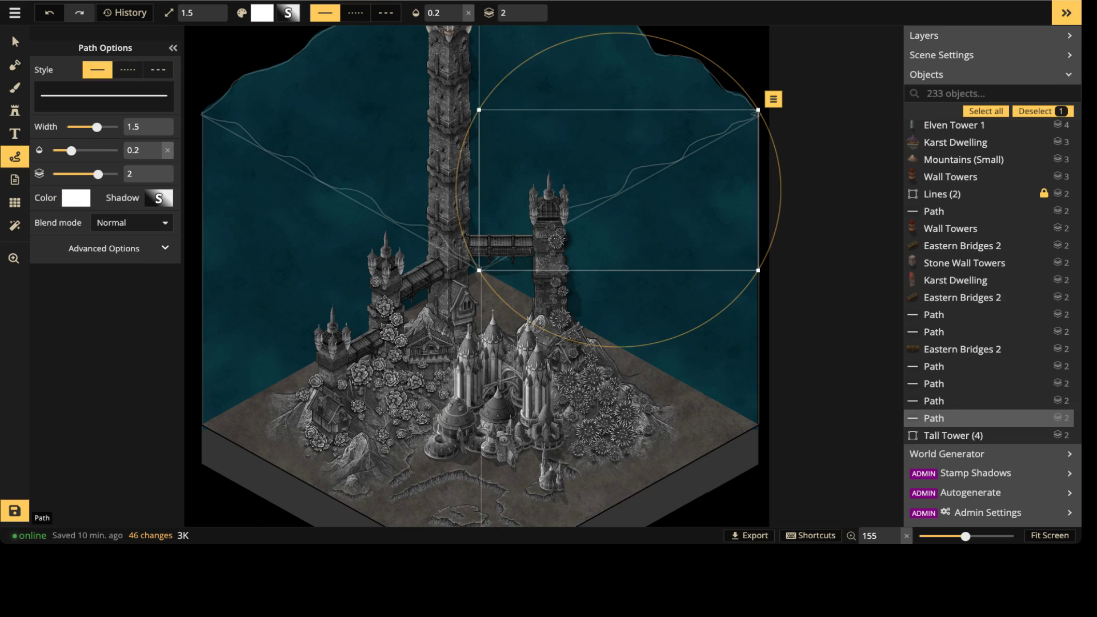
Step: Delete the straight diagonal lines on both sides, keeping the wavy front surface paths
left_click(15, 42)
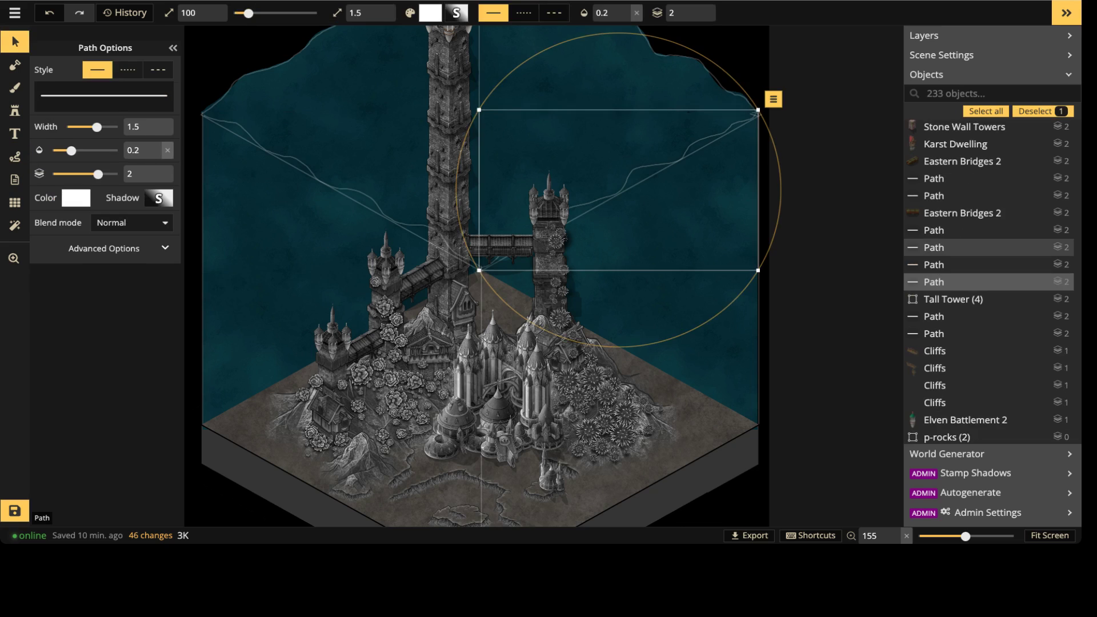
left_click_drag(295, 167, 296, 169)
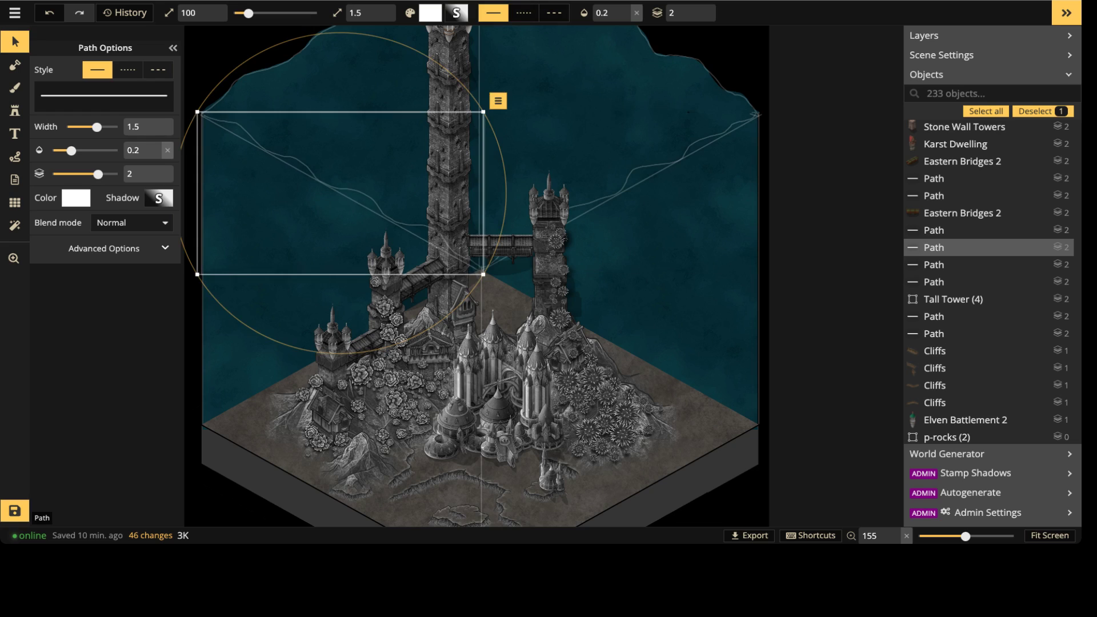
key("Delete")
left_click_drag(657, 172, 658, 174)
key("Delete")
left_click(988, 247)
key("Delete")
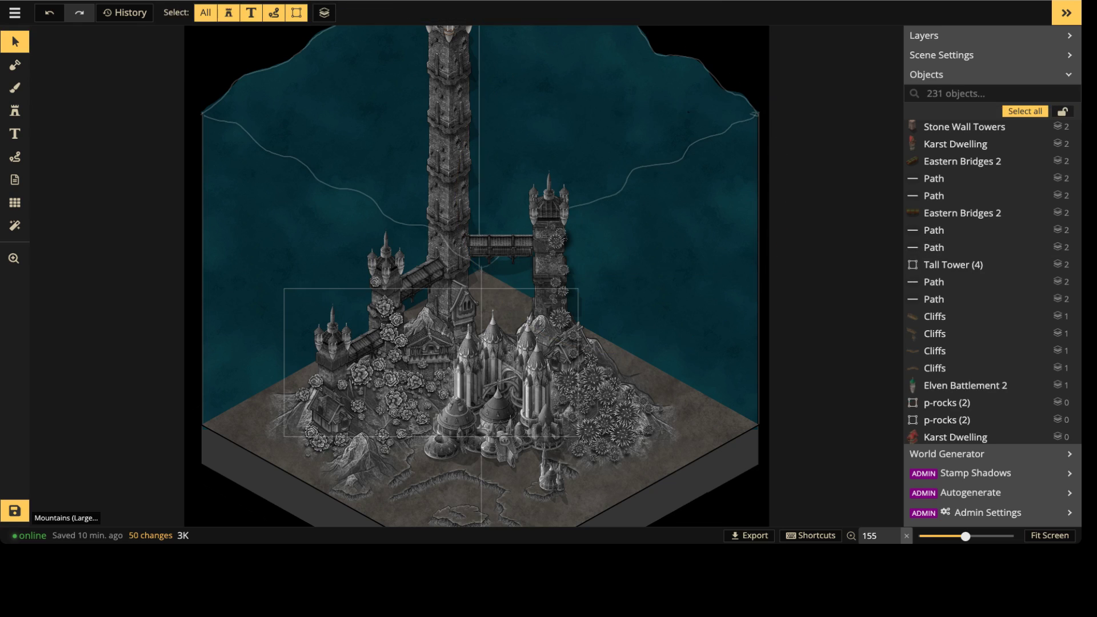
Step: Move the wavy path of the right front water surface to layer 5
scroll(482, 294, "down", 3)
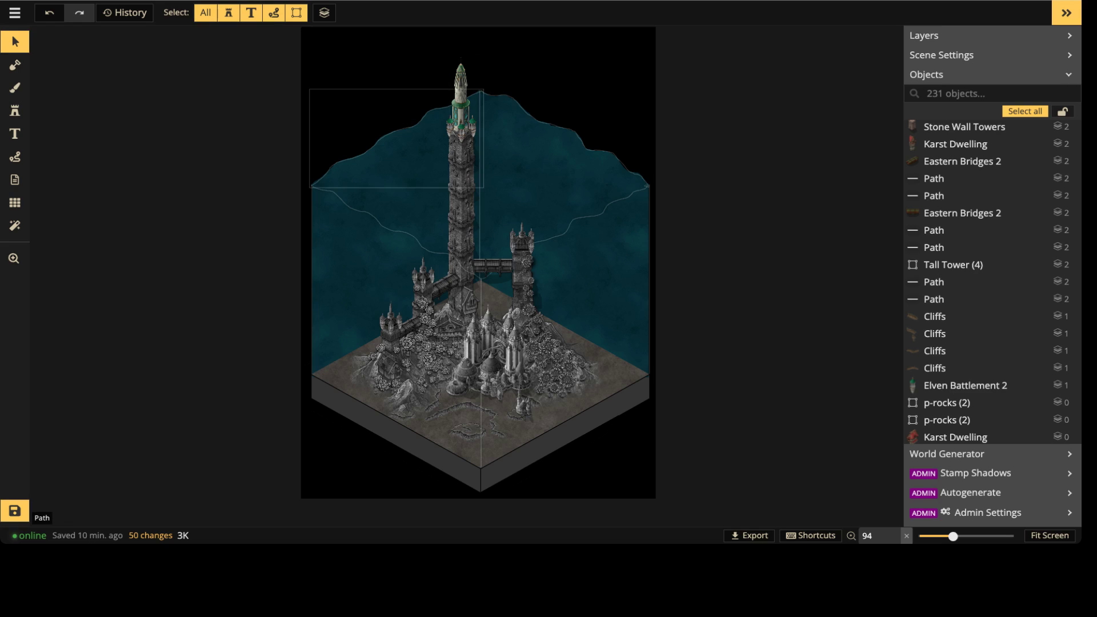
scroll(464, 144, "up", 5)
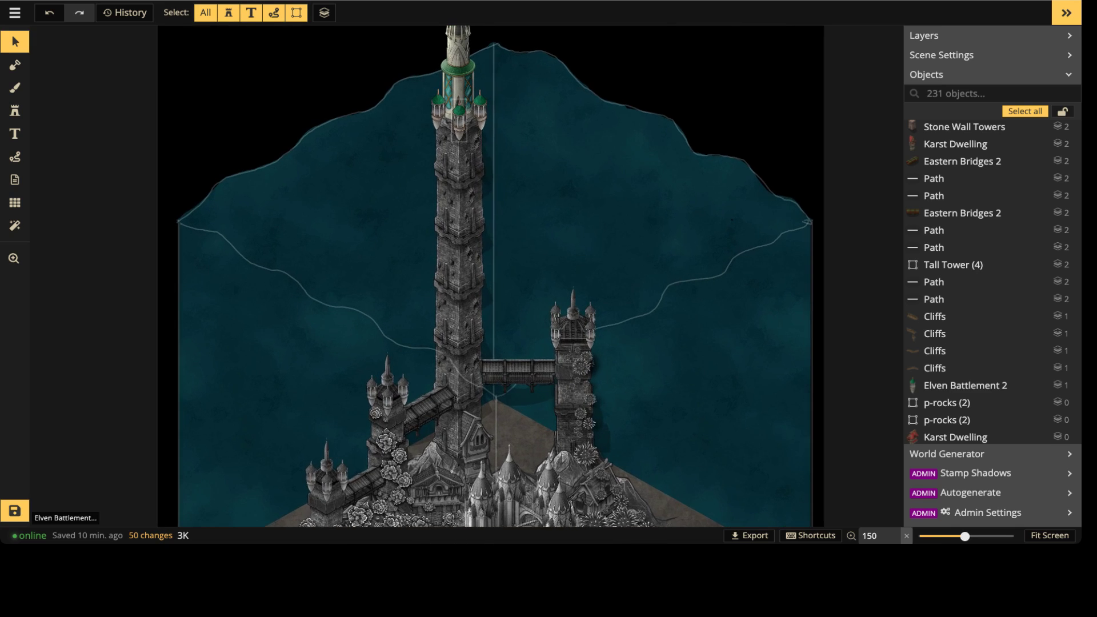
scroll(468, 195, "up", 1)
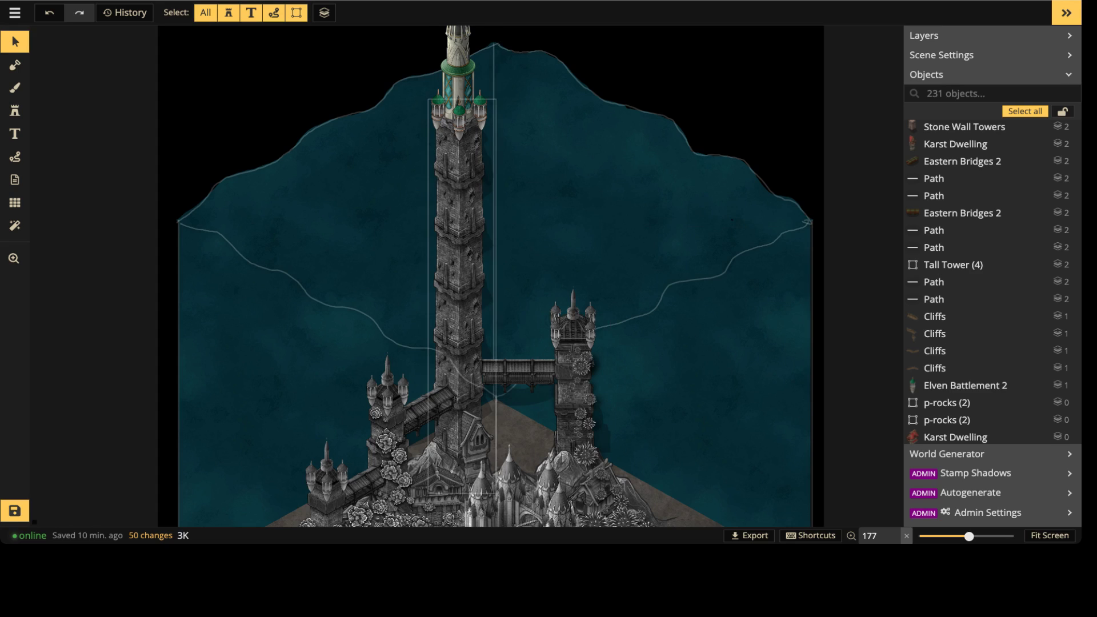
left_click(807, 221)
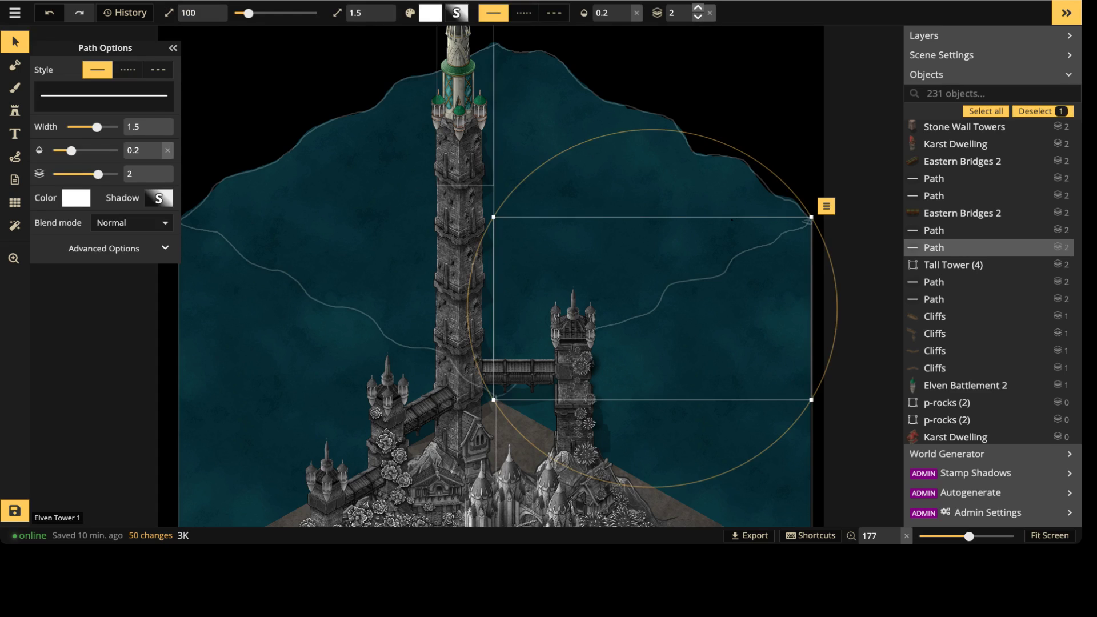
left_click(697, 8)
left_click(697, 9)
left_click(697, 9)
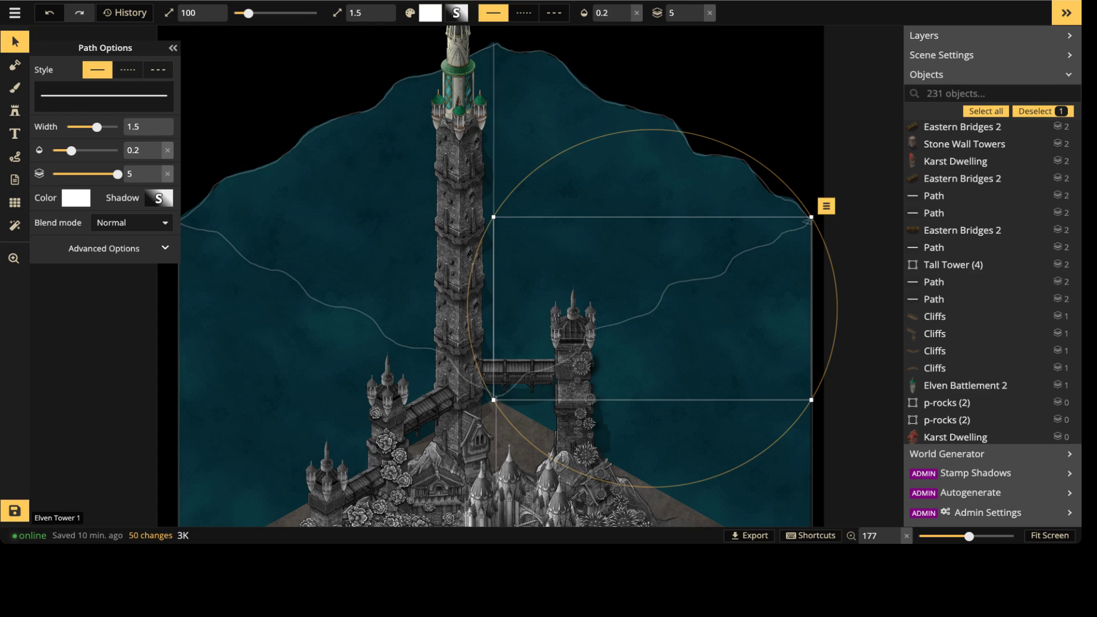
Step: Move the wavy path of the left front water surface to layer 4
left_click(194, 217)
left_click(184, 222)
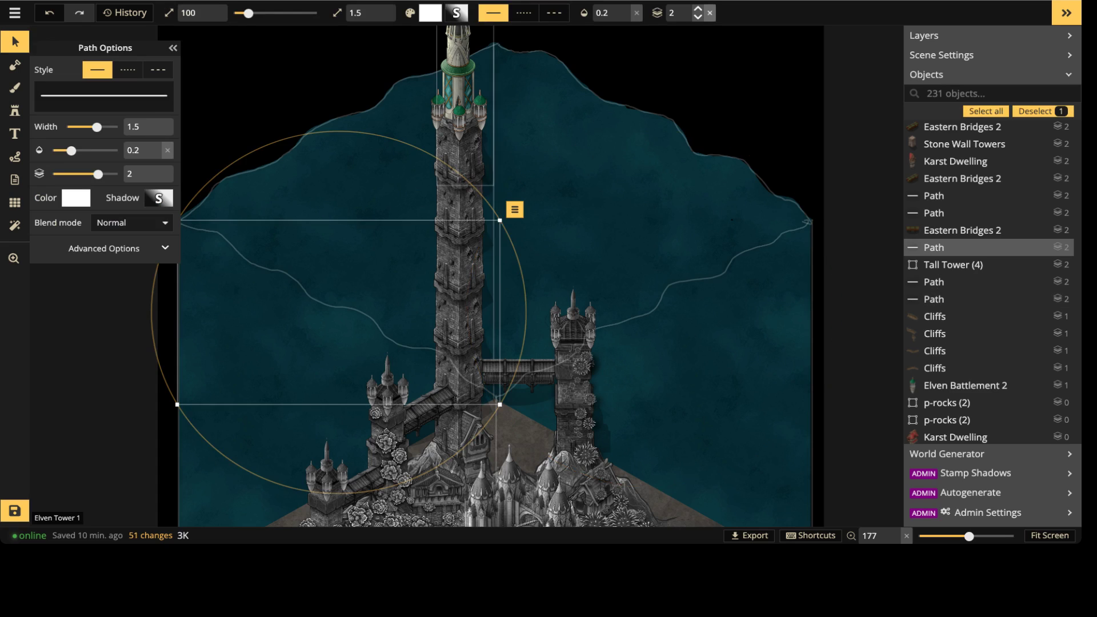
left_click(698, 8)
left_click(697, 8)
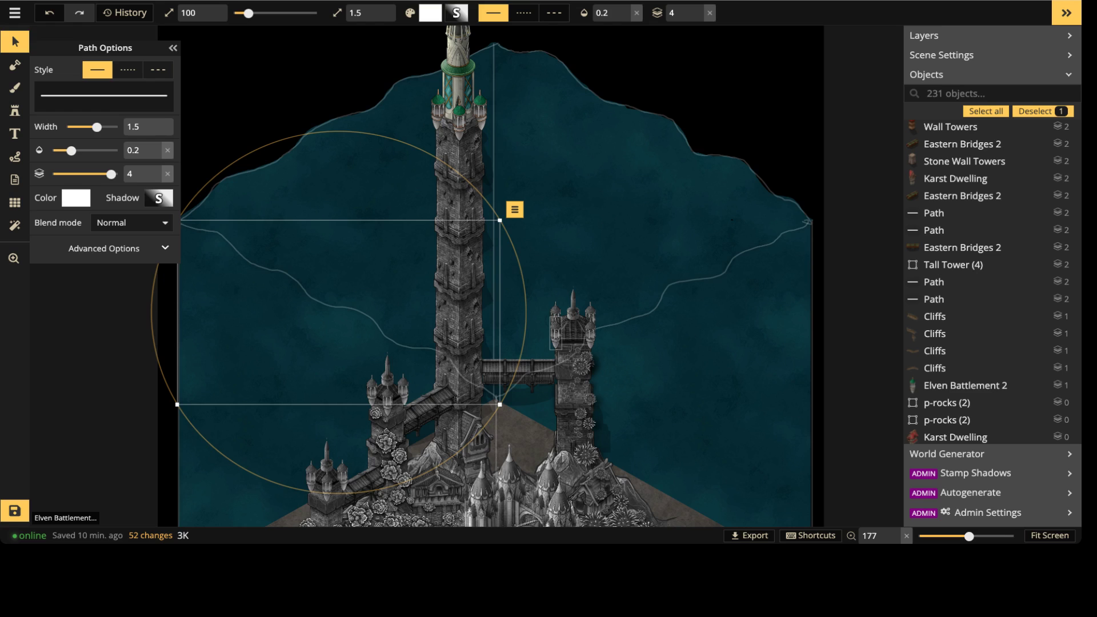
Step: Deselect the path, bring the whole map into view and save it
scroll(498, 244, "down", 3)
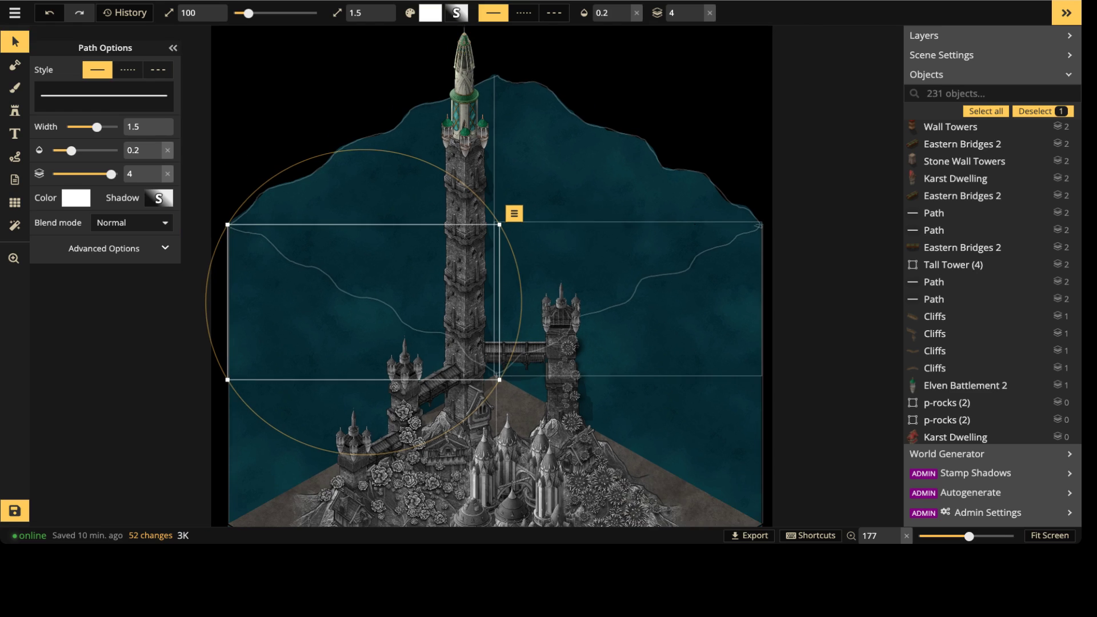
middle_click_drag(497, 246, 499, 154)
mouse_move(499, 205)
middle_mouse_down()
mouse_move(495, 125)
mouse_move(485, 213)
middle_mouse_up()
scroll(485, 213, "down", 3)
middle_click_drag(557, 228, 499, 255)
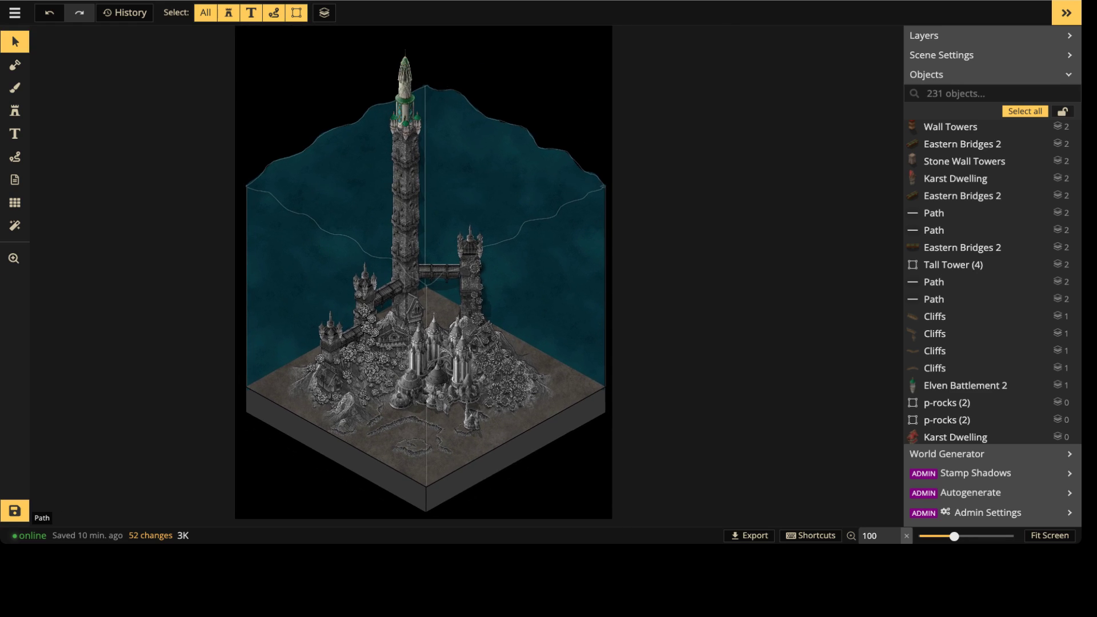
key("ctrl+s")
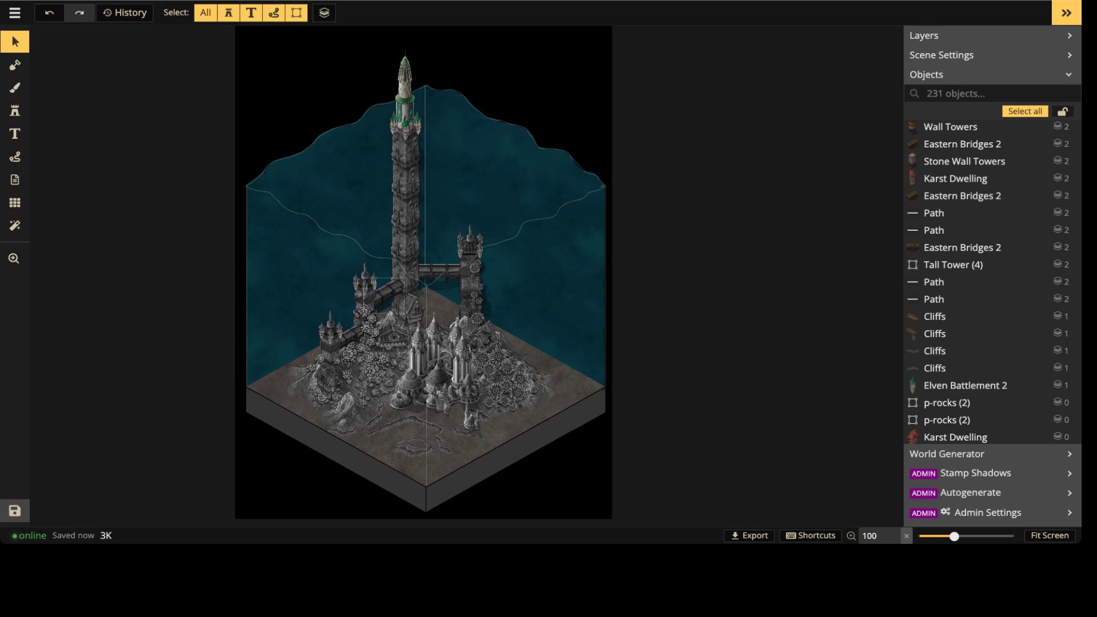
Step: Focus on the seabed block and set the terrain brush to paint on the foreground layer
scroll(400, 337, "up", 4)
key("space")
left_click_drag(394, 337, 399, 181)
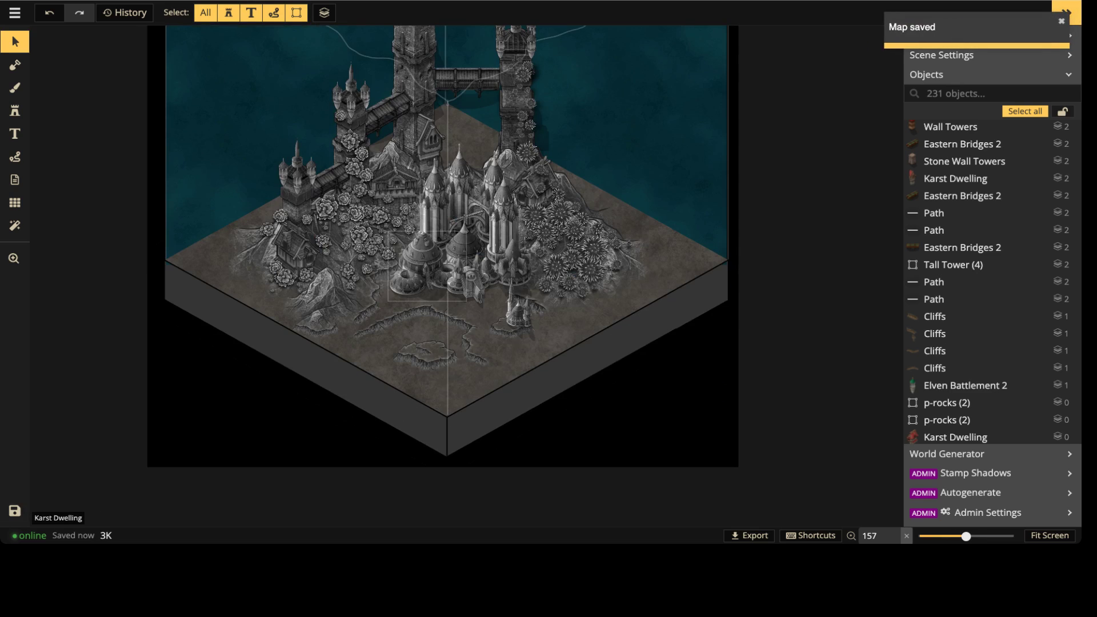
left_click(14, 88)
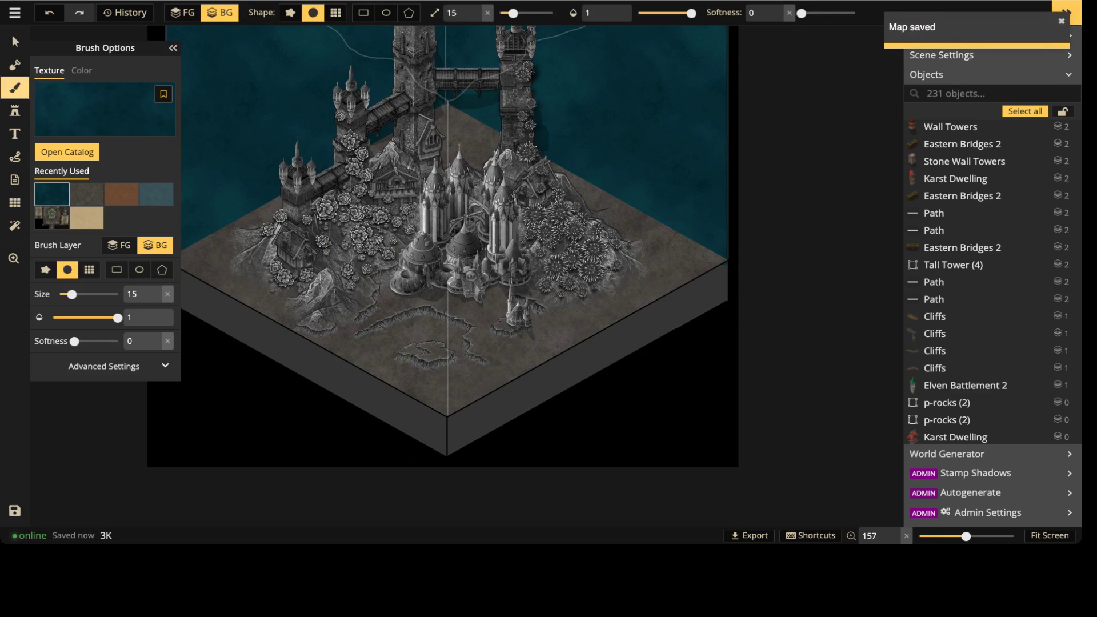
left_click(183, 13)
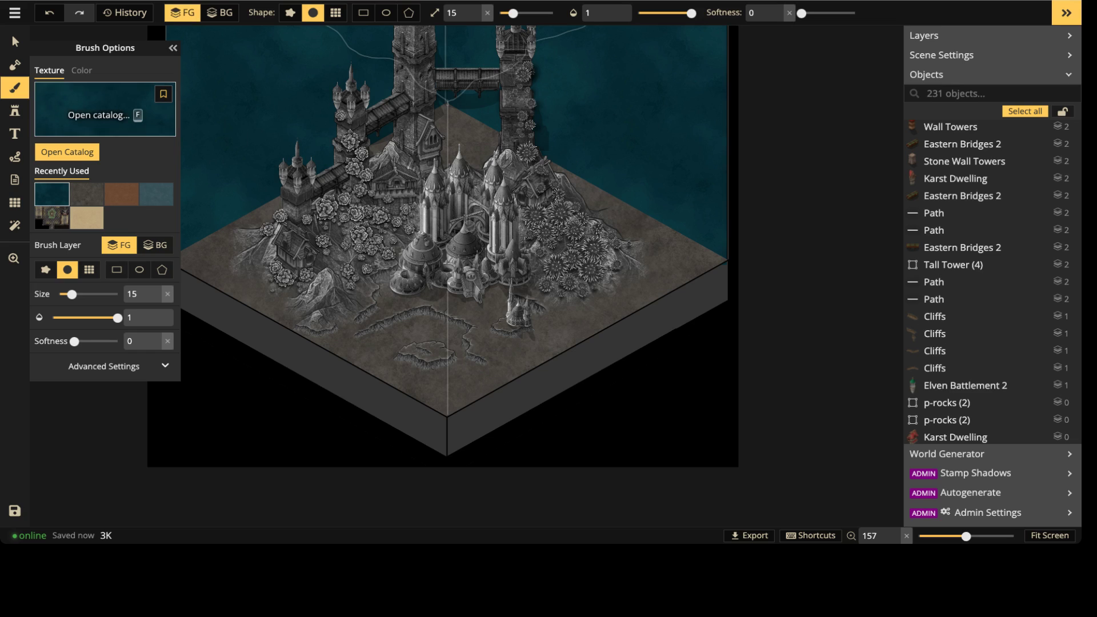
Step: Limit the texture catalog to Fantasy Battlemaps 2.0, turning off Custom Assets, Fantasy Regional HD and all-style search, and clear the WATER search
left_click(104, 109)
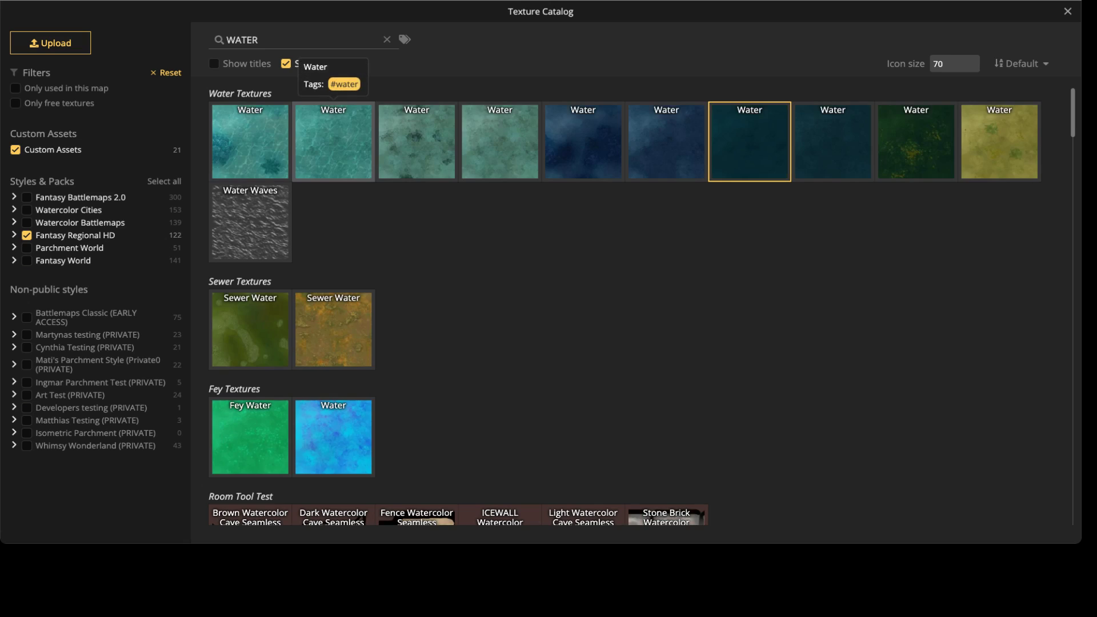
scroll(334, 141, "down", 2)
scroll(624, 307, "down", 5)
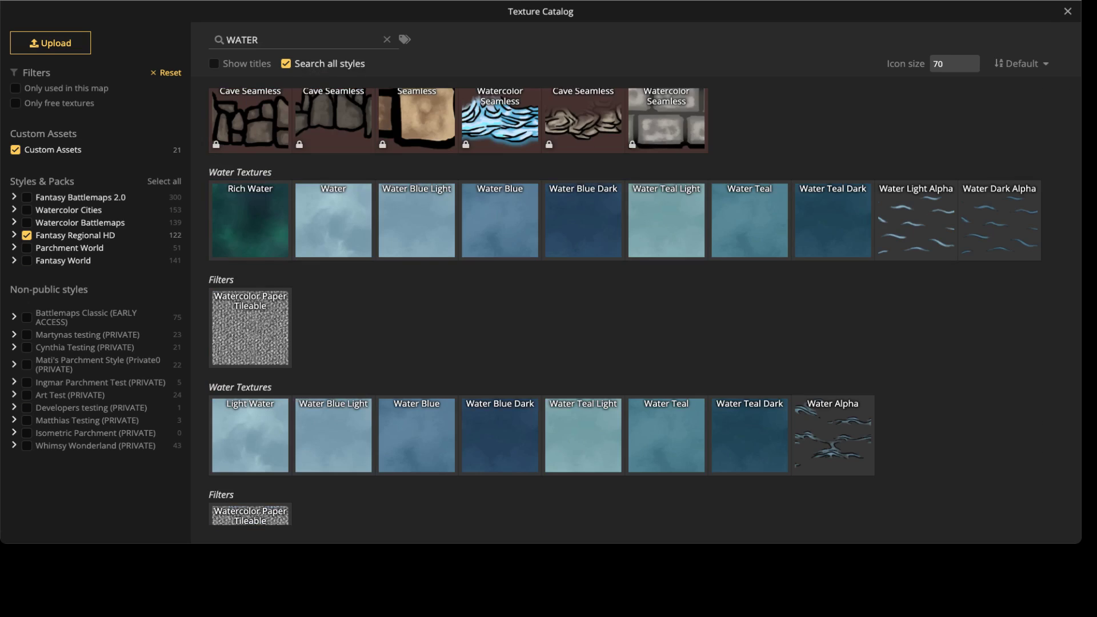
left_click(15, 150)
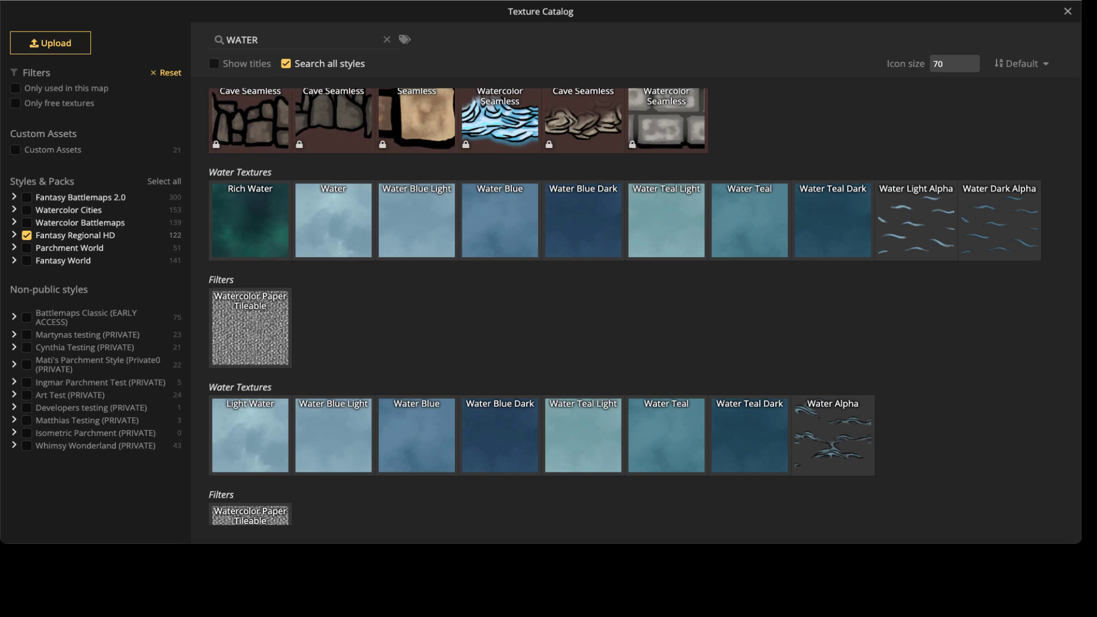
left_click(26, 197)
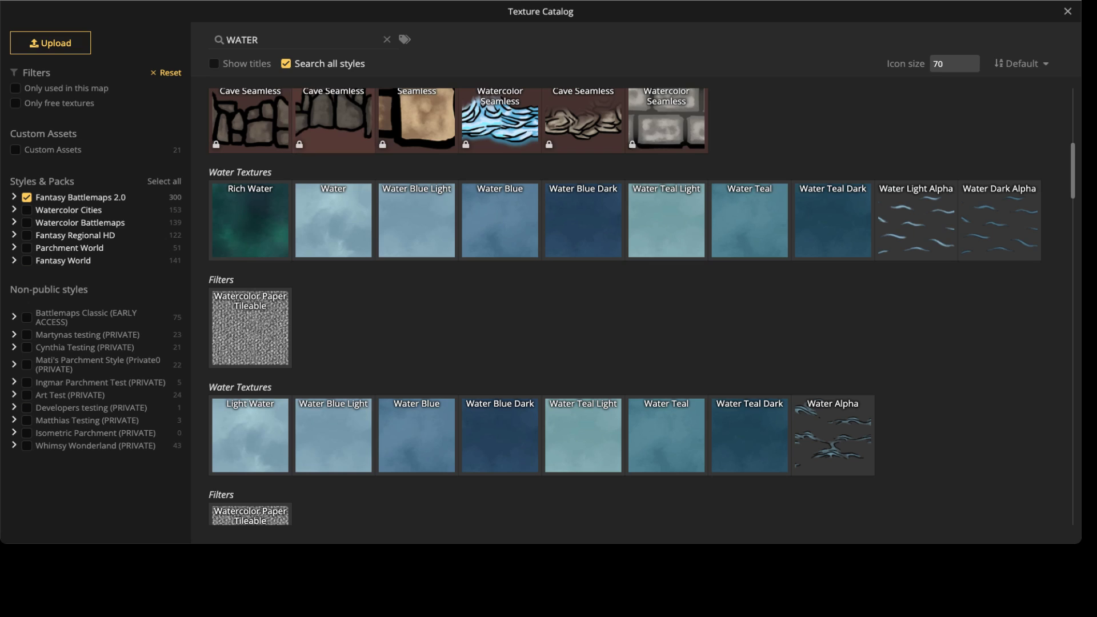
left_click(286, 64)
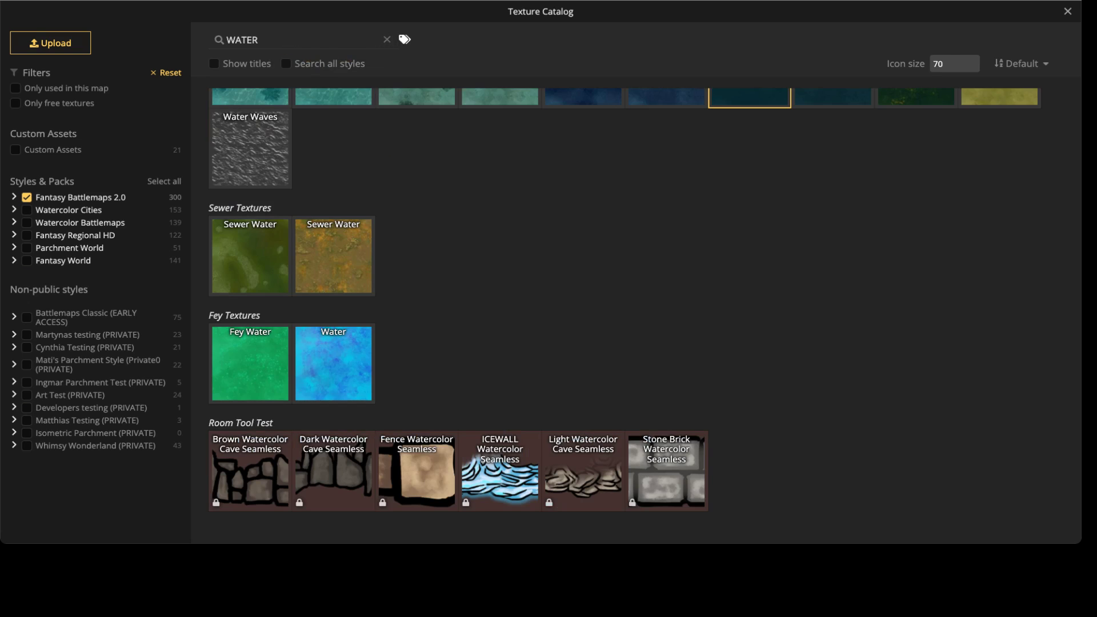
left_click(387, 39)
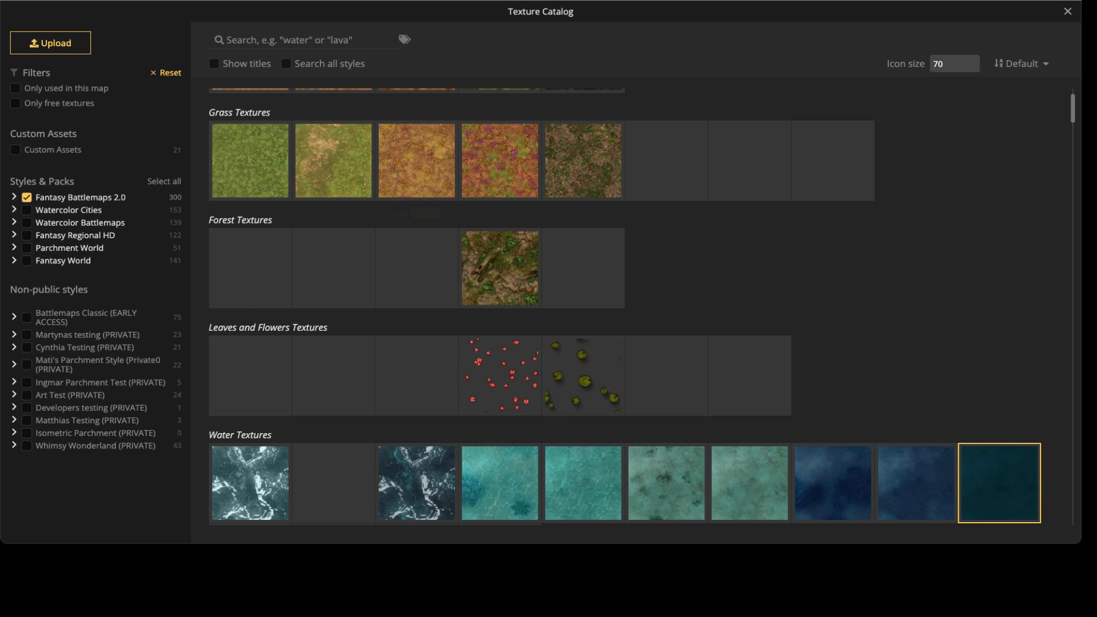
Step: Browse the Fantasy Battlemaps 2.0 textures and choose the dark grey rocky stone texture for the brush
scroll(416, 293, "down", 3)
scroll(416, 293, "down", 3)
scroll(416, 293, "up", 4)
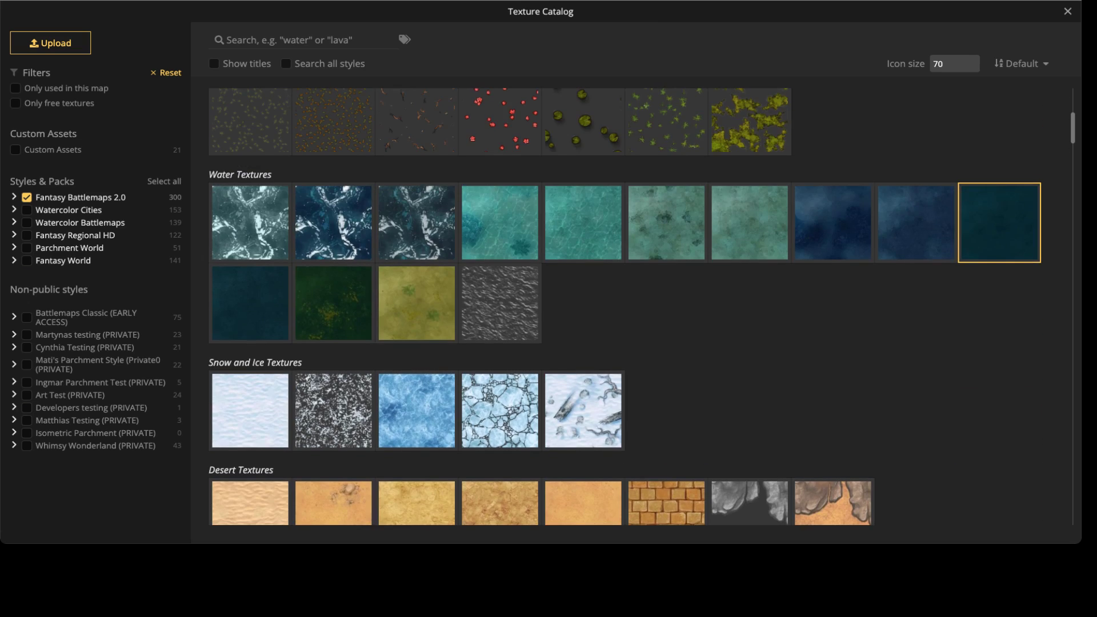
scroll(416, 342, "up", 5)
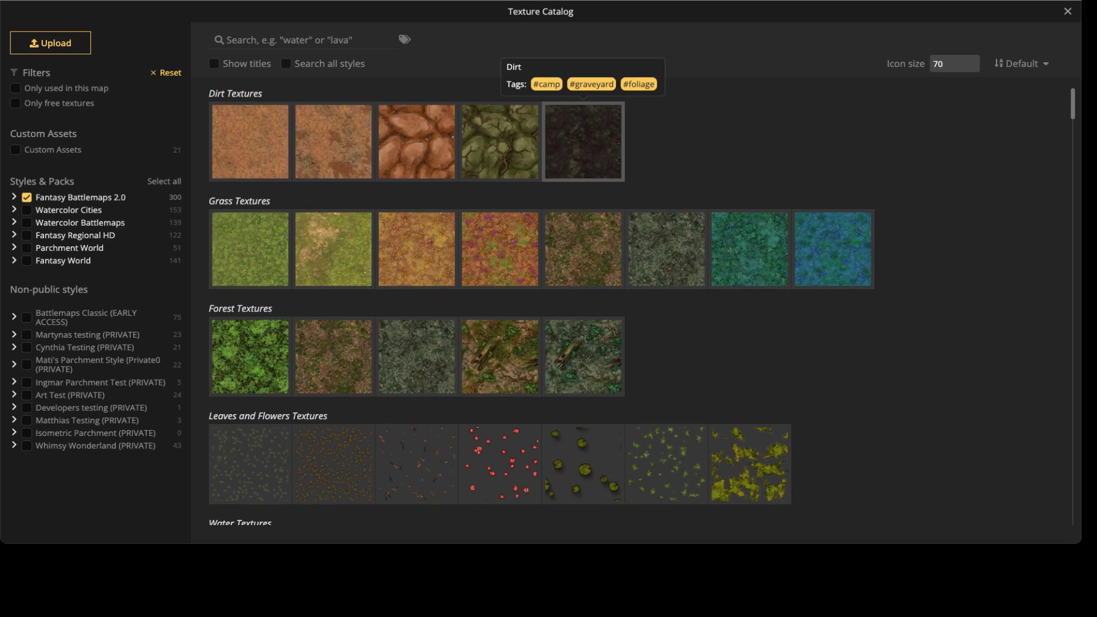
scroll(582, 141, "down", 10)
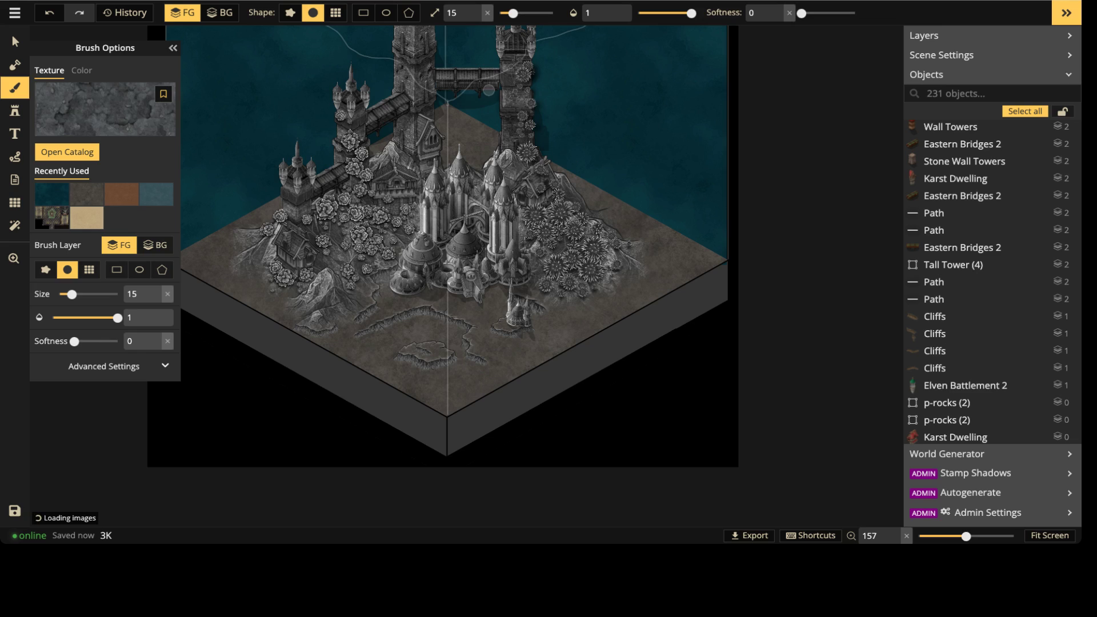
Step: Paint the whole seabed surface with the grey stone texture at softness 1, texture size 50.18 and brush size 115
left_click_drag(801, 13, 855, 13)
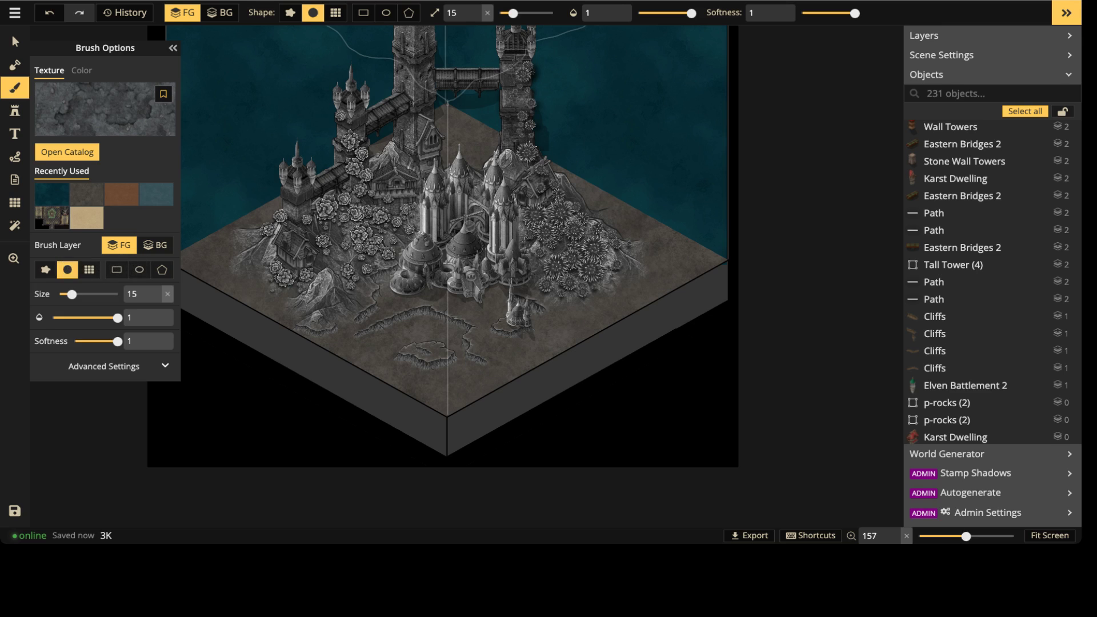
left_click(104, 366)
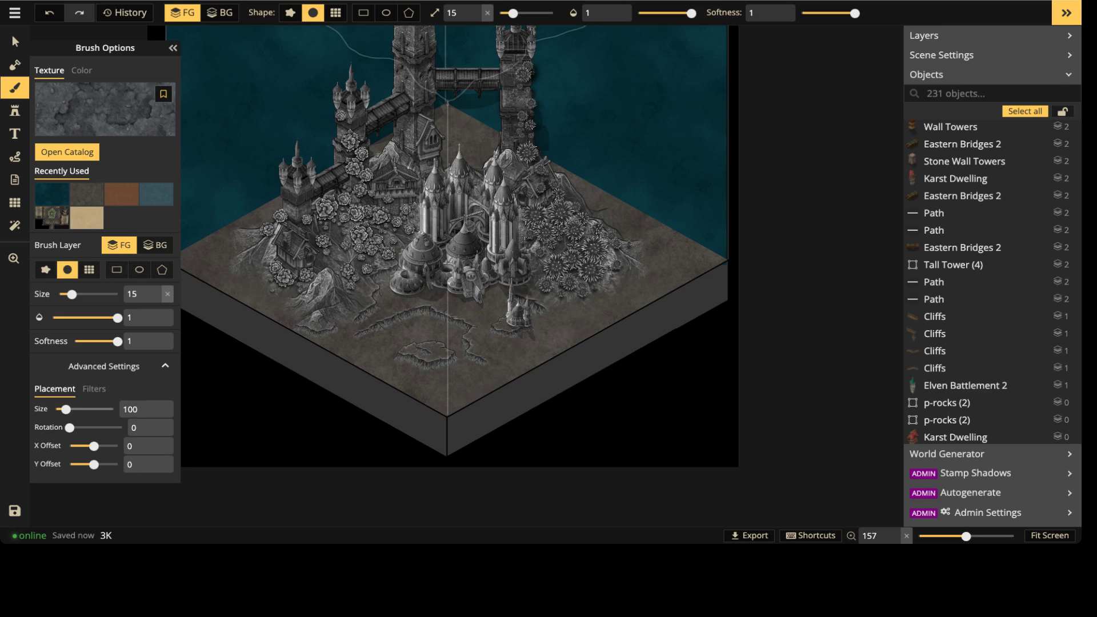
left_click_drag(66, 409, 59, 409)
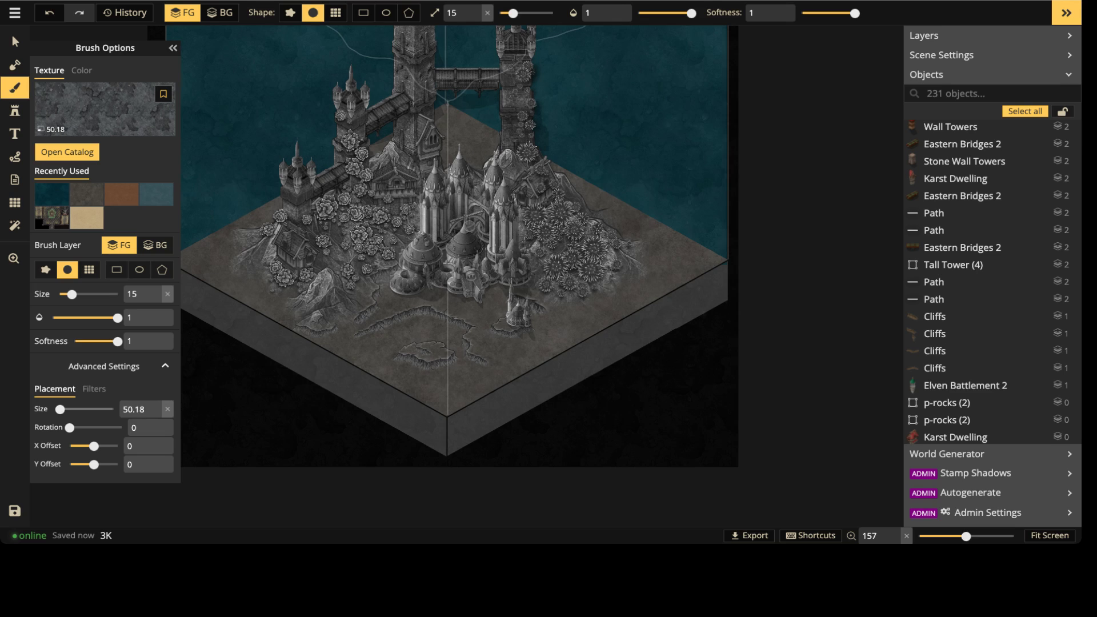
scroll(374, 150, "up", 10)
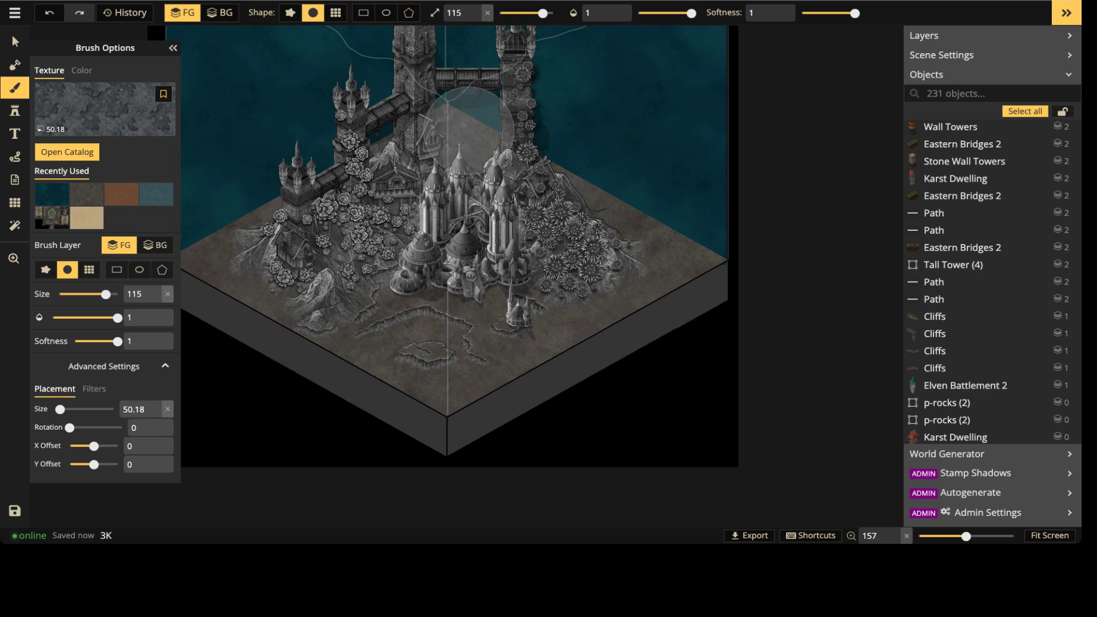
mouse_move(273, 291)
left_mouse_down()
mouse_move(341, 314)
mouse_move(557, 329)
mouse_move(346, 346)
mouse_move(461, 349)
mouse_move(662, 240)
mouse_move(473, 338)
mouse_move(387, 310)
mouse_move(584, 198)
left_mouse_up()
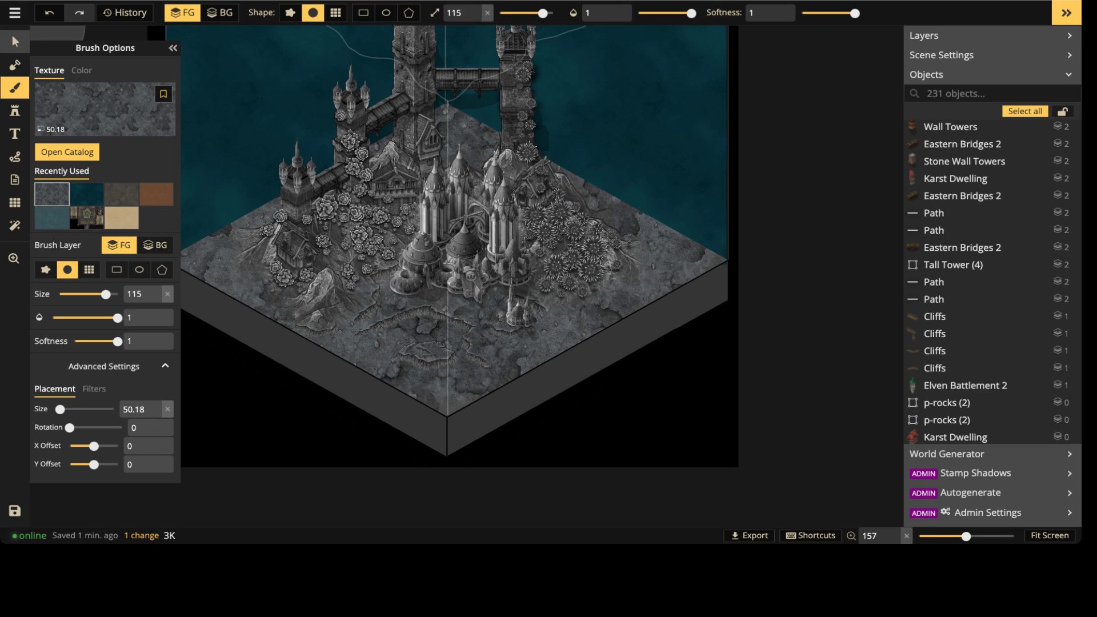
Step: Delete the central cliff and the cliffs on either side of it in front of the domed buildings
left_click(15, 41)
scroll(400, 320, "up", 4)
scroll(417, 306, "up", 2)
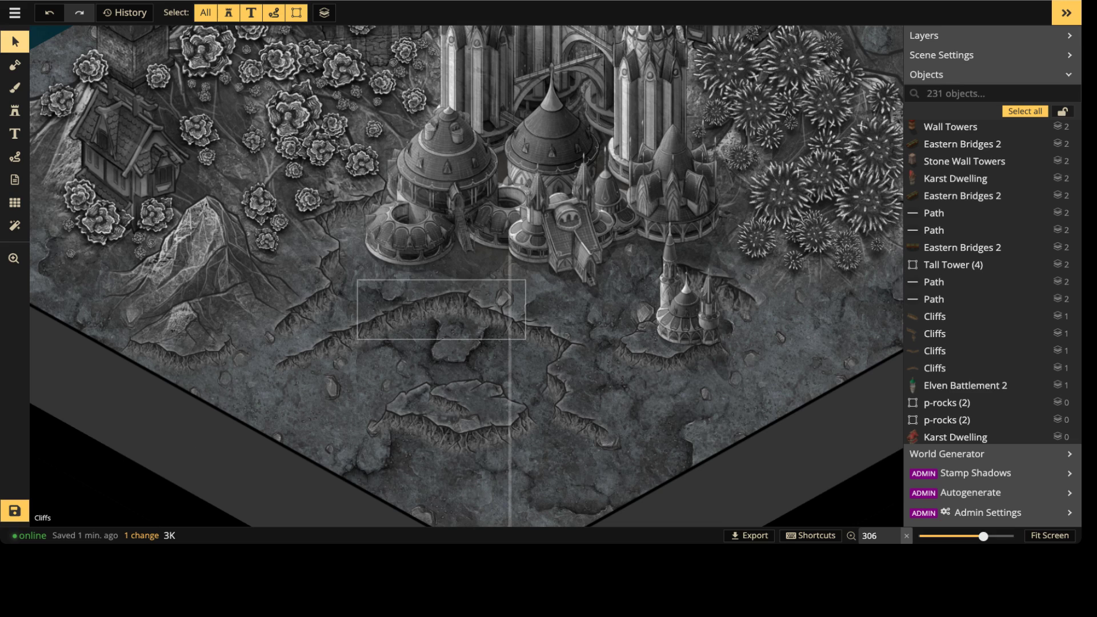
left_click(441, 309)
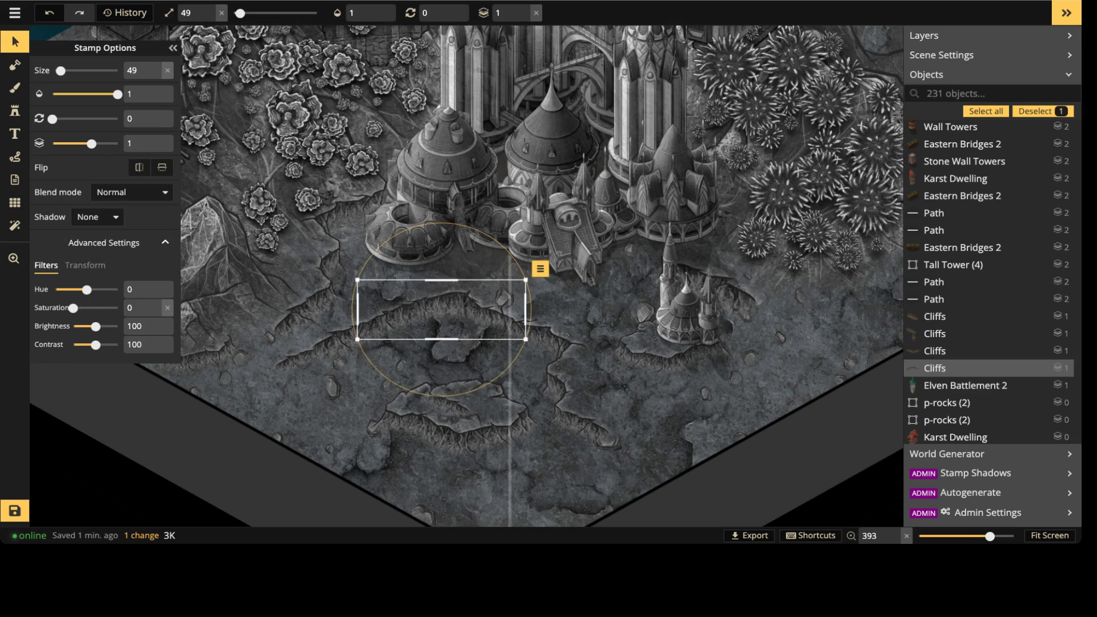
key("Delete")
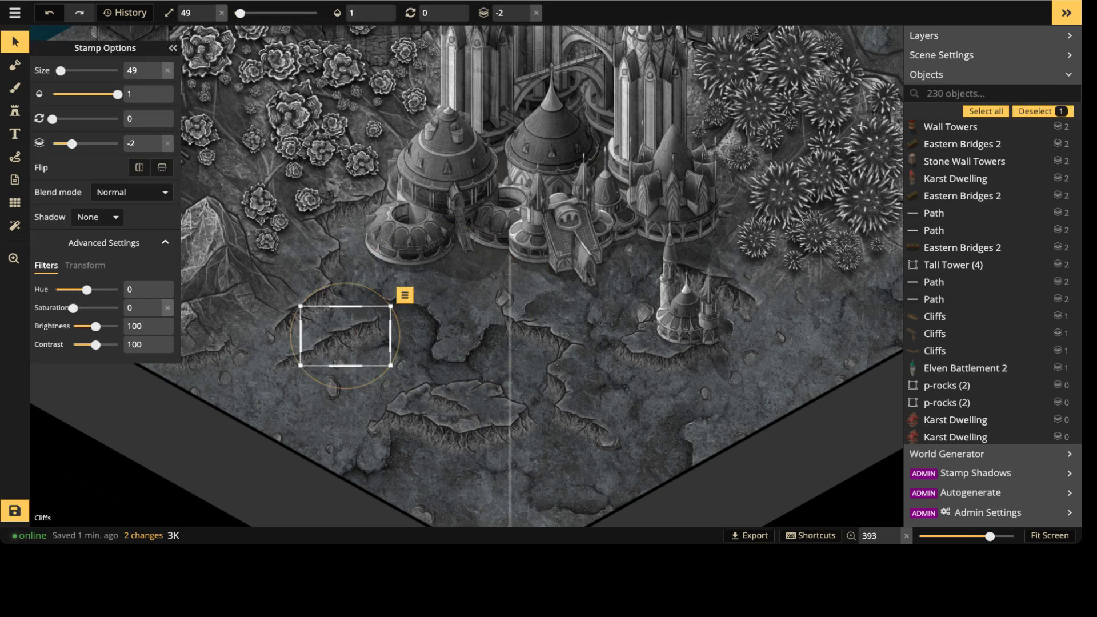
left_click(550, 355)
key("Delete")
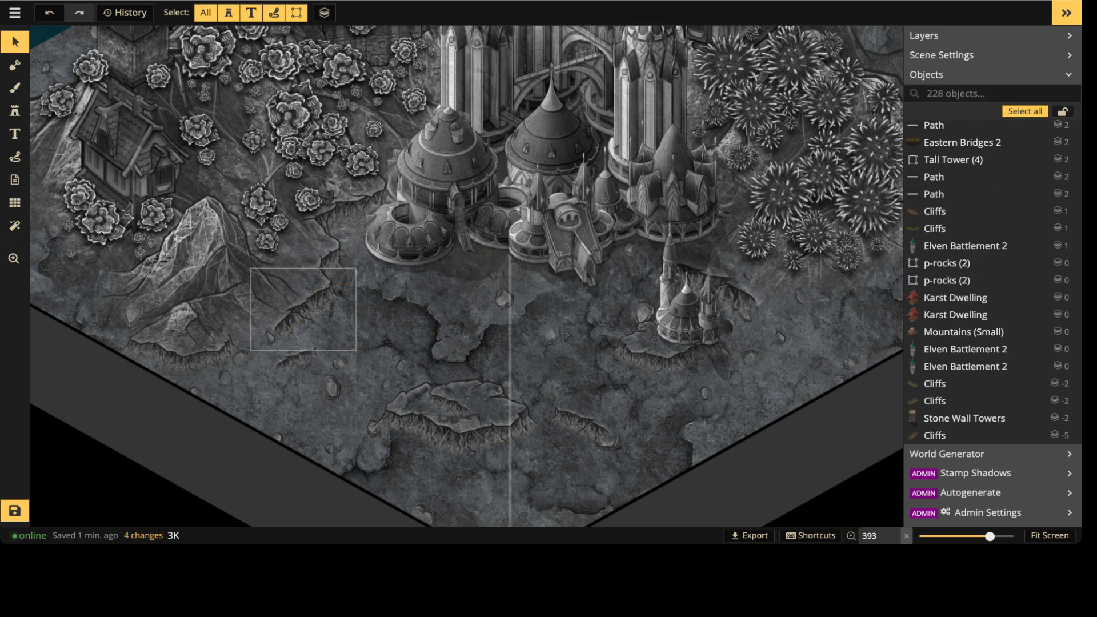
Step: Delete the rock group near the seabed's front corner and the small cliff to its right
left_click_drag(455, 417, 374, 403)
key("Delete")
left_click(449, 404)
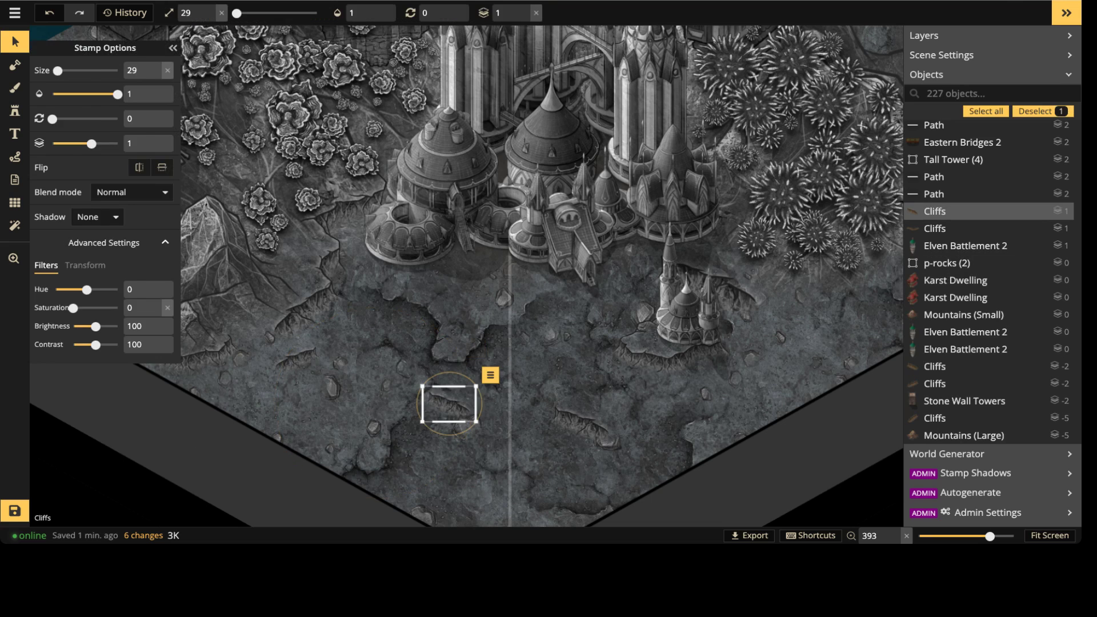
left_click(584, 426)
key("Delete")
scroll(511, 322, "down", 3)
middle_click_drag(511, 322, 521, 338)
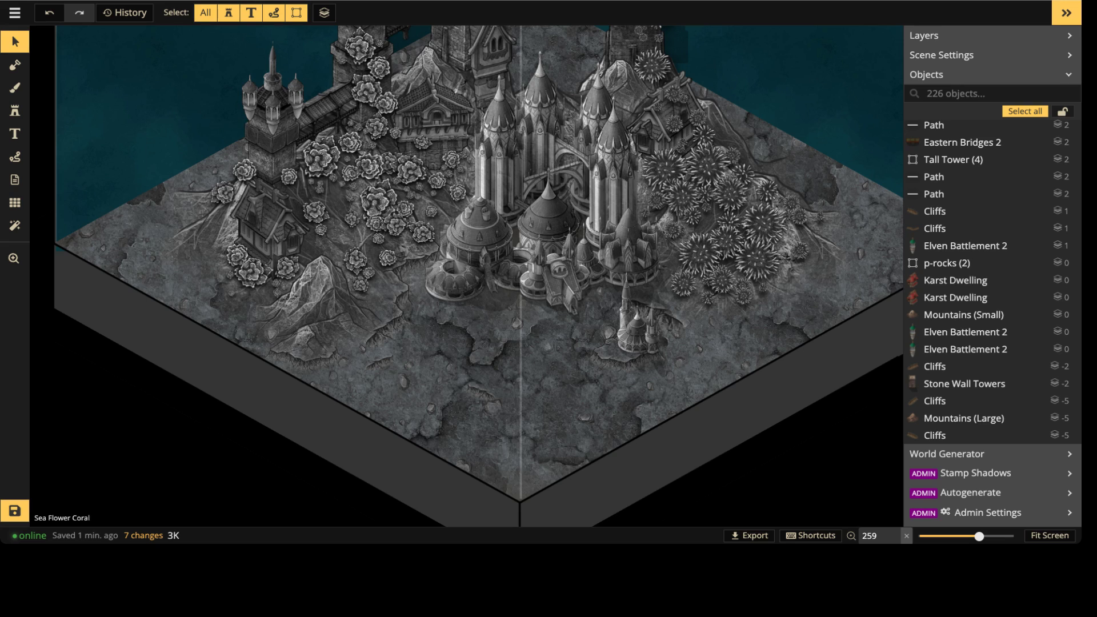
Step: Return to the terrain brush, add the current grey stone texture to the favorites and show the favorites list
key("b")
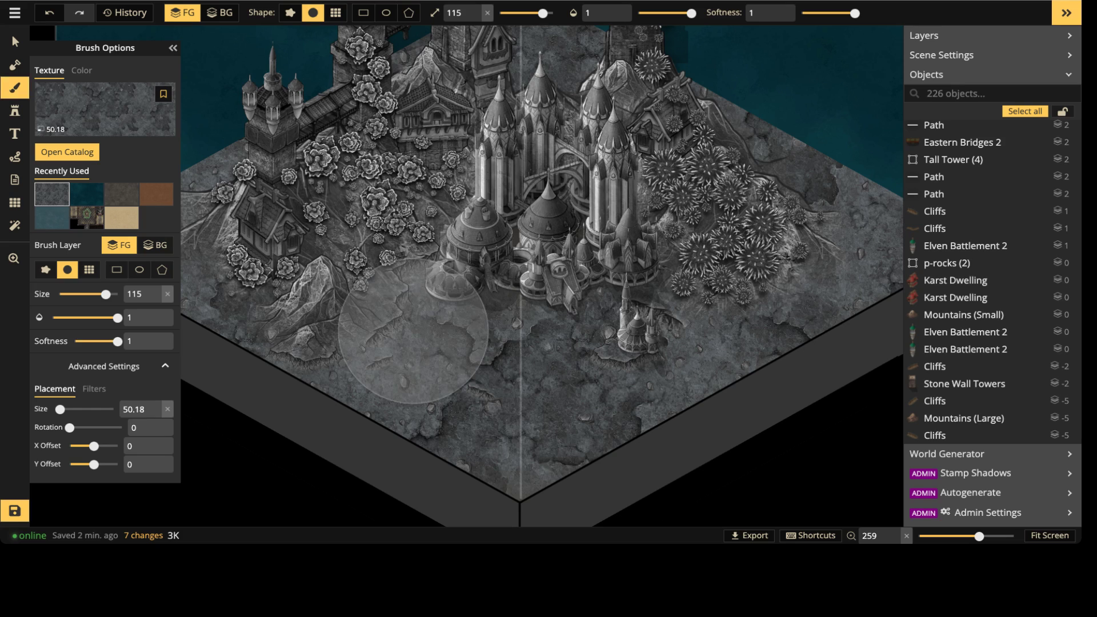
scroll(414, 334, "down", 2)
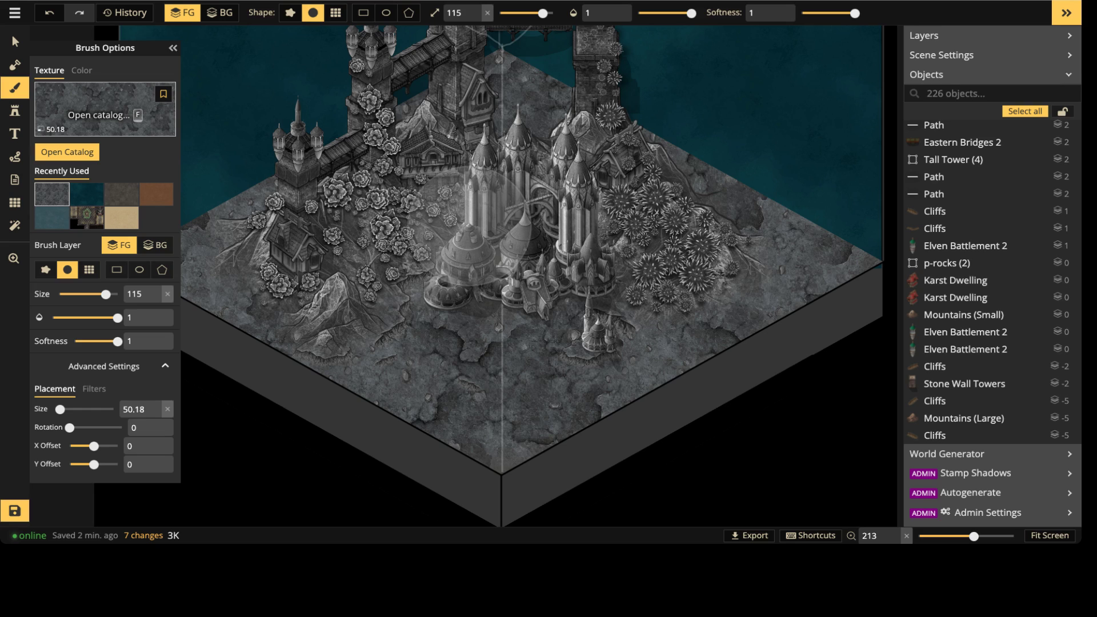
left_click(163, 94)
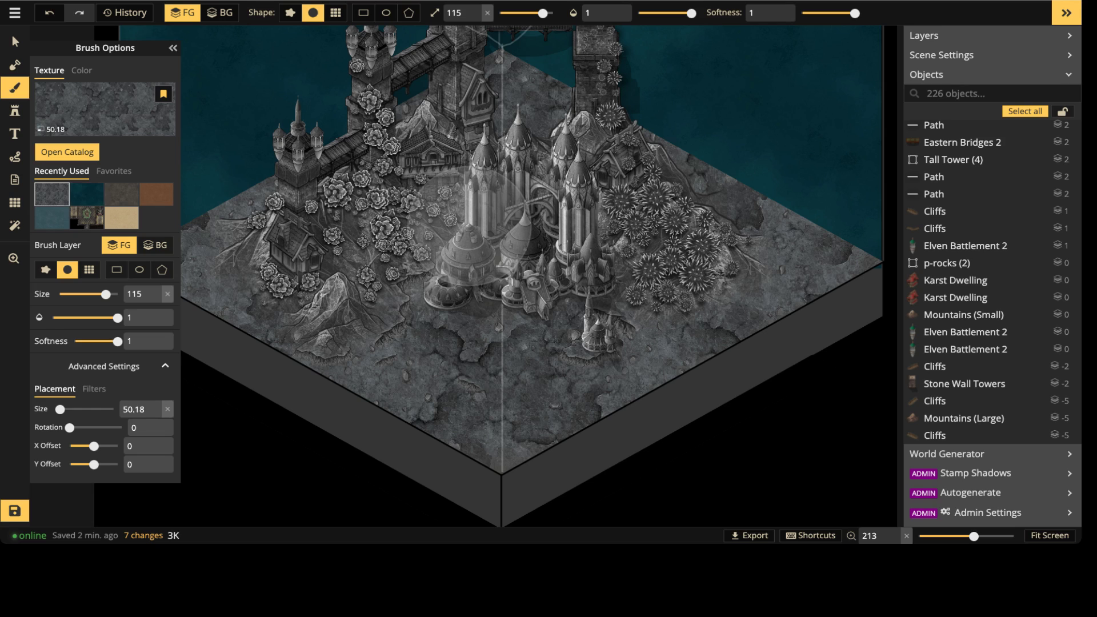
left_click(114, 171)
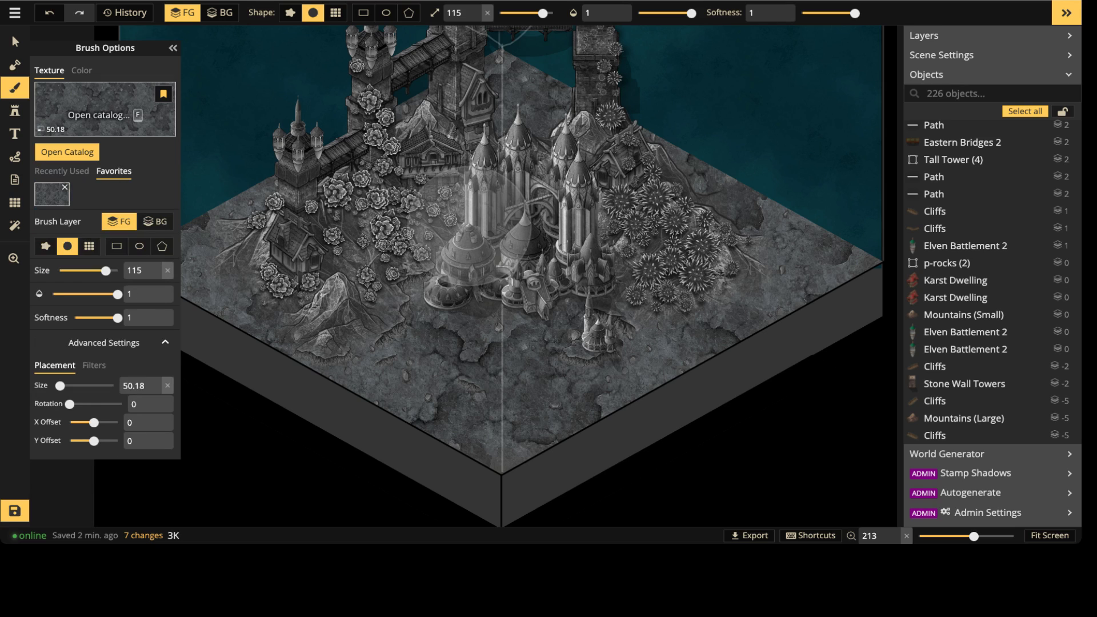
key("f")
key("Escape")
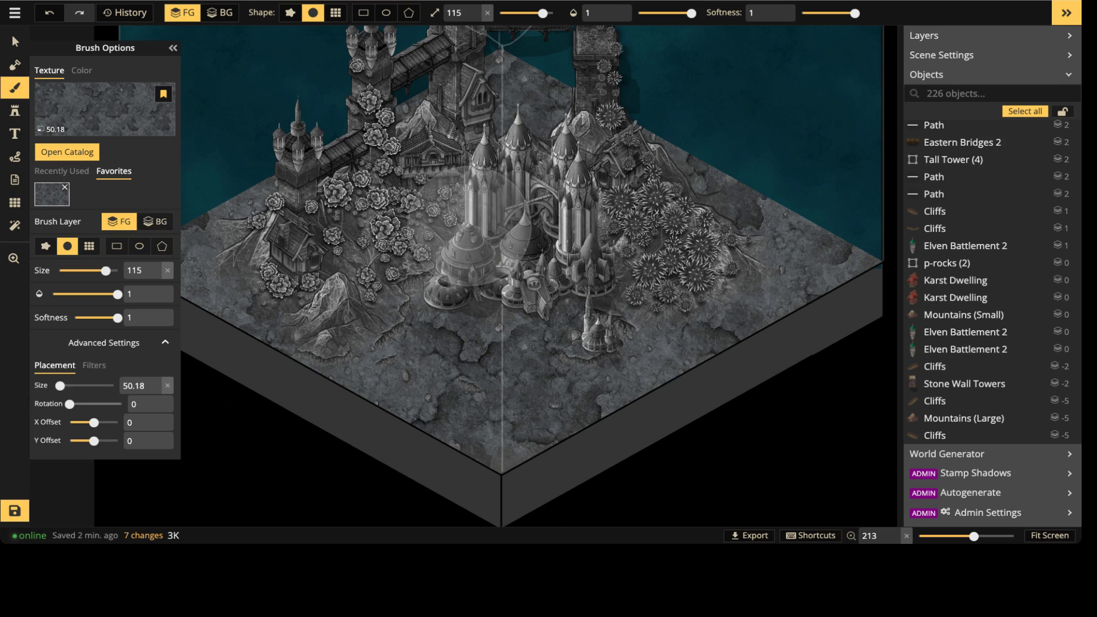
Step: Darken the brush's stone texture to brightness 49 and lower the brush opacity to 0.46
left_click(94, 365)
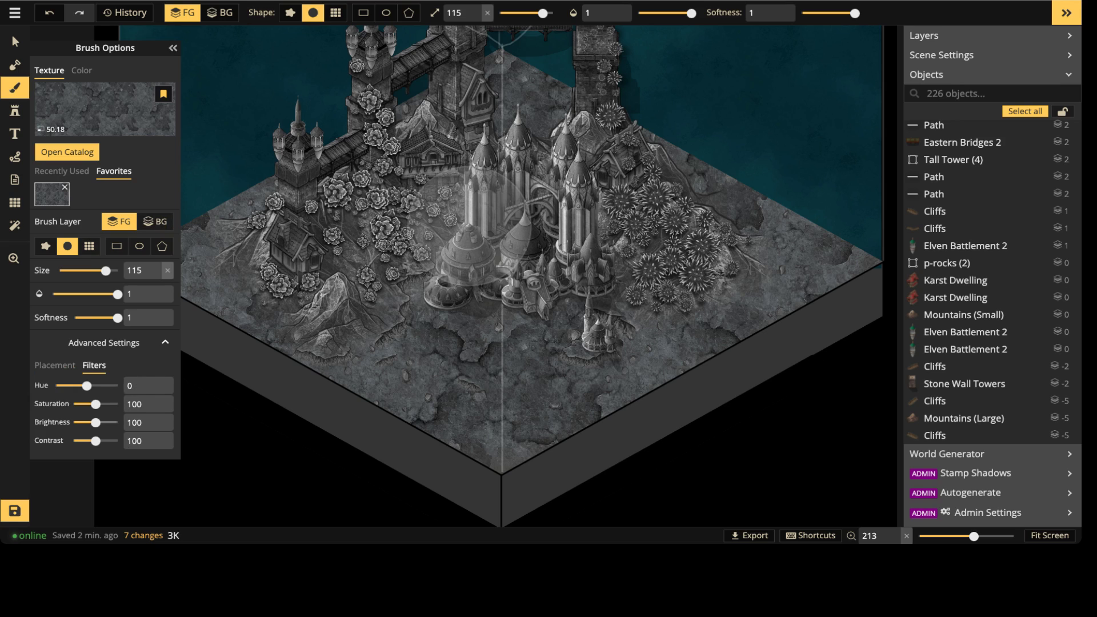
left_click_drag(95, 422, 82, 422)
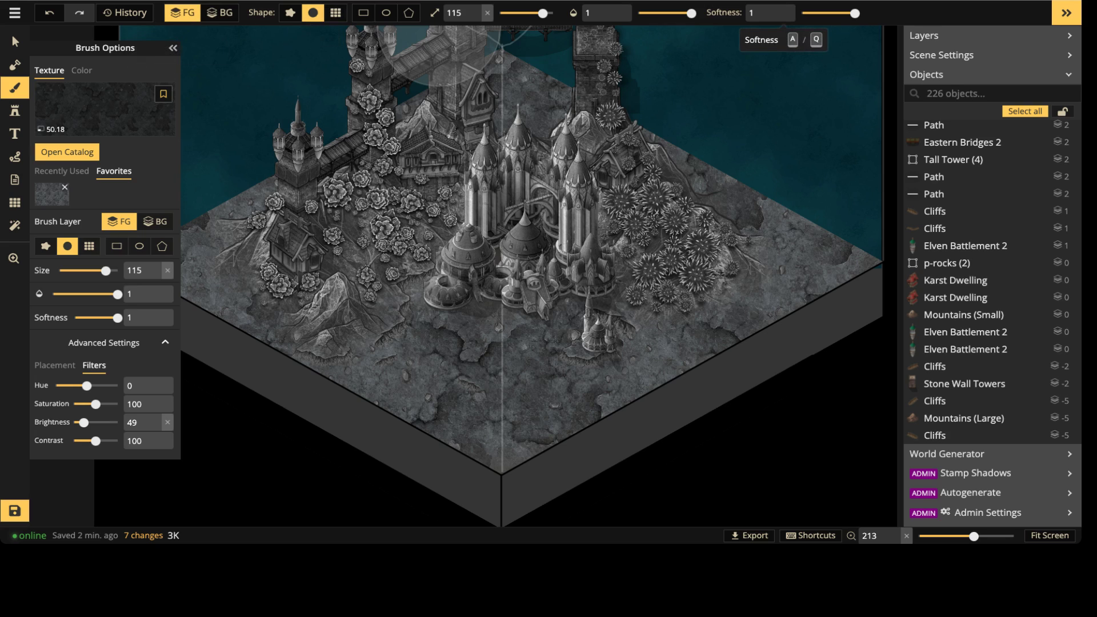
left_click(668, 13)
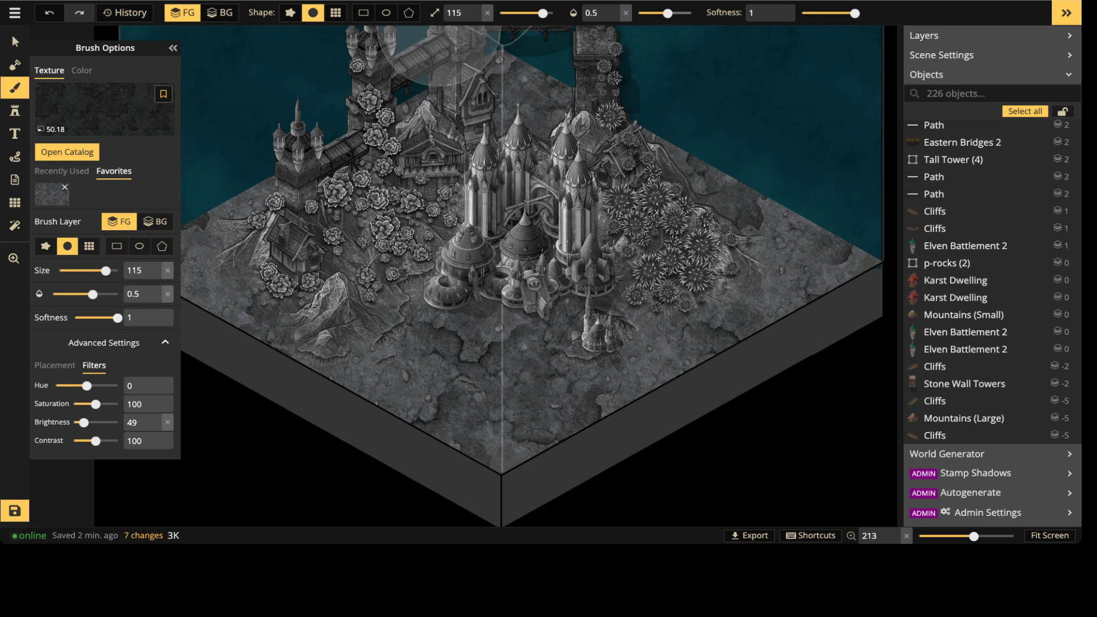
left_click_drag(664, 13, 665, 13)
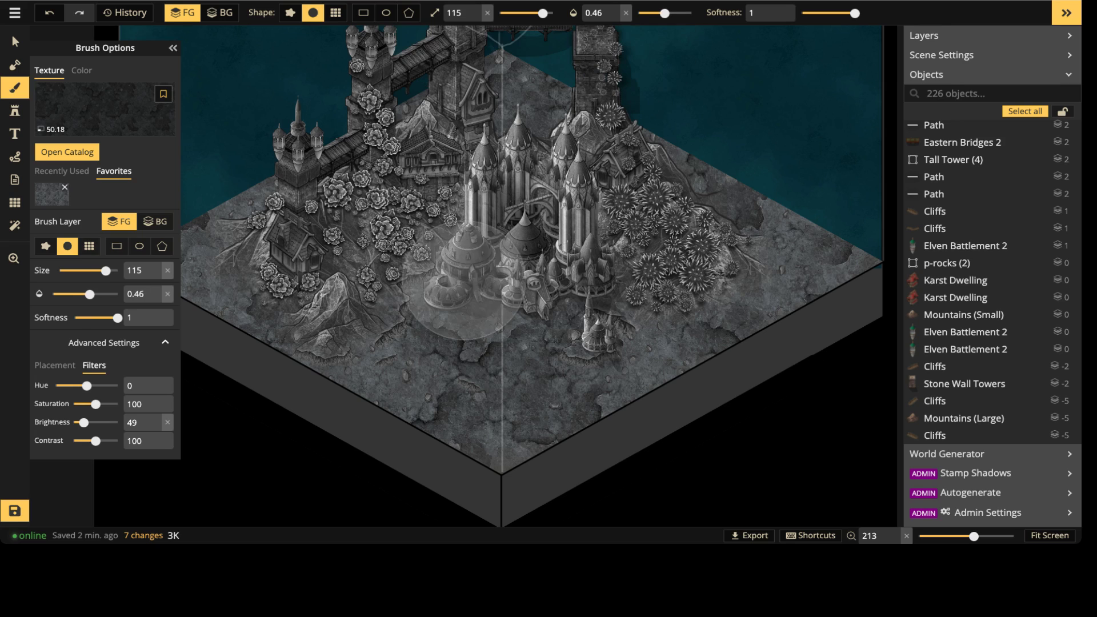
Step: Reduce the brush size to 15 and paint dark shading into the seabed hollows in front of the domed buildings
key("s")
key("s")
key("s")
key("s")
key("bracketleft")
key("bracketleft")
key("bracketleft")
key("bracketleft")
key("bracketleft")
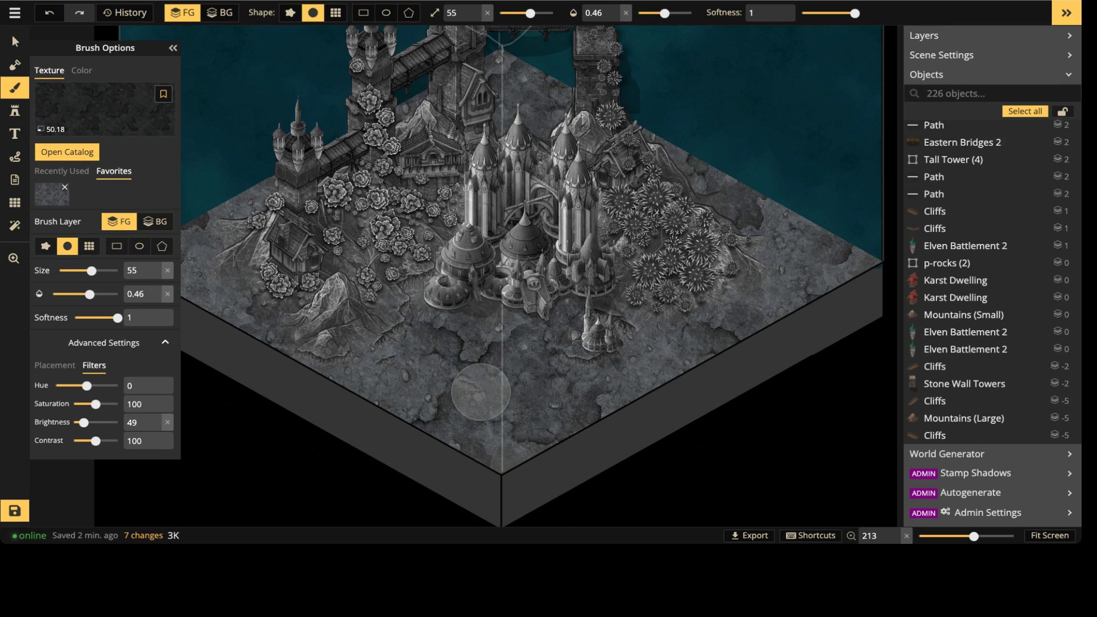
scroll(480, 391, "up", 1)
scroll(481, 386, "up", 5)
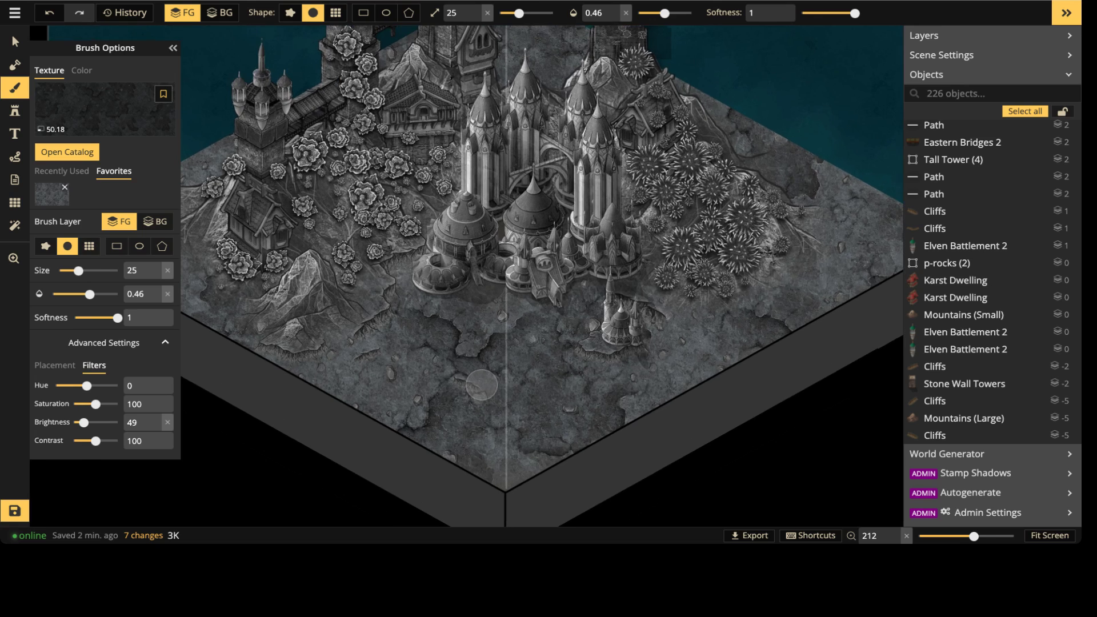
key("bracketleft")
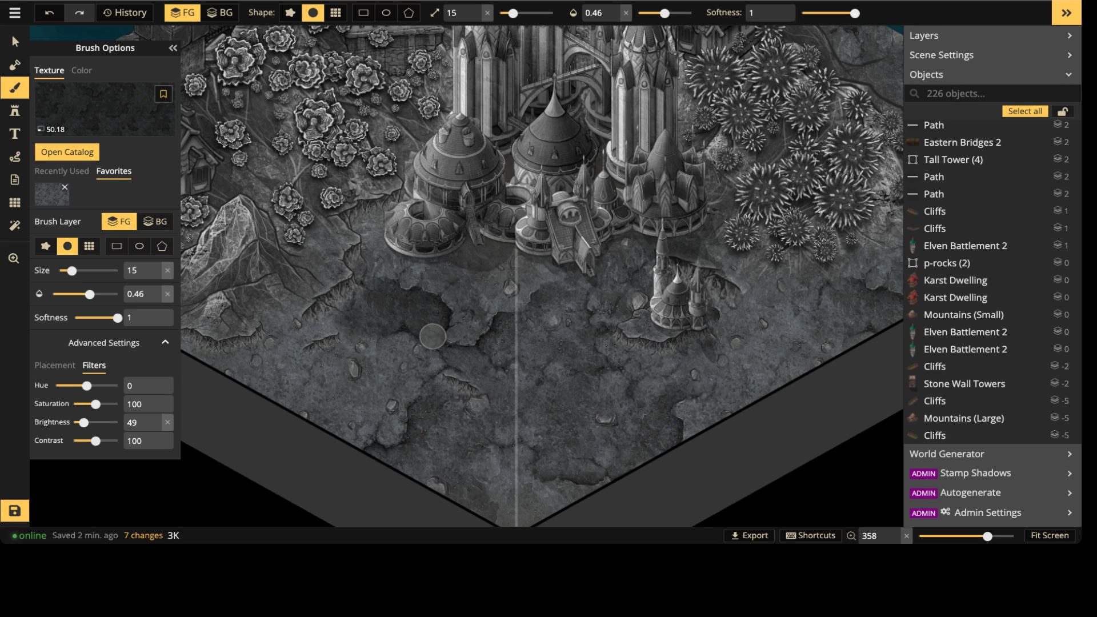
mouse_move(471, 357)
left_mouse_down()
mouse_move(460, 355)
mouse_move(488, 353)
left_mouse_up()
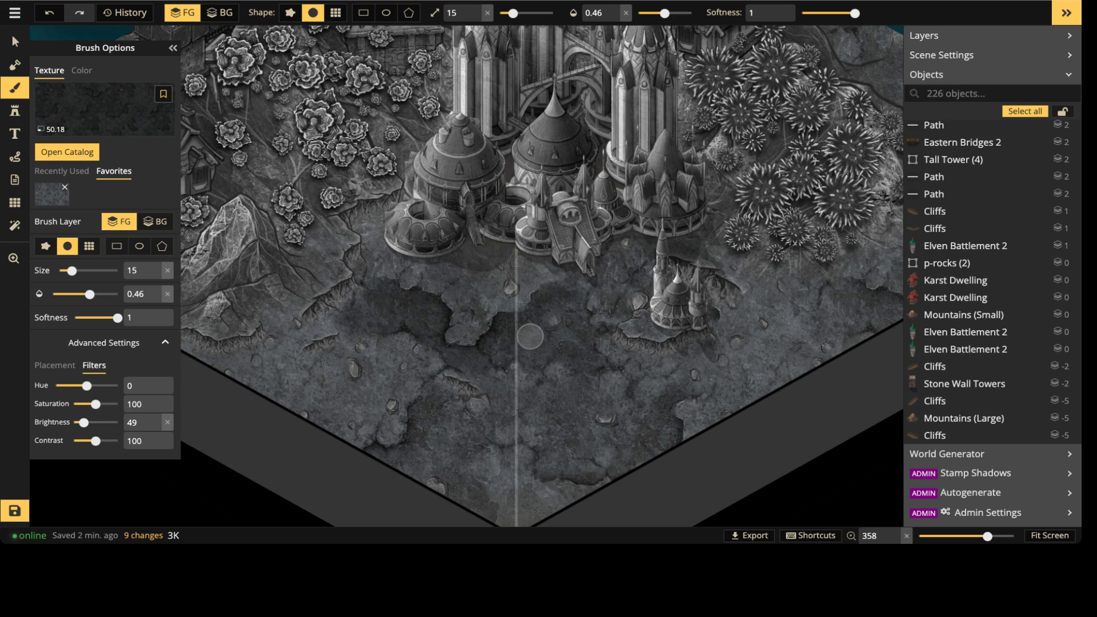
left_click_drag(555, 305, 535, 326)
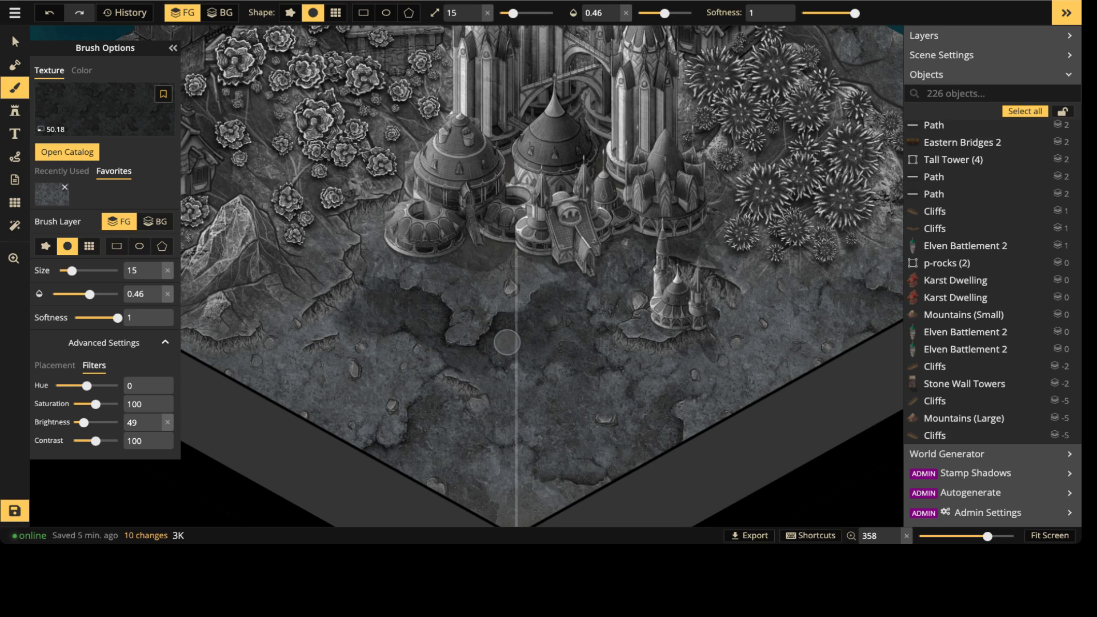
left_click(411, 305)
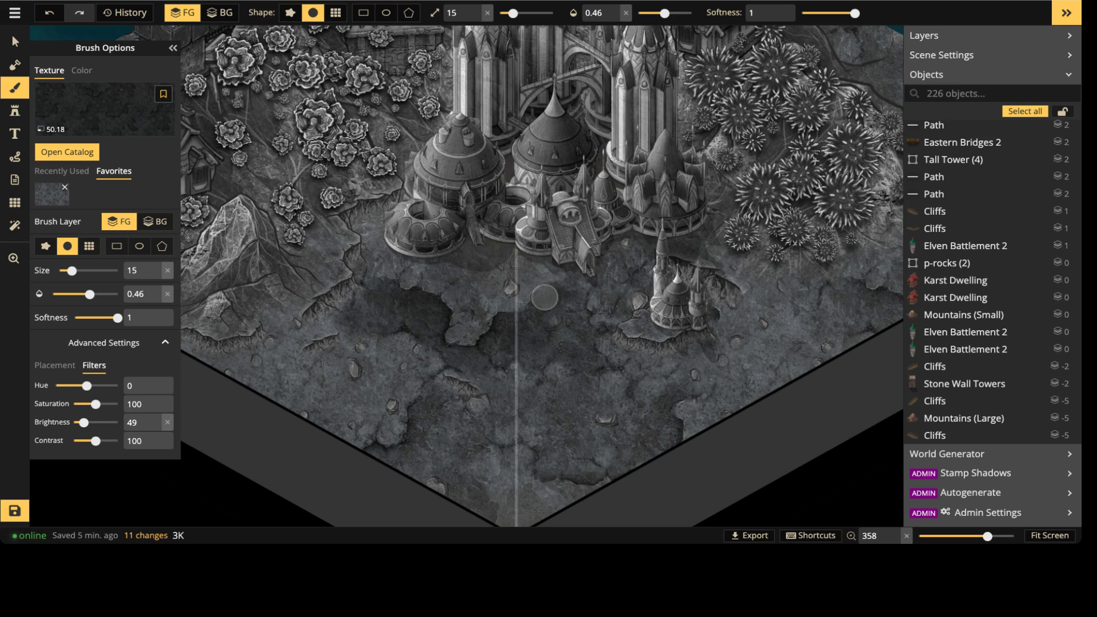
Step: Paint dark stone shading in front of the domed buildings, near the seabed's front edge and around the mountain beside the coral
left_click(543, 299)
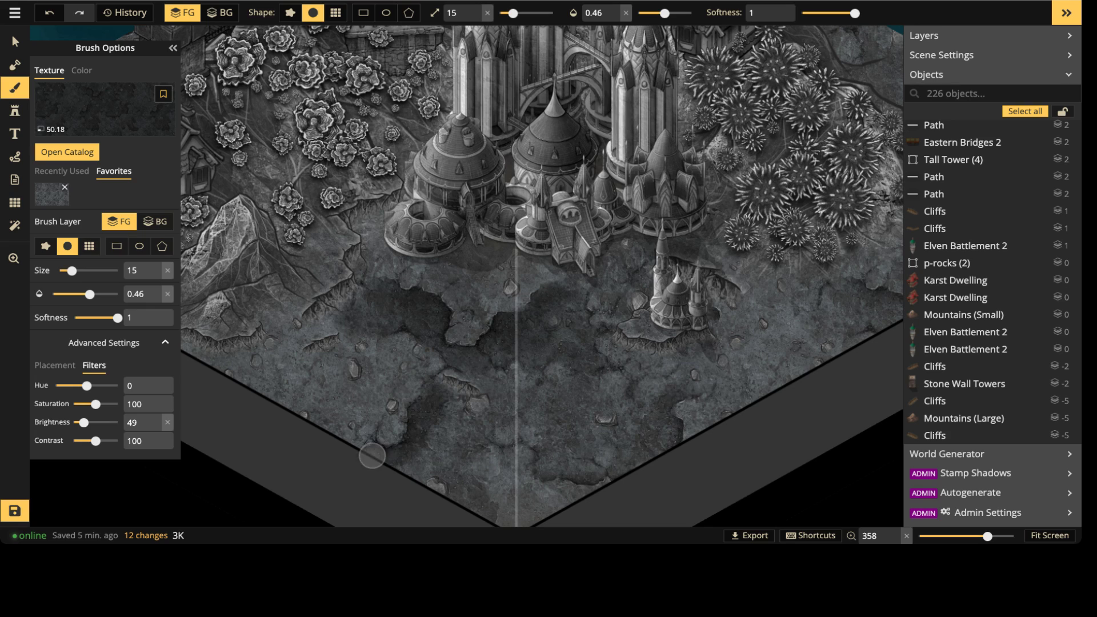
left_click_drag(372, 456, 369, 444)
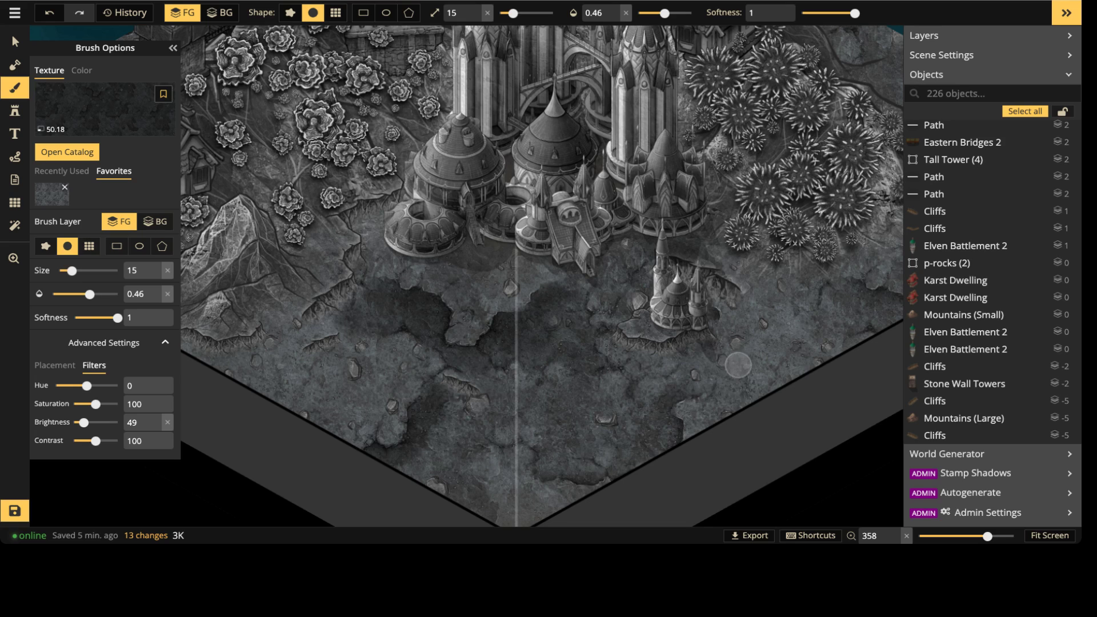
middle_click_drag(753, 377, 562, 332)
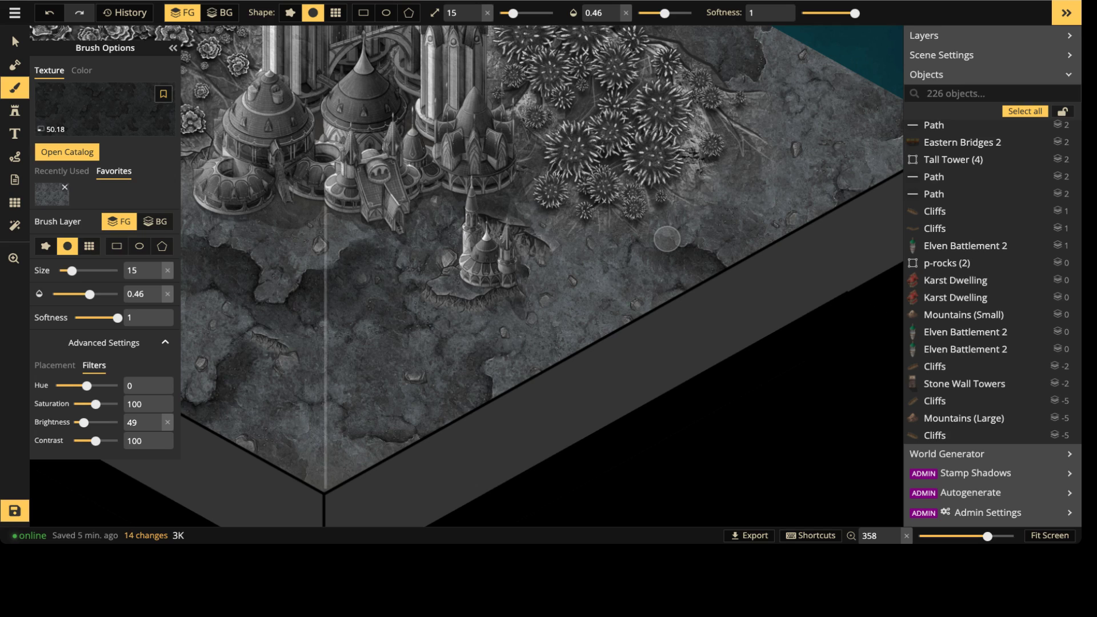
mouse_move(381, 297)
middle_mouse_down()
mouse_move(636, 399)
mouse_move(683, 308)
mouse_move(736, 308)
mouse_move(743, 352)
mouse_move(782, 351)
middle_mouse_up()
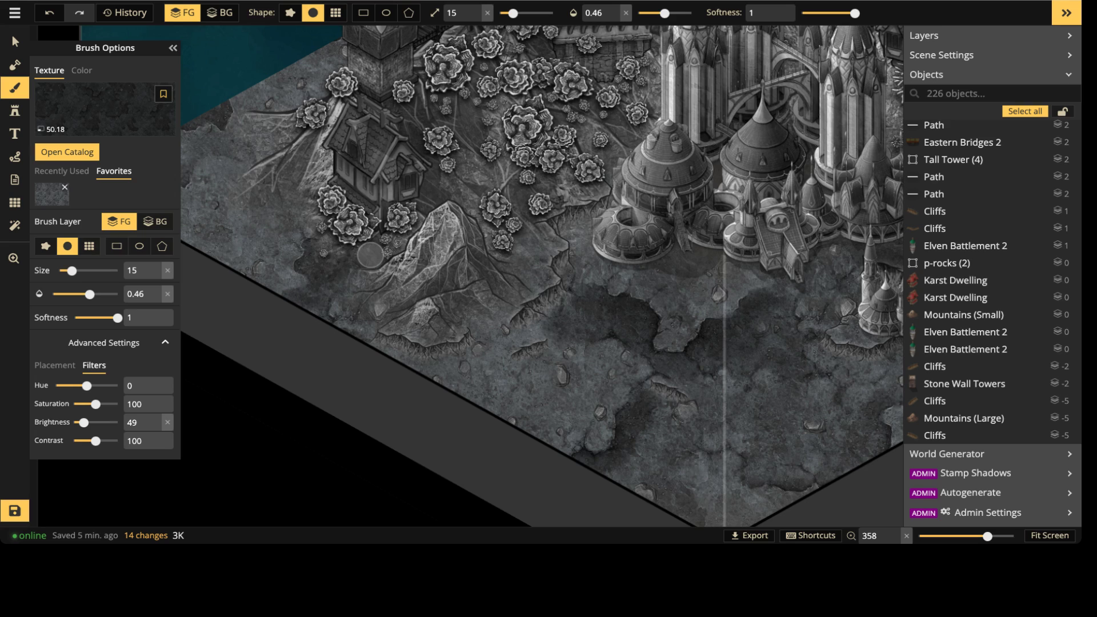
left_click(218, 106)
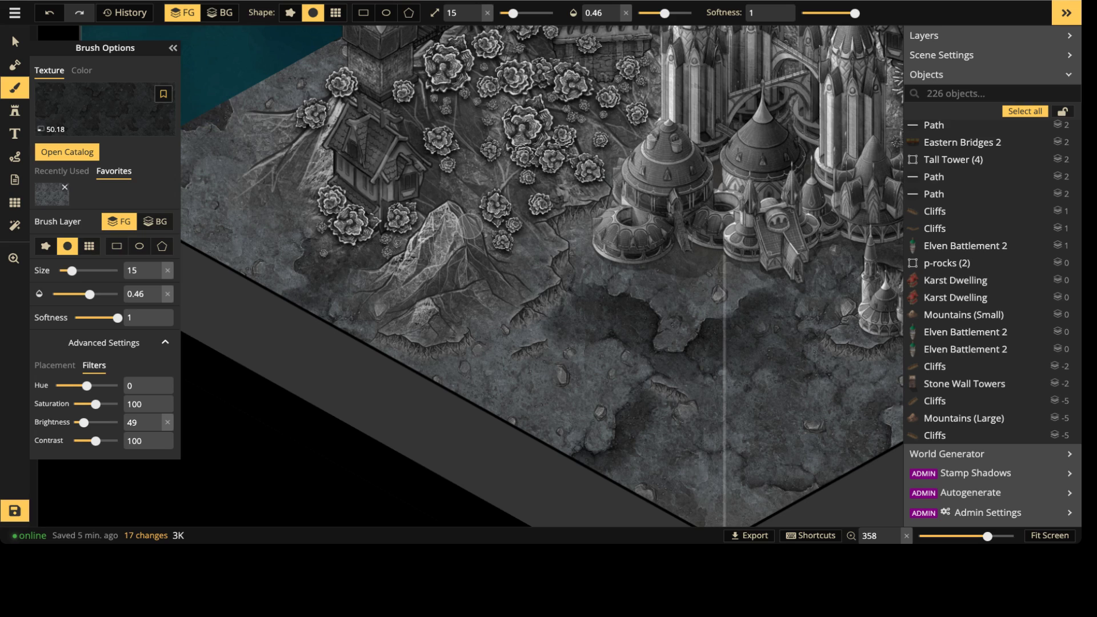
Step: Paint dark stone shading onto the seabed's back corner behind the spired towers
scroll(471, 226, "down", 5)
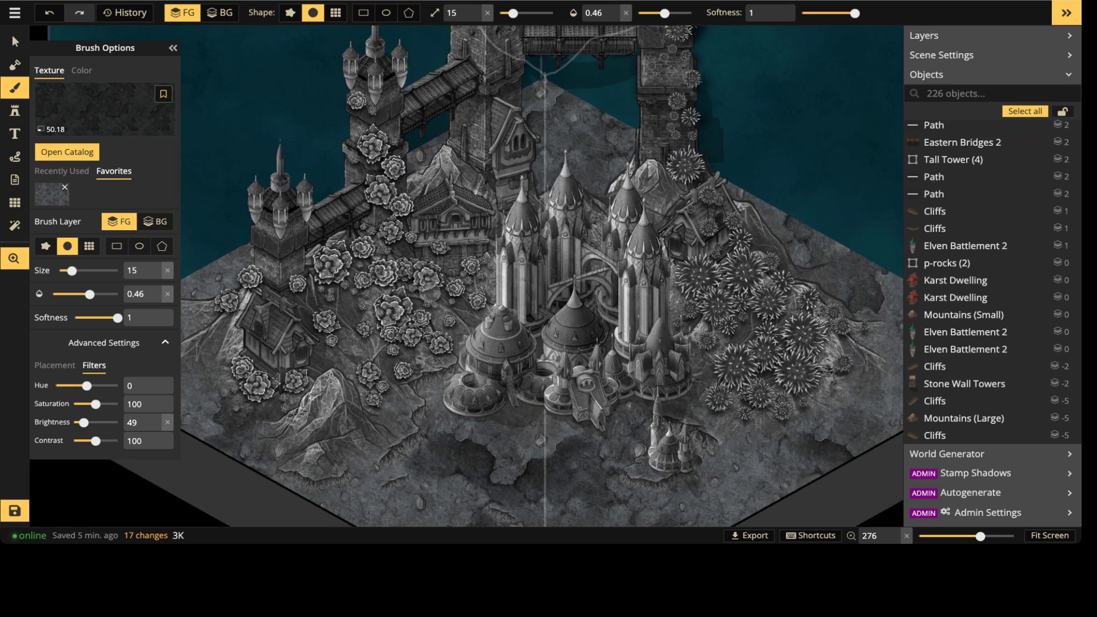
left_click_drag(556, 162, 484, 216)
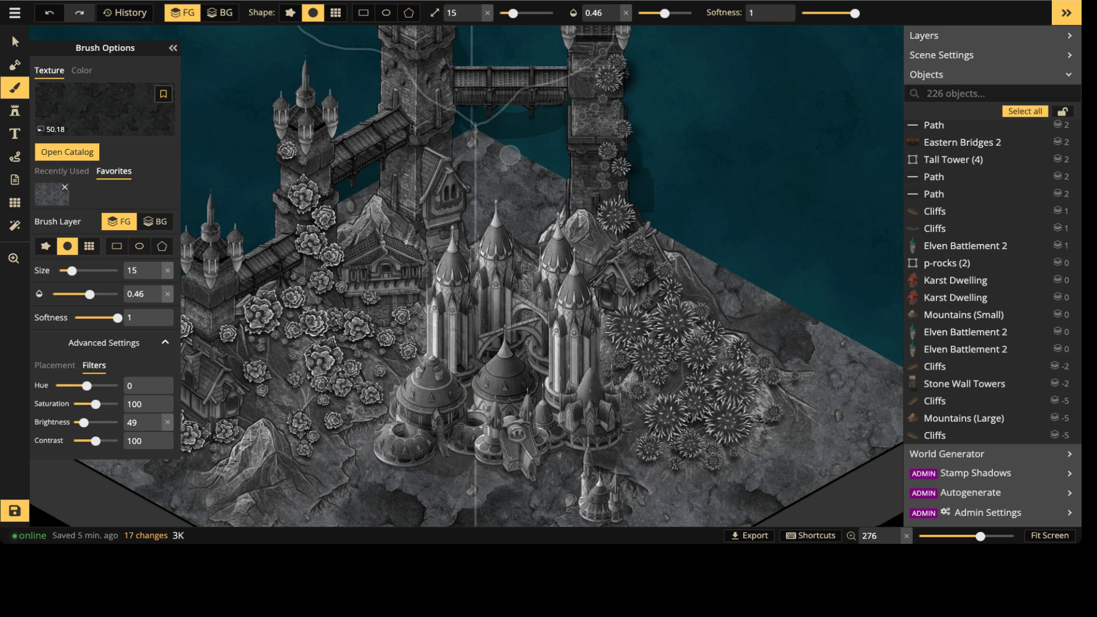
left_click_drag(510, 155, 494, 171)
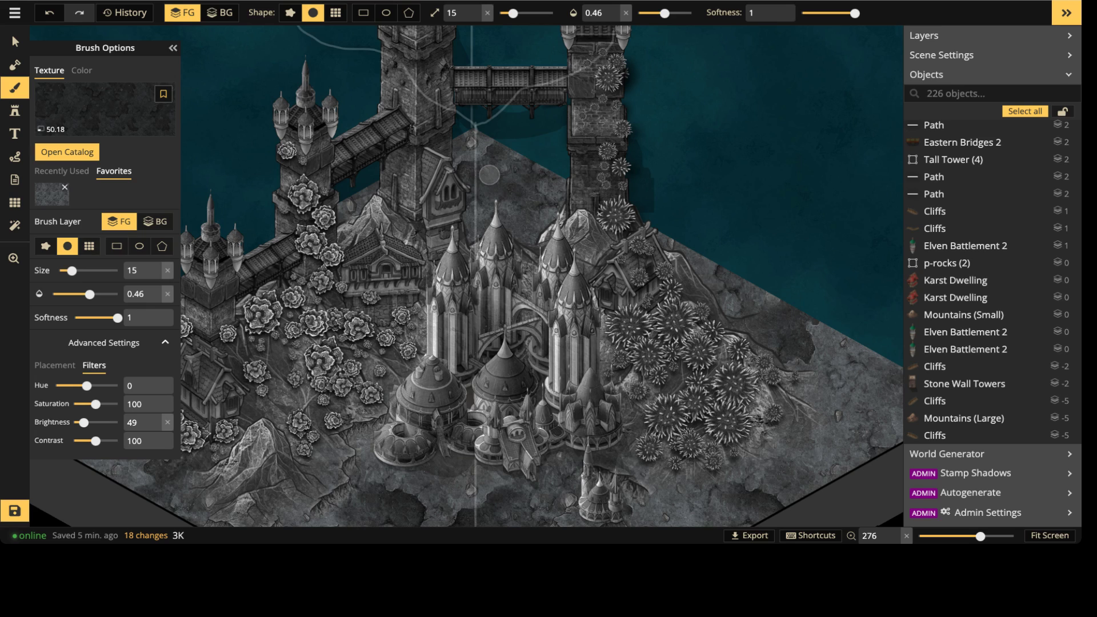
left_click(523, 157)
left_click(514, 182)
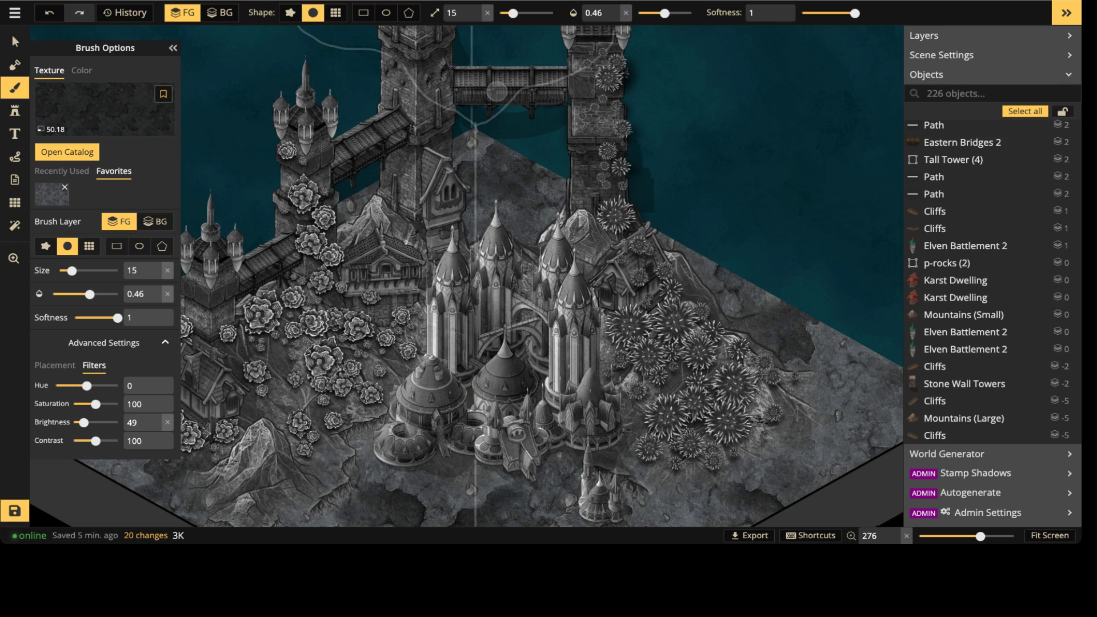
Step: Reload the favorite grey stone texture for the brush and raise its brightness to 145
left_click(52, 194)
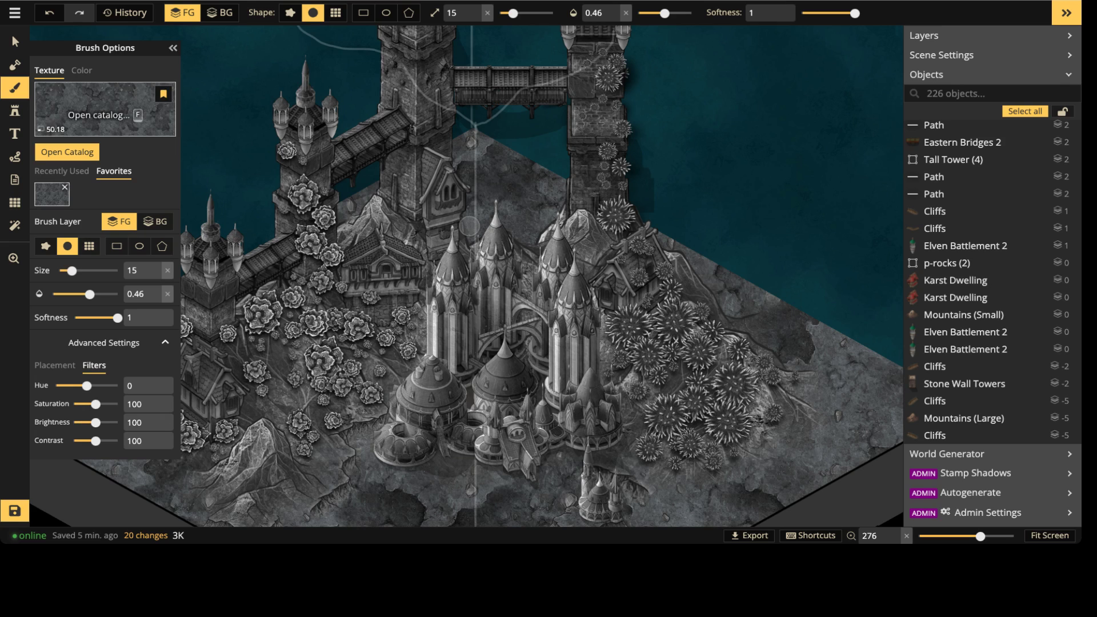
left_click(105, 114)
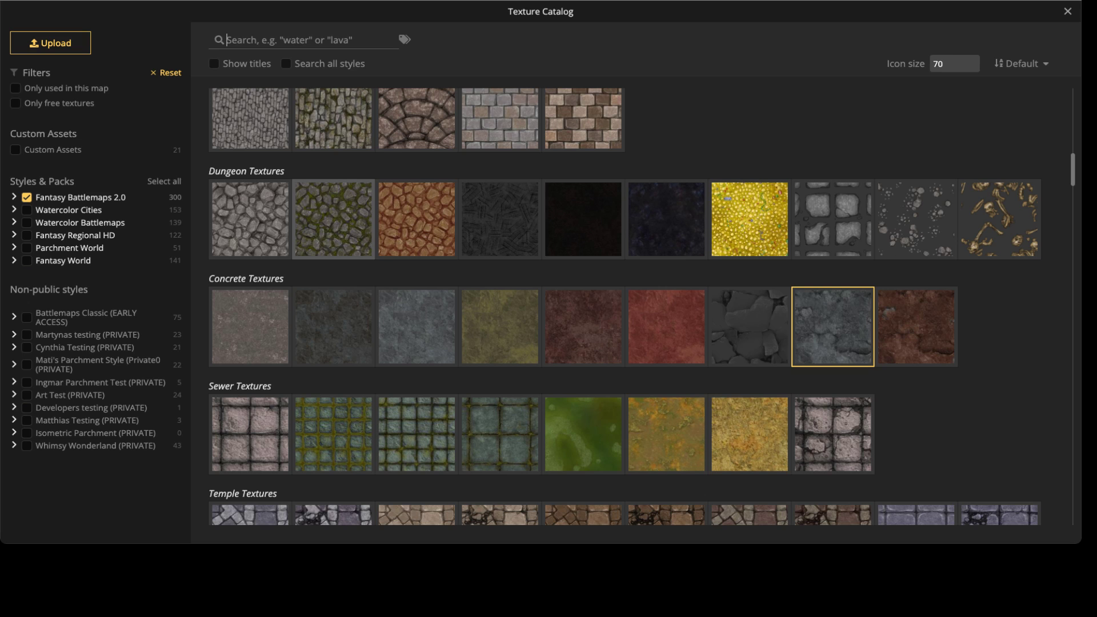
key("Escape")
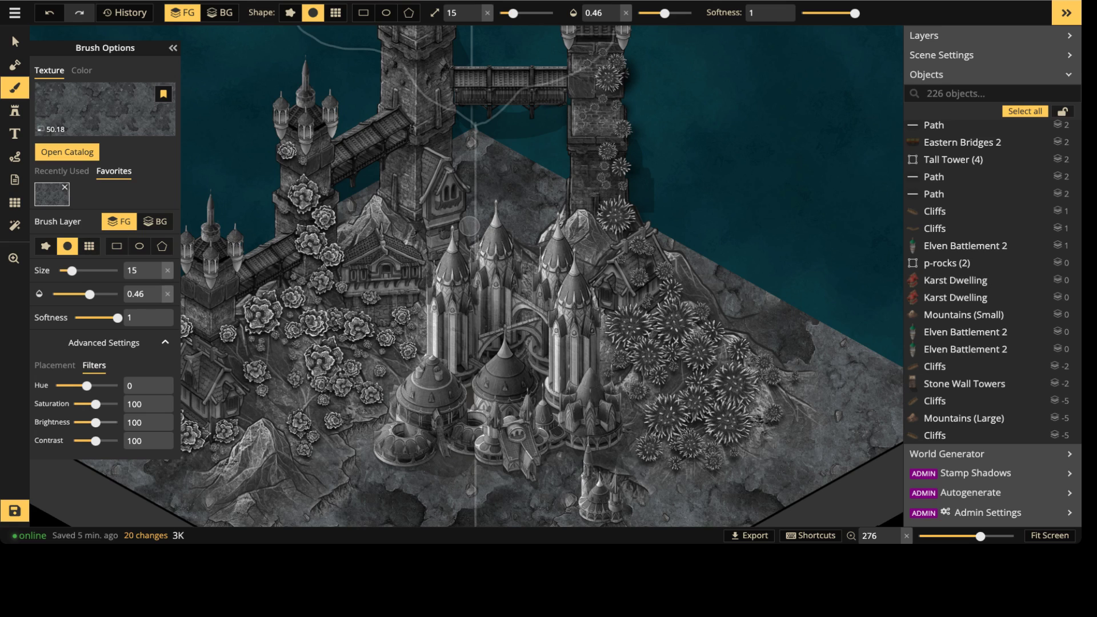
left_click_drag(96, 422, 105, 422)
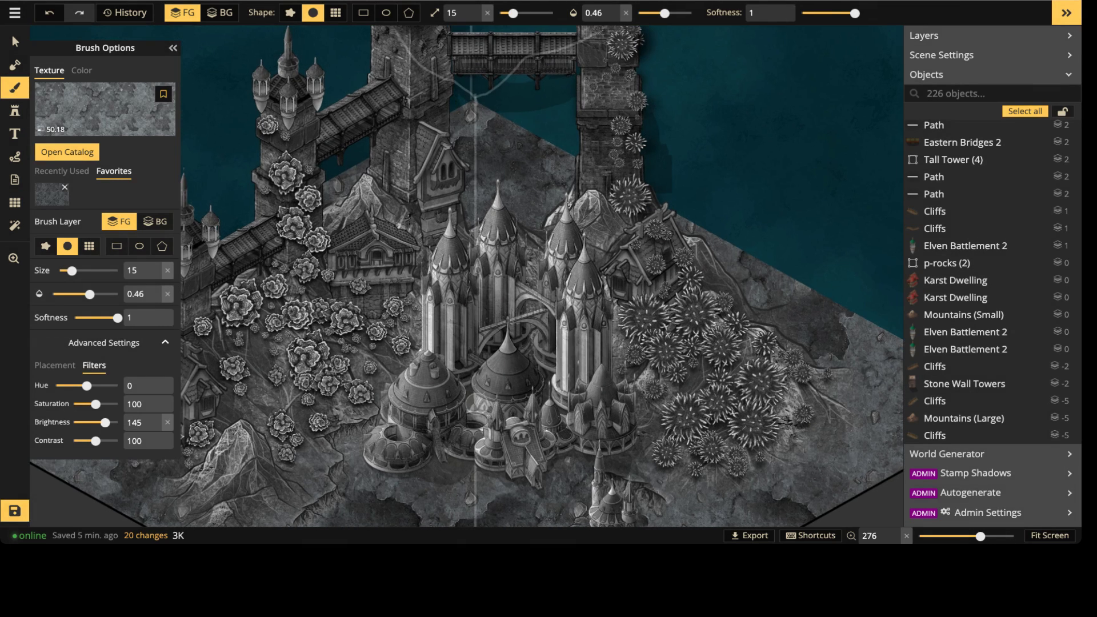
Step: Raise the brush opacity to 0.76 and paint light highlights on the raised seabed patches in front of the domed buildings
scroll(470, 320, "down", 2)
key("space")
left_click_drag(474, 400, 447, 270)
scroll(428, 435, "up", 8)
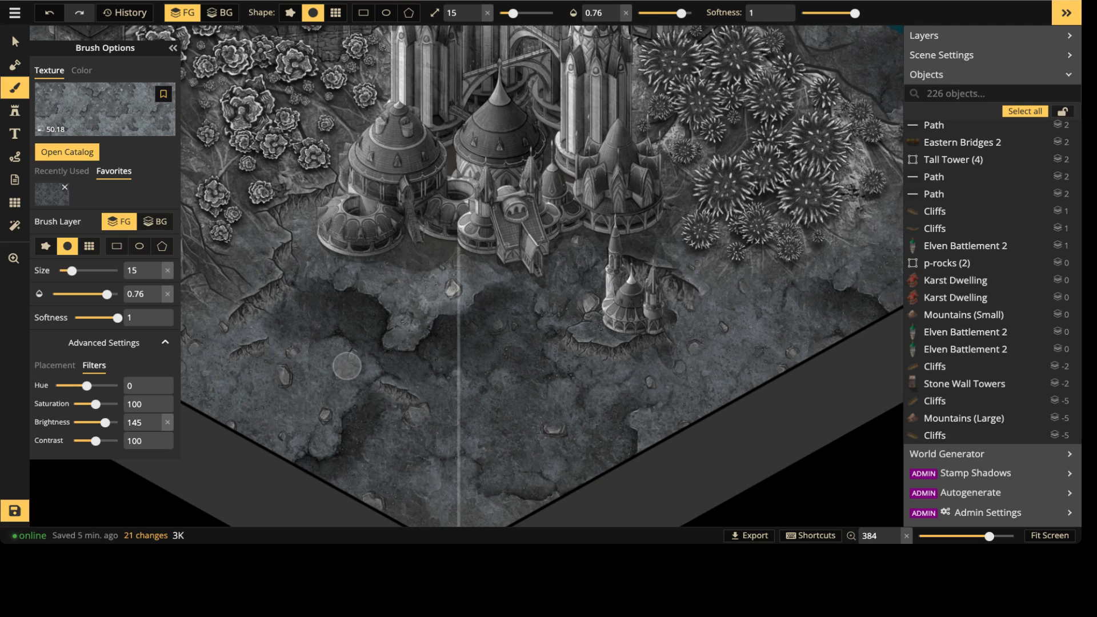
mouse_move(346, 366)
left_mouse_down()
mouse_move(336, 398)
mouse_move(301, 428)
left_mouse_up()
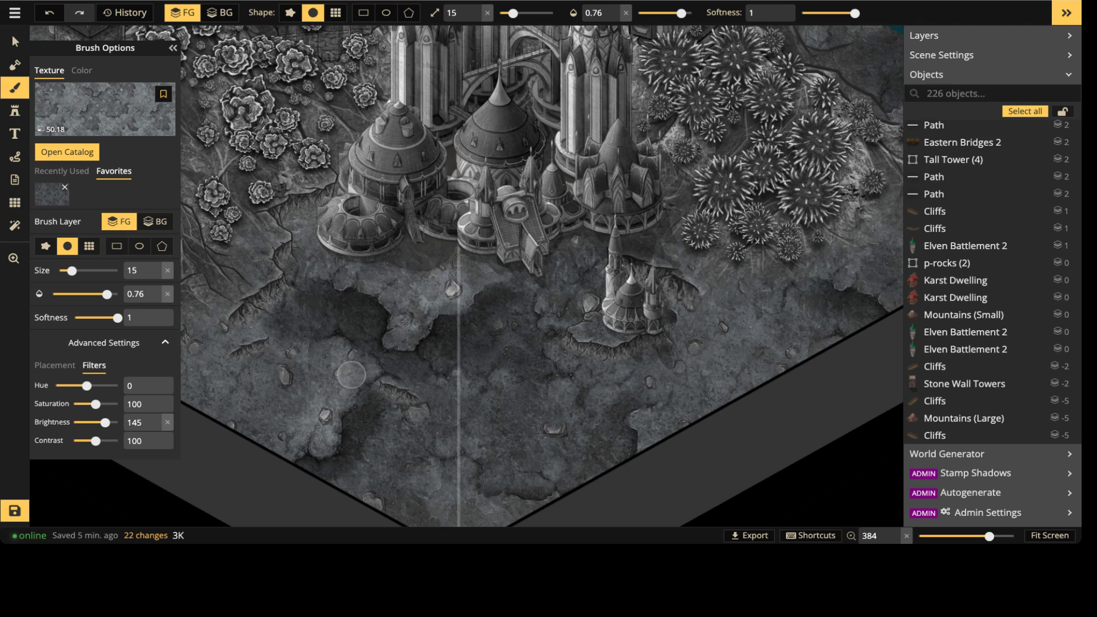
left_click_drag(367, 366, 306, 333)
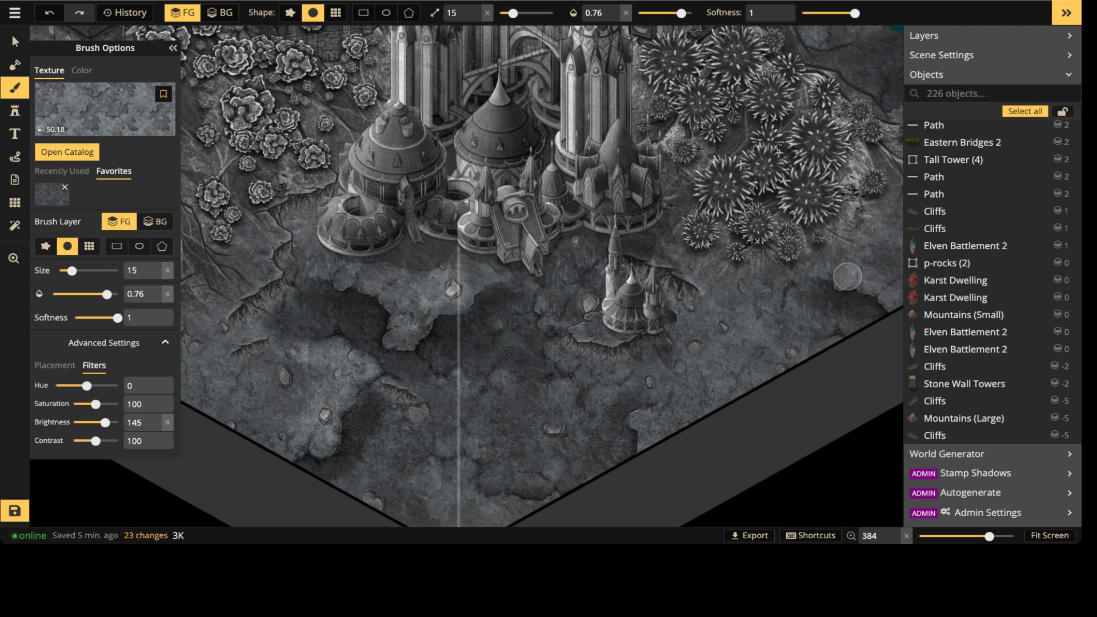
Step: Paint light stone highlights along the seabed edge beside the mountain and the ruined house
key("space")
left_click_drag(533, 211, 835, 219)
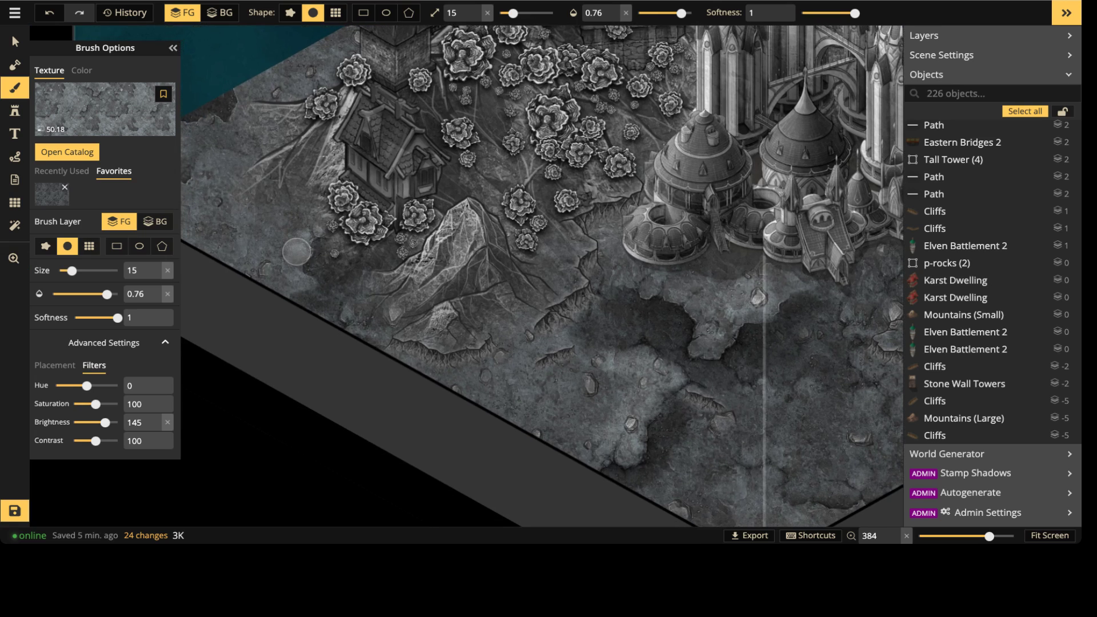
mouse_move(372, 313)
left_mouse_down()
mouse_move(361, 321)
mouse_move(379, 337)
left_mouse_up()
Step: Paint light stone highlights on the seabed's back corner and on the bare ground beyond the spiky coral
mouse_move(532, 147)
middle_mouse_down()
mouse_move(359, 382)
mouse_move(225, 409)
mouse_move(222, 478)
middle_mouse_up()
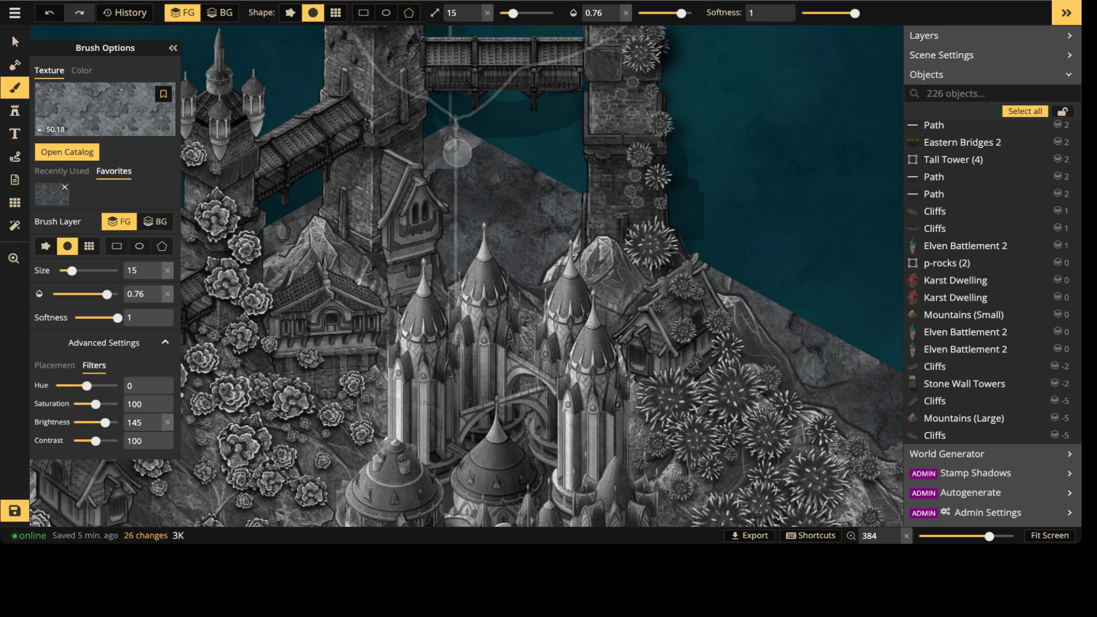
scroll(429, 161, "down", 5)
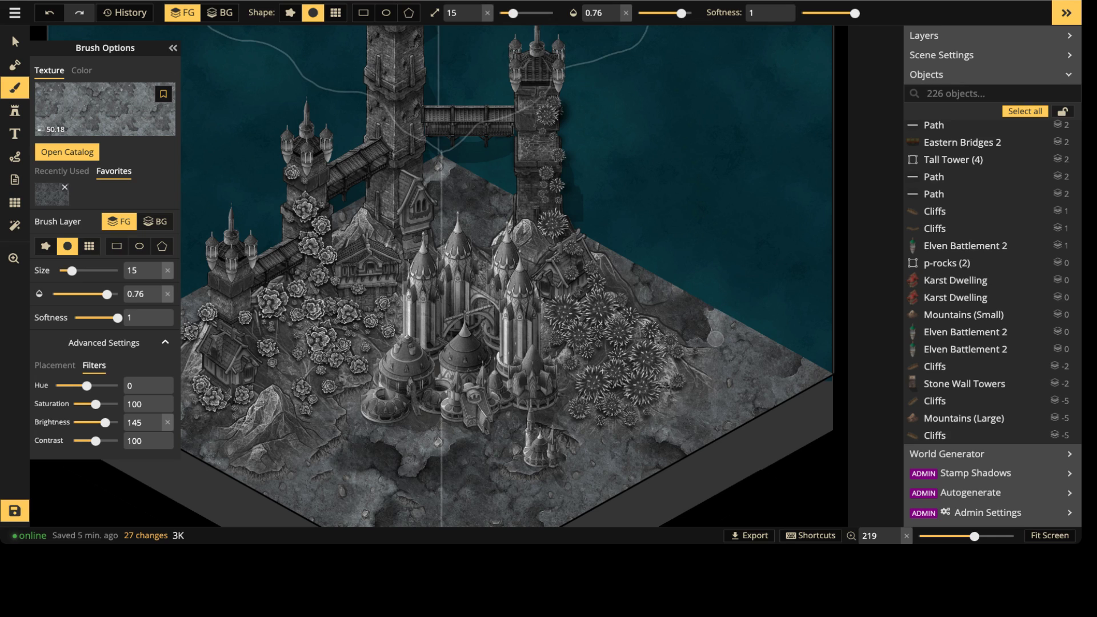
left_click_drag(715, 339, 700, 347)
scroll(472, 260, "down", 4)
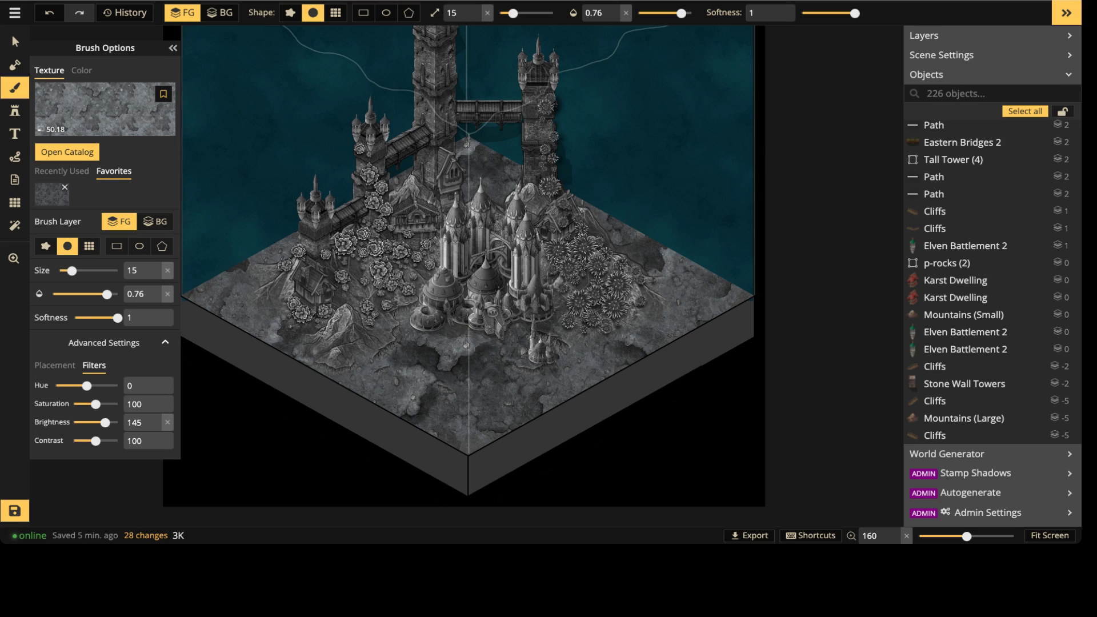
middle_click_drag(546, 219, 395, 199)
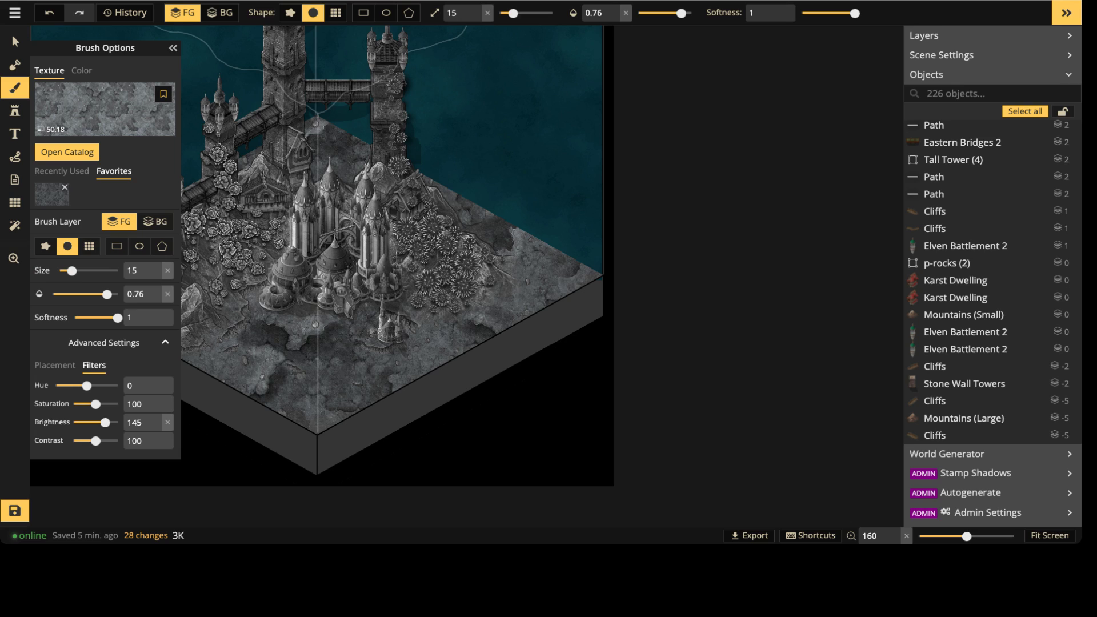
left_click_drag(585, 268, 561, 281)
Step: Examine the shaded seabed and the ruins within the water volume from several distances
key("space")
mouse_move(380, 273)
left_mouse_down()
mouse_move(483, 284)
mouse_move(483, 332)
left_mouse_up()
left_click_drag(480, 180, 483, 254)
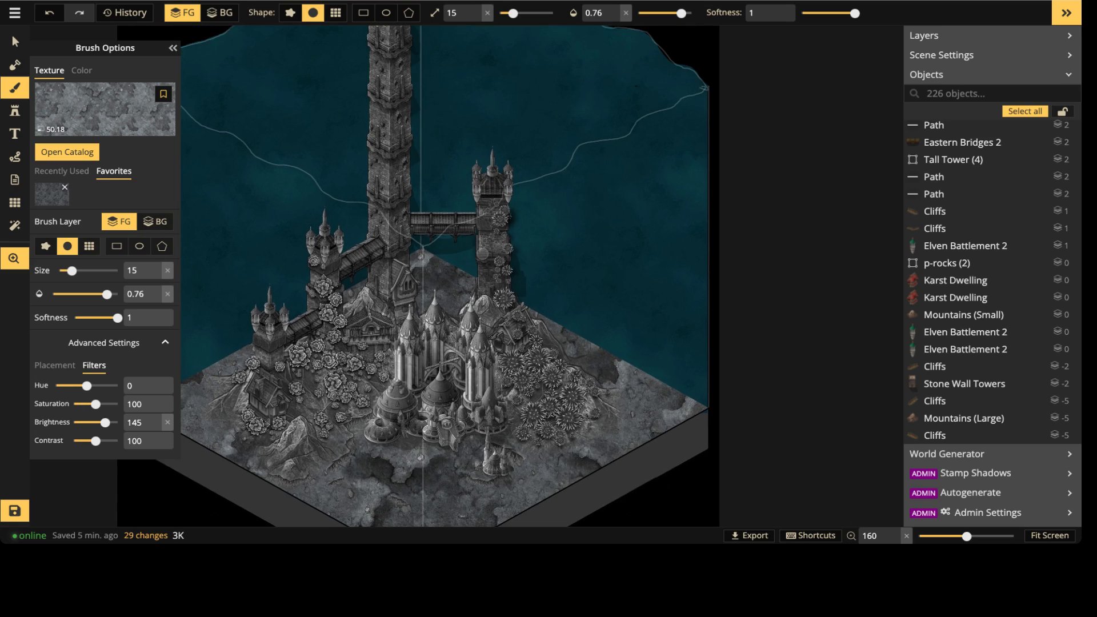
scroll(444, 204, "down", 2)
scroll(444, 203, "down", 3)
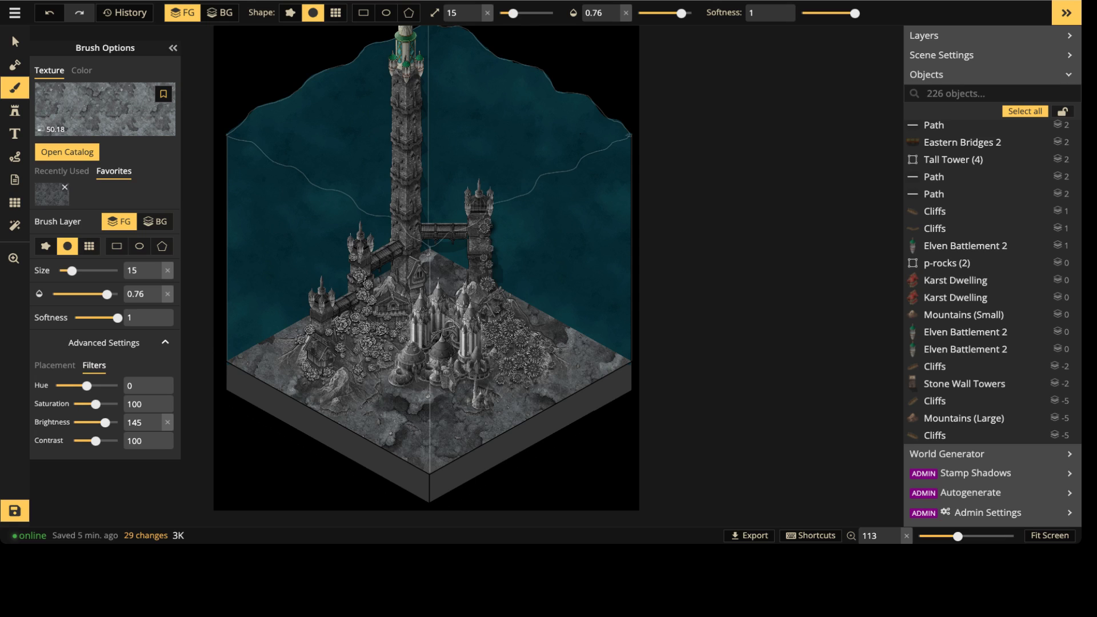
scroll(474, 255, "up", 4)
middle_click_drag(474, 256, 469, 315)
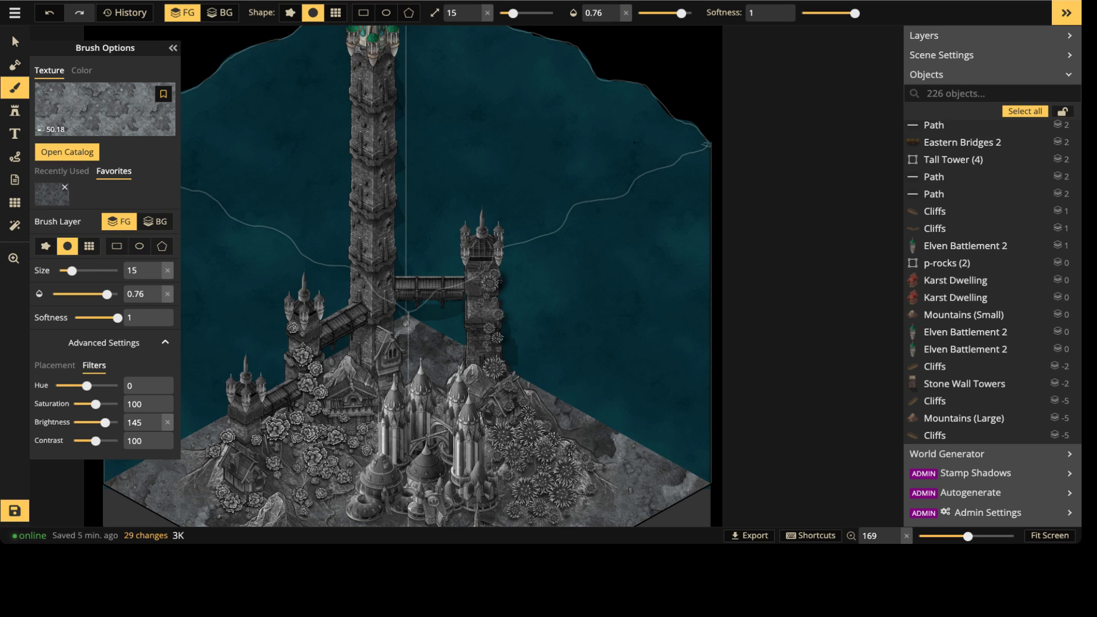
scroll(406, 322, "up", 3)
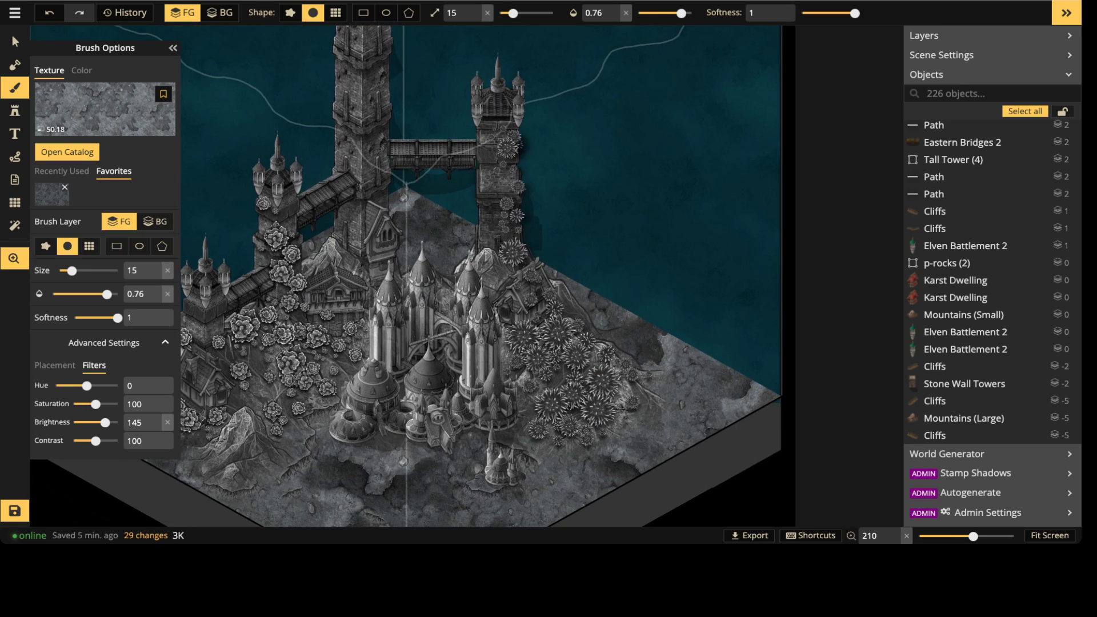
scroll(437, 169, "down", 4)
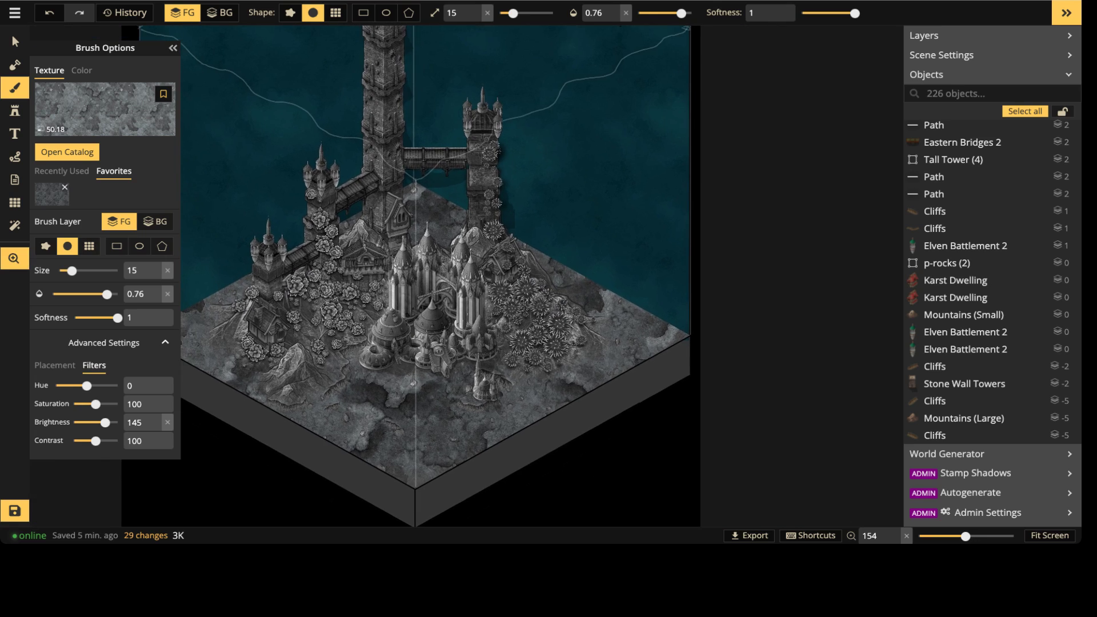
scroll(445, 297, "up", 2)
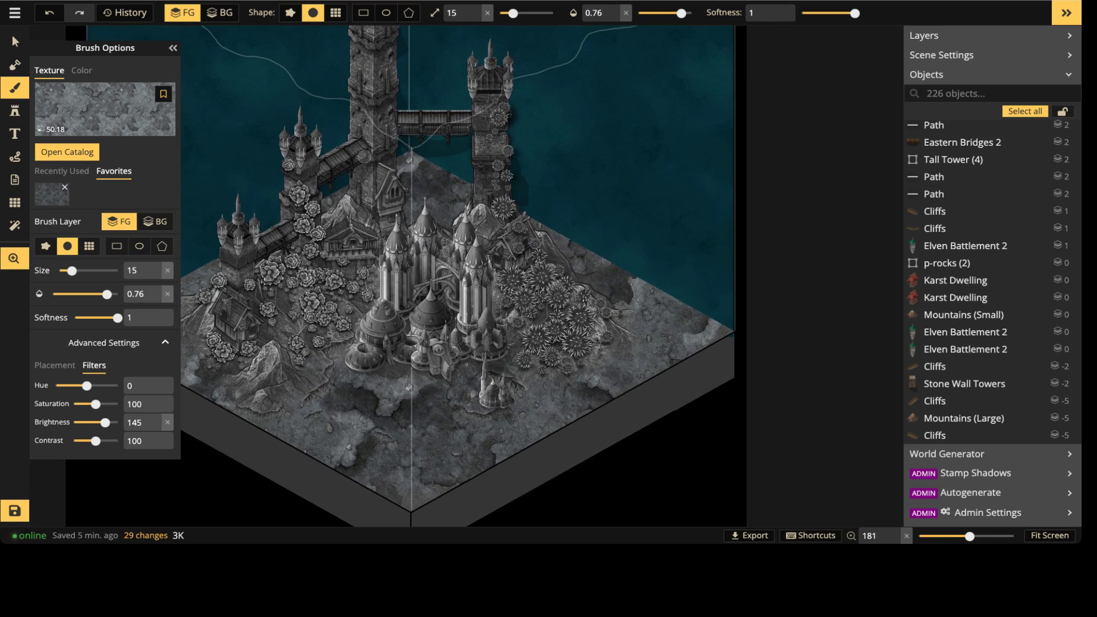
middle_click_drag(327, 117, 421, 215)
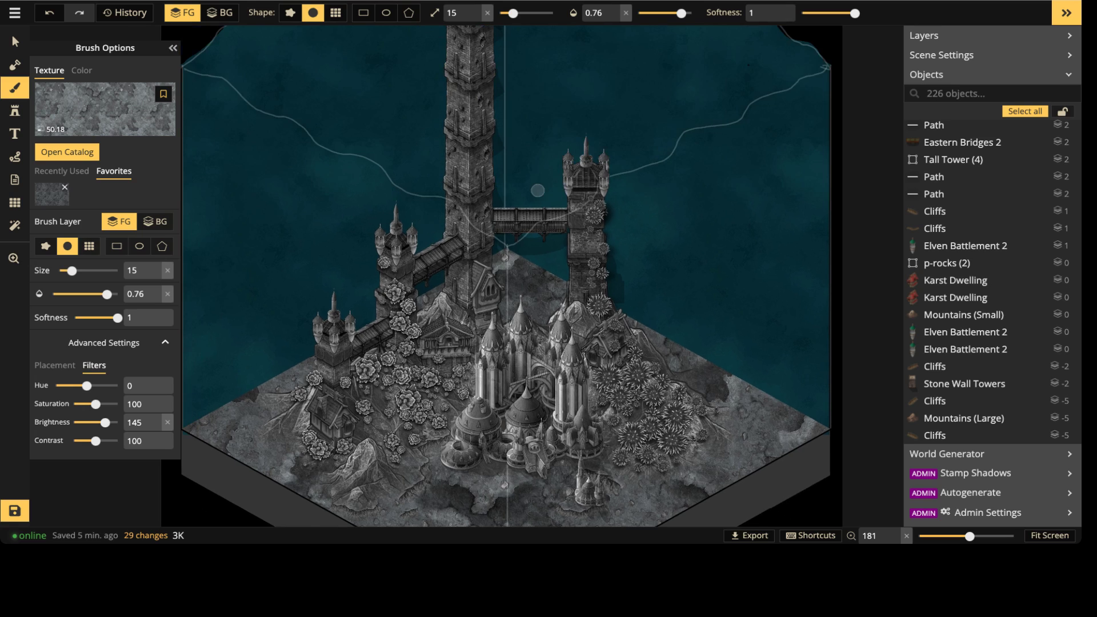
Step: Save the map
scroll(532, 186, "down", 4)
middle_click_drag(529, 144, 483, 218)
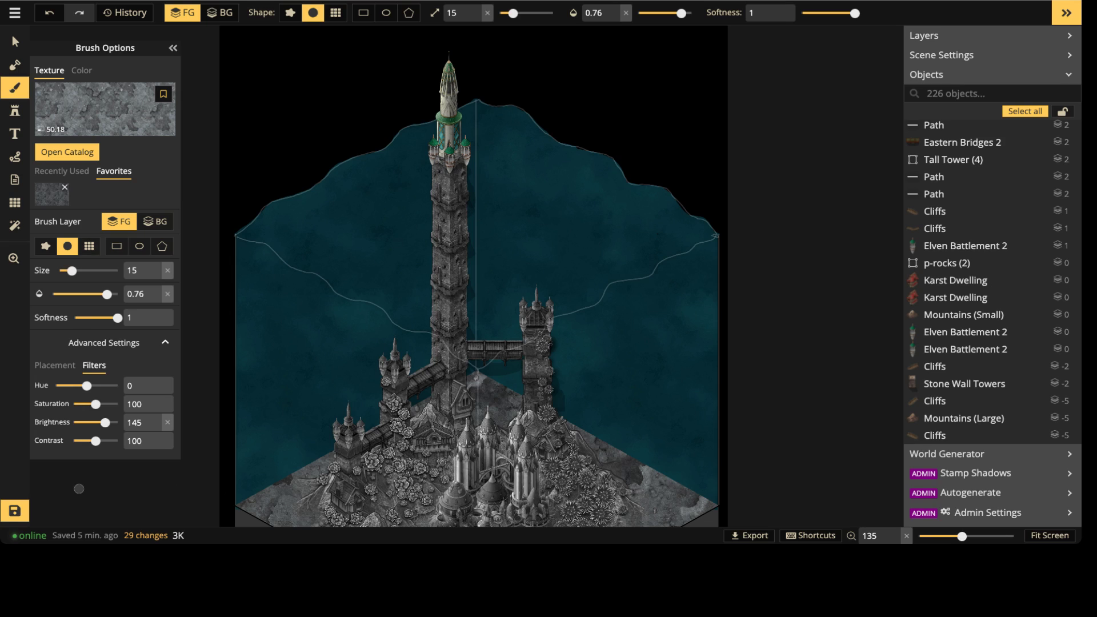
left_click(15, 511)
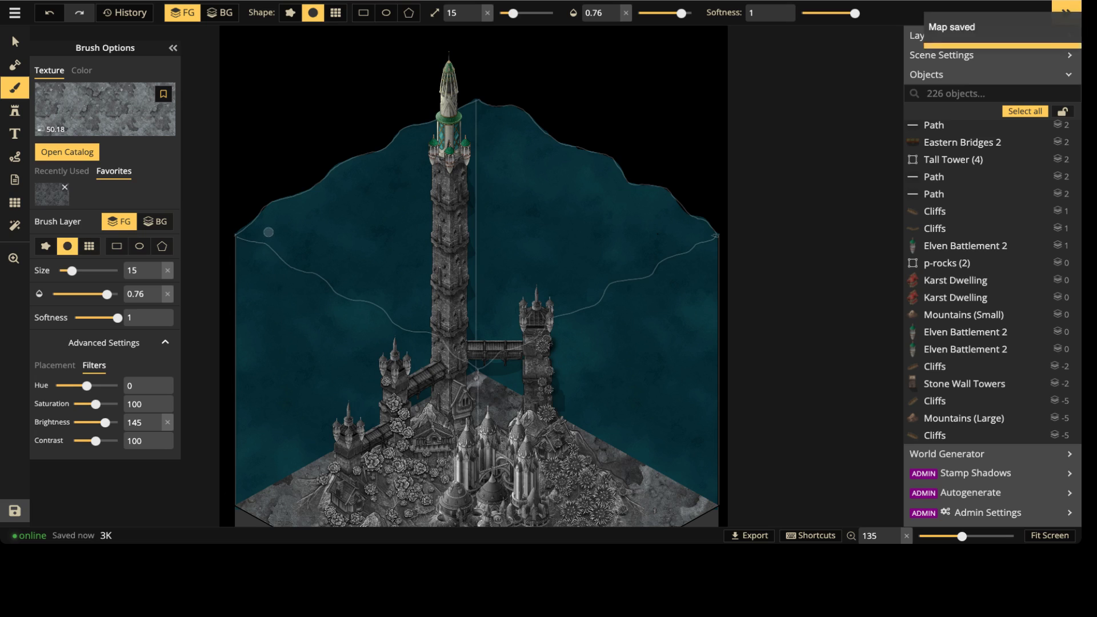
Step: Examine the tall tower and the water surface outlines around it from several distances
scroll(414, 202, "up", 2)
scroll(414, 203, "up", 8)
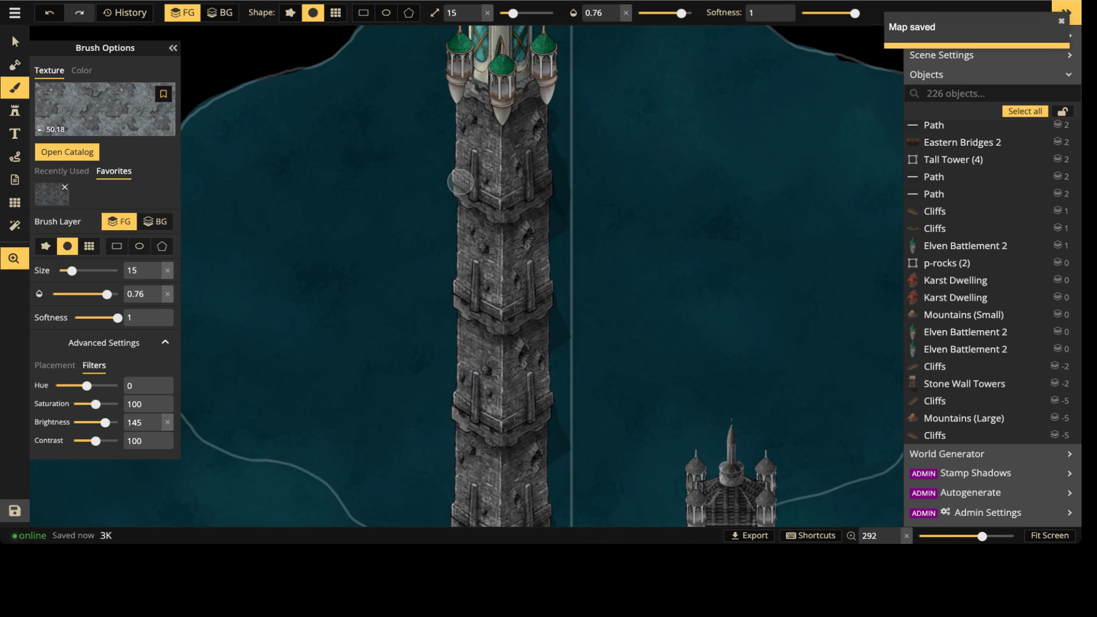
scroll(428, 186, "down", 8)
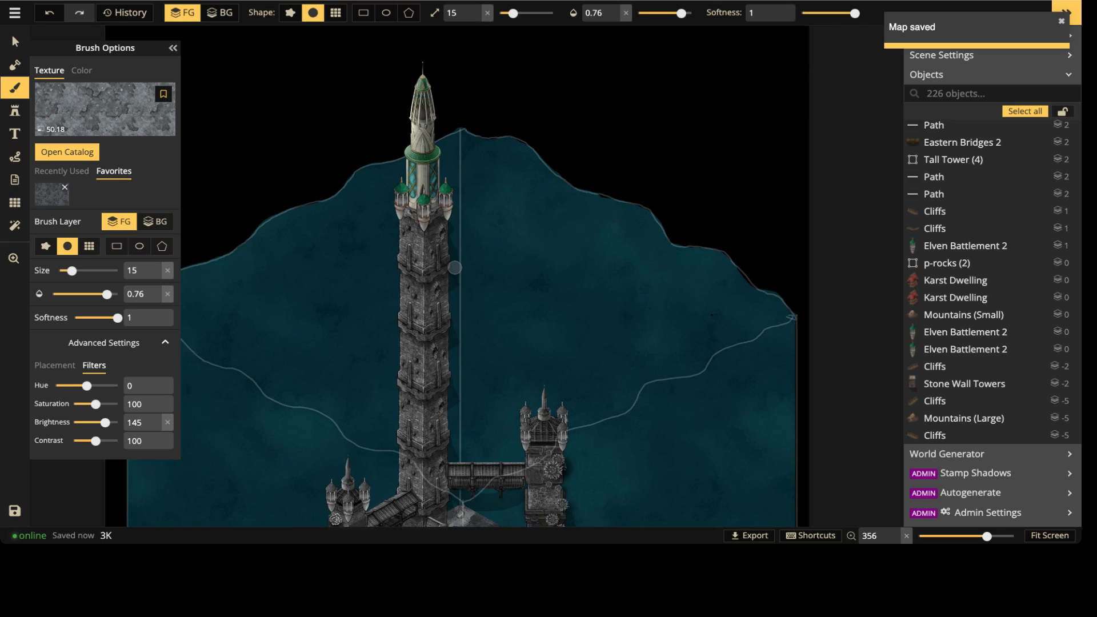
scroll(455, 289, "up", 6)
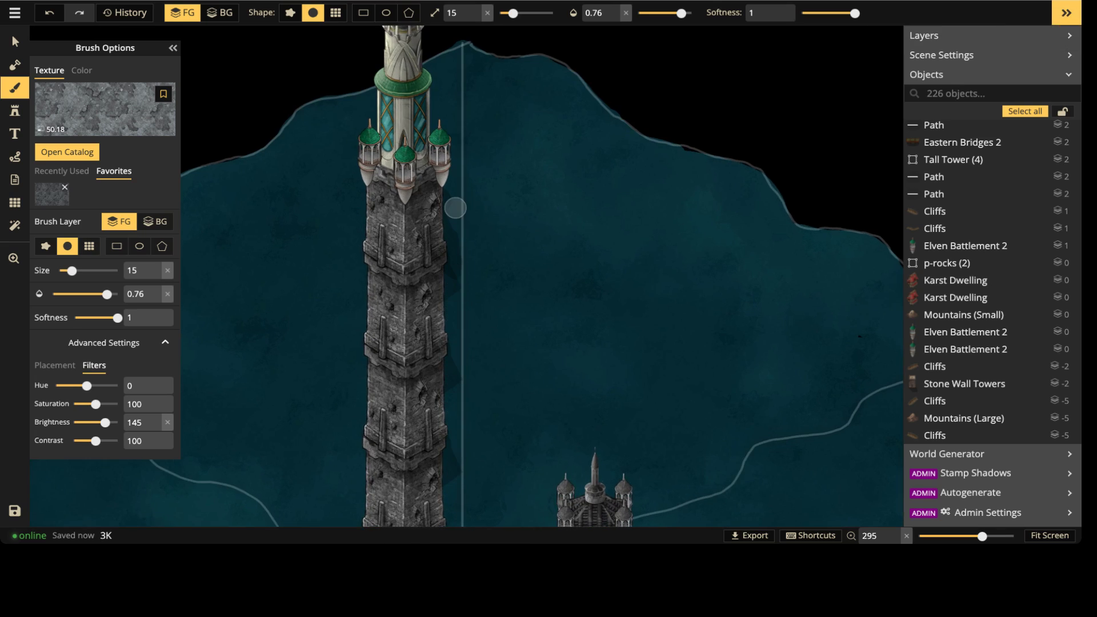
middle_click_drag(456, 295, 456, 184)
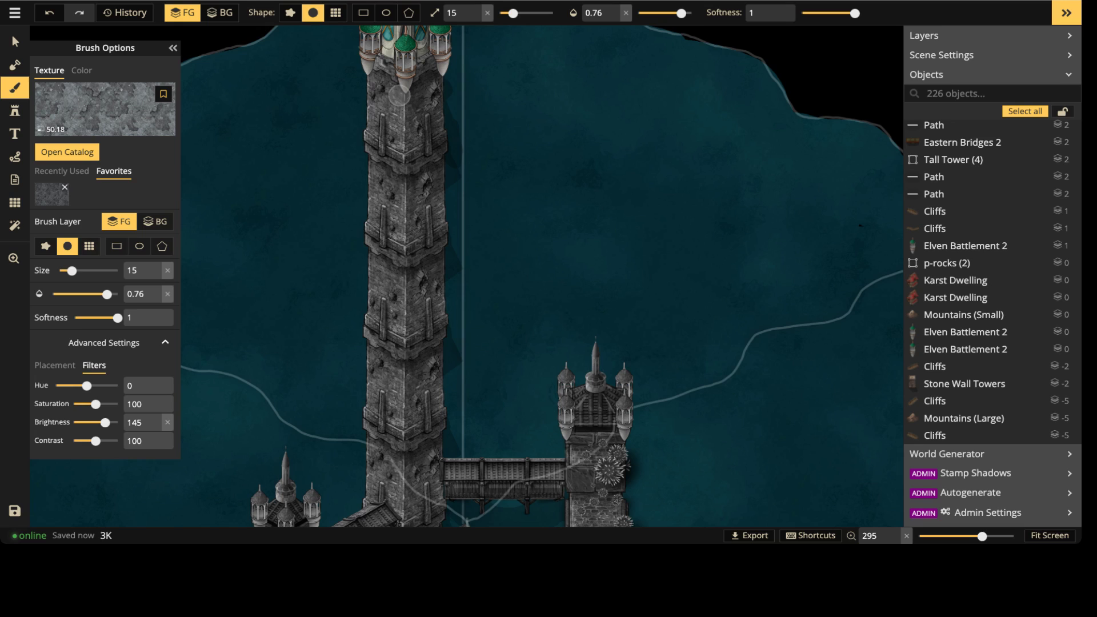
left_click(15, 42)
scroll(549, 235, "down", 5)
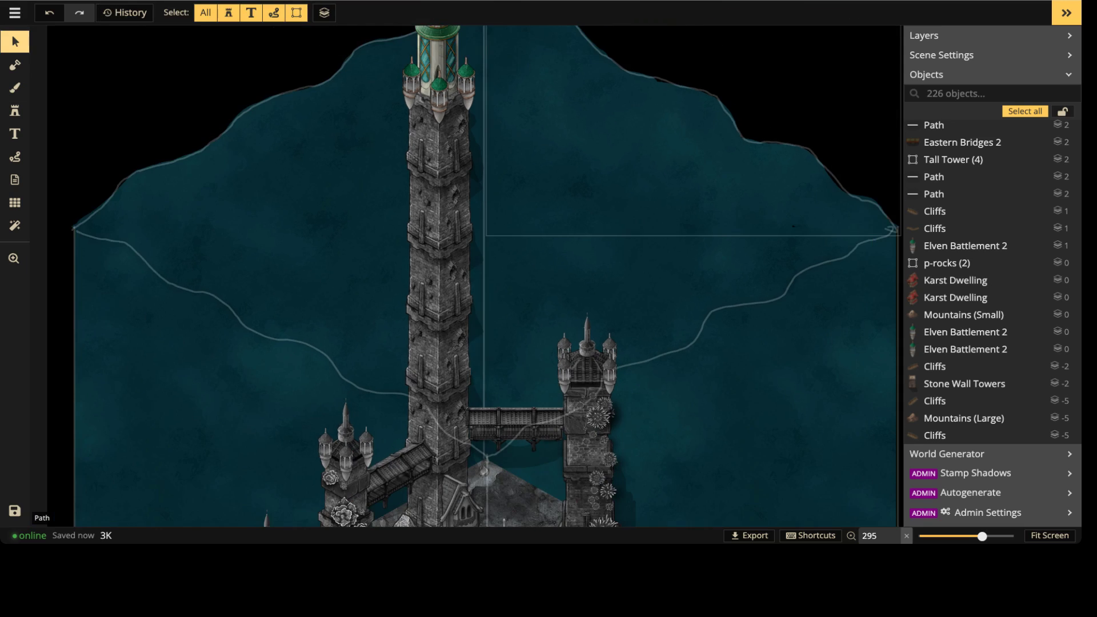
middle_click_drag(549, 235, 547, 347)
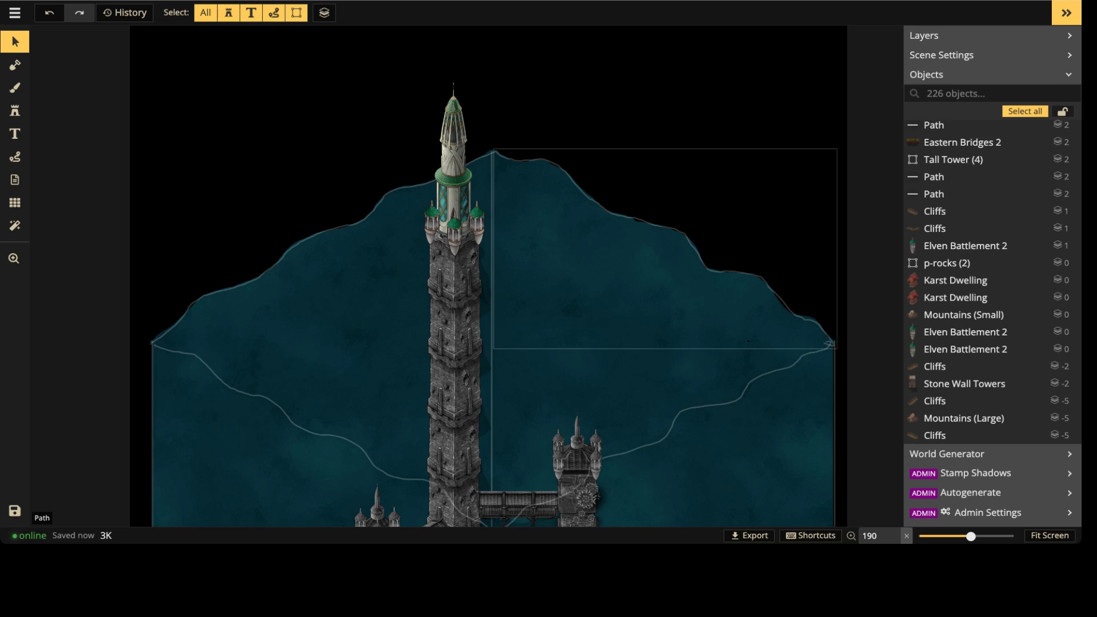
scroll(480, 295, "up", 2)
middle_click_drag(480, 294, 412, 276)
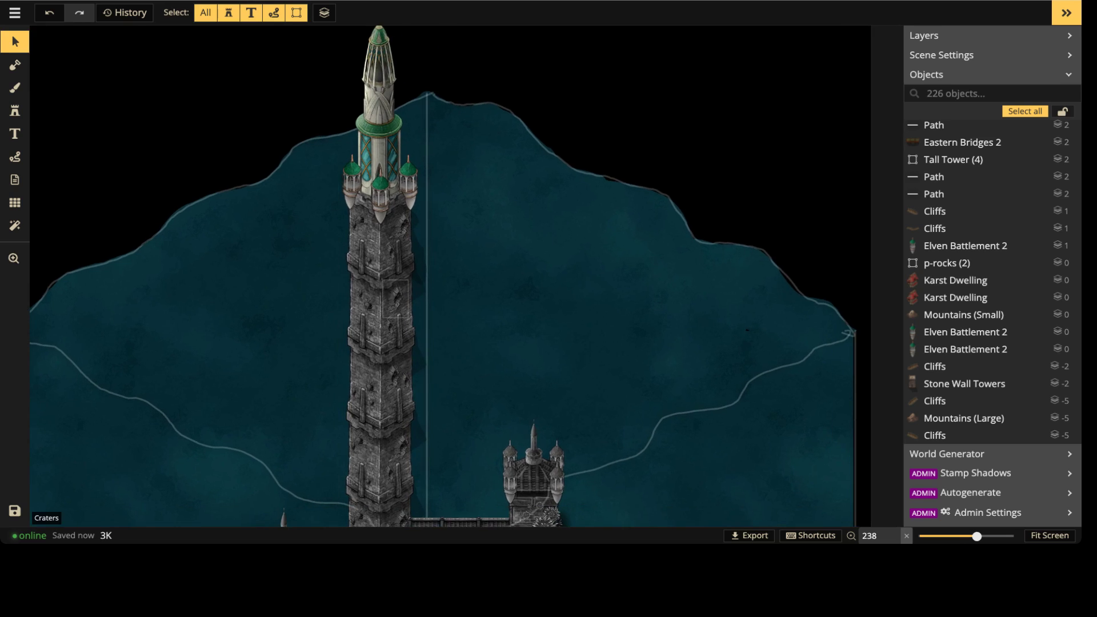
scroll(408, 279, "down", 3)
scroll(410, 303, "up", 5)
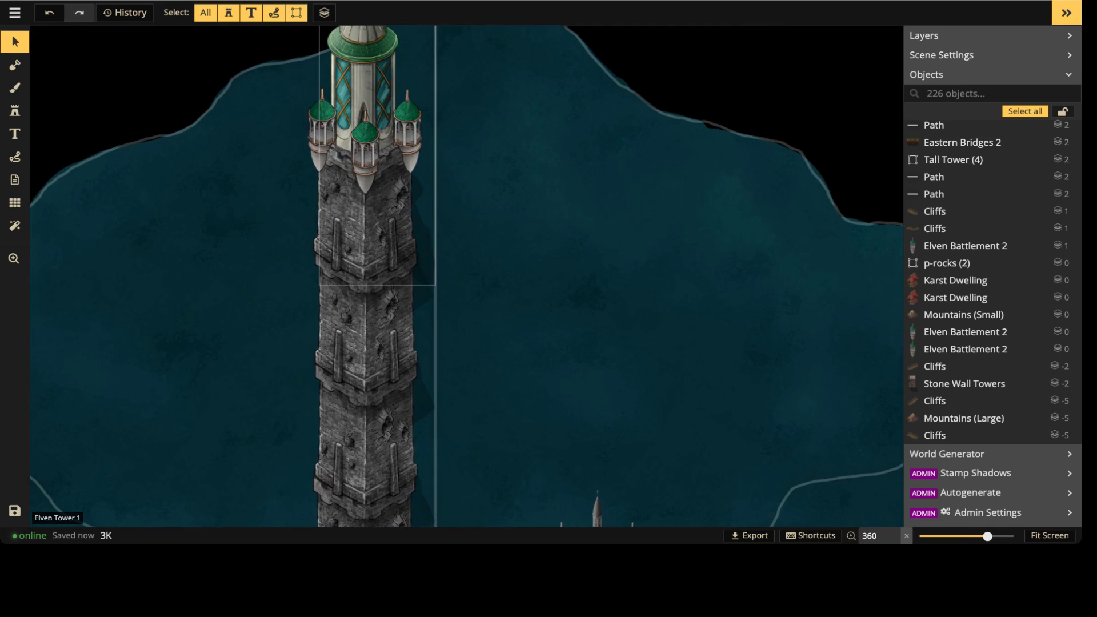
Step: Try a dotted free-draw guide path from the water surface's edge to the tall tower, delete it and restore the solid style
left_click(410, 304)
left_click(15, 157)
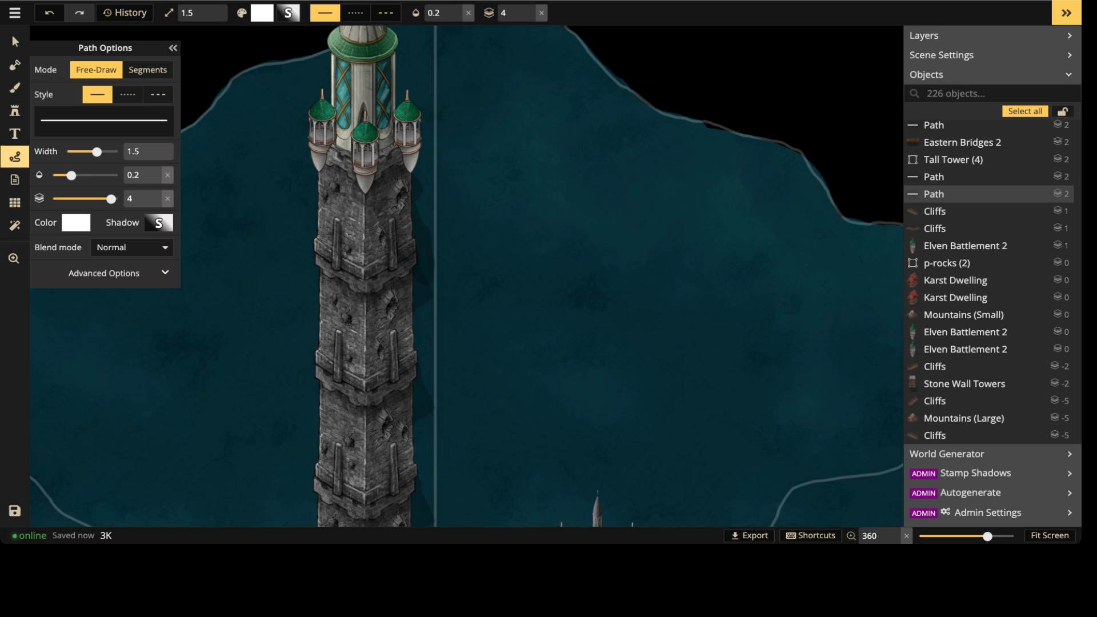
scroll(641, 158, "down", 5)
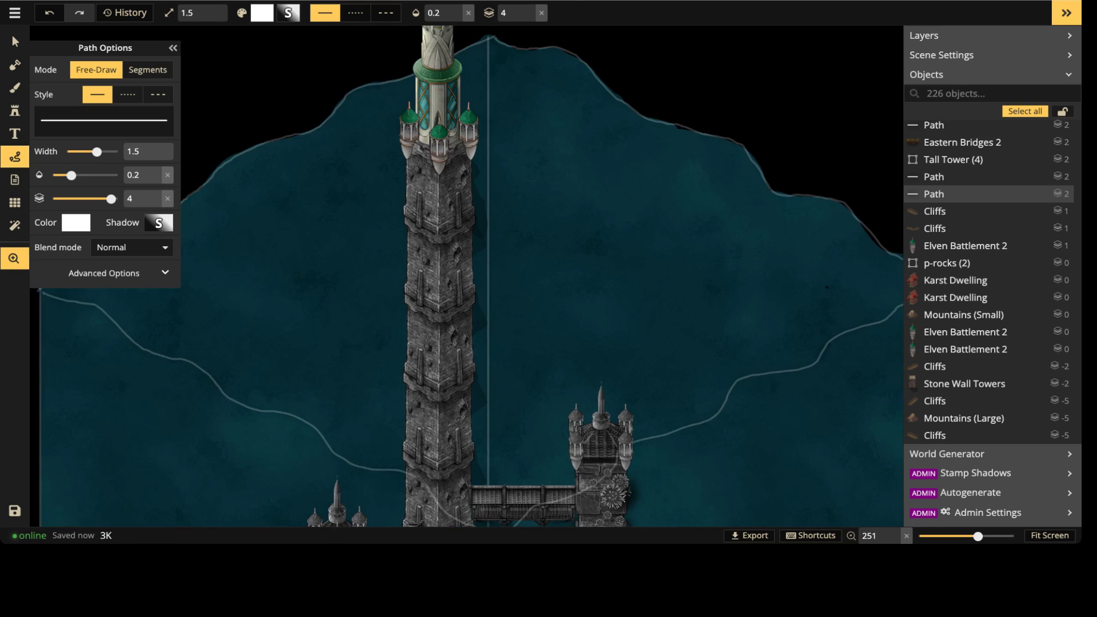
scroll(415, 46, "up", 3)
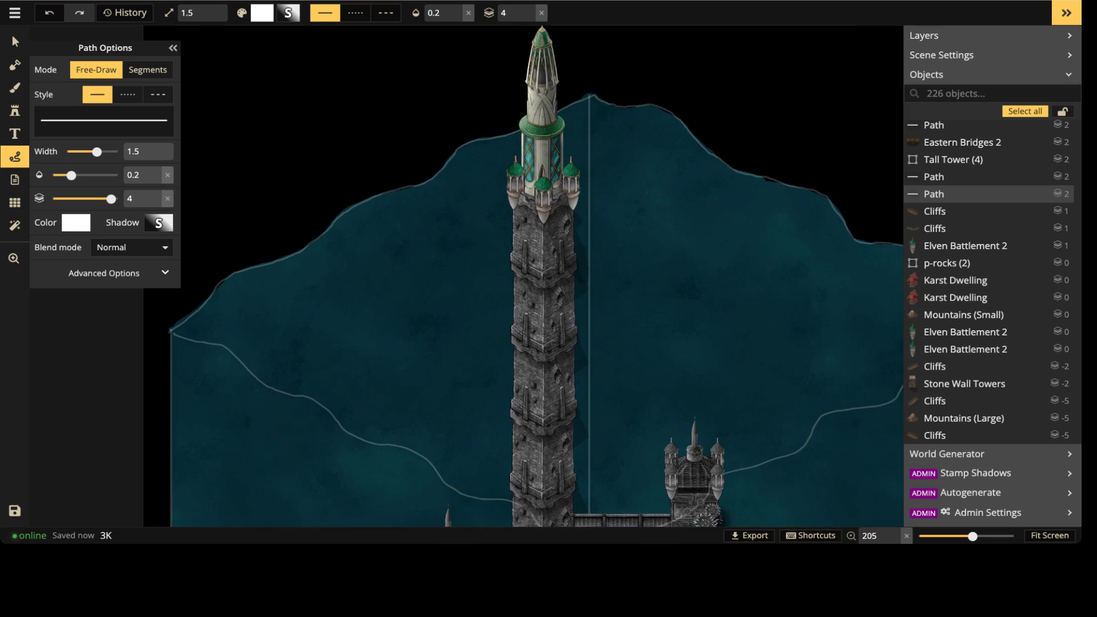
left_click(128, 94)
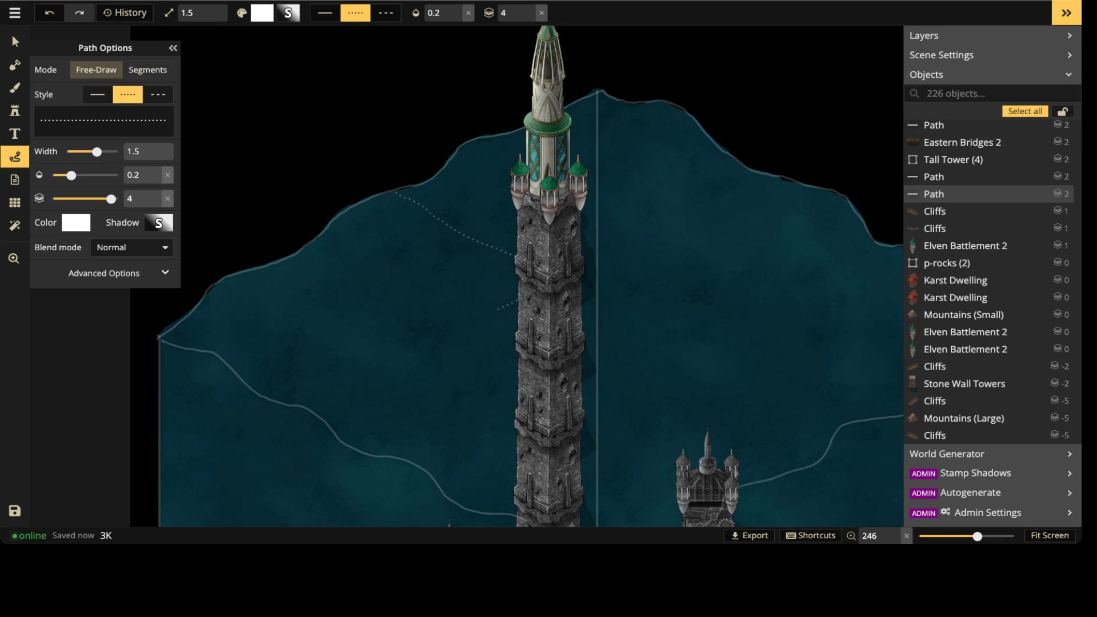
left_click_drag(310, 406, 310, 406)
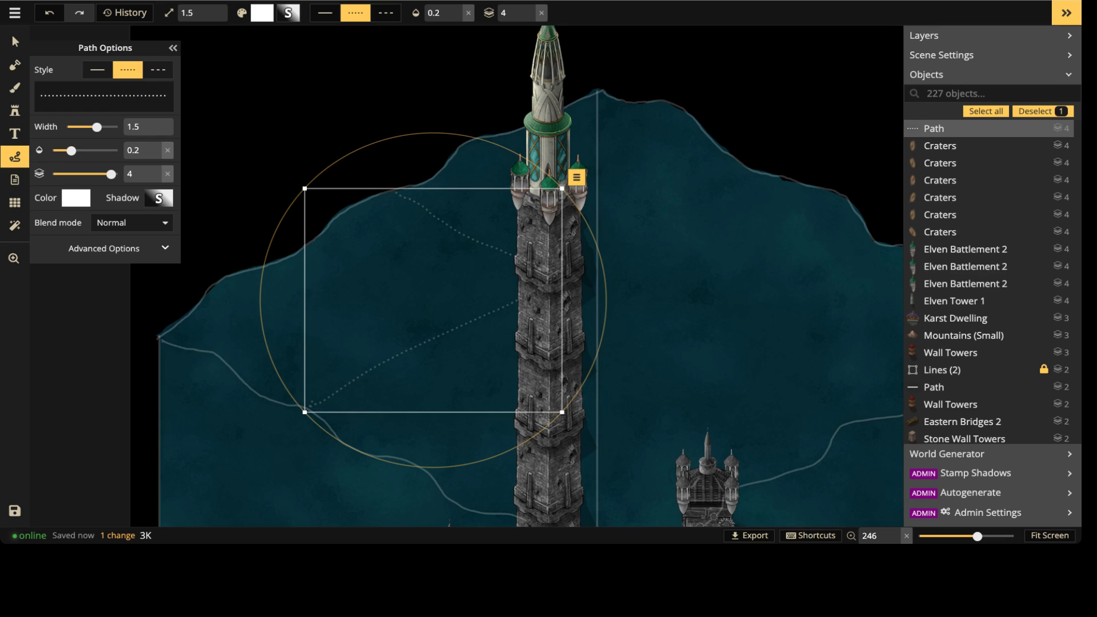
key("Delete")
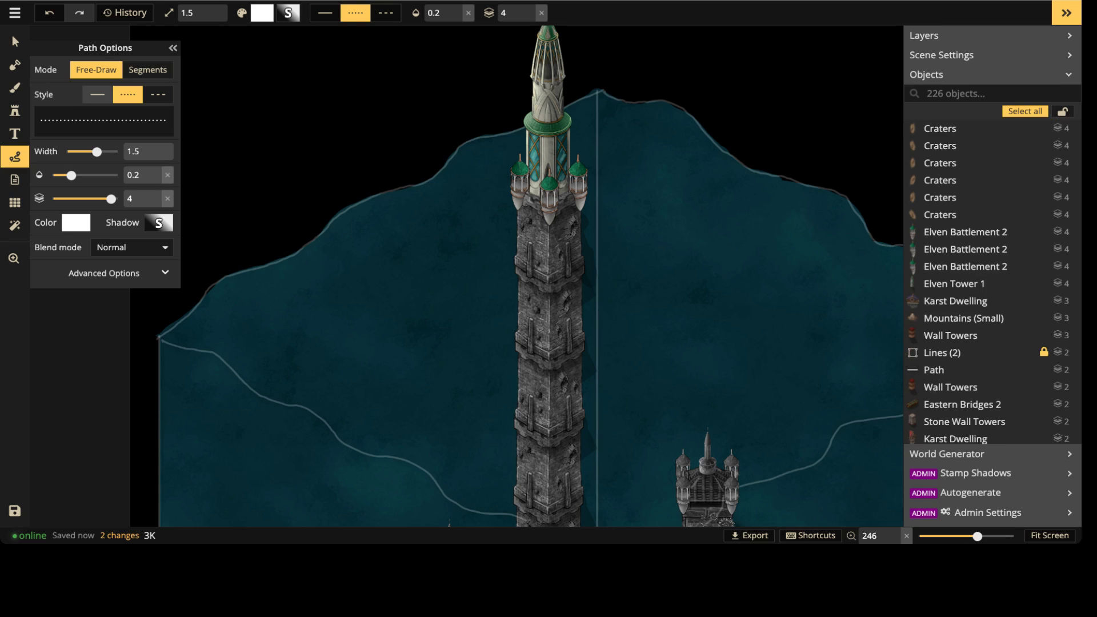
left_click(97, 94)
Step: Draw a thin white ripple ring around the upper tall tower at the waterline, using solid free-draw paths of width 1.5 and opacity 0.2
scroll(608, 279, "up", 2)
scroll(595, 283, "up", 2)
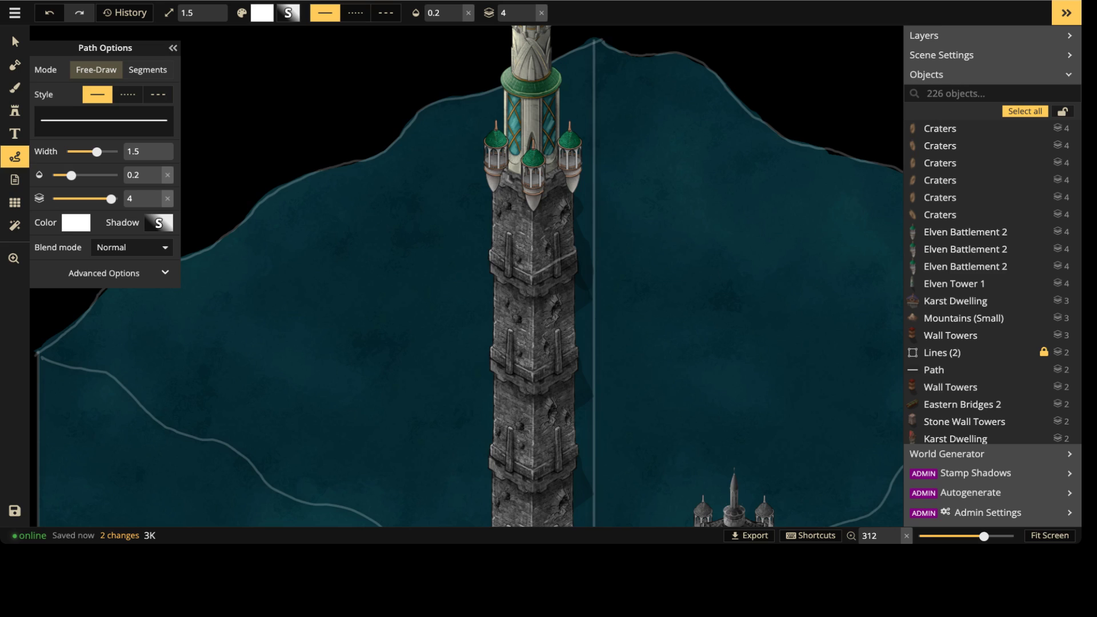
left_click_drag(555, 259, 576, 249)
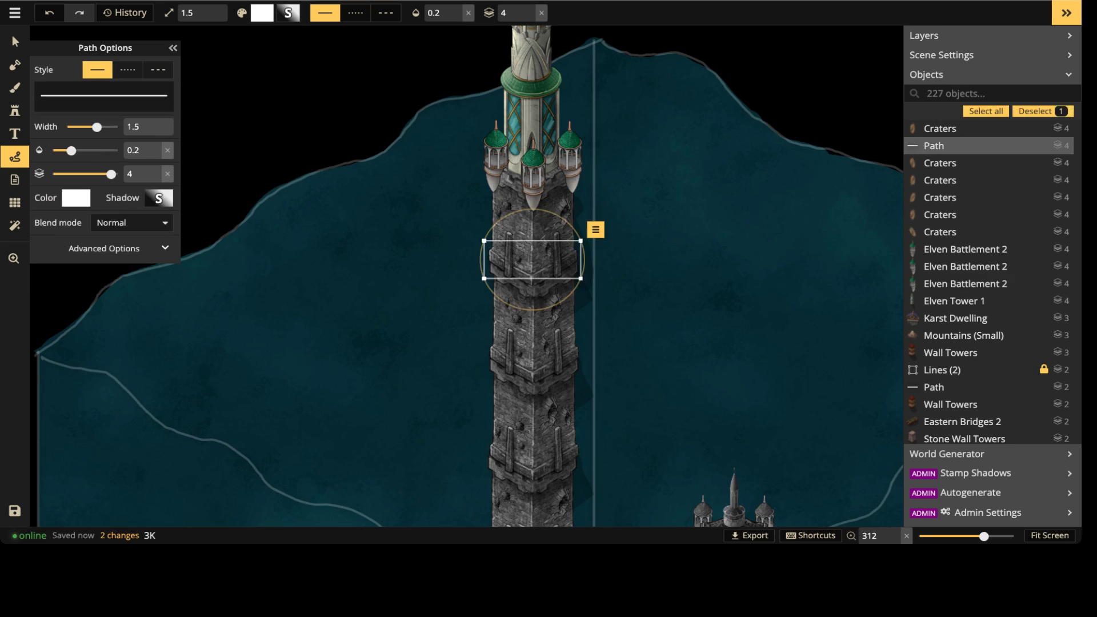
key("Escape")
left_click_drag(486, 257, 499, 262)
left_click(486, 251)
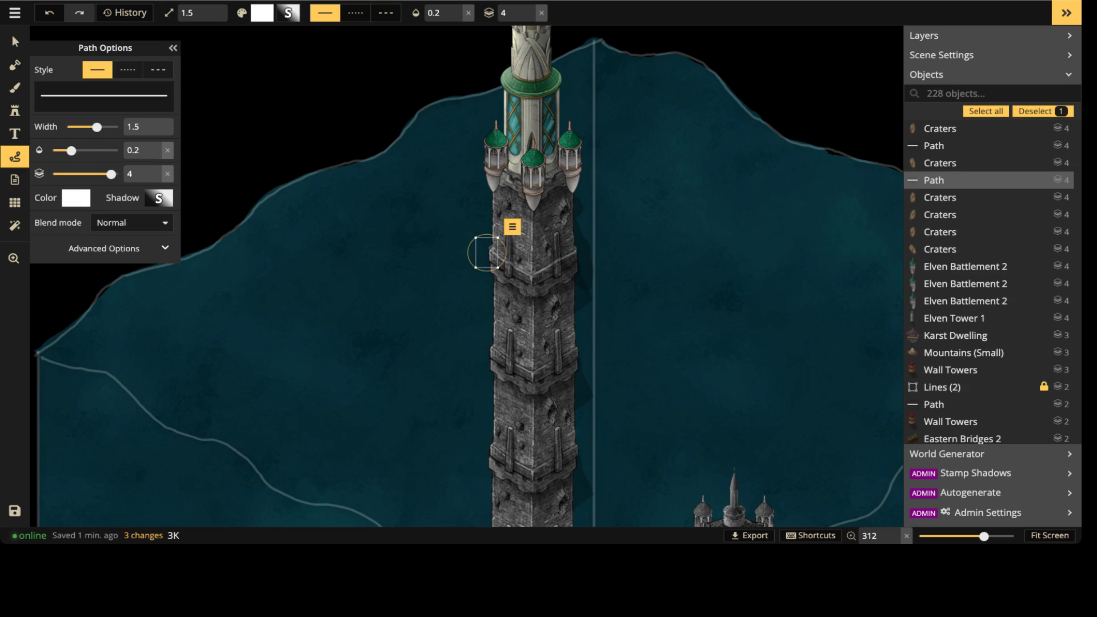
key("Escape")
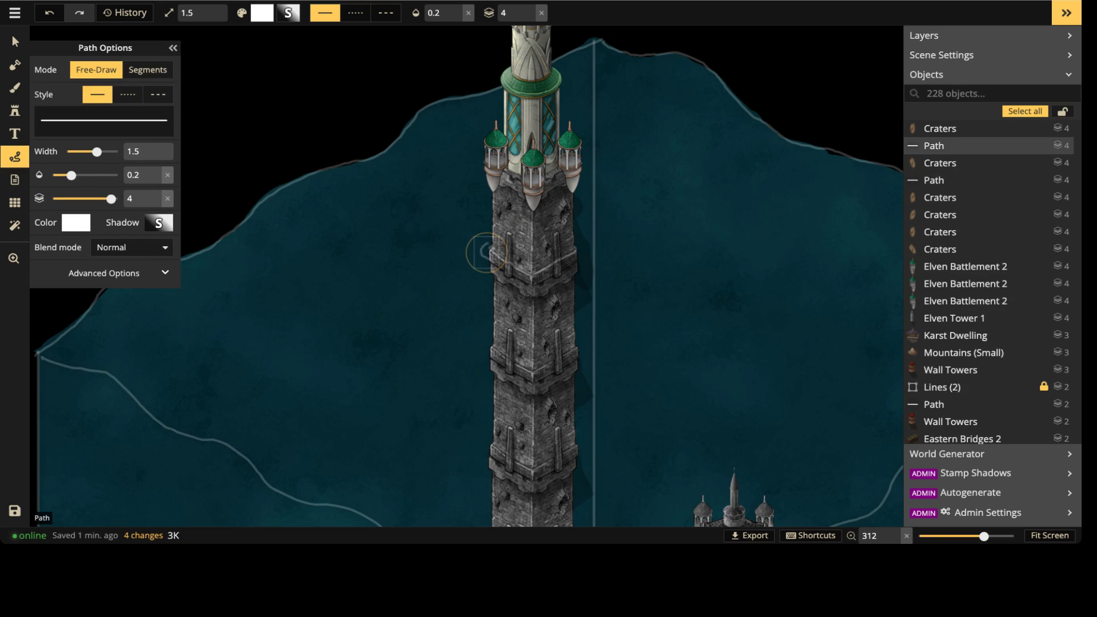
mouse_move(529, 282)
left_mouse_down()
mouse_move(555, 271)
mouse_move(537, 278)
left_mouse_up()
key("Escape")
left_click_drag(583, 247, 580, 246)
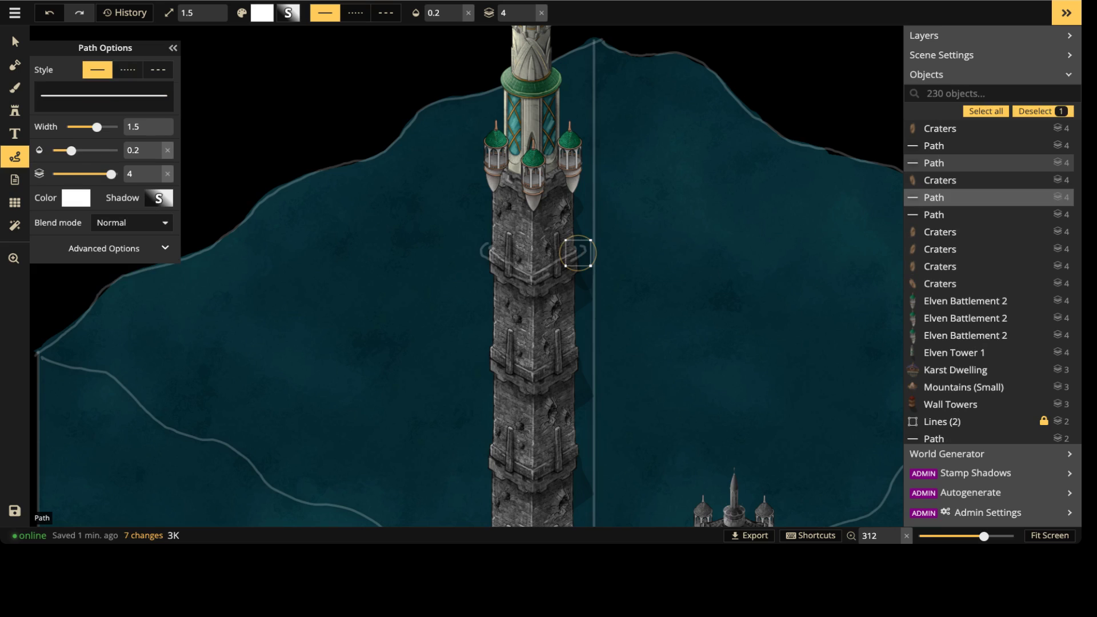
key("Escape")
Step: Add broken outer ripple strokes around the tall tower's waterline with the same solid white path
mouse_move(482, 238)
left_mouse_down()
mouse_move(493, 233)
mouse_move(472, 250)
mouse_move(484, 267)
mouse_move(590, 255)
mouse_move(566, 265)
left_mouse_up()
key("Escape")
key("Escape")
key("Escape")
key("Escape")
key("Escape")
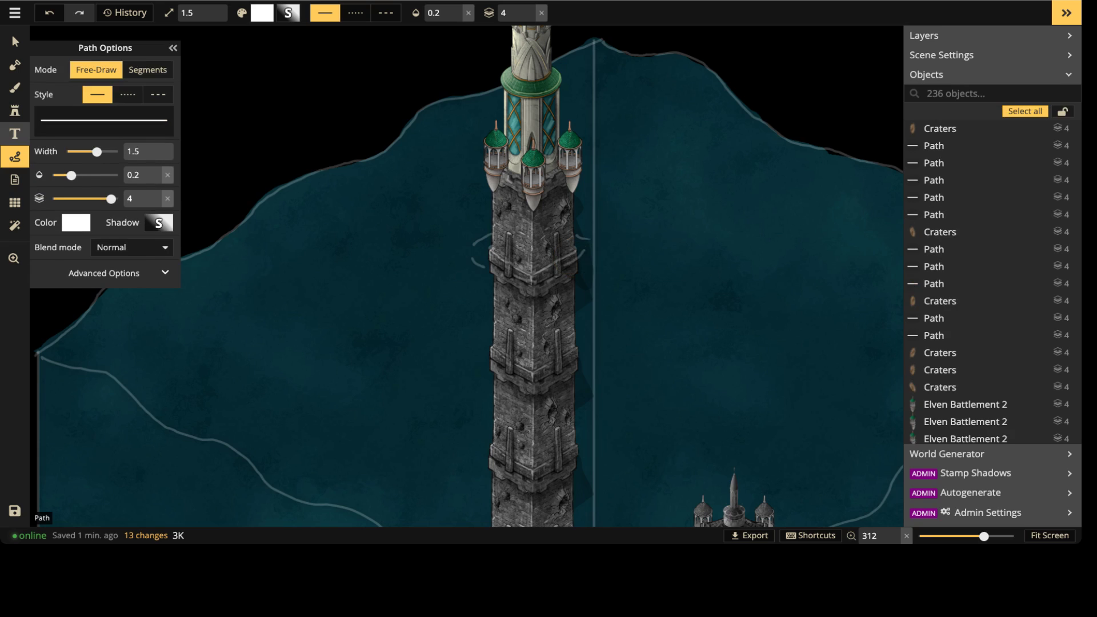
left_click(14, 133)
left_click(15, 156)
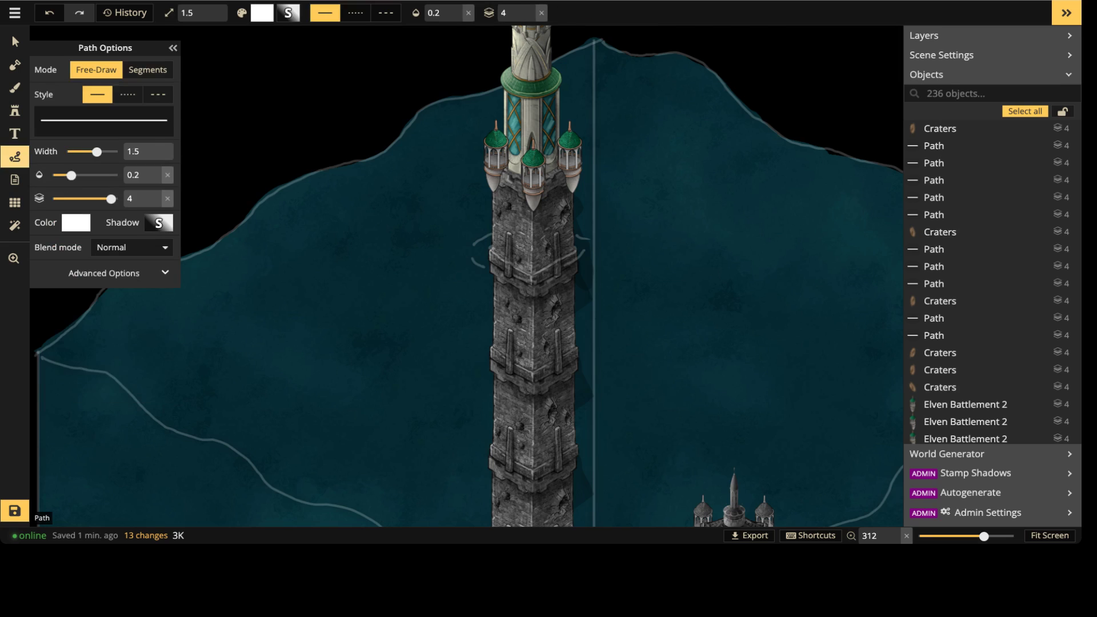
mouse_move(589, 245)
left_mouse_down()
mouse_move(542, 286)
mouse_move(517, 279)
left_mouse_up()
key("Escape")
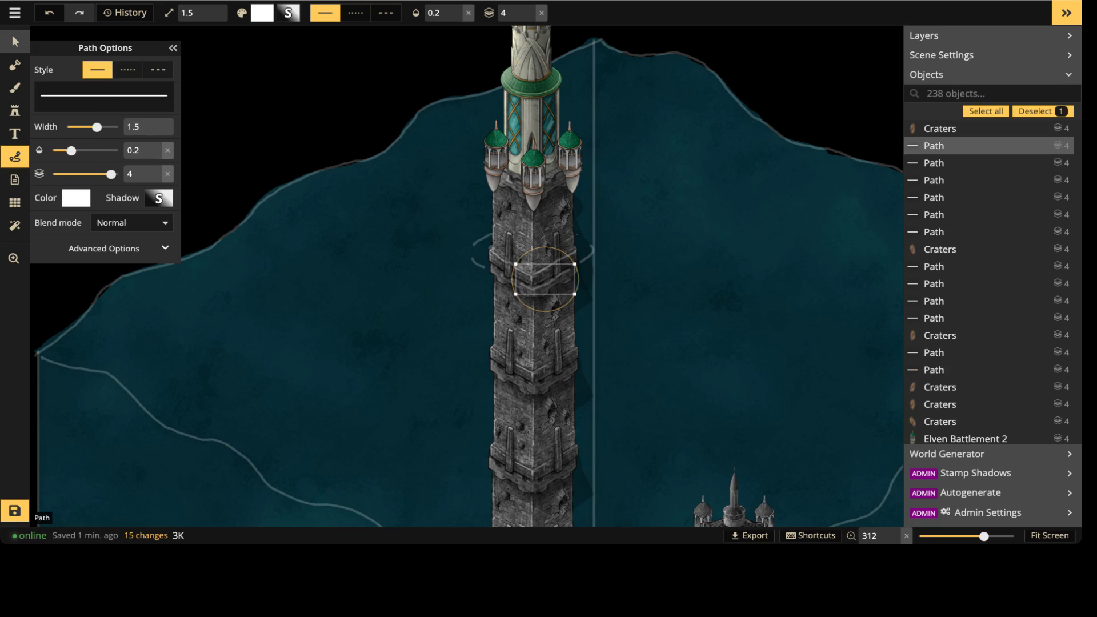
Step: Examine the ripples around the tall tower against the whole map, close up and from afar
left_click(15, 41)
left_click(606, 251)
scroll(598, 203, "down", 3)
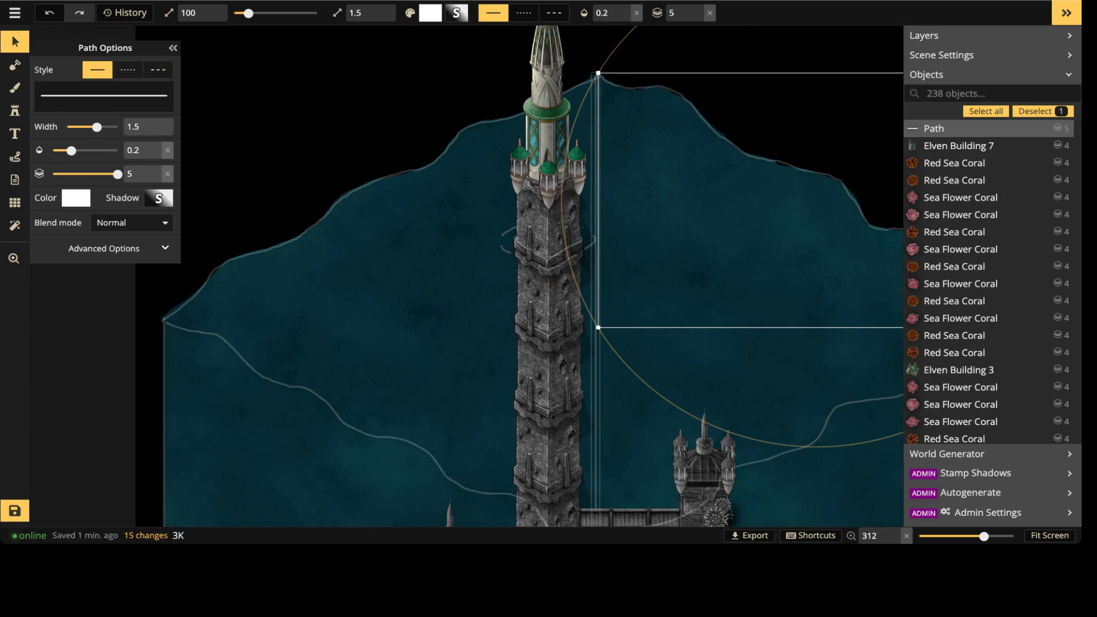
middle_click_drag(510, 306, 395, 269)
scroll(395, 270, "down", 3)
scroll(466, 276, "down", 3)
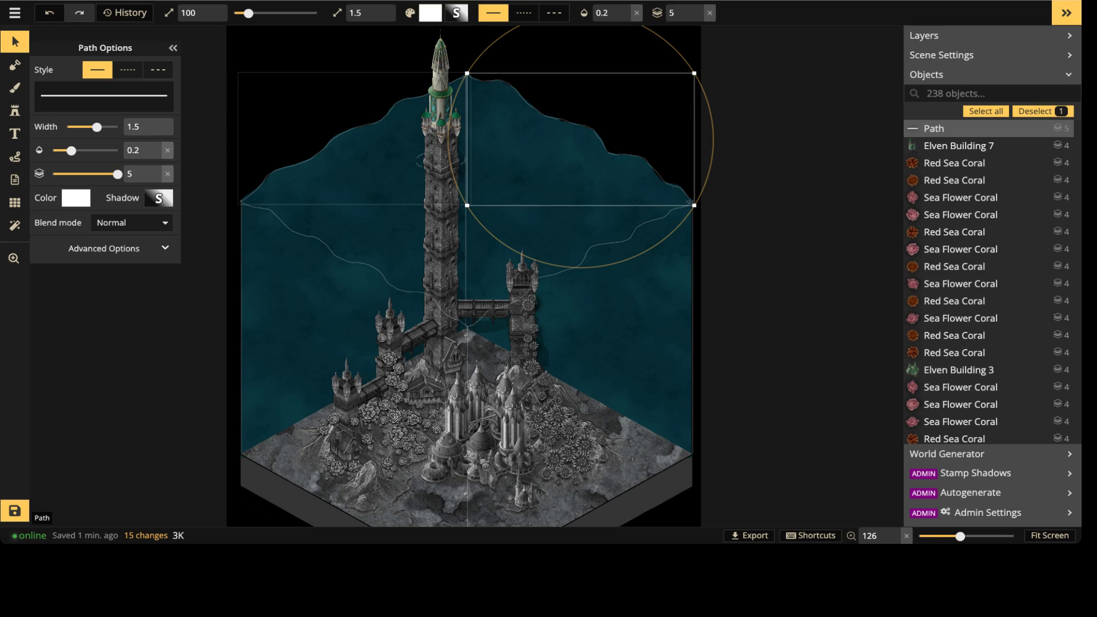
scroll(491, 163, "up", 3)
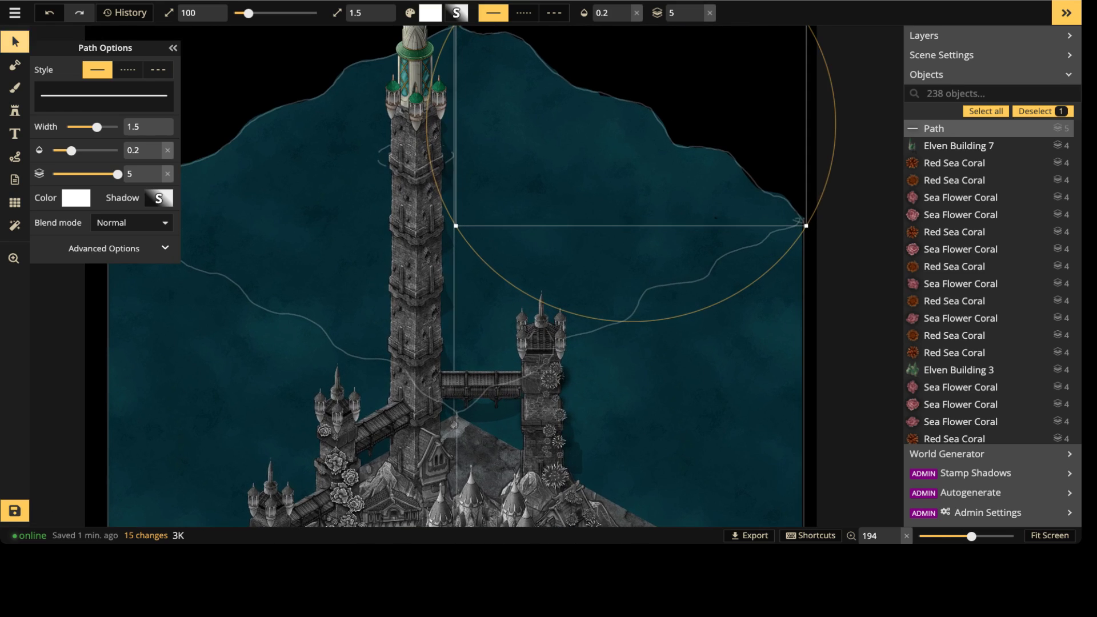
scroll(294, 181, "down", 3)
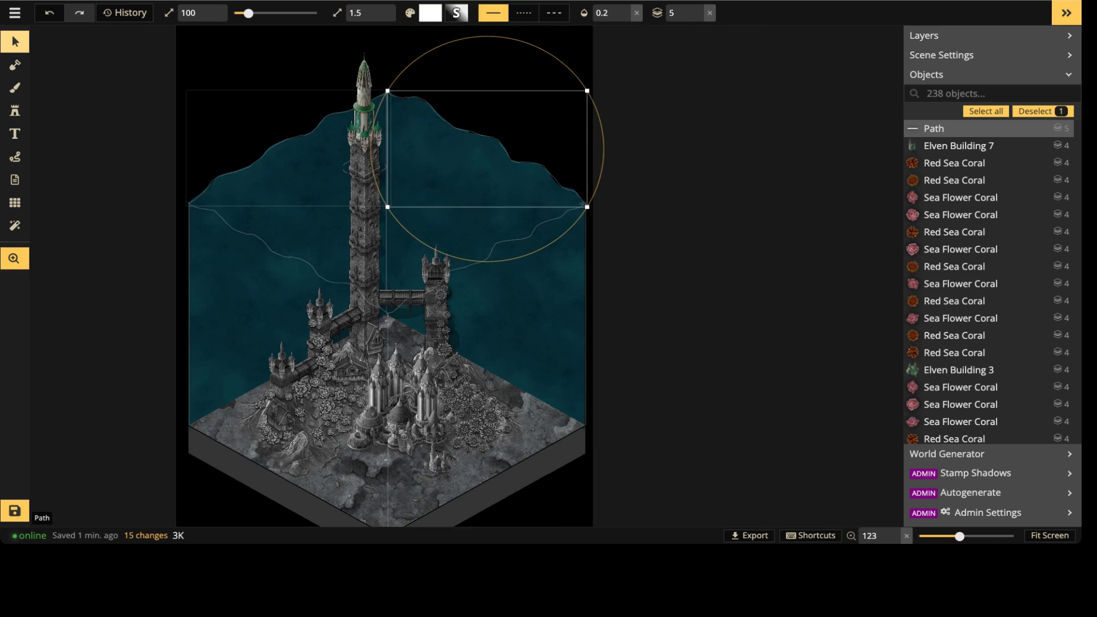
middle_click_drag(295, 182, 331, 174)
scroll(427, 276, "down", 1)
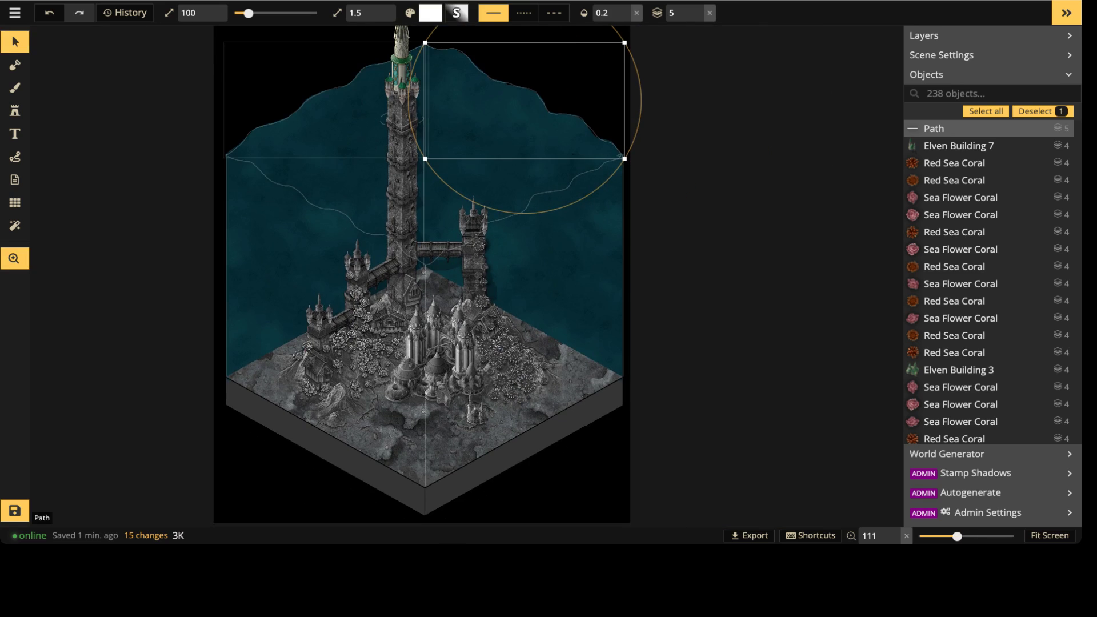
scroll(426, 276, "up", 1)
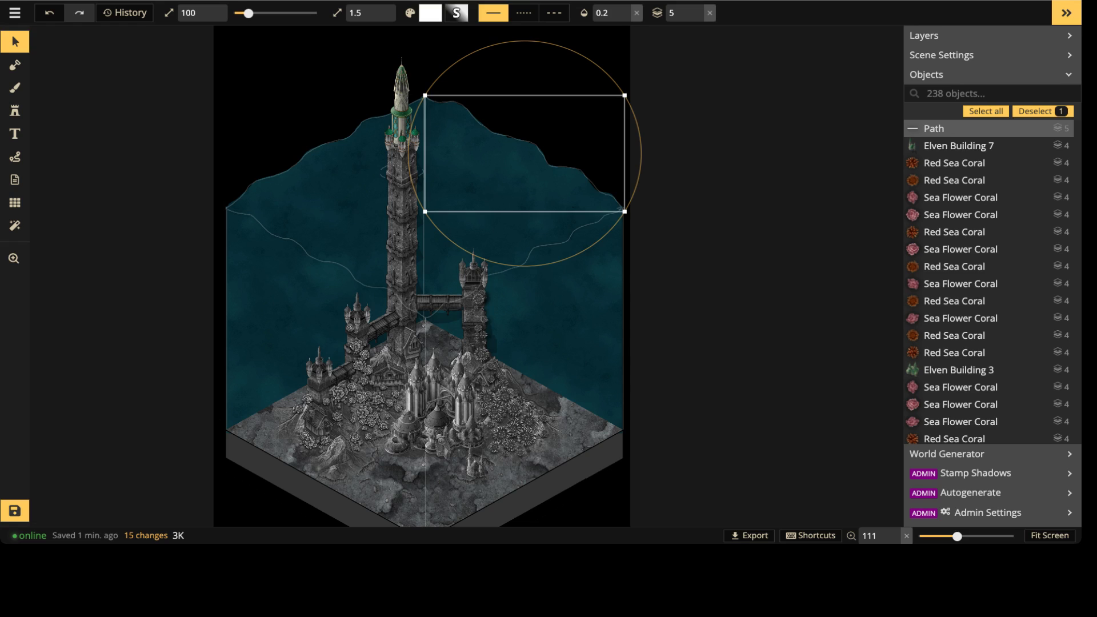
key("Escape")
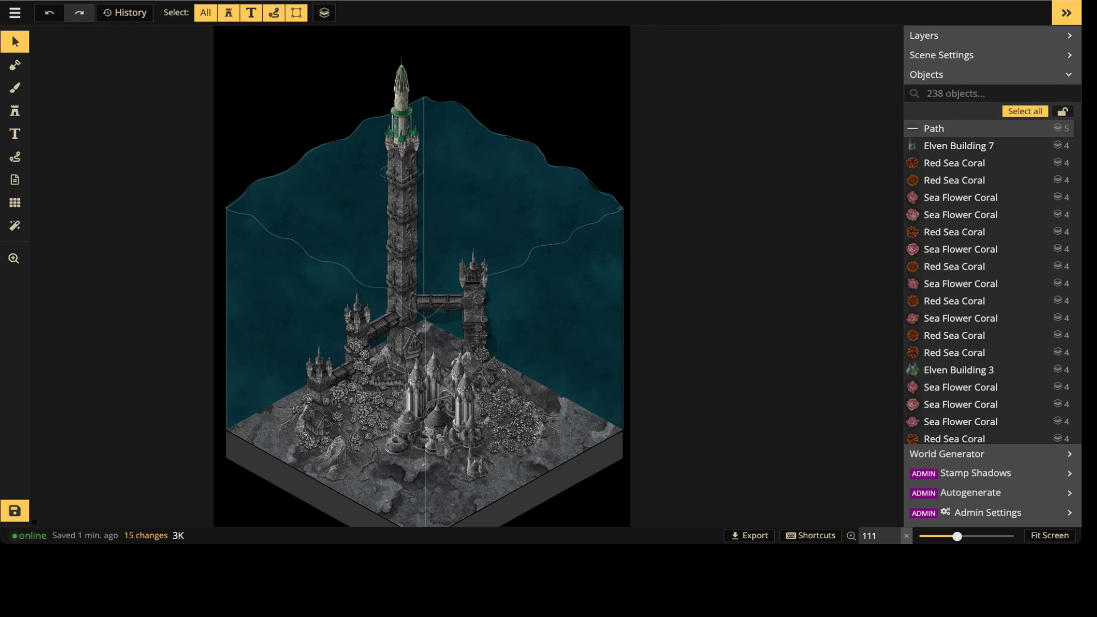
left_click(402, 175)
scroll(413, 171, "up", 5)
key("Escape")
scroll(403, 153, "down", 4)
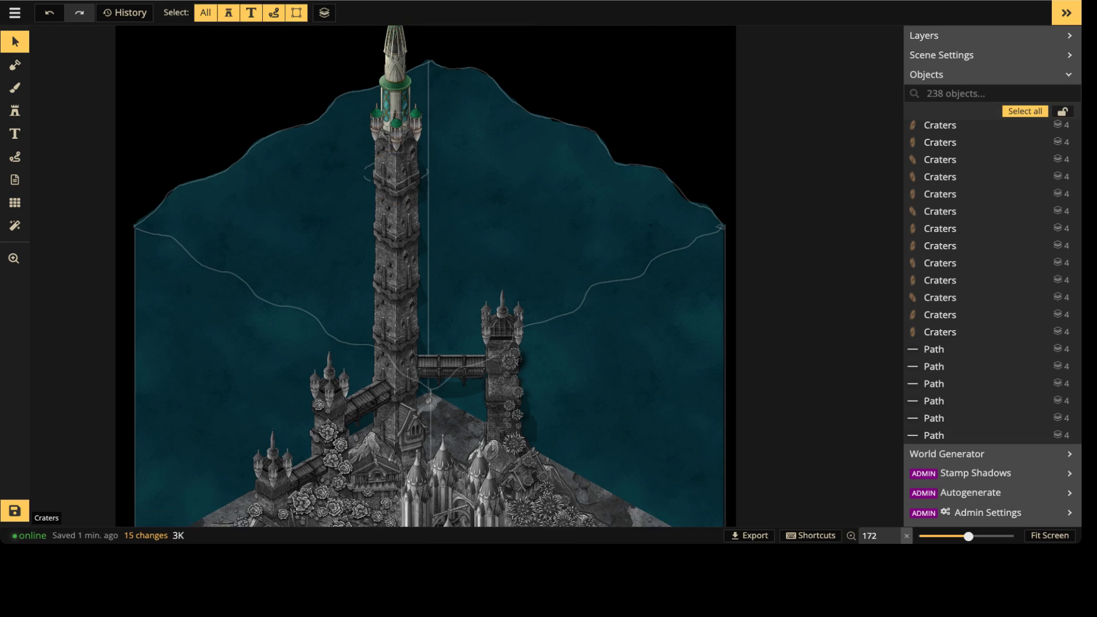
Step: Select the tall tower's pieces, excluding the water-outline paths, try a command on the whole selection, and undo it
left_click_drag(365, 55, 416, 265)
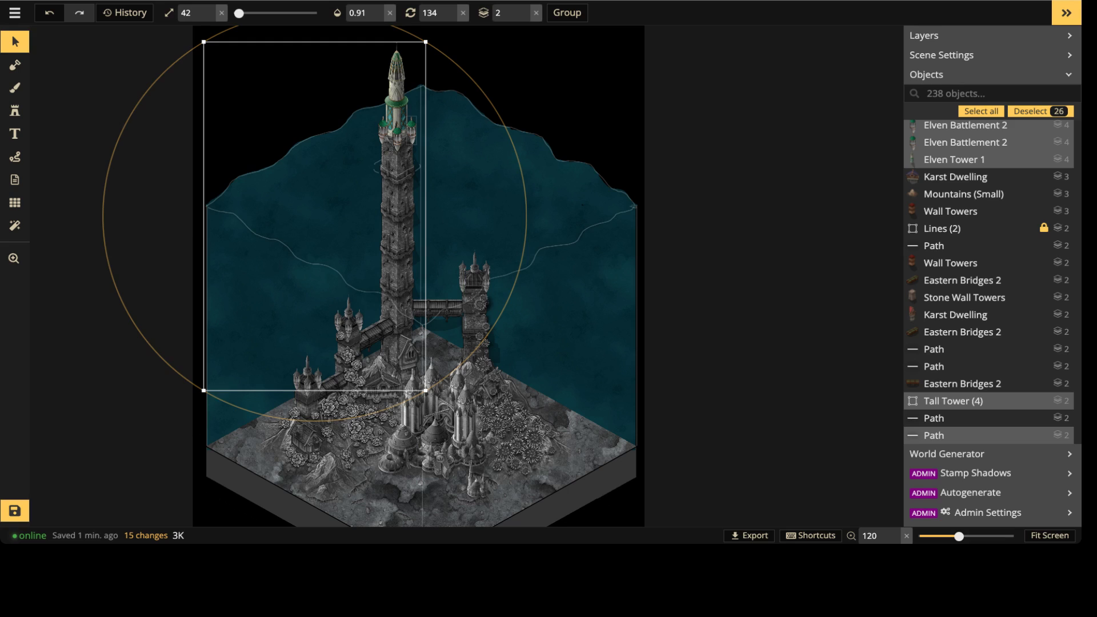
key("Escape")
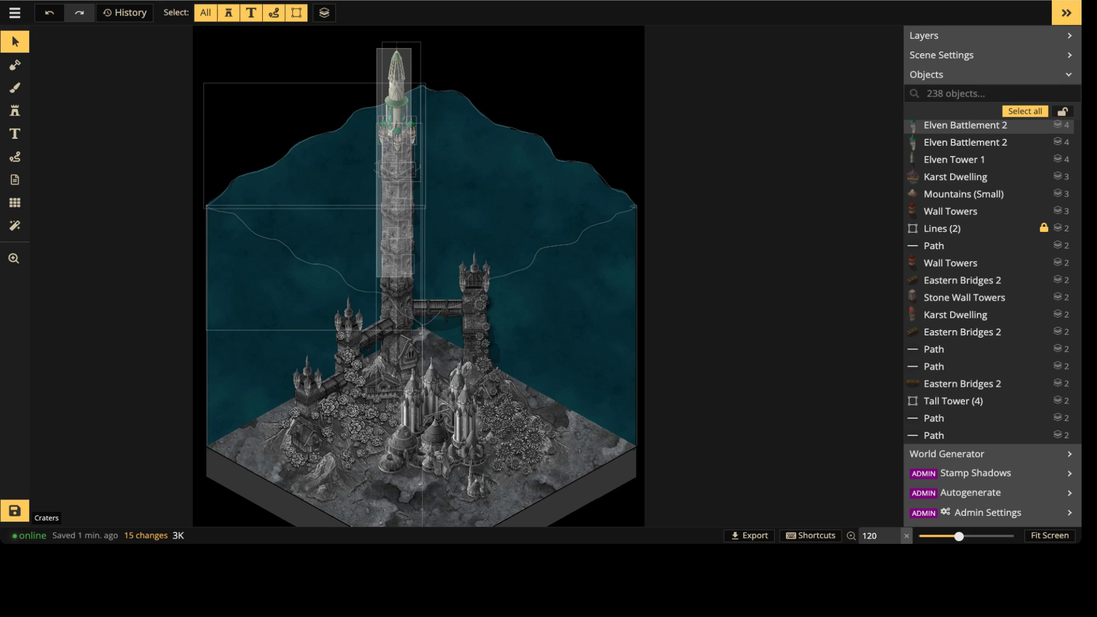
left_click_drag(413, 288, 413, 288)
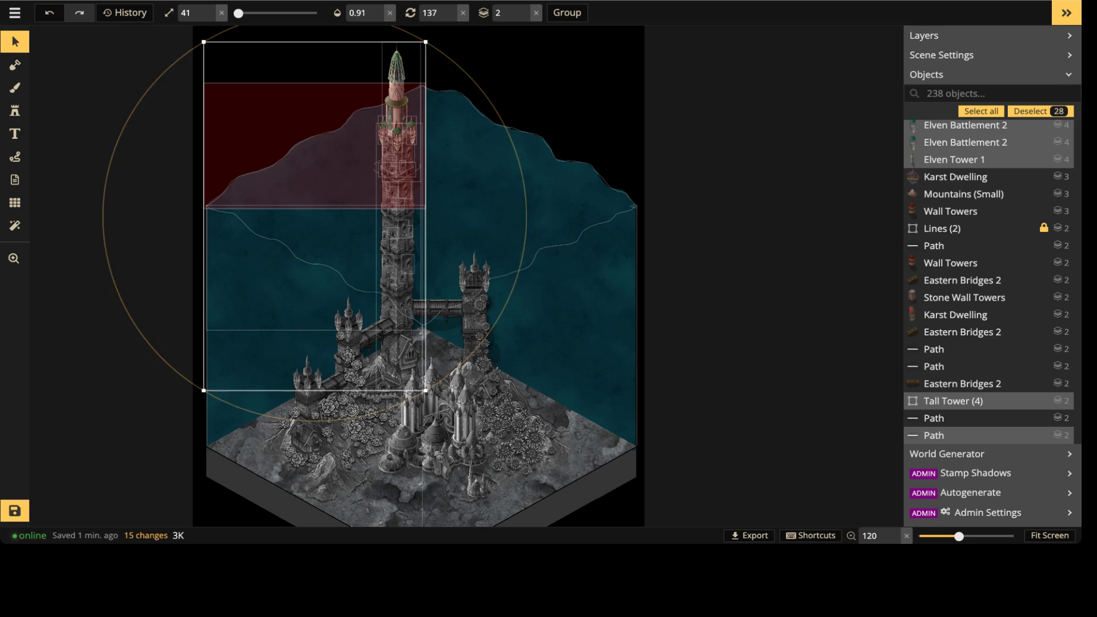
left_click(343, 143, "shift")
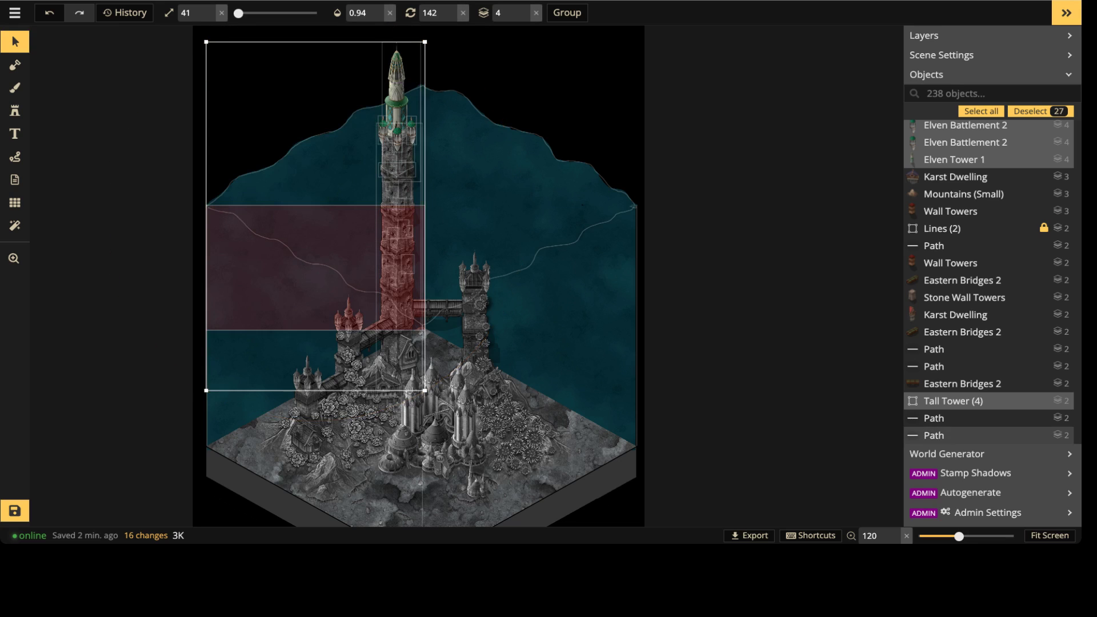
left_click(320, 240, "shift")
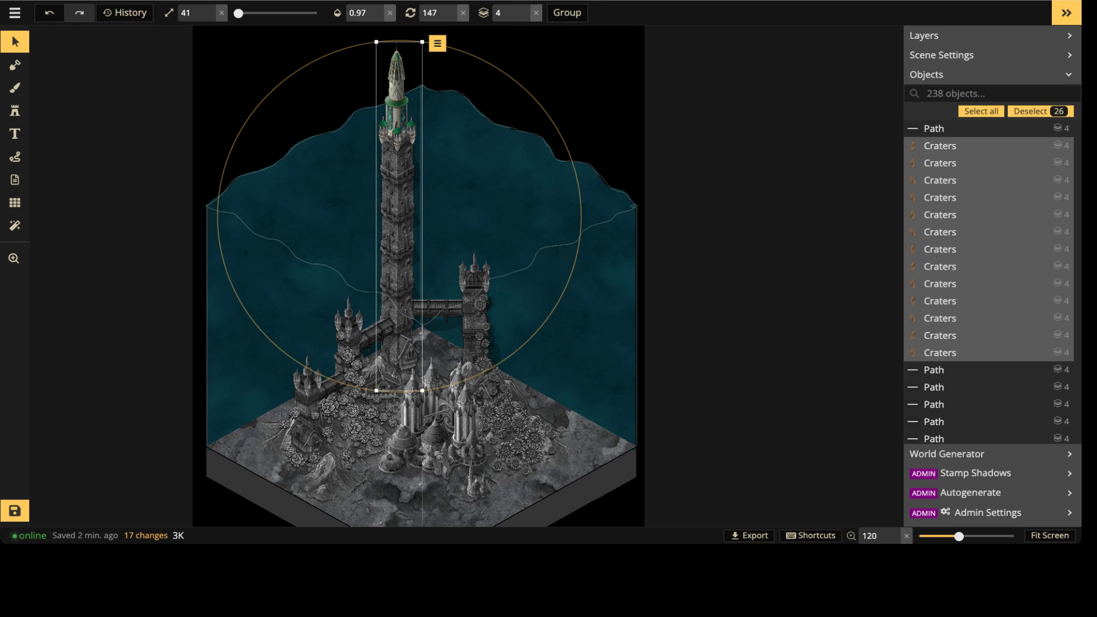
left_click(438, 43)
mouse_move(458, 174)
left_click(605, 184)
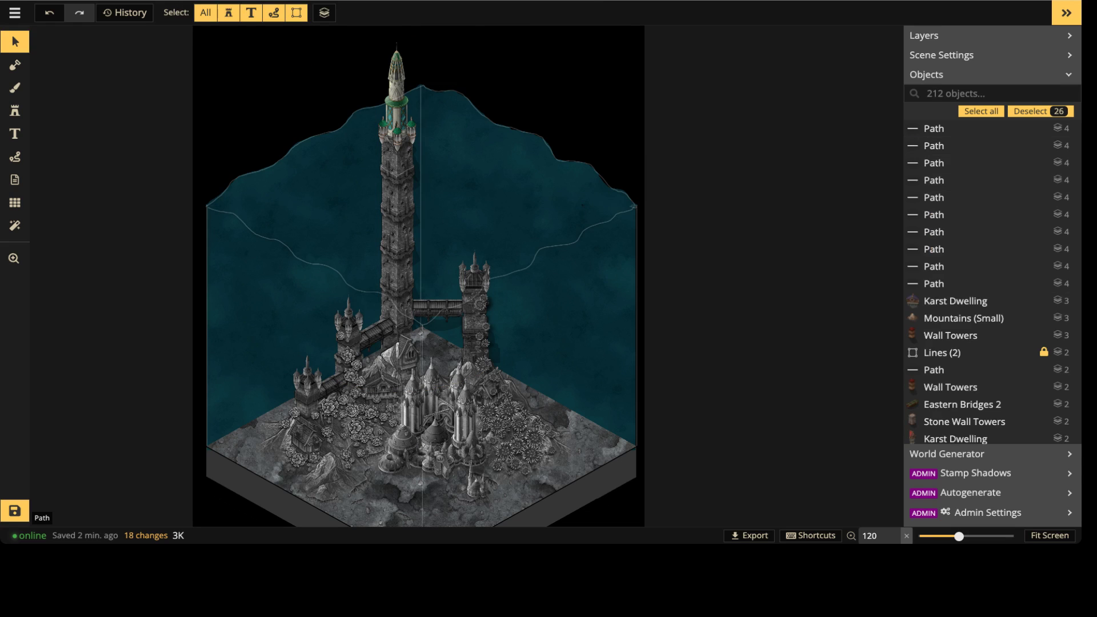
key("ctrl+z")
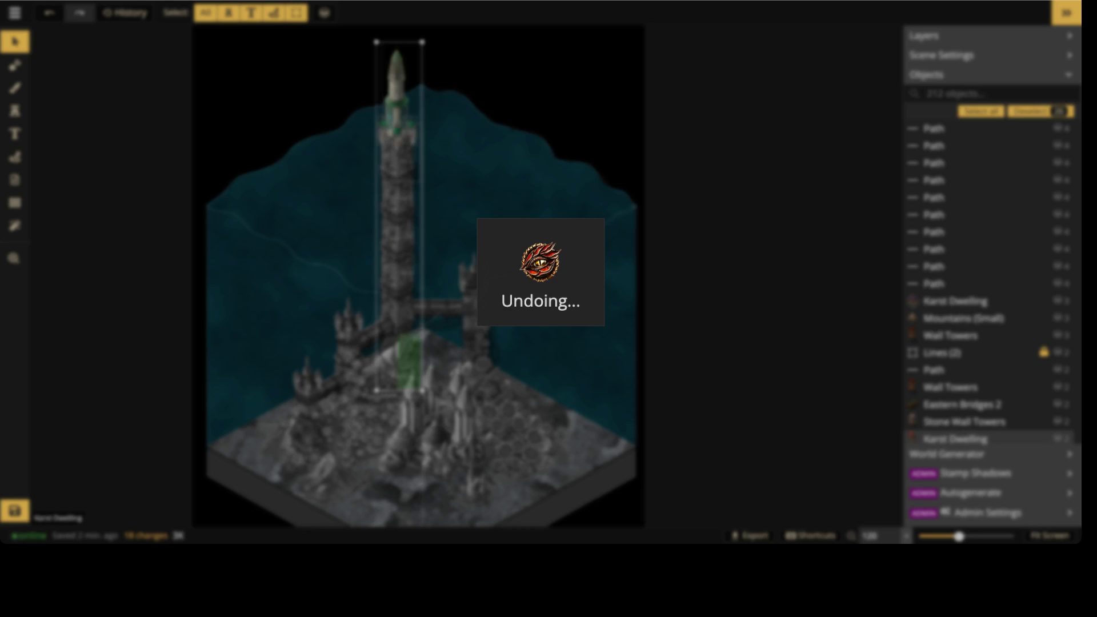
Step: Open the Tall Tower group, inspect its middle stone wall piece and lower nested group, and leave the group
left_click(409, 256)
scroll(404, 270, "up", 3)
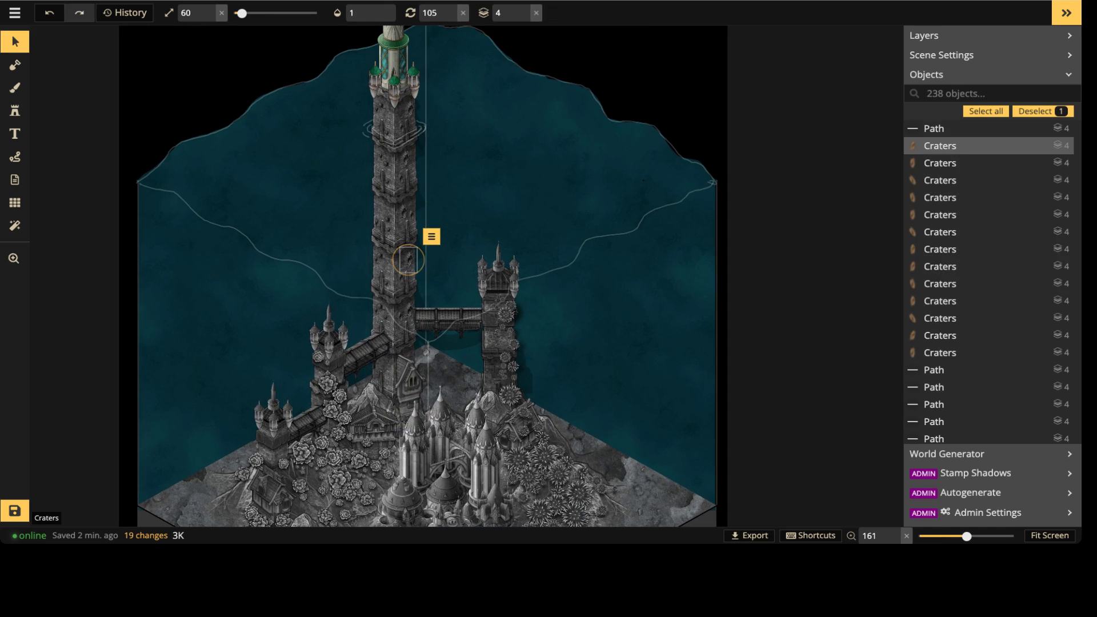
left_click(387, 284)
double_click(399, 304)
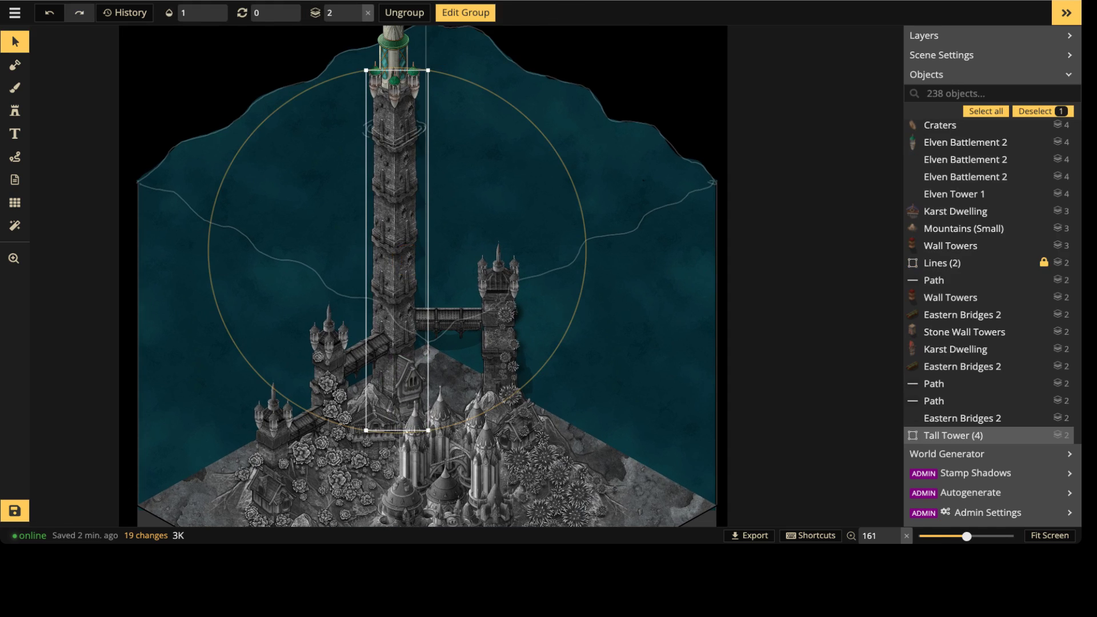
left_click(394, 222)
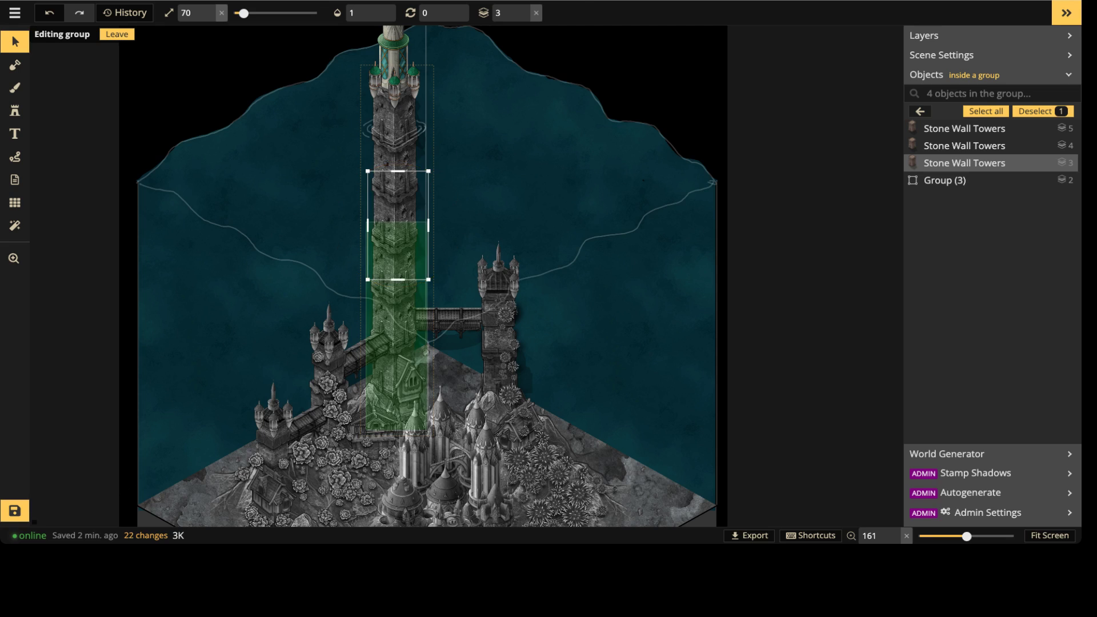
left_click(397, 354, "shift")
left_click(398, 226)
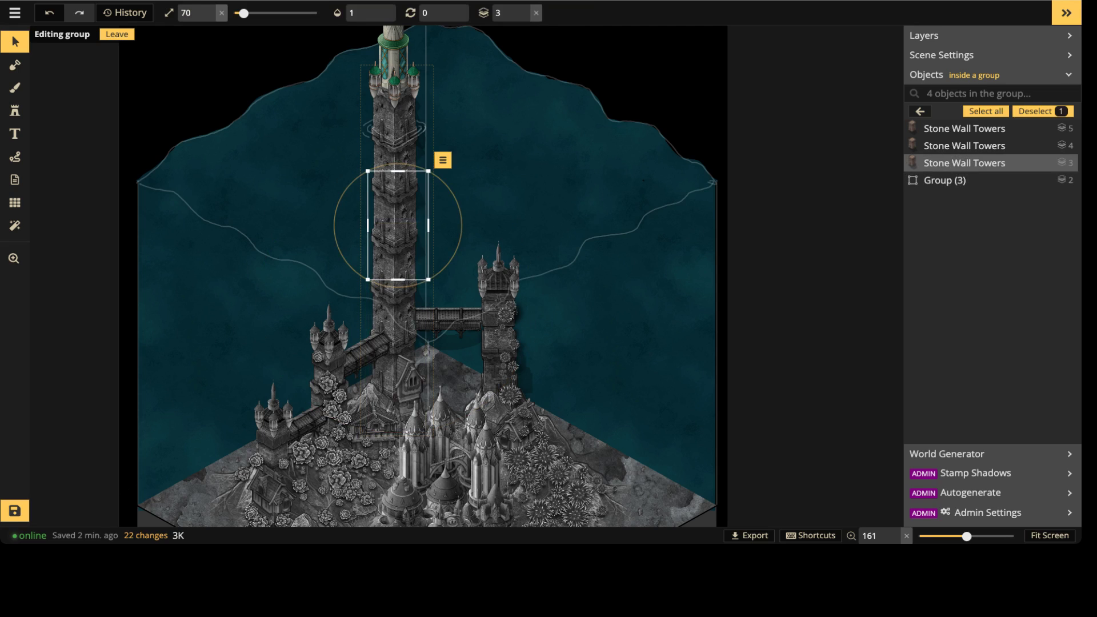
key("Escape")
key("Escape")
Step: Save the map
scroll(380, 152, "down", 3)
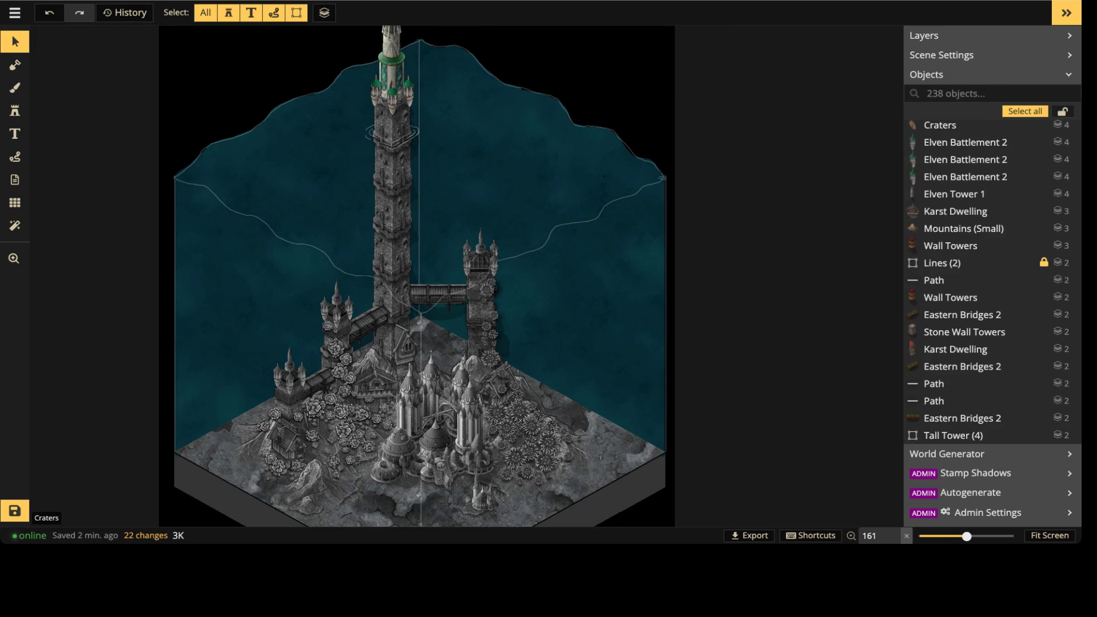
scroll(375, 158, "down", 1)
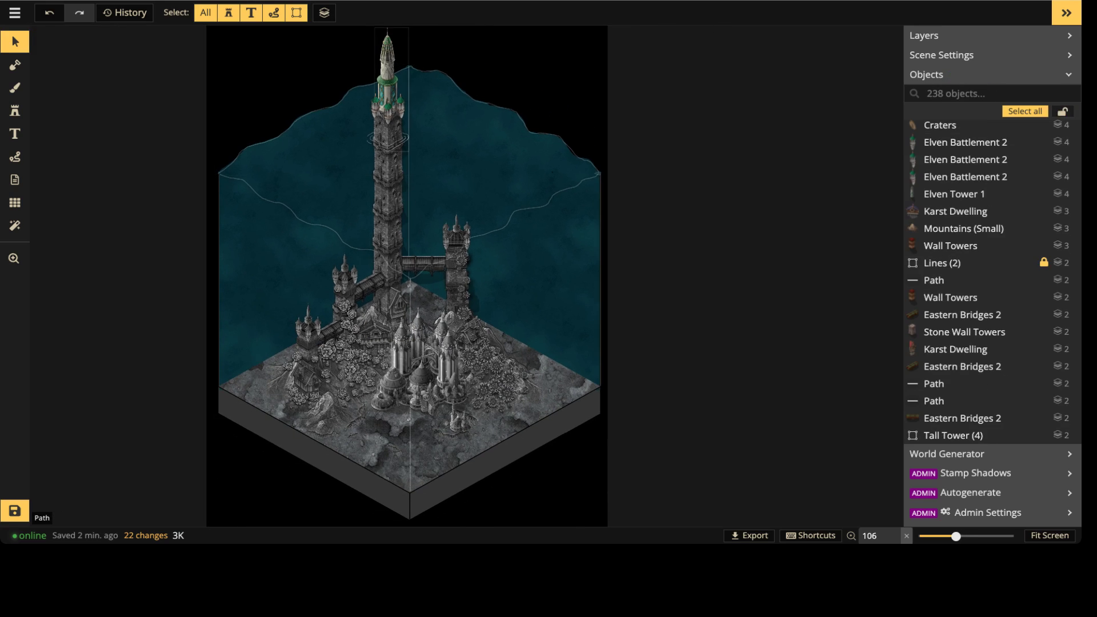
middle_click_drag(378, 158, 371, 218)
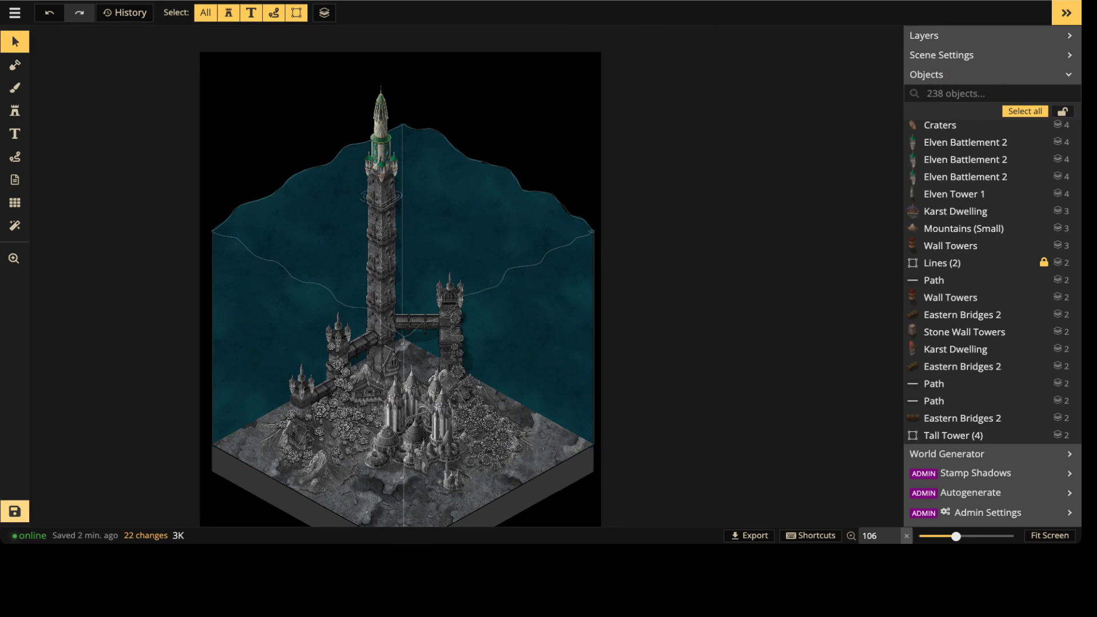
key("ctrl+s")
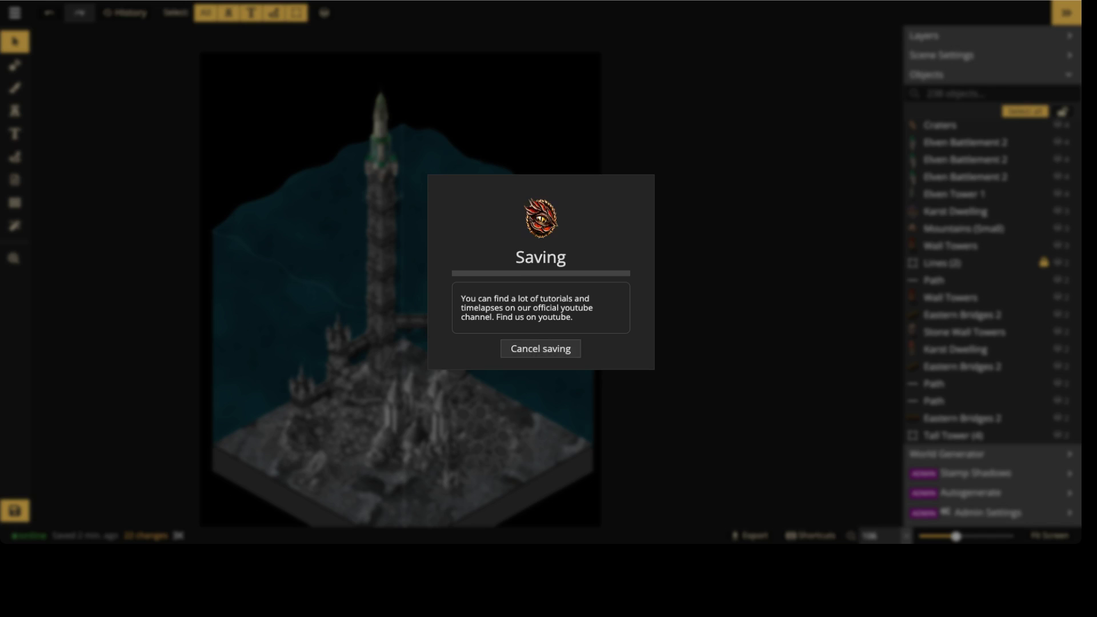
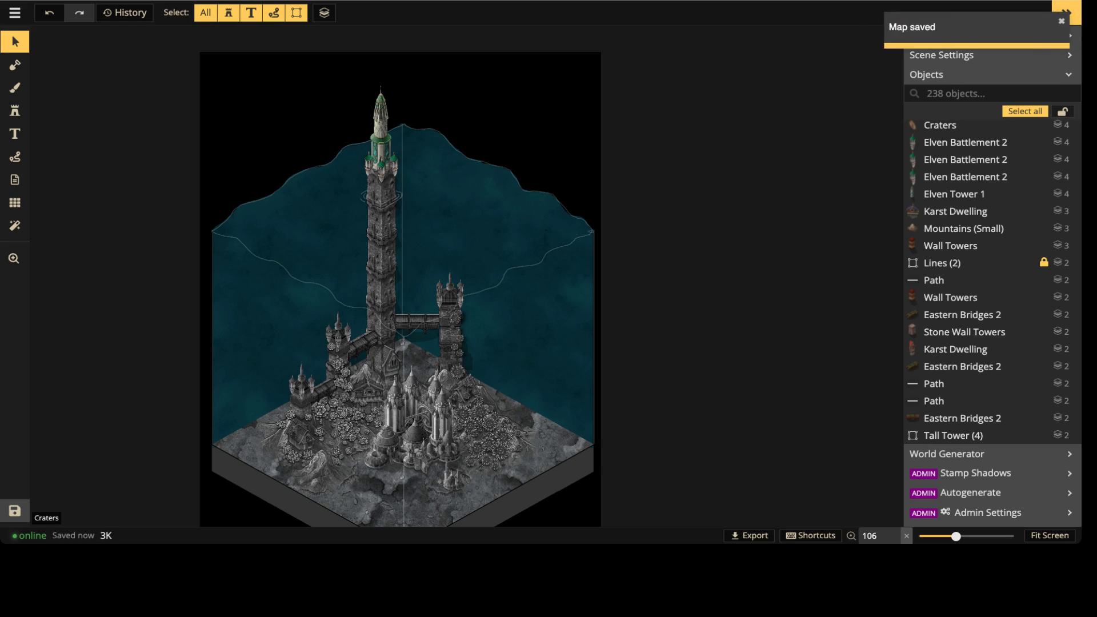
Step: Examine the seabed around the ruins and corals, close up and against the whole map
left_click(386, 196)
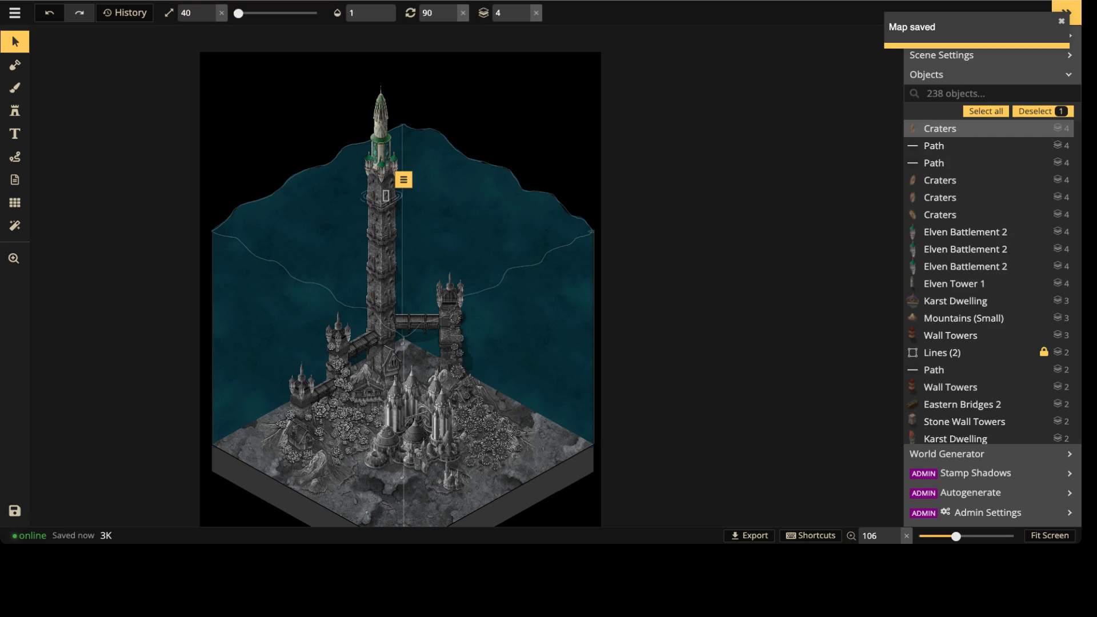
key("Escape")
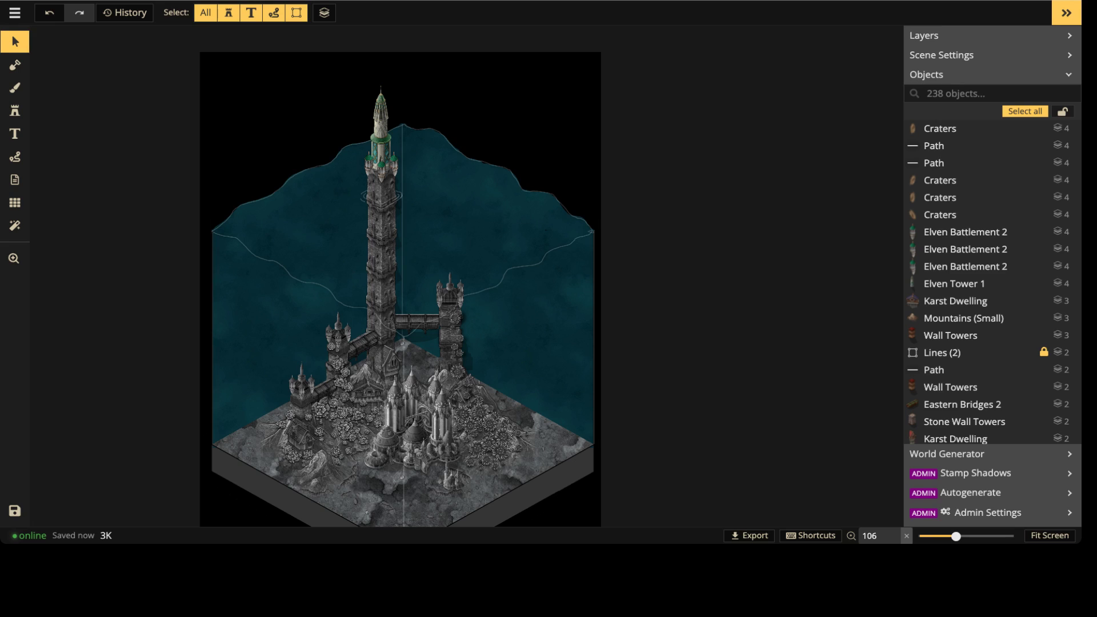
scroll(405, 252, "down", 2)
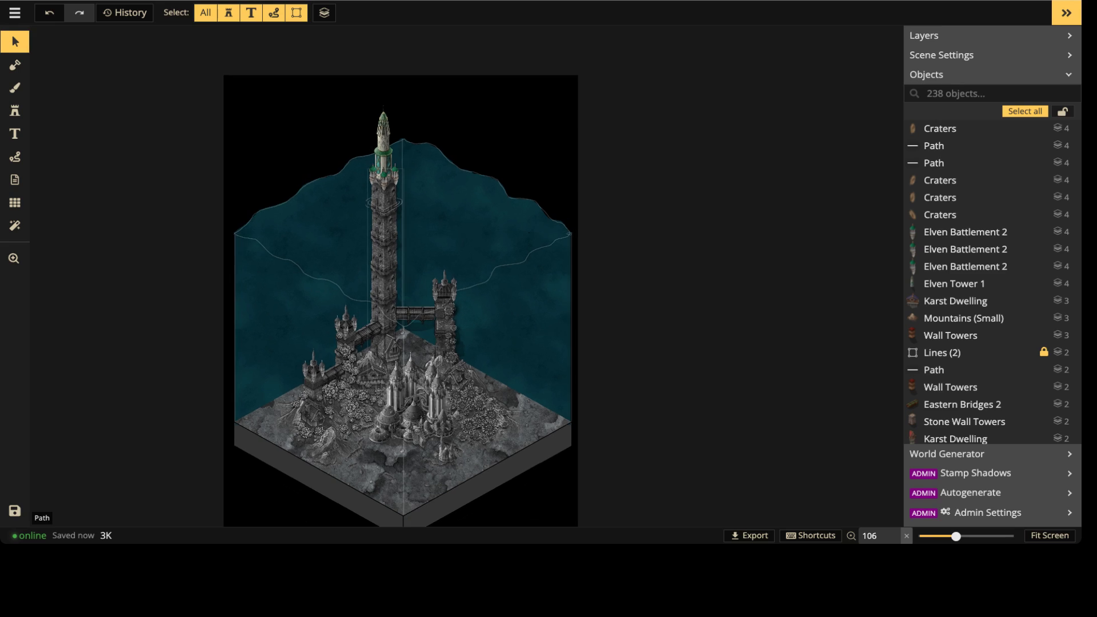
middle_click_drag(406, 252, 404, 187)
scroll(386, 383, "up", 5)
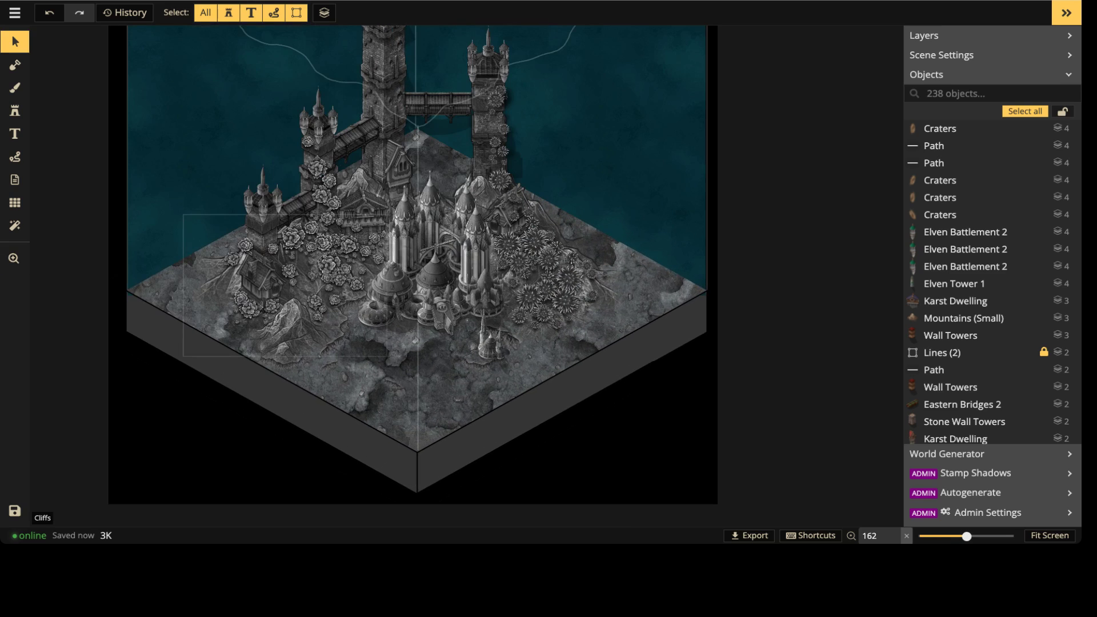
scroll(412, 269, "down", 4)
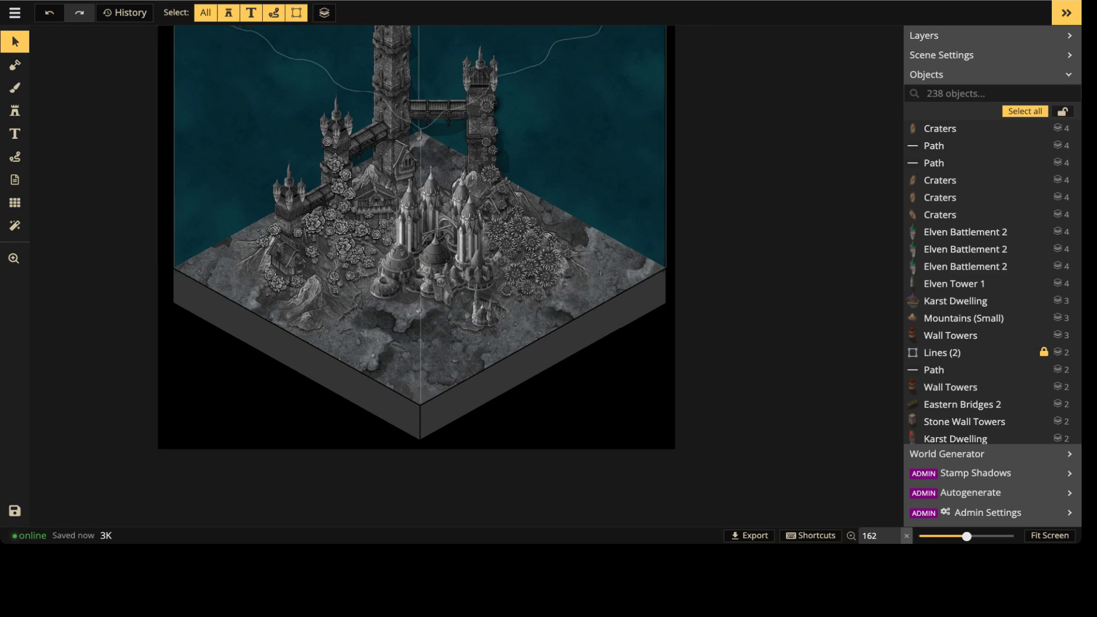
left_click_drag(412, 268, 385, 206)
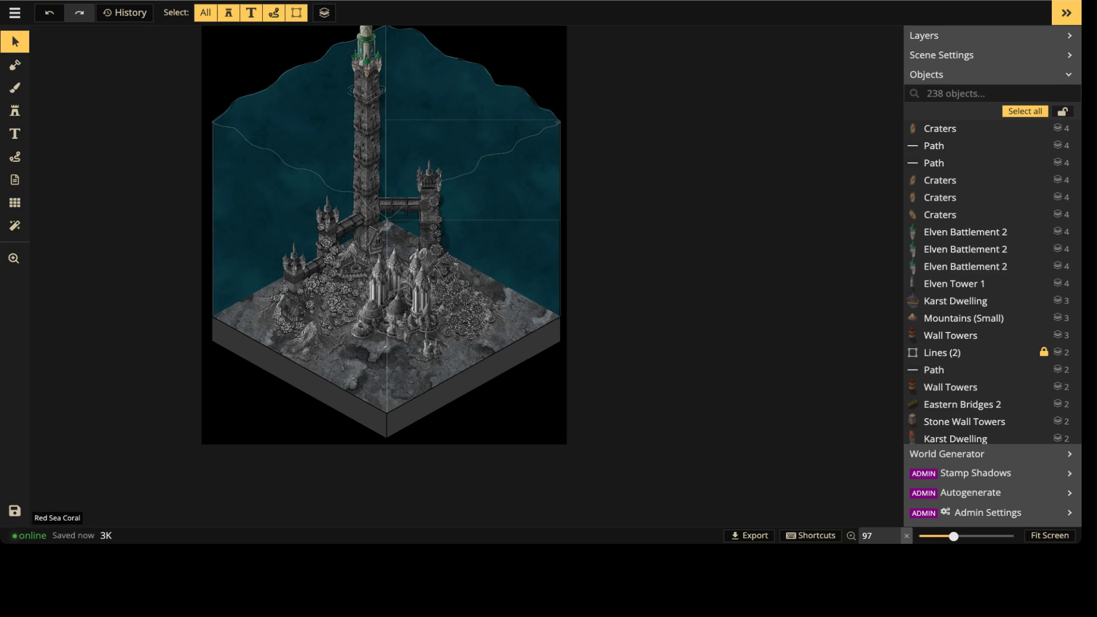
scroll(384, 234, "up", 5)
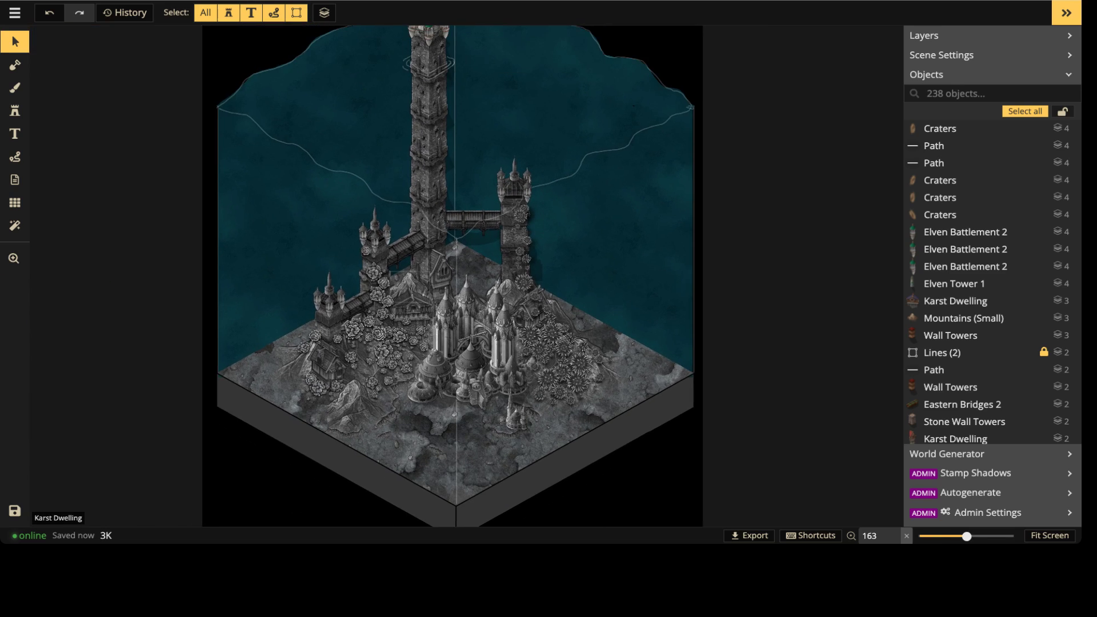
scroll(324, 372, "down", 1)
middle_click_drag(323, 372, 326, 330)
scroll(325, 331, "up", 4)
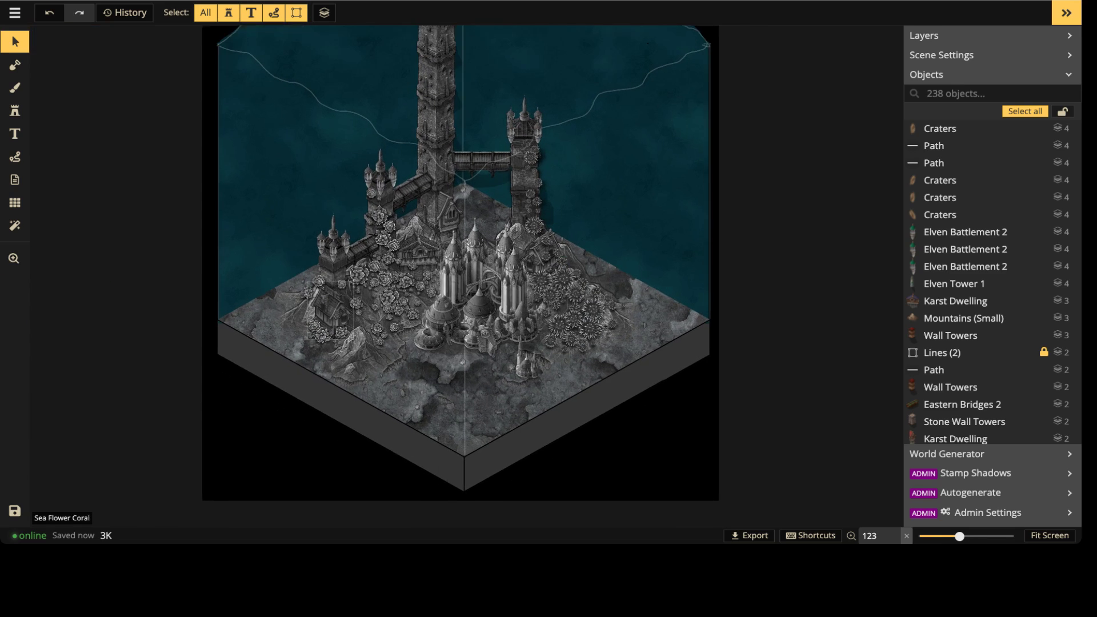
Step: Search the stamp catalog for "SEA" and choose the second variant of the Sea Weed stamp set
left_click(15, 111)
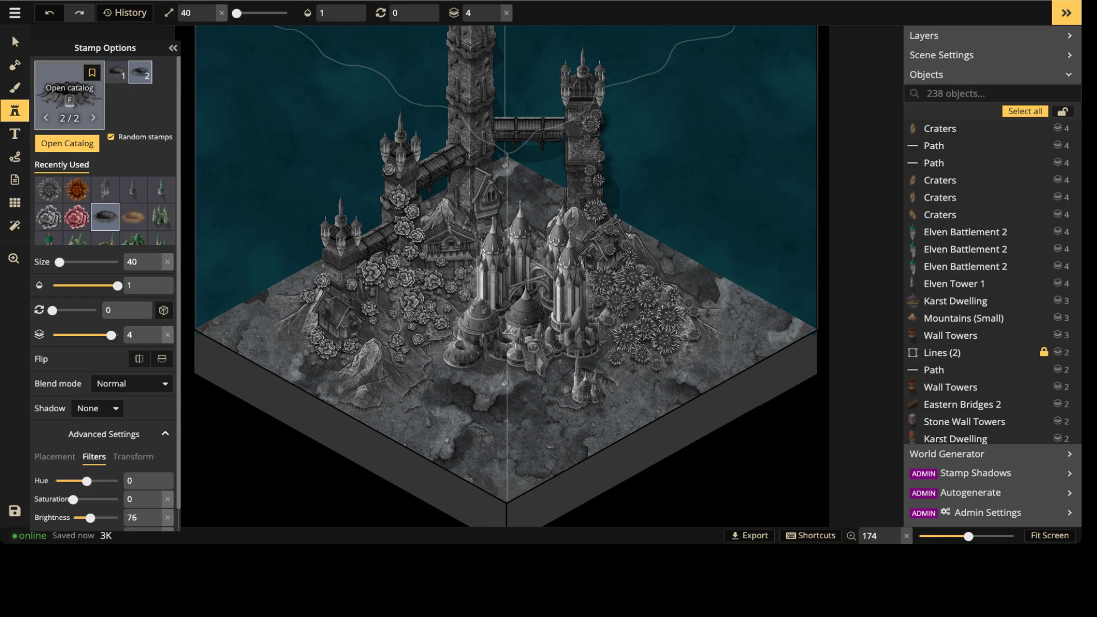
left_click(67, 143)
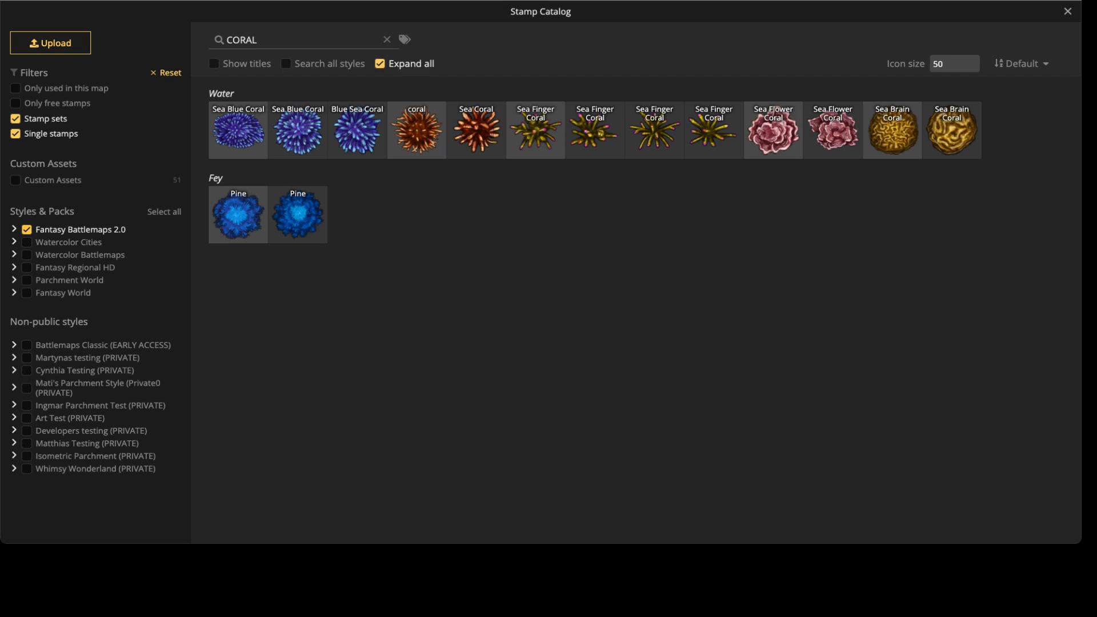
key("ctrl+a")
type("SE")
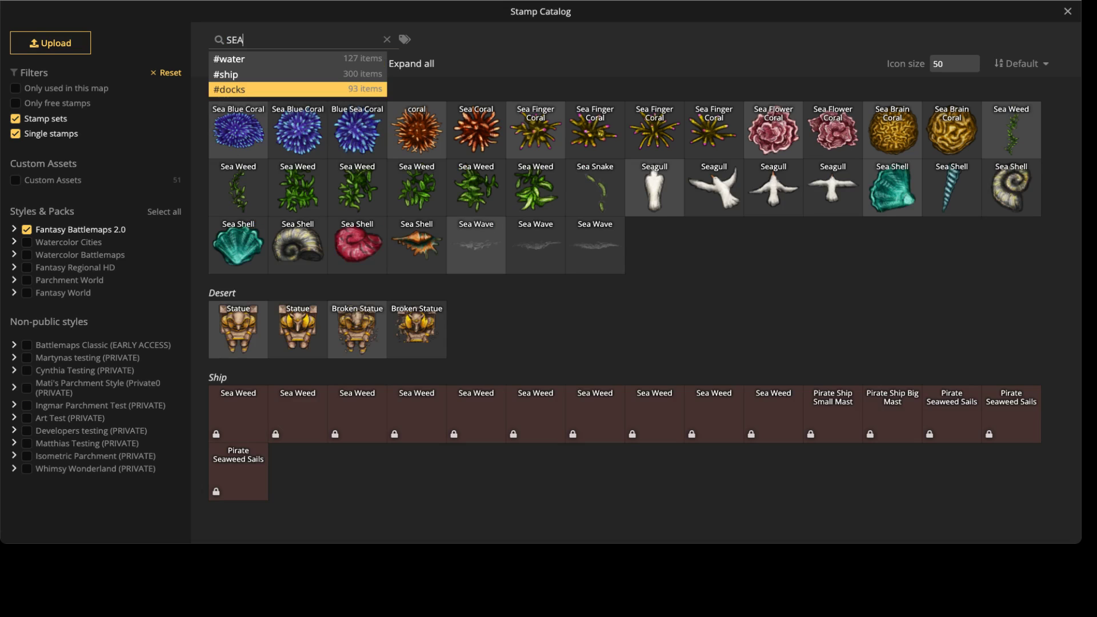
left_click(237, 188)
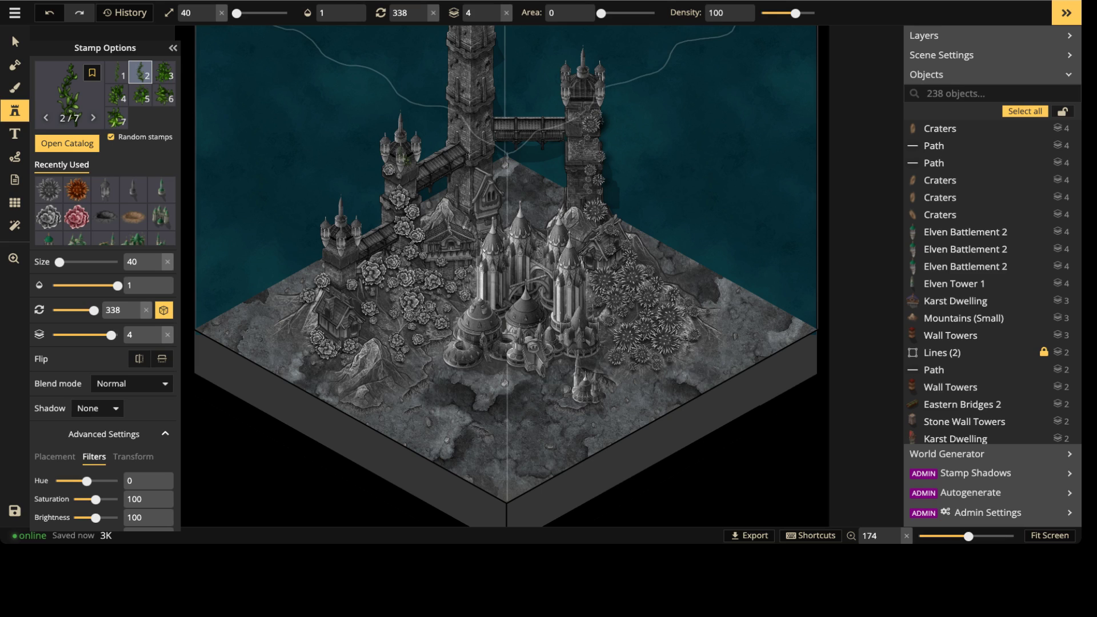
Step: Set the Sea Weed stamp to size 30 and saturation 0, with random stamps and random rotation turned off
scroll(260, 331, "up", 3)
scroll(260, 331, "up", 1)
middle_click_drag(260, 332, 281, 209)
scroll(279, 211, "up", 2)
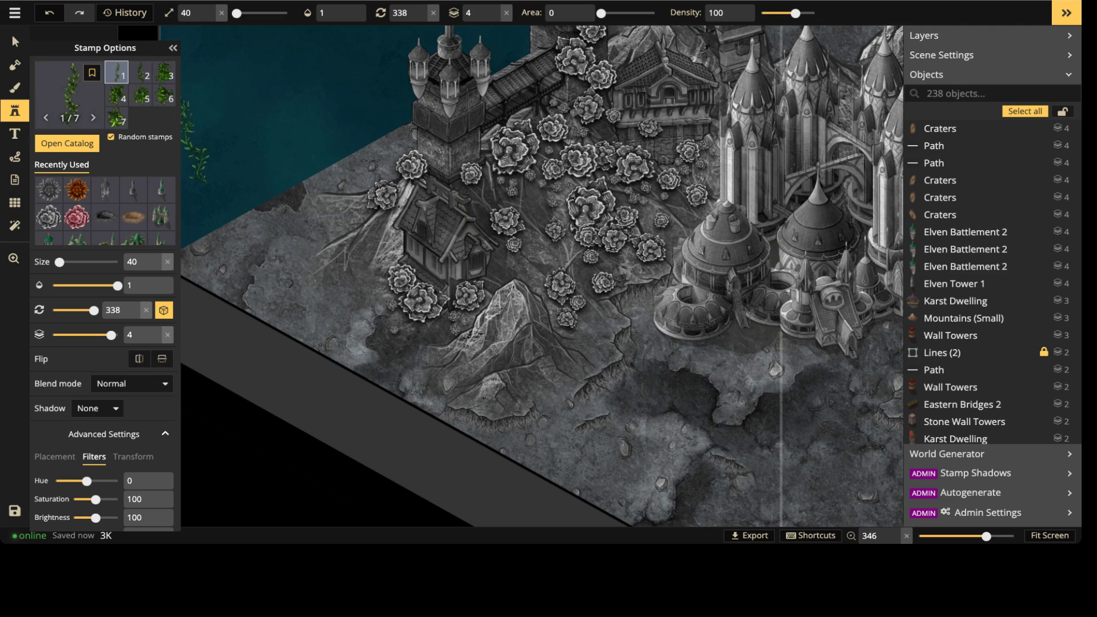
key("bracketleft")
key("bracketleft")
left_click_drag(96, 498, 73, 499)
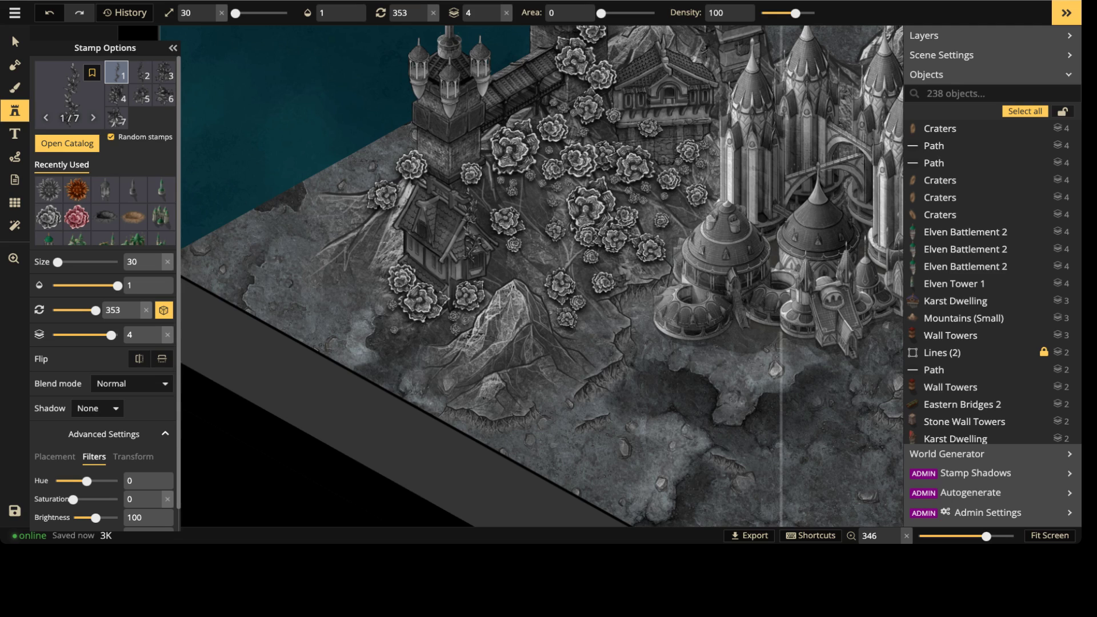
left_click(111, 137)
left_click(163, 310)
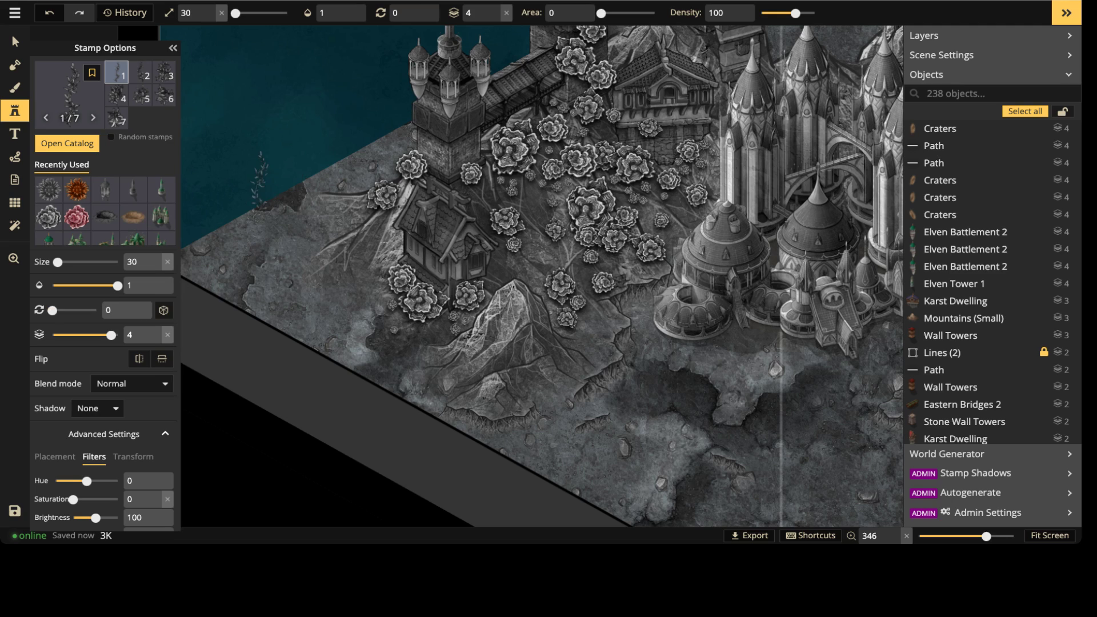
Step: Place a patch of upright grey sea weed, using the first variant, on the seabed's left corner beside the ruined house
left_click(256, 184)
left_click(238, 211)
left_click(289, 209)
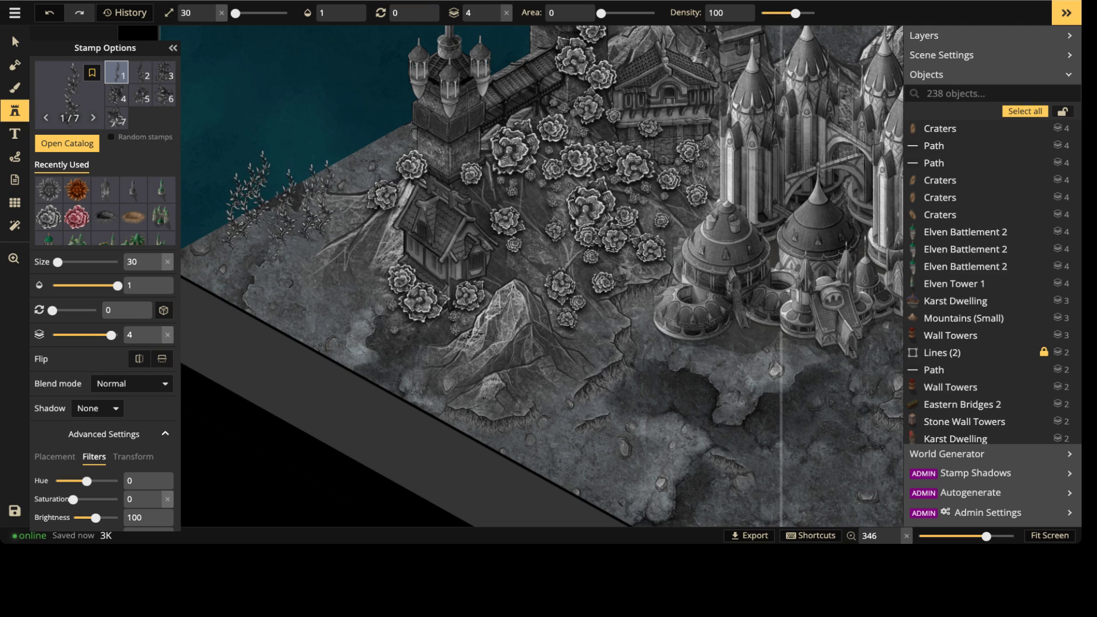
left_click(248, 257)
left_click(283, 266)
left_click(306, 268)
left_click(225, 258)
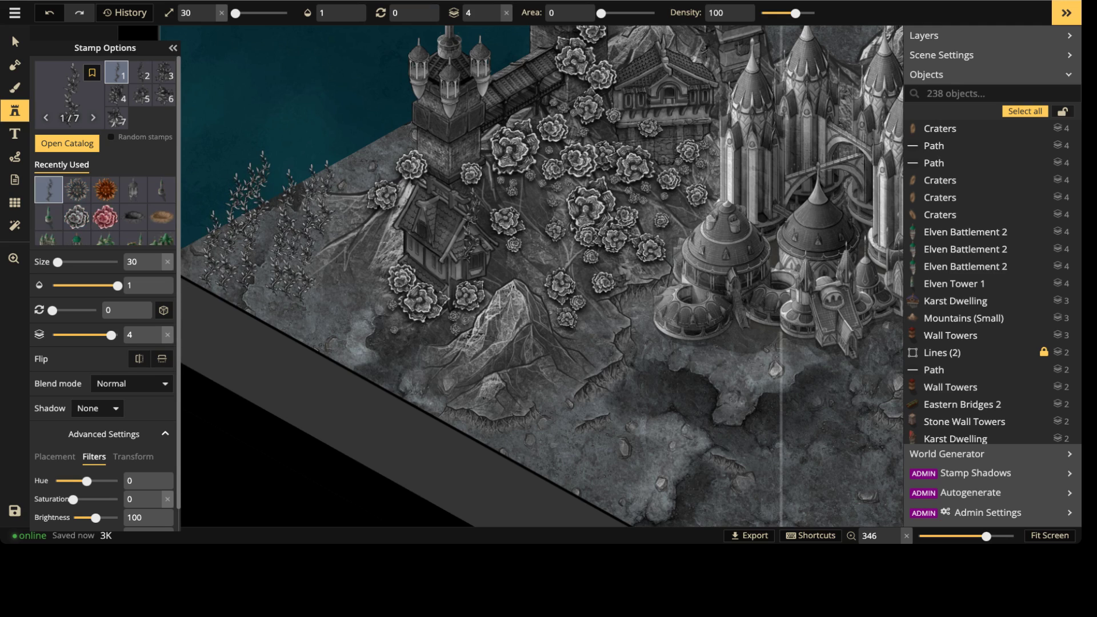
Step: Thicken the sea weed on the seabed's left corner with the second variant and the horizontally flipped first variant
left_click(140, 73)
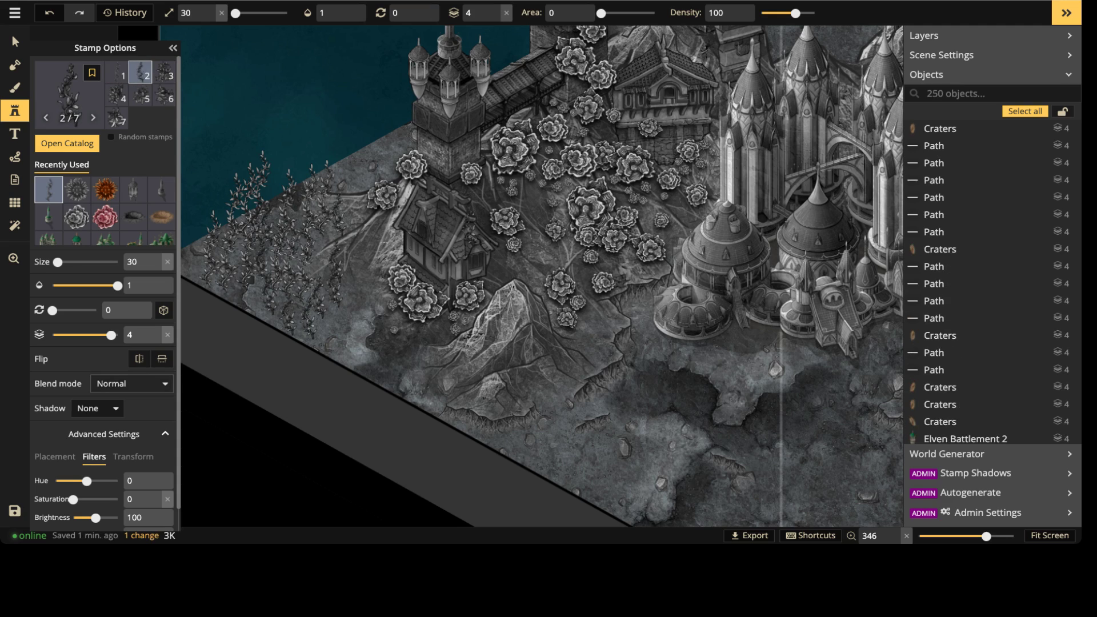
left_click(138, 359)
left_click(117, 72)
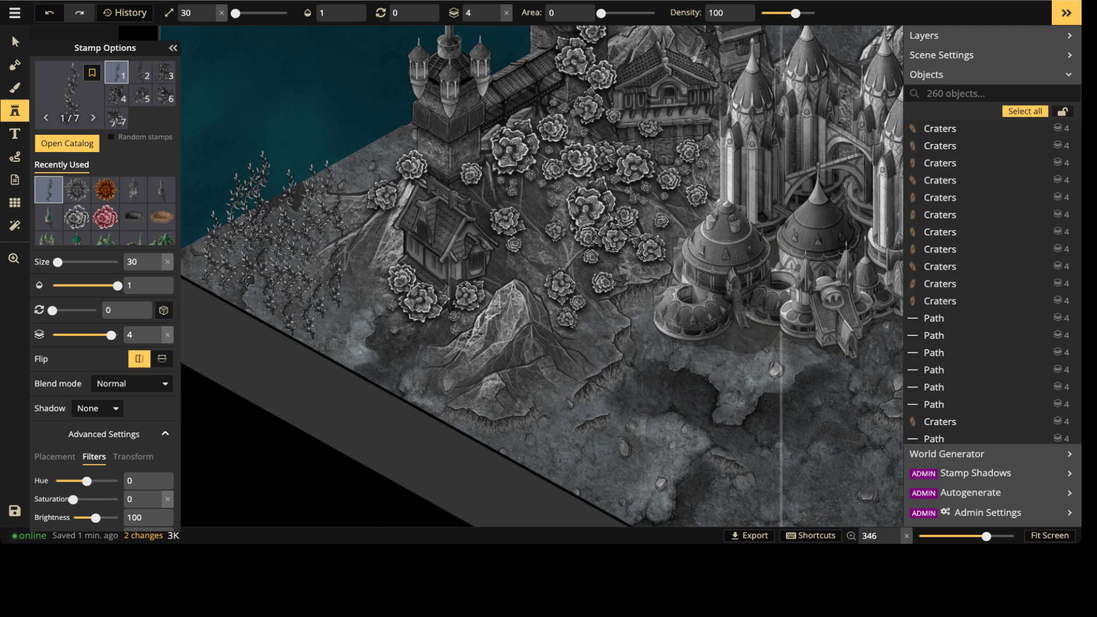
left_click(349, 190)
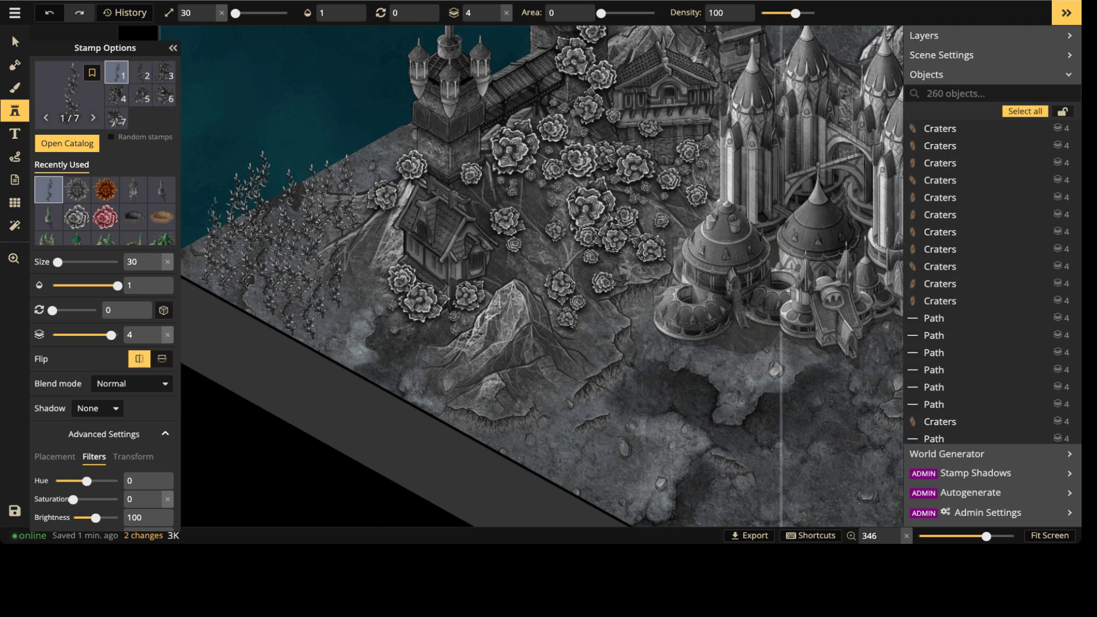
left_click(344, 273)
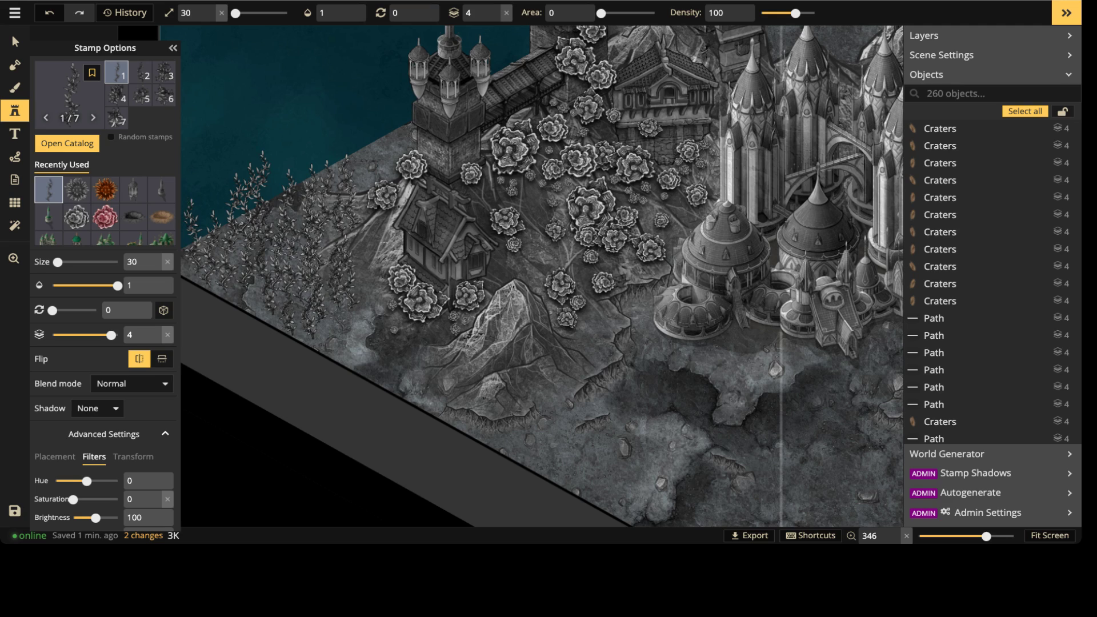
left_click(339, 306)
left_click(342, 321)
Step: Extend the flipped sea weed along the seabed's back-left edge towards the small tower, using the first and second variants
left_click(364, 137)
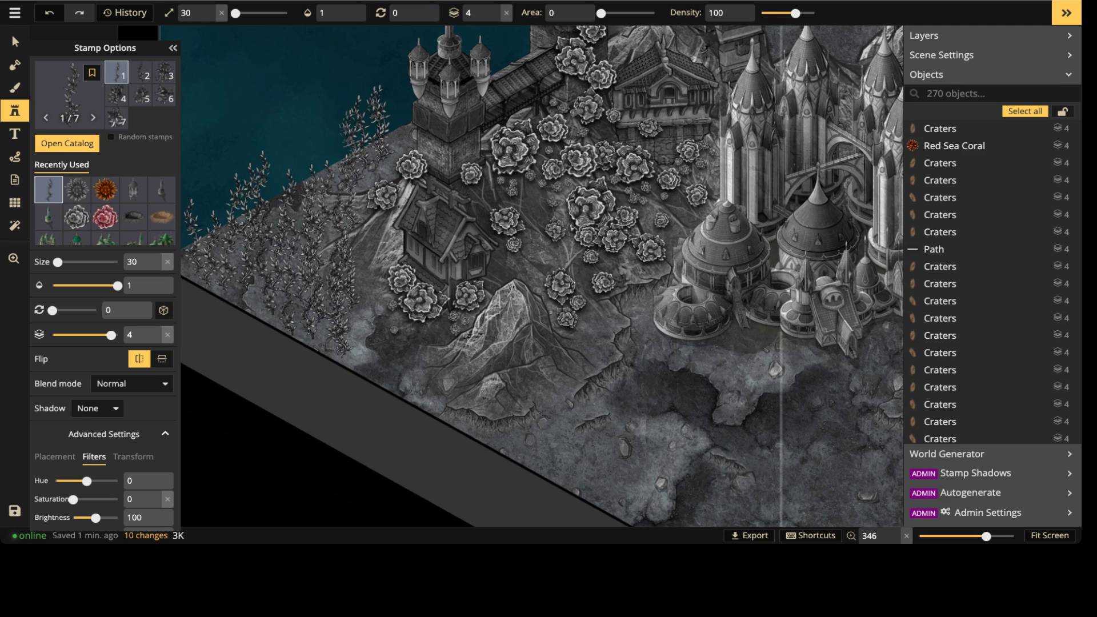
left_click(140, 72)
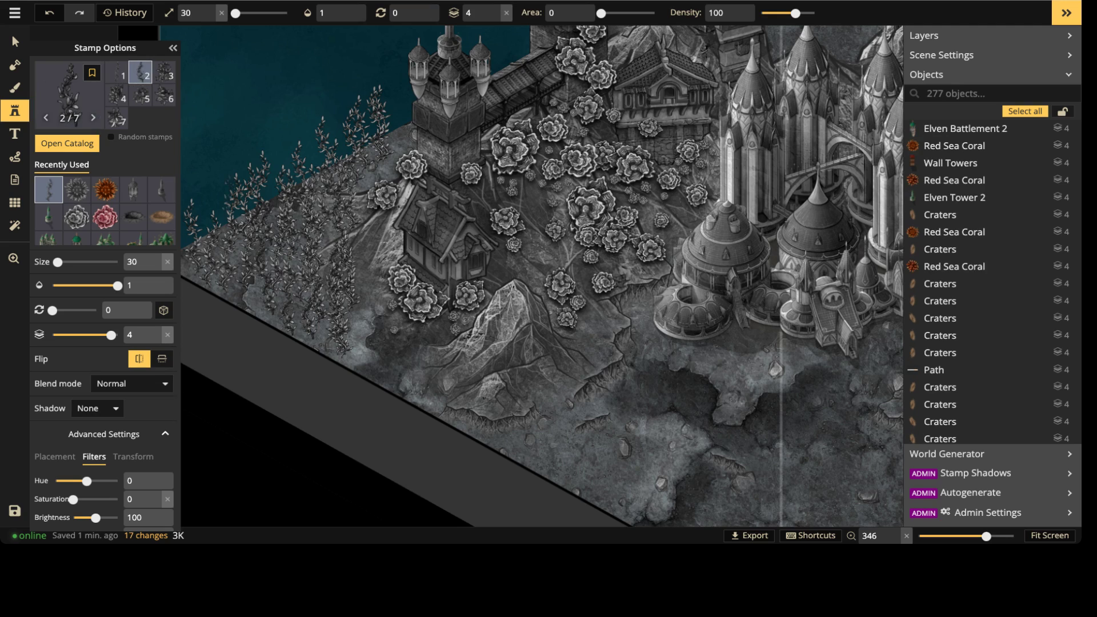
left_click(321, 198)
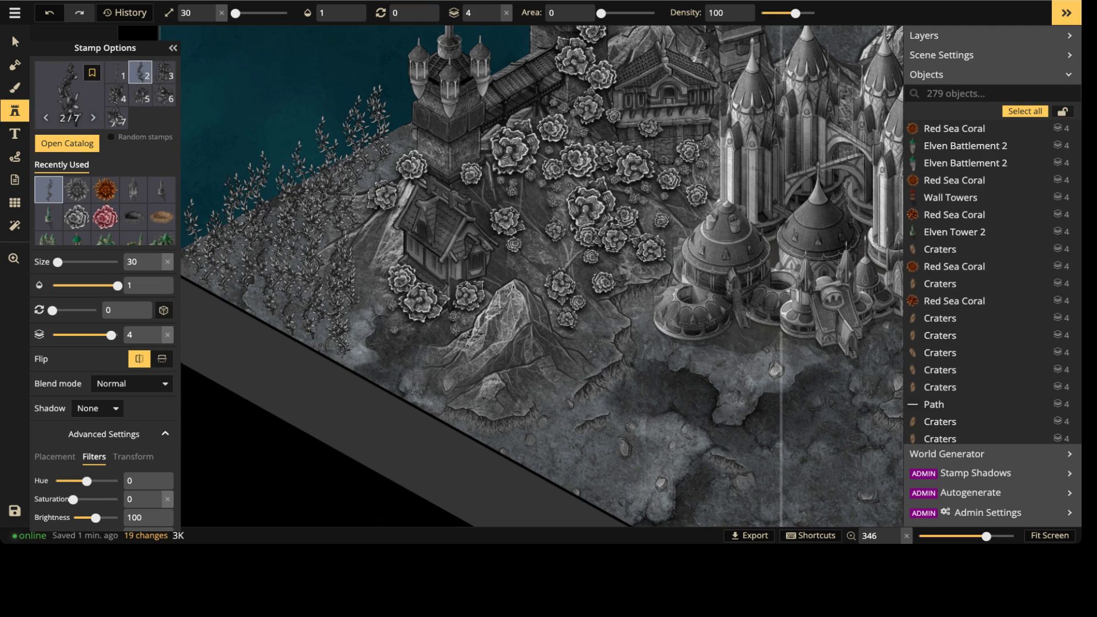
Step: Place a patch of grey sea weed, using the first variant, on the seabed's right corner beside the spiky corals
left_click_drag(595, 342, 433, 284)
left_click_drag(880, 229, 587, 255)
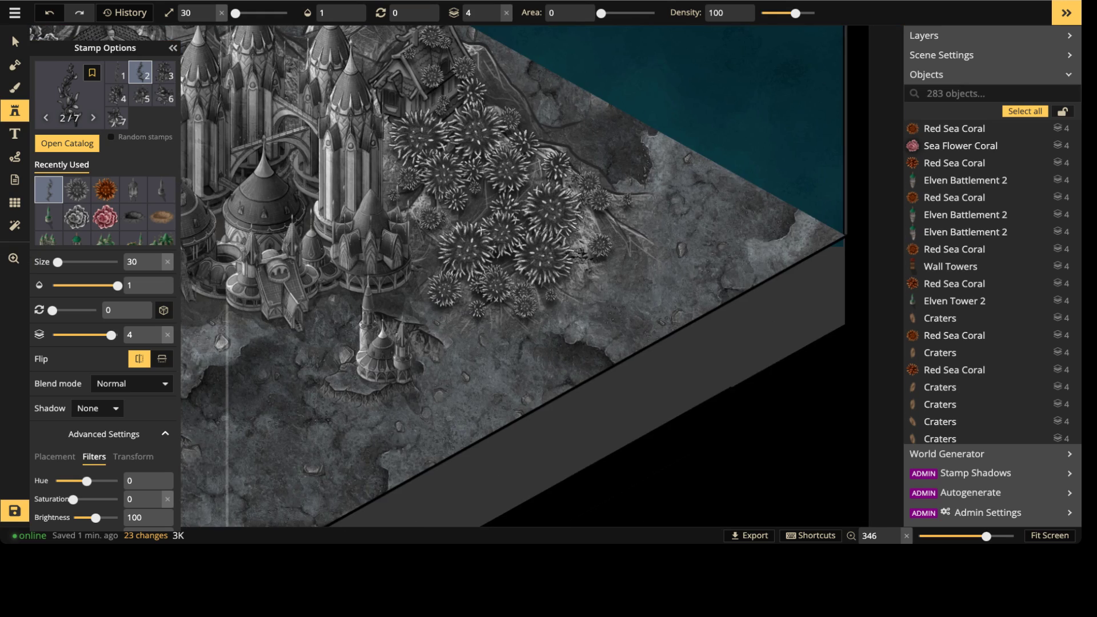
left_click(117, 73)
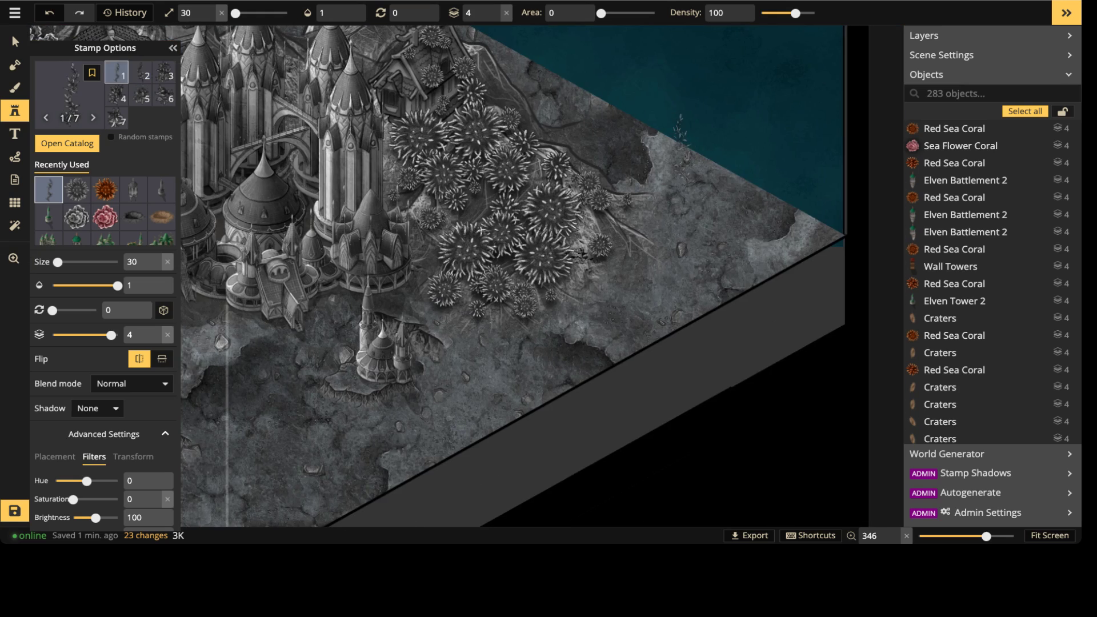
mouse_move(698, 183)
left_mouse_down()
mouse_move(663, 197)
mouse_move(745, 191)
mouse_move(652, 263)
mouse_move(688, 269)
mouse_move(674, 288)
mouse_move(654, 283)
mouse_move(718, 240)
mouse_move(623, 283)
mouse_move(740, 203)
mouse_move(767, 208)
left_mouse_up()
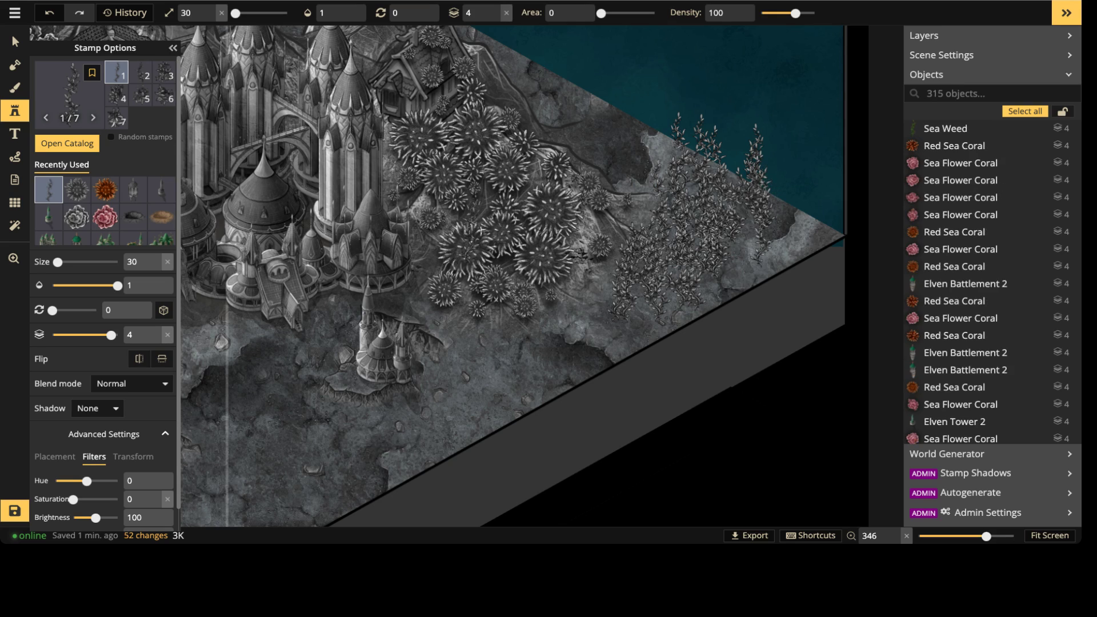
Step: Fill out the right corner's sea weed patch and its edges with second-variant sea weed
left_click(140, 72)
left_click(713, 284)
left_click(613, 319)
left_click(601, 299)
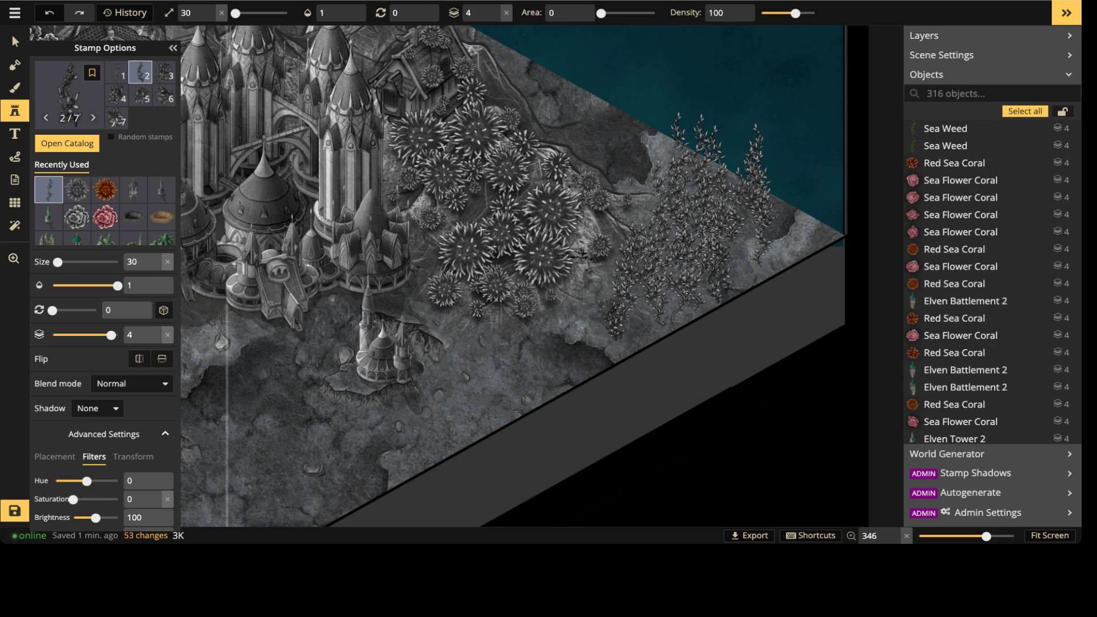
left_click(726, 242)
left_click(748, 223)
left_click(760, 217)
left_click(699, 195)
left_click(642, 203)
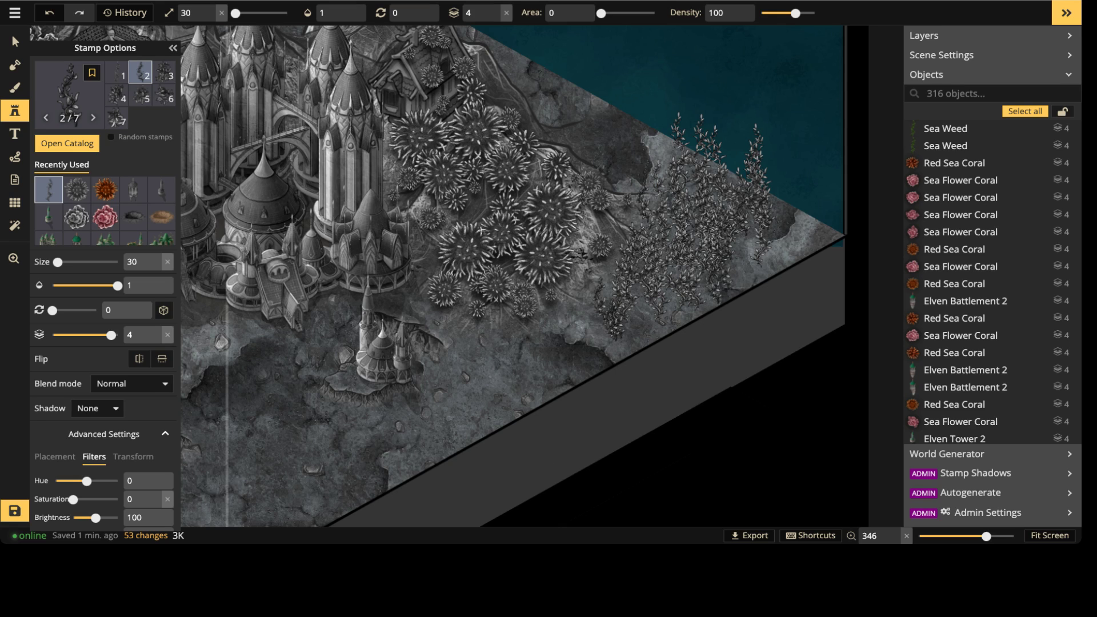
Step: Place second-variant sea weed on the seabed's back-right edge behind the ruined house and at the back corner between the towers
scroll(560, 196, "down", 6)
middle_click_drag(560, 196, 796, 216)
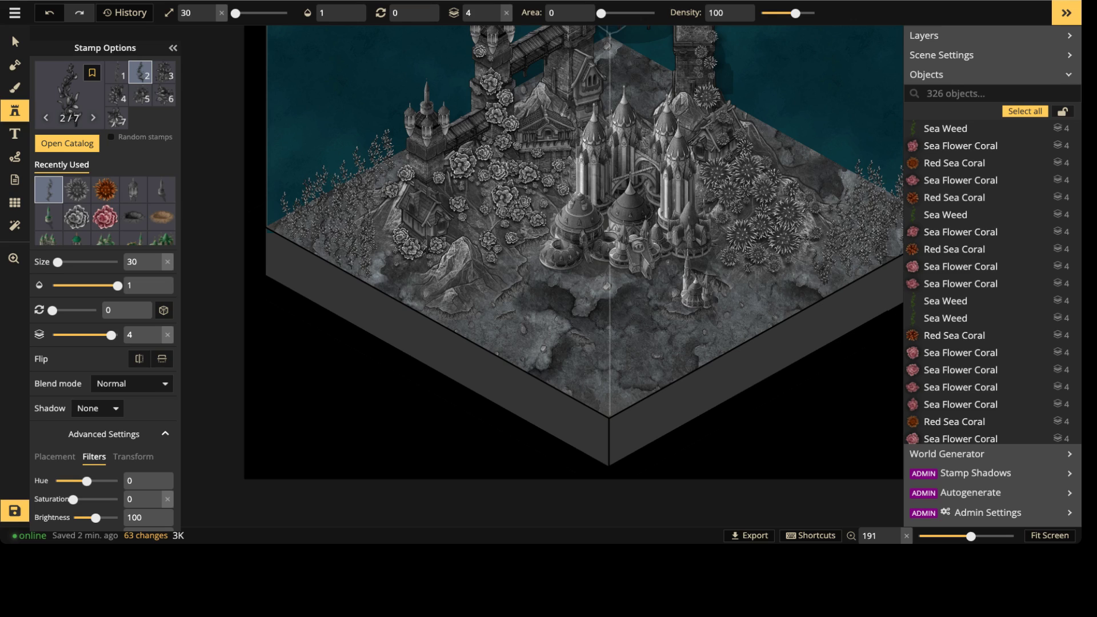
middle_click_drag(792, 134, 652, 273)
scroll(653, 273, "up", 3)
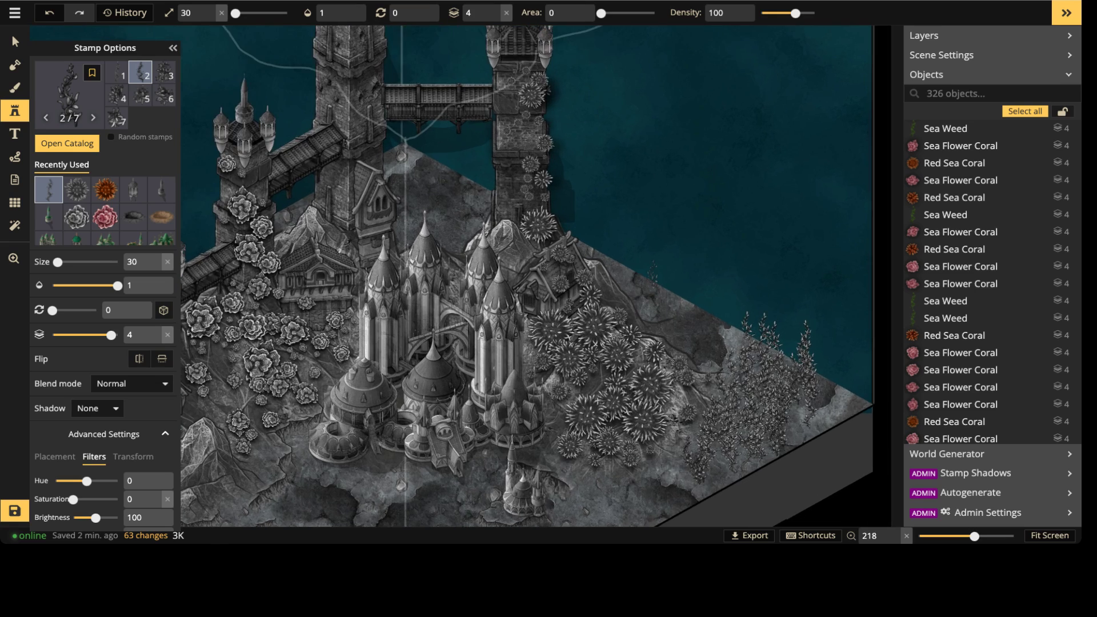
scroll(653, 268, "up", 4)
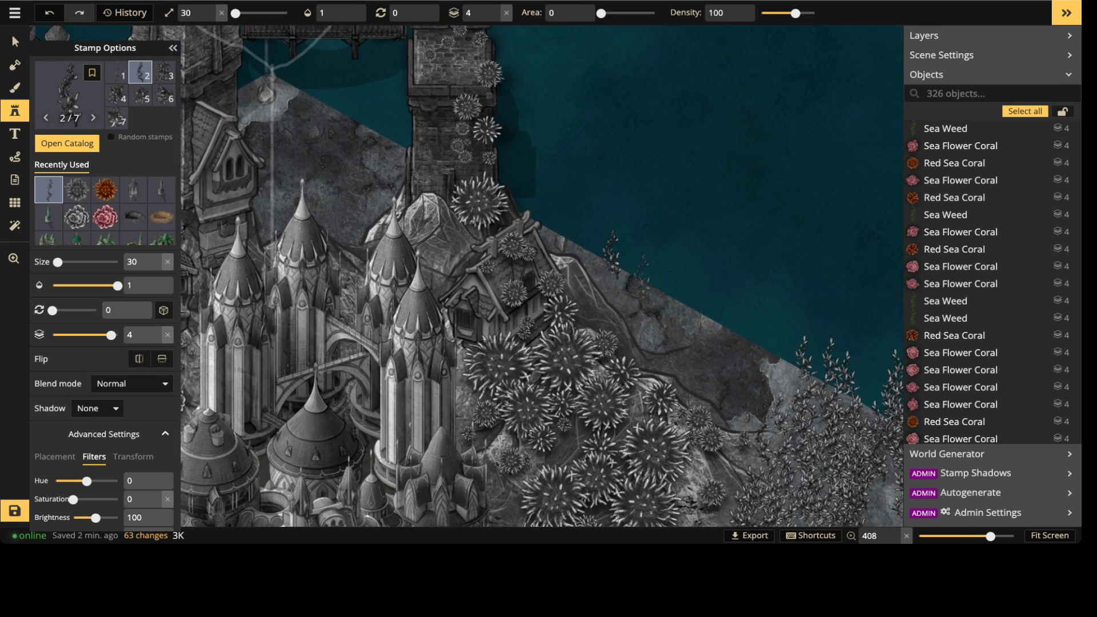
left_click(643, 278)
left_click(619, 288)
left_click(595, 252)
Step: Mix first-variant sea weed into the patch at the seabed's back corner between the towers
left_click(116, 72)
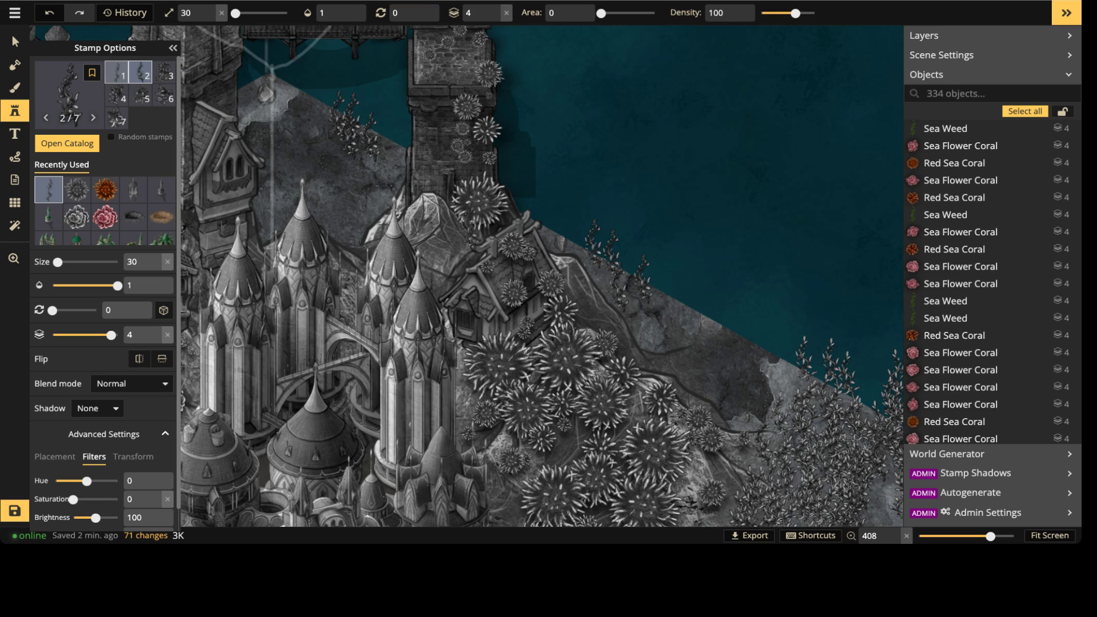
left_click(384, 143)
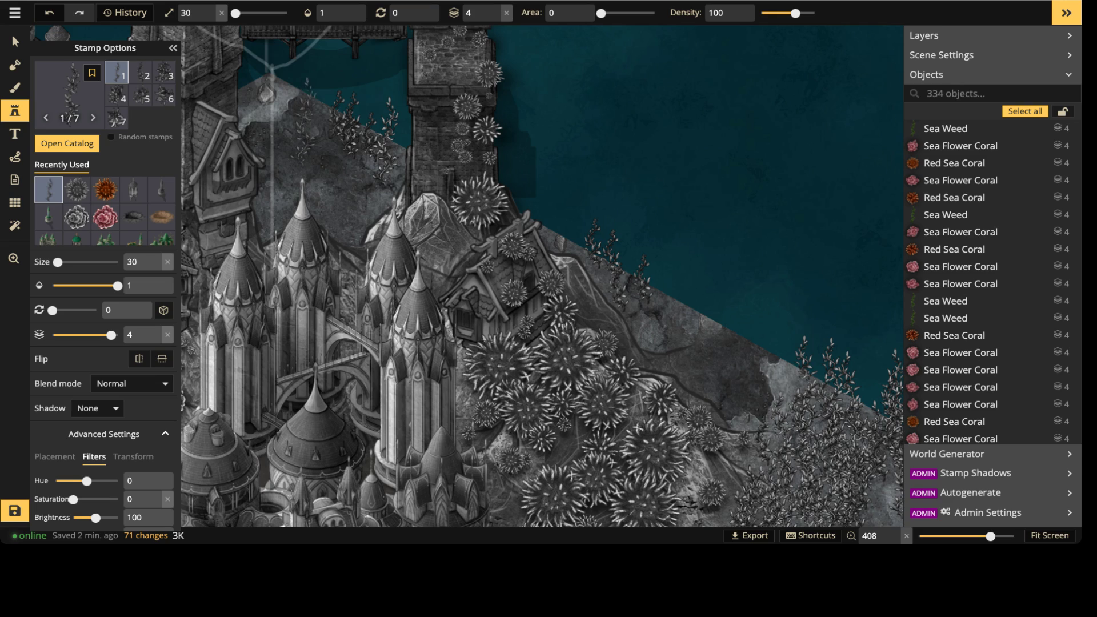
left_click(320, 137)
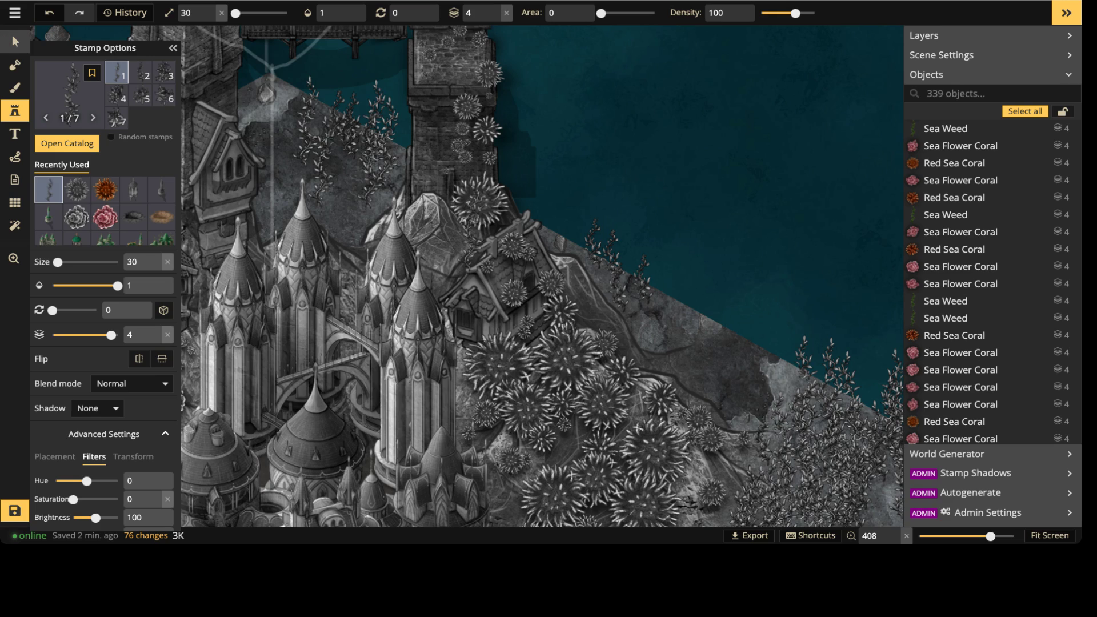
Step: Check the finished sea weed patches against the whole scene and save the map
left_click(15, 41)
scroll(457, 114, "down", 3)
scroll(377, 200, "down", 3)
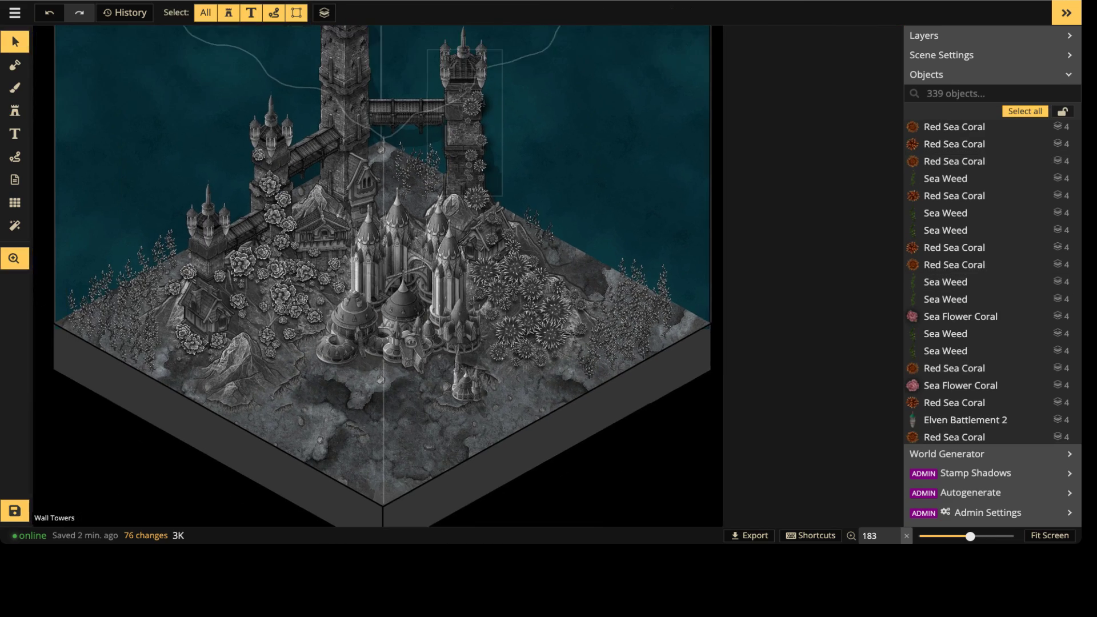
scroll(434, 257, "up", 3)
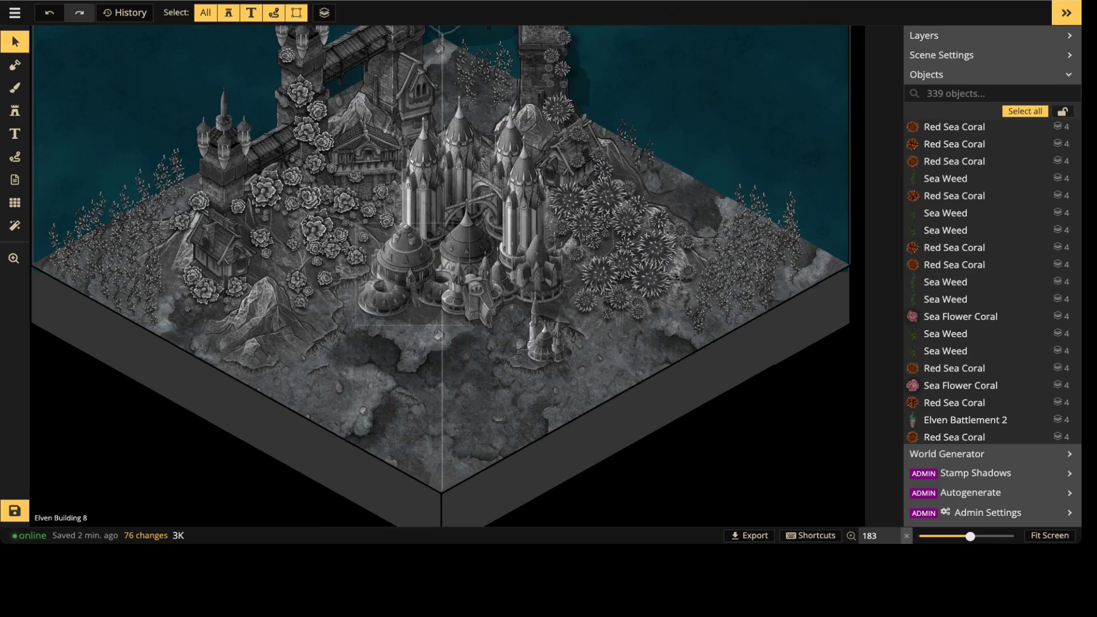
scroll(434, 183, "down", 2)
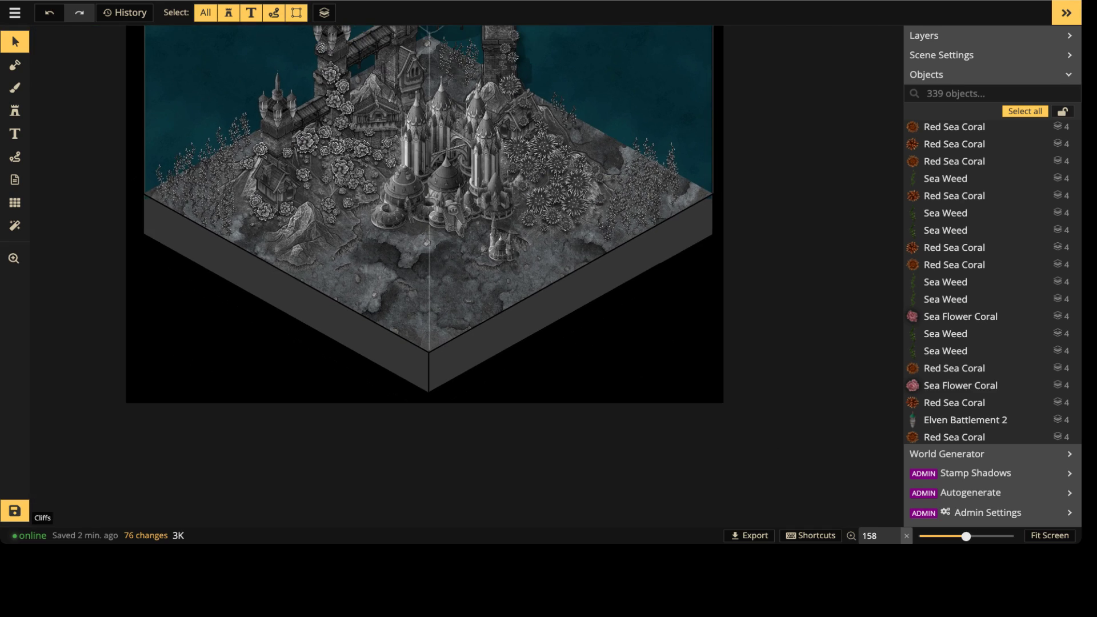
key("ctrl+s")
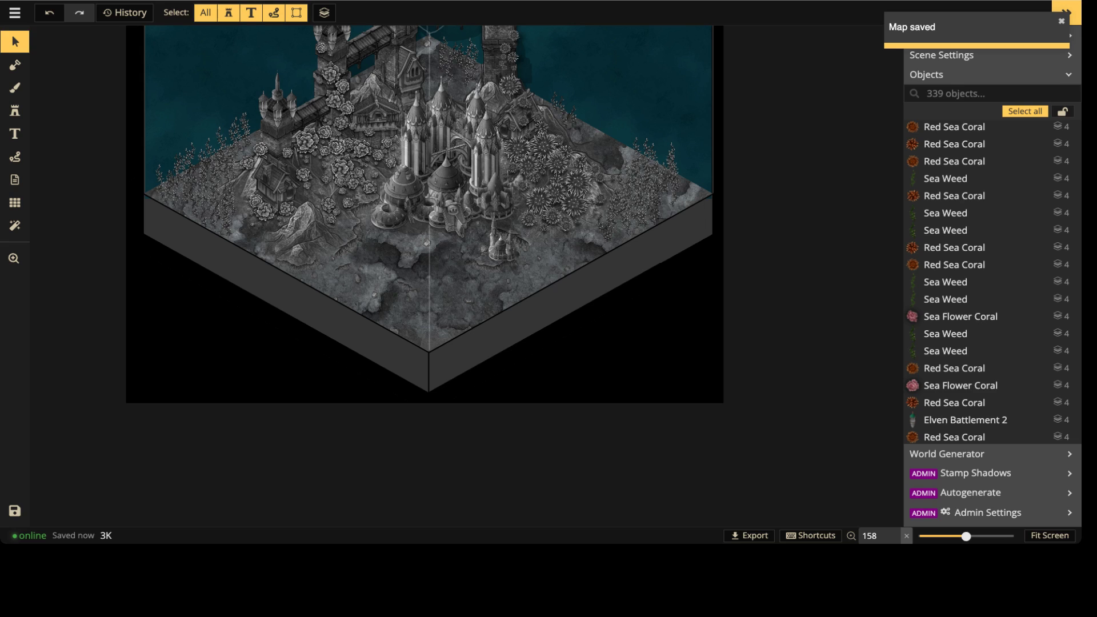
scroll(387, 256, "down", 3)
middle_click_drag(387, 256, 387, 396)
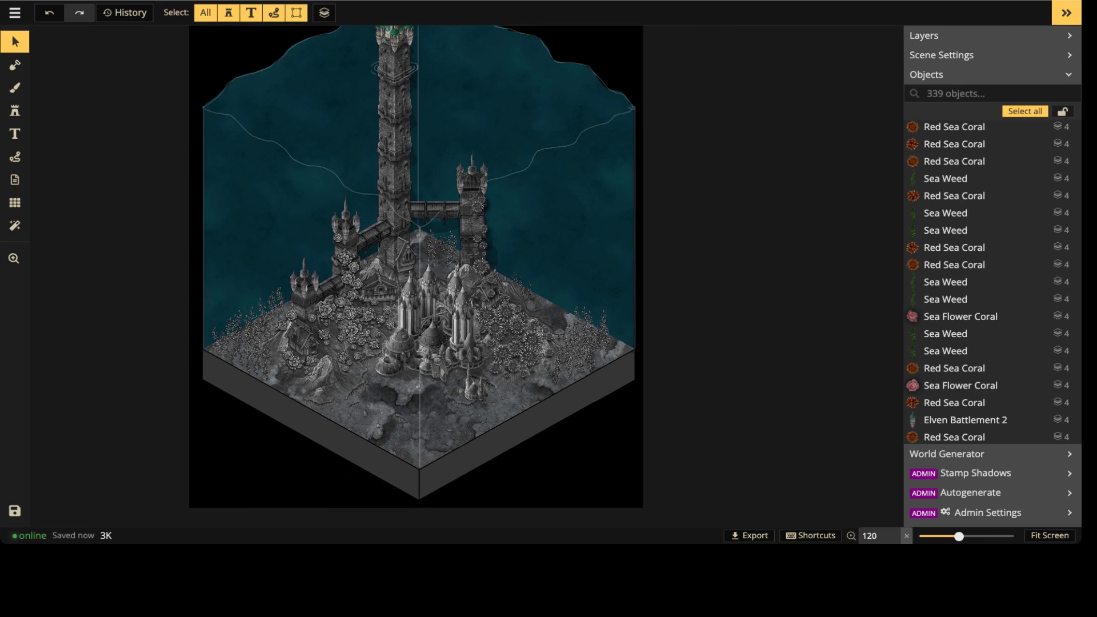
Step: Return to the map list, clone "Underwater Scene Template (copy)" and open the clone for editing
left_click(15, 13)
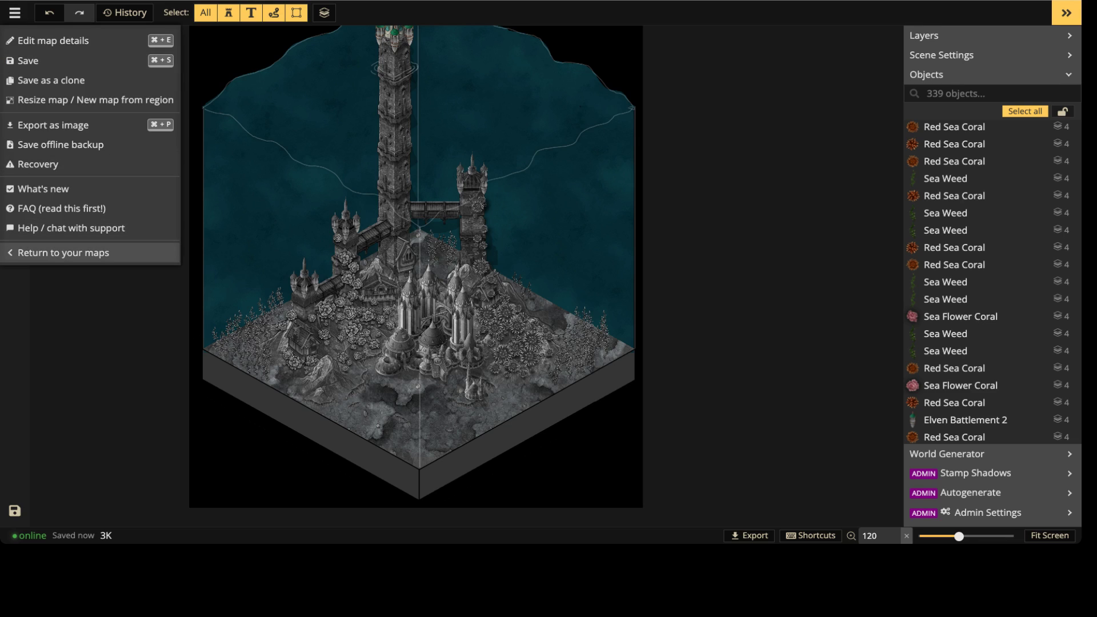
left_click(57, 252)
left_click(226, 156)
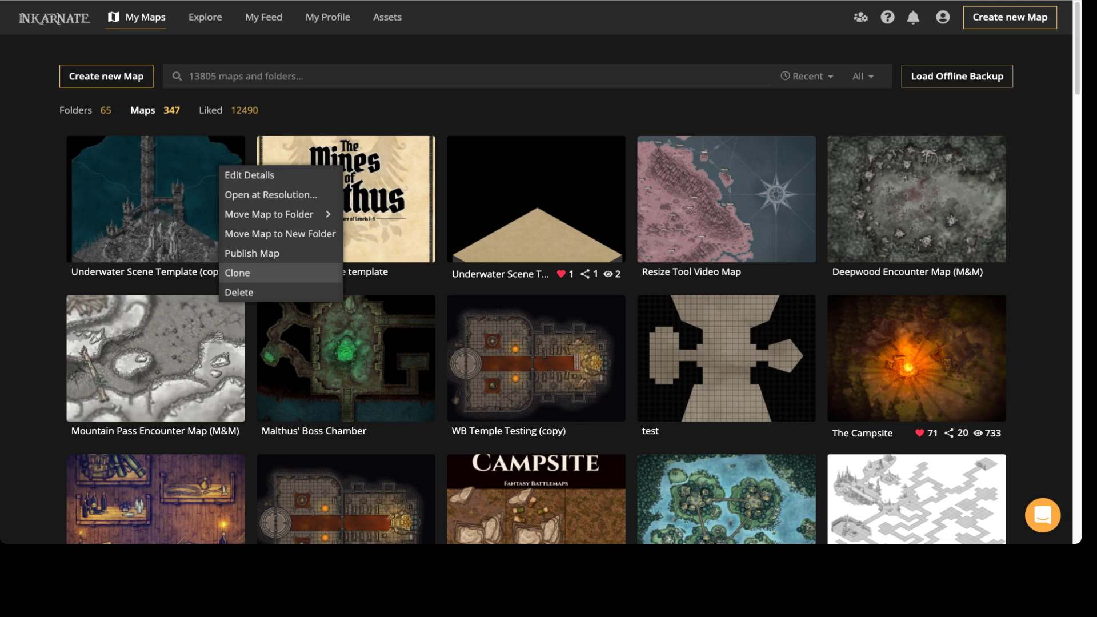
left_click(237, 272)
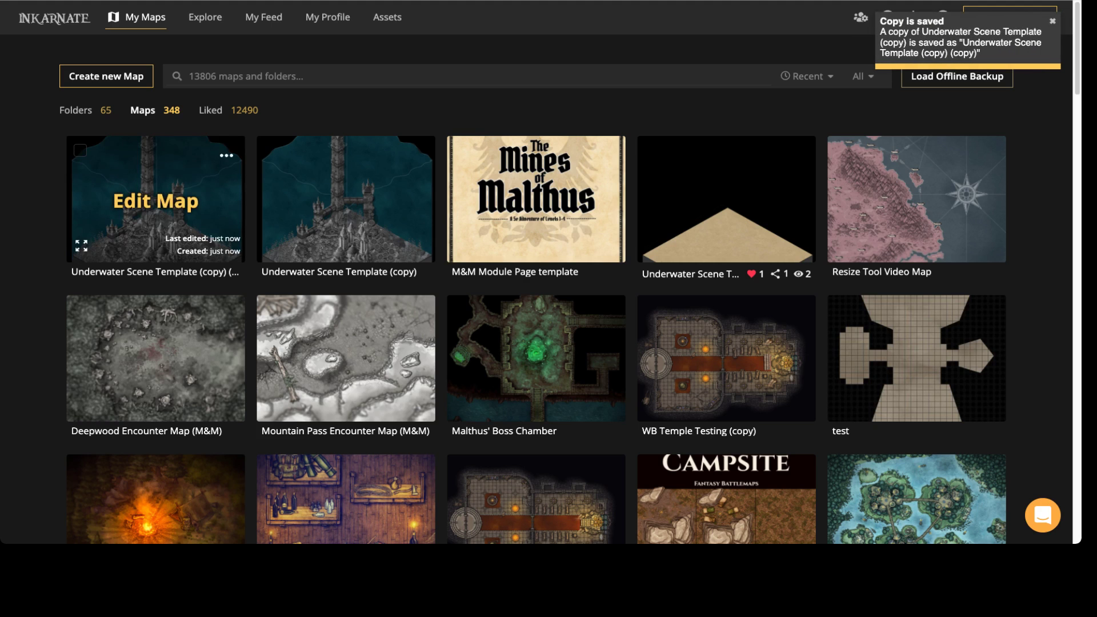
left_click(156, 202)
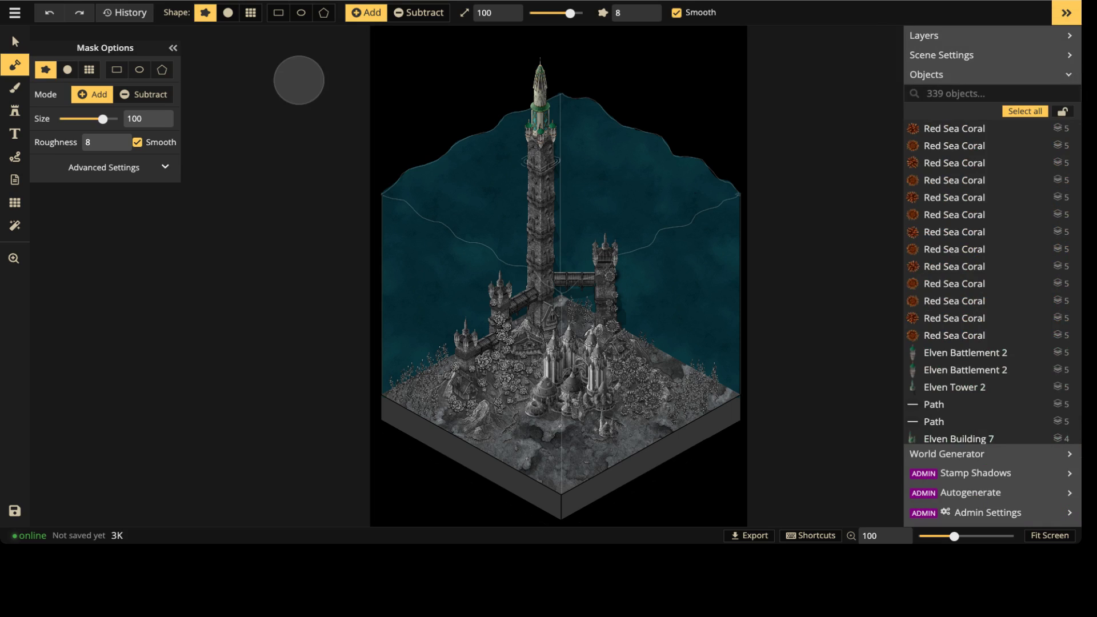
key("s")
scroll(362, 83, "down", 3)
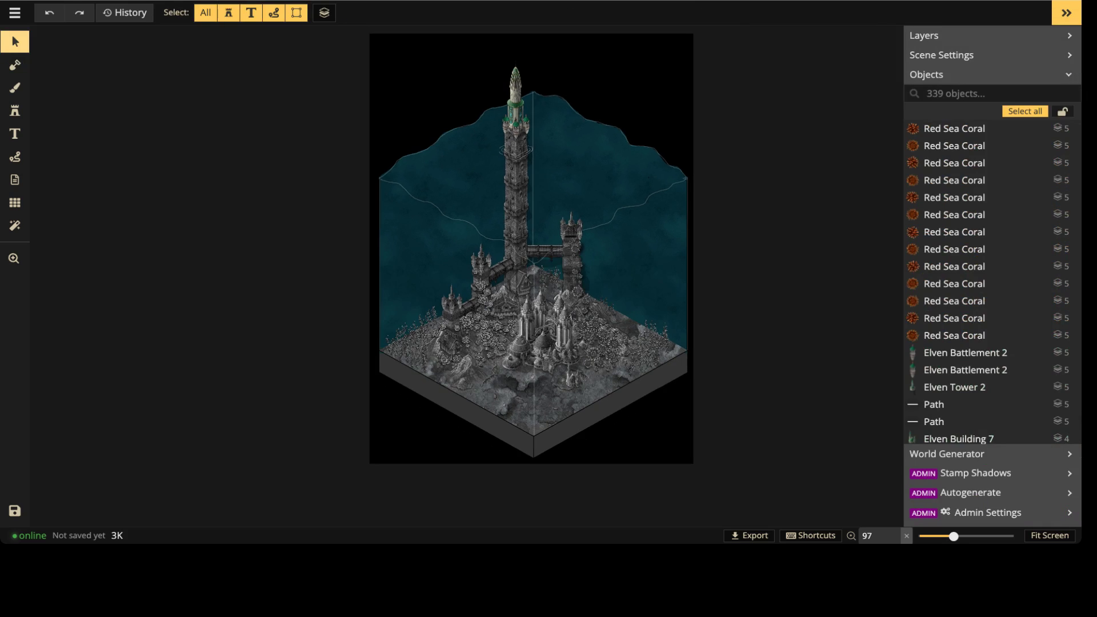
left_click_drag(350, 58, 792, 489)
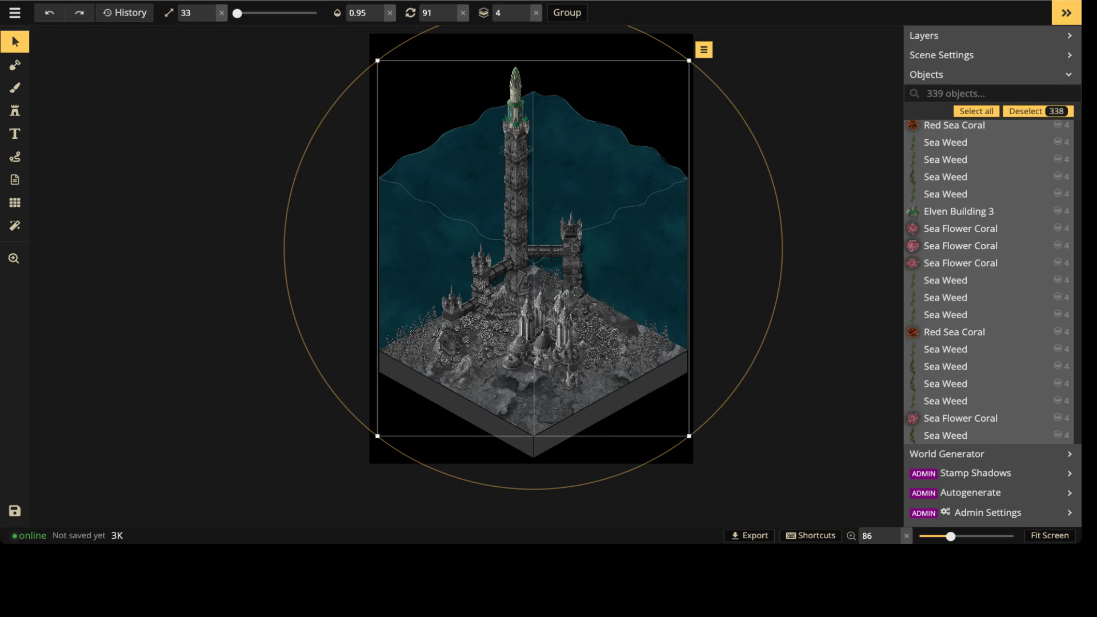
key("Escape")
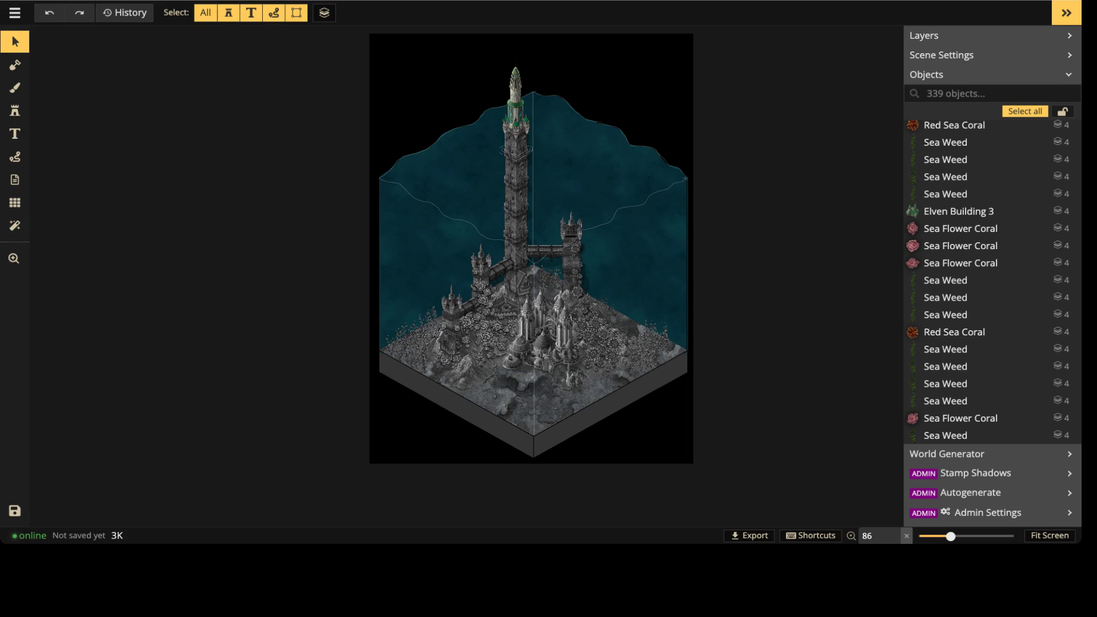
Step: Export the cloned map as an image at 2234 x 3072 px and return to editing
left_click(749, 535)
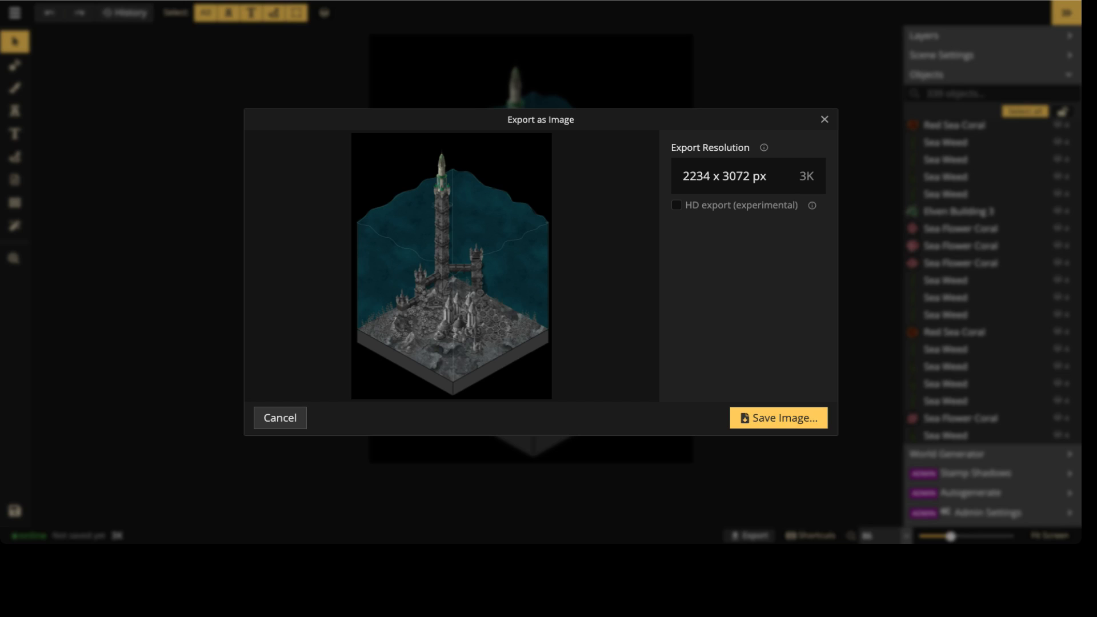
left_click(778, 417)
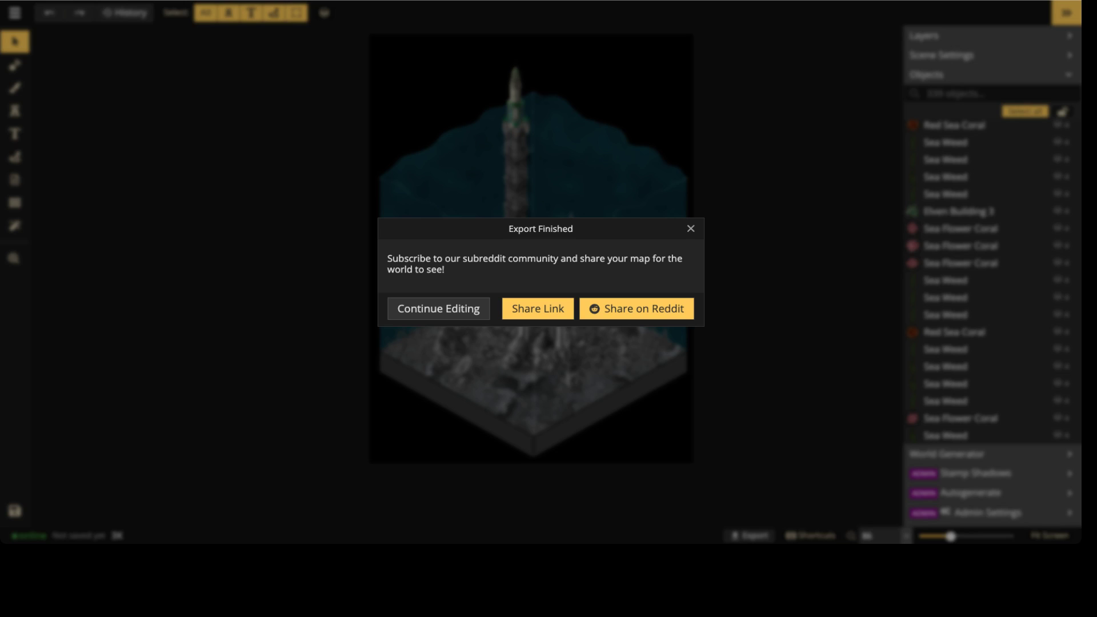
left_click(691, 229)
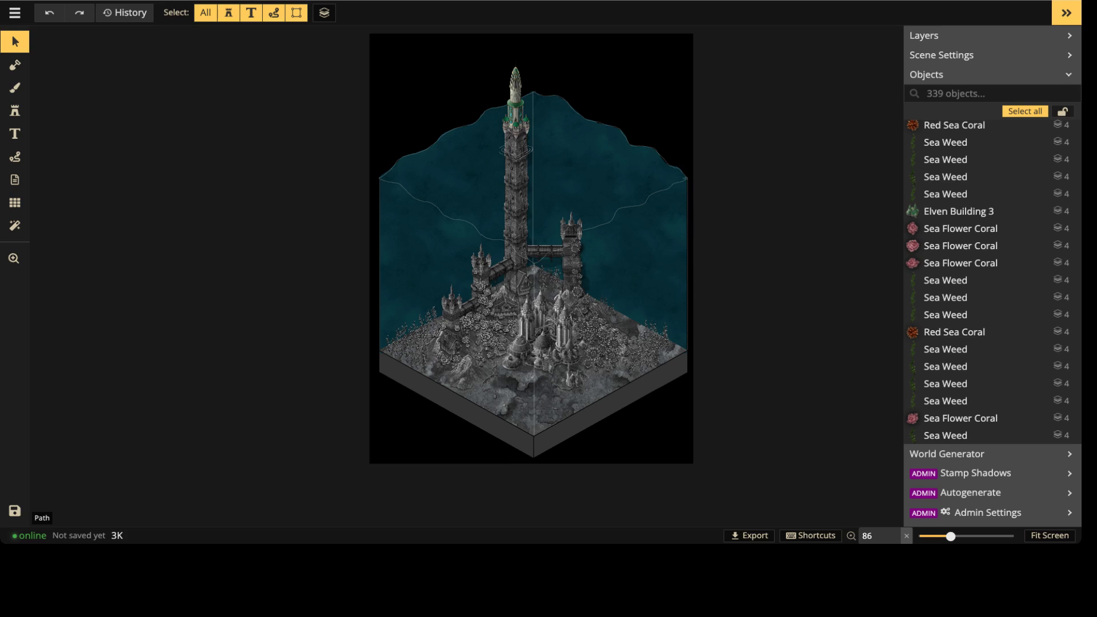
Step: Delete all unlocked objects from the cloned map and select the remaining locked Lines group
left_click_drag(325, 62, 794, 524)
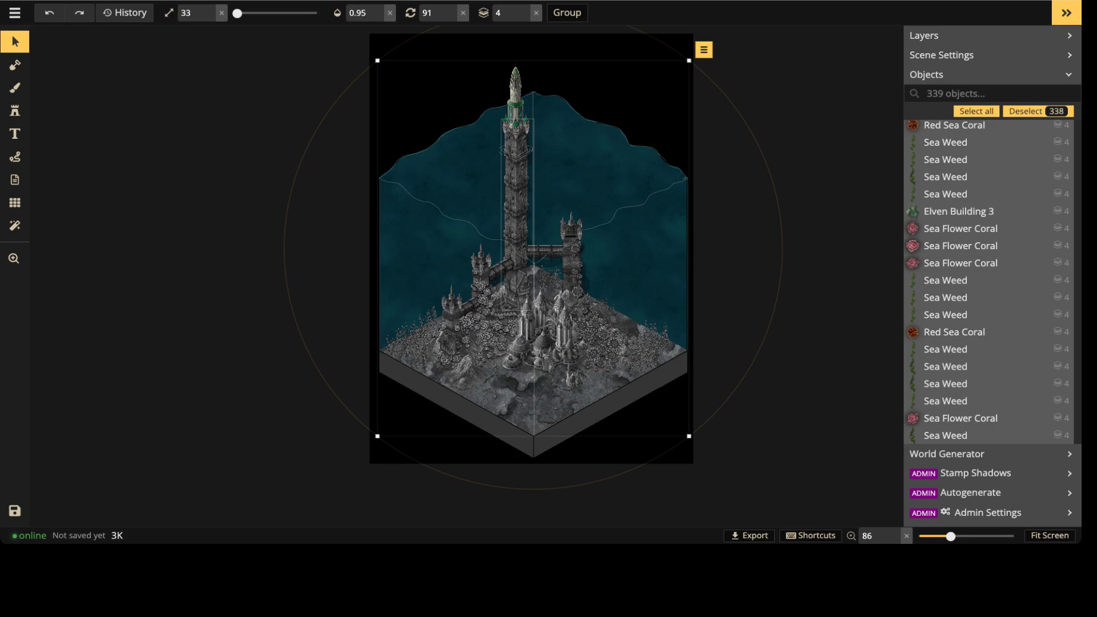
key("Delete")
left_click(960, 128)
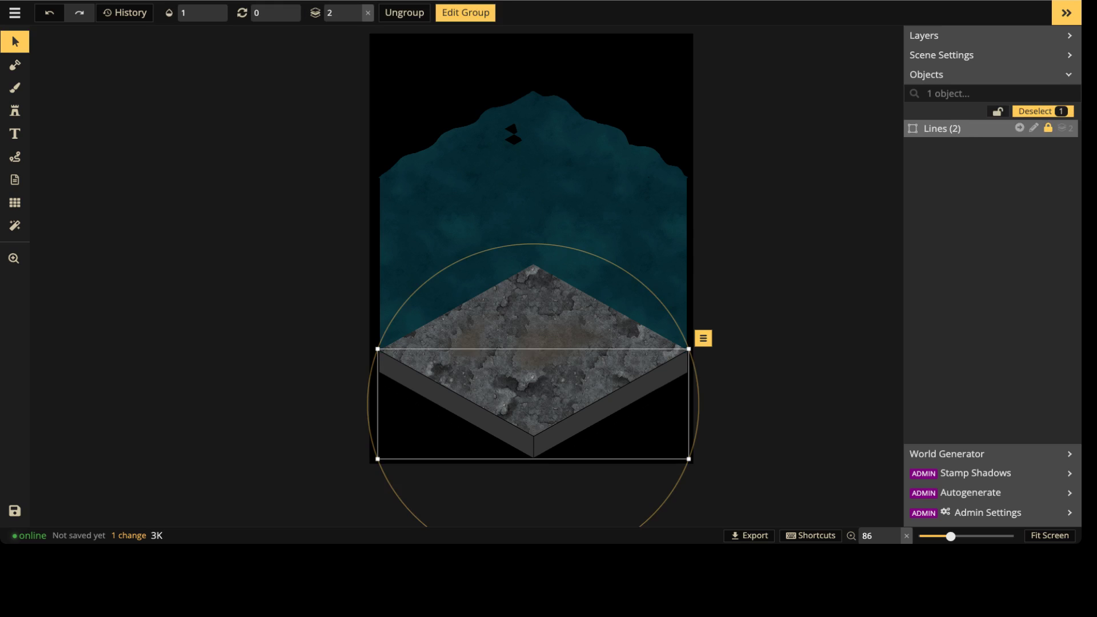
Step: Delete the locked Lines group and erase the whole stone floor diamond from the mask in Subtract mode with brush size 200
key("Delete")
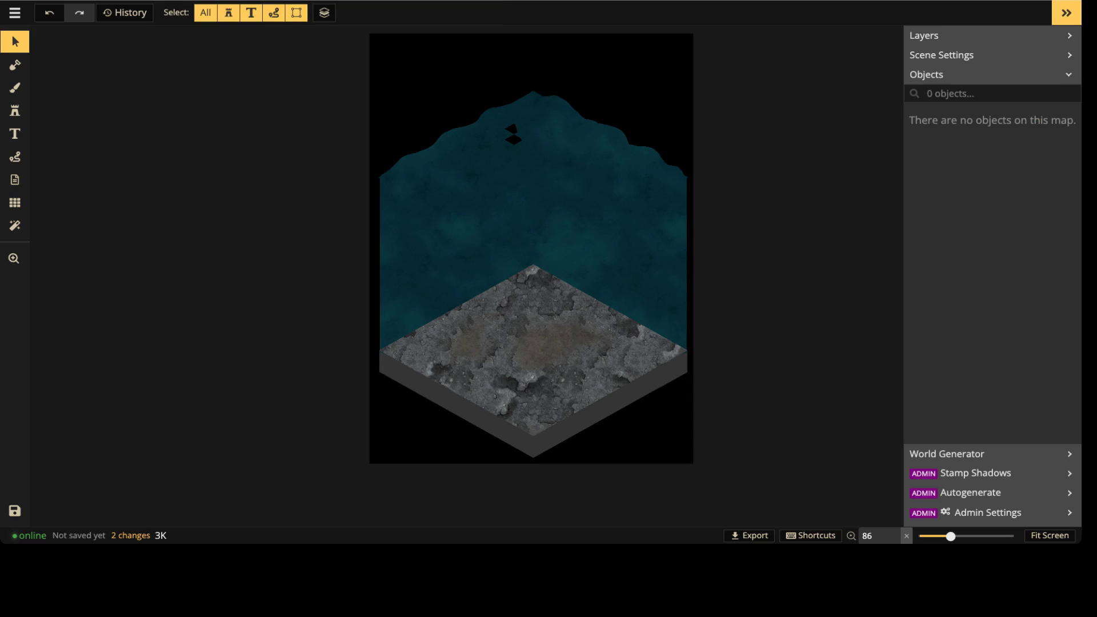
left_click(15, 64)
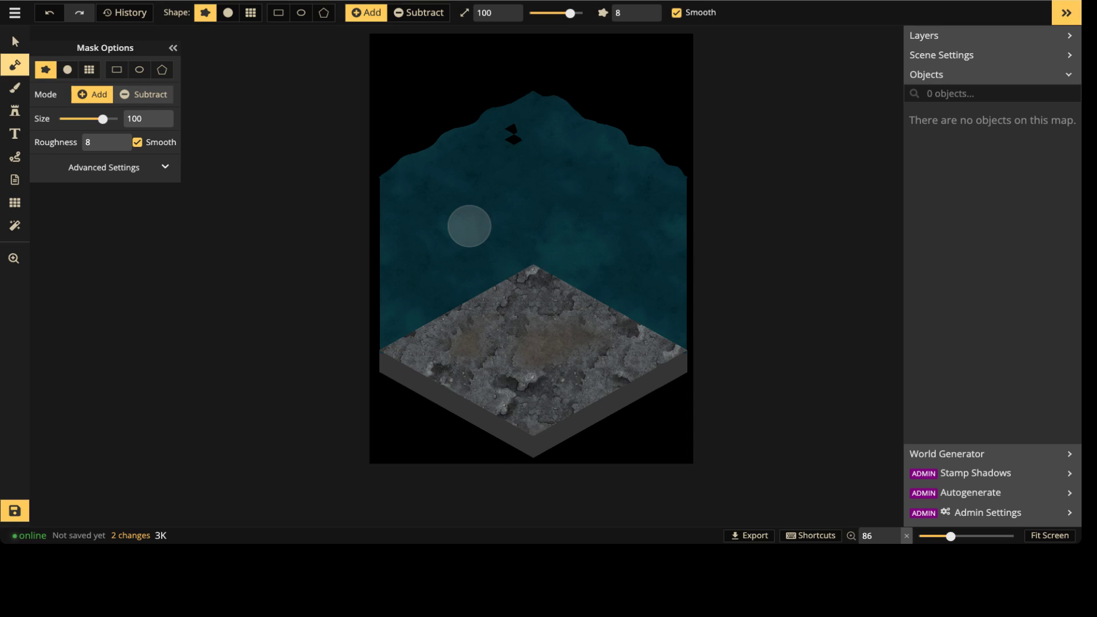
left_click(143, 95)
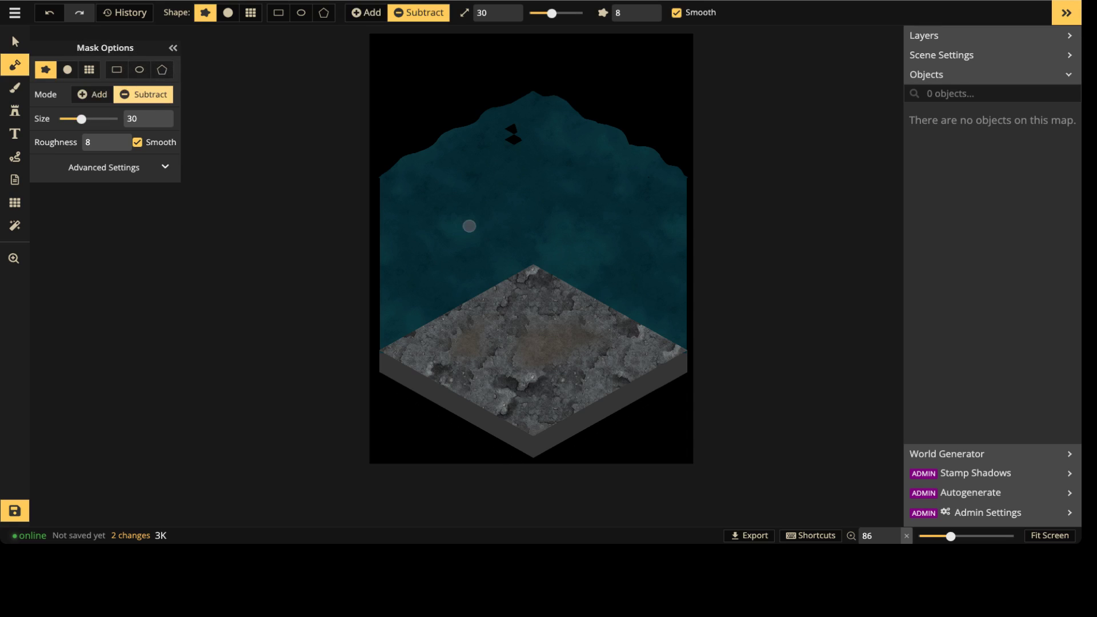
left_click(582, 13)
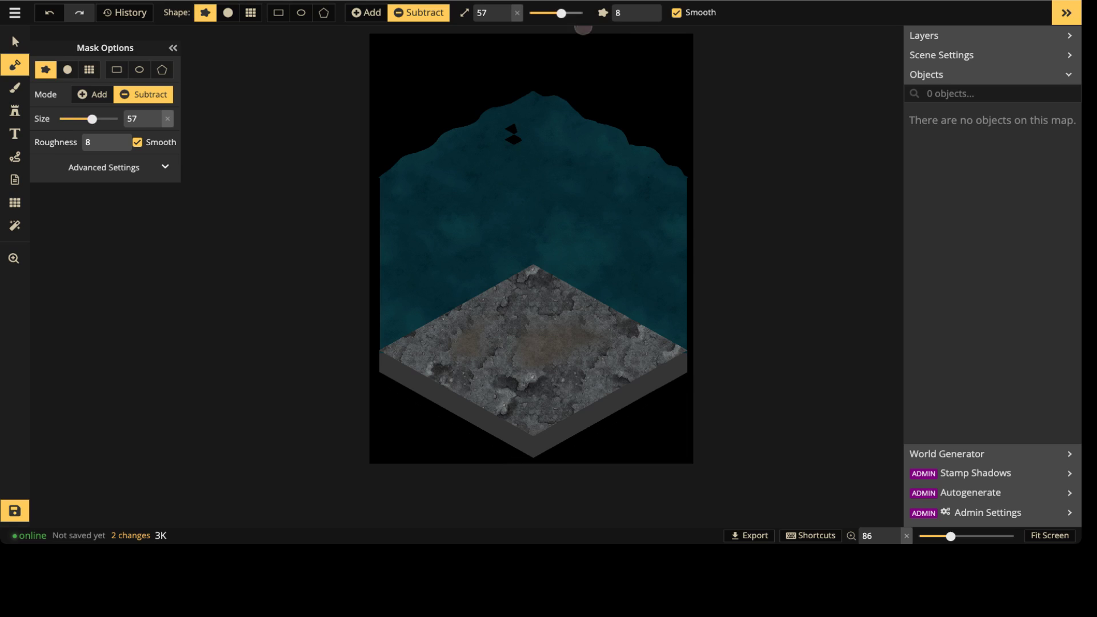
mouse_move(475, 299)
left_mouse_down()
mouse_move(406, 355)
mouse_move(537, 293)
mouse_move(646, 373)
mouse_move(468, 406)
mouse_move(451, 345)
mouse_move(651, 343)
left_mouse_up()
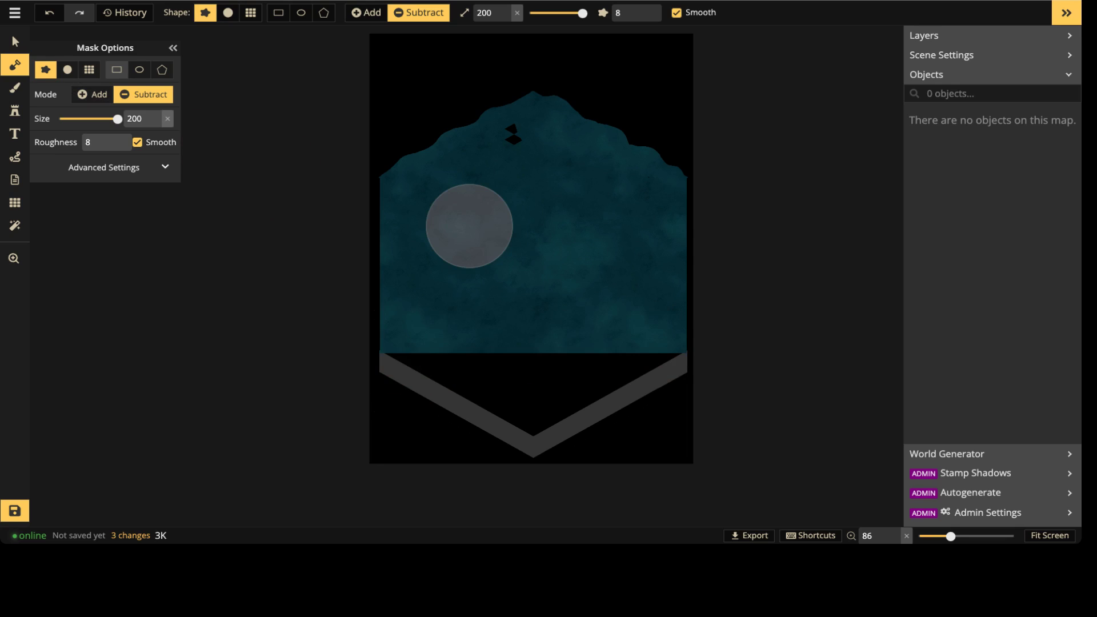
Step: Switch the mask shape from the rough brush to the rectangle
left_click(116, 69)
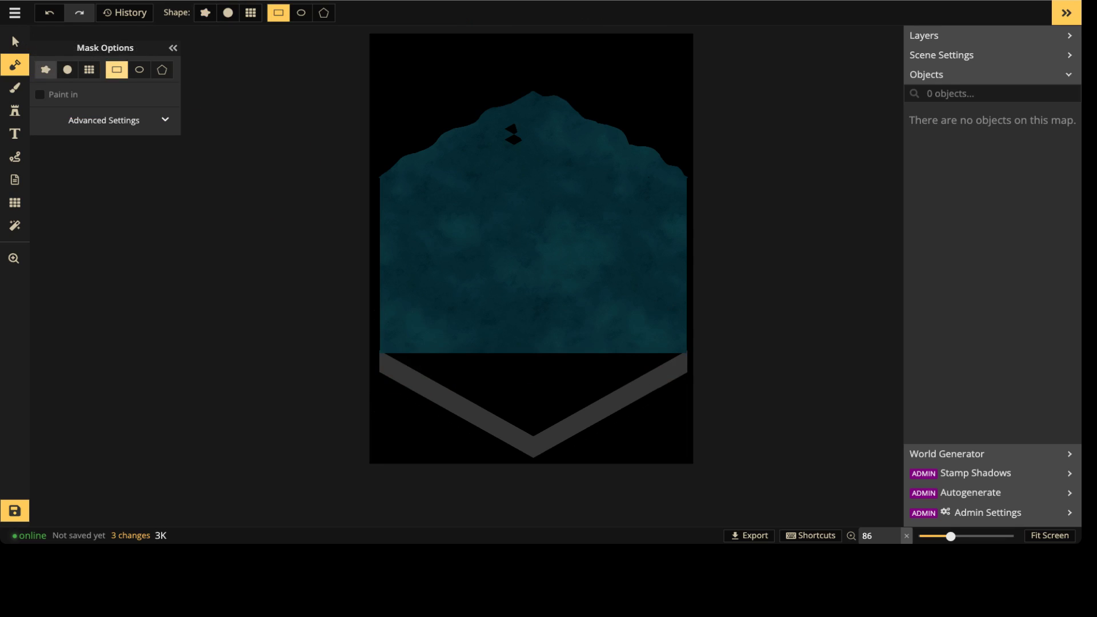
Step: Draw a black rectangle covering the whole map on the background layer with the Brush tool
left_click(15, 88)
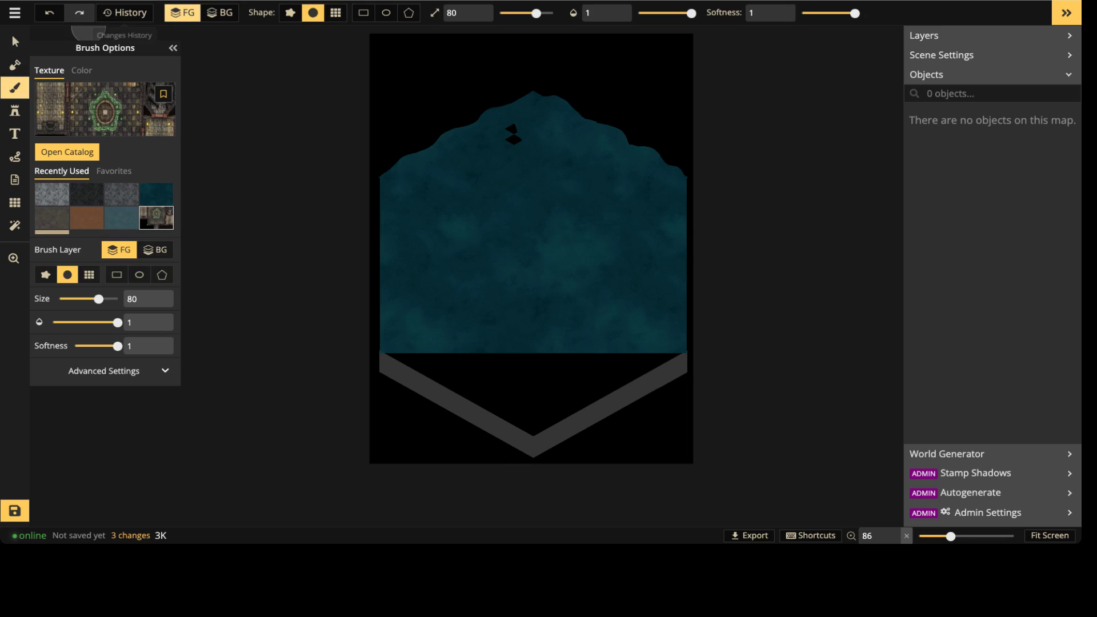
left_click(220, 13)
scroll(320, 86, "down", 2)
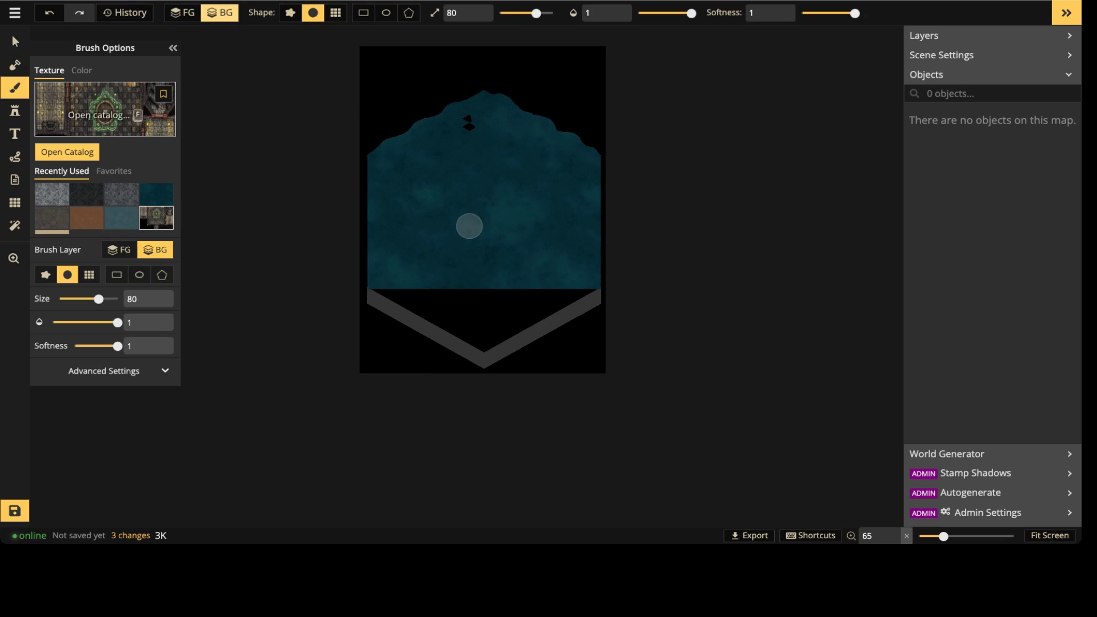
left_click(81, 70)
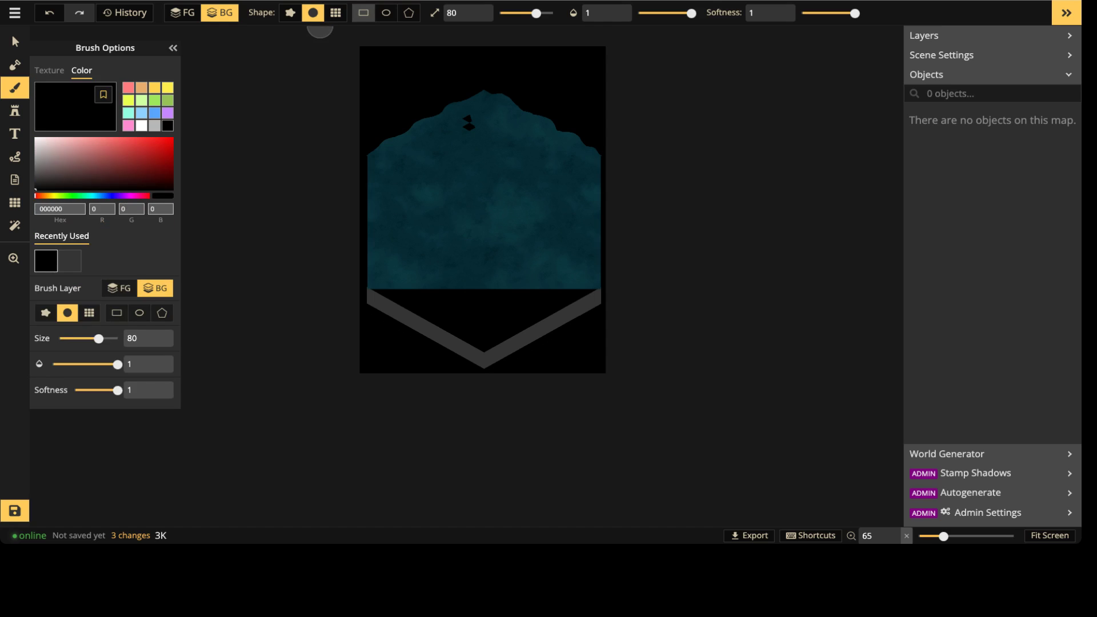
left_click(364, 13)
left_click_drag(349, 28, 616, 377)
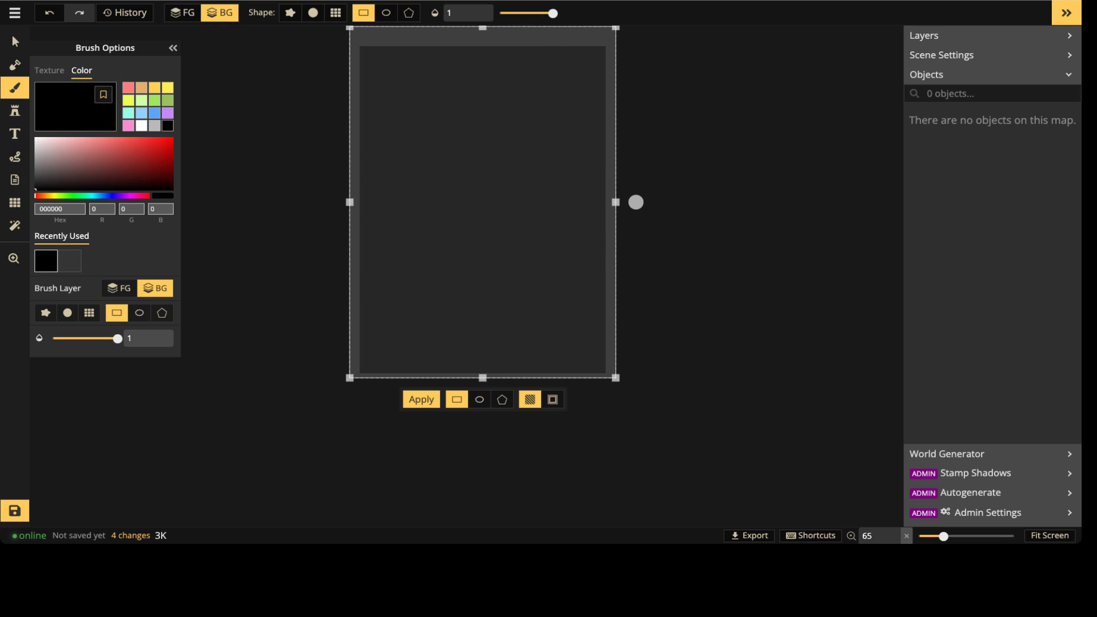
Step: Switch the rectangle's fill from color to texture and upload a custom image to the texture catalog
left_click(49, 70)
key("f")
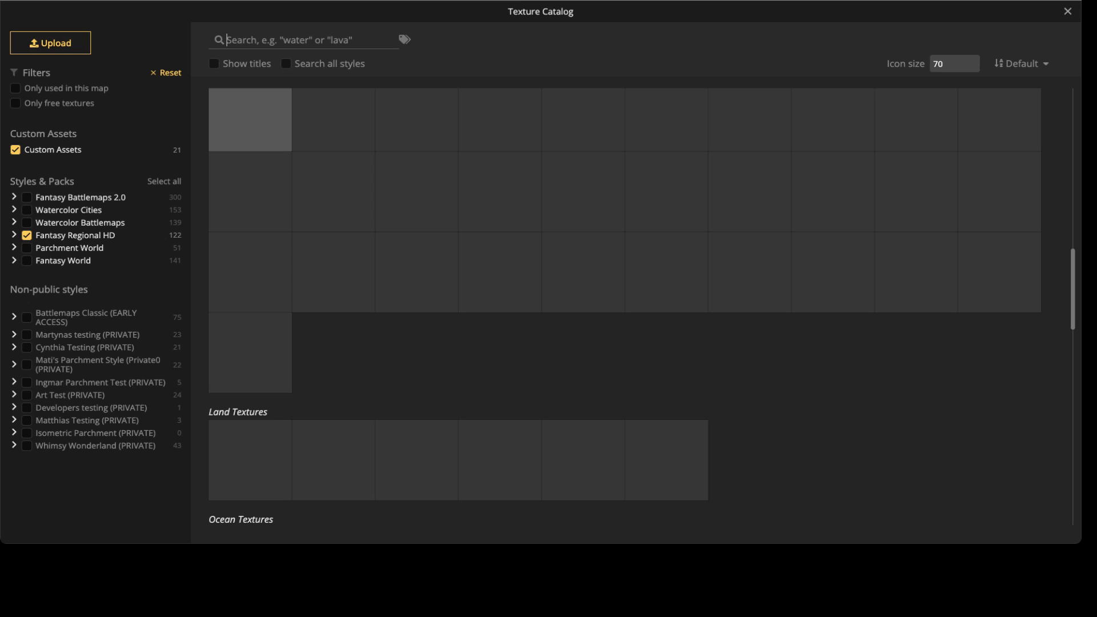
left_click(50, 43)
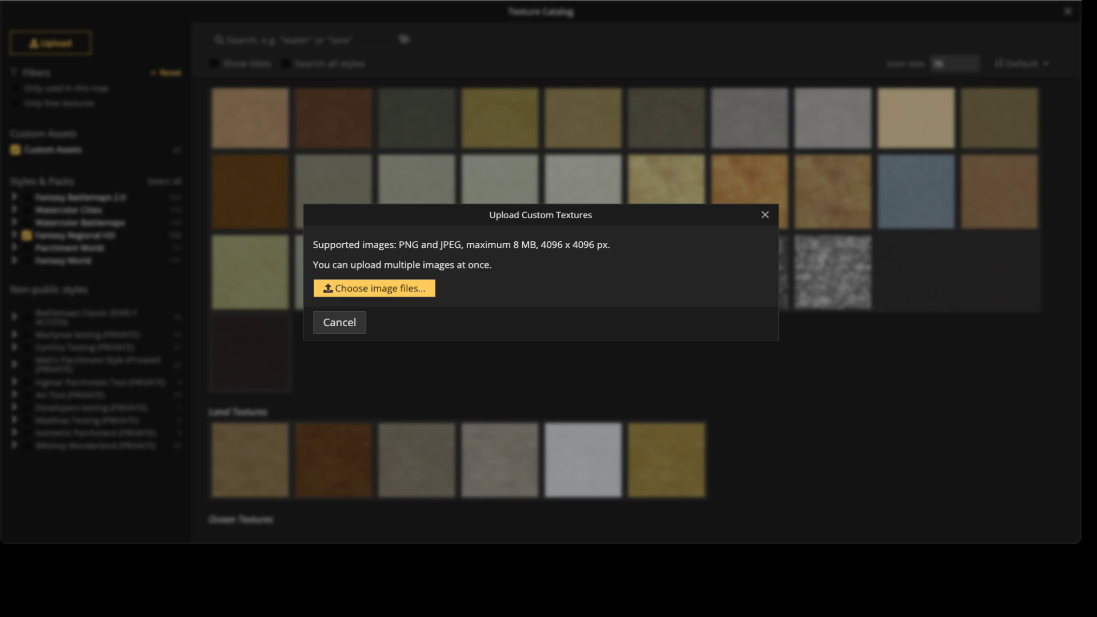
left_click(374, 288)
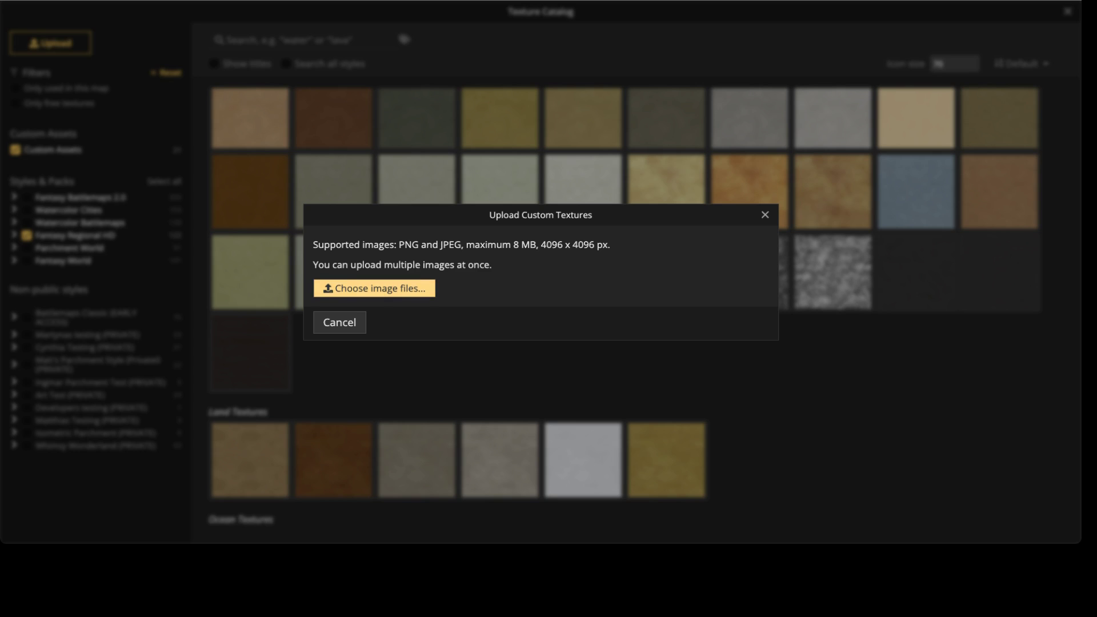
key("Return")
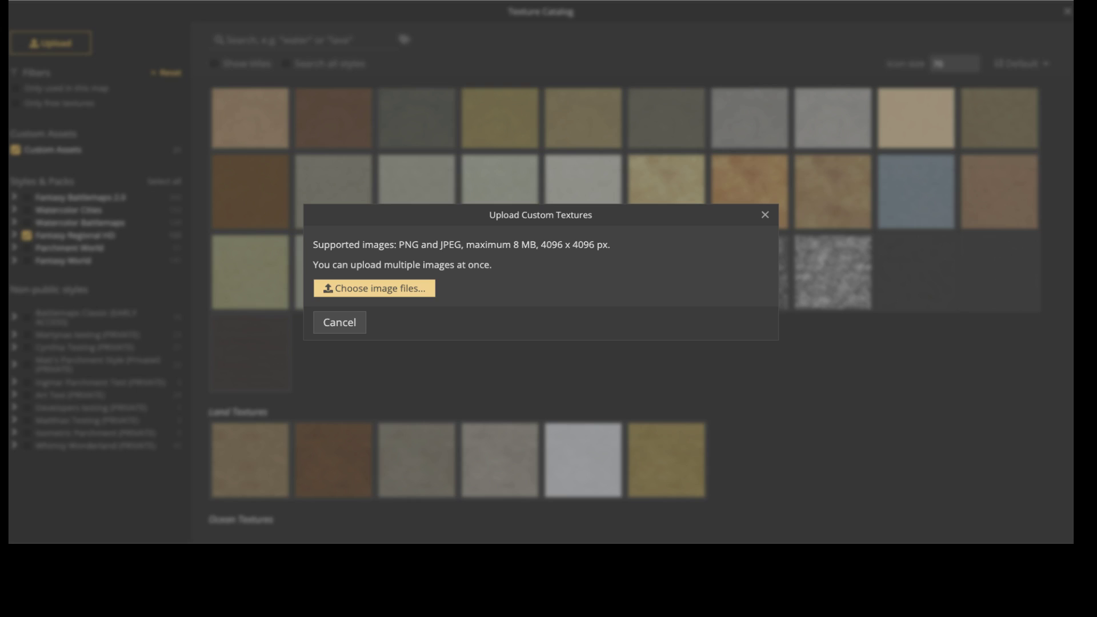
key("Escape")
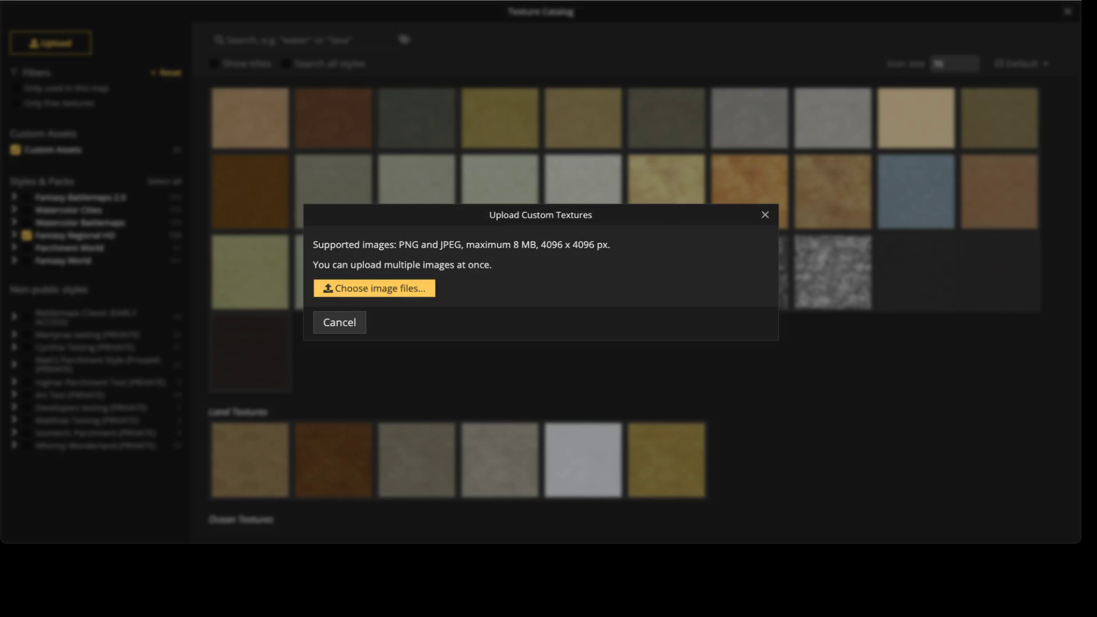
left_click(726, 513)
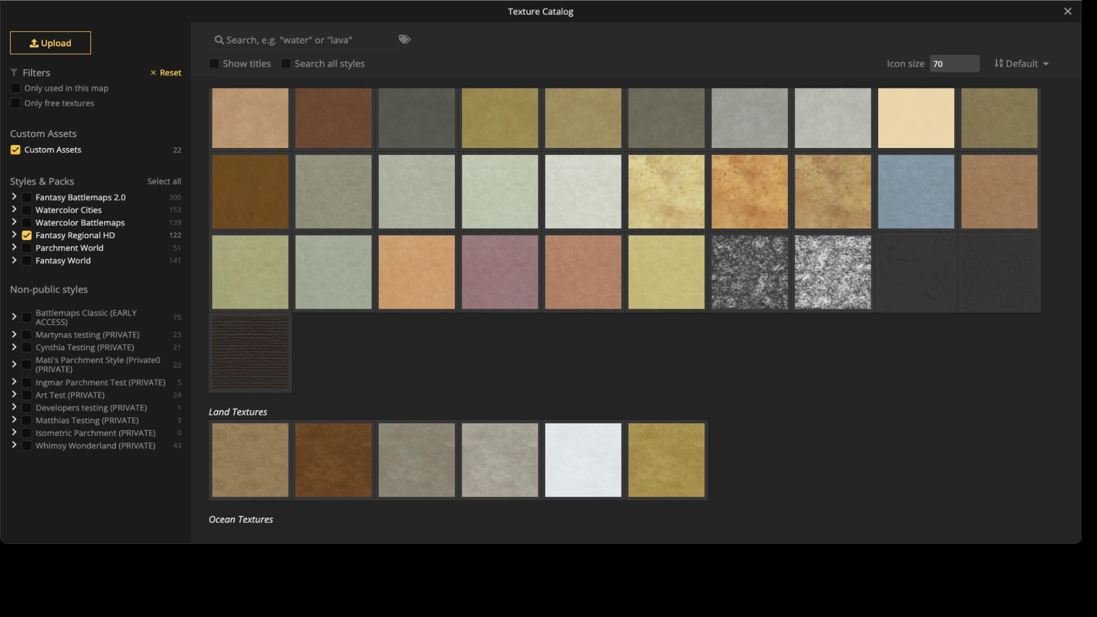
Step: Choose the underwater castle scene from the custom assets as the fill texture
left_click(15, 150)
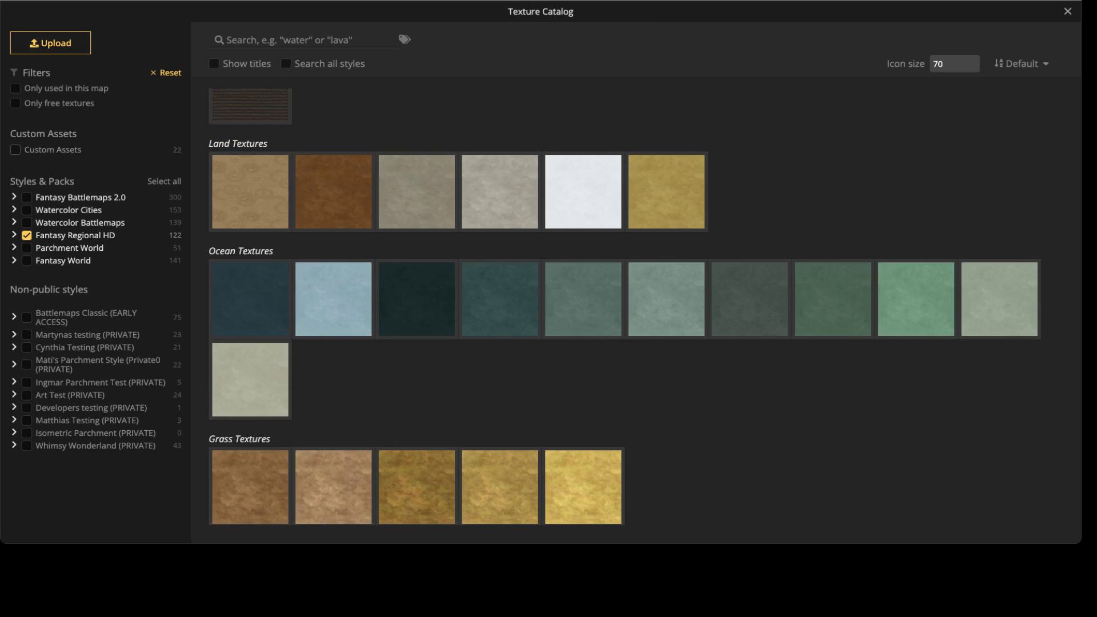
left_click(52, 150)
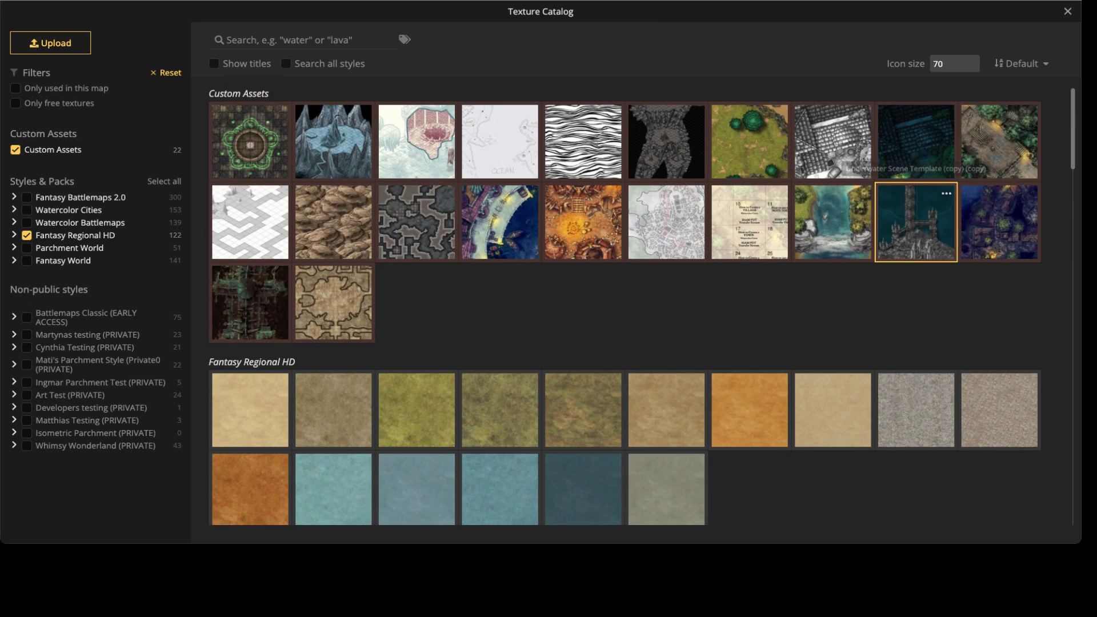
left_click(915, 221)
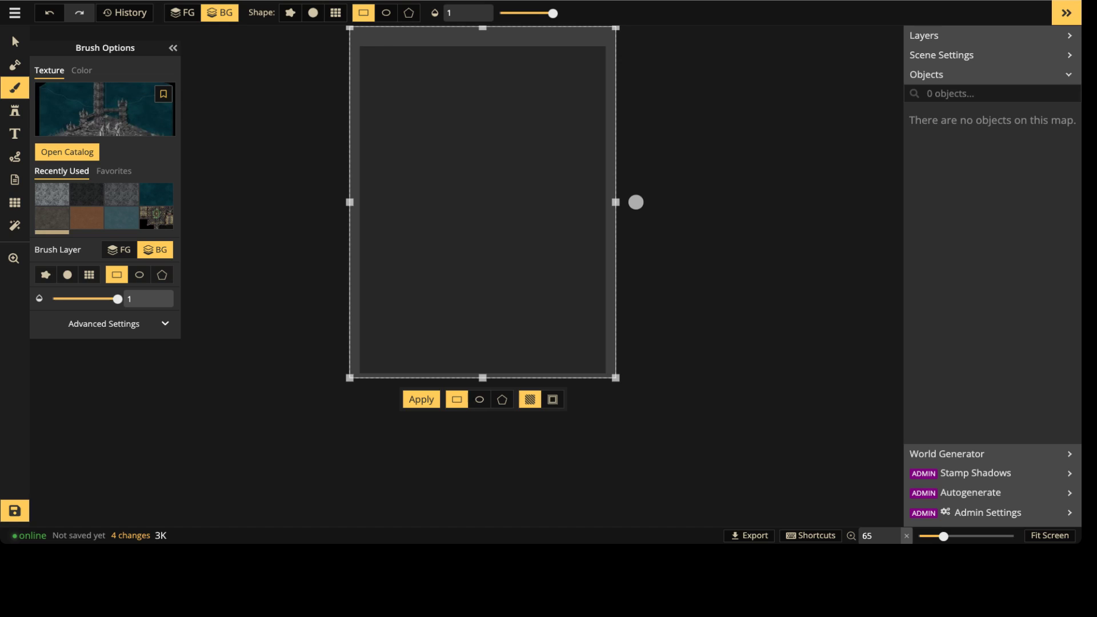
Step: Open the advanced placement settings and enlarge the castle texture to size 134.95
left_click(104, 323)
left_click_drag(66, 366, 70, 366)
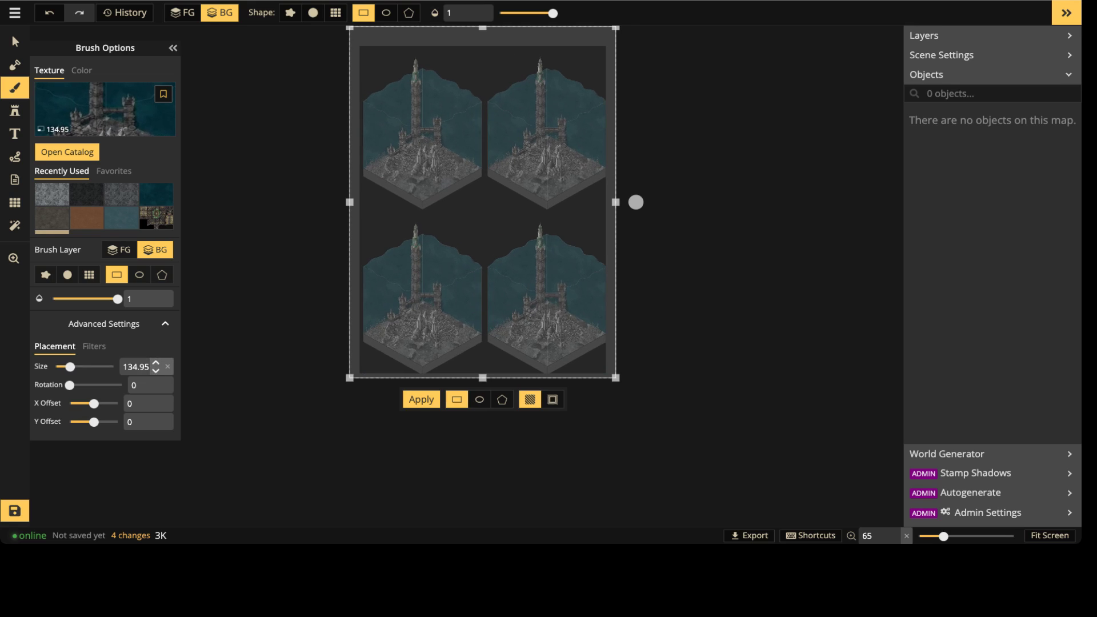
left_click(123, 366)
type("200")
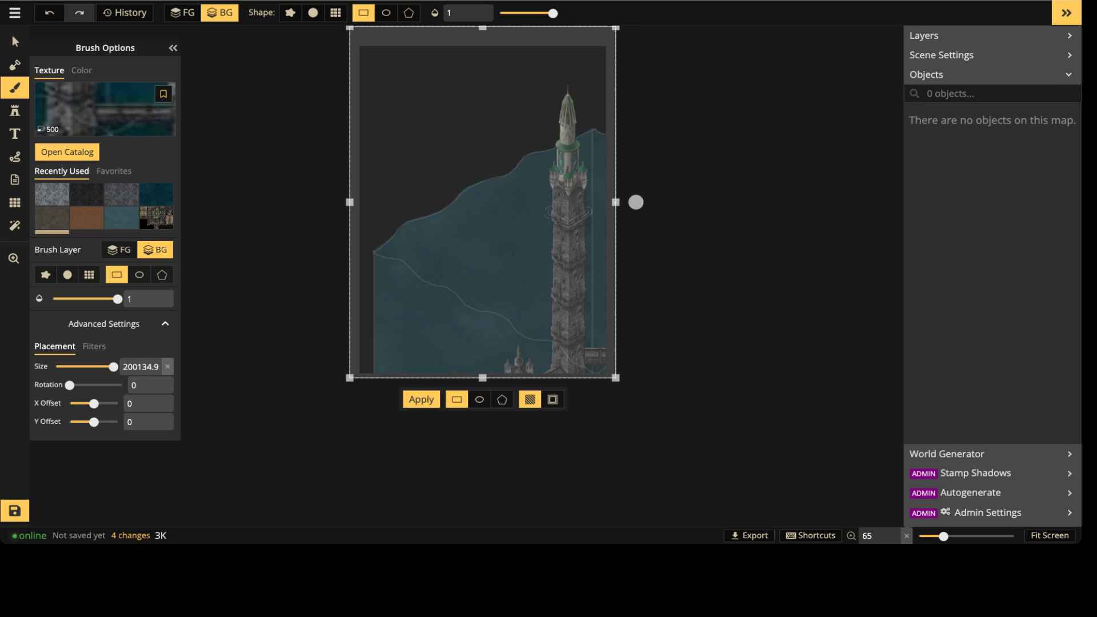
key("BackSpace")
key("BackSpace")
key("BackSpace")
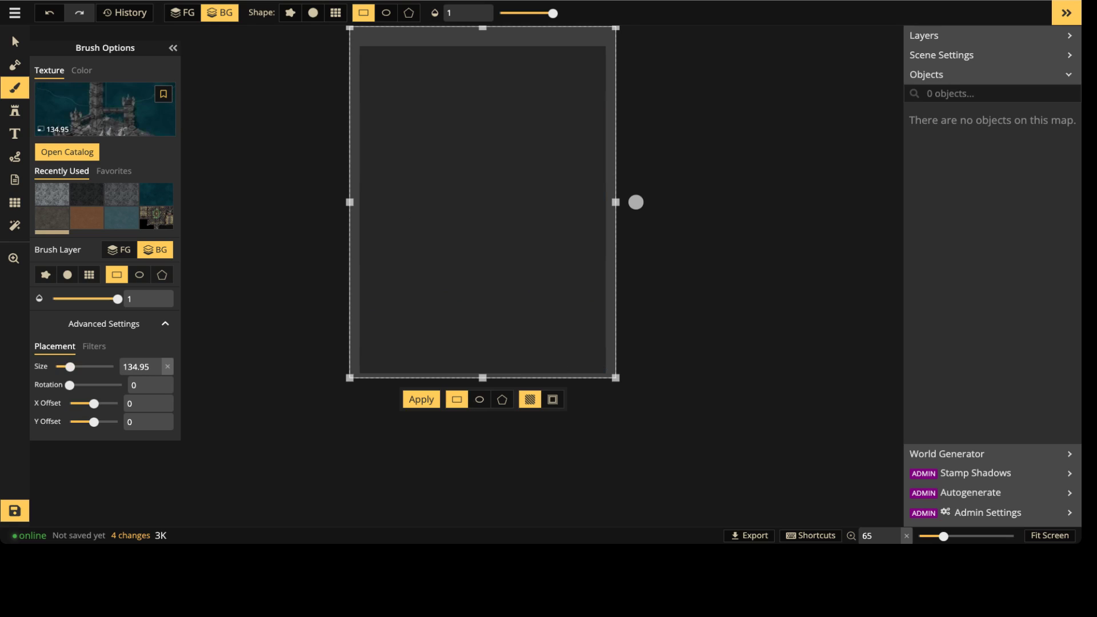
Step: Try texture sizes of 200 and 300 to fit a single castle scene on the map
left_click_drag(70, 367, 65, 367)
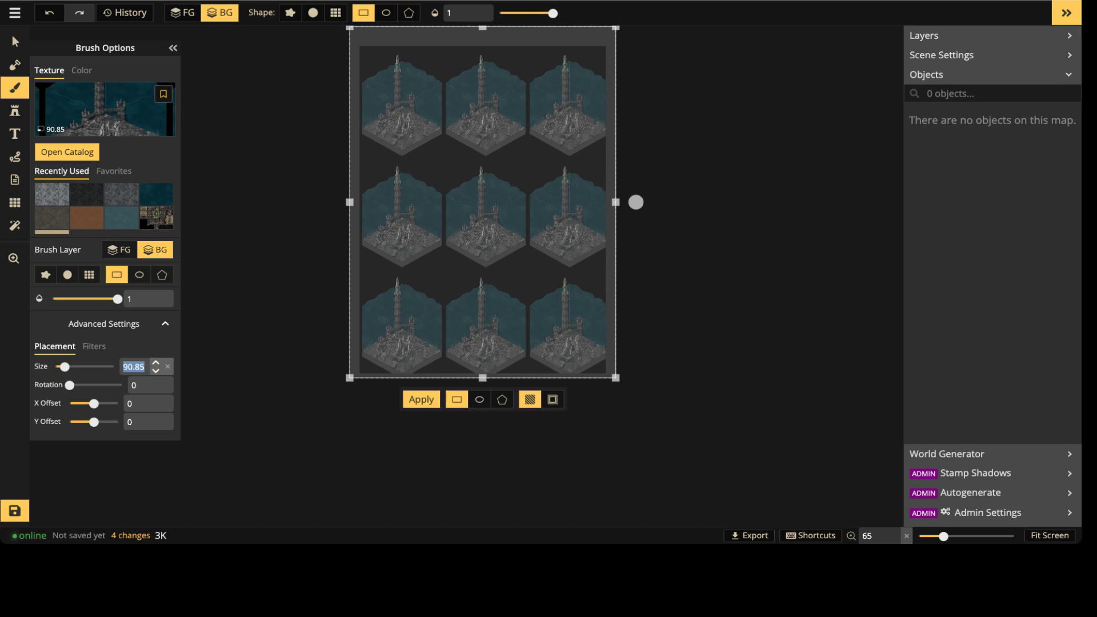
type("200")
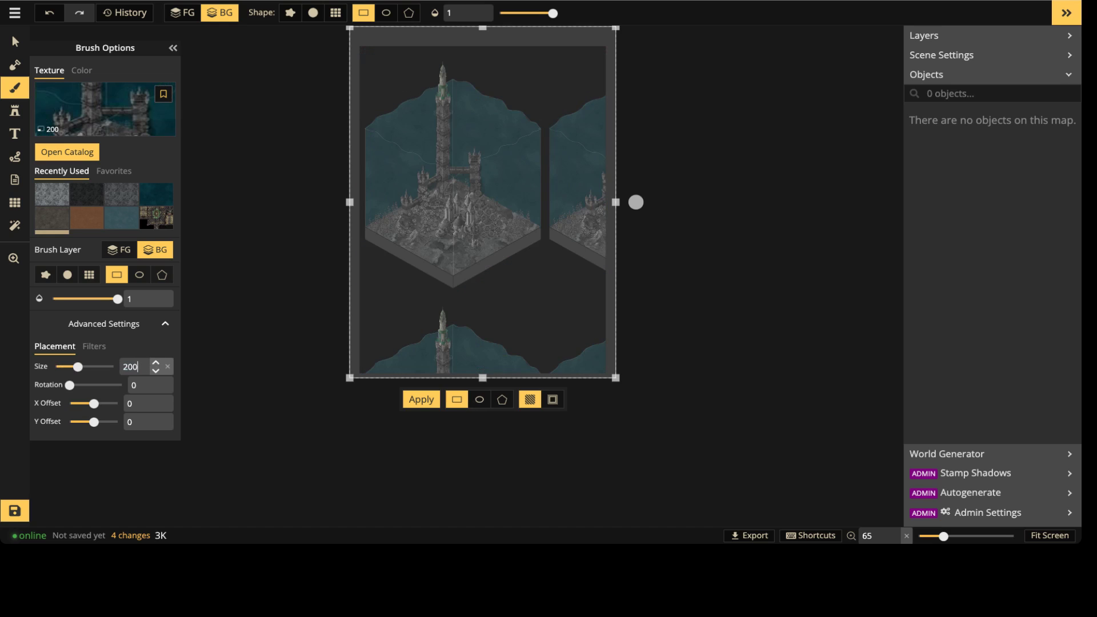
key("BackSpace")
key("BackSpace")
key("BackSpace")
type("300")
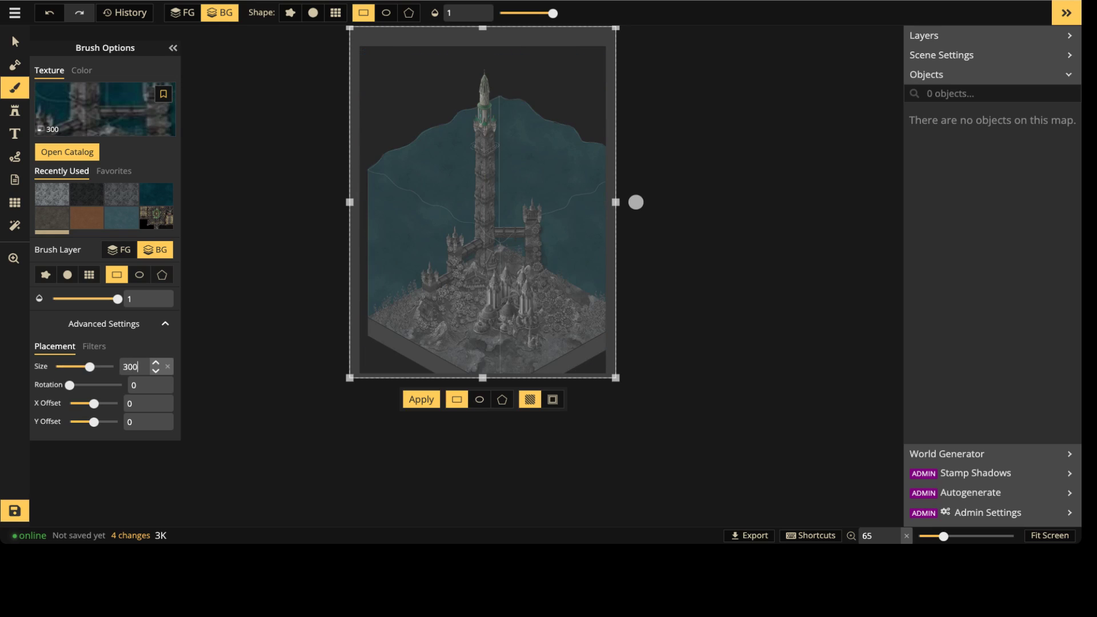
key("Return")
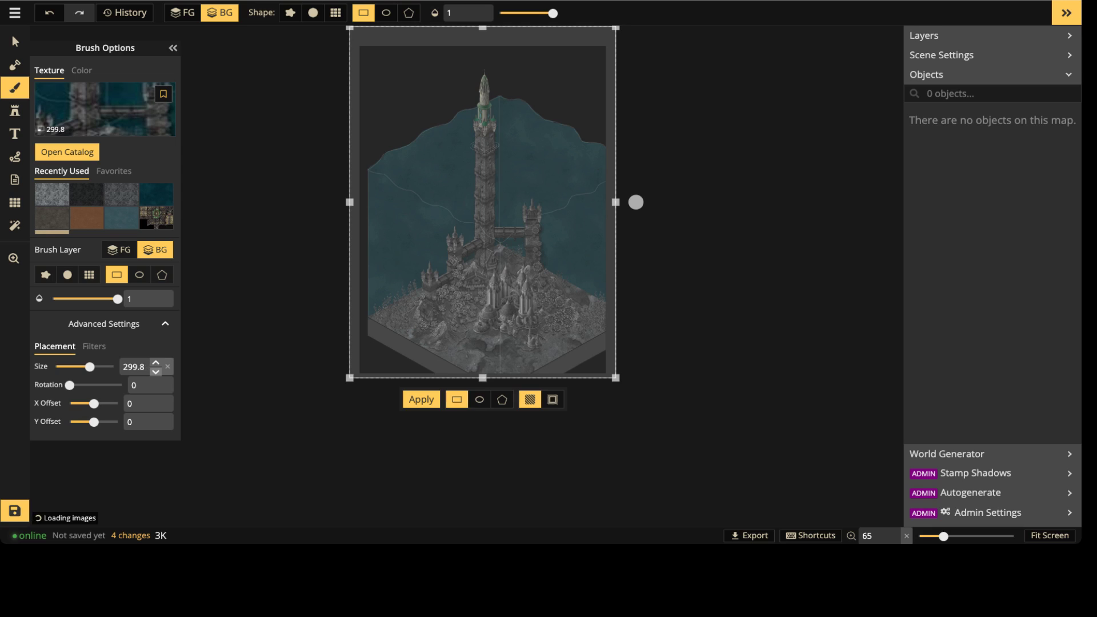
Step: Try reducing the castle texture's size to 271 and 250
left_click(155, 372)
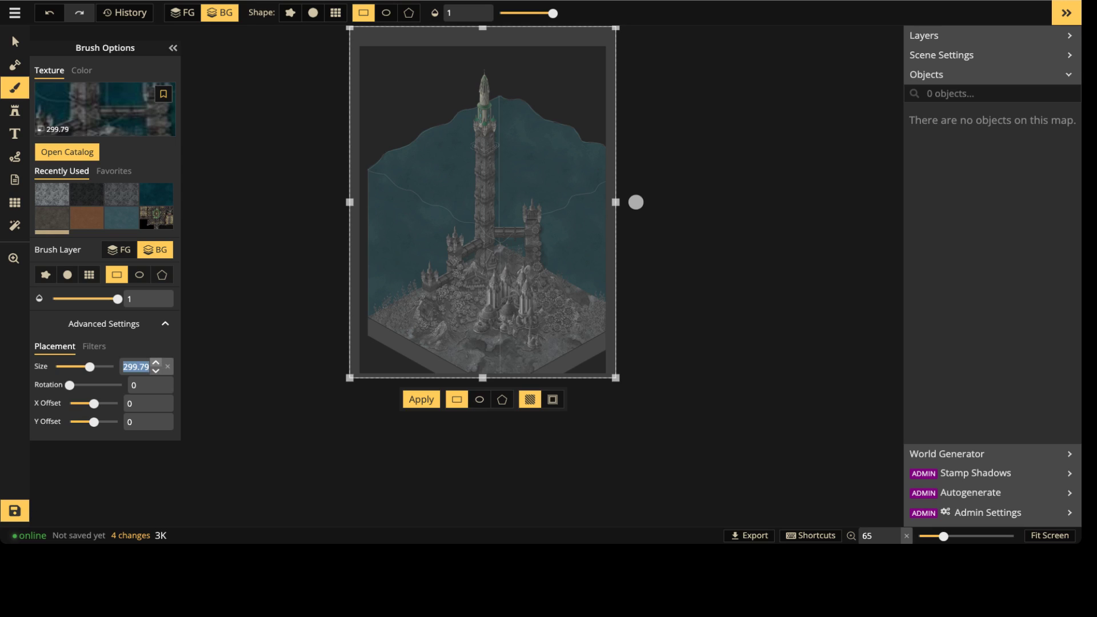
type("271")
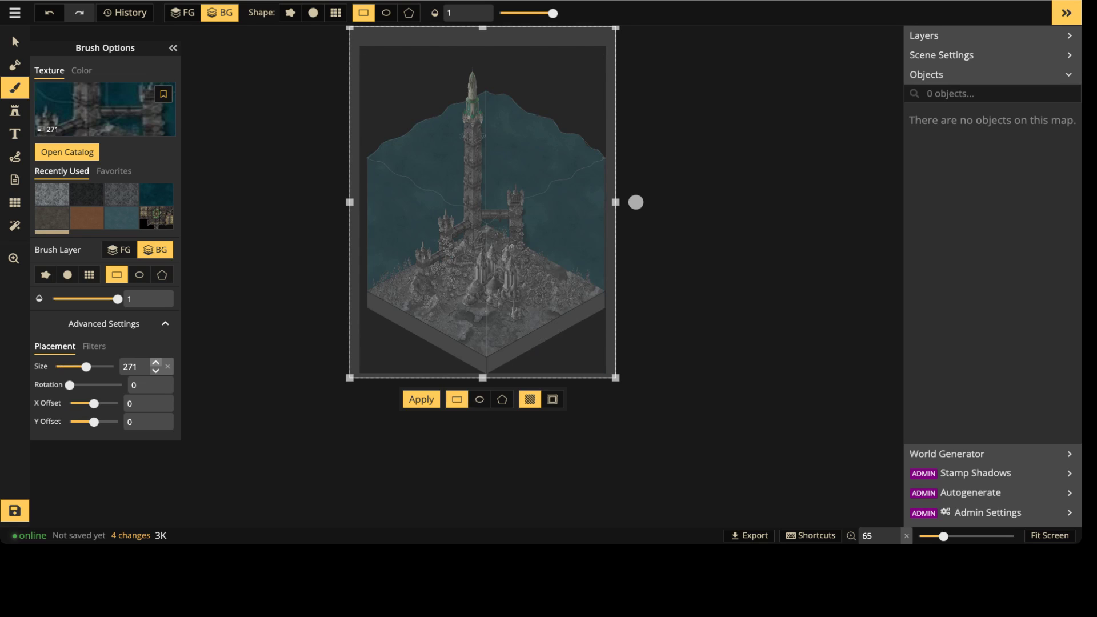
key("BackSpace")
key("BackSpace")
type("50")
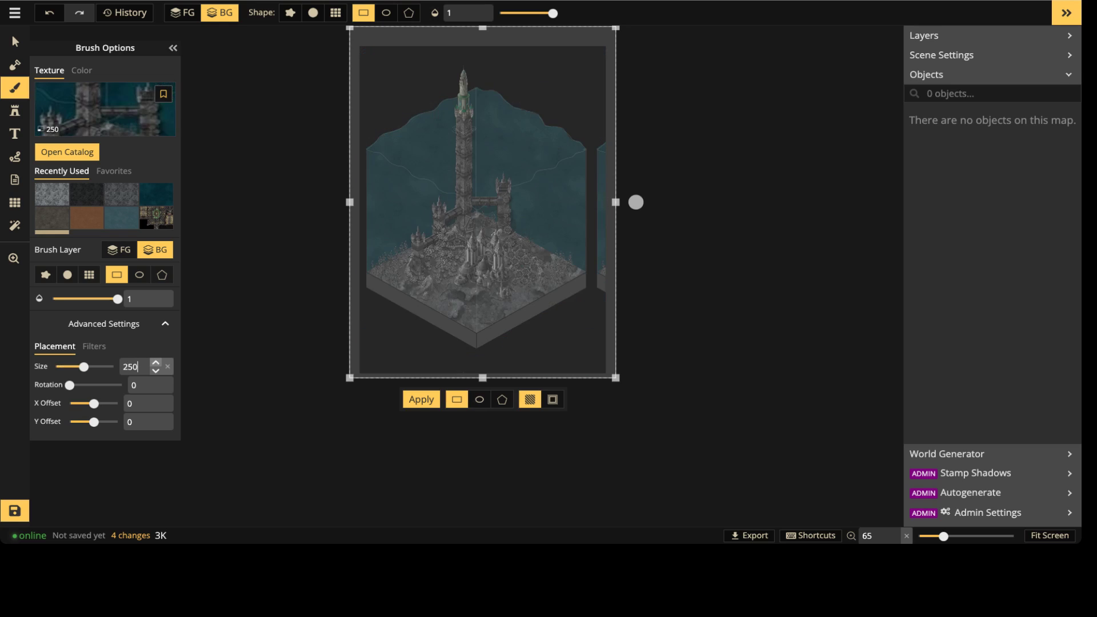
key("Return")
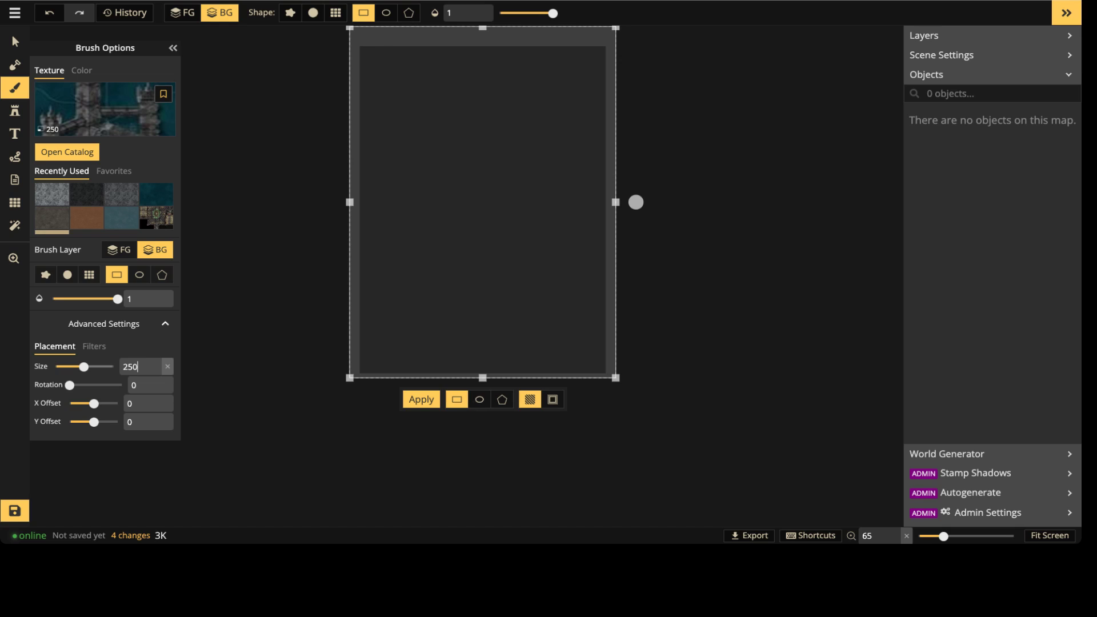
Step: Set the castle texture's size to 255 and apply the fill to the background
left_click_drag(138, 366, 121, 366)
type("255")
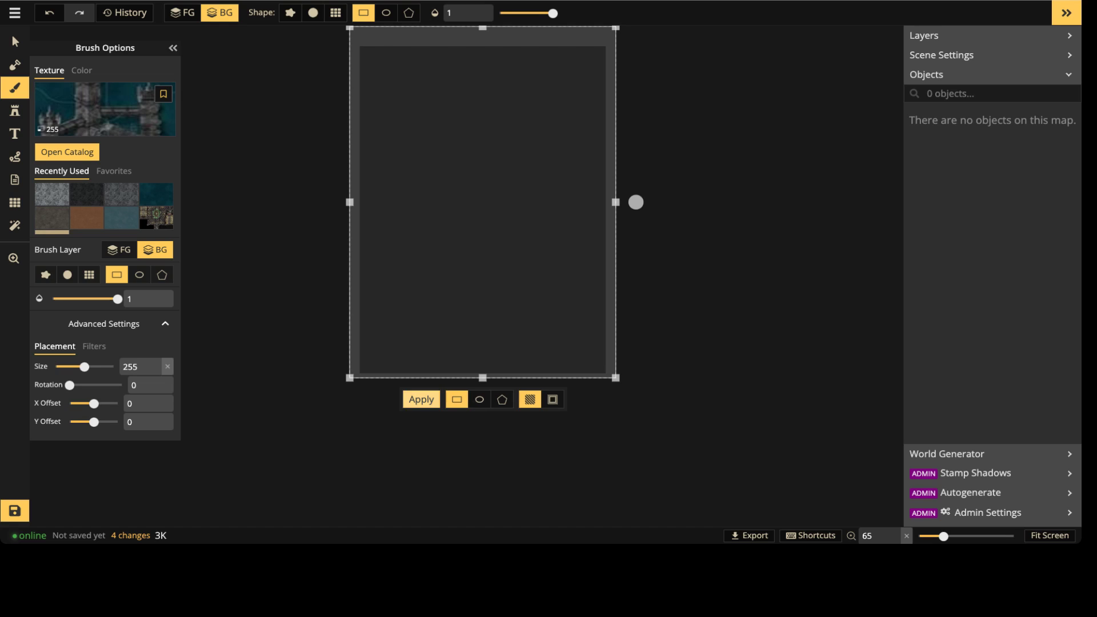
left_click(421, 400)
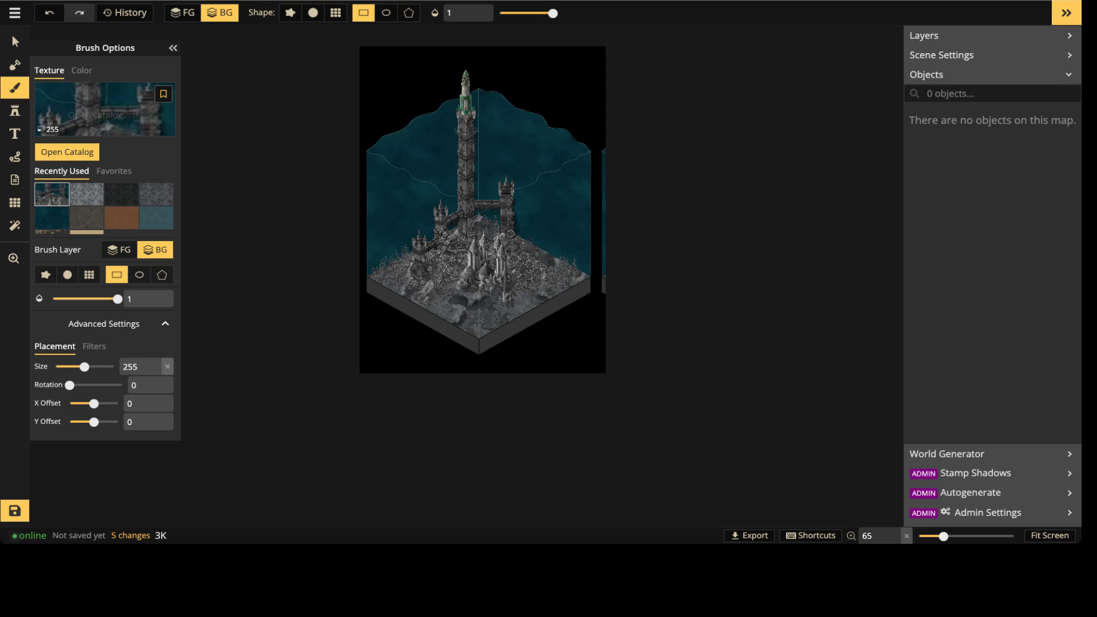
Step: Cover the repeated texture strip along the map's right edge with black, and draw a black rectangle spanning nearly the whole map
left_click(81, 71)
mouse_move(598, 136)
left_mouse_down()
mouse_move(629, 270)
mouse_move(632, 371)
left_mouse_up()
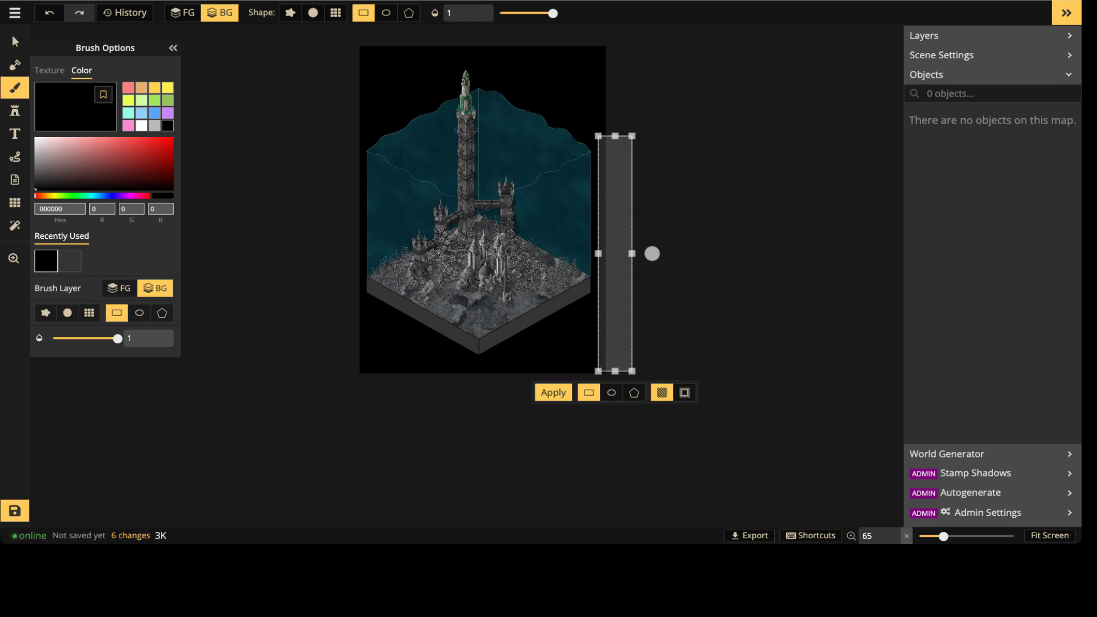
left_click_drag(307, 50, 624, 379)
key("Return")
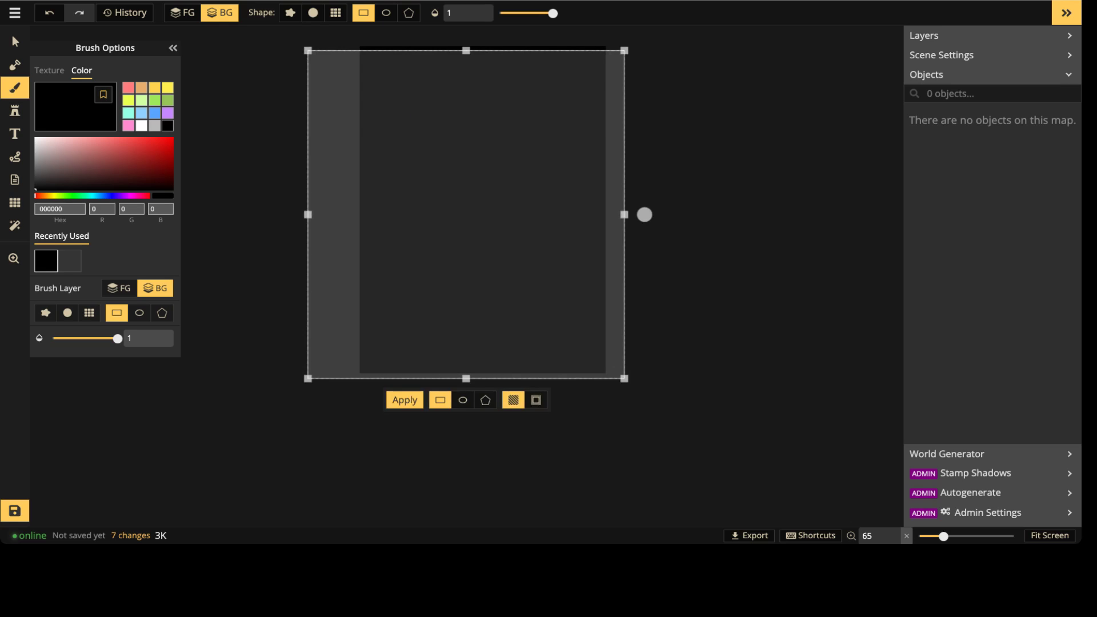
Step: Switch the large rectangle's fill back to the castle texture and raise its X offset to 1.45
left_click(15, 88)
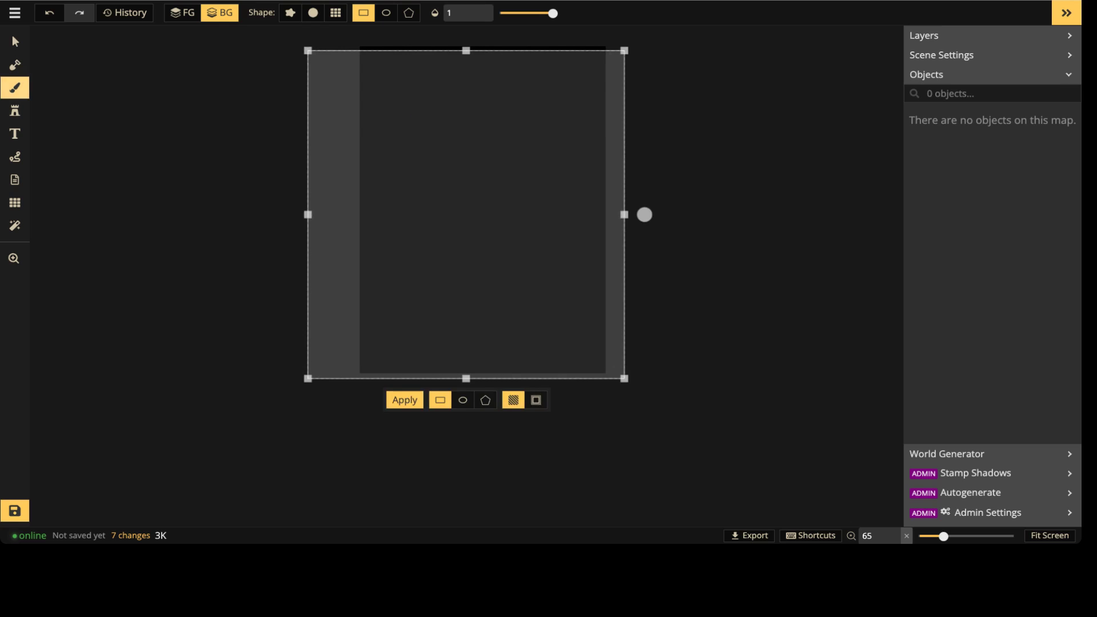
key("b")
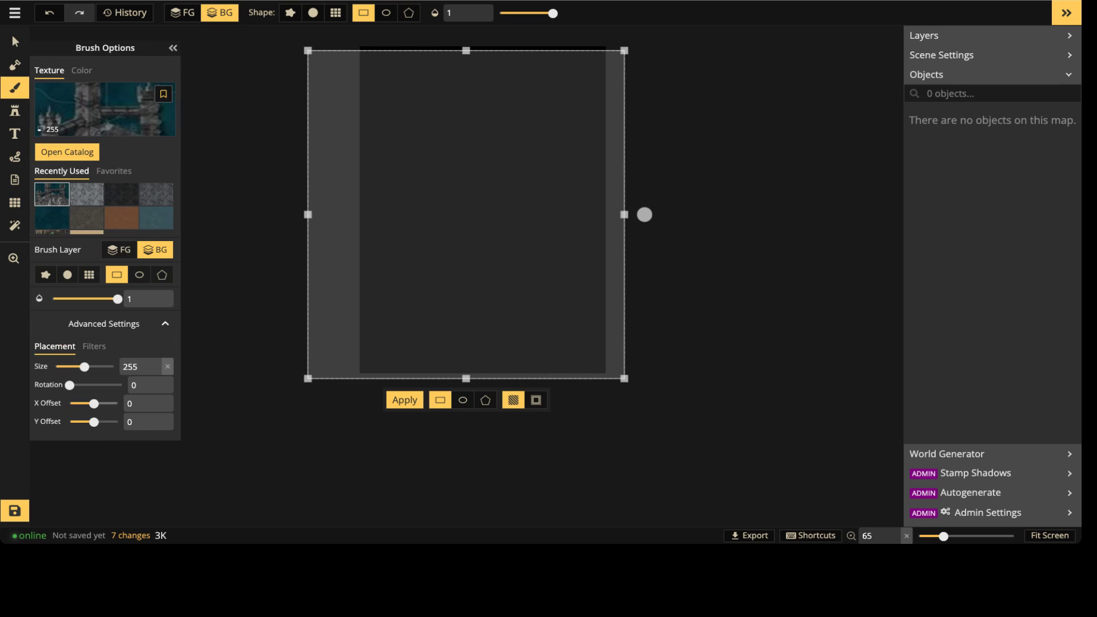
left_click_drag(93, 403, 93, 404)
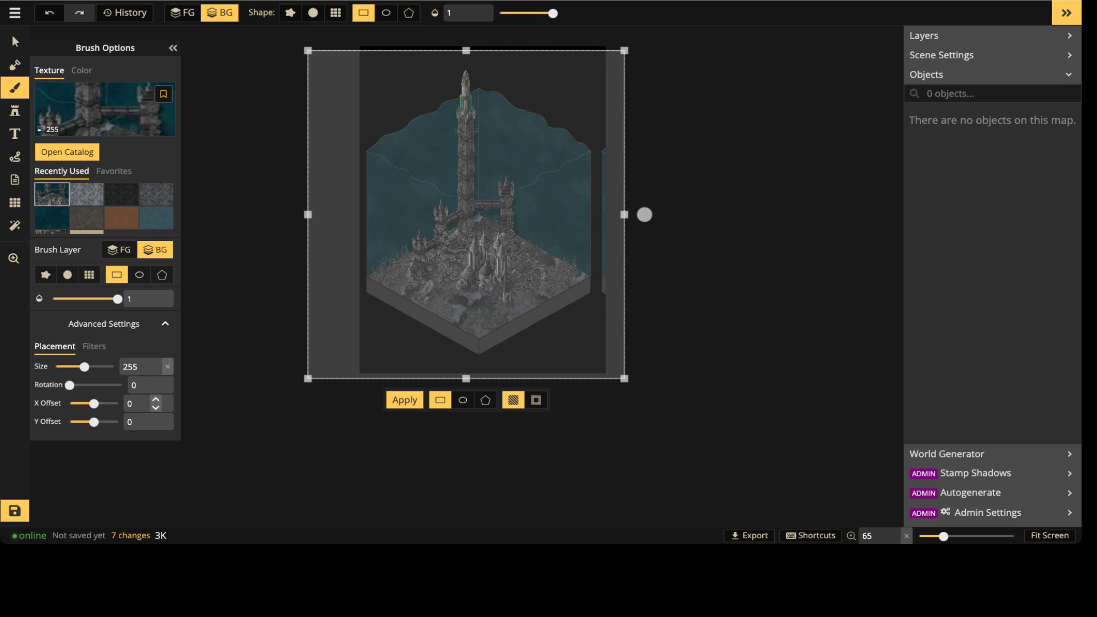
left_click(155, 399)
left_click(155, 398)
left_click(155, 398)
left_click(156, 398)
left_click(156, 398)
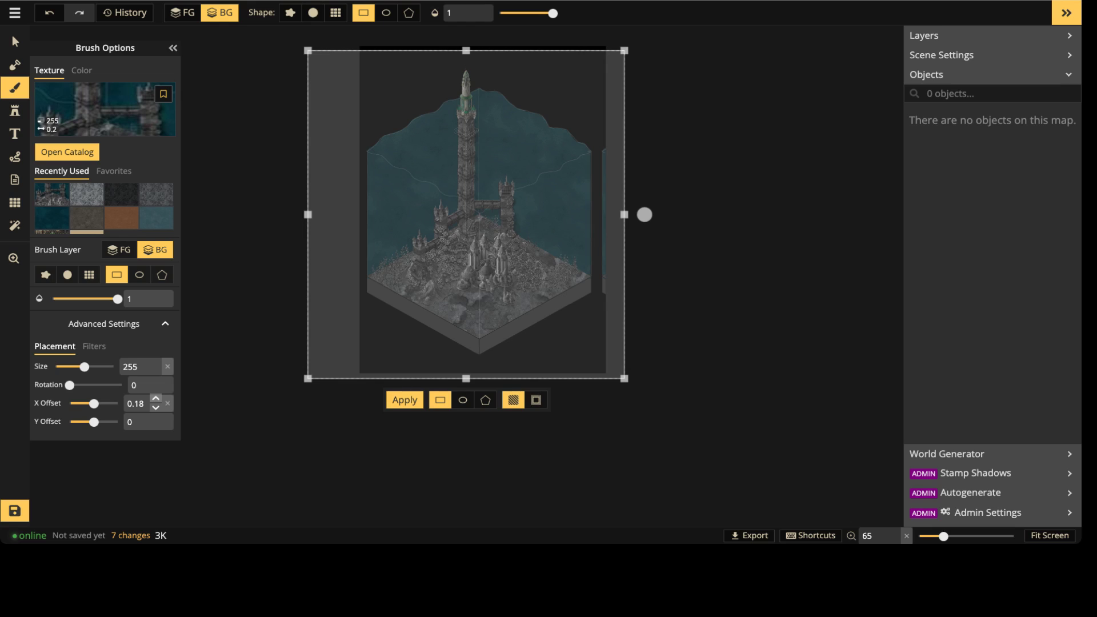
left_click(156, 399)
key("Up")
key("Up")
key("Up")
key("Up")
key("Up")
key("Up")
key("Up")
key("Up")
key("Up")
key("Up")
key("Up")
key("Up")
key("Up")
key("Up")
key("Up")
key("Up")
key("Up")
key("Up")
key("Up")
key("Up")
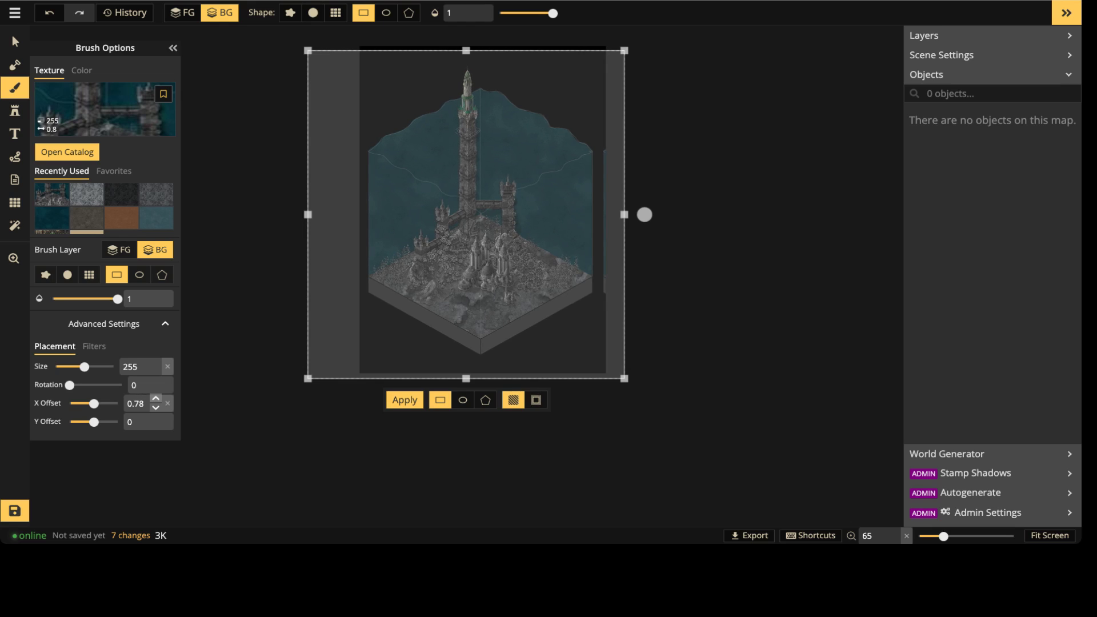
key("Up")
key("Up")
key("Up")
key("Up")
key("Up")
key("Up")
key("Up")
key("Up")
key("Up")
key("Up")
key("Up")
key("Up")
key("Up")
key("Up")
key("Up")
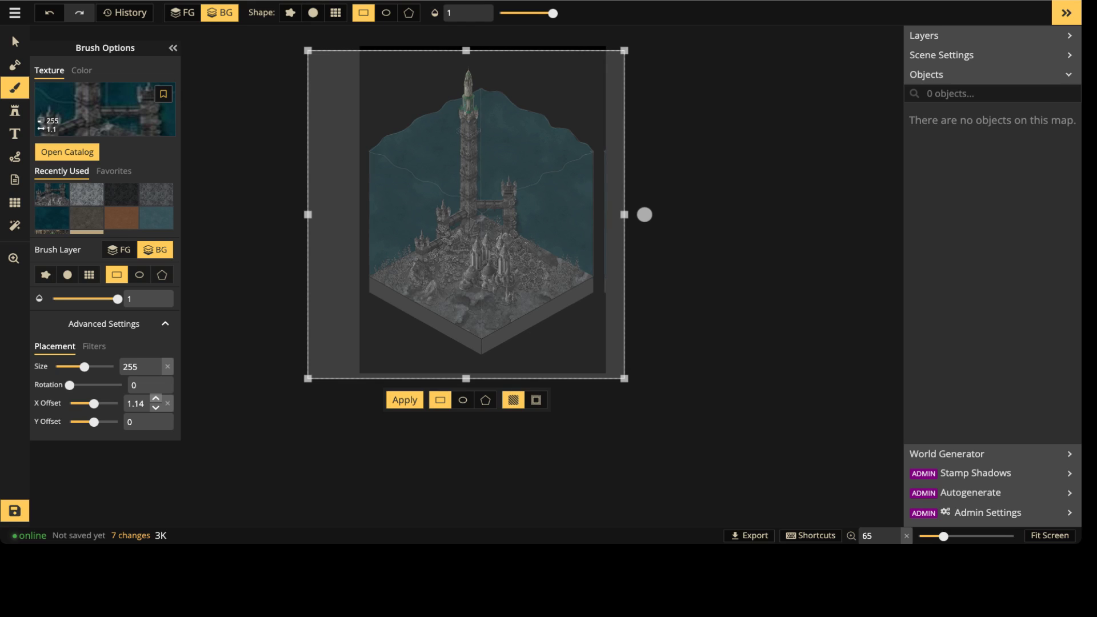
key("Up")
key("Up")
key("Up")
key("Up")
key("Up")
key("Up")
key("Up")
key("Up")
key("Up")
key("Up")
key("Up")
key("Up")
key("Up")
key("Up")
key("Up")
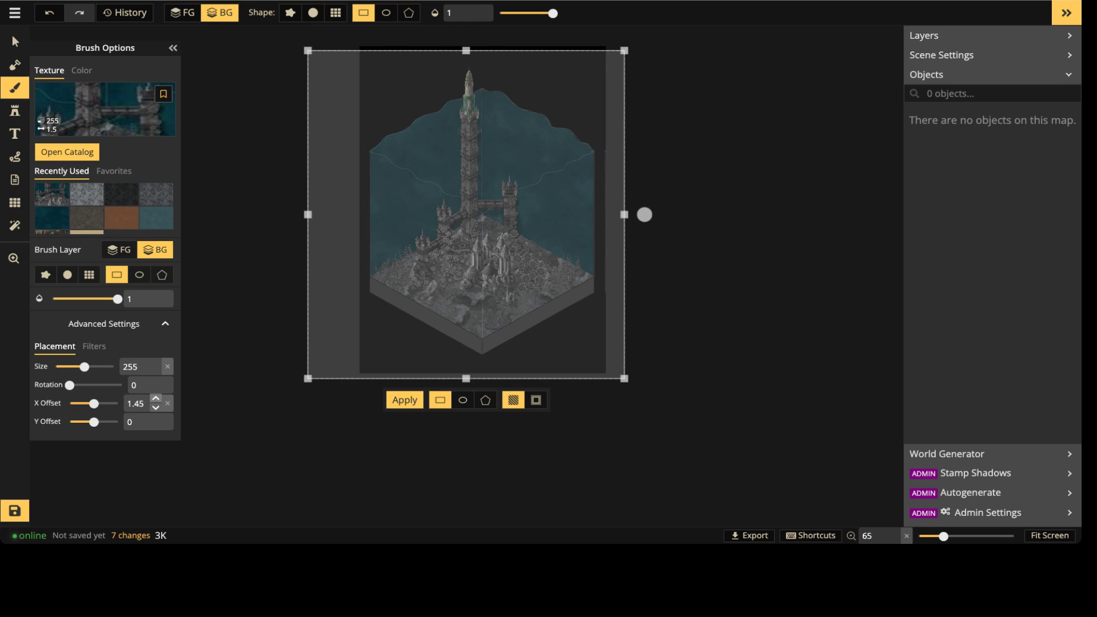
Step: Raise the castle texture's X offset to 1.53, apply the rectangle fill to the background, and save the map
key("Up")
key("Up")
key("Up")
key("Up")
key("Up")
key("Up")
key("Up")
key("Up")
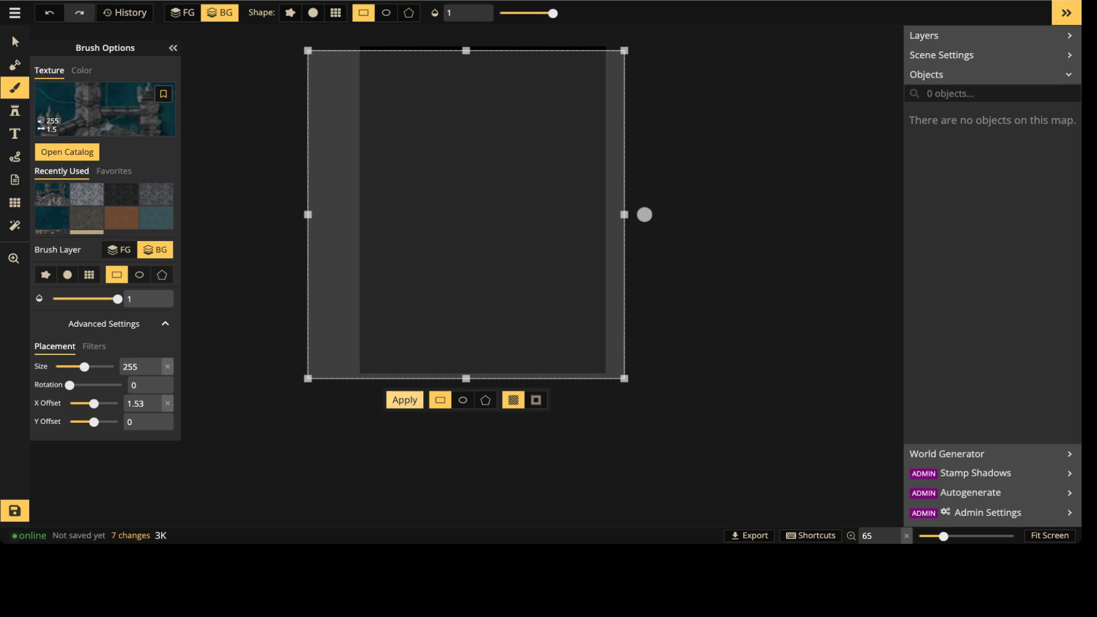
left_click(404, 400)
scroll(496, 163, "up", 4)
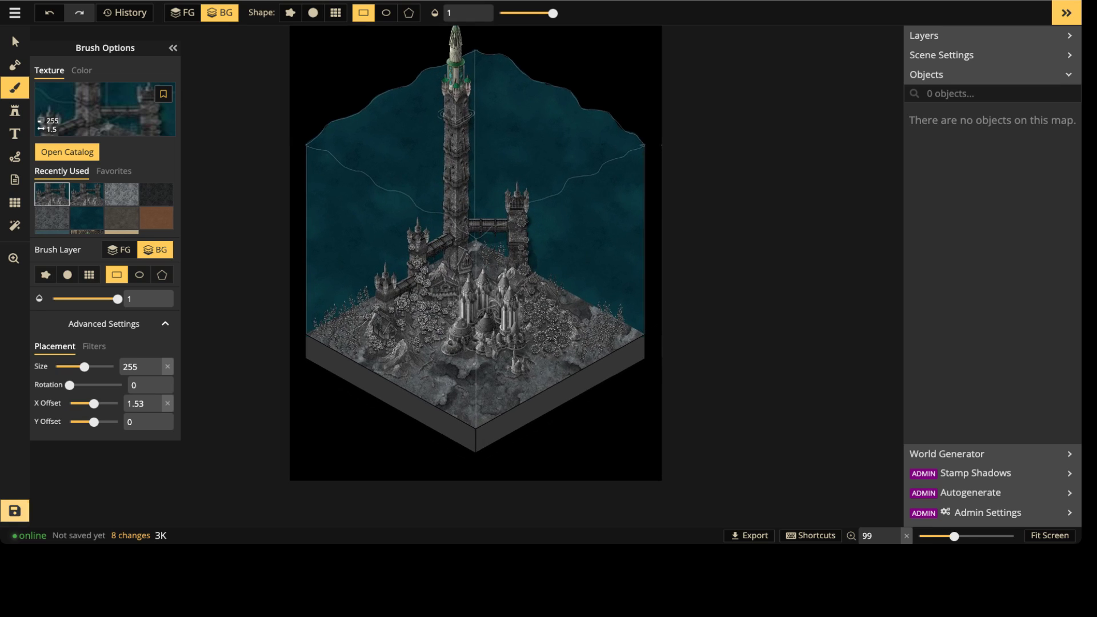
key("ctrl+s")
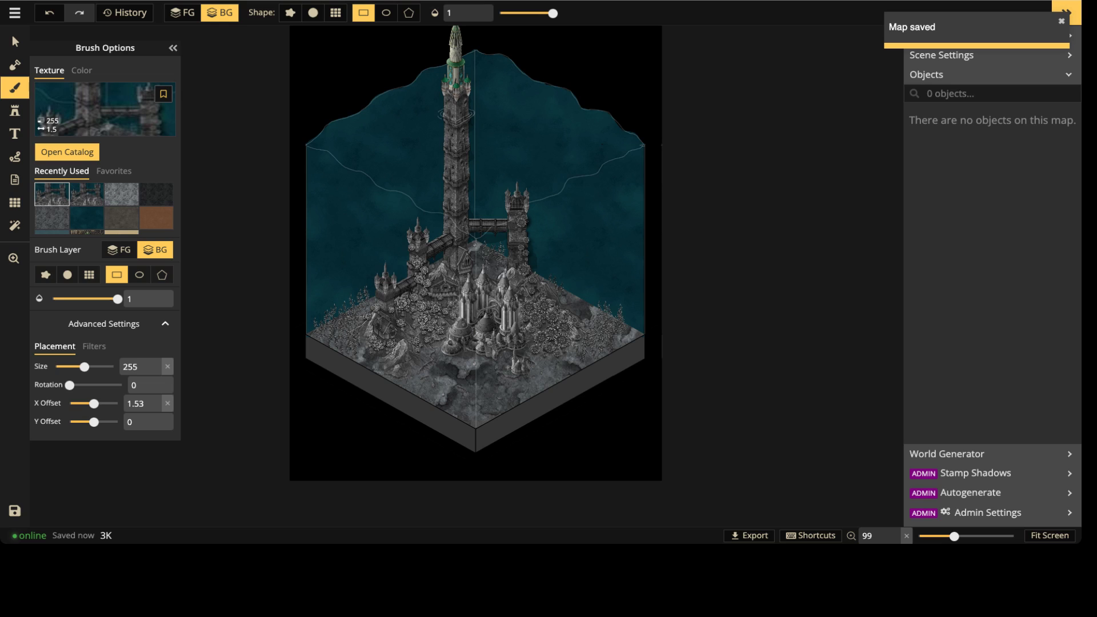
Step: Choose the foamy blue Sea texture from the Fantasy Battlemaps 2.0 water textures for the brush
scroll(435, 193, "up", 3)
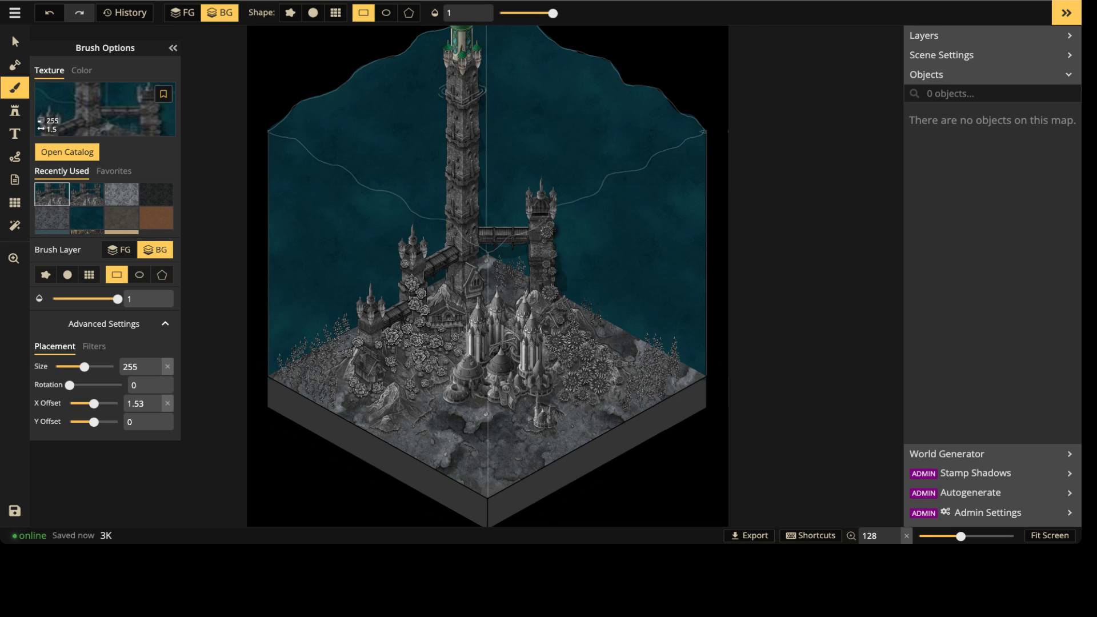
scroll(462, 177, "up", 2)
middle_click_drag(463, 177, 442, 337)
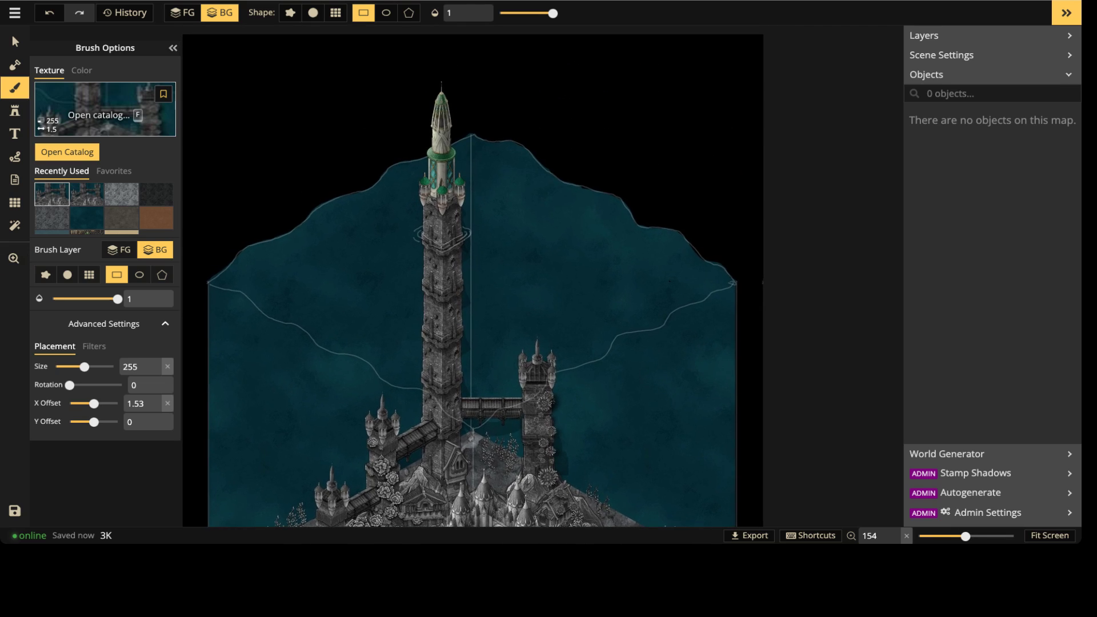
left_click(14, 87)
left_click(15, 88)
key("f")
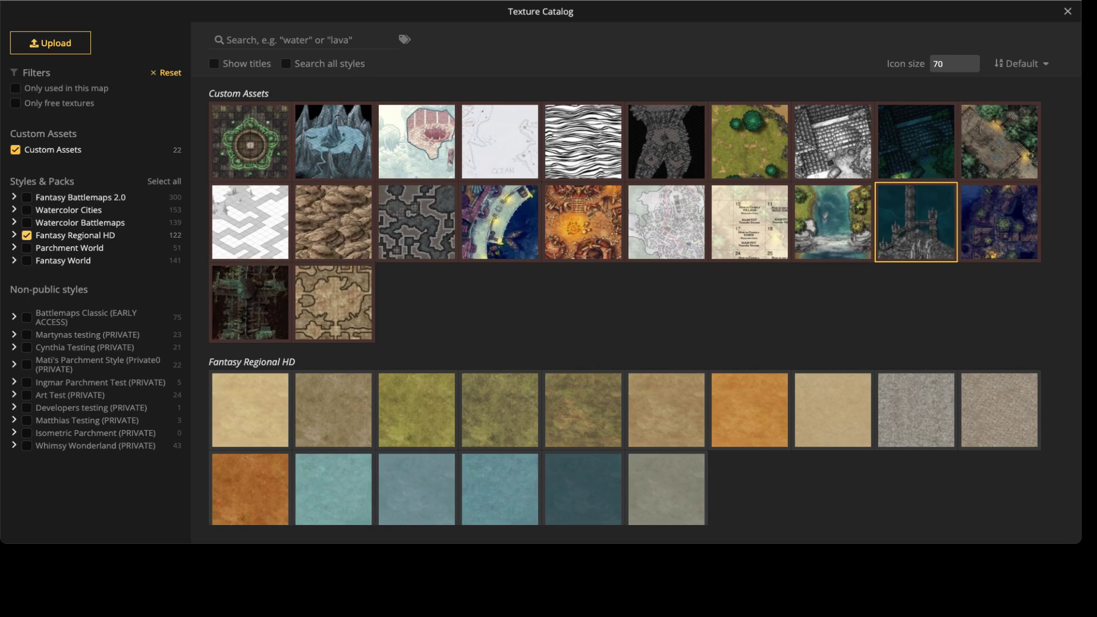
left_click(80, 197)
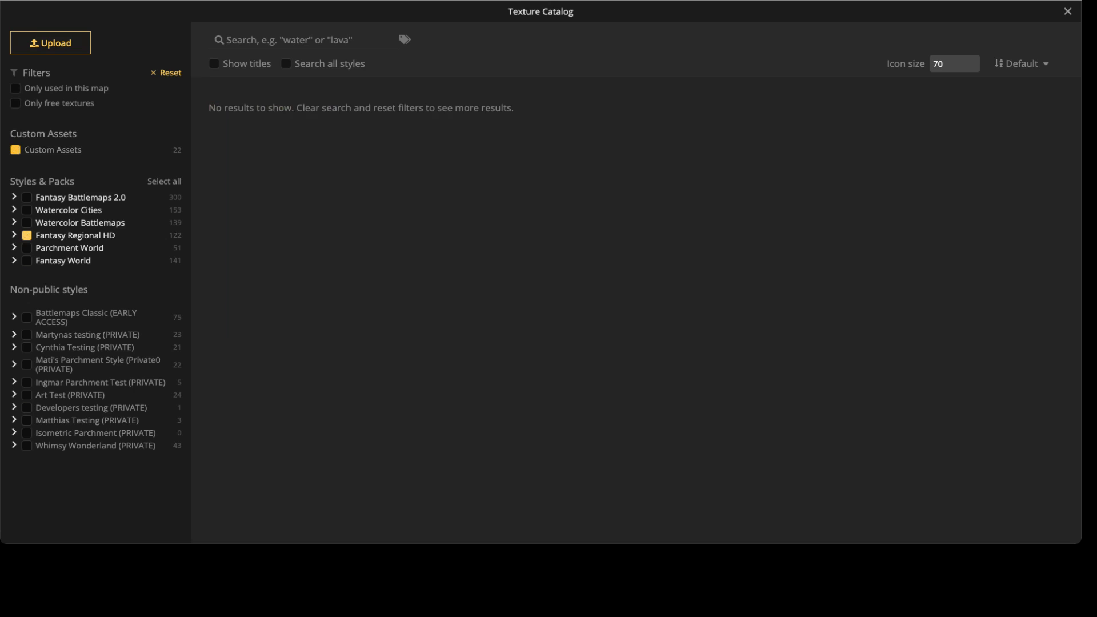
scroll(583, 340, "down", 4)
scroll(582, 340, "down", 1)
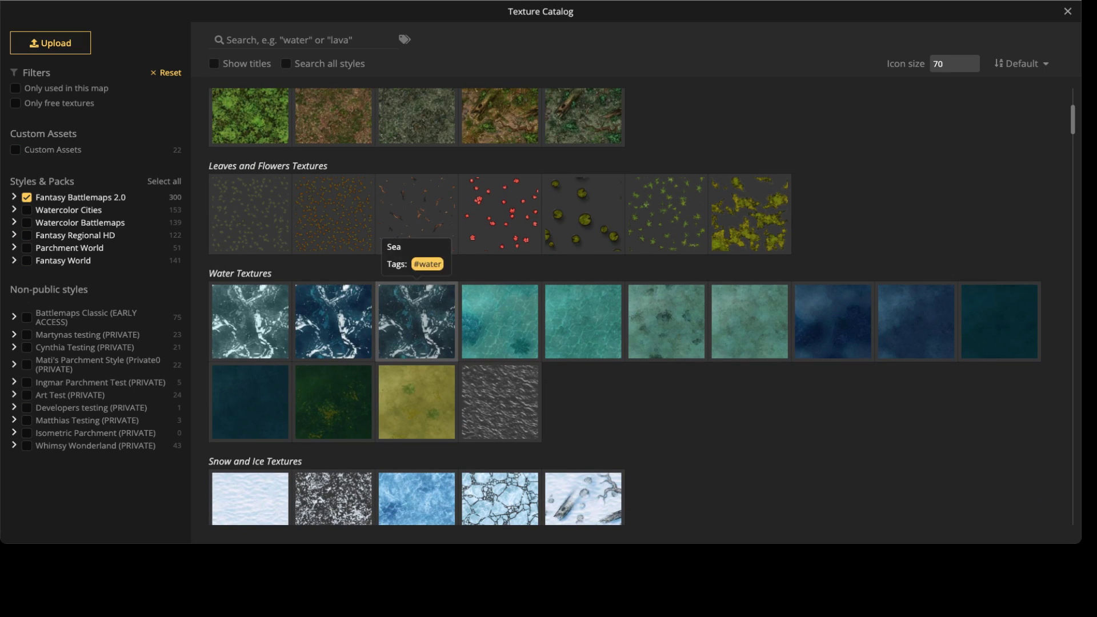
left_click(416, 321)
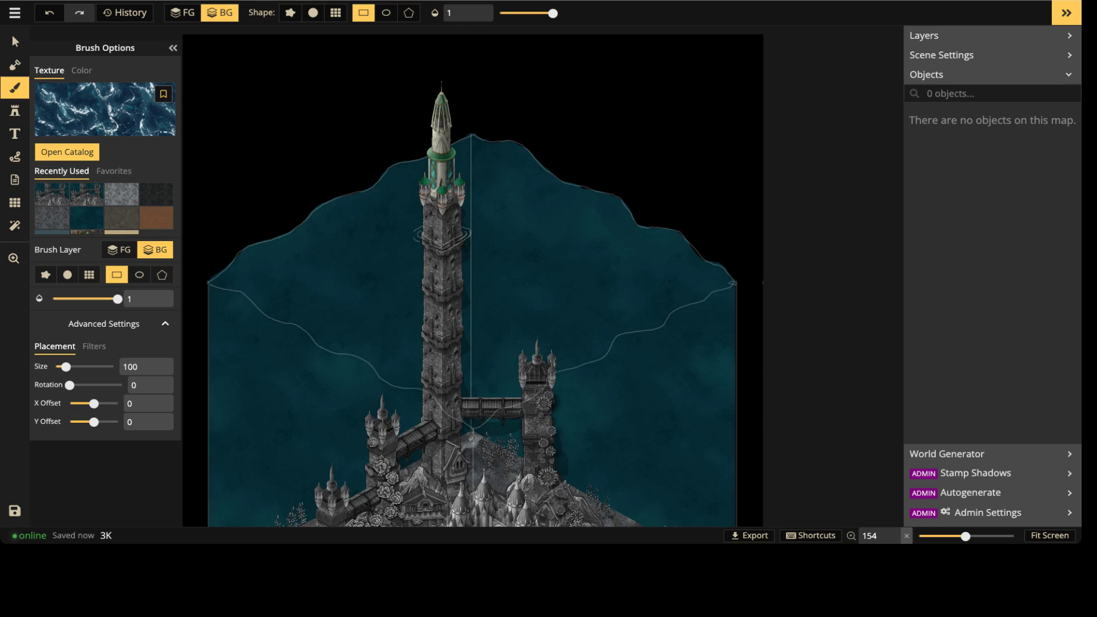
Step: Switch to the round brush and set its size to 34, opacity to 0.61 and softness to 0
left_click(313, 12)
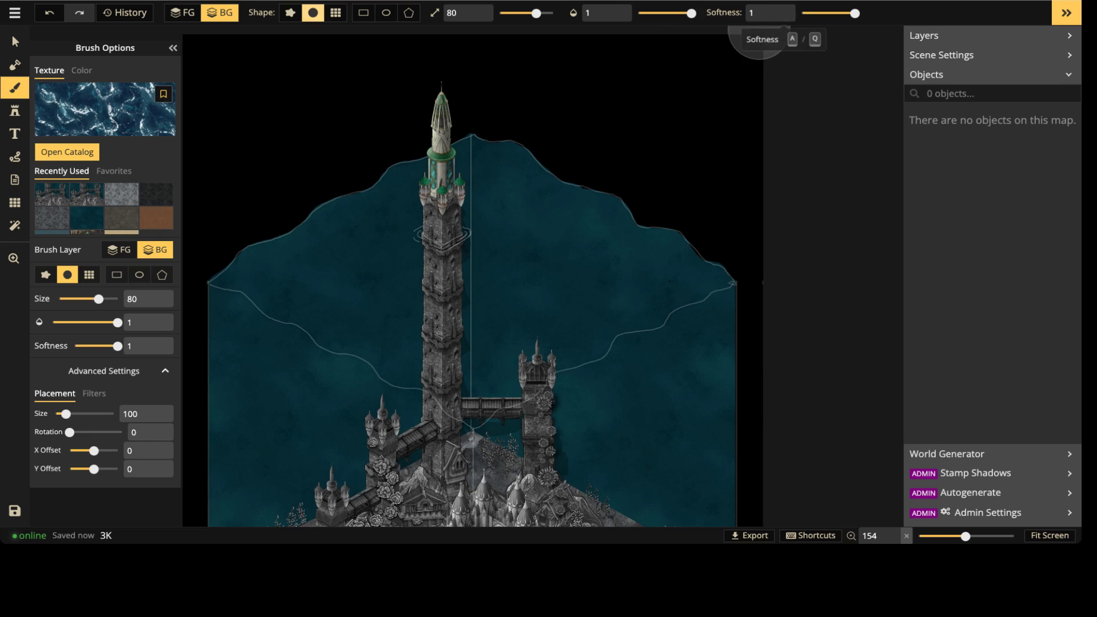
left_click(802, 12)
left_click(514, 12)
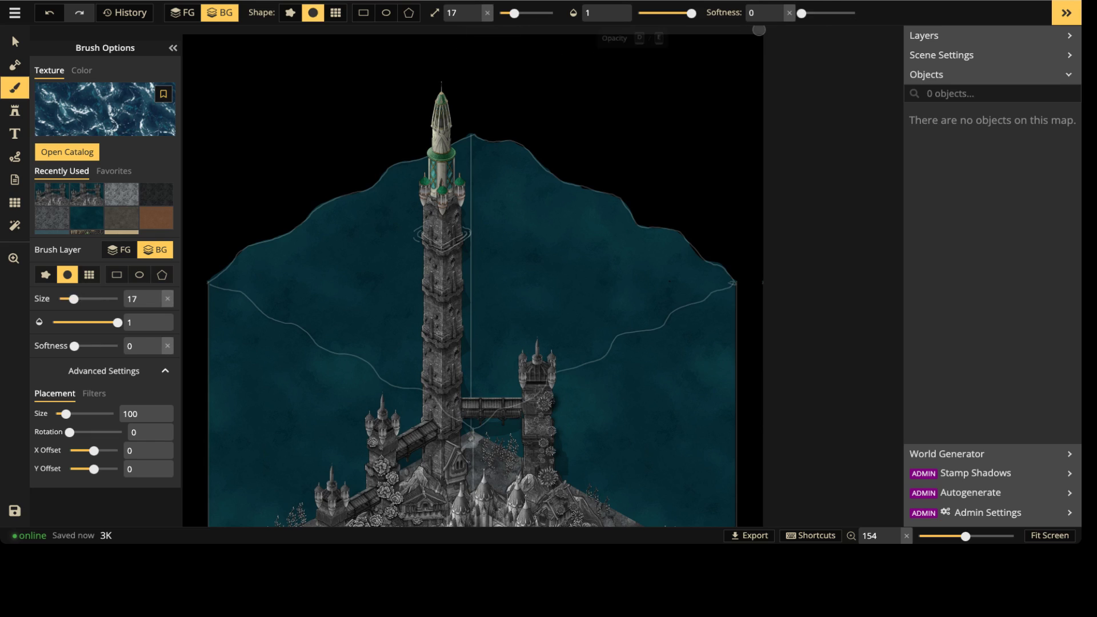
left_click_drag(672, 13, 673, 13)
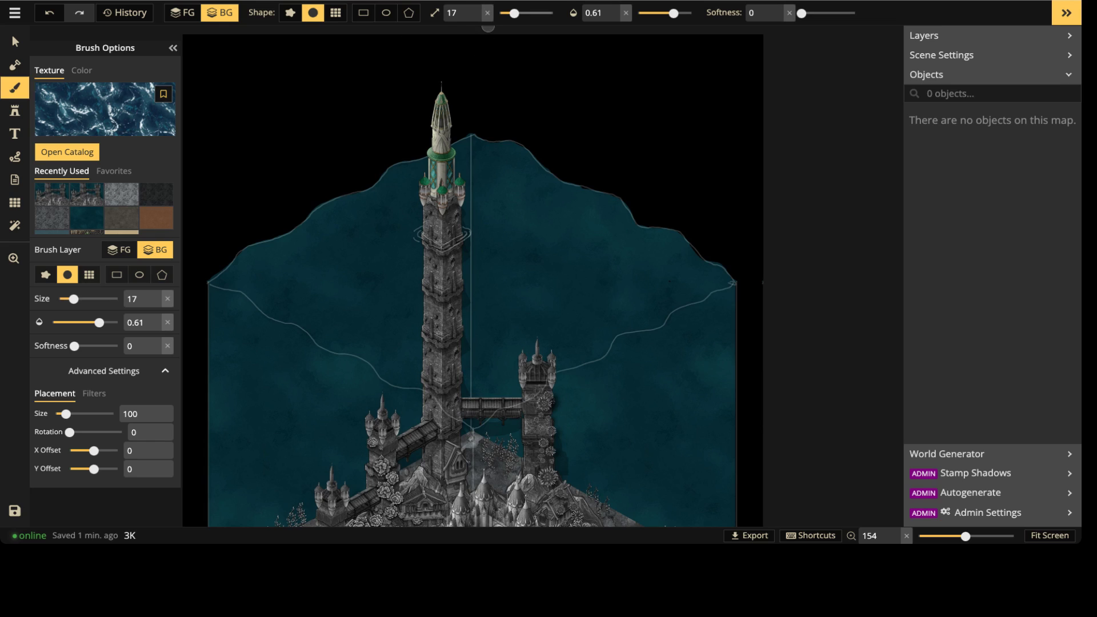
left_click_drag(514, 12, 523, 13)
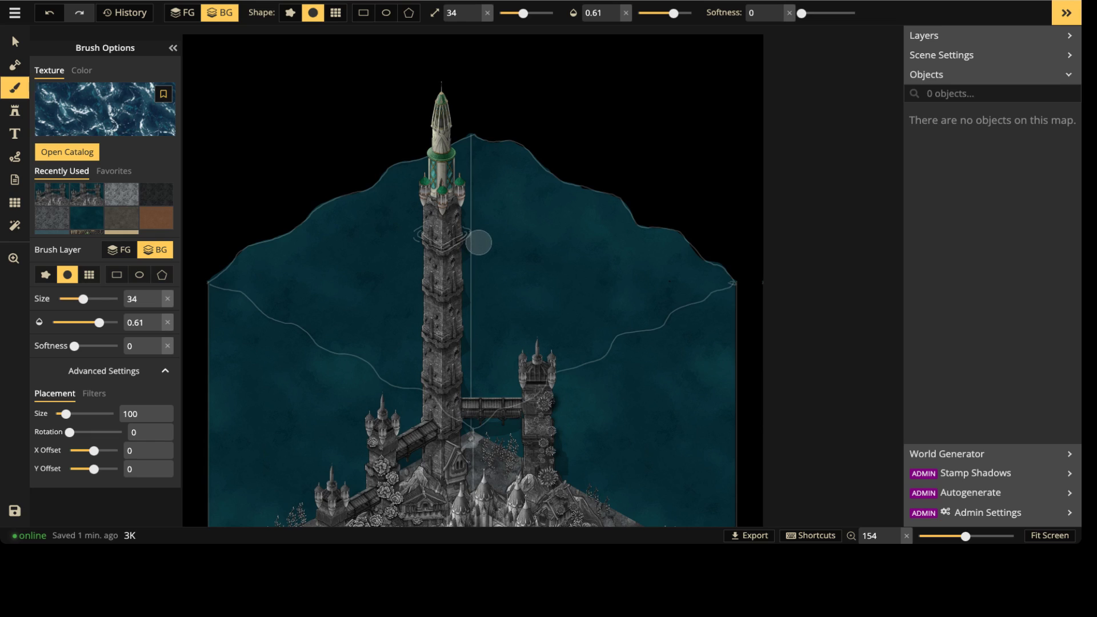
Step: Paint the sea texture across the water surface inside the wavy outline, then save the map
mouse_move(480, 242)
left_mouse_down()
mouse_move(438, 260)
mouse_move(410, 252)
mouse_move(402, 178)
mouse_move(262, 258)
mouse_move(259, 281)
mouse_move(417, 376)
mouse_move(391, 367)
mouse_move(425, 366)
mouse_move(479, 410)
mouse_move(506, 385)
mouse_move(475, 384)
mouse_move(457, 357)
mouse_move(405, 337)
mouse_move(439, 297)
mouse_move(348, 320)
mouse_move(404, 269)
mouse_move(360, 276)
mouse_move(331, 258)
mouse_move(283, 290)
mouse_move(470, 319)
mouse_move(480, 260)
mouse_move(427, 286)
mouse_move(470, 300)
mouse_move(468, 344)
mouse_move(549, 334)
mouse_move(561, 355)
left_mouse_up()
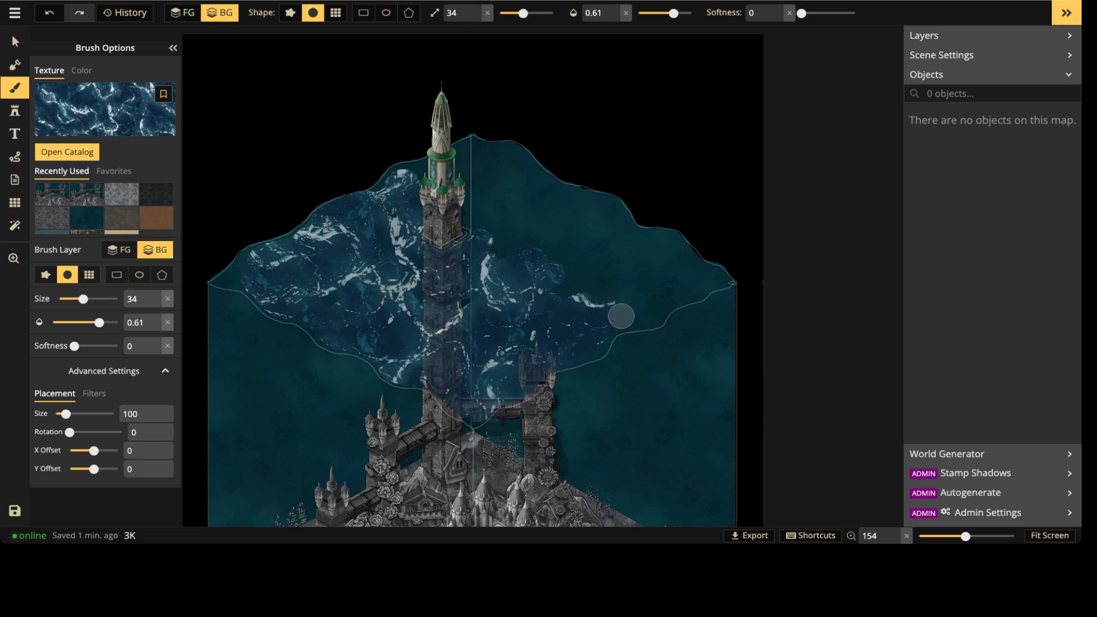
mouse_move(644, 308)
left_mouse_down()
mouse_move(713, 272)
mouse_move(681, 262)
mouse_move(671, 240)
mouse_move(626, 242)
mouse_move(605, 216)
mouse_move(477, 152)
mouse_move(481, 226)
mouse_move(479, 216)
mouse_move(504, 228)
mouse_move(510, 261)
mouse_move(570, 233)
mouse_move(624, 264)
mouse_move(583, 260)
mouse_move(651, 285)
mouse_move(518, 227)
mouse_move(570, 261)
mouse_move(573, 309)
mouse_move(538, 290)
left_mouse_up()
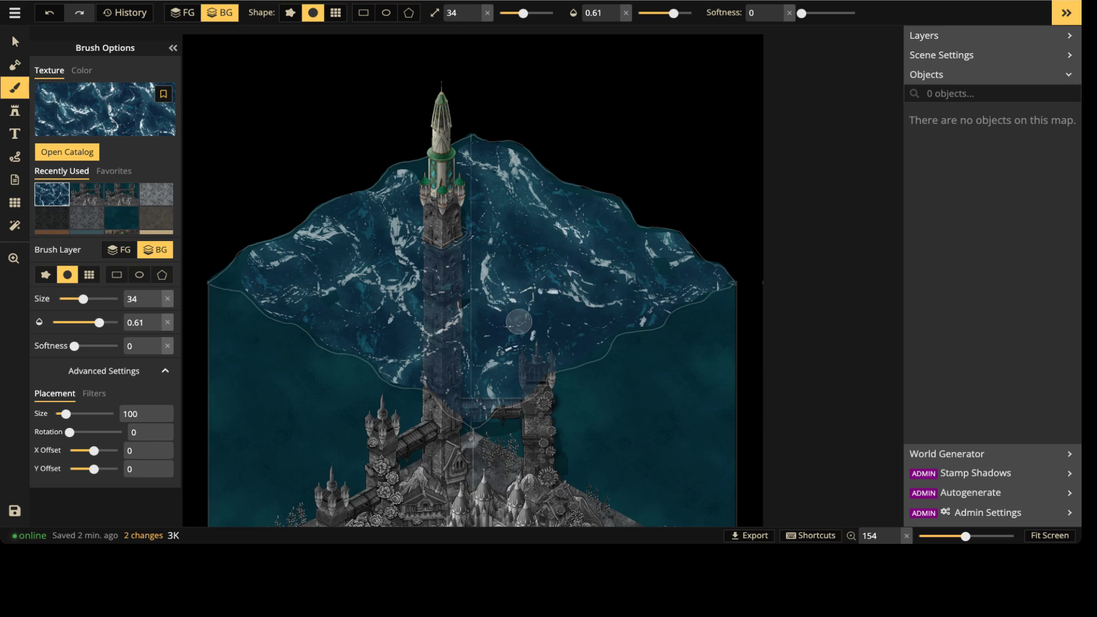
key("ctrl+s")
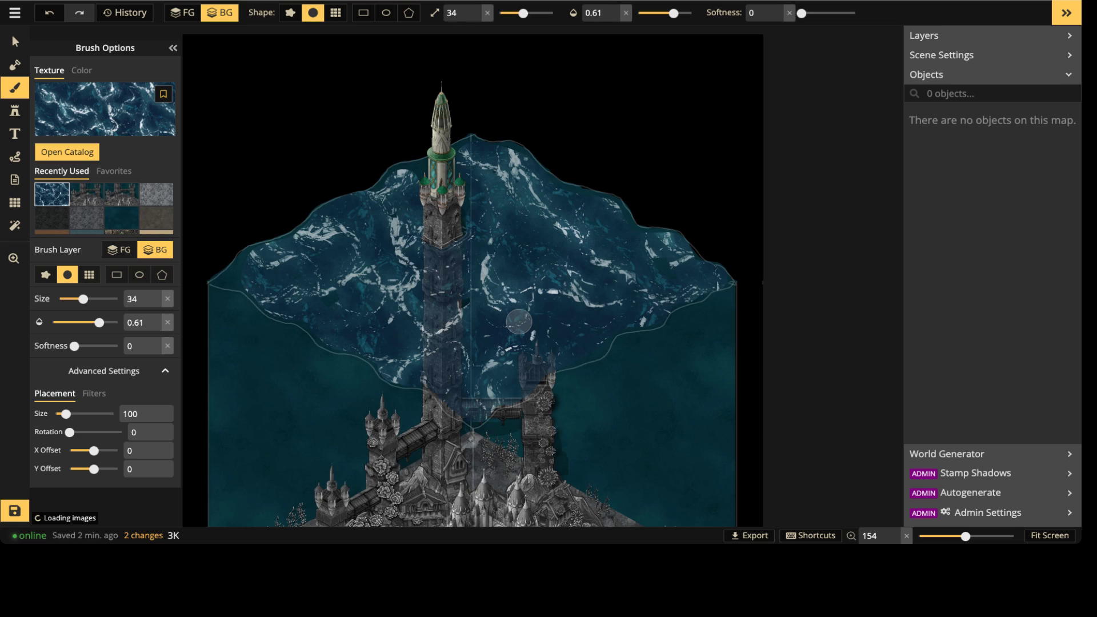
Step: Examine the painted water surface and the underwater castle below it at different zoom levels
scroll(518, 322, "down", 2)
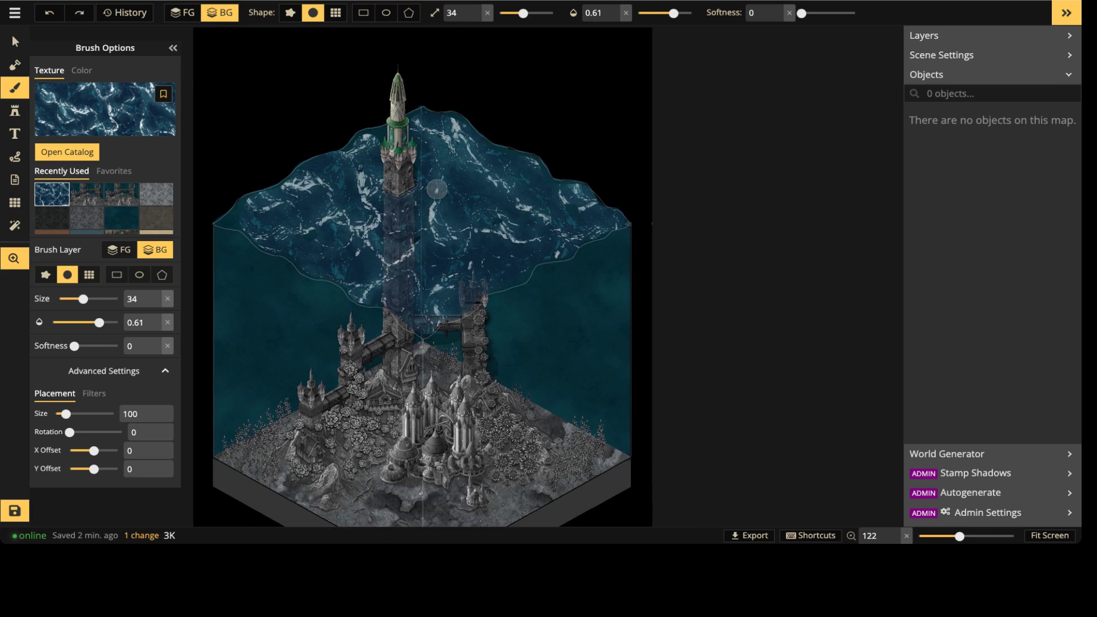
left_click(14, 41)
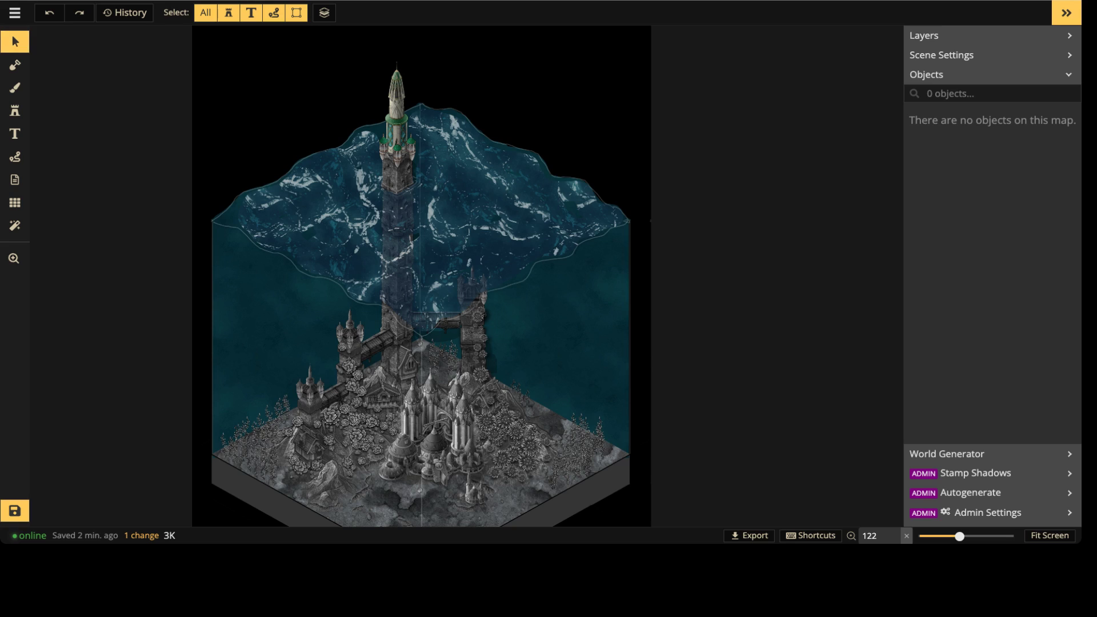
scroll(291, 240, "up", 1)
key("space")
left_click_drag(291, 240, 266, 172)
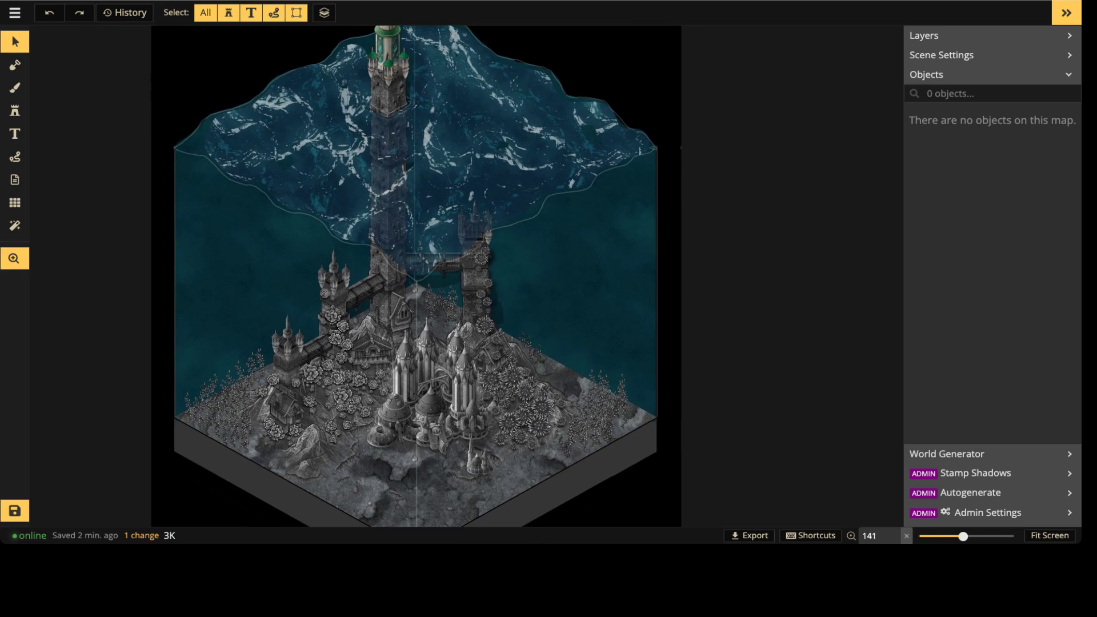
scroll(449, 276, "up", 5)
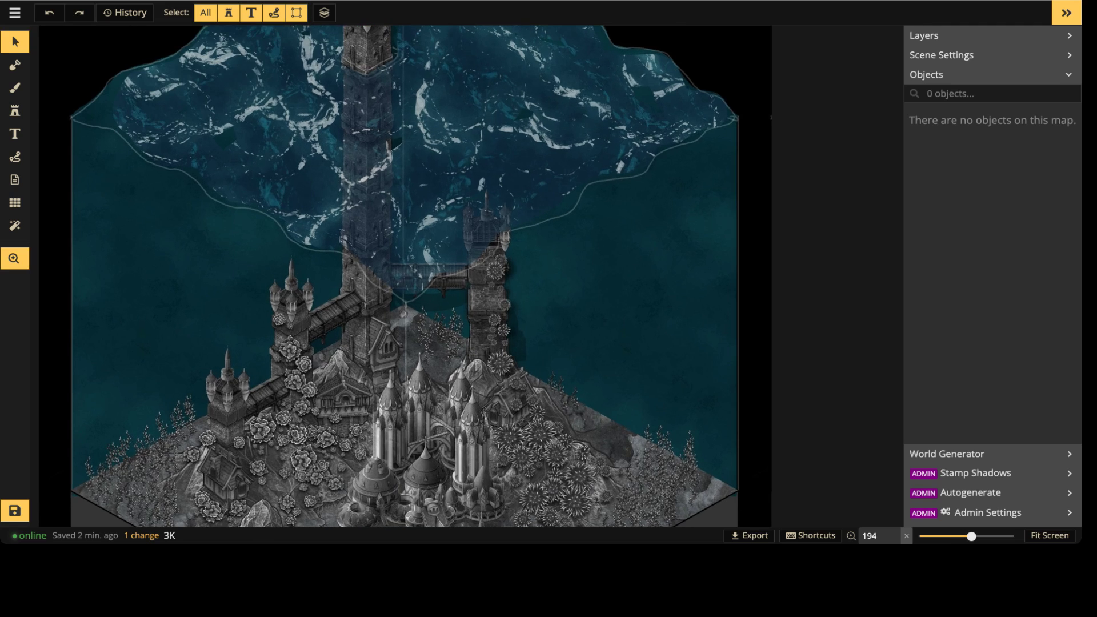
scroll(232, 457, "down", 2)
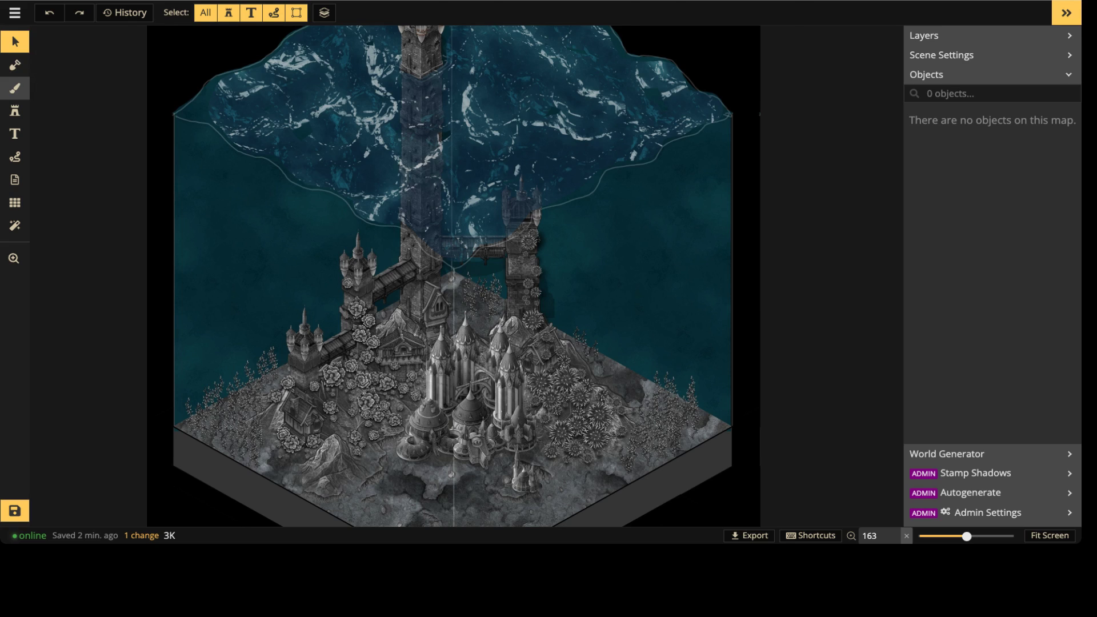
Step: Paint the sea texture faintly over the underwater walls and castle ground with the round brush at size 115 and opacity 0.25
left_click(15, 87)
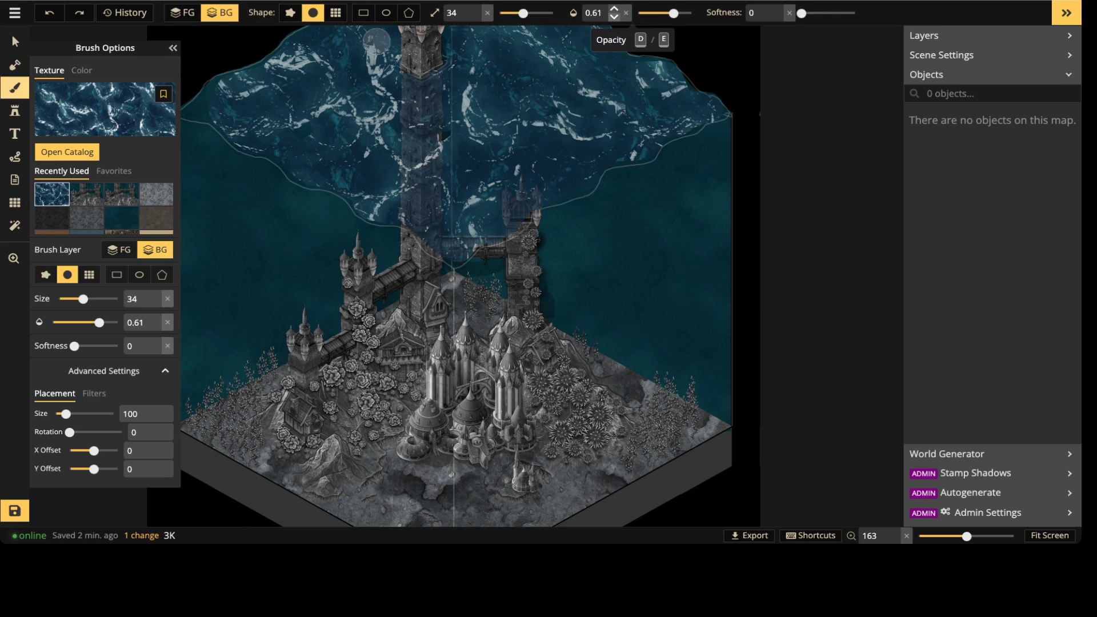
left_click_drag(673, 12, 650, 13)
left_click_drag(523, 13, 512, 13)
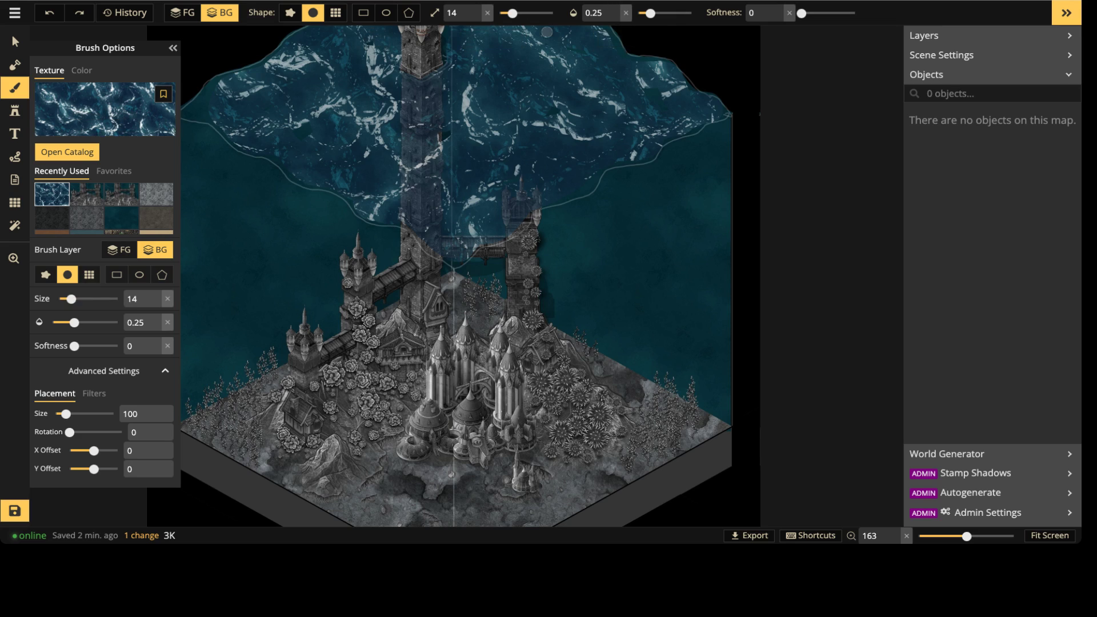
left_click(528, 12)
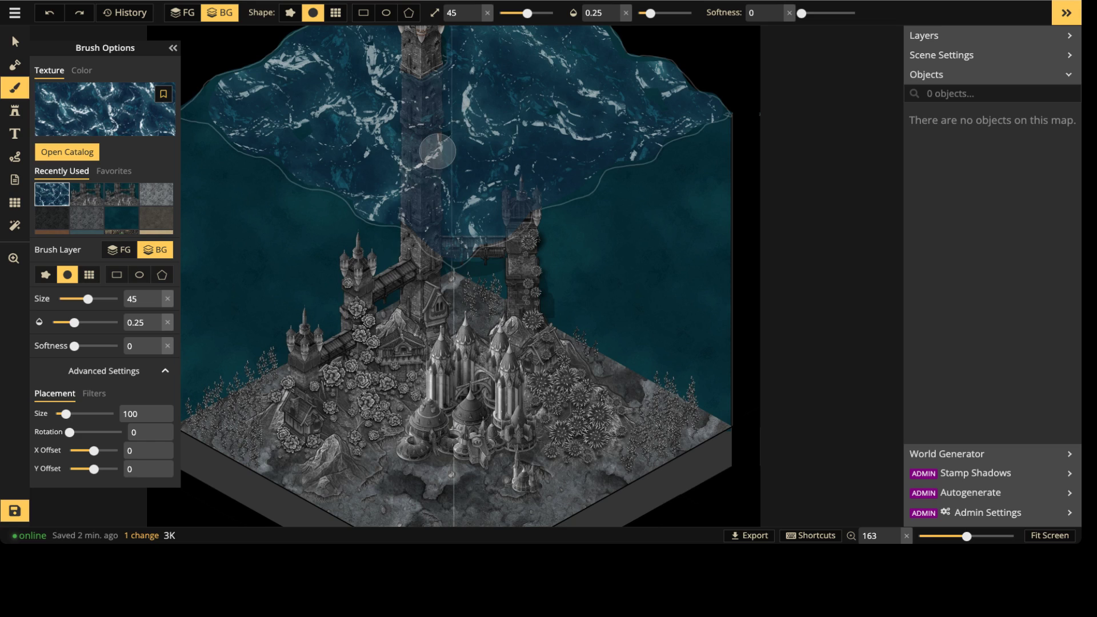
scroll(352, 213, "down", 3)
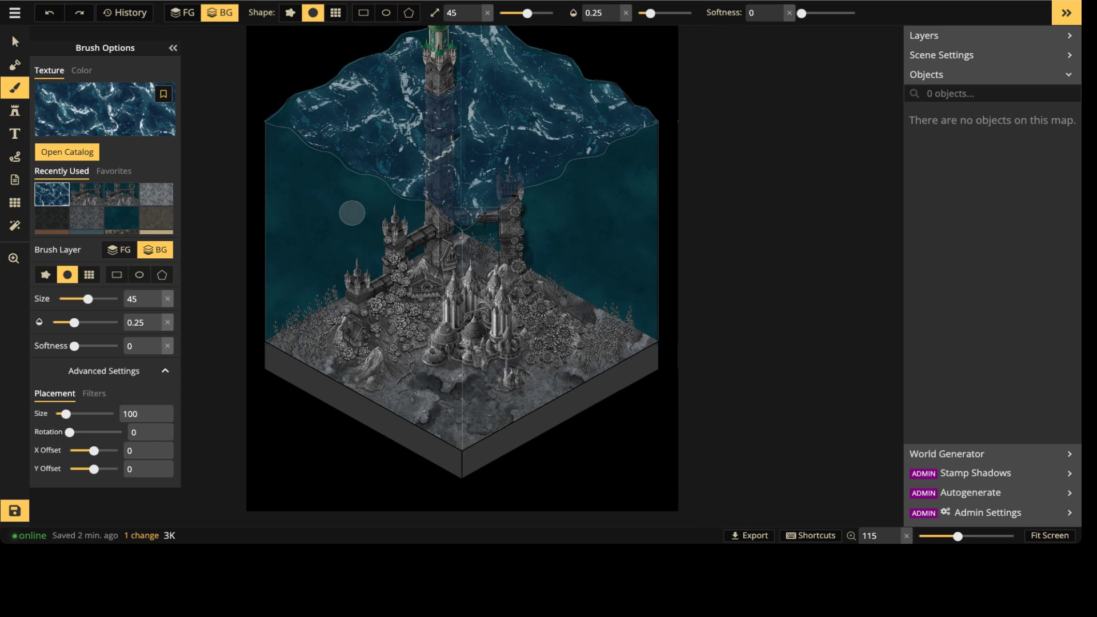
scroll(352, 213, "up", 5, "shift")
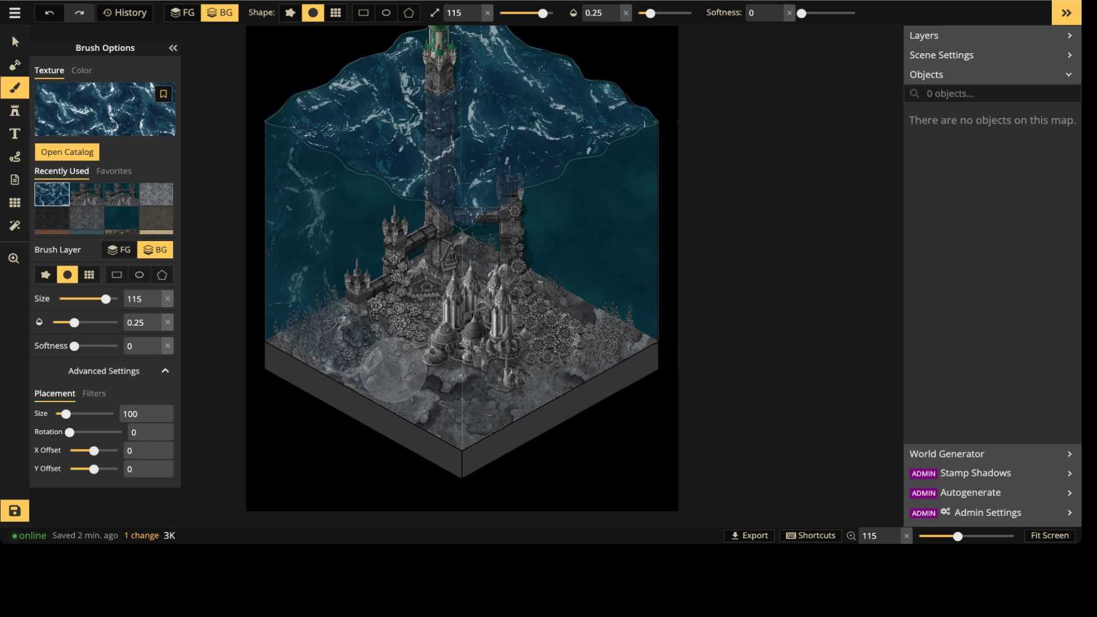
mouse_move(360, 190)
left_mouse_down()
mouse_move(425, 361)
mouse_move(435, 259)
mouse_move(456, 403)
mouse_move(481, 200)
mouse_move(503, 367)
mouse_move(533, 183)
mouse_move(558, 350)
mouse_move(581, 169)
mouse_move(605, 323)
mouse_move(617, 179)
mouse_move(629, 218)
mouse_move(503, 358)
mouse_move(456, 361)
left_mouse_up()
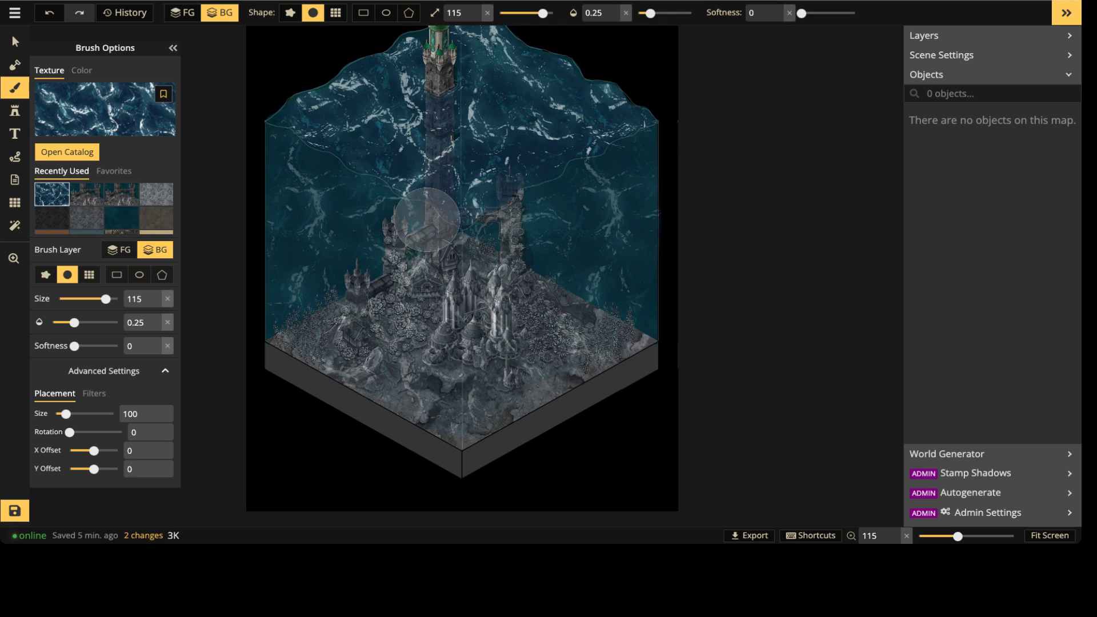
Step: Inspect the faint water overlay across the castle, seabed and side walls up close and from further out
scroll(439, 200, "up", 2)
scroll(400, 206, "up", 5)
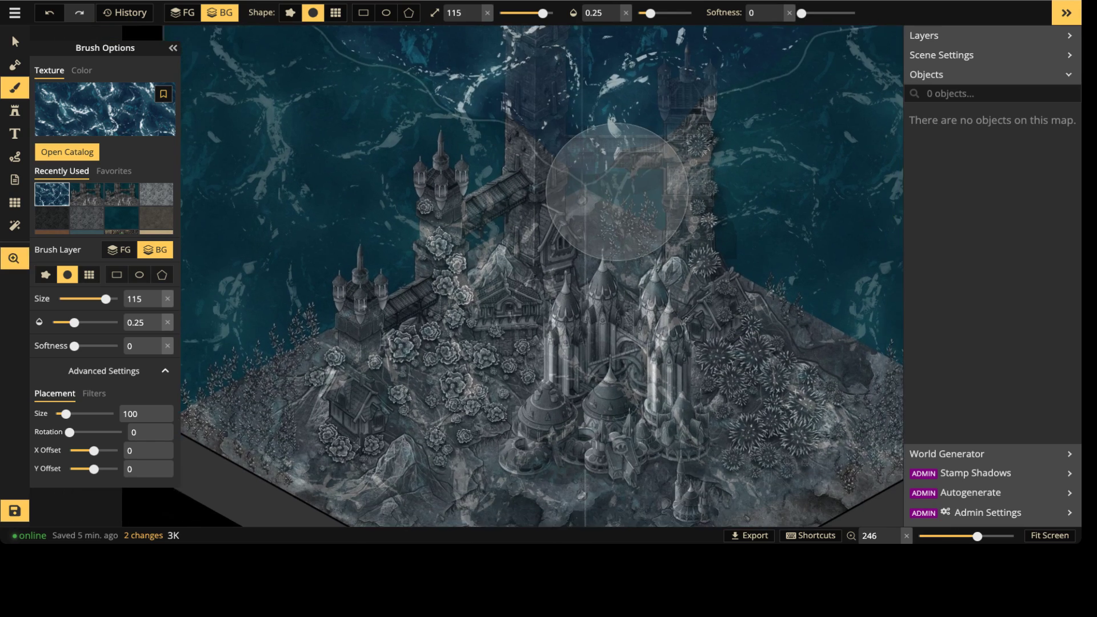
middle_click_drag(617, 192, 497, 96)
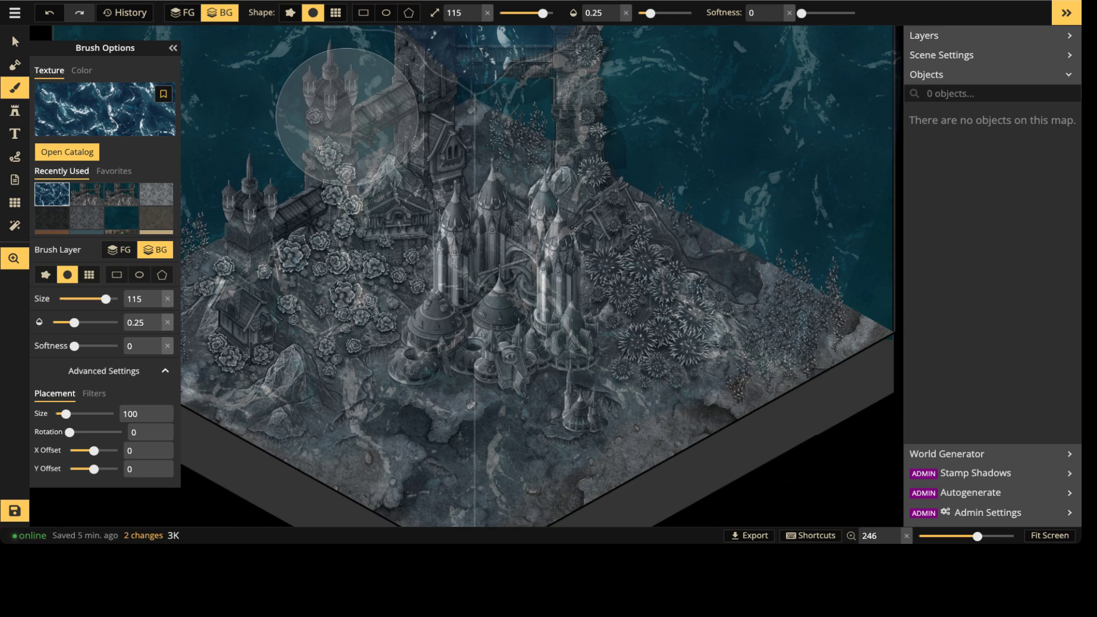
middle_click_drag(346, 136, 509, 137)
scroll(503, 151, "down", 2)
scroll(492, 137, "down", 2)
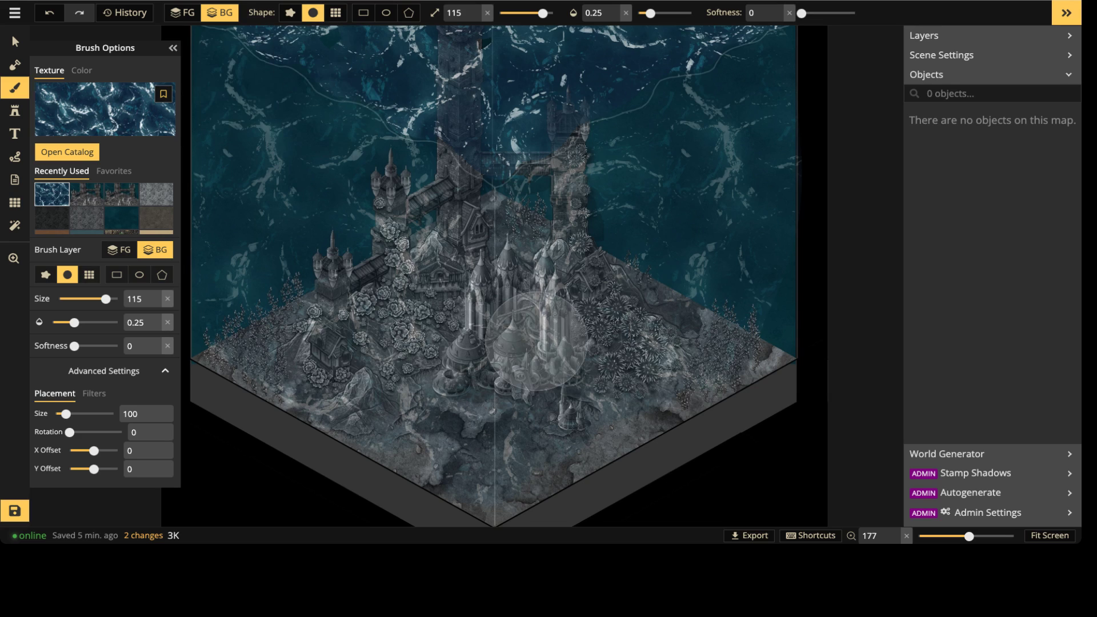
scroll(537, 341, "down", 3)
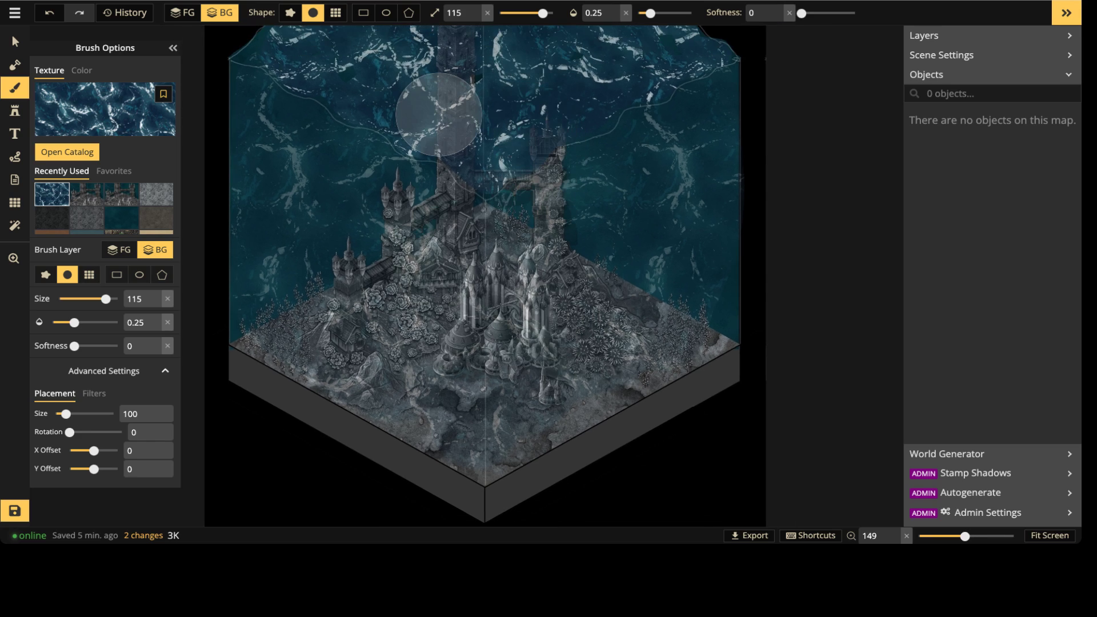
scroll(460, 209, "up", 2)
scroll(460, 209, "up", 3)
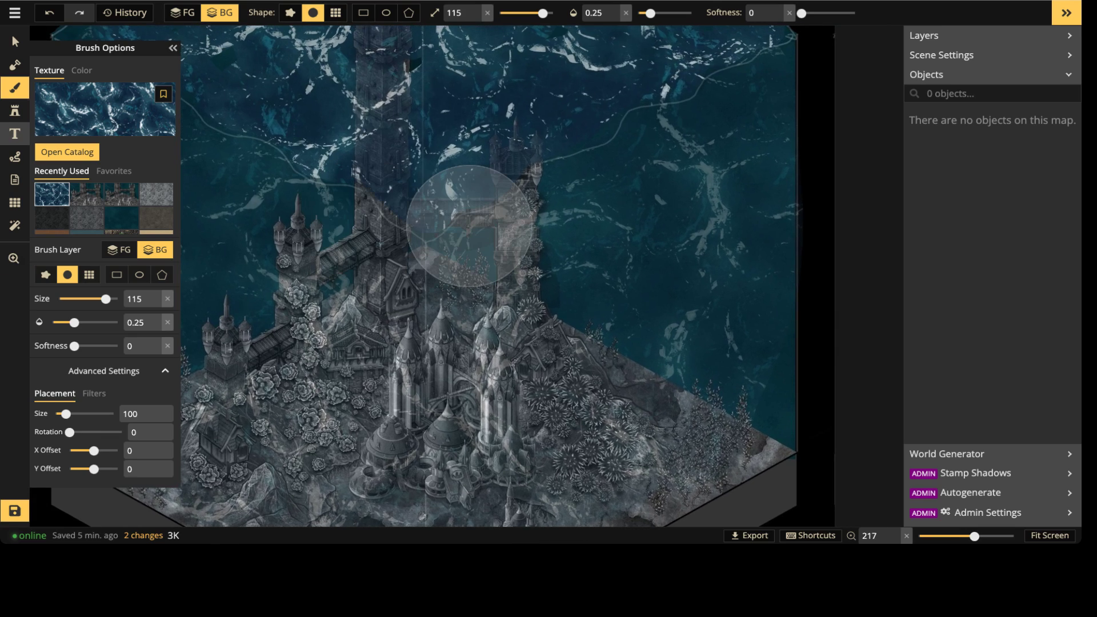
key("b")
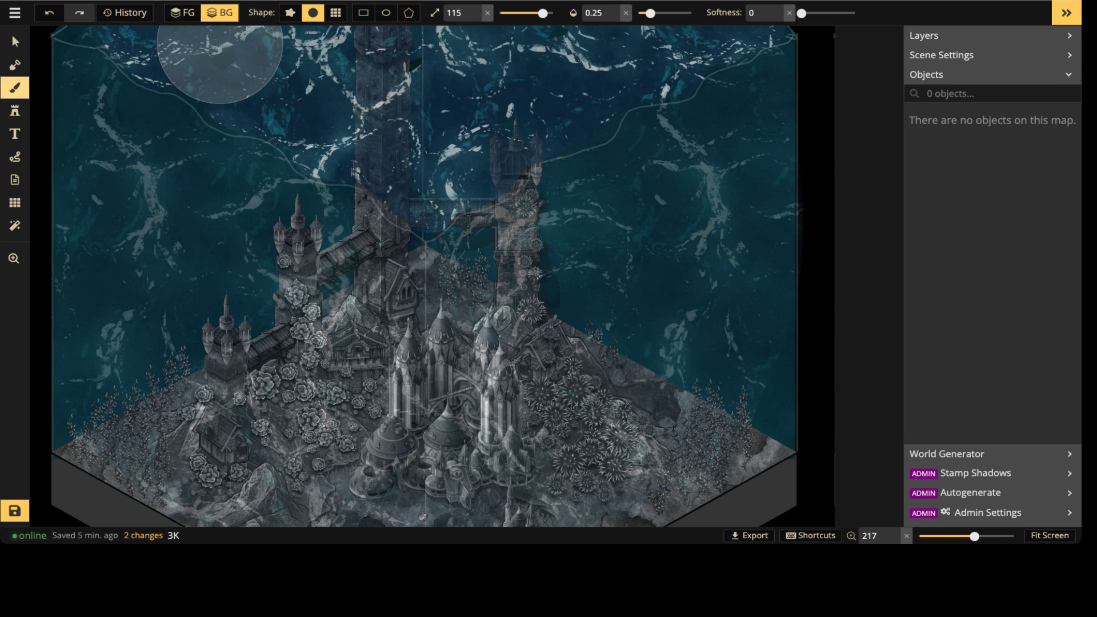
left_click(15, 42)
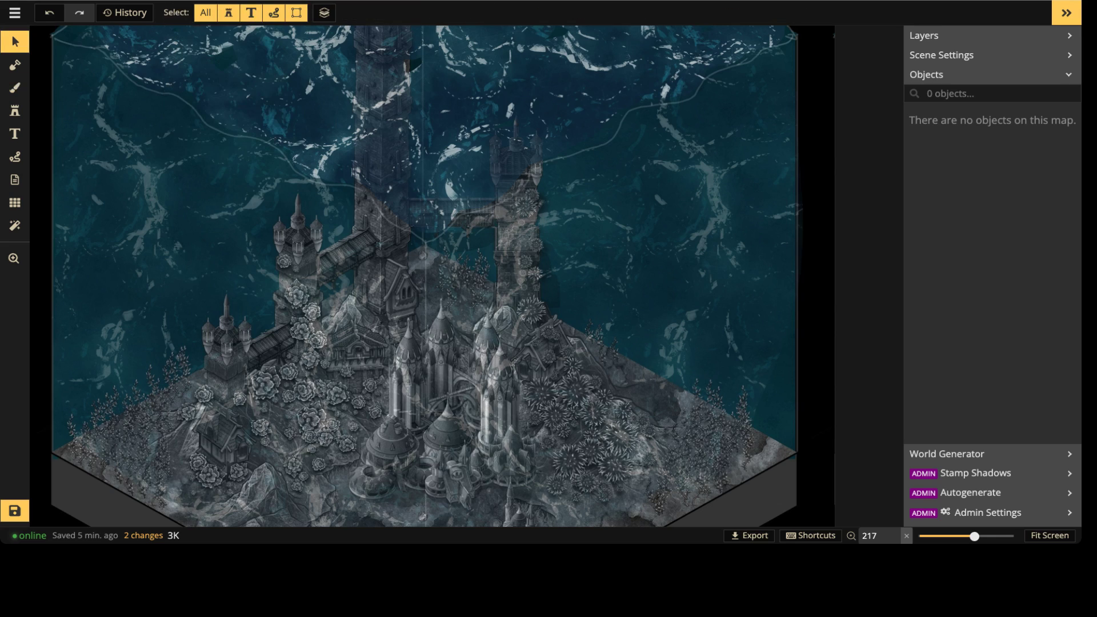
scroll(305, 275, "down", 3)
middle_click_drag(306, 275, 315, 191)
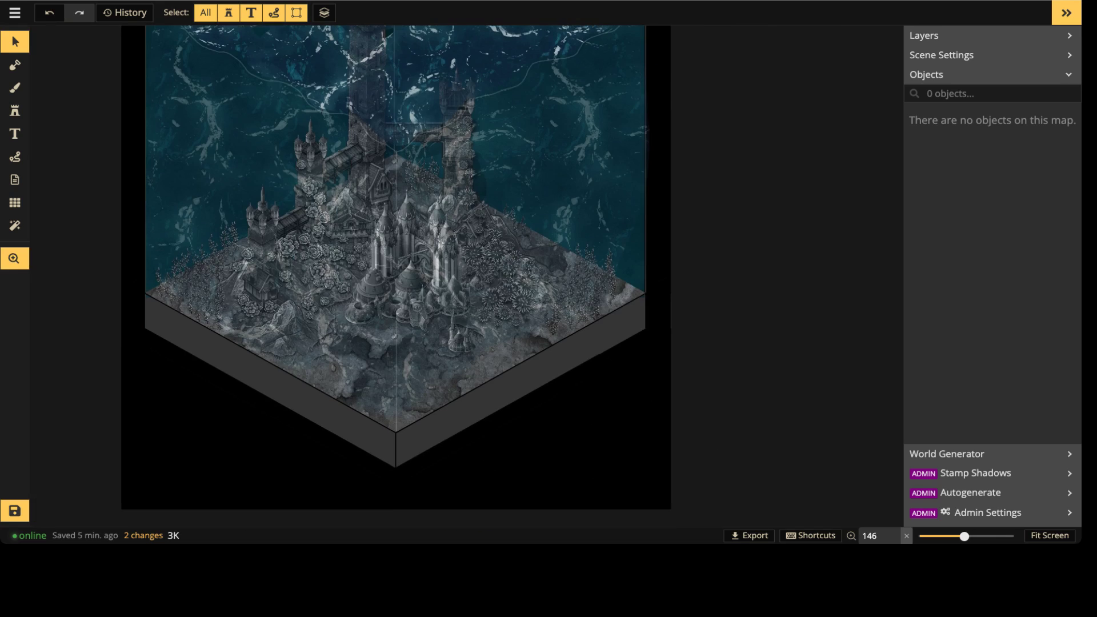
Step: Search the stamp catalog for LIGHT across all styles and pick the Spooky Lights stamp set under Ghost Town
scroll(315, 192, "down", 1)
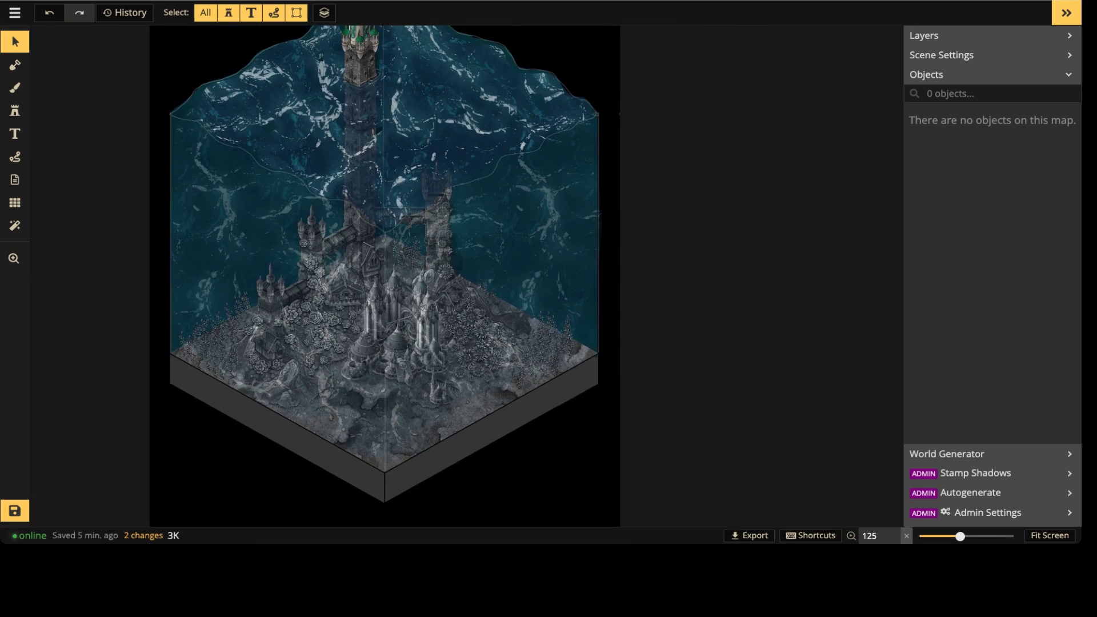
left_click(14, 110)
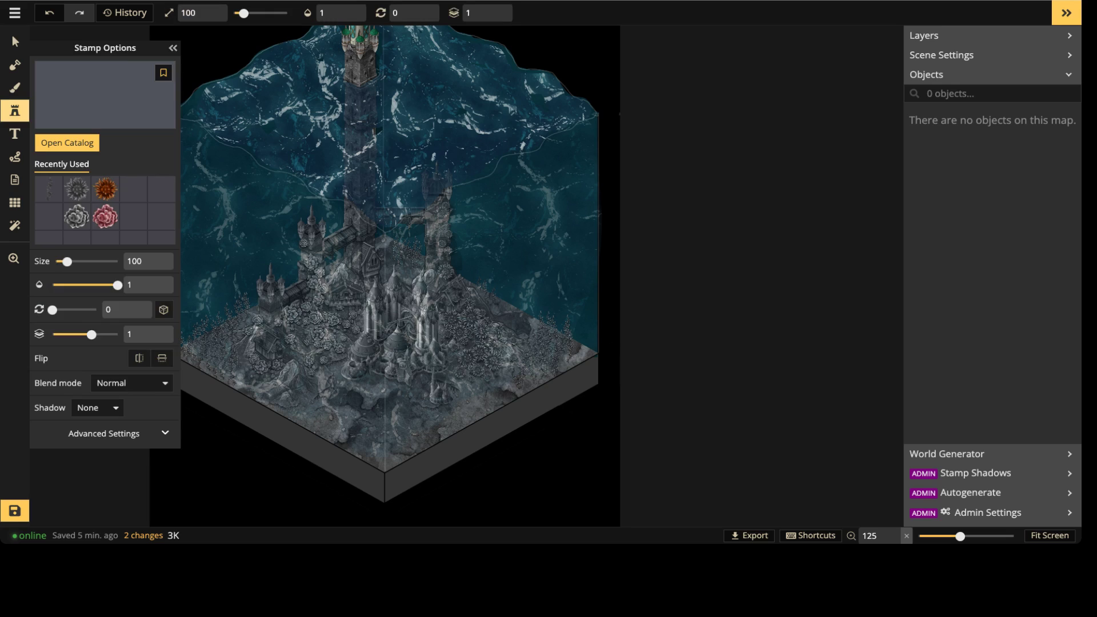
left_click(106, 95)
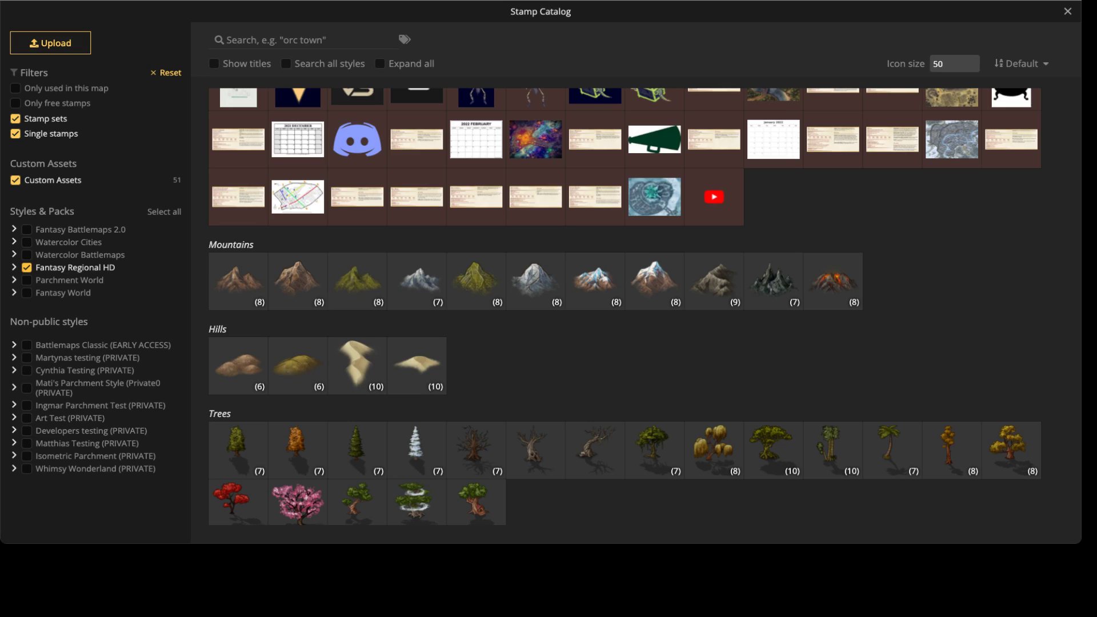
left_click(27, 268)
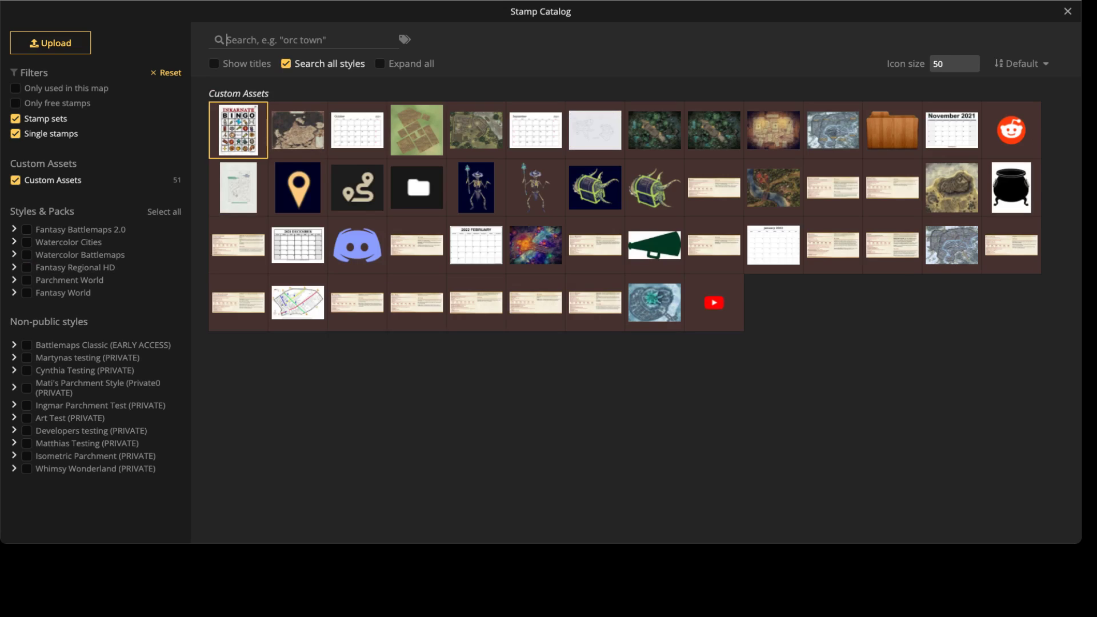
type("LIGHT")
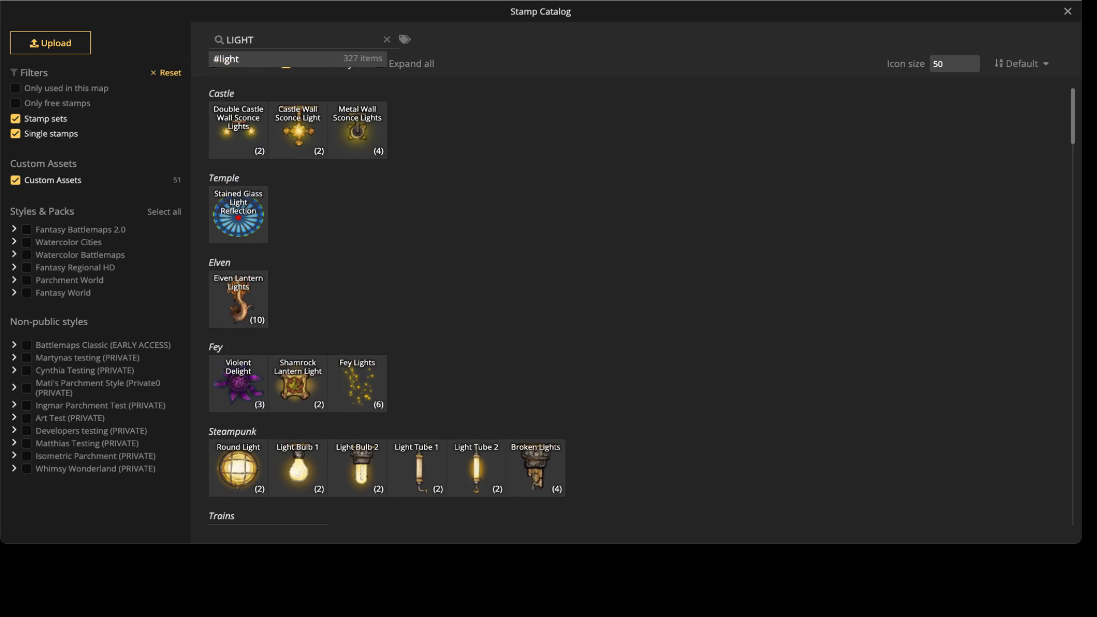
scroll(386, 309, "down", 10)
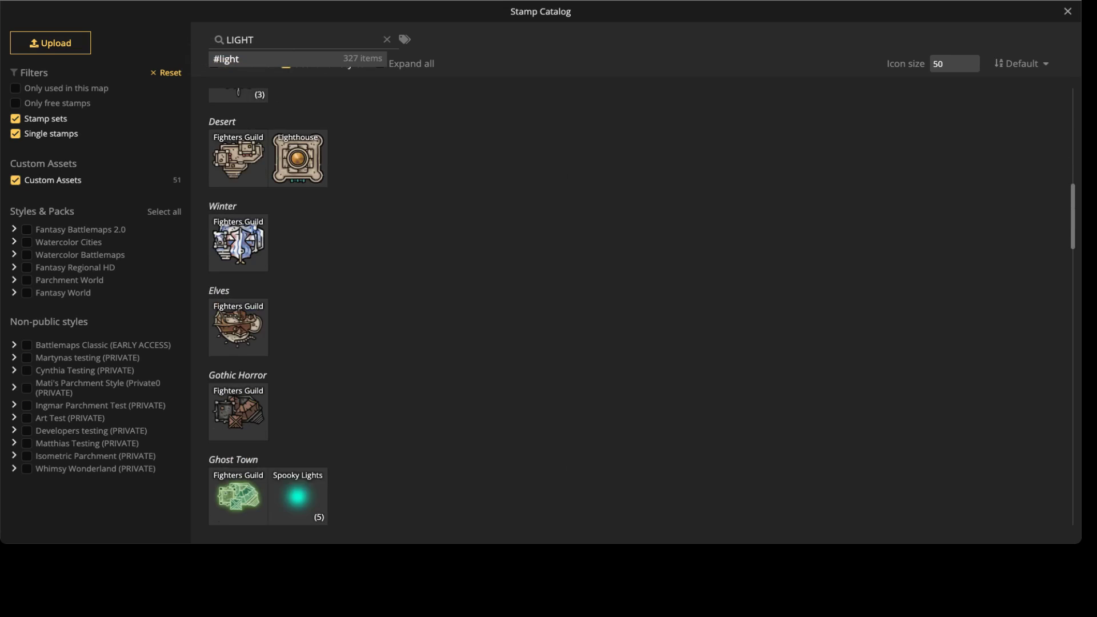
scroll(387, 308, "up", 4)
scroll(386, 308, "down", 7)
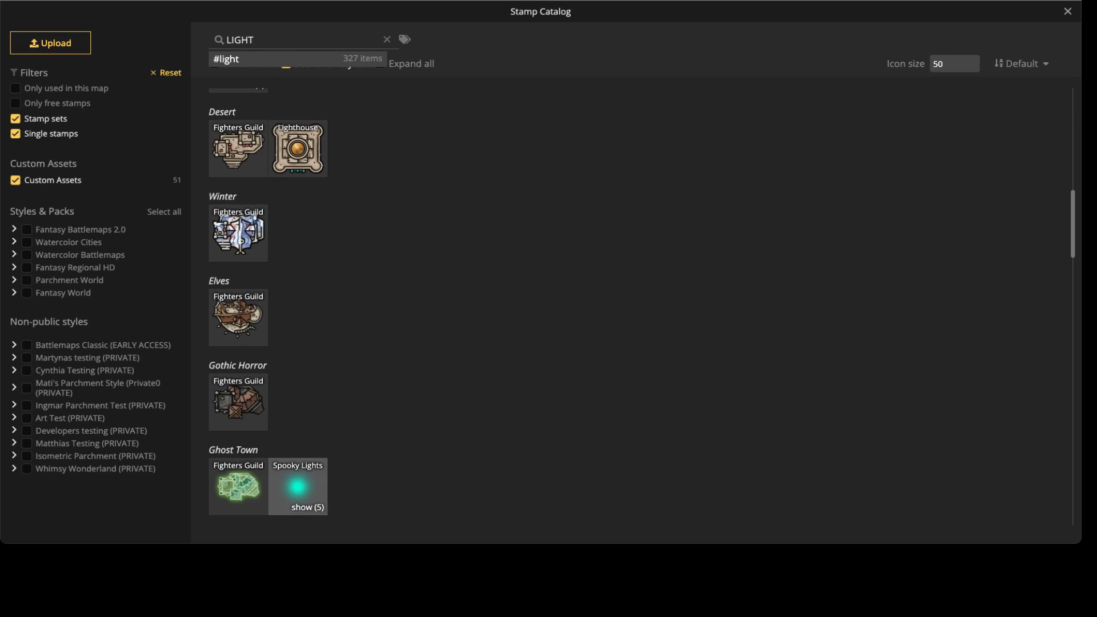
left_click(298, 487)
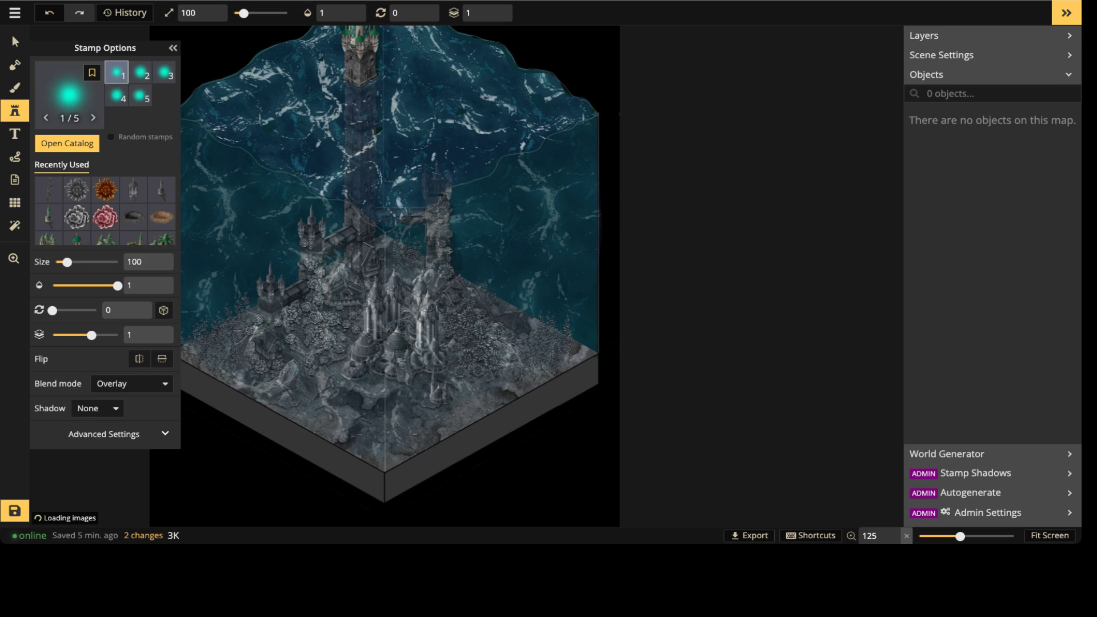
Step: Place the fifth Spooky Lights variant at size 160 over the coral garden beside the castle
scroll(338, 260, "up", 5)
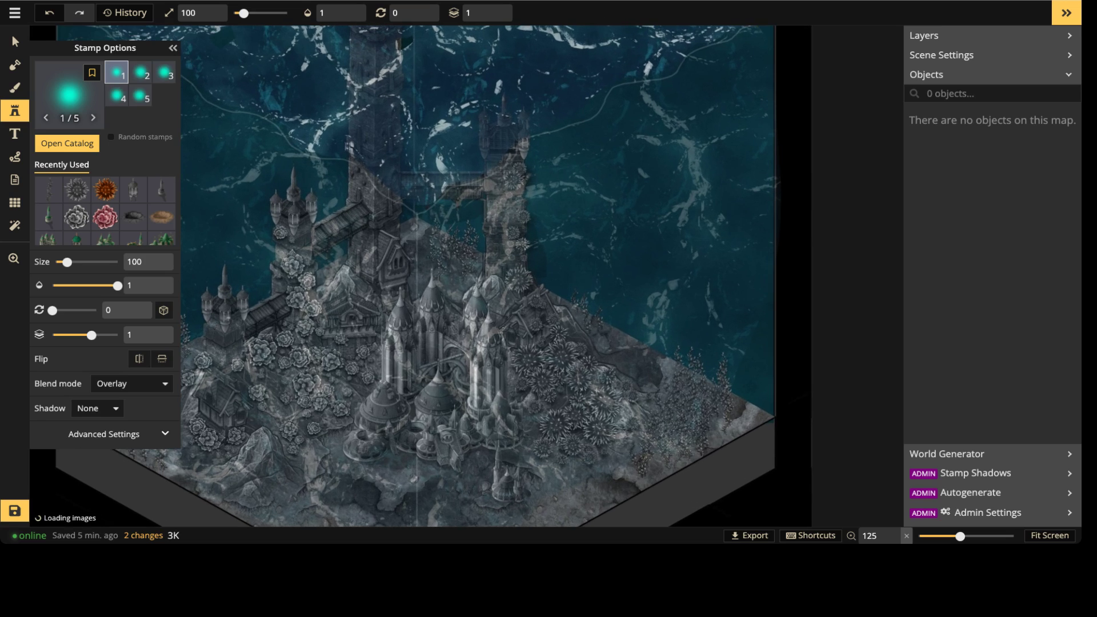
scroll(479, 235, "up", 5)
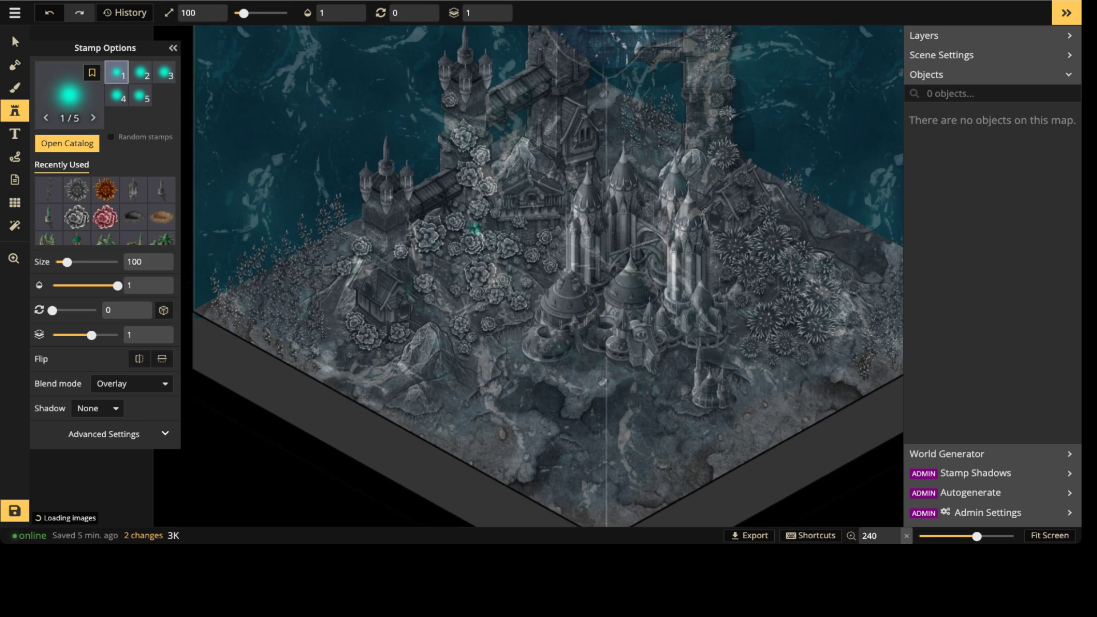
scroll(475, 230, "up", 1)
middle_click_drag(476, 231, 443, 240)
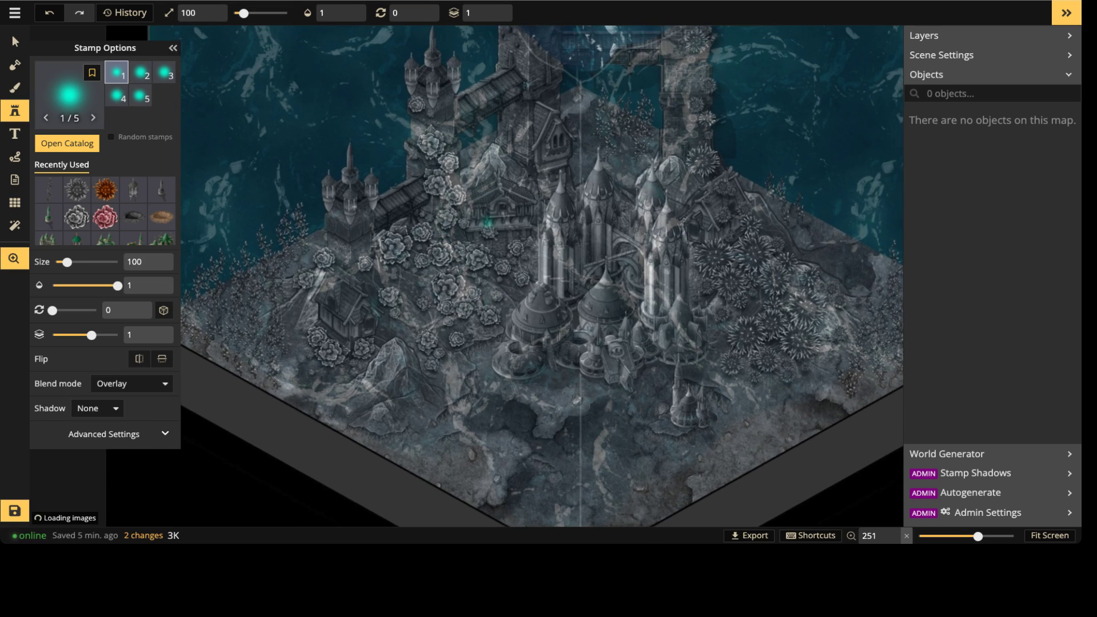
key("bracketright")
key("bracketright")
scroll(444, 250, "up", 1, "shift")
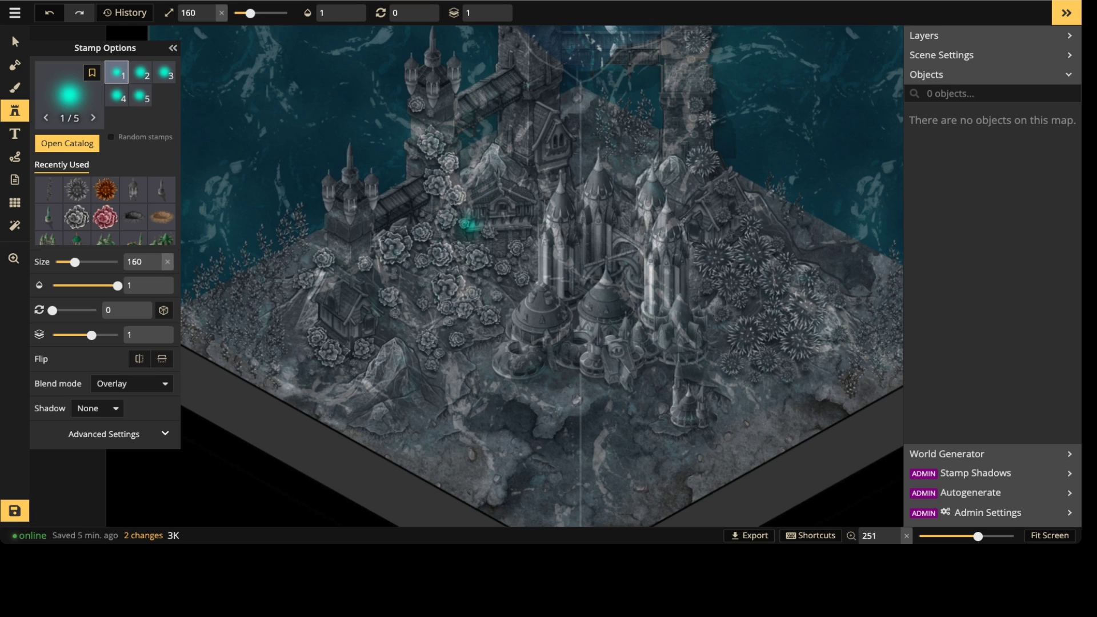
left_click(140, 96)
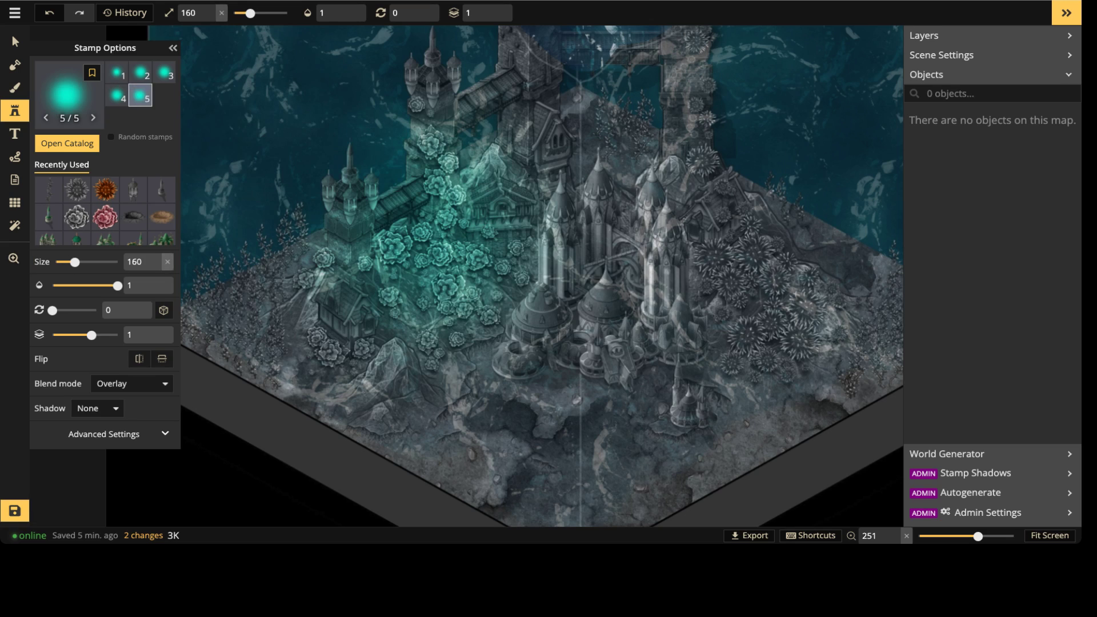
left_click(446, 231)
key("Escape")
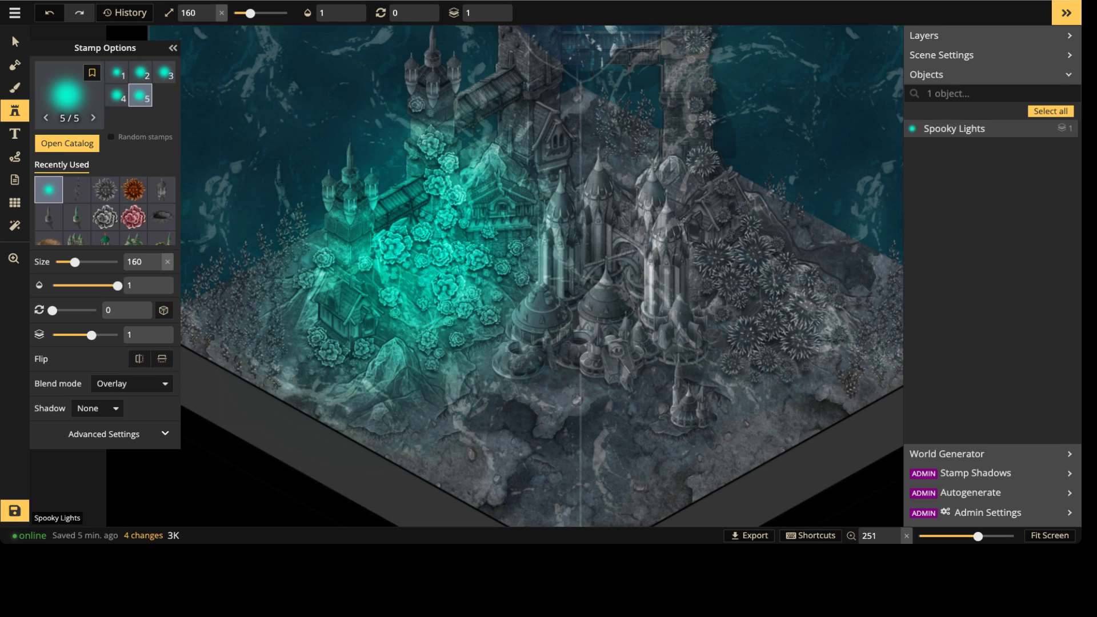
Step: Place a second Spooky Lights glow at size 100 over the small house near the seabed's edge
scroll(400, 282, "down", 2, "shift")
scroll(331, 340, "down", 1, "shift")
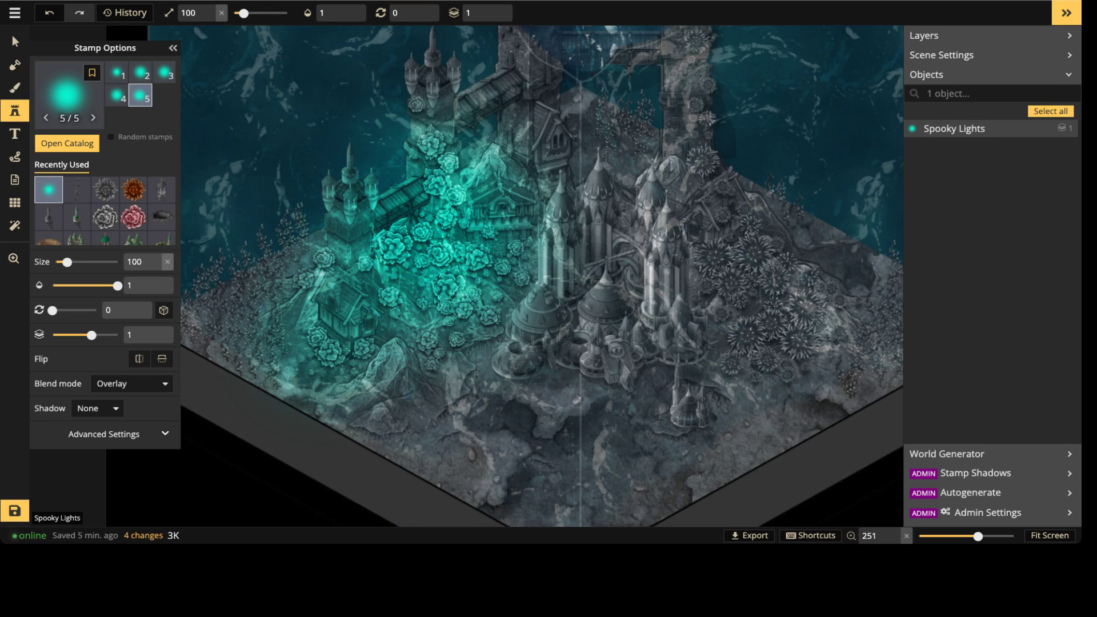
left_click(331, 341)
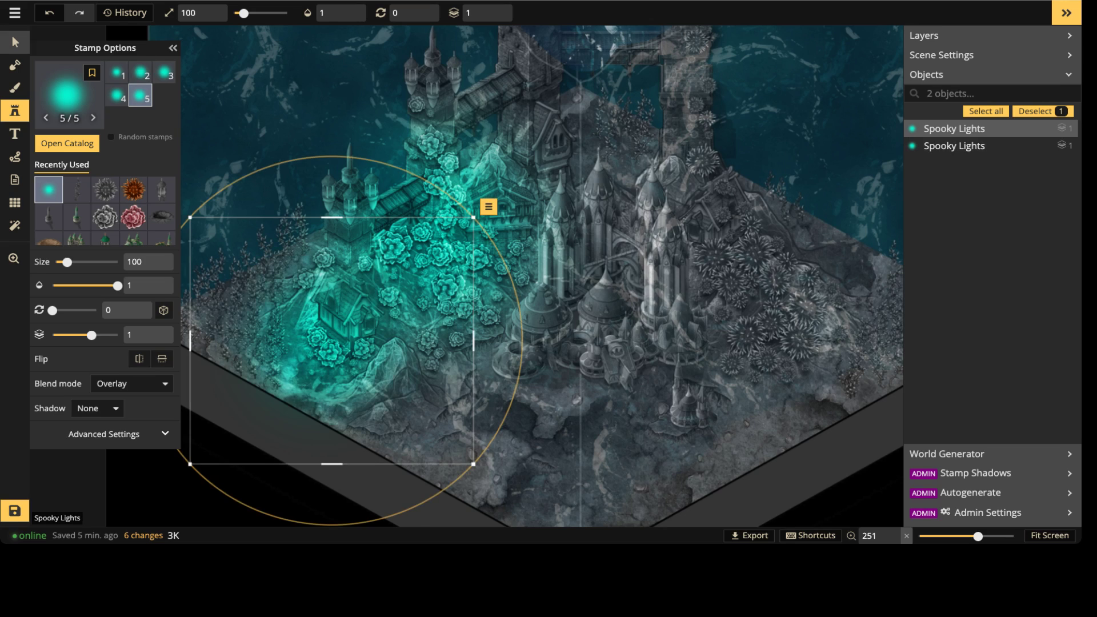
Step: Select both Spooky Lights stamps and shift their hue to 123 for a purple glow
left_click(15, 41)
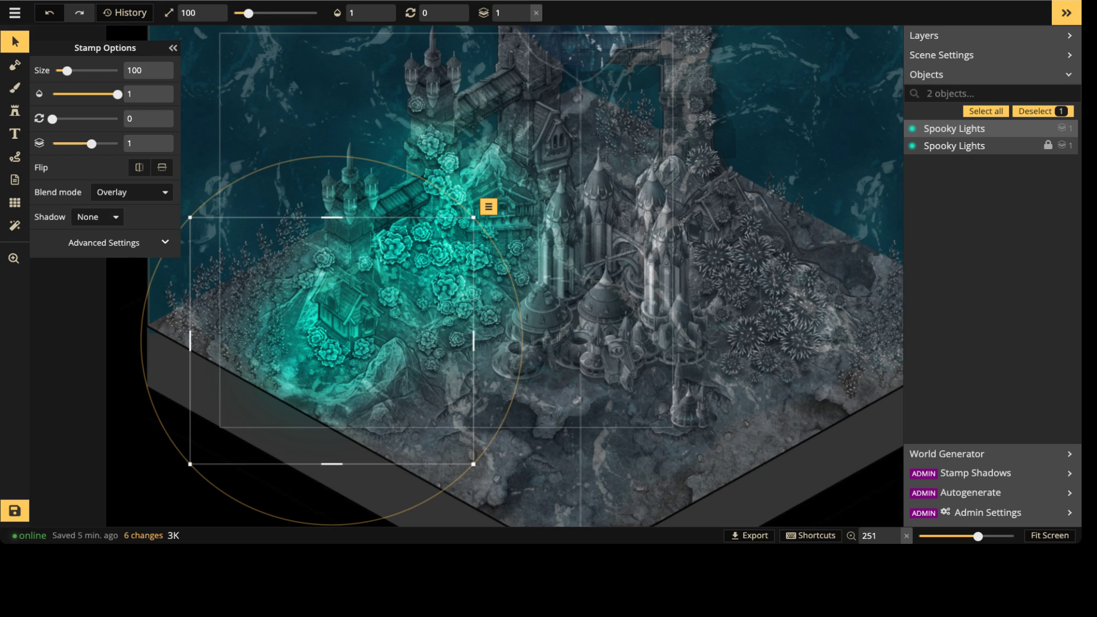
left_click(446, 183)
left_click(331, 340, "shift")
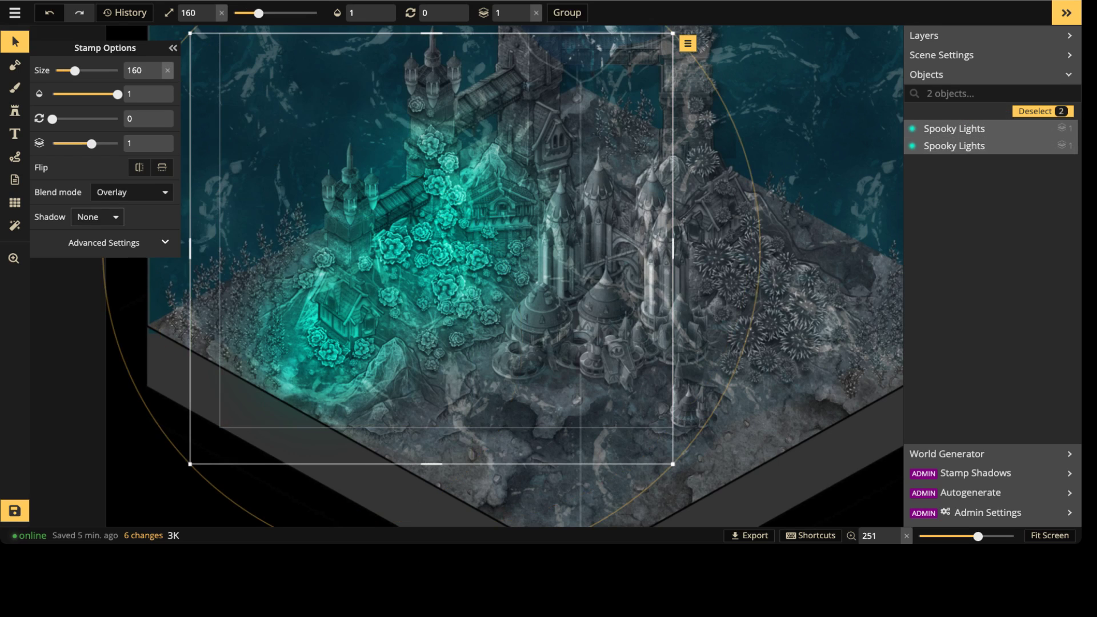
left_click(104, 242)
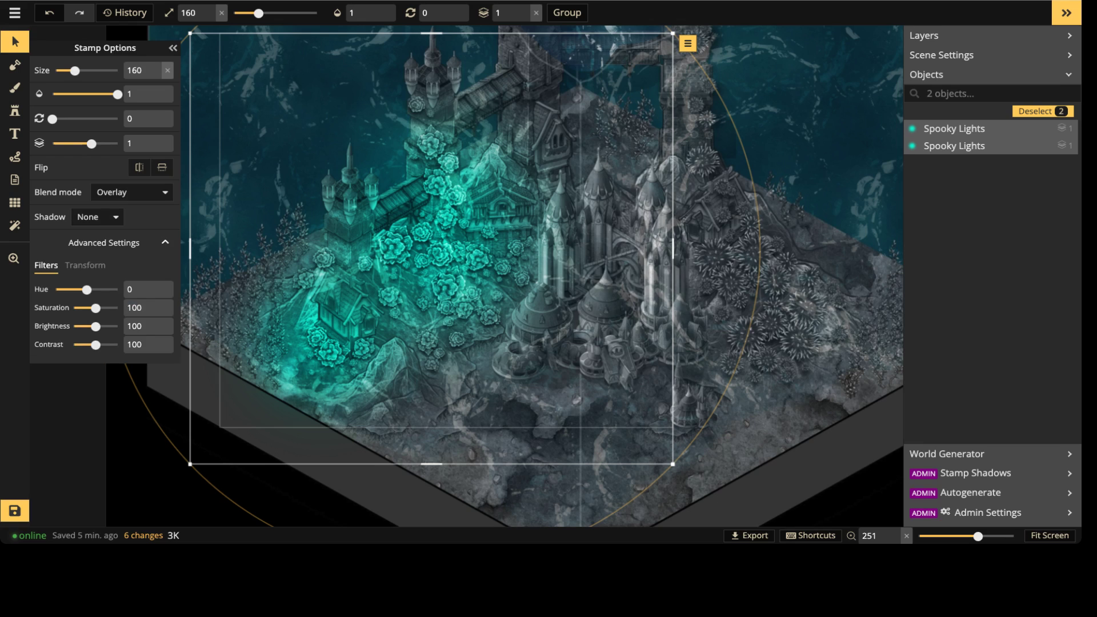
mouse_move(87, 290)
left_mouse_down()
mouse_move(72, 289)
mouse_move(108, 289)
left_mouse_up()
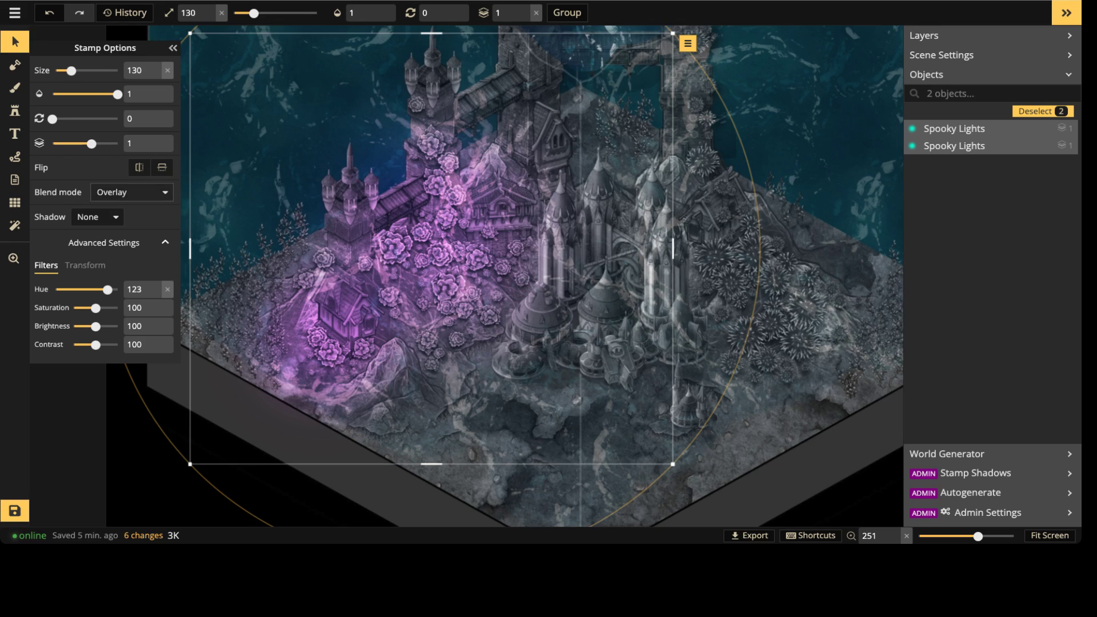
Step: Lower the opacity of both selected lights to 0.31, check the glow against the scene, and deselect them
left_click_drag(117, 94, 79, 93)
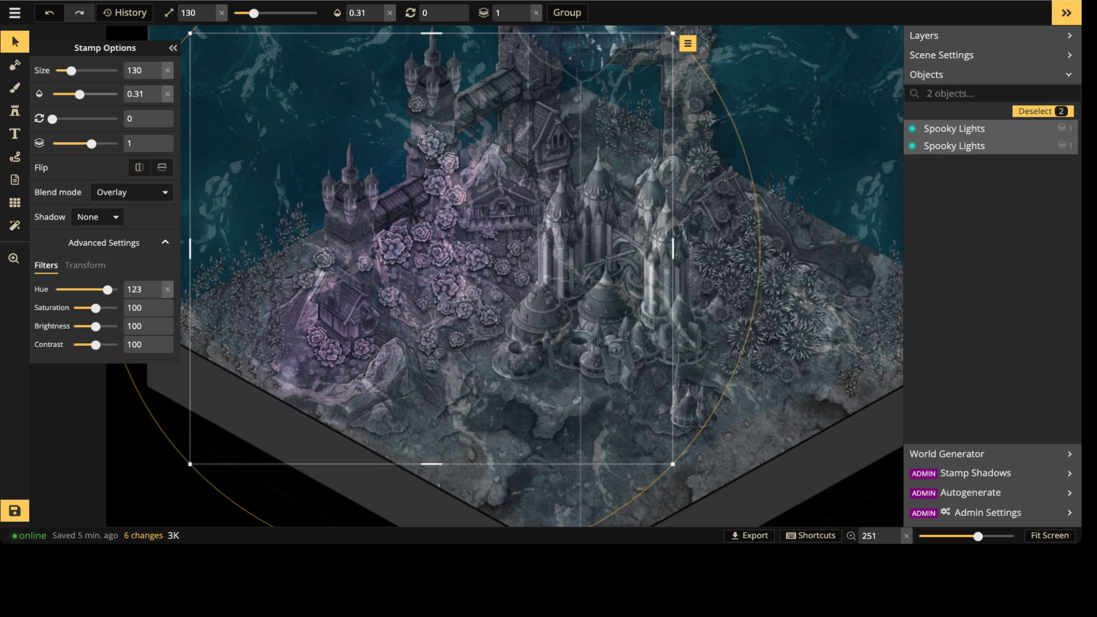
scroll(352, 211, "down", 5)
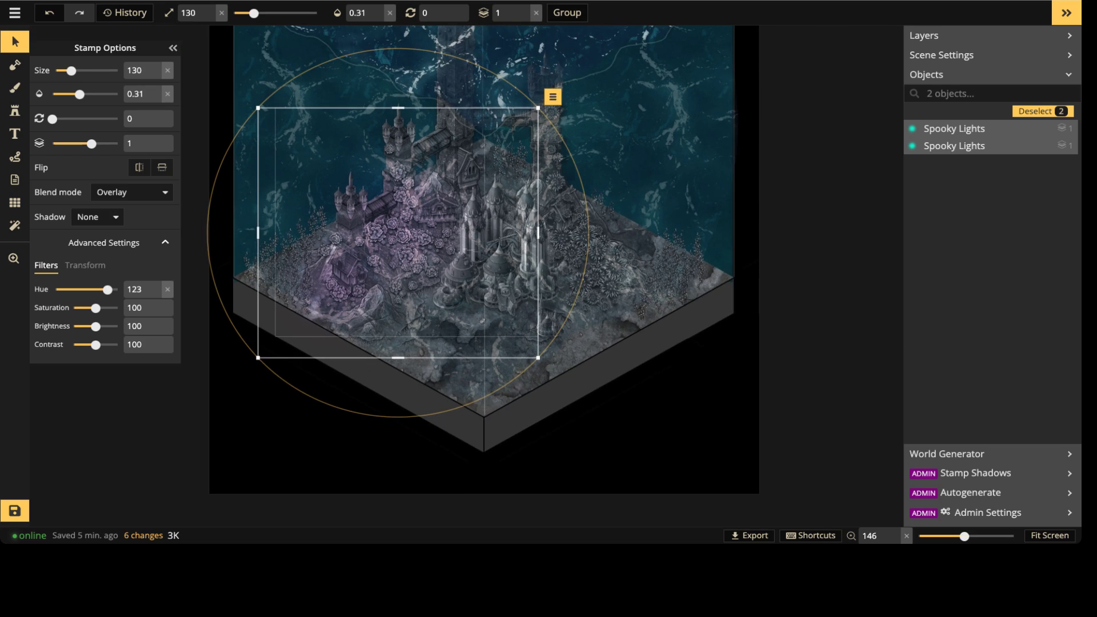
scroll(407, 253, "up", 5)
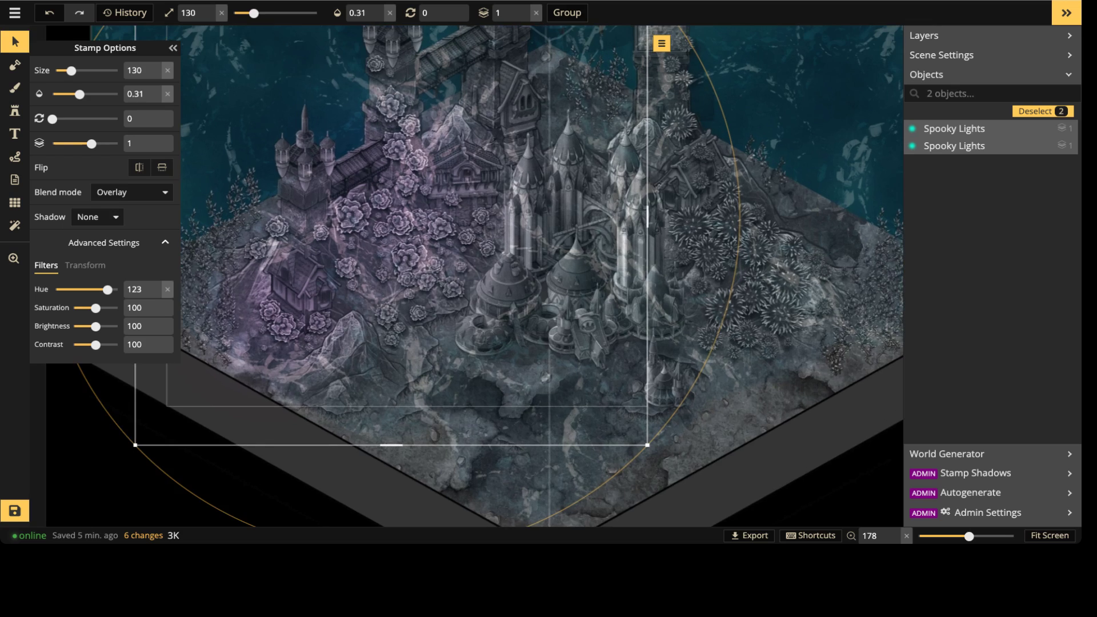
key("Escape")
Step: Place purple Spooky Lights at size 30 on the large corals in the garden and up the slope behind it
scroll(404, 285, "up", 5)
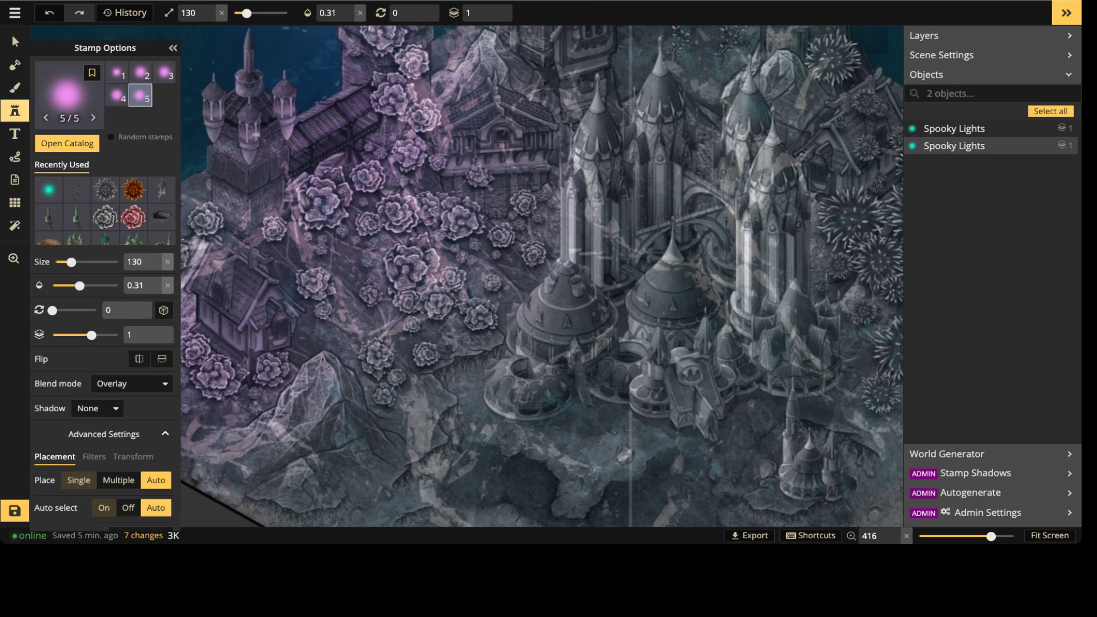
left_click_drag(71, 262, 57, 261)
left_click(396, 211)
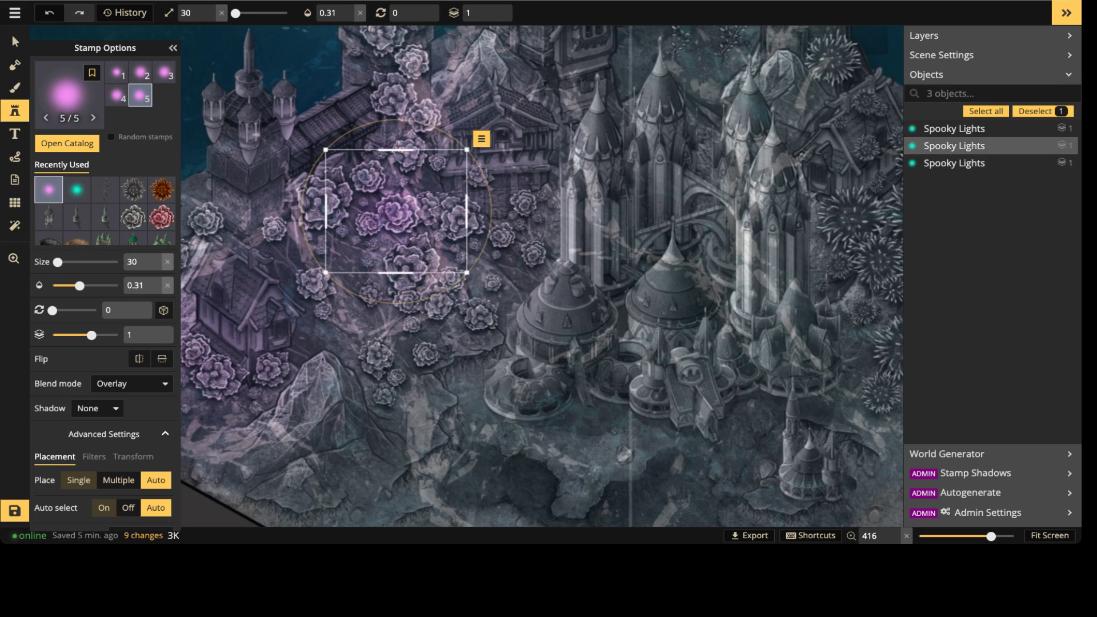
left_click(327, 201)
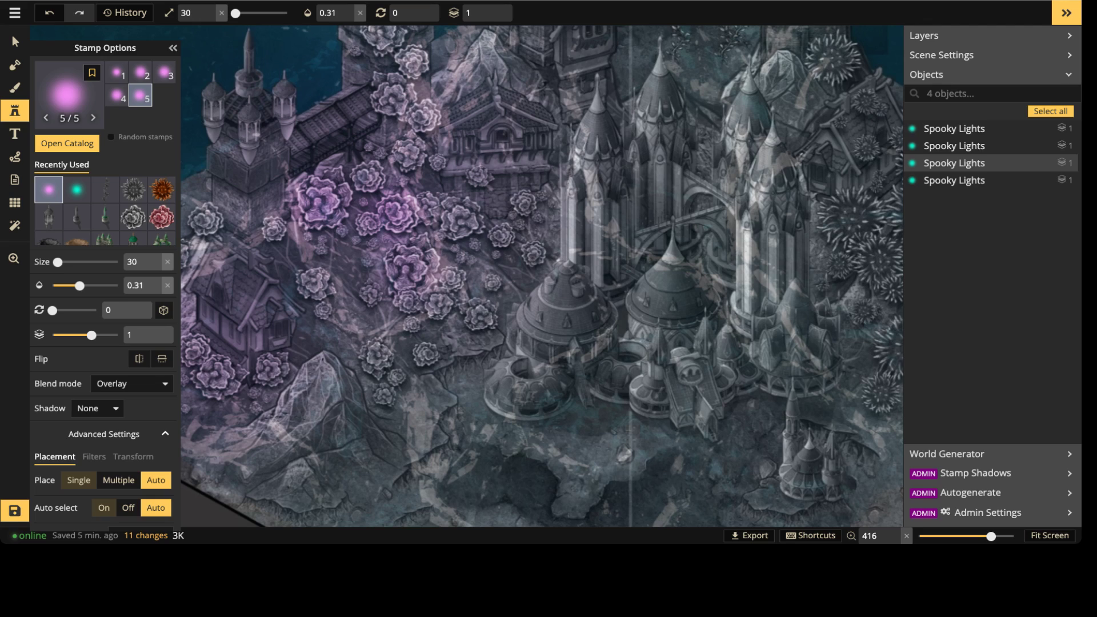
left_click(404, 268)
left_click(456, 221)
left_click(388, 171)
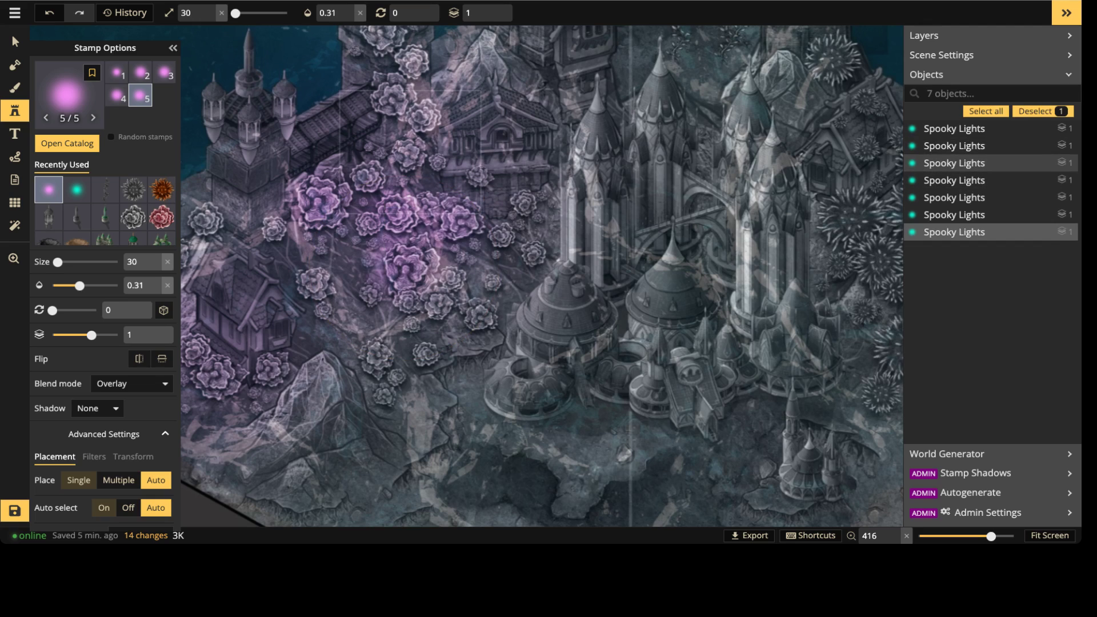
left_click(420, 114)
left_click(416, 59)
Step: Add more size 30 purple lights to the corals surrounding the small house
key("space")
left_click_drag(224, 374, 428, 285)
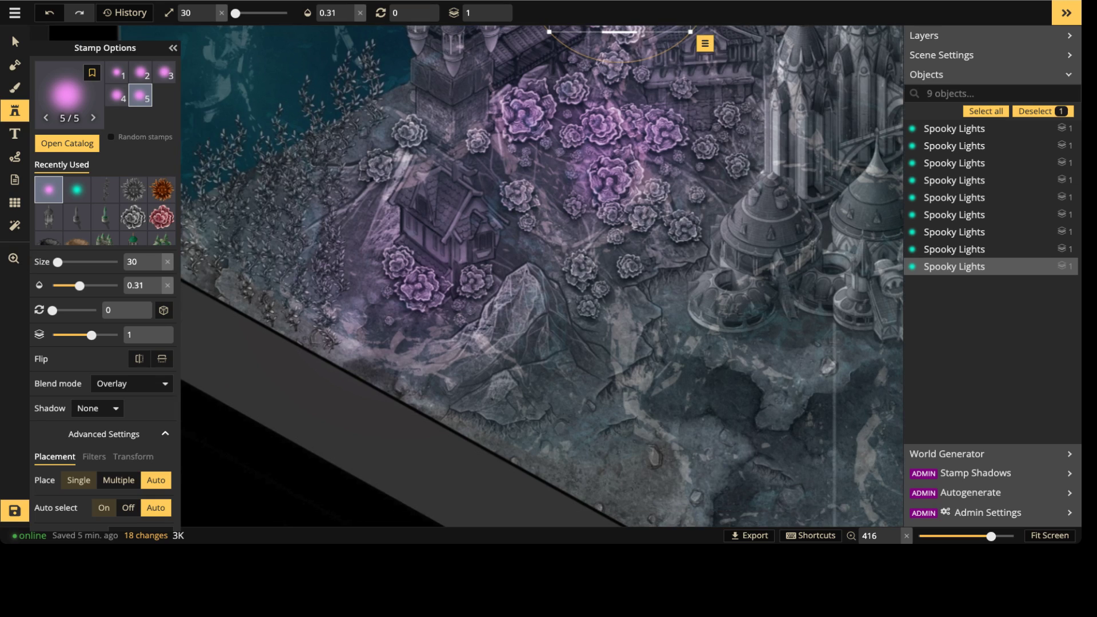
left_click(428, 286)
left_click(473, 285)
left_click(415, 133)
left_click(377, 168)
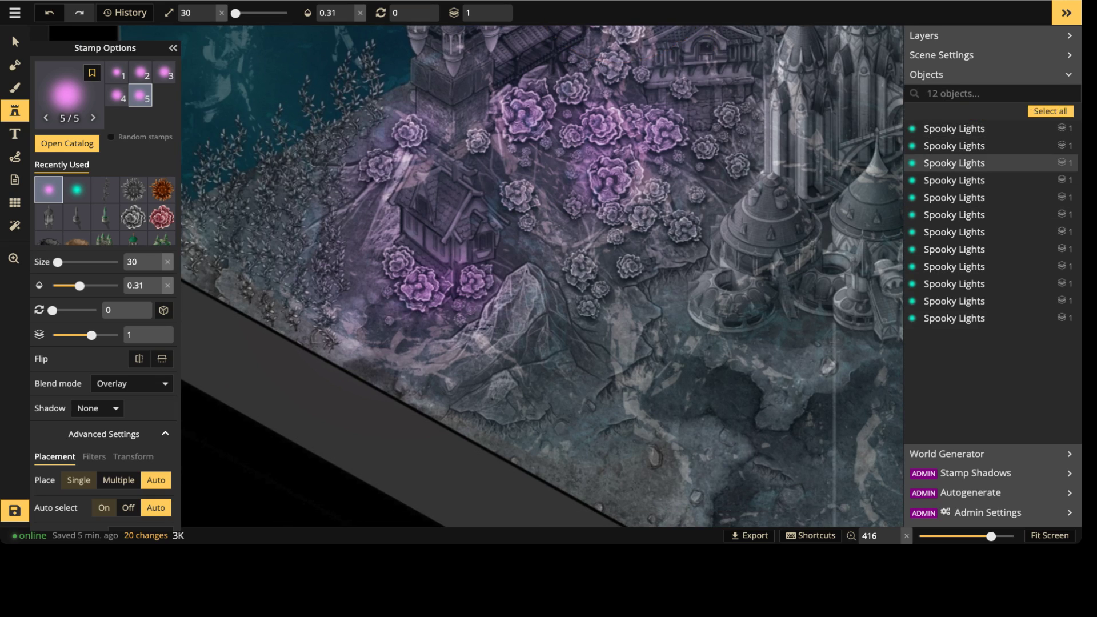
Step: Place purple lights at size 20 on the smaller corals scattered between the small house, the garden and the domed towers
scroll(577, 274, "down", 1)
key("[")
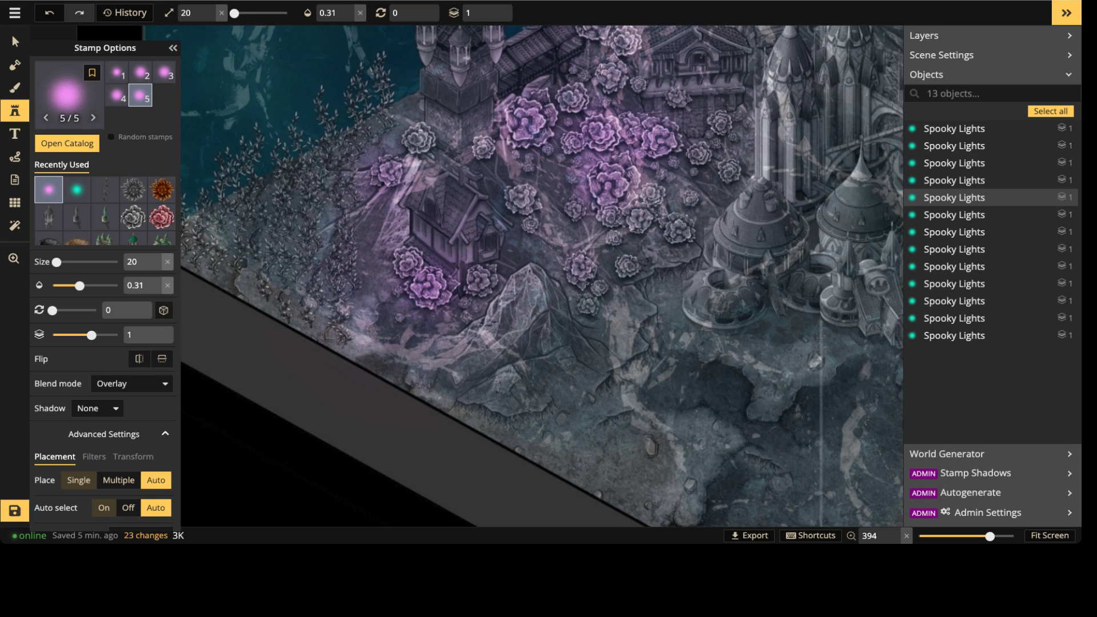
left_click(582, 267)
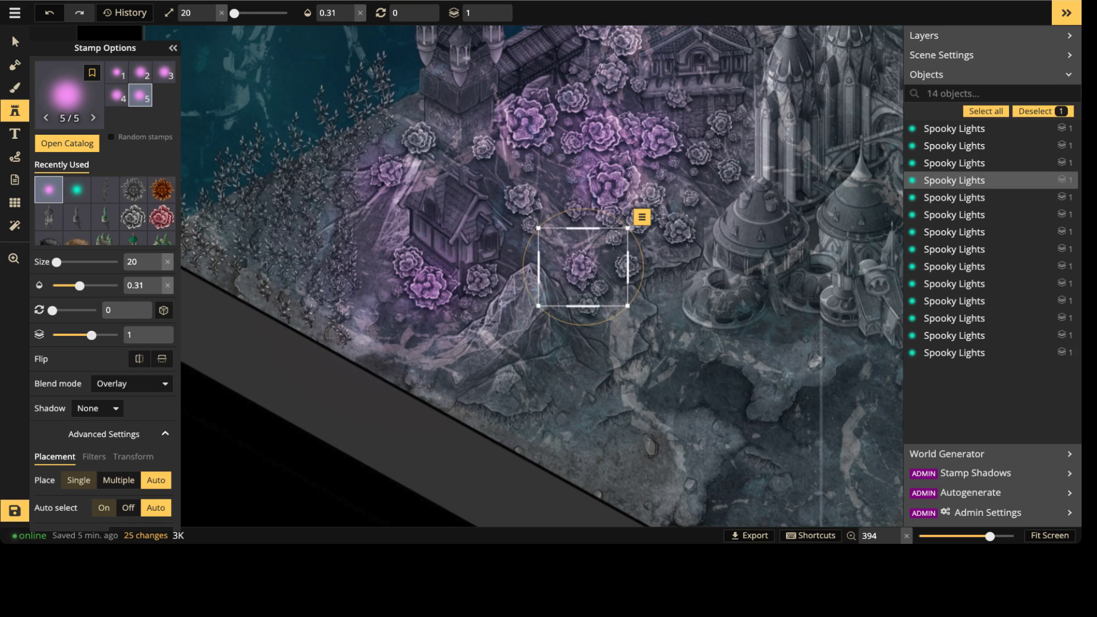
left_click(594, 305)
left_click(685, 223)
left_click(718, 129)
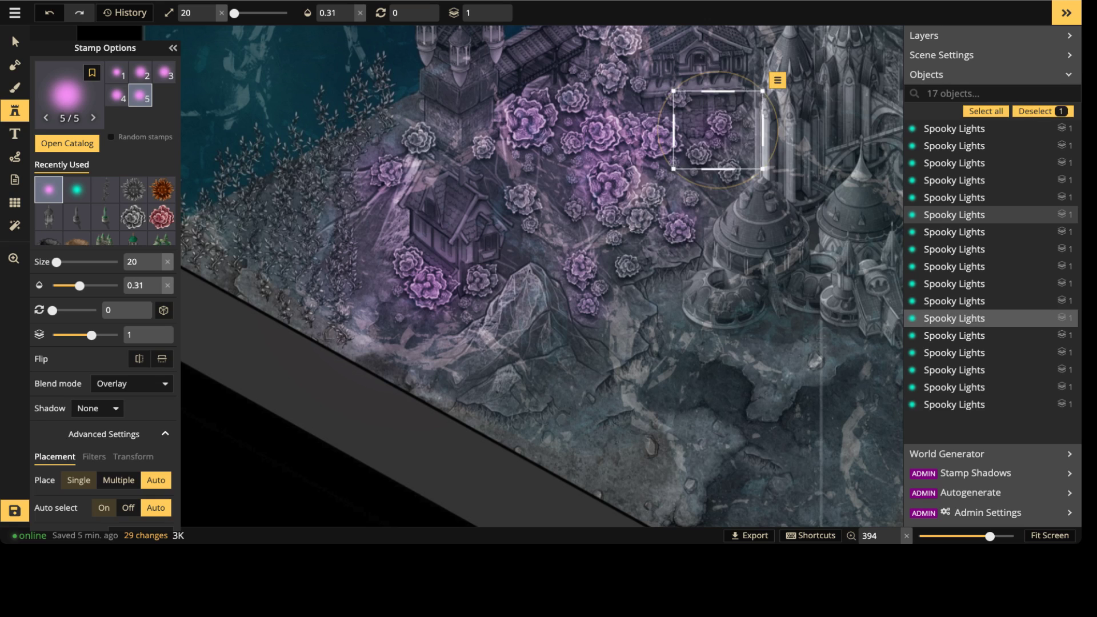
left_click(613, 79)
left_click(491, 146)
scroll(490, 146, "down", 1)
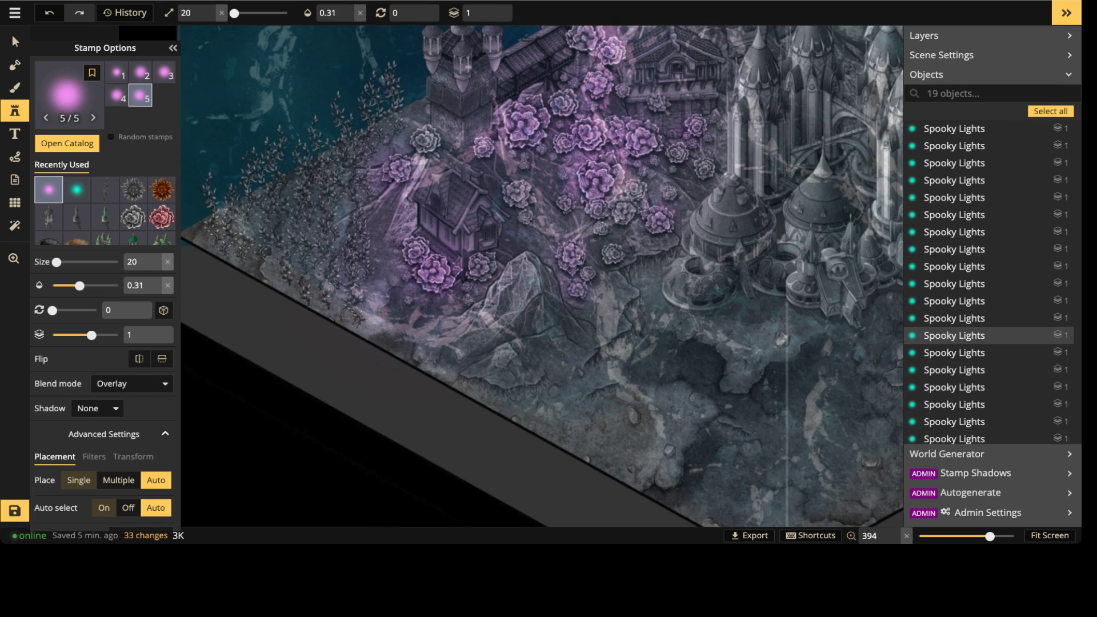
scroll(483, 143, "down", 3)
middle_click_drag(483, 143, 249, 247)
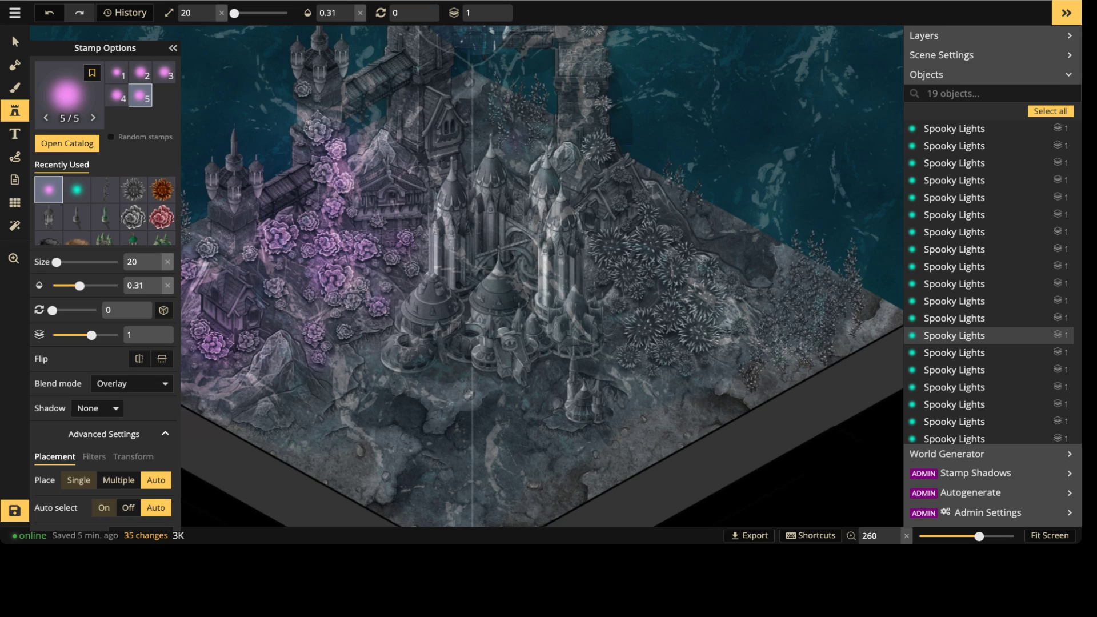
scroll(492, 243, "up", 1)
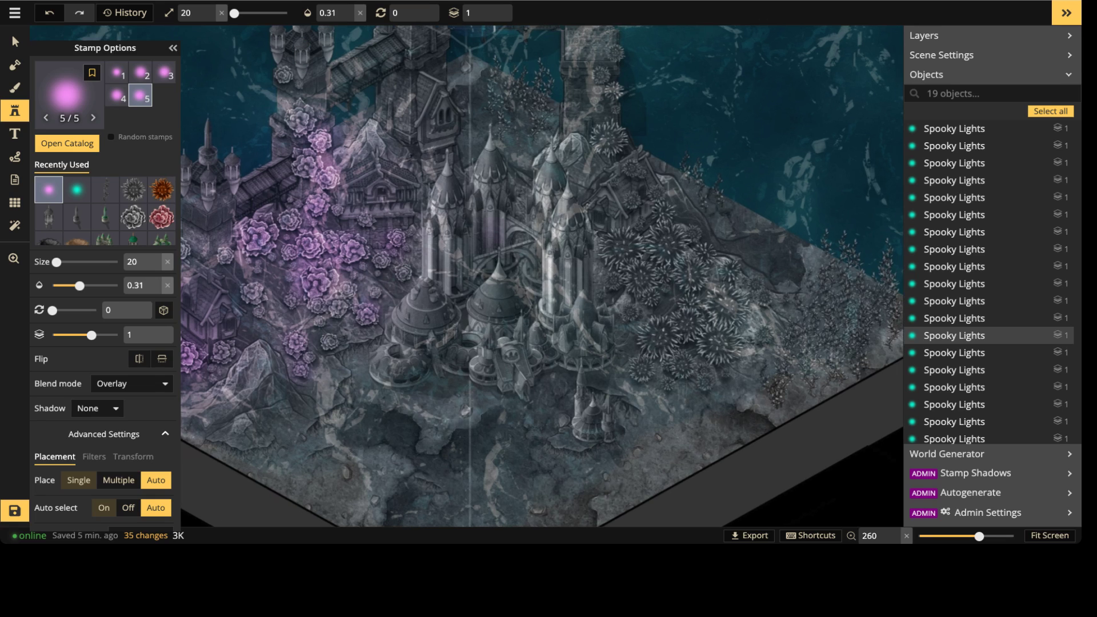
Step: Place two large teal Spooky Lights over the spiky coral cluster beside the tall towers, setting the lower one to size 60
middle_click_drag(543, 229, 464, 222)
scroll(657, 306, "down", 1)
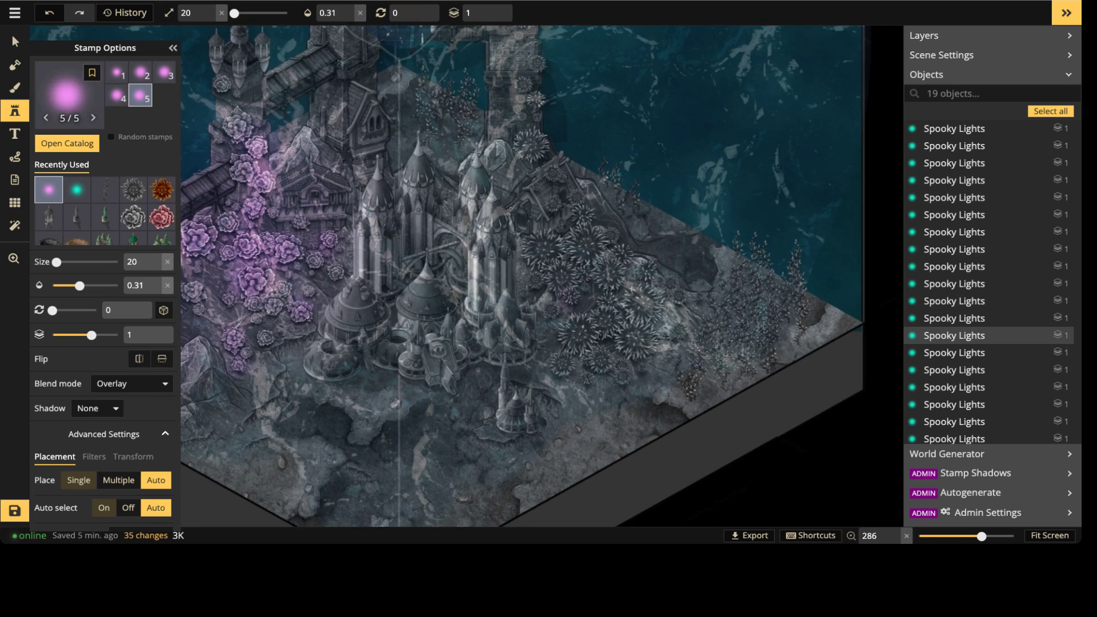
middle_click_drag(657, 305, 711, 309)
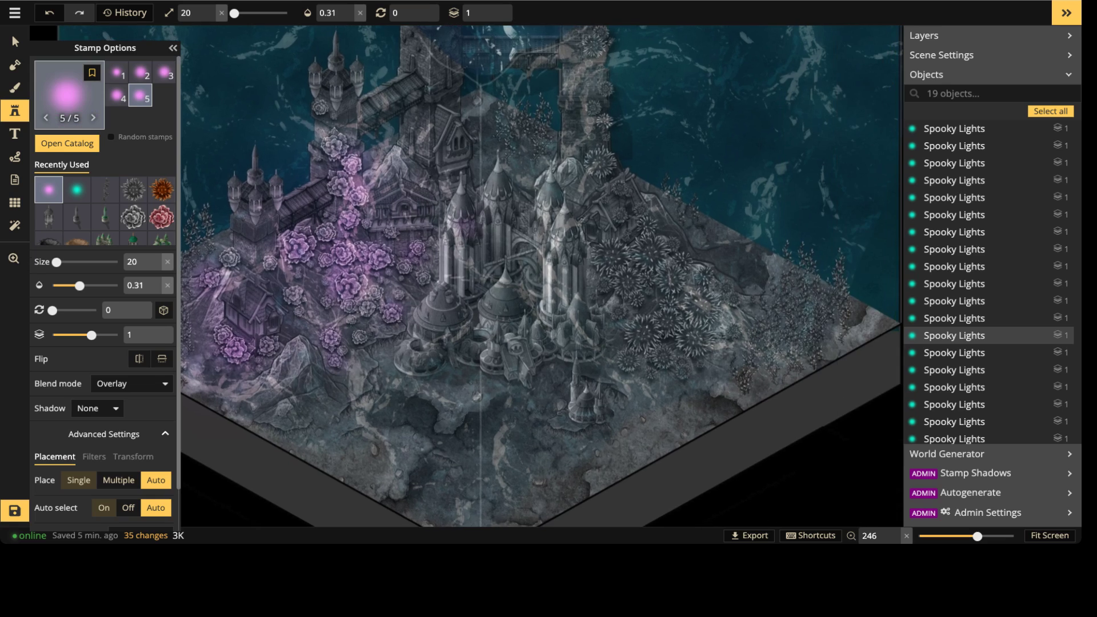
left_click(76, 190)
scroll(743, 297, "up", 5)
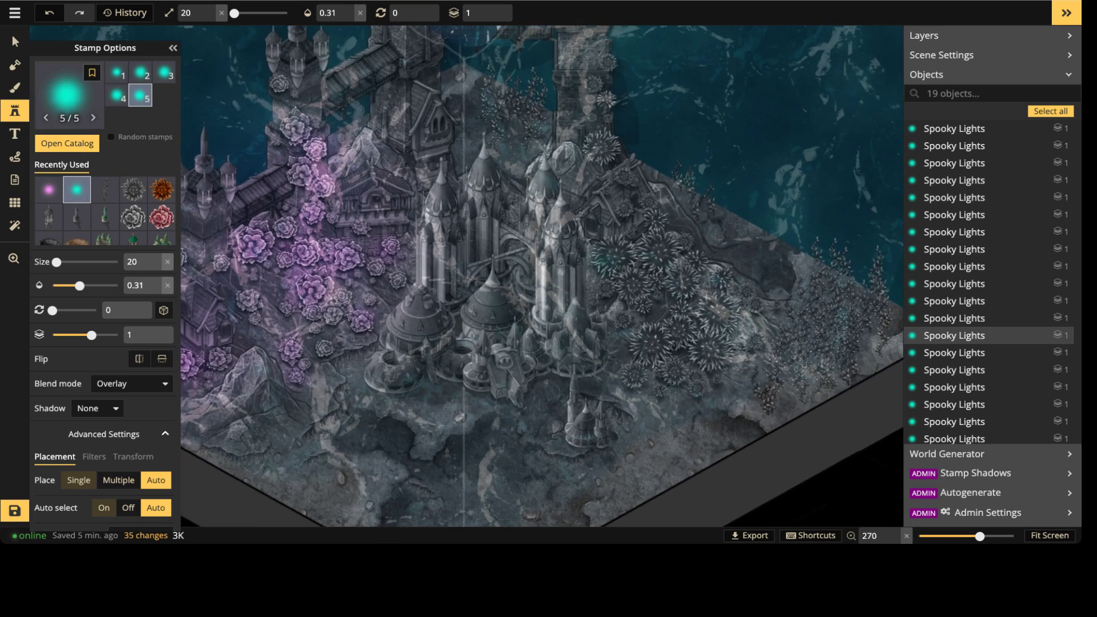
scroll(463, 251, "up", 8, "shift")
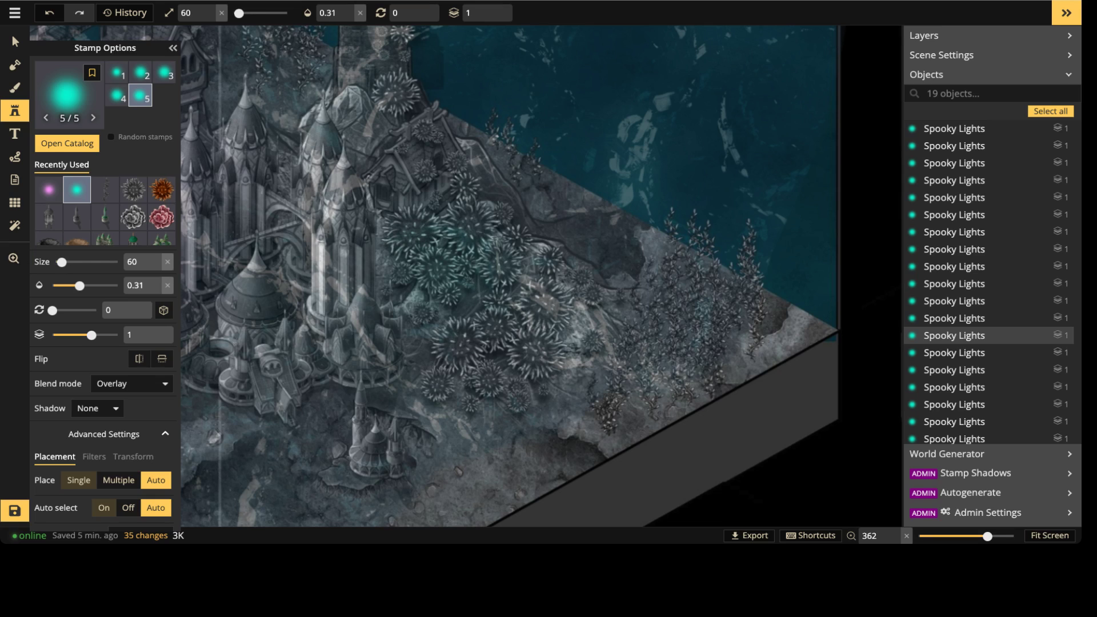
left_click(464, 251)
left_click(504, 351)
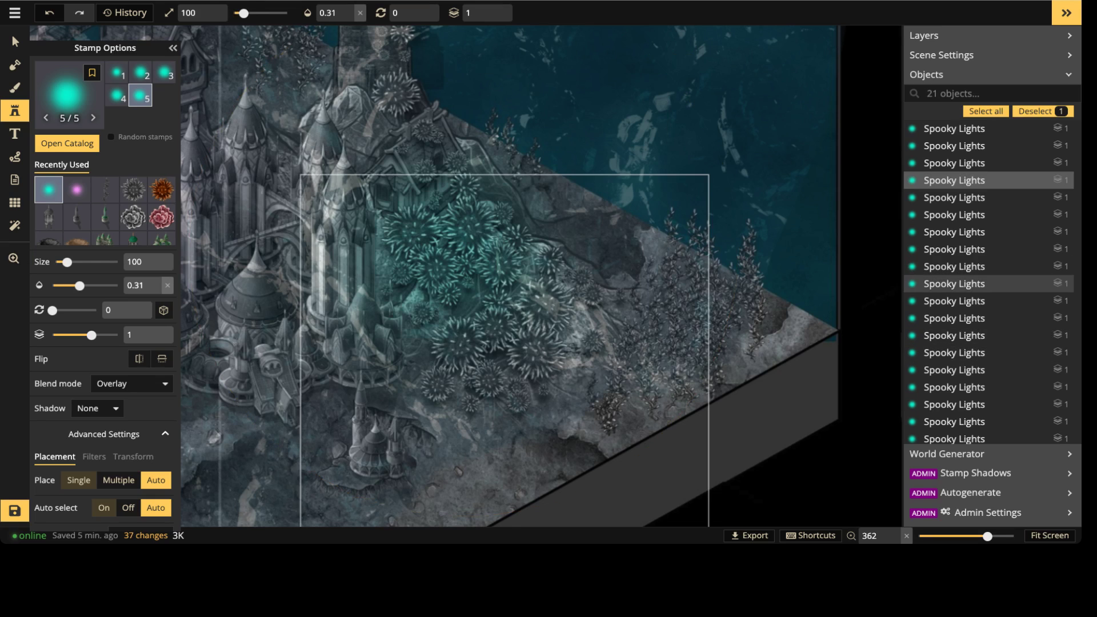
scroll(504, 351, "down", 2, "shift")
key("bracketleft")
key("bracketleft")
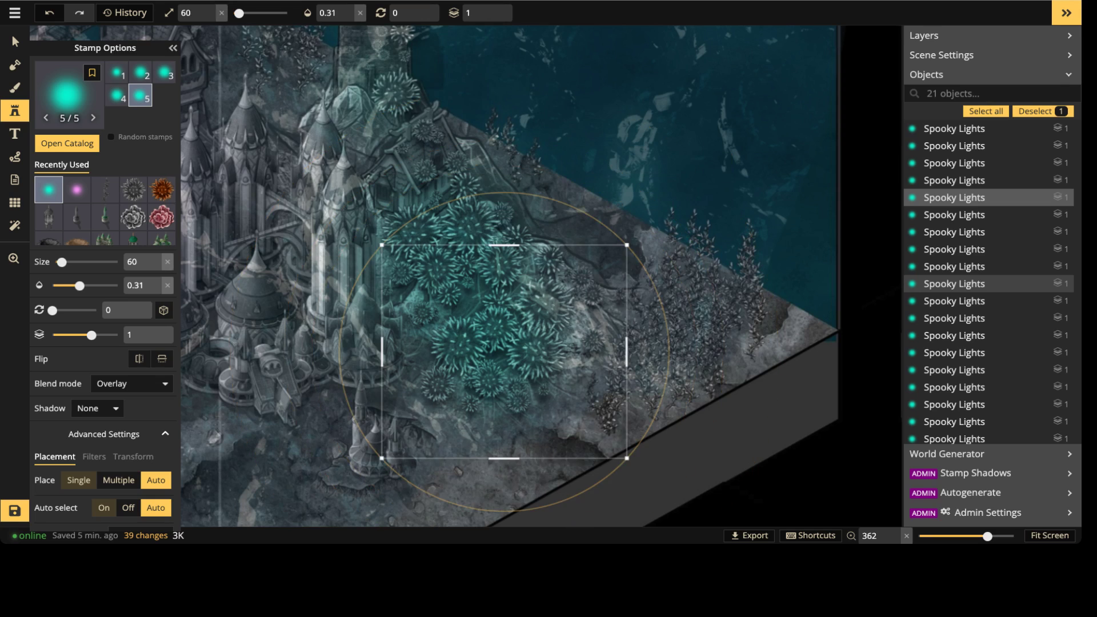
key("Escape")
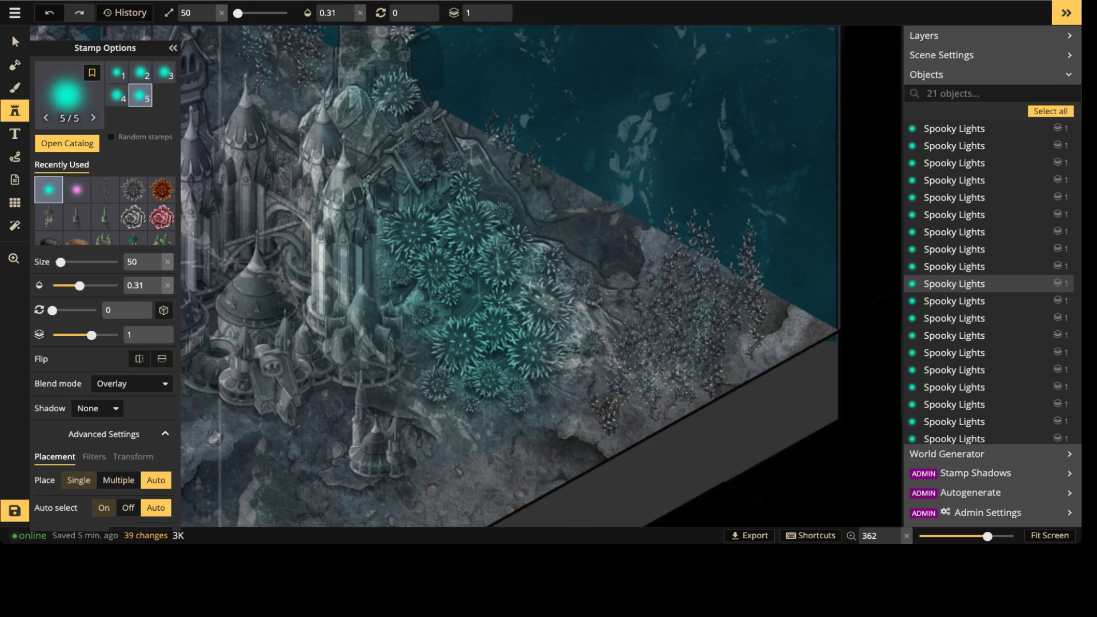
Step: Place a size 50 teal light on the coral by the stone column, plus size 20 teal lights on individual spiky corals
left_click(400, 109)
key("bracketleft")
key("bracketleft")
key("bracketleft")
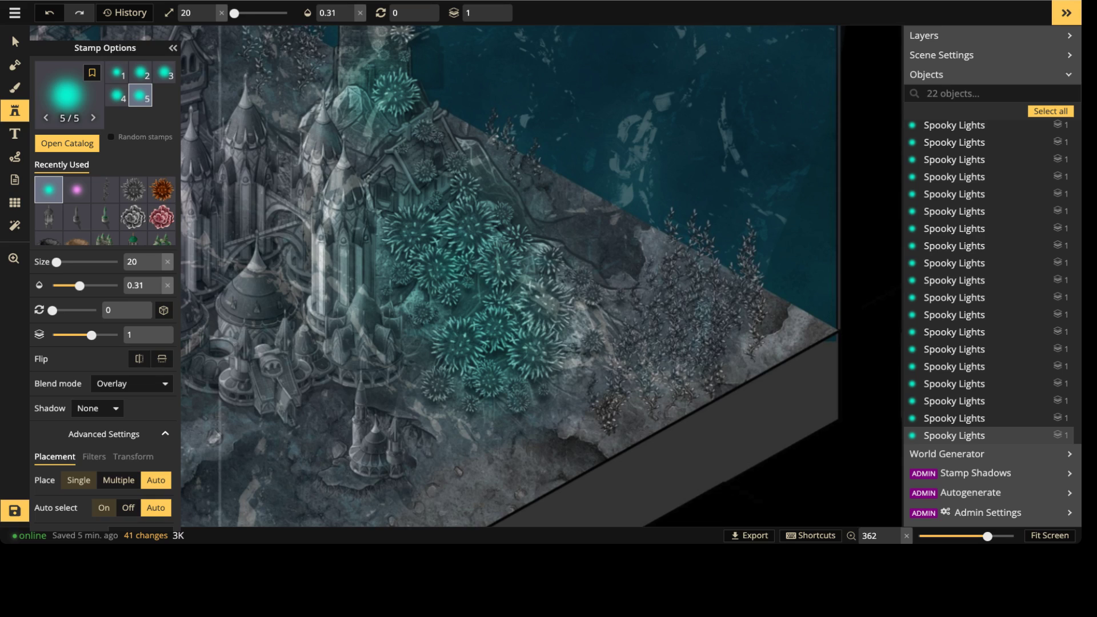
left_click(445, 267)
key("Escape")
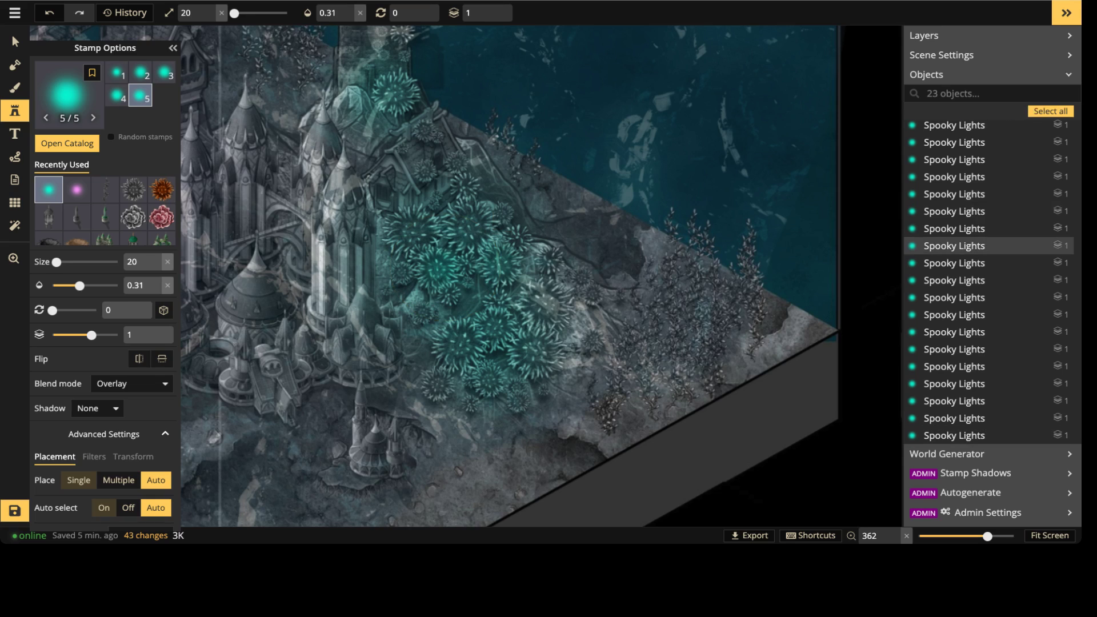
left_click(503, 261)
key("Escape")
left_click(462, 341)
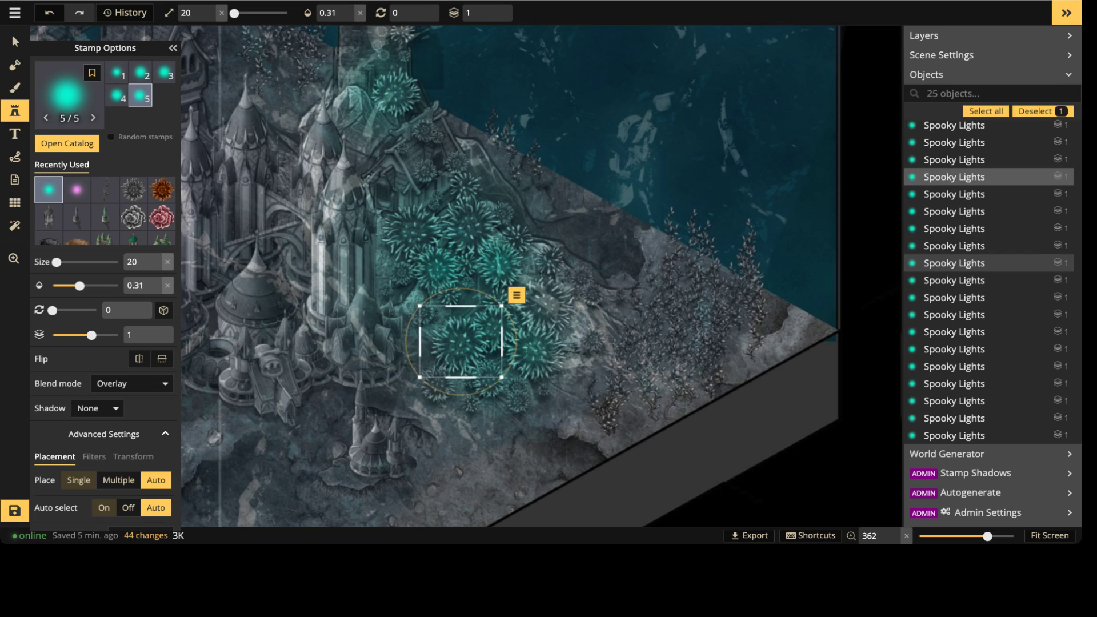
left_click(537, 355)
left_click(397, 87)
scroll(400, 106, "down", 3)
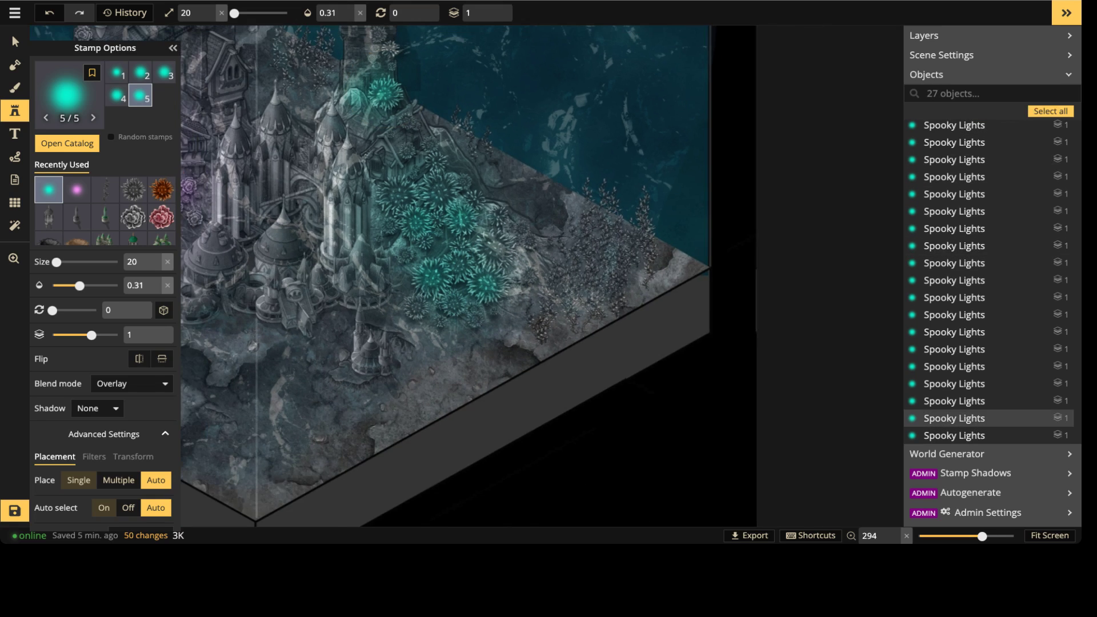
Step: Shift the light's hue to -89 and place it at size 90 over the seaweed in the map's western corner
middle_click_drag(400, 106, 772, 94)
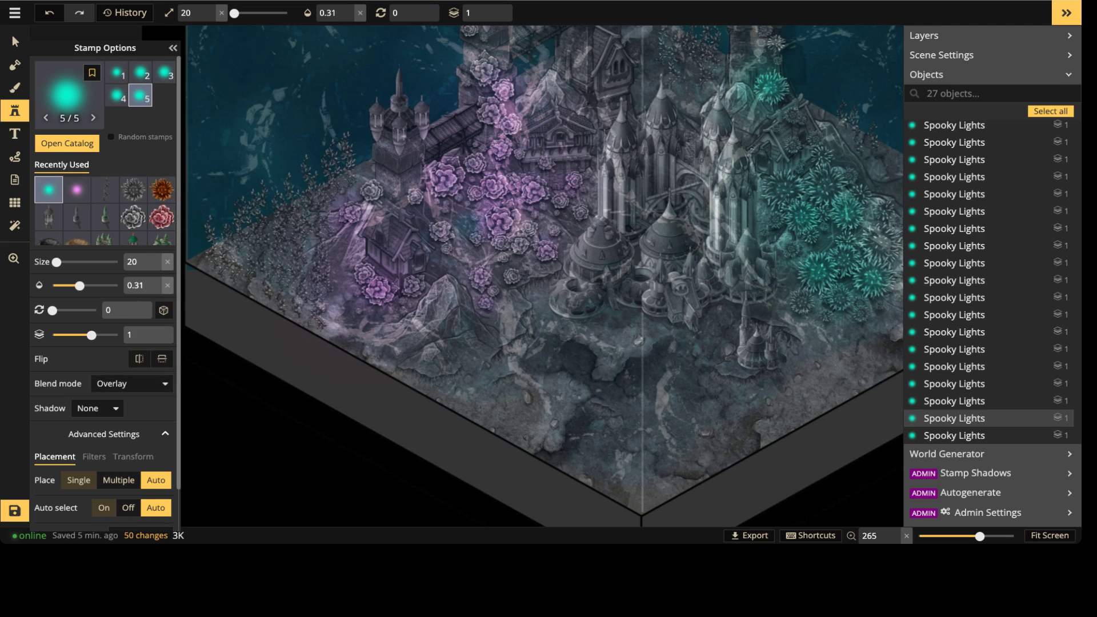
left_click(94, 456)
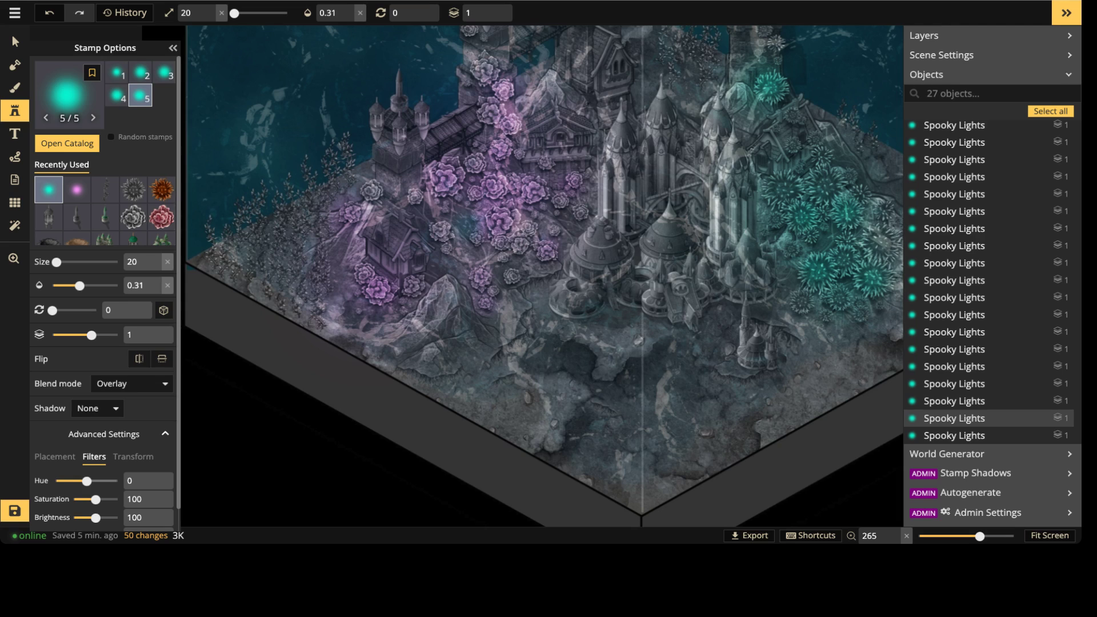
left_click_drag(87, 481, 72, 481)
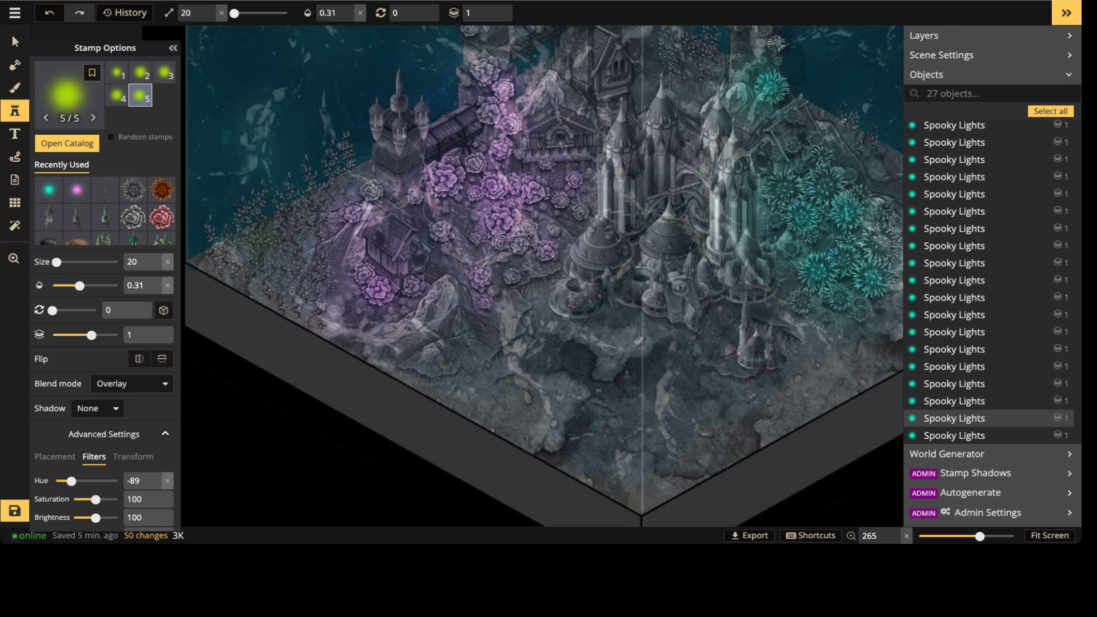
key("bracketright")
key("bracketright")
key("bracketright")
left_click(274, 243)
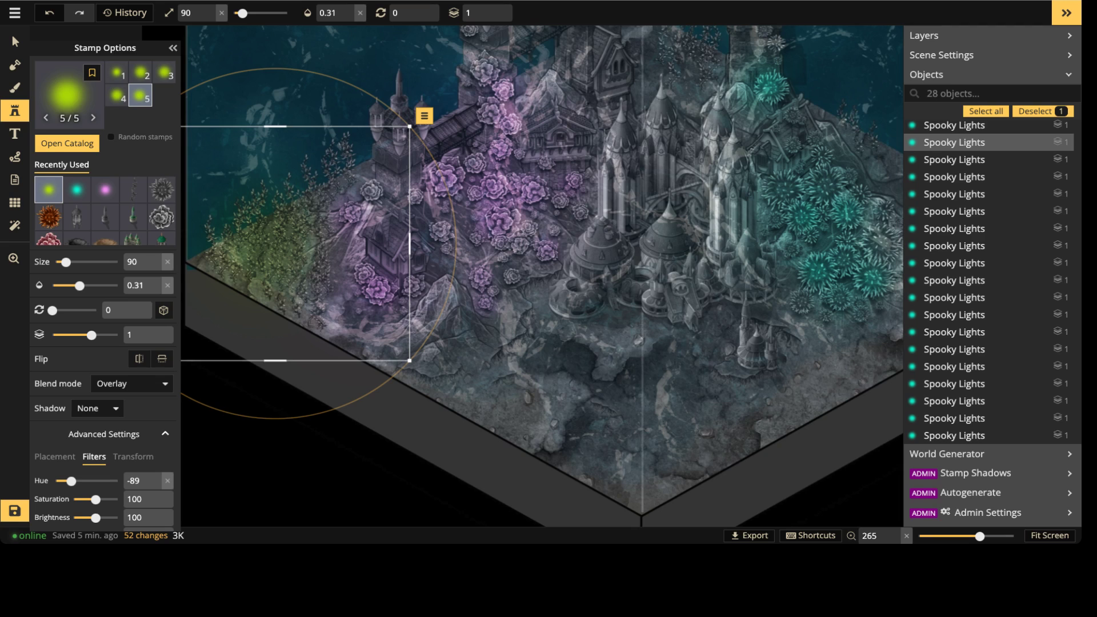
key("Escape")
Step: Place a size 90 green light over the eastern corner's seaweed and a size 20 one on the small seaweed along the edge
middle_click_drag(897, 263, 510, 257)
left_click(606, 249)
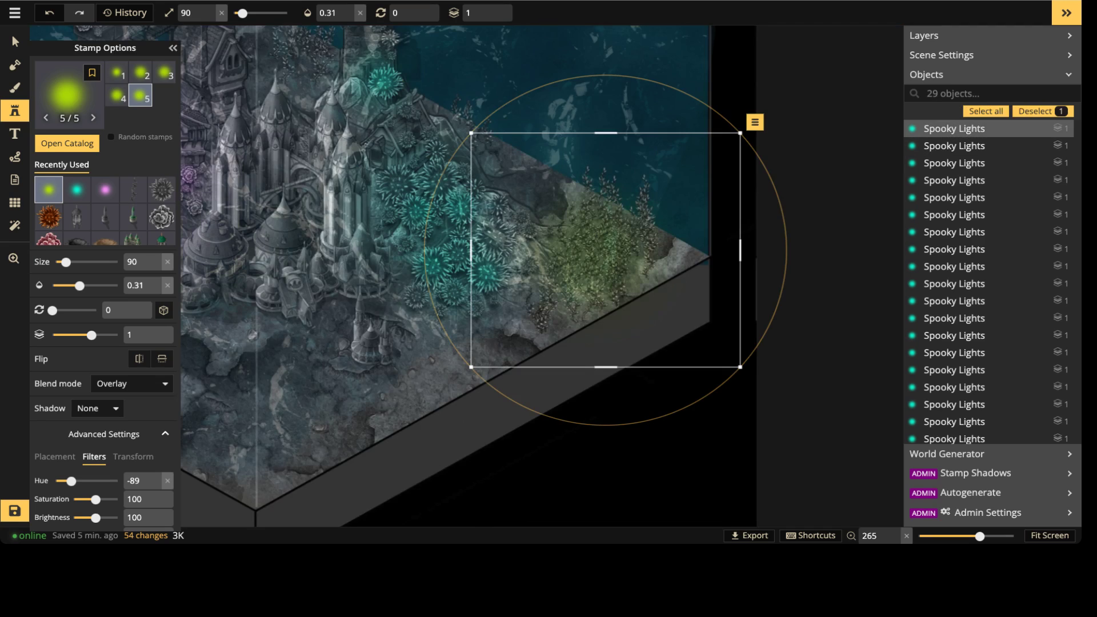
key("Escape")
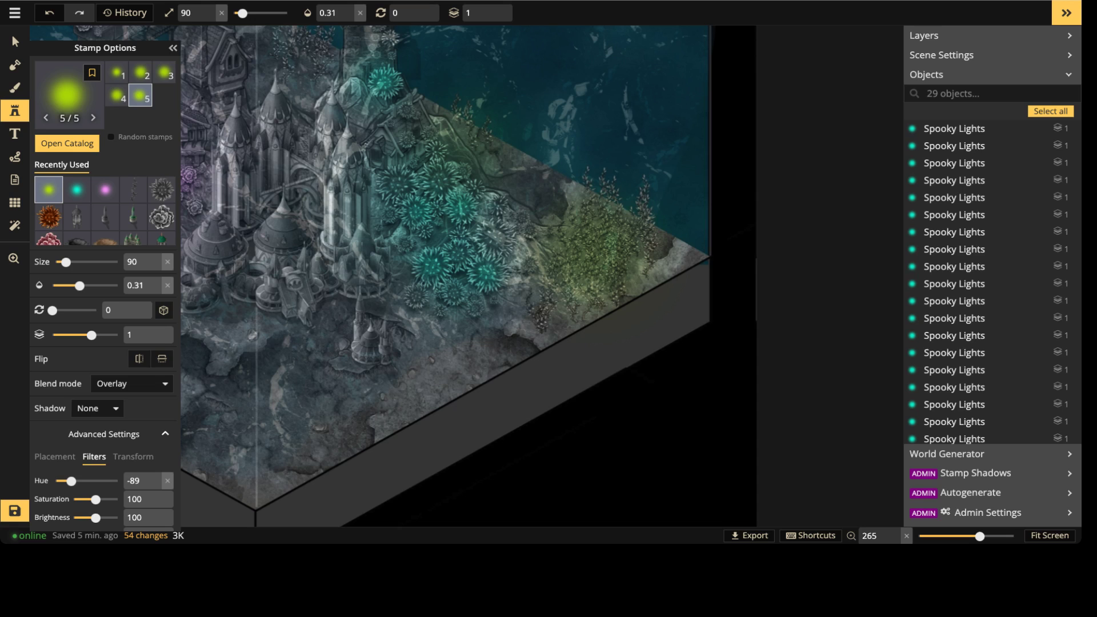
left_click(481, 141)
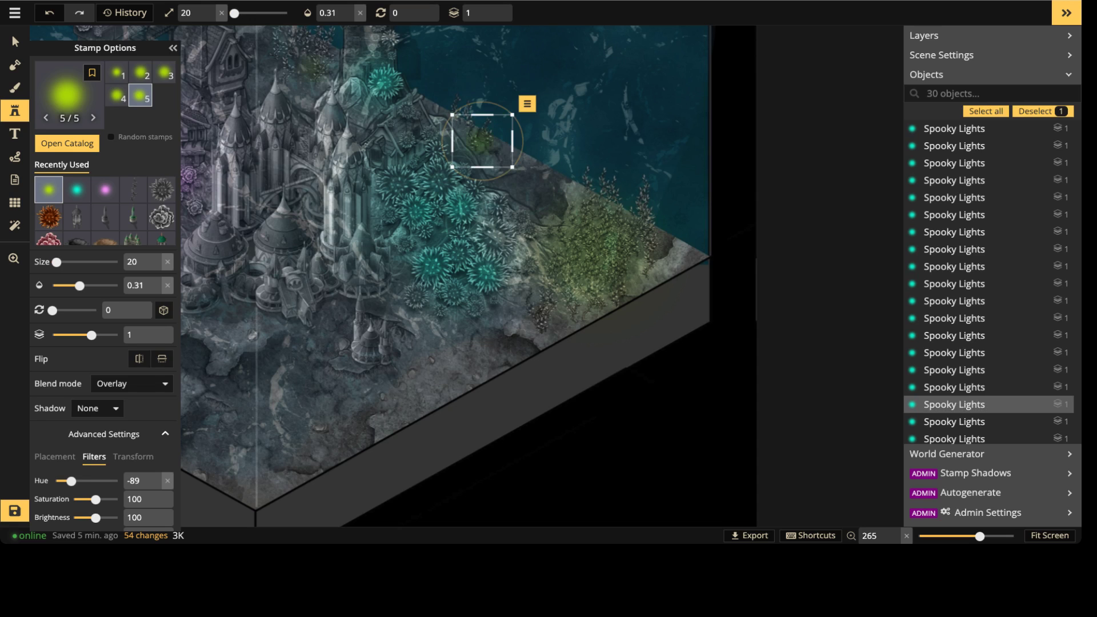
key("Escape")
Step: Choose the Light stamp set from the Effects group of the stamp catalog
scroll(359, 102, "down", 3)
middle_click_drag(345, 117, 501, 266)
scroll(433, 233, "up", 5)
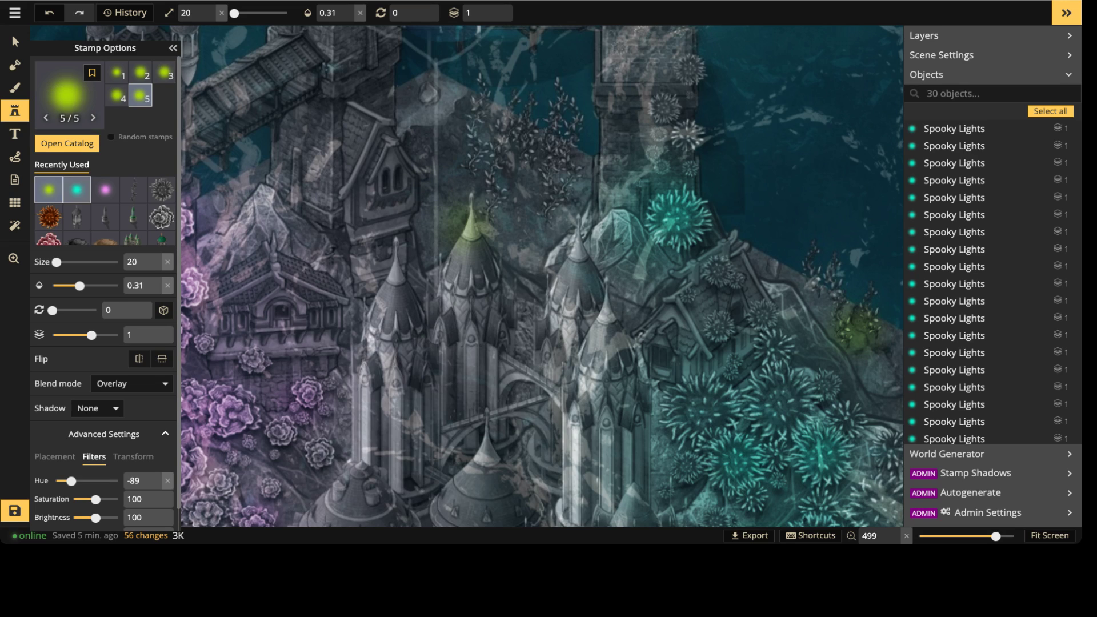
left_click(69, 91)
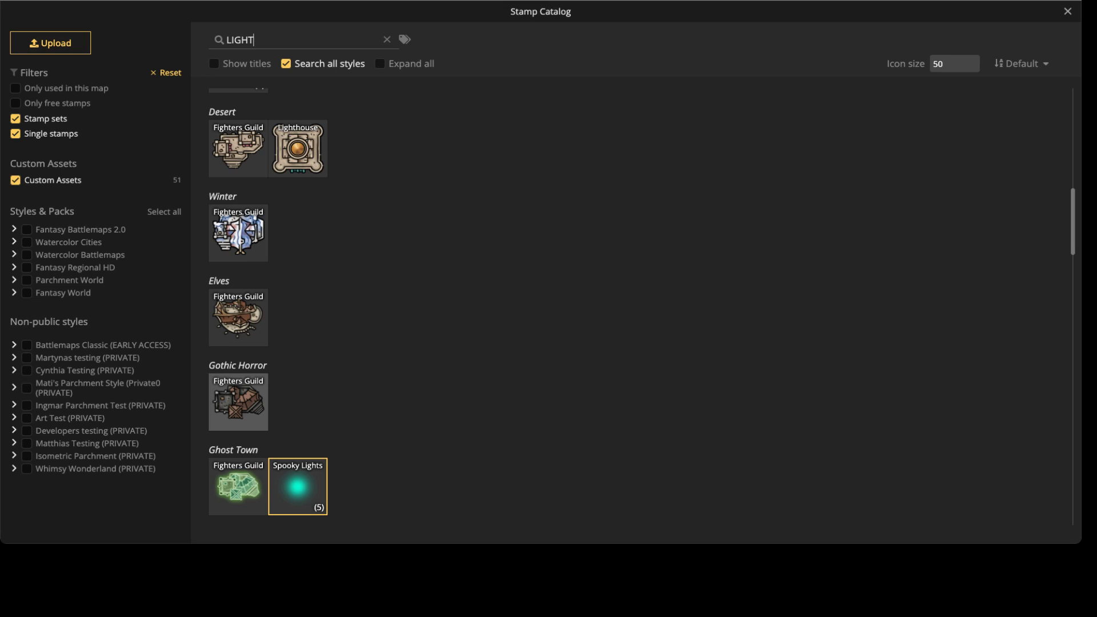
scroll(239, 400, "up", 8)
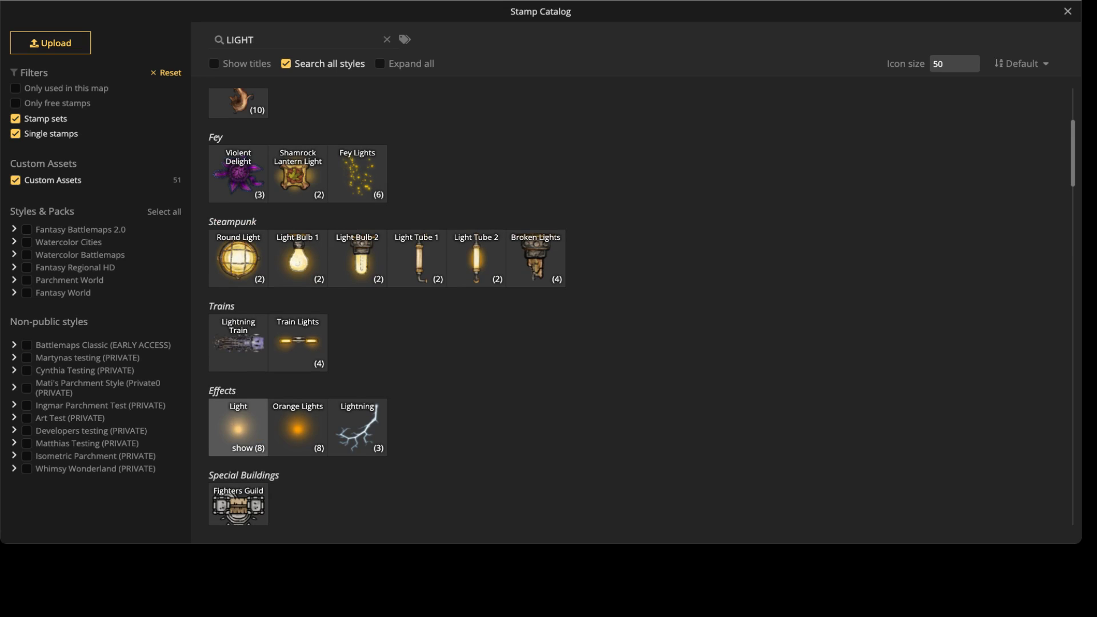
left_click(239, 427)
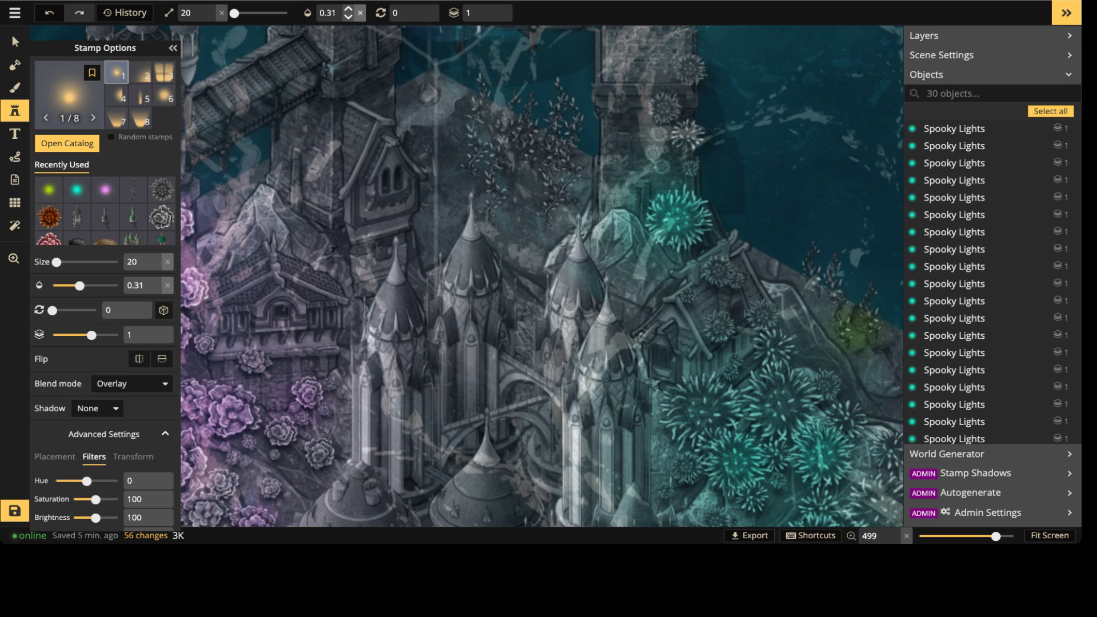
Step: Reset the light stamp's opacity to 1 and set its blend mode to Normal
left_click(360, 13)
scroll(400, 184, "up", 3)
scroll(467, 225, "up", 3)
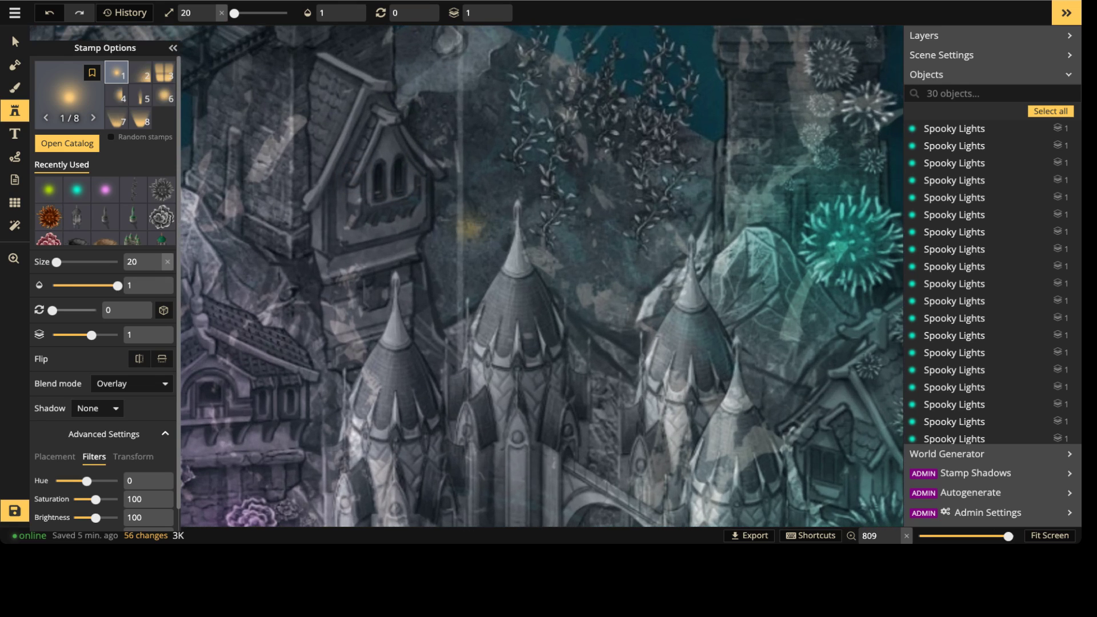
left_click(131, 383)
left_click(101, 200)
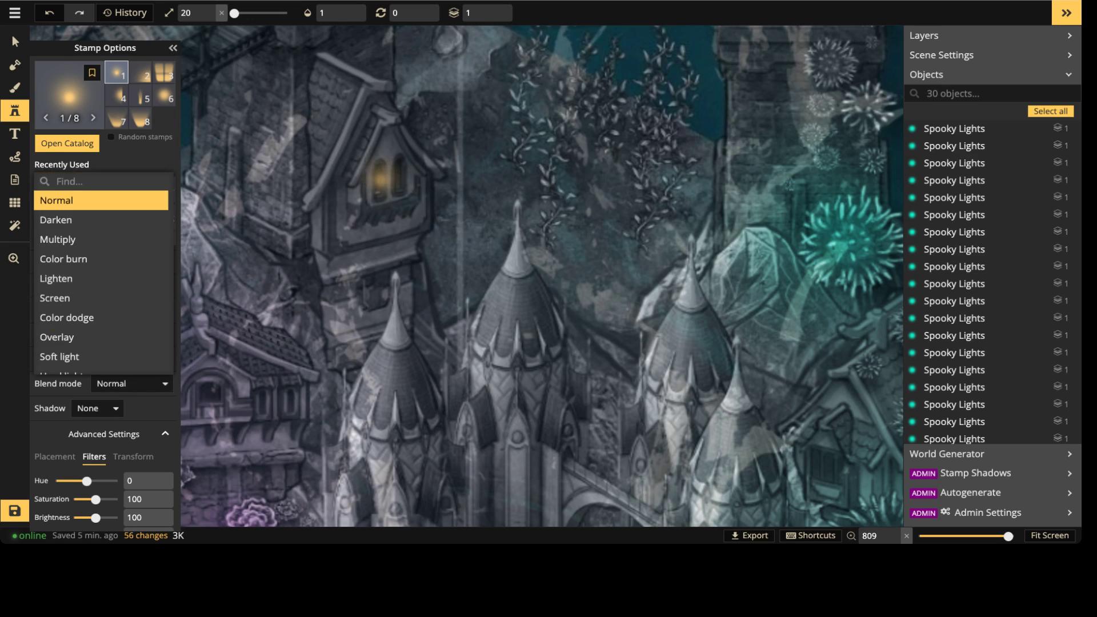
Step: Place a warm light at size 60 over the windows of the overhanging tower house
left_click(378, 180)
scroll(366, 178, "up", 4, "shift")
left_click(370, 183)
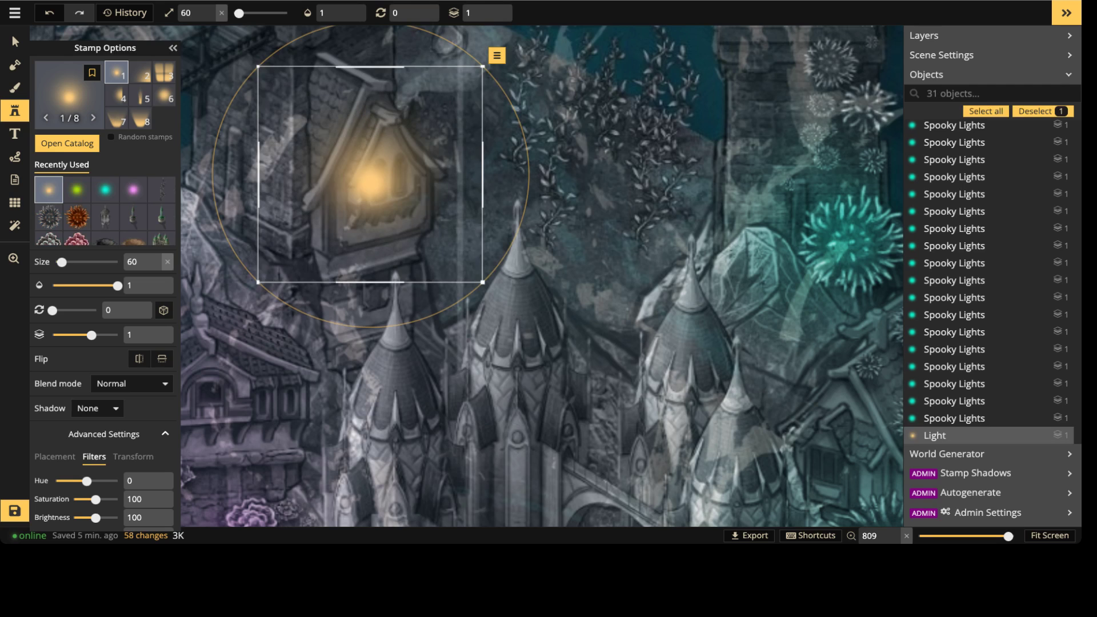
Step: Stretch the warm light vertically at size 20 and duplicate it to light both windows of the overhanging tower house
left_click(15, 42)
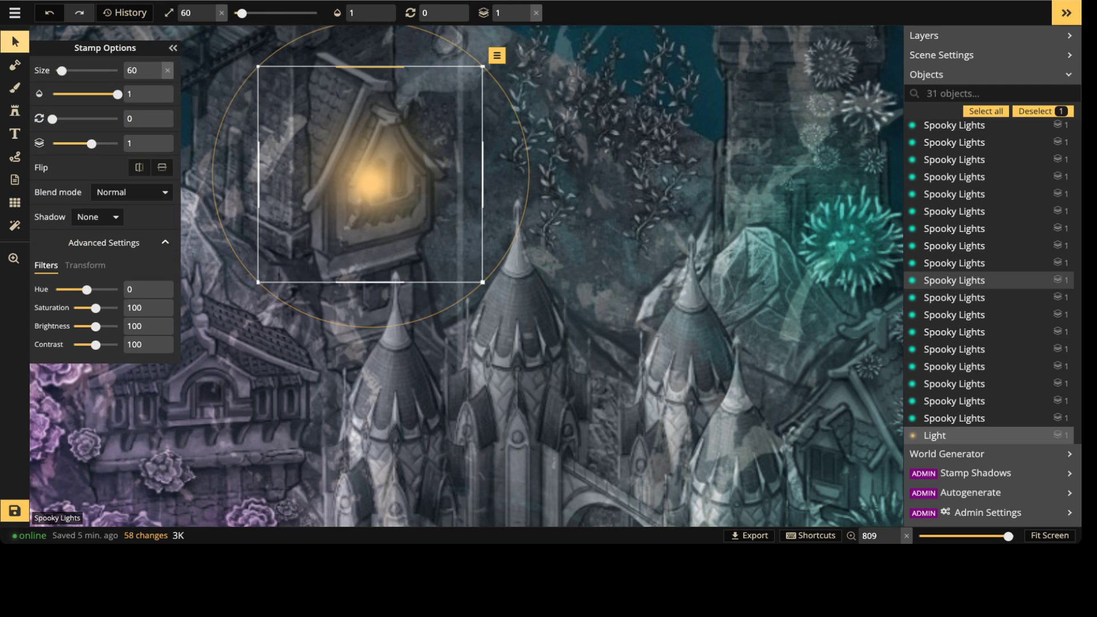
left_click_drag(370, 66, 371, 0)
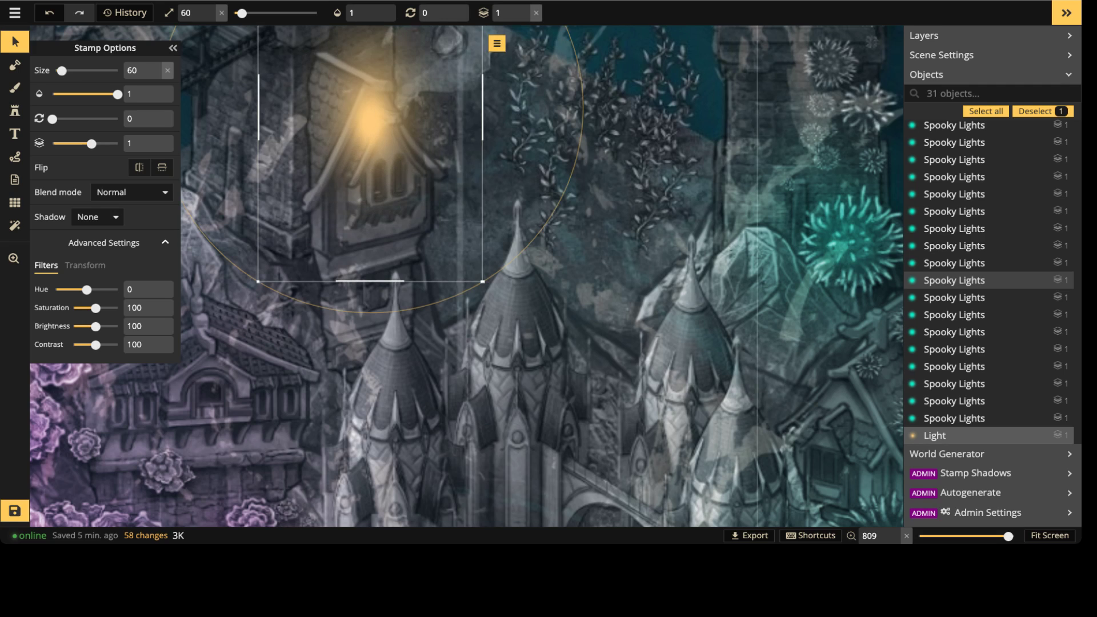
scroll(375, 183, "down", 4, "shift")
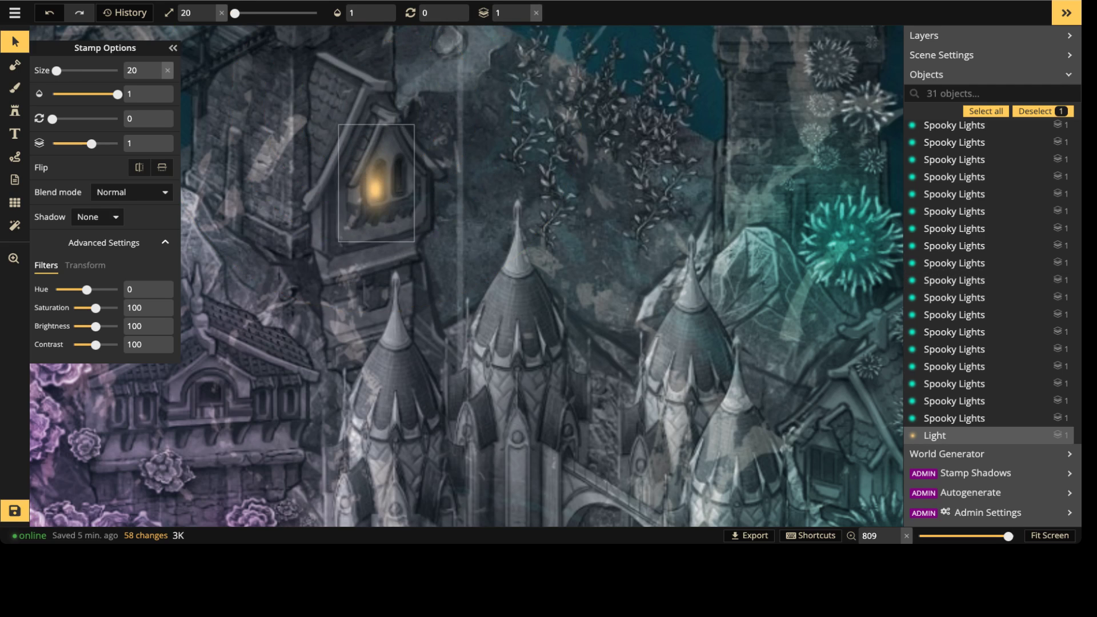
left_click_drag(375, 189, 401, 181)
key("ctrl+v")
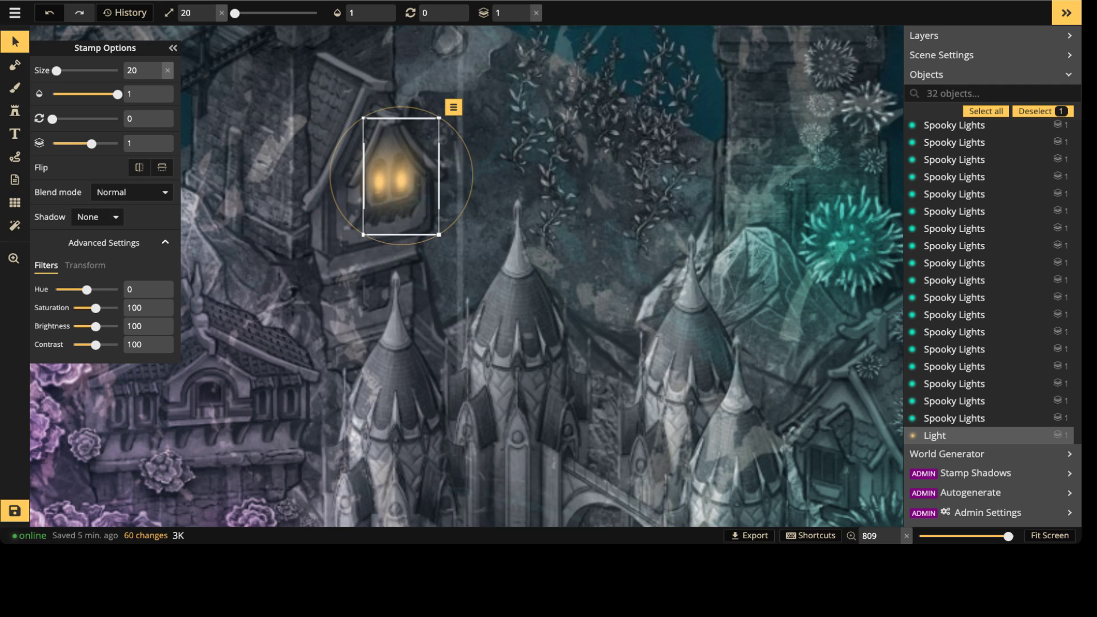
Step: Paste size 10 copies of the stretched light onto the four side windows of the tiled-roof building near the purple corals
key("space")
left_click_drag(466, 411, 457, 125)
left_click_drag(457, 286, 709, 351)
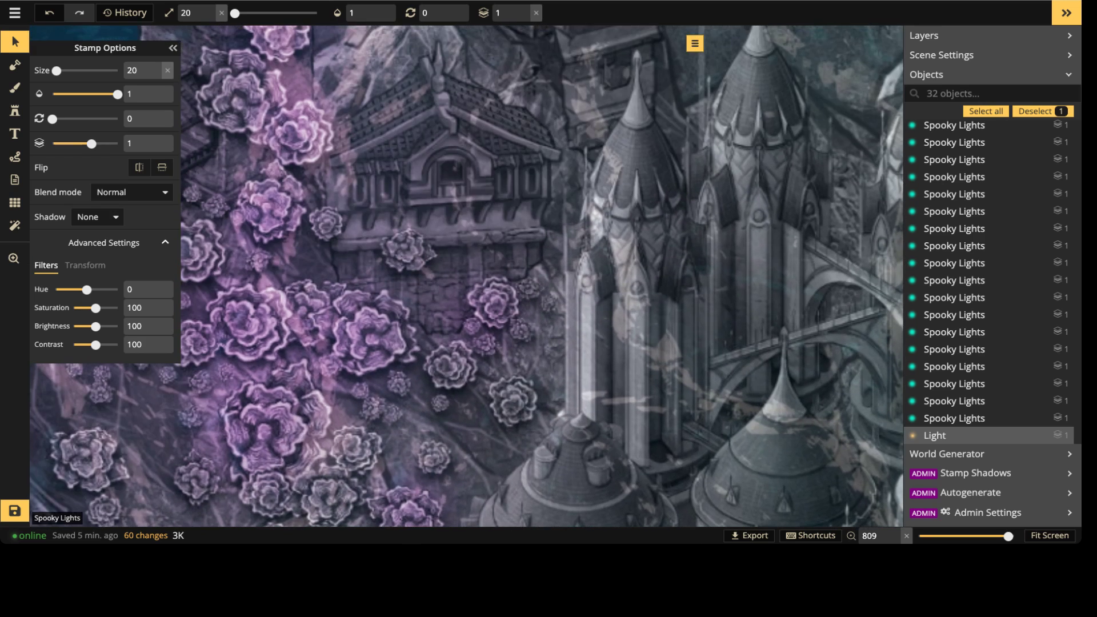
key("ctrl+v")
key("[")
left_click_drag(441, 165, 363, 178)
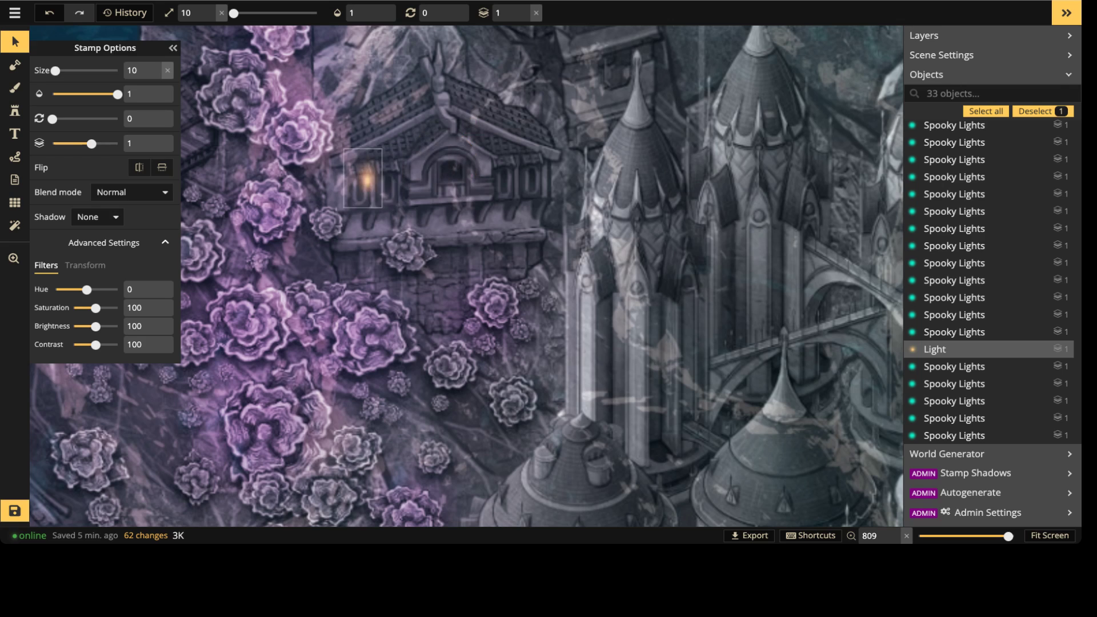
key("ctrl+v")
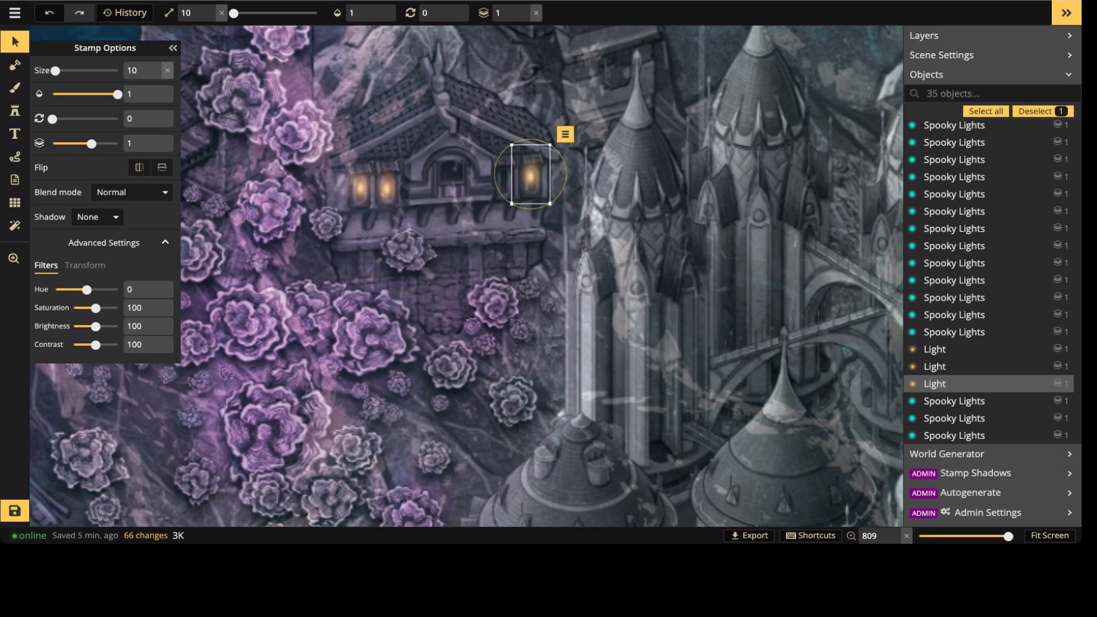
key("ctrl+v")
key("ctrl+v")
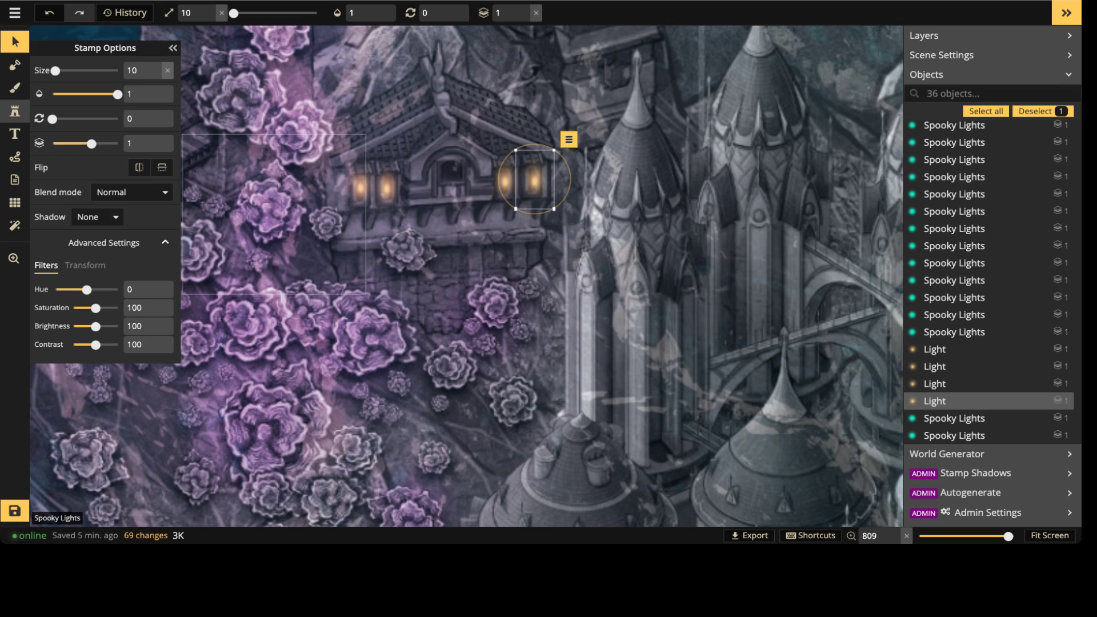
Step: Place a size 20 warm light in the central arch of the tiled-roof building
left_click(15, 110)
key("bracketright")
key("bracketright")
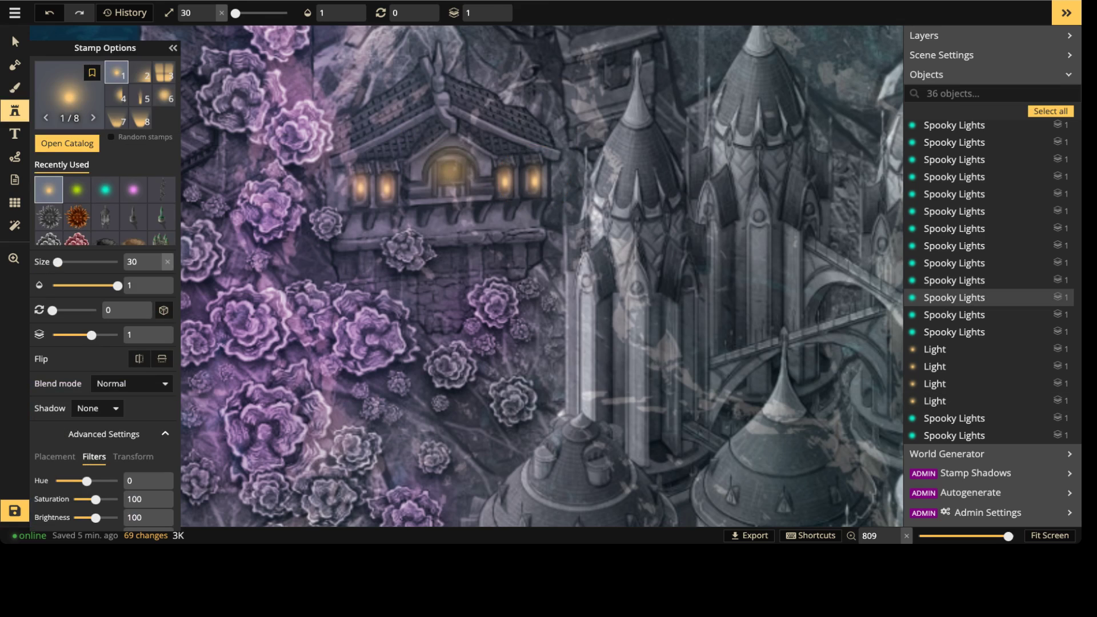
key("bracketleft")
left_click(450, 170)
key("space")
left_click_drag(783, 383, 464, 131)
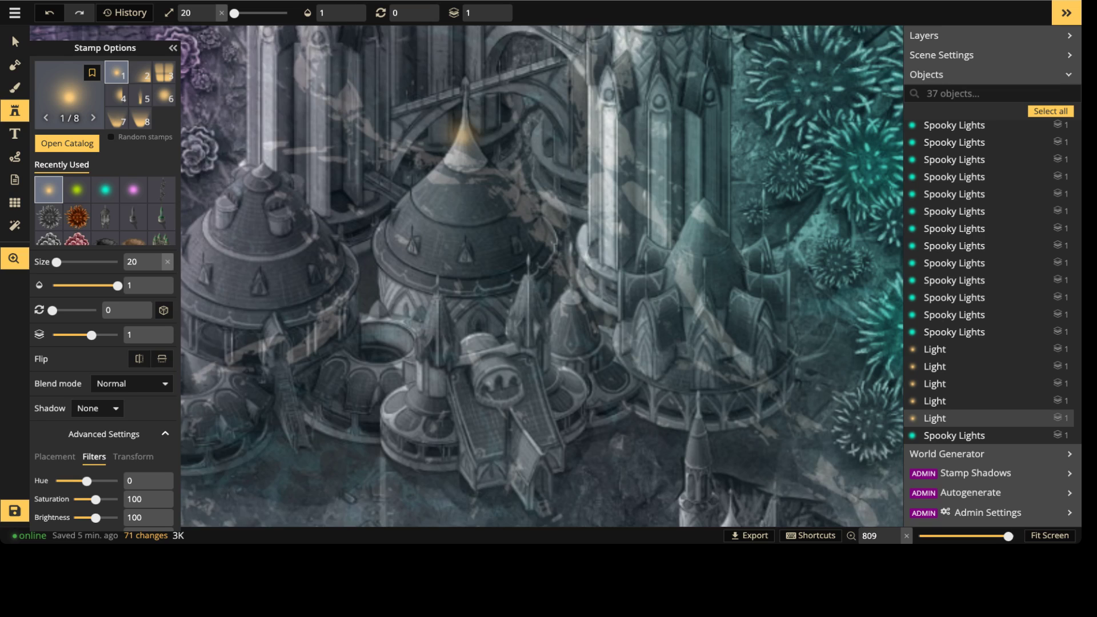
Step: Place size 10 warm lights in the three arched windows of the castle spire tower nearest the teal corals
middle_click_drag(464, 135, 460, 183)
scroll(580, 308, "up", 2)
key("bracketleft")
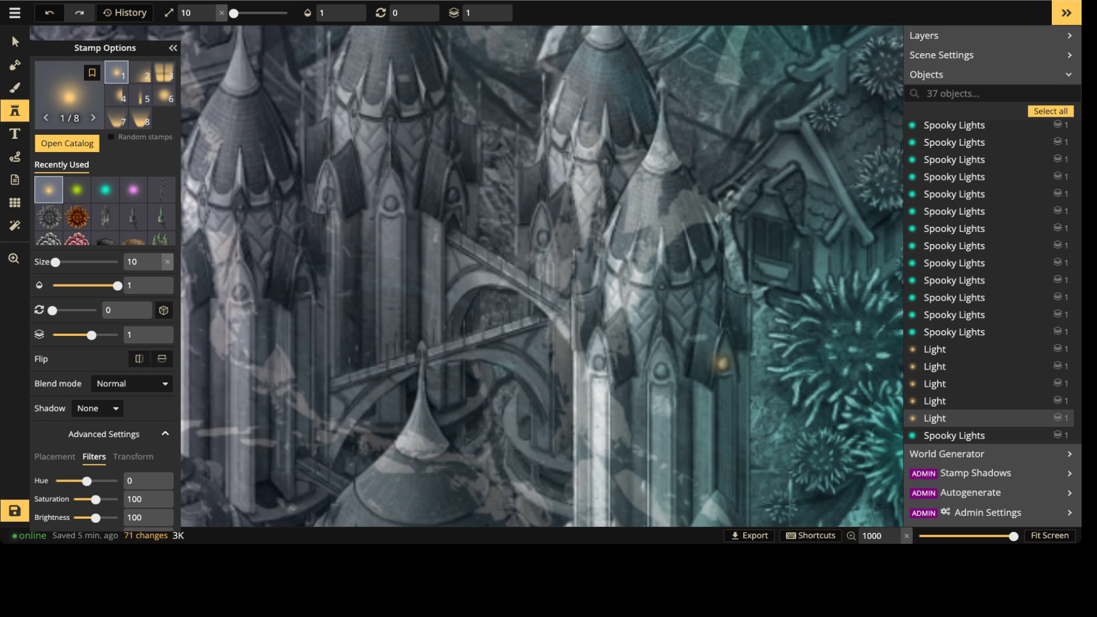
left_click(721, 363)
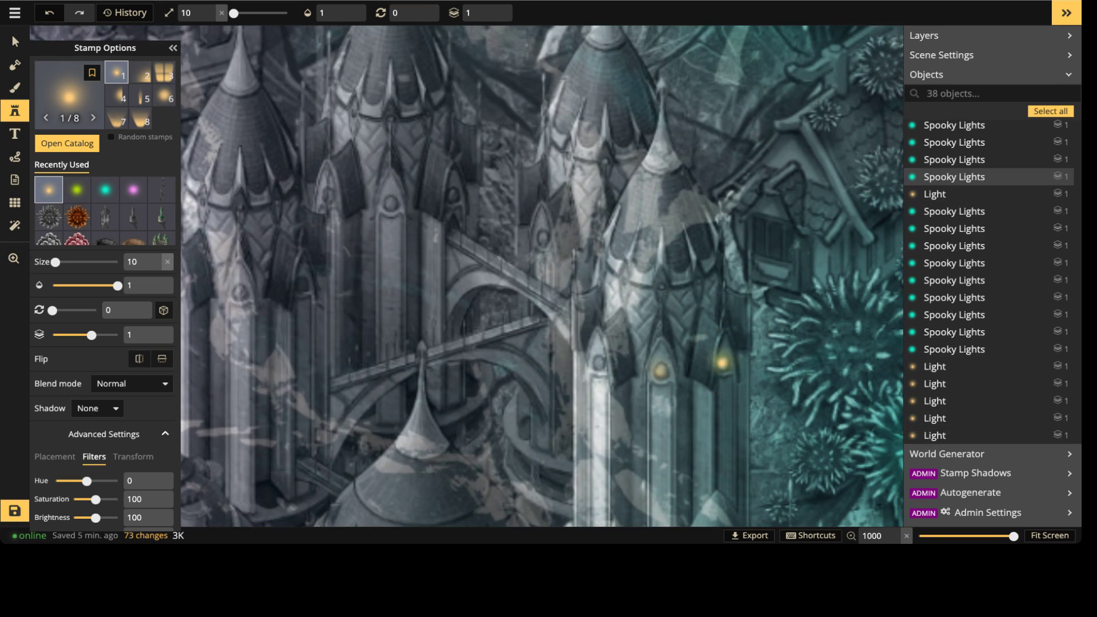
left_click(661, 371)
left_click(598, 363)
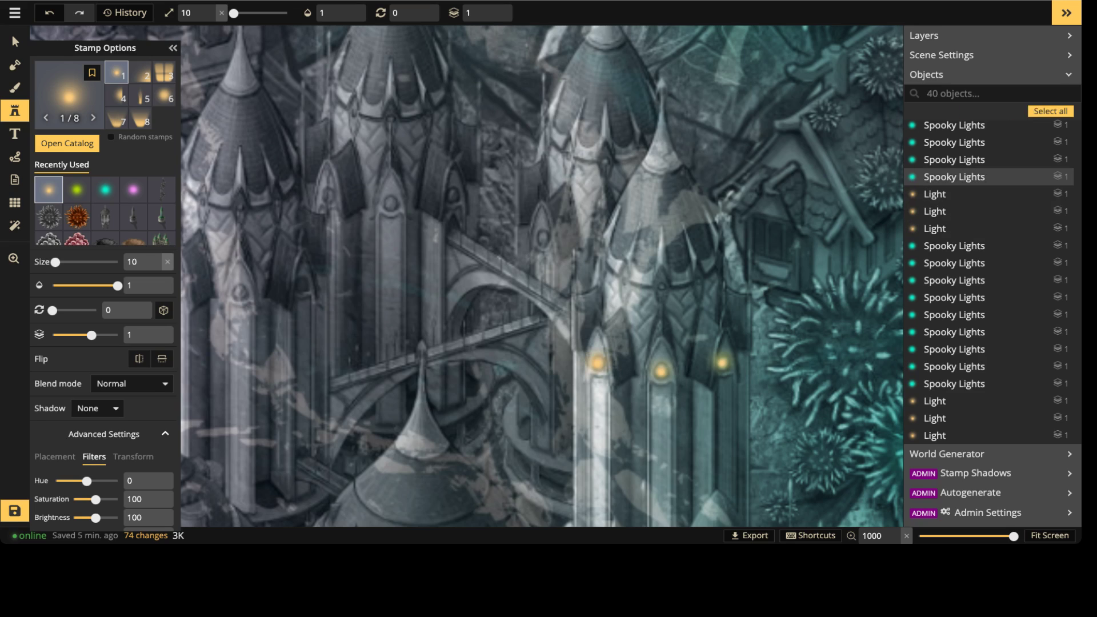
Step: Place size 10 warm lights in the rear spire's window beside the bridge and the three windows of the middle spire tower
left_click(543, 241)
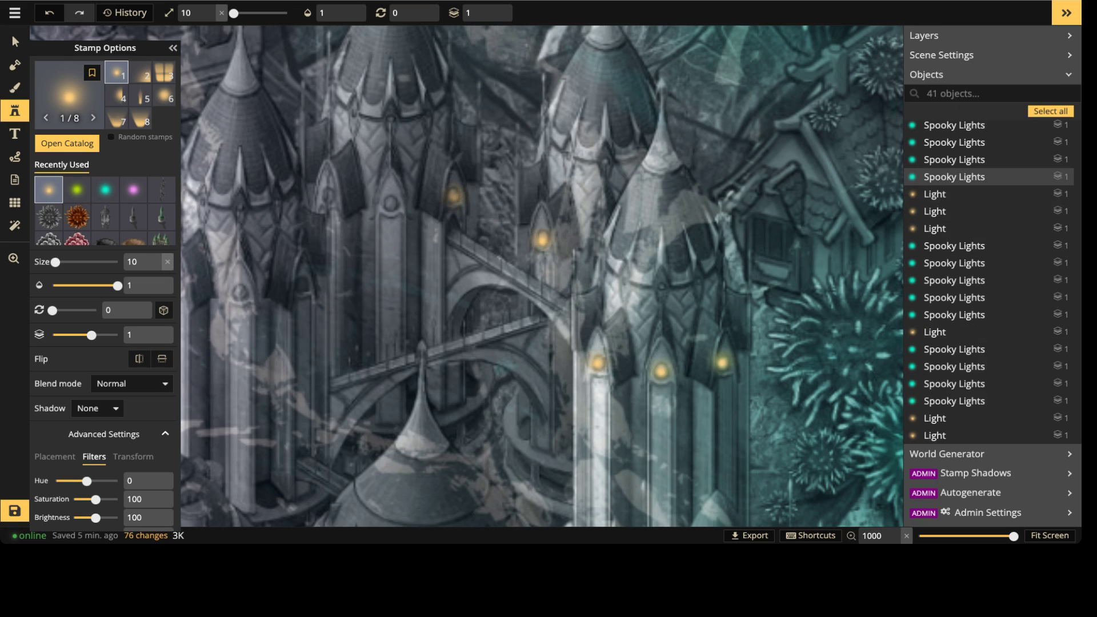
left_click(454, 196)
left_click(390, 203)
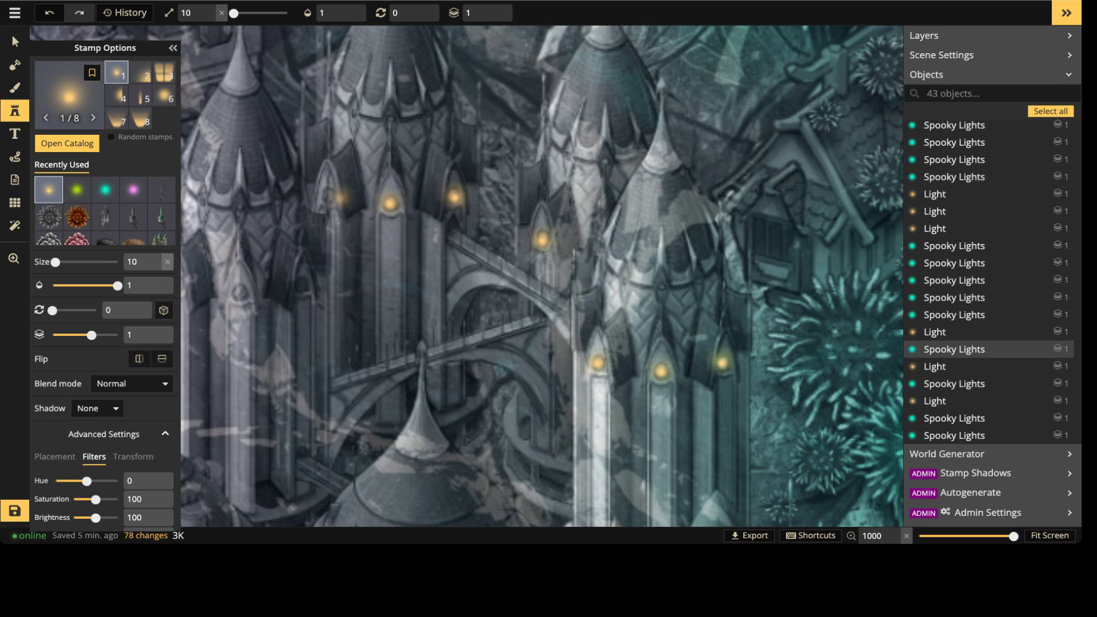
left_click(326, 196)
Step: Place size 10 warm lights in the three arched windows of the spire tower nearest the purple corals
left_click(300, 283)
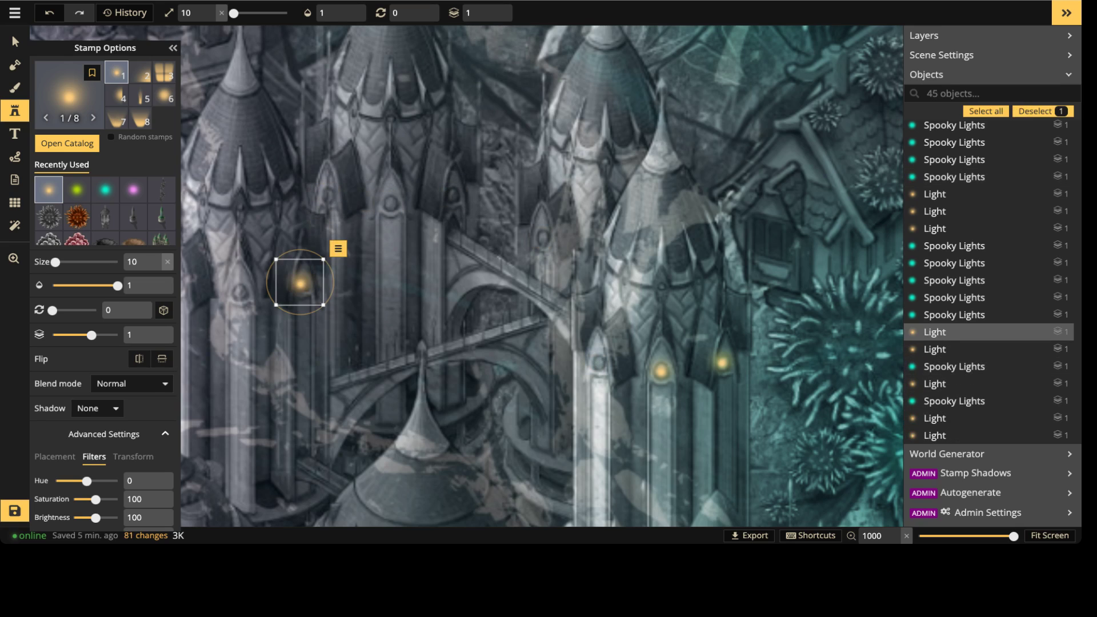
left_click(240, 291)
key("space")
left_click_drag(240, 213, 422, 211)
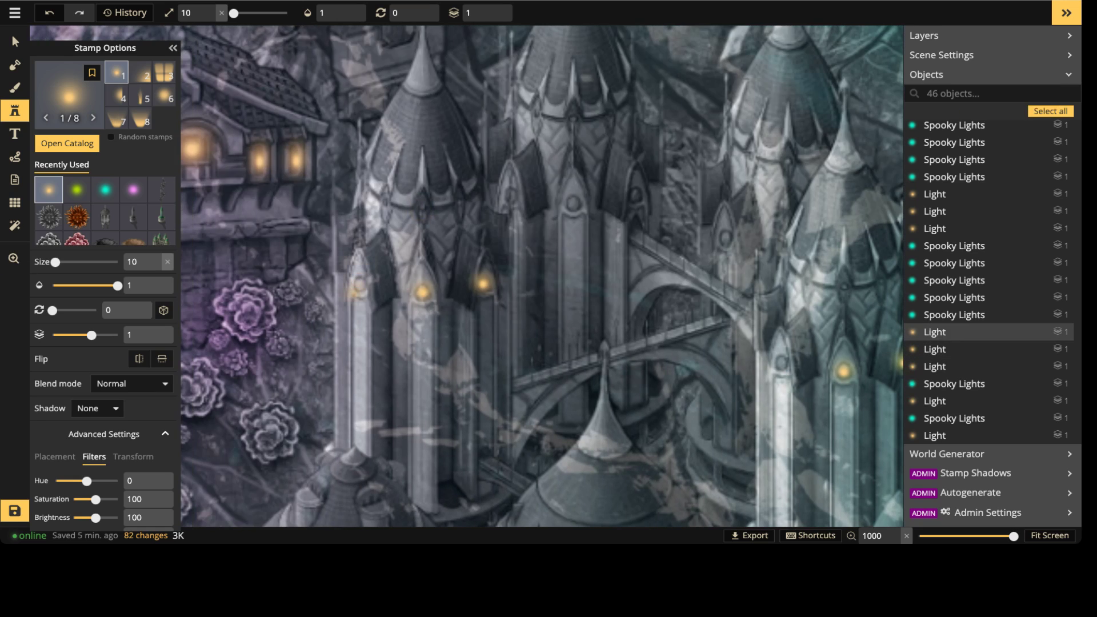
left_click(360, 285)
Step: Place size 10 warm lights in the three arched windows of the middle spire tower
scroll(580, 111, "down", 3)
key("space")
left_click_drag(657, 118, 516, 103)
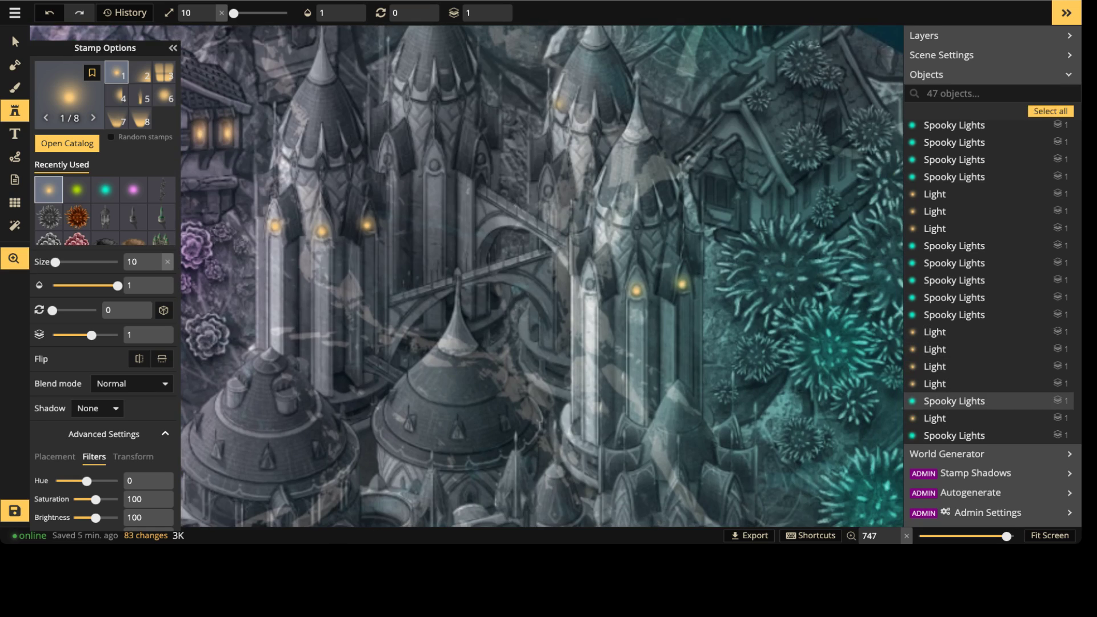
scroll(438, 181, "up", 3)
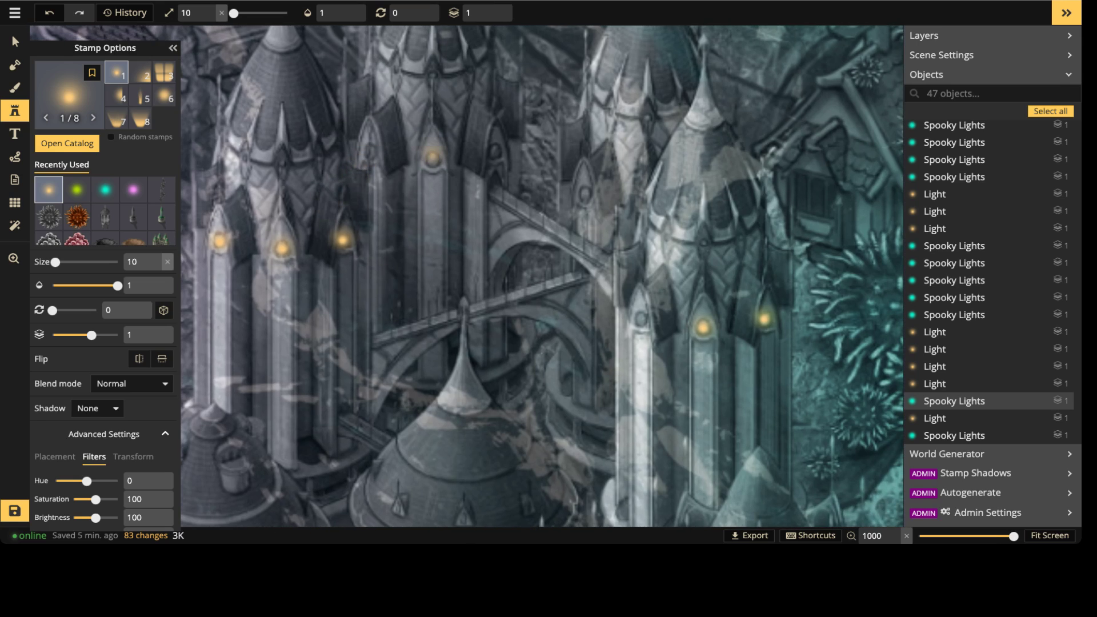
left_click(432, 158)
key("Escape")
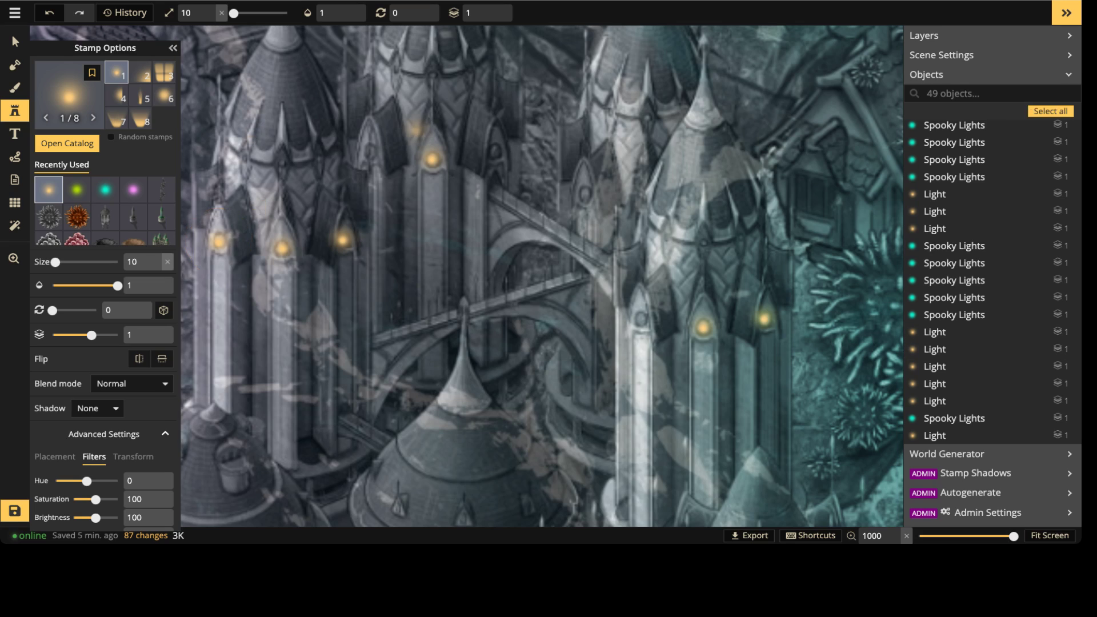
left_click(357, 150)
left_click(369, 152)
key("Escape")
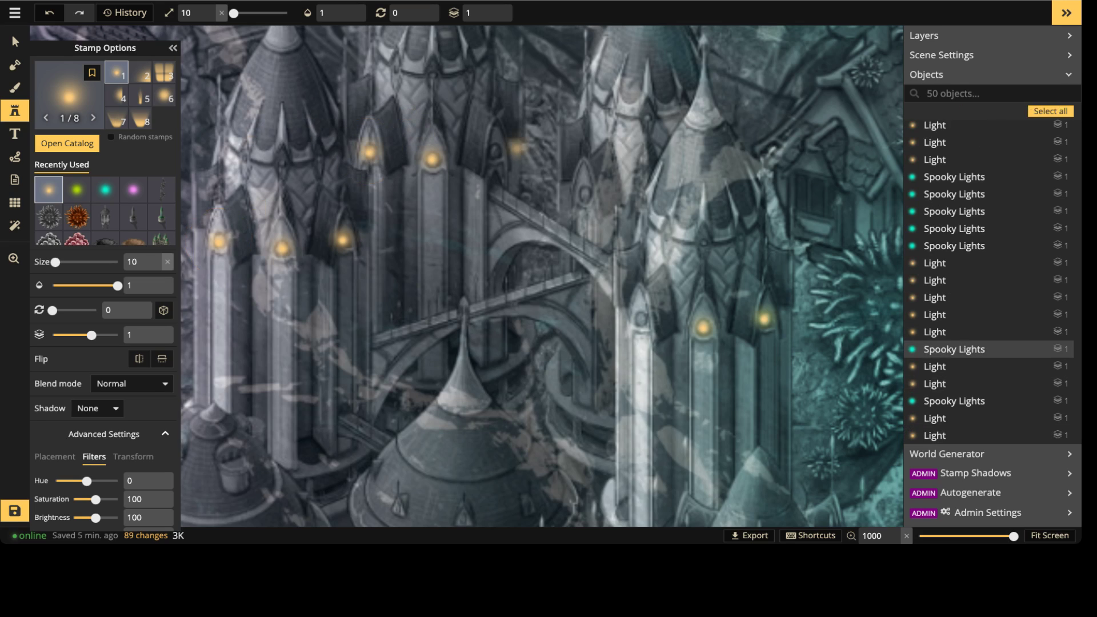
left_click(493, 151)
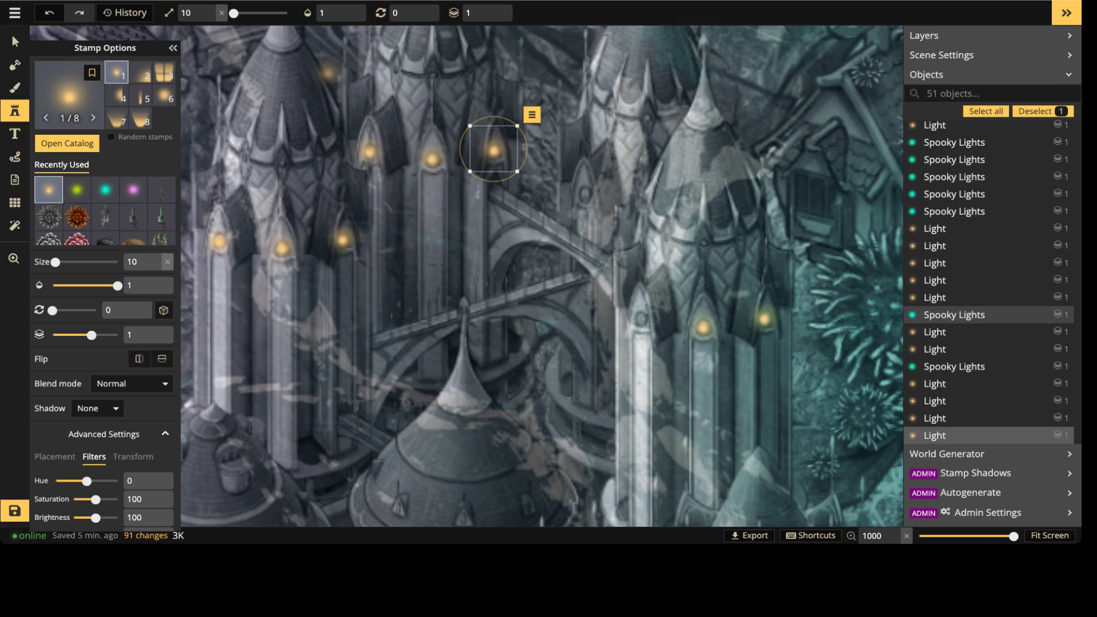
key("Escape")
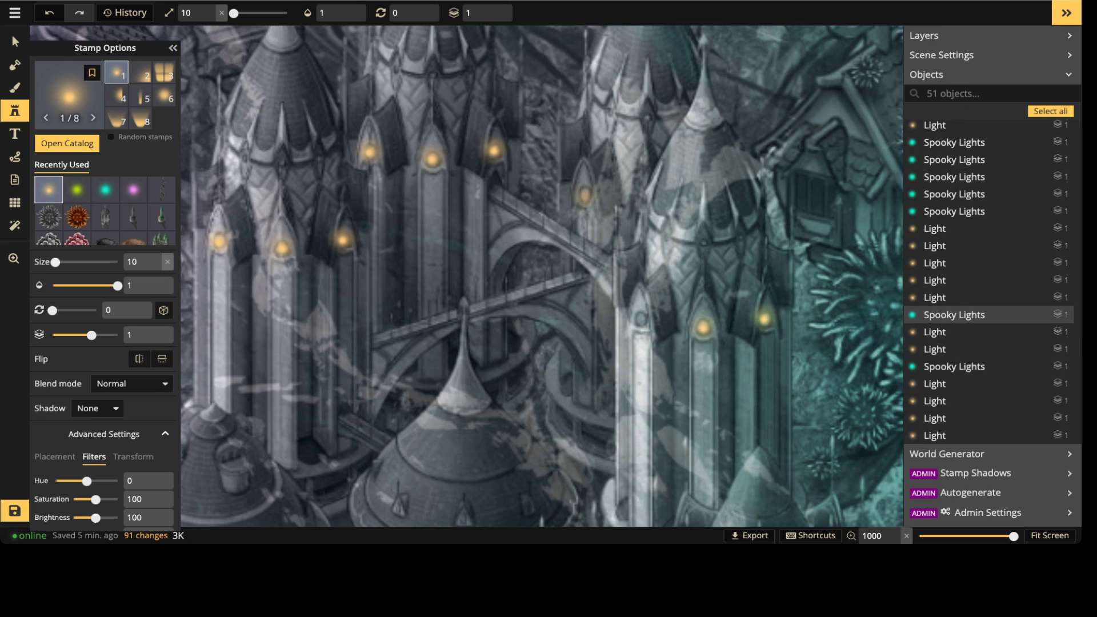
Step: Add size 10 warm lights to the rear spire's window by the bridge and the unlit window of the tower near the teal corals
left_click(583, 195)
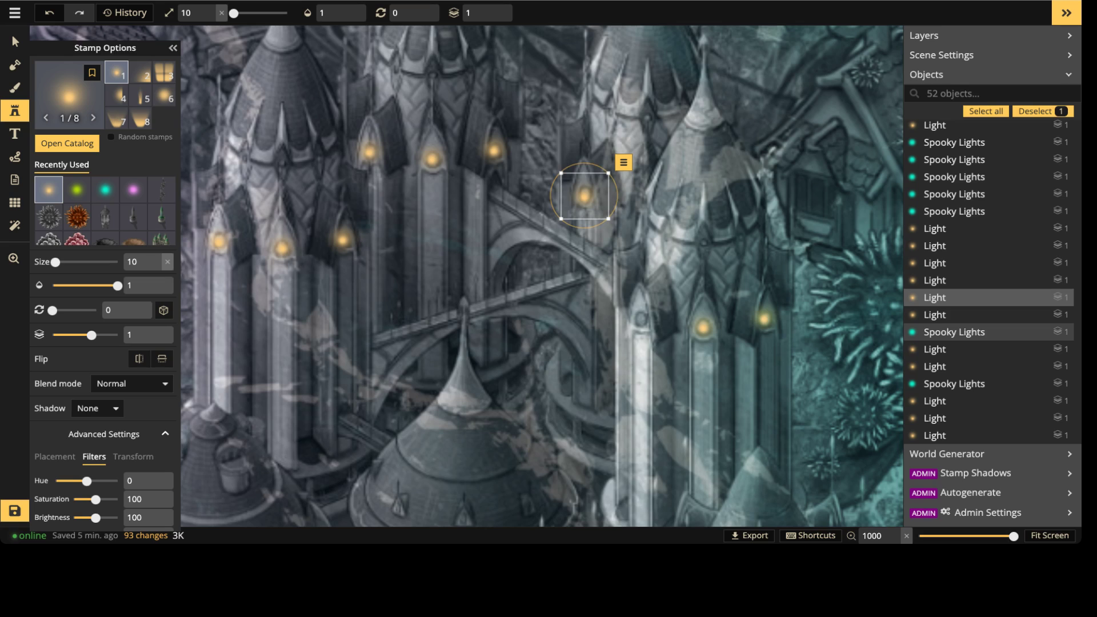
key("Escape")
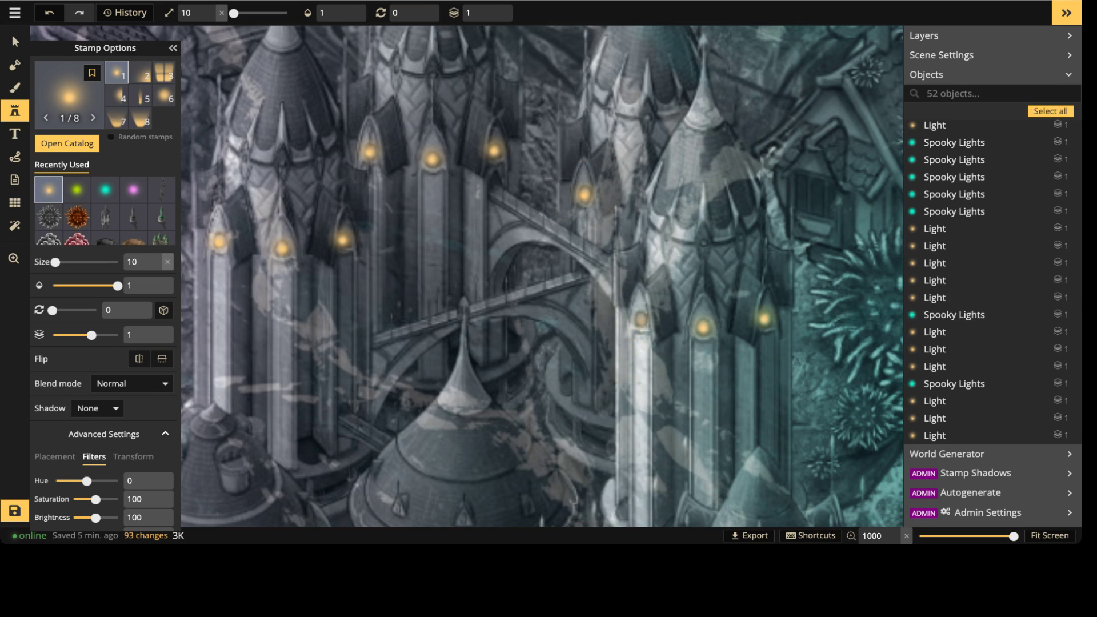
left_click(641, 318)
key("Escape")
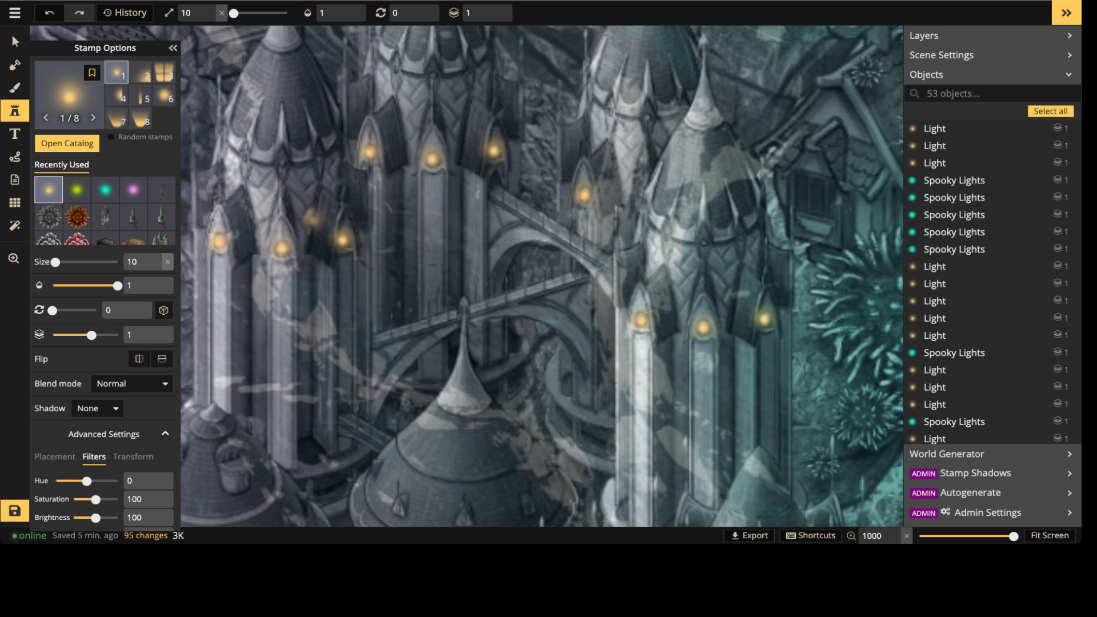
Step: Place the sixth light variant at size 30 below the middle spire tower's windows and set its blend mode to Overlay
key("6")
scroll(403, 256, "up", 4, "ctrl")
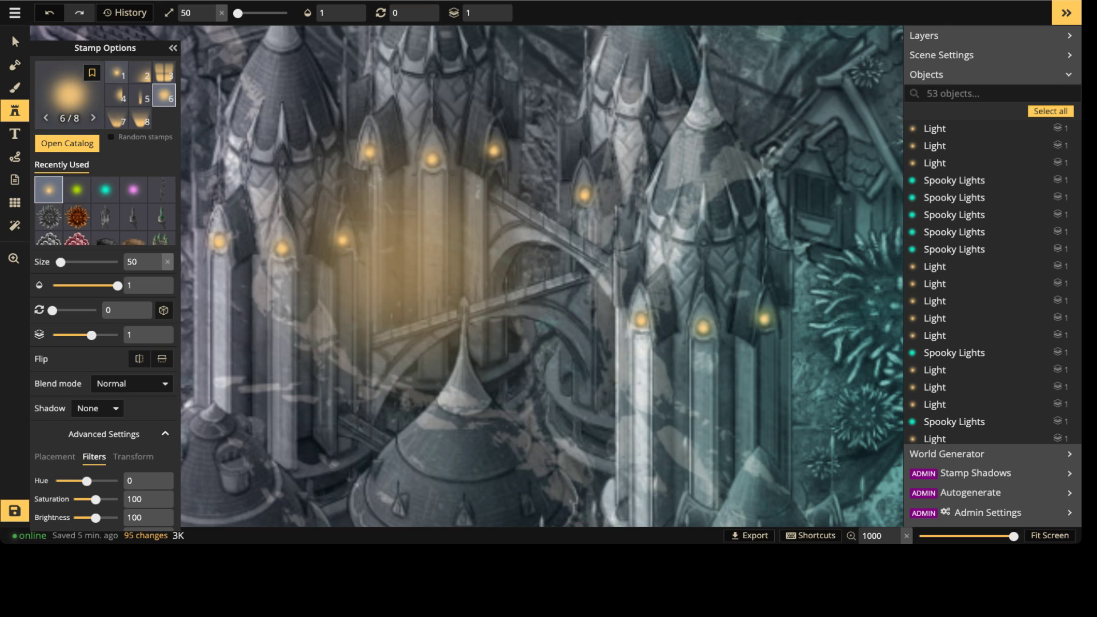
scroll(405, 254, "down", 2, "ctrl")
left_click(408, 253)
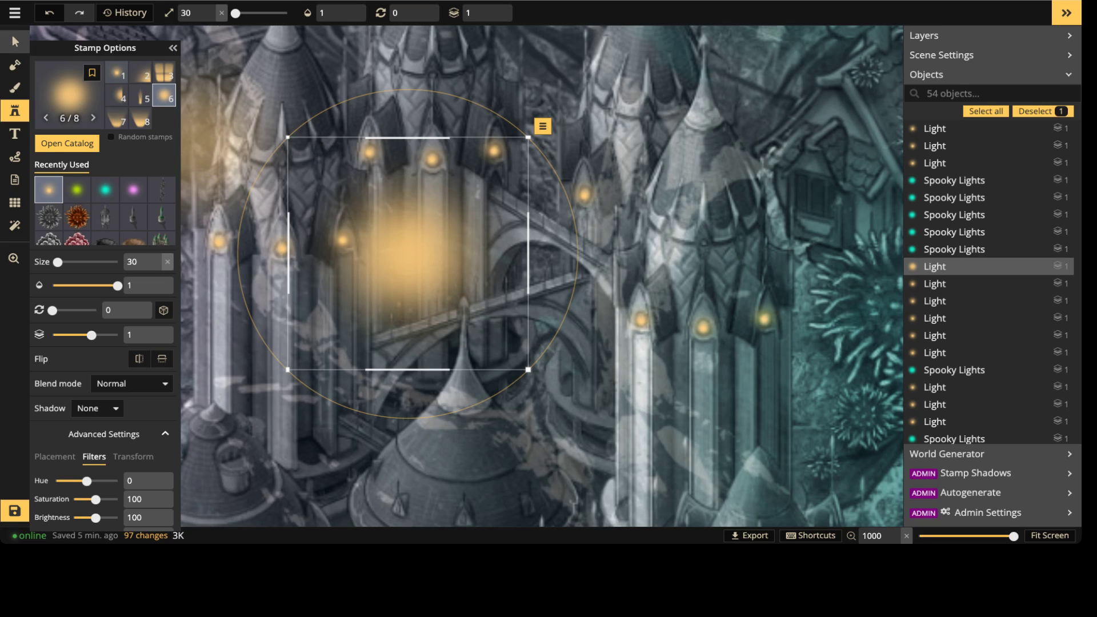
left_click(15, 41)
left_click(130, 192)
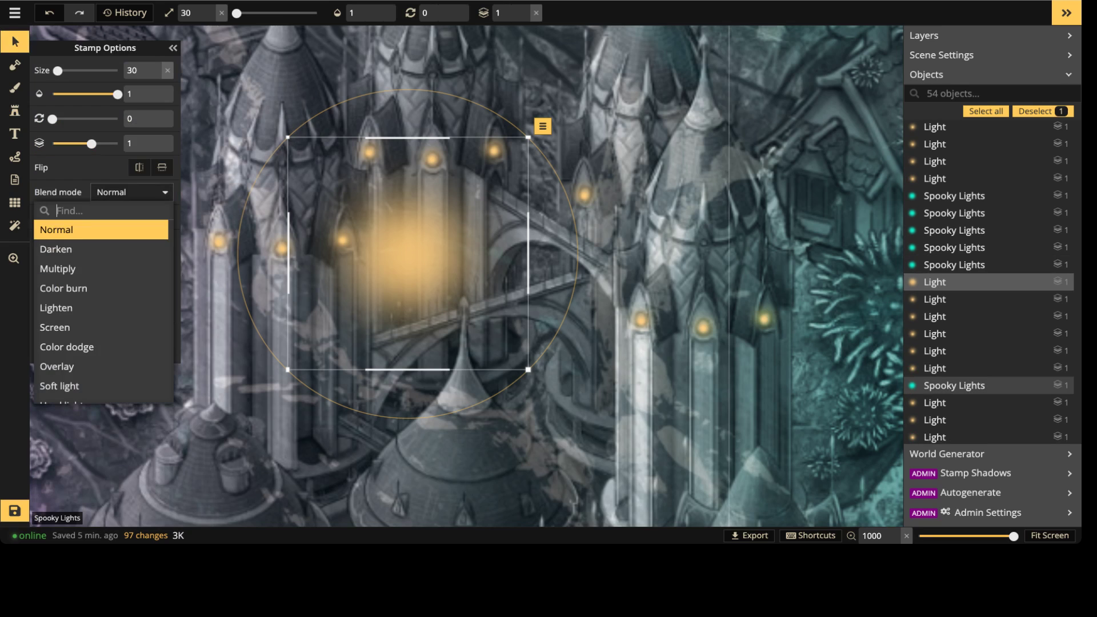
left_click(101, 366)
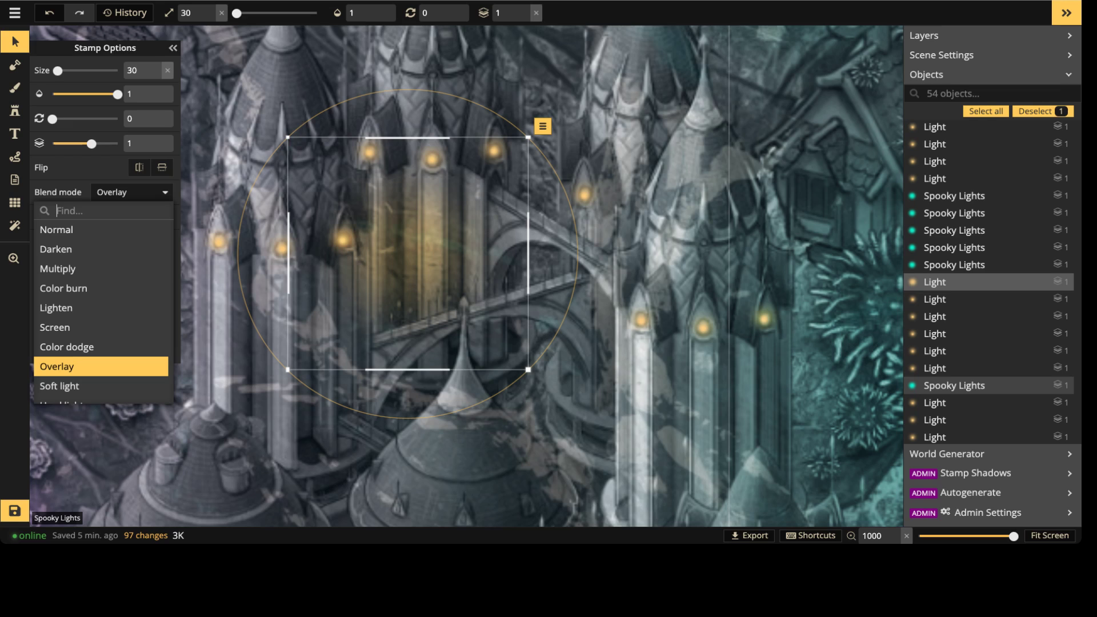
Step: Move the Overlay glow to the purple-coral-side tower at size 20 and opacity 0.82, duplicating it over all three windows
left_click(395, 247)
left_click_drag(395, 247, 217, 232)
key("bracketleft")
key("bracketleft")
key("bracketright")
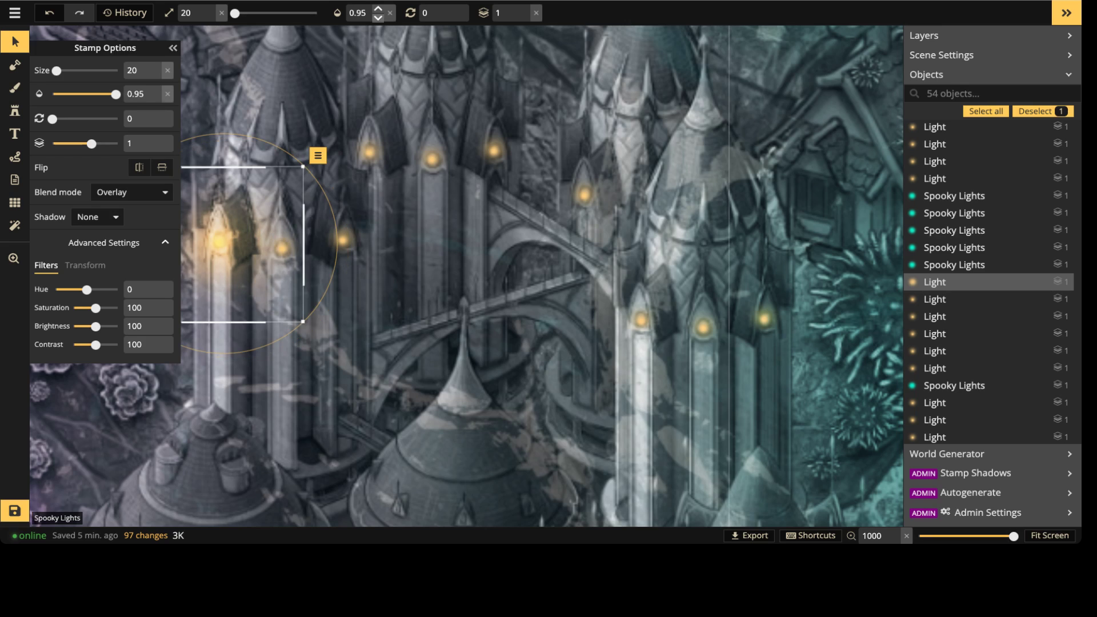
key("ctrl+v")
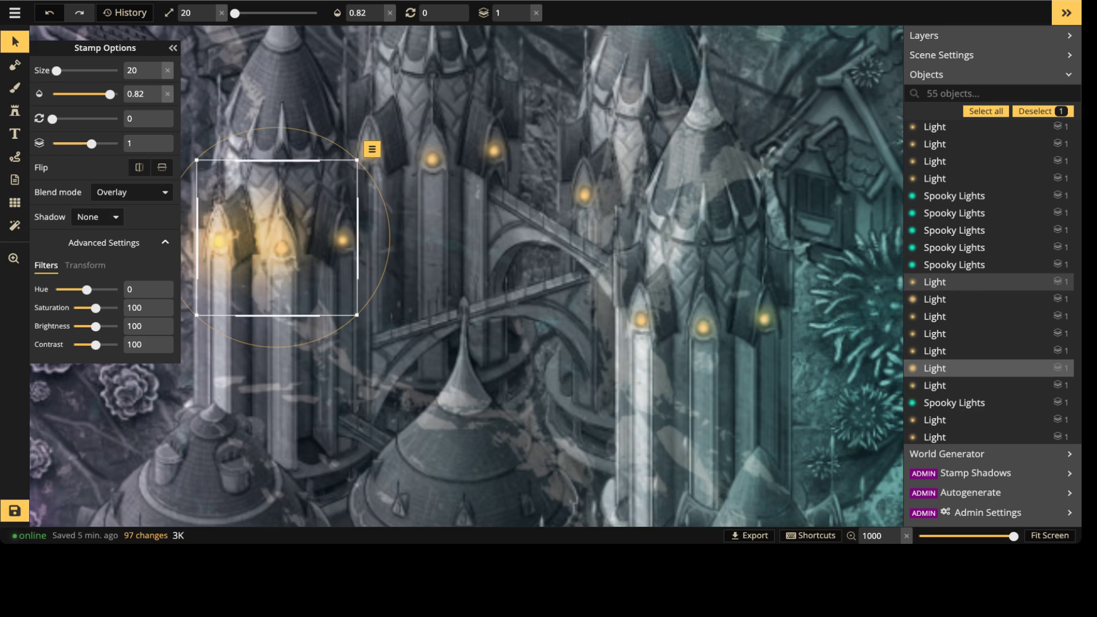
left_click_drag(277, 237, 280, 241)
key("ctrl+v")
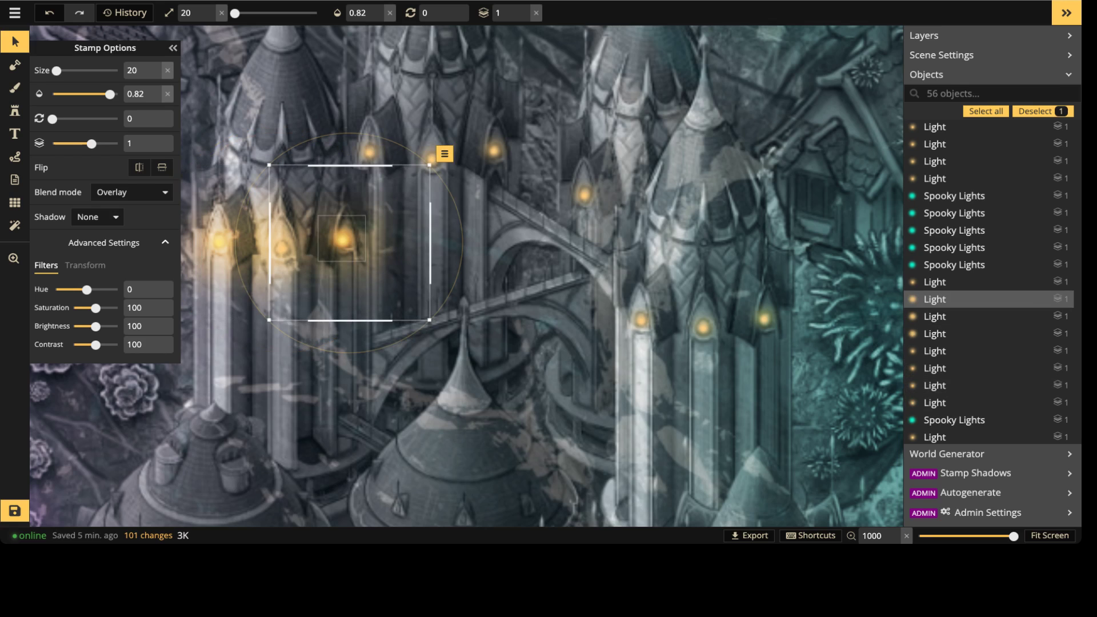
Step: Paste copies of the Overlay glow over the three windows of the middle spire tower
key("ctrl+v")
key("ctrl+v")
key("ctrl+v")
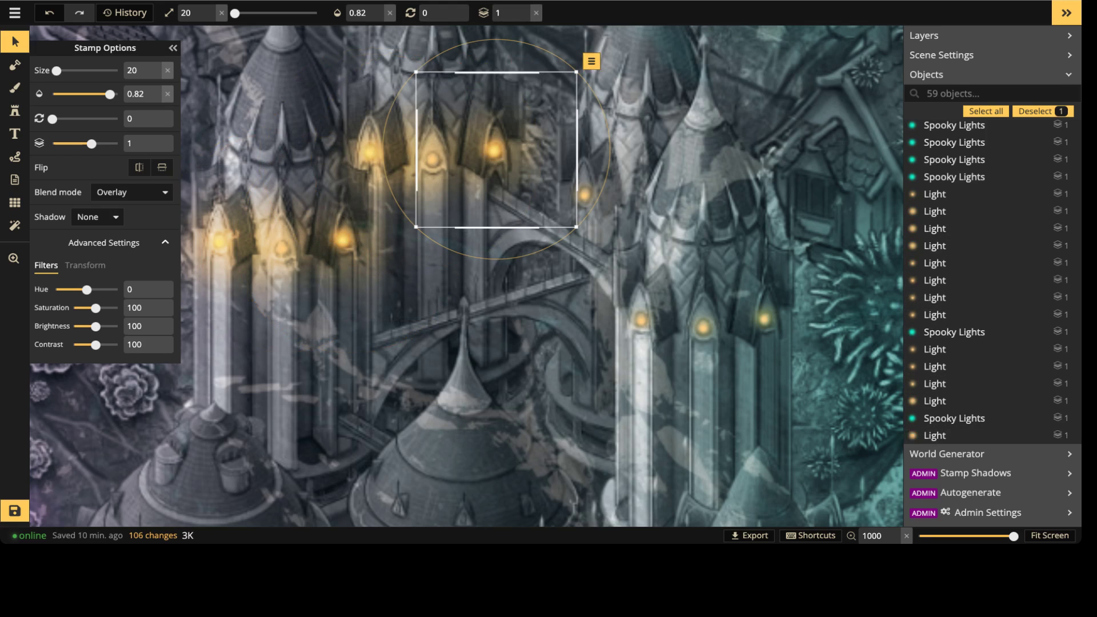
Step: Paste Overlay glow copies over the rear spire's window and the three windows of the tower near the teal corals
left_click(583, 196)
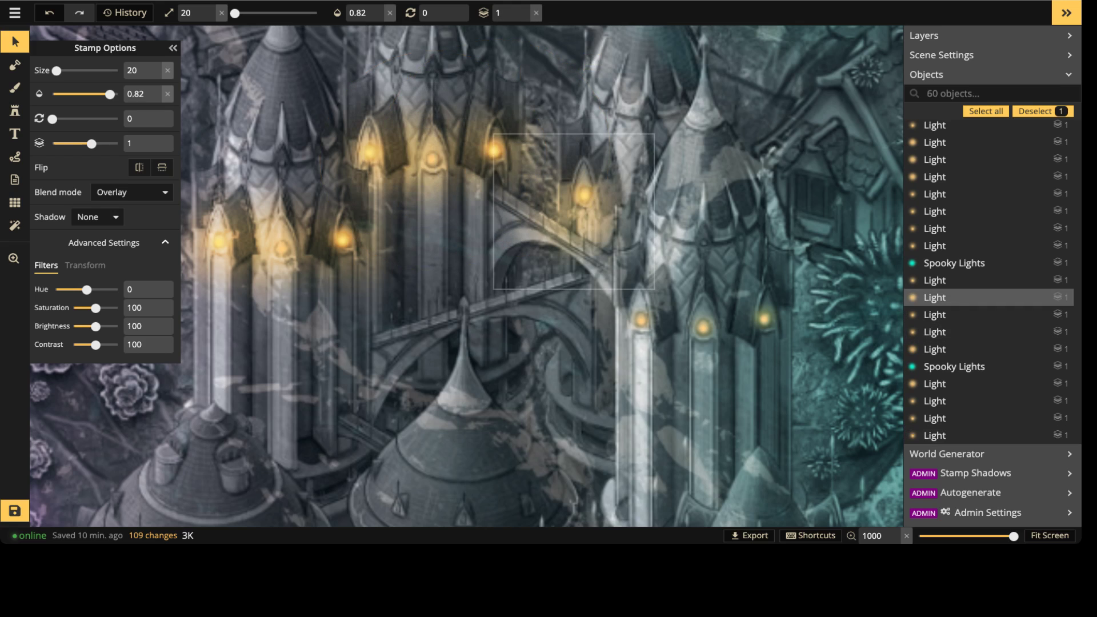
left_click(648, 324)
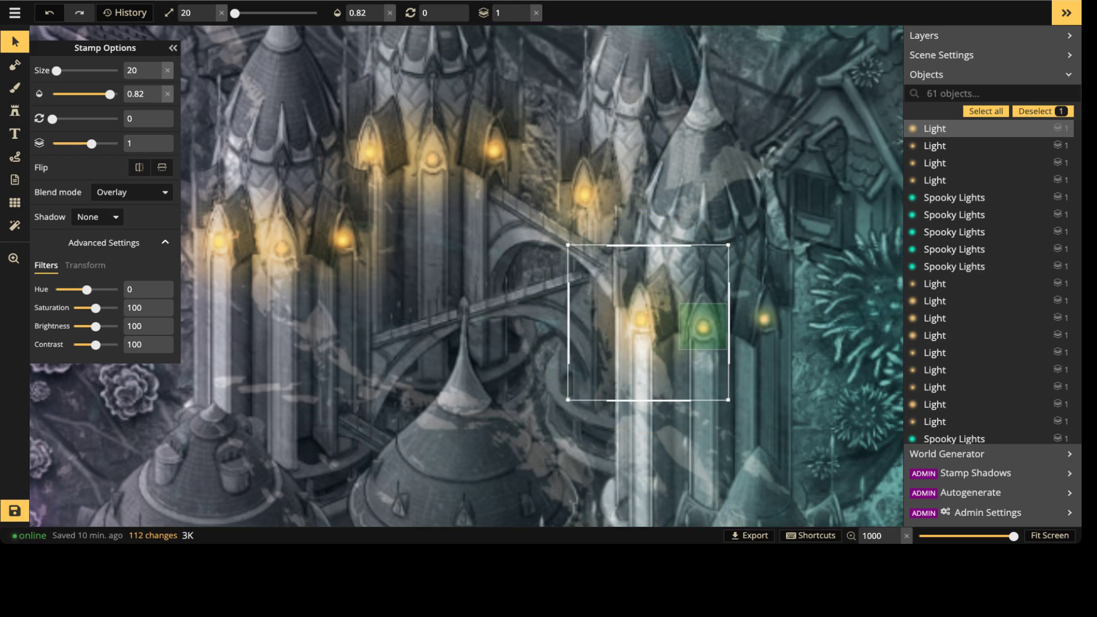
left_click(709, 324)
key("ctrl+v")
Step: Paste an Overlay glow over the overhanging tower house windows, enlarging it to size 50 with opacity 0.57
mouse_move(414, 146)
left_mouse_down()
mouse_move(559, 374)
mouse_move(587, 462)
left_mouse_up()
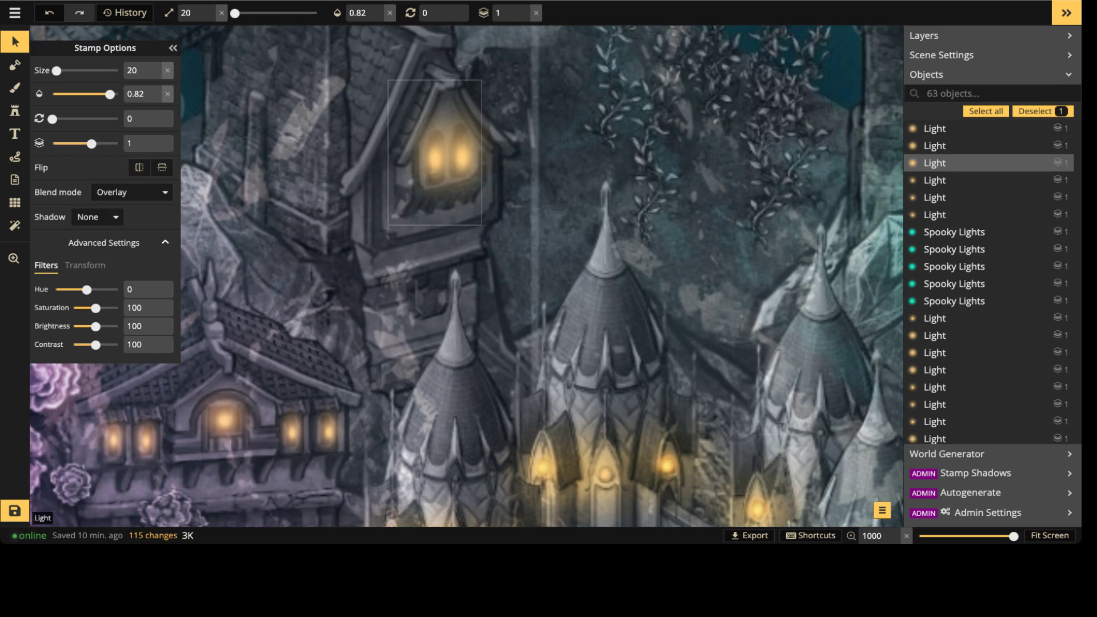
key("ctrl+v")
left_click_drag(414, 146, 440, 154)
left_click_drag(519, 233, 641, 347)
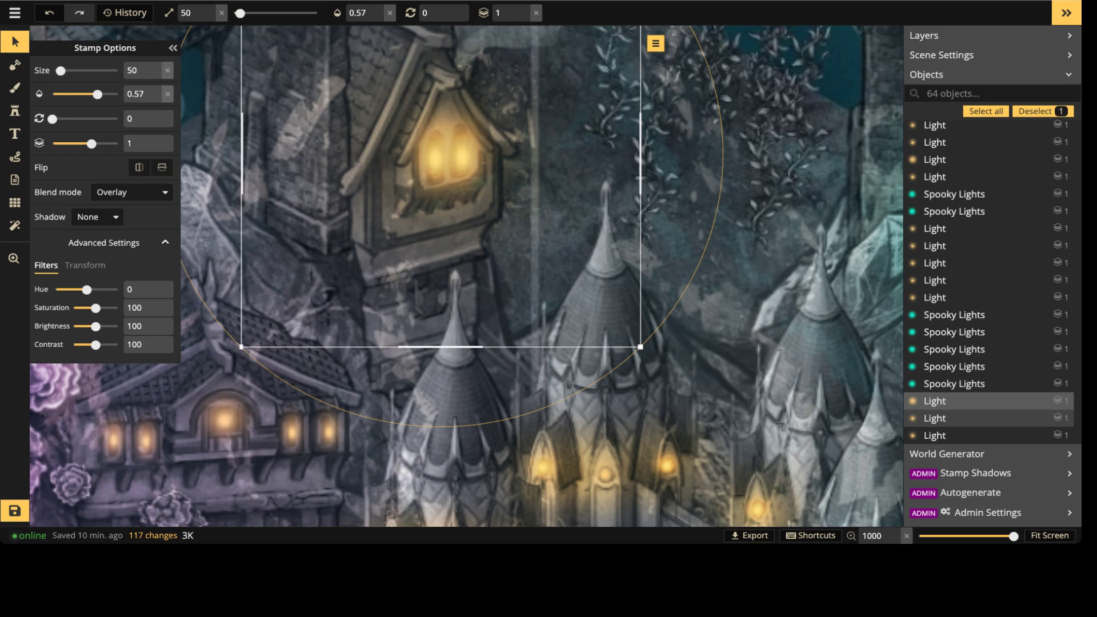
Step: Paste size 20 Overlay glow copies over the side windows and central arch of the tiled-roof building
left_click_drag(440, 274, 593, 147)
key("ctrl+v")
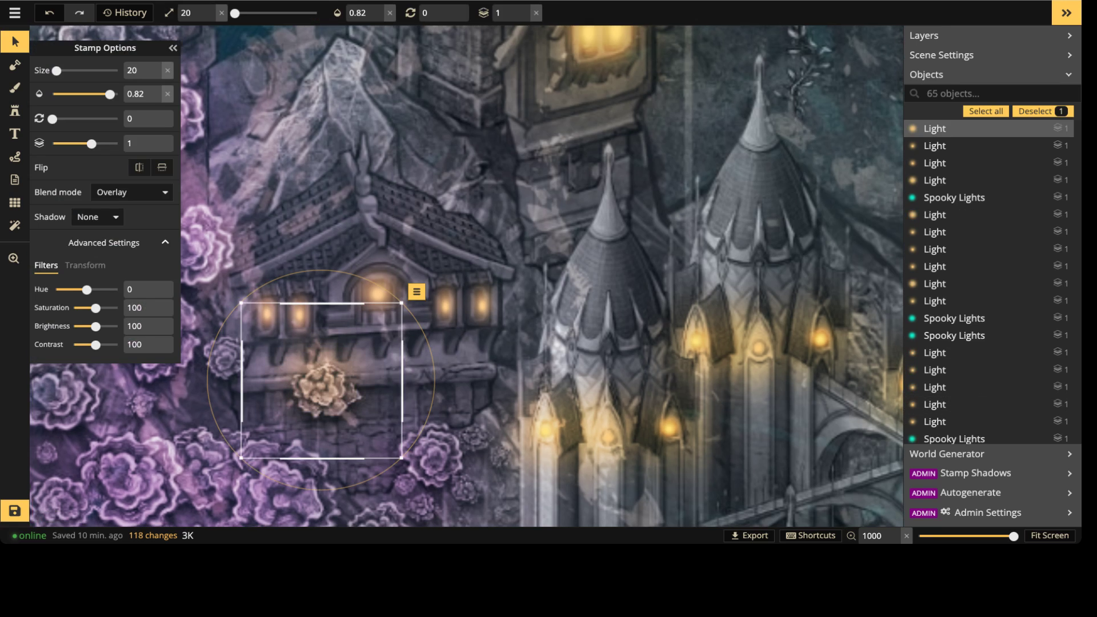
left_click_drag(321, 380, 294, 317)
key("ctrl+v")
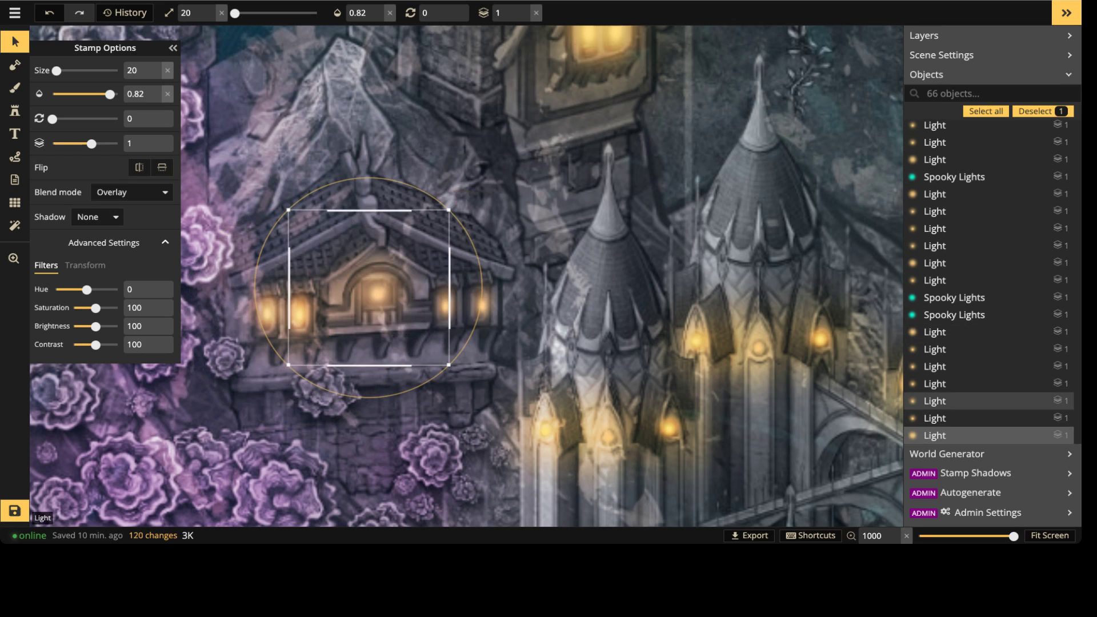
key("ctrl+v")
key("]")
left_click_drag(485, 299, 472, 299)
key("Escape")
Step: Zoom out to view the whole illuminated castle scene and save the map
scroll(401, 309, "down", 1)
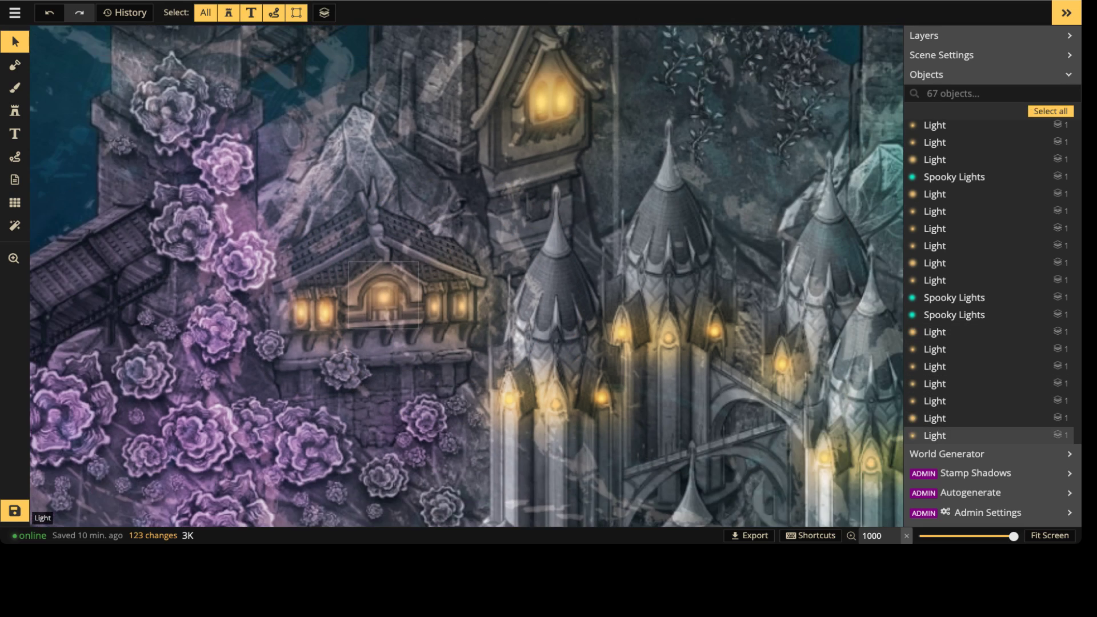
scroll(398, 314, "down", 10)
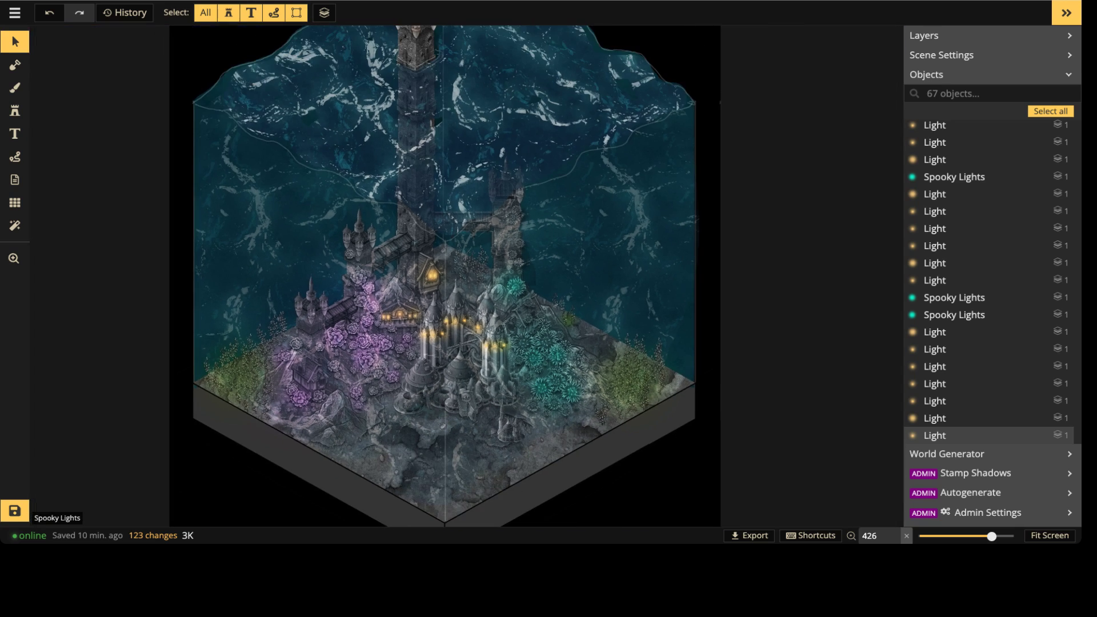
key("space")
left_click_drag(399, 314, 286, 190)
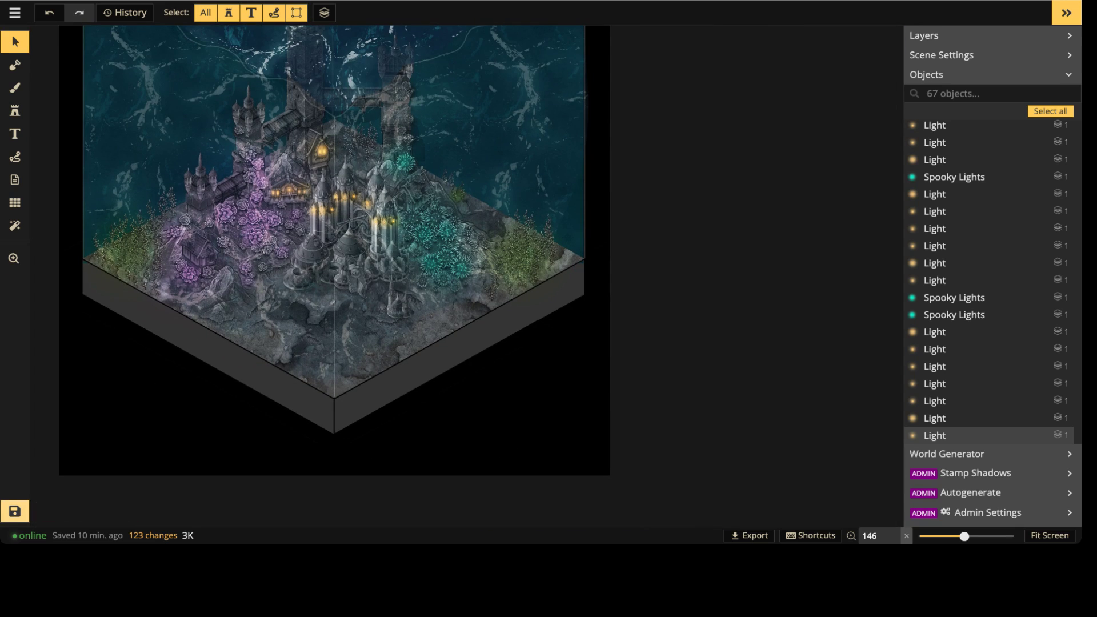
key("ctrl+s")
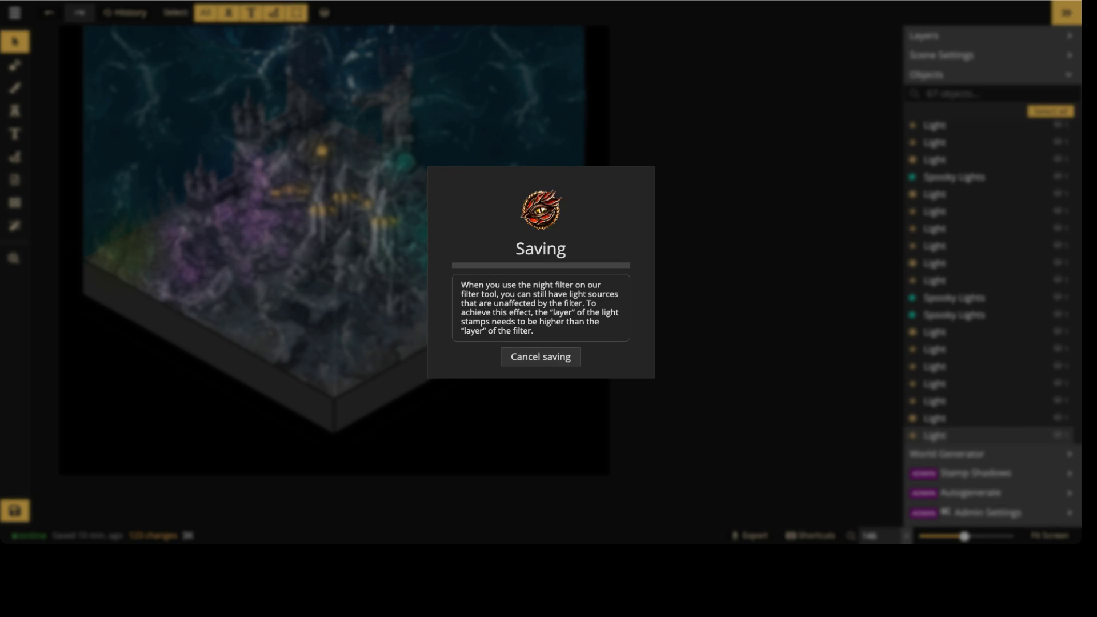
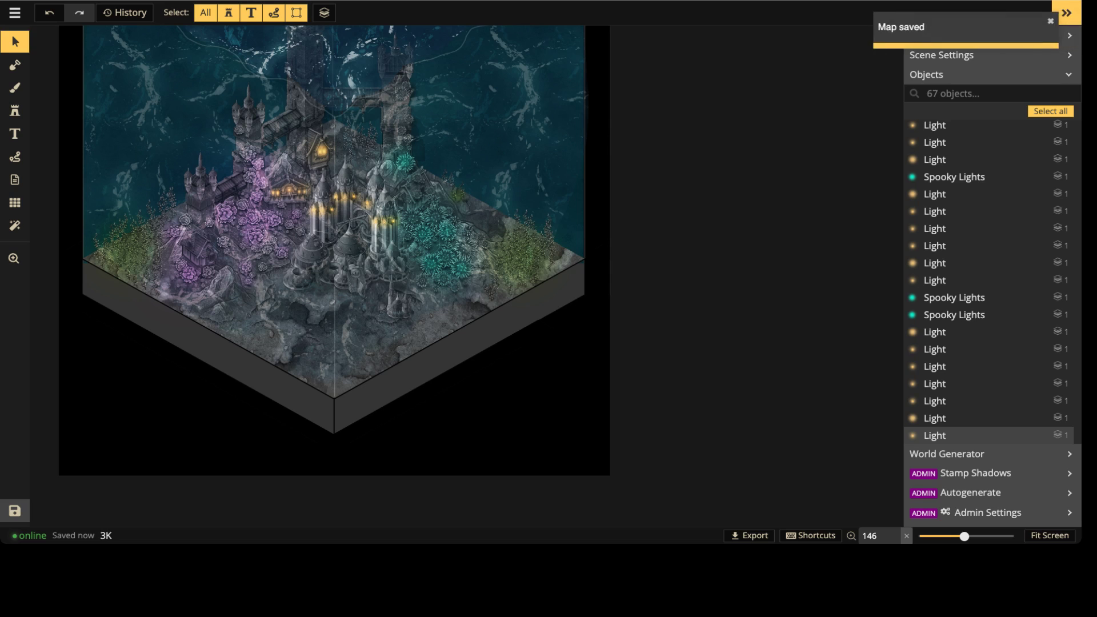
Step: Examine the coral glows and lit windows up close and across the whole castle scene
scroll(166, 228, "up", 10)
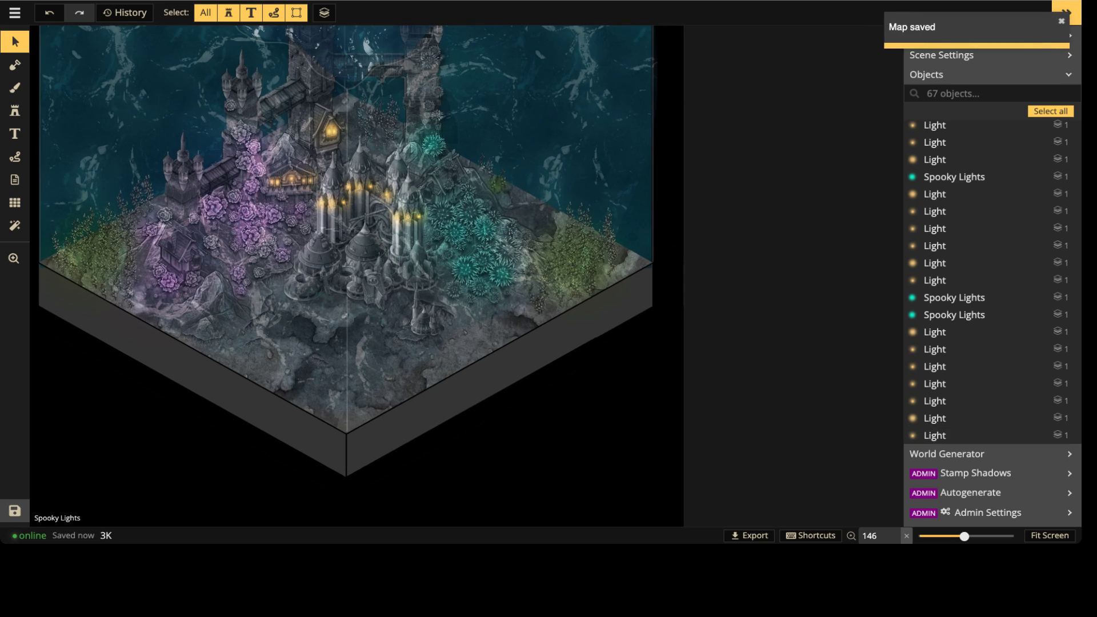
scroll(253, 226, "up", 2)
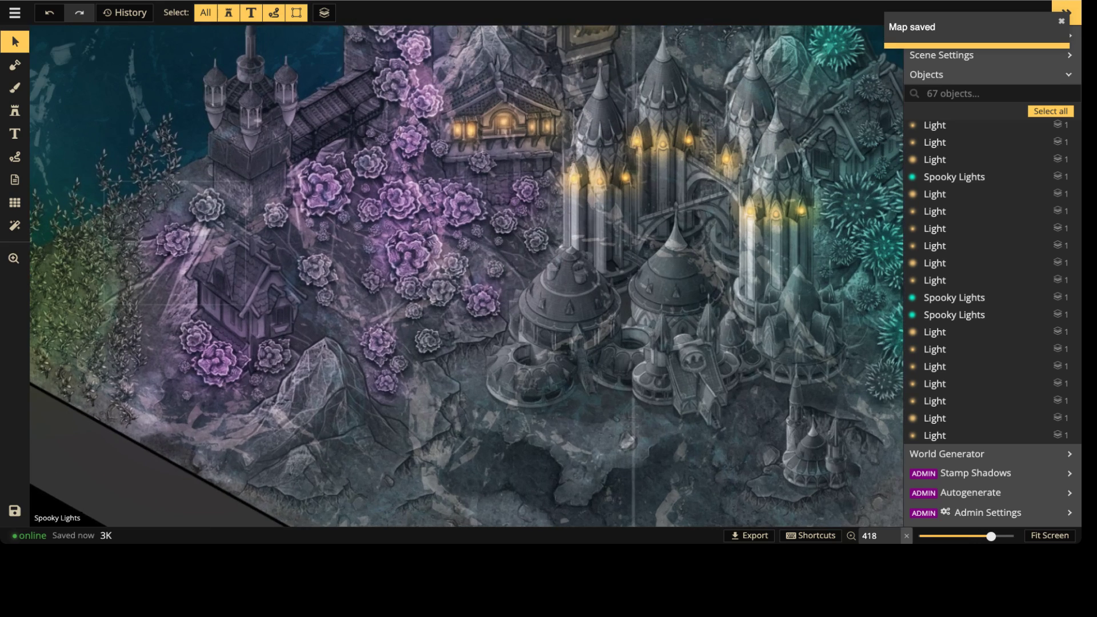
left_click(229, 232)
key("Escape")
scroll(338, 417, "down", 5)
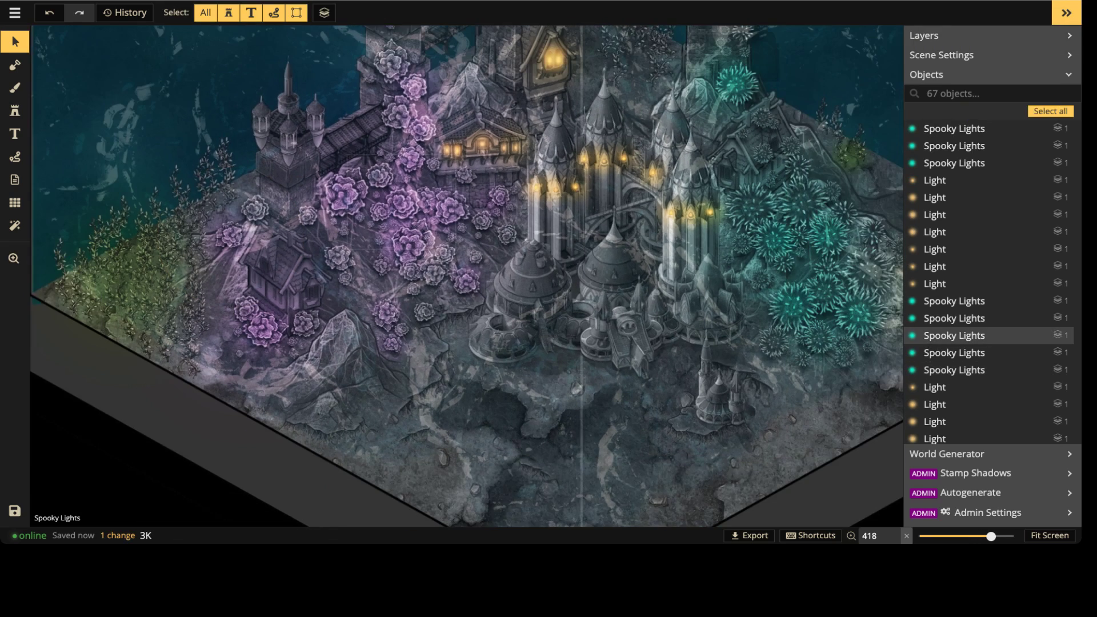
scroll(309, 395, "down", 3)
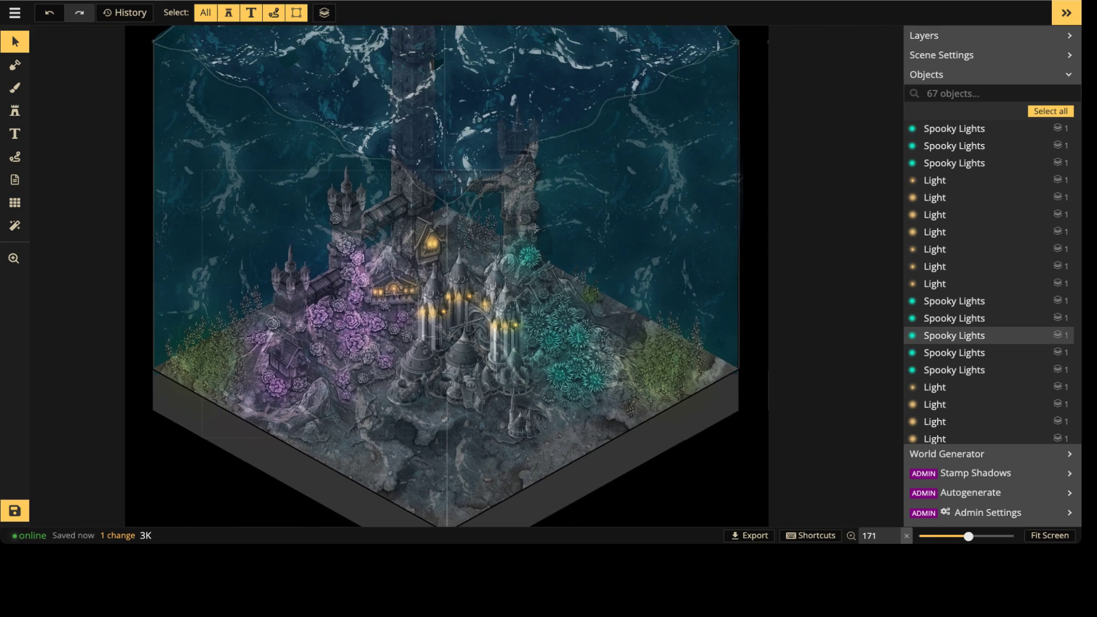
scroll(486, 309, "down", 2)
middle_click_drag(486, 309, 479, 407)
scroll(427, 123, "up", 2)
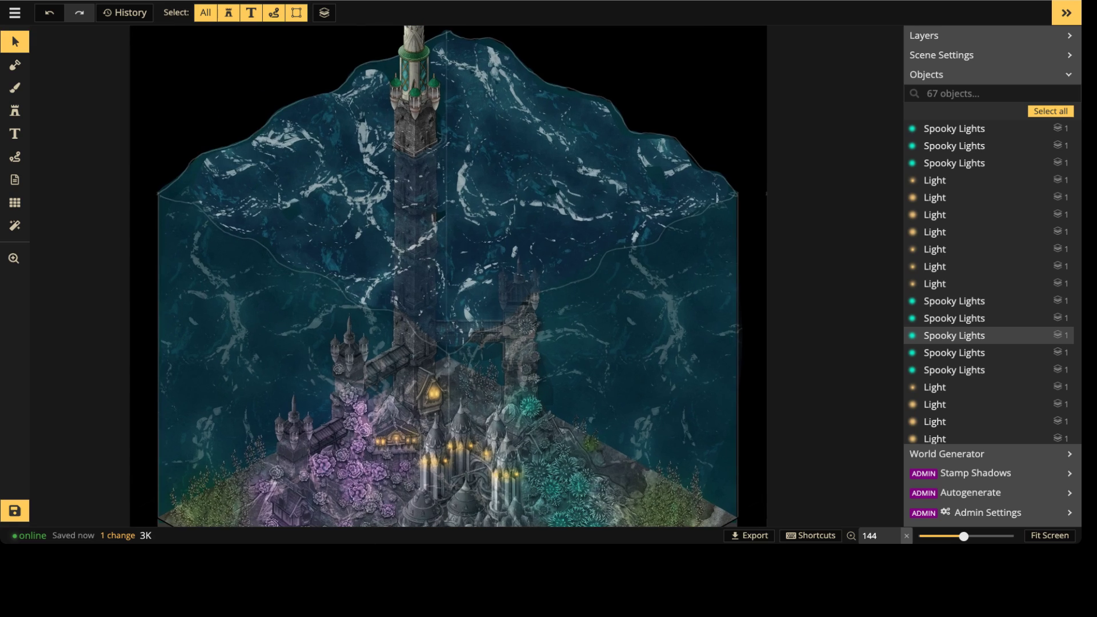
scroll(397, 437, "up", 2)
middle_click_drag(397, 437, 378, 172)
scroll(377, 171, "up", 4)
Step: Place a size 30 Light glow on the needle tip of the tall green-domed tower above the sea
left_click(352, 183)
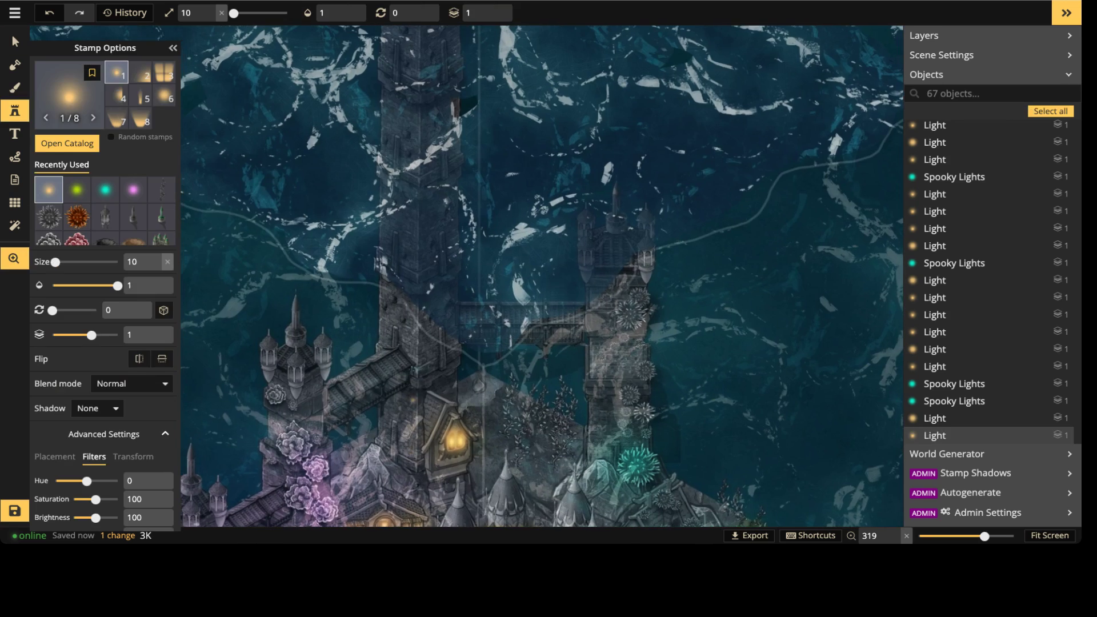
scroll(427, 425, "up", 6)
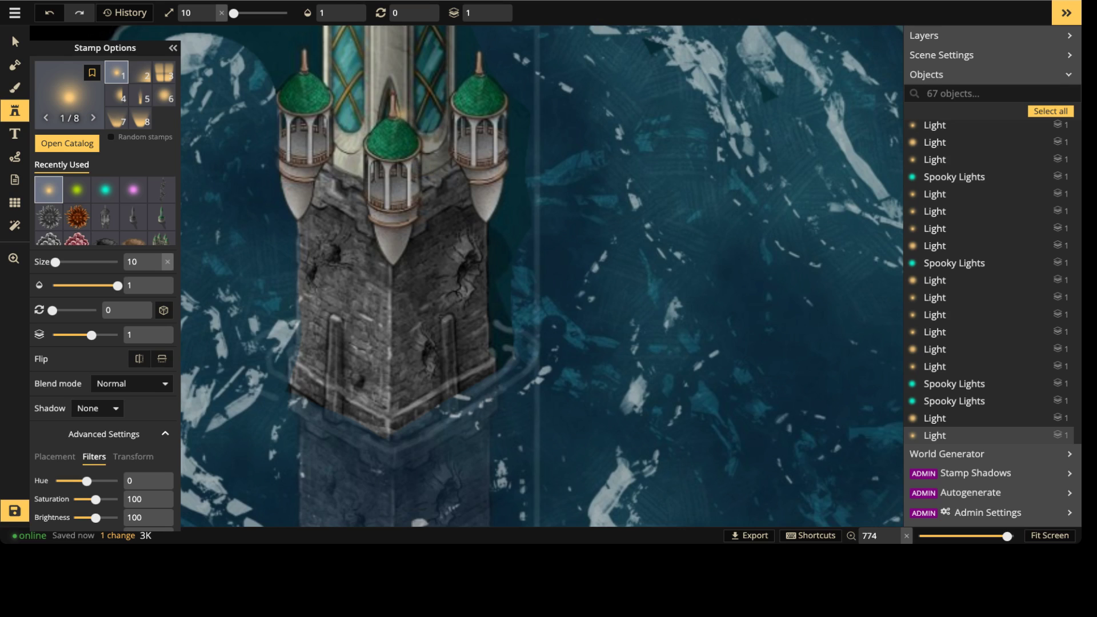
middle_click_drag(403, 58, 403, 411)
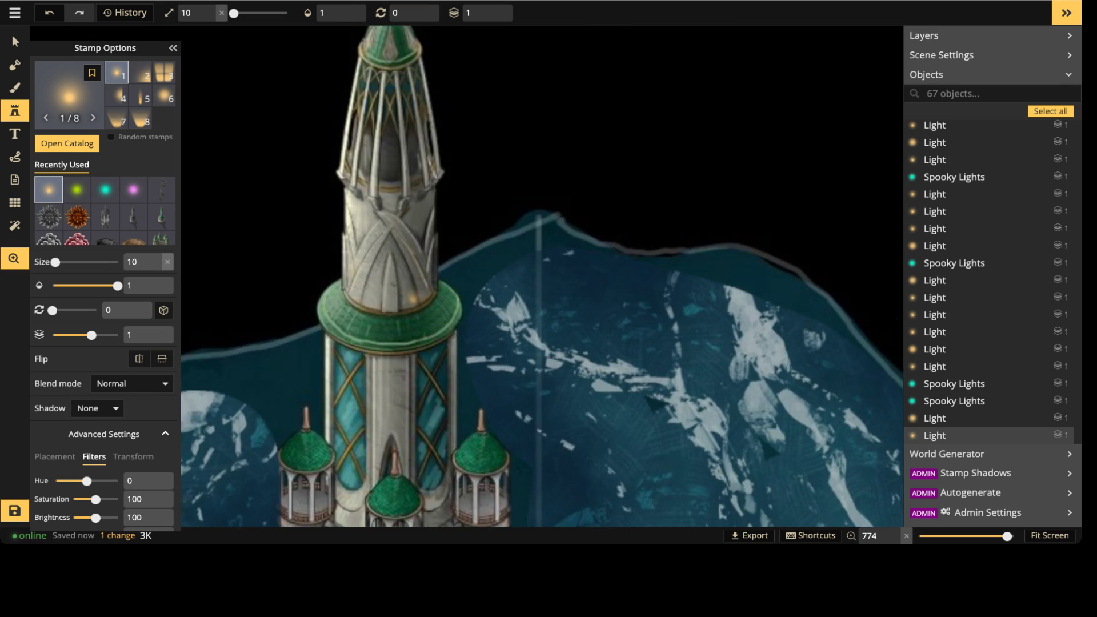
middle_click_drag(414, 303, 412, 483)
key("bracketright")
key("bracketright")
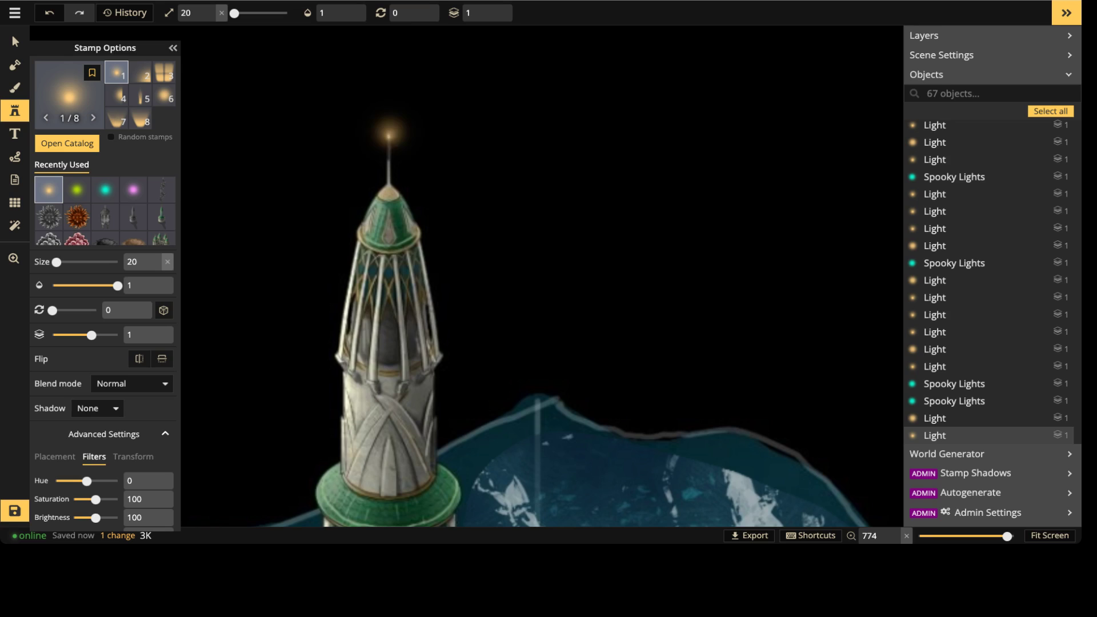
left_click(389, 136)
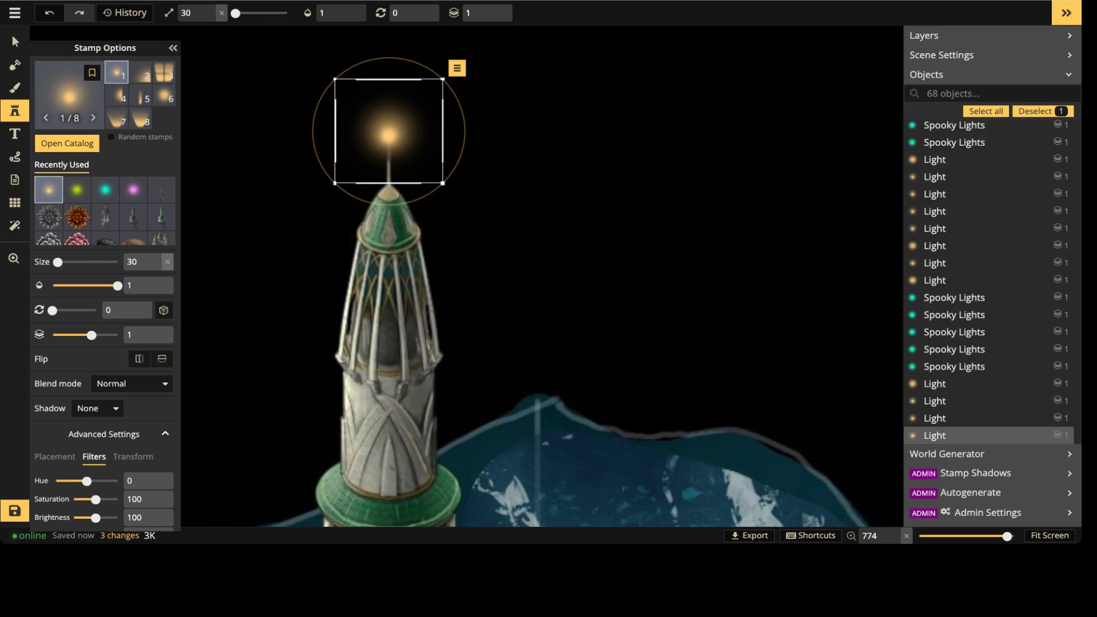
Step: Place a second Light glow of size 70 beside the spire and set its blend mode to Overlay
key("bracketright")
key("bracketright")
key("bracketright")
key("bracketright")
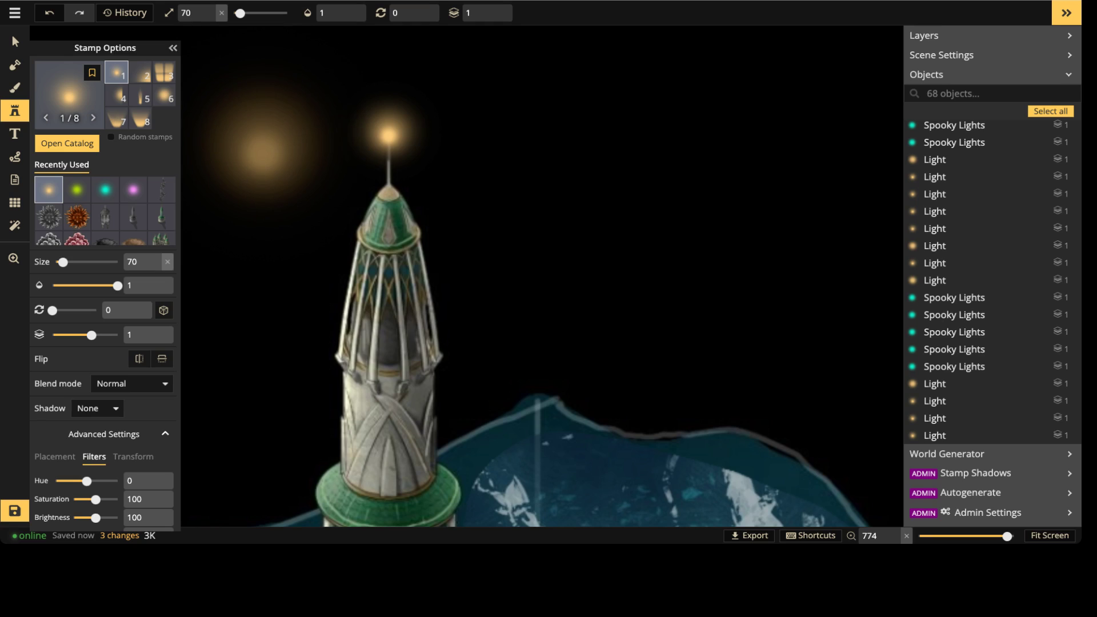
left_click(259, 153)
key("v")
left_click(15, 42)
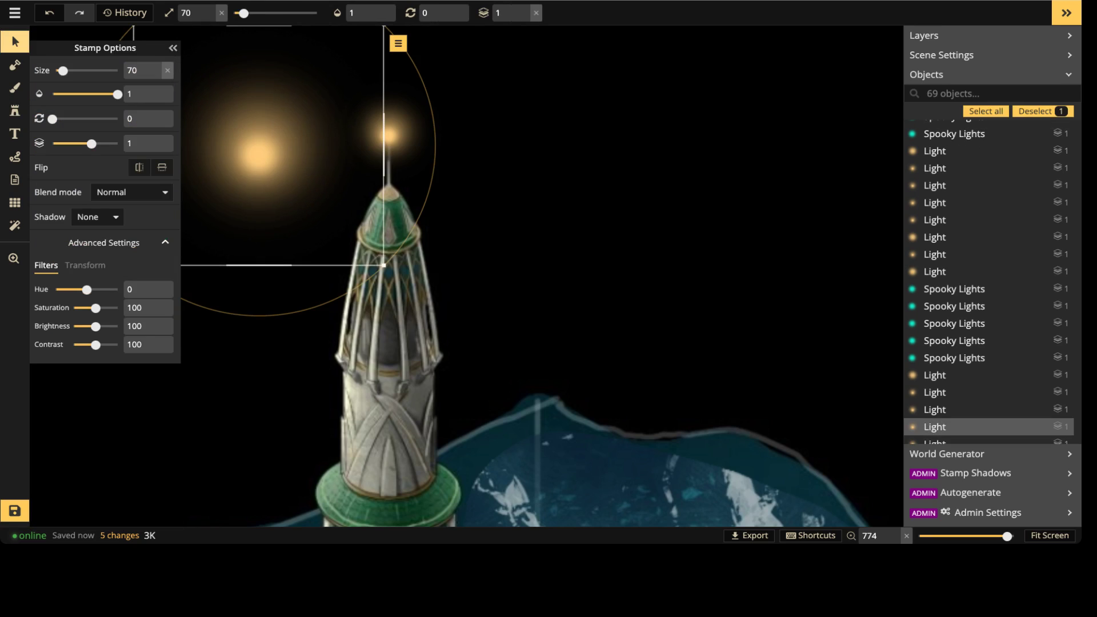
left_click(132, 192)
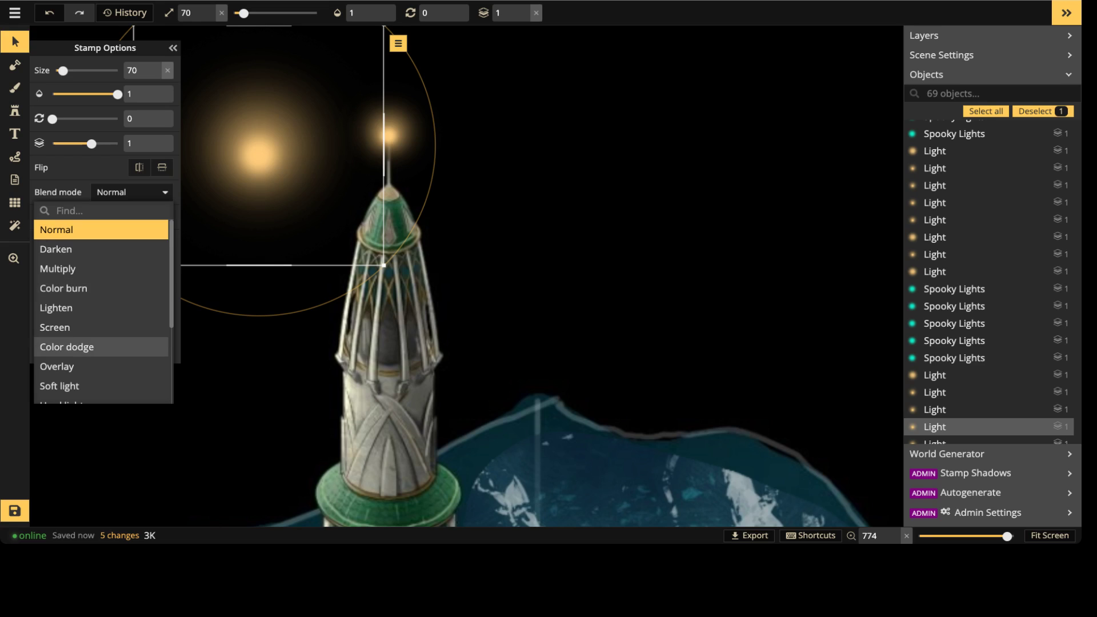
left_click(100, 366)
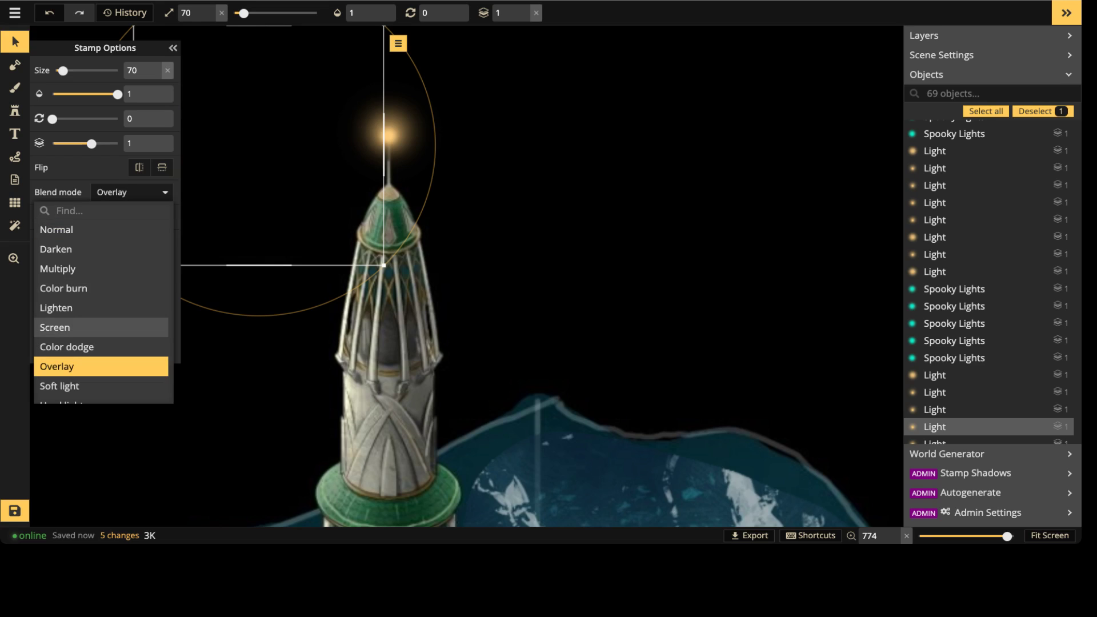
Step: Centre the Overlay glow on the spire tip, enlarge it to size 100 and reduce its opacity to 0.47
left_click_drag(258, 140, 389, 139)
key("bracketright")
key("bracketright")
key("bracketright")
left_click(91, 94)
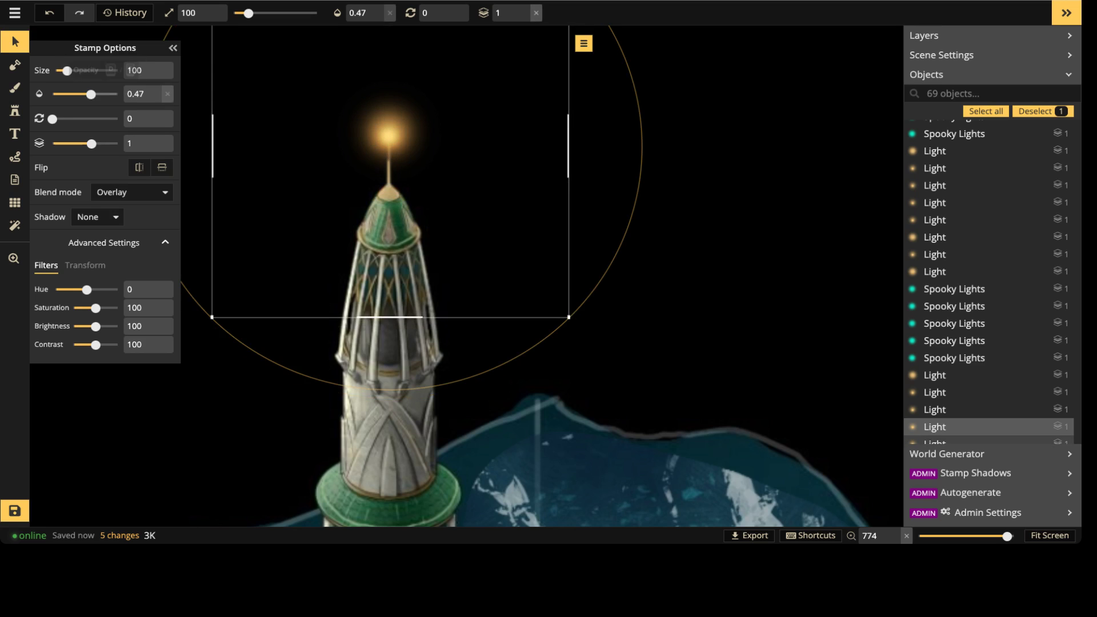
key("Escape")
Step: Search the stamp catalog for WAVE and pick the 12-piece Waves set from the Water group
scroll(366, 251, "down", 5)
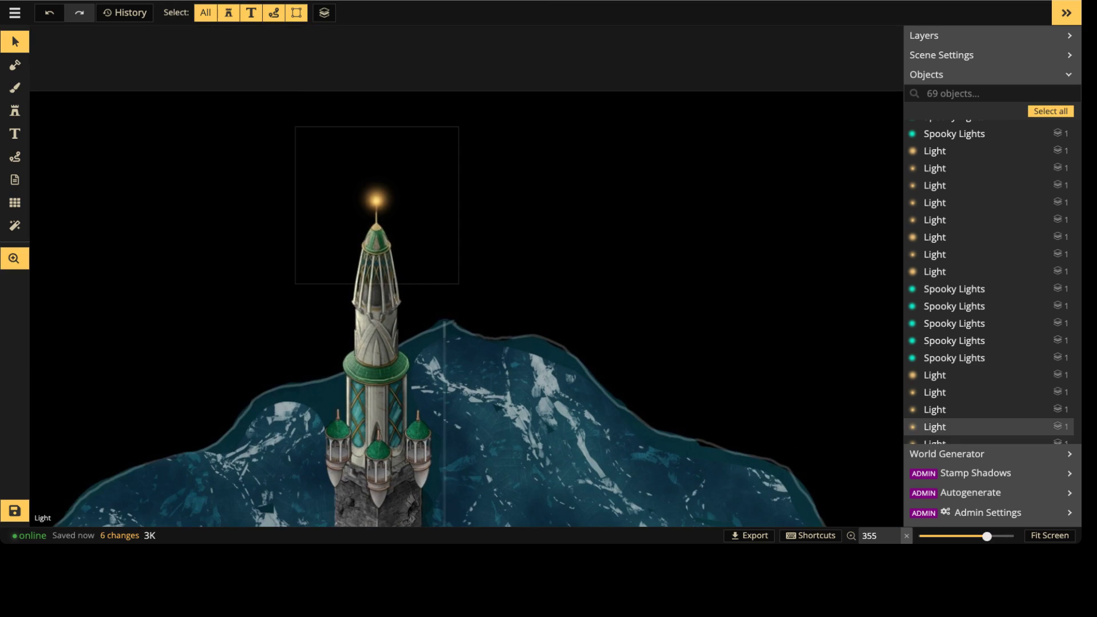
middle_click_drag(366, 251, 379, 45)
scroll(207, 367, "down", 3)
middle_click_drag(208, 367, 244, 172)
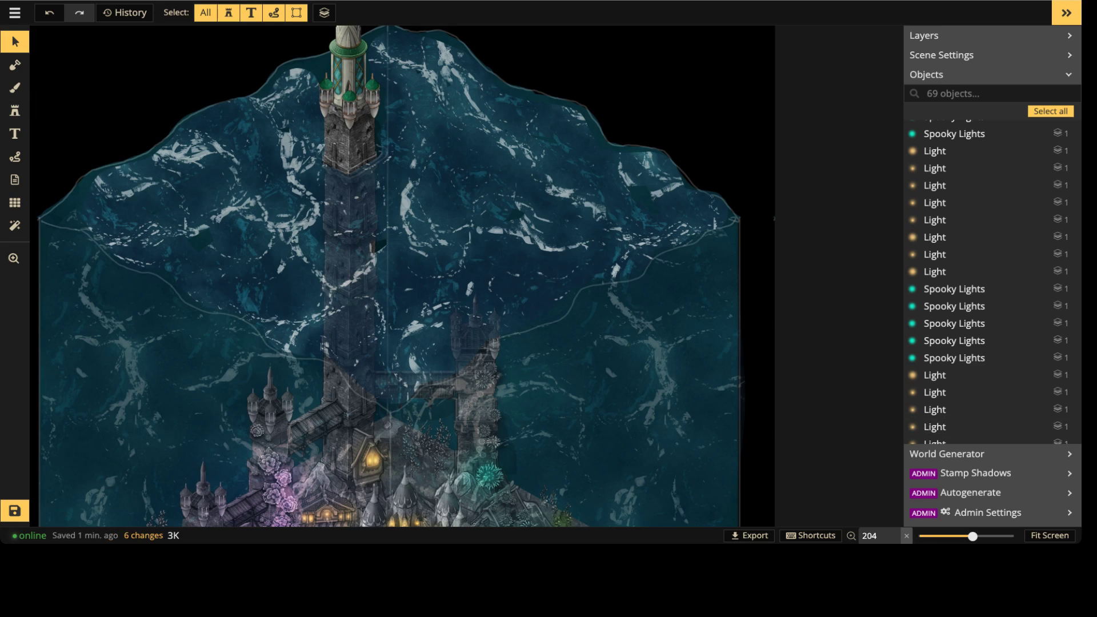
left_click(15, 134)
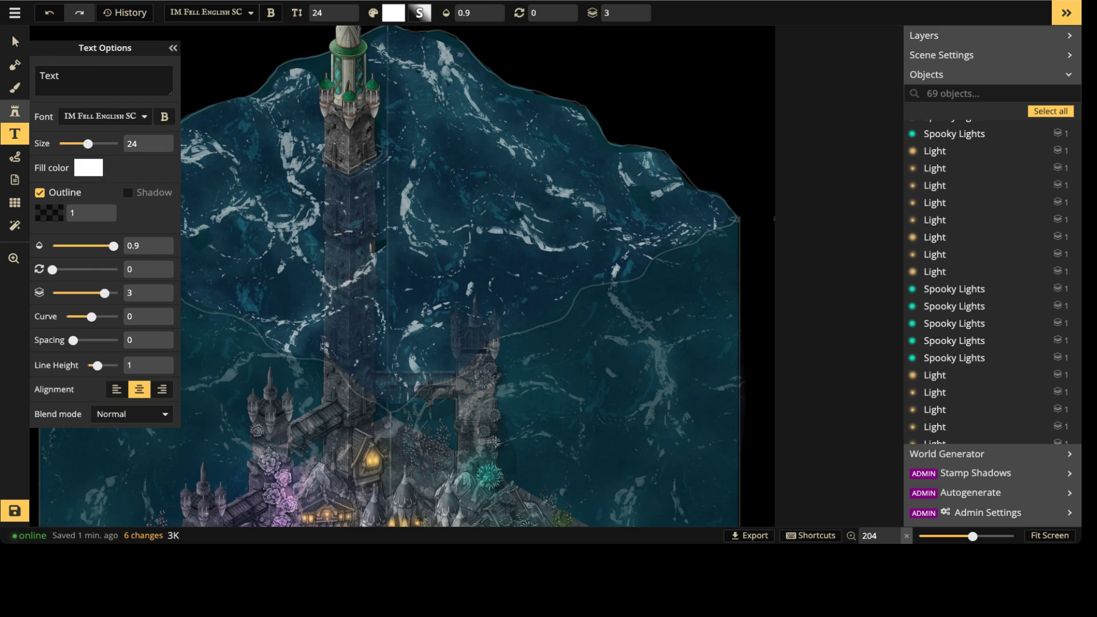
left_click(14, 111)
left_click(71, 95)
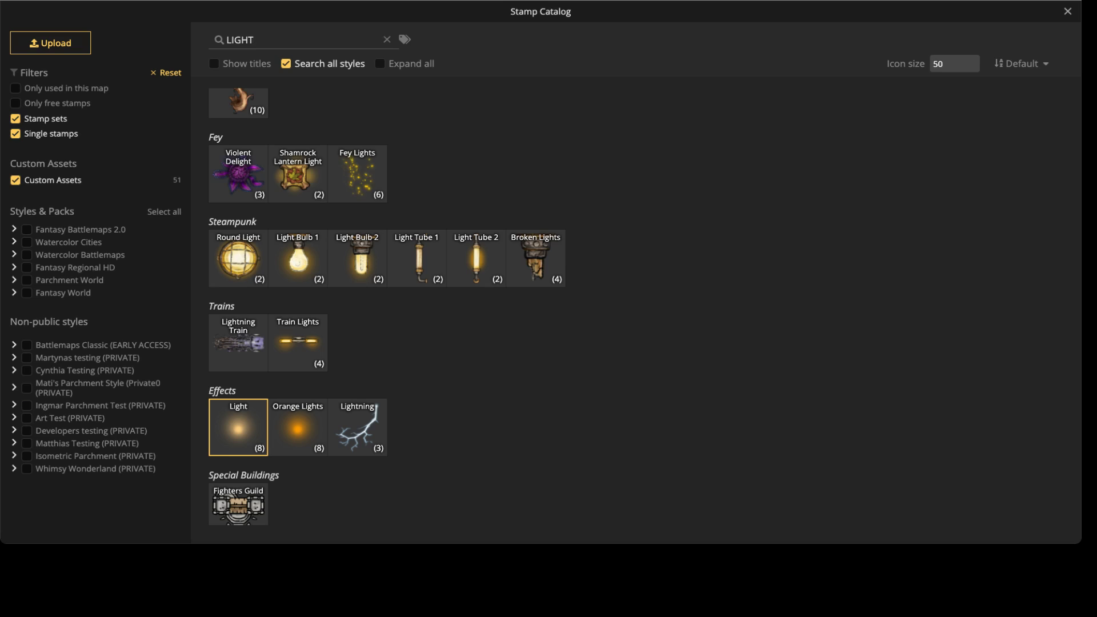
type("WAVE")
mouse_move(298, 130)
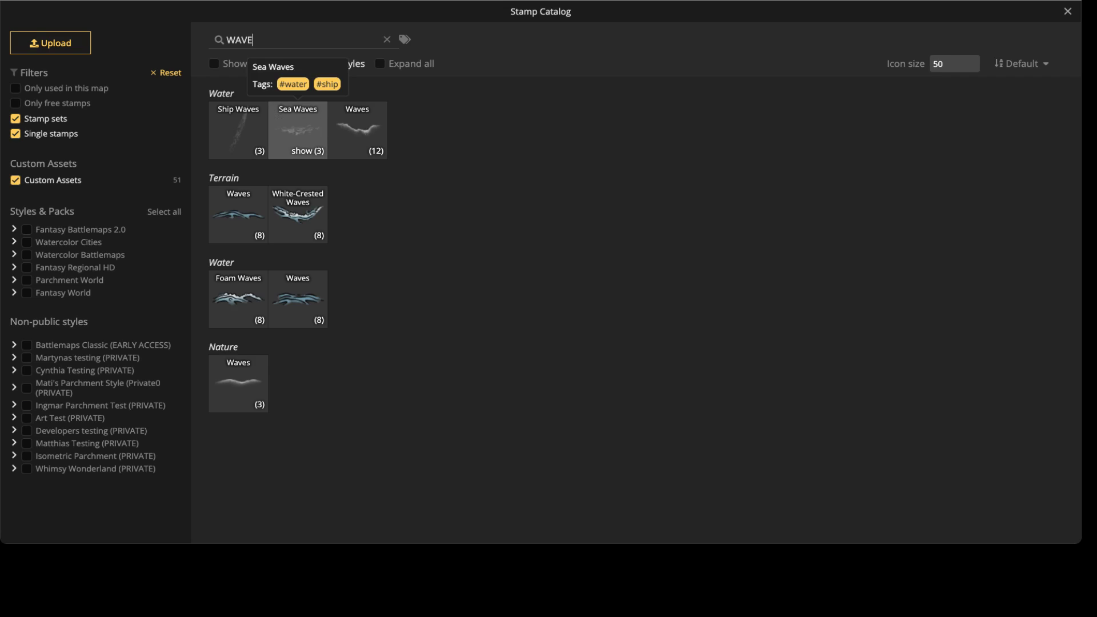
left_click(357, 130)
Step: Place the first Waves variant across the submerged tower shaft at size 70, rotated 45 degrees
scroll(353, 240, "up", 2)
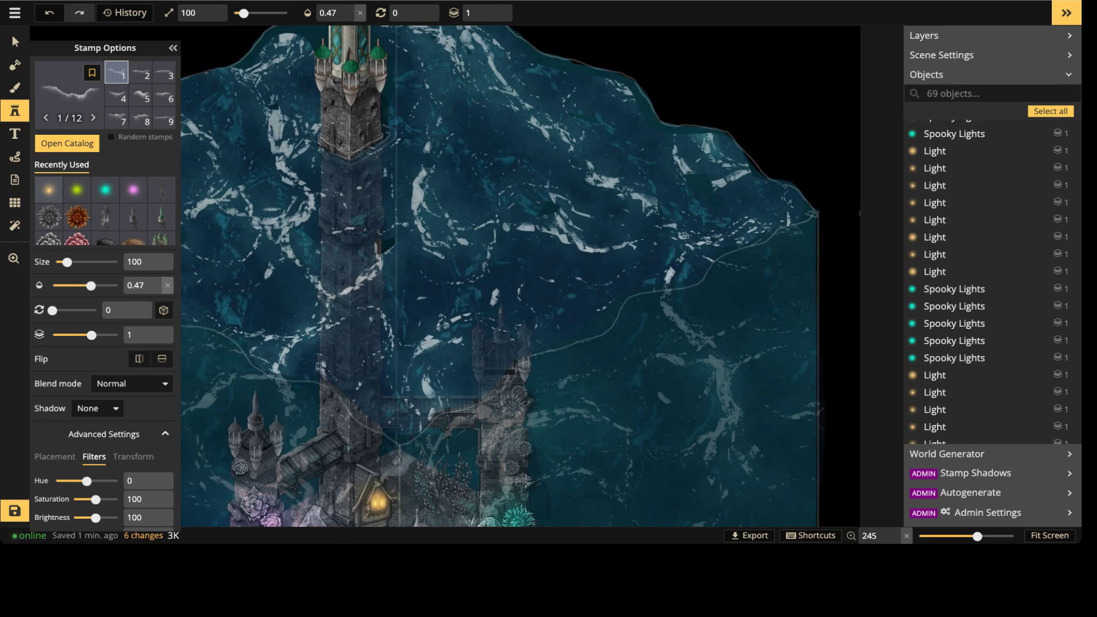
middle_click_drag(353, 240, 504, 192)
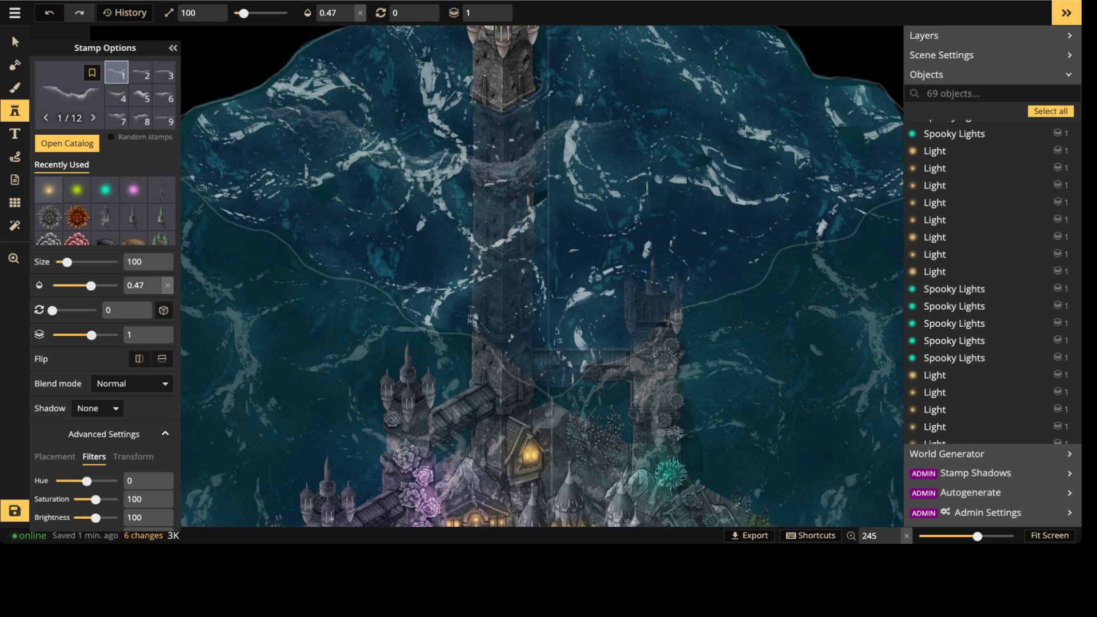
key("bracketleft")
key("bracketleft")
key("bracketleft")
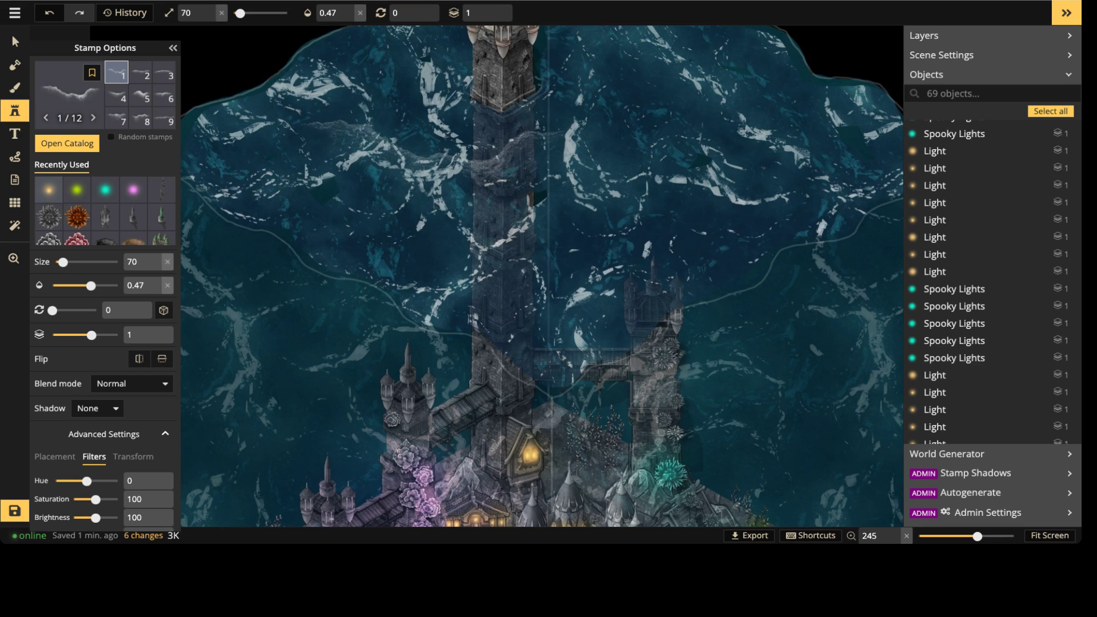
key("period")
key("period")
key("period")
key("period")
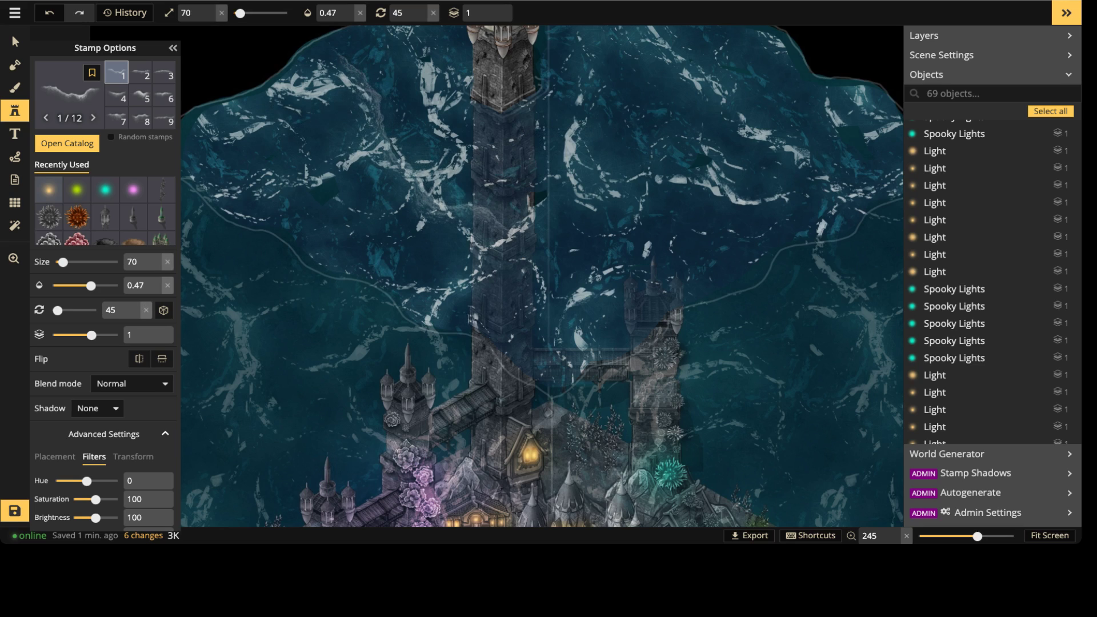
key("comma")
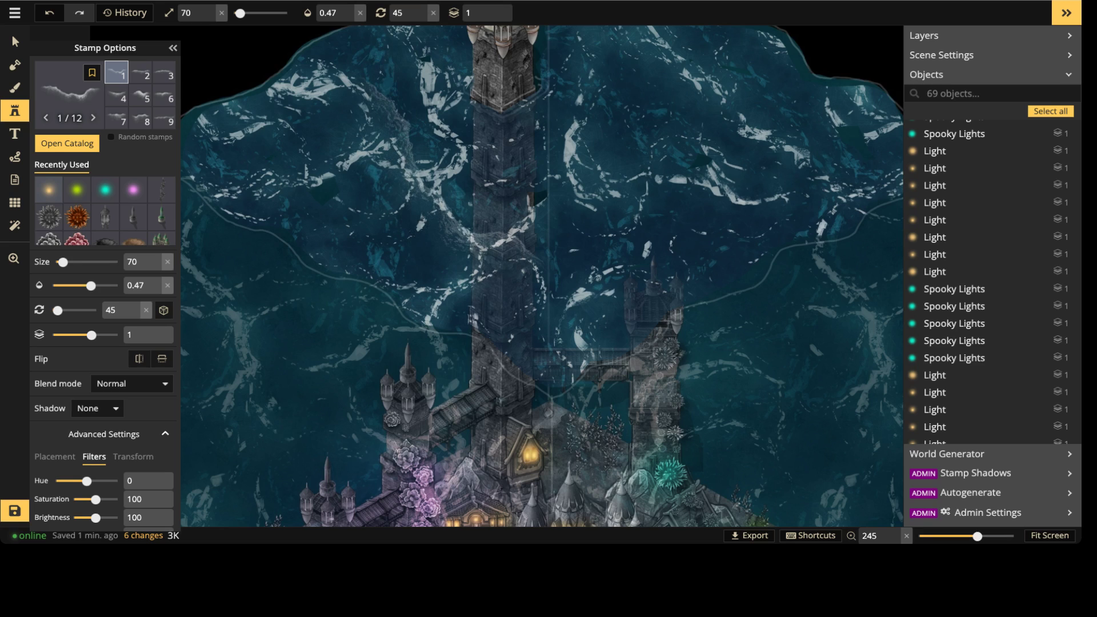
left_click(429, 191)
key("Escape")
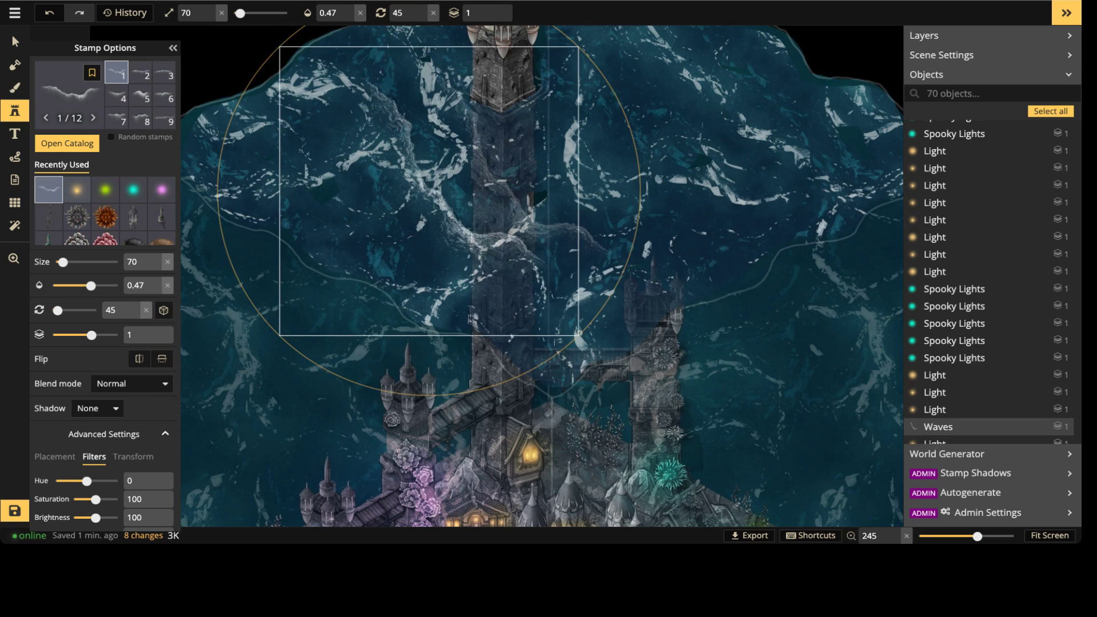
Step: Select the placed wave on the tower shaft and raise its brightness to 196
key("space")
left_click_drag(543, 217, 510, 207)
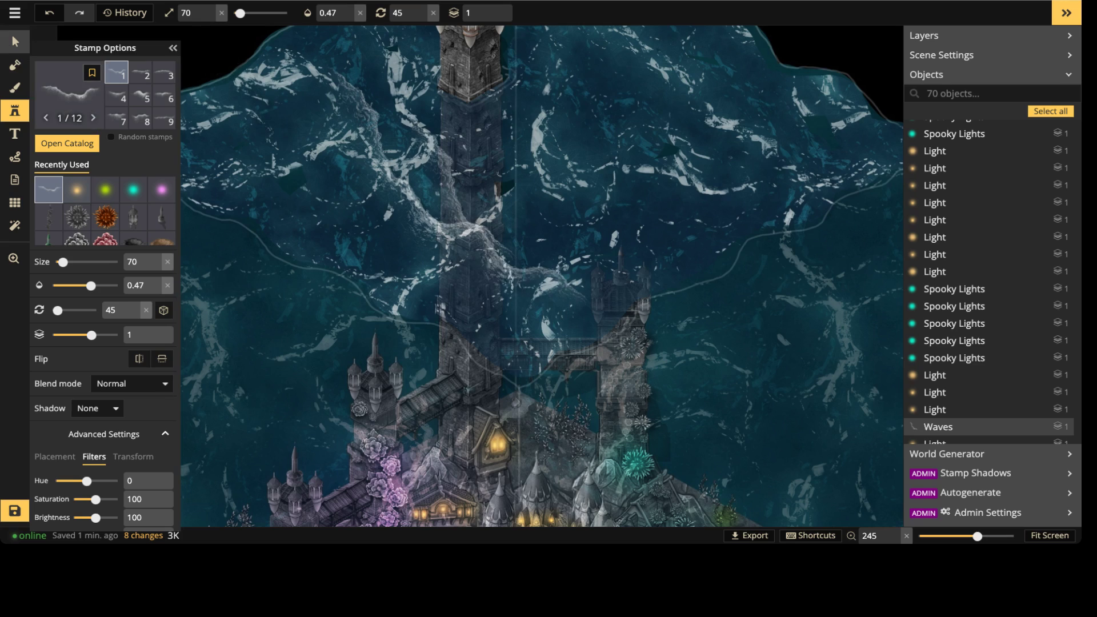
left_click(15, 41)
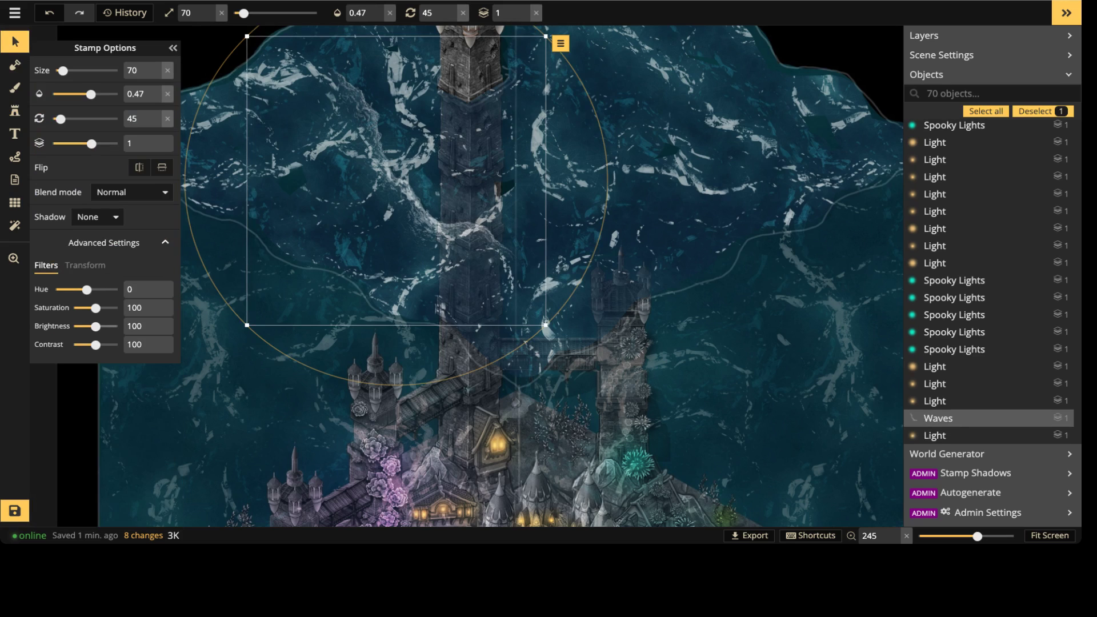
left_click_drag(95, 326, 117, 326)
left_click(131, 192)
left_click(132, 191)
Step: Give the selected wave an Object shadow and colour that shadow white
left_click(97, 217)
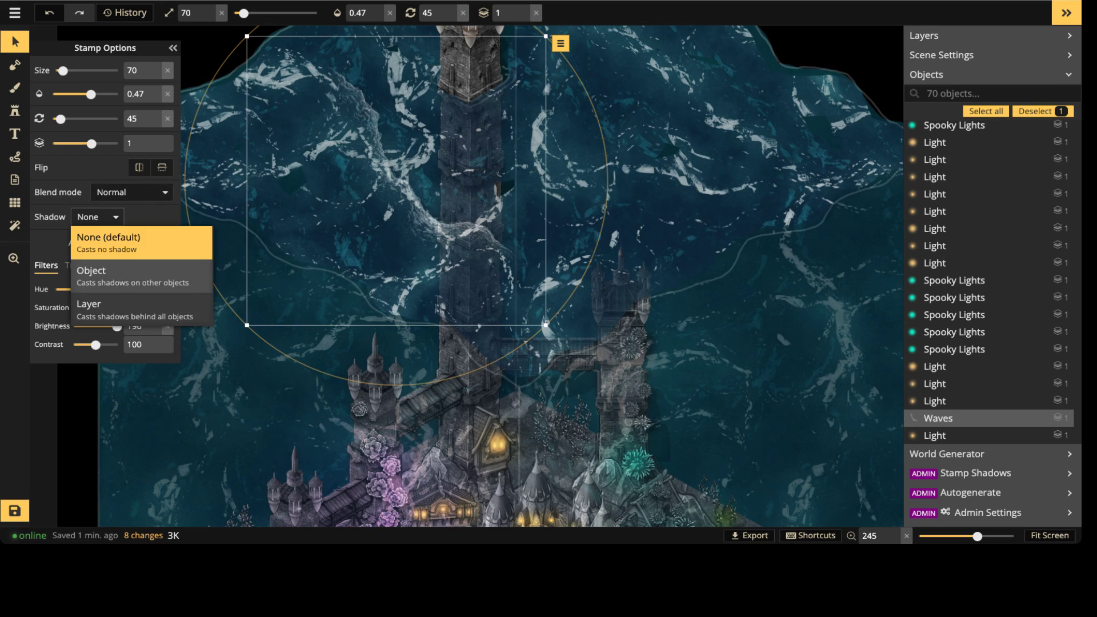
left_click(133, 276)
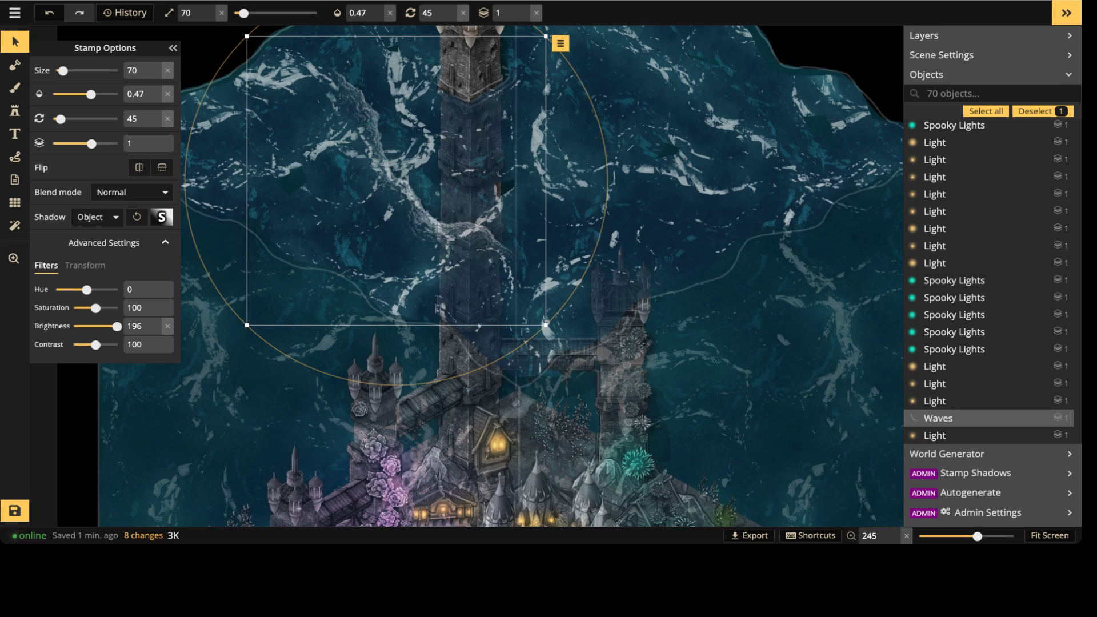
left_click(162, 217)
left_click(245, 359)
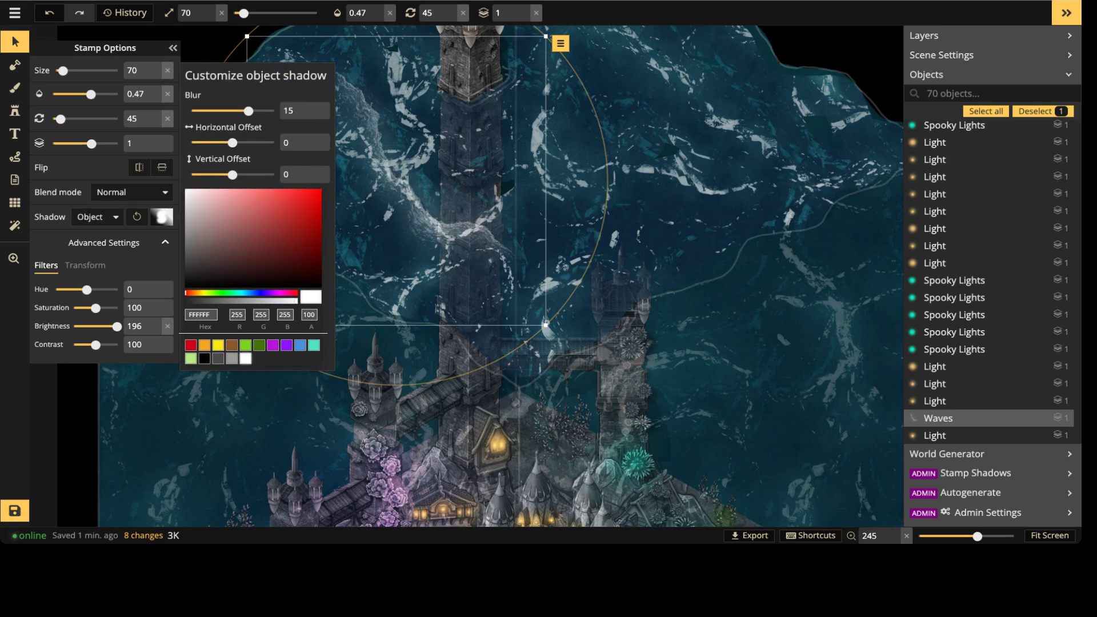
Step: Move the wave slightly lower along the tower shaft and rotate it to 30 degrees
left_click(400, 183)
left_click_drag(400, 183, 405, 206)
key("comma")
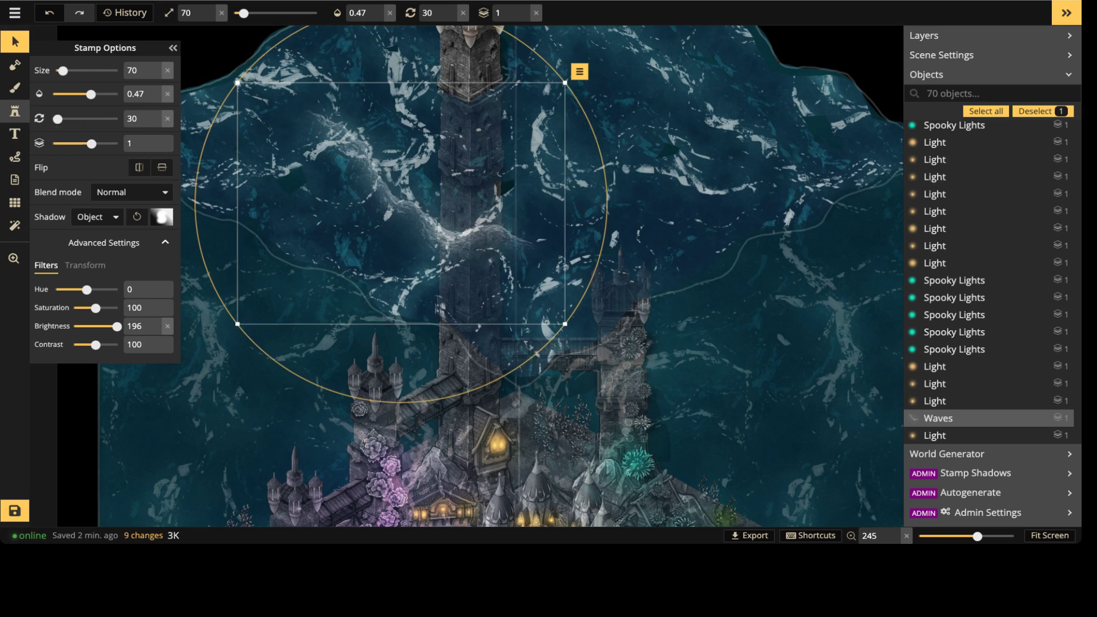
Step: Place the eighth Waves stamp variant just right of the submerged tower shaft at size 70, rotated 15 degrees
left_click(15, 110)
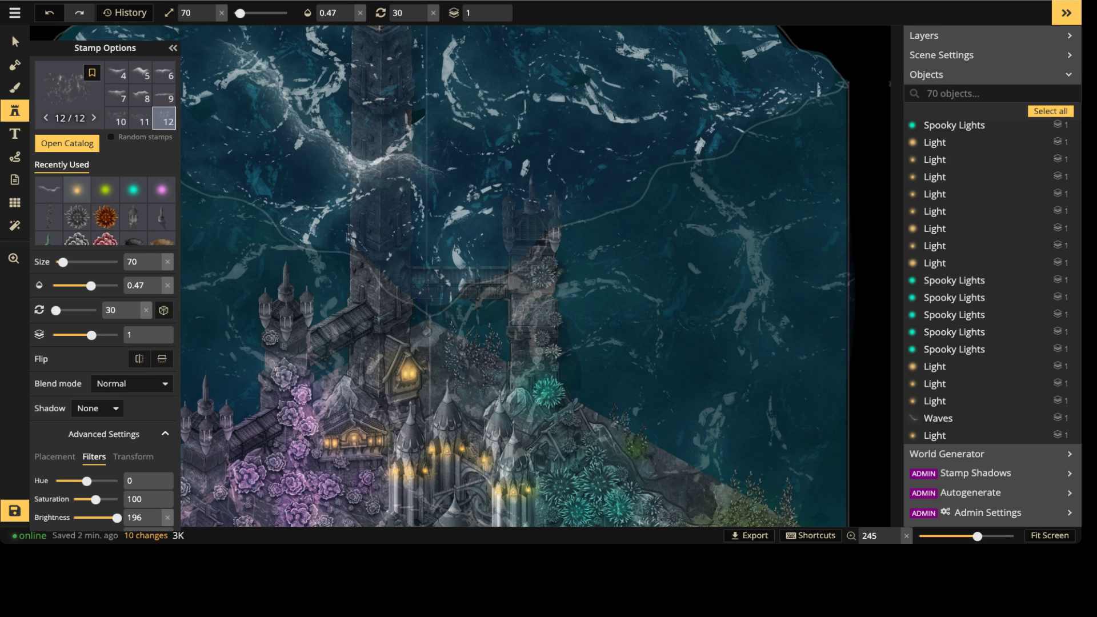
left_click(140, 118)
left_click(140, 95)
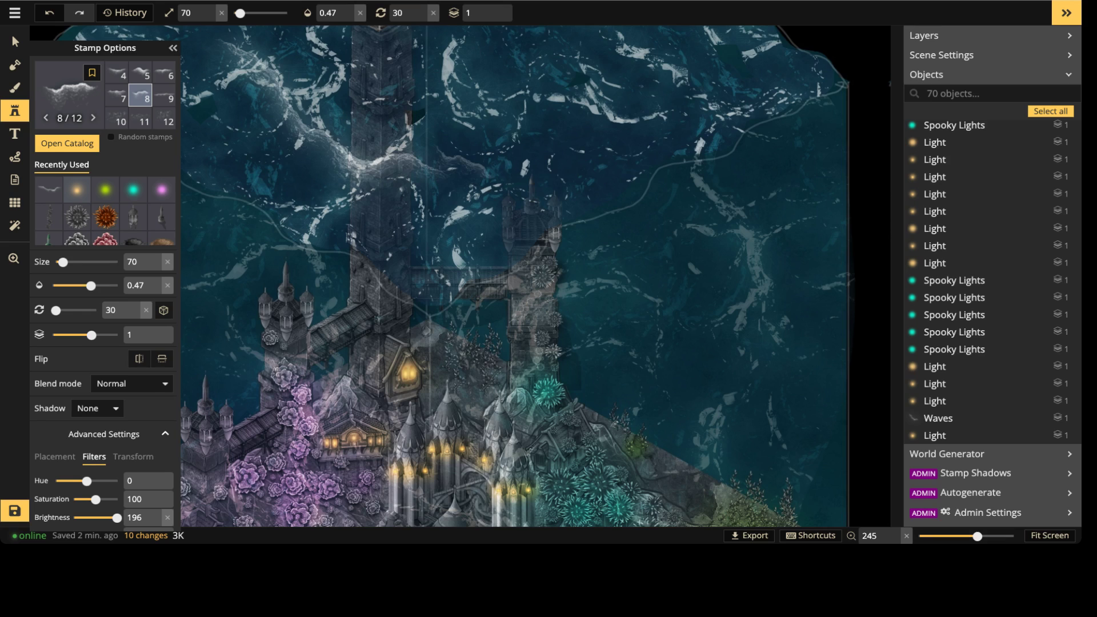
scroll(463, 170, "down", 1)
middle_click_drag(463, 170, 470, 205)
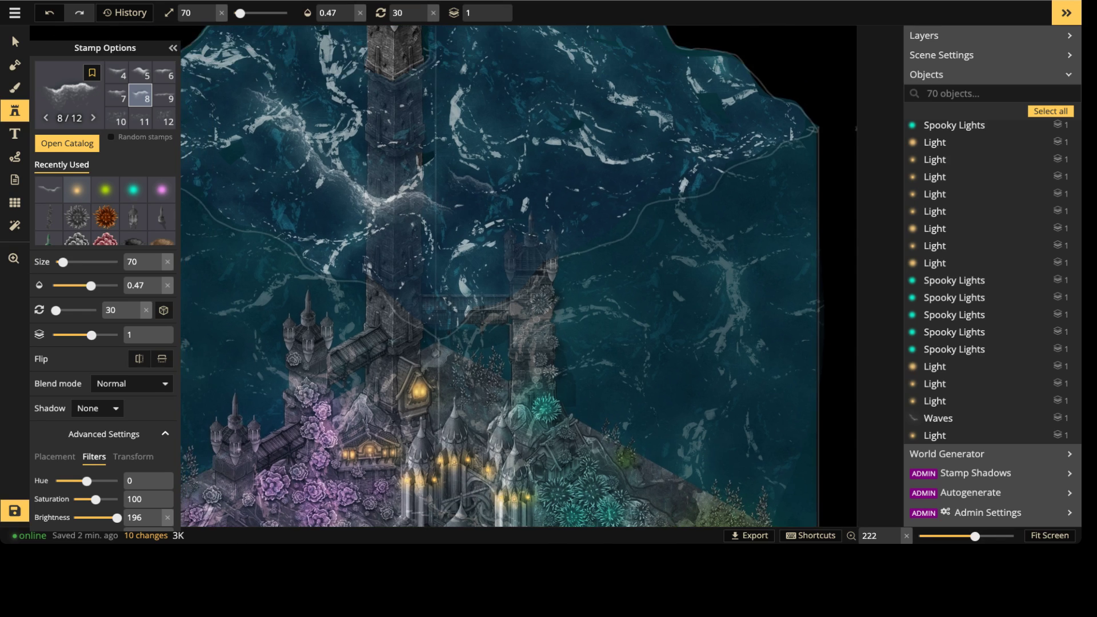
scroll(471, 205, "down", 3, "alt")
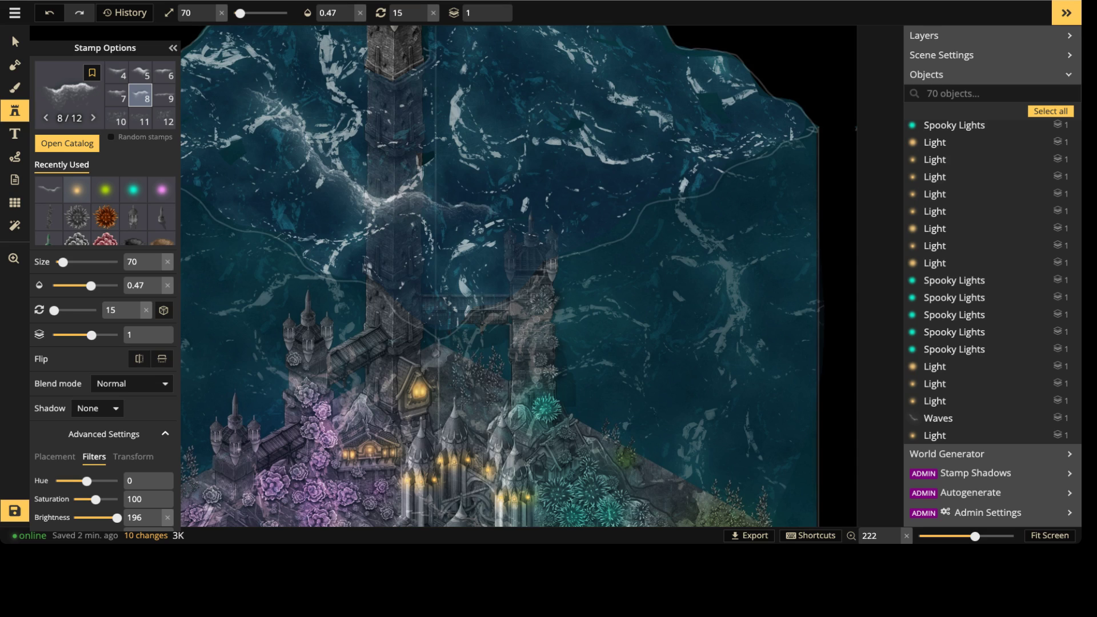
left_click(464, 217)
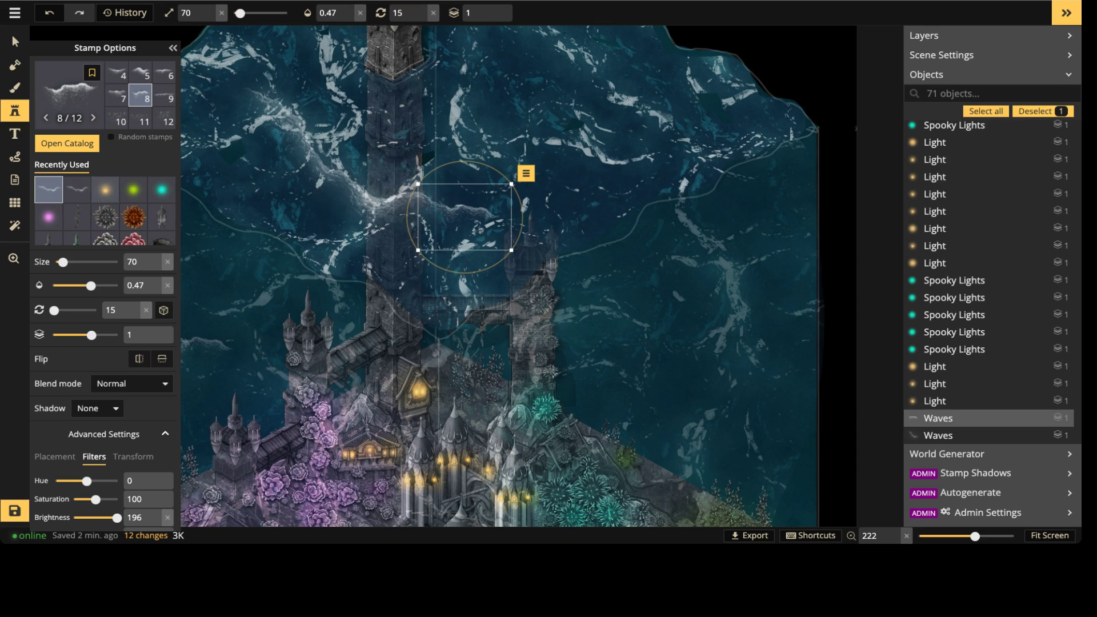
key("Escape")
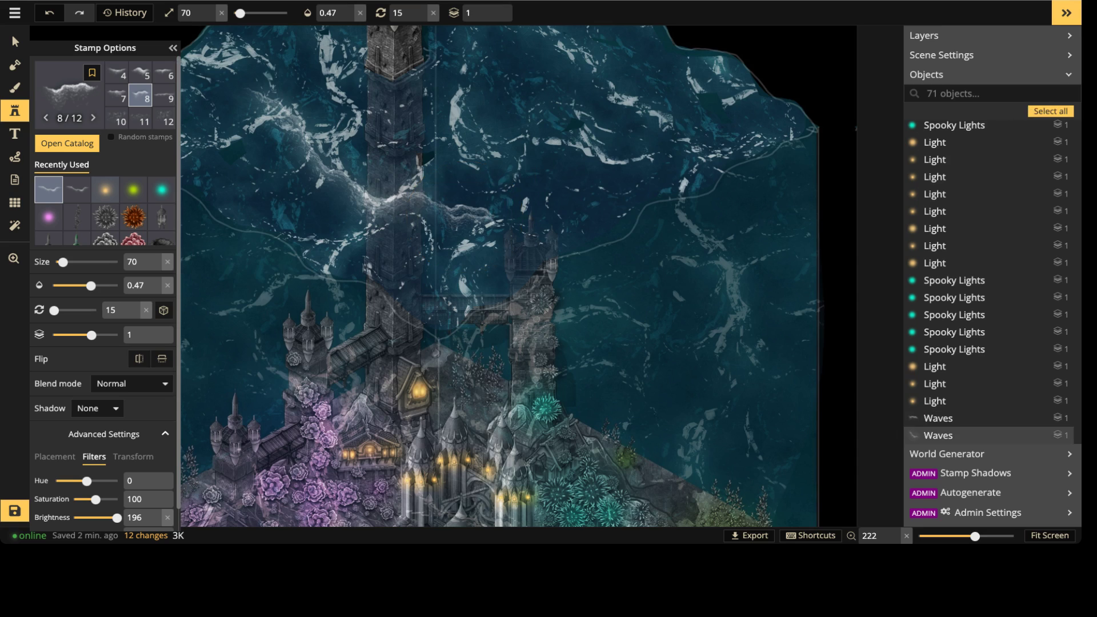
Step: Give the Waves stamp an Object shadow and colour that shadow white
left_click(132, 383)
left_click(97, 408)
left_click(97, 408)
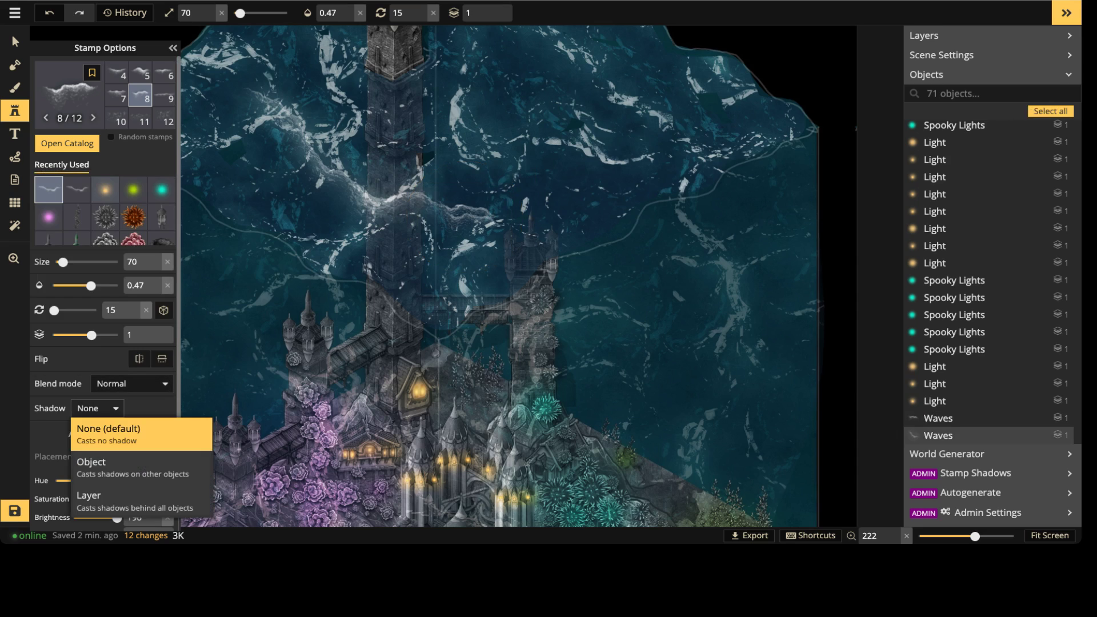
left_click(97, 468)
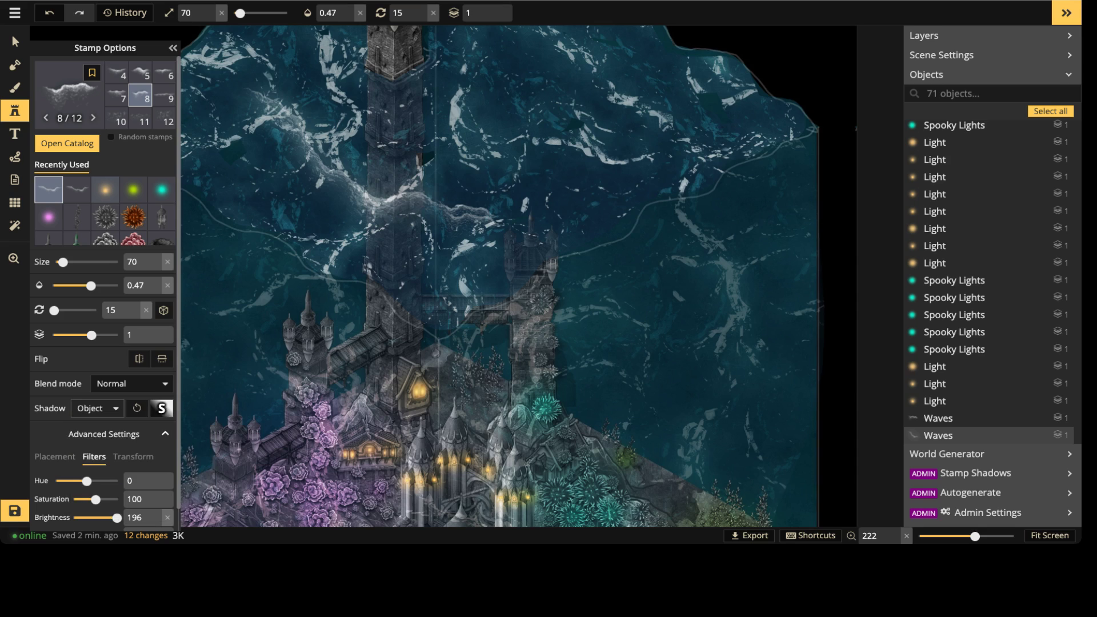
left_click(162, 408)
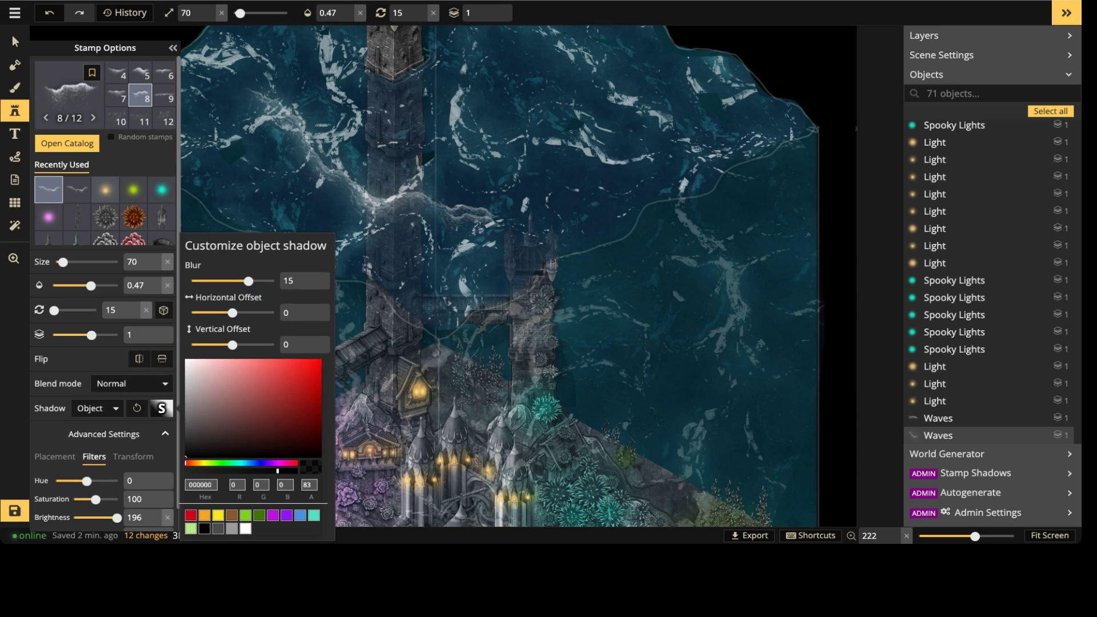
left_click(246, 528)
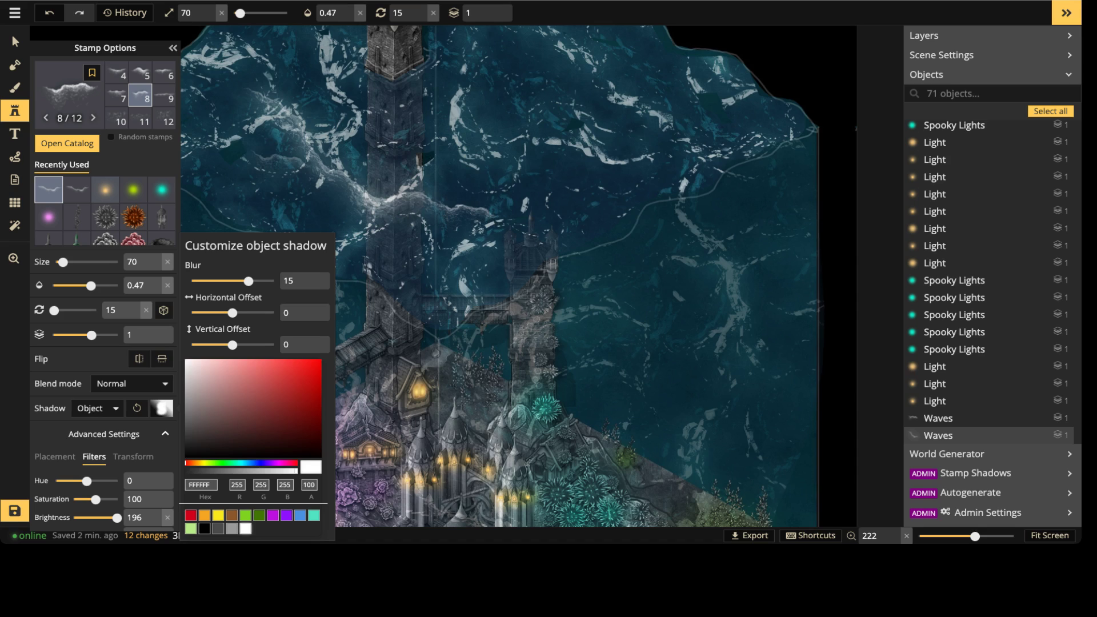
key("Escape")
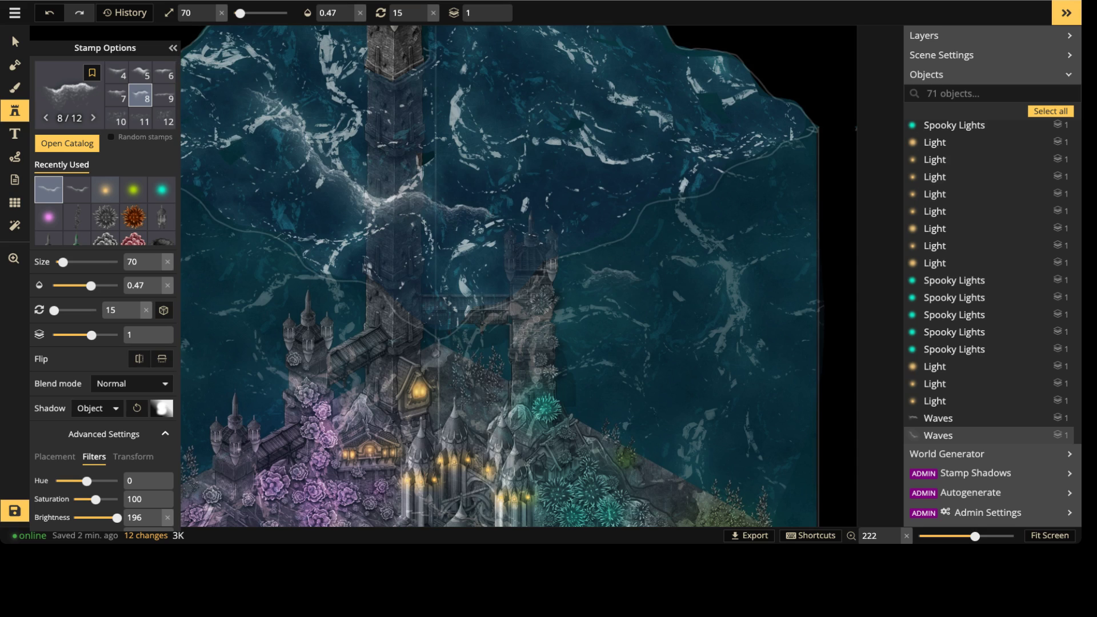
Step: Place another eighth Waves variant, rotated 15 degrees, at the upper-left end of the wave crossing the tower
middle_click_drag(213, 77, 306, 92)
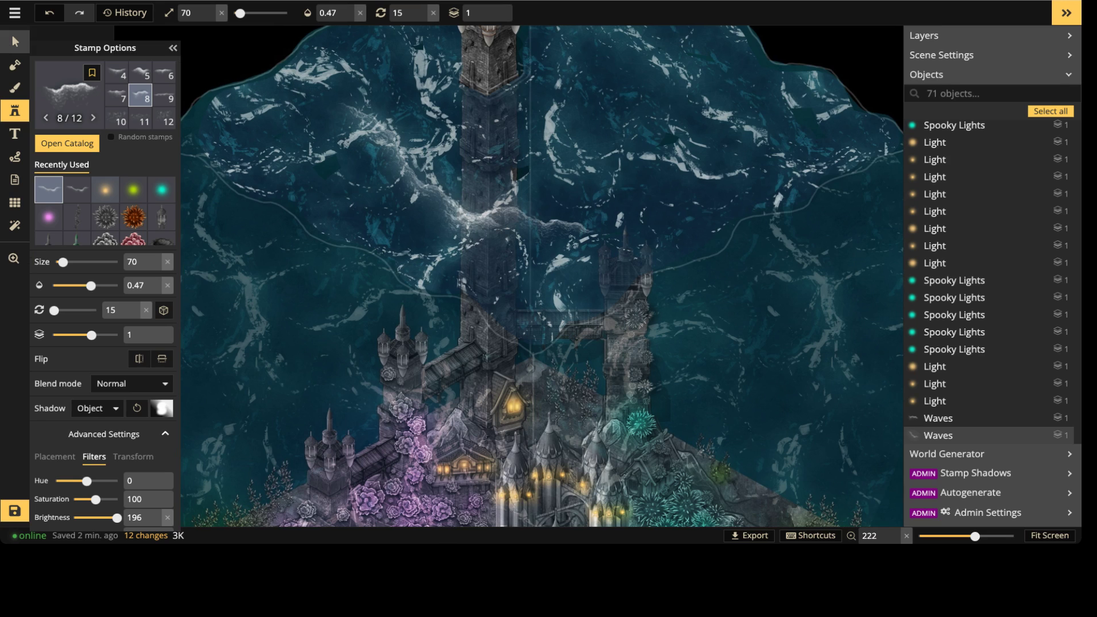
scroll(337, 109, "up", 2)
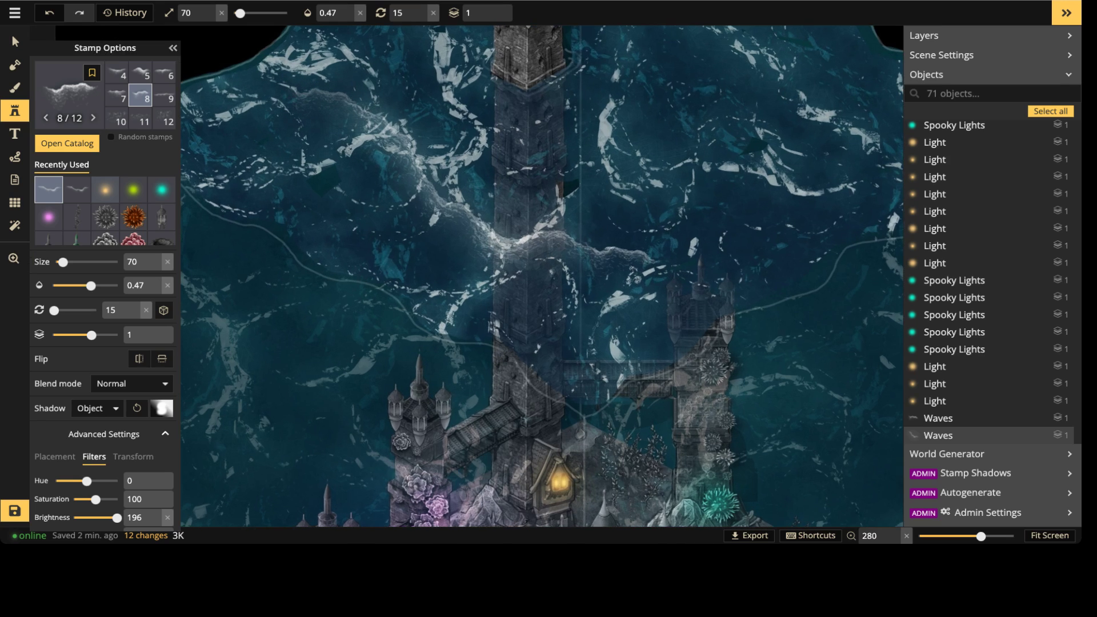
key("Right")
key("Right")
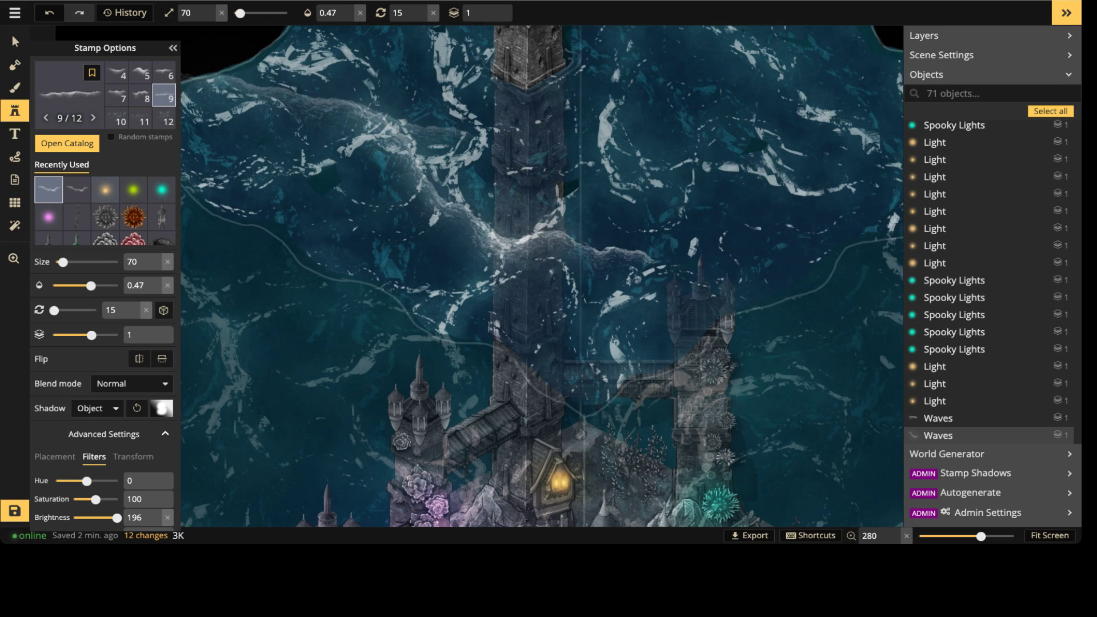
key("bracketleft")
key("bracketleft")
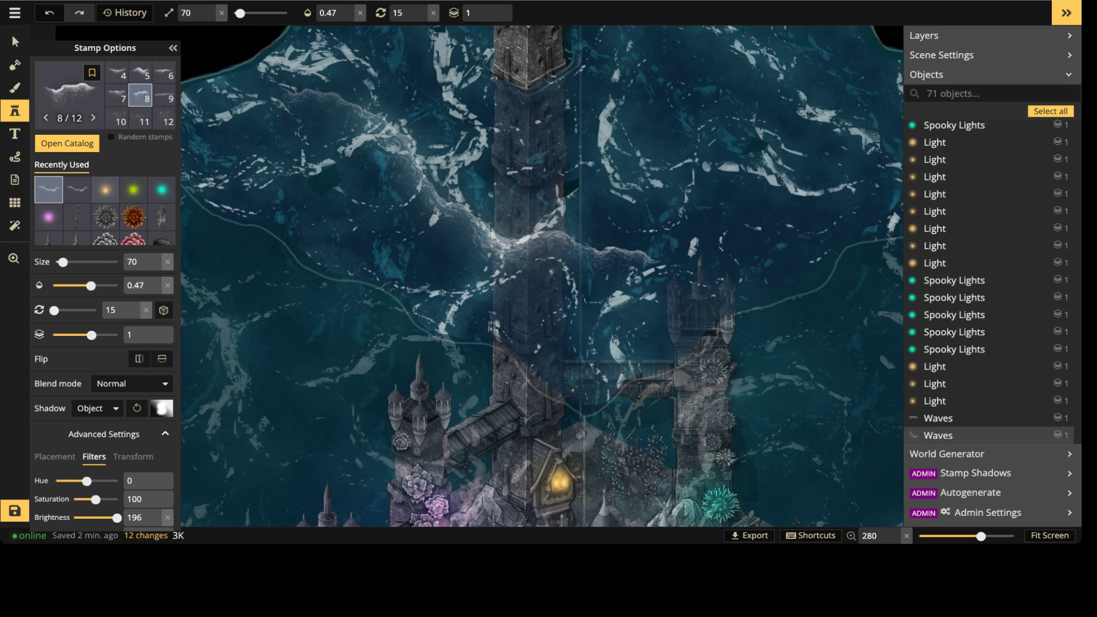
left_click(313, 103)
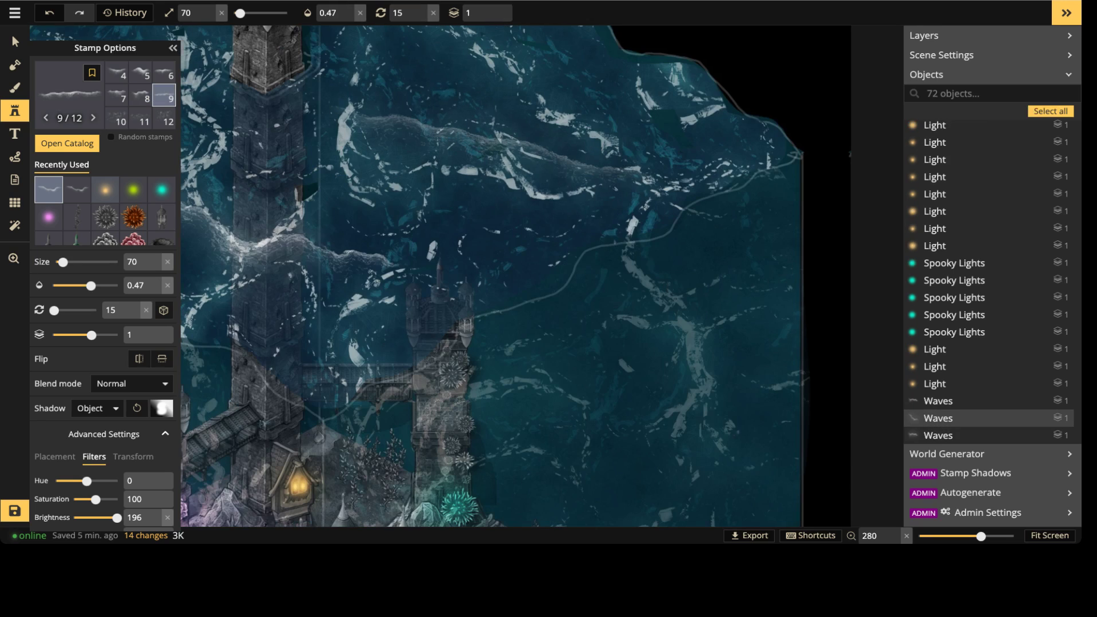
Step: Place the second Waves variant on the water right of the tower's upper shaft, rotated 45 degrees
scroll(430, 74, "down", 1)
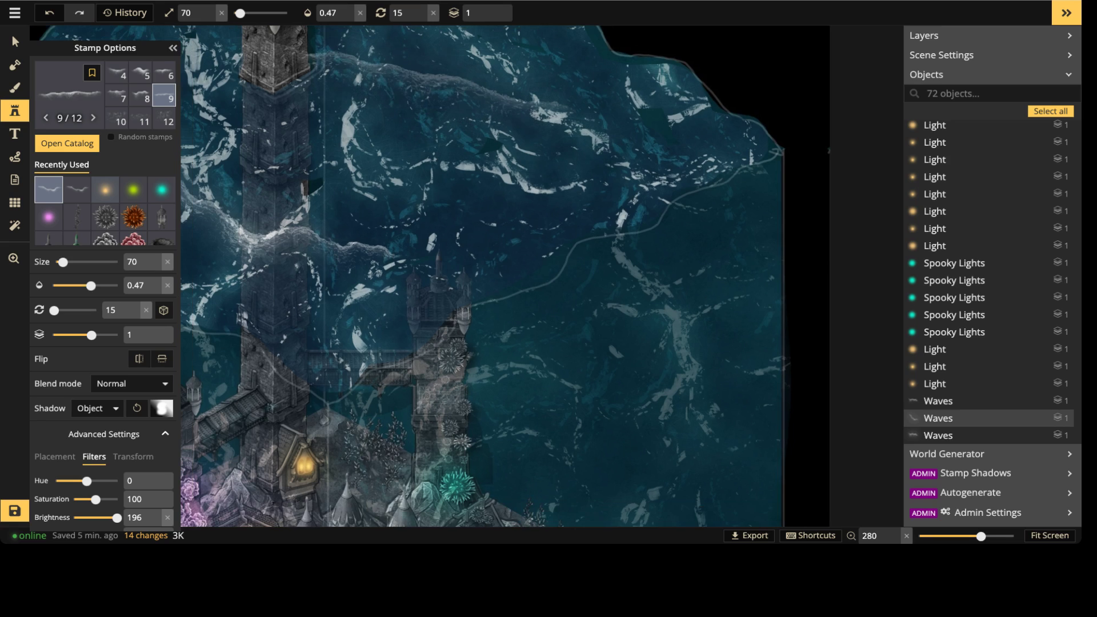
scroll(439, 73, "down", 1)
middle_click_drag(439, 73, 566, 181)
key("Left")
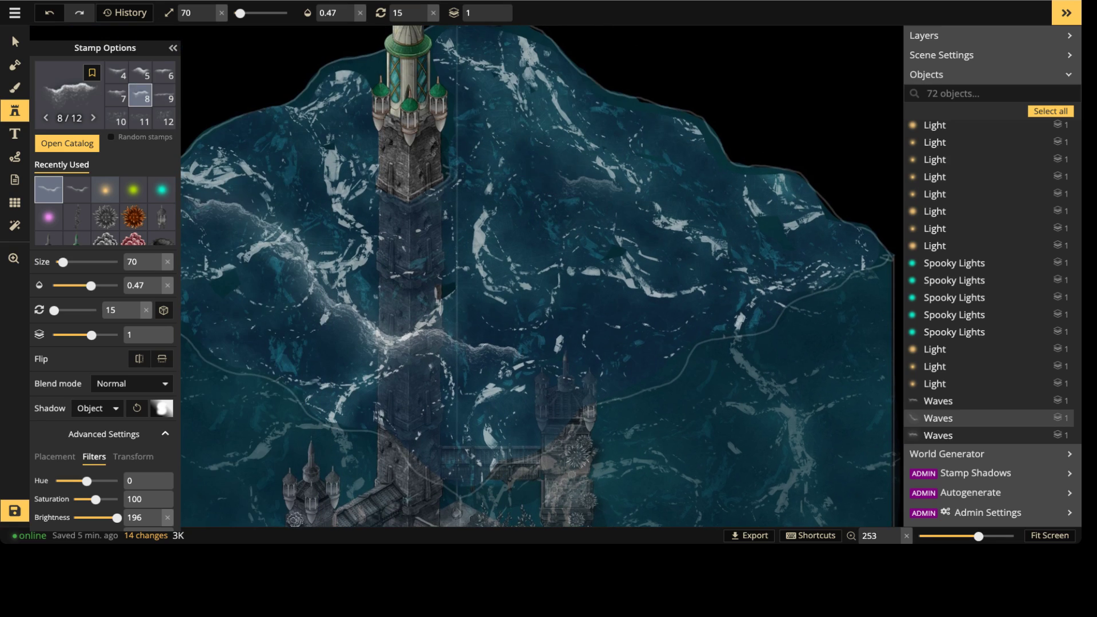
key("Right")
key("Right")
key("Right")
key("Right")
key("Right")
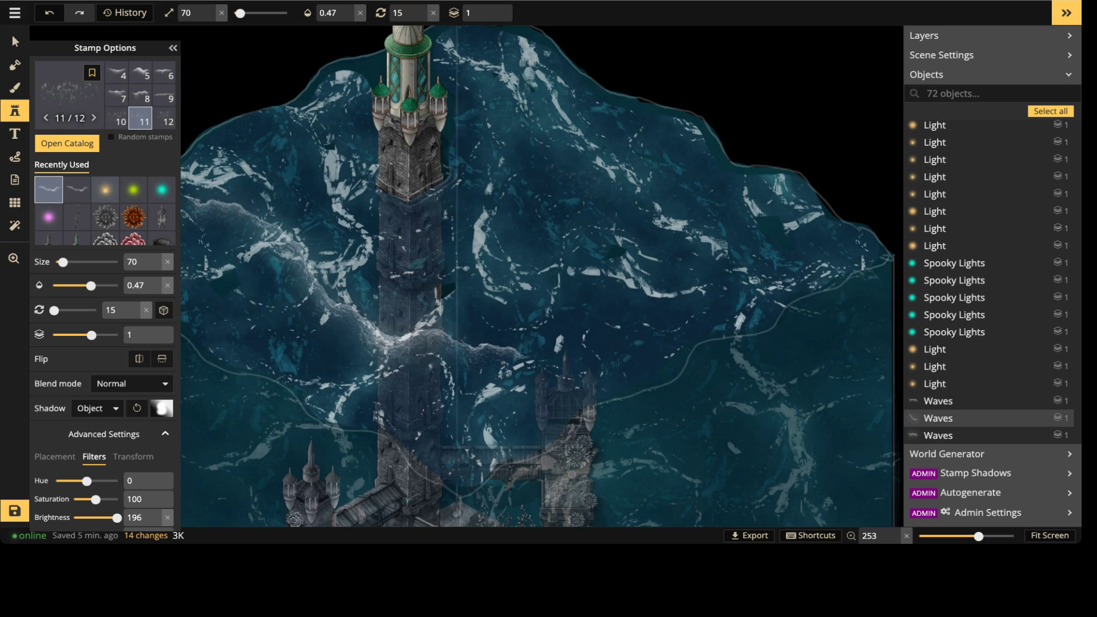
key("Right")
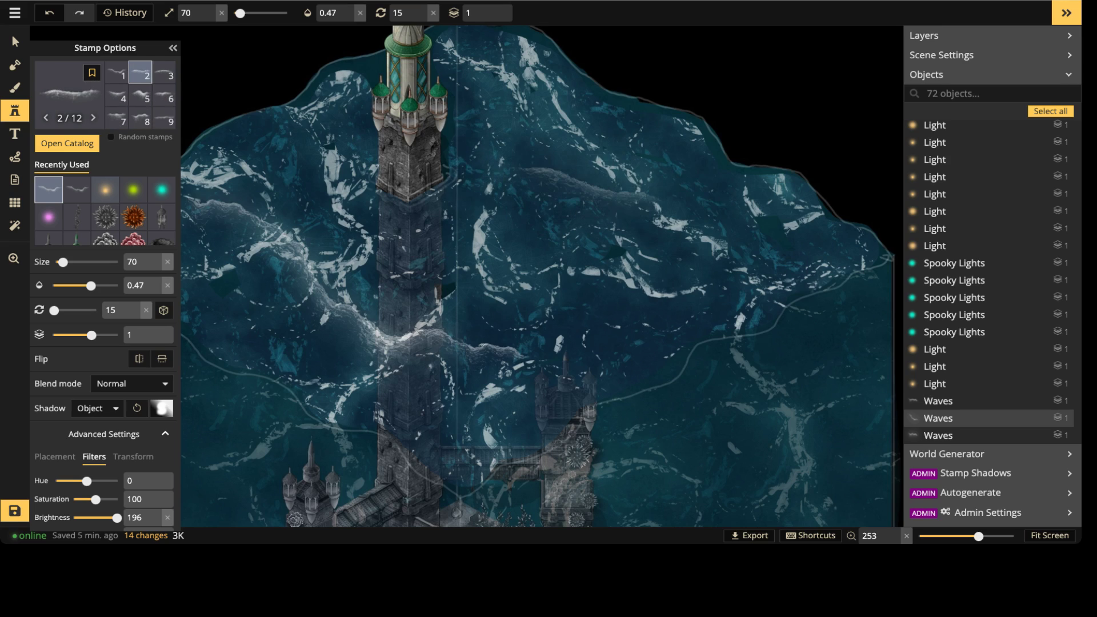
scroll(577, 182, "up", 2, "alt")
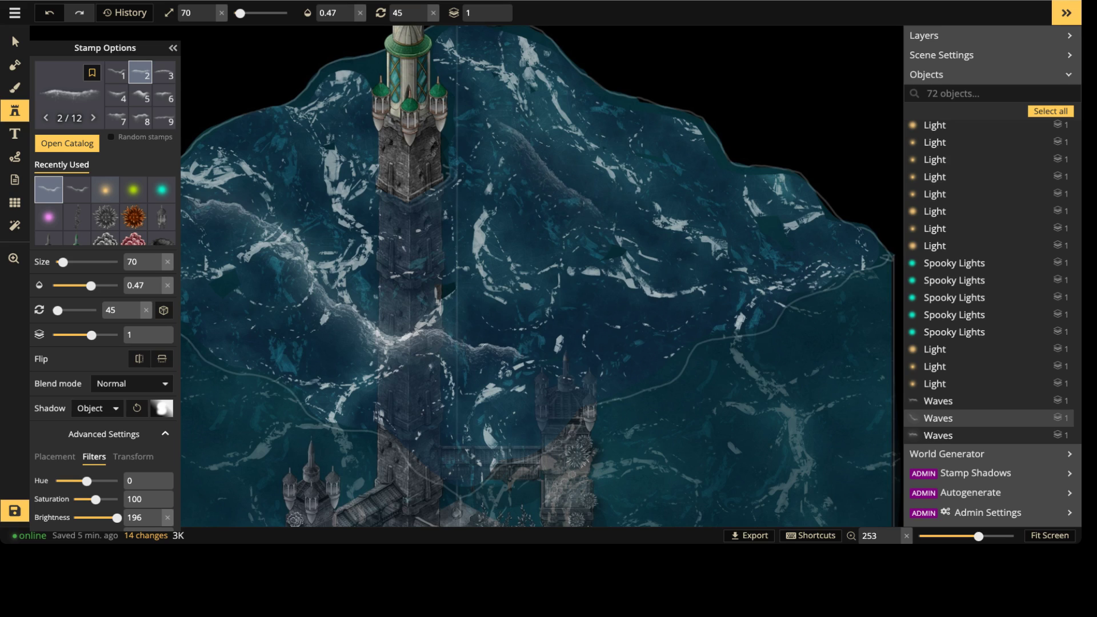
left_click(545, 170)
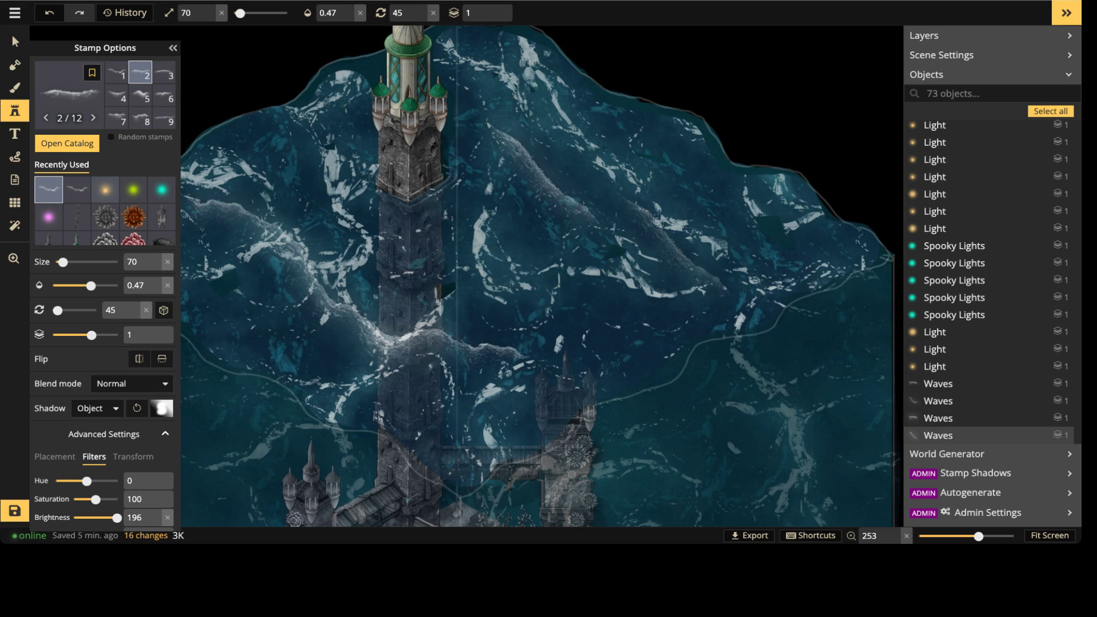
Step: Continue that wave crest down to the right with a horizontally flipped second Waves variant, rotated 30 degrees
scroll(662, 243, "down", 2, "shift")
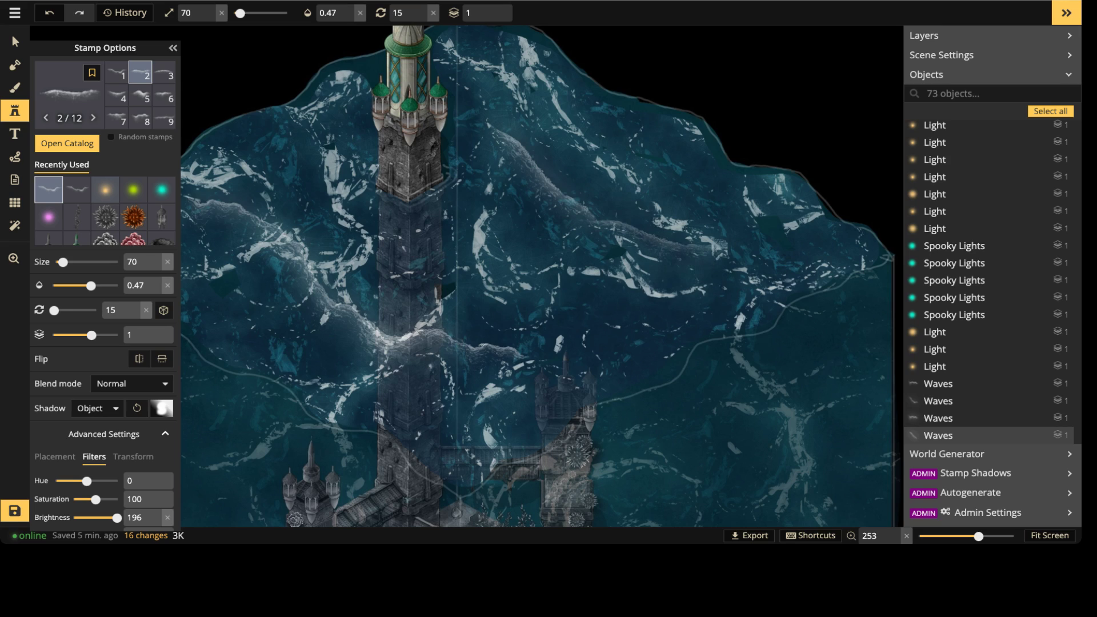
left_click(139, 358)
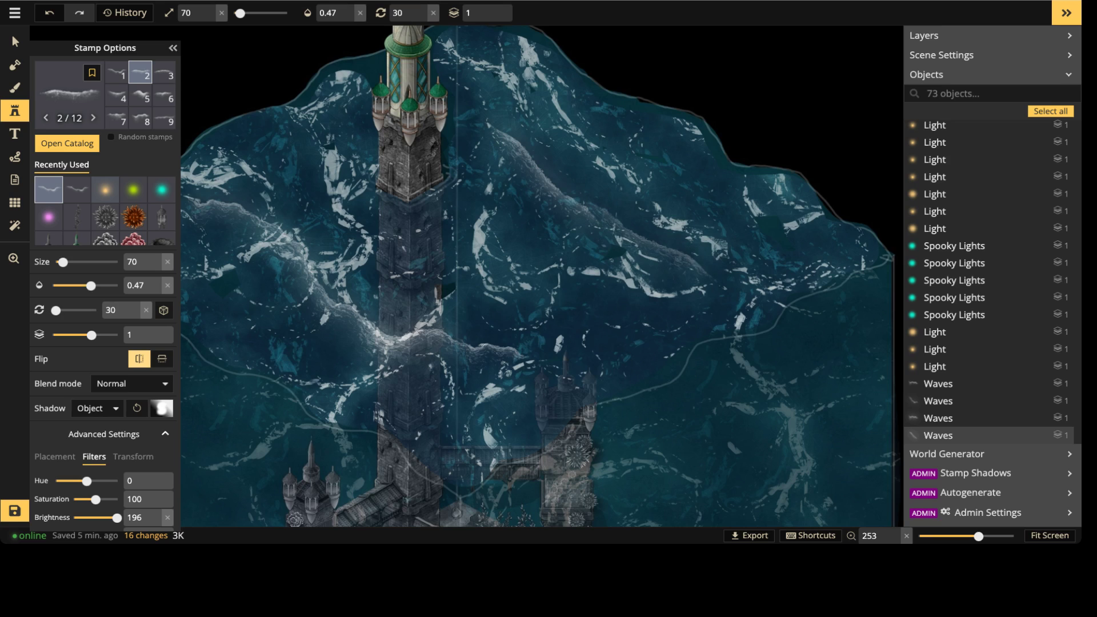
scroll(646, 240, "up", 1, "shift")
left_click(645, 255)
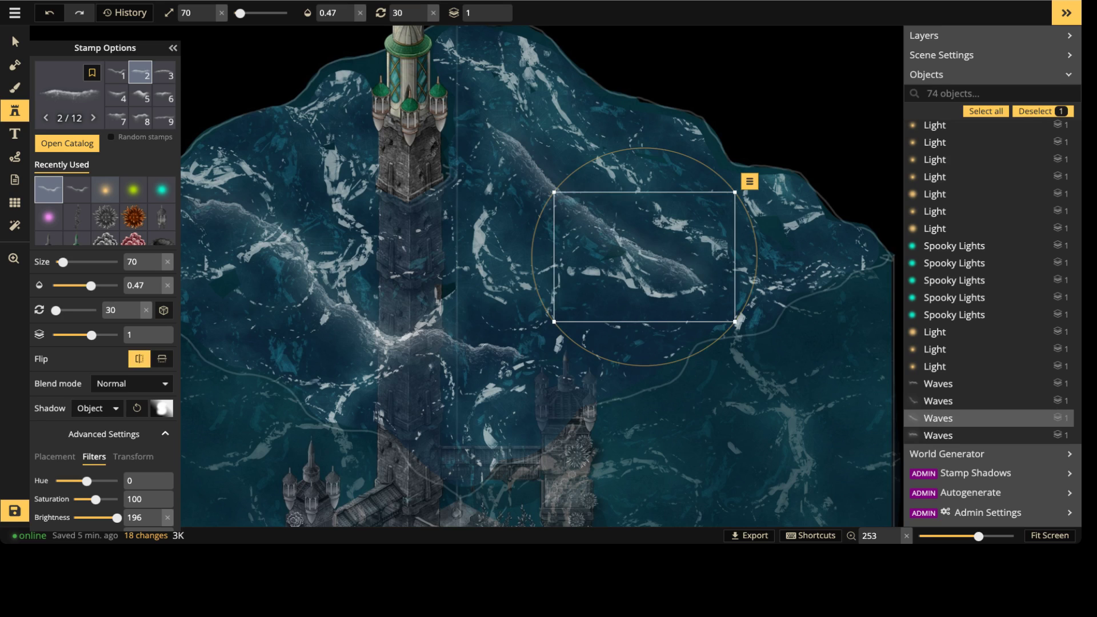
Step: Switch to the Brush tool and choose the grey speckled texture from the Snow and Ice Textures
middle_click_drag(474, 213, 635, 213)
scroll(635, 212, "down", 2)
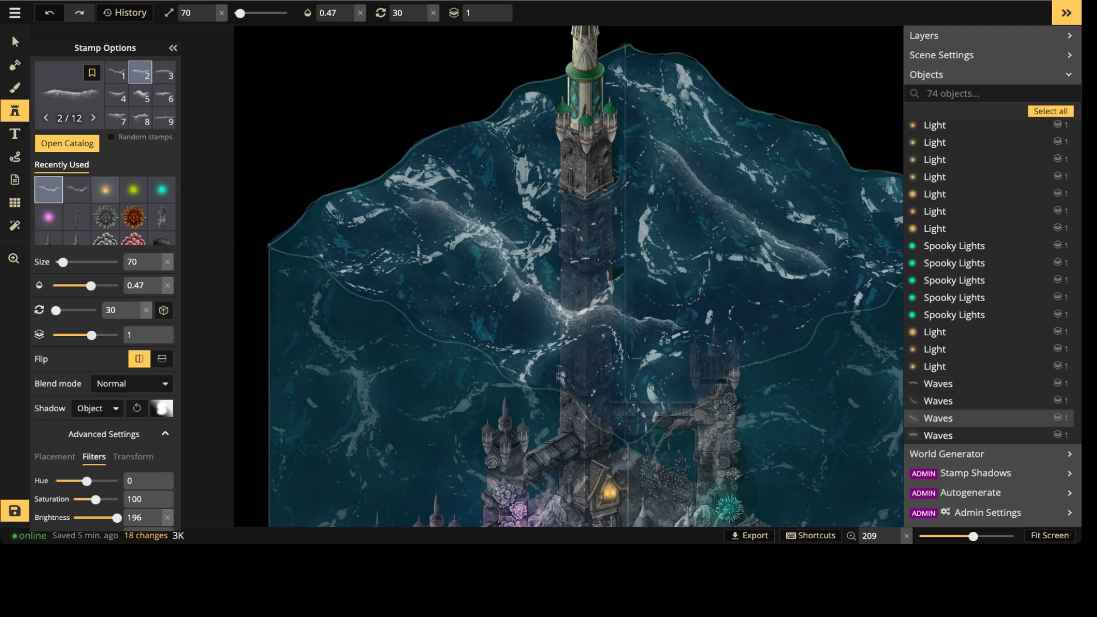
key("b")
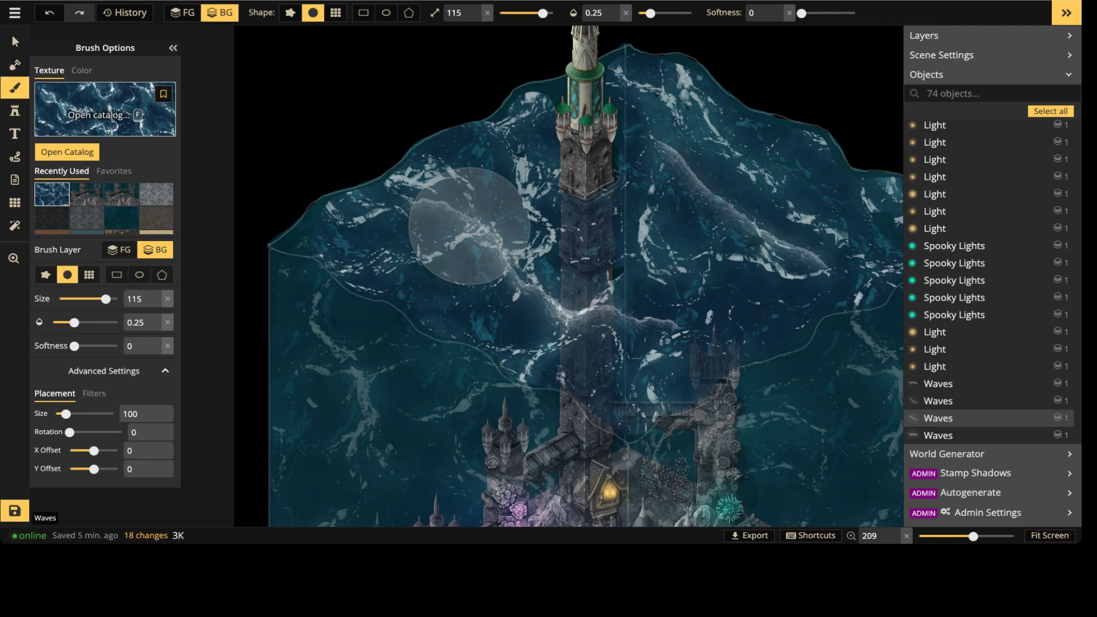
key("f")
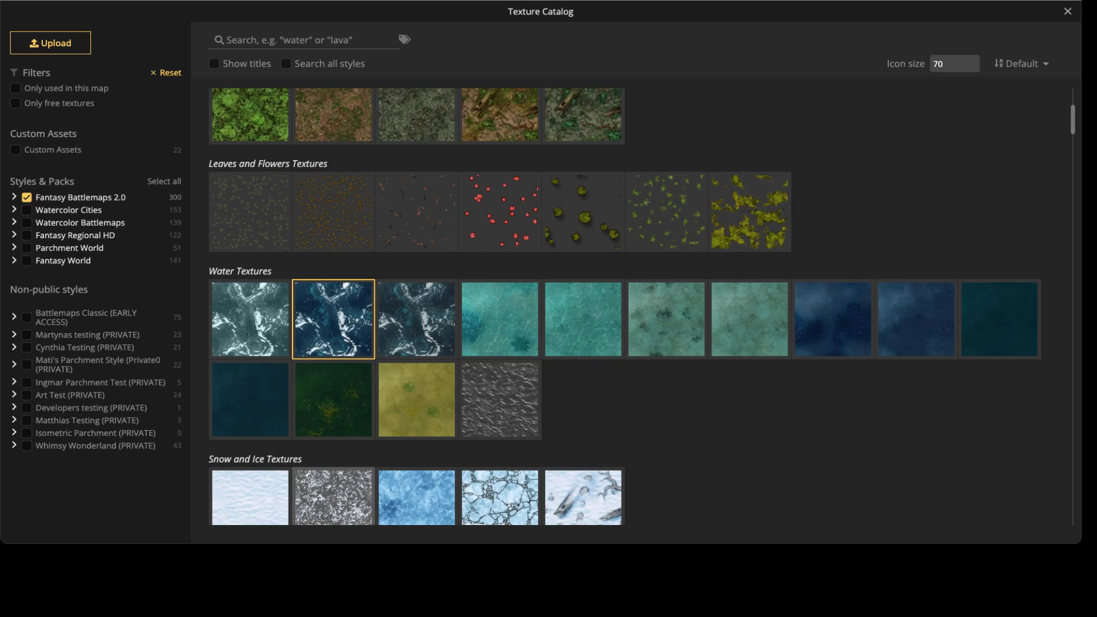
scroll(334, 496, "down", 2)
left_click(338, 389)
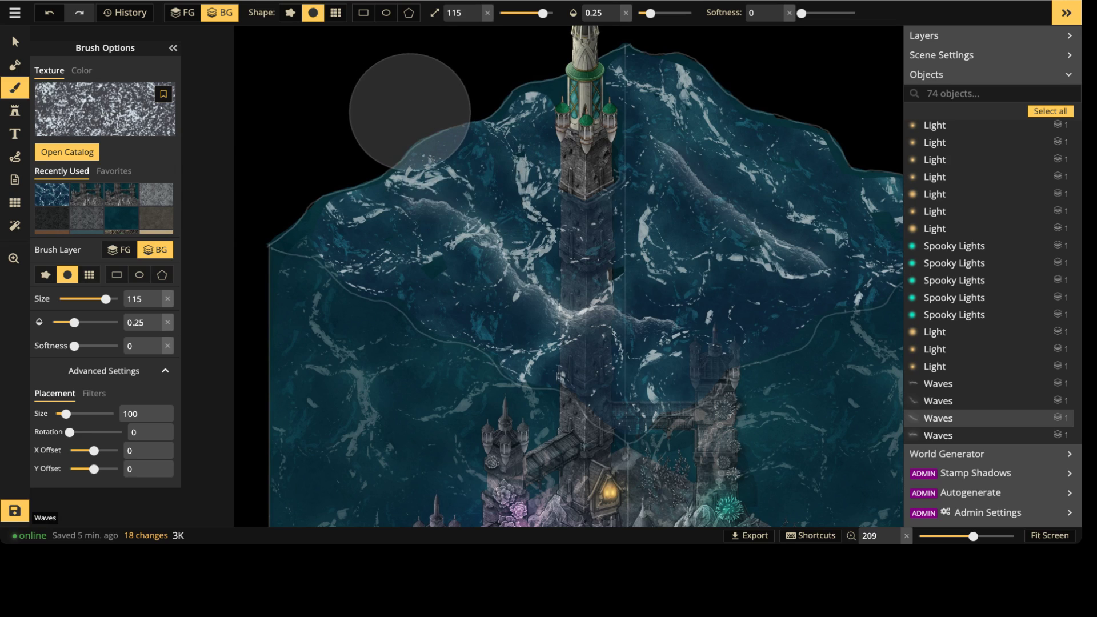
Step: Set the brush to size 20, softness 1 and opacity 0.32, with its texture scaled to 75.17
left_click(523, 13)
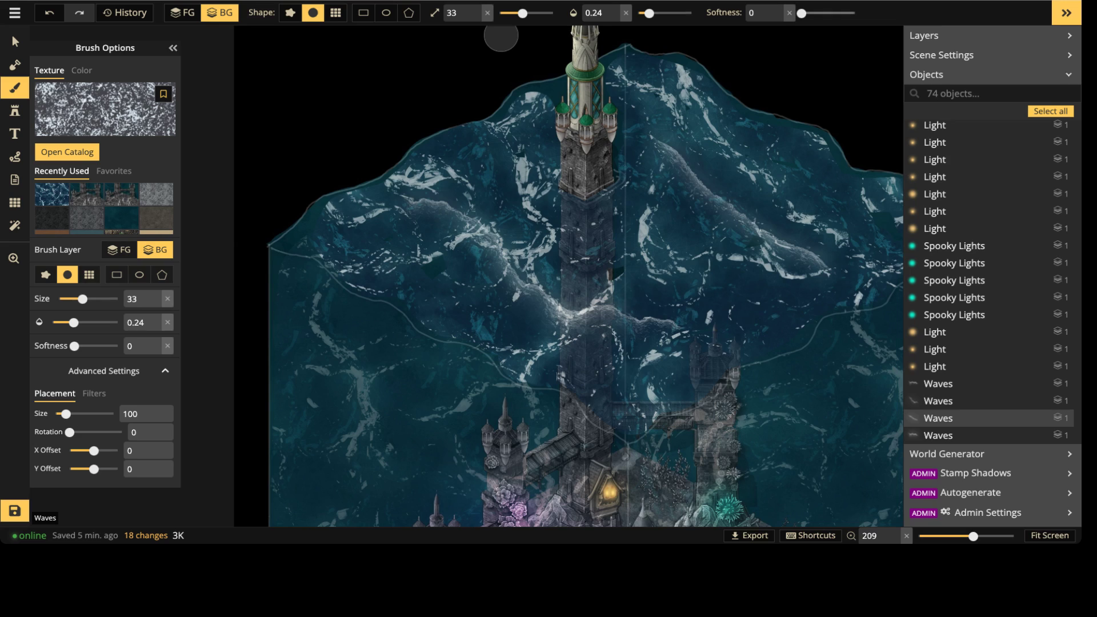
left_click_drag(802, 13, 854, 13)
left_click_drag(522, 13, 513, 13)
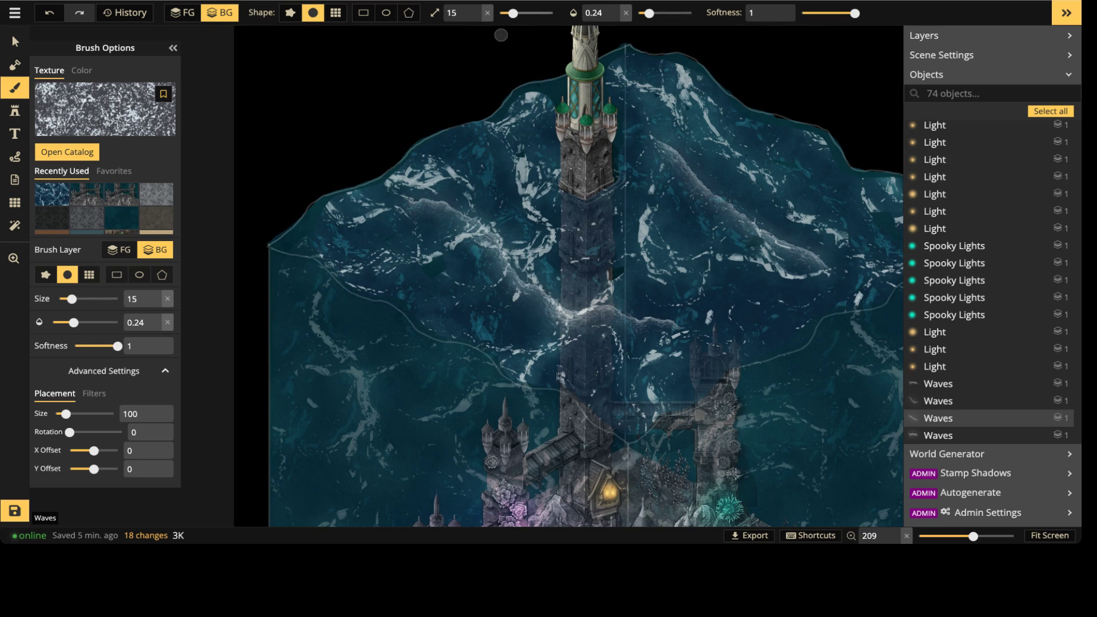
scroll(501, 35, "up", 1)
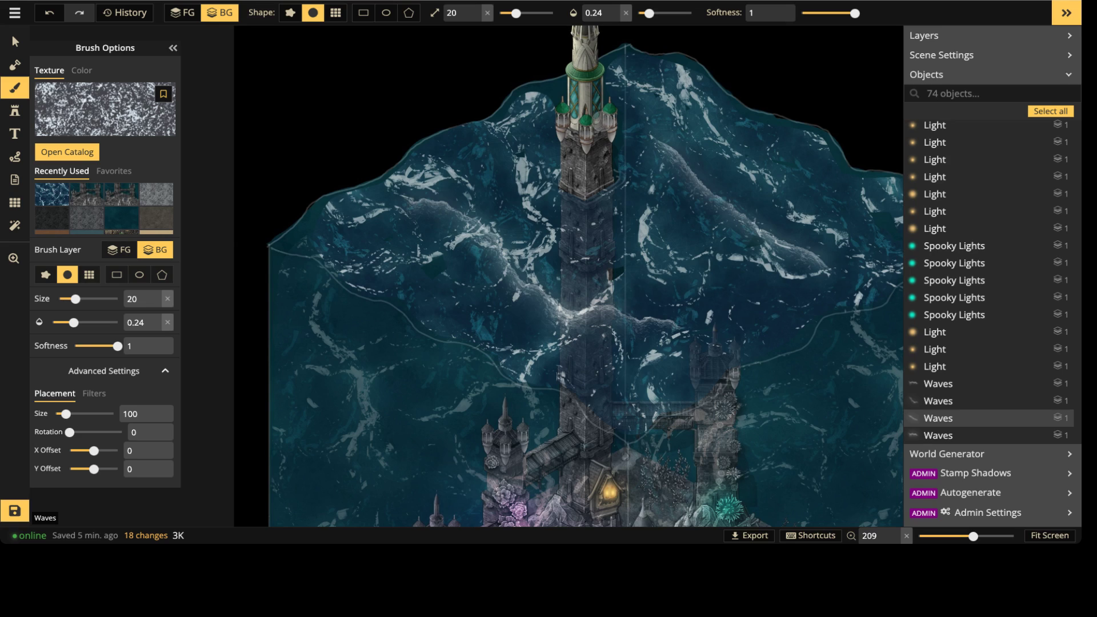
left_click(666, 12)
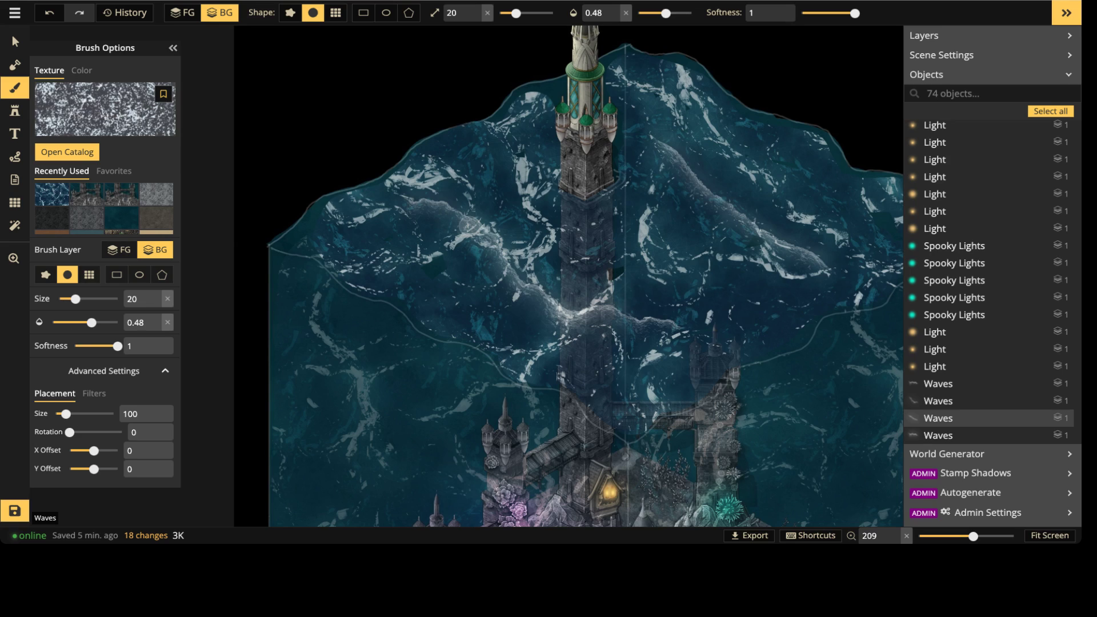
left_click_drag(66, 413, 63, 413)
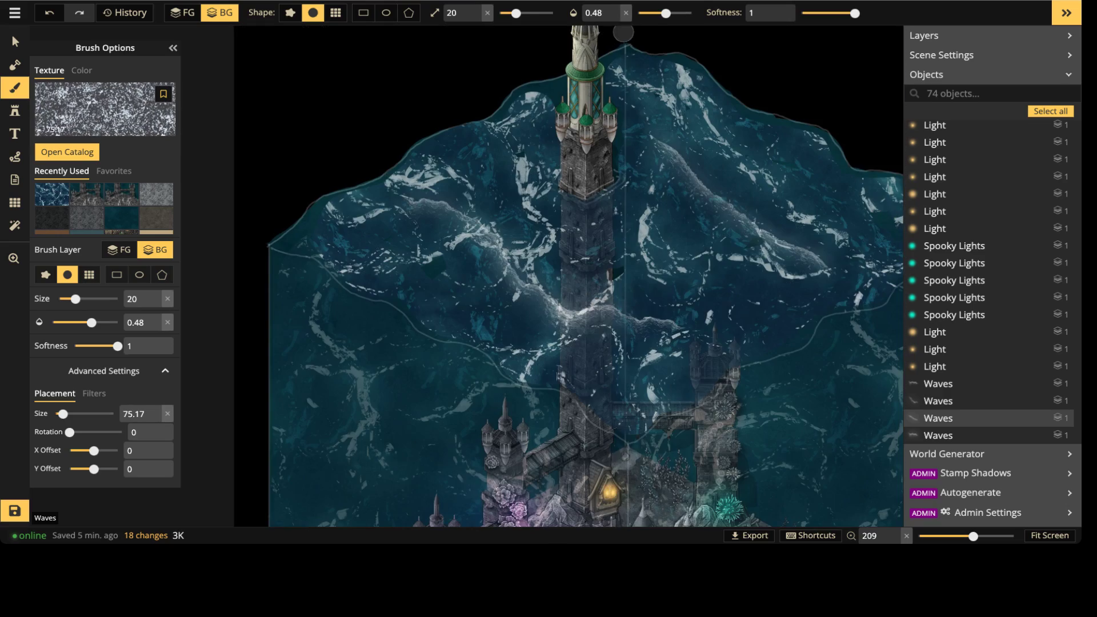
key("shift+comma")
key("shift+comma")
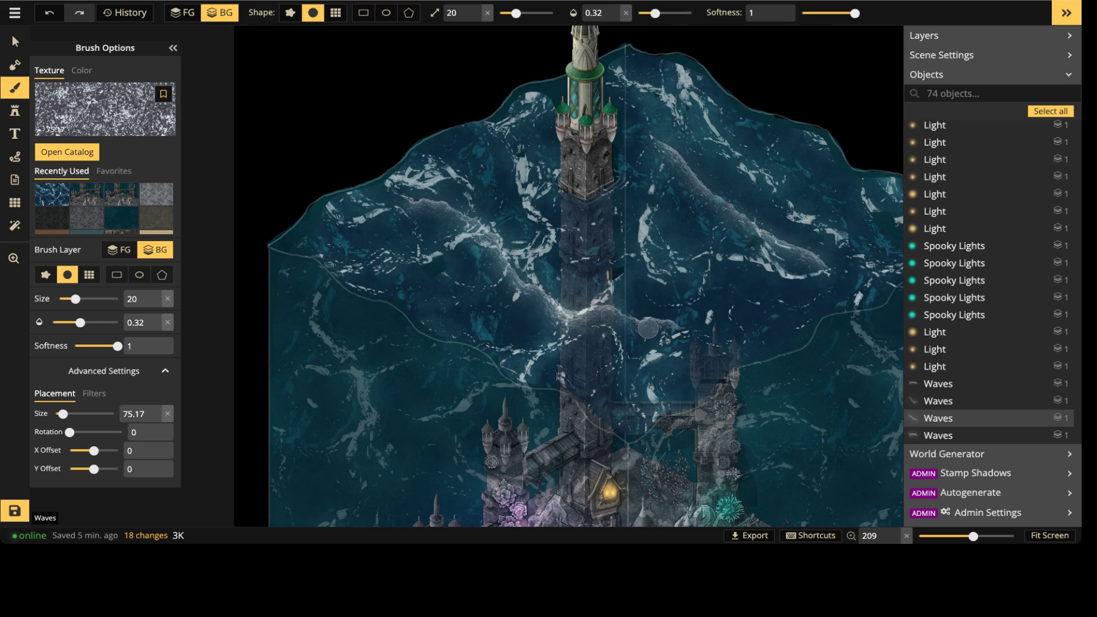
Step: Brush soft foam over the wave crest crossing the tower, and adjust the brush to size 7 and opacity 0.43
mouse_move(615, 320)
left_mouse_down()
mouse_move(554, 320)
mouse_move(499, 264)
left_mouse_up()
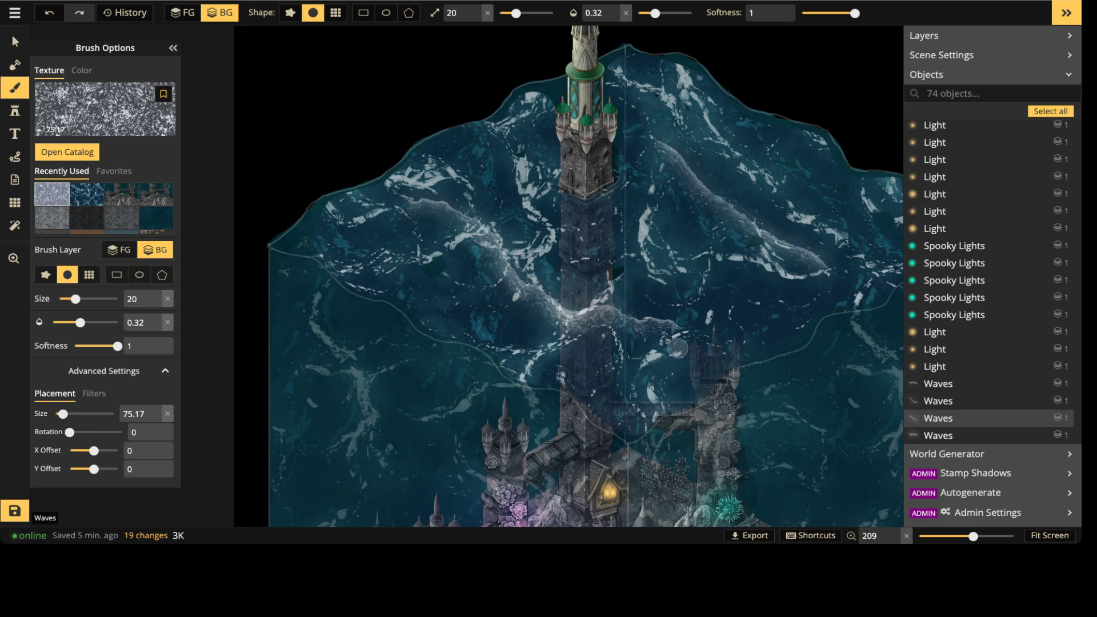
scroll(634, 313, "up", 5)
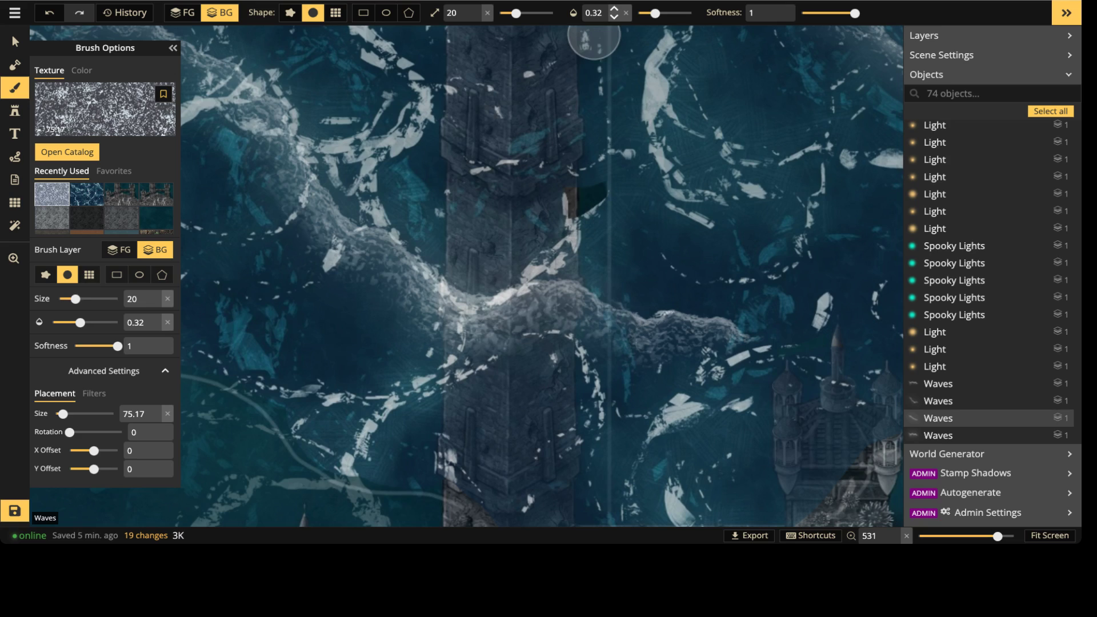
key("s")
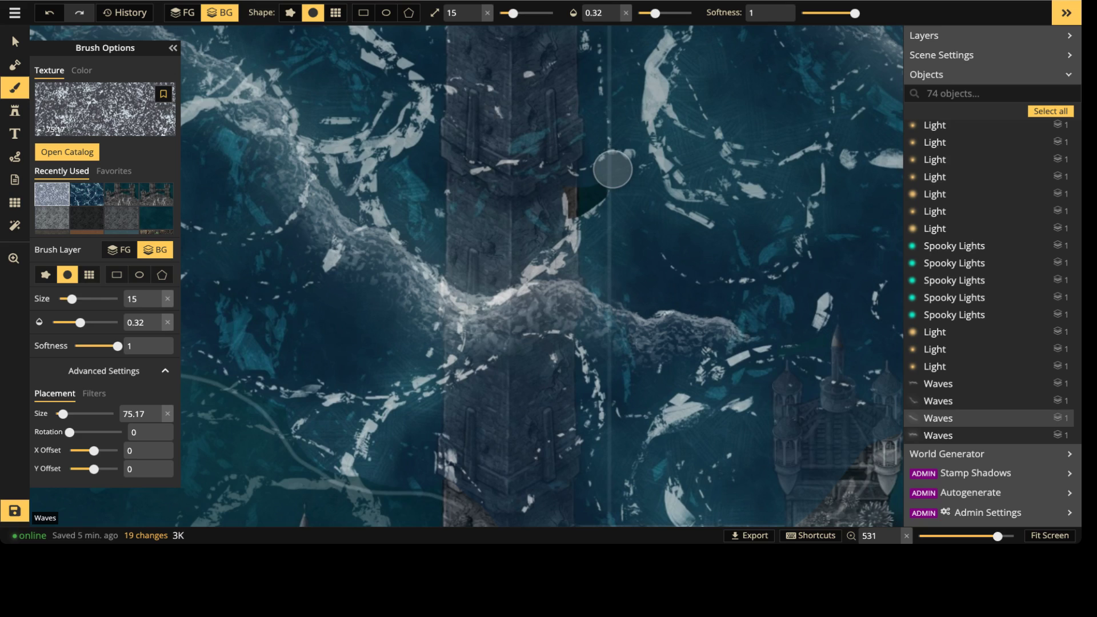
key("w")
key("d")
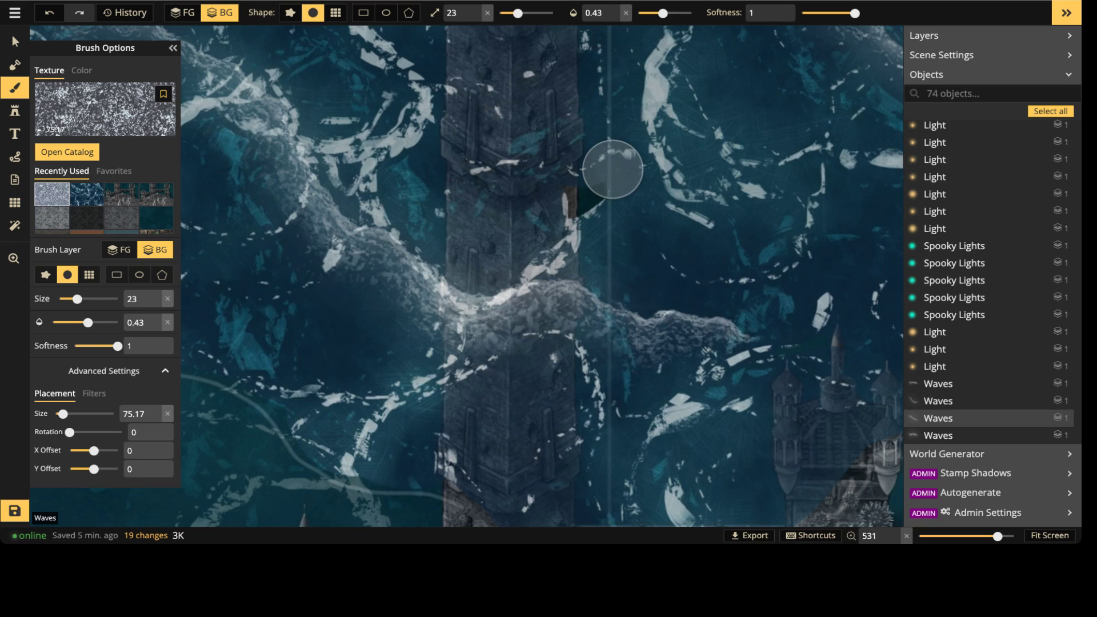
key("s")
key("s")
key("s")
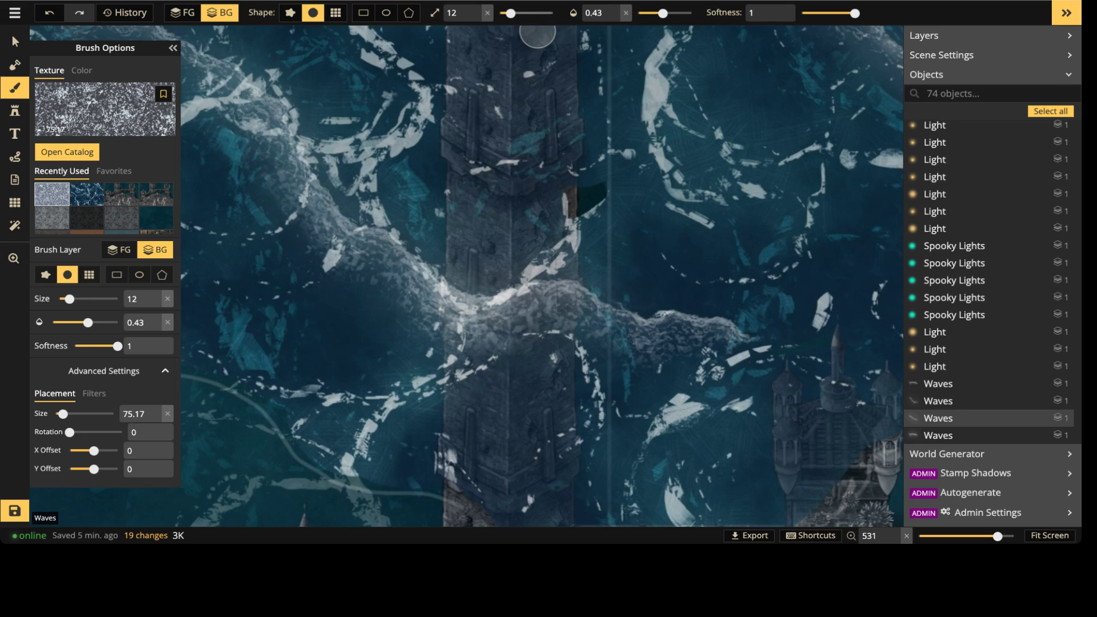
key("s")
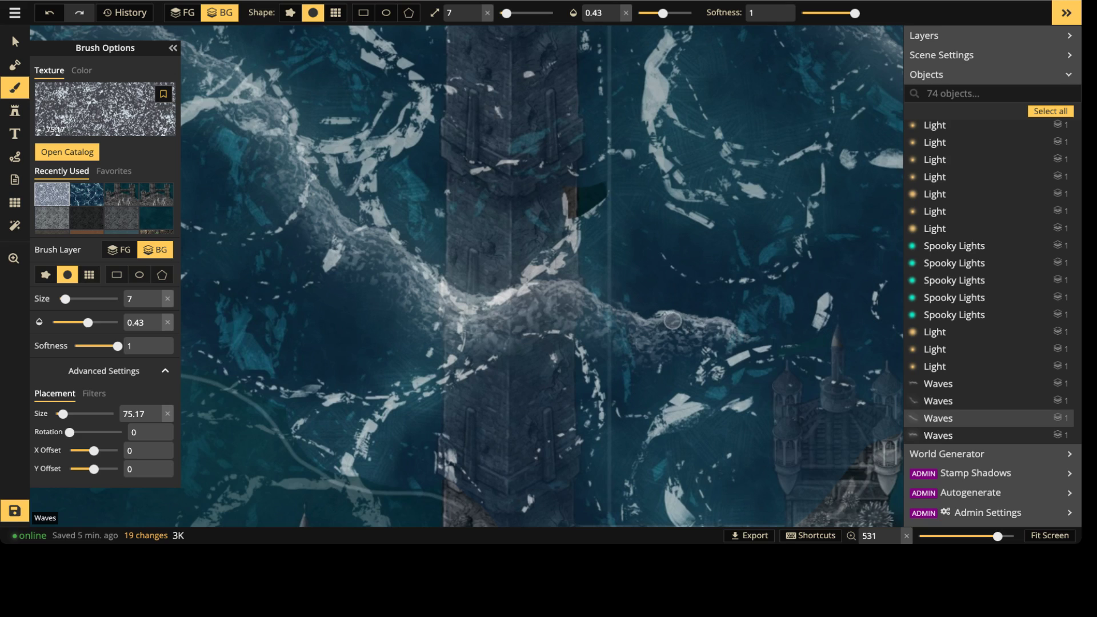
Step: Paint fine speckled foam along the wave crest from its upper left end across the tower to its right tip
left_click_drag(652, 348, 712, 334)
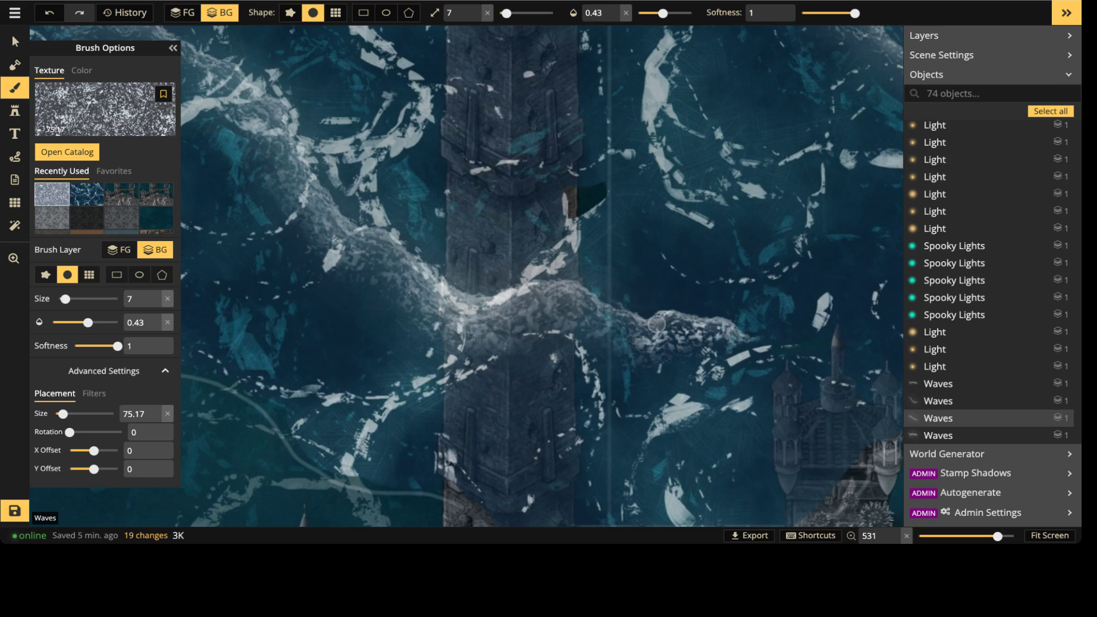
mouse_move(560, 295)
left_mouse_down()
mouse_move(555, 307)
mouse_move(663, 331)
left_mouse_up()
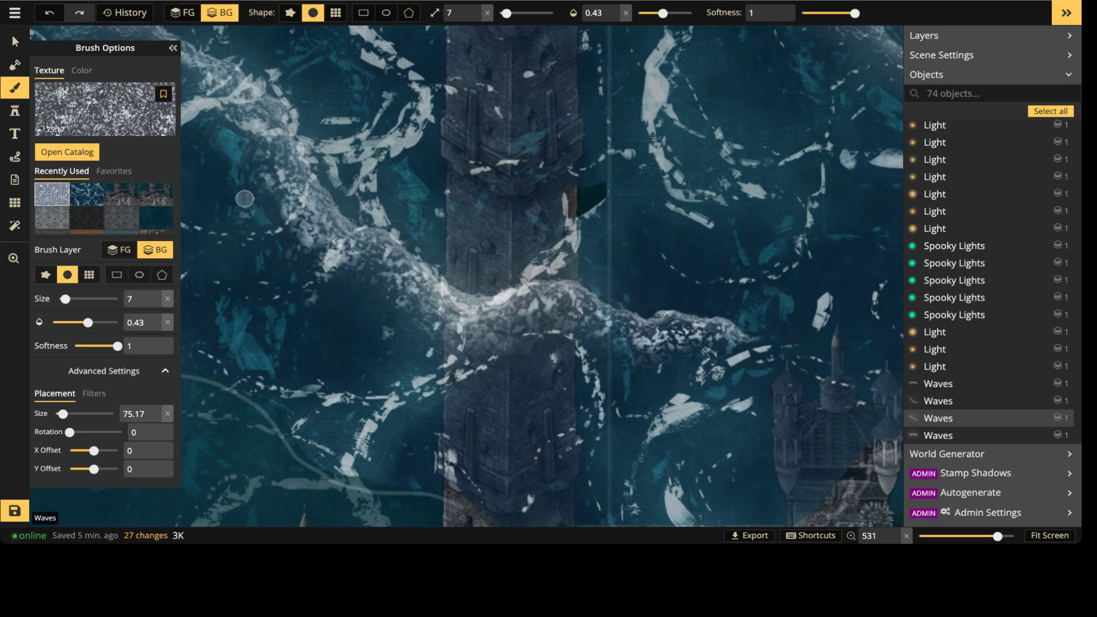
left_click_drag(202, 94, 189, 69)
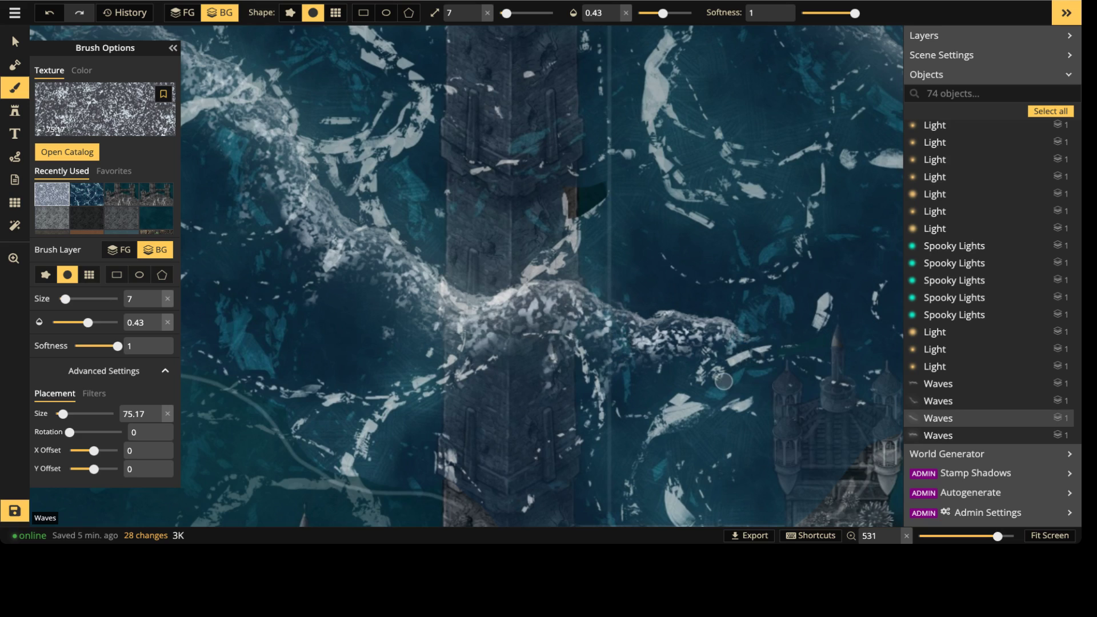
scroll(755, 316, "down", 5)
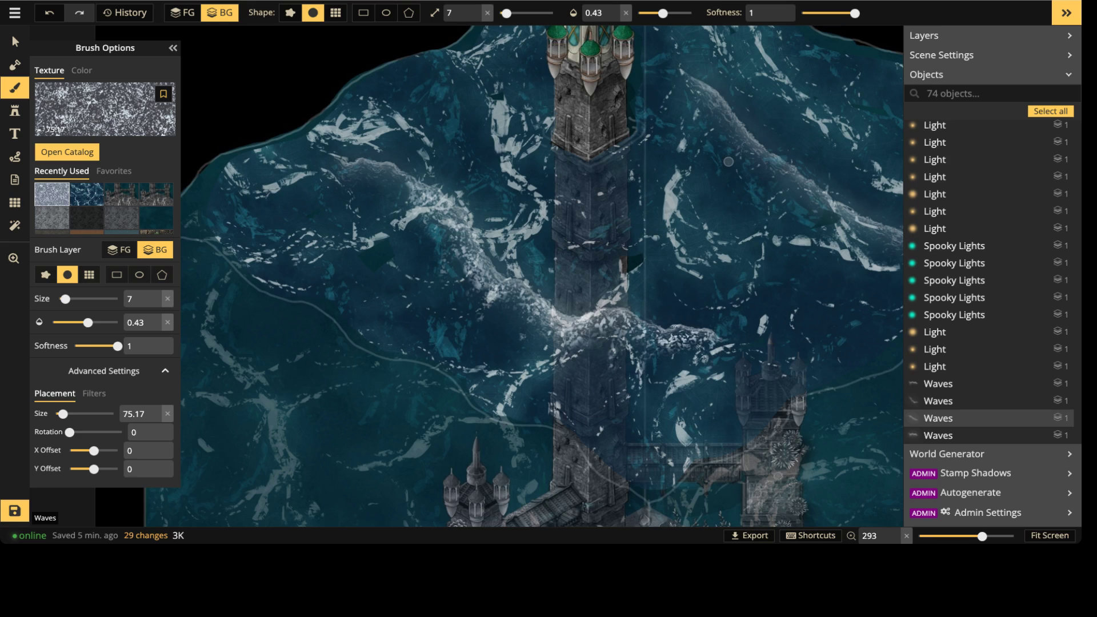
scroll(752, 274, "down", 3)
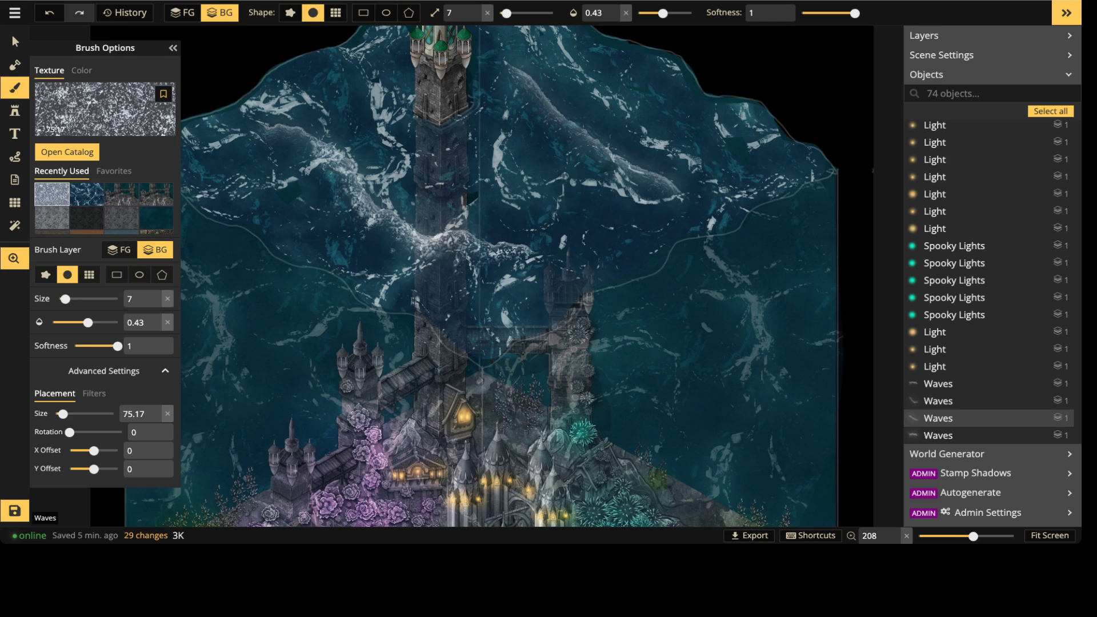
middle_click_drag(556, 124, 540, 234)
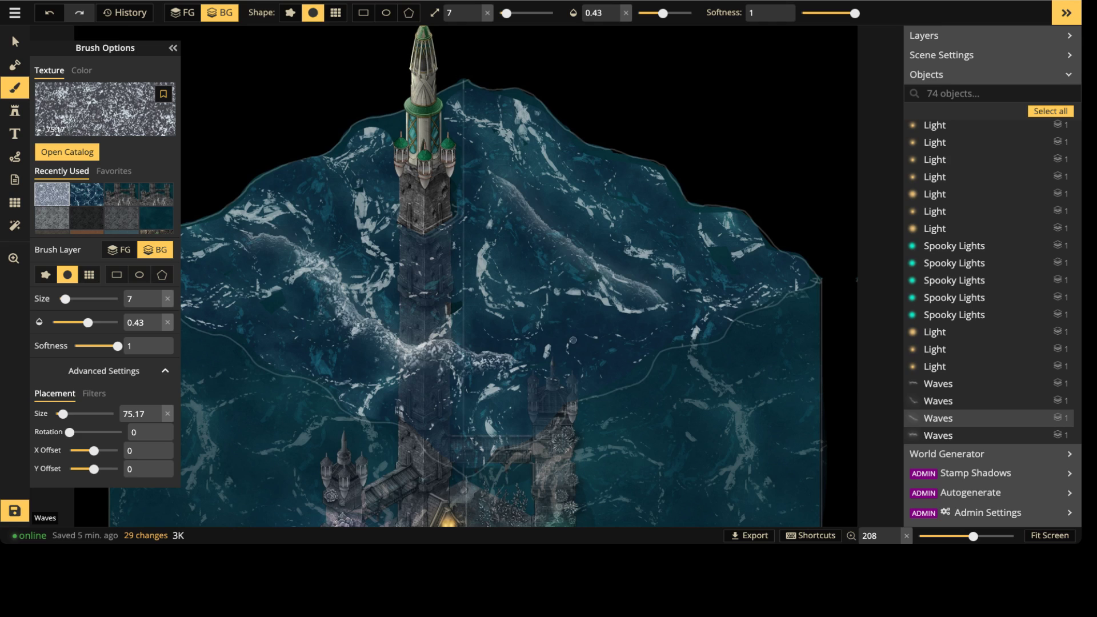
scroll(573, 340, "up", 4)
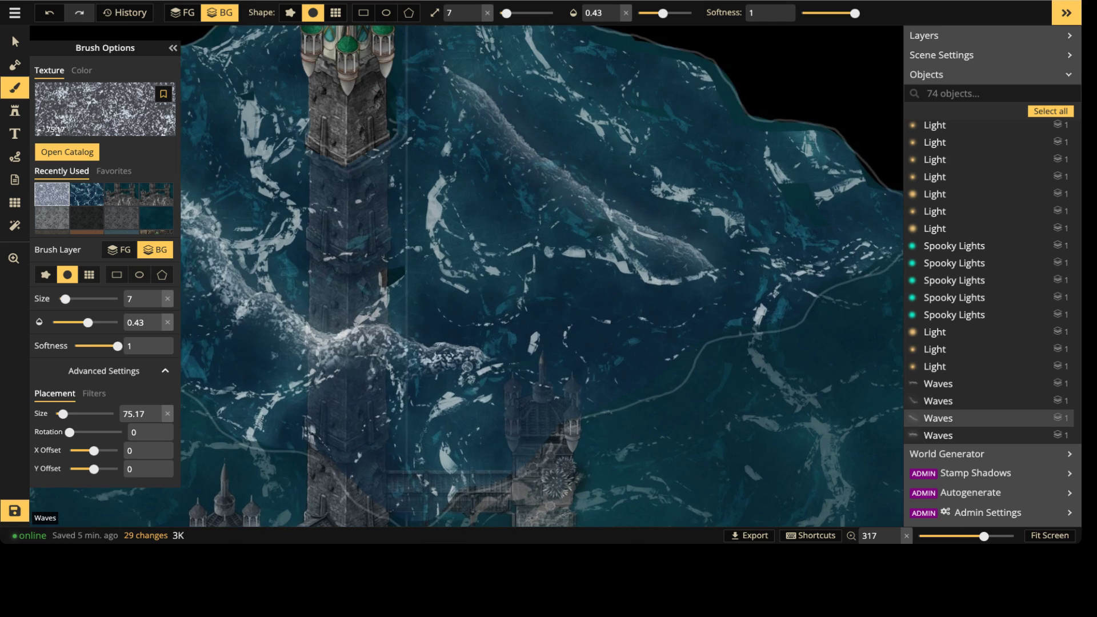
mouse_move(299, 364)
left_mouse_down()
mouse_move(273, 331)
mouse_move(219, 305)
left_mouse_up()
Step: Set the brush size to 17 and paint foam along the diagonal wave crest right of the tower
left_click(514, 13)
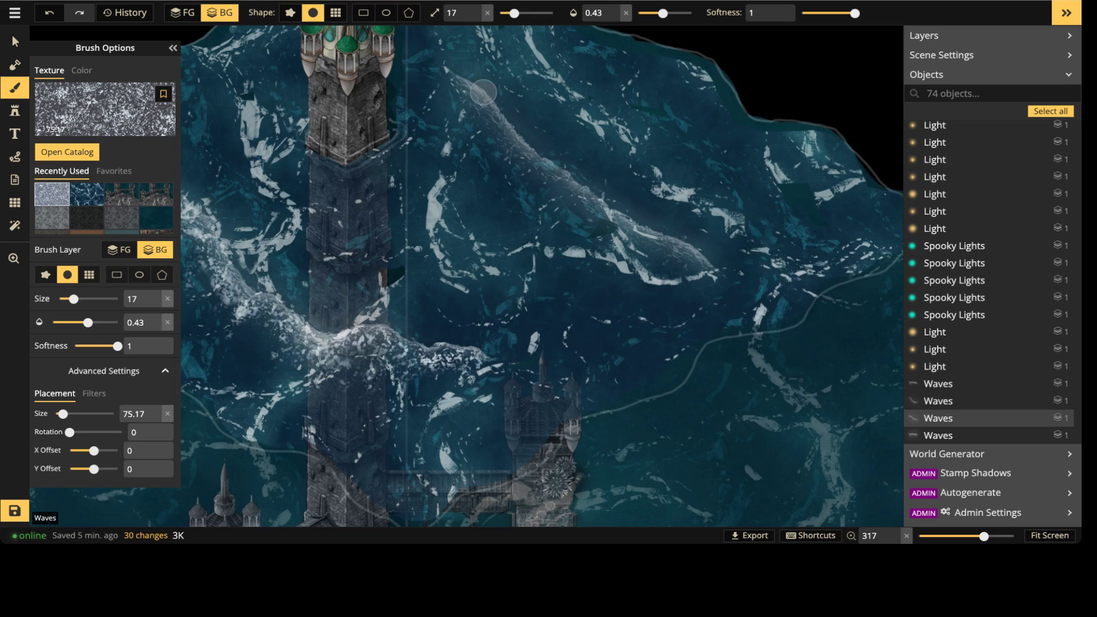
left_click_drag(458, 96, 546, 180)
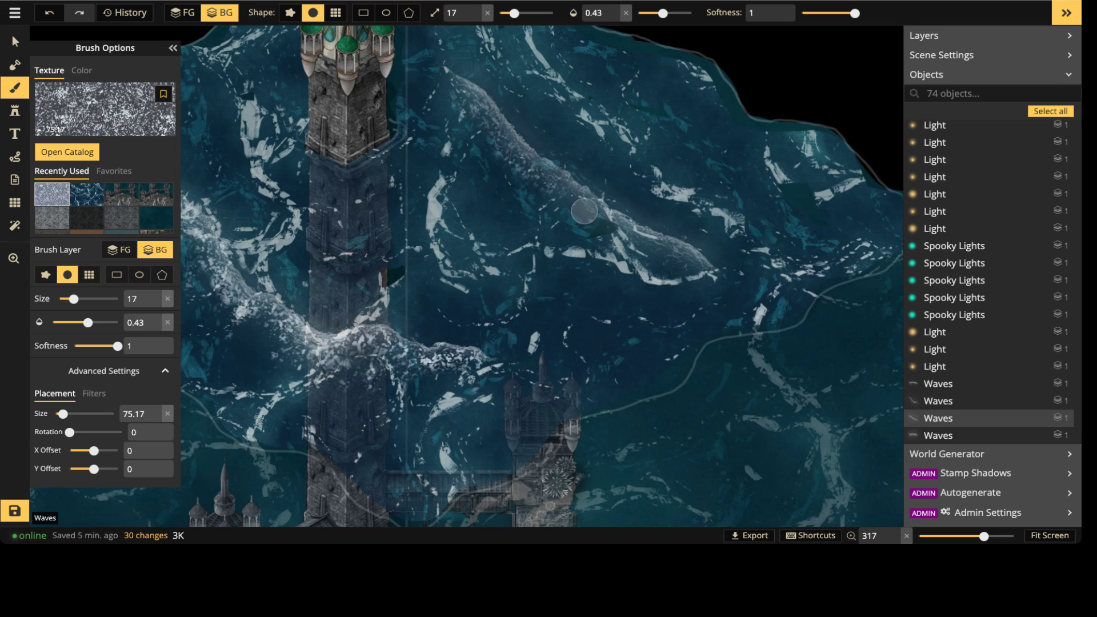
mouse_move(695, 274)
left_mouse_down()
mouse_move(707, 274)
mouse_move(679, 257)
mouse_move(654, 264)
left_mouse_up()
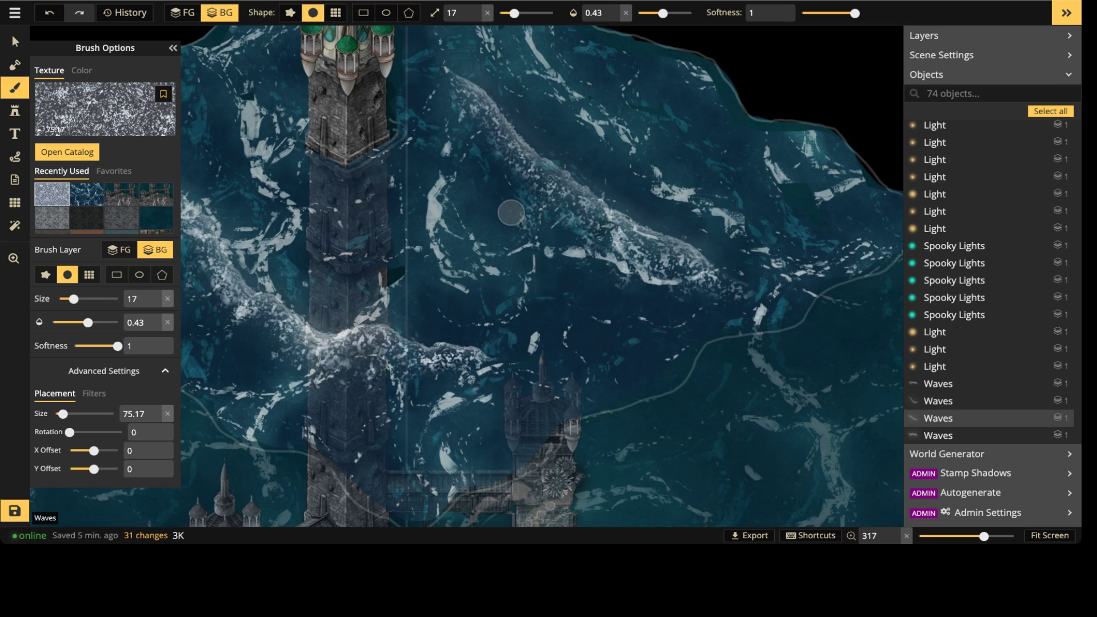
left_click_drag(432, 69, 416, 71)
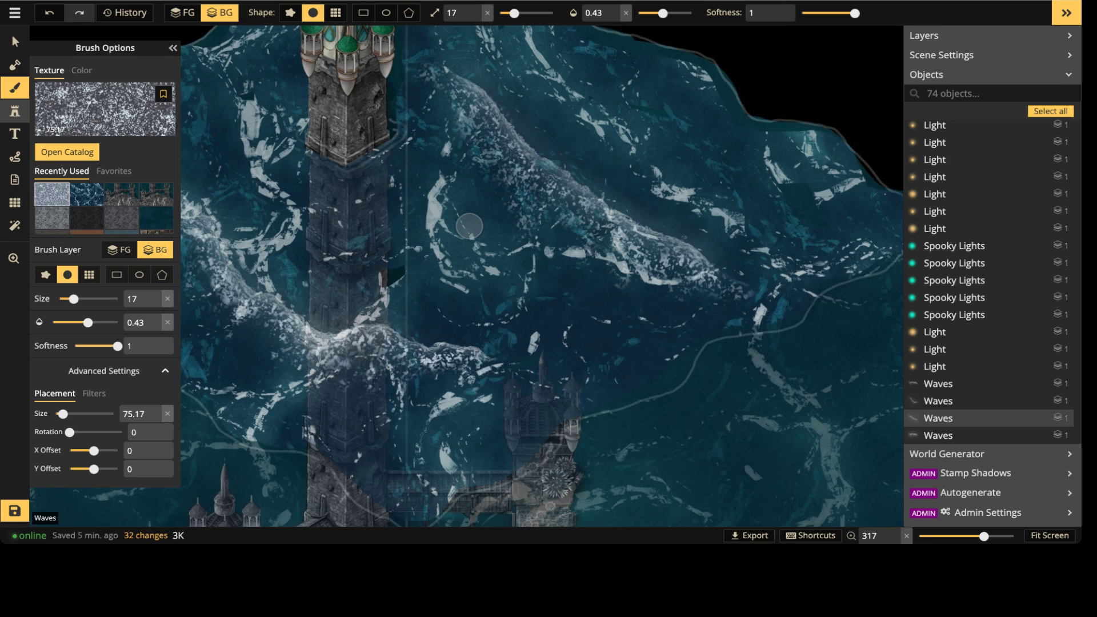
Step: Search the stamp catalog for "MIST" and choose the Mist 2 stamp
left_click(14, 111)
left_click(66, 143)
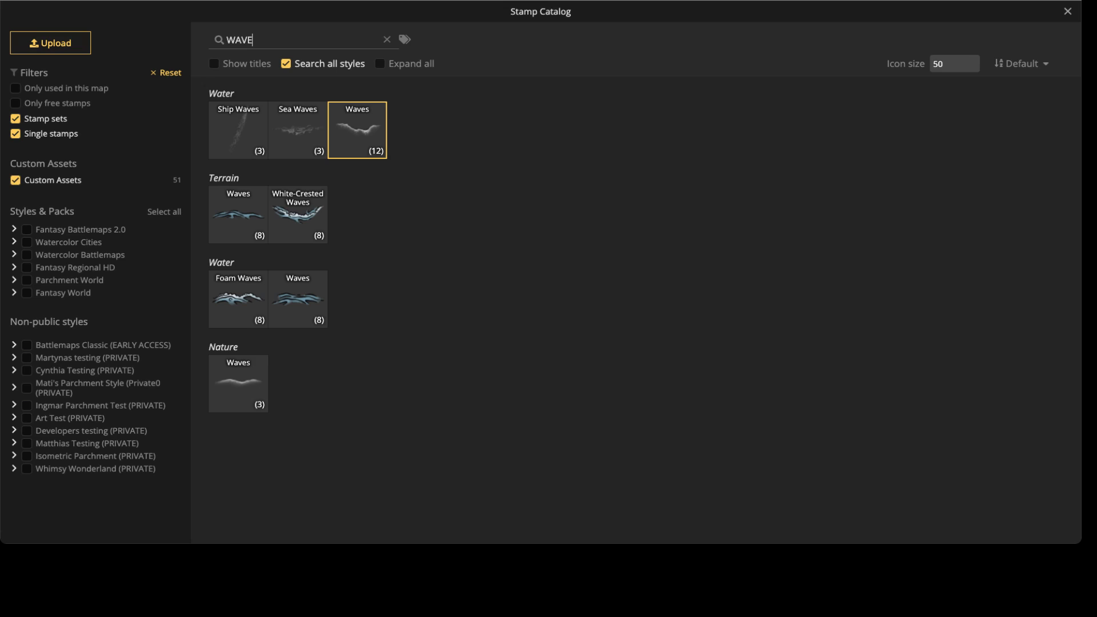
key("ctrl+a")
type("MIST")
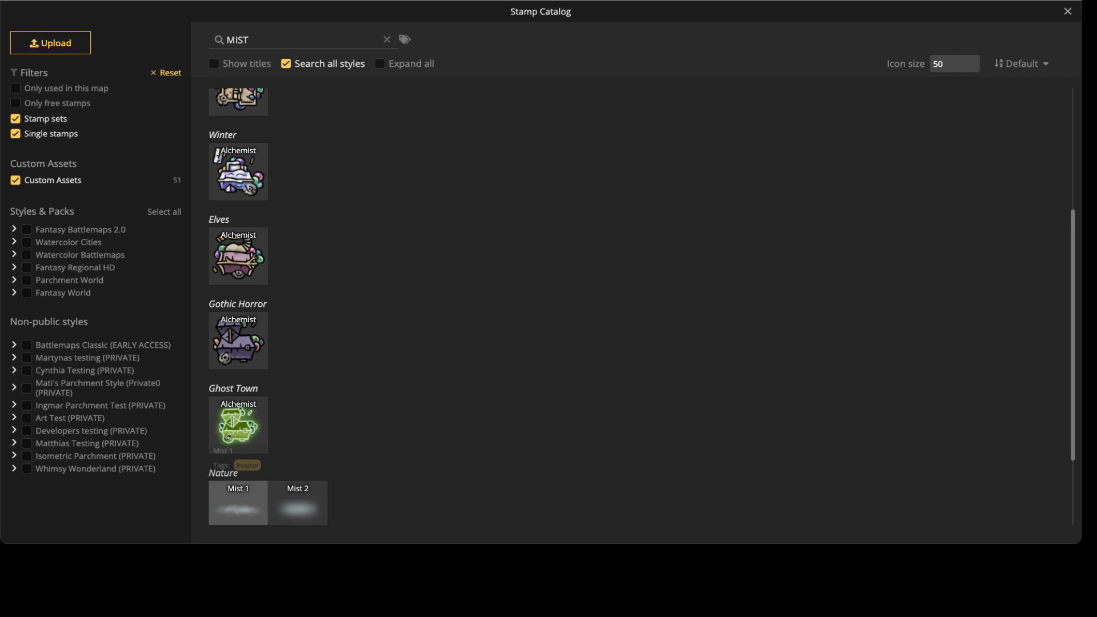
left_click(297, 503)
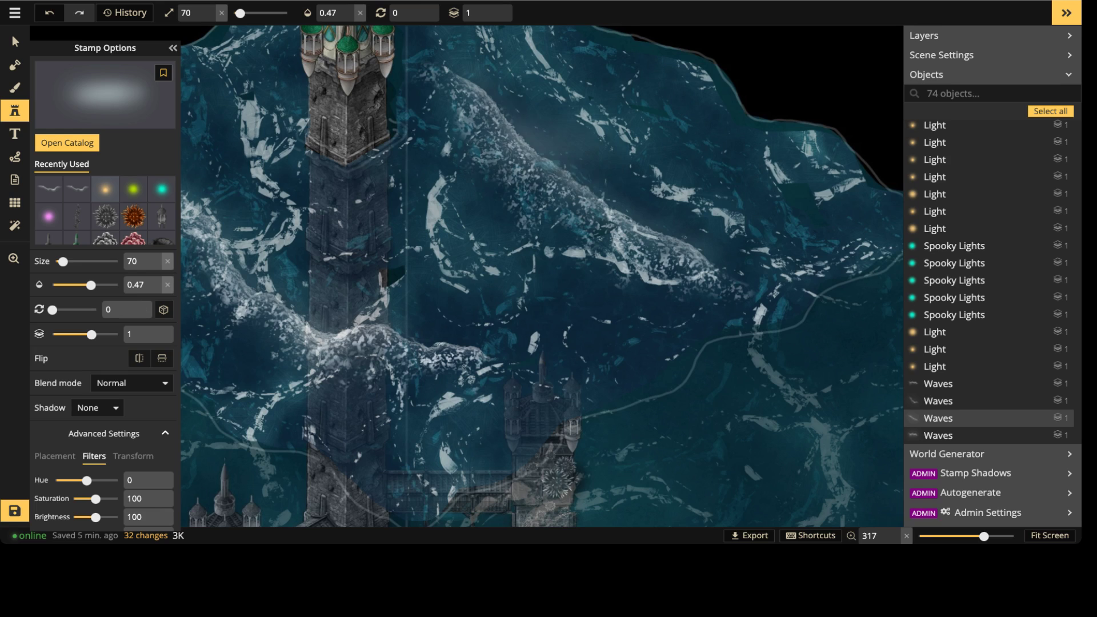
Step: Place a Mist 2 stamp at size 120 and opacity 1 where the tower meets the water
key("bracketright")
key("bracketright")
key("bracketright")
key("bracketright")
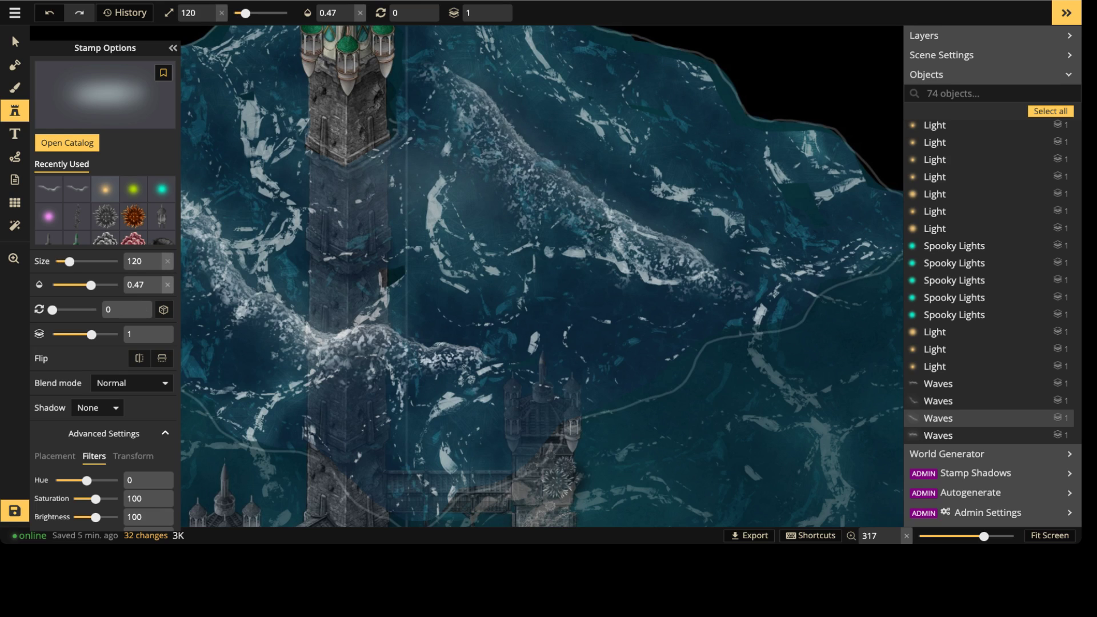
middle_click_drag(427, 147, 521, 203)
left_click(360, 12)
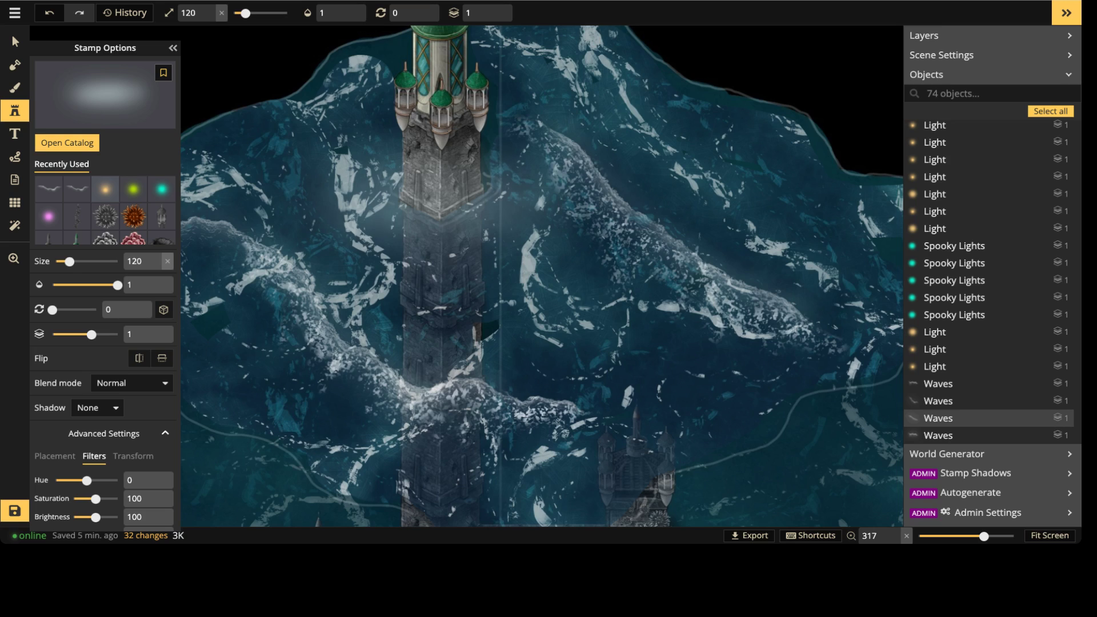
left_click(437, 204)
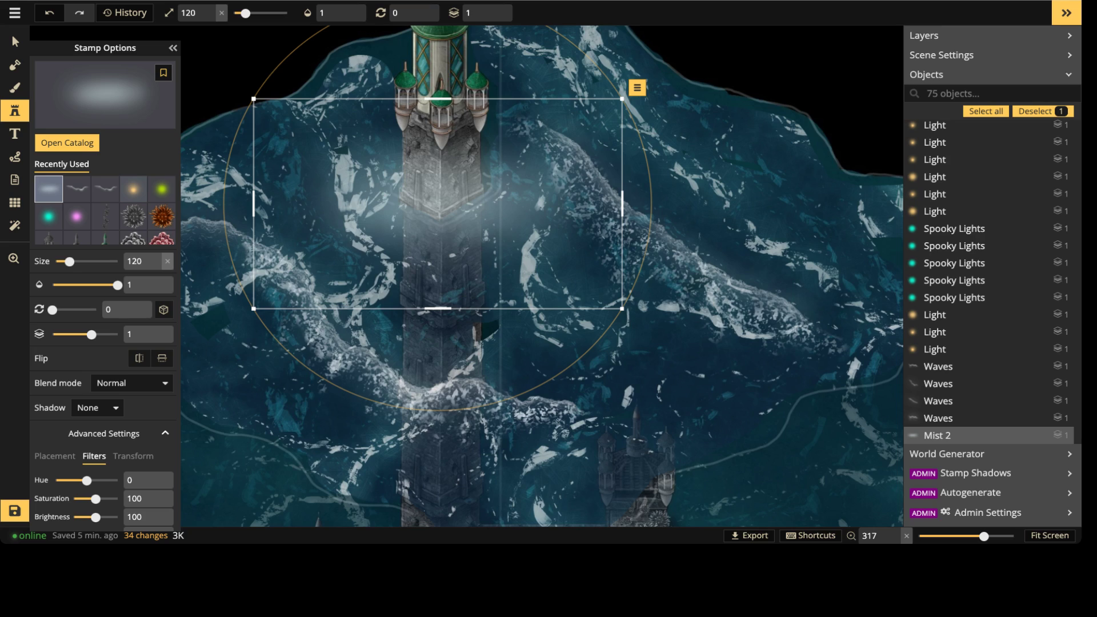
key("Escape")
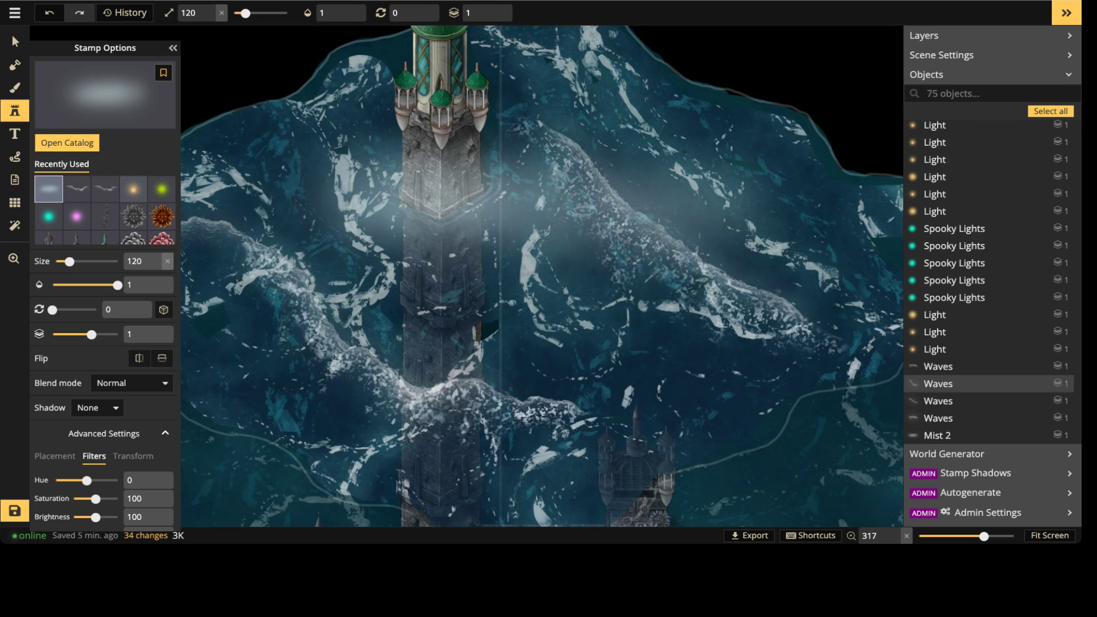
Step: Add a Mist 2 stamp rotated 30 degrees over the right wave crest and enlarge it to size 140
key("r")
scroll(758, 229, "down", 1, "ctrl")
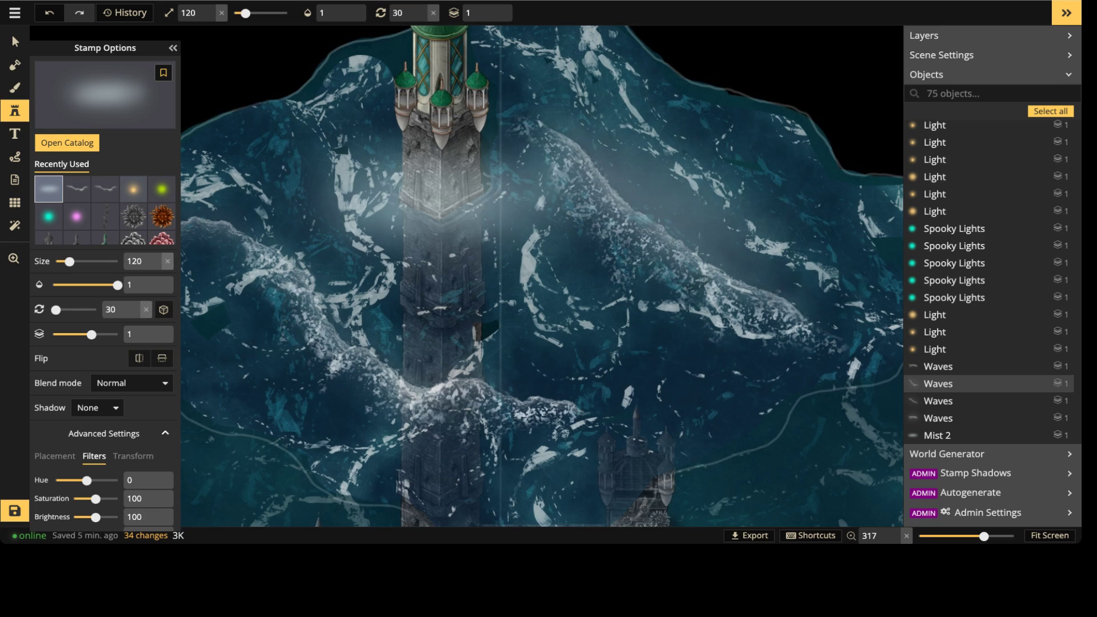
left_click(651, 214)
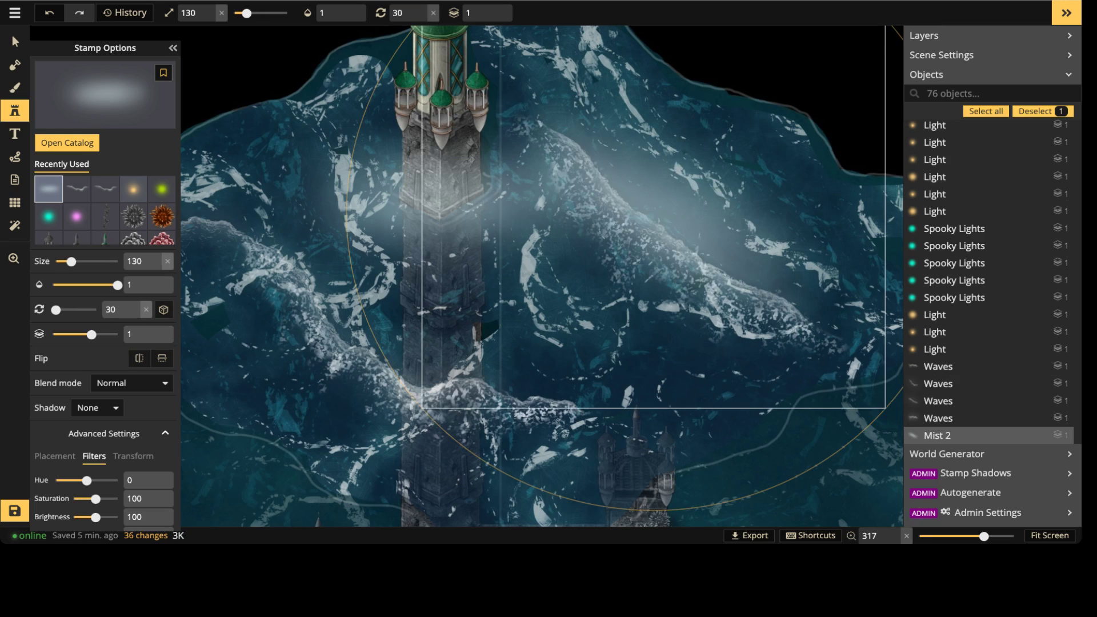
key("bracketright")
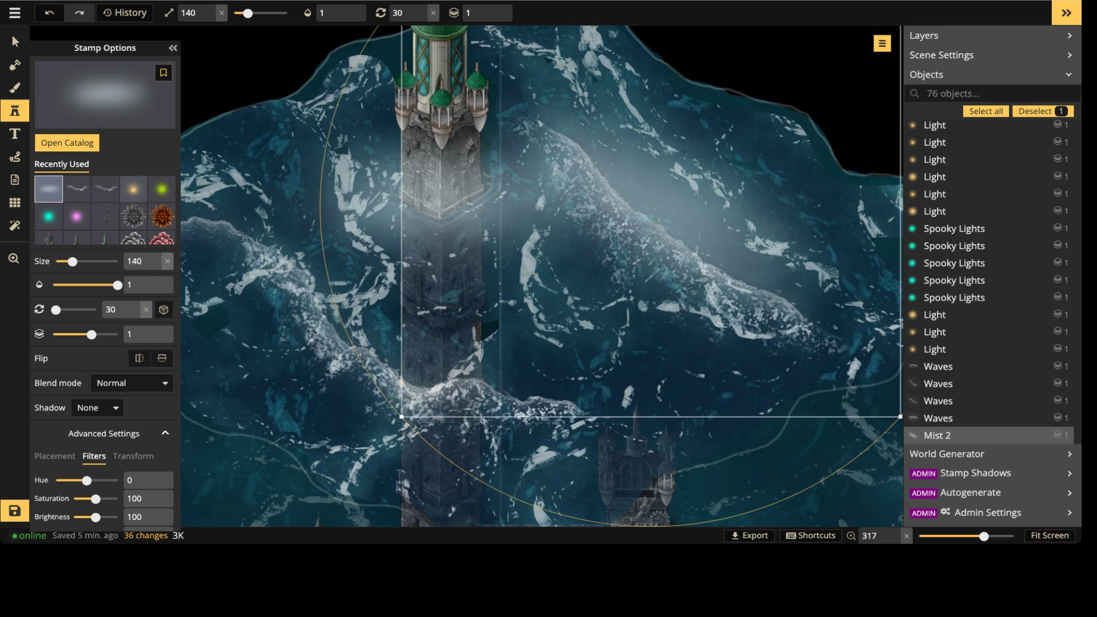
key("Escape")
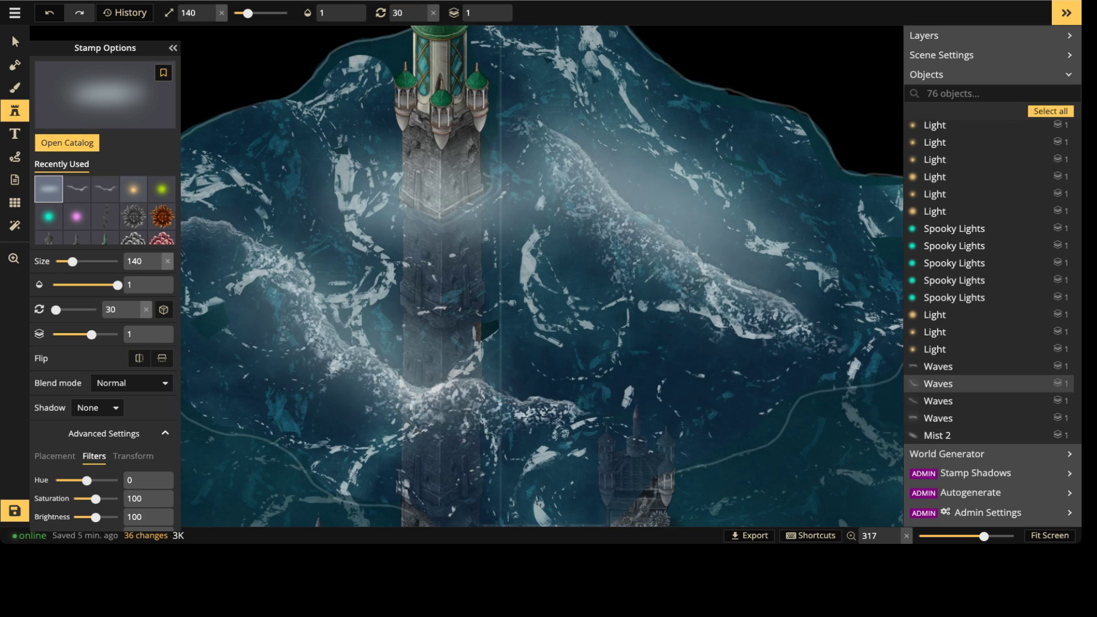
Step: Place another Mist 2 stamp, size 140 and rotated 30 degrees, over the wave crest left of the tower
left_click(349, 332)
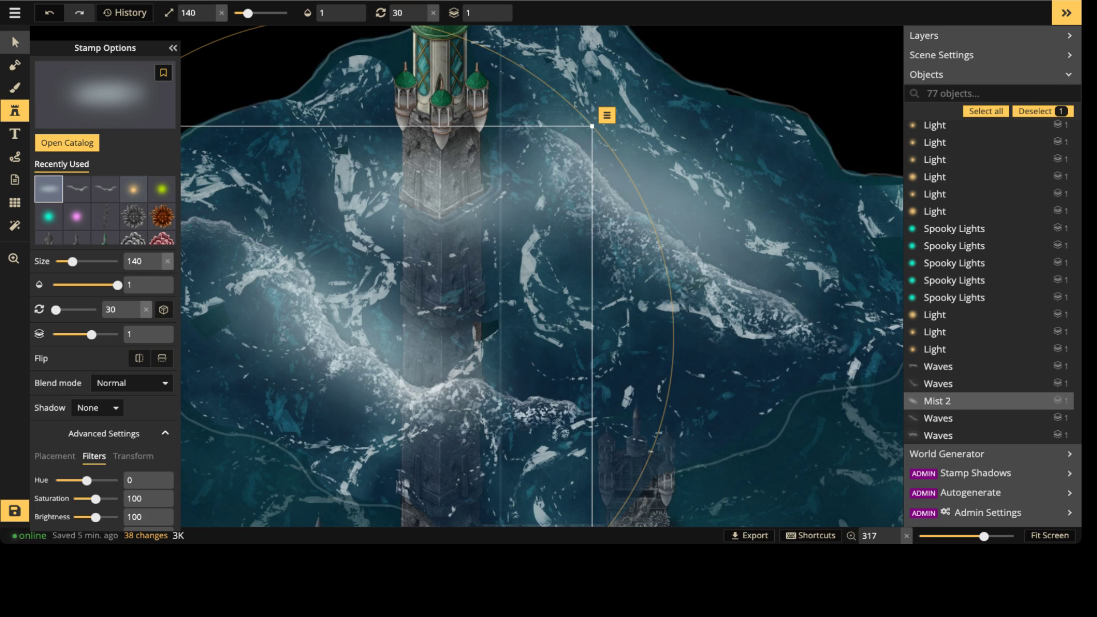
left_click(15, 42)
scroll(400, 254, "down", 2)
mouse_move(417, 257)
middle_mouse_down()
mouse_move(395, 202)
mouse_move(524, 272)
middle_mouse_up()
scroll(435, 203, "down", 2)
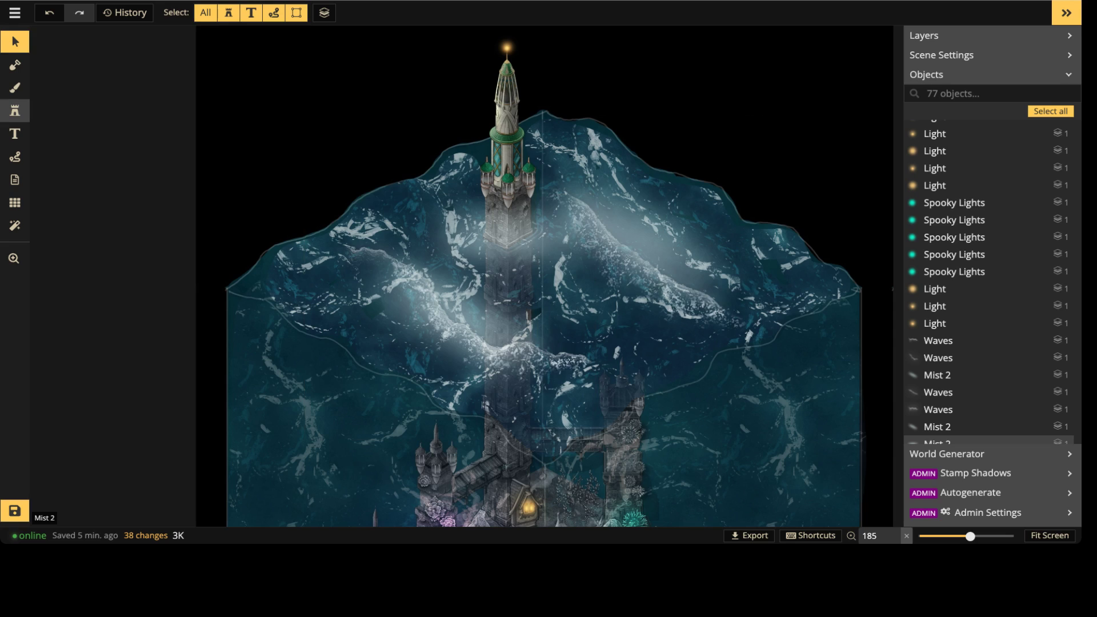
Step: Paint speckled foam with the Brush tool at size 11 along the outer edges of the water surface
left_click(14, 87)
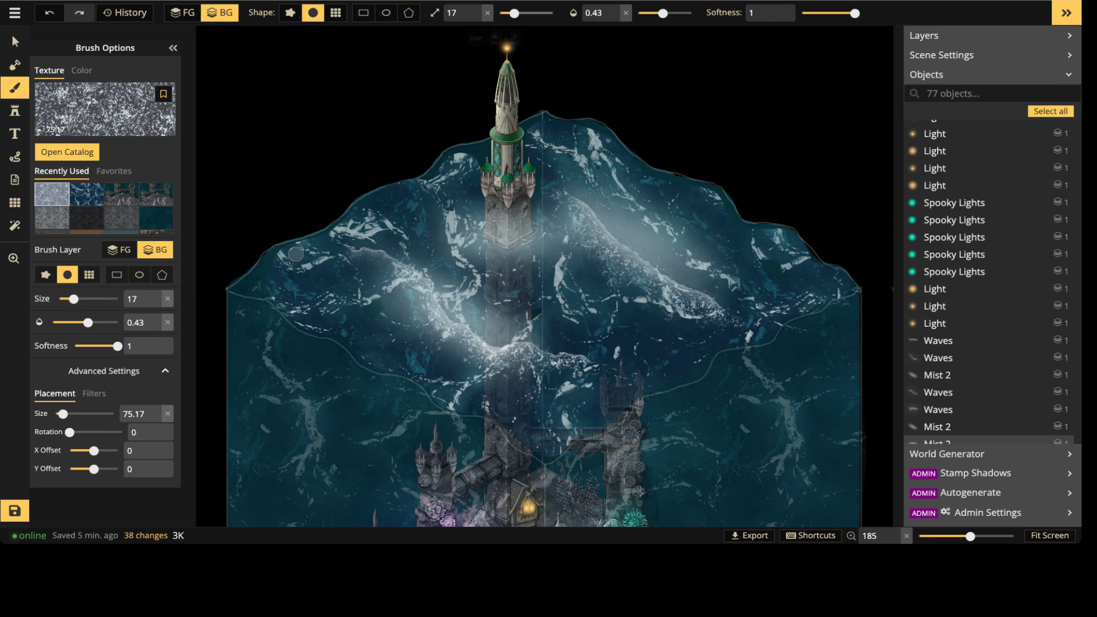
key("bracketleft")
key("bracketleft")
key("bracketleft")
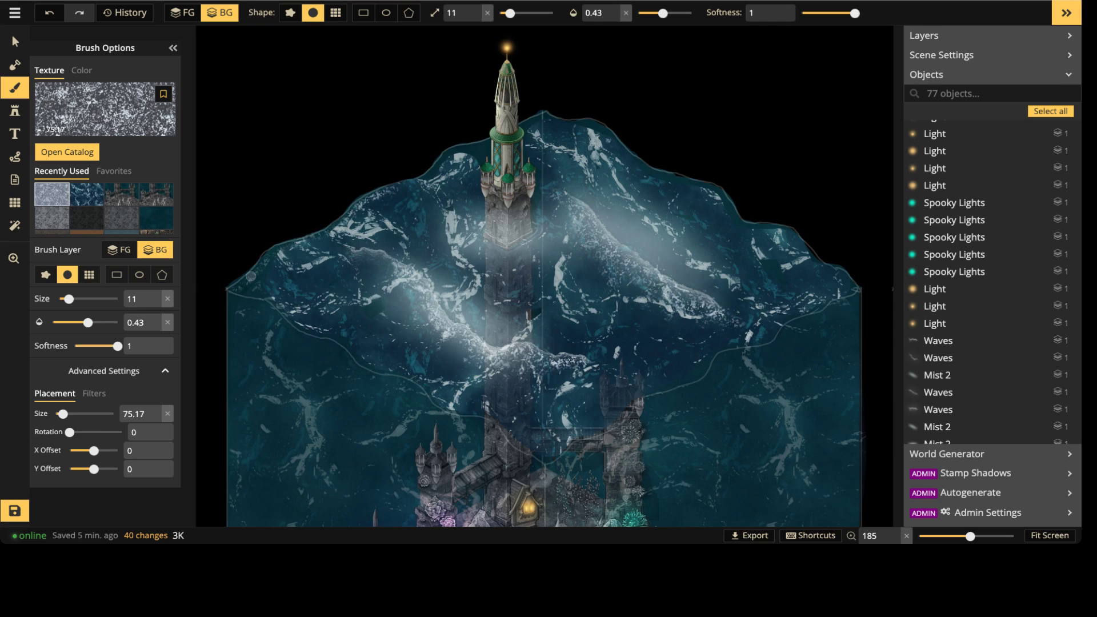
left_click_drag(320, 224, 324, 174)
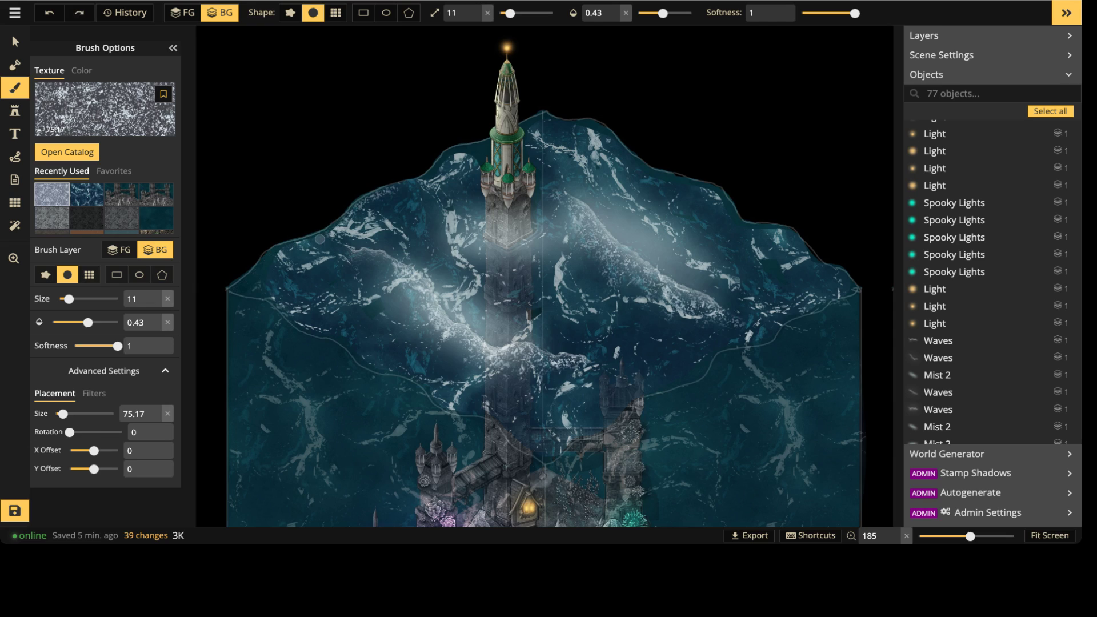
key("ctrl+z")
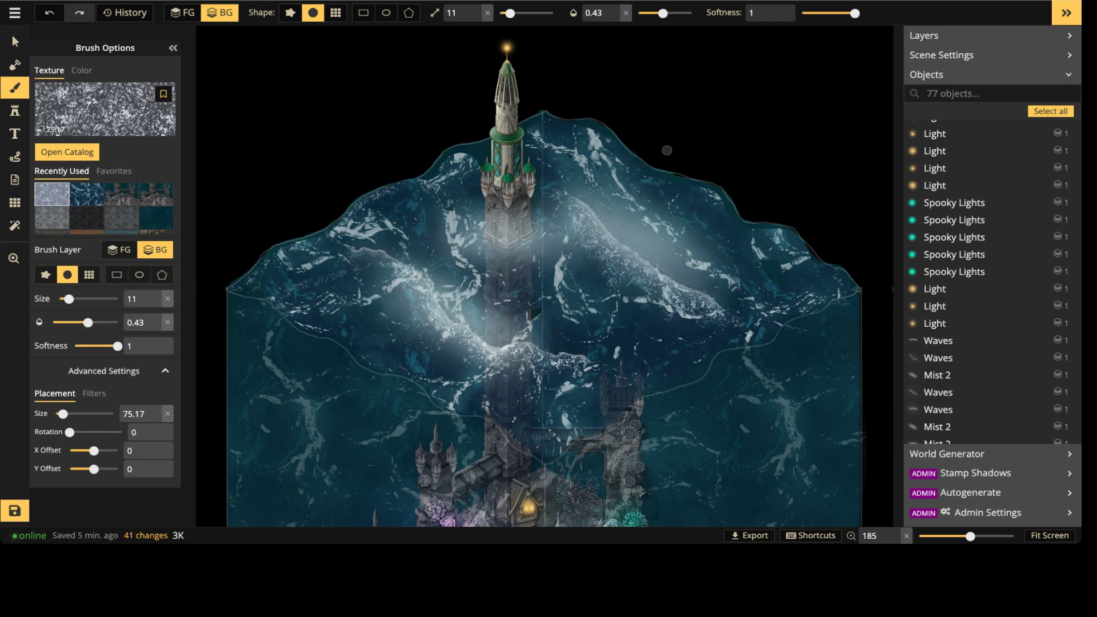
mouse_move(378, 185)
left_mouse_down()
mouse_move(374, 214)
mouse_move(324, 202)
left_mouse_up()
key("ctrl+z")
mouse_move(333, 336)
left_mouse_down()
mouse_move(370, 368)
mouse_move(238, 289)
left_mouse_up()
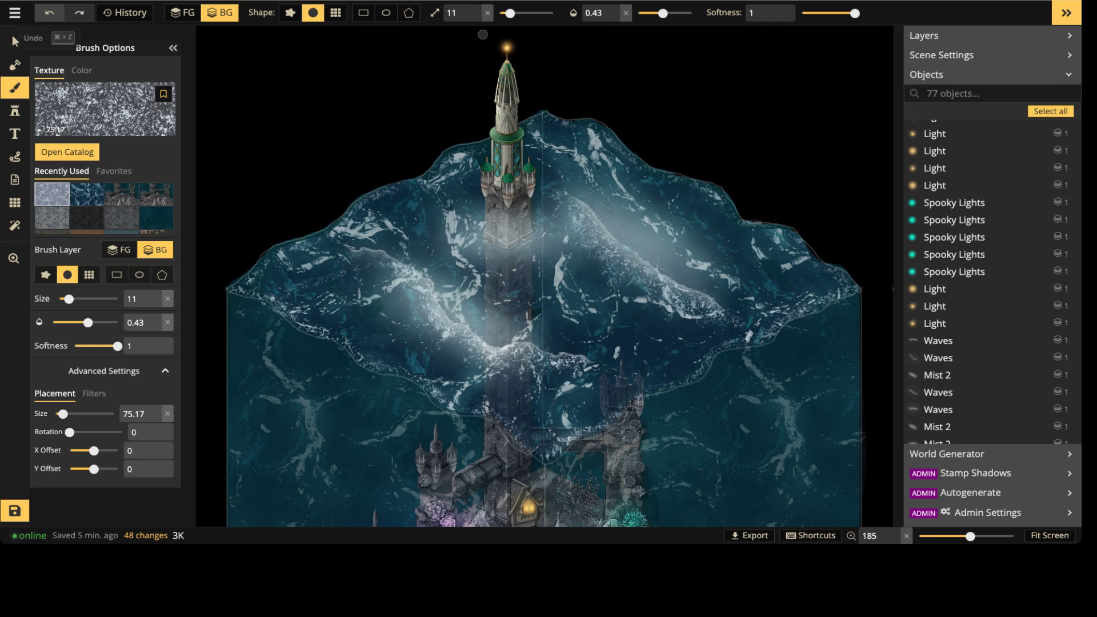
Step: Place a Light stamp at size 240 and opacity 1 over the centre of the underwater castle
left_click(15, 42)
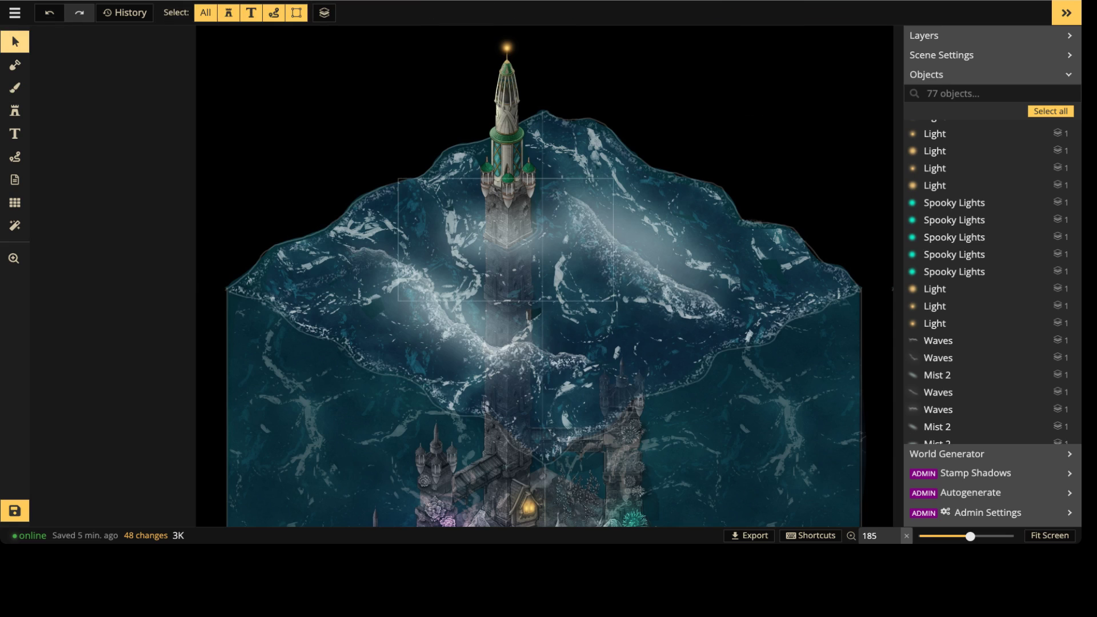
scroll(535, 240, "down", 3)
middle_click_drag(542, 240, 540, 98)
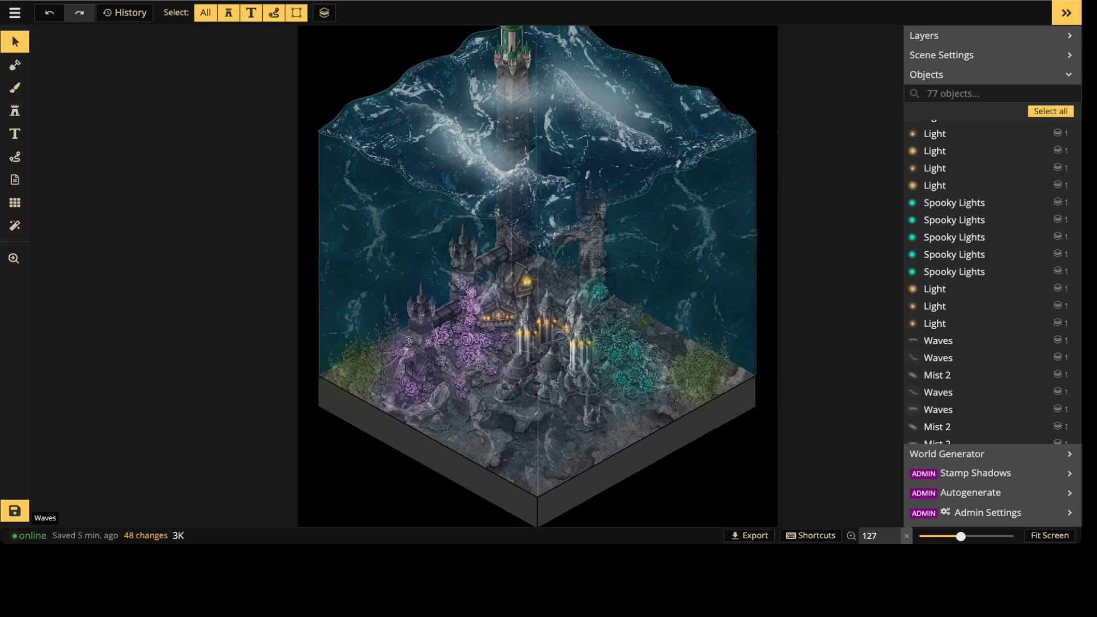
scroll(545, 391, "up", 4)
middle_click_drag(635, 279, 549, 240)
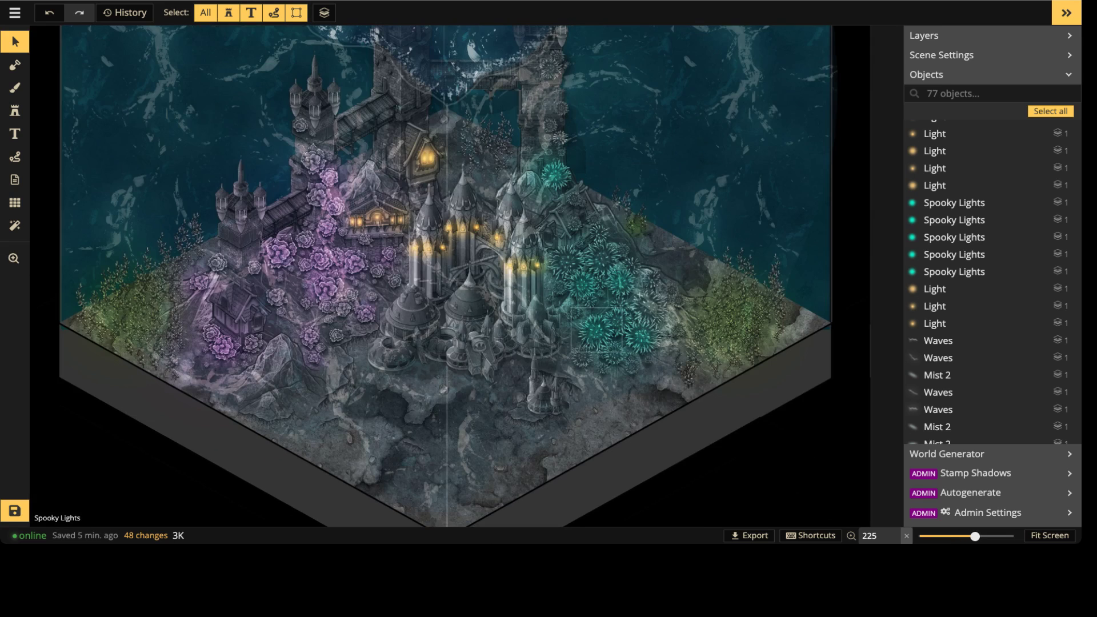
left_click(15, 111)
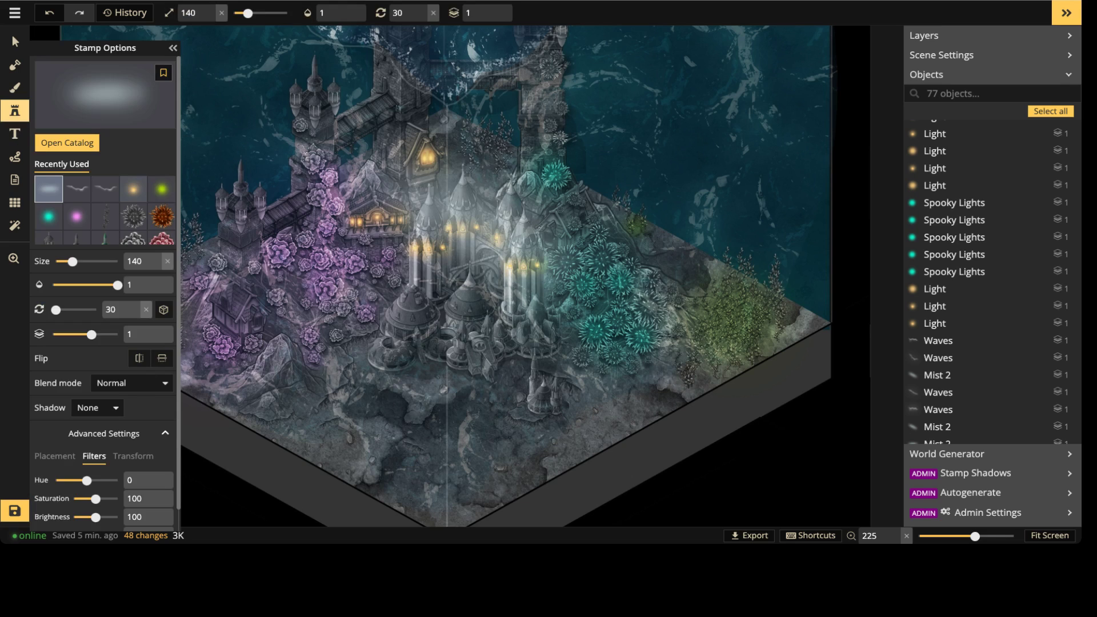
left_click(133, 189)
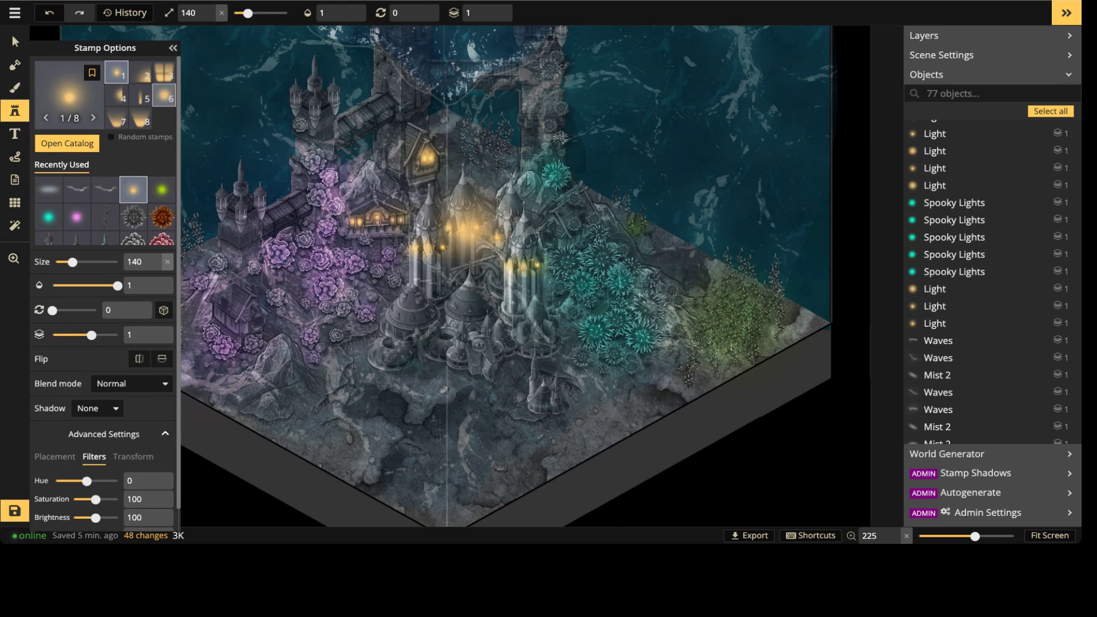
key("bracketright")
key("bracketright")
key("bracketright")
key("bracketright")
key("bracketright")
key("bracketright")
key("bracketright")
key("bracketright")
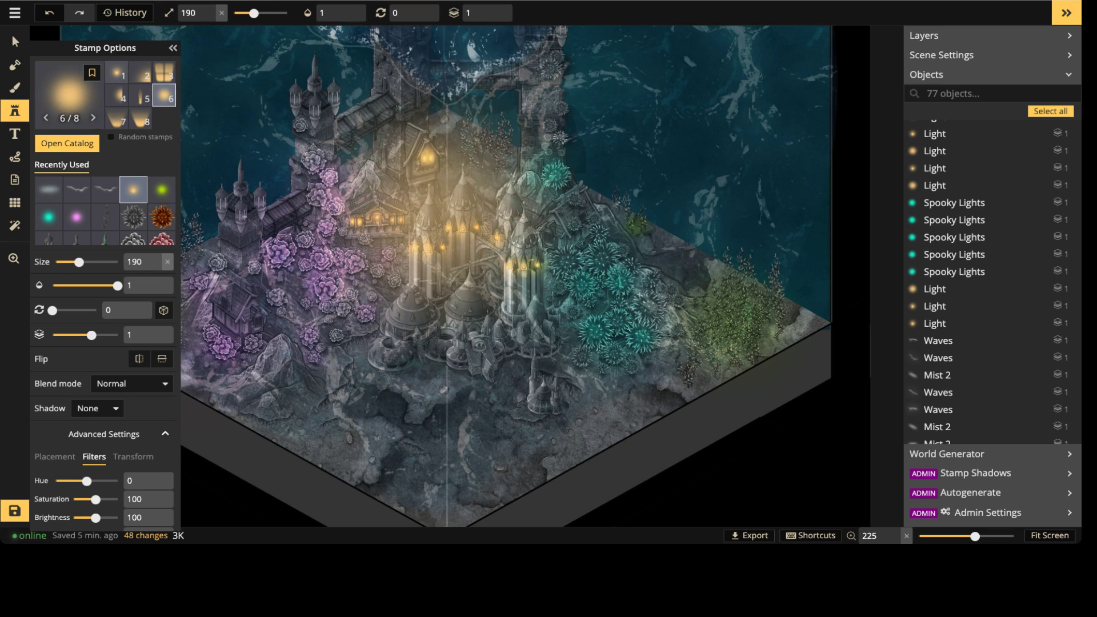
scroll(436, 212, "up", 2, "ctrl")
left_click(435, 211)
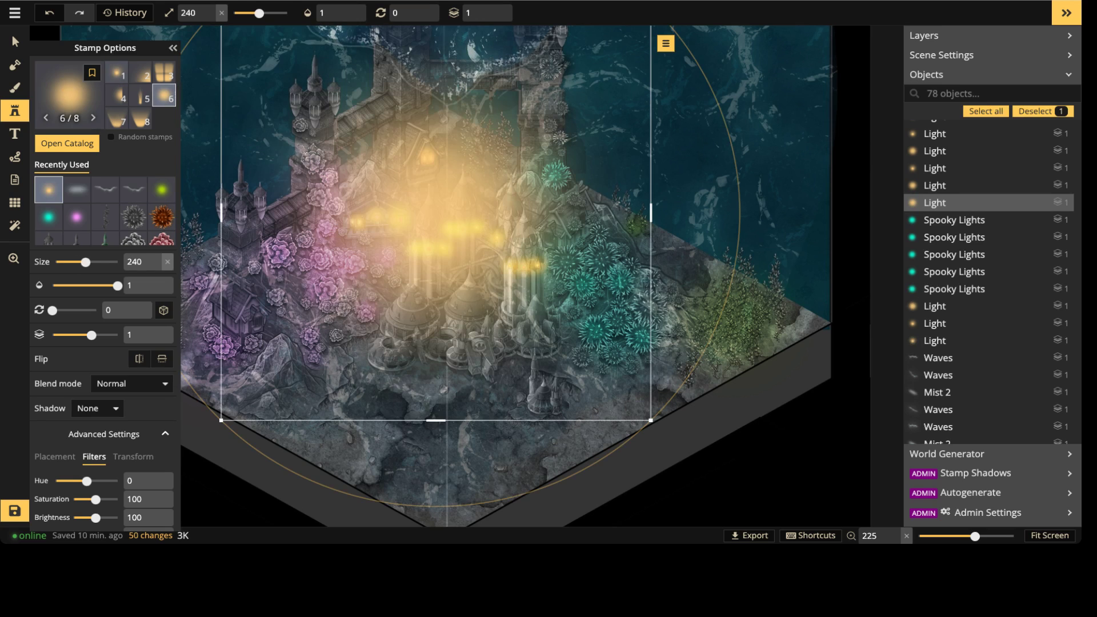
Step: Set the large castle light's blend mode to Overlay and lower its opacity to about 0.4
left_click(15, 42)
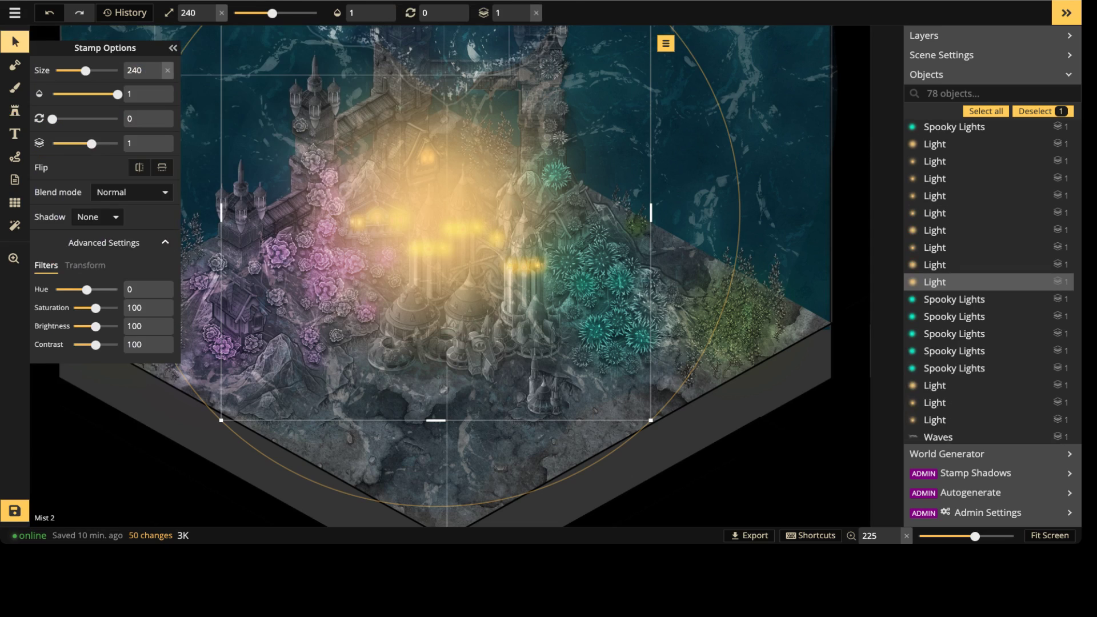
left_click(131, 192)
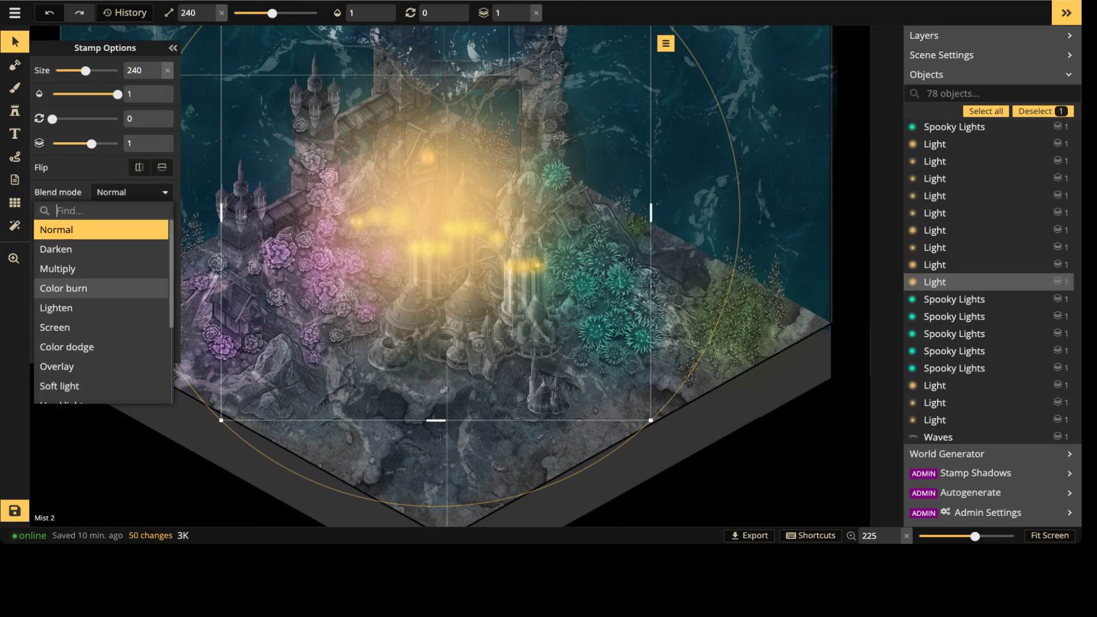
left_click(57, 366)
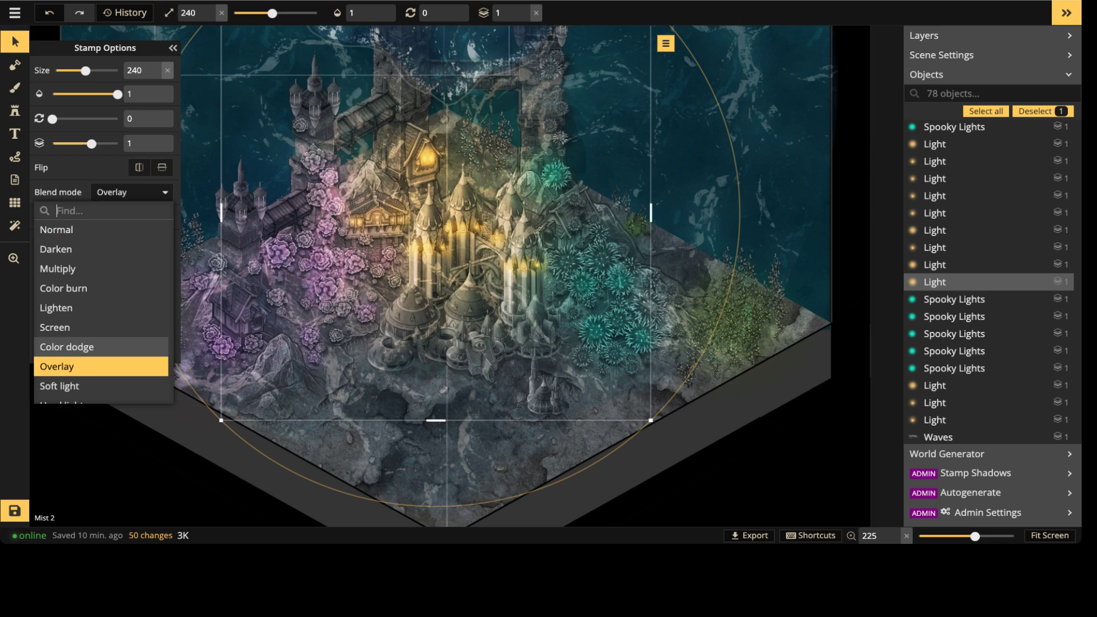
left_click(85, 93)
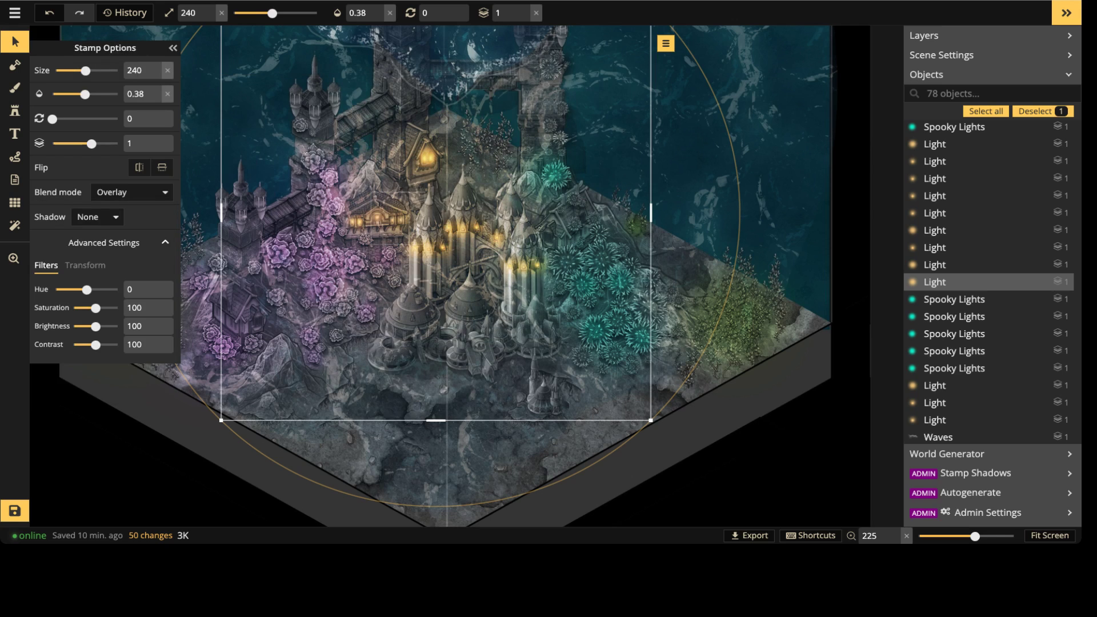
Step: Enlarge the castle light to size 320, shift it slightly downward and set its opacity to 0.51
left_click_drag(221, 420, 150, 490)
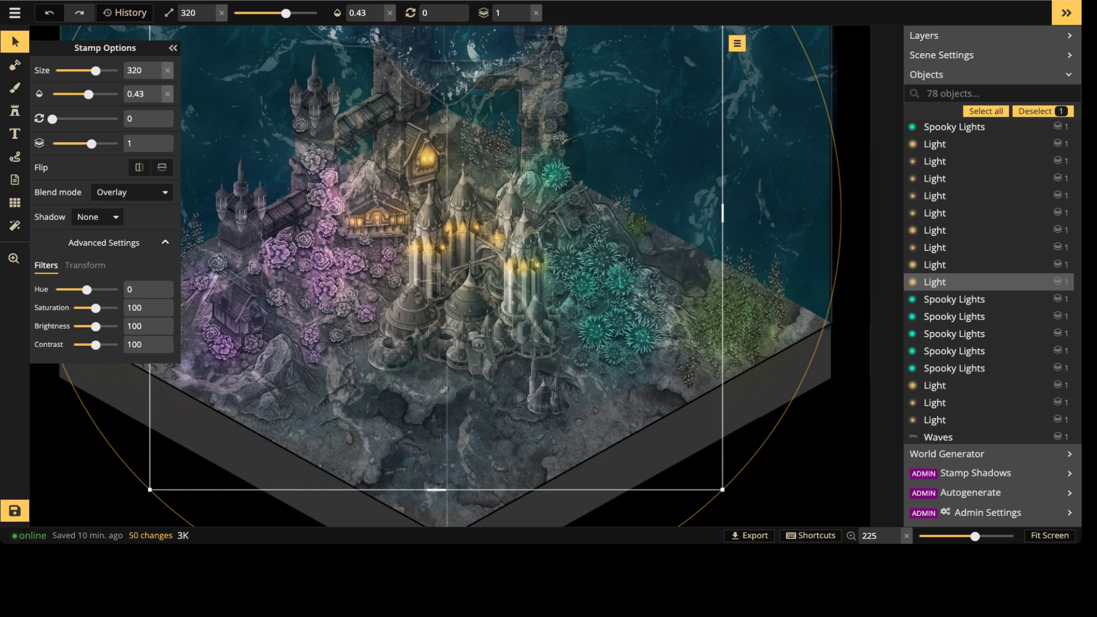
mouse_move(436, 213)
left_mouse_down()
mouse_move(427, 241)
mouse_move(432, 224)
left_mouse_up()
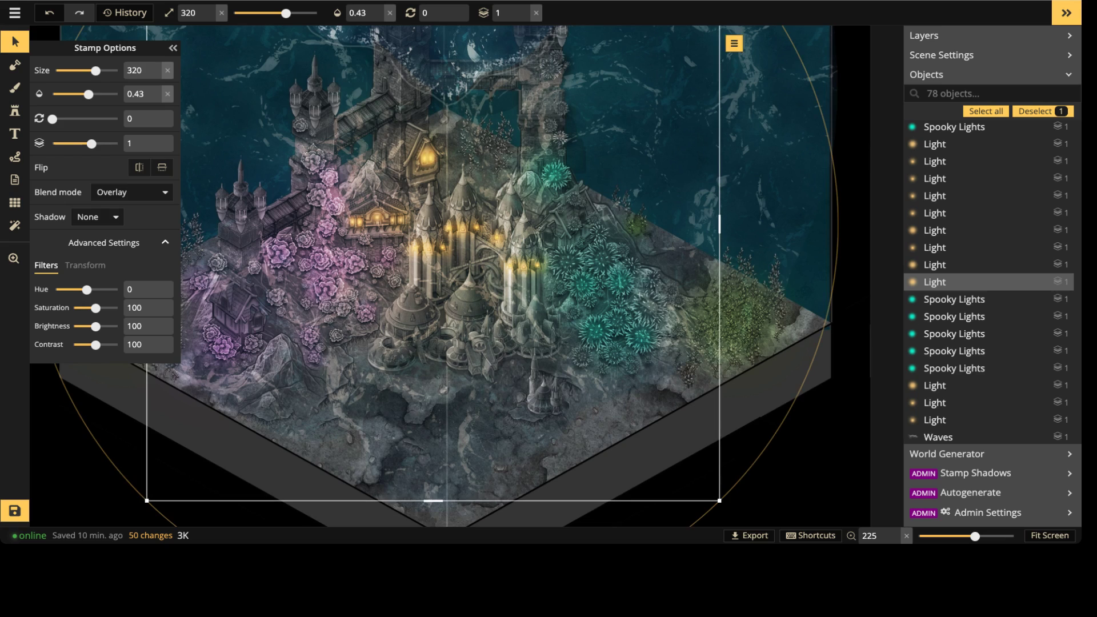
left_click_drag(88, 95, 89, 94)
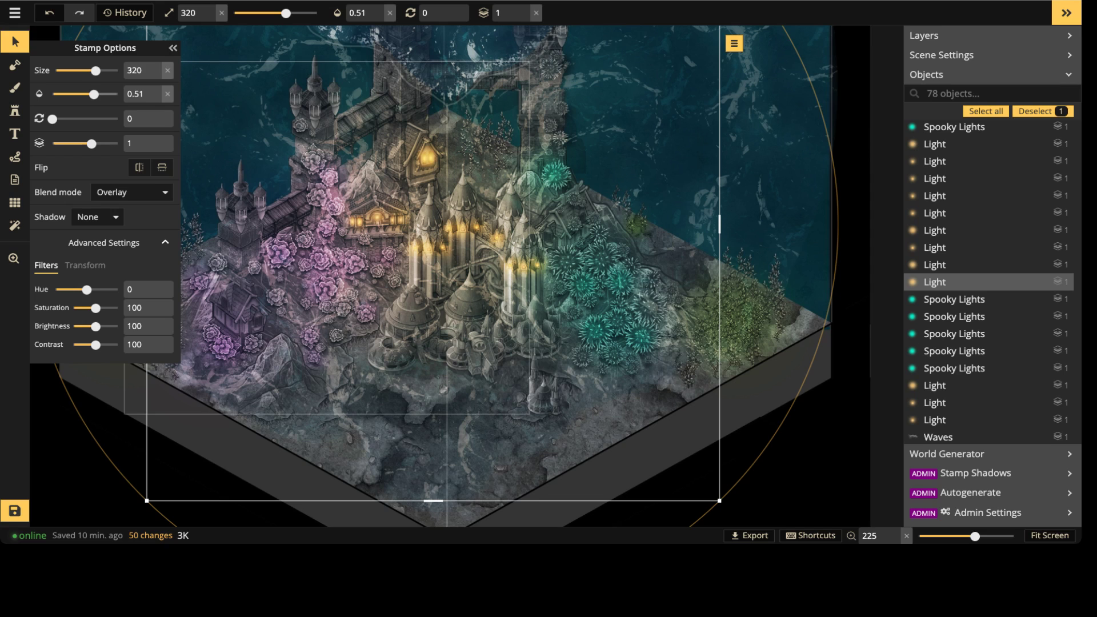
key("Escape")
Step: Save the map with the whole scene in view
scroll(402, 150, "down", 8)
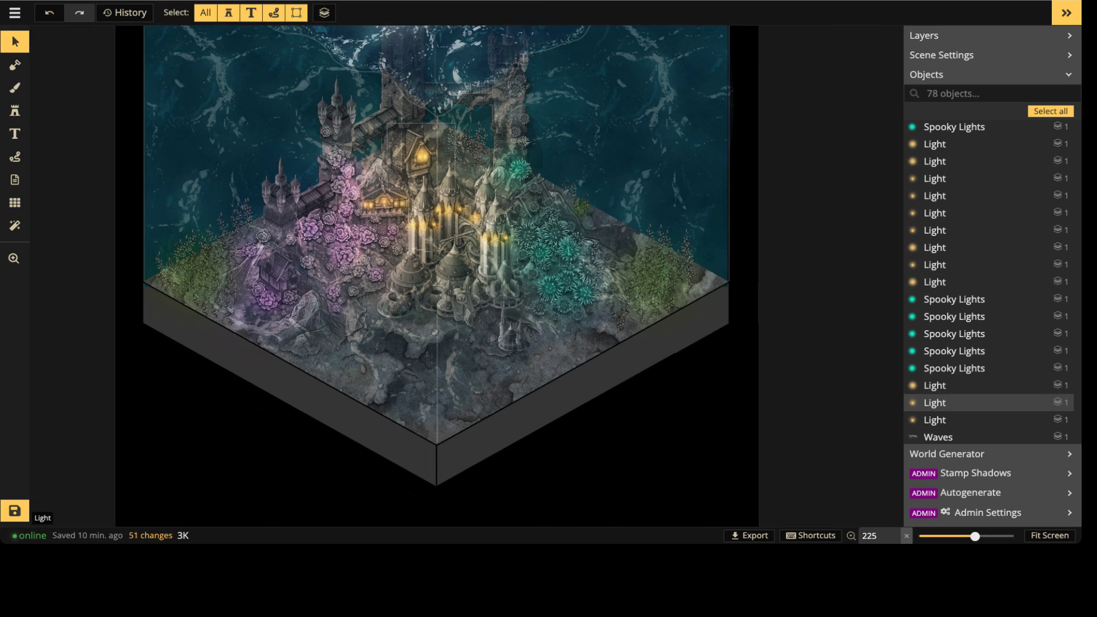
left_click_drag(401, 149, 402, 244)
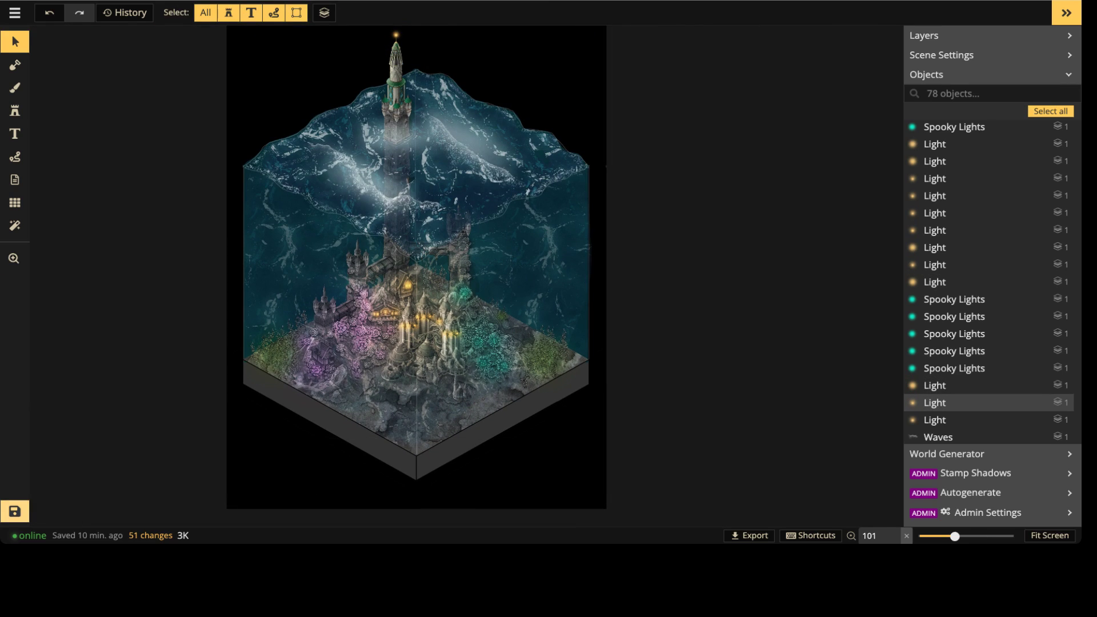
key("ctrl+s")
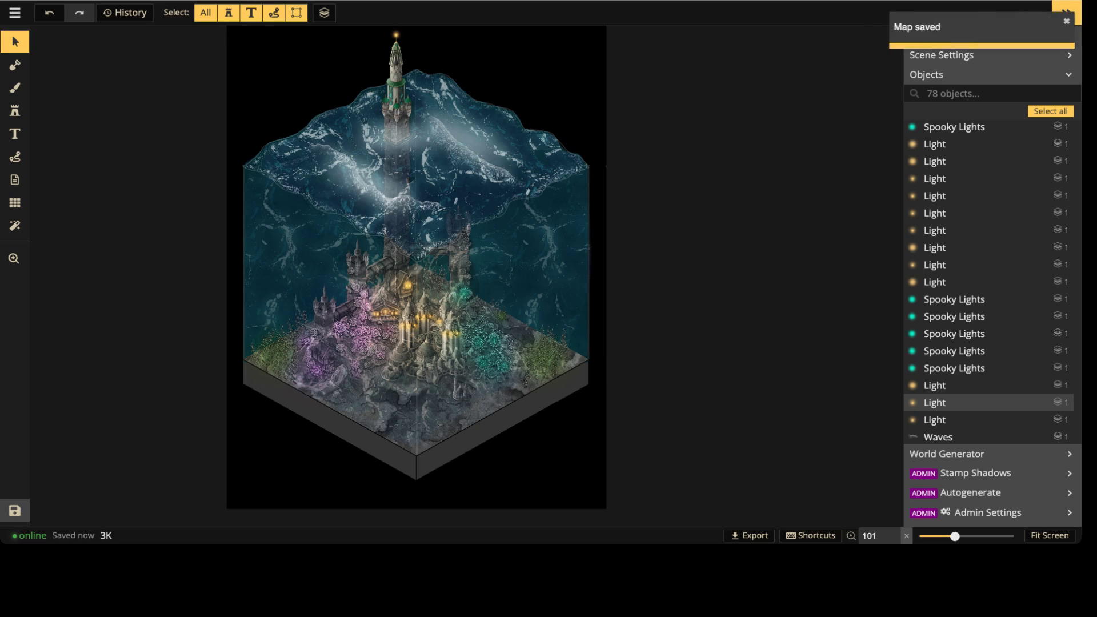
Step: Reuse the purple coral light's settings to place a Spooky Lights stamp, size 70 and opacity 1, on the wave left of the tower
scroll(339, 274, "up", 1)
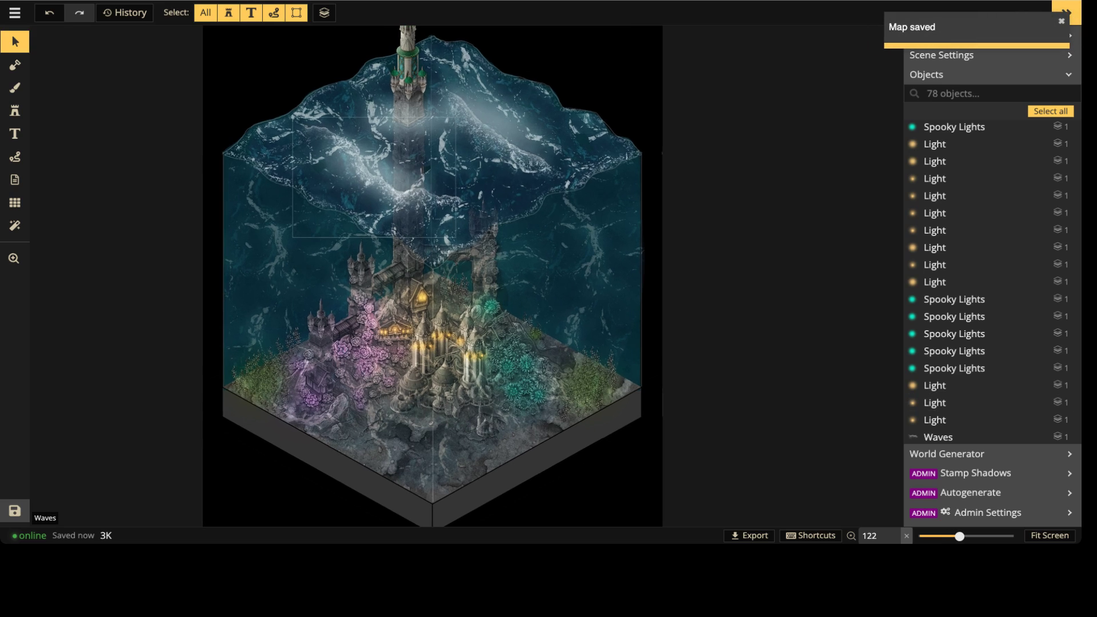
left_click(365, 313)
scroll(364, 314, "up", 3)
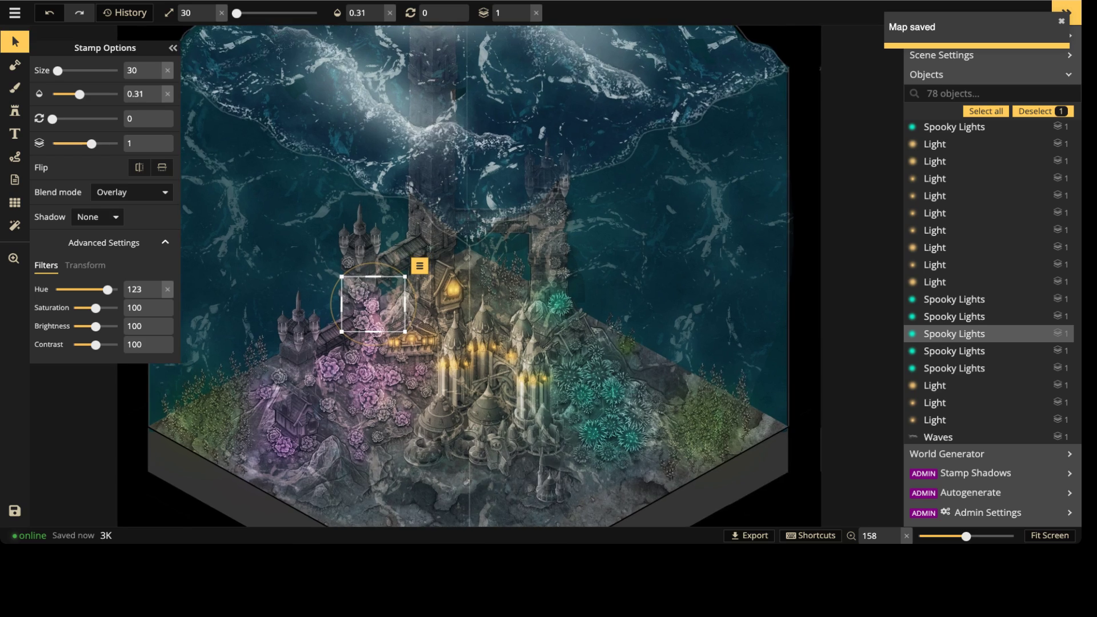
scroll(364, 313, "up", 4)
left_click(15, 111)
middle_click_drag(285, 229, 371, 362)
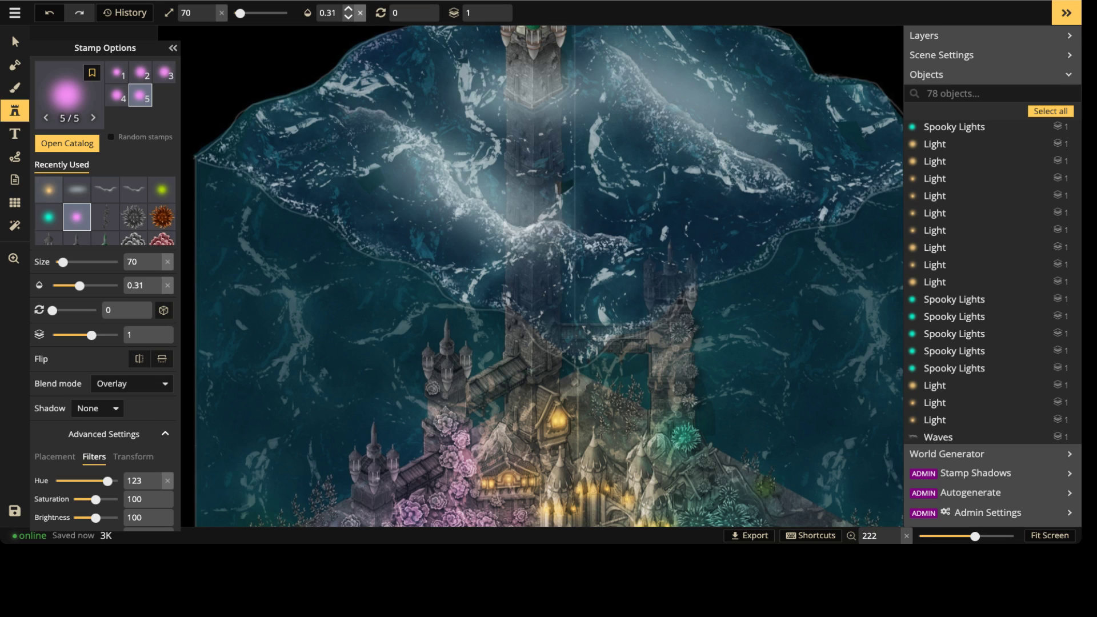
left_click(360, 12)
scroll(422, 422, "down", 5)
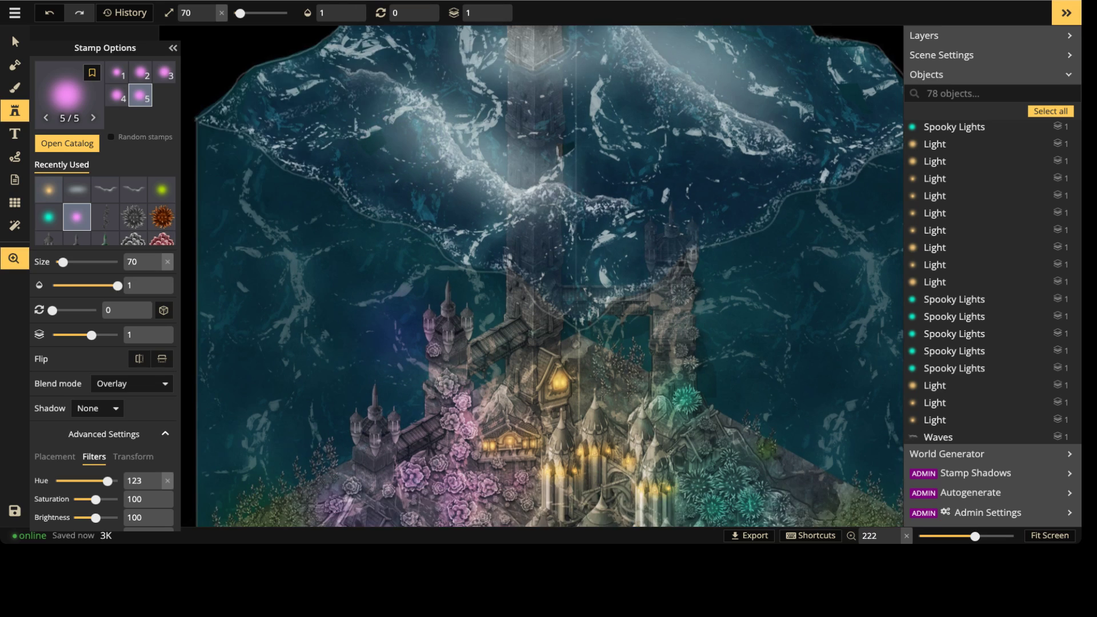
scroll(387, 325, "down", 3)
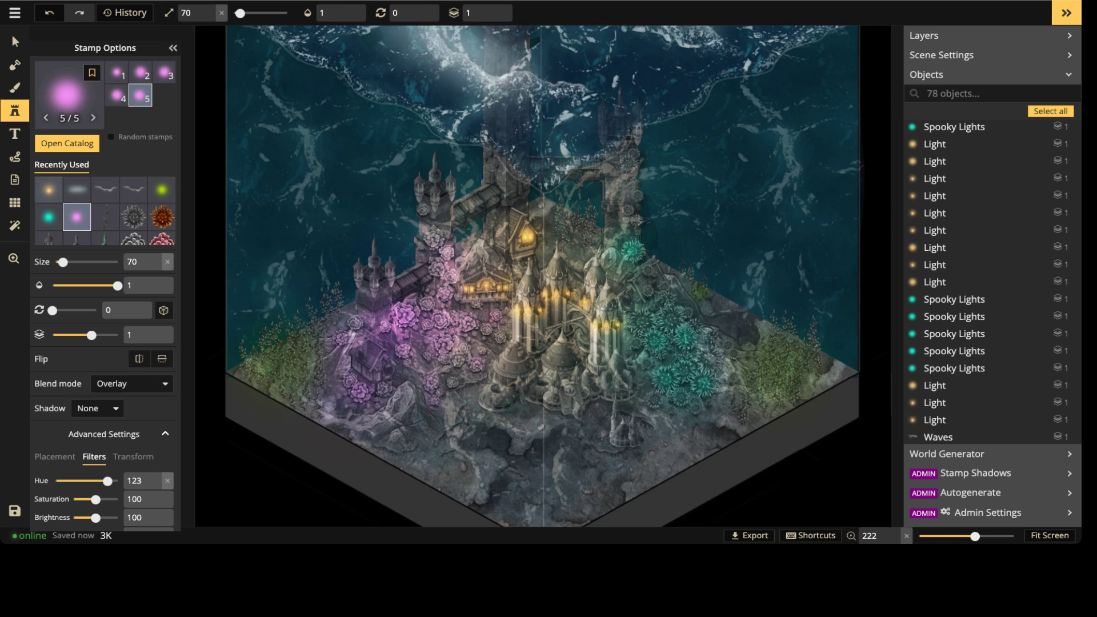
middle_click_drag(387, 320, 409, 434)
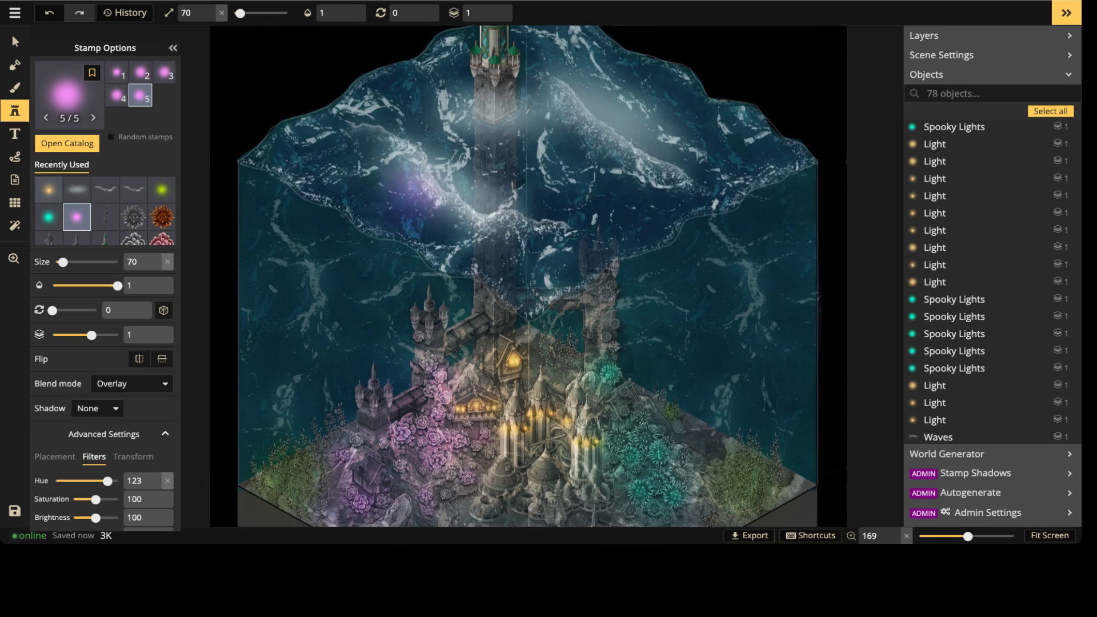
left_click(414, 201)
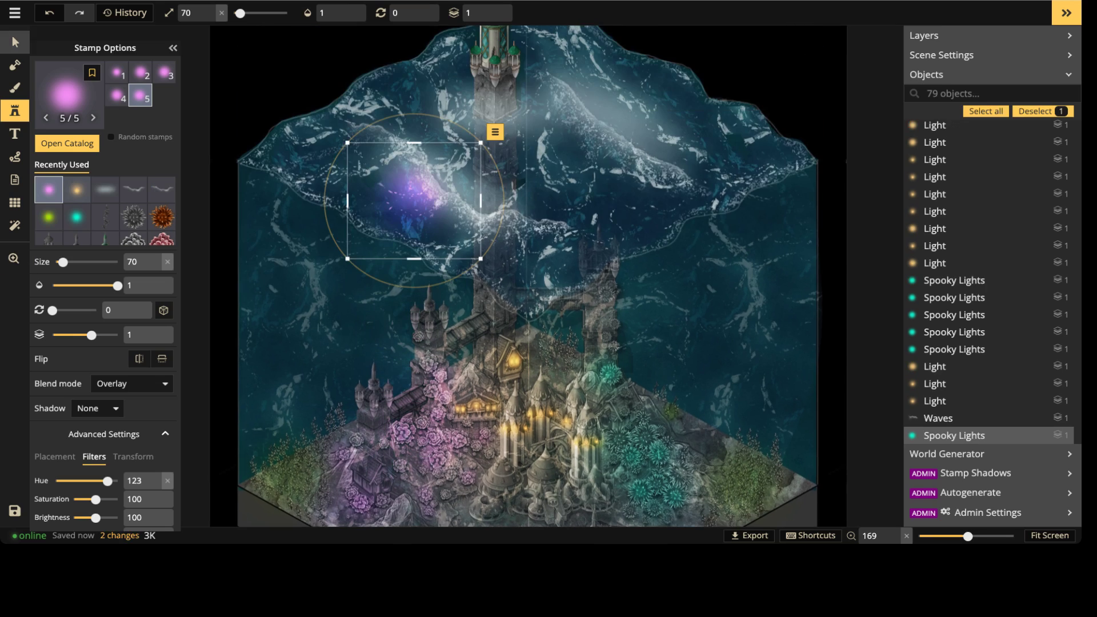
Step: Lower the opacity of the purple light on the left wave to 0.62
left_click(14, 41)
left_click_drag(118, 94, 115, 95)
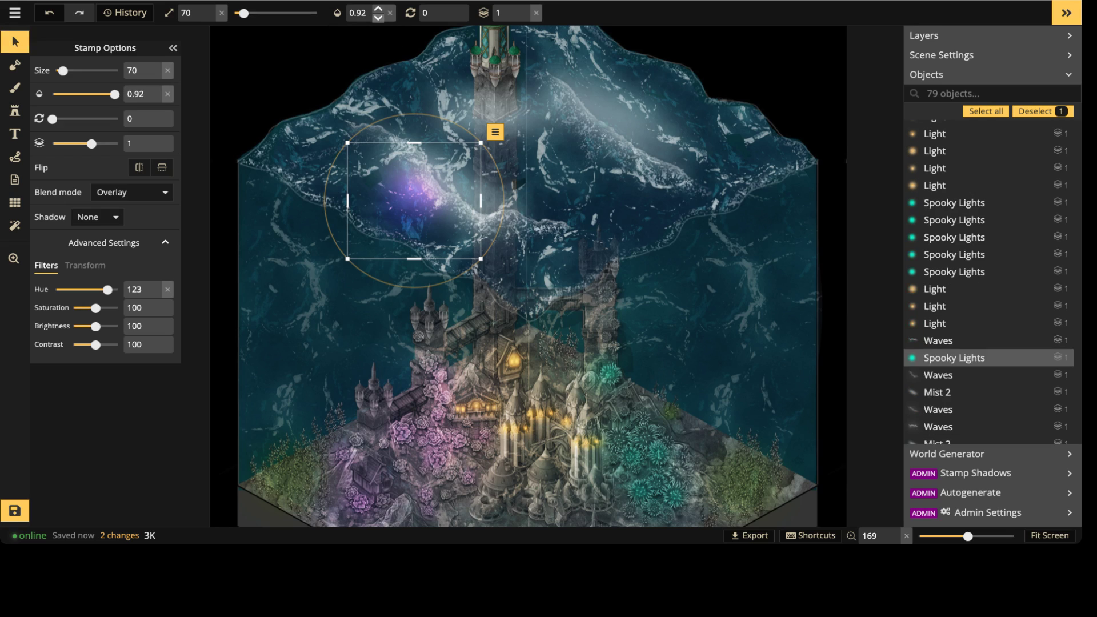
scroll(366, 13, "down", 5)
scroll(365, 12, "down", 6)
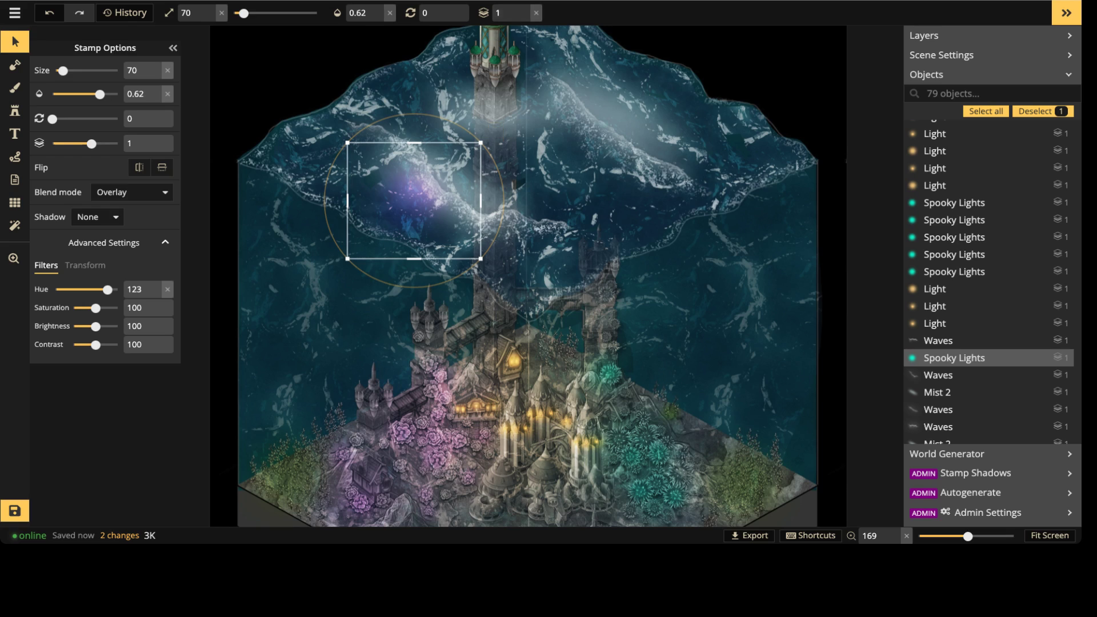
Step: Duplicate the purple light twice along the wave left of the tower and make the copies smaller
mouse_move(413, 200)
left_mouse_down("alt")
mouse_move(385, 212)
mouse_move(359, 203)
mouse_move(364, 194)
mouse_move(439, 255)
mouse_move(448, 245)
left_mouse_up("alt")
key("[")
key("[")
key("[")
key("[")
key("[")
key("Escape")
scroll(284, 157, "down", 2)
scroll(400, 342, "down", 2)
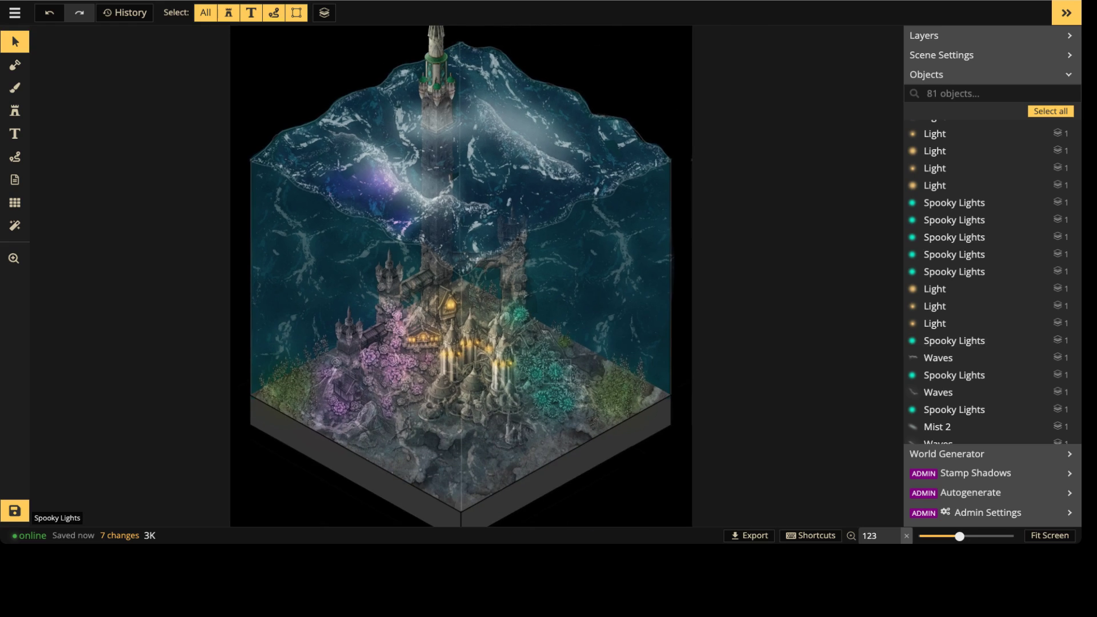
Step: Reuse the teal coral light's settings and place a size 40 Spooky Lights stamp on the wave right of the tower
left_click(556, 371)
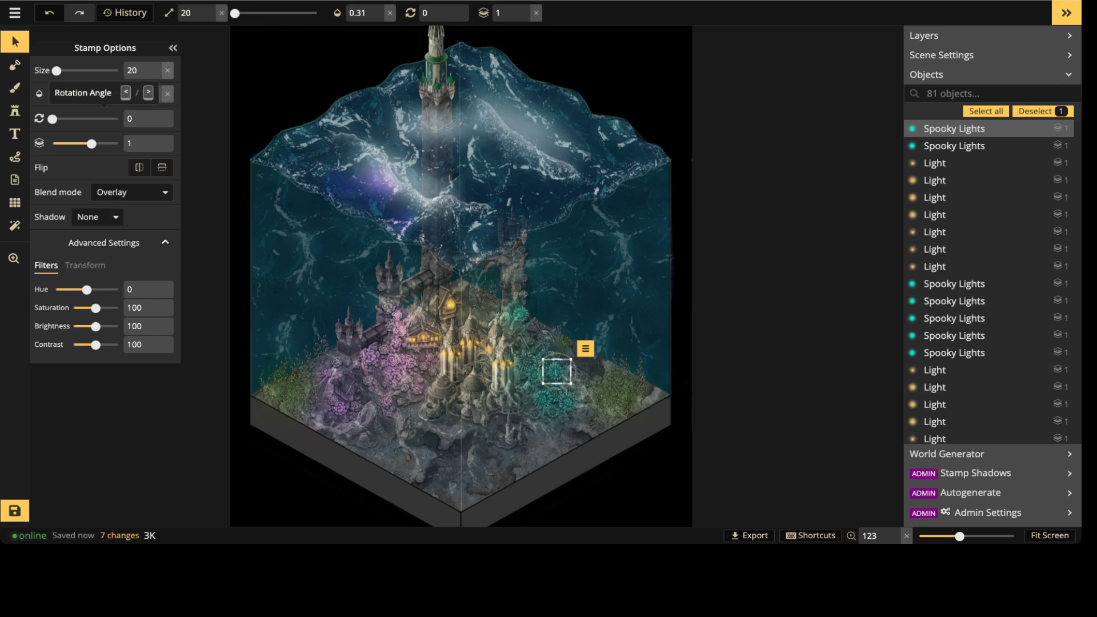
left_click(15, 111)
scroll(521, 190, "up", 3)
scroll(540, 225, "up", 3)
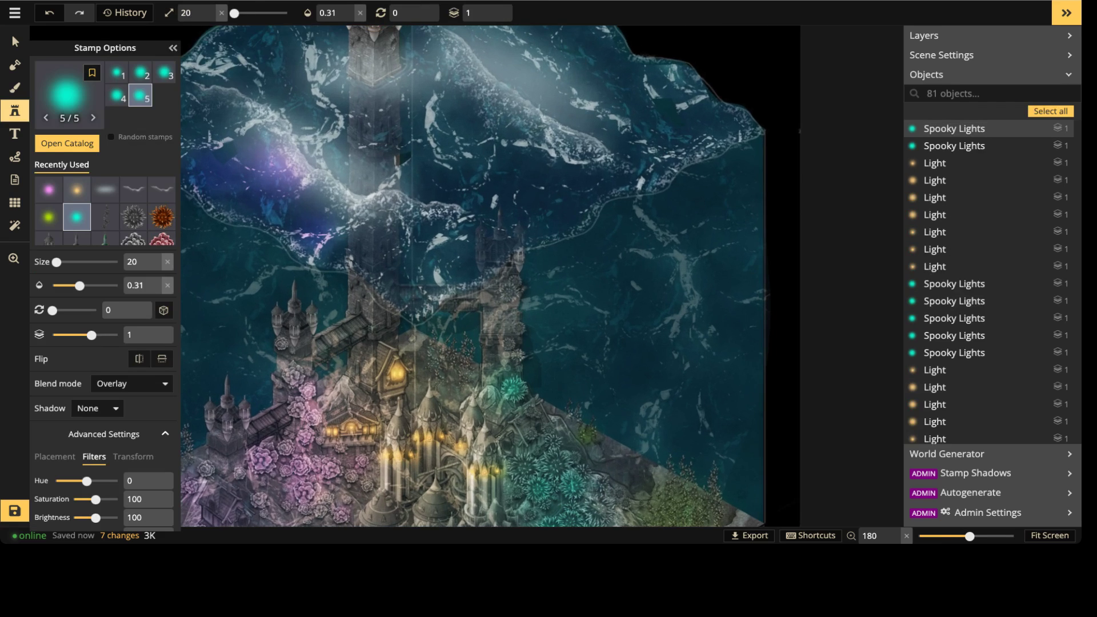
key("bracketright")
key("bracketright")
left_click(547, 220)
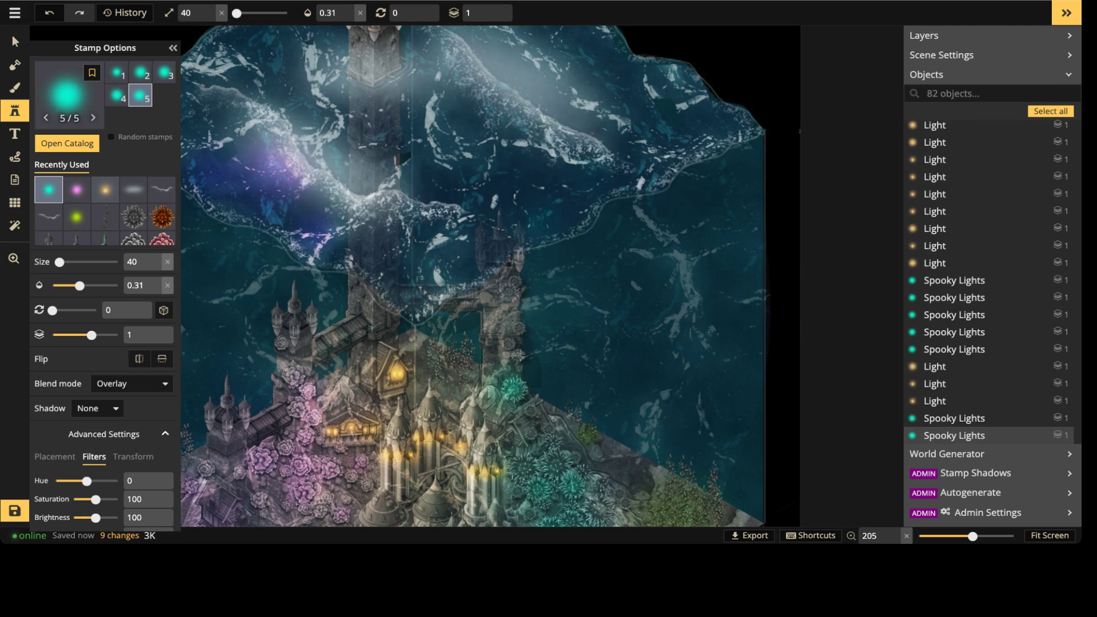
Step: Cluster more teal Spooky Lights stamps, size 40 and opacity 0.31, beneath the wave crest right of the tower
left_click(593, 178)
left_click(529, 178)
left_click(560, 200)
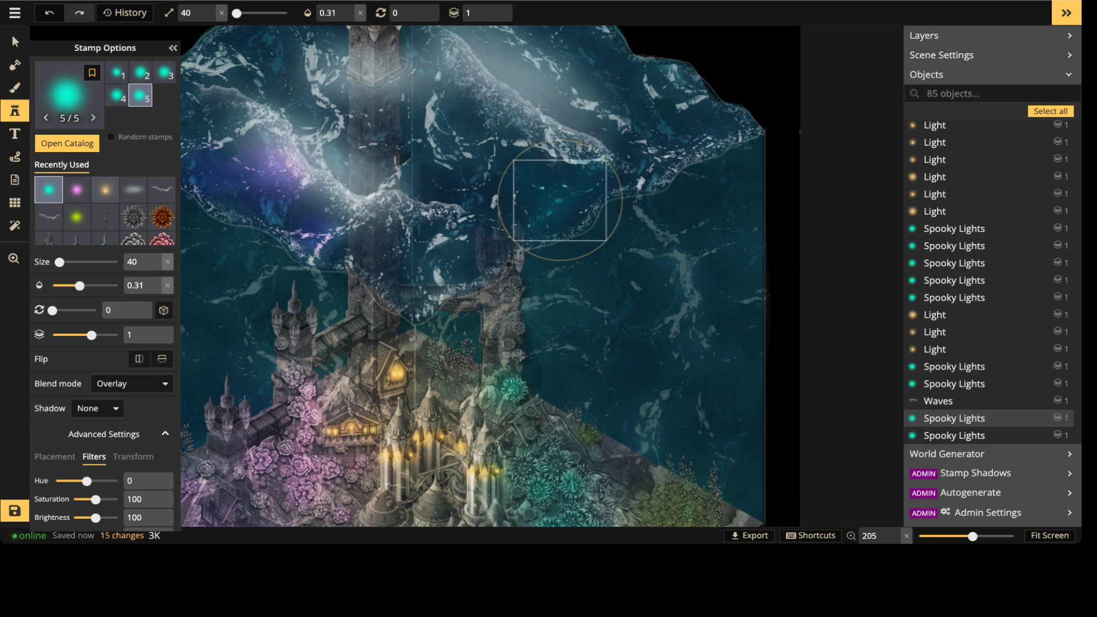
left_click(586, 185)
left_click(609, 185)
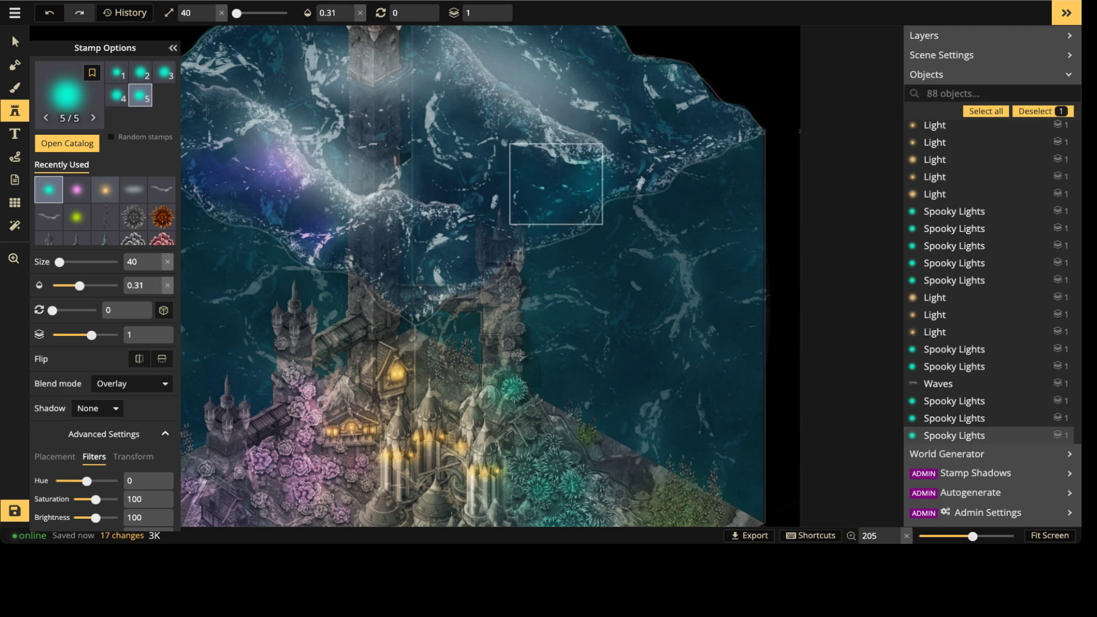
left_click(553, 184)
left_click(556, 155)
left_click(542, 202)
key("Escape")
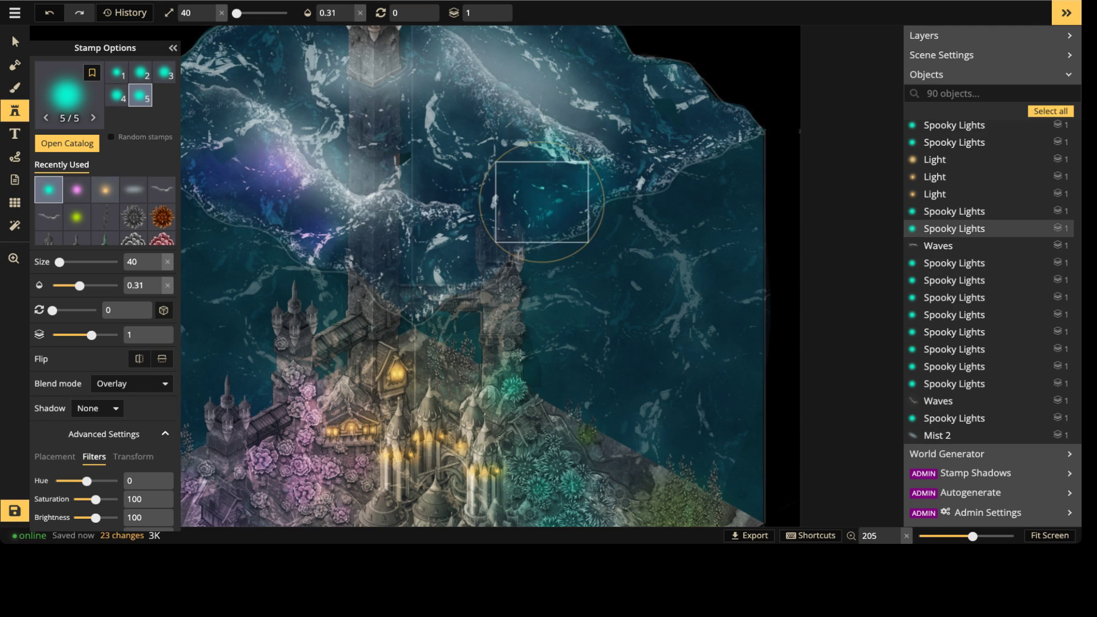
scroll(414, 200, "down", 5)
mouse_move(414, 200)
middle_mouse_down()
mouse_move(421, 137)
mouse_move(414, 222)
middle_mouse_up()
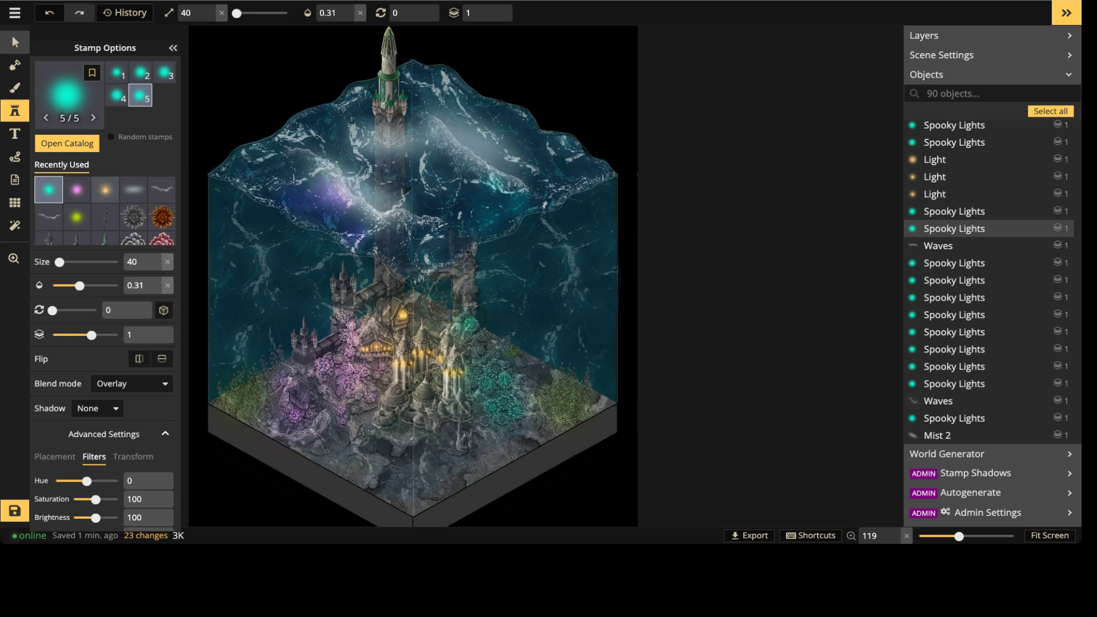
left_click(15, 41)
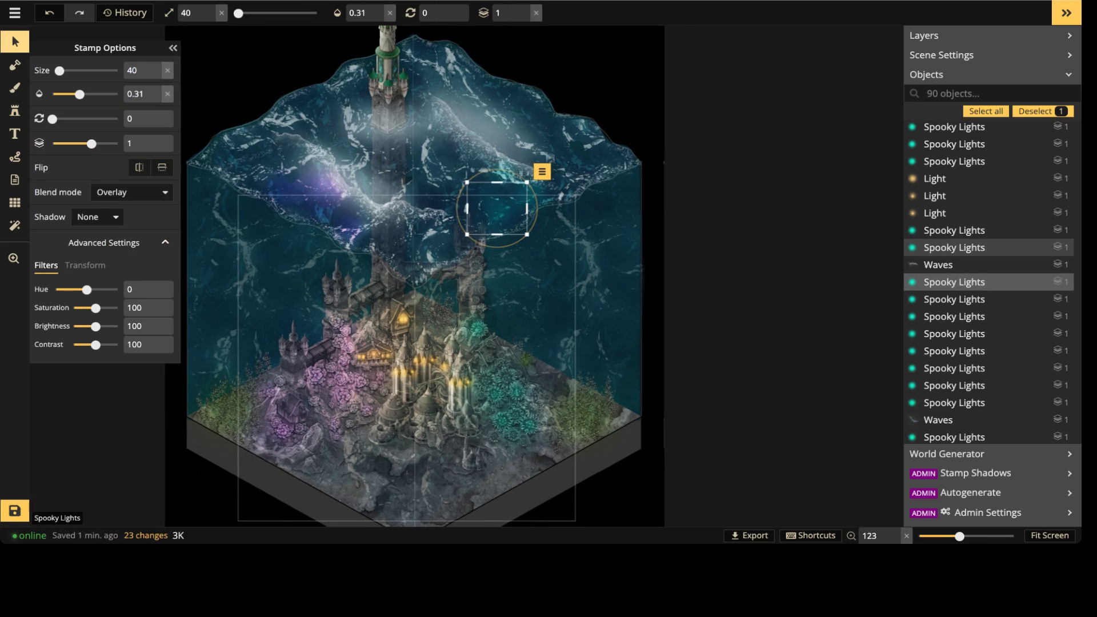
scroll(400, 285, "up", 1)
middle_click_drag(508, 157, 502, 248)
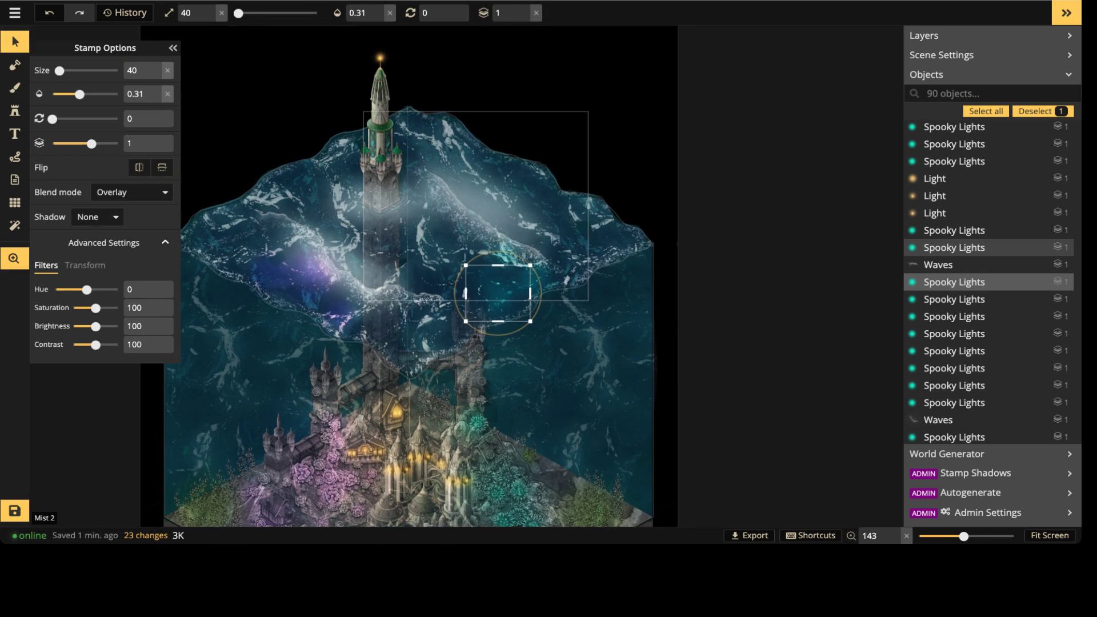
Step: Exclude custom assets from the stamp catalog, search it for SHIP and choose the Ships 1 set from Fantasy Regional HD
left_click(15, 111)
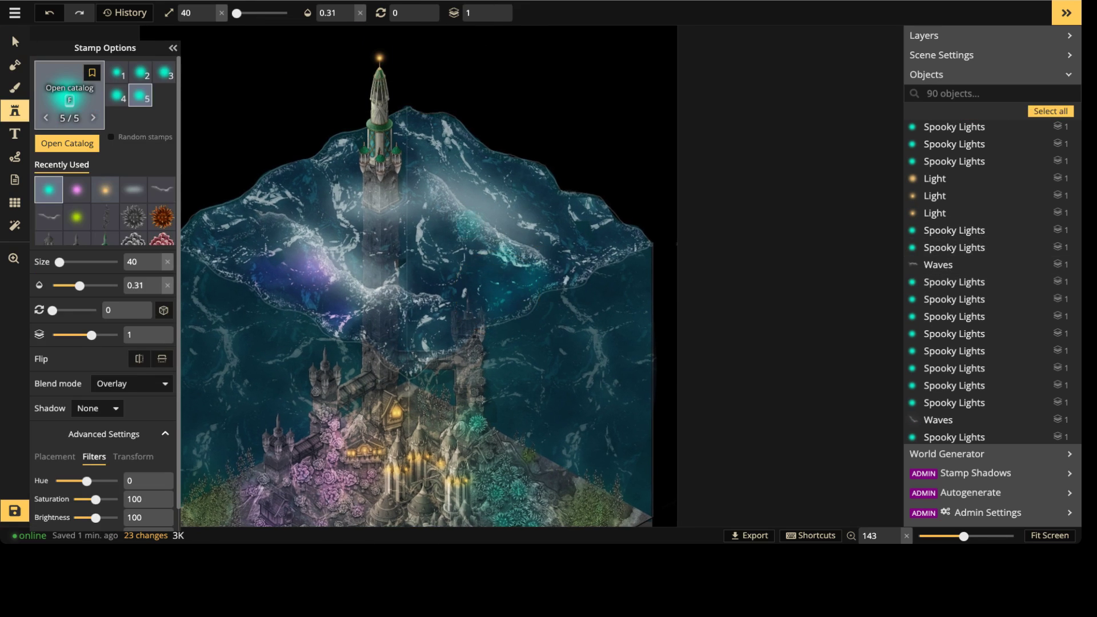
left_click(70, 94)
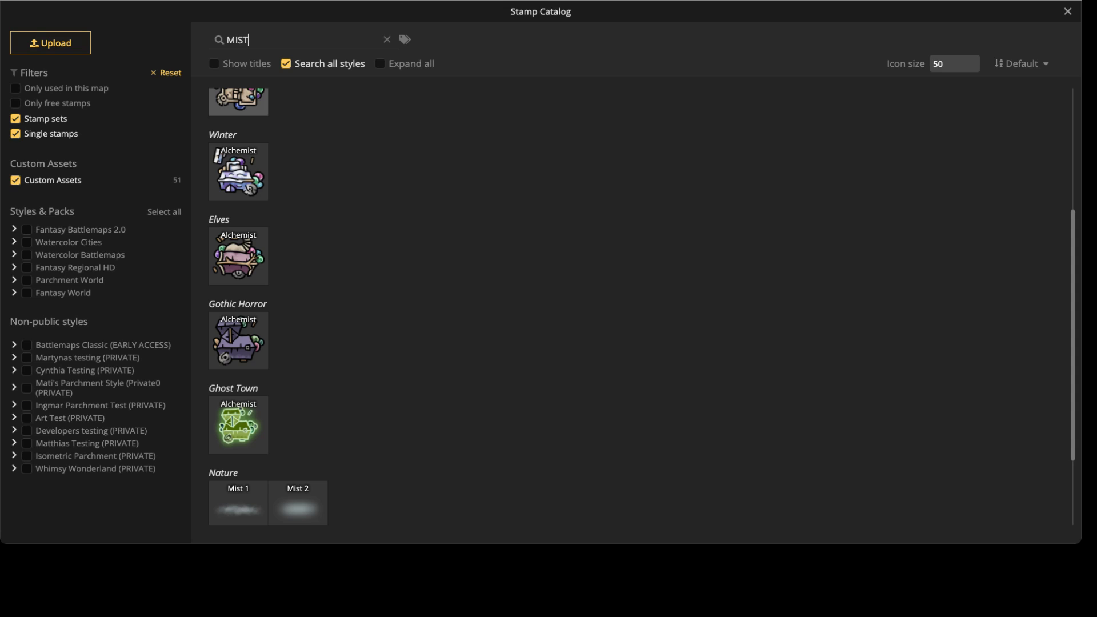
double_click(238, 39)
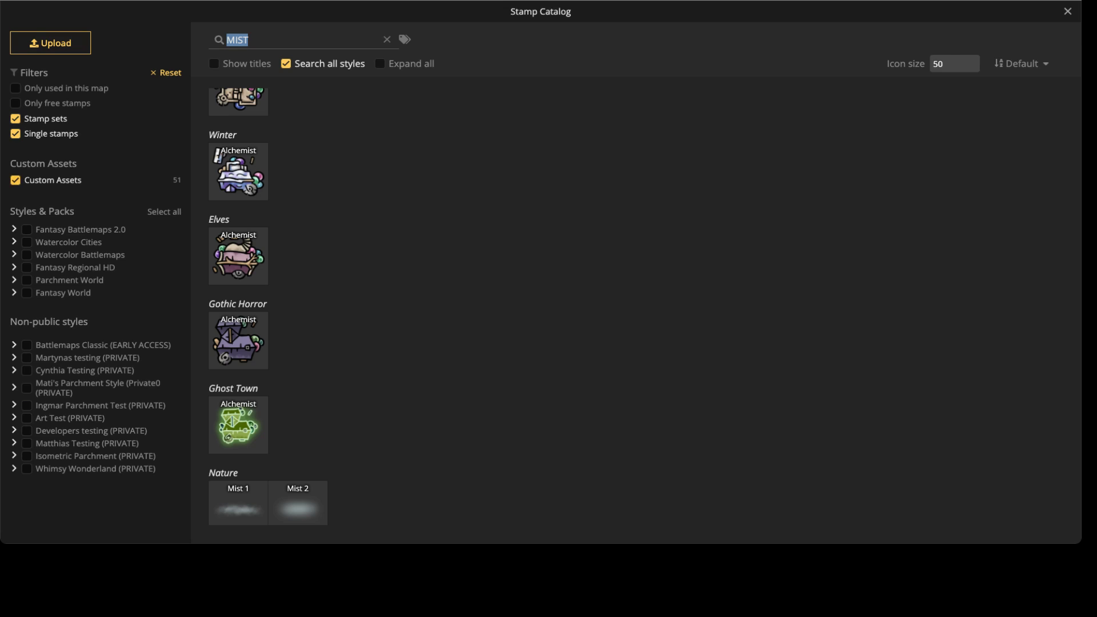
left_click(15, 180)
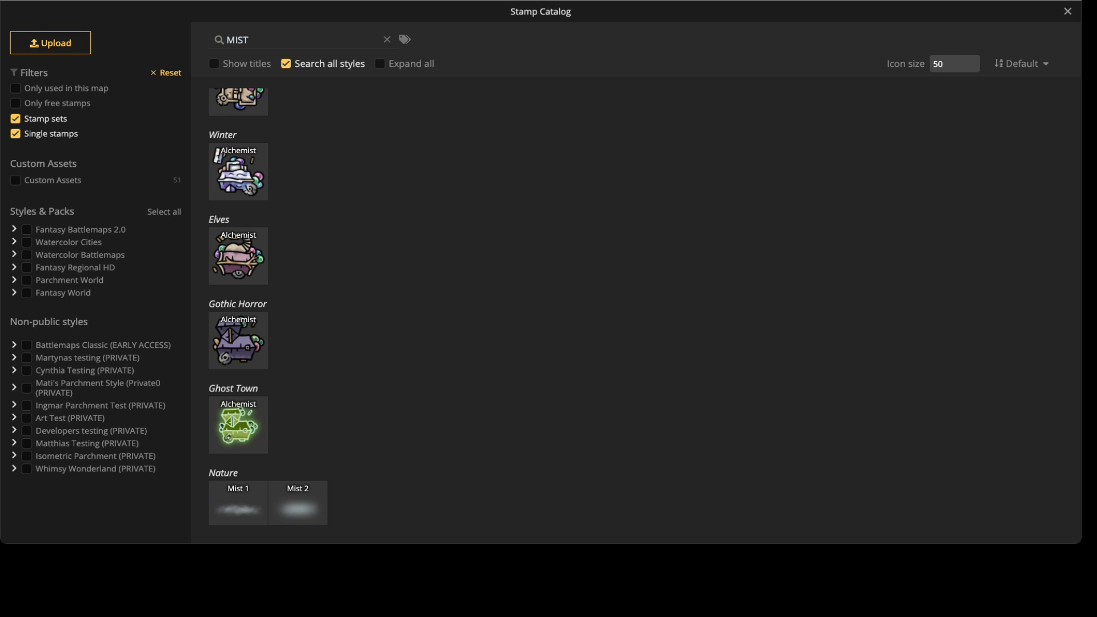
left_click(237, 40)
key("ctrl+a")
key("BackSpace")
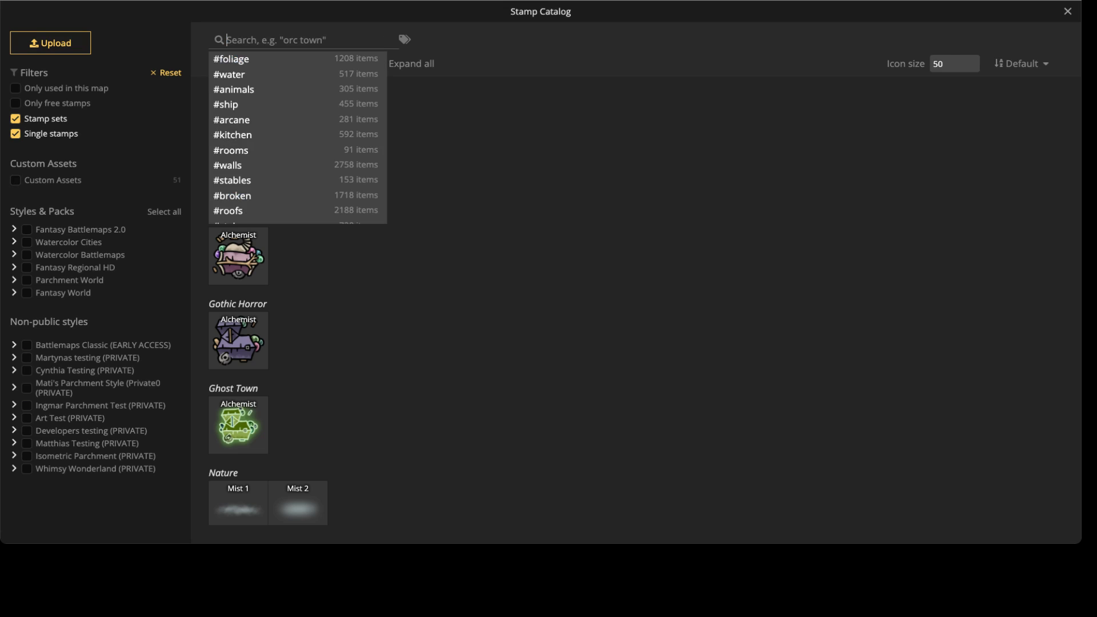
type("SHIP")
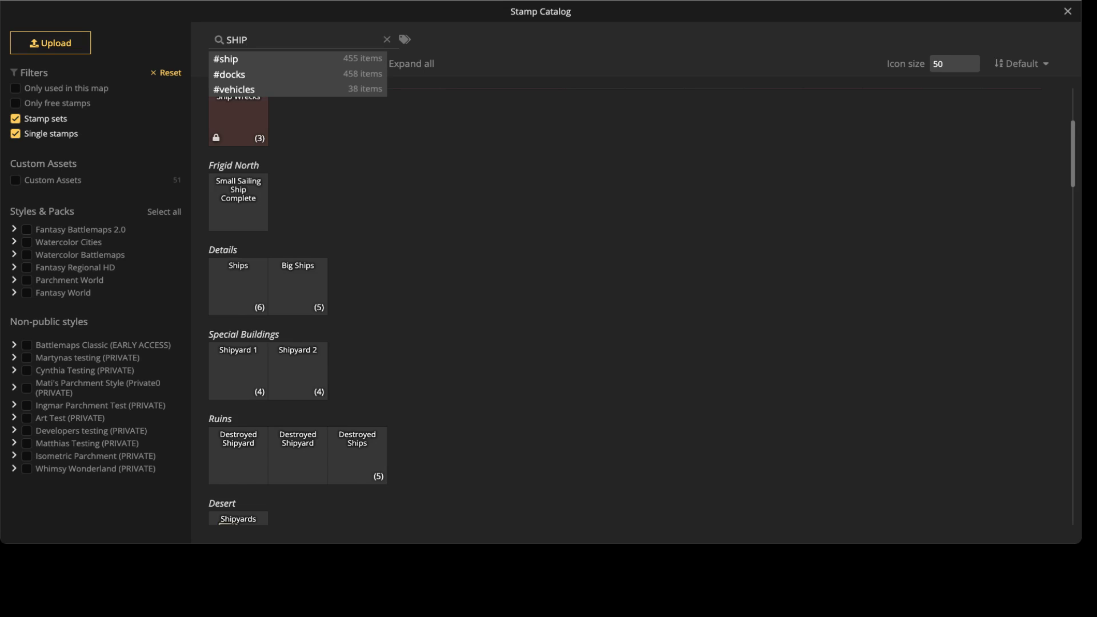
scroll(297, 312, "down", 10)
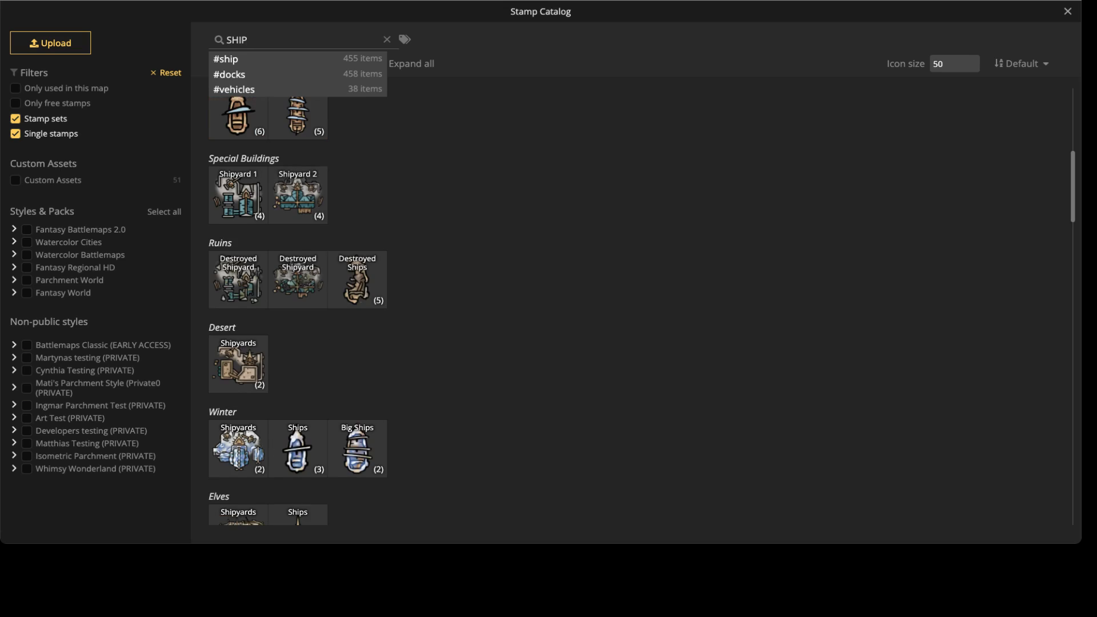
scroll(238, 261, "down", 10)
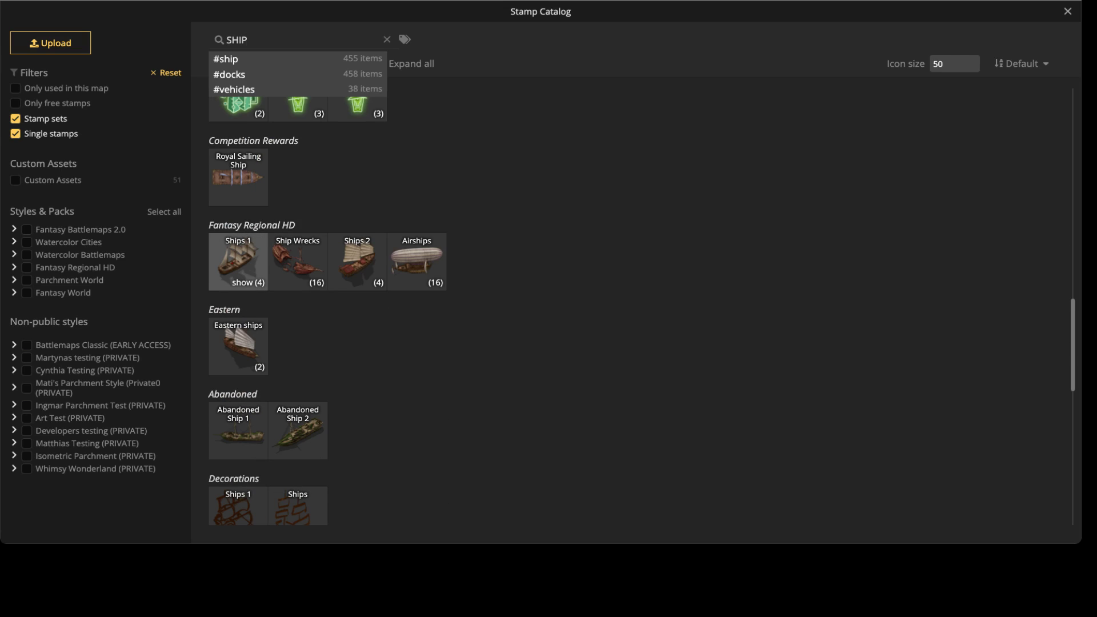
left_click(238, 262)
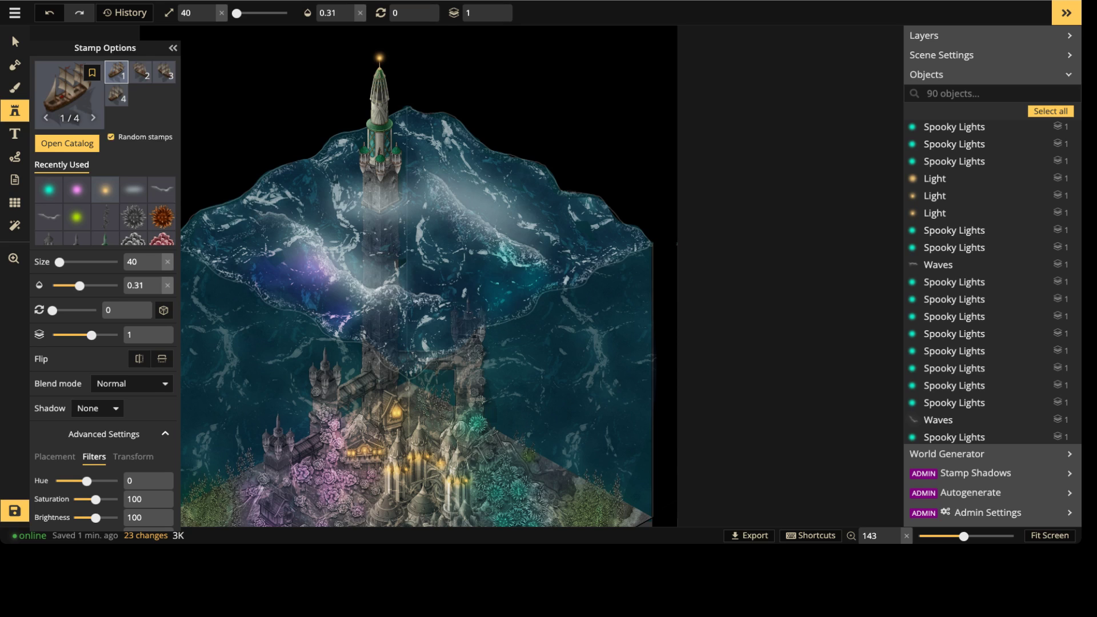
Step: Place a Ships 1 stamp with size 40, opacity 1 and rotation 345 on the wave right of the tower
scroll(437, 219, "up", 1)
left_click(360, 12)
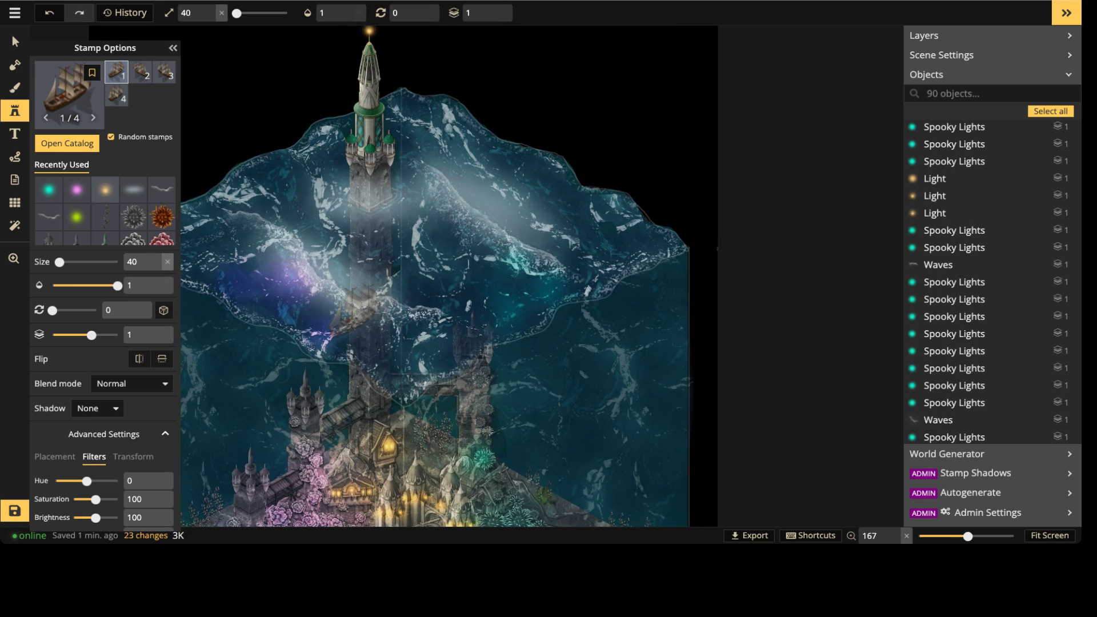
middle_click_drag(366, 394, 406, 216)
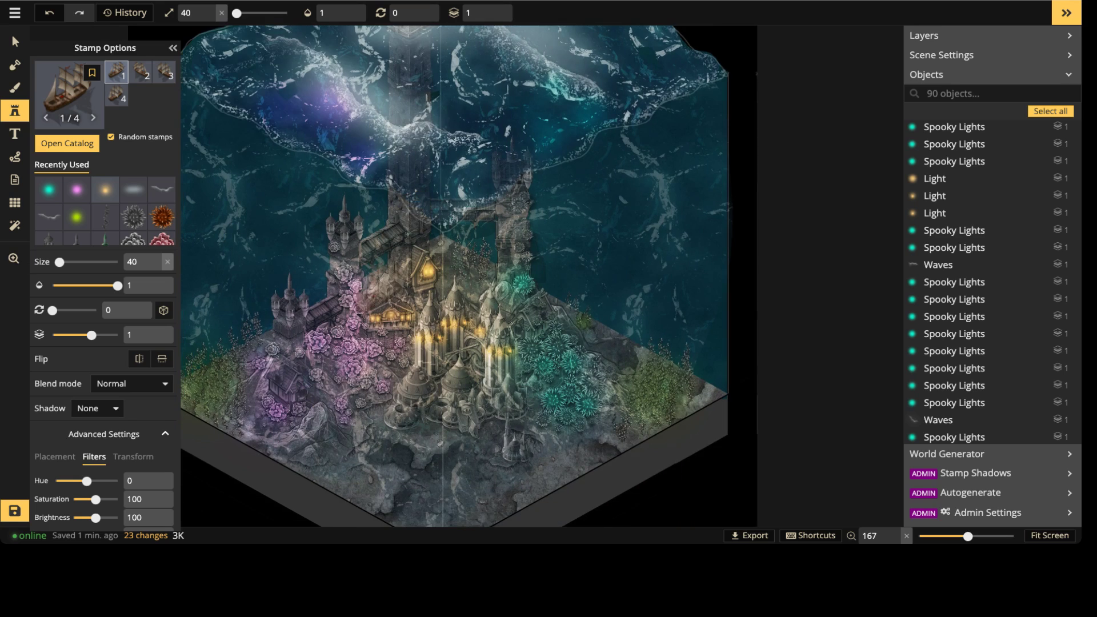
scroll(382, 354, "up", 1)
scroll(426, 391, "up", 3)
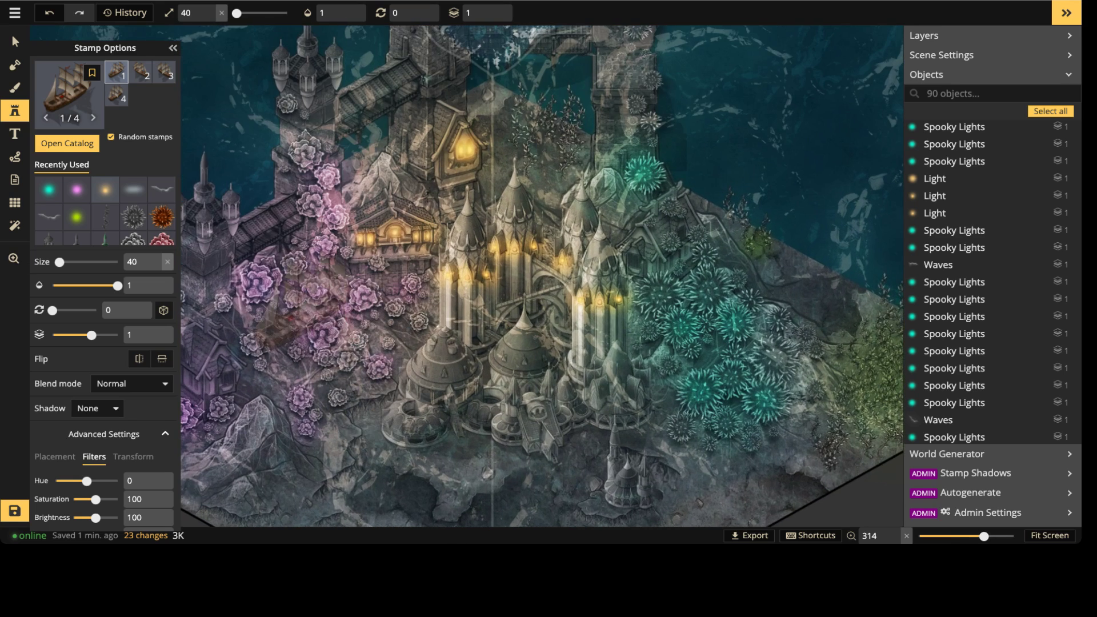
key("space")
left_click_drag(370, 86, 360, 470)
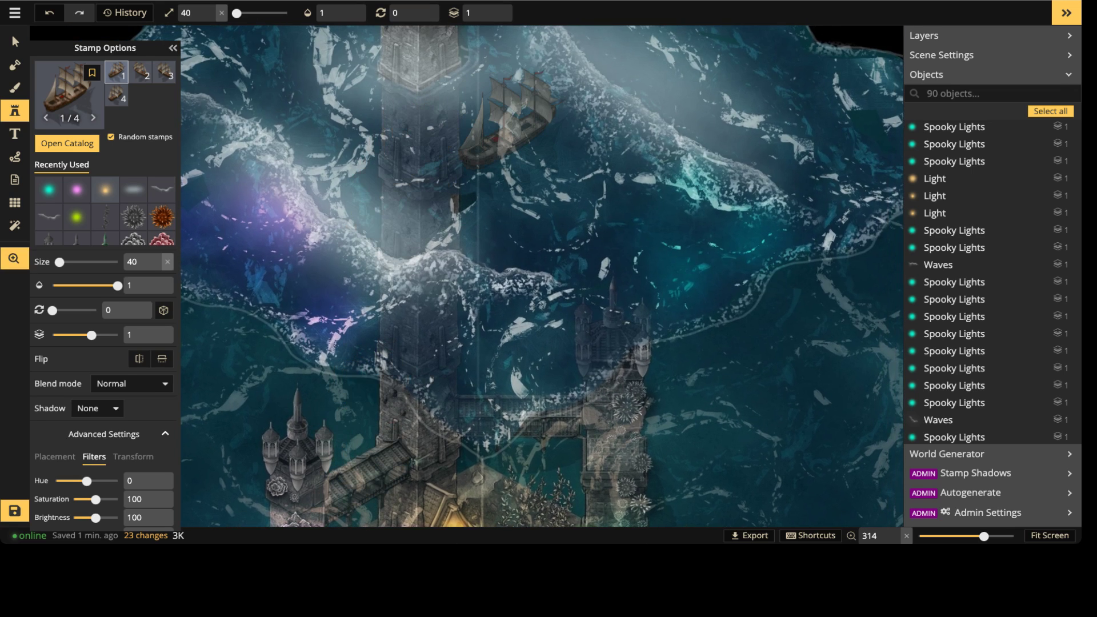
scroll(502, 98, "down", 3)
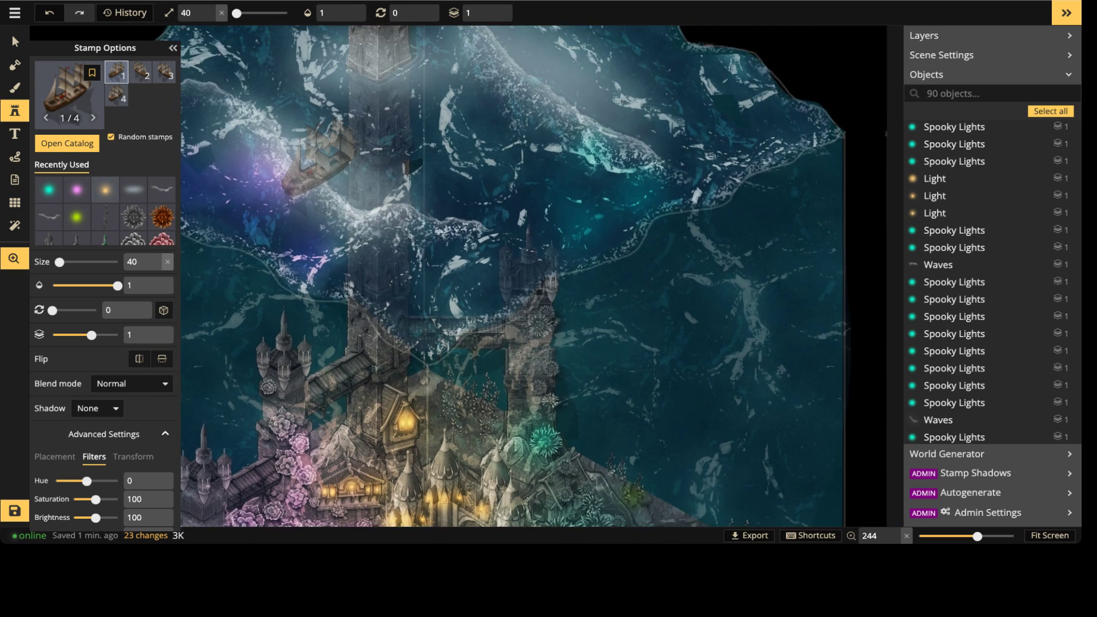
middle_click_drag(317, 163, 260, 180)
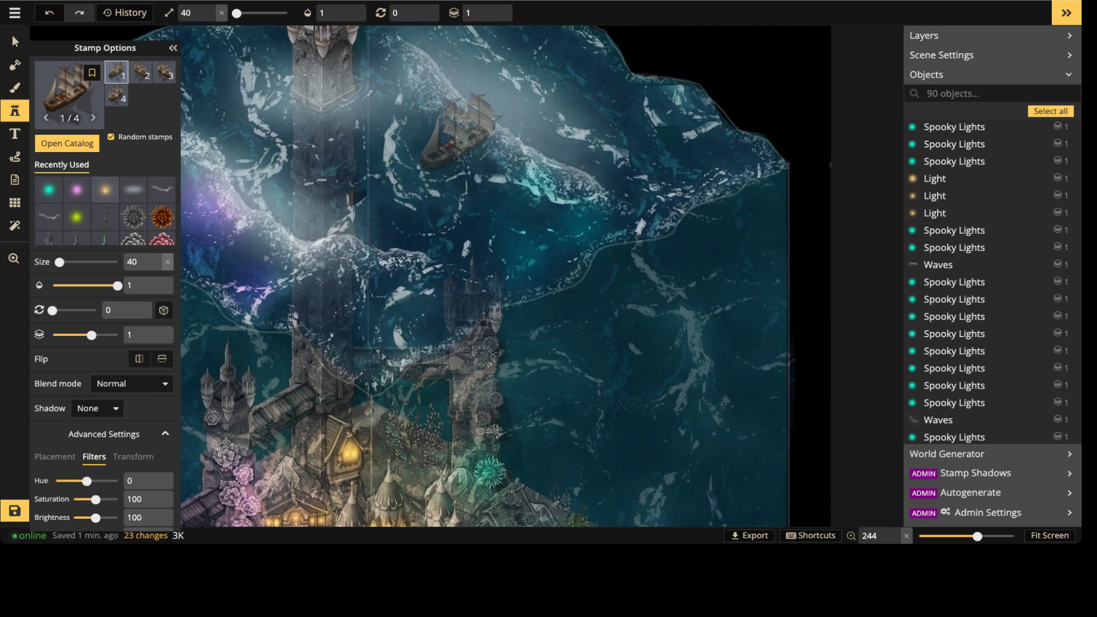
scroll(448, 135, "down", 1, "shift")
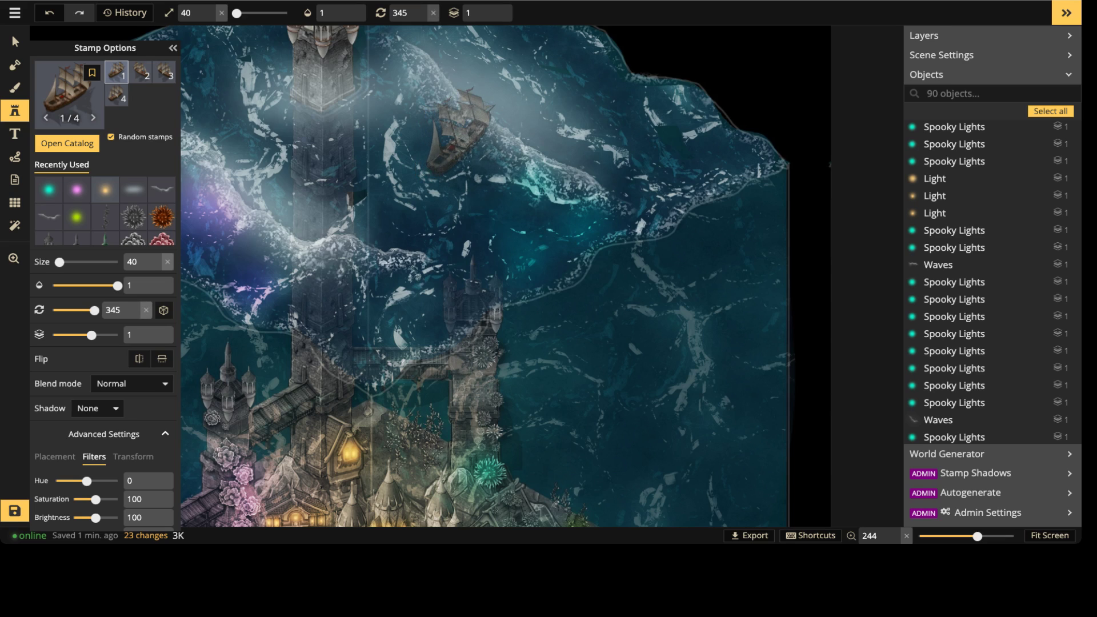
left_click(464, 128)
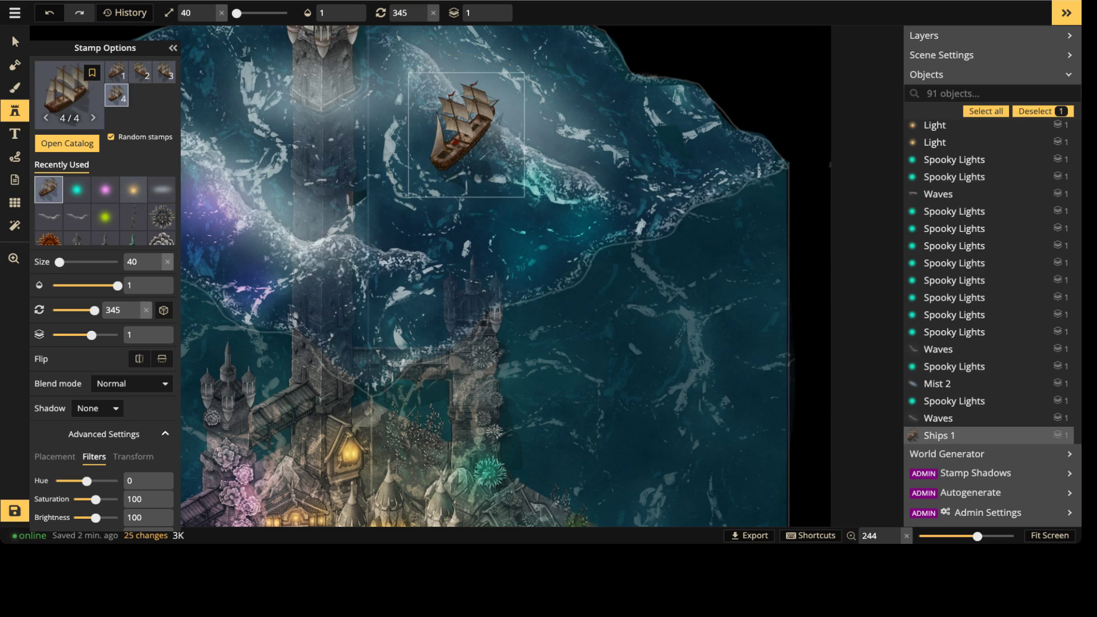
Step: Rotate the placed ship to 343 degrees, nudge it slightly on the wave and deselect it
left_click_drag(436, 216, 439, 217)
left_click_drag(464, 132, 465, 134)
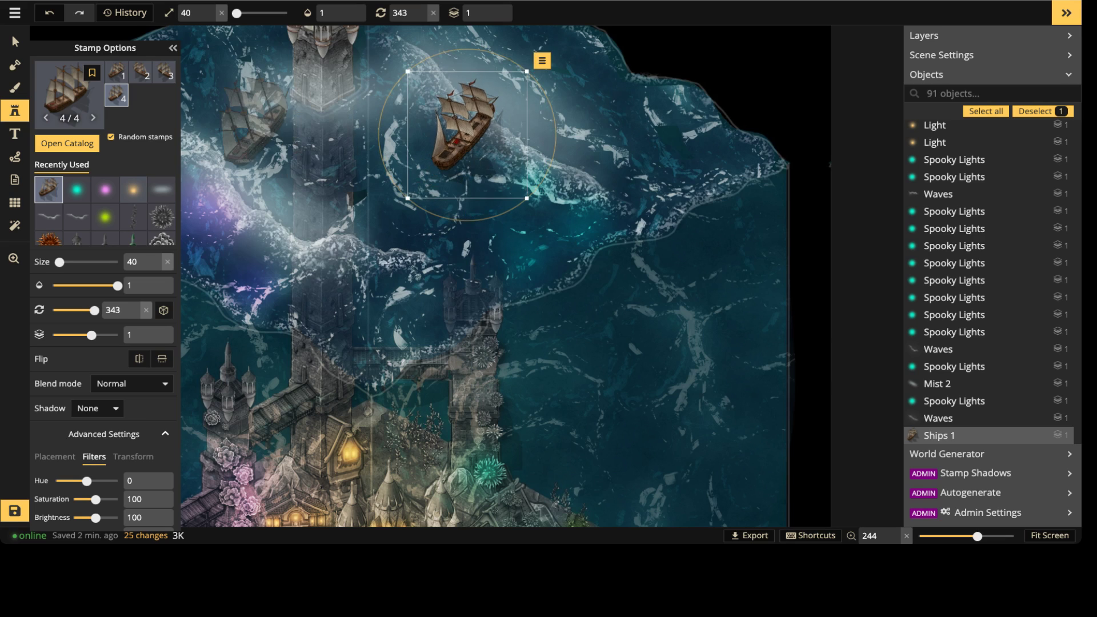
key("Escape")
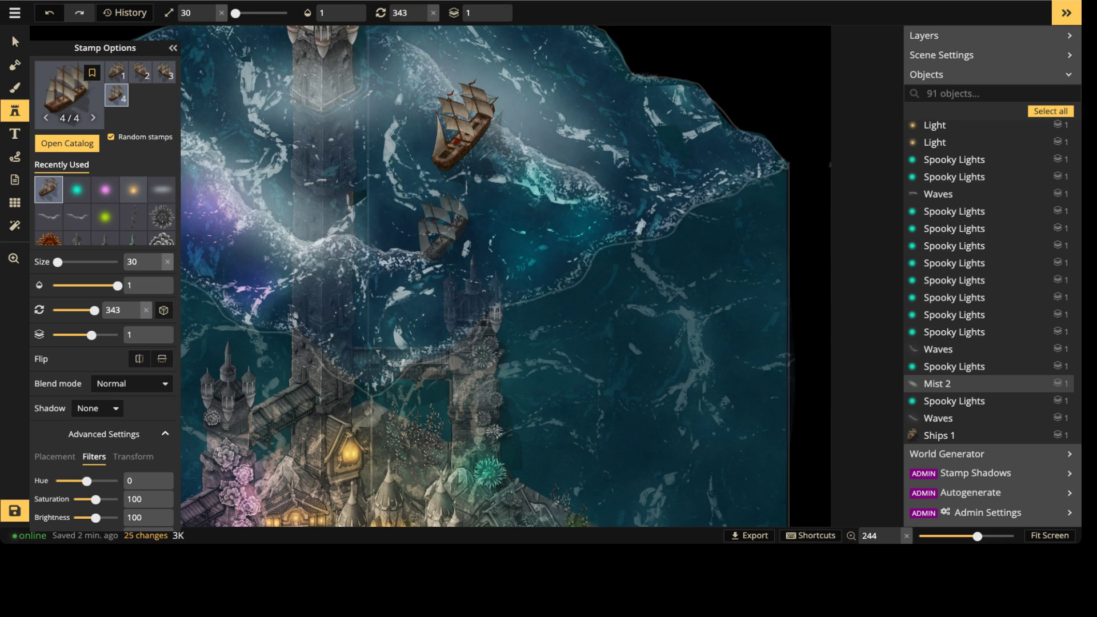
Step: Place a second, smaller ship of size 30 at the far right rim of the water surface and rotate it to 13 degrees
scroll(443, 229, "up", 3, "alt")
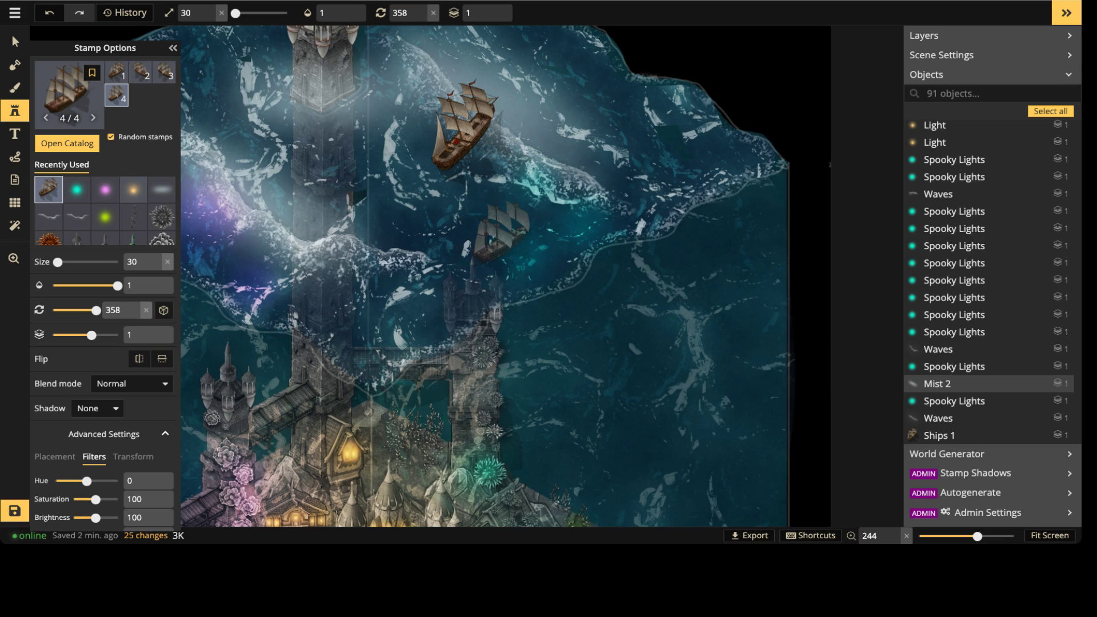
left_click(502, 236)
left_click_drag(502, 237, 593, 94)
scroll(323, 112, "down", 2)
scroll(587, 101, "up", 2, "shift")
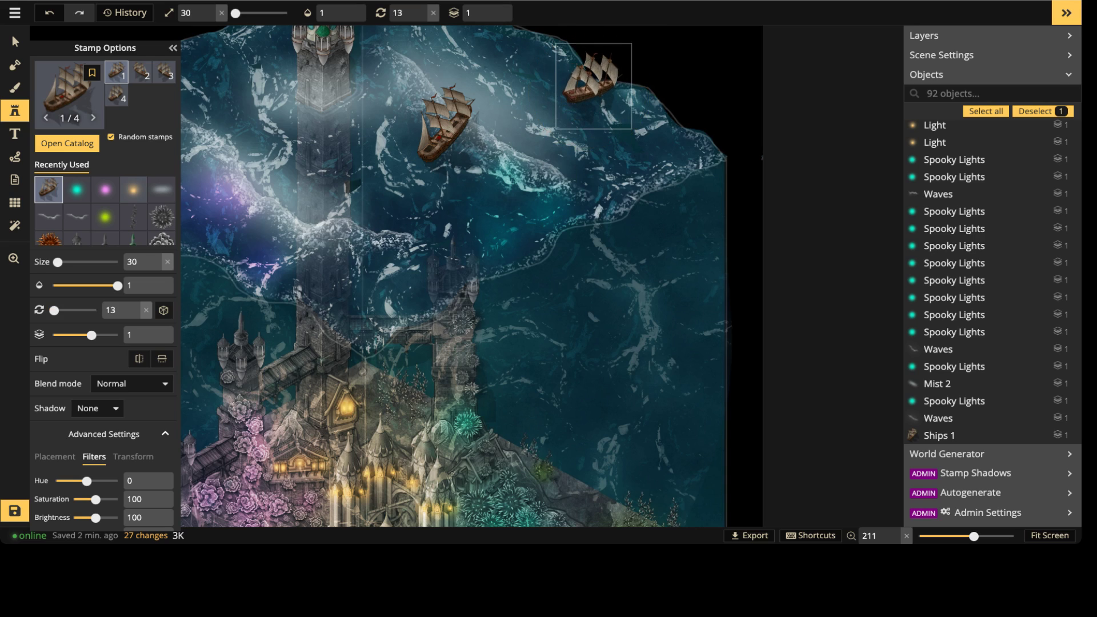
Step: Move the smaller ship to the far left rim of the water surface, enlarge it slightly and deselect it
scroll(504, 84, "down", 3)
key("Escape")
scroll(395, 60, "down", 1)
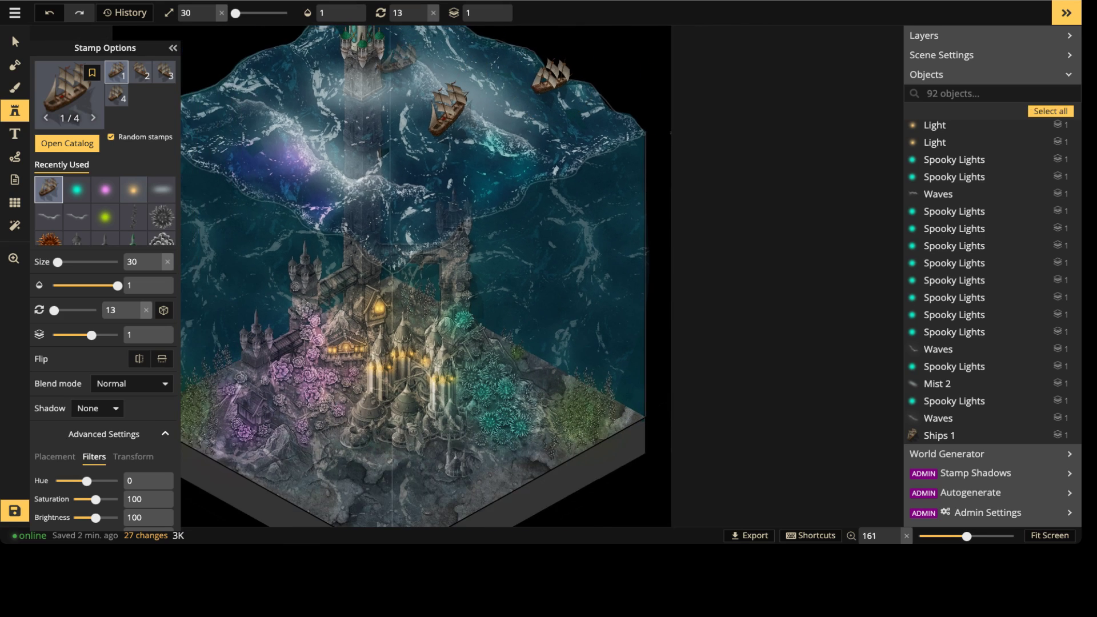
middle_click_drag(402, 64, 431, 174)
left_click(15, 41)
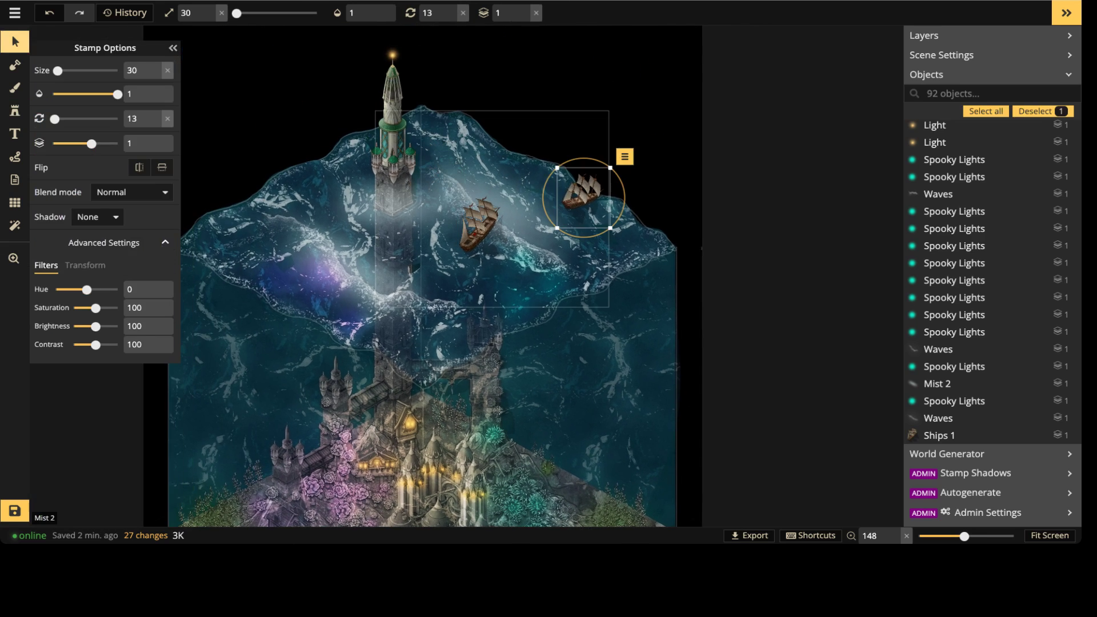
left_click_drag(582, 192, 239, 210)
key("bracketright")
key("Escape")
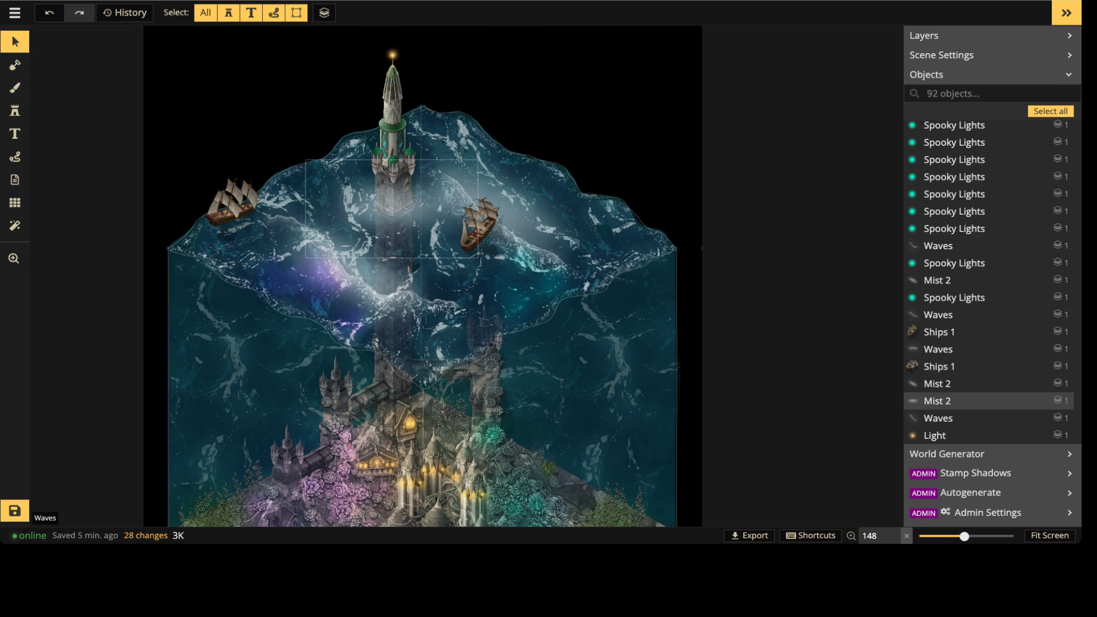